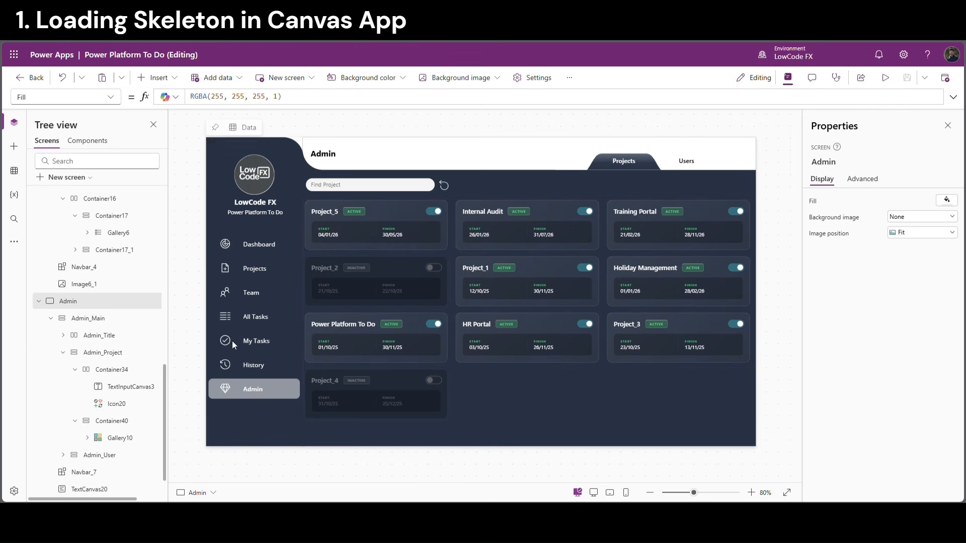
Inspect the Admin_Title, Admin_Project and Admin_User containers on the Admin screen
{"action": "left_click", "coordinate": [63, 352]}
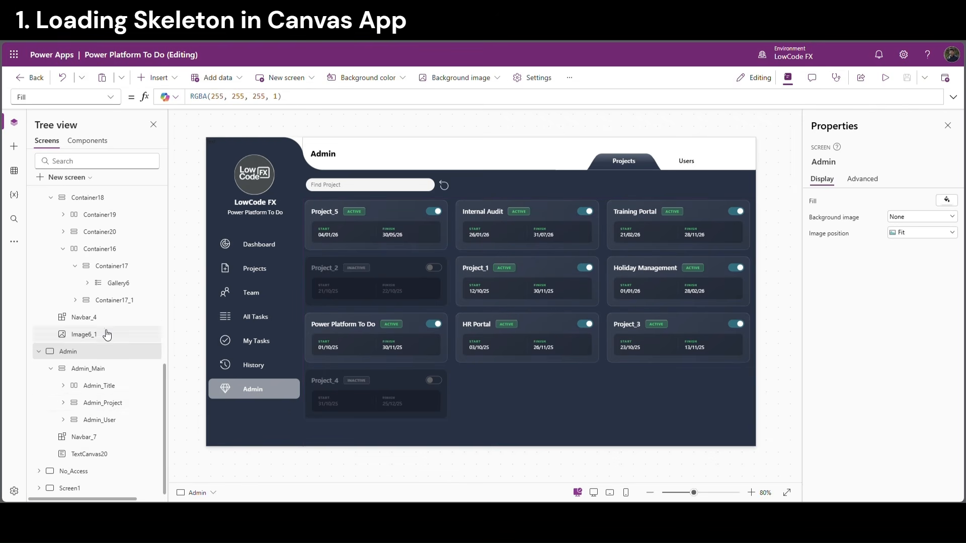
{"action": "left_click", "coordinate": [103, 403]}
{"action": "left_click", "coordinate": [99, 419]}
{"action": "left_click", "coordinate": [101, 386]}
{"action": "left_click", "coordinate": [103, 403]}
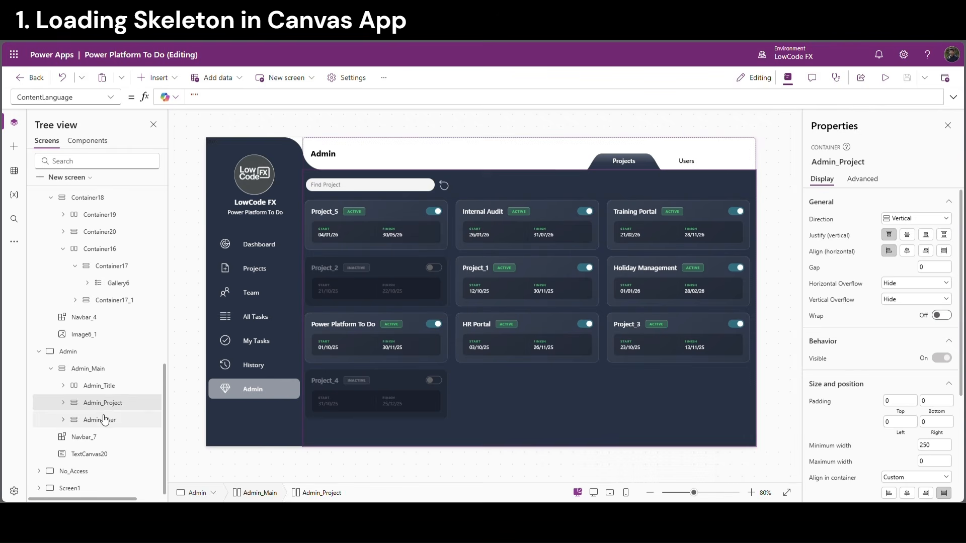
{"action": "left_click", "coordinate": [101, 420]}
{"action": "left_click", "coordinate": [111, 386]}
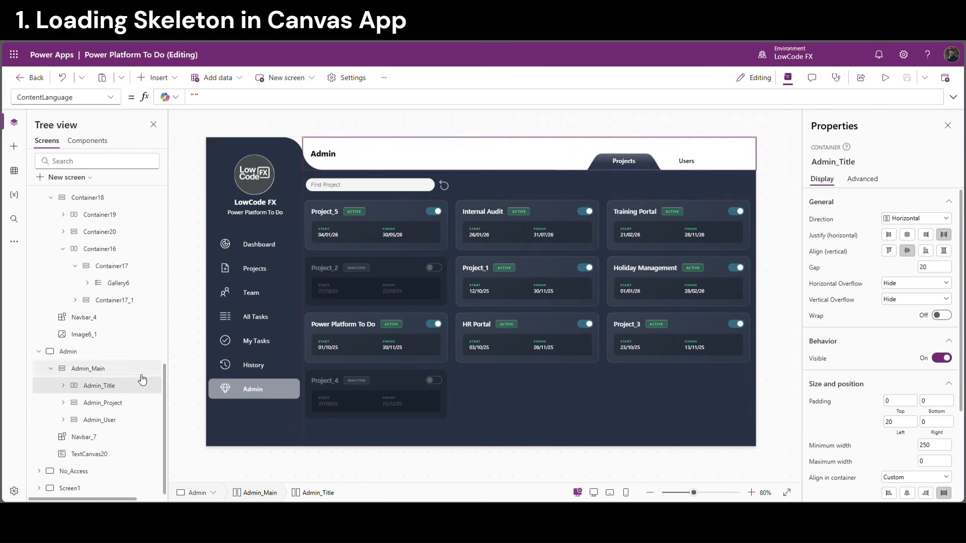
{"action": "left_click", "coordinate": [119, 405]}
{"action": "left_click", "coordinate": [115, 422]}
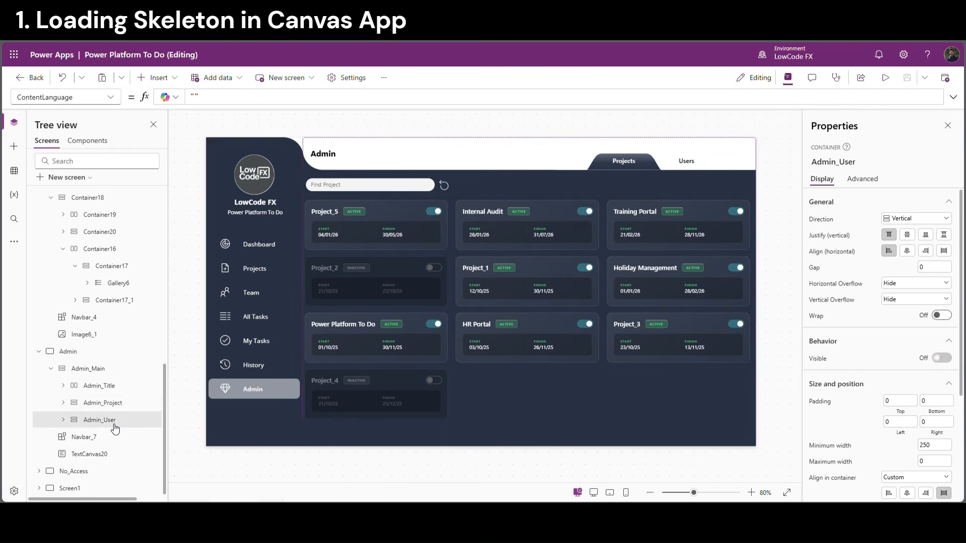
{"action": "left_click", "coordinate": [73, 404]}
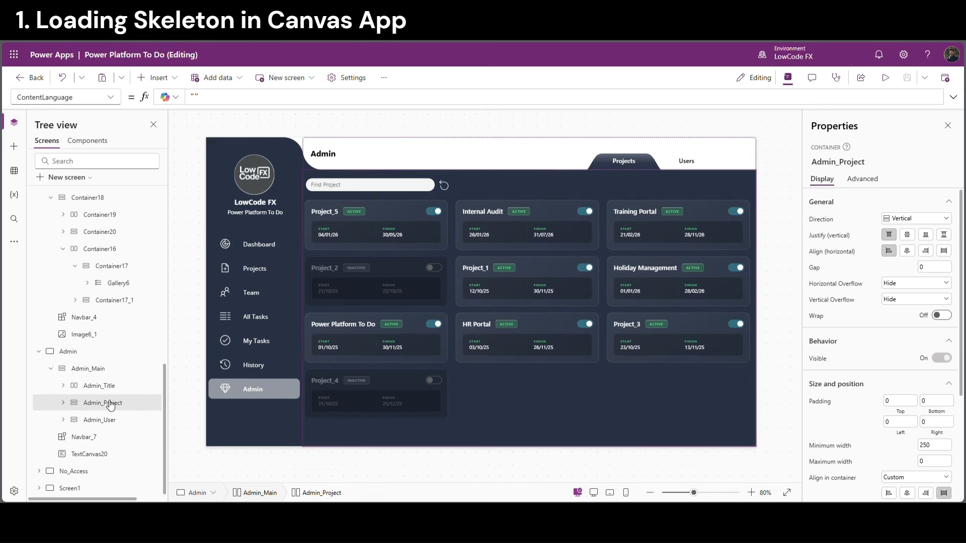
Expand Admin_Project, review Container34 and Container40, and select Container34
{"action": "left_click", "coordinate": [63, 403]}
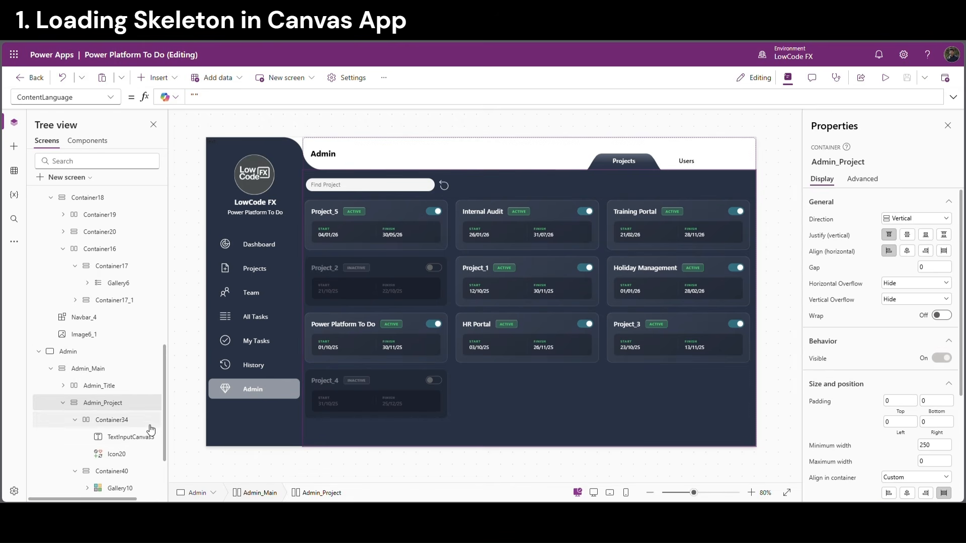
{"action": "scroll", "coordinate": [126, 403], "scroll_direction": "down", "scroll_amount": 2}
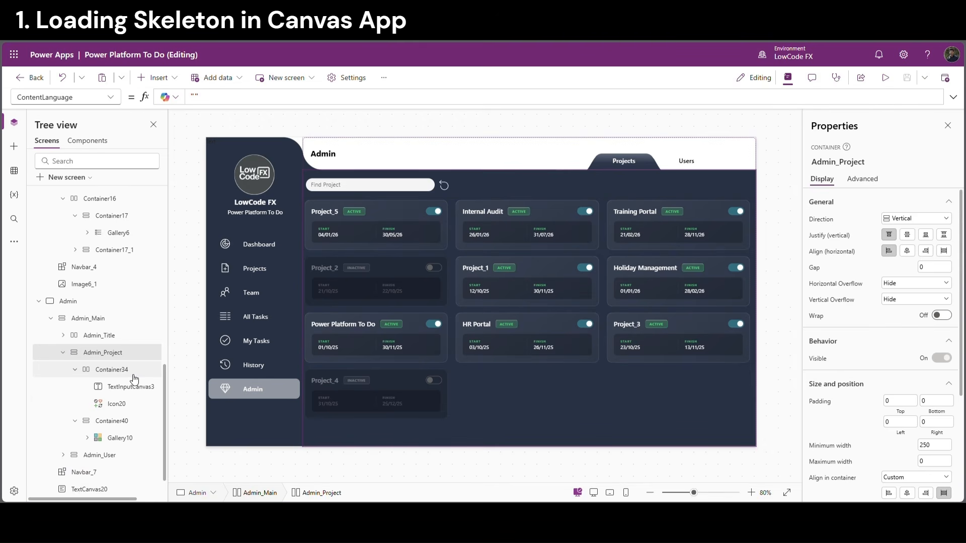
{"action": "left_click", "coordinate": [119, 375]}
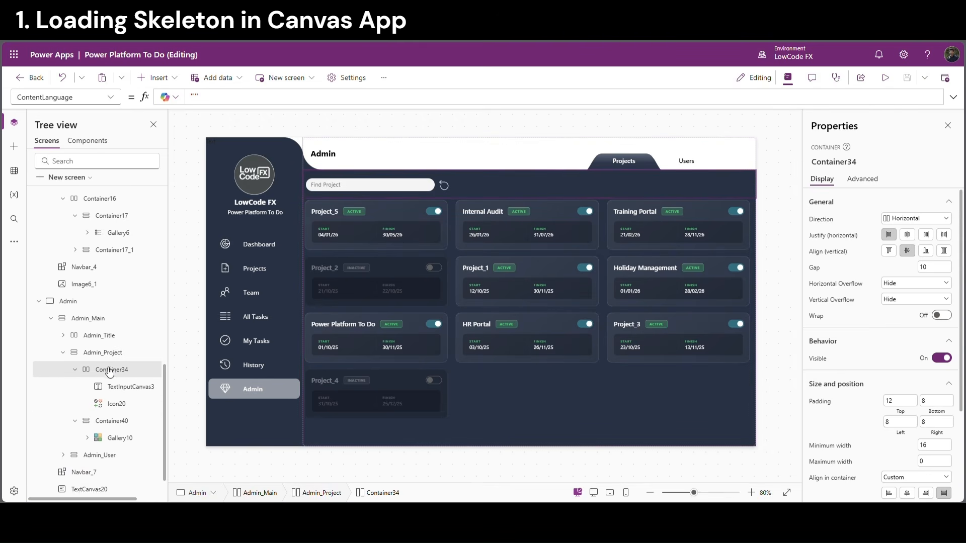
{"action": "left_click", "coordinate": [115, 424]}
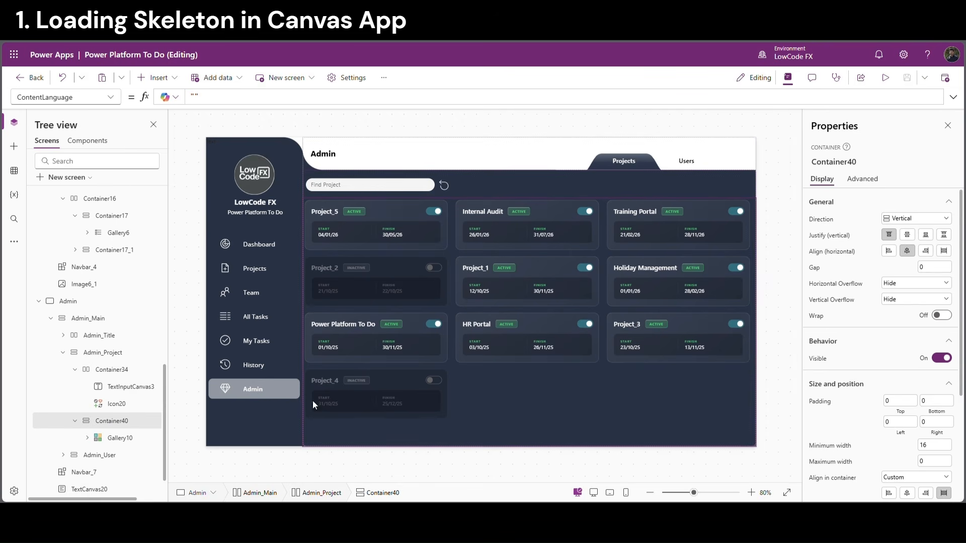
{"action": "left_click", "coordinate": [117, 374]}
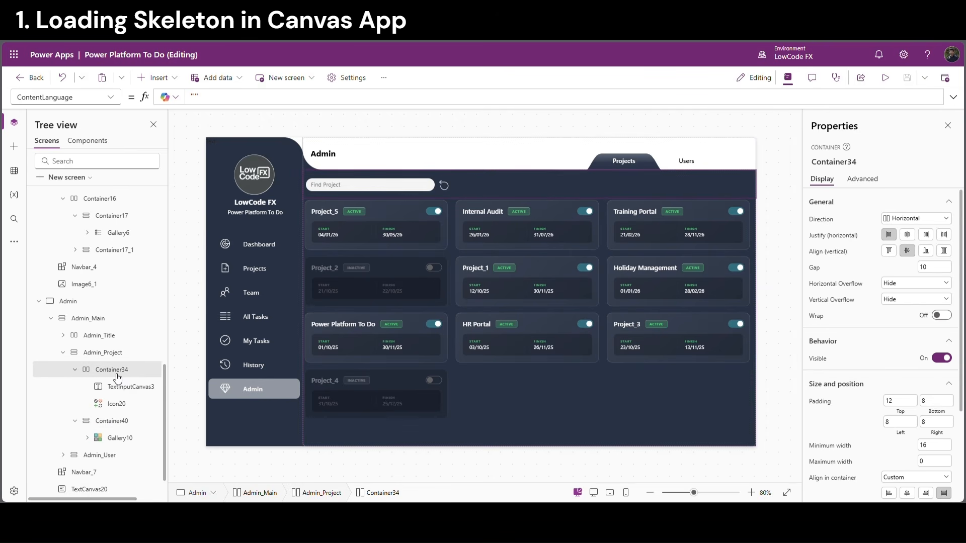
Add an Image control to Container34 by searching Insert for 'image'
{"action": "left_click", "coordinate": [160, 78]}
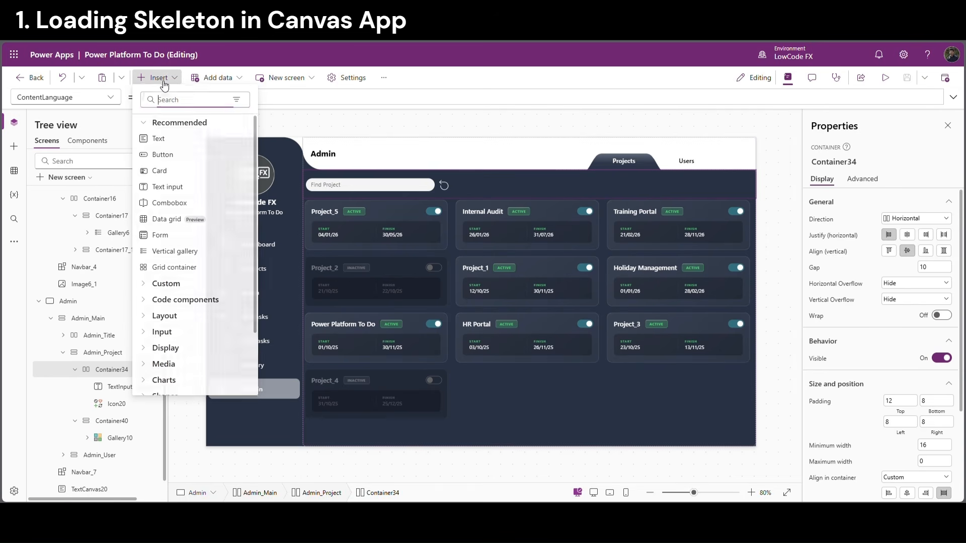
{"action": "type", "text": "image"}
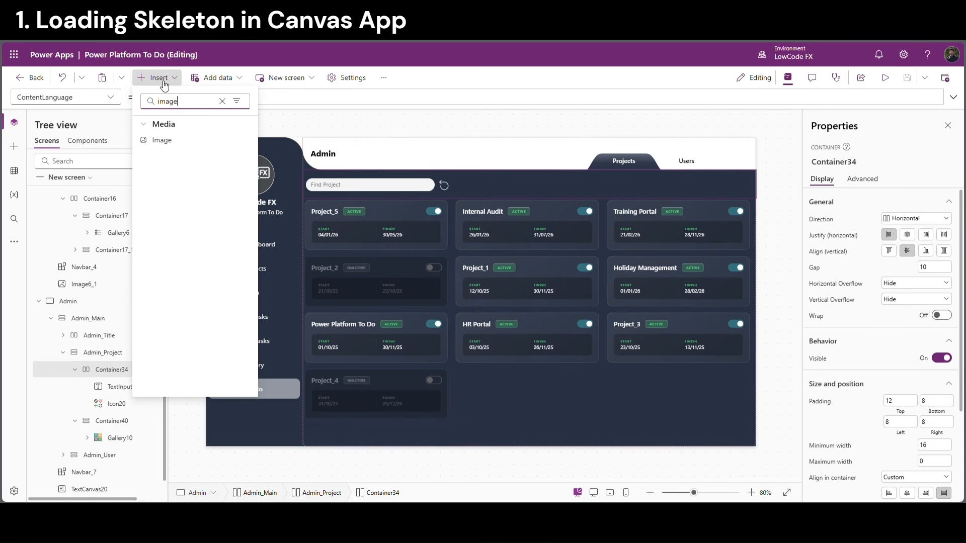
{"action": "left_click", "coordinate": [168, 141]}
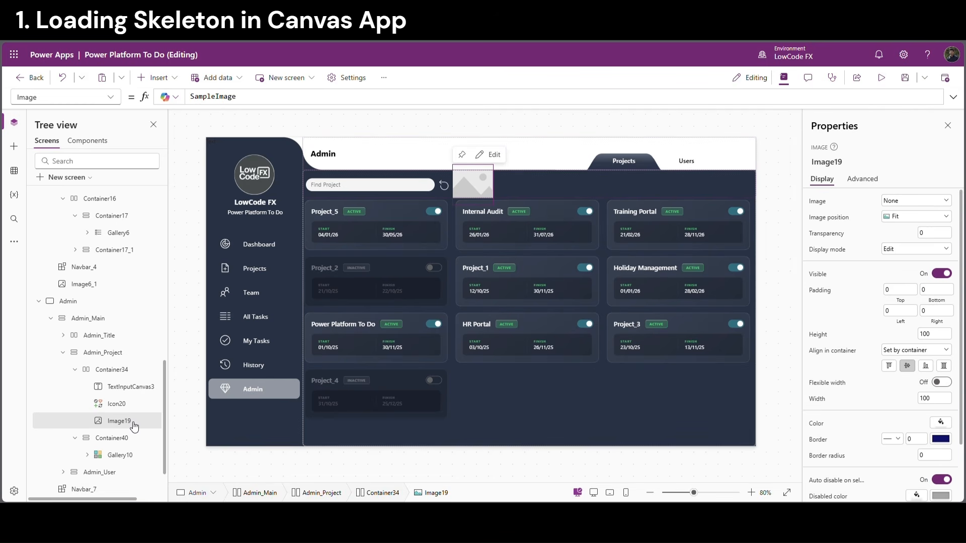
Paste copies of the image into Container34 and Container40
{"action": "left_click", "coordinate": [123, 371]}
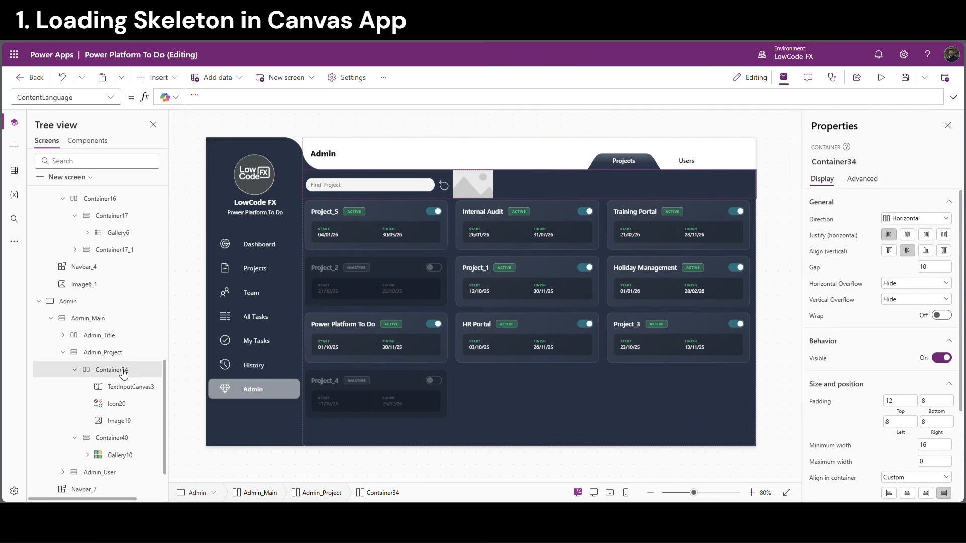
{"action": "key", "text": "ctrl+v"}
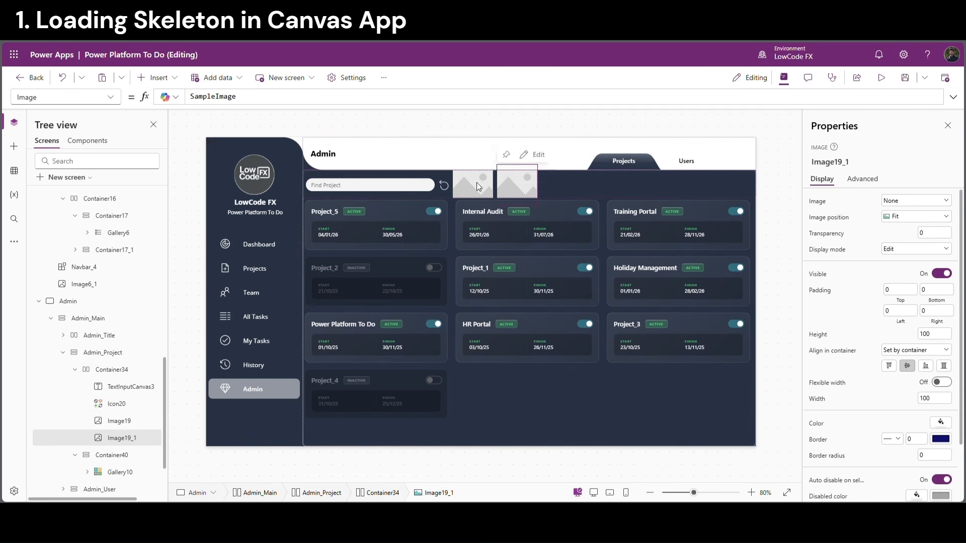
{"action": "left_click", "coordinate": [129, 457]}
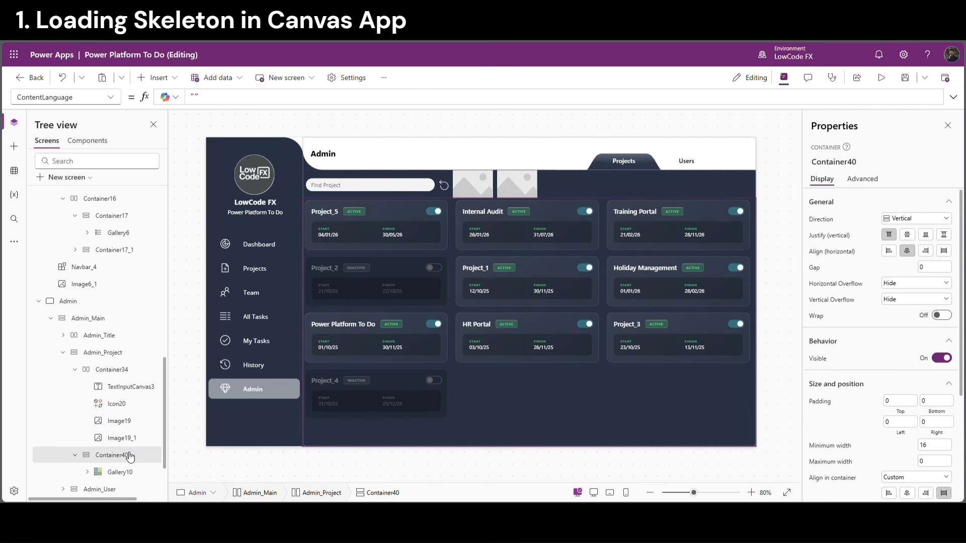
{"action": "key", "text": "ctrl+v"}
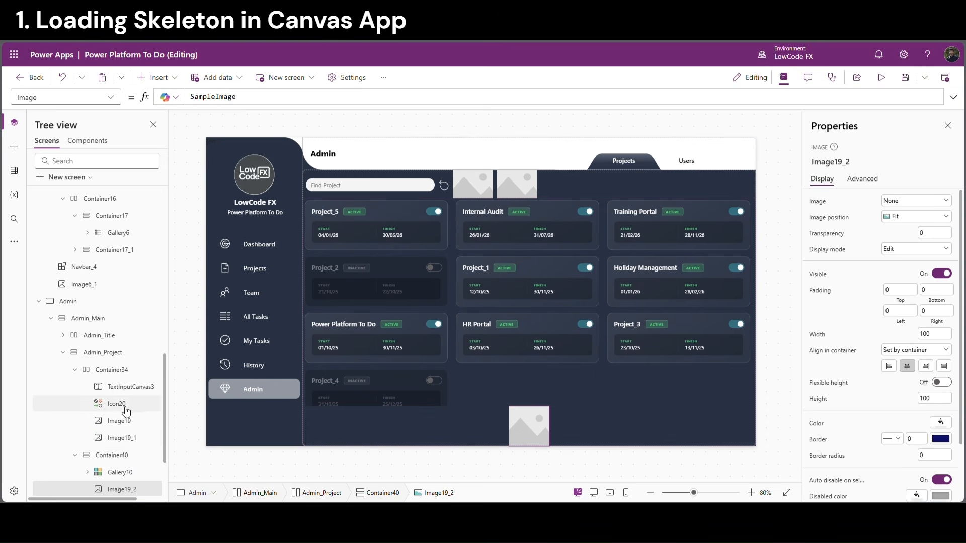
Check placeholder images Image19 and Image19_1, then select the Find Project search box
{"action": "scroll", "coordinate": [123, 409], "scroll_direction": "down", "scroll_amount": 1}
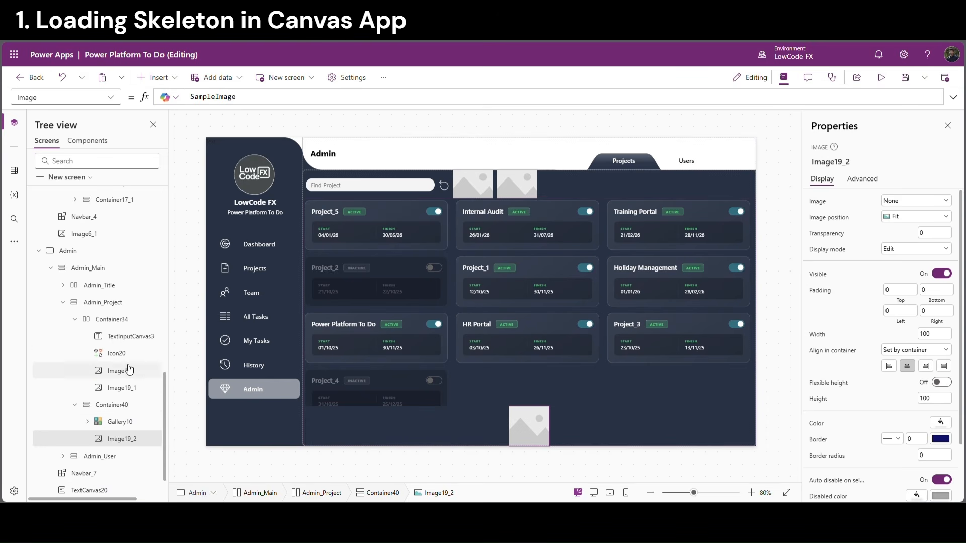
{"action": "left_click", "coordinate": [126, 371]}
{"action": "left_click", "coordinate": [124, 388]}
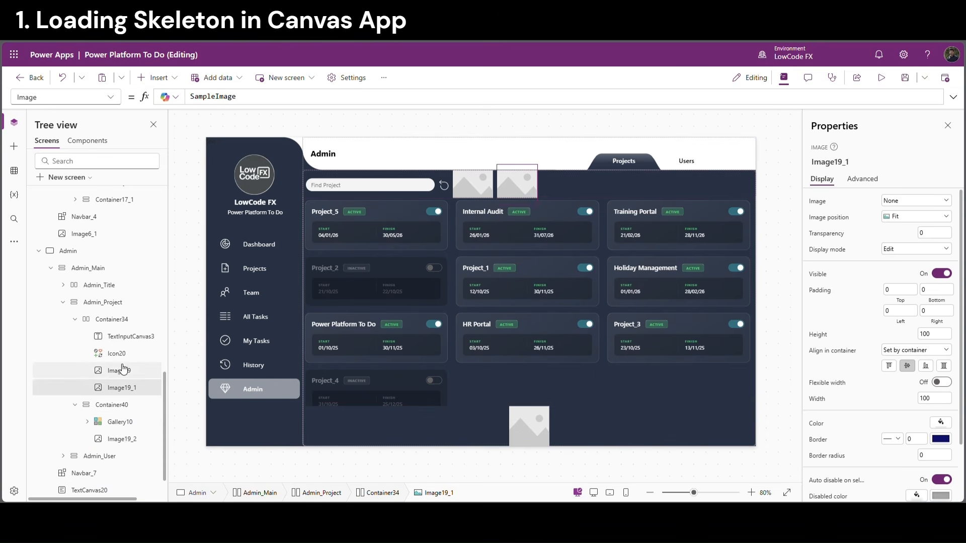
{"action": "left_click", "coordinate": [124, 371]}
{"action": "left_click", "coordinate": [366, 190]}
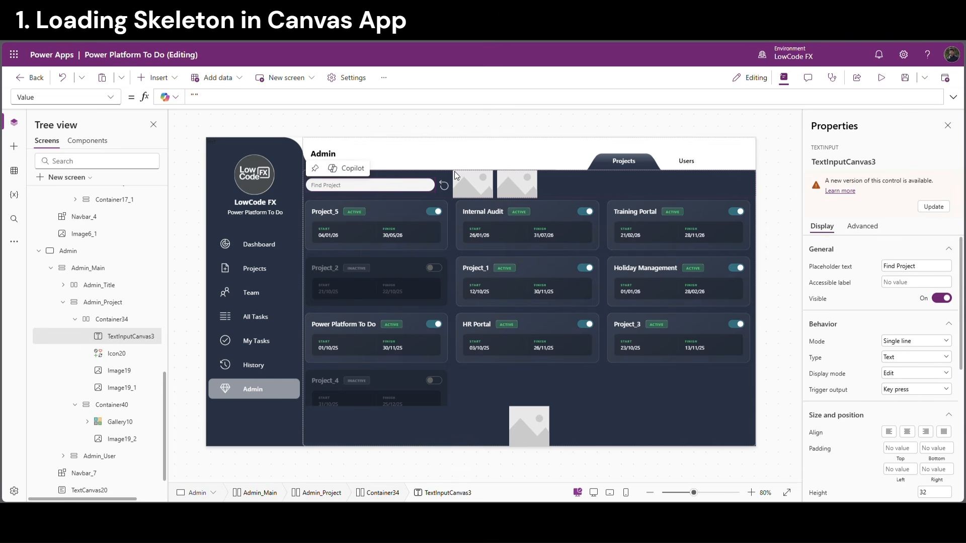
Set Image19's Width to TextInputCanvas3.Width and Height to TextInputCanvas3.Height (320 by 32)
{"action": "left_click", "coordinate": [843, 166]}
{"action": "key", "text": "ctrl+c"}
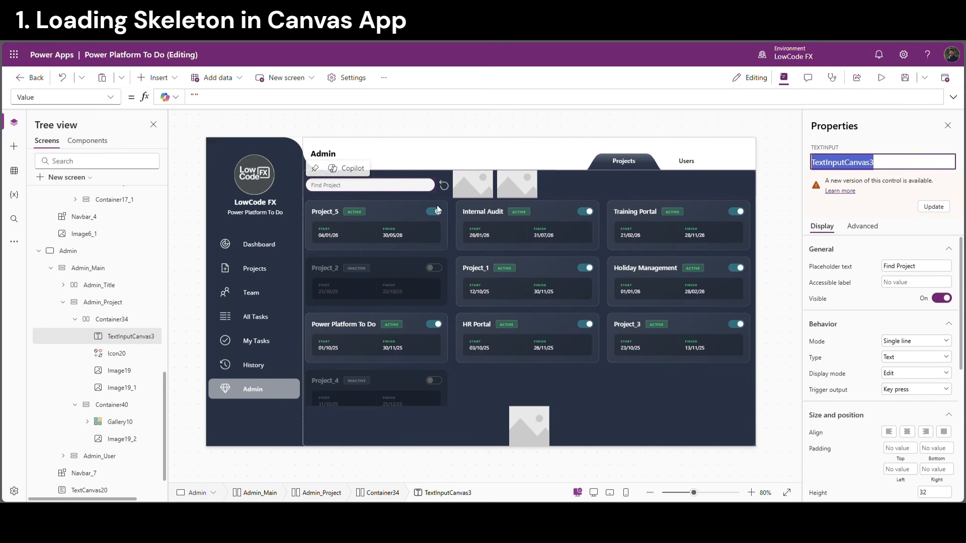
{"action": "left_click", "coordinate": [478, 191]}
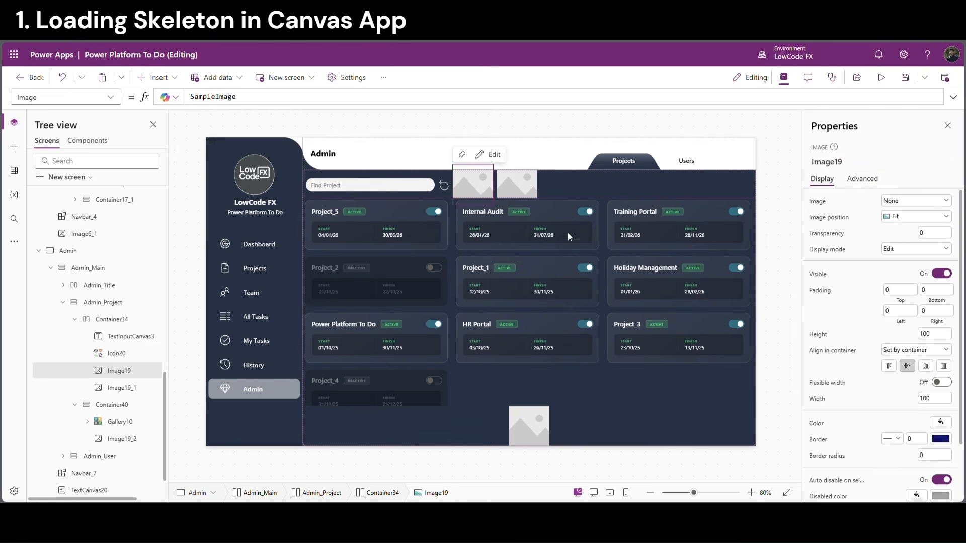
{"action": "left_click", "coordinate": [822, 399]}
{"action": "left_click_drag", "start_coordinate": [204, 97], "coordinate": [179, 97]}
{"action": "type", "text": "TextInputCanvas3."}
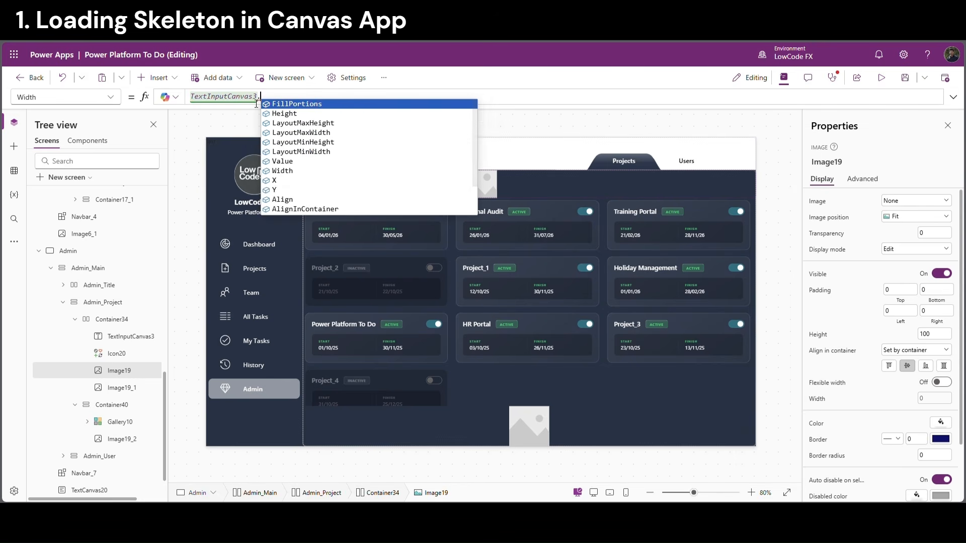
{"action": "type", "text": "Width"}
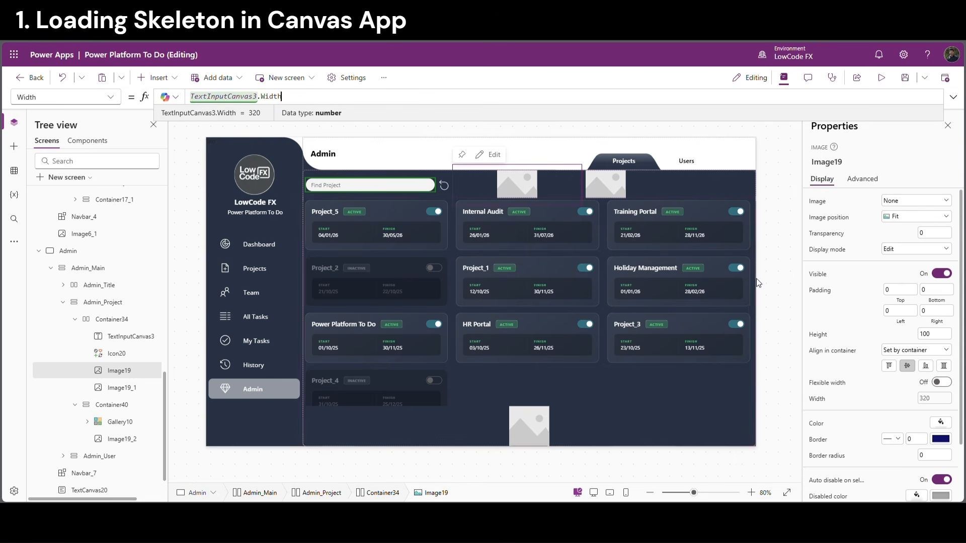
{"action": "left_click", "coordinate": [818, 335]}
{"action": "left_click_drag", "start_coordinate": [253, 103], "coordinate": [122, 89]}
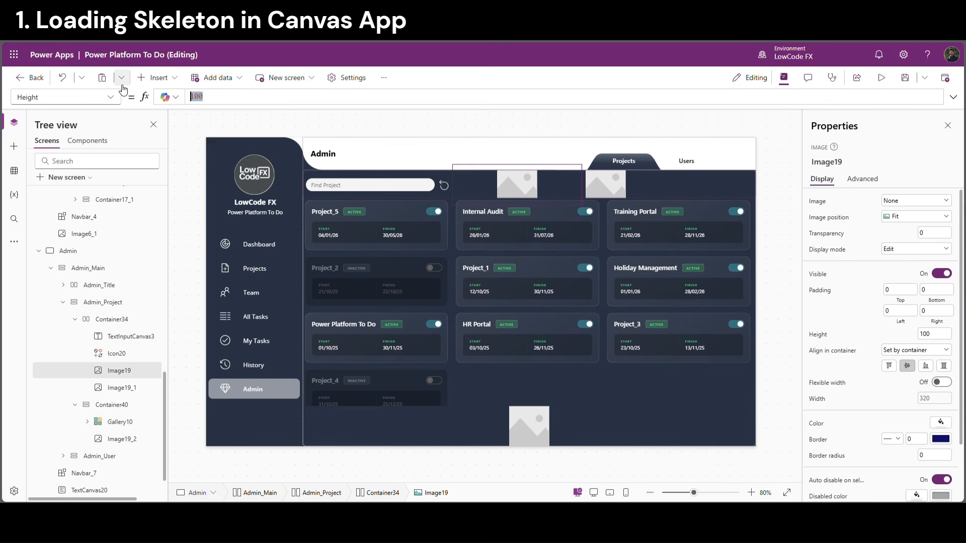
{"action": "key", "text": "ctrl+v"}
{"action": "type", "text": "."}
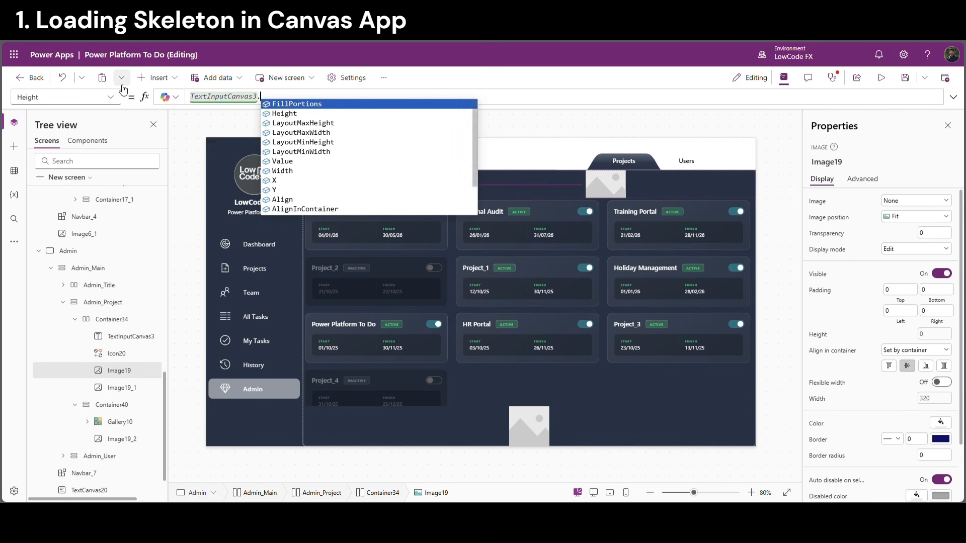
{"action": "left_click", "coordinate": [275, 114]}
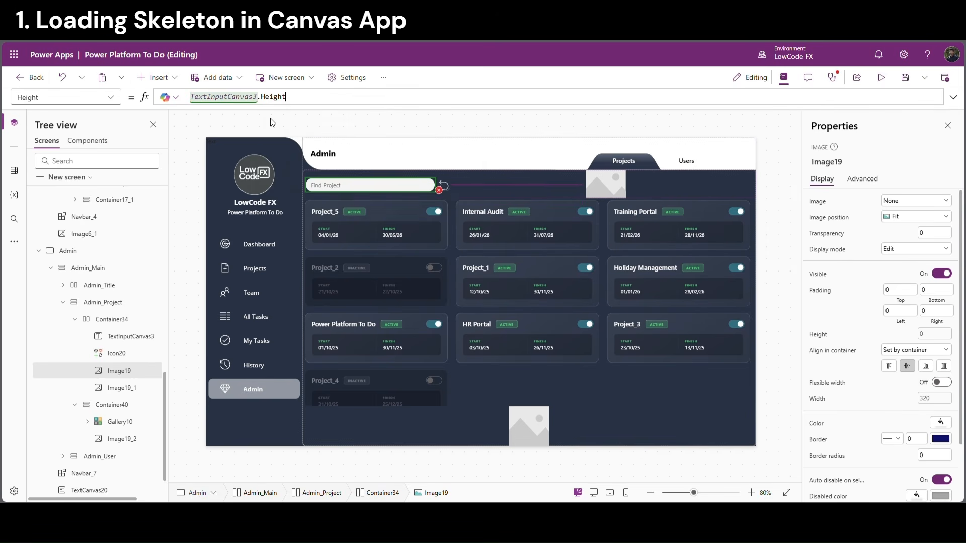
{"action": "left_click", "coordinate": [446, 189]}
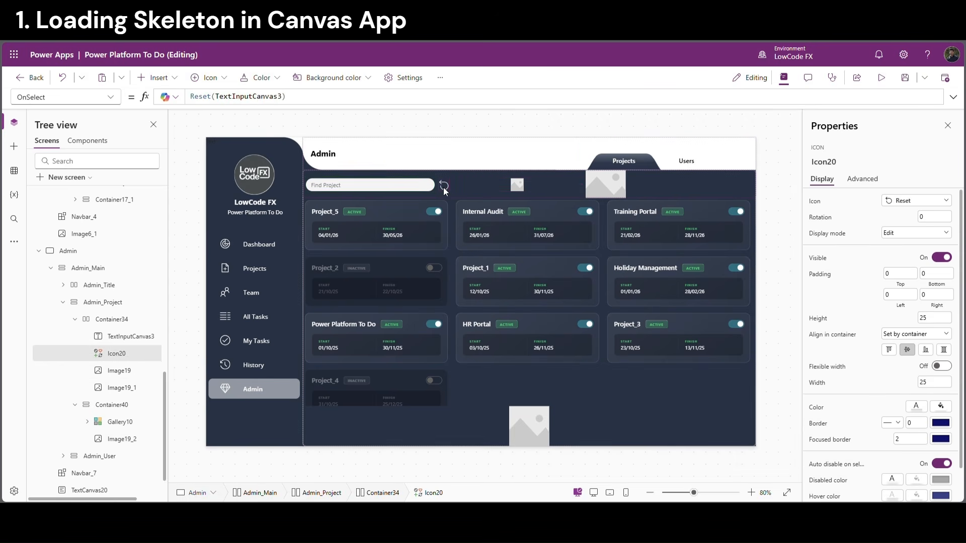
Set Image19_1's Width to Icon20.Width and Height to Icon20.Height
{"action": "double_click", "coordinate": [115, 355]}
{"action": "key", "text": "ctrl+c"}
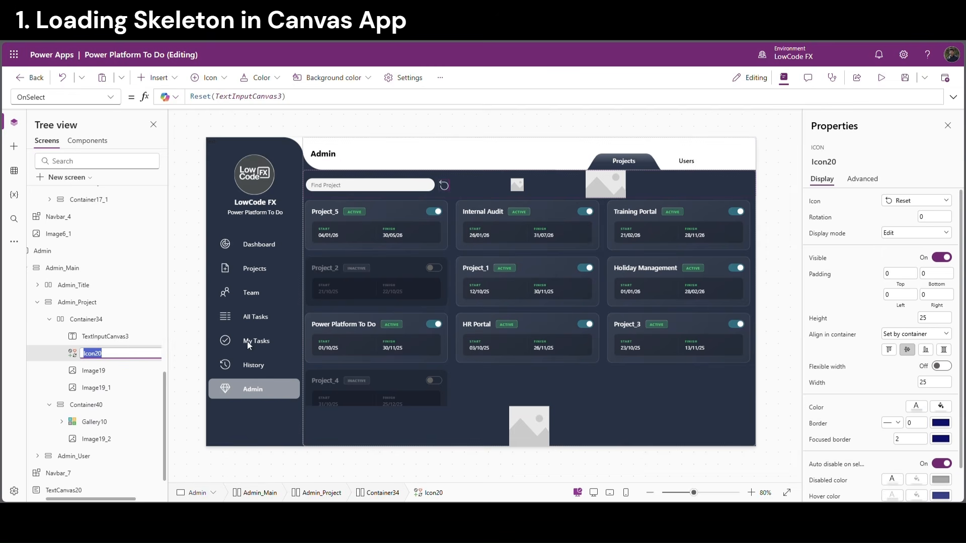
{"action": "left_click", "coordinate": [622, 185]}
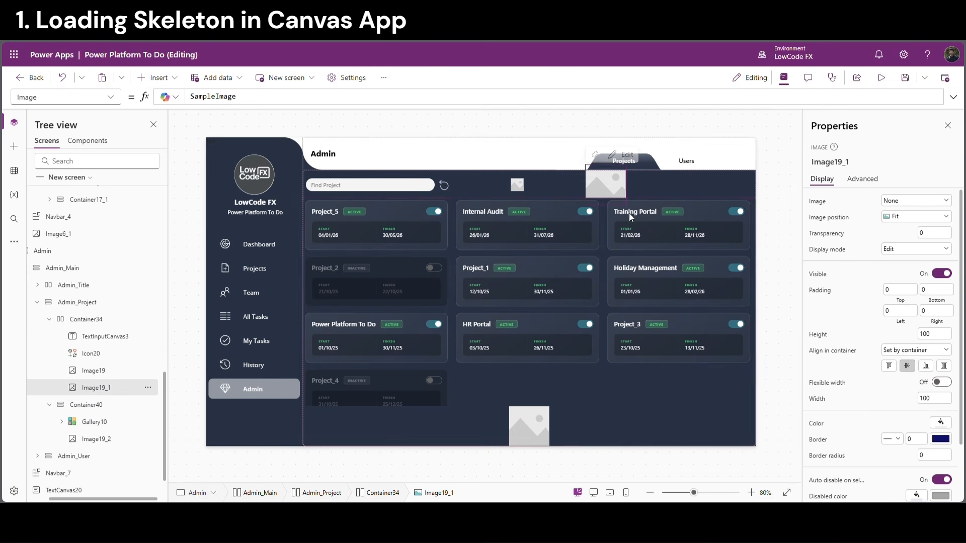
{"action": "left_click", "coordinate": [819, 401]}
{"action": "left_click", "coordinate": [201, 99]}
{"action": "key", "text": "ctrl+a"}
{"action": "key", "text": "ctrl+v"}
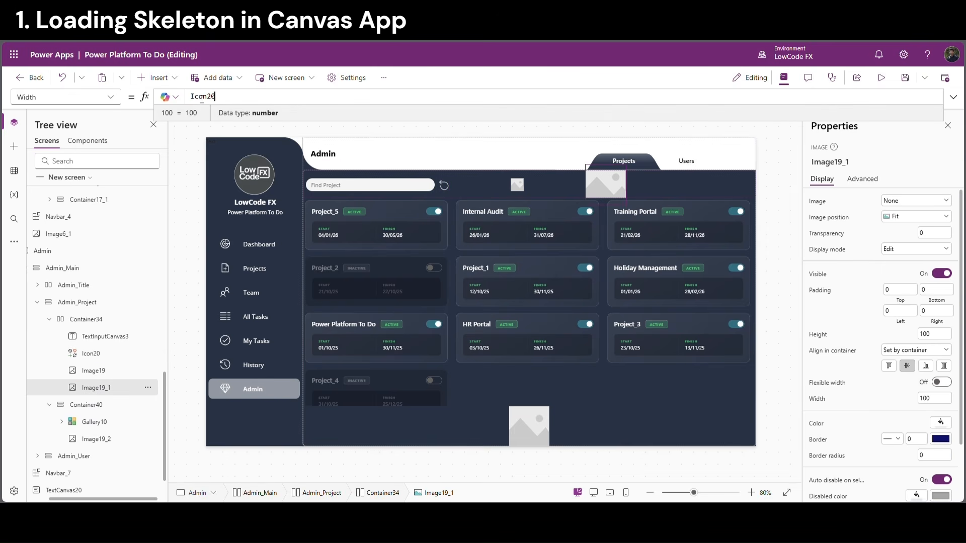
{"action": "type", "text": ".Width"}
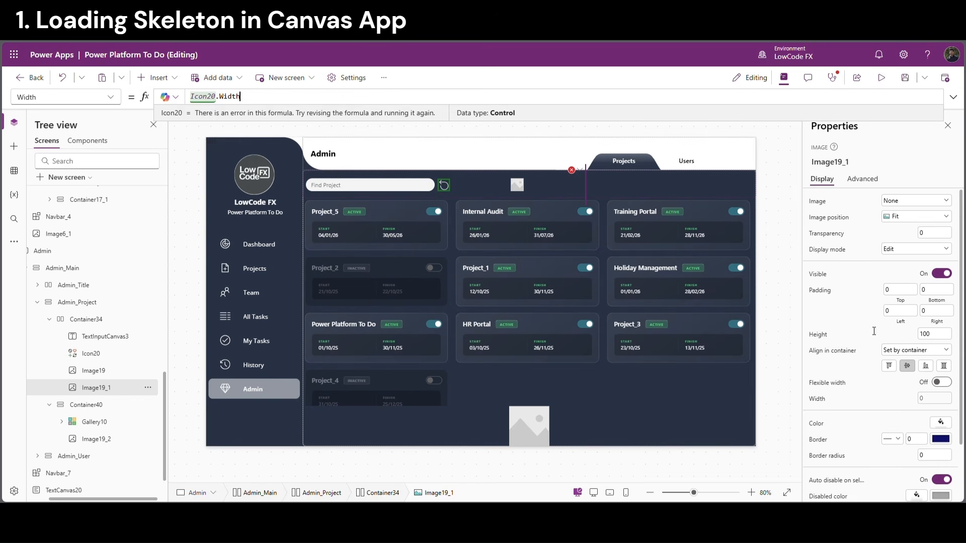
{"action": "left_click", "coordinate": [819, 334]}
{"action": "key", "text": "ctrl+a"}
{"action": "key", "text": "ctrl+v"}
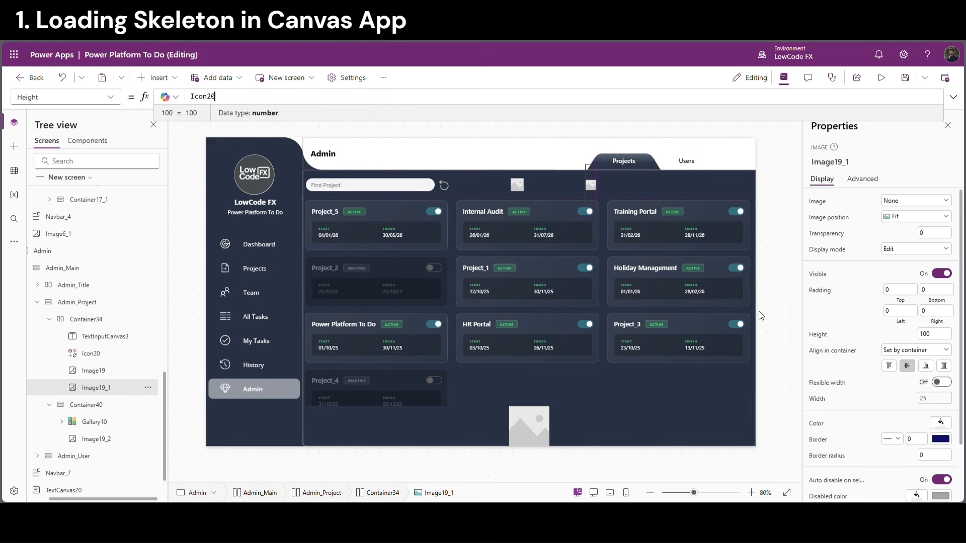
{"action": "type", "text": ".Height"}
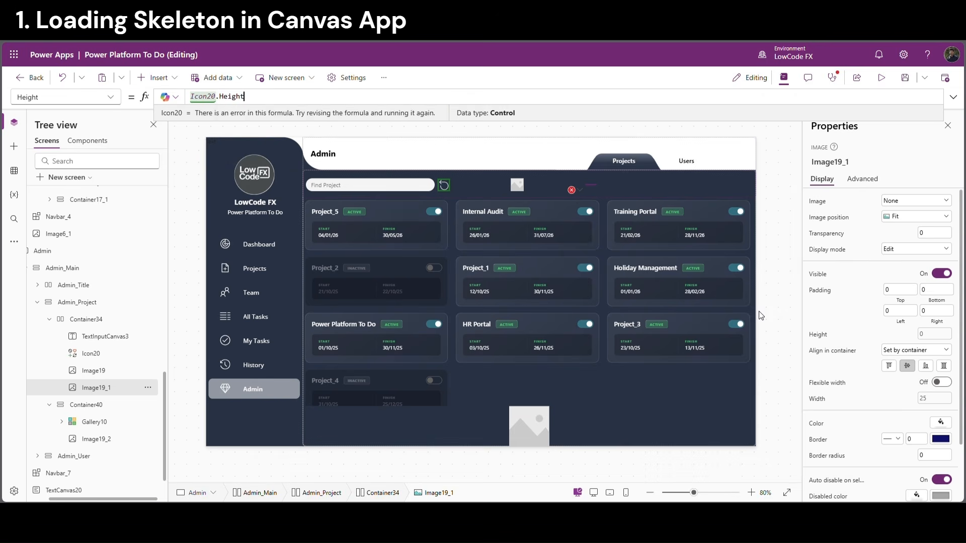
Compare the sizes of Image19, the search box, Icon20 and Image19_1
{"action": "left_click", "coordinate": [511, 186]}
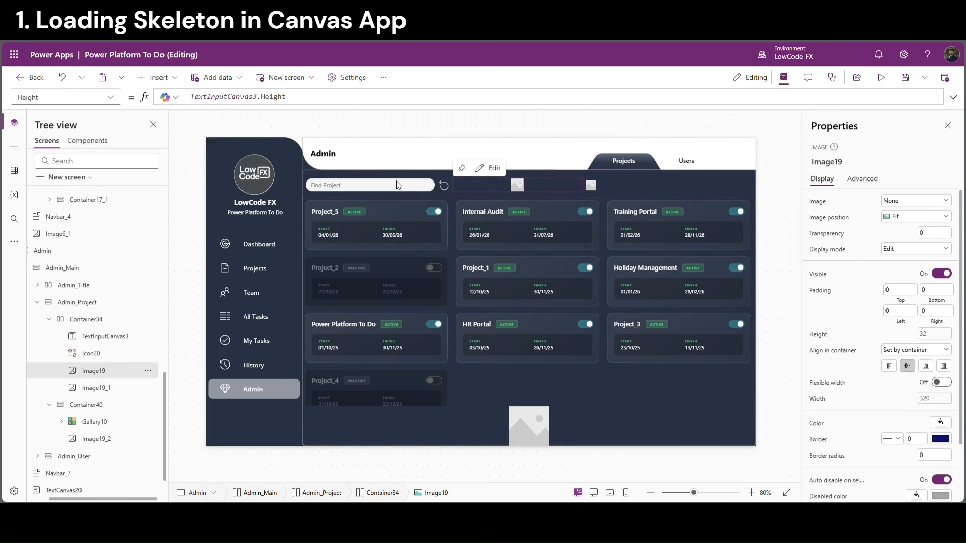
{"action": "left_click", "coordinate": [438, 188]}
{"action": "left_click", "coordinate": [448, 185]}
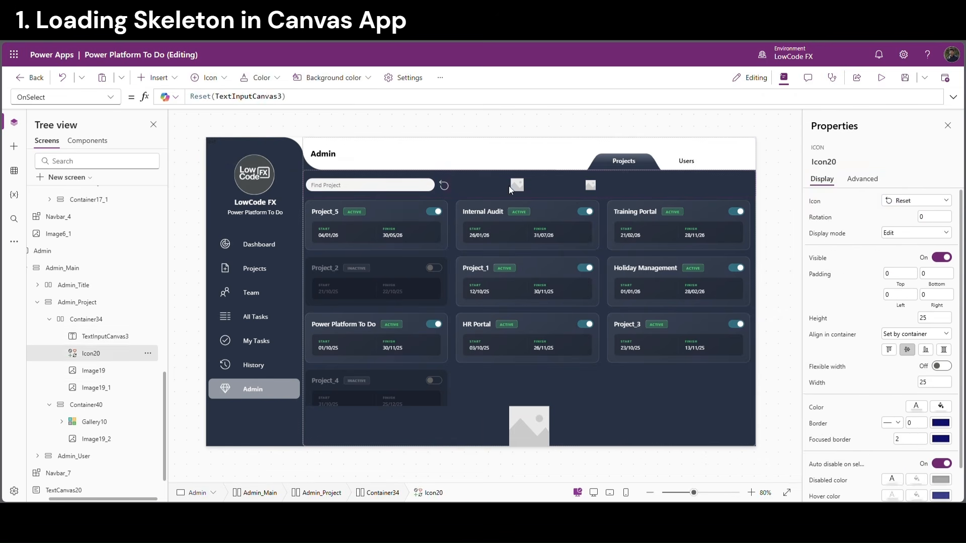
{"action": "left_click", "coordinate": [518, 185]}
{"action": "left_click", "coordinate": [592, 185]}
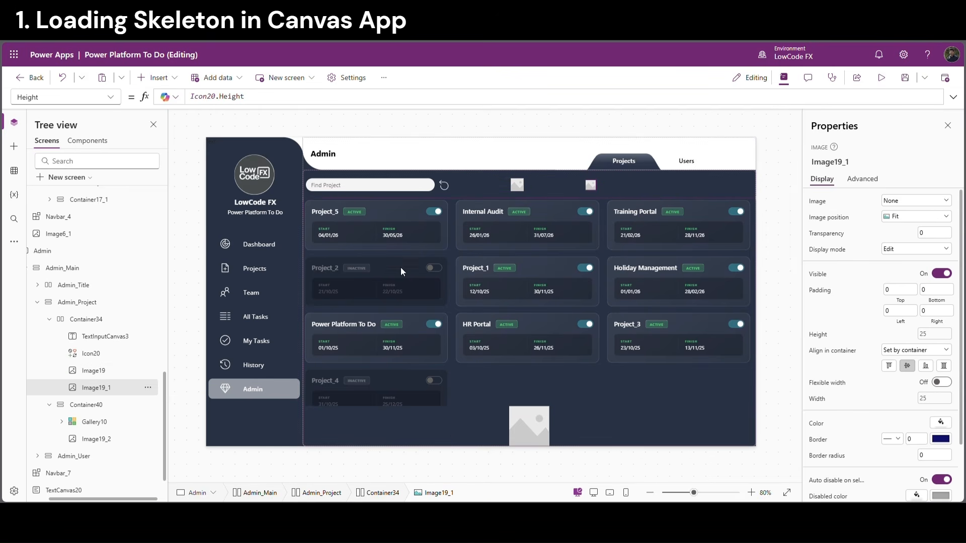
Identify the gallery's placeholder image and the first card's HTML text, HtmlText1
{"action": "left_click", "coordinate": [100, 424]}
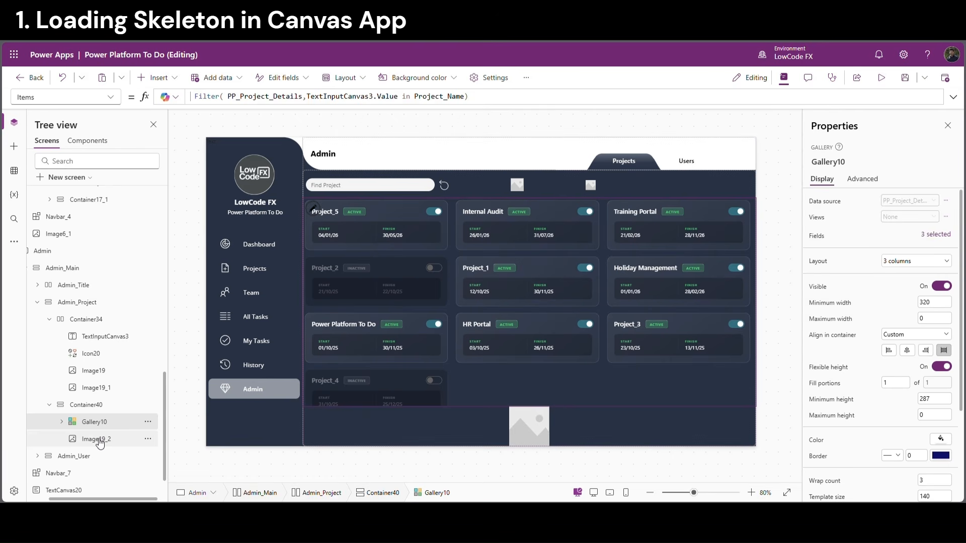
{"action": "left_click", "coordinate": [99, 443]}
{"action": "left_click", "coordinate": [377, 232]}
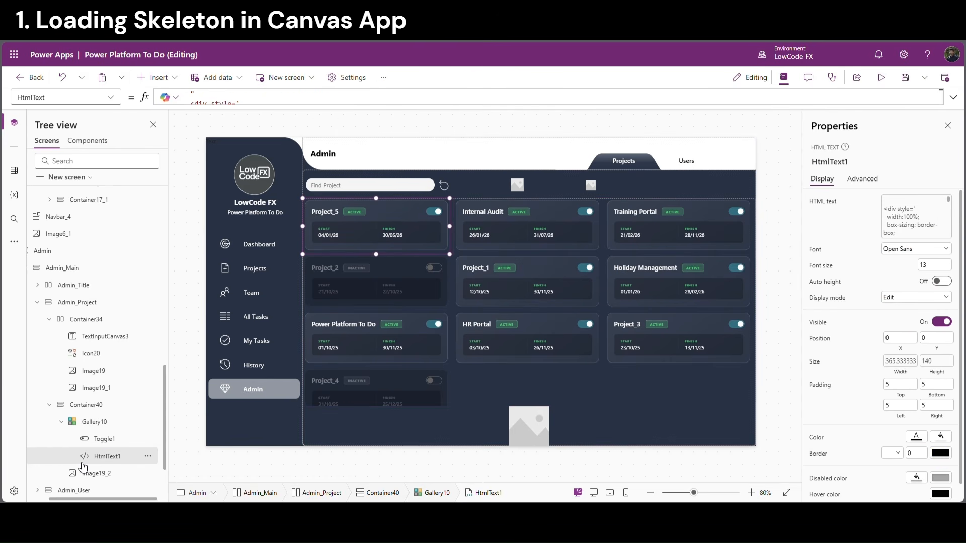
{"action": "double_click", "coordinate": [111, 456]}
{"action": "key", "text": "ctrl+c"}
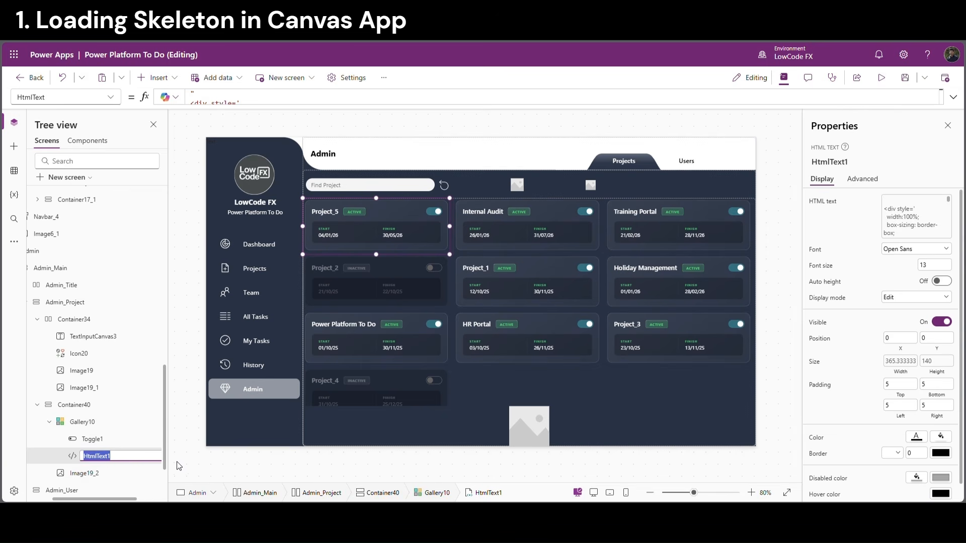
Set Image19_2's Height to HtmlText1.Height and Width to HtmlText1.Width
{"action": "left_click", "coordinate": [532, 431]}
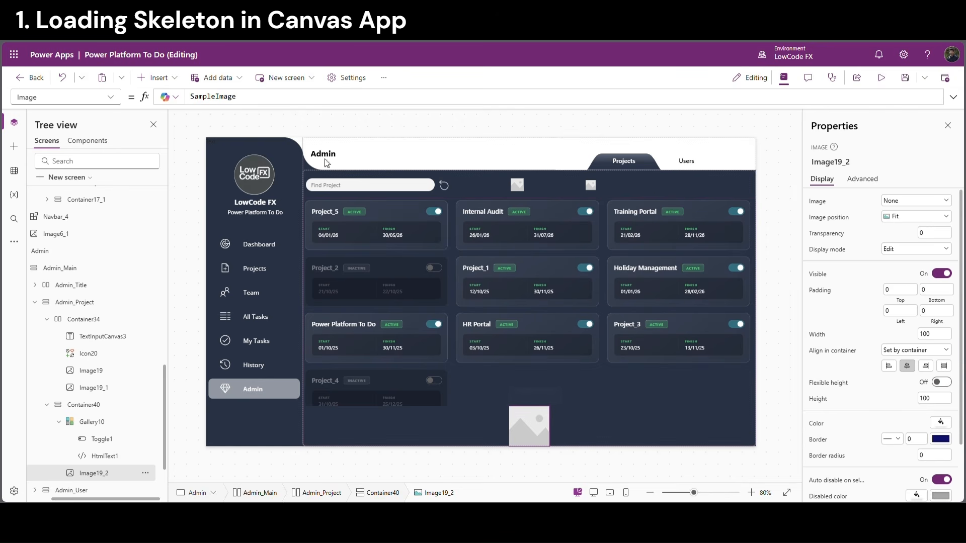
{"action": "left_click", "coordinate": [820, 400]}
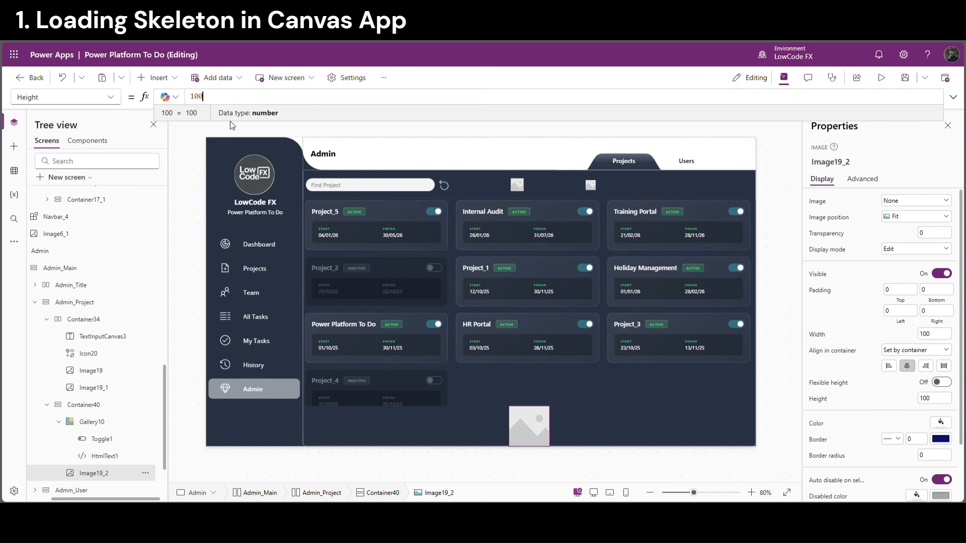
{"action": "double_click", "coordinate": [203, 99]}
{"action": "key", "text": "ctrl+v"}
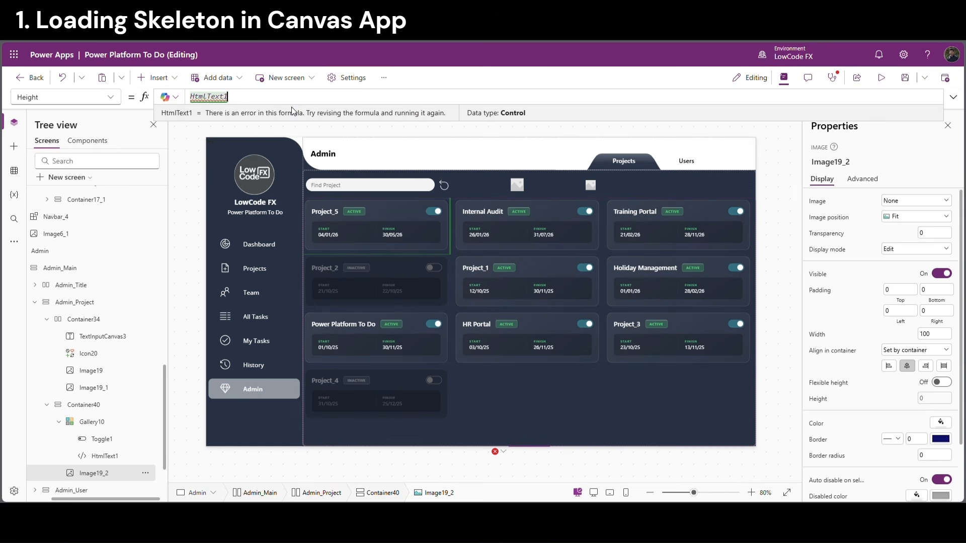
{"action": "type", "text": "."}
{"action": "left_click", "coordinate": [281, 112]}
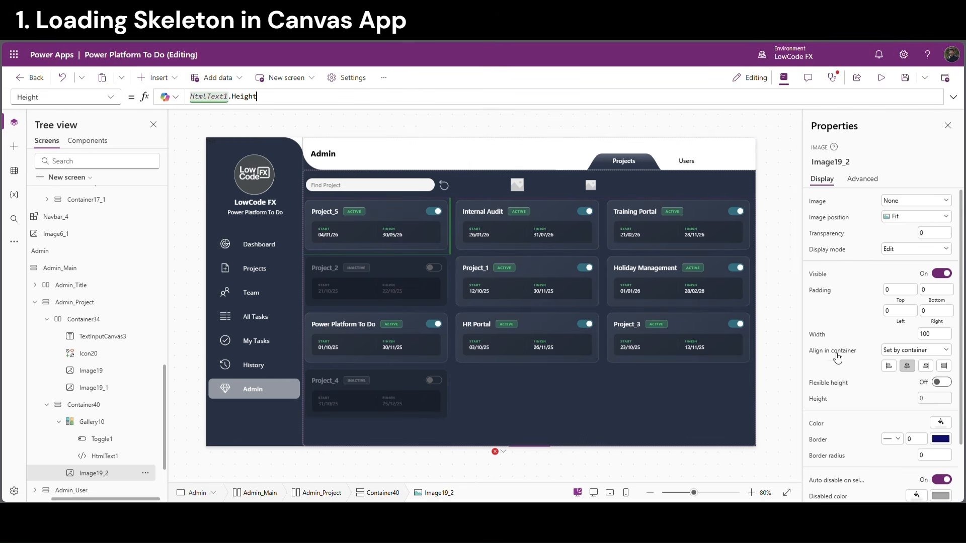
{"action": "left_click", "coordinate": [820, 335]}
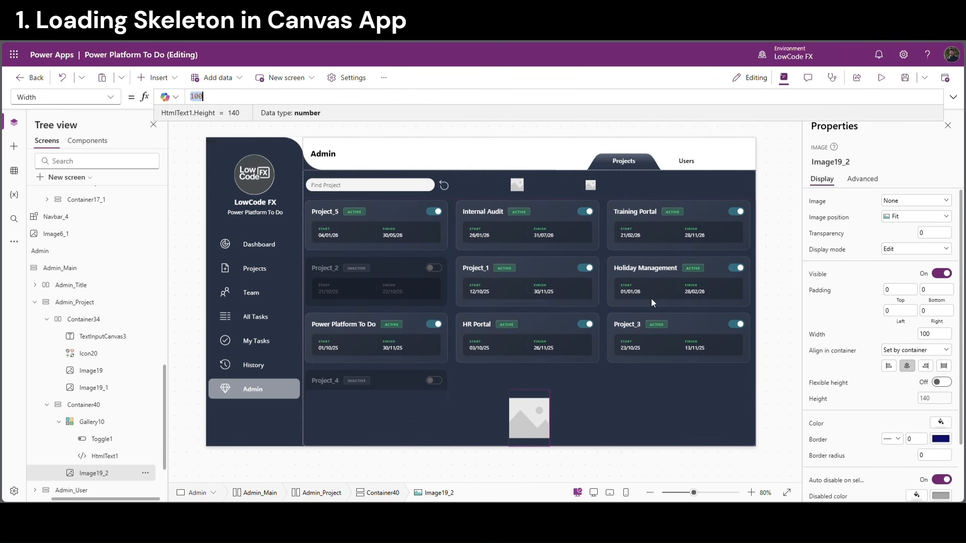
{"action": "key", "text": "ctrl+v"}
{"action": "type", "text": "."}
{"action": "left_click", "coordinate": [316, 111]}
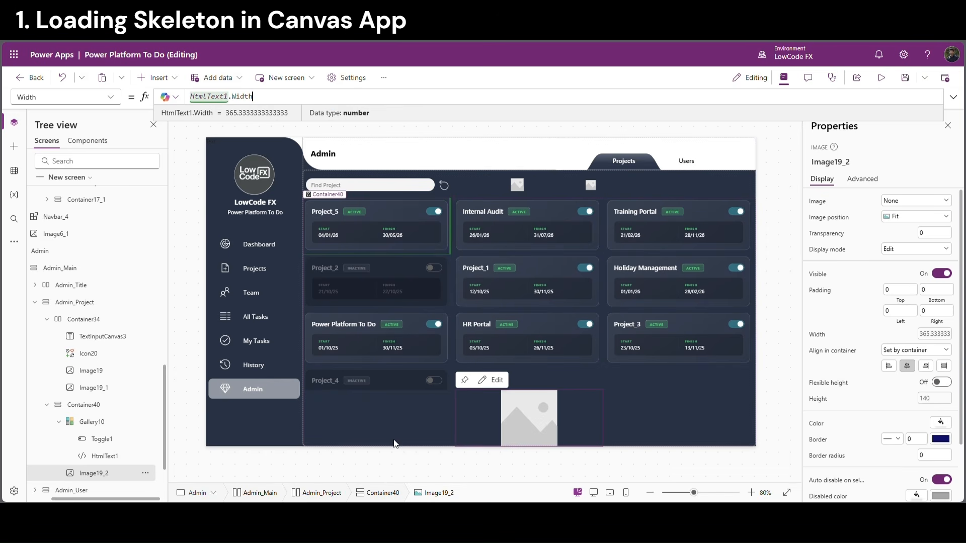
Set Container40's horizontal alignment to left so the image sits left-aligned
{"action": "left_click", "coordinate": [83, 405]}
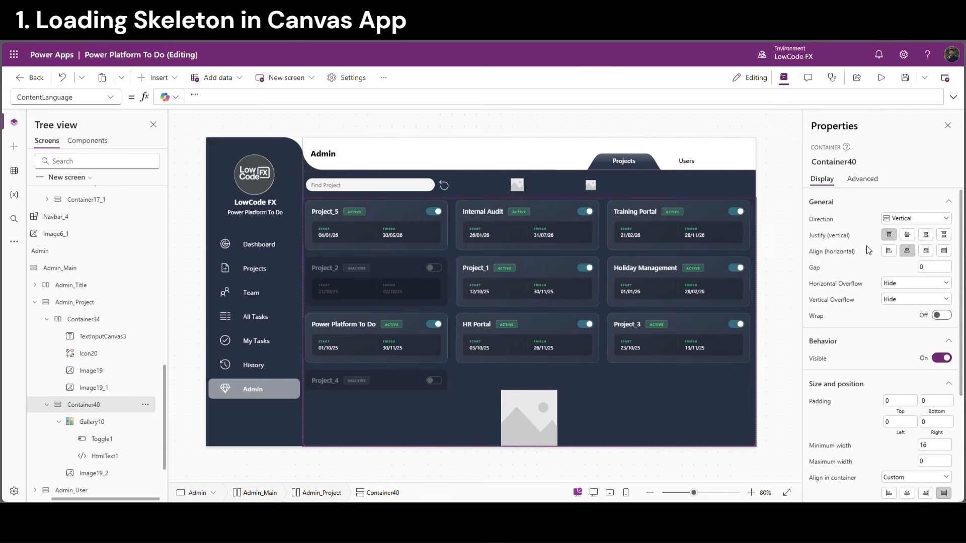
{"action": "left_click", "coordinate": [889, 251]}
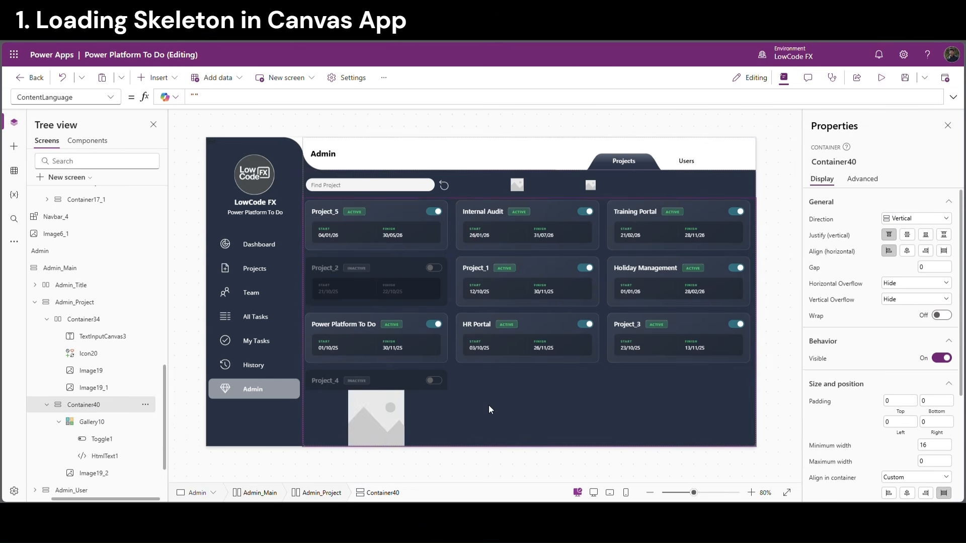
{"action": "left_click", "coordinate": [438, 434]}
{"action": "left_click", "coordinate": [667, 465]}
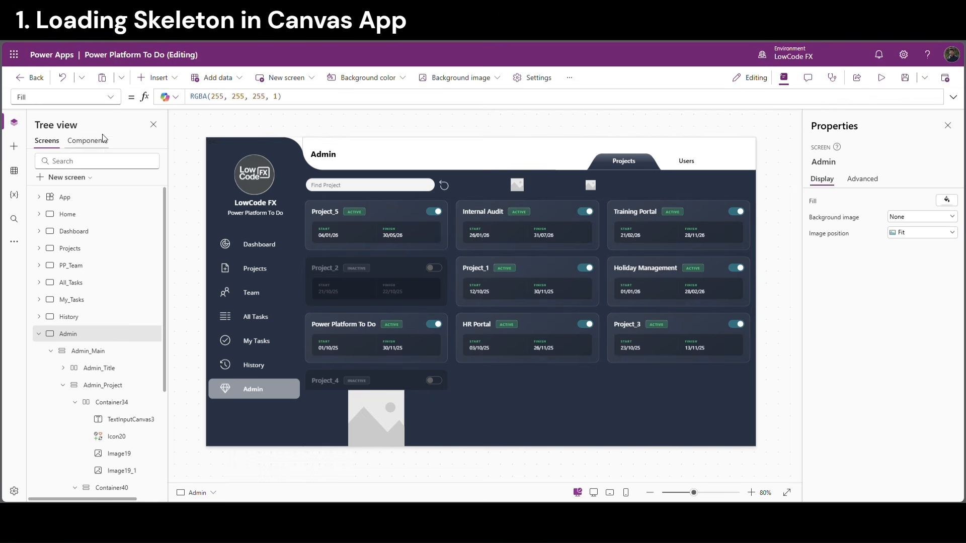
In the Admin screen's OnVisible, add Set(VarLS,true); Set(VarLSTimer,true);
{"action": "left_click", "coordinate": [110, 97]}
{"action": "left_click", "coordinate": [43, 250]}
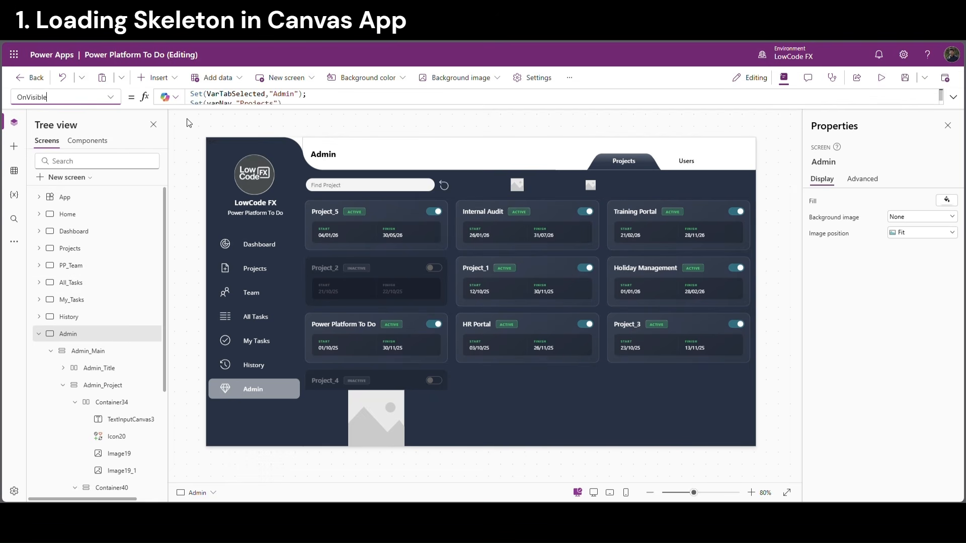
{"action": "left_click_drag", "start_coordinate": [197, 108], "coordinate": [181, 286]}
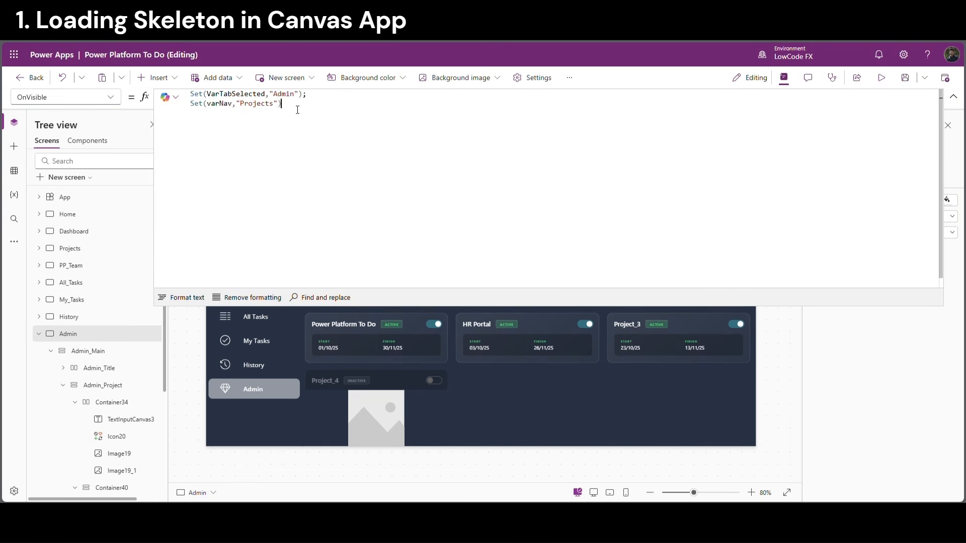
{"action": "type", "text": ";"}
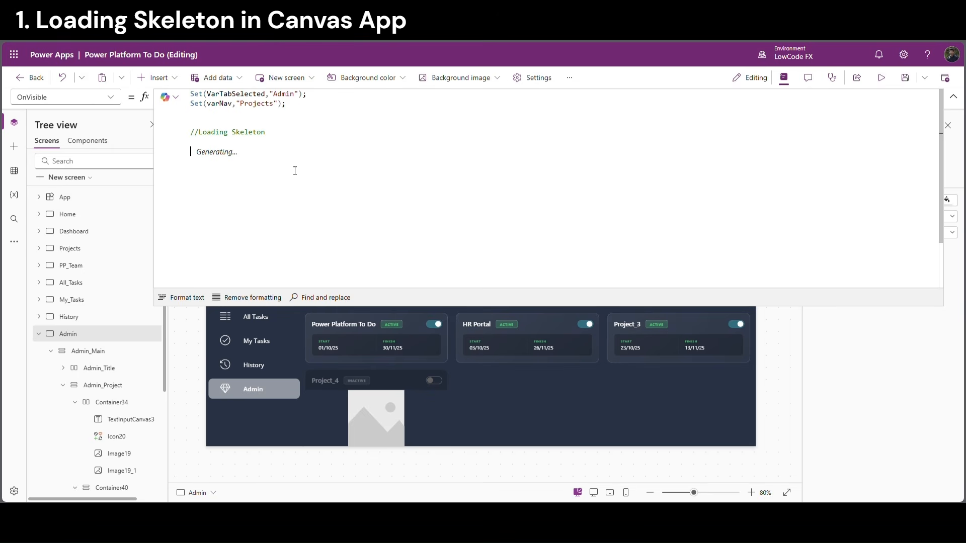
{"action": "type", "text": "Set(Var"}
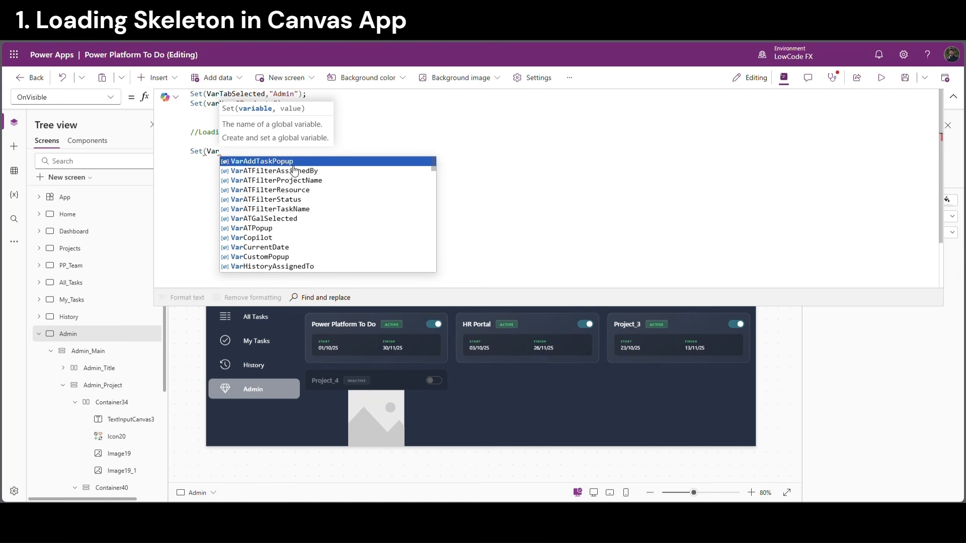
{"action": "type", "text": "LS"}
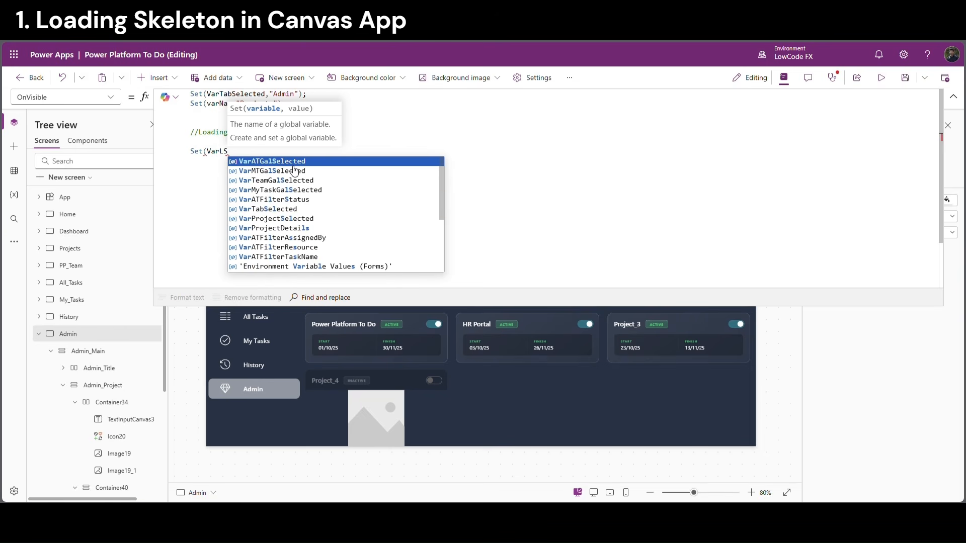
{"action": "type", "text": ",tr"}
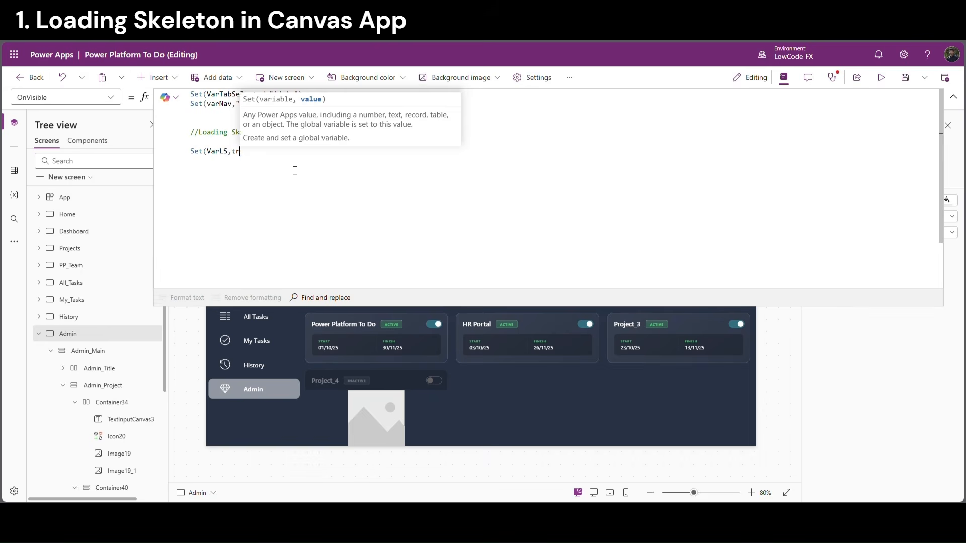
{"action": "type", "text": "ue);"}
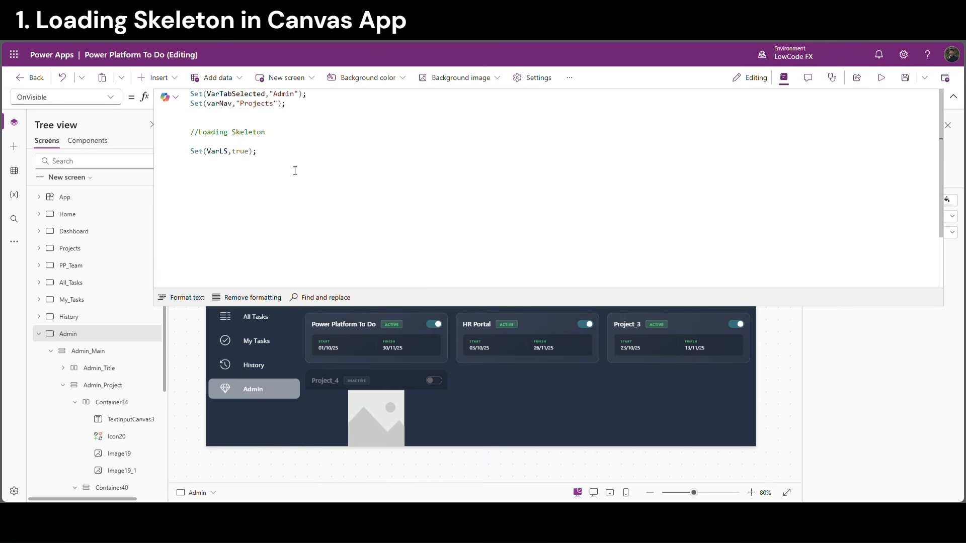
{"action": "type", "text": "Set(VarLST"}
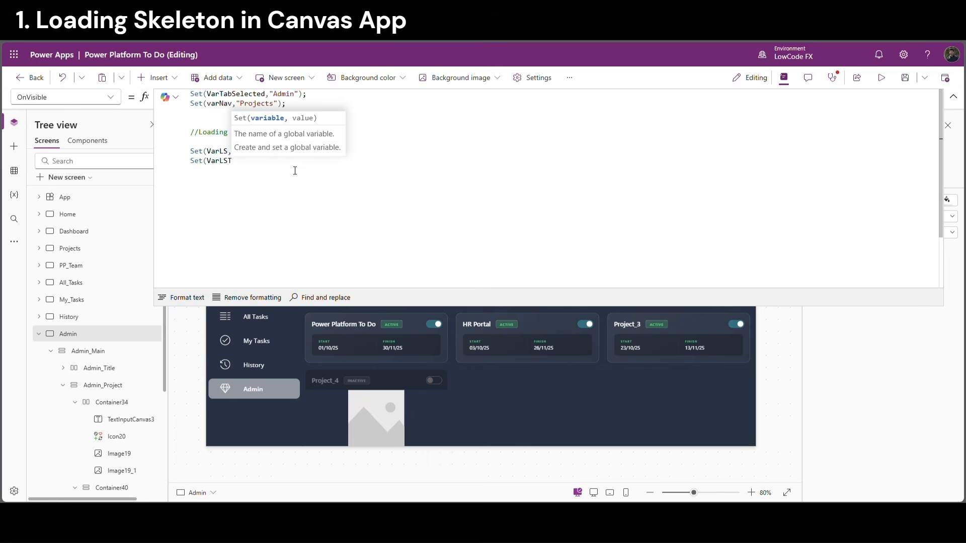
{"action": "type", "text": "imer"}
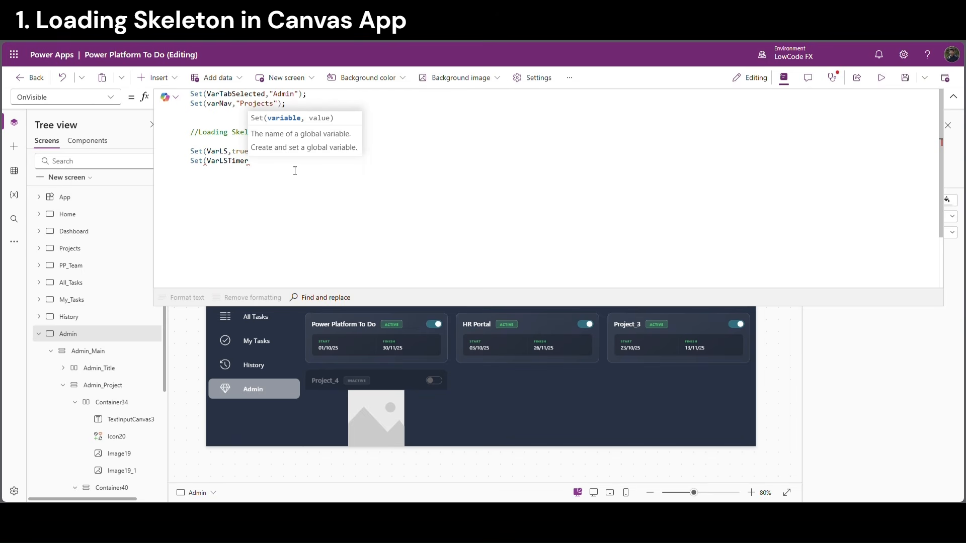
{"action": "type", "text": ",tru"}
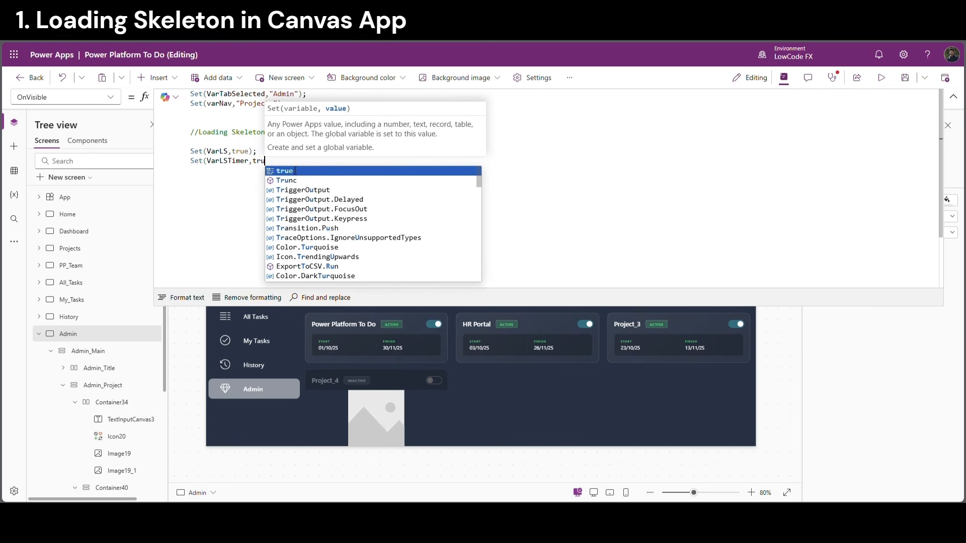
{"action": "left_click", "coordinate": [295, 171]}
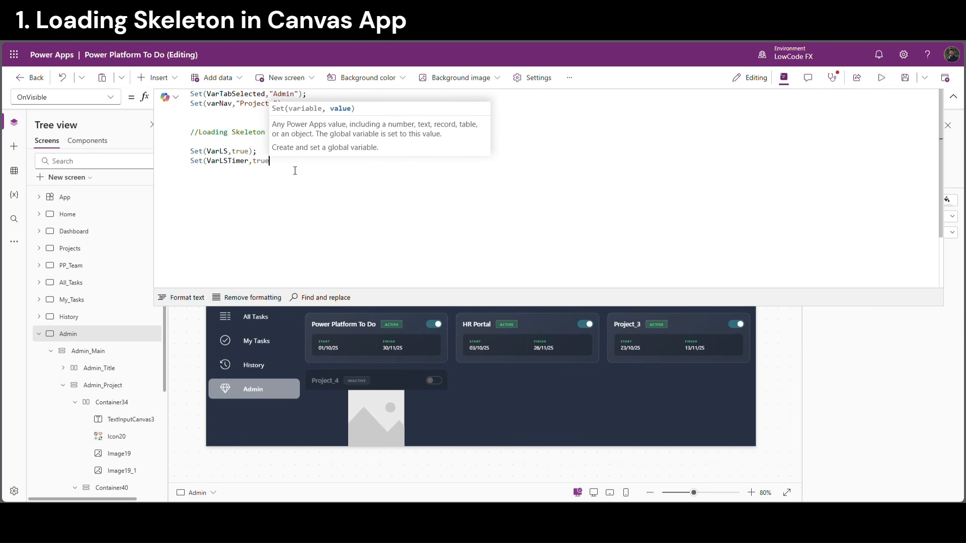
{"action": "type", "text": ");"}
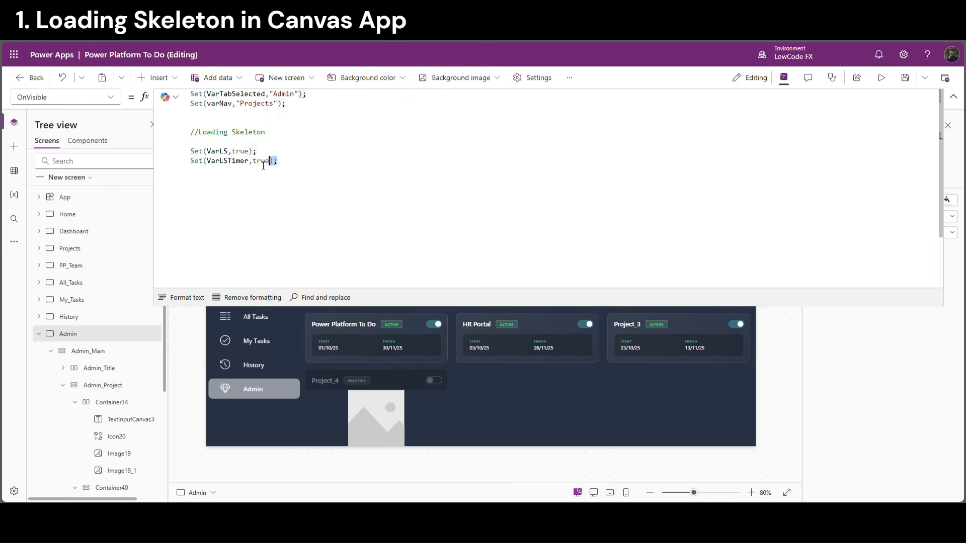
Insert Set(VarLSTimer,false) before Set(VarLSTimer,true) and review the finished formula
{"action": "left_click_drag", "start_coordinate": [277, 161], "coordinate": [193, 168]}
{"action": "key", "text": "ctrl+c"}
{"action": "left_click", "coordinate": [273, 153]}
{"action": "key", "text": "ctrl+v"}
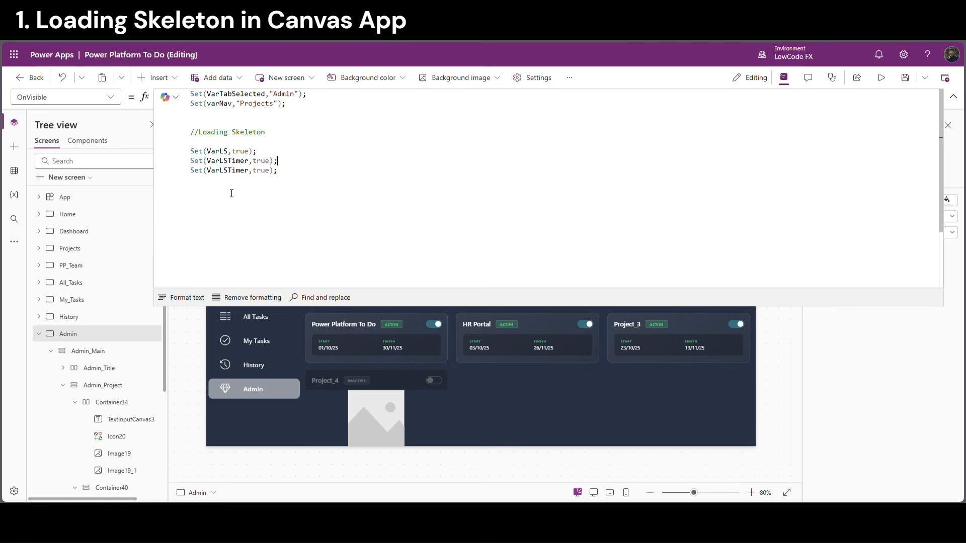
{"action": "double_click", "coordinate": [272, 161]}
{"action": "type", "text": "fa"}
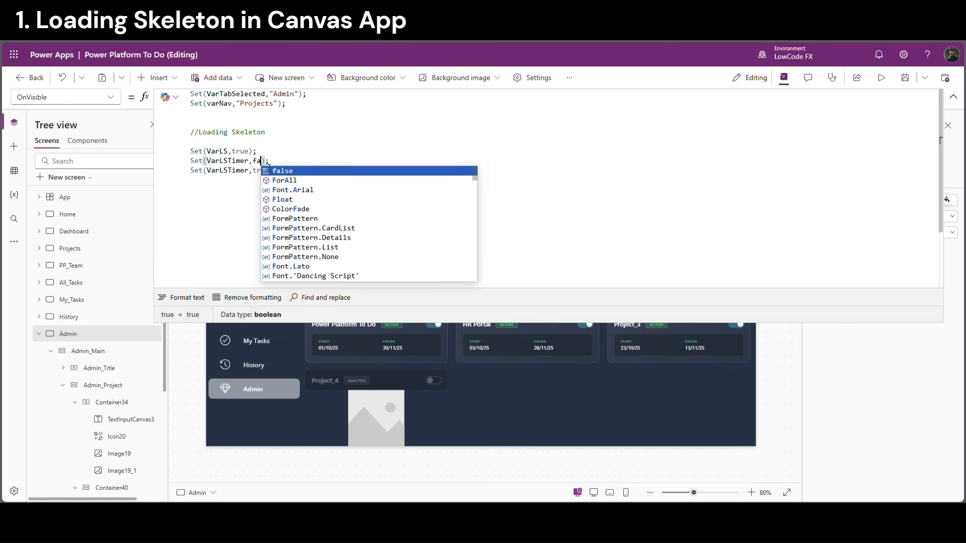
{"action": "left_click", "coordinate": [282, 172]}
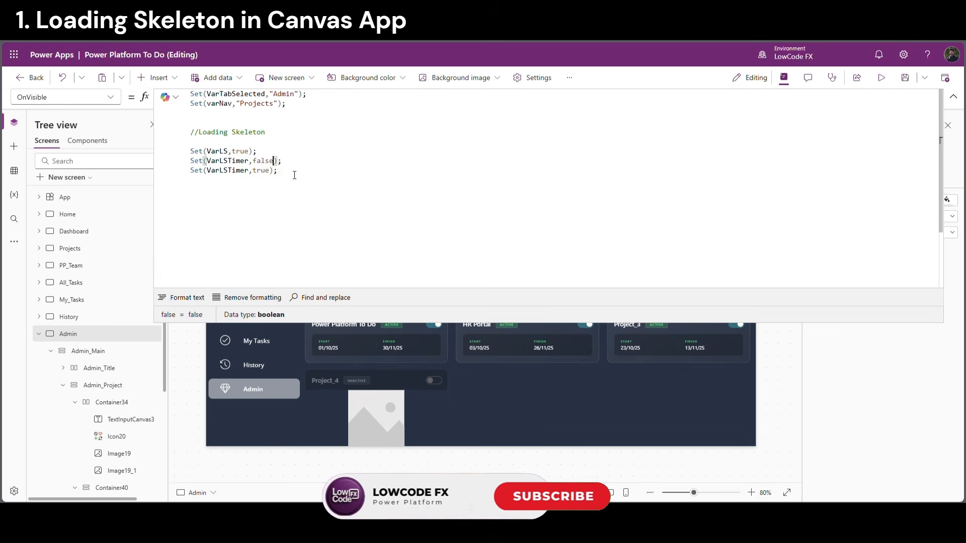
{"action": "left_click_drag", "start_coordinate": [278, 171], "coordinate": [191, 172]}
{"action": "left_click", "coordinate": [266, 171]}
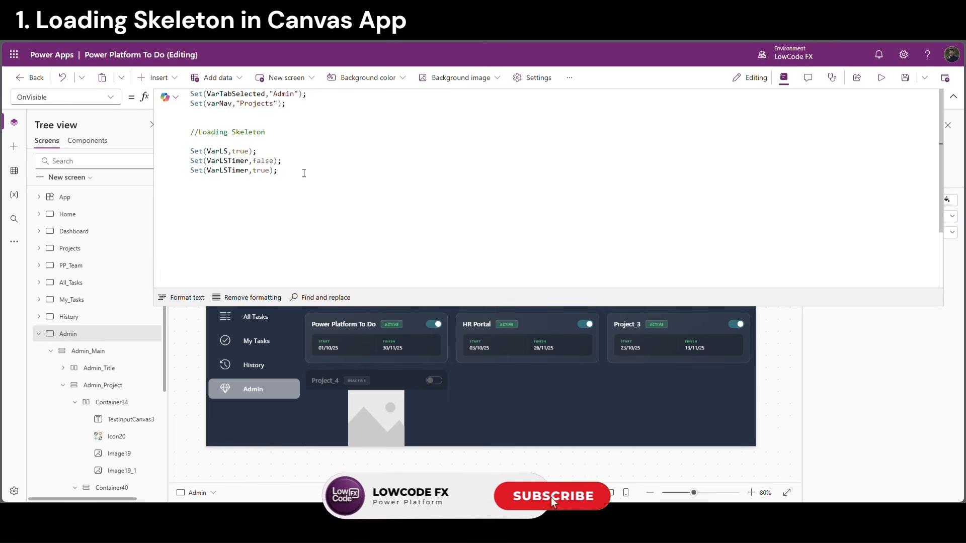
{"action": "left_click_drag", "start_coordinate": [282, 171], "coordinate": [194, 173]}
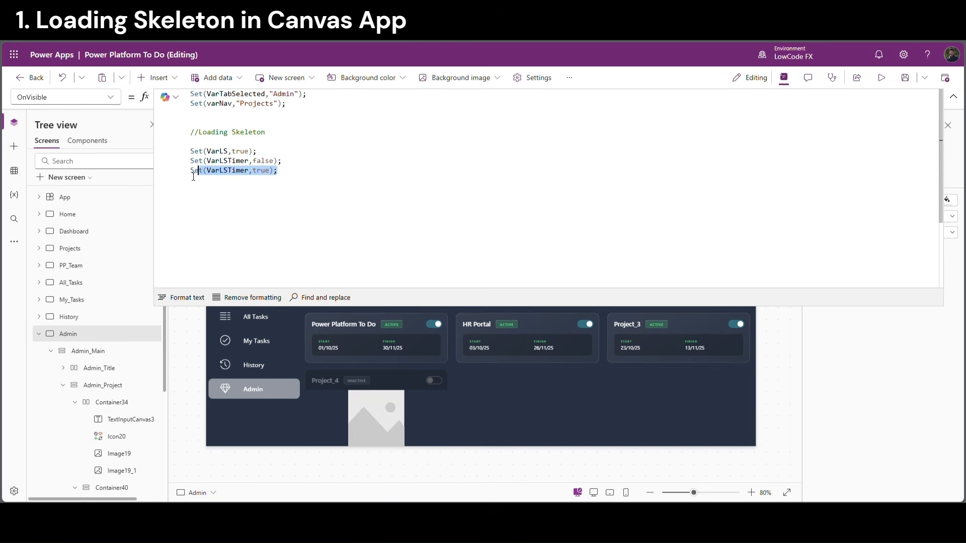
{"action": "left_click_drag", "start_coordinate": [258, 152], "coordinate": [176, 157]}
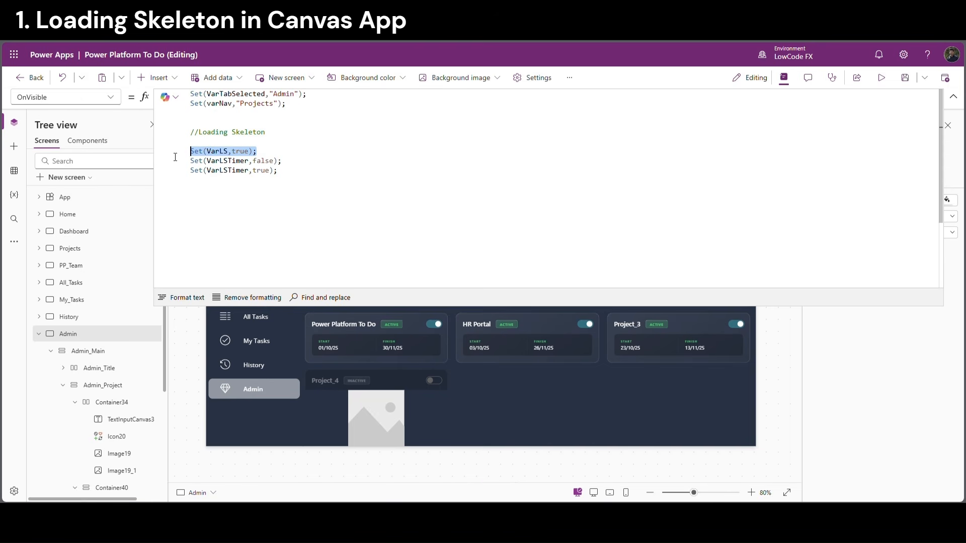
{"action": "double_click", "coordinate": [218, 152]}
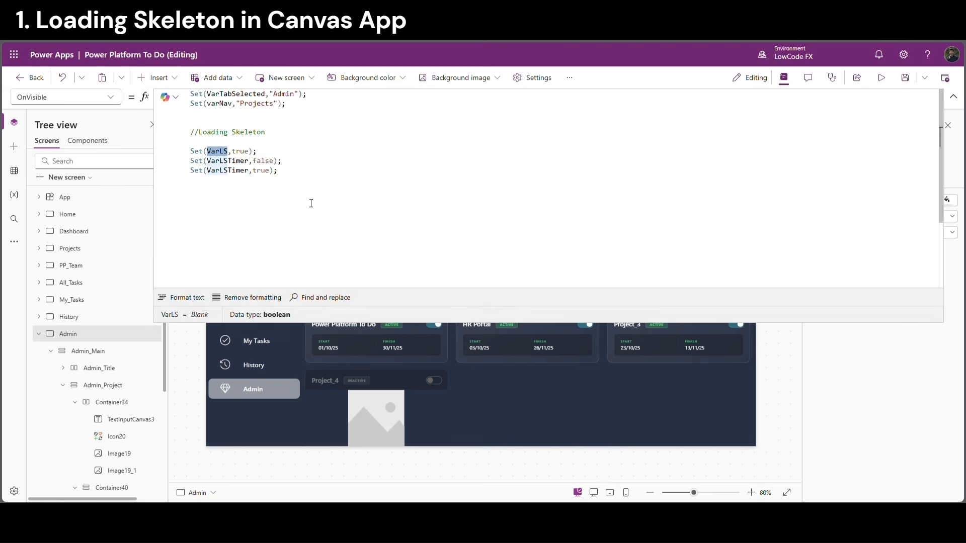
{"action": "left_click", "coordinate": [955, 99]}
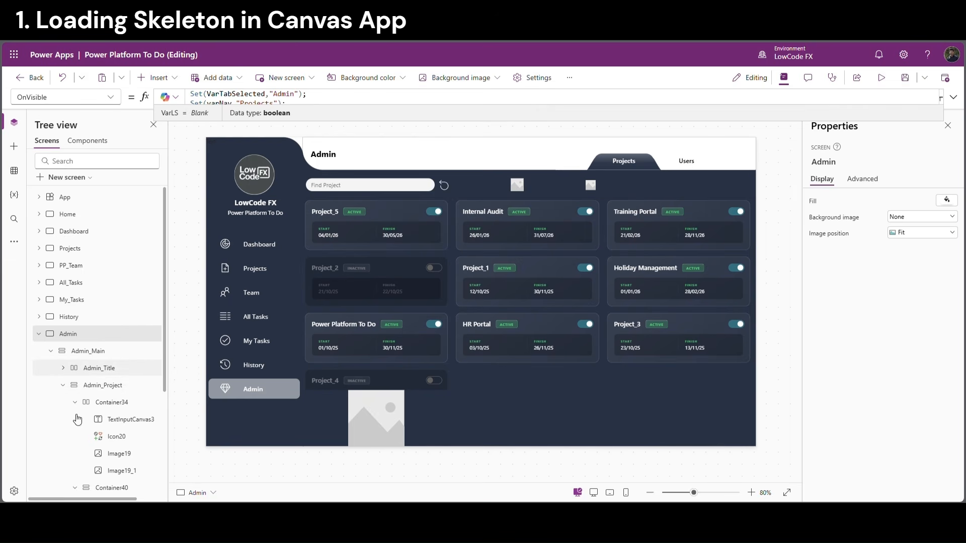
Set the Visible property of Image19, Image19_1 and Image19_2 to VarLS
{"action": "left_click", "coordinate": [119, 455]}
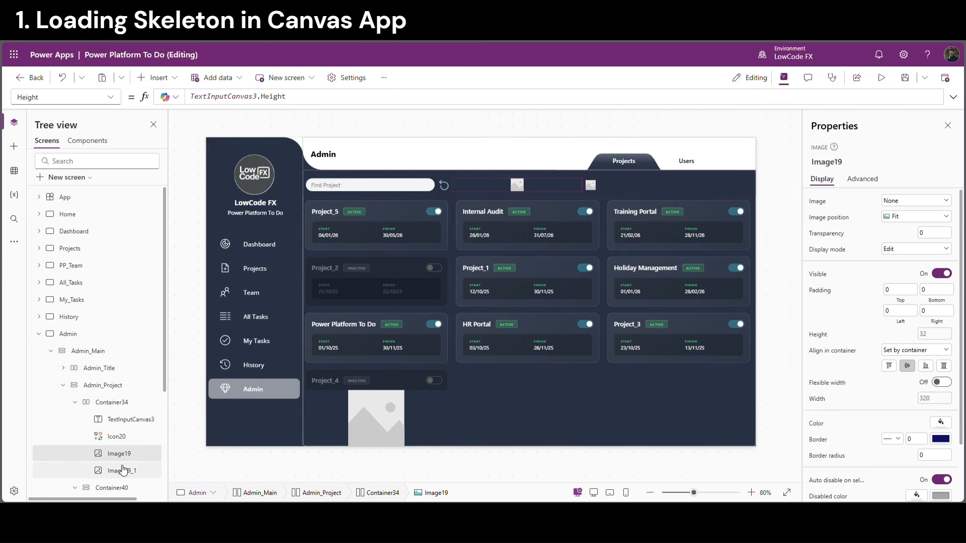
{"action": "left_click", "coordinate": [123, 471], "text": "ctrl"}
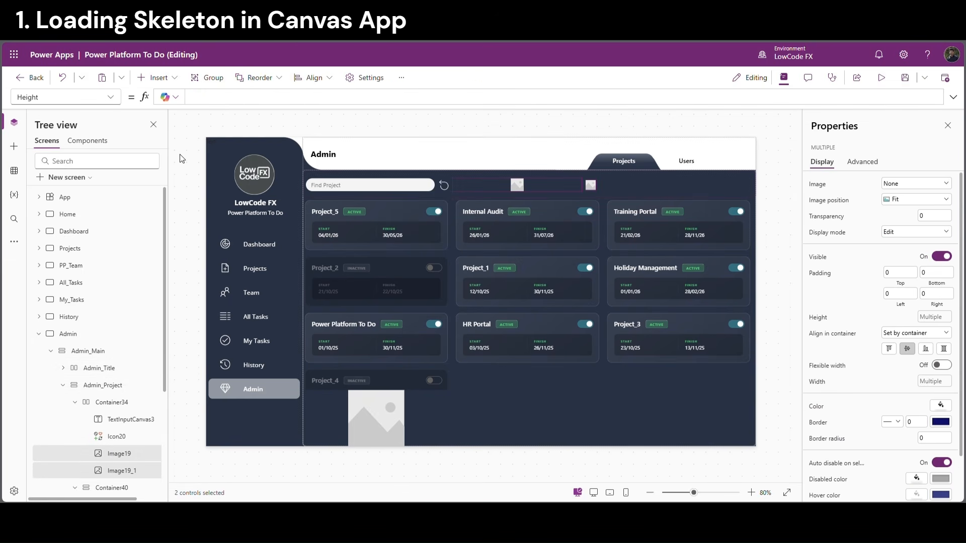
{"action": "left_click", "coordinate": [818, 257]}
{"action": "left_click", "coordinate": [206, 100]}
{"action": "double_click", "coordinate": [204, 99]}
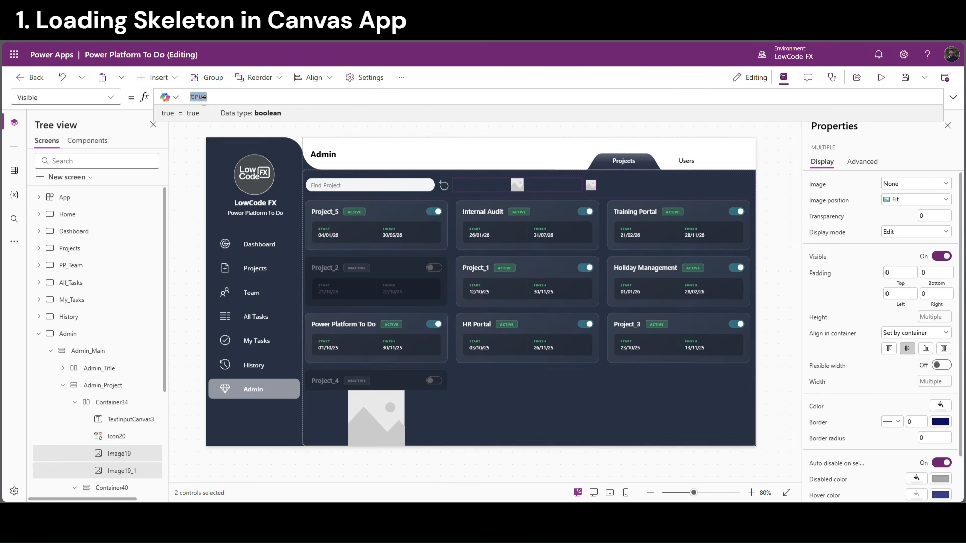
{"action": "type", "text": "VarLS"}
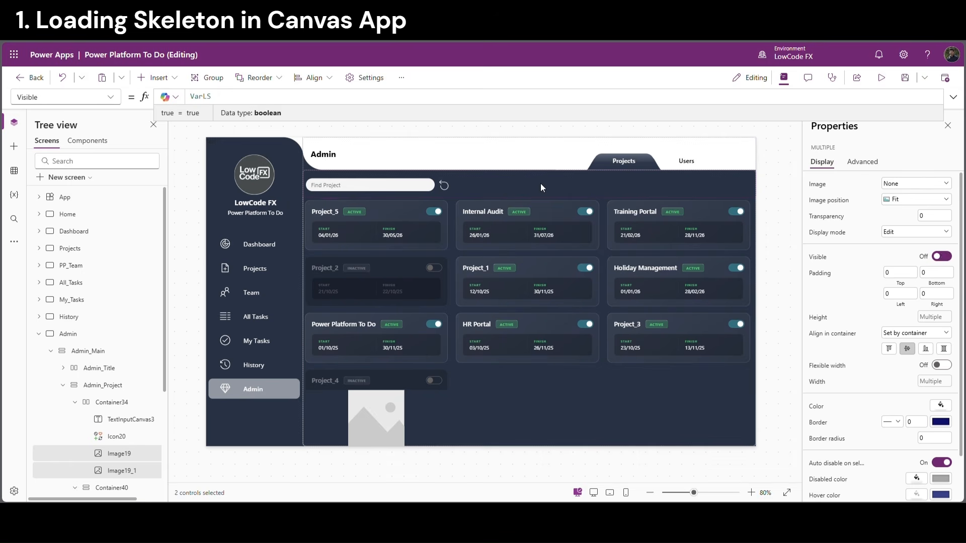
{"action": "left_click", "coordinate": [372, 410]}
{"action": "scroll", "coordinate": [126, 397], "scroll_direction": "down", "scroll_amount": 3}
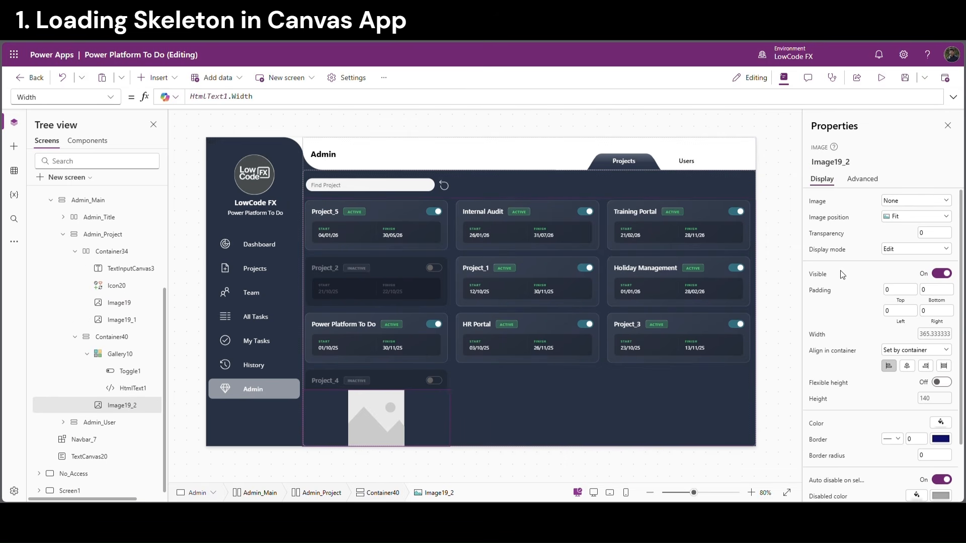
{"action": "left_click", "coordinate": [823, 280]}
{"action": "double_click", "coordinate": [204, 98]}
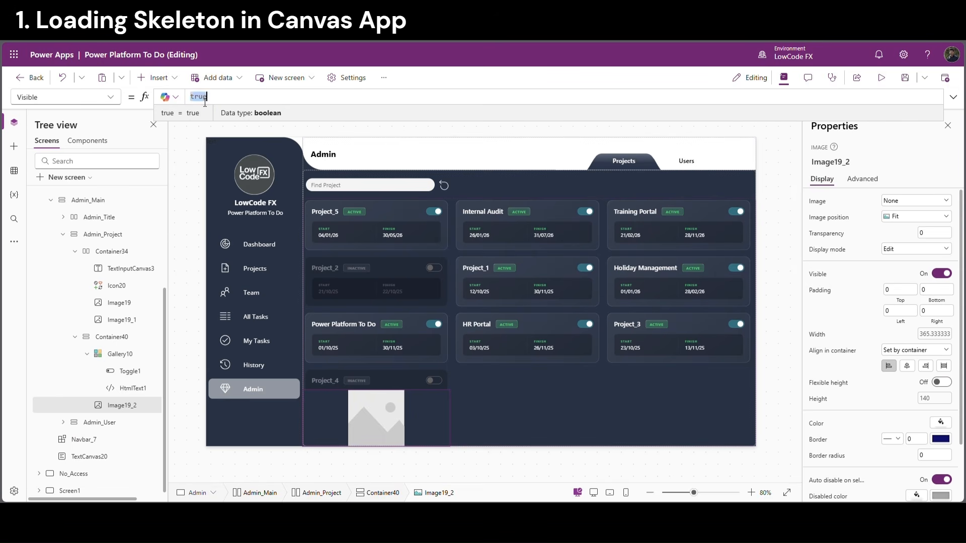
{"action": "type", "text": "VarLS"}
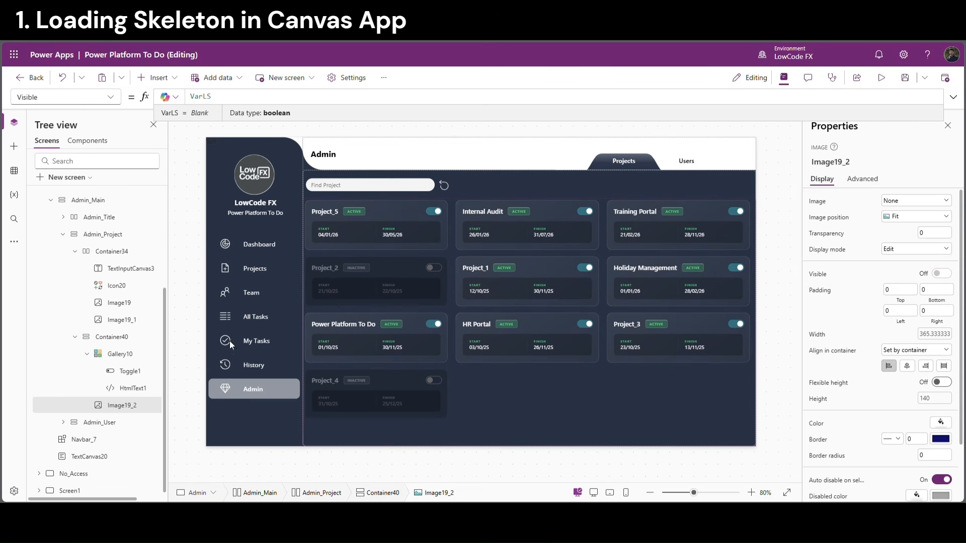
Set Visible to !VarLS on the TextInputCanvas3 search box and Icon20
{"action": "left_click", "coordinate": [87, 354]}
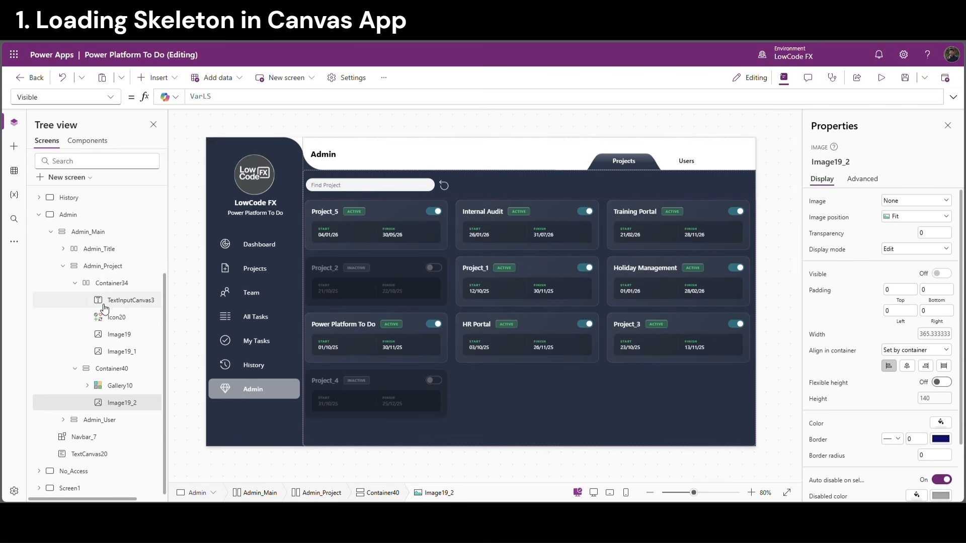
{"action": "left_click", "coordinate": [121, 302]}
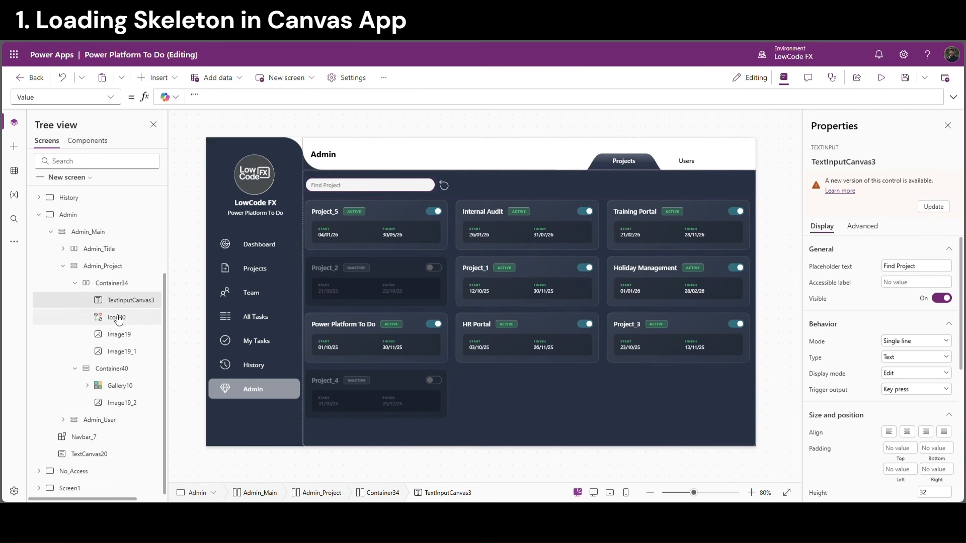
{"action": "left_click", "coordinate": [118, 319], "text": "ctrl"}
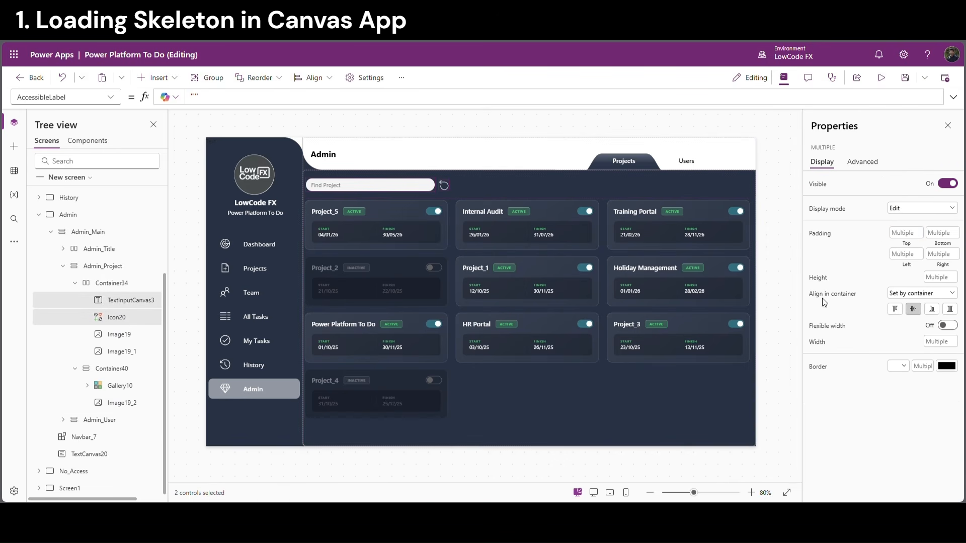
{"action": "left_click", "coordinate": [817, 184]}
{"action": "double_click", "coordinate": [204, 99]}
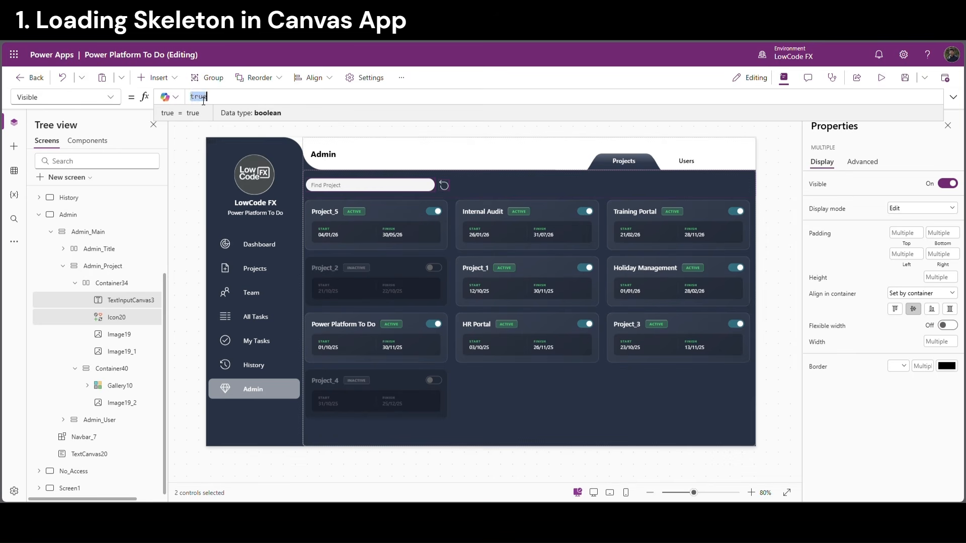
{"action": "type", "text": "VarLS"}
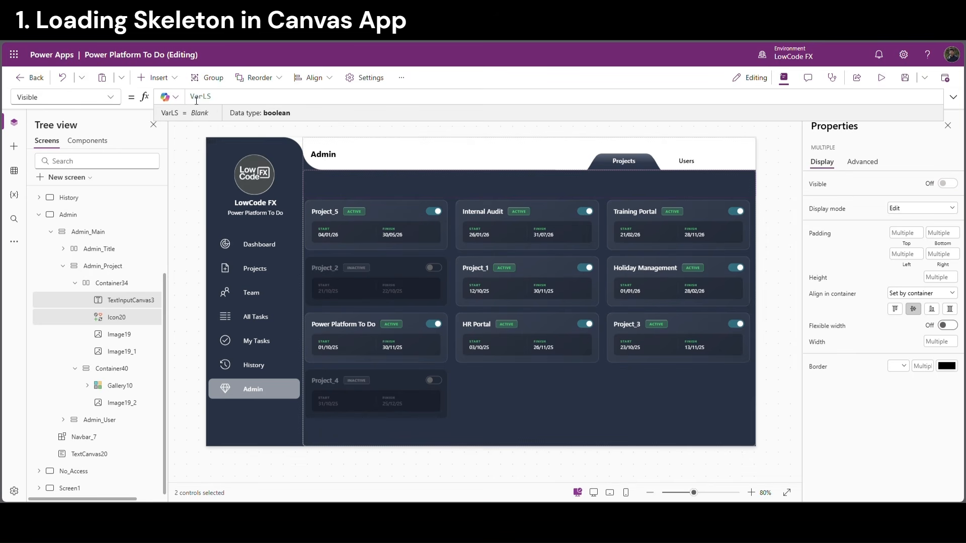
{"action": "double_click", "coordinate": [196, 99]}
{"action": "key", "text": "Home"}
{"action": "type", "text": "!"}
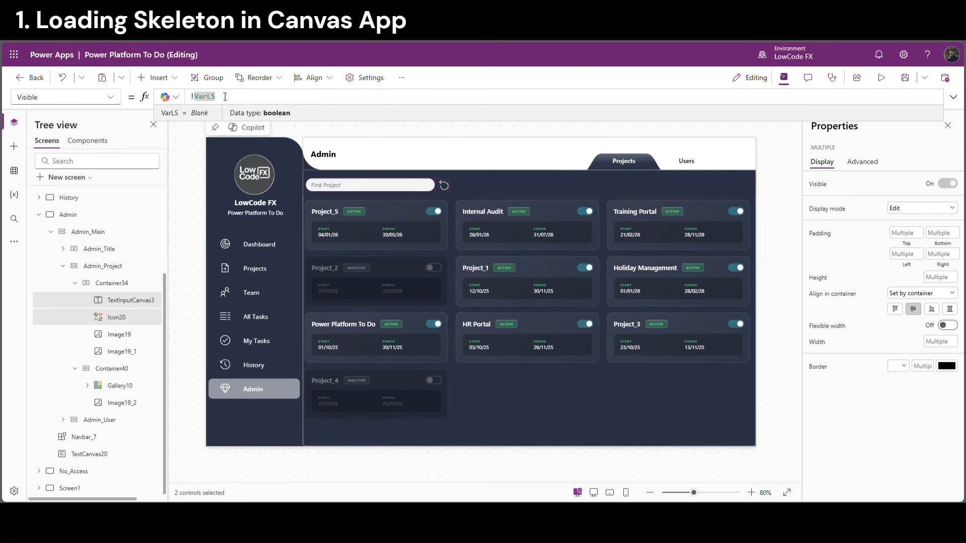
{"action": "left_click_drag", "start_coordinate": [225, 96], "coordinate": [171, 99]}
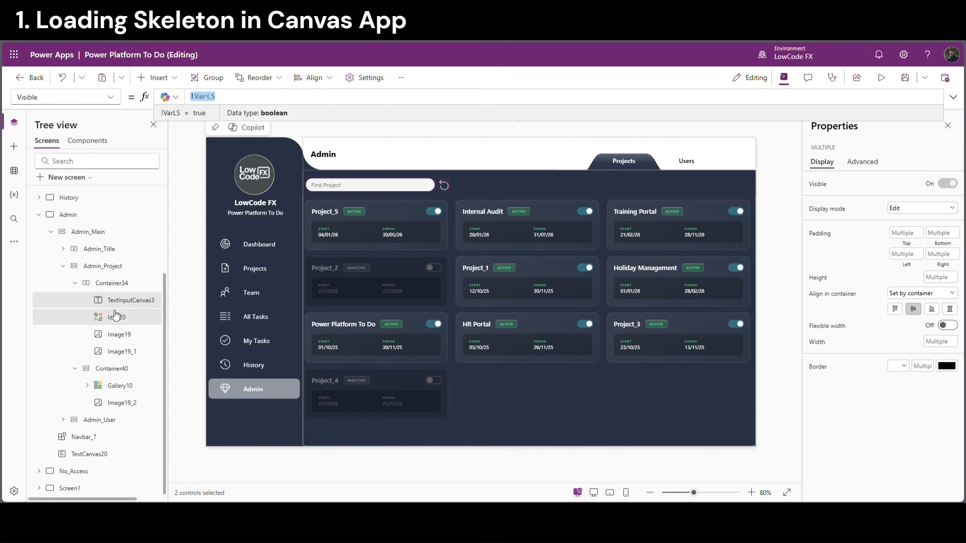
Give Gallery10 the same !VarLS Visible formula
{"action": "left_click", "coordinate": [120, 386]}
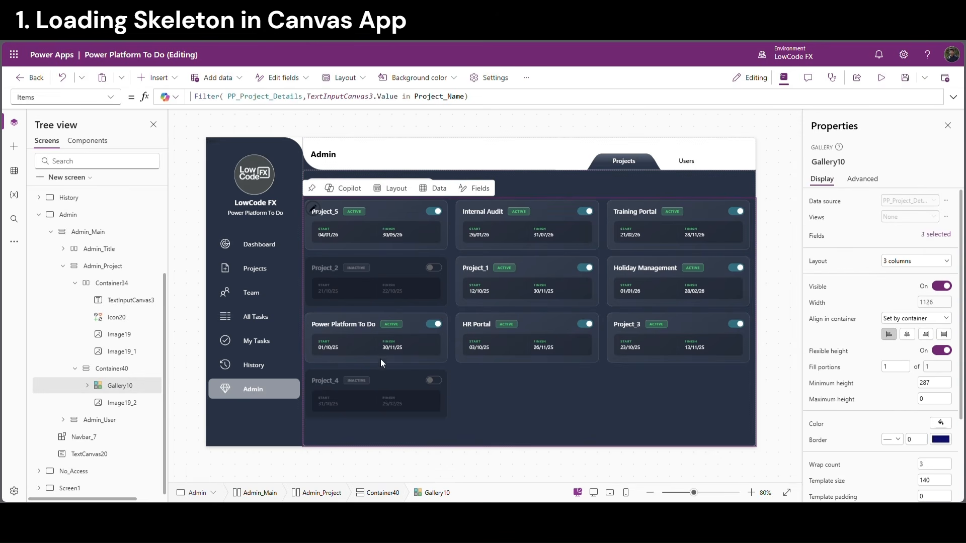
{"action": "left_click", "coordinate": [820, 287]}
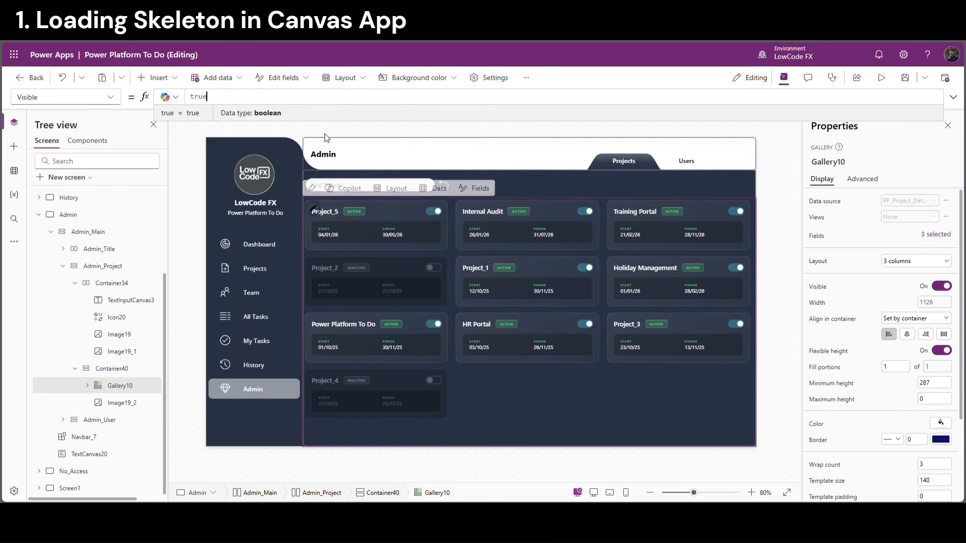
{"action": "left_click", "coordinate": [282, 103]}
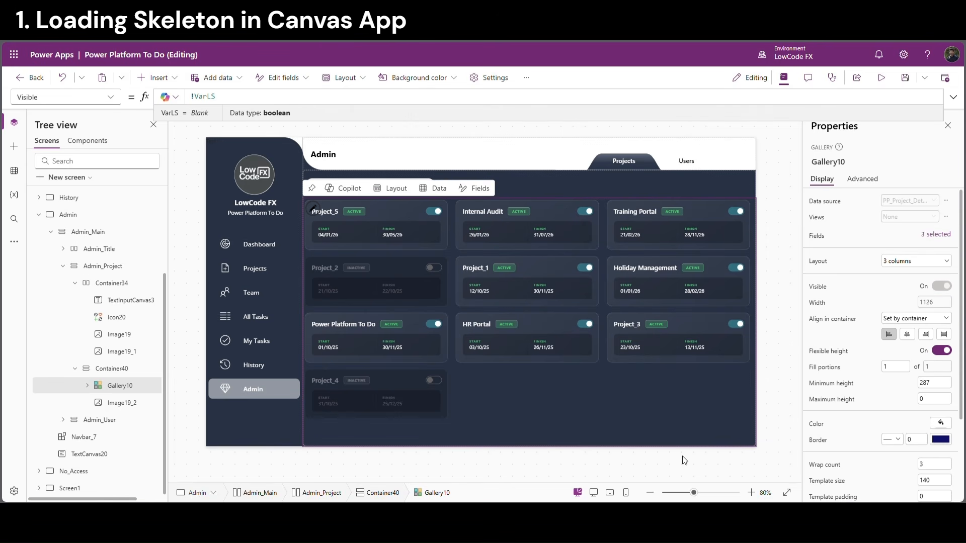
{"action": "left_click", "coordinate": [112, 282]}
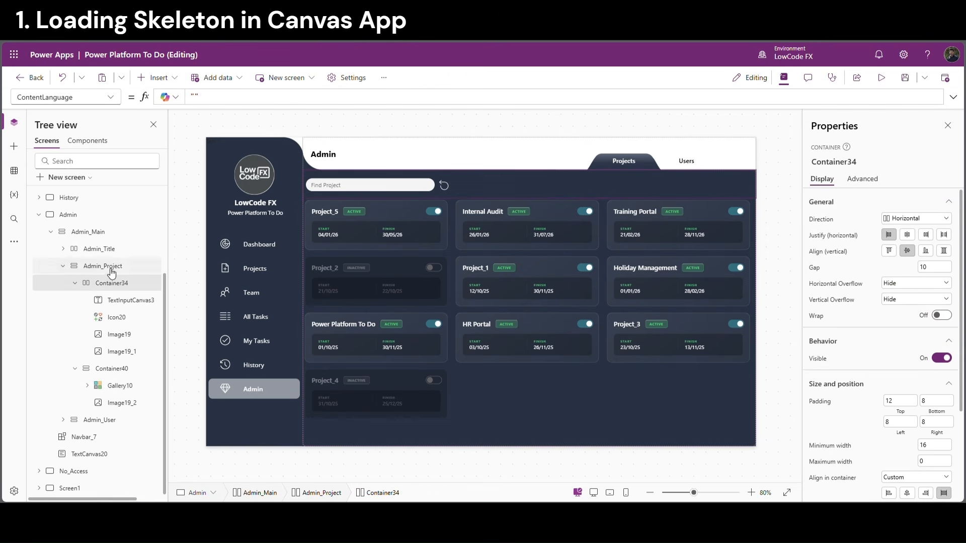
Insert a timer, Timer5, into Container34 by searching Insert for 'timer'
{"action": "left_click", "coordinate": [159, 78]}
{"action": "type", "text": "to"}
{"action": "key", "text": "BackSpace"}
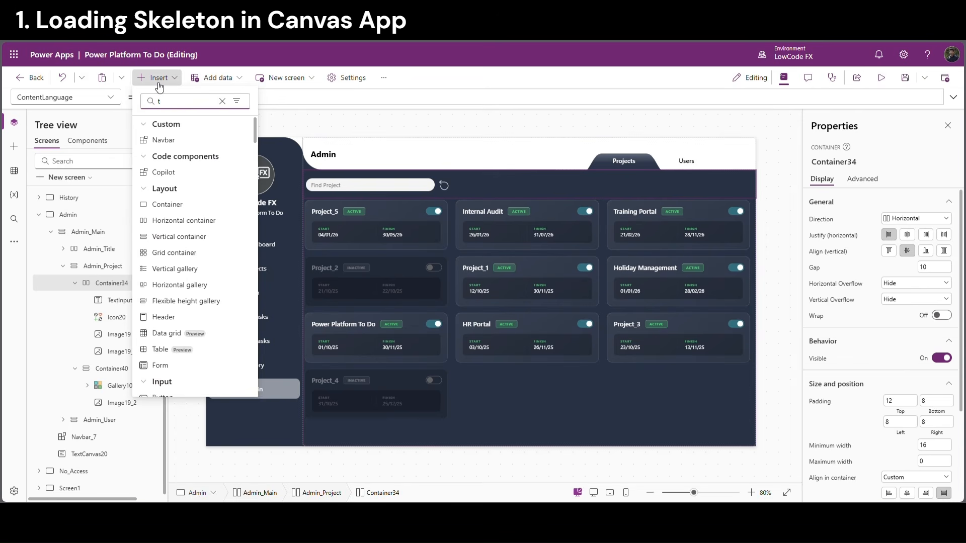
{"action": "type", "text": "imer"}
{"action": "left_click", "coordinate": [162, 140]}
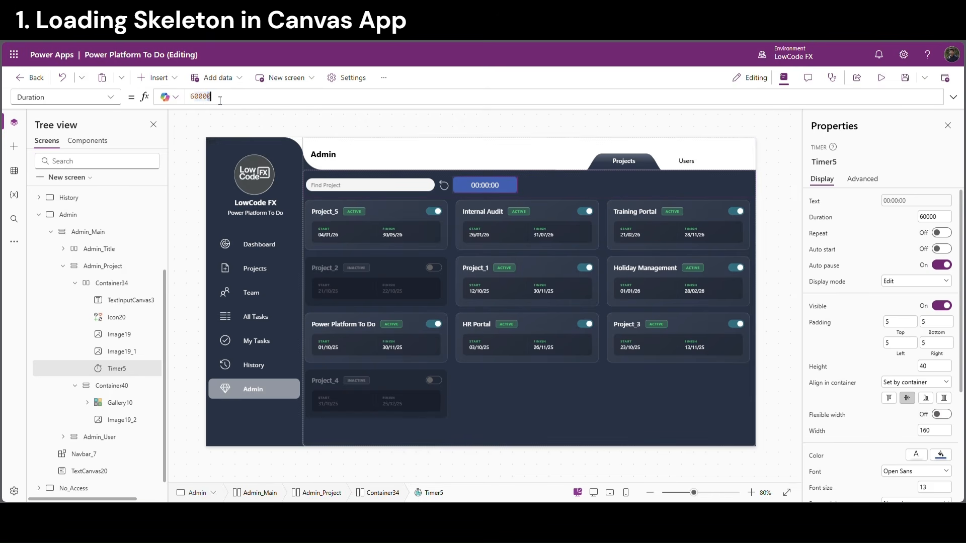
Set Timer5's Duration to 4000 milliseconds
{"action": "key", "text": "BackSpace"}
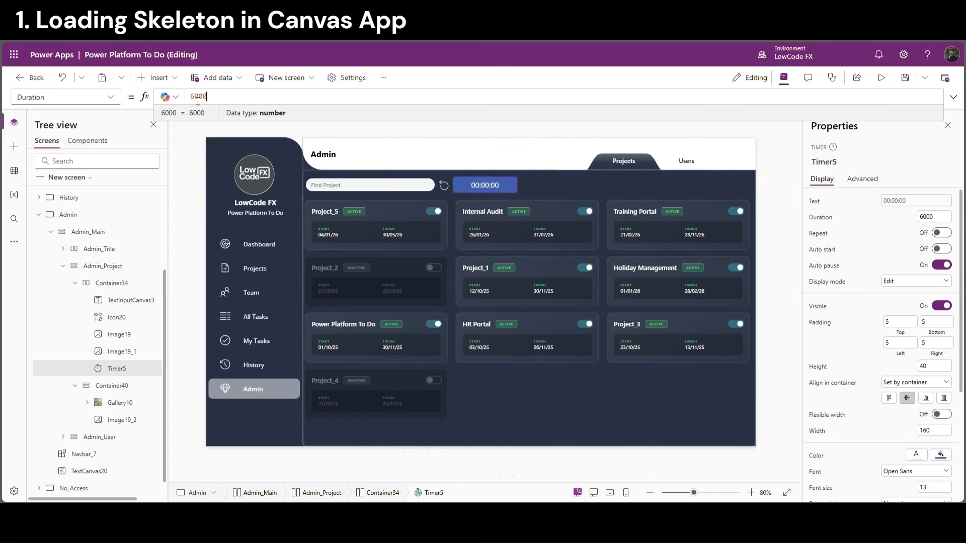
{"action": "type", "text": "4"}
{"action": "left_click", "coordinate": [112, 99]}
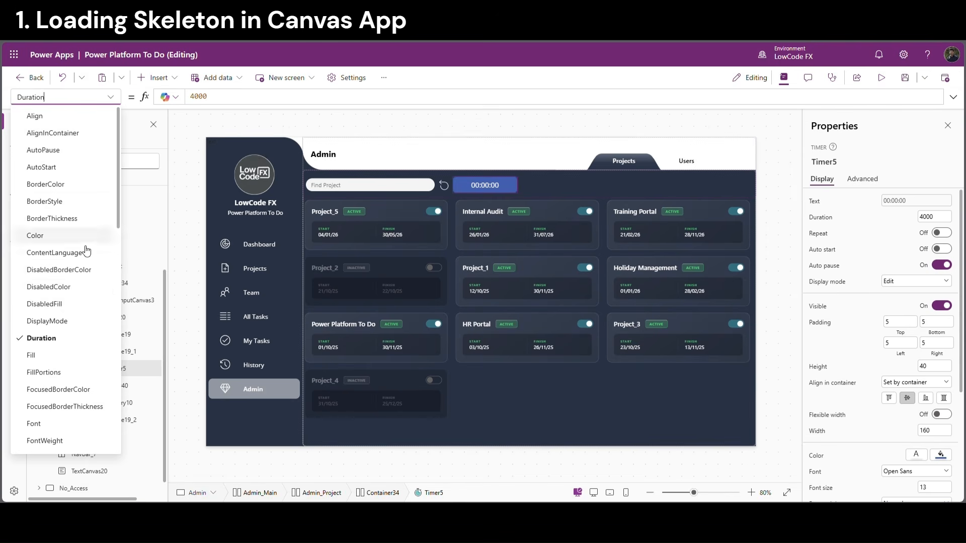
{"action": "scroll", "coordinate": [62, 410], "scroll_direction": "down", "scroll_amount": 4}
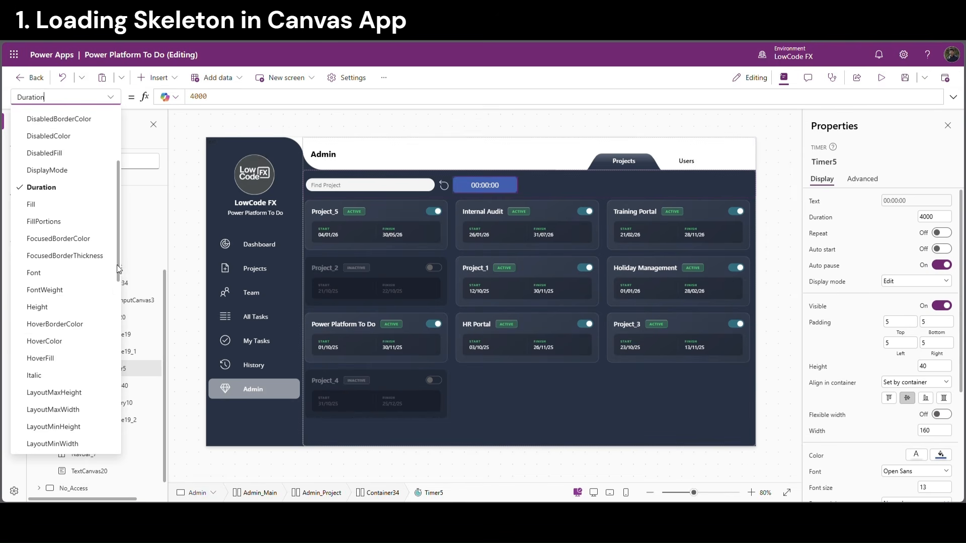
{"action": "left_click_drag", "start_coordinate": [117, 272], "coordinate": [127, 390]}
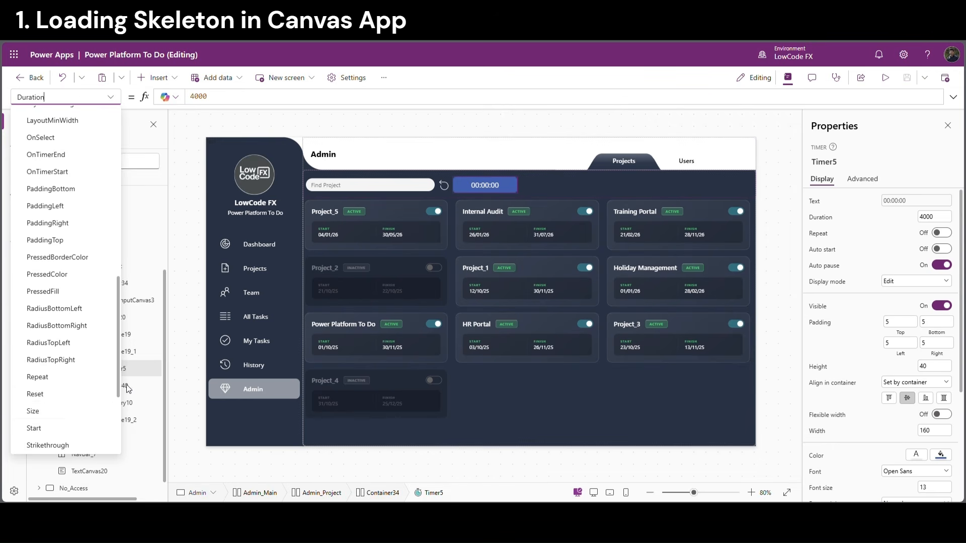
{"action": "left_click", "coordinate": [48, 427]}
Set Timer5's Start property to VarLSTimer
{"action": "left_click", "coordinate": [210, 99]}
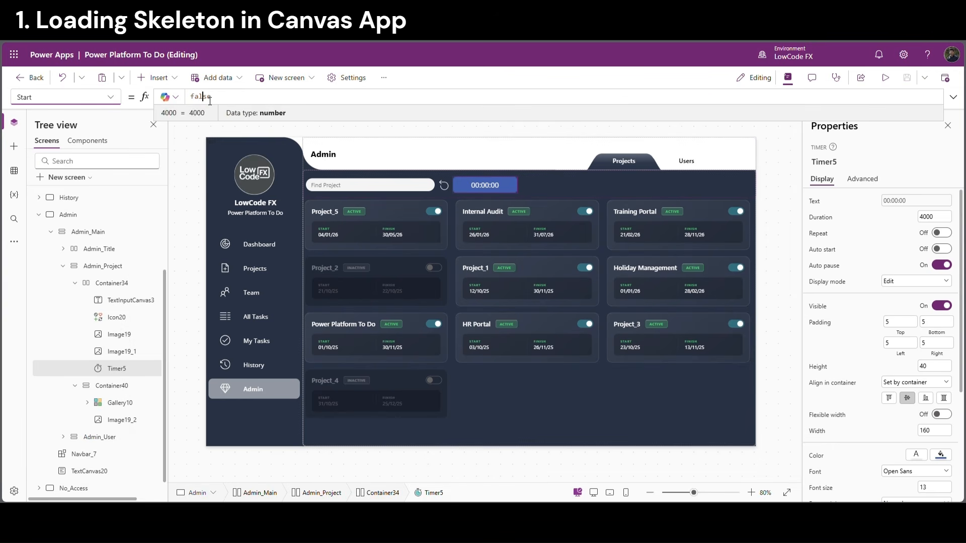
{"action": "key", "text": "ctrl+a"}
{"action": "type", "text": "V"}
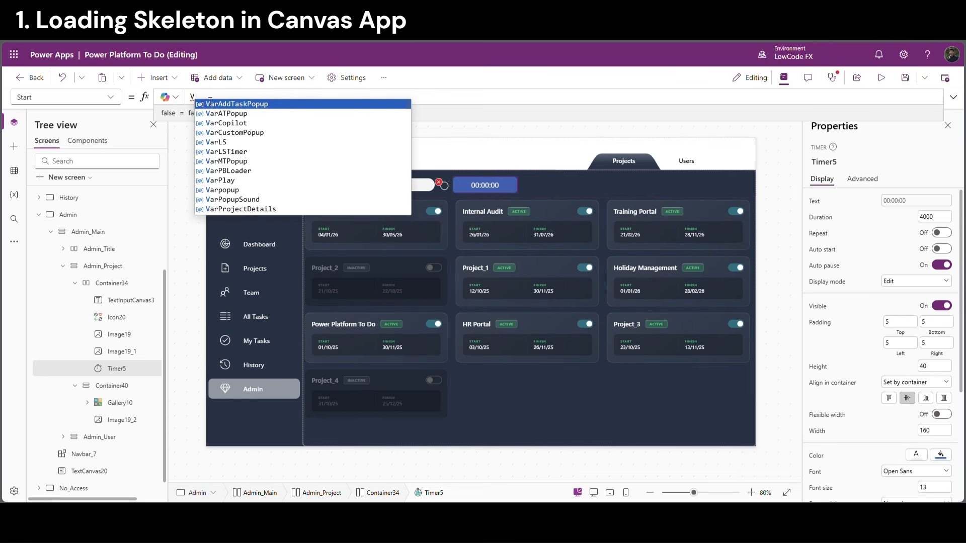
{"action": "type", "text": "arLS"}
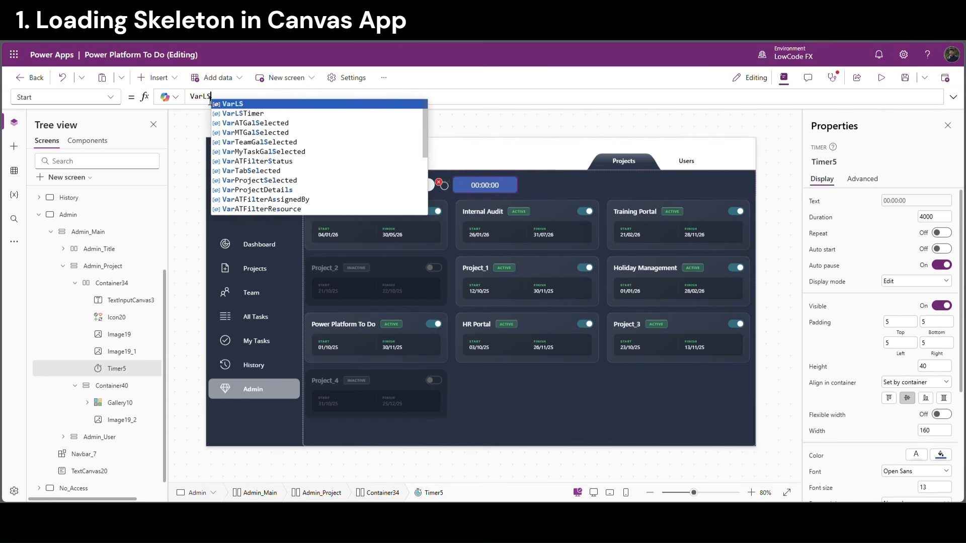
{"action": "key", "text": "Down"}
{"action": "key", "text": "Return"}
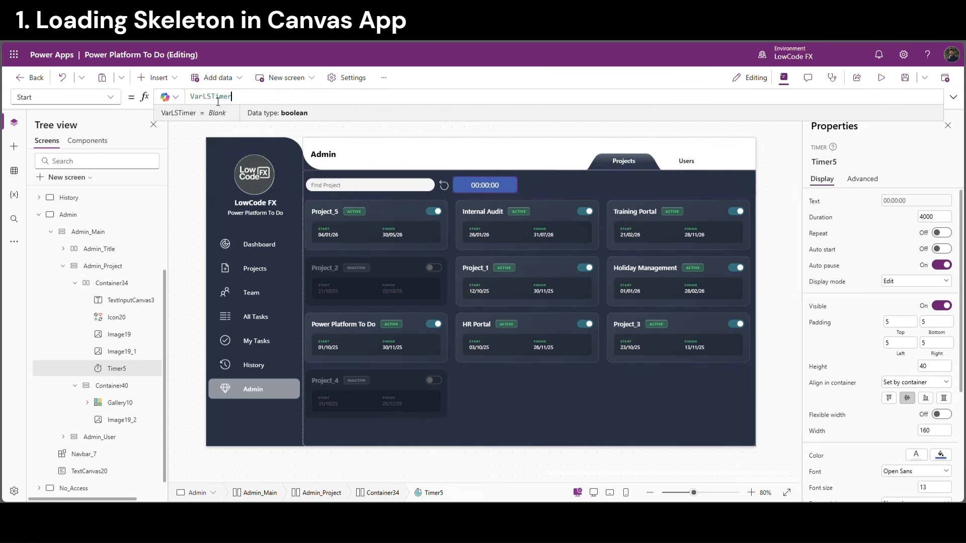
{"action": "double_click", "coordinate": [218, 98]}
Set Timer5's OnTimerEnd to Set(VarLS,false) and switch its Visible off
{"action": "left_click", "coordinate": [114, 97]}
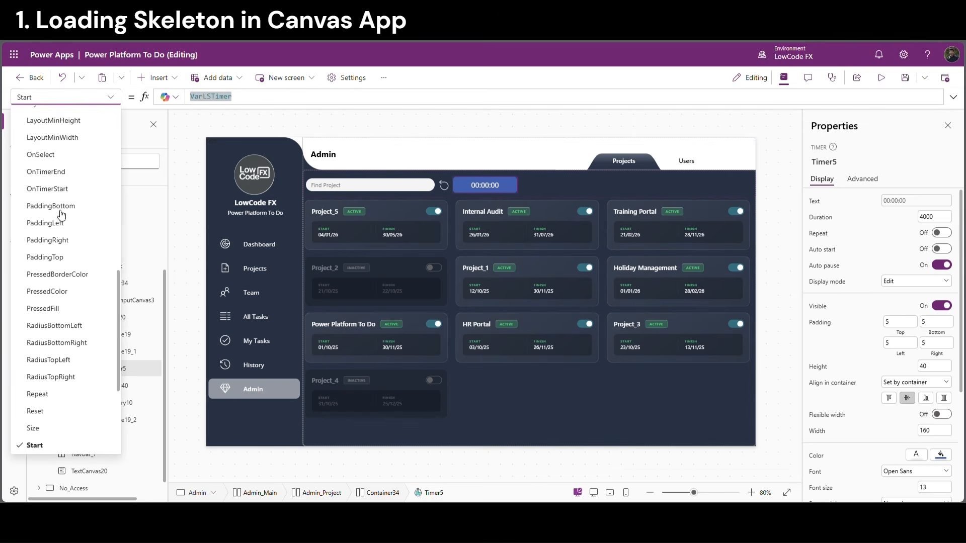
{"action": "left_click", "coordinate": [50, 176]}
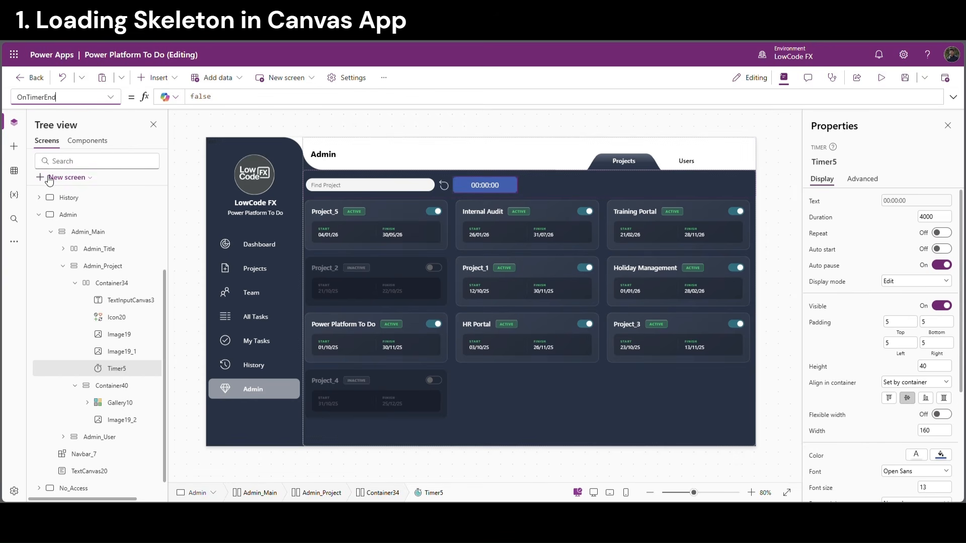
{"action": "double_click", "coordinate": [201, 97]}
{"action": "type", "text": "Se"}
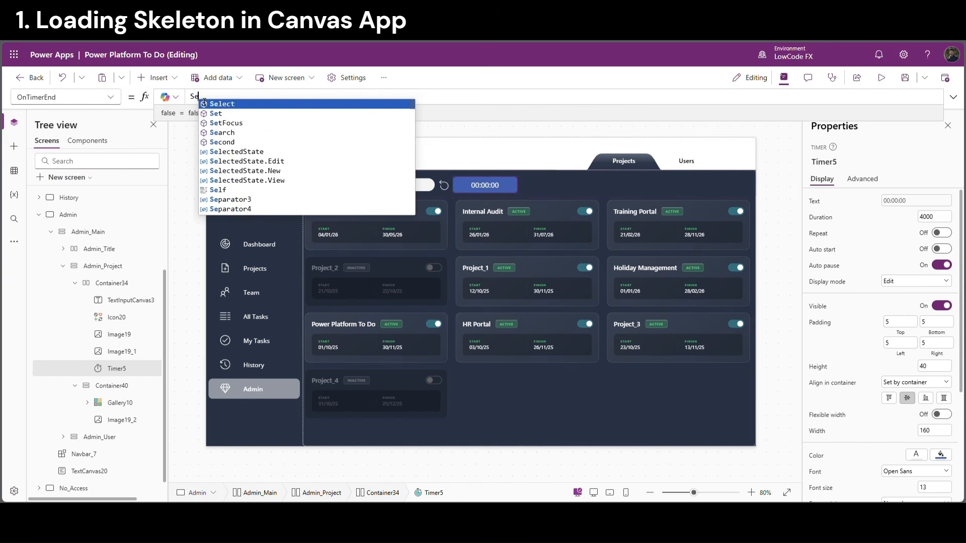
{"action": "type", "text": "t(Va"}
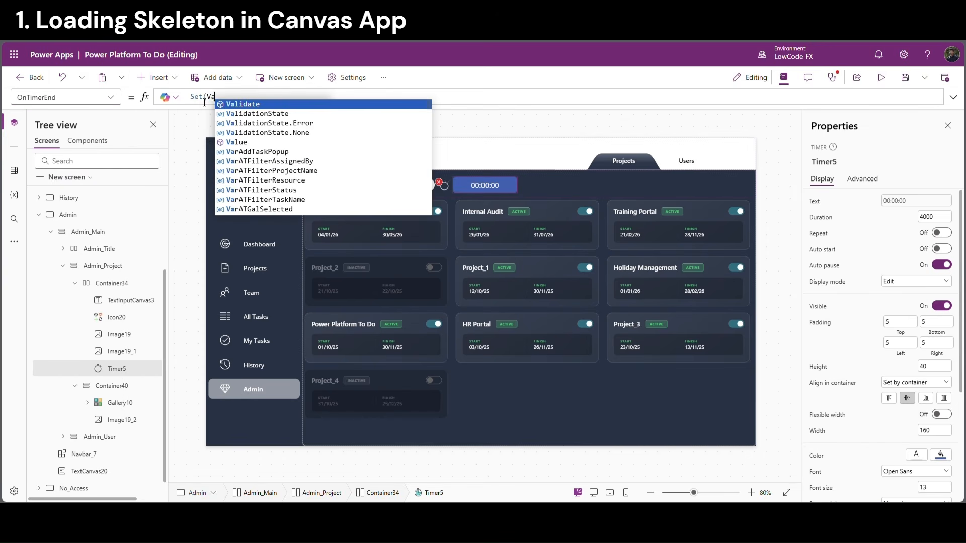
{"action": "type", "text": "rLS,"}
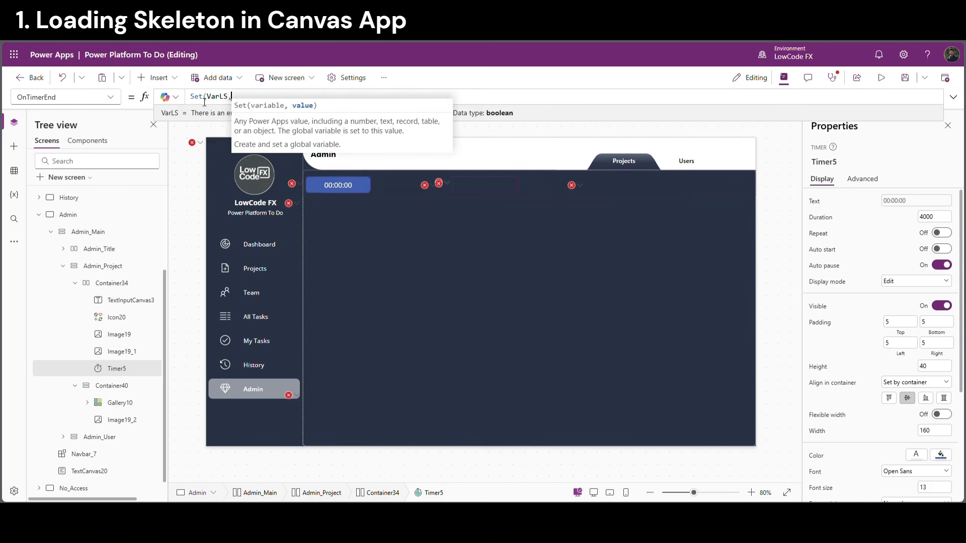
{"action": "type", "text": "false"}
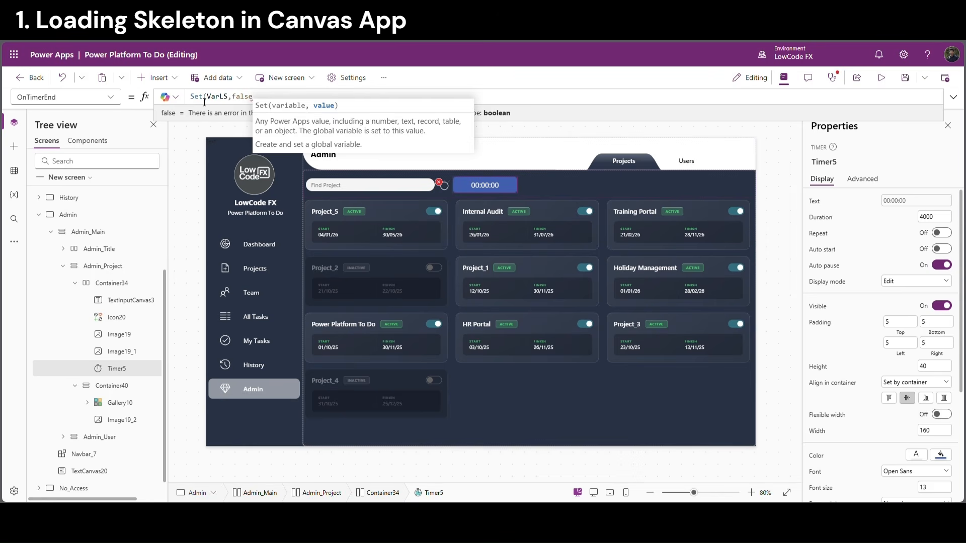
{"action": "type", "text": ")"}
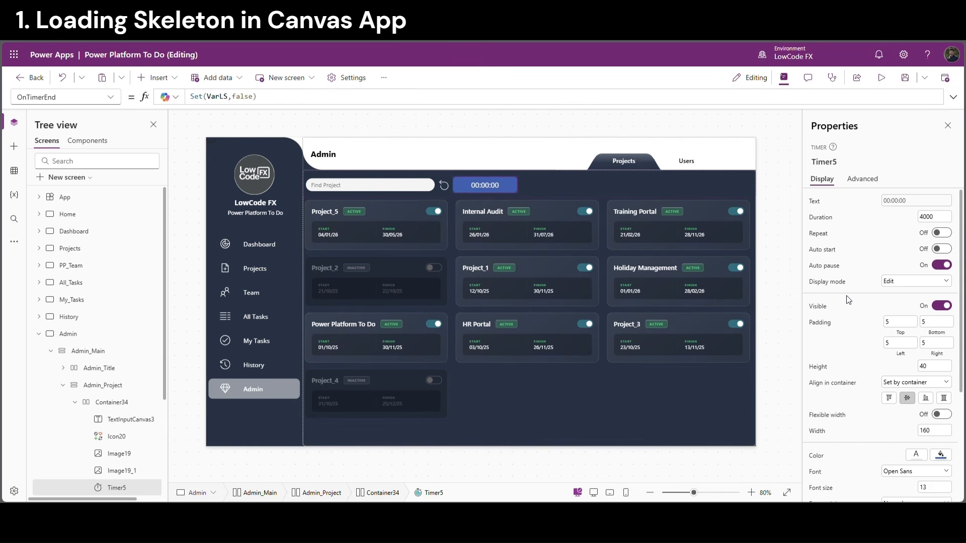
{"action": "left_click", "coordinate": [941, 306]}
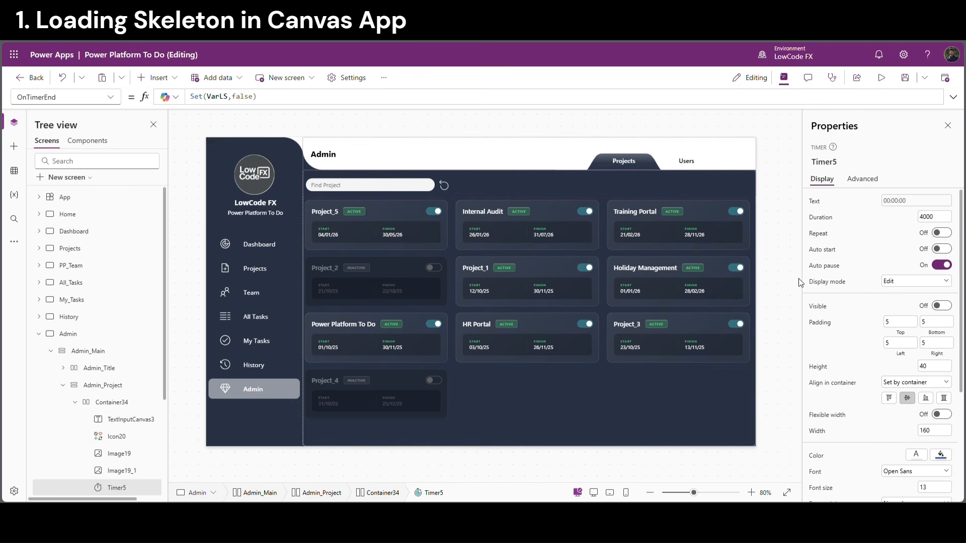
{"action": "left_click", "coordinate": [776, 213]}
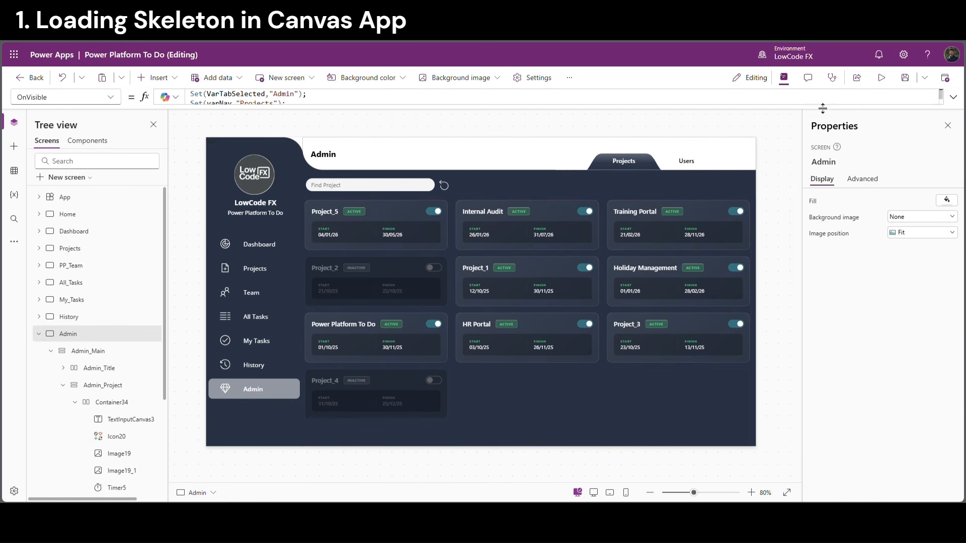
{"action": "left_click", "coordinate": [881, 77]}
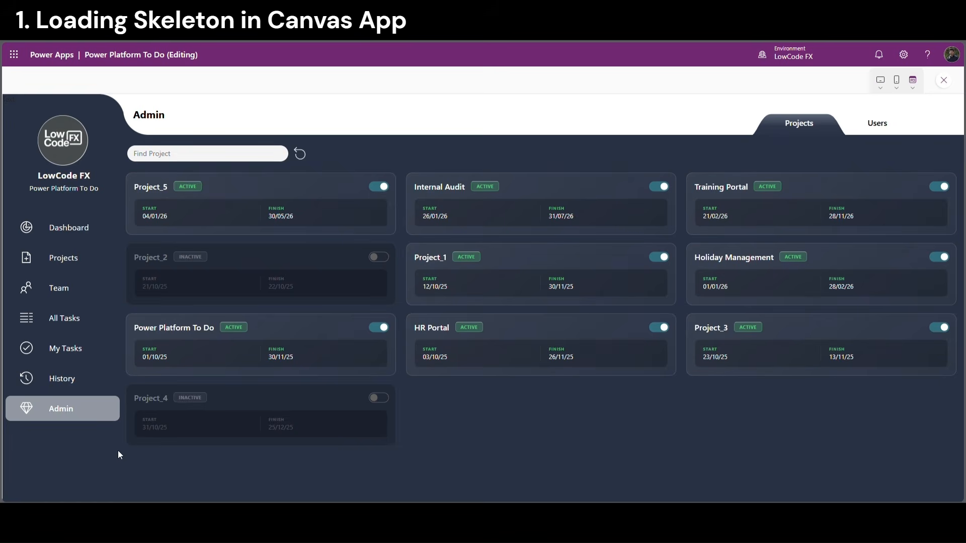
{"action": "left_click", "coordinate": [73, 409]}
{"action": "left_click", "coordinate": [944, 81]}
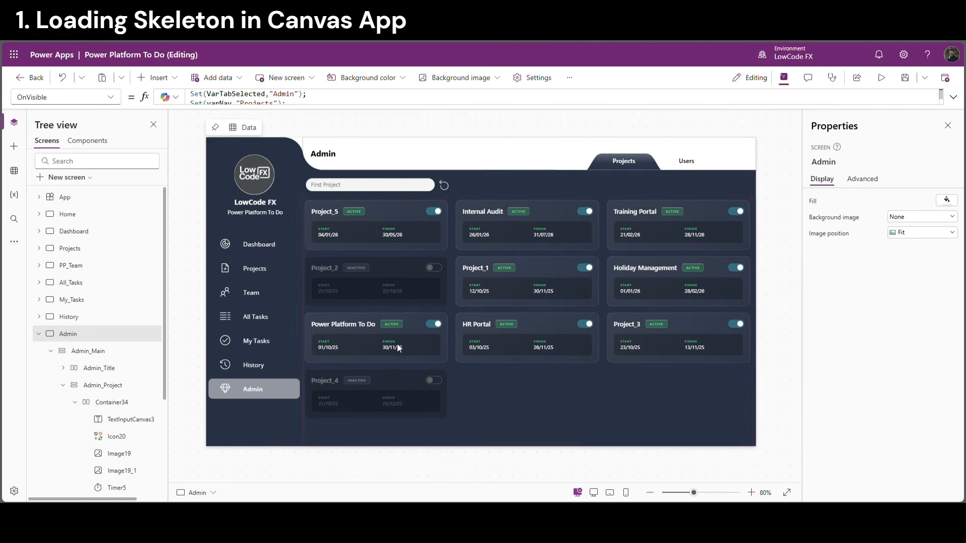
{"action": "left_click", "coordinate": [111, 97]}
Replace SampleImage with the pasted SVG shimmer code in the Image property of Image19 and Image19_1
{"action": "scroll", "coordinate": [58, 411], "scroll_direction": "down", "scroll_amount": 1}
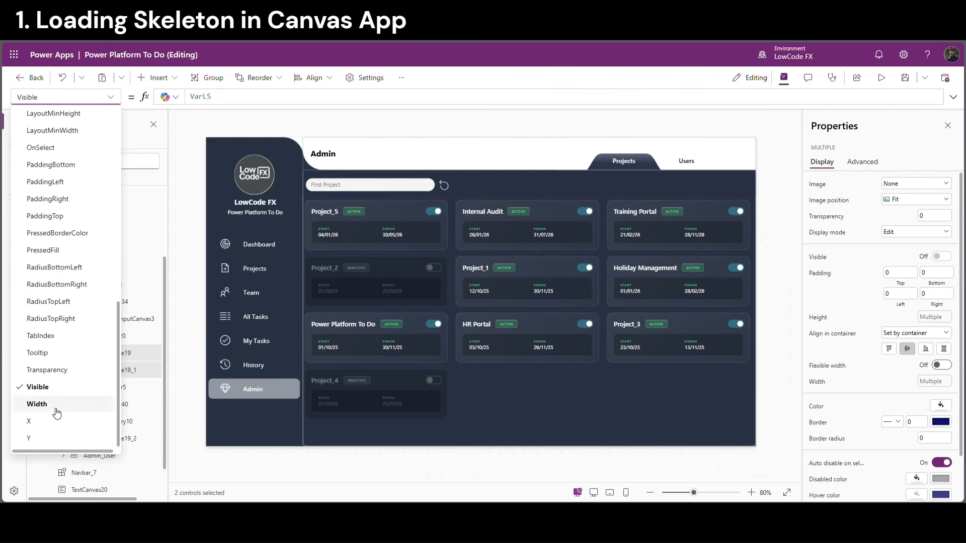
{"action": "scroll", "coordinate": [50, 178], "scroll_direction": "up", "scroll_amount": 5}
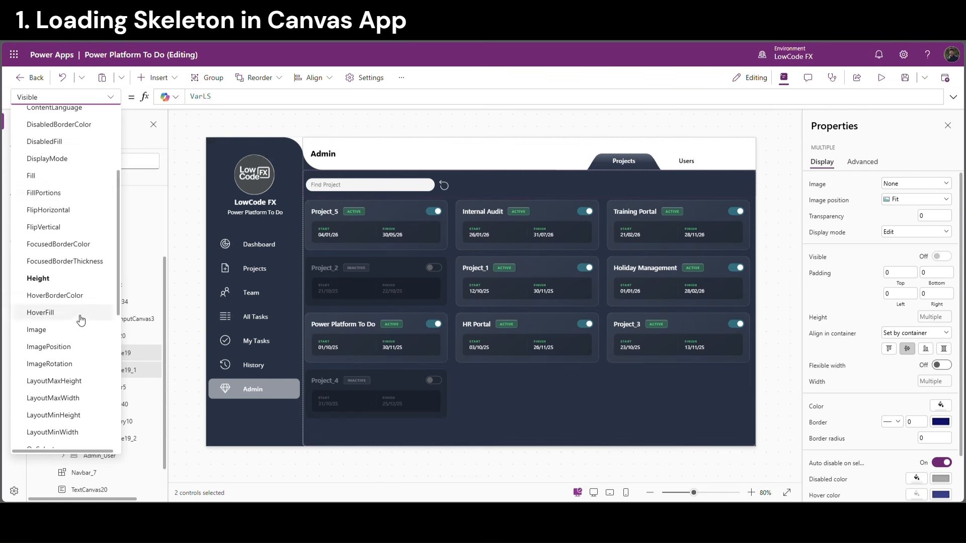
{"action": "left_click", "coordinate": [51, 331]}
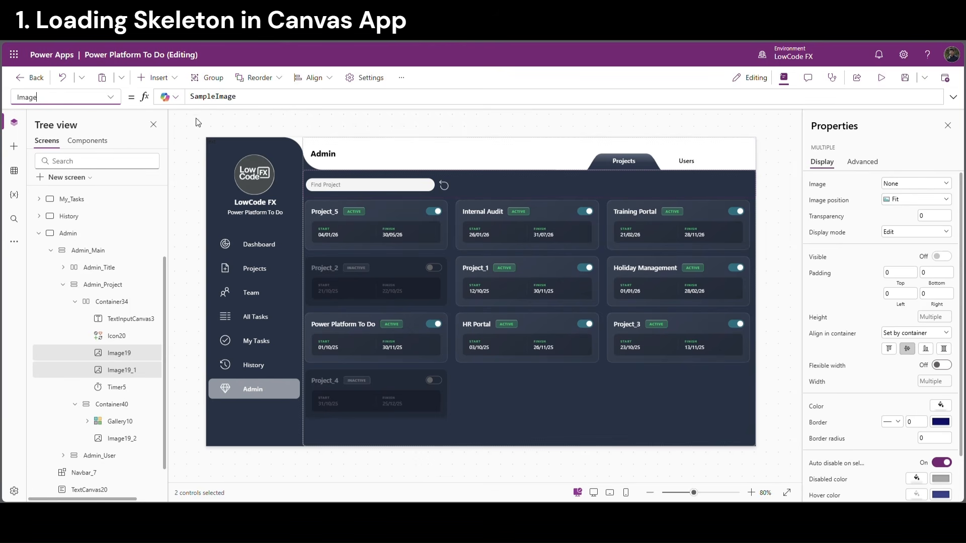
{"action": "double_click", "coordinate": [215, 97]}
{"action": "key", "text": "ctrl+v"}
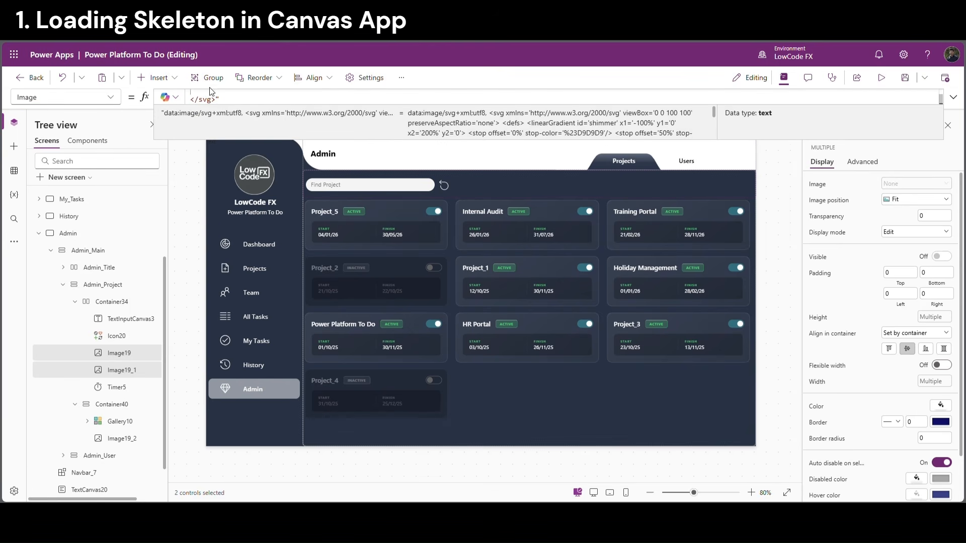
Give Image19_2 the same SVG shimmer code as its Image instead of SampleImage
{"action": "left_click", "coordinate": [131, 437]}
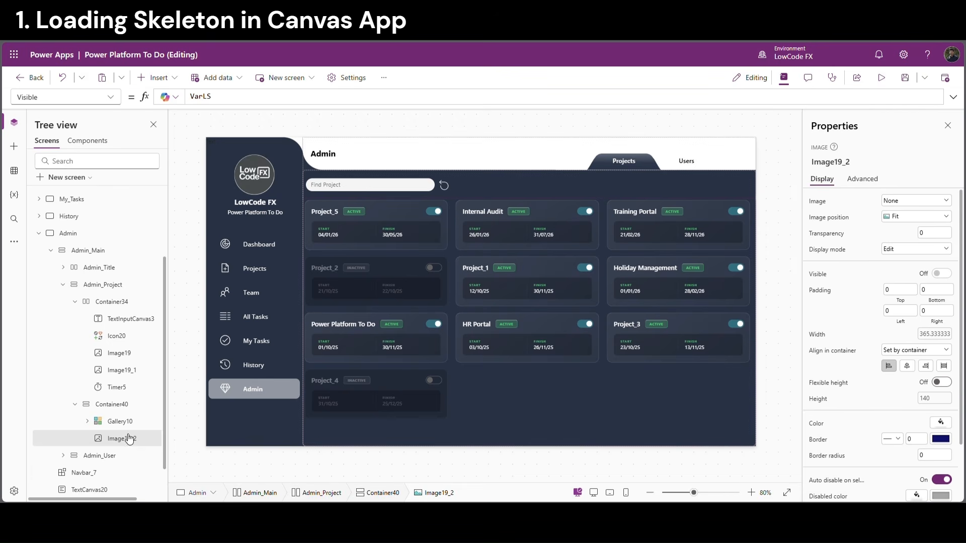
{"action": "left_click", "coordinate": [110, 97]}
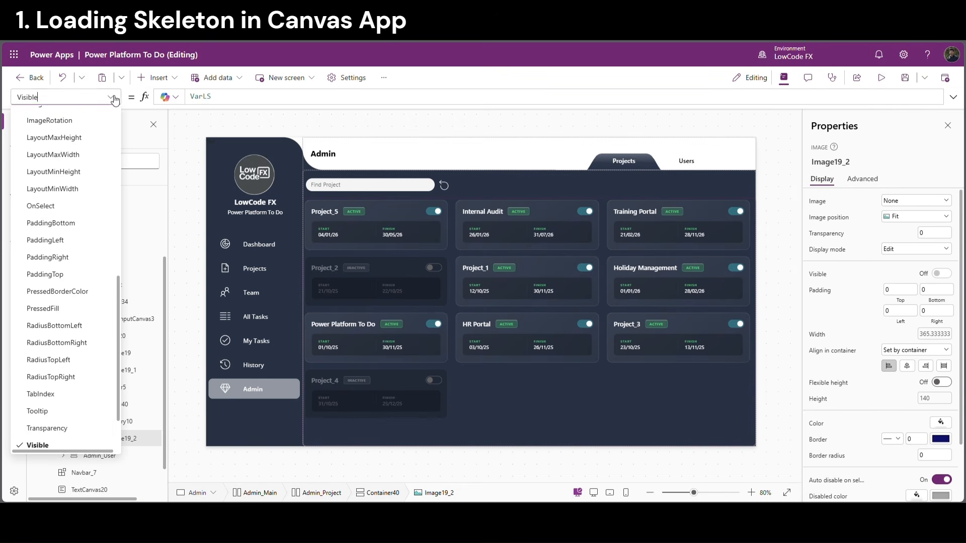
{"action": "scroll", "coordinate": [72, 218], "scroll_direction": "down", "scroll_amount": 1}
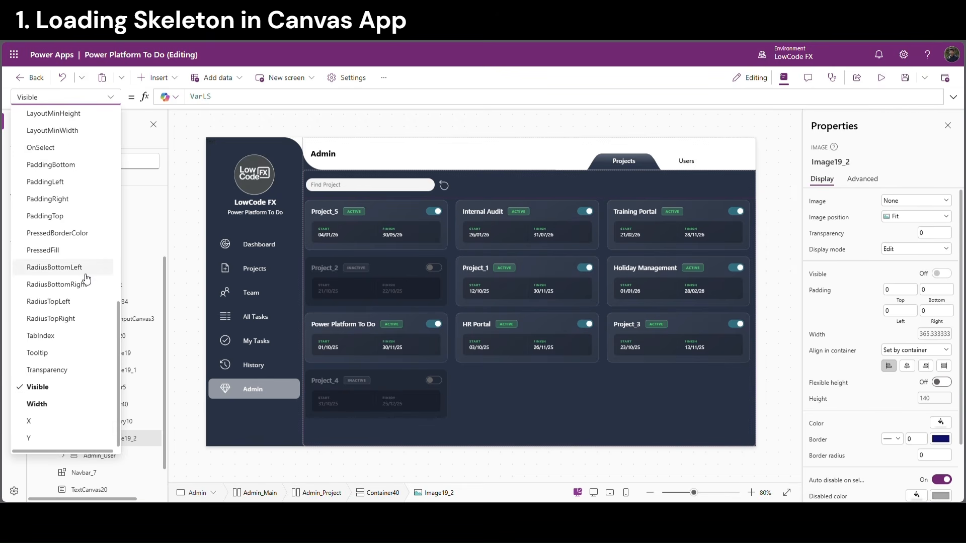
{"action": "scroll", "coordinate": [75, 252], "scroll_direction": "up", "scroll_amount": 4}
{"action": "left_click", "coordinate": [66, 280]}
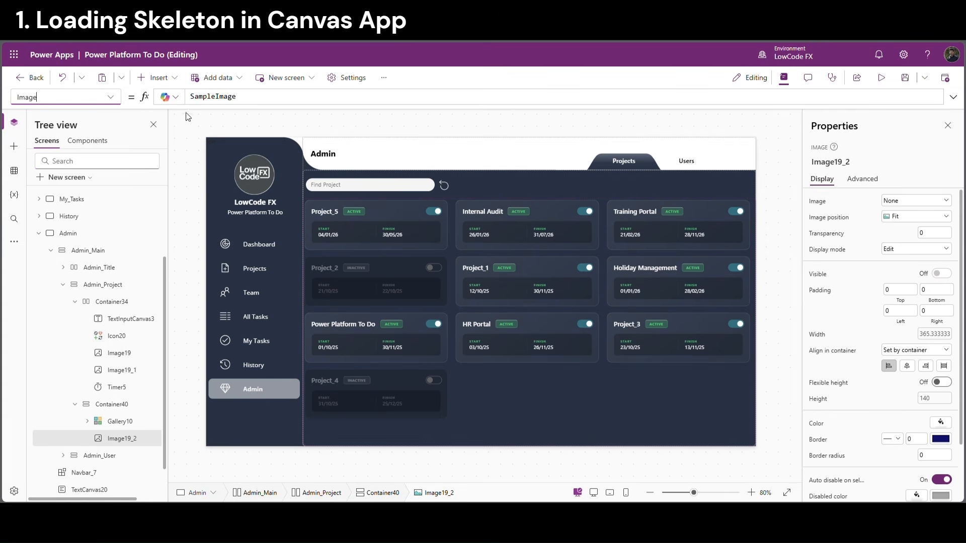
{"action": "double_click", "coordinate": [209, 97]}
{"action": "key", "text": "ctrl+v"}
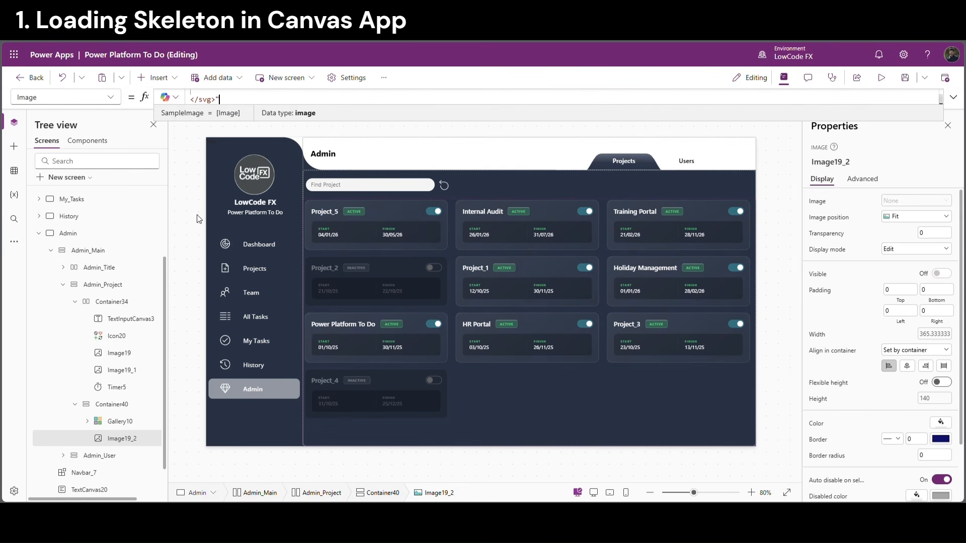
{"action": "left_click", "coordinate": [285, 461]}
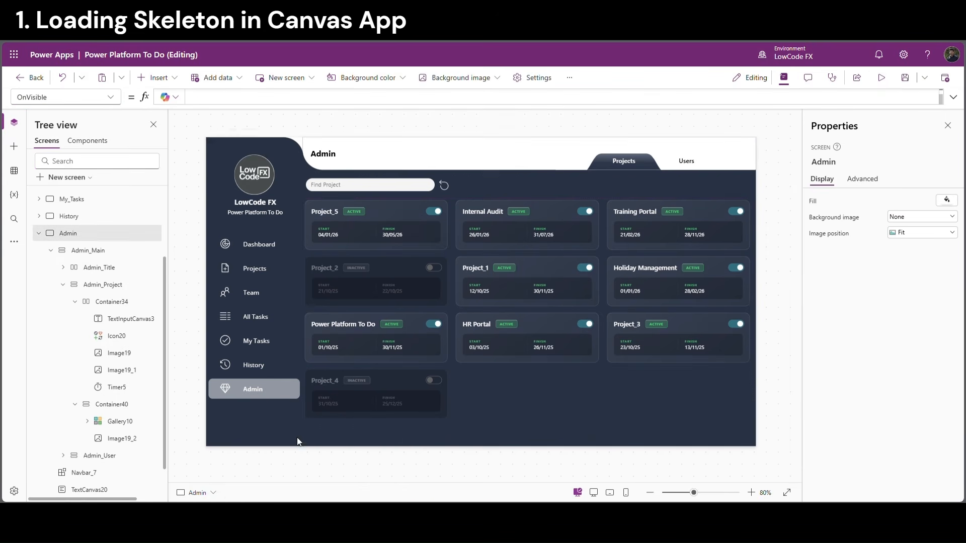
{"action": "left_click", "coordinate": [882, 79]}
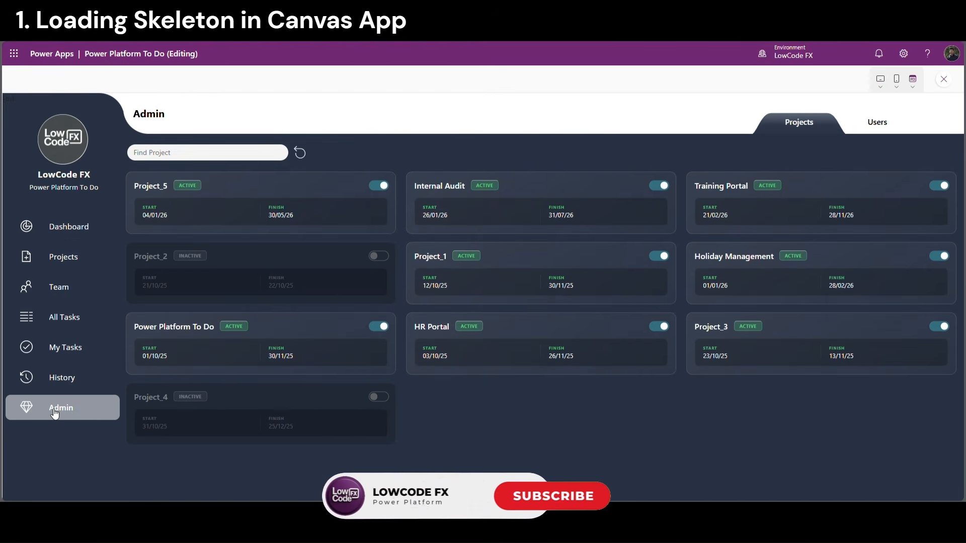
{"action": "left_click", "coordinate": [57, 414]}
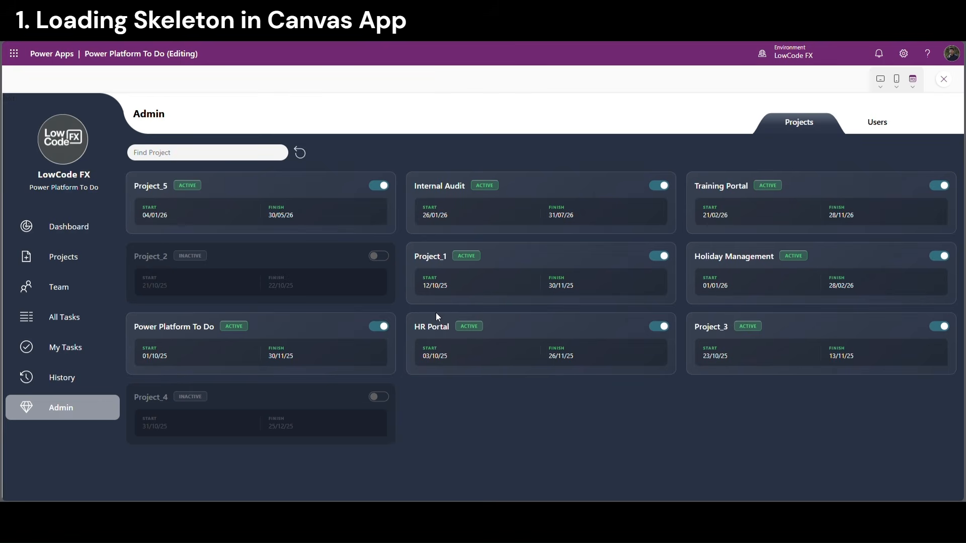
{"action": "left_click", "coordinate": [945, 80]}
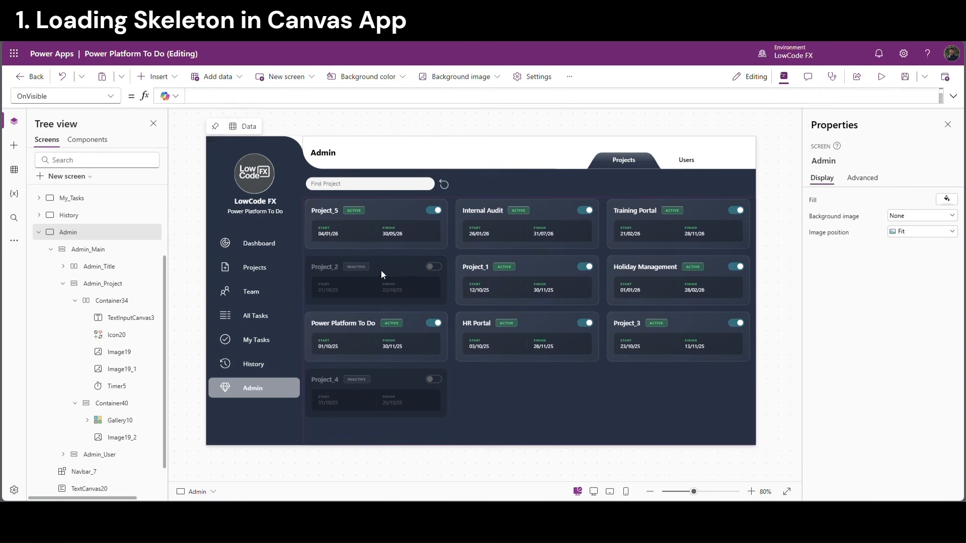
Paste two copies of the Image19_2 shimmer image into Container40 as Image19_3 and Image19_4
{"action": "left_click", "coordinate": [123, 440]}
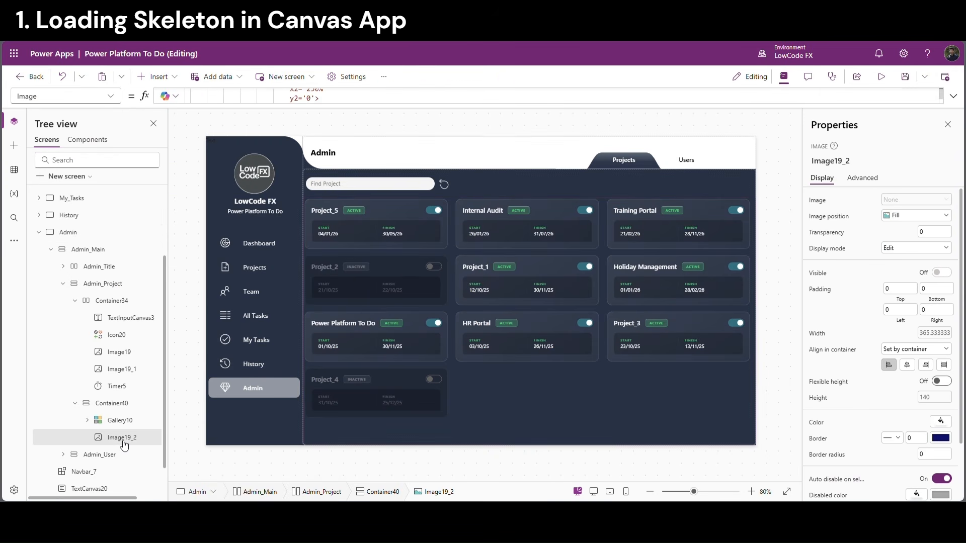
{"action": "left_click", "coordinate": [119, 406]}
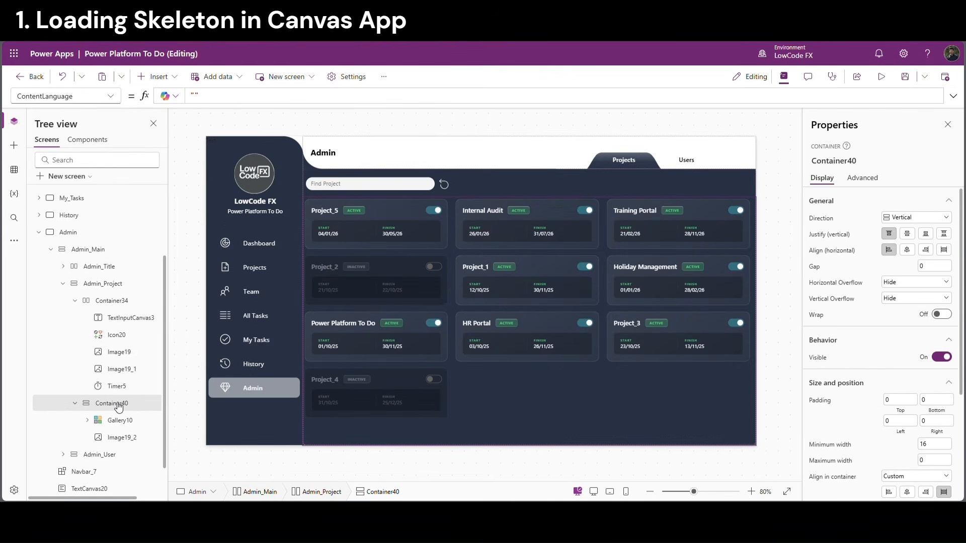
{"action": "key", "text": "ctrl+v"}
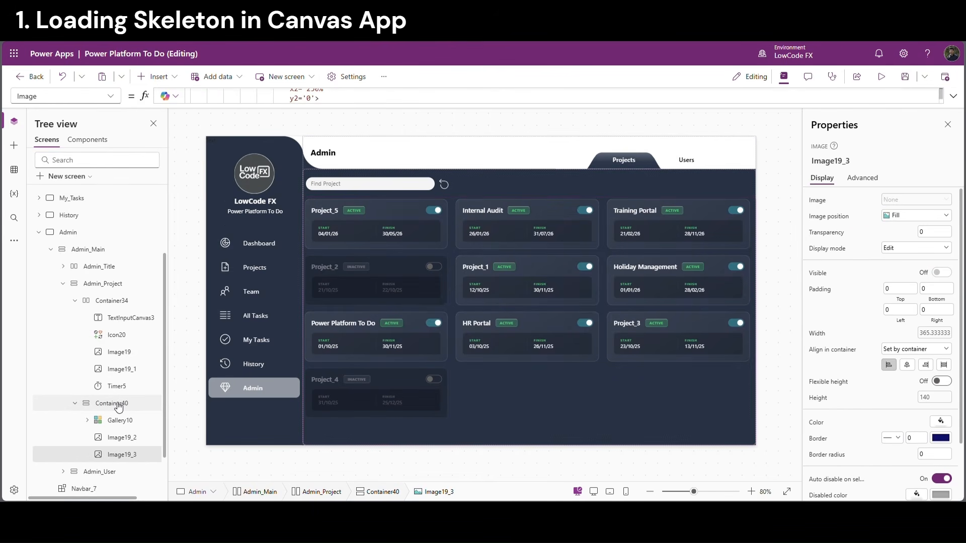
{"action": "key", "text": "ctrl+v"}
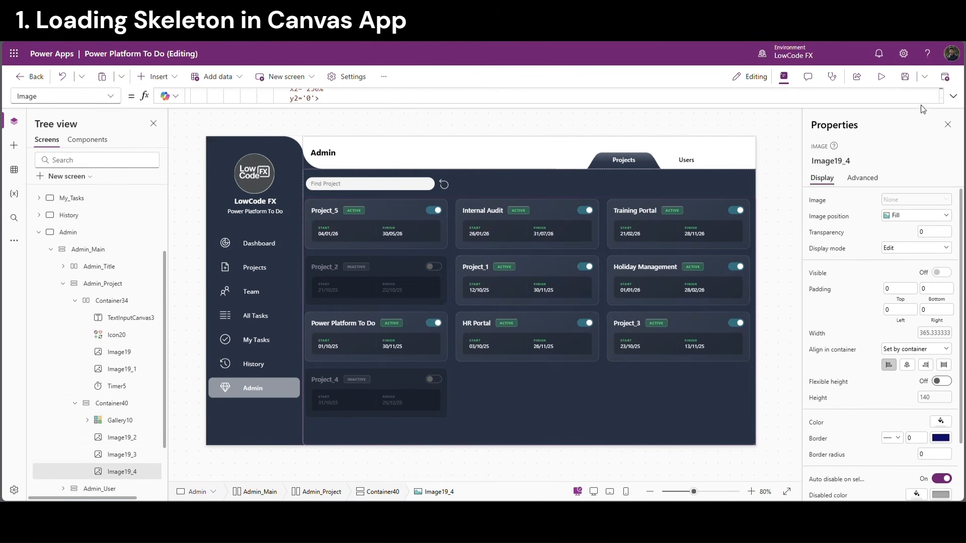
Preview the app's Admin page to check the three skeleton cards, then exit preview
{"action": "left_click", "coordinate": [881, 76]}
{"action": "left_click", "coordinate": [61, 417]}
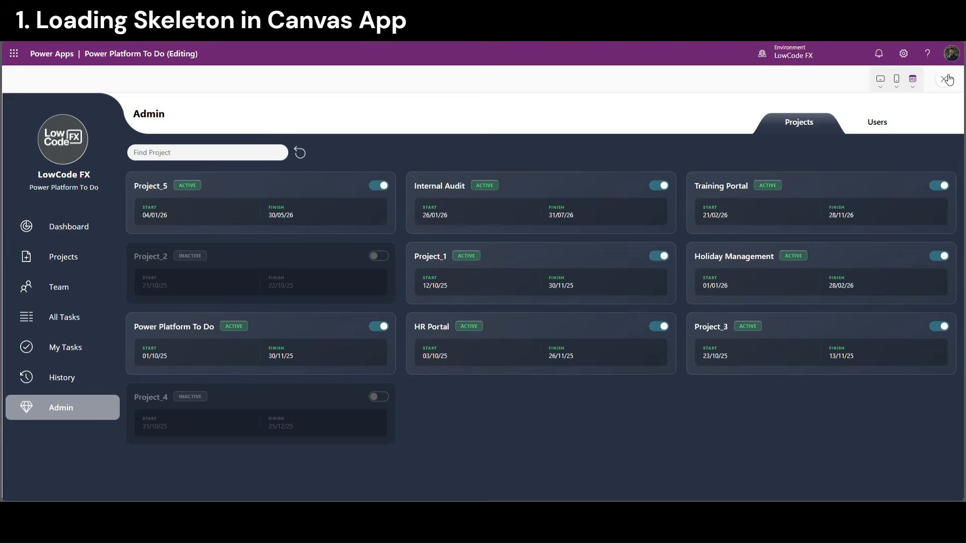
{"action": "key", "text": "Escape"}
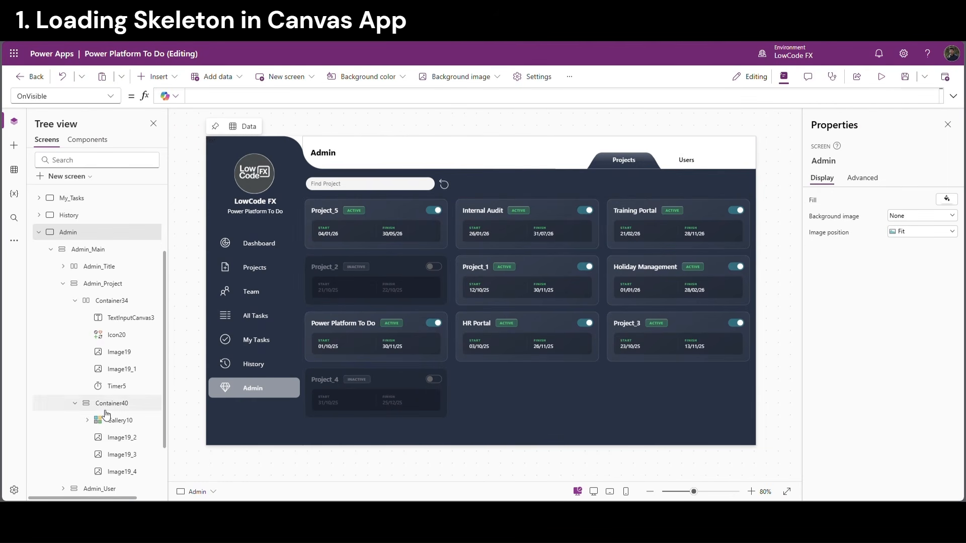
Set Container40 to a horizontal layout with a gap of 20 between items
{"action": "left_click", "coordinate": [105, 408]}
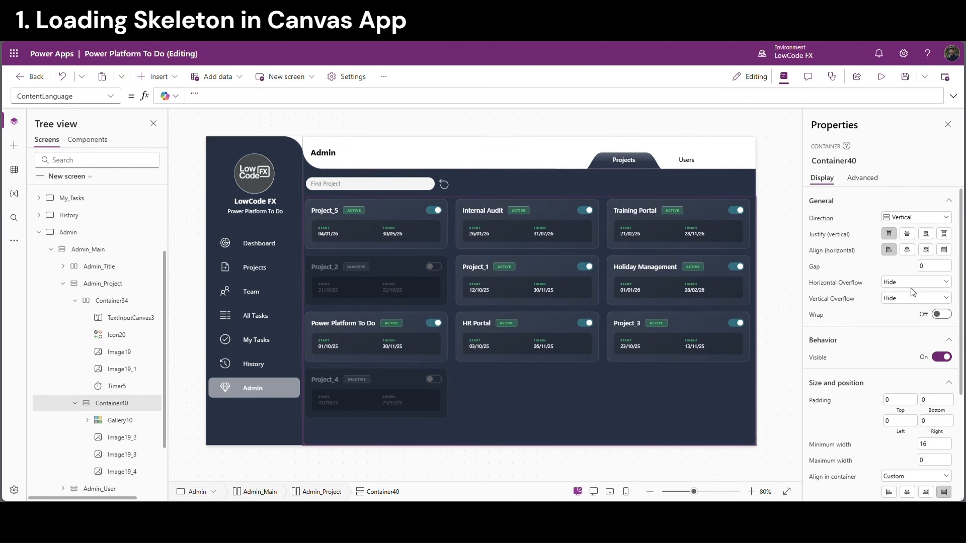
{"action": "left_click", "coordinate": [915, 224]}
{"action": "left_click", "coordinate": [908, 237]}
{"action": "left_click", "coordinate": [951, 267]}
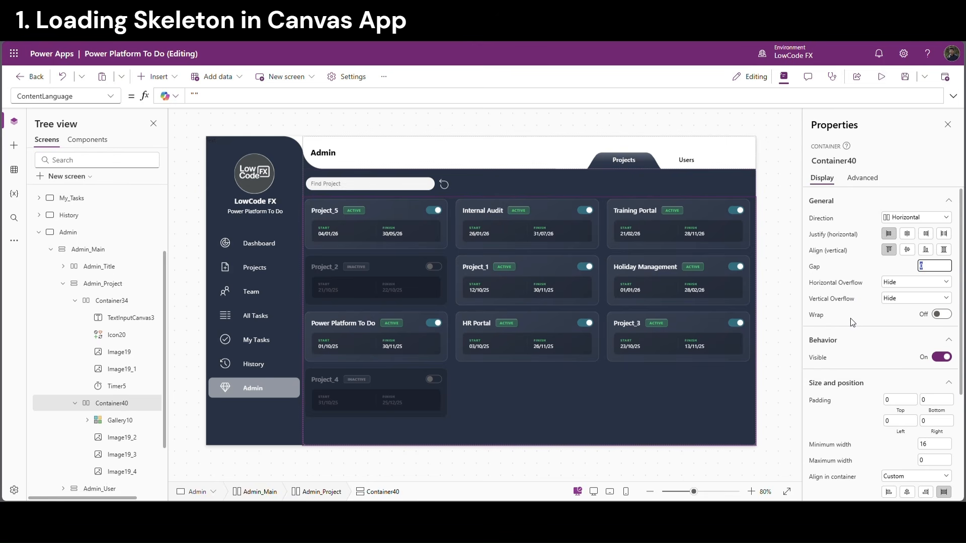
{"action": "type", "text": "20"}
{"action": "key", "text": "Return"}
Replace the whole Image formula of Image19 and Image19_1 with the shimmer SVG code
{"action": "left_click", "coordinate": [121, 352]}
{"action": "left_click", "coordinate": [123, 369], "text": "ctrl"}
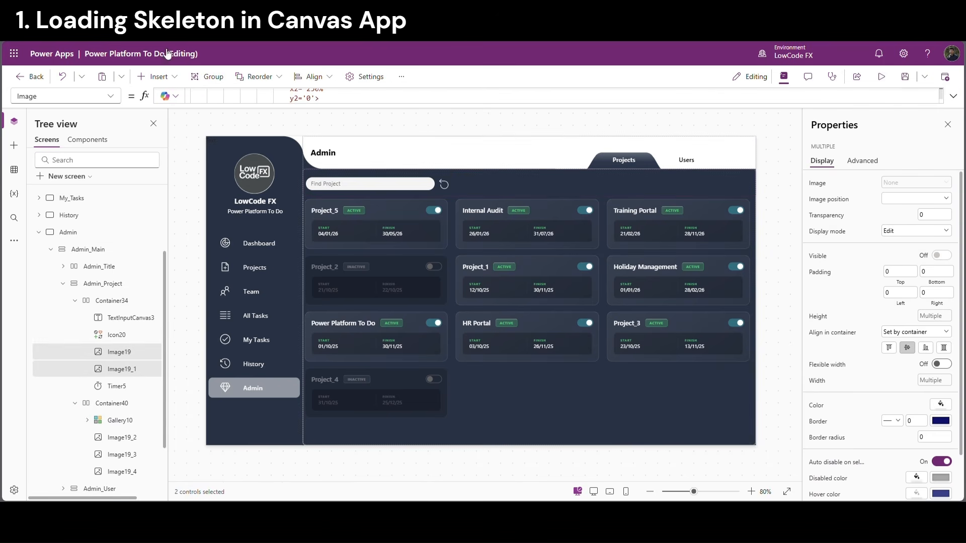
{"action": "left_click", "coordinate": [288, 97]}
{"action": "key", "text": "ctrl+a"}
{"action": "key", "text": "ctrl+v"}
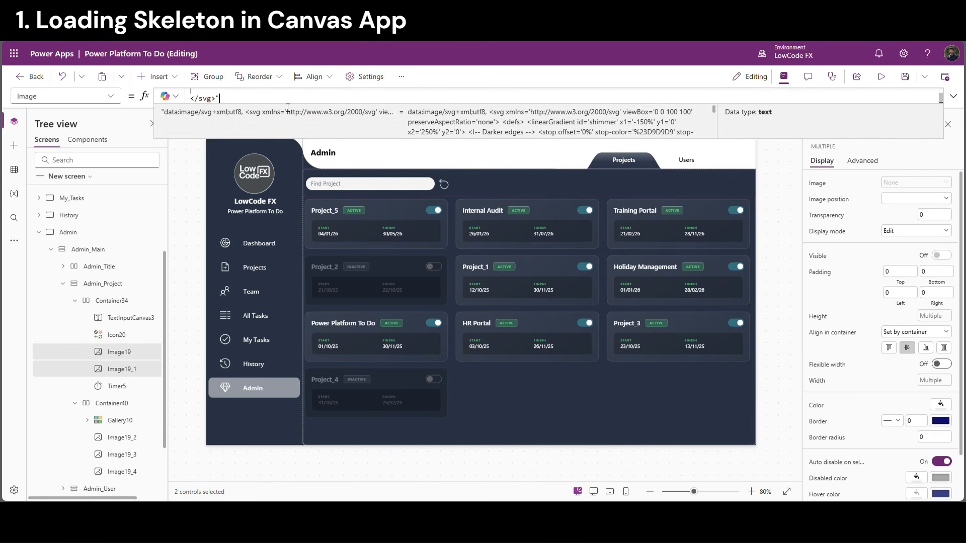
Select Image19_2 through Image19_4 and bring up their shared Image formula
{"action": "left_click", "coordinate": [121, 438]}
{"action": "left_click", "coordinate": [120, 471], "text": "shift"}
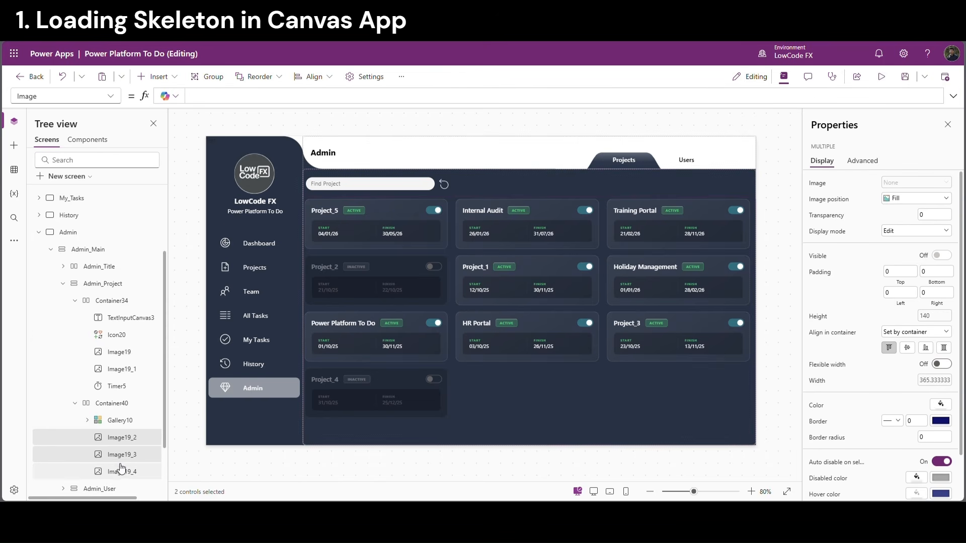
{"action": "left_click", "coordinate": [211, 103]}
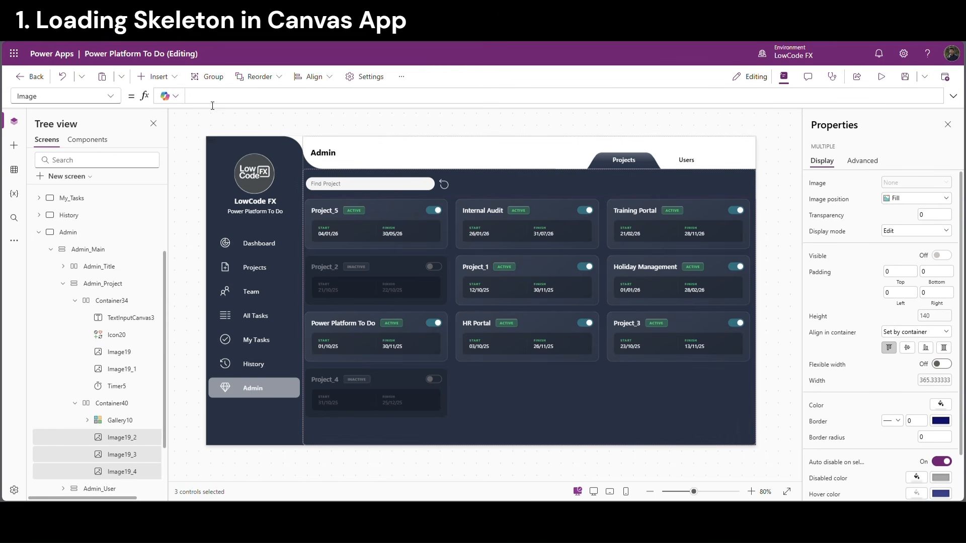
Preview the app, go from History to Admin to watch the shimmer skeleton load, and review the SVG gradient
{"action": "left_click", "coordinate": [766, 328]}
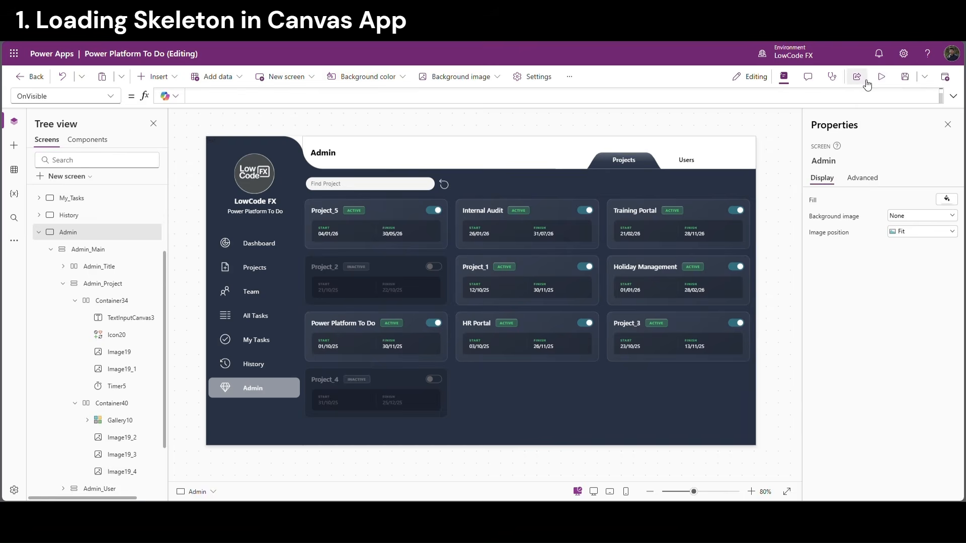
{"action": "left_click", "coordinate": [881, 77]}
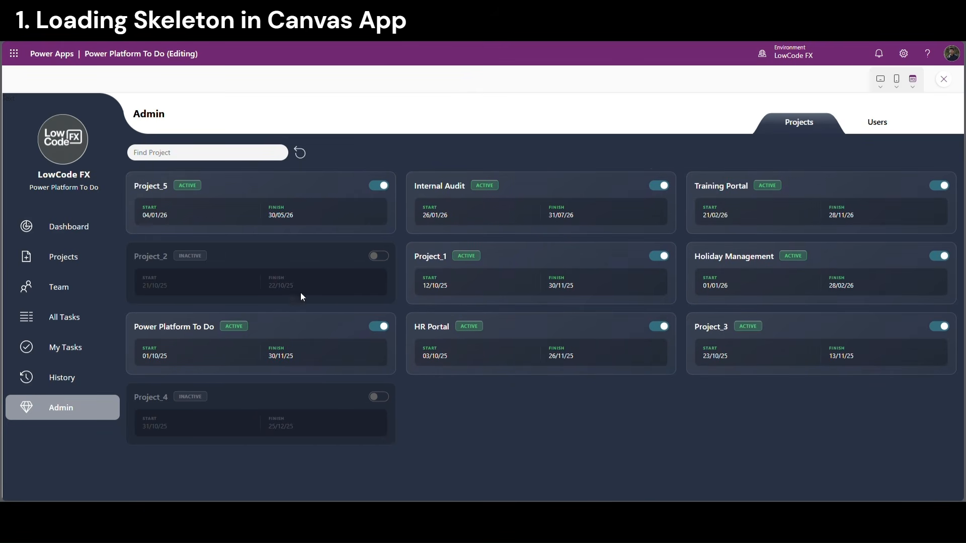
{"action": "left_click", "coordinate": [73, 377]}
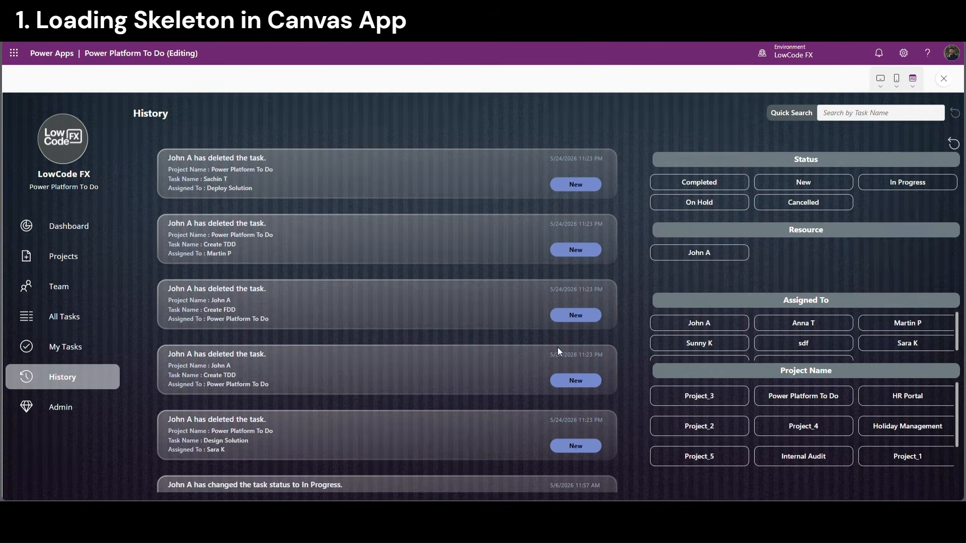
{"action": "left_click", "coordinate": [61, 417]}
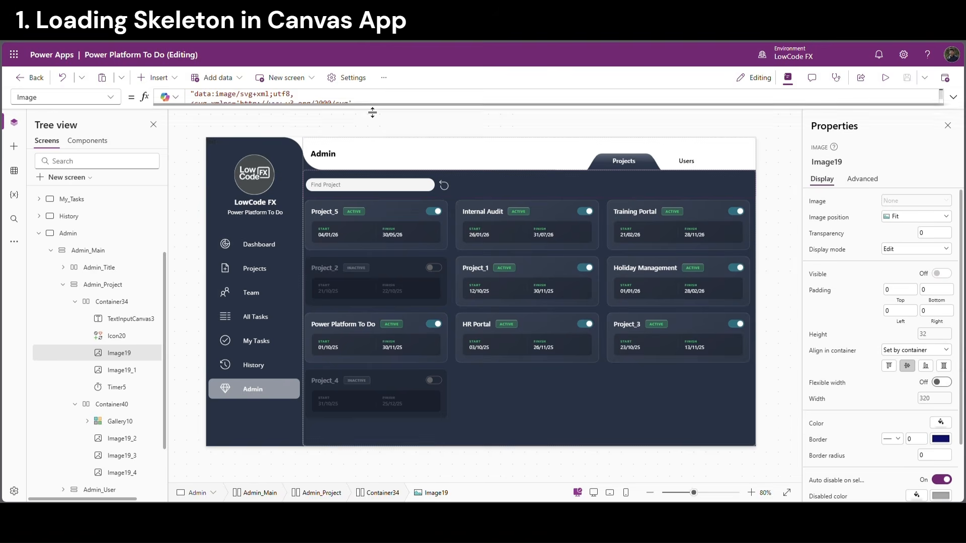
{"action": "left_click_drag", "start_coordinate": [372, 112], "coordinate": [372, 375]}
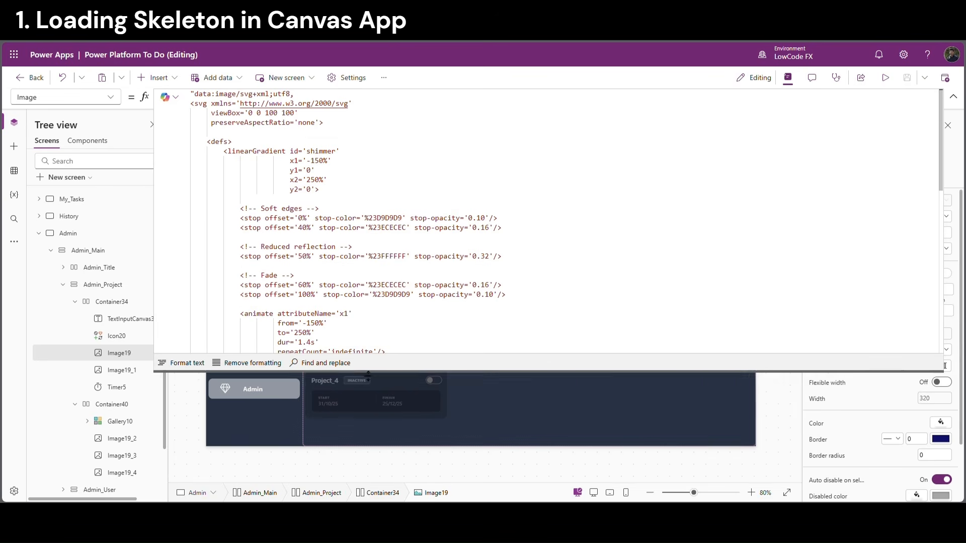
{"action": "left_click", "coordinate": [333, 181]}
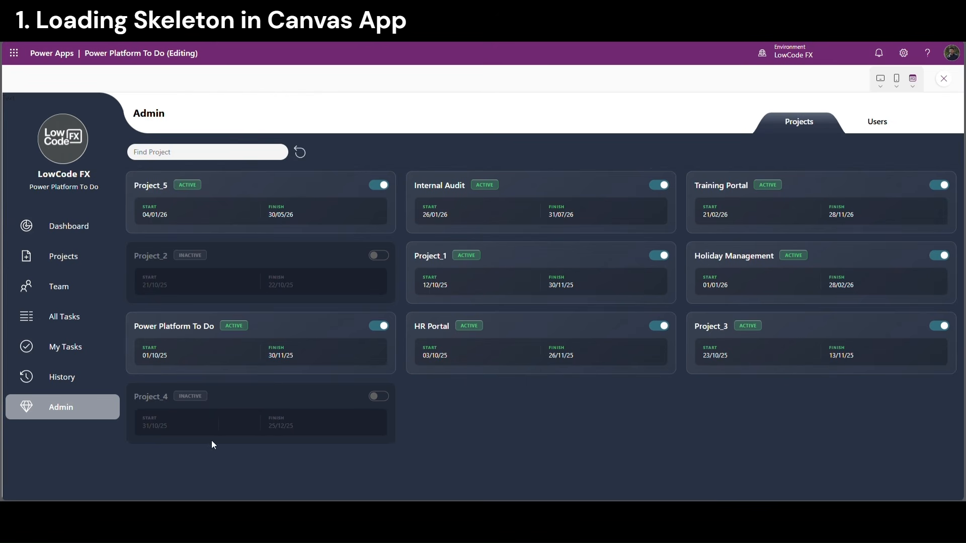
{"action": "left_click", "coordinate": [75, 418]}
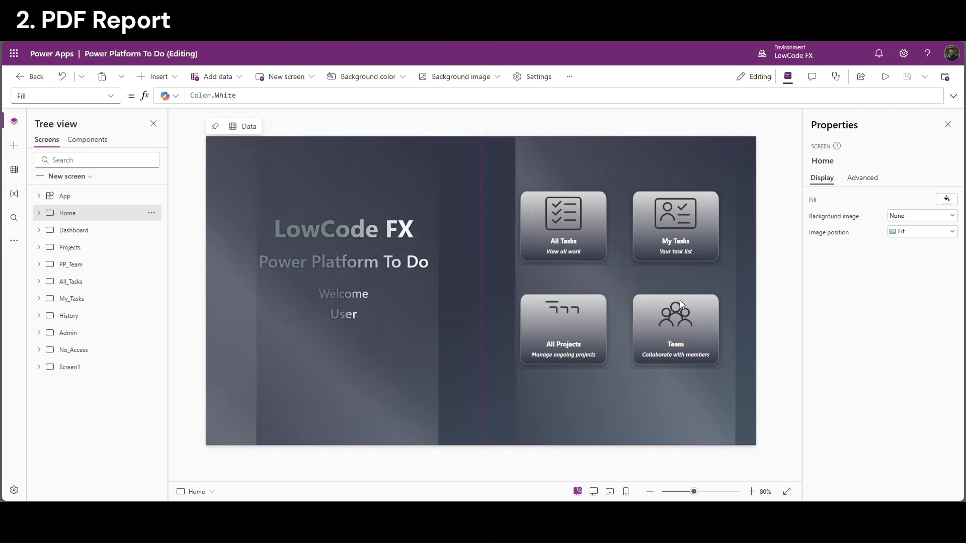
Preview All Projects, Team with Project_5 and Power Platform To Do expanded, and All Tasks, then exit
{"action": "left_click", "coordinate": [886, 77]}
{"action": "left_click", "coordinate": [691, 324]}
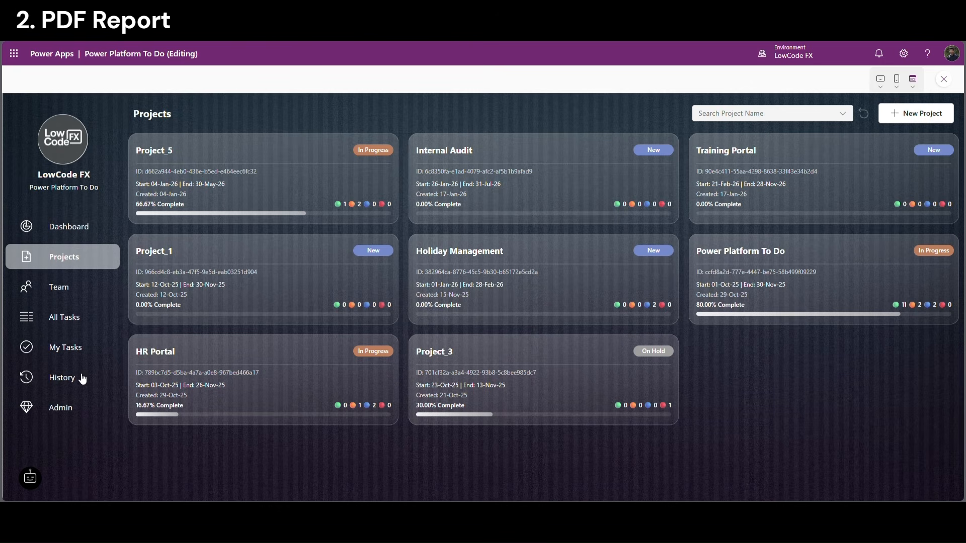
{"action": "left_click", "coordinate": [76, 287]}
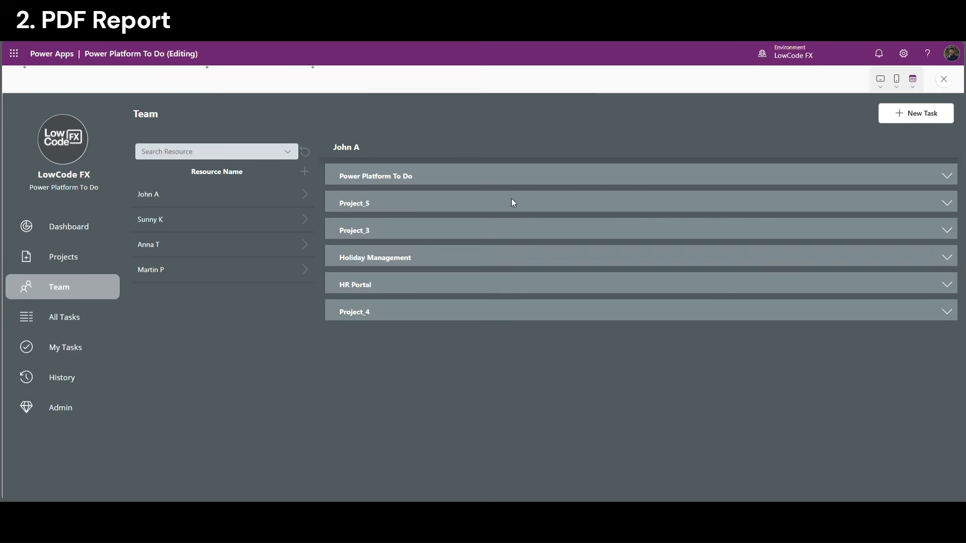
{"action": "left_click", "coordinate": [954, 204]}
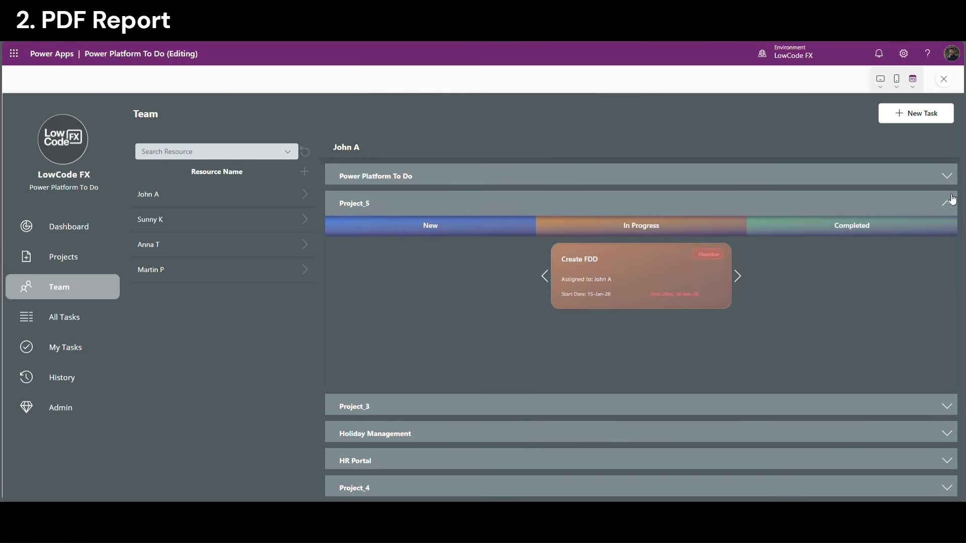
{"action": "left_click", "coordinate": [948, 177]}
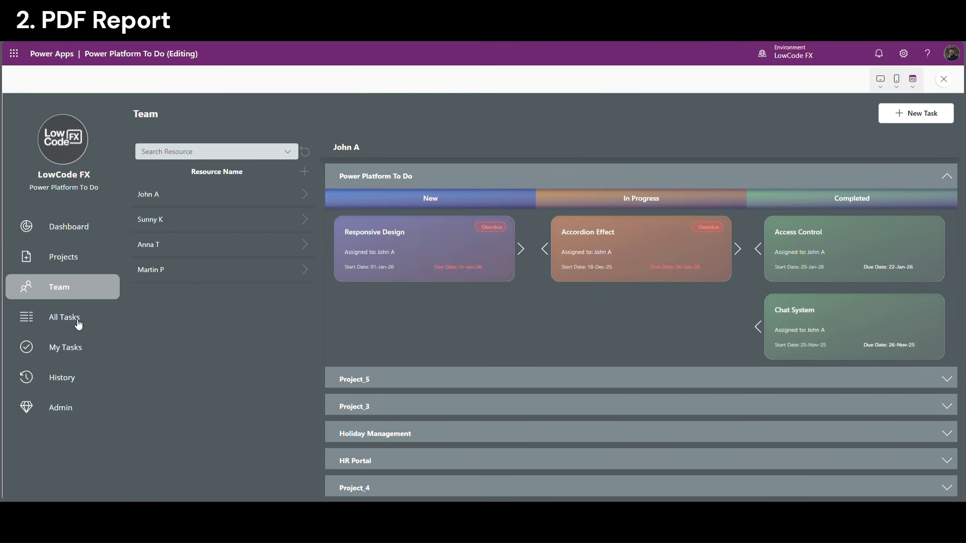
{"action": "left_click", "coordinate": [59, 322]}
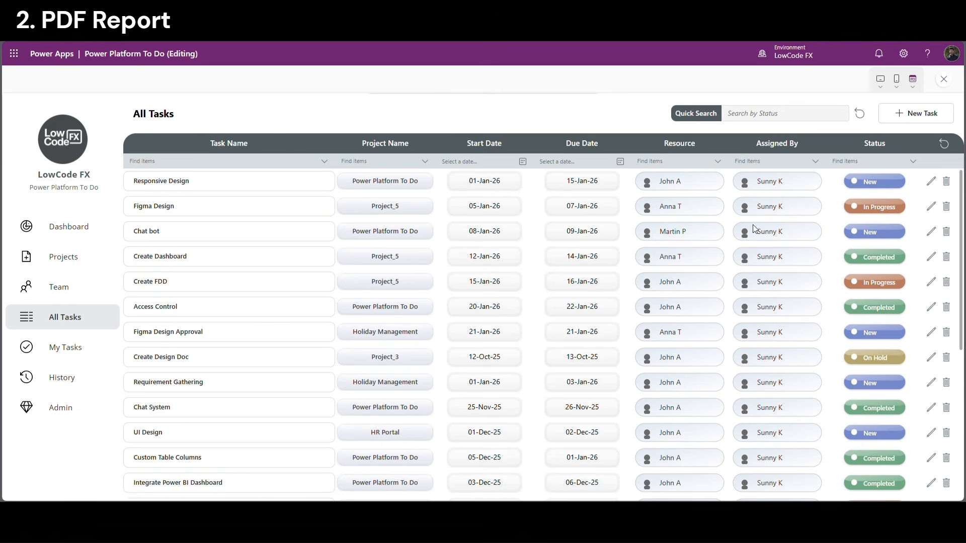
{"action": "left_click", "coordinate": [945, 80]}
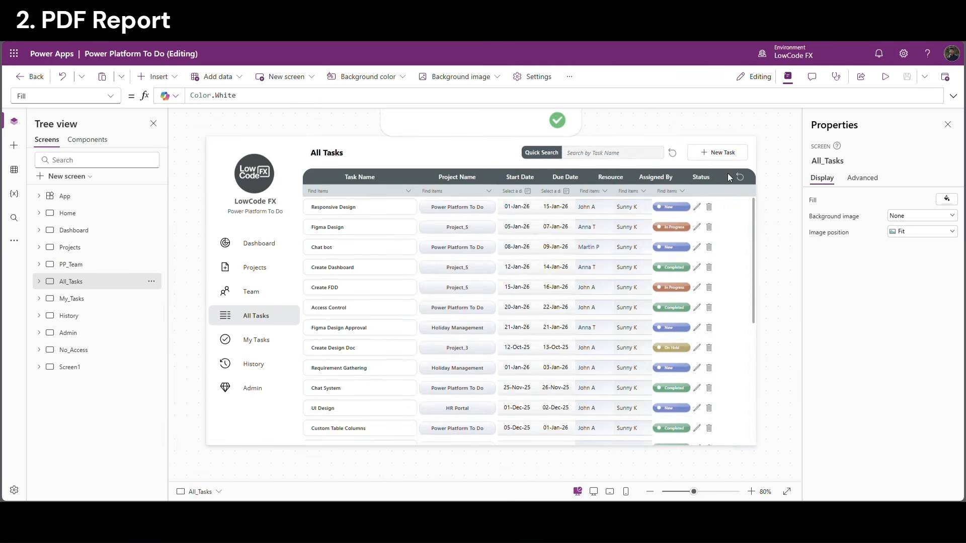
Insert a button into the AllTasks_Title container and label it PDF
{"action": "left_click", "coordinate": [749, 165]}
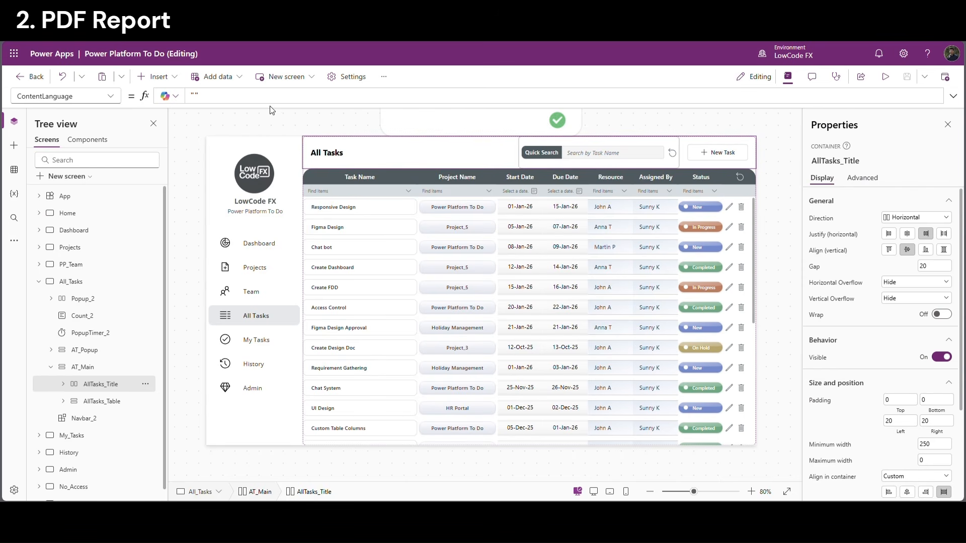
{"action": "left_click", "coordinate": [175, 76]}
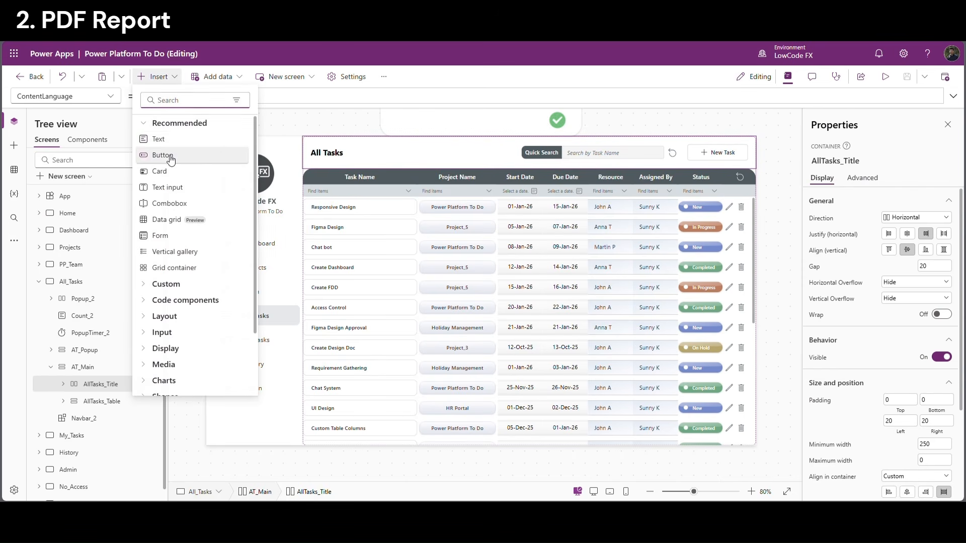
{"action": "left_click", "coordinate": [162, 155]}
{"action": "double_click", "coordinate": [892, 217]}
{"action": "type", "text": "PDF"}
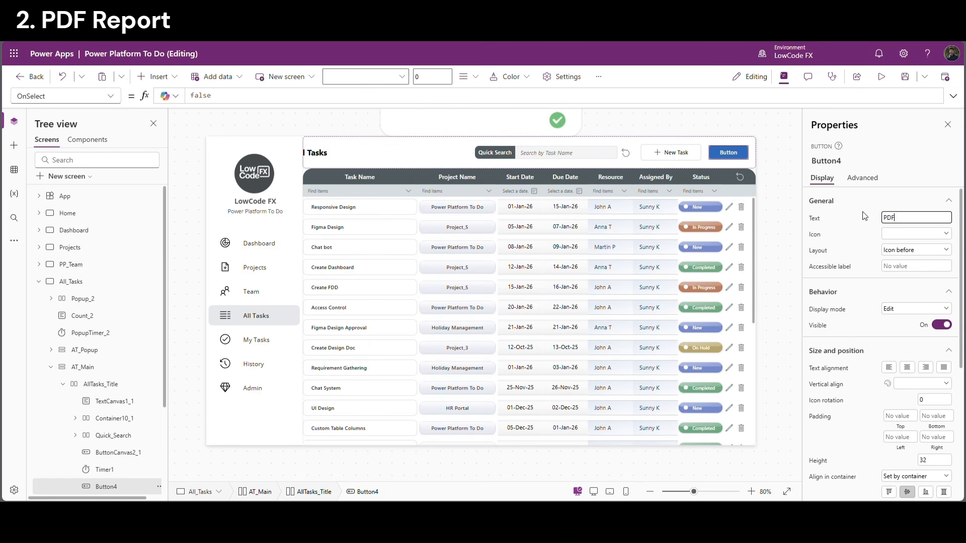
{"action": "left_click", "coordinate": [865, 216]}
Give the PDF button the DocumentPdf icon
{"action": "left_click", "coordinate": [900, 234]}
{"action": "type", "text": "pdf"}
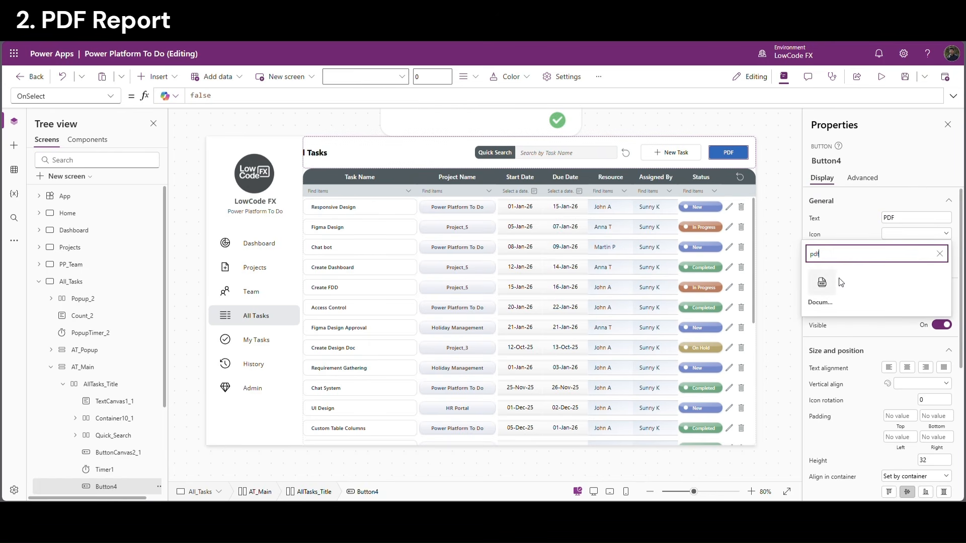
{"action": "left_click", "coordinate": [829, 283]}
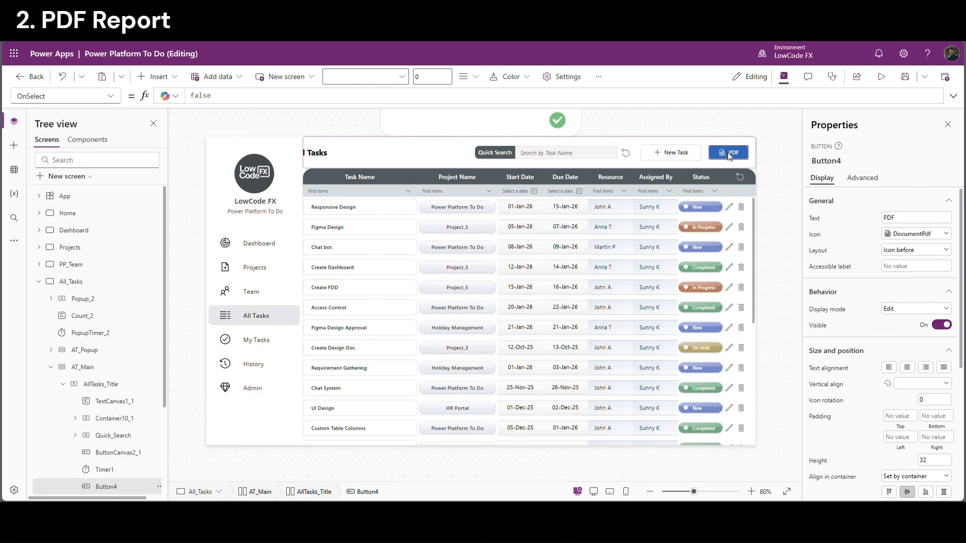
{"action": "scroll", "coordinate": [906, 352], "scroll_direction": "down", "scroll_amount": 4}
{"action": "left_click", "coordinate": [940, 400]}
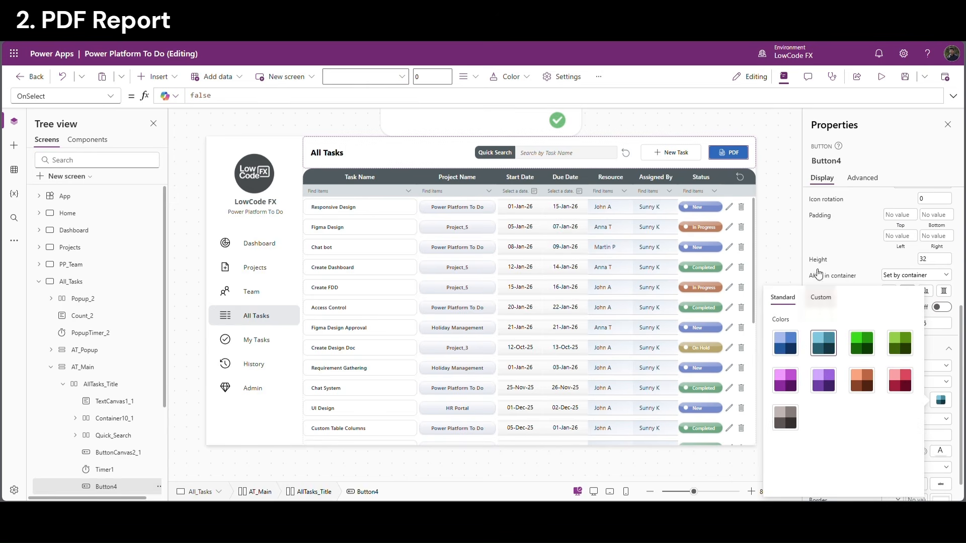
{"action": "left_click", "coordinate": [785, 255]}
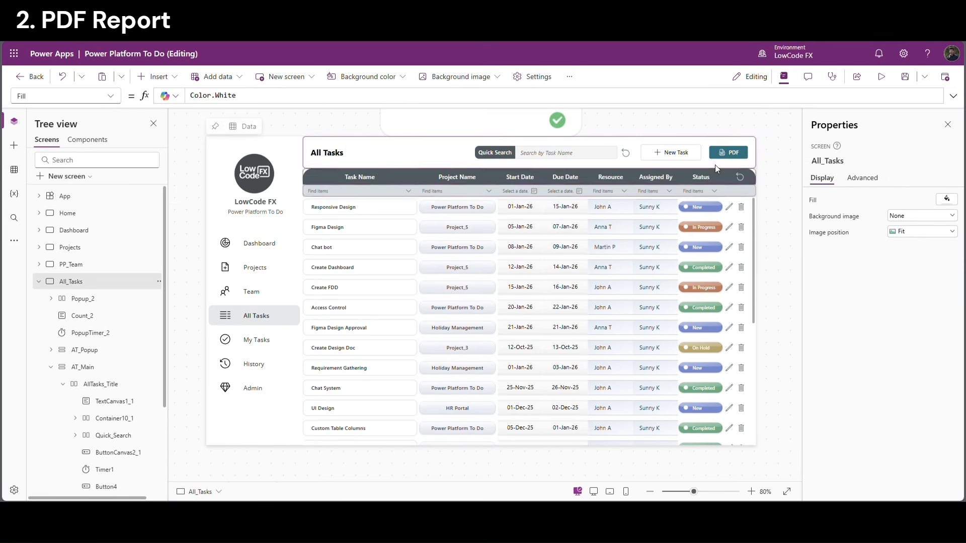
{"action": "left_click", "coordinate": [738, 152]}
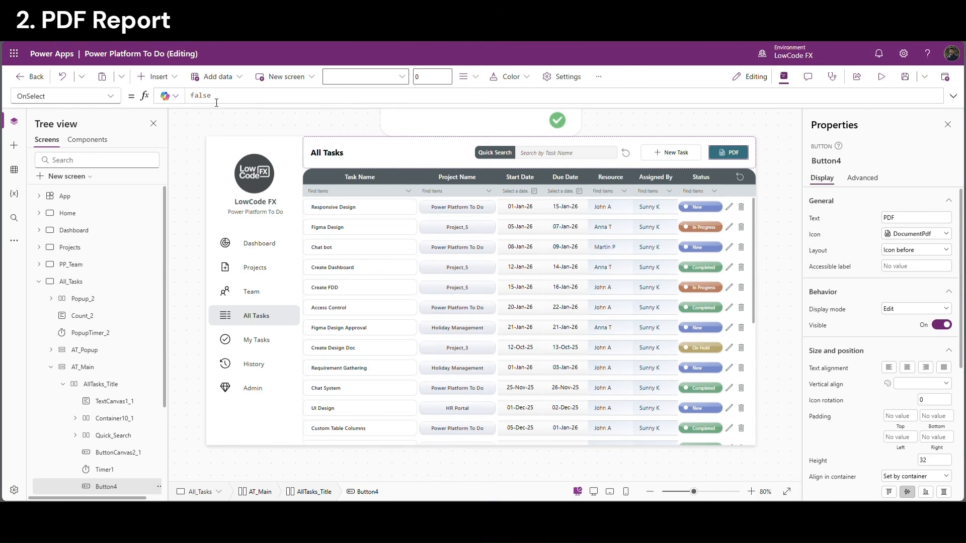
Switch on the experimental PDF function under Settings > Updates
{"action": "left_click", "coordinate": [566, 79]}
{"action": "left_click", "coordinate": [264, 233]}
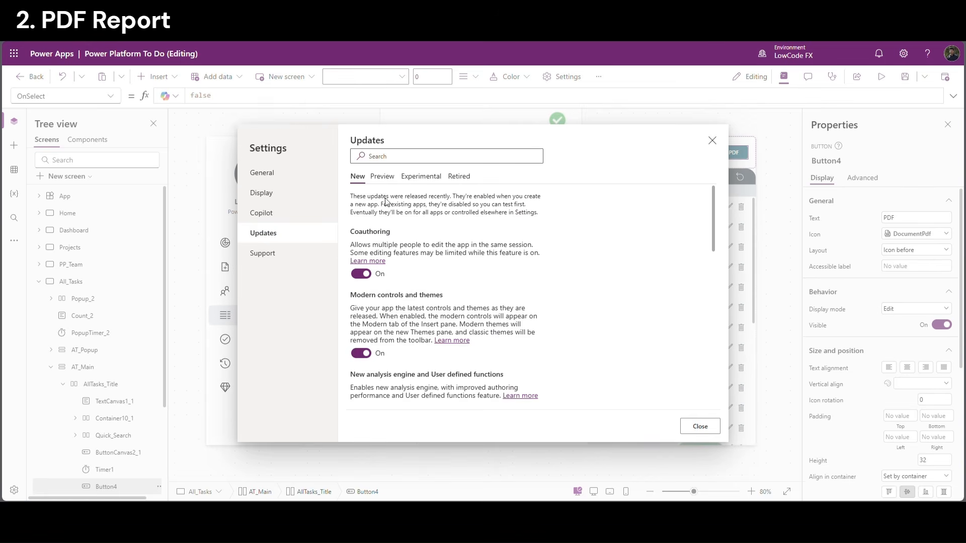
{"action": "left_click", "coordinate": [386, 160]}
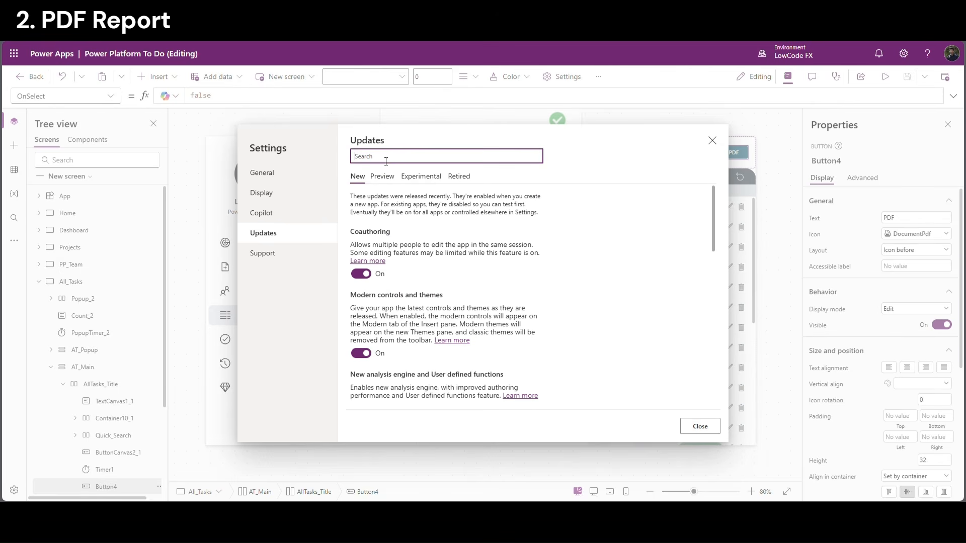
{"action": "type", "text": "pdf"}
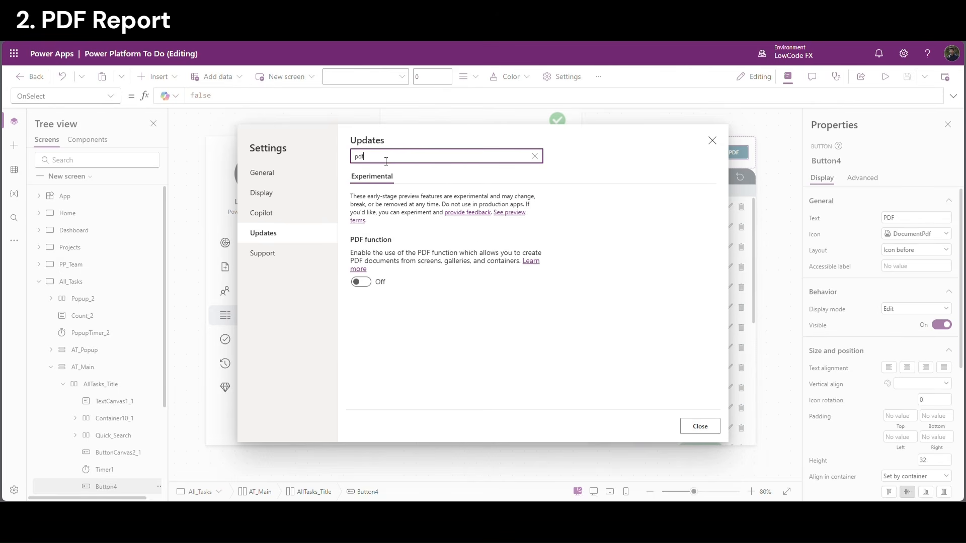
{"action": "left_click", "coordinate": [384, 239]}
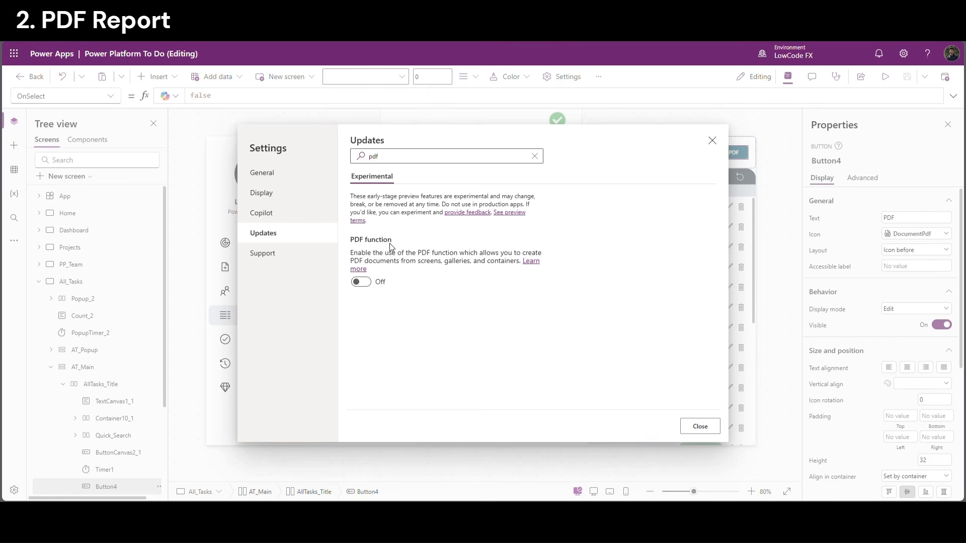
{"action": "left_click", "coordinate": [363, 284]}
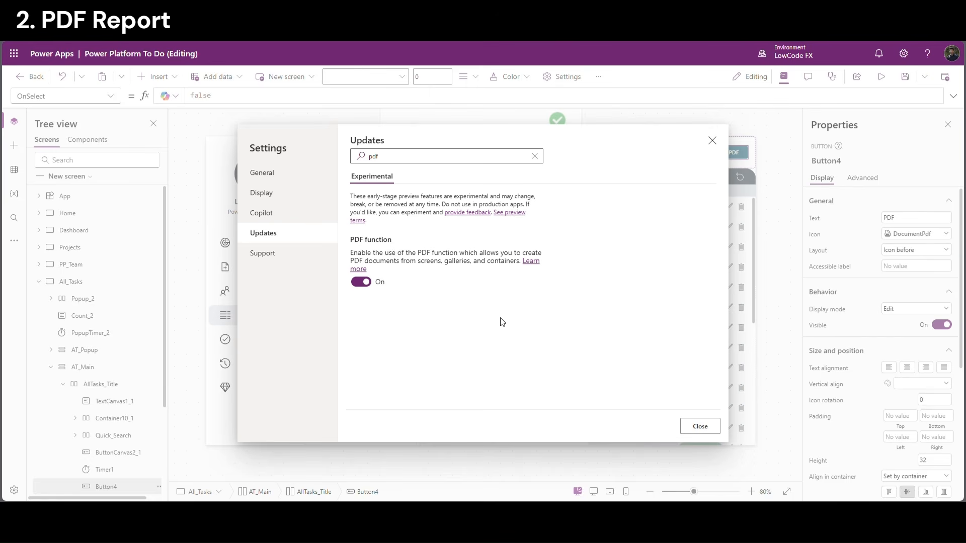
{"action": "left_click", "coordinate": [712, 426]}
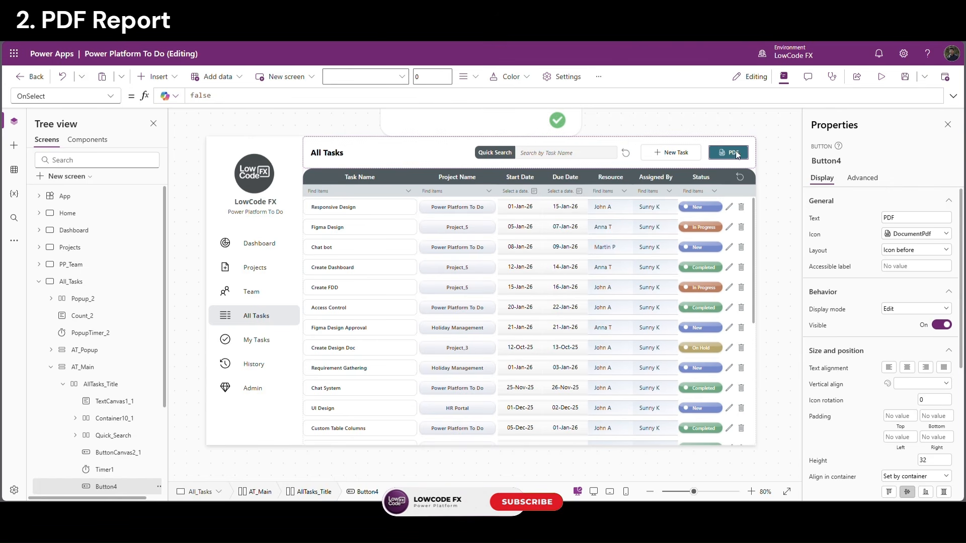
Start a PDF() formula in the button's OnSelect and find the table container's name, AllTasks_Table
{"action": "double_click", "coordinate": [207, 102]}
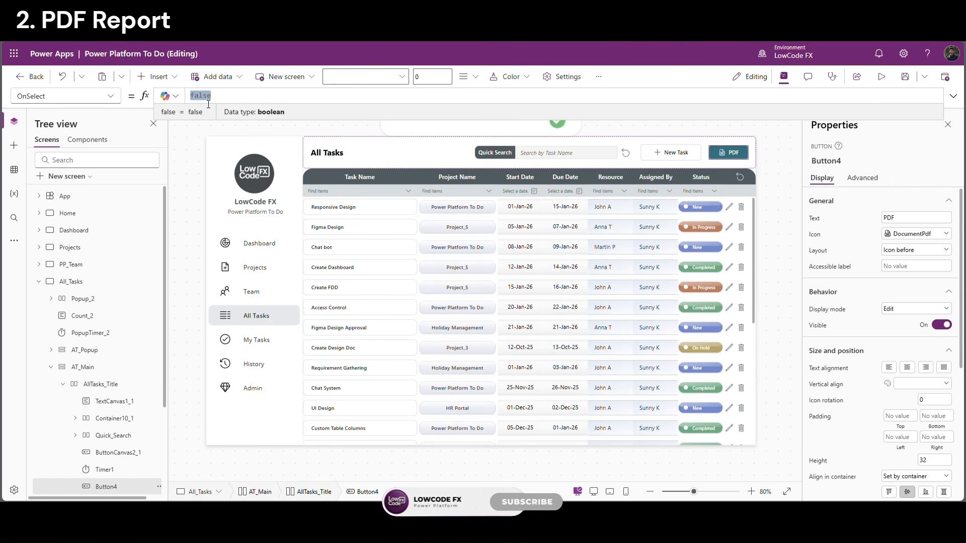
{"action": "type", "text": "PDF("}
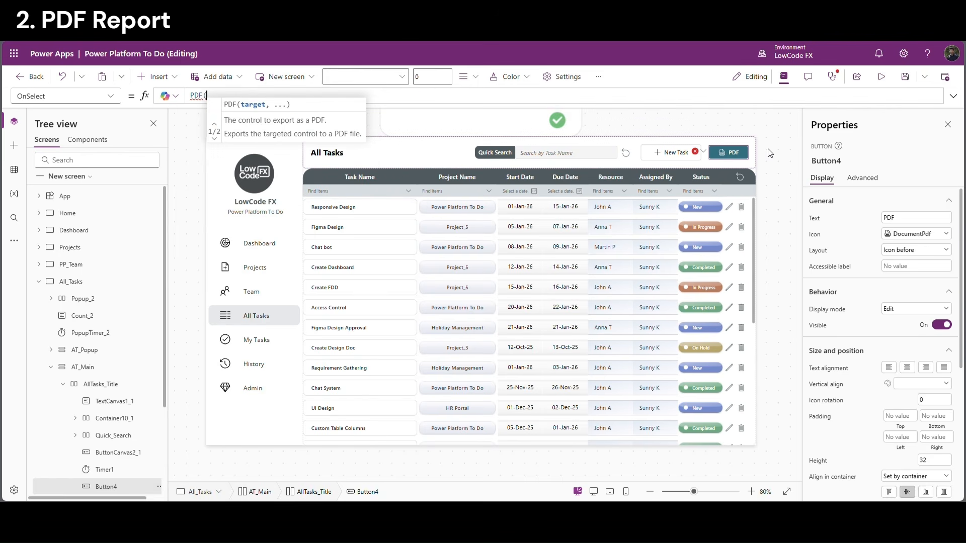
{"action": "left_click", "coordinate": [769, 153]}
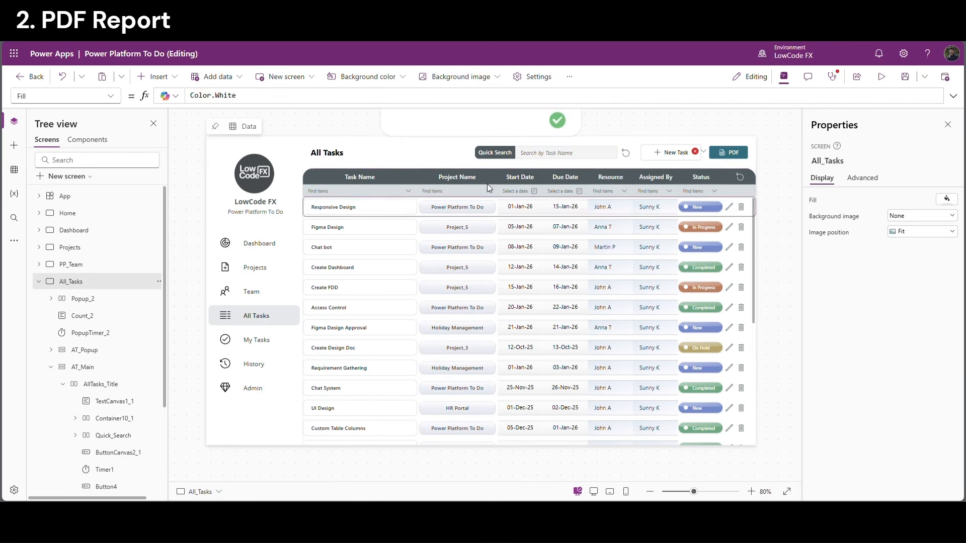
{"action": "left_click", "coordinate": [440, 217]}
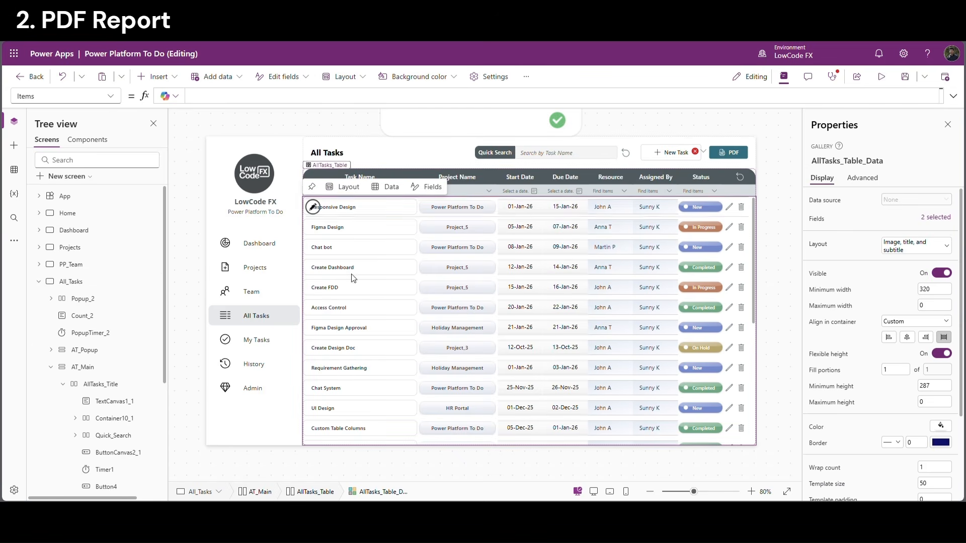
{"action": "scroll", "coordinate": [134, 335], "scroll_direction": "down", "scroll_amount": 3}
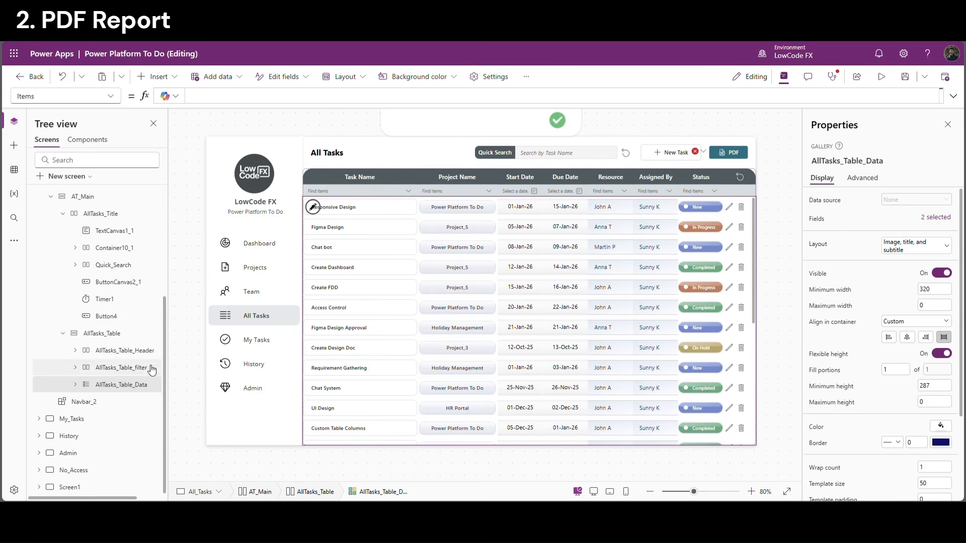
{"action": "left_click", "coordinate": [117, 369]}
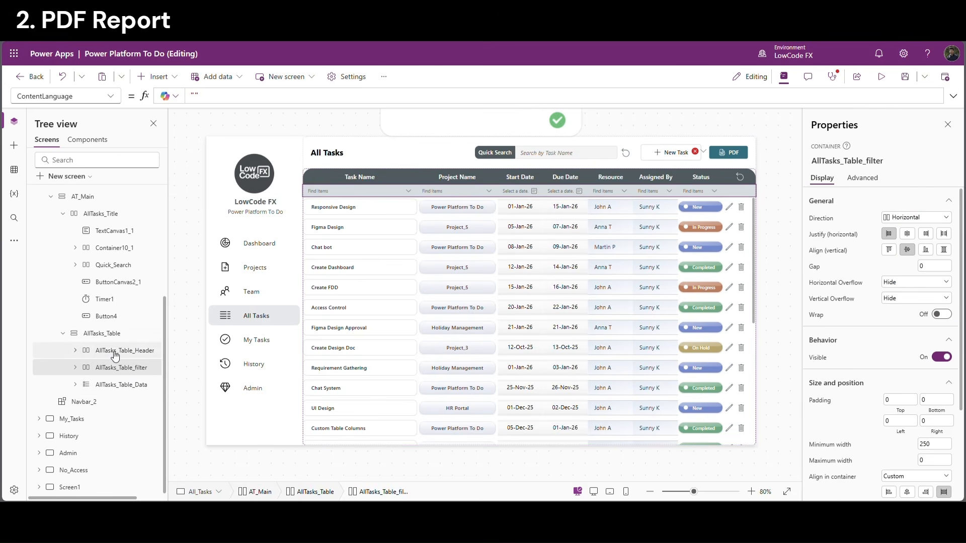
{"action": "left_click", "coordinate": [115, 352]}
{"action": "left_click", "coordinate": [130, 331]}
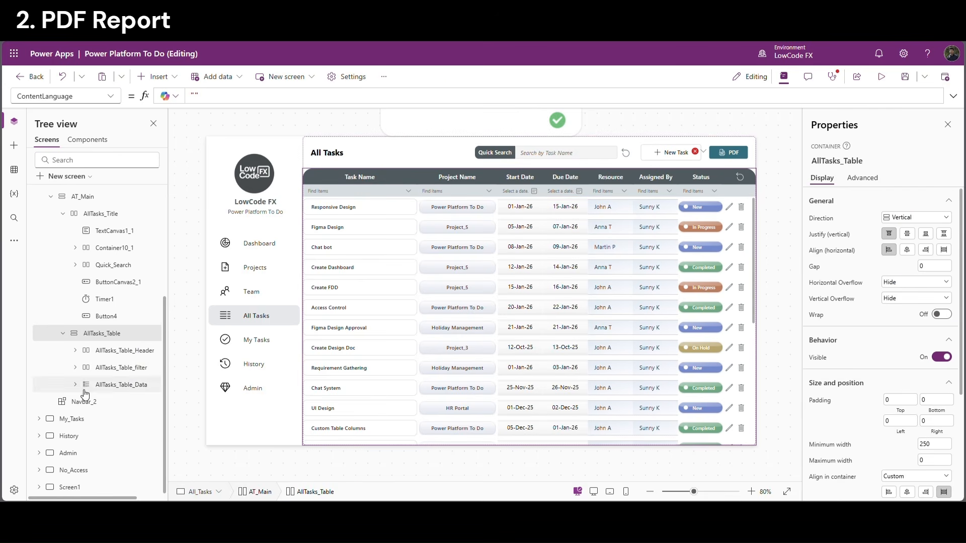
{"action": "left_click", "coordinate": [839, 162]}
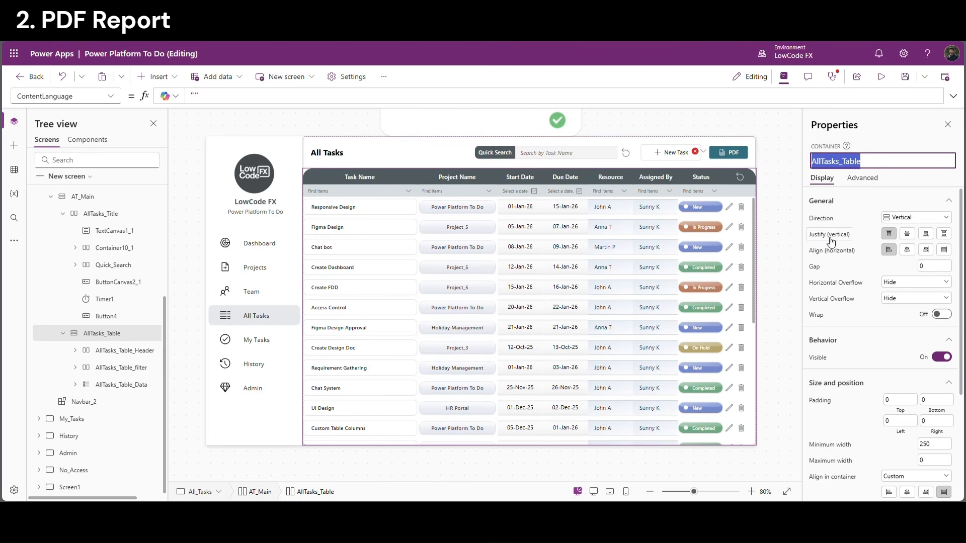
Complete the OnSelect formula as Set(VarTable, PDF(AllTasks_Table))
{"action": "left_click", "coordinate": [730, 158]}
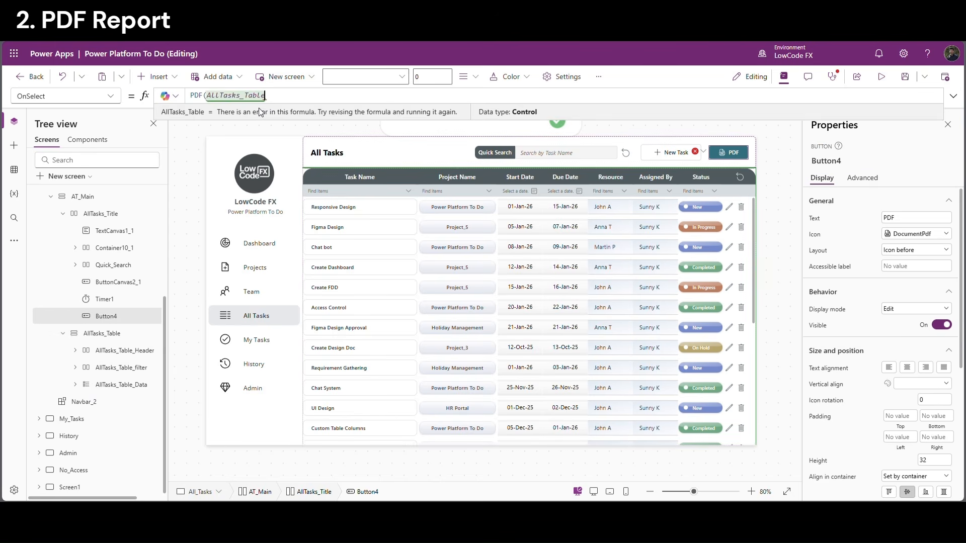
{"action": "type", "text": ")"}
{"action": "key", "text": "Return"}
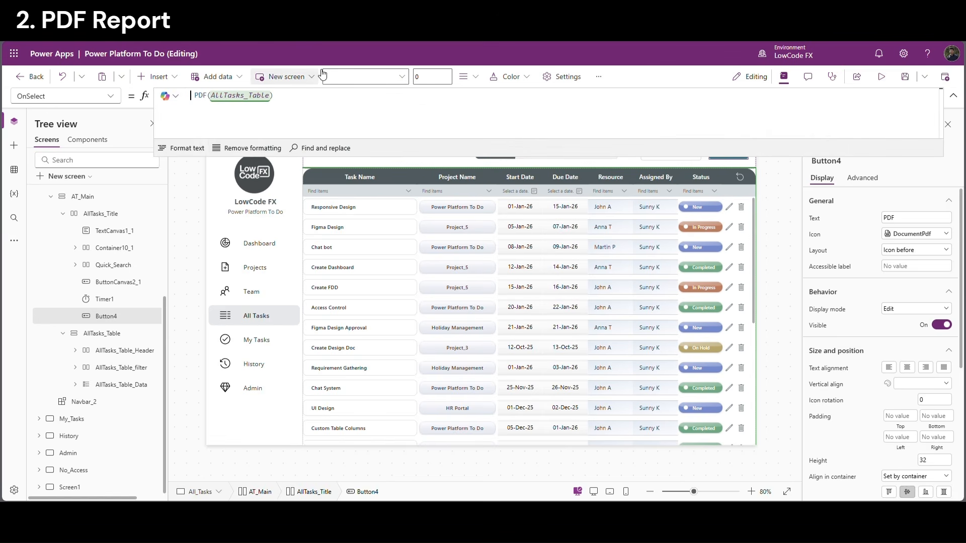
{"action": "type", "text": "Set( "}
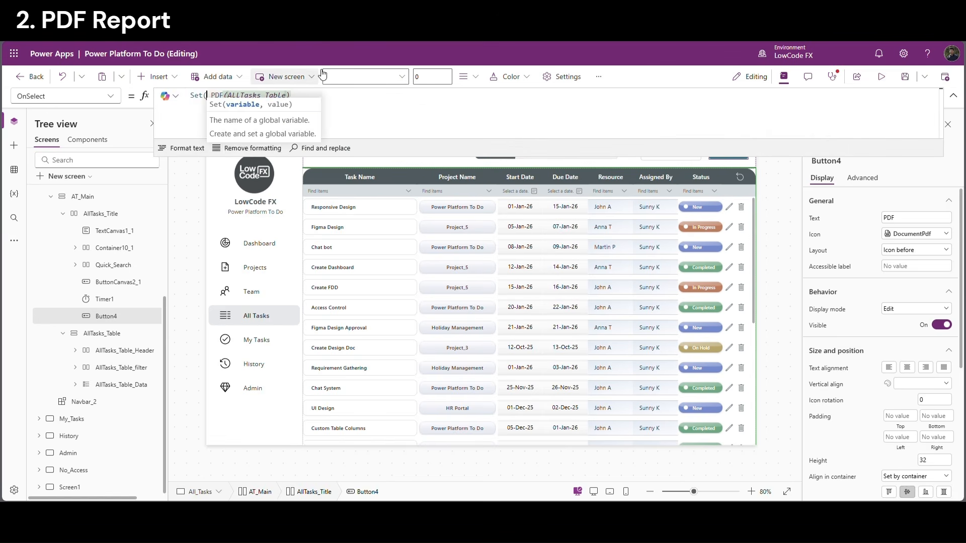
{"action": "type", "text": "VarT"}
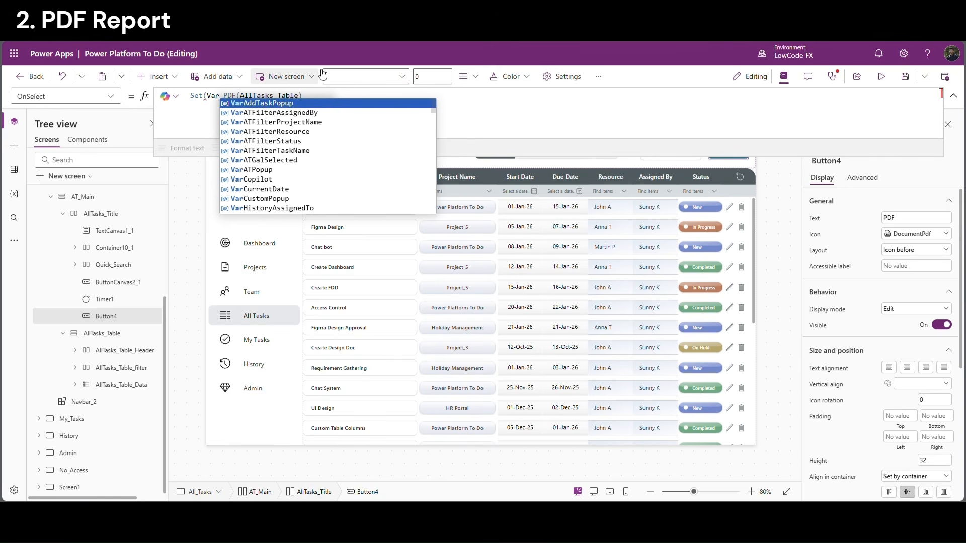
{"action": "type", "text": "able,"}
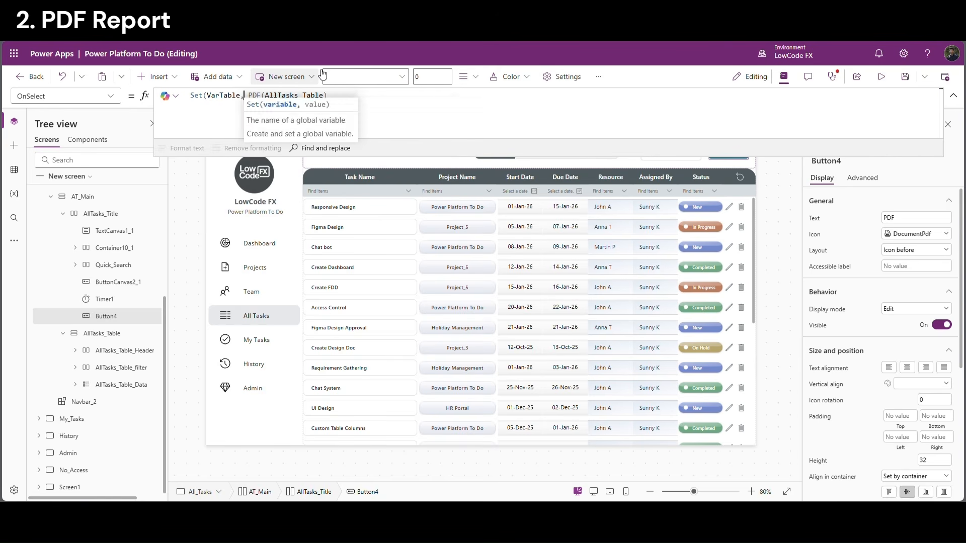
{"action": "left_click", "coordinate": [337, 100]}
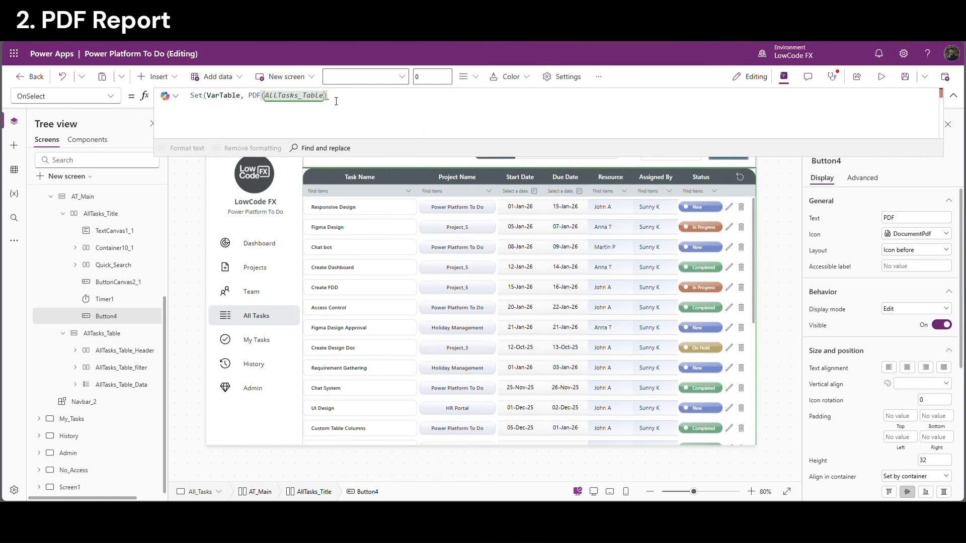
{"action": "type", "text": ")"}
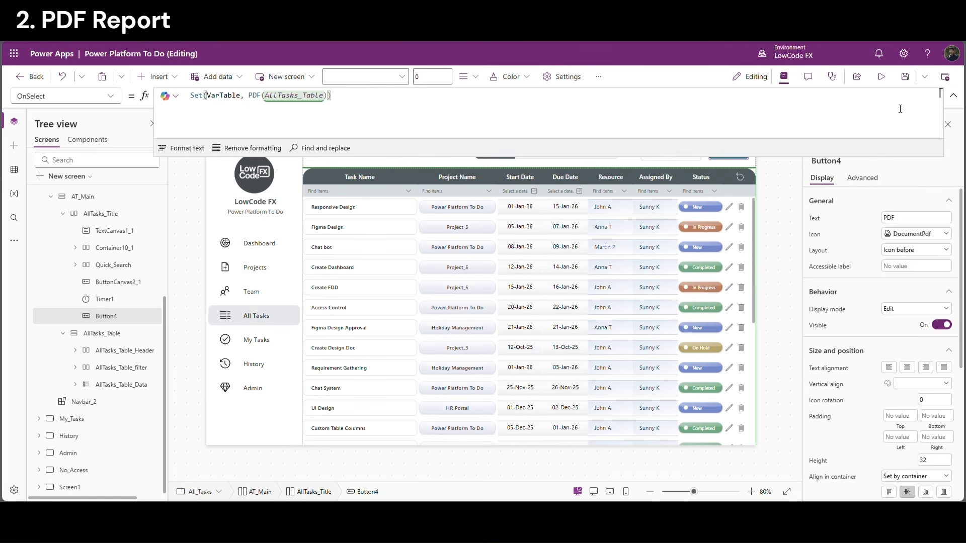
Run the PDF button once and confirm VarTable holds a Blob
{"action": "left_click", "coordinate": [954, 96]}
{"action": "left_click", "coordinate": [744, 156], "text": "alt"}
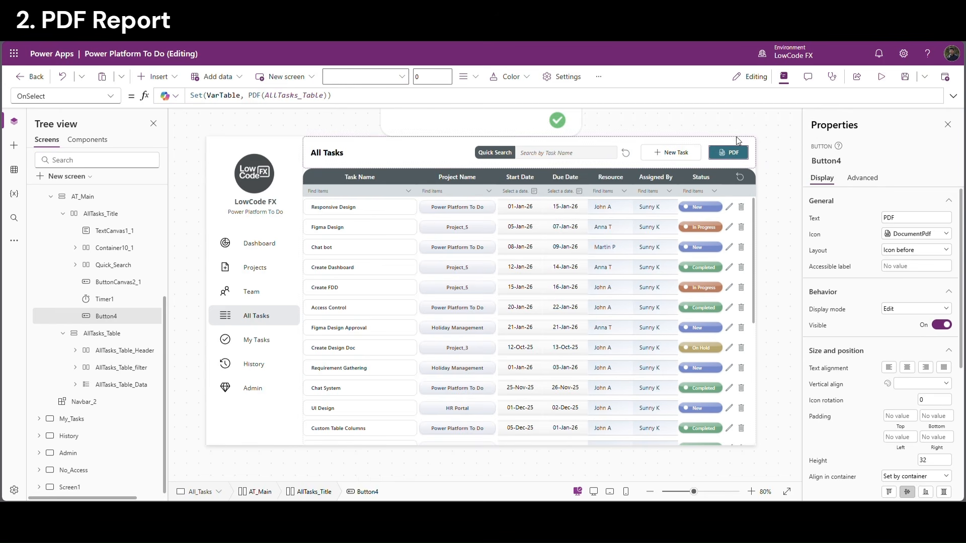
{"action": "left_click", "coordinate": [953, 96]}
{"action": "left_click", "coordinate": [221, 97]}
{"action": "double_click", "coordinate": [226, 98]}
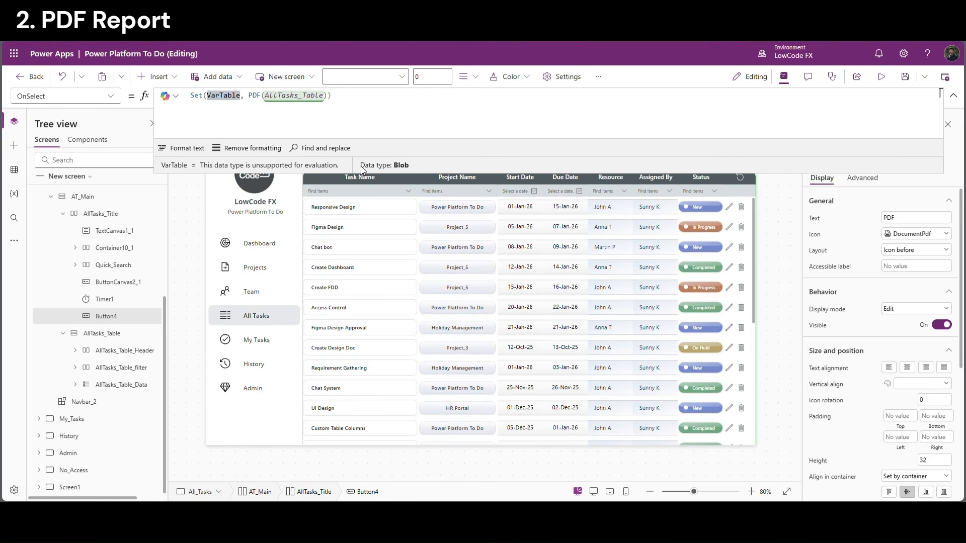
{"action": "left_click", "coordinate": [311, 125]}
{"action": "left_click", "coordinate": [953, 96]}
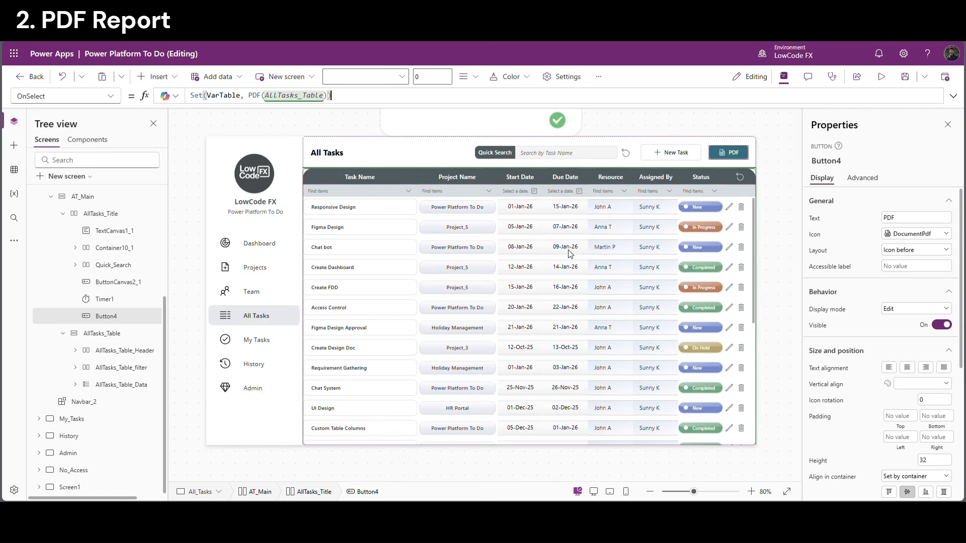
{"action": "left_click", "coordinate": [794, 150]}
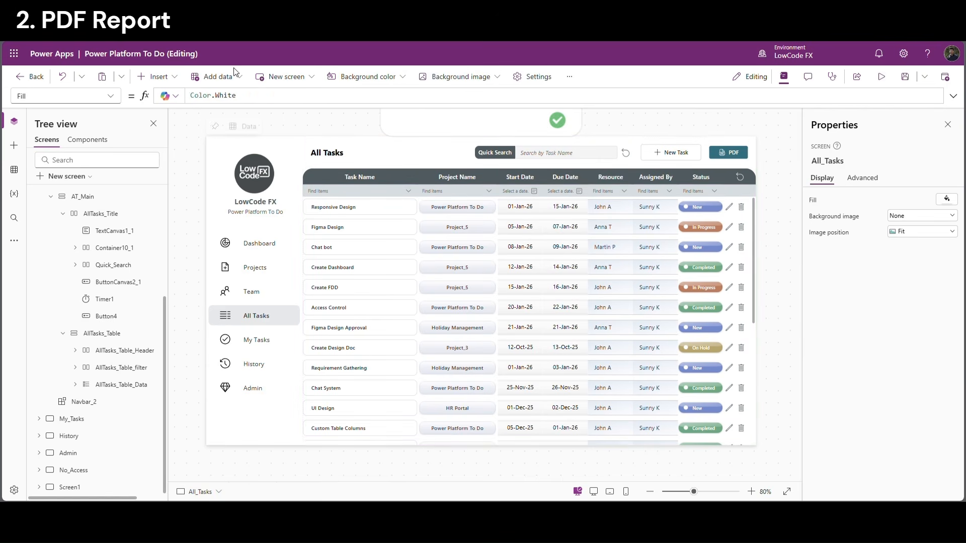
Insert an experimental PDF viewer, moving it to the lower right and enlarging it
{"action": "left_click", "coordinate": [177, 79]}
{"action": "type", "text": "pdf"}
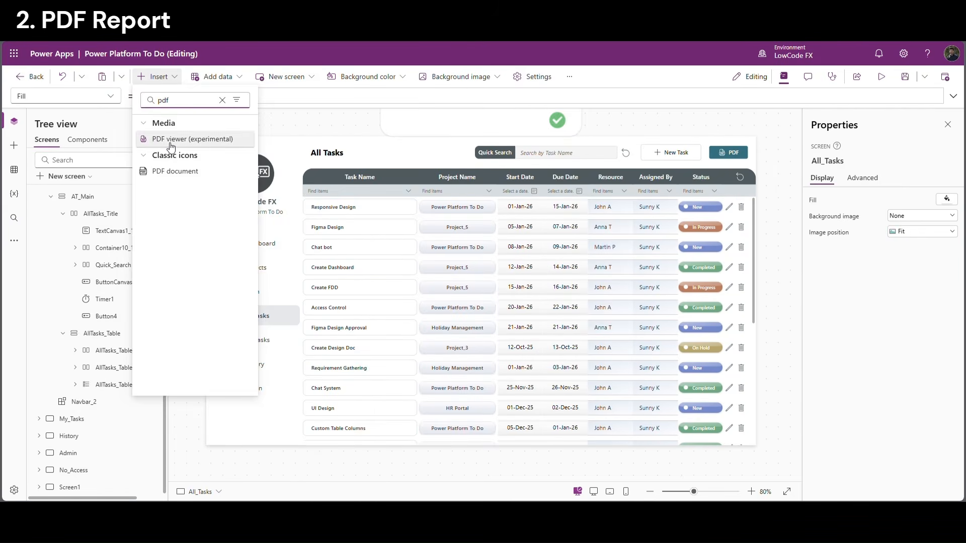
{"action": "left_click", "coordinate": [171, 144]}
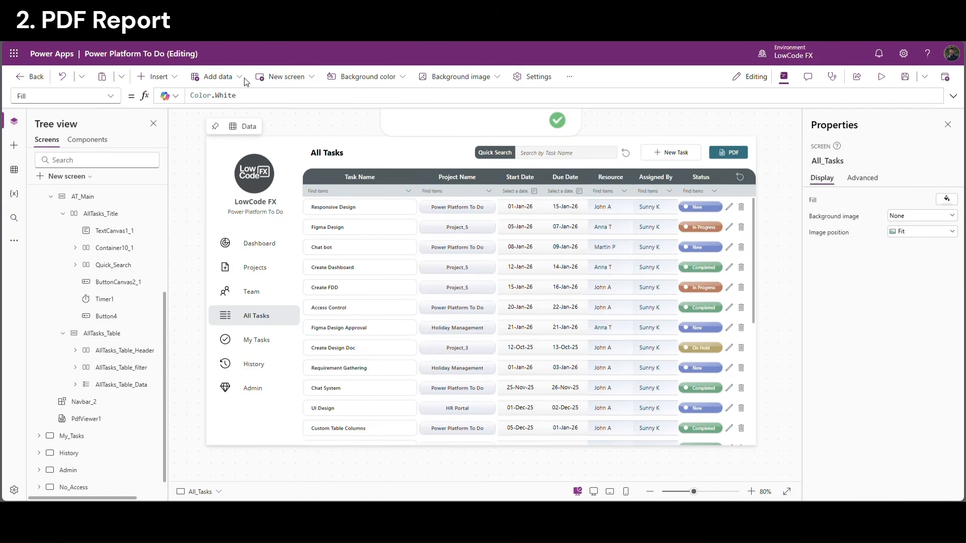
{"action": "left_click_drag", "start_coordinate": [355, 249], "coordinate": [632, 348]}
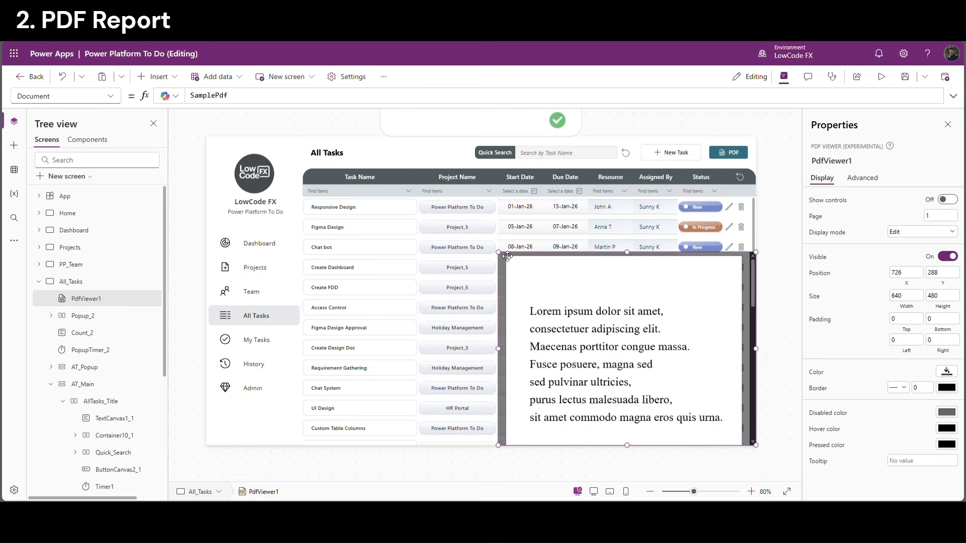
{"action": "left_click_drag", "start_coordinate": [497, 252], "coordinate": [480, 223]}
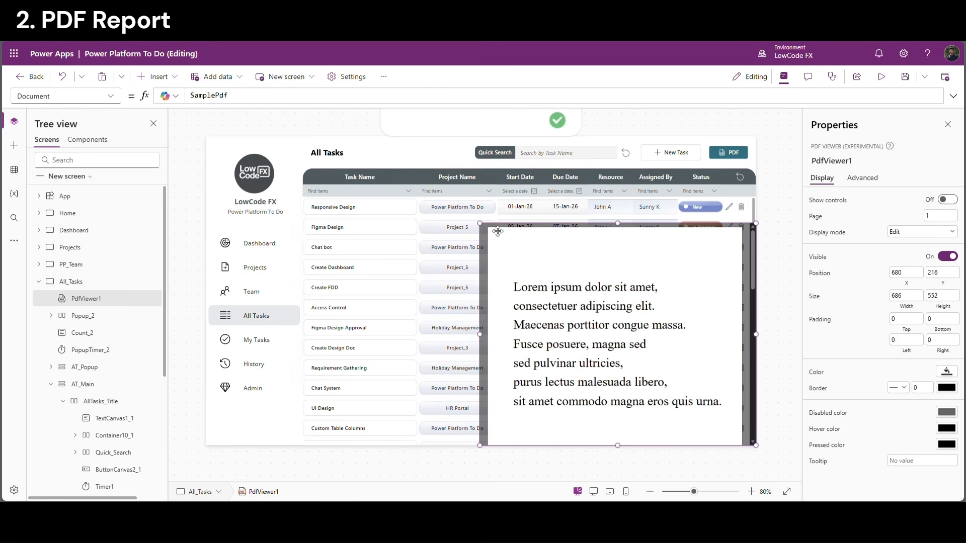
Set the PDF viewer's Document to VarTable in place of SamplePdf and widen it leftward
{"action": "left_click", "coordinate": [724, 154]}
{"action": "double_click", "coordinate": [221, 96]}
{"action": "key", "text": "ctrl+c"}
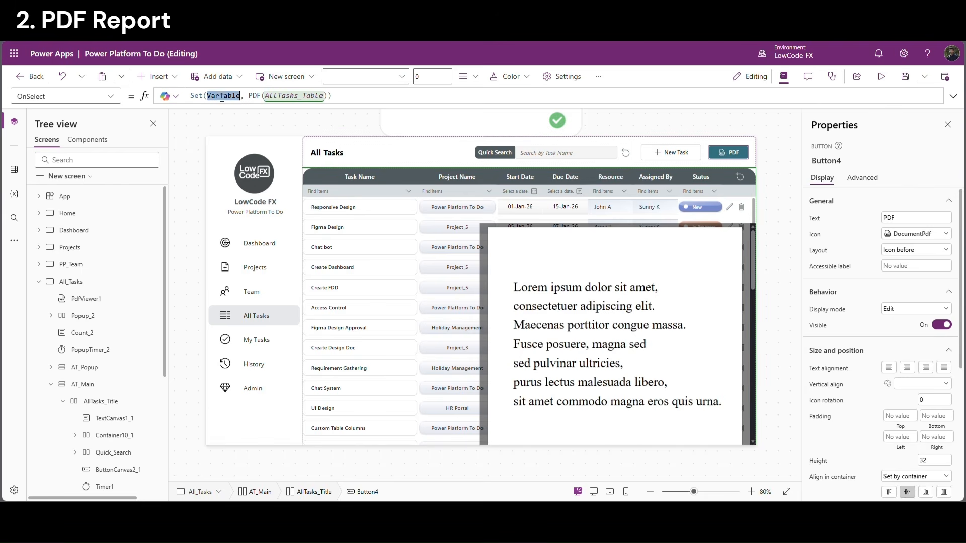
{"action": "left_click", "coordinate": [573, 287]}
{"action": "double_click", "coordinate": [214, 96]}
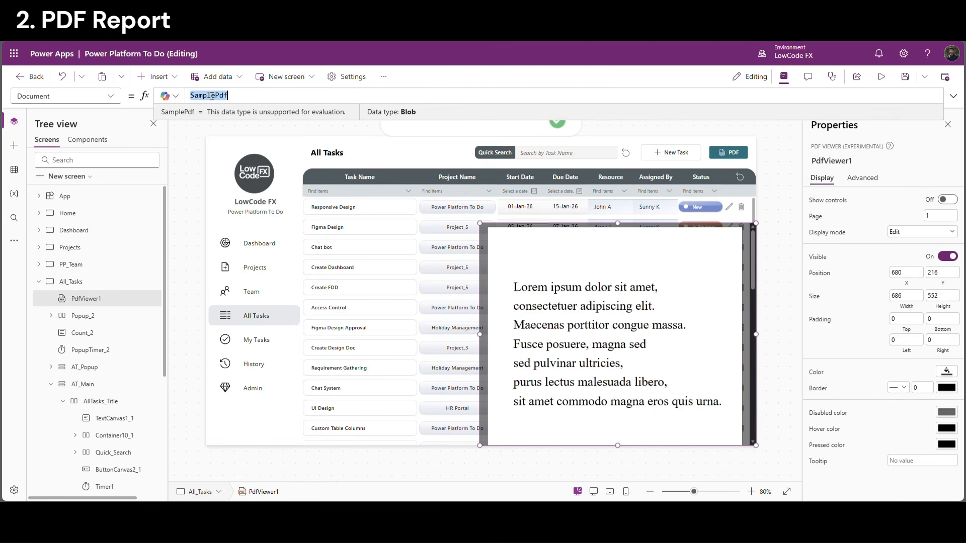
{"action": "key", "text": "ctrl+v"}
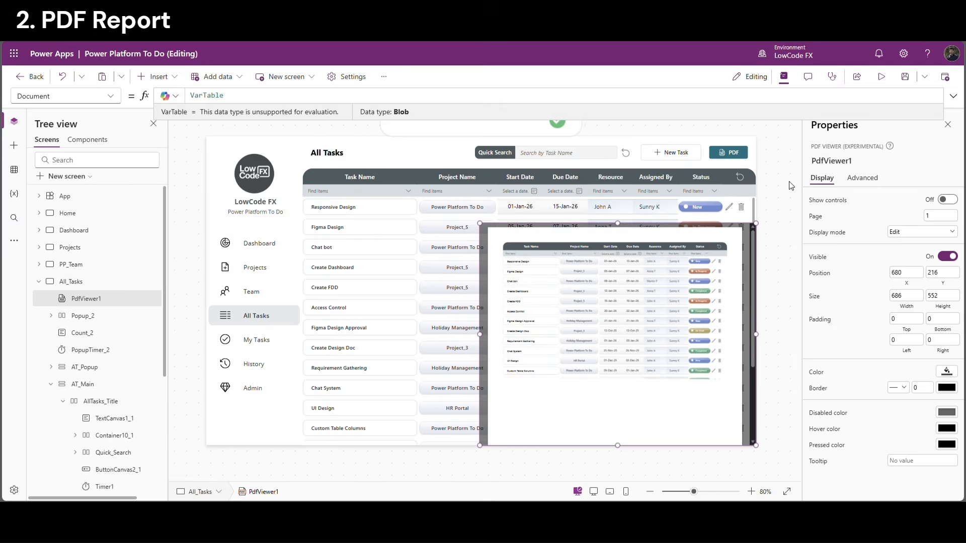
{"action": "left_click_drag", "start_coordinate": [479, 335], "coordinate": [317, 328]}
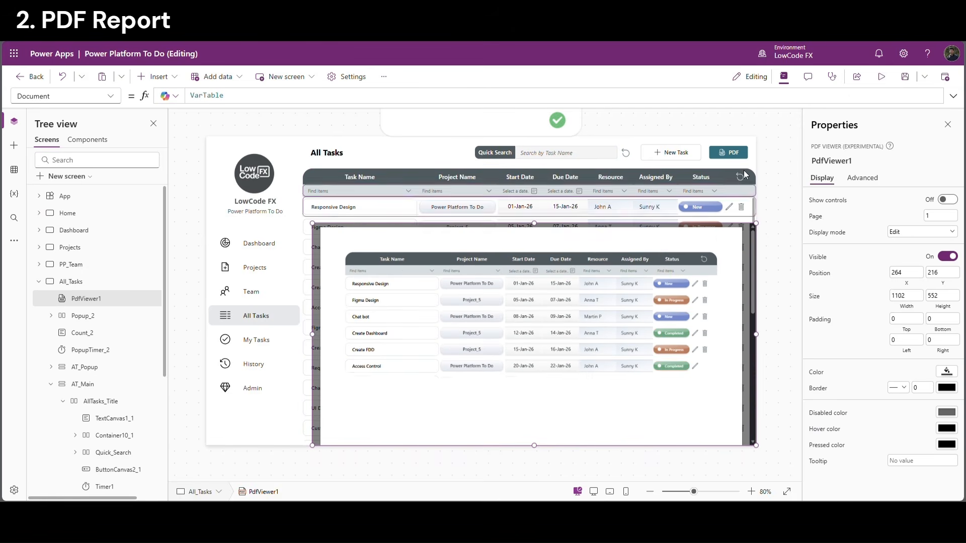
{"action": "left_click", "coordinate": [881, 76]}
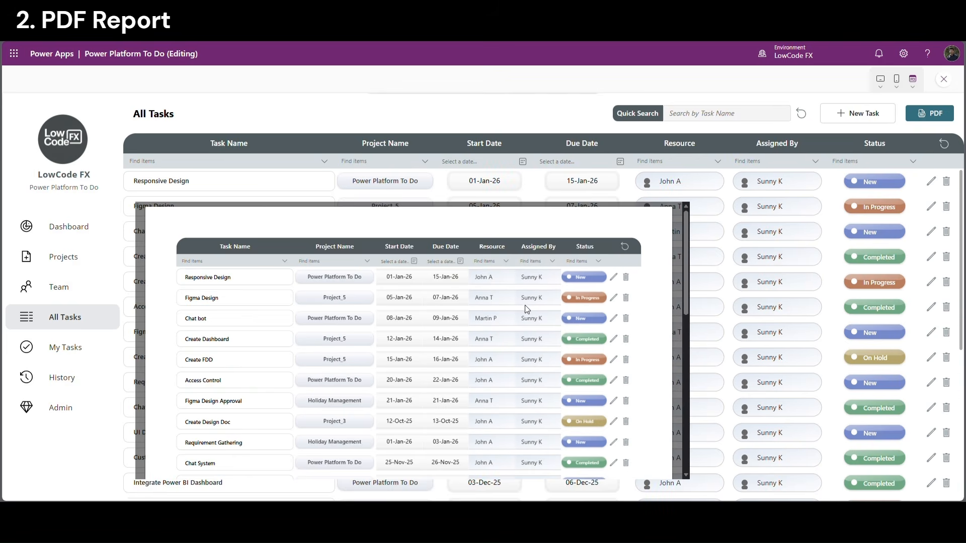
{"action": "scroll", "coordinate": [525, 305], "scroll_direction": "down", "scroll_amount": 3}
{"action": "scroll", "coordinate": [500, 346], "scroll_direction": "down", "scroll_amount": 3}
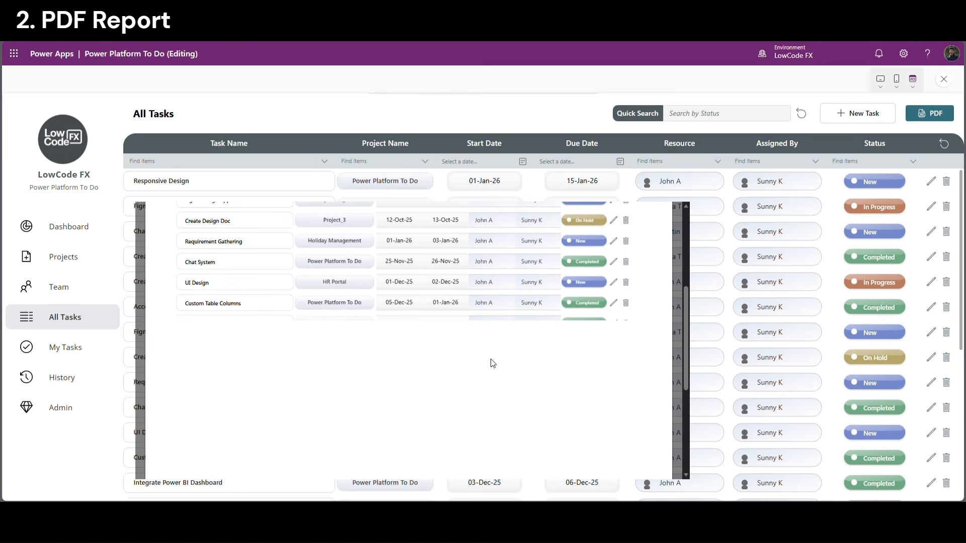
{"action": "scroll", "coordinate": [526, 351], "scroll_direction": "down", "scroll_amount": 5}
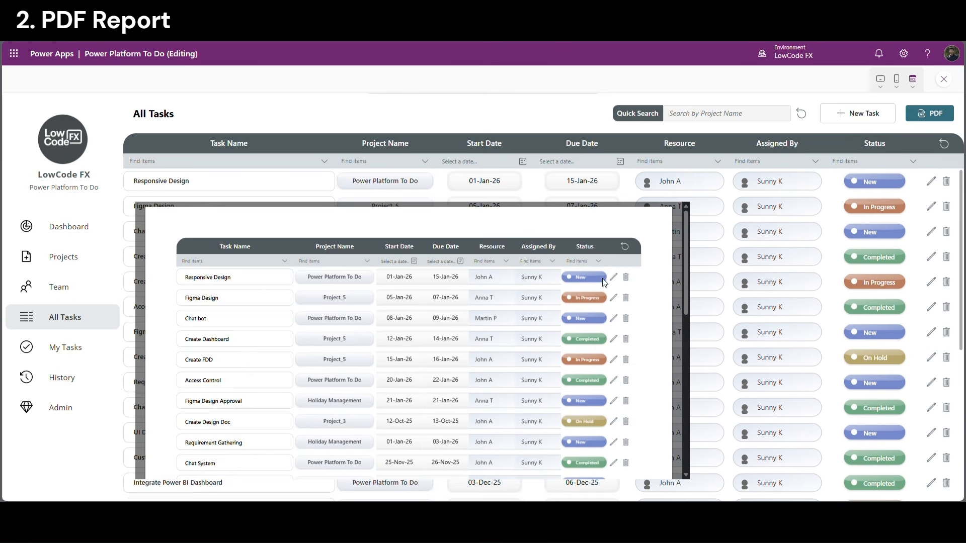
{"action": "scroll", "coordinate": [606, 279], "scroll_direction": "down", "scroll_amount": 5}
{"action": "scroll", "coordinate": [416, 263], "scroll_direction": "up", "scroll_amount": 1}
{"action": "scroll", "coordinate": [417, 267], "scroll_direction": "up", "scroll_amount": 5}
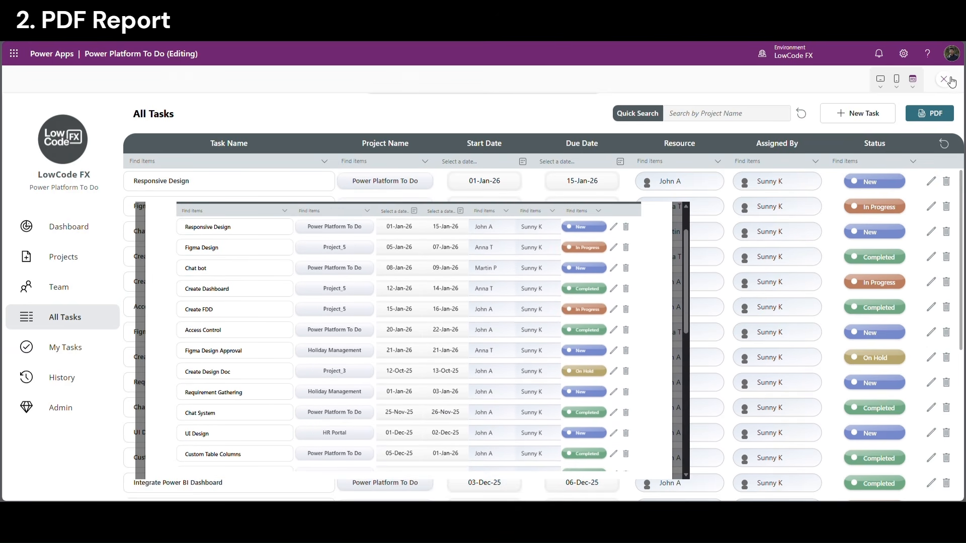
{"action": "key", "text": "Escape"}
Add {ExpandContainers:true} as the second argument of PDF(AllTasks_Table) in the PDF button's OnSelect
{"action": "left_click", "coordinate": [725, 153]}
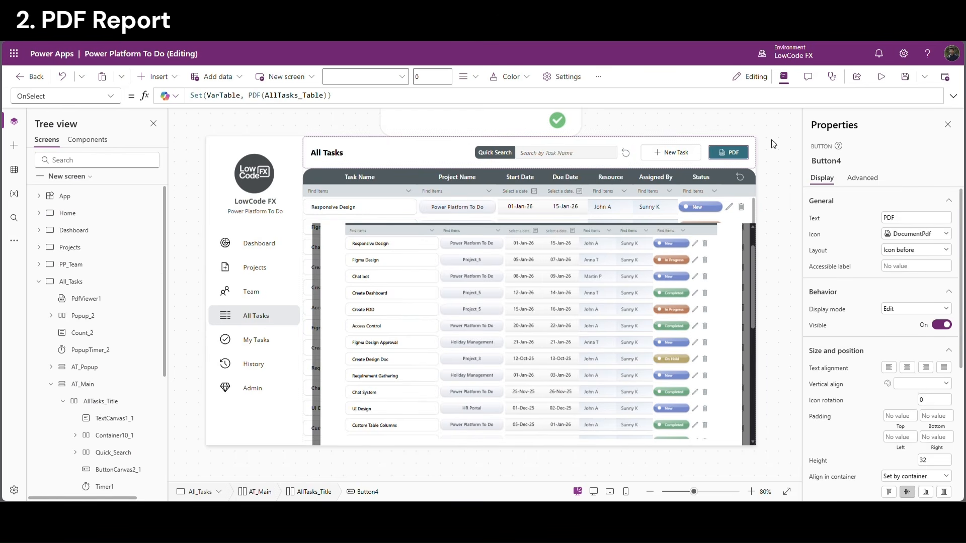
{"action": "left_click", "coordinate": [953, 95]}
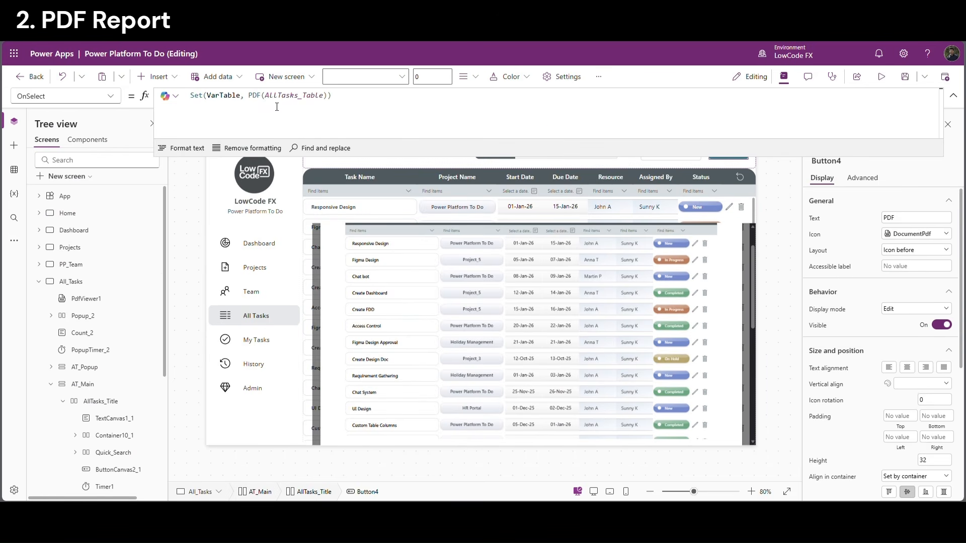
{"action": "left_click", "coordinate": [329, 100]}
{"action": "type", "text": ","}
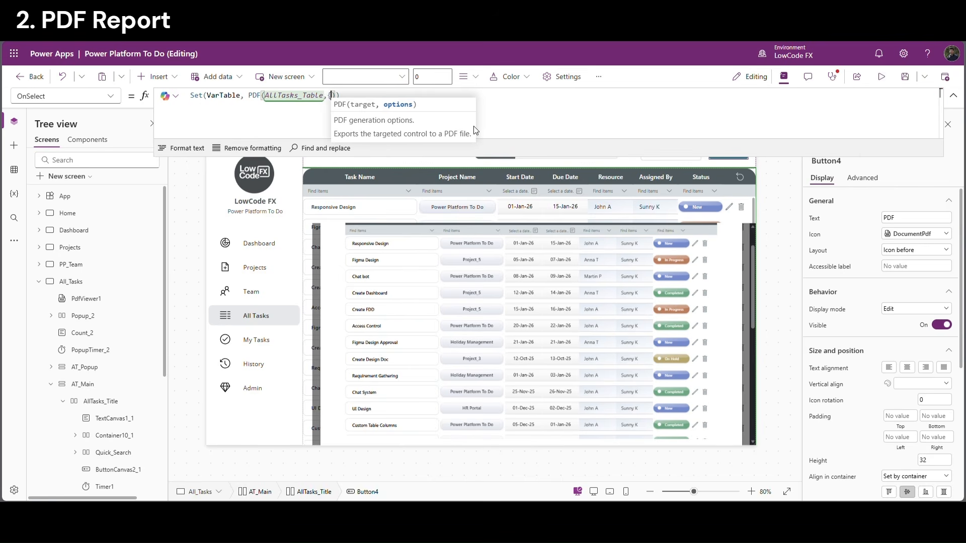
{"action": "type", "text": "{"}
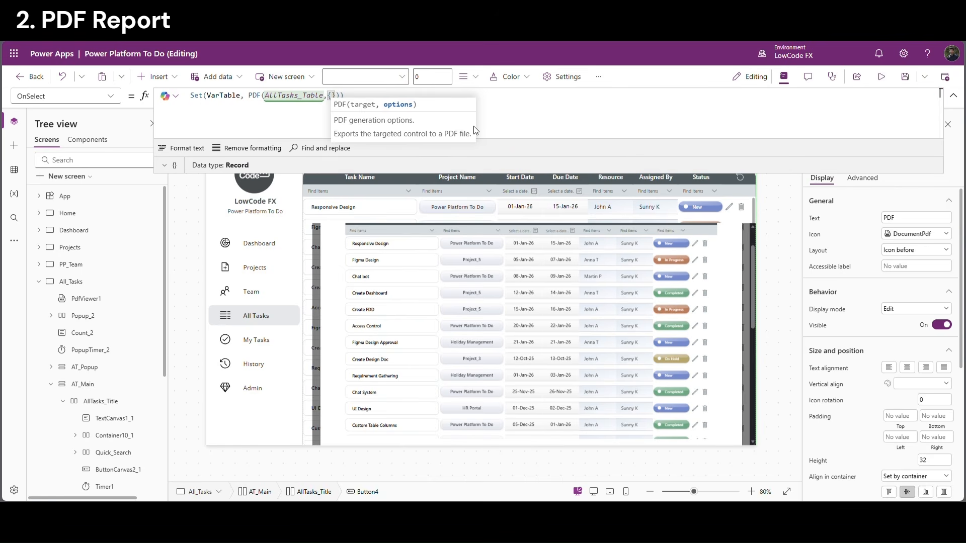
{"action": "type", "text": "E"}
{"action": "type", "text": "xpandC"}
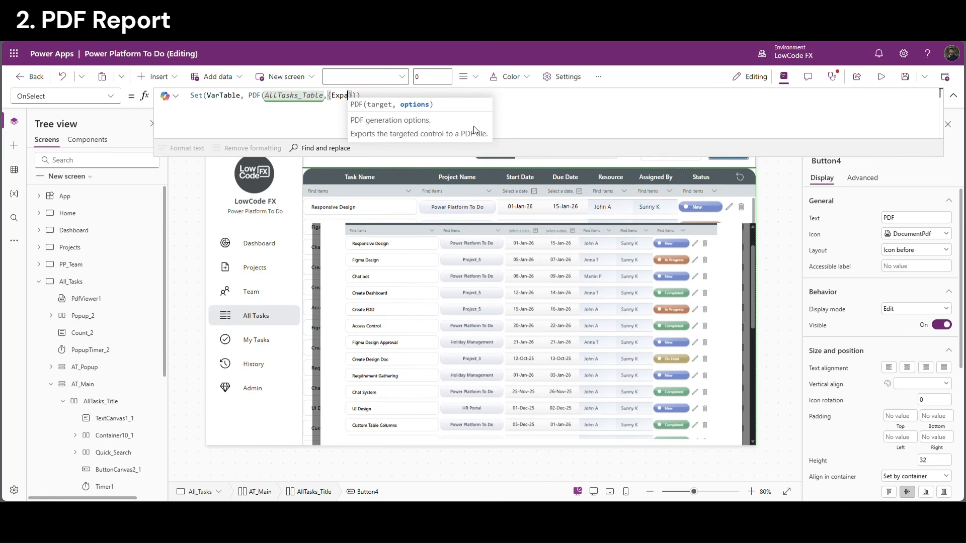
{"action": "type", "text": "ontainer"}
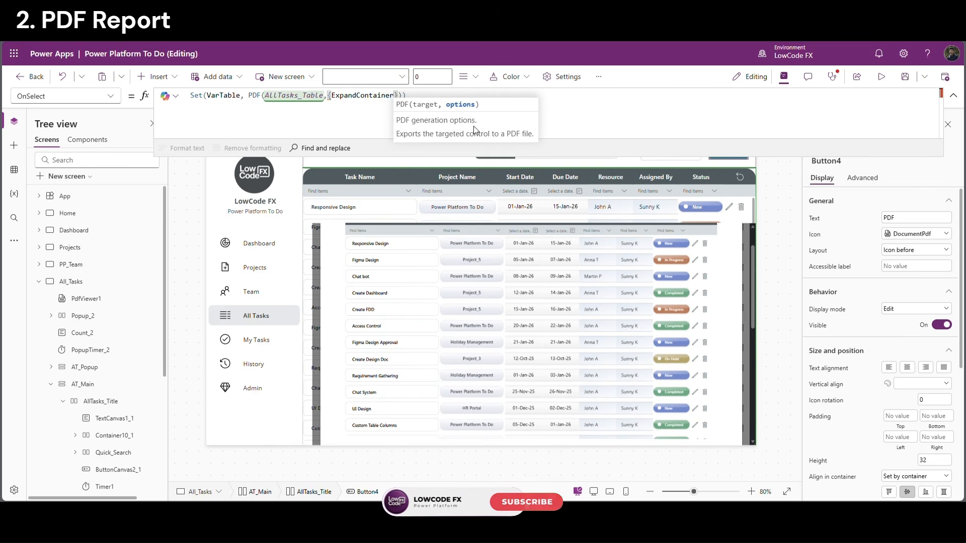
{"action": "type", "text": ":true"}
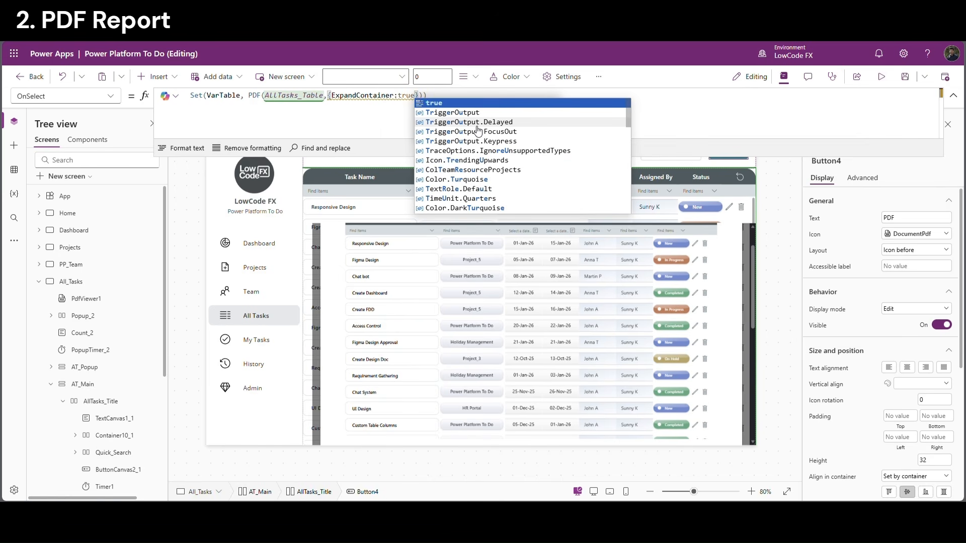
{"action": "left_click", "coordinate": [377, 108]}
{"action": "left_click", "coordinate": [396, 97]}
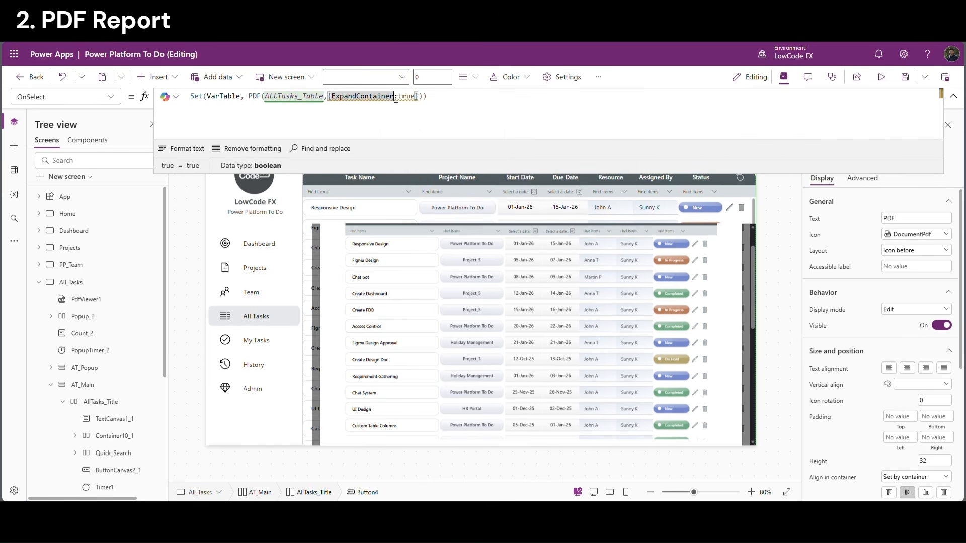
{"action": "type", "text": "s"}
{"action": "left_click", "coordinate": [501, 117]}
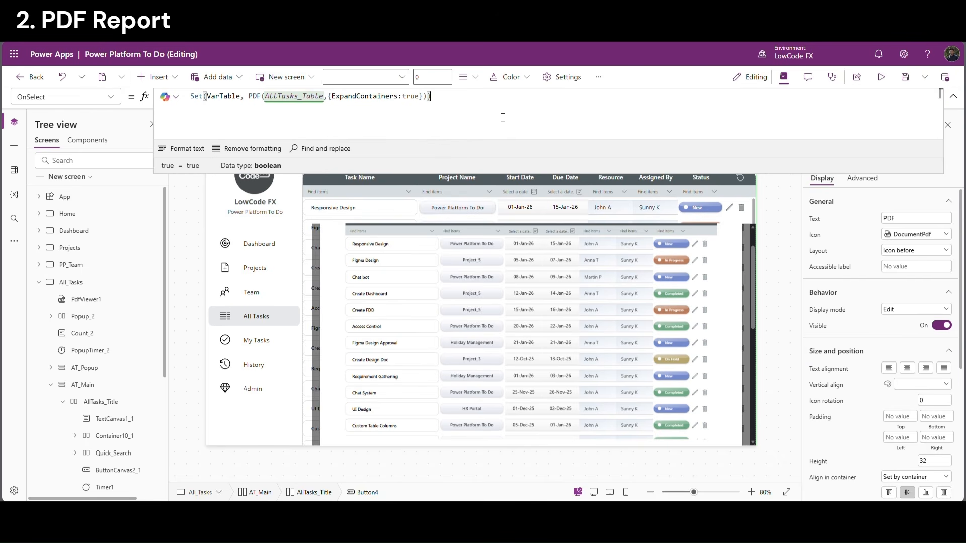
Preview the app and confirm the generated PDF now contains every row of the task table
{"action": "left_click", "coordinate": [881, 77]}
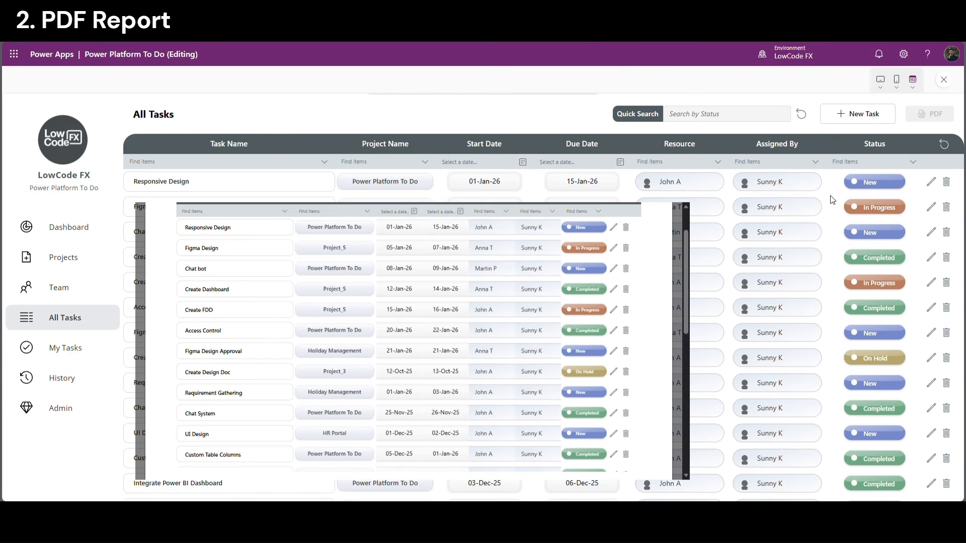
{"action": "scroll", "coordinate": [562, 334], "scroll_direction": "down", "scroll_amount": 10}
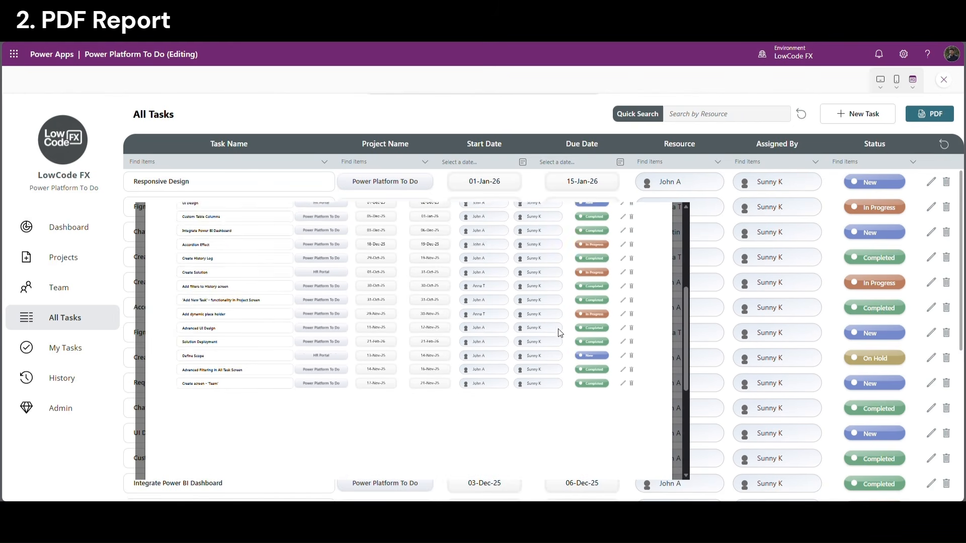
{"action": "scroll", "coordinate": [544, 336], "scroll_direction": "up", "scroll_amount": 6}
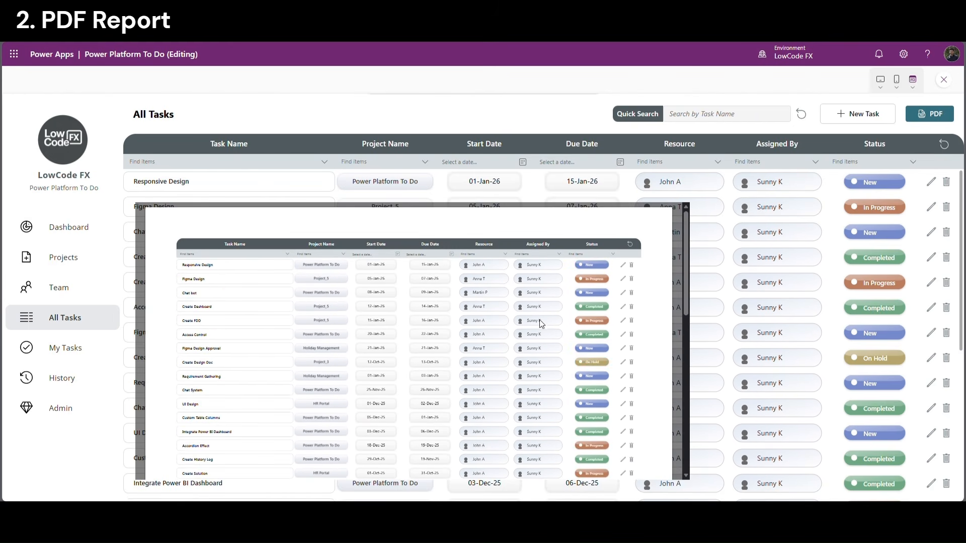
{"action": "scroll", "coordinate": [532, 315], "scroll_direction": "down", "scroll_amount": 5}
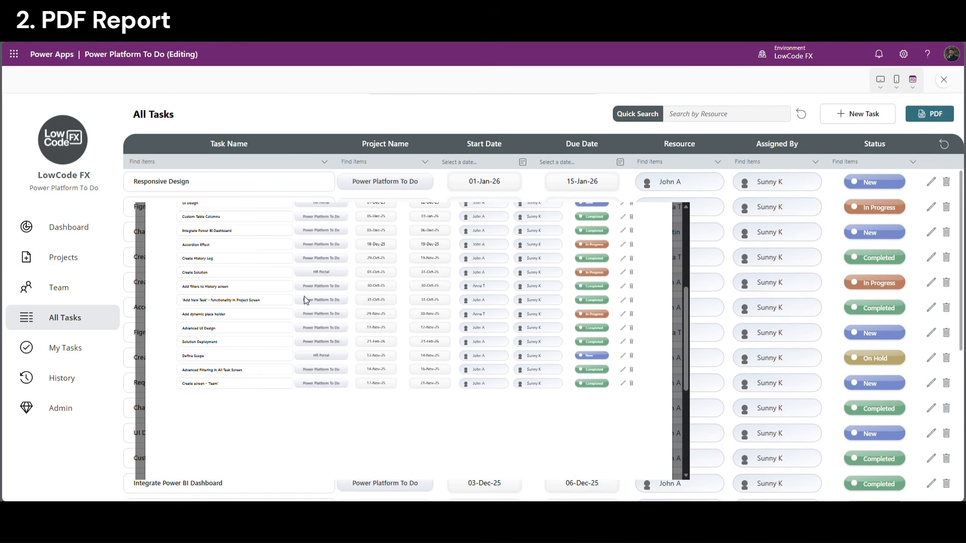
{"action": "scroll", "coordinate": [503, 352], "scroll_direction": "up", "scroll_amount": 6}
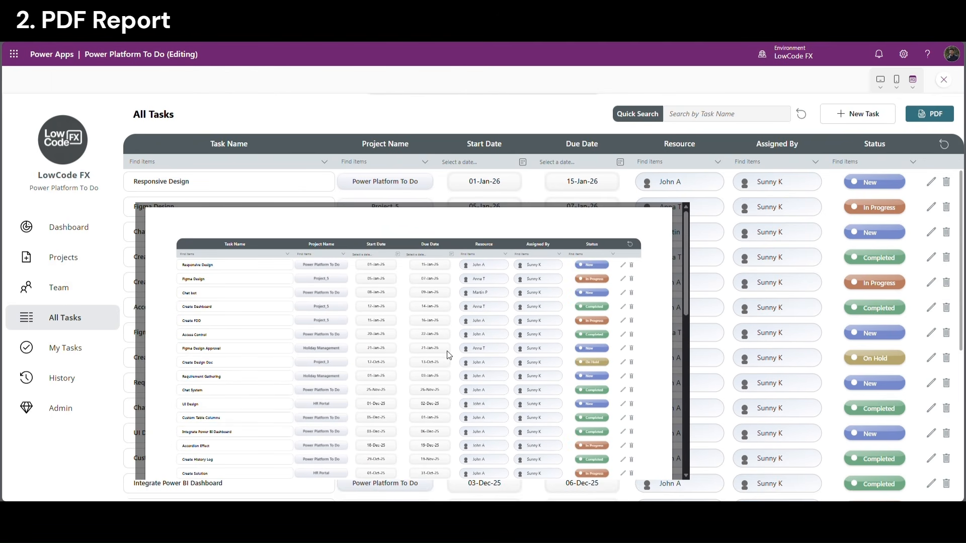
{"action": "left_click", "coordinate": [944, 79]}
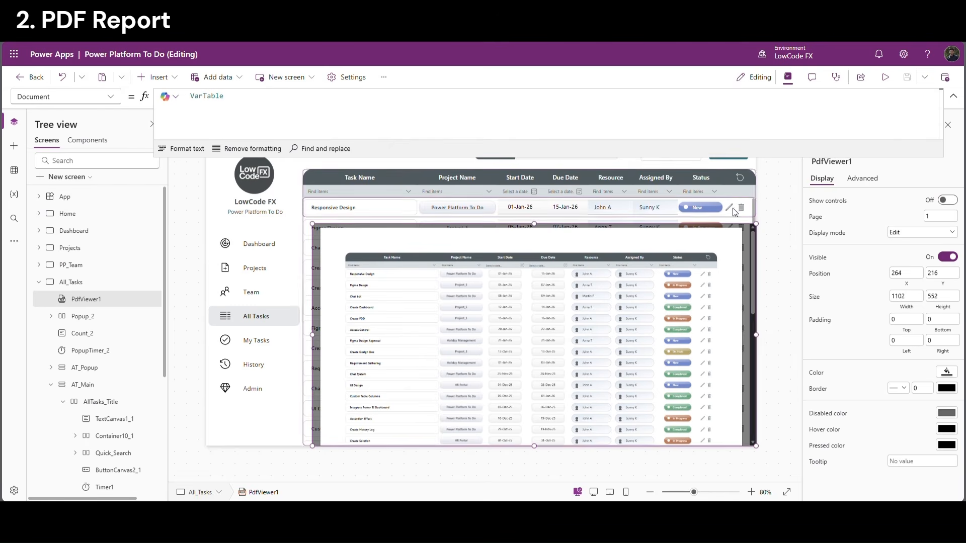
End the PDF button's Set(...) formula with a semicolon and new line, then open Power Automate
{"action": "left_click", "coordinate": [735, 159]}
{"action": "left_click", "coordinate": [954, 96]}
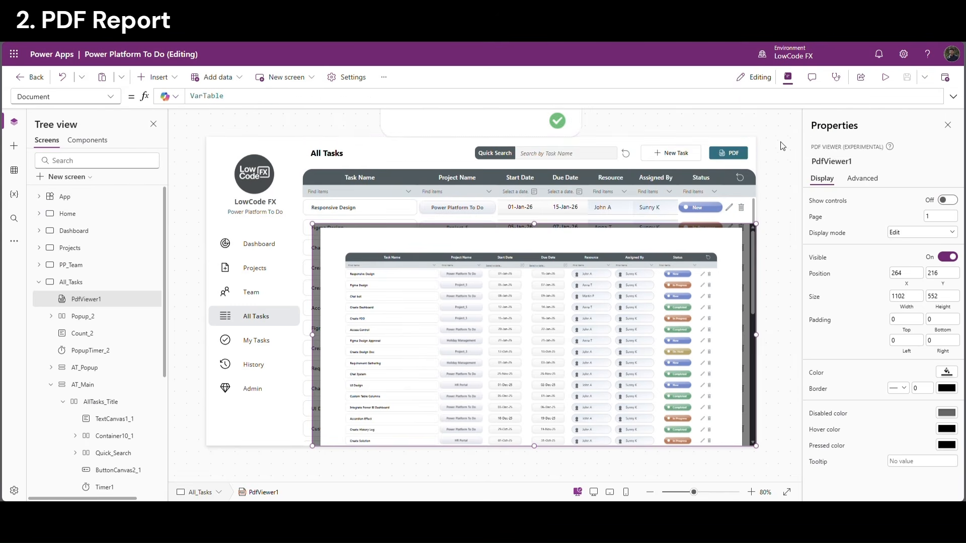
{"action": "left_click", "coordinate": [954, 96]}
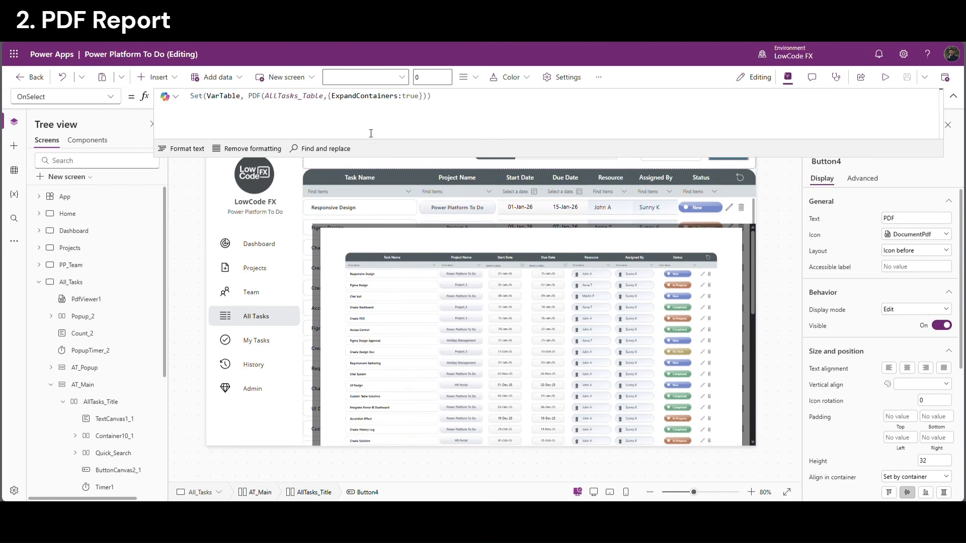
{"action": "left_click", "coordinate": [348, 117]}
{"action": "type", "text": ";"}
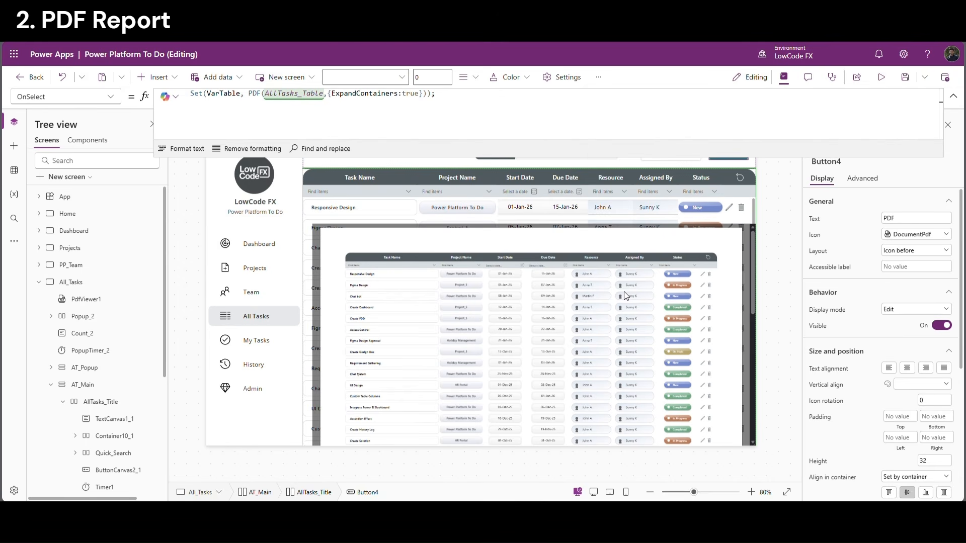
{"action": "left_click", "coordinate": [331, 130]}
{"action": "left_click", "coordinate": [14, 241]}
{"action": "left_click", "coordinate": [71, 295]}
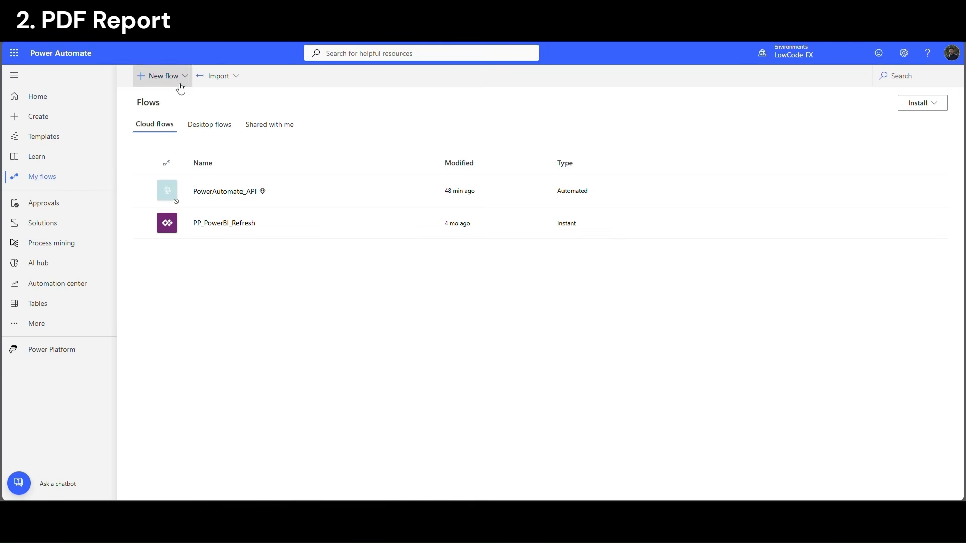
Create an instant cloud flow named Create_PDFReport, triggered when Power Apps calls a flow (V2)
{"action": "left_click", "coordinate": [176, 78]}
{"action": "left_click", "coordinate": [149, 190]}
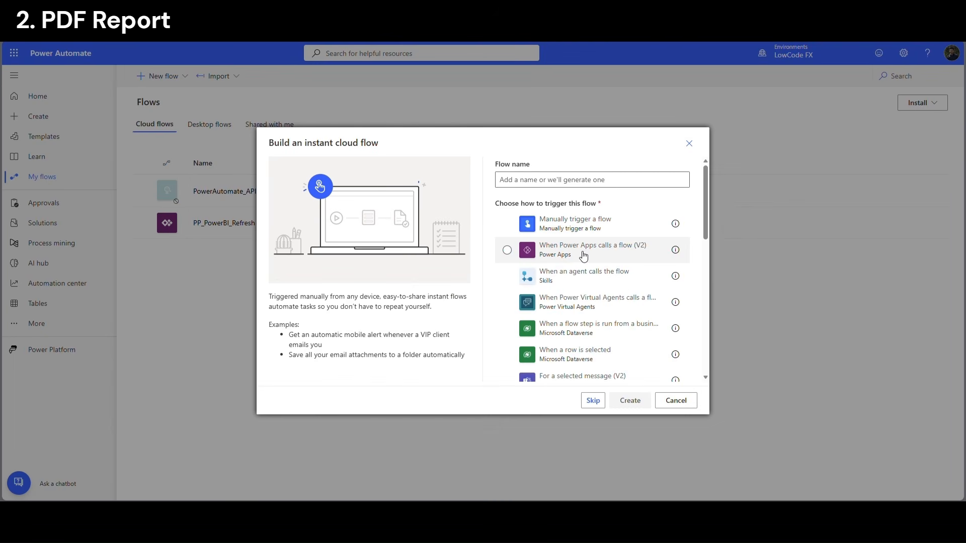
{"action": "left_click", "coordinate": [552, 255]}
{"action": "left_click", "coordinate": [532, 183]}
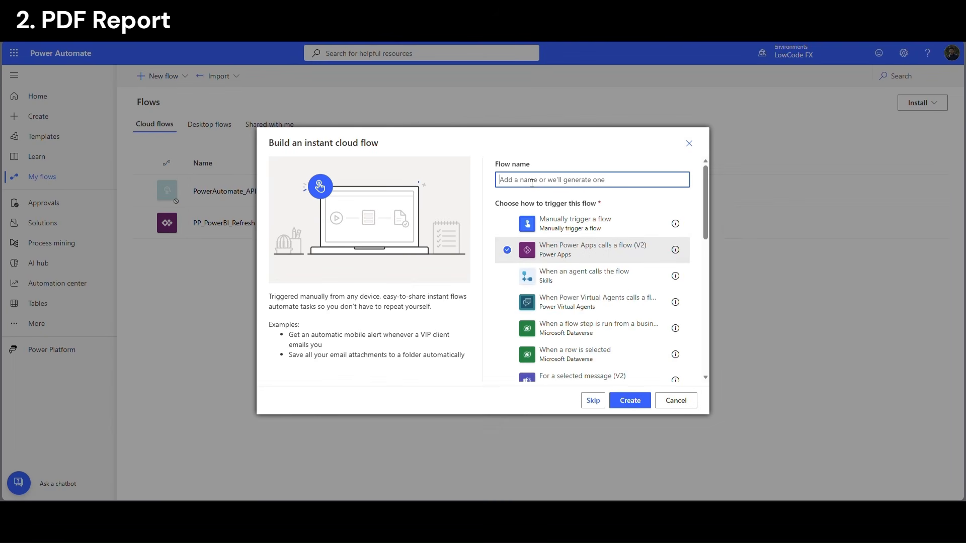
{"action": "type", "text": "Create_PDFReport"}
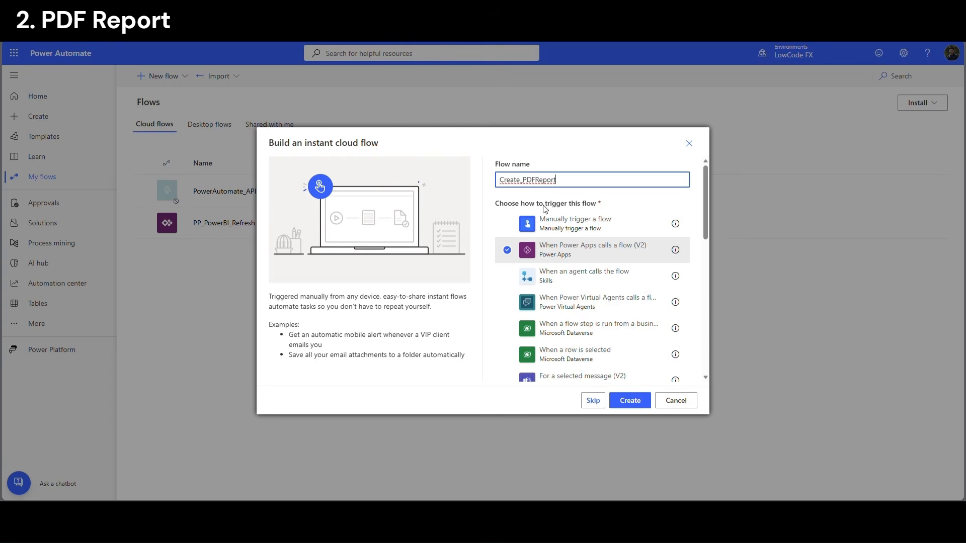
{"action": "left_click", "coordinate": [629, 401]}
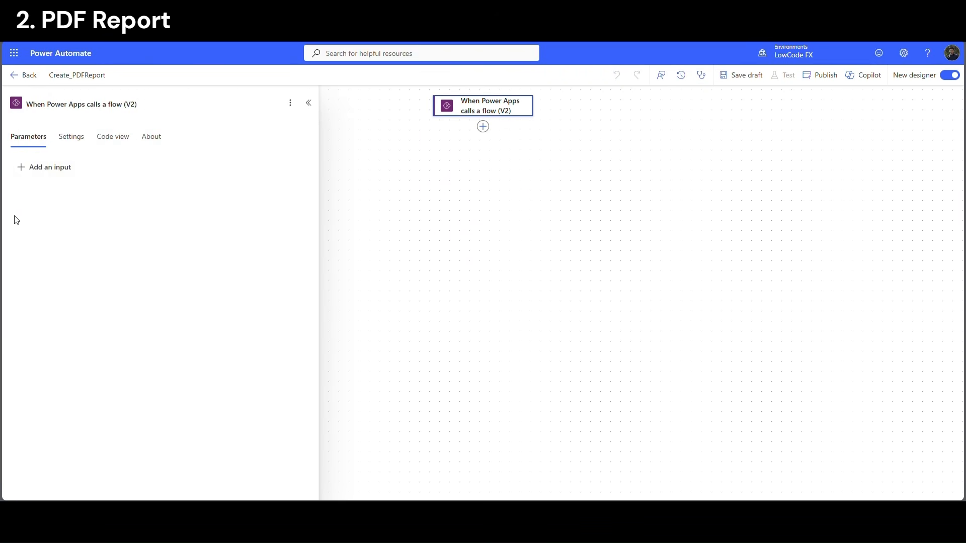
Give the Power Apps trigger a File content input
{"action": "left_click", "coordinate": [58, 168]}
{"action": "left_click", "coordinate": [104, 198]}
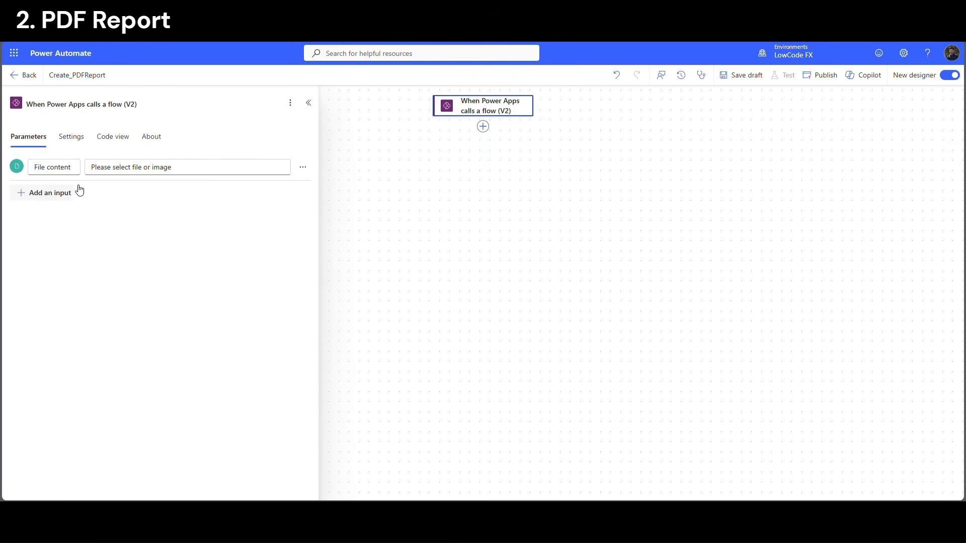
{"action": "left_click", "coordinate": [483, 127]}
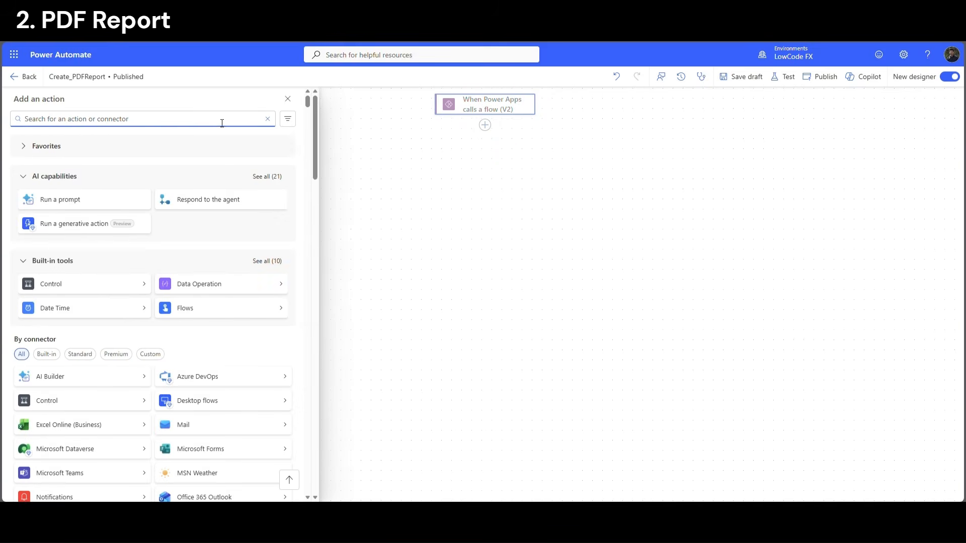
Add a Create blob (V2) action using the connection's storage account and folder /lcfx/Test/
{"action": "type", "text": "blob"}
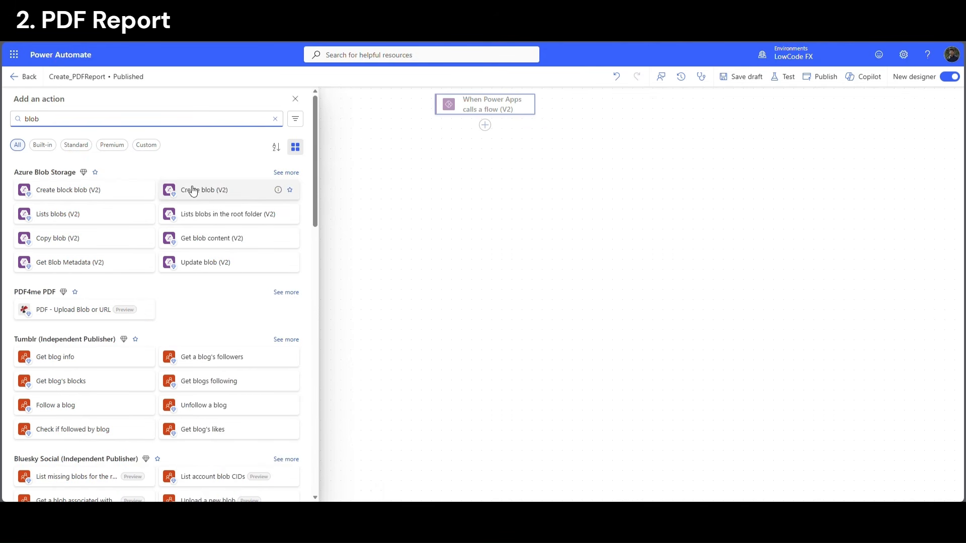
{"action": "left_click", "coordinate": [200, 197]}
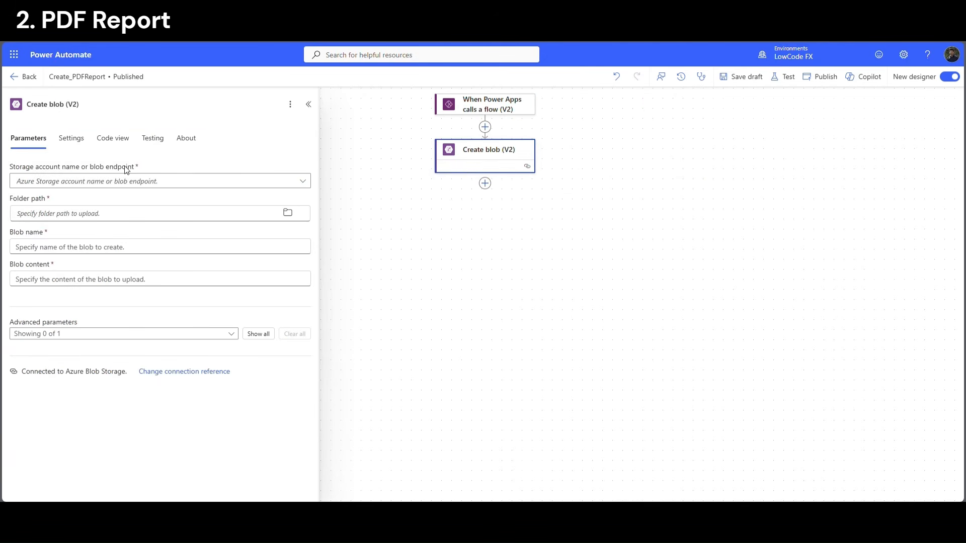
{"action": "left_click", "coordinate": [85, 181]}
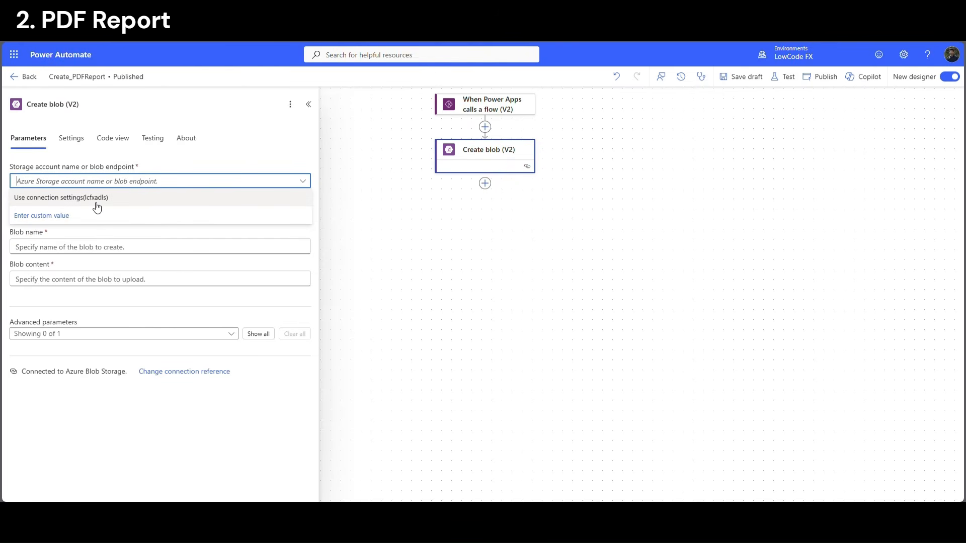
{"action": "left_click", "coordinate": [97, 201]}
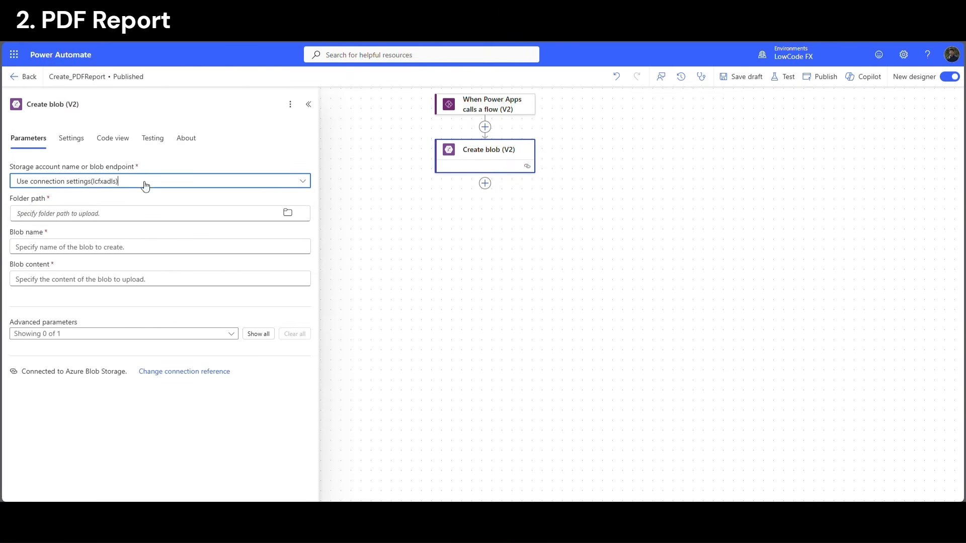
{"action": "left_click", "coordinate": [289, 214]}
{"action": "left_click", "coordinate": [267, 233]}
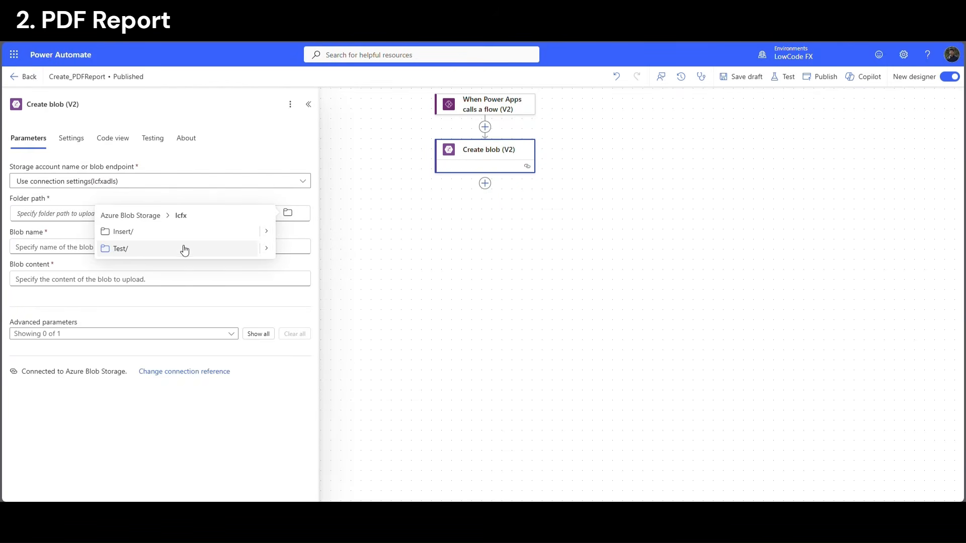
{"action": "left_click", "coordinate": [143, 252]}
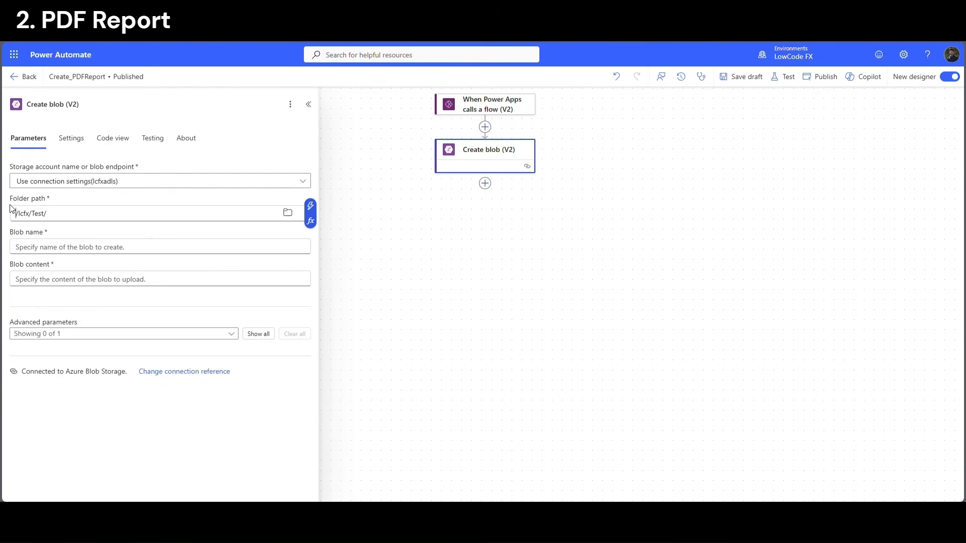
Name the blob from File content name and fill it with File content contentBytes
{"action": "left_click", "coordinate": [64, 246]}
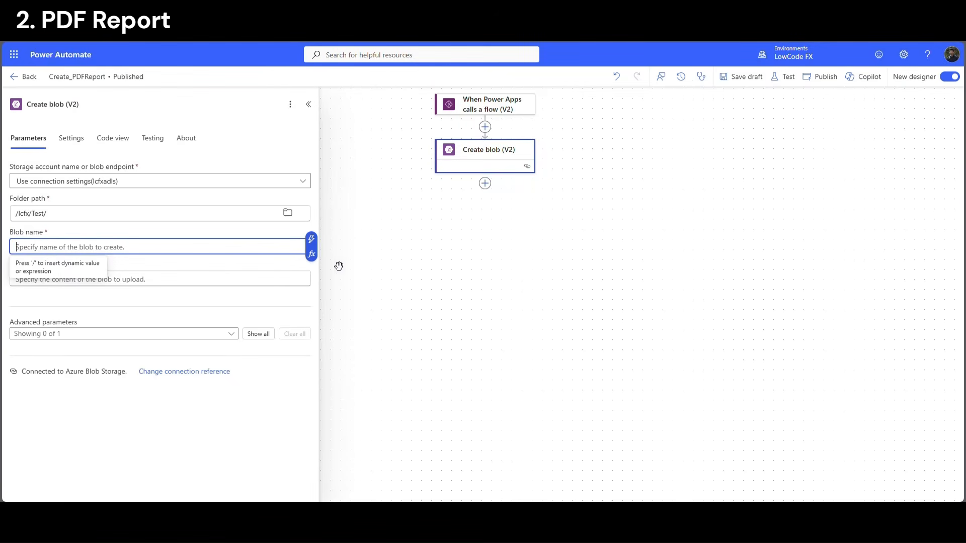
{"action": "left_click", "coordinate": [311, 239]}
{"action": "left_click", "coordinate": [360, 245]}
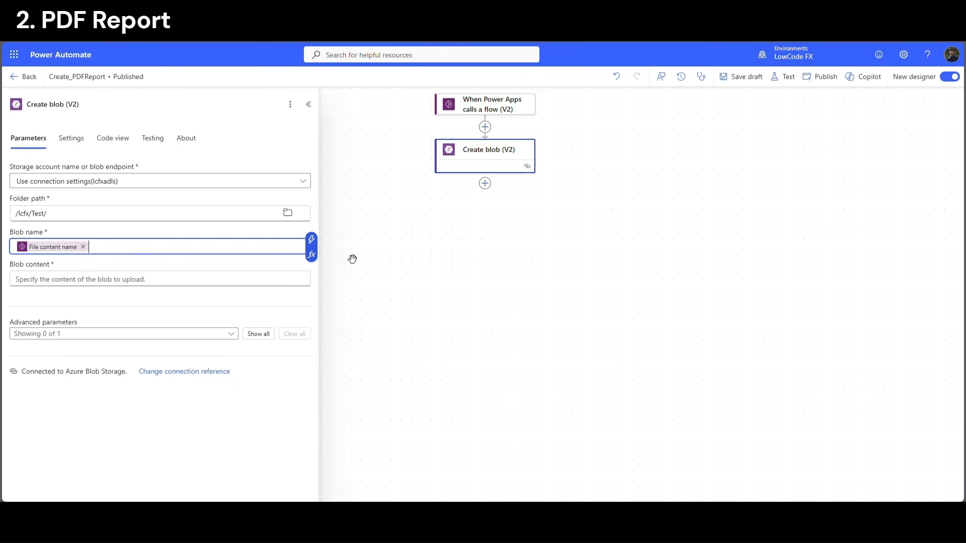
{"action": "left_click", "coordinate": [53, 280]}
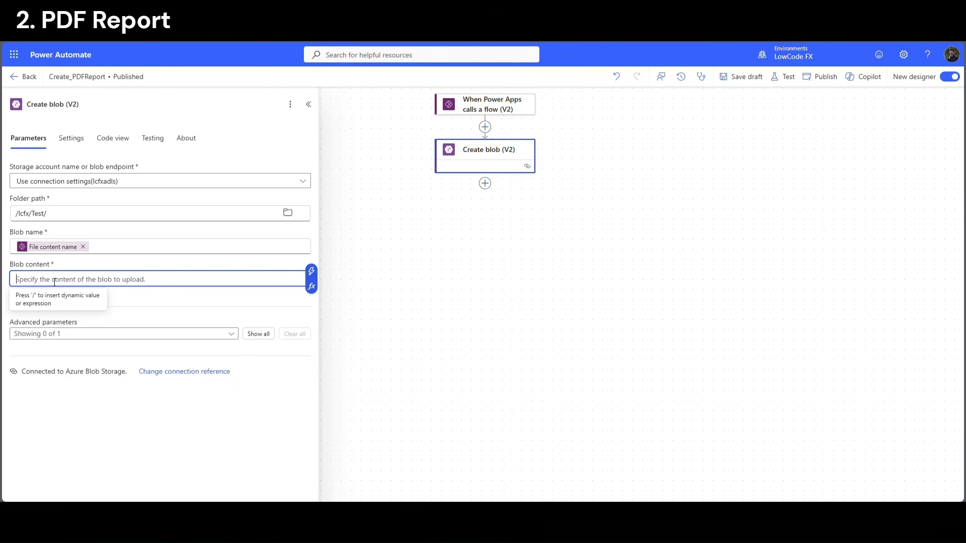
{"action": "left_click", "coordinate": [312, 271]}
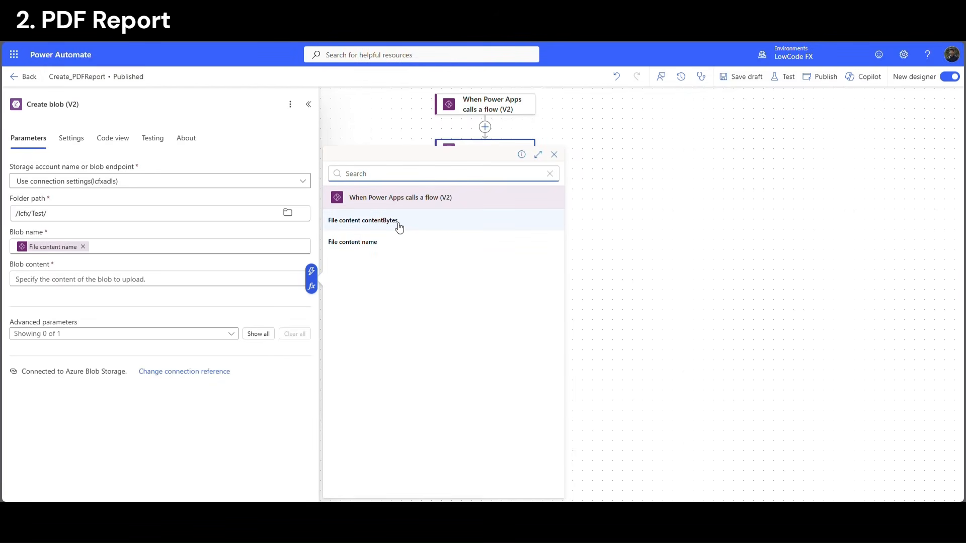
{"action": "left_click", "coordinate": [399, 228]}
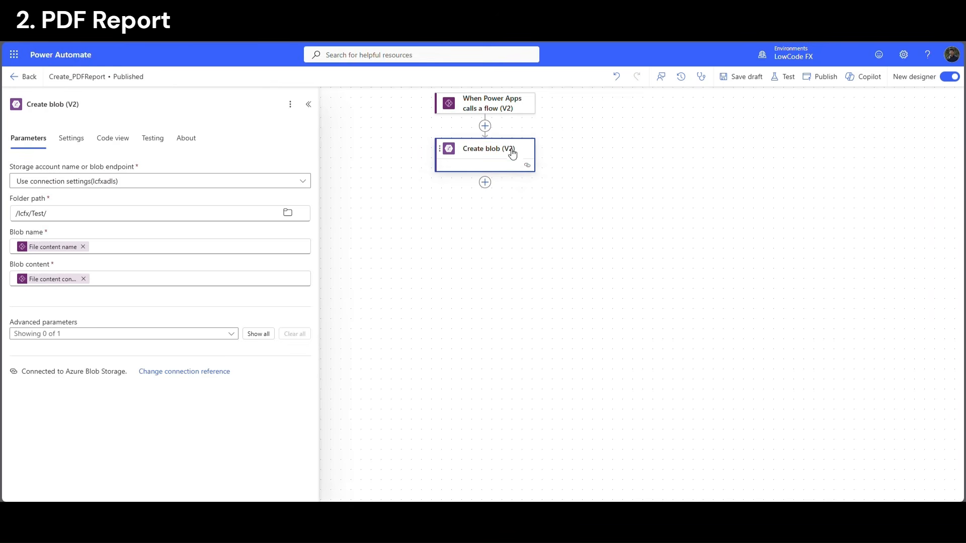
{"action": "left_click", "coordinate": [485, 182]}
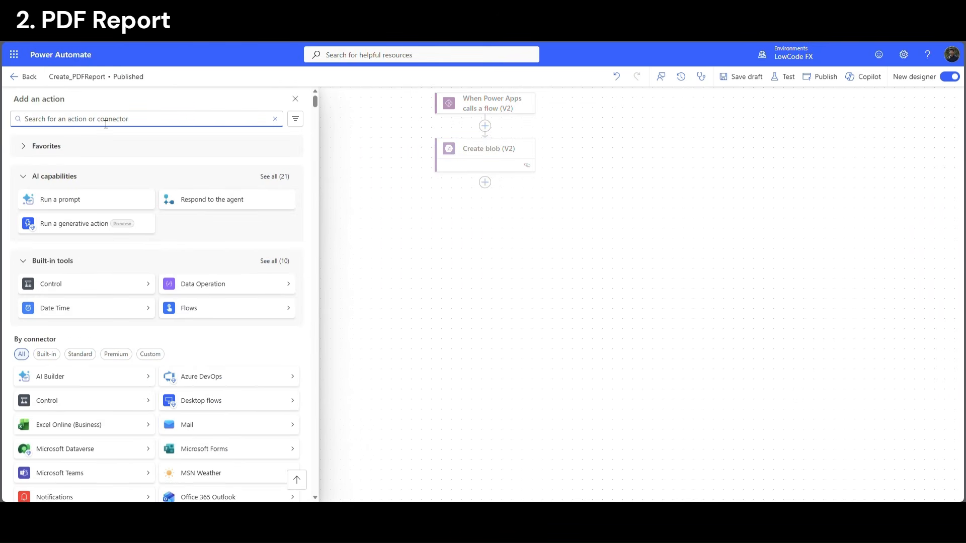
Add a Create SAS URI by path (V2) action using the existing lcfxadls connection
{"action": "type", "text": "bl"}
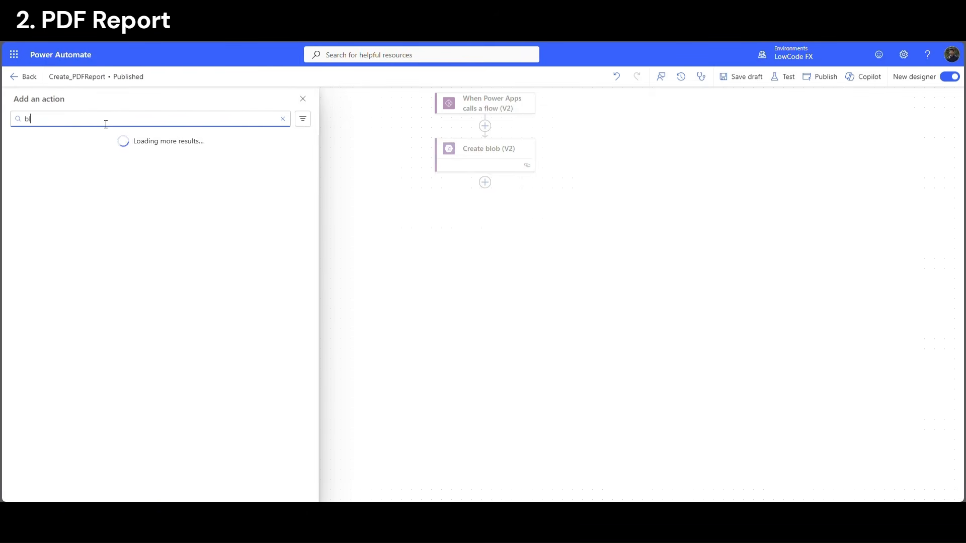
{"action": "type", "text": "ob"}
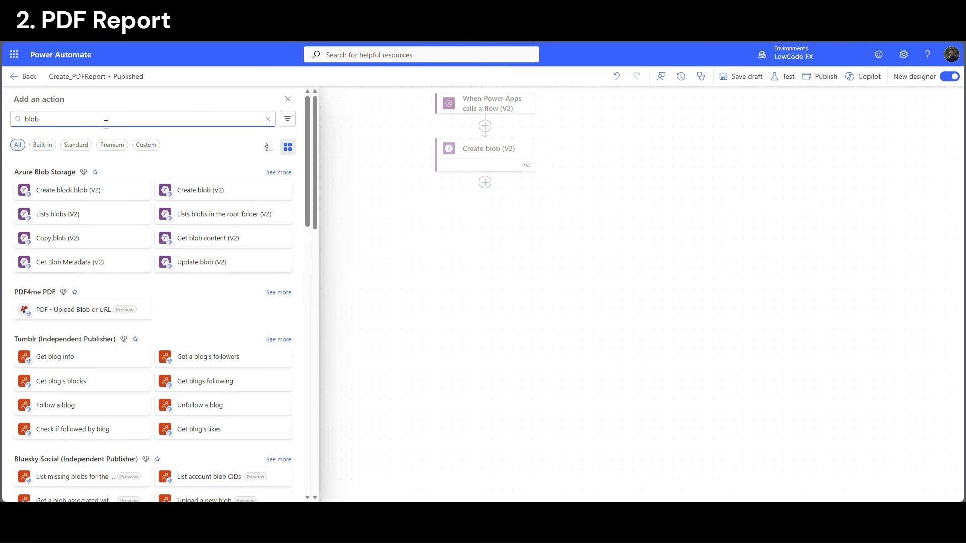
{"action": "left_click", "coordinate": [284, 173]}
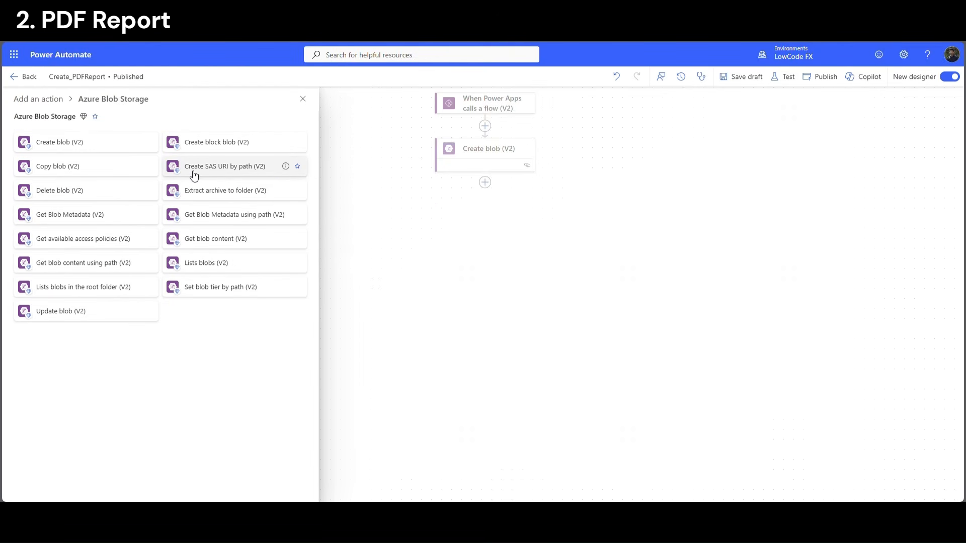
{"action": "left_click", "coordinate": [234, 171]}
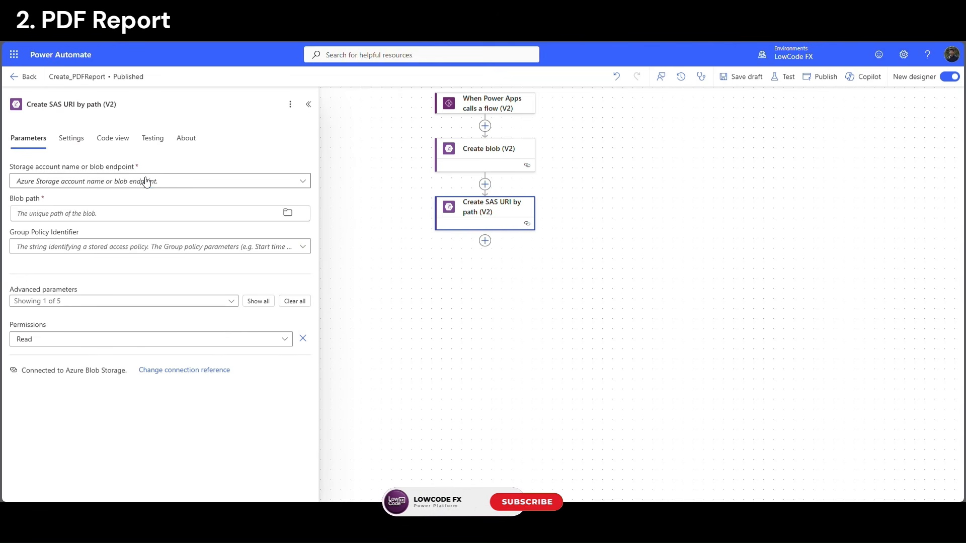
{"action": "left_click", "coordinate": [147, 182]}
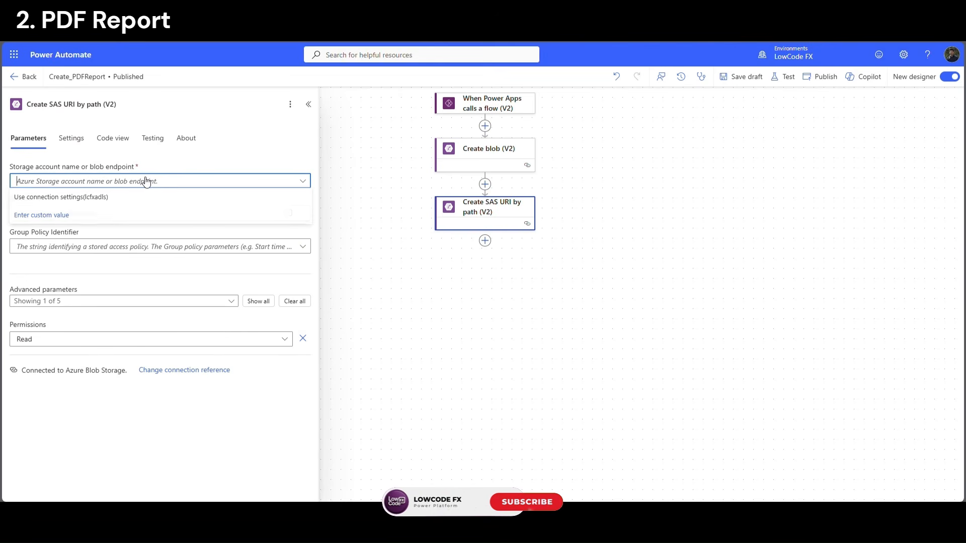
{"action": "left_click", "coordinate": [88, 200]}
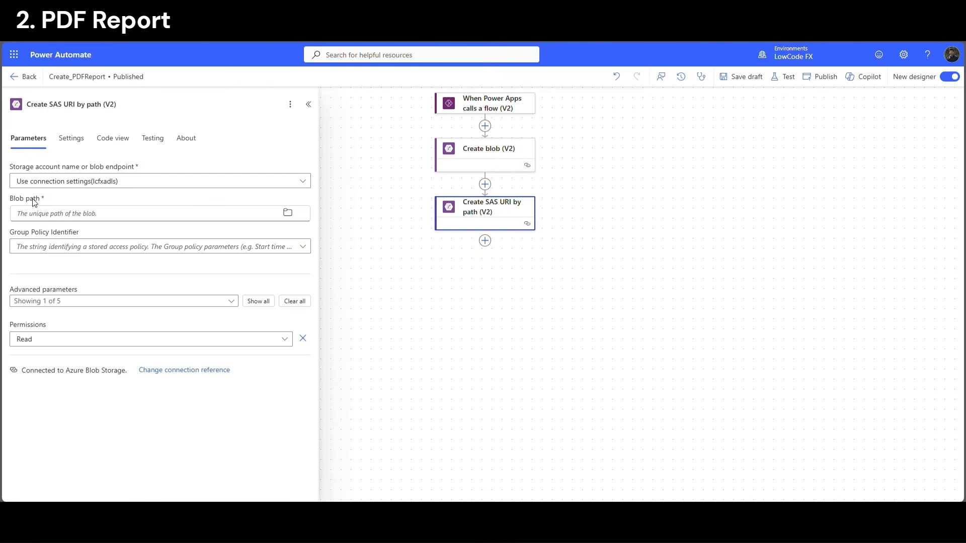
Set the SAS step's Blob path to Create blob's body/Path
{"action": "left_click", "coordinate": [57, 213]}
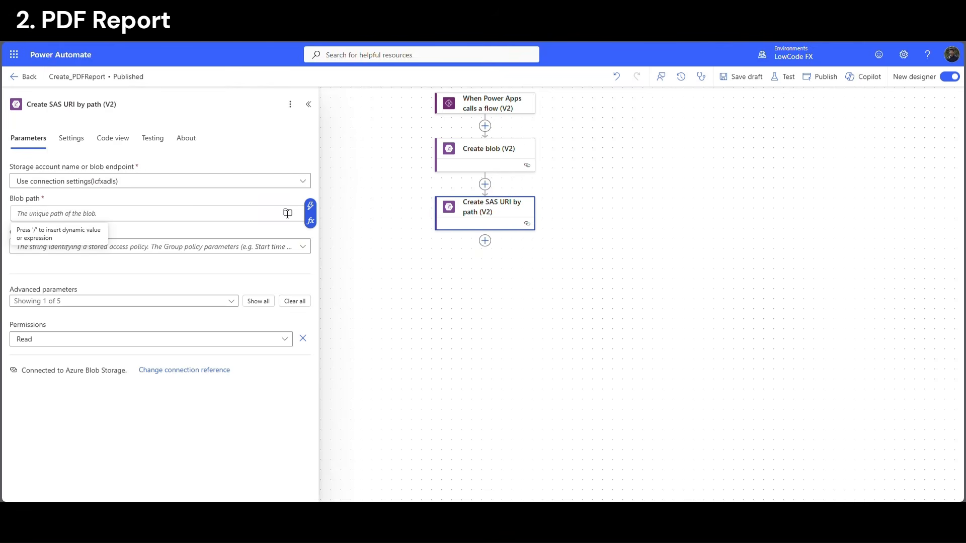
{"action": "left_click", "coordinate": [310, 206]}
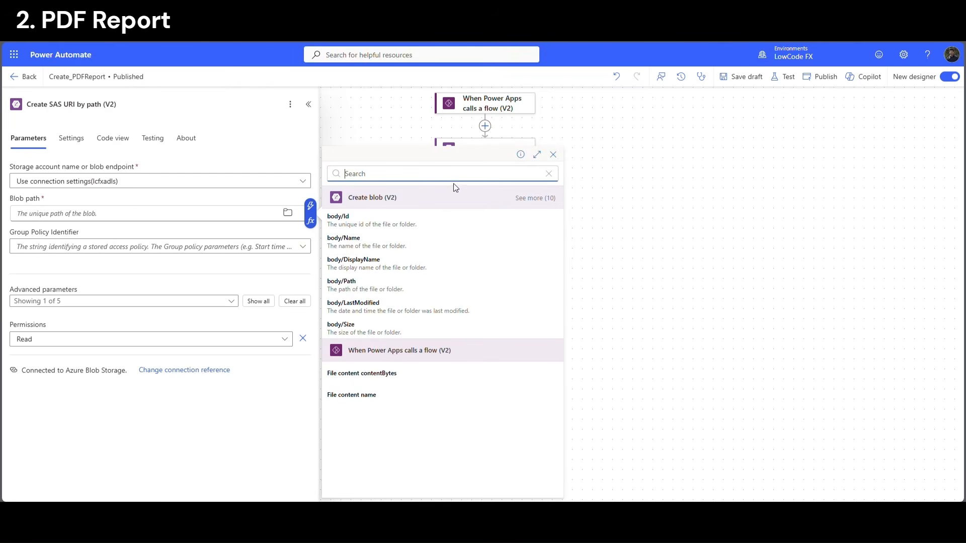
{"action": "left_click", "coordinate": [357, 284]}
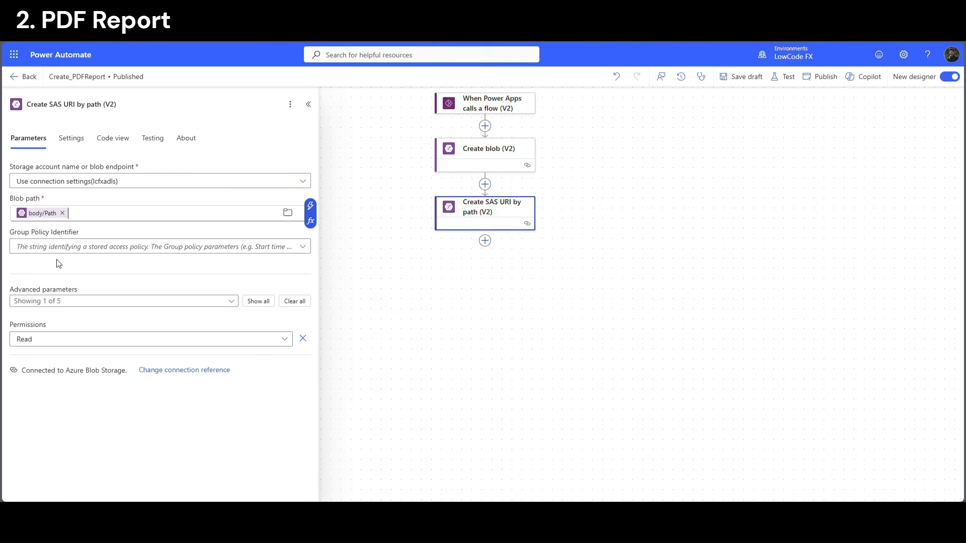
{"action": "left_click", "coordinate": [477, 288]}
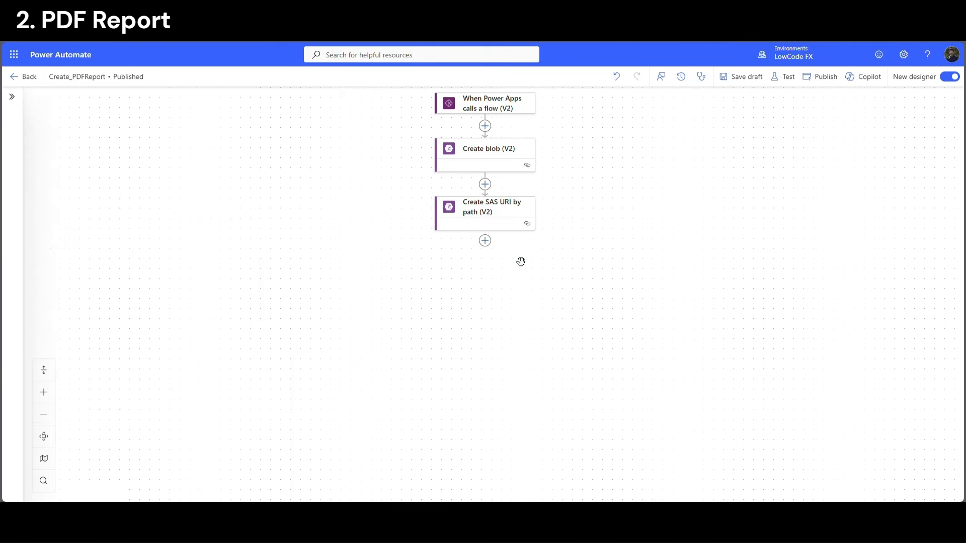
{"action": "left_click", "coordinate": [486, 241]}
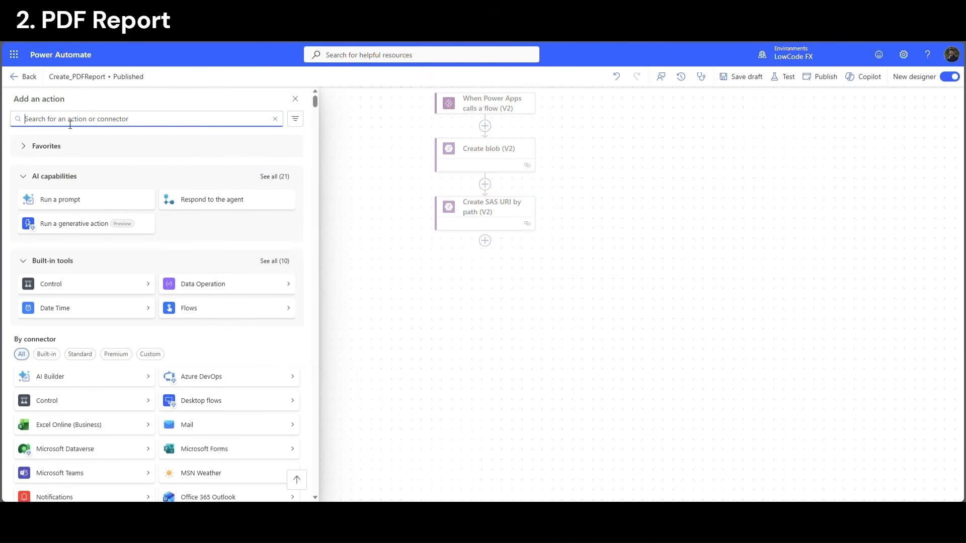
Add Respond to a Power App or flow returning text output Link as the SAS Web Url, then publish
{"action": "type", "text": "respond"}
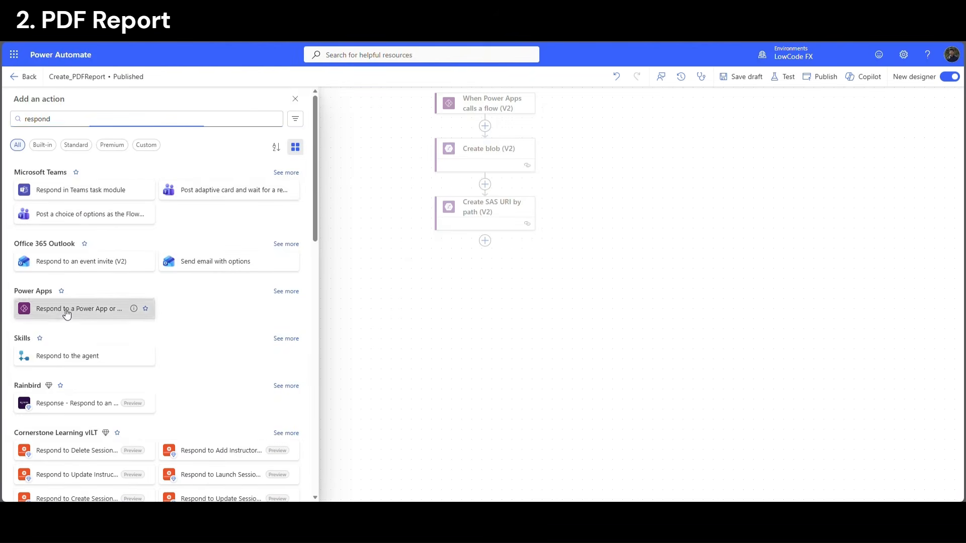
{"action": "left_click", "coordinate": [67, 313]}
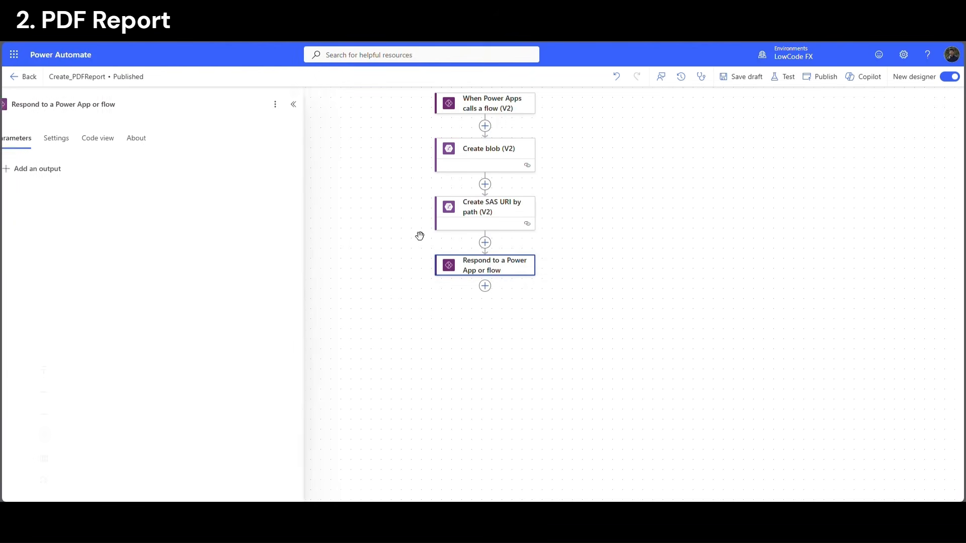
{"action": "left_click", "coordinate": [63, 174]}
{"action": "left_click", "coordinate": [30, 203]}
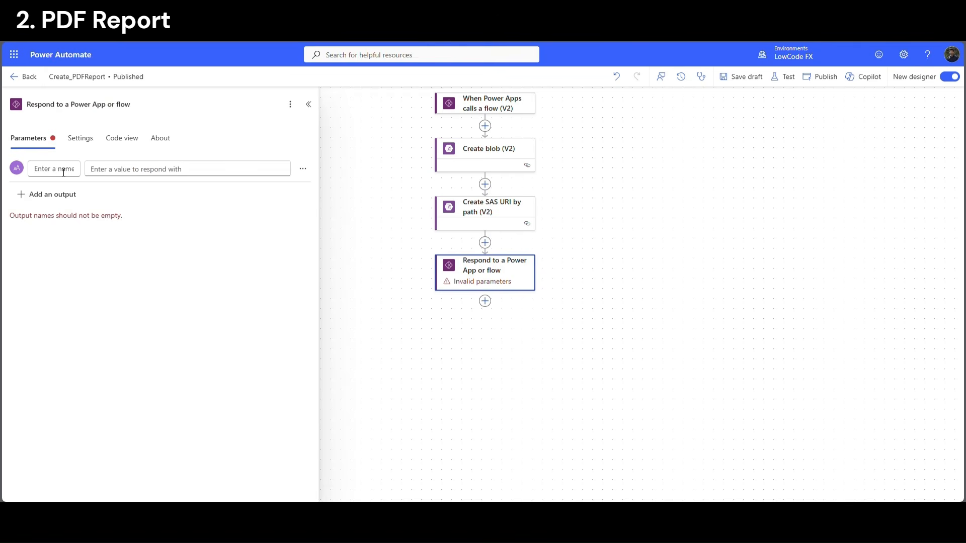
{"action": "type", "text": "Link"}
{"action": "left_click", "coordinate": [128, 174]}
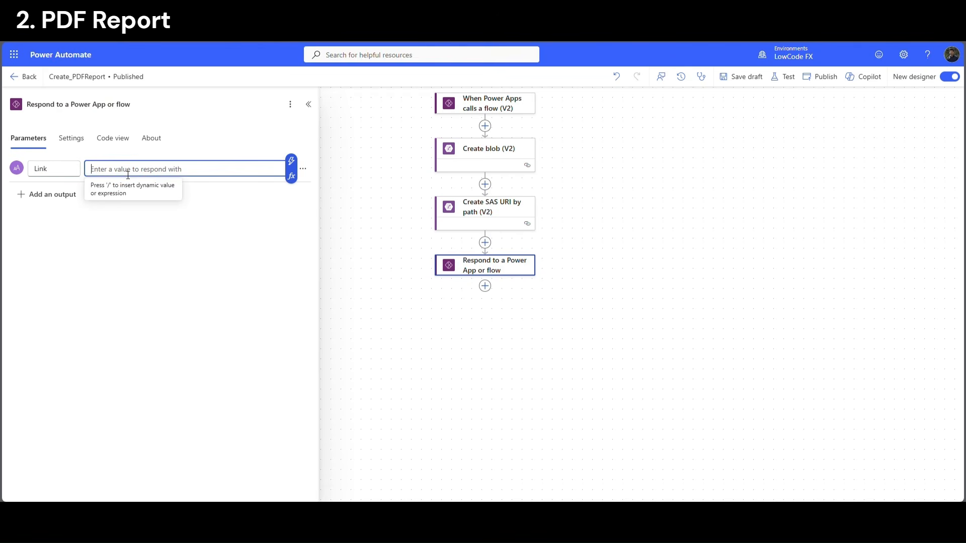
{"action": "left_click", "coordinate": [291, 161]}
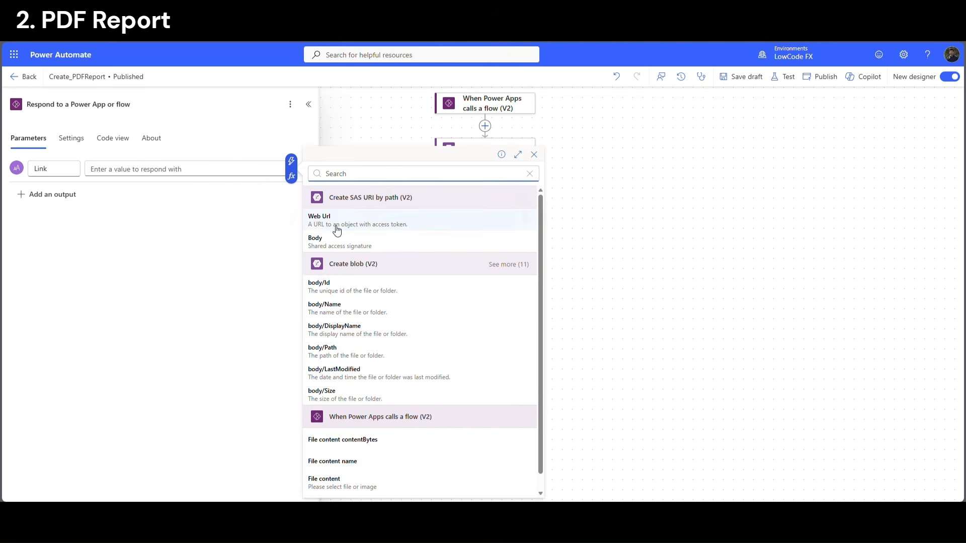
{"action": "left_click", "coordinate": [336, 221]}
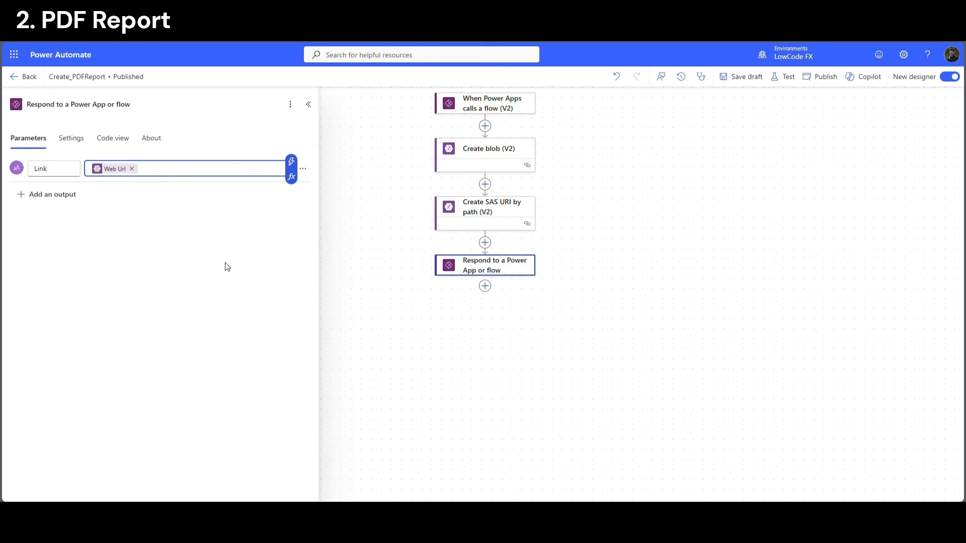
{"action": "left_click", "coordinate": [826, 78]}
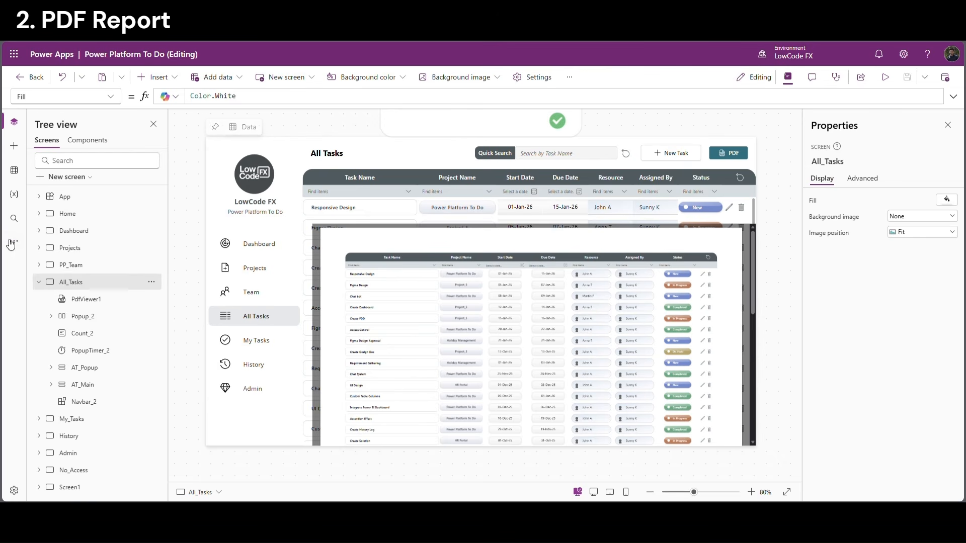
Add the Create_PDFReport flow to the app from the Power Automate pane
{"action": "left_click", "coordinate": [15, 242]}
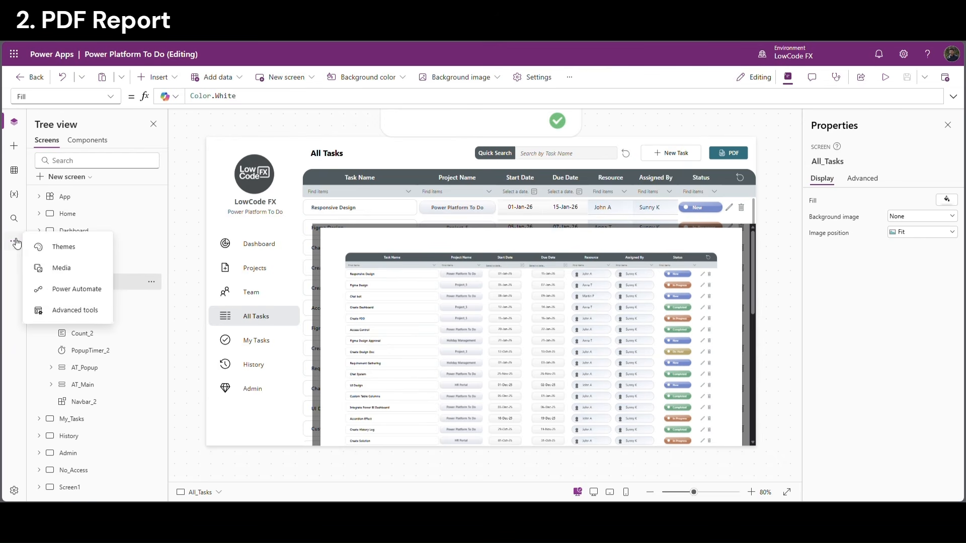
{"action": "left_click", "coordinate": [76, 289]}
{"action": "left_click", "coordinate": [63, 159]}
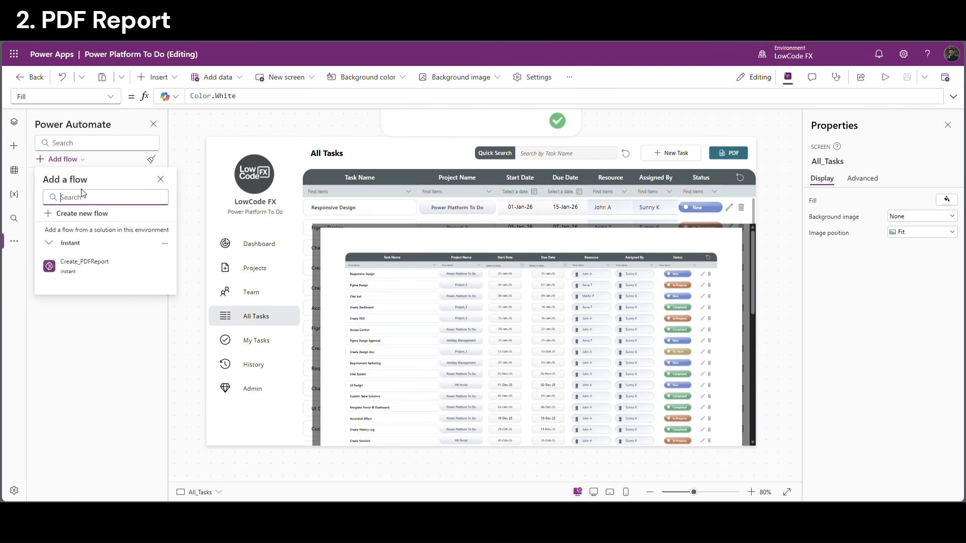
{"action": "left_click", "coordinate": [109, 269]}
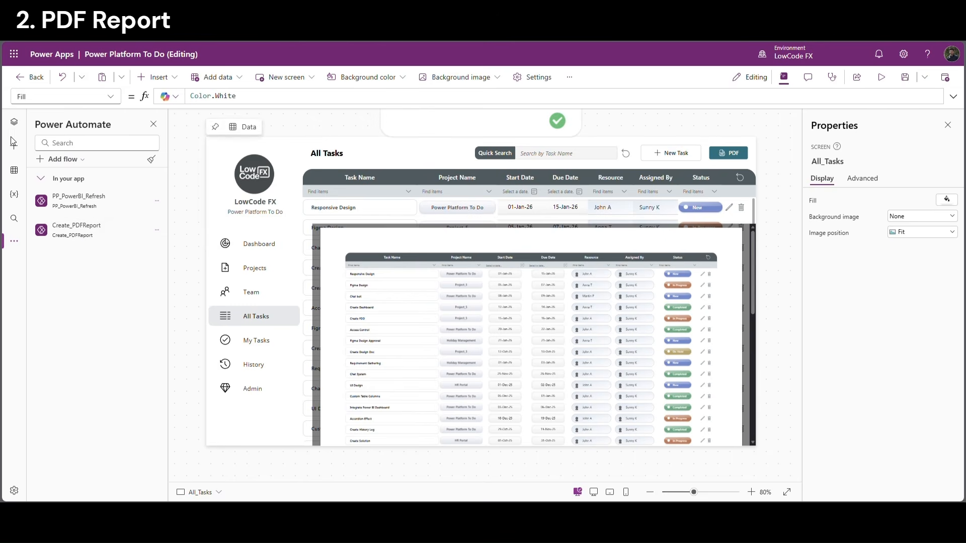
{"action": "left_click", "coordinate": [14, 122]}
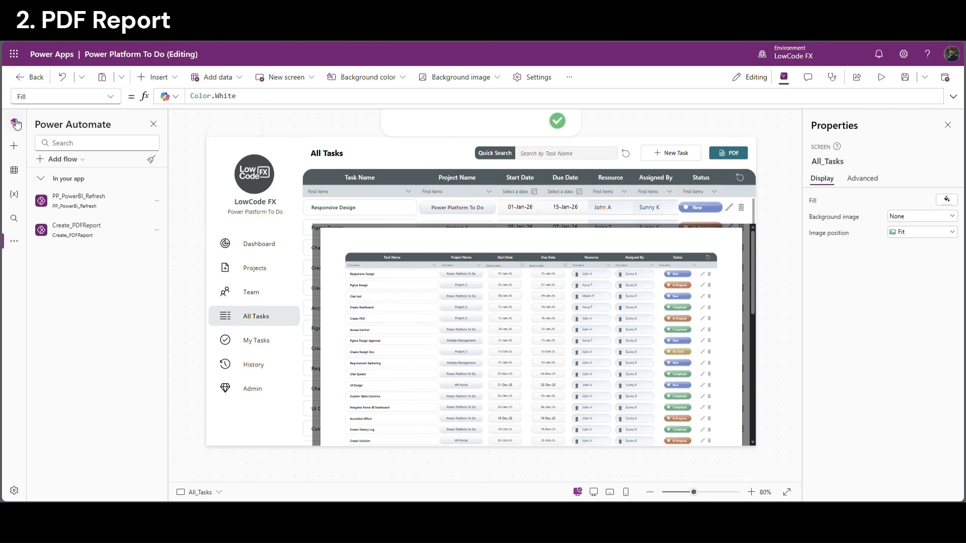
{"action": "left_click", "coordinate": [733, 154]}
Begin a Create_PDFReport.Run( call on the second line of the PDF button's OnSelect
{"action": "left_click", "coordinate": [953, 97]}
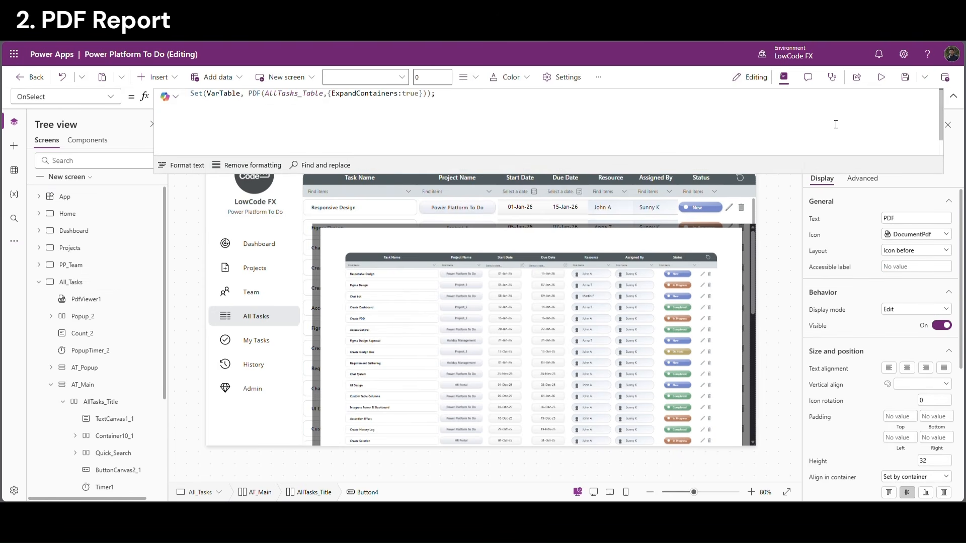
{"action": "left_click", "coordinate": [432, 97]}
{"action": "double_click", "coordinate": [223, 95]}
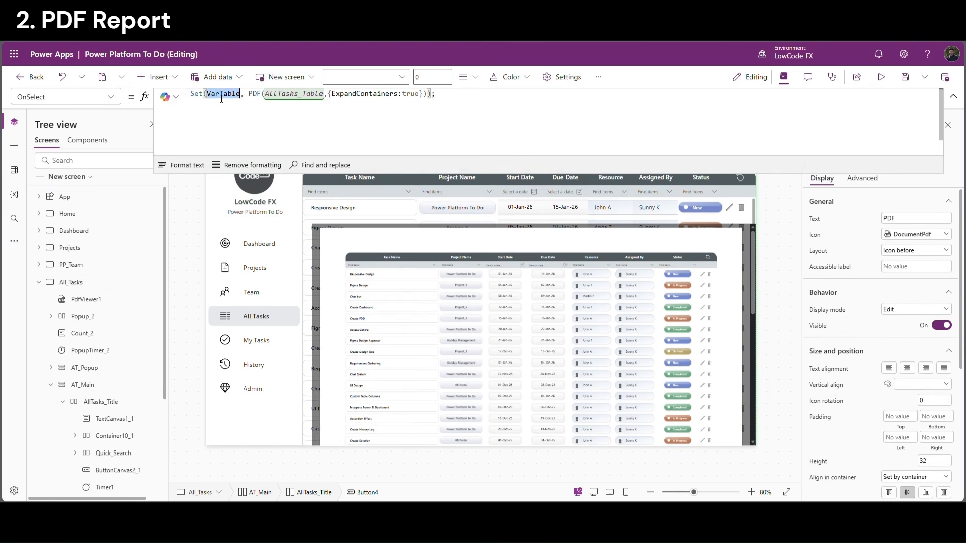
{"action": "left_click", "coordinate": [211, 111]}
{"action": "type", "text": "create_PDFReport.Run("}
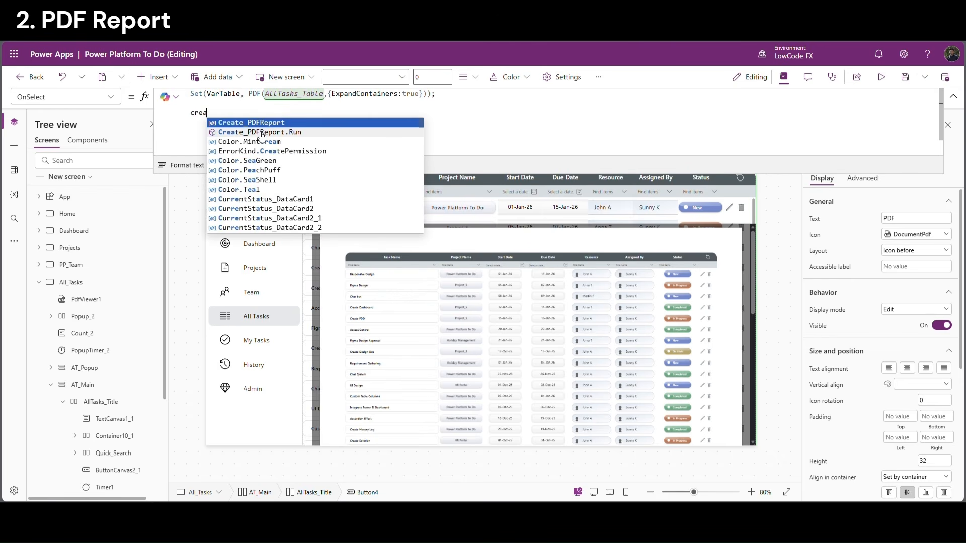
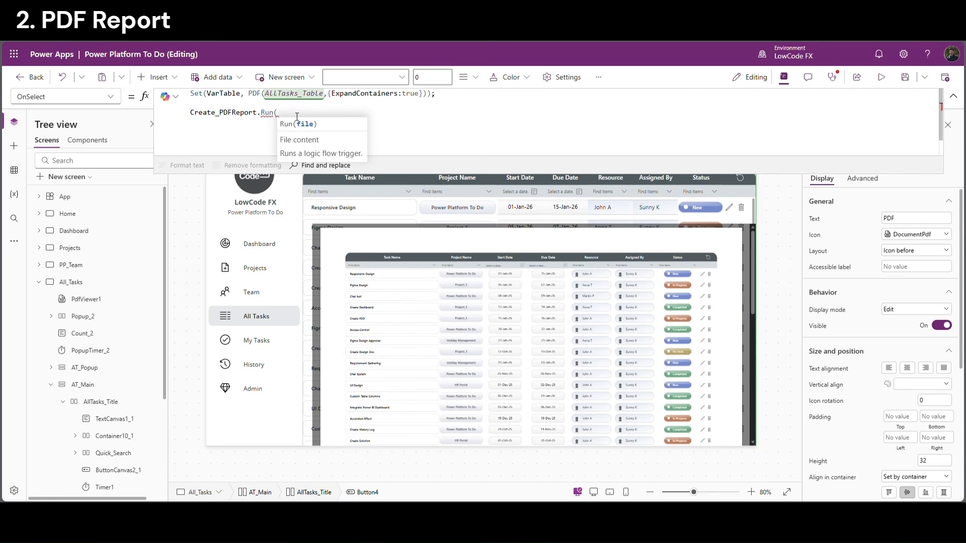
Complete the call as Create_PDFReport.Run({contentBytes:VarTable, name:GUID() & ".pdf"});
{"action": "type", "text": "{}"}
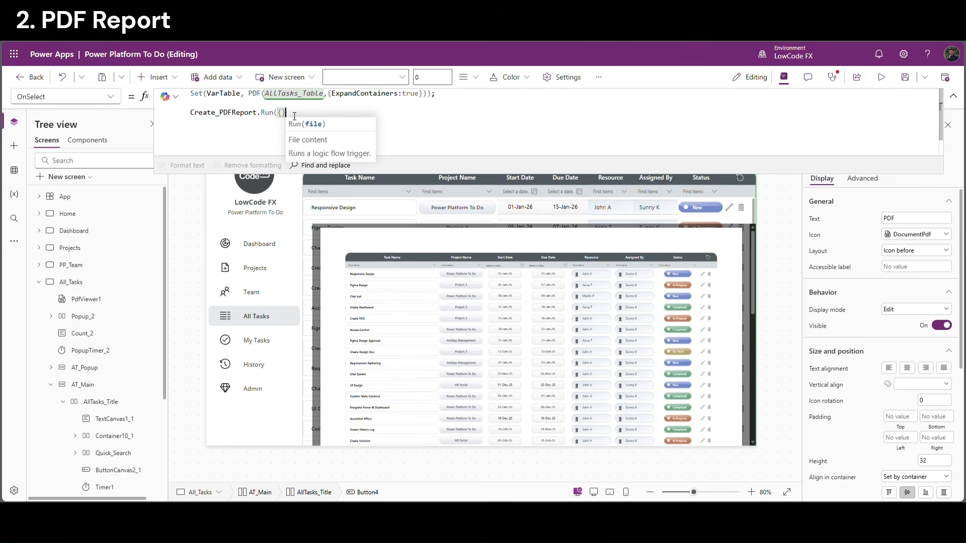
{"action": "type", "text": ")"}
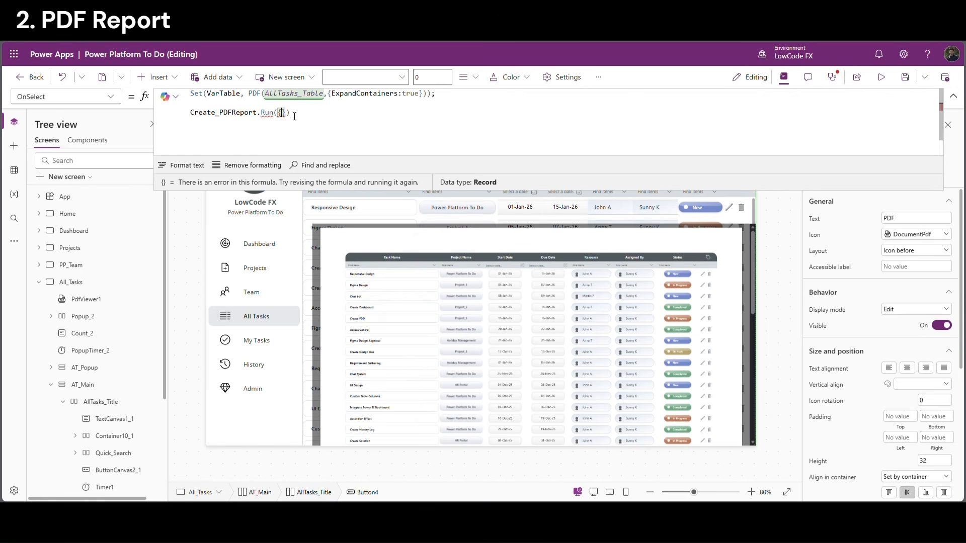
{"action": "type", "text": "contentByt"}
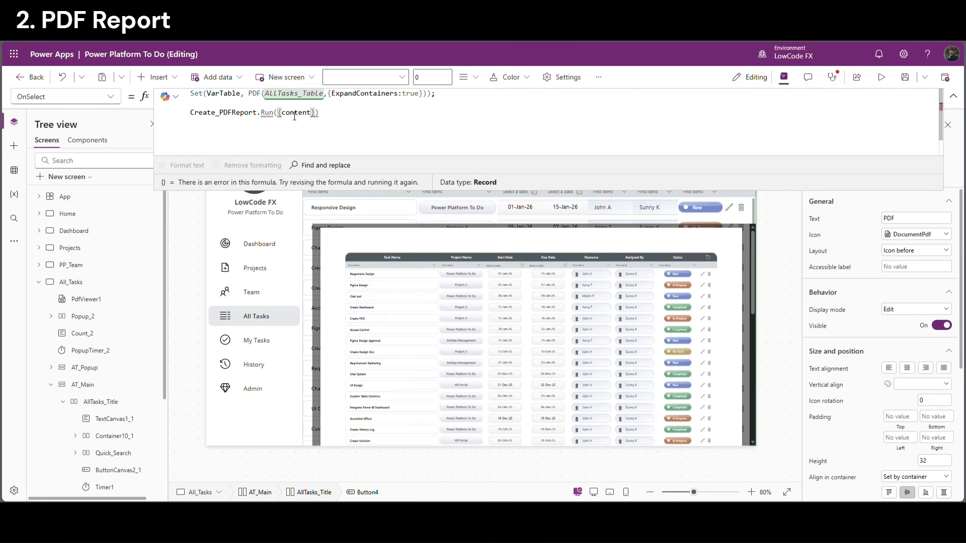
{"action": "type", "text": "es:"}
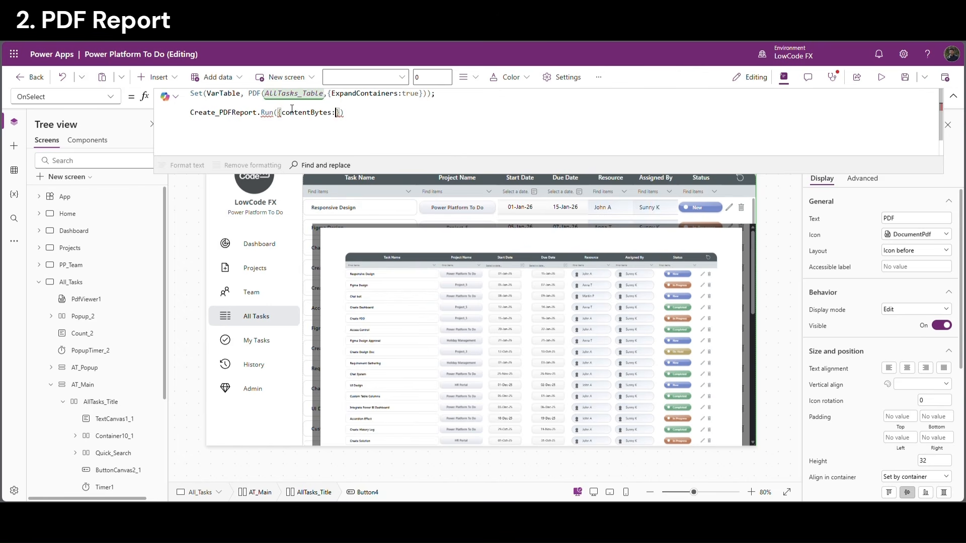
{"action": "double_click", "coordinate": [224, 94]}
{"action": "key", "text": "ctrl+c"}
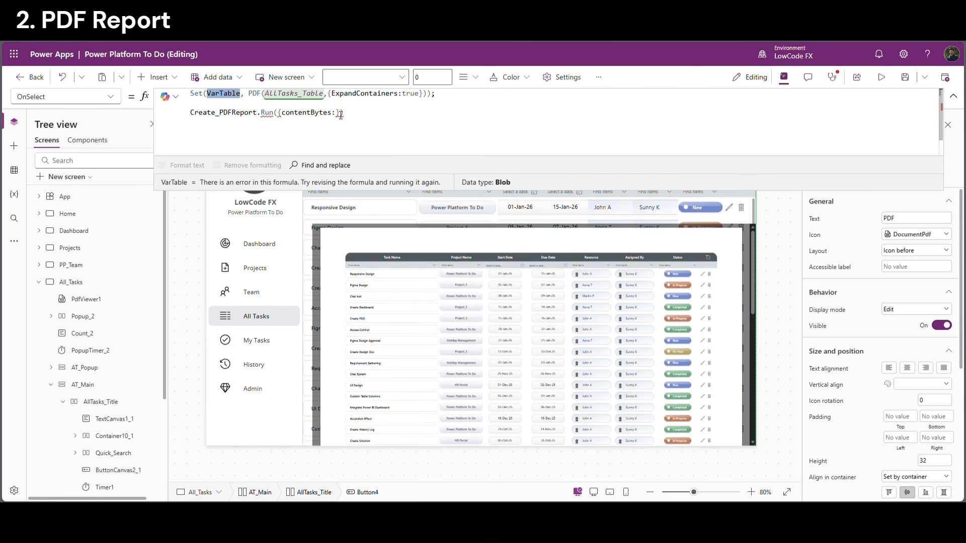
{"action": "left_click", "coordinate": [341, 114]}
{"action": "key", "text": "ctrl+v"}
{"action": "type", "text": ", name"}
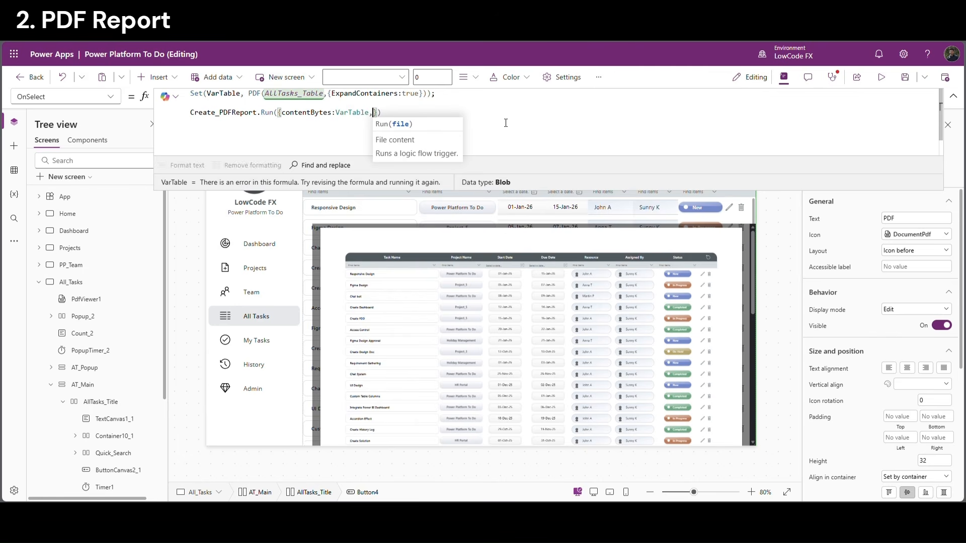
{"action": "type", "text": ":"}
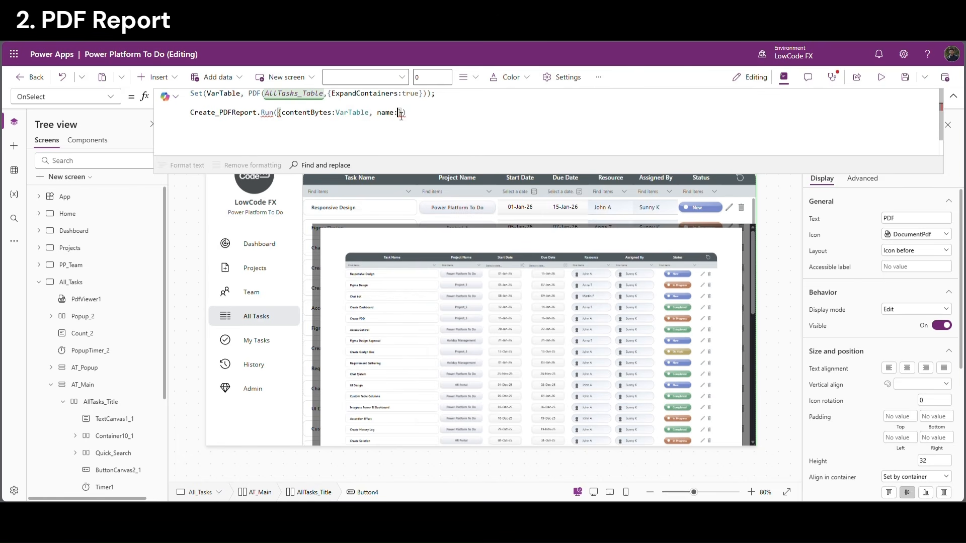
{"action": "mouse_move", "coordinate": [401, 115]}
{"action": "type", "text": "GUID("}
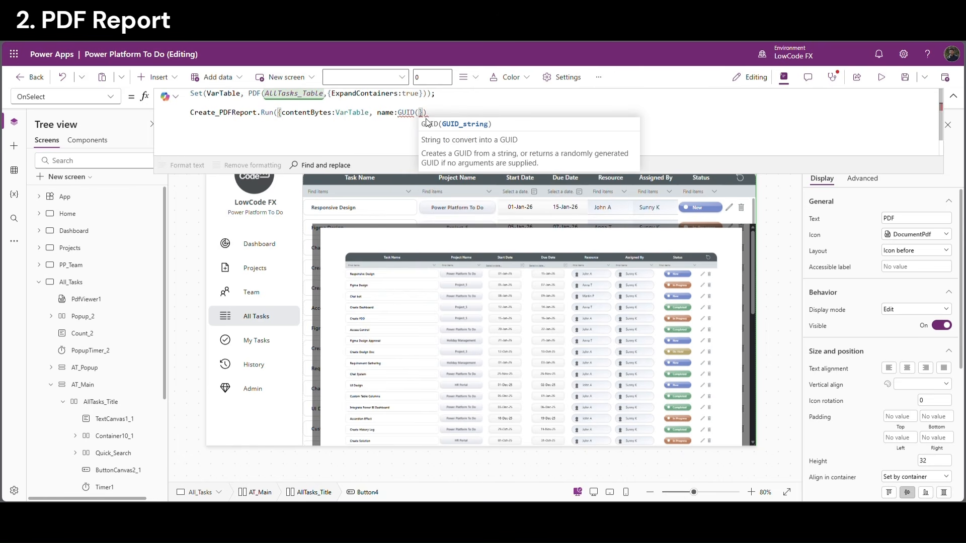
{"action": "type", "text": ") }"}
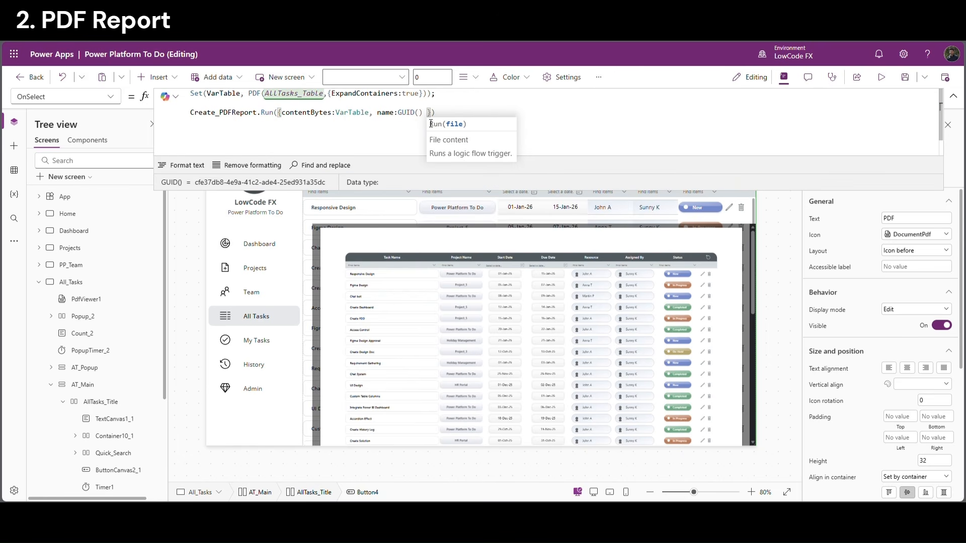
{"action": "type", "text": "& "}
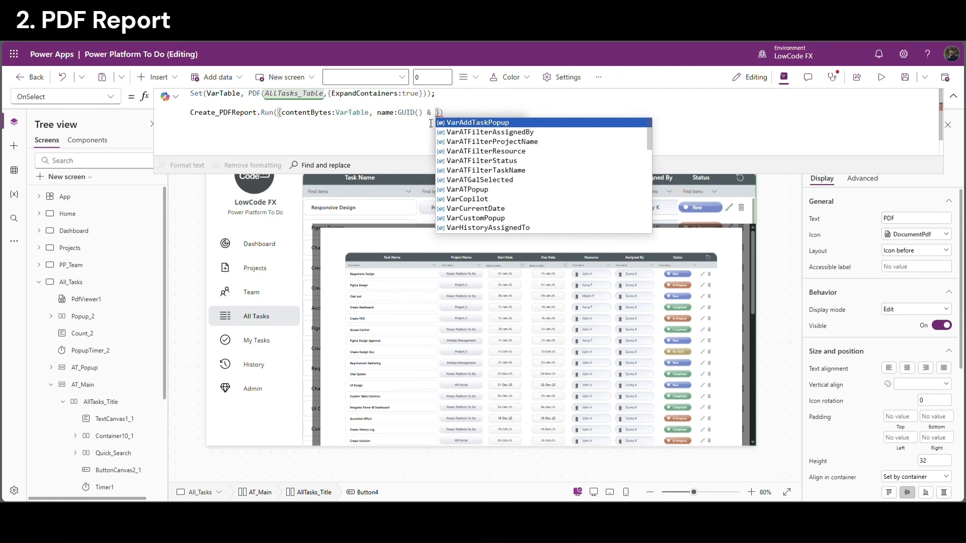
{"action": "type", "text": "\".p"}
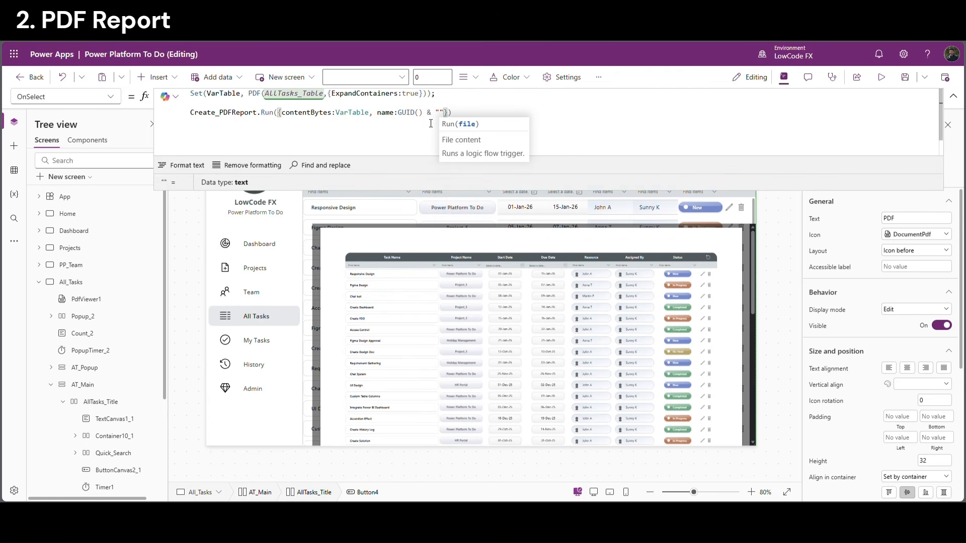
{"action": "type", "text": "df"}
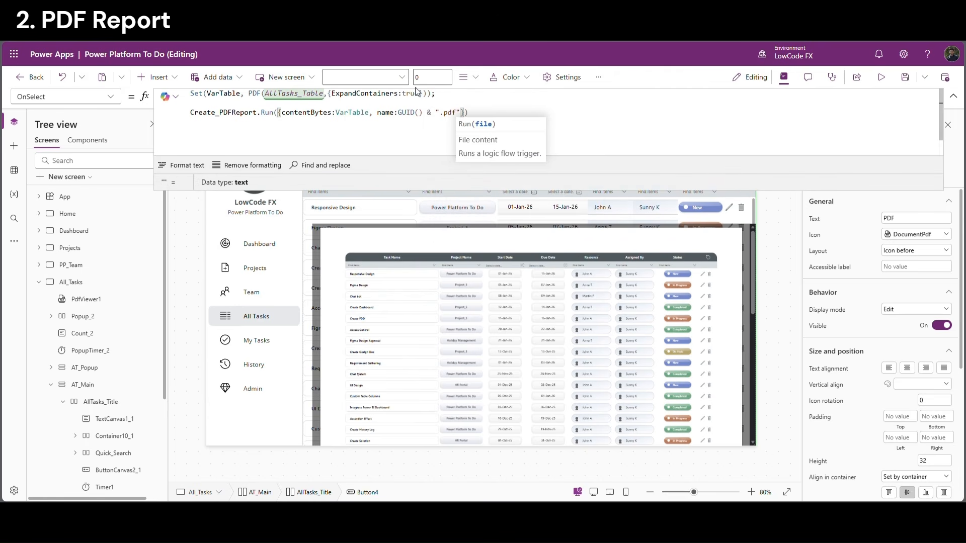
{"action": "left_click", "coordinate": [406, 142]}
{"action": "left_click_drag", "start_coordinate": [282, 113], "coordinate": [468, 115]}
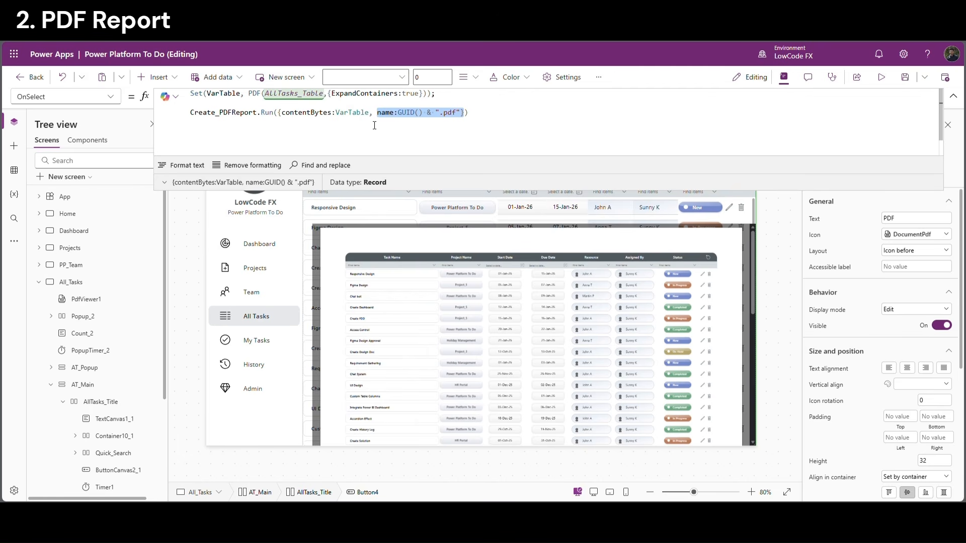
{"action": "left_click", "coordinate": [485, 120]}
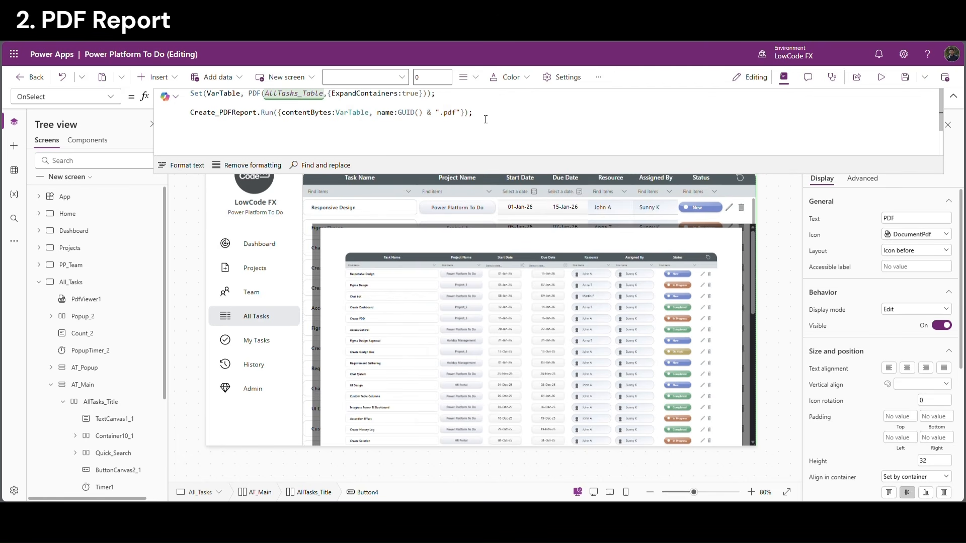
Wrap the Create_PDFReport.Run call in Set(VarFileLink, …) to store the flow result
{"action": "left_click", "coordinate": [191, 115]}
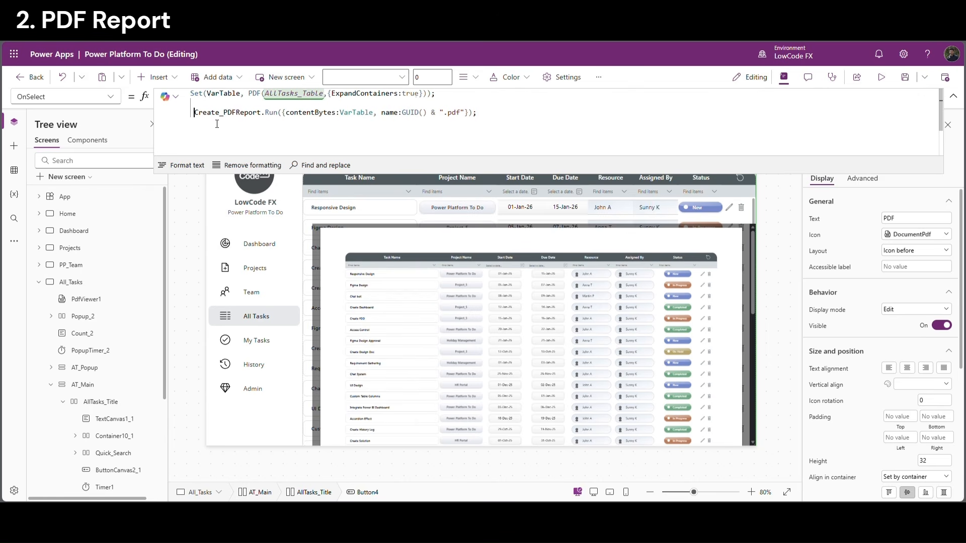
{"action": "type", "text": "Set("}
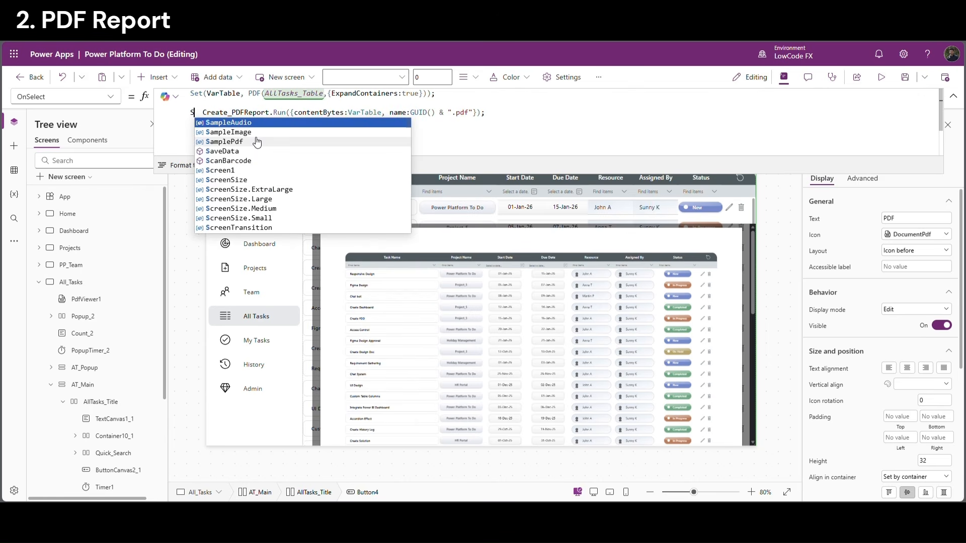
{"action": "type", "text": "Var"}
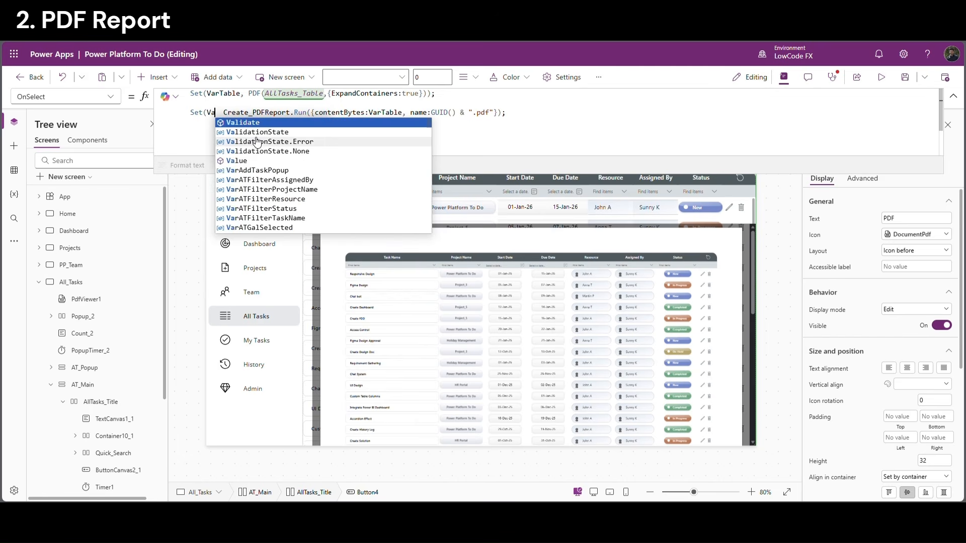
{"action": "type", "text": "FileL"}
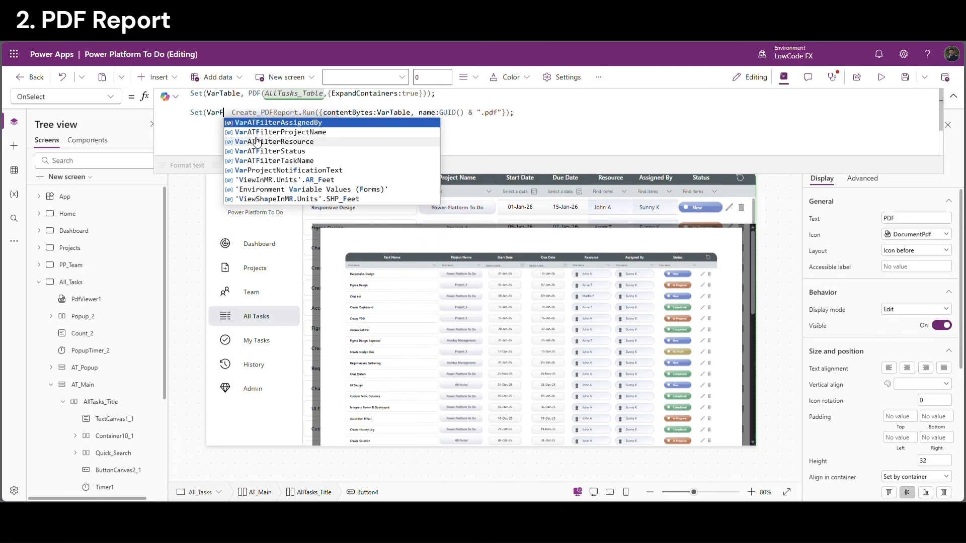
{"action": "type", "text": "ink,"}
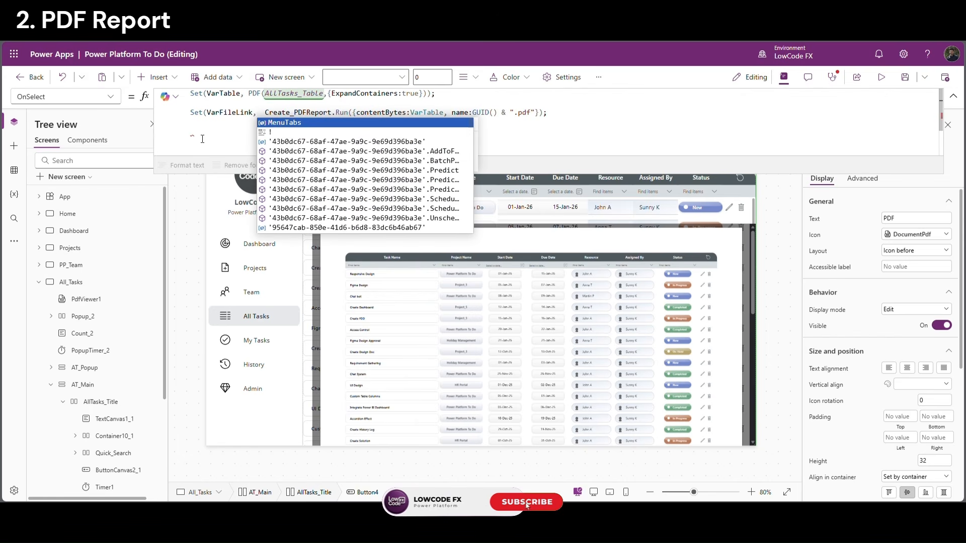
{"action": "left_click", "coordinate": [547, 116]}
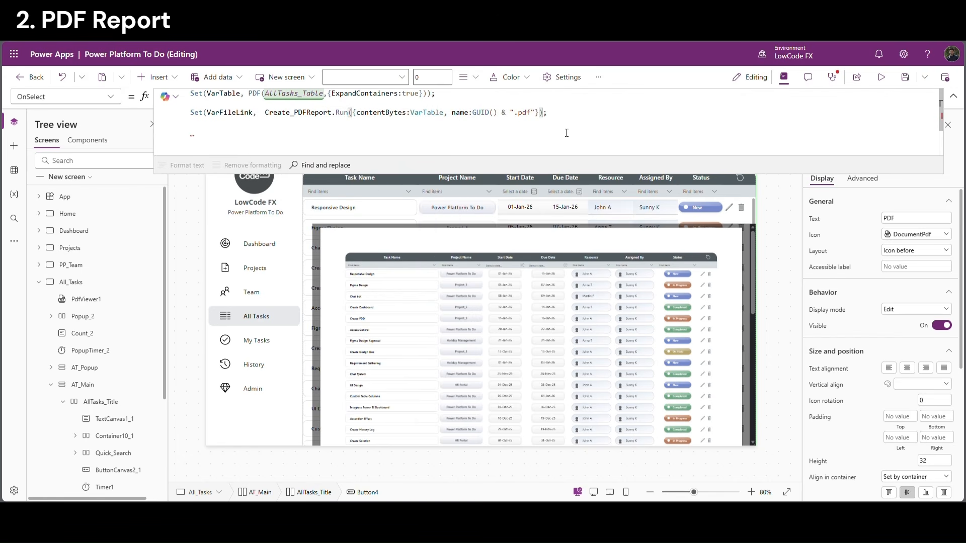
{"action": "double_click", "coordinate": [231, 113]}
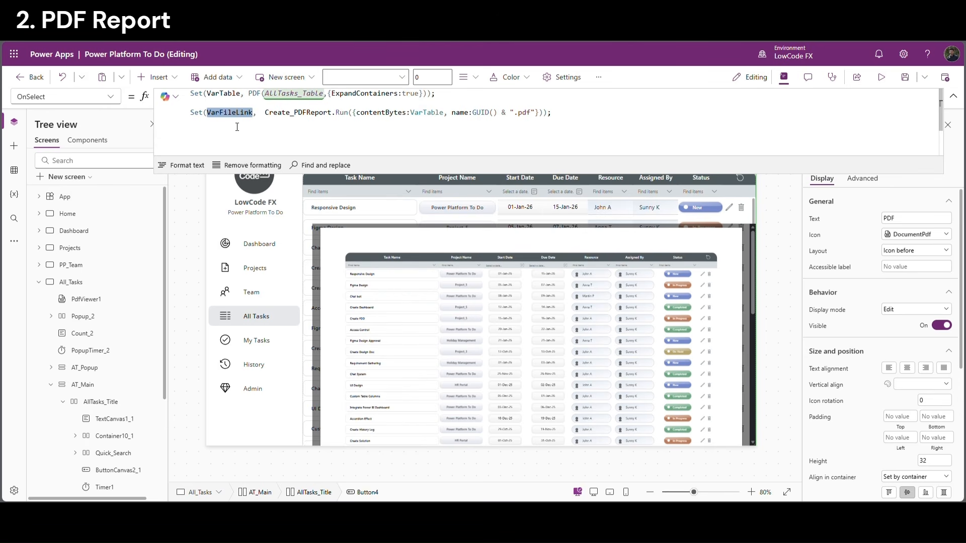
{"action": "left_click", "coordinate": [561, 118]}
Add Download(VarFileLink.link) on a new line and collapse the formula bar
{"action": "key", "text": "shift+Return"}
{"action": "key", "text": "shift+Return"}
{"action": "type", "text": "Download("}
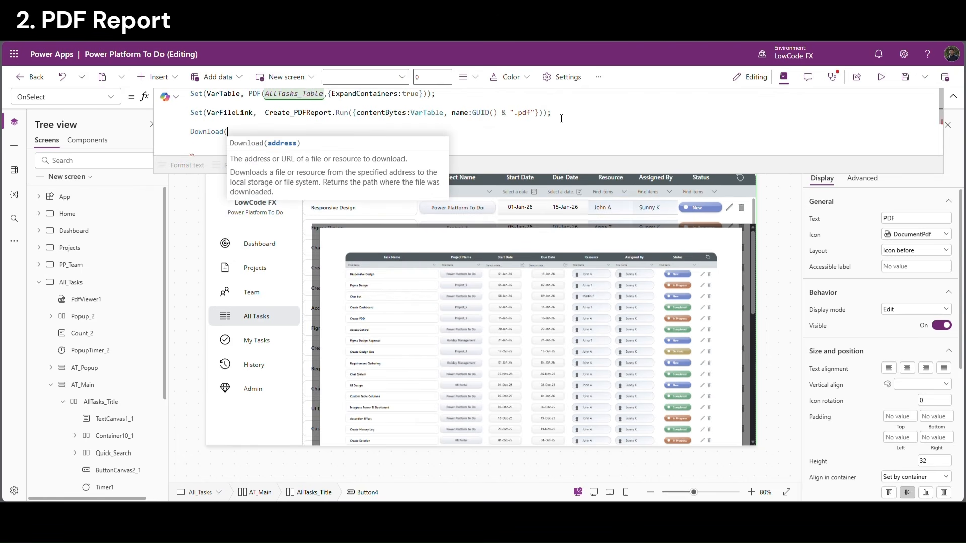
{"action": "type", "text": "VarFileLink"}
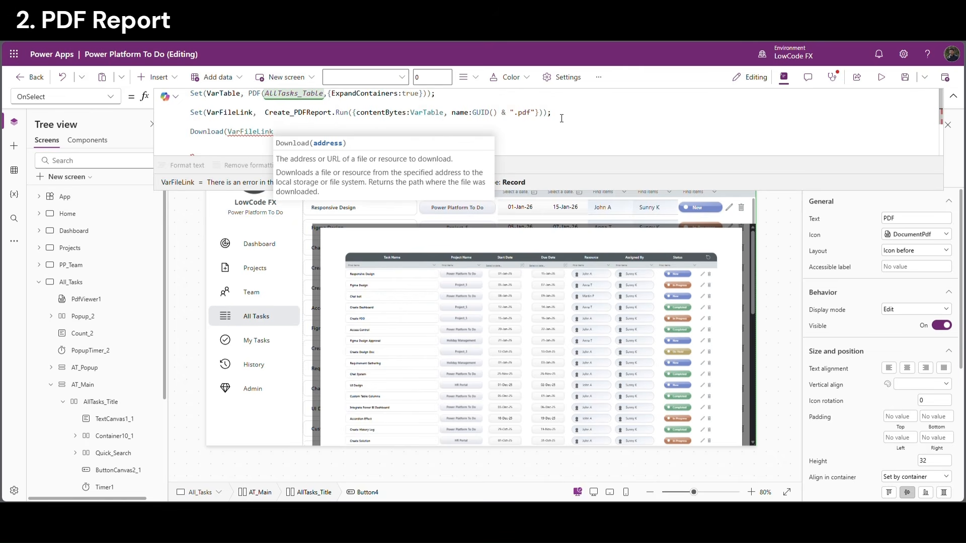
{"action": "type", "text": ".link"}
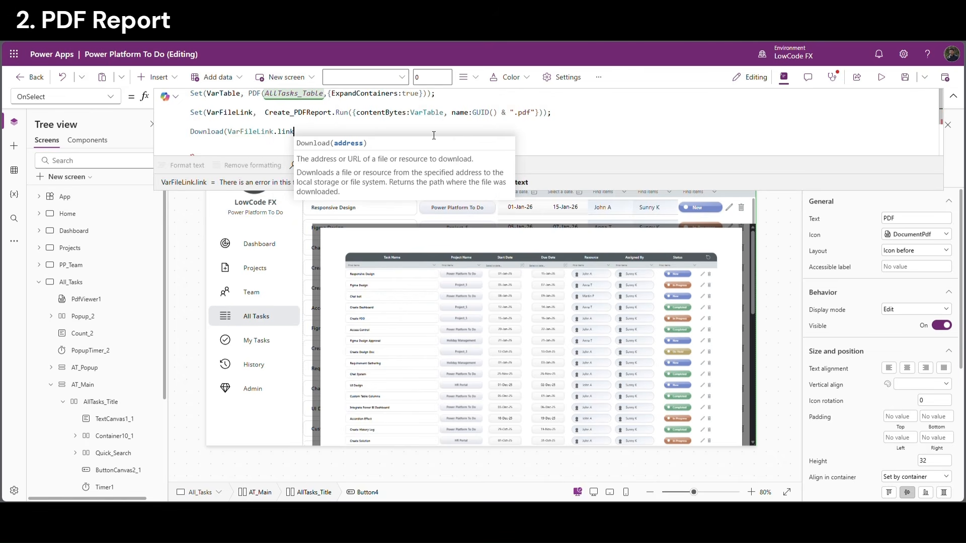
{"action": "double_click", "coordinate": [284, 132]}
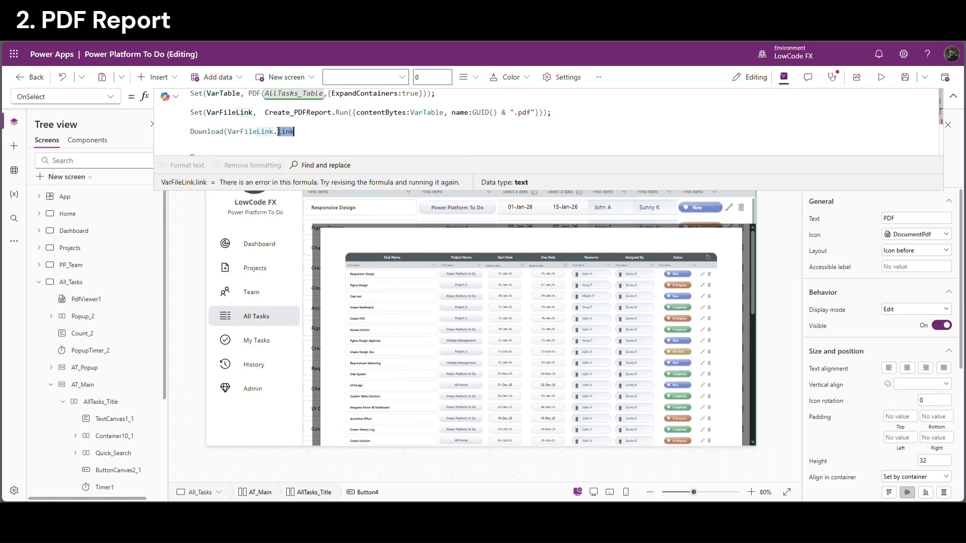
{"action": "left_click", "coordinate": [320, 133]}
{"action": "type", "text": ")"}
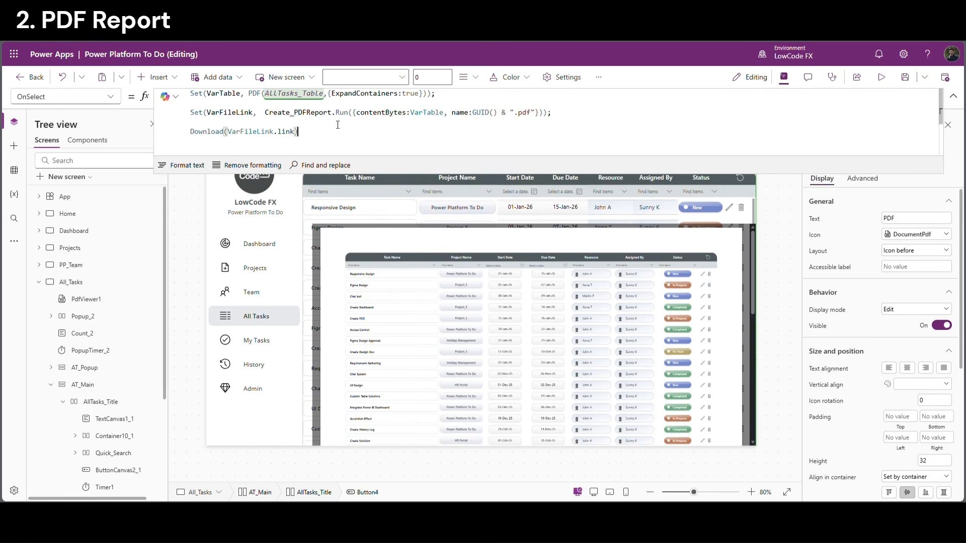
{"action": "key", "text": "Return"}
{"action": "left_click", "coordinate": [954, 96]}
{"action": "left_click", "coordinate": [883, 78]}
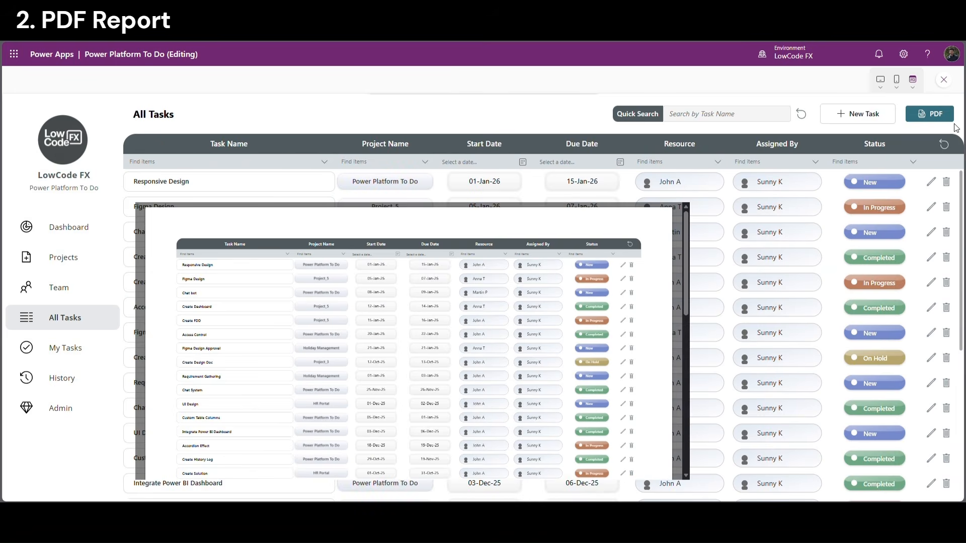
{"action": "left_click", "coordinate": [930, 121]}
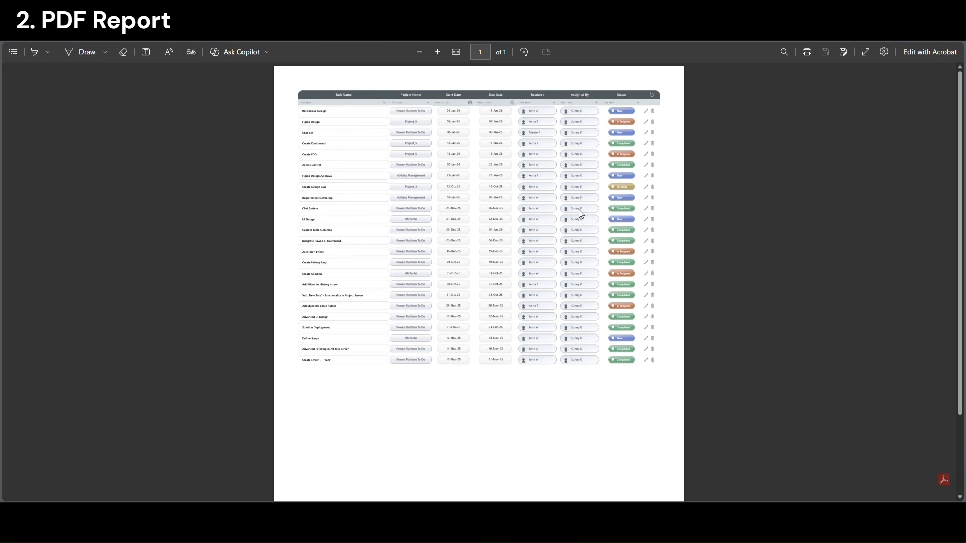
{"action": "scroll", "coordinate": [684, 234], "scroll_direction": "up", "scroll_amount": 3}
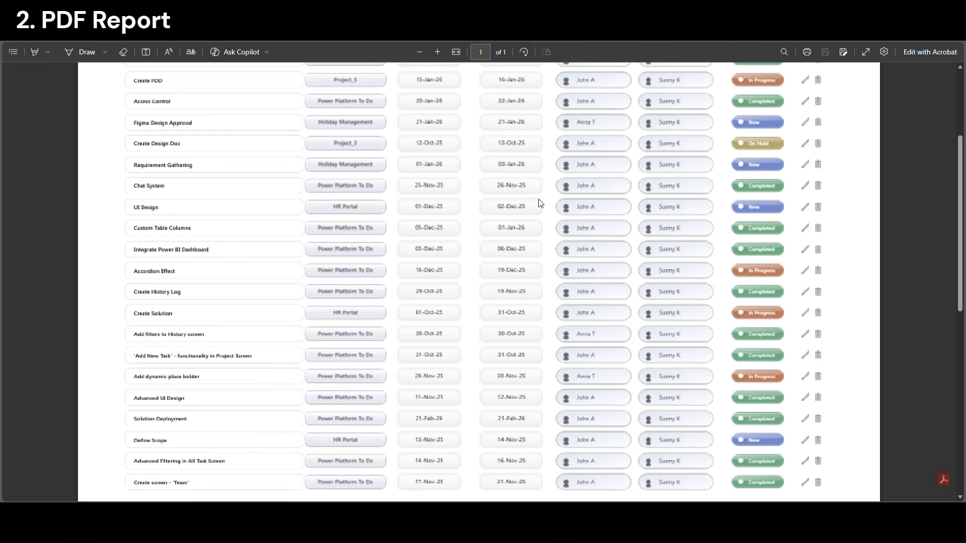
{"action": "scroll", "coordinate": [538, 208], "scroll_direction": "down", "scroll_amount": 5}
{"action": "scroll", "coordinate": [539, 217], "scroll_direction": "up", "scroll_amount": 6}
{"action": "scroll", "coordinate": [538, 215], "scroll_direction": "down", "scroll_amount": 3}
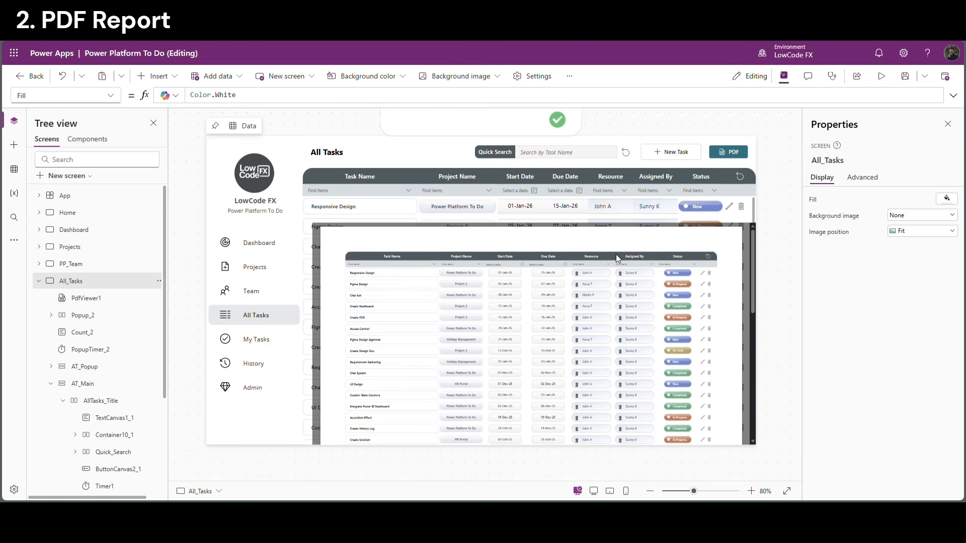
Preview the app with F5, filter Status to In Progress, and export those tasks to PDF
{"action": "left_click", "coordinate": [545, 291]}
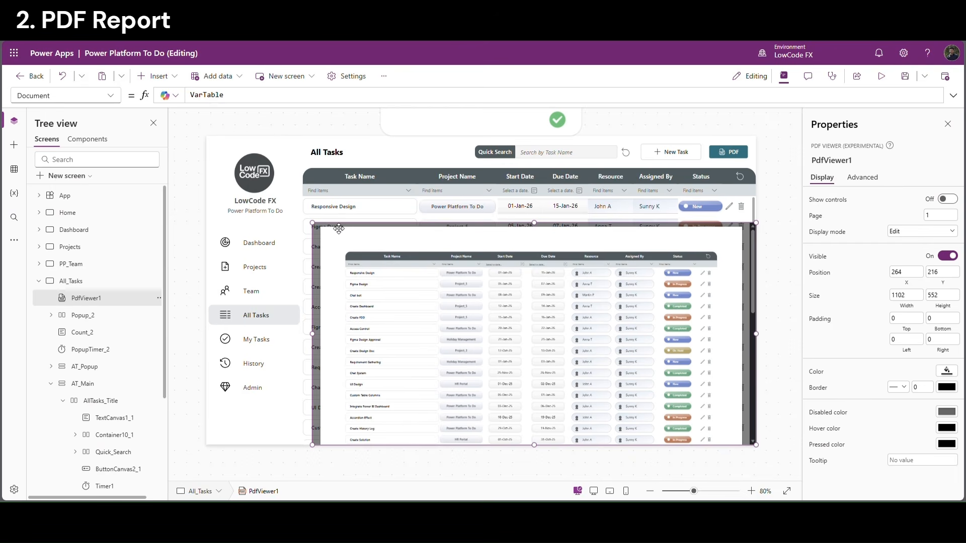
{"action": "left_click", "coordinate": [787, 337]}
{"action": "key", "text": "F5"}
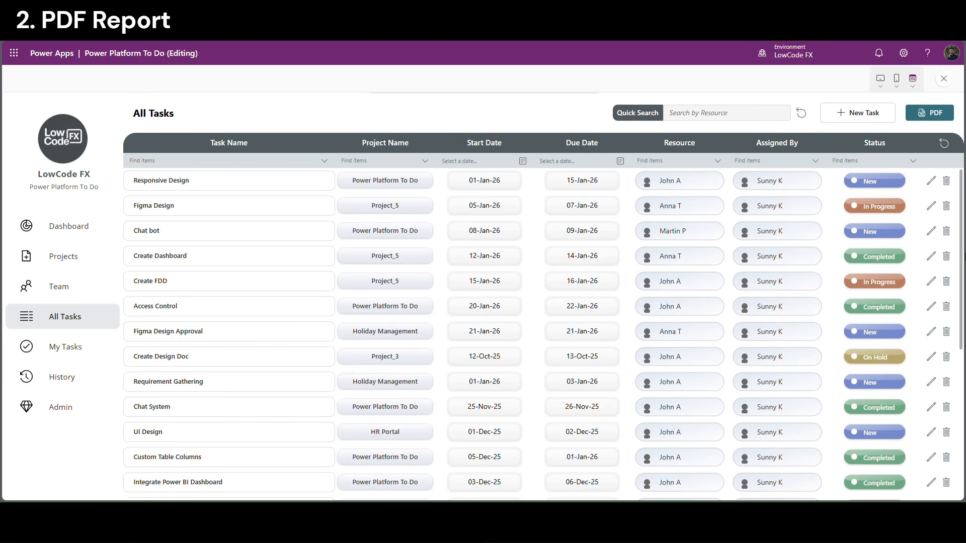
{"action": "left_click", "coordinate": [868, 160]}
{"action": "left_click", "coordinate": [872, 192]}
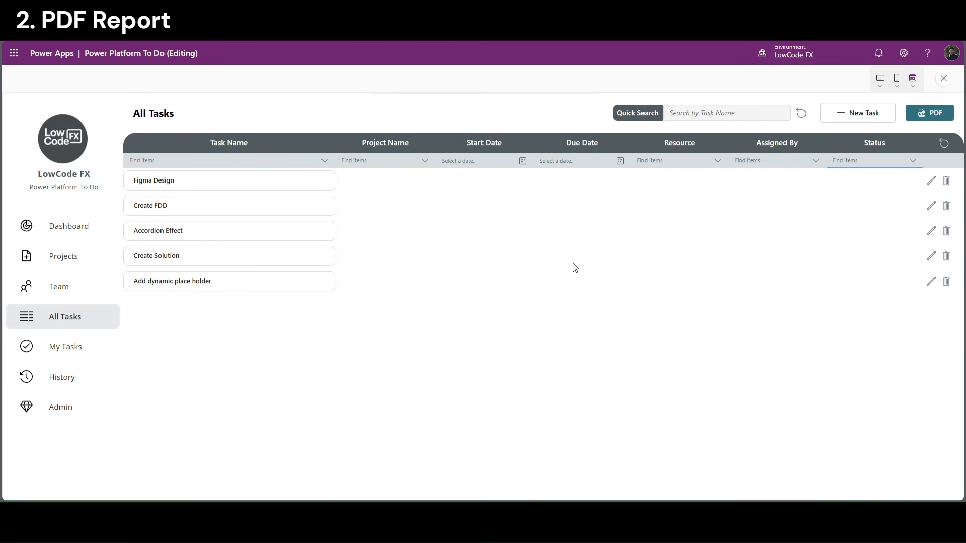
{"action": "left_click", "coordinate": [934, 118]}
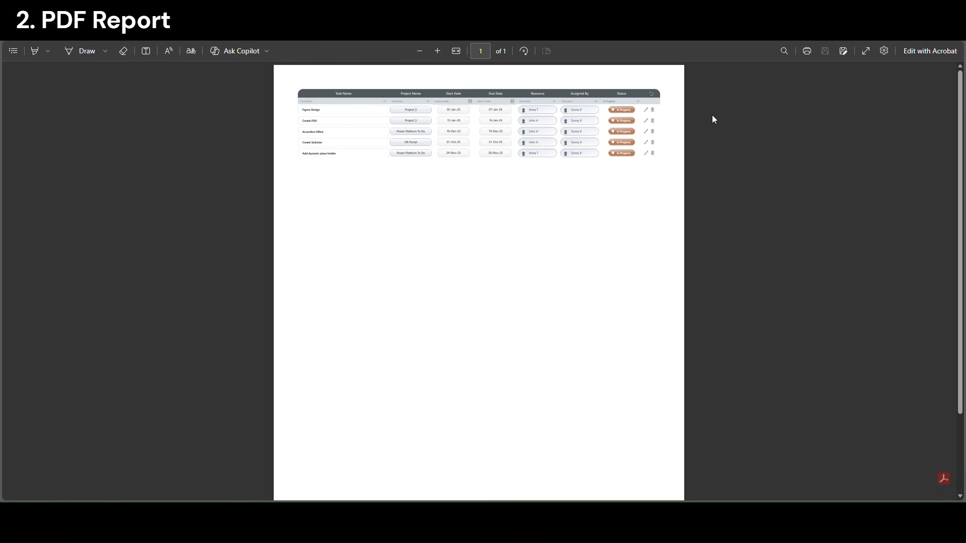
{"action": "scroll", "coordinate": [545, 220], "scroll_direction": "down", "scroll_amount": 1}
{"action": "scroll", "coordinate": [542, 212], "scroll_direction": "up", "scroll_amount": 3}
{"action": "scroll", "coordinate": [557, 164], "scroll_direction": "up", "scroll_amount": 1}
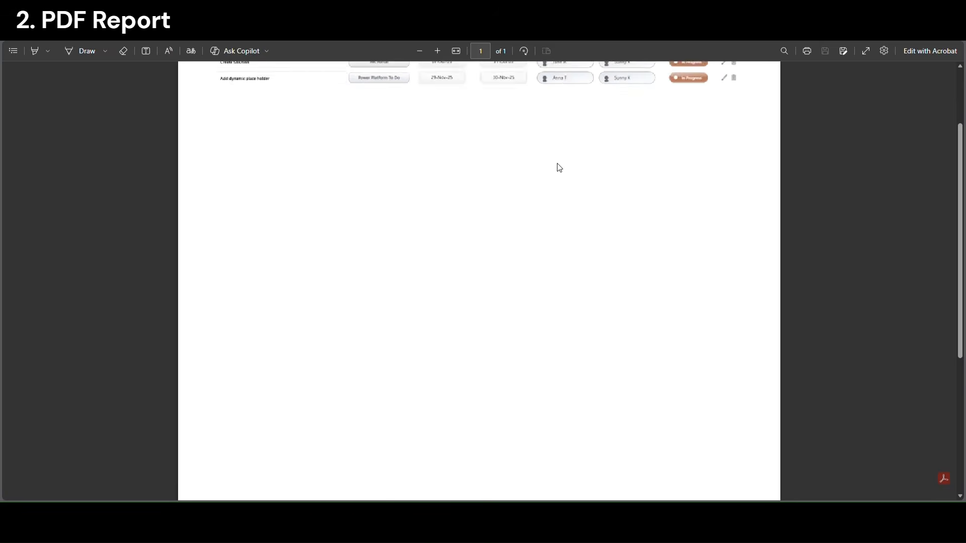
{"action": "scroll", "coordinate": [557, 163], "scroll_direction": "up", "scroll_amount": 3}
{"action": "scroll", "coordinate": [467, 261], "scroll_direction": "up", "scroll_amount": 3}
{"action": "scroll", "coordinate": [464, 294], "scroll_direction": "down", "scroll_amount": 5}
{"action": "scroll", "coordinate": [466, 297], "scroll_direction": "up", "scroll_amount": 5}
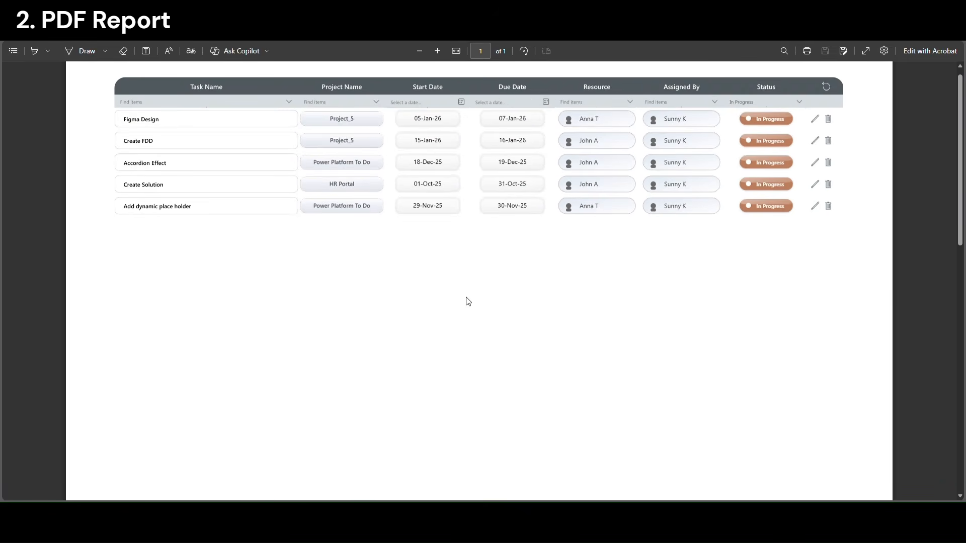
{"action": "scroll", "coordinate": [473, 297], "scroll_direction": "up", "scroll_amount": 1}
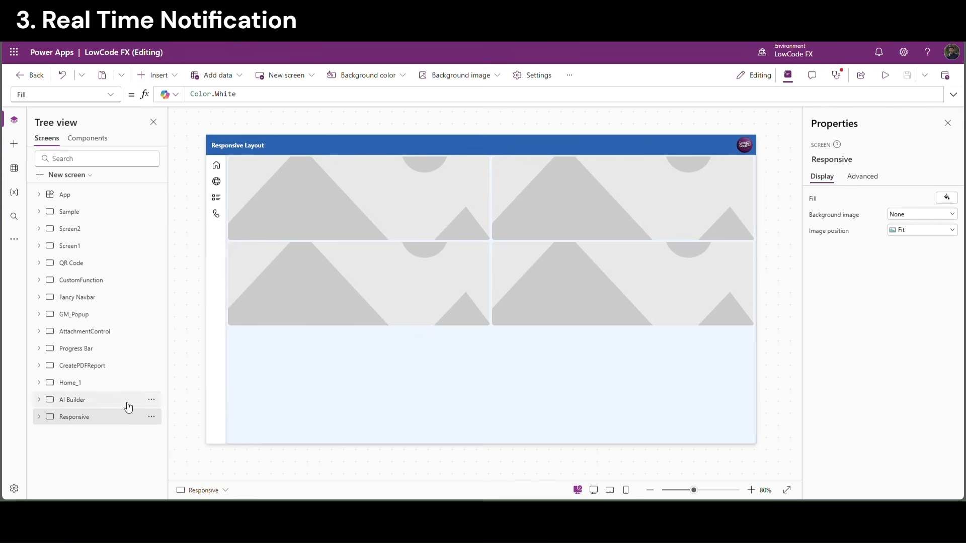
Add a blank screen and rename it RealTimeNotification
{"action": "left_click", "coordinate": [70, 175]}
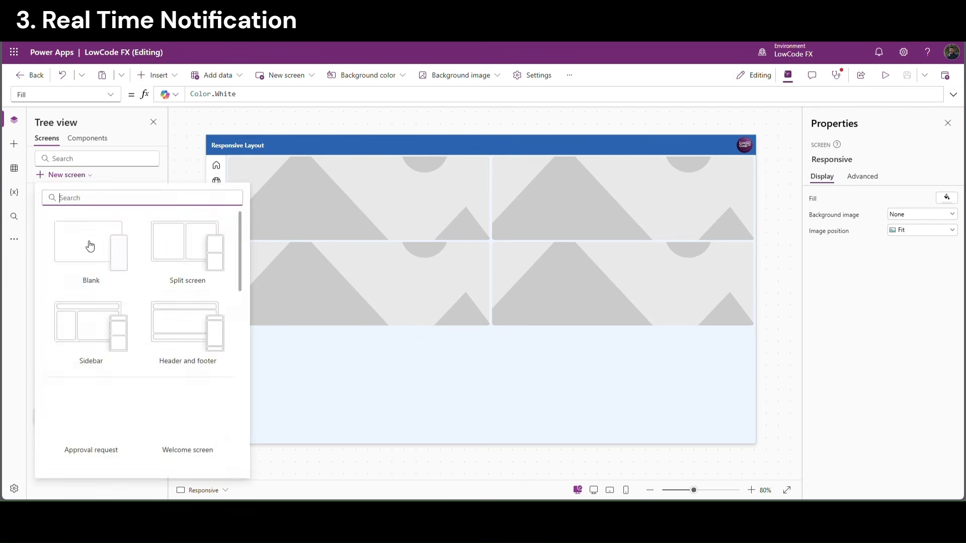
{"action": "left_click", "coordinate": [88, 244]}
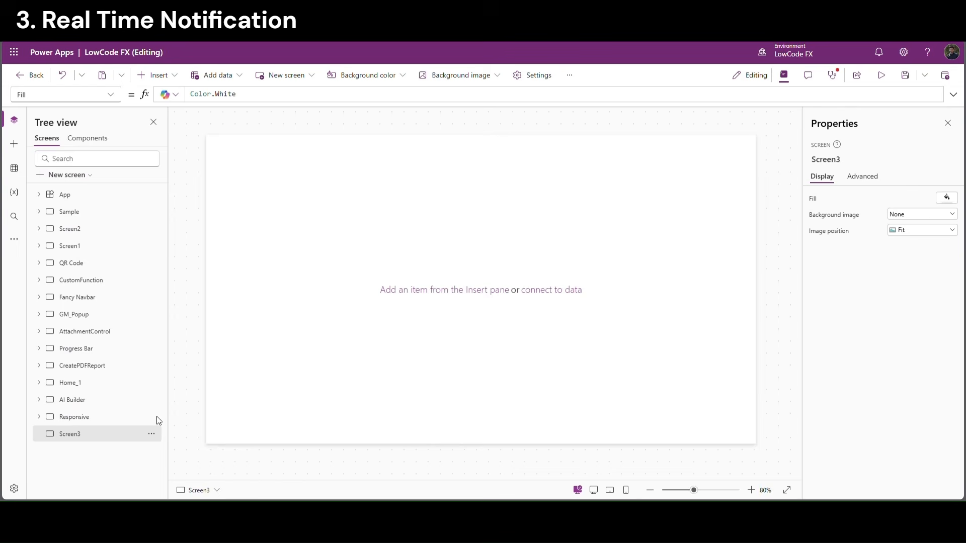
{"action": "double_click", "coordinate": [78, 438]}
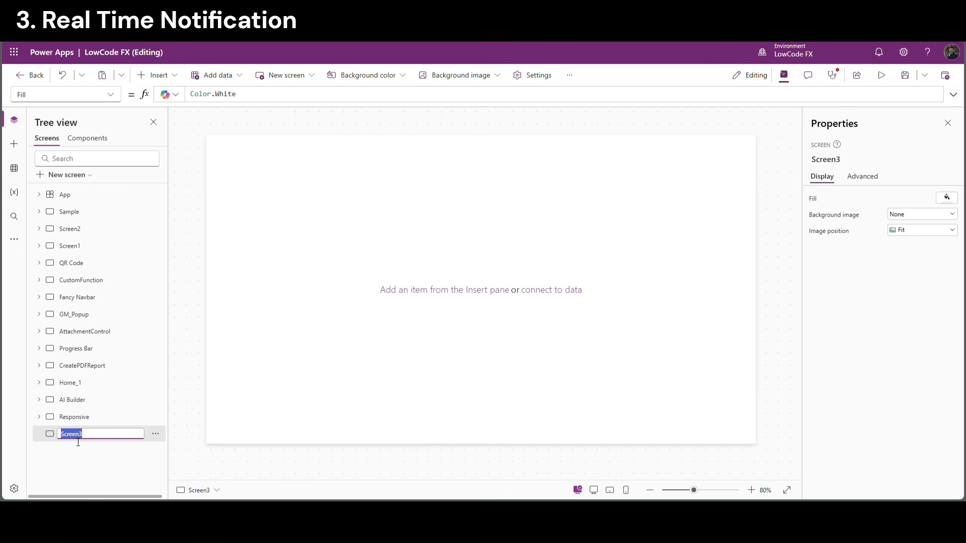
{"action": "type", "text": "RealTimeNotification"}
{"action": "key", "text": "Return"}
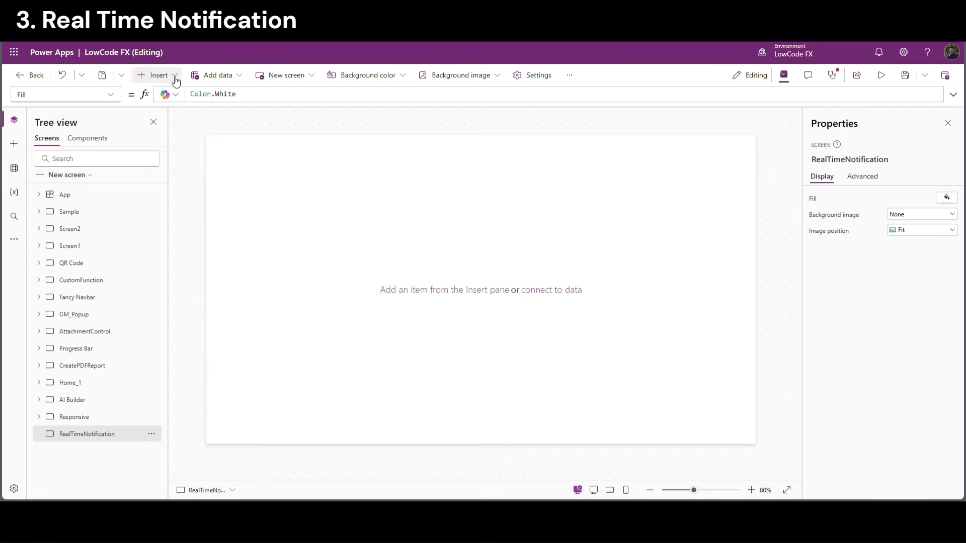
Insert a vertical container at X 0, Y 0 with width Parent.Width and height Parent.Height
{"action": "left_click", "coordinate": [176, 80]}
{"action": "type", "text": "vert"}
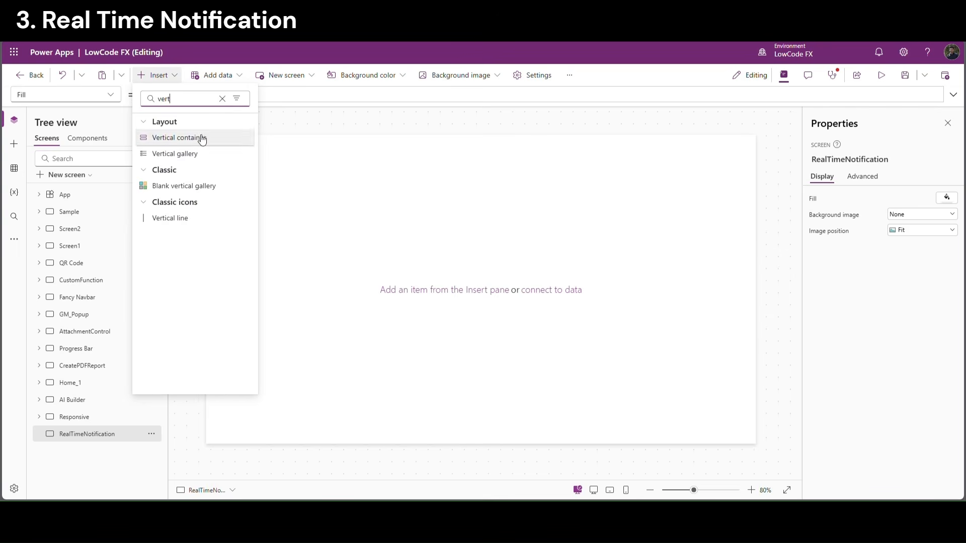
{"action": "left_click", "coordinate": [185, 137]}
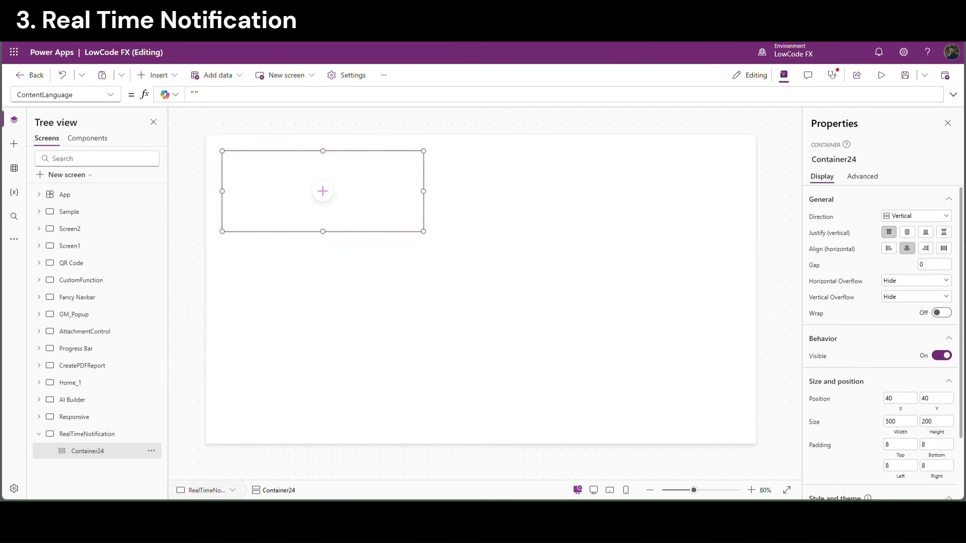
{"action": "double_click", "coordinate": [901, 398]}
{"action": "type", "text": "0"}
{"action": "key", "text": "Tab"}
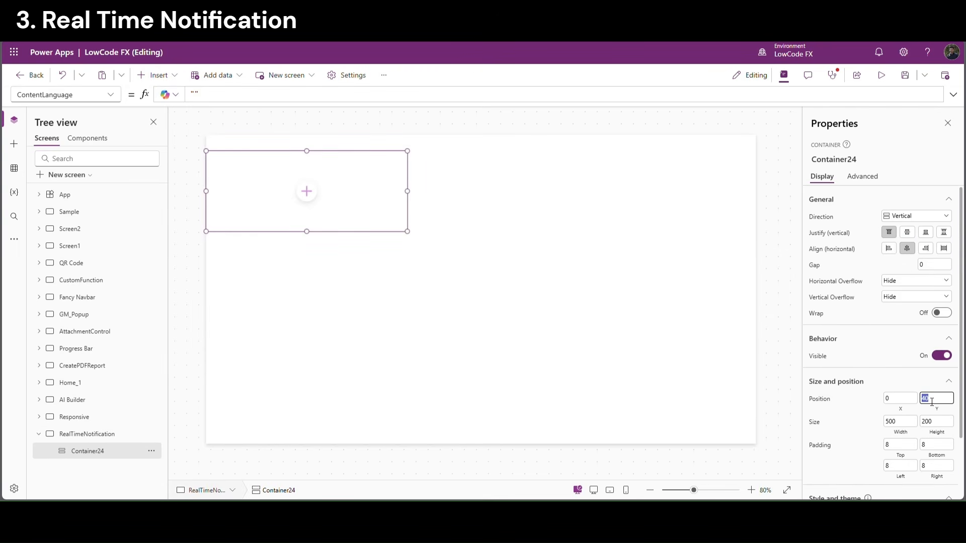
{"action": "type", "text": "0"}
{"action": "left_click", "coordinate": [901, 421]}
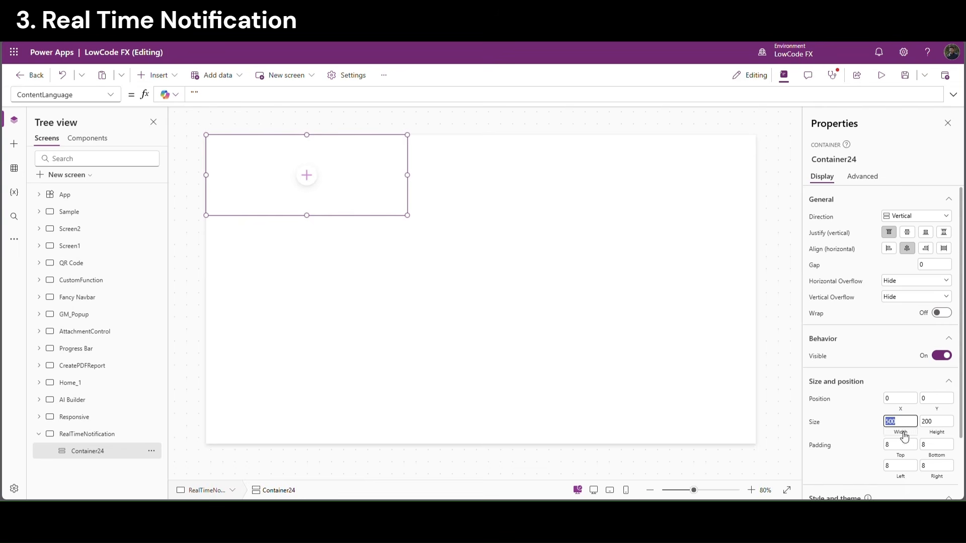
{"action": "type", "text": "Parent.Width"}
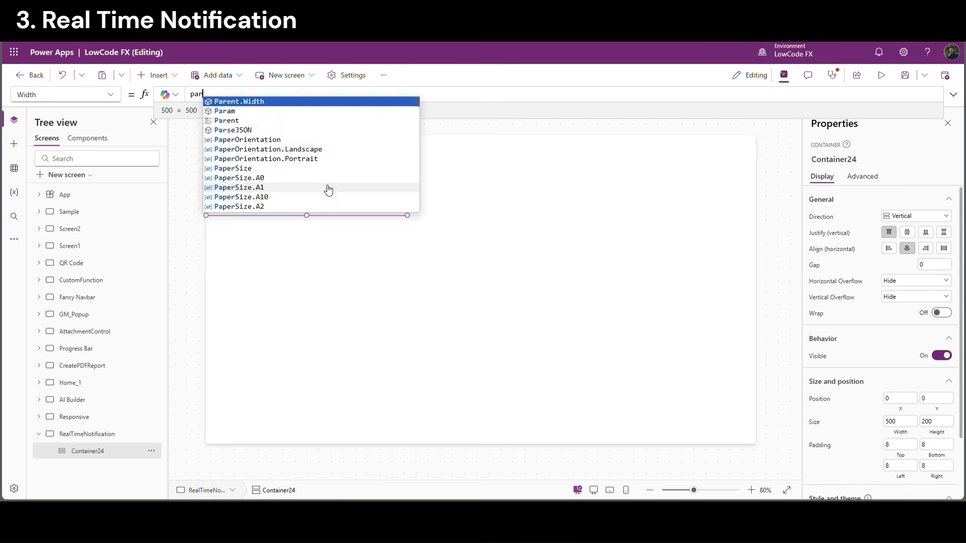
{"action": "left_click", "coordinate": [947, 433]}
{"action": "type", "text": "Parent.Height"}
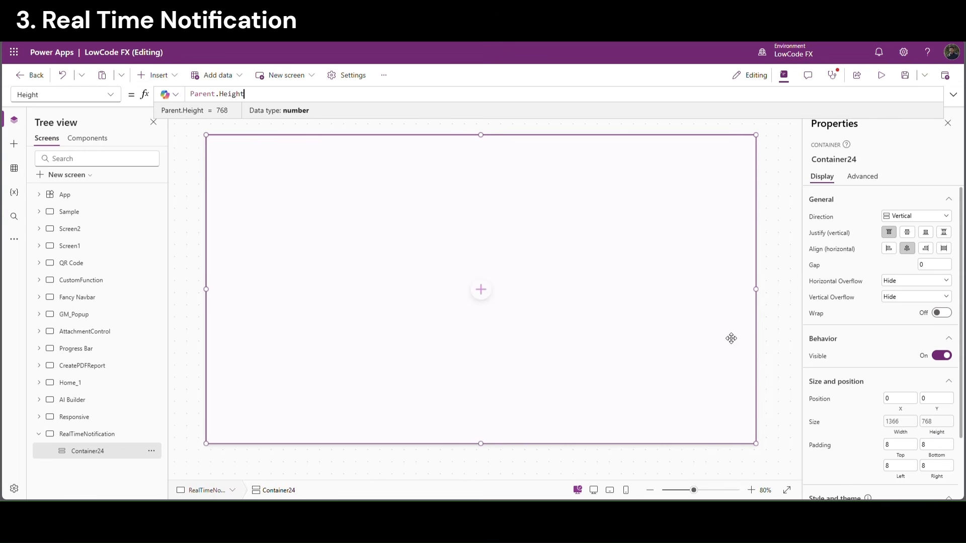
Add horizontal Container25 inside Container24 with flexible height off and height 50
{"action": "left_click", "coordinate": [481, 290]}
{"action": "type", "text": "ho"}
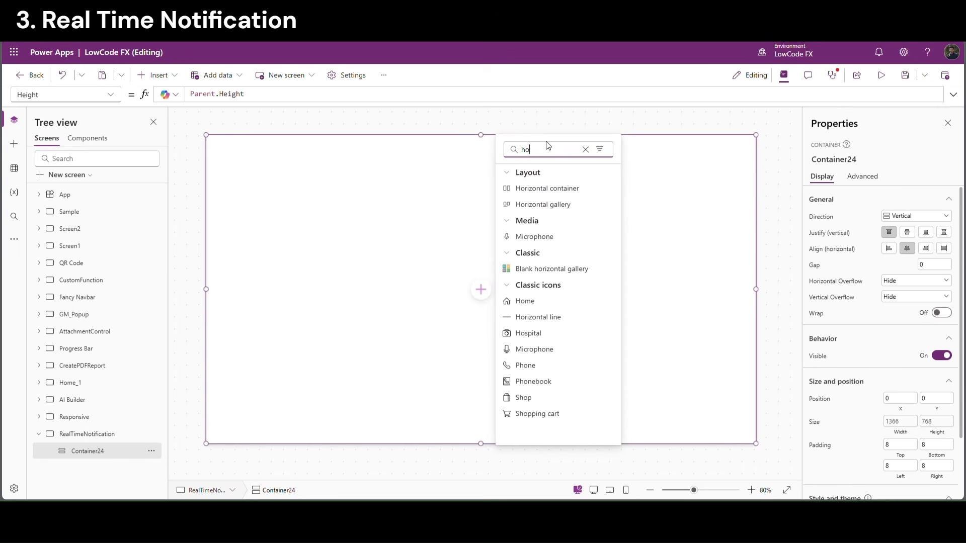
{"action": "left_click", "coordinate": [564, 188]}
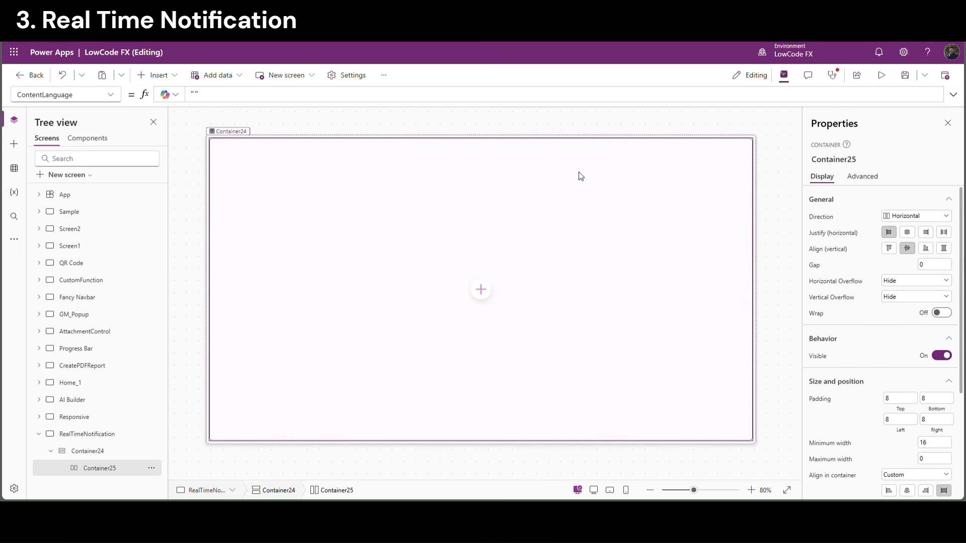
{"action": "scroll", "coordinate": [920, 399], "scroll_direction": "down", "scroll_amount": 2}
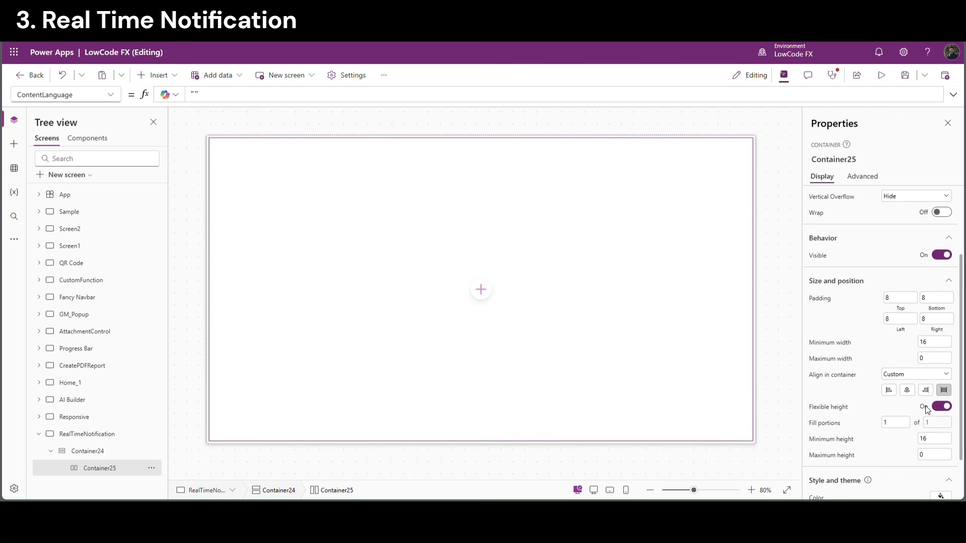
{"action": "left_click", "coordinate": [942, 406]}
{"action": "left_click", "coordinate": [931, 423]}
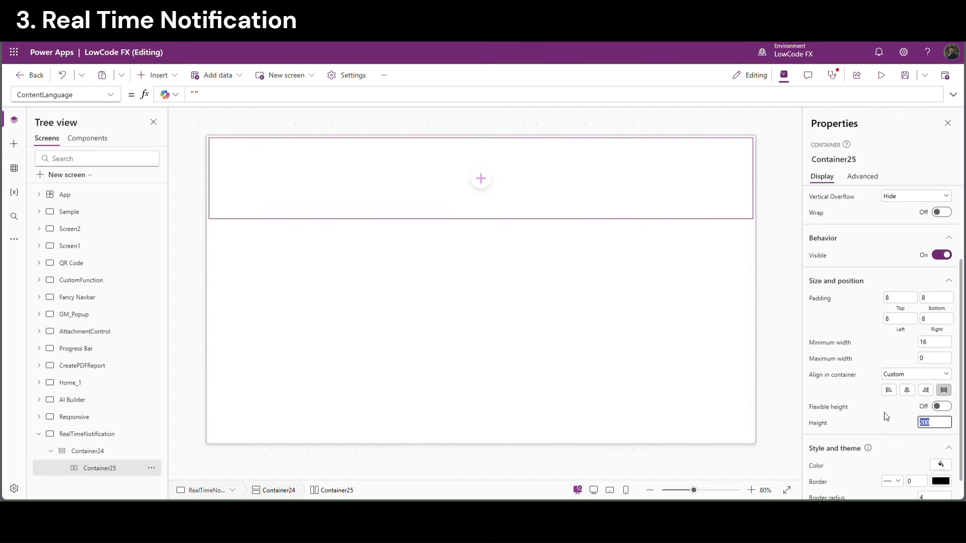
{"action": "type", "text": "50"}
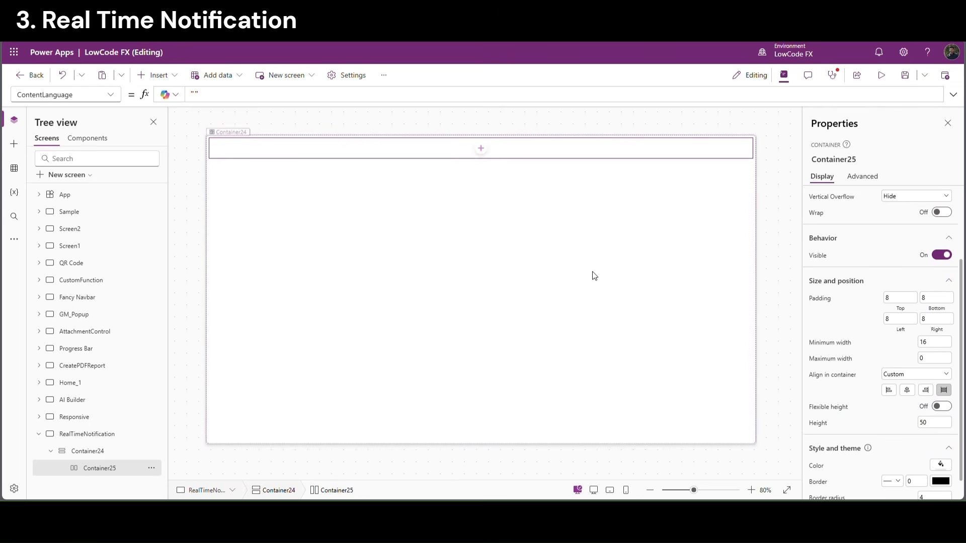
{"action": "left_click", "coordinate": [520, 241]}
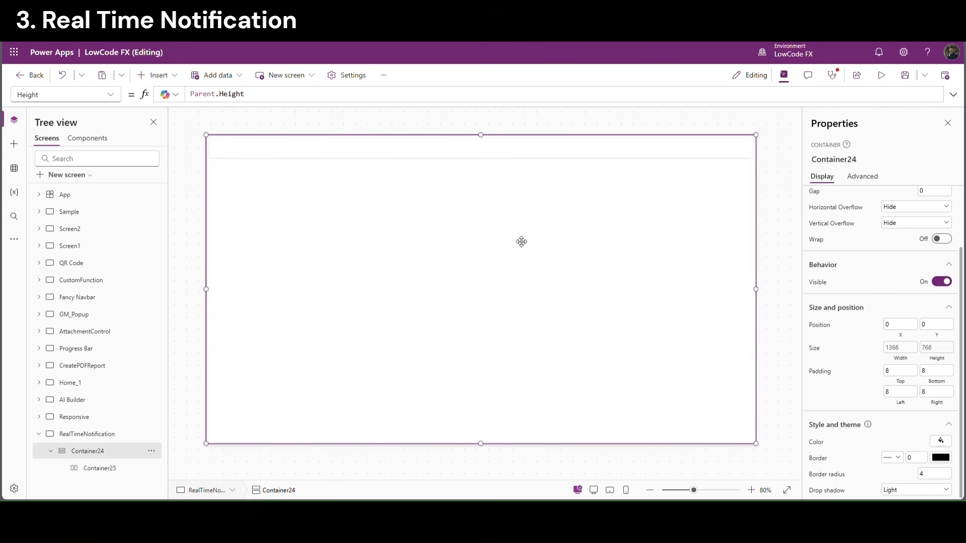
Add vertical Container26 inside Container24 as the body area
{"action": "left_click", "coordinate": [176, 77]}
{"action": "type", "text": "verti"}
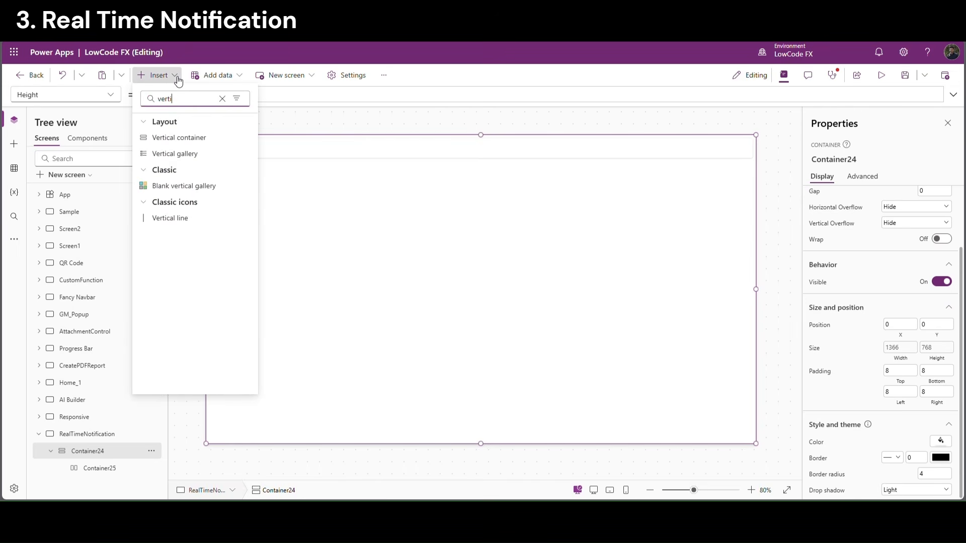
{"action": "left_click", "coordinate": [193, 137]}
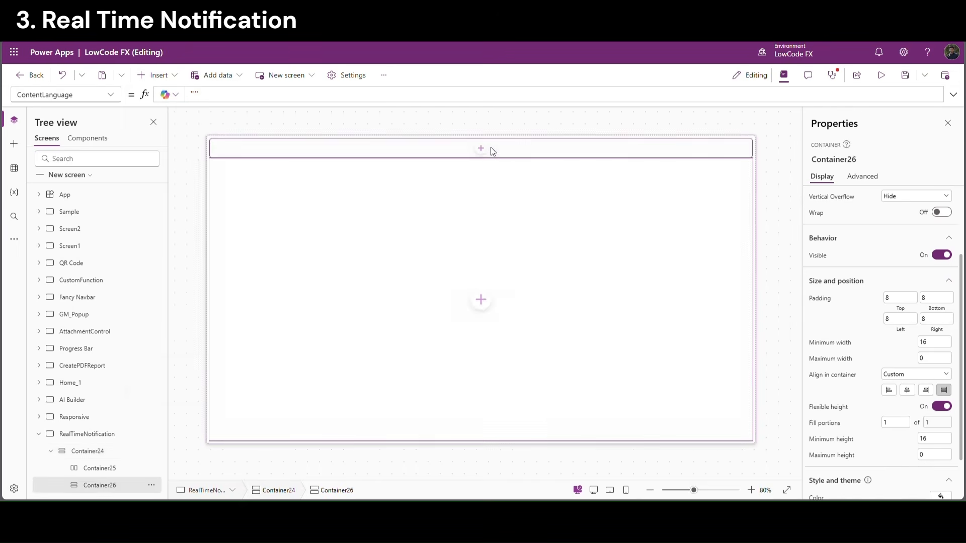
{"action": "left_click", "coordinate": [123, 451]}
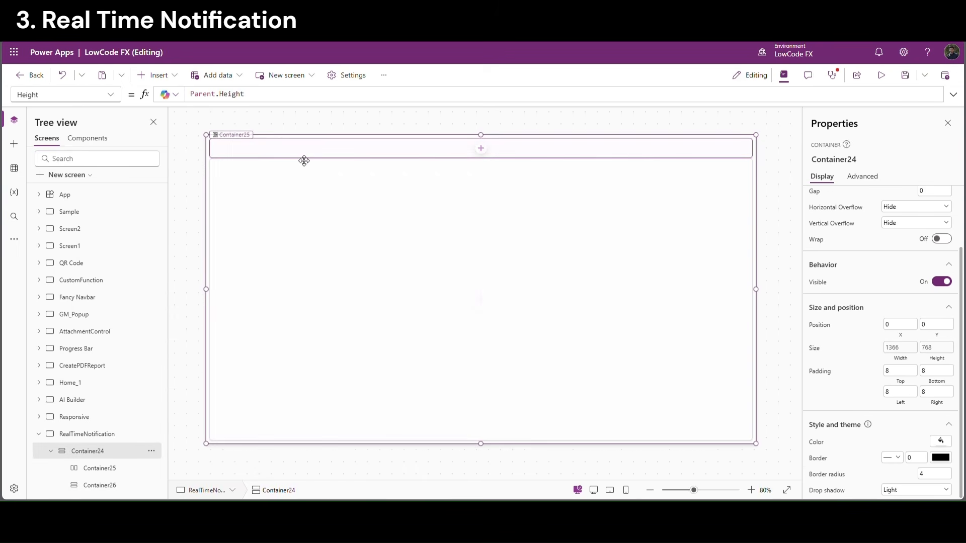
Copy and paste the header strip to create footer Container25_1 at the bottom
{"action": "left_click", "coordinate": [129, 470]}
{"action": "key", "text": "ctrl+c"}
{"action": "key", "text": "ctrl+v"}
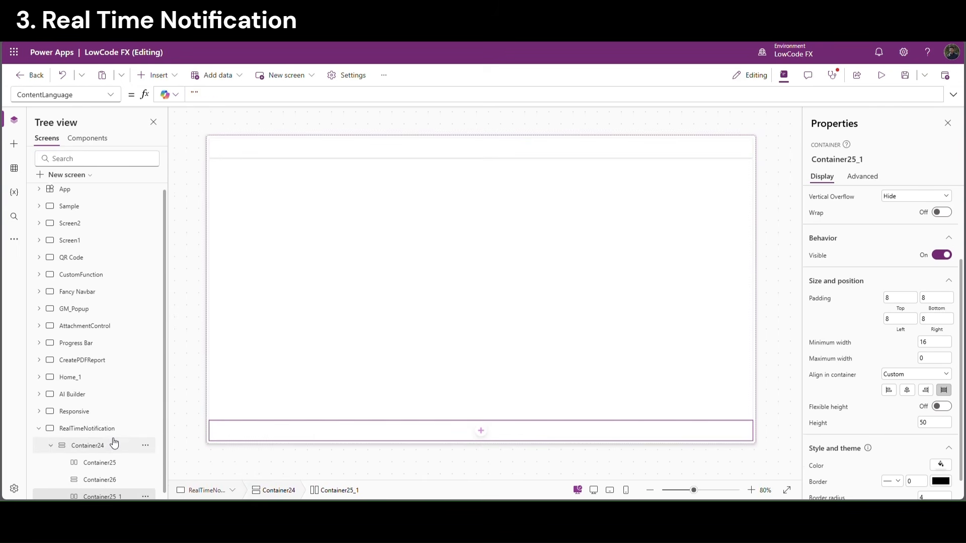
{"action": "left_click", "coordinate": [334, 274]}
{"action": "left_click", "coordinate": [334, 148]}
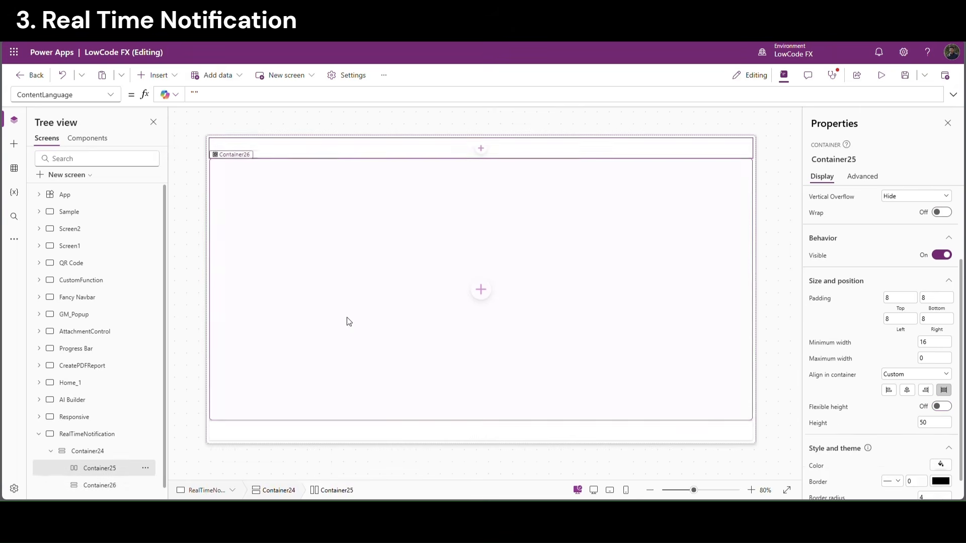
{"action": "left_click", "coordinate": [345, 319]}
{"action": "left_click", "coordinate": [375, 433]}
{"action": "left_click", "coordinate": [419, 151]}
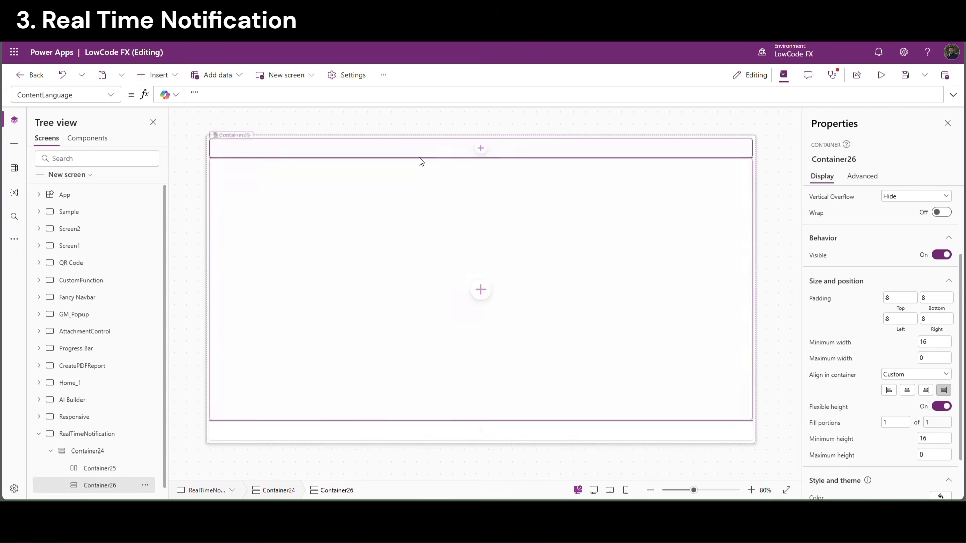
{"action": "left_click", "coordinate": [481, 150]}
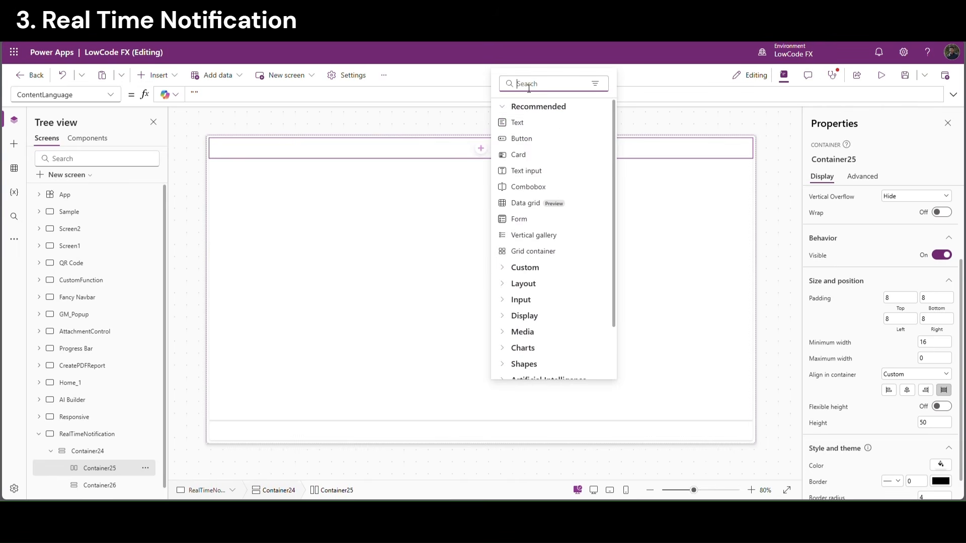
Add a bold, size-18 'Real Time Notification' label with flexible width to the header
{"action": "left_click", "coordinate": [534, 122]}
{"action": "scroll", "coordinate": [929, 442], "scroll_direction": "down", "scroll_amount": 1}
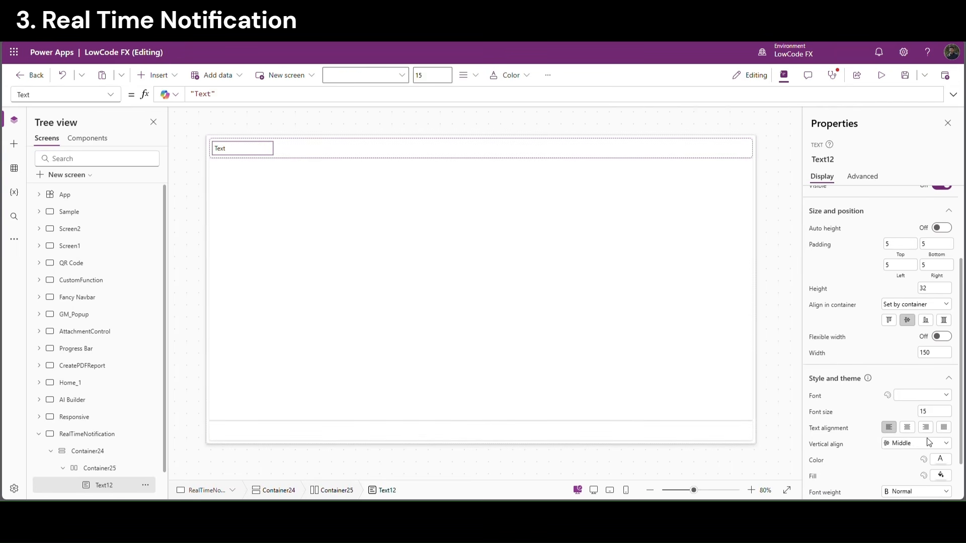
{"action": "left_click", "coordinate": [926, 491]}
{"action": "left_click", "coordinate": [907, 454]}
{"action": "scroll", "coordinate": [891, 285], "scroll_direction": "up", "scroll_amount": 3}
{"action": "scroll", "coordinate": [891, 285], "scroll_direction": "up", "scroll_amount": 2}
{"action": "left_click", "coordinate": [859, 219]}
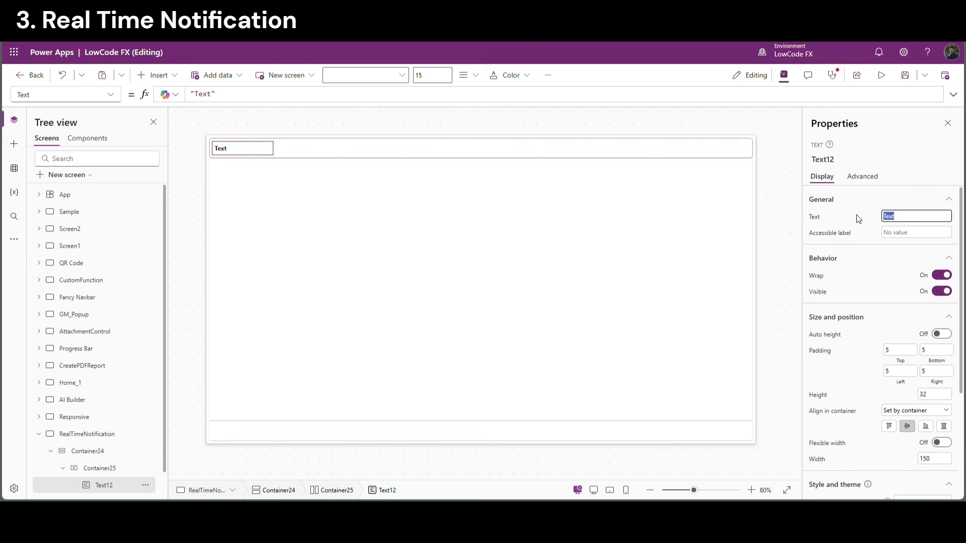
{"action": "type", "text": "Real Time Notification"}
{"action": "scroll", "coordinate": [939, 394], "scroll_direction": "down", "scroll_amount": 3}
{"action": "left_click", "coordinate": [918, 362]}
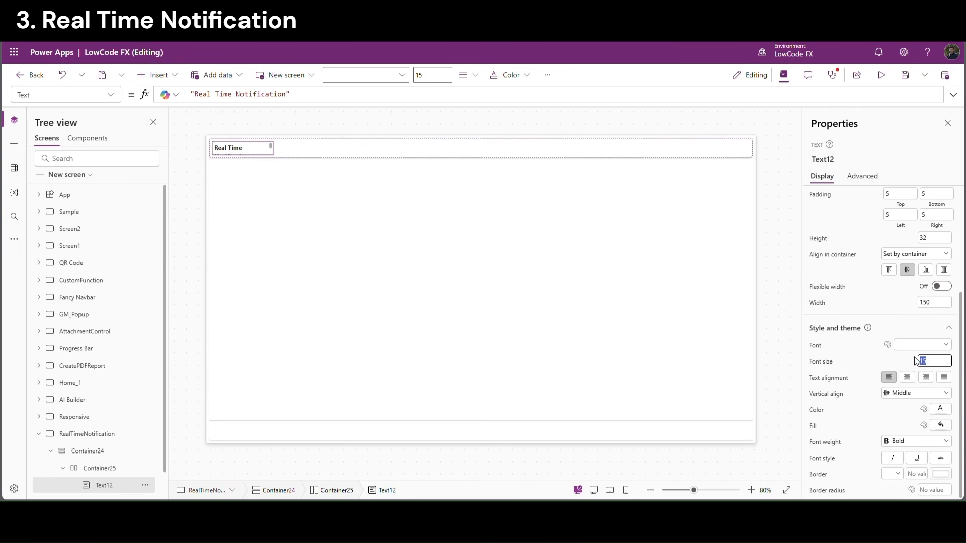
{"action": "left_click", "coordinate": [899, 362]}
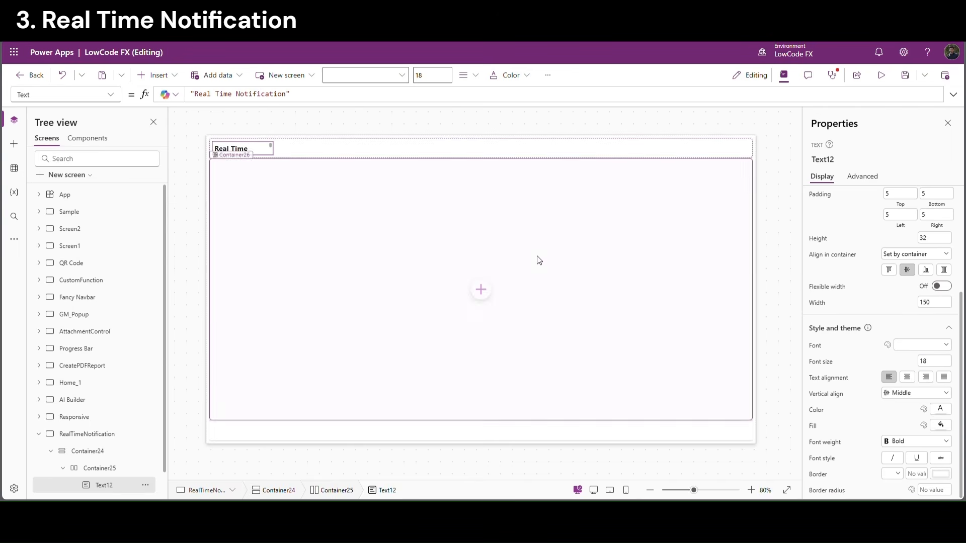
{"action": "left_click", "coordinate": [941, 287]}
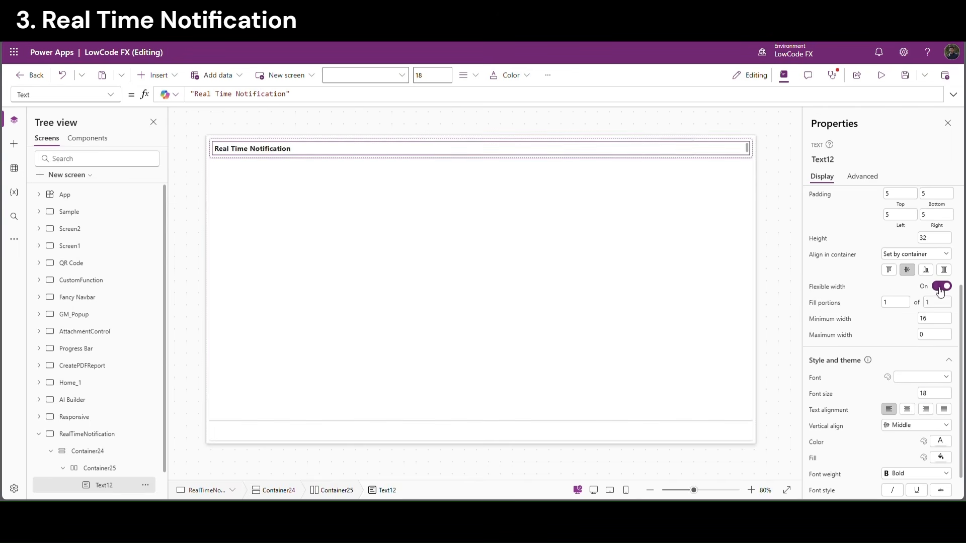
{"action": "left_click", "coordinate": [190, 303]}
Insert an icon into the header strip and set it to the Alert bell
{"action": "left_click", "coordinate": [88, 451]}
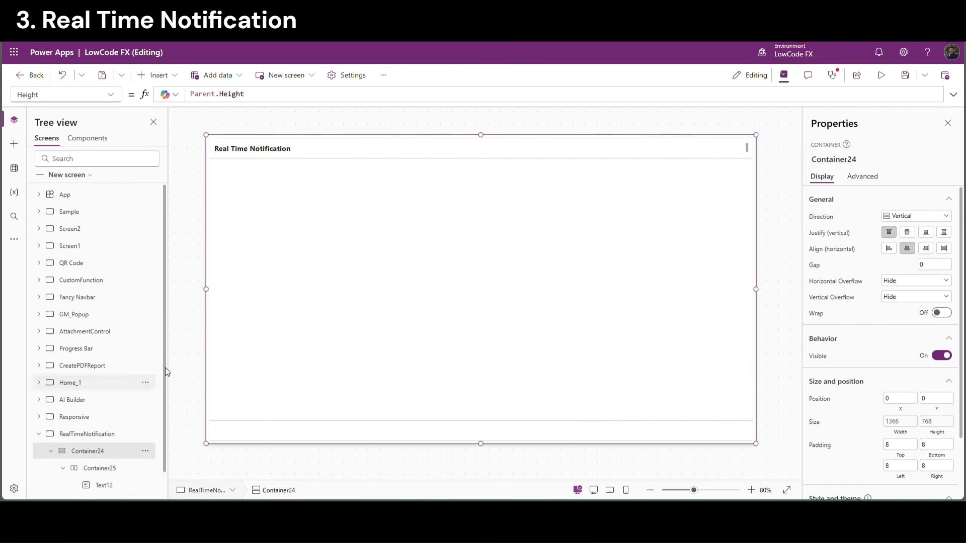
{"action": "left_click", "coordinate": [293, 159]}
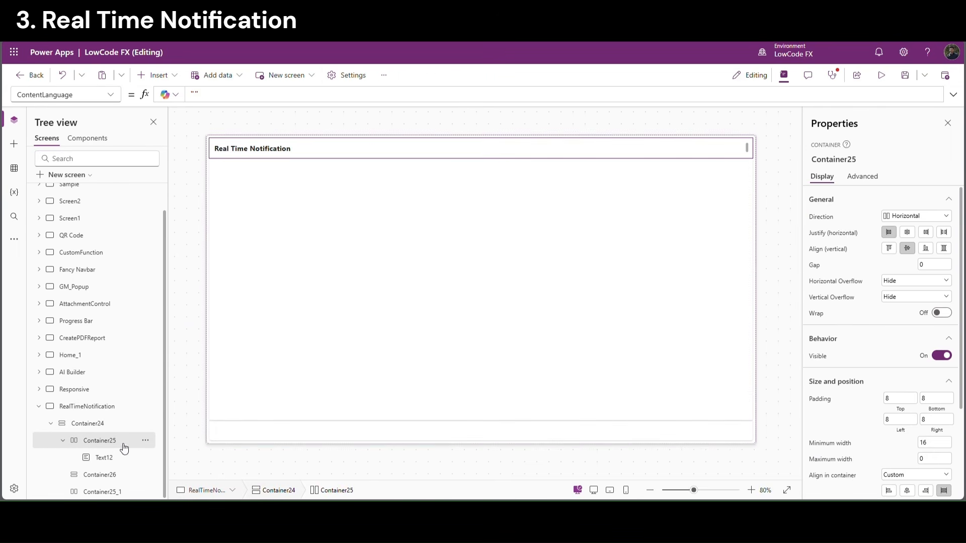
{"action": "left_click", "coordinate": [169, 77]}
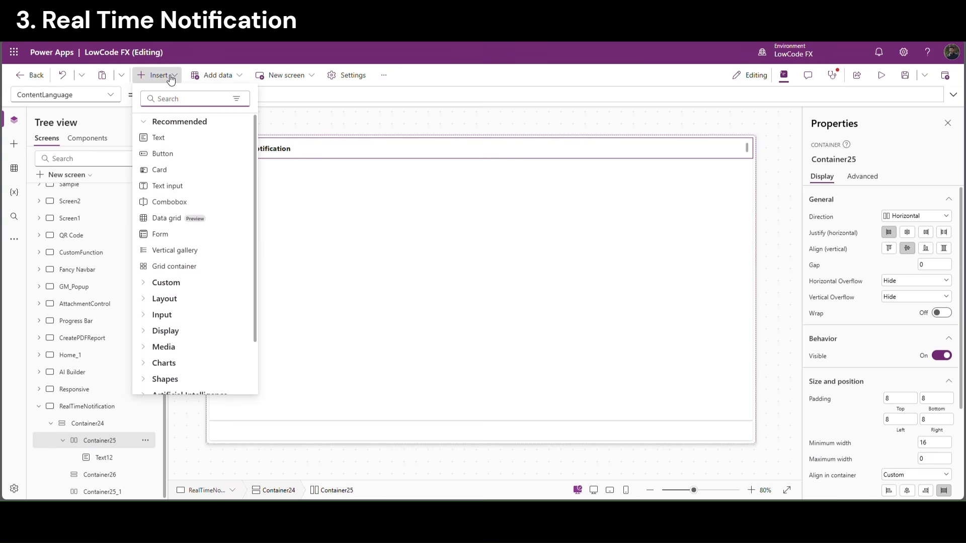
{"action": "type", "text": "icon"}
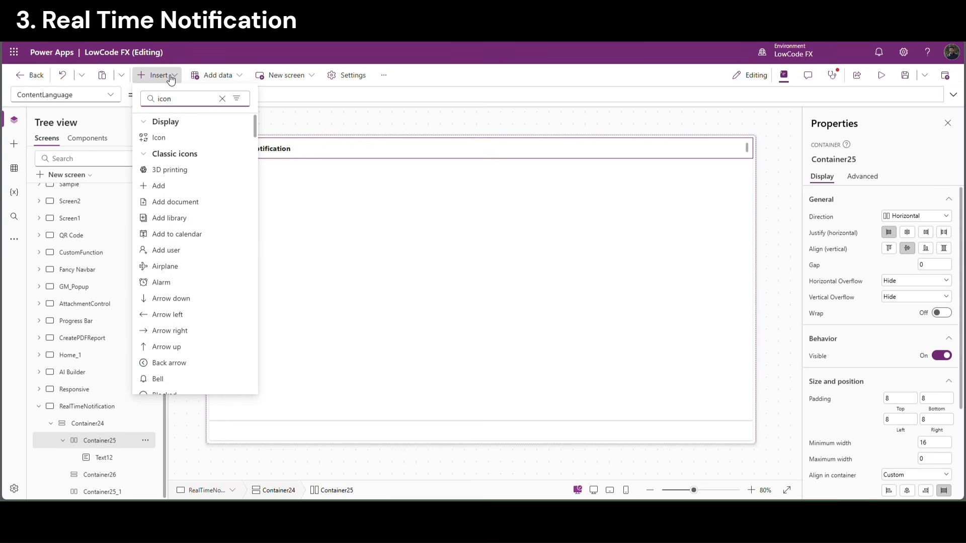
{"action": "left_click", "coordinate": [159, 138]}
{"action": "left_click", "coordinate": [916, 215]}
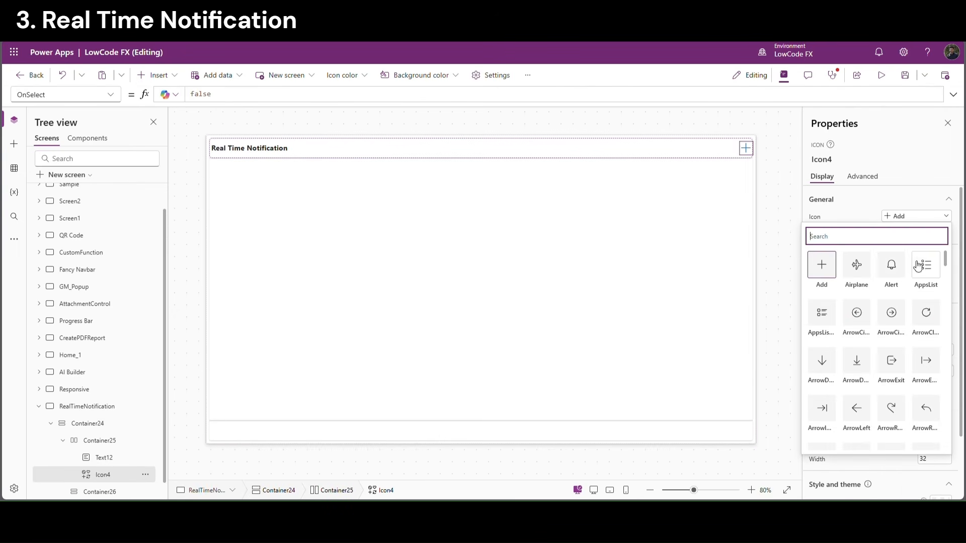
{"action": "left_click", "coordinate": [899, 267]}
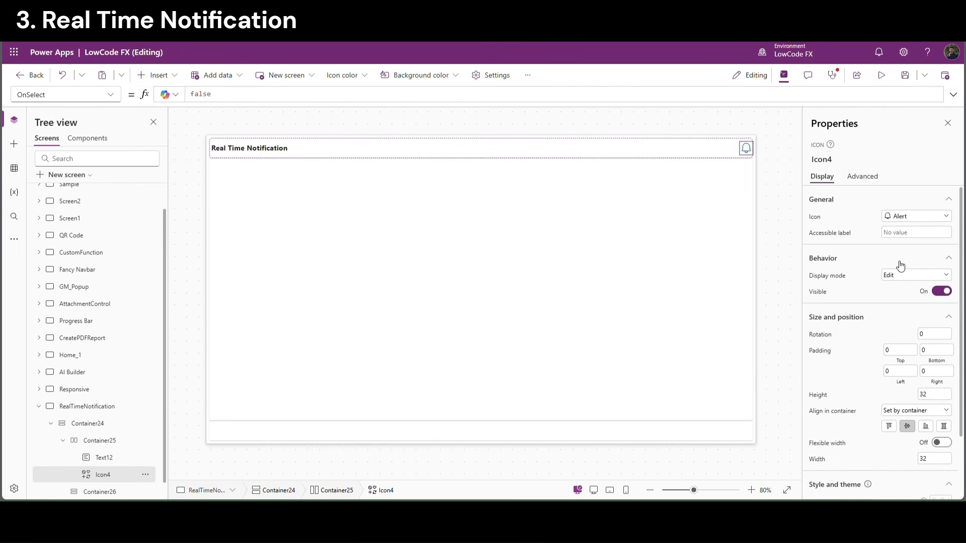
{"action": "left_click", "coordinate": [777, 149]}
{"action": "left_click", "coordinate": [749, 156]}
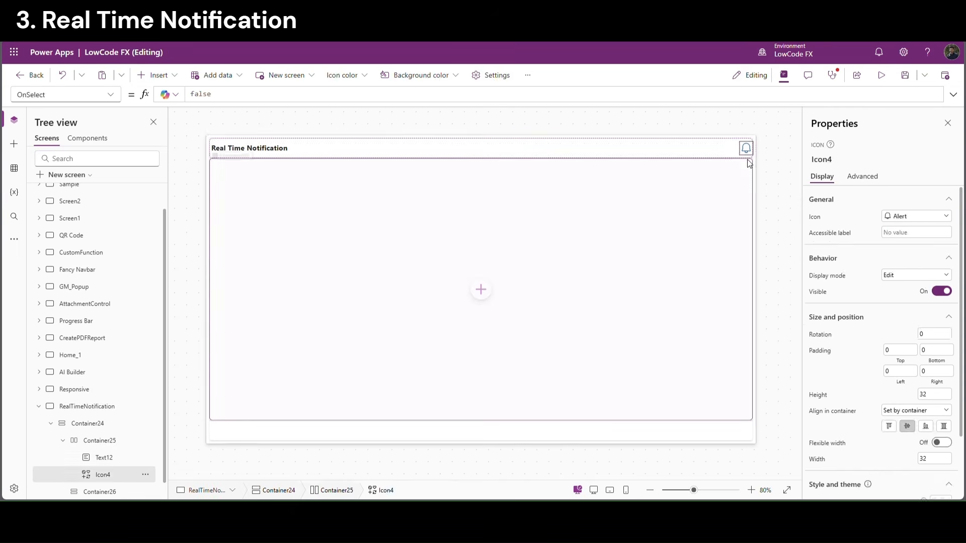
Give the header strip left and right padding of 20
{"action": "left_click", "coordinate": [720, 255]}
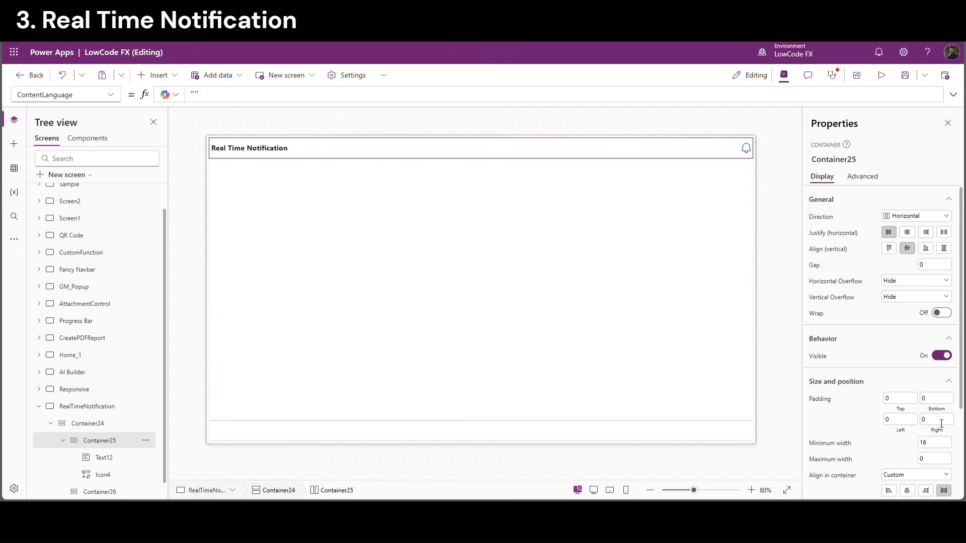
{"action": "left_click_drag", "start_coordinate": [941, 424], "coordinate": [921, 420]}
{"action": "key", "text": "shift+Tab"}
{"action": "left_click", "coordinate": [875, 419]}
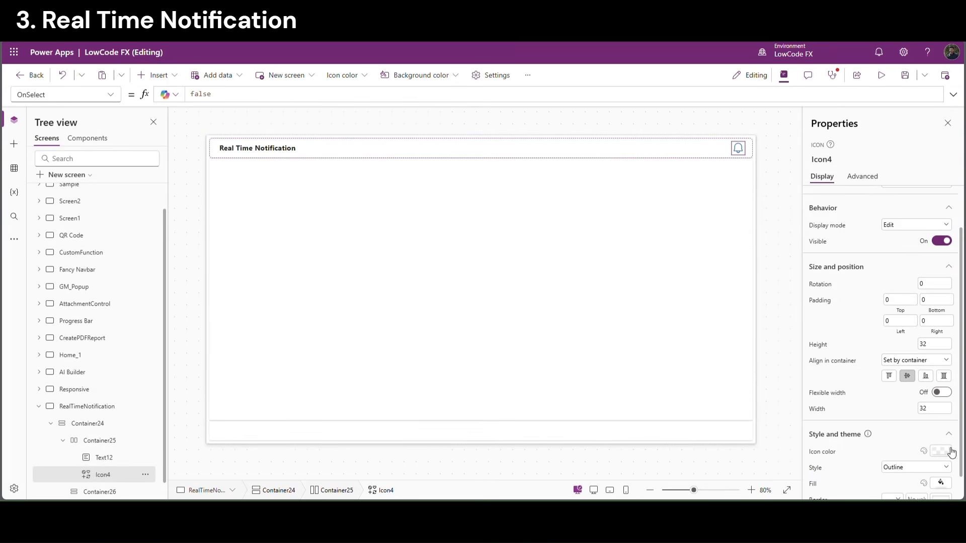
{"action": "left_click", "coordinate": [952, 453]}
{"action": "left_click", "coordinate": [779, 336]}
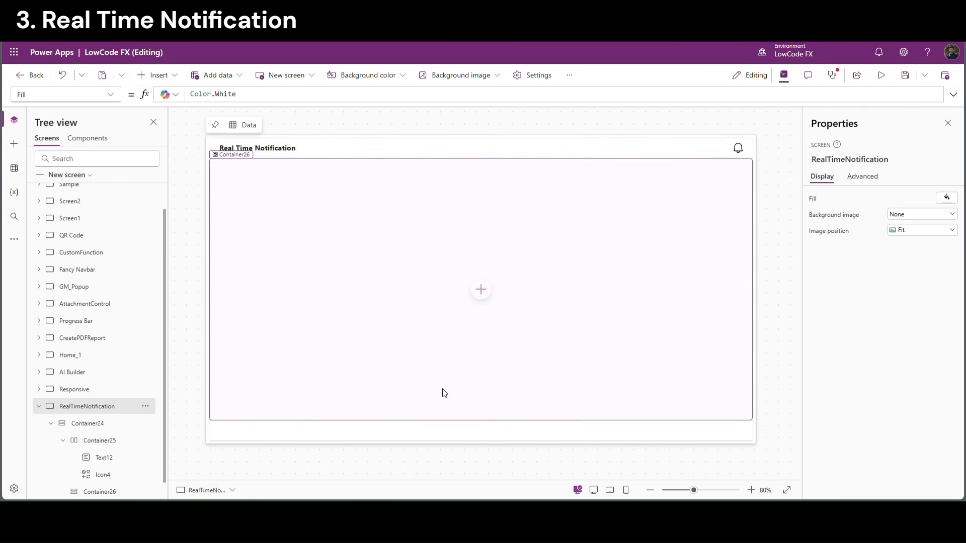
Add a vertical gallery to the body container, skipping the data source prompt
{"action": "left_click", "coordinate": [481, 294]}
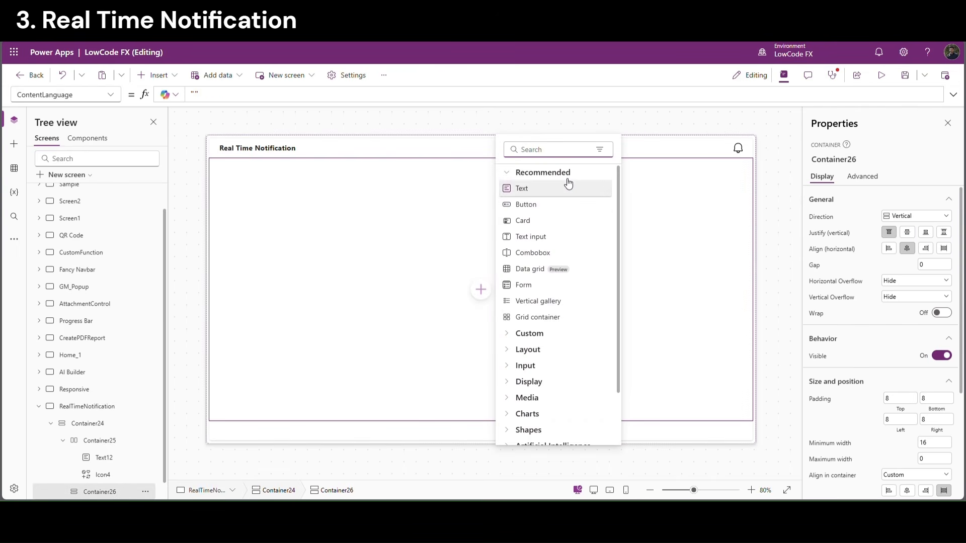
{"action": "type", "text": "vert"}
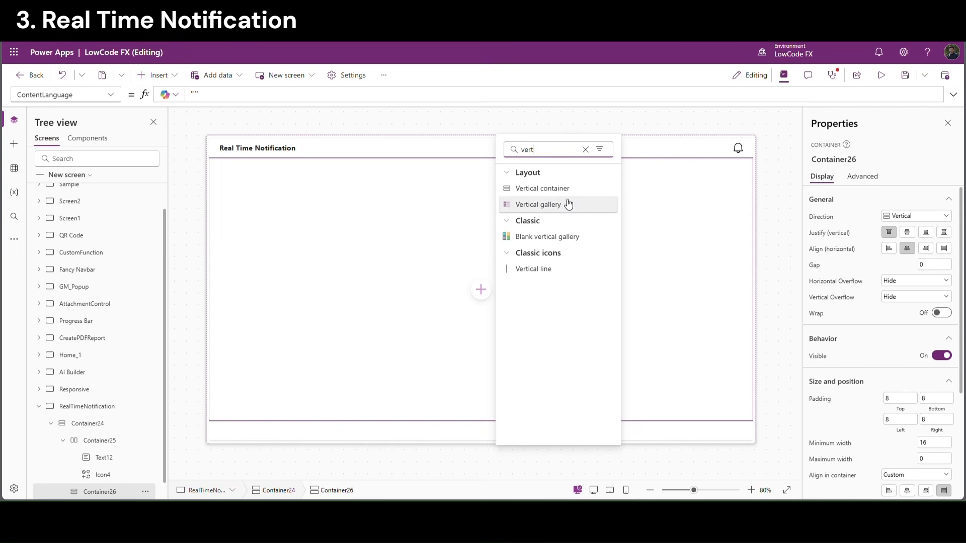
{"action": "left_click", "coordinate": [558, 204]}
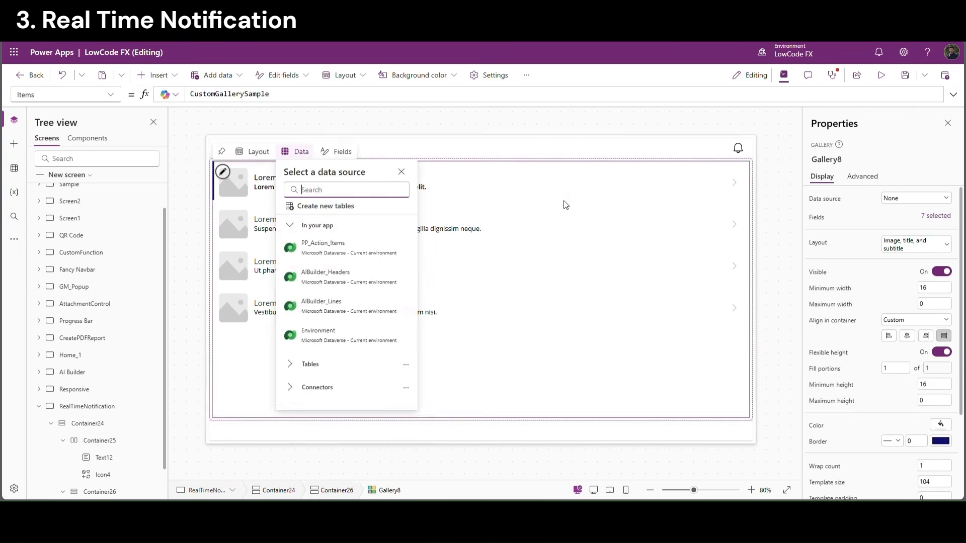
{"action": "left_click", "coordinate": [564, 202]}
Add a Submit button to the footer strip, aligned to its right end
{"action": "left_click", "coordinate": [516, 433]}
{"action": "left_click", "coordinate": [481, 431]}
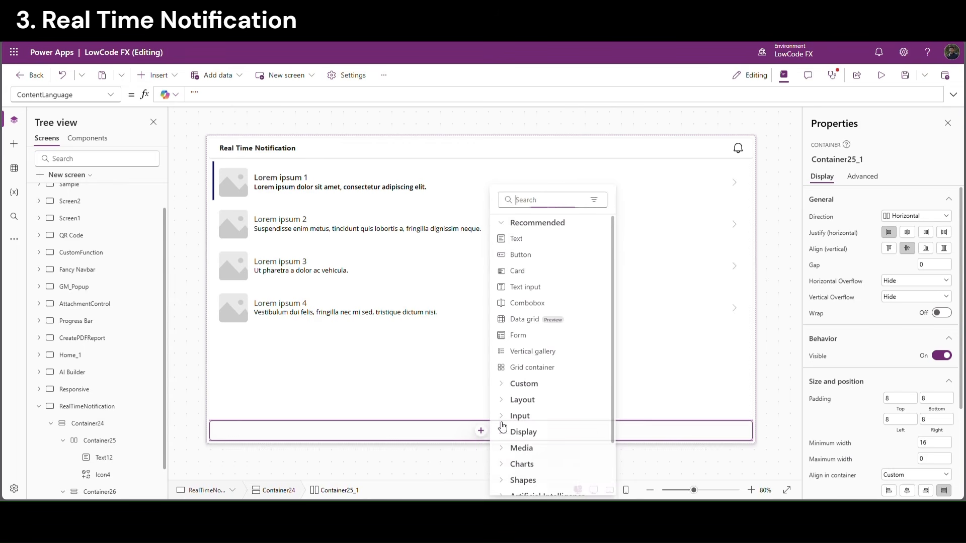
{"action": "left_click", "coordinate": [522, 255]}
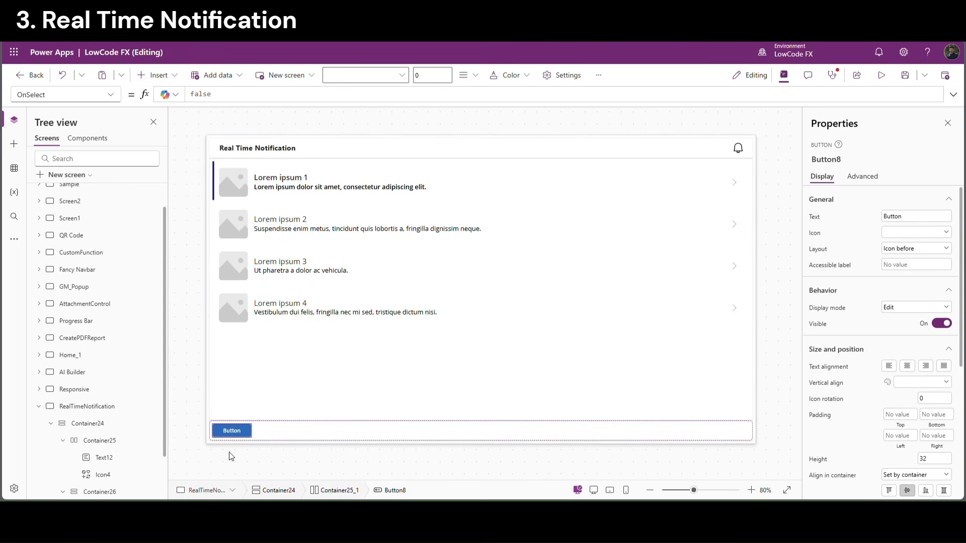
{"action": "left_click", "coordinate": [882, 215]}
{"action": "left_click", "coordinate": [750, 441]}
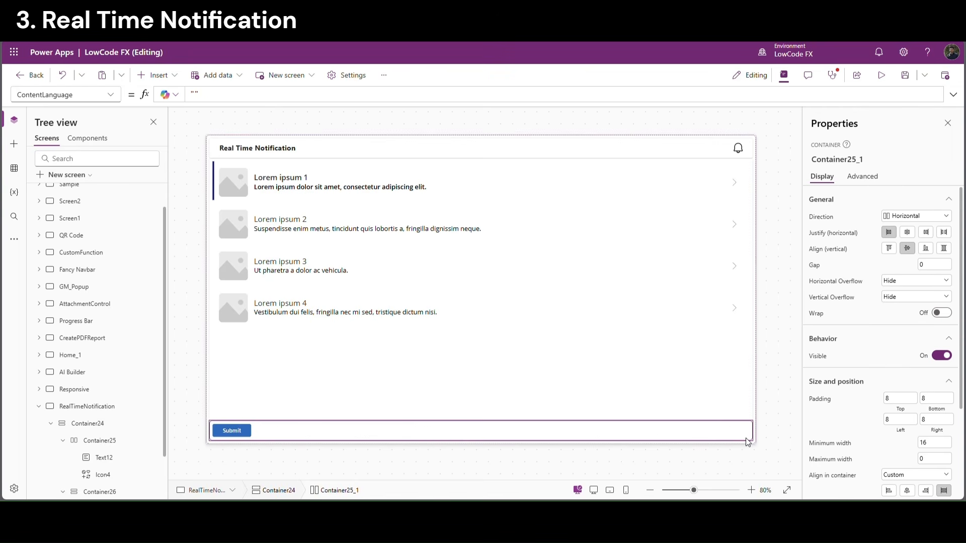
{"action": "left_click", "coordinate": [931, 235]}
{"action": "left_click", "coordinate": [789, 316]}
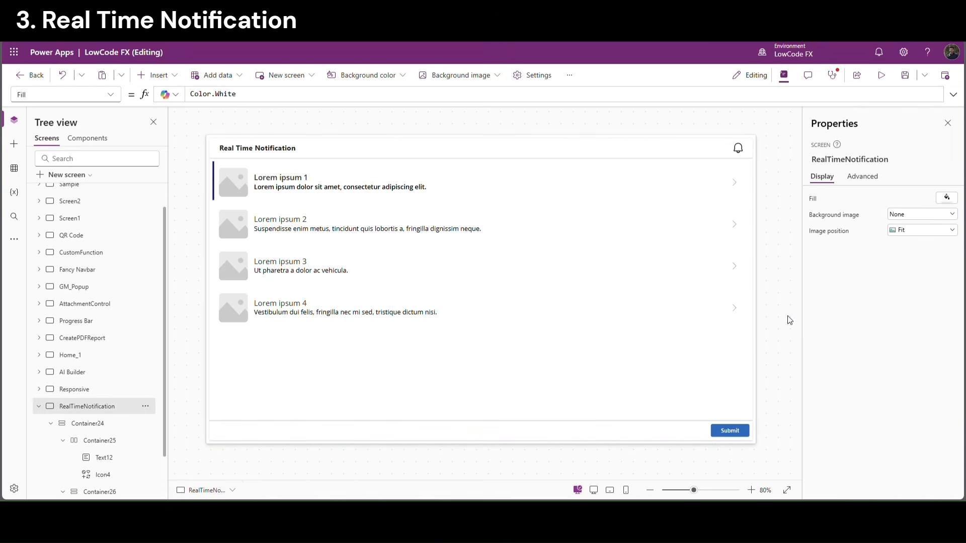
Set Container26's direction to Horizontal
{"action": "left_click", "coordinate": [475, 253]}
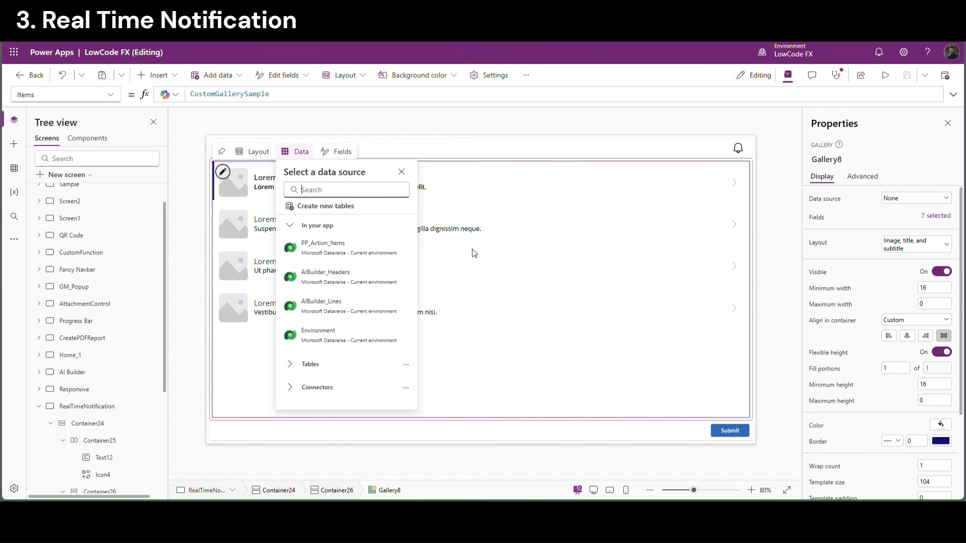
{"action": "left_click", "coordinate": [742, 238]}
{"action": "left_click", "coordinate": [750, 180]}
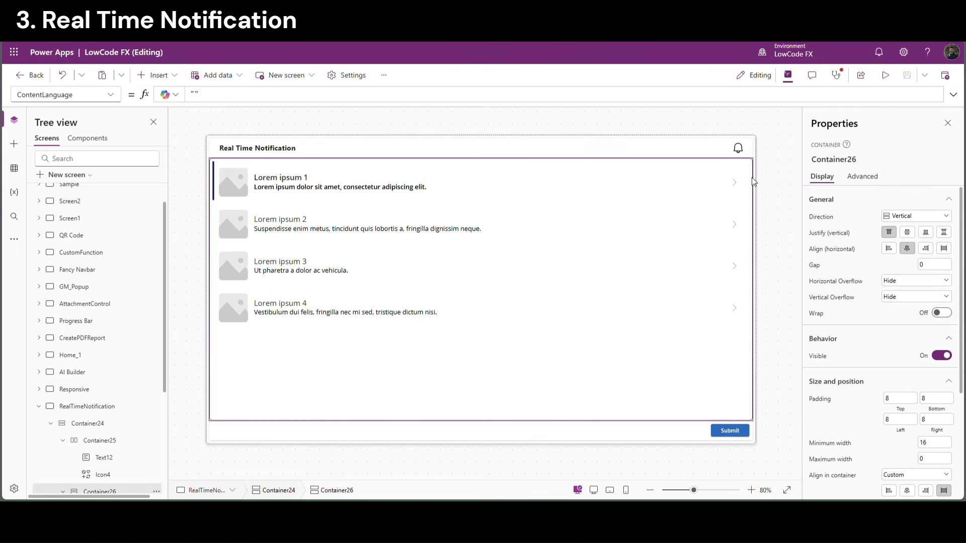
{"action": "left_click", "coordinate": [887, 217]}
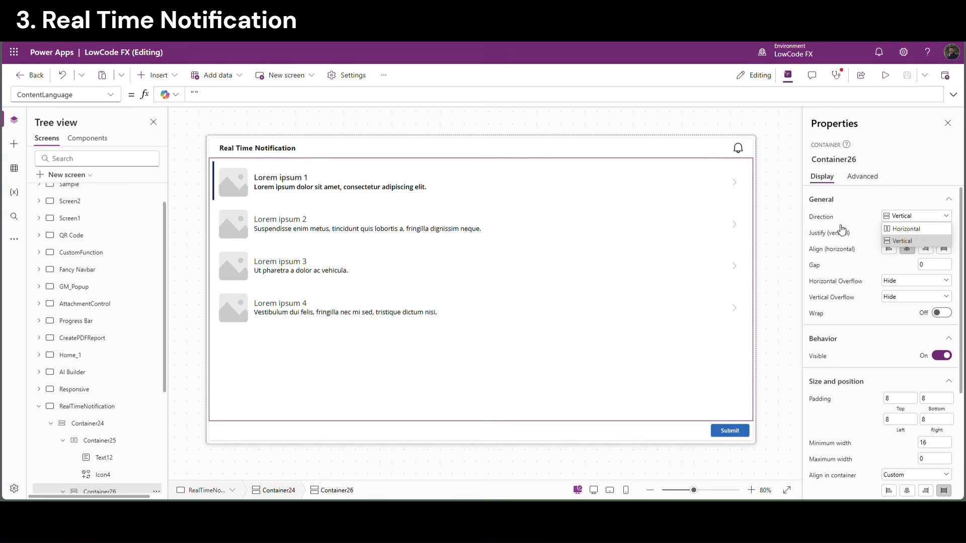
{"action": "left_click", "coordinate": [894, 230]}
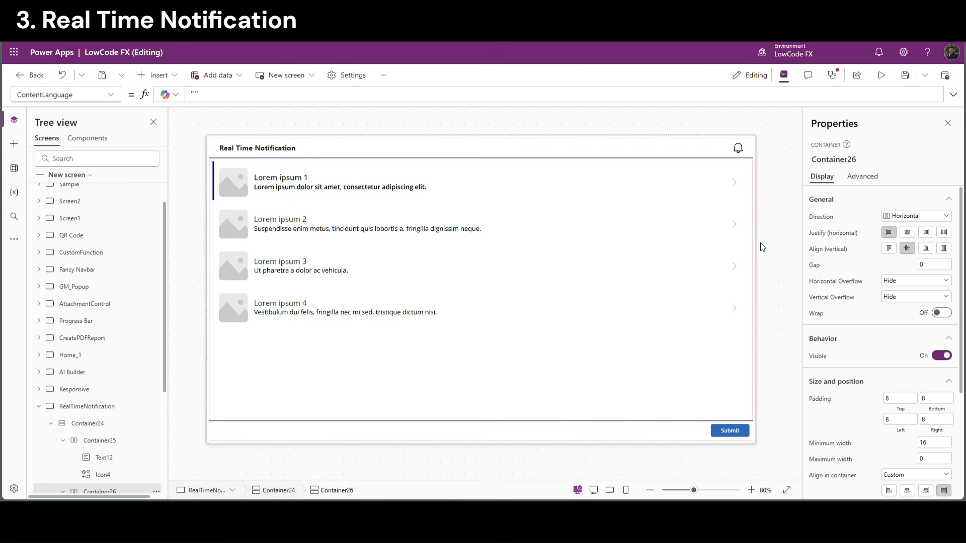
Insert a form into Container26 beside the gallery
{"action": "scroll", "coordinate": [141, 405], "scroll_direction": "down", "scroll_amount": 2}
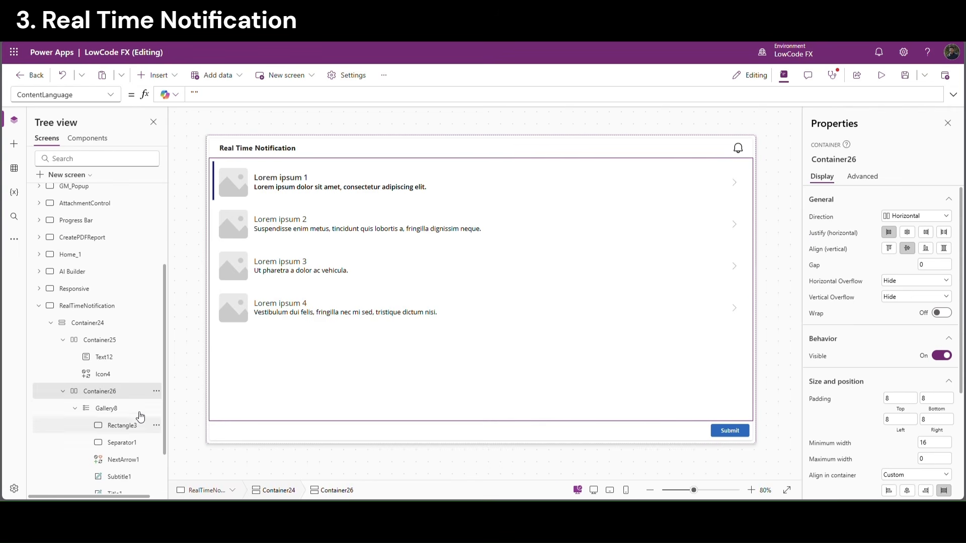
{"action": "left_click", "coordinate": [75, 408]}
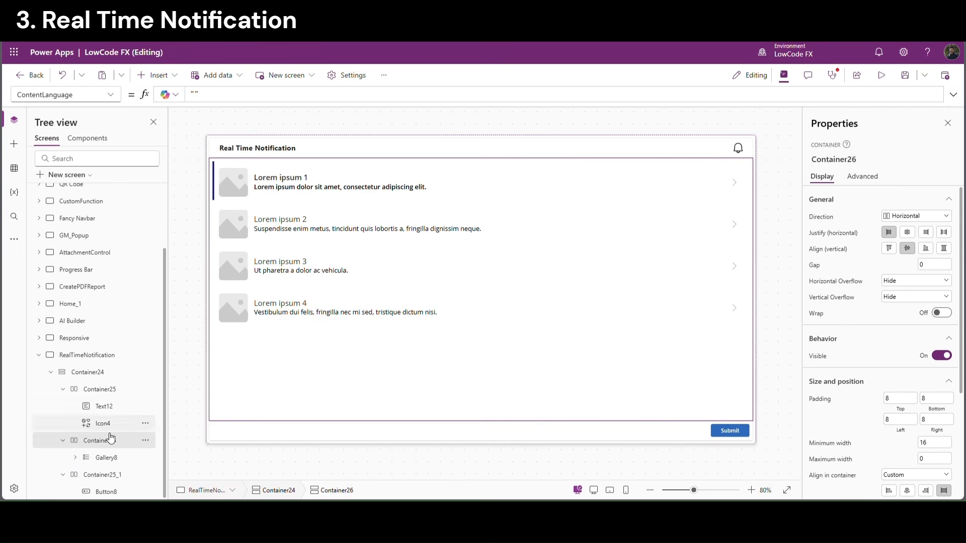
{"action": "left_click", "coordinate": [170, 79]}
{"action": "type", "text": "form"}
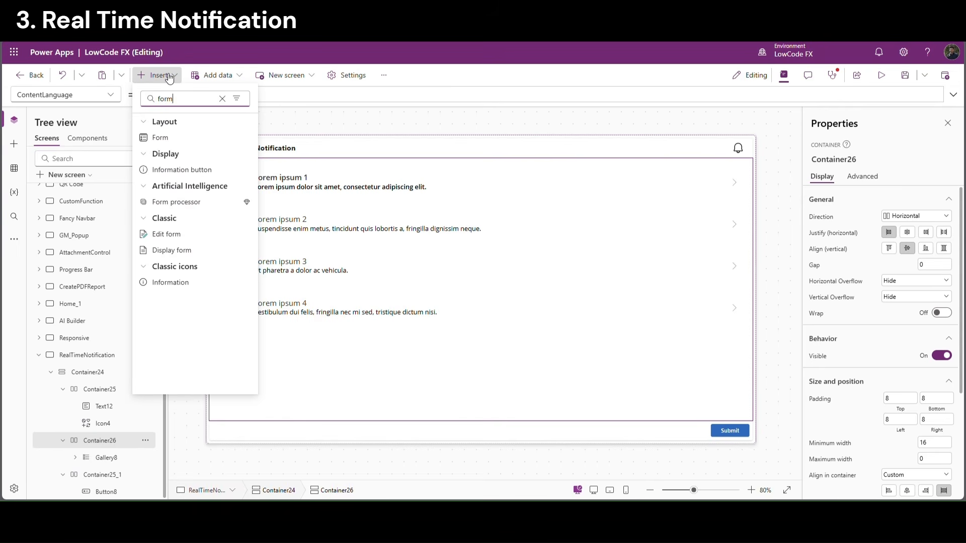
{"action": "left_click", "coordinate": [162, 138]}
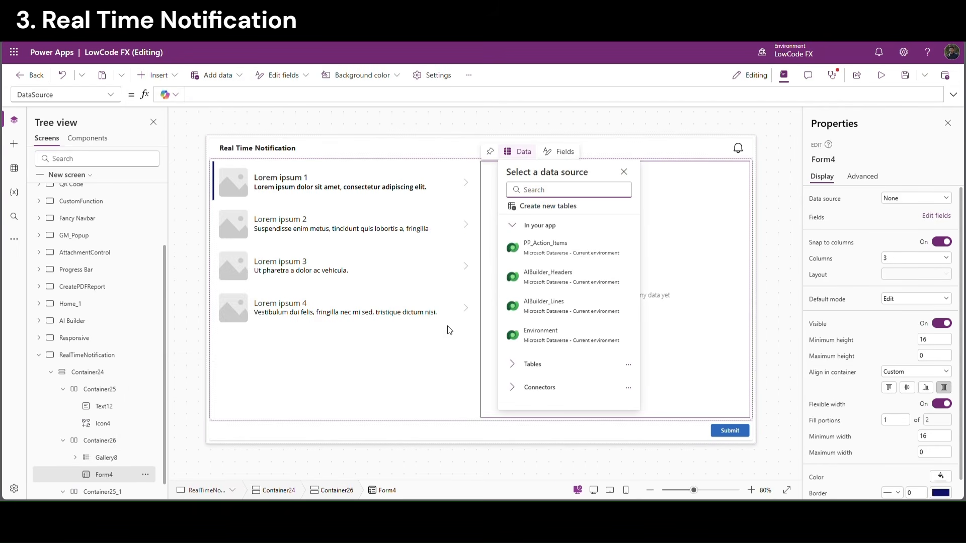
Duplicate the Submit button in the footer and change the copy's text to New
{"action": "left_click", "coordinate": [729, 431]}
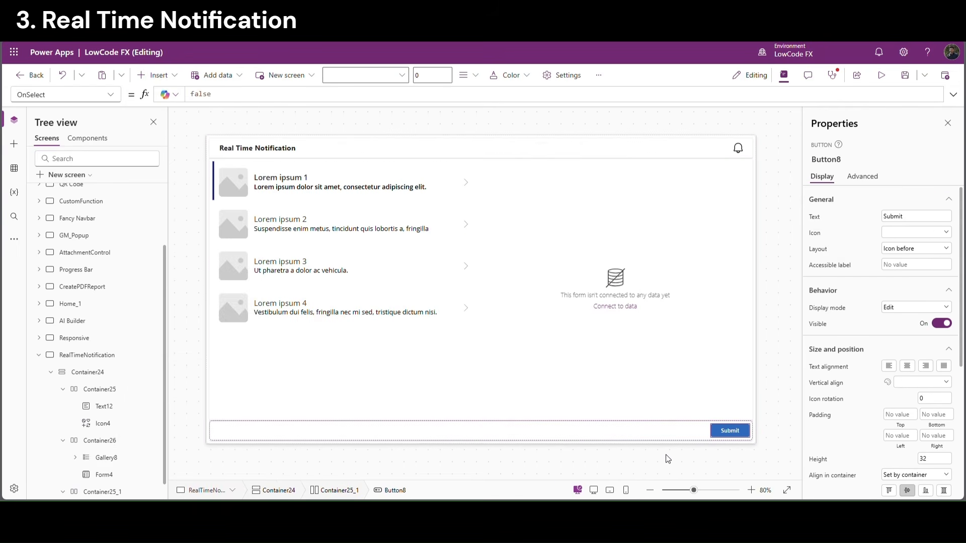
{"action": "left_click", "coordinate": [625, 436]}
{"action": "key", "text": "ctrl+v"}
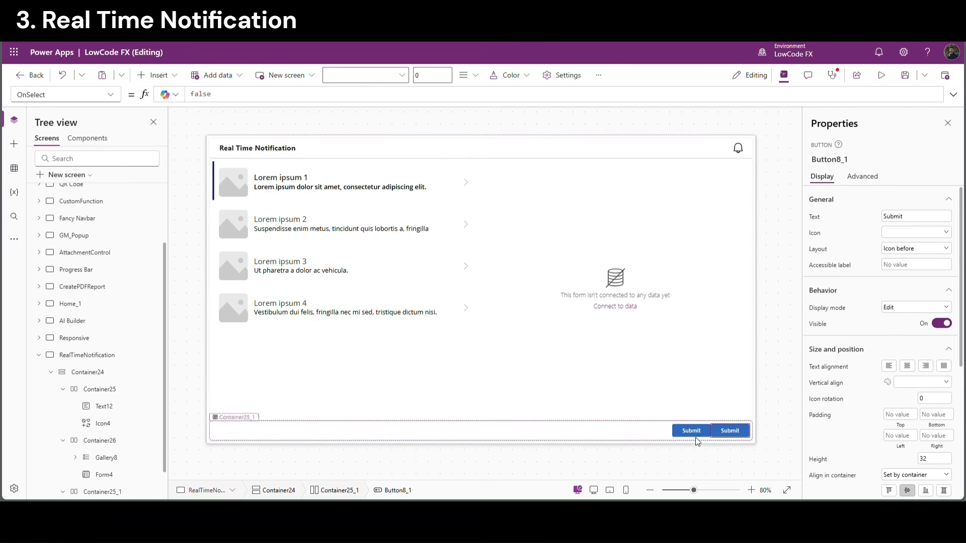
{"action": "left_click", "coordinate": [691, 431]}
{"action": "left_click_drag", "start_coordinate": [898, 217], "coordinate": [851, 223]}
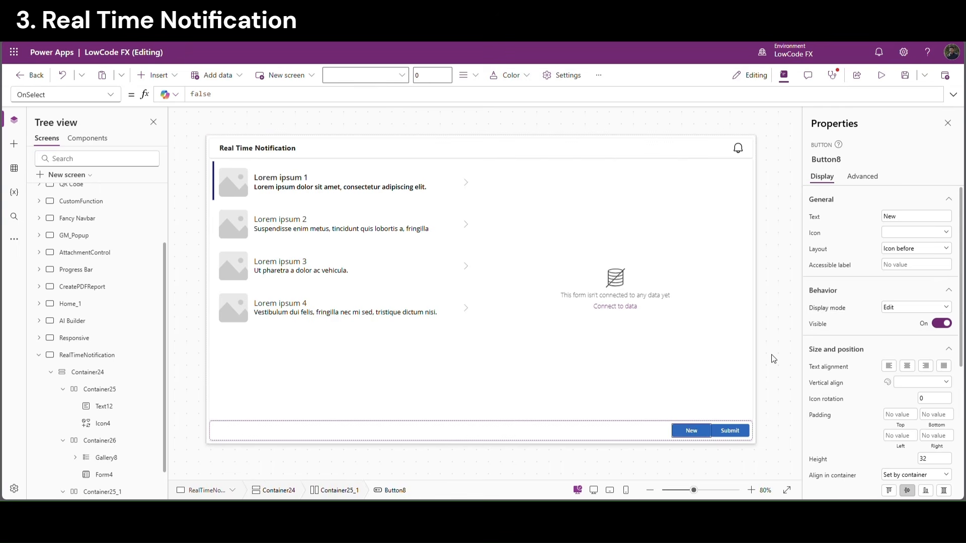
Set Container25_1's gap to 10, then check the gallery, form and bell icon
{"action": "left_click", "coordinate": [650, 427]}
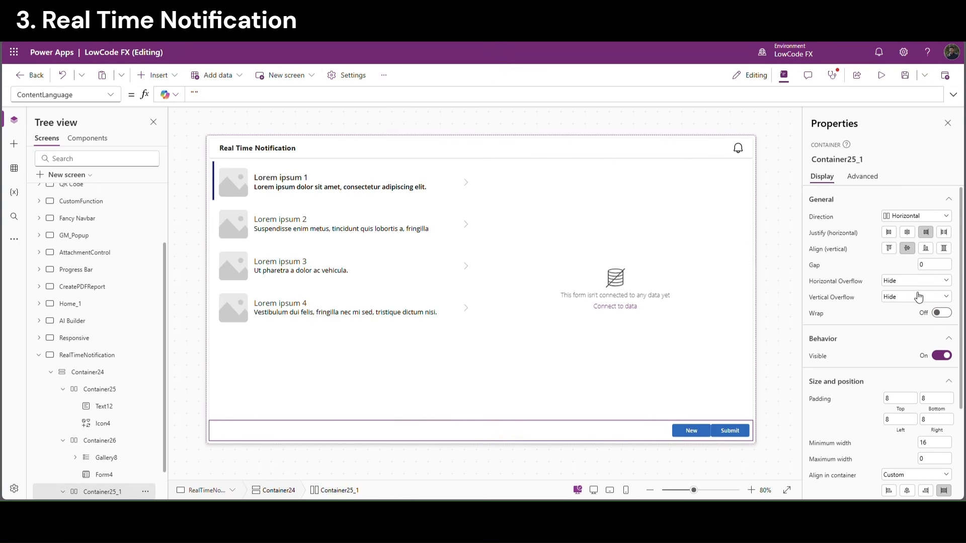
{"action": "left_click_drag", "start_coordinate": [929, 265], "coordinate": [885, 265]}
{"action": "type", "text": "10"}
{"action": "left_click", "coordinate": [787, 328]}
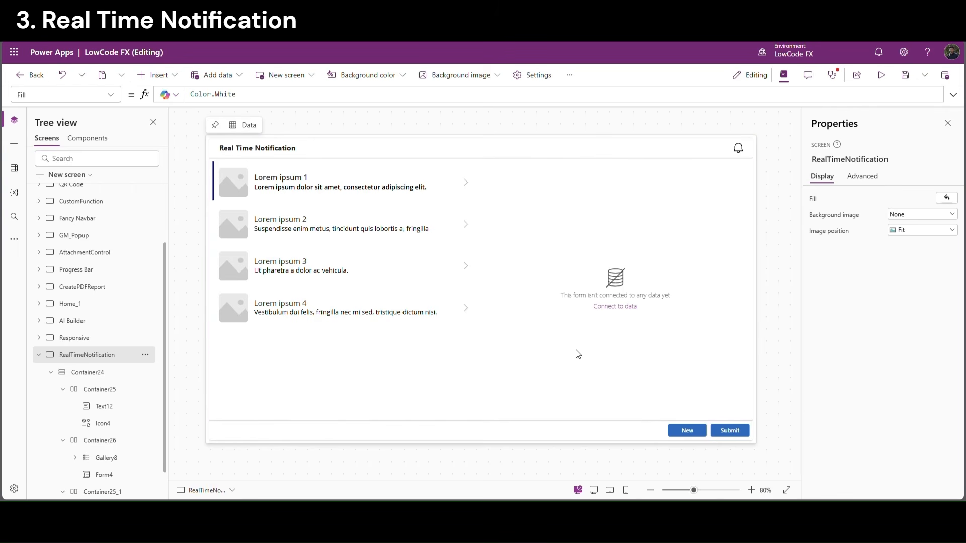
{"action": "left_click", "coordinate": [463, 344]}
{"action": "left_click", "coordinate": [553, 356]}
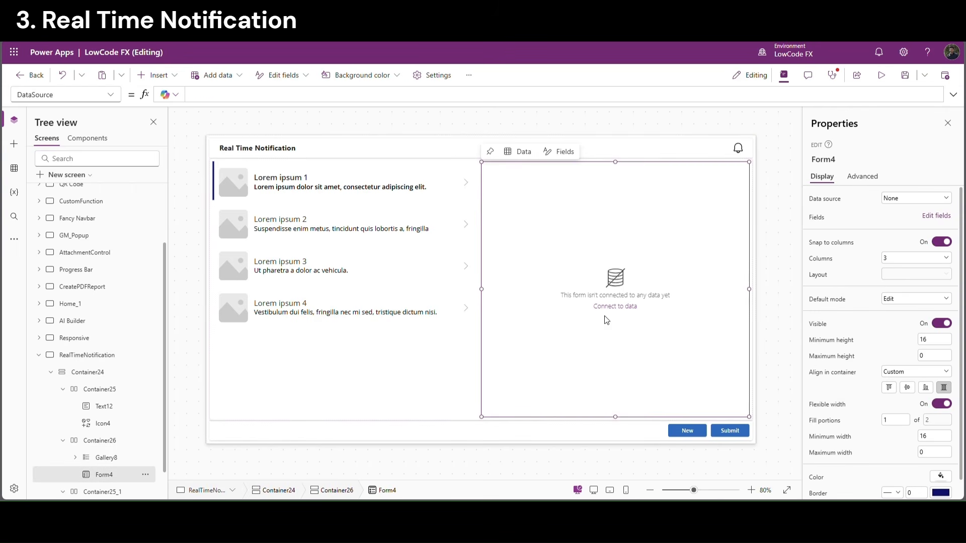
{"action": "left_click", "coordinate": [738, 150]}
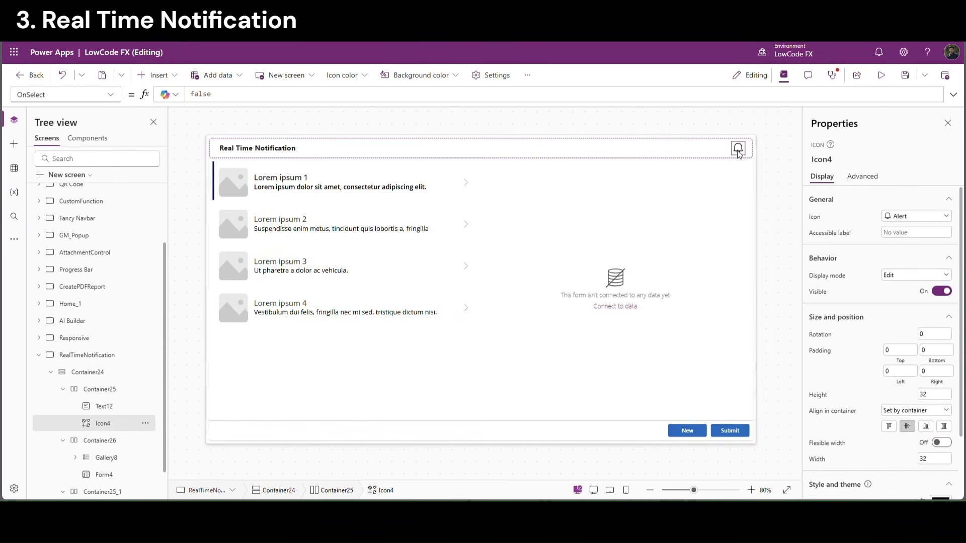
{"action": "left_click", "coordinate": [769, 171]}
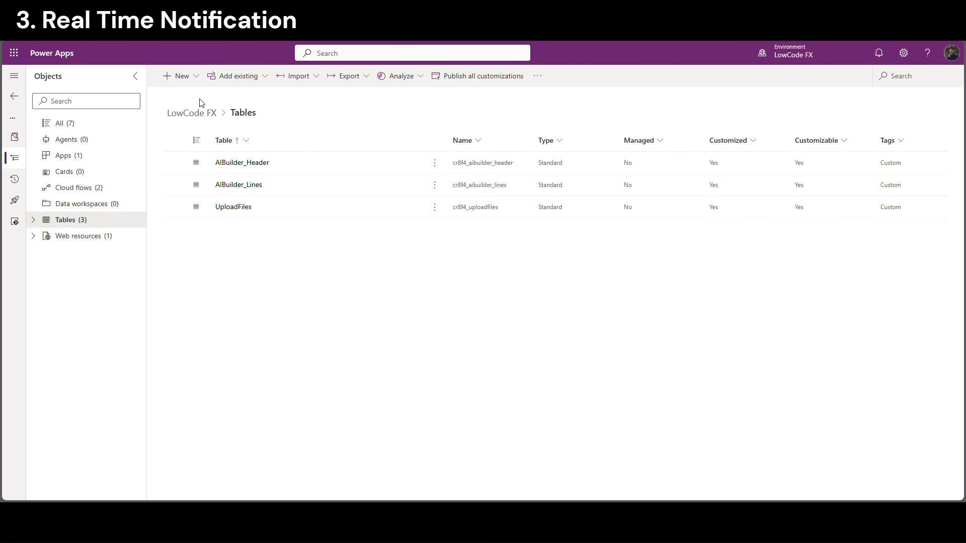
Create a new blank Dataverse table and name it SampleData
{"action": "left_click", "coordinate": [201, 80]}
{"action": "mouse_move", "coordinate": [198, 224]}
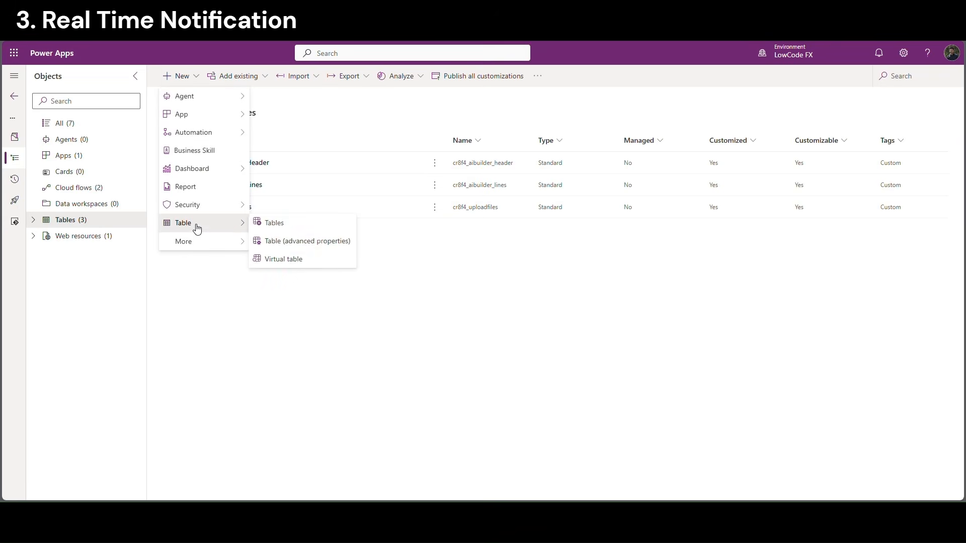
{"action": "left_click", "coordinate": [272, 225]}
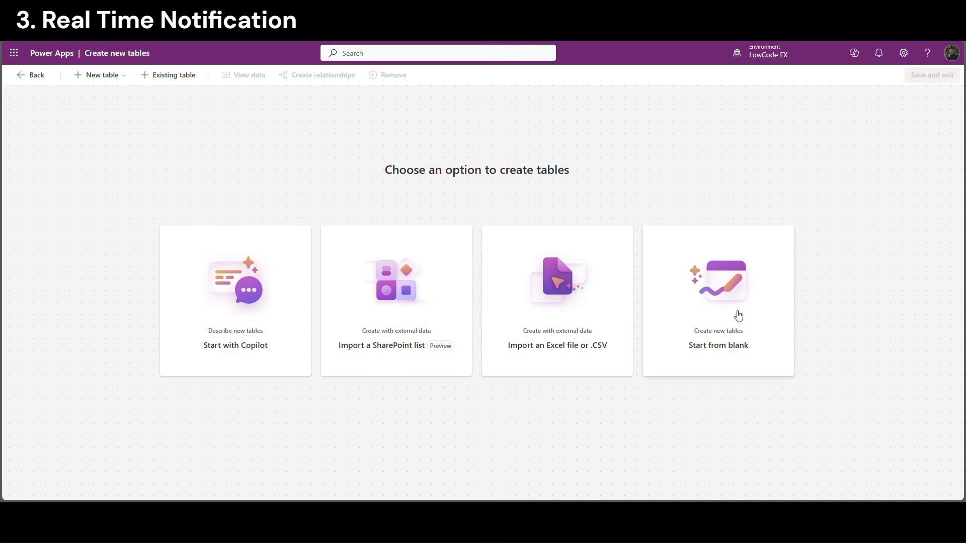
{"action": "left_click", "coordinate": [739, 316]}
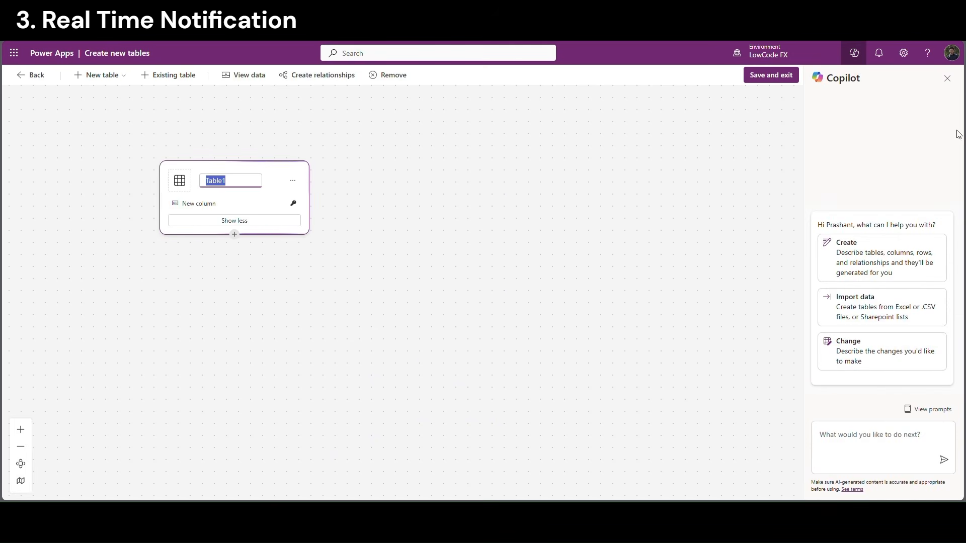
{"action": "left_click", "coordinate": [947, 78]}
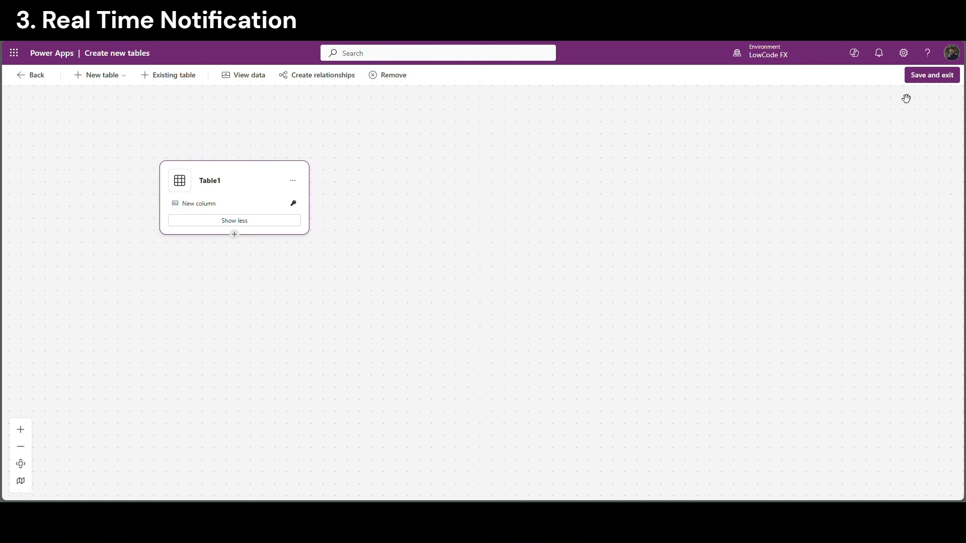
{"action": "left_click", "coordinate": [220, 187]}
{"action": "key", "text": "BackSpace"}
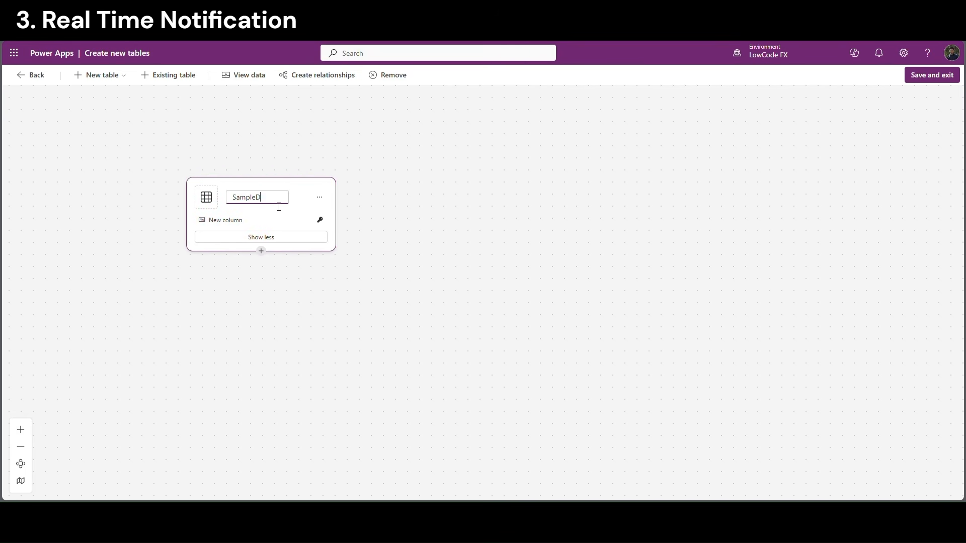
{"action": "type", "text": "SampleData"}
{"action": "left_click", "coordinate": [373, 241]}
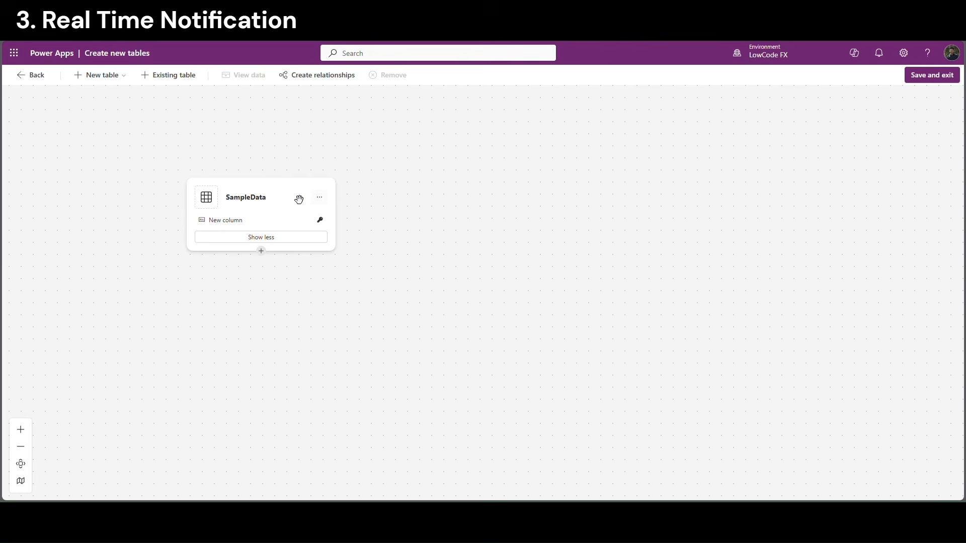
Open the SampleData data grid and rename its first column to ID
{"action": "left_click", "coordinate": [320, 198]}
{"action": "left_click", "coordinate": [354, 220]}
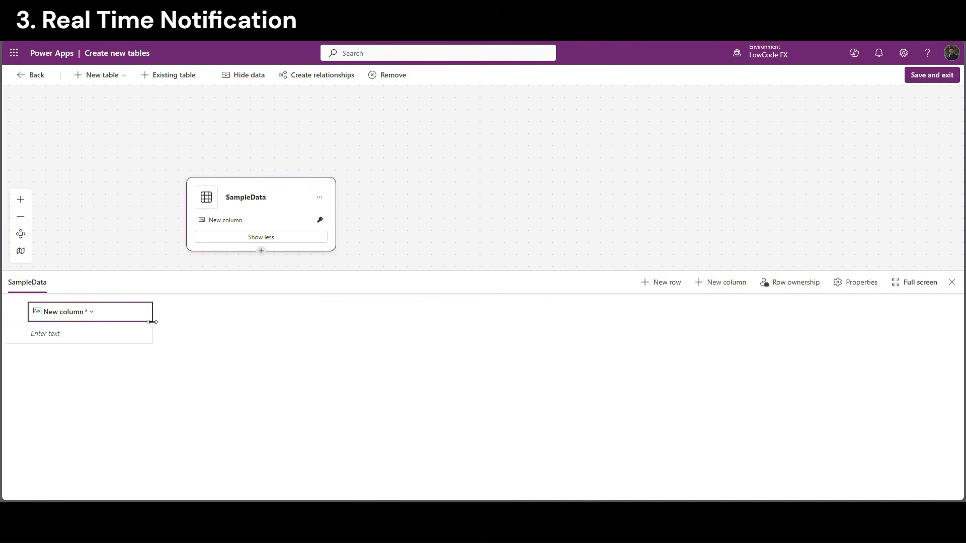
{"action": "left_click", "coordinate": [93, 313]}
{"action": "left_click", "coordinate": [101, 332]}
{"action": "triple_click", "coordinate": [26, 123]}
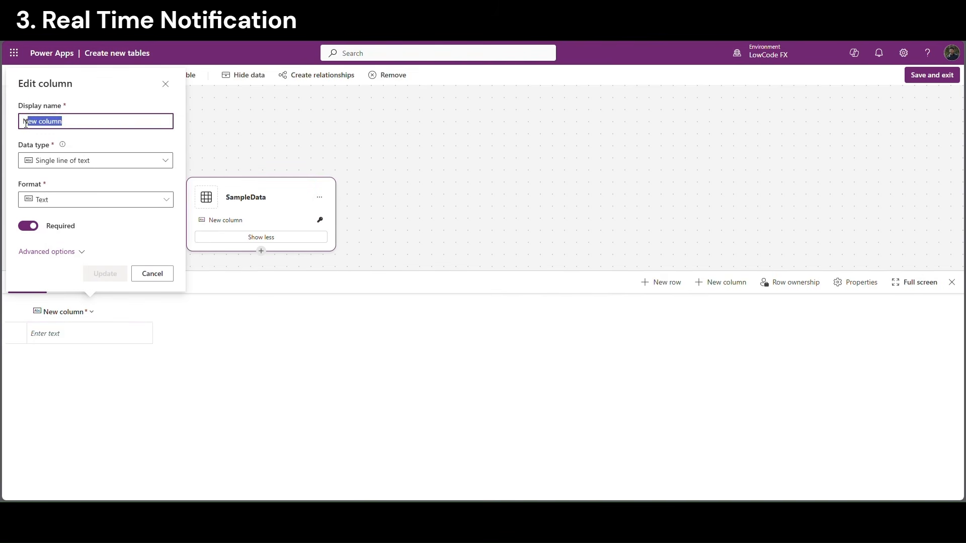
{"action": "type", "text": "ID"}
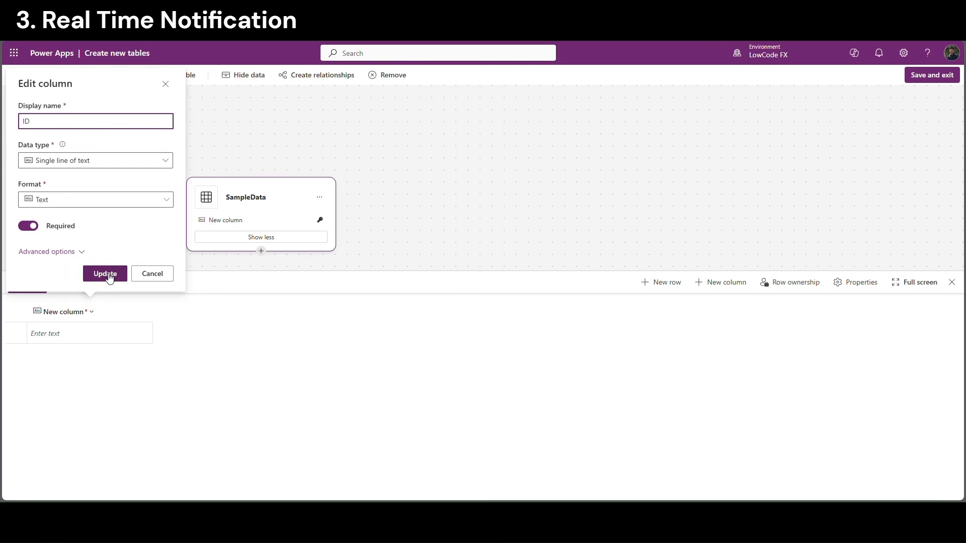
{"action": "left_click", "coordinate": [107, 275]}
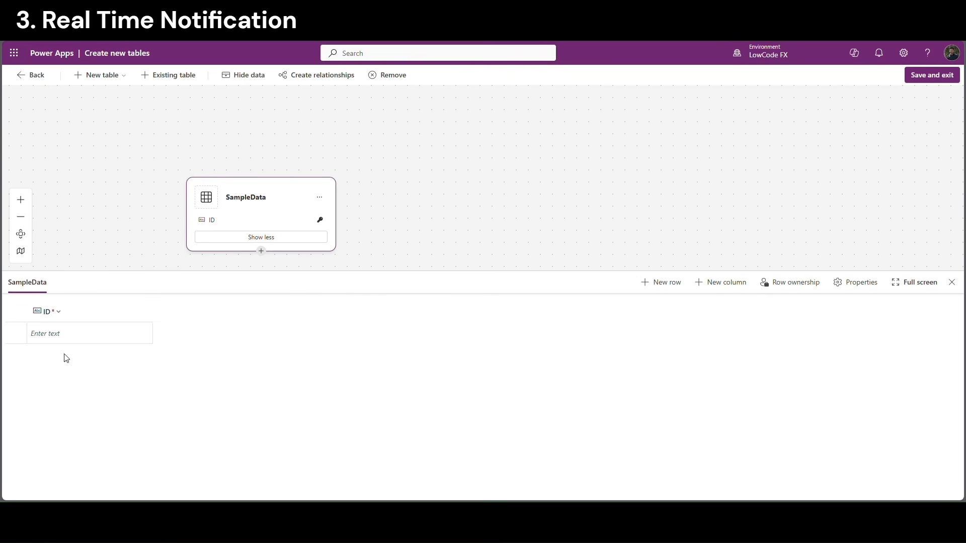
Add Name and Email text columns to SampleData
{"action": "left_click", "coordinate": [720, 282]}
{"action": "left_click", "coordinate": [834, 330]}
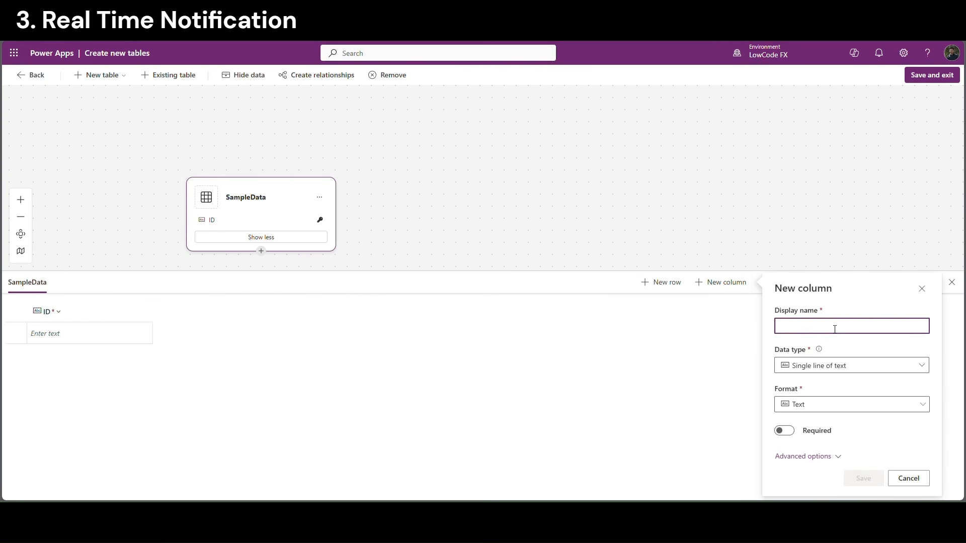
{"action": "type", "text": "Name"}
{"action": "left_click", "coordinate": [864, 481]}
{"action": "left_click", "coordinate": [727, 282]}
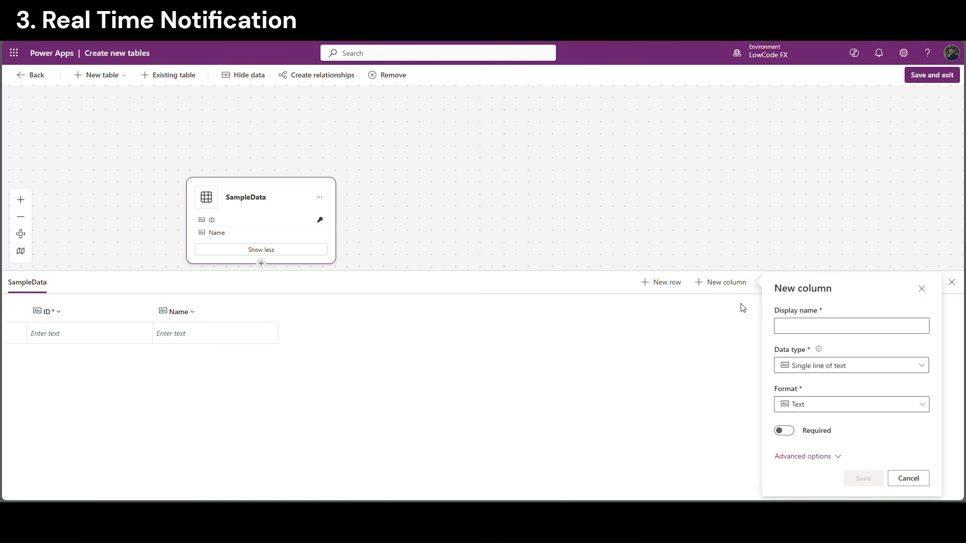
{"action": "left_click", "coordinate": [800, 331]}
{"action": "type", "text": "Emai"}
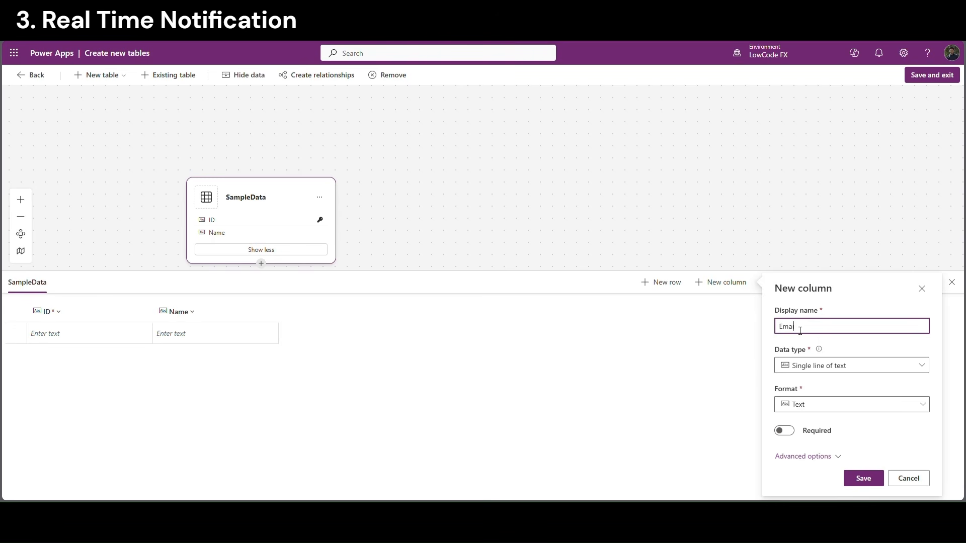
{"action": "type", "text": "l"}
{"action": "left_click", "coordinate": [856, 474]}
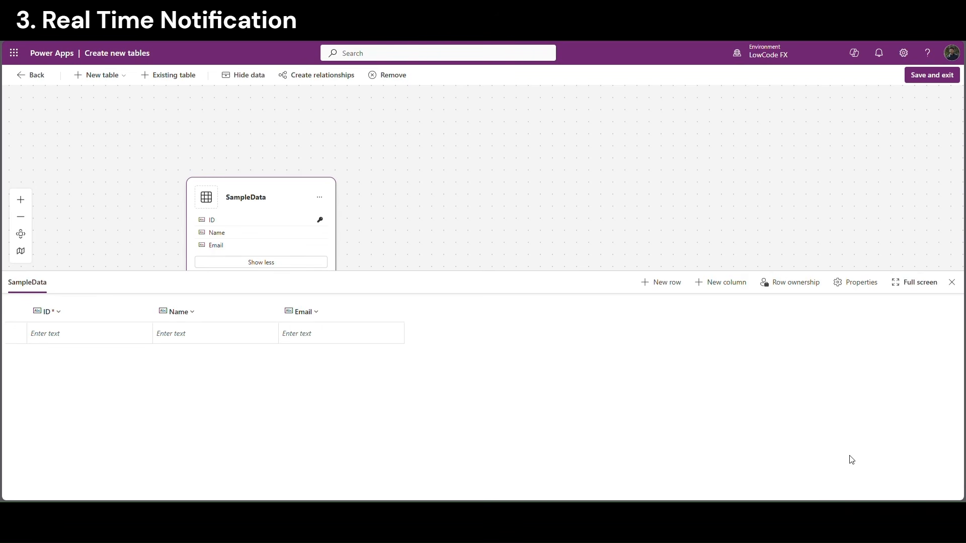
Add the Phone column, then save and exit the table designer
{"action": "left_click", "coordinate": [702, 283]}
{"action": "left_click", "coordinate": [792, 331]}
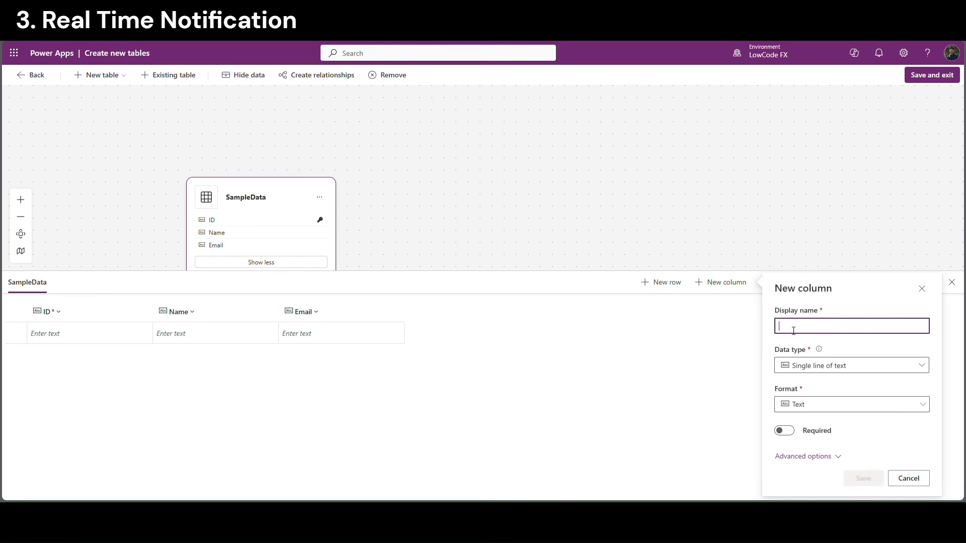
{"action": "type", "text": "Phone"}
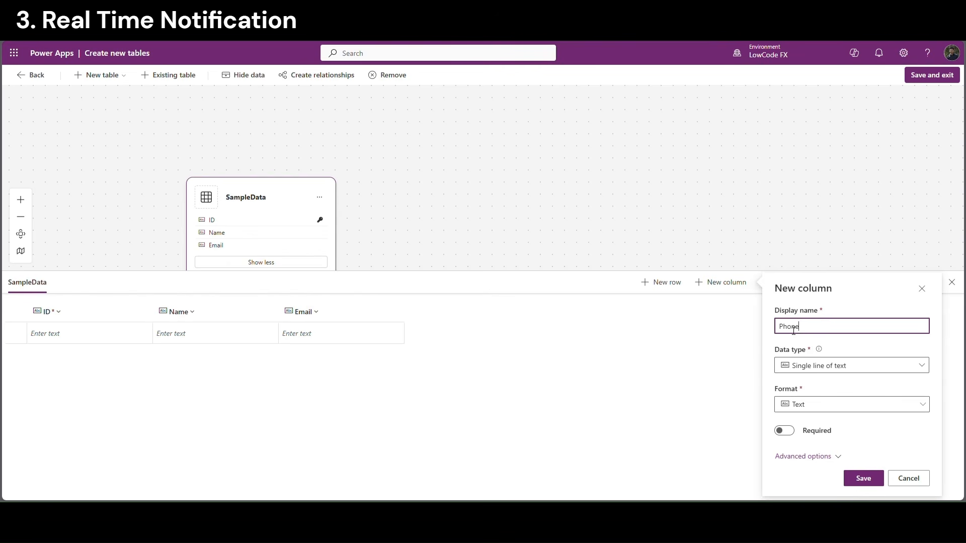
{"action": "left_click", "coordinate": [863, 480]}
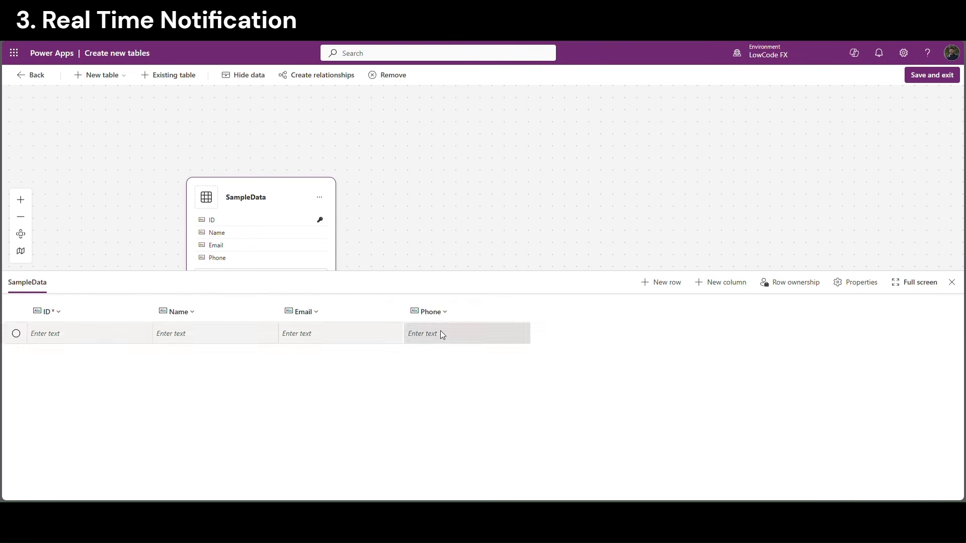
{"action": "left_click", "coordinate": [939, 79]}
{"action": "left_click", "coordinate": [504, 310]}
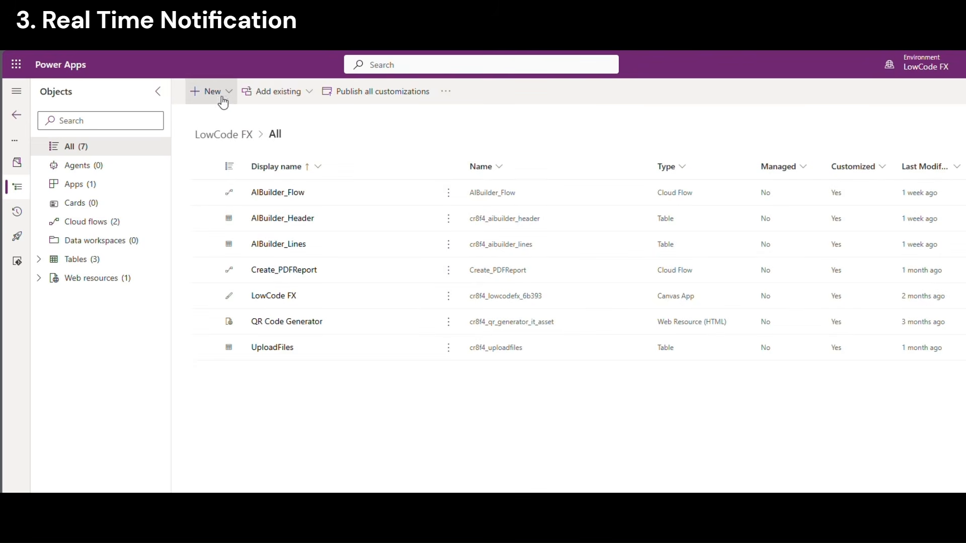
Create a new blank Dataverse table named RealTimeNotification
{"action": "left_click", "coordinate": [222, 93]}
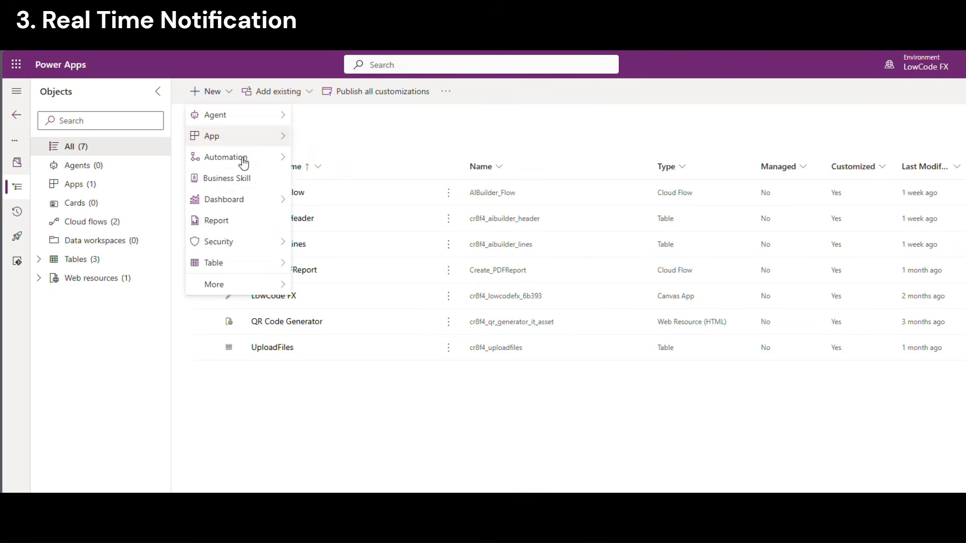
{"action": "mouse_move", "coordinate": [232, 264]}
{"action": "left_click", "coordinate": [313, 262]}
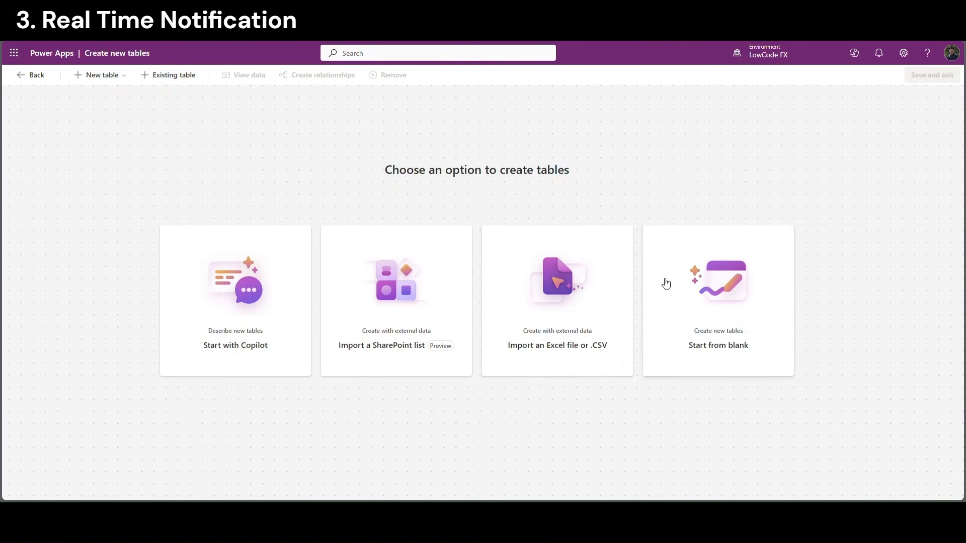
{"action": "left_click", "coordinate": [674, 330]}
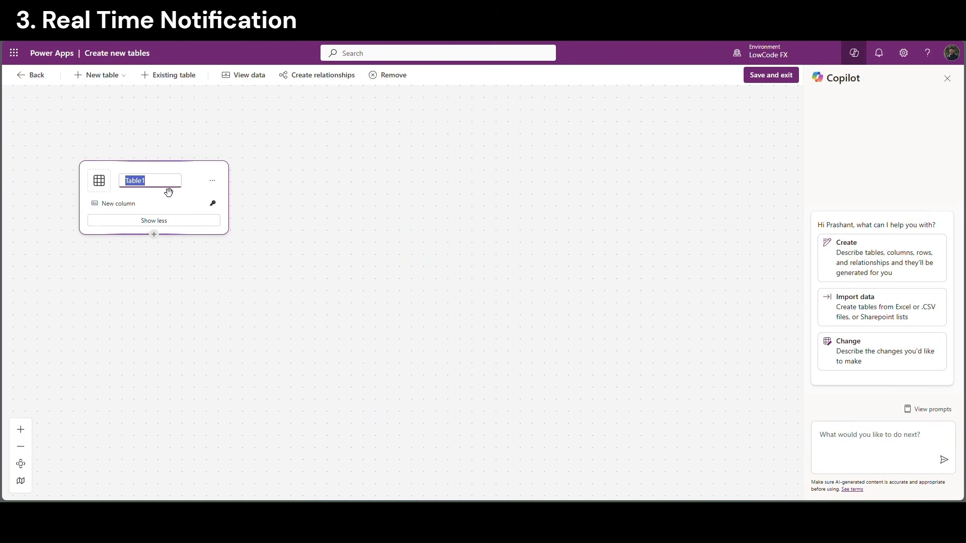
{"action": "type", "text": "Real"}
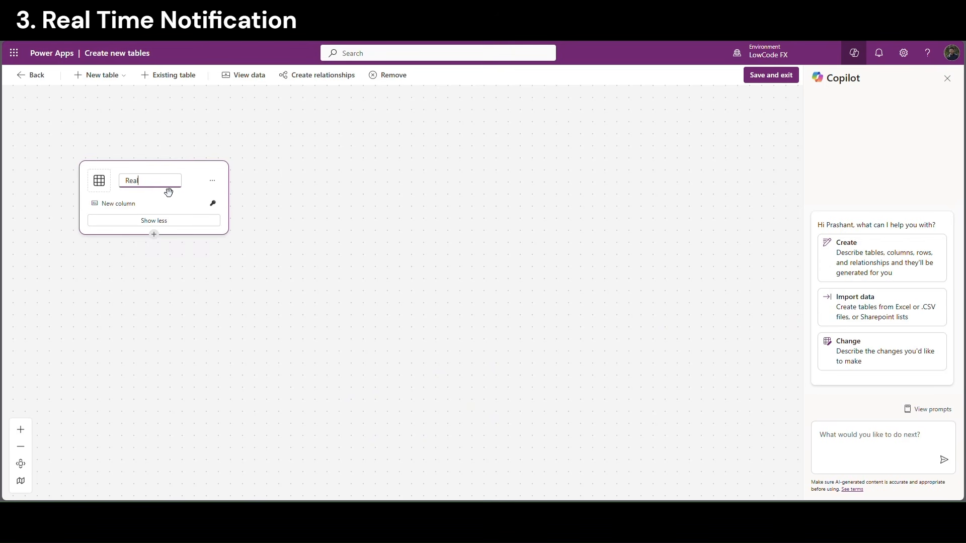
{"action": "type", "text": "TimeNotification"}
{"action": "left_click", "coordinate": [212, 180]}
Rename the new table's default column to ID
{"action": "left_click", "coordinate": [229, 195]}
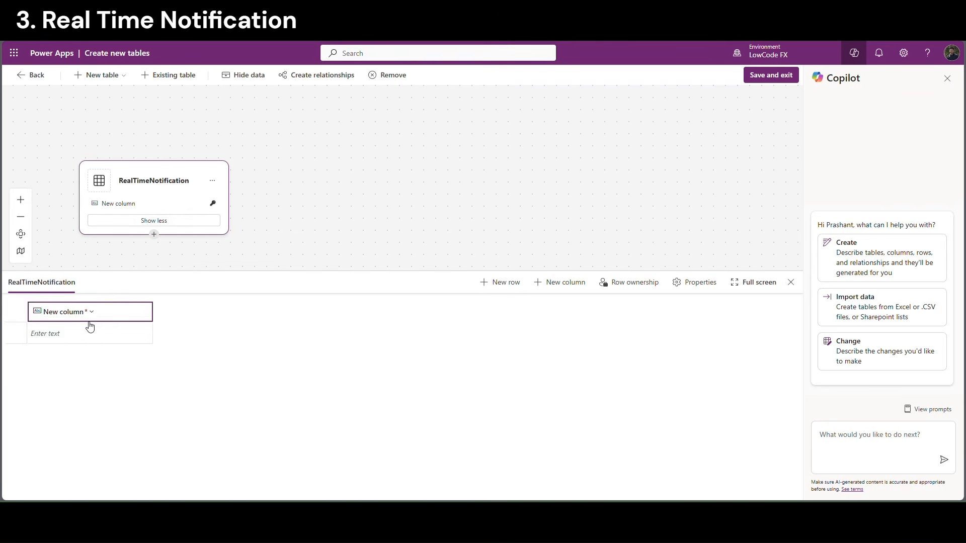
{"action": "left_click", "coordinate": [90, 313]}
{"action": "left_click", "coordinate": [67, 332]}
{"action": "left_click_drag", "start_coordinate": [63, 121], "coordinate": [12, 122]}
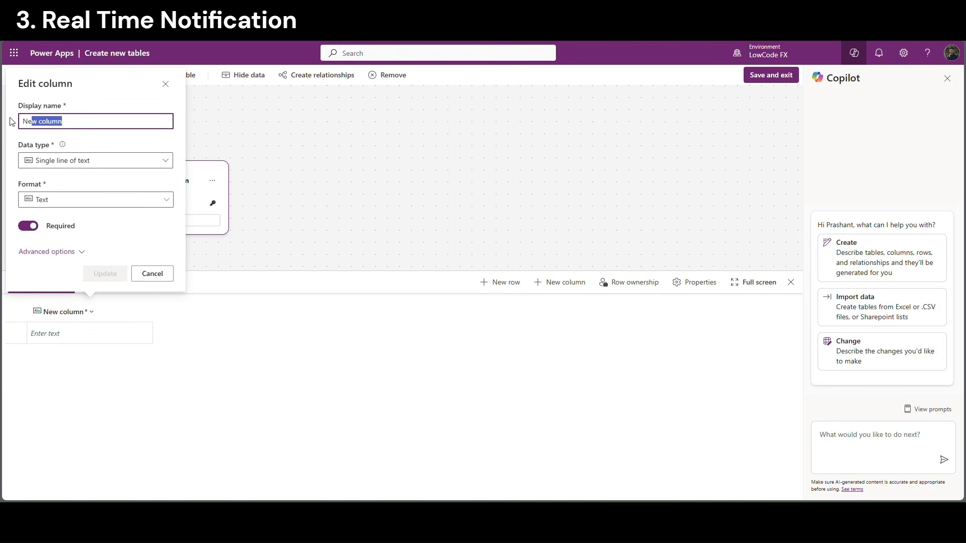
{"action": "type", "text": "ID"}
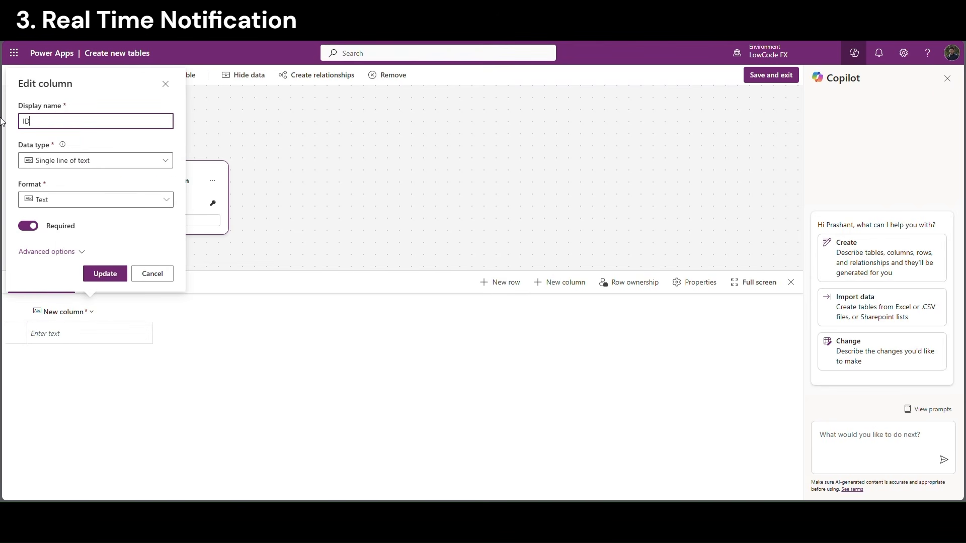
{"action": "left_click", "coordinate": [102, 272]}
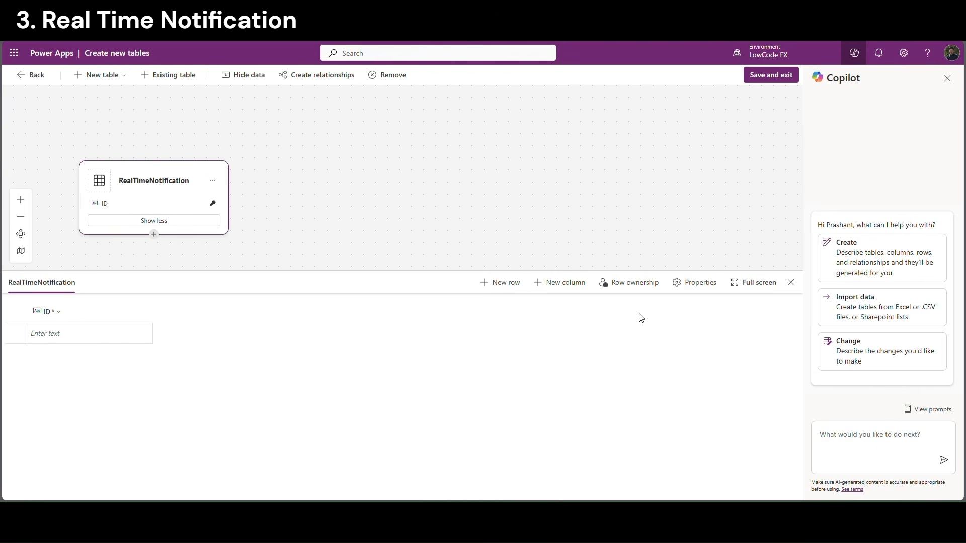
Add Notification_Text and Read columns, then save and exit
{"action": "left_click", "coordinate": [575, 291]}
{"action": "left_click", "coordinate": [647, 328]}
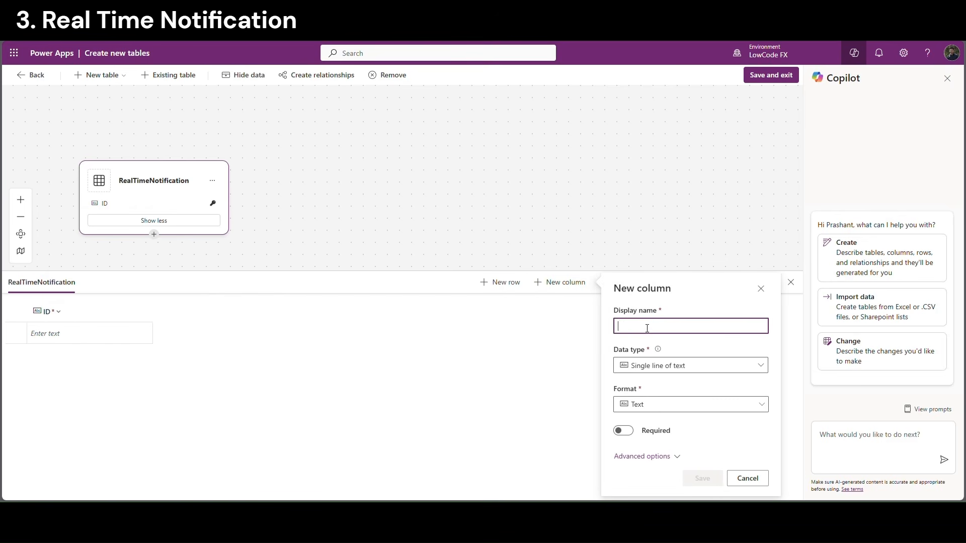
{"action": "type", "text": "Notification_Text"}
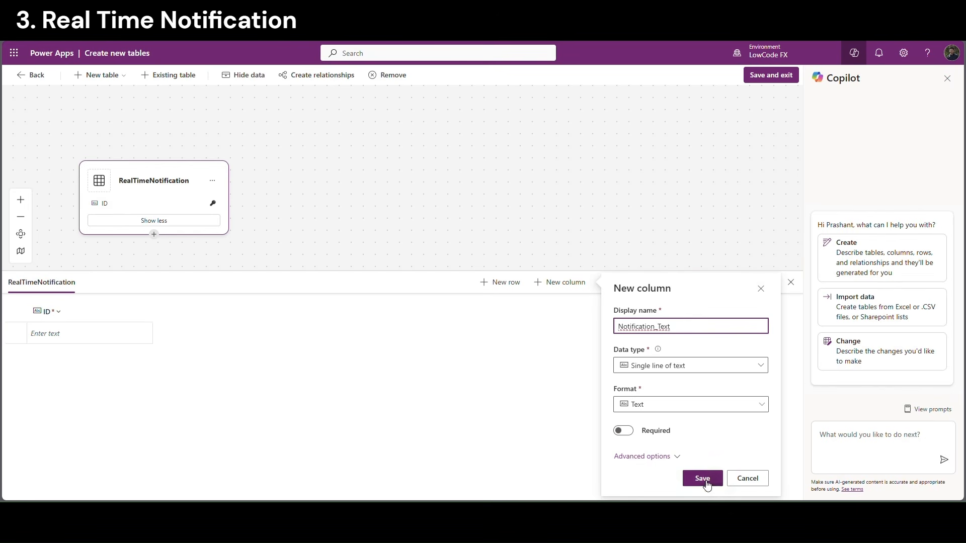
{"action": "left_click", "coordinate": [706, 482]}
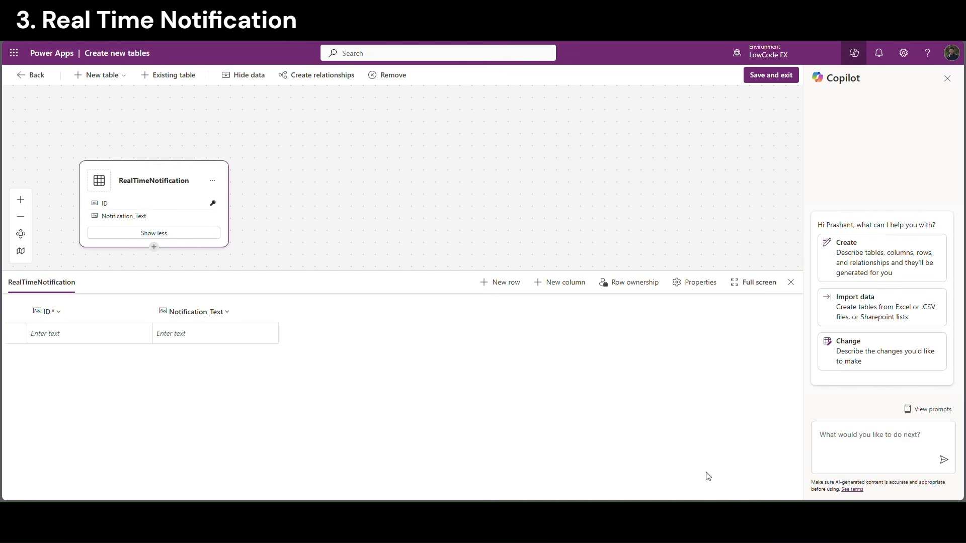
{"action": "left_click", "coordinate": [552, 283]}
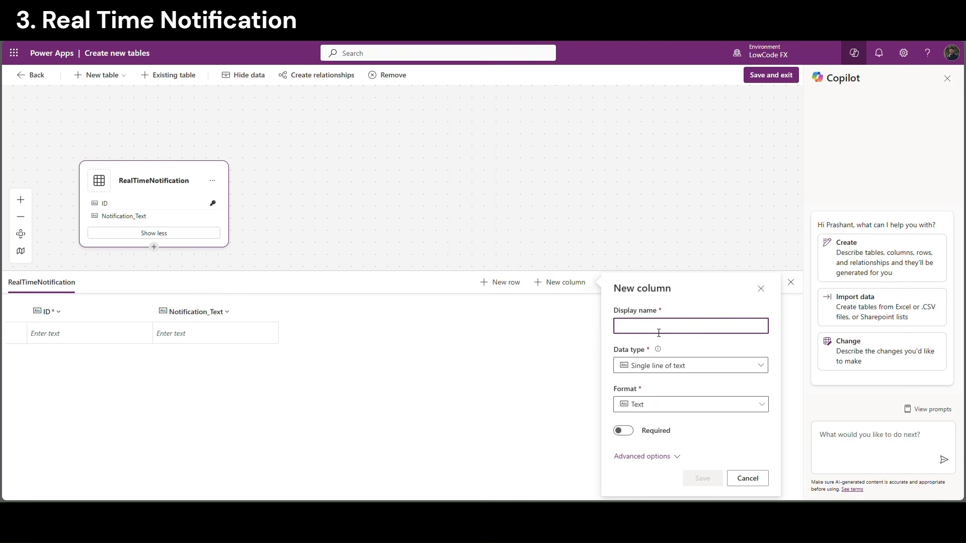
{"action": "type", "text": "Read"}
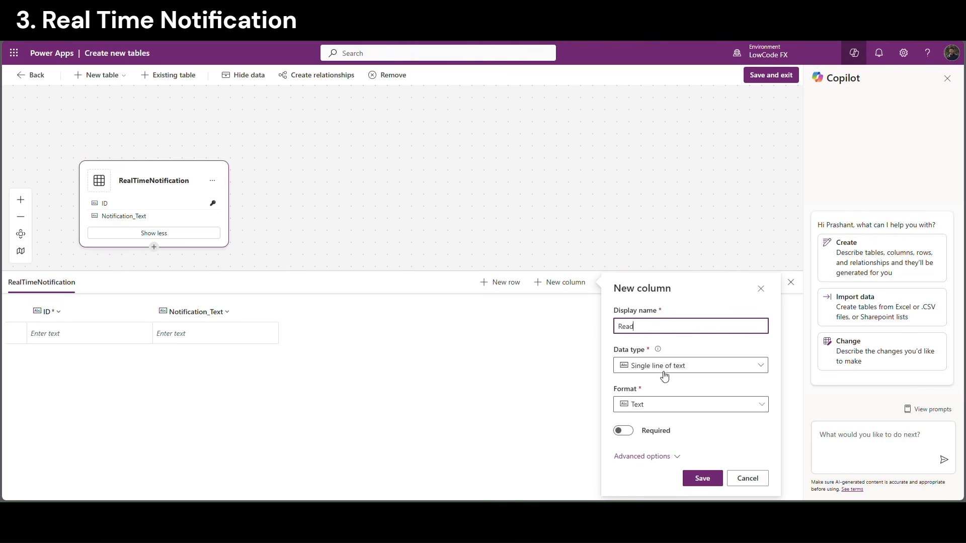
{"action": "left_click", "coordinate": [702, 479]}
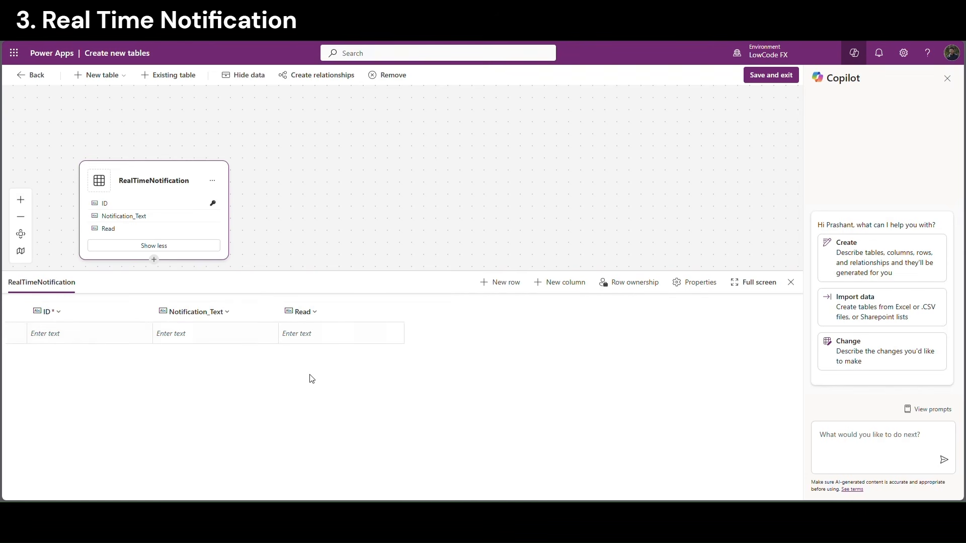
{"action": "left_click", "coordinate": [772, 75]}
{"action": "left_click", "coordinate": [493, 313]}
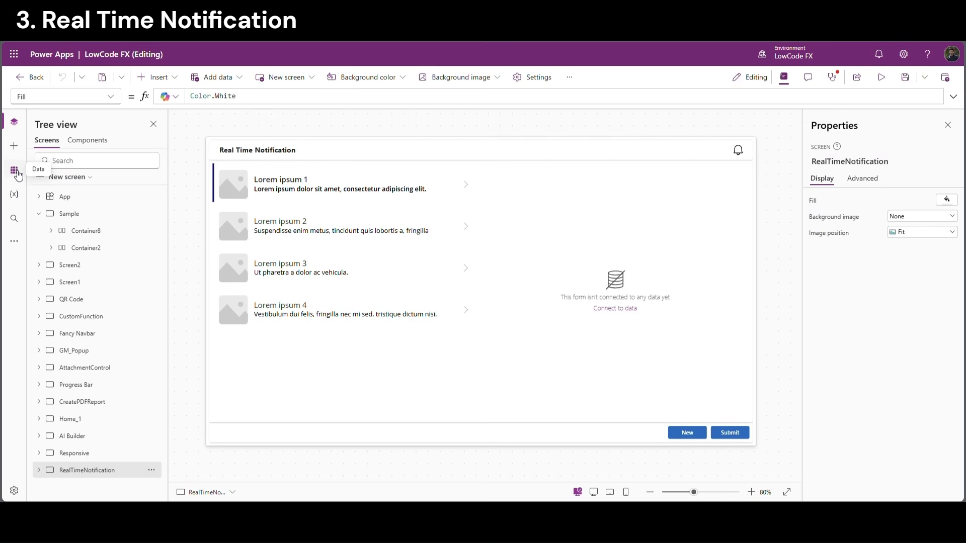
In the Data pane, search 'sample' and 'real' to add SampleData and RealTimeNotifications, then return to Tree view
{"action": "left_click", "coordinate": [16, 170]}
{"action": "left_click", "coordinate": [75, 160]}
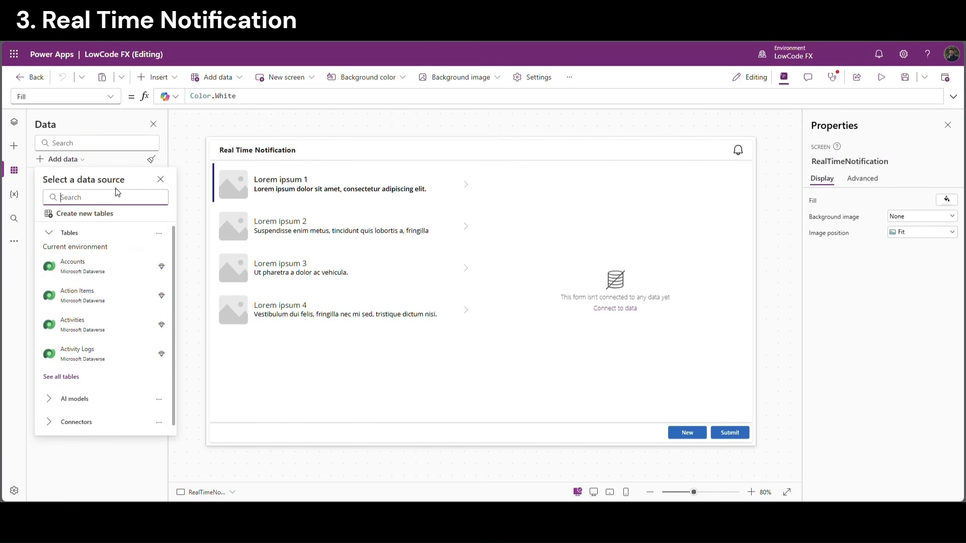
{"action": "type", "text": "sample"}
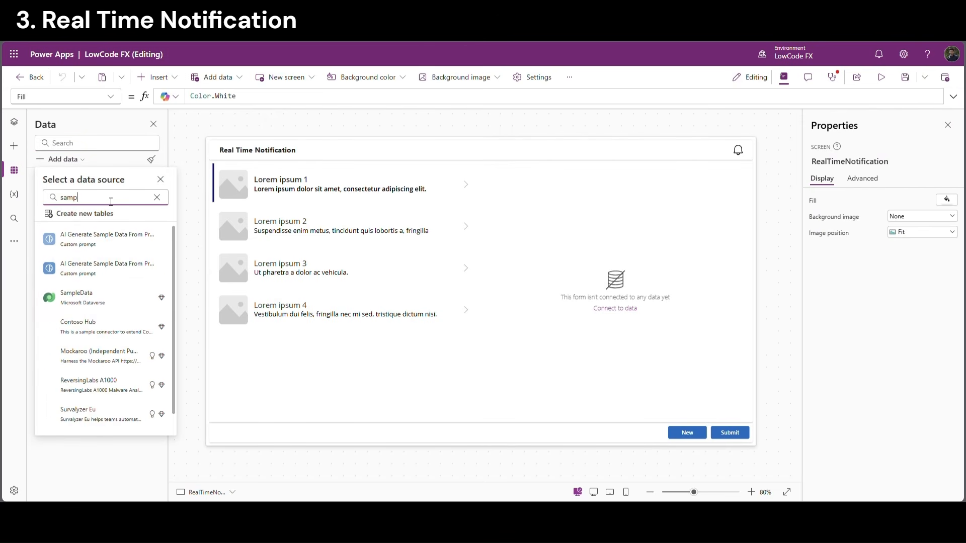
{"action": "left_click", "coordinate": [97, 296]}
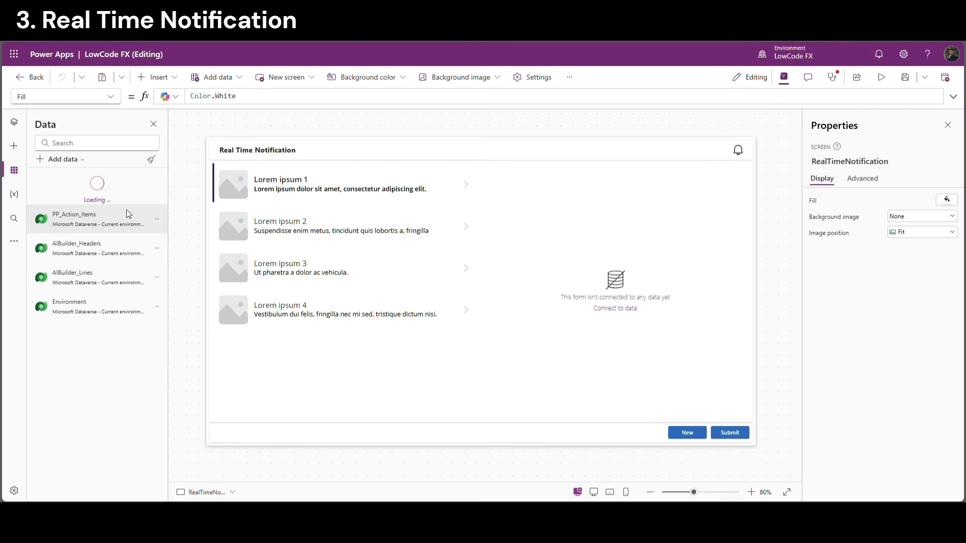
{"action": "left_click", "coordinate": [70, 159]}
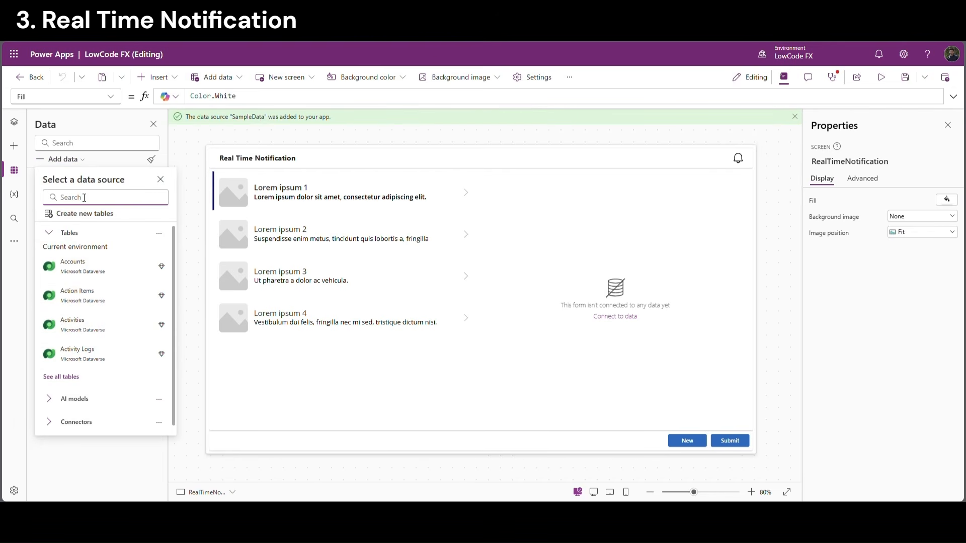
{"action": "type", "text": "real"}
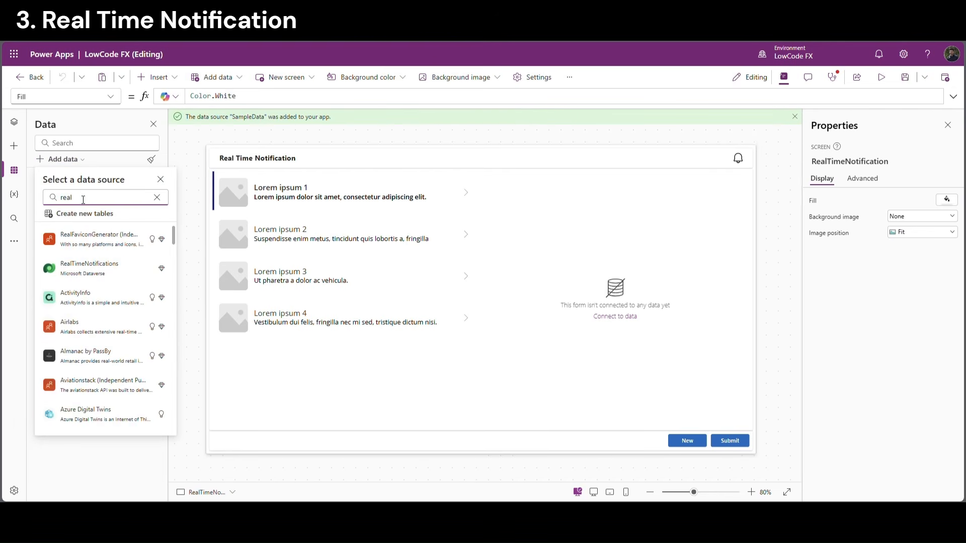
{"action": "left_click", "coordinate": [122, 260]}
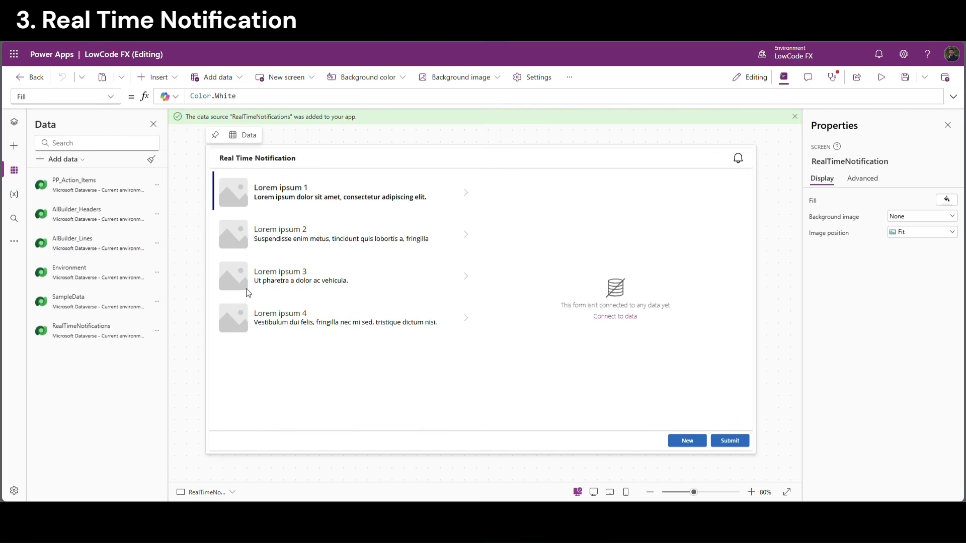
{"action": "left_click", "coordinate": [14, 122]}
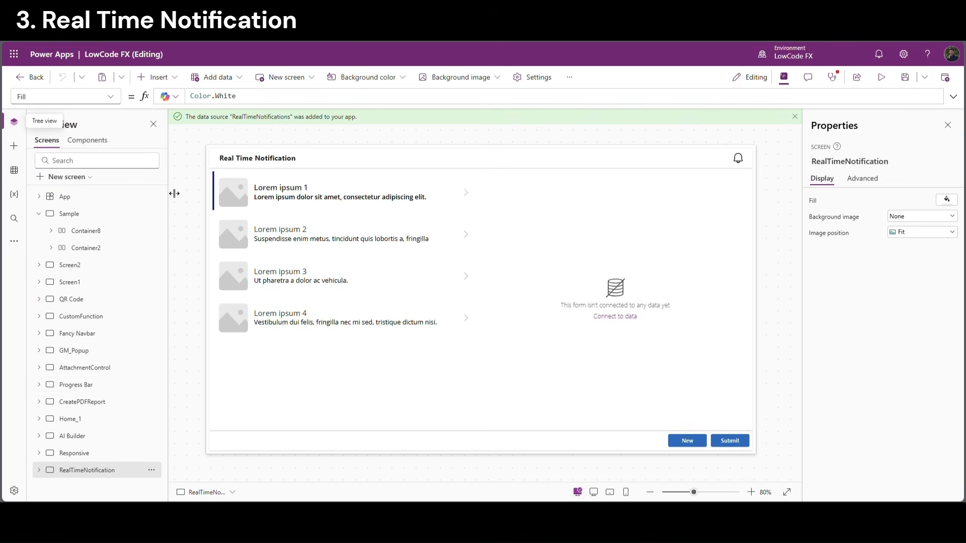
Bind Form4 on the notification screen to the SampleData table
{"action": "left_click", "coordinate": [795, 116]}
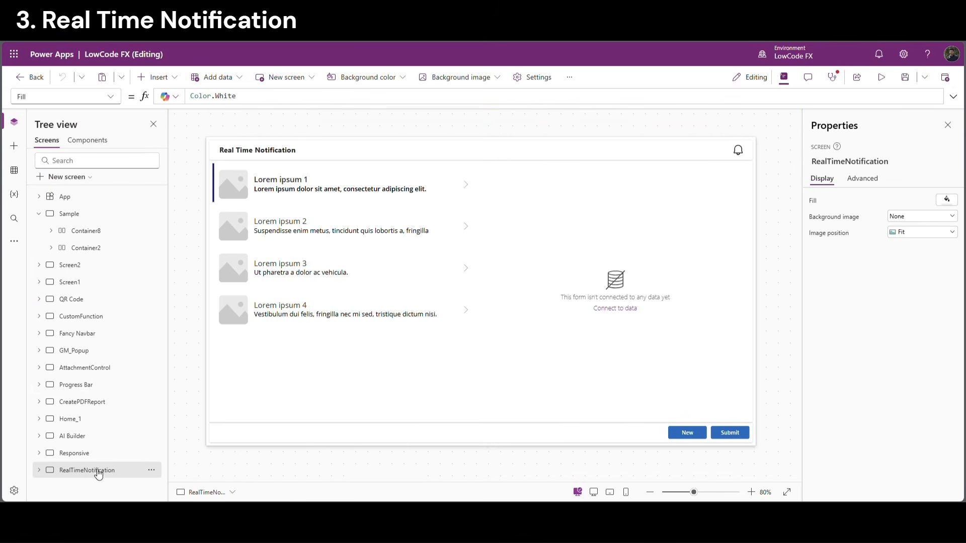
{"action": "left_click", "coordinate": [501, 362]}
{"action": "left_click", "coordinate": [614, 308]}
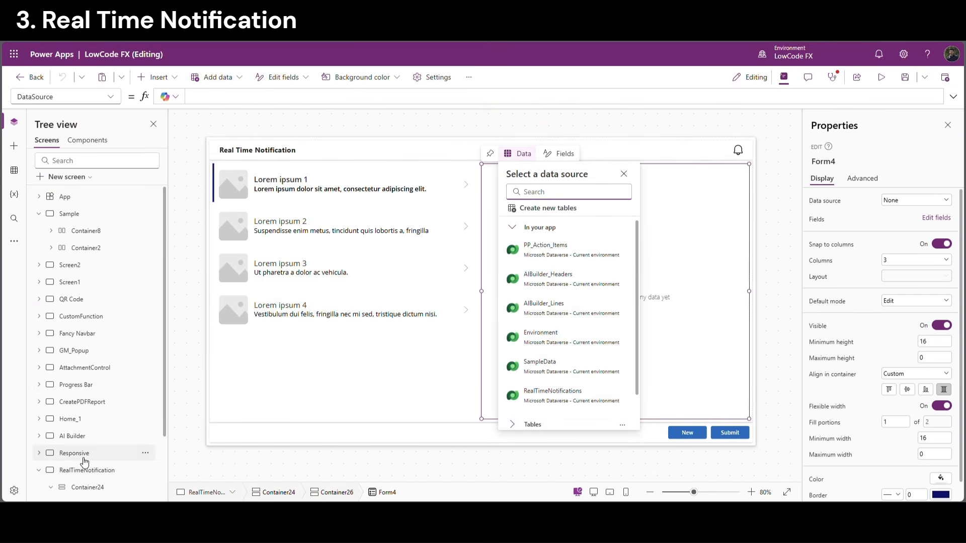
{"action": "left_click", "coordinate": [560, 367]}
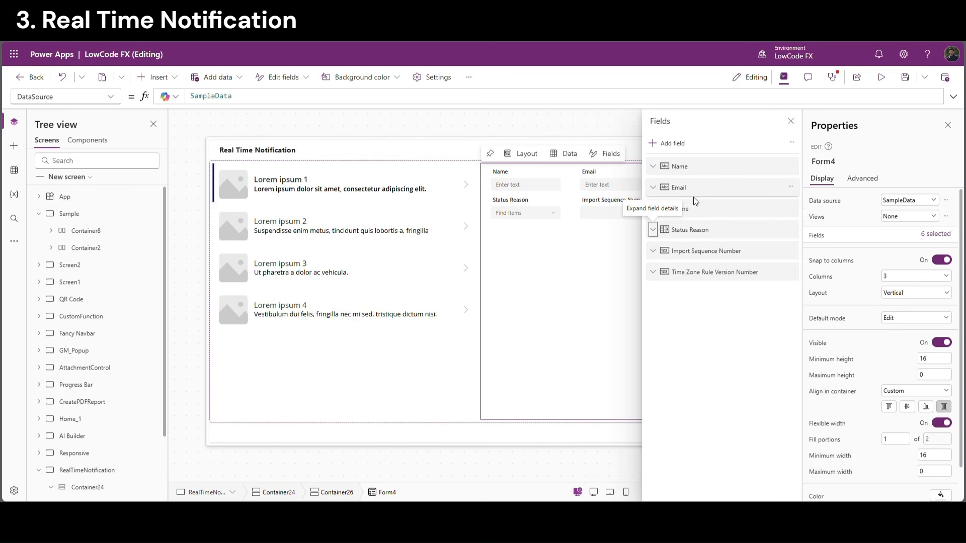
Remove Status Reason, Import Sequence Number, Time Zone Rule Version Number and other system fields from Form4
{"action": "left_click", "coordinate": [791, 230]}
{"action": "left_click", "coordinate": [801, 271]}
{"action": "left_click", "coordinate": [791, 230]}
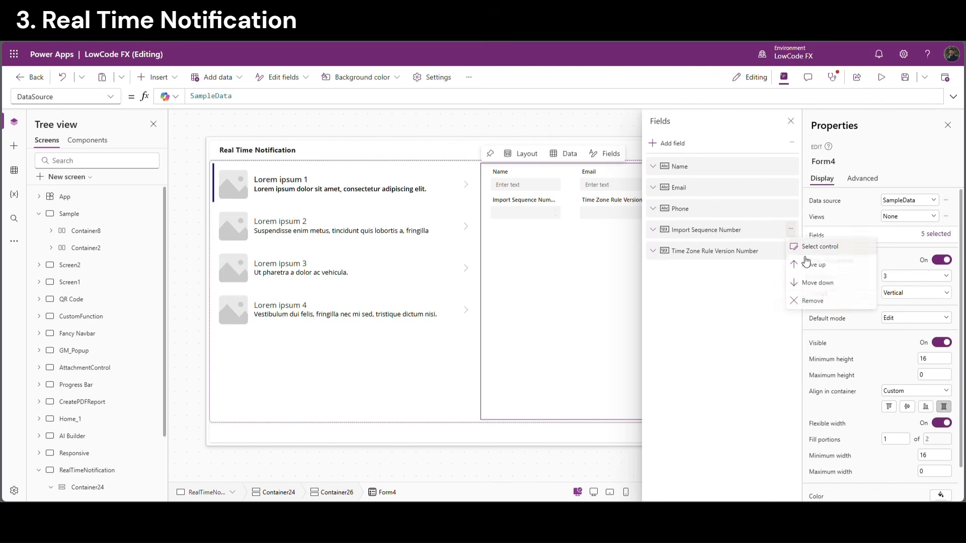
{"action": "left_click", "coordinate": [806, 300]}
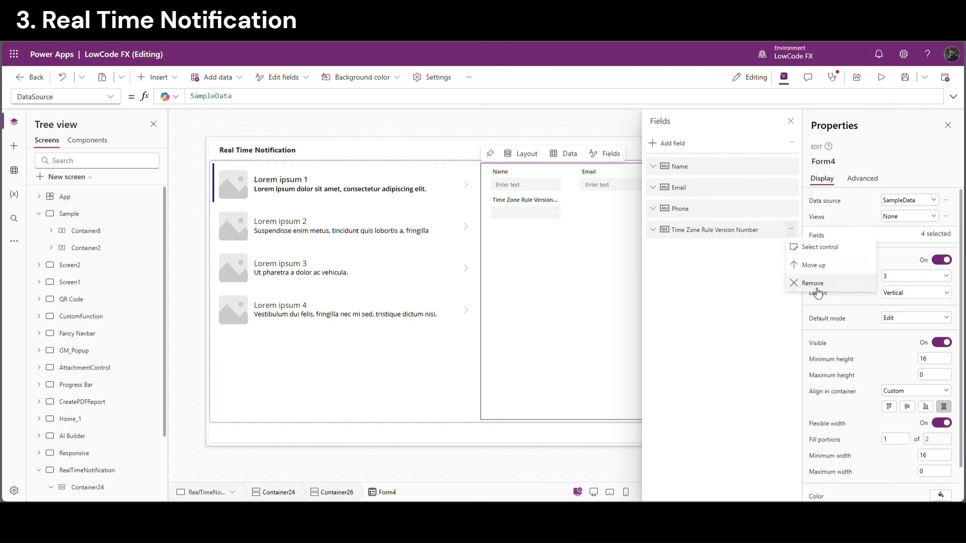
{"action": "left_click", "coordinate": [806, 282]}
{"action": "left_click", "coordinate": [554, 411]}
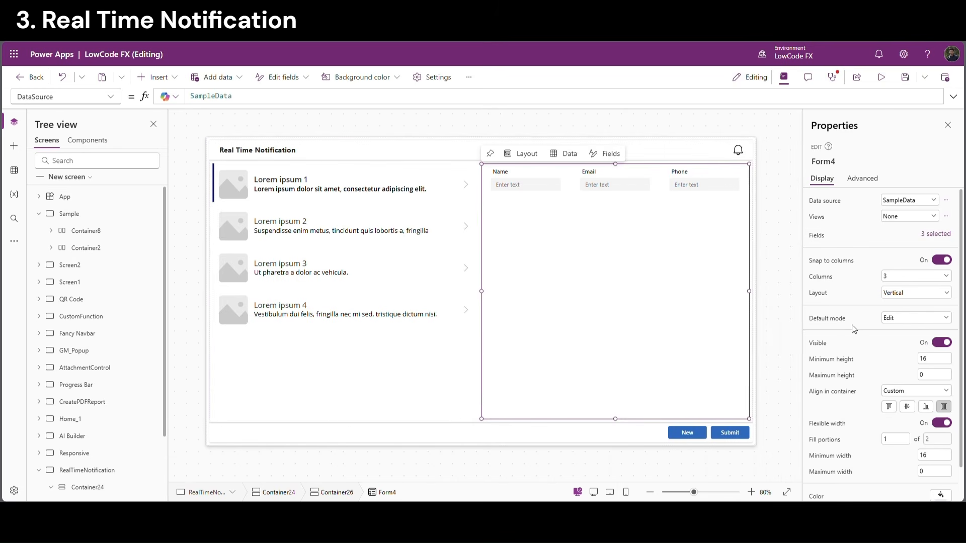
Set Form4's Columns to 1
{"action": "left_click", "coordinate": [901, 277]}
{"action": "left_click", "coordinate": [886, 289]}
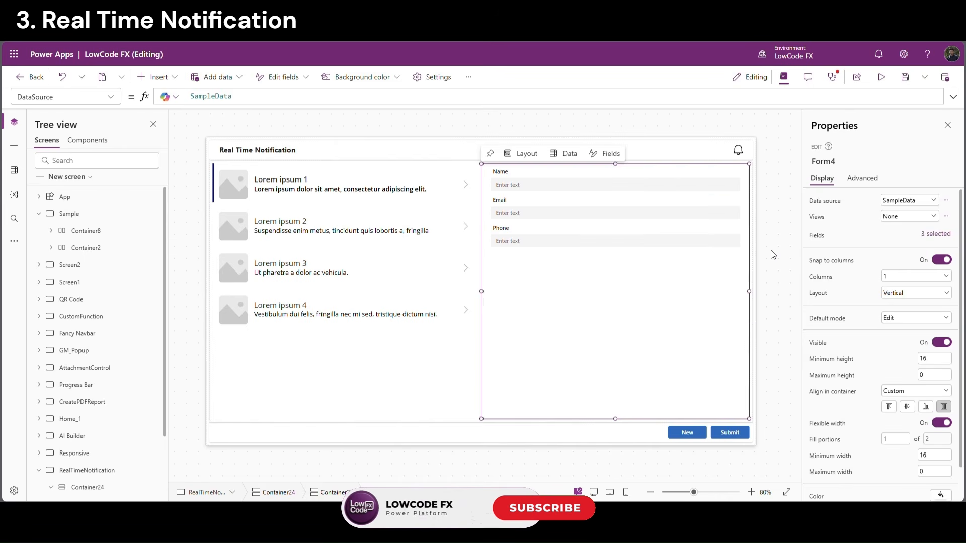
{"action": "left_click", "coordinate": [539, 300]}
{"action": "left_click", "coordinate": [435, 270]}
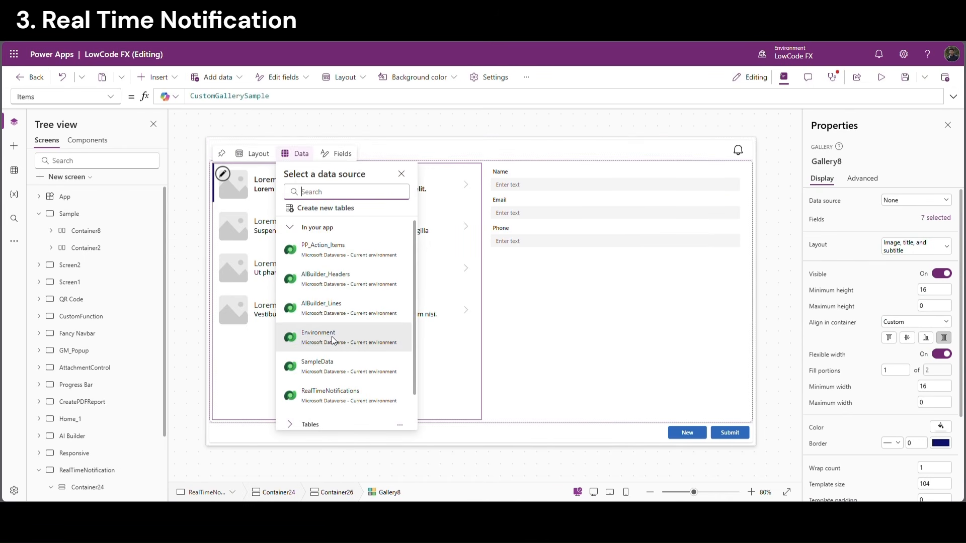
Bind the gallery to SampleData and delete its template controls, including Subtitle1, Title1 and Image13
{"action": "left_click", "coordinate": [333, 365]}
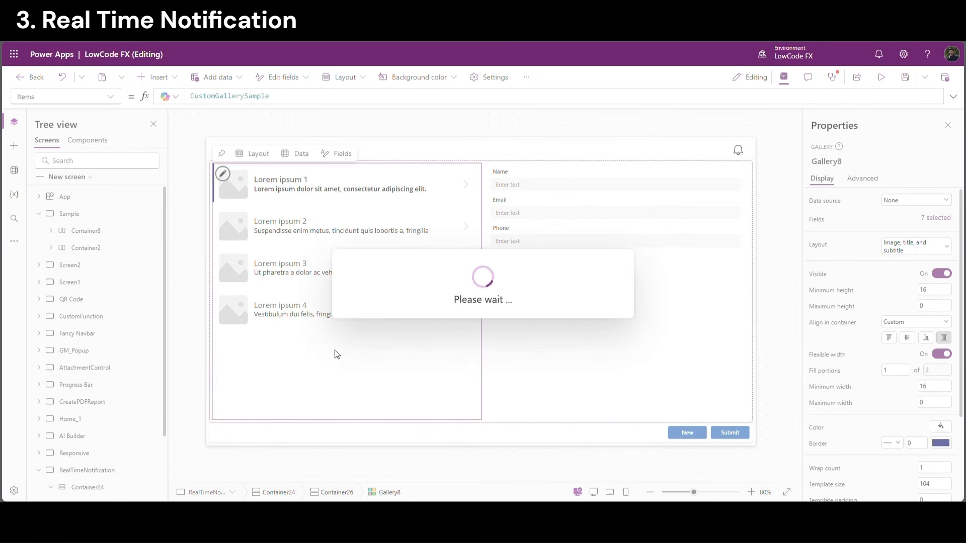
{"action": "left_click", "coordinate": [121, 422], "text": "ctrl"}
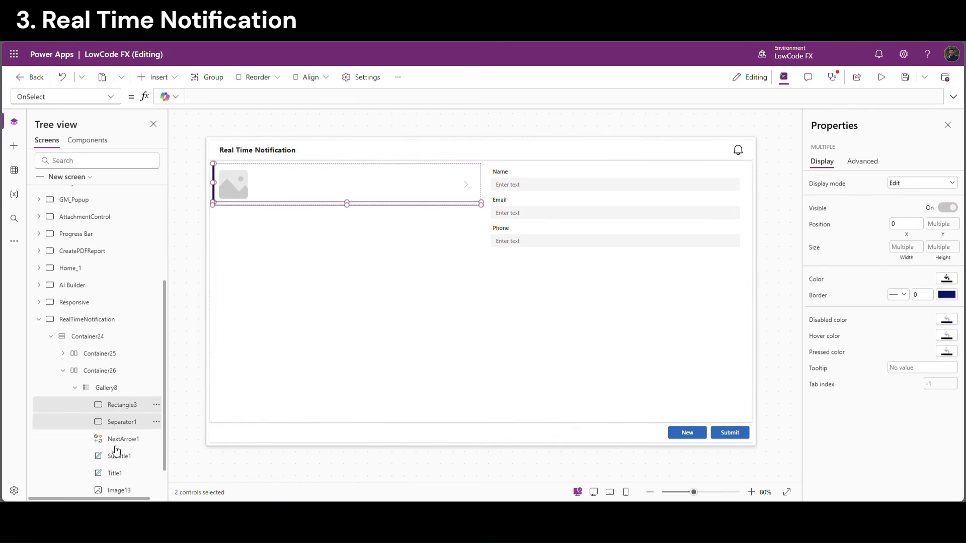
{"action": "left_click", "coordinate": [121, 439], "text": "ctrl"}
{"action": "left_click", "coordinate": [115, 455], "text": "ctrl"}
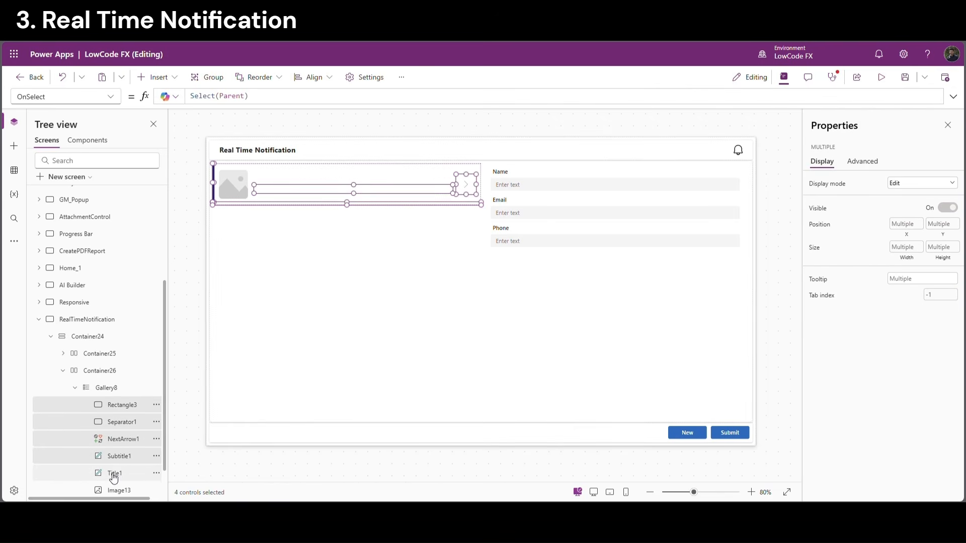
{"action": "left_click", "coordinate": [115, 473], "text": "ctrl"}
{"action": "left_click", "coordinate": [119, 491], "text": "ctrl"}
{"action": "key", "text": "Delete"}
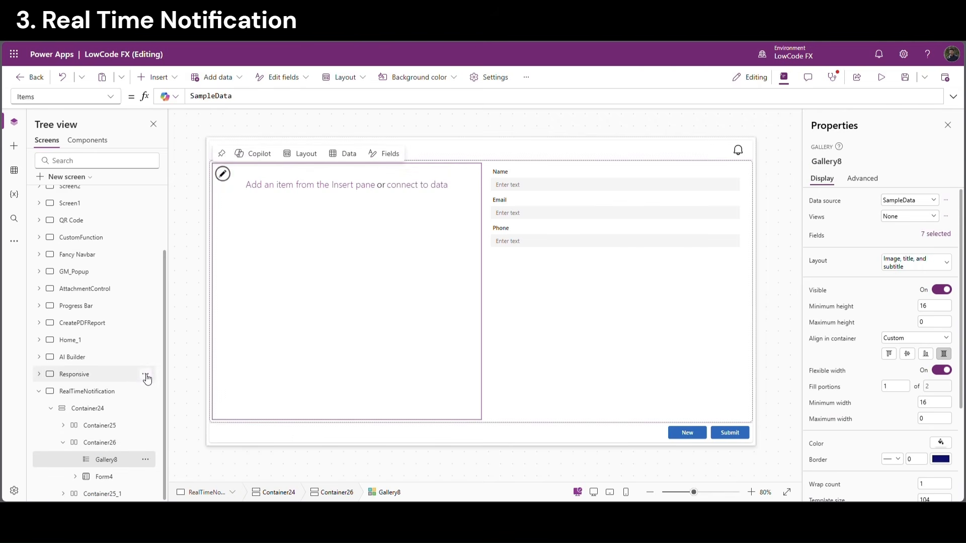
Select the emptied gallery and edit its Template size value
{"action": "left_click", "coordinate": [223, 174]}
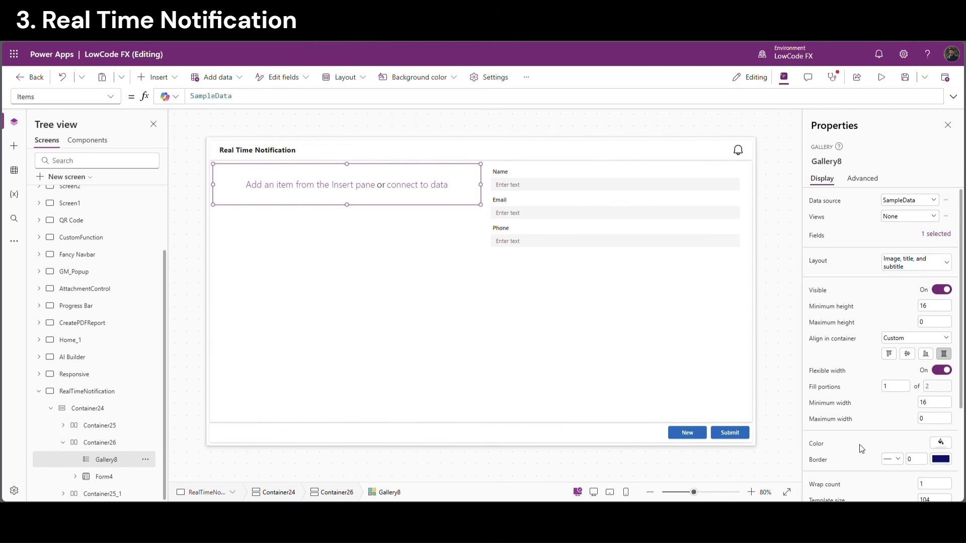
{"action": "scroll", "coordinate": [961, 359], "scroll_direction": "down", "scroll_amount": 2}
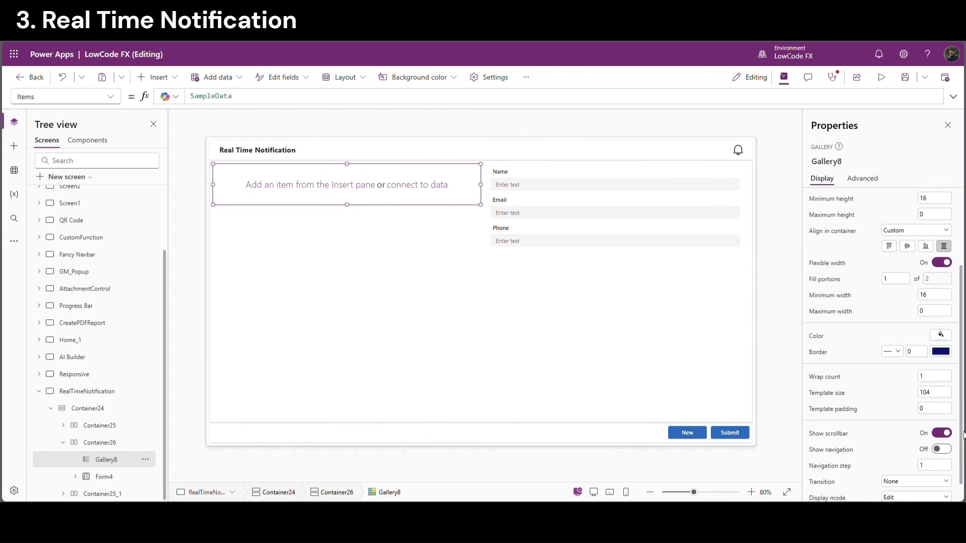
{"action": "left_click", "coordinate": [943, 392]}
Set template size to 80 and insert a horizontal container in the gallery at X 0
{"action": "type", "text": "80"}
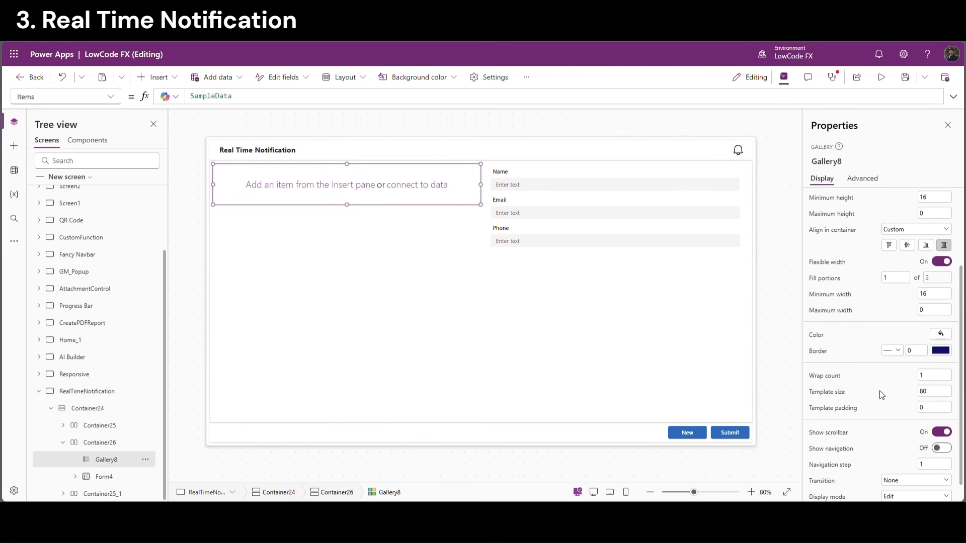
{"action": "left_click", "coordinate": [172, 78]}
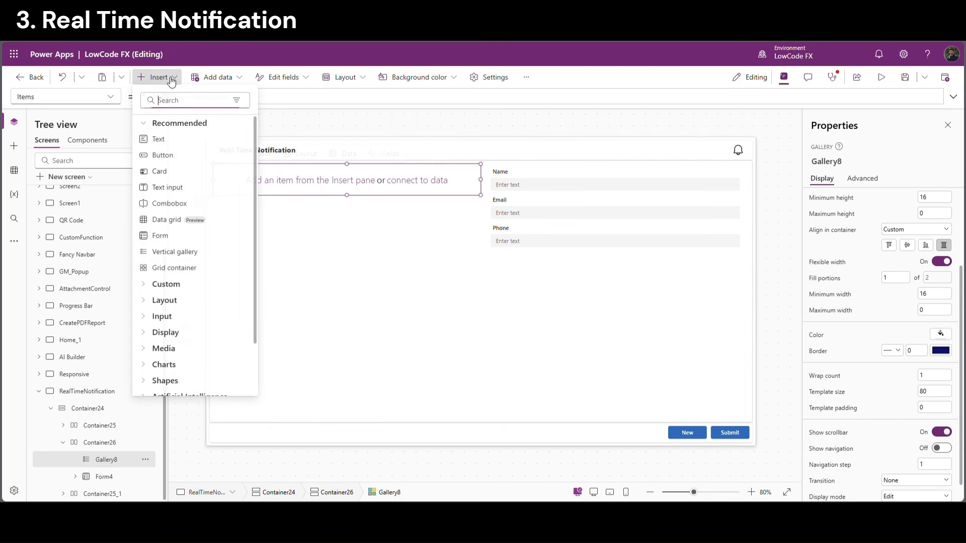
{"action": "type", "text": "hor"}
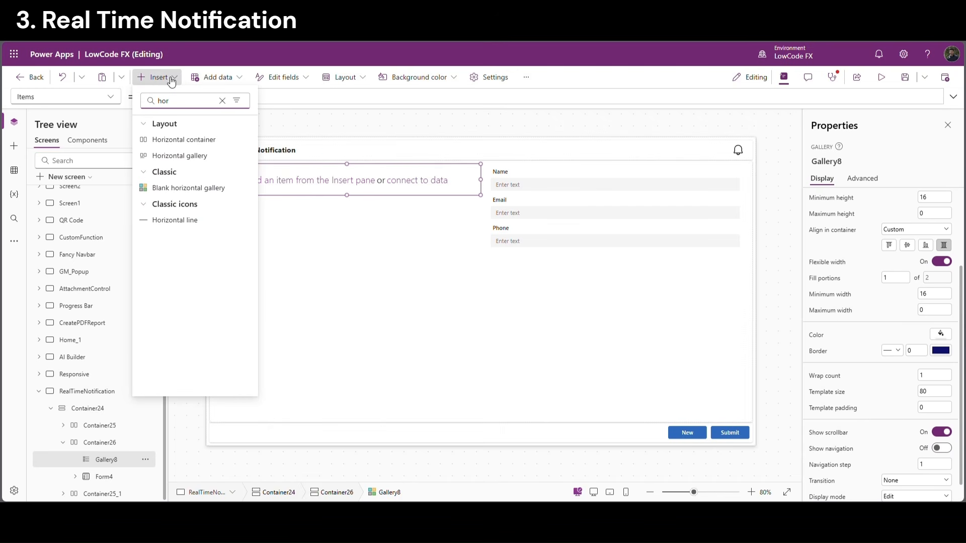
{"action": "left_click", "coordinate": [200, 140]}
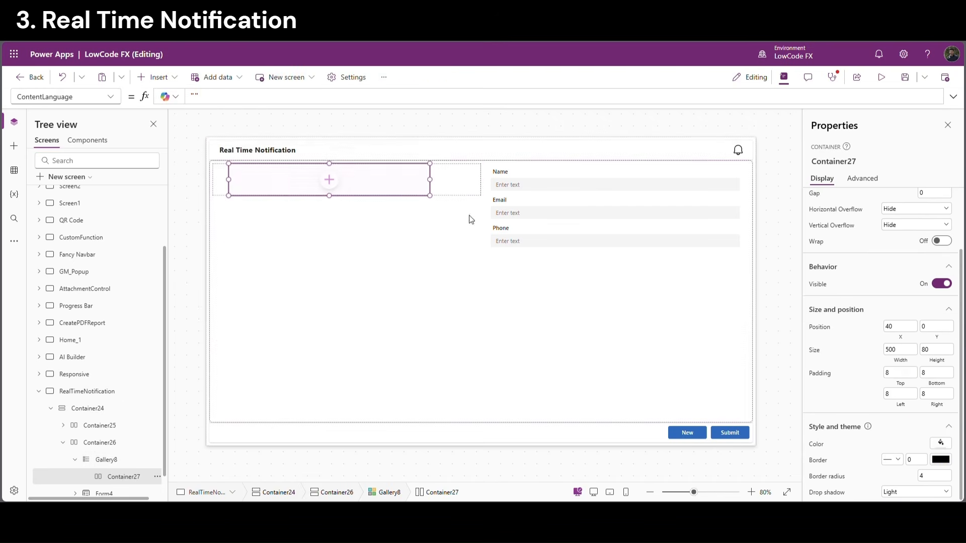
{"action": "left_click_drag", "start_coordinate": [914, 327], "coordinate": [878, 327]}
{"action": "type", "text": "0"}
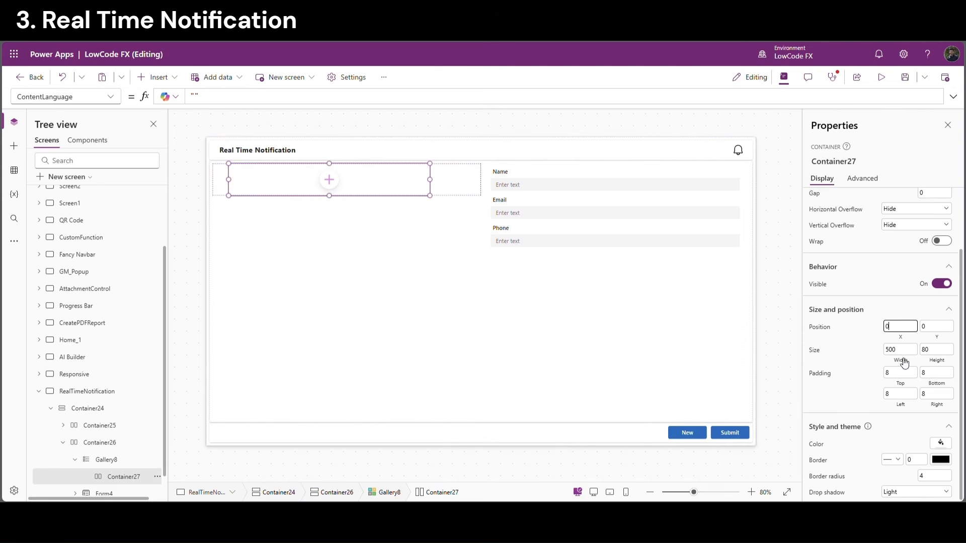
{"action": "left_click", "coordinate": [901, 350]}
Size the container to Width Parent.Width and Height Parent.TemplateHeight
{"action": "left_click", "coordinate": [198, 97]}
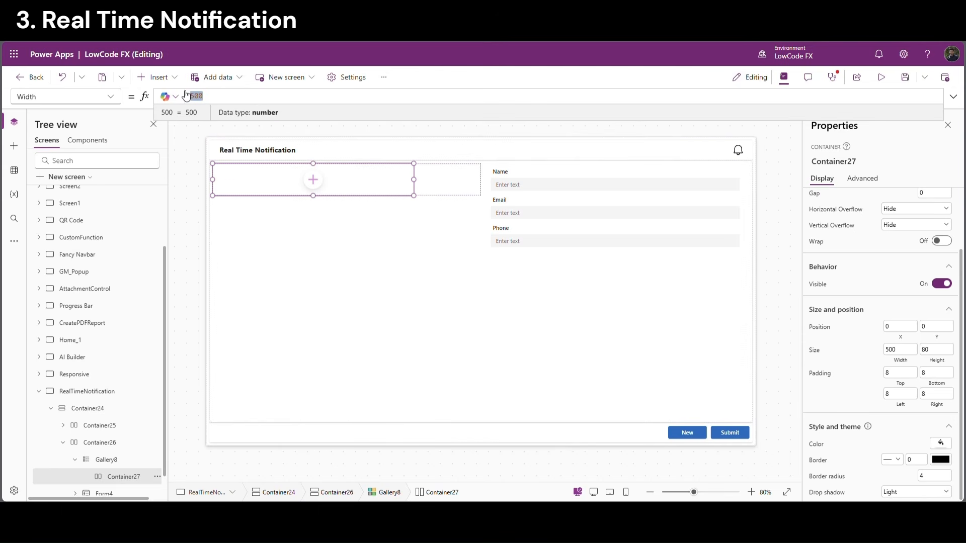
{"action": "type", "text": "Parent.Width"}
{"action": "left_click", "coordinate": [937, 350]}
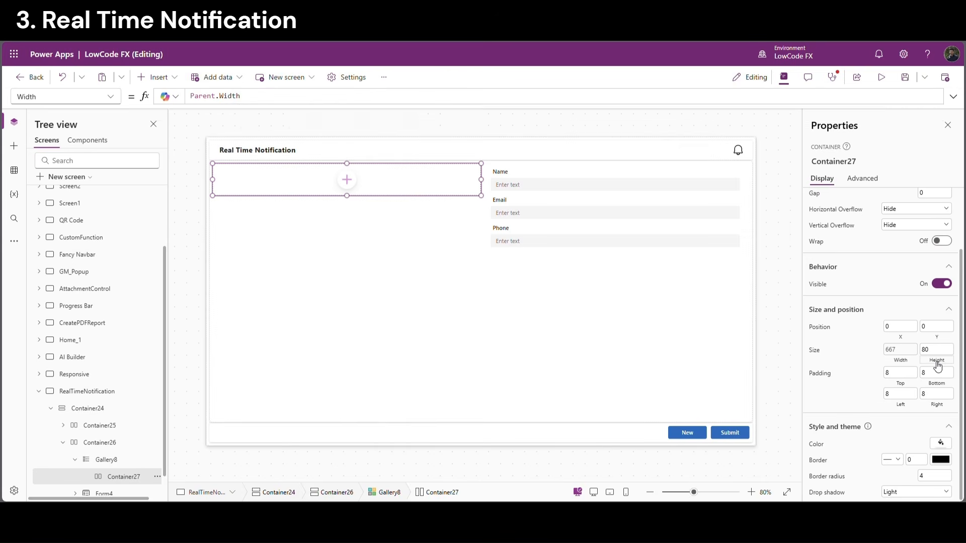
{"action": "left_click", "coordinate": [201, 96]}
{"action": "type", "text": "pa"}
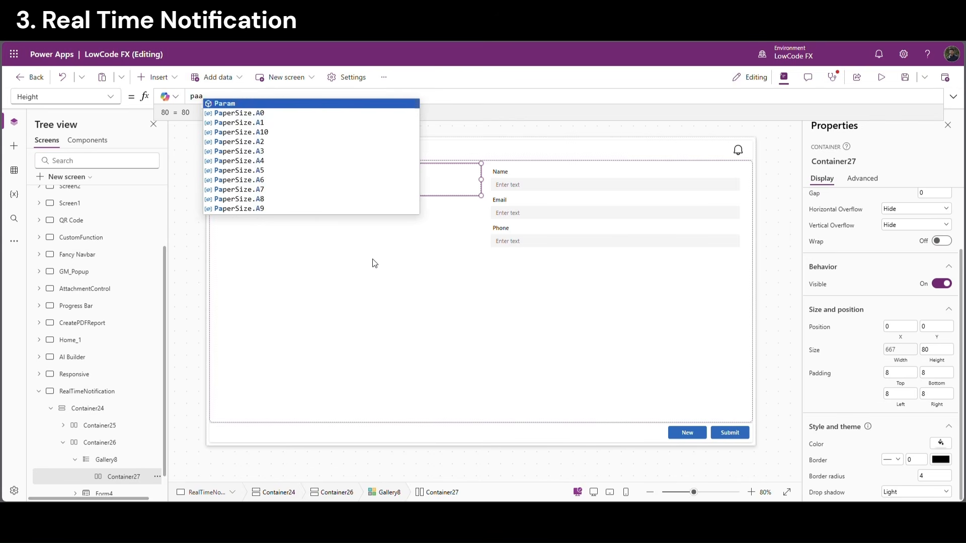
{"action": "key", "text": "Tab"}
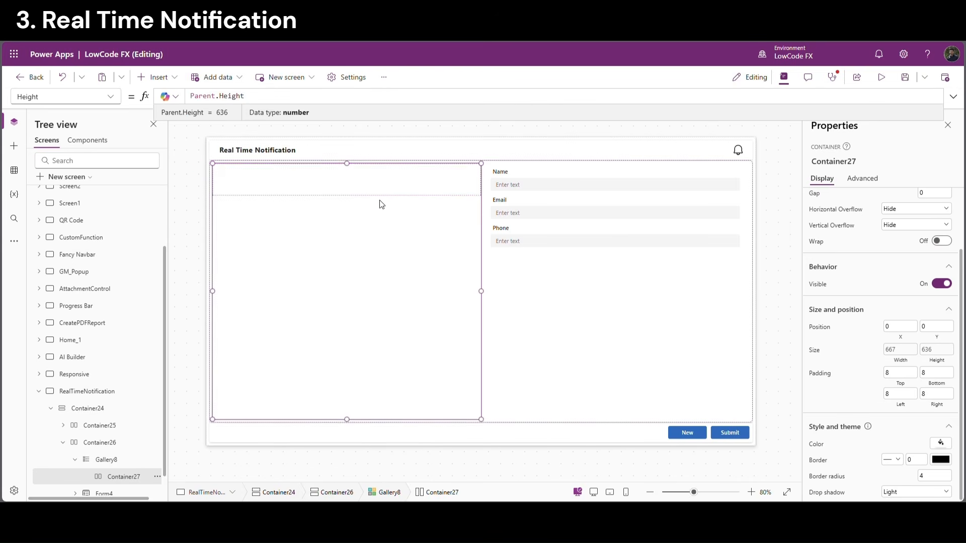
{"action": "double_click", "coordinate": [230, 96]}
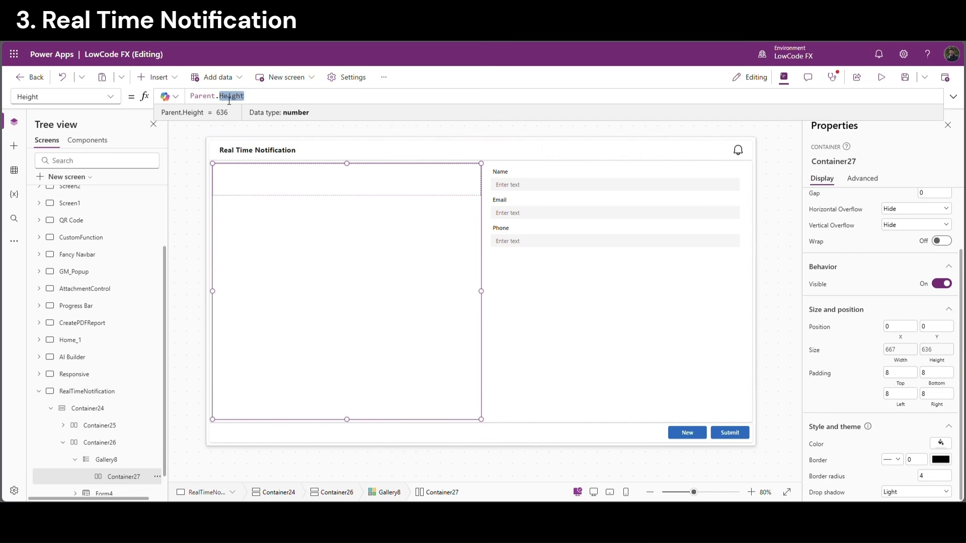
{"action": "type", "text": "te"}
{"action": "key", "text": "Tab"}
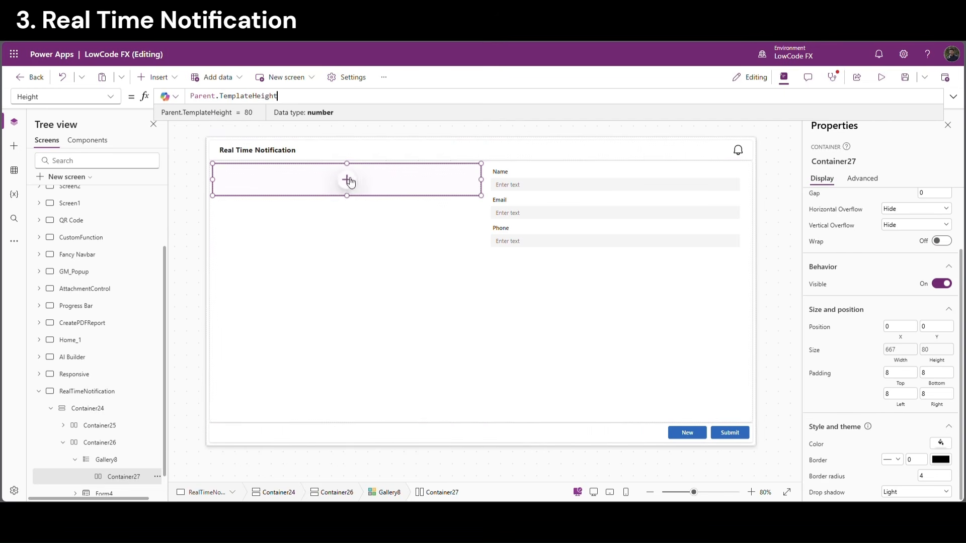
Add three text labels to the container; make the first fill width and show ThisItem.Name
{"action": "left_click", "coordinate": [348, 180]}
{"action": "left_click", "coordinate": [416, 129]}
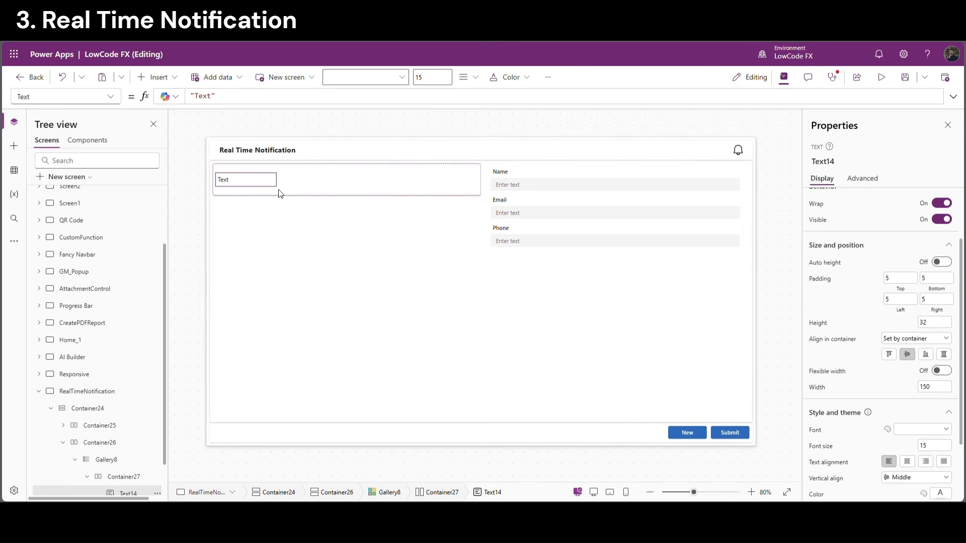
{"action": "key", "text": "ctrl+v"}
{"action": "key", "text": "ctrl+v"}
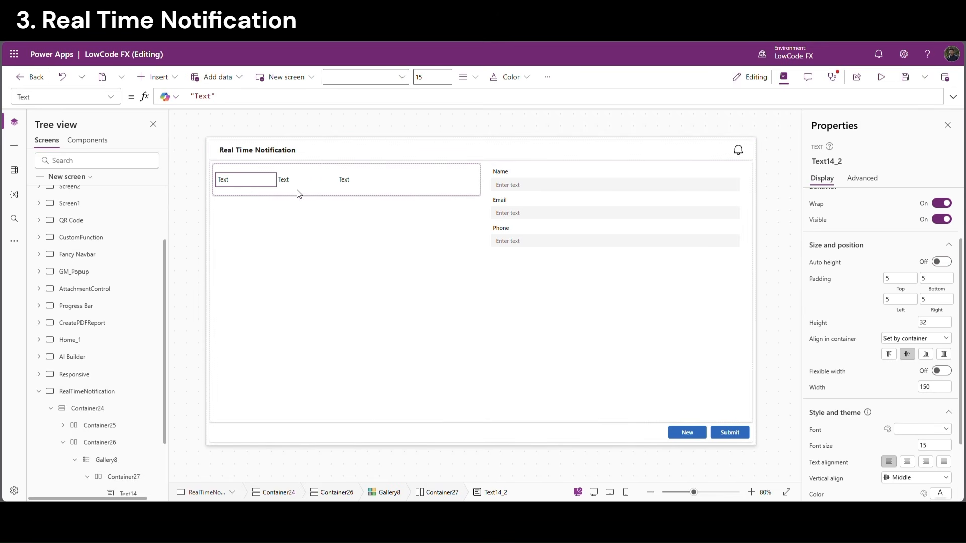
{"action": "left_click", "coordinate": [248, 186]}
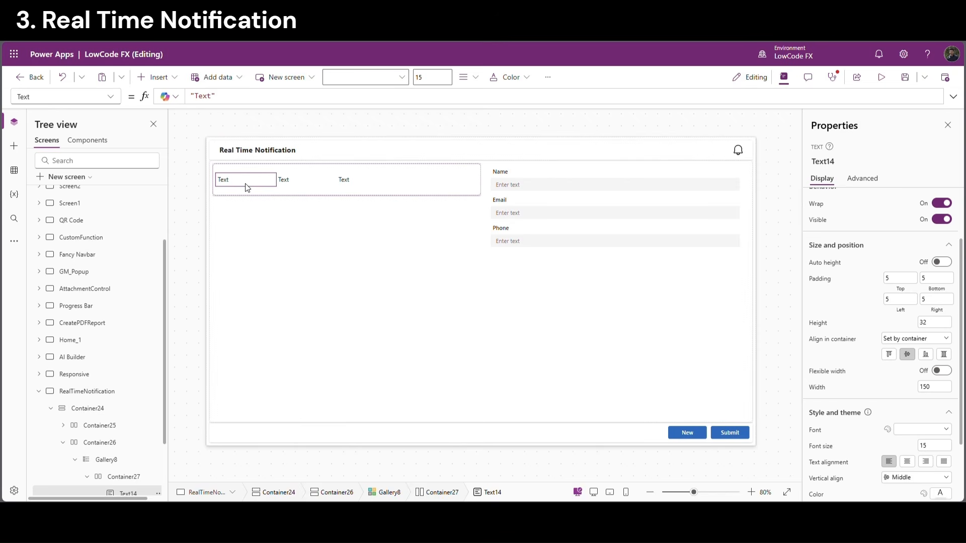
{"action": "left_click", "coordinate": [942, 371]}
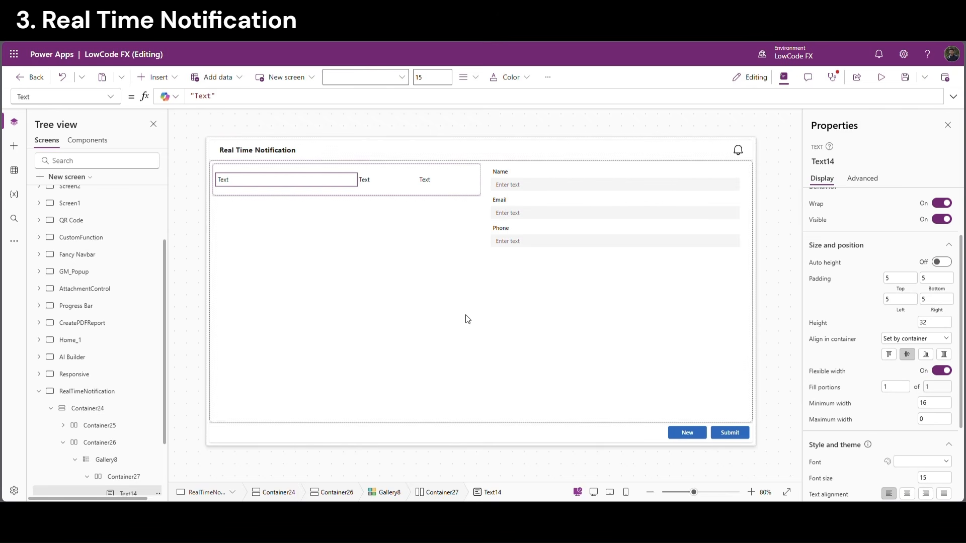
{"action": "left_click_drag", "start_coordinate": [221, 97], "coordinate": [186, 98]}
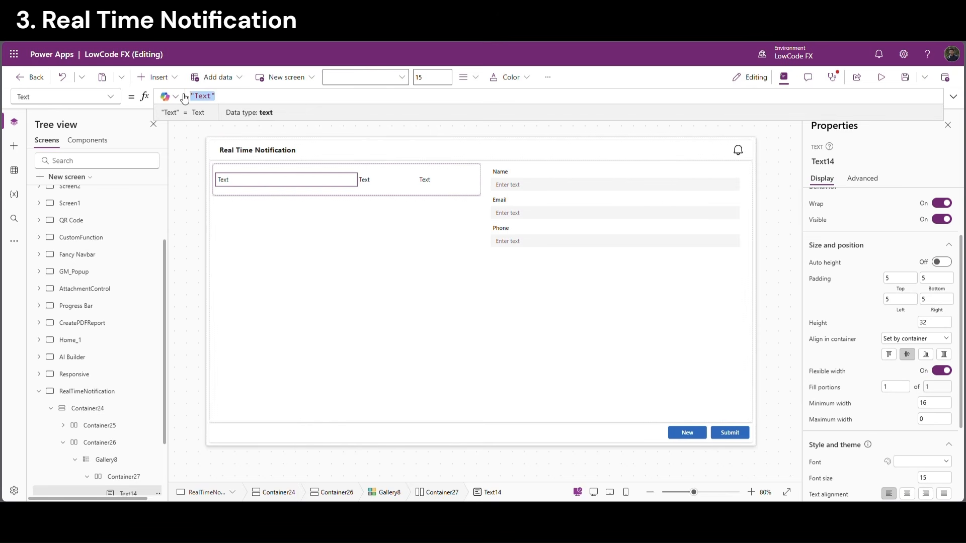
{"action": "type", "text": "ThisItem."}
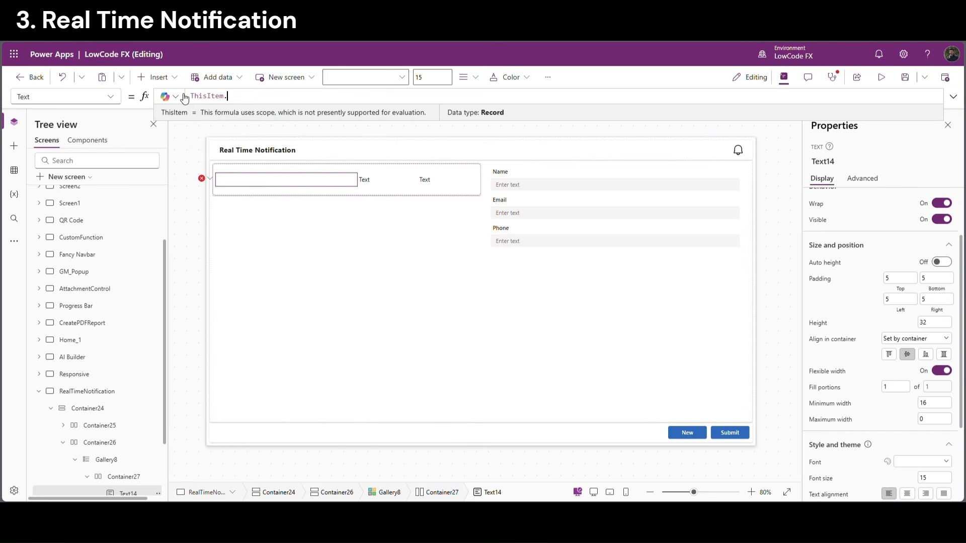
{"action": "type", "text": "Name"}
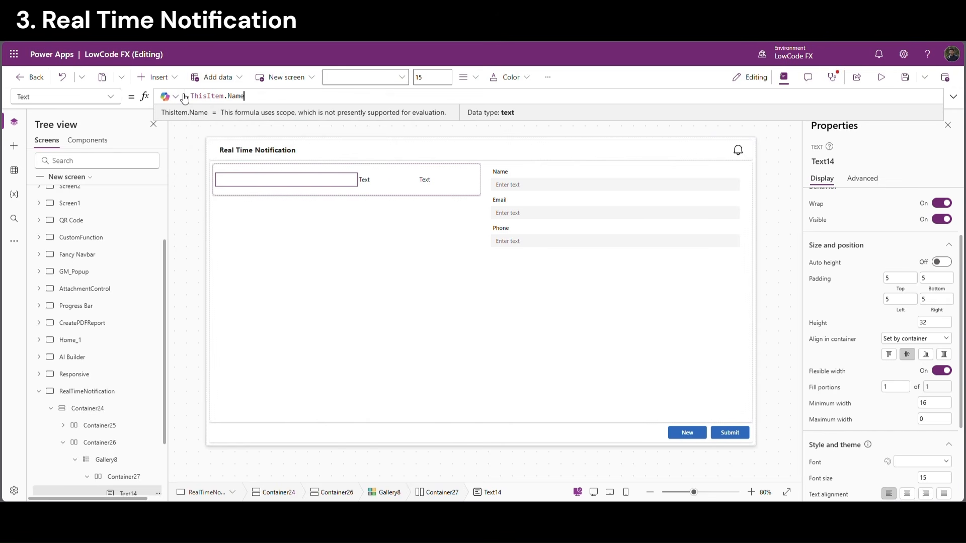
Set the second label's text to ThisItem.Email
{"action": "left_click", "coordinate": [388, 172]}
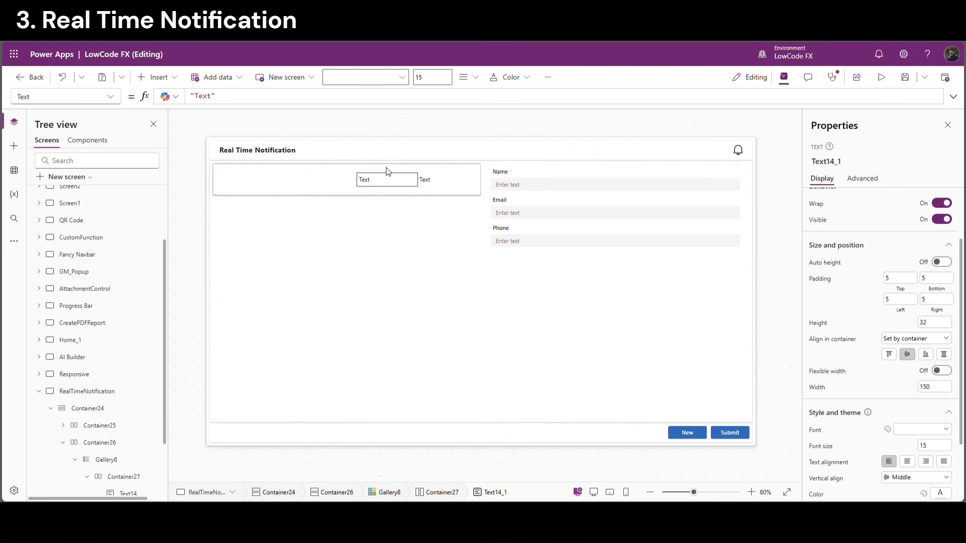
{"action": "left_click", "coordinate": [247, 98]}
{"action": "key", "text": "ctrl+a"}
{"action": "type", "text": "ThisItem.Name"}
{"action": "double_click", "coordinate": [241, 97]}
{"action": "type", "text": "Email"}
{"action": "key", "text": "Tab"}
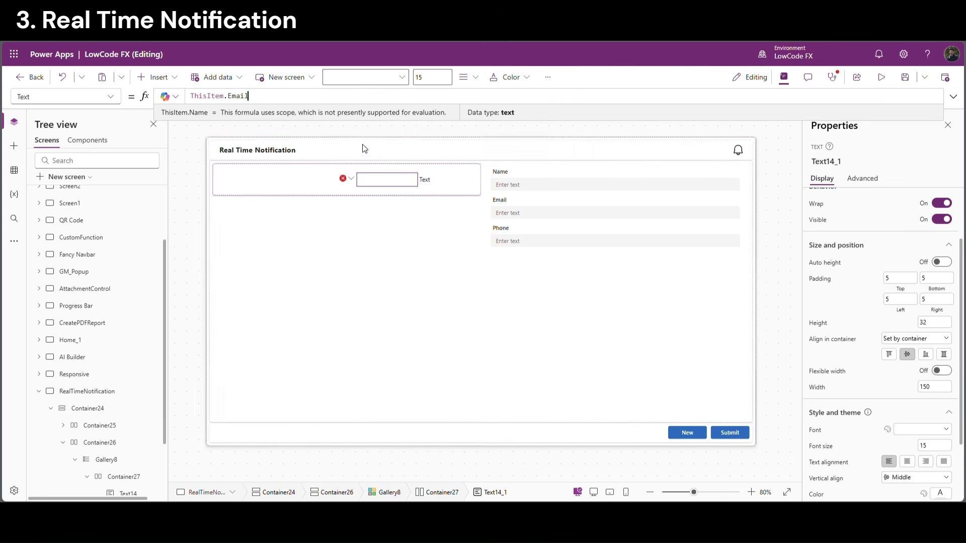
Set the third label's text to ThisItem.Phone
{"action": "left_click", "coordinate": [427, 182]}
{"action": "left_click", "coordinate": [186, 96]}
{"action": "key", "text": "ctrl+a"}
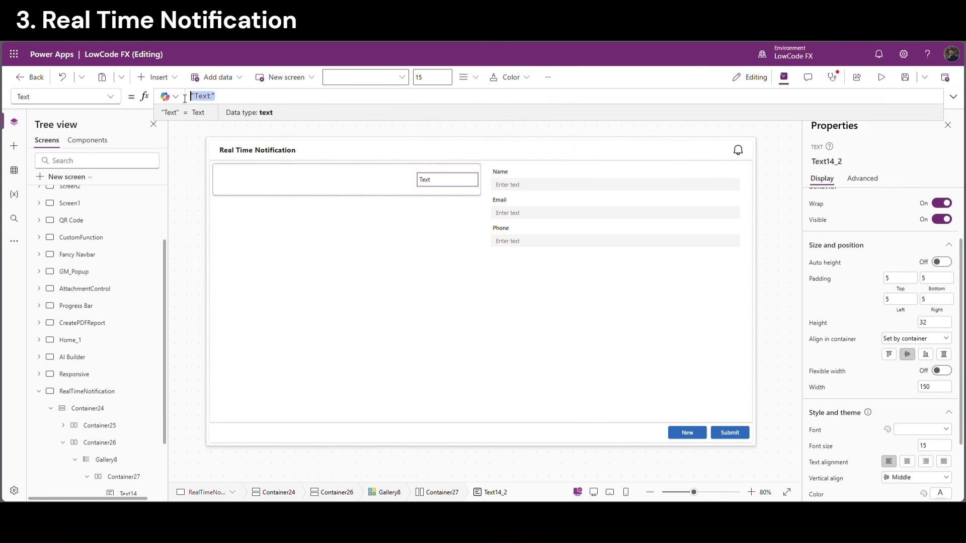
{"action": "type", "text": "ThisItem.Name"}
{"action": "double_click", "coordinate": [237, 96]}
{"action": "type", "text": "pho"}
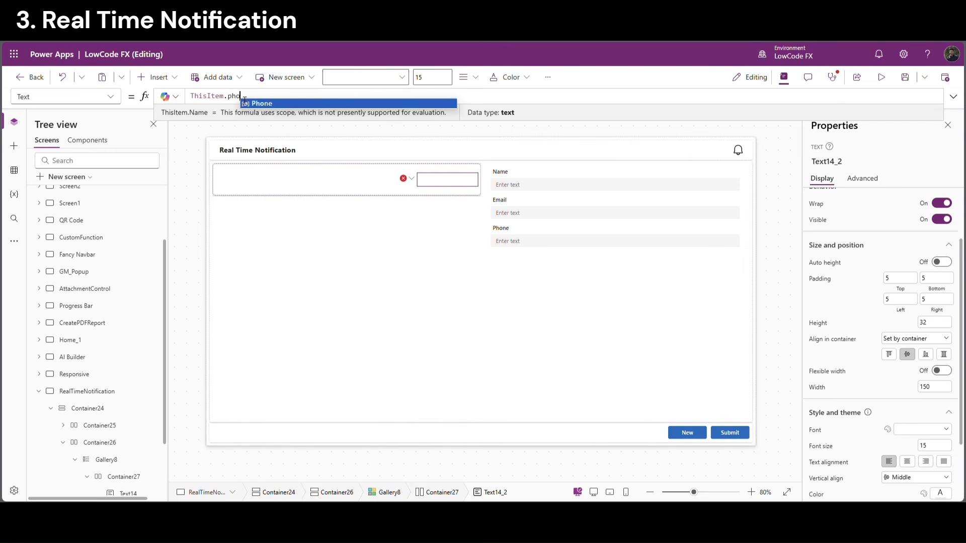
{"action": "left_click", "coordinate": [246, 103]}
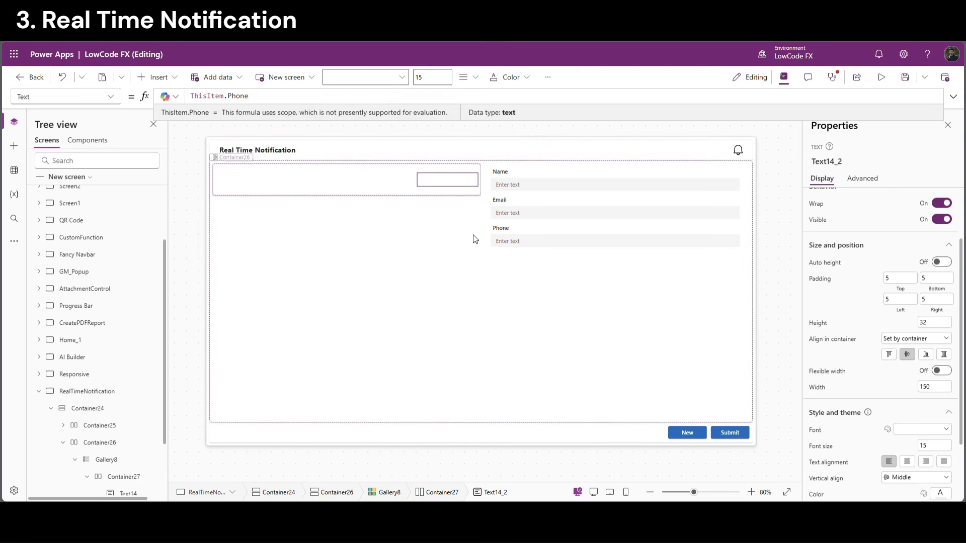
{"action": "left_click", "coordinate": [441, 236]}
Set the New button's OnSelect to NewForm(Form4)
{"action": "left_click", "coordinate": [554, 193]}
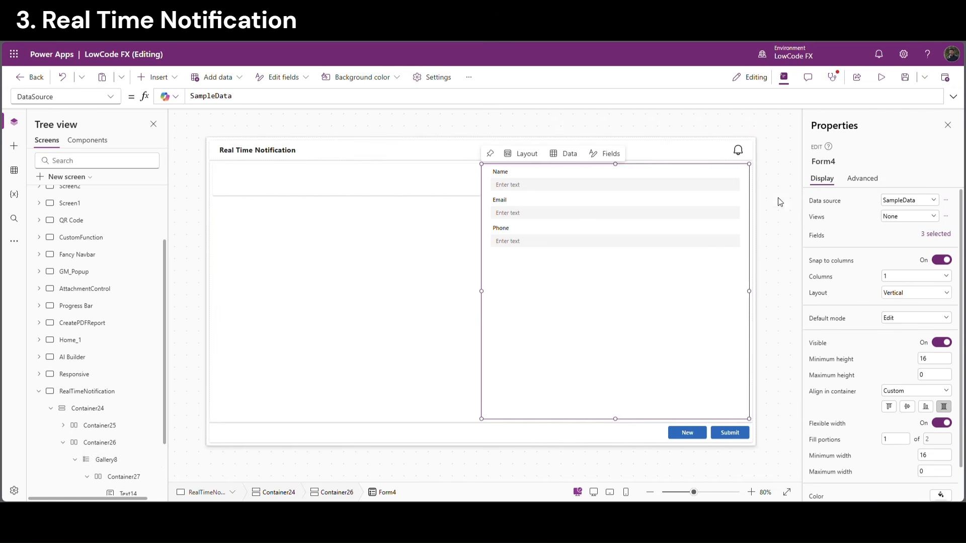
{"action": "left_click", "coordinate": [830, 161]}
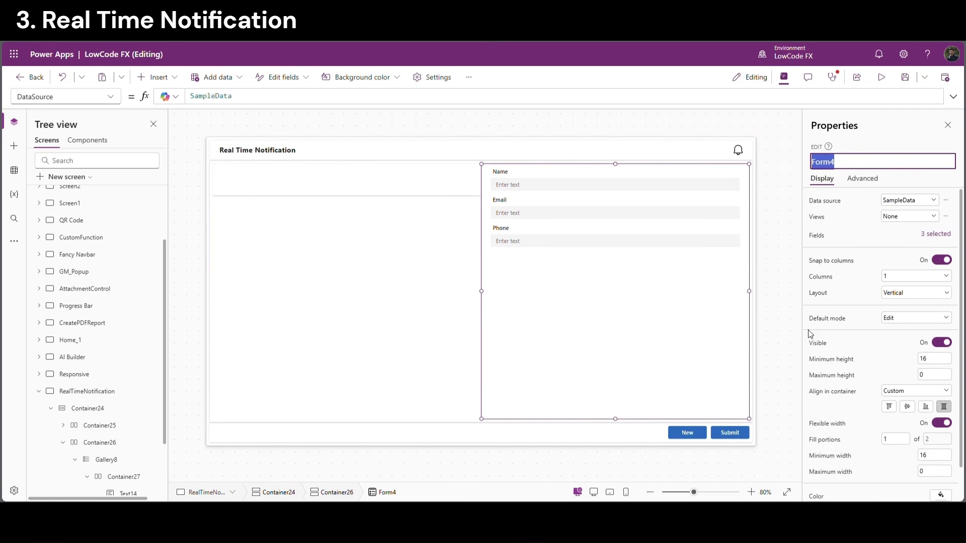
{"action": "left_click", "coordinate": [688, 434]}
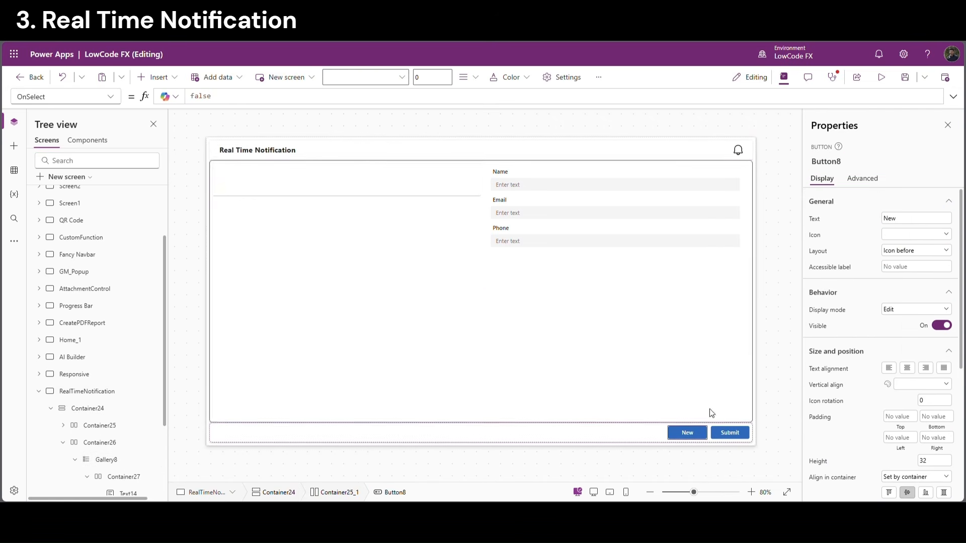
{"action": "left_click", "coordinate": [206, 97]}
{"action": "double_click", "coordinate": [206, 98]}
{"action": "type", "text": "new"}
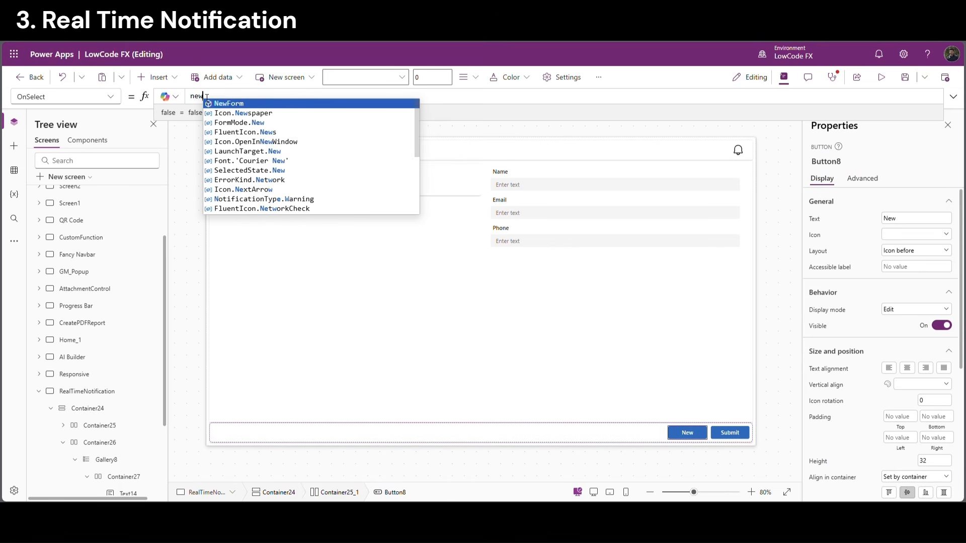
{"action": "key", "text": "Tab"}
{"action": "type", "text": "Form4)"}
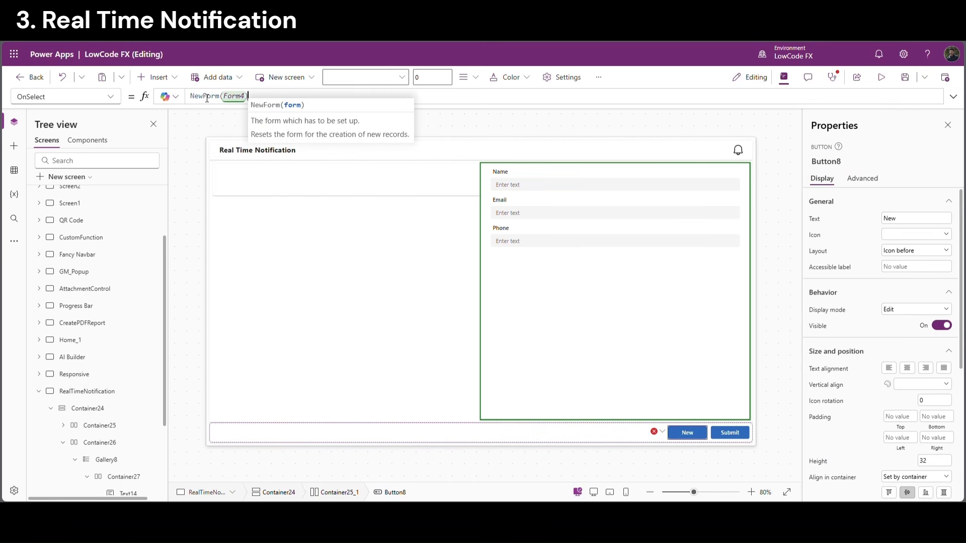
Set the Submit button's OnSelect to SubmitForm(Form4); Refresh(SampleData)
{"action": "left_click", "coordinate": [715, 439]}
{"action": "key", "text": "ctrl+a"}
{"action": "type", "text": "SubmitForm("}
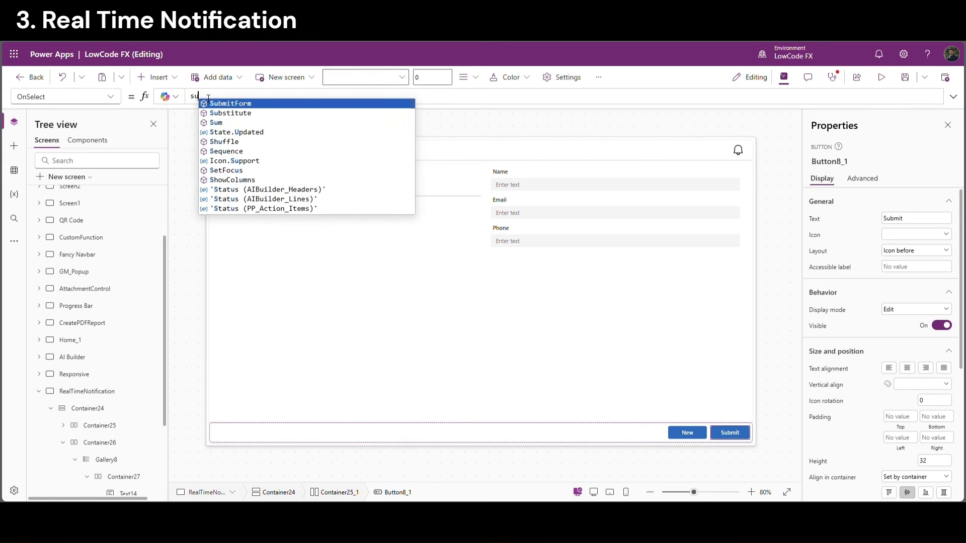
{"action": "type", "text": "Form4)"}
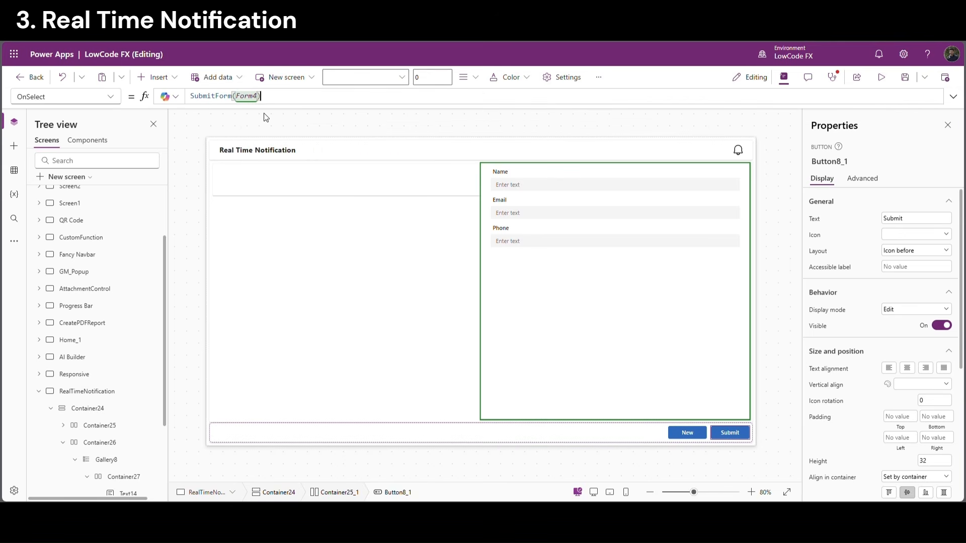
{"action": "type", "text": ";"}
{"action": "key", "text": "shift+Return"}
{"action": "type", "text": "r"}
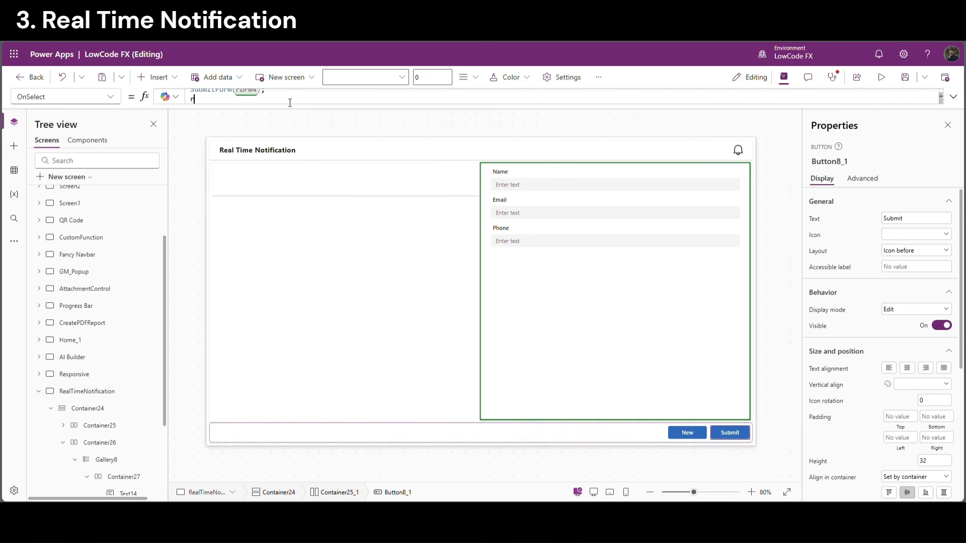
{"action": "type", "text": "efresh("}
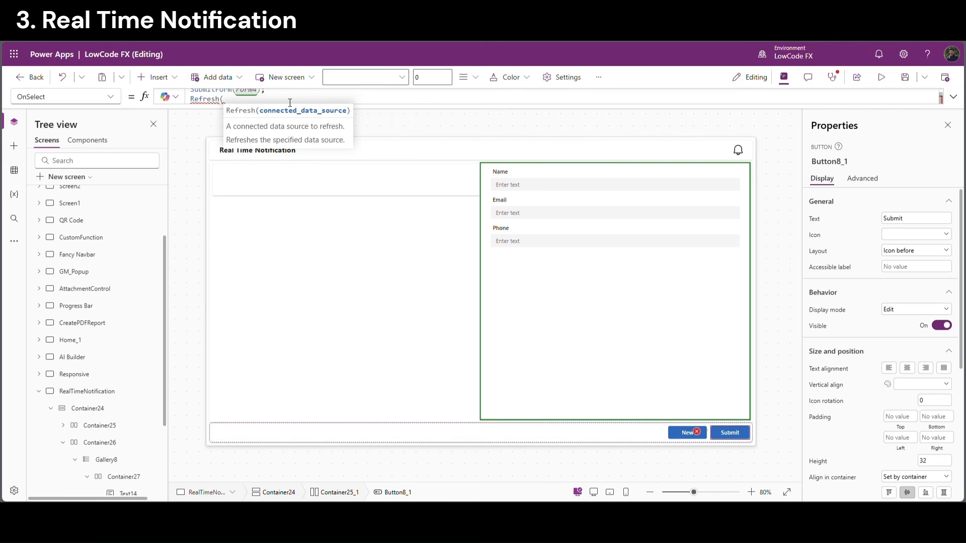
{"action": "type", "text": "Sampl"}
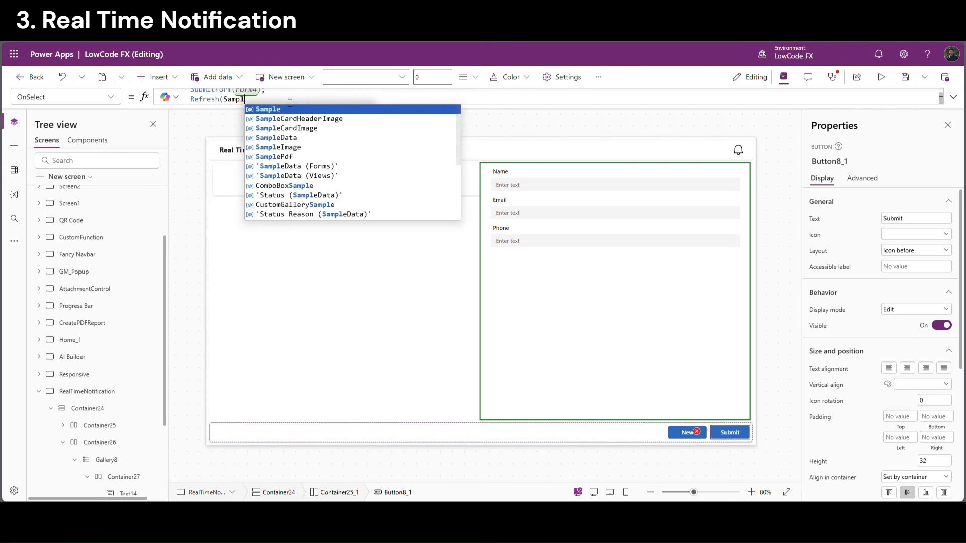
{"action": "key", "text": "Down"}
{"action": "key", "text": "Down"}
{"action": "key", "text": "Down"}
{"action": "key", "text": "Tab"}
{"action": "type", "text": ")"}
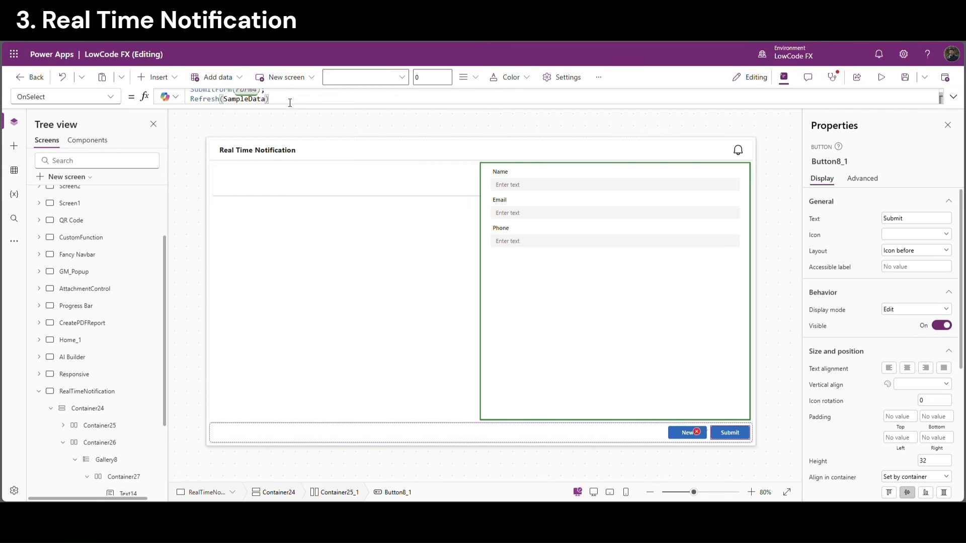
{"action": "left_click", "coordinate": [777, 181]}
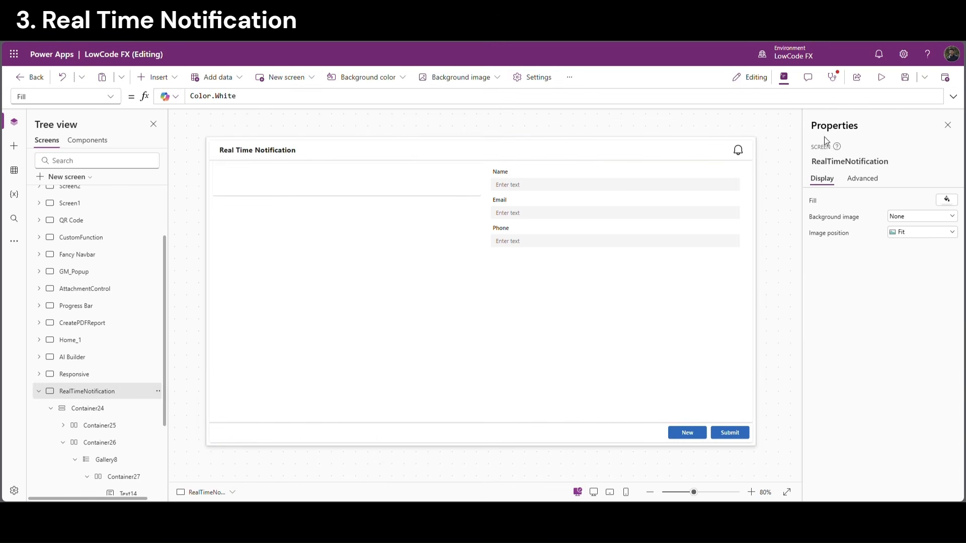
In preview, submit a new SampleData record with a sample name, email and phone number
{"action": "left_click", "coordinate": [881, 77]}
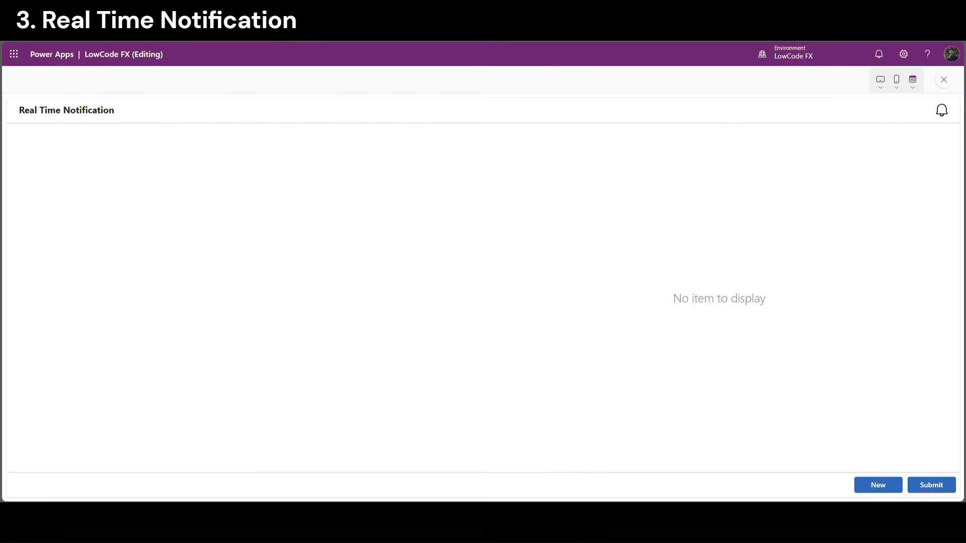
{"action": "left_click", "coordinate": [893, 486]}
{"action": "left_click", "coordinate": [652, 154]}
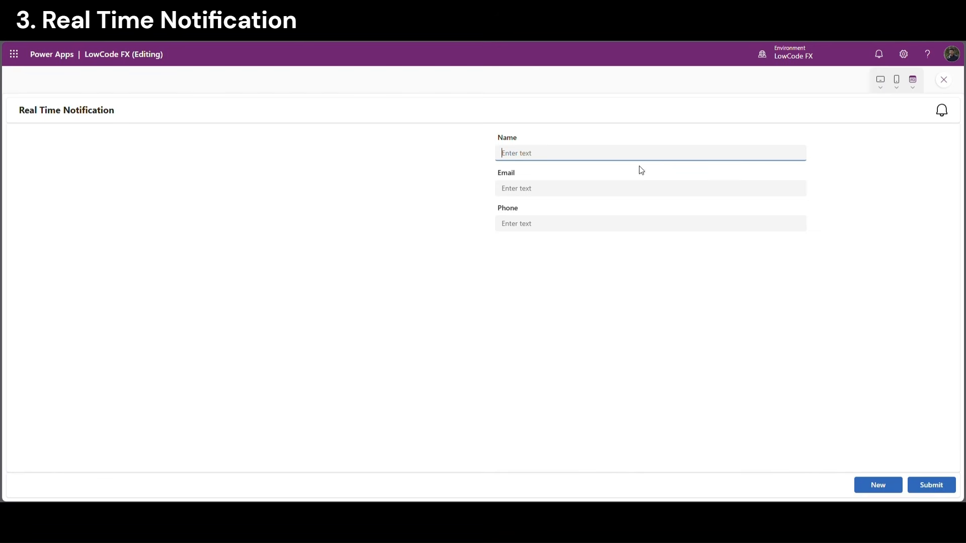
{"action": "type", "text": "LowCode FX"}
{"action": "left_click", "coordinate": [542, 191]}
{"action": "type", "text": "LC"}
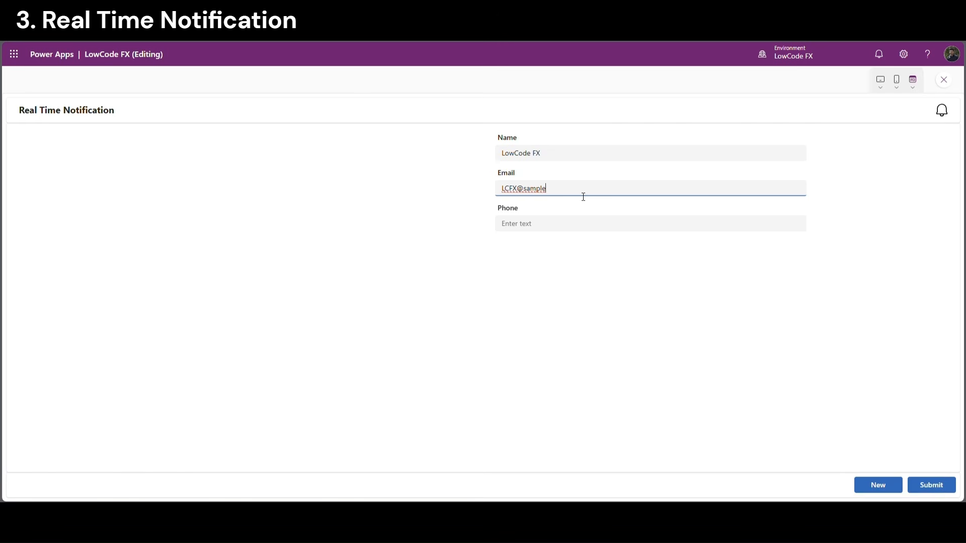
{"action": "left_click", "coordinate": [587, 229]}
{"action": "type", "text": "9"}
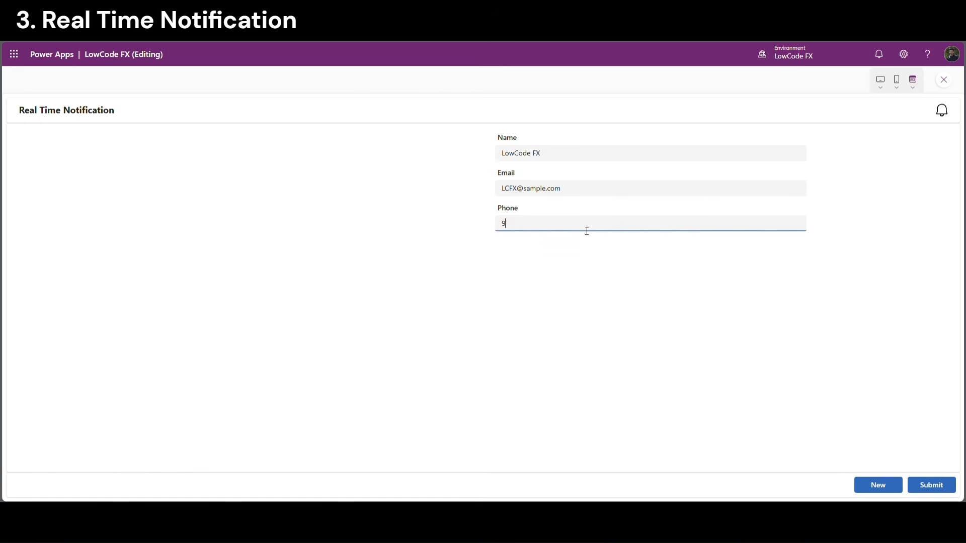
{"action": "type", "text": "876543210"}
{"action": "left_click", "coordinate": [613, 322]}
{"action": "left_click", "coordinate": [913, 484]}
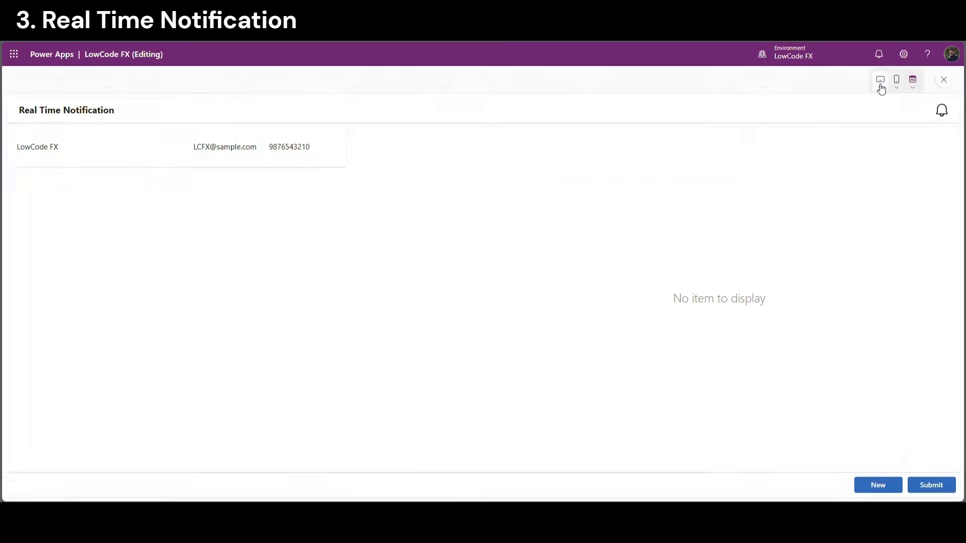
Open a fresh entry form, check the saved gallery row, and exit the preview
{"action": "left_click", "coordinate": [873, 485]}
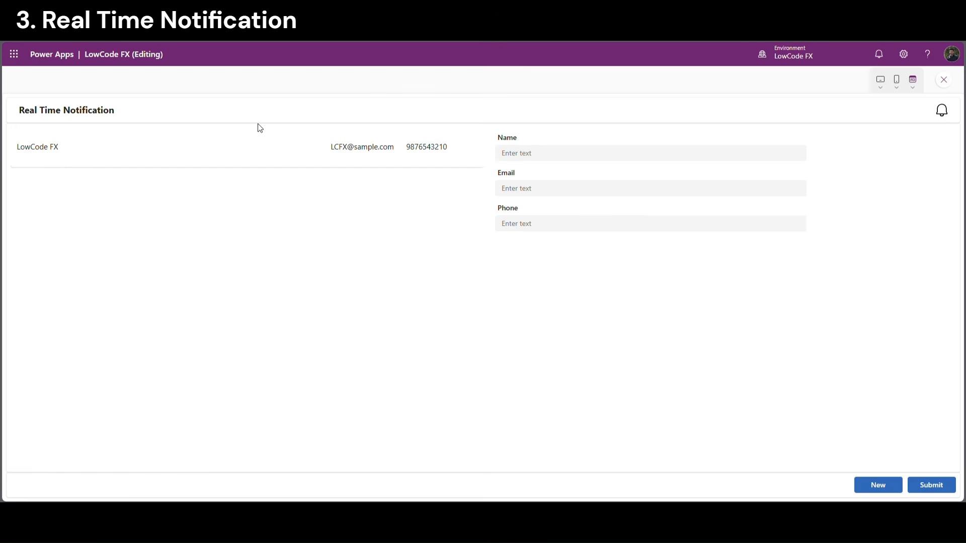
{"action": "triple_click", "coordinate": [200, 117]}
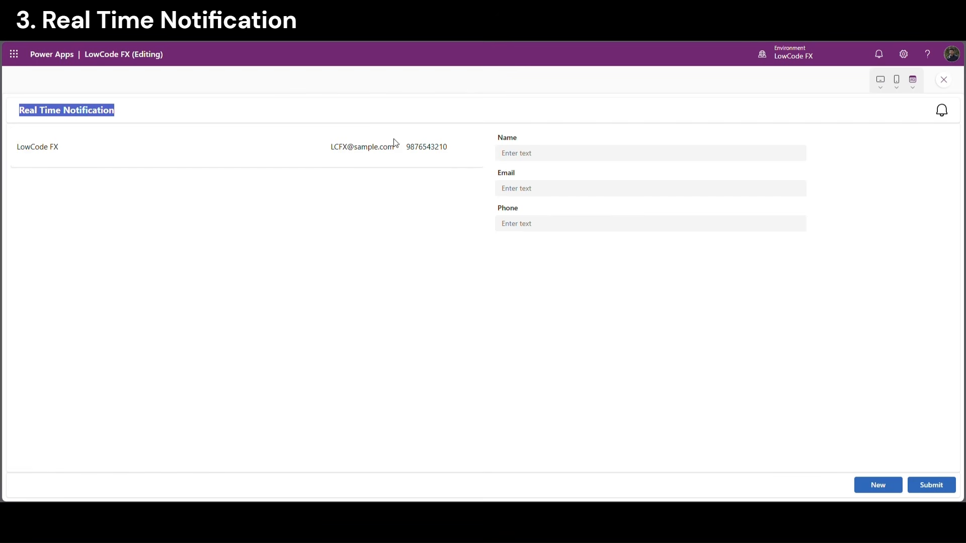
{"action": "left_click", "coordinate": [379, 147]}
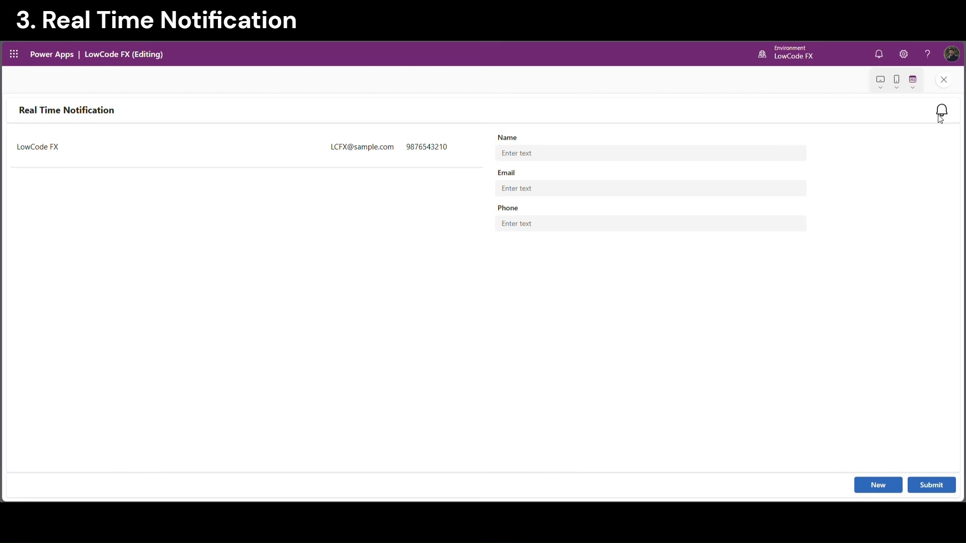
{"action": "key", "text": "Escape"}
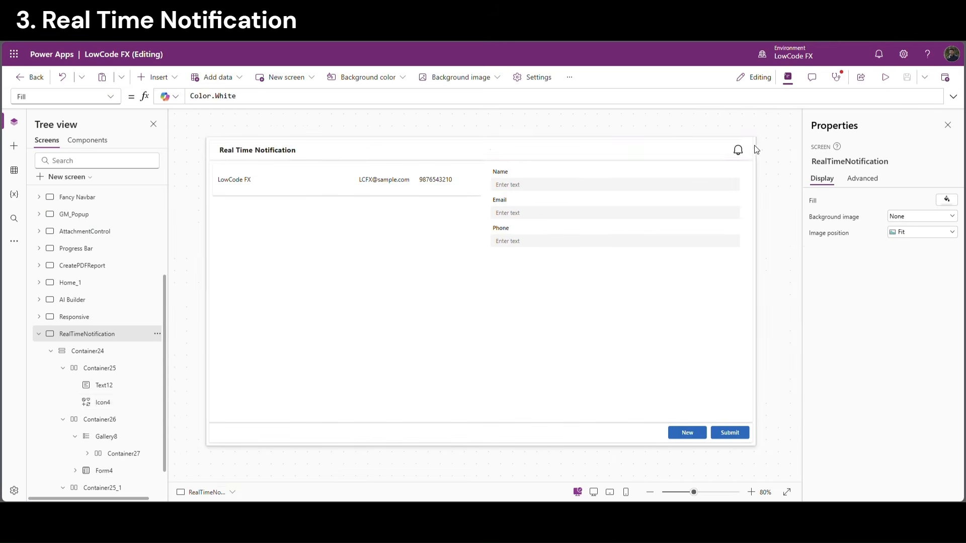
Add a vertical container to the RealTimeNotification screen
{"action": "left_click", "coordinate": [738, 152]}
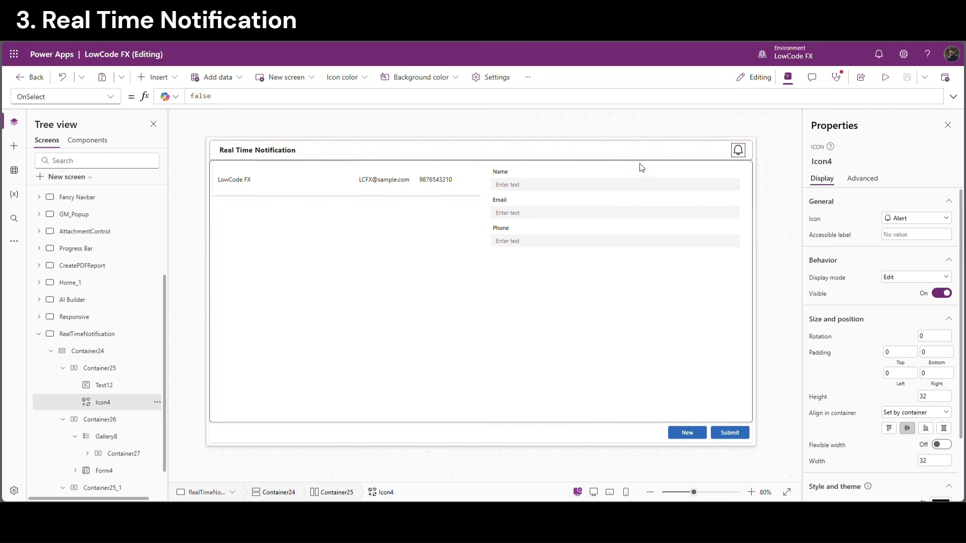
{"action": "left_click", "coordinate": [75, 333]}
{"action": "left_click", "coordinate": [55, 353]}
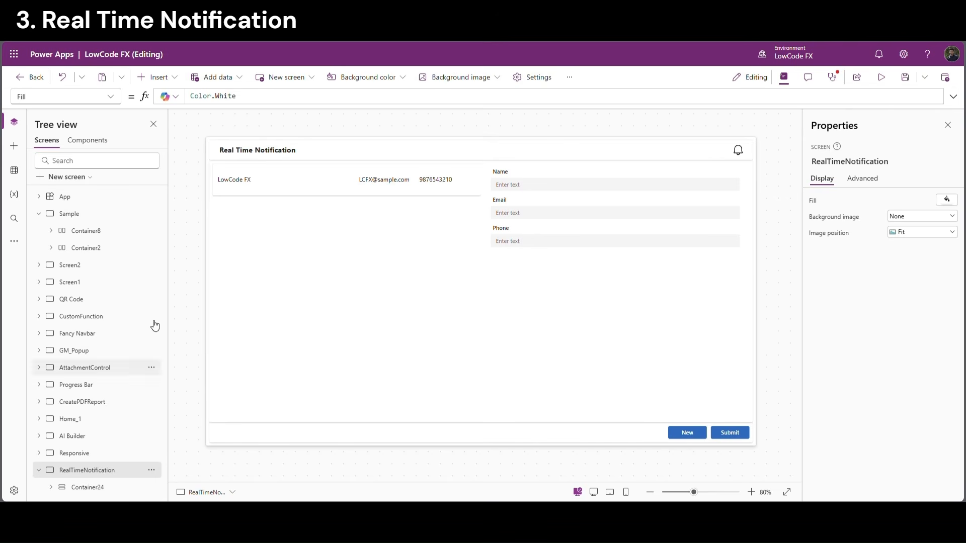
{"action": "left_click", "coordinate": [173, 80]}
{"action": "type", "text": "vert"}
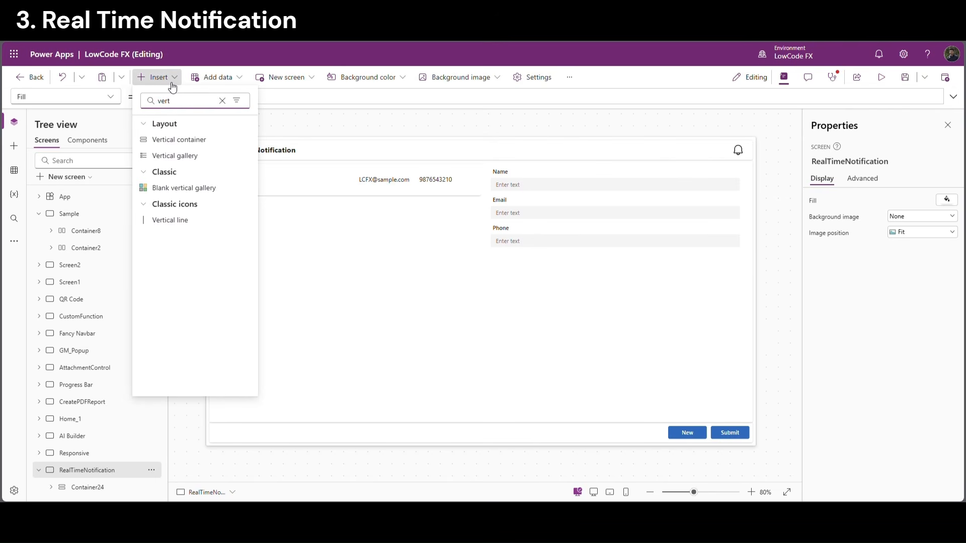
{"action": "left_click", "coordinate": [194, 139]}
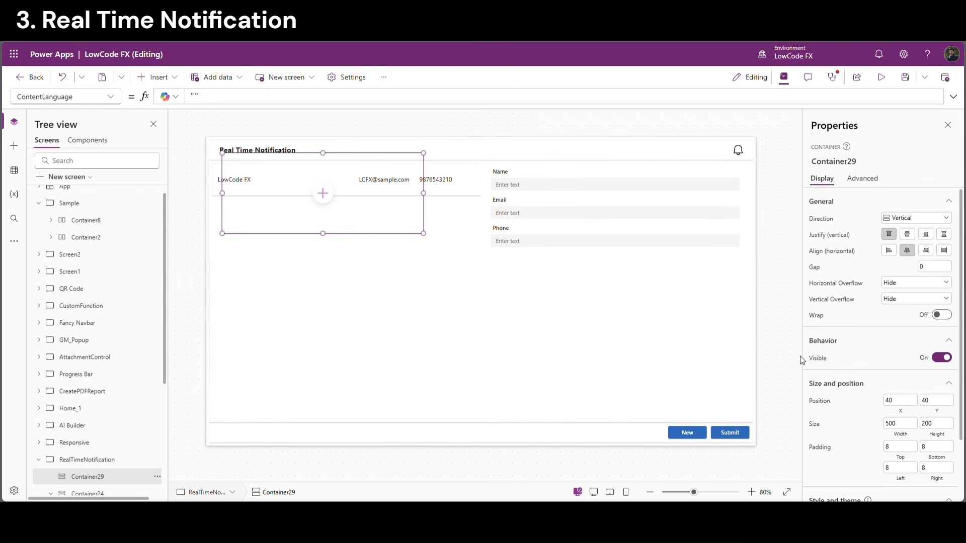
Set the container's Y to 80, Height to 400, and X to Parent.Width - Self.Width
{"action": "left_click", "coordinate": [935, 401]}
{"action": "type", "text": "80"}
{"action": "left_click", "coordinate": [855, 413]}
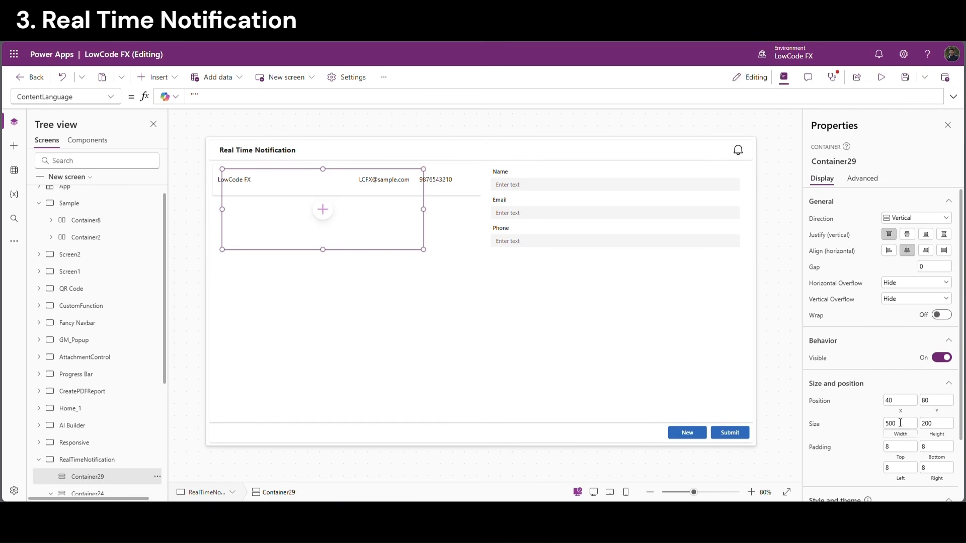
{"action": "left_click", "coordinate": [941, 436]}
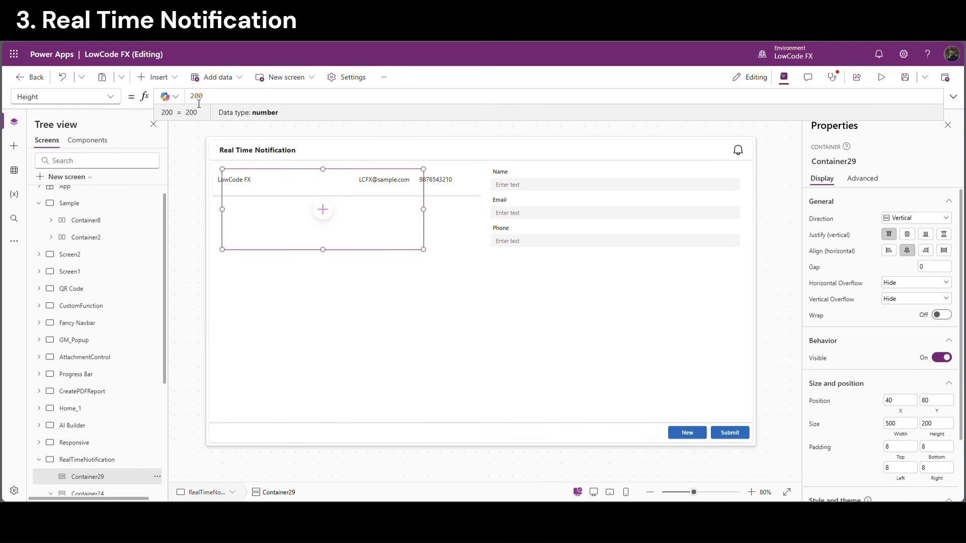
{"action": "key", "text": "BackSpace"}
{"action": "type", "text": "7"}
{"action": "key", "text": "BackSpace"}
{"action": "type", "text": "4"}
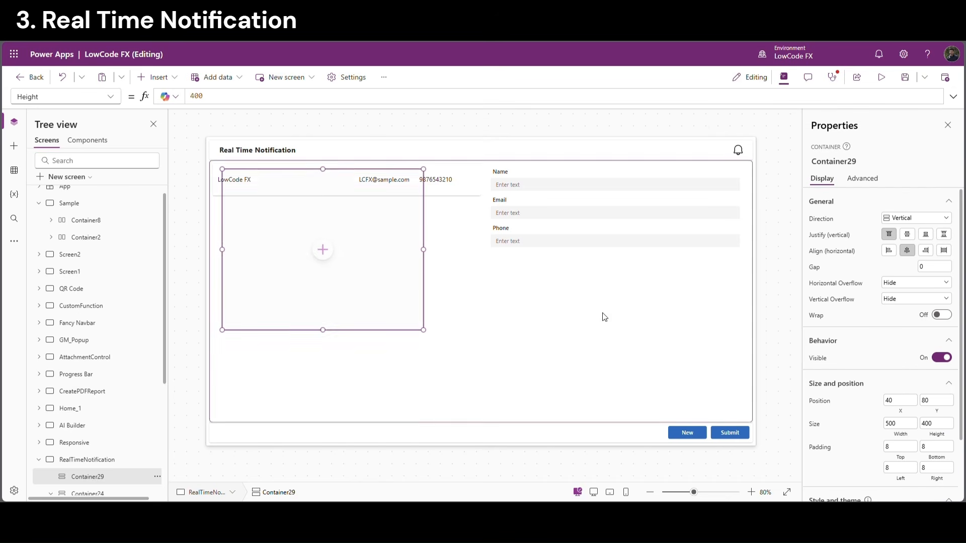
{"action": "left_click", "coordinate": [905, 414]}
{"action": "type", "text": "par"}
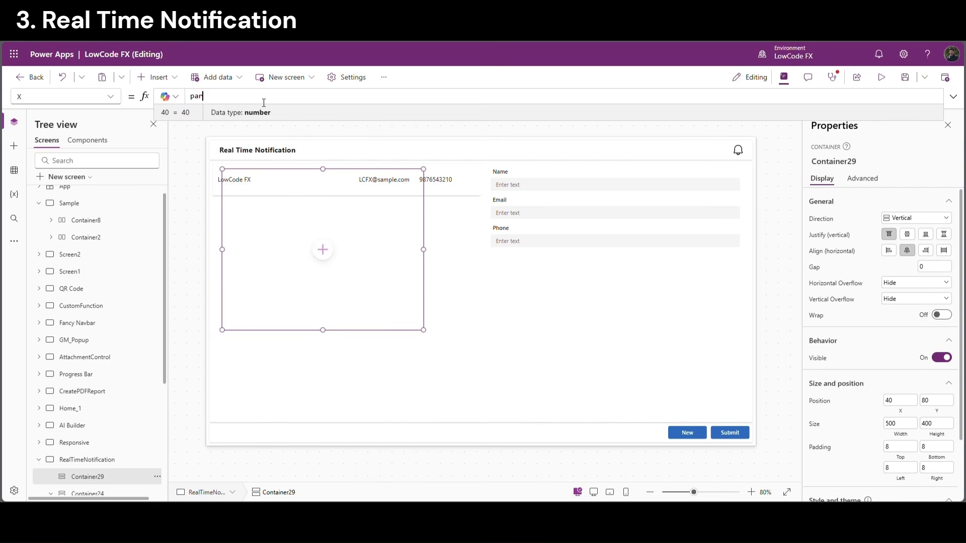
{"action": "type", "text": "ent.Width"}
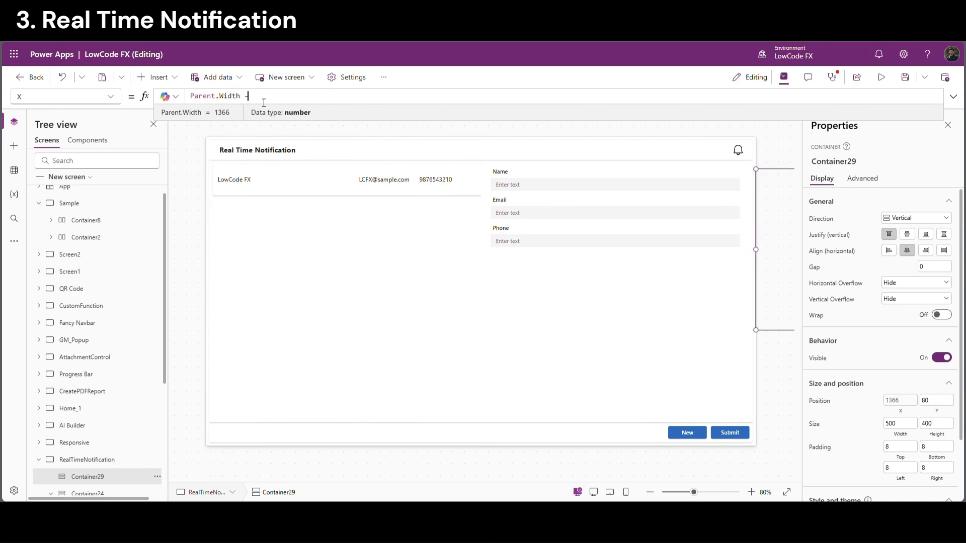
{"action": "type", "text": " - Self.w"}
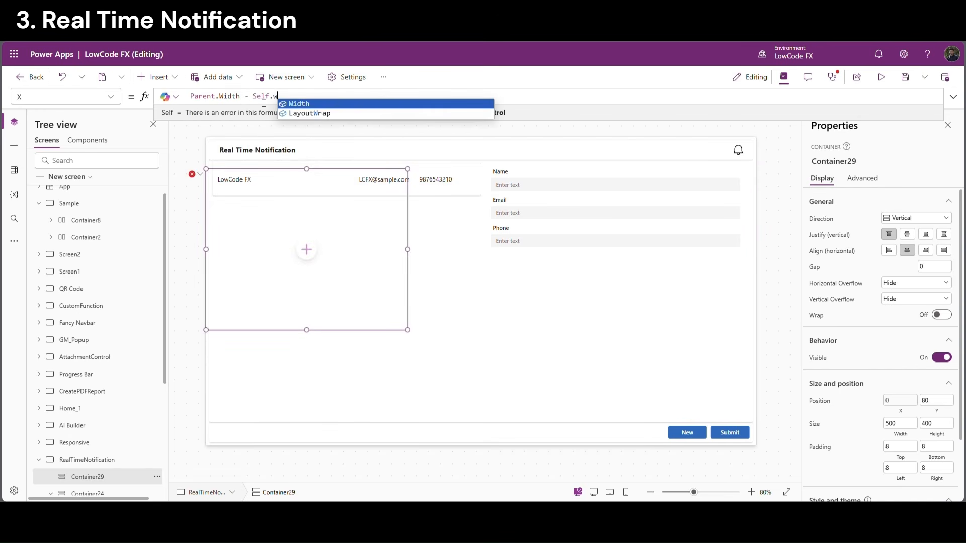
{"action": "key", "text": "Tab"}
Fill the container dark grey, RGBA(79,90,94,1)
{"action": "scroll", "coordinate": [956, 487], "scroll_direction": "down", "scroll_amount": 1}
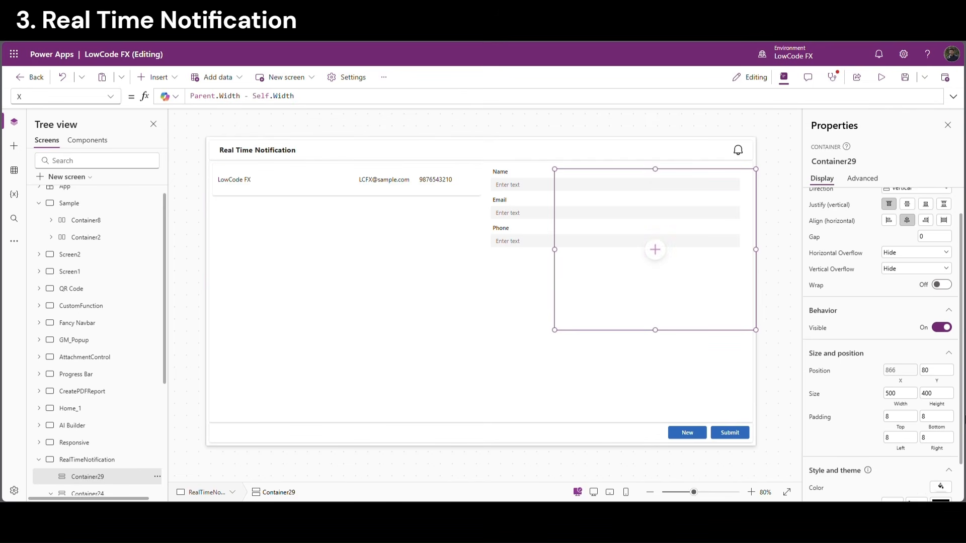
{"action": "left_click", "coordinate": [942, 493]}
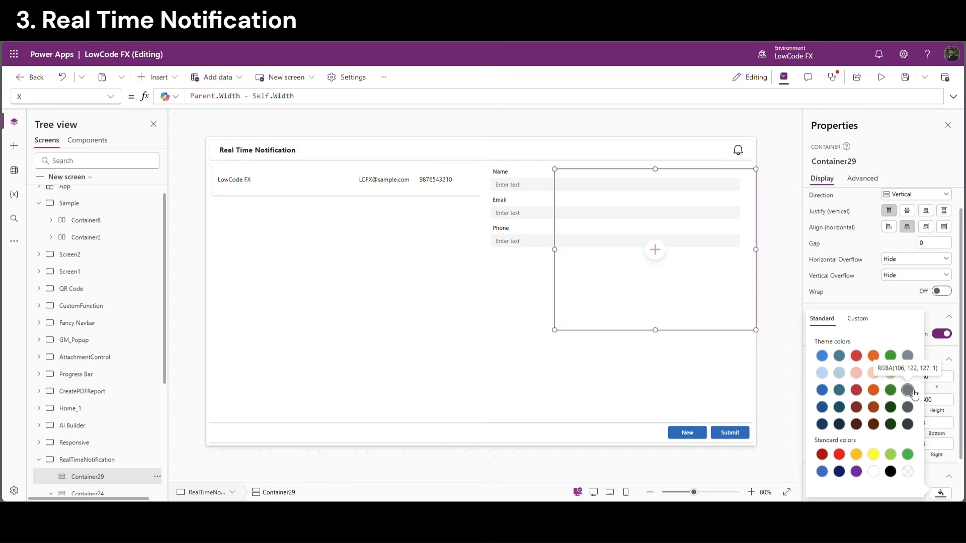
{"action": "left_click", "coordinate": [914, 395]}
{"action": "left_click", "coordinate": [913, 407]}
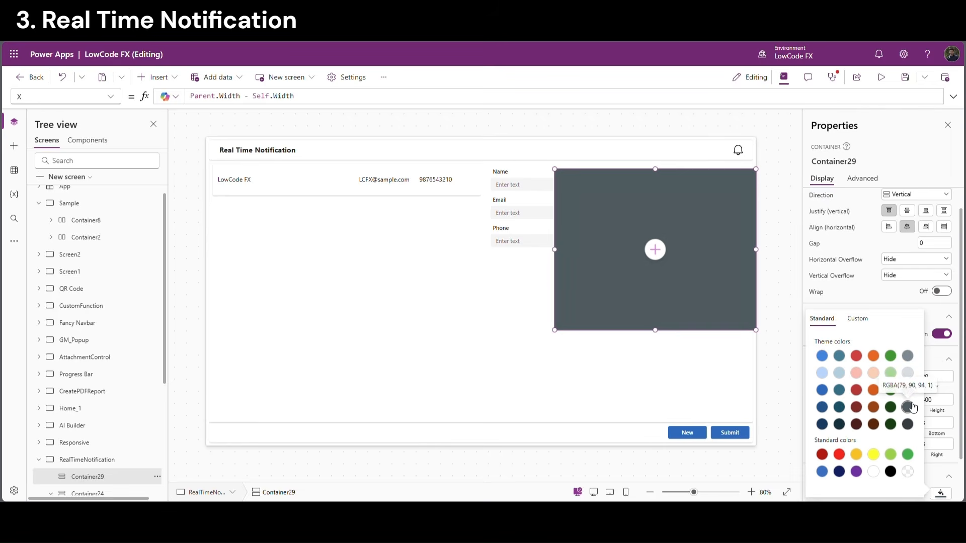
{"action": "left_click", "coordinate": [769, 237]}
{"action": "left_click", "coordinate": [655, 250]}
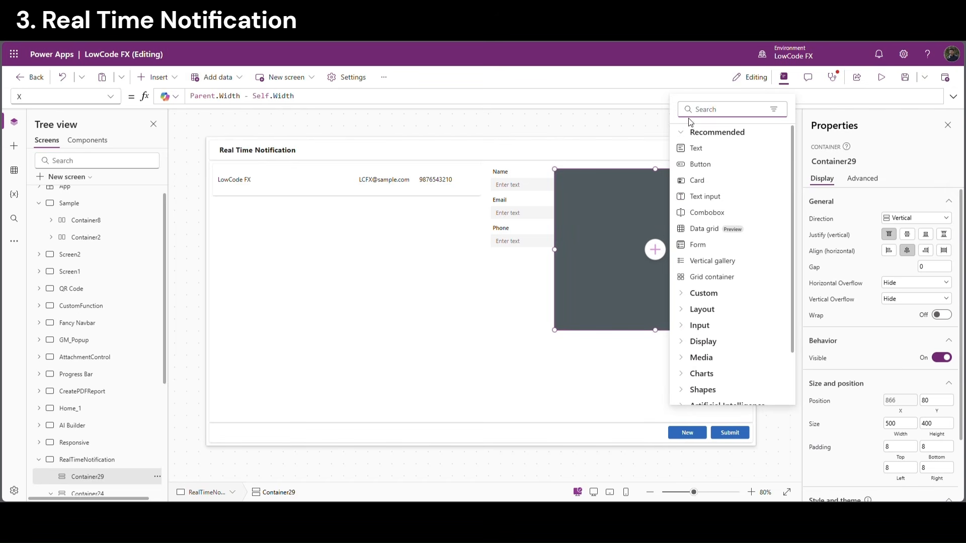
Add a horizontal container inside the panel with Flexible height Off and Height 30
{"action": "left_click", "coordinate": [706, 111]}
{"action": "type", "text": "hor"}
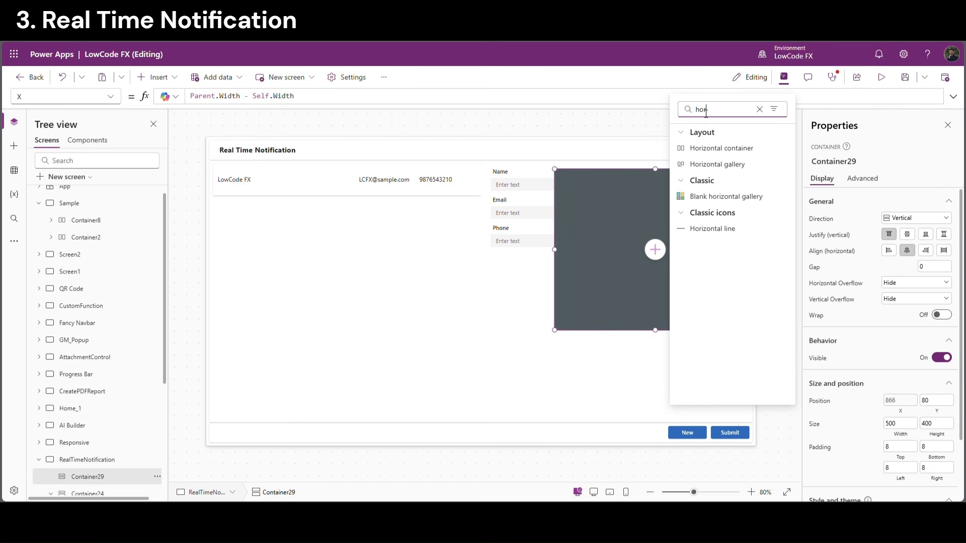
{"action": "left_click", "coordinate": [729, 149]}
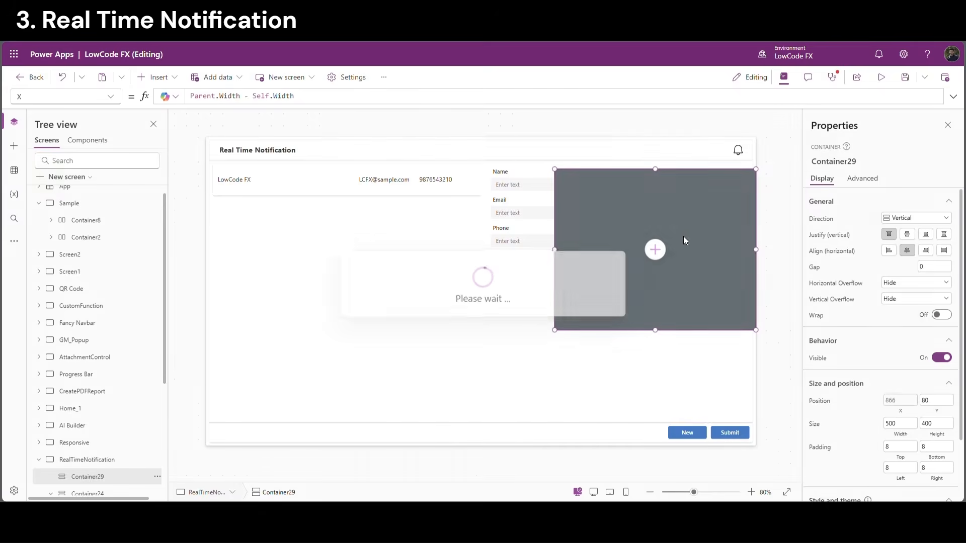
{"action": "left_click", "coordinate": [942, 403]}
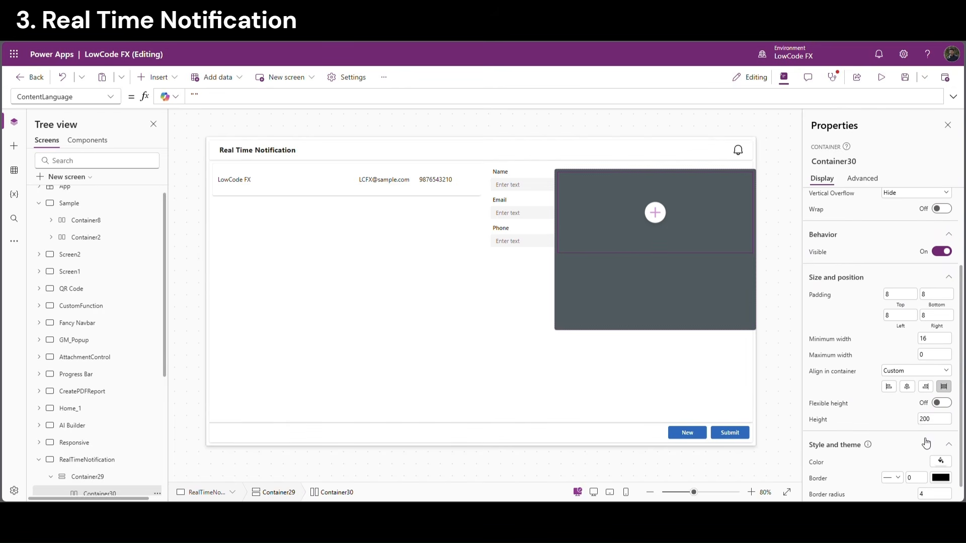
{"action": "left_click", "coordinate": [928, 419]}
{"action": "type", "text": "30"}
{"action": "key", "text": "Return"}
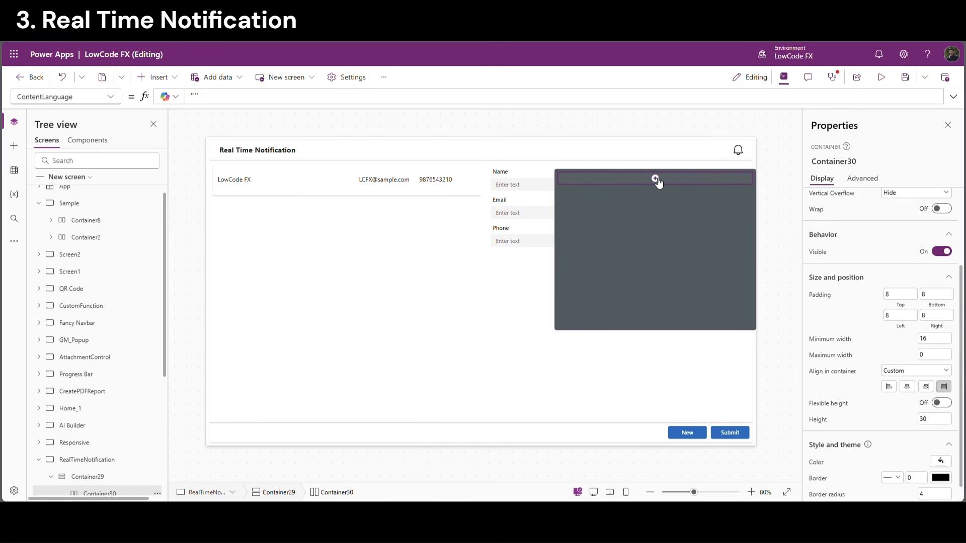
Insert a white DismissCircle icon into the strip
{"action": "left_click", "coordinate": [655, 179]}
{"action": "type", "text": "icon"}
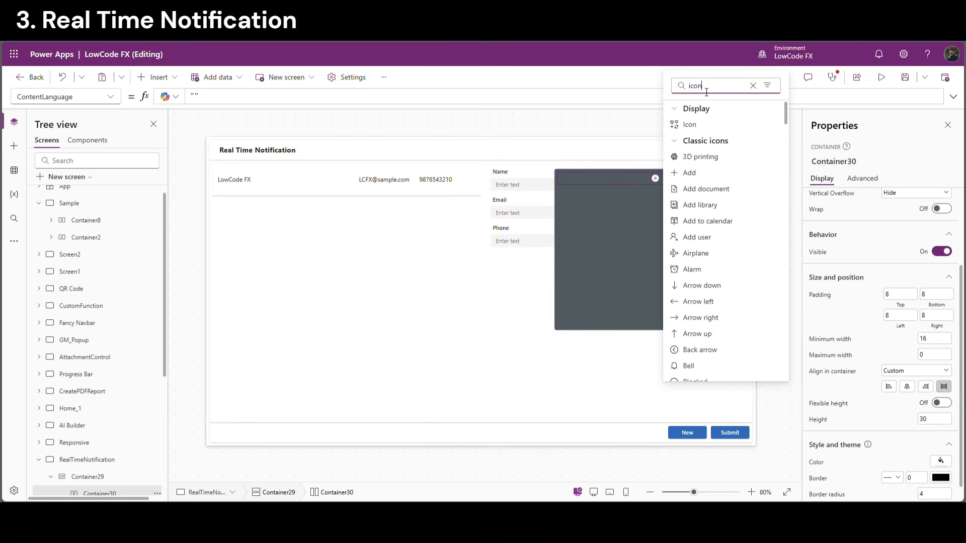
{"action": "left_click", "coordinate": [689, 125]}
{"action": "left_click", "coordinate": [901, 218]}
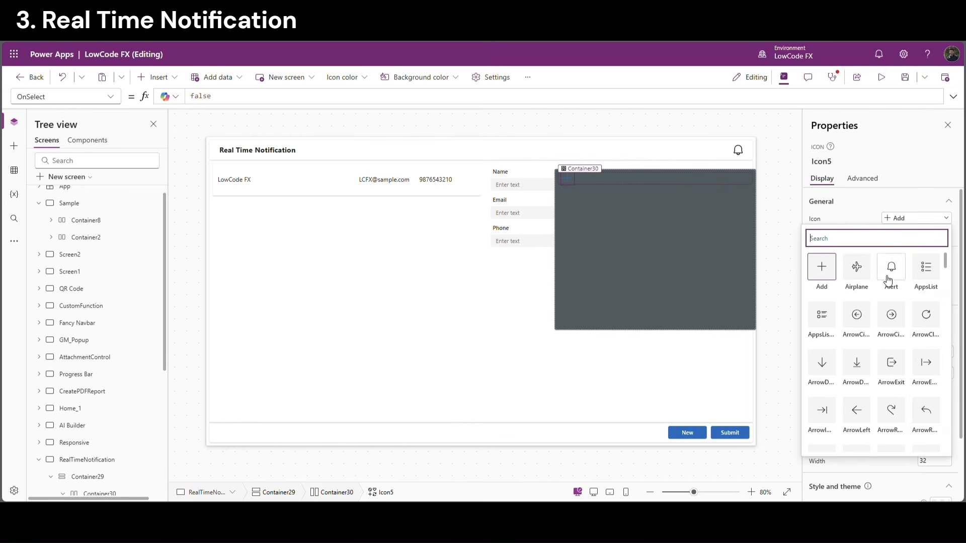
{"action": "scroll", "coordinate": [949, 319], "scroll_direction": "down", "scroll_amount": 5}
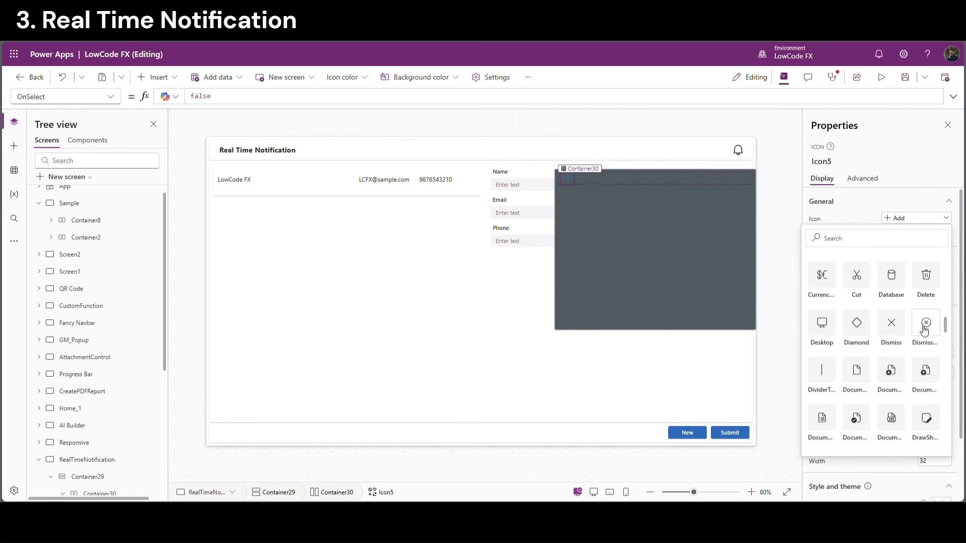
{"action": "left_click", "coordinate": [926, 326]}
{"action": "scroll", "coordinate": [954, 394], "scroll_direction": "down", "scroll_amount": 2}
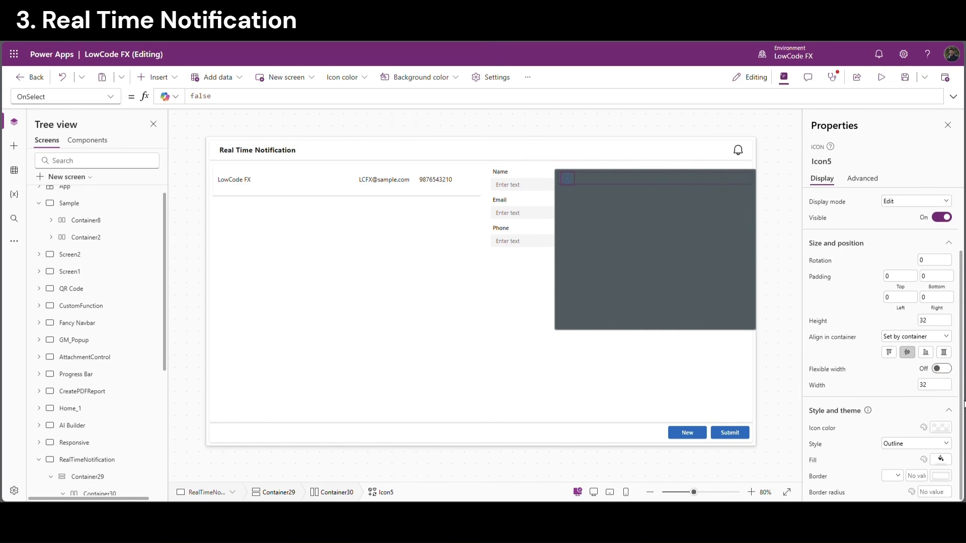
{"action": "left_click", "coordinate": [939, 429]}
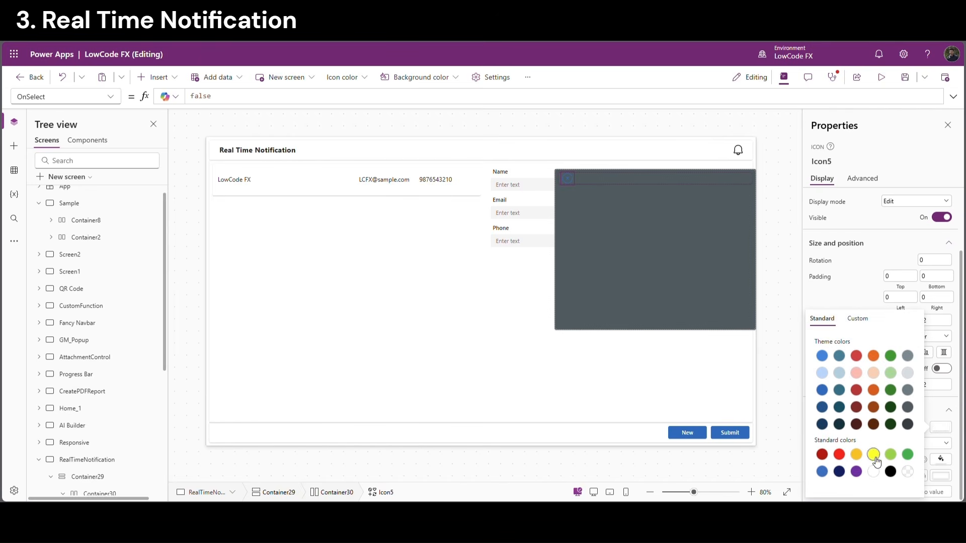
{"action": "left_click", "coordinate": [874, 459]}
{"action": "left_click", "coordinate": [611, 180]}
Justify the strip's contents to the end and set its Drop shadow to None
{"action": "scroll", "coordinate": [835, 239], "scroll_direction": "up", "scroll_amount": 3}
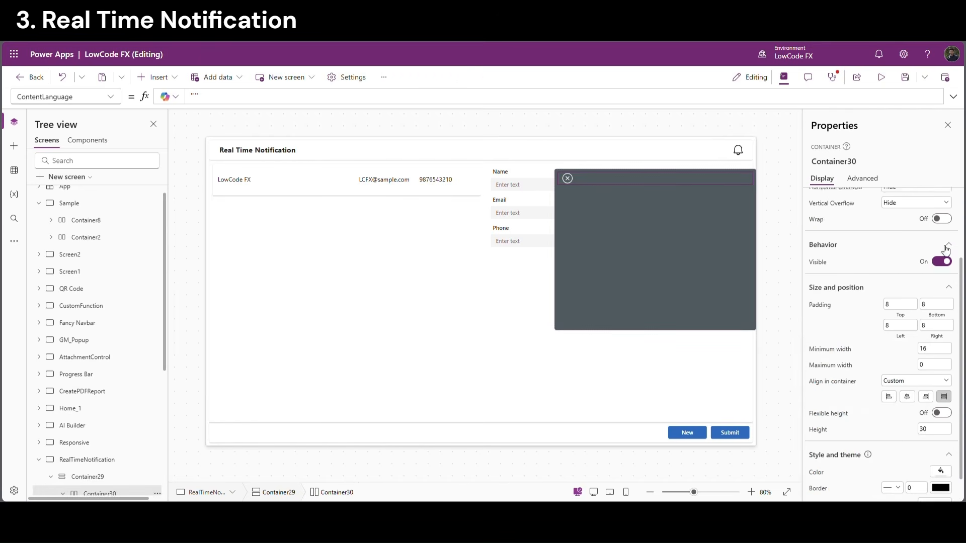
{"action": "left_click", "coordinate": [926, 234]}
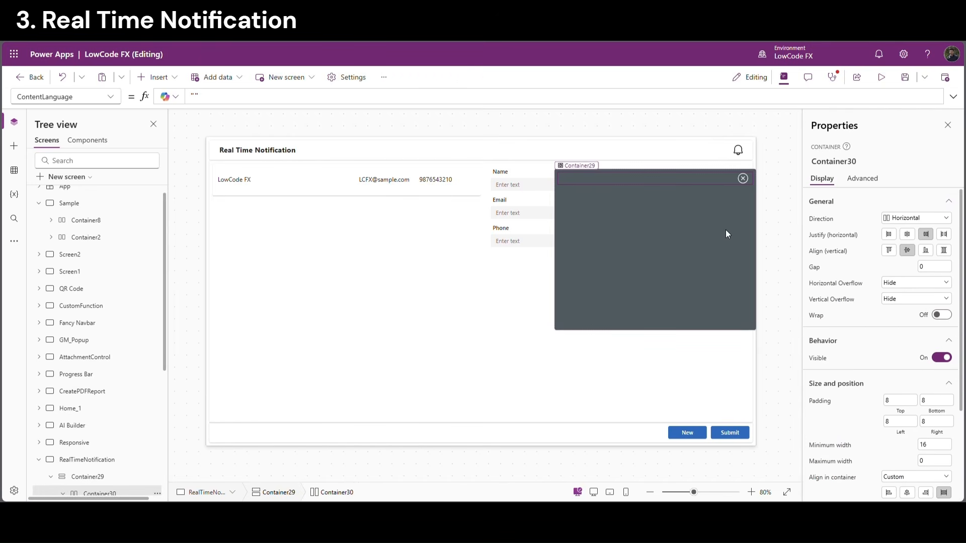
{"action": "left_click", "coordinate": [779, 188]}
{"action": "left_click", "coordinate": [698, 180]}
{"action": "scroll", "coordinate": [901, 352], "scroll_direction": "down", "scroll_amount": 5}
{"action": "left_click", "coordinate": [905, 493]}
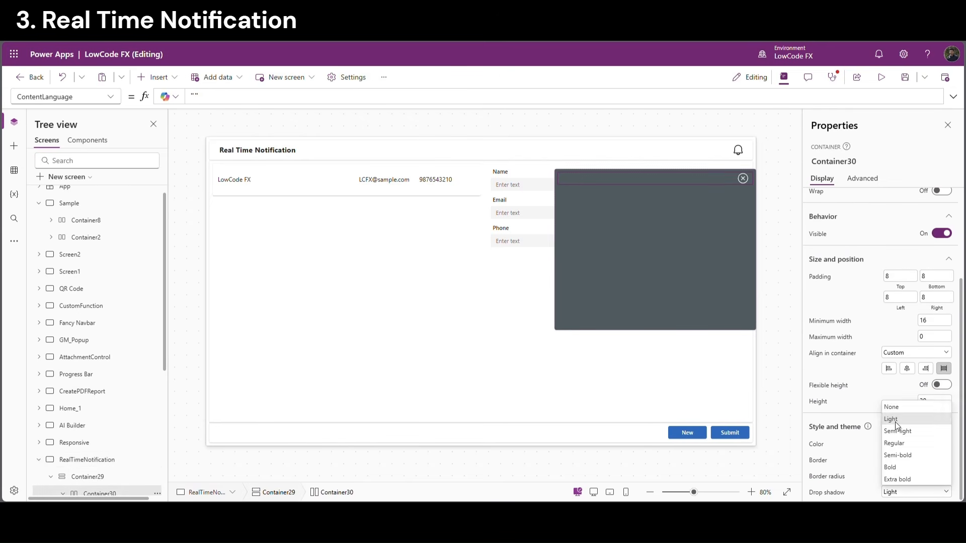
{"action": "left_click", "coordinate": [896, 407]}
{"action": "left_click", "coordinate": [676, 347]}
{"action": "left_click", "coordinate": [645, 311]}
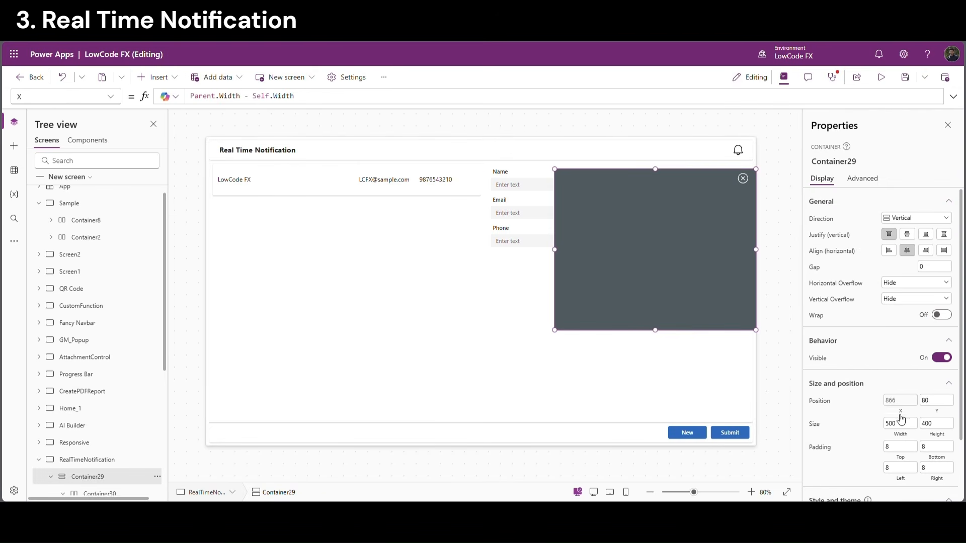
Change the panel's X to Parent.Width - Self.Width - 20 and Y to 60
{"action": "left_click", "coordinate": [335, 103]}
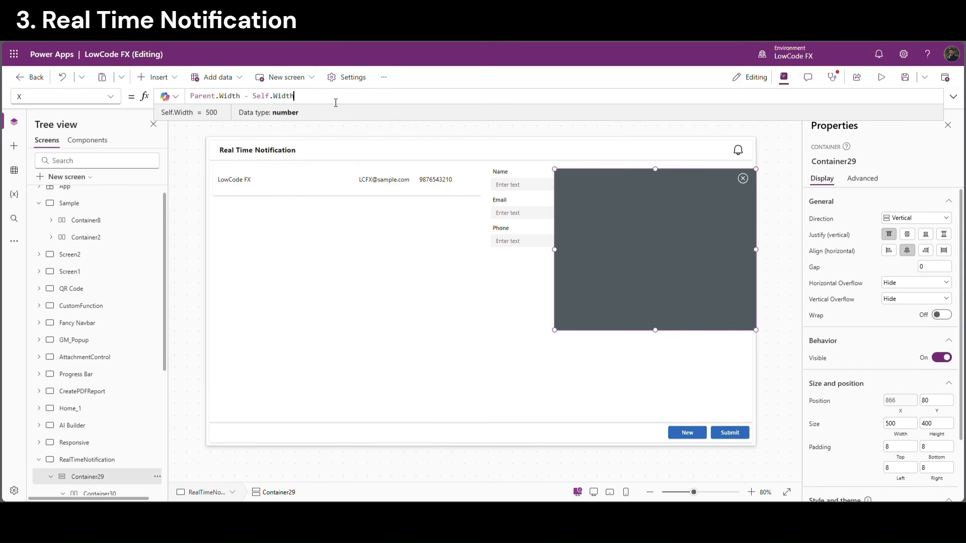
{"action": "type", "text": "-20"}
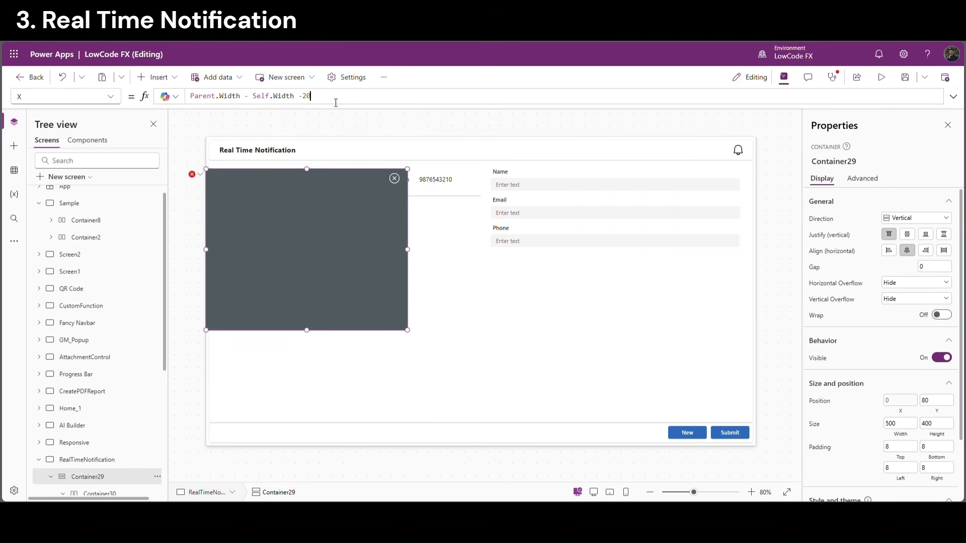
{"action": "left_click", "coordinate": [769, 157]}
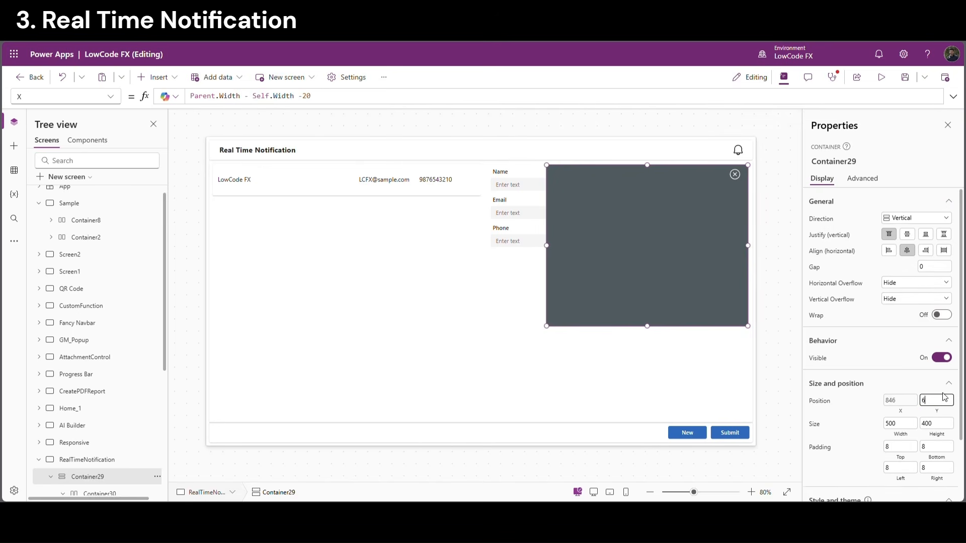
{"action": "type", "text": "0"}
{"action": "left_click", "coordinate": [852, 414]}
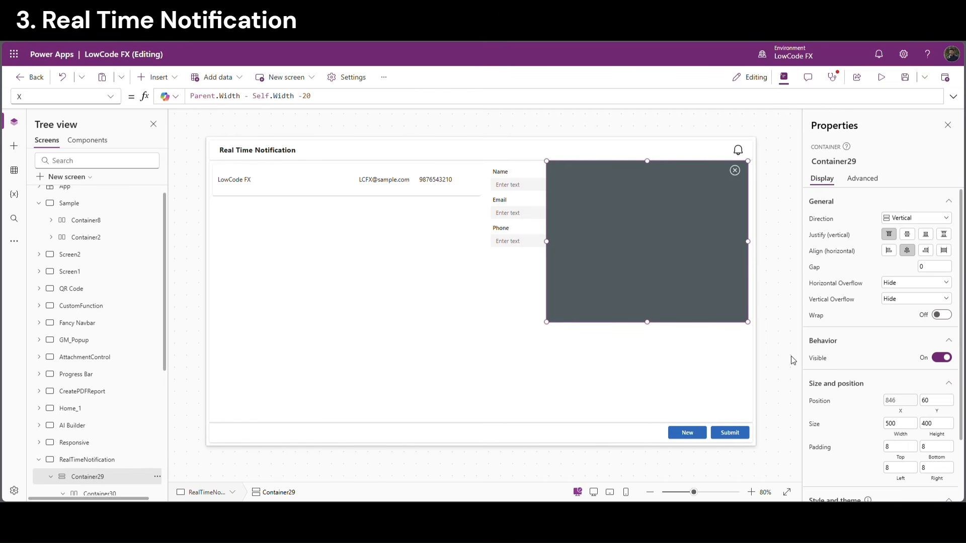
Insert a vertical gallery into Container29
{"action": "left_click", "coordinate": [178, 79]}
{"action": "type", "text": "gall"}
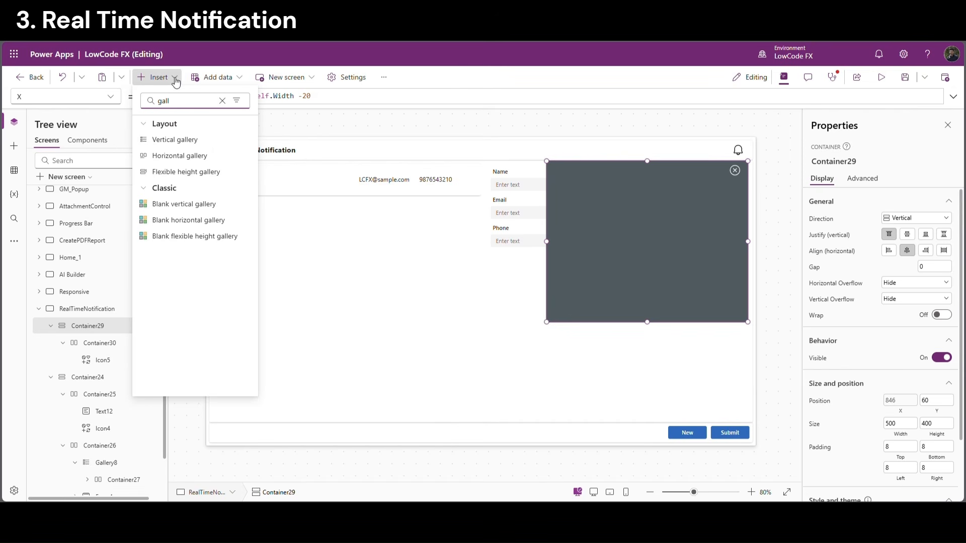
{"action": "left_click", "coordinate": [189, 140]}
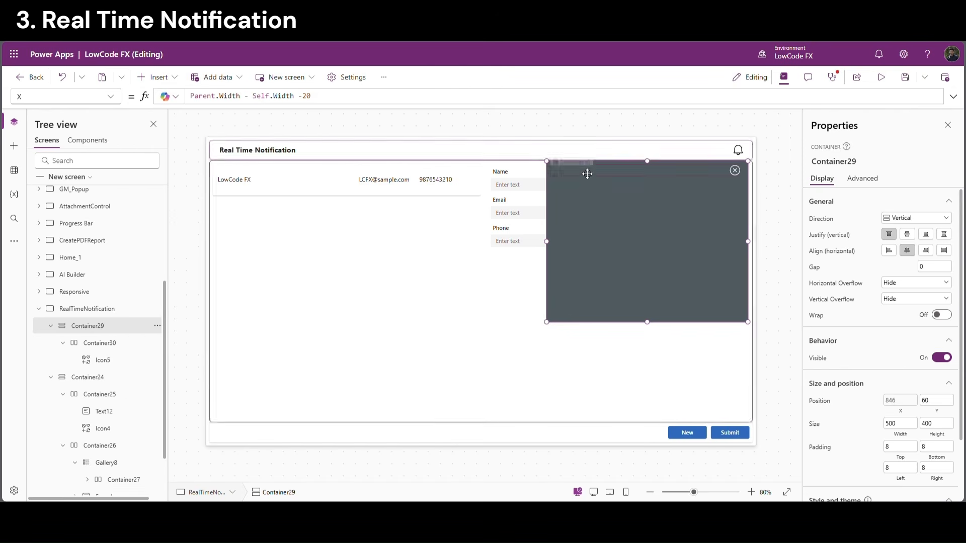
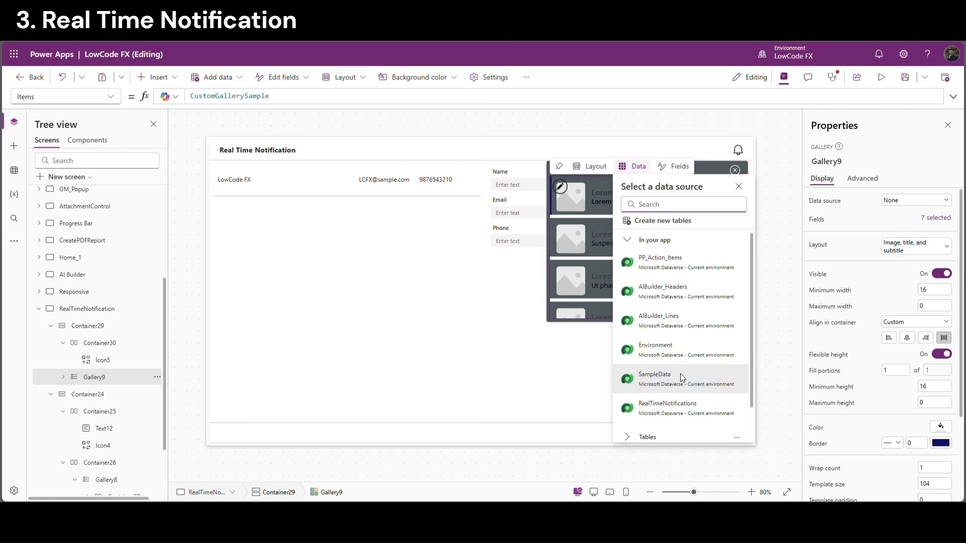
Bind Gallery9 to RealTimeNotifications and set its template size to 40
{"action": "left_click", "coordinate": [686, 400]}
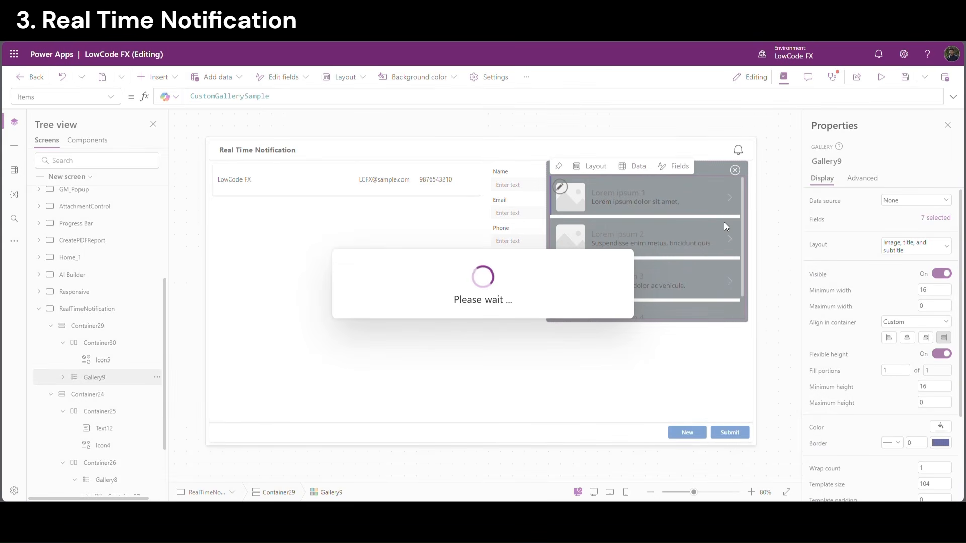
{"action": "scroll", "coordinate": [921, 397], "scroll_direction": "down", "scroll_amount": 3}
{"action": "left_click_drag", "start_coordinate": [928, 399], "coordinate": [912, 399]}
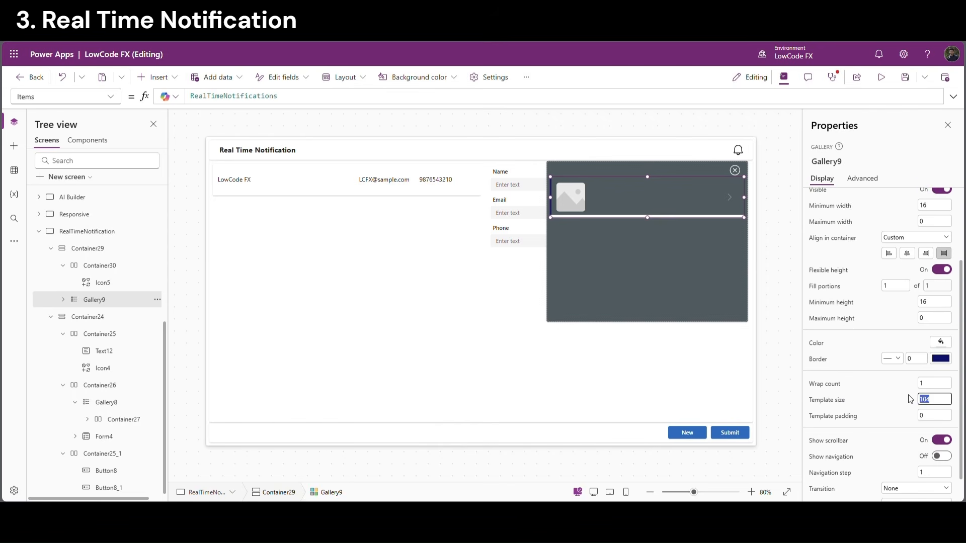
{"action": "type", "text": "40"}
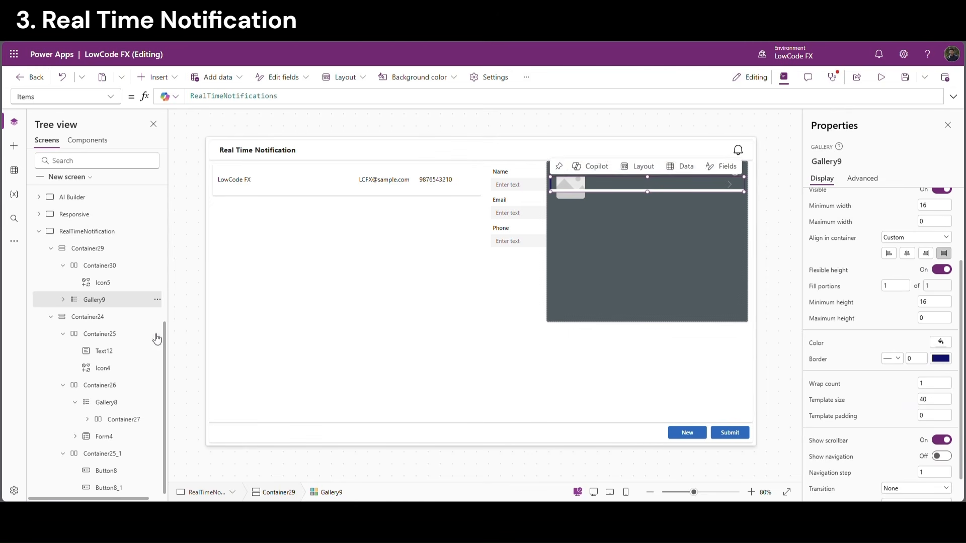
Delete all of Gallery9's default template controls from the Tree view
{"action": "left_click", "coordinate": [63, 300]}
{"action": "left_click", "coordinate": [109, 318]}
{"action": "left_click", "coordinate": [108, 351], "text": "shift"}
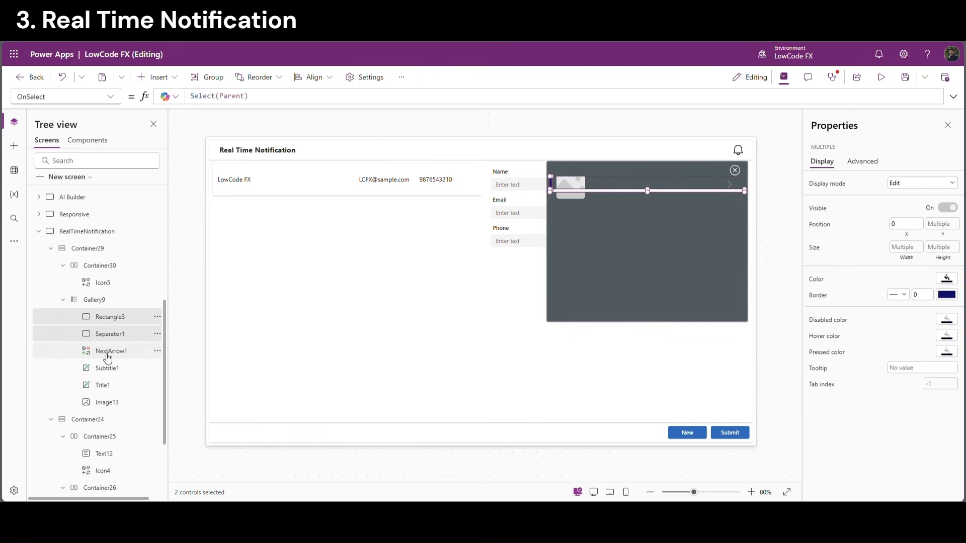
{"action": "left_click", "coordinate": [107, 402], "text": "shift"}
{"action": "key", "text": "Delete"}
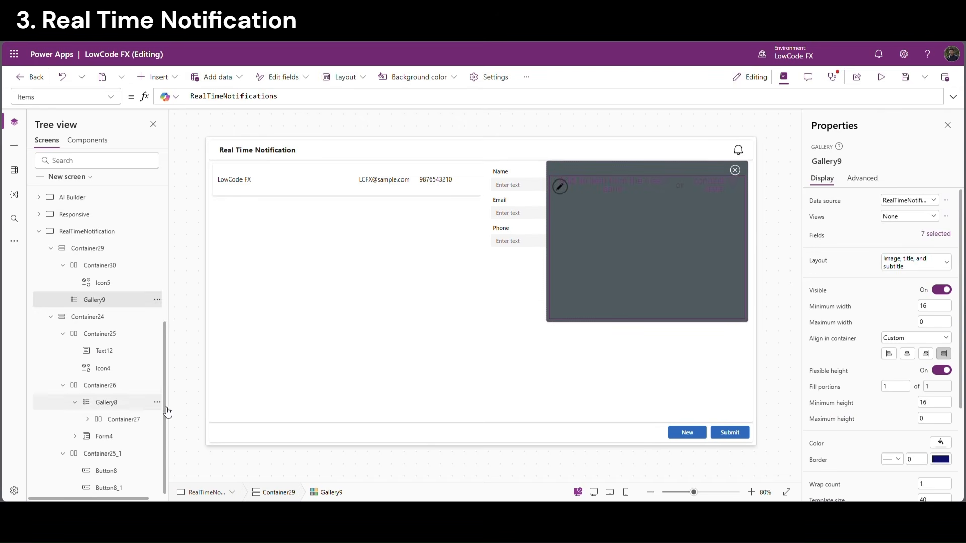
{"action": "left_click", "coordinate": [156, 77]}
Add a horizontal container to the gallery template with a text label inside it
{"action": "type", "text": "hor"}
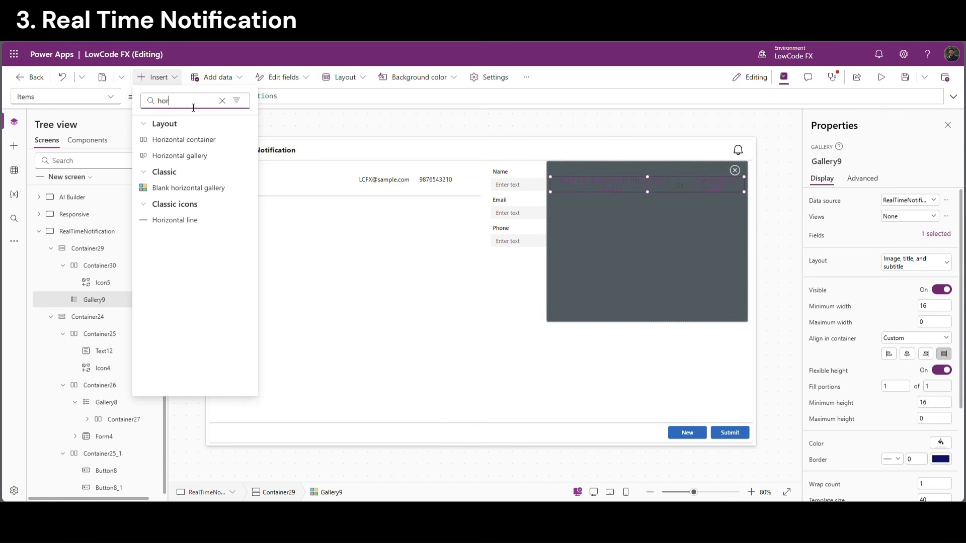
{"action": "left_click", "coordinate": [183, 140]}
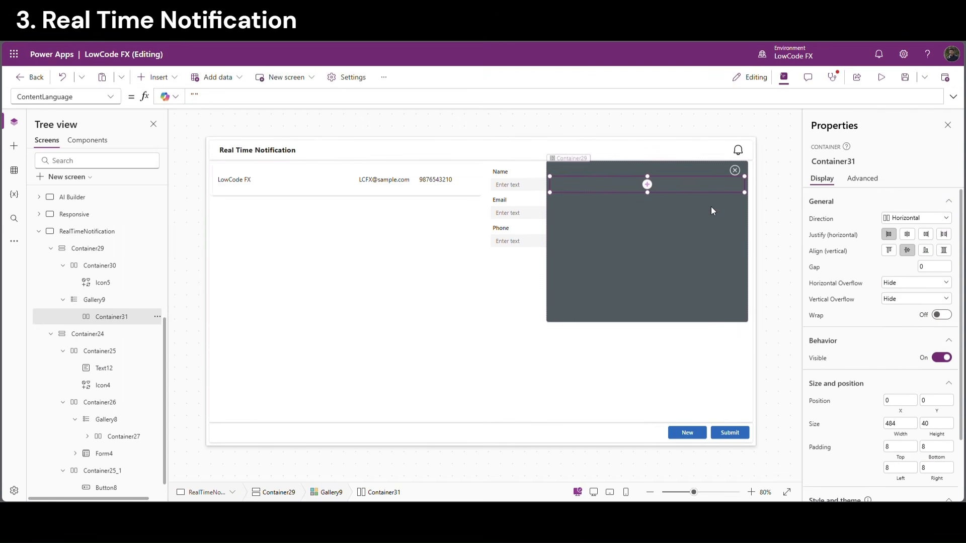
{"action": "left_click", "coordinate": [648, 184]}
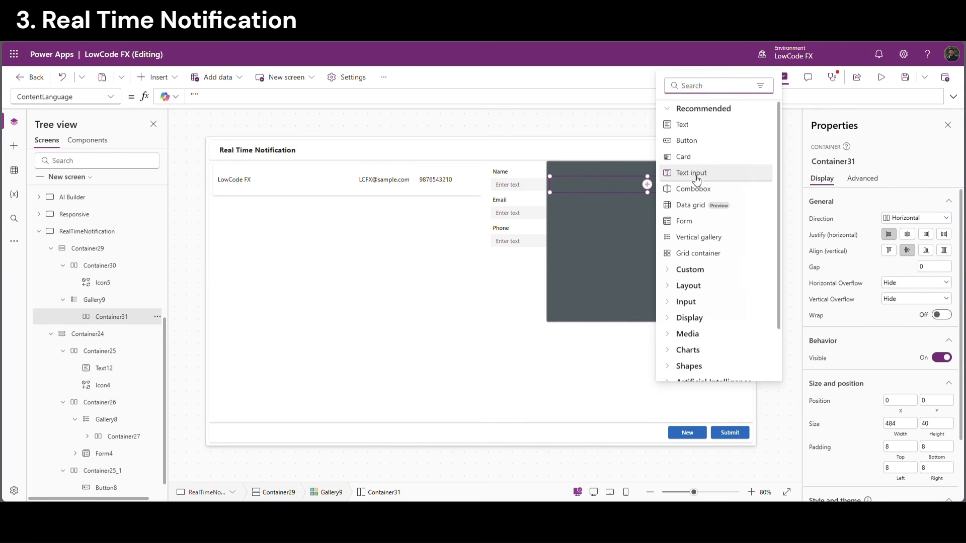
{"action": "left_click", "coordinate": [693, 125]}
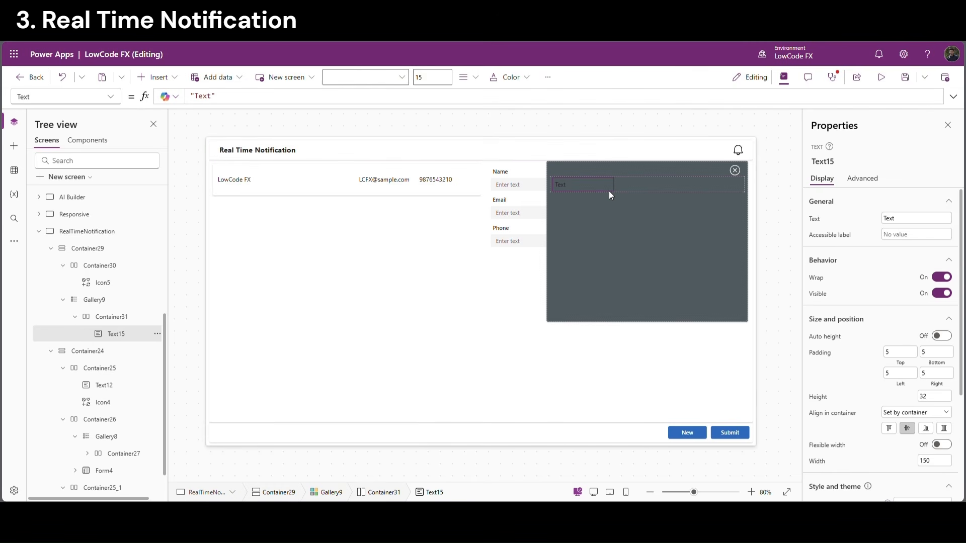
Turn on Flexible width for the label and make its text colour white
{"action": "left_click", "coordinate": [942, 446]}
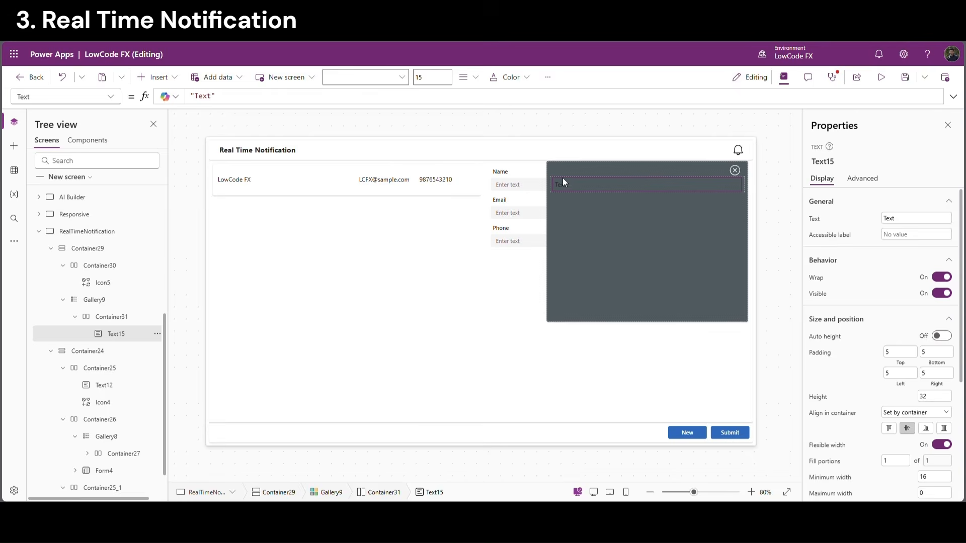
{"action": "scroll", "coordinate": [936, 437], "scroll_direction": "down", "scroll_amount": 3}
{"action": "left_click", "coordinate": [940, 449]}
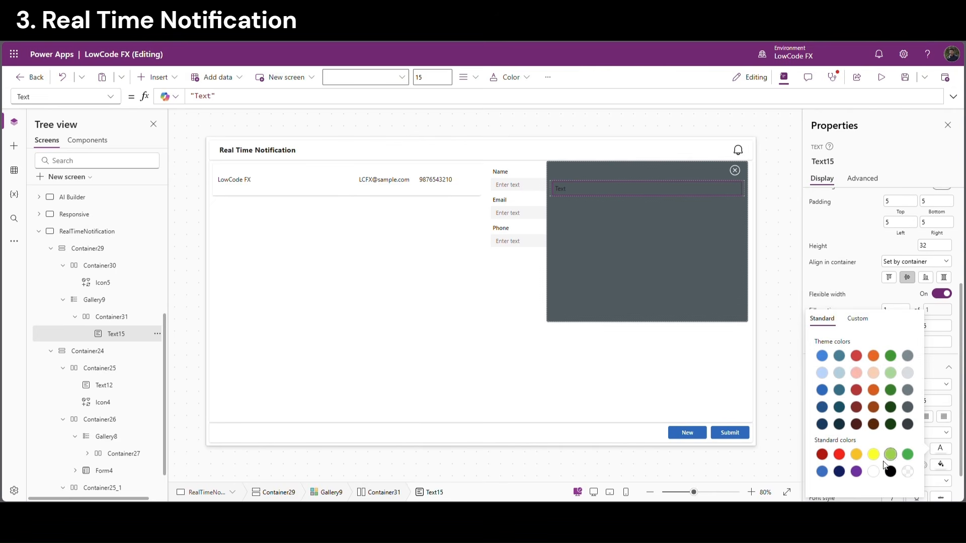
{"action": "left_click", "coordinate": [874, 472]}
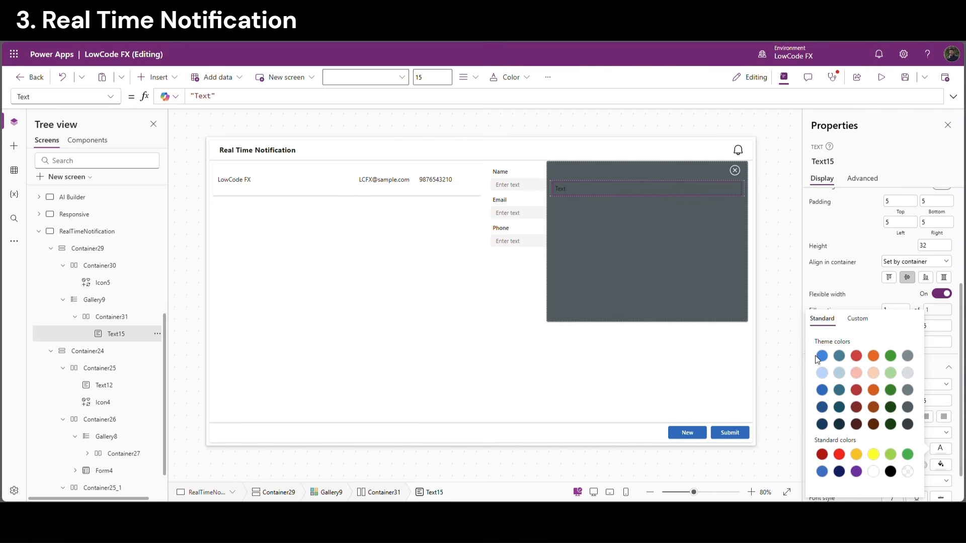
{"action": "left_click", "coordinate": [640, 297]}
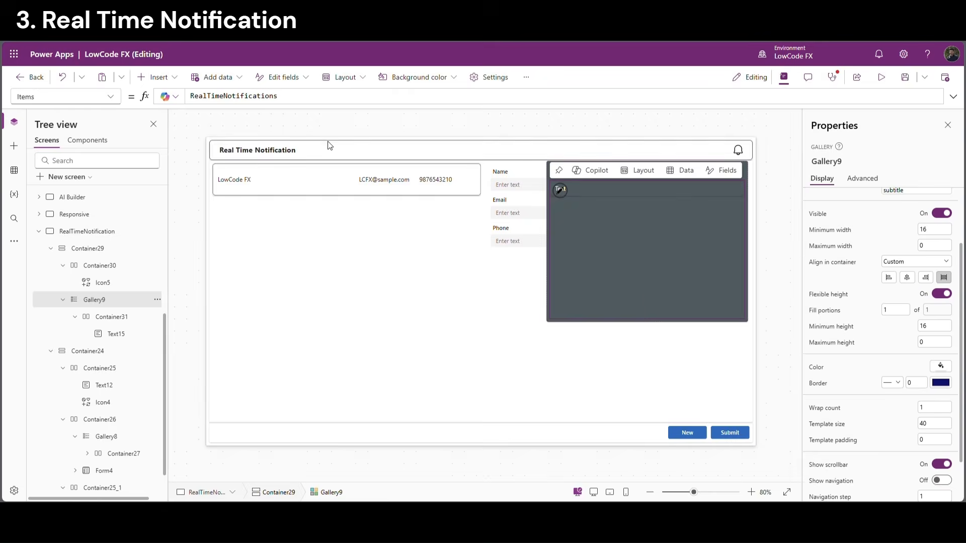
Set the label's Text to ThisItem.Notification_Text
{"action": "left_click", "coordinate": [561, 190]}
{"action": "triple_click", "coordinate": [191, 97]}
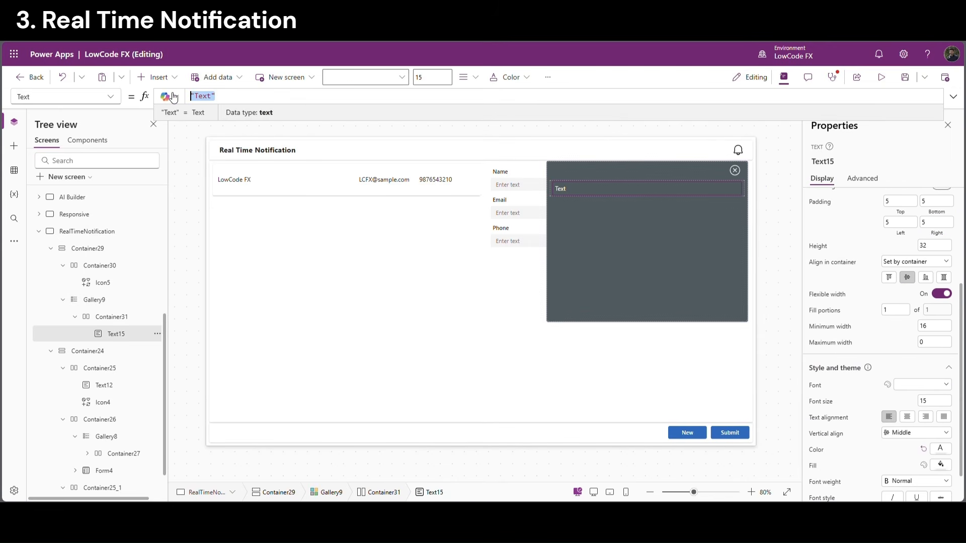
{"action": "type", "text": "ThisItem"}
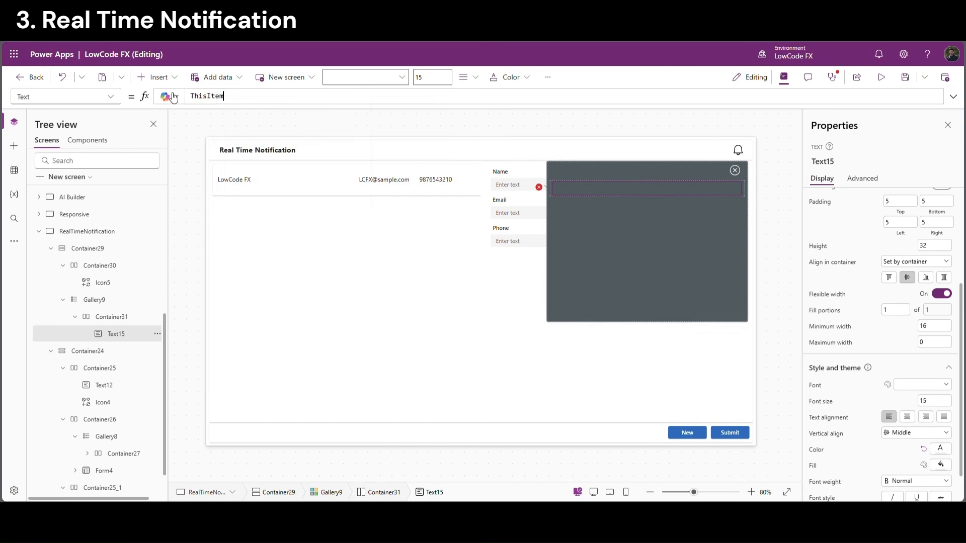
{"action": "type", "text": "."}
{"action": "key", "text": "Down"}
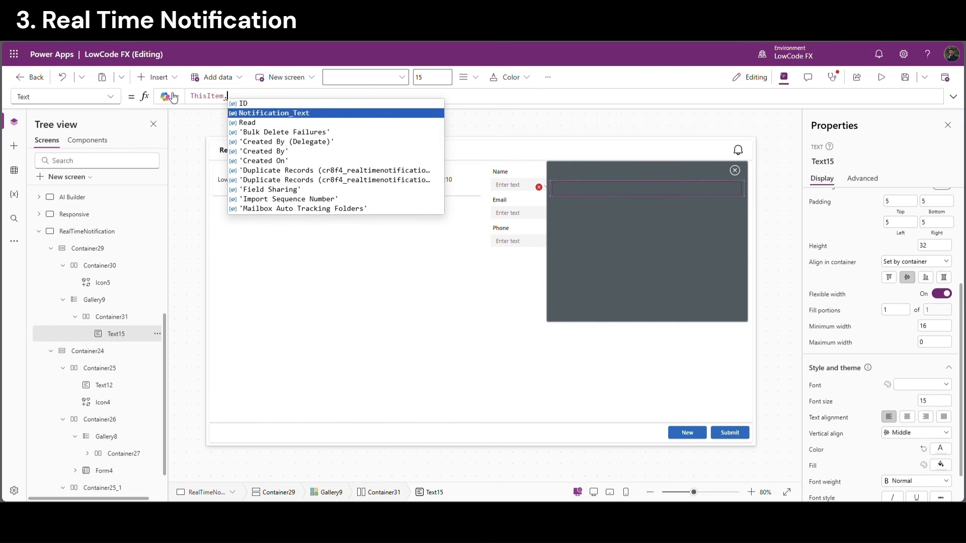
{"action": "key", "text": "Return"}
{"action": "left_click", "coordinate": [732, 273]}
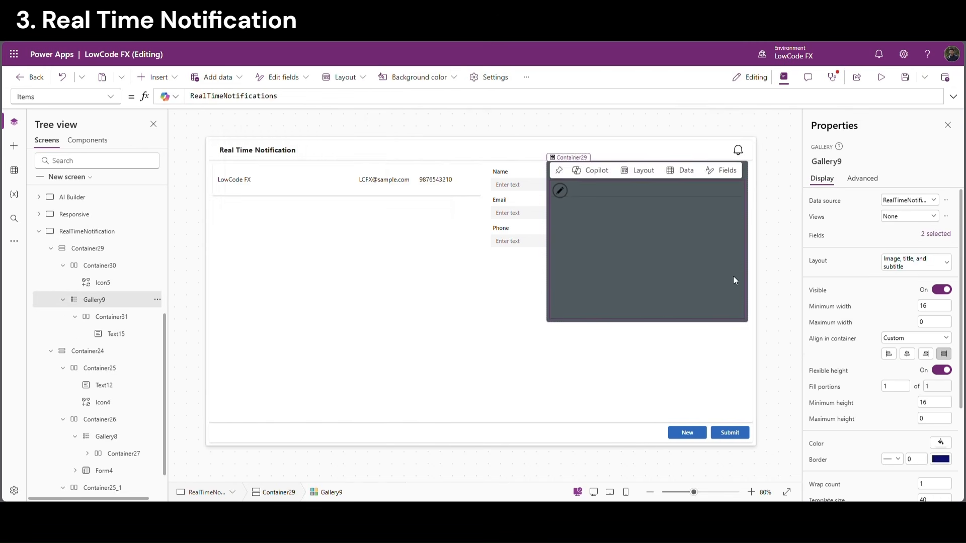
Rename the popup container to Popup_Notification
{"action": "left_click", "coordinate": [67, 265]}
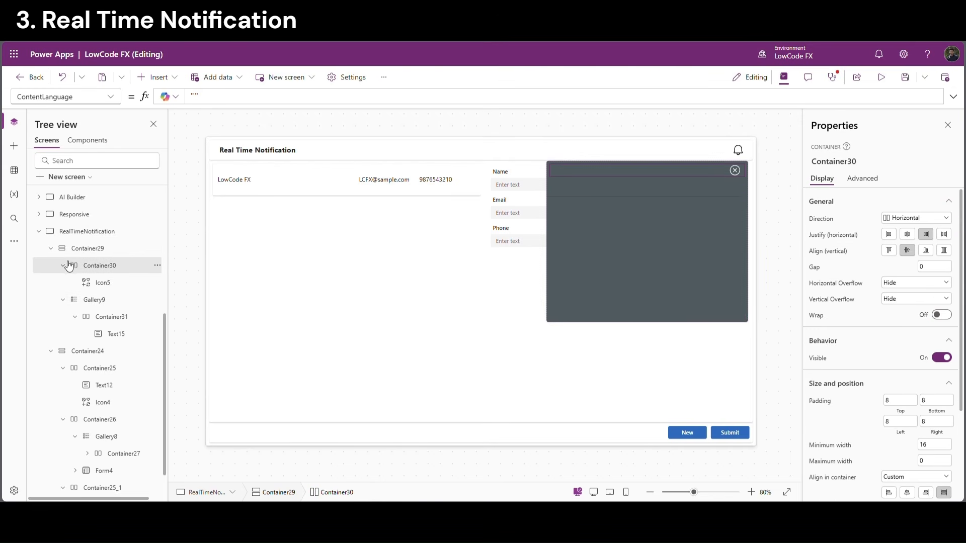
{"action": "left_click", "coordinate": [51, 248]}
{"action": "scroll", "coordinate": [73, 322], "scroll_direction": "up", "scroll_amount": 3}
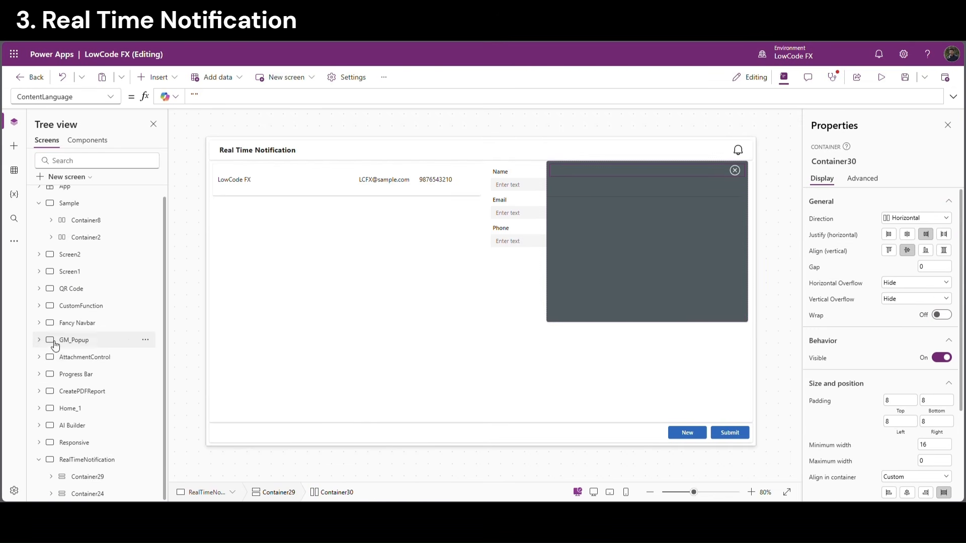
{"action": "double_click", "coordinate": [106, 477]}
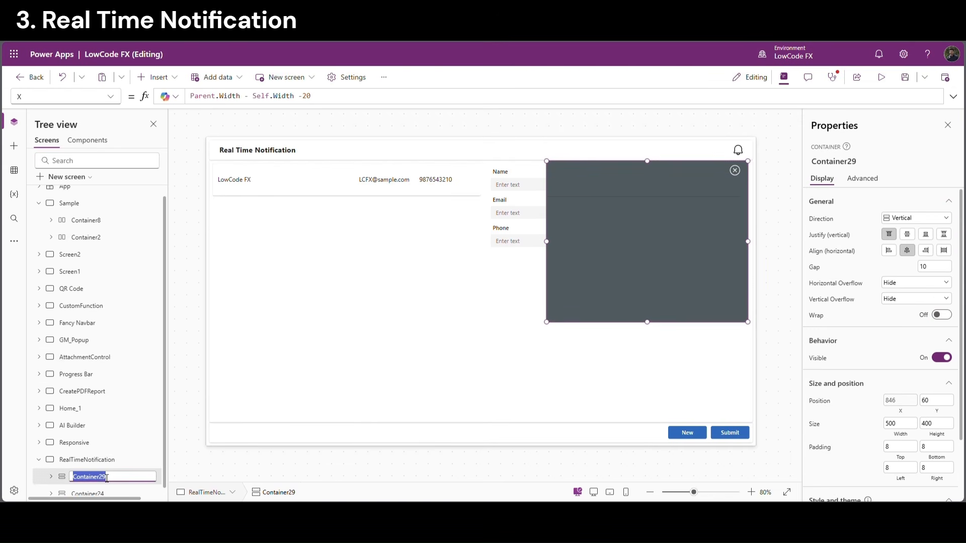
{"action": "type", "text": "Popup_Notification"}
{"action": "left_click", "coordinate": [183, 463]}
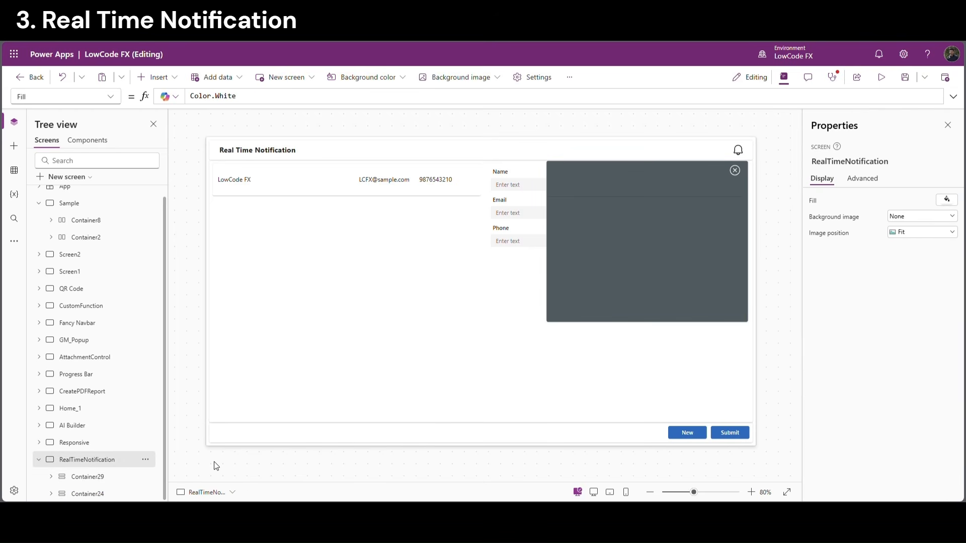
Give the popup's close icon the action Set(VarRTNPopup,false)
{"action": "left_click", "coordinate": [735, 171]}
{"action": "left_click", "coordinate": [200, 97]}
{"action": "type", "text": "s"}
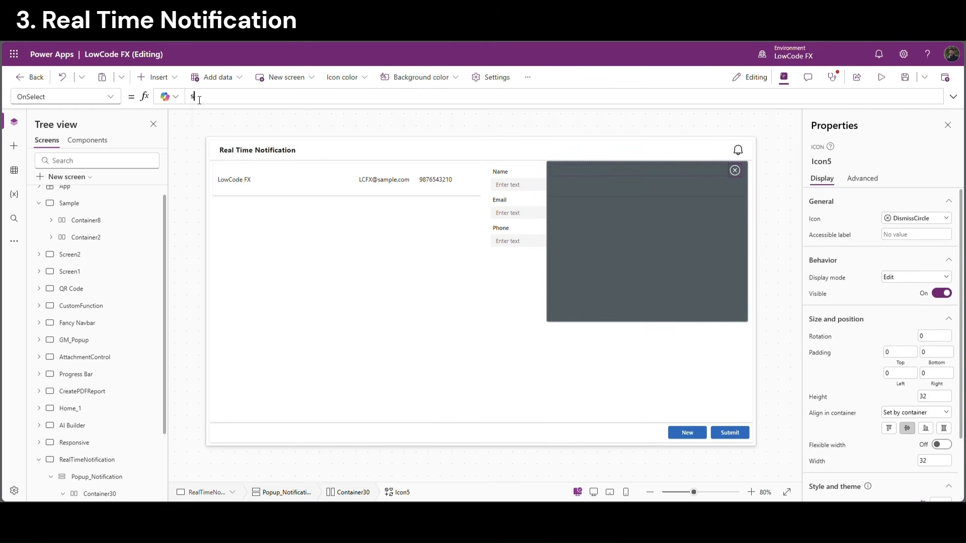
{"action": "type", "text": "et(Va"}
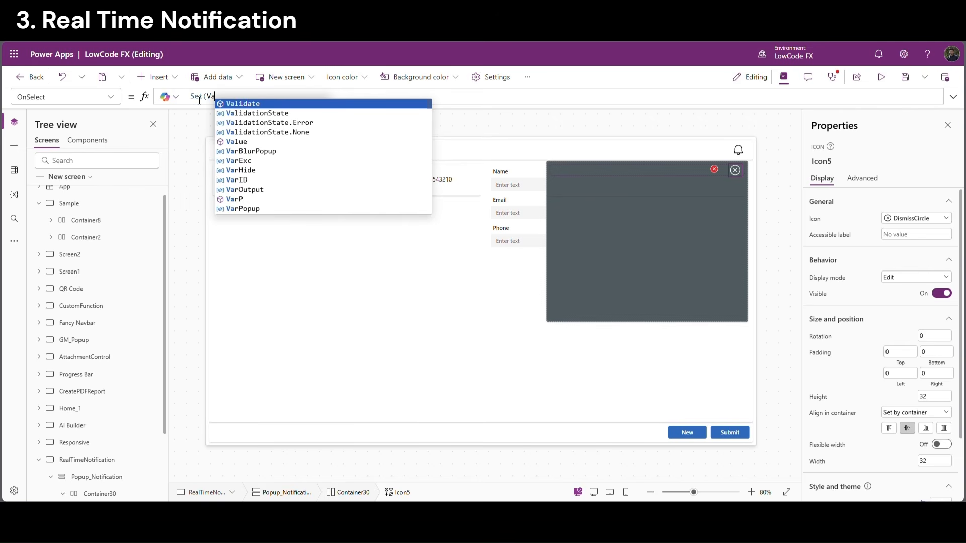
{"action": "type", "text": "rRTN"}
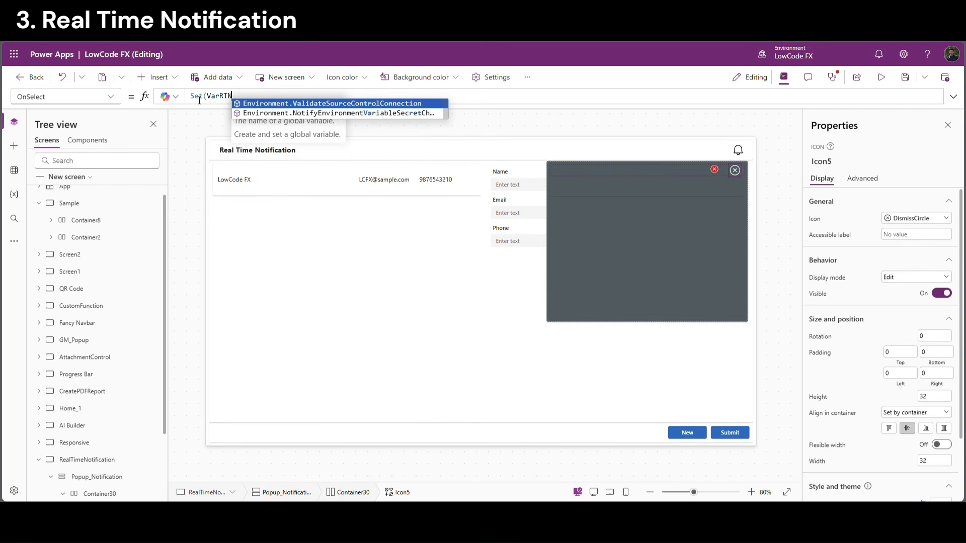
{"action": "type", "text": "Popup"}
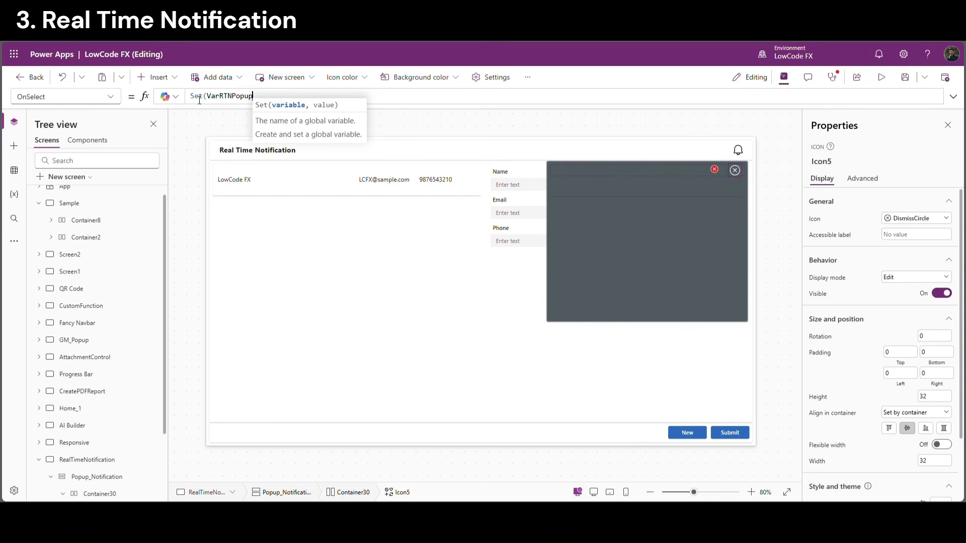
{"action": "type", "text": ",fa"}
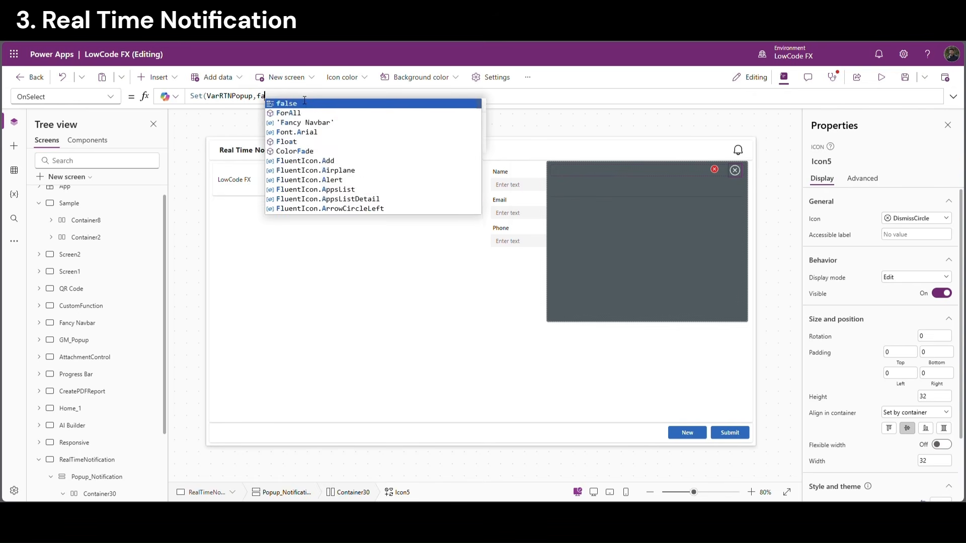
{"action": "type", "text": "lse)"}
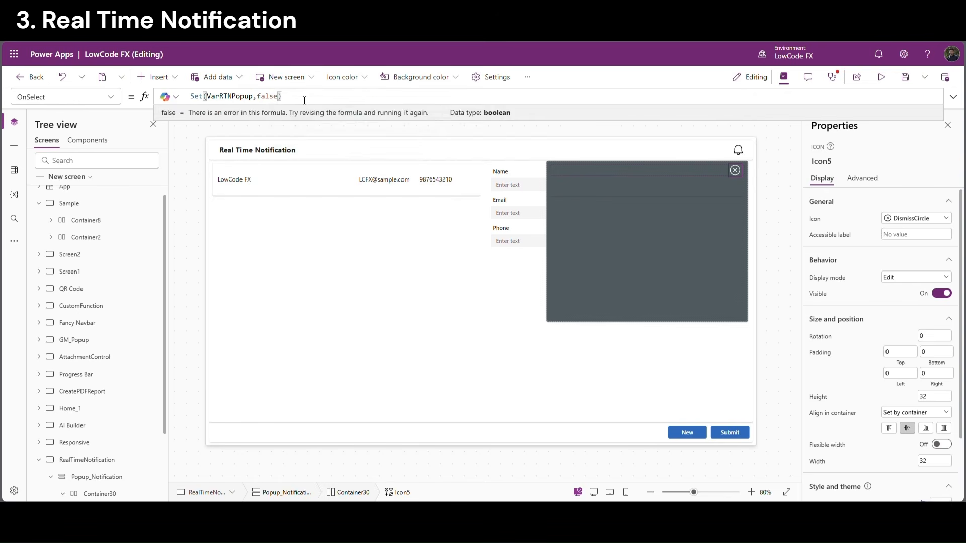
{"action": "left_click_drag", "start_coordinate": [302, 99], "coordinate": [190, 96]}
{"action": "key", "text": "ctrl+c"}
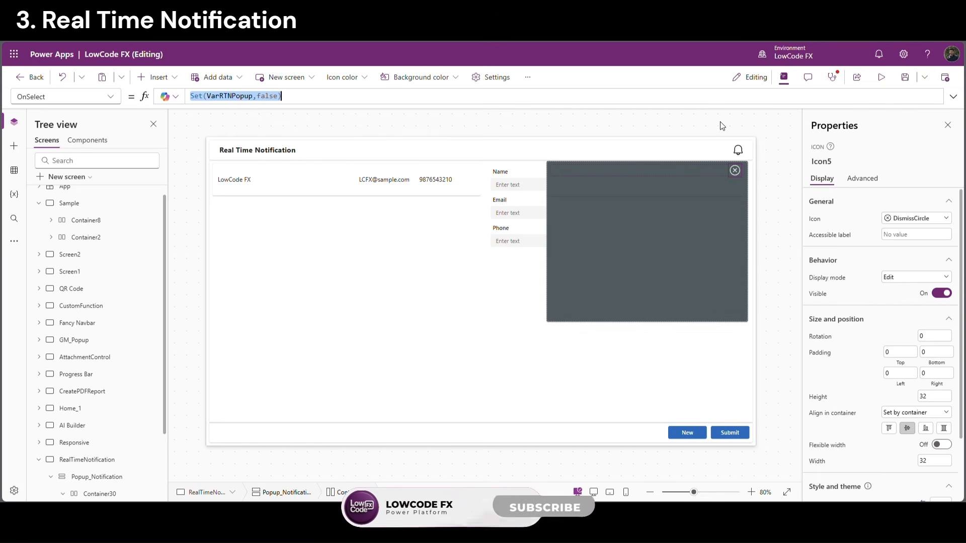
Give the bell icon the action Set(VarRTNPopup,true)
{"action": "left_click", "coordinate": [737, 150]}
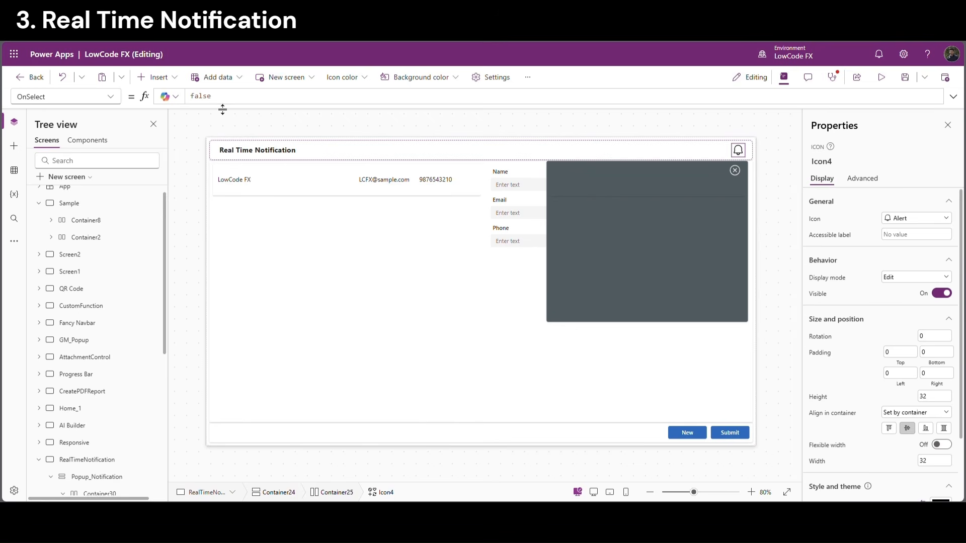
{"action": "double_click", "coordinate": [201, 97]}
{"action": "key", "text": "ctrl+v"}
{"action": "double_click", "coordinate": [267, 97]}
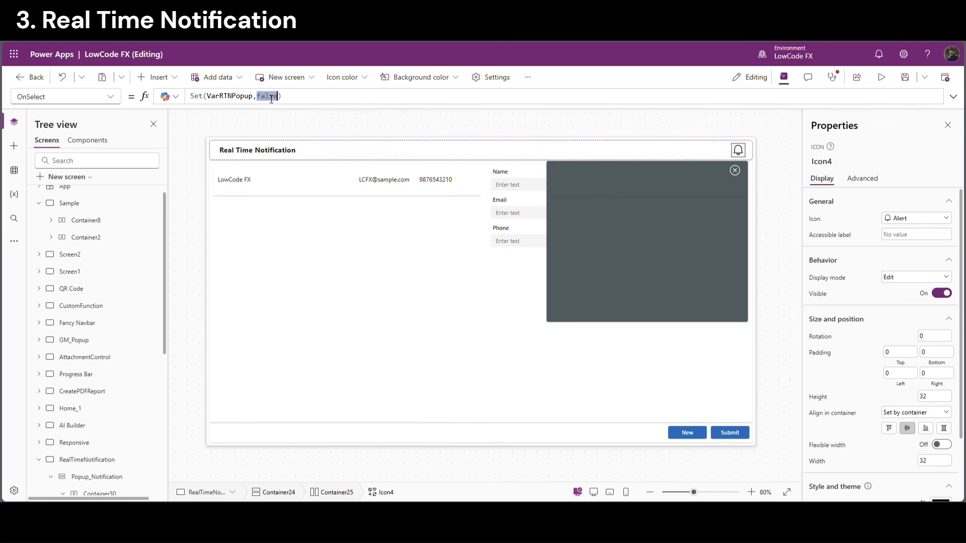
{"action": "type", "text": "true"}
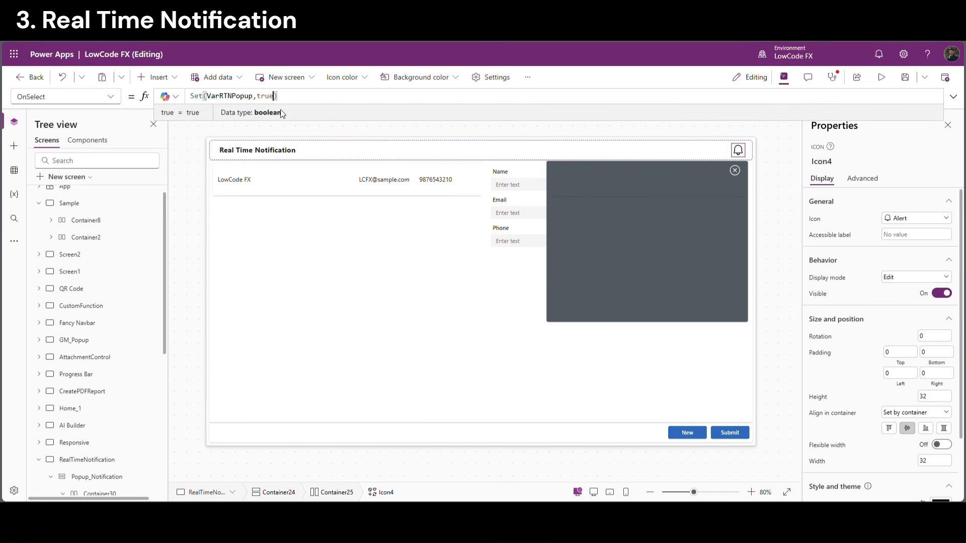
{"action": "double_click", "coordinate": [235, 98]}
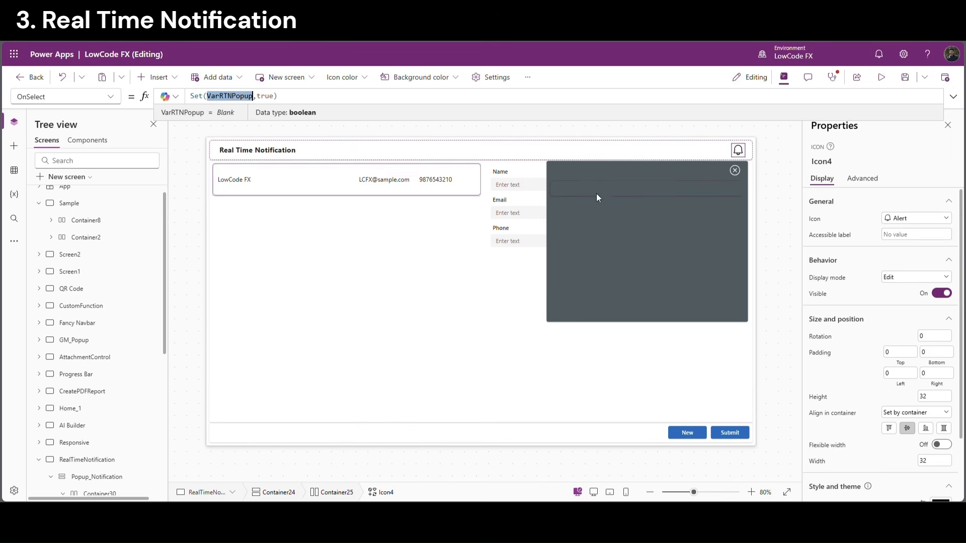
Set Popup_Notification's Visible formula to VarRTNPopup
{"action": "left_click", "coordinate": [69, 482]}
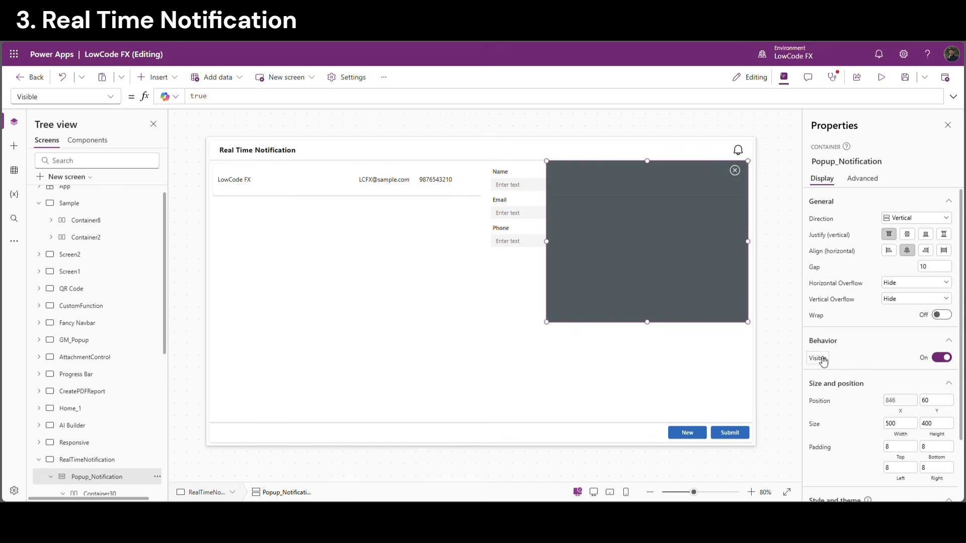
{"action": "left_click", "coordinate": [249, 96]}
{"action": "key", "text": "ctrl+a"}
{"action": "type", "text": "false"}
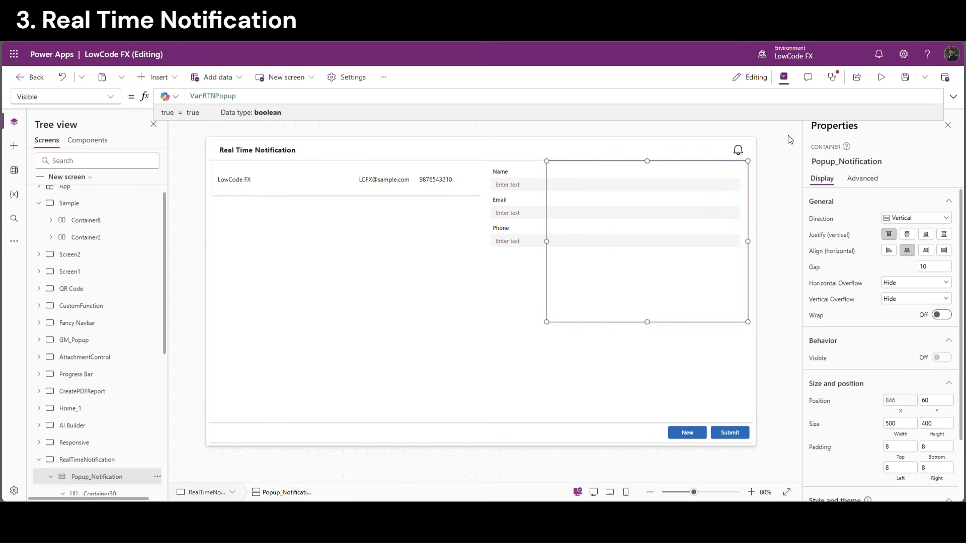
{"action": "left_click", "coordinate": [304, 130]}
Preview the screen and check that the bell opens and the X closes the popup, twice
{"action": "left_click", "coordinate": [885, 77]}
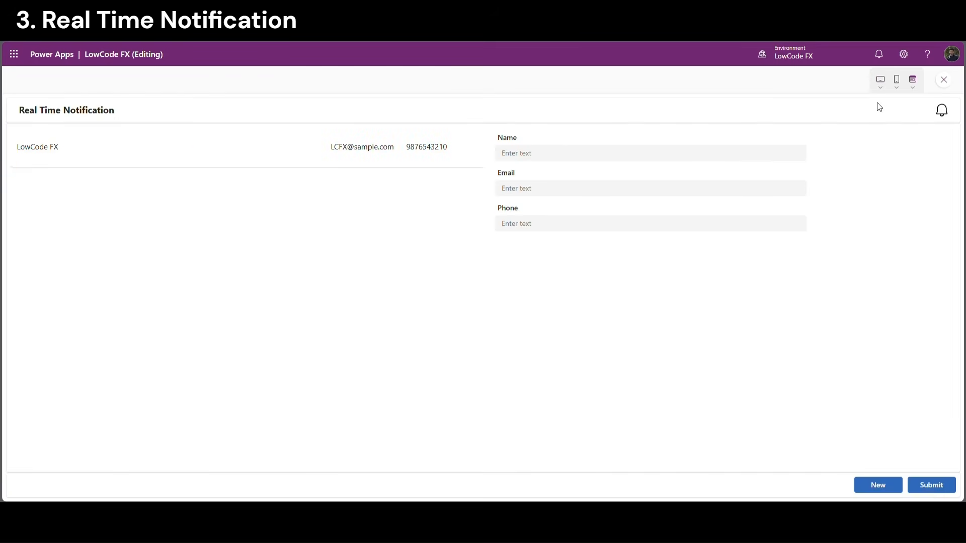
{"action": "left_click", "coordinate": [941, 113]}
{"action": "left_click", "coordinate": [937, 136]}
{"action": "left_click", "coordinate": [942, 111]}
{"action": "left_click", "coordinate": [938, 137]}
{"action": "left_click", "coordinate": [951, 88]}
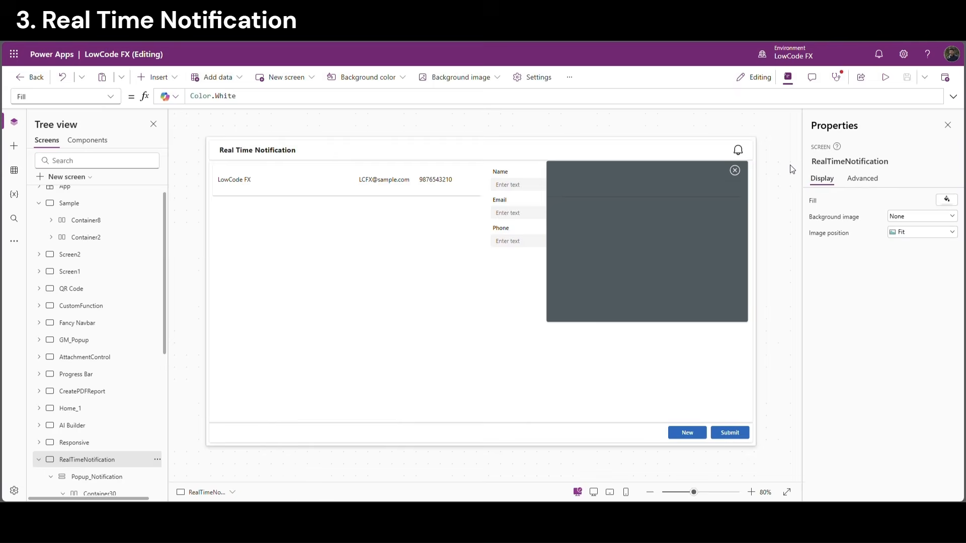
{"action": "left_click", "coordinate": [703, 189]}
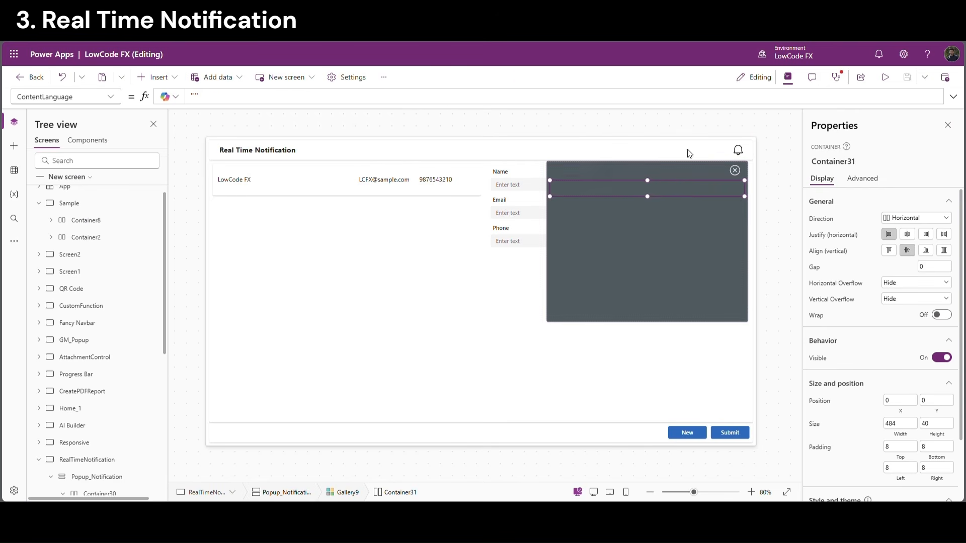
Set Container31's Fill to If(ThisItem.Read = "0", RGBA(0,0,0,0.2), RGBA(0,0,0,0))
{"action": "scroll", "coordinate": [876, 402], "scroll_direction": "down", "scroll_amount": 3}
{"action": "left_click", "coordinate": [818, 445]}
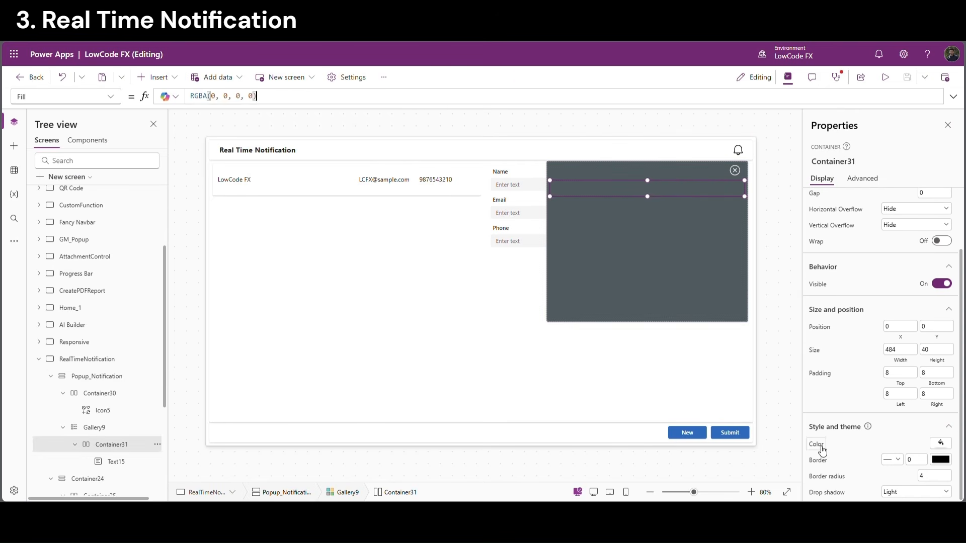
{"action": "left_click", "coordinate": [196, 101]}
{"action": "type", "text": "If( "}
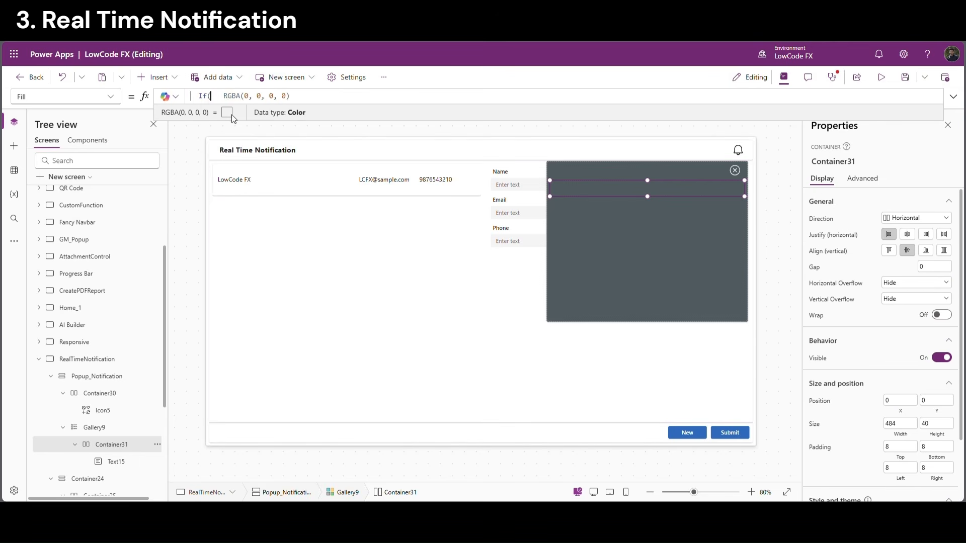
{"action": "type", "text": "this"}
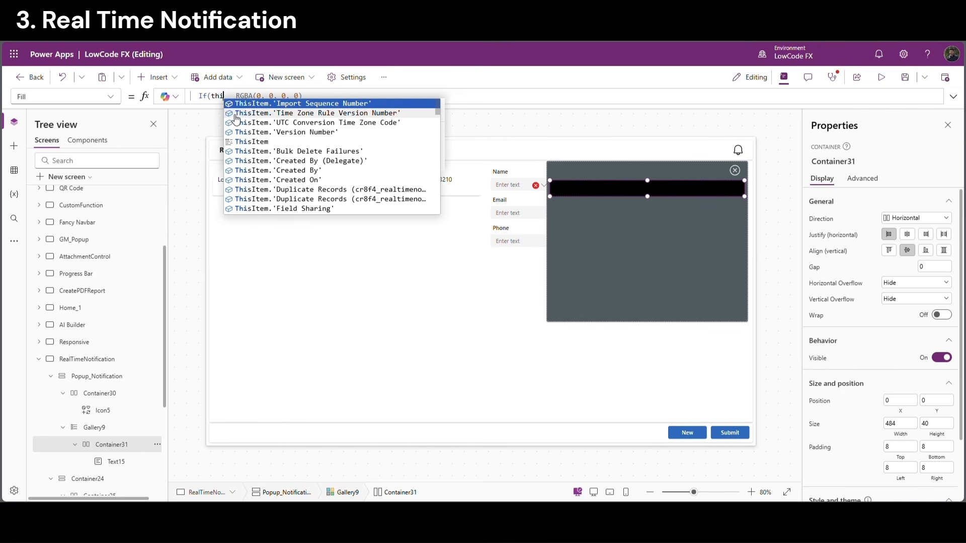
{"action": "type", "text": "Item.Read"}
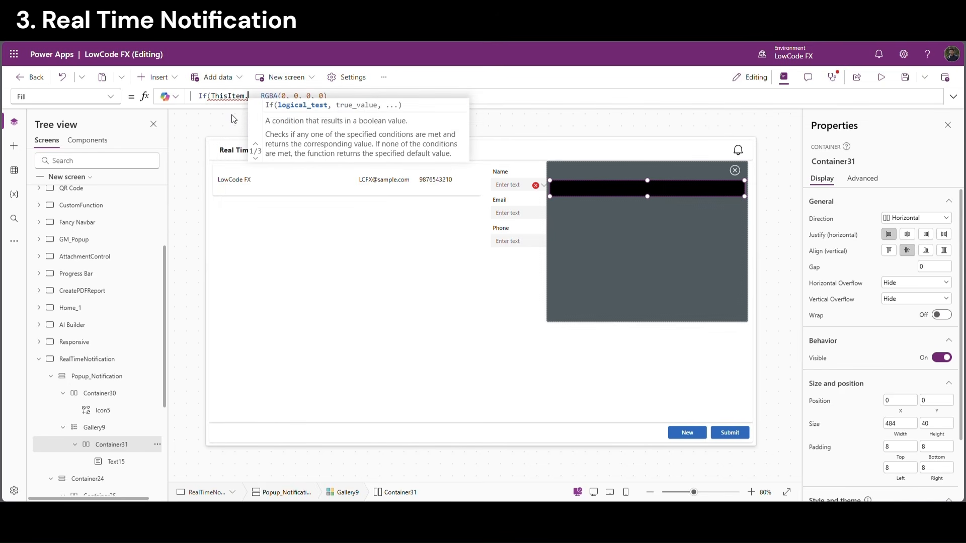
{"action": "type", "text": " = "}
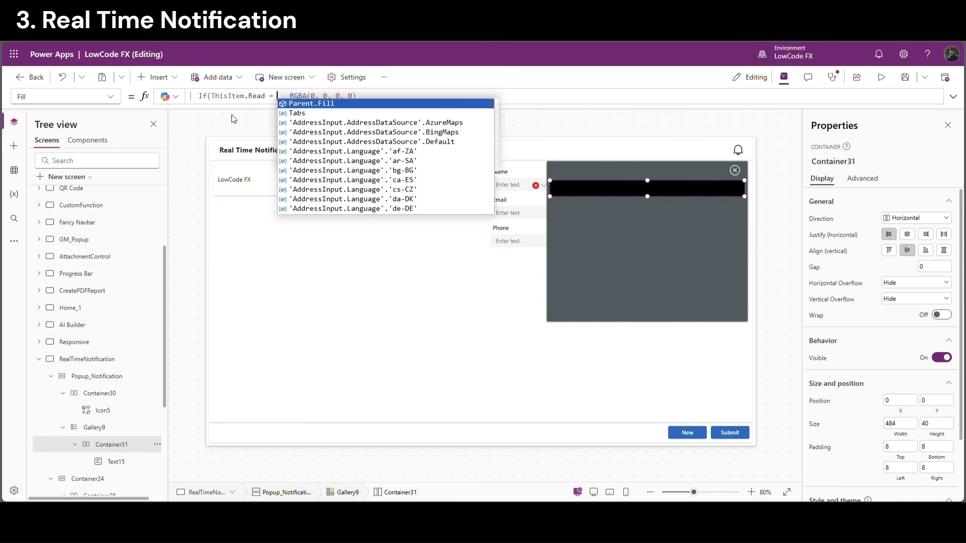
{"action": "type", "text": "\"0"}
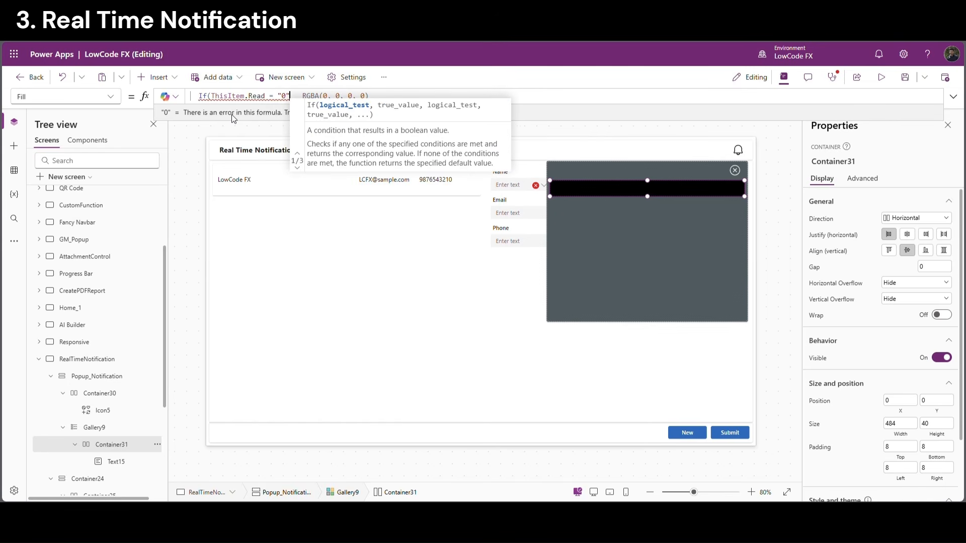
{"action": "type", "text": "\","}
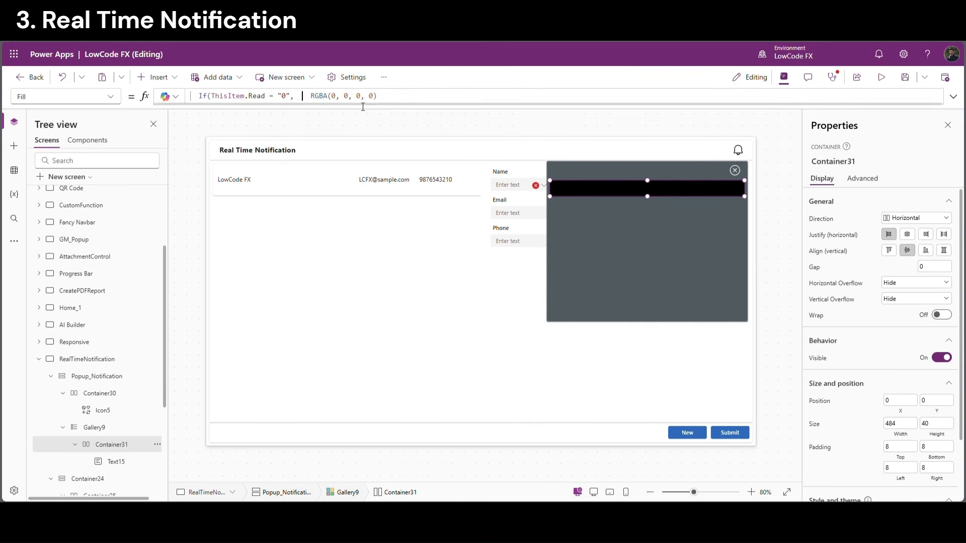
{"action": "left_click_drag", "start_coordinate": [311, 101], "coordinate": [400, 96]}
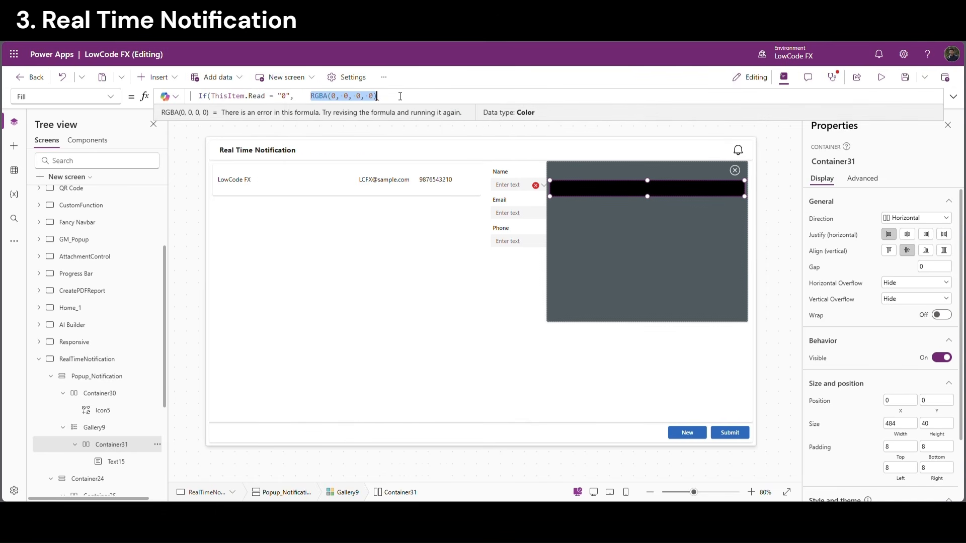
{"action": "key", "text": "ctrl+c"}
{"action": "left_click", "coordinate": [300, 99]}
{"action": "key", "text": "ctrl+v"}
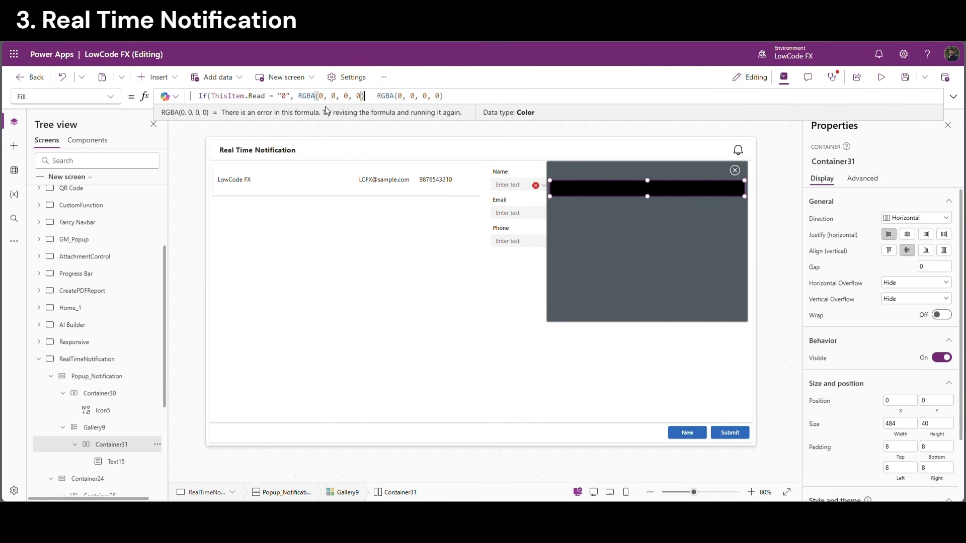
{"action": "type", "text": "0"}
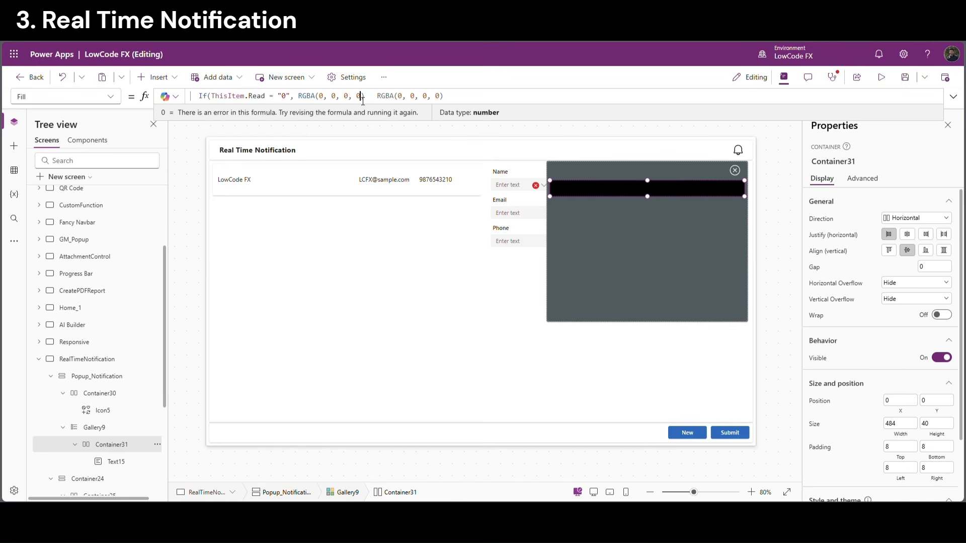
{"action": "type", "text": ".2"}
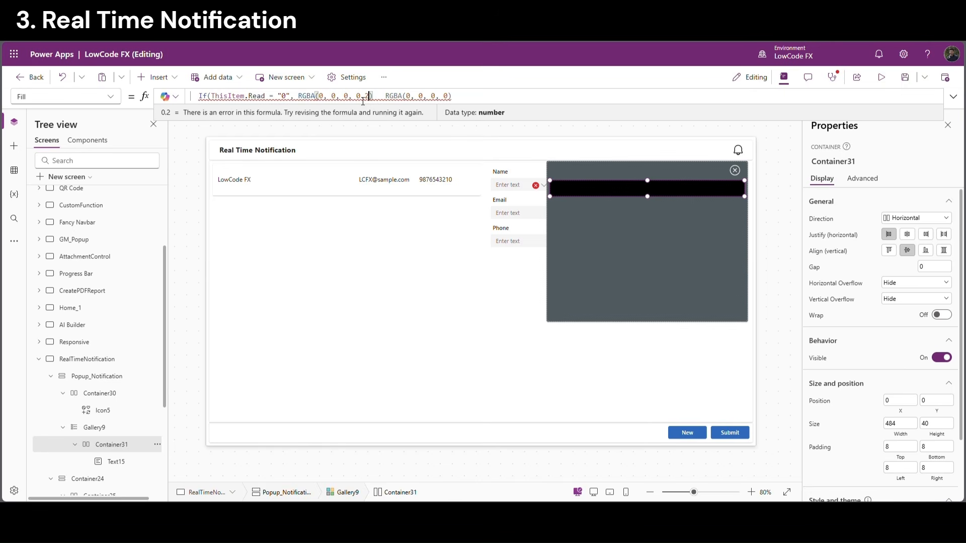
{"action": "left_click", "coordinate": [382, 96]}
{"action": "type", "text": ","}
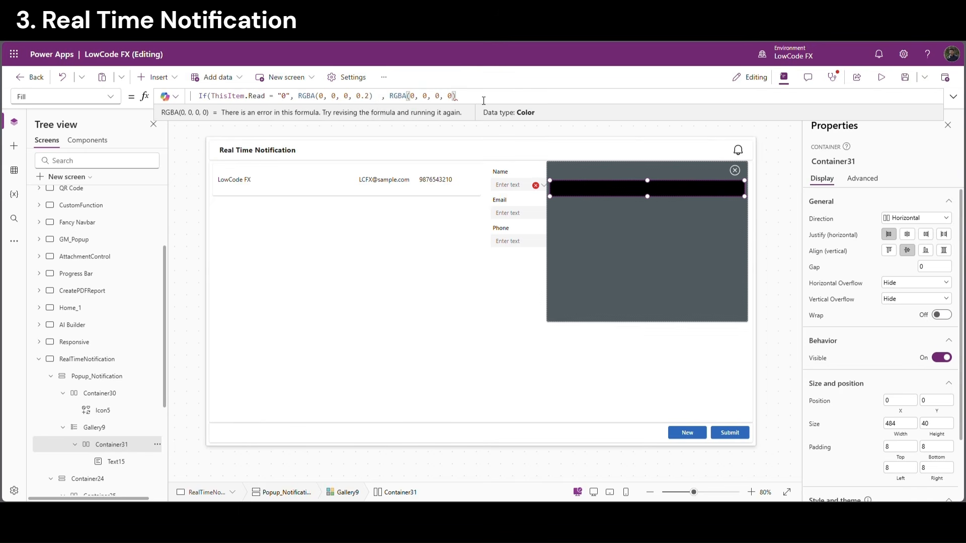
{"action": "left_click", "coordinate": [736, 141]}
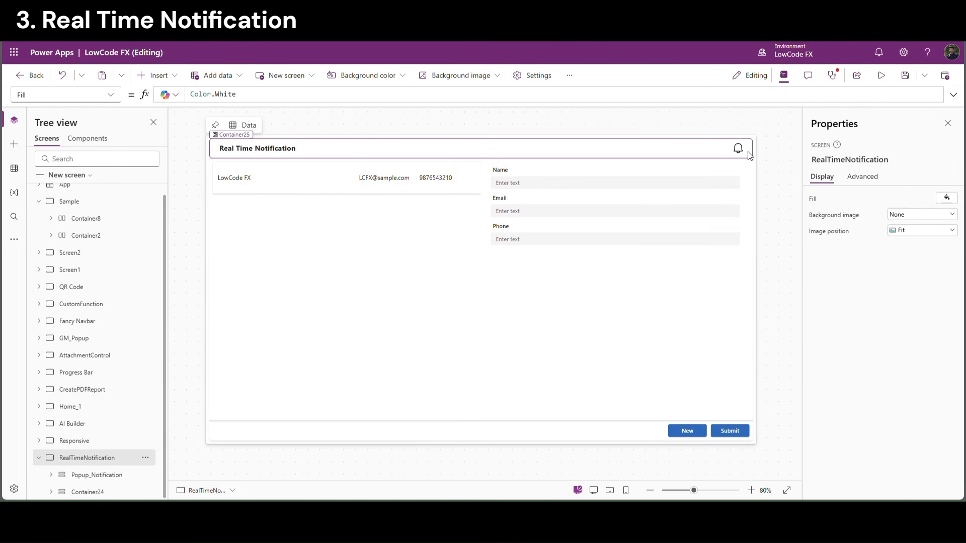
Add an empty 10×10 text label to the header beside the bell
{"action": "left_click", "coordinate": [748, 152]}
{"action": "left_click", "coordinate": [159, 76]}
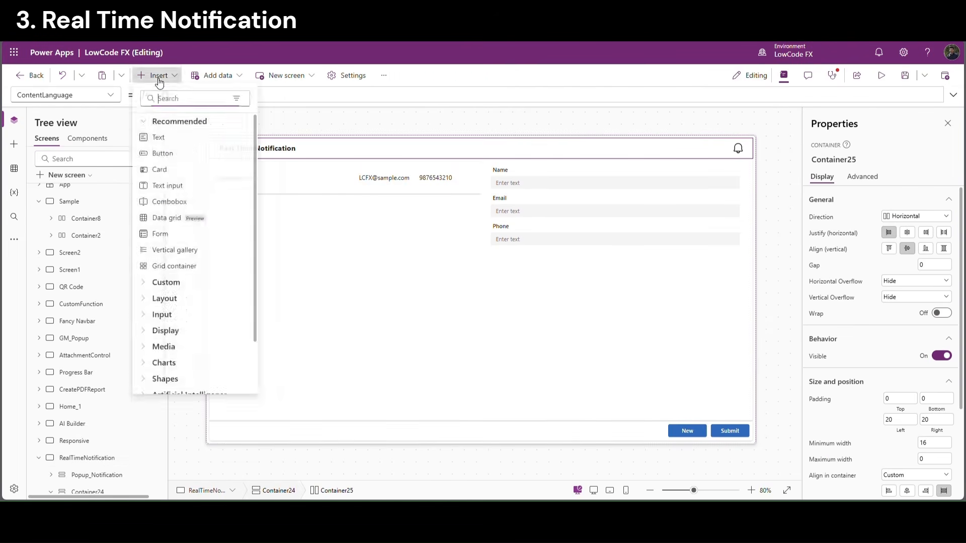
{"action": "left_click", "coordinate": [166, 137]}
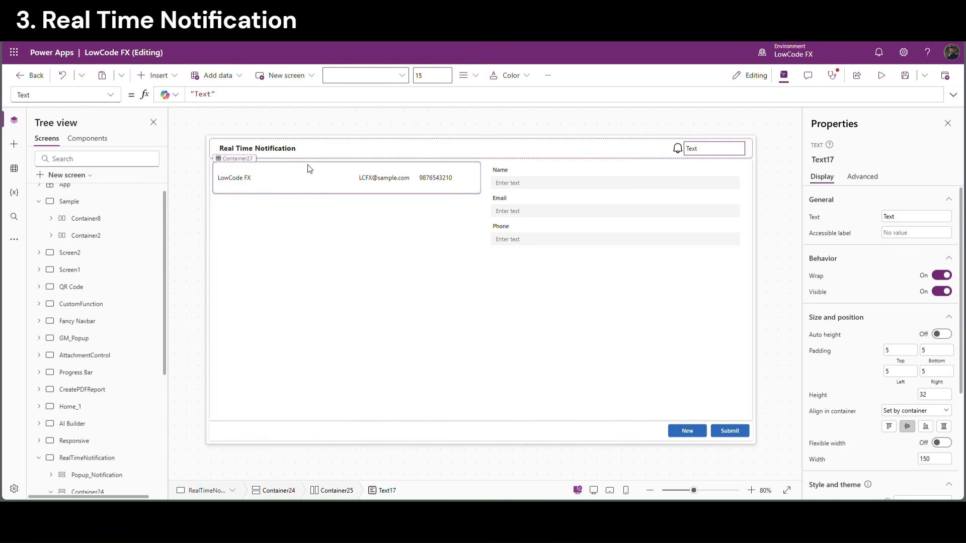
{"action": "double_click", "coordinate": [883, 217]}
{"action": "left_click", "coordinate": [852, 210]}
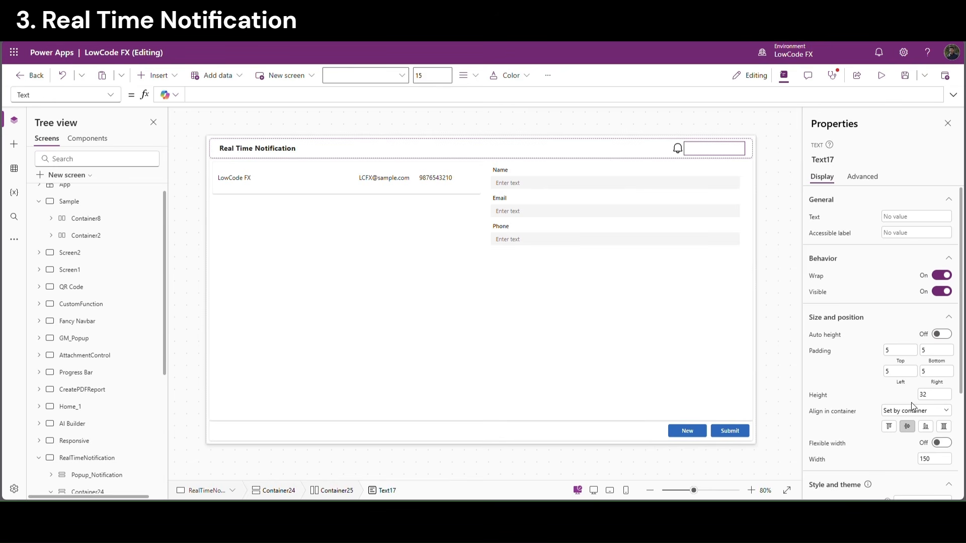
{"action": "scroll", "coordinate": [913, 406], "scroll_direction": "down", "scroll_amount": 3}
{"action": "double_click", "coordinate": [925, 303]}
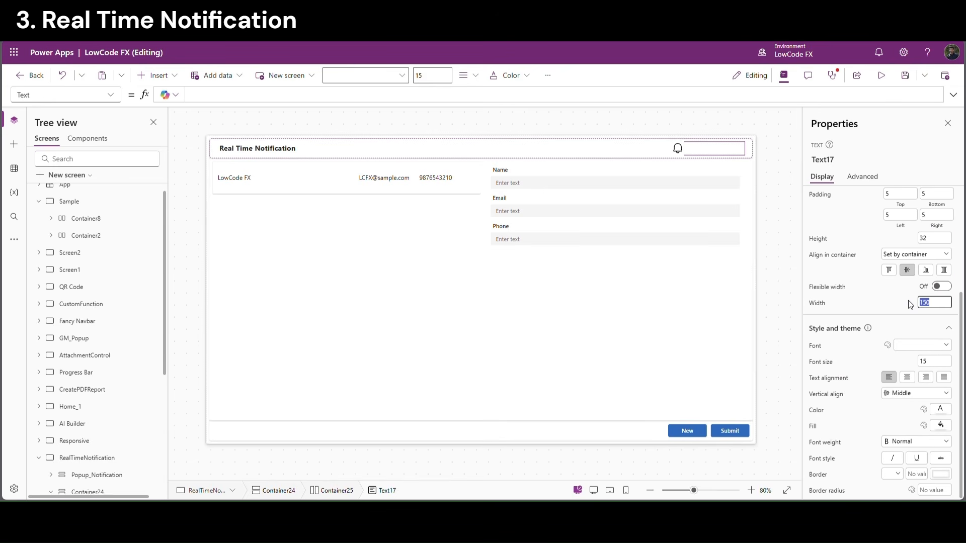
{"action": "type", "text": "10"}
{"action": "key", "text": "shift+Tab"}
{"action": "key", "text": "shift+Tab"}
{"action": "key", "text": "shift+Tab"}
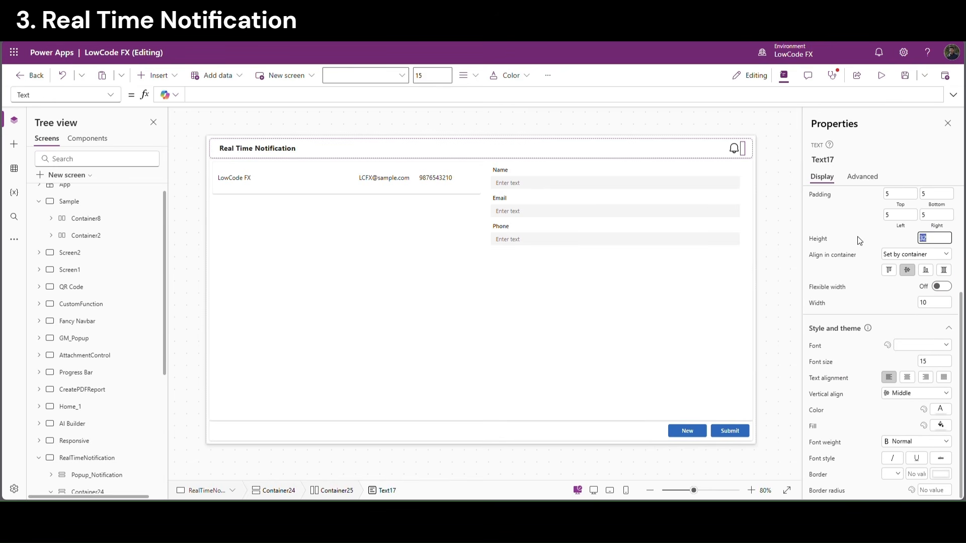
{"action": "type", "text": "10"}
{"action": "key", "text": "Tab"}
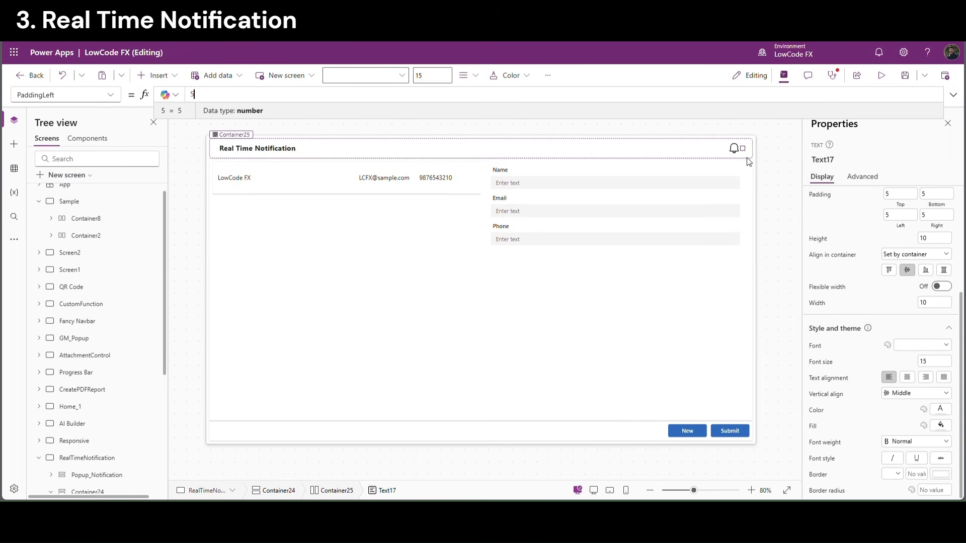
Set the bell icon's Height to Parent.Height
{"action": "left_click", "coordinate": [749, 156]}
{"action": "scroll", "coordinate": [856, 222], "scroll_direction": "up", "scroll_amount": 2}
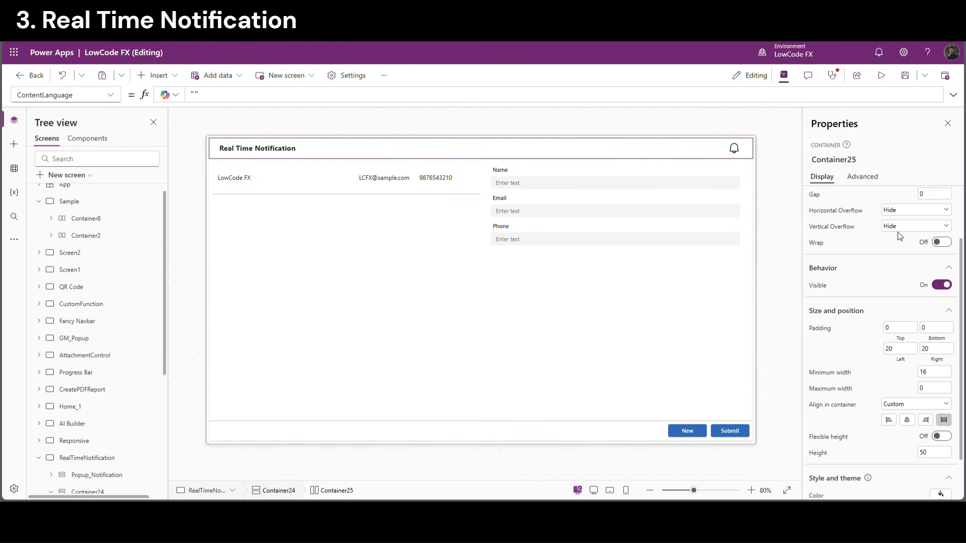
{"action": "scroll", "coordinate": [898, 231], "scroll_direction": "up", "scroll_amount": 1}
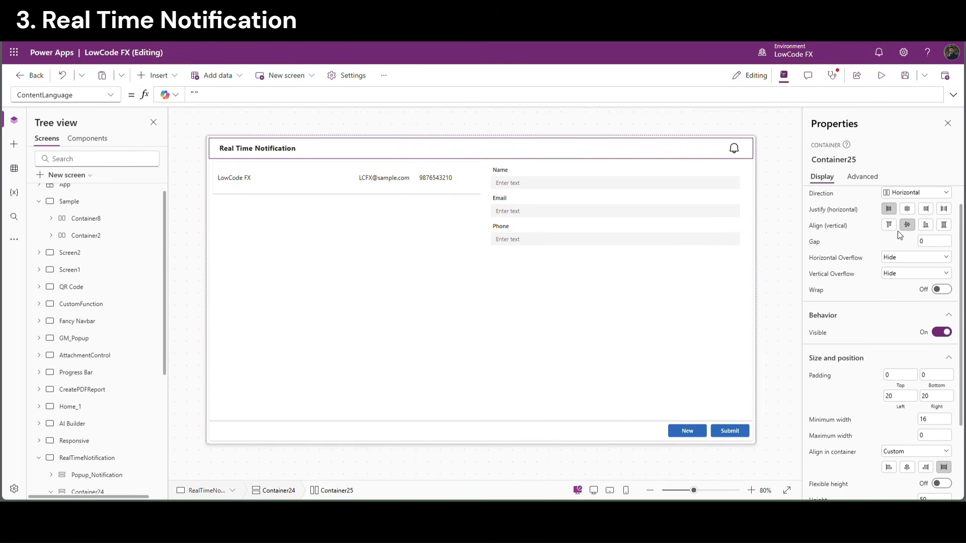
{"action": "left_click", "coordinate": [734, 150]}
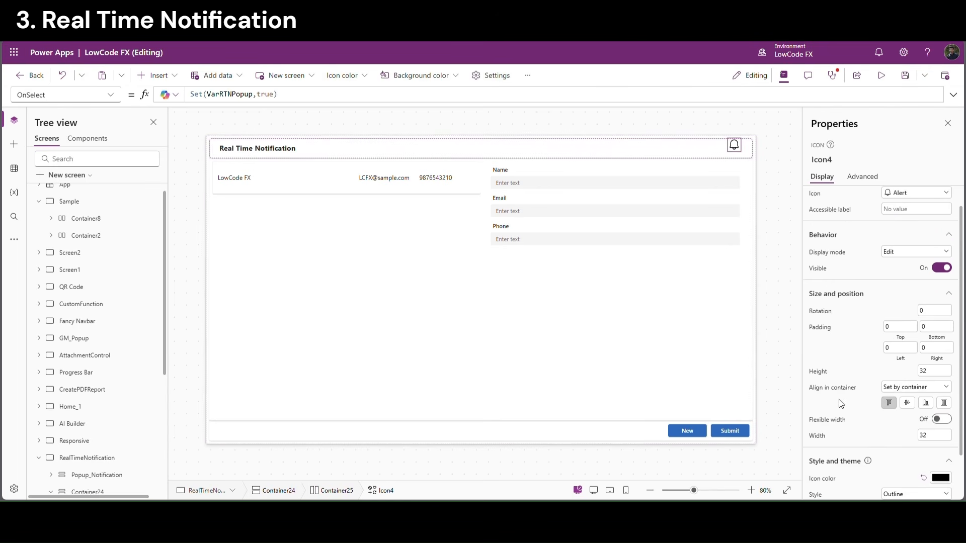
{"action": "left_click", "coordinate": [826, 372]}
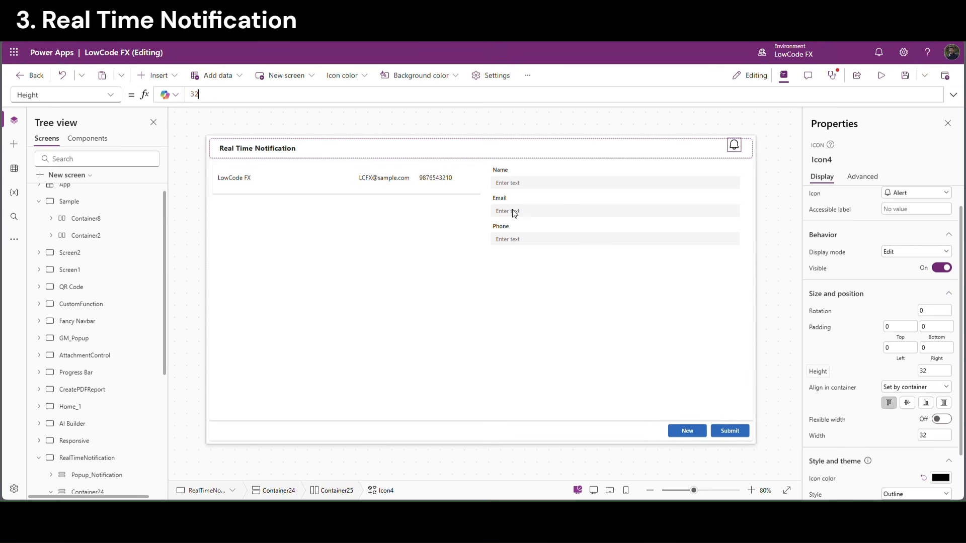
{"action": "type", "text": "p"}
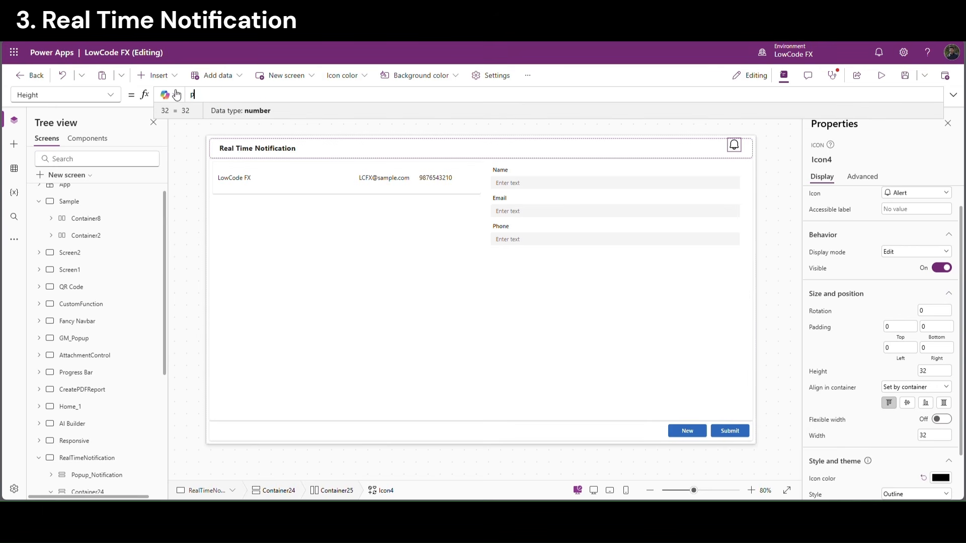
{"action": "type", "text": "arent.Height"}
{"action": "key", "text": "Tab"}
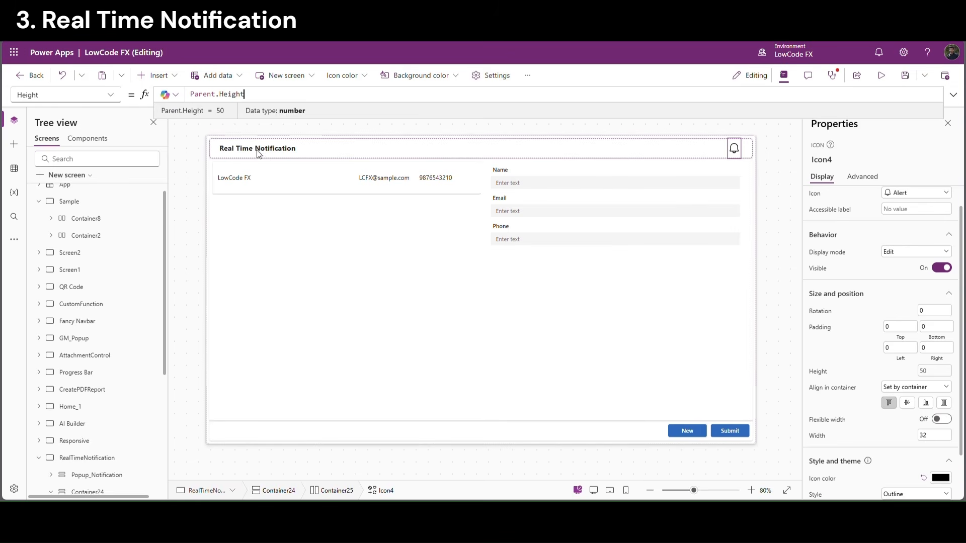
{"action": "left_click", "coordinate": [779, 148]}
Fill the small text box red to make a red dot, and preview it
{"action": "left_click", "coordinate": [743, 141]}
{"action": "scroll", "coordinate": [901, 402], "scroll_direction": "down", "scroll_amount": 3}
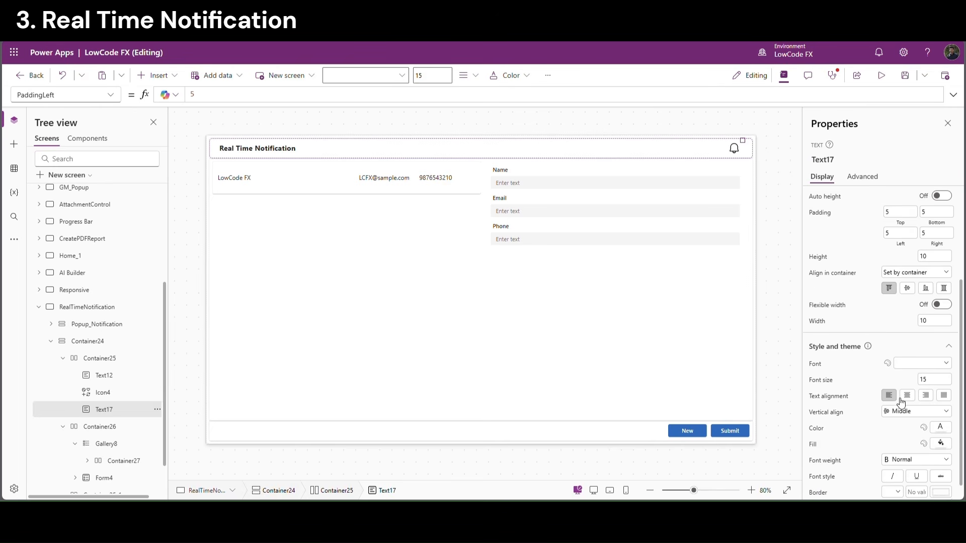
{"action": "scroll", "coordinate": [901, 401], "scroll_direction": "up", "scroll_amount": 1}
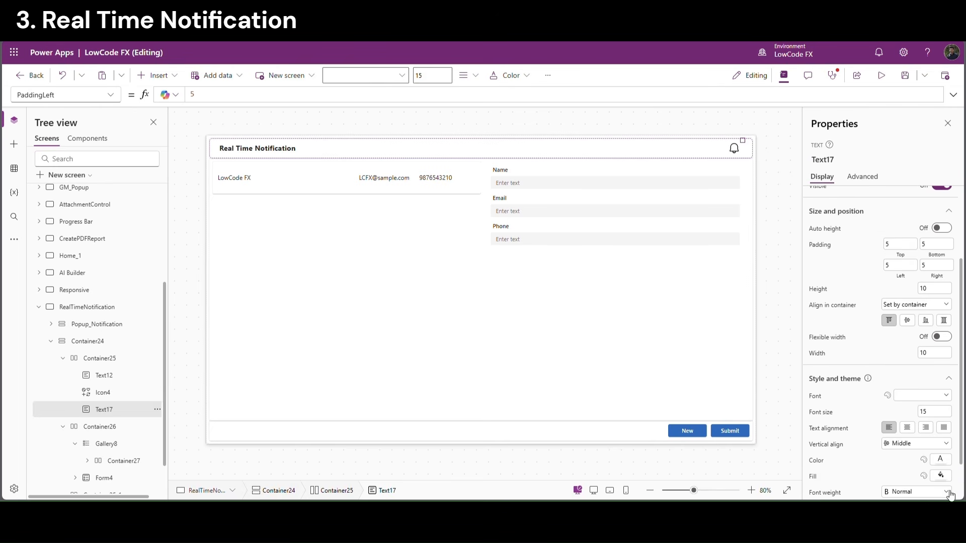
{"action": "scroll", "coordinate": [950, 496], "scroll_direction": "down", "scroll_amount": 2}
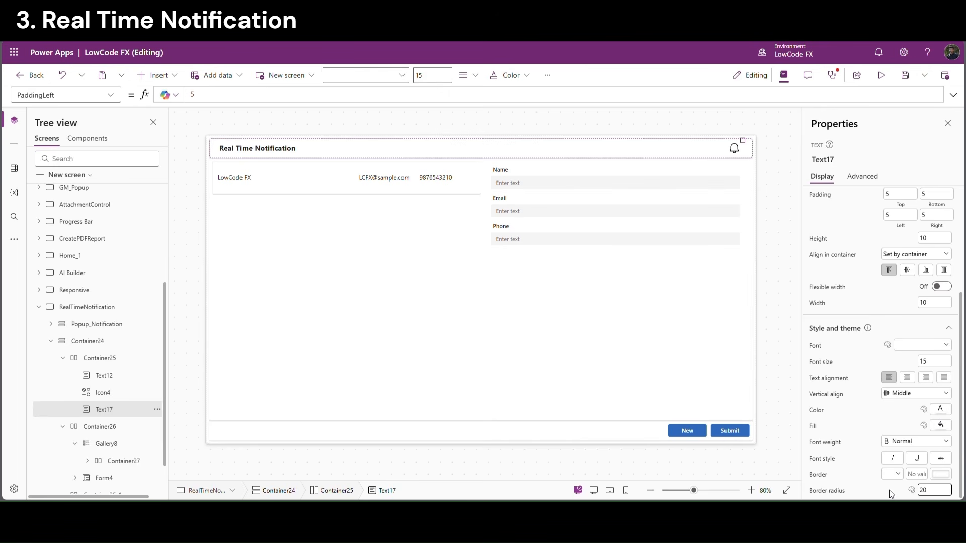
{"action": "left_click", "coordinate": [941, 425]}
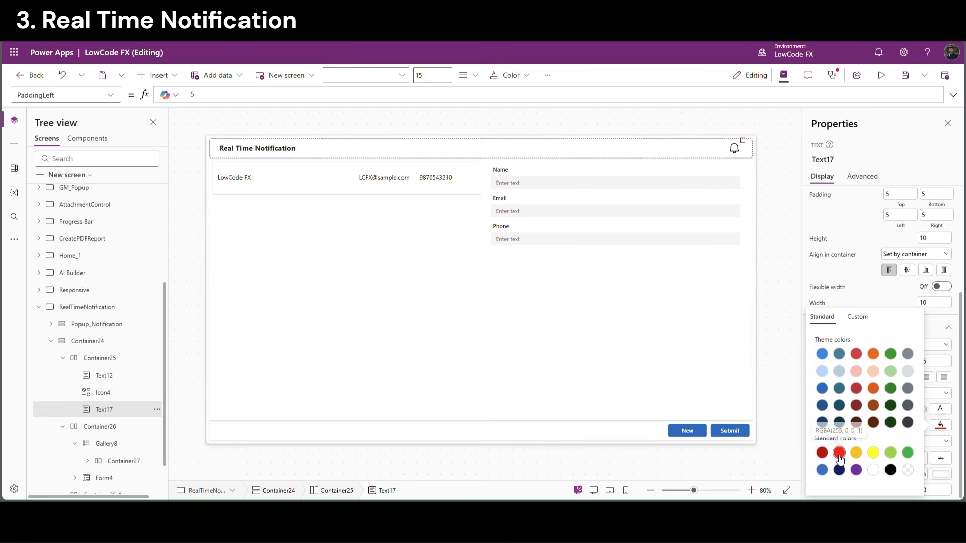
{"action": "left_click", "coordinate": [839, 453]}
{"action": "left_click", "coordinate": [792, 198]}
{"action": "left_click", "coordinate": [742, 141]}
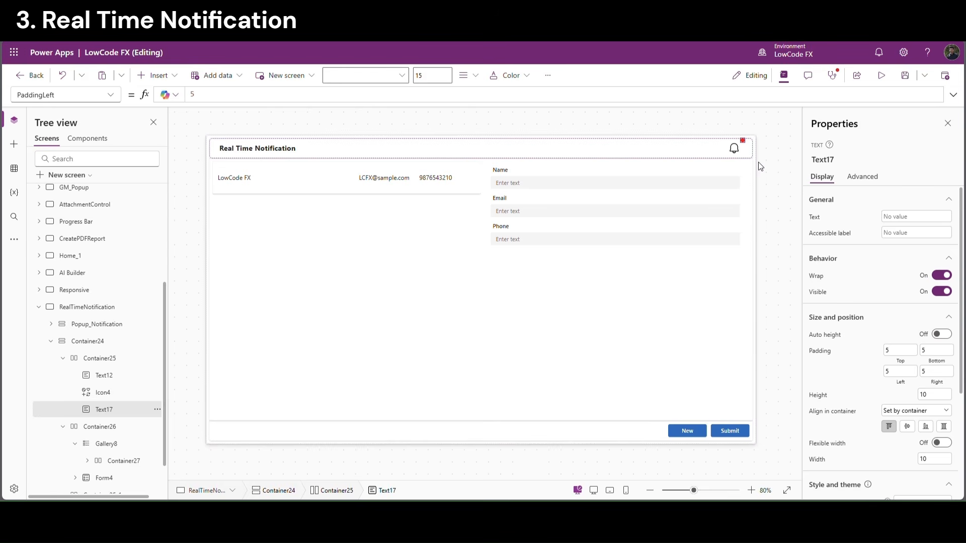
{"action": "left_click", "coordinate": [881, 76]}
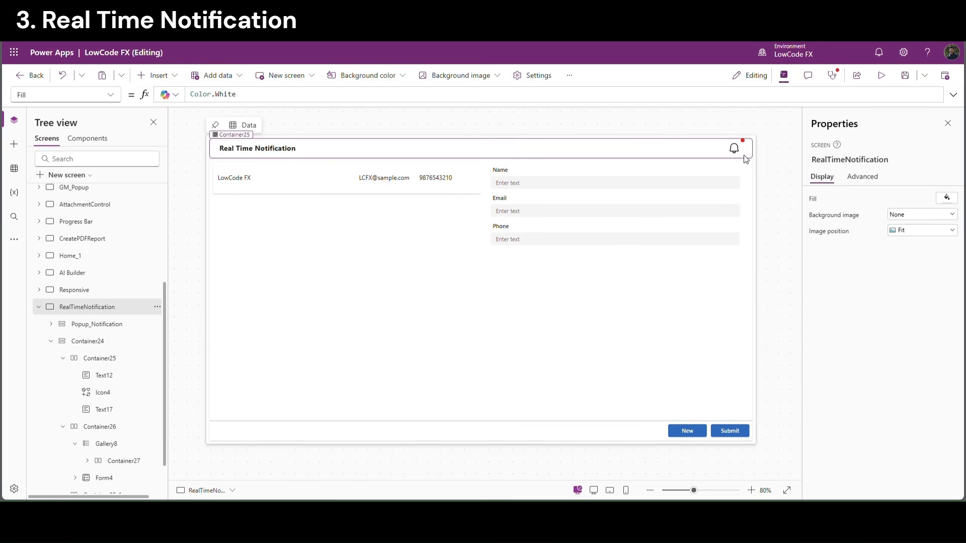
{"action": "left_click", "coordinate": [745, 157]}
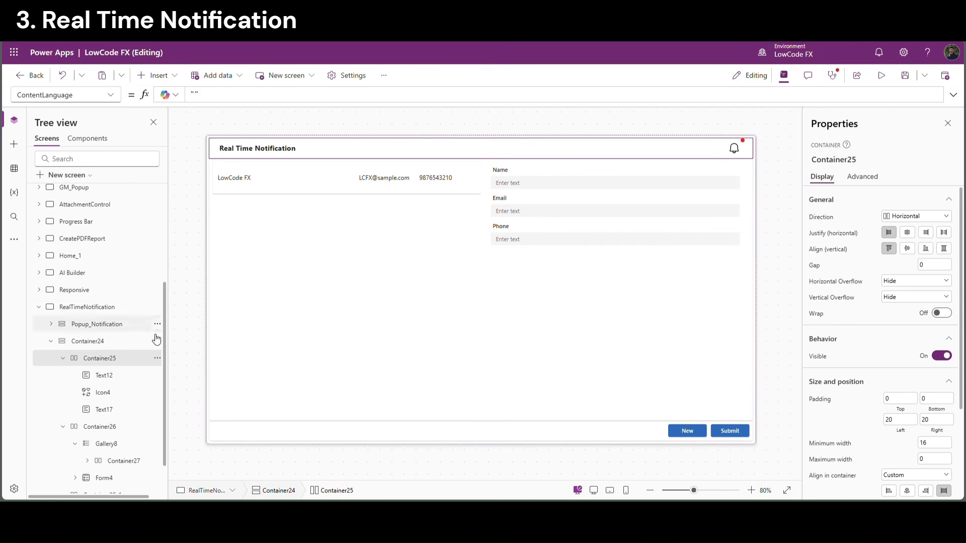
Add a vertical container to the header with Flexible width off, width 20, top alignment, Height Parent.Height
{"action": "left_click", "coordinate": [156, 75]}
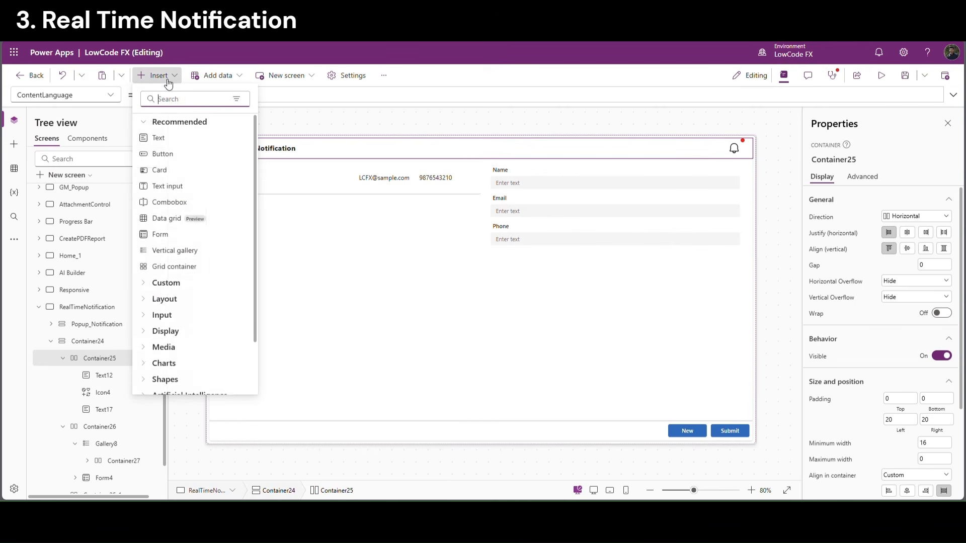
{"action": "type", "text": "ver"}
{"action": "left_click", "coordinate": [188, 139]}
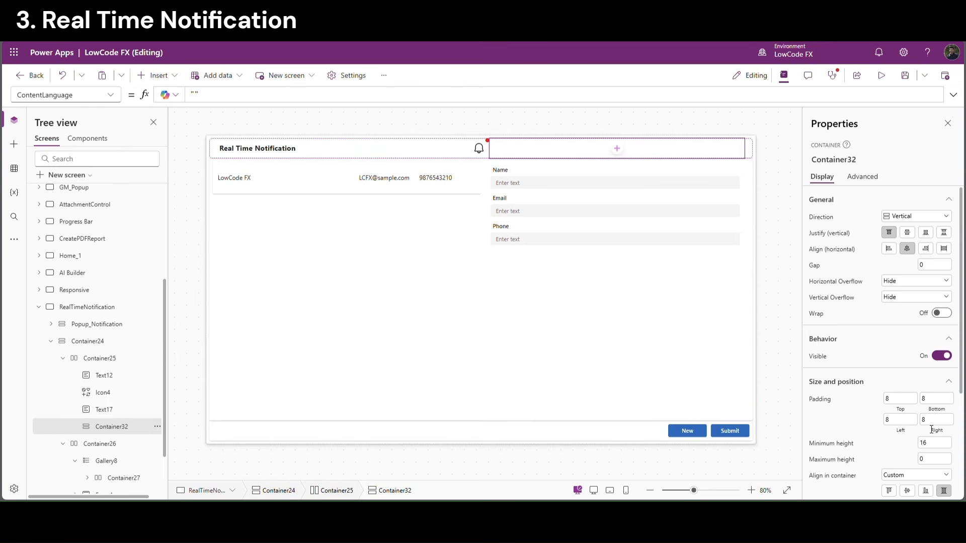
{"action": "scroll", "coordinate": [931, 429], "scroll_direction": "down", "scroll_amount": 3}
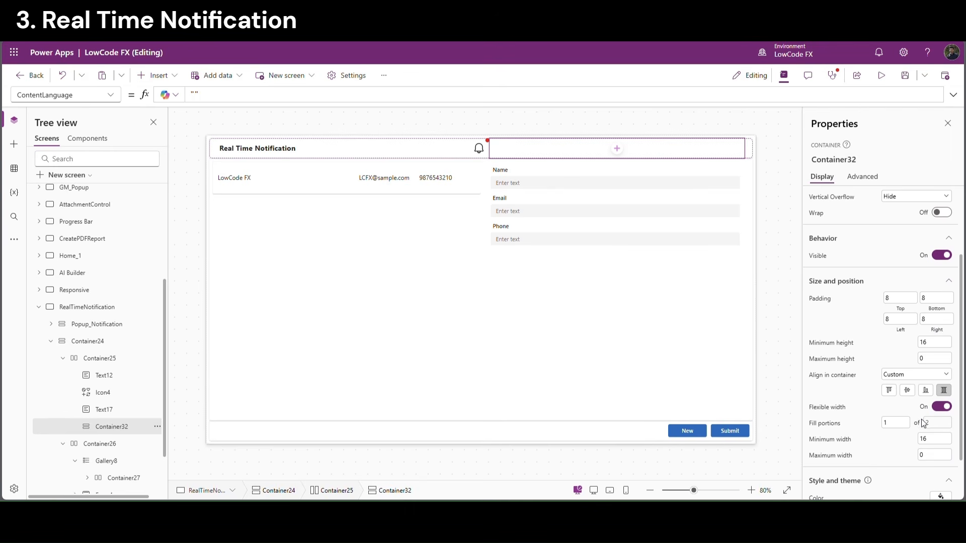
{"action": "left_click", "coordinate": [941, 408]}
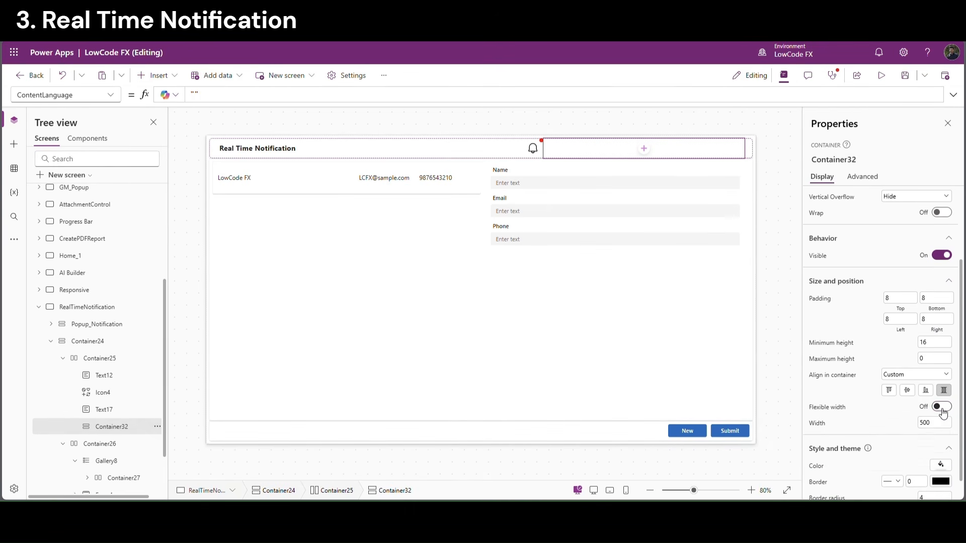
{"action": "left_click", "coordinate": [940, 427]}
{"action": "type", "text": "20"}
{"action": "key", "text": "Return"}
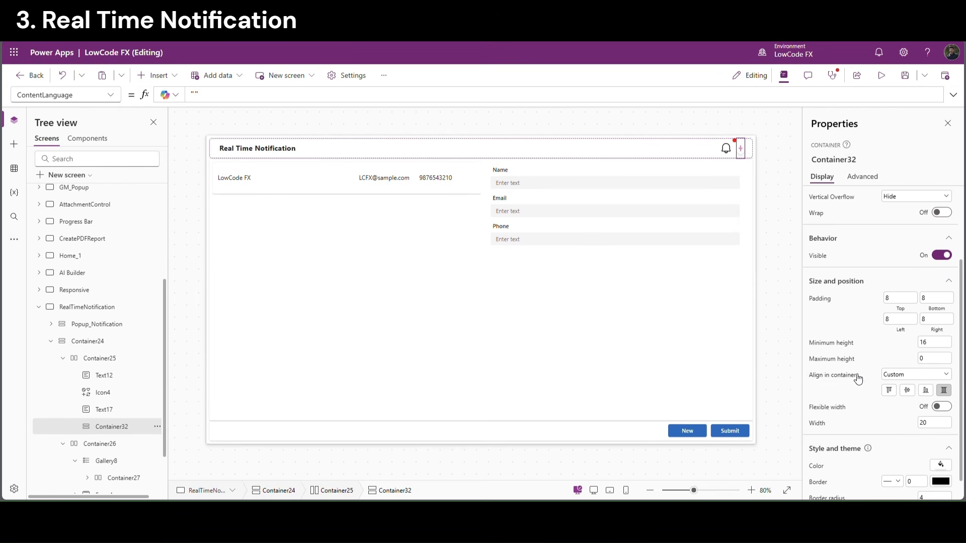
{"action": "left_click", "coordinate": [889, 392]}
{"action": "left_click", "coordinate": [819, 343]}
{"action": "left_click_drag", "start_coordinate": [206, 95], "coordinate": [148, 96]}
{"action": "type", "text": "Parent.Height"}
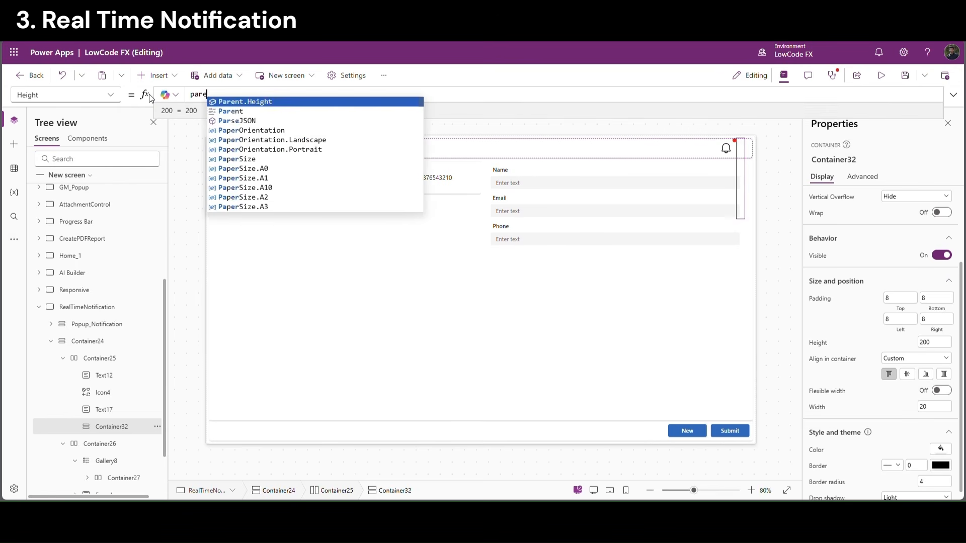
{"action": "left_click", "coordinate": [231, 395]}
Move the red dot into Container32 by pasting a copy there and deleting the original
{"action": "scroll", "coordinate": [104, 401], "scroll_direction": "down", "scroll_amount": 2}
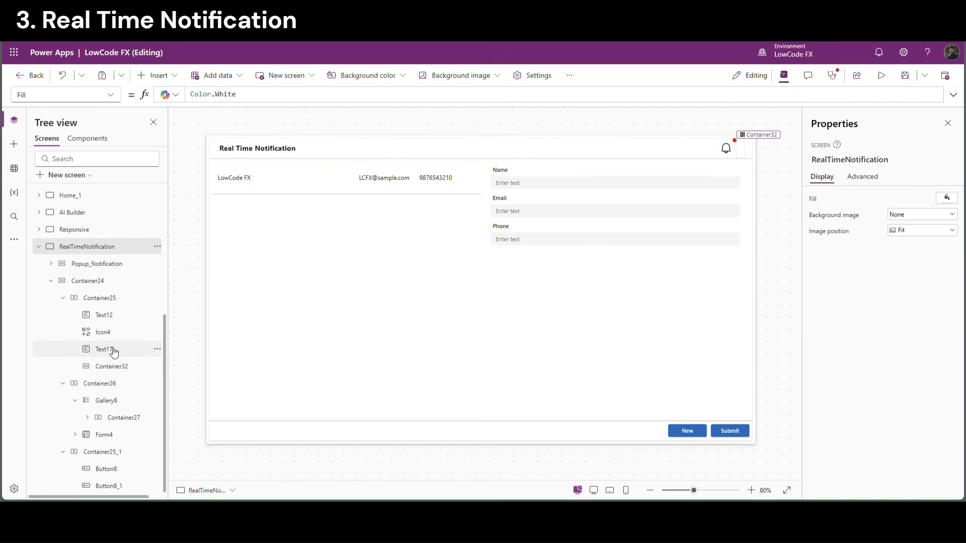
{"action": "left_click", "coordinate": [113, 351]}
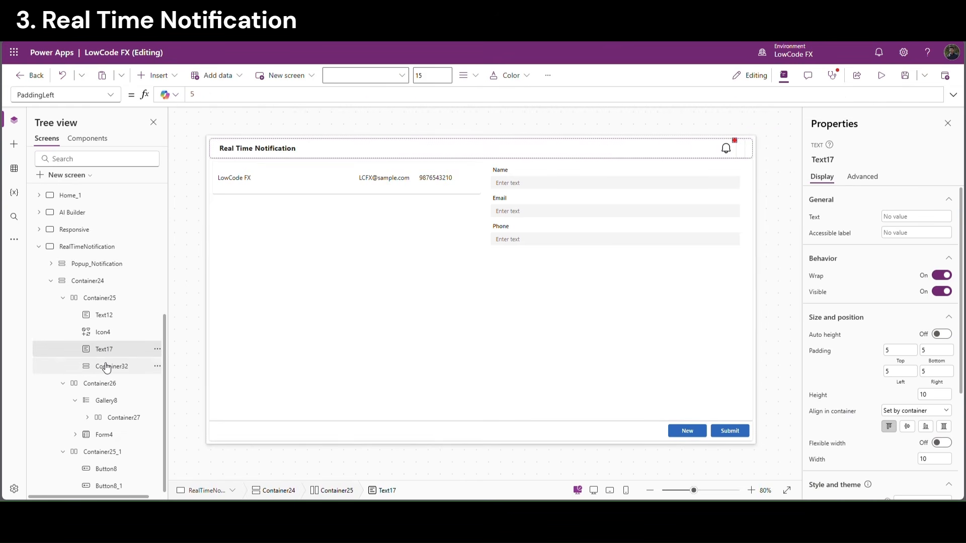
{"action": "left_click", "coordinate": [114, 367]}
{"action": "key", "text": "ctrl+v"}
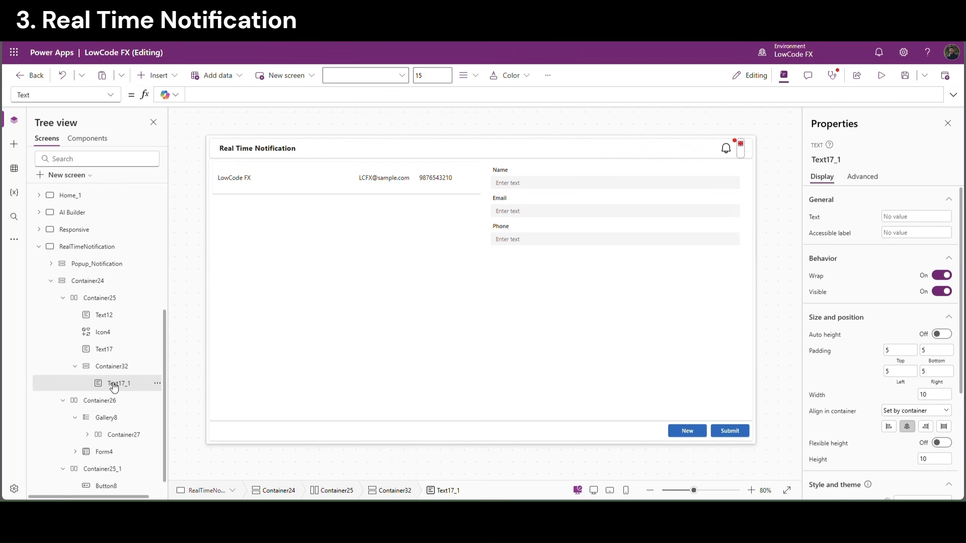
{"action": "left_click", "coordinate": [106, 353]}
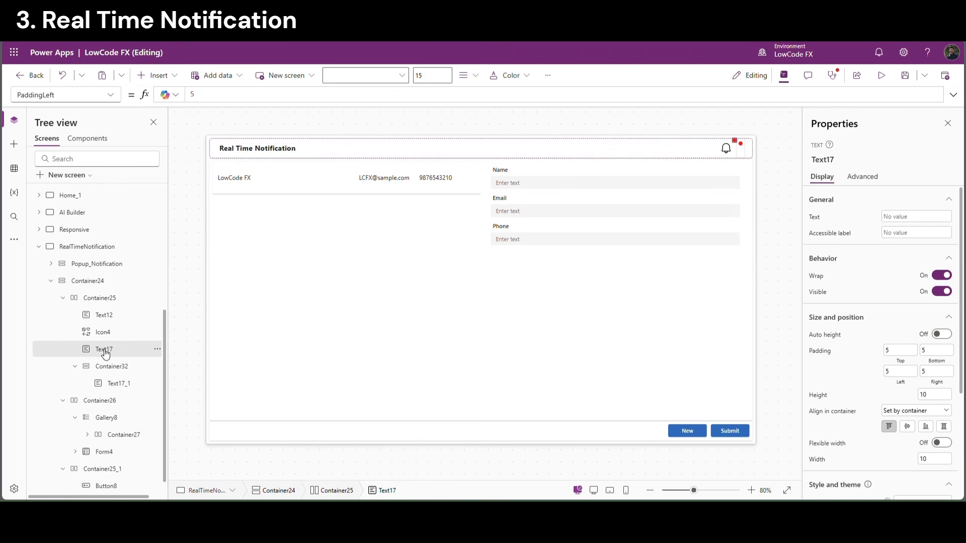
{"action": "key", "text": "Delete"}
Set Container32's drop shadow to None and preview the dot
{"action": "left_click", "coordinate": [739, 157]}
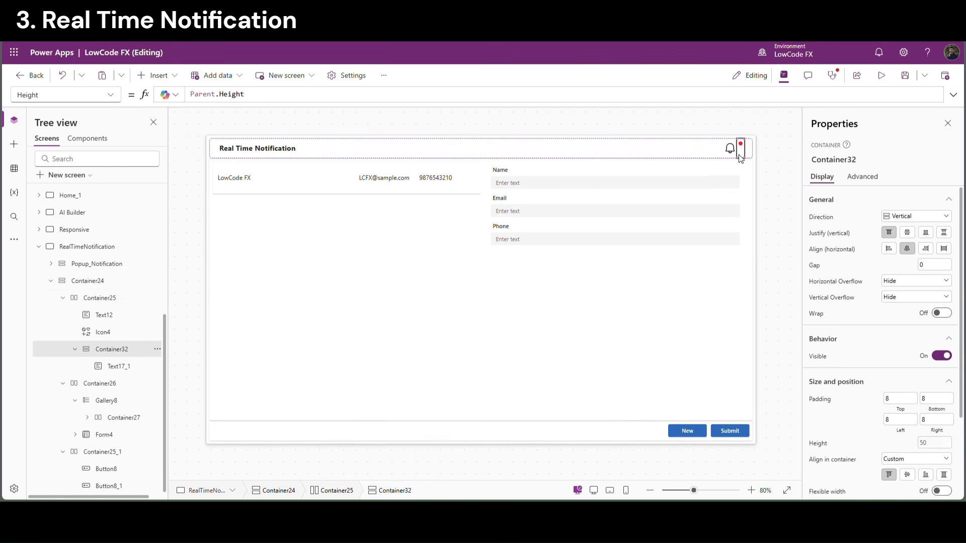
{"action": "scroll", "coordinate": [915, 428], "scroll_direction": "down", "scroll_amount": 3}
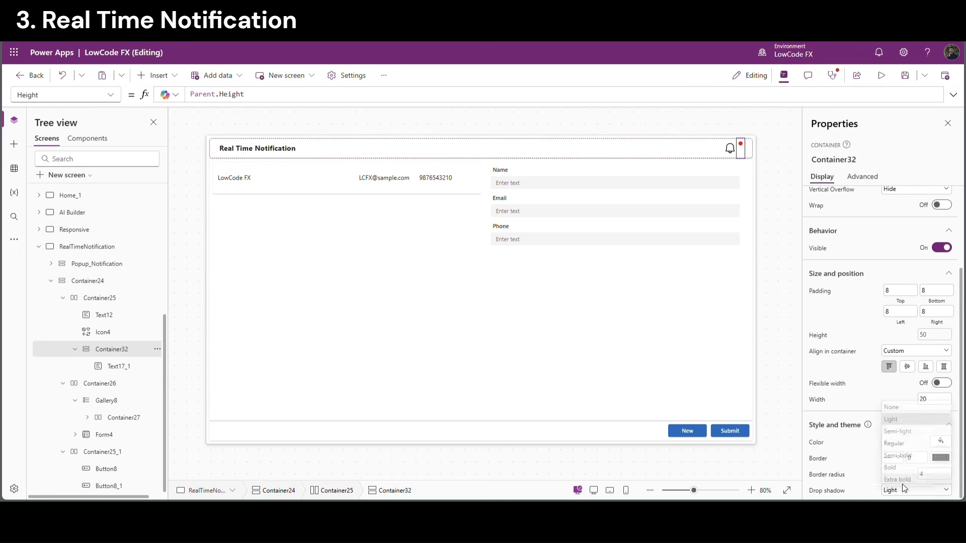
{"action": "left_click", "coordinate": [905, 489]}
{"action": "left_click", "coordinate": [898, 404]}
{"action": "left_click", "coordinate": [788, 340]}
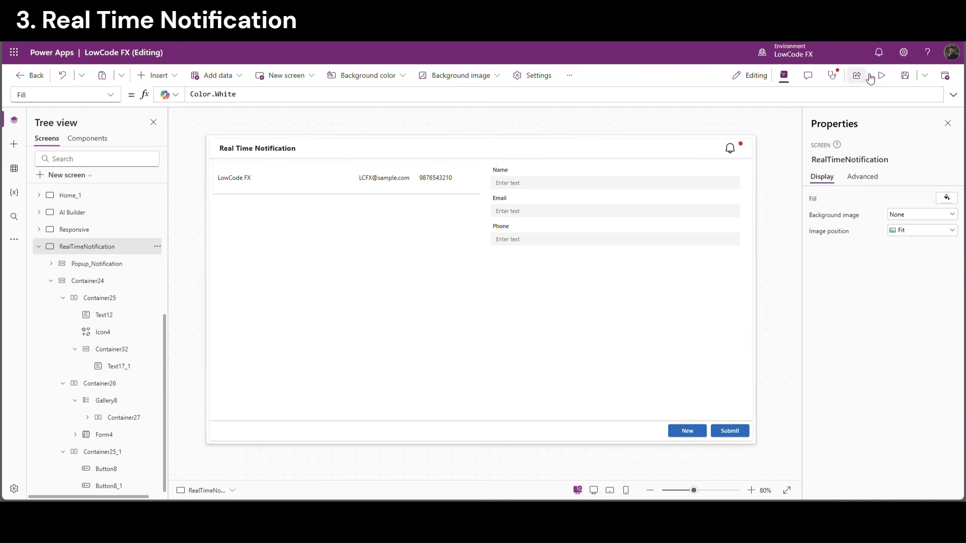
{"action": "left_click", "coordinate": [885, 76]}
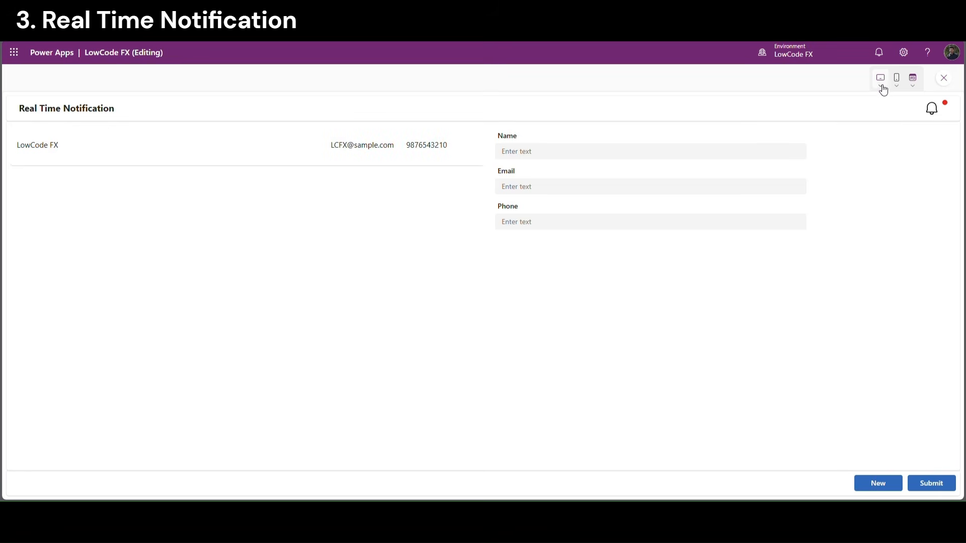
{"action": "left_click", "coordinate": [945, 79]}
Preview again, then give Container32 a top padding of 10
{"action": "left_click", "coordinate": [738, 152]}
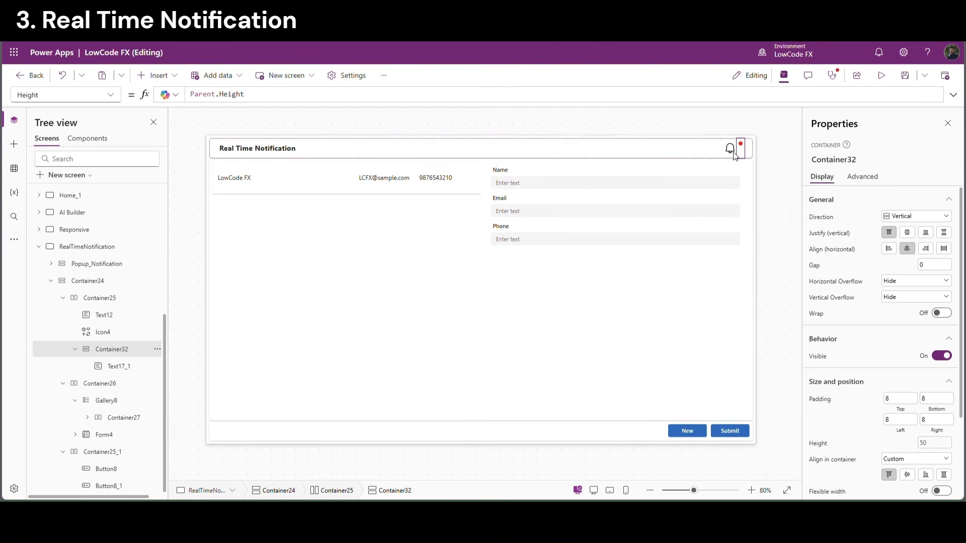
{"action": "left_click", "coordinate": [785, 164]}
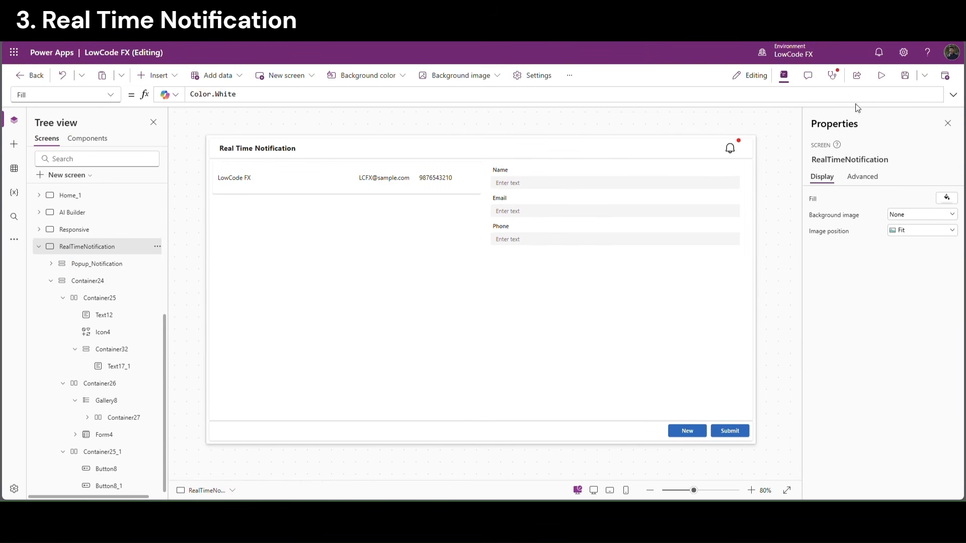
{"action": "left_click", "coordinate": [882, 76]}
{"action": "left_click", "coordinate": [944, 79]}
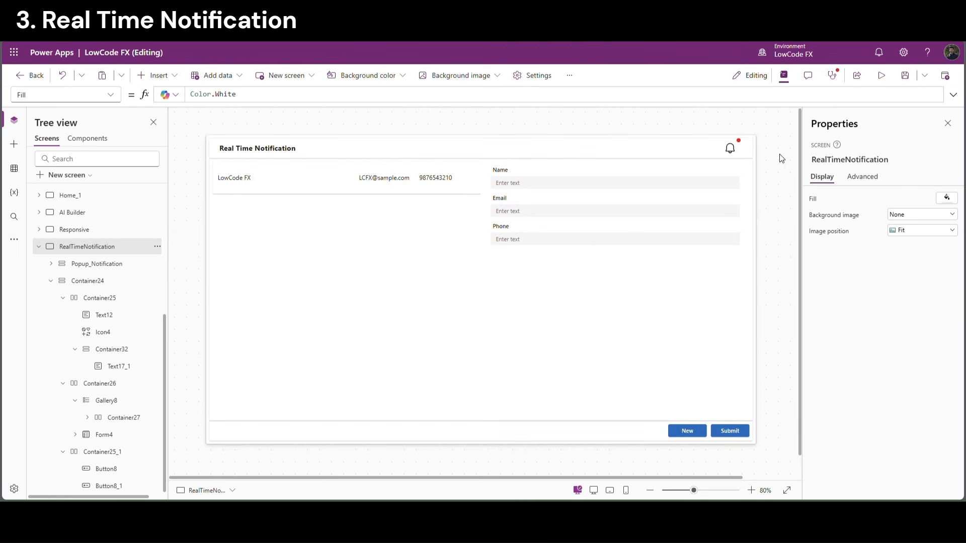
{"action": "left_click", "coordinate": [738, 151]}
{"action": "left_click", "coordinate": [900, 399]}
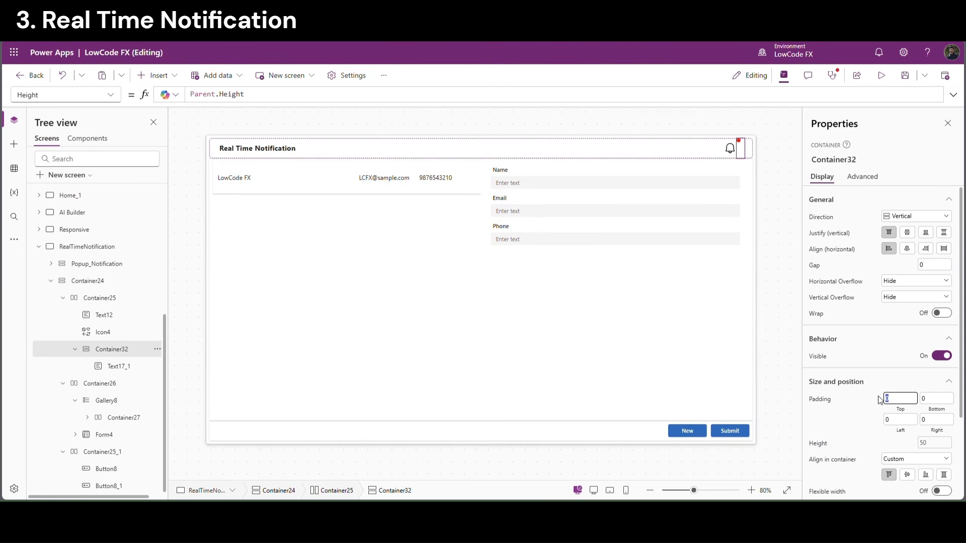
{"action": "type", "text": "10"}
{"action": "left_click", "coordinate": [856, 397]}
Set the red dot's Visible to CountRows(Filter(RealTimeNotifications,Read="0"))>0
{"action": "left_click", "coordinate": [881, 76]}
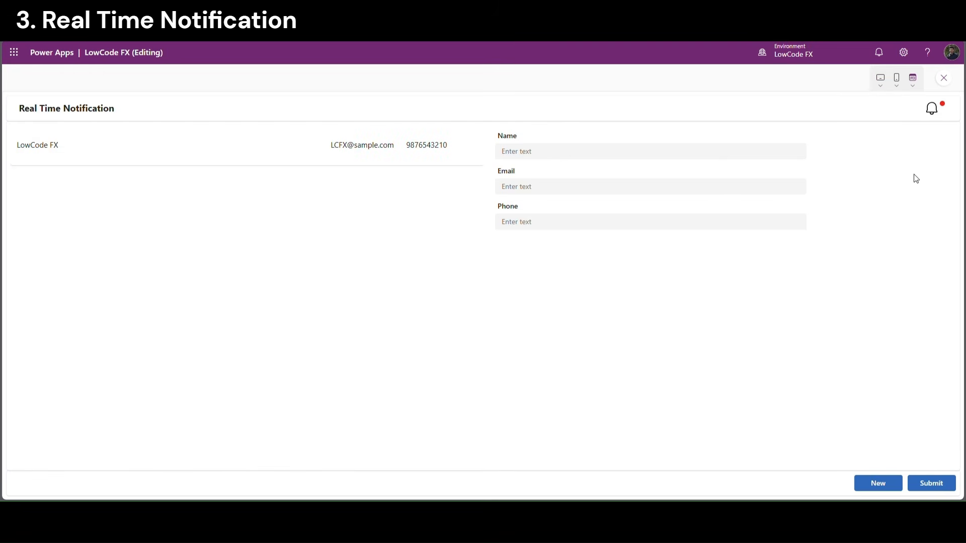
{"action": "key", "text": "Escape"}
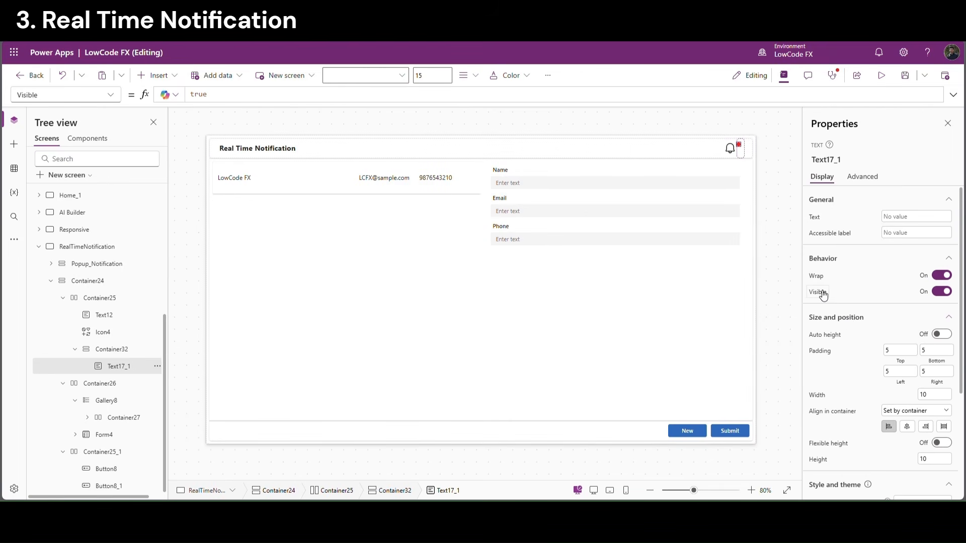
{"action": "left_click", "coordinate": [187, 96]}
{"action": "key", "text": "BackSpace"}
{"action": "key", "text": "BackSpace"}
{"action": "key", "text": "BackSpace"}
{"action": "key", "text": "BackSpace"}
{"action": "type", "text": "count"}
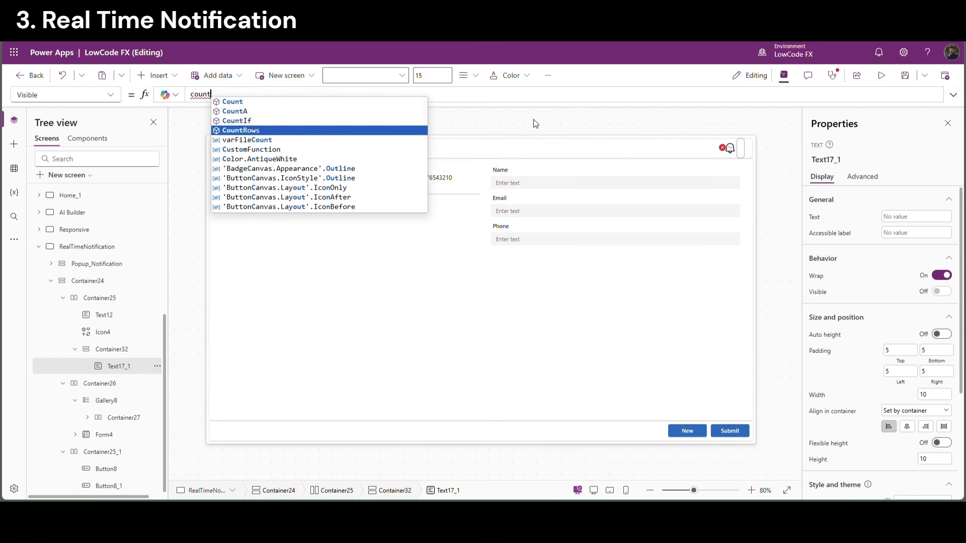
{"action": "key", "text": "Tab"}
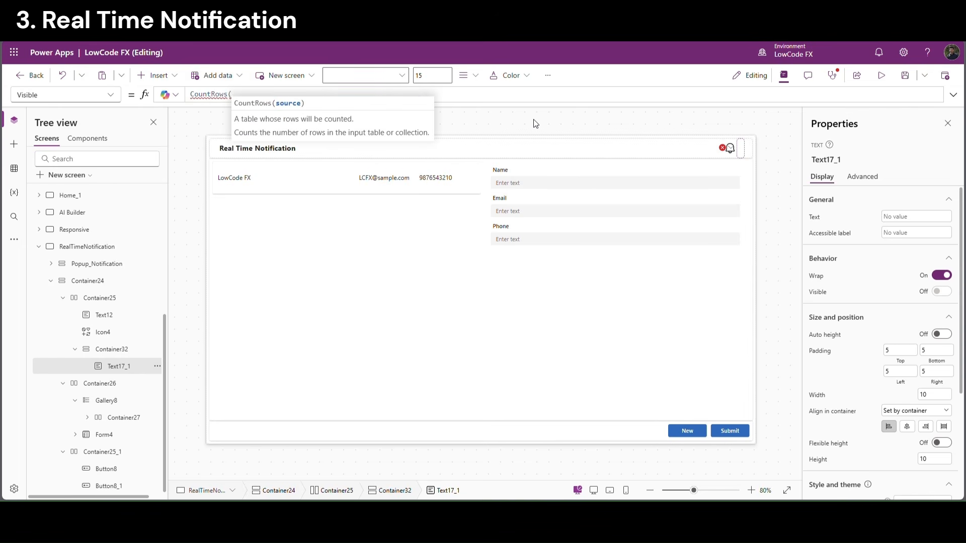
{"action": "type", "text": "filter"}
{"action": "key", "text": "Tab"}
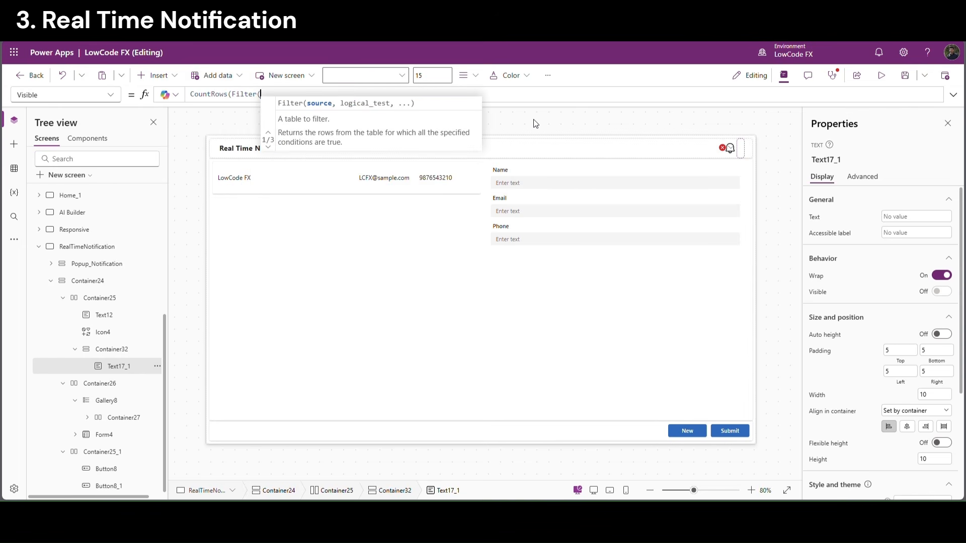
{"action": "type", "text": "real"}
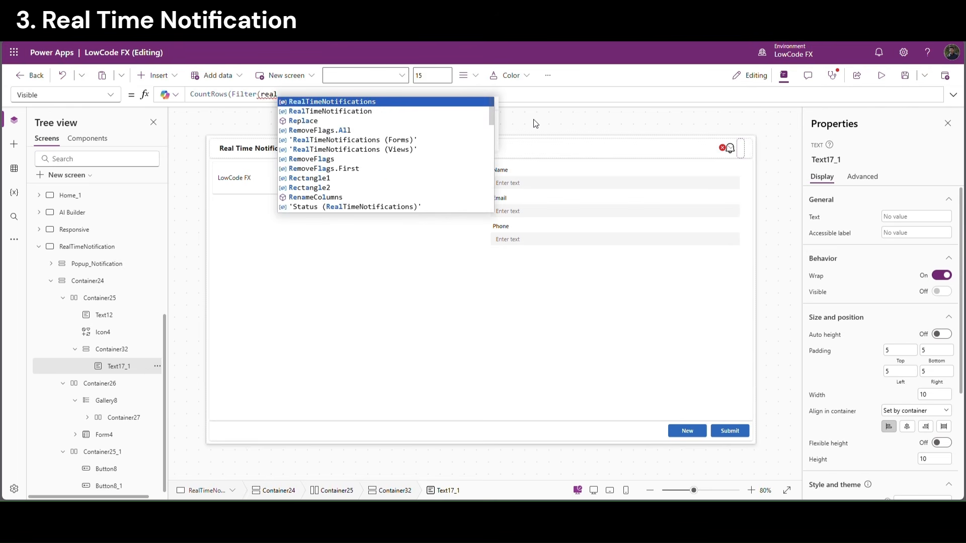
{"action": "key", "text": "Tab"}
{"action": "type", "text": ","}
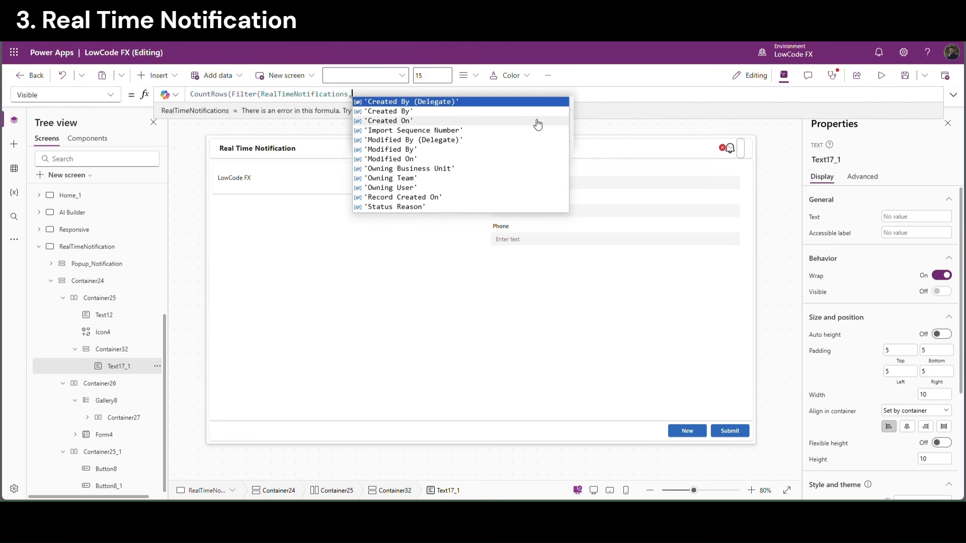
{"action": "type", "text": "Read"}
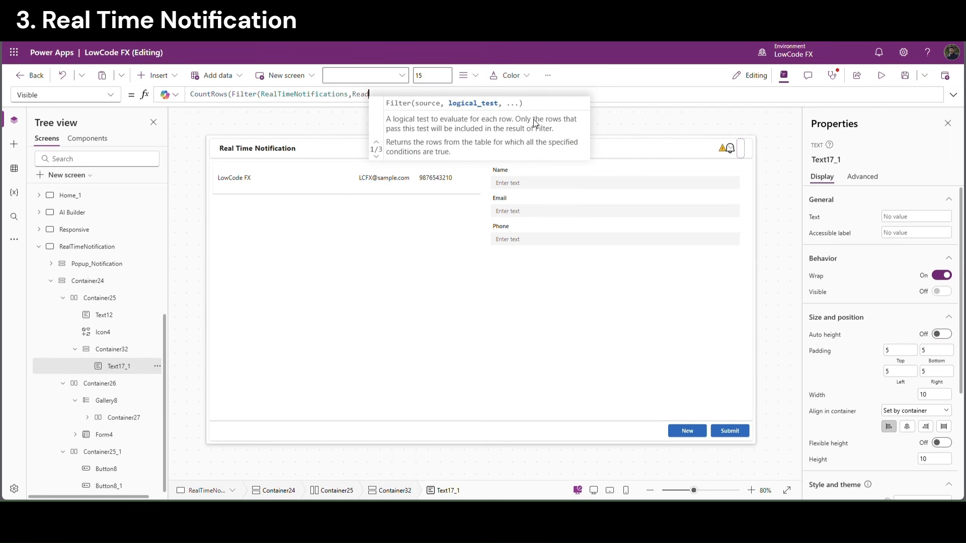
{"action": "type", "text": "="}
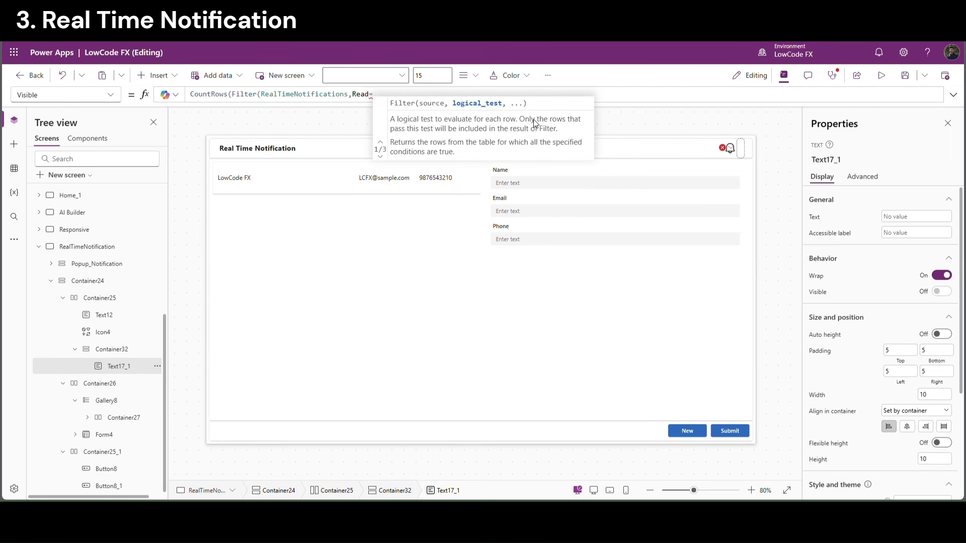
{"action": "type", "text": "\"0\""}
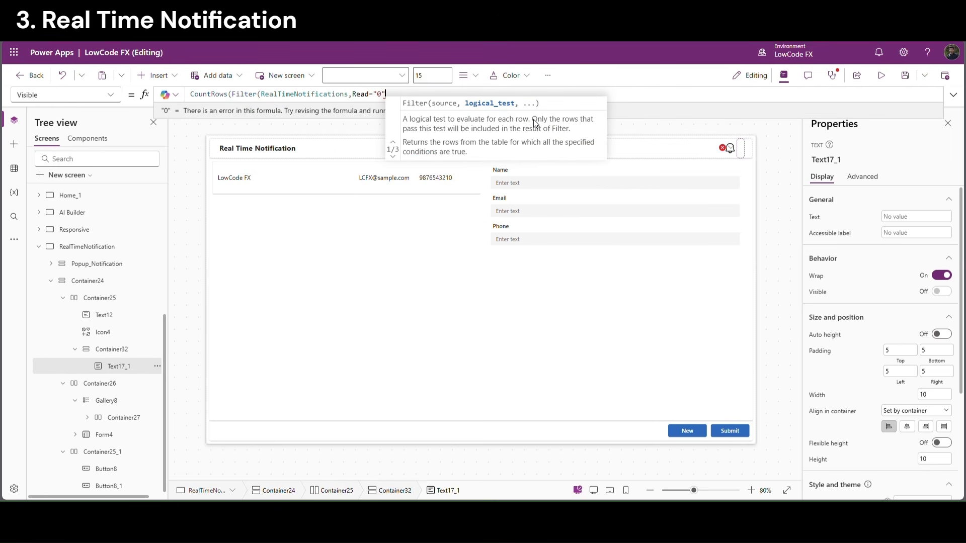
{"action": "type", "text": ")"}
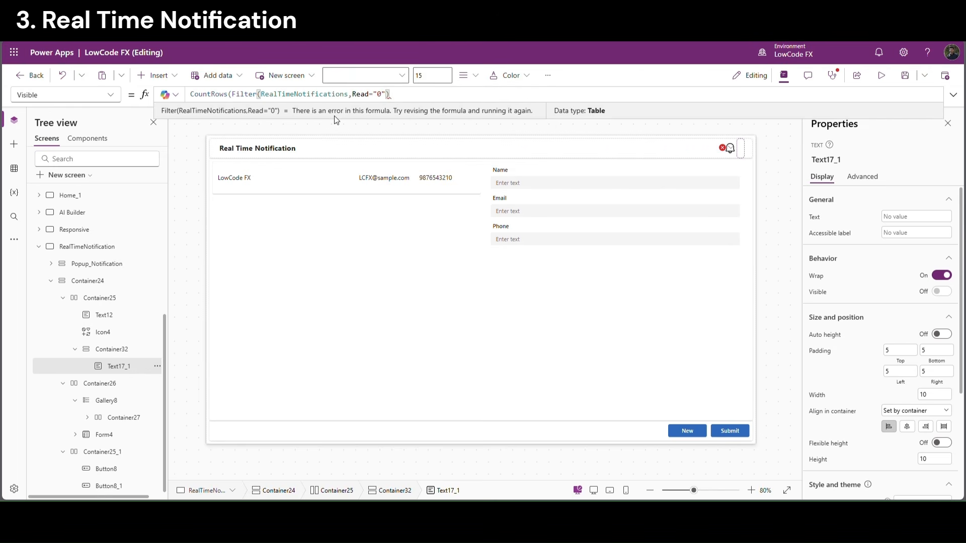
{"action": "type", "text": ")"}
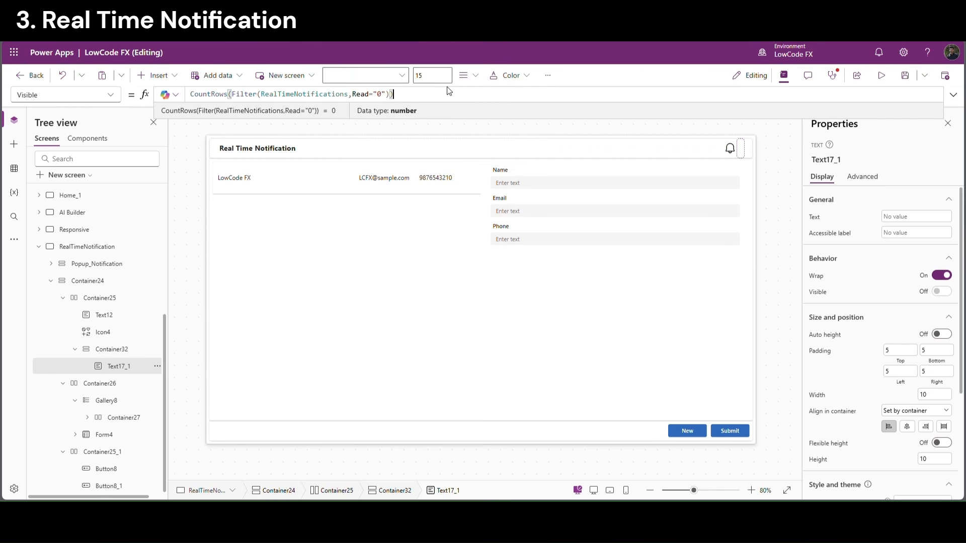
{"action": "type", "text": ">0"}
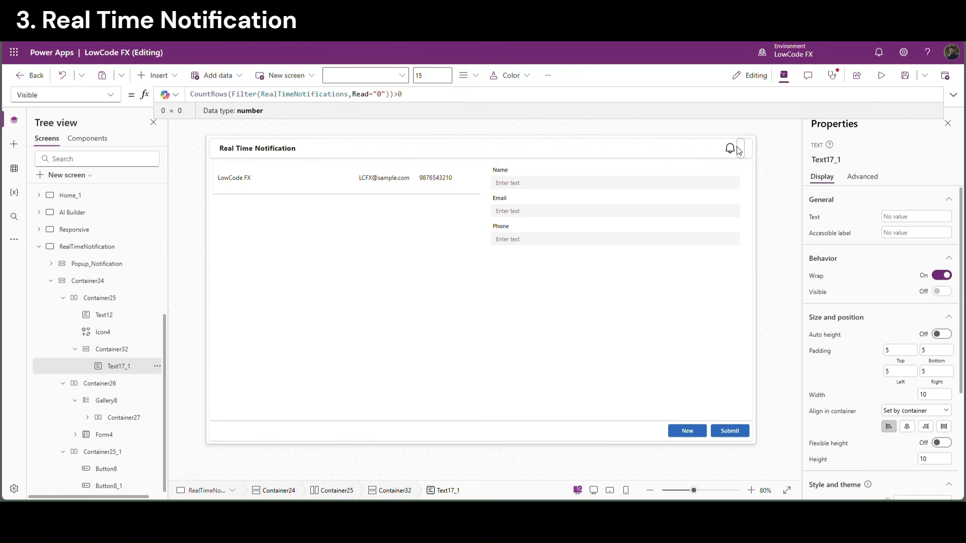
{"action": "left_click", "coordinate": [748, 160]}
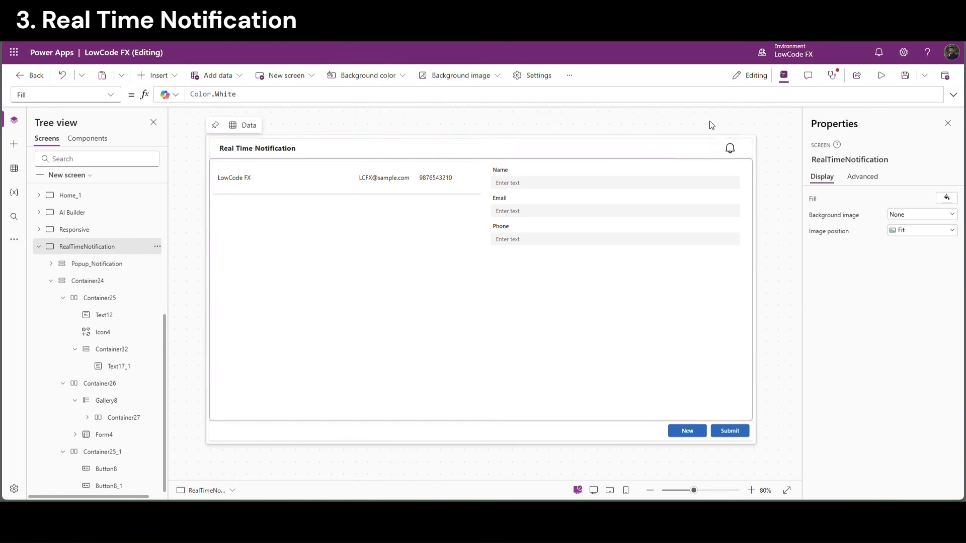
Insert a Timer control (Timer3) into the header container
{"action": "left_click", "coordinate": [748, 155]}
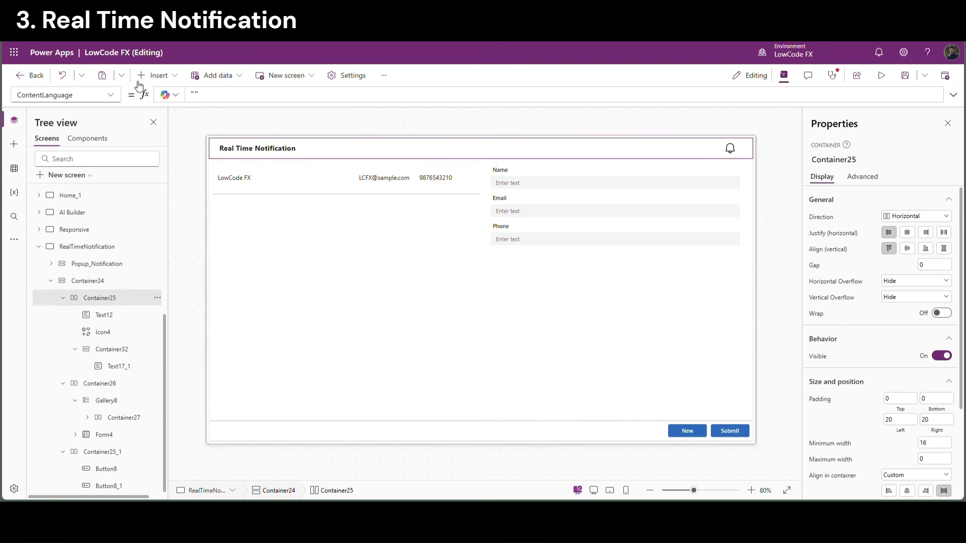
{"action": "left_click", "coordinate": [158, 77]}
{"action": "type", "text": "timer"}
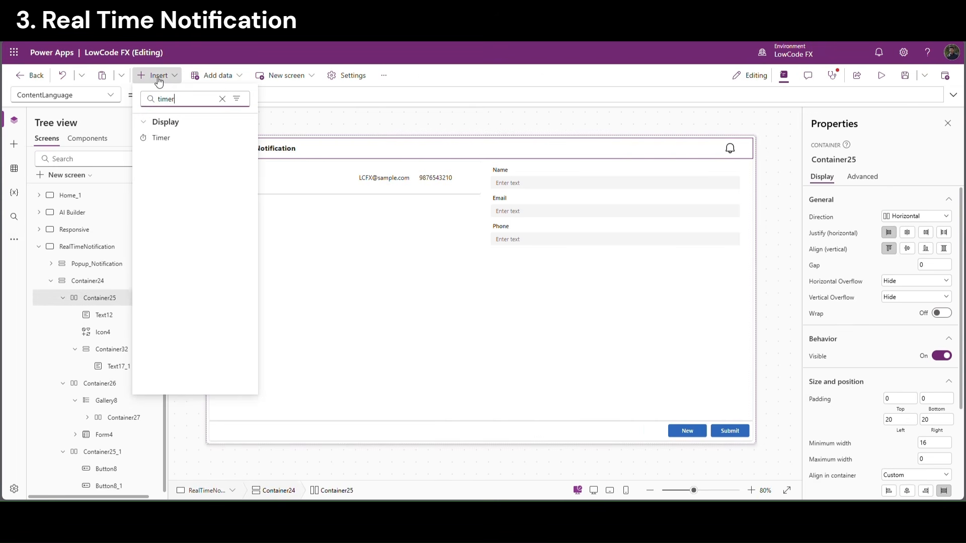
{"action": "left_click", "coordinate": [160, 137]}
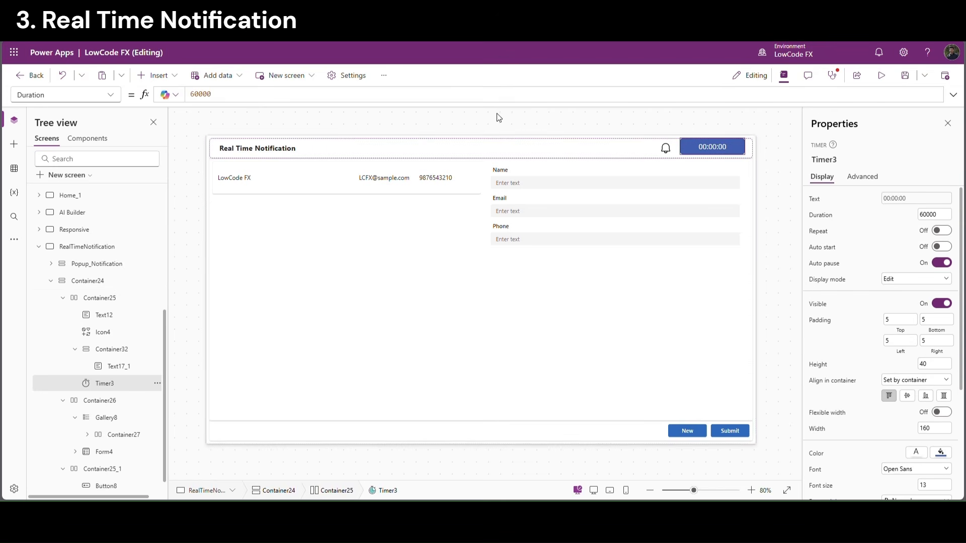
Set Timer3's Duration to 1, turn Repeat and Auto start on, and select its OnTimerEnd property
{"action": "left_click", "coordinate": [915, 217]}
{"action": "key", "text": "Return"}
{"action": "left_click", "coordinate": [922, 231]}
{"action": "left_click", "coordinate": [942, 247]}
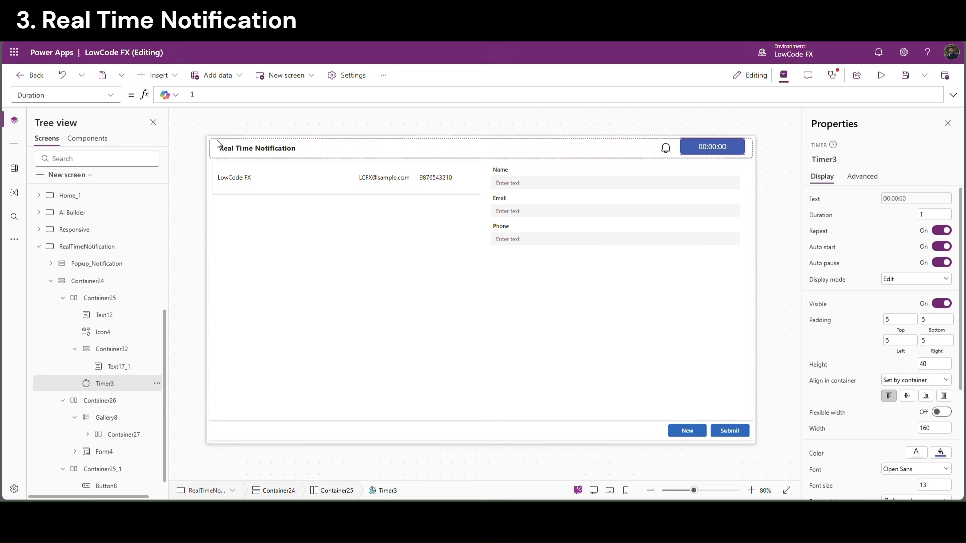
{"action": "left_click", "coordinate": [111, 95]}
{"action": "scroll", "coordinate": [69, 319], "scroll_direction": "down", "scroll_amount": 4}
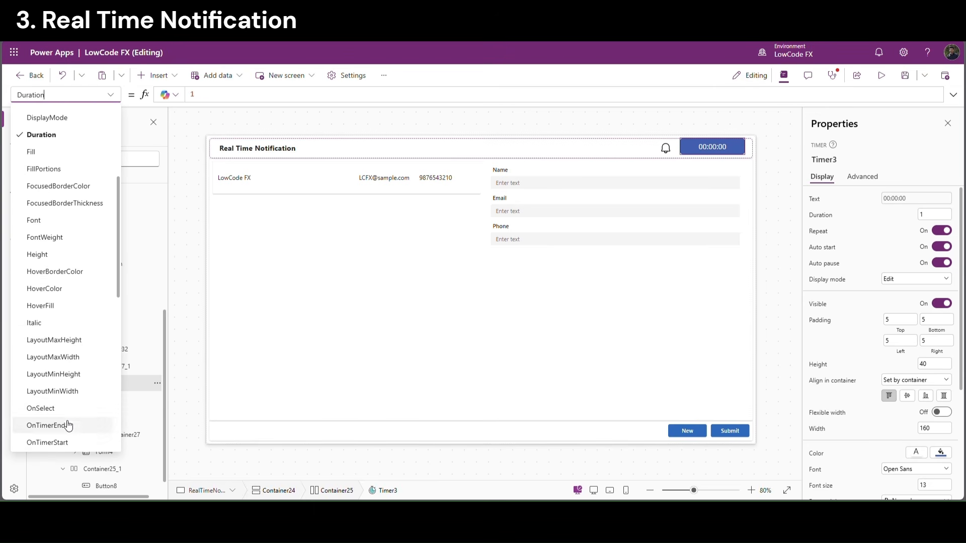
{"action": "left_click", "coordinate": [48, 426]}
Replace the OnTimerEnd formula with Refresh(RealTimeNotifications)
{"action": "double_click", "coordinate": [199, 98]}
{"action": "type", "text": "Refresh("}
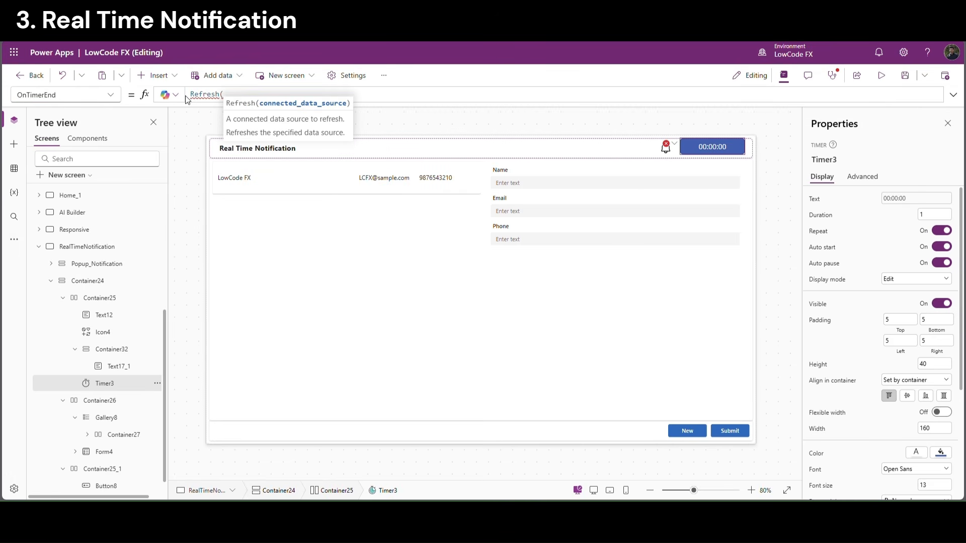
{"action": "type", "text": "ral"}
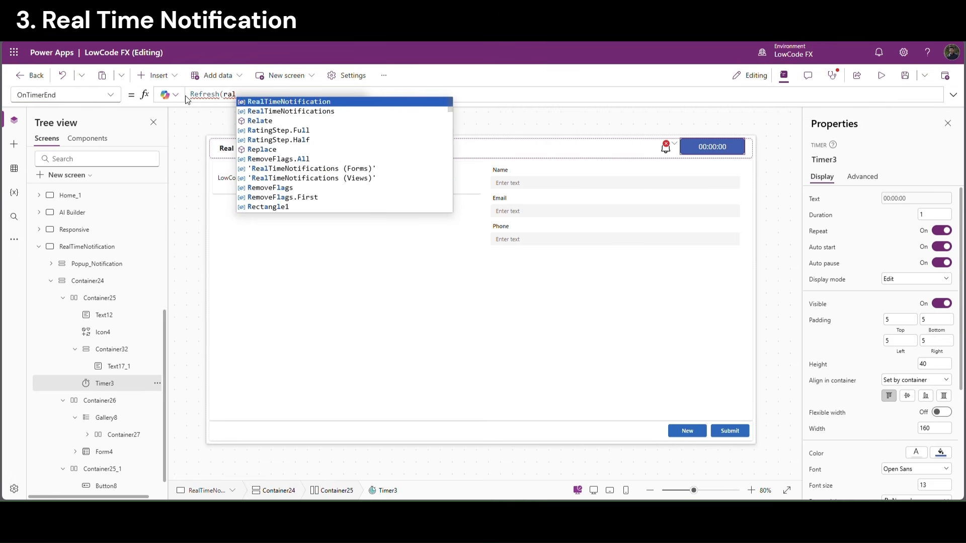
{"action": "key", "text": "BackSpace"}
{"action": "key", "text": "BackSpace"}
{"action": "type", "text": "ealtime"}
{"action": "left_click", "coordinate": [292, 111]}
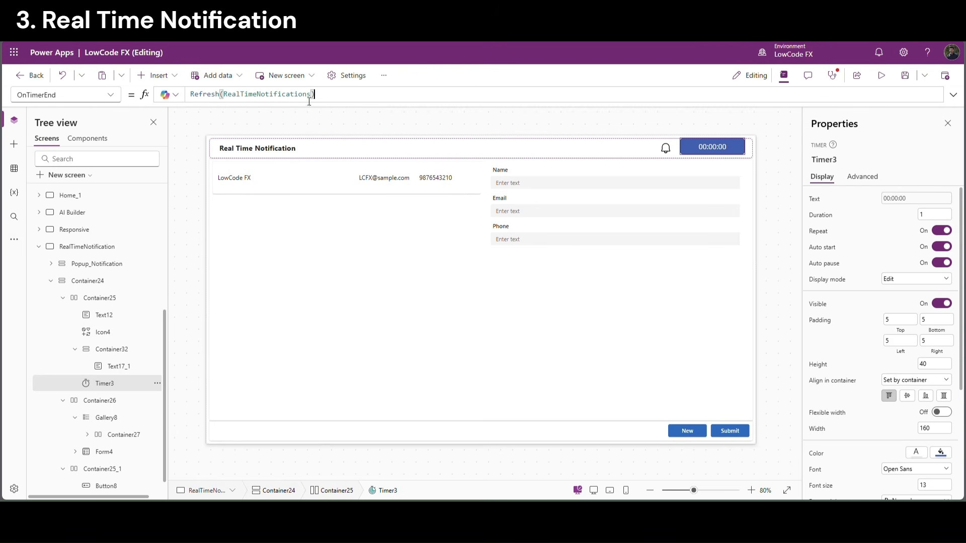
{"action": "left_click_drag", "start_coordinate": [315, 94], "coordinate": [190, 94]}
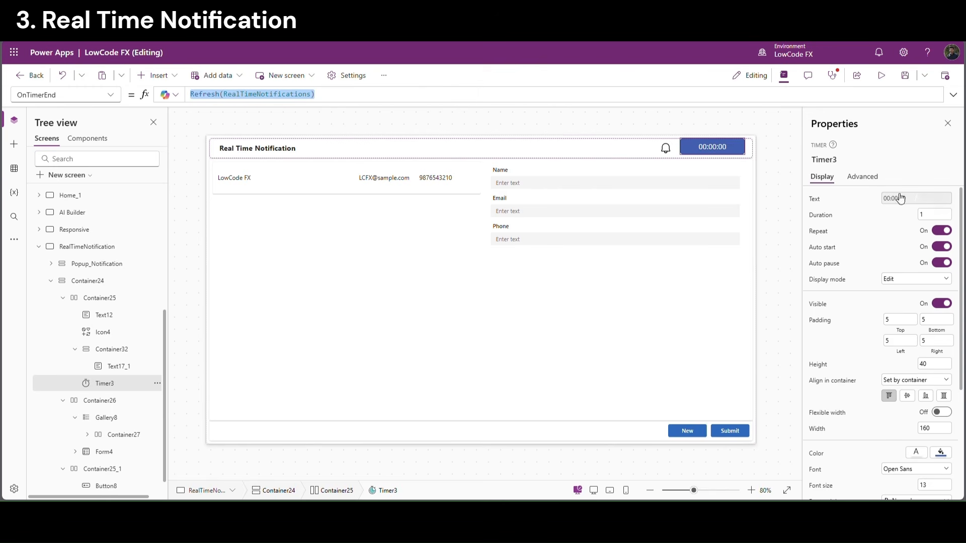
Turn the timer's Visible property off so it is hidden on the header
{"action": "left_click", "coordinate": [767, 164]}
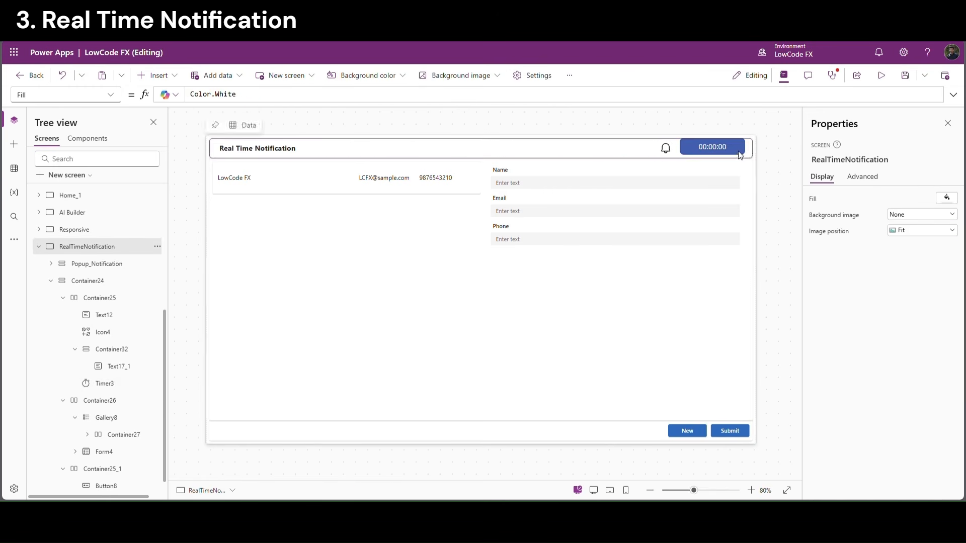
{"action": "left_click", "coordinate": [741, 154]}
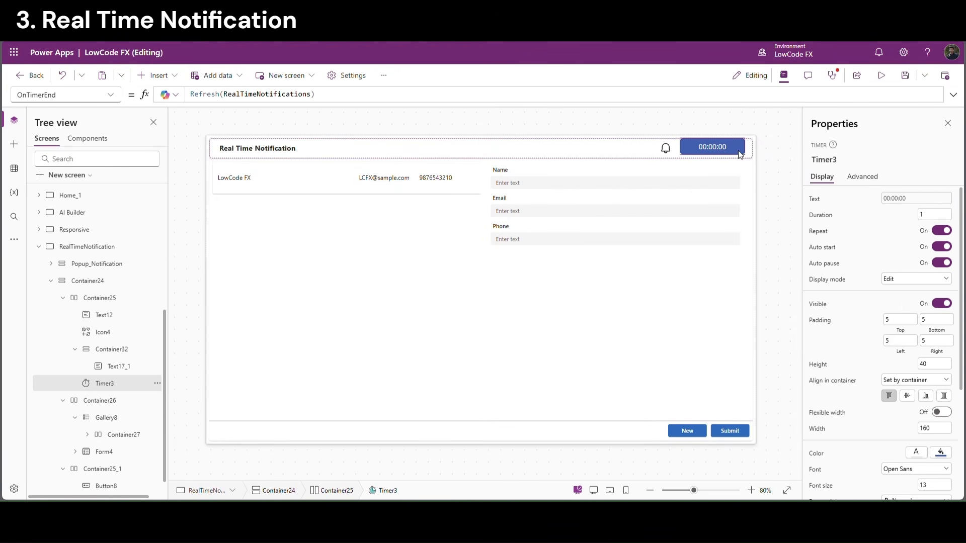
{"action": "left_click", "coordinate": [949, 305]}
{"action": "left_click", "coordinate": [771, 164]}
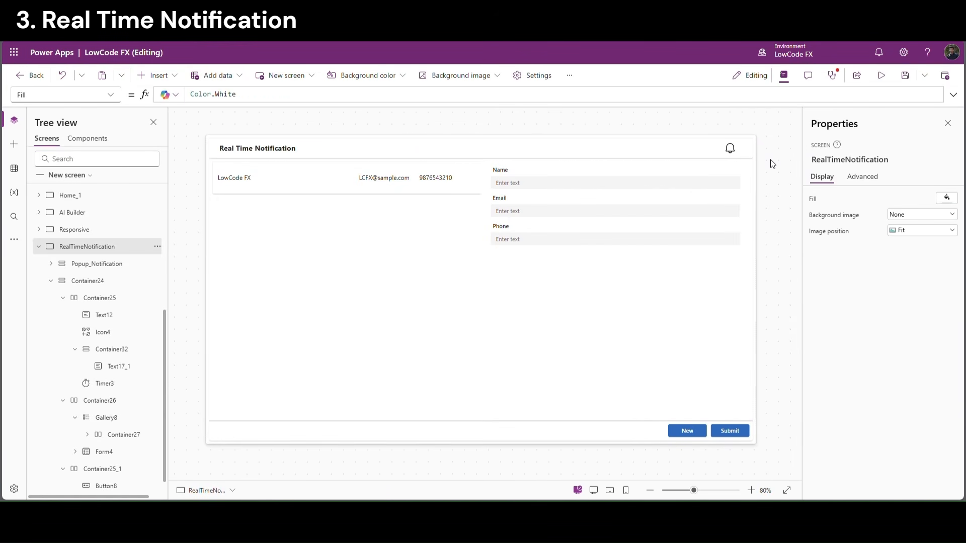
In the Submit button's OnSelect, start a Patch to RealTimeNotifications with Notification_Text "New record has been created " &
{"action": "left_click", "coordinate": [731, 428]}
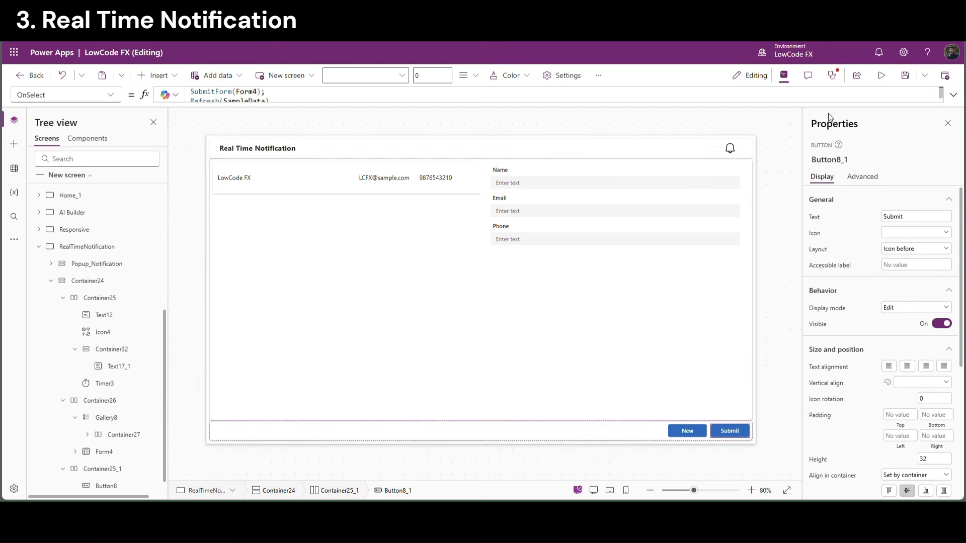
{"action": "left_click", "coordinate": [952, 95]}
{"action": "left_click", "coordinate": [297, 110]}
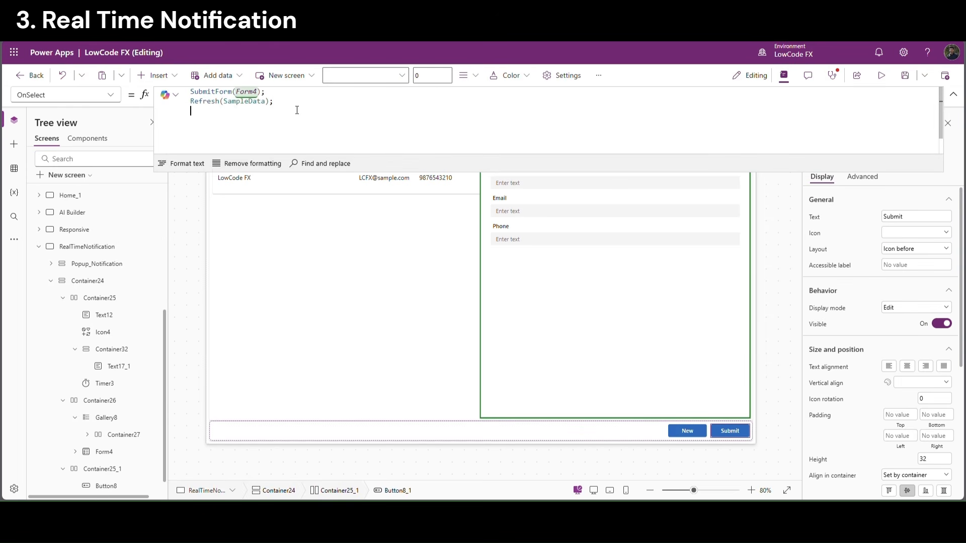
{"action": "key", "text": "Return"}
{"action": "type", "text": "patch("}
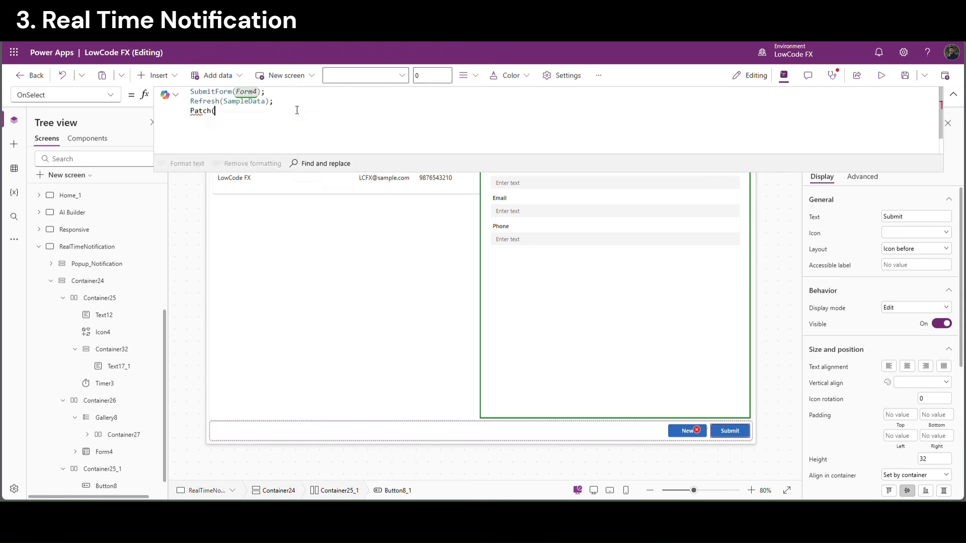
{"action": "type", "text": "realt"}
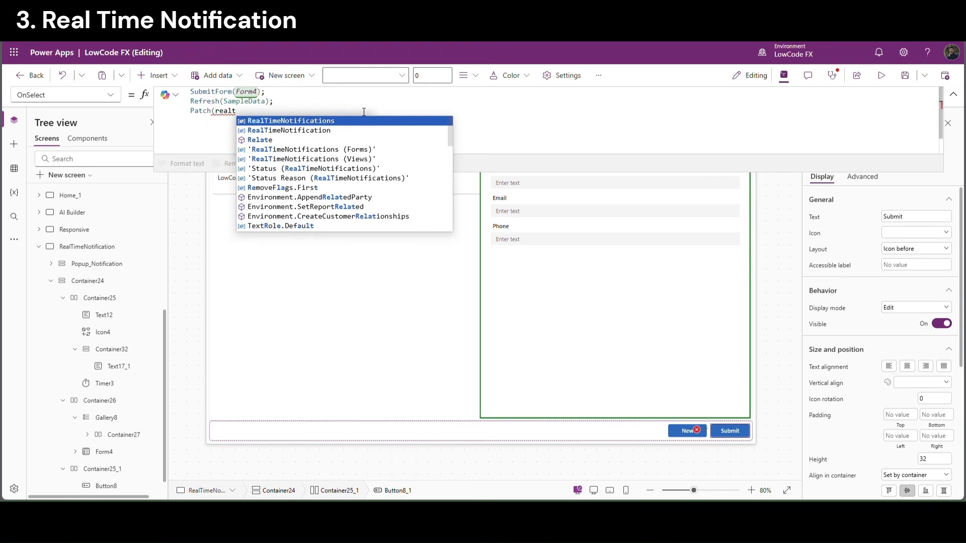
{"action": "key", "text": "Tab"}
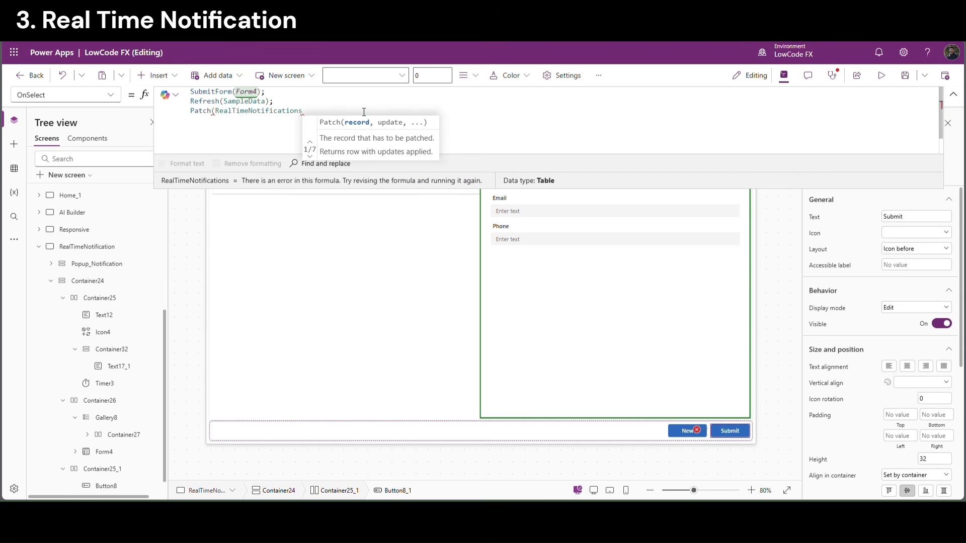
{"action": "type", "text": ","}
{"action": "type", "text": "{n"}
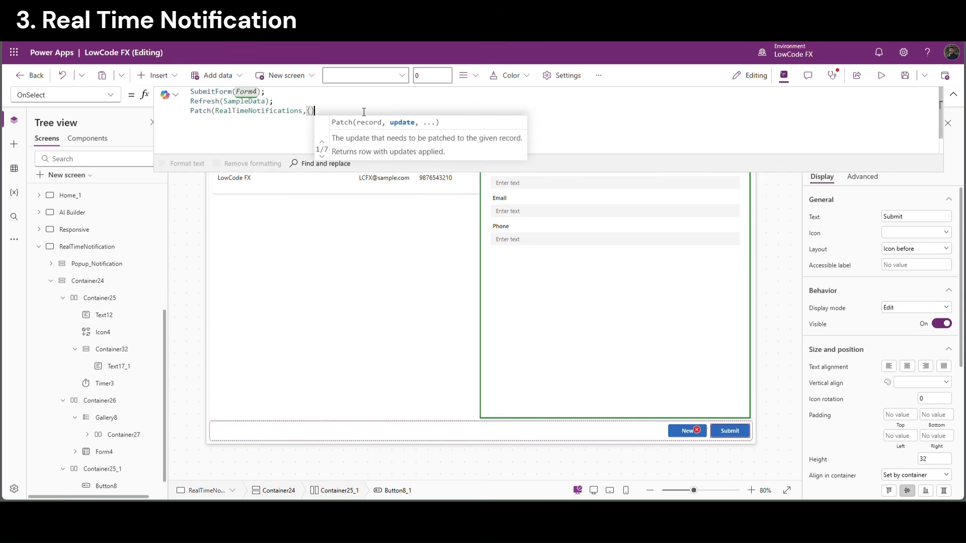
{"action": "type", "text": "oti"}
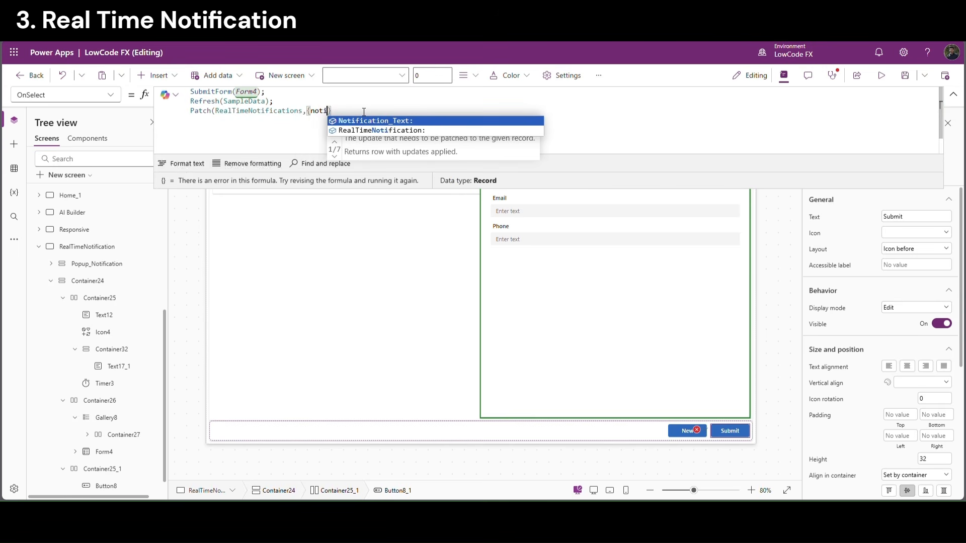
{"action": "key", "text": "Tab"}
{"action": "type", "text": ":"}
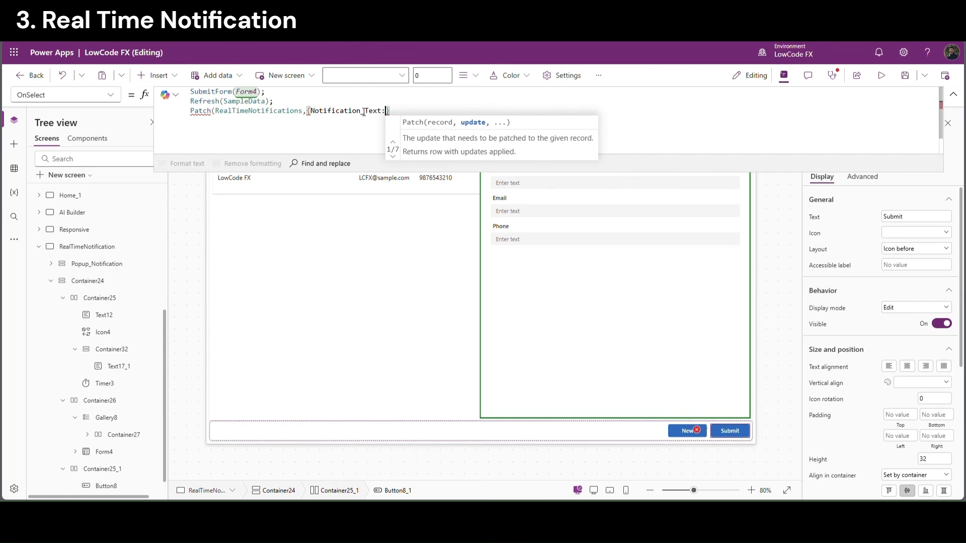
{"action": "type", "text": "\""}
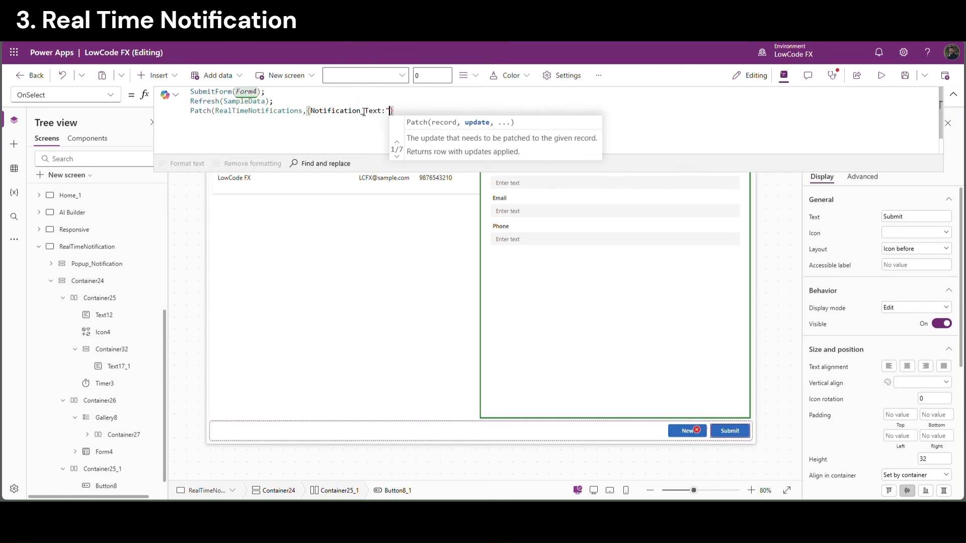
{"action": "type", "text": "New record "}
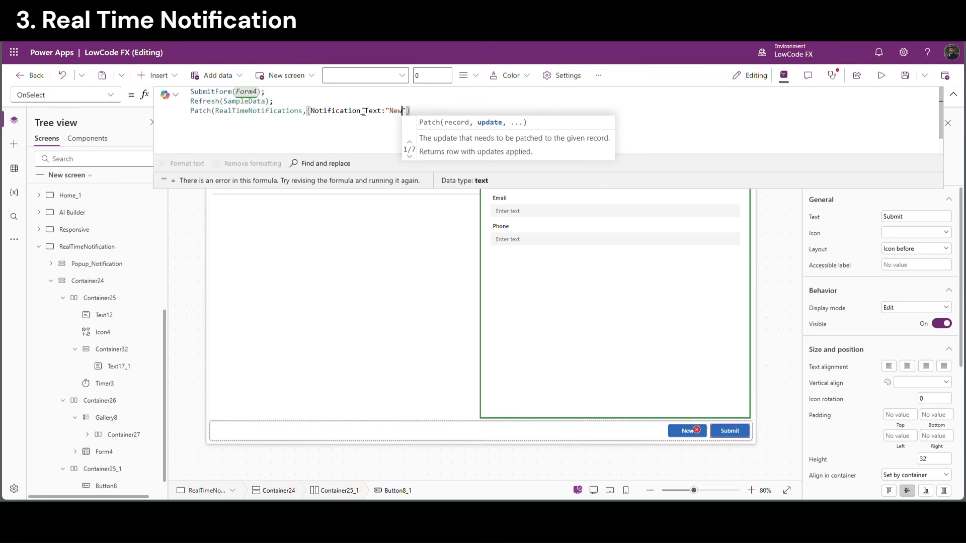
{"action": "type", "text": "has been "}
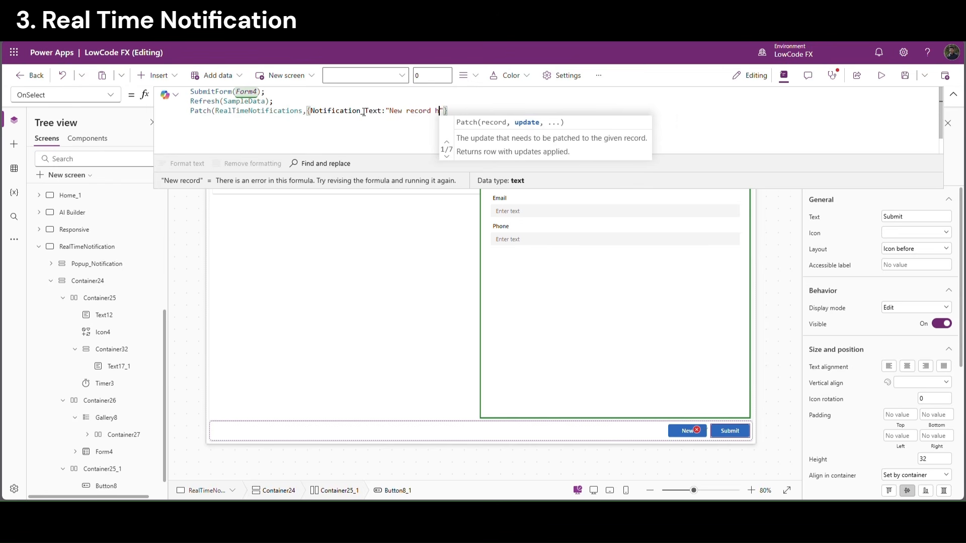
{"action": "type", "text": "created"}
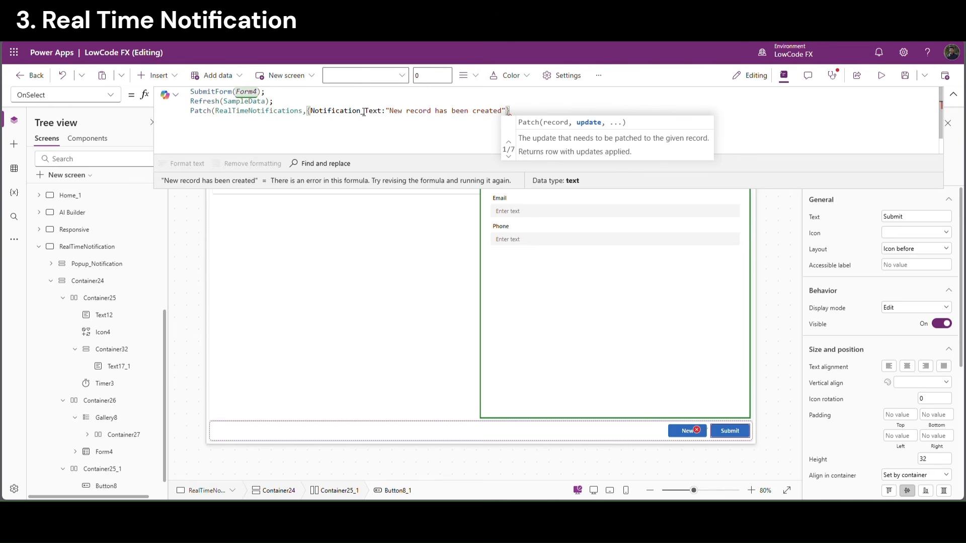
{"action": "type", "text": " \" &"}
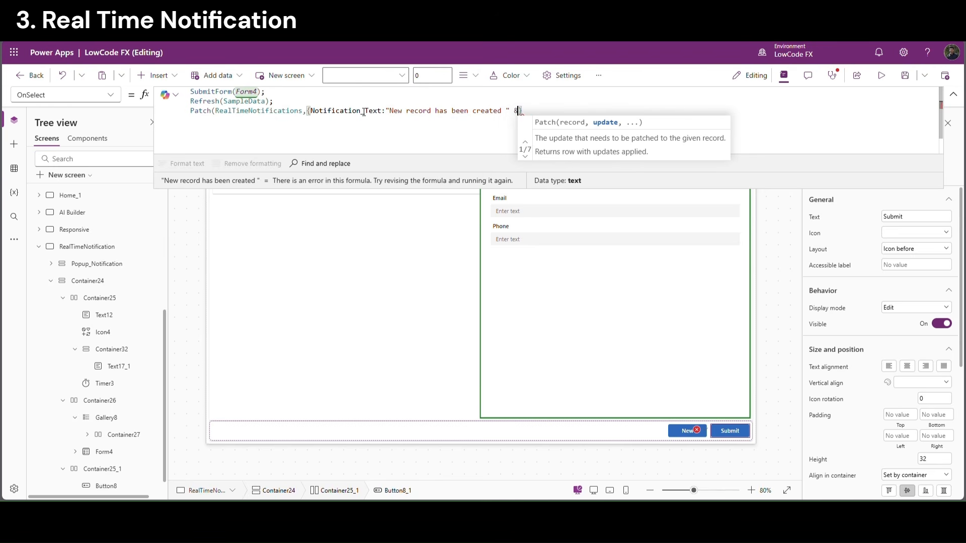
Append the Name input's DataCardValue22.Text to the notification text and close the Patch
{"action": "left_click", "coordinate": [606, 191]}
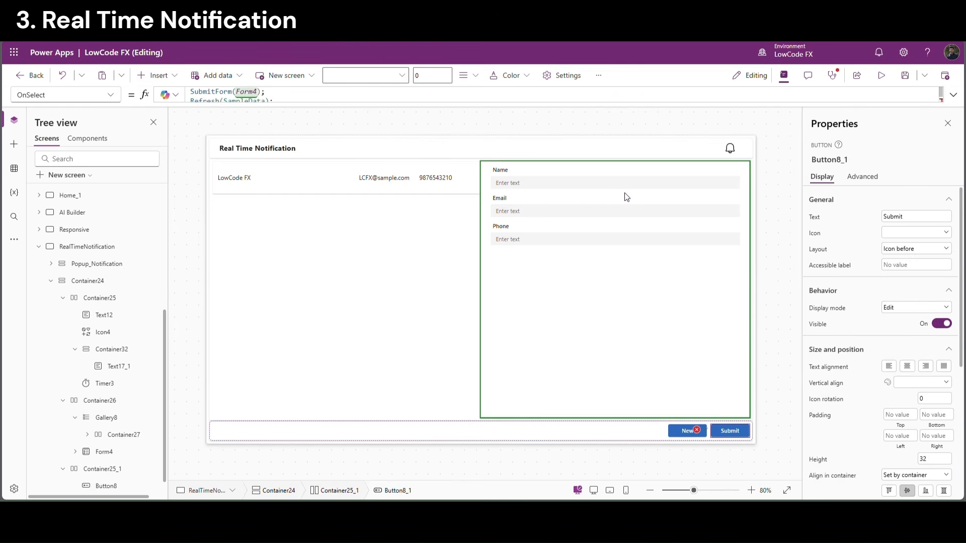
{"action": "left_click", "coordinate": [605, 185]}
{"action": "left_click", "coordinate": [609, 187]}
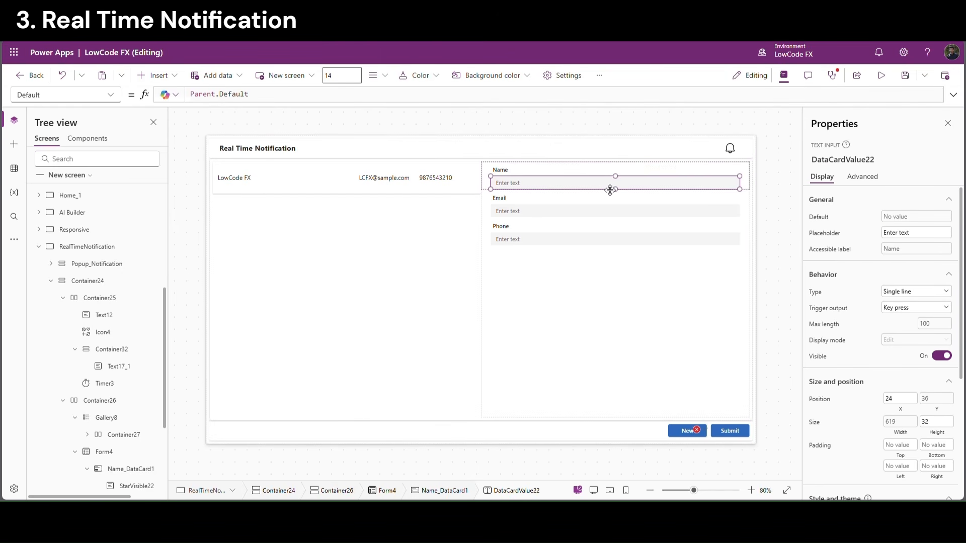
{"action": "left_click", "coordinate": [853, 160]}
{"action": "key", "text": "ctrl+c"}
{"action": "left_click", "coordinate": [726, 427]}
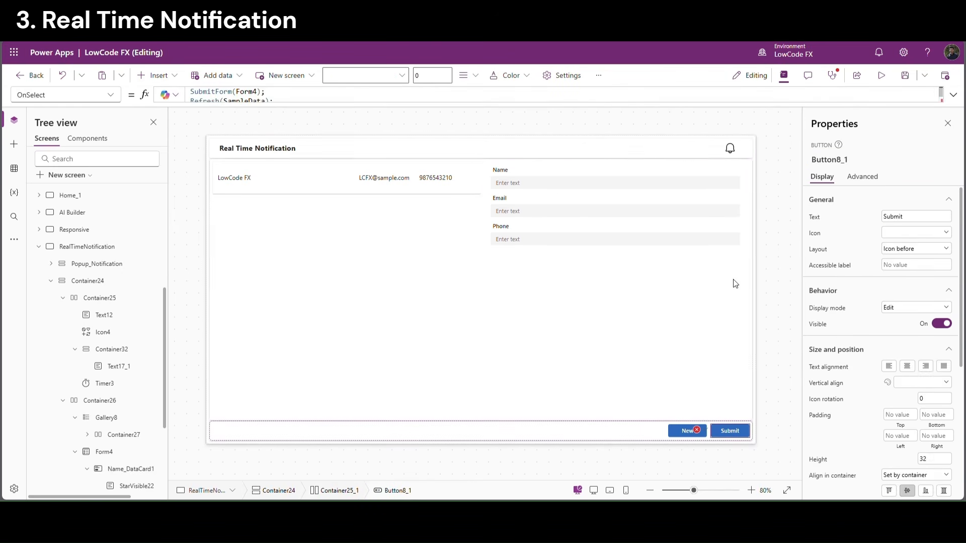
{"action": "left_click", "coordinate": [953, 94]}
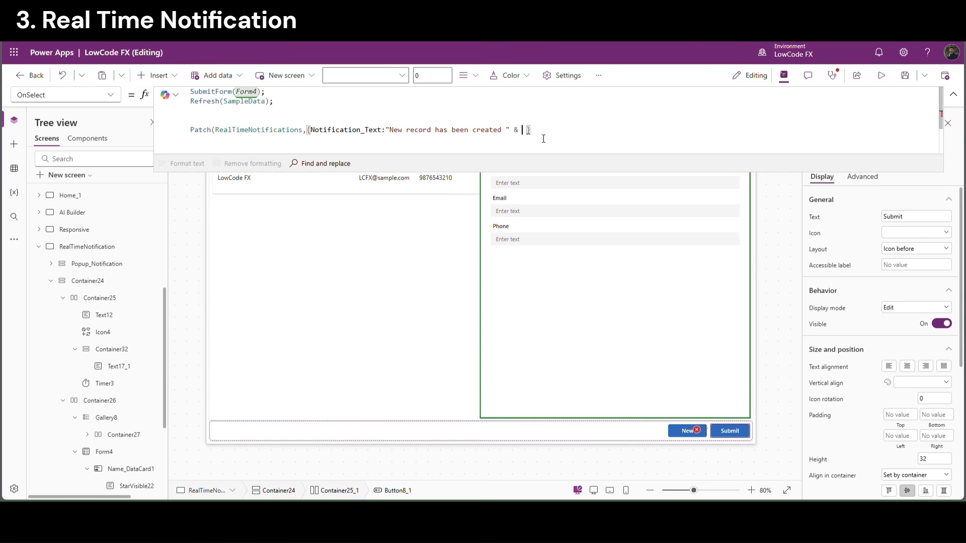
{"action": "key", "text": "ctrl+v"}
{"action": "type", "text": "."}
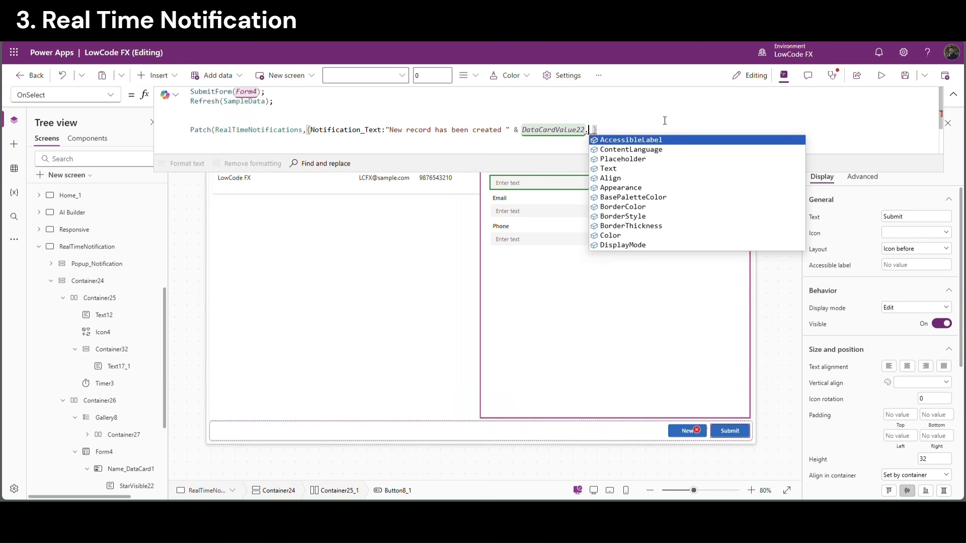
{"action": "key", "text": "Down"}
{"action": "key", "text": "Down"}
{"action": "key", "text": "Down"}
{"action": "key", "text": "Tab"}
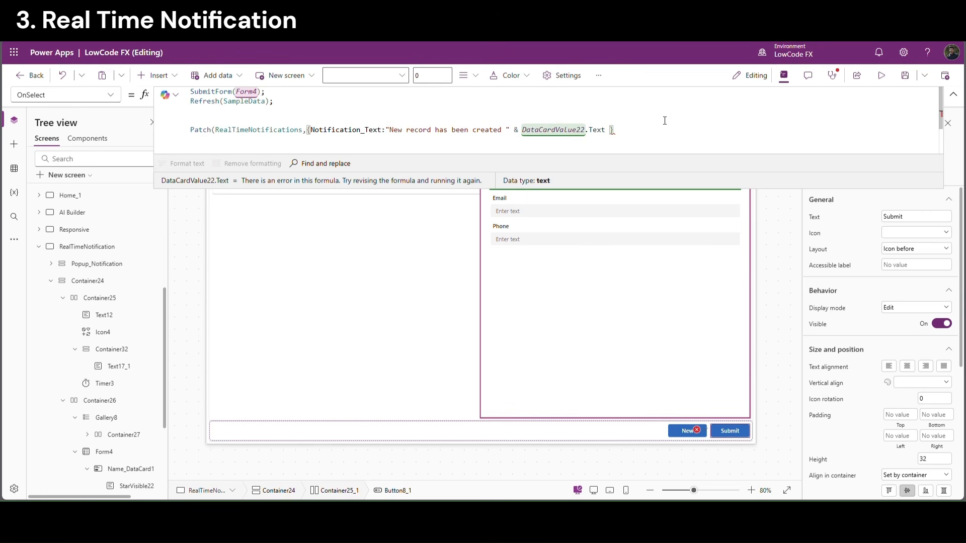
{"action": "type", "text": ")"}
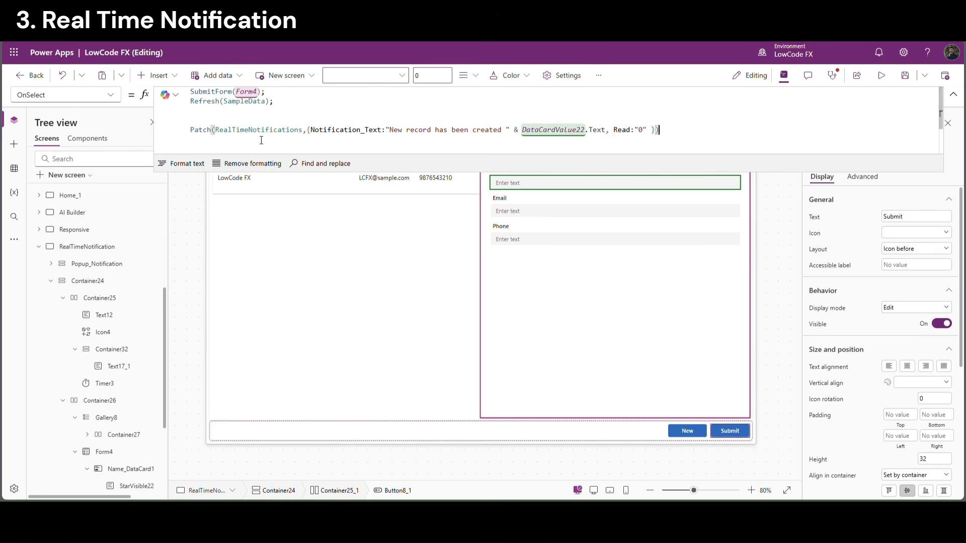
Move the Patch line to the top of the Submit formula, above SubmitForm
{"action": "key", "text": "shift+Home"}
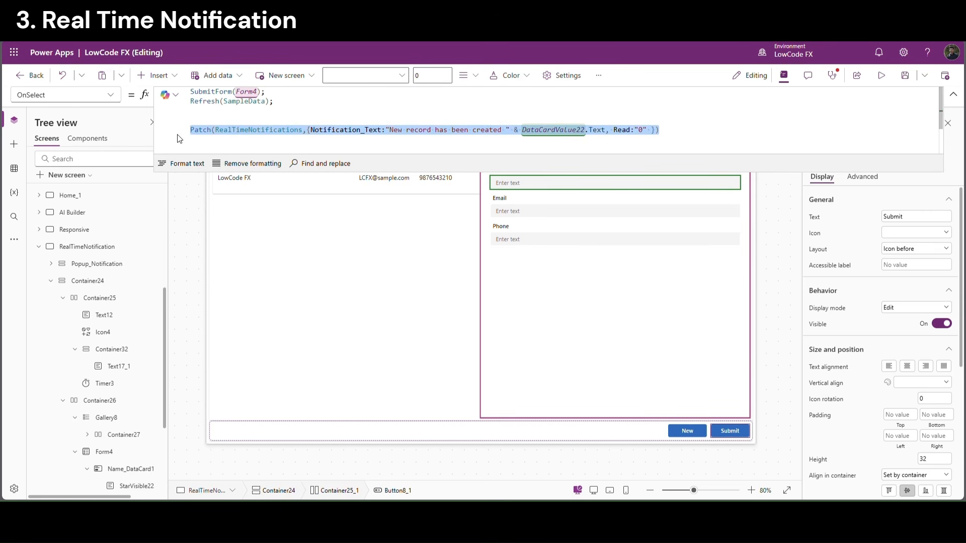
{"action": "key", "text": "ctrl+x"}
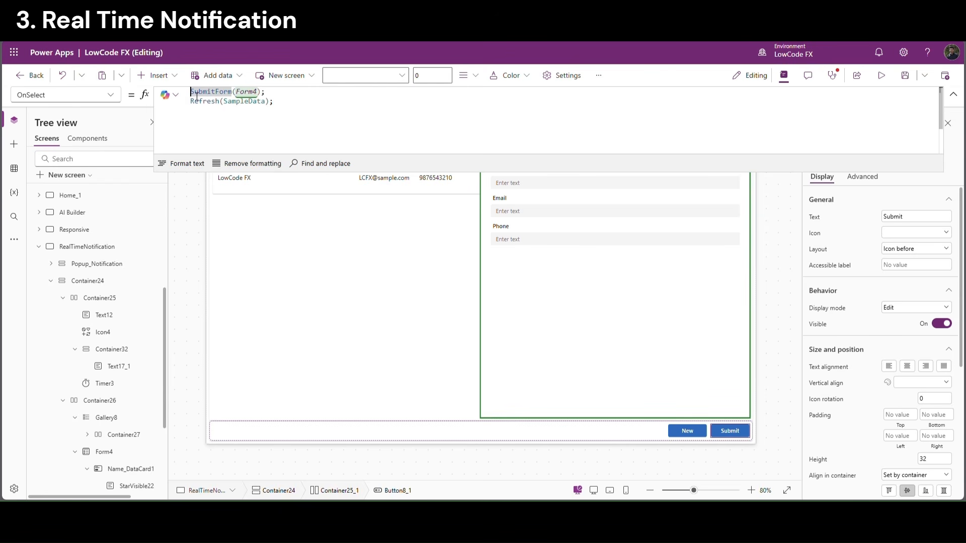
{"action": "key", "text": "Return"}
{"action": "key", "text": "ctrl+v"}
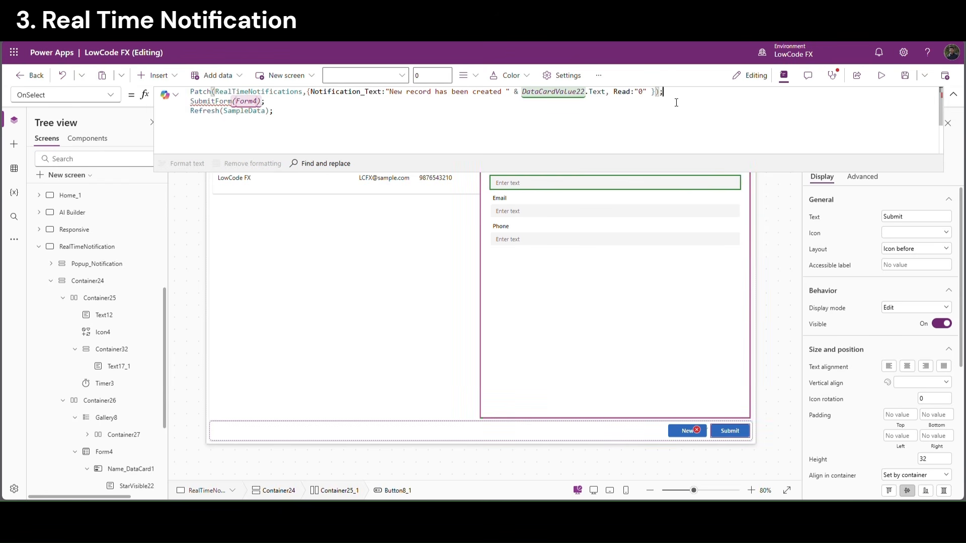
{"action": "left_click", "coordinate": [435, 114]}
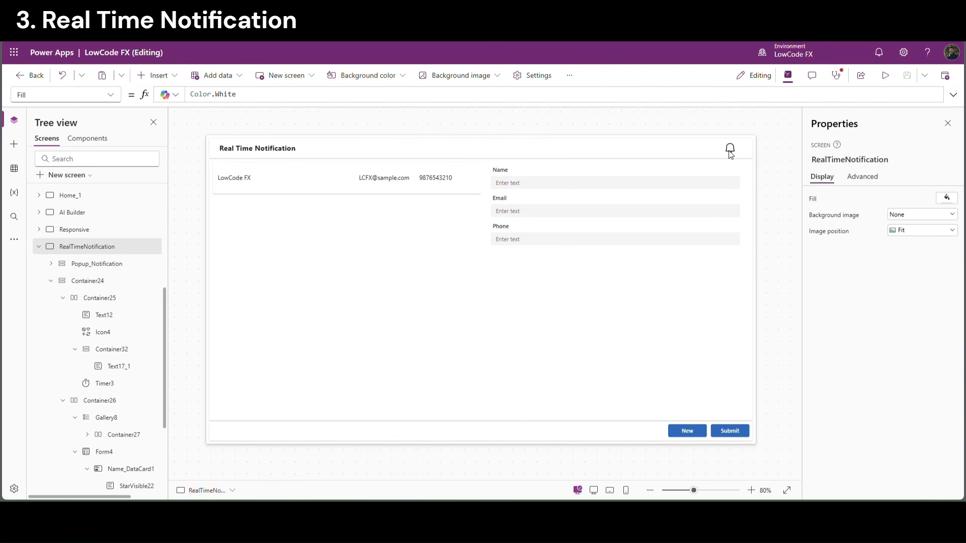
{"action": "left_click", "coordinate": [729, 151], "text": "alt"}
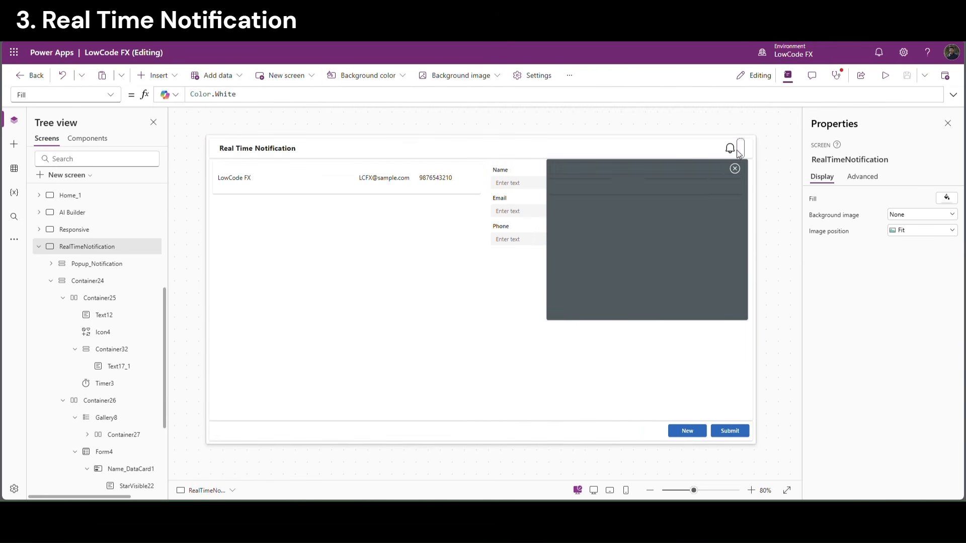
Append UpdateIf(RealTimeNotifications,Read="0",{Read:"1"}) to the popup close icon's OnSelect formula
{"action": "left_click", "coordinate": [734, 171]}
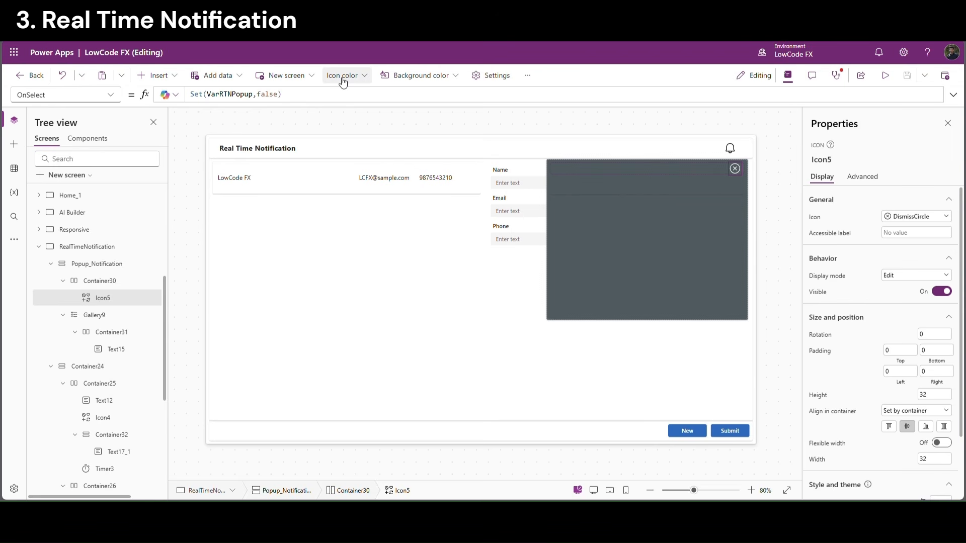
{"action": "left_click_drag", "start_coordinate": [299, 107], "coordinate": [285, 155]}
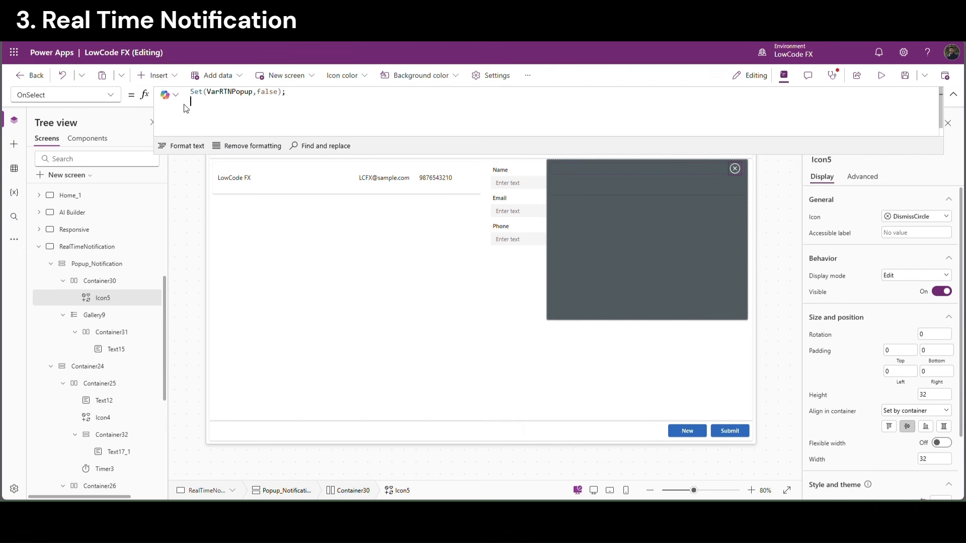
{"action": "type", "text": "update"}
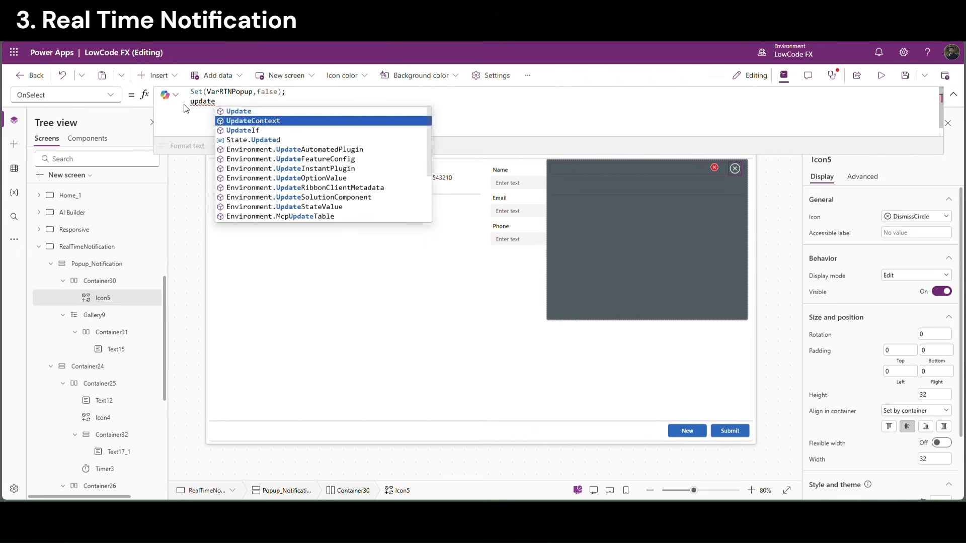
{"action": "key", "text": "Down"}
{"action": "key", "text": "Tab"}
{"action": "type", "text": "("}
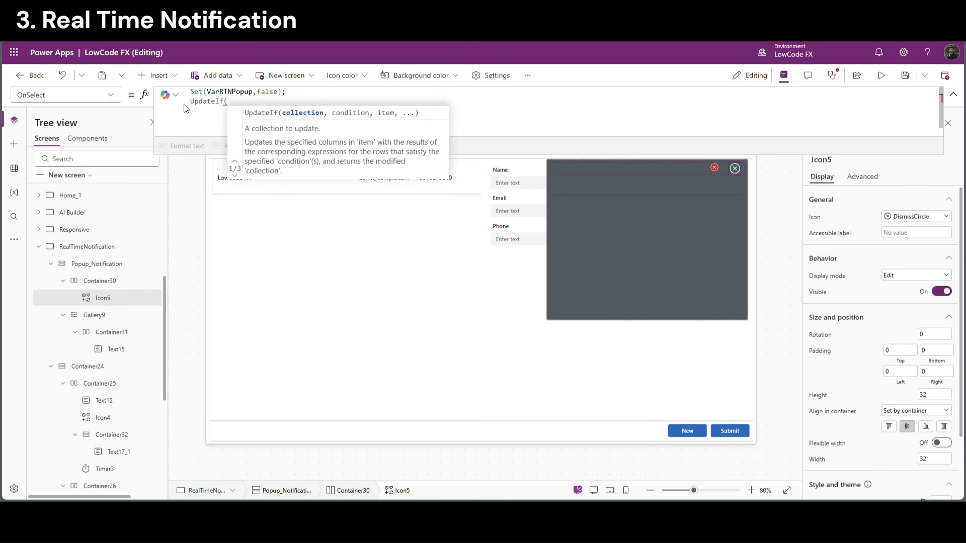
{"action": "type", "text": "RealTimeNotifications"}
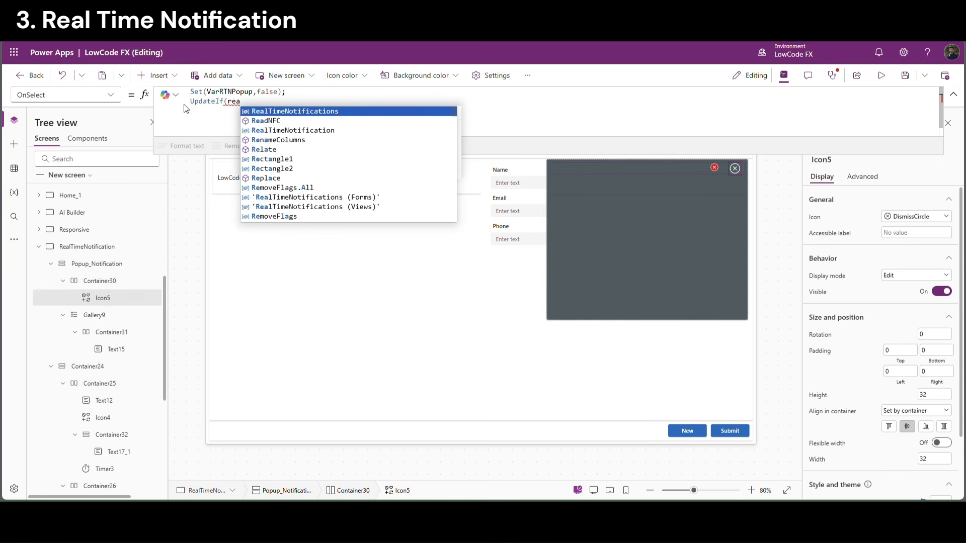
{"action": "type", "text": ","}
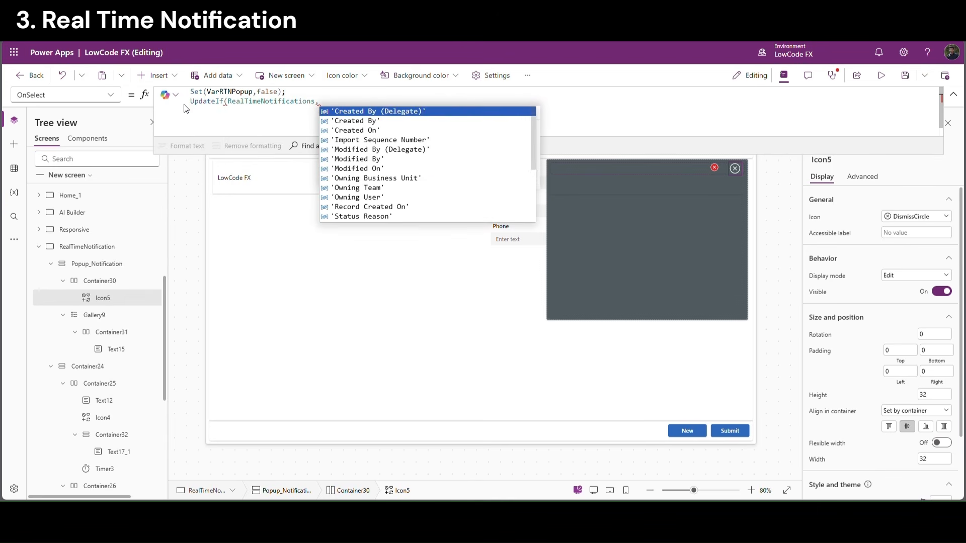
{"action": "type", "text": "Re"}
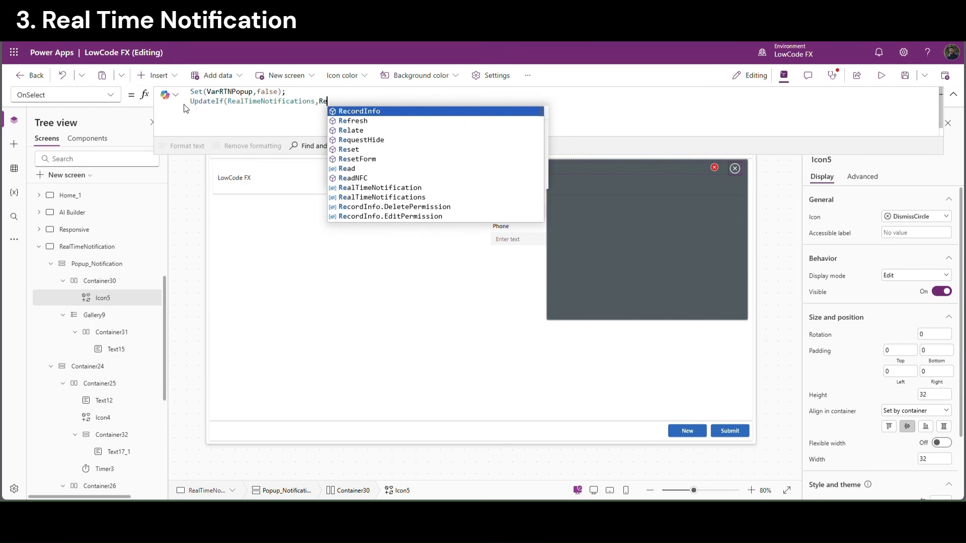
{"action": "type", "text": "ad=\""}
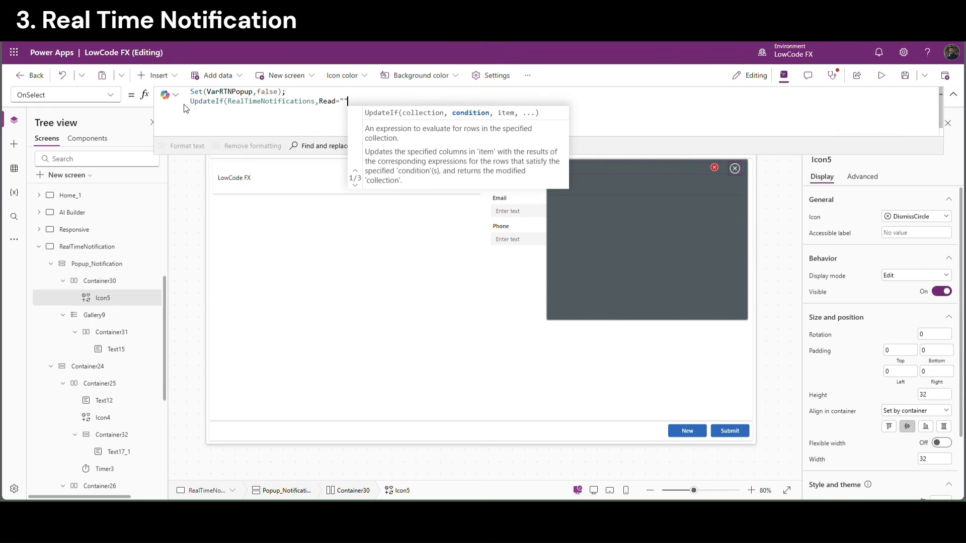
{"action": "type", "text": "0\","}
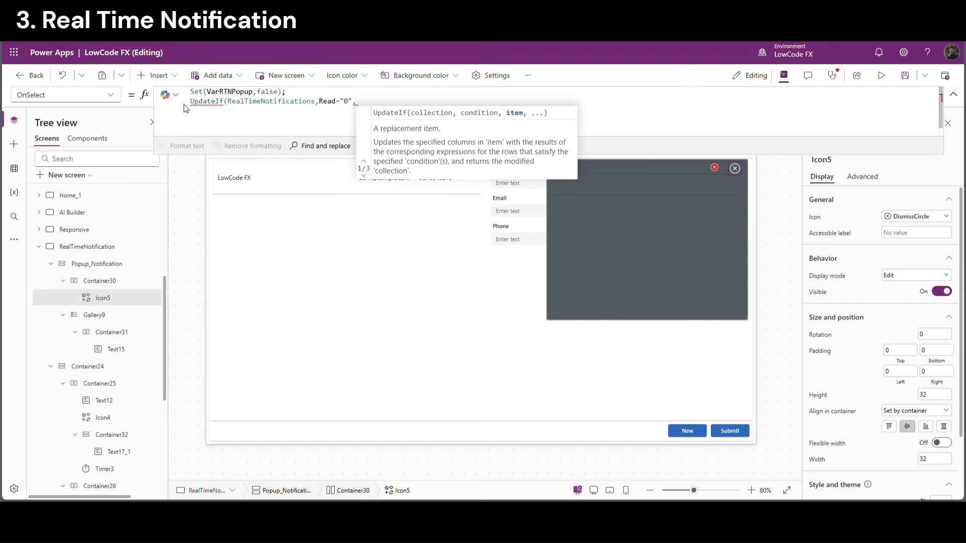
{"action": "type", "text": "{Re"}
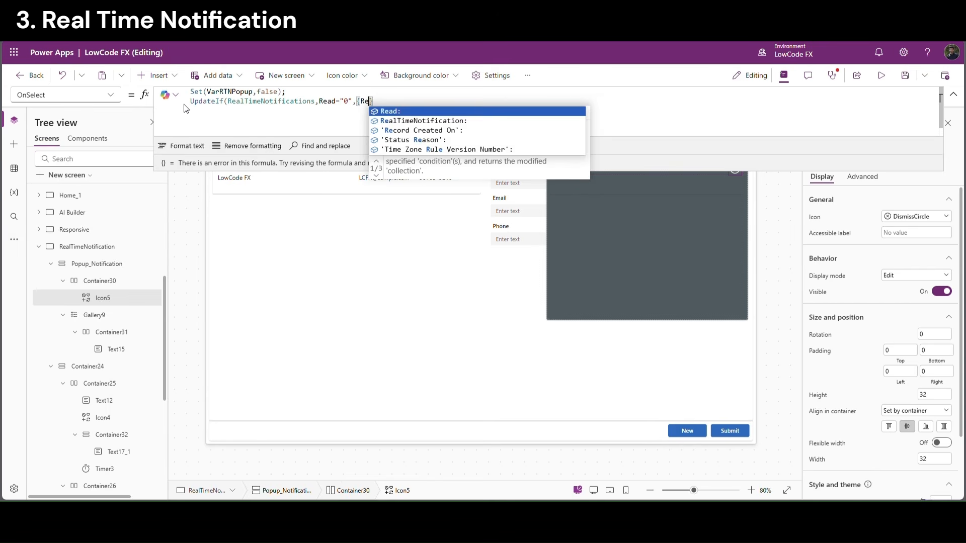
{"action": "key", "text": "Tab"}
{"action": "type", "text": "\""}
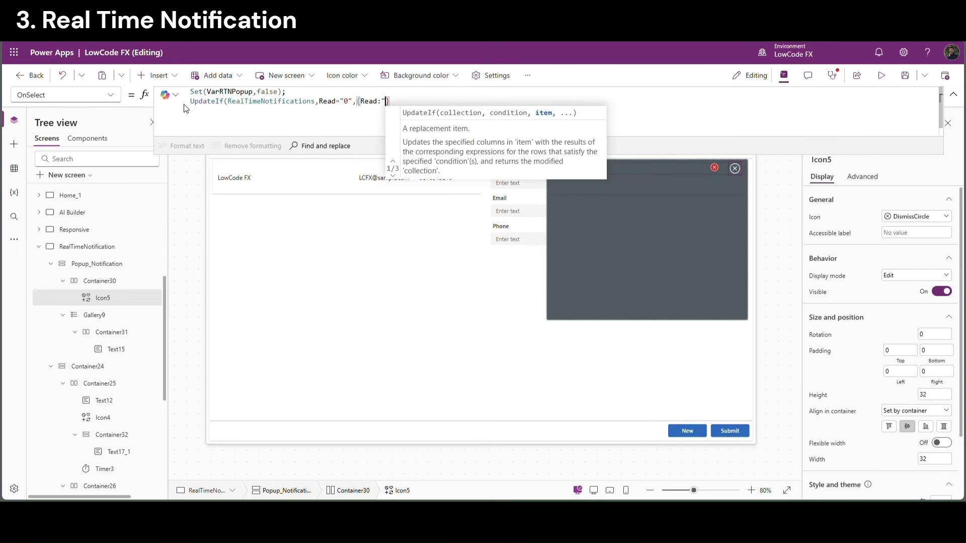
{"action": "type", "text": "1\"})"}
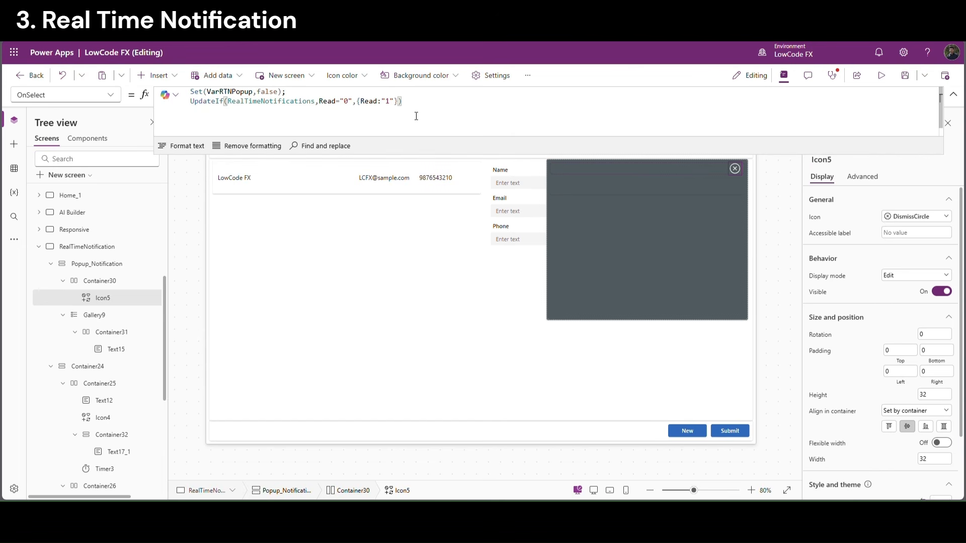
{"action": "mouse_move", "coordinate": [404, 102]}
{"action": "left_mouse_down"}
{"action": "mouse_move", "coordinate": [190, 92]}
{"action": "mouse_move", "coordinate": [191, 103]}
{"action": "mouse_move", "coordinate": [404, 102]}
{"action": "left_mouse_up"}
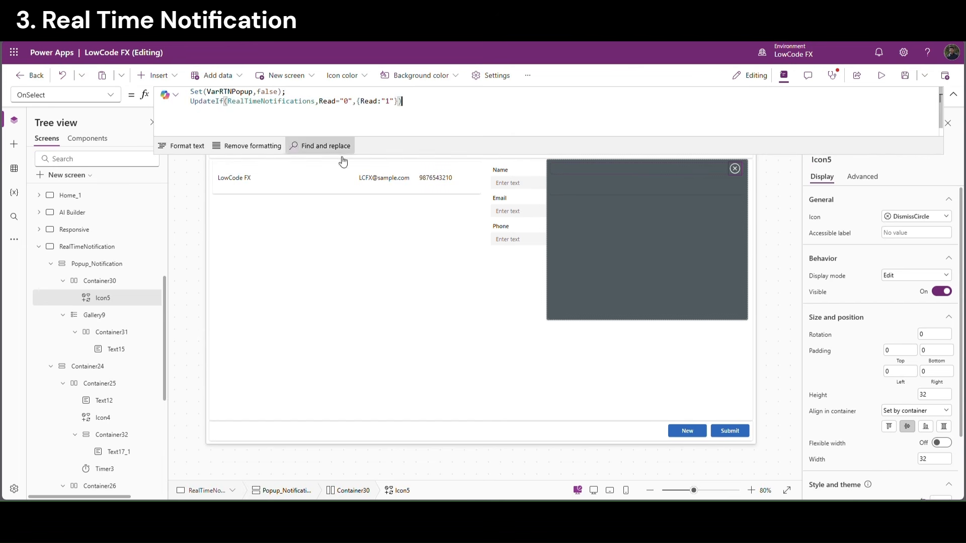
{"action": "left_click", "coordinate": [953, 94]}
Preview the app and submit a Test record with a test e-mail and phone number
{"action": "left_click", "coordinate": [790, 143]}
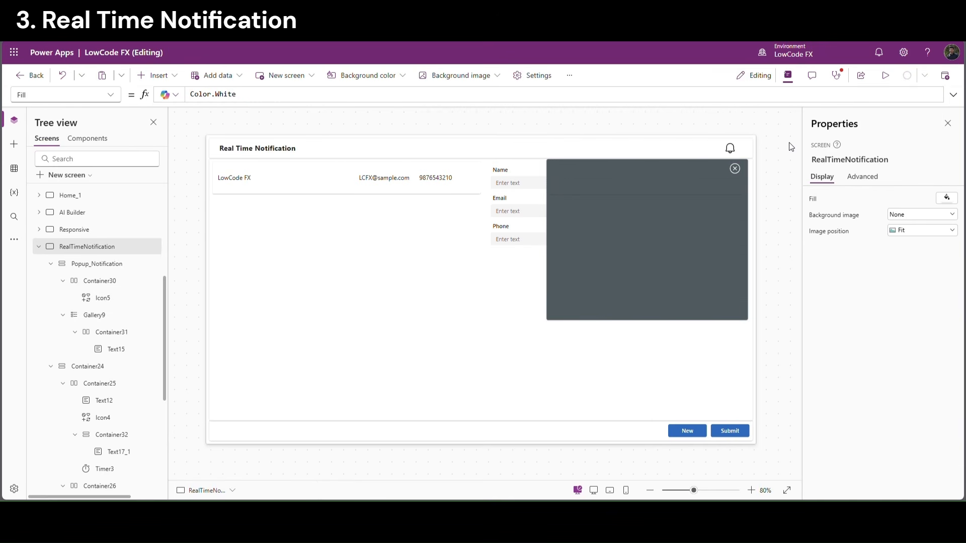
{"action": "left_click", "coordinate": [886, 75]}
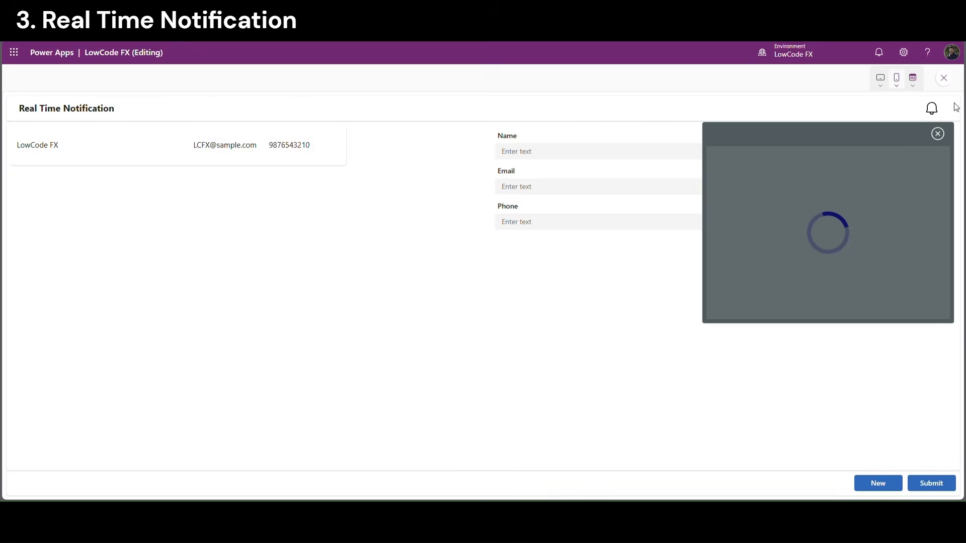
{"action": "left_click", "coordinate": [938, 133]}
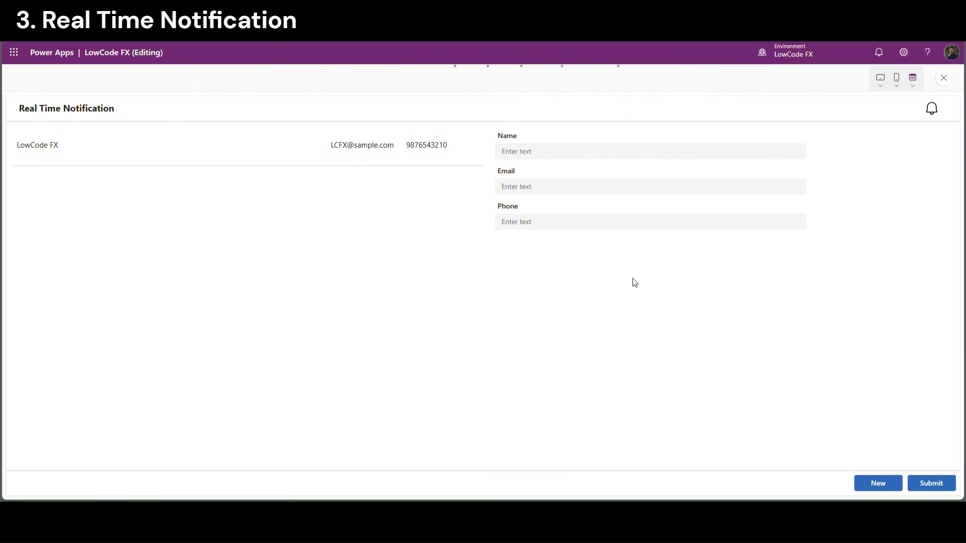
{"action": "left_click", "coordinate": [525, 158]}
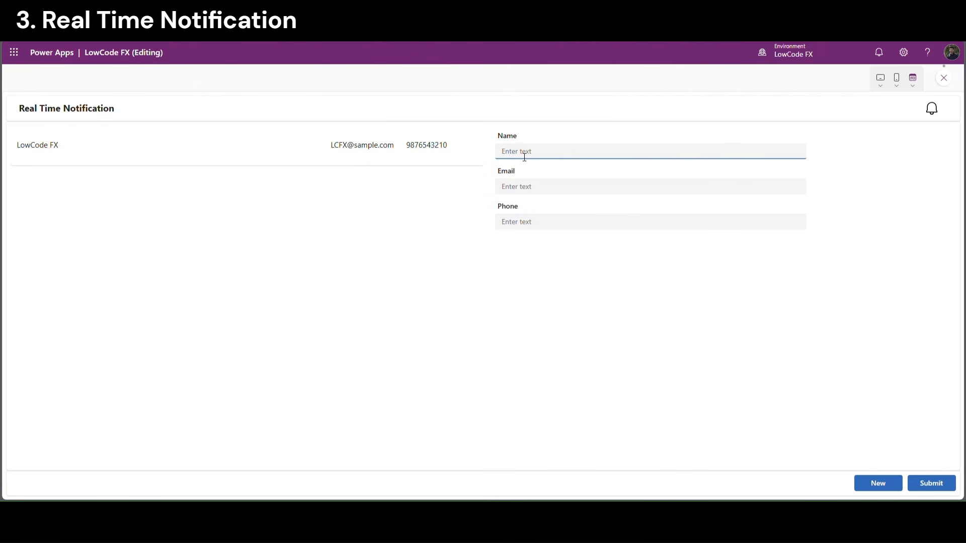
{"action": "type", "text": "Test"}
{"action": "left_click", "coordinate": [528, 187]}
{"action": "type", "text": "Te"}
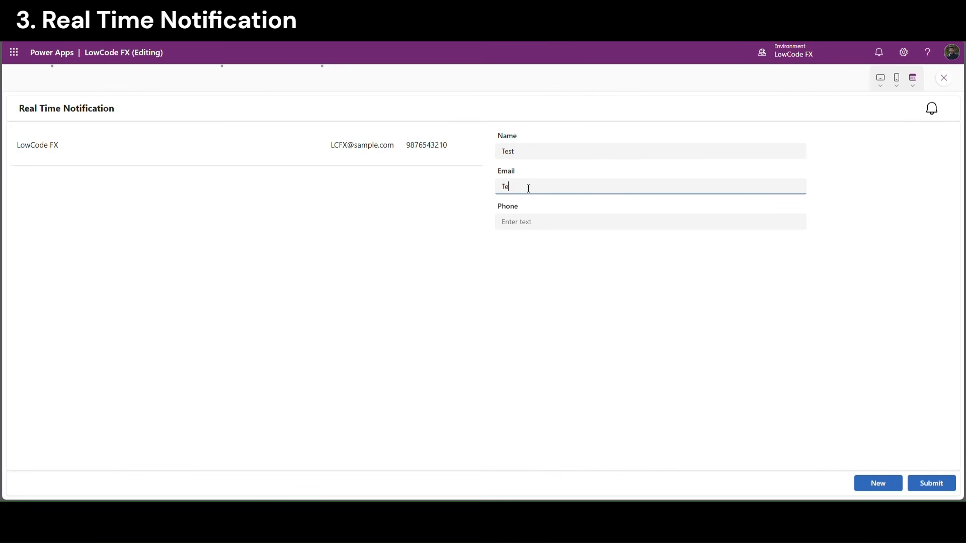
{"action": "type", "text": "st@gmail.com"}
{"action": "left_click", "coordinate": [543, 225]}
{"action": "type", "text": "1234567890"}
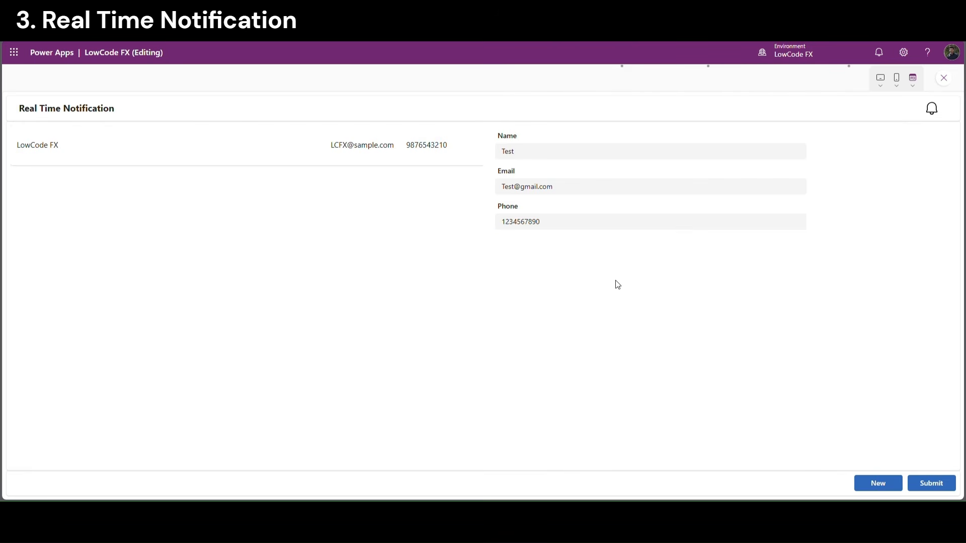
{"action": "left_click", "coordinate": [932, 483]}
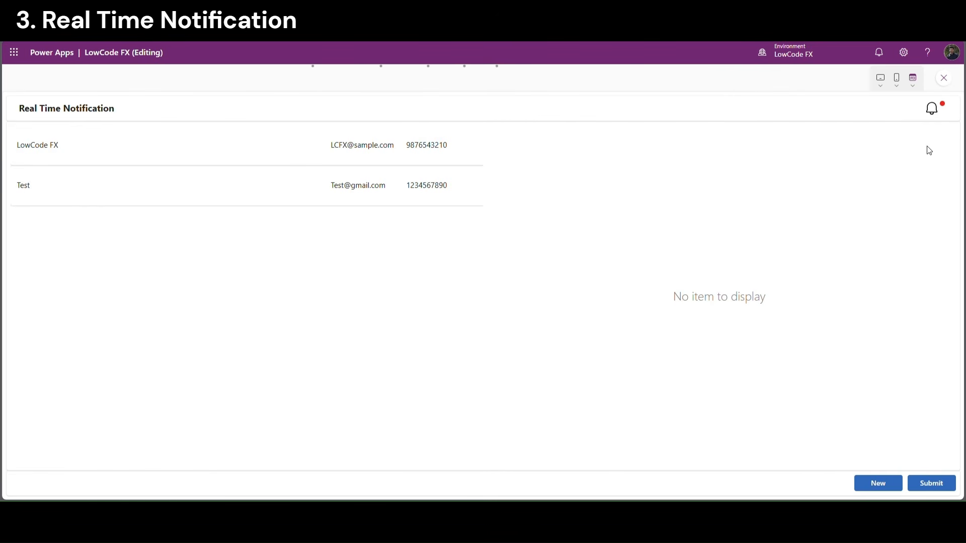
Check the new notification in the bell popup, close it, and start a new blank record
{"action": "left_click", "coordinate": [932, 112]}
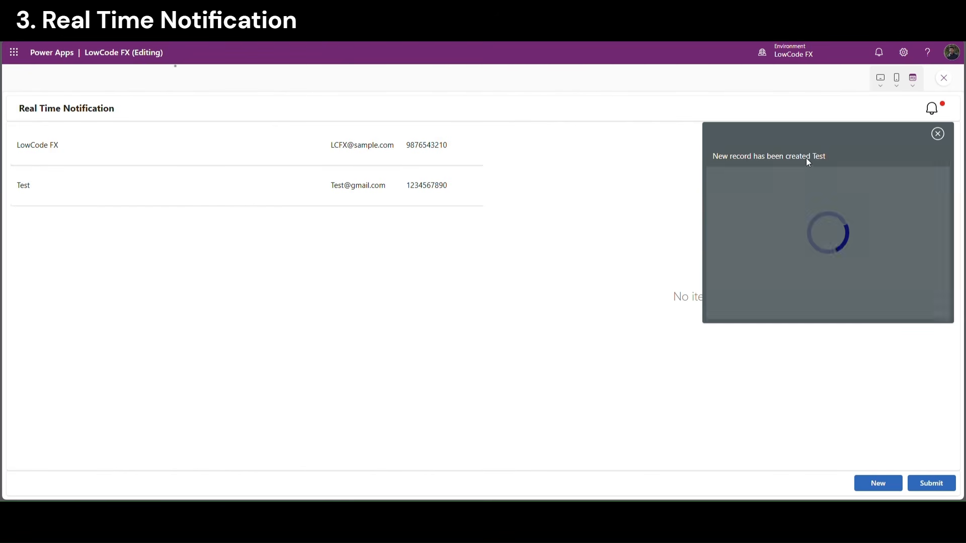
{"action": "left_click", "coordinate": [939, 137]}
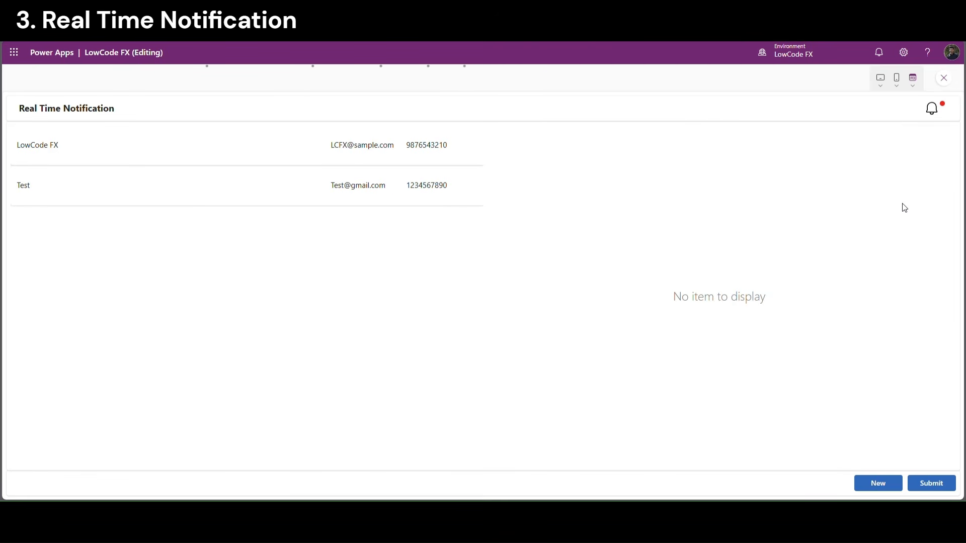
{"action": "left_click", "coordinate": [889, 490]}
Submit an LCFX record with an e-mail built from its name and a phone number
{"action": "left_click", "coordinate": [538, 158]}
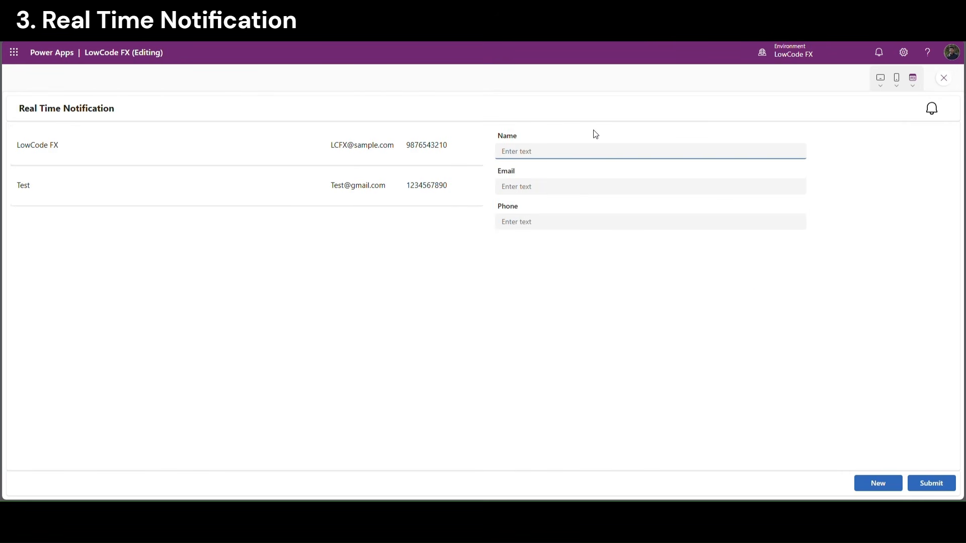
{"action": "type", "text": "LCFX"}
{"action": "key", "text": "ctrl+a"}
{"action": "key", "text": "ctrl+c"}
{"action": "left_click", "coordinate": [547, 182]}
{"action": "key", "text": "ctrl+v"}
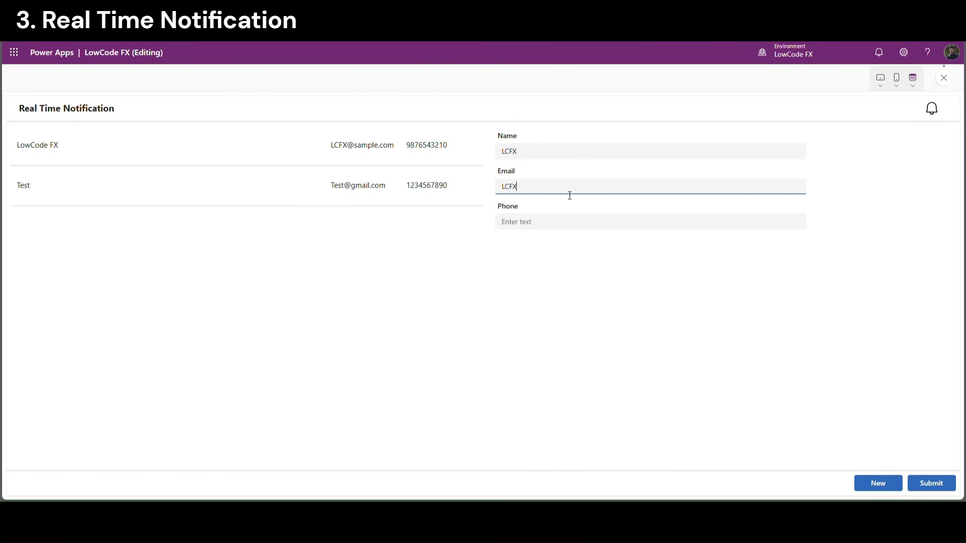
{"action": "left_click", "coordinate": [526, 224]}
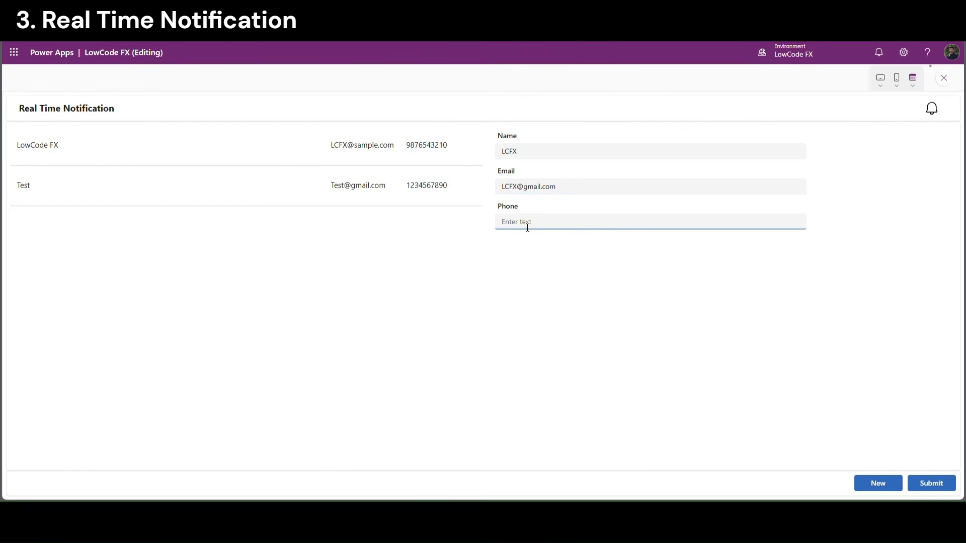
{"action": "type", "text": "1234567890"}
{"action": "left_click", "coordinate": [562, 274]}
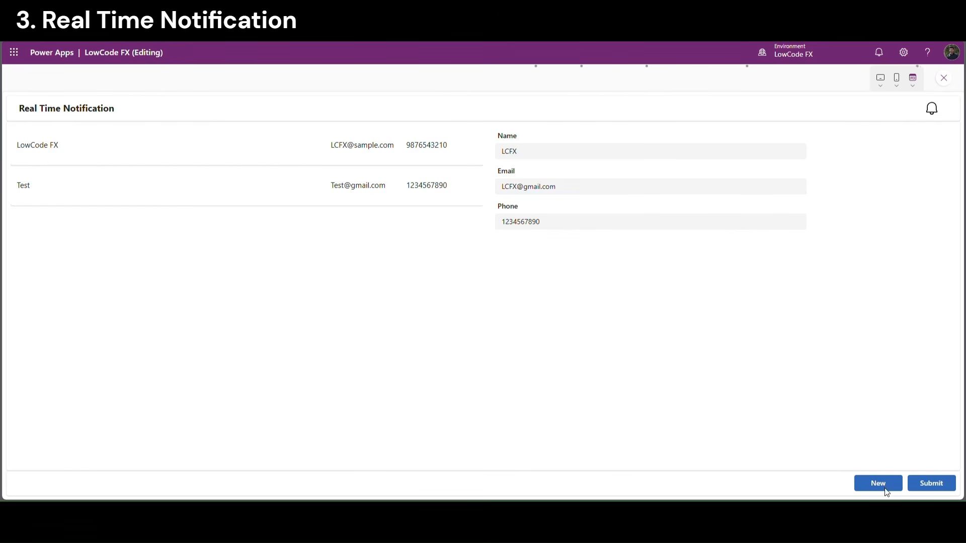
{"action": "left_click", "coordinate": [926, 484]}
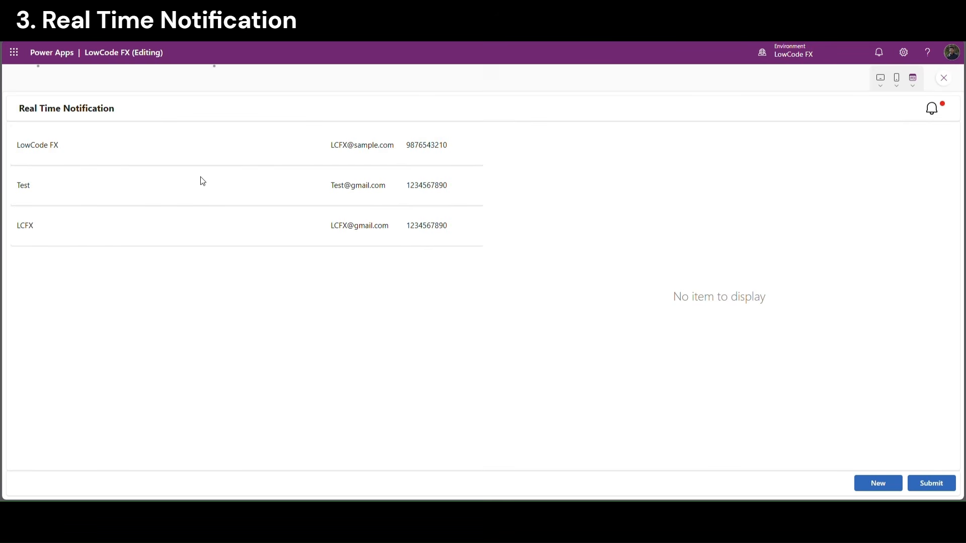
Confirm both notifications in the bell popup, exit preview, and select the notification gallery
{"action": "left_click_drag", "start_coordinate": [17, 225], "coordinate": [419, 223]}
{"action": "left_click", "coordinate": [371, 225]}
{"action": "left_click", "coordinate": [932, 111]}
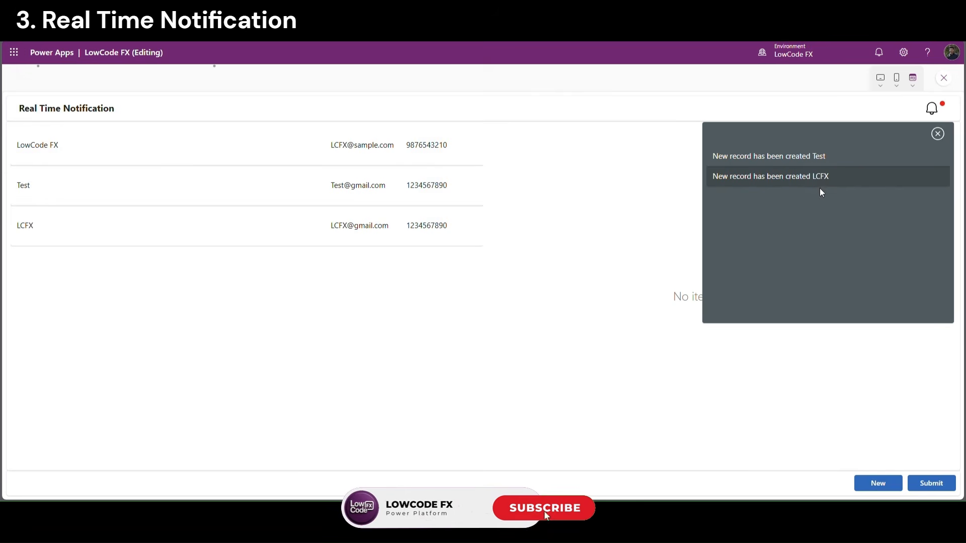
{"action": "left_click", "coordinate": [944, 79]}
{"action": "left_click", "coordinate": [659, 256]}
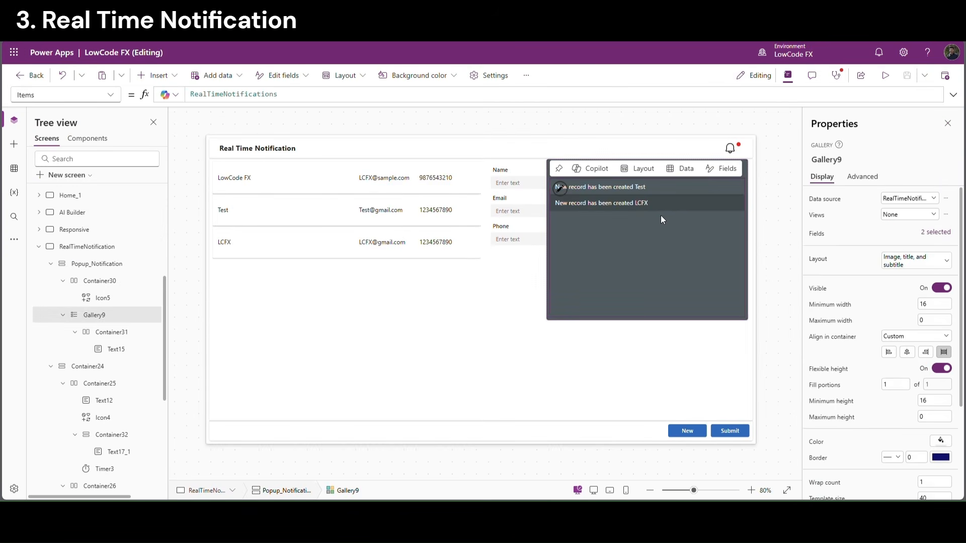
Change Gallery9's Items to Sort(RealTimeNotifications,'Created On',SortOrder.Descending) and preview the result
{"action": "left_click", "coordinate": [198, 97]}
{"action": "type", "text": "Sort("}
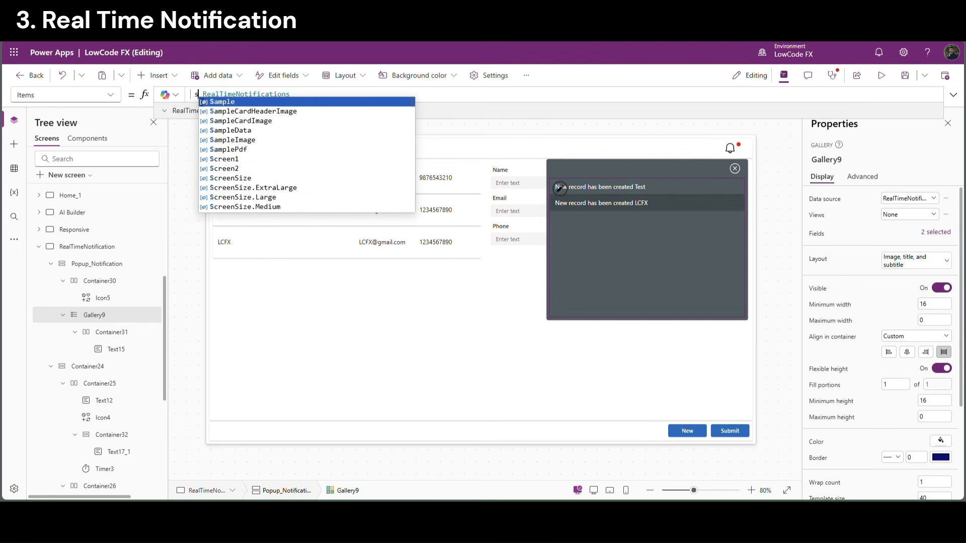
{"action": "left_click", "coordinate": [343, 96]}
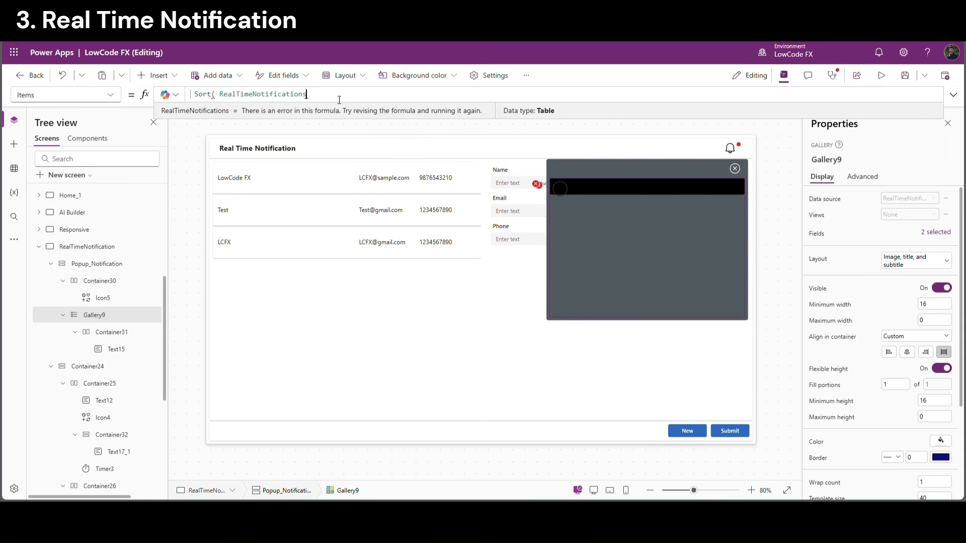
{"action": "type", "text": ","}
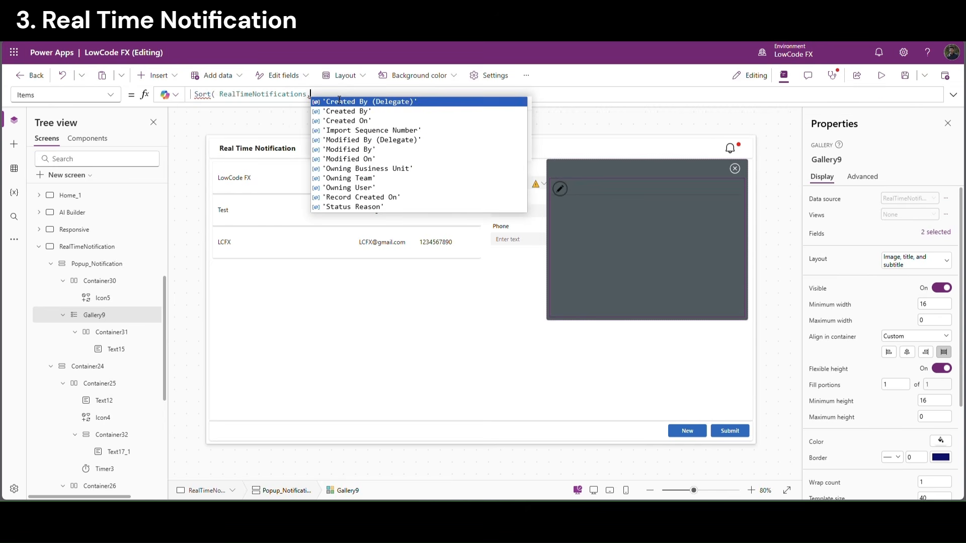
{"action": "key", "text": "Down"}
{"action": "key", "text": "Down"}
{"action": "key", "text": "Tab"}
{"action": "type", "text": ","}
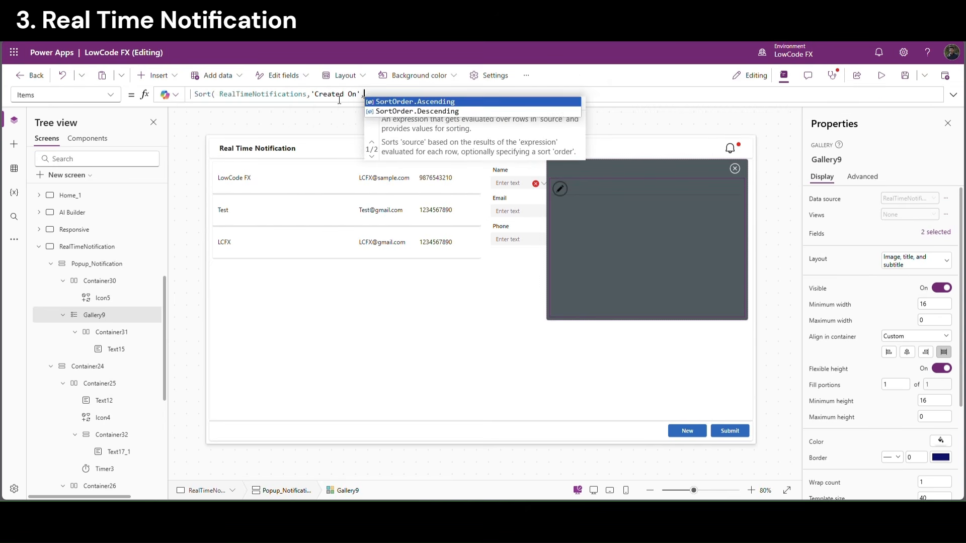
{"action": "key", "text": "Tab"}
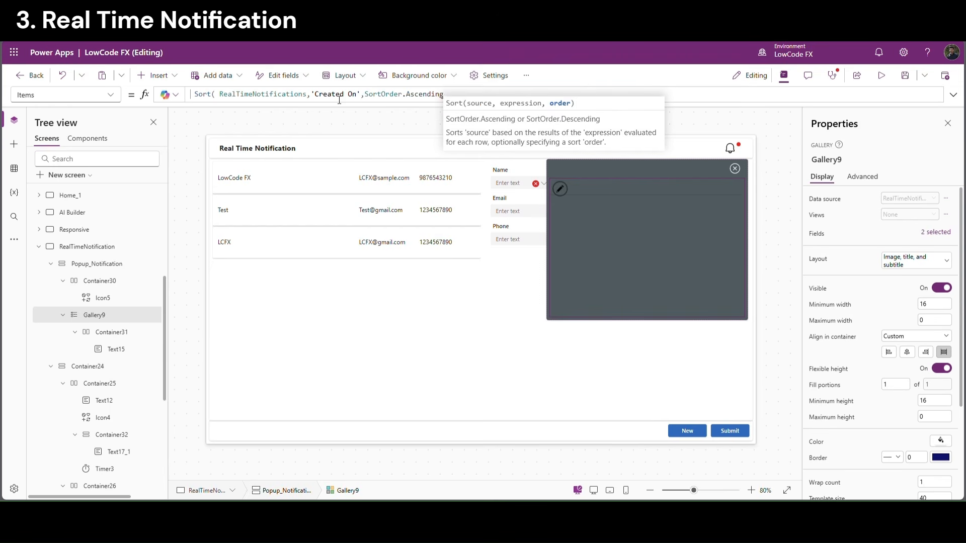
{"action": "type", "text": ")"}
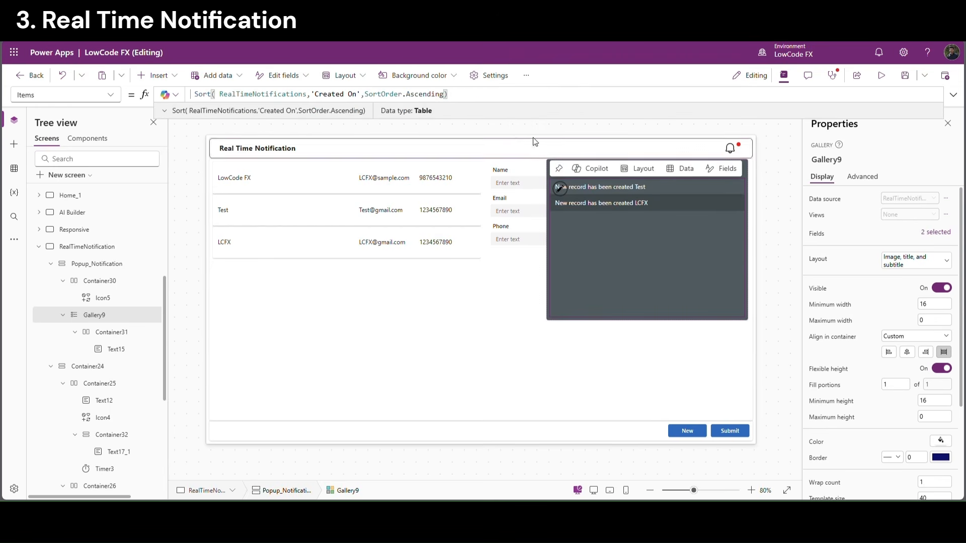
{"action": "double_click", "coordinate": [442, 98]}
{"action": "type", "text": "De"}
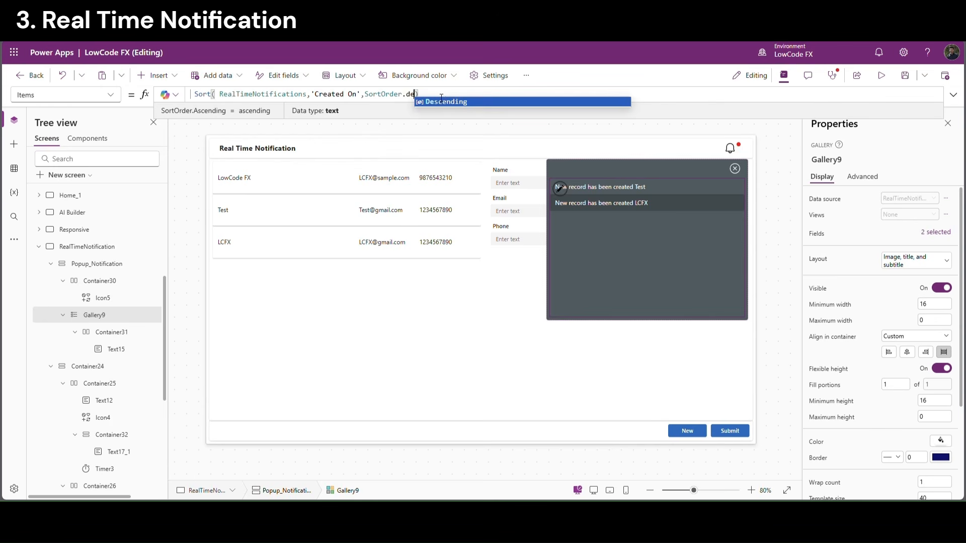
{"action": "key", "text": "Tab"}
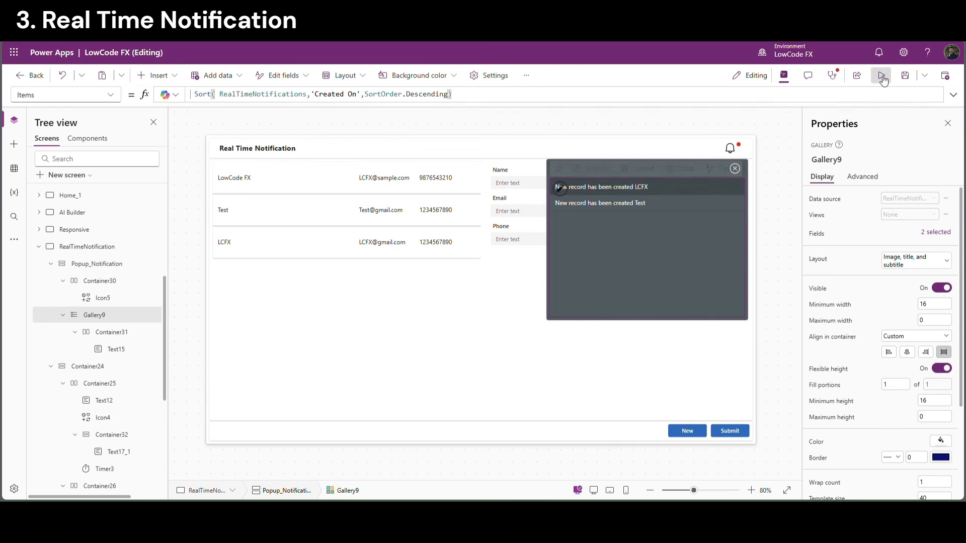
{"action": "left_click", "coordinate": [881, 75]}
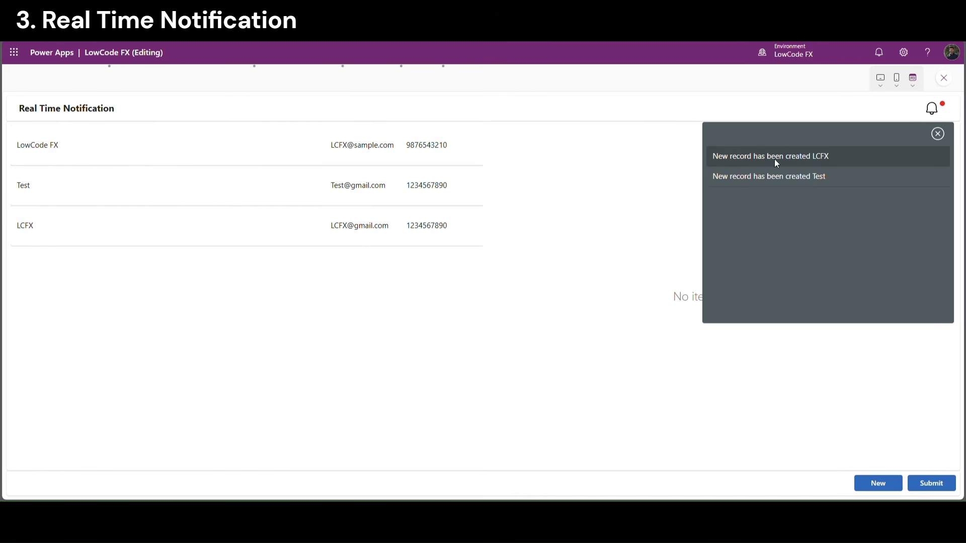
Submit a new Test123 record with an e-mail built from its name and a phone number
{"action": "left_click", "coordinate": [939, 135]}
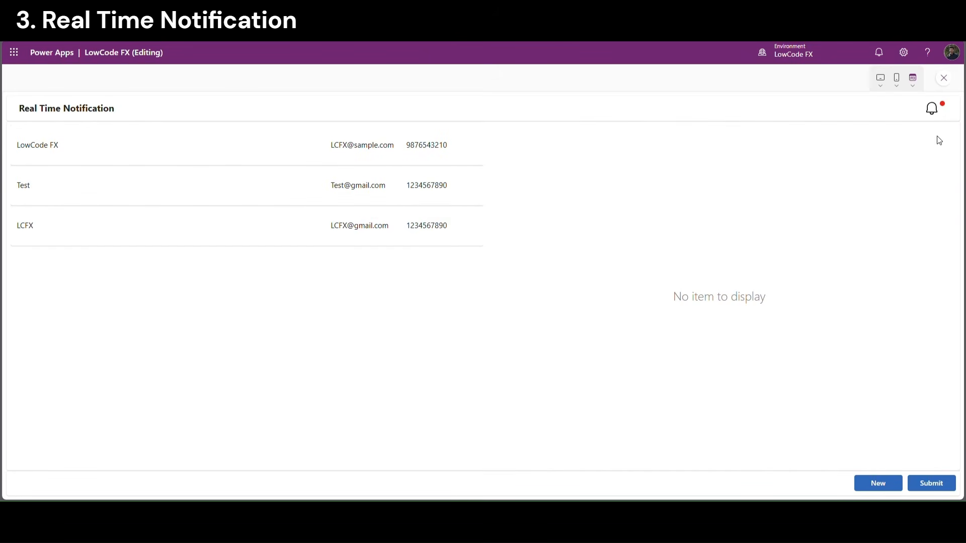
{"action": "left_click", "coordinate": [885, 475]}
{"action": "left_click", "coordinate": [547, 154]}
{"action": "type", "text": "Test123"}
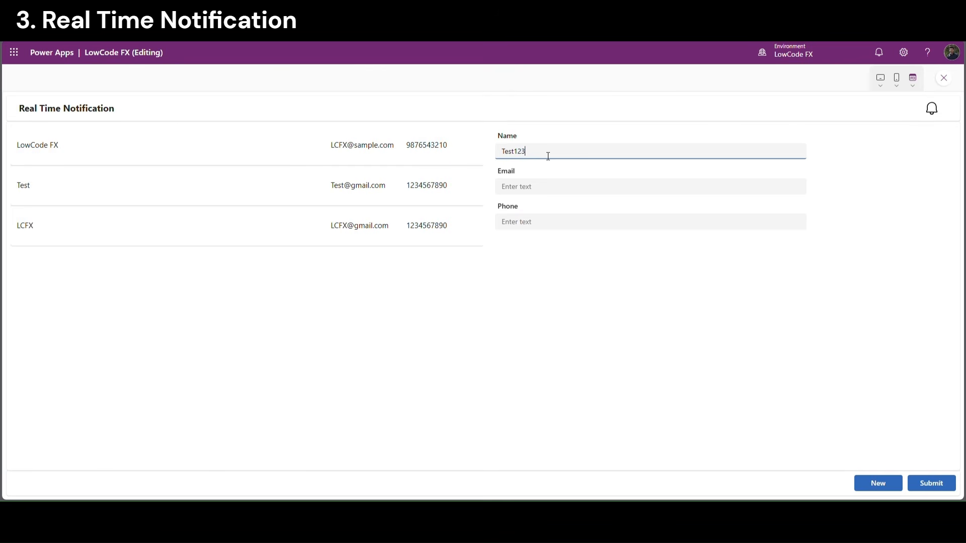
{"action": "left_click_drag", "start_coordinate": [548, 156], "coordinate": [451, 155]}
{"action": "key", "text": "ctrl+c"}
{"action": "left_click", "coordinate": [521, 188]}
{"action": "key", "text": "ctrl+v"}
{"action": "type", "text": "@"}
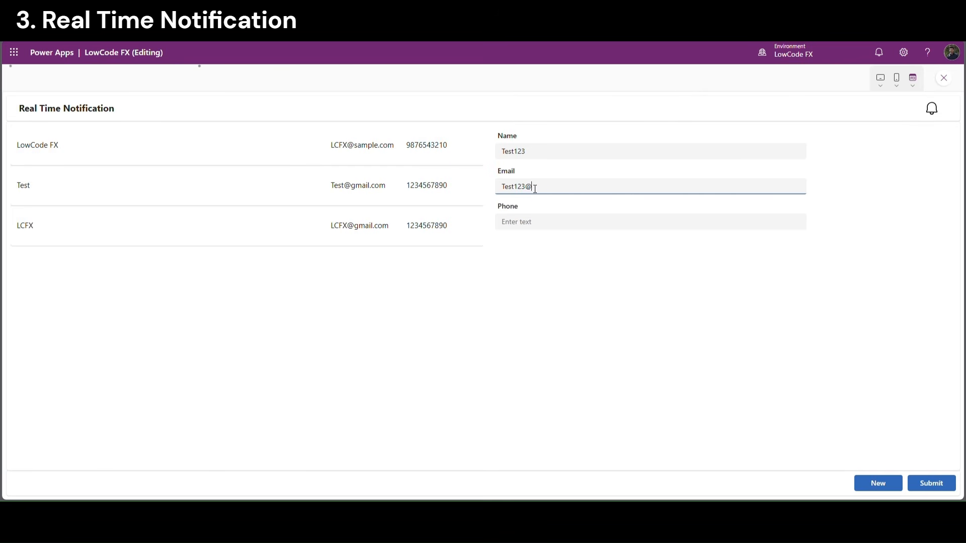
{"action": "type", "text": "gmail.com"}
{"action": "left_click", "coordinate": [529, 225]}
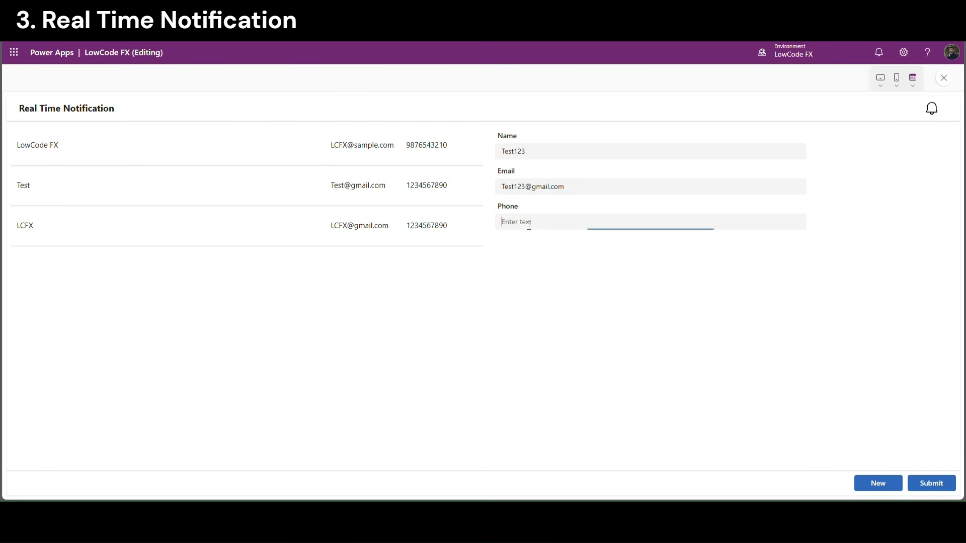
{"action": "type", "text": "9876543210"}
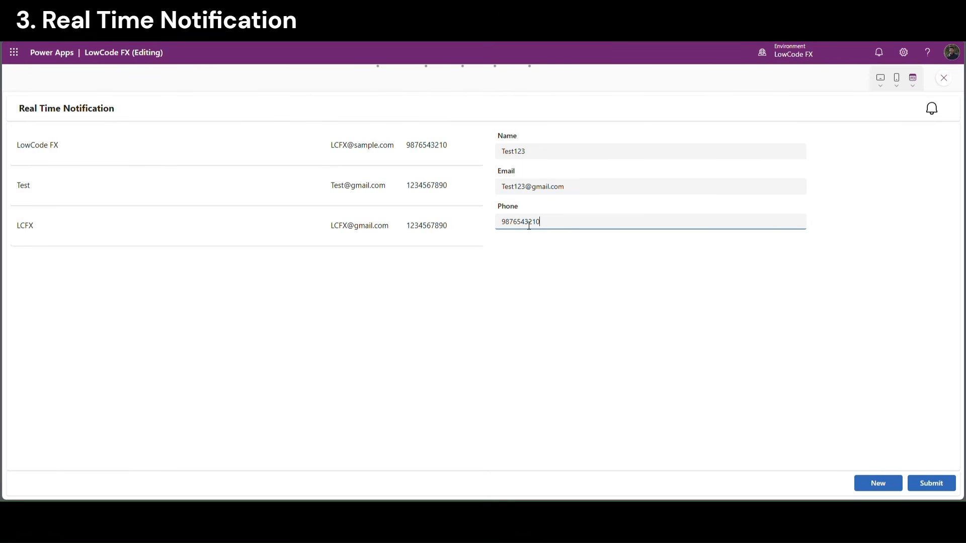
{"action": "left_click", "coordinate": [560, 289]}
{"action": "left_click", "coordinate": [930, 483]}
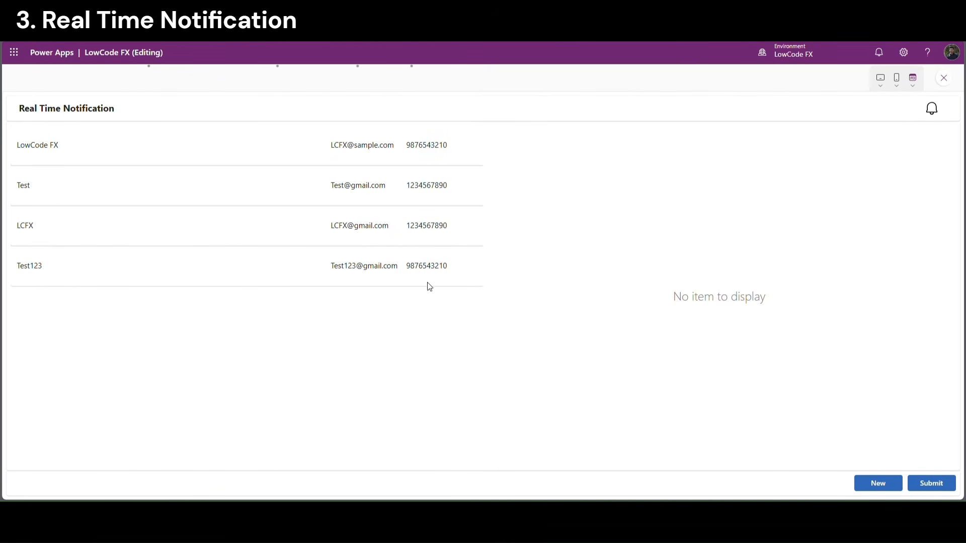
Check that Test123 tops the three notifications in the bell popup, then close it
{"action": "left_click", "coordinate": [934, 110]}
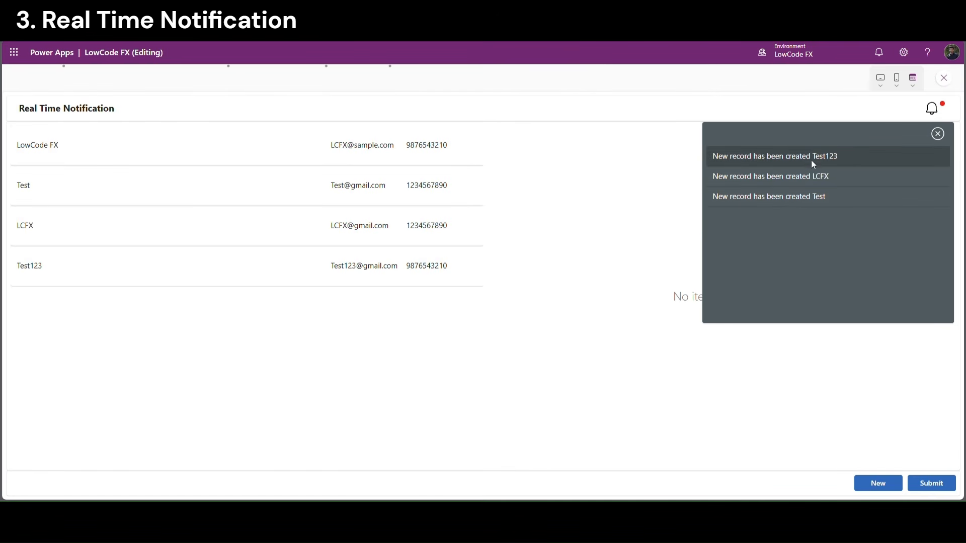
{"action": "left_click", "coordinate": [939, 133]}
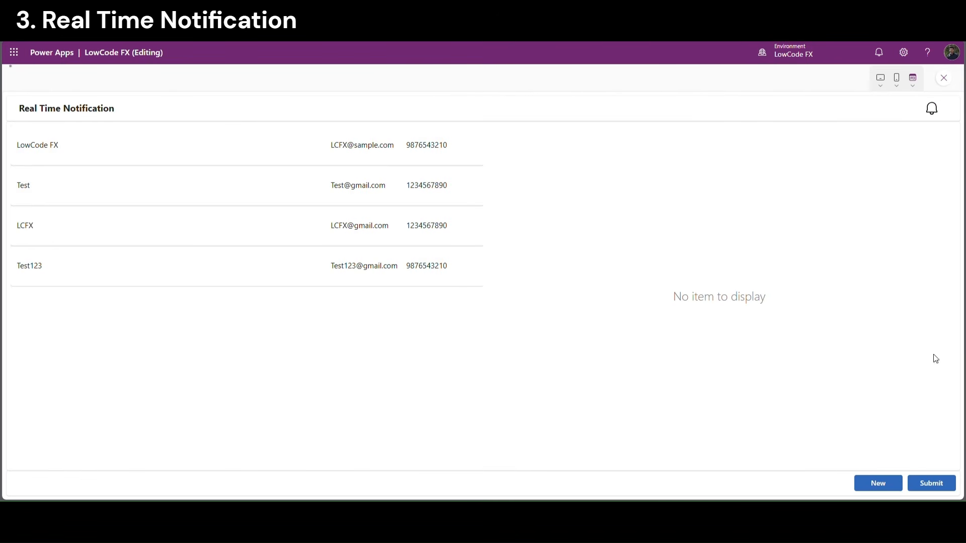
{"action": "left_click", "coordinate": [934, 108]}
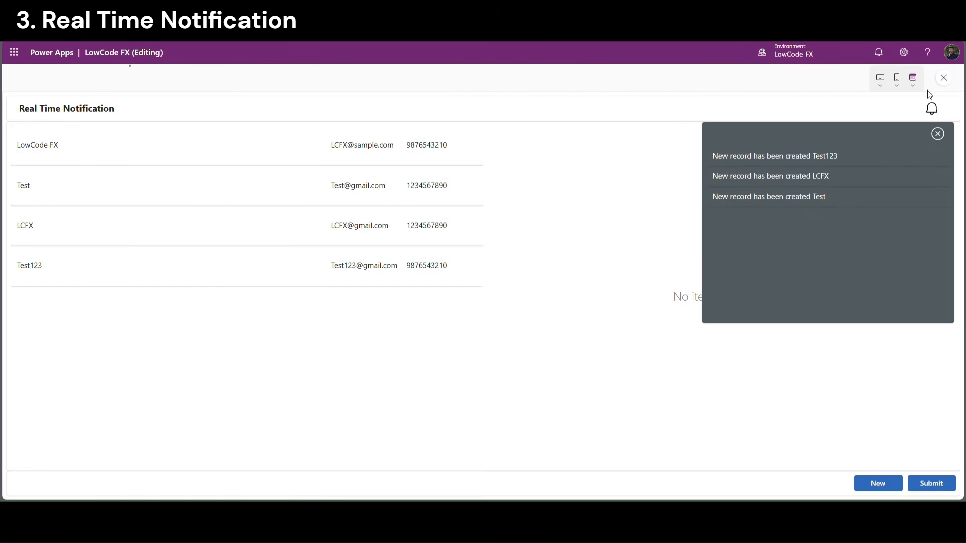
{"action": "left_click", "coordinate": [939, 134]}
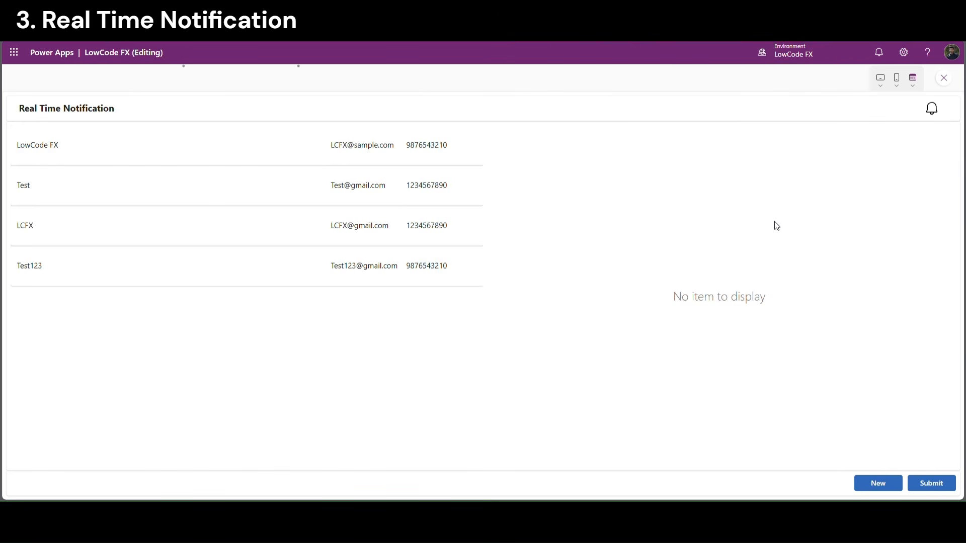
Submit a Test1 record with its name as e-mail and a phone number
{"action": "left_click", "coordinate": [874, 483]}
{"action": "left_click", "coordinate": [523, 157]}
{"action": "type", "text": "Test1"}
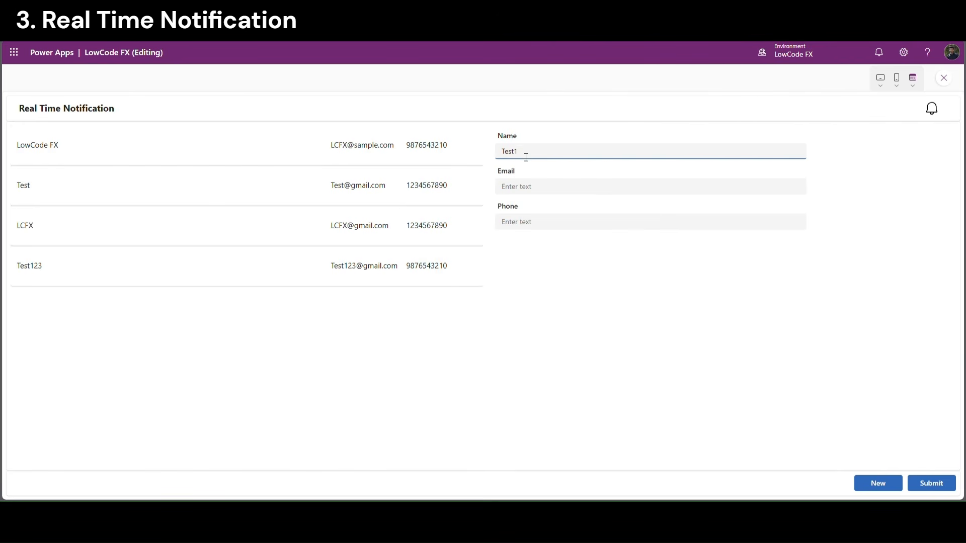
{"action": "left_click_drag", "start_coordinate": [526, 157], "coordinate": [493, 153]}
{"action": "key", "text": "ctrl+c"}
{"action": "left_click", "coordinate": [533, 187]}
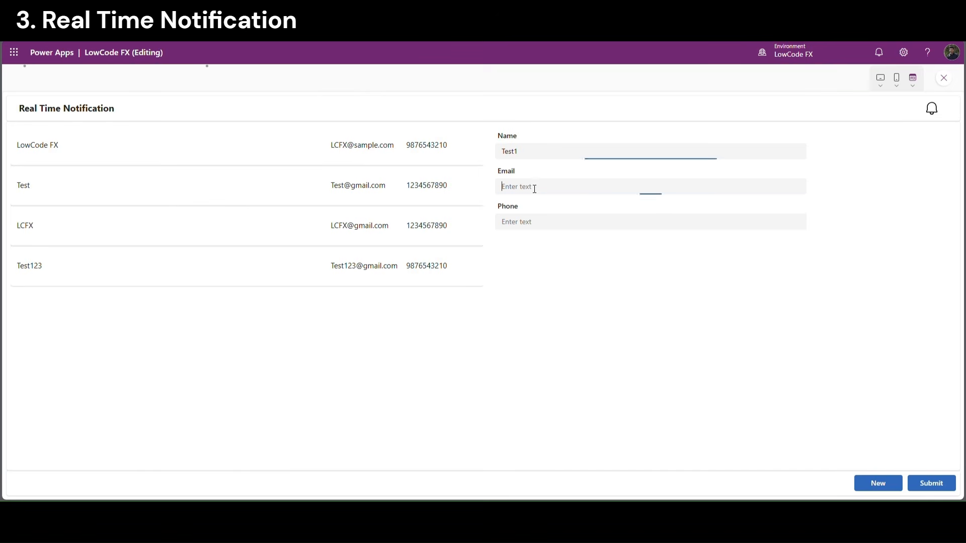
{"action": "key", "text": "ctrl+v"}
{"action": "left_click", "coordinate": [528, 229]}
{"action": "type", "text": "123456"}
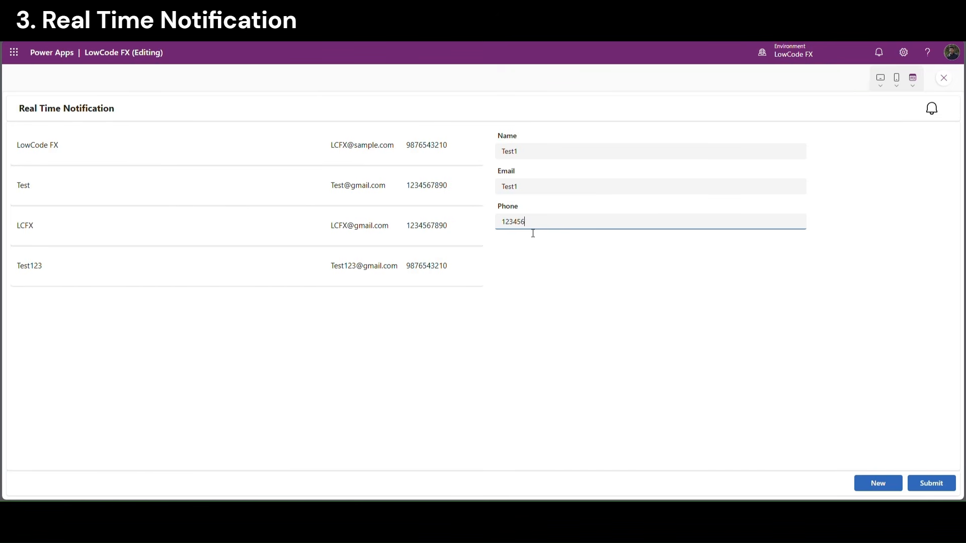
{"action": "left_click", "coordinate": [934, 486]}
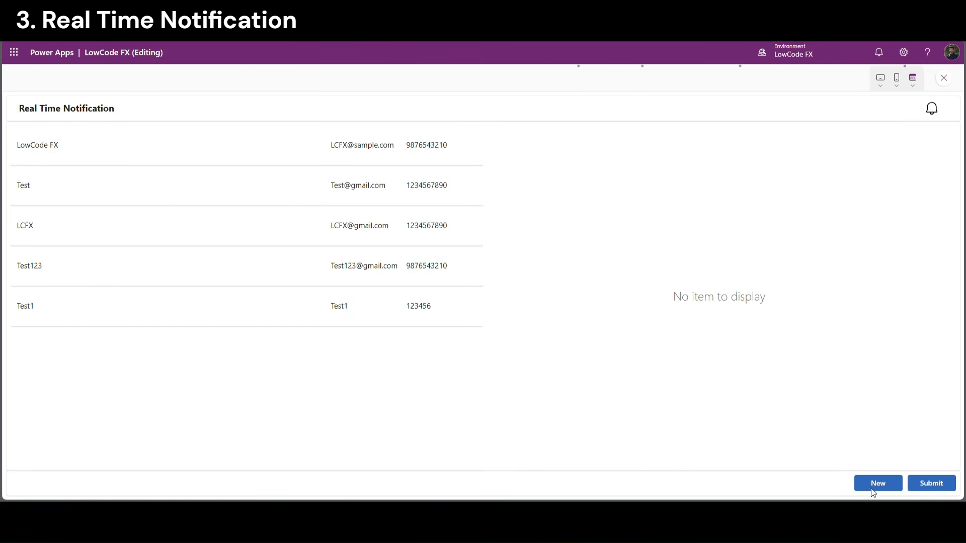
Submit a Test2 record with its name as e-mail and a phone number
{"action": "left_click", "coordinate": [550, 155]}
{"action": "key", "text": "ctrl+v"}
{"action": "type", "text": "2"}
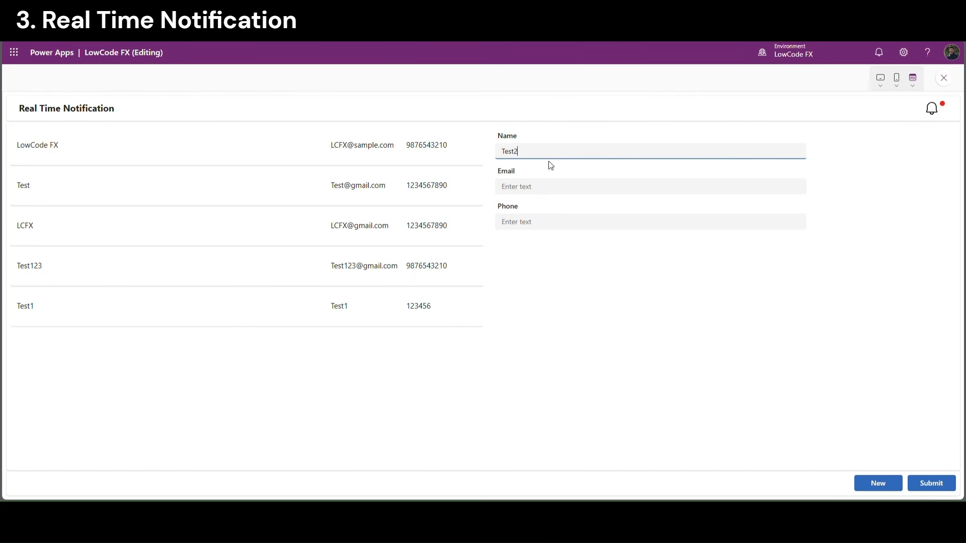
{"action": "left_click_drag", "start_coordinate": [526, 154], "coordinate": [470, 146]}
{"action": "key", "text": "ctrl+c"}
{"action": "left_click", "coordinate": [546, 189]}
{"action": "key", "text": "ctrl+v"}
{"action": "left_click", "coordinate": [530, 227]}
{"action": "type", "text": "987654"}
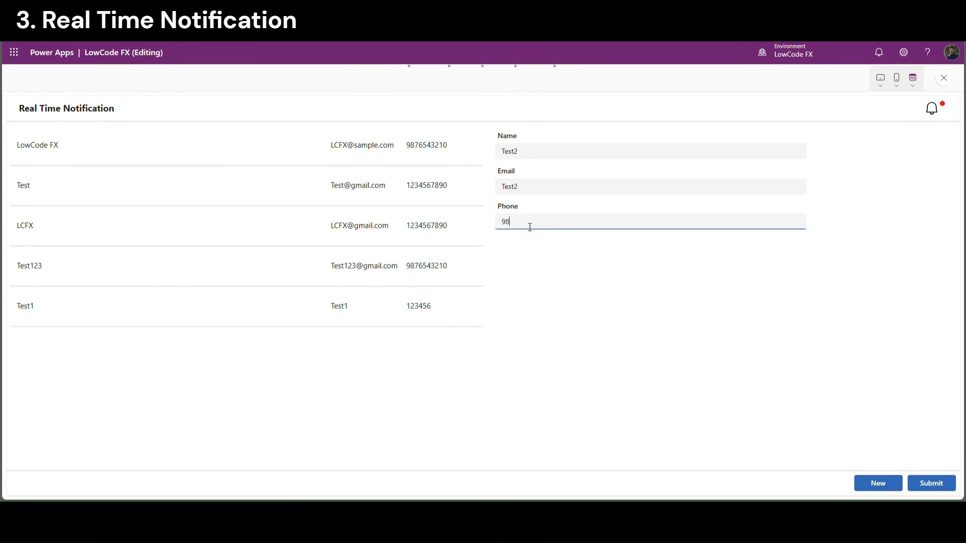
{"action": "left_click", "coordinate": [929, 484]}
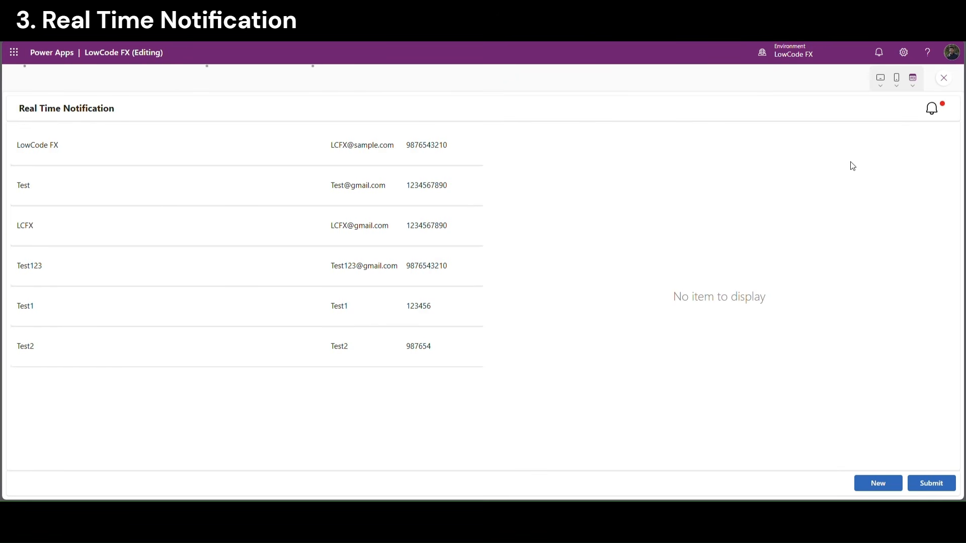
Check the bell popup lists the notifications newest first, closing and reopening it
{"action": "left_click", "coordinate": [932, 110]}
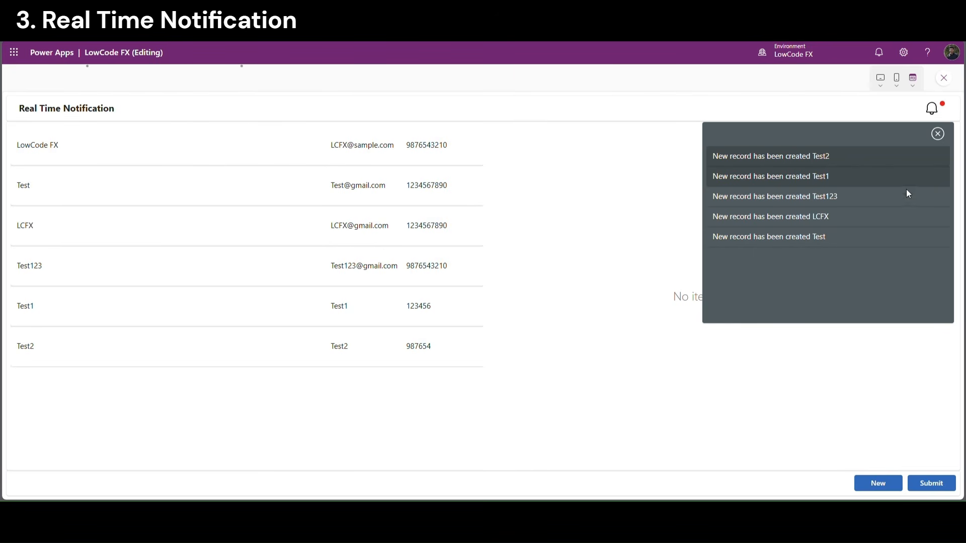
{"action": "left_click", "coordinate": [938, 133]}
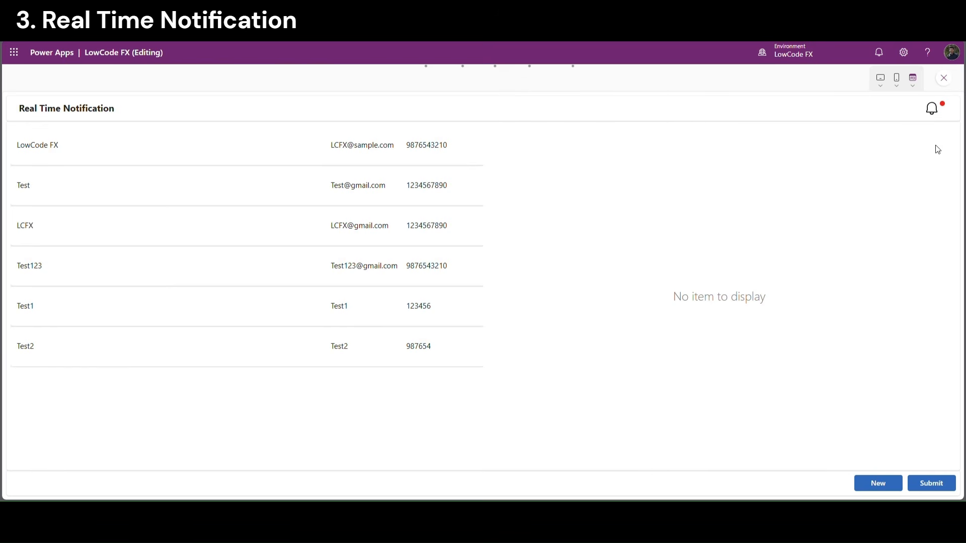
{"action": "left_click", "coordinate": [932, 109]}
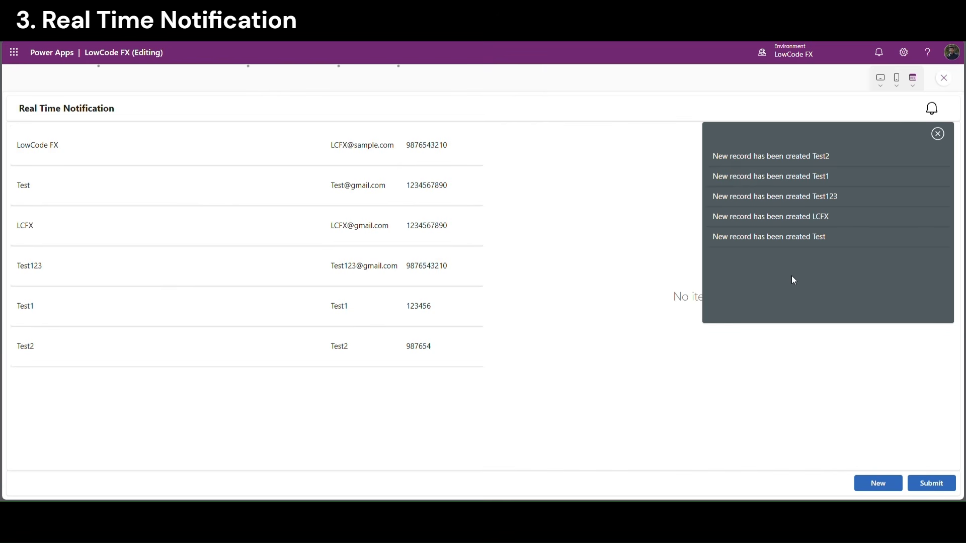
Leave the preview and set Timer3's Duration to 100
{"action": "left_click", "coordinate": [944, 78]}
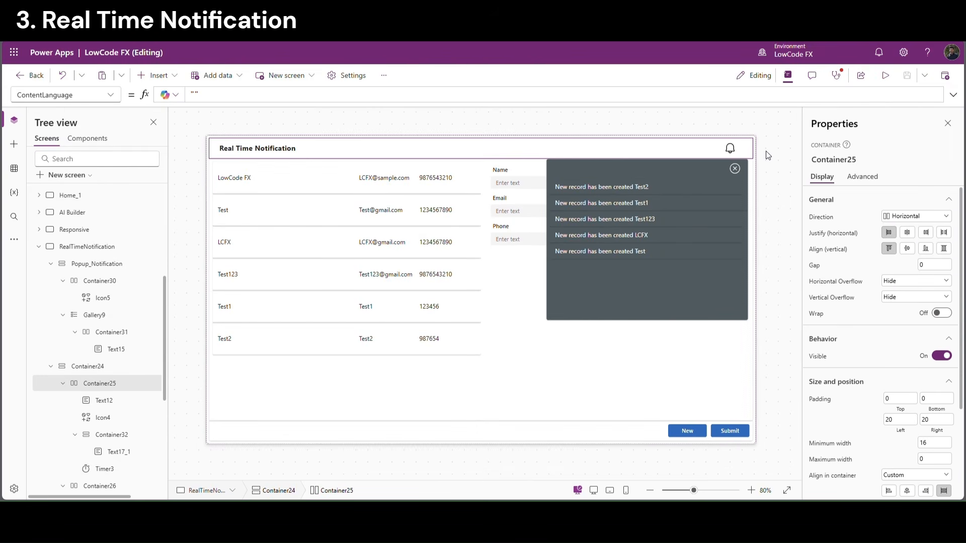
{"action": "left_click", "coordinate": [108, 469]}
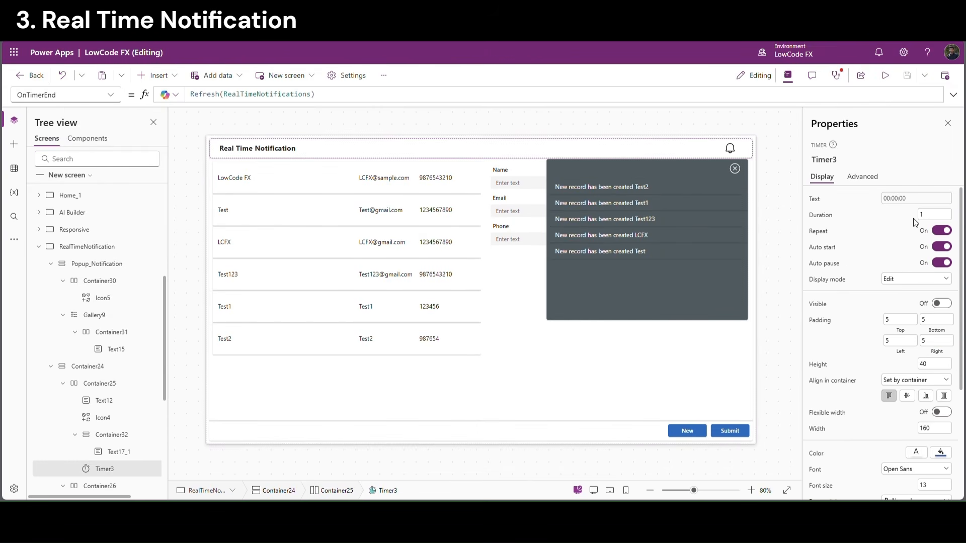
{"action": "left_click", "coordinate": [932, 218]}
{"action": "type", "text": "00"}
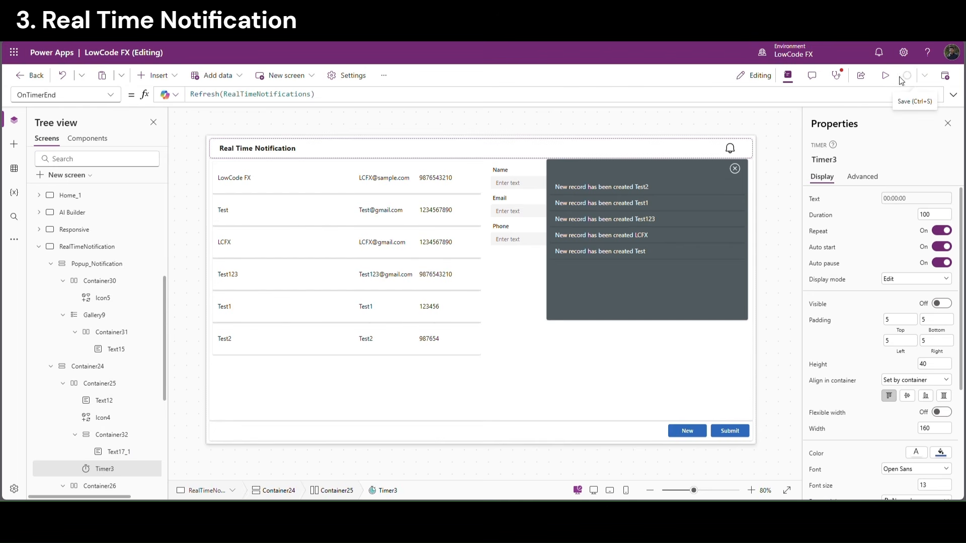
In preview, submit a new record named Test3 with Test3 as email and a phone number
{"action": "left_click", "coordinate": [881, 75]}
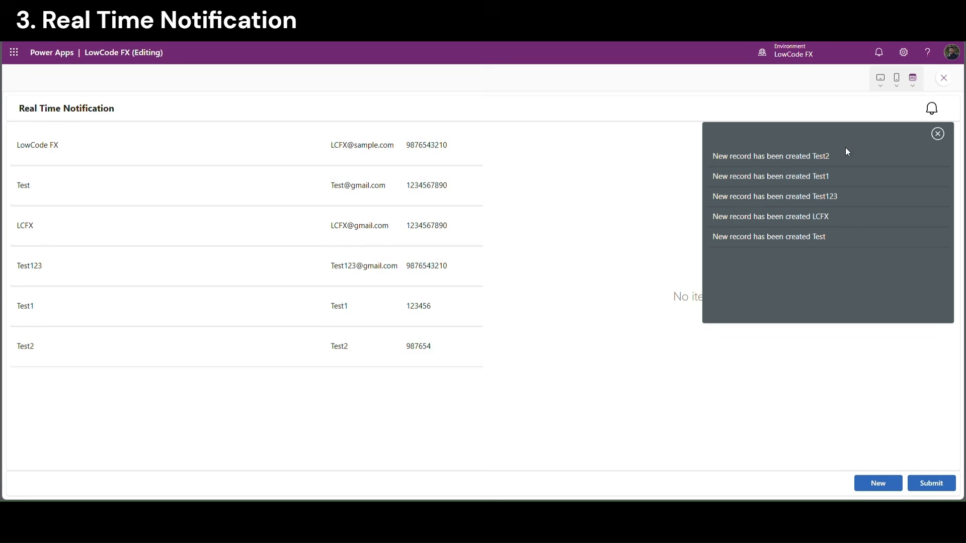
{"action": "left_click", "coordinate": [938, 135]}
{"action": "left_click", "coordinate": [869, 485]}
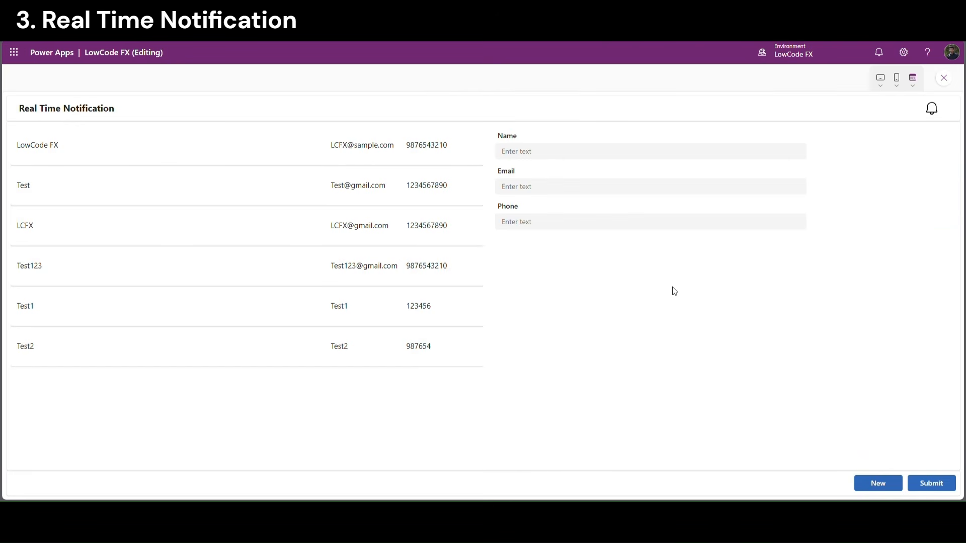
{"action": "left_click", "coordinate": [546, 152]}
{"action": "type", "text": "Test3"}
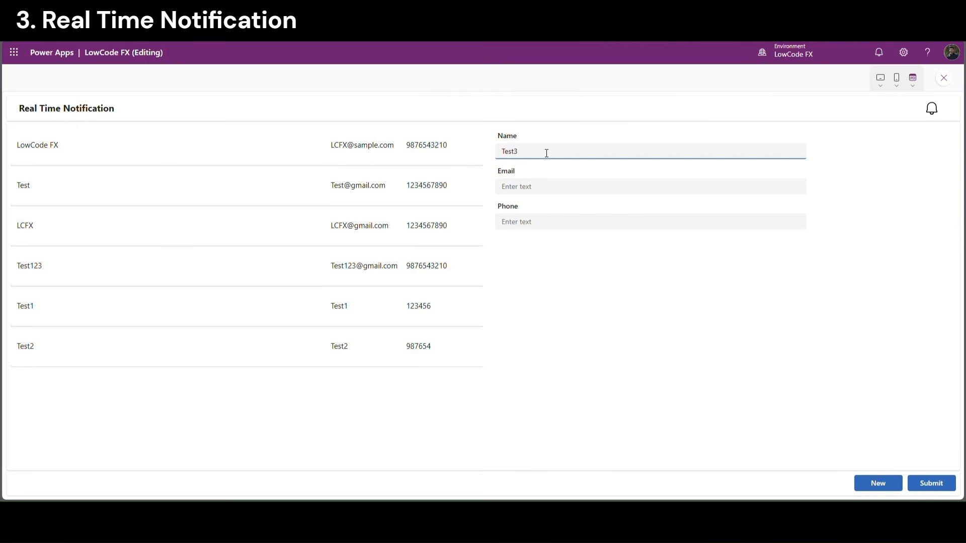
{"action": "key", "text": "ctrl+a"}
{"action": "key", "text": "ctrl+c"}
{"action": "left_click", "coordinate": [531, 190]}
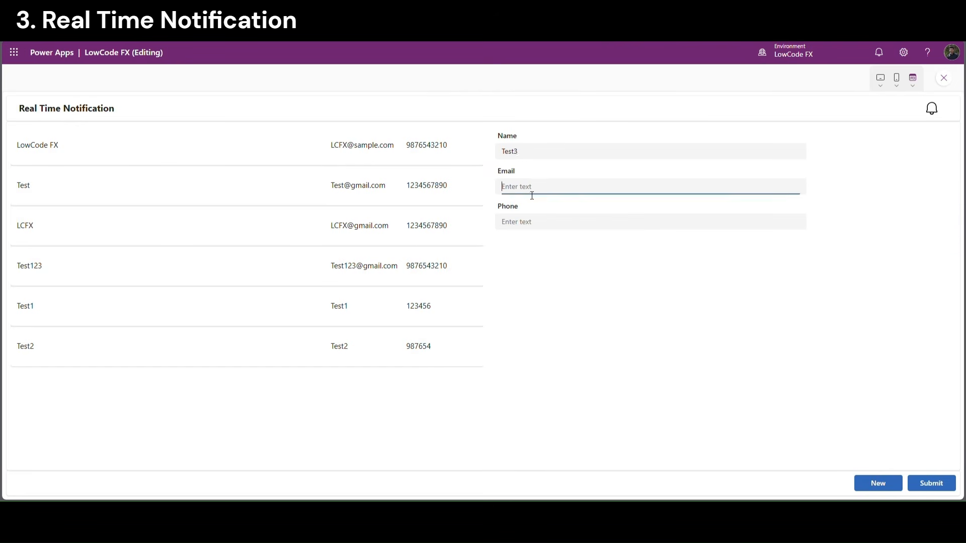
{"action": "key", "text": "ctrl+v"}
{"action": "left_click", "coordinate": [533, 225]}
{"action": "type", "text": "123456"}
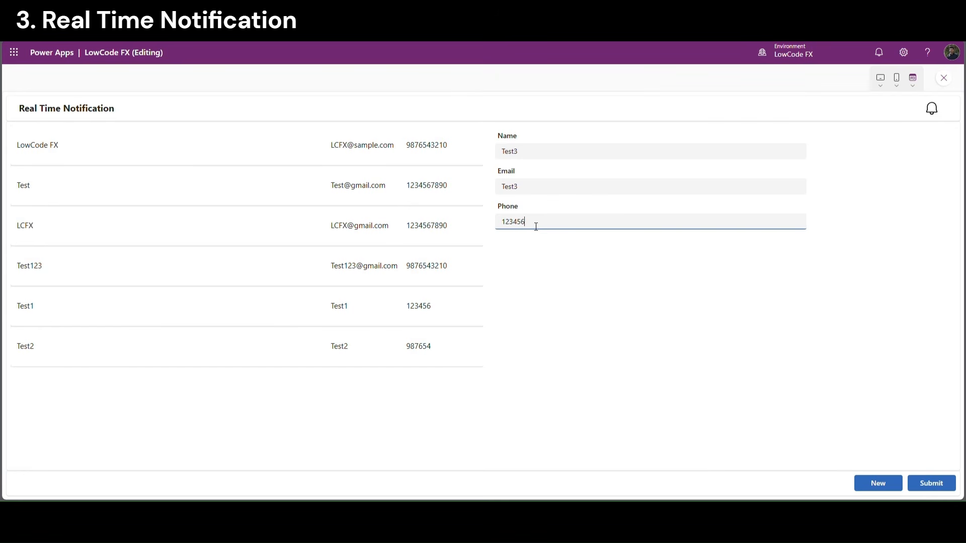
{"action": "left_click", "coordinate": [930, 490]}
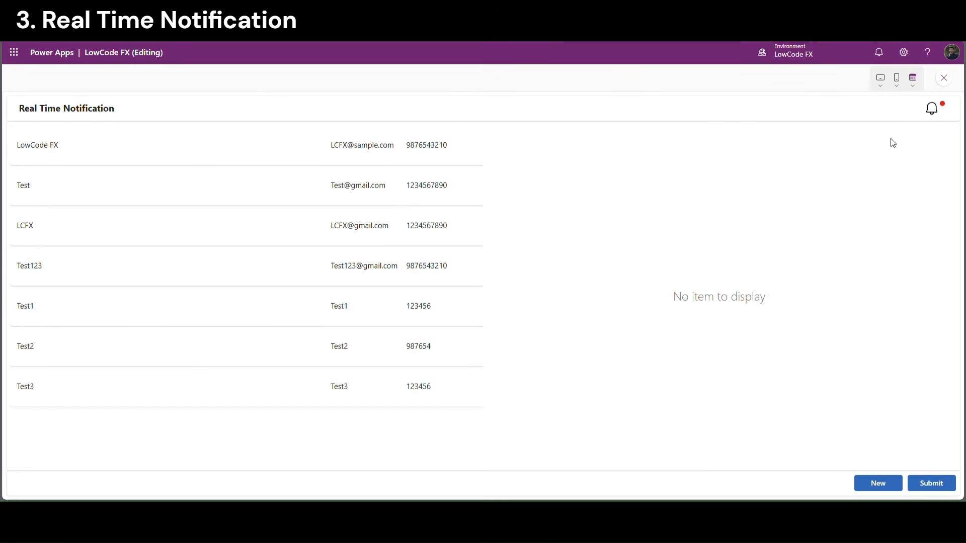
Check the bell popup lists Test3's notification first, then exit preview
{"action": "left_click", "coordinate": [932, 108]}
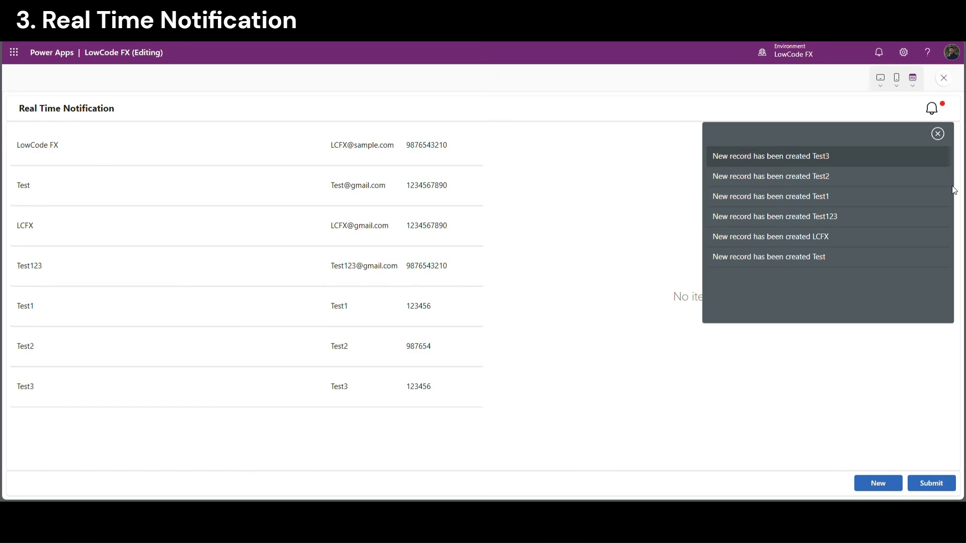
{"action": "key", "text": "Escape"}
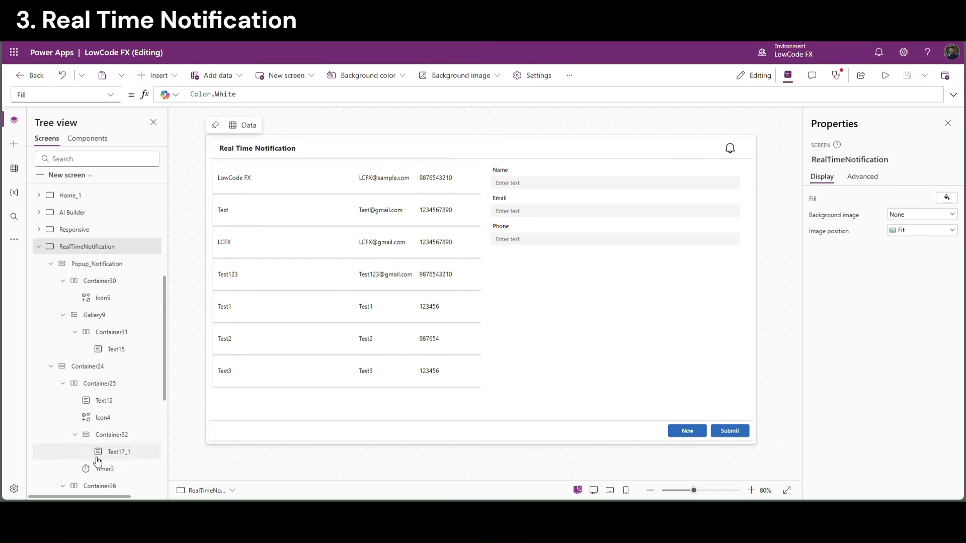
{"action": "left_click", "coordinate": [104, 469]}
Change Timer3's Duration to 1000 and preview the app
{"action": "left_click", "coordinate": [946, 217]}
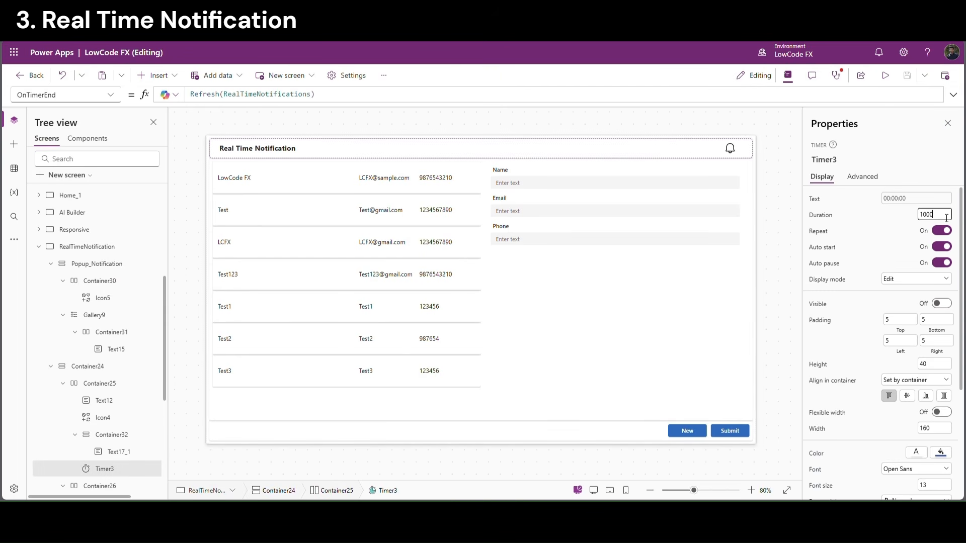
{"action": "left_click", "coordinate": [874, 212]}
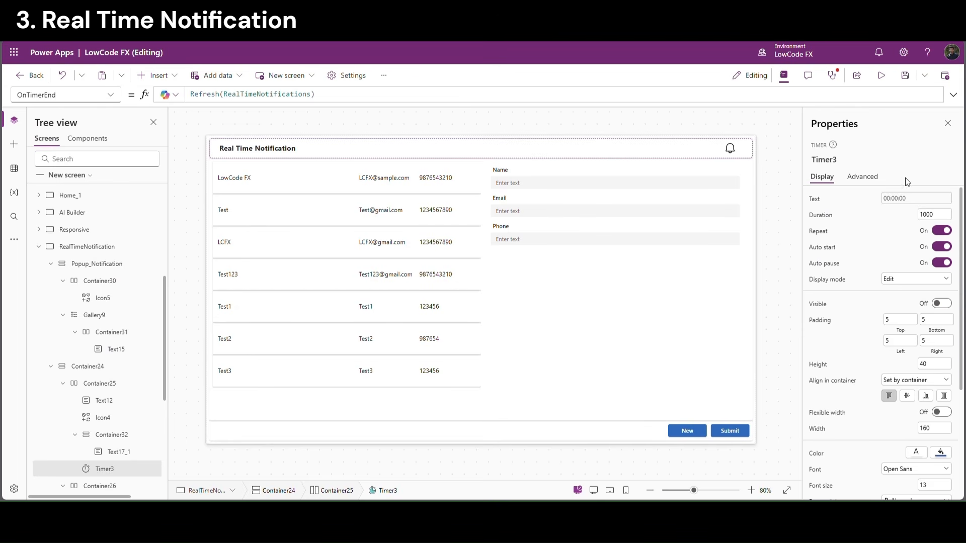
{"action": "left_click", "coordinate": [882, 75]}
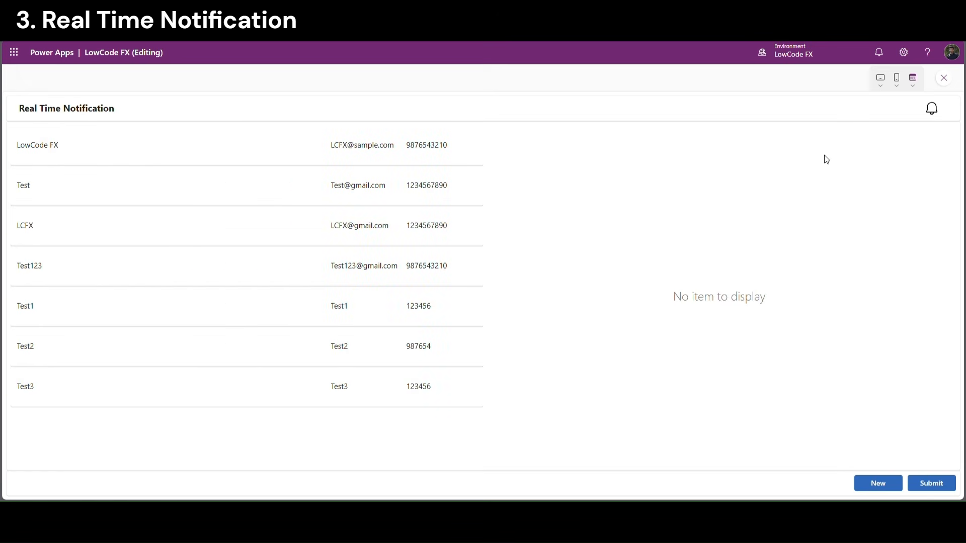
Submit a new record named Test4 with Test4 as email and a phone number
{"action": "left_click", "coordinate": [896, 484]}
{"action": "left_click", "coordinate": [571, 152]}
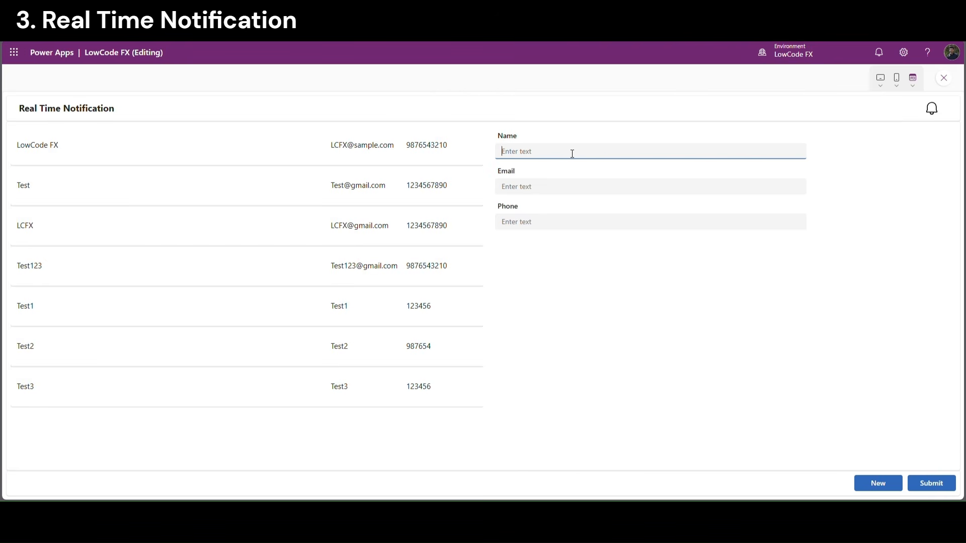
{"action": "type", "text": "Test4"}
{"action": "left_click_drag", "start_coordinate": [573, 153], "coordinate": [487, 156]}
{"action": "key", "text": "ctrl+c"}
{"action": "left_click", "coordinate": [535, 189]}
{"action": "key", "text": "ctrl+v"}
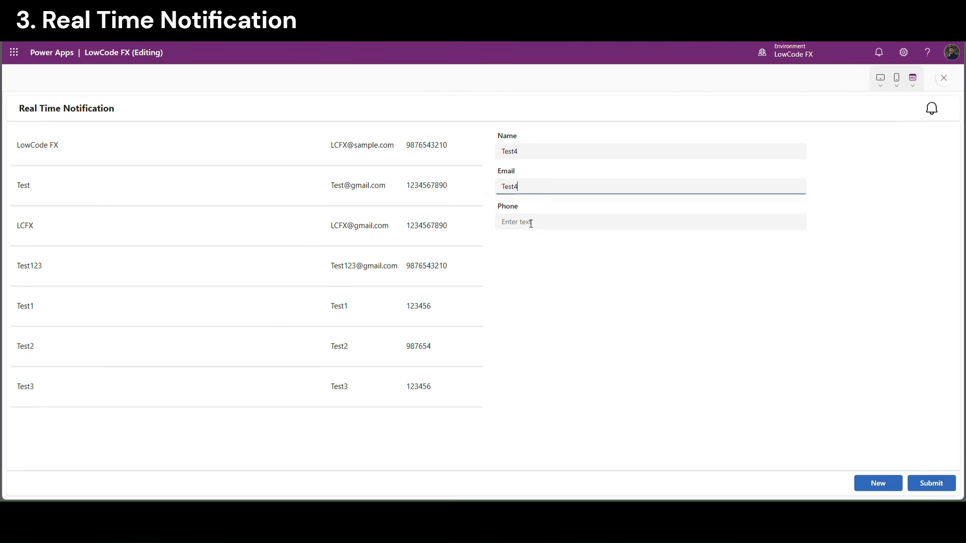
{"action": "left_click", "coordinate": [531, 223]}
{"action": "type", "text": "123456"}
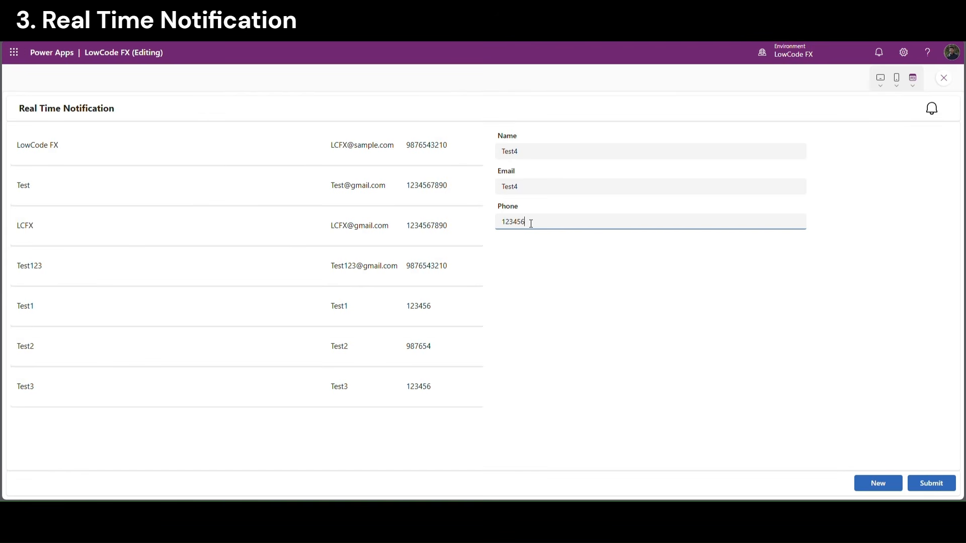
{"action": "left_click", "coordinate": [932, 484]}
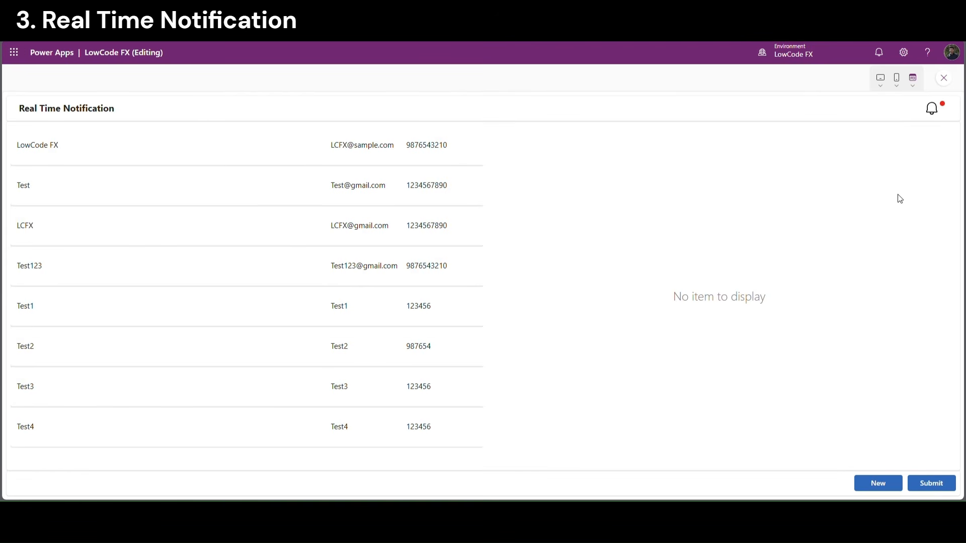
Confirm Test4's notification tops the bell popup, close it, and exit preview
{"action": "left_click", "coordinate": [937, 110]}
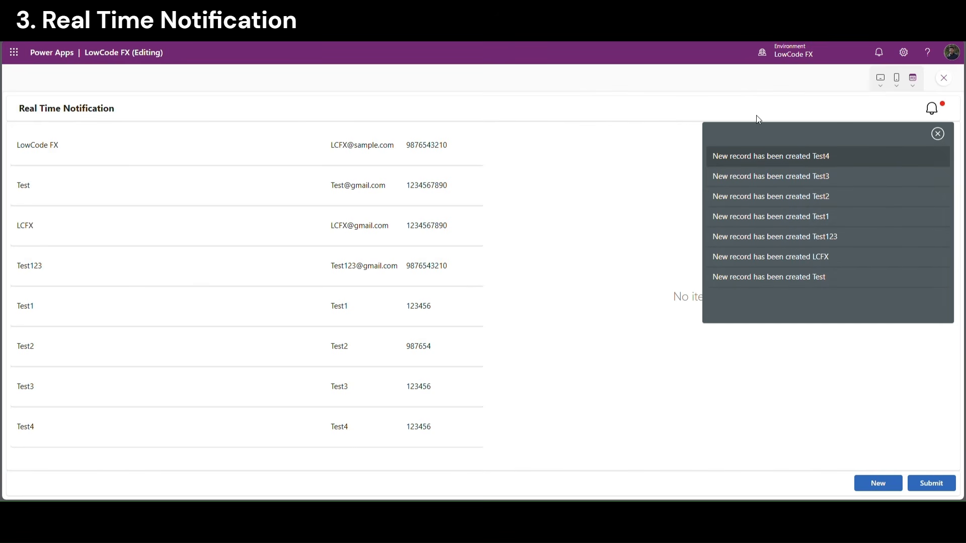
{"action": "left_click", "coordinate": [939, 135]}
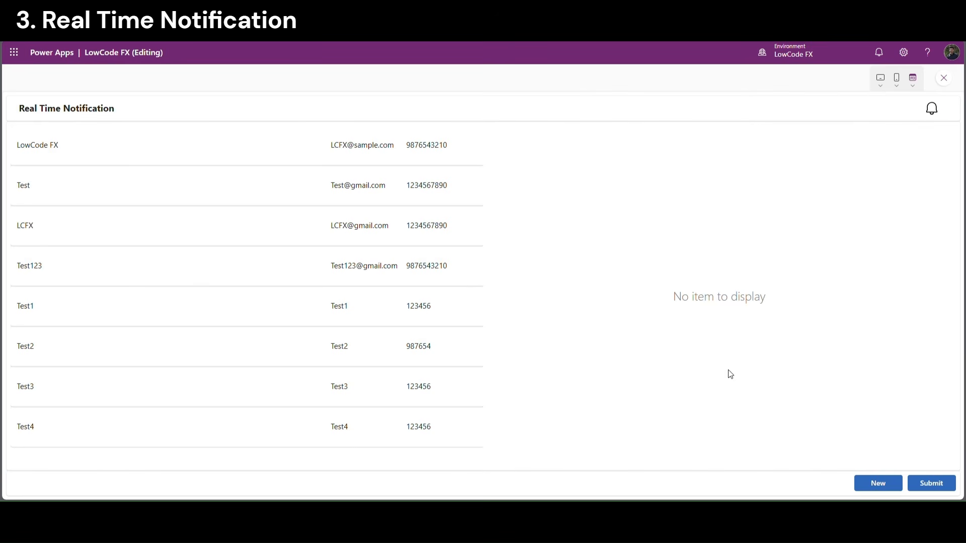
{"action": "key", "text": "Escape"}
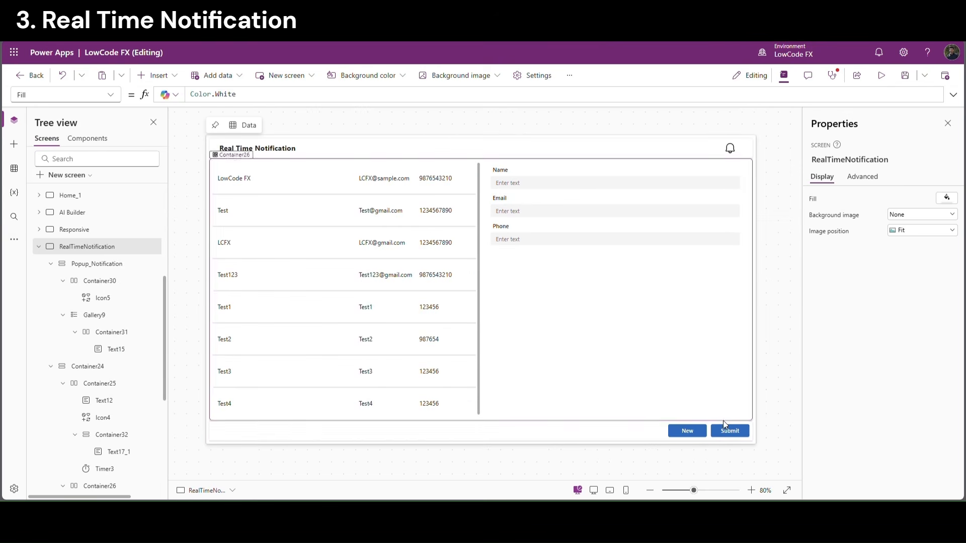
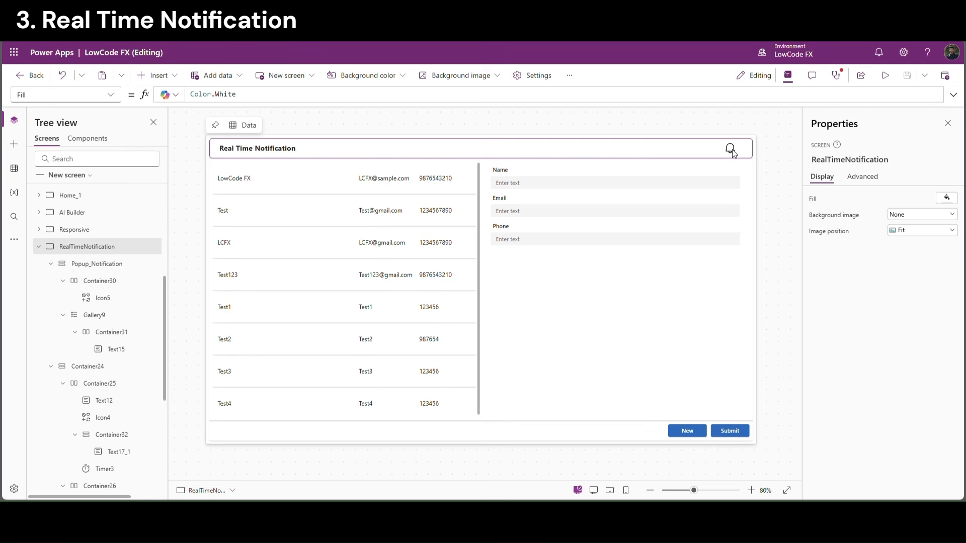
Preview the Real Time Notification screen and view the bell's notification list
{"action": "left_click", "coordinate": [886, 75]}
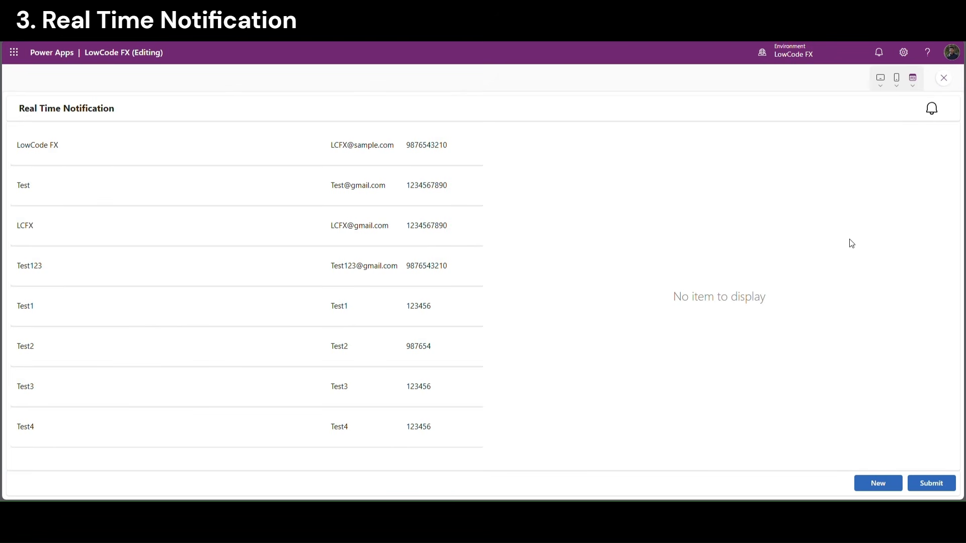
{"action": "left_click", "coordinate": [931, 106]}
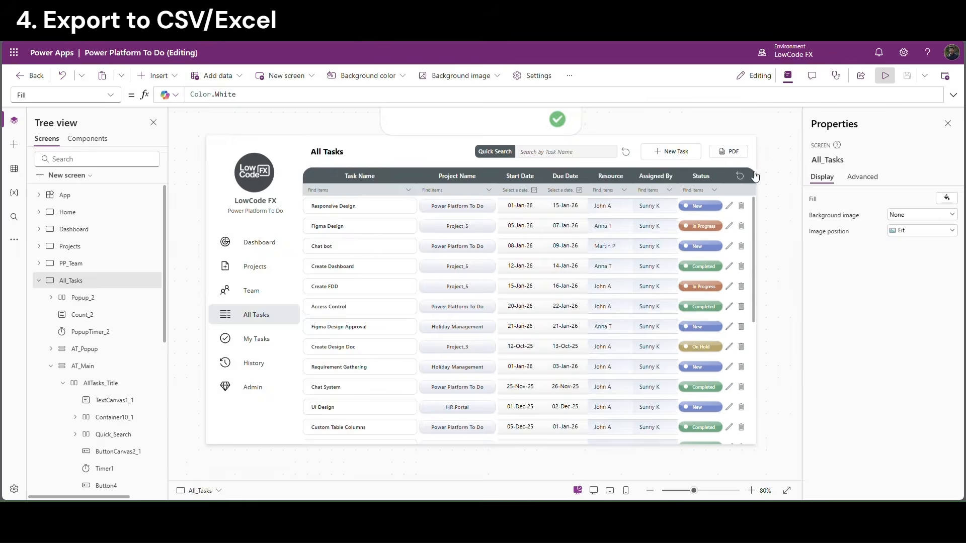
{"action": "left_click", "coordinate": [886, 75]}
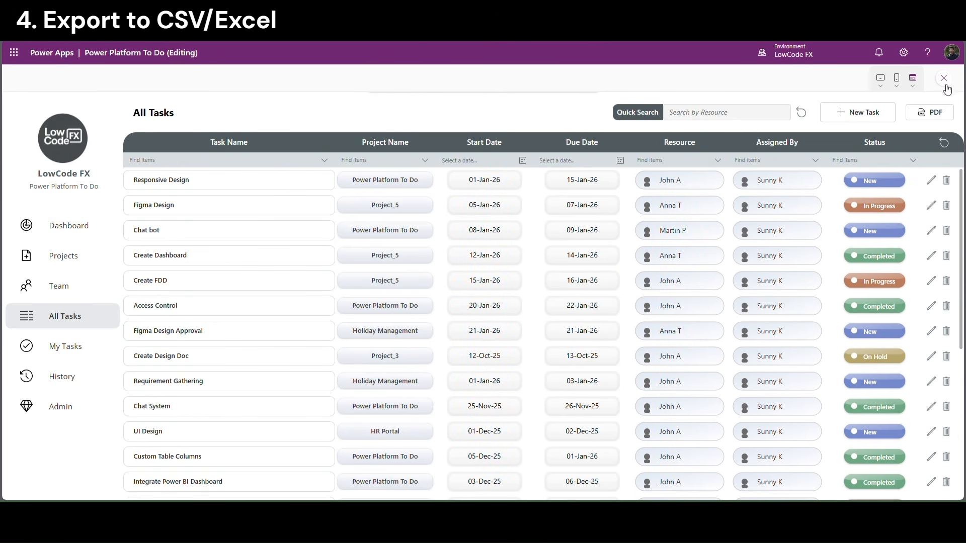
{"action": "key", "text": "Escape"}
{"action": "left_click", "coordinate": [490, 277]}
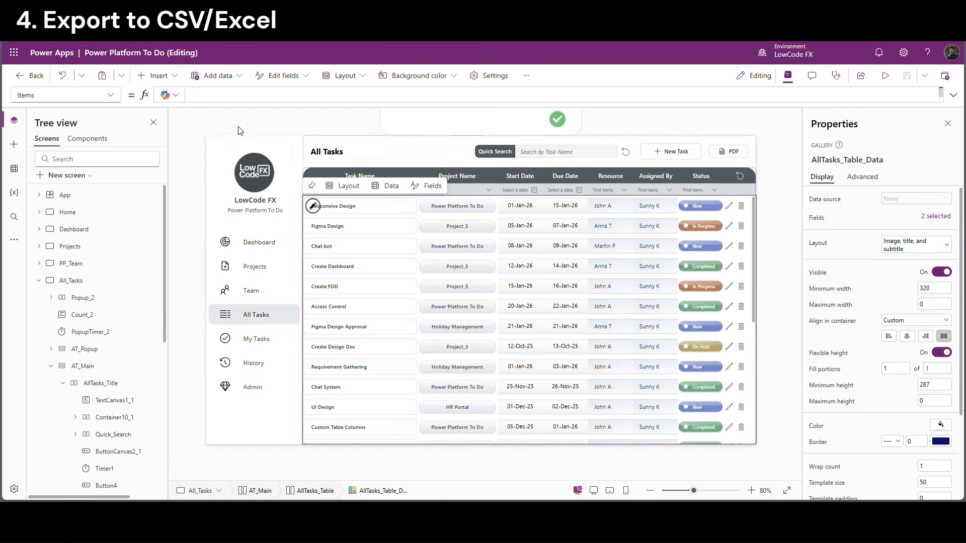
{"action": "left_click_drag", "start_coordinate": [218, 106], "coordinate": [246, 259]}
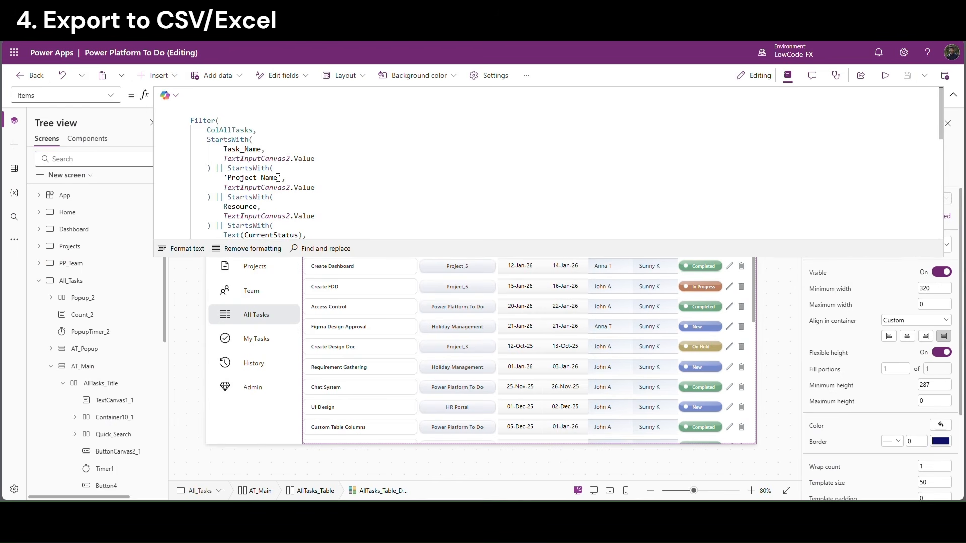
{"action": "double_click", "coordinate": [236, 130]}
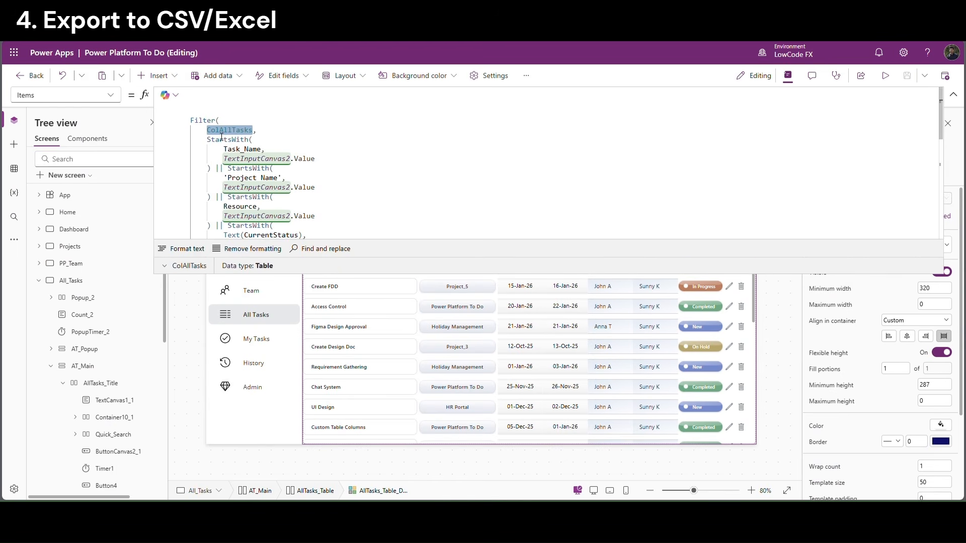
{"action": "left_click", "coordinate": [263, 139]}
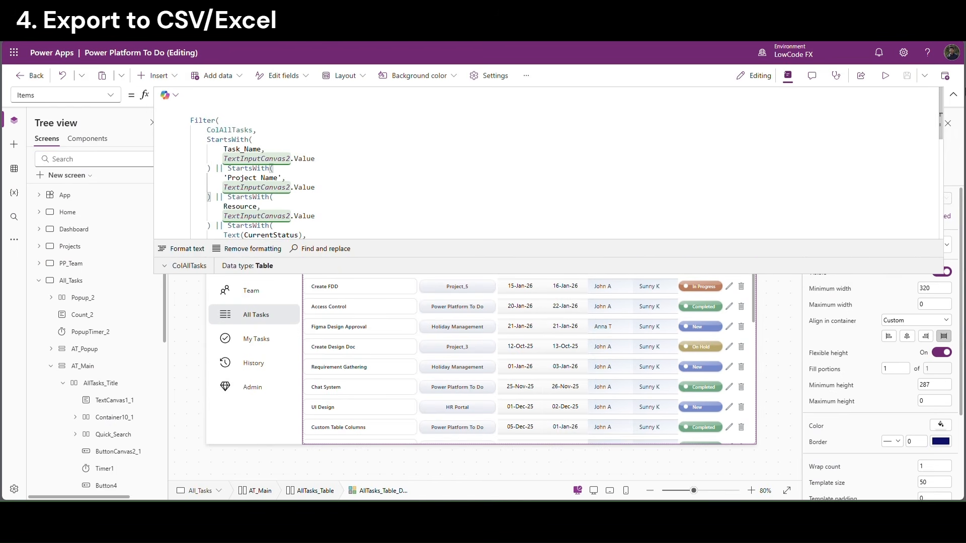
{"action": "left_click", "coordinate": [954, 94]}
{"action": "left_click", "coordinate": [779, 222]}
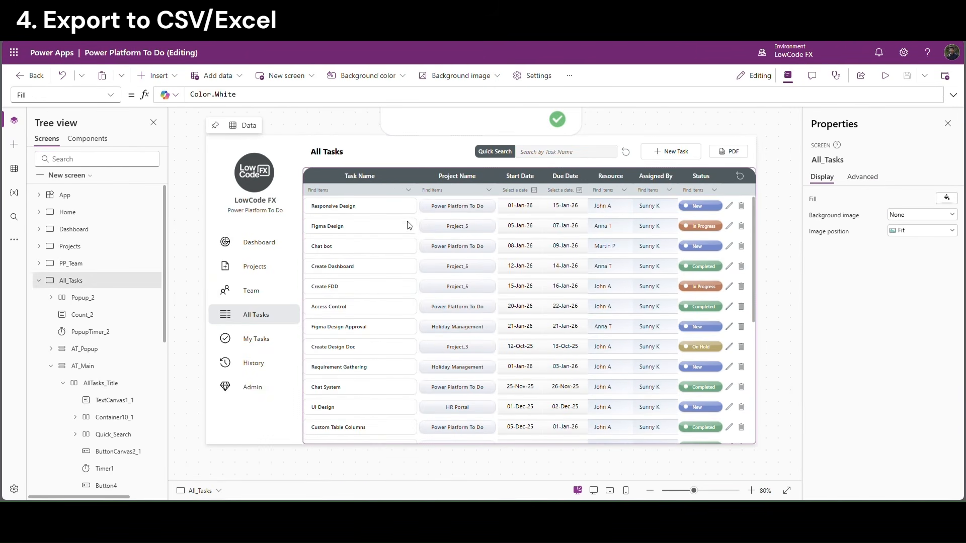
Insert a button into the AllTasks_Title header with width 140 and Secondary appearance
{"action": "left_click", "coordinate": [747, 164]}
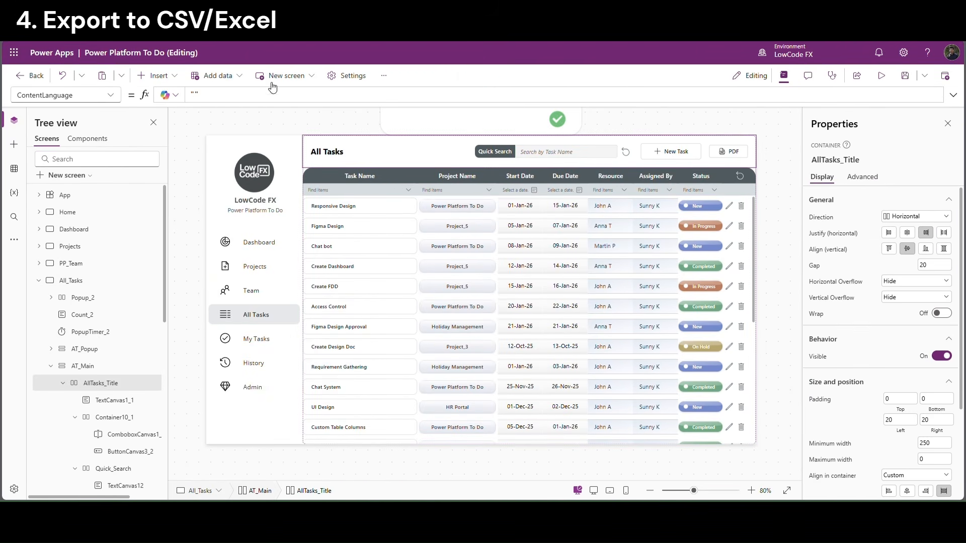
{"action": "left_click", "coordinate": [156, 75]}
{"action": "left_click", "coordinate": [173, 160]}
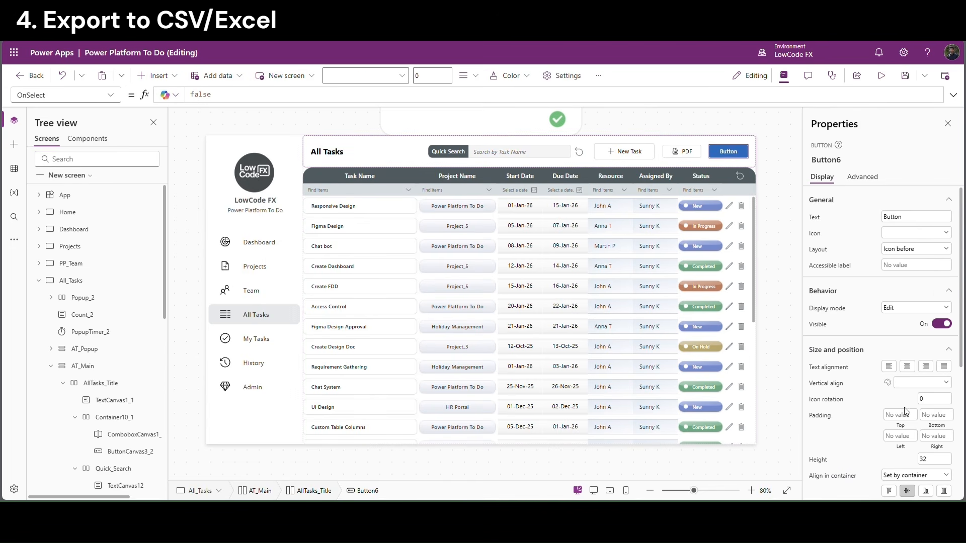
{"action": "scroll", "coordinate": [909, 443], "scroll_direction": "down", "scroll_amount": 2}
{"action": "left_click", "coordinate": [940, 423]}
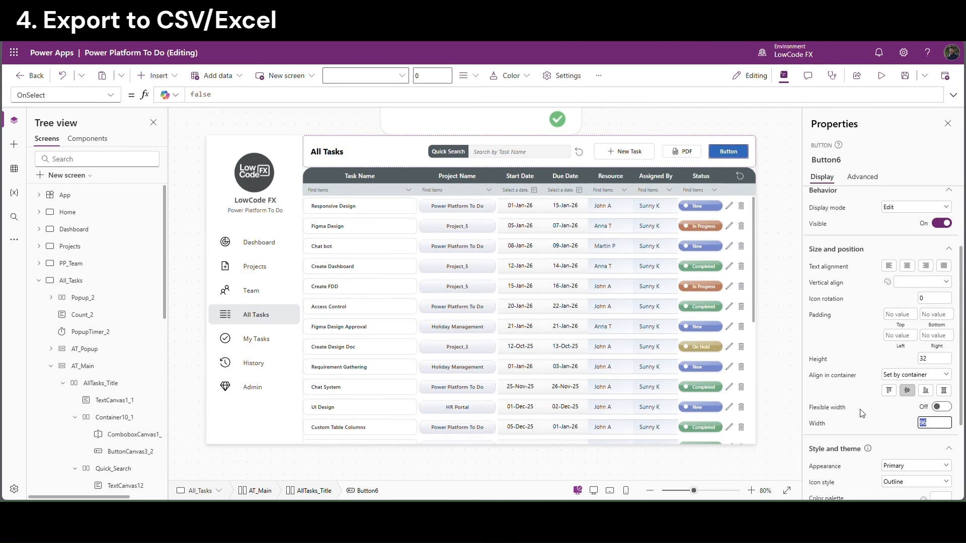
{"action": "type", "text": "140"}
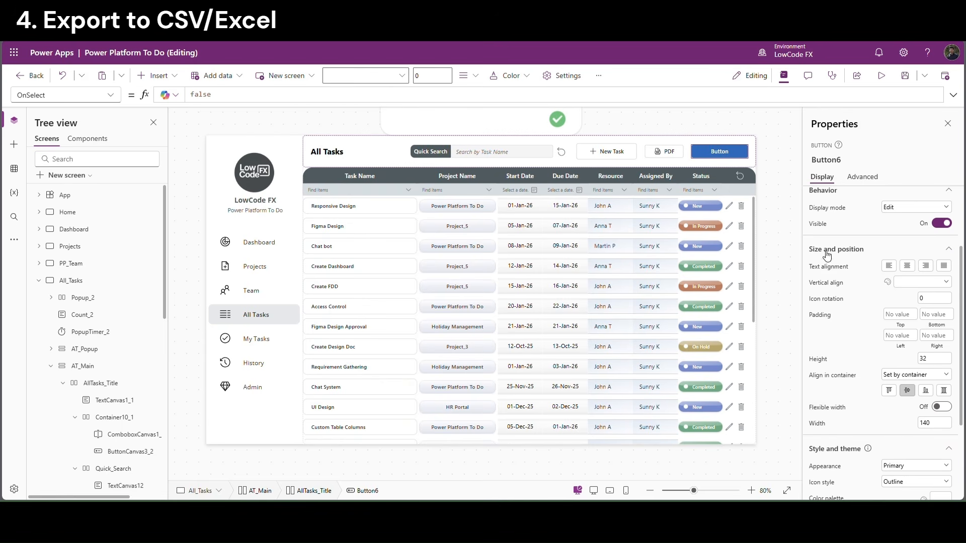
{"action": "scroll", "coordinate": [827, 258], "scroll_direction": "down", "scroll_amount": 1}
{"action": "left_click", "coordinate": [909, 443]}
{"action": "left_click", "coordinate": [898, 405]}
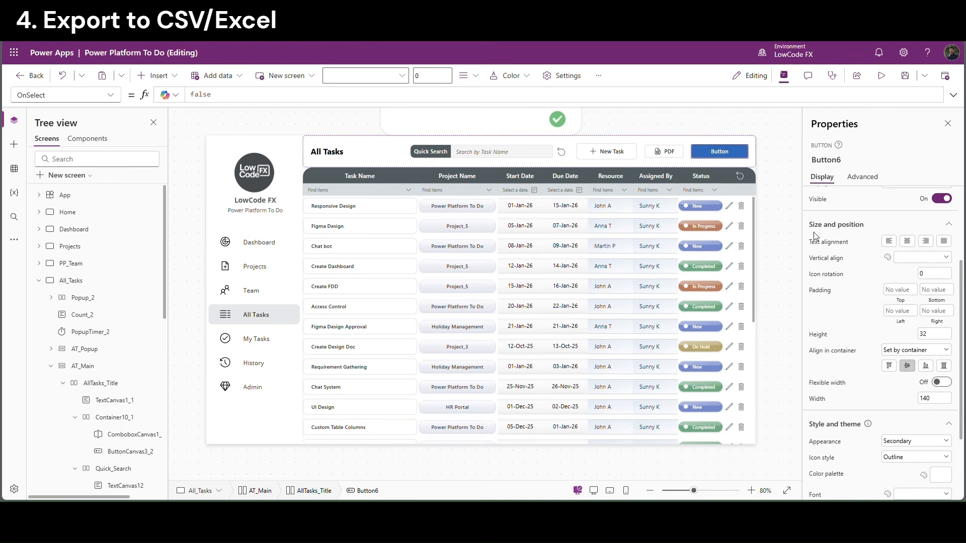
Label the button 'Export to CSV', give it the ArrowDownload icon, and set width 150
{"action": "scroll", "coordinate": [906, 260], "scroll_direction": "up", "scroll_amount": 5}
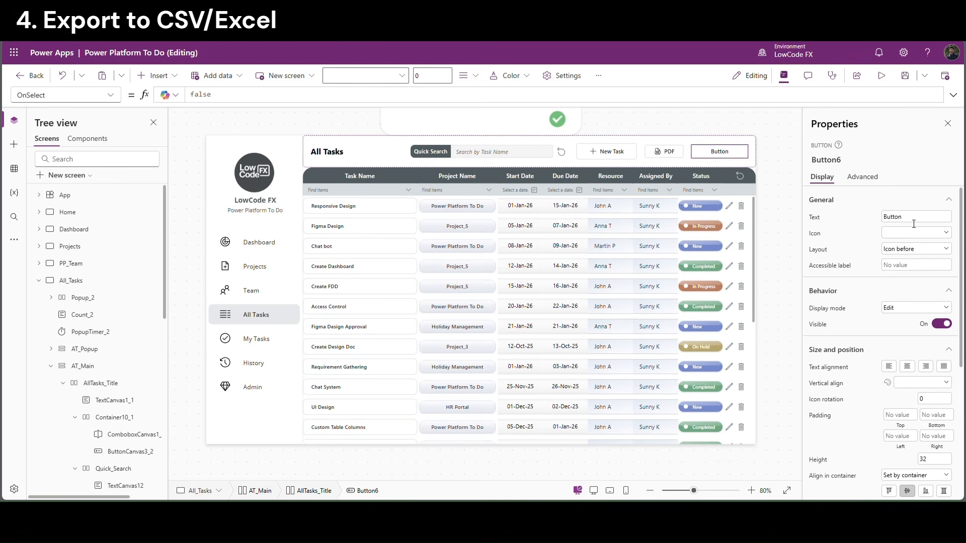
{"action": "double_click", "coordinate": [911, 217]}
{"action": "type", "text": "Export to CSV"}
{"action": "left_click", "coordinate": [854, 215]}
{"action": "left_click", "coordinate": [927, 235]}
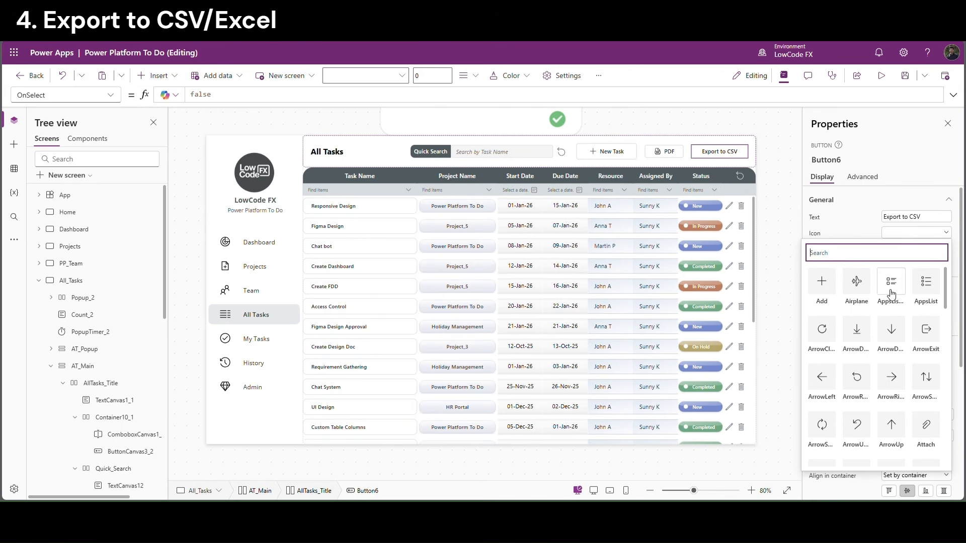
{"action": "left_click", "coordinate": [863, 334]}
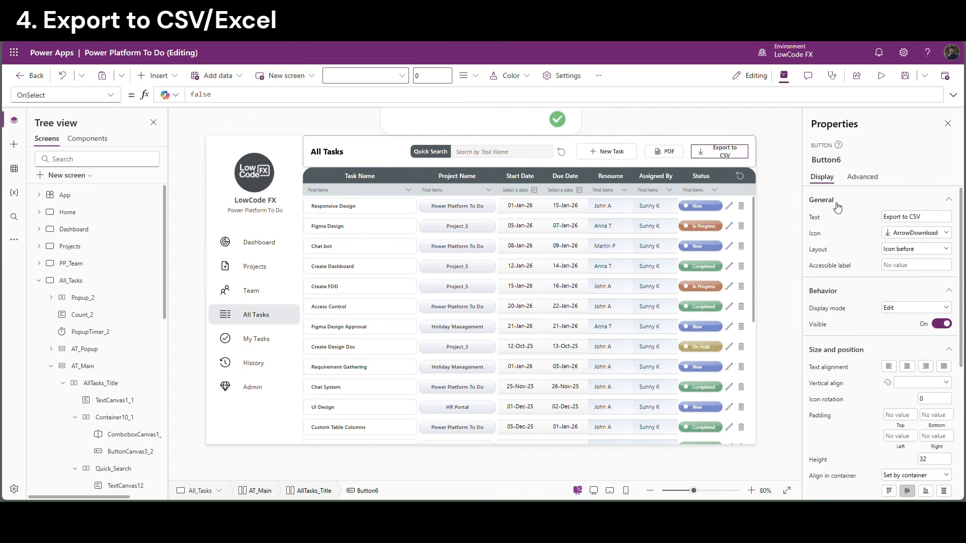
{"action": "scroll", "coordinate": [916, 388], "scroll_direction": "down", "scroll_amount": 5}
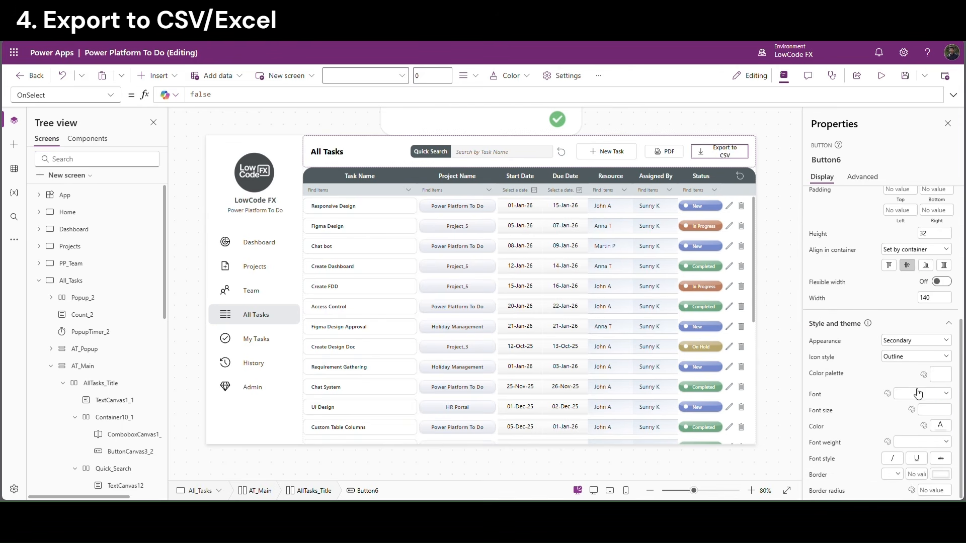
{"action": "left_click", "coordinate": [926, 298]}
{"action": "type", "text": "150"}
{"action": "left_click", "coordinate": [878, 296]}
Set both the PDF and Export to CSV buttons to height 40
{"action": "left_click", "coordinate": [776, 208]}
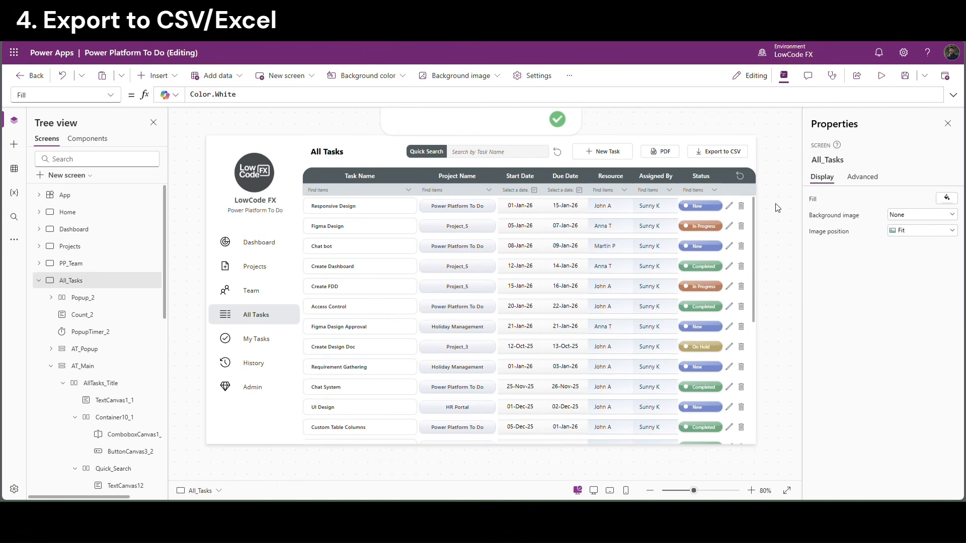
{"action": "left_click", "coordinate": [718, 151]}
{"action": "left_click", "coordinate": [623, 156]}
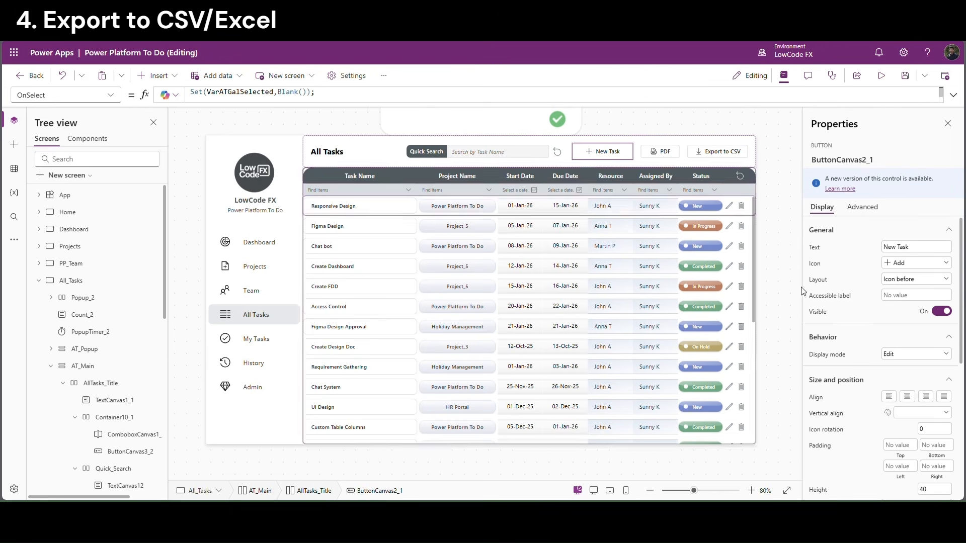
{"action": "scroll", "coordinate": [935, 402], "scroll_direction": "down", "scroll_amount": 3}
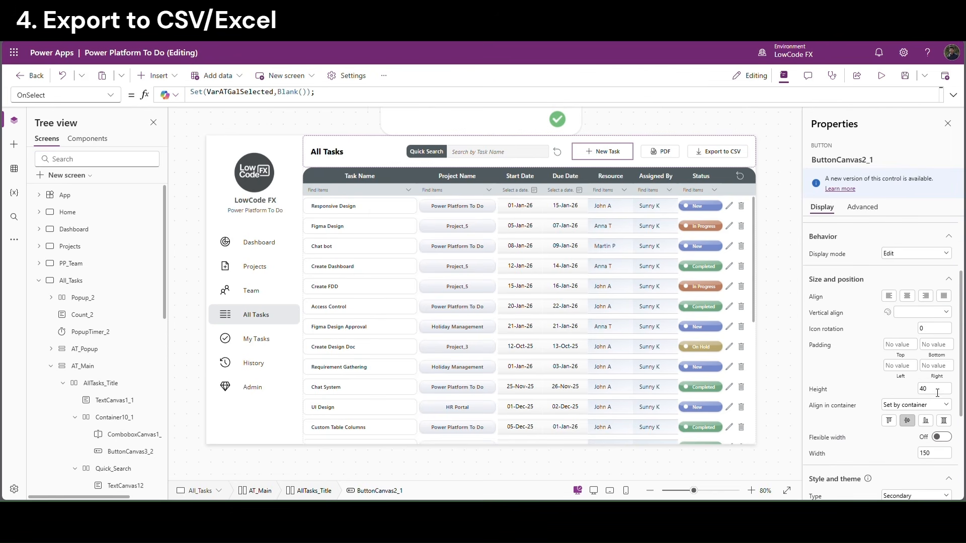
{"action": "left_click", "coordinate": [662, 154]}
{"action": "left_click", "coordinate": [709, 154], "text": "shift"}
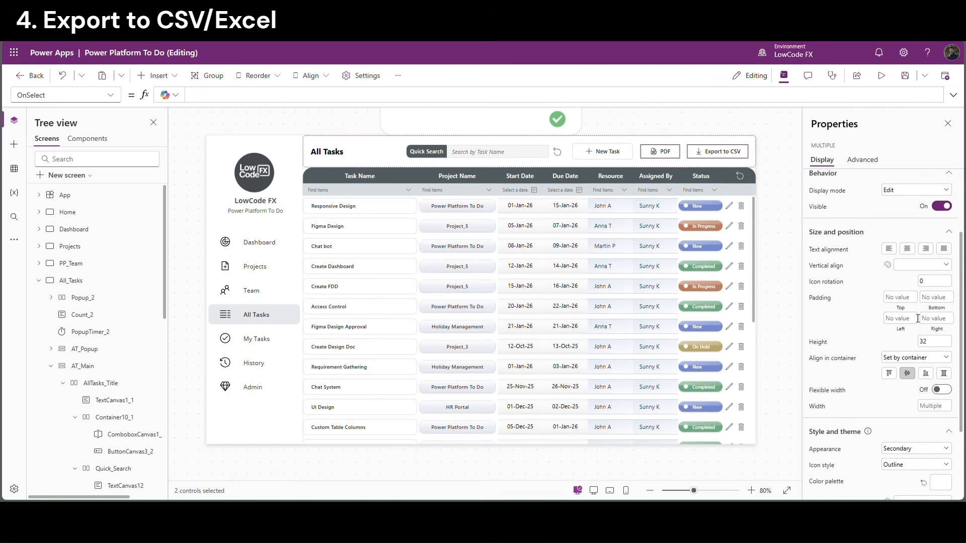
{"action": "left_click", "coordinate": [932, 341]}
{"action": "type", "text": "40"}
{"action": "left_click", "coordinate": [871, 341]}
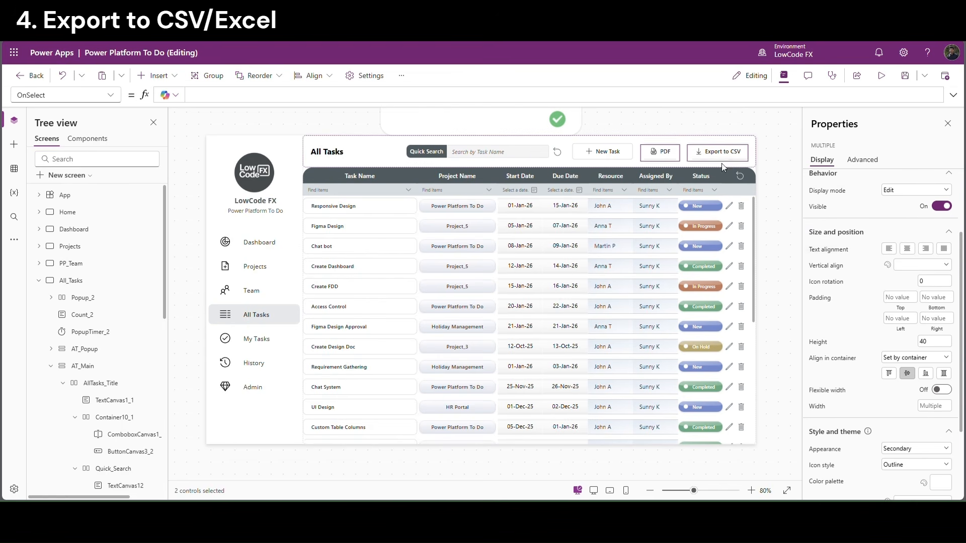
{"action": "left_click", "coordinate": [794, 147]}
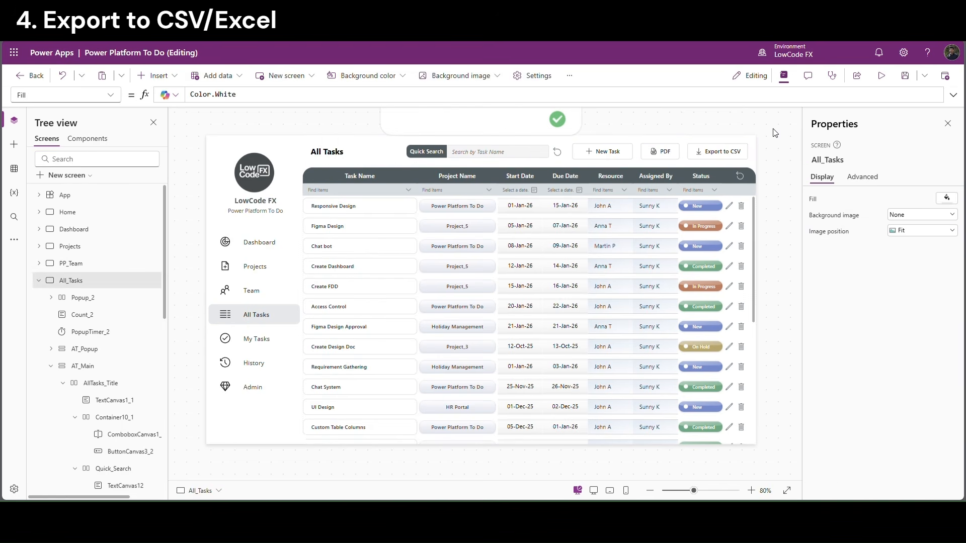
{"action": "left_click", "coordinate": [718, 151]}
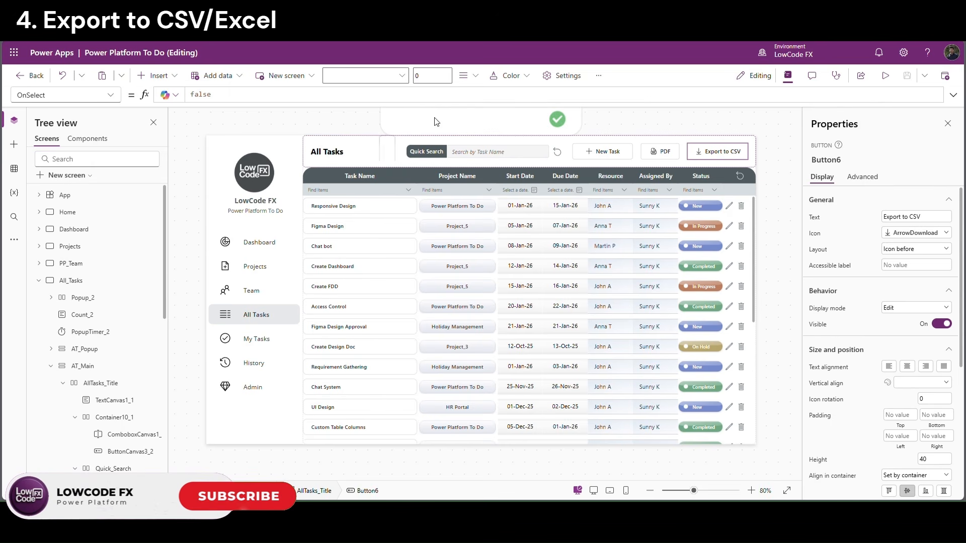
From the app's Power Automate pane, create a new flow with a Power Apps (V2) trigger
{"action": "left_click", "coordinate": [18, 240]}
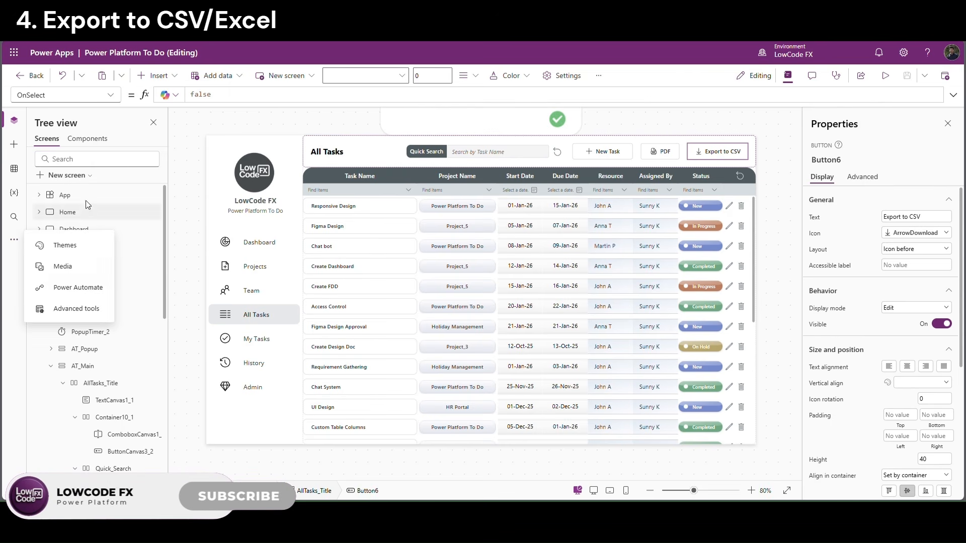
{"action": "left_click", "coordinate": [84, 287]}
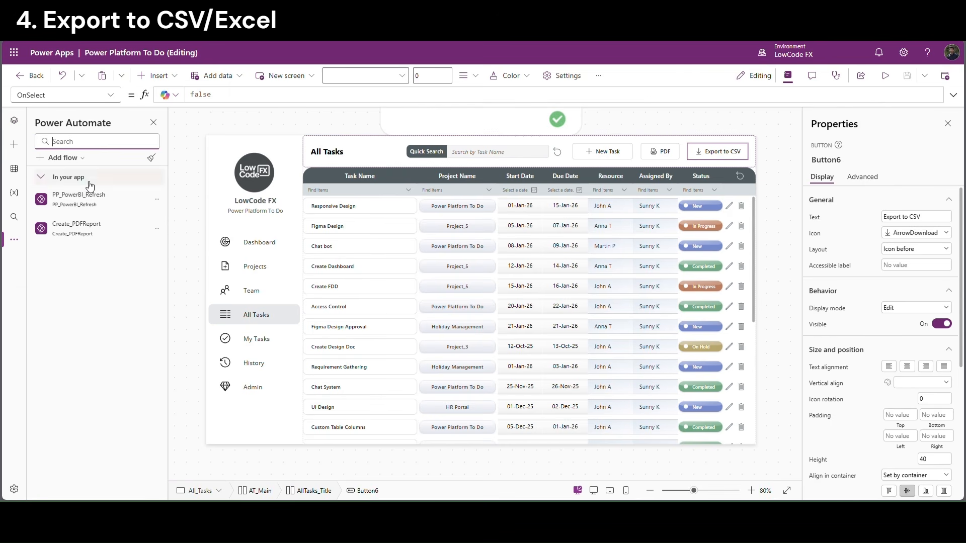
{"action": "left_click", "coordinate": [72, 159]}
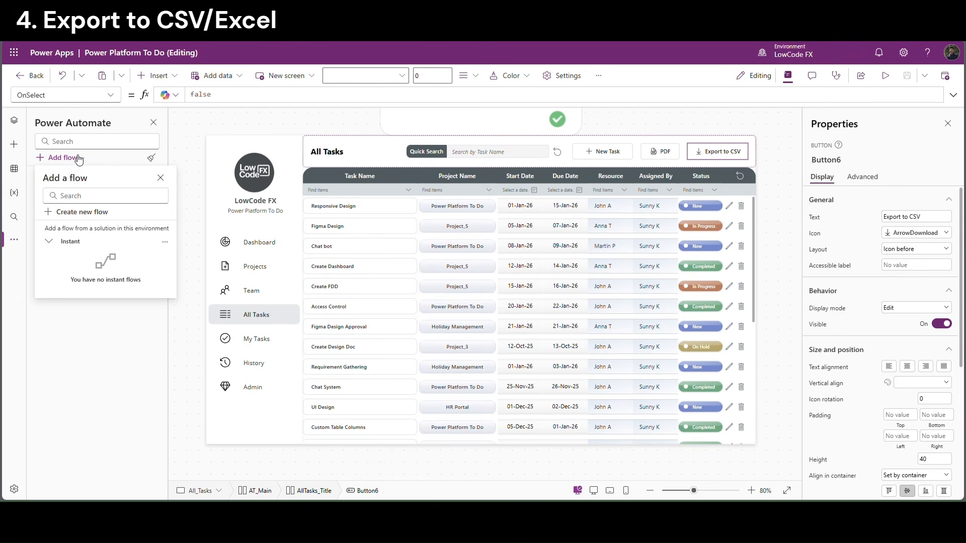
{"action": "left_click", "coordinate": [71, 212]}
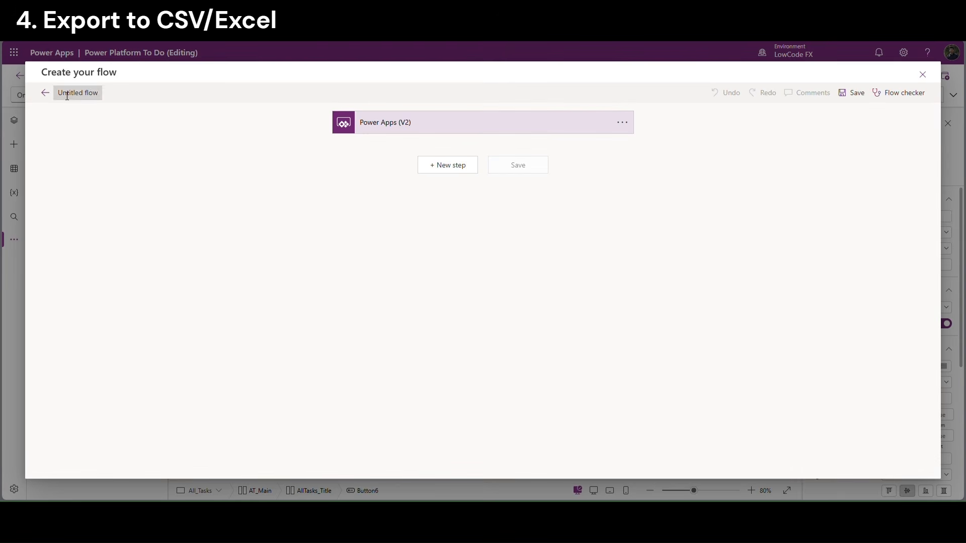
Rename the untitled flow to ExportToCSV
{"action": "left_click", "coordinate": [91, 97]}
{"action": "type", "text": "ExportToCSV"}
{"action": "left_click", "coordinate": [245, 150]}
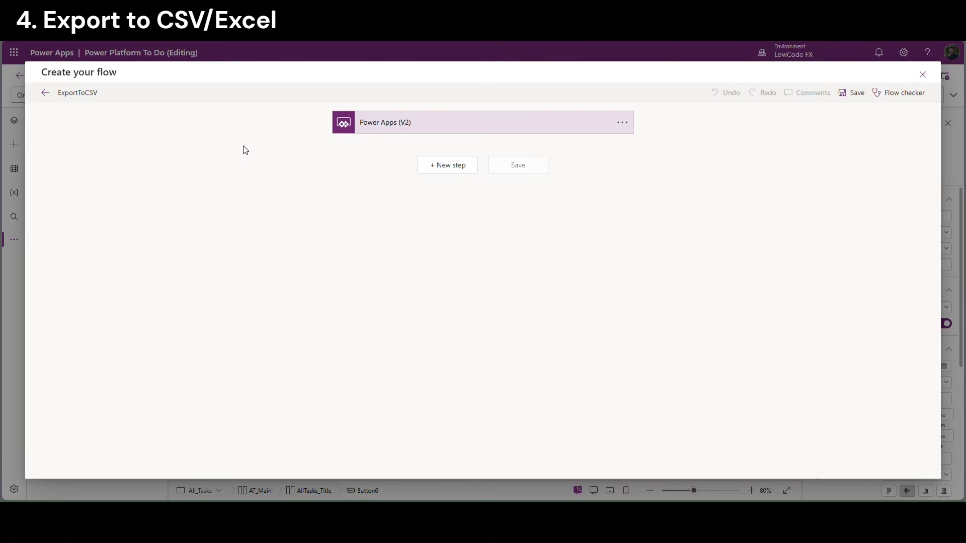
Add a Text input titled JSON to the Power Apps (V2) trigger
{"action": "left_click", "coordinate": [435, 131]}
{"action": "left_click", "coordinate": [359, 152]}
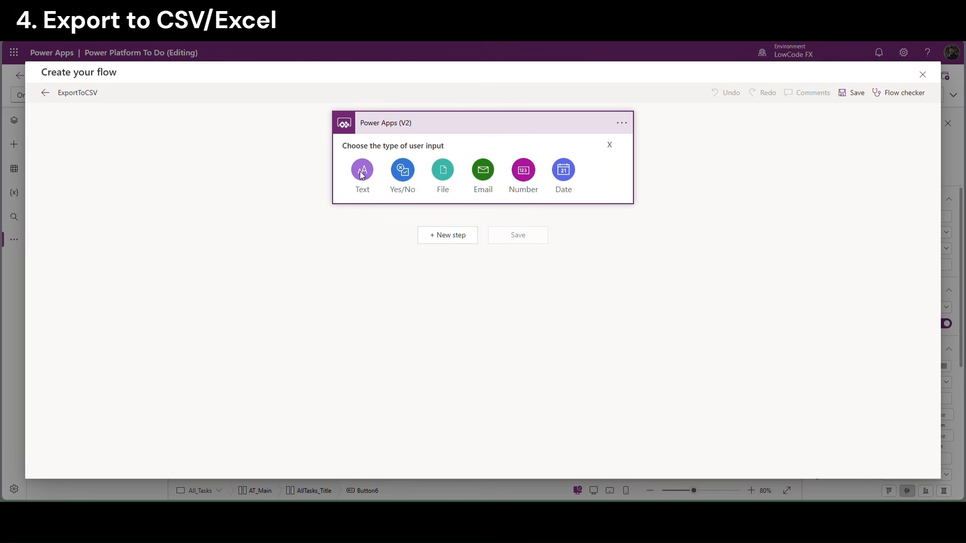
{"action": "left_click", "coordinate": [362, 172]}
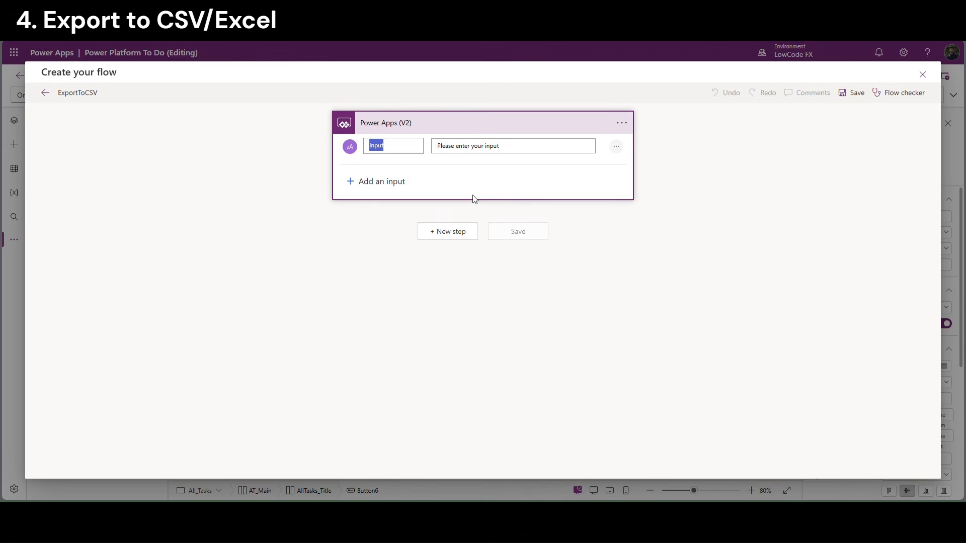
{"action": "key", "text": "BackSpace"}
{"action": "type", "text": "JS"}
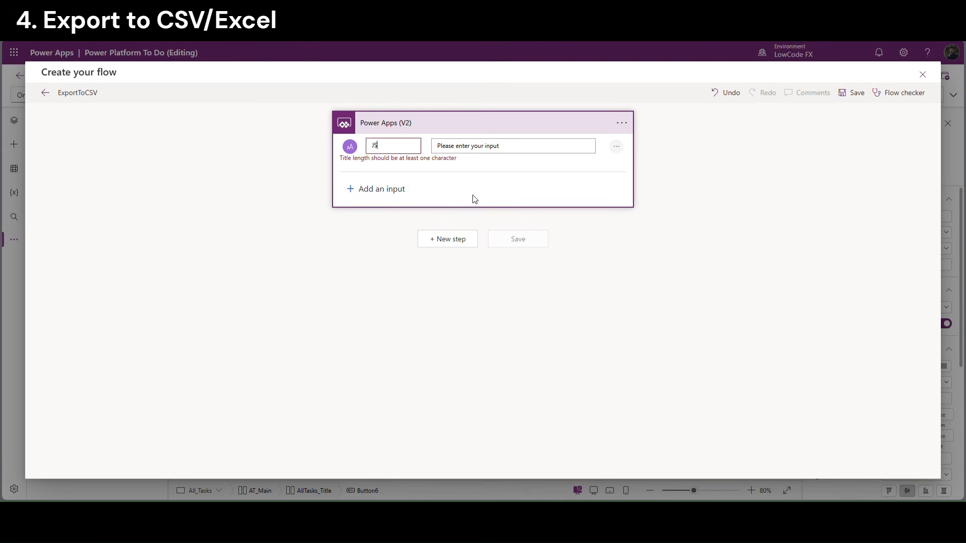
{"action": "type", "text": "ONInput"}
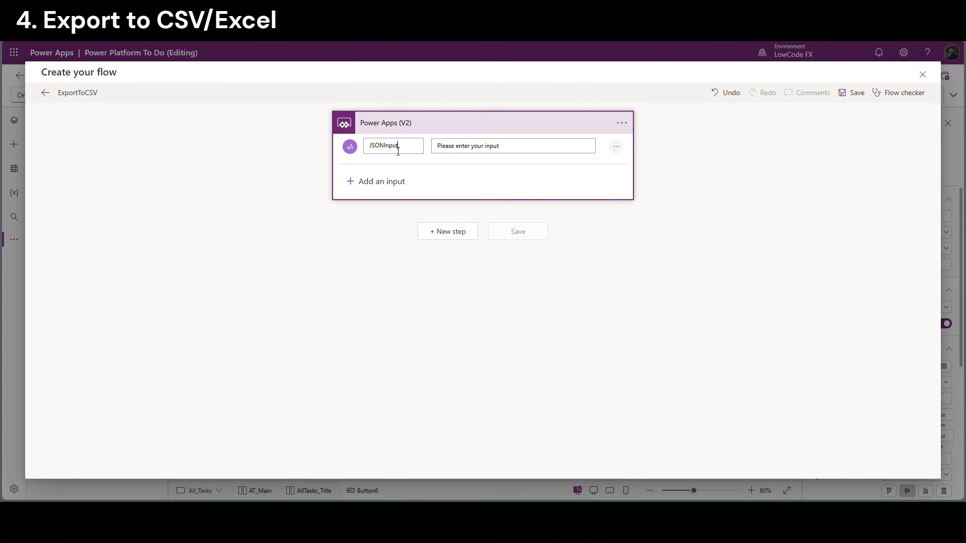
{"action": "left_click", "coordinate": [452, 177]}
{"action": "left_click", "coordinate": [458, 174]}
{"action": "left_click", "coordinate": [448, 230]}
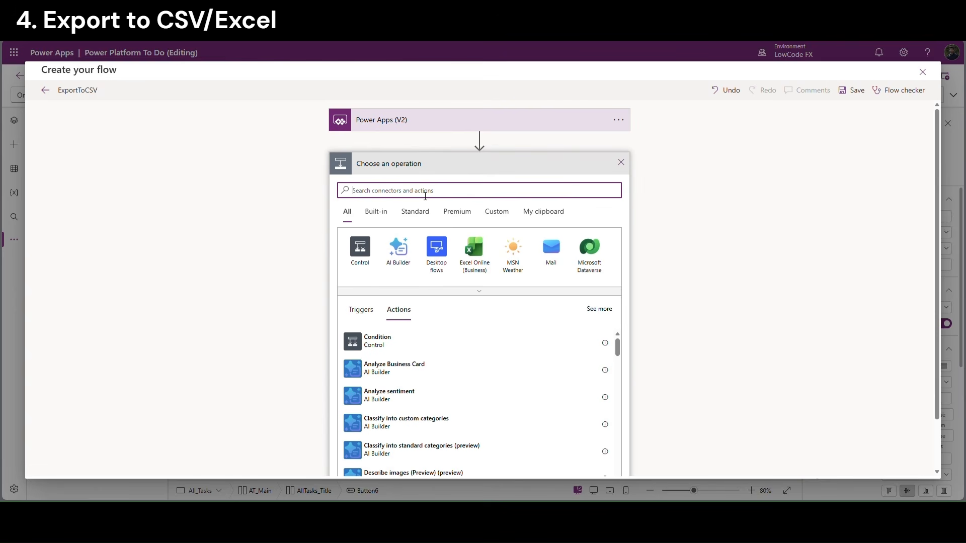
Add a Compose step and rename it ConvertToJSON
{"action": "type", "text": "compose"}
{"action": "left_click", "coordinate": [382, 341]}
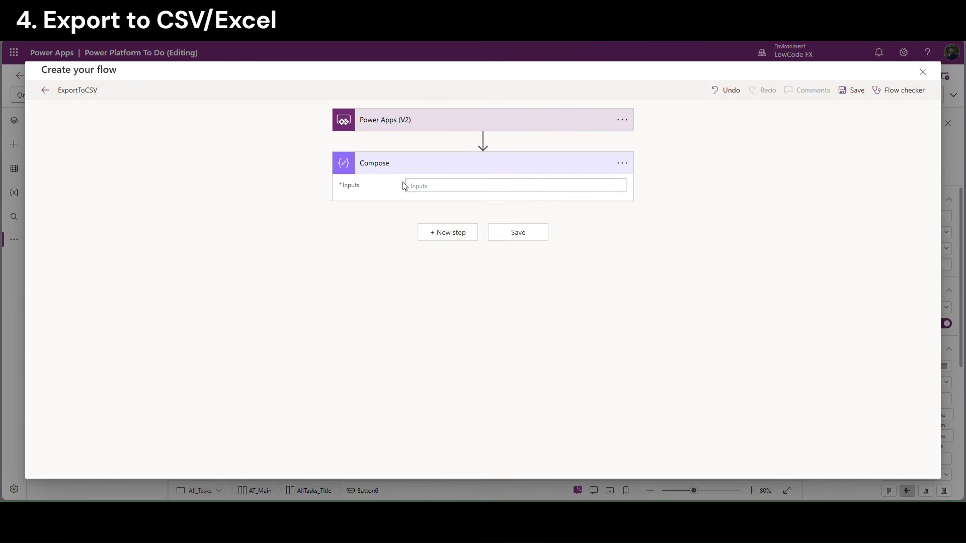
{"action": "left_click", "coordinate": [631, 170]}
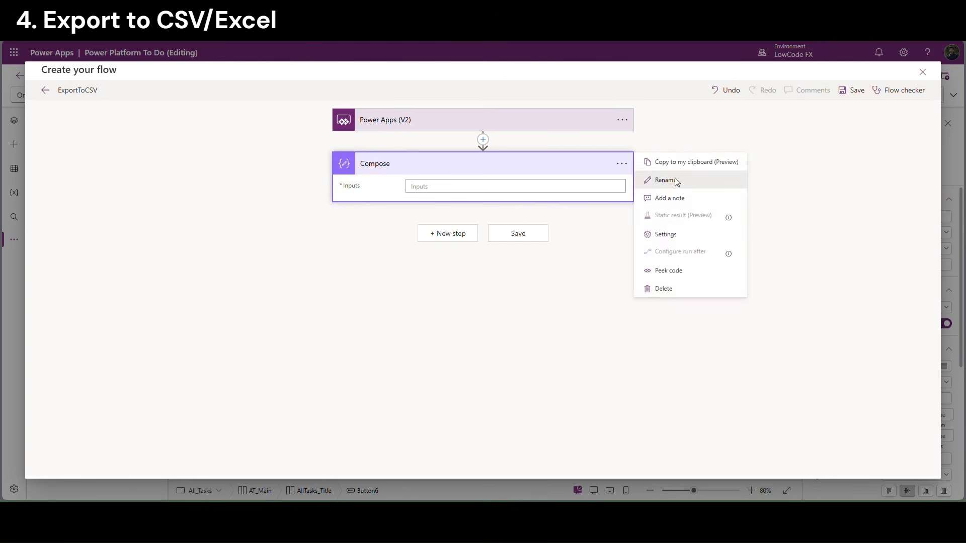
{"action": "left_click", "coordinate": [675, 179]}
{"action": "type", "text": "ConvertToJSON"}
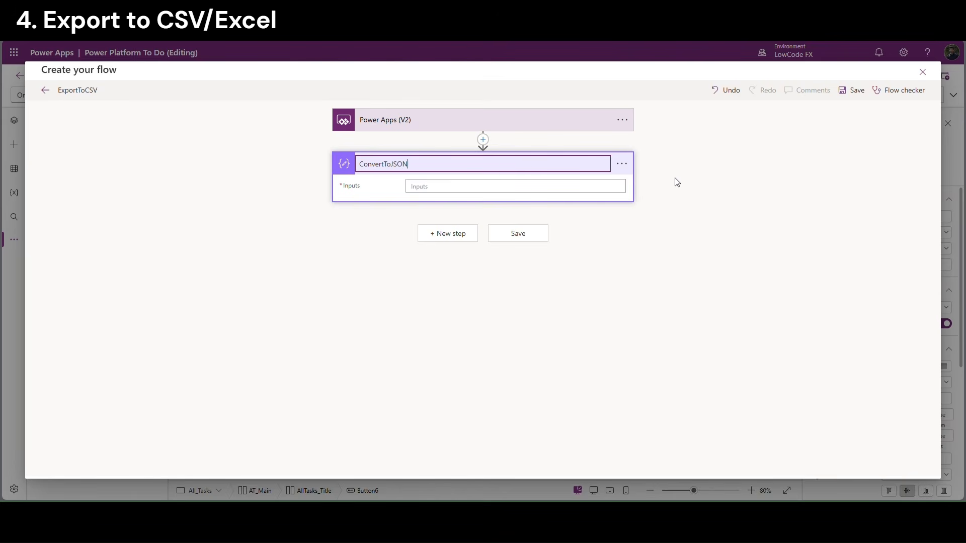
Set ConvertToJSON's Inputs to the expression json(JSONInput)
{"action": "left_click", "coordinate": [492, 187]}
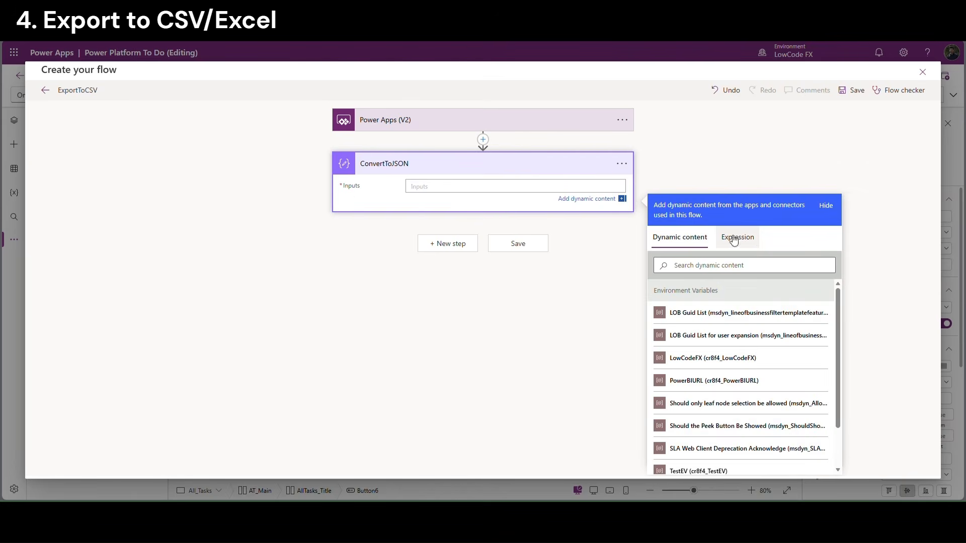
{"action": "left_click", "coordinate": [733, 246]}
{"action": "left_click", "coordinate": [679, 278]}
{"action": "type", "text": "json"}
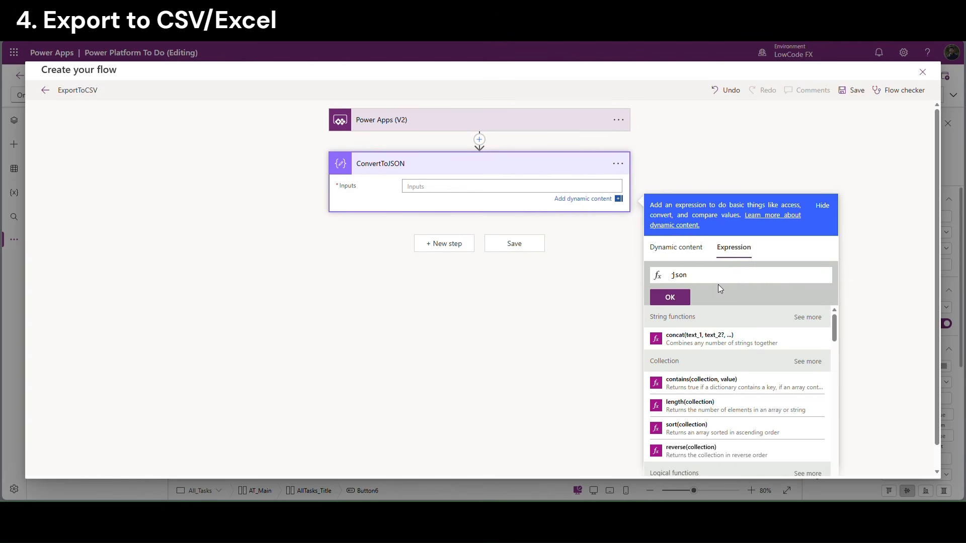
{"action": "type", "text": "("}
{"action": "left_click", "coordinate": [684, 248]}
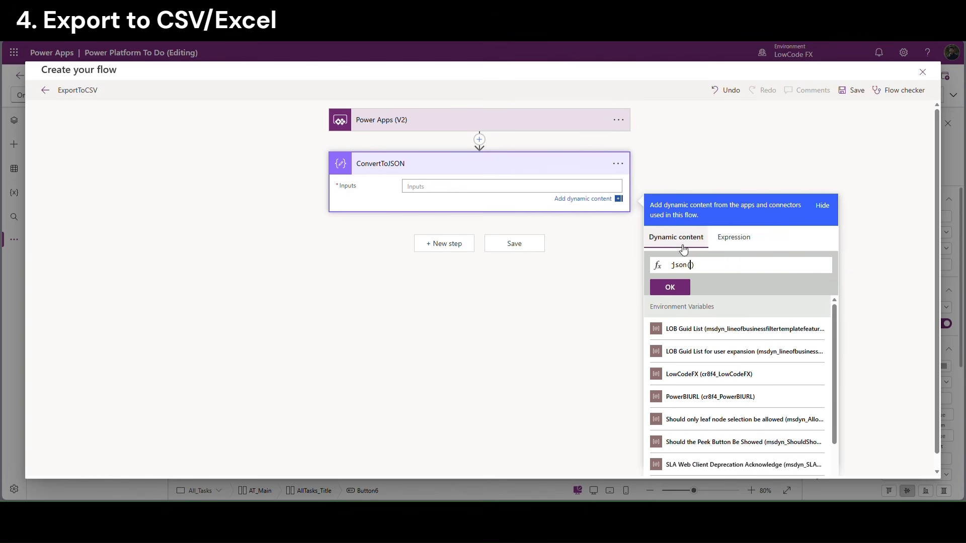
{"action": "scroll", "coordinate": [816, 450], "scroll_direction": "down", "scroll_amount": 1}
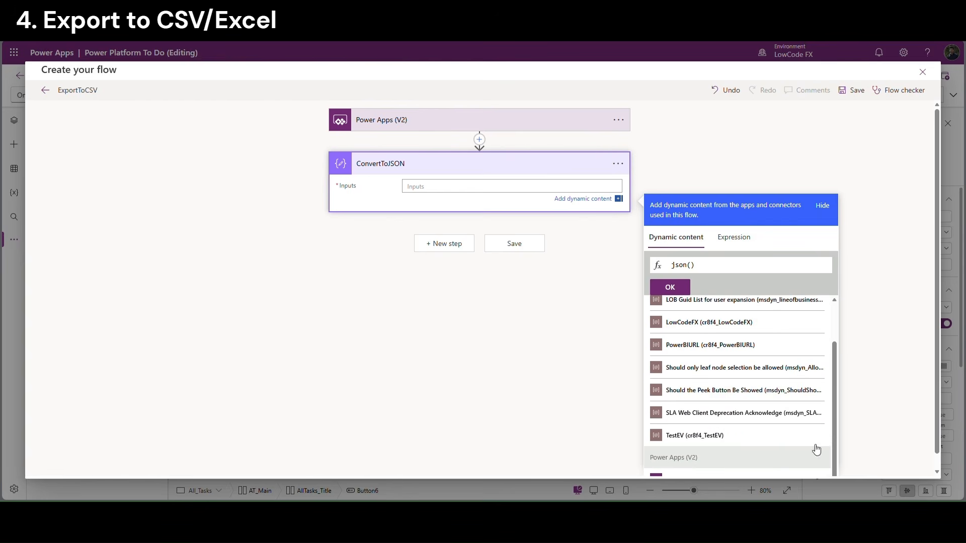
{"action": "scroll", "coordinate": [805, 428], "scroll_direction": "down", "scroll_amount": 1}
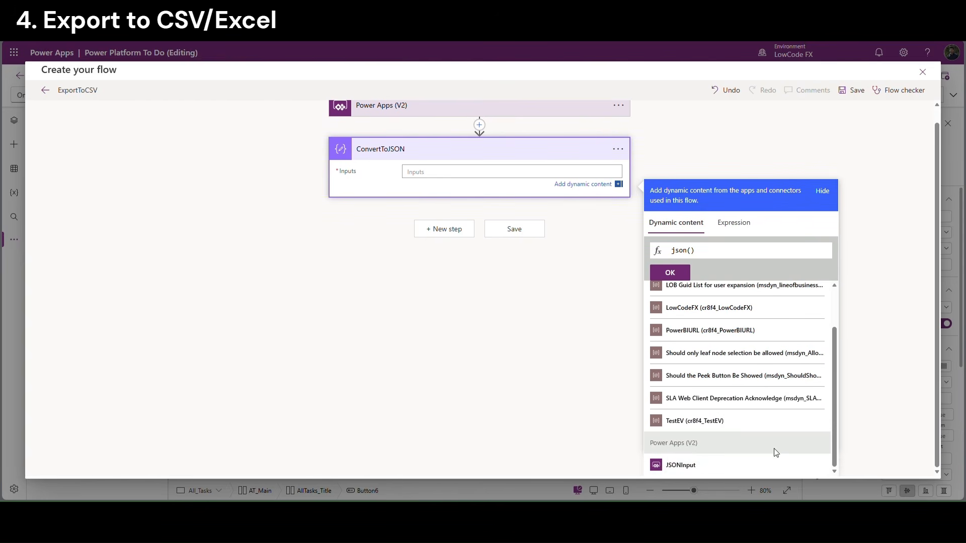
{"action": "left_click", "coordinate": [720, 463]}
{"action": "left_click", "coordinate": [674, 273]}
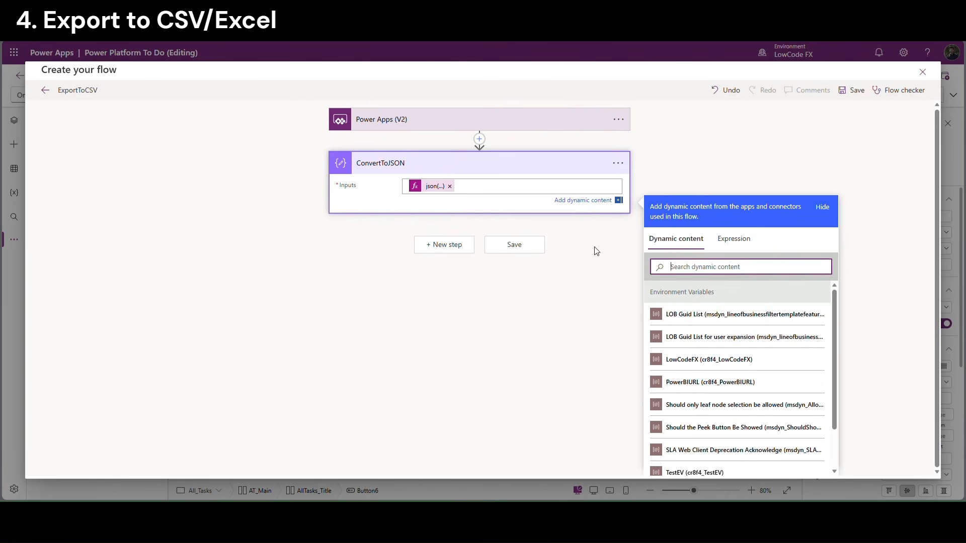
{"action": "left_click", "coordinate": [441, 248]}
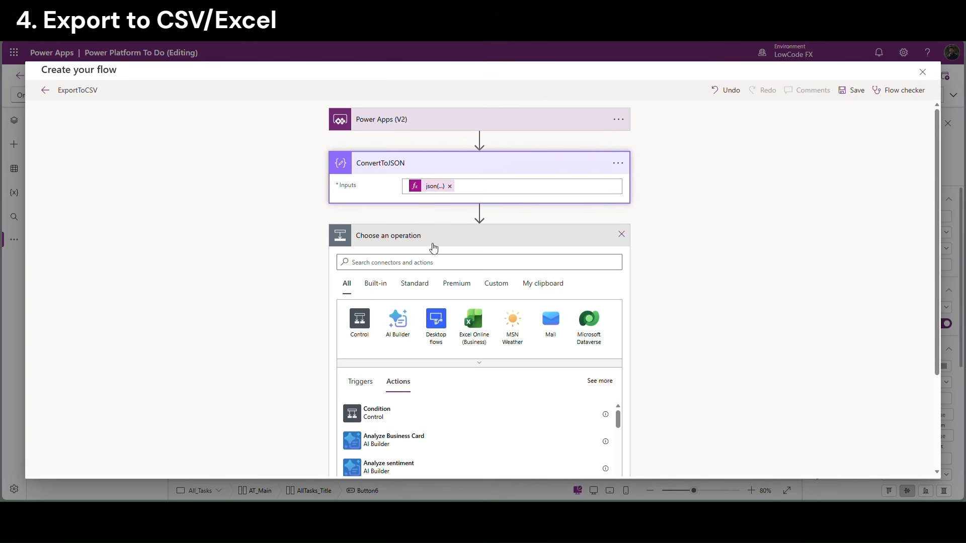
Add a Create CSV table action with From set to ConvertToJSON's Outputs
{"action": "left_click", "coordinate": [420, 263]}
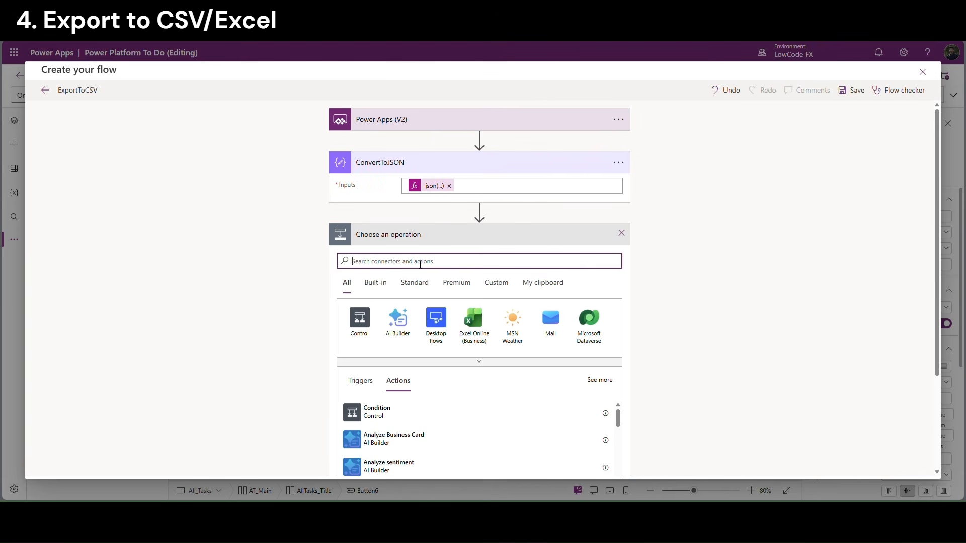
{"action": "type", "text": "csv table"}
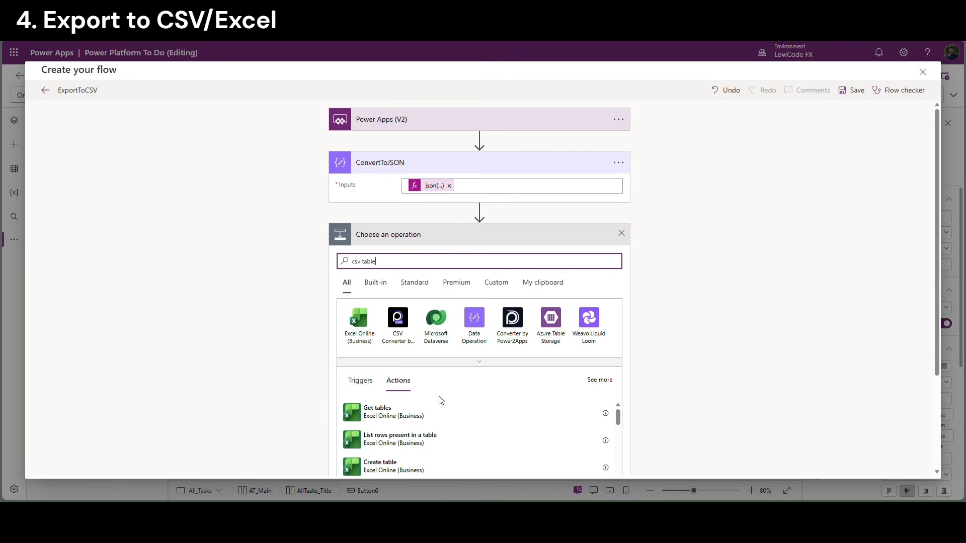
{"action": "scroll", "coordinate": [478, 352], "scroll_direction": "down", "scroll_amount": 5}
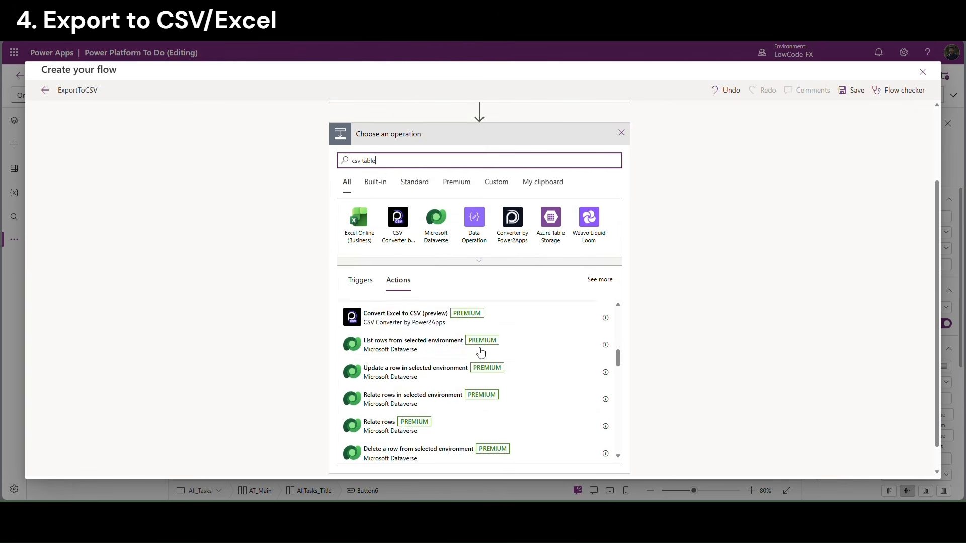
{"action": "scroll", "coordinate": [479, 357], "scroll_direction": "down", "scroll_amount": 2}
{"action": "scroll", "coordinate": [479, 356], "scroll_direction": "up", "scroll_amount": 1}
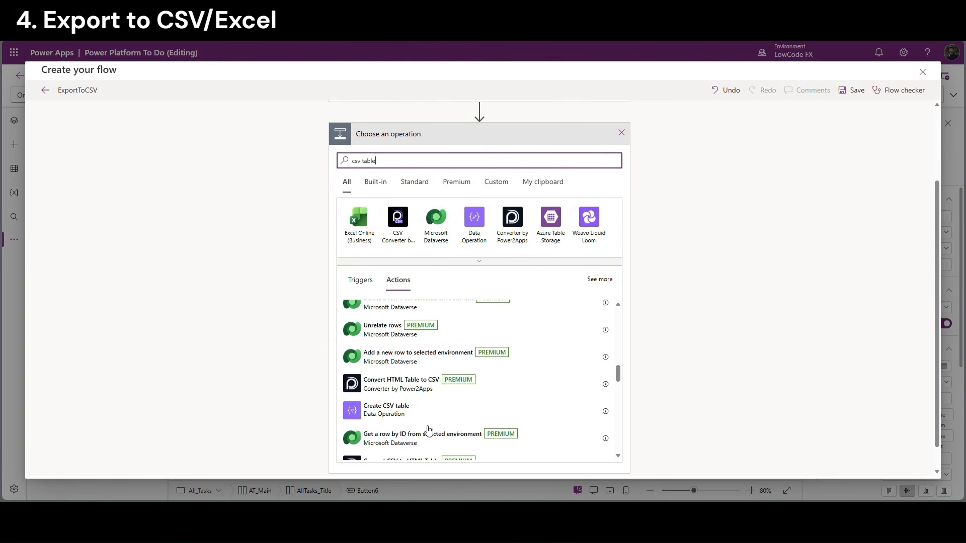
{"action": "left_click", "coordinate": [424, 412]}
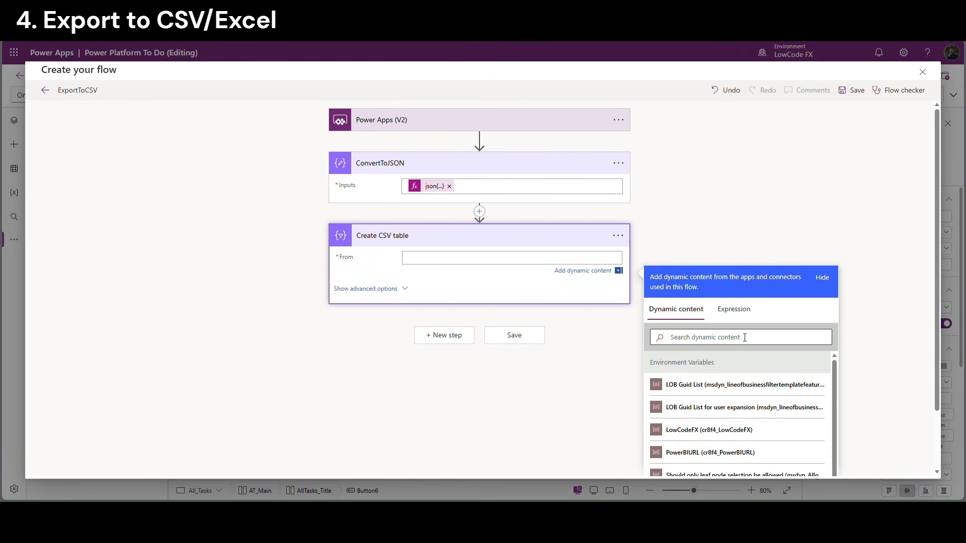
{"action": "scroll", "coordinate": [935, 353], "scroll_direction": "down", "scroll_amount": 2}
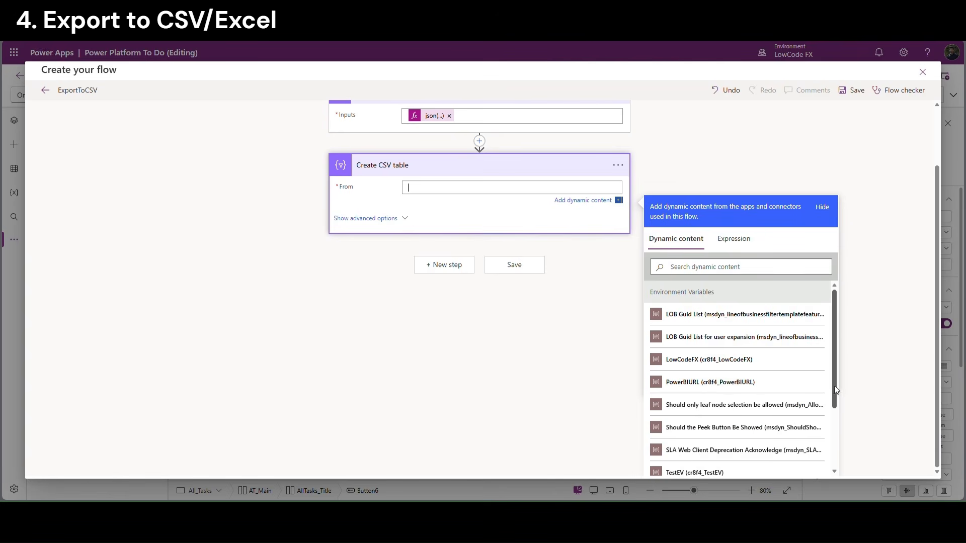
{"action": "scroll", "coordinate": [745, 428], "scroll_direction": "down", "scroll_amount": 2}
{"action": "left_click", "coordinate": [670, 420]}
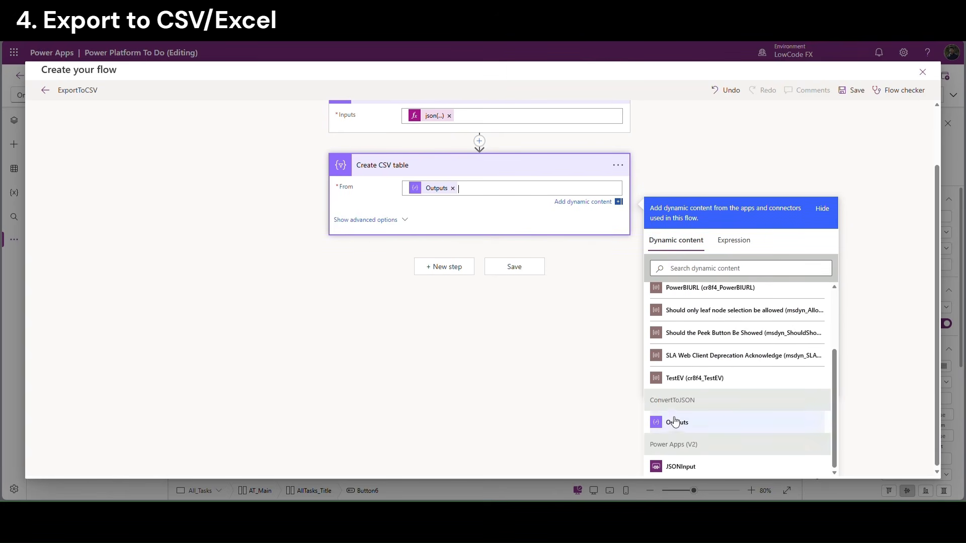
{"action": "scroll", "coordinate": [352, 240], "scroll_direction": "up", "scroll_amount": 2}
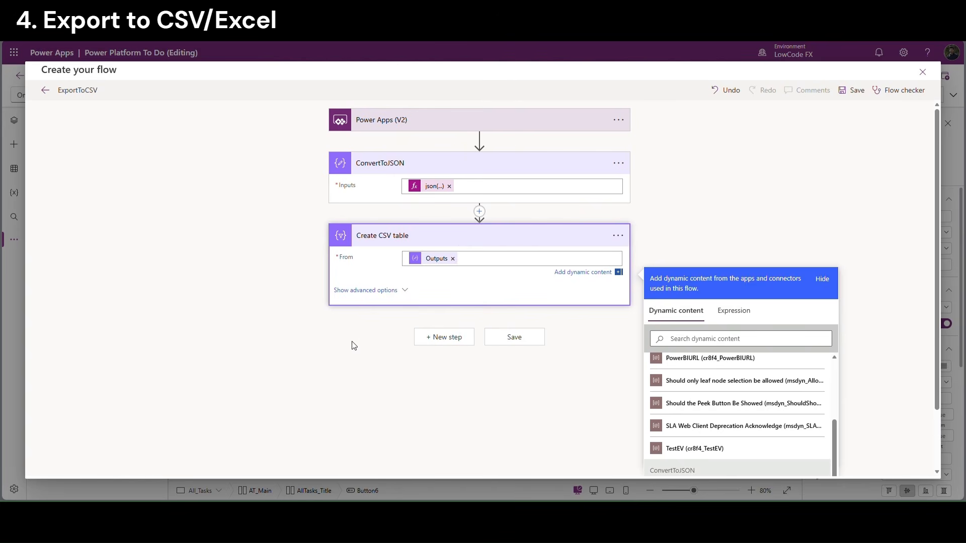
{"action": "left_click", "coordinate": [446, 337]}
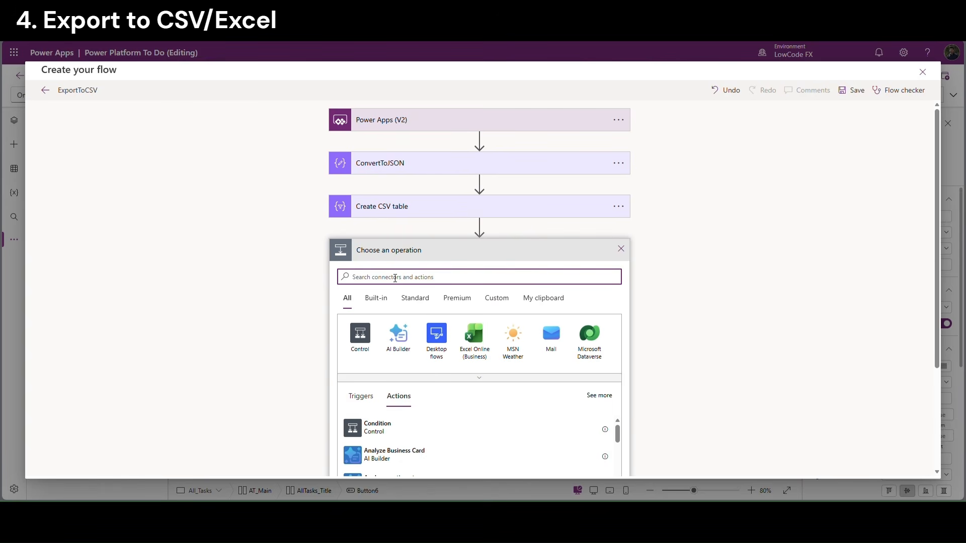
Add a Create blob (V2) action using the lcfxadls connection and folder /lcfx/Test
{"action": "type", "text": "blob"}
{"action": "scroll", "coordinate": [521, 415], "scroll_direction": "down", "scroll_amount": 2}
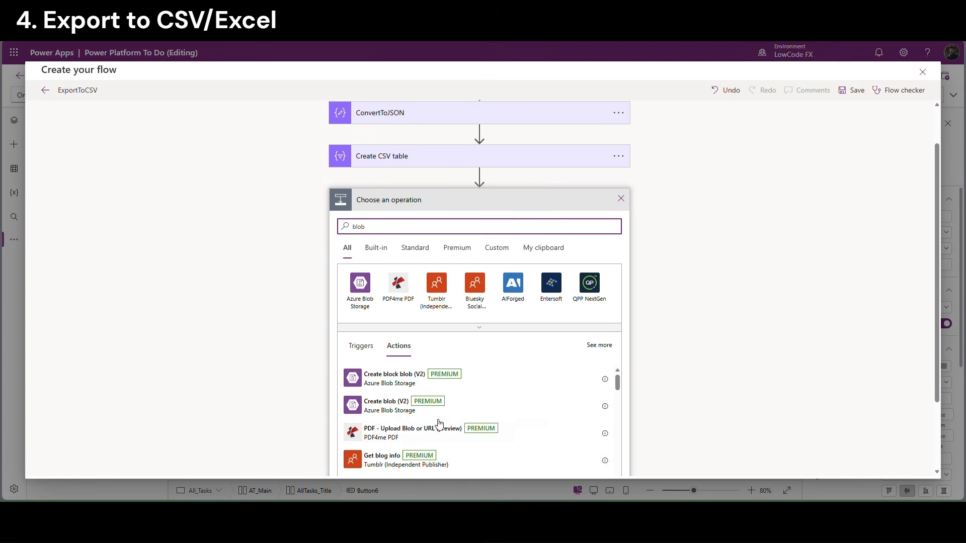
{"action": "left_click", "coordinate": [383, 407]}
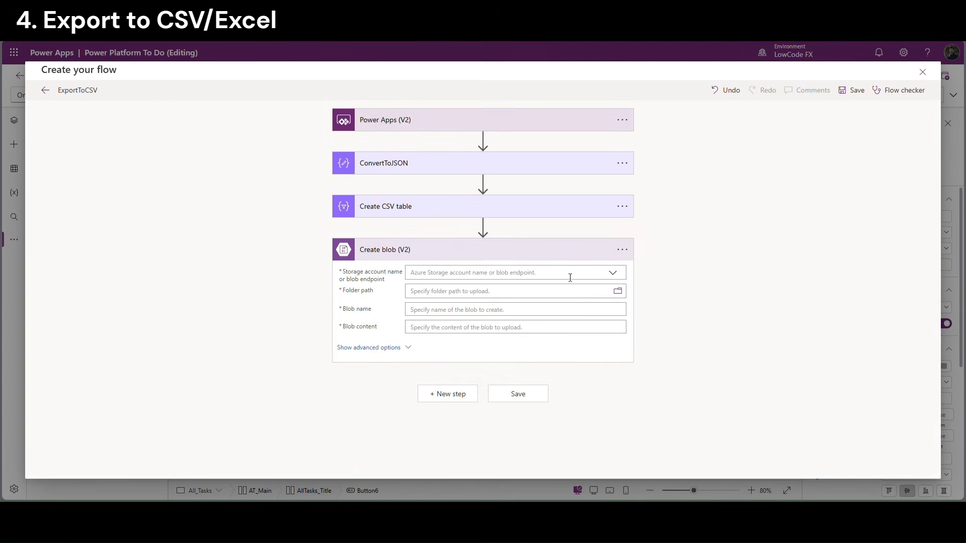
{"action": "left_click", "coordinate": [612, 273]}
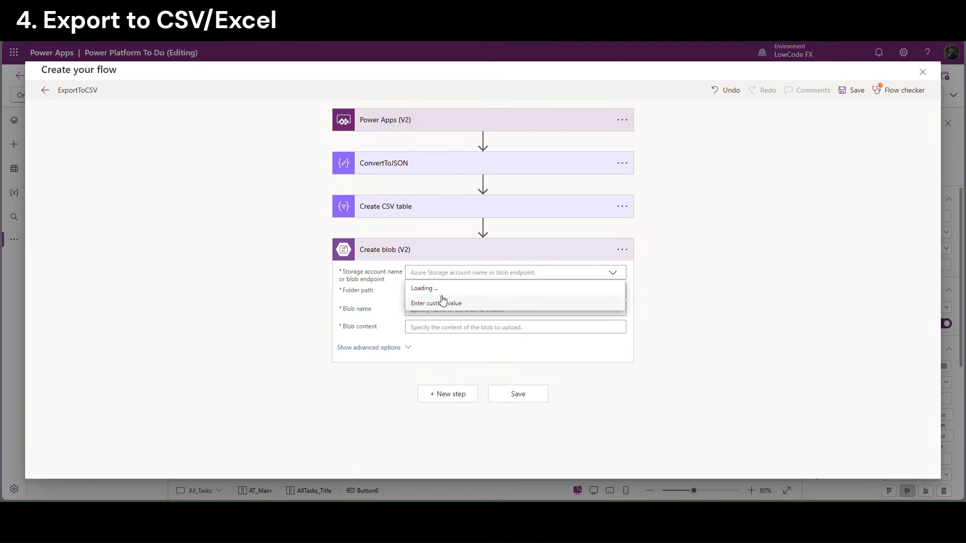
{"action": "left_click", "coordinate": [466, 290]}
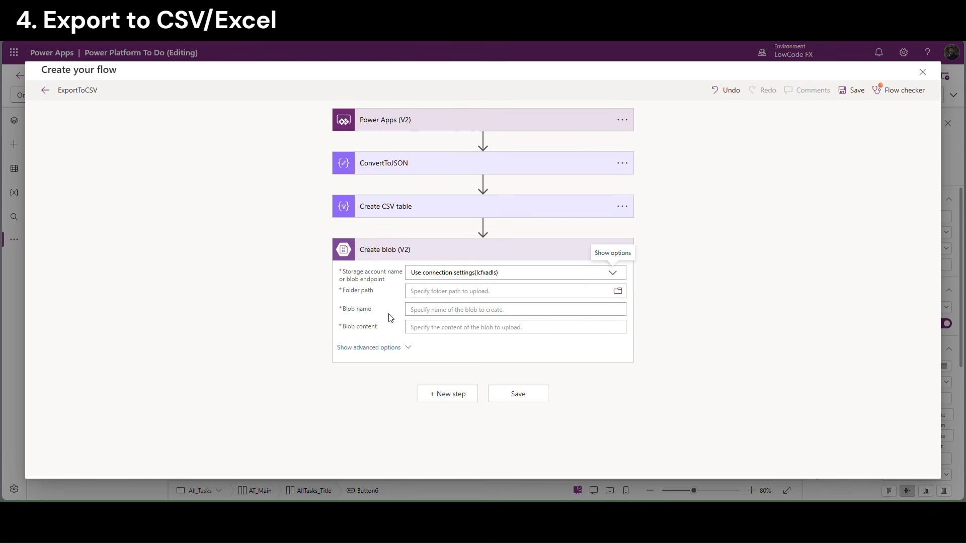
{"action": "left_click", "coordinate": [617, 291]}
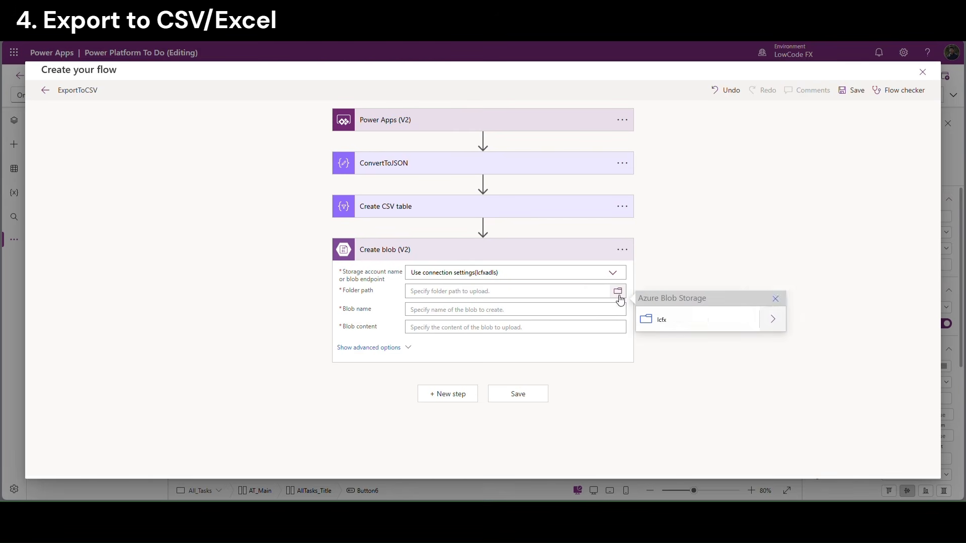
{"action": "left_click", "coordinate": [767, 324]}
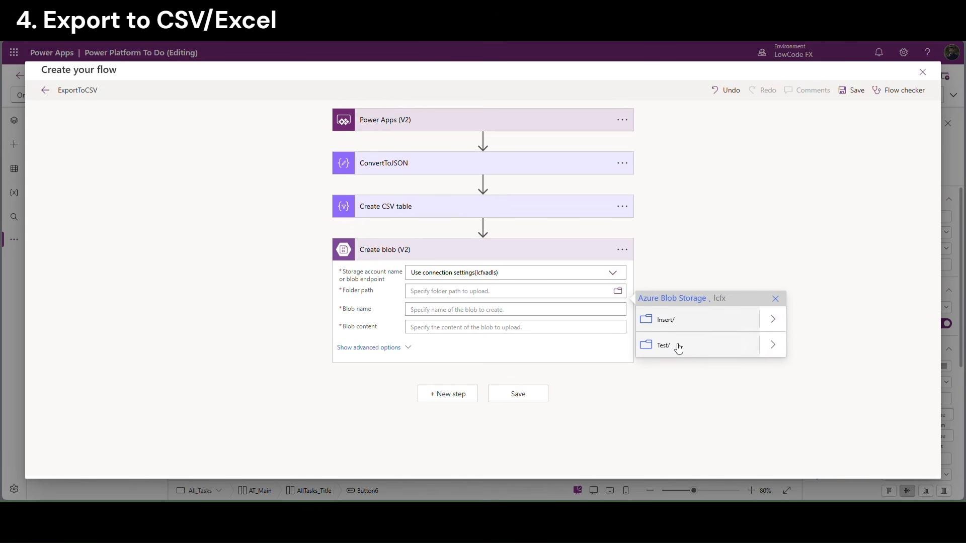
{"action": "left_click", "coordinate": [677, 346]}
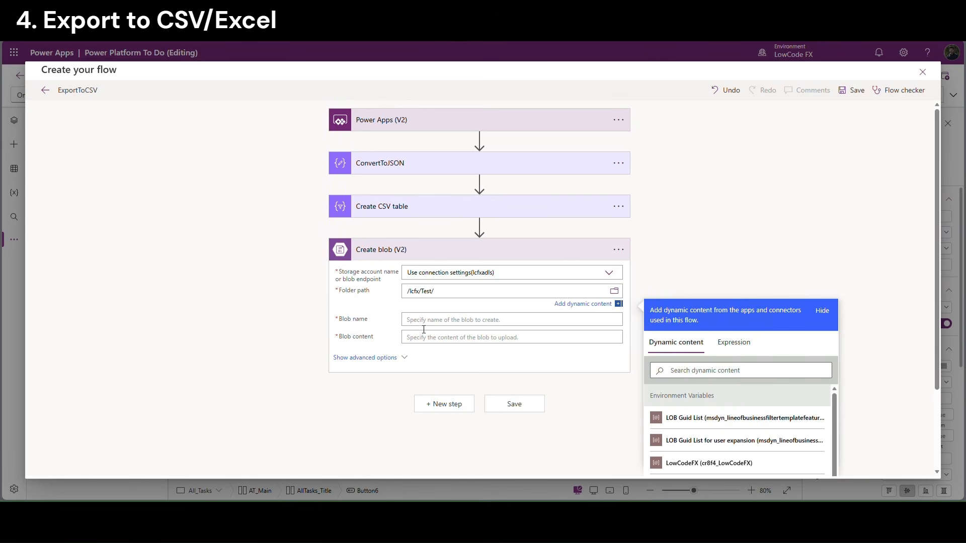
Set the blob name using a guid() expression
{"action": "left_click", "coordinate": [410, 320]}
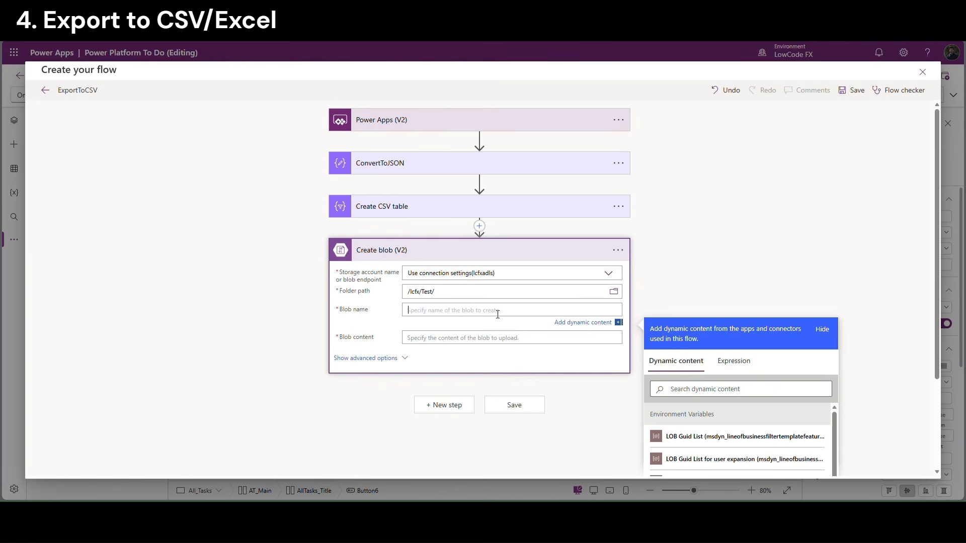
{"action": "left_click", "coordinate": [734, 361]}
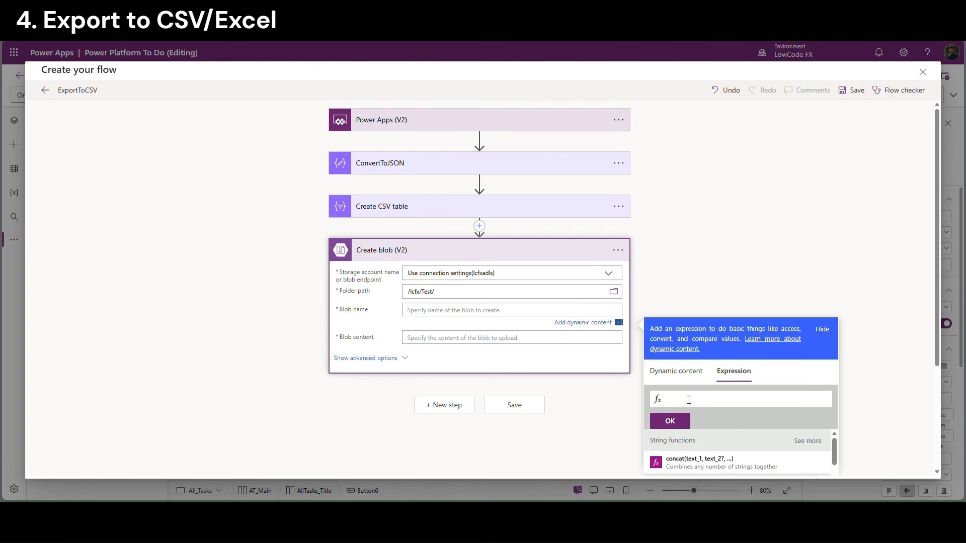
{"action": "type", "text": "guid"}
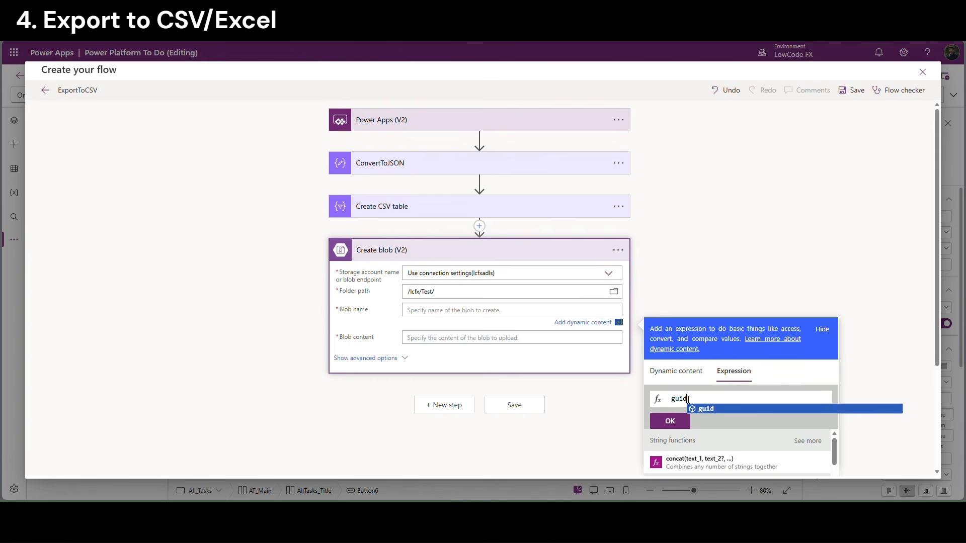
{"action": "left_click", "coordinate": [699, 409]}
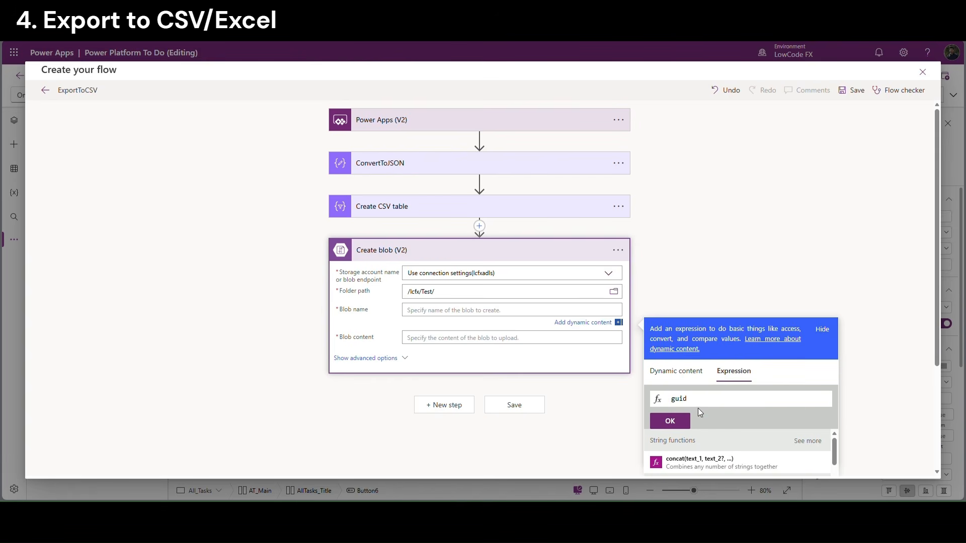
{"action": "type", "text": "("}
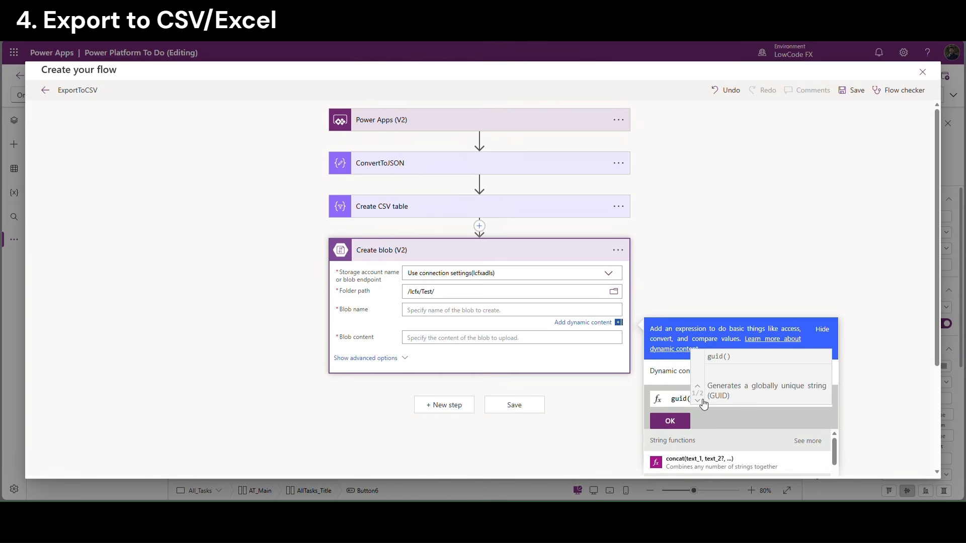
{"action": "left_click", "coordinate": [670, 421]}
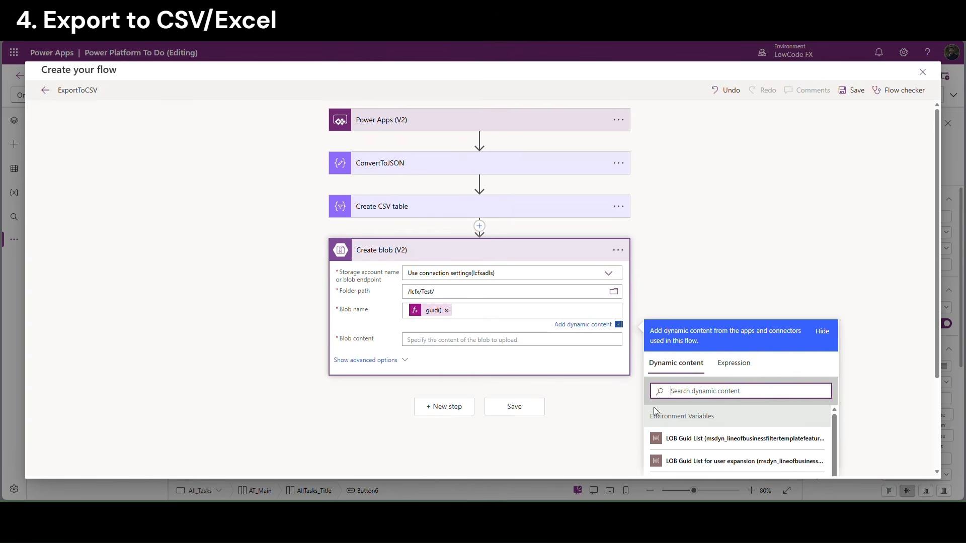
{"action": "left_click", "coordinate": [473, 328]}
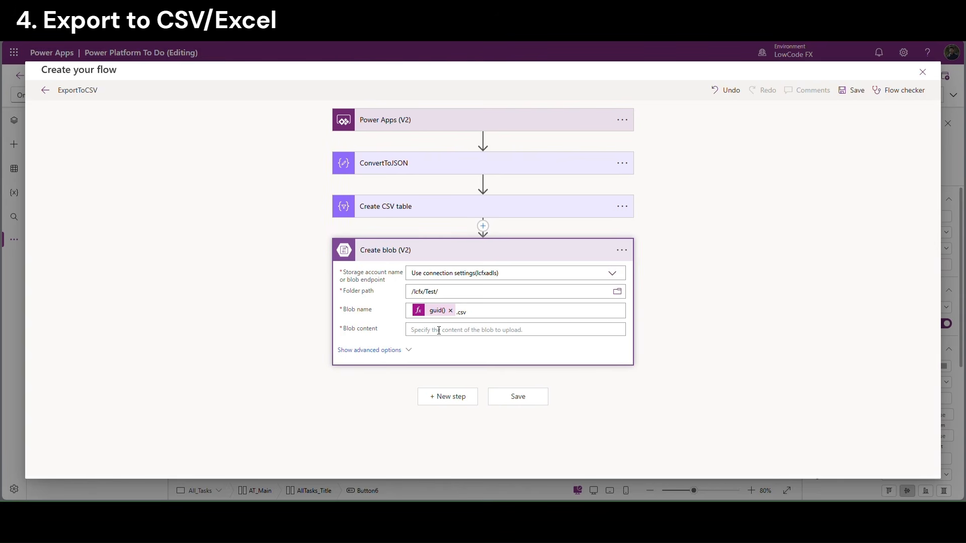
Fill the blob content with the Create CSV table Output
{"action": "left_click", "coordinate": [505, 331]}
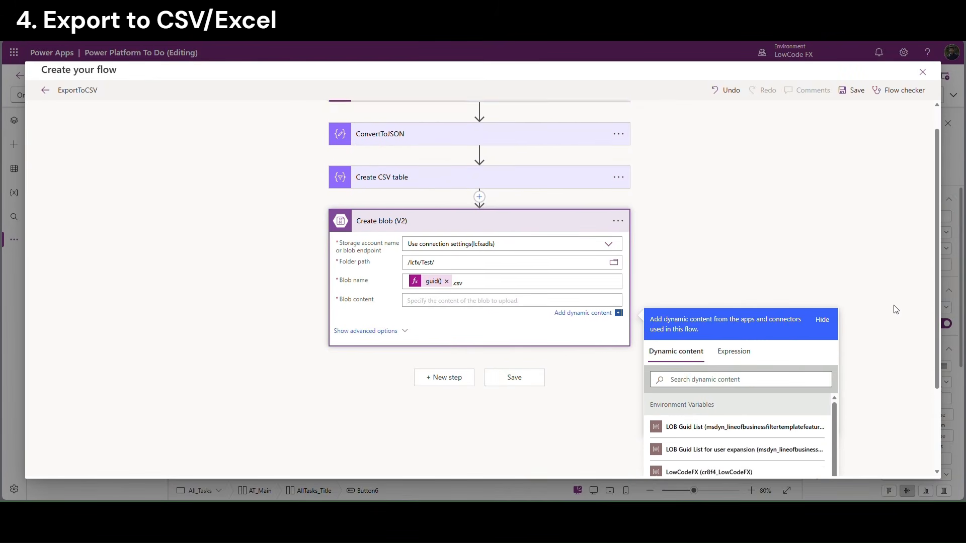
{"action": "scroll", "coordinate": [897, 310], "scroll_direction": "down", "scroll_amount": 3}
{"action": "scroll", "coordinate": [833, 419], "scroll_direction": "down", "scroll_amount": 3}
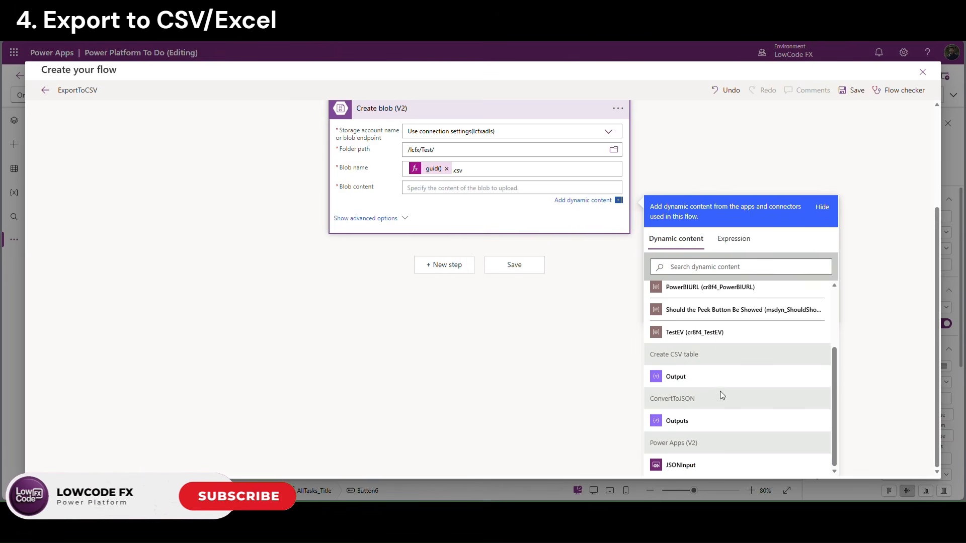
{"action": "left_click", "coordinate": [670, 376]}
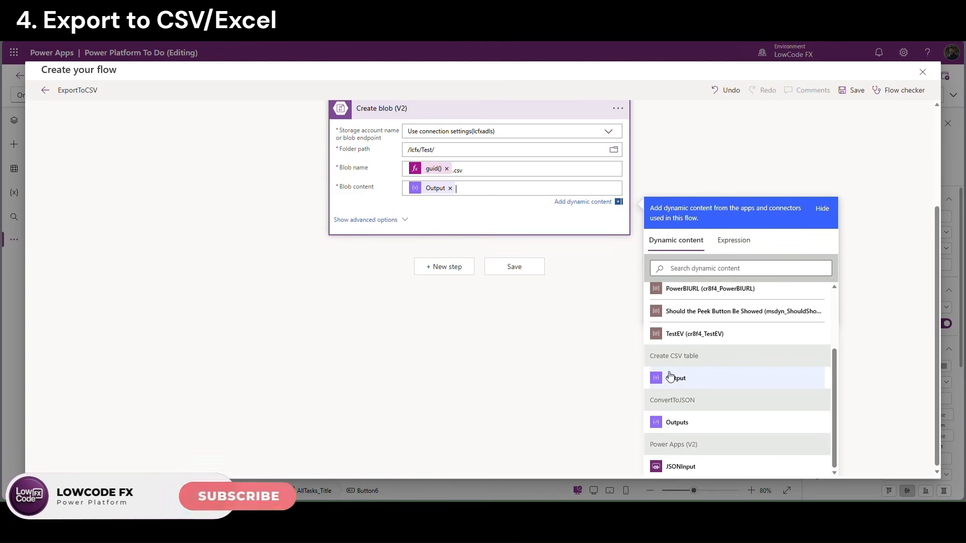
{"action": "scroll", "coordinate": [513, 204], "scroll_direction": "up", "scroll_amount": 2}
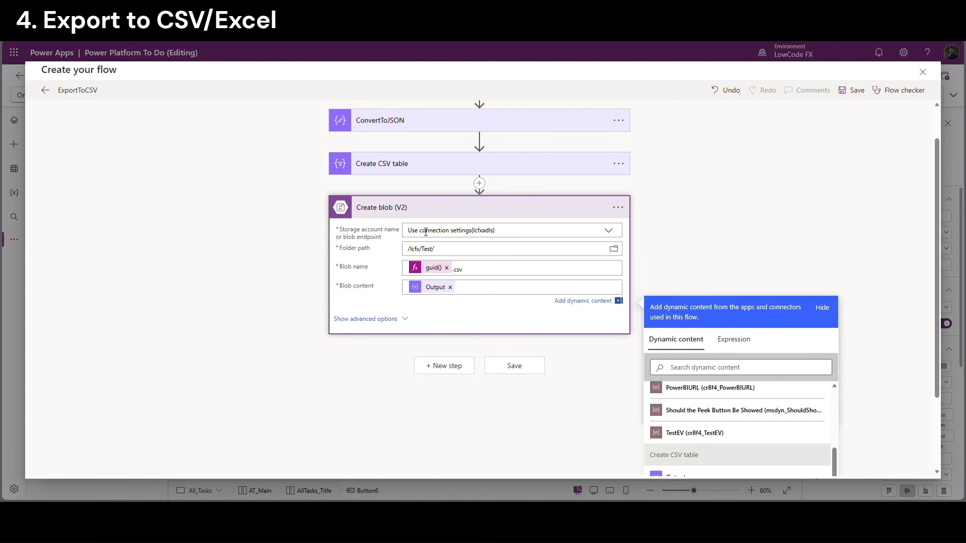
{"action": "scroll", "coordinate": [425, 232], "scroll_direction": "up", "scroll_amount": 1}
{"action": "left_click", "coordinate": [446, 398]}
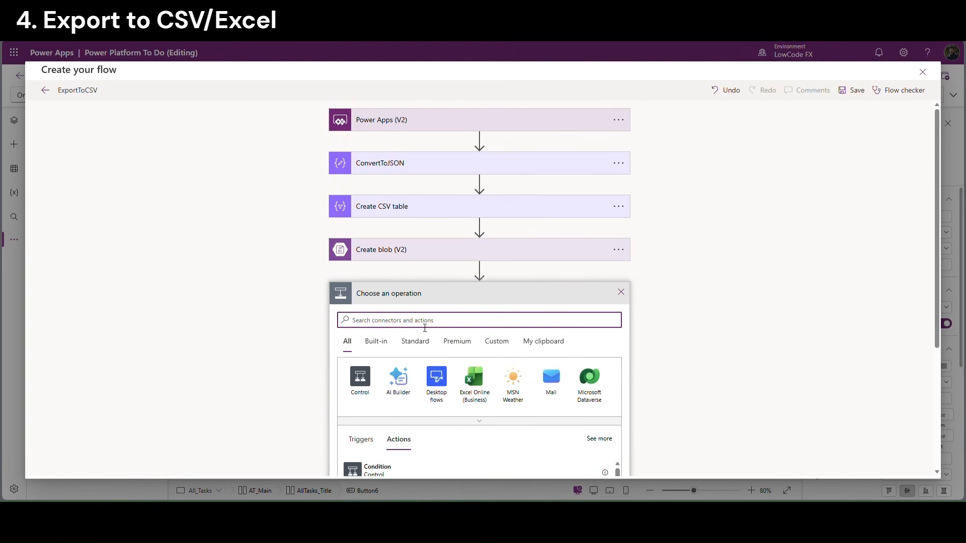
Add an Azure Blob Storage Create SAS URI by path (V2) action using lcfxadls connection settings
{"action": "type", "text": "blob"}
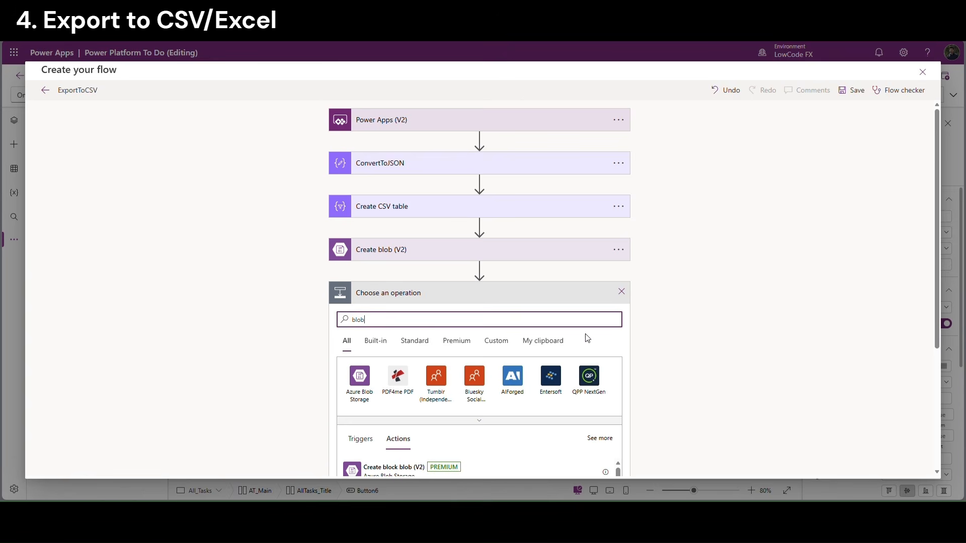
{"action": "scroll", "coordinate": [588, 338], "scroll_direction": "down", "scroll_amount": 2}
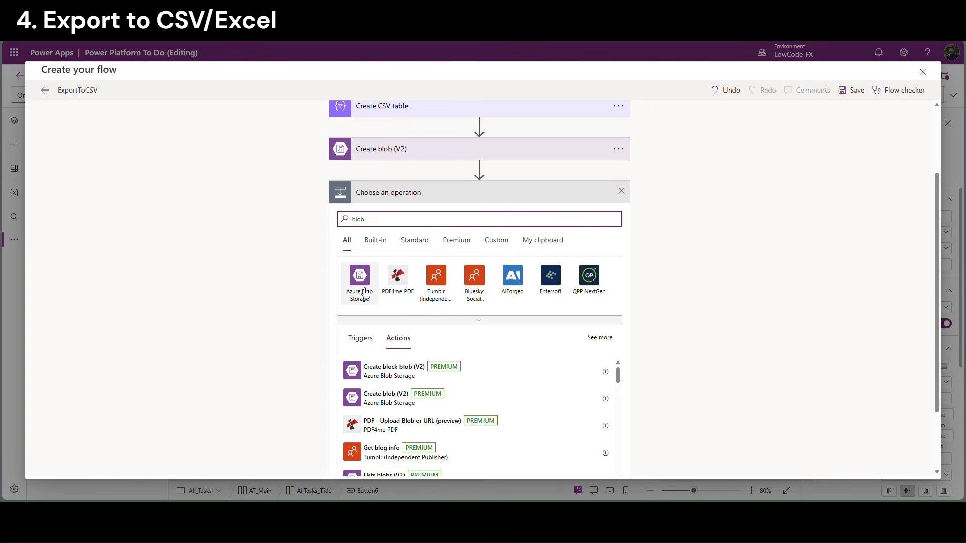
{"action": "left_click", "coordinate": [370, 302]}
{"action": "scroll", "coordinate": [426, 342], "scroll_direction": "down", "scroll_amount": 1}
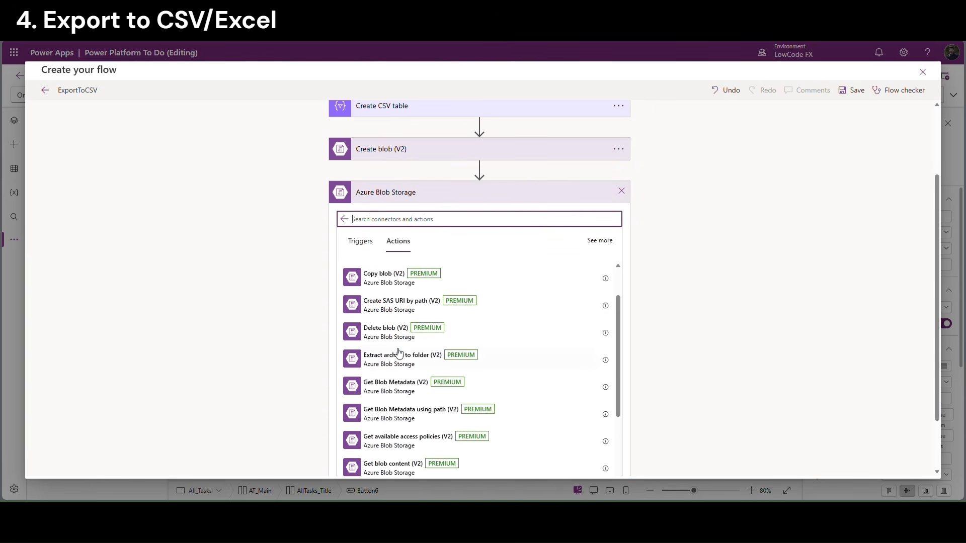
{"action": "left_click", "coordinate": [397, 309]}
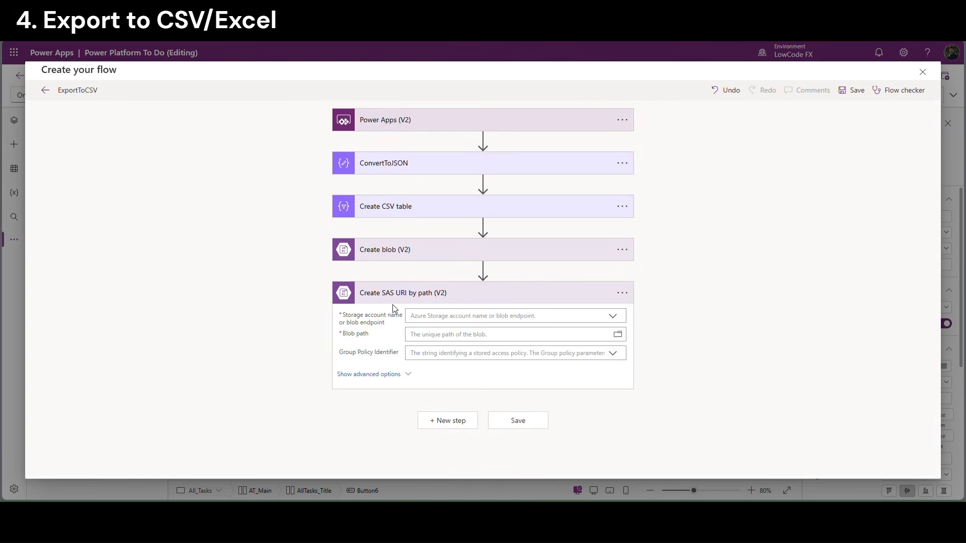
{"action": "left_click", "coordinate": [613, 316]}
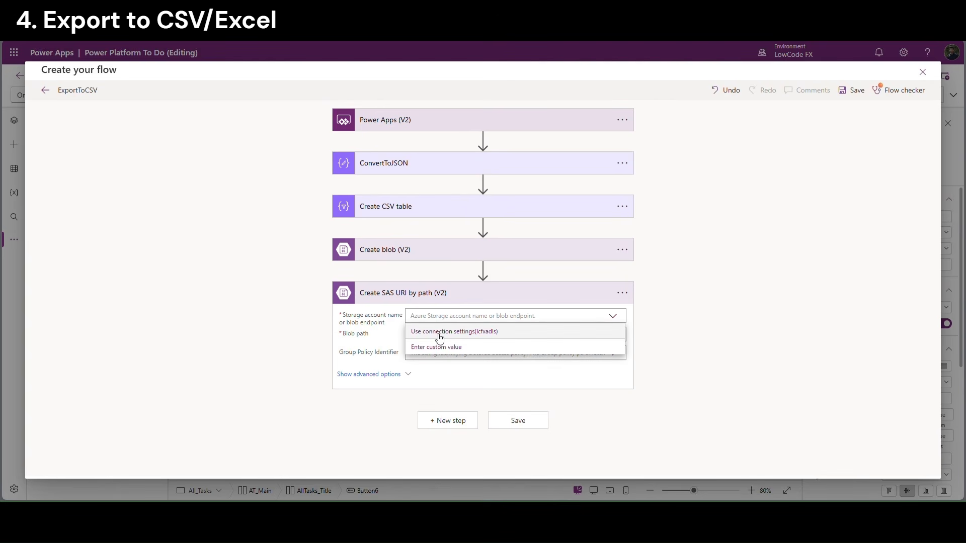
{"action": "left_click", "coordinate": [441, 332]}
Set the SAS URI step's blob path to the Create blob Path
{"action": "left_click", "coordinate": [426, 340]}
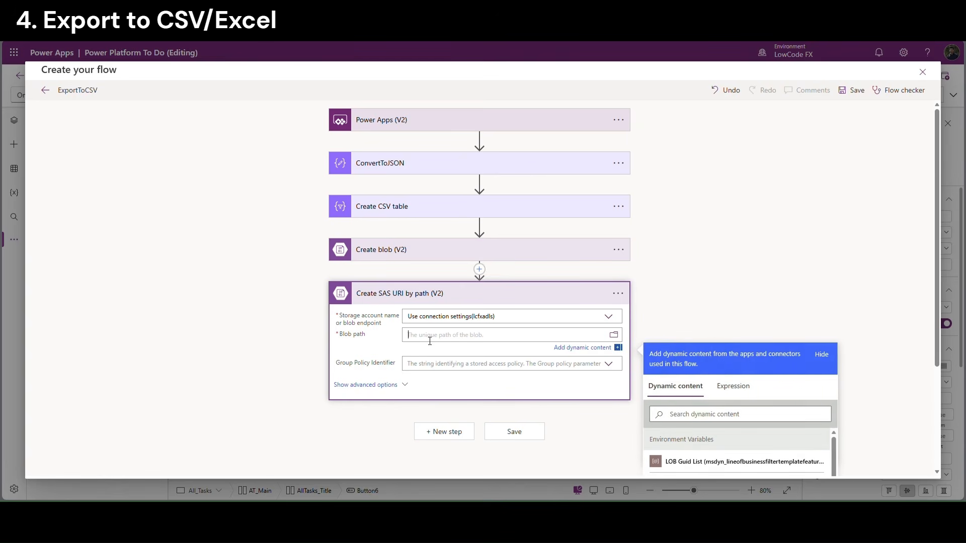
{"action": "scroll", "coordinate": [891, 340], "scroll_direction": "down", "scroll_amount": 2}
{"action": "scroll", "coordinate": [904, 340], "scroll_direction": "down", "scroll_amount": 3}
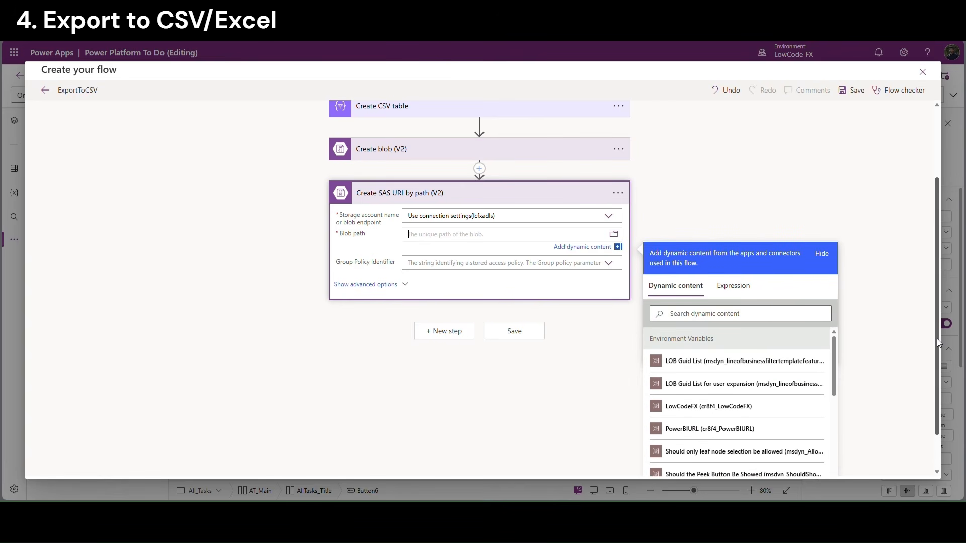
{"action": "scroll", "coordinate": [827, 428], "scroll_direction": "down", "scroll_amount": 5}
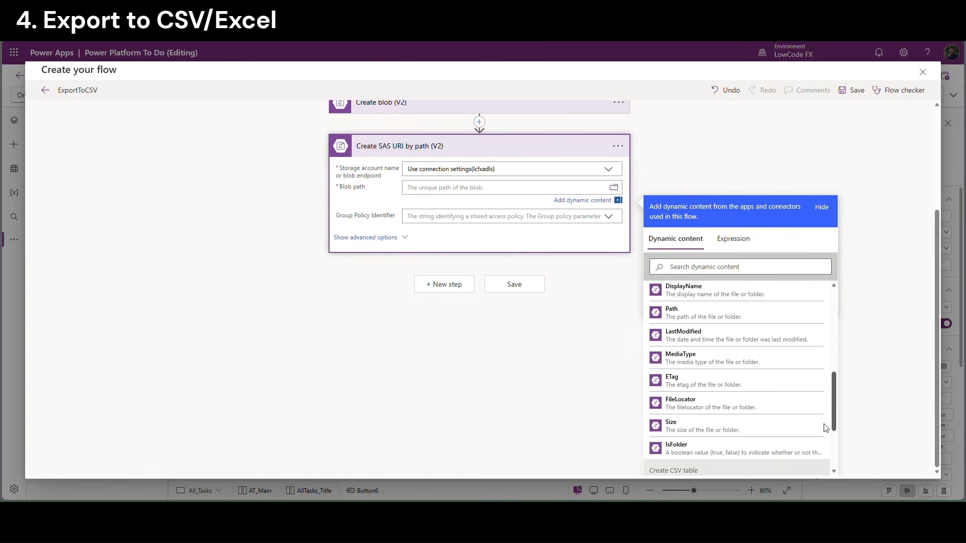
{"action": "scroll", "coordinate": [826, 418], "scroll_direction": "up", "scroll_amount": 3}
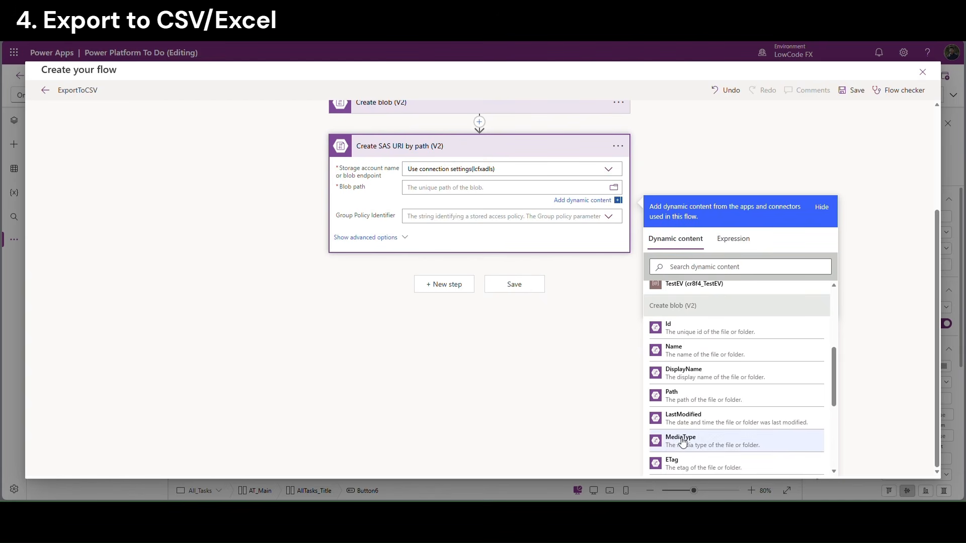
{"action": "left_click", "coordinate": [677, 399]}
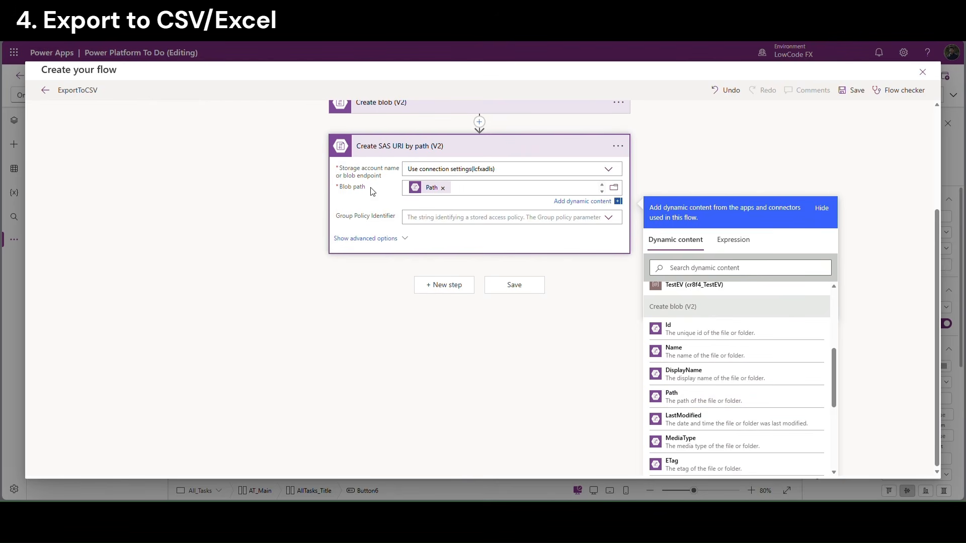
{"action": "left_click", "coordinate": [447, 251]}
{"action": "left_click", "coordinate": [431, 294]}
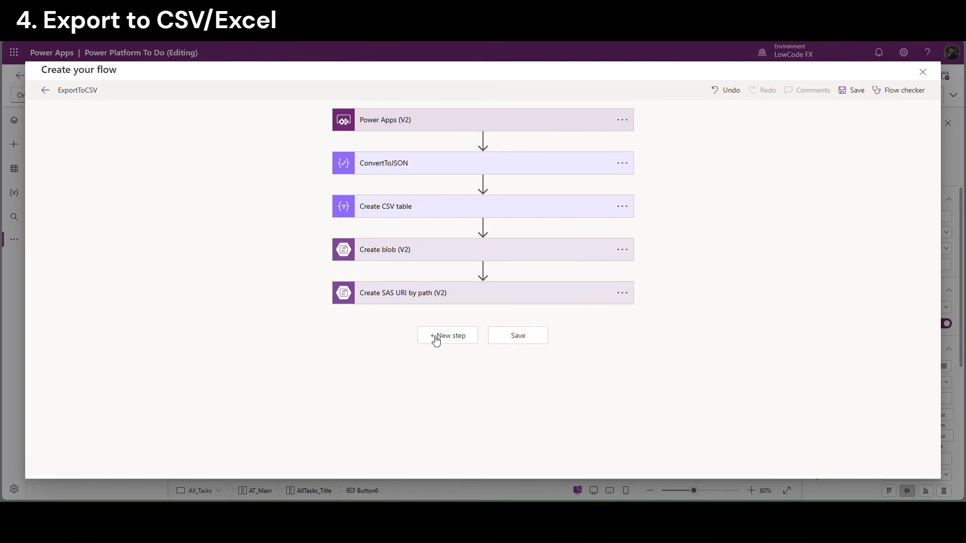
{"action": "left_click", "coordinate": [439, 336]}
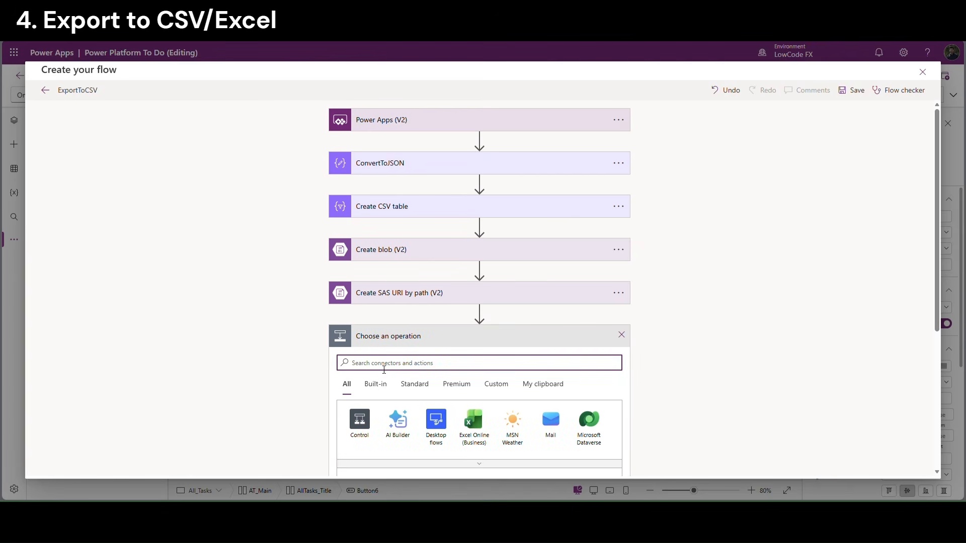
Add a Respond to a Power App or flow action with a text output named Link
{"action": "type", "text": "power"}
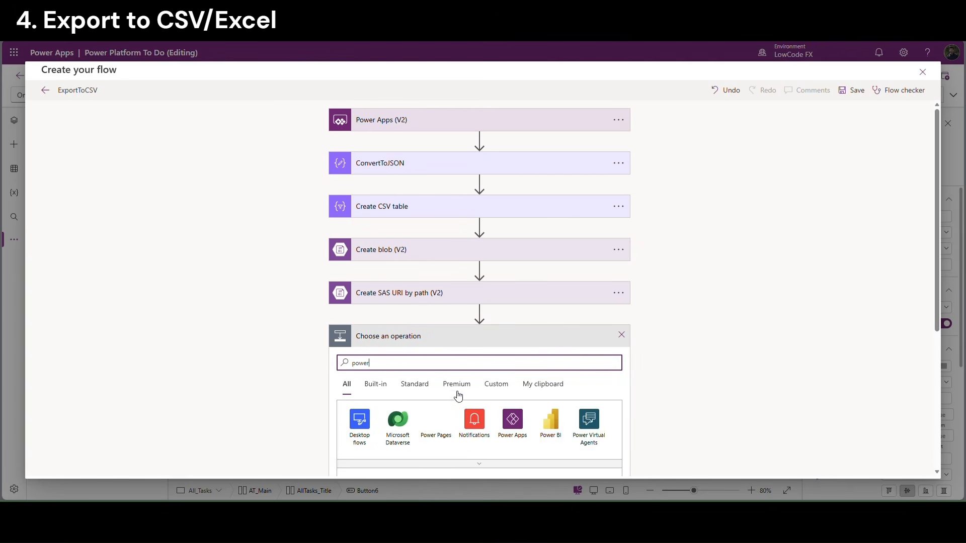
{"action": "left_click", "coordinate": [513, 419]}
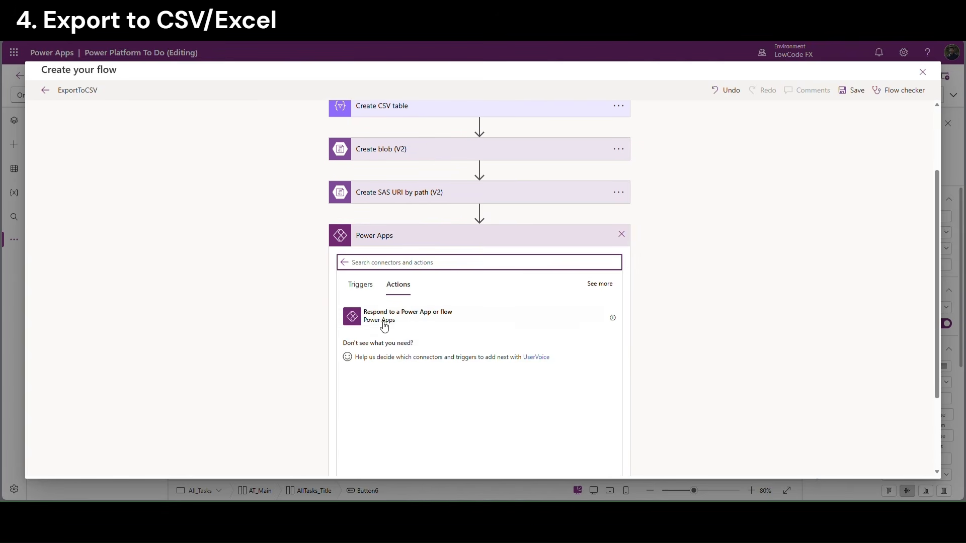
{"action": "left_click", "coordinate": [385, 323]}
{"action": "left_click", "coordinate": [363, 366]}
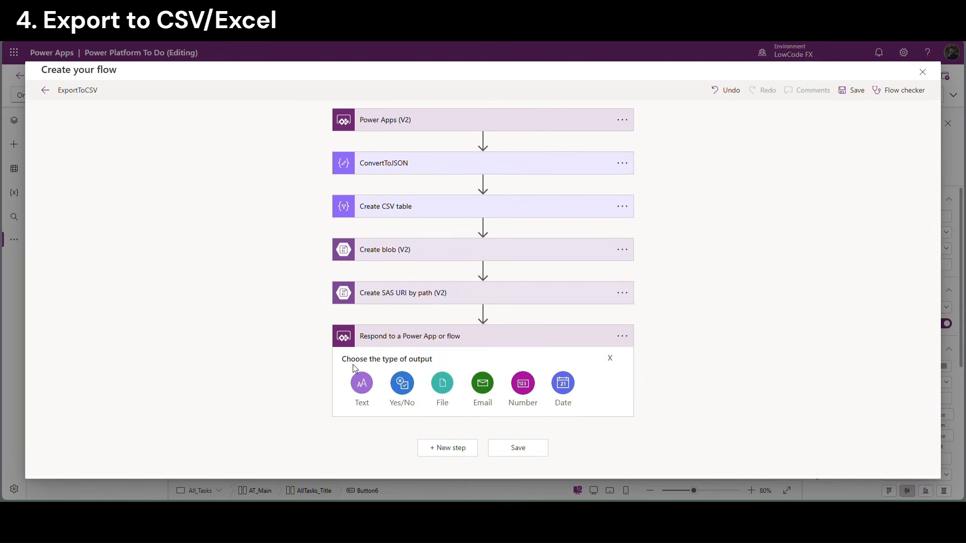
{"action": "left_click", "coordinate": [361, 385]}
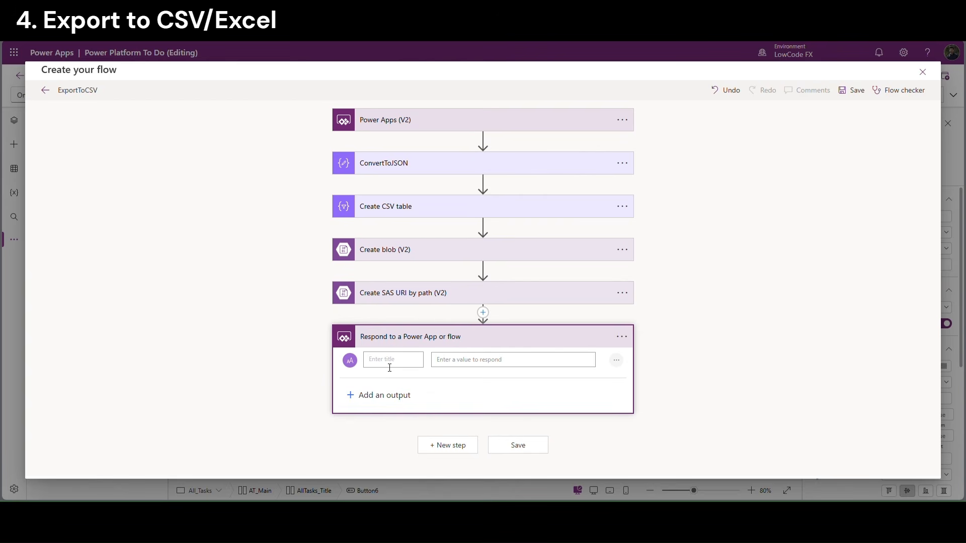
{"action": "type", "text": "Link"}
Set the Link output to the SAS step's Web Url and save the flow
{"action": "left_click", "coordinate": [459, 360]}
{"action": "left_click_drag", "start_coordinate": [939, 297], "coordinate": [939, 349]}
{"action": "left_click_drag", "start_coordinate": [804, 320], "coordinate": [804, 455]}
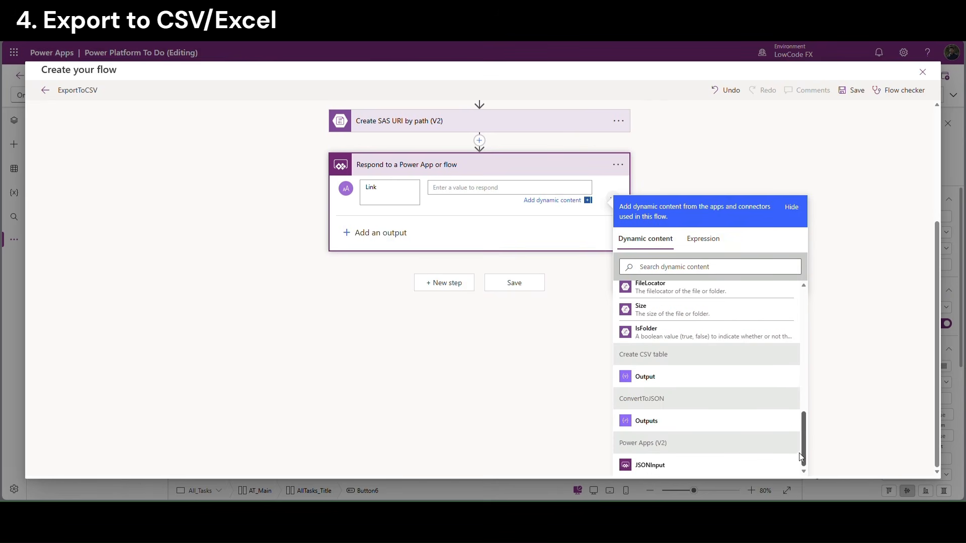
{"action": "scroll", "coordinate": [696, 320], "scroll_direction": "up", "scroll_amount": 5}
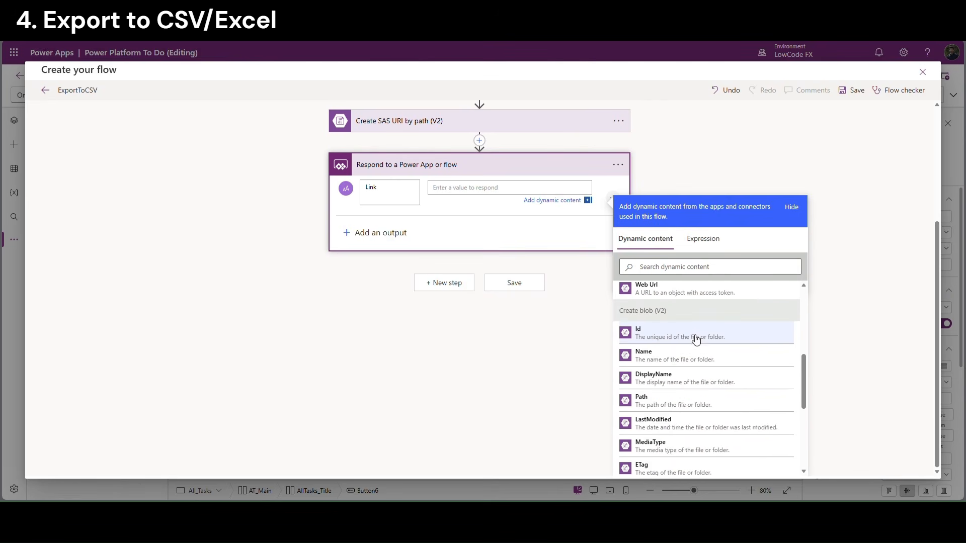
{"action": "scroll", "coordinate": [695, 338], "scroll_direction": "up", "scroll_amount": 2}
{"action": "left_click", "coordinate": [647, 386]}
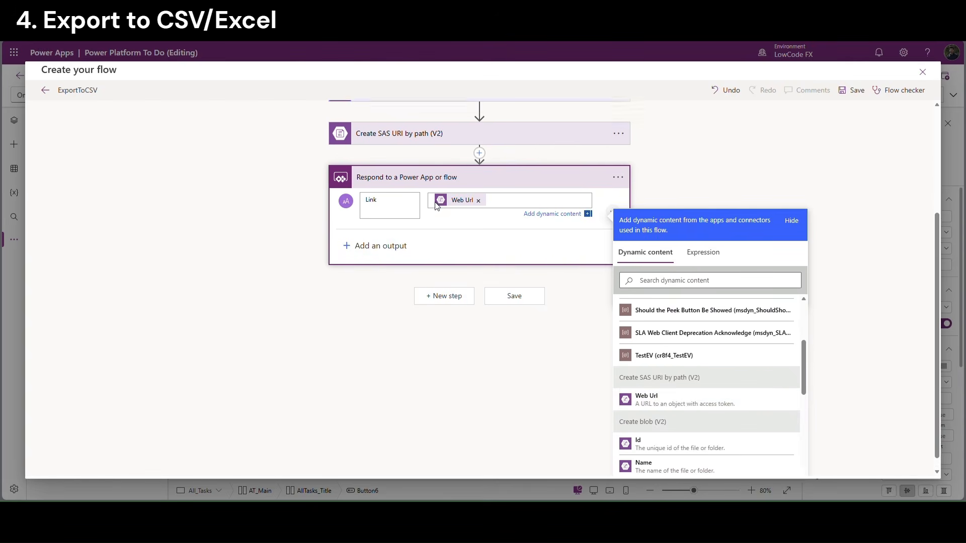
{"action": "scroll", "coordinate": [654, 302], "scroll_direction": "up", "scroll_amount": 2}
{"action": "left_click", "coordinate": [861, 96]}
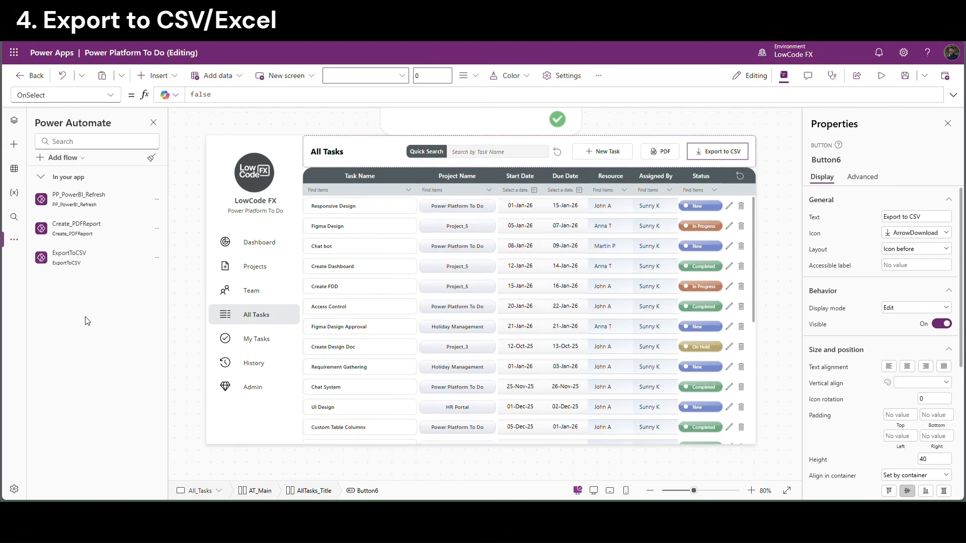
Replace Button6's OnSelect value false with Set(VarCSV,ExportToCSV.Run(
{"action": "mouse_move", "coordinate": [110, 275]}
{"action": "double_click", "coordinate": [204, 95]}
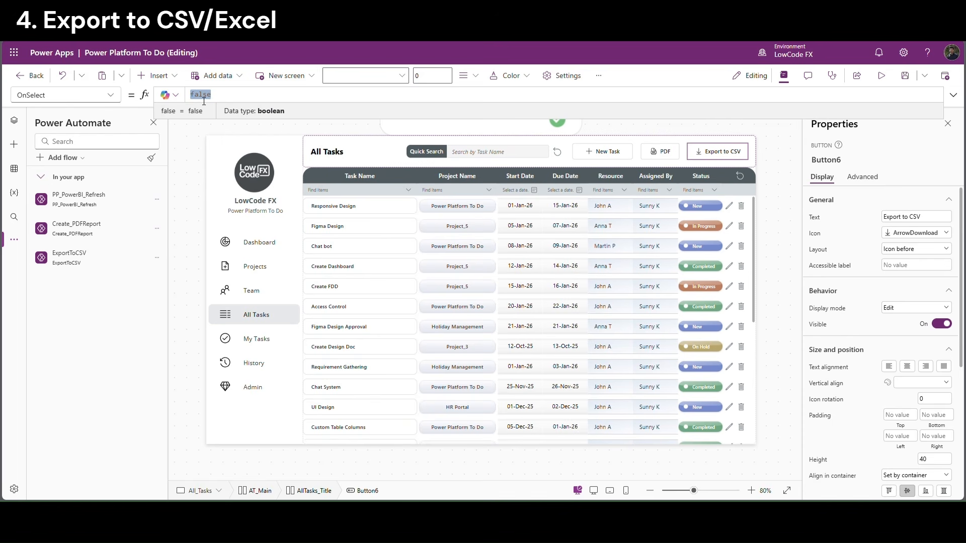
{"action": "type", "text": "Set"}
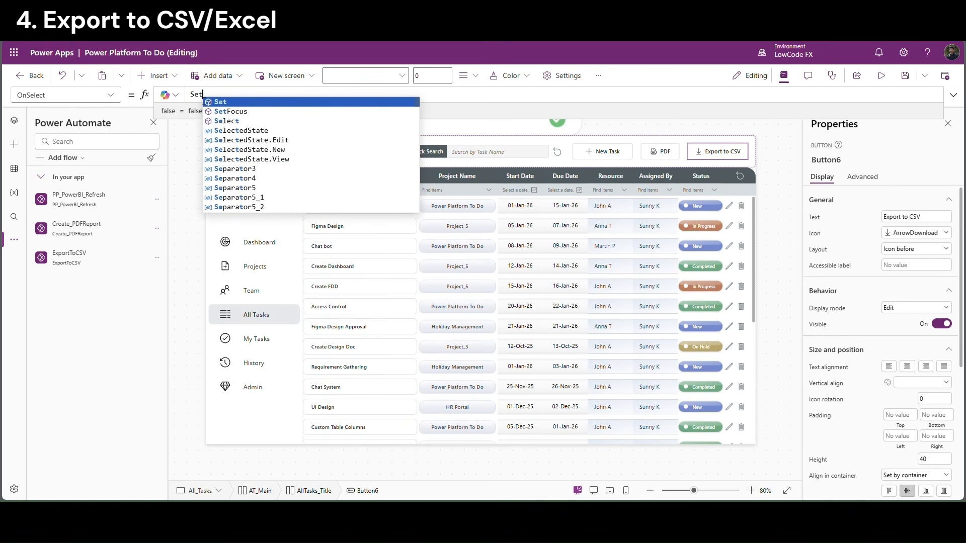
{"action": "type", "text": "("}
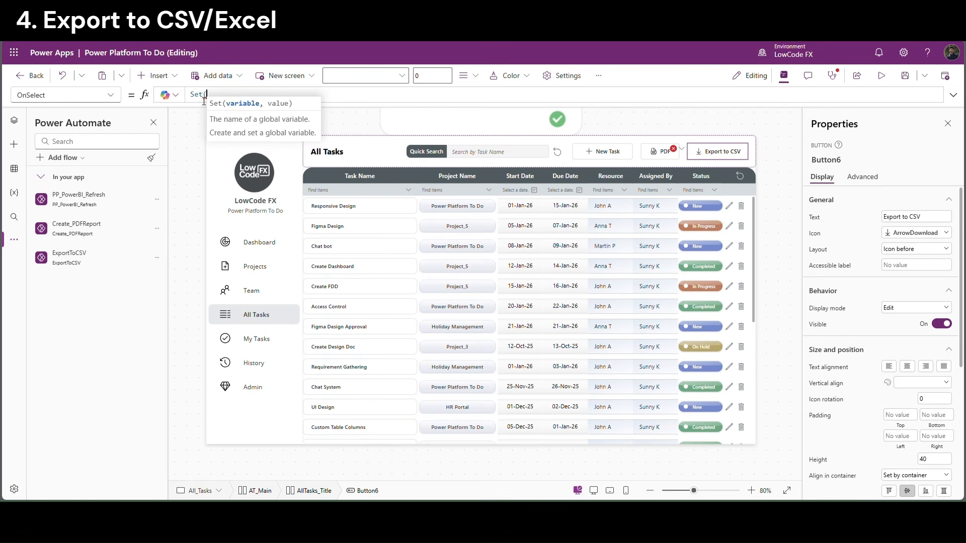
{"action": "type", "text": "VarE"}
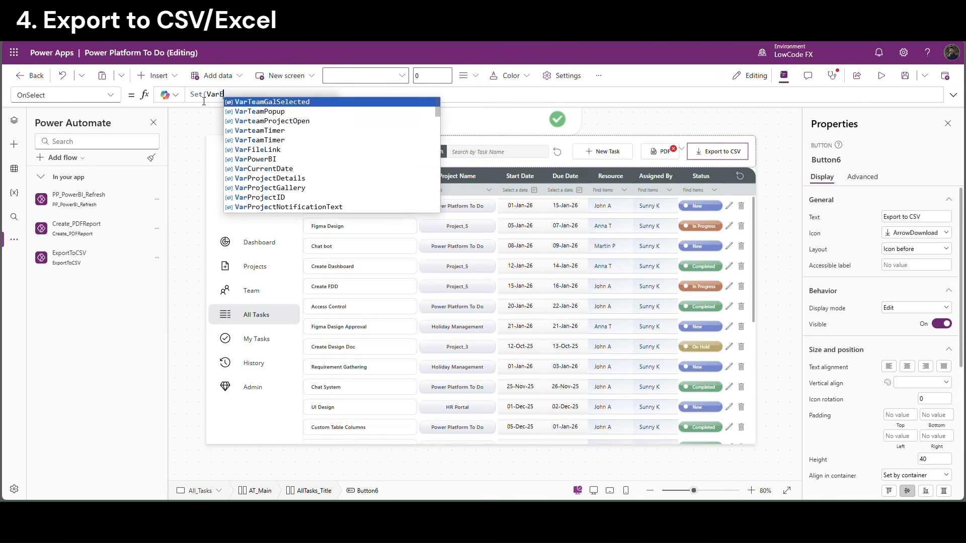
{"action": "key", "text": "BackSpace"}
{"action": "type", "text": "C"}
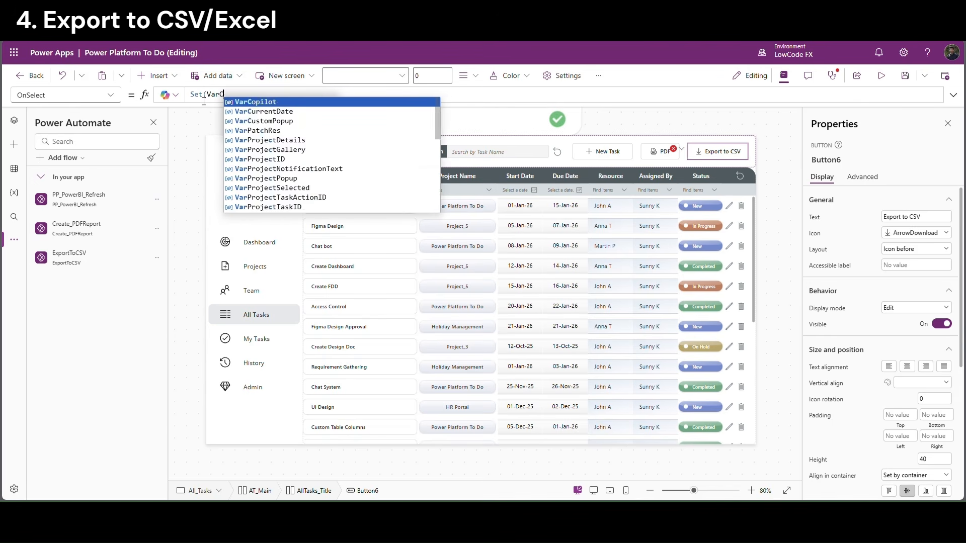
{"action": "type", "text": "SV,"}
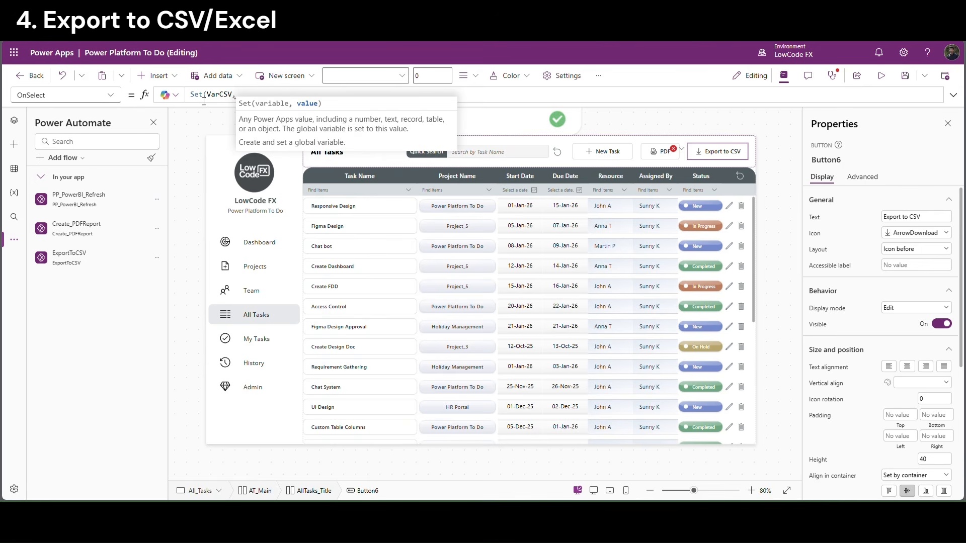
{"action": "type", "text": "expor"}
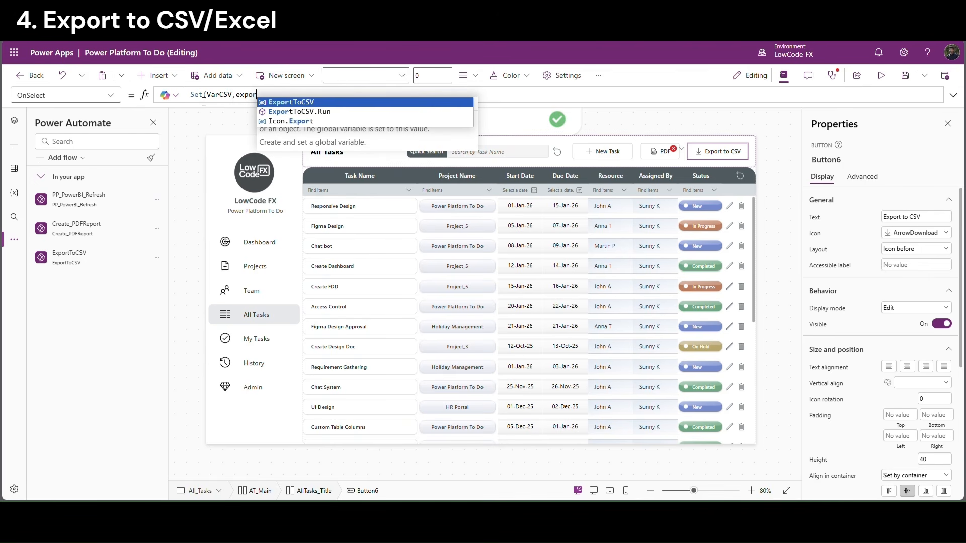
{"action": "key", "text": "Down"}
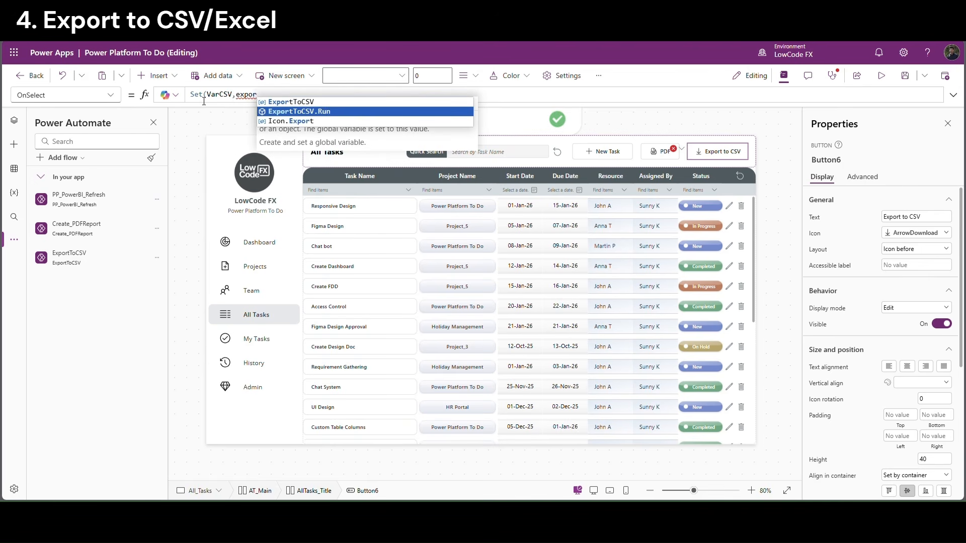
{"action": "key", "text": "Tab"}
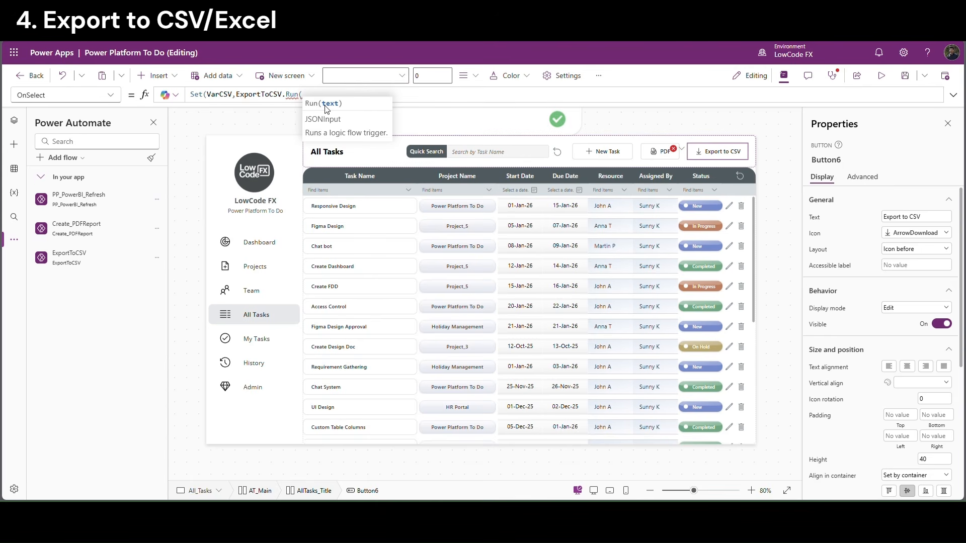
Check that the task gallery's Items formula reads from ColAllTasks, then reopen Button6's OnSelect formula expanded
{"action": "left_click", "coordinate": [456, 286]}
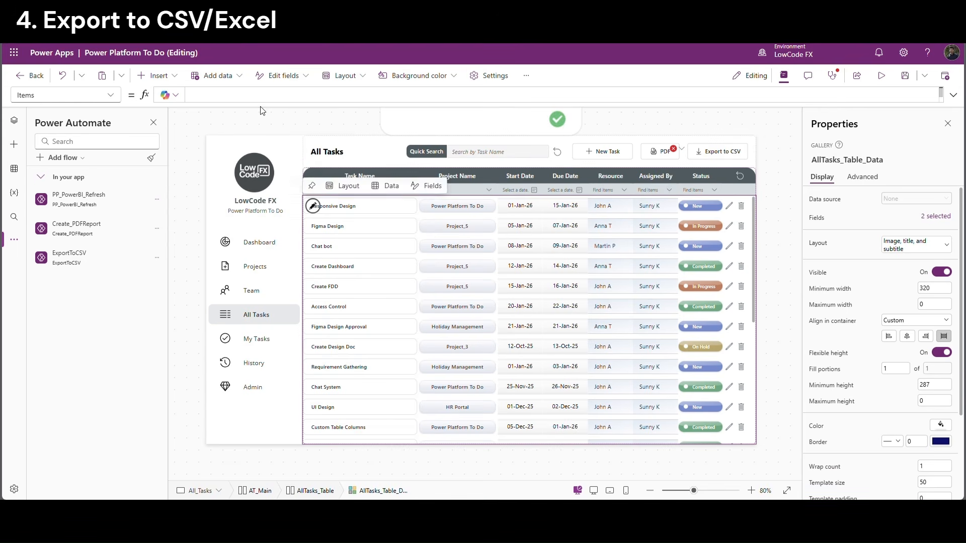
{"action": "left_click_drag", "start_coordinate": [261, 107], "coordinate": [261, 181]}
{"action": "left_click", "coordinate": [238, 121]}
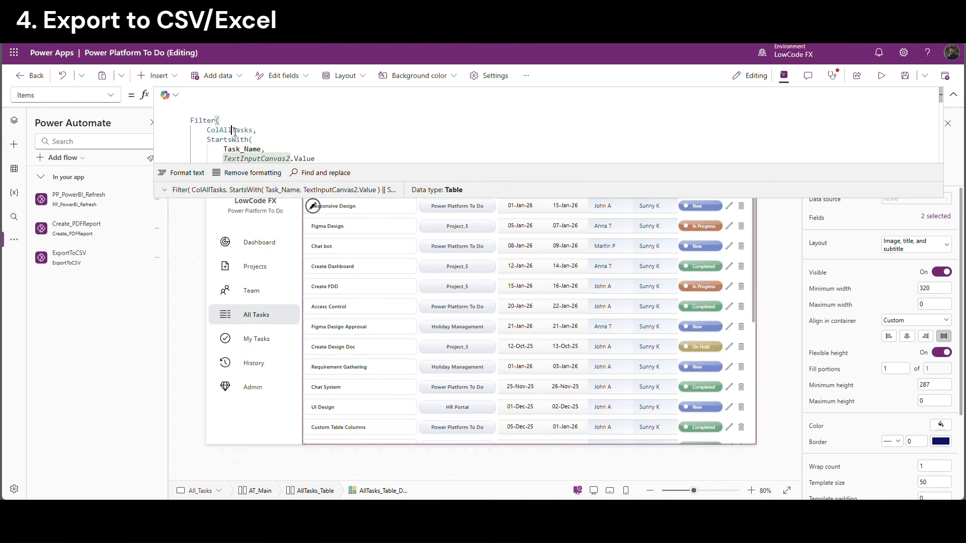
{"action": "double_click", "coordinate": [237, 130]}
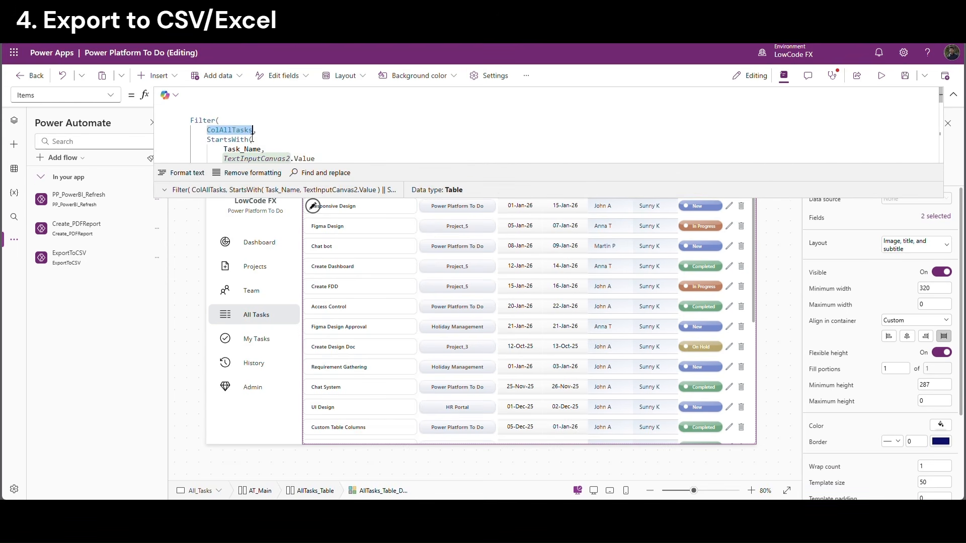
{"action": "left_click", "coordinate": [954, 95]}
{"action": "left_click", "coordinate": [725, 156]}
{"action": "left_click", "coordinate": [953, 95]}
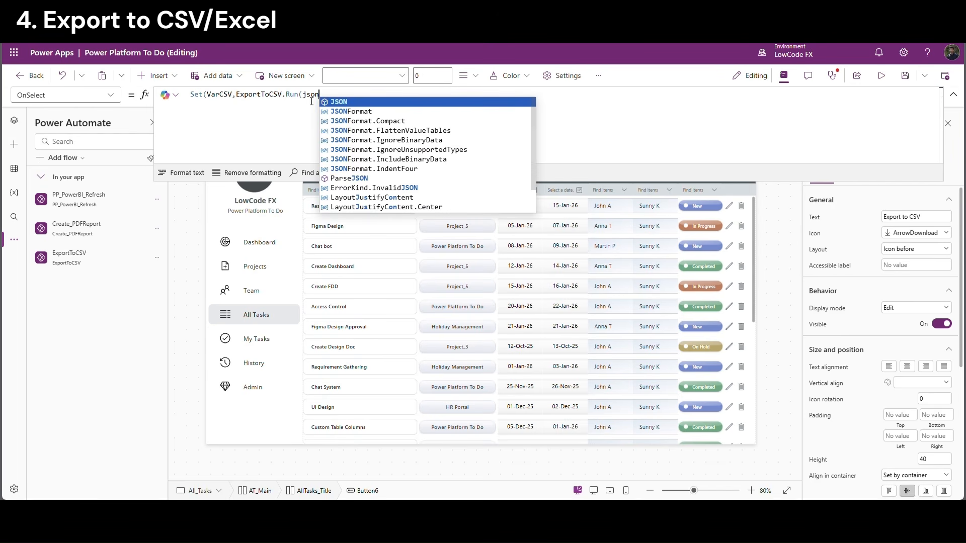
Complete the ExportToCSV.Run call with JSON(ColAllTasks, JSONFormat.IgnoreUnsupportedTypes)));
{"action": "key", "text": "Tab"}
{"action": "type", "text": "ColAllTasks"}
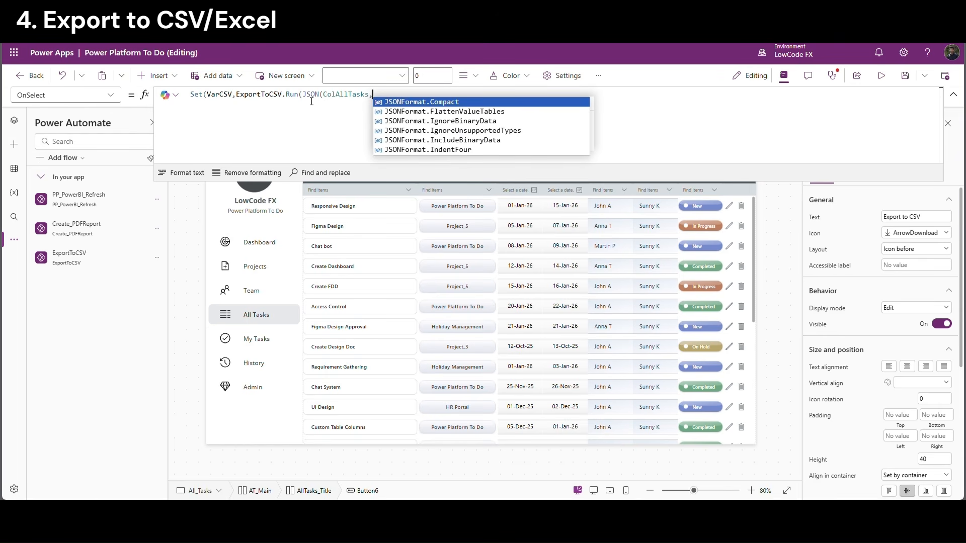
{"action": "key", "text": "Down"}
{"action": "key", "text": "Down"}
{"action": "key", "text": "Down"}
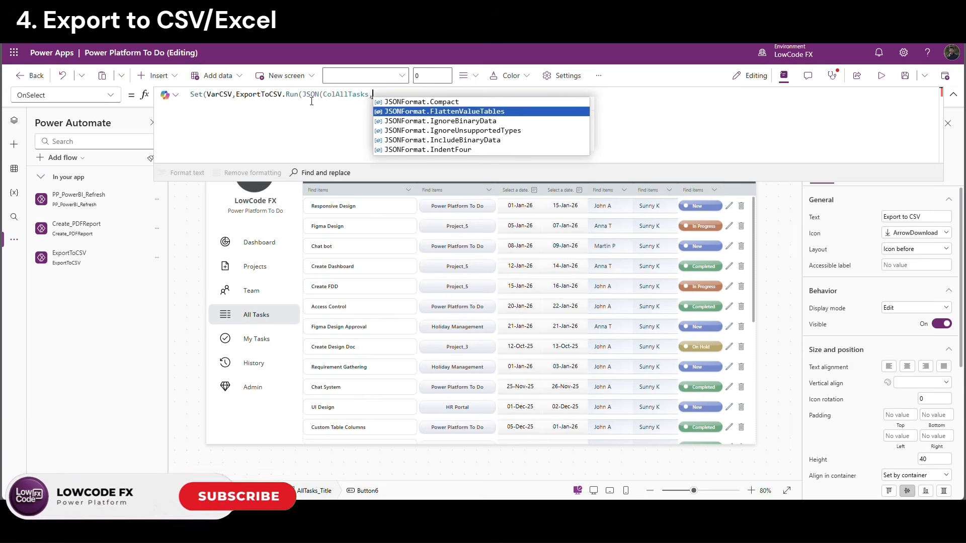
{"action": "left_click", "coordinate": [401, 133]}
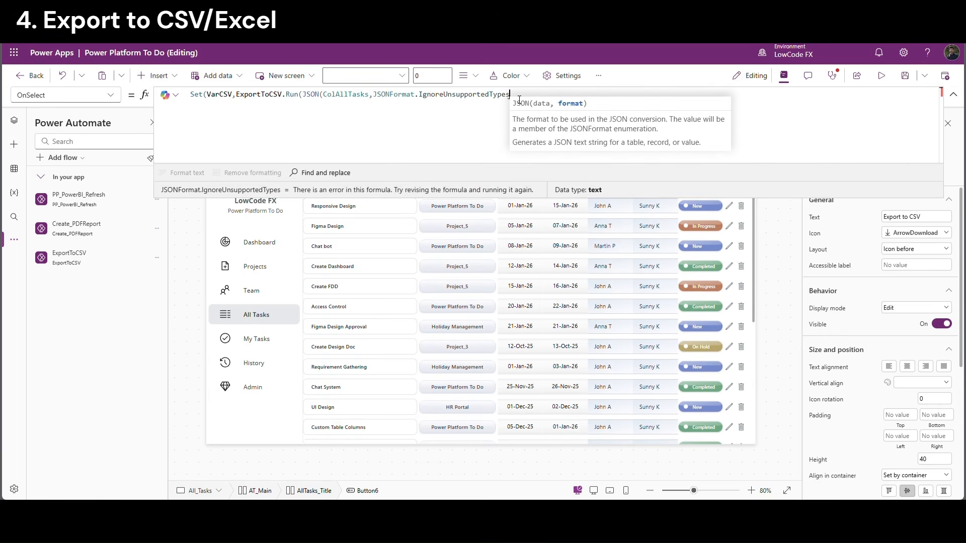
{"action": "type", "text": "))"}
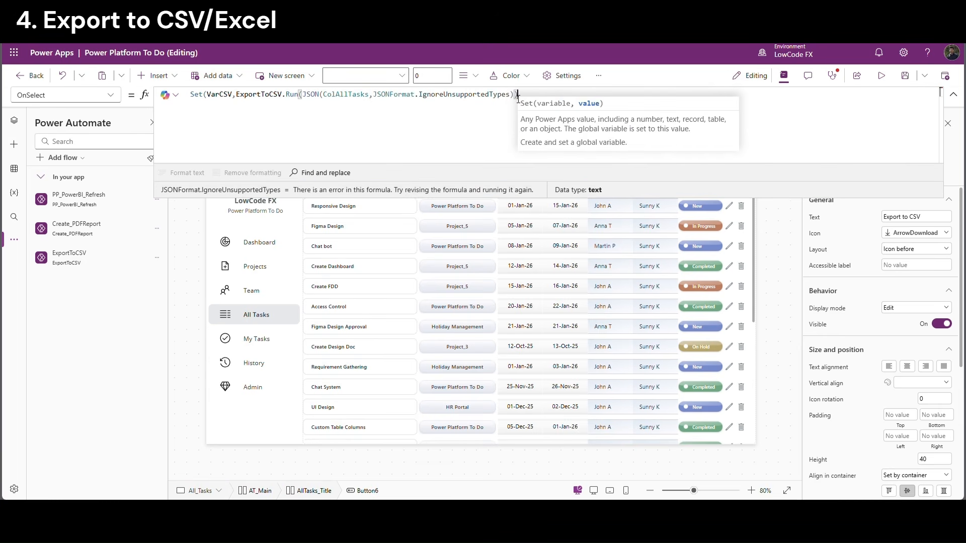
{"action": "type", "text": ";"}
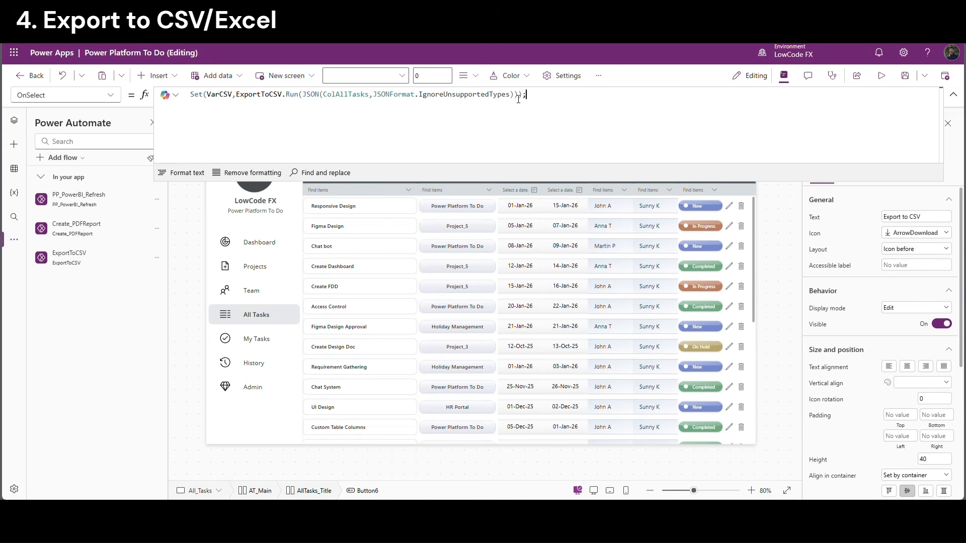
{"action": "key", "text": "Return"}
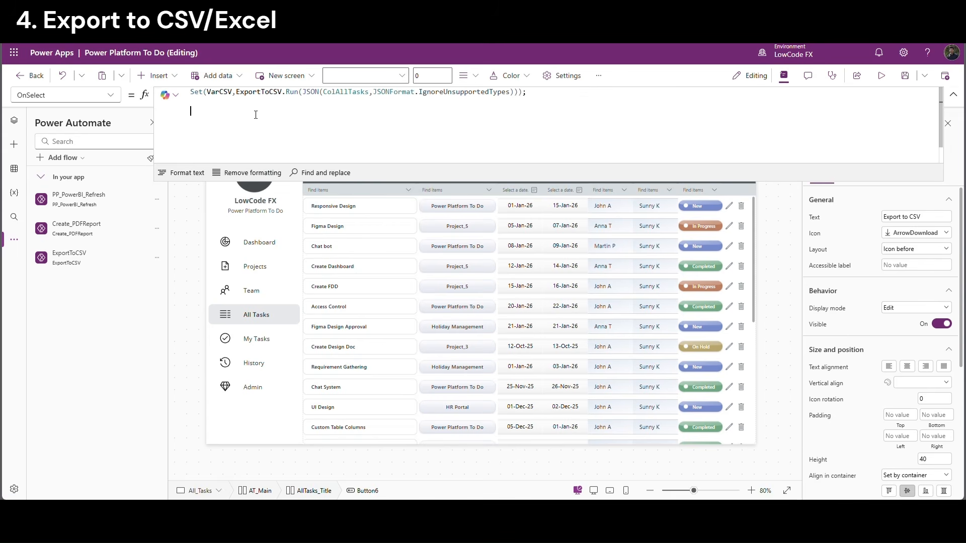
Add Download(VarCSV.link) on a second line of the OnSelect formula
{"action": "key", "text": "ctrl+a"}
{"action": "key", "text": "BackSpace"}
{"action": "type", "text": "Set(VarCSV,ExportToCSV.Run(JSON(ColAllTasks,JSONFormat.IgnoreUnsupportedTypes)));"}
{"action": "double_click", "coordinate": [229, 93]}
{"action": "left_click", "coordinate": [215, 110]}
{"action": "type", "text": "Downlo"}
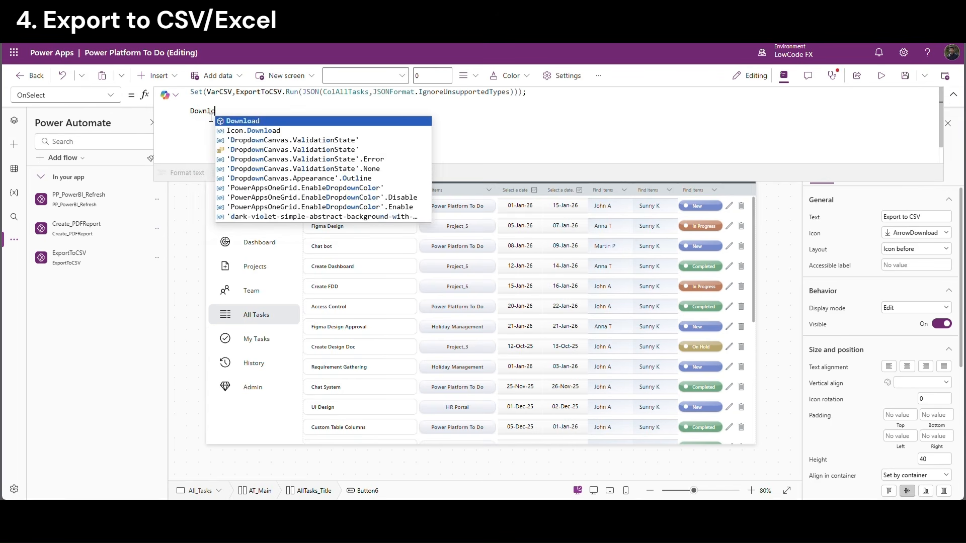
{"action": "type", "text": "ad(VarCSV"}
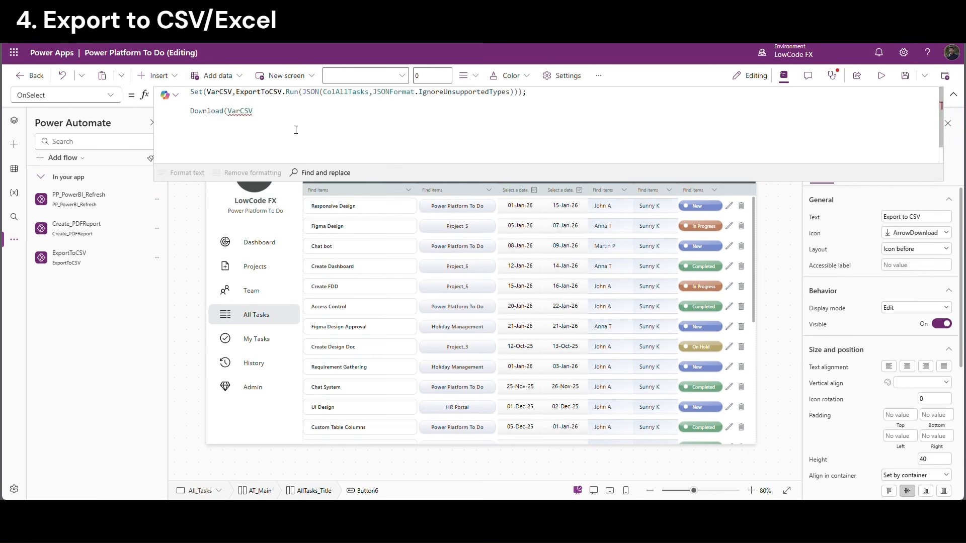
{"action": "type", "text": ".link)"}
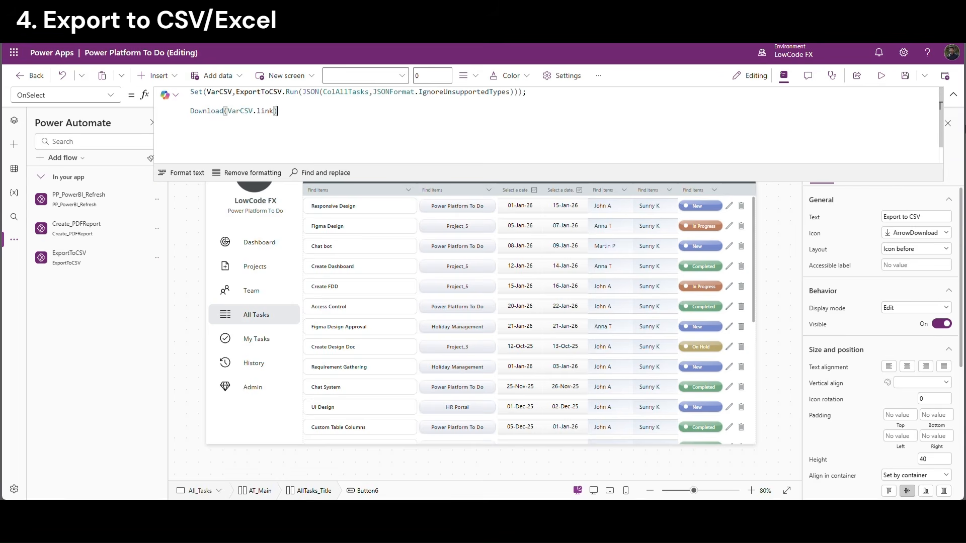
Test in preview by pressing Export to CSV to download the tasks file
{"action": "left_click", "coordinate": [952, 95]}
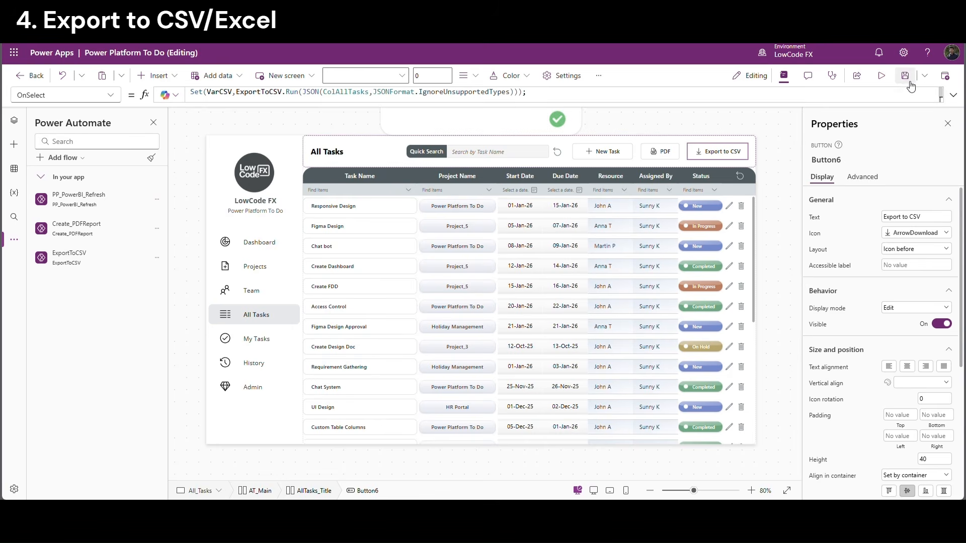
{"action": "left_click", "coordinate": [879, 82]}
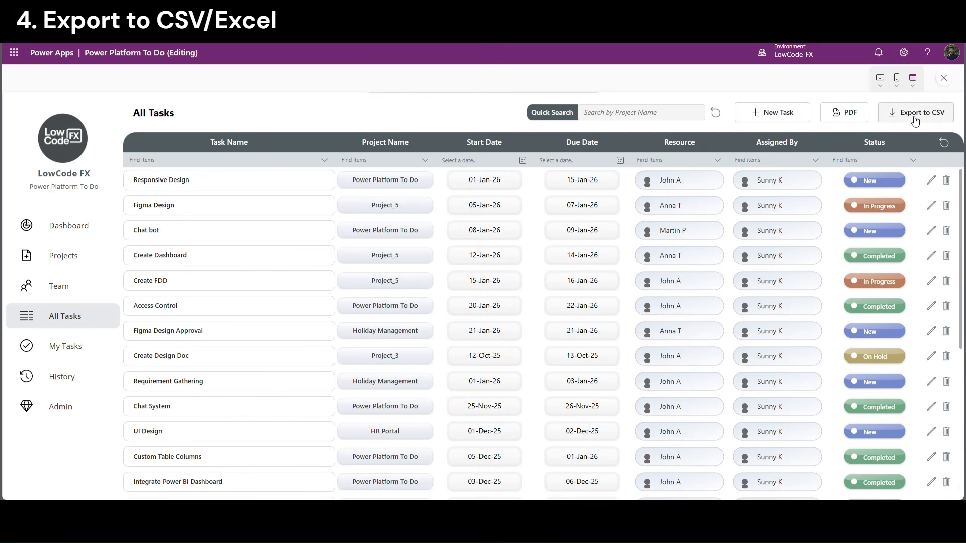
{"action": "left_click", "coordinate": [915, 121]}
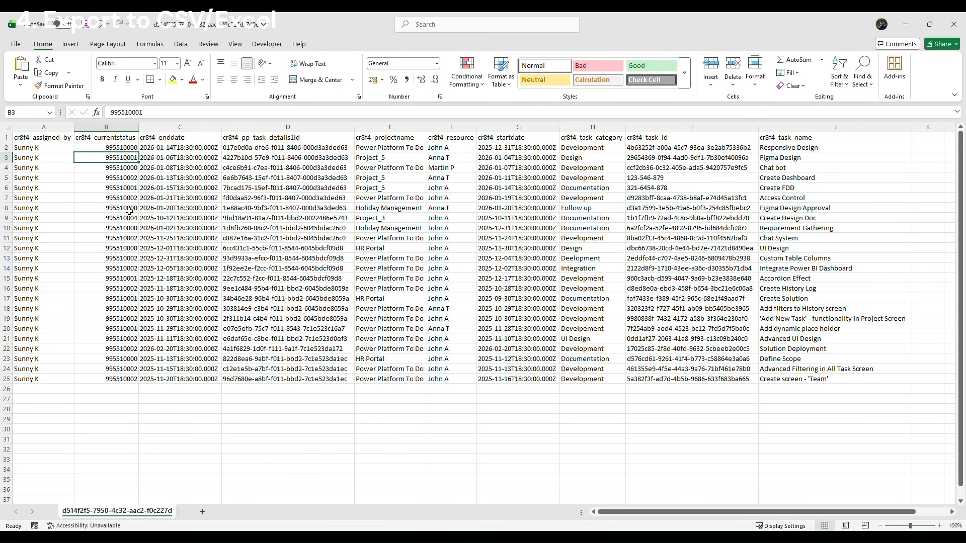
Review the exported tasks CSV in Excel and return to the LowCode FX app for editing
{"action": "left_click", "coordinate": [84, 187]}
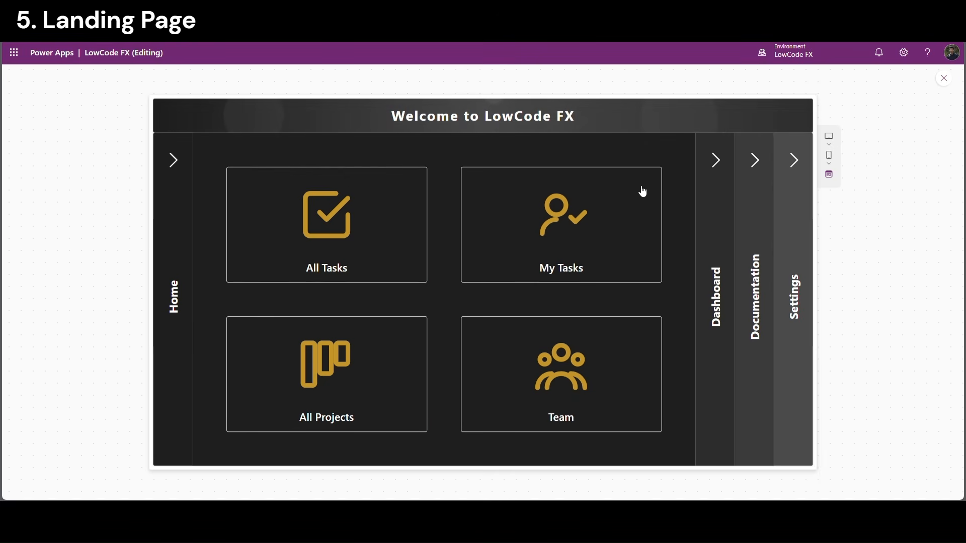
Open the Dashboard, Documentation and Settings panels in turn, then step back to the Home panel
{"action": "left_click", "coordinate": [718, 162]}
{"action": "left_click", "coordinate": [762, 163]}
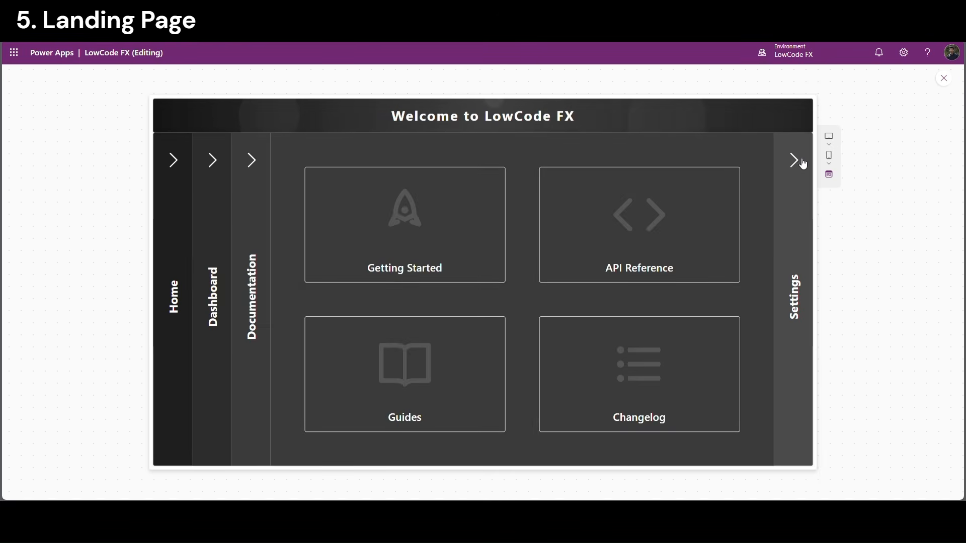
{"action": "left_click", "coordinate": [795, 162]}
{"action": "left_click", "coordinate": [253, 163]}
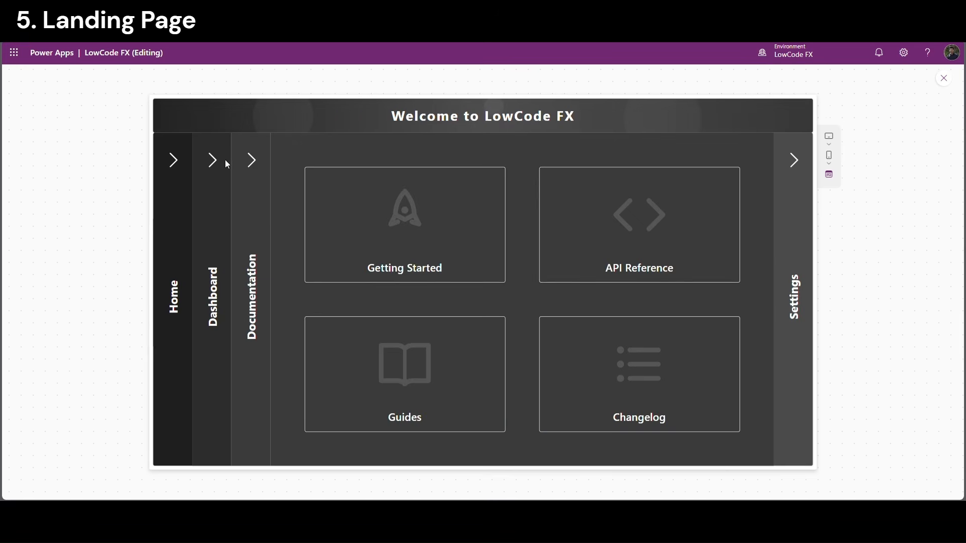
{"action": "left_click", "coordinate": [214, 161]}
{"action": "left_click", "coordinate": [174, 162]}
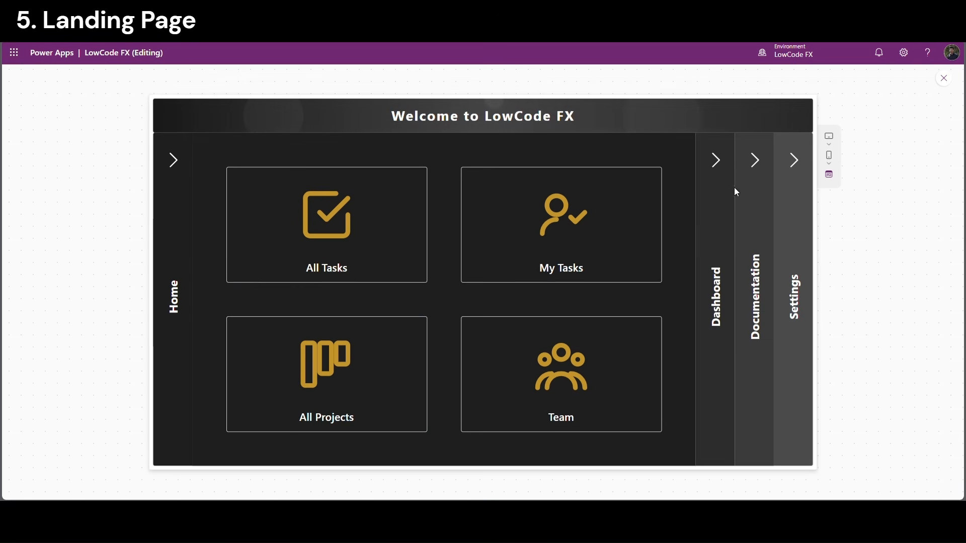
Expand the Dashboard, Documentation and Settings panels again, ending on Settings
{"action": "left_click", "coordinate": [723, 165]}
{"action": "left_click", "coordinate": [756, 161]}
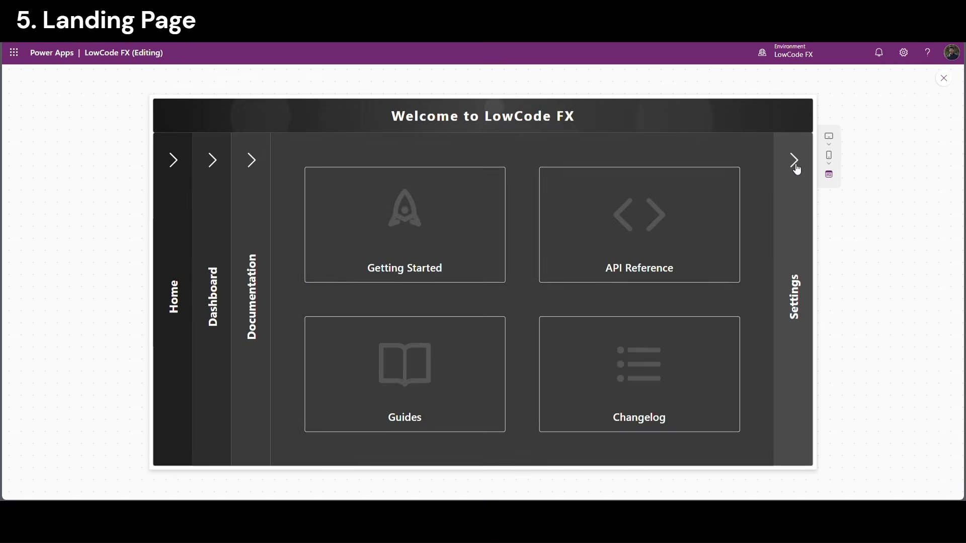
{"action": "left_click", "coordinate": [796, 167]}
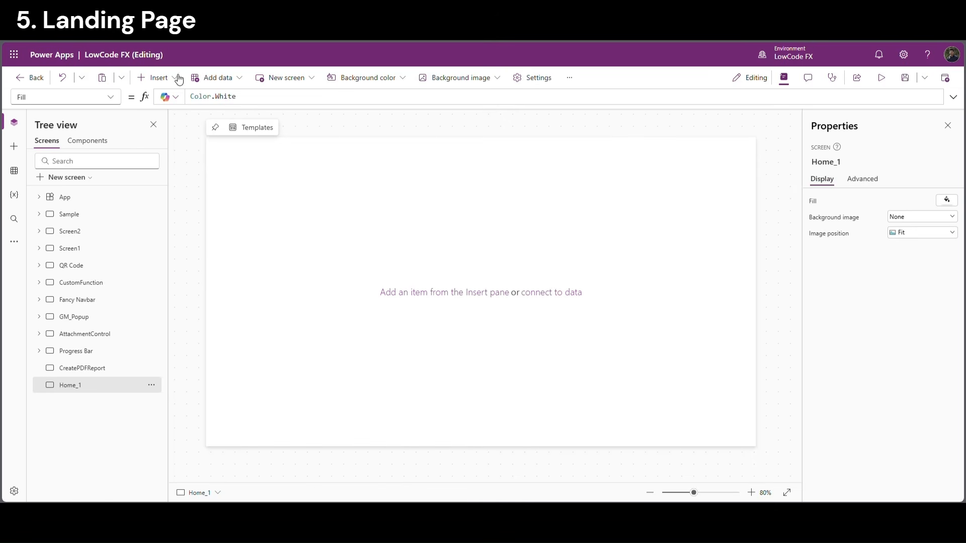
Insert a vertical container on Home_1 and set its X and Y to 0
{"action": "left_click", "coordinate": [176, 78]}
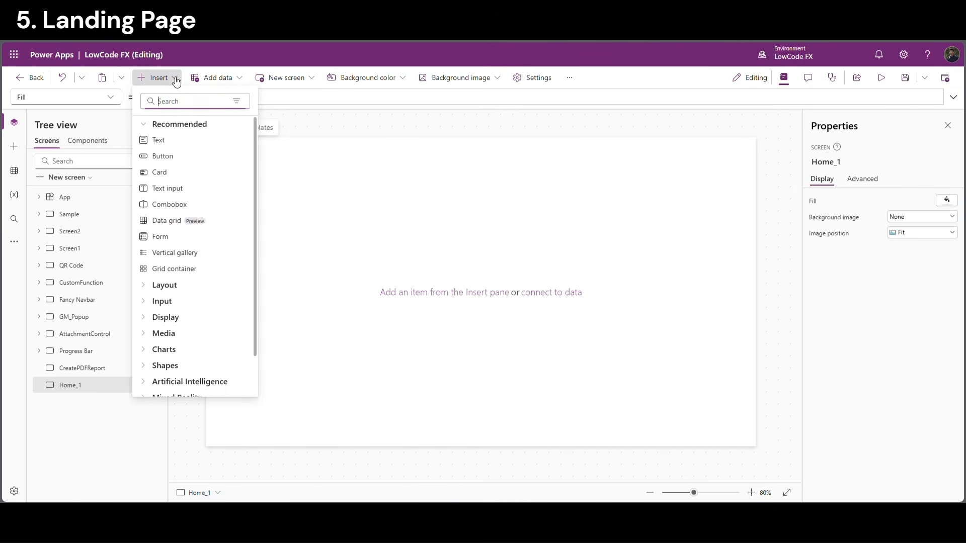
{"action": "type", "text": "verti"}
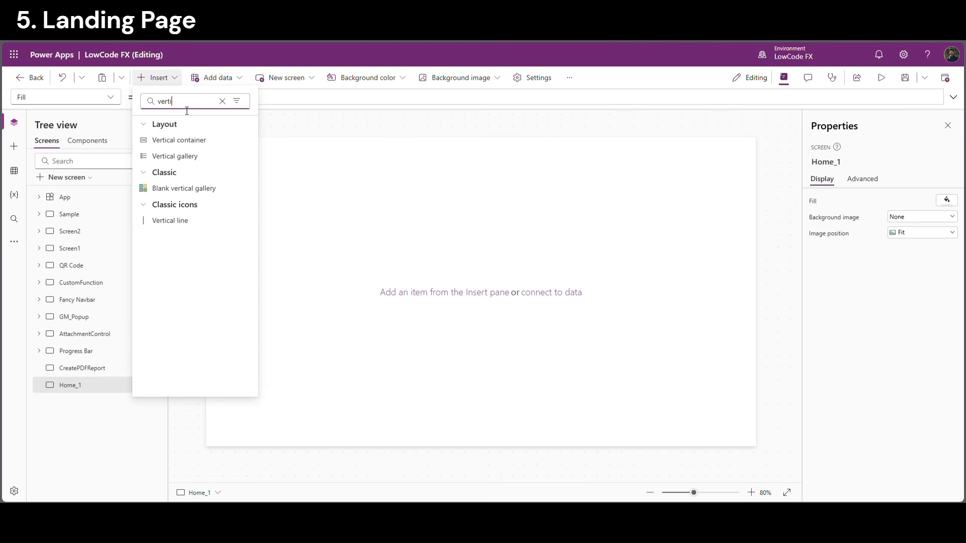
{"action": "left_click", "coordinate": [187, 140]}
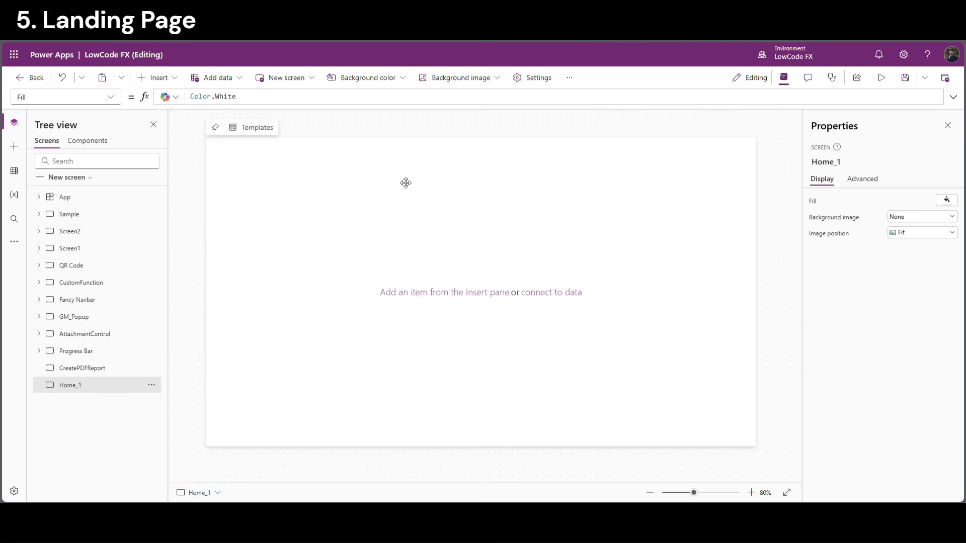
{"action": "left_click", "coordinate": [906, 402]}
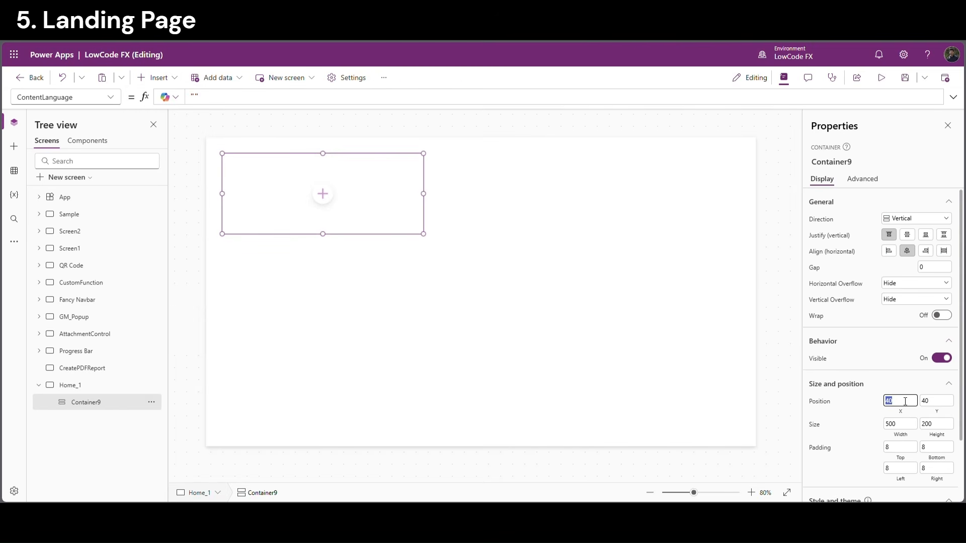
{"action": "double_click", "coordinate": [942, 405]}
{"action": "type", "text": "0"}
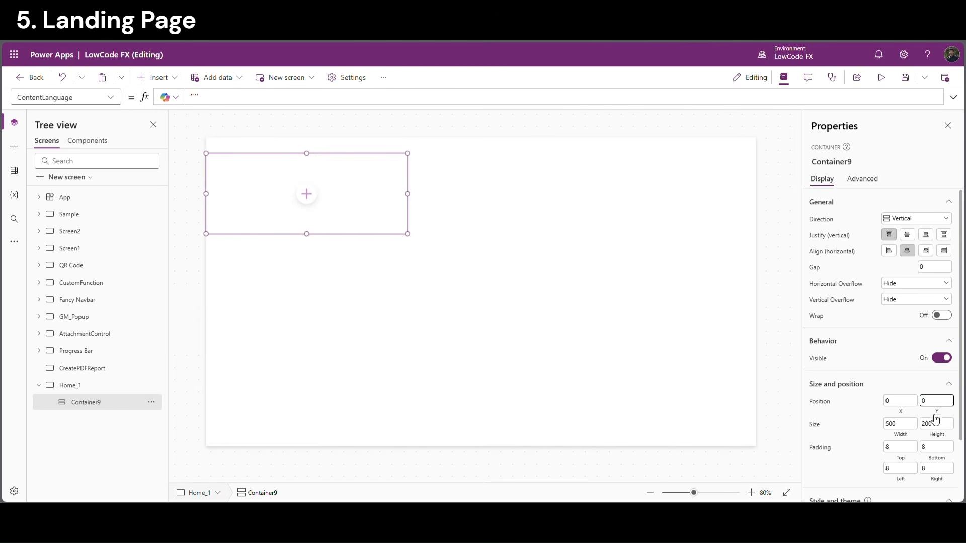
Bind the container's width to Parent.Width and its height to Parent.Height
{"action": "left_click", "coordinate": [900, 434]}
{"action": "key", "text": "ctrl+a"}
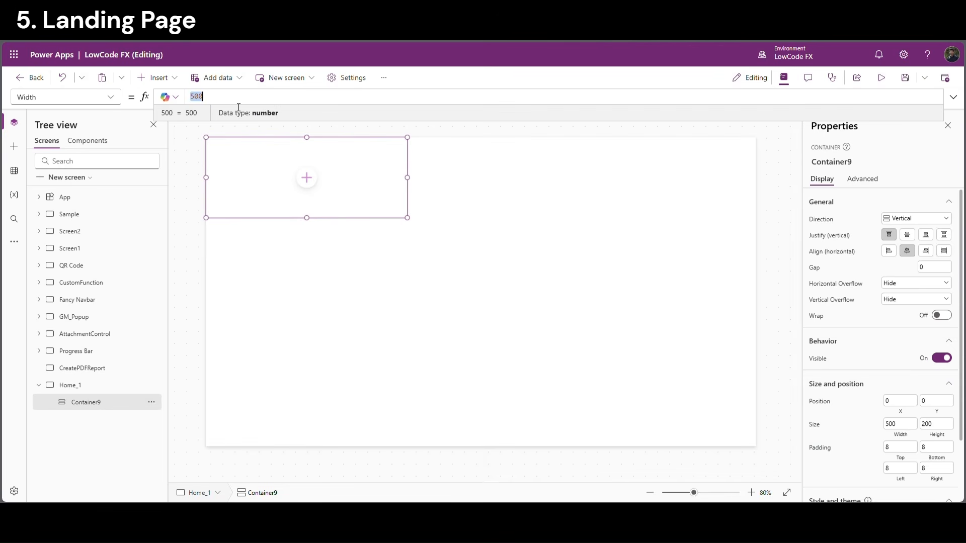
{"action": "type", "text": "pa"}
{"action": "left_click", "coordinate": [238, 106]}
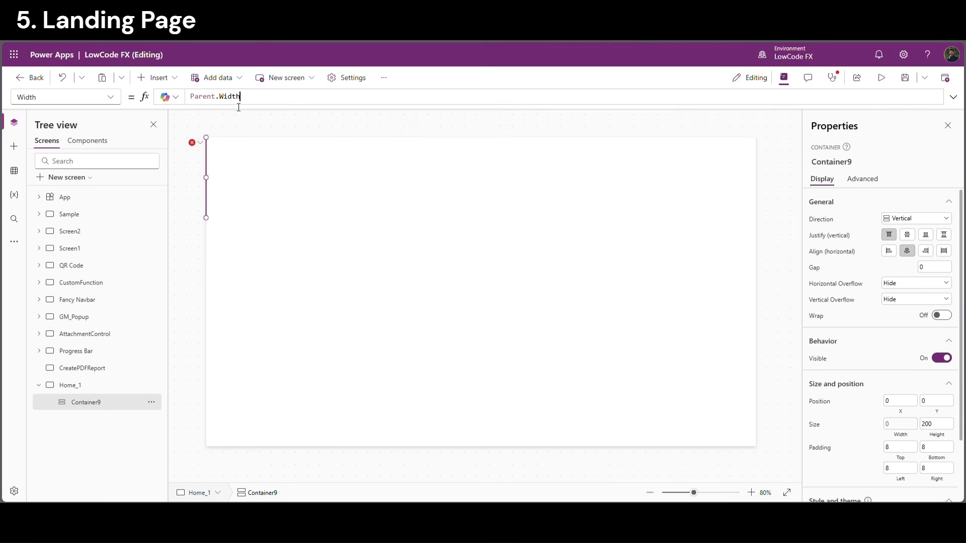
{"action": "left_click", "coordinate": [931, 438]}
{"action": "key", "text": "ctrl+a"}
{"action": "type", "text": "pa"}
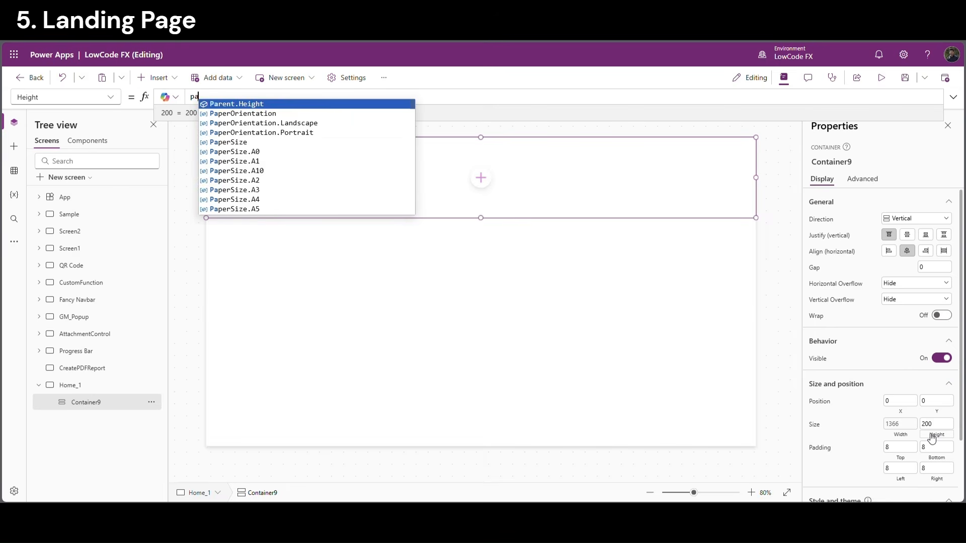
{"action": "key", "text": "Tab"}
Insert a horizontal container, Container10, inside Container9
{"action": "left_click", "coordinate": [534, 129]}
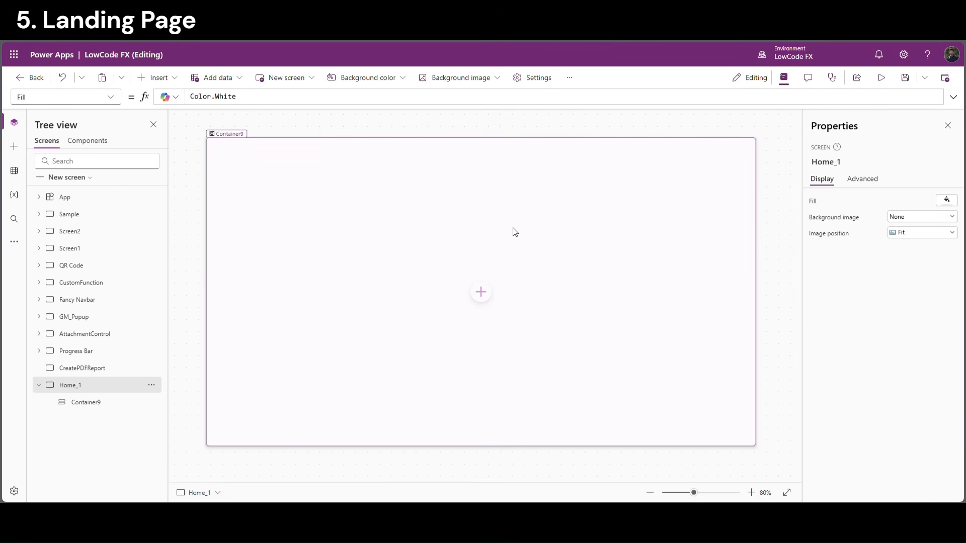
{"action": "left_click", "coordinate": [486, 283]}
{"action": "left_click", "coordinate": [486, 286]}
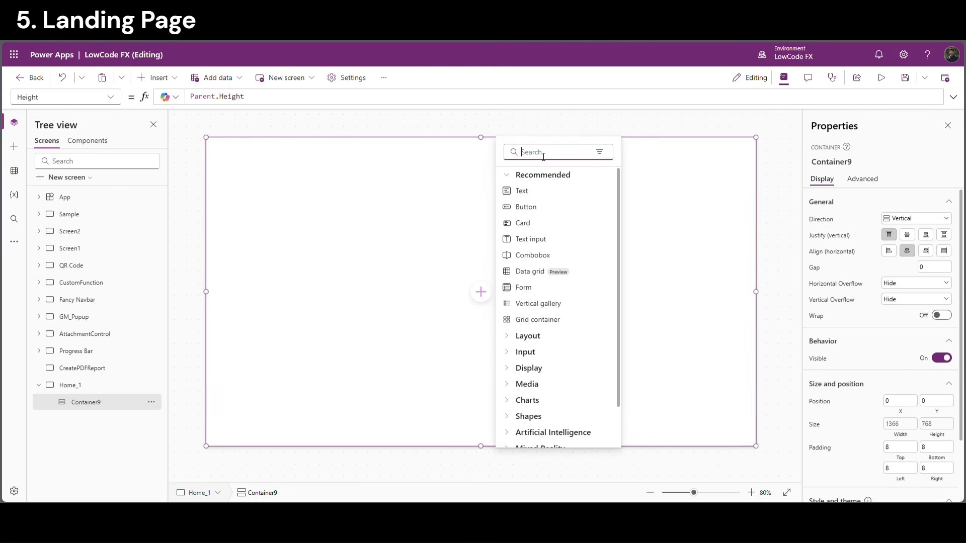
{"action": "type", "text": "hor"}
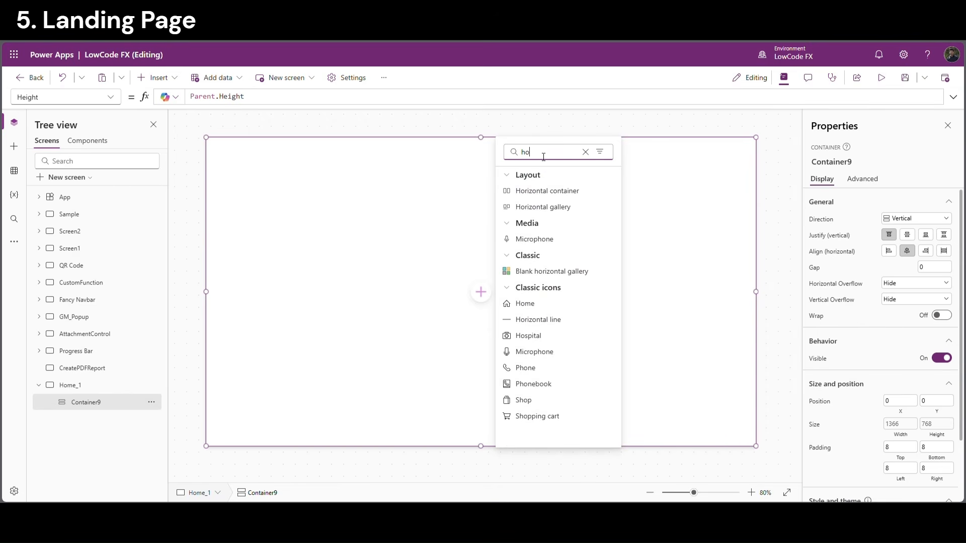
{"action": "left_click", "coordinate": [577, 192]}
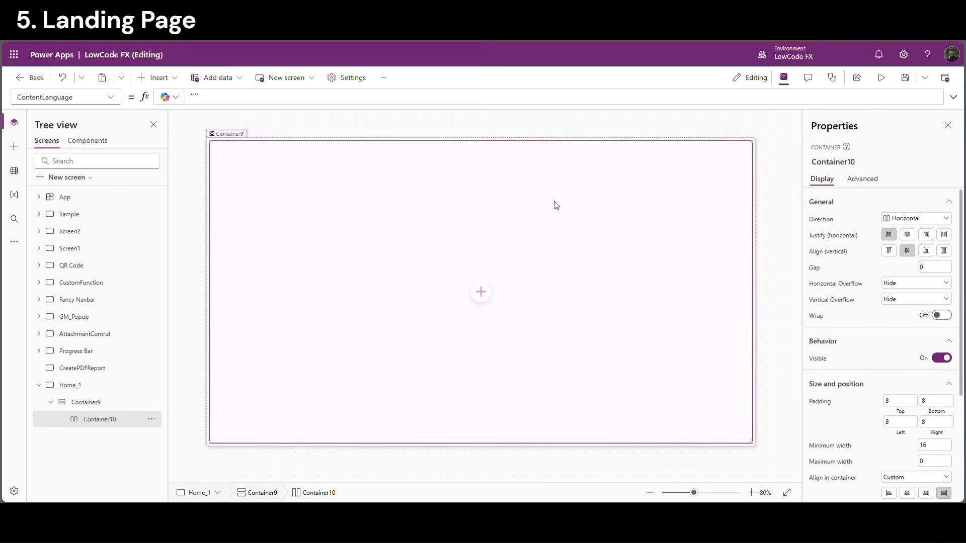
Turn off flexible height and set Container10's height to 70
{"action": "scroll", "coordinate": [865, 340], "scroll_direction": "down", "scroll_amount": 3}
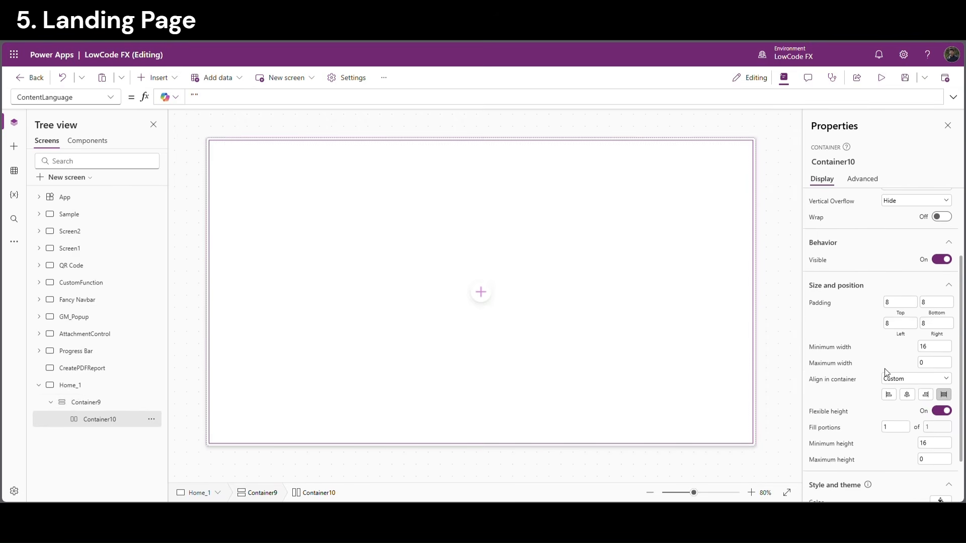
{"action": "left_click", "coordinate": [942, 409]}
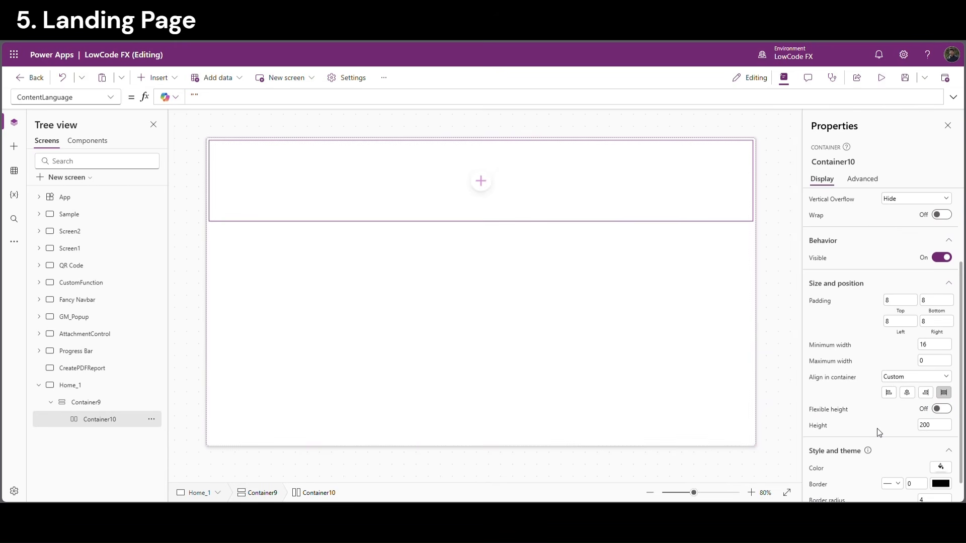
{"action": "left_click", "coordinate": [934, 425]}
{"action": "type", "text": "70"}
{"action": "key", "text": "Return"}
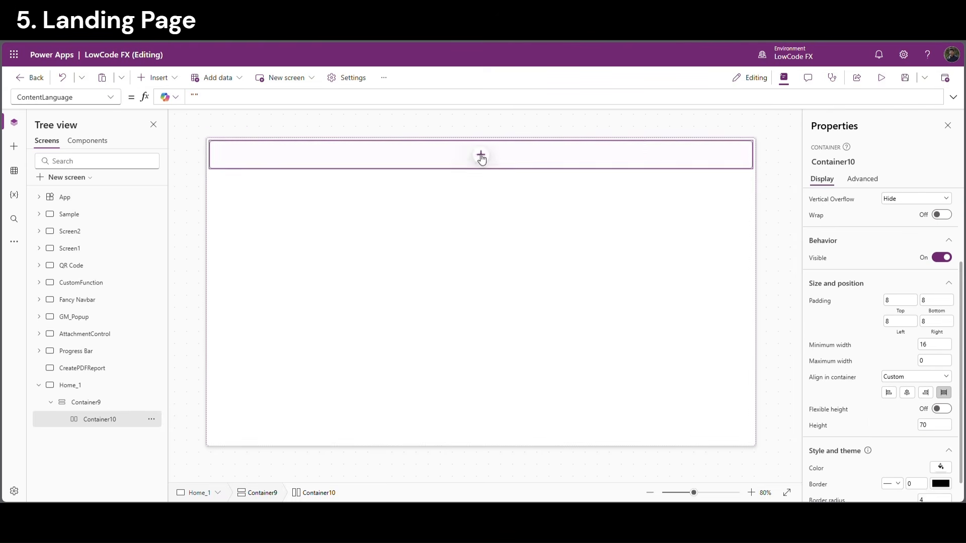
Set Container10's top, bottom, left and right padding to 0
{"action": "left_click", "coordinate": [895, 301]}
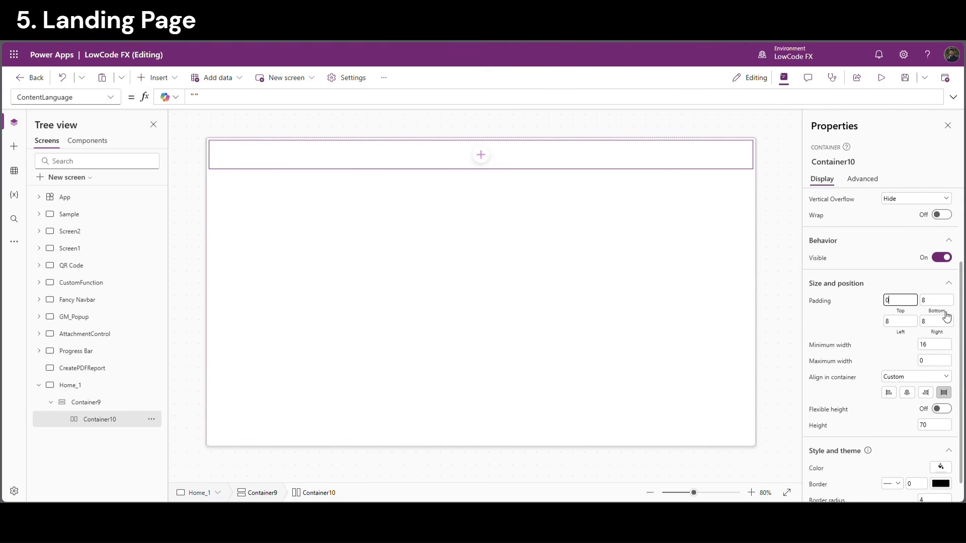
{"action": "left_click", "coordinate": [937, 300]}
{"action": "type", "text": "0"}
{"action": "left_click", "coordinate": [901, 321]}
{"action": "type", "text": "0"}
{"action": "left_click", "coordinate": [937, 322]}
{"action": "left_click", "coordinate": [481, 155]}
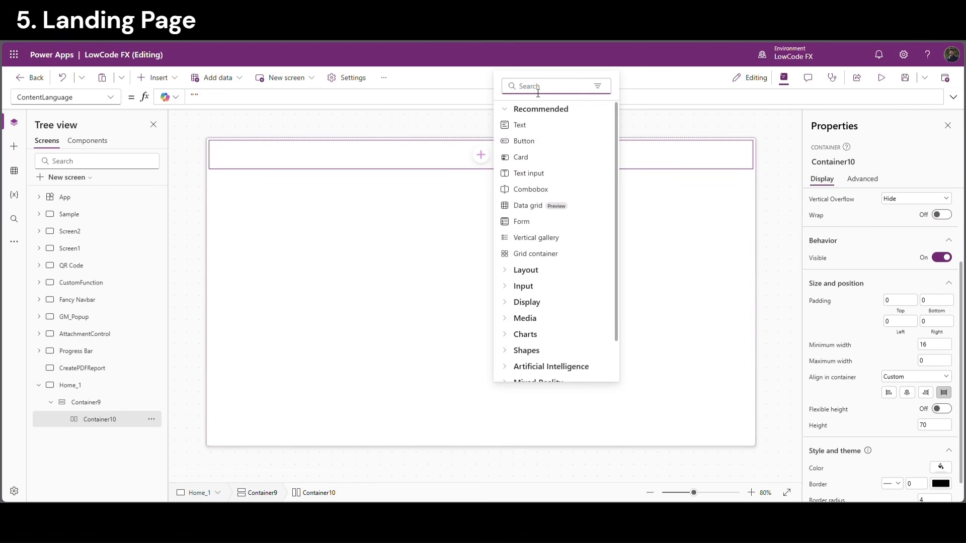
Insert Image10 into Container10 with flexible width on and height set to Parent.Height
{"action": "type", "text": "image"}
{"action": "left_click", "coordinate": [522, 125]}
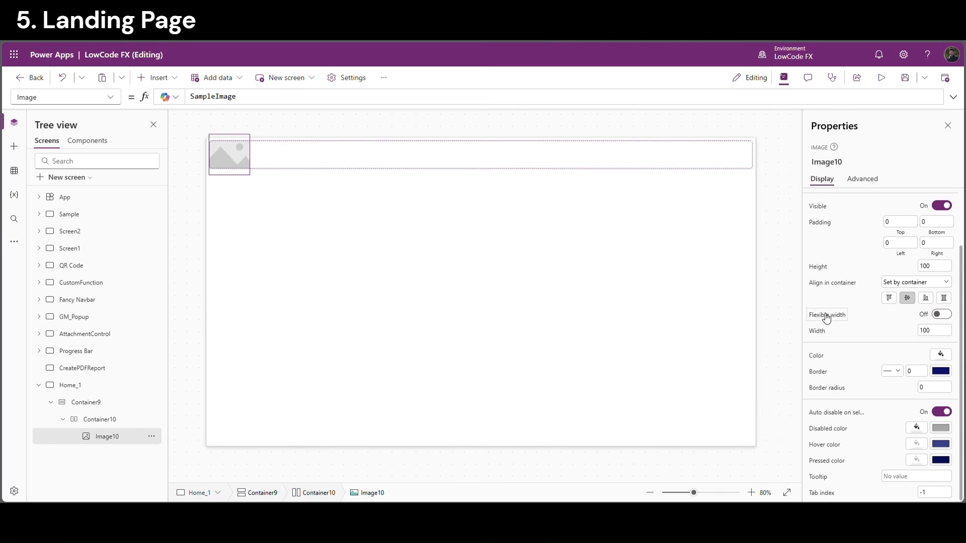
{"action": "left_click", "coordinate": [942, 315]}
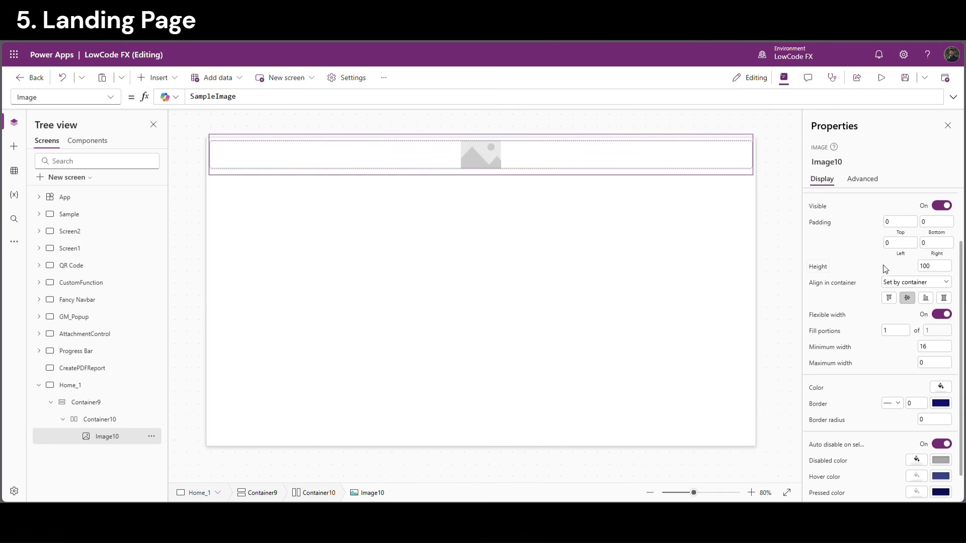
{"action": "left_click", "coordinate": [827, 268]}
{"action": "type", "text": "Pa"}
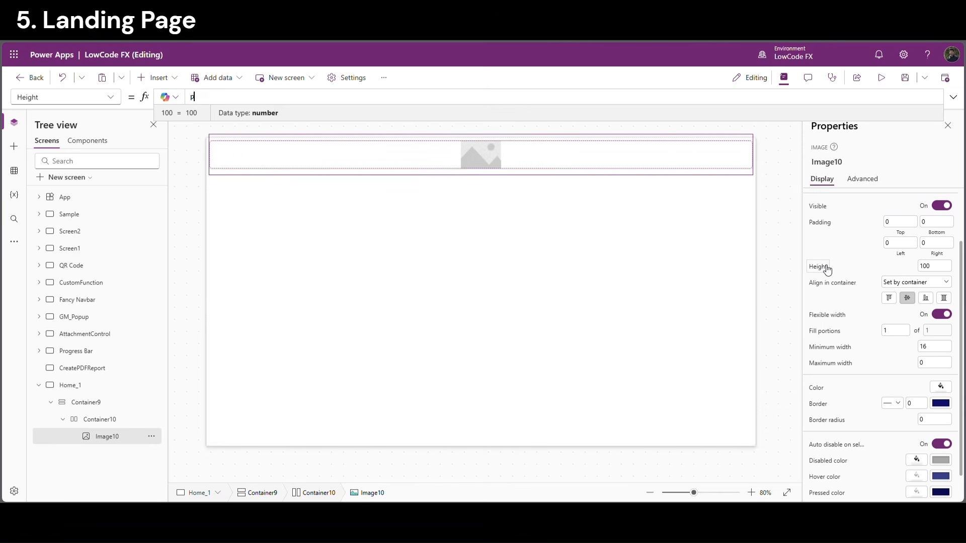
{"action": "key", "text": "Tab"}
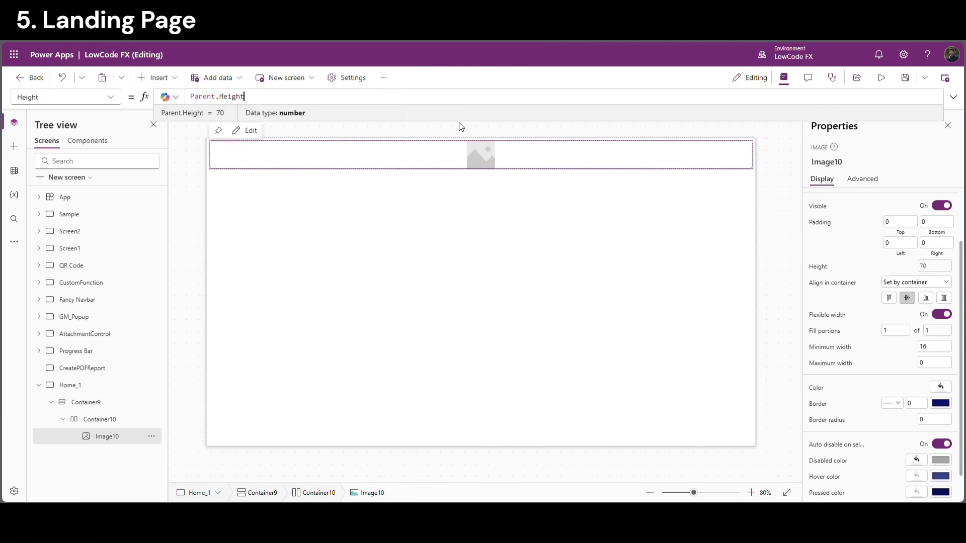
{"action": "key", "text": "Return"}
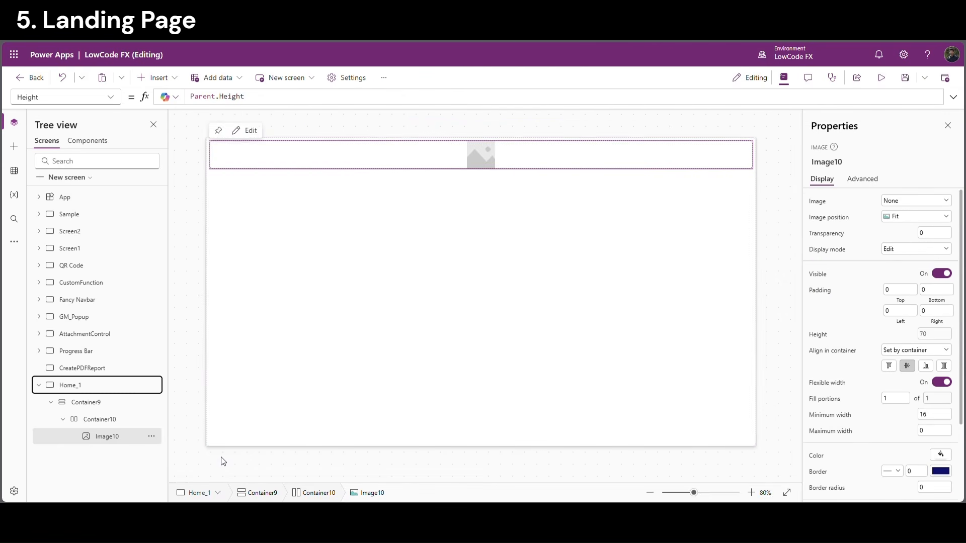
Replace Image10's SampleImage with the pasted SVG EncodeUrl 'Welcome to LowCode FX' banner
{"action": "left_click", "coordinate": [115, 96]}
{"action": "scroll", "coordinate": [28, 324], "scroll_direction": "down", "scroll_amount": 5}
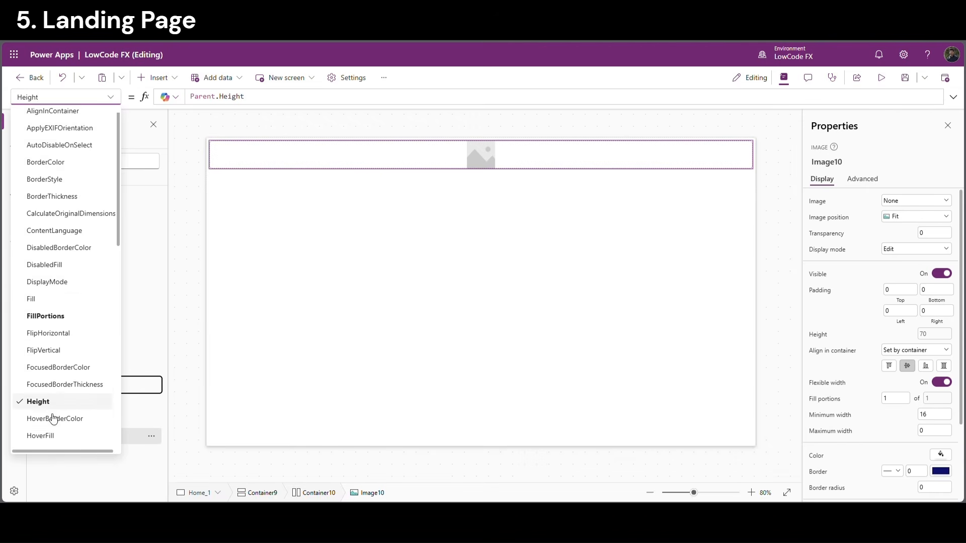
{"action": "left_click", "coordinate": [33, 324]}
{"action": "double_click", "coordinate": [233, 104]}
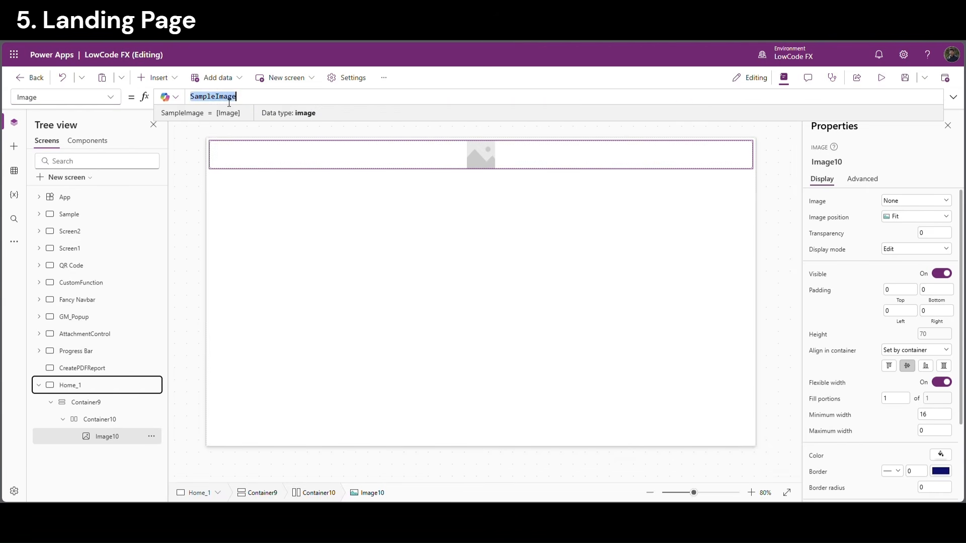
{"action": "key", "text": "ctrl+v"}
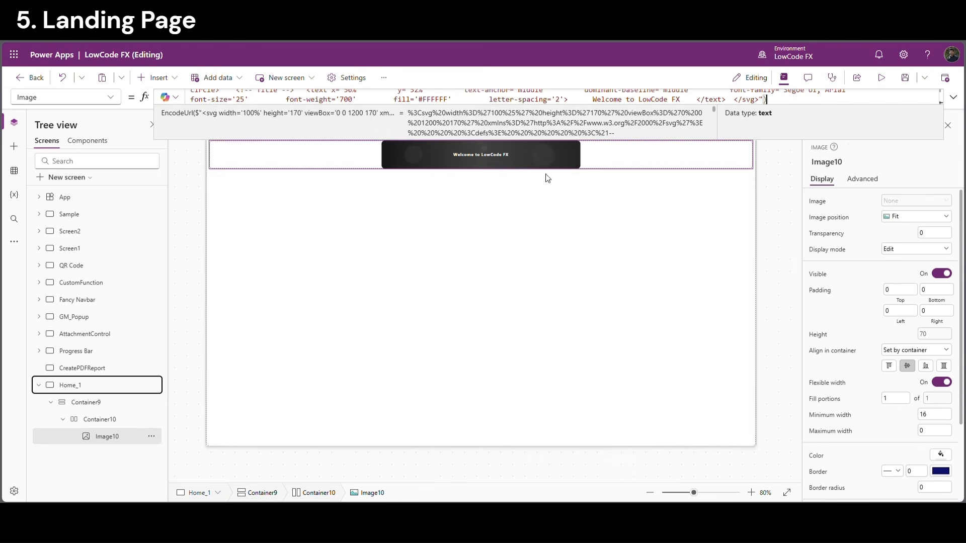
Set the banner's image position to Fill, then select Home_1 and Container9
{"action": "left_click", "coordinate": [892, 218]}
{"action": "left_click", "coordinate": [899, 243]}
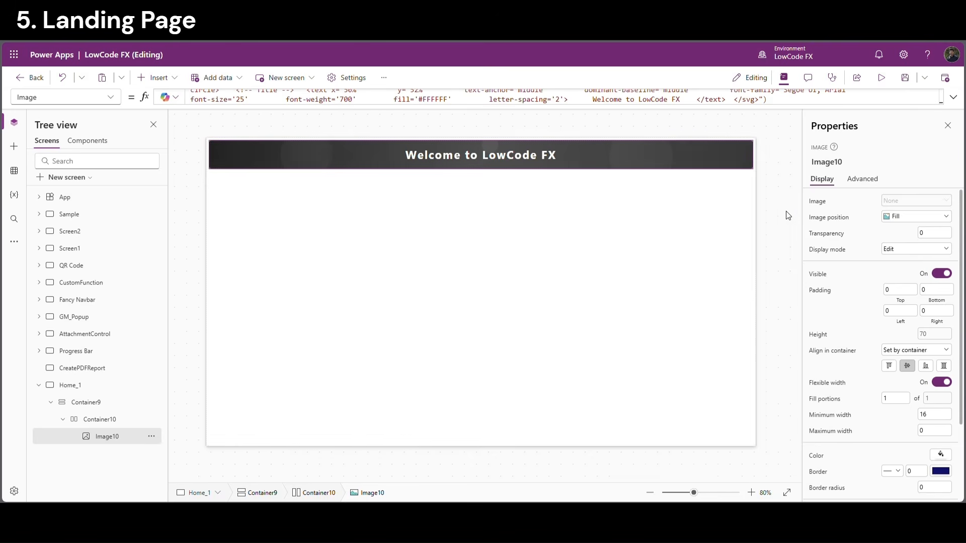
{"action": "left_click", "coordinate": [772, 171]}
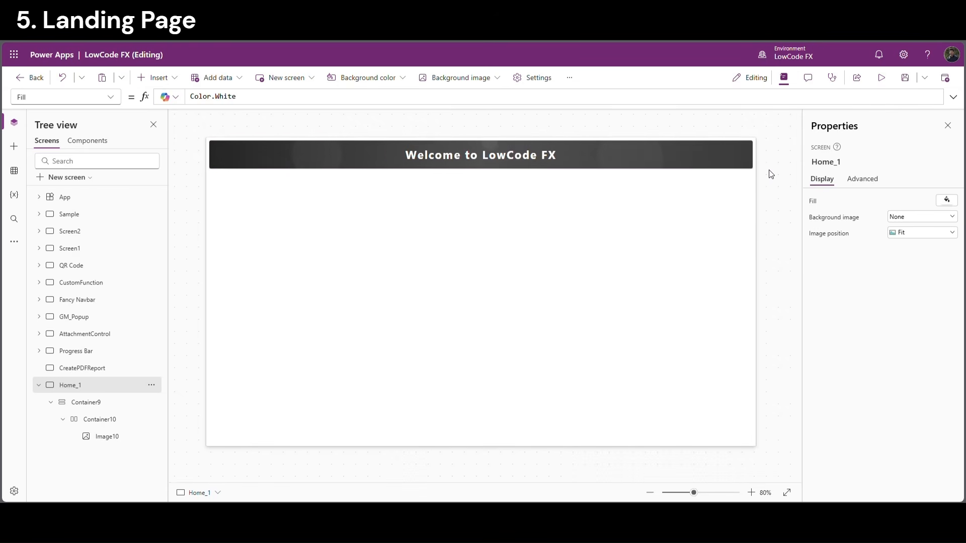
{"action": "left_click", "coordinate": [617, 205]}
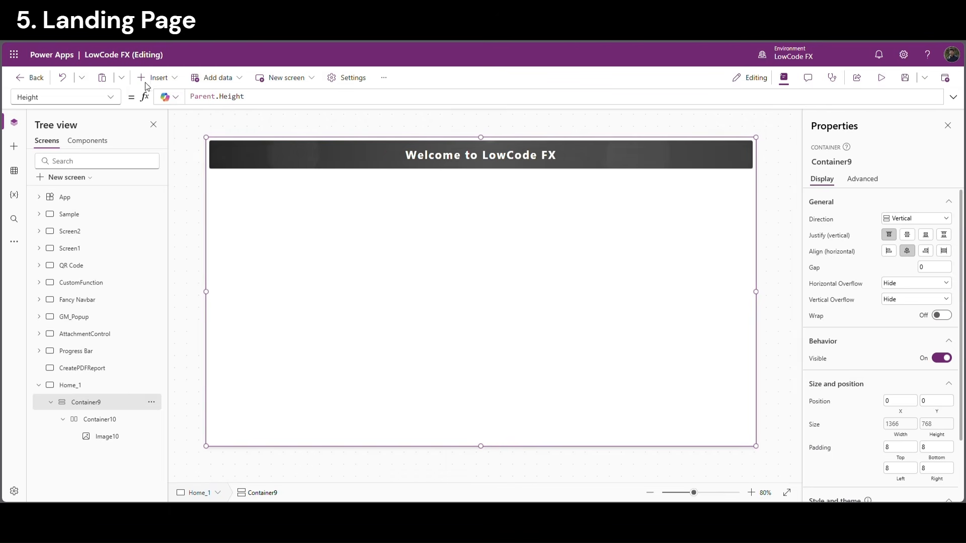
Insert a horizontal container, Container11, below the header
{"action": "left_click", "coordinate": [160, 78]}
{"action": "type", "text": "hori"}
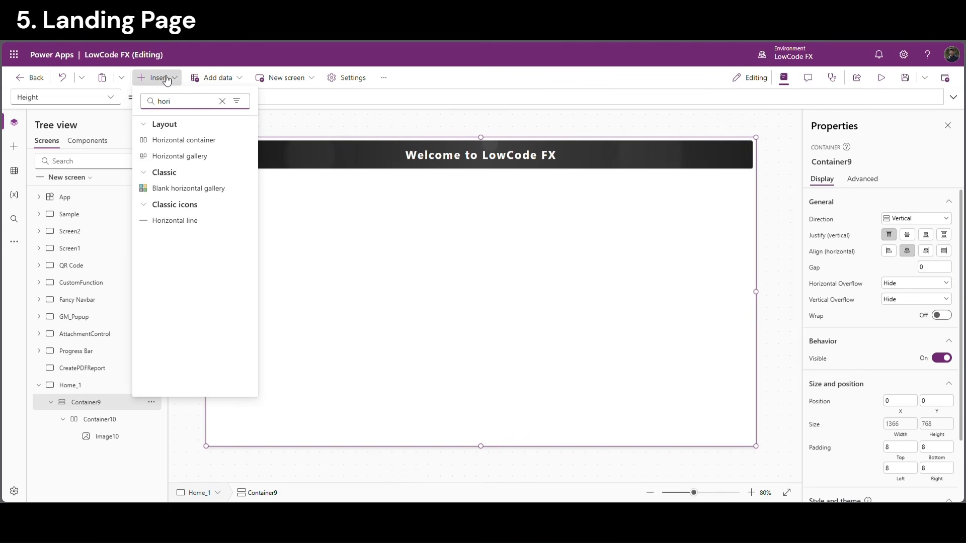
{"action": "left_click", "coordinate": [183, 139]}
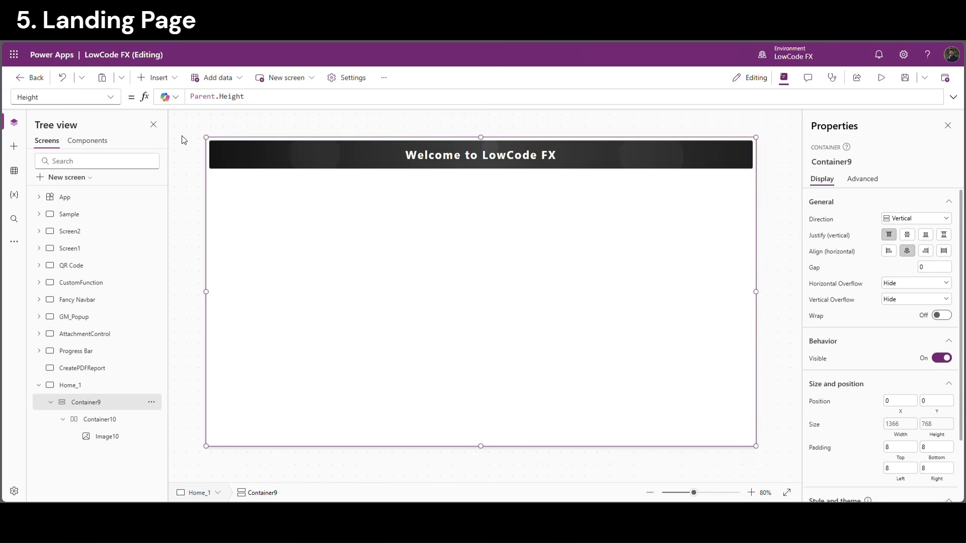
Add Container12 inside Container11 with flexible width off and a fixed width of 80
{"action": "left_click", "coordinate": [481, 306]}
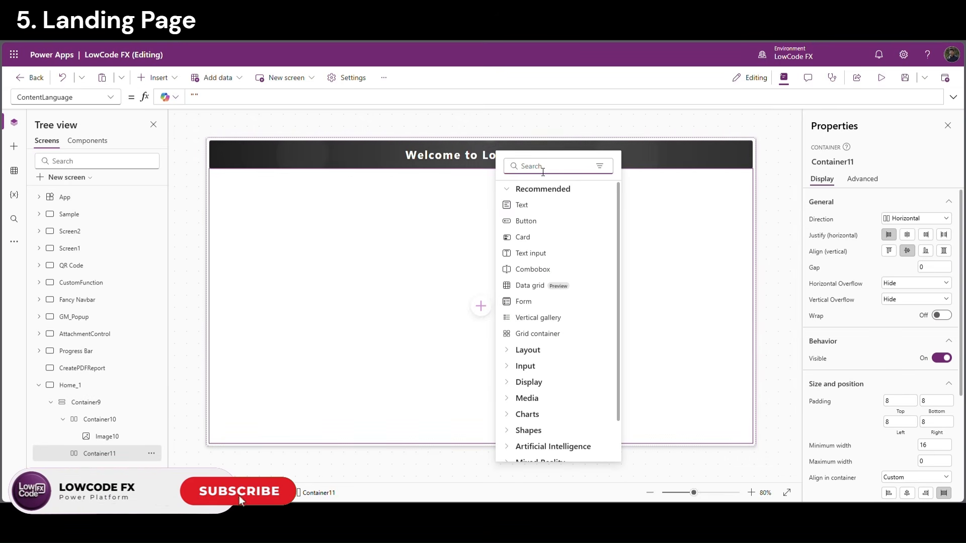
{"action": "type", "text": "conta"}
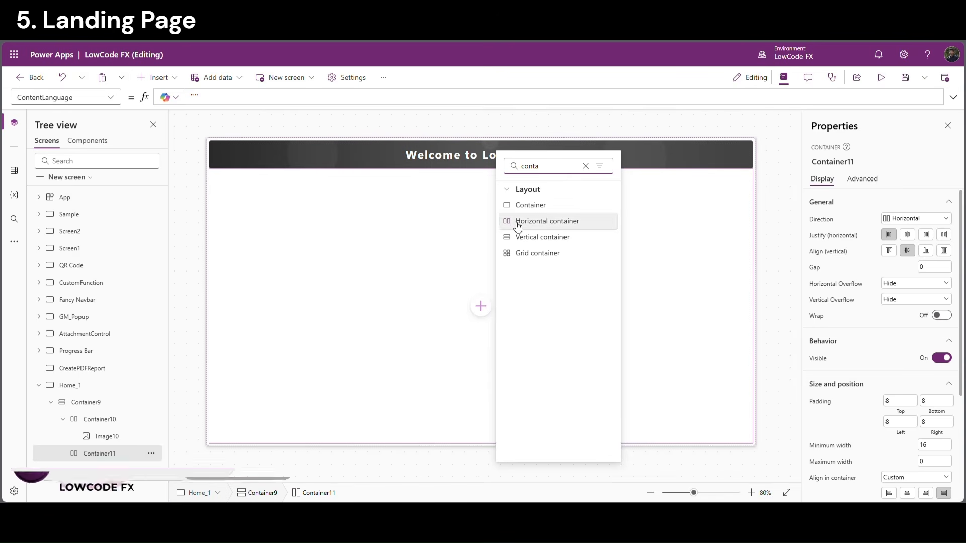
{"action": "left_click", "coordinate": [544, 206]}
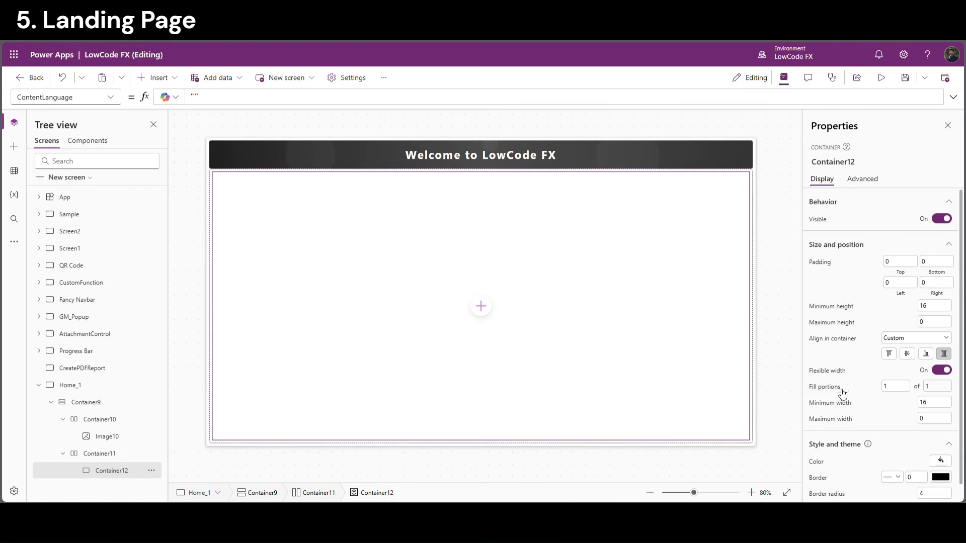
{"action": "left_click", "coordinate": [942, 370]}
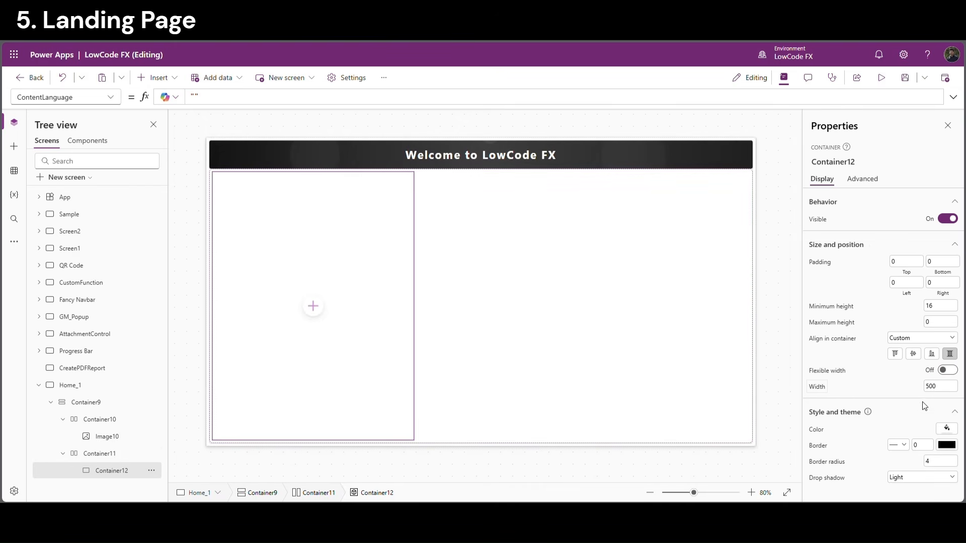
{"action": "left_click", "coordinate": [939, 391]}
{"action": "type", "text": "80"}
{"action": "key", "text": "Return"}
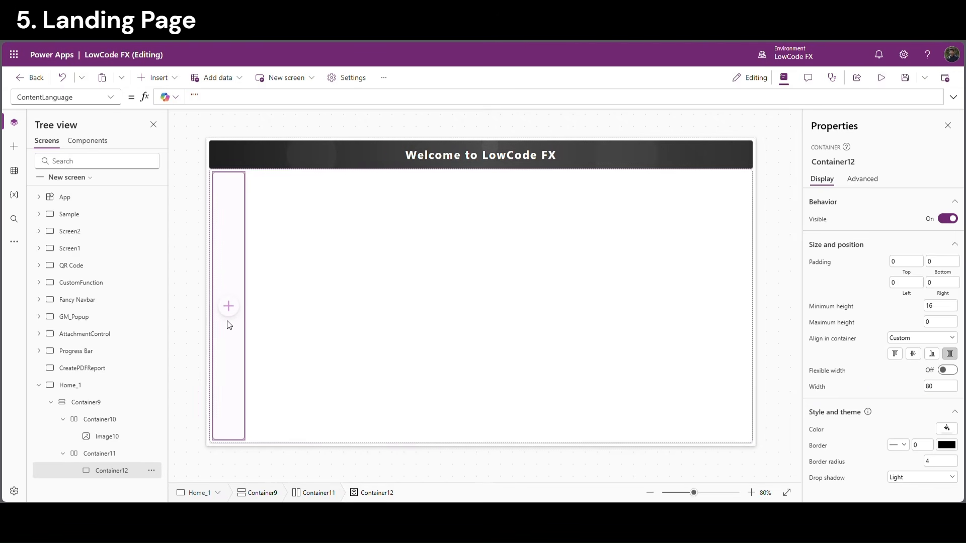
{"action": "left_click", "coordinate": [228, 305]}
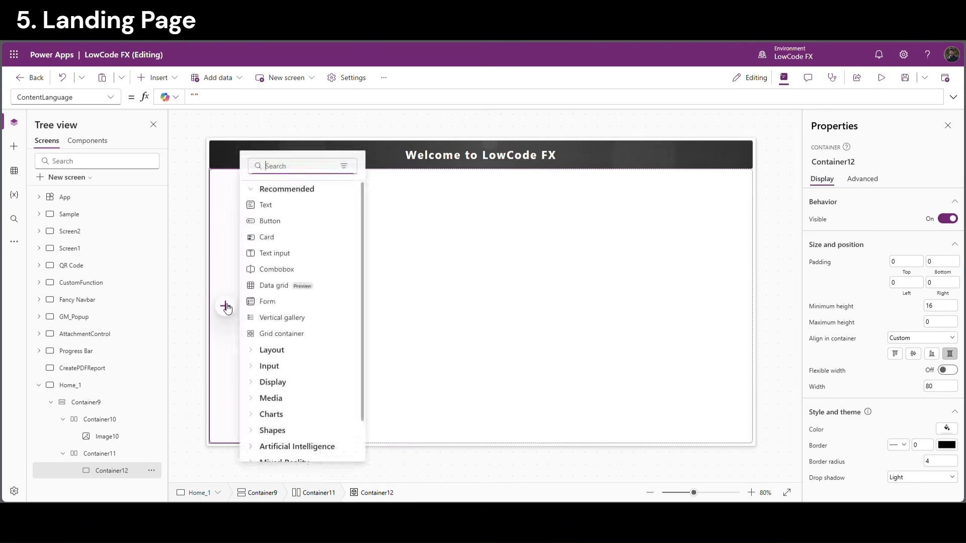
{"action": "type", "text": "Html"}
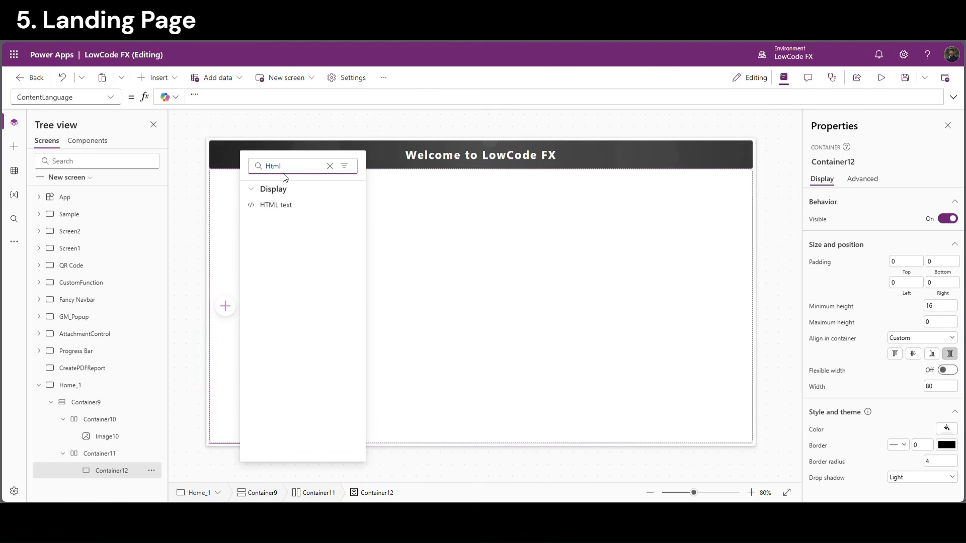
Add HtmlText4 to Container12 at Y 0, sized Parent.Width by Parent.Height
{"action": "left_click", "coordinate": [302, 206]}
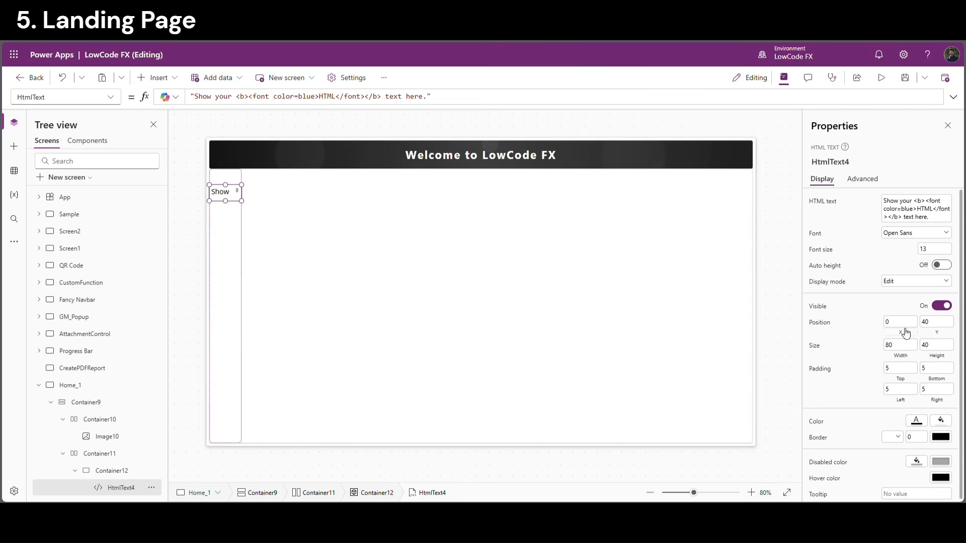
{"action": "left_click", "coordinate": [934, 325]}
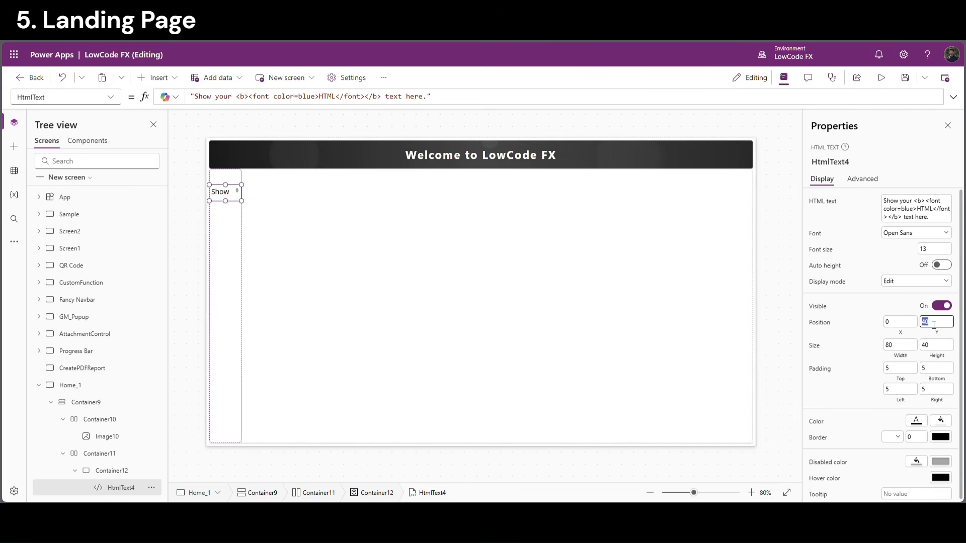
{"action": "left_click", "coordinate": [906, 358]}
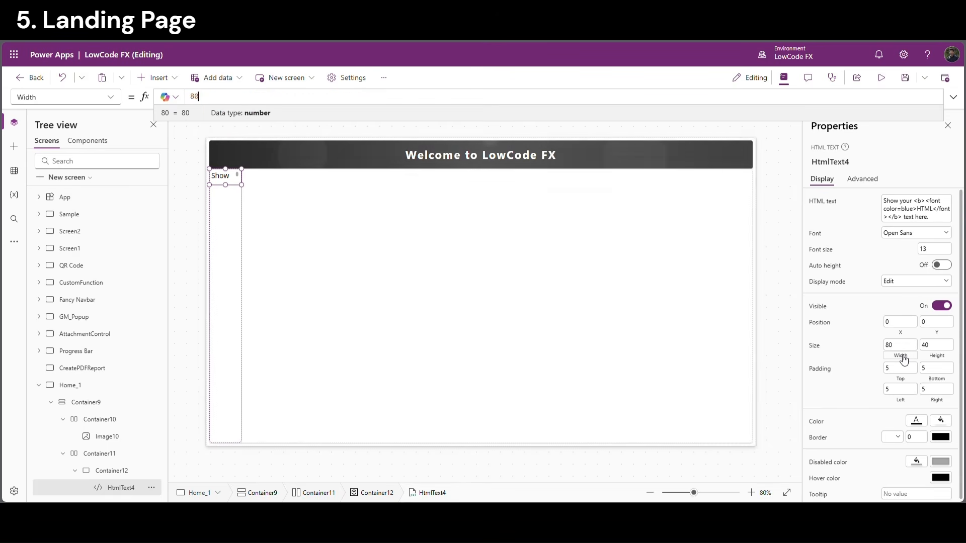
{"action": "type", "text": "Parent.Width"}
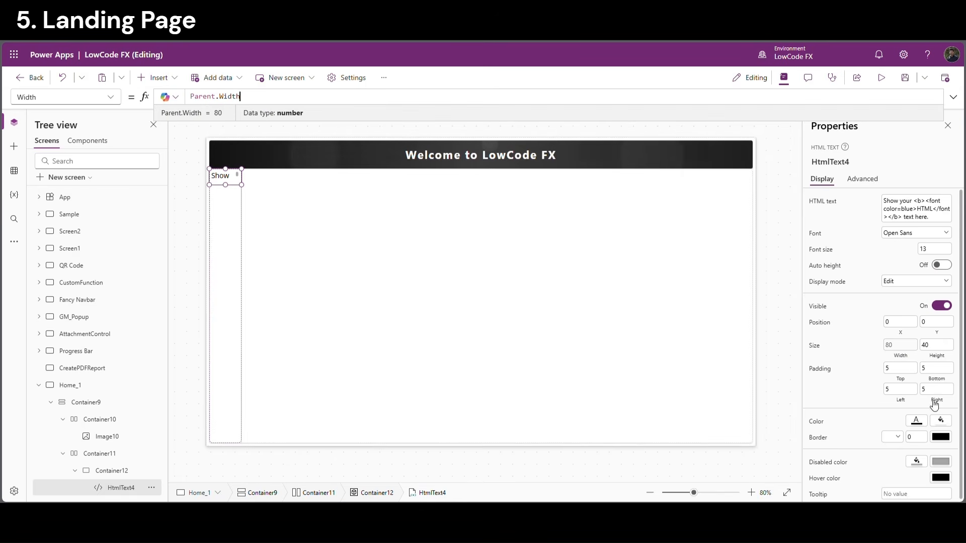
{"action": "left_click", "coordinate": [938, 361]}
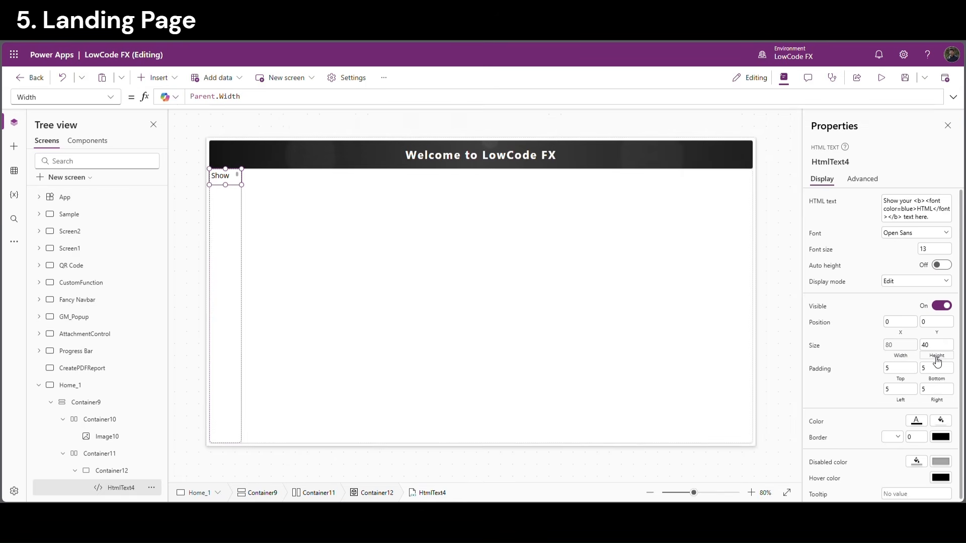
{"action": "type", "text": "Parent.Height"}
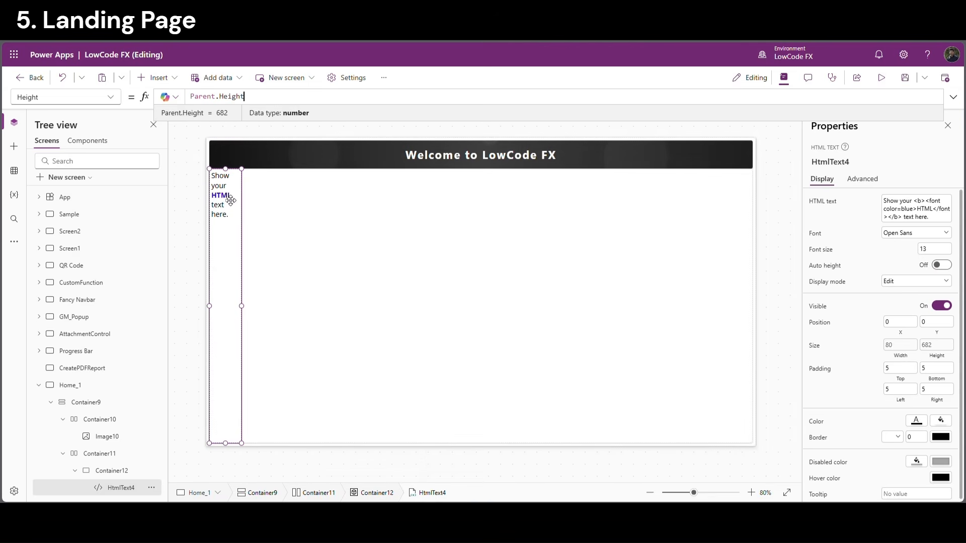
{"action": "left_click", "coordinate": [177, 82]}
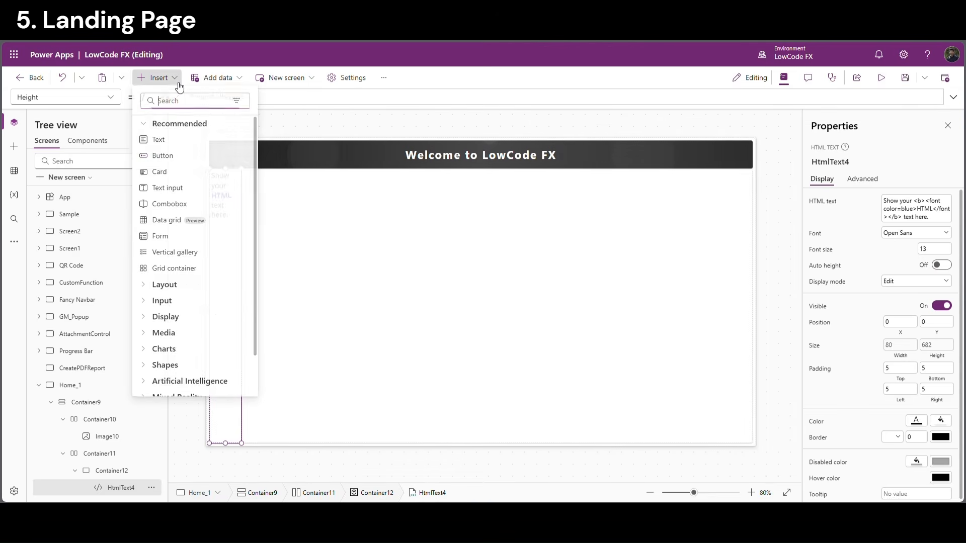
Add a button to the narrow strip, set its width to 32 and shift it 24 px right
{"action": "left_click", "coordinate": [180, 159]}
{"action": "left_click", "coordinate": [239, 255]}
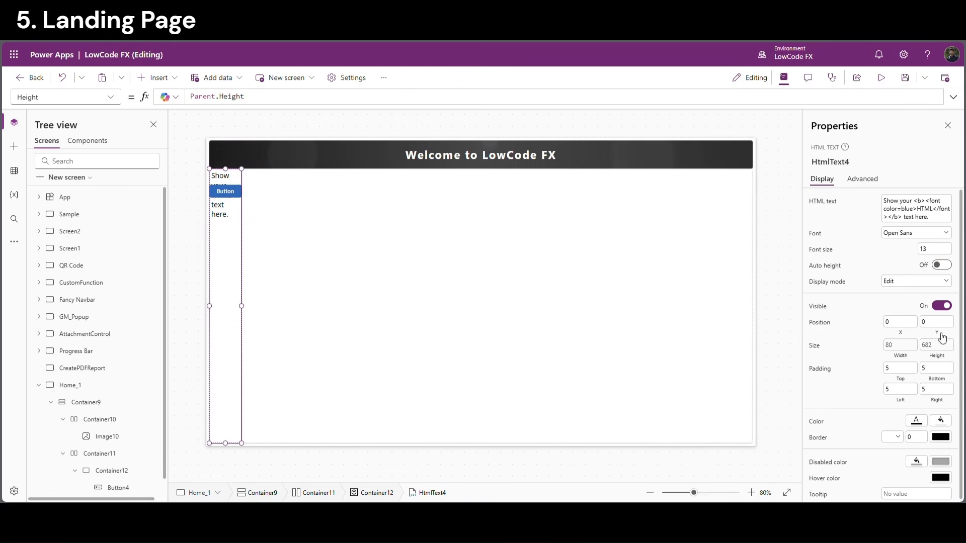
{"action": "left_click", "coordinate": [121, 487]}
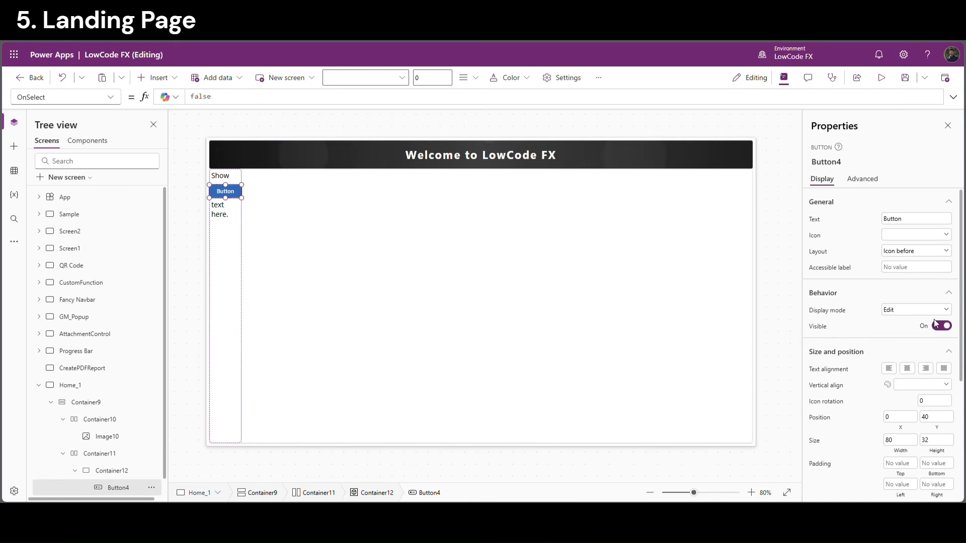
{"action": "left_click", "coordinate": [900, 441]}
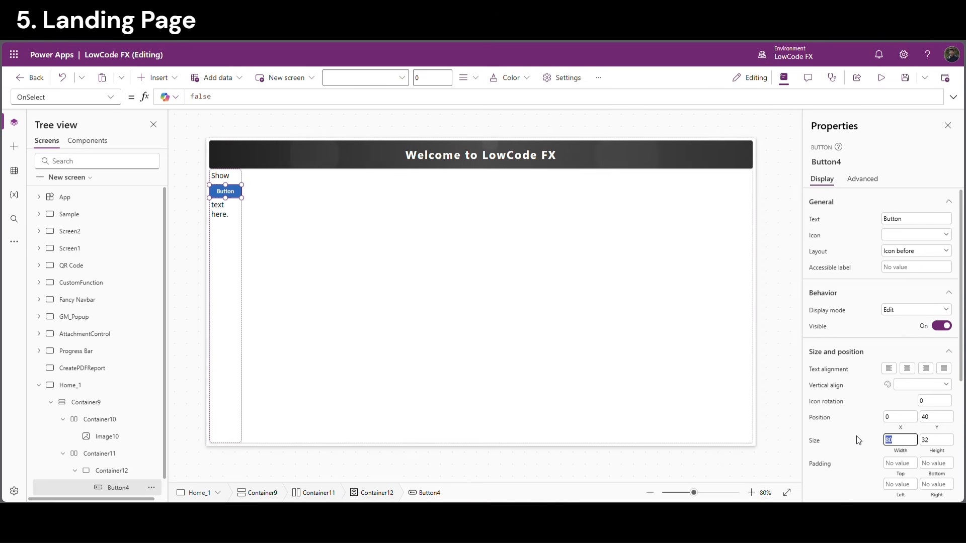
{"action": "type", "text": "32"}
{"action": "key", "text": "Return"}
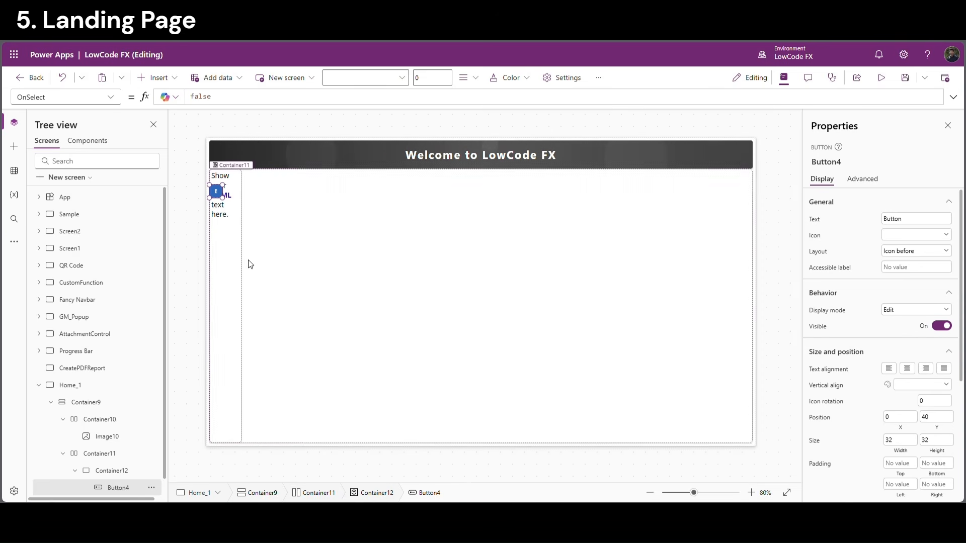
{"action": "left_click_drag", "start_coordinate": [219, 194], "coordinate": [229, 195]}
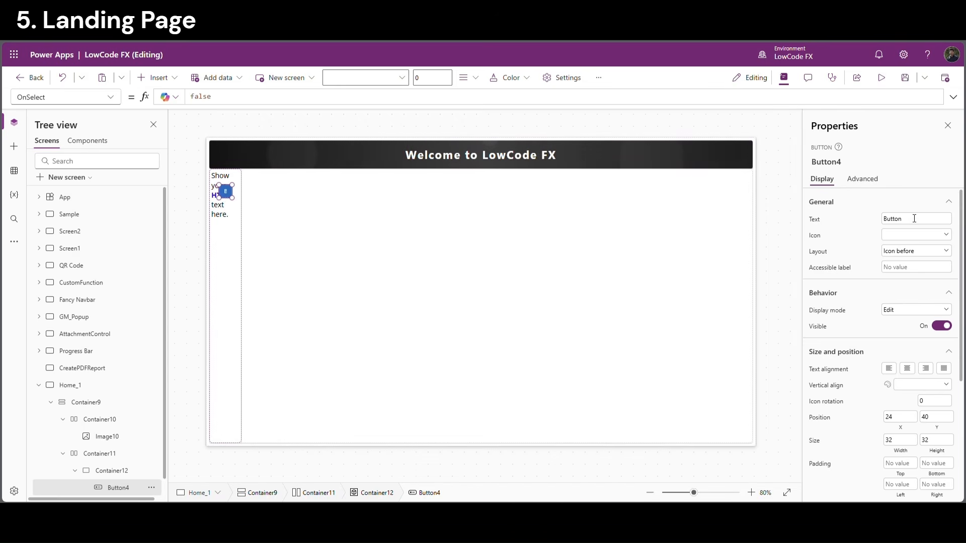
Make the button icon-only with a right chevron icon
{"action": "left_click", "coordinate": [908, 252]}
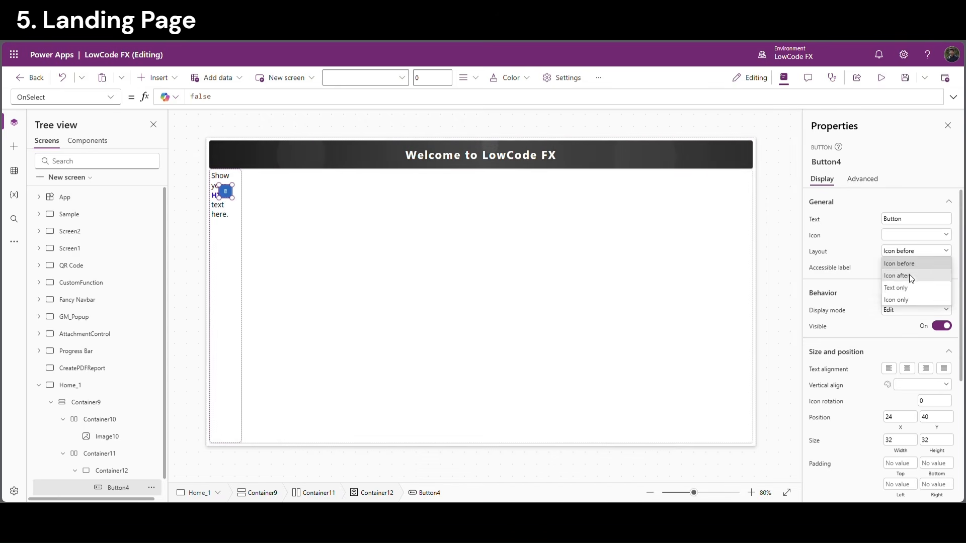
{"action": "left_click", "coordinate": [897, 300]}
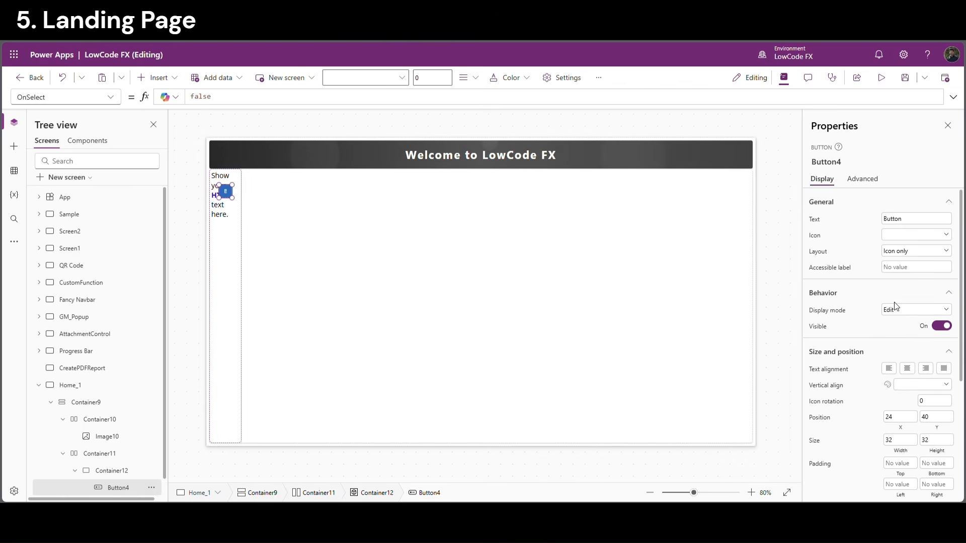
{"action": "left_click", "coordinate": [903, 235]}
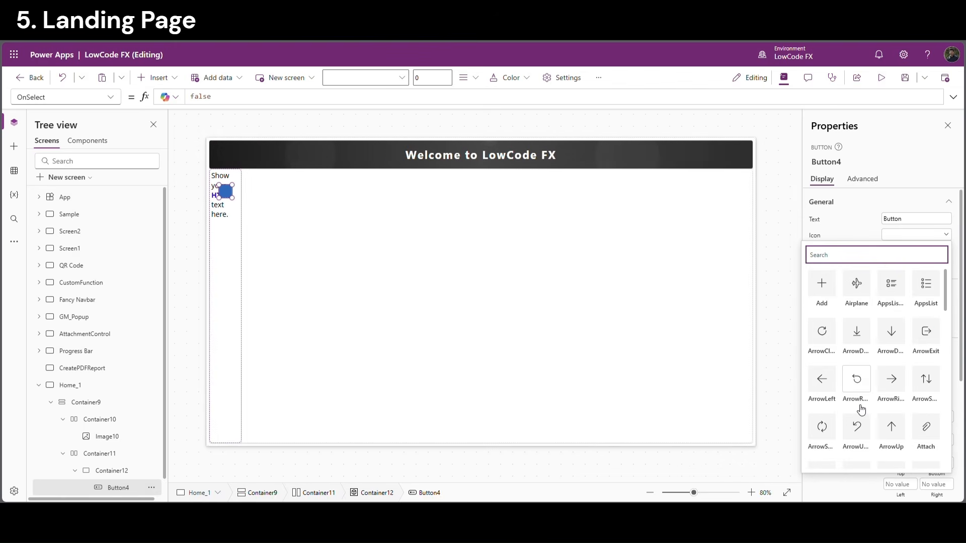
{"action": "scroll", "coordinate": [871, 407], "scroll_direction": "down", "scroll_amount": 2}
{"action": "scroll", "coordinate": [865, 397], "scroll_direction": "down", "scroll_amount": 2}
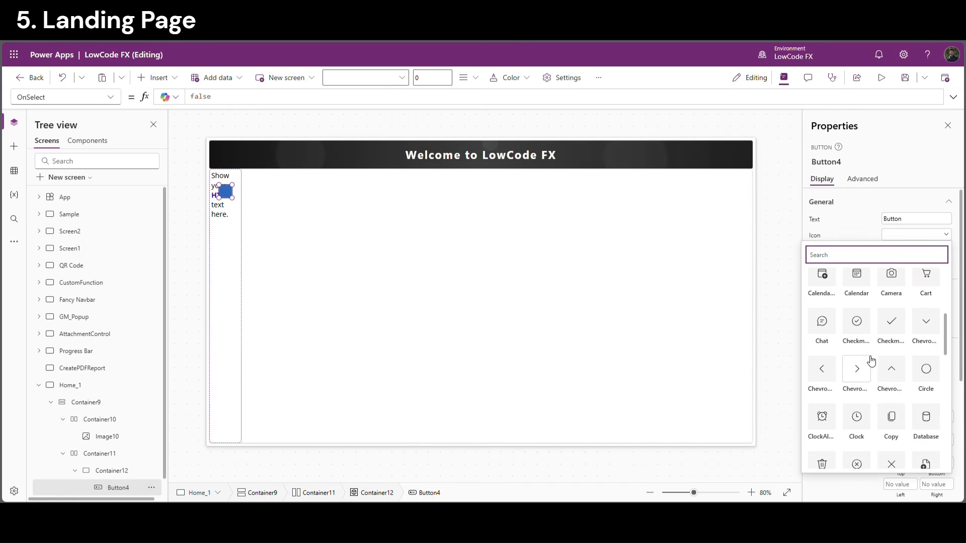
{"action": "left_click", "coordinate": [857, 370]}
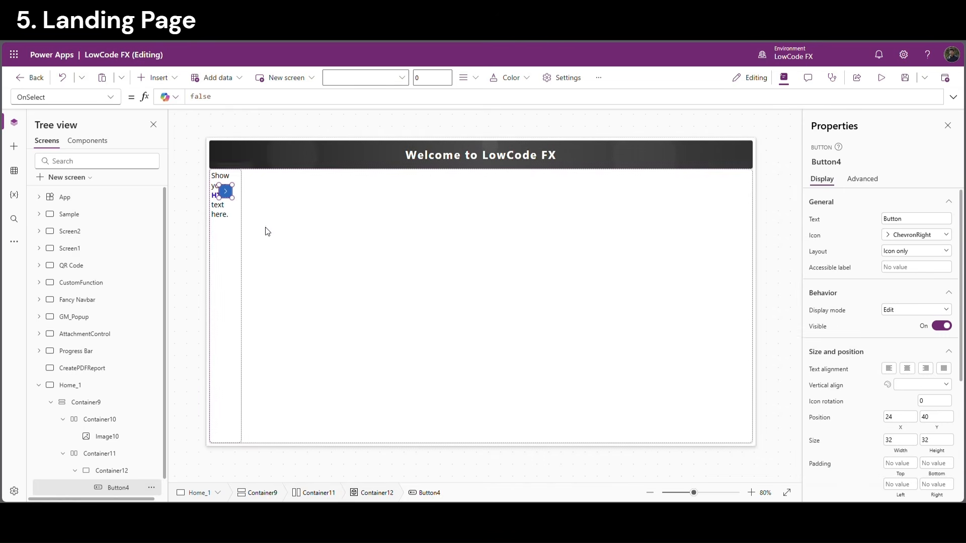
{"action": "scroll", "coordinate": [905, 453], "scroll_direction": "down", "scroll_amount": 3}
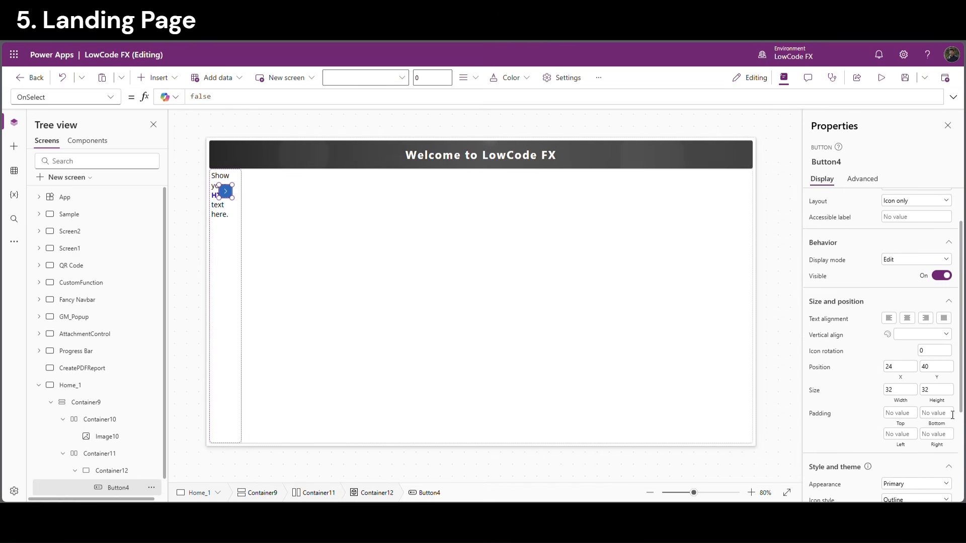
Give the button a Transparent appearance and an icon font size of 50
{"action": "left_click", "coordinate": [917, 385]}
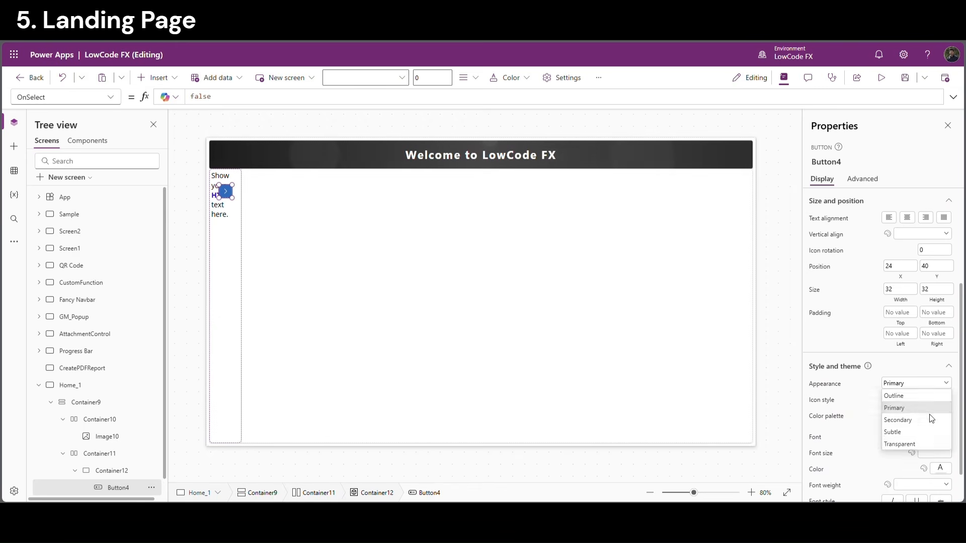
{"action": "left_click", "coordinate": [912, 444]}
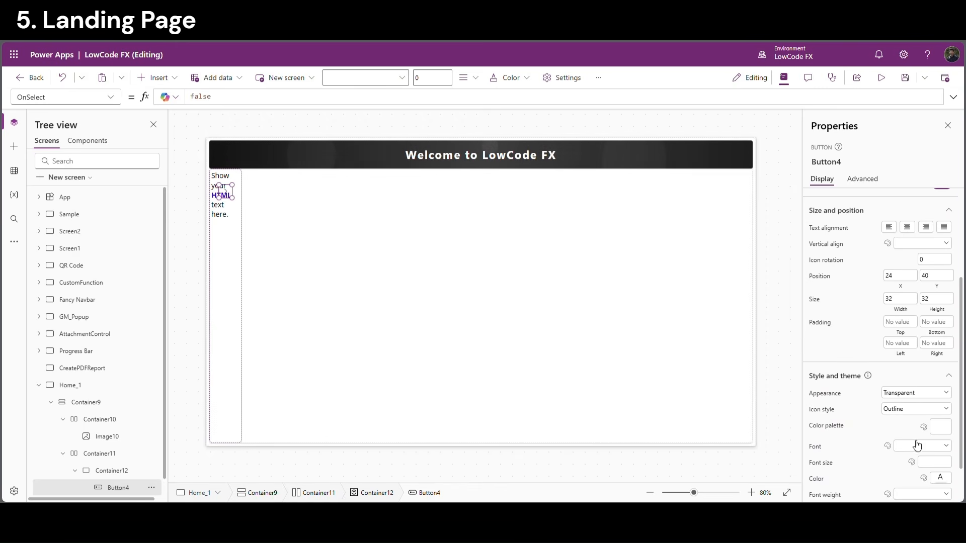
{"action": "left_click", "coordinate": [936, 463]}
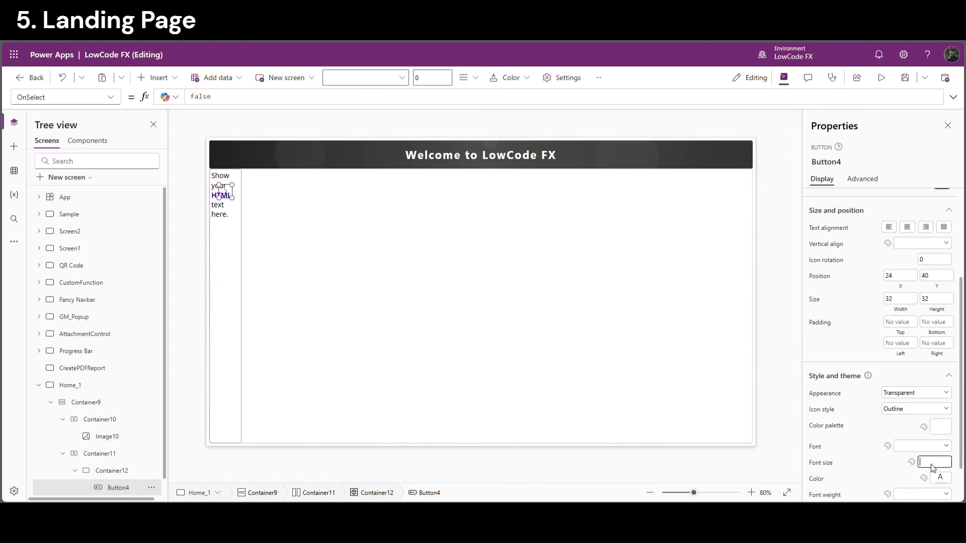
{"action": "type", "text": "50"}
{"action": "left_click", "coordinate": [887, 469]}
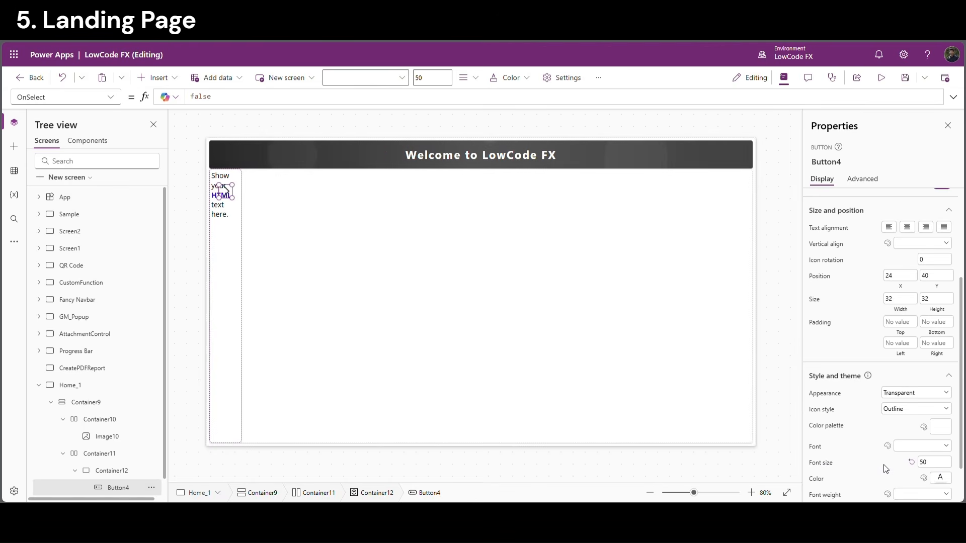
Set the chevron icon colour to white
{"action": "scroll", "coordinate": [891, 473], "scroll_direction": "down", "scroll_amount": 1}
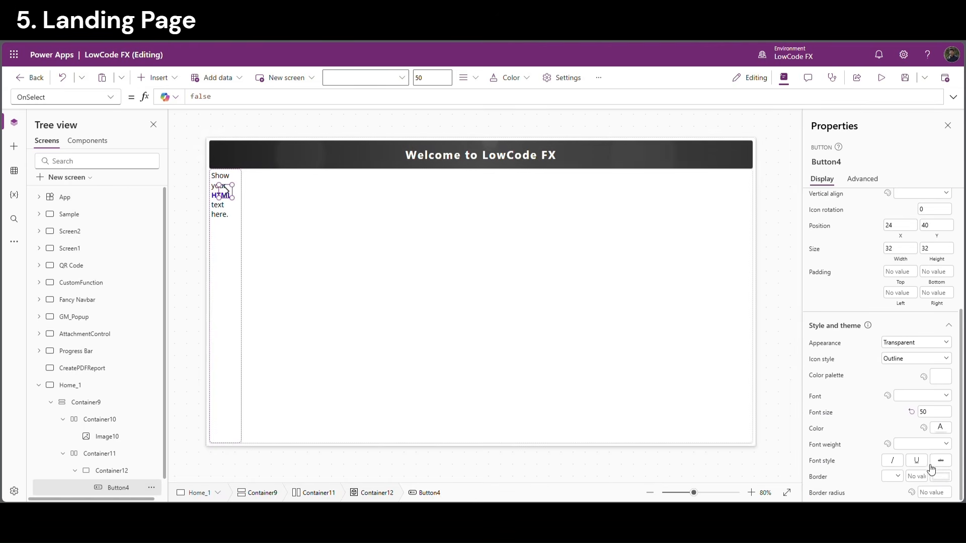
{"action": "left_click", "coordinate": [940, 428]}
{"action": "left_click", "coordinate": [876, 475]}
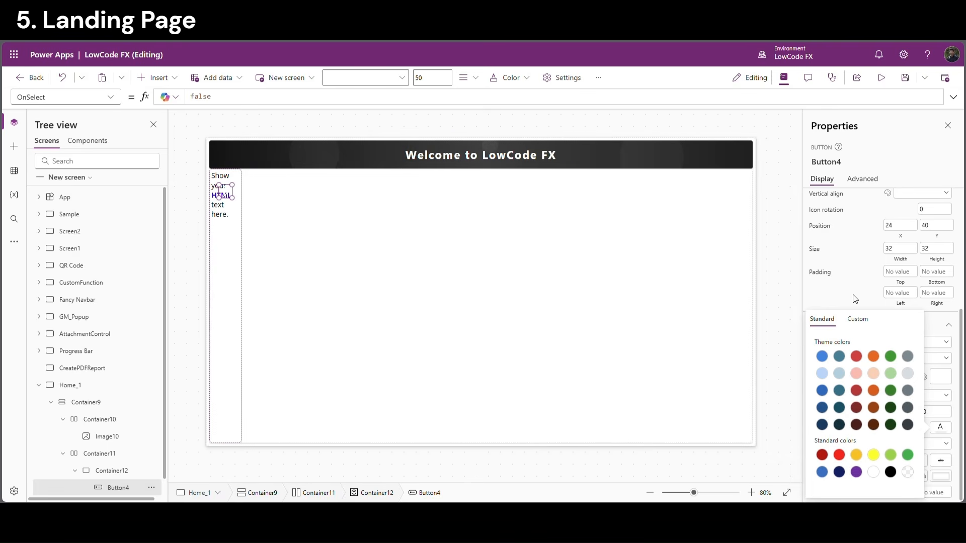
{"action": "left_click", "coordinate": [849, 298]}
{"action": "left_click", "coordinate": [237, 388]}
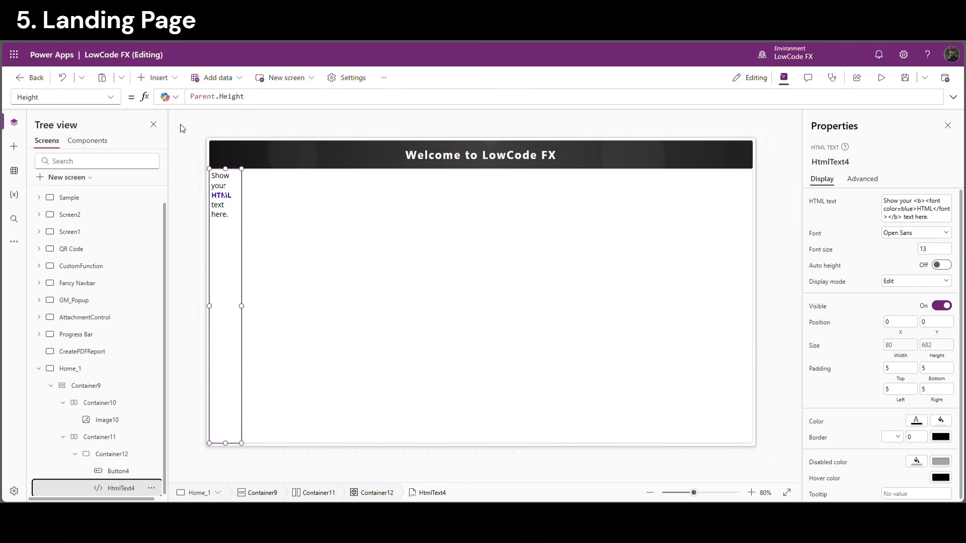
Replace HtmlText4's HtmlText formula with the prepared vertical Home panel HTML
{"action": "left_click", "coordinate": [112, 97]}
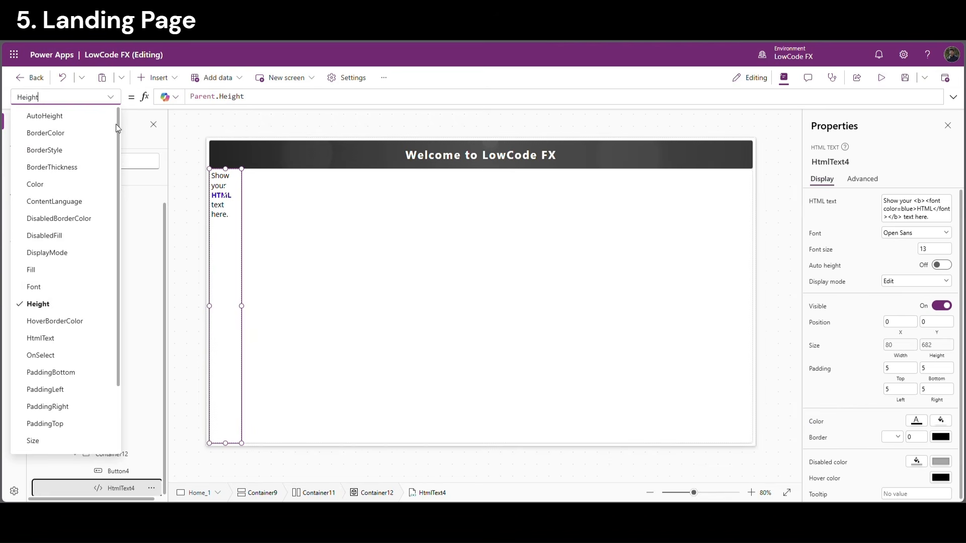
{"action": "left_click", "coordinate": [40, 339]}
{"action": "left_click_drag", "start_coordinate": [471, 94], "coordinate": [180, 89]}
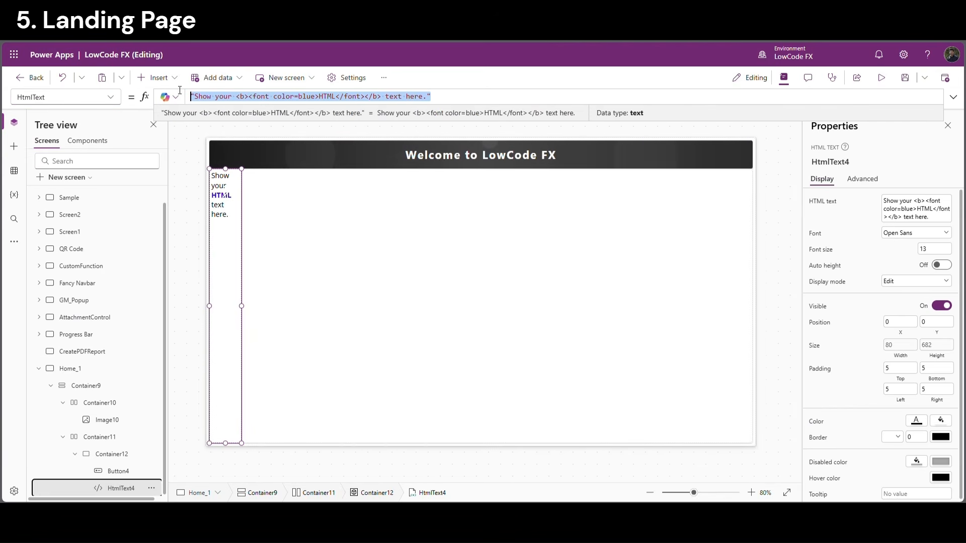
{"action": "key", "text": "ctrl+v"}
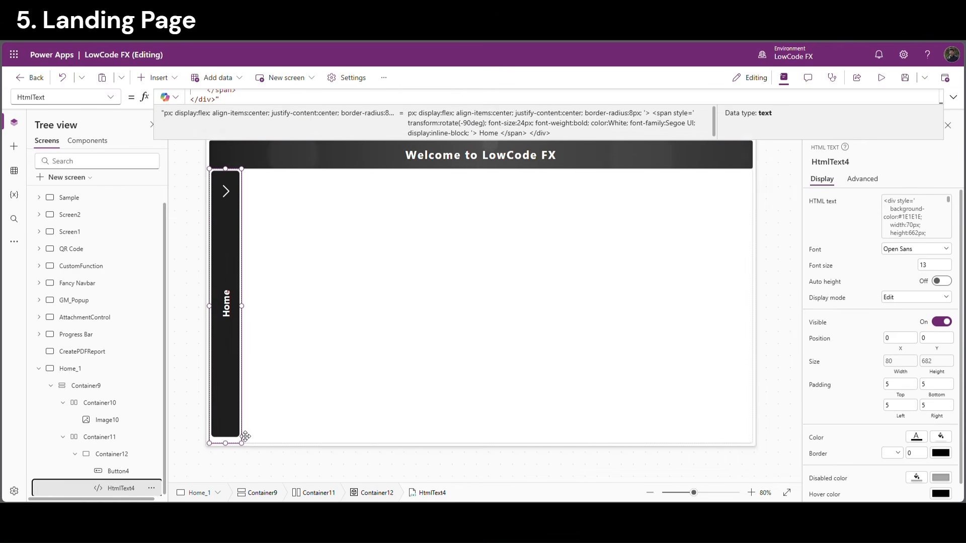
{"action": "left_click", "coordinate": [953, 97]}
{"action": "scroll", "coordinate": [329, 109], "scroll_direction": "up", "scroll_amount": 3}
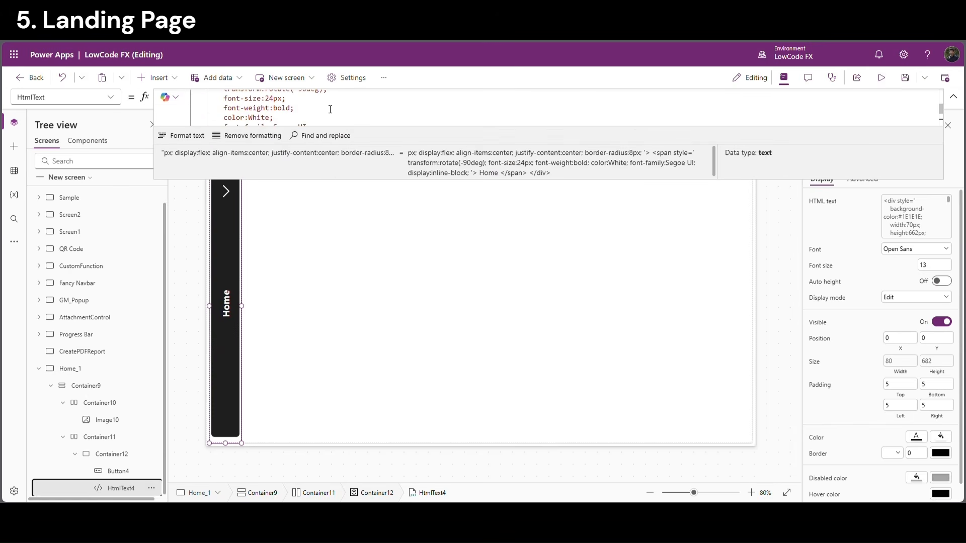
{"action": "left_click", "coordinate": [285, 103]}
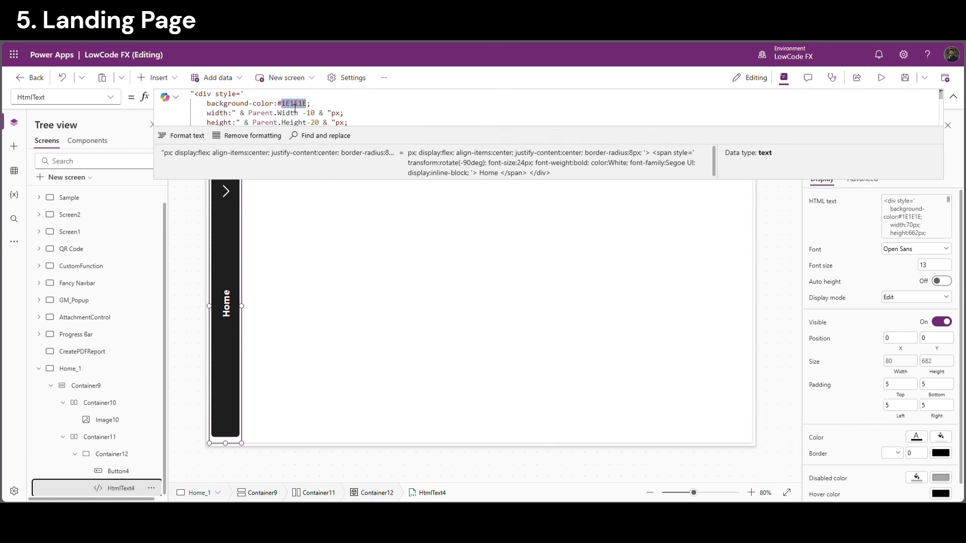
{"action": "left_click_drag", "start_coordinate": [277, 106], "coordinate": [308, 106]}
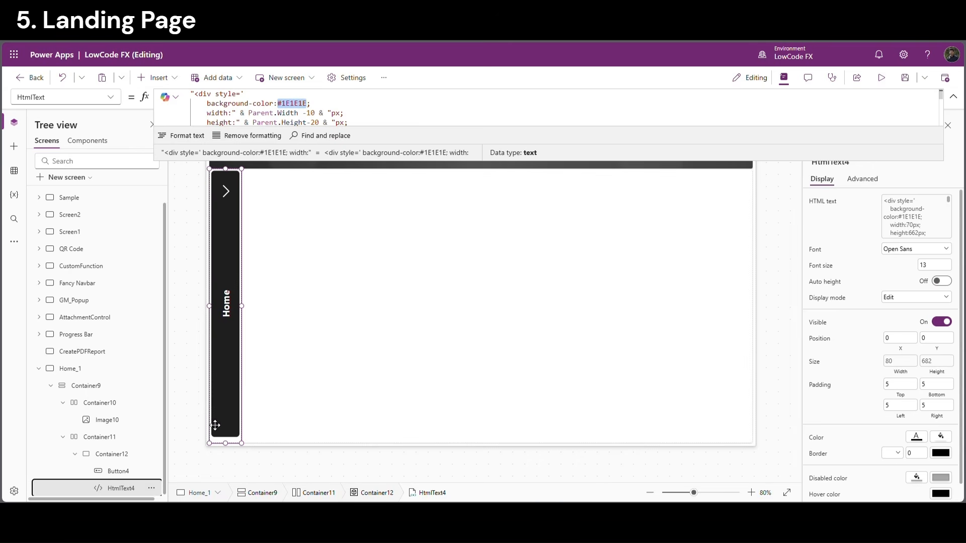
Set Container12's Fill to ColorValue("#1E1E1E")
{"action": "left_click", "coordinate": [189, 448]}
{"action": "left_click", "coordinate": [124, 457]}
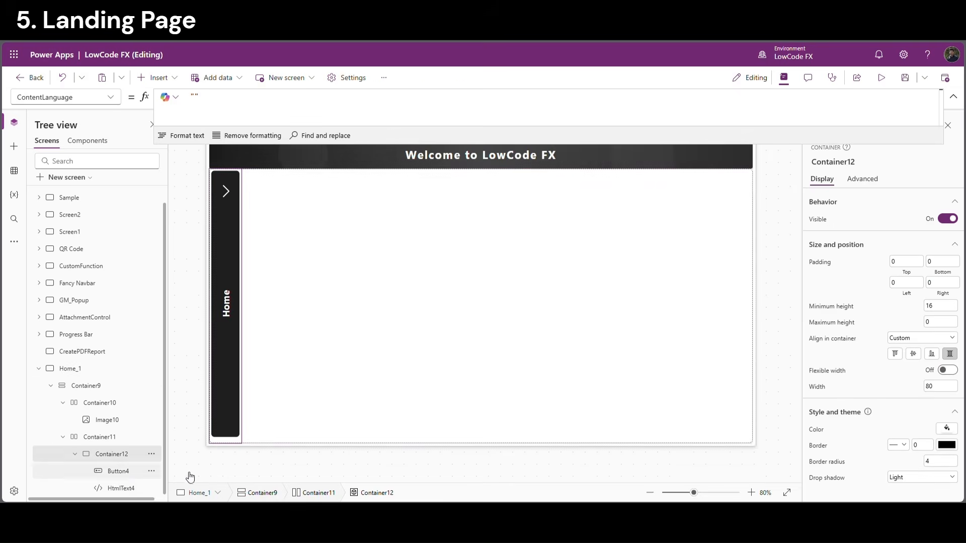
{"action": "left_click", "coordinate": [818, 430]}
{"action": "left_click", "coordinate": [277, 124]}
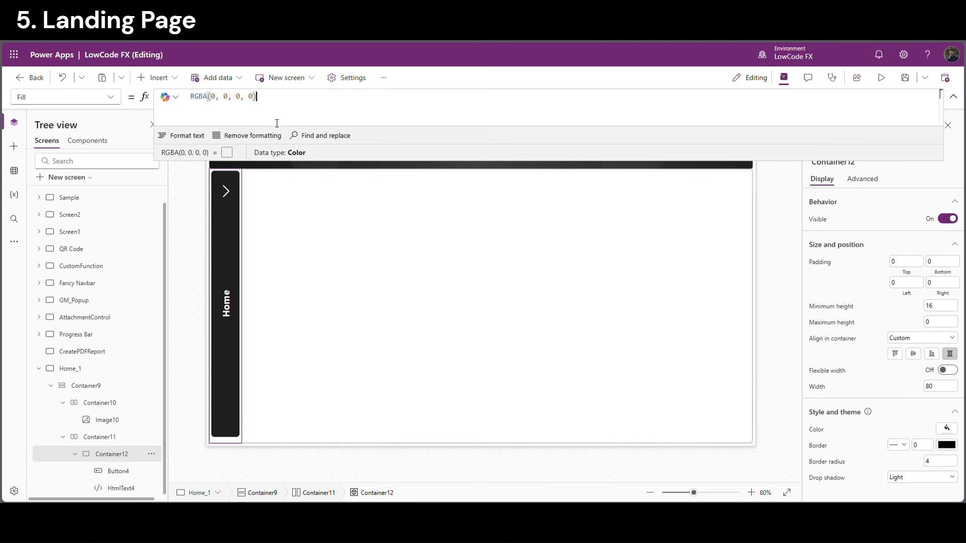
{"action": "left_click_drag", "start_coordinate": [282, 104], "coordinate": [180, 101]}
{"action": "type", "text": "colorva"}
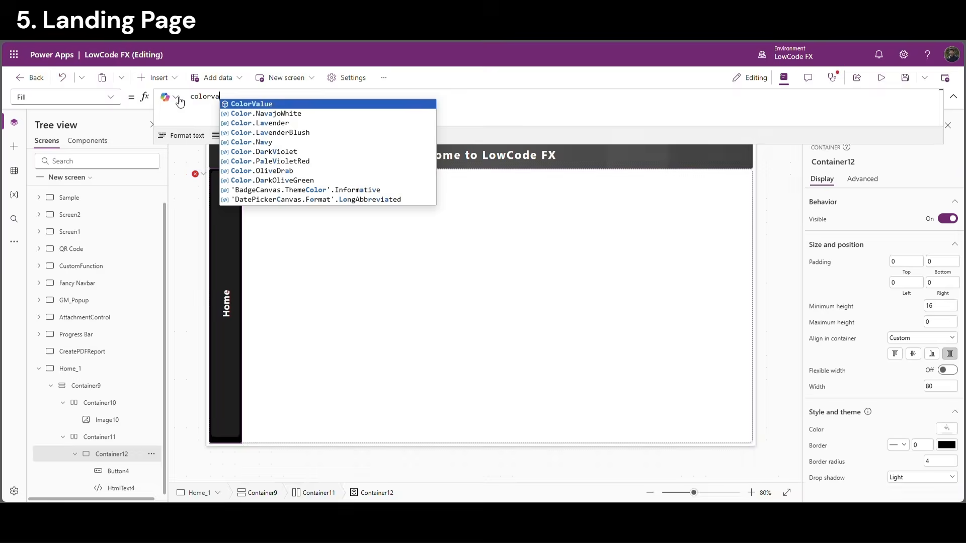
{"action": "key", "text": "Tab"}
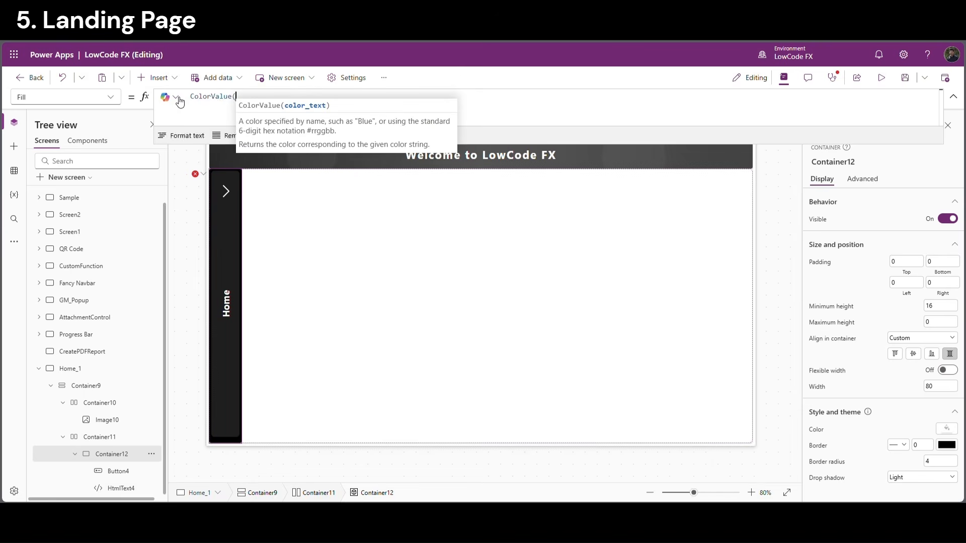
{"action": "type", "text": "\"#1E1E1E\""}
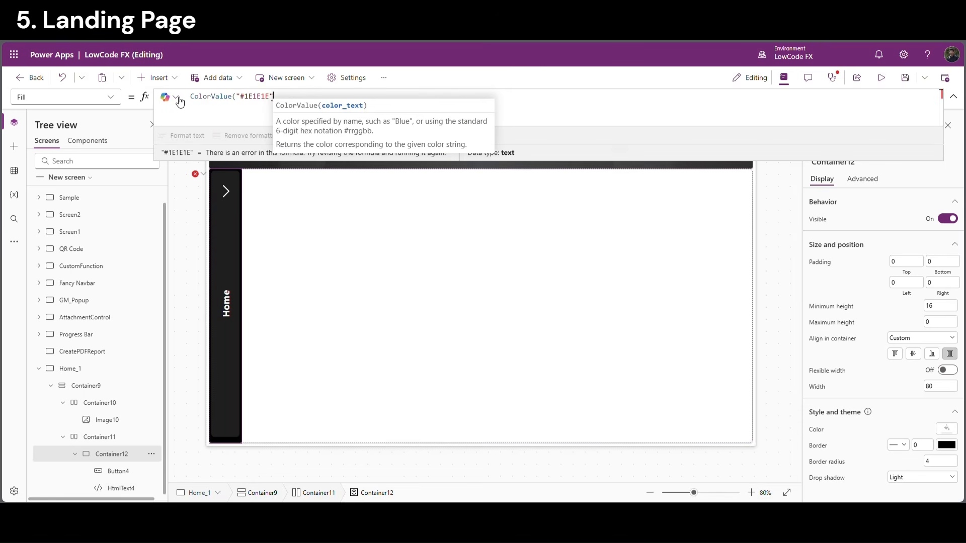
{"action": "type", "text": ")"}
{"action": "left_click", "coordinate": [343, 188]}
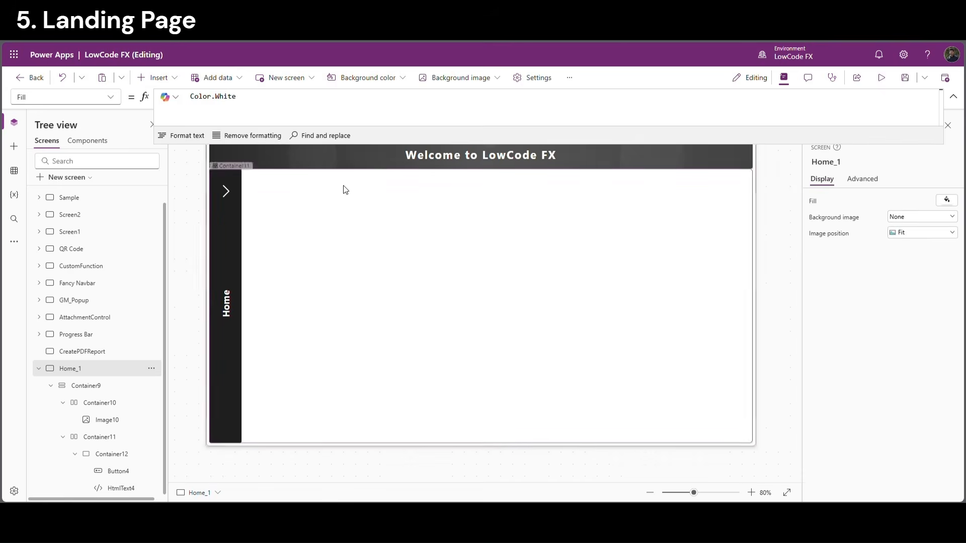
{"action": "left_click", "coordinate": [241, 182]}
{"action": "left_click", "coordinate": [162, 77]}
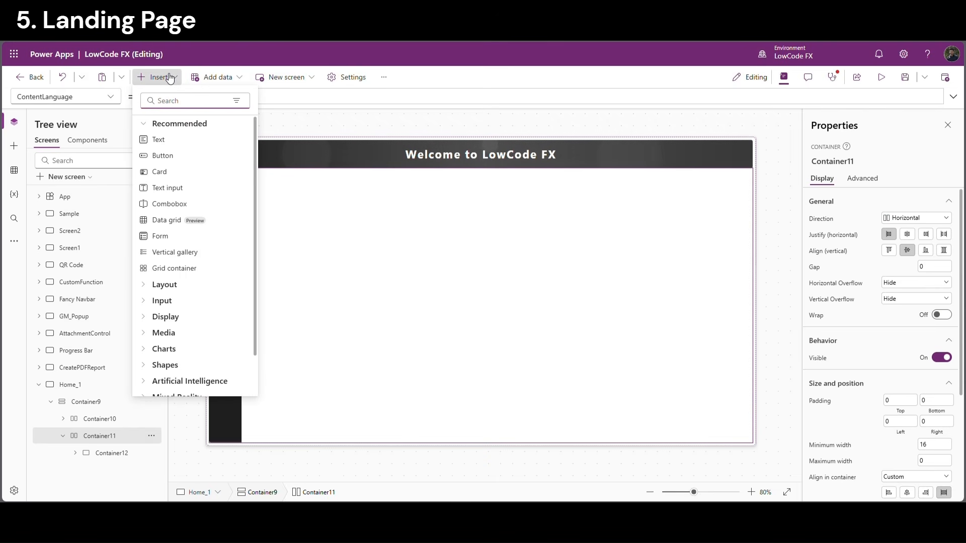
Add a grid container to Container11, with a container card holding an image
{"action": "type", "text": "grid"}
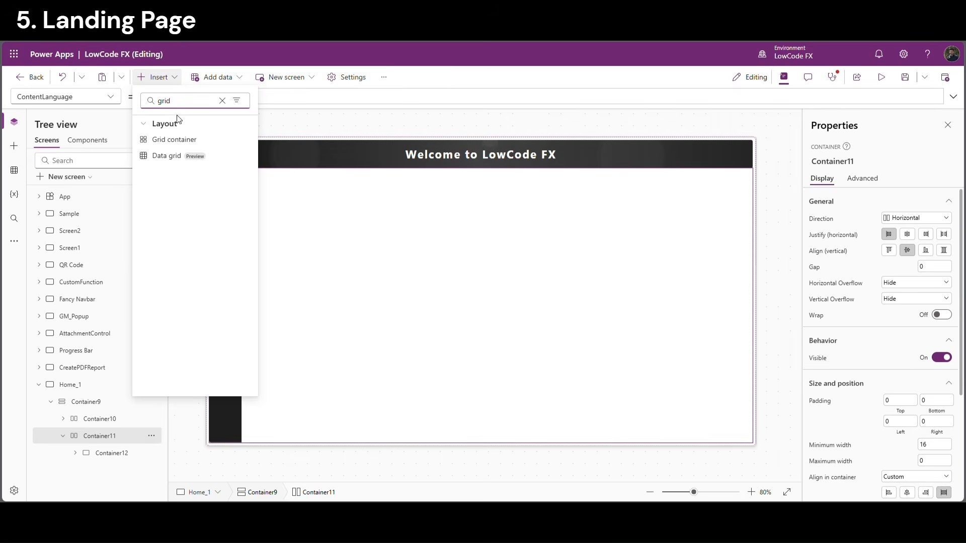
{"action": "left_click", "coordinate": [171, 141]}
{"action": "left_click", "coordinate": [159, 77]}
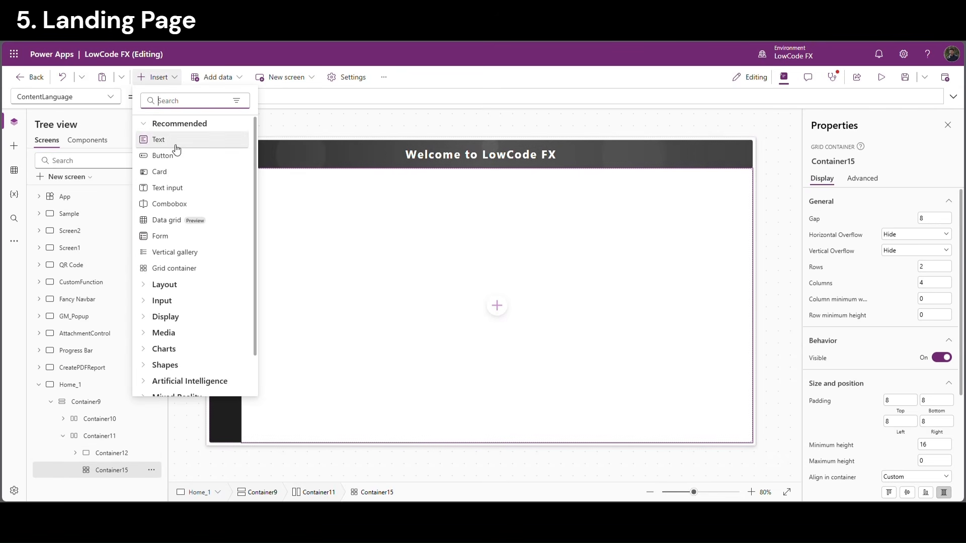
{"action": "left_click", "coordinate": [183, 102]}
{"action": "type", "text": "conta"}
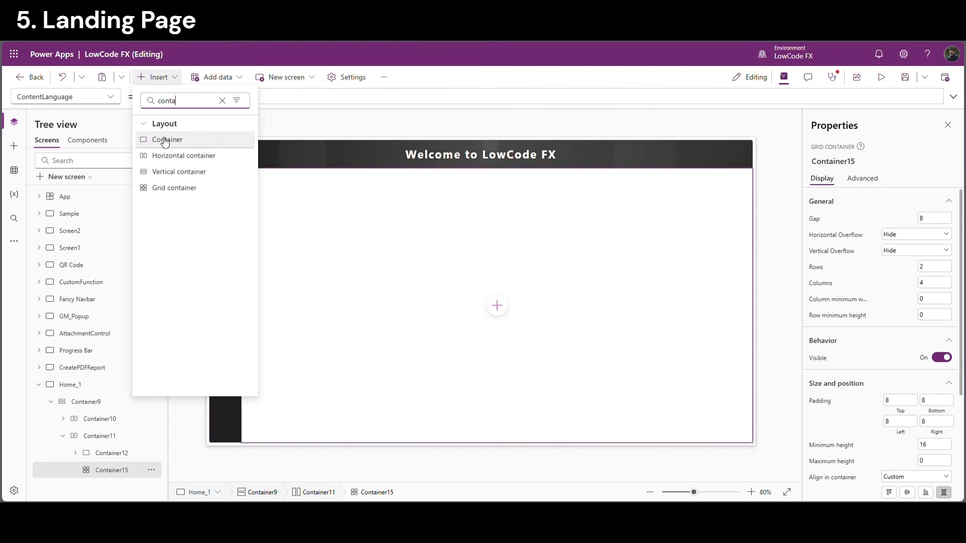
{"action": "left_click", "coordinate": [167, 140]}
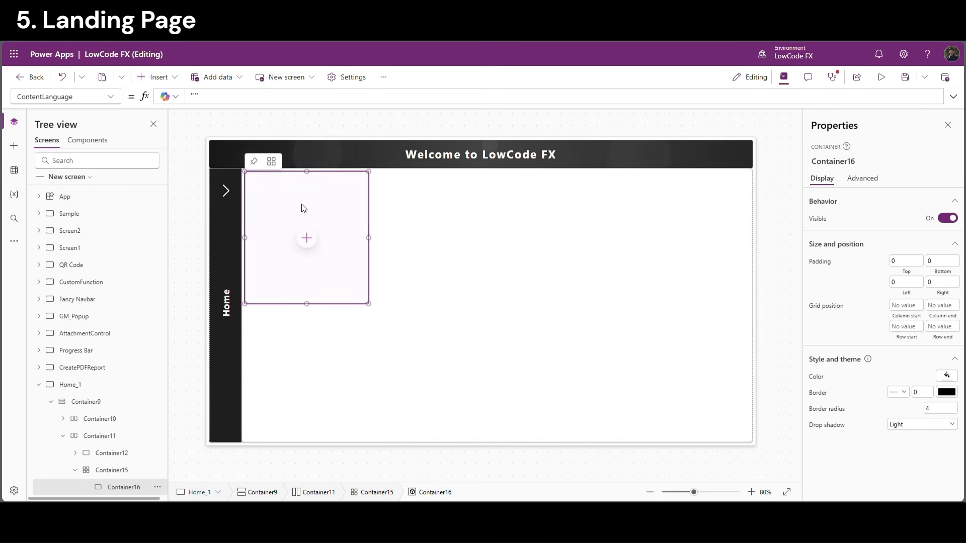
{"action": "left_click", "coordinate": [174, 78]}
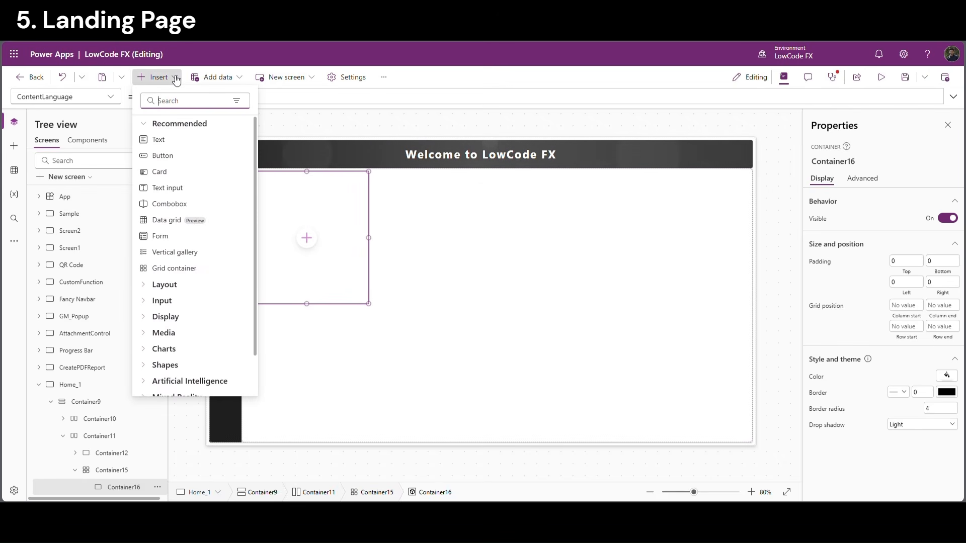
{"action": "type", "text": "image"}
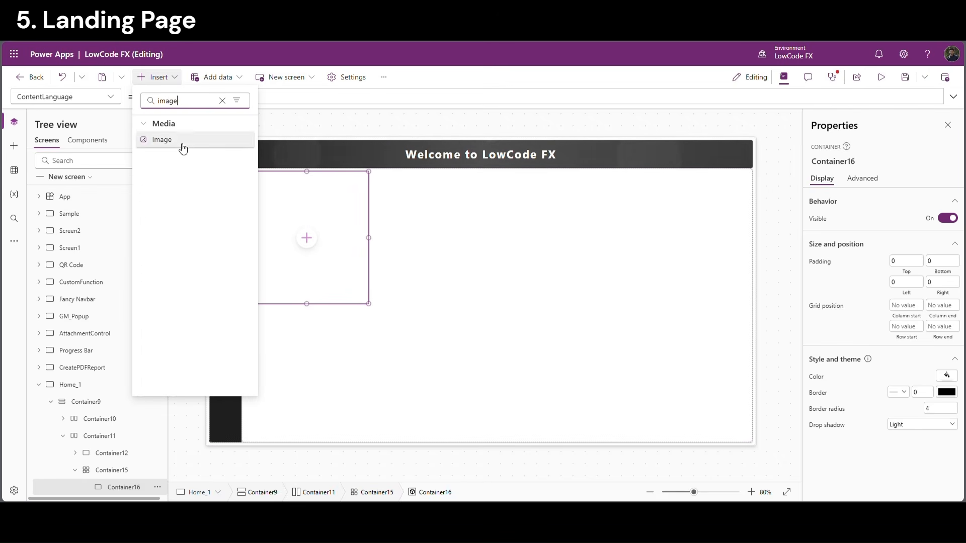
{"action": "left_click", "coordinate": [183, 149]}
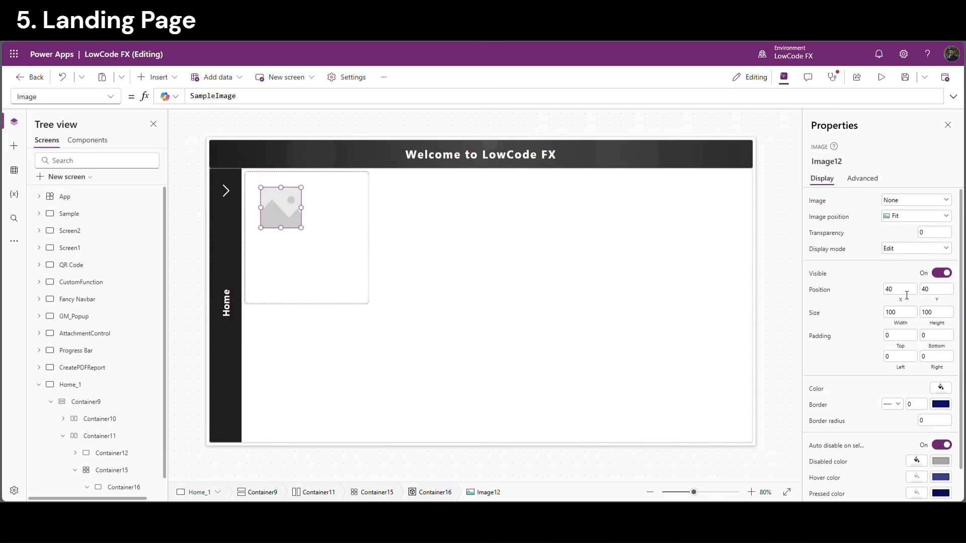
Size the image to Parent.Width-8 by Parent.Height -120 and add a text label to the card
{"action": "left_click", "coordinate": [904, 290]}
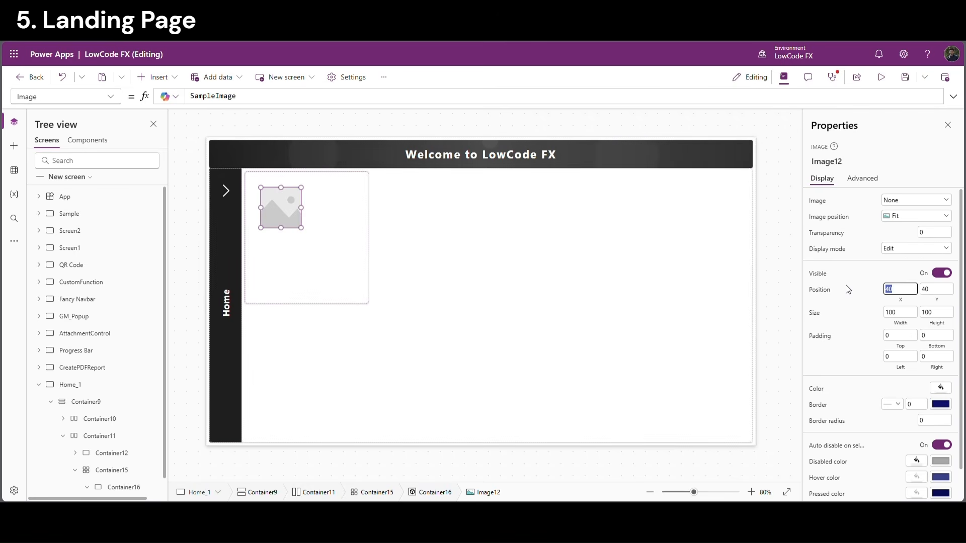
{"action": "left_click", "coordinate": [901, 312]}
{"action": "left_click", "coordinate": [310, 100]}
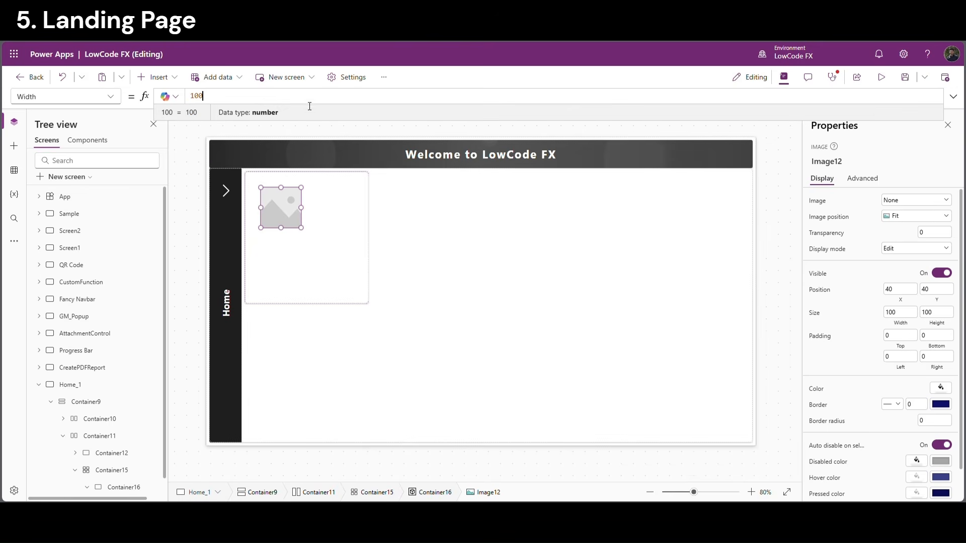
{"action": "double_click", "coordinate": [201, 99]}
{"action": "type", "text": "Pare"}
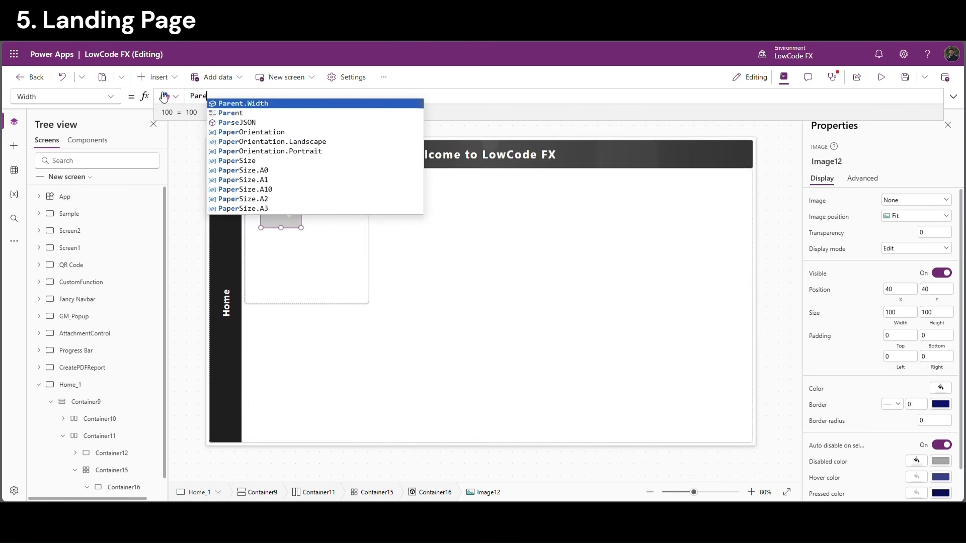
{"action": "type", "text": "nt.Width-80"}
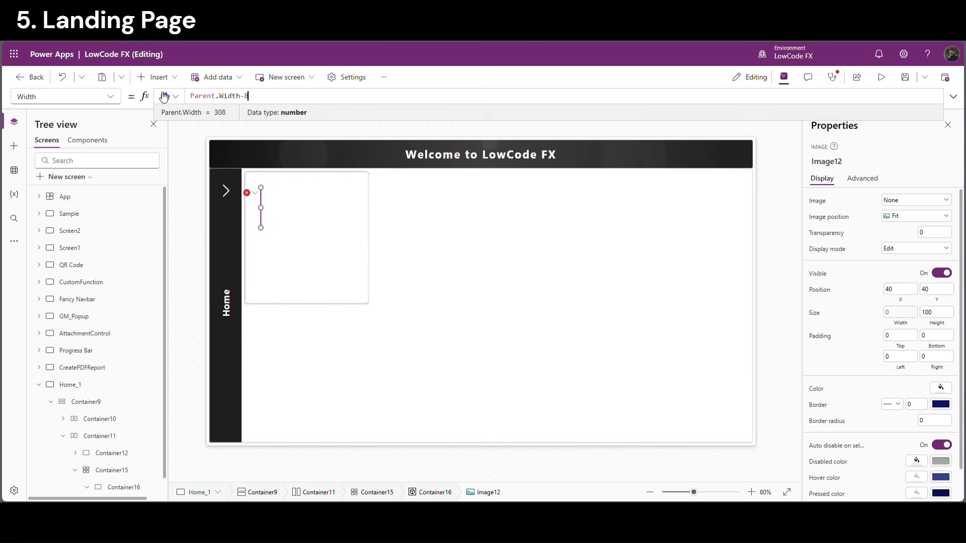
{"action": "left_click", "coordinate": [934, 316]}
{"action": "left_click_drag", "start_coordinate": [204, 96], "coordinate": [179, 99]}
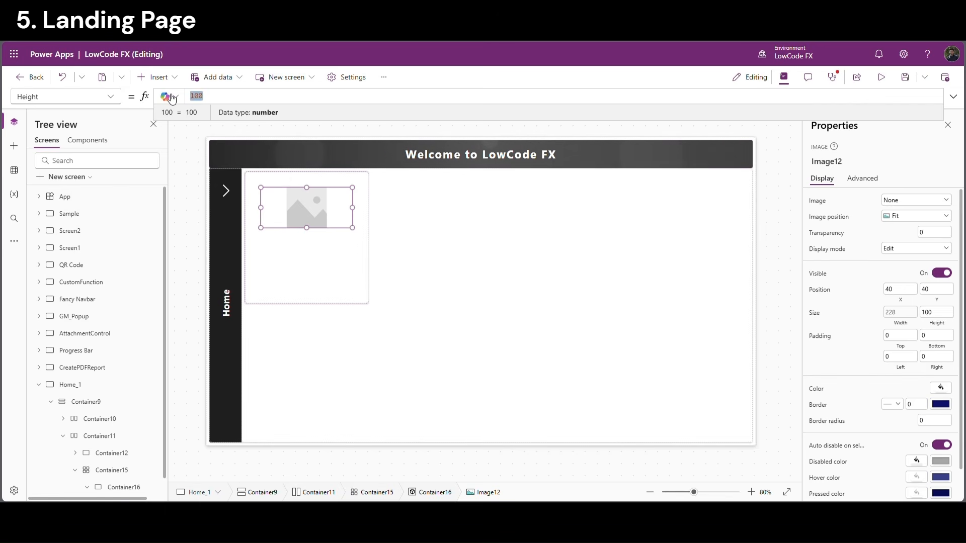
{"action": "type", "text": "Parent.Height"}
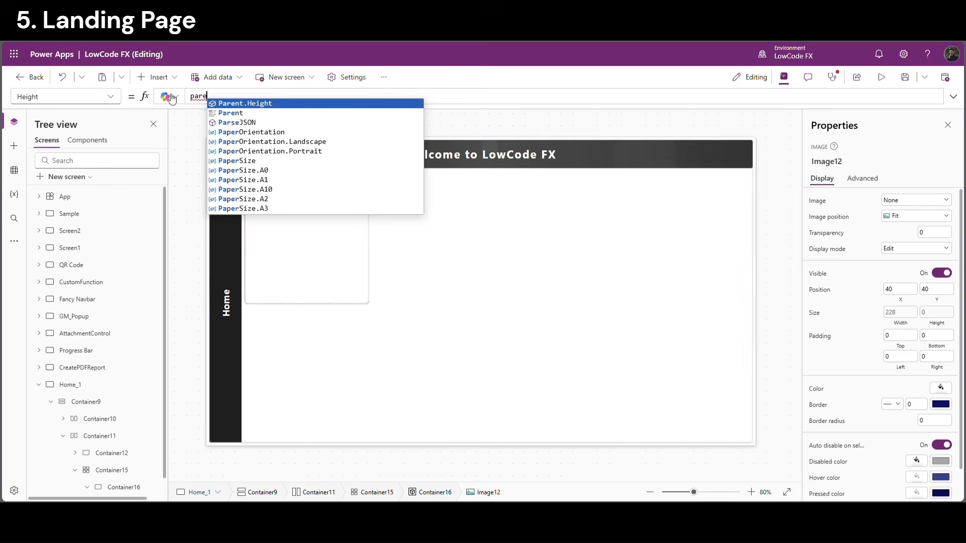
{"action": "type", "text": " -12"}
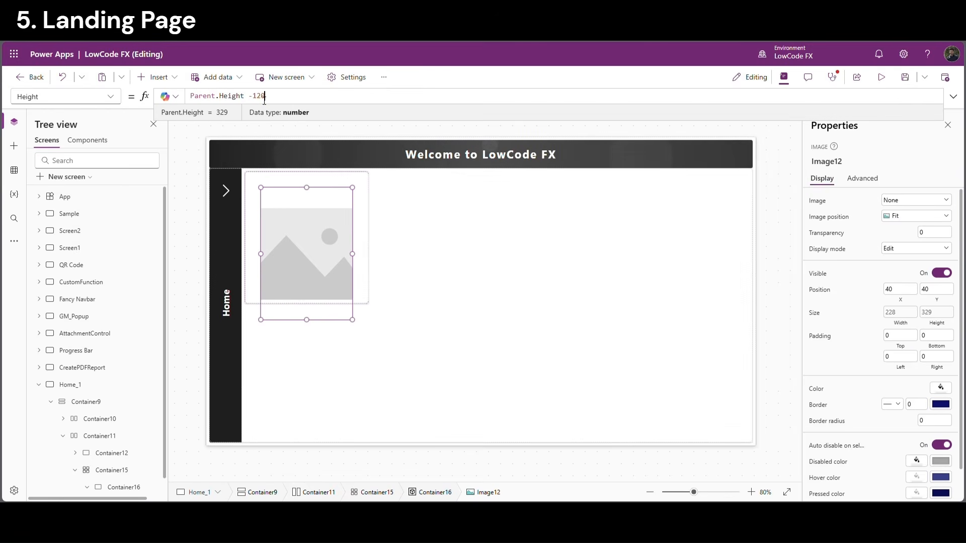
{"action": "type", "text": "0"}
{"action": "left_click", "coordinate": [157, 77]}
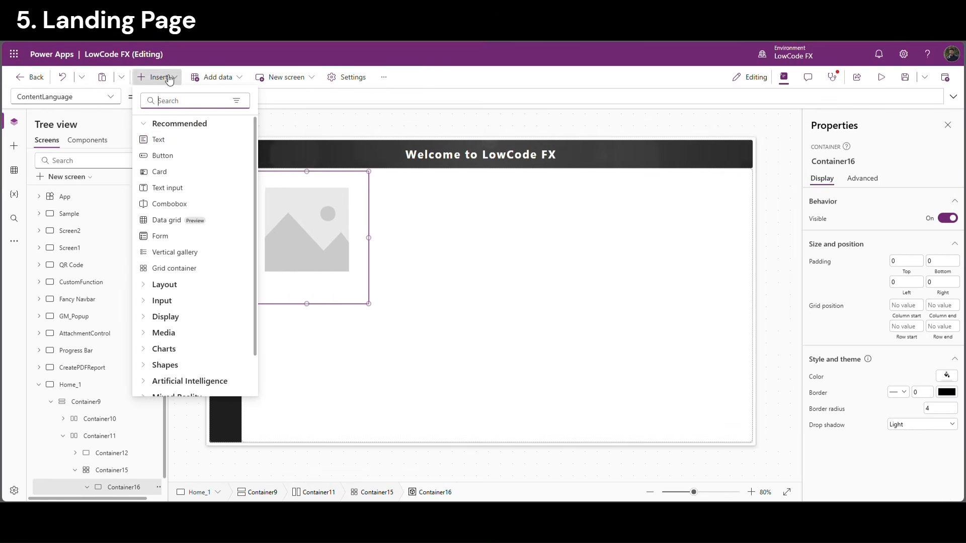
{"action": "left_click", "coordinate": [203, 143]}
Move the label to the card's bottom, centre its text, and size it Parent.Width by 70
{"action": "left_click_drag", "start_coordinate": [297, 206], "coordinate": [380, 312]}
{"action": "scroll", "coordinate": [880, 353], "scroll_direction": "down", "scroll_amount": 2}
{"action": "left_click", "coordinate": [907, 385]}
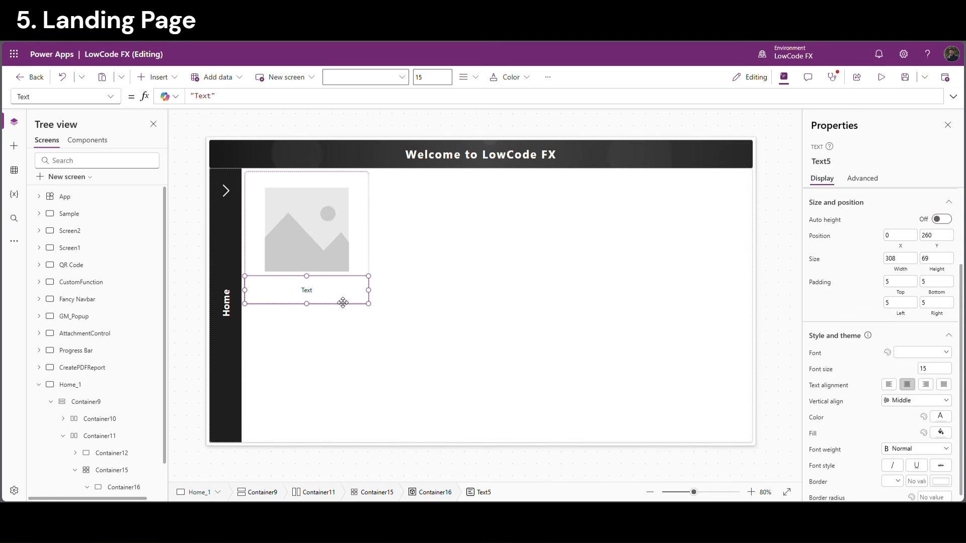
{"action": "left_click", "coordinate": [901, 270]}
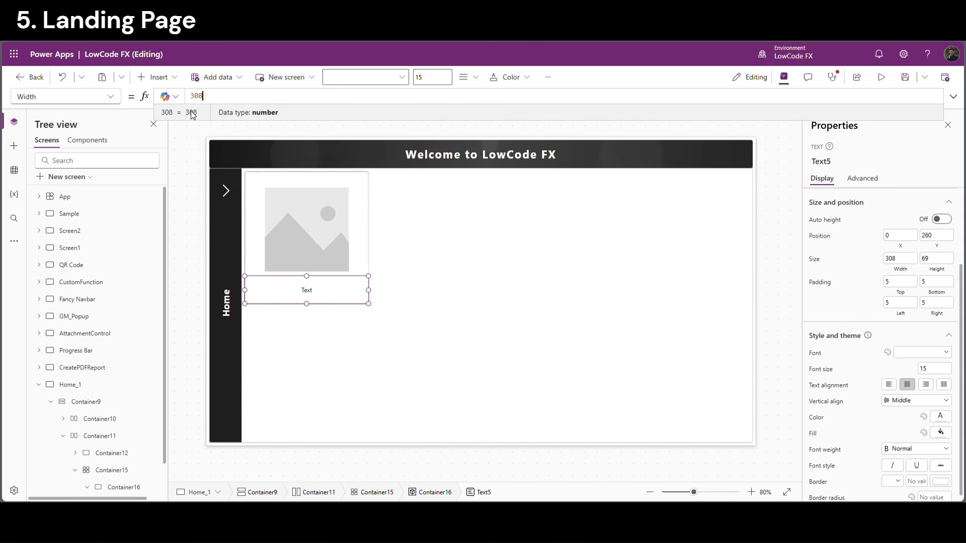
{"action": "type", "text": "P"}
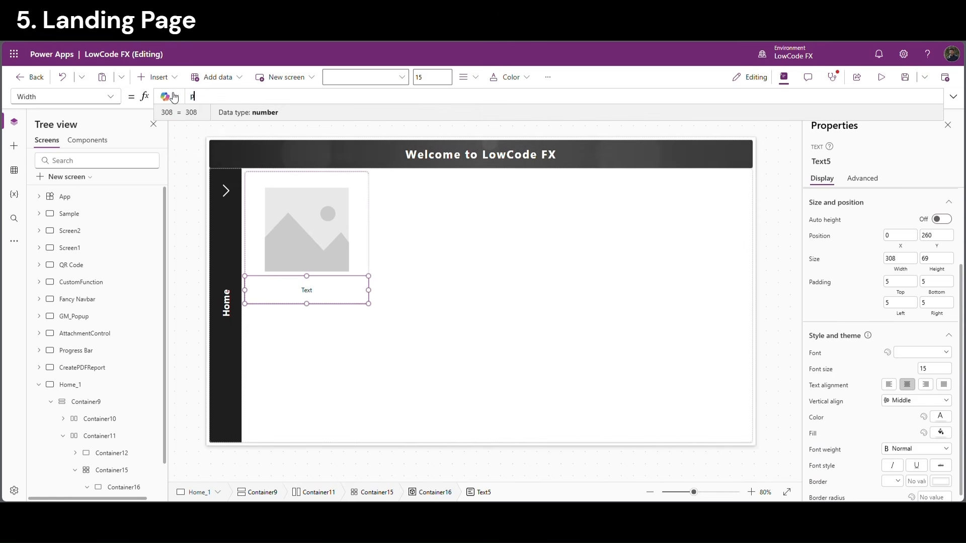
{"action": "type", "text": "arent.Width"}
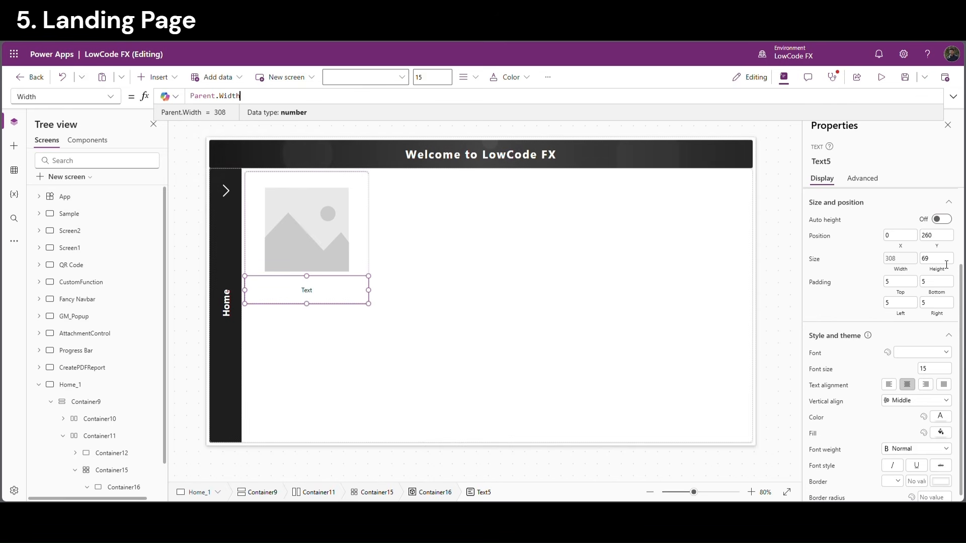
{"action": "left_click", "coordinate": [931, 259]}
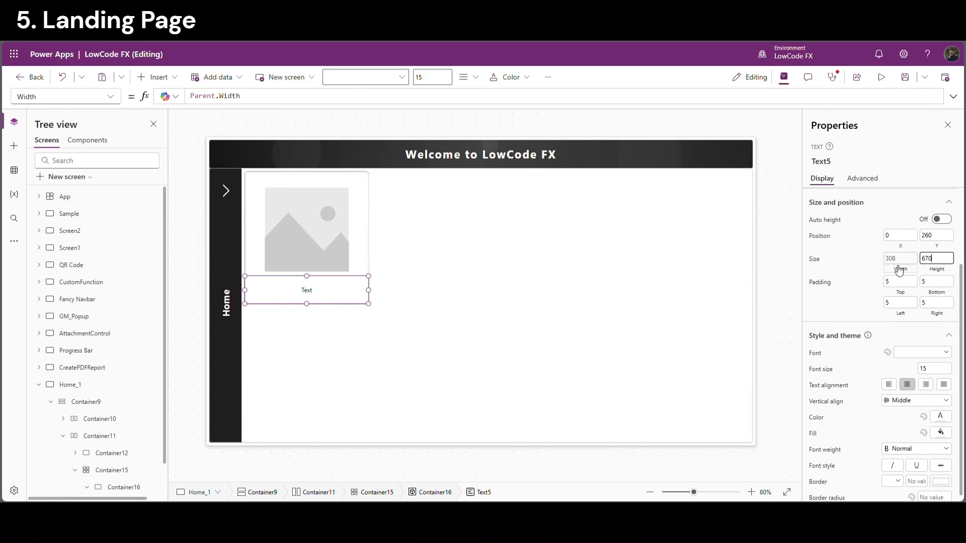
{"action": "type", "text": "70"}
{"action": "key", "text": "Return"}
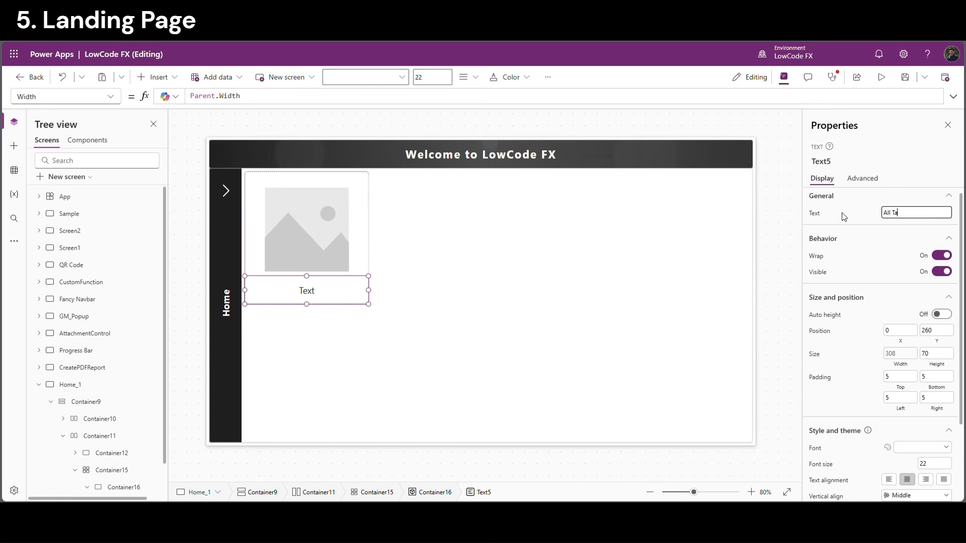
Set the label text to 'All Tasks' with Semibold font weight
{"action": "left_click", "coordinate": [845, 217]}
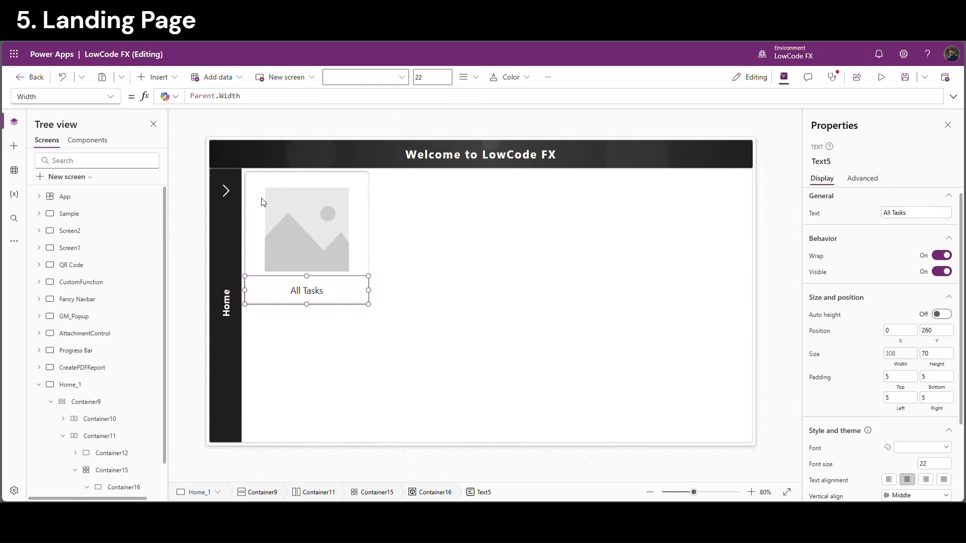
{"action": "scroll", "coordinate": [926, 432], "scroll_direction": "down", "scroll_amount": 2}
{"action": "left_click", "coordinate": [913, 443]}
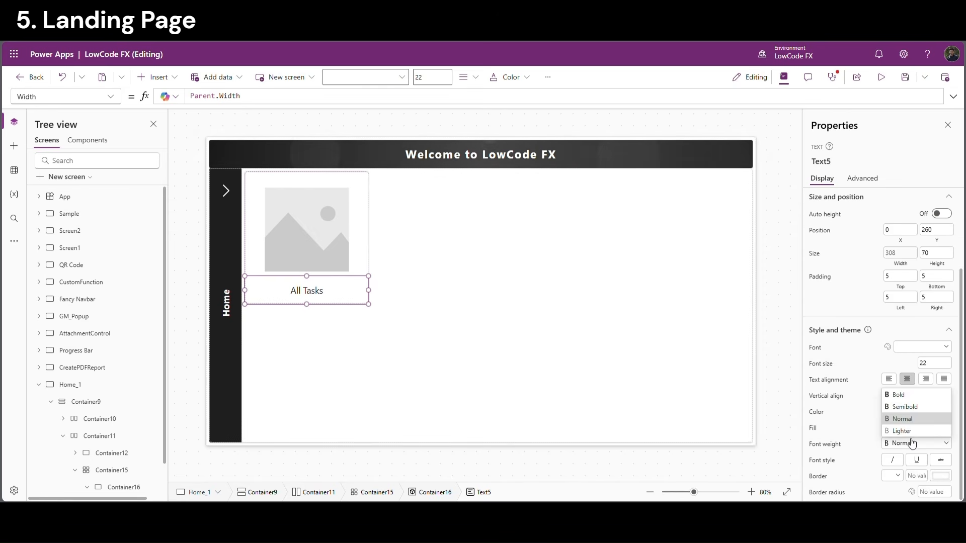
{"action": "left_click", "coordinate": [906, 407]}
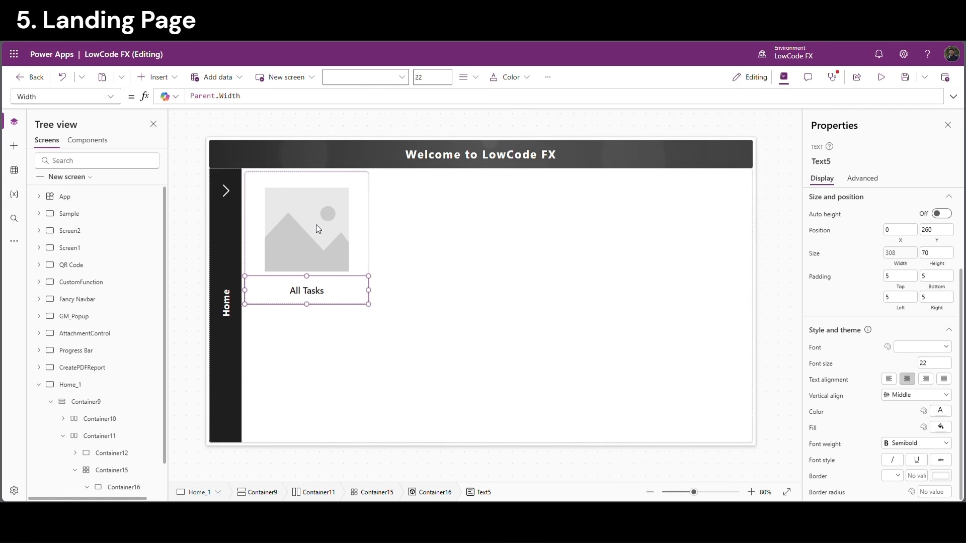
{"action": "scroll", "coordinate": [142, 475], "scroll_direction": "down", "scroll_amount": 1}
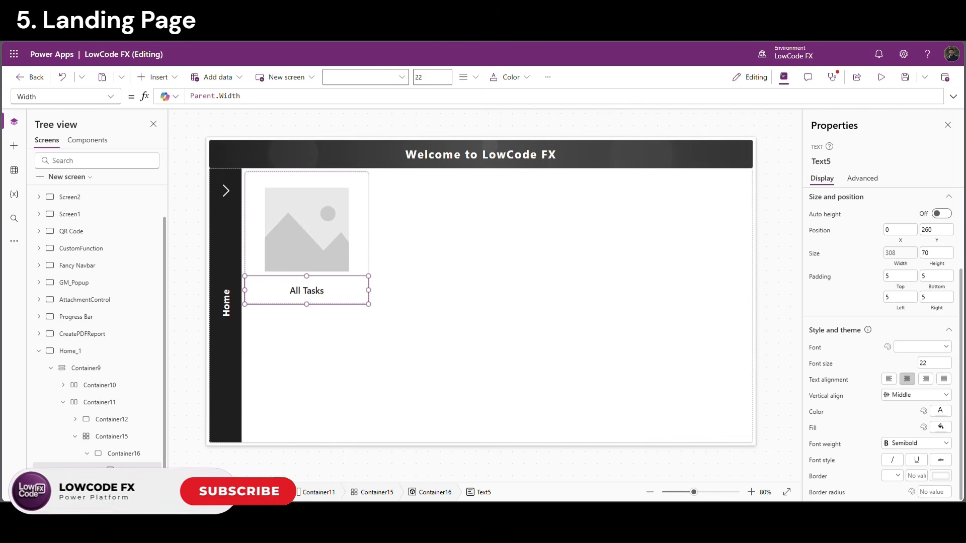
{"action": "left_click", "coordinate": [122, 454]}
Insert a button into the card at 0,0 sized Parent.Width by Parent.Height
{"action": "left_click", "coordinate": [159, 77]}
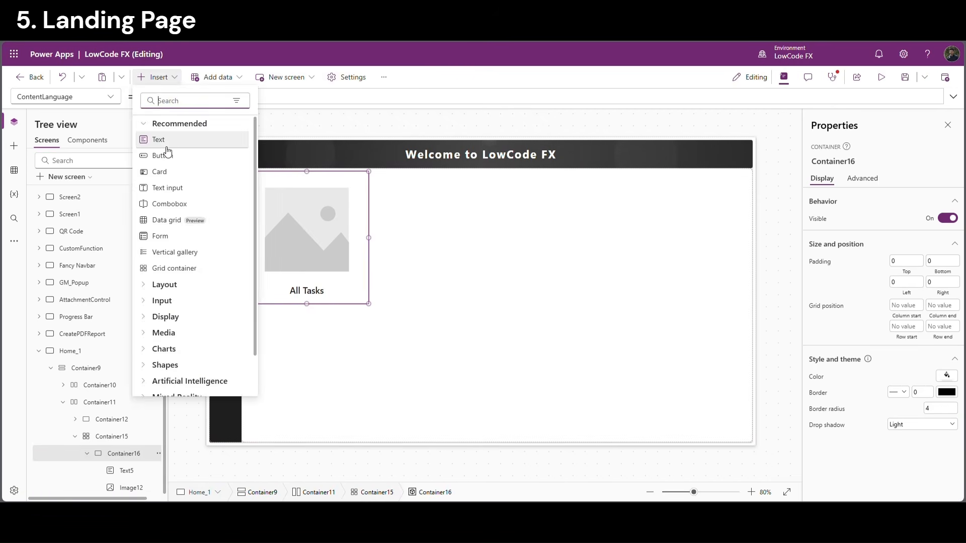
{"action": "left_click", "coordinate": [167, 155]}
{"action": "left_click", "coordinate": [905, 419]}
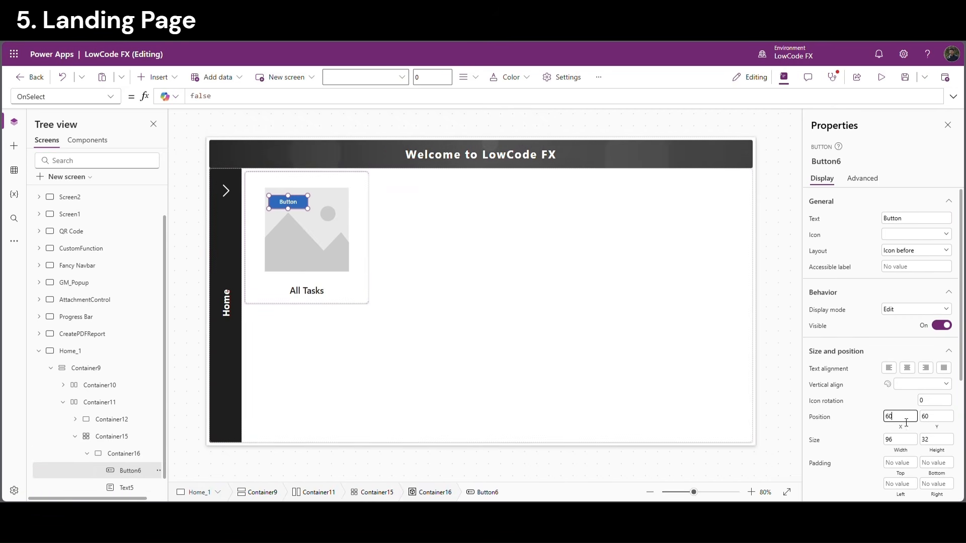
{"action": "key", "text": "Tab"}
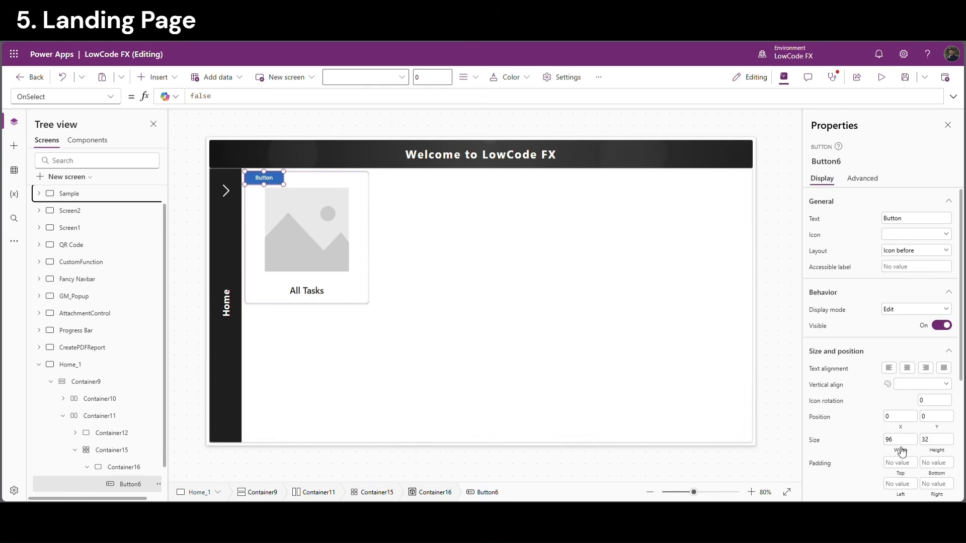
{"action": "left_click", "coordinate": [902, 451]}
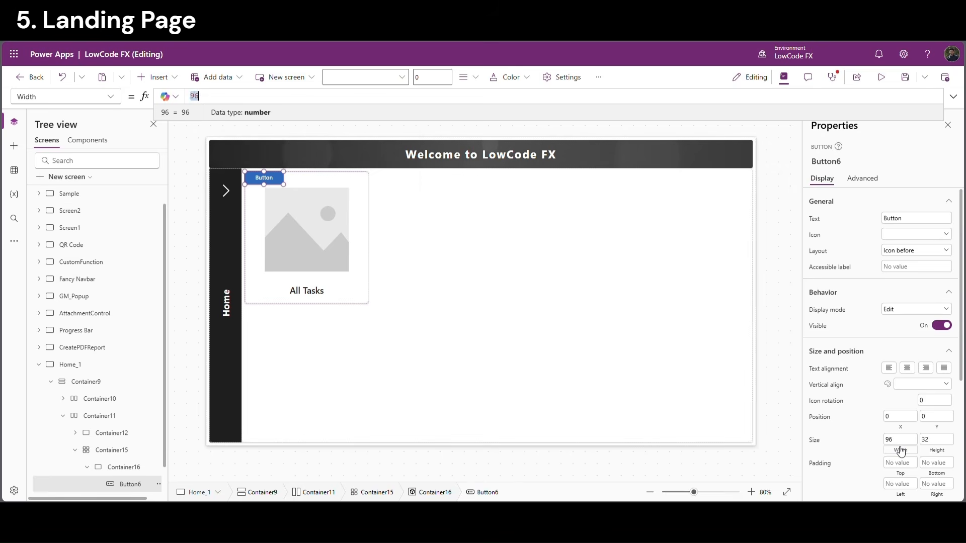
{"action": "type", "text": "Parent.Width"}
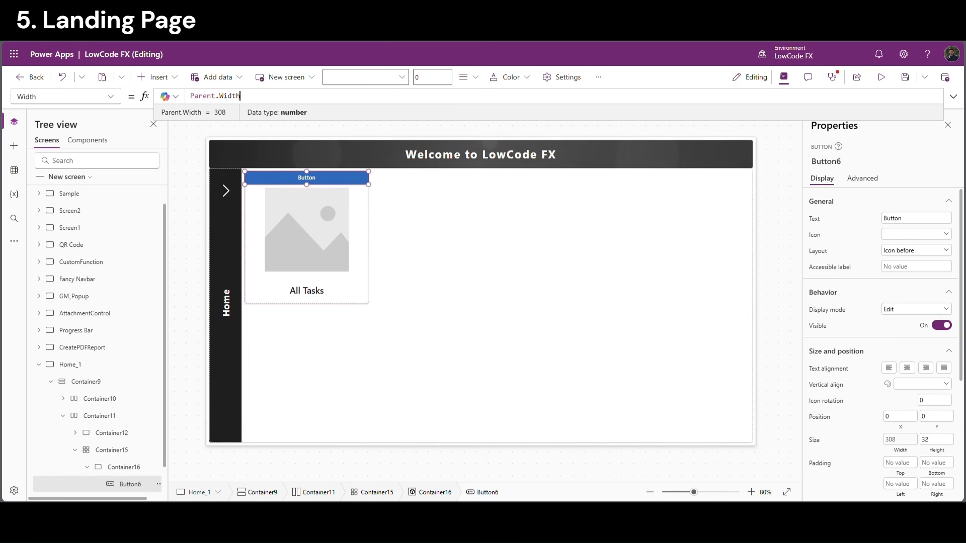
{"action": "left_click", "coordinate": [940, 452]}
{"action": "type", "text": "P"}
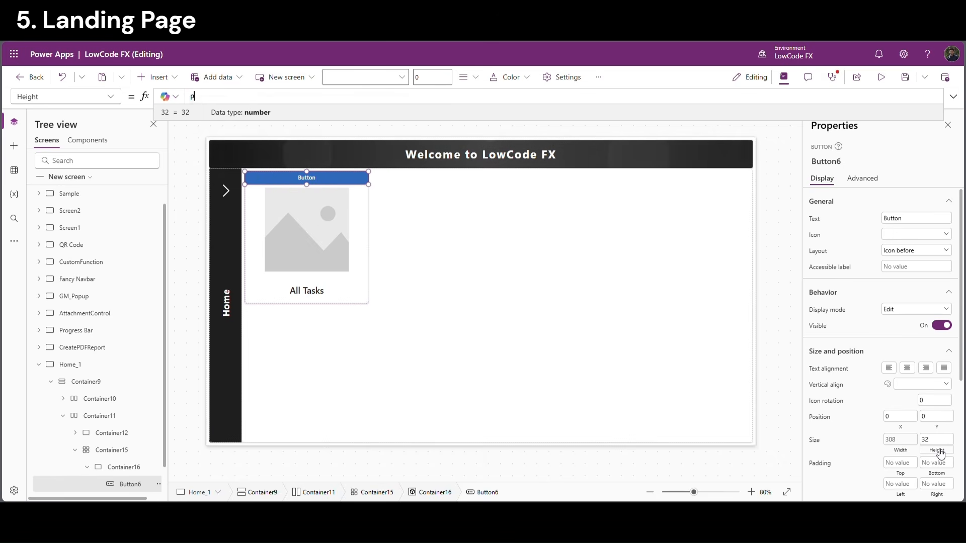
{"action": "type", "text": "arent.Height"}
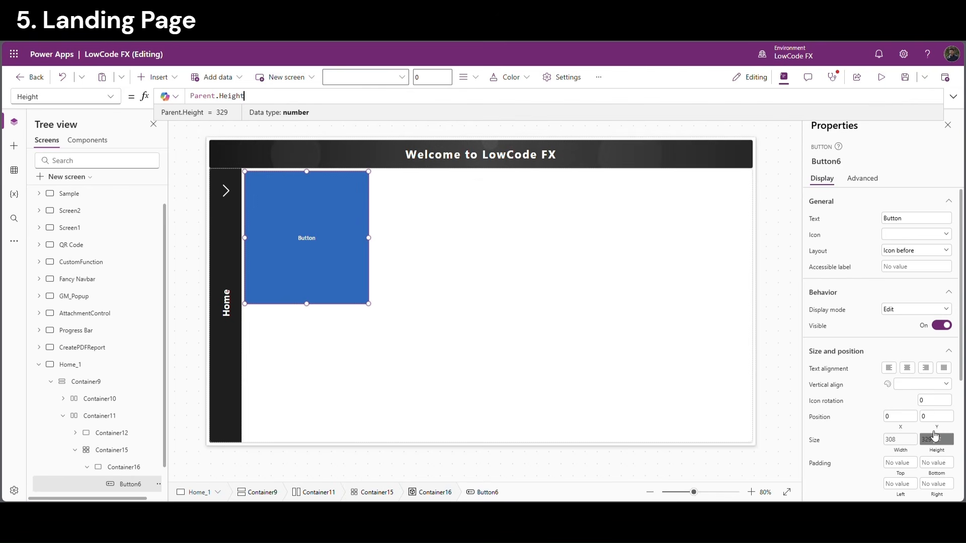
Make the covering button Transparent and clear its caption text
{"action": "left_click_drag", "start_coordinate": [962, 360], "coordinate": [962, 481]}
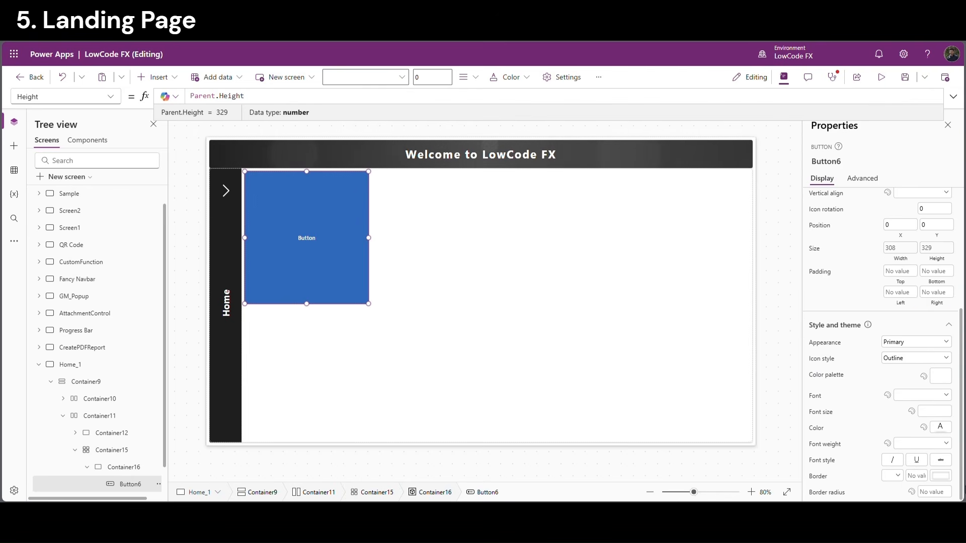
{"action": "left_click", "coordinate": [937, 348]}
{"action": "left_click", "coordinate": [918, 403]}
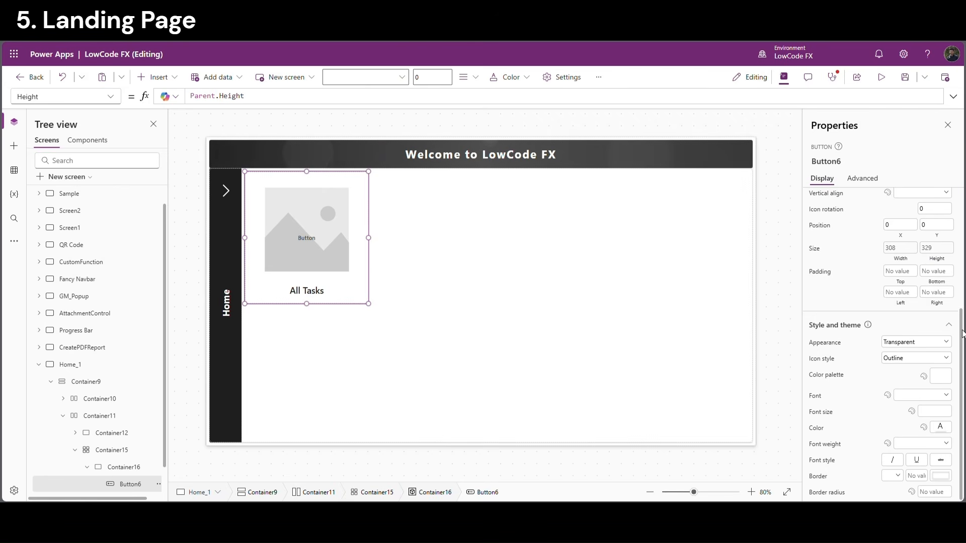
{"action": "left_click_drag", "start_coordinate": [962, 334], "coordinate": [813, 214]}
{"action": "key", "text": "BackSpace"}
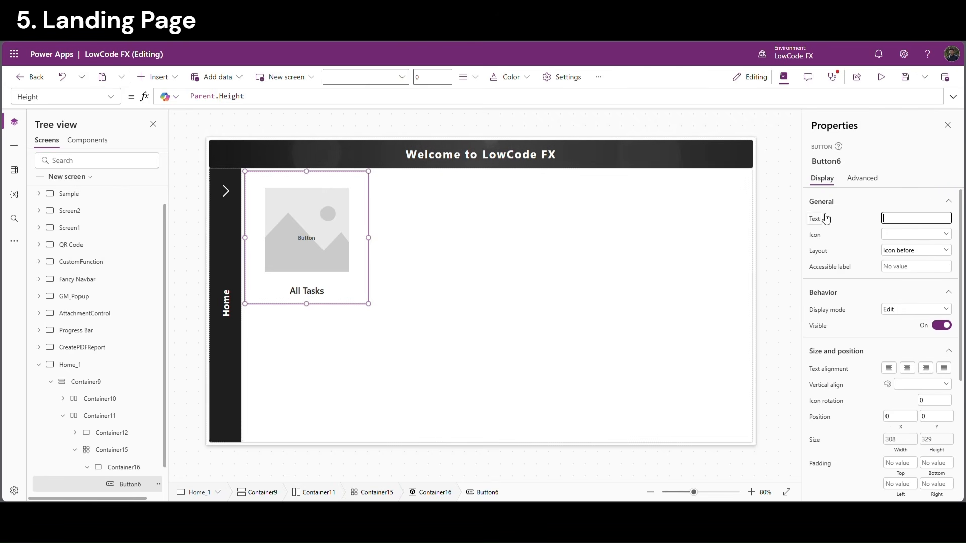
{"action": "left_click", "coordinate": [853, 218]}
{"action": "scroll", "coordinate": [122, 470], "scroll_direction": "down", "scroll_amount": 1}
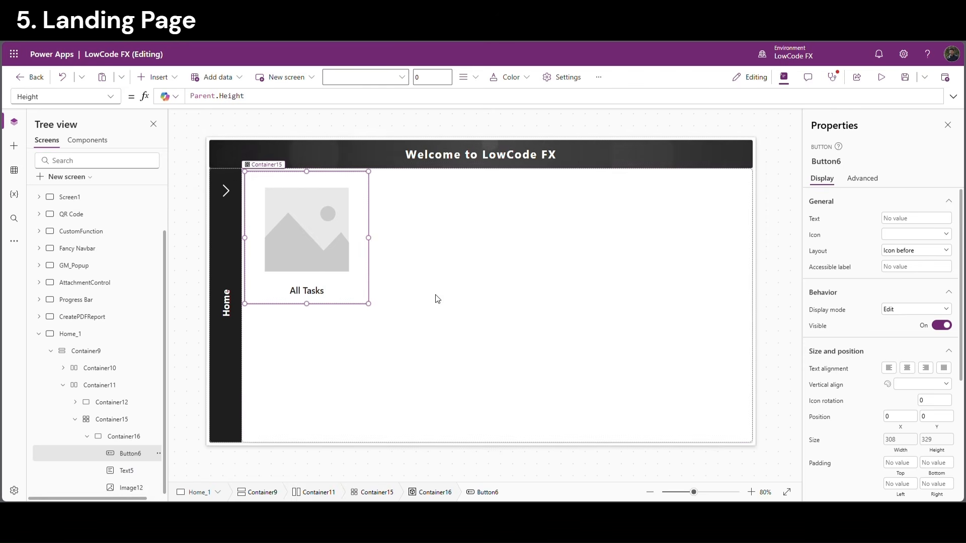
{"action": "left_click", "coordinate": [127, 470]}
{"action": "left_click", "coordinate": [131, 488]}
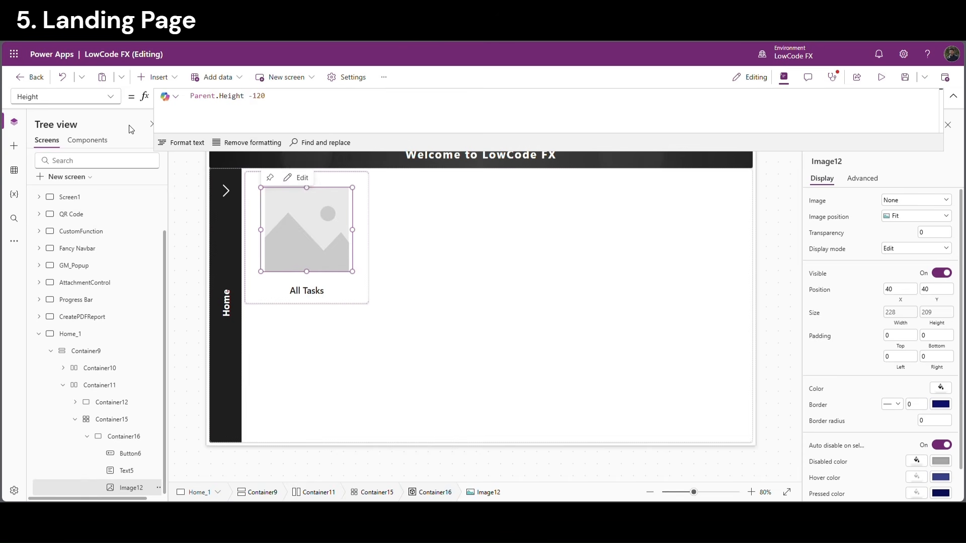
Replace Image12's SampleImage formula with the pasted gold checkmark SVG data-URI formula
{"action": "left_click", "coordinate": [100, 97]}
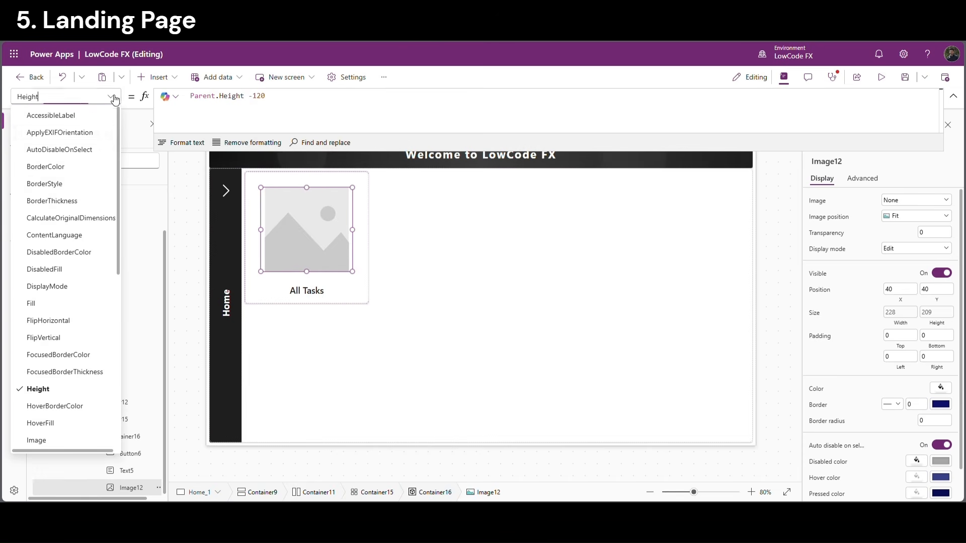
{"action": "left_click", "coordinate": [58, 443]}
{"action": "double_click", "coordinate": [222, 98]}
{"action": "type", "text": "\"data:image/svg+xml; utf-8, \" & EncodeUrl($\"<svg viewBox='0 0 24 24' fill='none' xmlns='http://www.w3.org/2000/svg'><path d='M9 11l3 3 9-9' stroke='#C8921A' stroke-width='2' stroke-linecap='round' stroke-linejoin='round'/><path d='M21 12v7a2 2 0 0 1-2 2H5a2 2 0 0 1-2-2V5a2 2 0 0 1 2-2h11' stroke='#C8921A' stroke-width='2' stroke-linecap='round'/></svg>\")"}
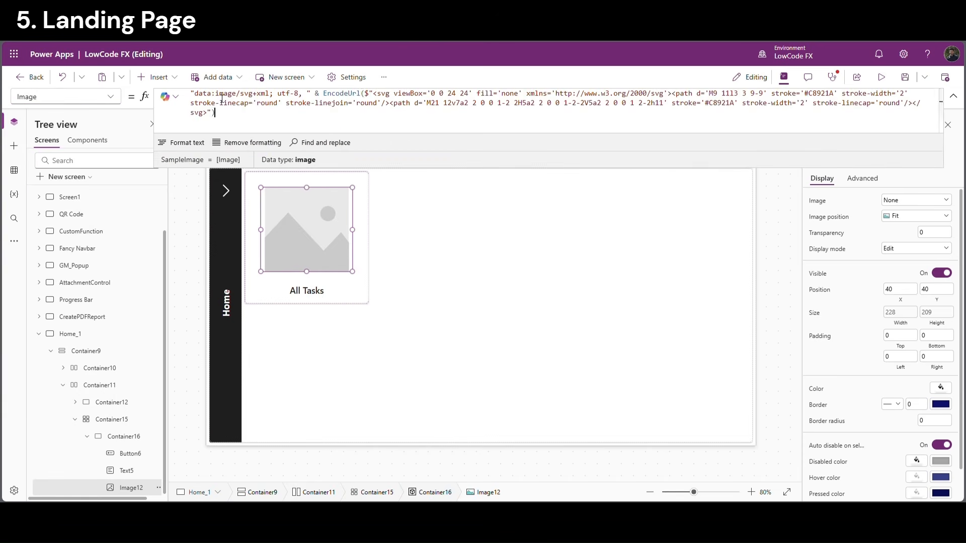
{"action": "left_click", "coordinate": [778, 253]}
{"action": "left_click", "coordinate": [312, 389]}
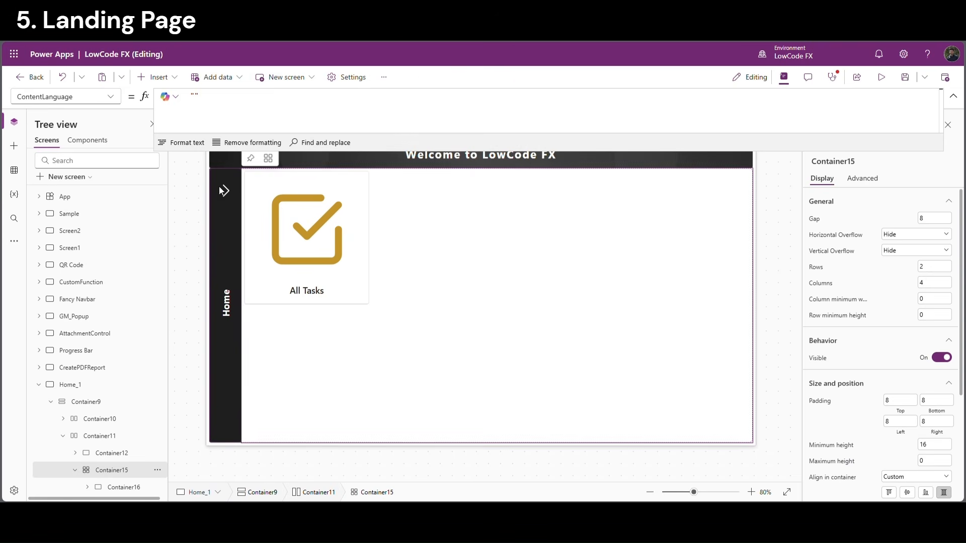
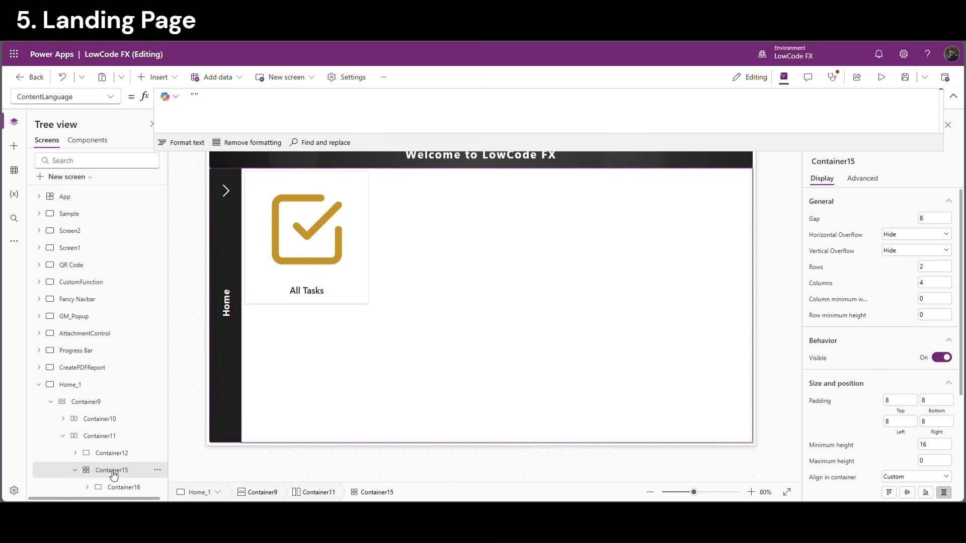
Turn off Container15's flexible width and set its Width to Parent.Width - Container12.Width*4
{"action": "double_click", "coordinate": [123, 459]}
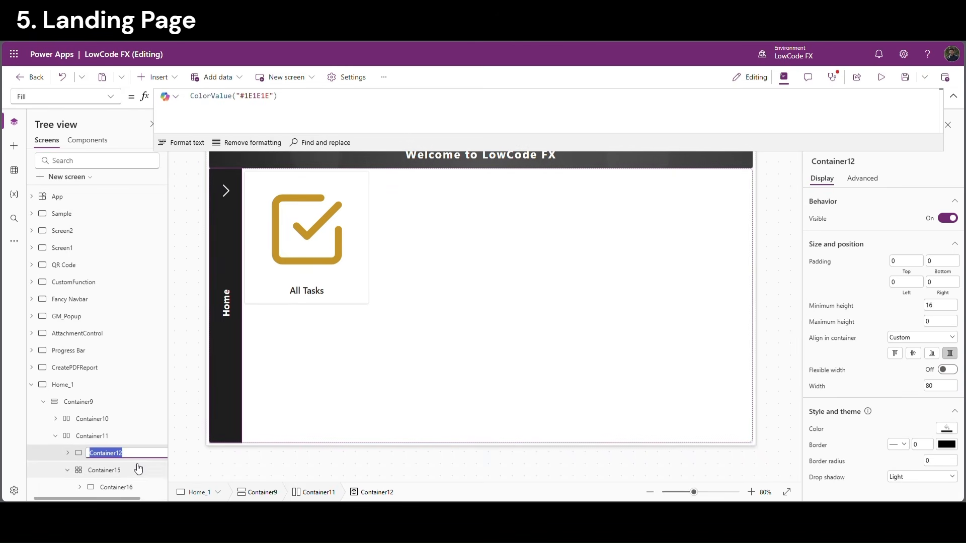
{"action": "left_click", "coordinate": [129, 476]}
{"action": "scroll", "coordinate": [876, 427], "scroll_direction": "down", "scroll_amount": 2}
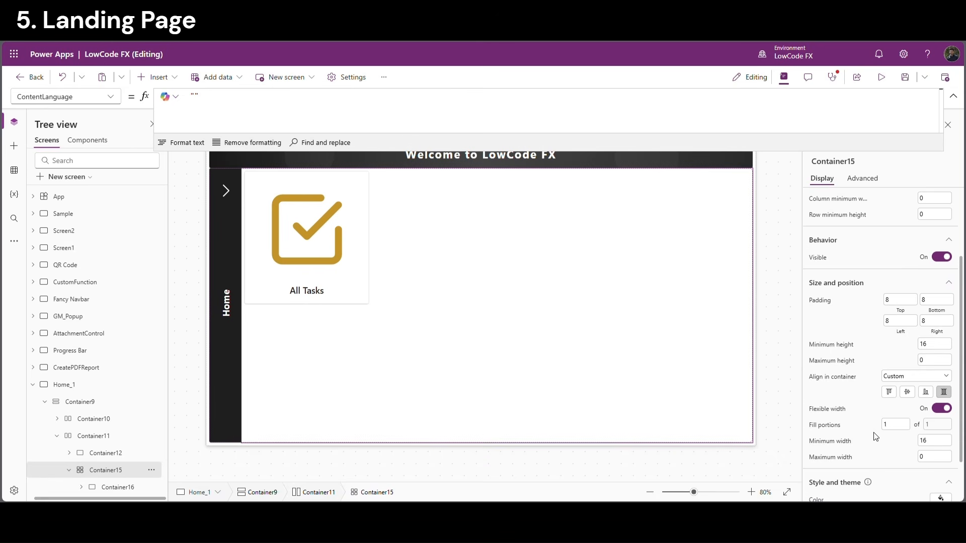
{"action": "left_click", "coordinate": [932, 411]}
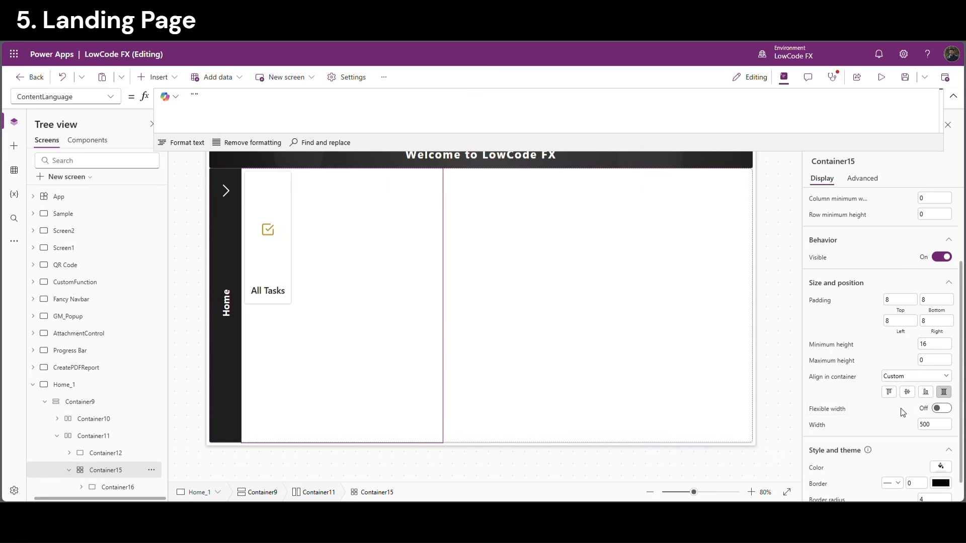
{"action": "left_click", "coordinate": [818, 426]}
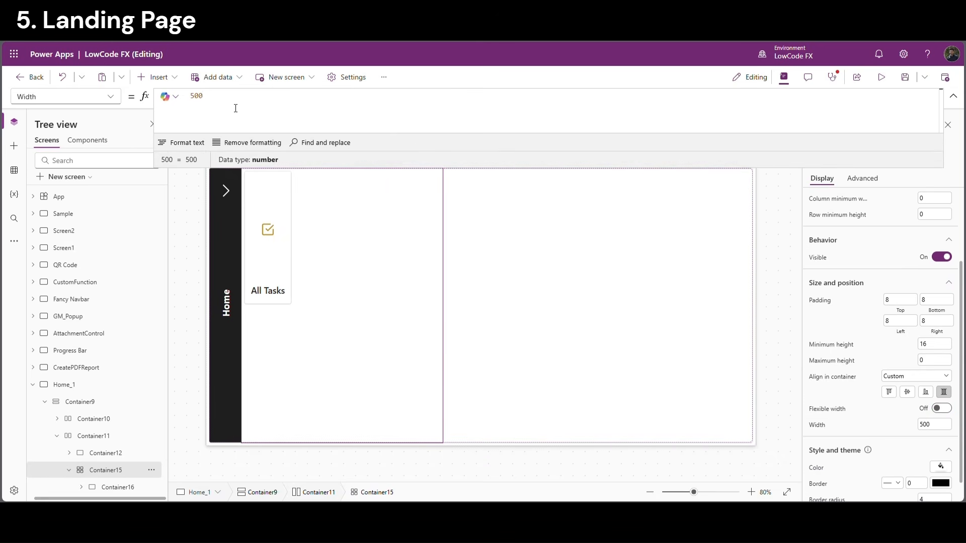
{"action": "left_click_drag", "start_coordinate": [236, 108], "coordinate": [186, 97]}
{"action": "type", "text": "Parent.Width "}
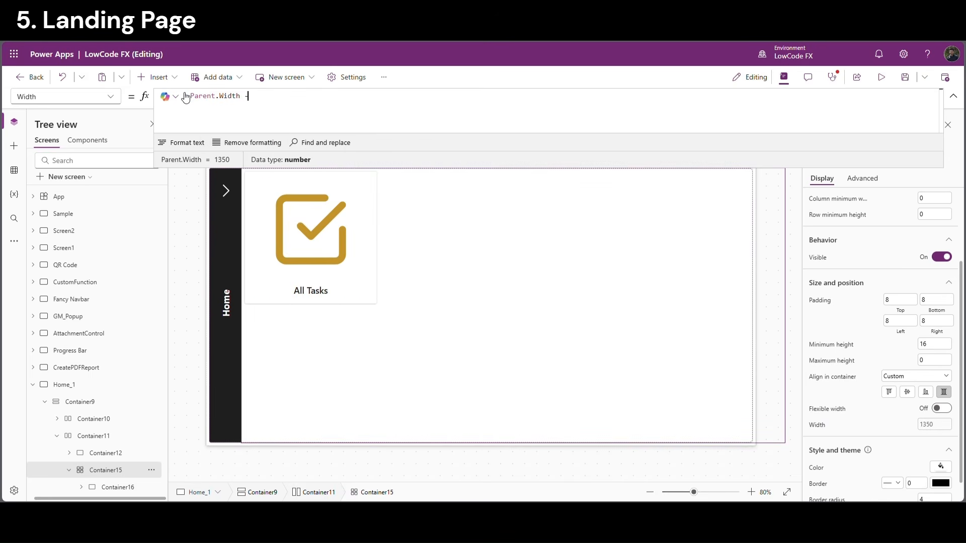
{"action": "type", "text": "- Container12.w"}
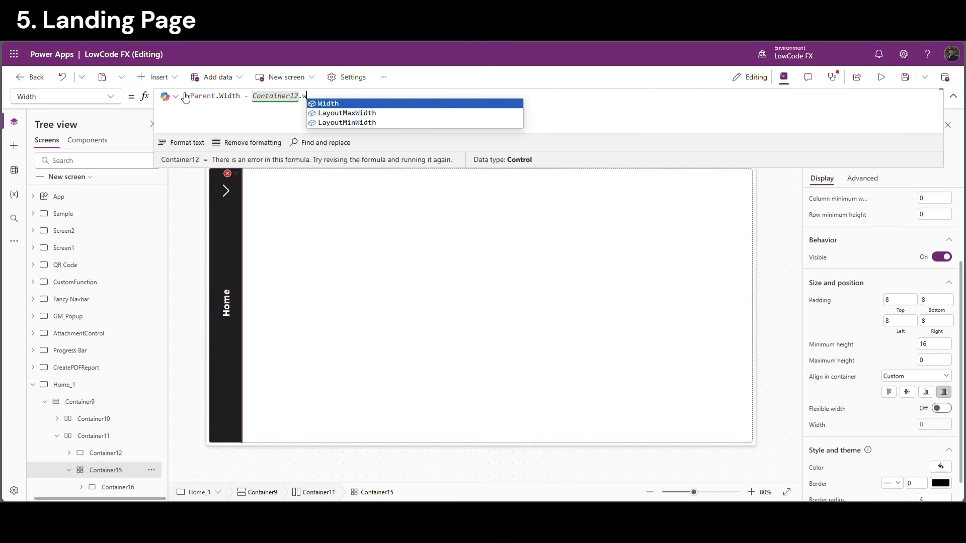
{"action": "key", "text": "Tab"}
{"action": "type", "text": "*"}
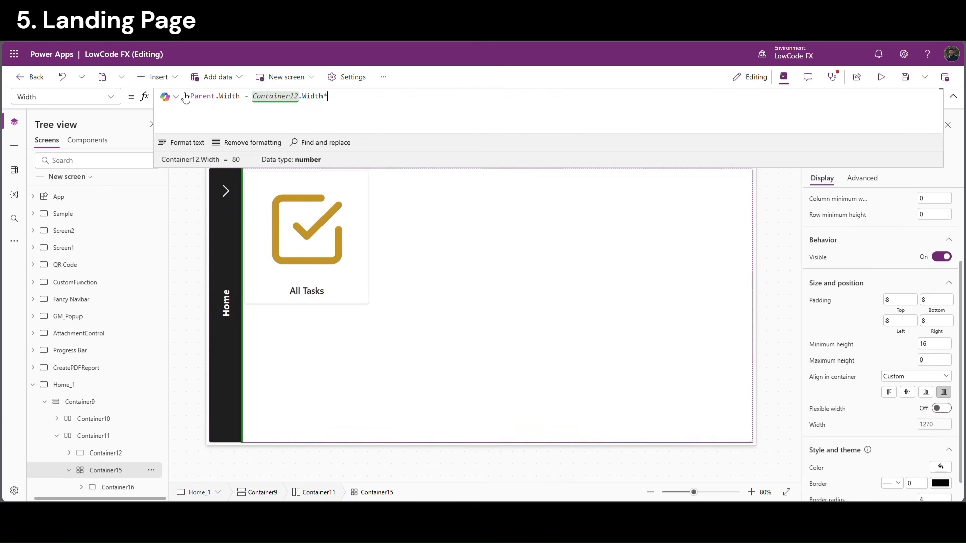
{"action": "type", "text": "4"}
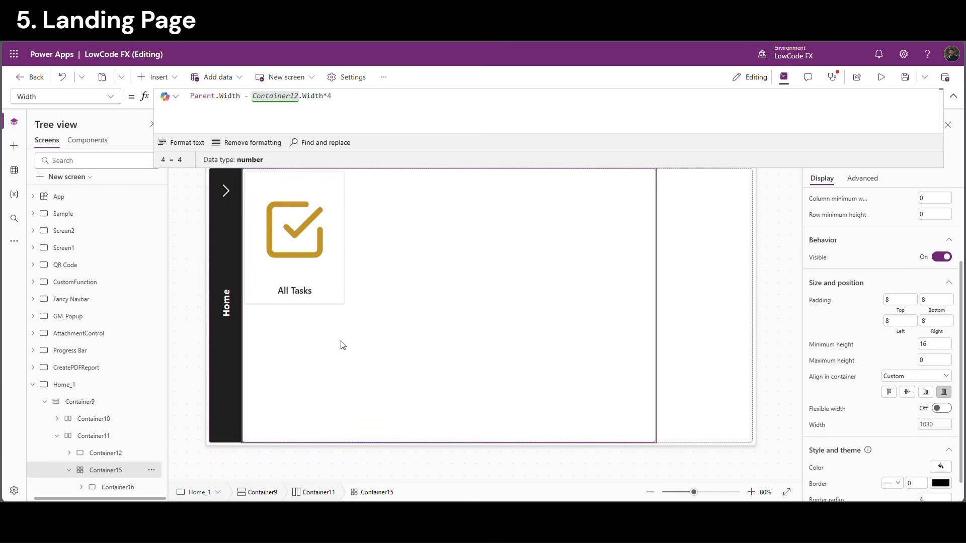
{"action": "left_click", "coordinate": [475, 348]}
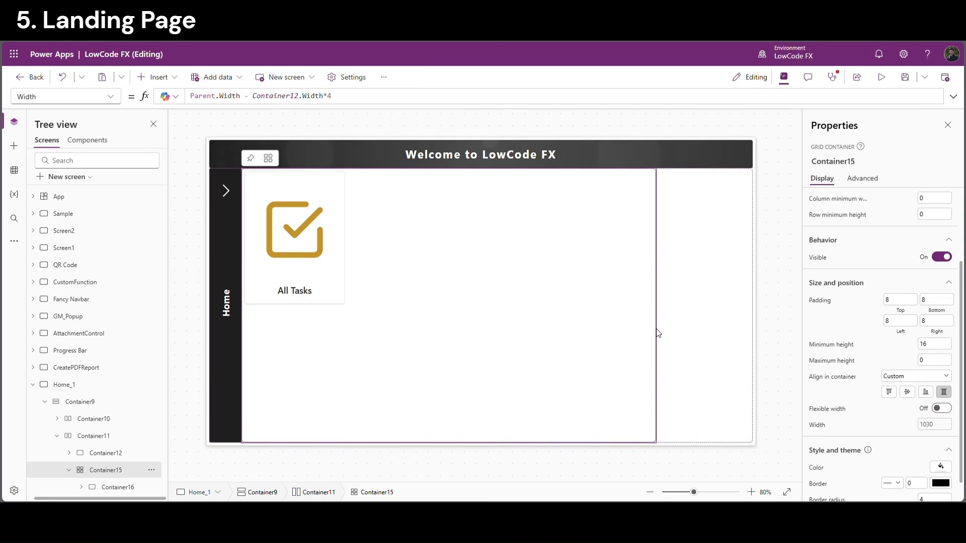
{"action": "scroll", "coordinate": [820, 277], "scroll_direction": "up", "scroll_amount": 2}
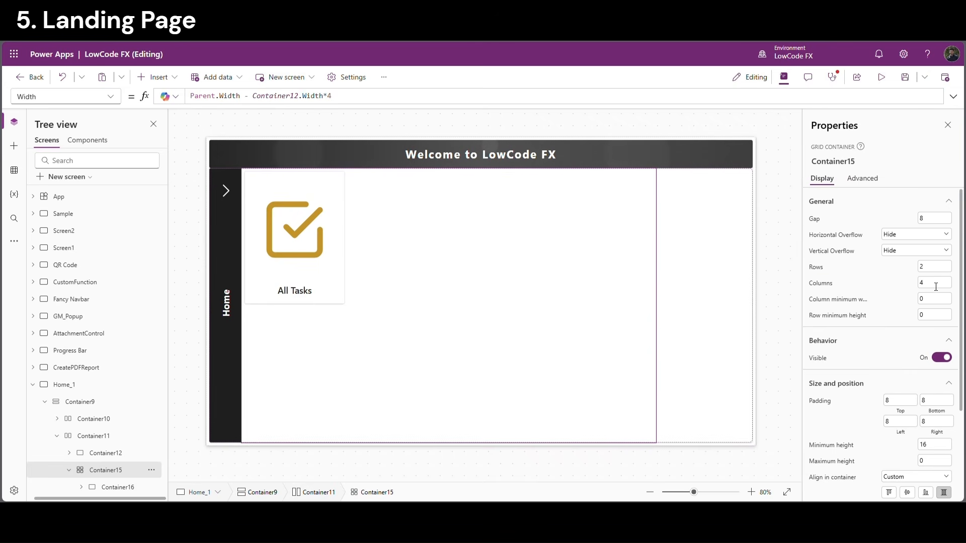
{"action": "left_click", "coordinate": [936, 287]}
Set the grid to 2 columns with a 70 gap and 70 padding on every side
{"action": "type", "text": "2"}
{"action": "key", "text": "Return"}
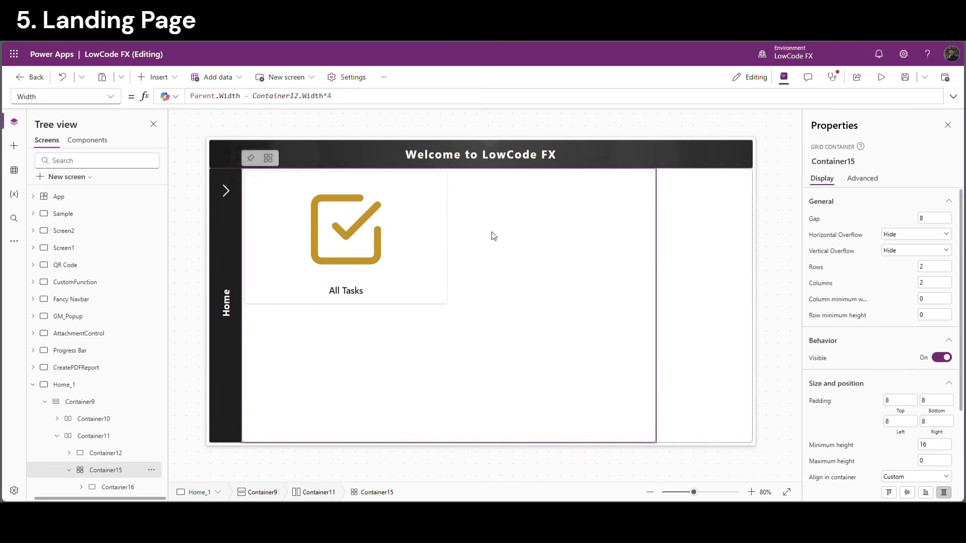
{"action": "left_click", "coordinate": [936, 218]}
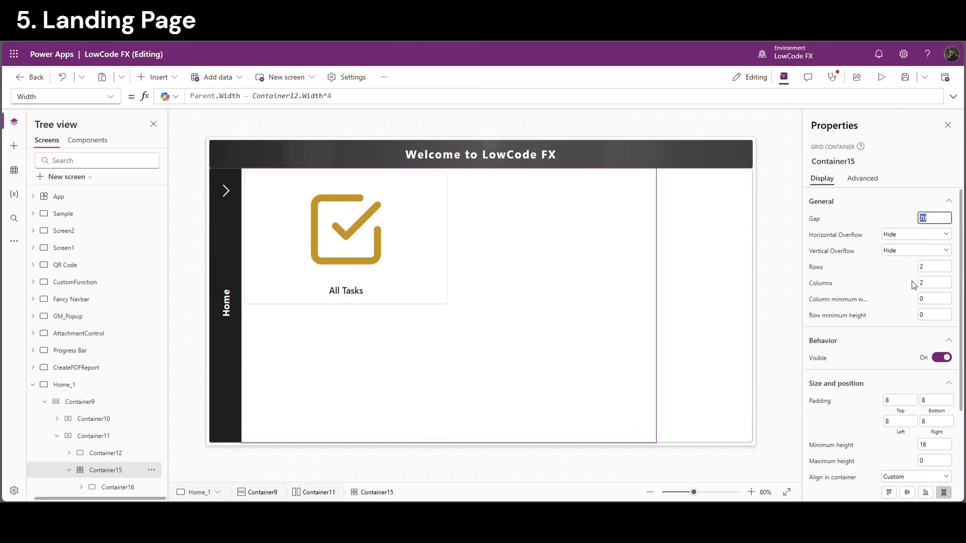
{"action": "left_click_drag", "start_coordinate": [896, 404], "coordinate": [868, 404]}
{"action": "type", "text": "70"}
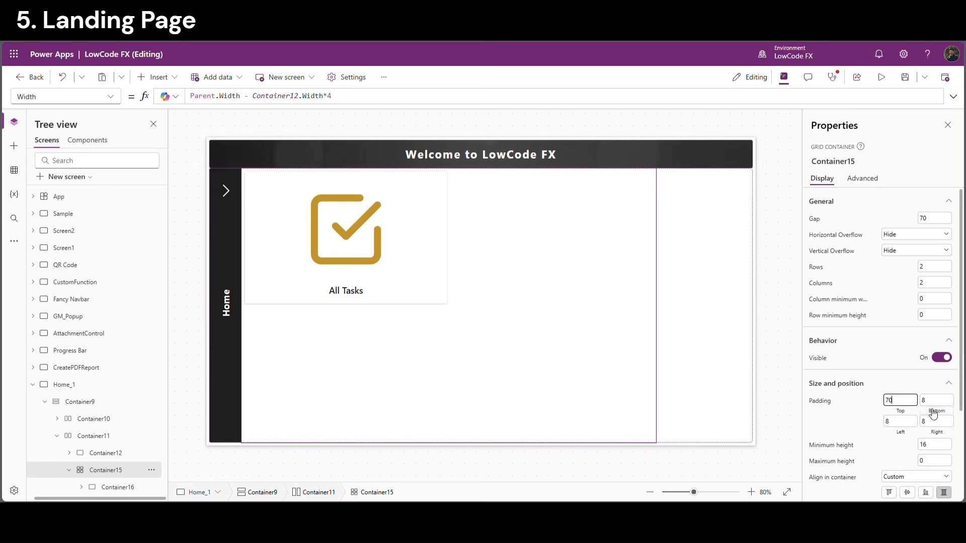
{"action": "left_click_drag", "start_coordinate": [935, 404], "coordinate": [856, 421]}
{"action": "type", "text": "70"}
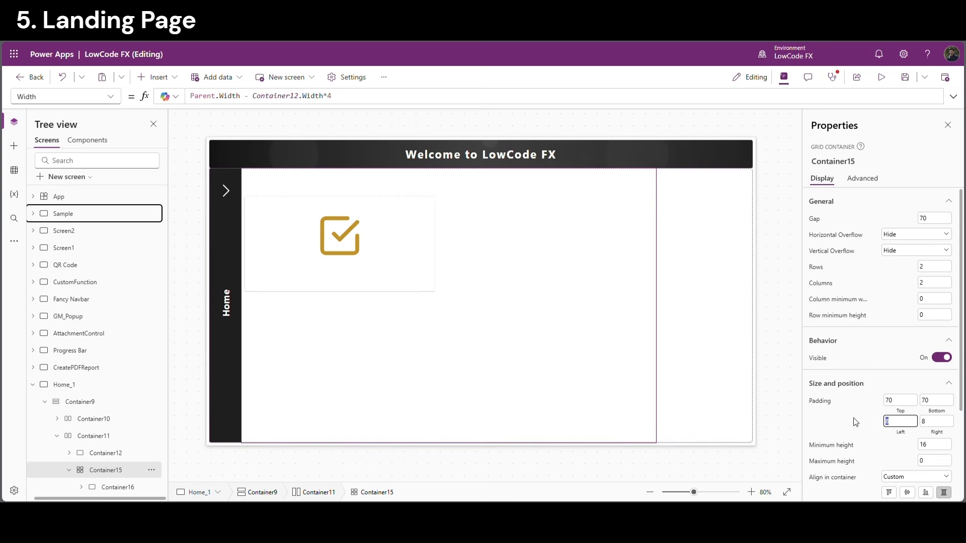
{"action": "type", "text": "70"}
{"action": "left_click_drag", "start_coordinate": [940, 425], "coordinate": [867, 421]}
{"action": "type", "text": "70"}
{"action": "left_click", "coordinate": [864, 418]}
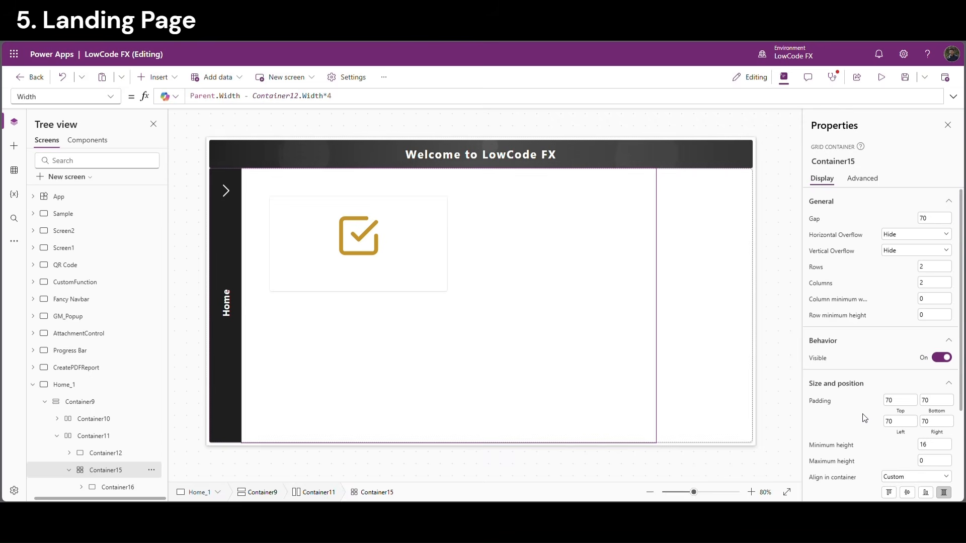
Fill Container15 with ColorValue("#1E1E1E")
{"action": "left_click", "coordinate": [824, 448]}
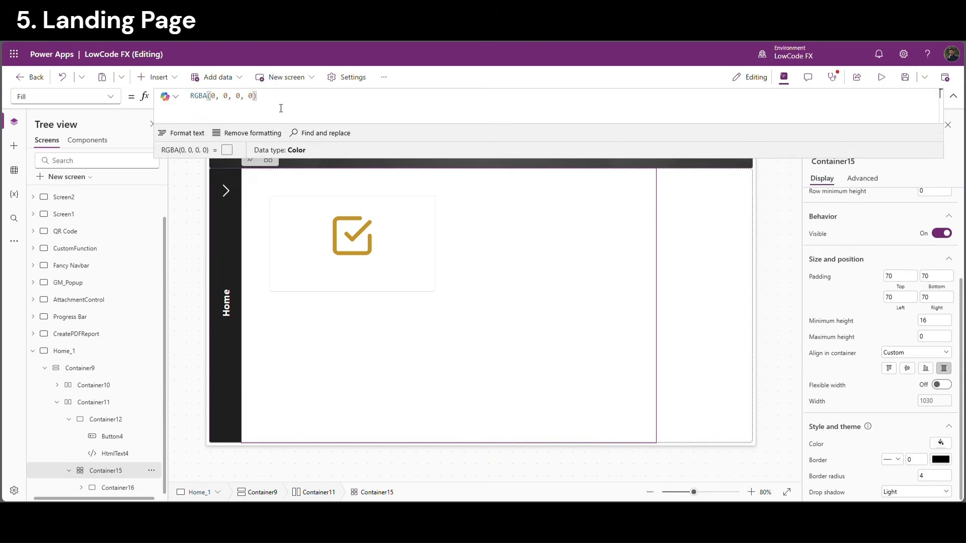
{"action": "left_click_drag", "start_coordinate": [257, 96], "coordinate": [181, 102]}
{"action": "type", "text": "ColorValue("}
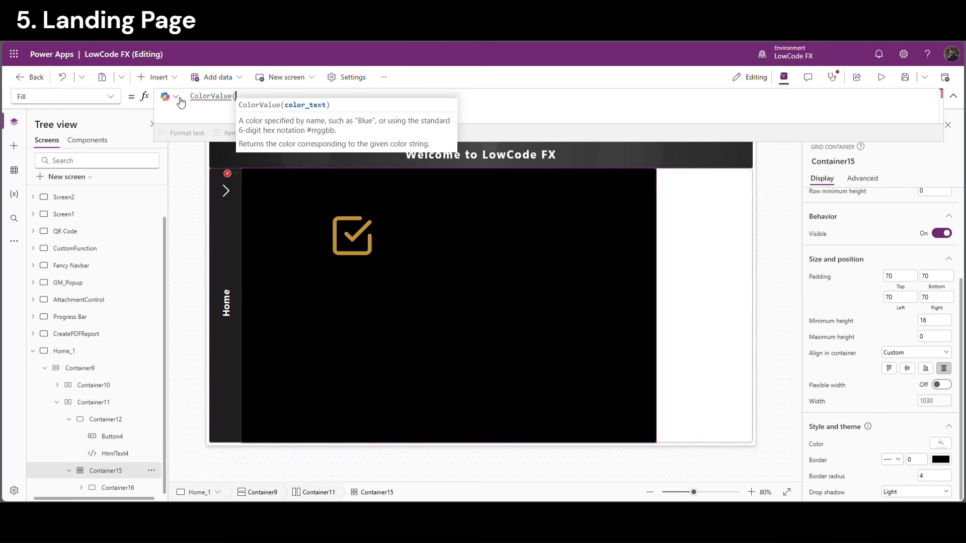
{"action": "type", "text": "\"#1E1E1E\""}
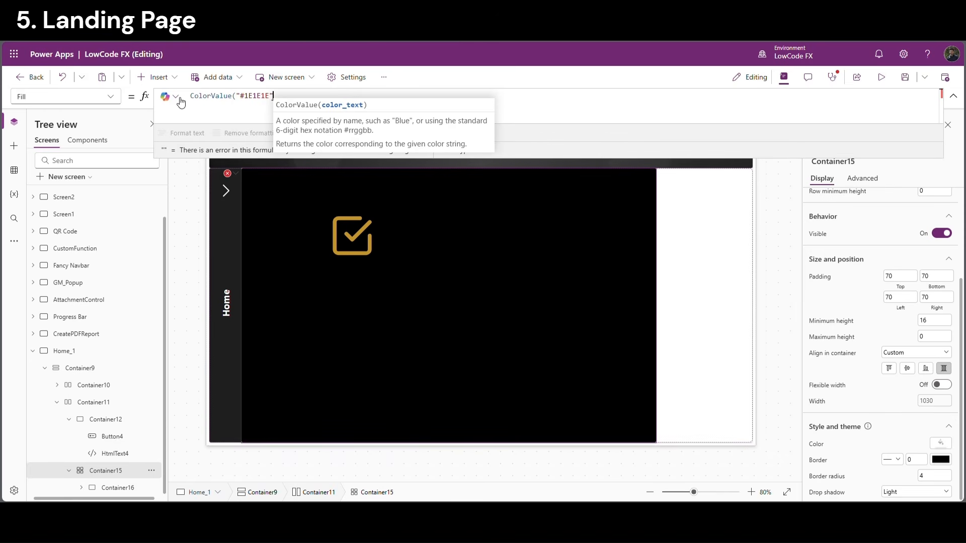
{"action": "type", "text": ")"}
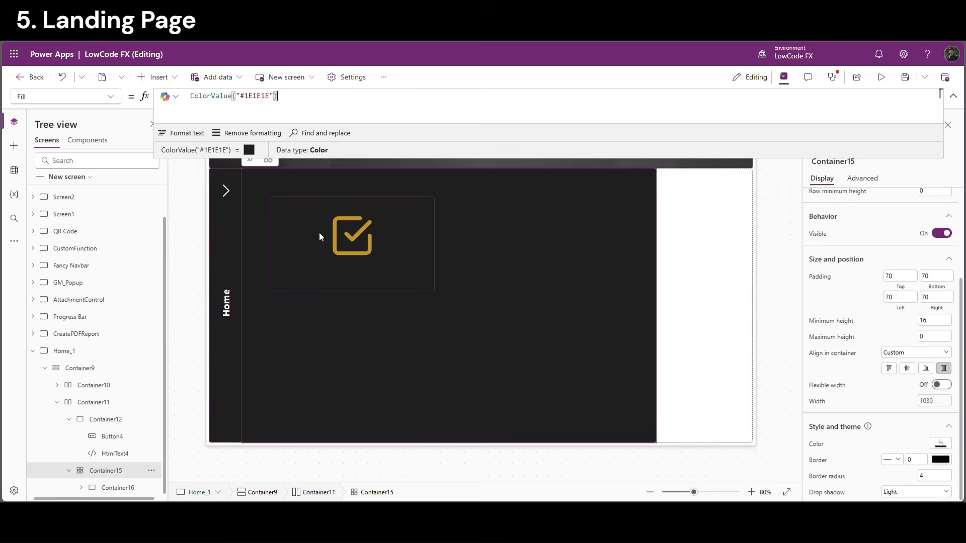
{"action": "left_click", "coordinate": [352, 313]}
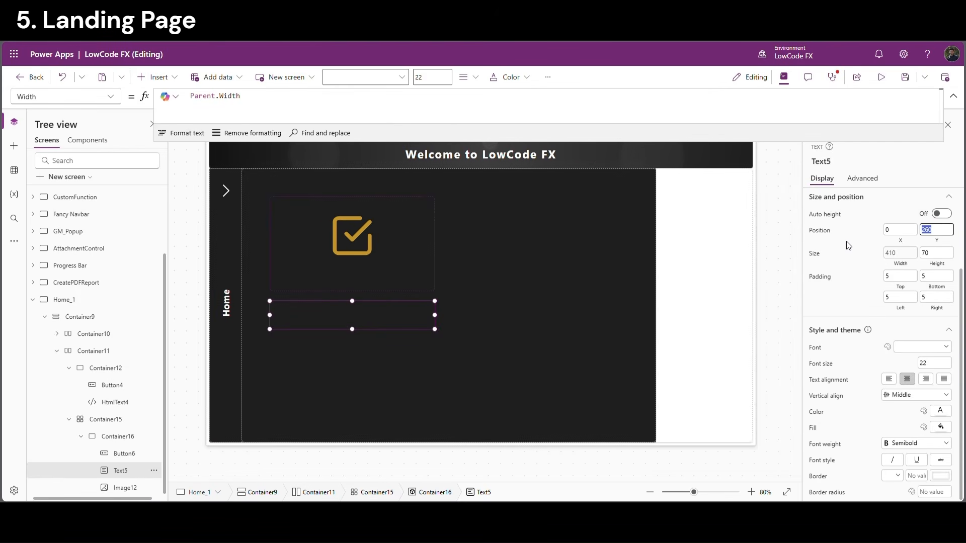
Position the All Tasks label at 170 and make its text white
{"action": "type", "text": "170"}
{"action": "left_click", "coordinate": [859, 274]}
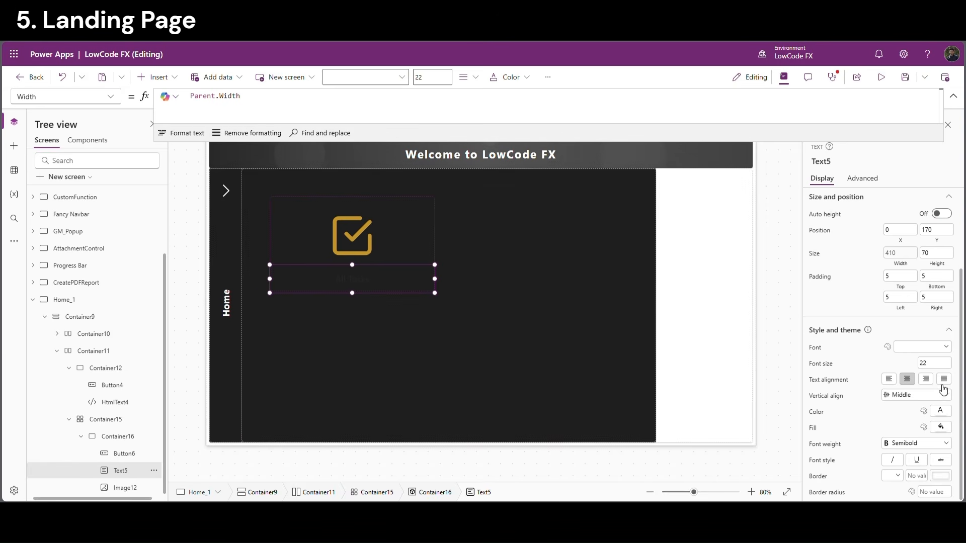
{"action": "left_click", "coordinate": [941, 412]}
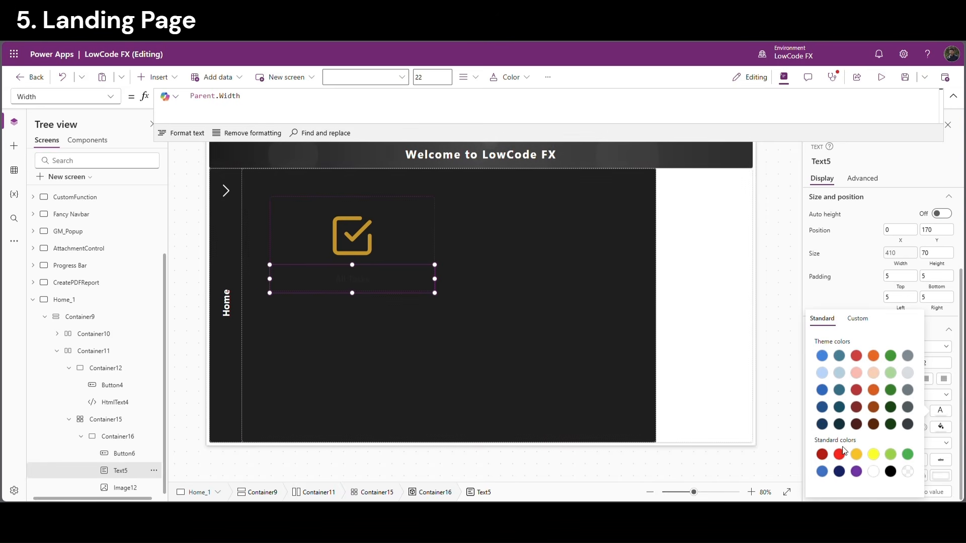
{"action": "left_click", "coordinate": [836, 289]}
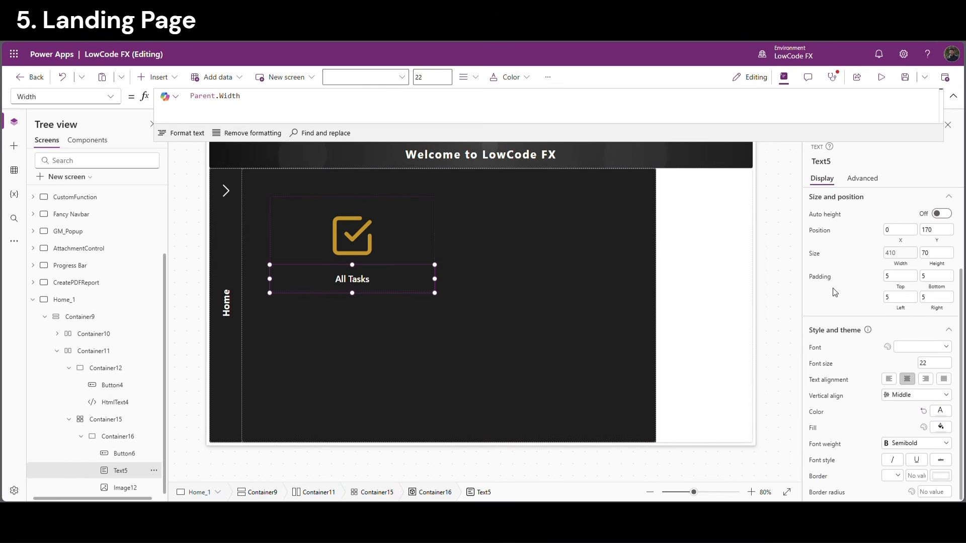
Give the card container Container16 a light grey border
{"action": "left_click", "coordinate": [713, 301]}
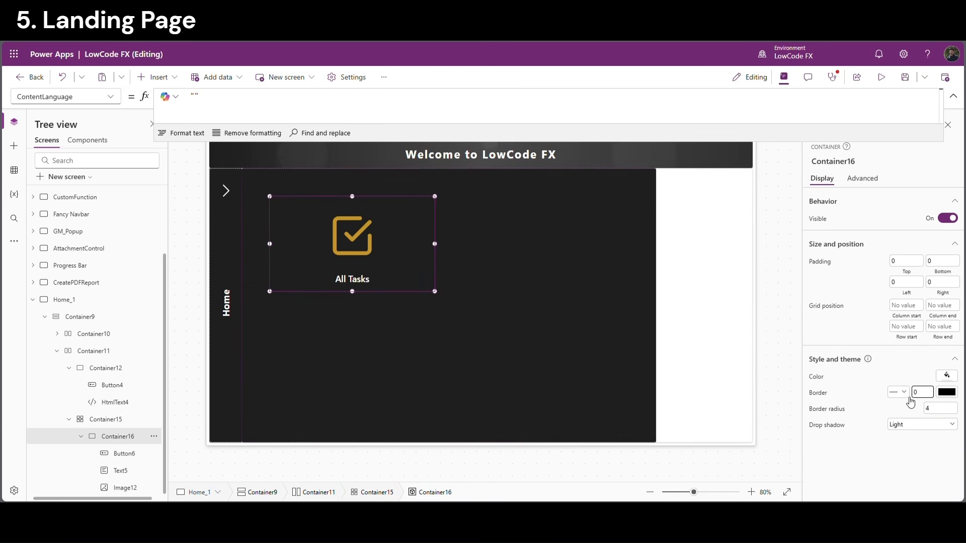
{"action": "left_click", "coordinate": [949, 392]}
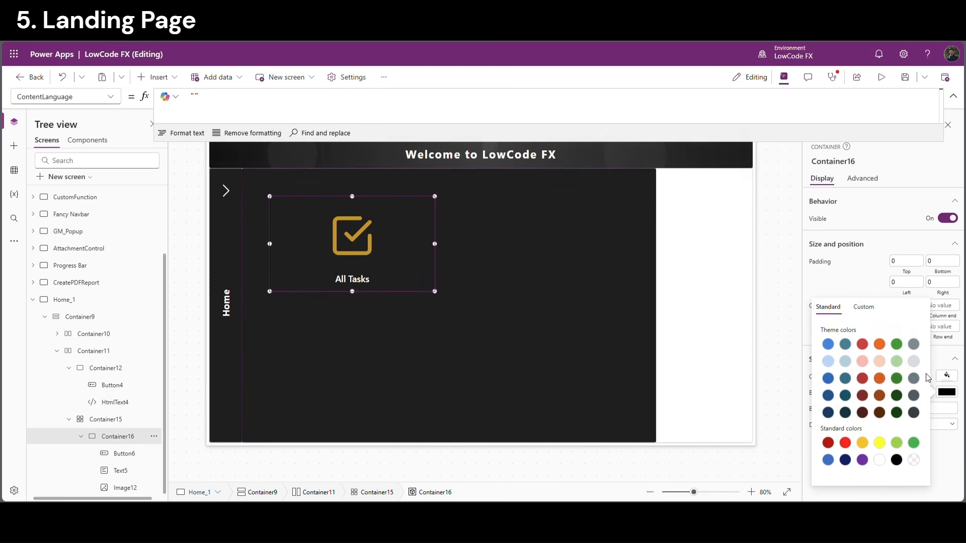
{"action": "left_click", "coordinate": [854, 279]}
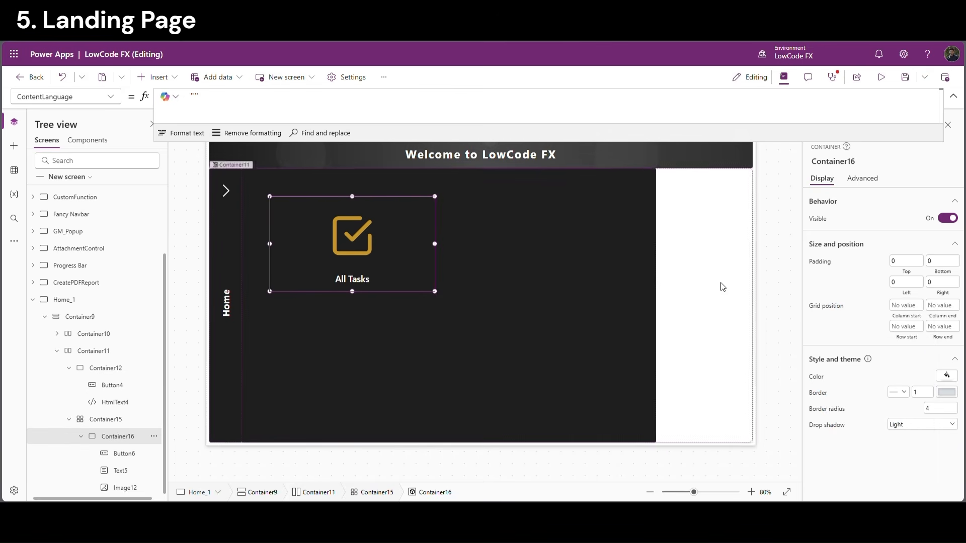
{"action": "left_click", "coordinate": [724, 284]}
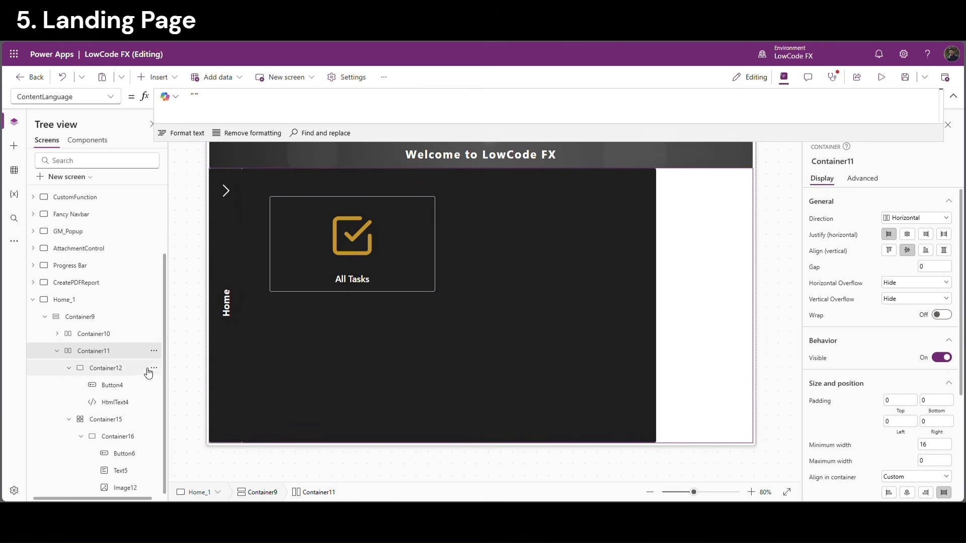
Paste three copies of the All Tasks card into the Container15 grid
{"action": "left_click", "coordinate": [69, 369]}
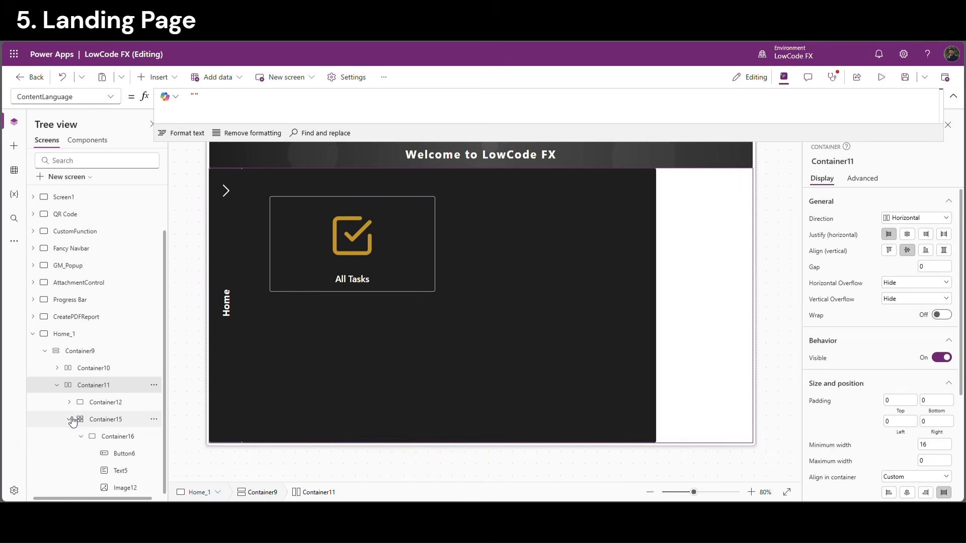
{"action": "left_click", "coordinate": [70, 419]}
{"action": "left_click", "coordinate": [75, 470]}
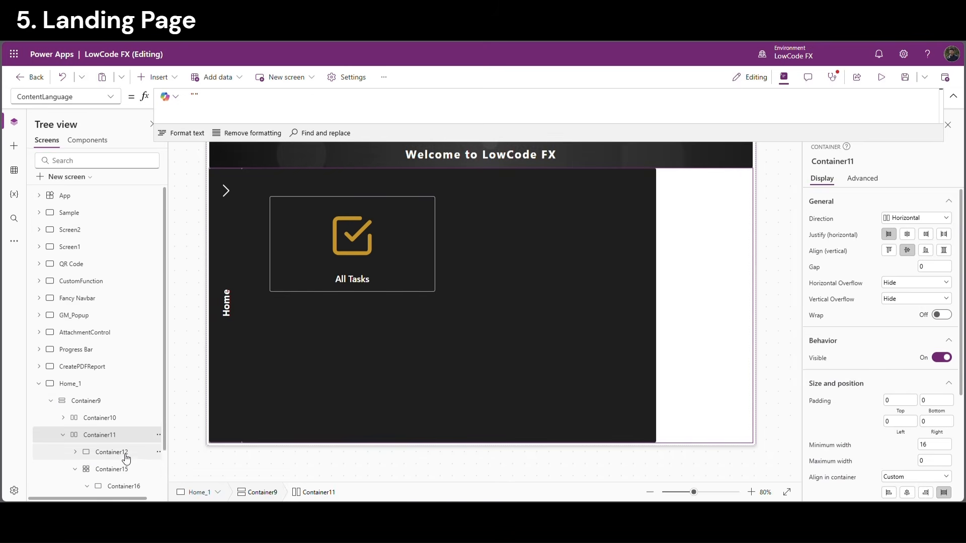
{"action": "left_click", "coordinate": [123, 486]}
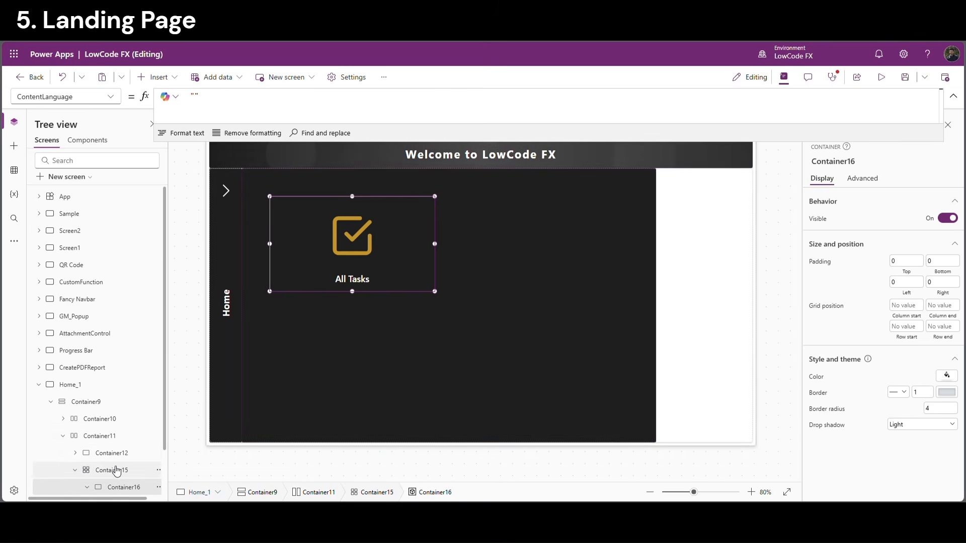
{"action": "left_click", "coordinate": [117, 470]}
{"action": "key", "text": "ctrl+v"}
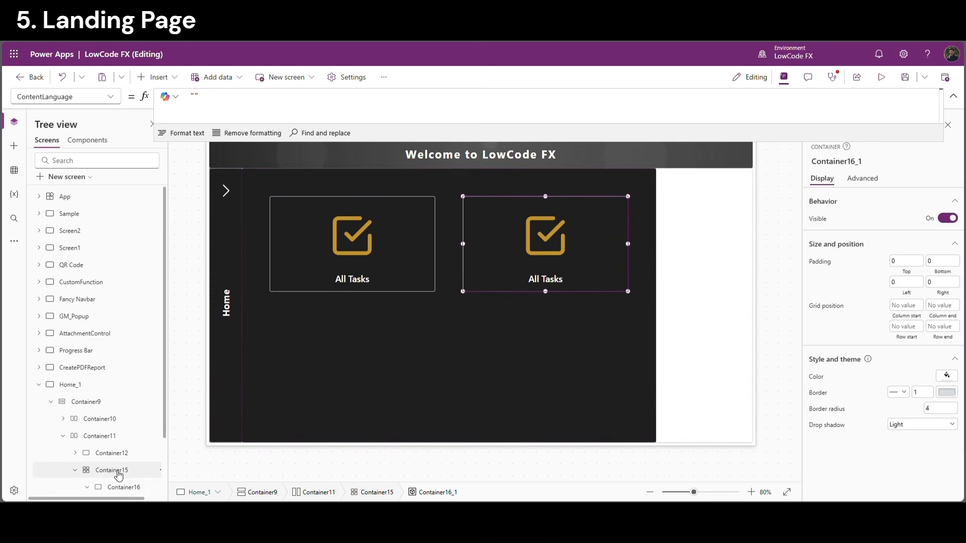
{"action": "left_click", "coordinate": [117, 470]}
{"action": "key", "text": "ctrl+v"}
{"action": "left_click", "coordinate": [120, 470]}
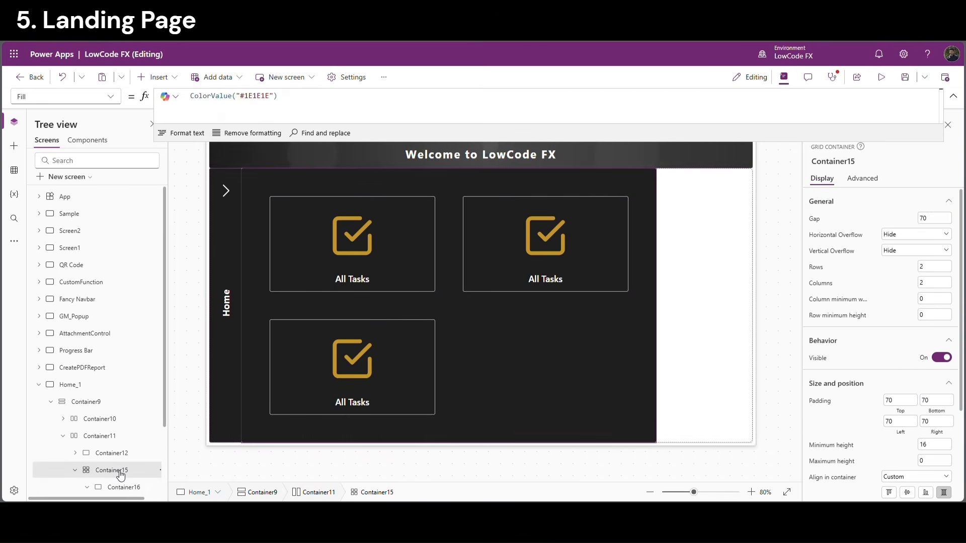
{"action": "key", "text": "ctrl+v"}
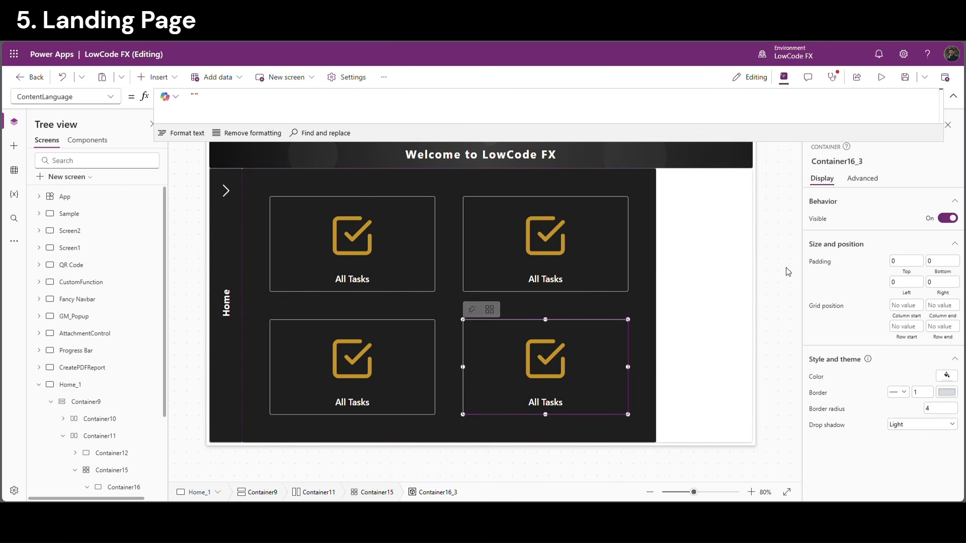
{"action": "left_click", "coordinate": [787, 272]}
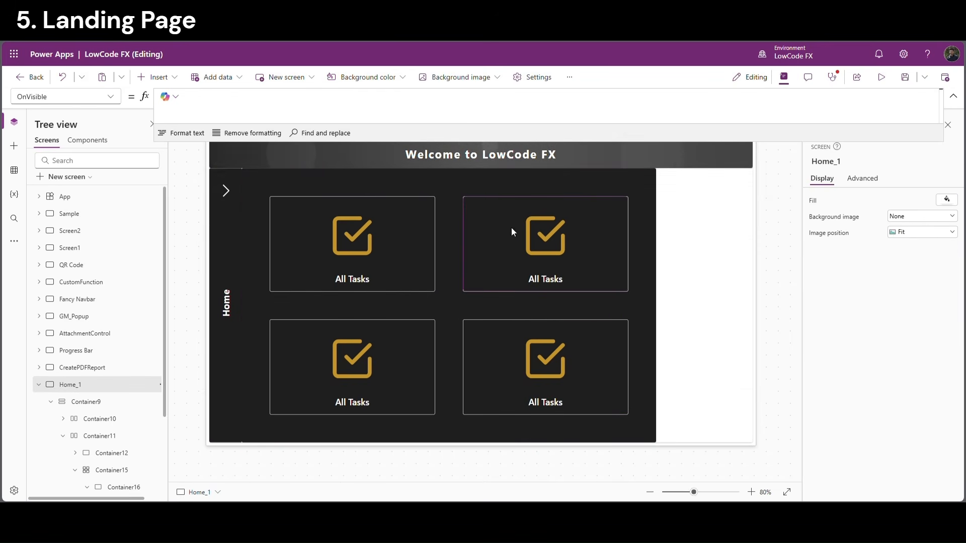
Give the Team card a people icon and save the app
{"action": "scroll", "coordinate": [104, 471], "scroll_direction": "down", "scroll_amount": 1}
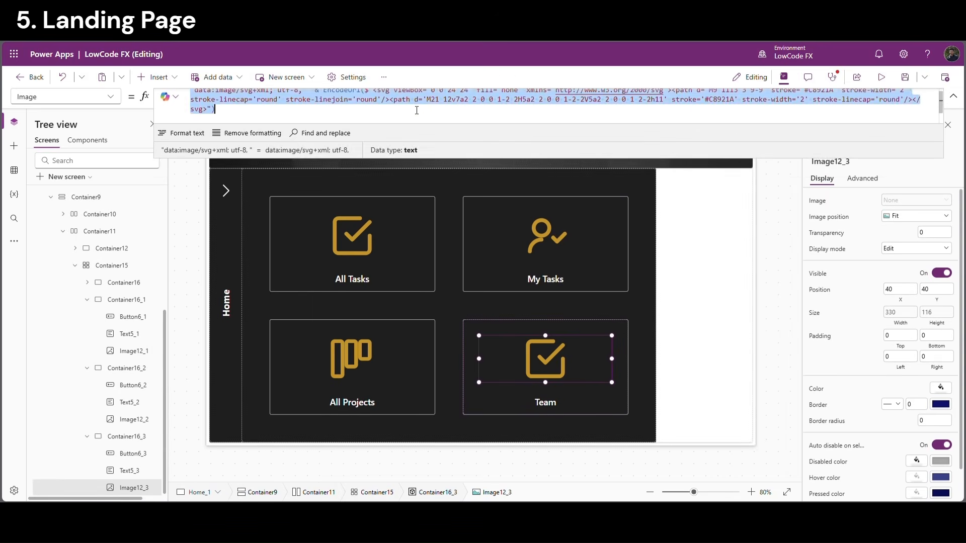
{"action": "key", "text": "ctrl+v"}
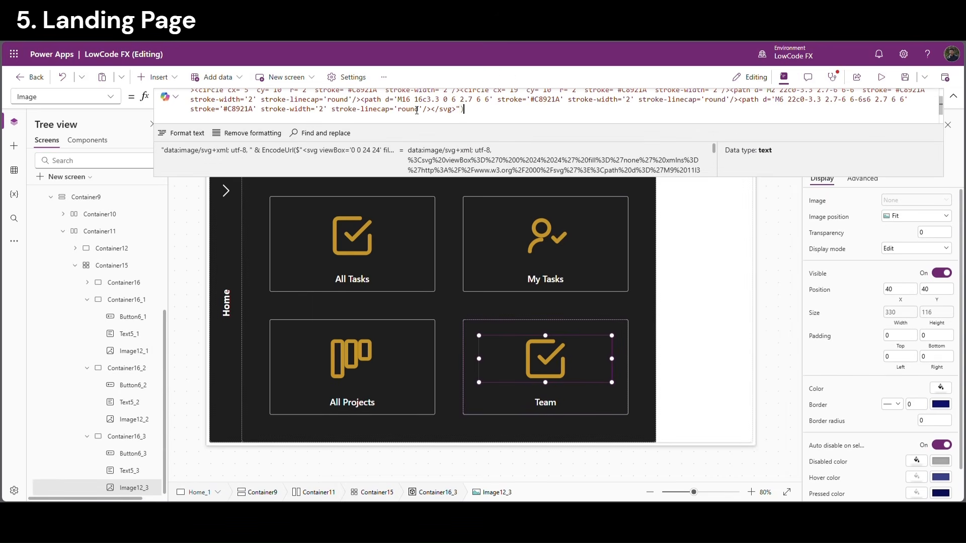
{"action": "left_click", "coordinate": [781, 255]}
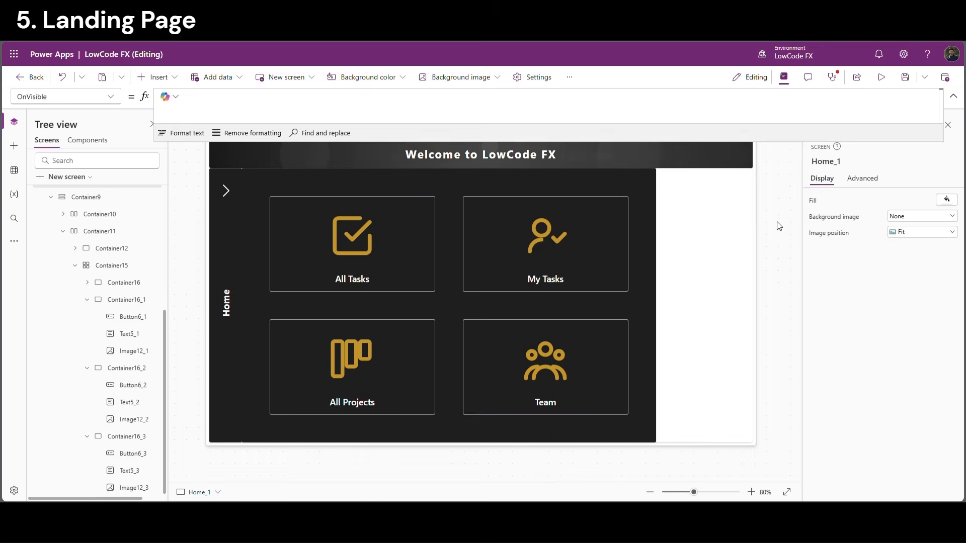
{"action": "left_click", "coordinate": [906, 77]}
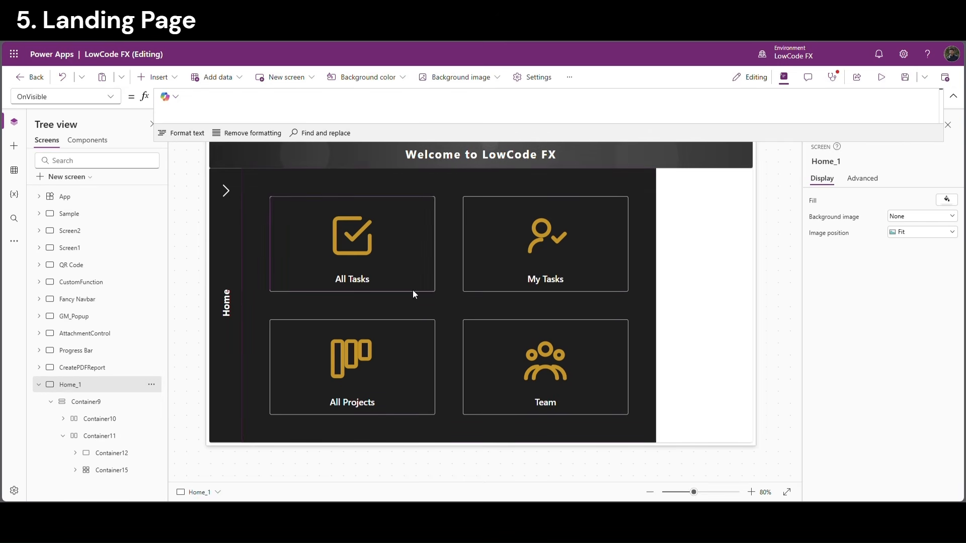
{"action": "left_click", "coordinate": [224, 193]}
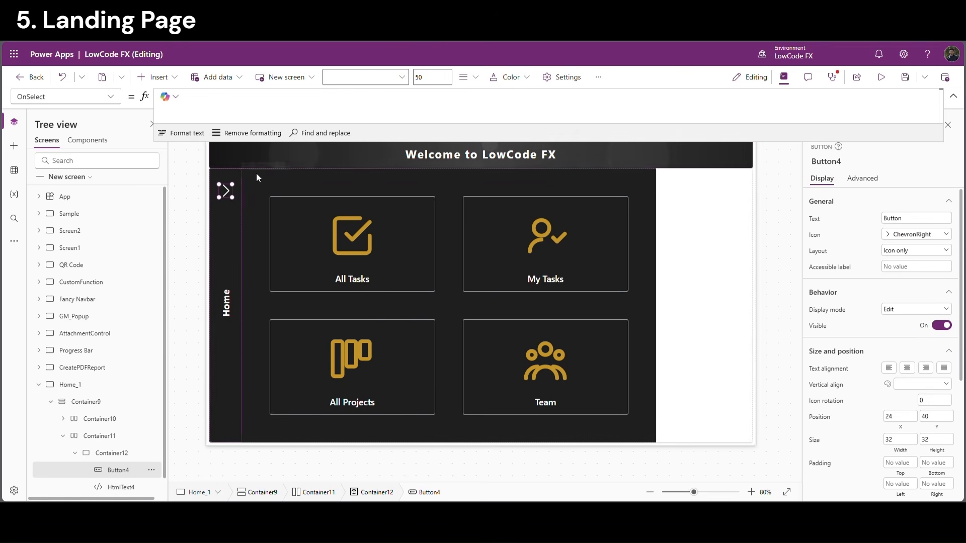
Set the chevron's OnSelect and Home_1's OnVisible to Set(VarTabNum,1)
{"action": "left_click", "coordinate": [217, 105]}
{"action": "type", "text": "Se"}
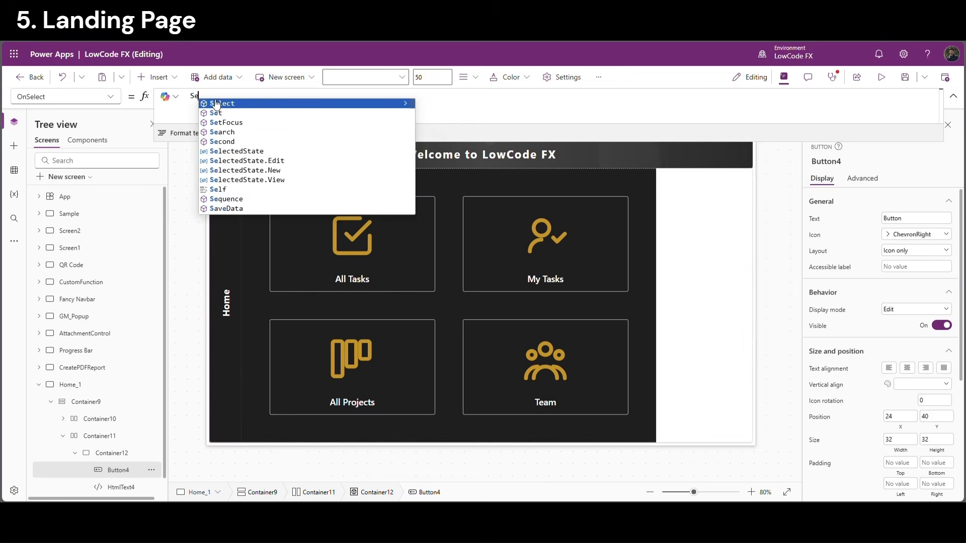
{"action": "type", "text": "t(Var"}
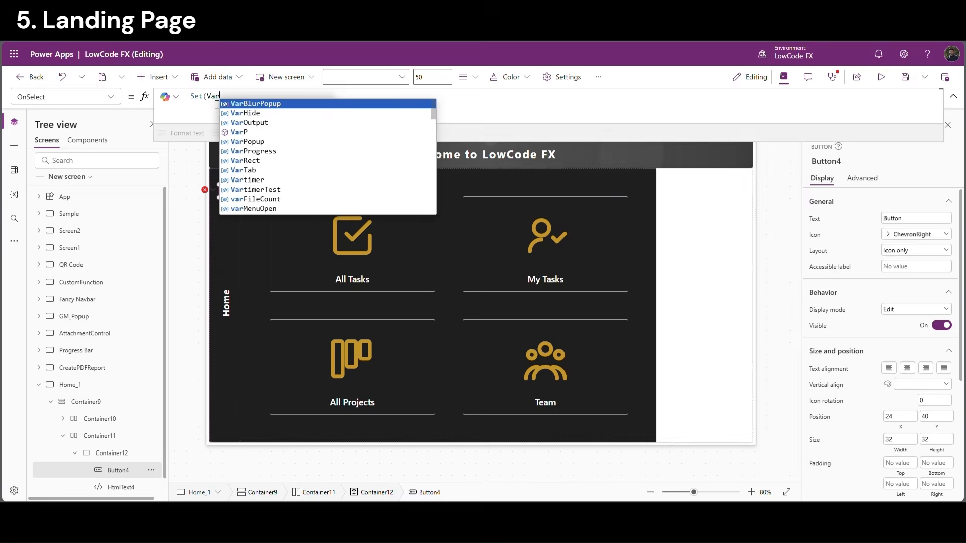
{"action": "type", "text": "TabNum,1"}
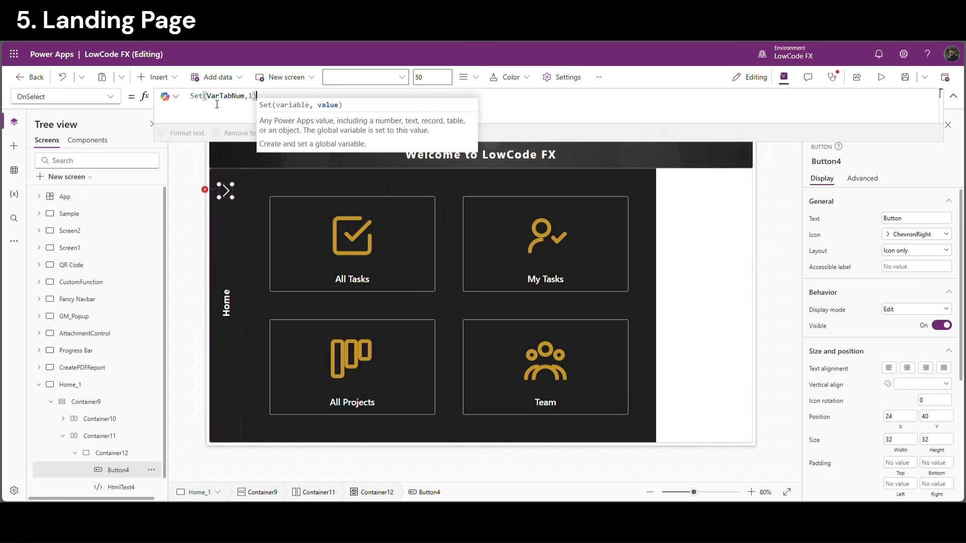
{"action": "type", "text": ")"}
{"action": "left_click_drag", "start_coordinate": [280, 106], "coordinate": [171, 98]}
{"action": "key", "text": "ctrl+c"}
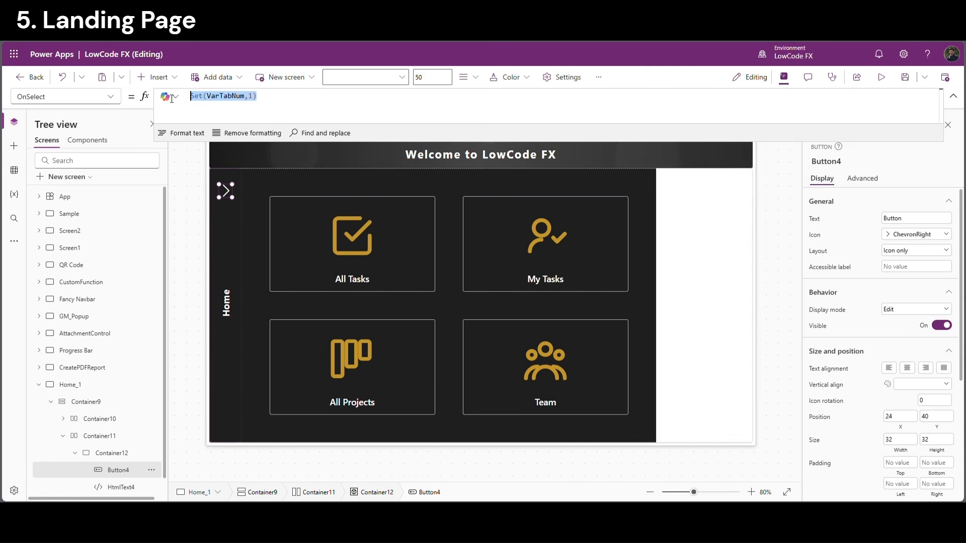
{"action": "left_click", "coordinate": [85, 387]}
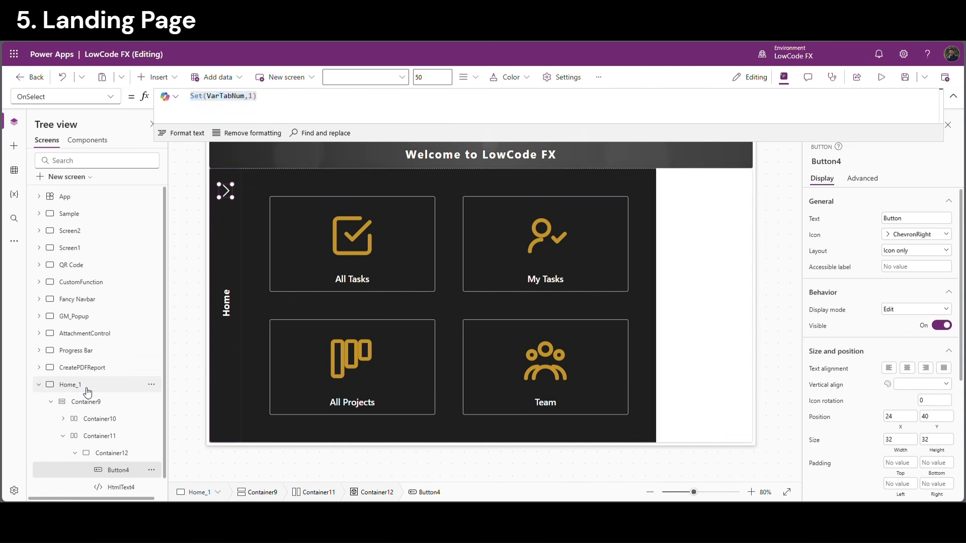
{"action": "left_click", "coordinate": [212, 98]}
{"action": "key", "text": "ctrl+v"}
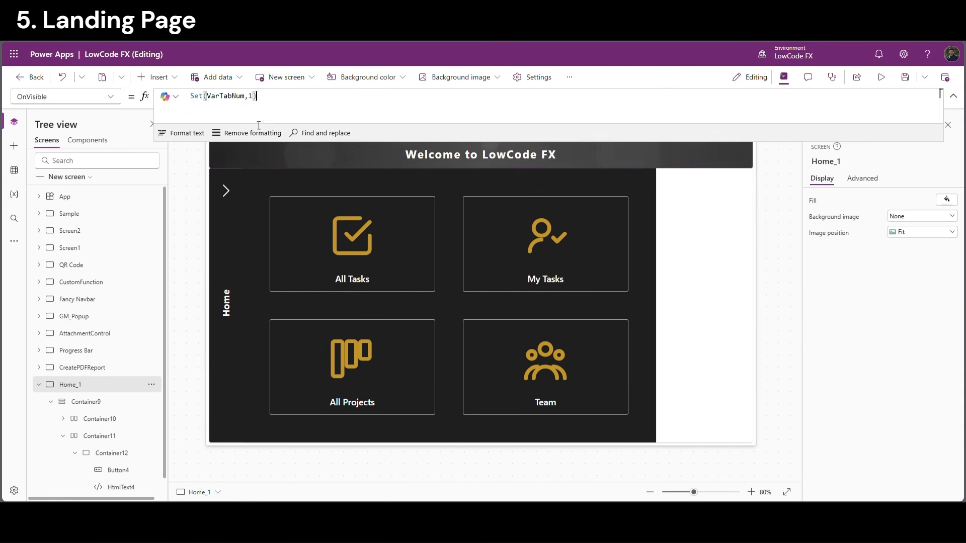
{"action": "double_click", "coordinate": [232, 97]}
{"action": "key", "text": "ctrl+c"}
Make Container15 visible only when VarTabNum =1, then preview the app
{"action": "left_click", "coordinate": [335, 429]}
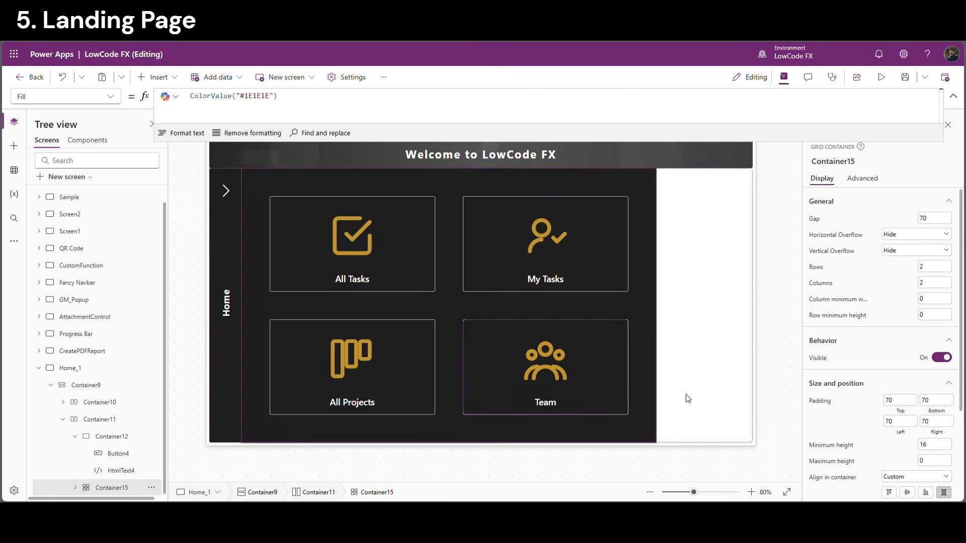
{"action": "left_click", "coordinate": [826, 363]}
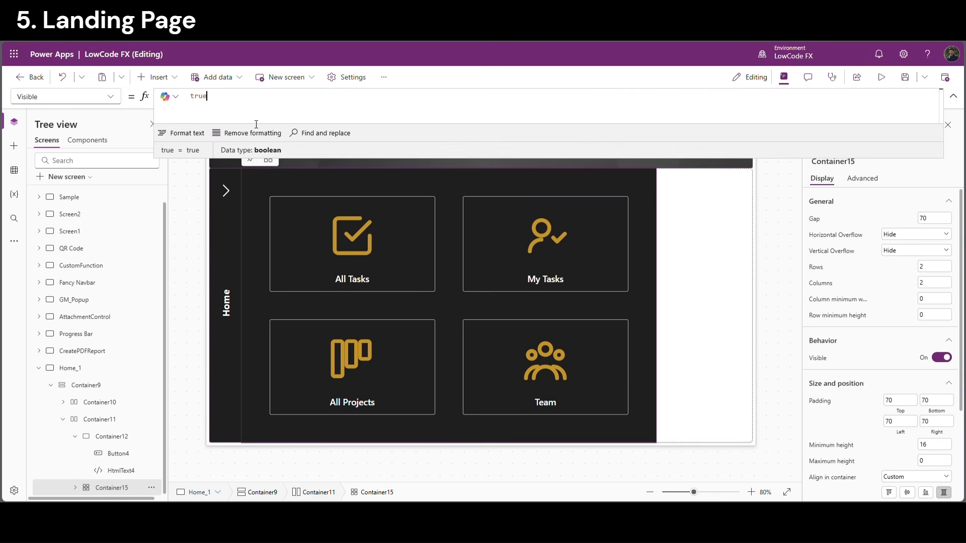
{"action": "double_click", "coordinate": [205, 99]}
{"action": "key", "text": "ctrl+v"}
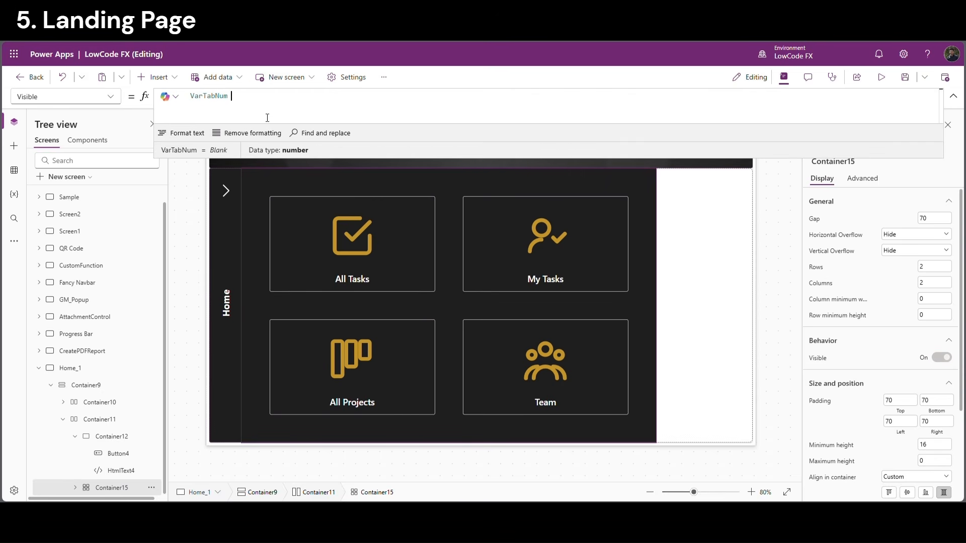
{"action": "type", "text": "="}
{"action": "type", "text": "1"}
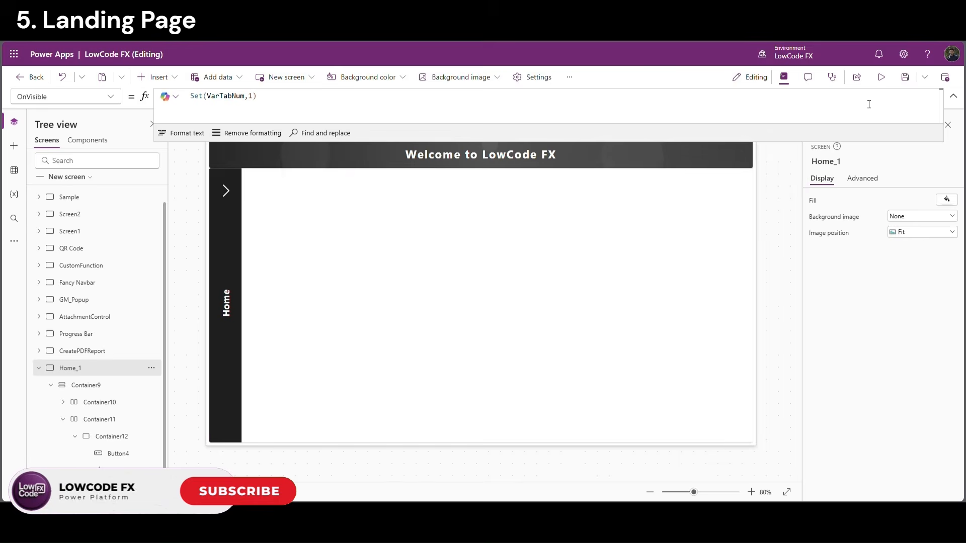
{"action": "left_click", "coordinate": [882, 77]}
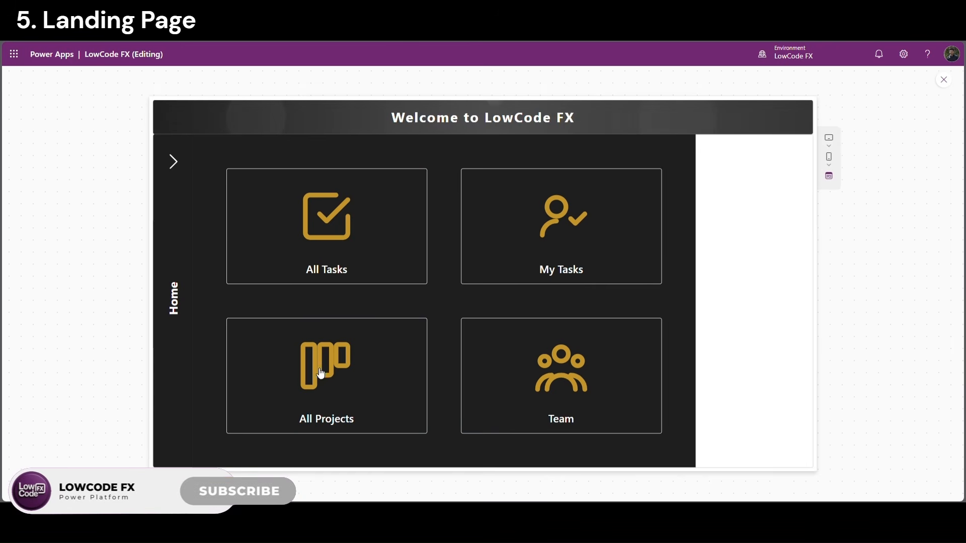
{"action": "left_click", "coordinate": [944, 80]}
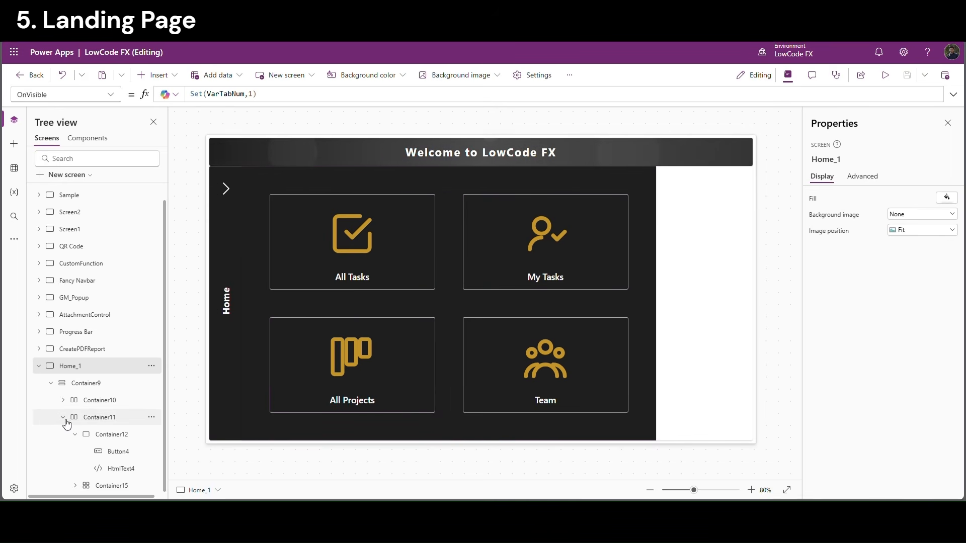
Paste three copies of the Container12 tab and Container15 grid pair into Container11
{"action": "left_click", "coordinate": [75, 434]}
{"action": "left_click", "coordinate": [112, 452]}
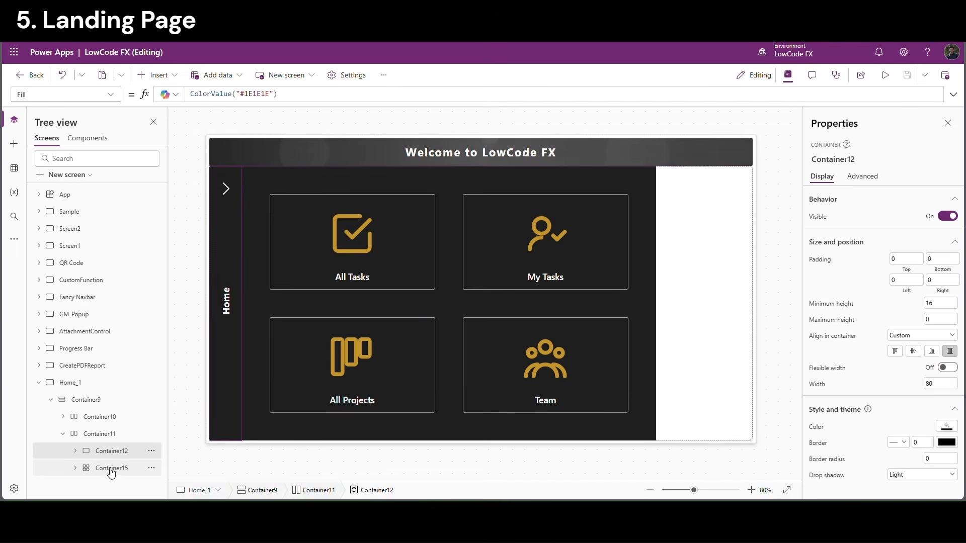
{"action": "left_click", "coordinate": [110, 469], "text": "ctrl"}
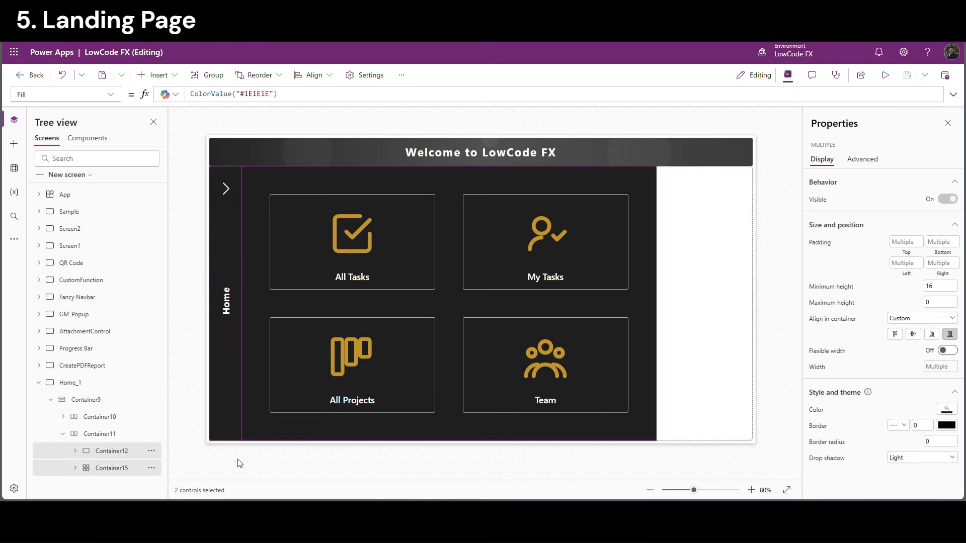
{"action": "left_click", "coordinate": [132, 434]}
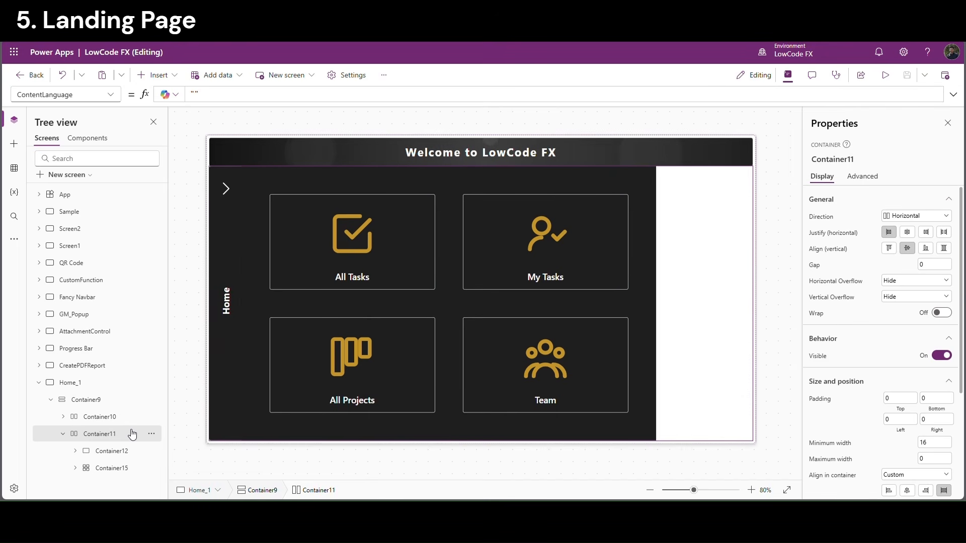
{"action": "key", "text": "ctrl+v"}
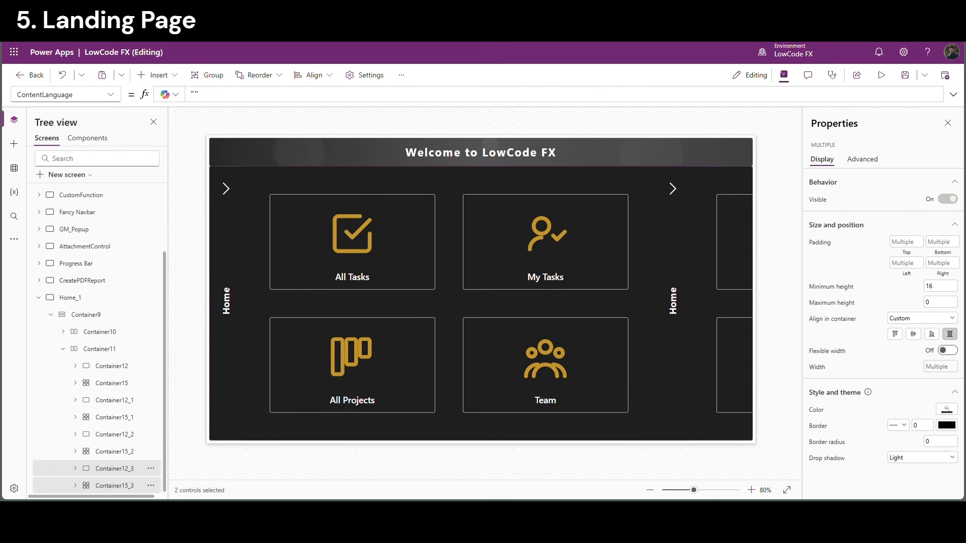
{"action": "left_click", "coordinate": [115, 400]}
Make the second tab's grid Container15_1 visible only when VarTabNum is 2
{"action": "left_click", "coordinate": [75, 400]}
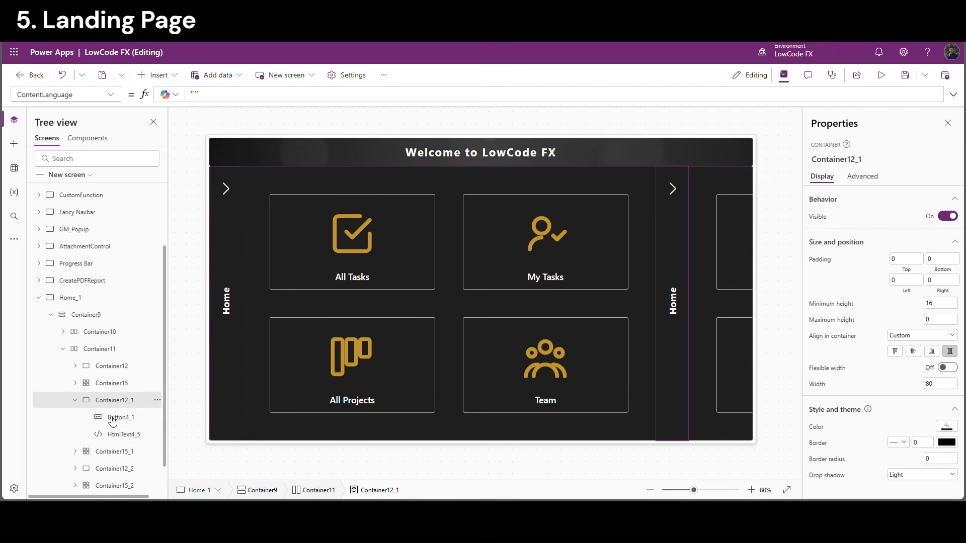
{"action": "left_click", "coordinate": [673, 189]}
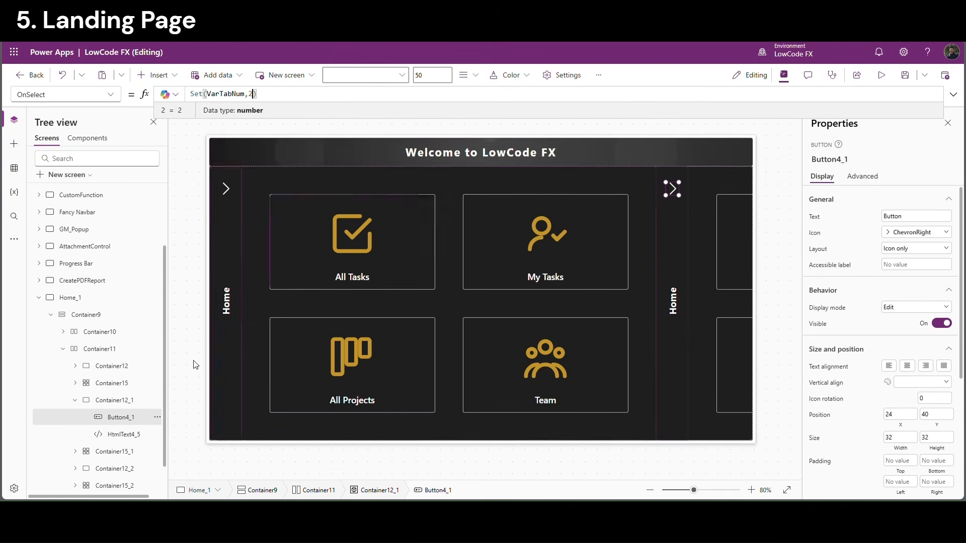
{"action": "left_click", "coordinate": [101, 452]}
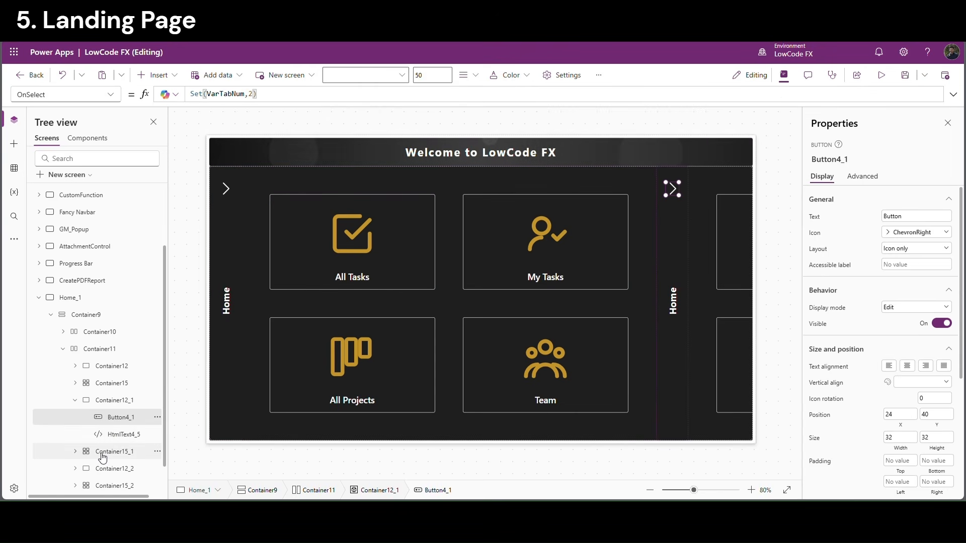
{"action": "left_click", "coordinate": [819, 356]}
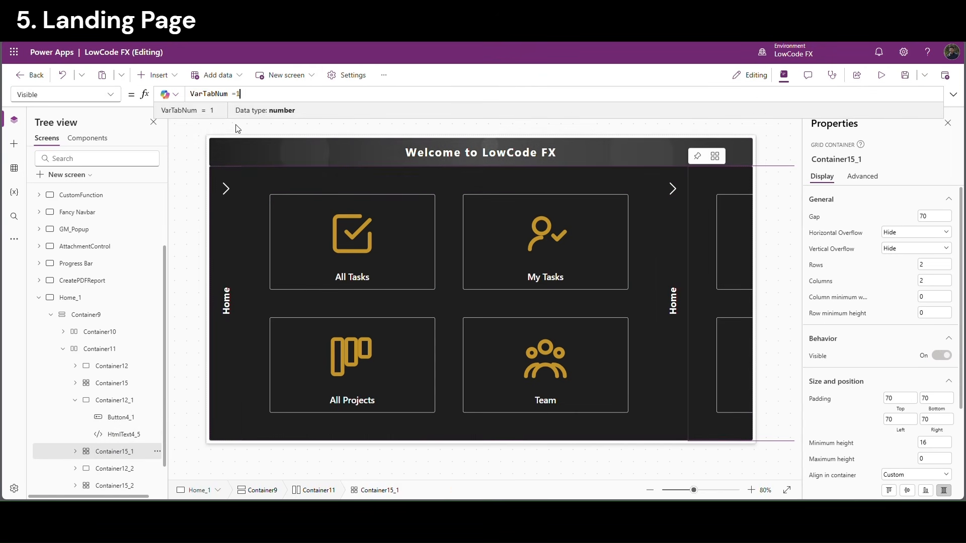
{"action": "type", "text": "2"}
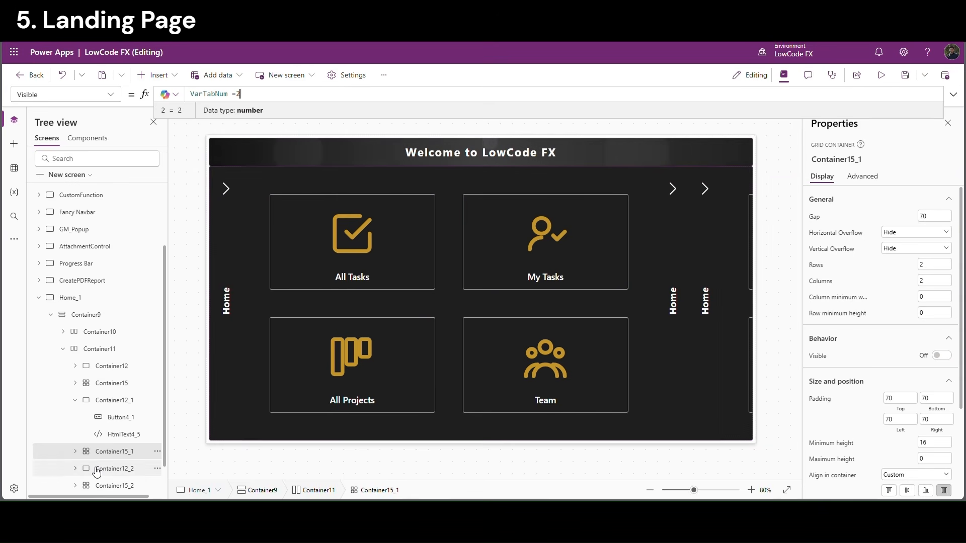
Set the third tab's button to Set(VarTabNum,3) and show its grid only for VarTabNum 3
{"action": "left_click", "coordinate": [97, 470]}
{"action": "left_click", "coordinate": [121, 418]}
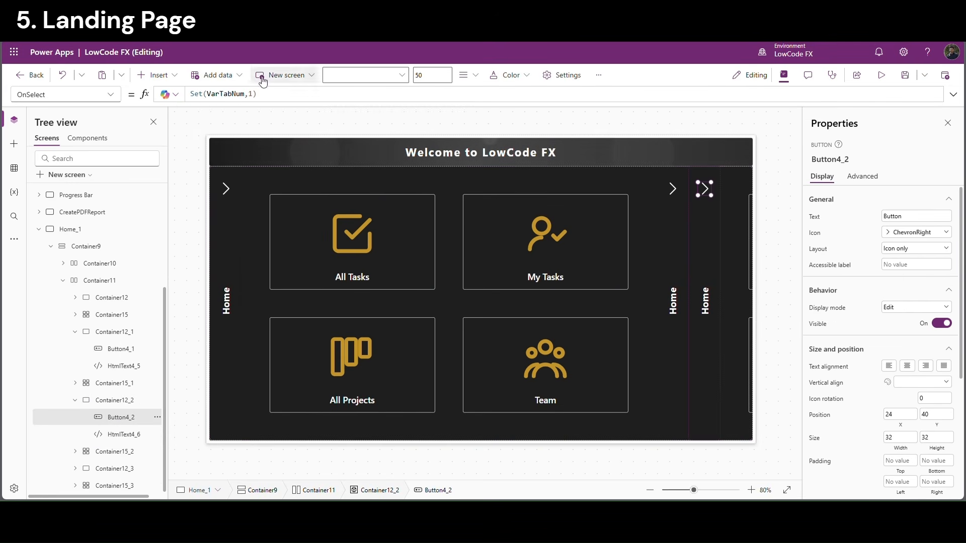
{"action": "type", "text": "3"}
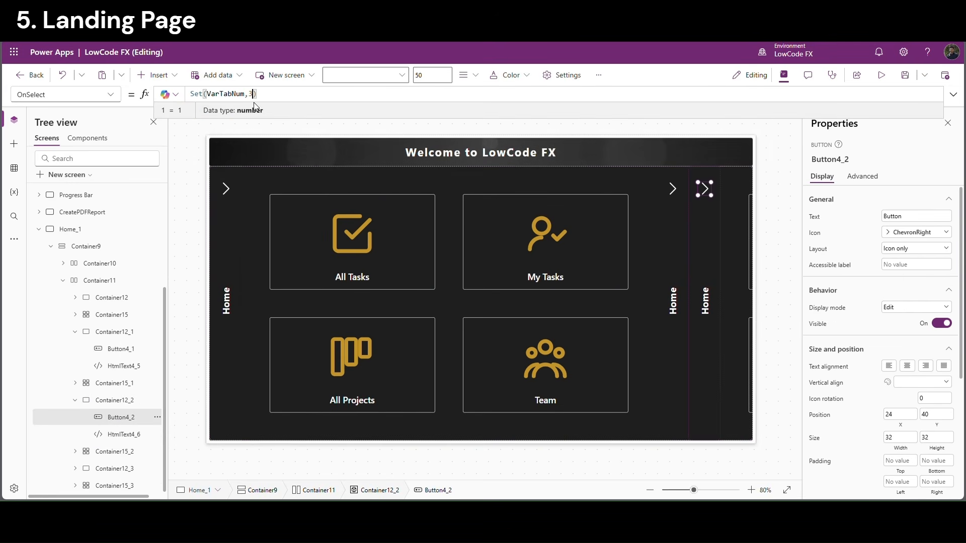
{"action": "left_click", "coordinate": [109, 452]}
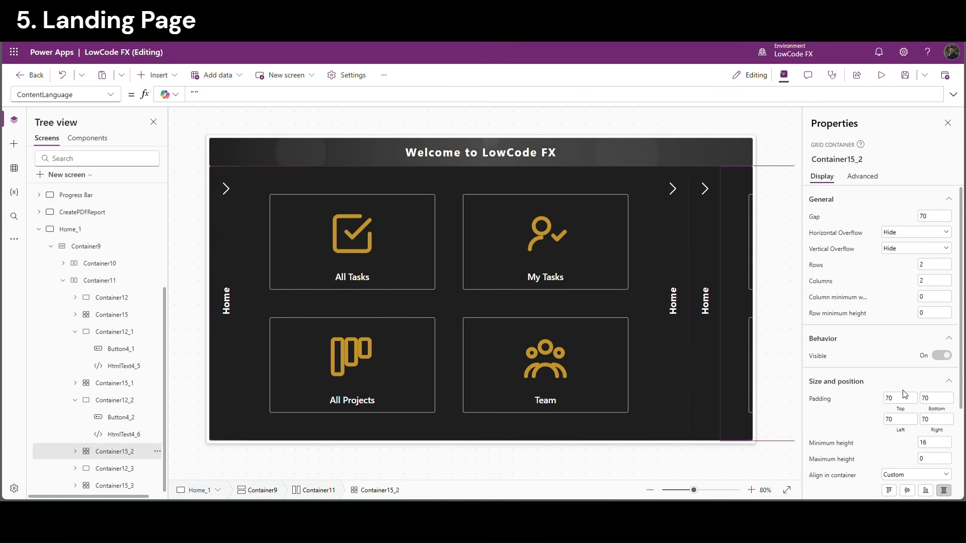
{"action": "left_click", "coordinate": [819, 356]}
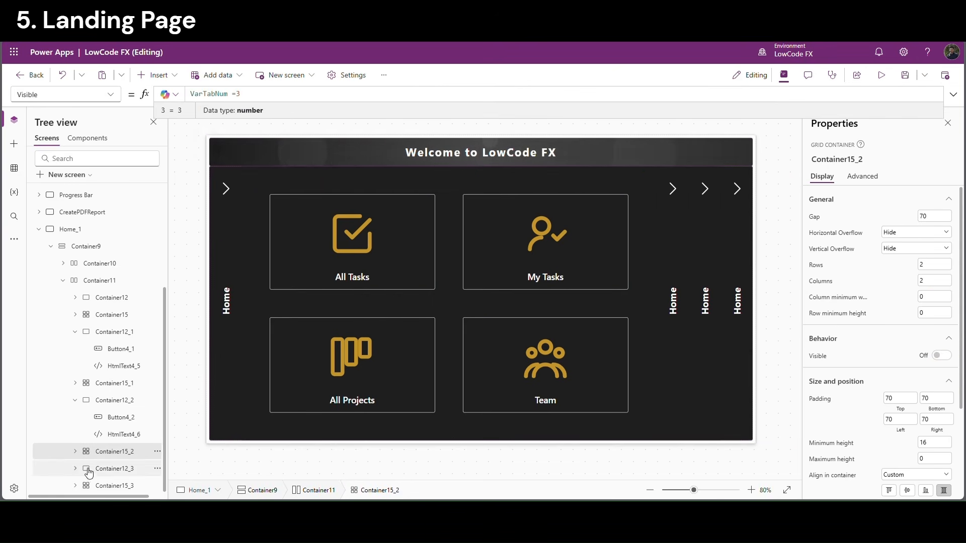
Set the fourth tab's button to Set(VarTabNum,4) and show its grid only when VarTabNum = 4
{"action": "left_click", "coordinate": [103, 473]}
{"action": "left_click", "coordinate": [76, 468]}
{"action": "scroll", "coordinate": [80, 468], "scroll_direction": "down", "scroll_amount": 1}
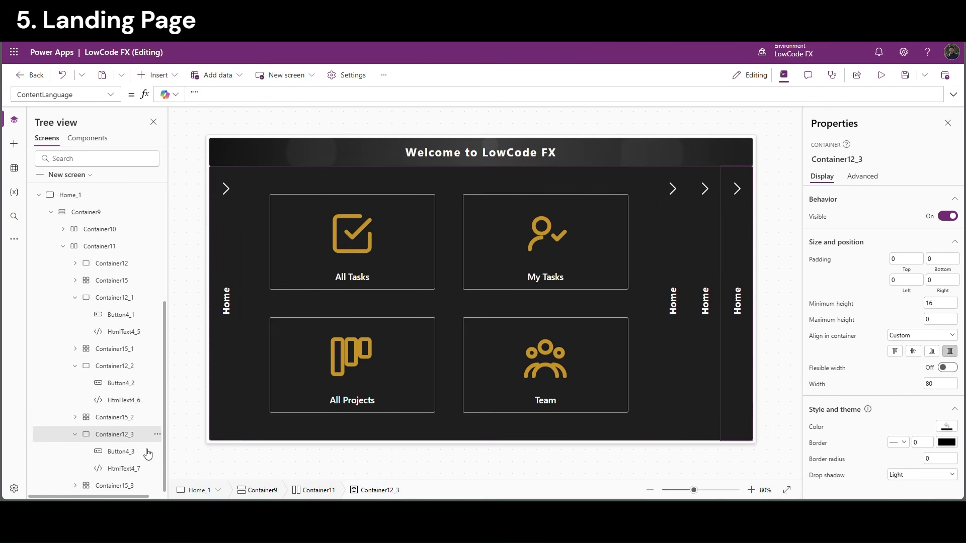
{"action": "left_click", "coordinate": [118, 453]}
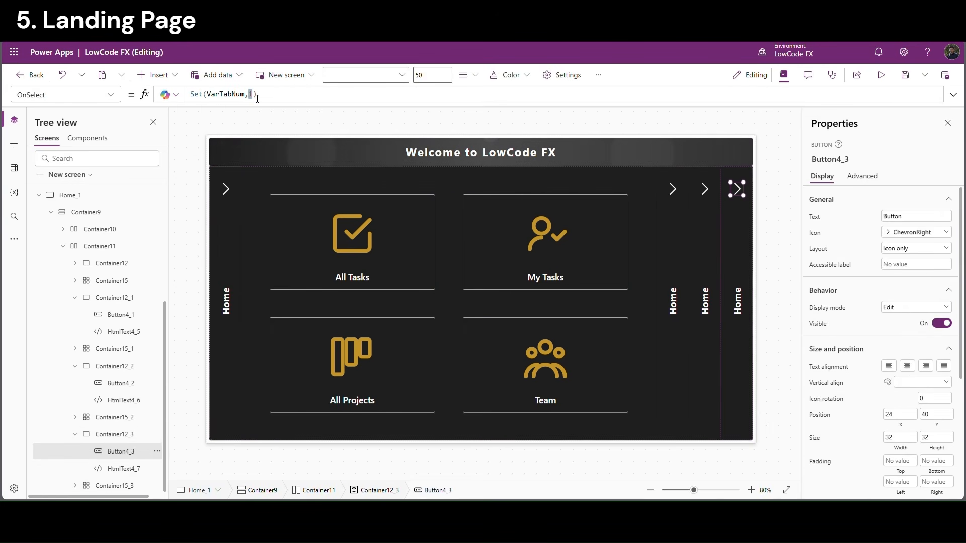
{"action": "left_click", "coordinate": [126, 486]}
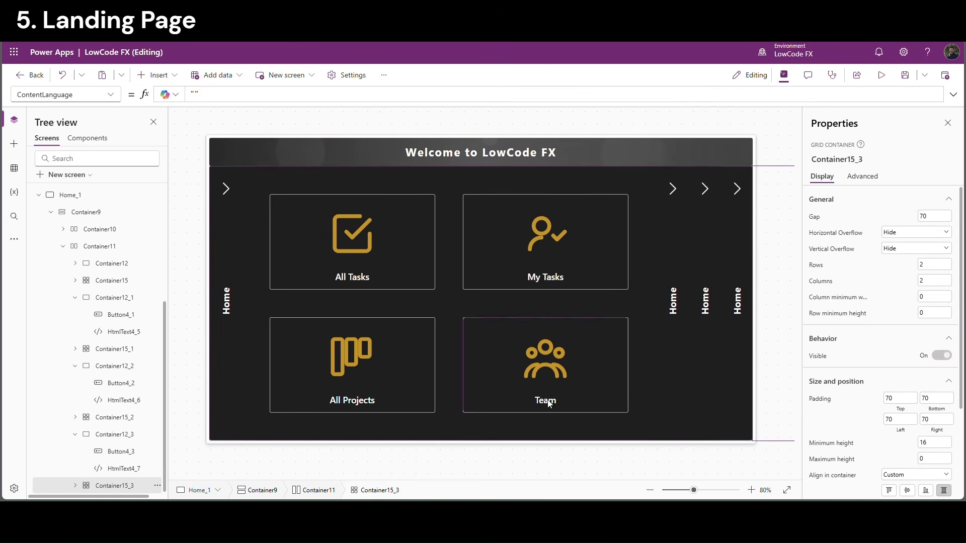
{"action": "left_click", "coordinate": [818, 356]}
{"action": "left_click", "coordinate": [253, 95]}
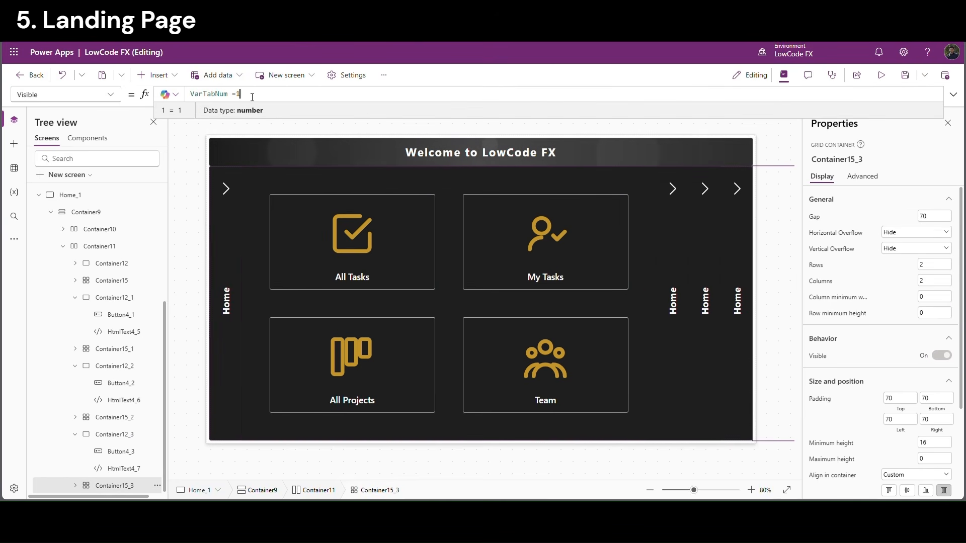
{"action": "type", "text": "4"}
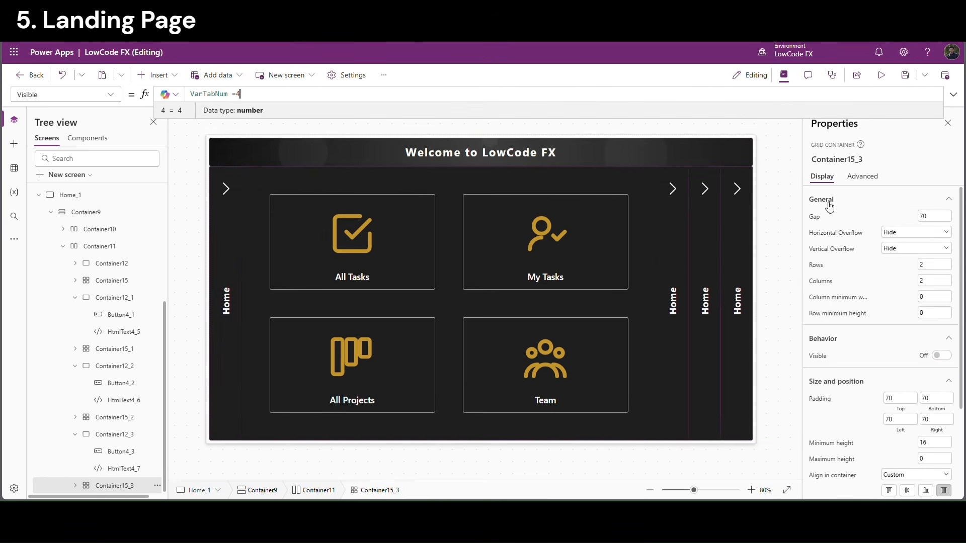
{"action": "left_click", "coordinate": [683, 306]}
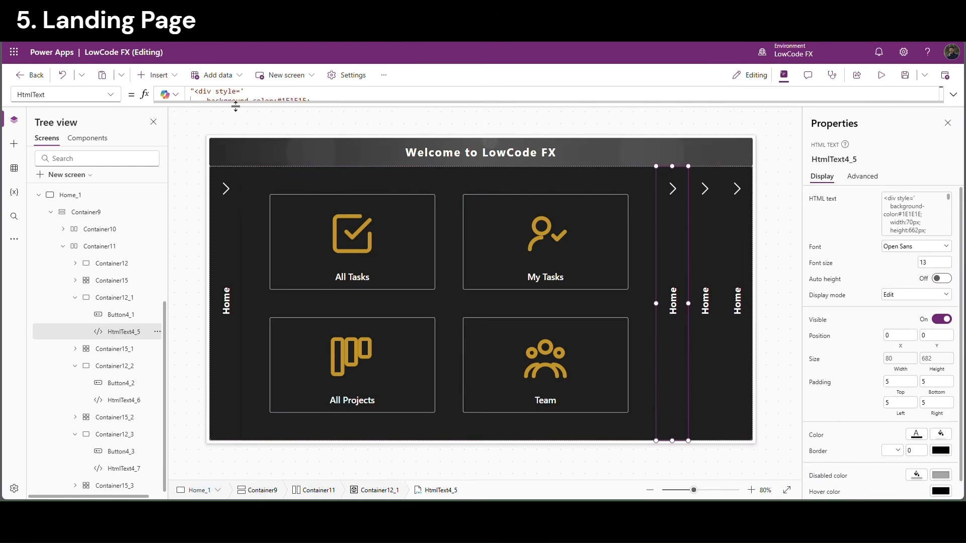
Relabel HtmlText4_5, 4_6 and 4_7 from Home to Dashboard, Documentation and Settings
{"action": "left_click_drag", "start_coordinate": [234, 105], "coordinate": [226, 189]}
{"action": "scroll", "coordinate": [268, 151], "scroll_direction": "down", "scroll_amount": 8}
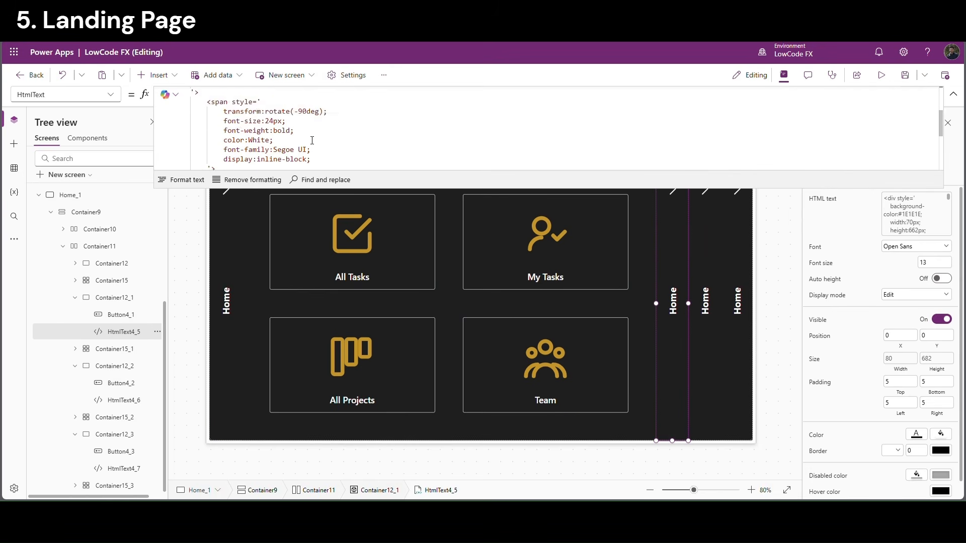
{"action": "double_click", "coordinate": [238, 157]}
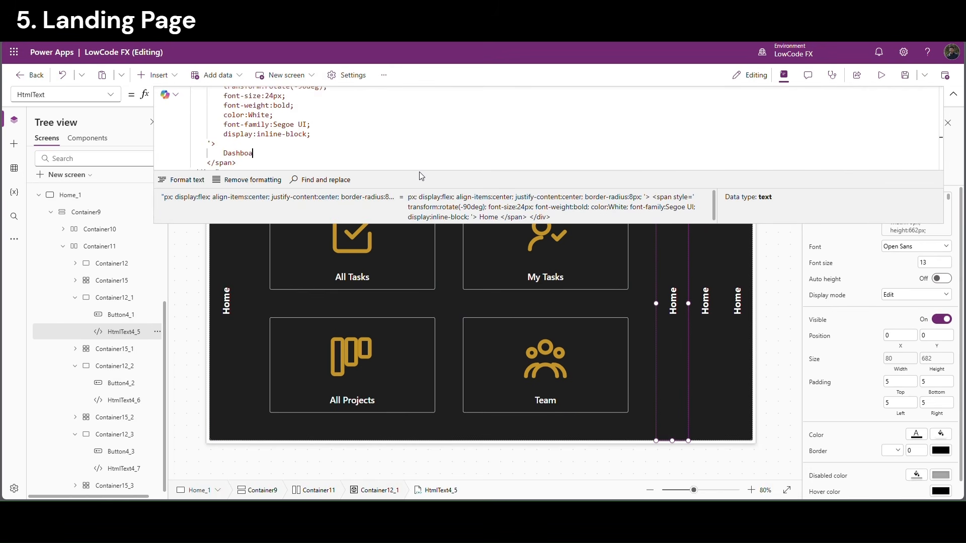
{"action": "left_click", "coordinate": [132, 400]}
{"action": "double_click", "coordinate": [239, 157]}
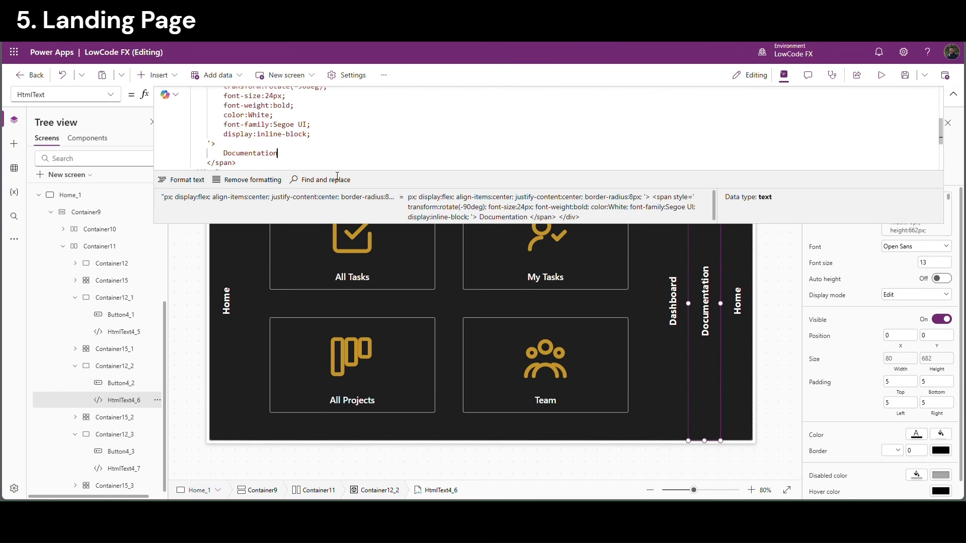
{"action": "left_click", "coordinate": [128, 469]}
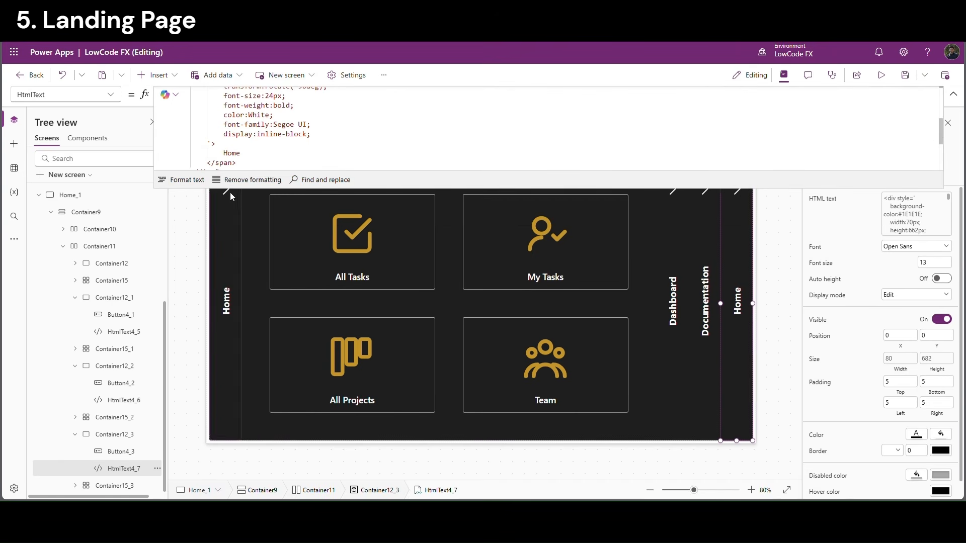
{"action": "double_click", "coordinate": [239, 156]}
{"action": "type", "text": "S"}
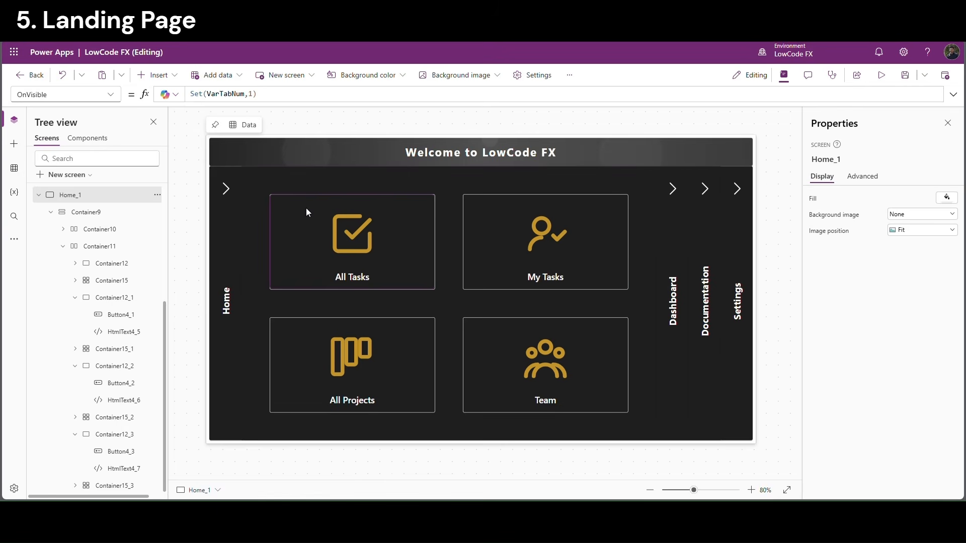
Change the Dashboard tab label's background colour from 1E1E1E to 2C2C2C
{"action": "left_click", "coordinate": [675, 190], "text": "alt"}
{"action": "left_click", "coordinate": [272, 339]}
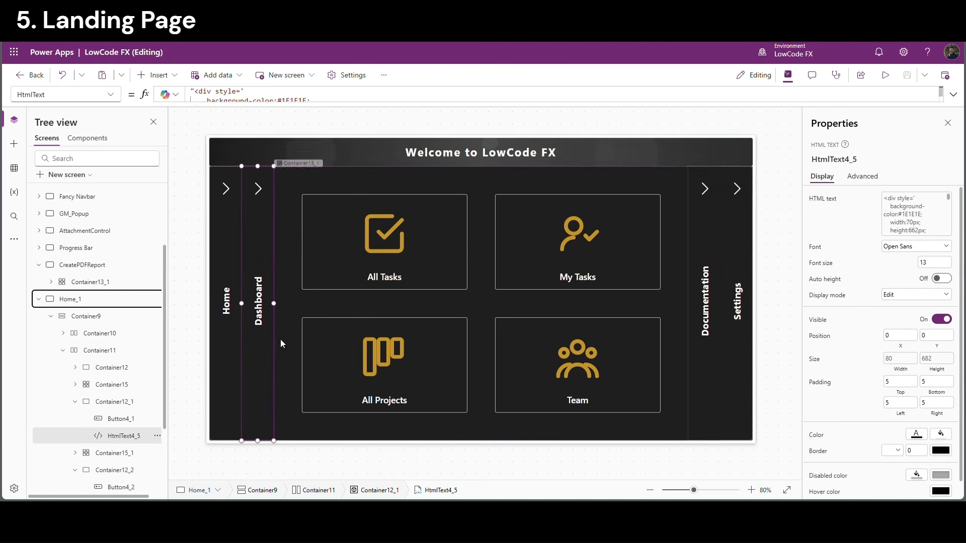
{"action": "left_click", "coordinate": [295, 104]}
{"action": "double_click", "coordinate": [295, 101]}
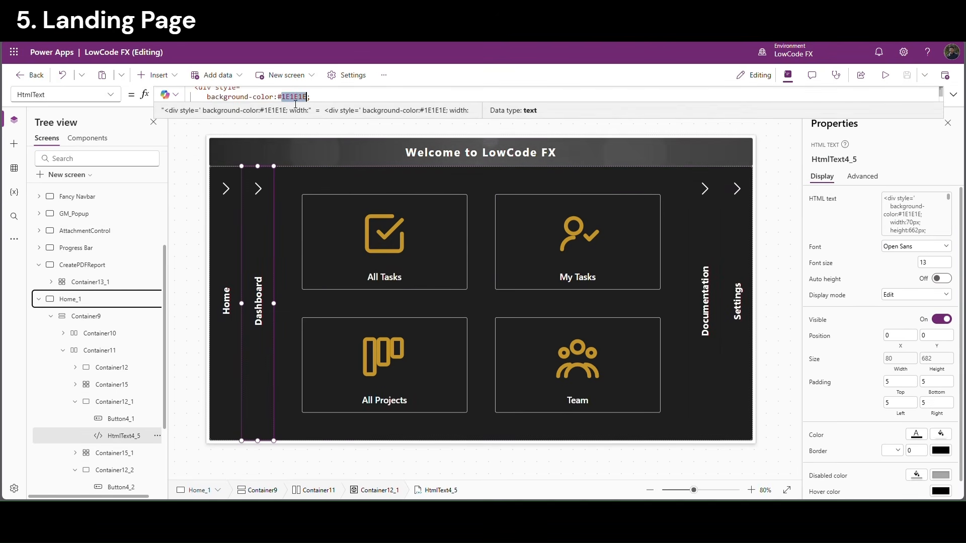
{"action": "type", "text": "2C2C2C"}
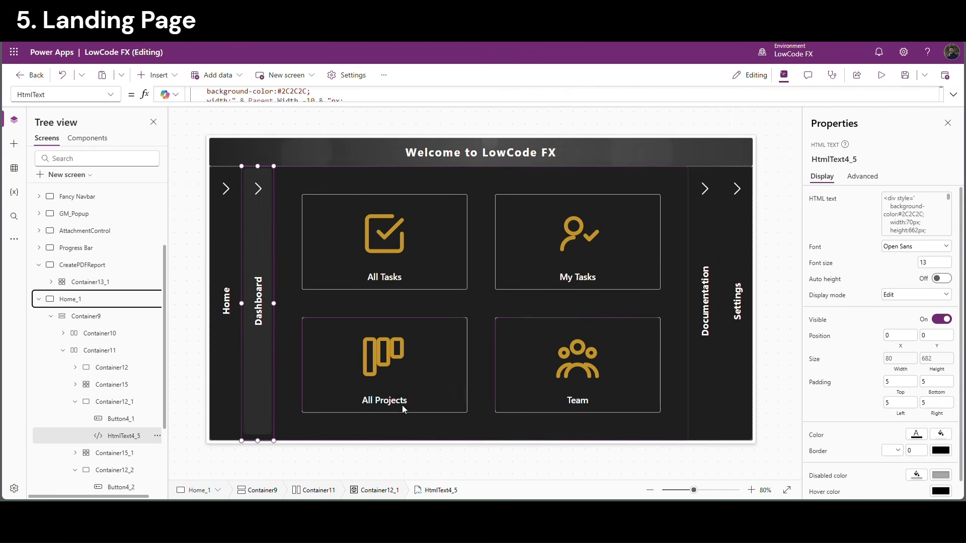
{"action": "left_click", "coordinate": [297, 96]}
{"action": "double_click", "coordinate": [296, 92]}
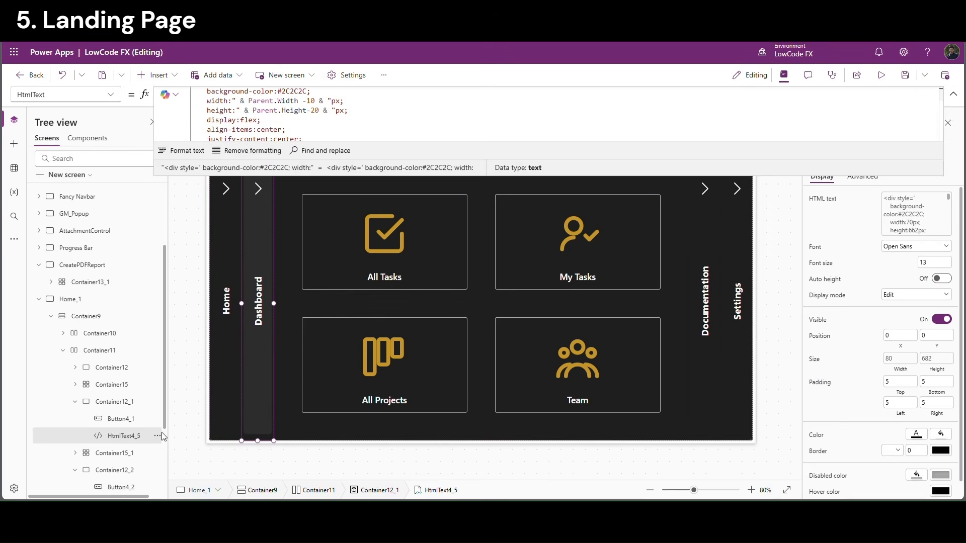
Inspect the fill colour rules of the Dashboard container and the Dashboard and Documentation tile grids
{"action": "left_click", "coordinate": [111, 402]}
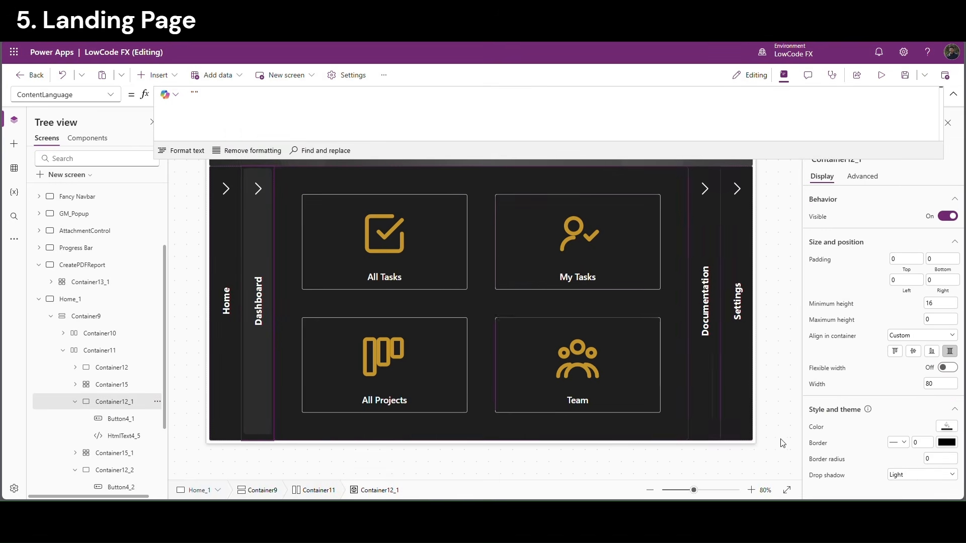
{"action": "left_click", "coordinate": [816, 427]}
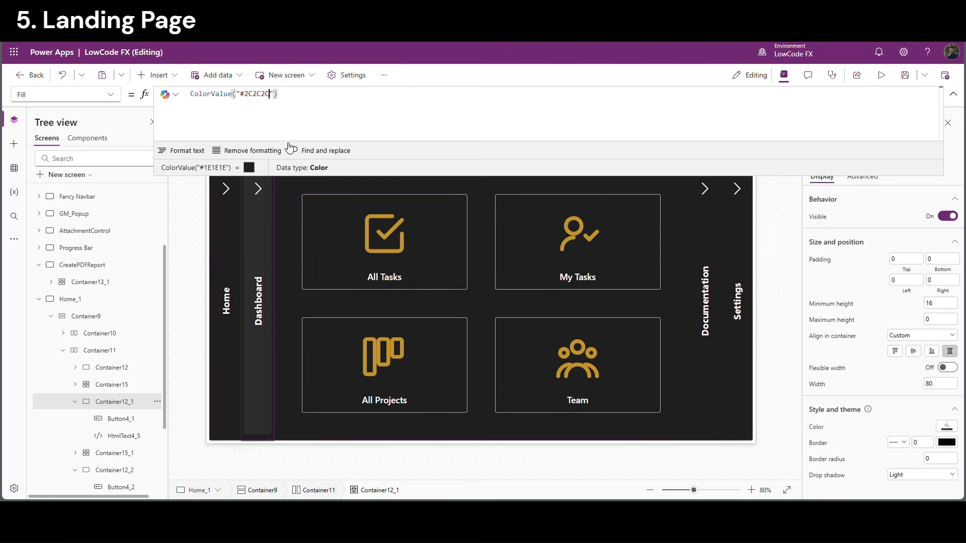
{"action": "left_click", "coordinate": [297, 400]}
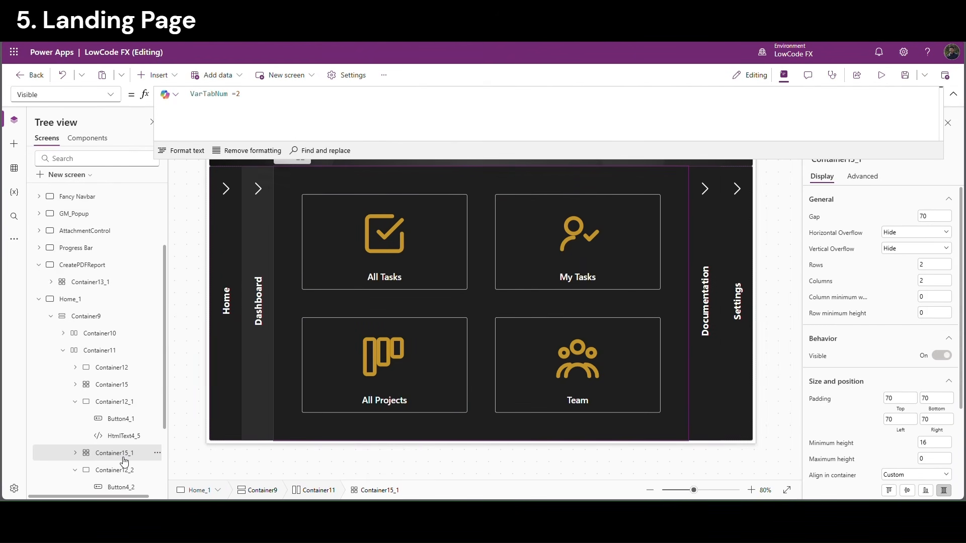
{"action": "scroll", "coordinate": [850, 432], "scroll_direction": "down", "scroll_amount": 1}
{"action": "scroll", "coordinate": [850, 432], "scroll_direction": "down", "scroll_amount": 3}
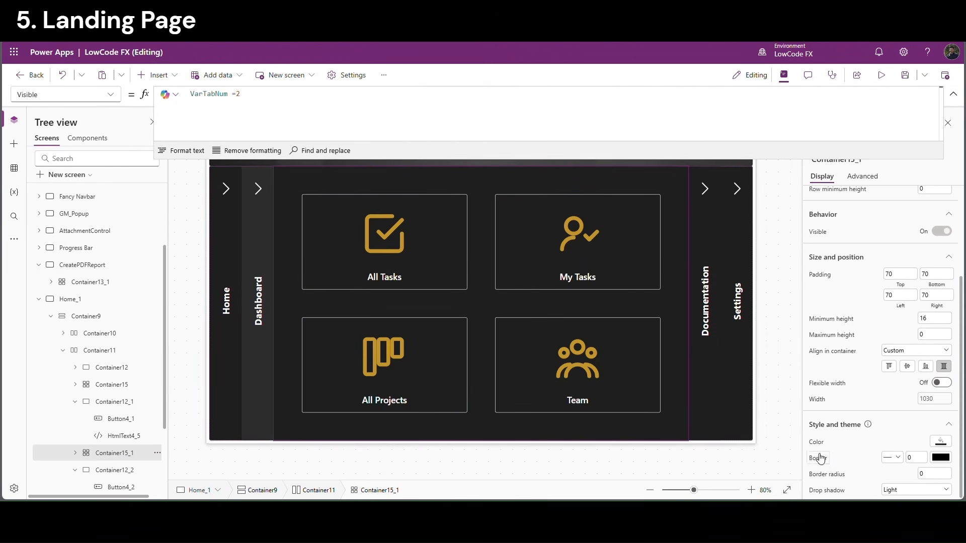
{"action": "left_click", "coordinate": [817, 442]}
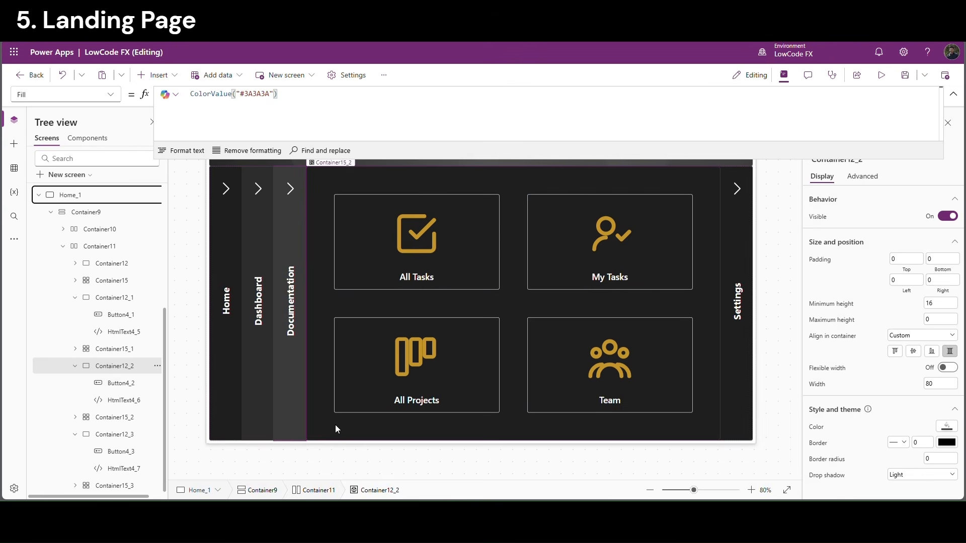
{"action": "left_click", "coordinate": [336, 425]}
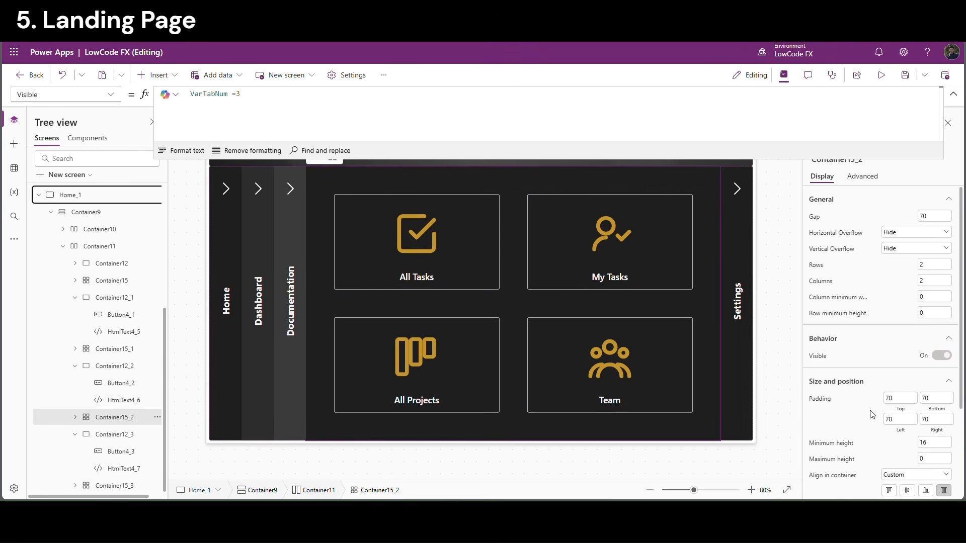
{"action": "scroll", "coordinate": [872, 415], "scroll_direction": "down", "scroll_amount": 3}
{"action": "left_click", "coordinate": [820, 442]}
Change the Settings tab container and tile grid fill from 1E1E1E to 4A4A4A grey
{"action": "double_click", "coordinate": [258, 94]}
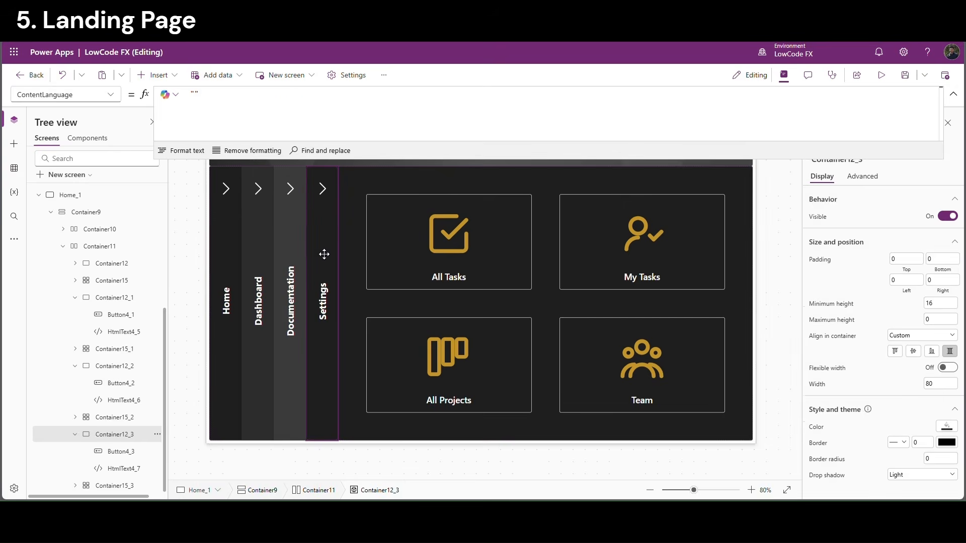
{"action": "left_click", "coordinate": [324, 252]}
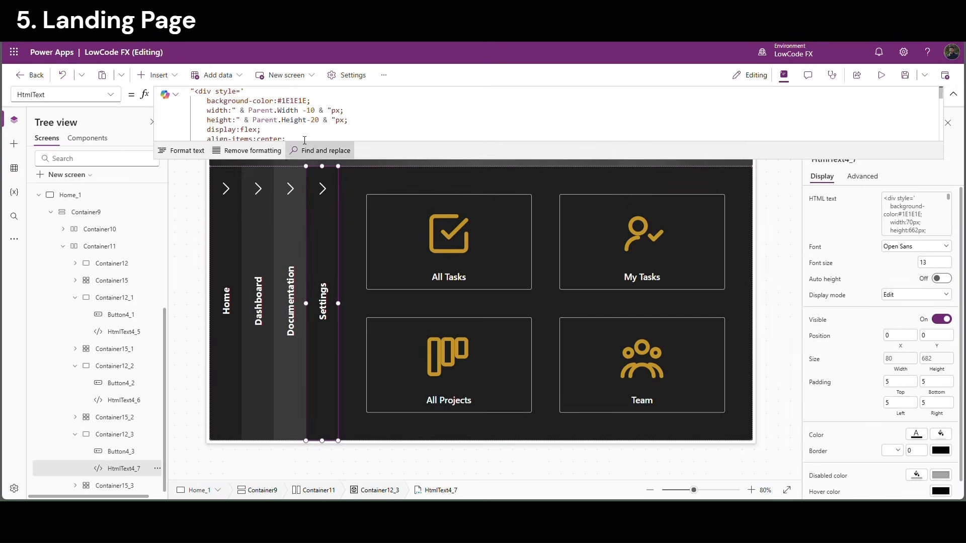
{"action": "left_click", "coordinate": [300, 105]}
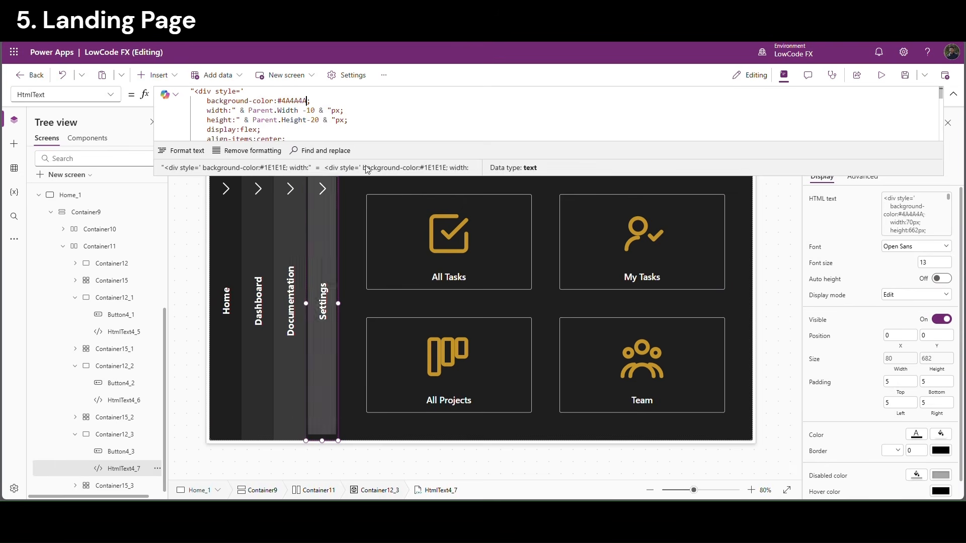
{"action": "left_click", "coordinate": [380, 490]}
{"action": "double_click", "coordinate": [258, 94]}
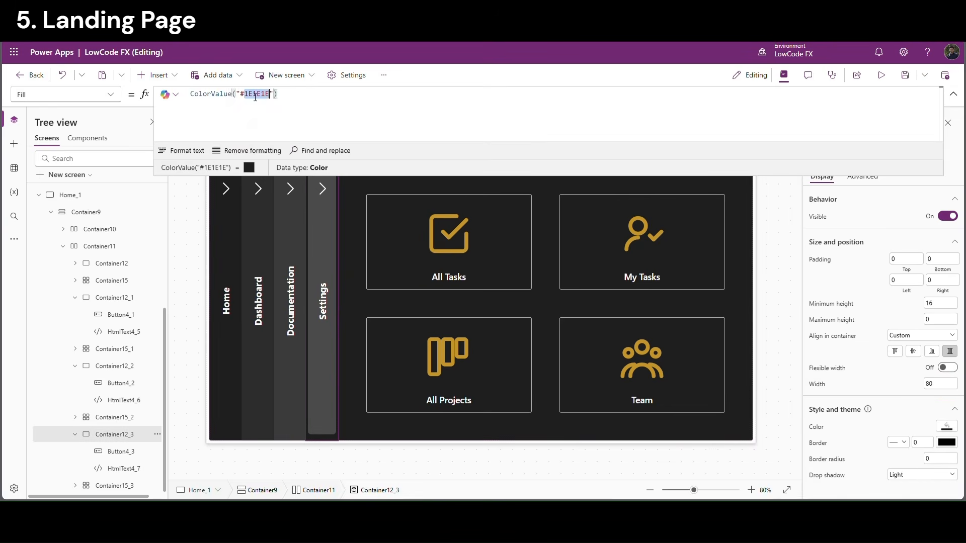
{"action": "key", "text": "ctrl+v"}
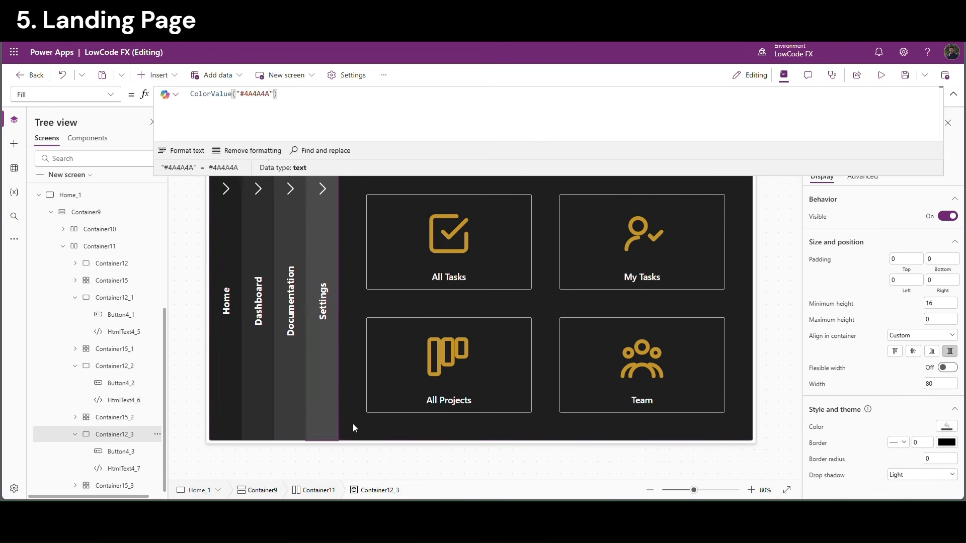
{"action": "left_click", "coordinate": [353, 423]}
{"action": "scroll", "coordinate": [914, 435], "scroll_direction": "down", "scroll_amount": 3}
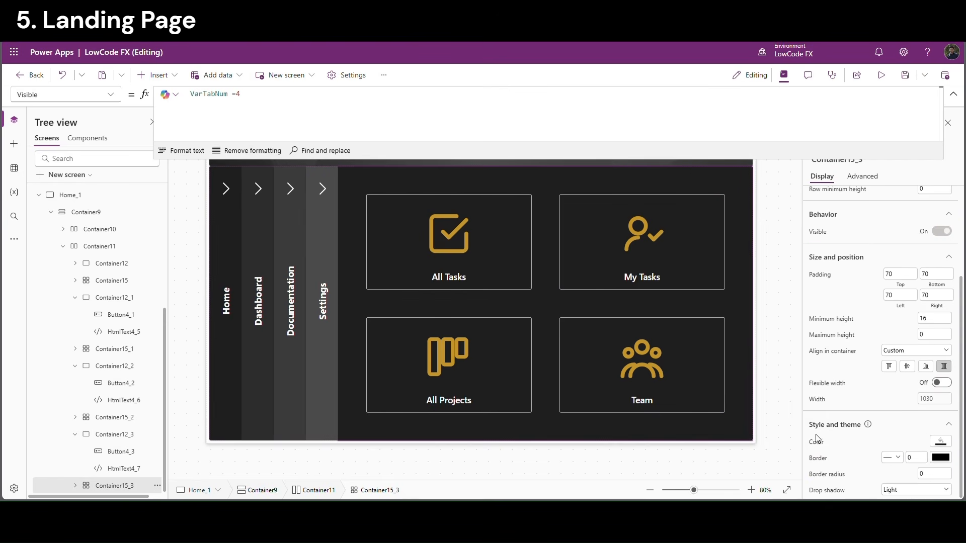
{"action": "left_click", "coordinate": [816, 441]}
{"action": "double_click", "coordinate": [267, 94]}
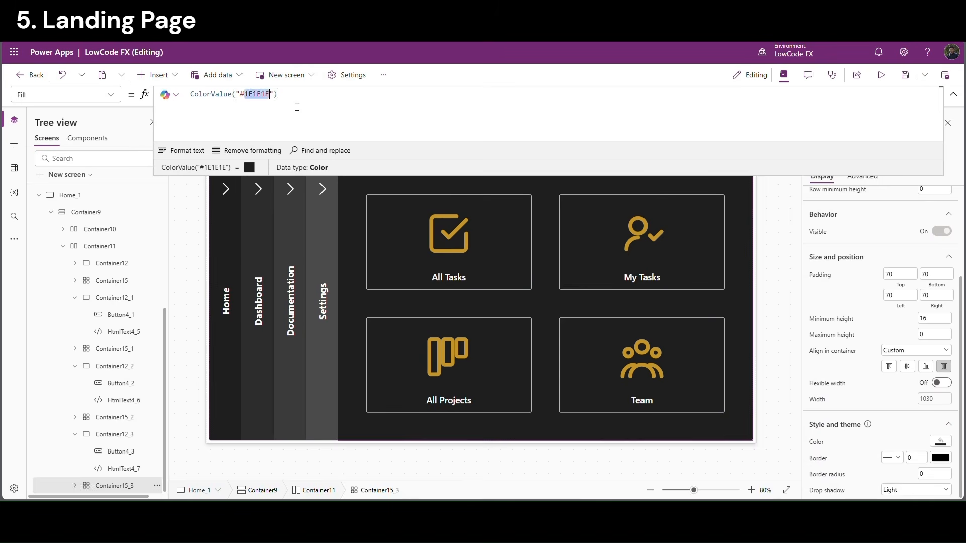
{"action": "type", "text": "4A4A4A"}
Preview the app from Home_1, then return to editing on the Home_1 screen
{"action": "left_click", "coordinate": [770, 248]}
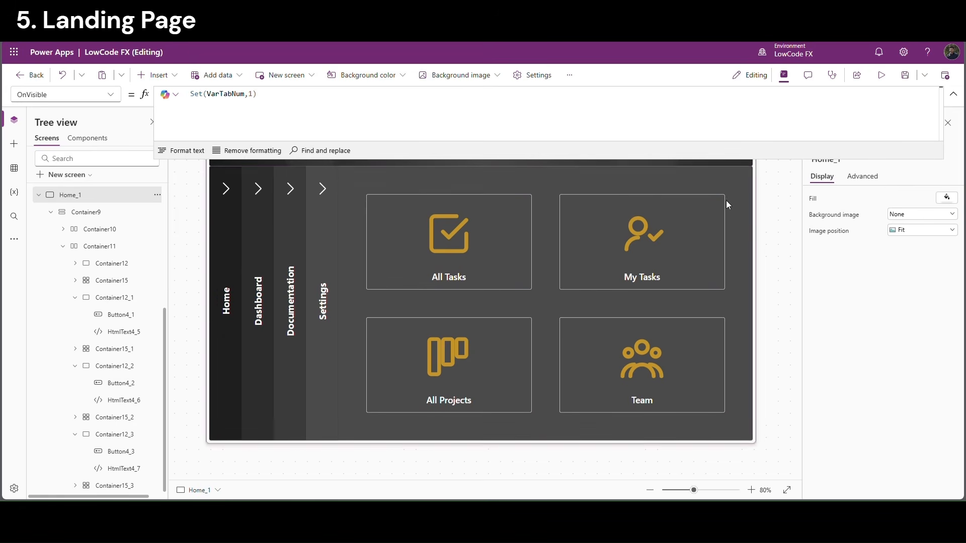
{"action": "left_click", "coordinate": [881, 75]}
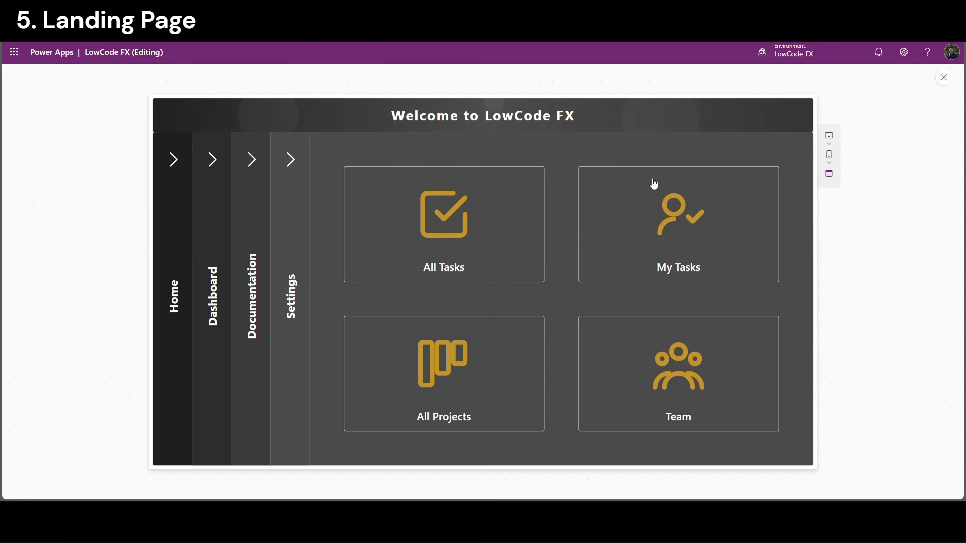
{"action": "left_click", "coordinate": [945, 79]}
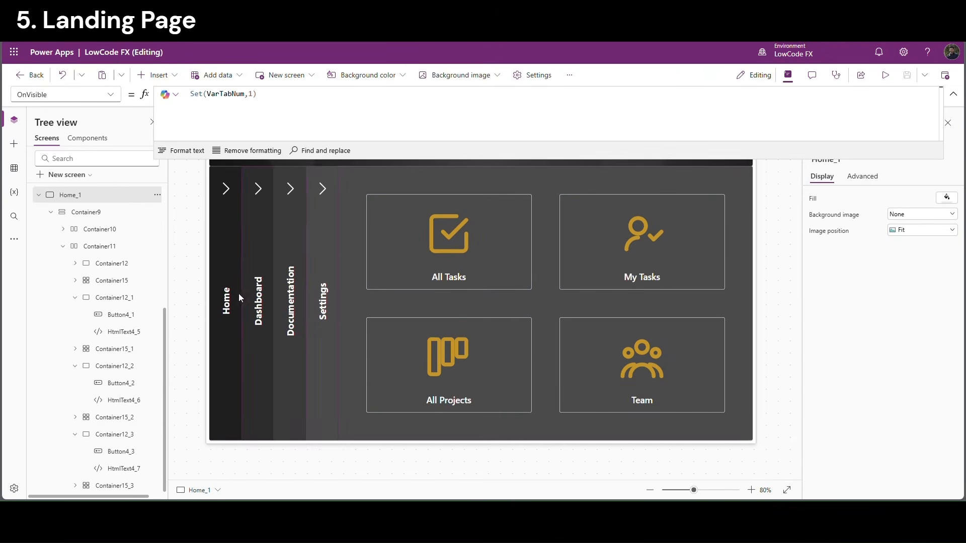
{"action": "scroll", "coordinate": [68, 264], "scroll_direction": "up", "scroll_amount": 1}
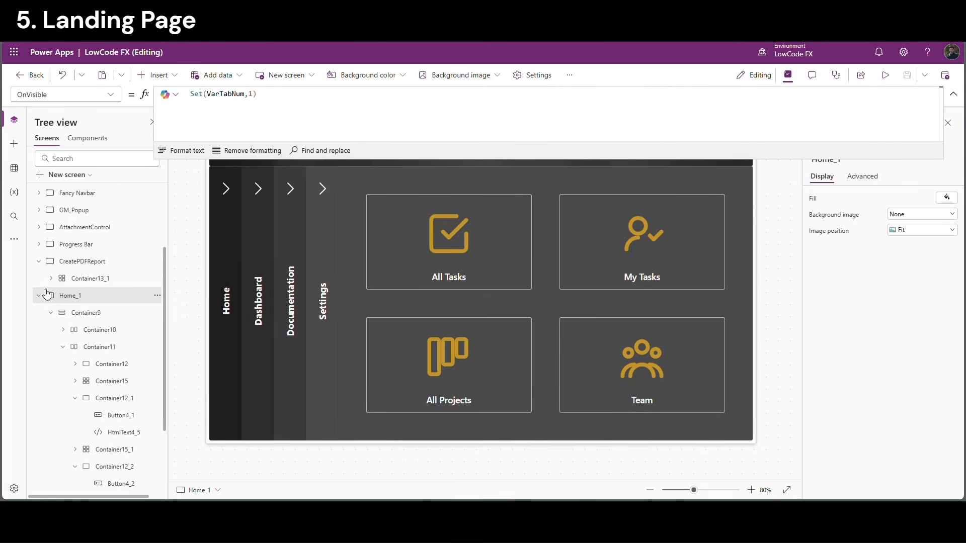
{"action": "left_click", "coordinate": [39, 261]}
{"action": "left_click", "coordinate": [66, 245]}
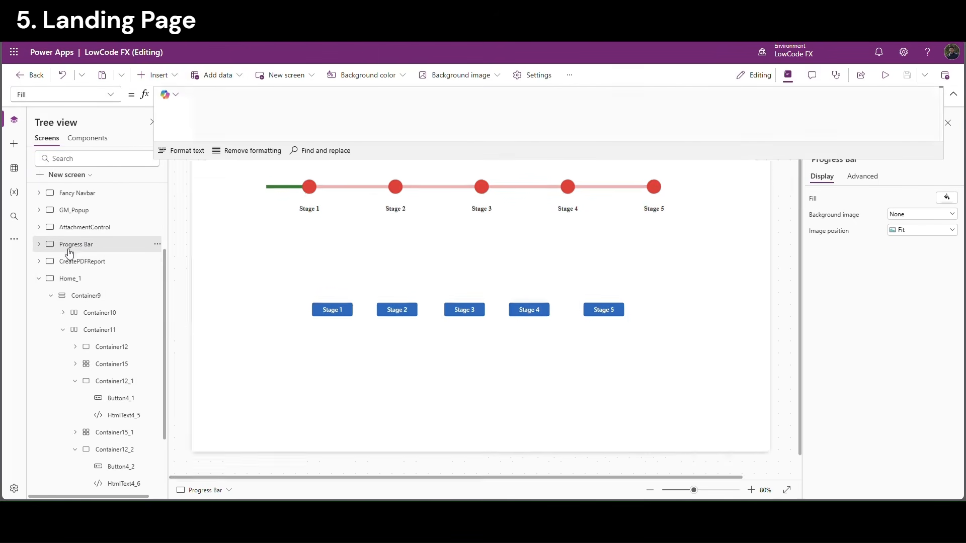
{"action": "left_click", "coordinate": [68, 278]}
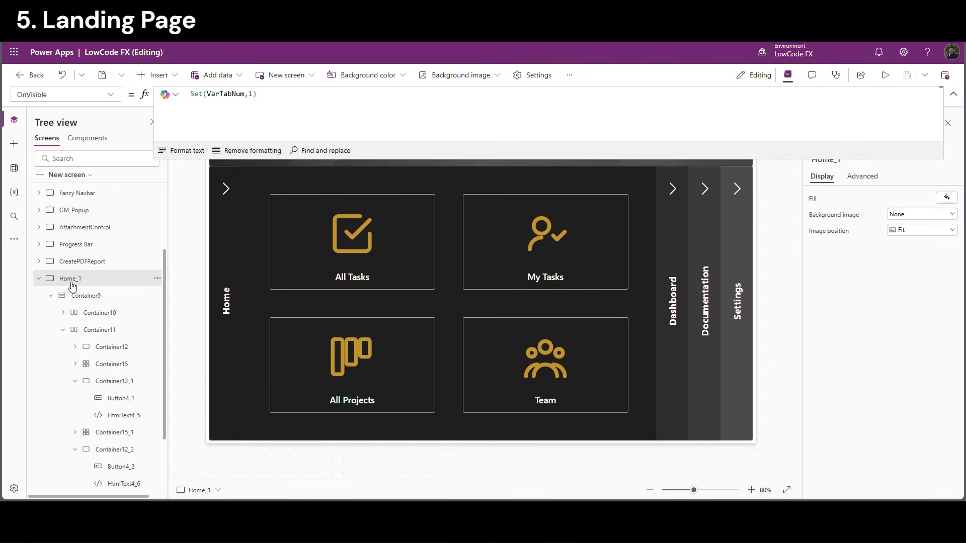
{"action": "left_click", "coordinate": [953, 95]}
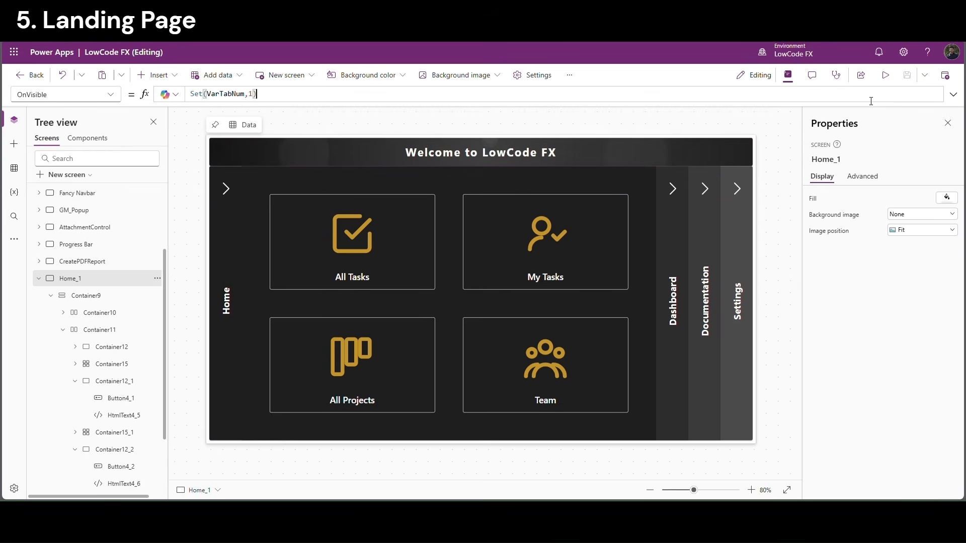
Preview the app and switch between the Dashboard, Documentation and Settings sections
{"action": "left_click", "coordinate": [885, 75]}
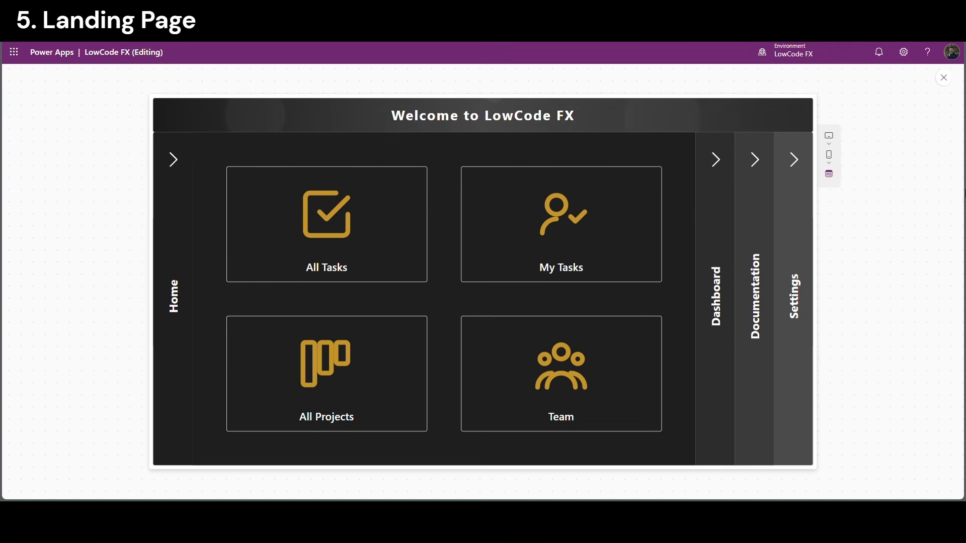
{"action": "left_click", "coordinate": [720, 166]}
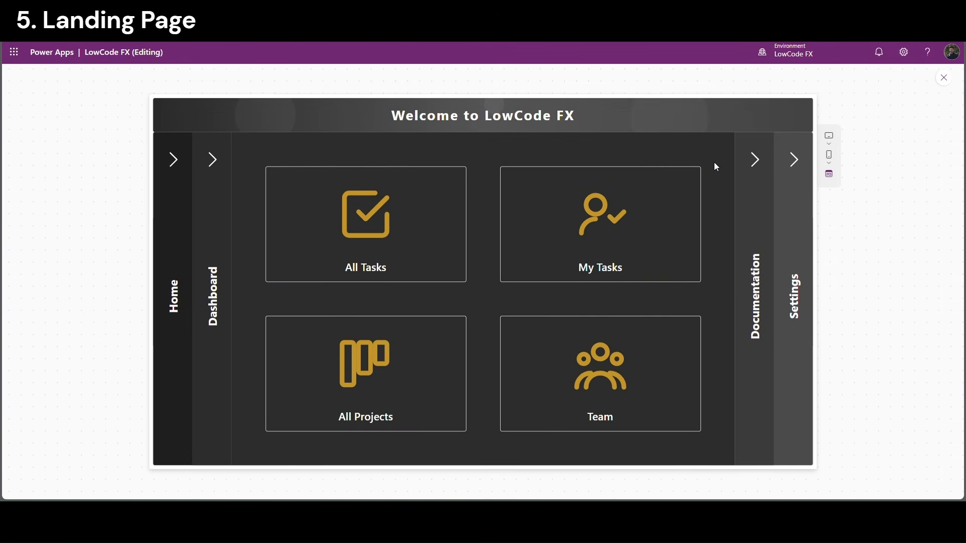
{"action": "left_click", "coordinate": [756, 167]}
{"action": "left_click", "coordinate": [791, 161]}
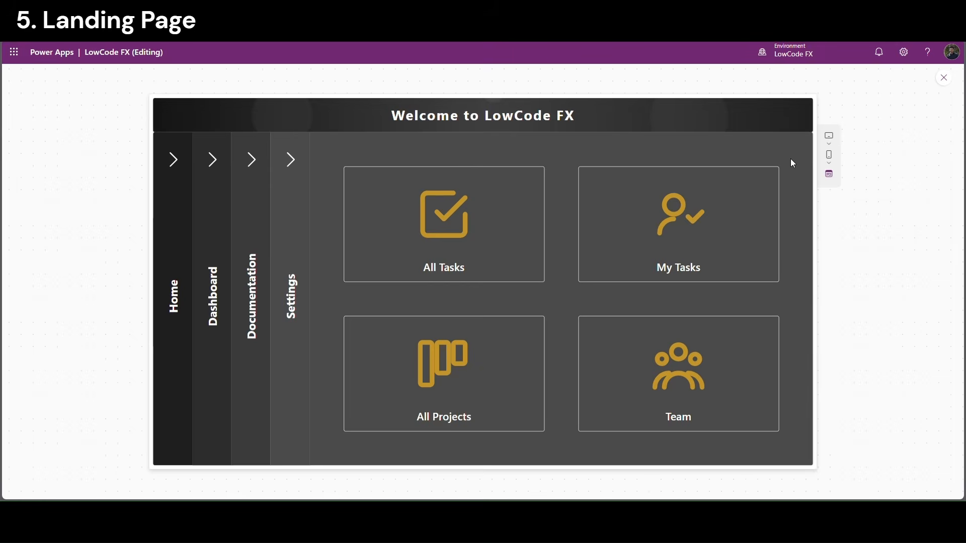
{"action": "left_click", "coordinate": [254, 167]}
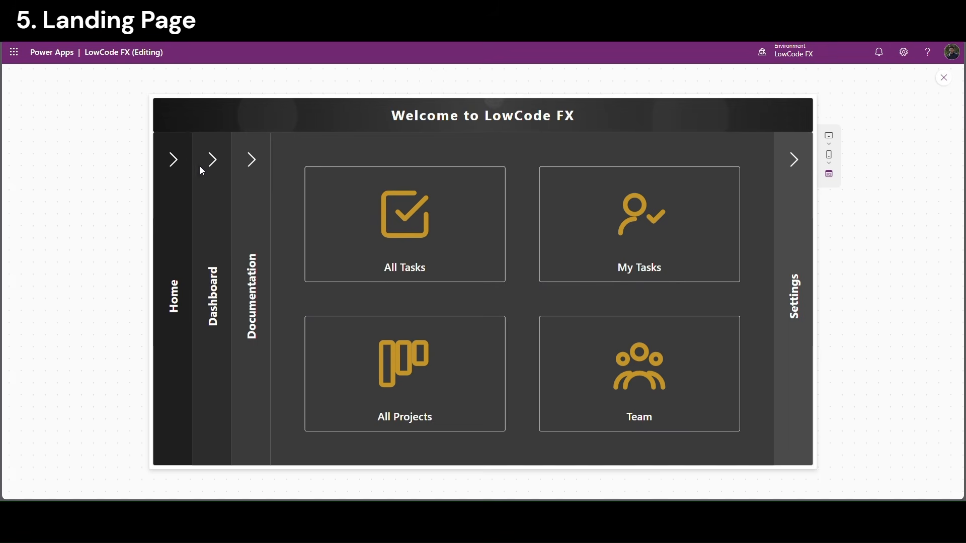
{"action": "left_click", "coordinate": [212, 168]}
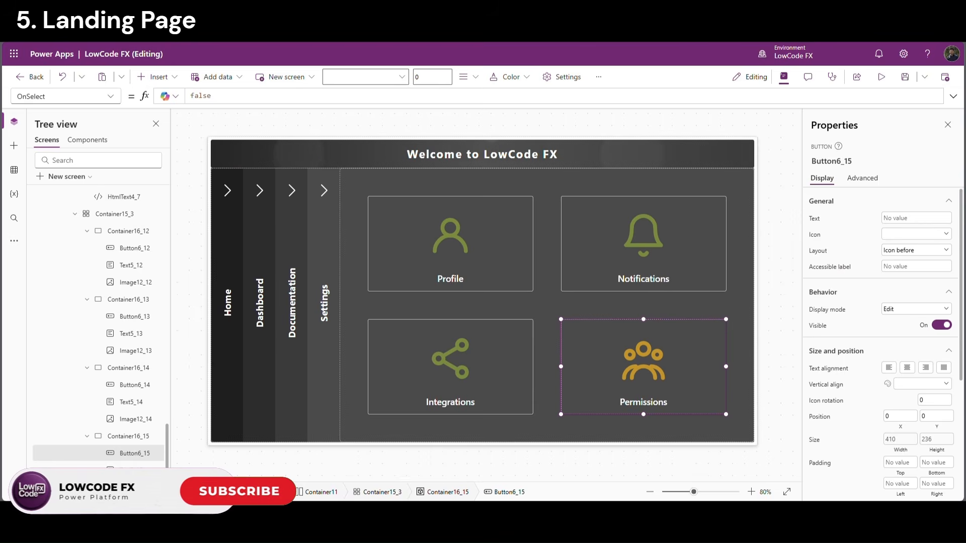
Replace the Permissions icon's Image formula with the lock SVG and preview from Home_1
{"action": "left_click", "coordinate": [249, 99]}
{"action": "key", "text": "ctrl+a"}
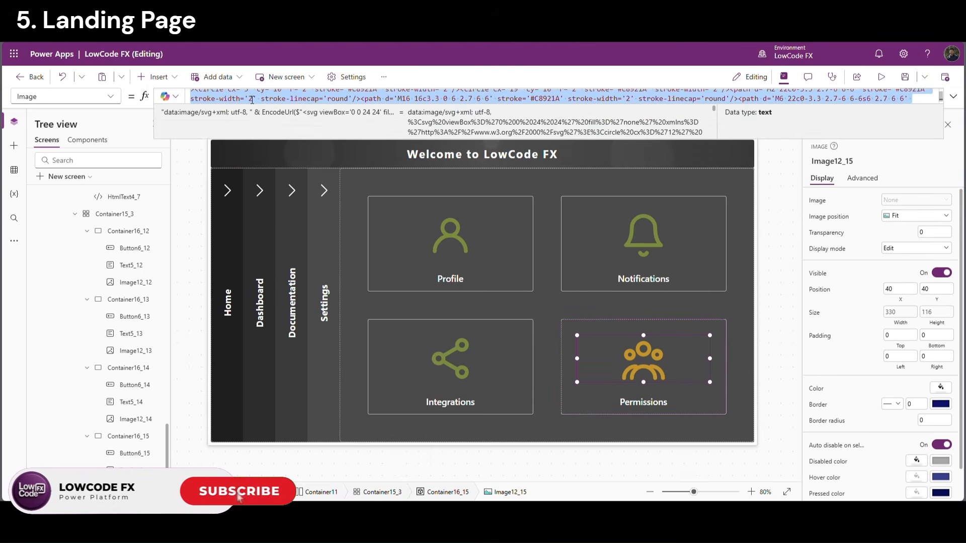
{"action": "key", "text": "ctrl+v"}
{"action": "left_click", "coordinate": [783, 248]}
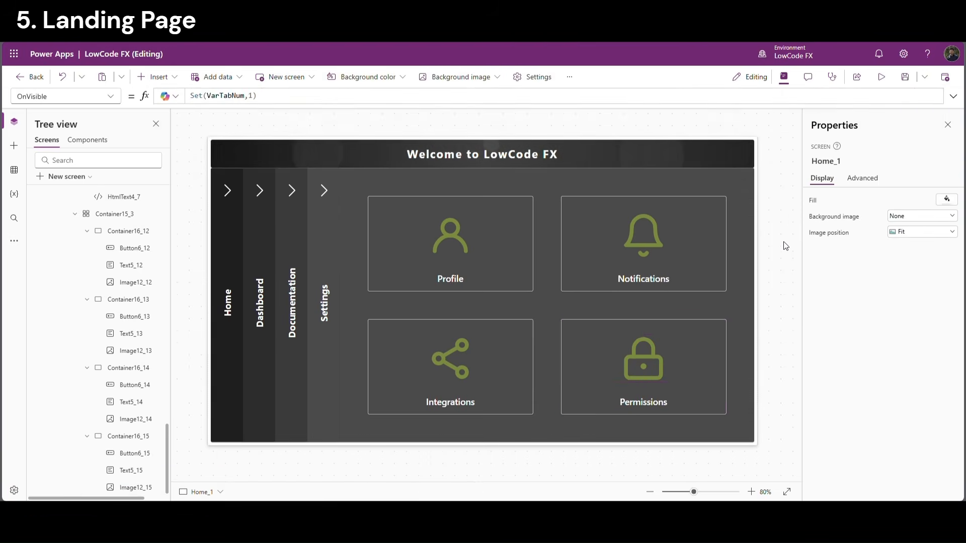
{"action": "left_click", "coordinate": [881, 77]}
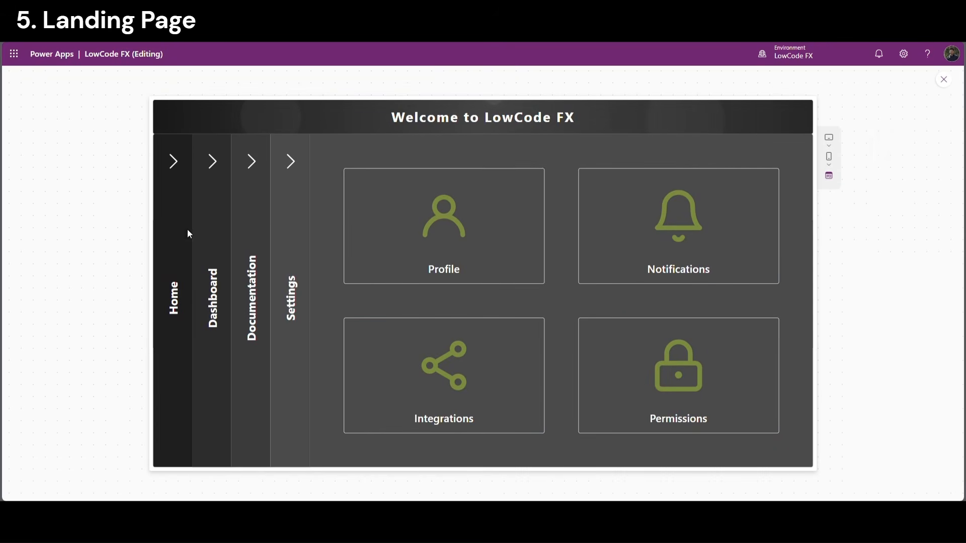
Cycle through the Home, Dashboard, Documentation and Settings sections and back, ending on Documentation
{"action": "left_click", "coordinate": [181, 169]}
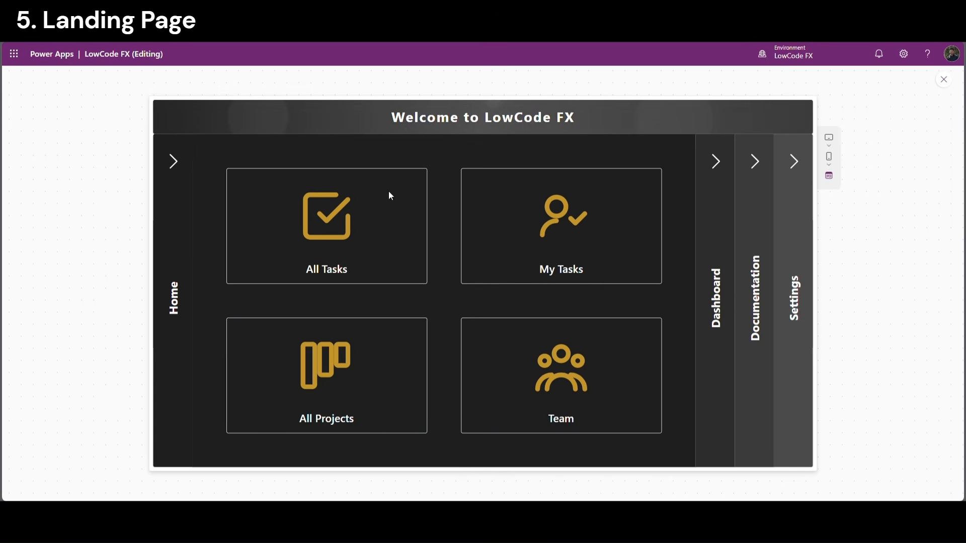
{"action": "left_click", "coordinate": [720, 165]}
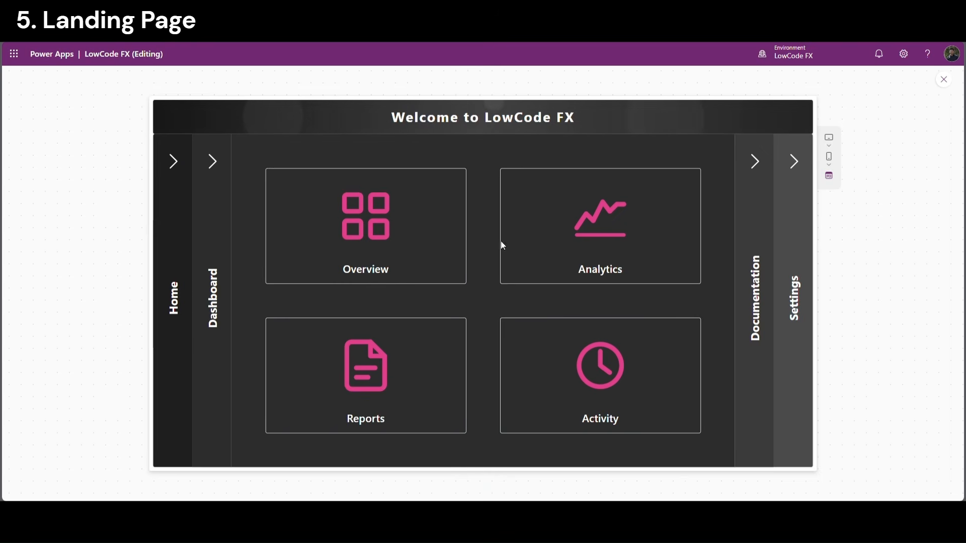
{"action": "left_click", "coordinate": [752, 171]}
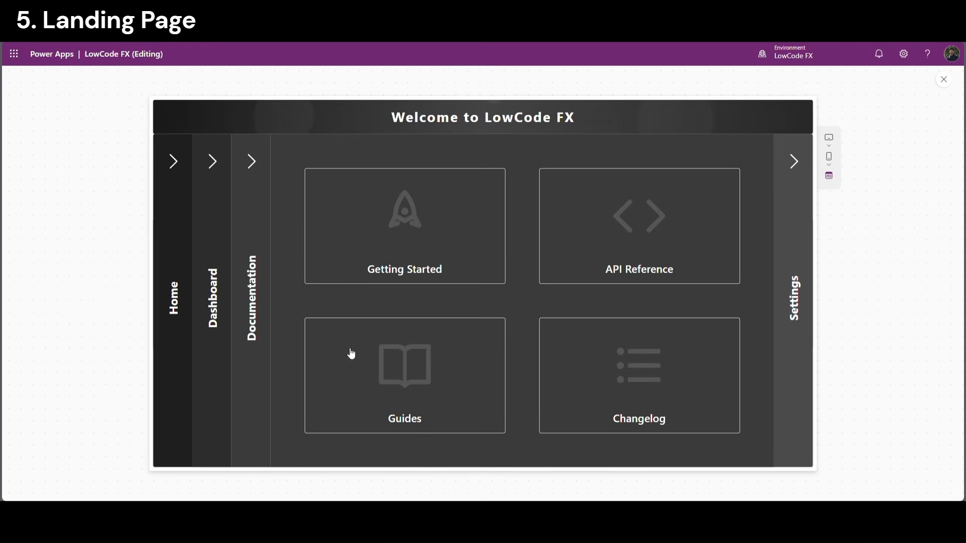
{"action": "left_click", "coordinate": [795, 166]}
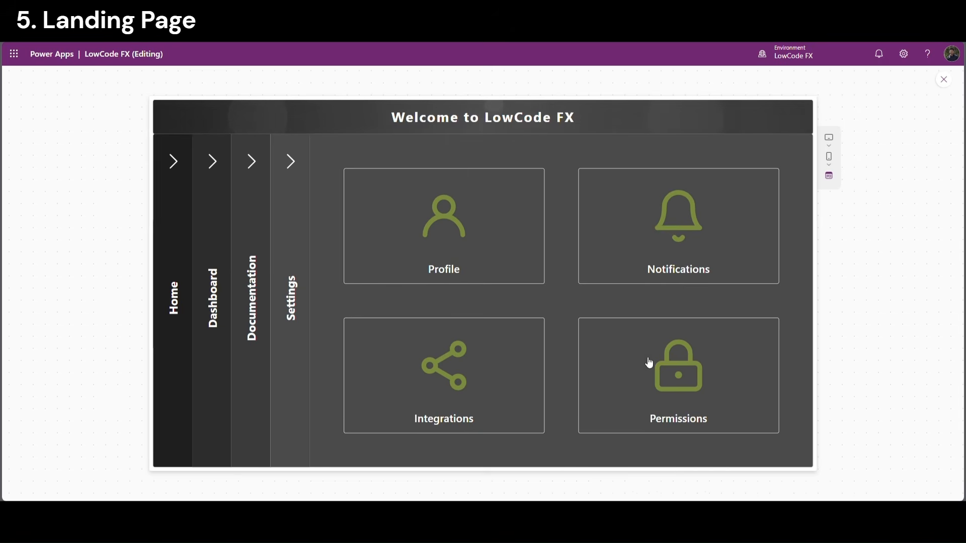
{"action": "left_click", "coordinate": [253, 164]}
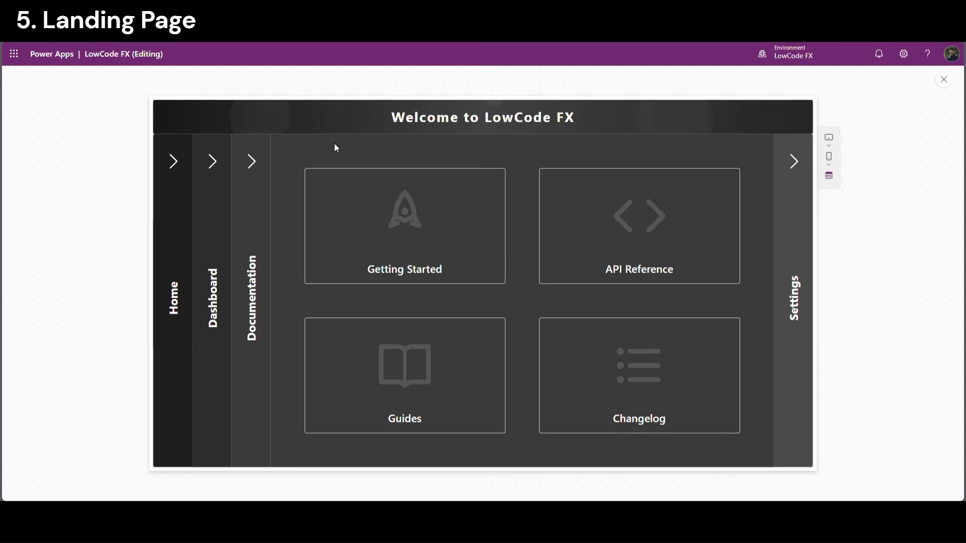
{"action": "left_click", "coordinate": [211, 161]}
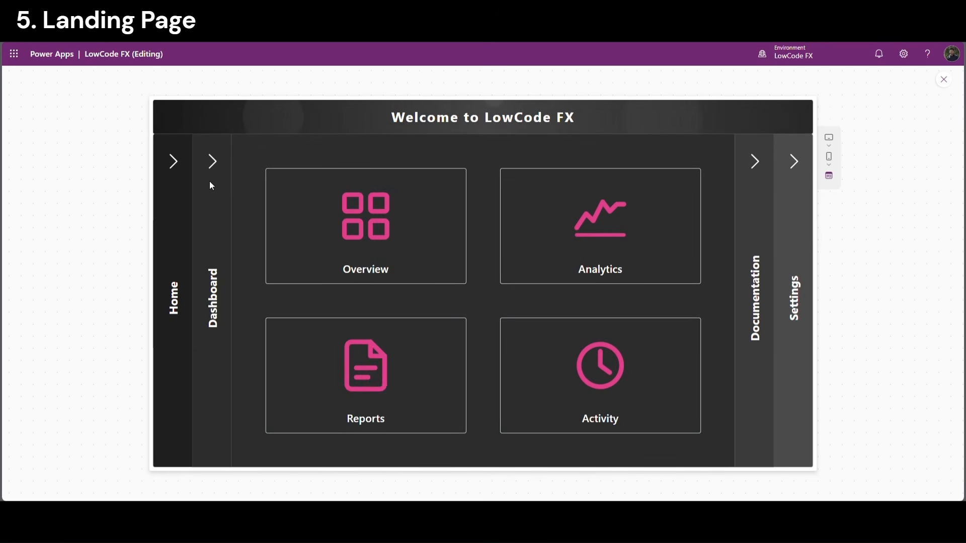
{"action": "left_click", "coordinate": [192, 176]}
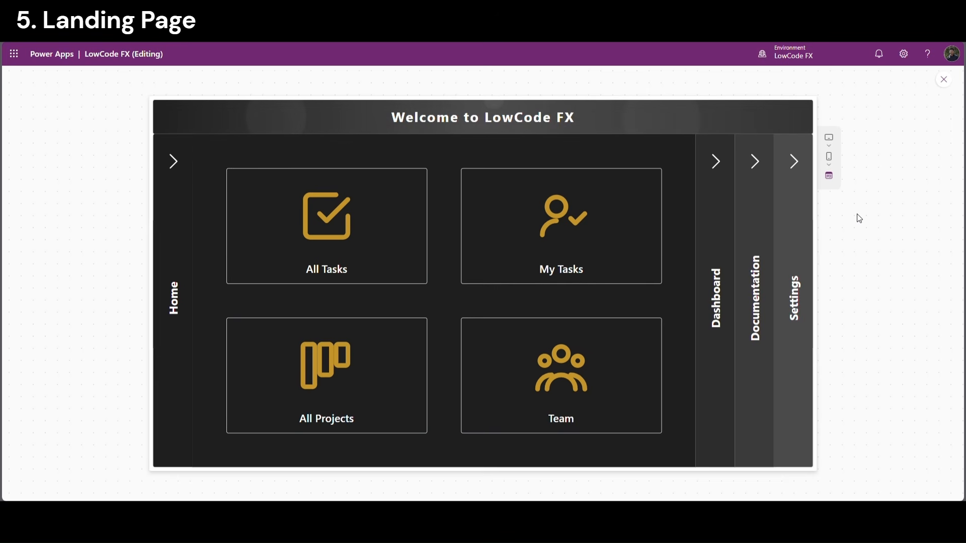
{"action": "left_click", "coordinate": [717, 161]}
{"action": "left_click", "coordinate": [755, 160]}
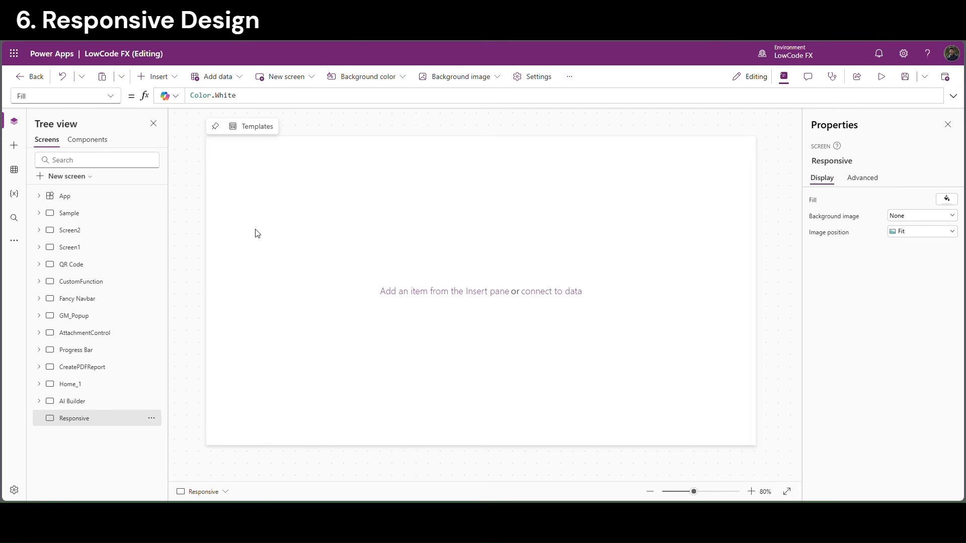
In Settings > Display, switch App layout from Fixed to Responsive
{"action": "left_click", "coordinate": [546, 80]}
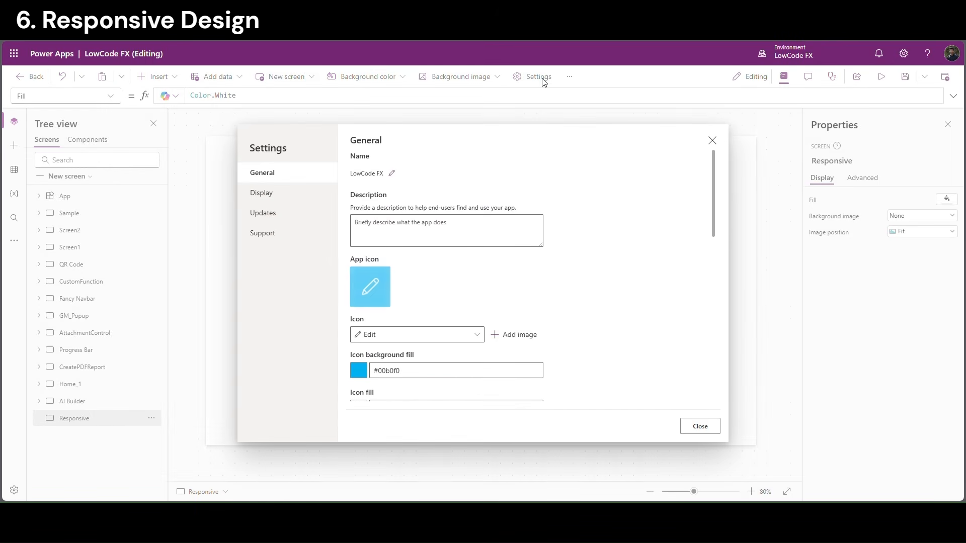
{"action": "left_click", "coordinate": [276, 202]}
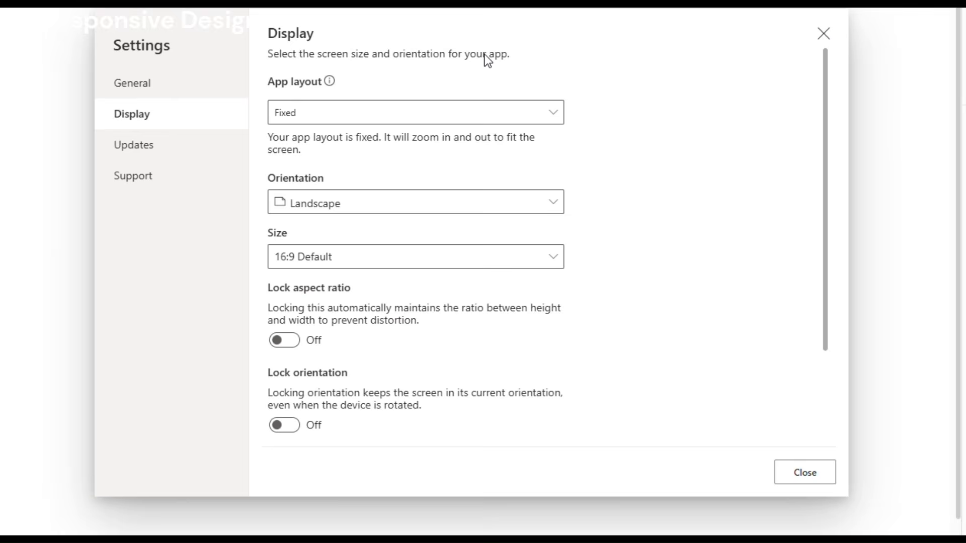
{"action": "left_click", "coordinate": [301, 120]}
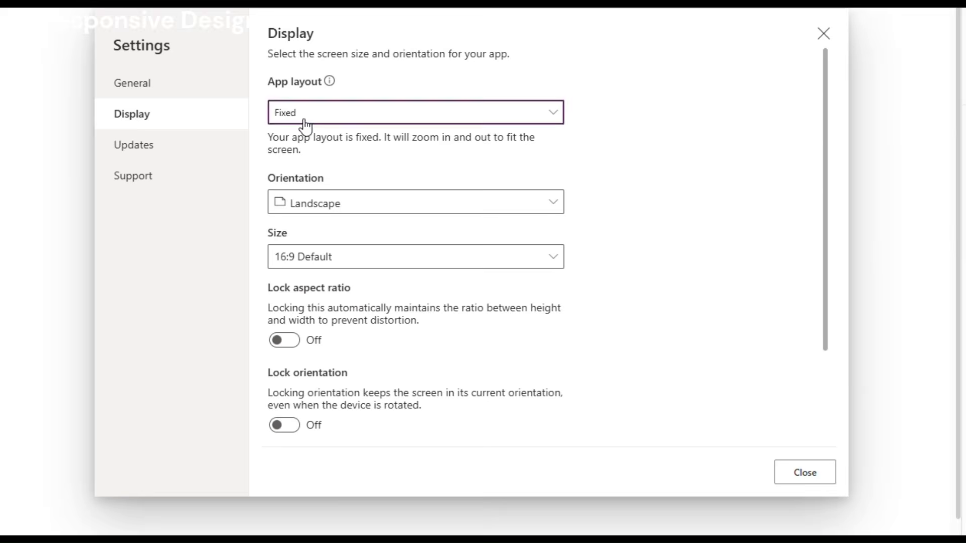
{"action": "left_click", "coordinate": [319, 141]}
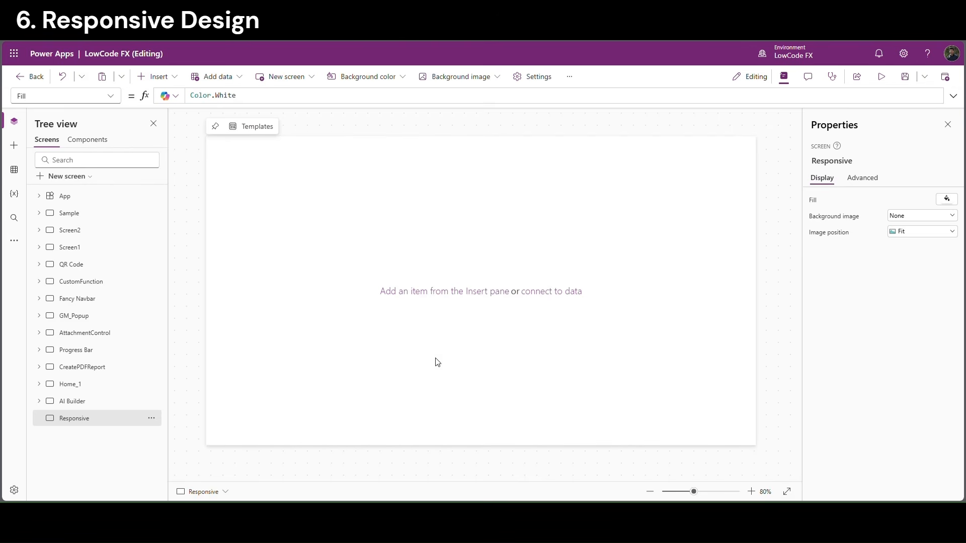
Add a new component and rename it TitleBar
{"action": "left_click", "coordinate": [103, 142]}
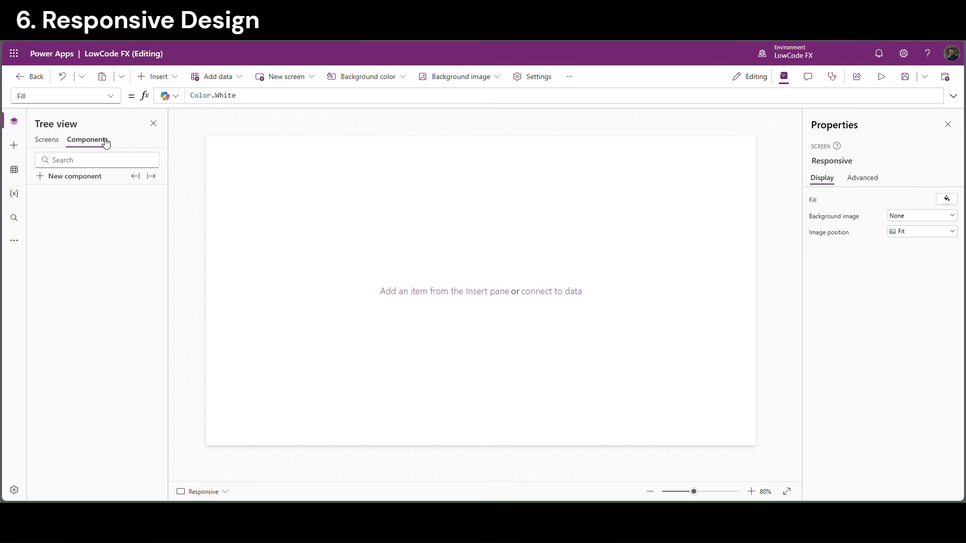
{"action": "left_click", "coordinate": [82, 180]}
{"action": "double_click", "coordinate": [83, 198]}
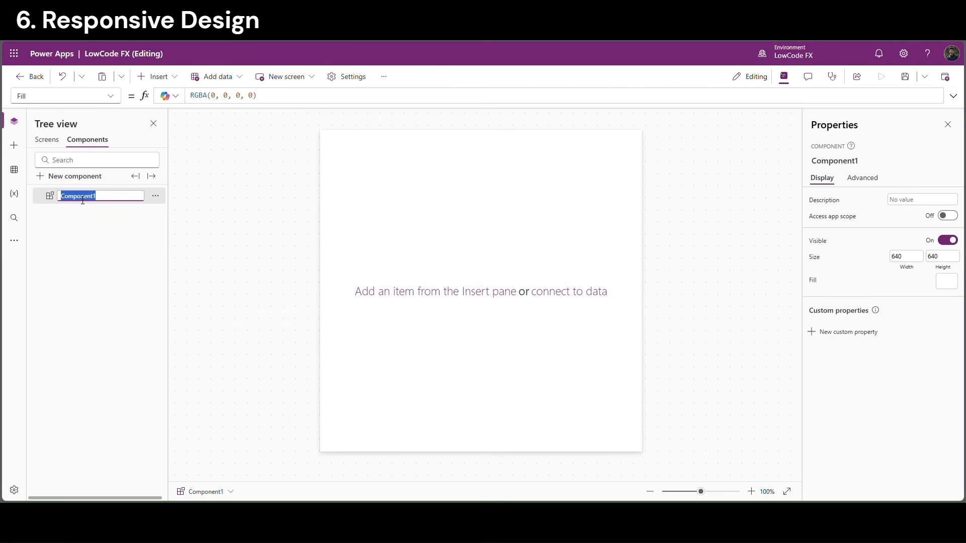
{"action": "type", "text": "TitleBar"}
{"action": "left_click", "coordinate": [81, 243]}
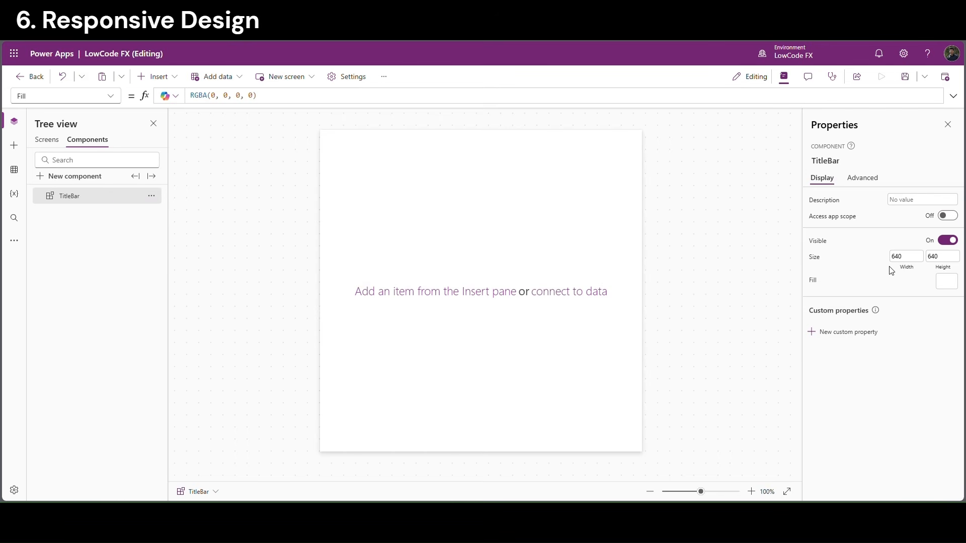
Set the TitleBar height to 50 and its width to App.Width
{"action": "left_click", "coordinate": [949, 259]}
{"action": "type", "text": "50"}
{"action": "key", "text": "Return"}
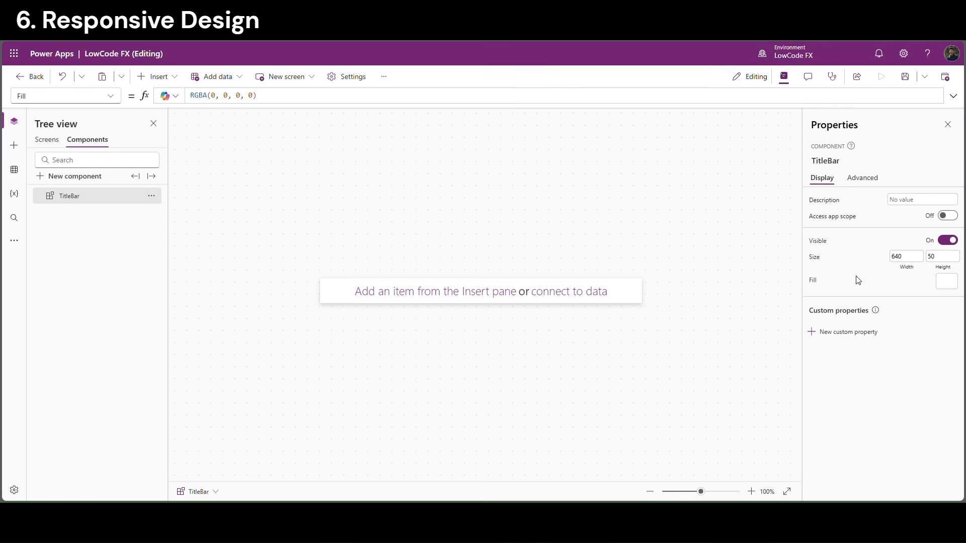
{"action": "left_click", "coordinate": [907, 261]}
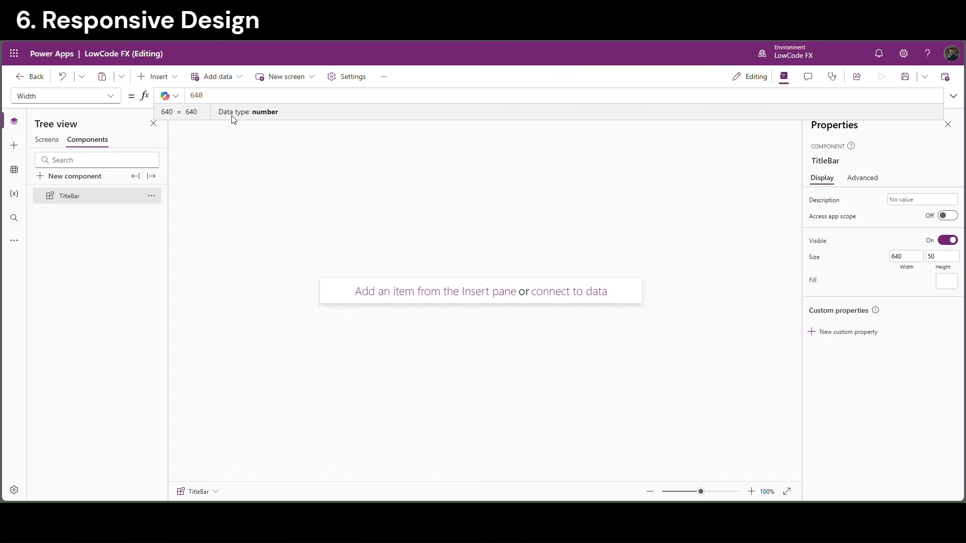
{"action": "key", "text": "ctrl+a"}
{"action": "key", "text": "BackSpace"}
{"action": "type", "text": "App"}
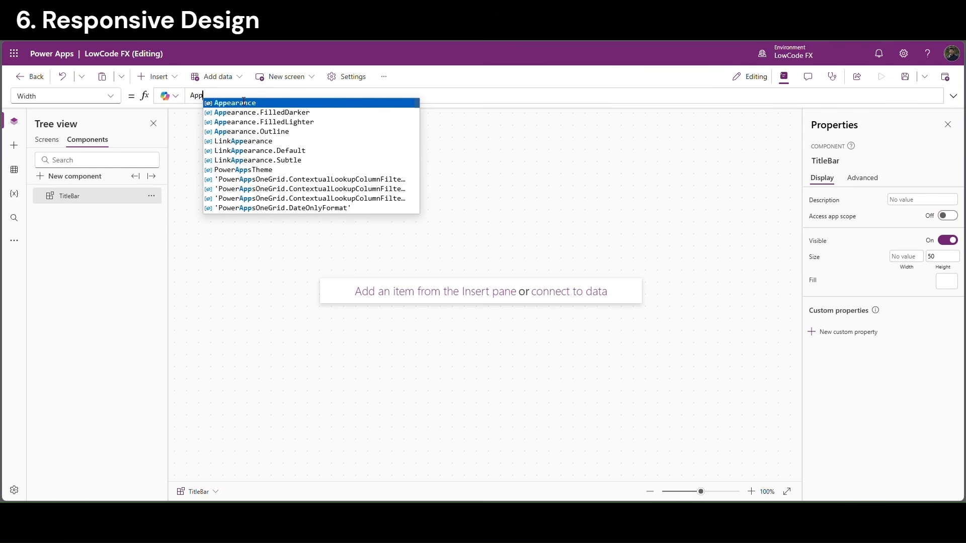
{"action": "type", "text": ".Width"}
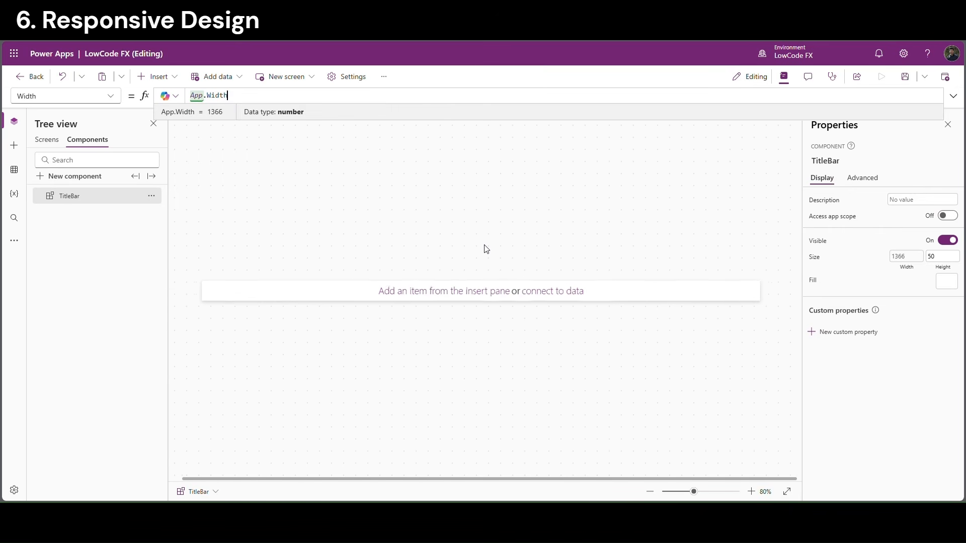
{"action": "left_click_drag", "start_coordinate": [237, 96], "coordinate": [196, 96]}
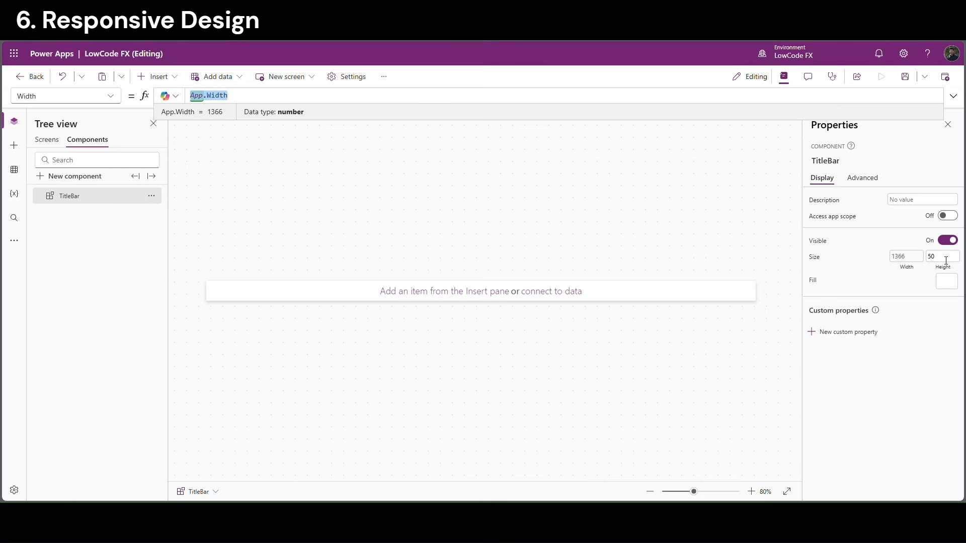
{"action": "left_click", "coordinate": [457, 295]}
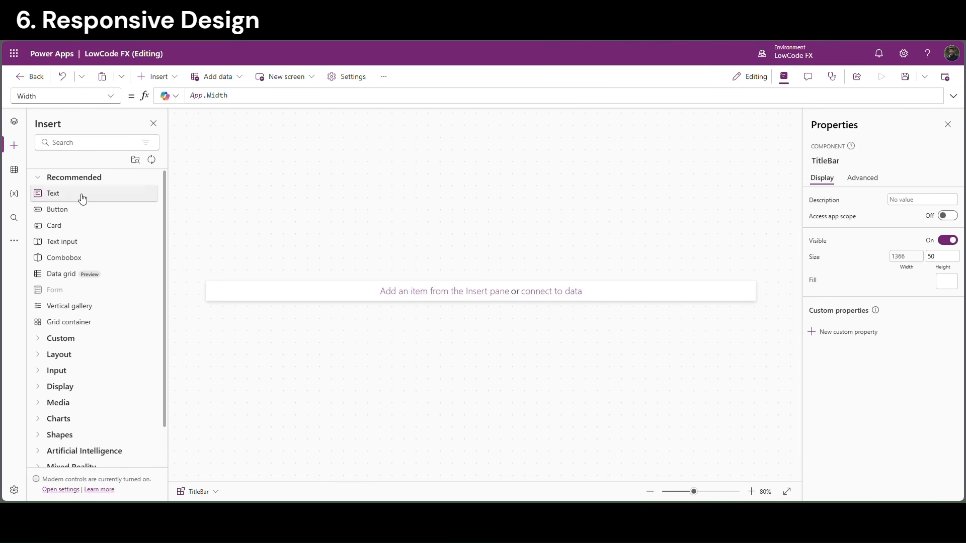
Insert a horizontal container at X 0 with width Parent.Width and height Parent.Height
{"action": "left_click", "coordinate": [74, 151]}
{"action": "type", "text": "hor"}
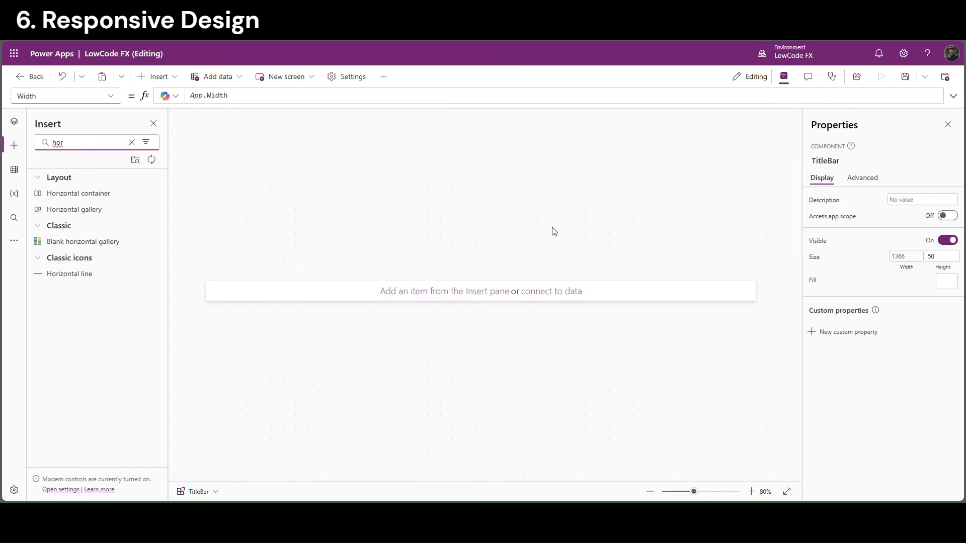
{"action": "left_click", "coordinate": [112, 197]}
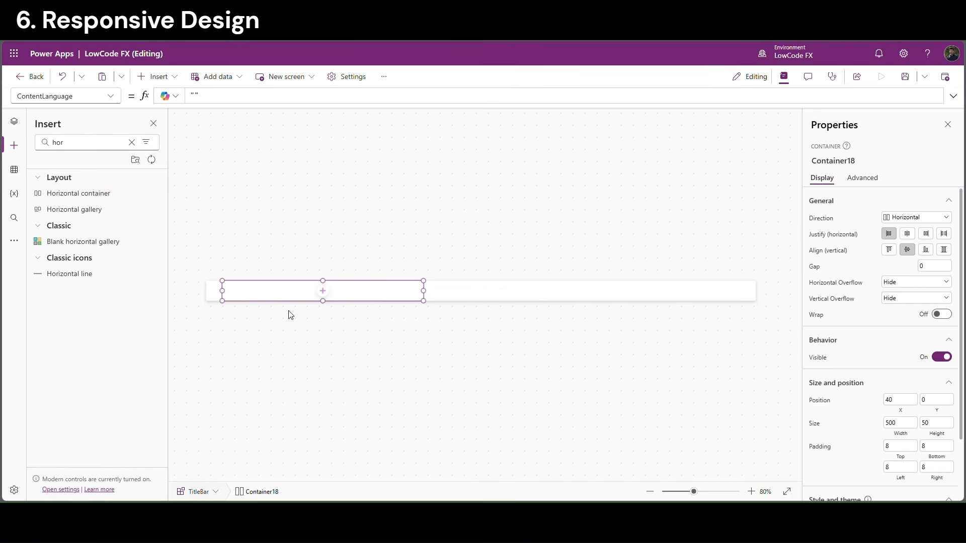
{"action": "left_click", "coordinate": [904, 404]}
{"action": "key", "text": "ctrl+a"}
{"action": "type", "text": "0"}
{"action": "key", "text": "Return"}
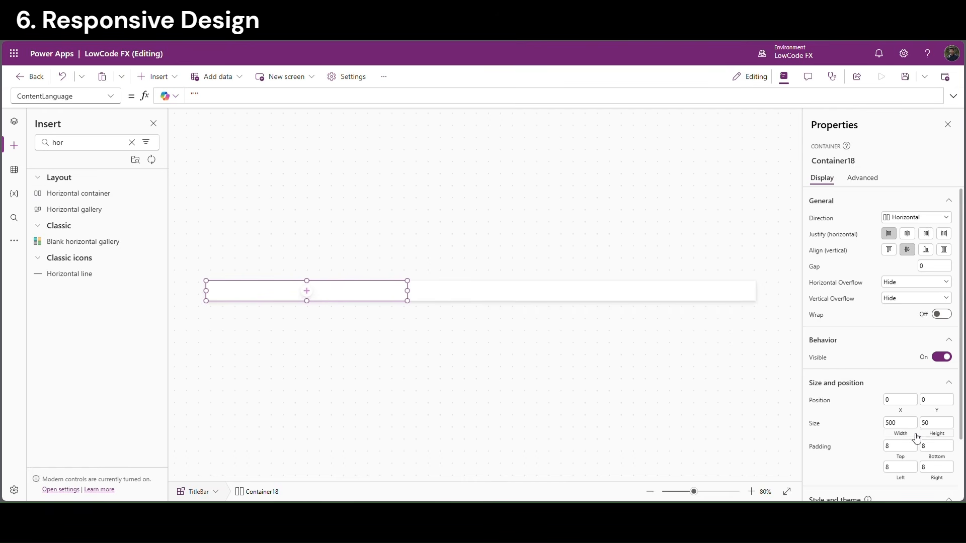
{"action": "left_click", "coordinate": [901, 425]}
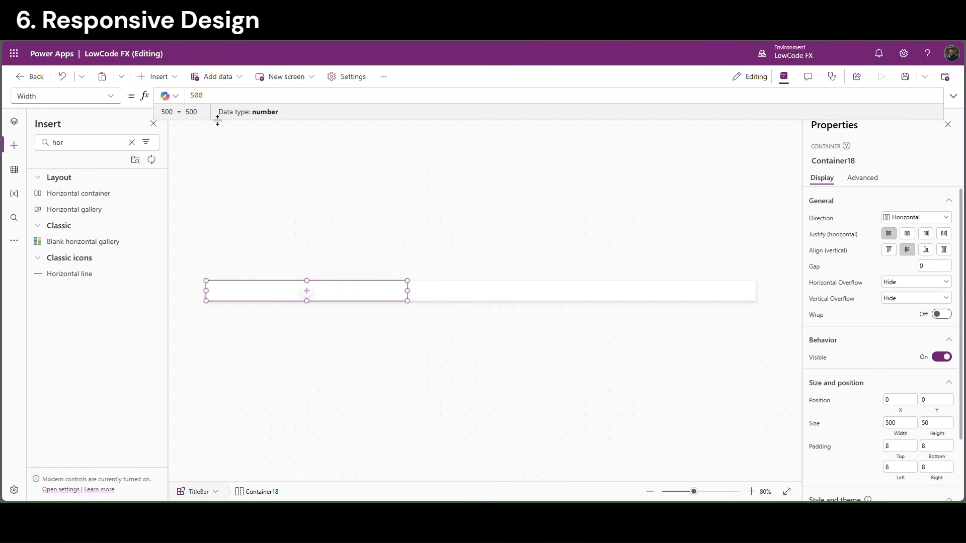
{"action": "key", "text": "BackSpace"}
{"action": "key", "text": "BackSpace"}
{"action": "key", "text": "BackSpace"}
{"action": "type", "text": "Parent.Width"}
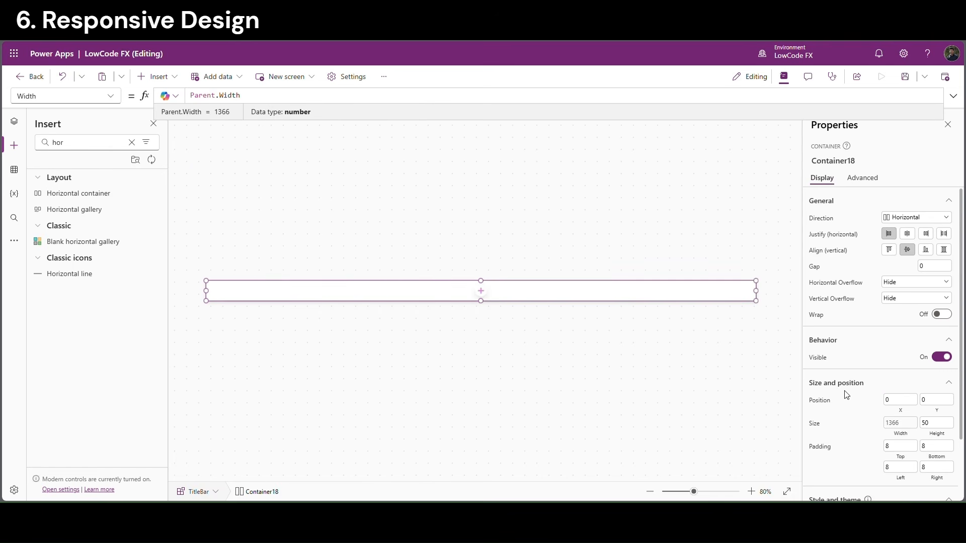
{"action": "left_click", "coordinate": [932, 438]}
{"action": "type", "text": "par"}
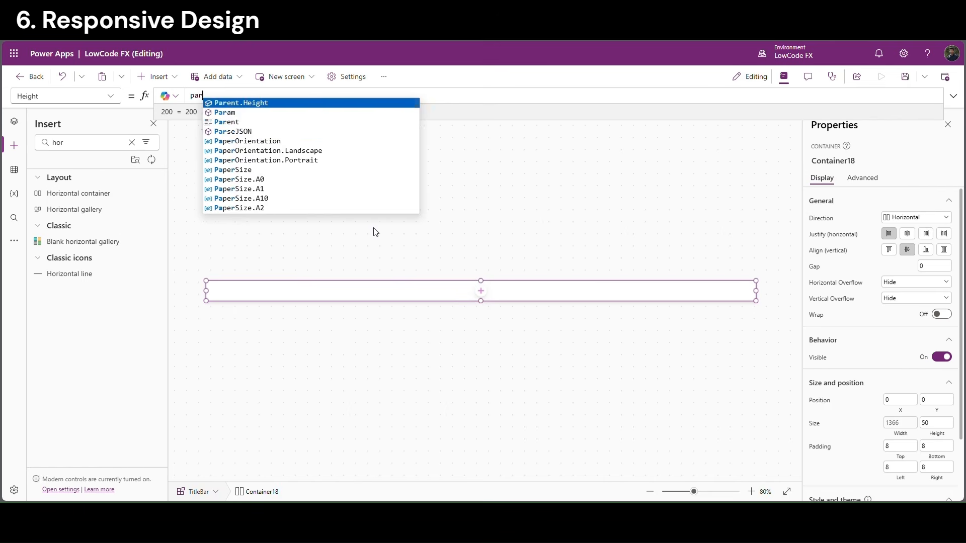
{"action": "key", "text": "Tab"}
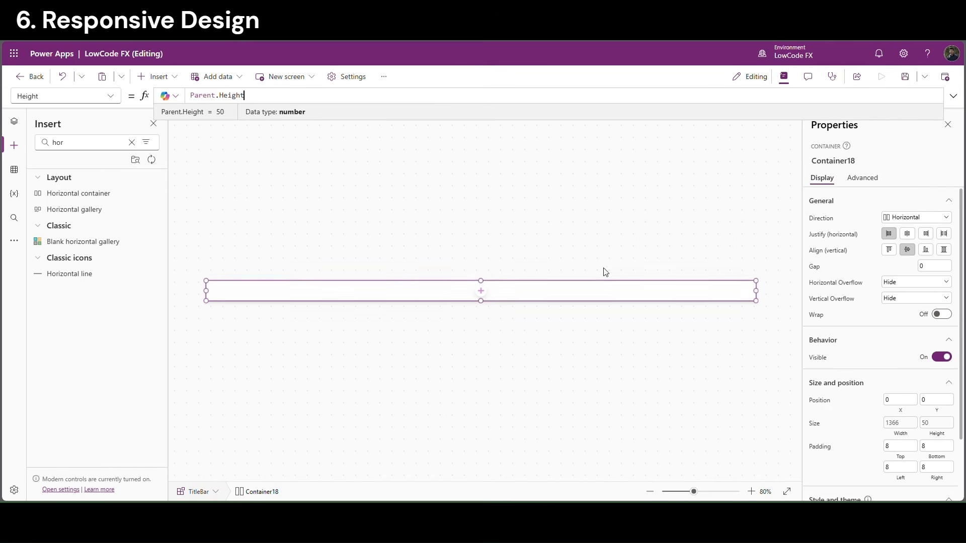
Add a Text label and an Image inside the horizontal container
{"action": "left_click", "coordinate": [481, 291]}
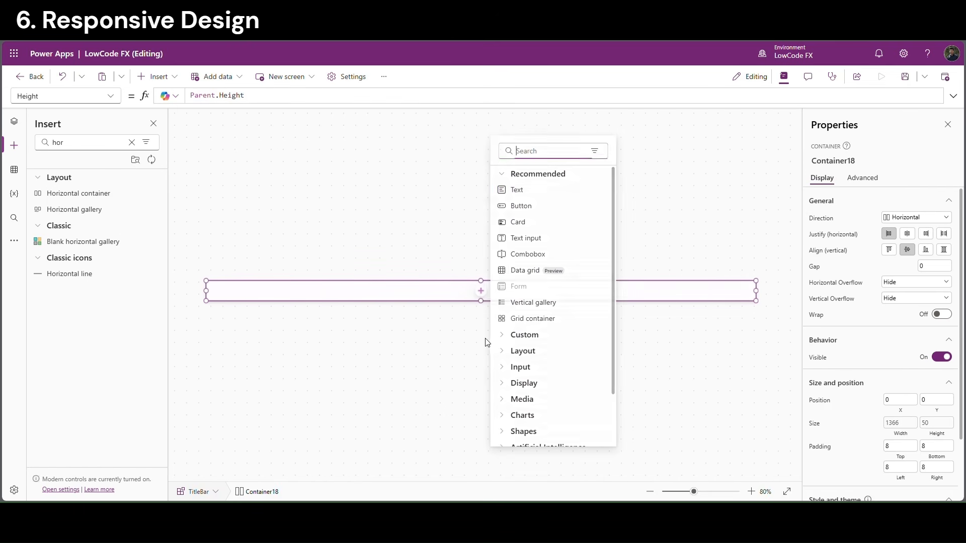
{"action": "left_click", "coordinate": [532, 191]}
{"action": "left_click", "coordinate": [343, 296]}
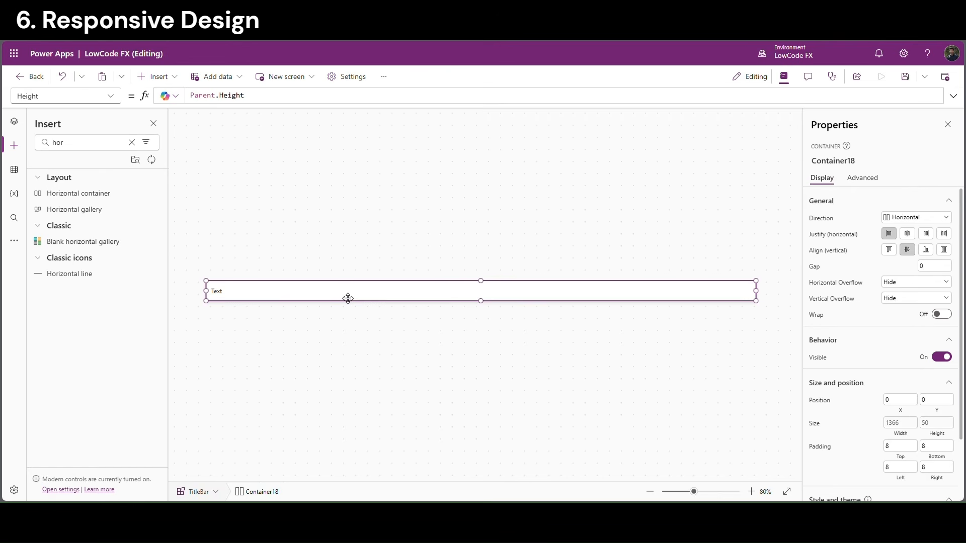
{"action": "left_click", "coordinate": [159, 77]}
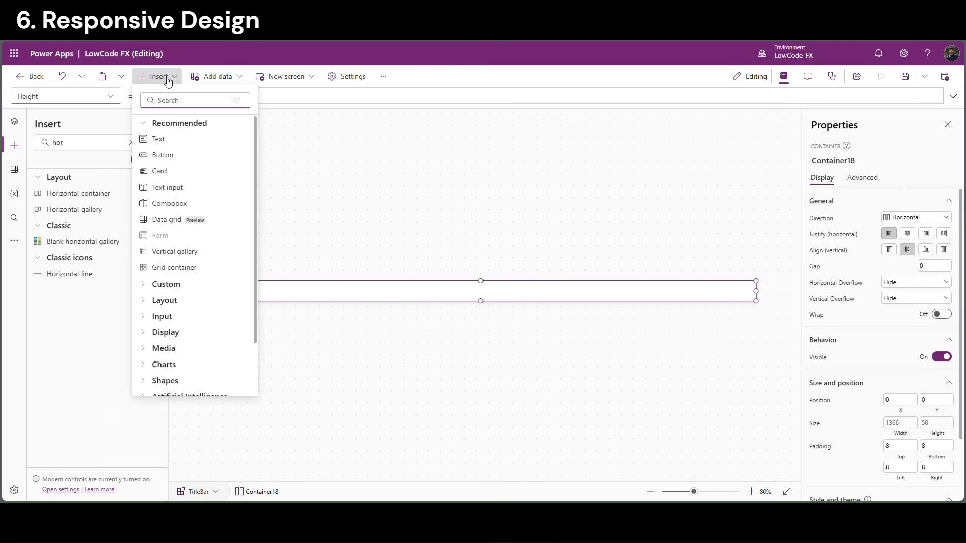
{"action": "type", "text": "imah"}
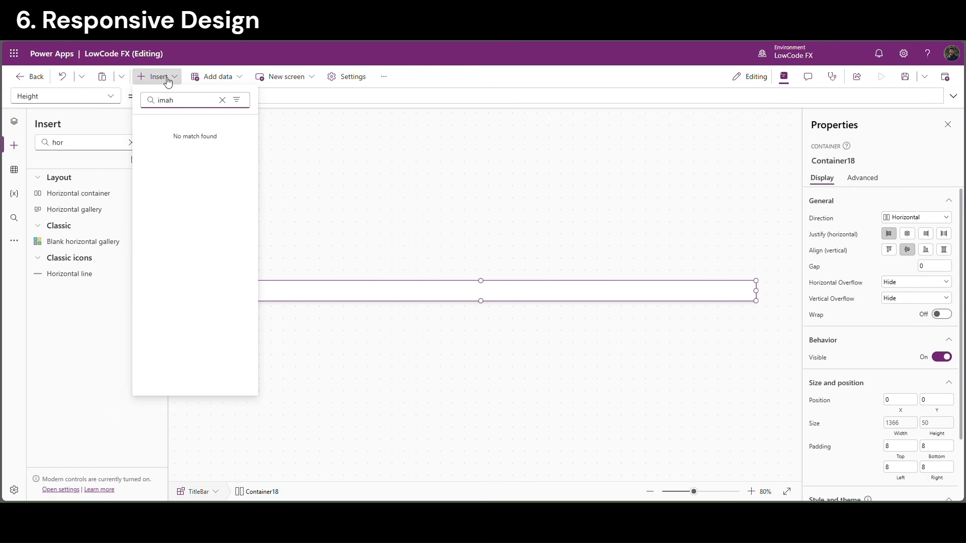
{"action": "key", "text": "BackSpace"}
{"action": "left_click", "coordinate": [188, 146]}
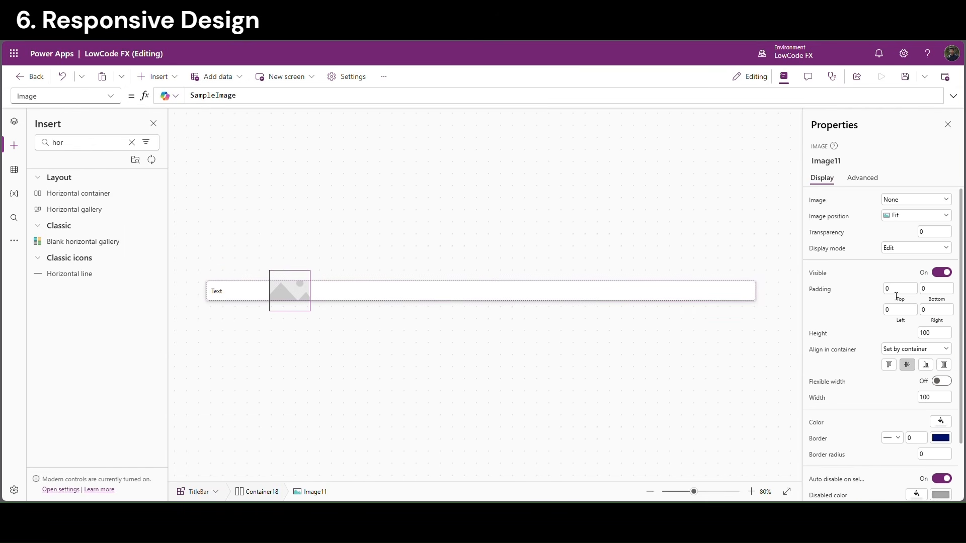
Size the image to 40×40 with border radius 50 to make it round
{"action": "left_click", "coordinate": [922, 333]}
{"action": "left_click", "coordinate": [864, 413]}
{"action": "left_click_drag", "start_coordinate": [934, 398], "coordinate": [913, 396]}
{"action": "type", "text": "40"}
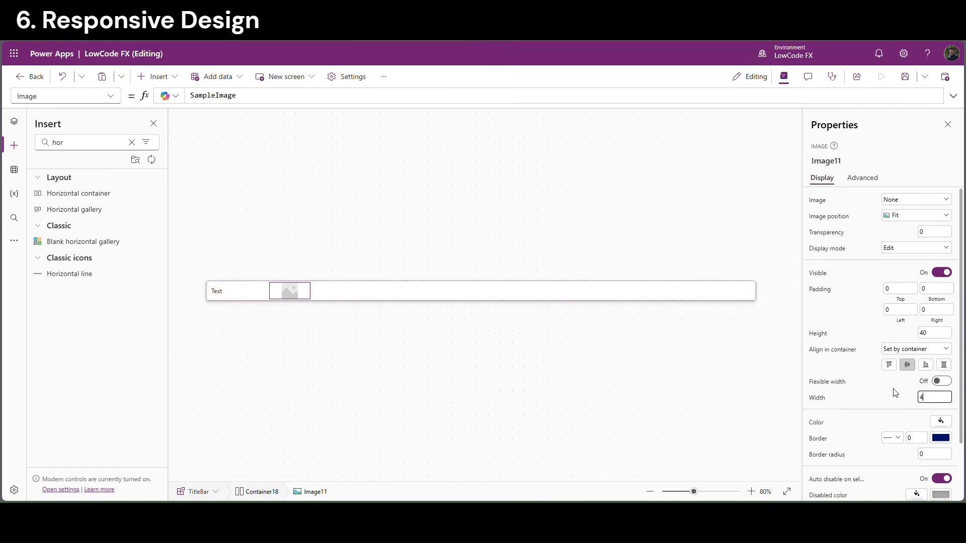
{"action": "left_click", "coordinate": [887, 388]}
{"action": "scroll", "coordinate": [889, 391], "scroll_direction": "down", "scroll_amount": 2}
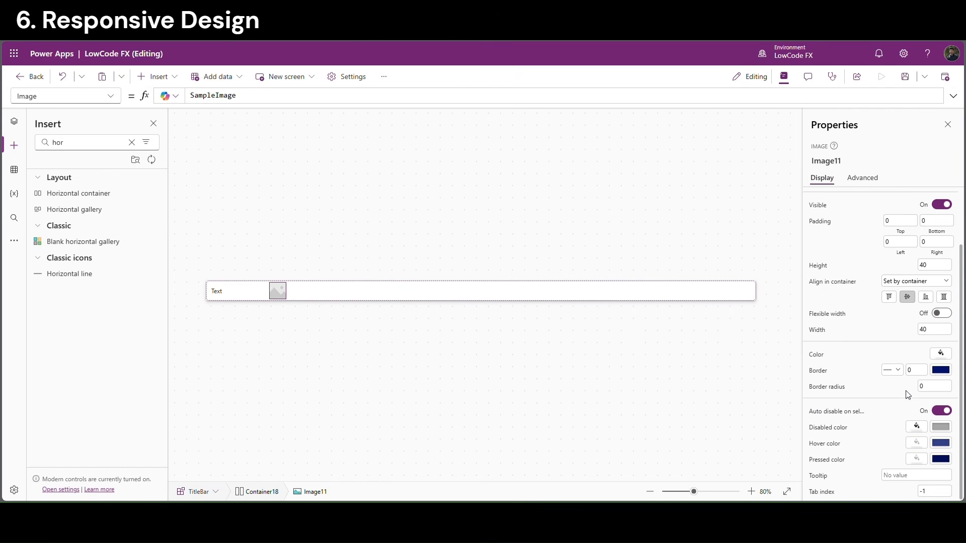
{"action": "left_click", "coordinate": [920, 387]}
{"action": "left_click", "coordinate": [902, 388]}
Turn on flexible width for the Text label and set the image to LCF_Logo
{"action": "left_click", "coordinate": [241, 292]}
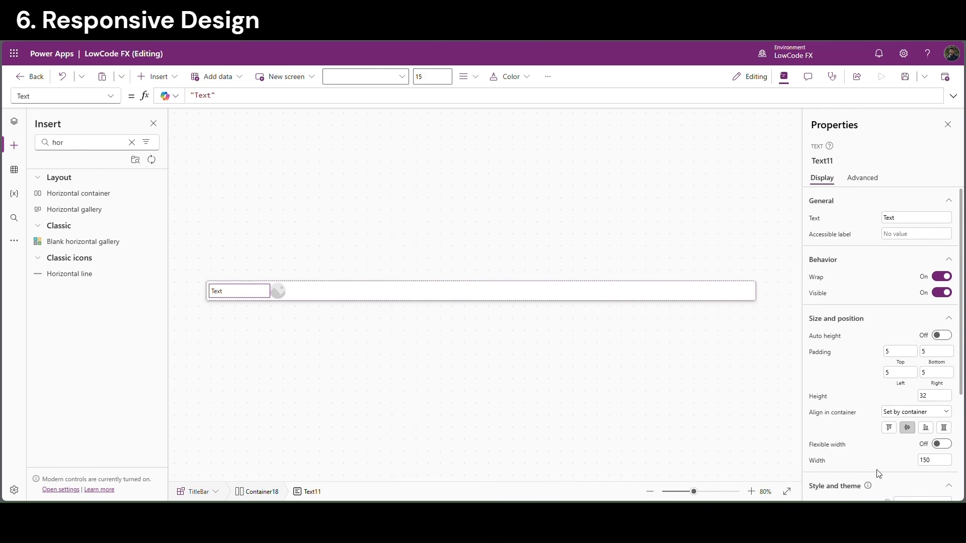
{"action": "left_click", "coordinate": [942, 444]}
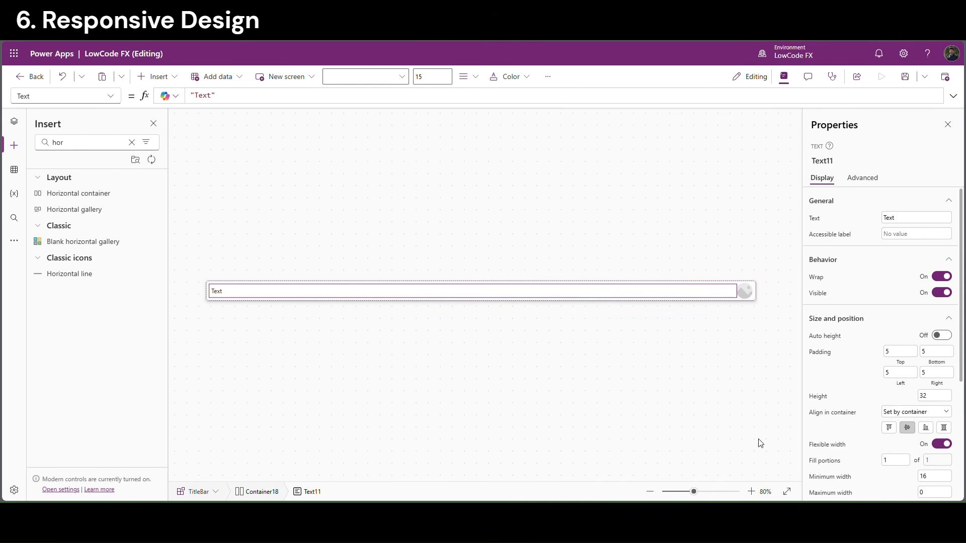
{"action": "left_click", "coordinate": [702, 235]}
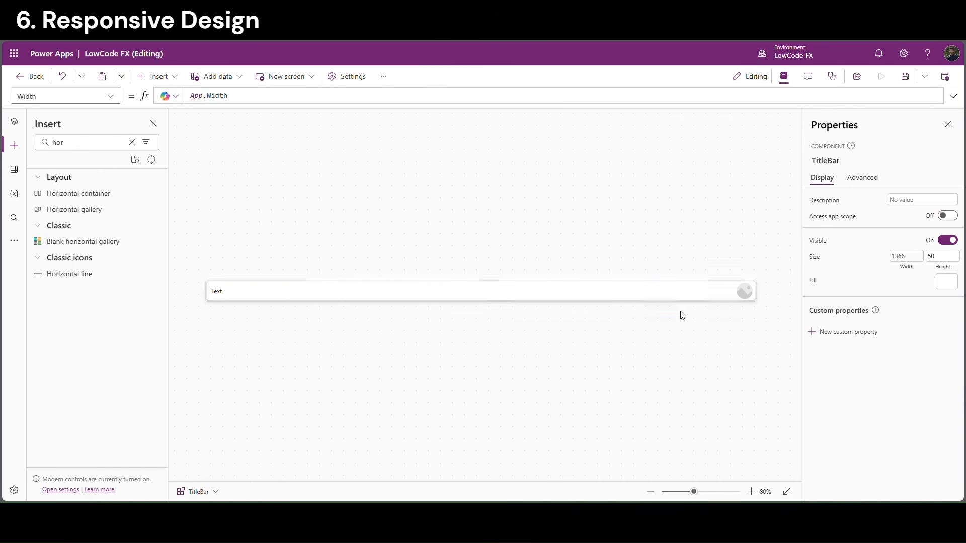
{"action": "left_click", "coordinate": [743, 292]}
{"action": "left_click", "coordinate": [930, 200]}
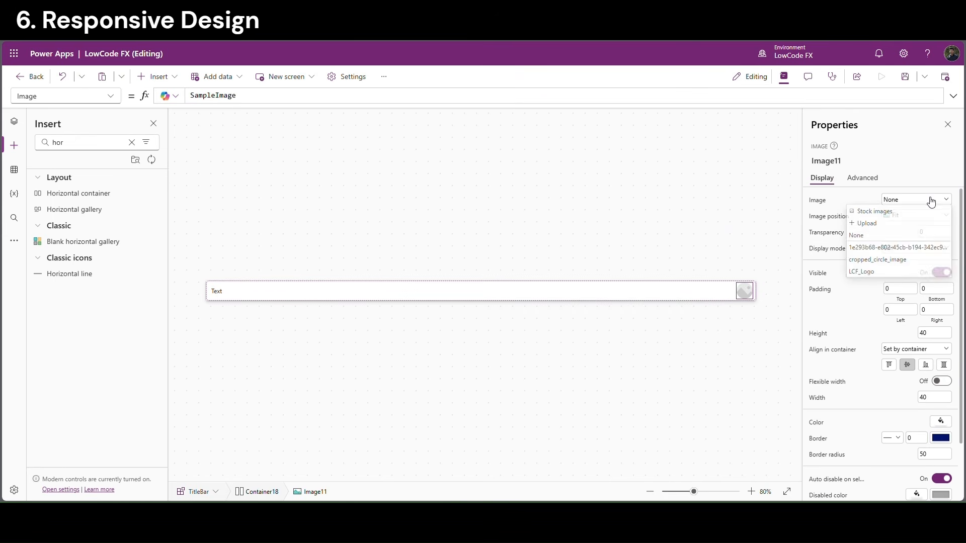
{"action": "left_click", "coordinate": [878, 260]}
{"action": "left_click", "coordinate": [775, 274]}
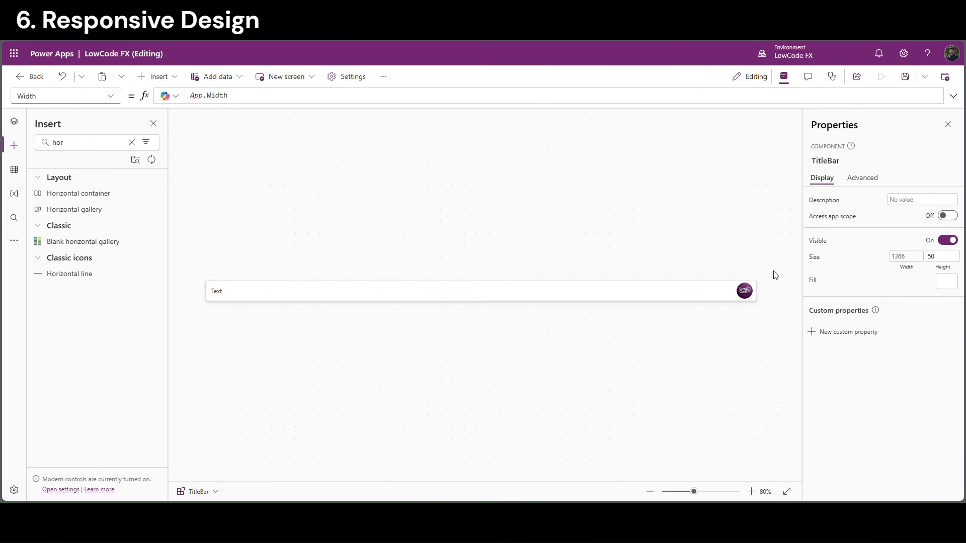
{"action": "left_click", "coordinate": [747, 295]}
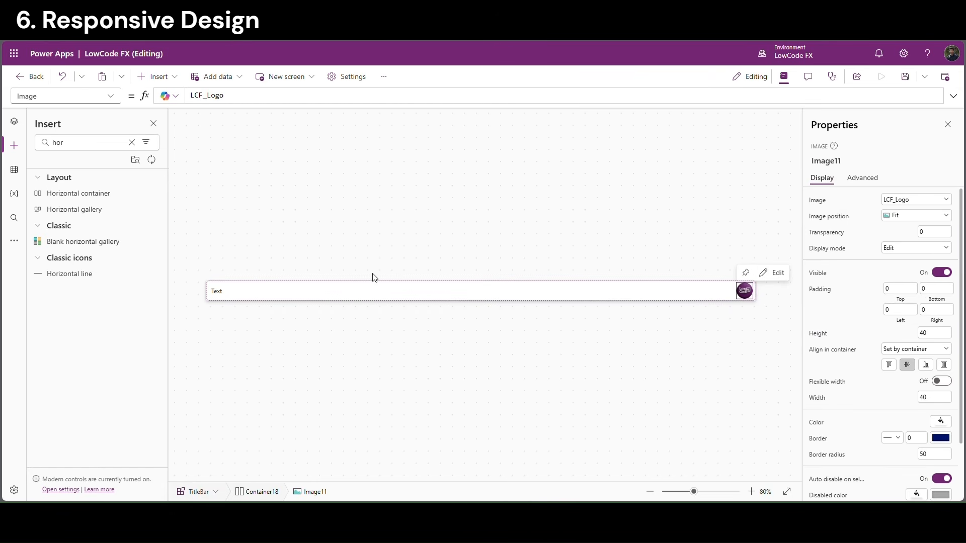
{"action": "left_click", "coordinate": [214, 294]}
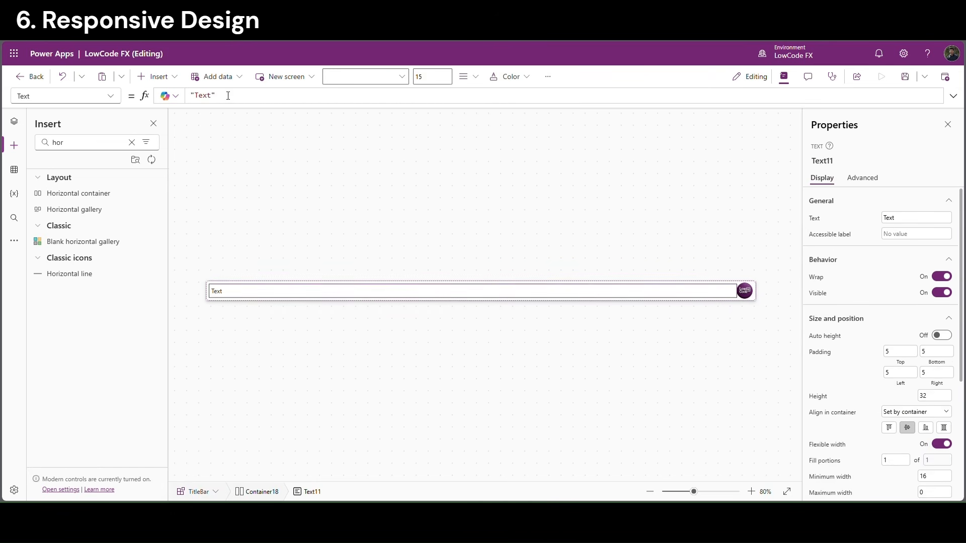
Change the label text to 'Responsive Layout' and make it bold
{"action": "double_click", "coordinate": [201, 95]}
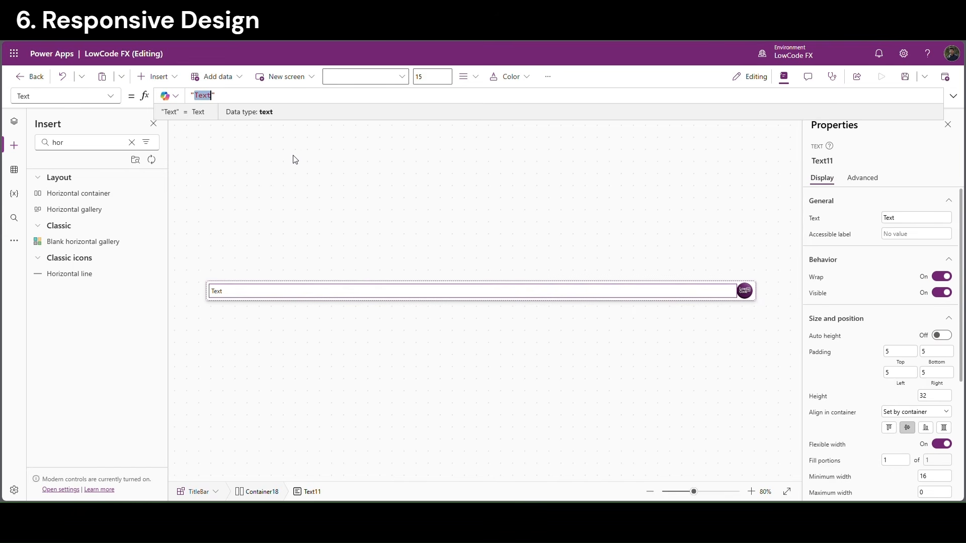
{"action": "type", "text": "Responsive Layou"}
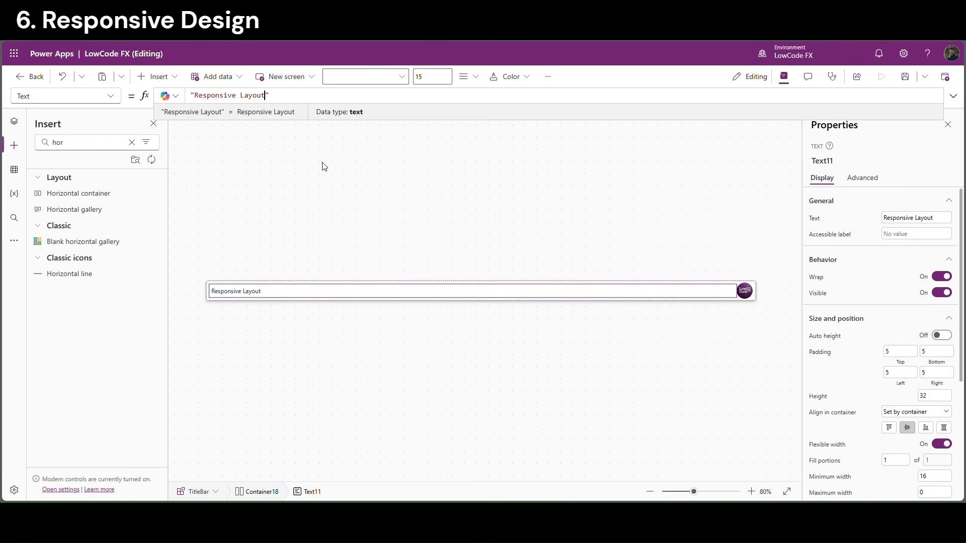
{"action": "scroll", "coordinate": [931, 373], "scroll_direction": "down", "scroll_amount": 3}
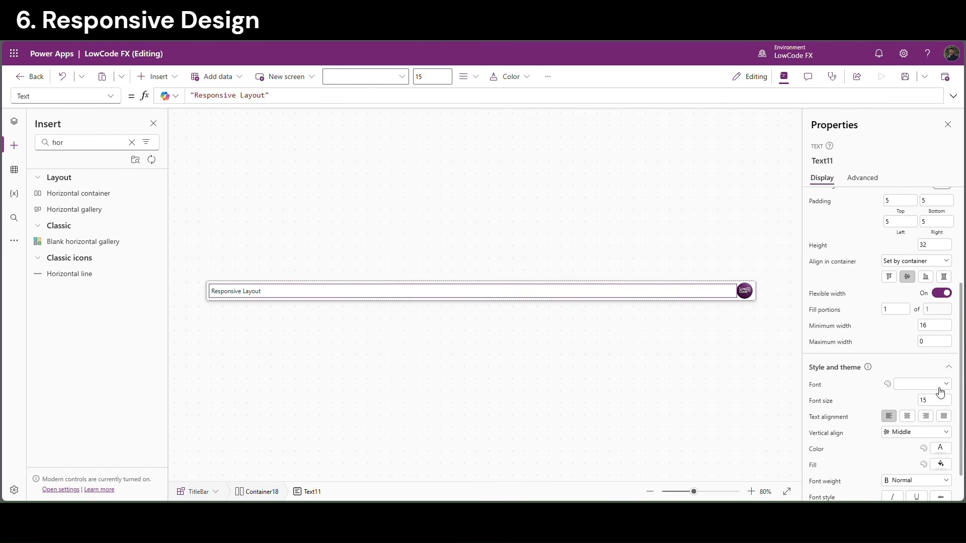
{"action": "left_click", "coordinate": [915, 480]}
{"action": "left_click", "coordinate": [900, 432]}
Give the TitleBar a blue fill and the label white text
{"action": "left_click", "coordinate": [527, 345]}
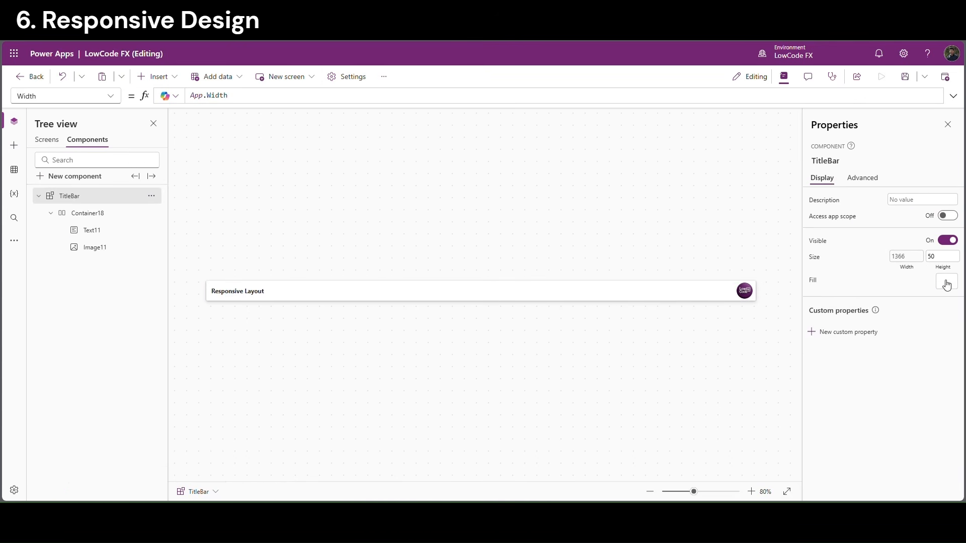
{"action": "left_click", "coordinate": [946, 285]}
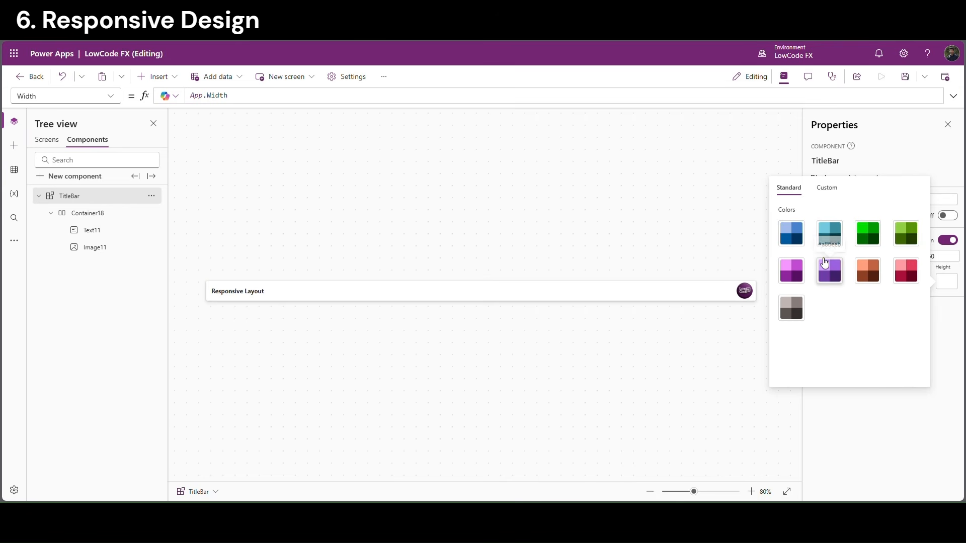
{"action": "left_click", "coordinate": [802, 239]}
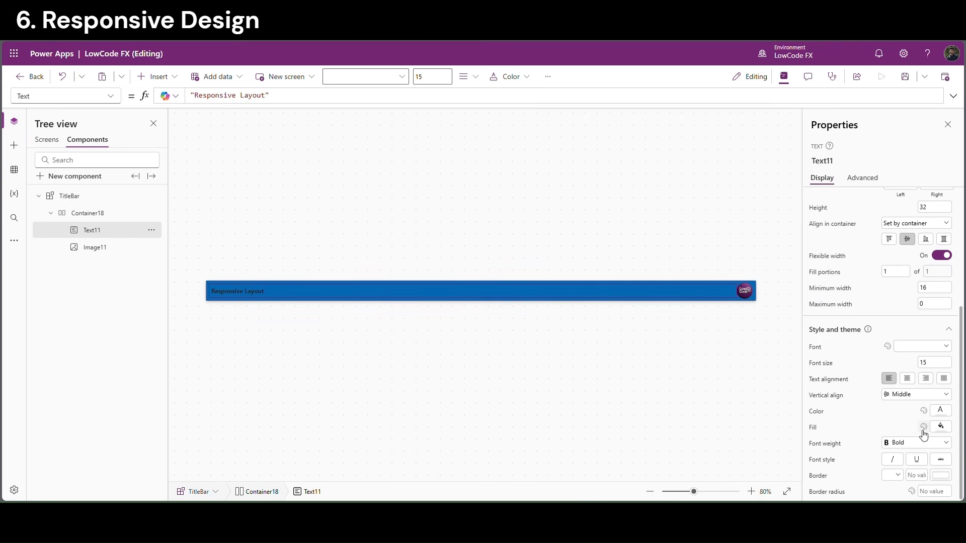
{"action": "left_click", "coordinate": [941, 412]}
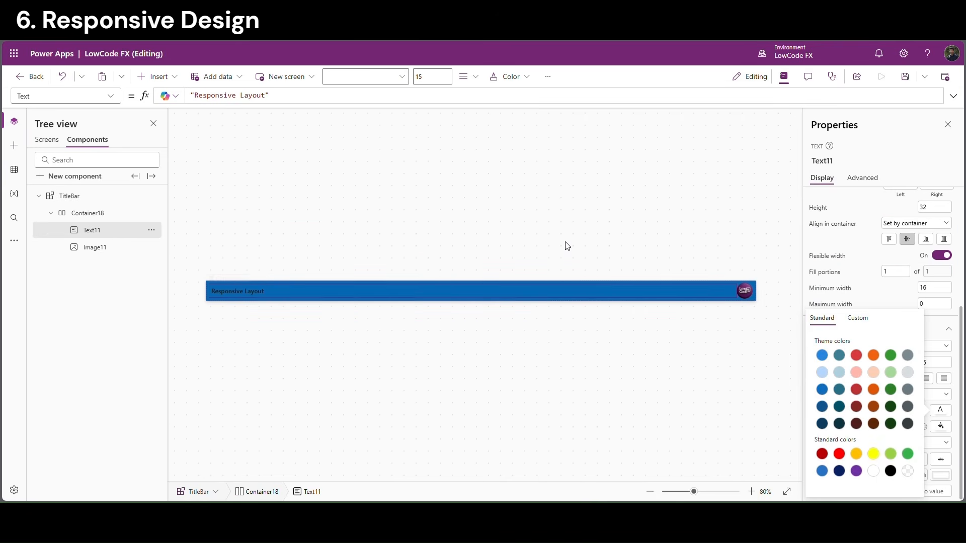
{"action": "left_click", "coordinate": [567, 246]}
{"action": "left_click", "coordinate": [39, 196]}
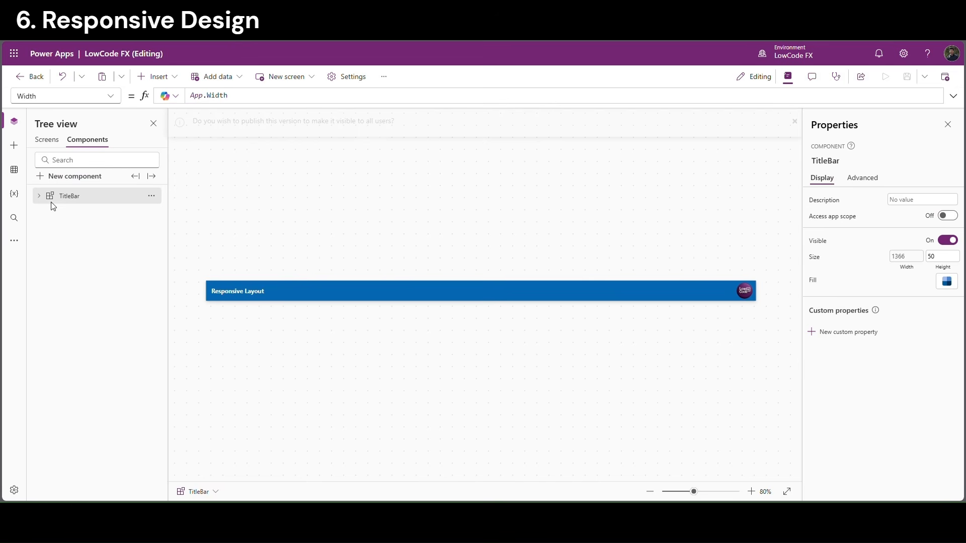
Add a new component and name it NavBar
{"action": "left_click", "coordinate": [73, 181]}
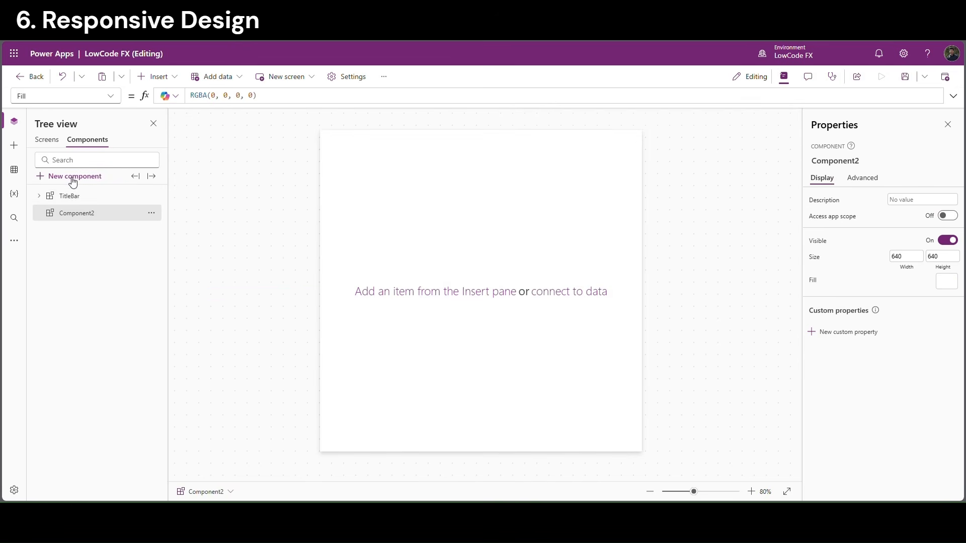
{"action": "double_click", "coordinate": [93, 213]}
{"action": "type", "text": "NavBar"}
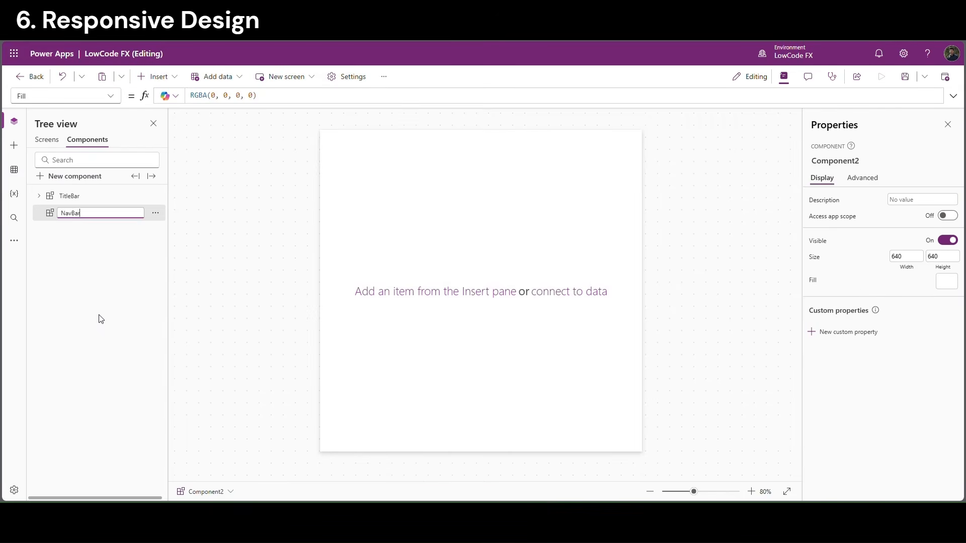
{"action": "key", "text": "Return"}
Set NavBar's height to App.Height - 50
{"action": "left_click", "coordinate": [943, 267]}
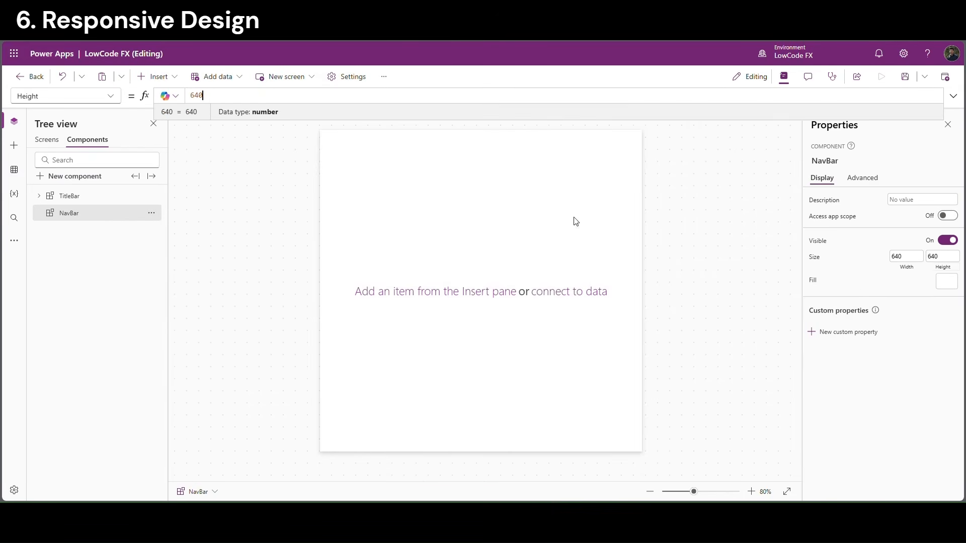
{"action": "double_click", "coordinate": [196, 96]}
{"action": "type", "text": "A"}
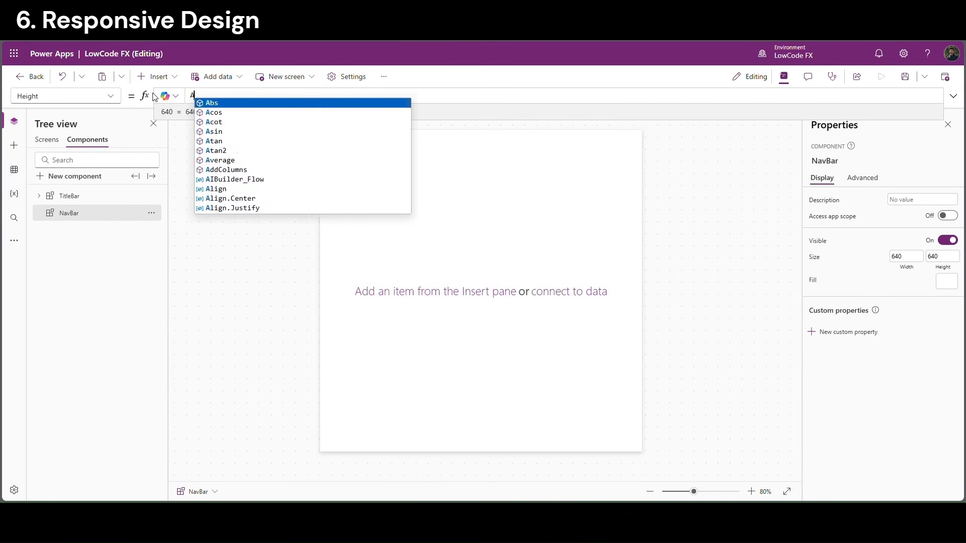
{"action": "type", "text": "pp.Height"}
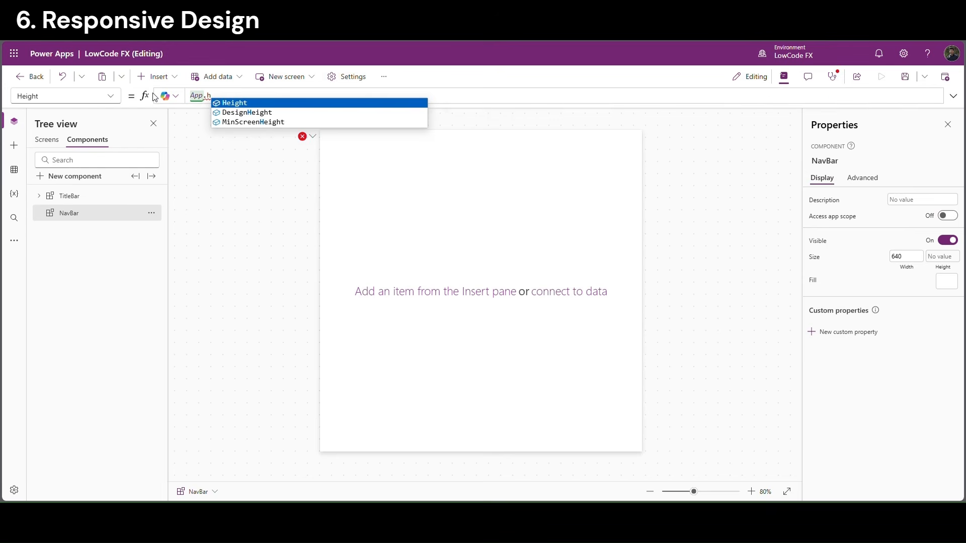
{"action": "type", "text": " - 50"}
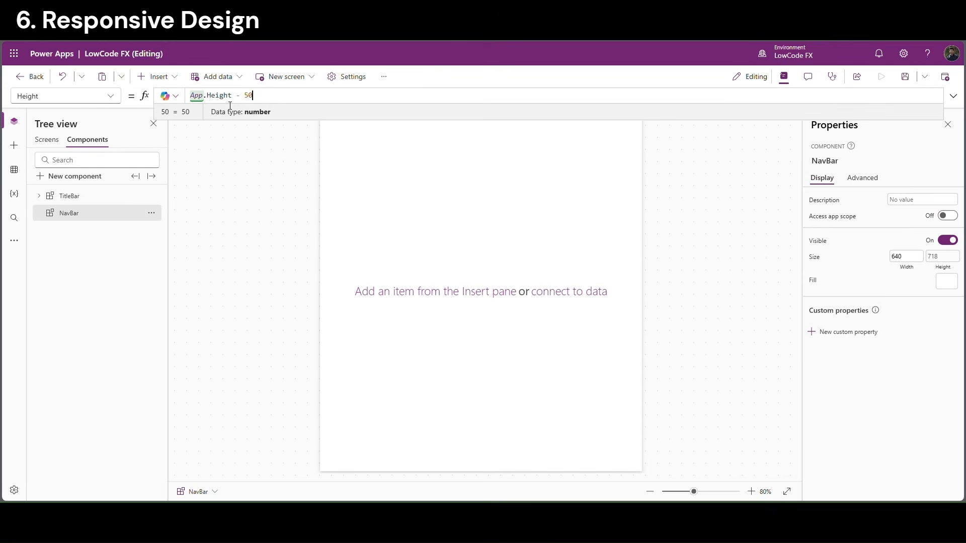
{"action": "left_click_drag", "start_coordinate": [253, 95], "coordinate": [190, 96]}
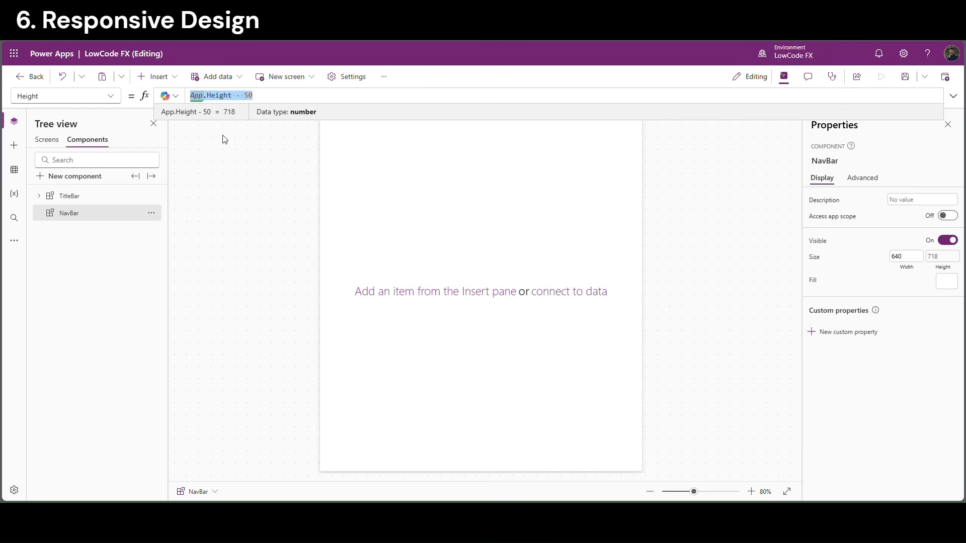
{"action": "left_click", "coordinate": [92, 220]}
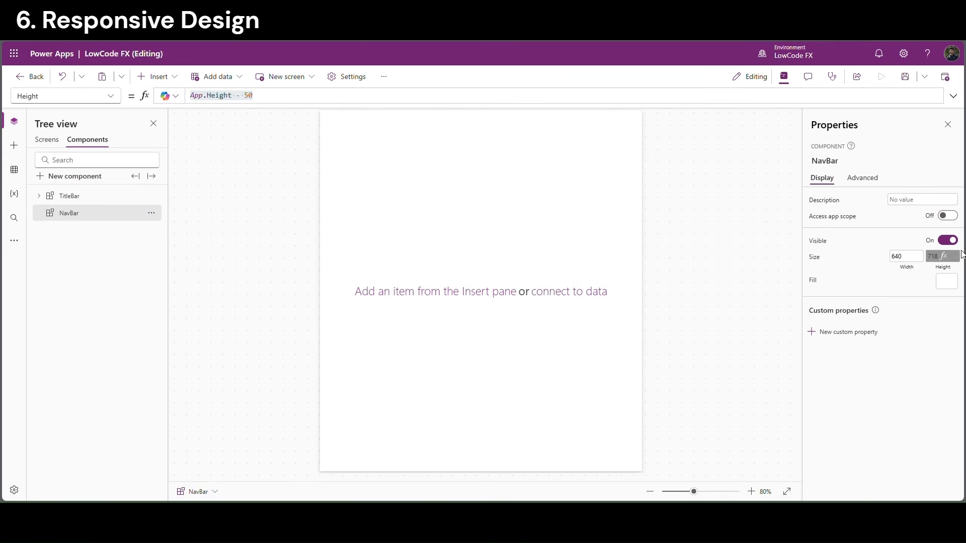
{"action": "left_click", "coordinate": [908, 258]}
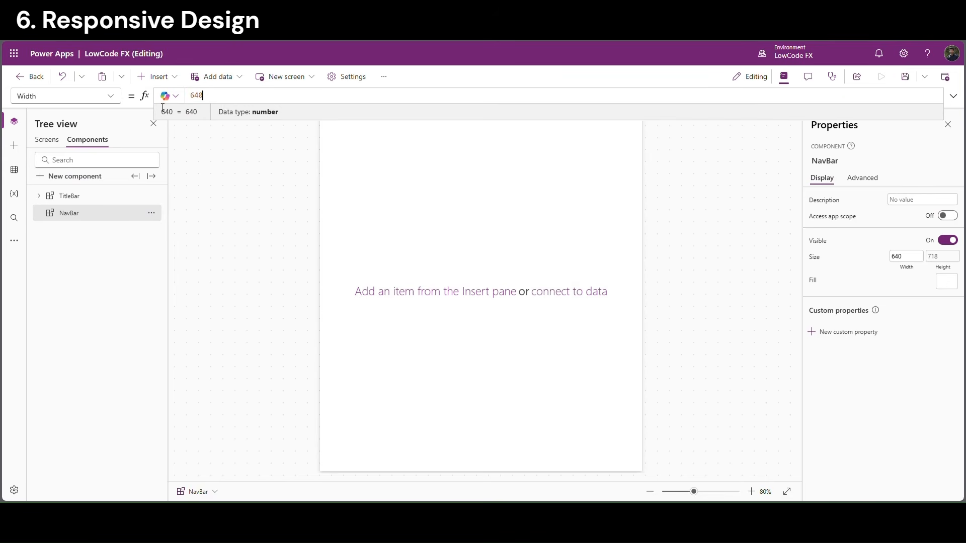
Start NavBar's Width formula: If(App.Width>=1024, 120, If(App.Width<1024 && App.Width>767, 50
{"action": "double_click", "coordinate": [196, 96]}
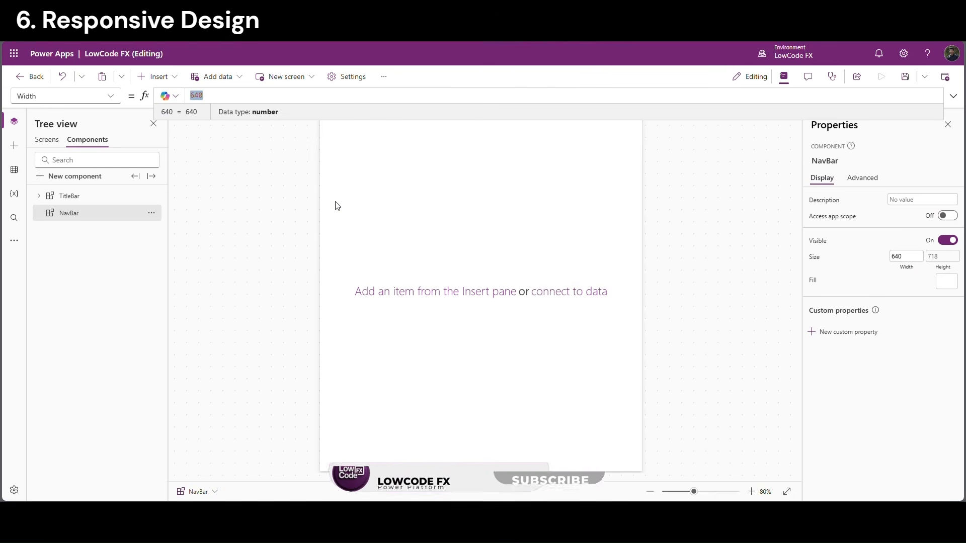
{"action": "type", "text": "if"}
{"action": "key", "text": "Tab"}
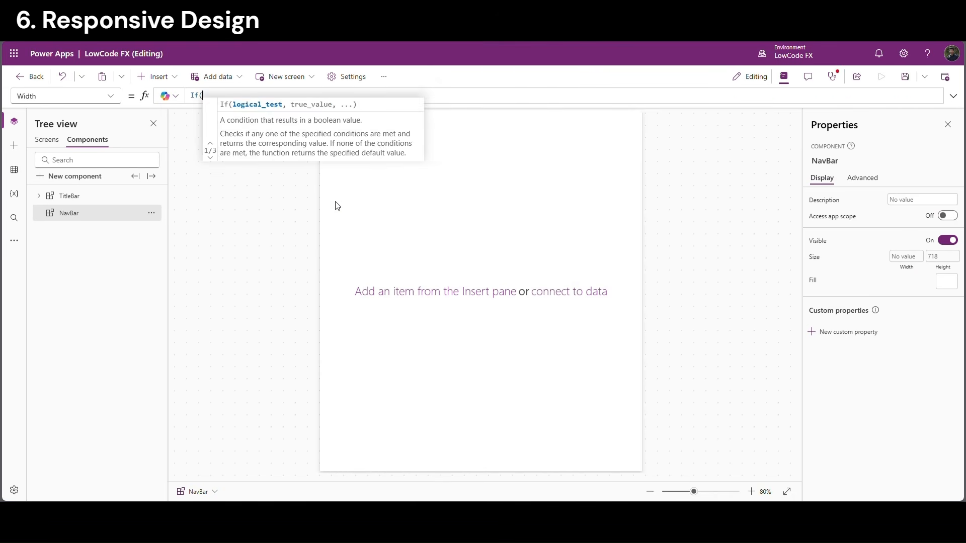
{"action": "type", "text": "App.Width"}
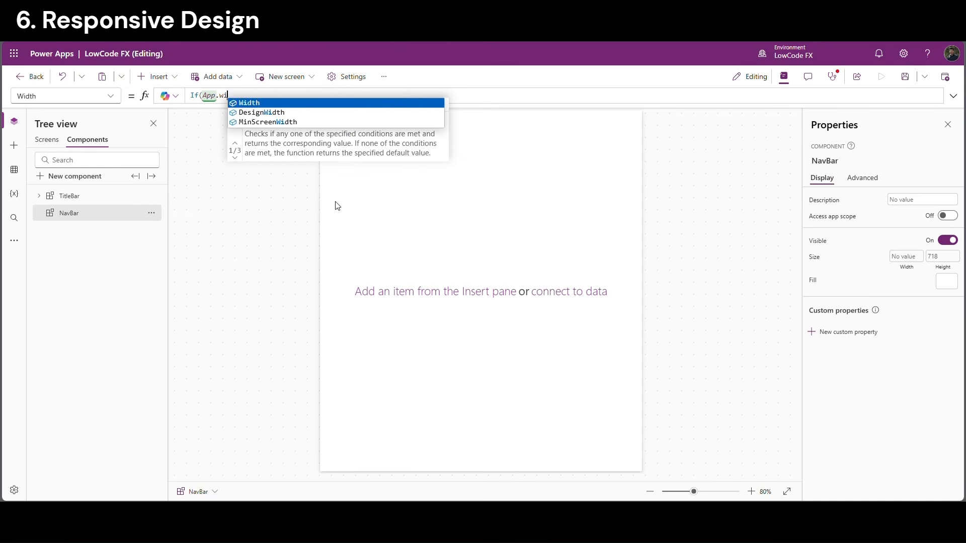
{"action": "type", "text": " >"}
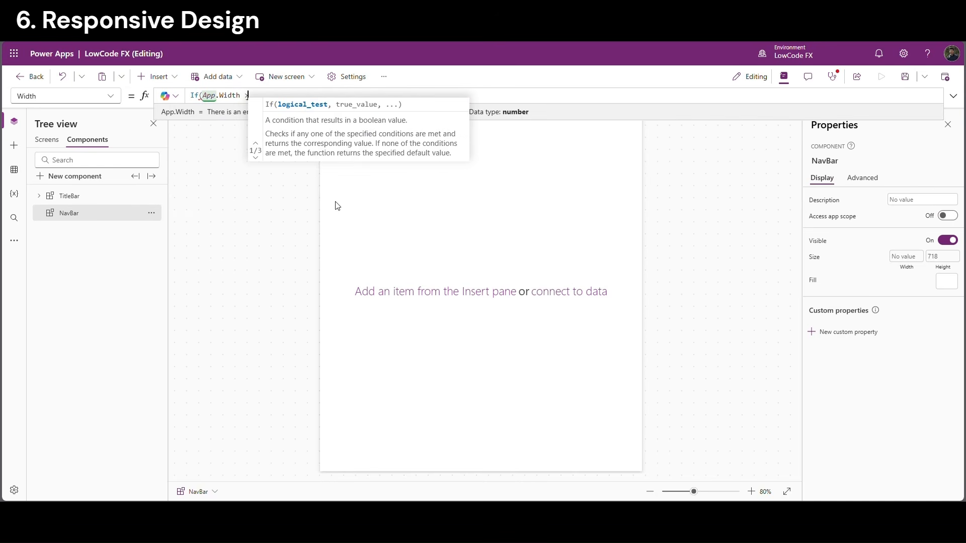
{"action": "type", "text": "=1024,"}
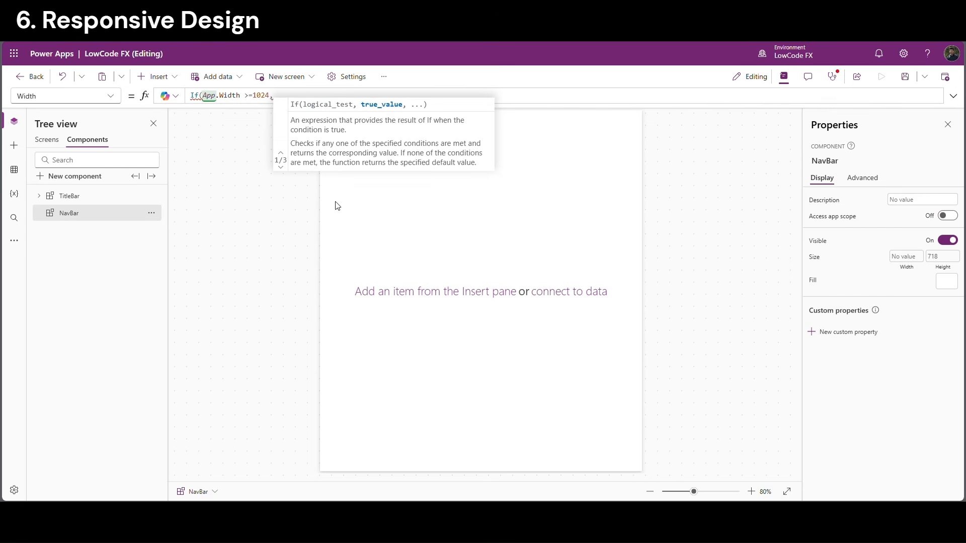
{"action": "type", "text": " 120"}
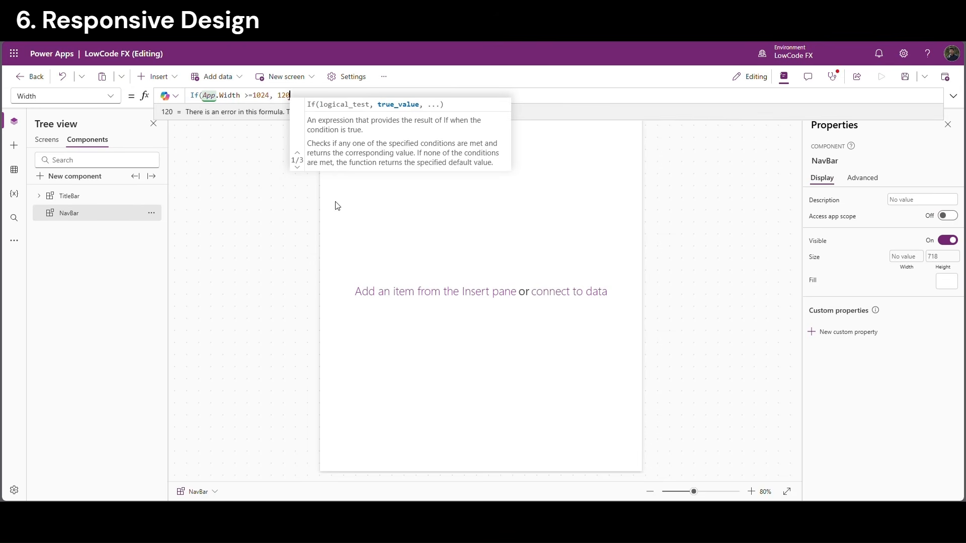
{"action": "type", "text": ", "}
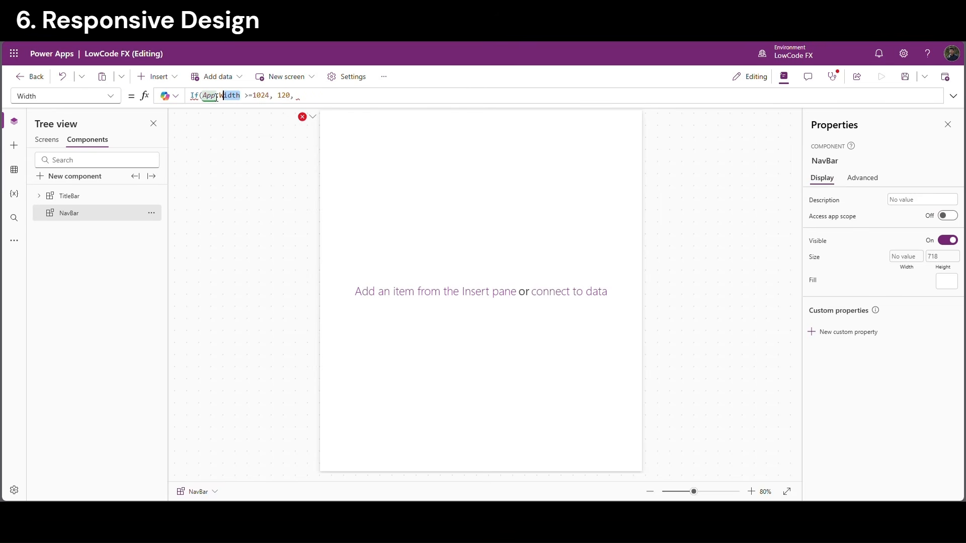
{"action": "type", "text": "If(App.Width"}
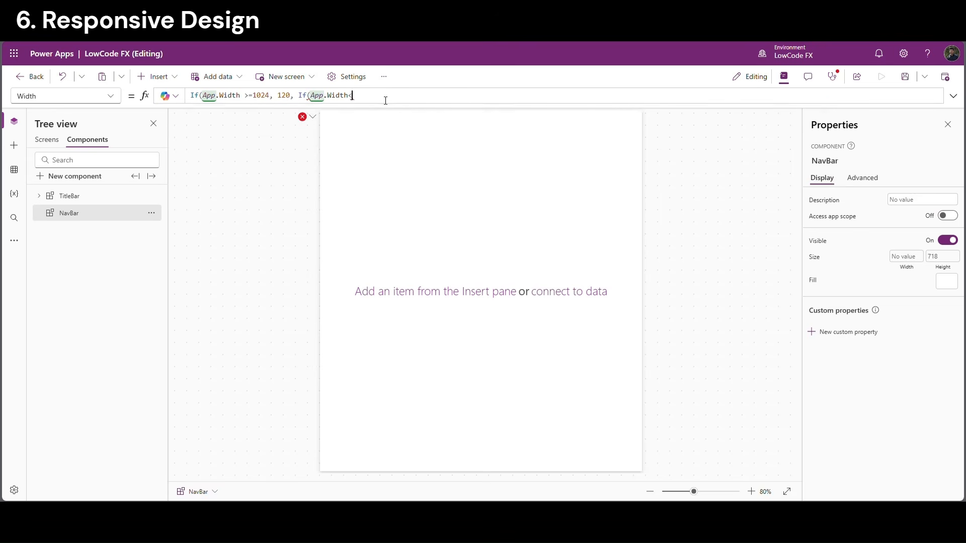
{"action": "type", "text": "<1024 &&"}
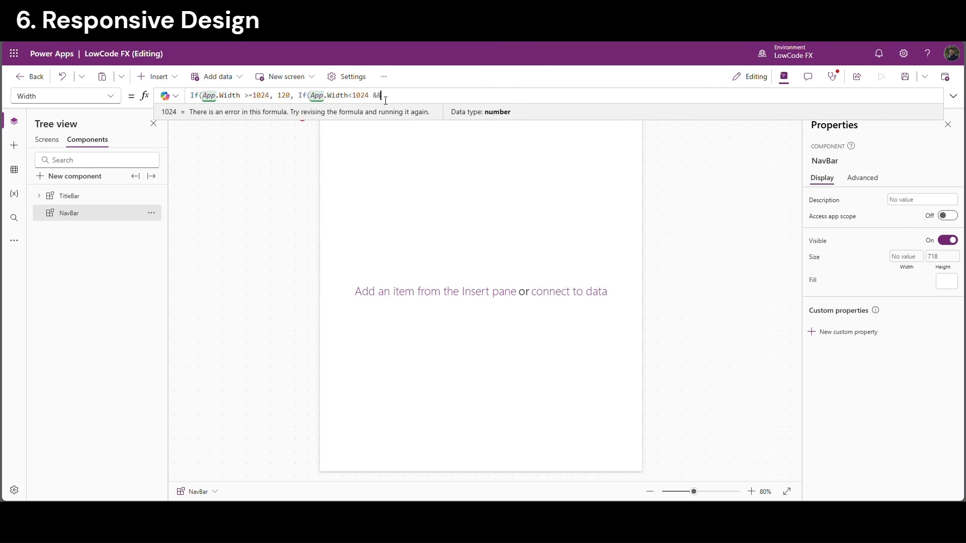
{"action": "type", "text": " App.Width"}
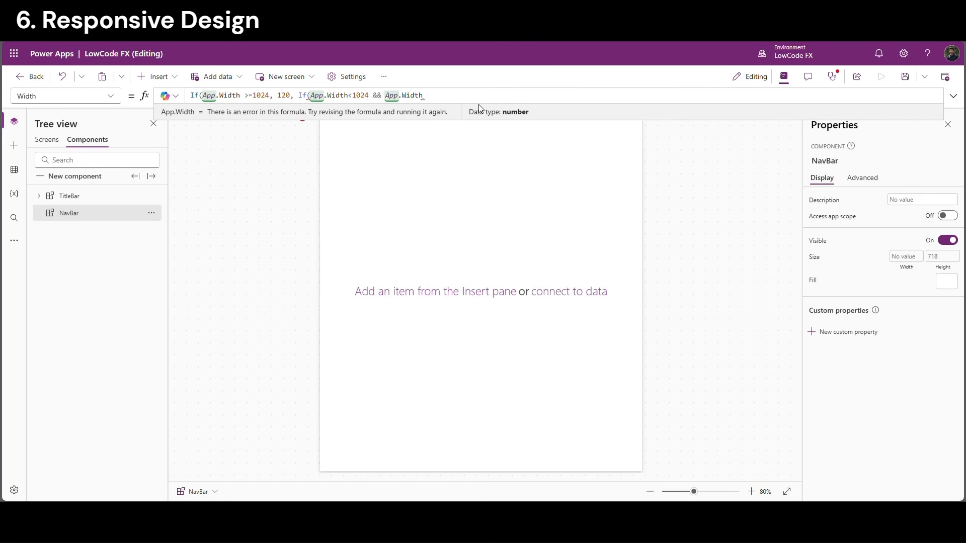
{"action": "type", "text": " >76"}
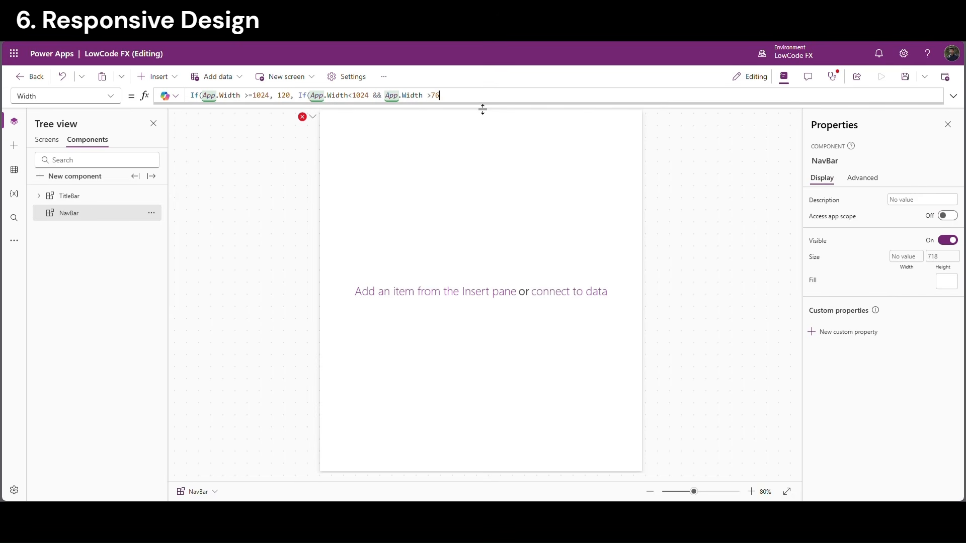
{"action": "type", "text": "7"}
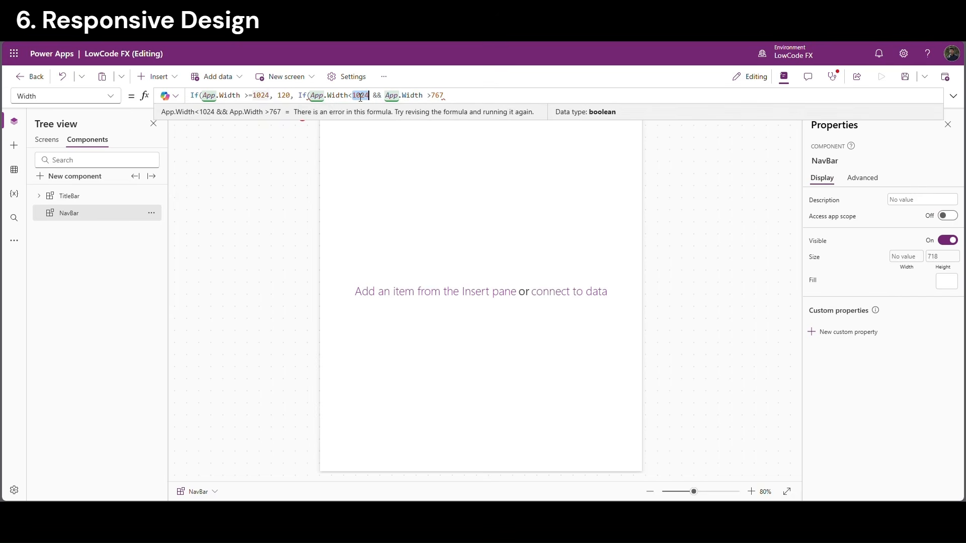
{"action": "double_click", "coordinate": [361, 95]}
{"action": "double_click", "coordinate": [439, 97]}
{"action": "left_click", "coordinate": [458, 100]}
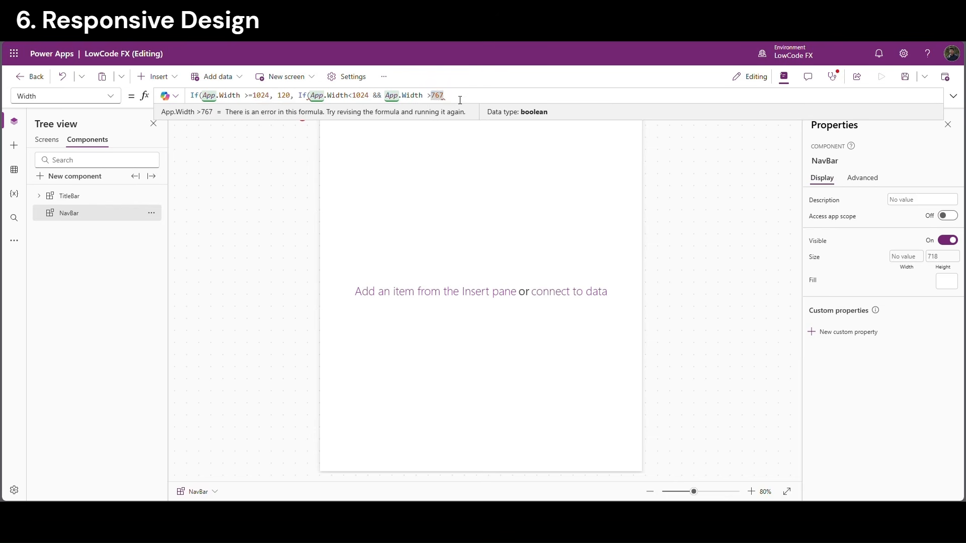
{"action": "type", "text": ", 50"}
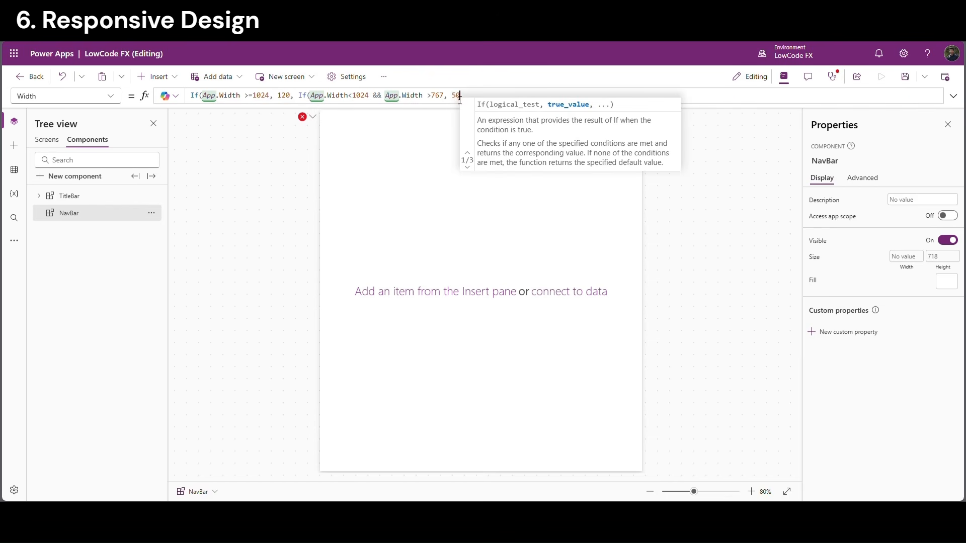
Close the Width formula with 0 and raise the large-screen width from 120 to 200
{"action": "double_click", "coordinate": [458, 99]}
{"action": "double_click", "coordinate": [438, 99]}
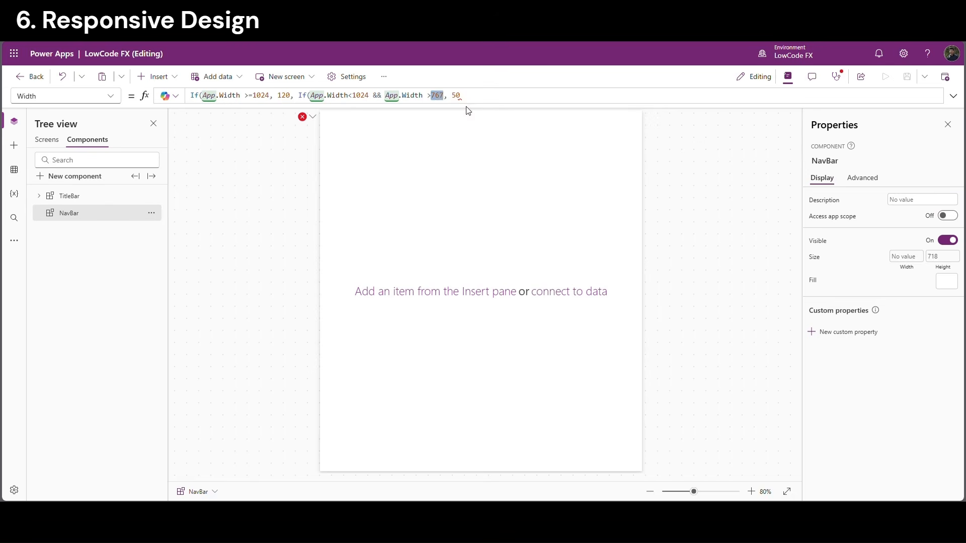
{"action": "left_click", "coordinate": [482, 99]}
{"action": "type", "text": ","}
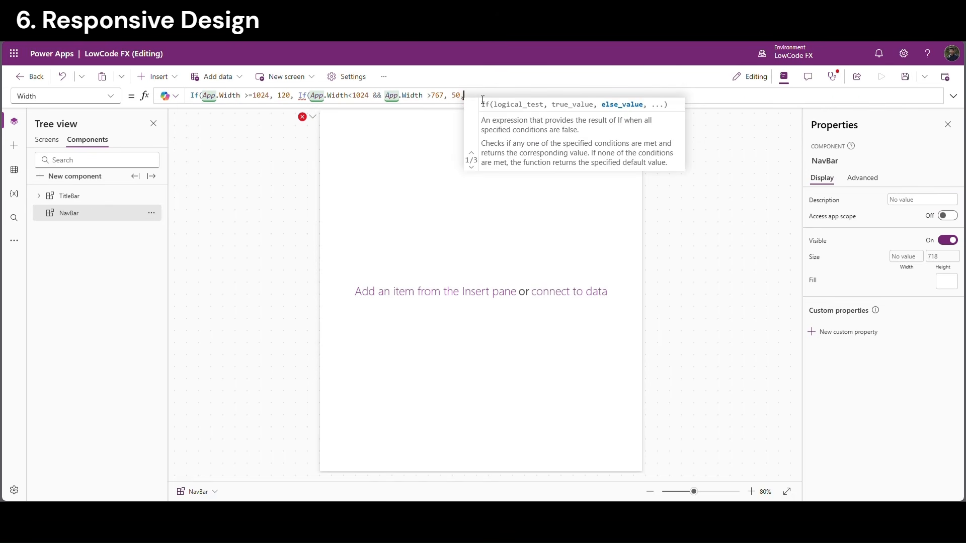
{"action": "type", "text": "0"}
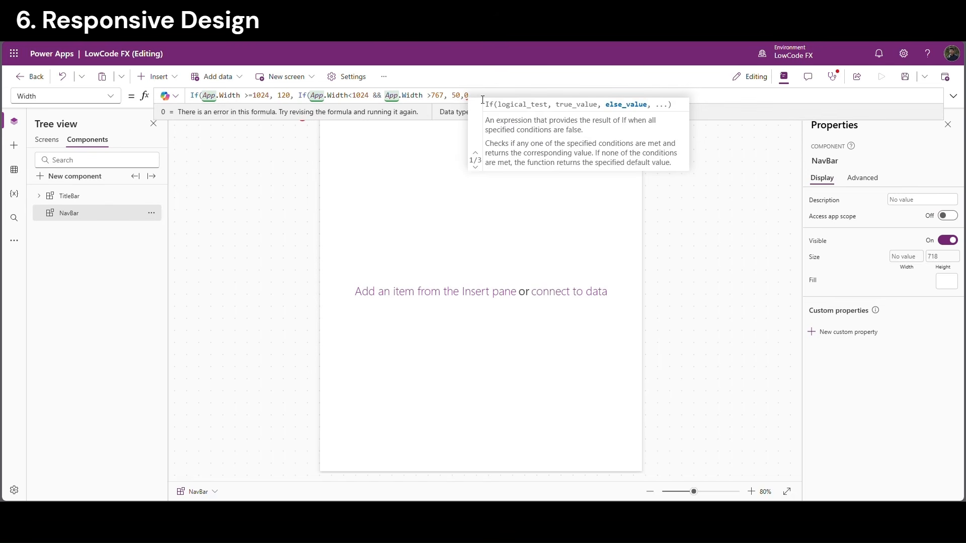
{"action": "type", "text": "))"}
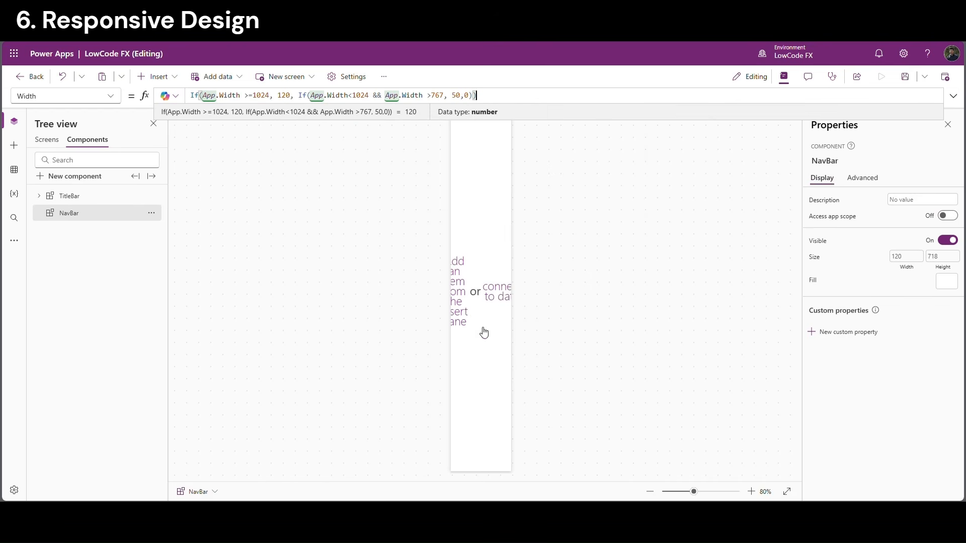
{"action": "double_click", "coordinate": [283, 96]}
{"action": "type", "text": "200"}
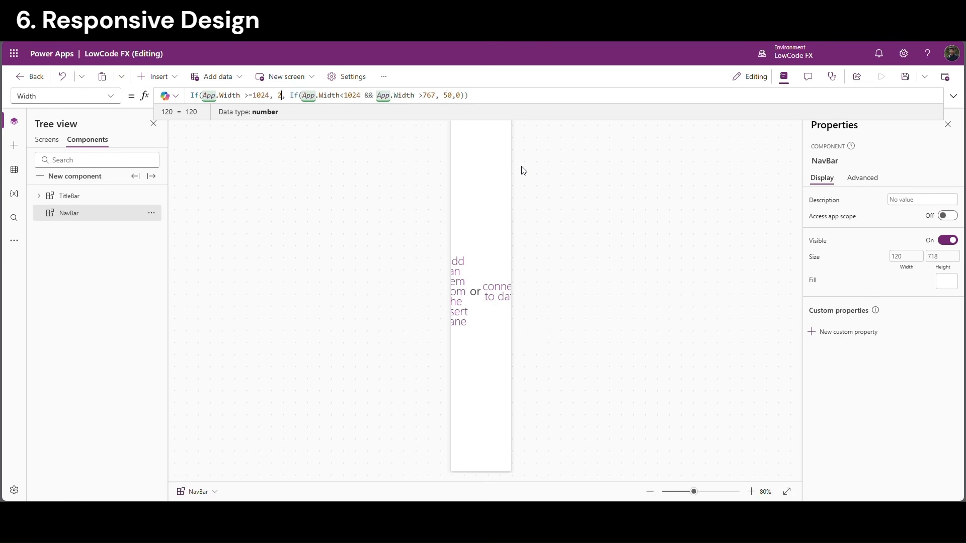
{"action": "left_click", "coordinate": [499, 105]}
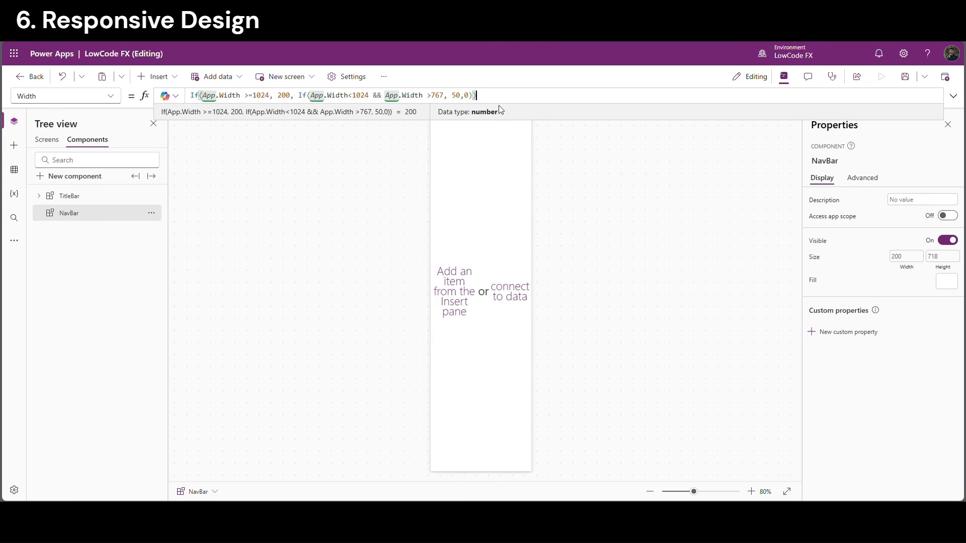
{"action": "left_click", "coordinate": [378, 199]}
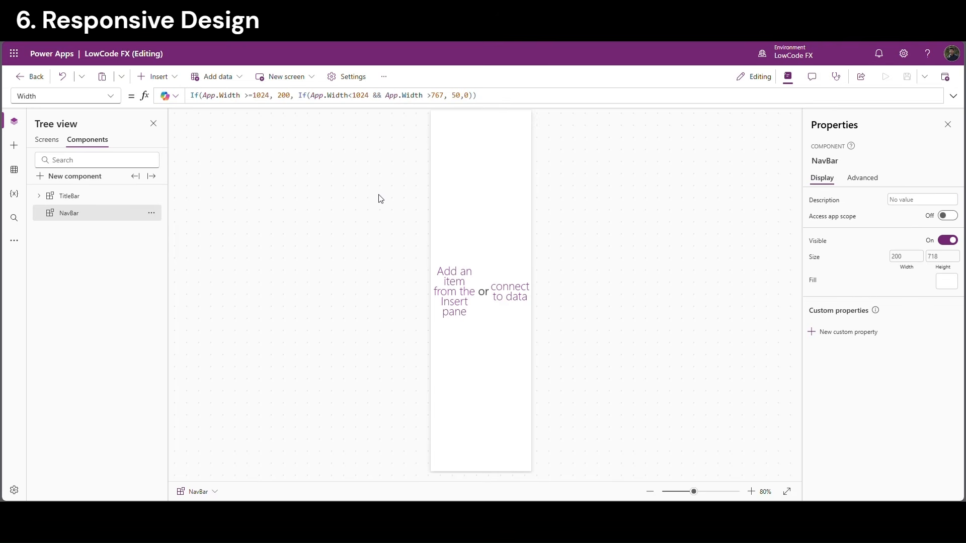
Turn on NavBar's Access app scope and select App in the Screens tree
{"action": "left_click", "coordinate": [948, 218]}
{"action": "left_click", "coordinate": [52, 143]}
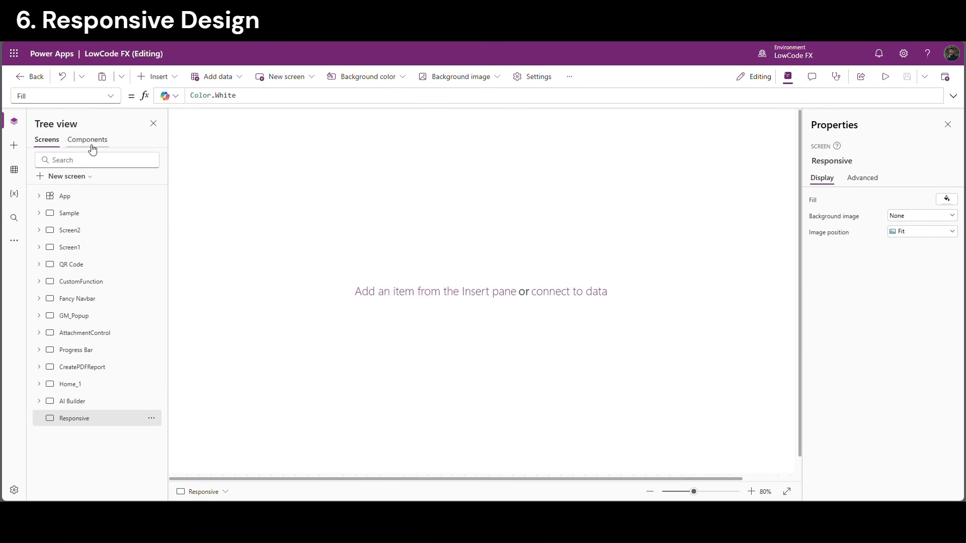
{"action": "left_click", "coordinate": [70, 196]}
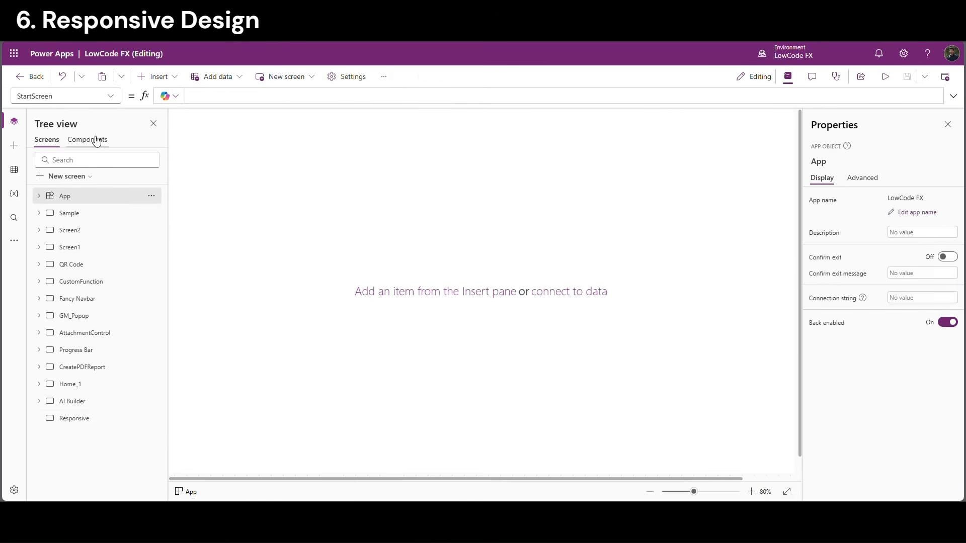
In App's Formulas property, write Tabs = Table({ID:1, Name:"Home", Screen:Sample})
{"action": "left_click", "coordinate": [101, 100]}
{"action": "left_click", "coordinate": [38, 166]}
{"action": "left_click", "coordinate": [179, 99]}
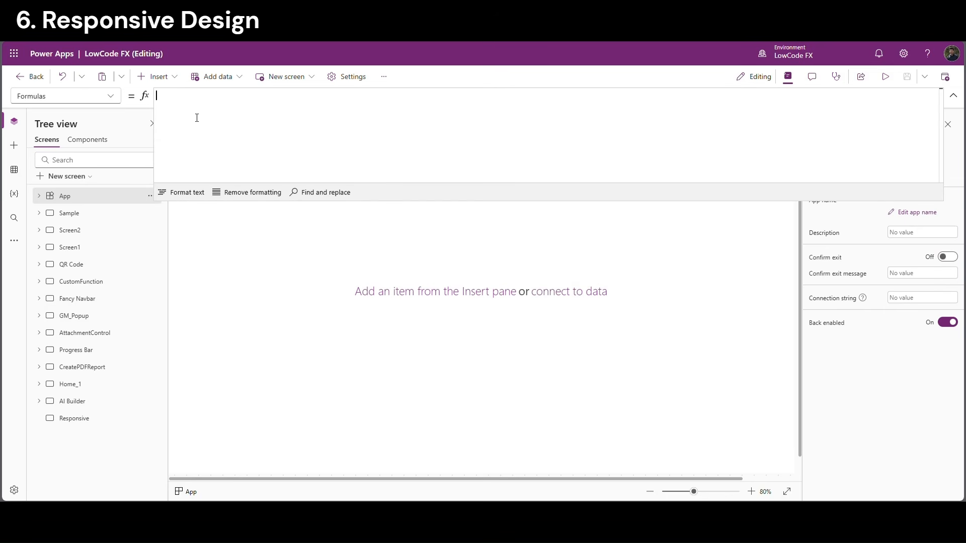
{"action": "type", "text": "Tabs = Table("}
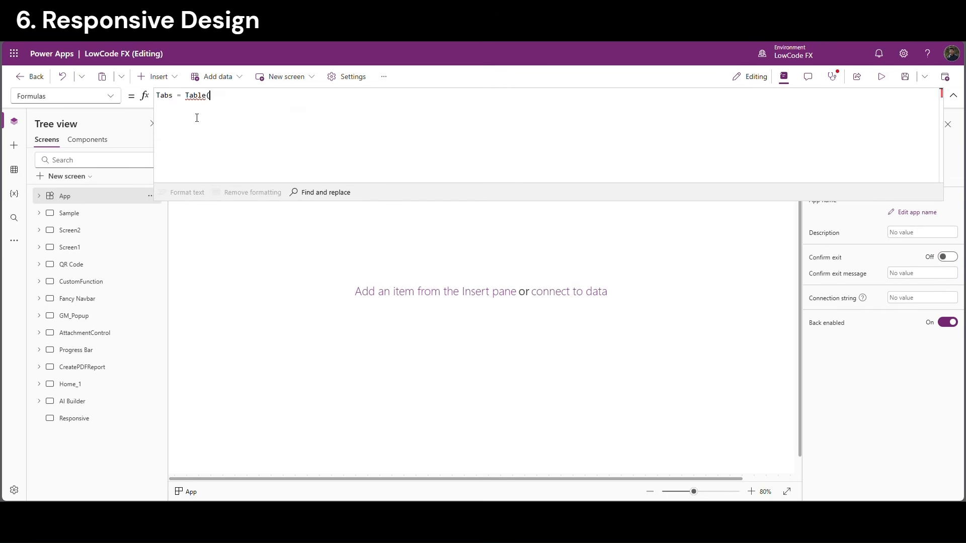
{"action": "key", "text": "Return"}
{"action": "key", "text": "Return"}
{"action": "key", "text": "Return"}
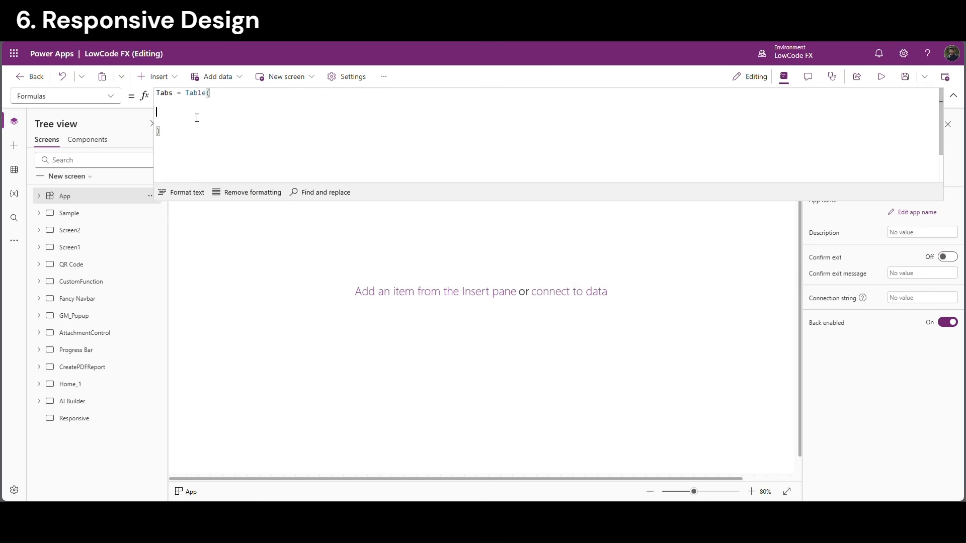
{"action": "type", "text": "{ID:1,"}
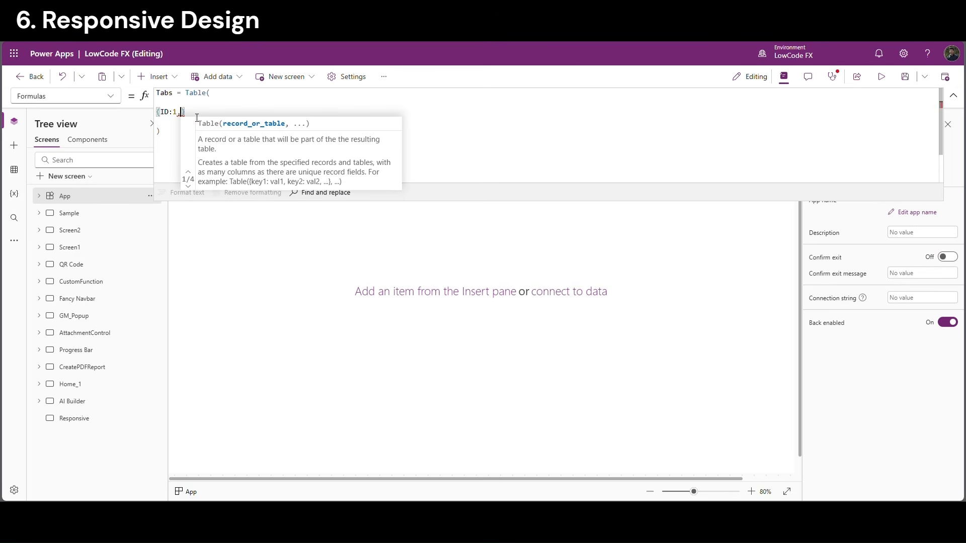
{"action": "type", "text": "Name"}
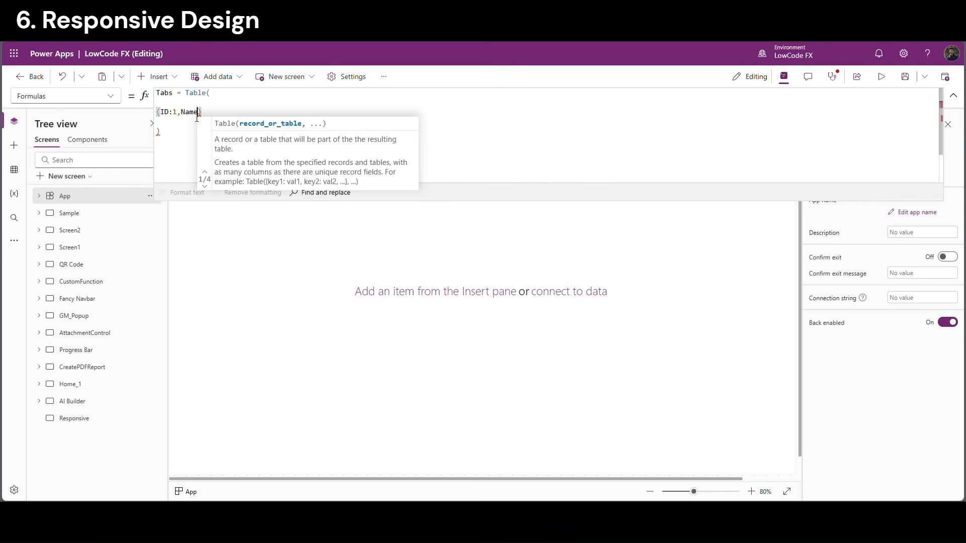
{"action": "type", "text": ":\"\""}
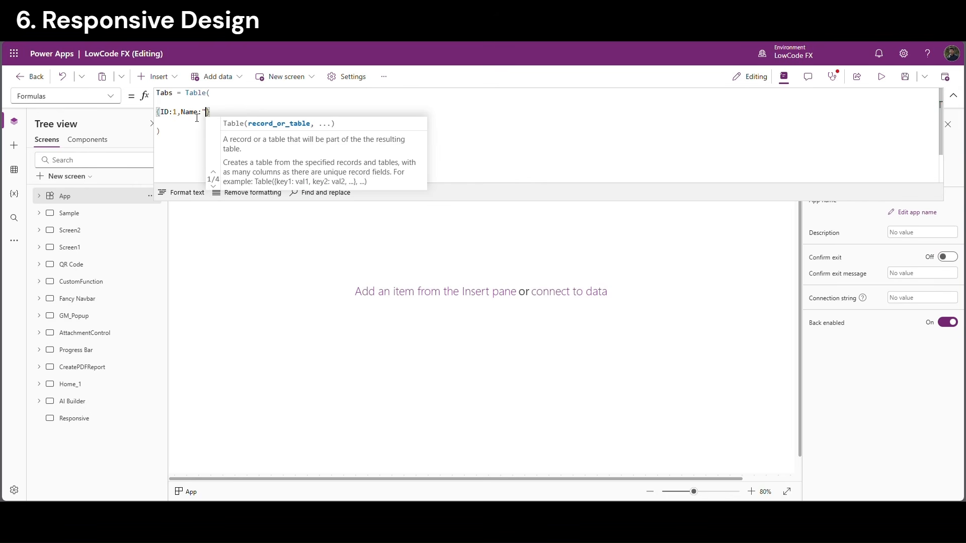
{"action": "type", "text": "Home\","}
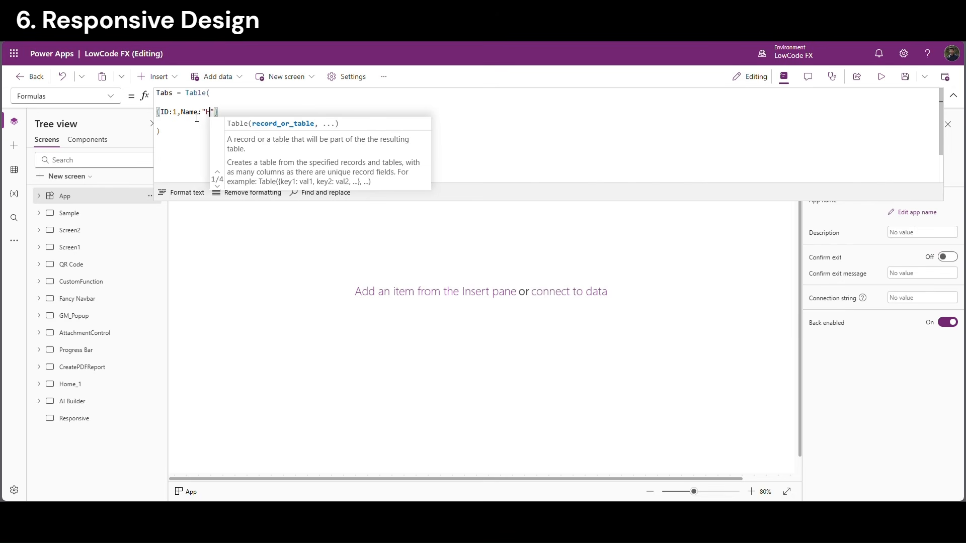
{"action": "type", "text": "Sc"}
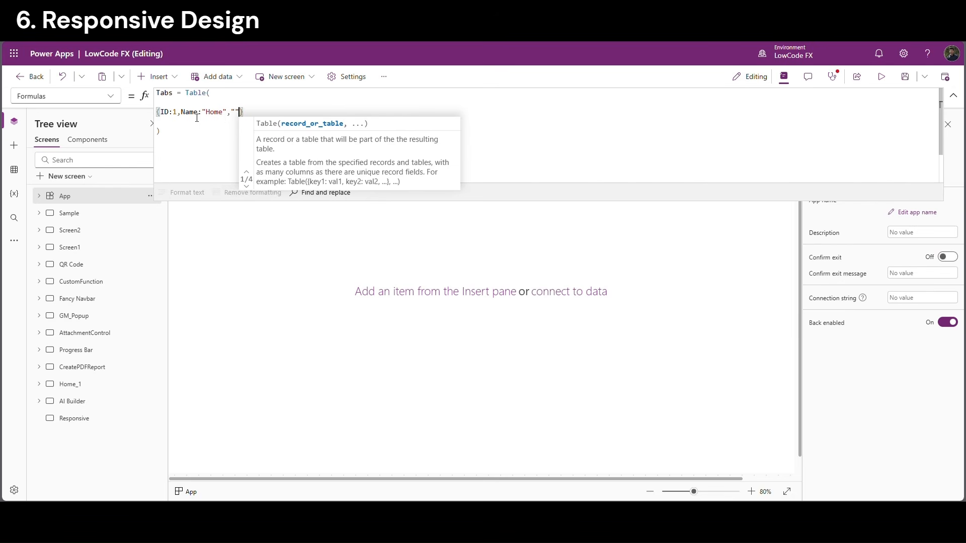
{"action": "type", "text": "reen"}
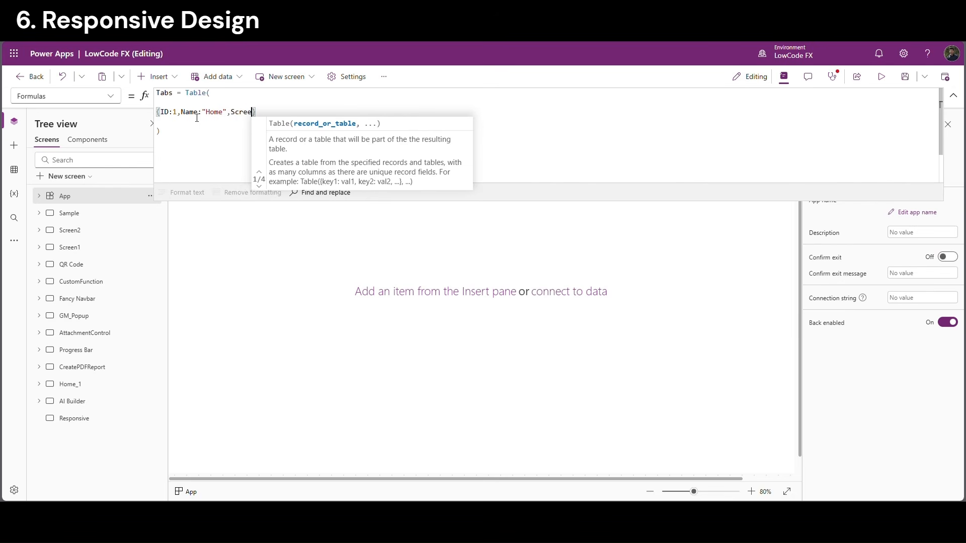
{"action": "type", "text": ":"}
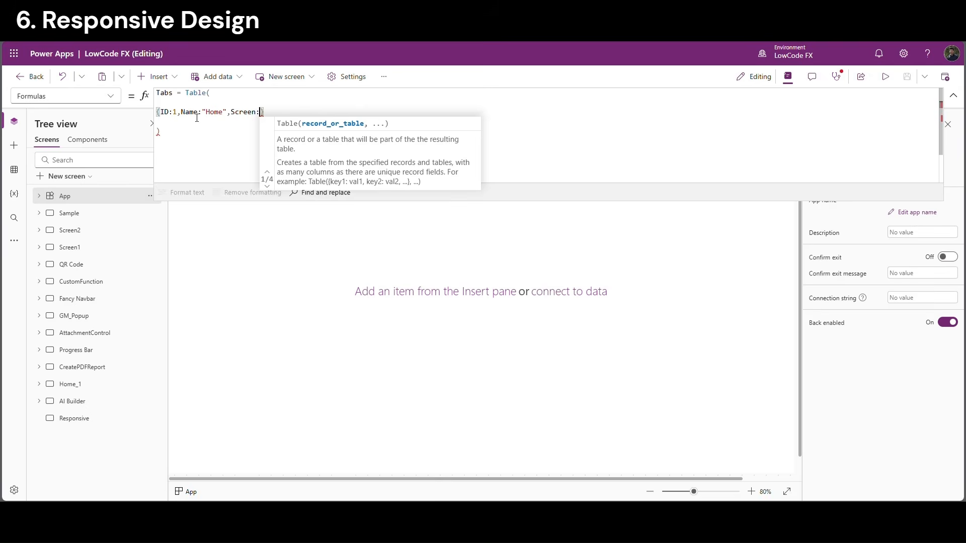
{"action": "type", "text": "Sample"}
{"action": "key", "text": "Tab"}
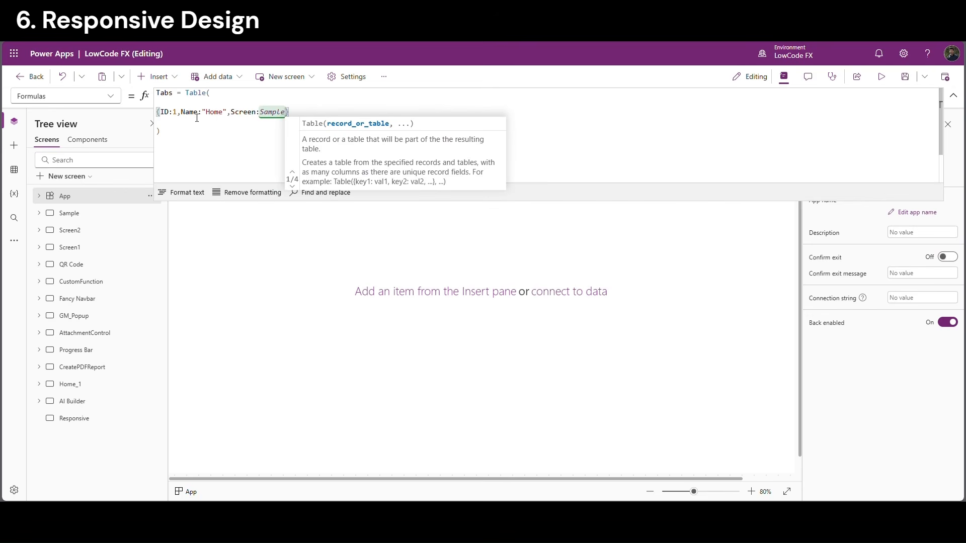
{"action": "left_click_drag", "start_coordinate": [290, 112], "coordinate": [160, 114]}
{"action": "key", "text": "ctrl+c"}
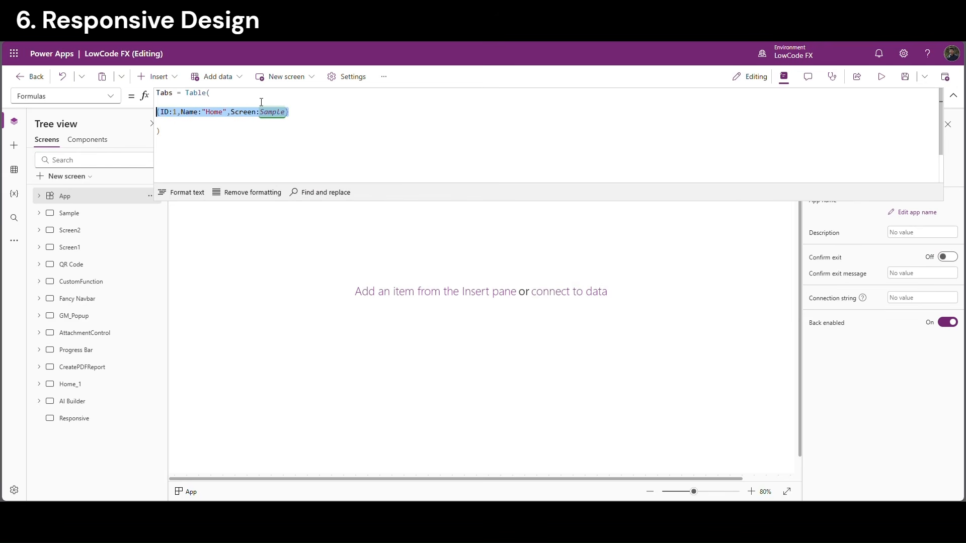
Duplicate the Home record line three times in the Tabs table
{"action": "left_click", "coordinate": [306, 119]}
{"action": "key", "text": "shift+Return"}
{"action": "type", "text": "{ID:1,Name:\"Home\",Screen:Sample},"}
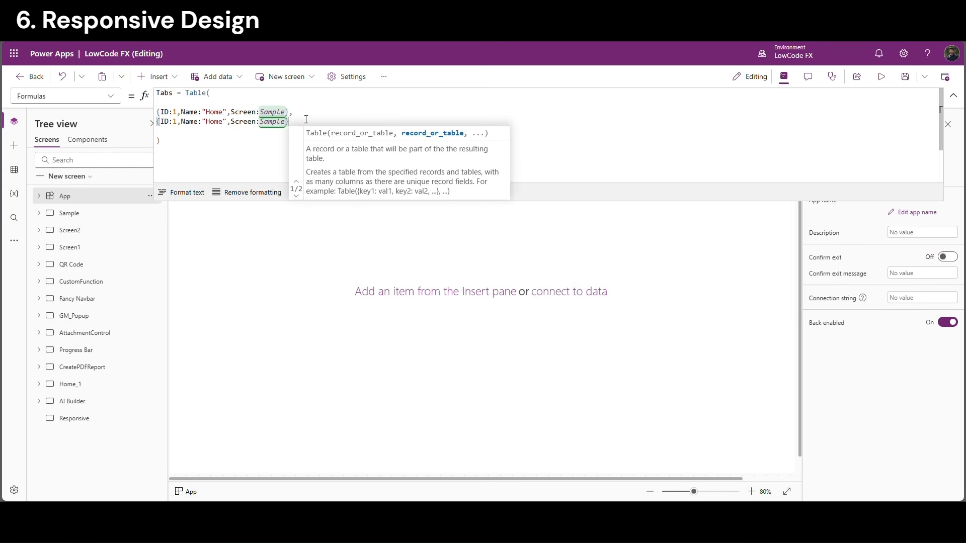
{"action": "key", "text": "shift+Return"}
{"action": "type", "text": "{ID:1,Name:\"Home\",Screen:Sample},"}
{"action": "key", "text": "shift+Return"}
{"action": "key", "text": "ctrl+v"}
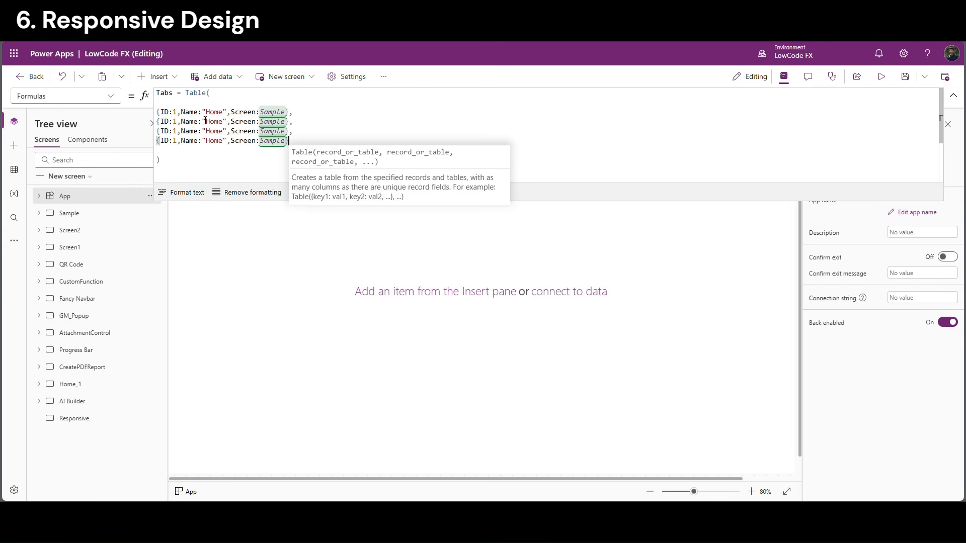
Change the duplicated records' IDs to 2, 3 and 4
{"action": "double_click", "coordinate": [174, 122]}
{"action": "type", "text": "2"}
{"action": "double_click", "coordinate": [175, 131]}
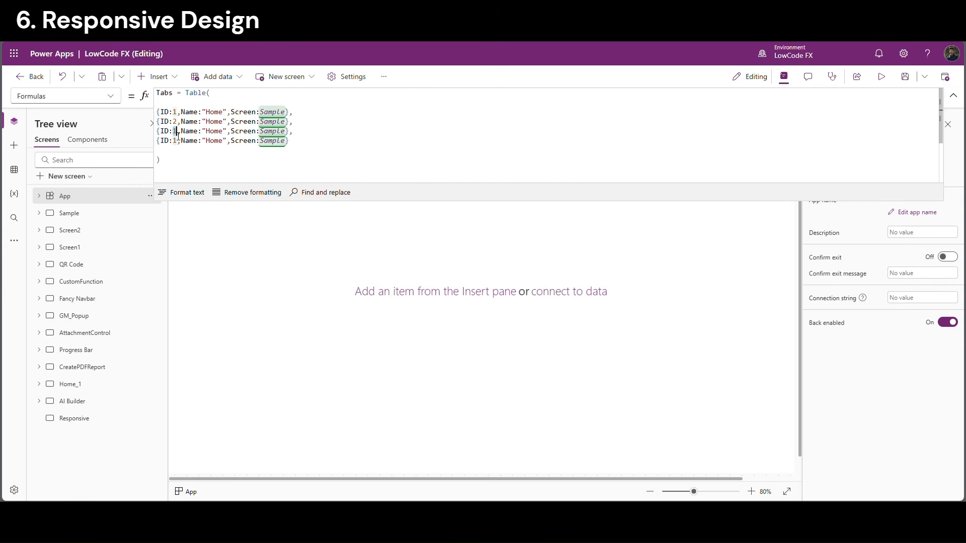
{"action": "type", "text": "3"}
{"action": "double_click", "coordinate": [175, 140]}
{"action": "type", "text": "4"}
Rename the duplicated records to About, Products and Contact
{"action": "double_click", "coordinate": [214, 121]}
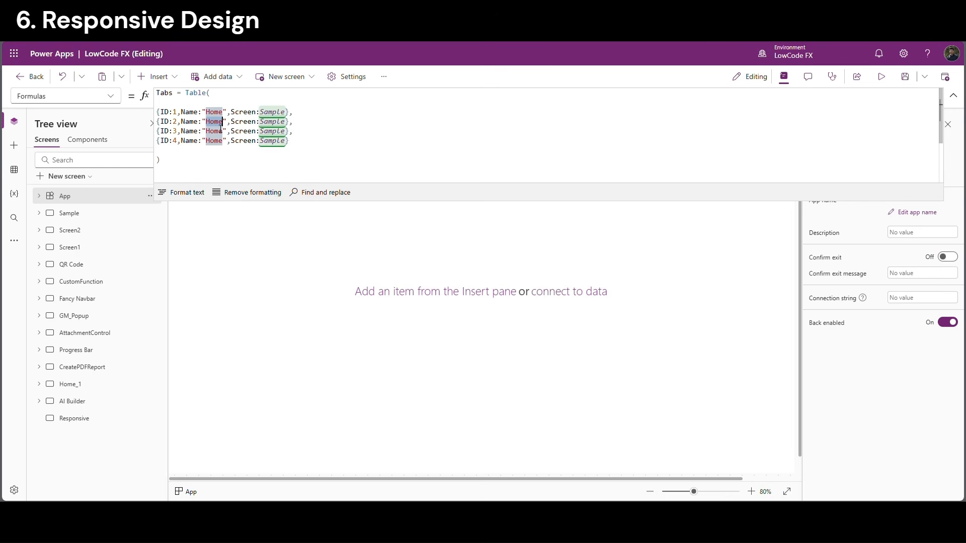
{"action": "type", "text": "About"}
{"action": "left_click", "coordinate": [210, 132]}
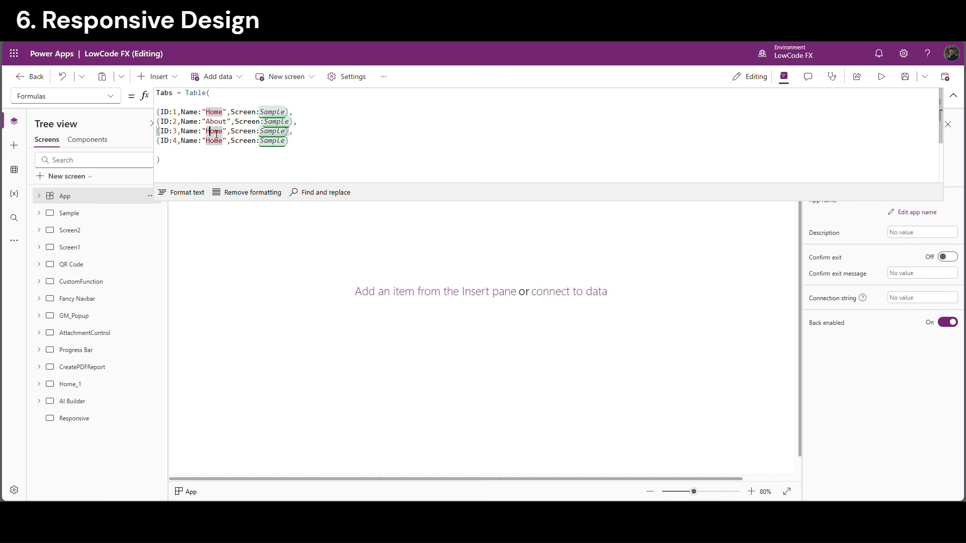
{"action": "double_click", "coordinate": [215, 130]}
{"action": "type", "text": "Products"}
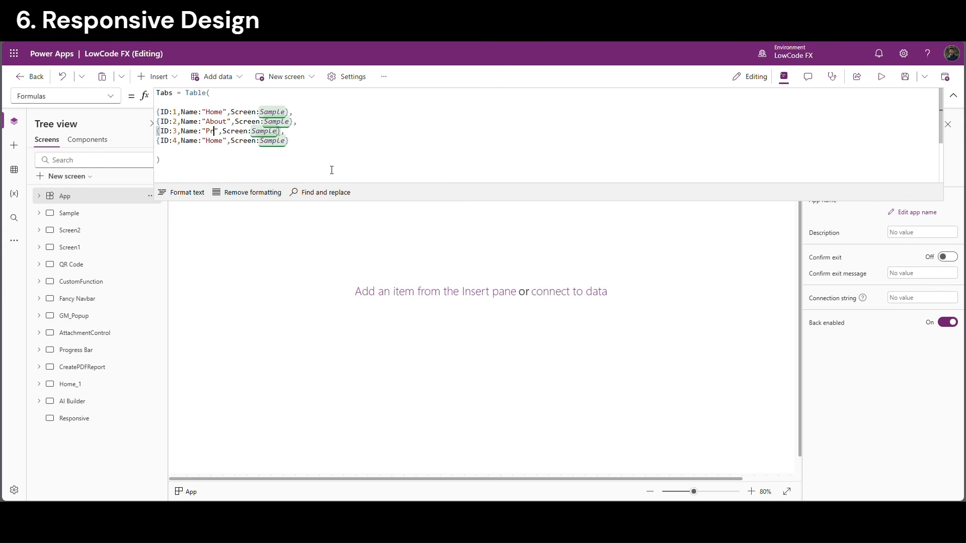
{"action": "double_click", "coordinate": [214, 141]}
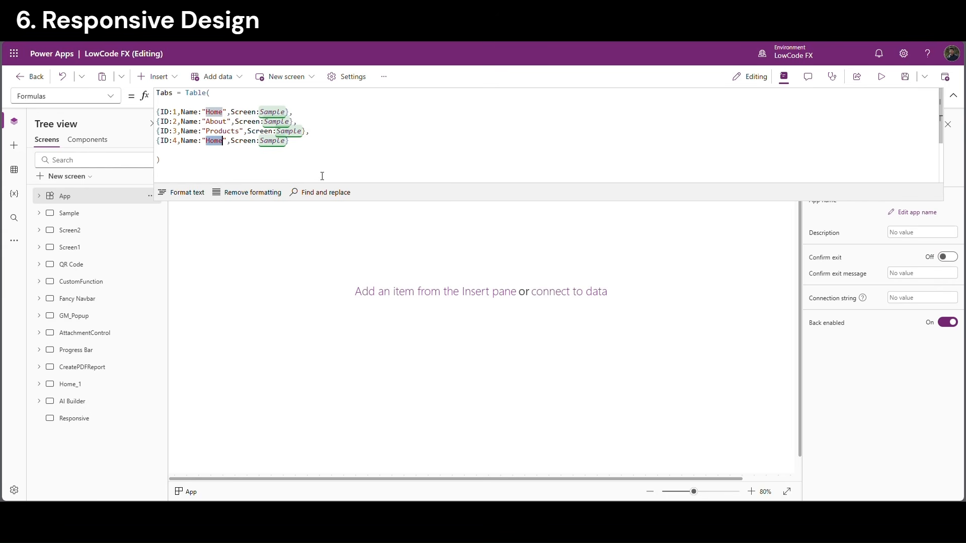
{"action": "type", "text": "Contact"}
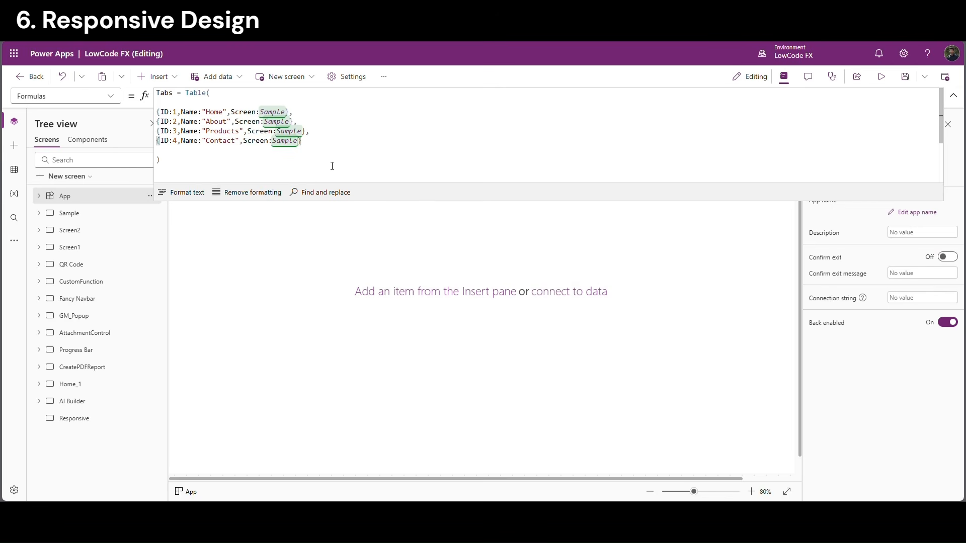
{"action": "left_click", "coordinate": [309, 161]}
{"action": "left_click", "coordinate": [279, 125]}
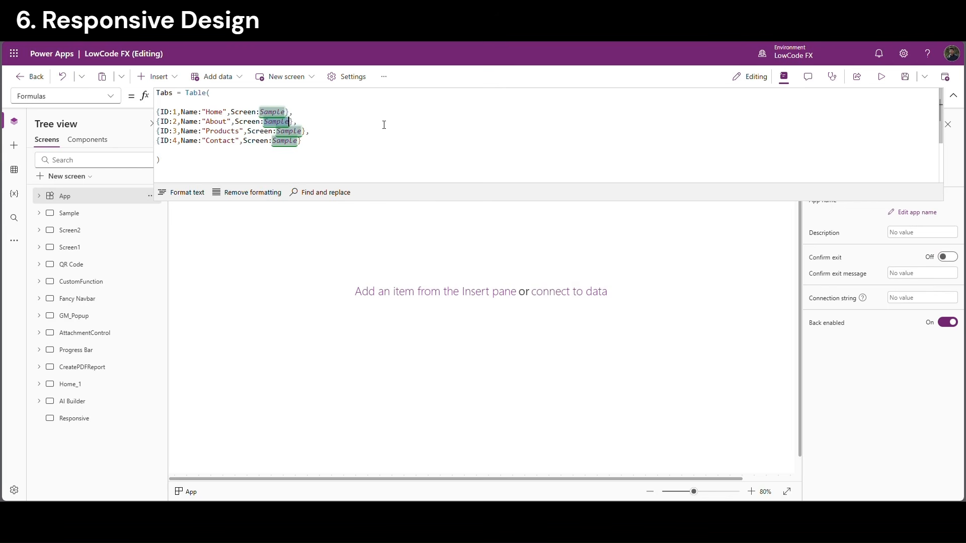
Point About, Products and Contact to 'Fancy Navbar', 'Progress Bar' and CustomFunction screens
{"action": "type", "text": "'Fancy Navbar'"}
{"action": "key", "text": "Tab"}
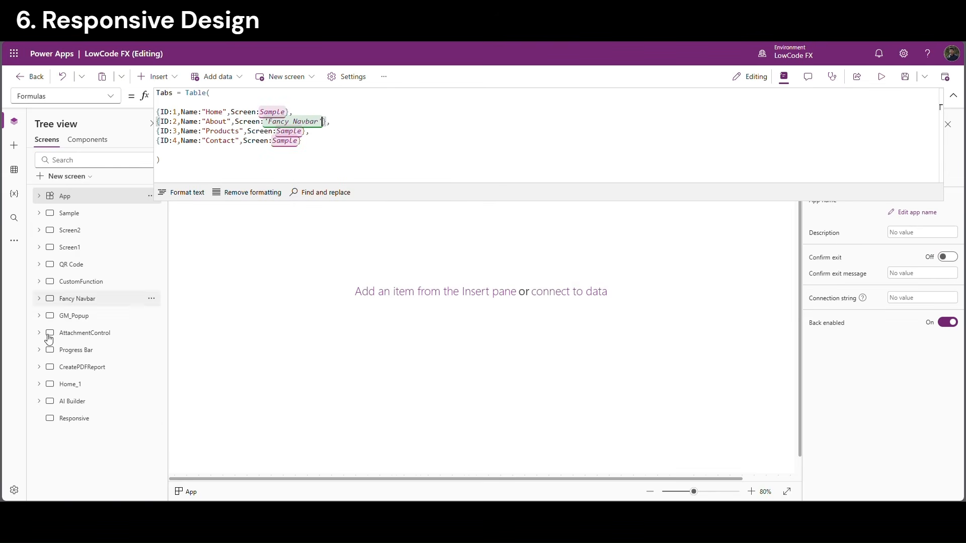
{"action": "left_click", "coordinate": [301, 130]}
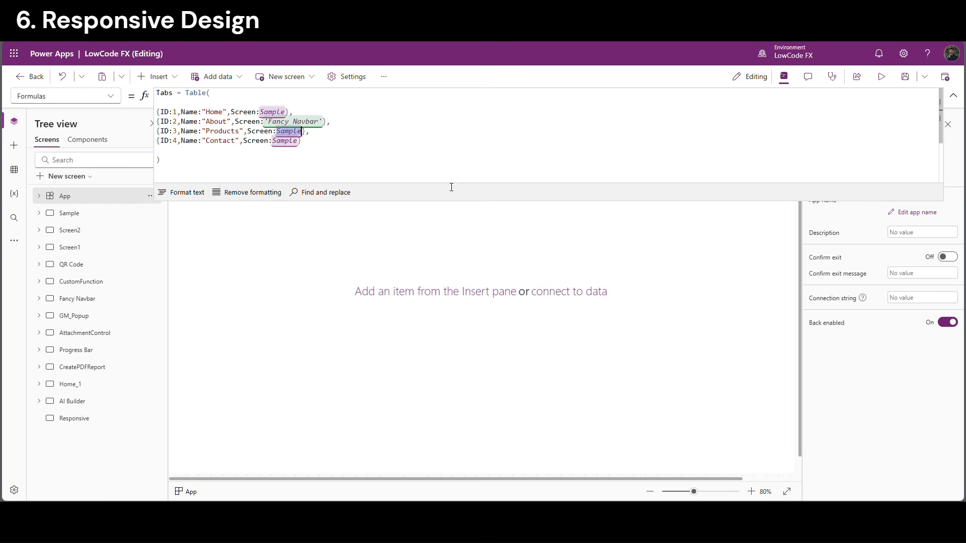
{"action": "type", "text": "'Progress Bar'"}
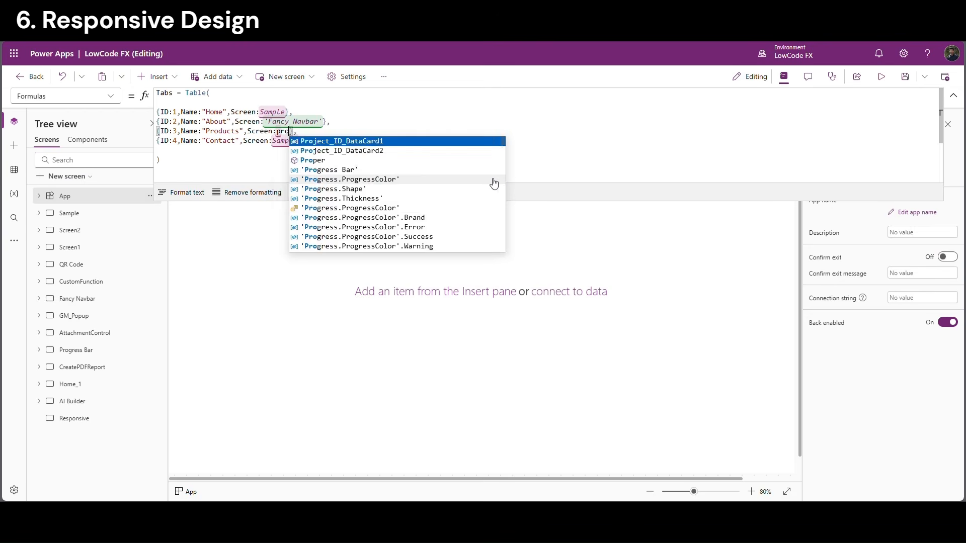
{"action": "key", "text": "Tab"}
{"action": "double_click", "coordinate": [285, 141]}
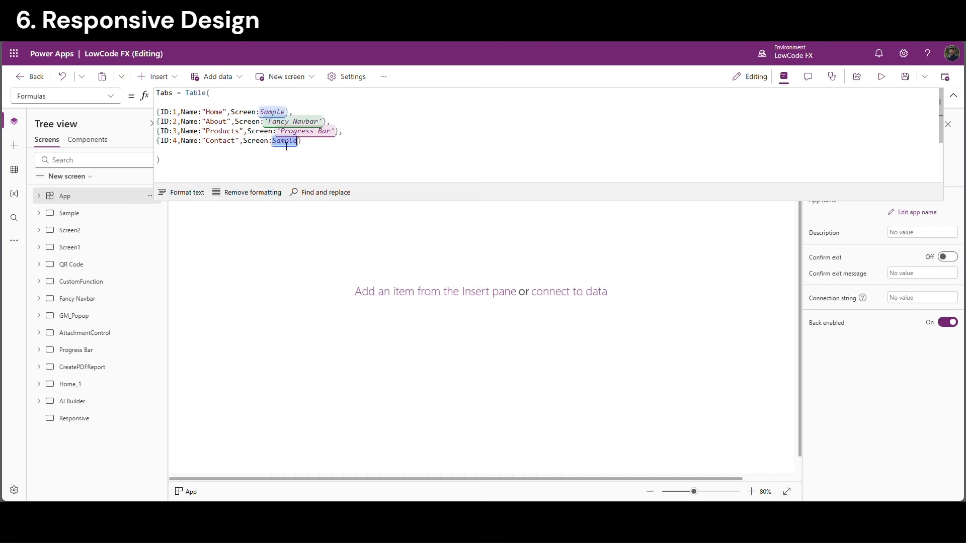
{"action": "type", "text": "Cu"}
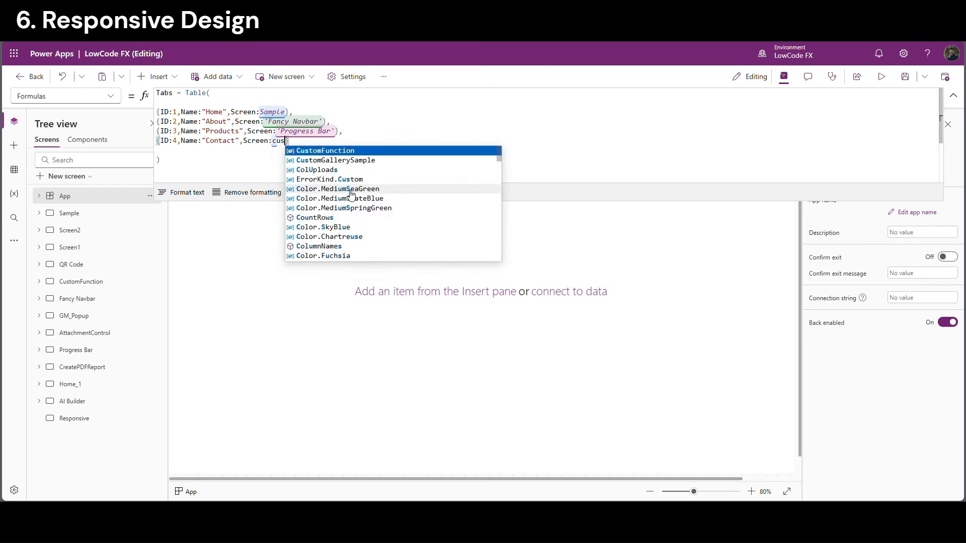
{"action": "key", "text": "Tab"}
Add an Icon:Icon.Home field to the Home record and copy it into the other three records
{"action": "type", "text": ", Icon"}
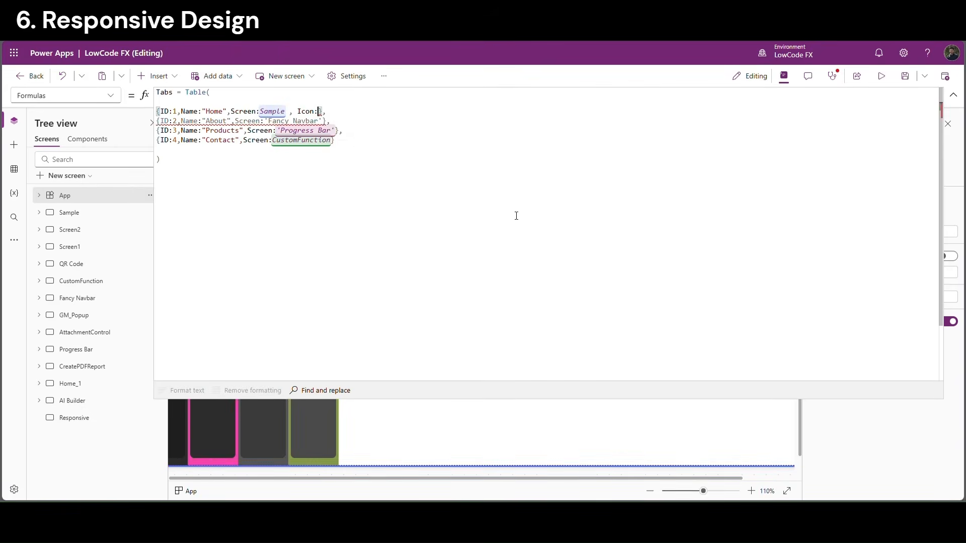
{"action": "type", "text": ":Icon.hom"}
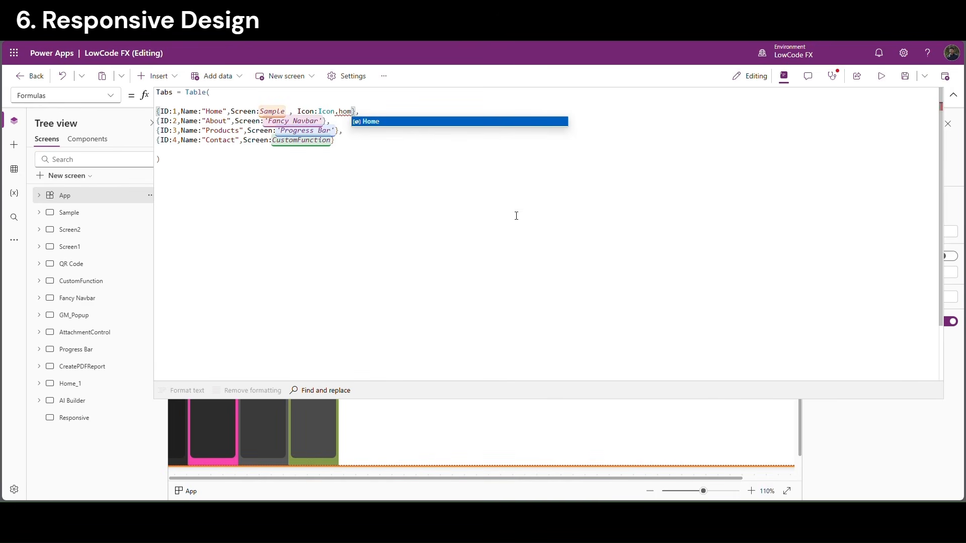
{"action": "left_click", "coordinate": [381, 123]}
{"action": "left_click_drag", "start_coordinate": [290, 112], "coordinate": [361, 114]}
{"action": "key", "text": "ctrl+c"}
{"action": "left_click", "coordinate": [323, 121]}
{"action": "key", "text": "ctrl+v"}
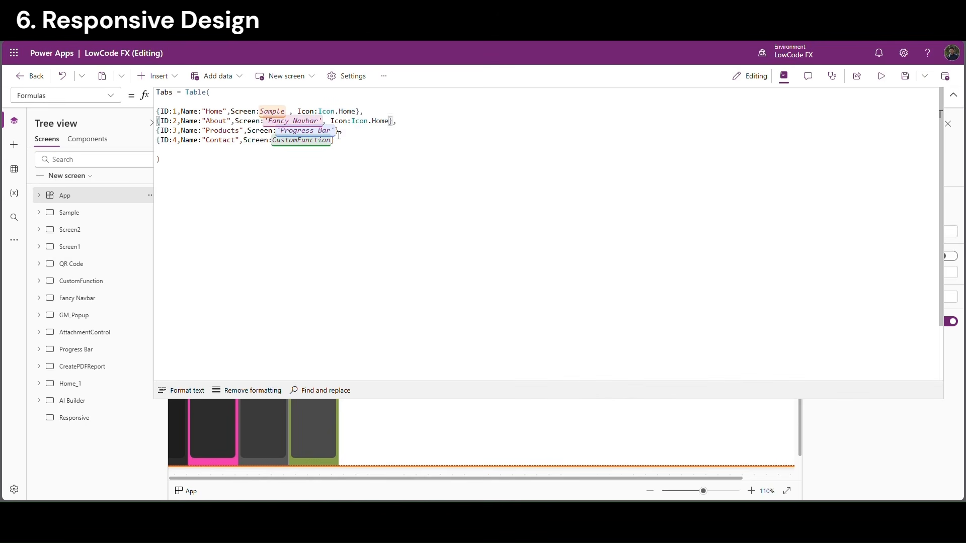
{"action": "left_click", "coordinate": [335, 130]}
{"action": "key", "text": "ctrl+v"}
{"action": "left_click", "coordinate": [332, 140]}
{"action": "key", "text": "ctrl+v"}
Set the About, Products and Contact icons to Globe, DetailList and Phone
{"action": "double_click", "coordinate": [381, 120]}
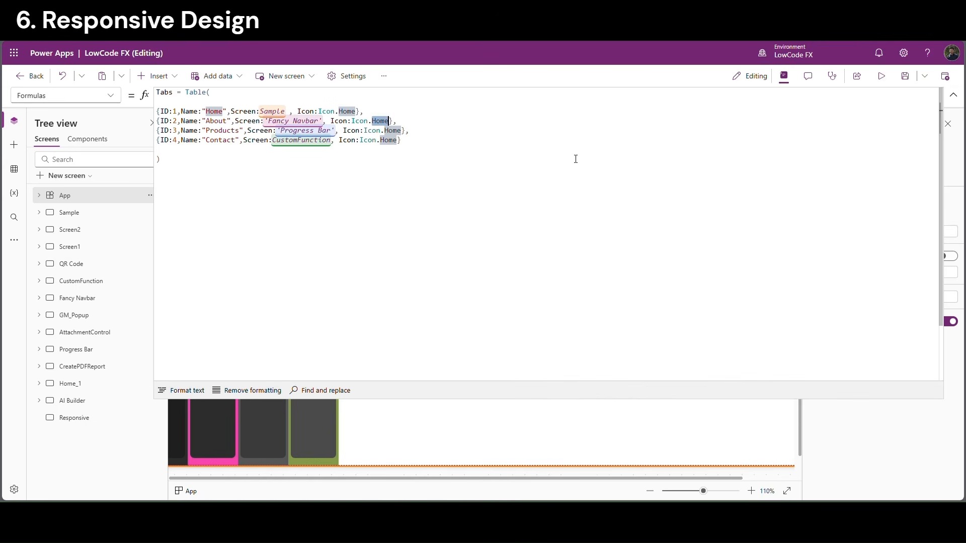
{"action": "type", "text": "Globe"}
{"action": "key", "text": "Return"}
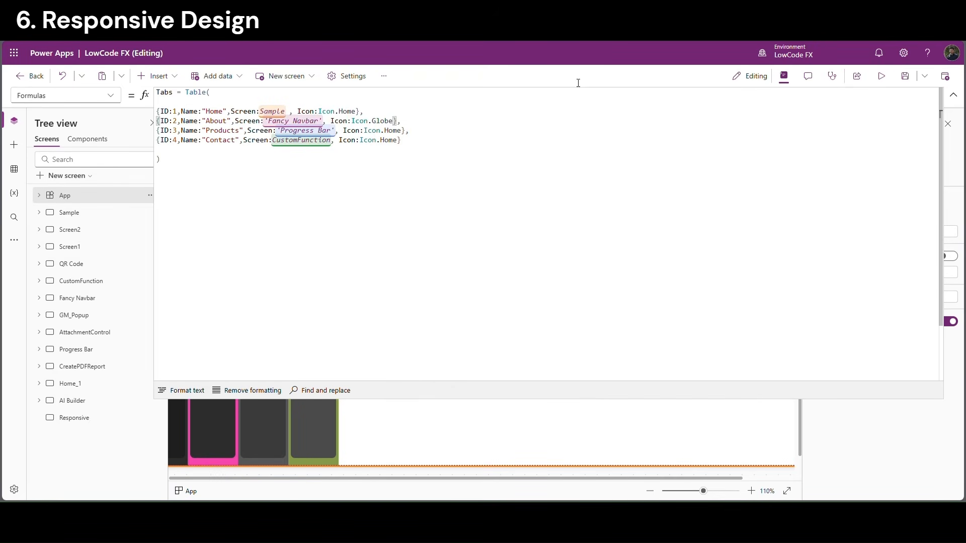
{"action": "left_click", "coordinate": [399, 140]}
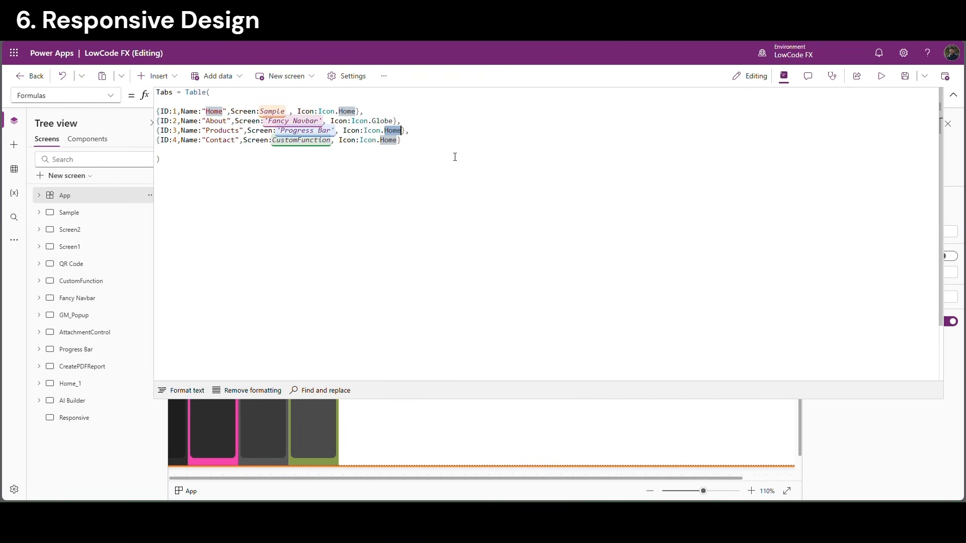
{"action": "type", "text": "lis"}
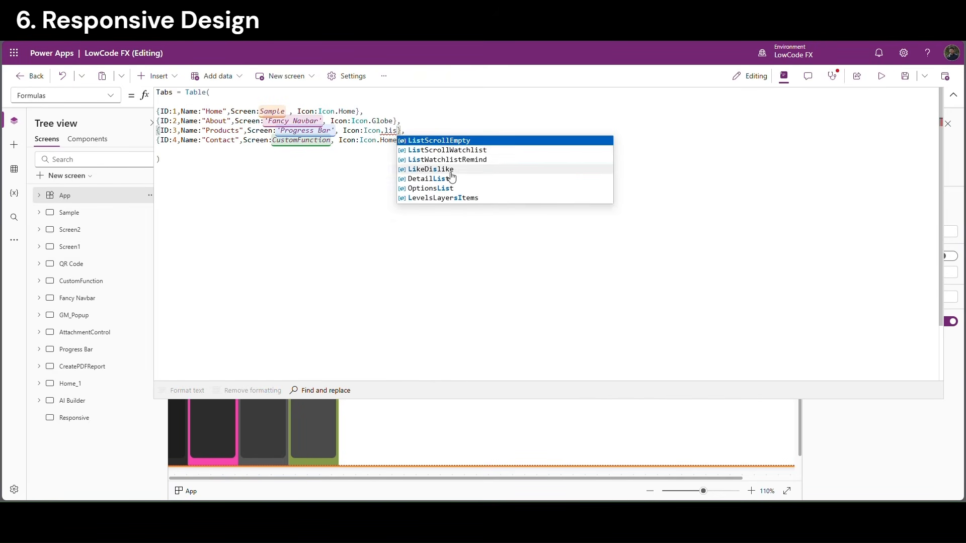
{"action": "left_click", "coordinate": [451, 178]}
{"action": "key", "text": "Down"}
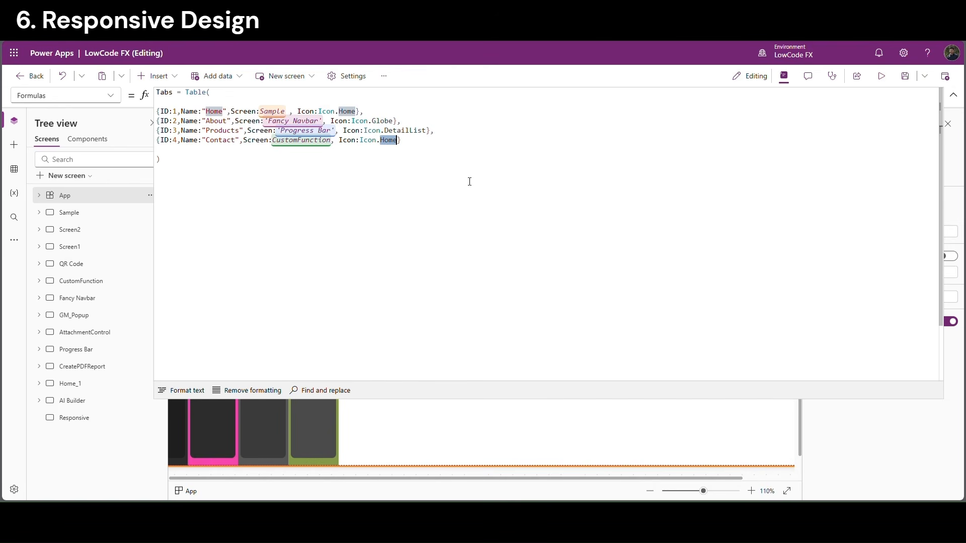
{"action": "type", "text": "Phone"}
{"action": "key", "text": "Return"}
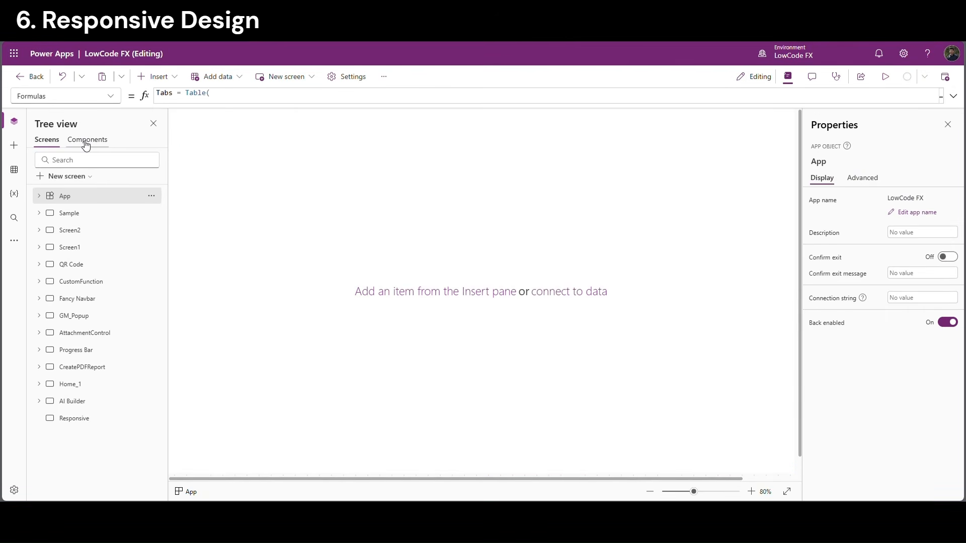
Insert a vertical container in NavBar with Y 0, Width Parent.Width and Height Parent.Height
{"action": "left_click", "coordinate": [87, 145]}
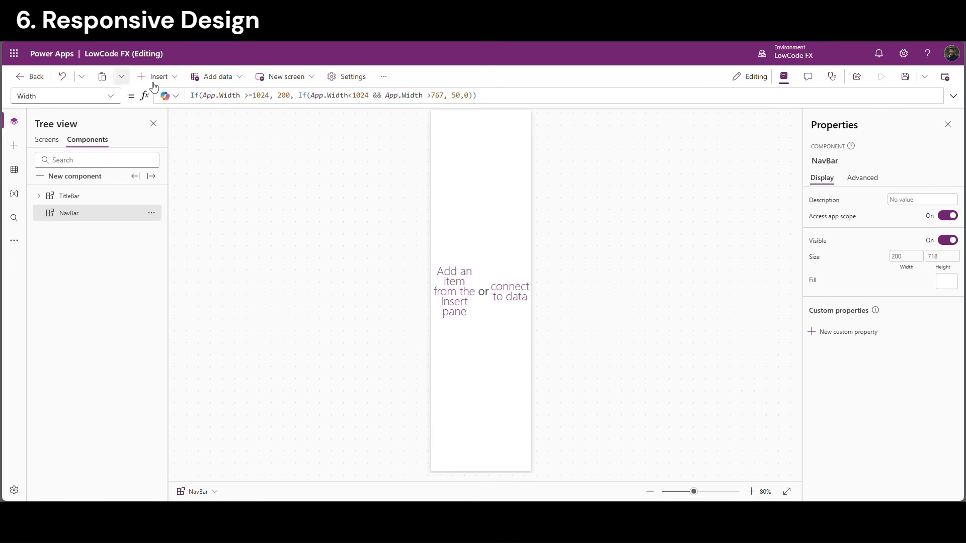
{"action": "left_click", "coordinate": [166, 78]}
{"action": "type", "text": "vert"}
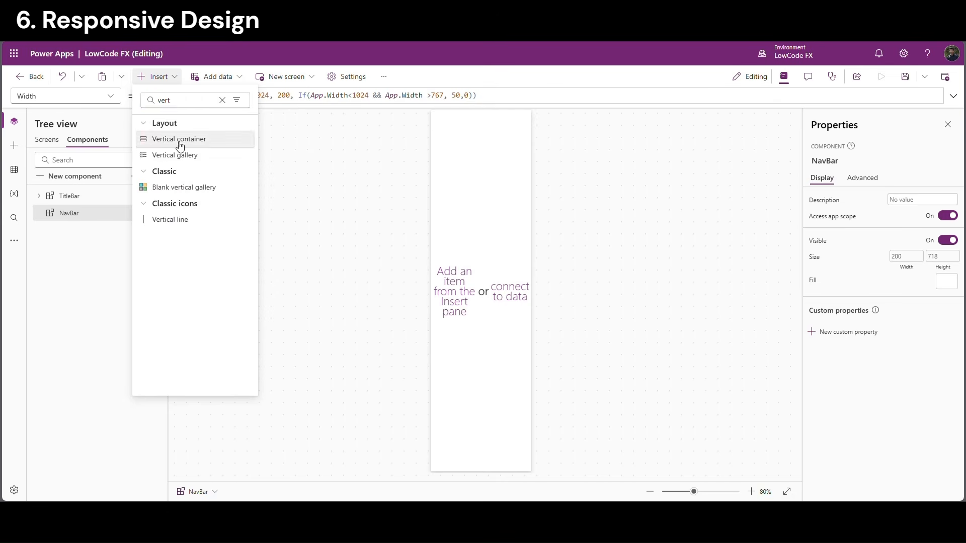
{"action": "left_click", "coordinate": [180, 146]}
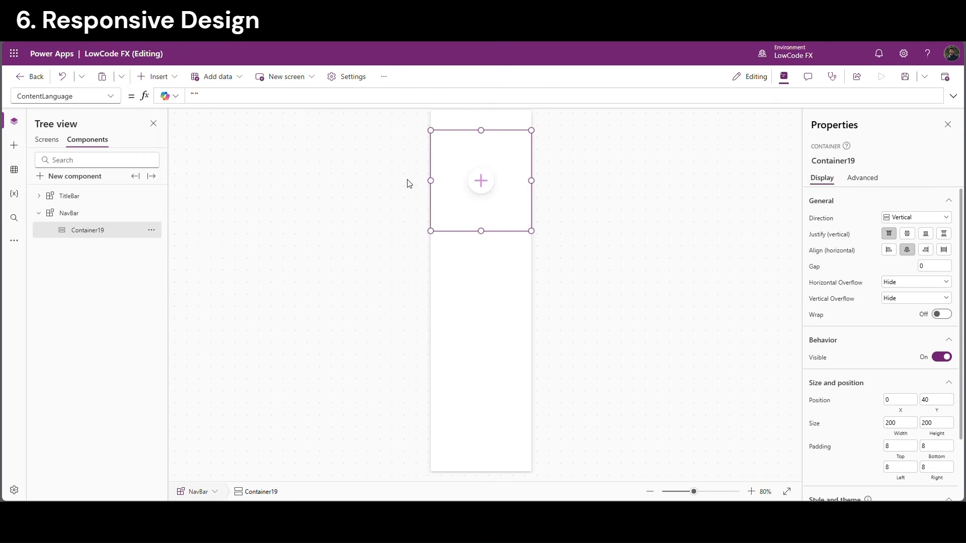
{"action": "left_click", "coordinate": [939, 404]}
{"action": "type", "text": "00"}
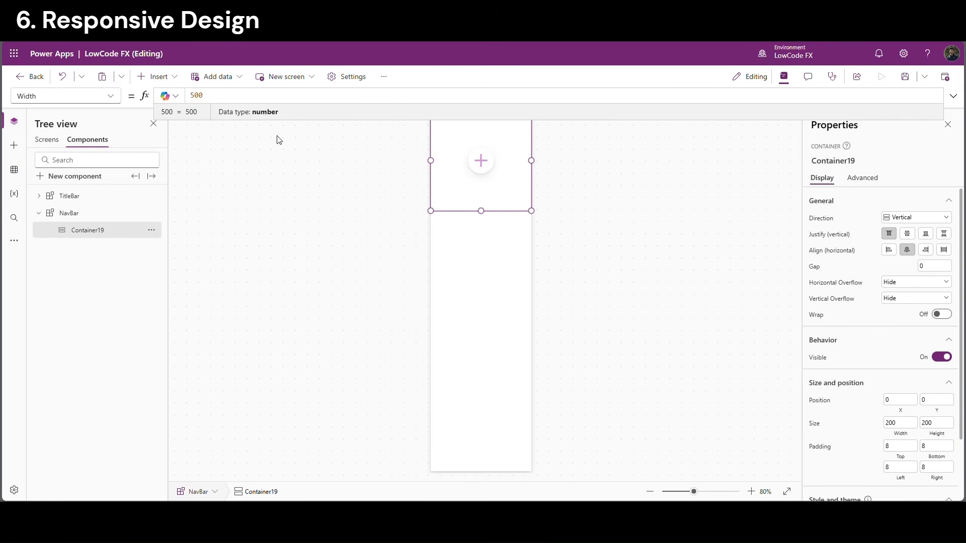
{"action": "left_click_drag", "start_coordinate": [211, 96], "coordinate": [133, 88]}
{"action": "type", "text": "pare"}
{"action": "key", "text": "Tab"}
{"action": "left_click", "coordinate": [936, 423]}
{"action": "type", "text": "par"}
{"action": "key", "text": "Tab"}
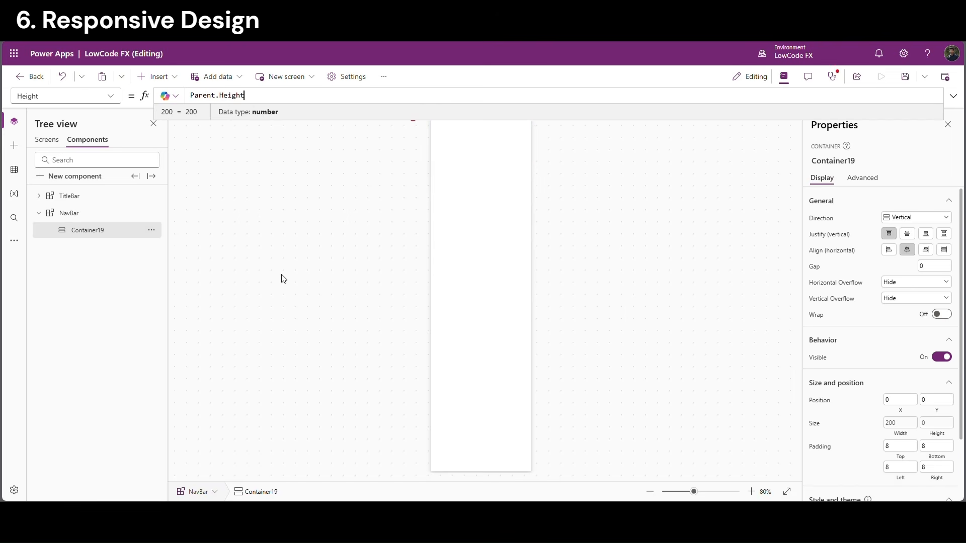
Add a vertical gallery inside the container
{"action": "left_click", "coordinate": [605, 264]}
{"action": "left_click", "coordinate": [490, 233]}
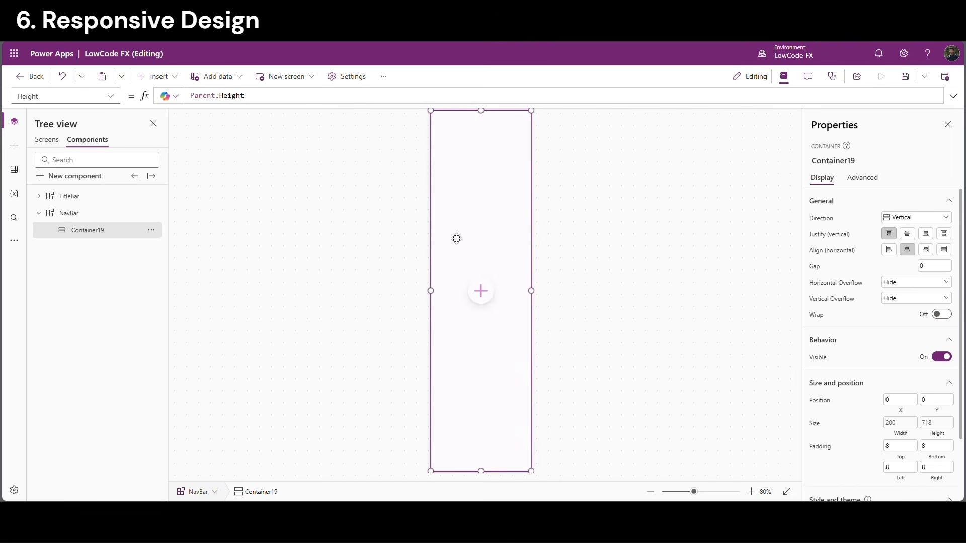
{"action": "left_click", "coordinate": [481, 292]}
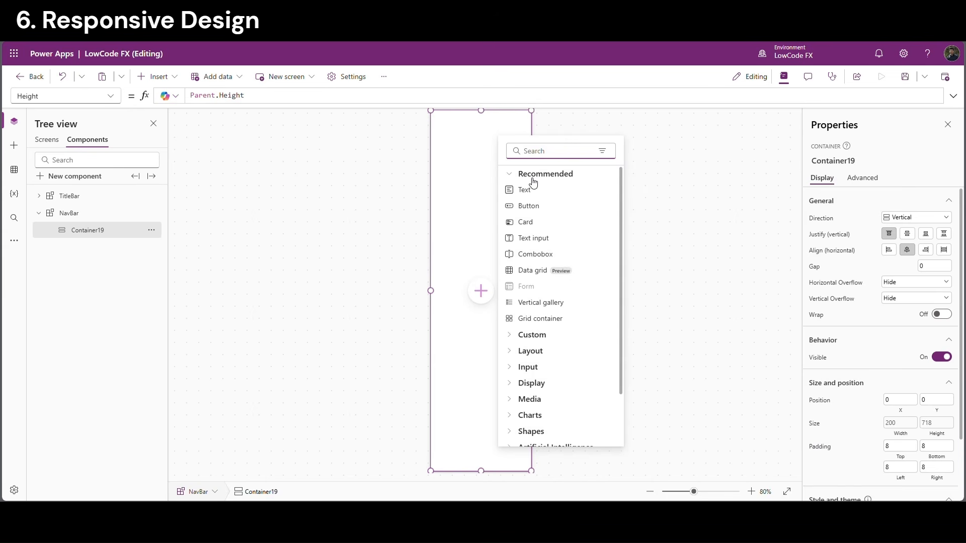
{"action": "type", "text": "gall"}
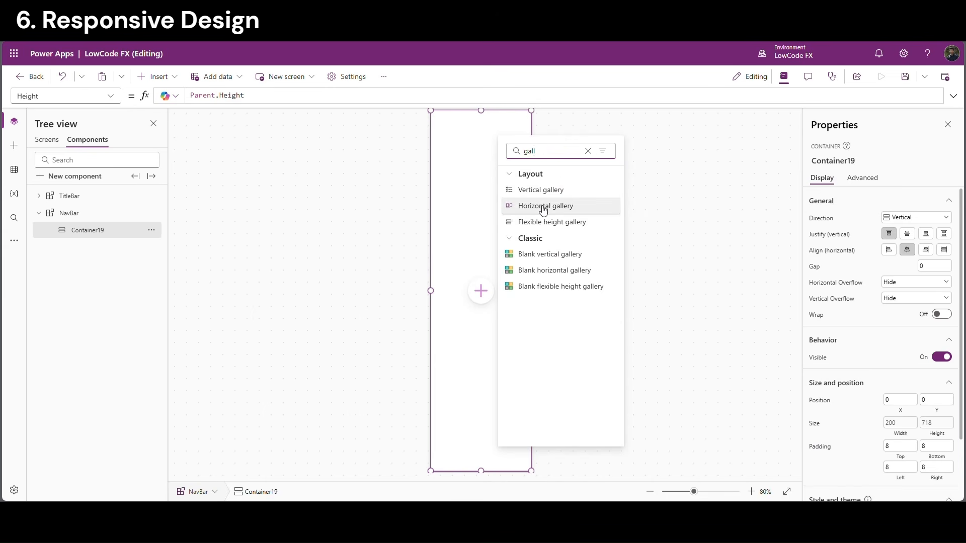
{"action": "left_click", "coordinate": [576, 195]}
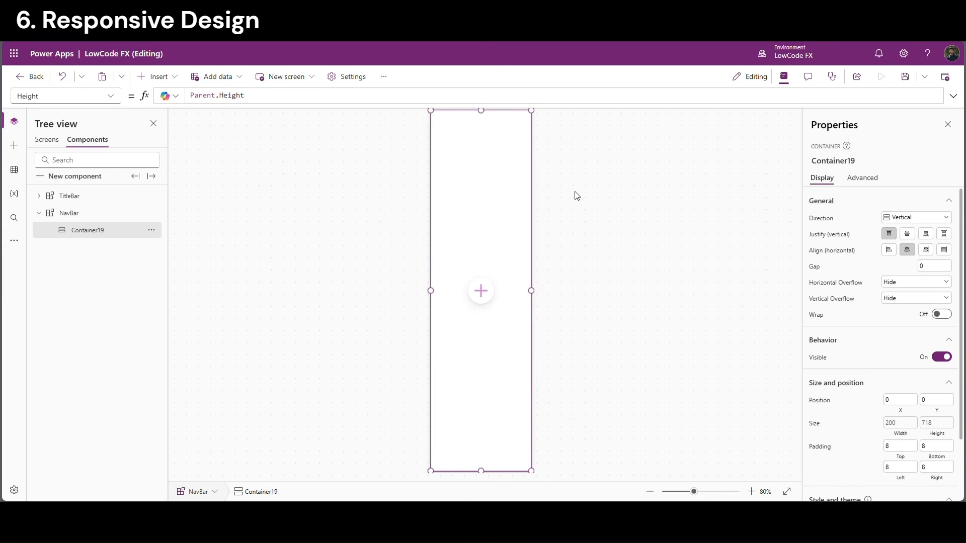
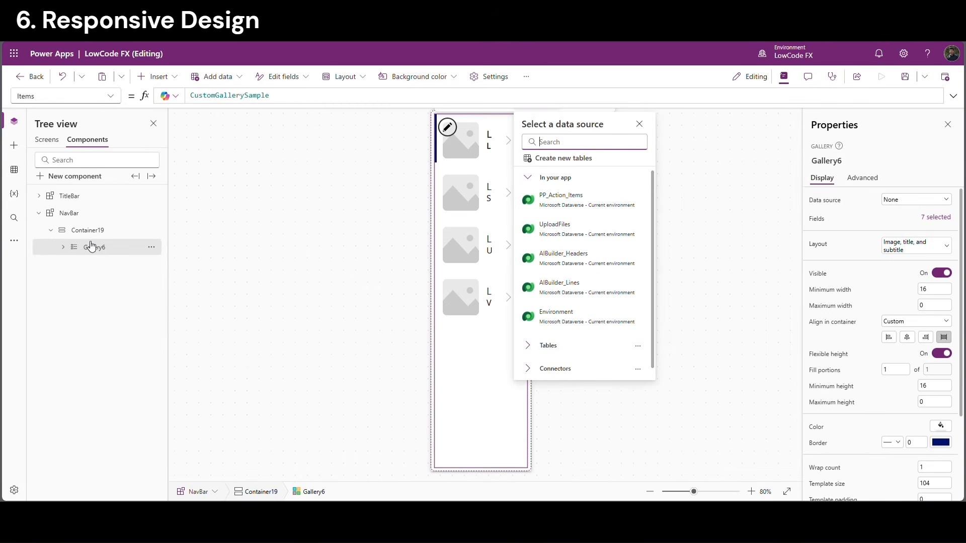
Delete all the template controls inside Gallery6: rectangle, separator, arrow, subtitle, title and image
{"action": "left_click", "coordinate": [63, 247]}
{"action": "left_click", "coordinate": [111, 267]}
{"action": "left_click", "coordinate": [110, 281], "text": "shift"}
{"action": "left_click", "coordinate": [108, 302], "text": "shift"}
{"action": "left_click", "coordinate": [106, 322], "text": "shift"}
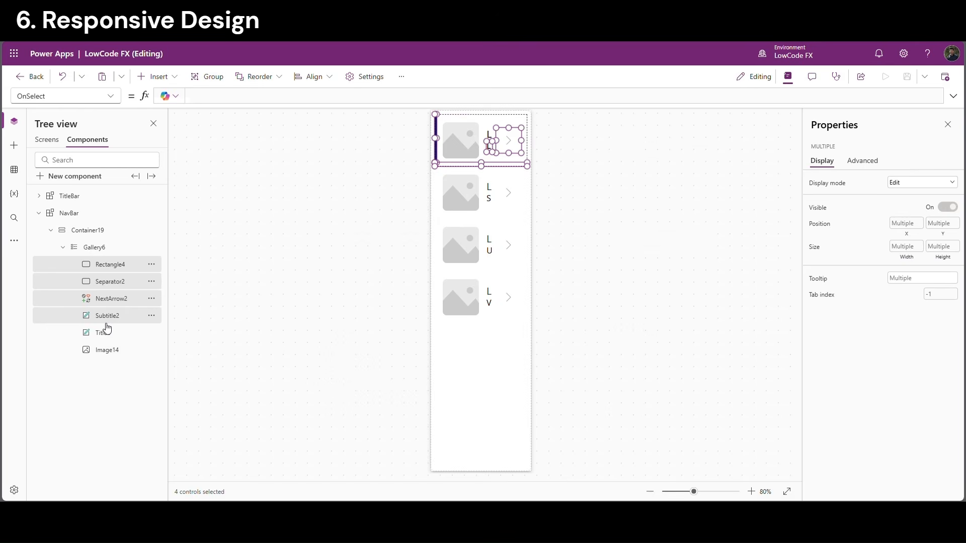
{"action": "left_click", "coordinate": [106, 333], "text": "shift"}
{"action": "left_click", "coordinate": [107, 349], "text": "shift"}
{"action": "key", "text": "Delete"}
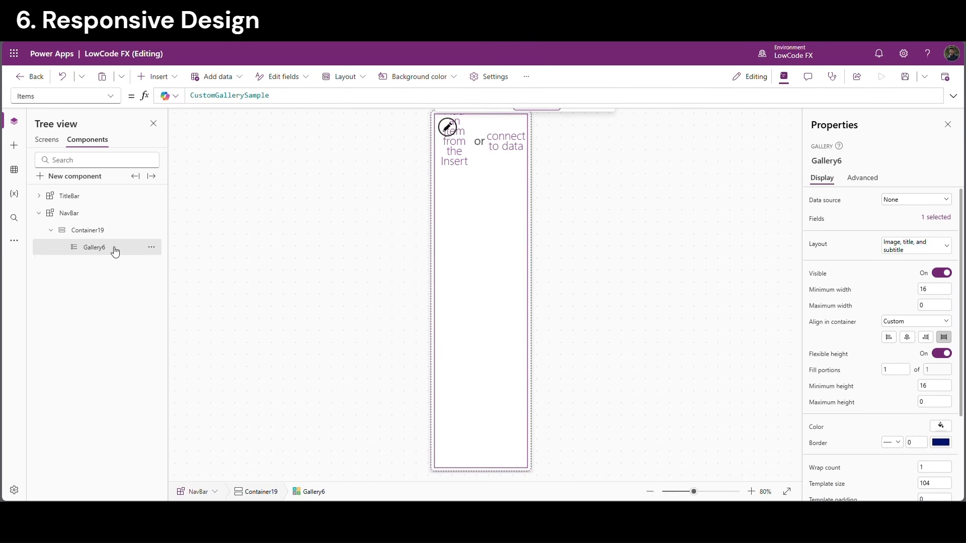
Bind Gallery6's Items to the Tabs table and set its template size to 40
{"action": "double_click", "coordinate": [211, 101]}
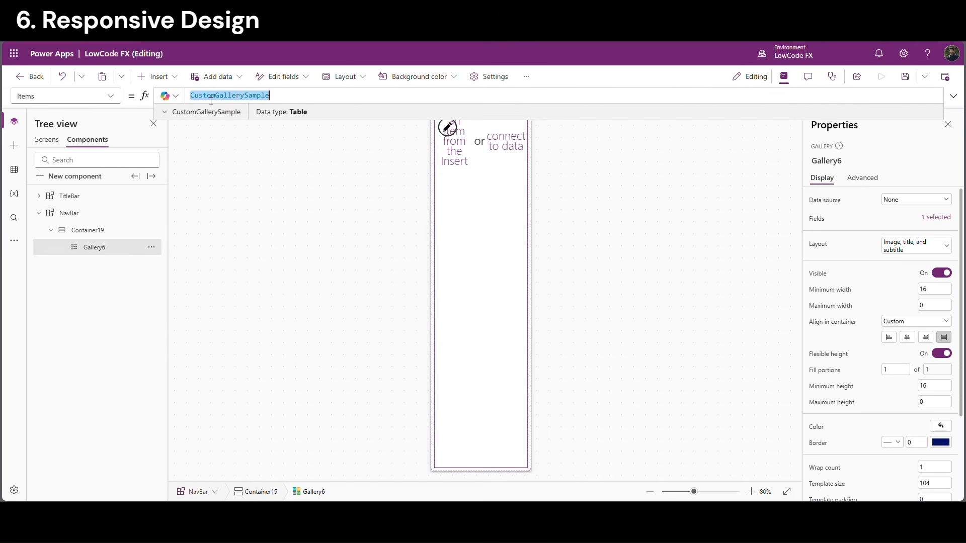
{"action": "type", "text": "tab"}
{"action": "left_click", "coordinate": [249, 104]}
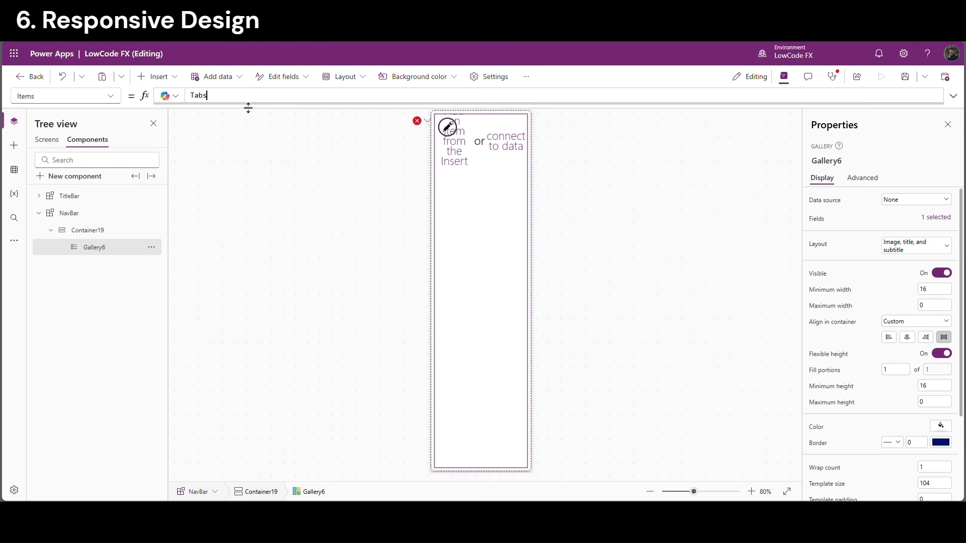
{"action": "left_click", "coordinate": [445, 209]}
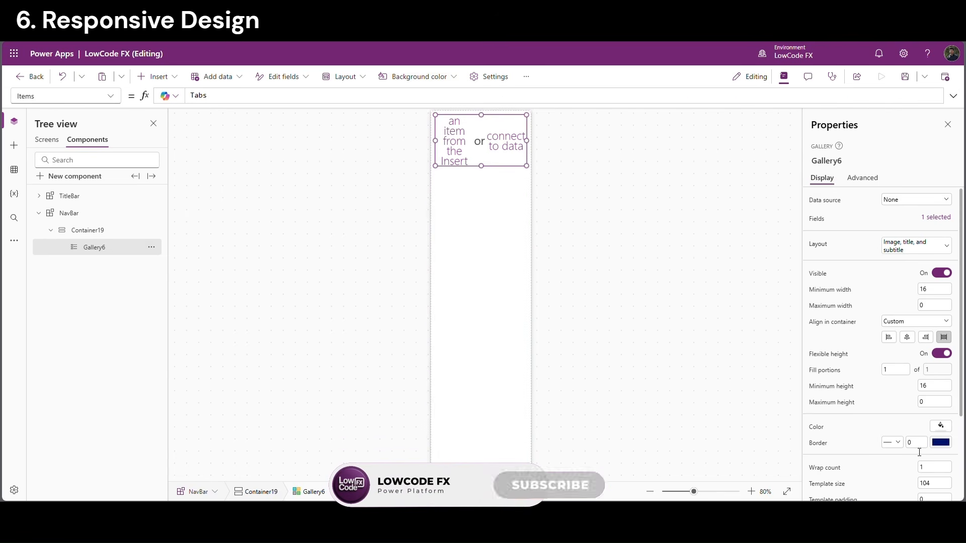
{"action": "scroll", "coordinate": [926, 403], "scroll_direction": "down", "scroll_amount": 3}
{"action": "left_click", "coordinate": [932, 374]}
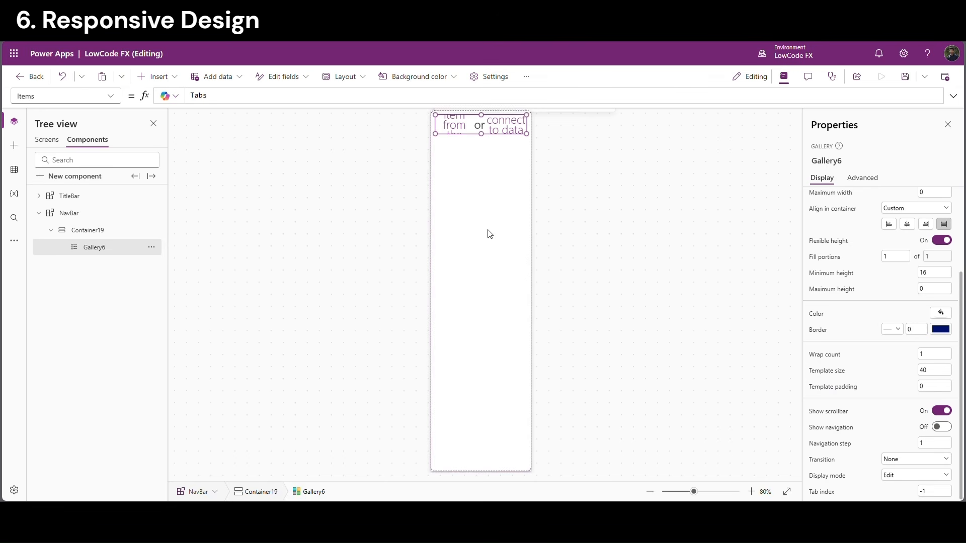
Add a text label to the gallery template, nudged up to the row top
{"action": "left_click", "coordinate": [157, 76]}
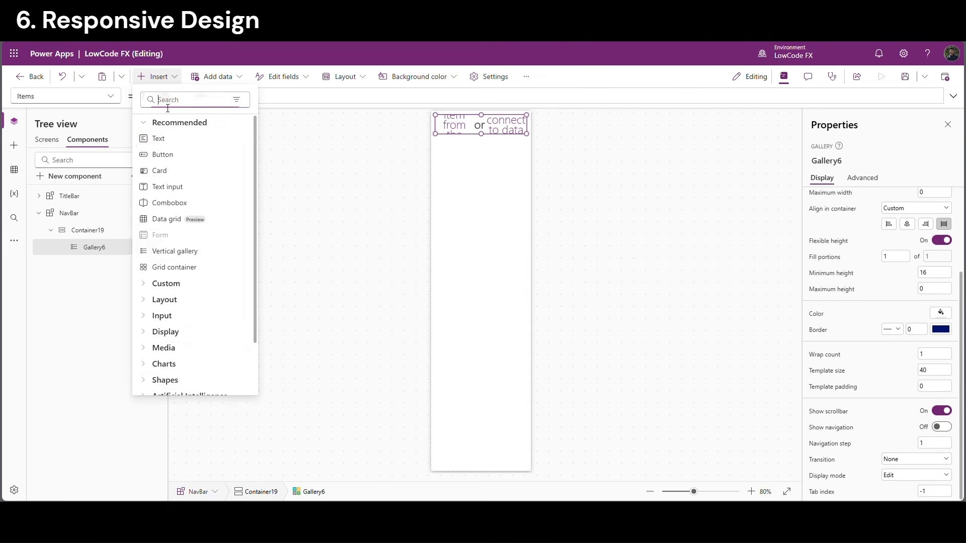
{"action": "left_click", "coordinate": [168, 137]}
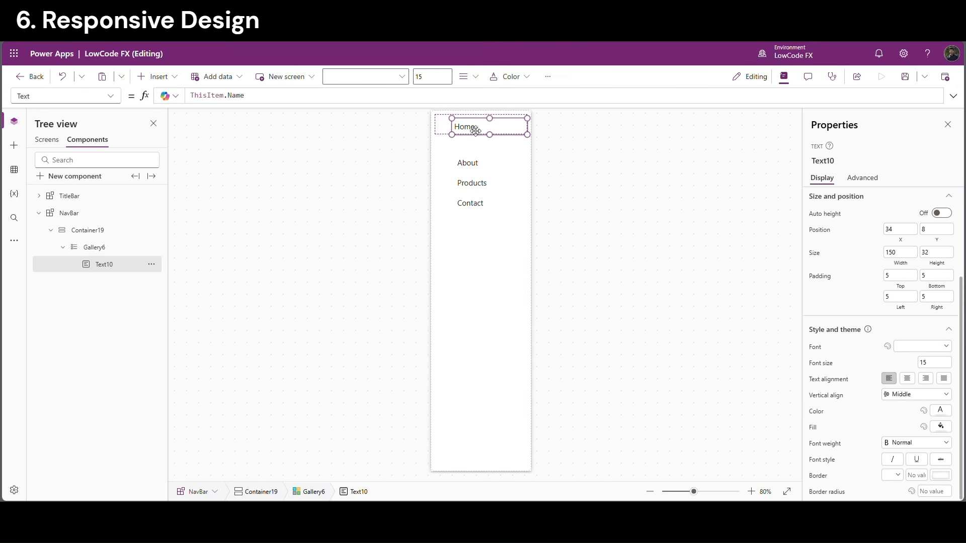
{"action": "left_click_drag", "start_coordinate": [476, 131], "coordinate": [477, 128]}
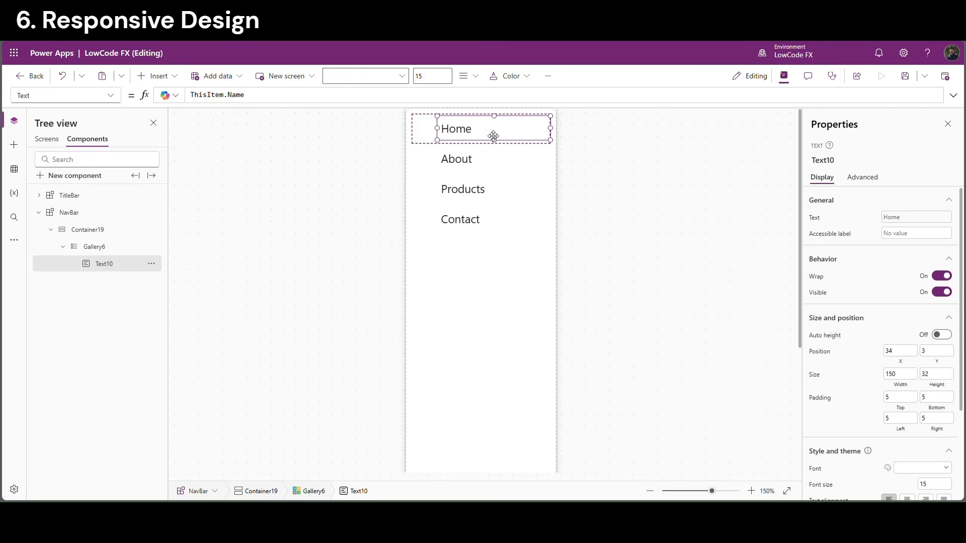
{"action": "left_click", "coordinate": [433, 158]}
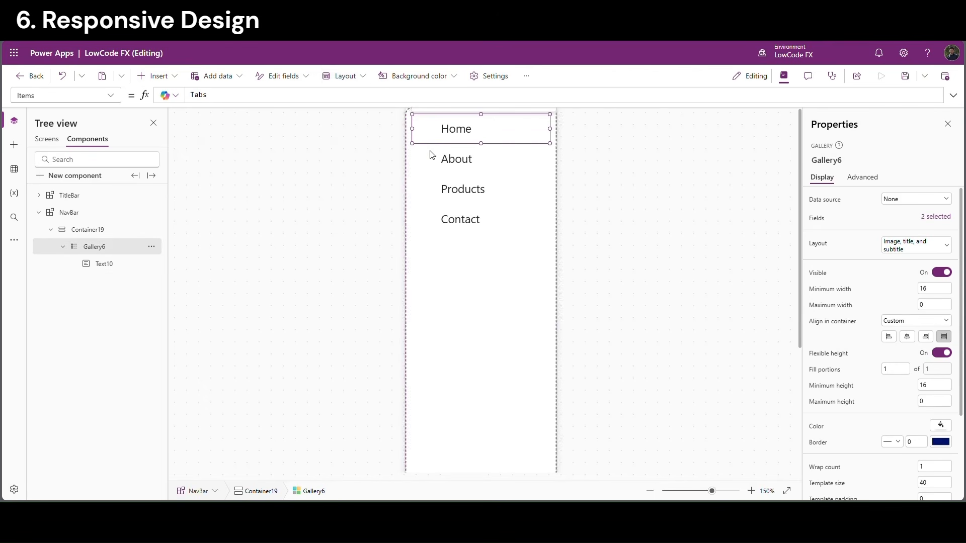
Add a black icon beside the label showing ThisItem.Icon
{"action": "left_click", "coordinate": [159, 78]}
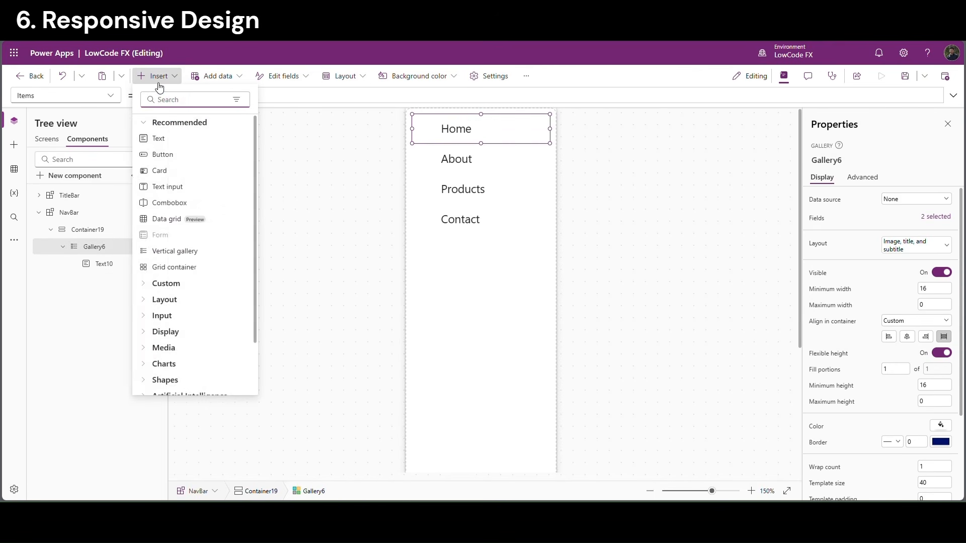
{"action": "type", "text": "icon"}
{"action": "left_click", "coordinate": [162, 137]}
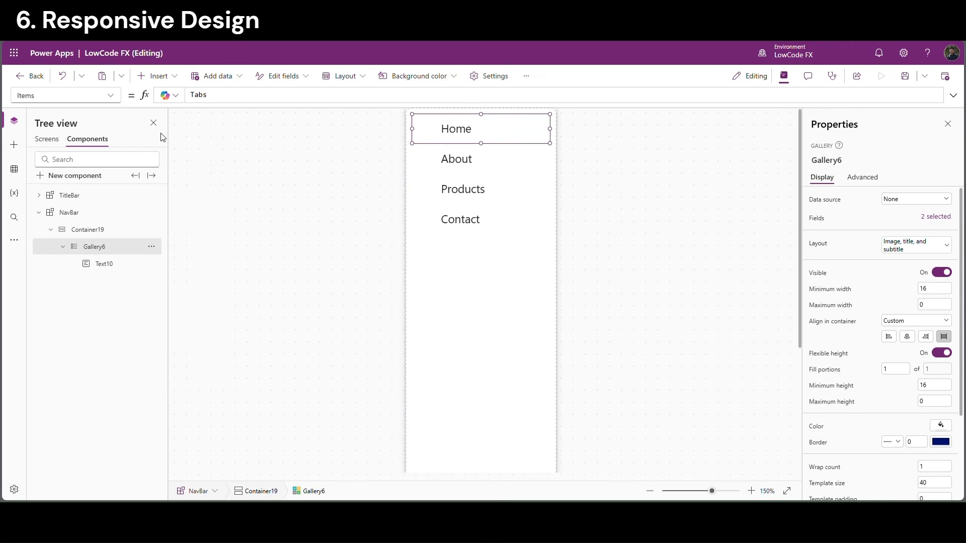
{"action": "left_click_drag", "start_coordinate": [458, 133], "coordinate": [431, 137]}
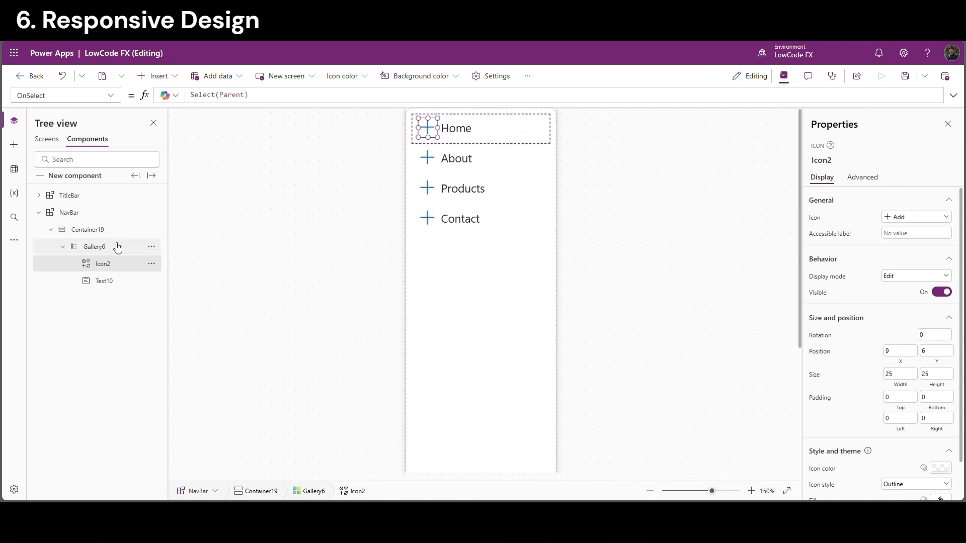
{"action": "left_click", "coordinate": [816, 221]}
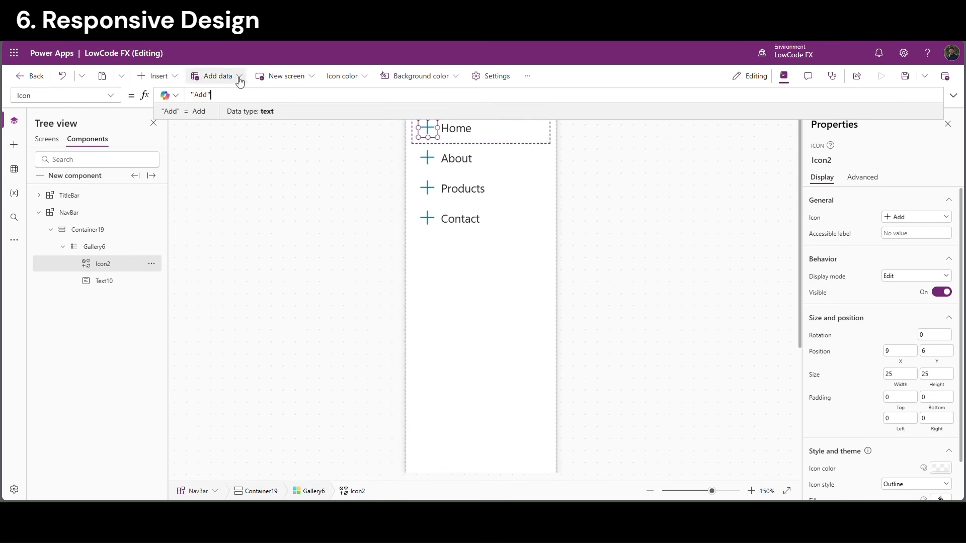
{"action": "left_click_drag", "start_coordinate": [210, 95], "coordinate": [169, 96]}
{"action": "type", "text": "thisItem.Icon"}
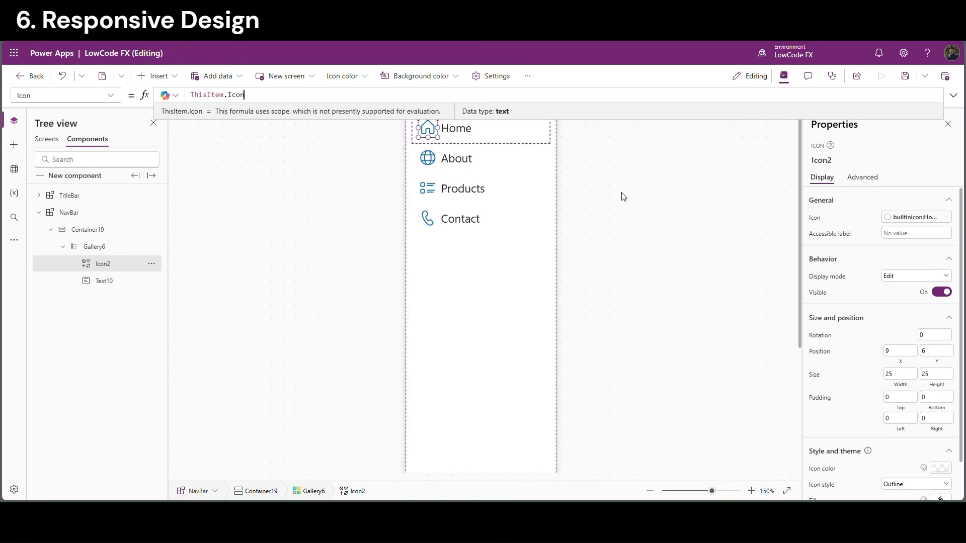
{"action": "scroll", "coordinate": [874, 358], "scroll_direction": "down", "scroll_amount": 1}
{"action": "scroll", "coordinate": [948, 461], "scroll_direction": "up", "scroll_amount": 1}
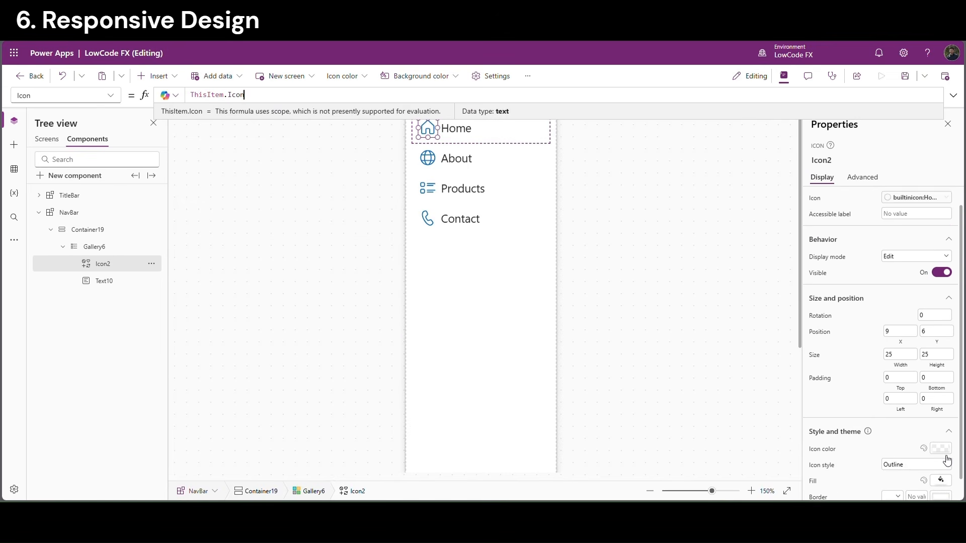
{"action": "scroll", "coordinate": [947, 454], "scroll_direction": "down", "scroll_amount": 1}
{"action": "left_click", "coordinate": [941, 428]}
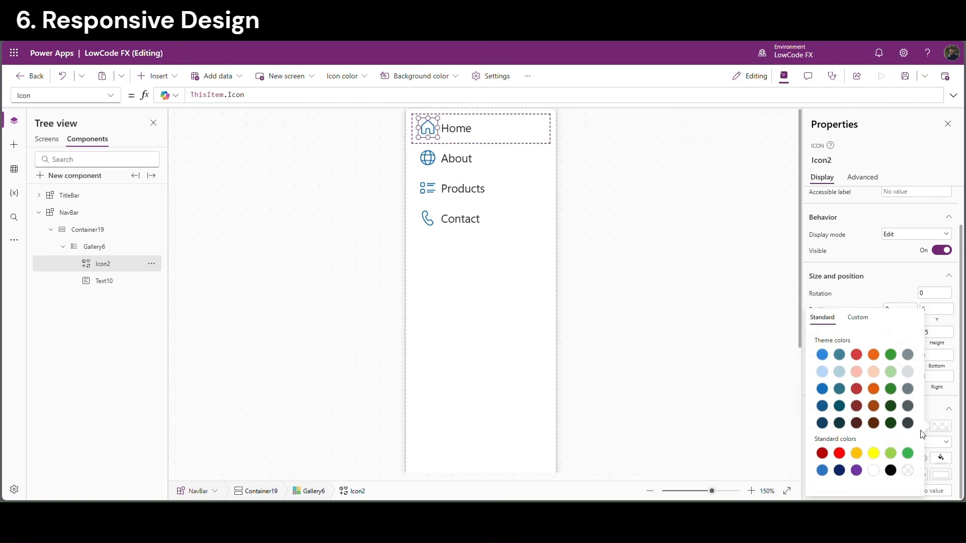
{"action": "left_click", "coordinate": [892, 470]}
Narrow the Home label and move it right, next to the icon
{"action": "left_click", "coordinate": [521, 138]}
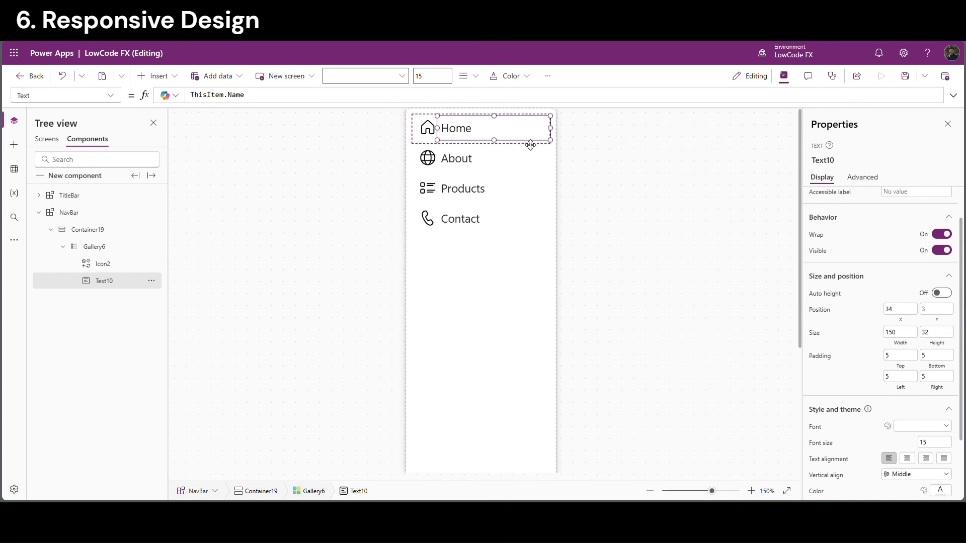
{"action": "left_click_drag", "start_coordinate": [555, 132], "coordinate": [524, 136]}
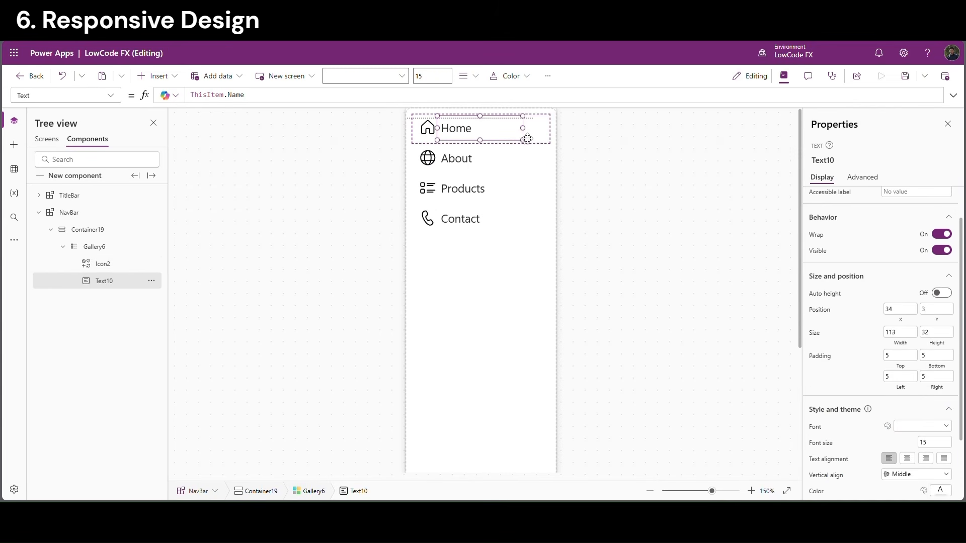
{"action": "left_click_drag", "start_coordinate": [466, 136], "coordinate": [481, 138]}
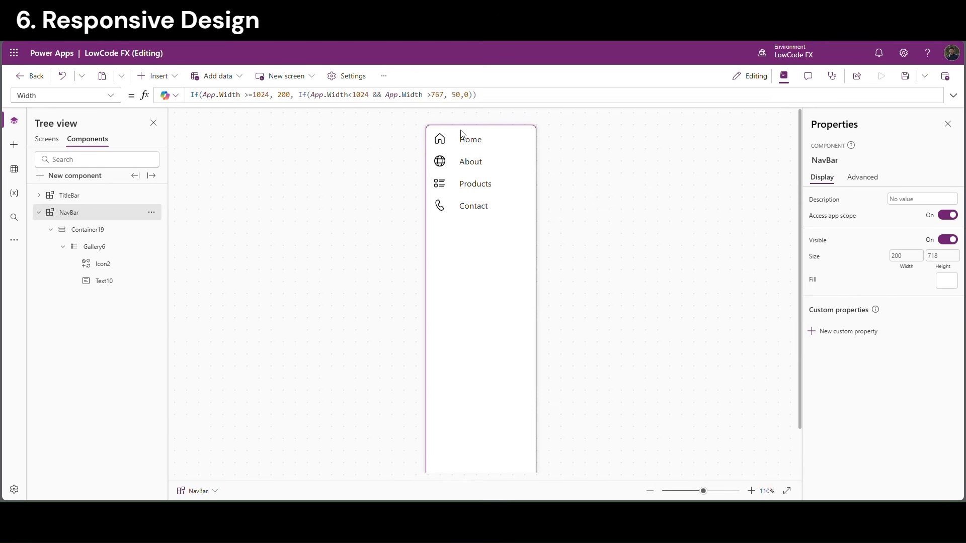
{"action": "left_click", "coordinate": [436, 238]}
{"action": "left_click", "coordinate": [89, 229]}
{"action": "left_click", "coordinate": [83, 213]}
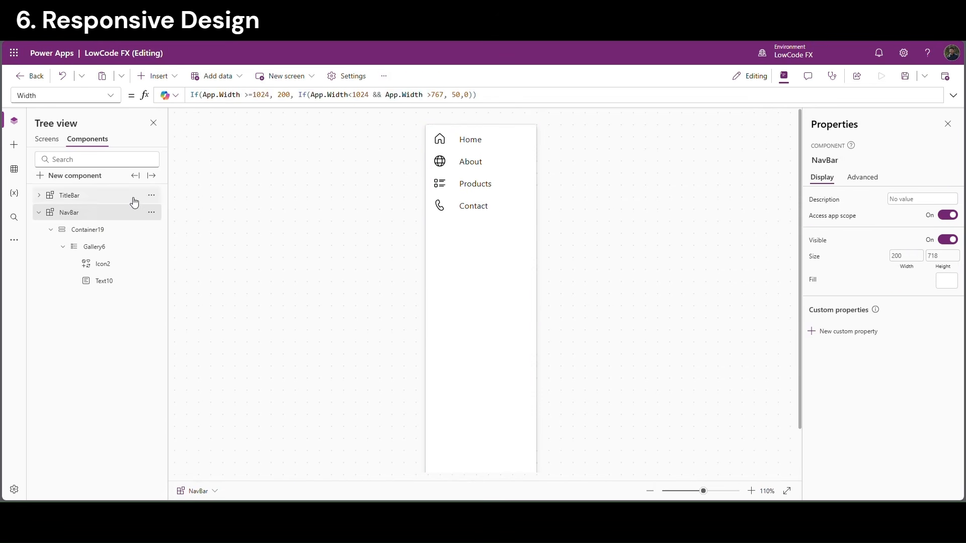
{"action": "left_click", "coordinate": [286, 96]}
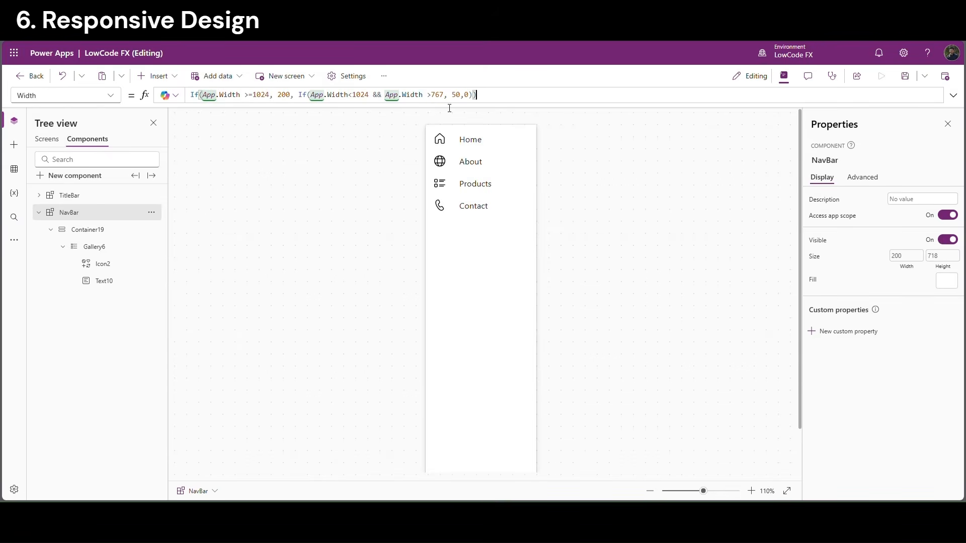
{"action": "left_click_drag", "start_coordinate": [476, 95], "coordinate": [188, 97]}
{"action": "key", "text": "ctrl+c"}
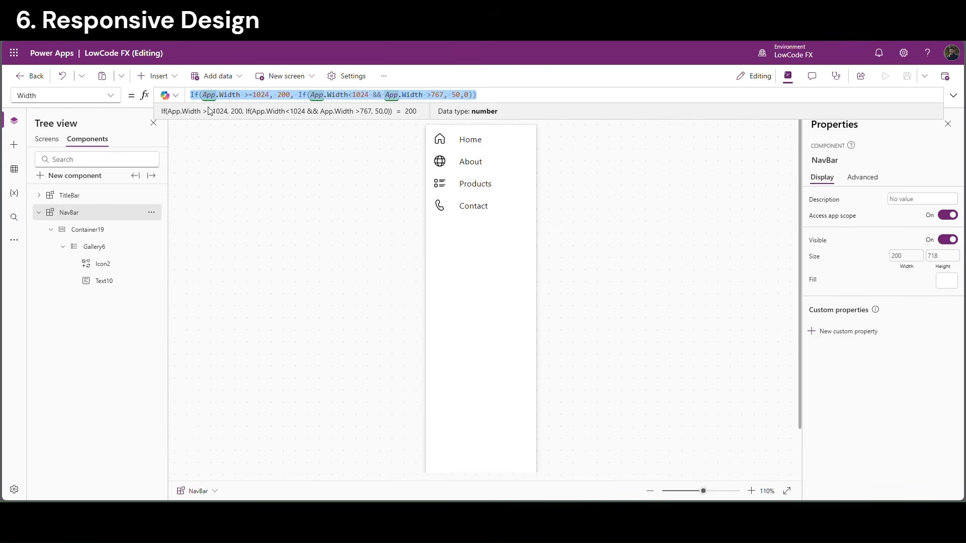
{"action": "left_click", "coordinate": [478, 142]}
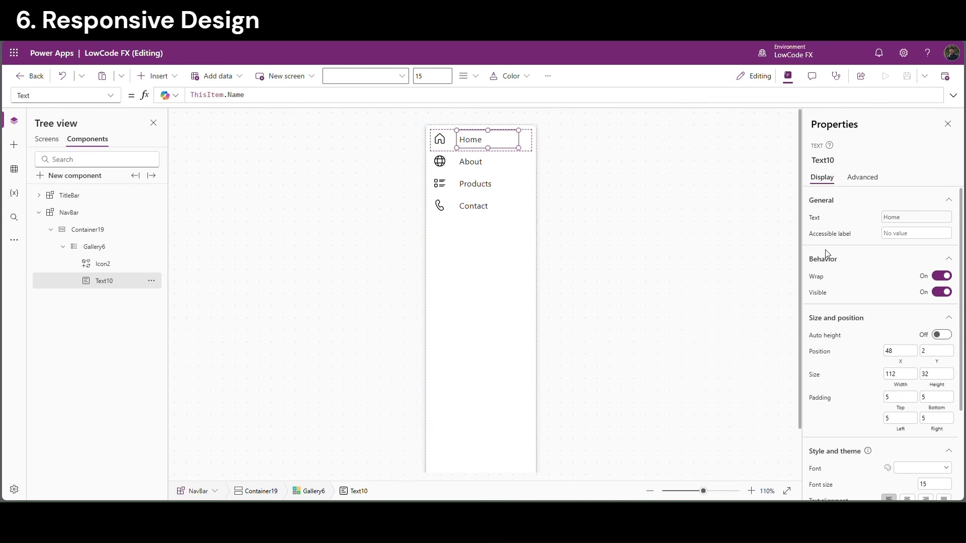
Paste the width formula into Text10's Visible property and make the first result true
{"action": "left_click", "coordinate": [824, 292]}
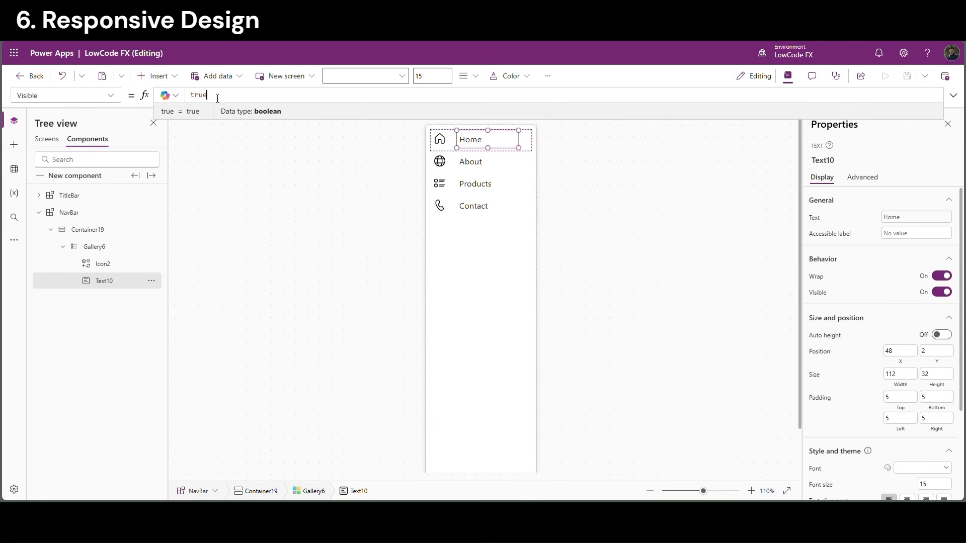
{"action": "left_click_drag", "start_coordinate": [218, 98], "coordinate": [160, 100]}
{"action": "key", "text": "ctrl+v"}
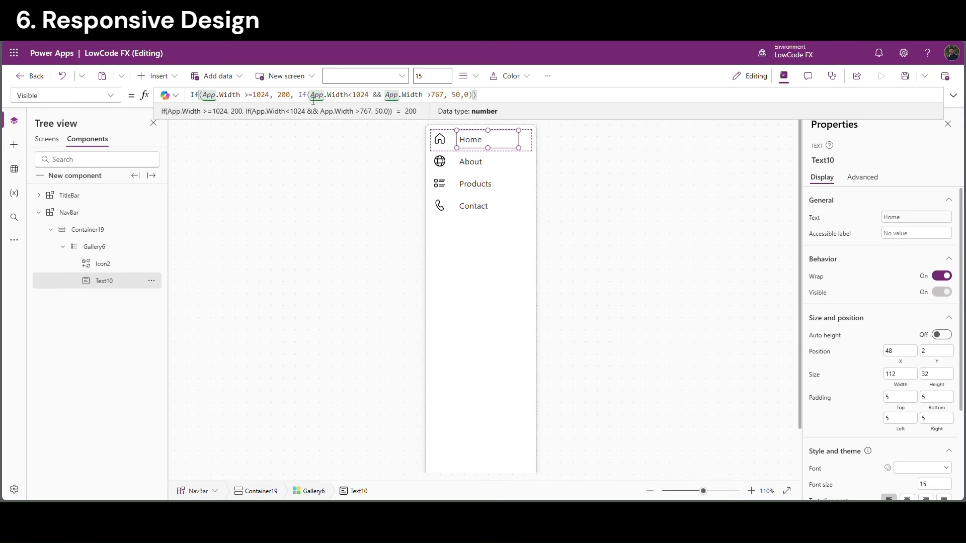
{"action": "left_click_drag", "start_coordinate": [268, 96], "coordinate": [195, 96]}
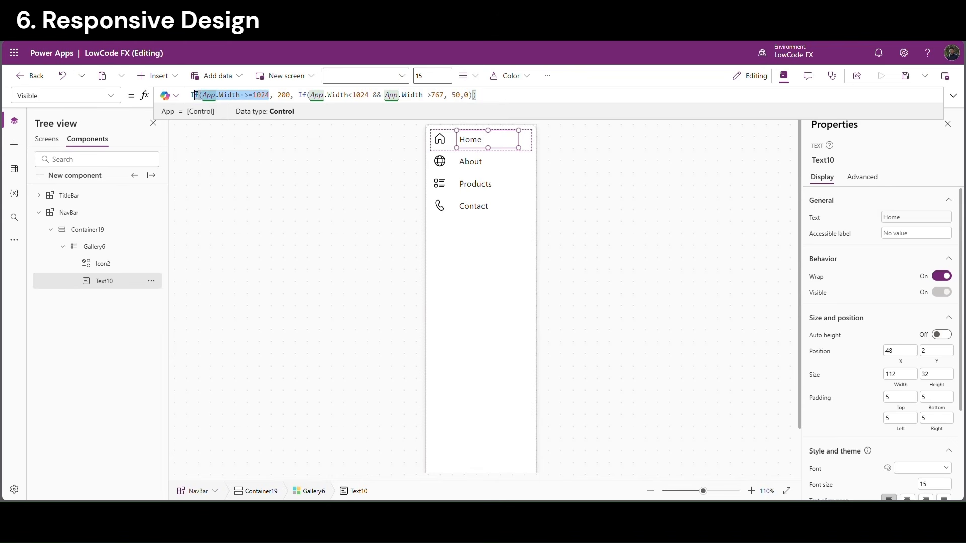
{"action": "double_click", "coordinate": [285, 96]}
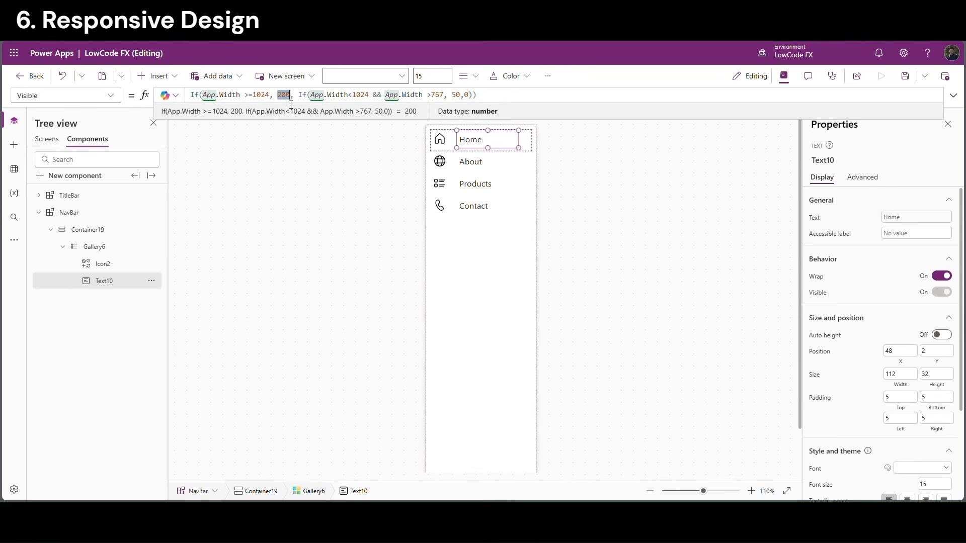
{"action": "type", "text": "true"}
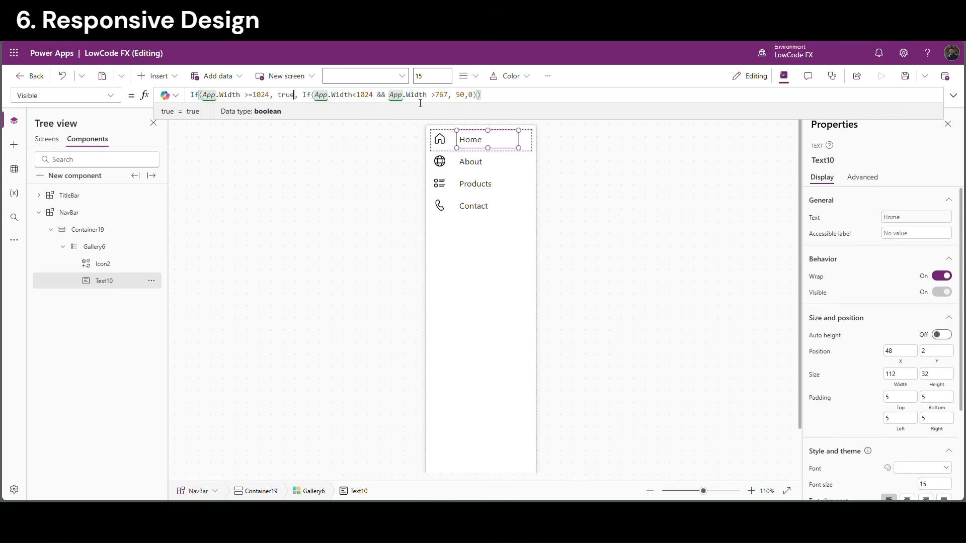
Change the middle result and trailing 0 to false, then select the whole formula
{"action": "left_click_drag", "start_coordinate": [316, 95], "coordinate": [418, 97]}
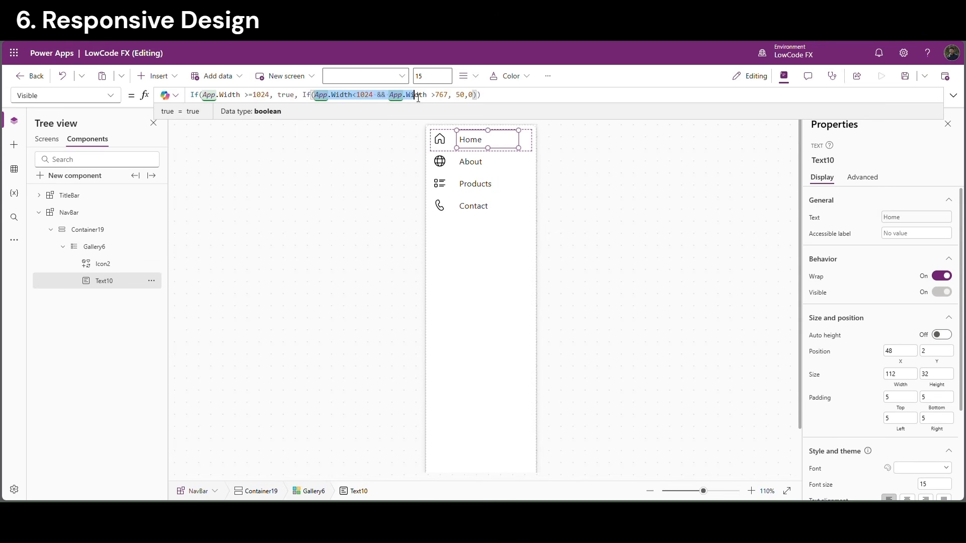
{"action": "double_click", "coordinate": [460, 95]}
{"action": "type", "text": "fa"}
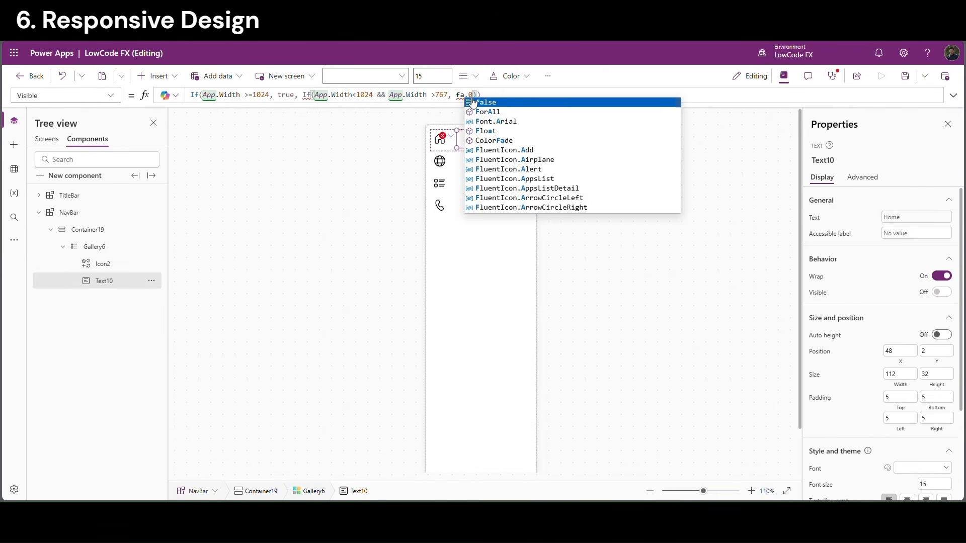
{"action": "left_click", "coordinate": [465, 102]}
{"action": "double_click", "coordinate": [467, 95]}
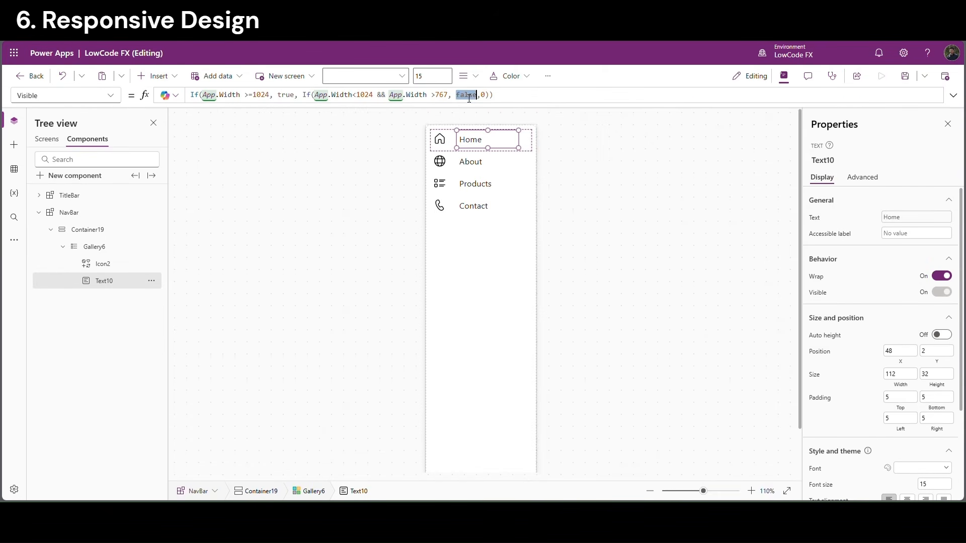
{"action": "key", "text": "ctrl+c"}
{"action": "double_click", "coordinate": [484, 95]}
{"action": "key", "text": "ctrl+v"}
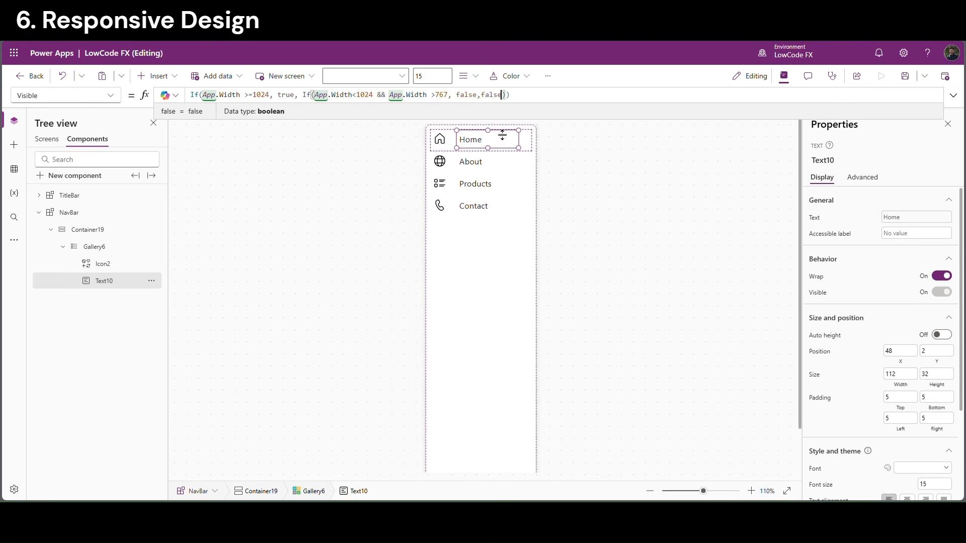
{"action": "left_click_drag", "start_coordinate": [531, 101], "coordinate": [188, 96]}
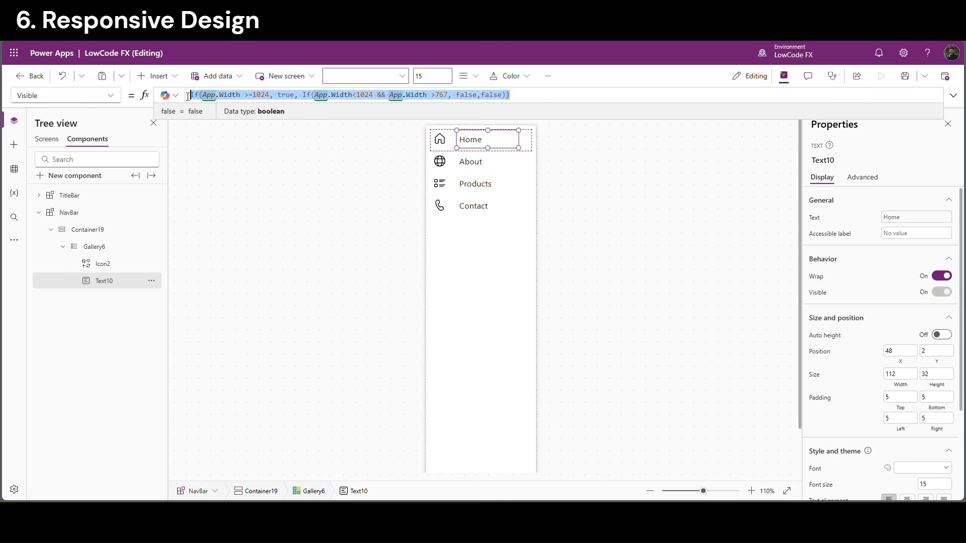
Paste the width formula into Icon2's Visible property, changing the middle result to true
{"action": "left_click", "coordinate": [440, 140]}
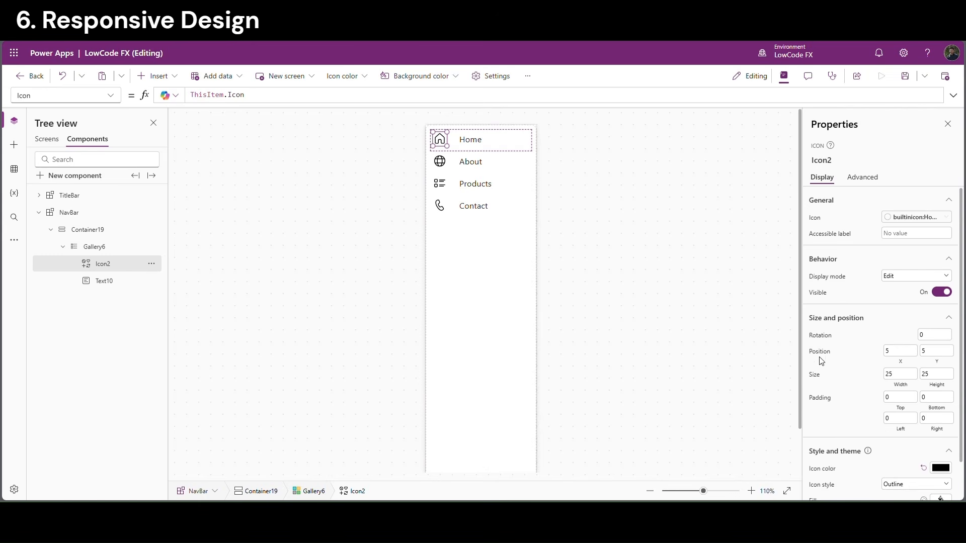
{"action": "left_click", "coordinate": [824, 297]}
{"action": "key", "text": "ctrl+a"}
{"action": "key", "text": "ctrl+v"}
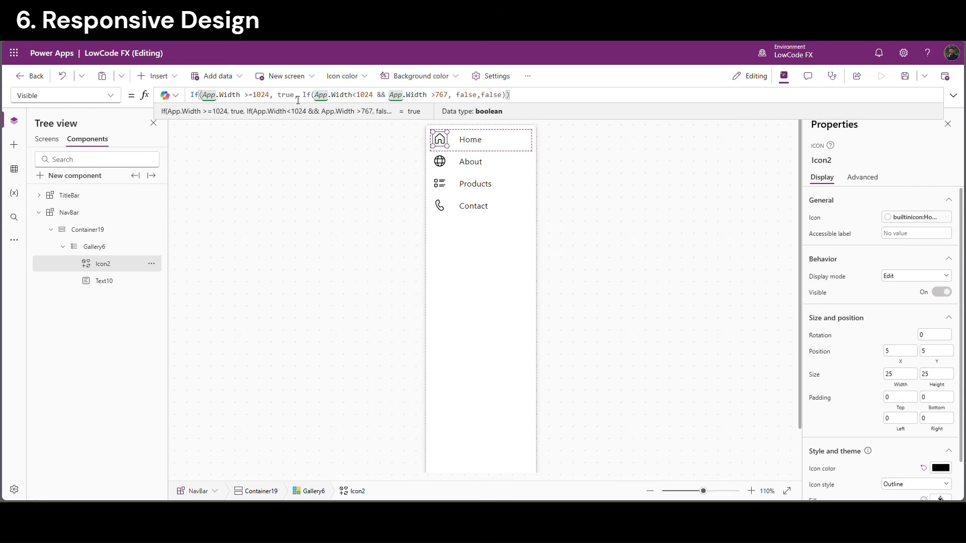
{"action": "left_click_drag", "start_coordinate": [298, 99], "coordinate": [179, 91]}
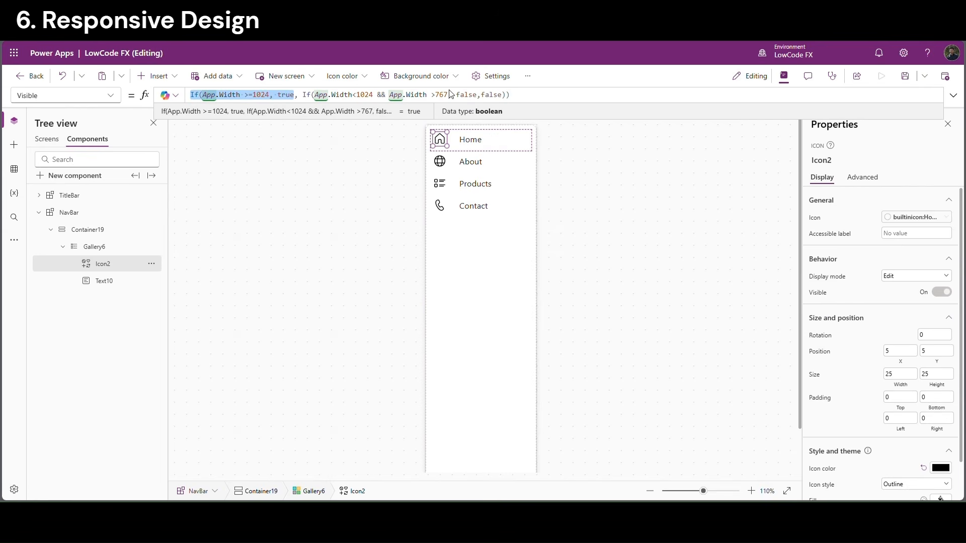
{"action": "left_click_drag", "start_coordinate": [477, 98], "coordinate": [312, 97]}
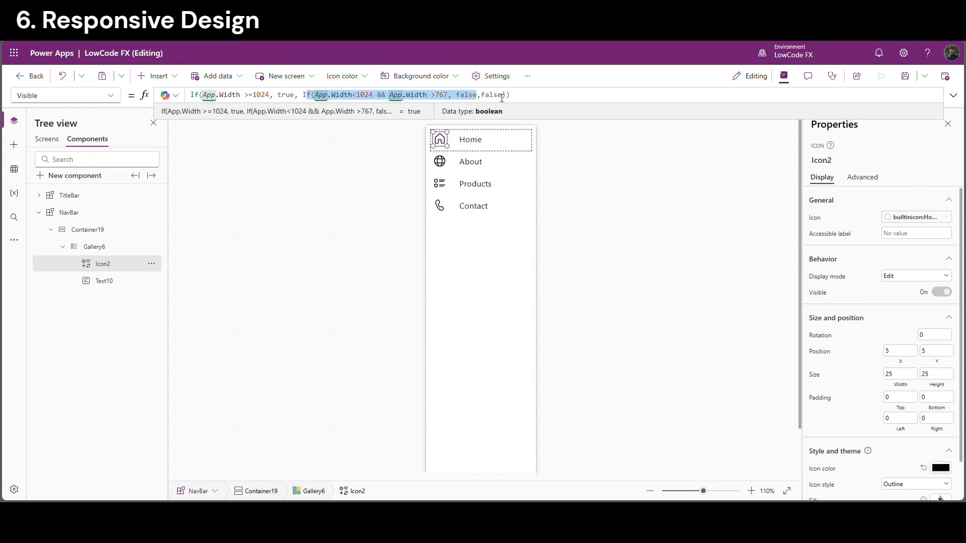
{"action": "double_click", "coordinate": [468, 96]}
{"action": "type", "text": "tr"}
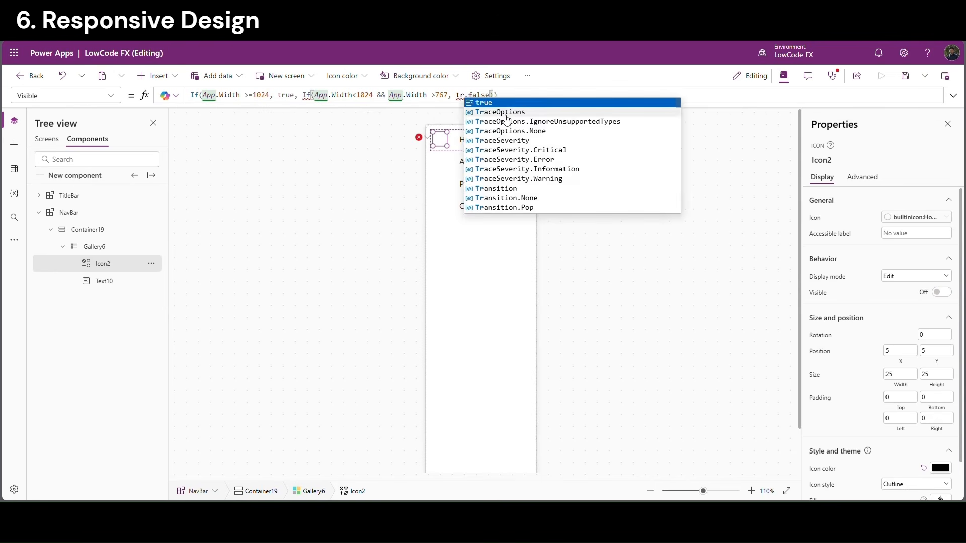
{"action": "key", "text": "Tab"}
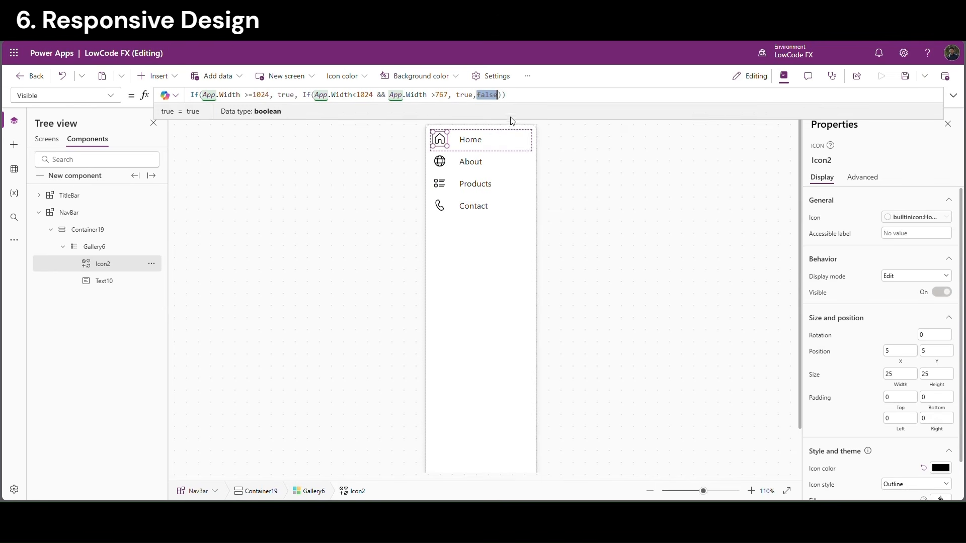
{"action": "left_click", "coordinate": [589, 188]}
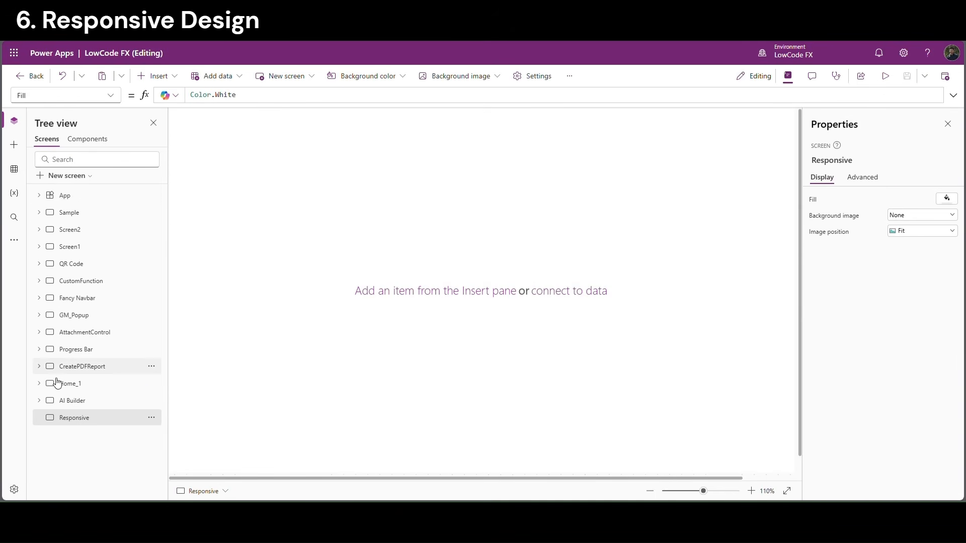
Insert the TitleBar custom component onto the Responsive screen
{"action": "scroll", "coordinate": [437, 221], "scroll_direction": "down", "scroll_amount": 2}
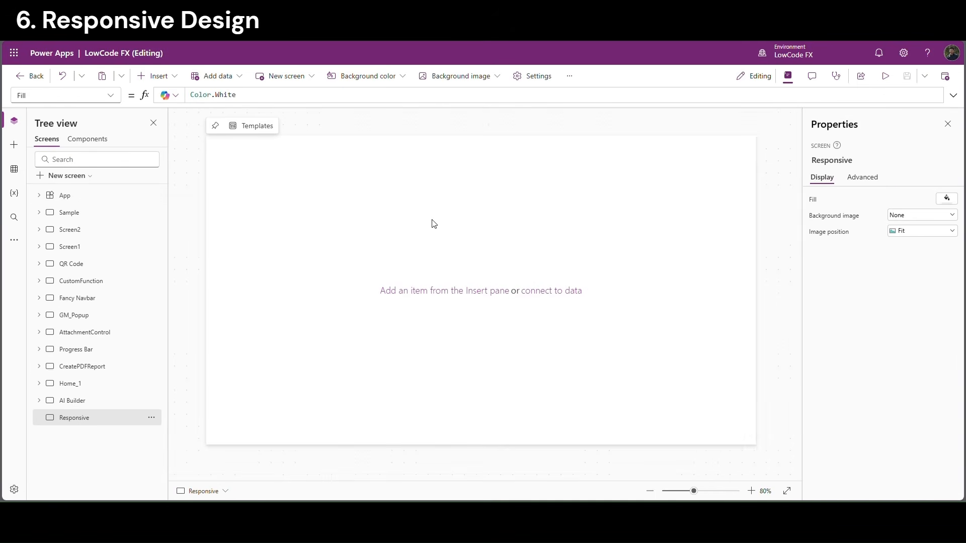
{"action": "left_click", "coordinate": [161, 76]}
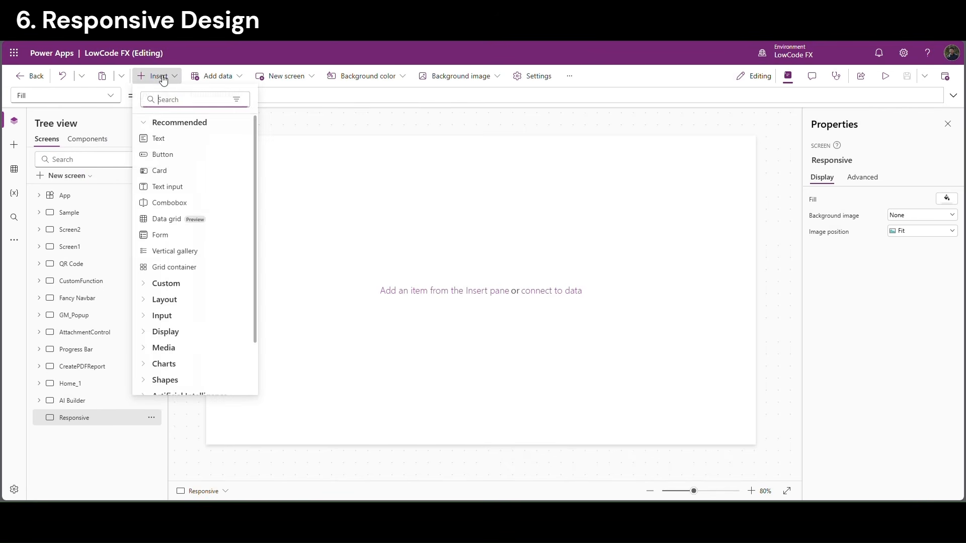
{"action": "left_click", "coordinate": [184, 284]}
{"action": "left_click", "coordinate": [202, 315]}
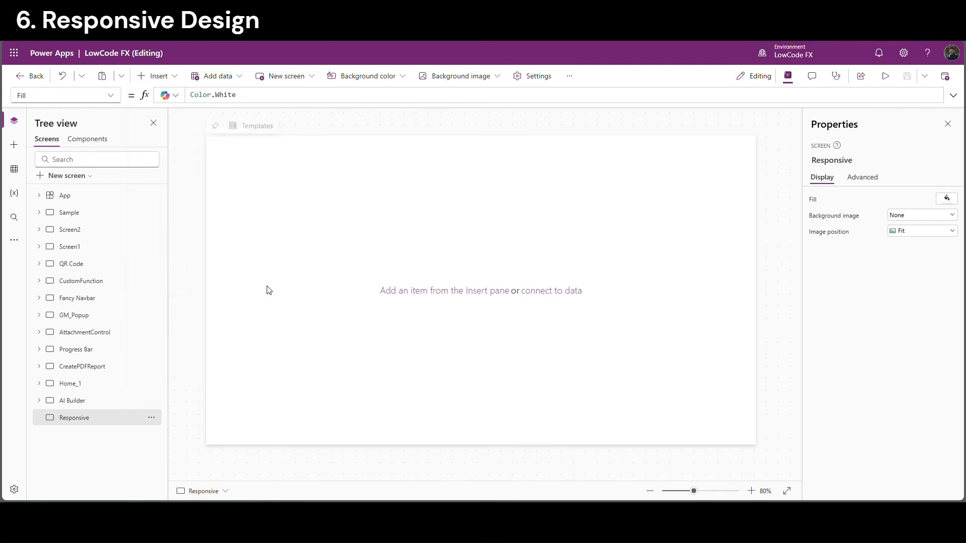
Insert the NavBar custom component and set its Y position to 50
{"action": "left_click", "coordinate": [169, 76]}
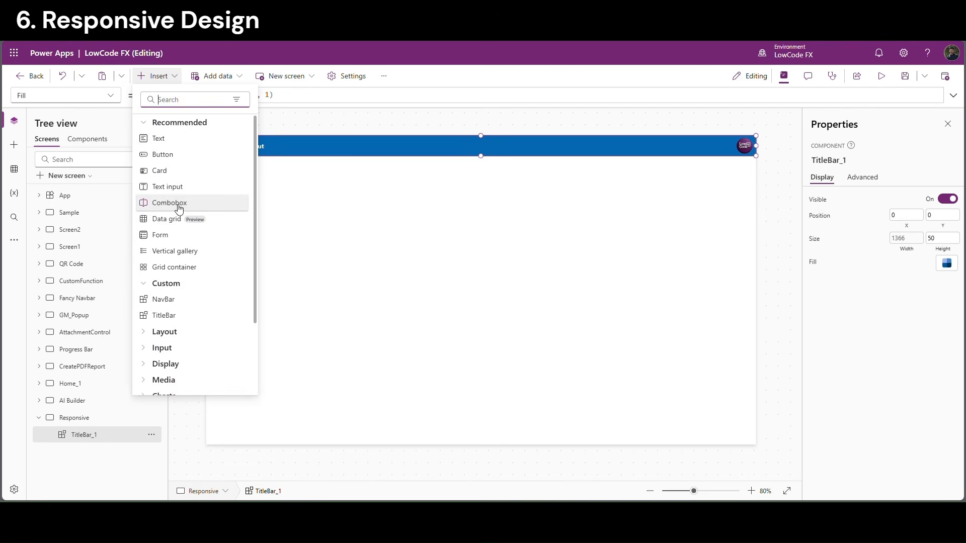
{"action": "left_click", "coordinate": [169, 300]}
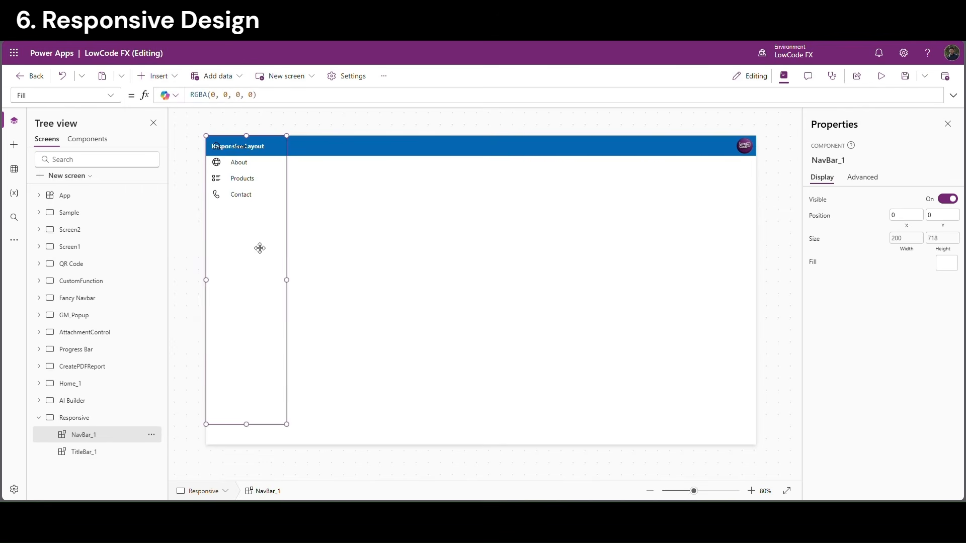
{"action": "left_click", "coordinate": [928, 218]}
{"action": "left_click", "coordinate": [865, 248]}
{"action": "left_click", "coordinate": [425, 278]}
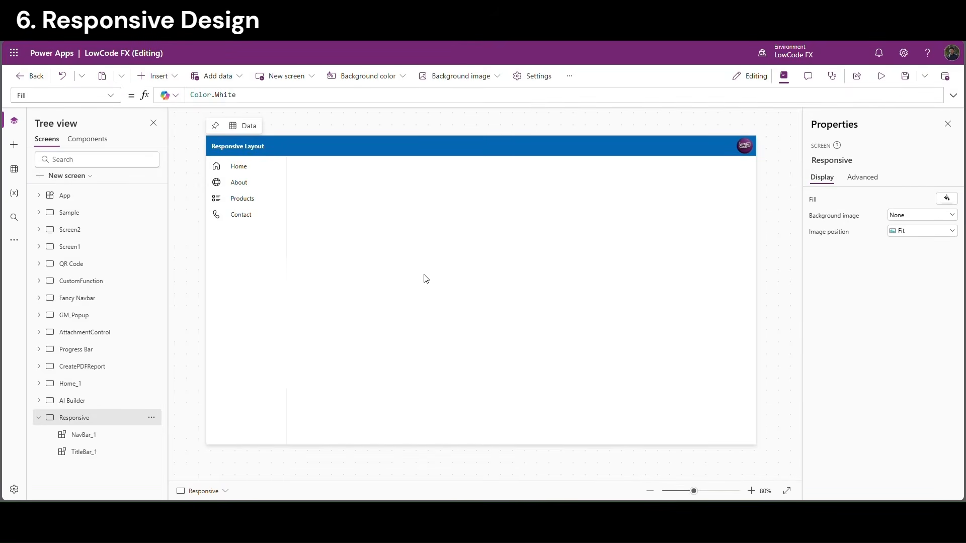
{"action": "scroll", "coordinate": [233, 362], "scroll_direction": "down", "scroll_amount": 1}
{"action": "left_click", "coordinate": [39, 417]}
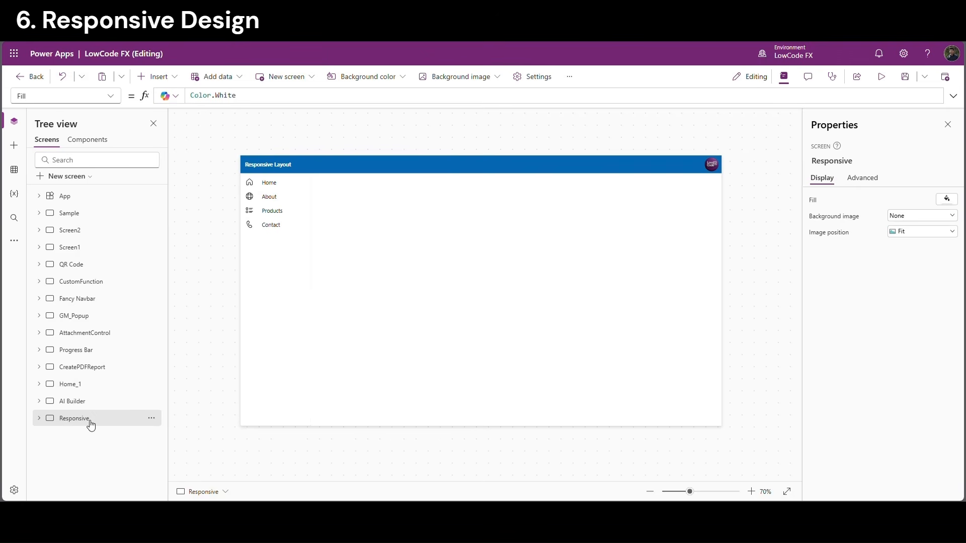
Preview the Responsive screen at tablet and phone sizes, then open the NavBar component
{"action": "left_click", "coordinate": [881, 77]}
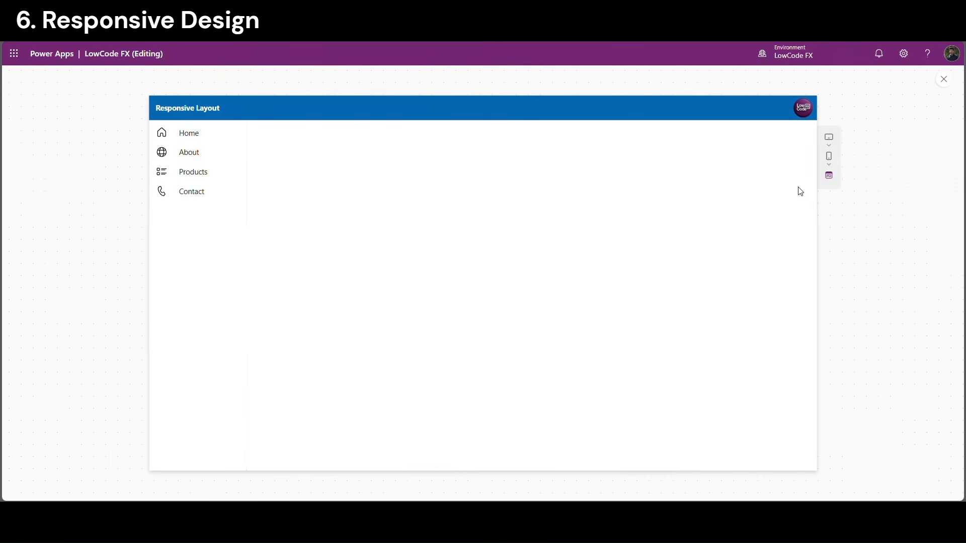
{"action": "left_click", "coordinate": [831, 145]}
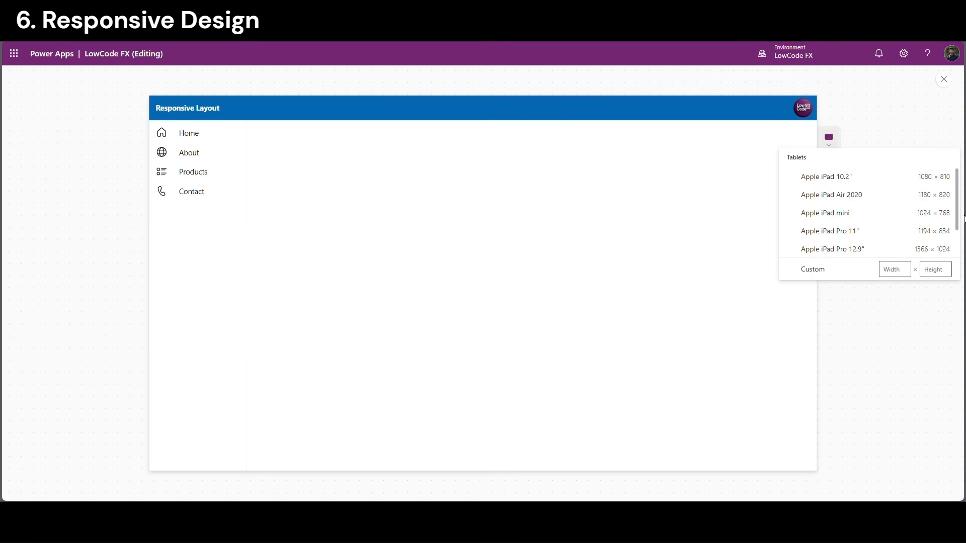
{"action": "left_click_drag", "start_coordinate": [961, 220], "coordinate": [961, 246]}
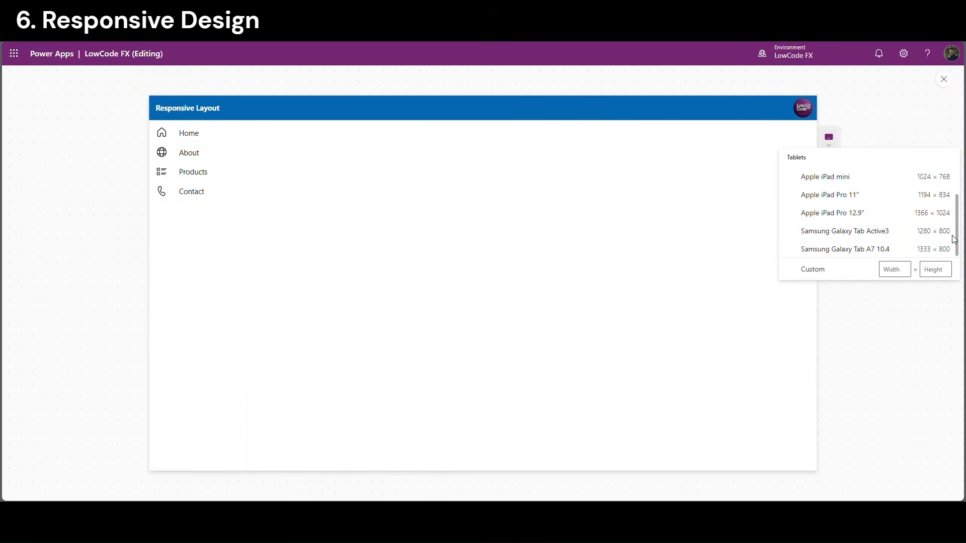
{"action": "mouse_move", "coordinate": [954, 236]}
{"action": "left_mouse_down"}
{"action": "mouse_move", "coordinate": [951, 207]}
{"action": "mouse_move", "coordinate": [961, 243]}
{"action": "left_mouse_up"}
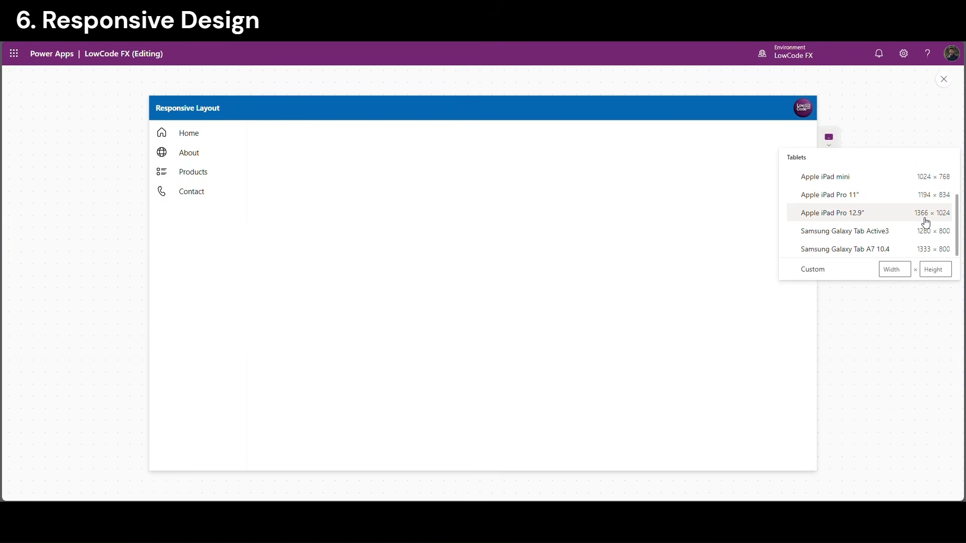
{"action": "mouse_move", "coordinate": [958, 218]}
{"action": "left_mouse_down"}
{"action": "mouse_move", "coordinate": [960, 200]}
{"action": "mouse_move", "coordinate": [959, 225]}
{"action": "left_mouse_up"}
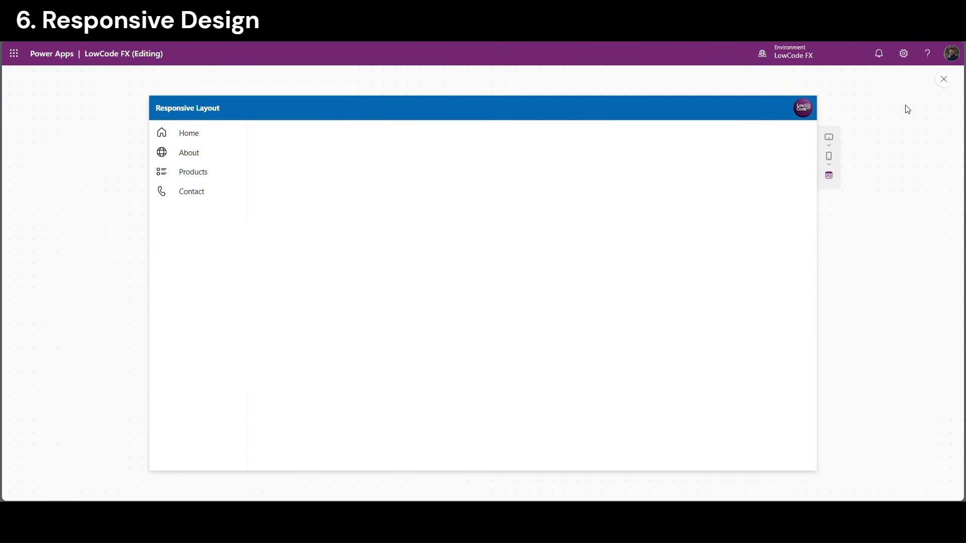
{"action": "mouse_move", "coordinate": [830, 158]}
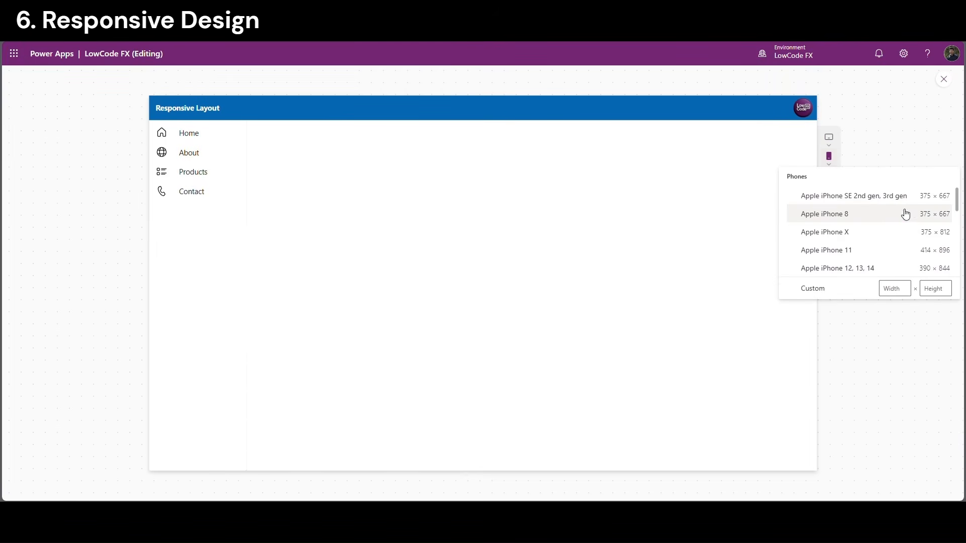
{"action": "mouse_move", "coordinate": [957, 208]}
{"action": "left_mouse_down"}
{"action": "mouse_move", "coordinate": [962, 275]}
{"action": "mouse_move", "coordinate": [958, 206]}
{"action": "left_mouse_up"}
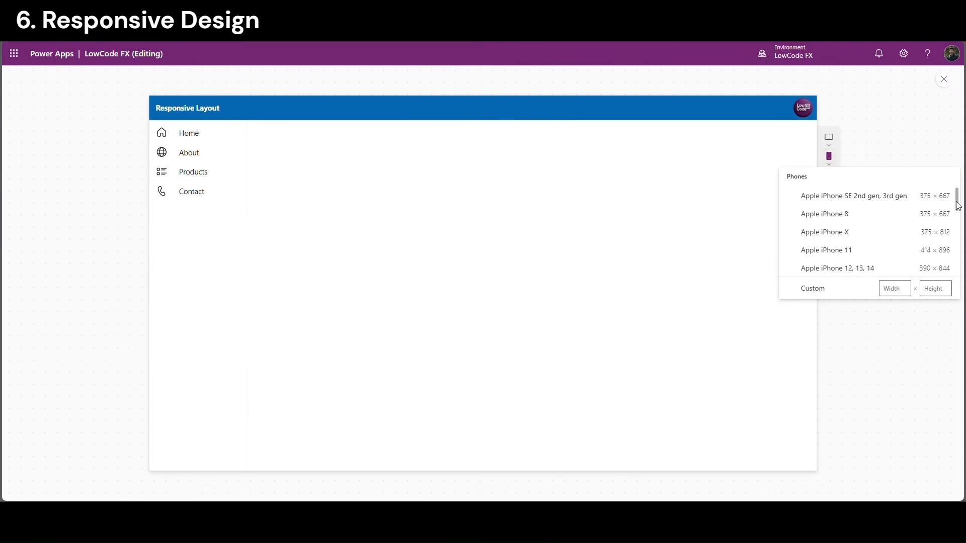
{"action": "left_click", "coordinate": [949, 79]}
{"action": "left_click", "coordinate": [87, 139]}
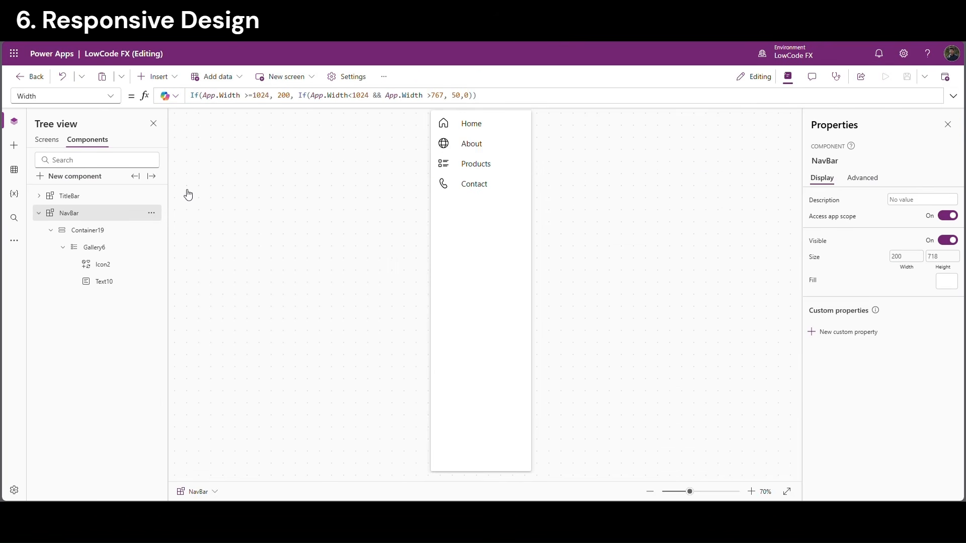
In NavBar's width formula, change both 1024 breakpoints to 1370 and 767 to 500
{"action": "double_click", "coordinate": [262, 96]}
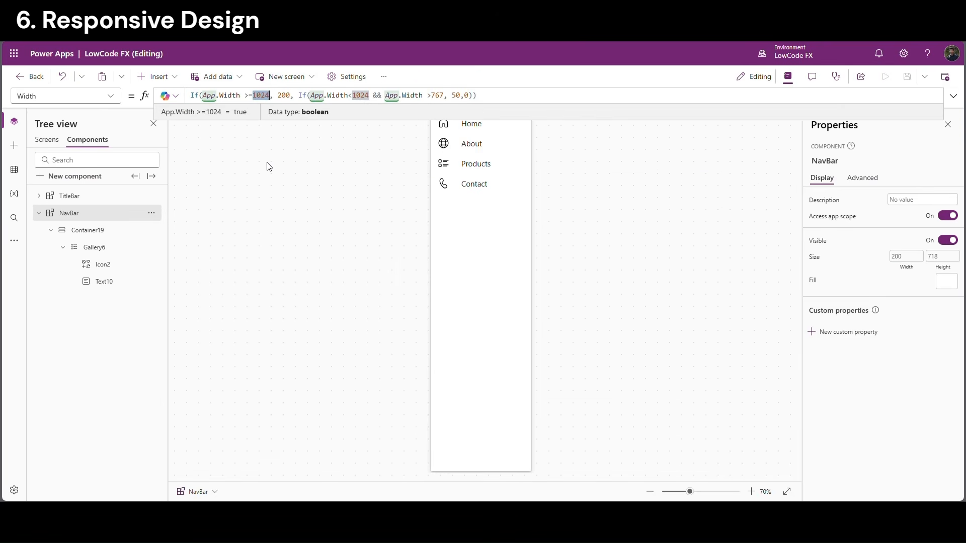
{"action": "type", "text": "13"}
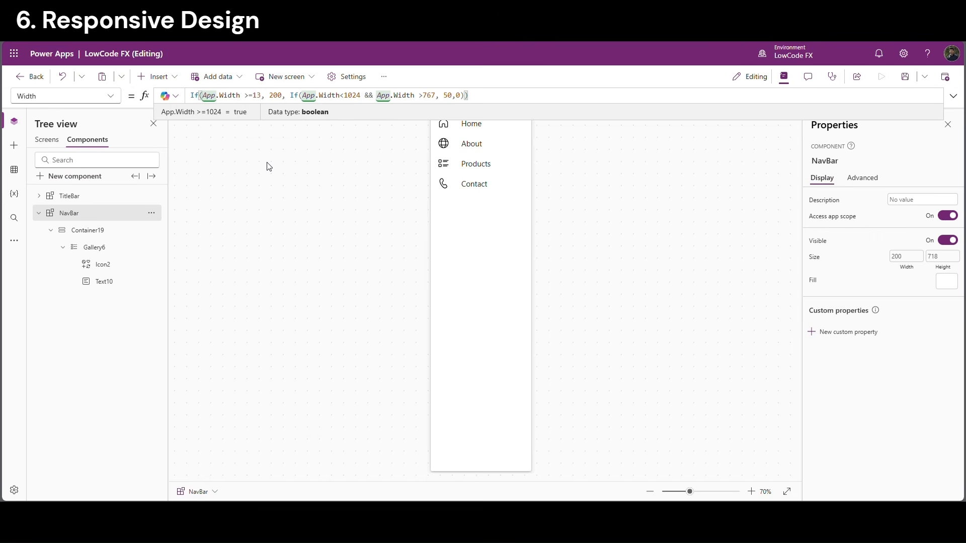
{"action": "type", "text": "70"}
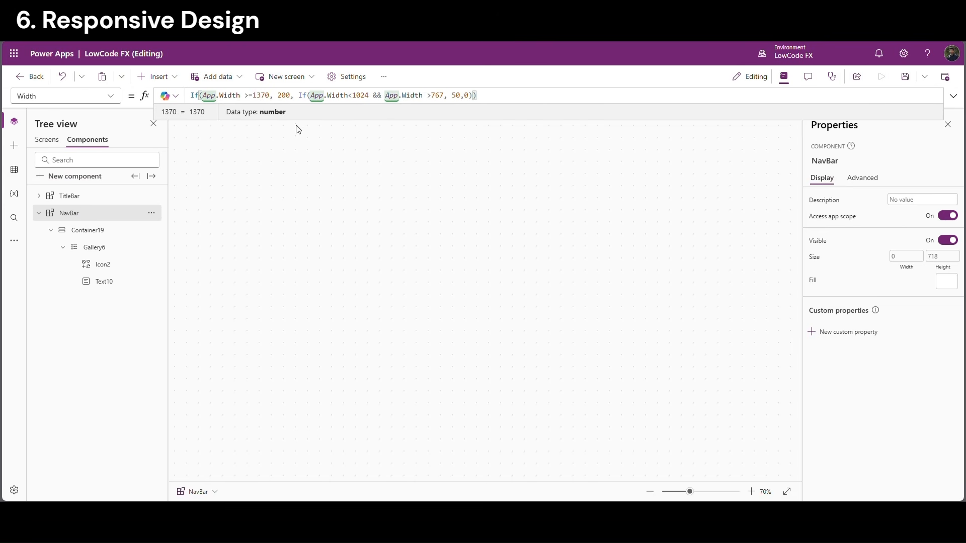
{"action": "double_click", "coordinate": [267, 95]}
{"action": "key", "text": "ctrl+c"}
{"action": "double_click", "coordinate": [357, 95]}
{"action": "key", "text": "ctrl+v"}
{"action": "double_click", "coordinate": [437, 96]}
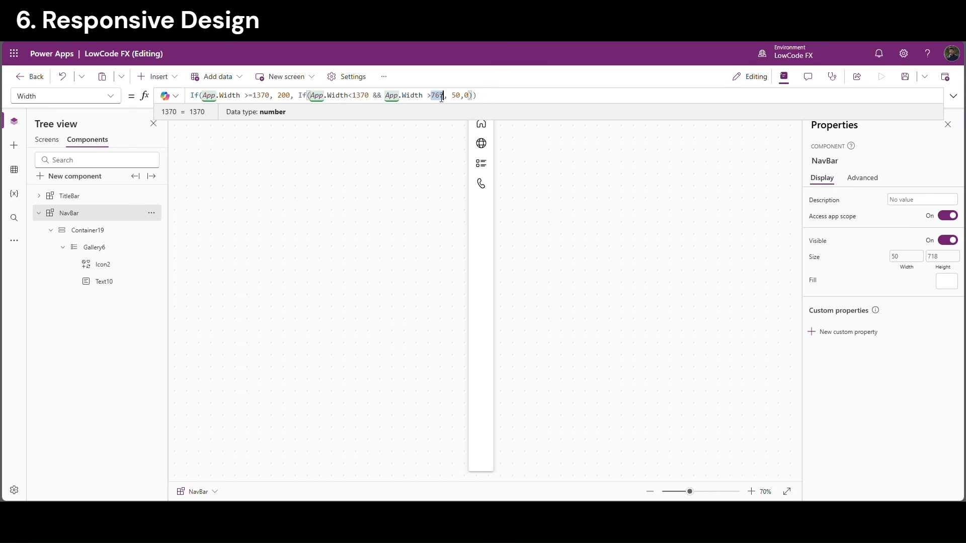
{"action": "type", "text": "500"}
{"action": "left_click", "coordinate": [437, 163]}
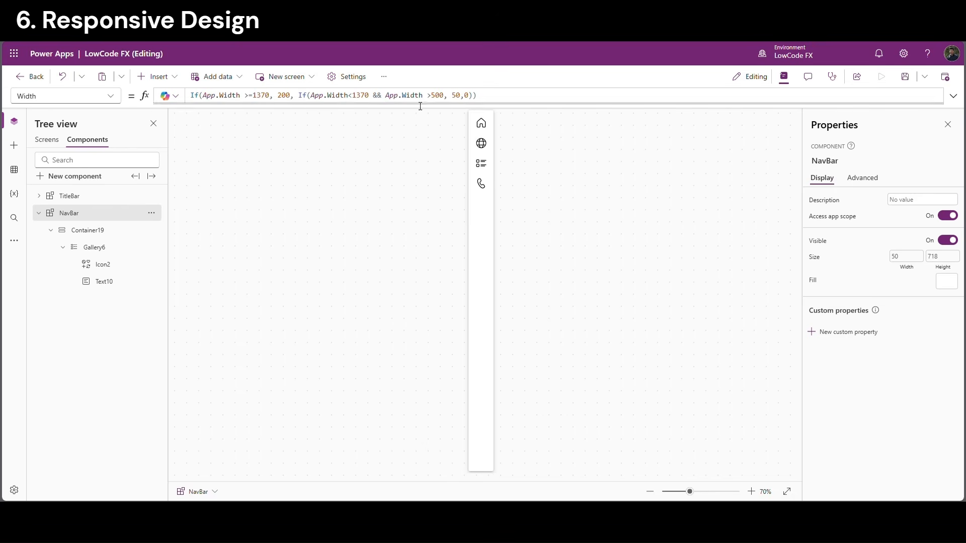
{"action": "double_click", "coordinate": [440, 96]}
Update Icon2's Visible formula to use 1370 and 500 breakpoints
{"action": "left_click", "coordinate": [483, 127]}
{"action": "double_click", "coordinate": [442, 96]}
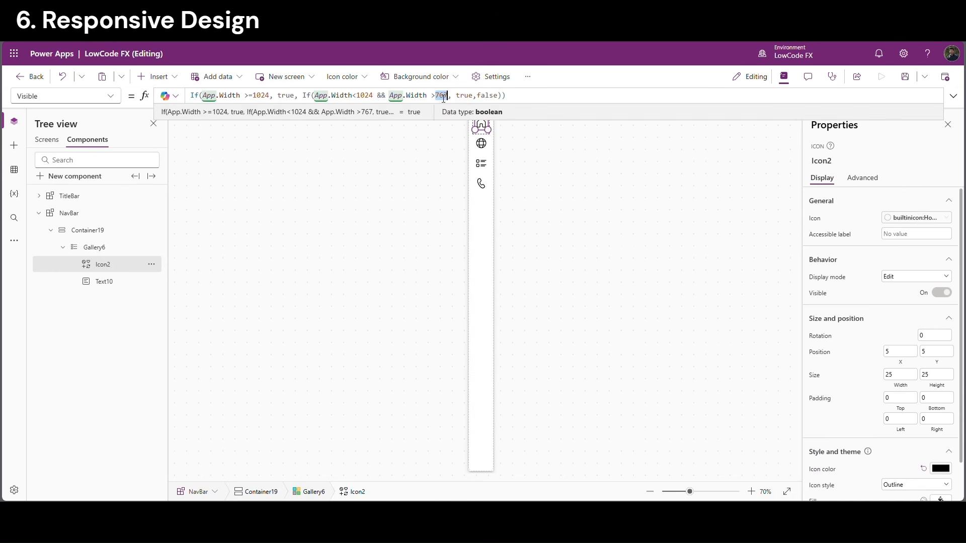
{"action": "type", "text": "500"}
{"action": "double_click", "coordinate": [370, 96]}
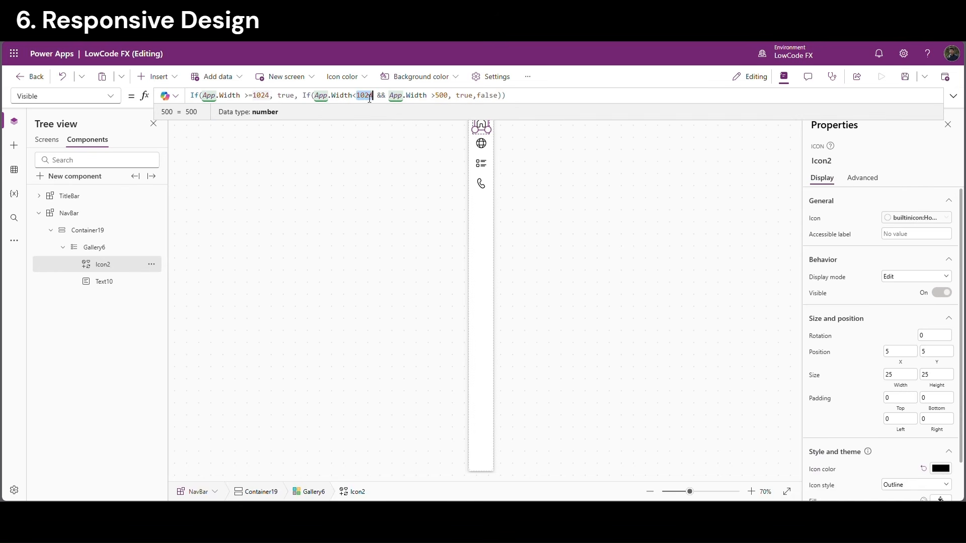
{"action": "type", "text": "1370"}
{"action": "key", "text": "ctrl+c"}
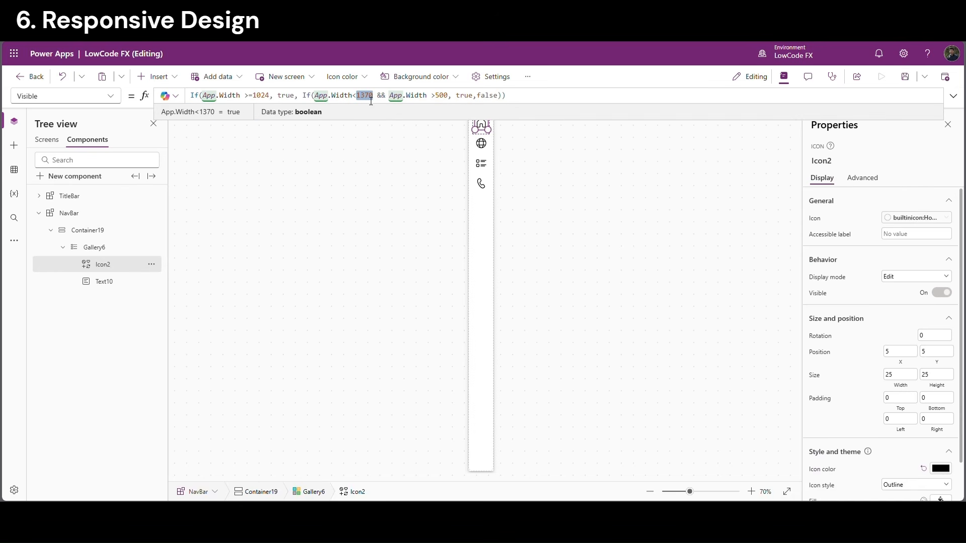
{"action": "double_click", "coordinate": [267, 97]}
{"action": "key", "text": "ctrl+v"}
Change Text10's 767 minimum width to 500, then save and return to the Responsive screen
{"action": "left_click", "coordinate": [117, 282]}
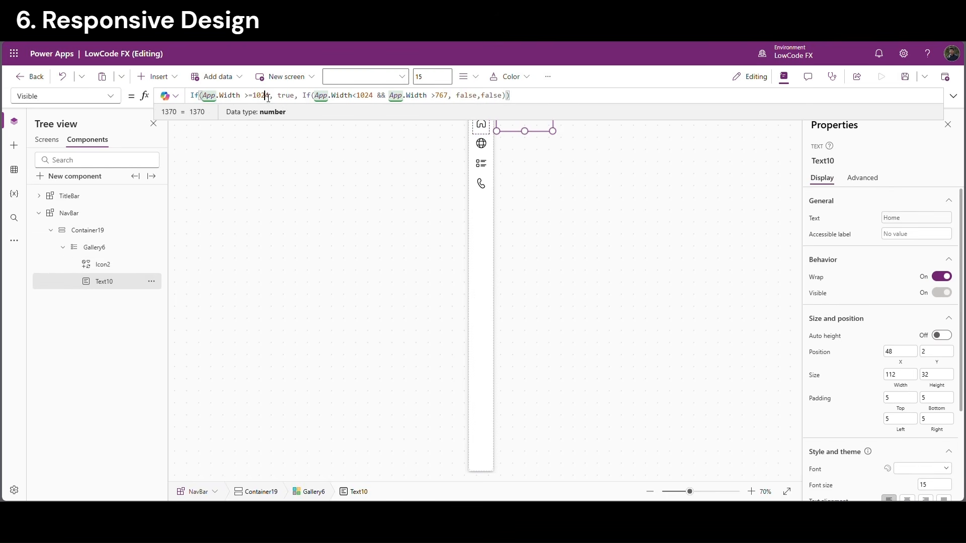
{"action": "double_click", "coordinate": [442, 96]}
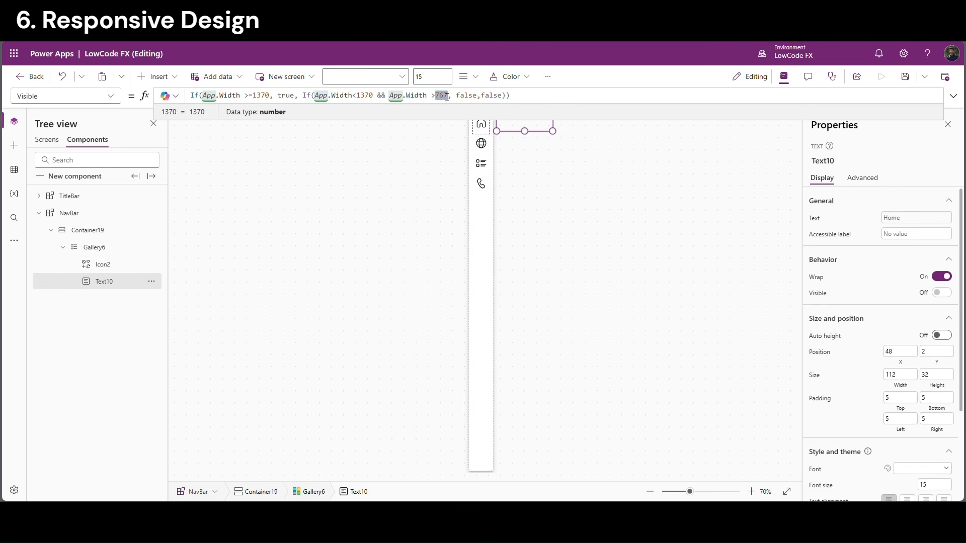
{"action": "type", "text": "500"}
{"action": "left_click", "coordinate": [414, 157]}
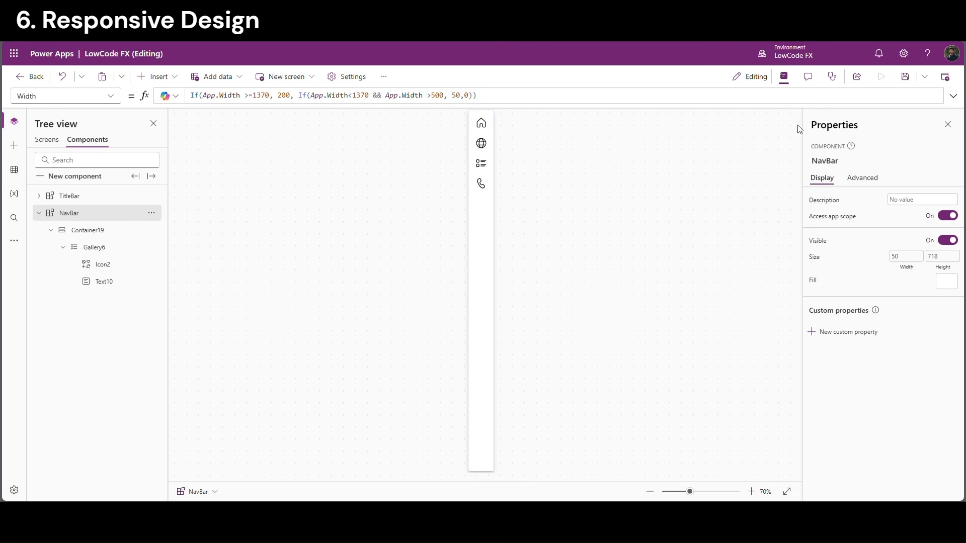
{"action": "left_click", "coordinate": [905, 76]}
{"action": "left_click", "coordinate": [57, 145]}
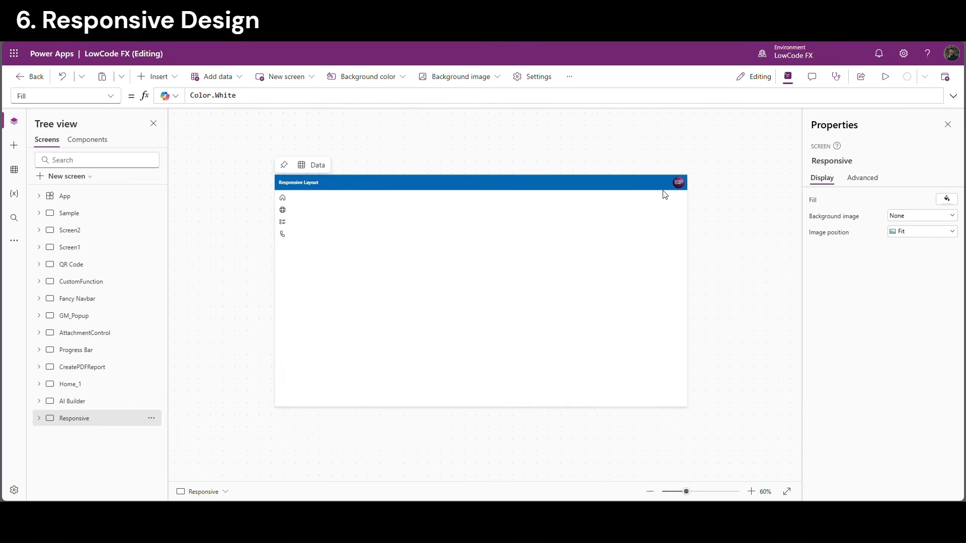
{"action": "left_click", "coordinate": [885, 76]}
{"action": "left_click", "coordinate": [793, 206]}
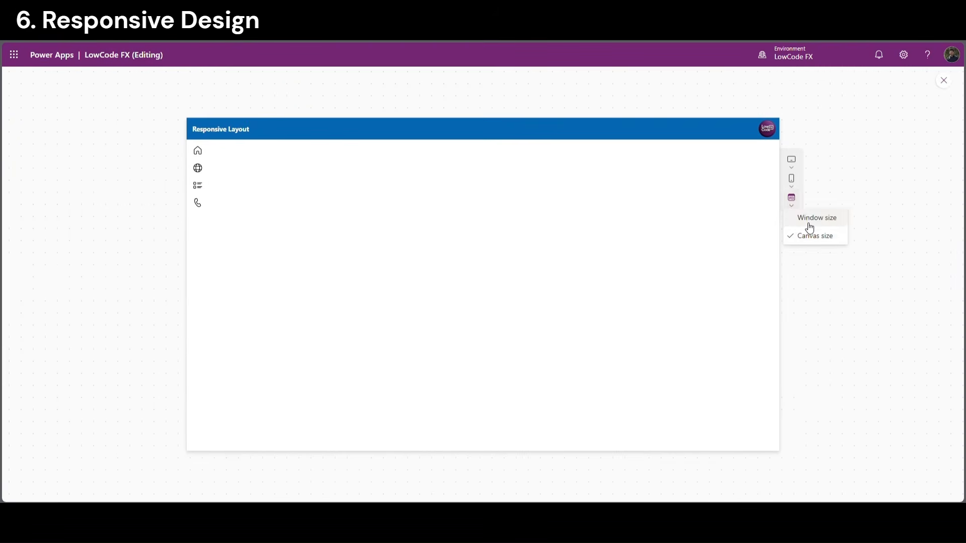
{"action": "left_click", "coordinate": [810, 225]}
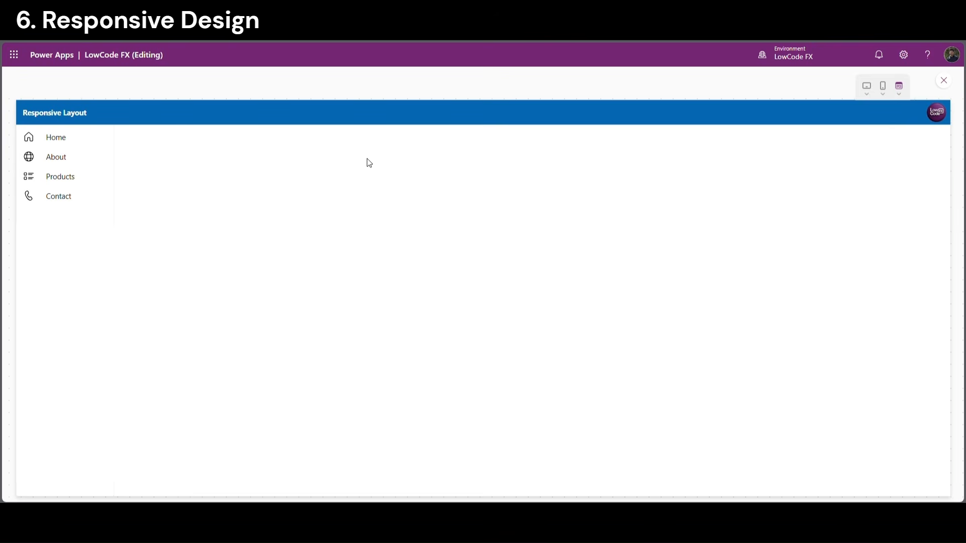
{"action": "left_click_drag", "start_coordinate": [47, 134], "coordinate": [75, 177]}
{"action": "left_click", "coordinate": [62, 202]}
{"action": "left_click", "coordinate": [899, 89]}
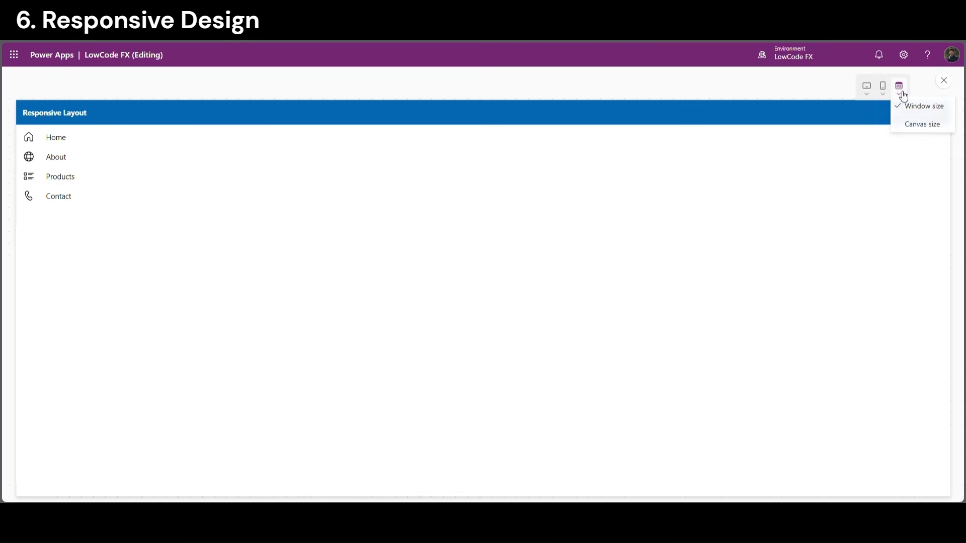
{"action": "left_click", "coordinate": [916, 122]}
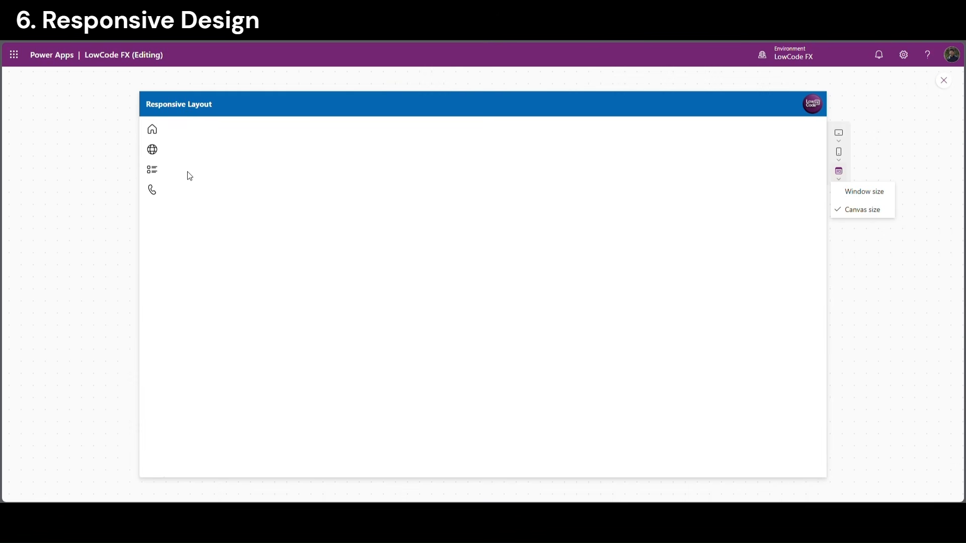
{"action": "left_click", "coordinate": [841, 147]}
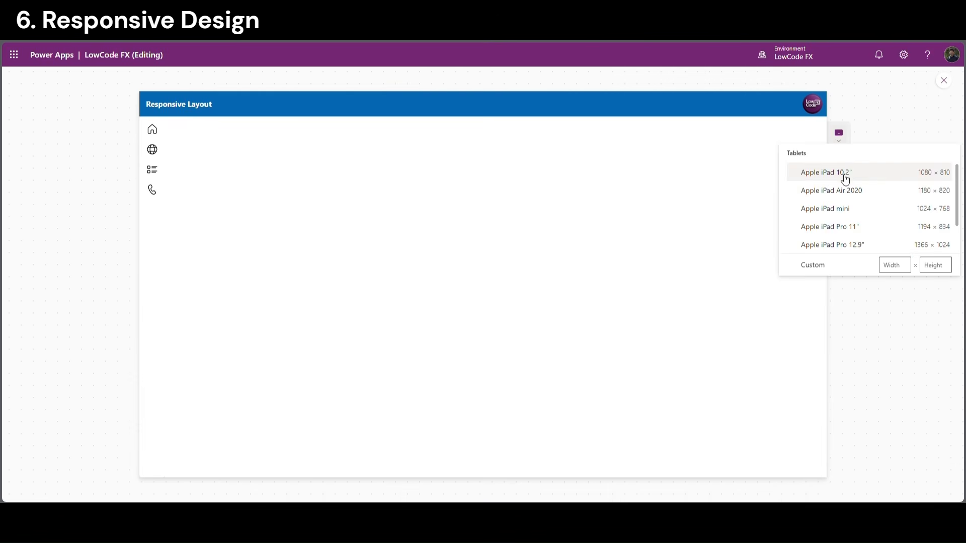
{"action": "left_click", "coordinate": [845, 177]}
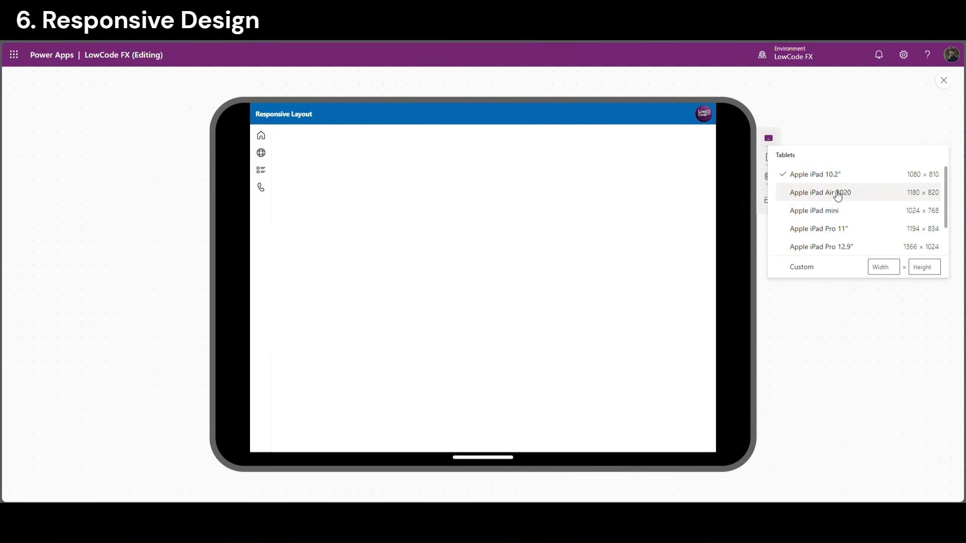
{"action": "left_click", "coordinate": [837, 195]}
{"action": "left_click", "coordinate": [822, 212]}
{"action": "left_click", "coordinate": [817, 233]}
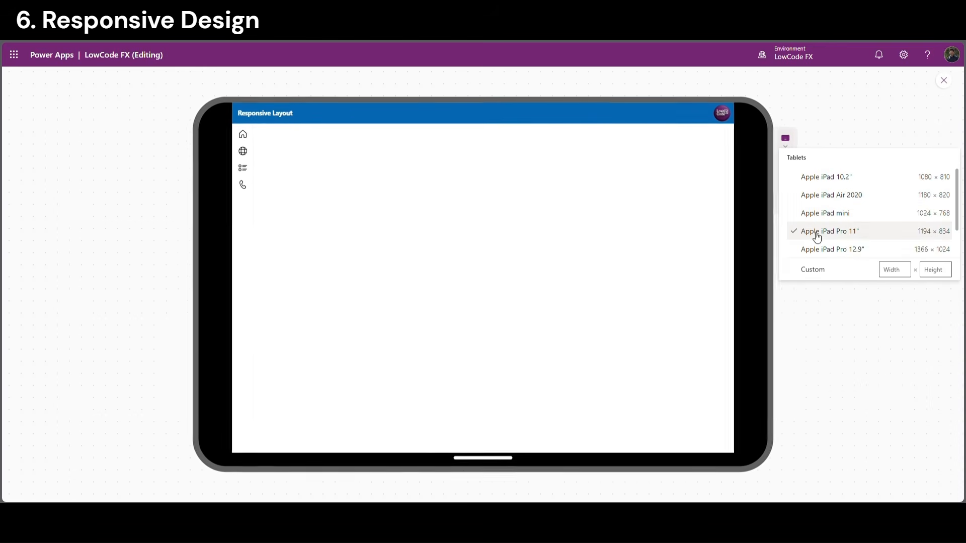
{"action": "left_click", "coordinate": [830, 249]}
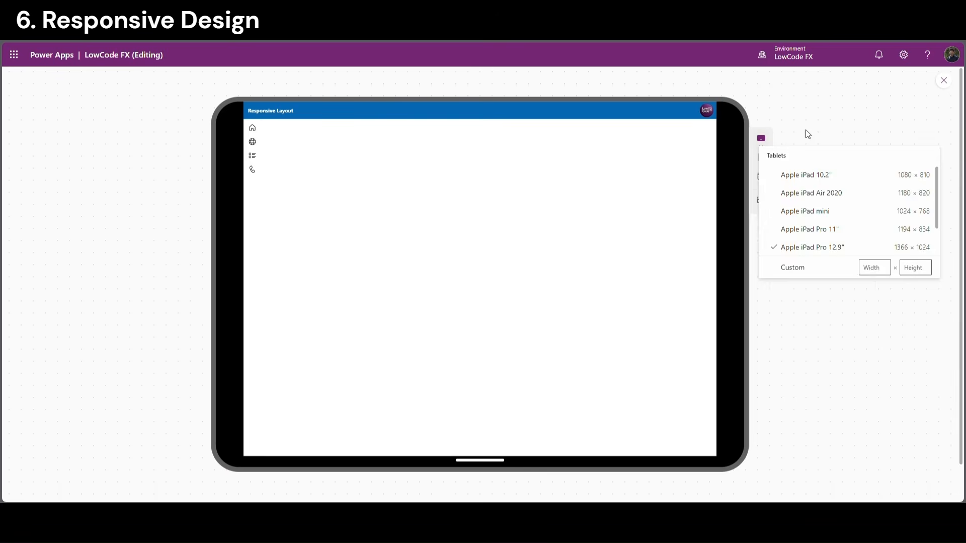
{"action": "left_click", "coordinate": [760, 157]}
{"action": "left_click", "coordinate": [797, 202]}
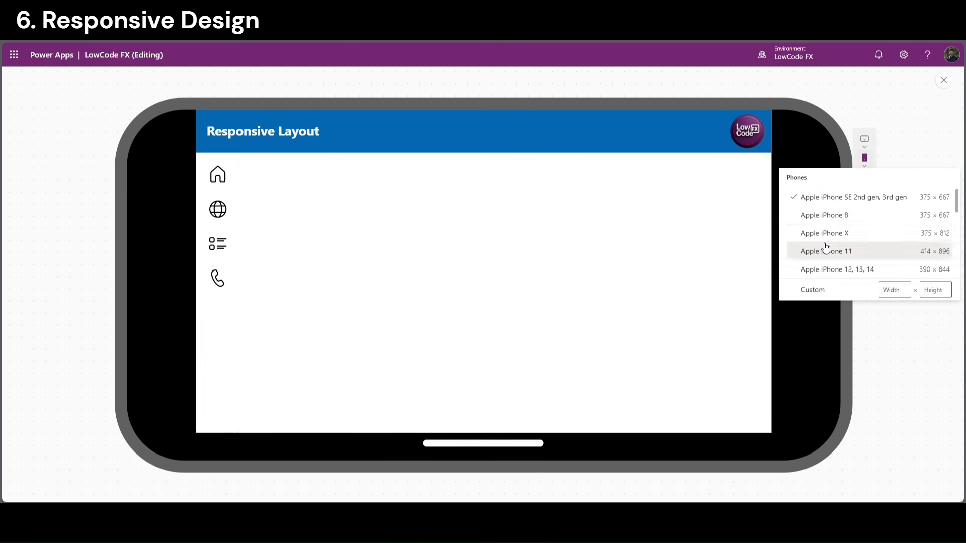
{"action": "left_click", "coordinate": [825, 235]}
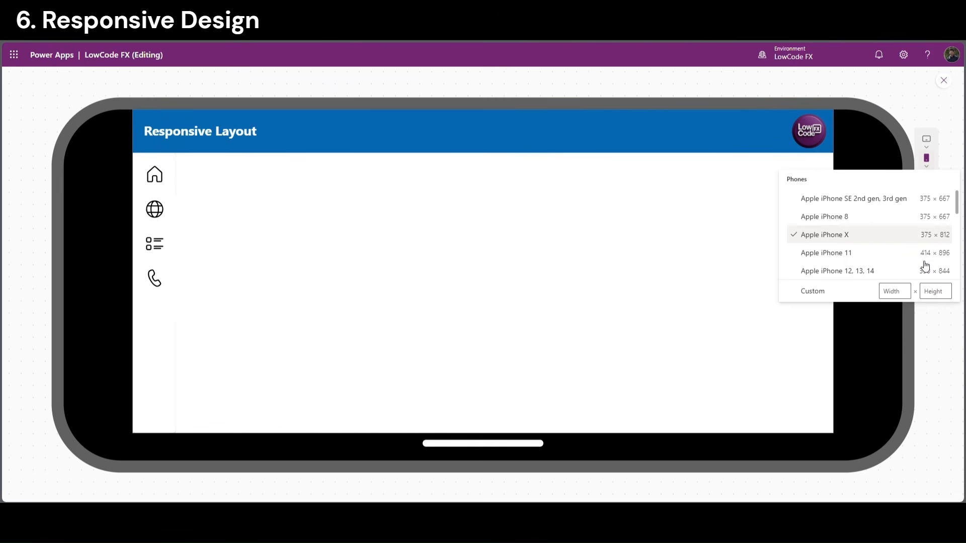
{"action": "left_click", "coordinate": [927, 159]}
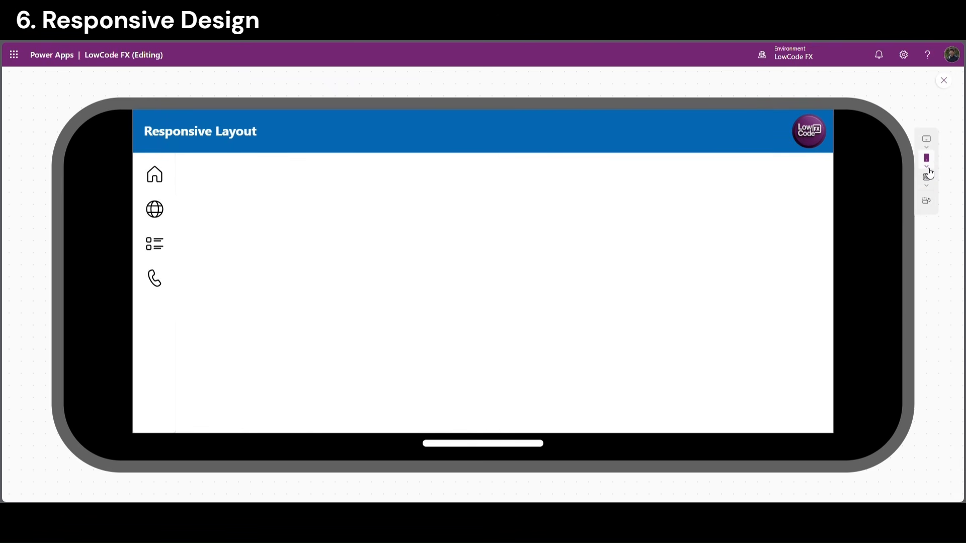
{"action": "left_click", "coordinate": [928, 202]}
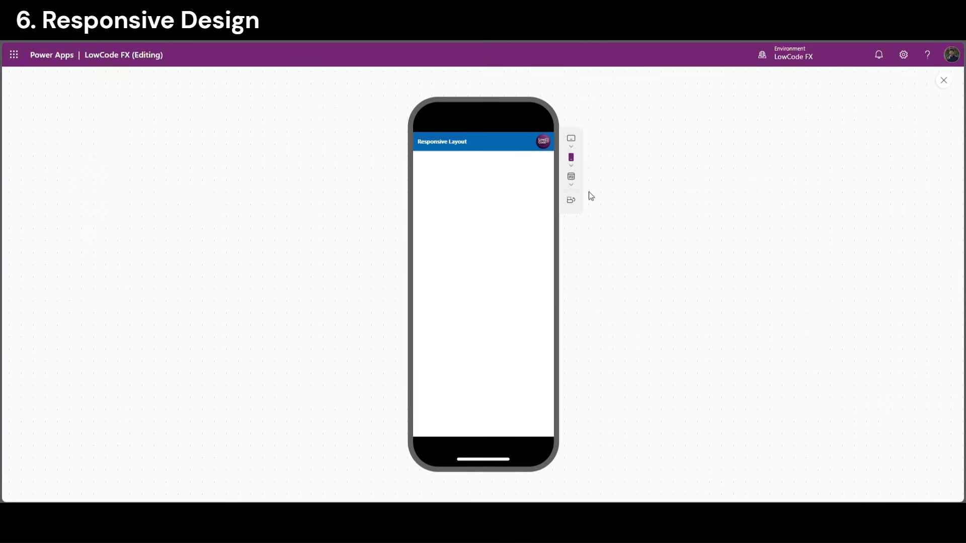
{"action": "left_click", "coordinate": [572, 160]}
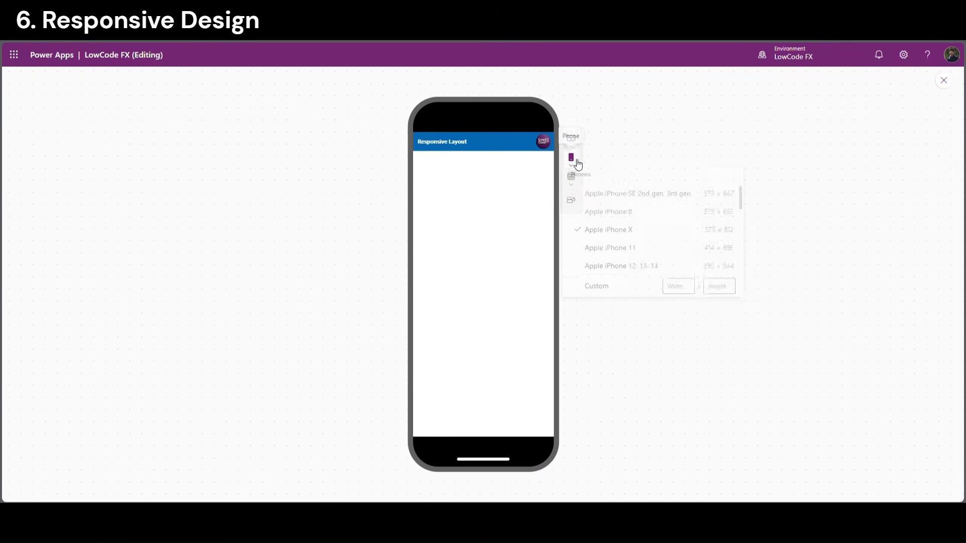
{"action": "left_click", "coordinate": [618, 203]}
{"action": "left_click", "coordinate": [615, 216]}
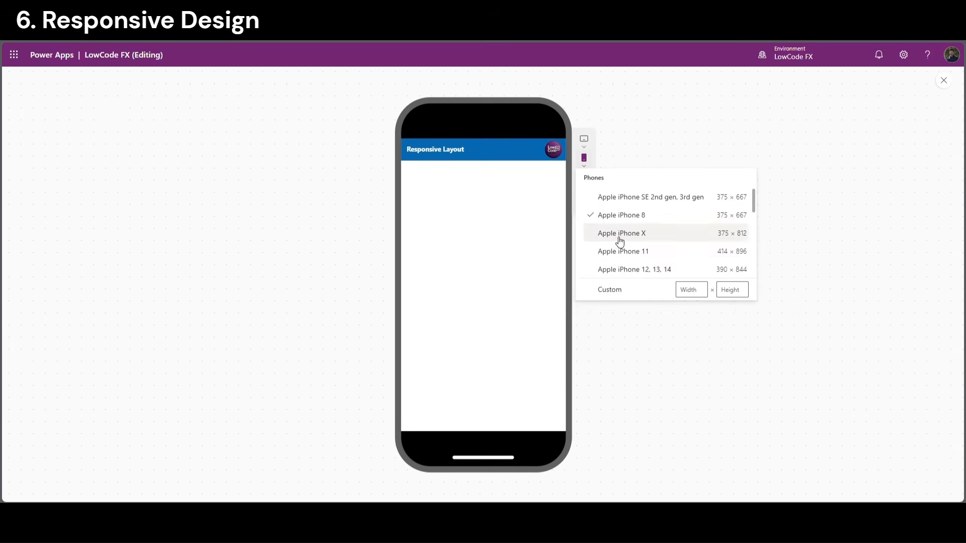
{"action": "left_click", "coordinate": [618, 238]}
{"action": "left_click", "coordinate": [618, 255]}
{"action": "left_click", "coordinate": [617, 273]}
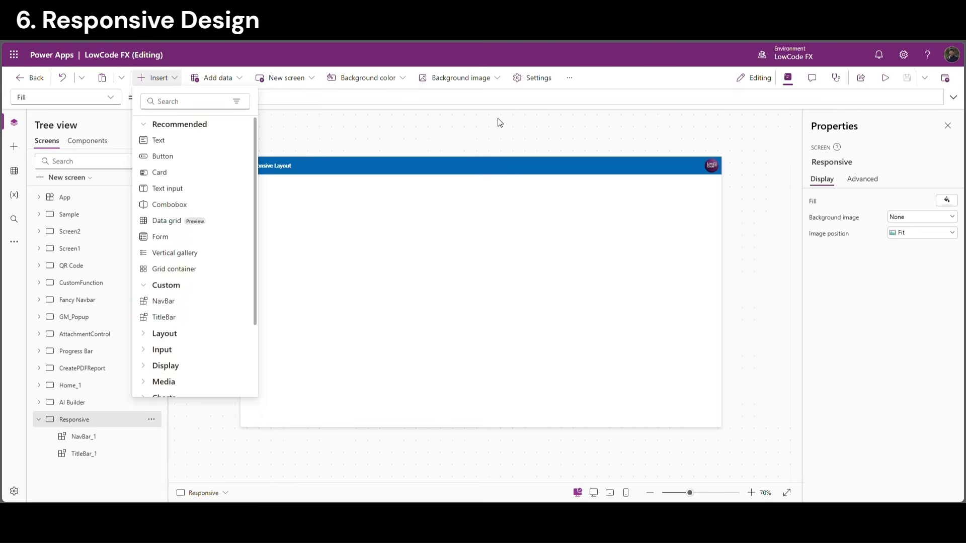
{"action": "left_click", "coordinate": [497, 119]}
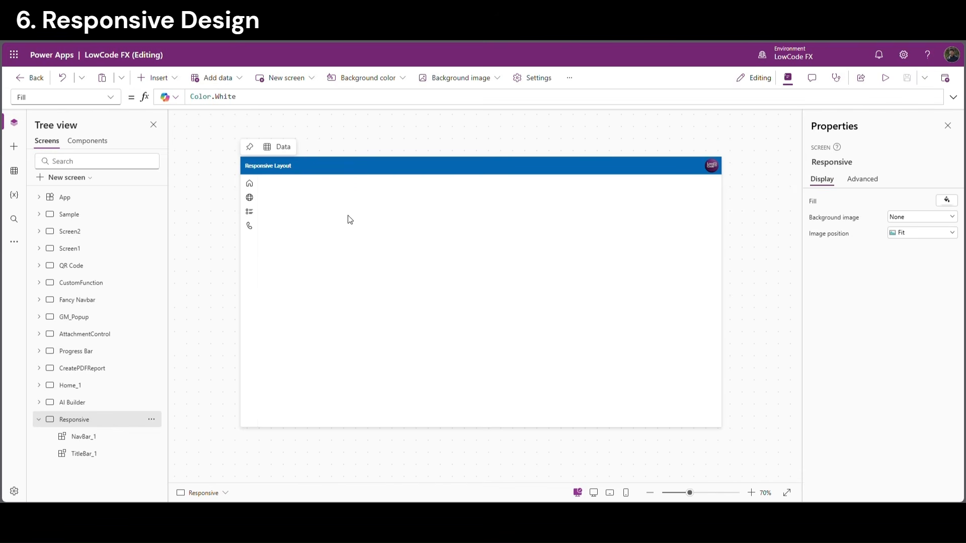
Insert a Vertical container onto the Responsive screen via the 'ver' search
{"action": "left_click", "coordinate": [176, 79]}
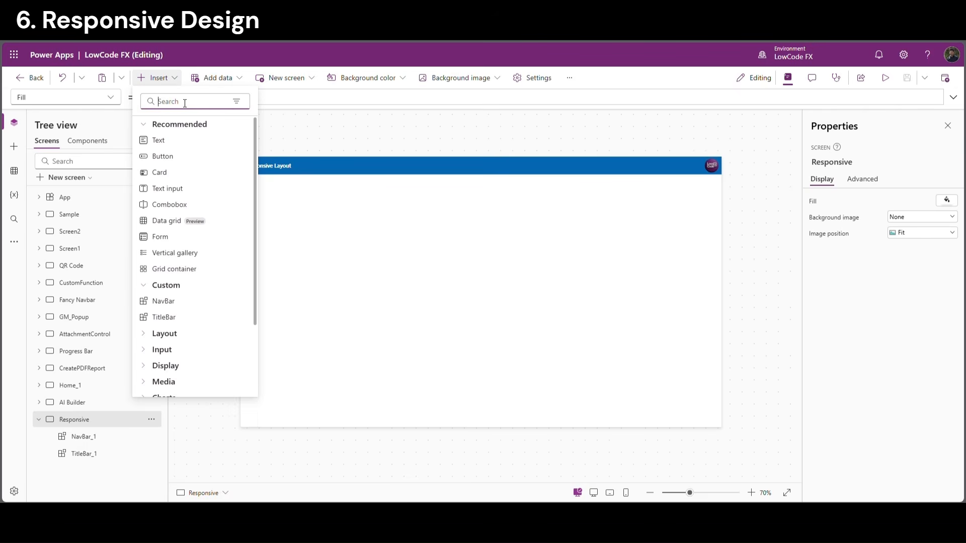
{"action": "type", "text": "vert"}
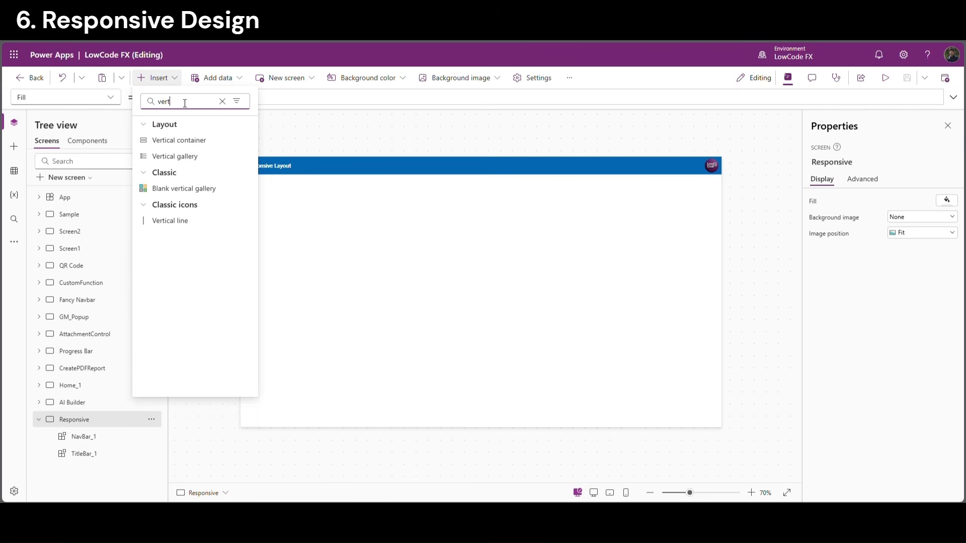
{"action": "left_click", "coordinate": [188, 141]}
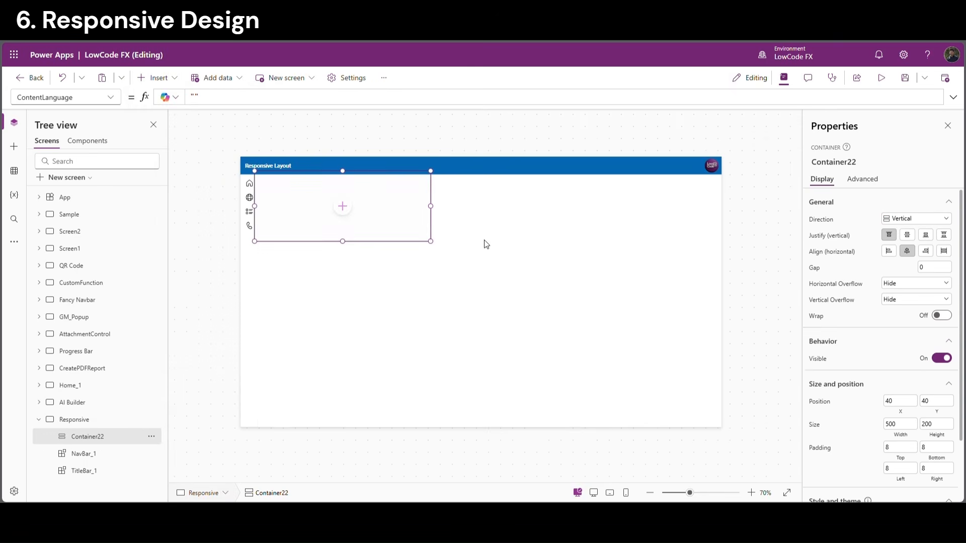
Set Container22's X position to NavBar_1.Width
{"action": "left_click", "coordinate": [907, 401]}
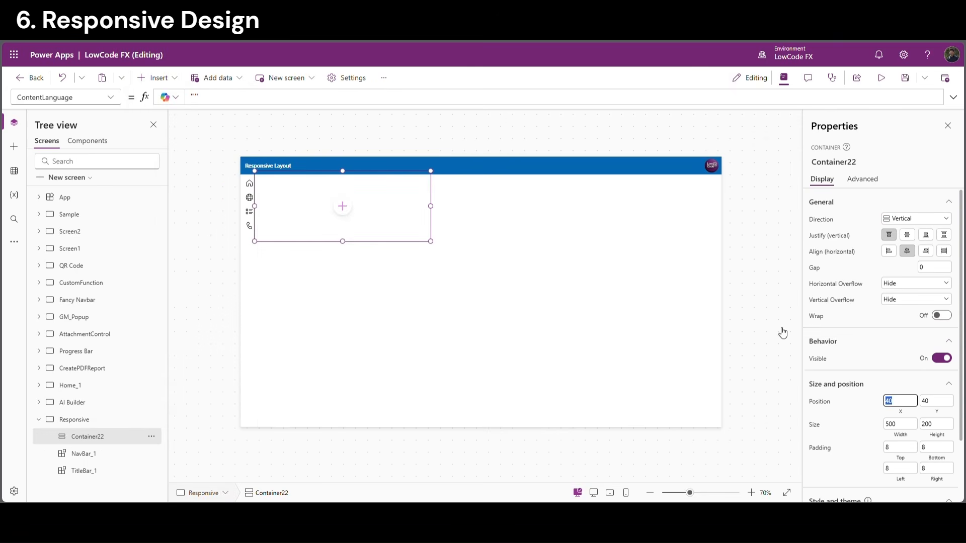
{"action": "left_click", "coordinate": [866, 415]}
{"action": "left_click", "coordinate": [894, 406]}
{"action": "left_click", "coordinate": [227, 98]}
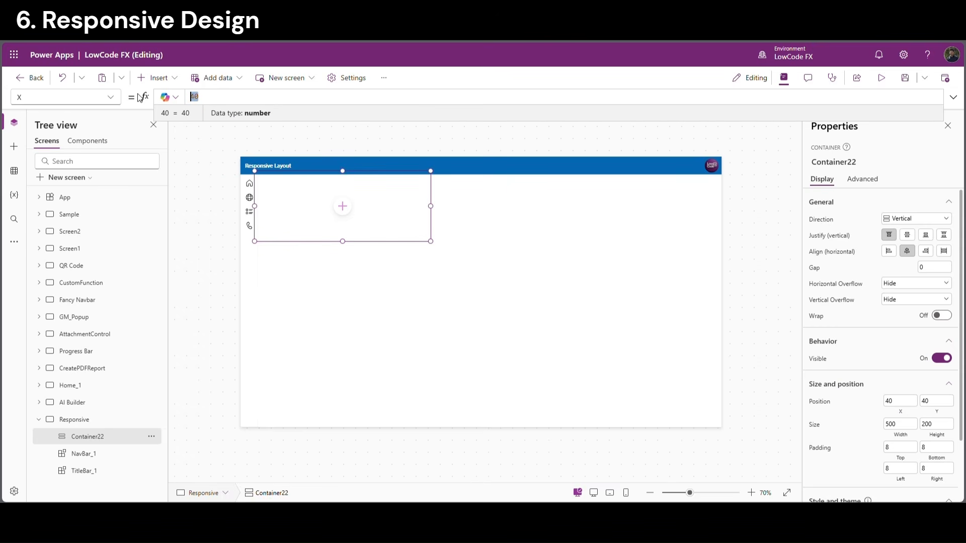
{"action": "type", "text": "navbar_1"}
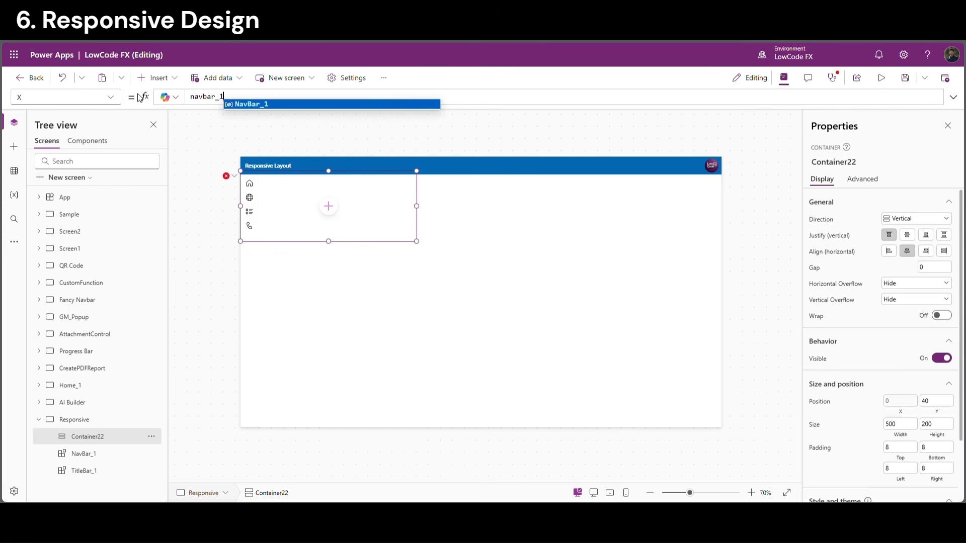
{"action": "key", "text": "Tab"}
{"action": "type", "text": "."}
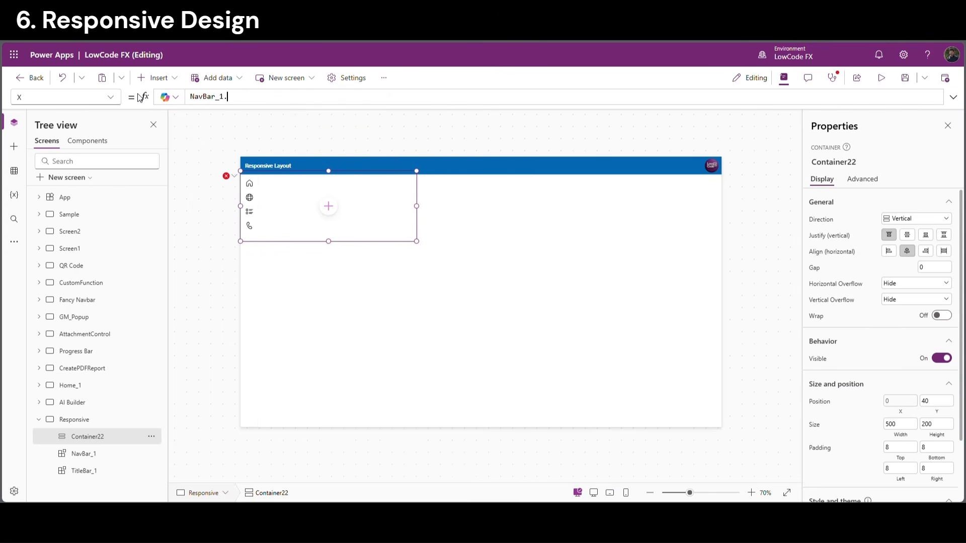
{"action": "type", "text": "Width"}
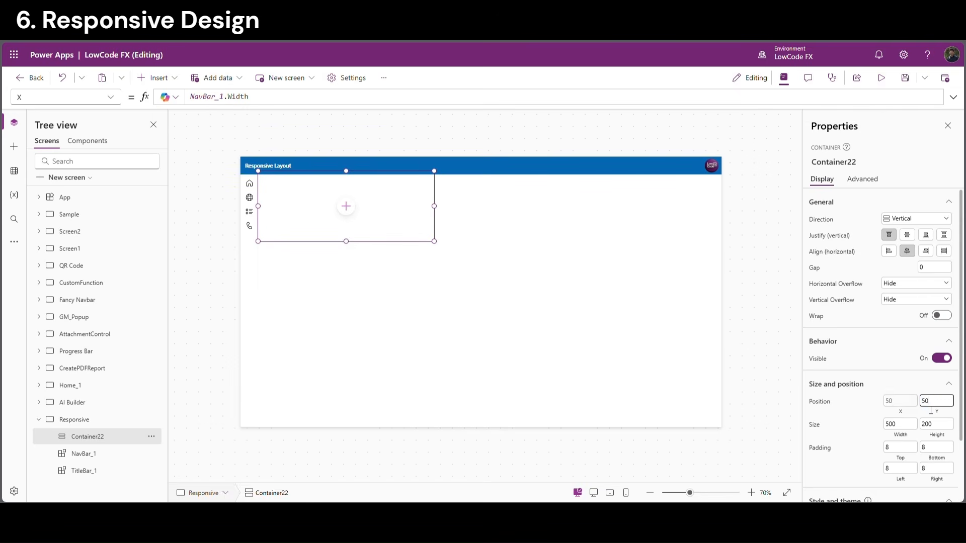
Set Container22's width to Parent.Width-NavBar_1.Width
{"action": "left_click", "coordinate": [912, 388]}
{"action": "left_click", "coordinate": [904, 384]}
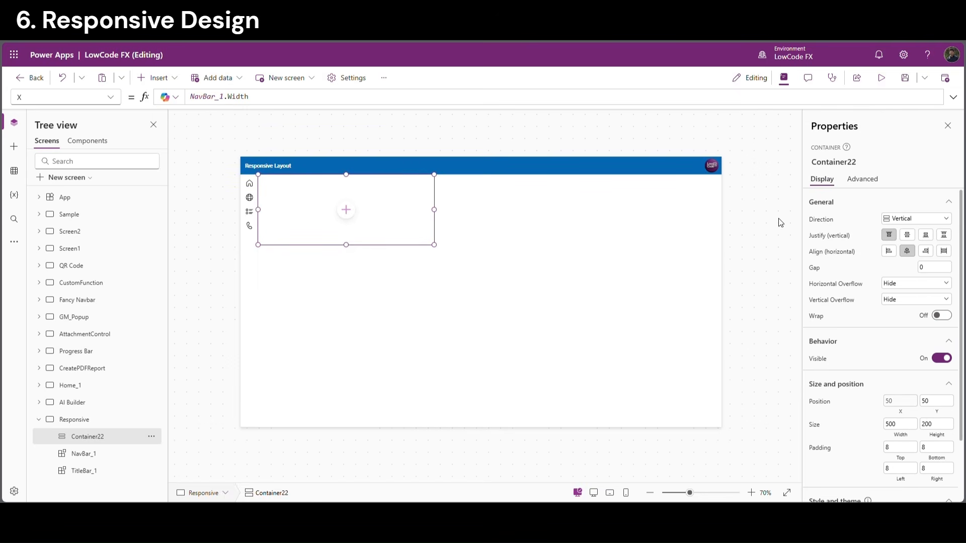
{"action": "left_click", "coordinate": [900, 425]}
{"action": "double_click", "coordinate": [196, 97]}
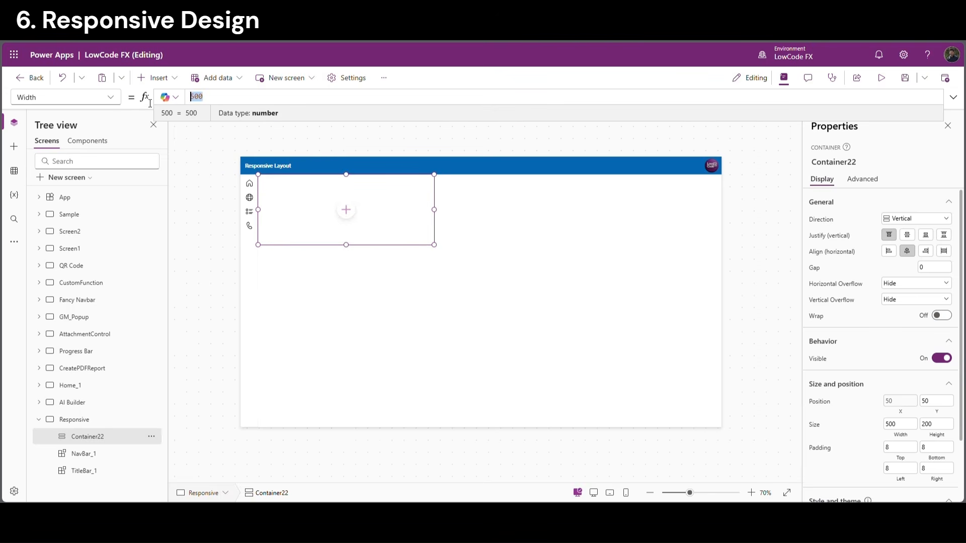
{"action": "type", "text": "pare"}
{"action": "key", "text": "Tab"}
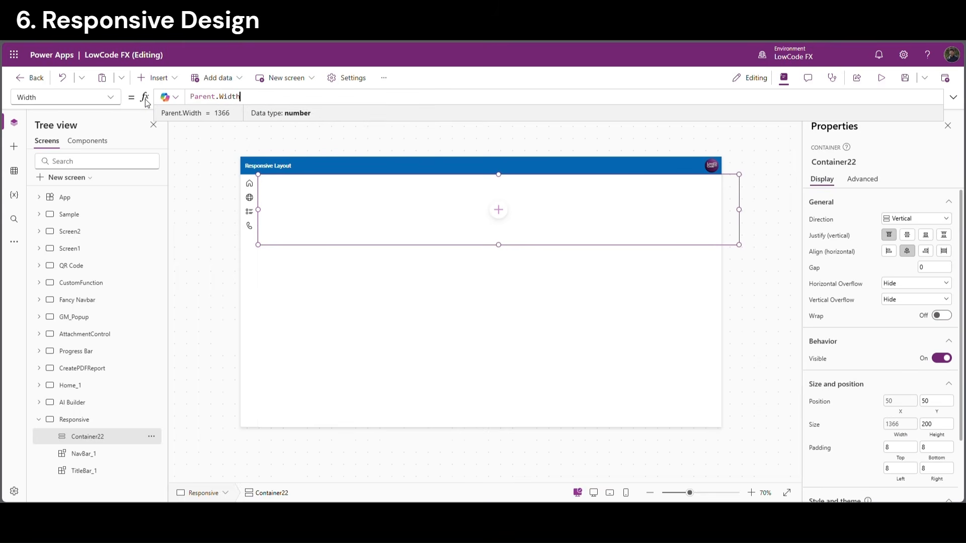
{"action": "type", "text": "-nab"}
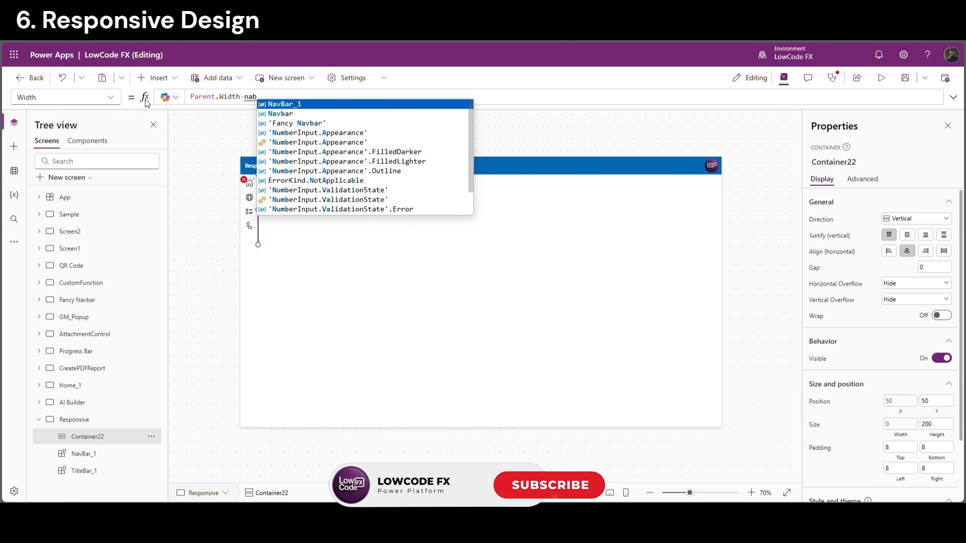
{"action": "key", "text": "Tab"}
{"action": "type", "text": "."}
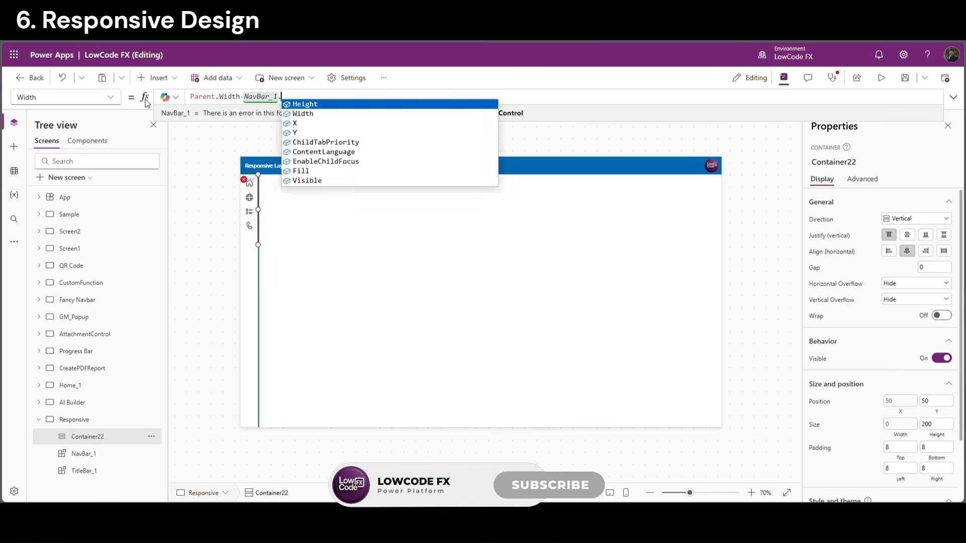
{"action": "type", "text": "w"}
{"action": "key", "text": "Tab"}
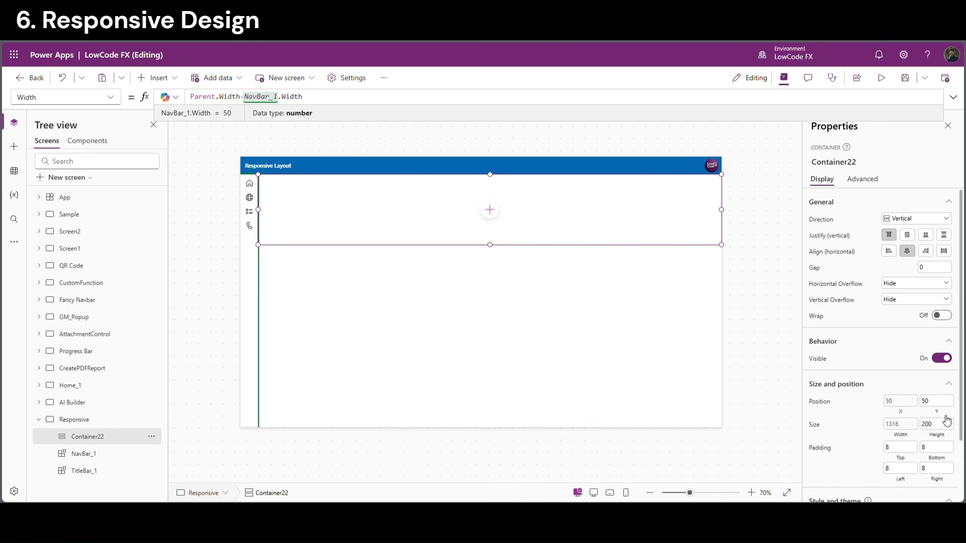
Set Container22's height to Parent.Height-50
{"action": "left_click", "coordinate": [941, 434]}
{"action": "left_click_drag", "start_coordinate": [206, 97], "coordinate": [172, 103]}
{"action": "type", "text": "par"}
{"action": "key", "text": "Tab"}
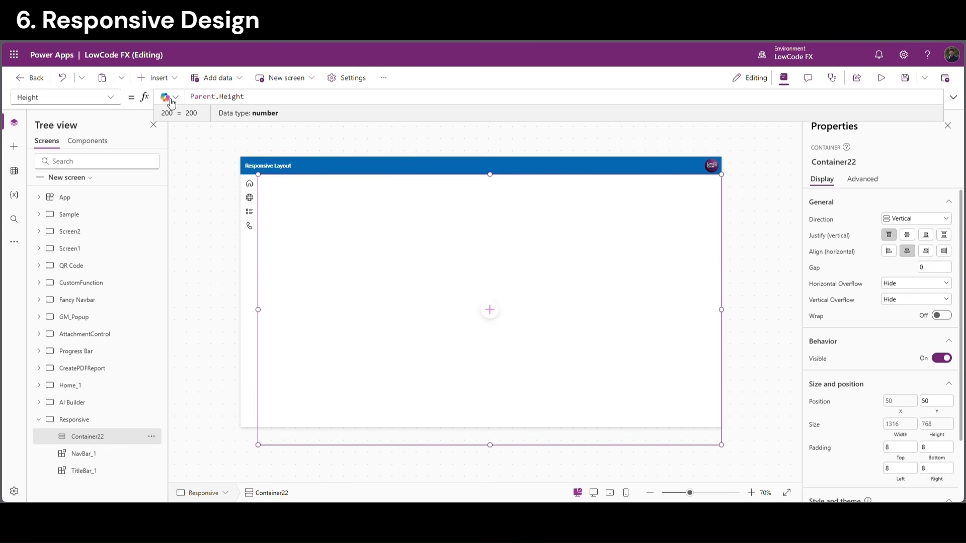
{"action": "type", "text": "-50"}
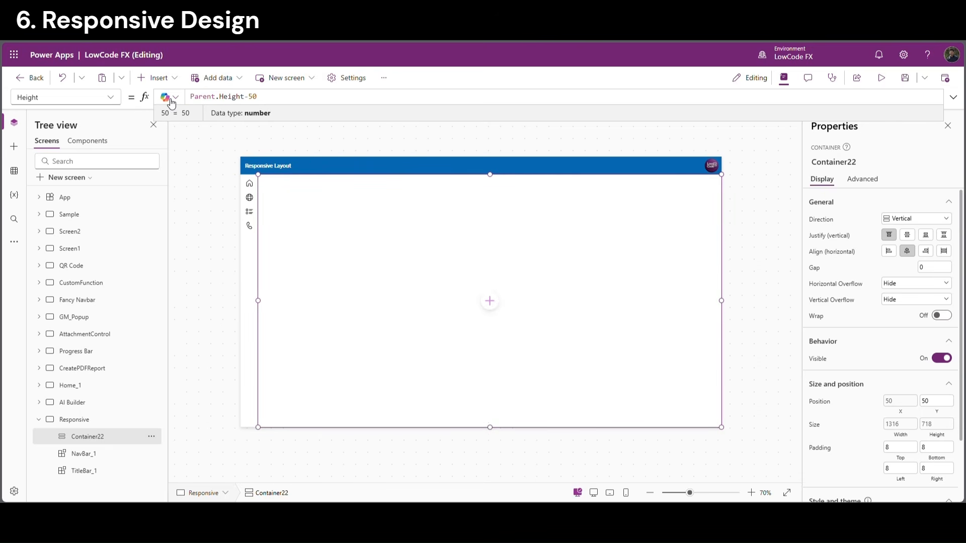
Give Container22 a light blue fill colour
{"action": "left_click", "coordinate": [309, 450]}
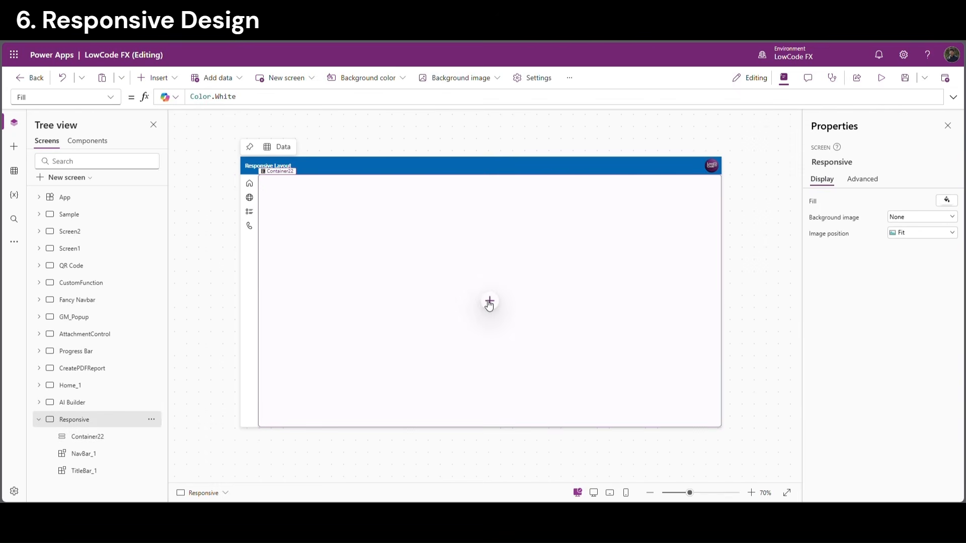
{"action": "left_click", "coordinate": [376, 332]}
{"action": "scroll", "coordinate": [916, 411], "scroll_direction": "down", "scroll_amount": 1}
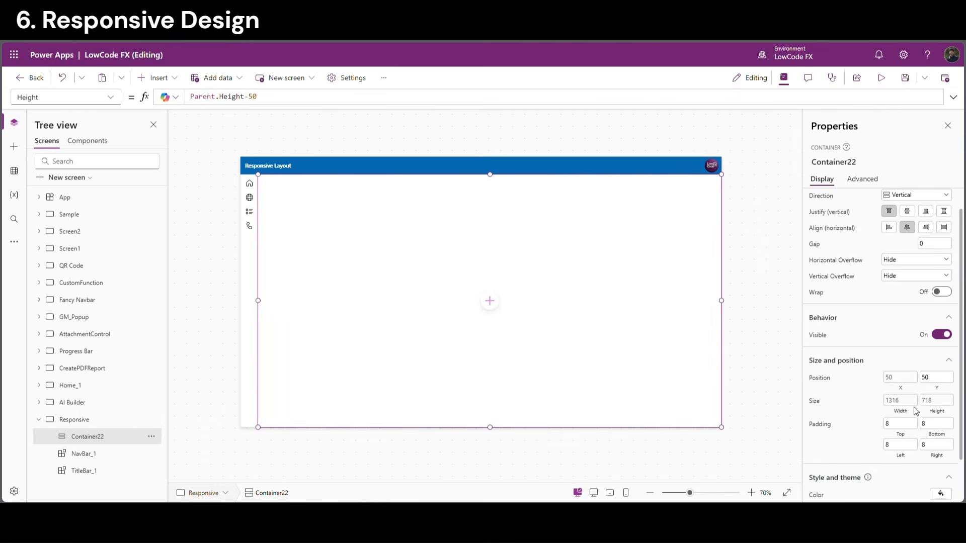
{"action": "scroll", "coordinate": [959, 449], "scroll_direction": "down", "scroll_amount": 2}
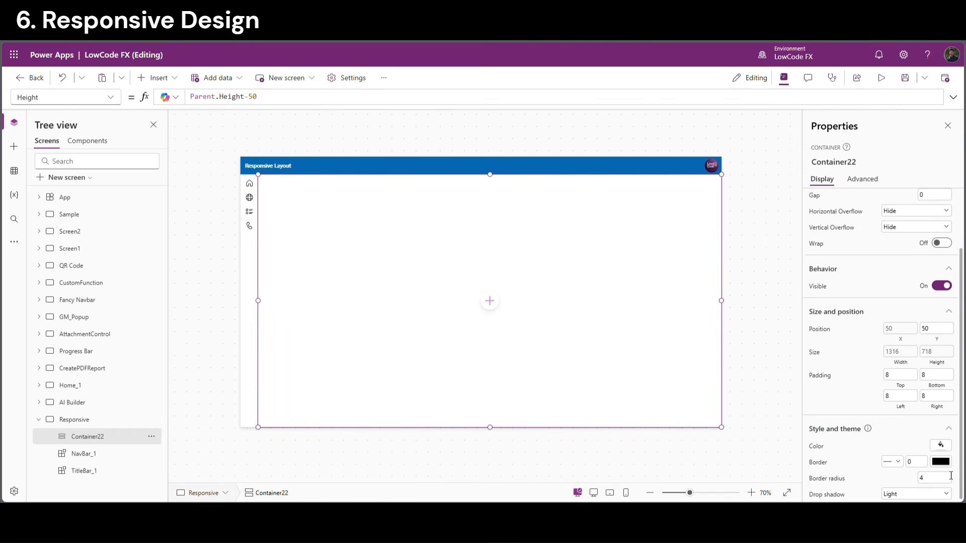
{"action": "left_click", "coordinate": [941, 445]}
{"action": "left_click", "coordinate": [907, 393]}
Preview the app at Apple iPad 10.2-inch size, then return to editing
{"action": "left_click", "coordinate": [881, 77]}
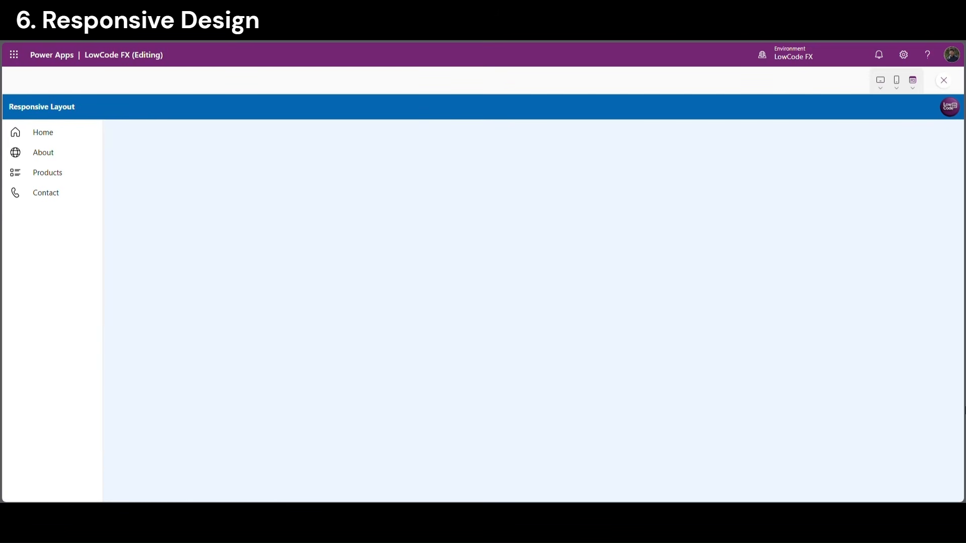
{"action": "left_click", "coordinate": [880, 88]}
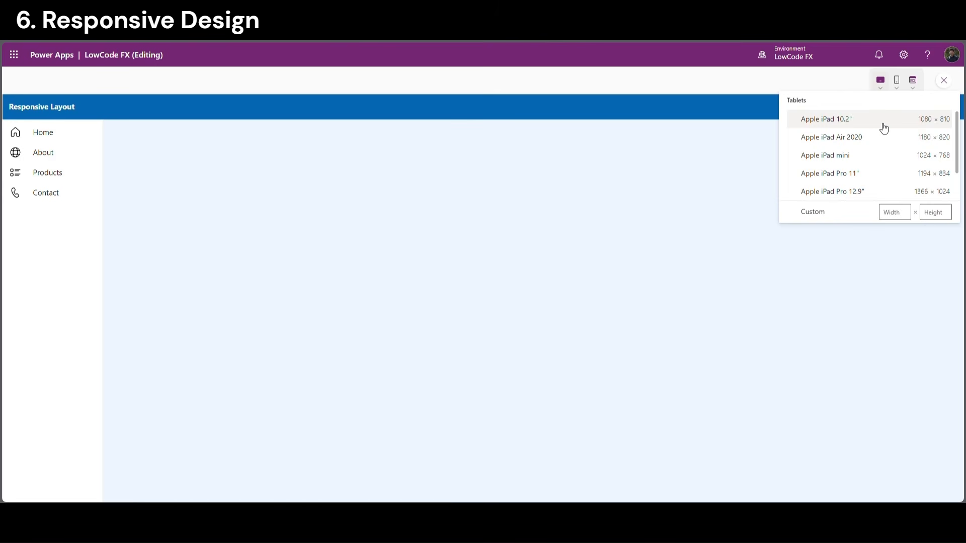
{"action": "left_click", "coordinate": [839, 127]}
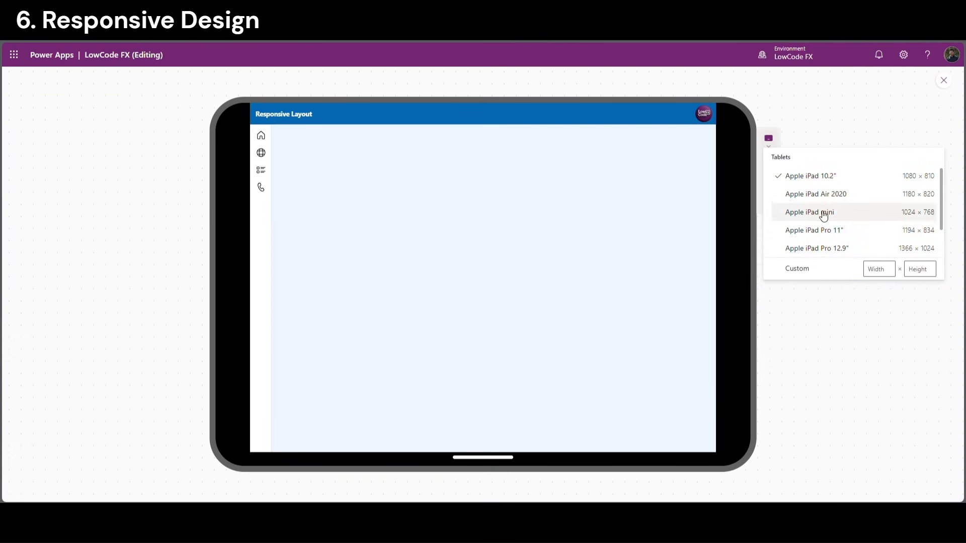
{"action": "left_click", "coordinate": [944, 81]}
Insert a vertical gallery into Container22 with a 3-column layout and flexible height On
{"action": "left_click", "coordinate": [493, 304]}
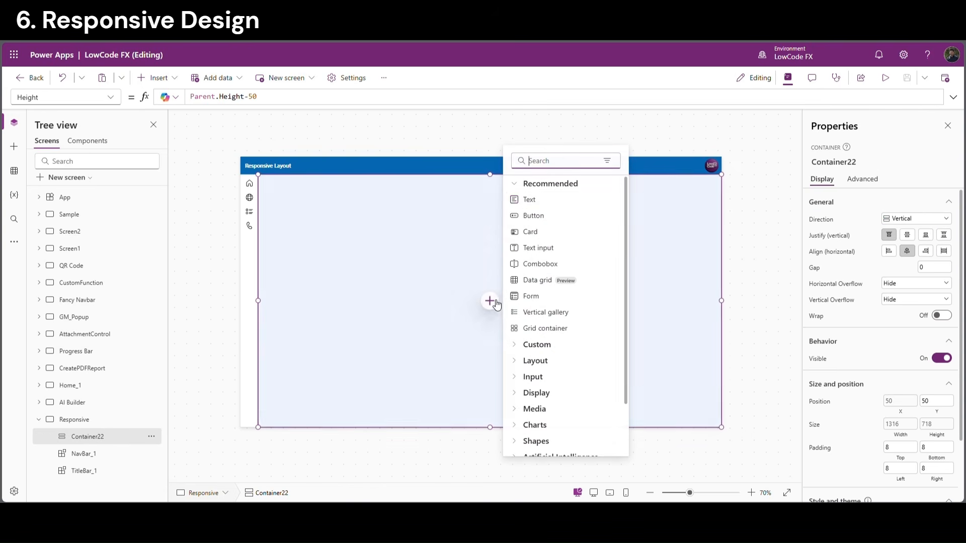
{"action": "type", "text": "v"}
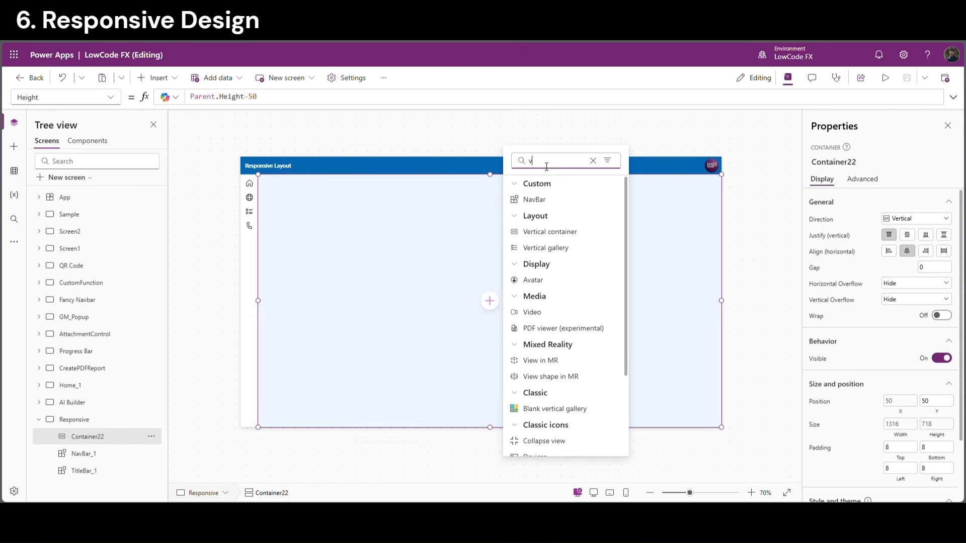
{"action": "type", "text": "e"}
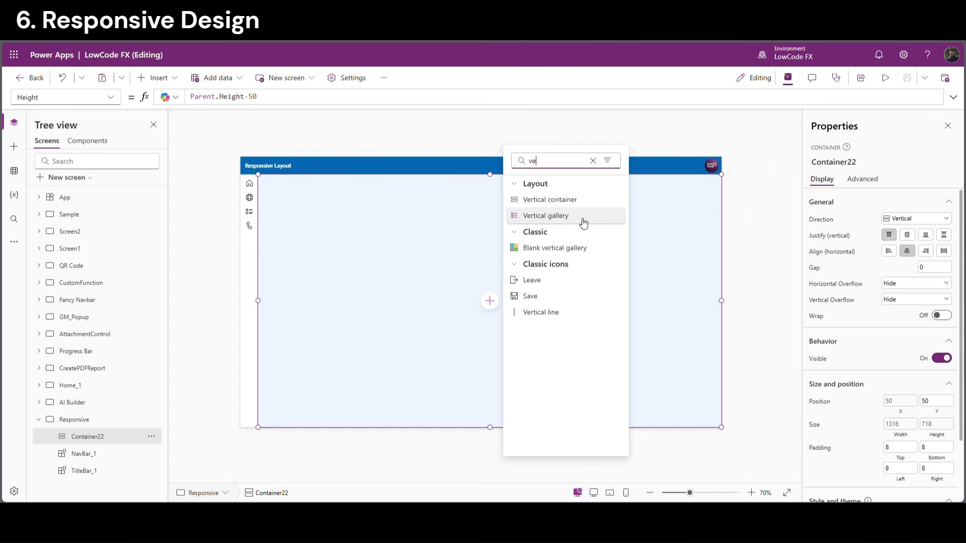
{"action": "left_click", "coordinate": [582, 223]}
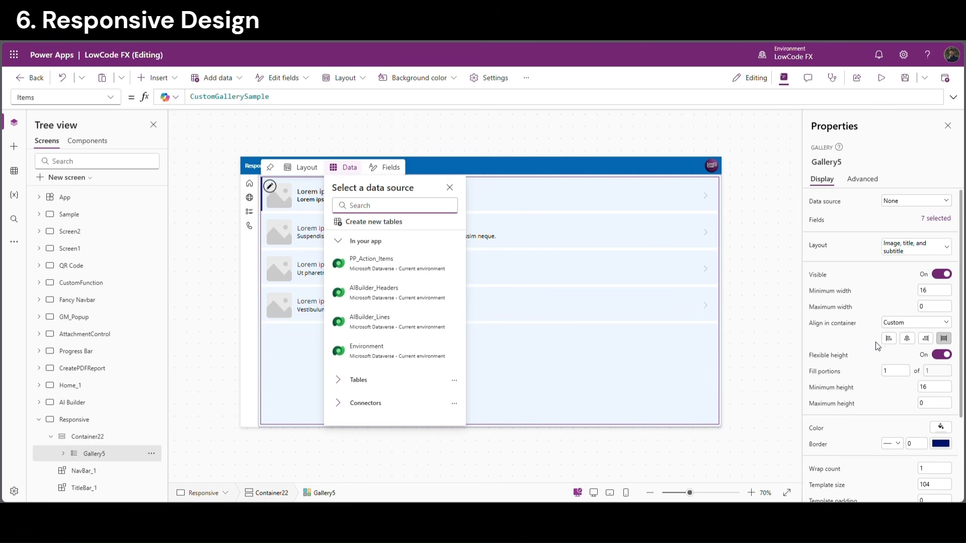
{"action": "left_click", "coordinate": [928, 248]}
{"action": "scroll", "coordinate": [840, 378], "scroll_direction": "down", "scroll_amount": 5}
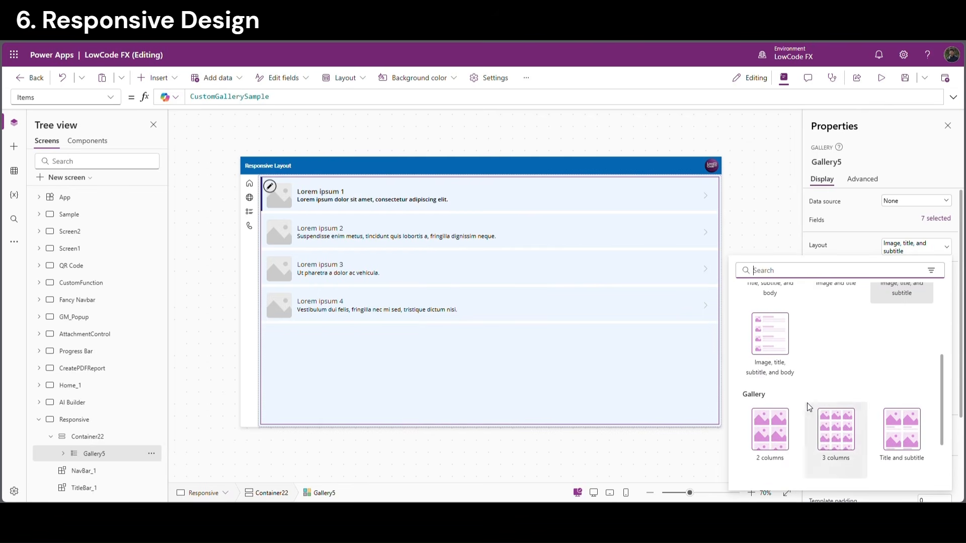
{"action": "left_click", "coordinate": [846, 436]}
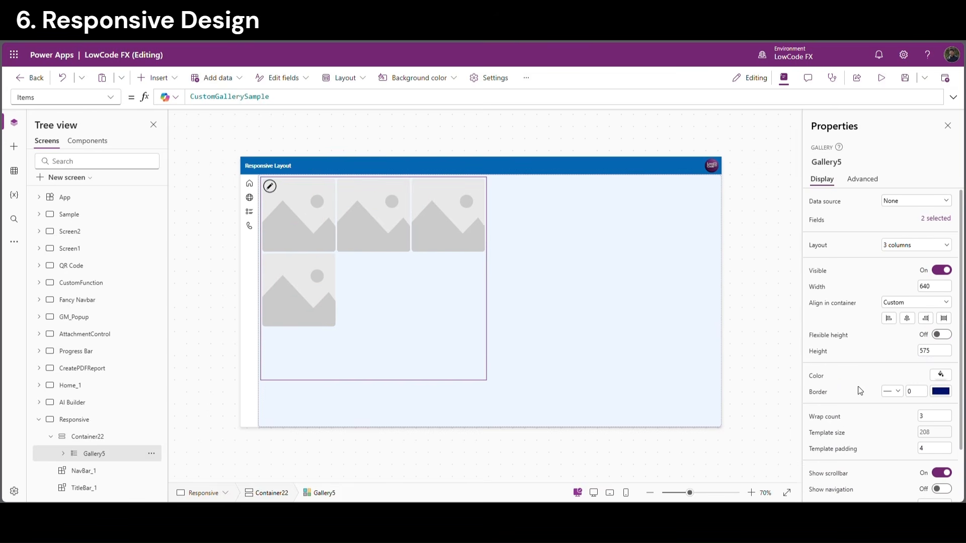
{"action": "left_click", "coordinate": [940, 335]}
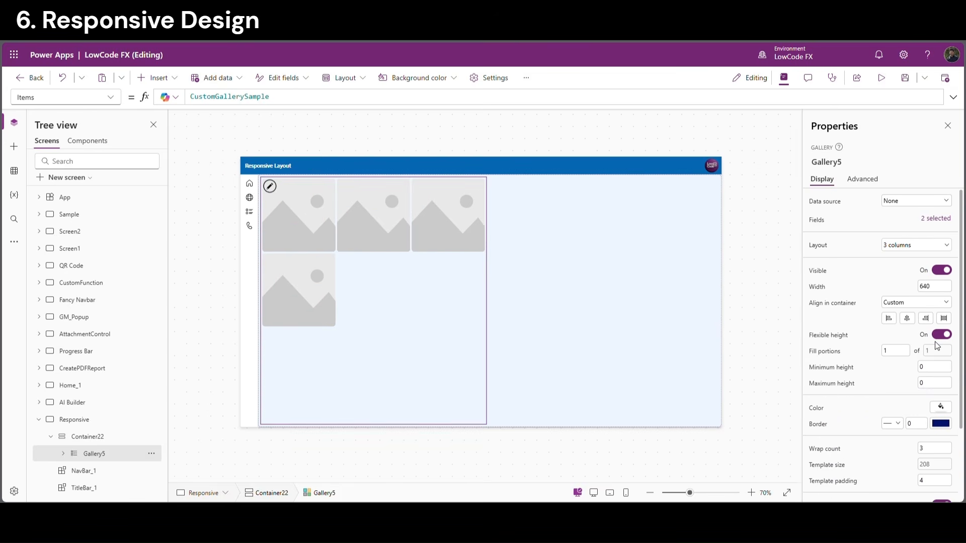
{"action": "left_click", "coordinate": [817, 290]}
Set Gallery5's width to Parent.Width
{"action": "left_click_drag", "start_coordinate": [217, 101], "coordinate": [158, 104]}
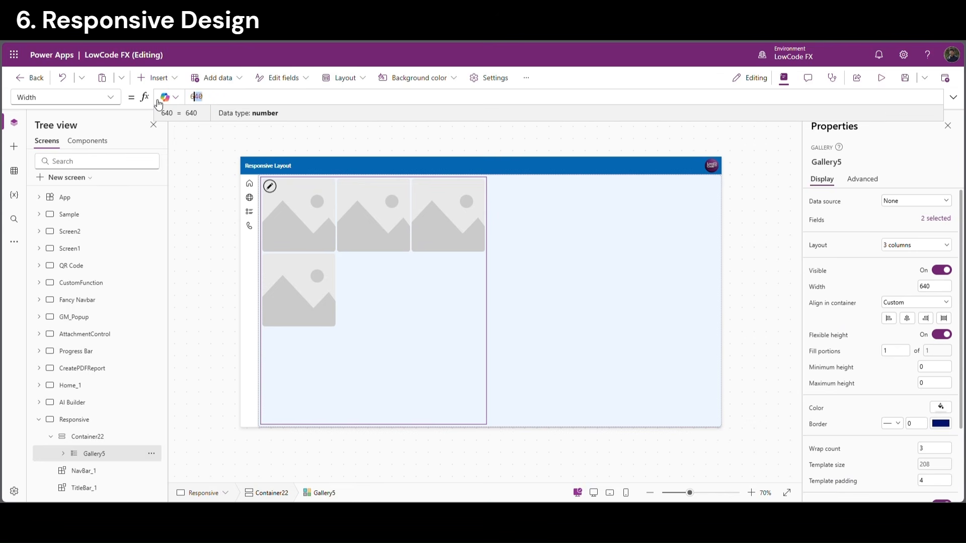
{"action": "type", "text": "PPa"}
{"action": "key", "text": "Tab"}
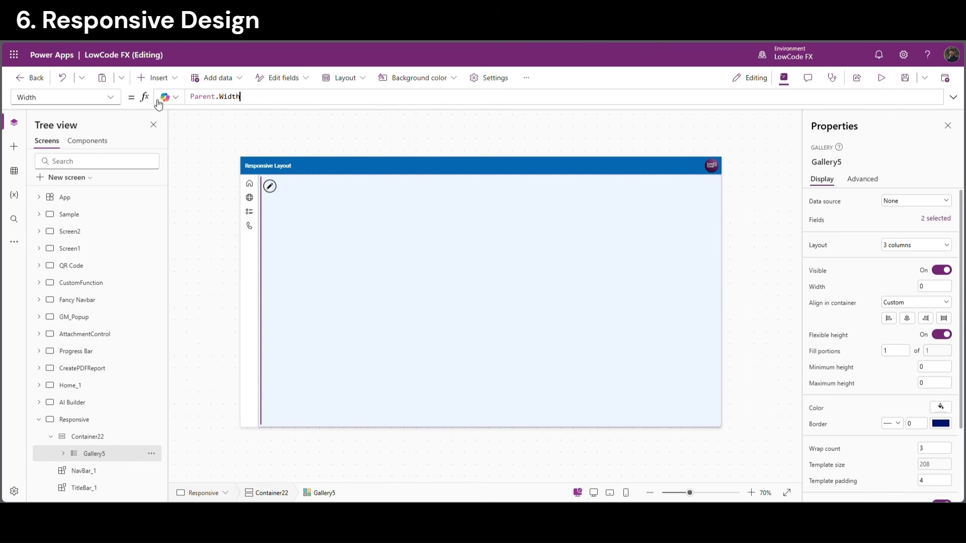
Set Container22's top, bottom, left and right padding to 0
{"action": "left_click", "coordinate": [95, 437]}
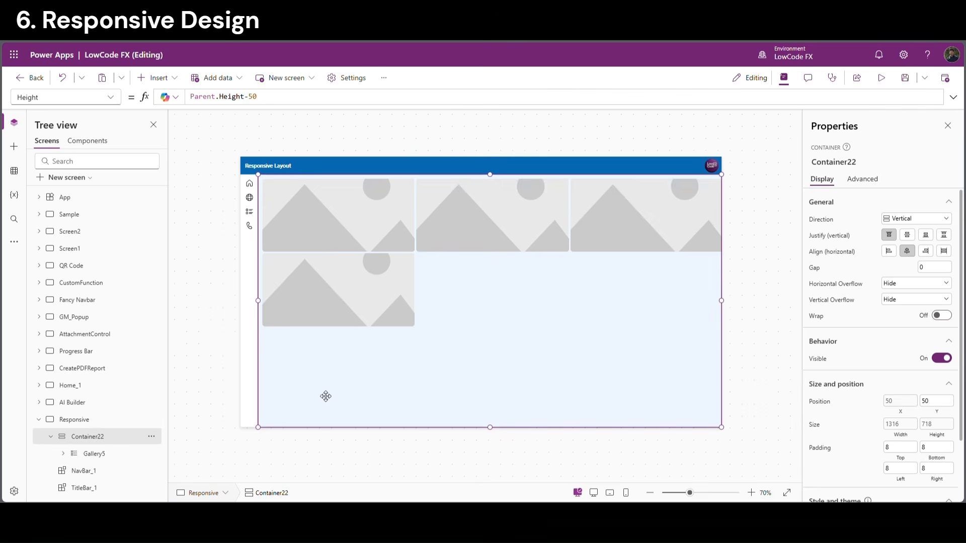
{"action": "left_click", "coordinate": [906, 448]}
{"action": "type", "text": "0"}
{"action": "key", "text": "Tab"}
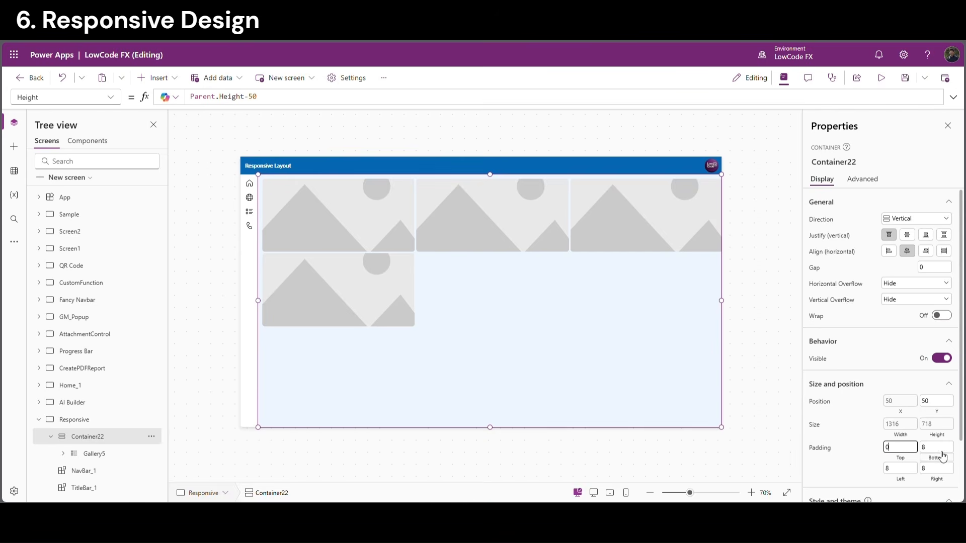
{"action": "type", "text": "0"}
{"action": "left_click", "coordinate": [895, 470]}
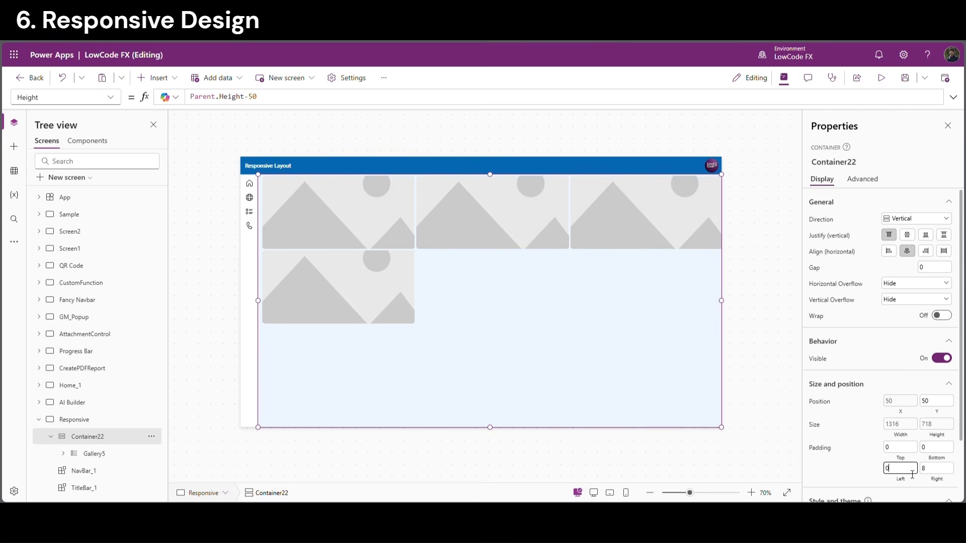
{"action": "left_click", "coordinate": [942, 470]}
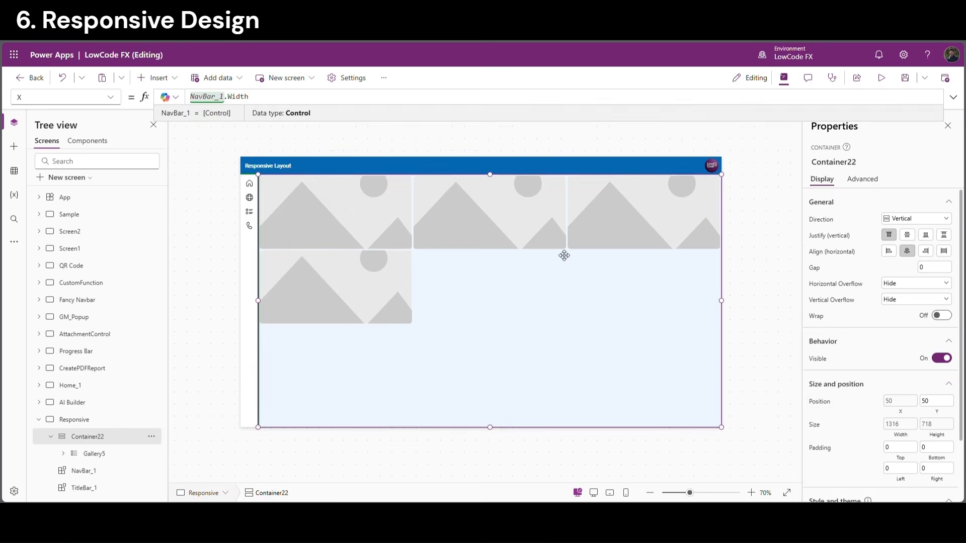
{"action": "left_click", "coordinate": [502, 349]}
{"action": "left_click", "coordinate": [791, 261]}
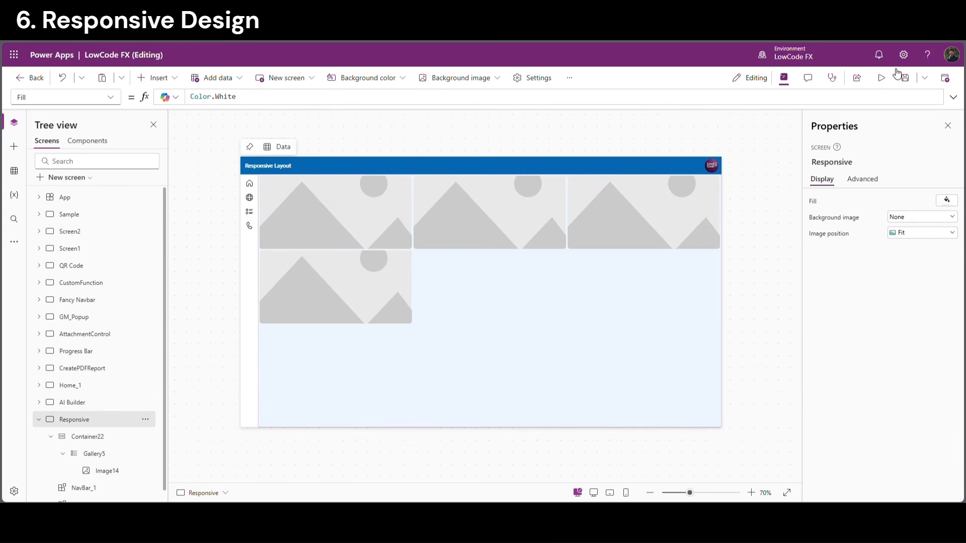
Preview the app at full window, canvas, iPad 10.2-inch and iPad Pro 11-inch sizes
{"action": "left_click", "coordinate": [881, 77]}
{"action": "left_click", "coordinate": [772, 188]}
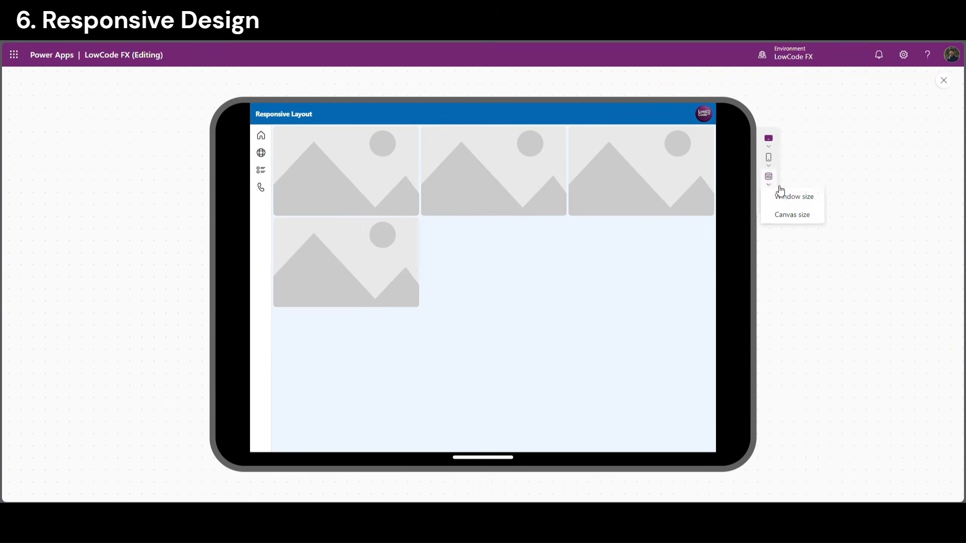
{"action": "left_click", "coordinate": [789, 198]}
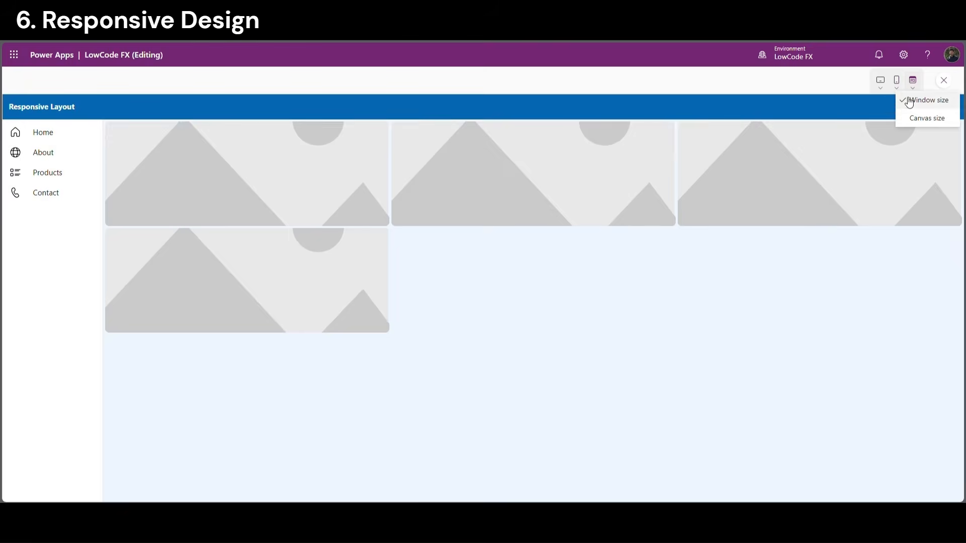
{"action": "left_click", "coordinate": [923, 117]}
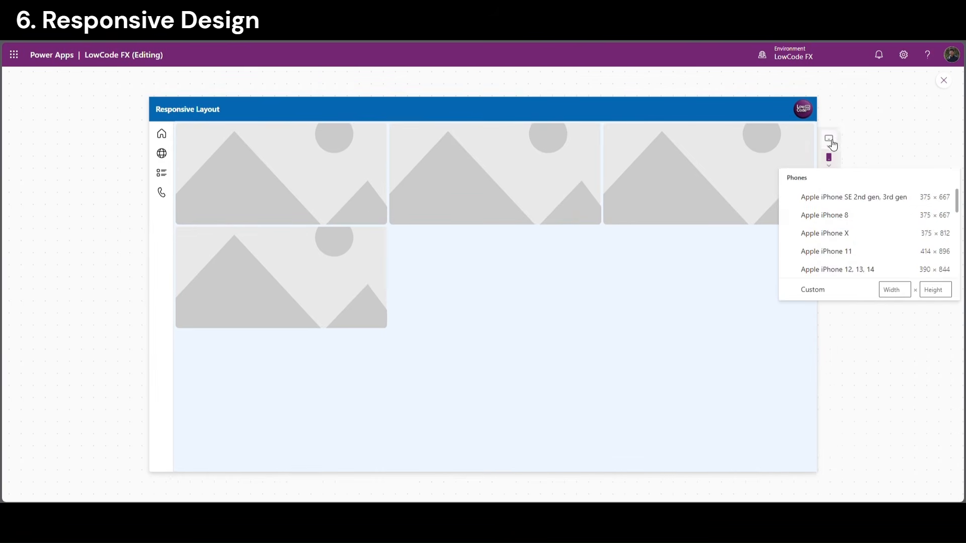
{"action": "mouse_move", "coordinate": [833, 142]}
{"action": "left_click", "coordinate": [836, 181]}
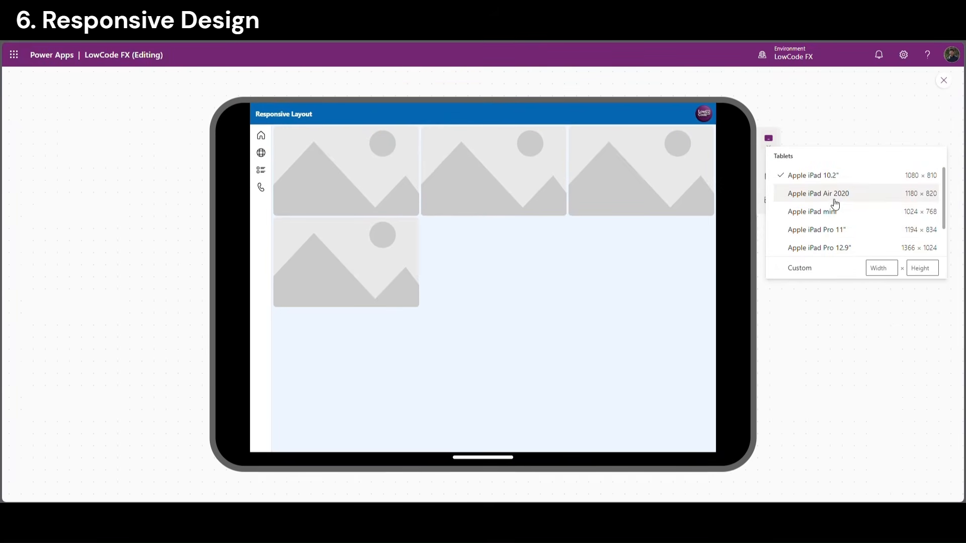
{"action": "left_click", "coordinate": [821, 232]}
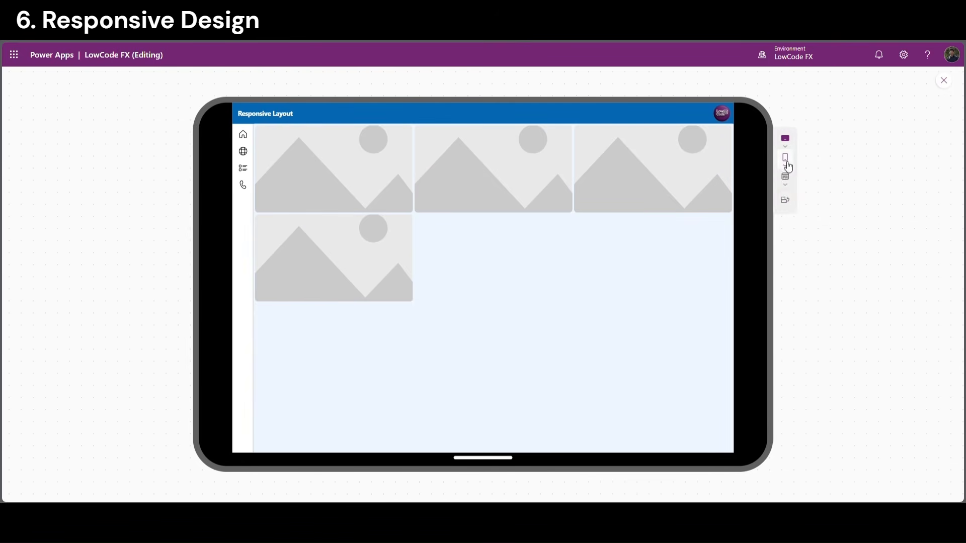
Preview on an iPhone SE 2nd gen in portrait, then exit the preview and select the gallery
{"action": "left_click", "coordinate": [786, 163]}
{"action": "left_click", "coordinate": [832, 197]}
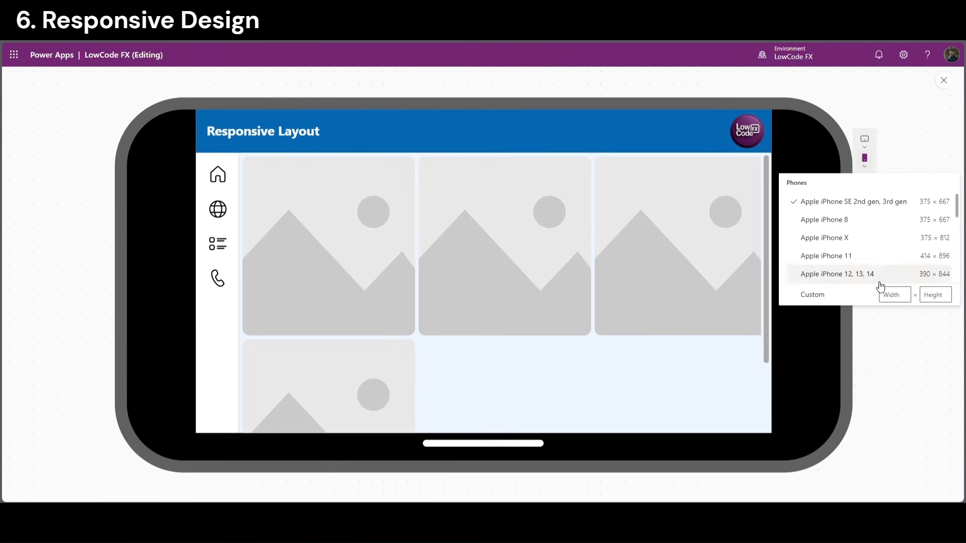
{"action": "left_click", "coordinate": [884, 152]}
{"action": "left_click", "coordinate": [865, 201]}
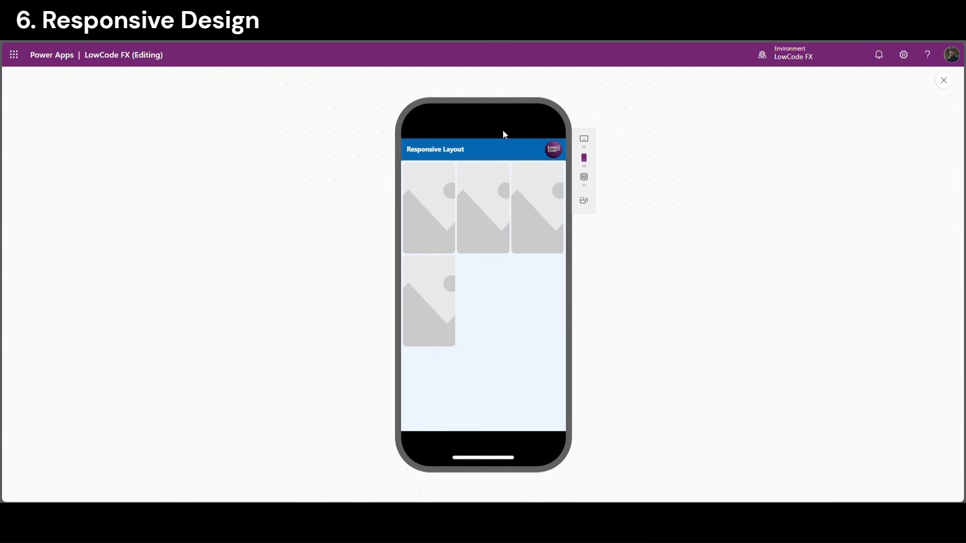
{"action": "left_click", "coordinate": [949, 90]}
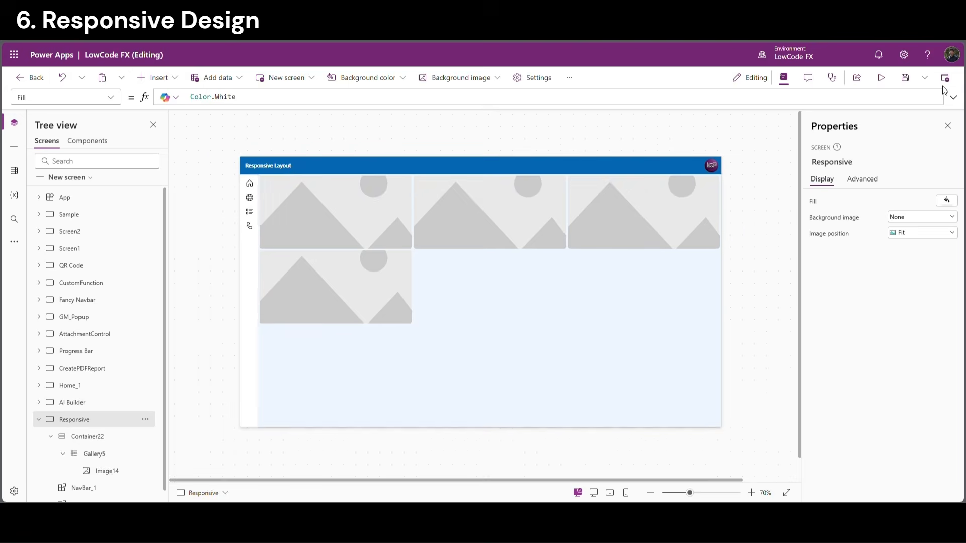
{"action": "left_click", "coordinate": [619, 335]}
Open the NavBar component and select its entire Width formula for copying
{"action": "left_click", "coordinate": [745, 307]}
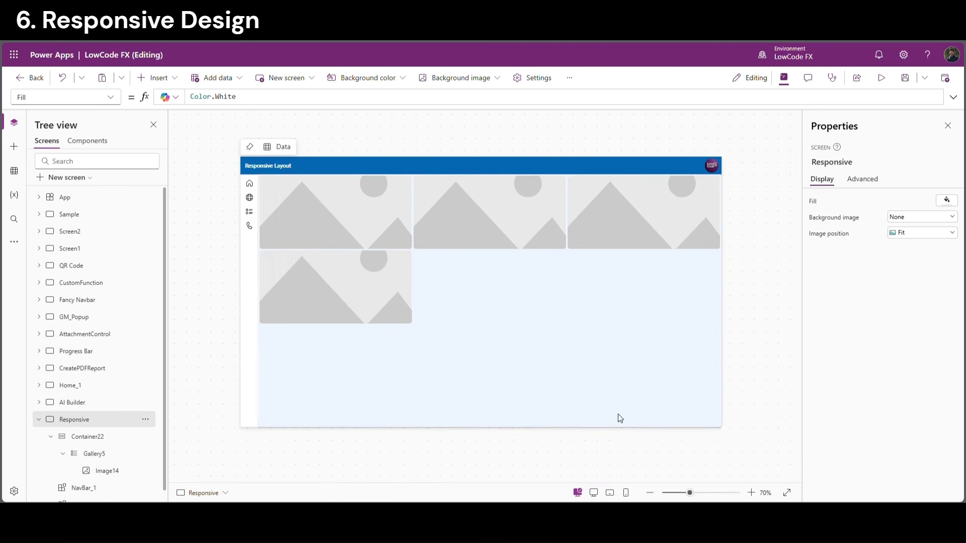
{"action": "left_click", "coordinate": [713, 302]}
{"action": "left_click", "coordinate": [87, 140]}
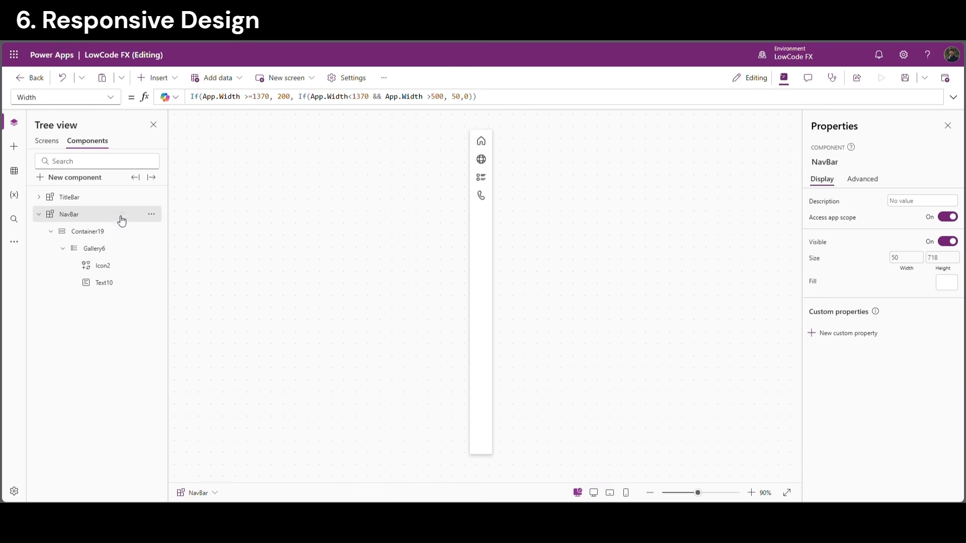
{"action": "left_click", "coordinate": [96, 231]}
{"action": "left_click", "coordinate": [87, 213]}
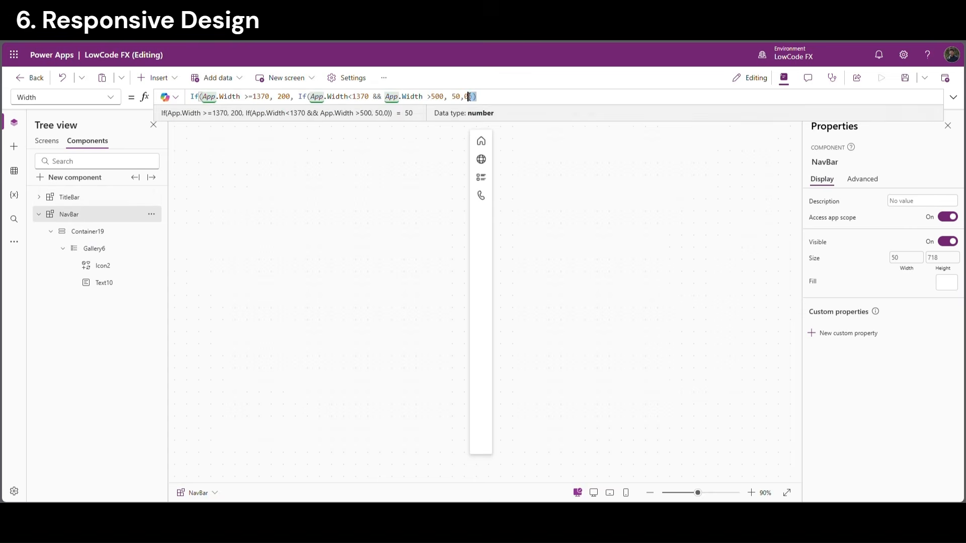
{"action": "left_click_drag", "start_coordinate": [476, 96], "coordinate": [196, 96]}
{"action": "key", "text": "ctrl+c"}
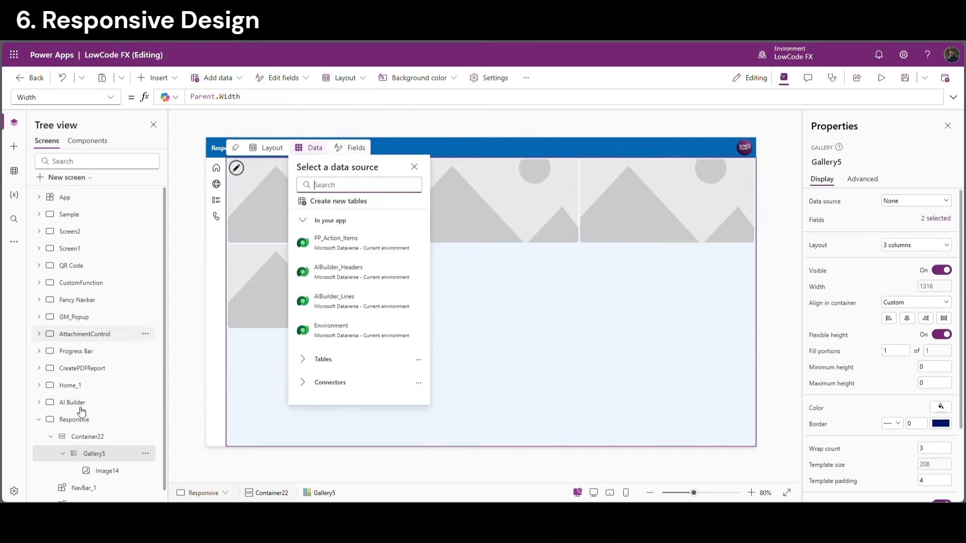
Paste the If(App.Width...) formula into Gallery5's WrapCount and change 200 to 3
{"action": "left_click", "coordinate": [582, 319]}
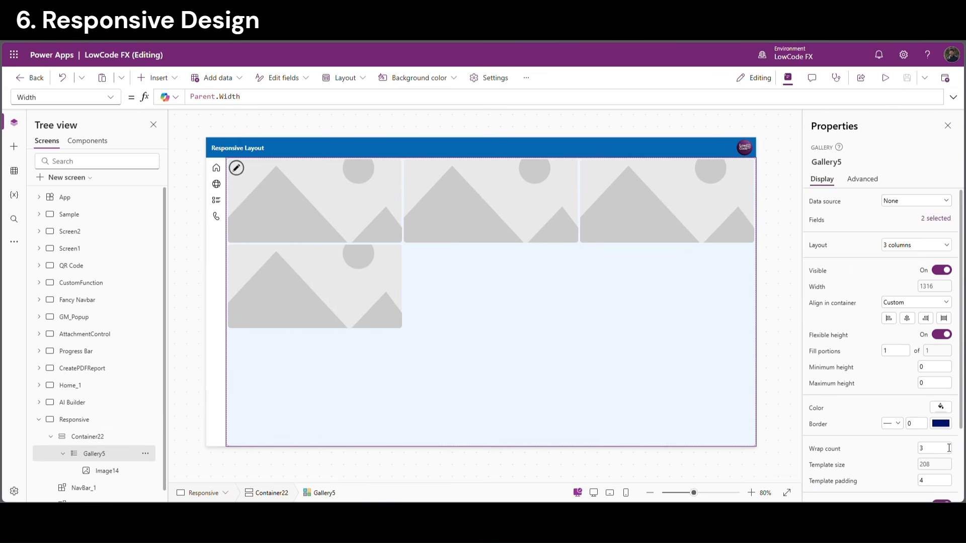
{"action": "left_click", "coordinate": [827, 453]}
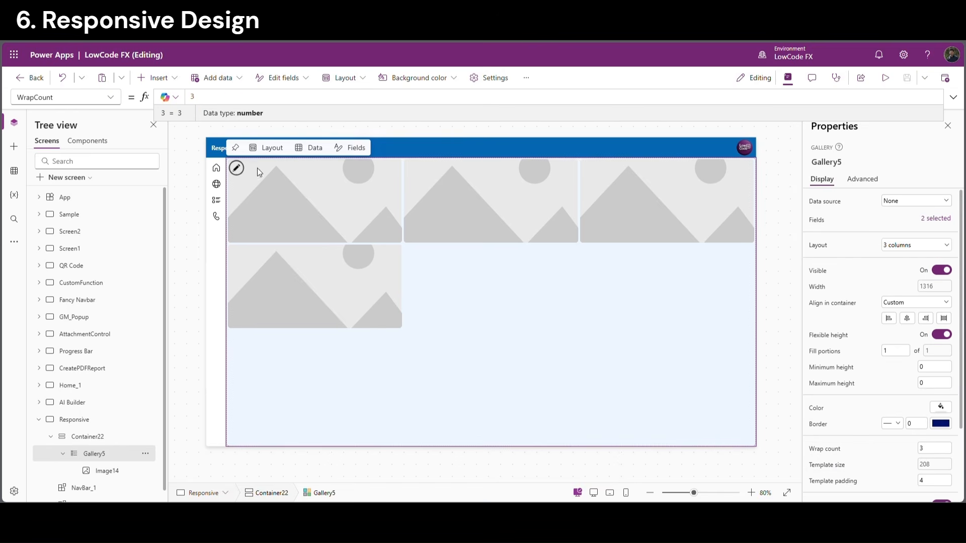
{"action": "key", "text": "ctrl+a"}
{"action": "key", "text": "ctrl+v"}
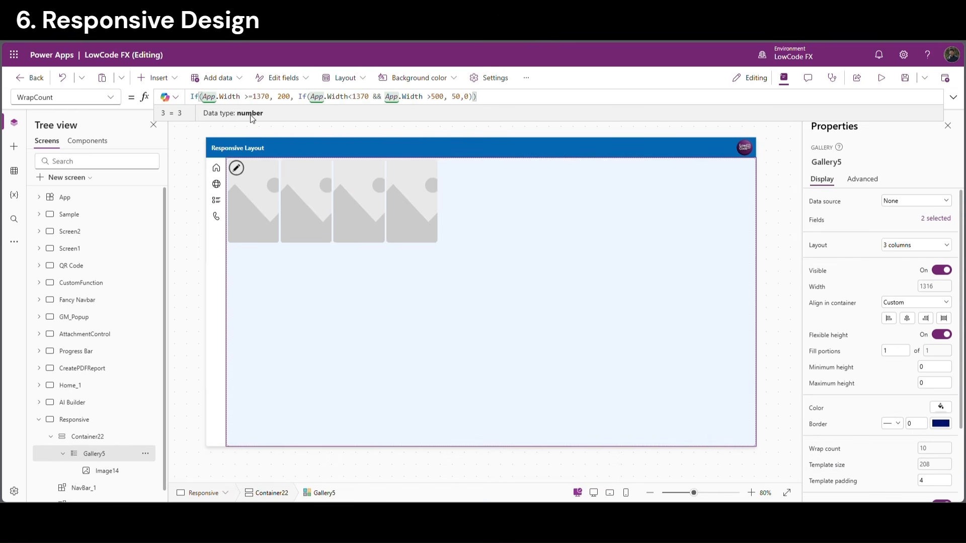
{"action": "left_click_drag", "start_coordinate": [271, 100], "coordinate": [210, 90]}
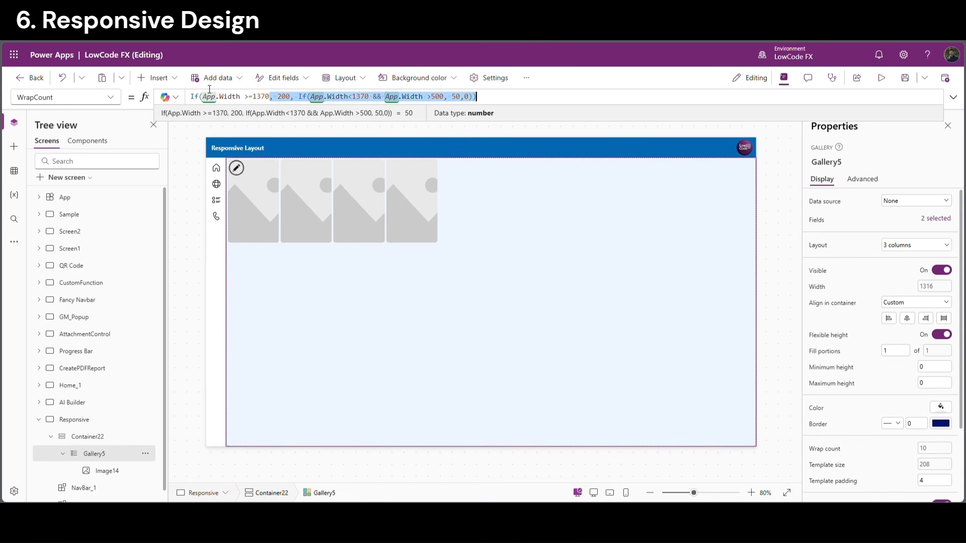
{"action": "double_click", "coordinate": [287, 99]}
{"action": "type", "text": "3"}
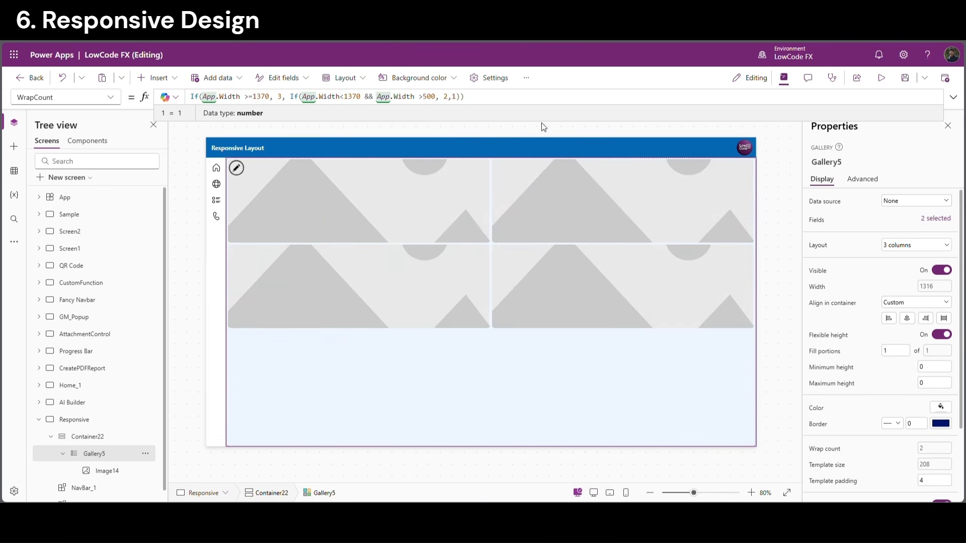
{"action": "left_click", "coordinate": [884, 80]}
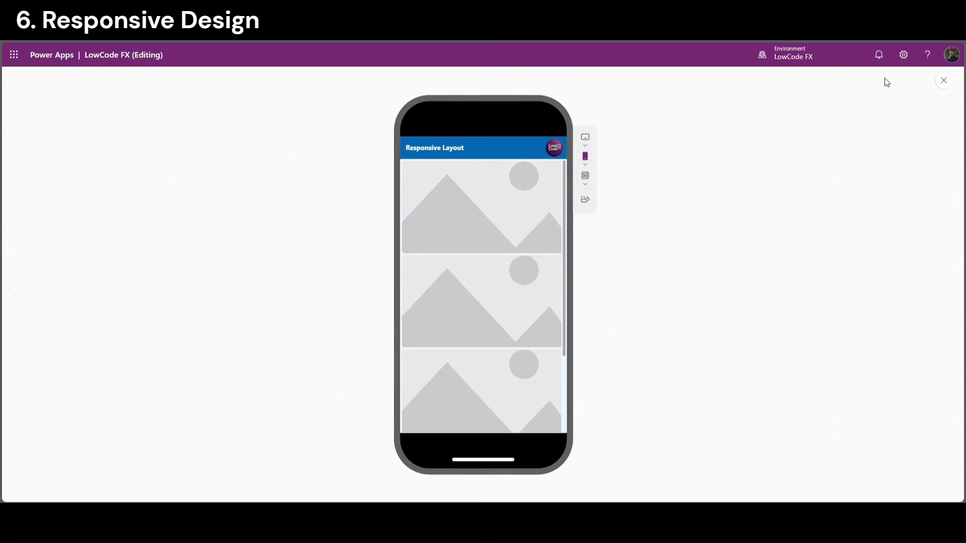
{"action": "scroll", "coordinate": [530, 333], "scroll_direction": "down", "scroll_amount": 2}
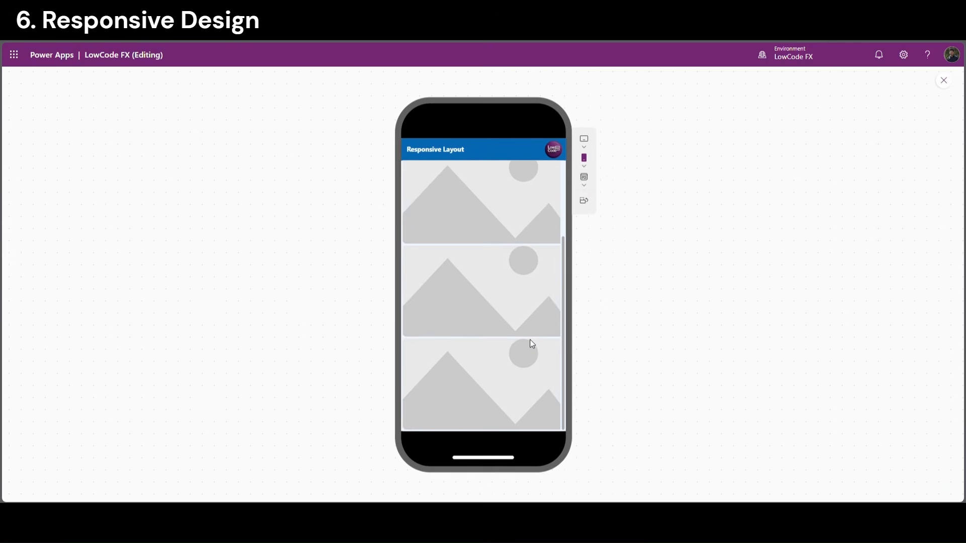
{"action": "left_click_drag", "start_coordinate": [563, 325], "coordinate": [564, 207]}
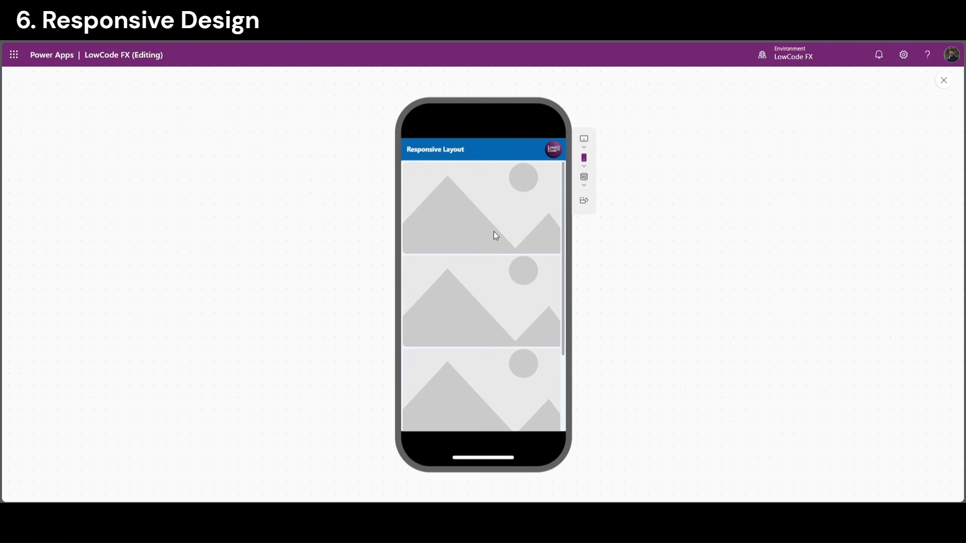
{"action": "scroll", "coordinate": [496, 347], "scroll_direction": "down", "scroll_amount": 2}
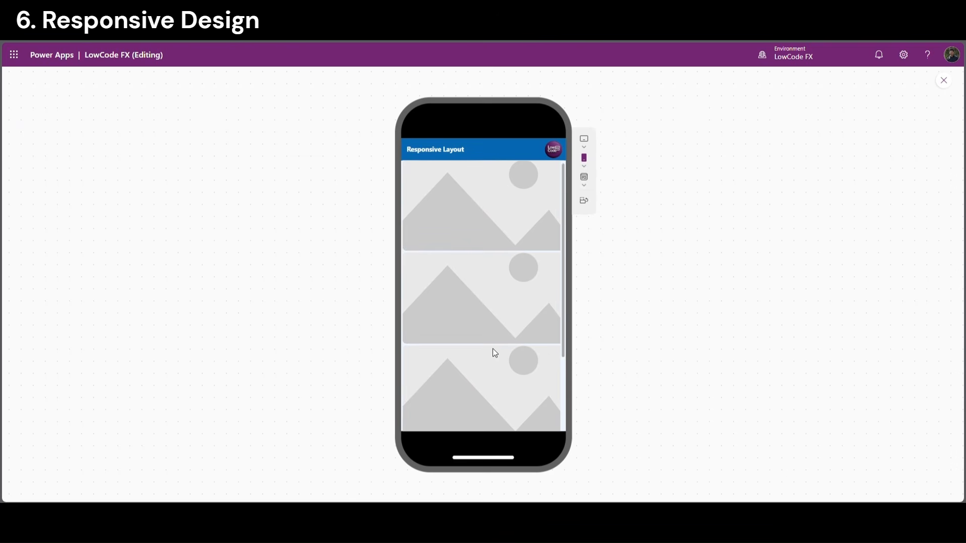
{"action": "left_click", "coordinate": [585, 140]}
{"action": "left_click", "coordinate": [633, 174]}
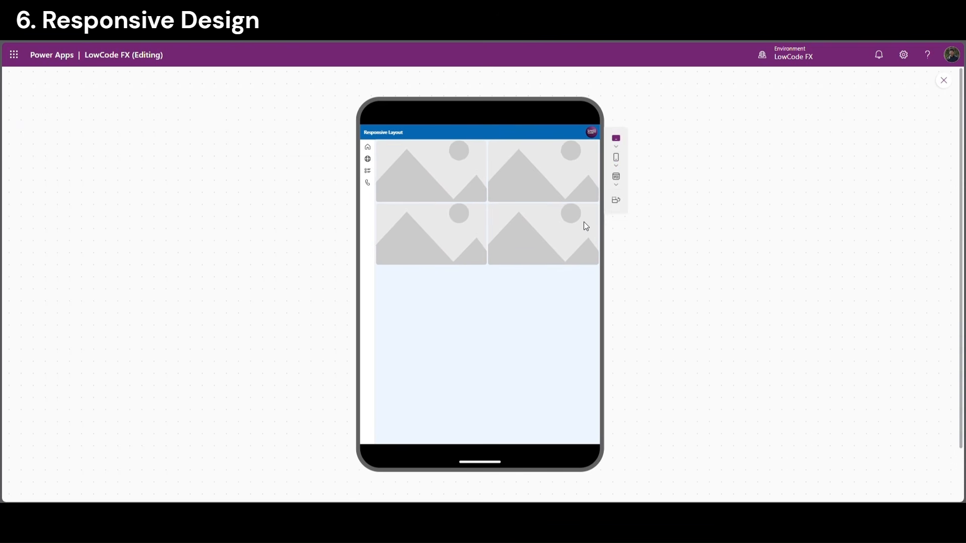
{"action": "left_click", "coordinate": [617, 177]}
{"action": "left_click", "coordinate": [644, 198]}
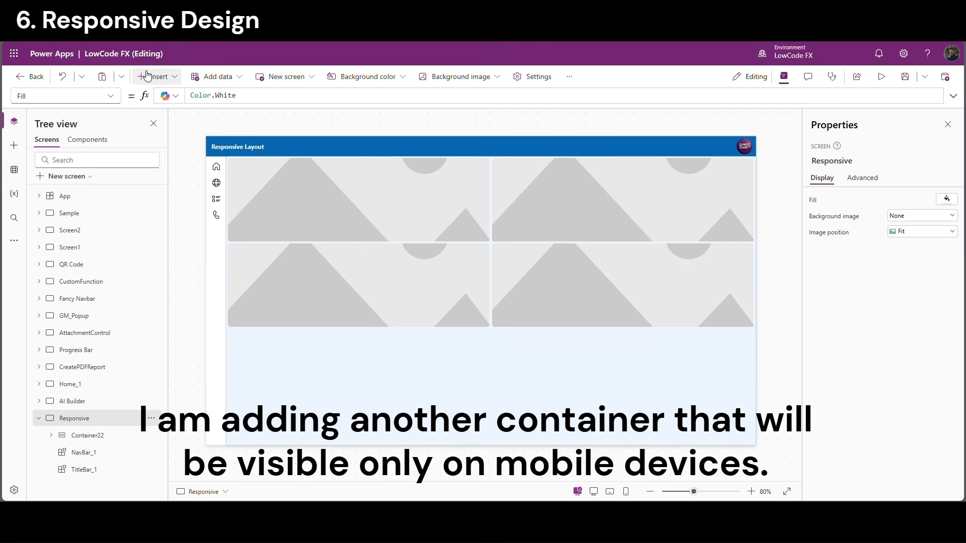
{"action": "left_click", "coordinate": [155, 77]}
Add a horizontal container at X 0, Y 50 with width Parent.Width and height 50
{"action": "type", "text": "hori"}
{"action": "left_click", "coordinate": [191, 131]}
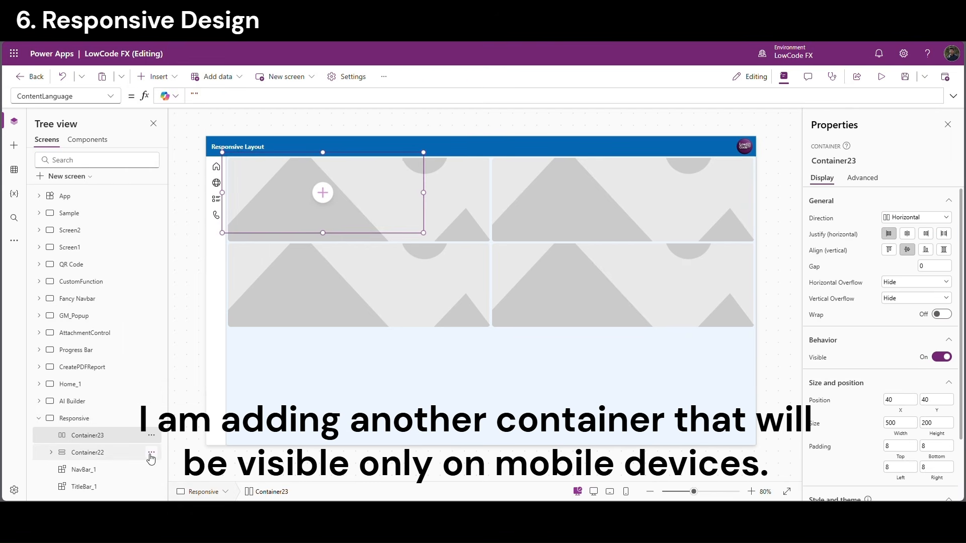
{"action": "left_click", "coordinate": [890, 400]}
{"action": "type", "text": "0"}
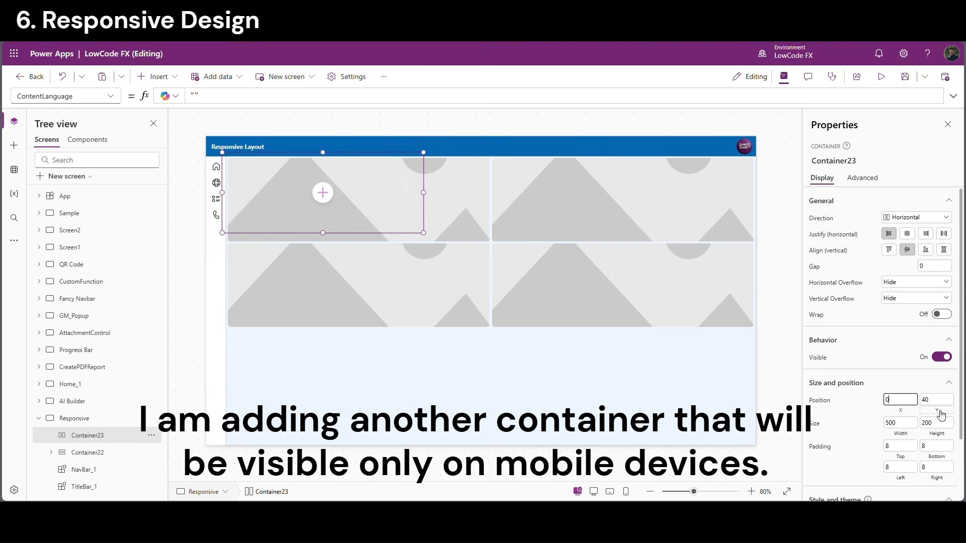
{"action": "left_click", "coordinate": [936, 400]}
{"action": "type", "text": "50"}
{"action": "left_click", "coordinate": [901, 435]}
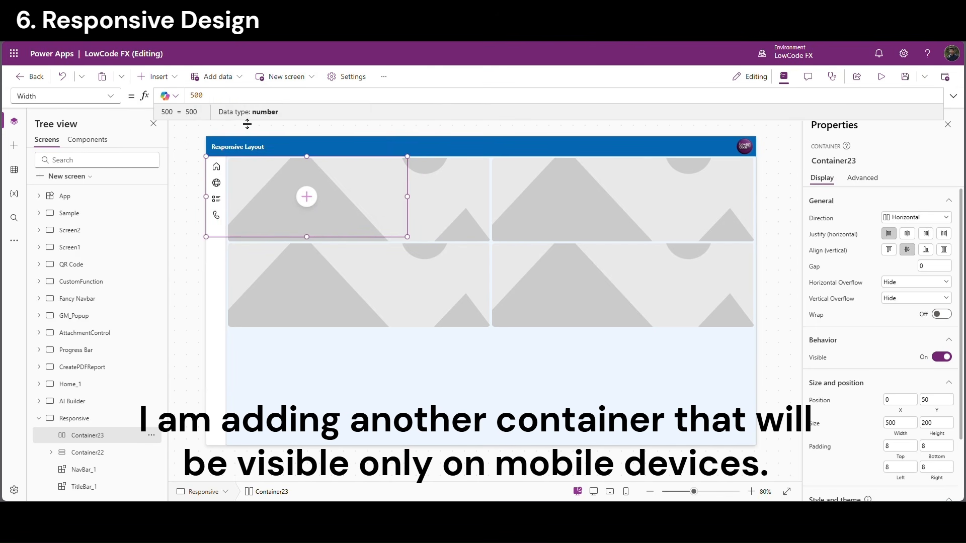
{"action": "left_click_drag", "start_coordinate": [216, 97], "coordinate": [117, 104]}
{"action": "type", "text": "Parent.Width"}
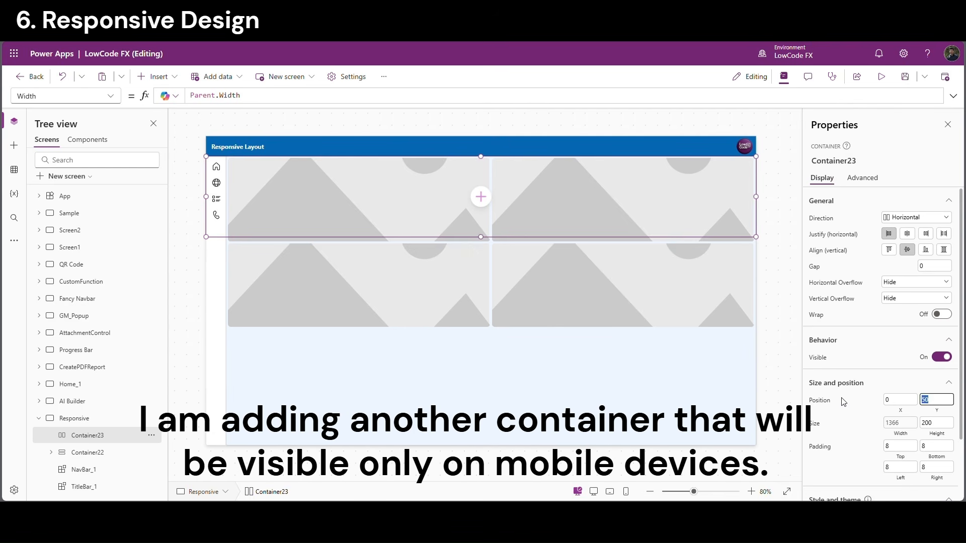
{"action": "left_click", "coordinate": [936, 422]}
{"action": "type", "text": "50"}
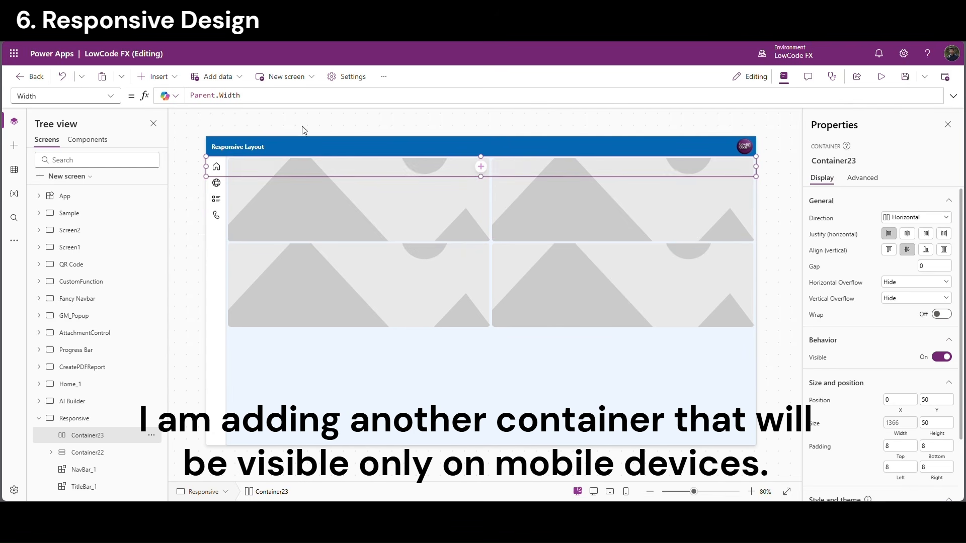
Insert a horizontal gallery into the new container and set its Items to Tabs
{"action": "left_click", "coordinate": [481, 166]}
{"action": "type", "text": "hor"}
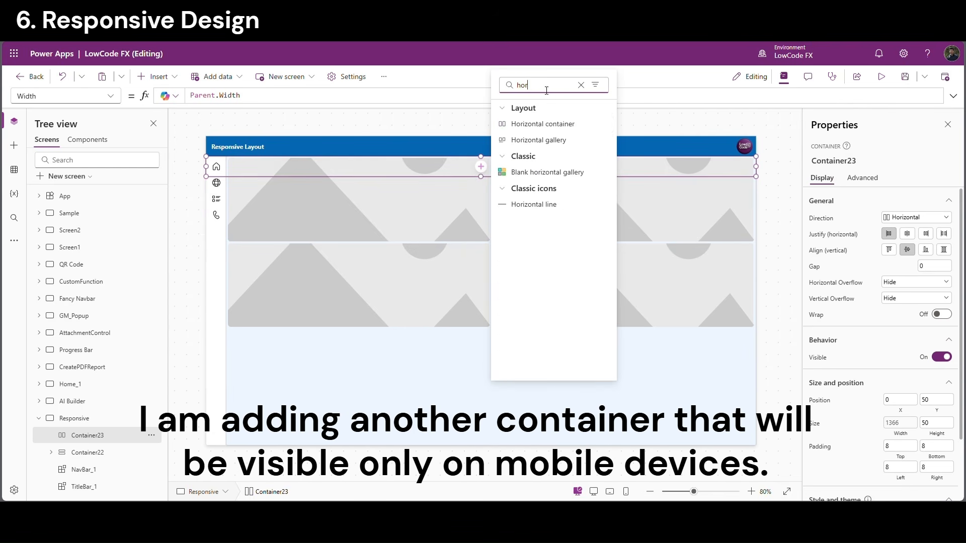
{"action": "left_click", "coordinate": [559, 140]}
{"action": "left_click", "coordinate": [93, 439]}
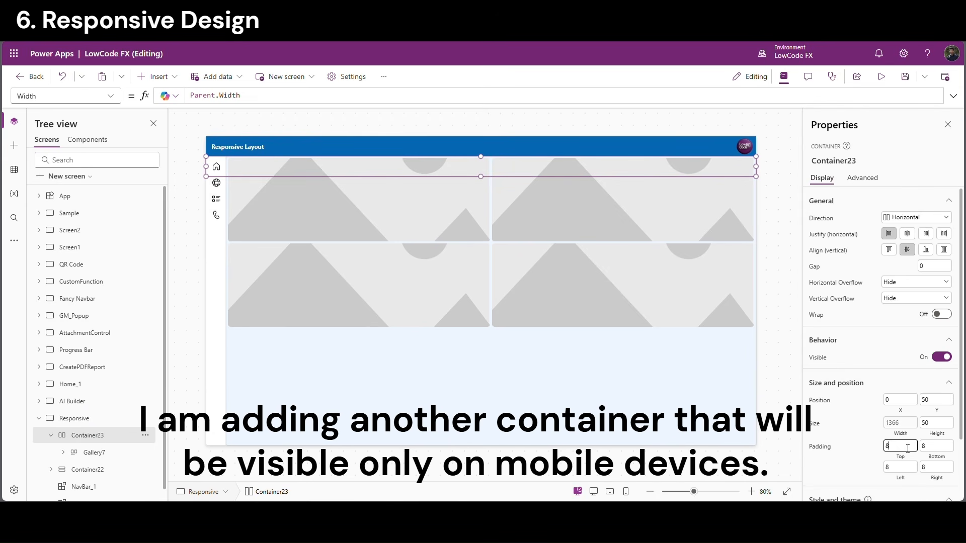
{"action": "left_click", "coordinate": [112, 456]}
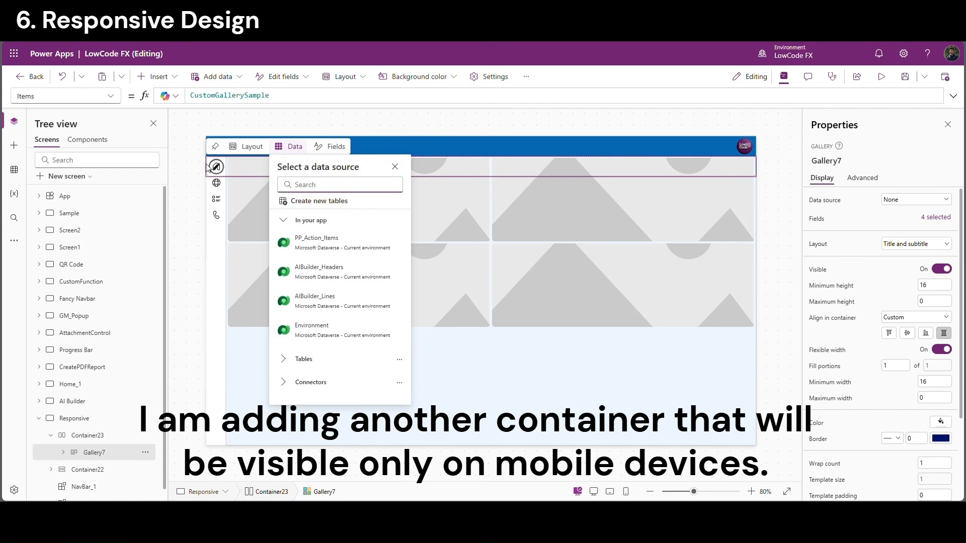
{"action": "double_click", "coordinate": [208, 96]}
{"action": "type", "text": "Tabs"}
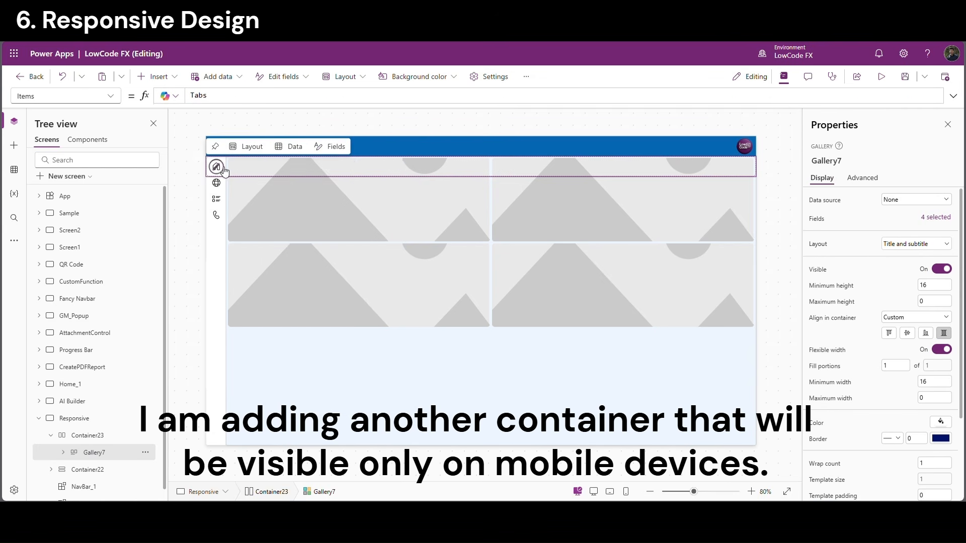
Set the horizontal gallery's template size to 60
{"action": "left_click", "coordinate": [115, 437]}
{"action": "left_click", "coordinate": [114, 453]}
{"action": "scroll", "coordinate": [830, 383], "scroll_direction": "down", "scroll_amount": 1}
{"action": "left_click", "coordinate": [837, 433]}
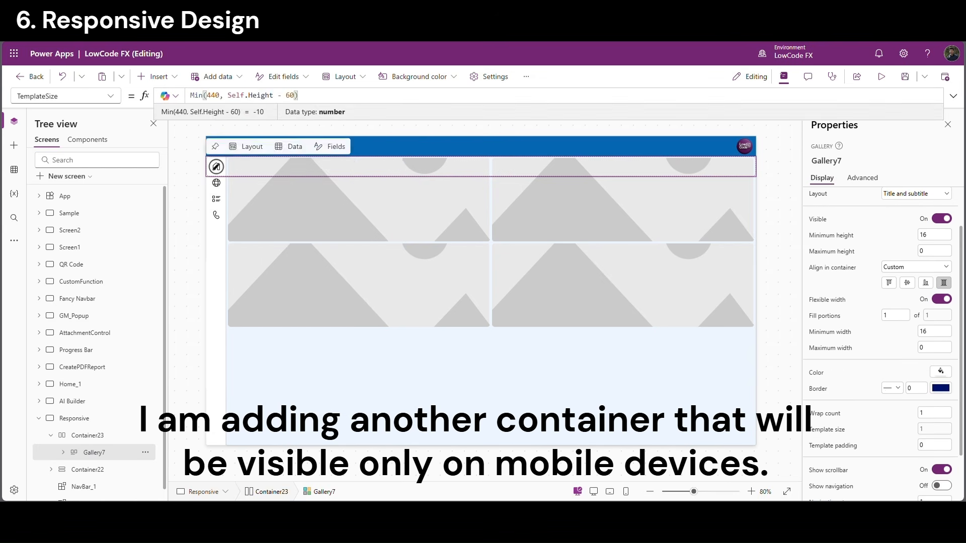
{"action": "left_click_drag", "start_coordinate": [298, 95], "coordinate": [140, 92]}
{"action": "type", "text": "60"}
{"action": "left_click", "coordinate": [216, 167]}
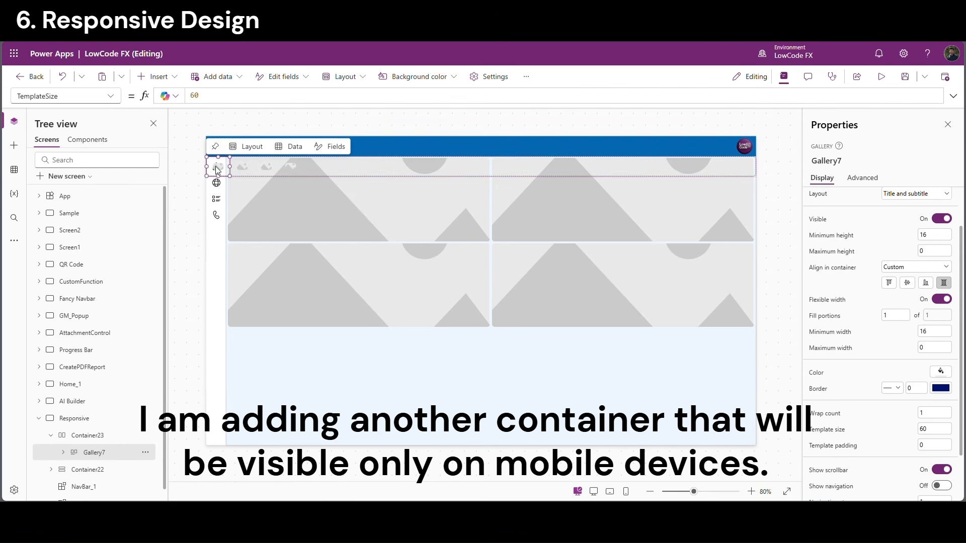
Add an icon to the gallery template with its Icon set to ThisItem.Icon
{"action": "left_click", "coordinate": [63, 453]}
{"action": "left_click", "coordinate": [108, 459]}
{"action": "left_click", "coordinate": [63, 441]}
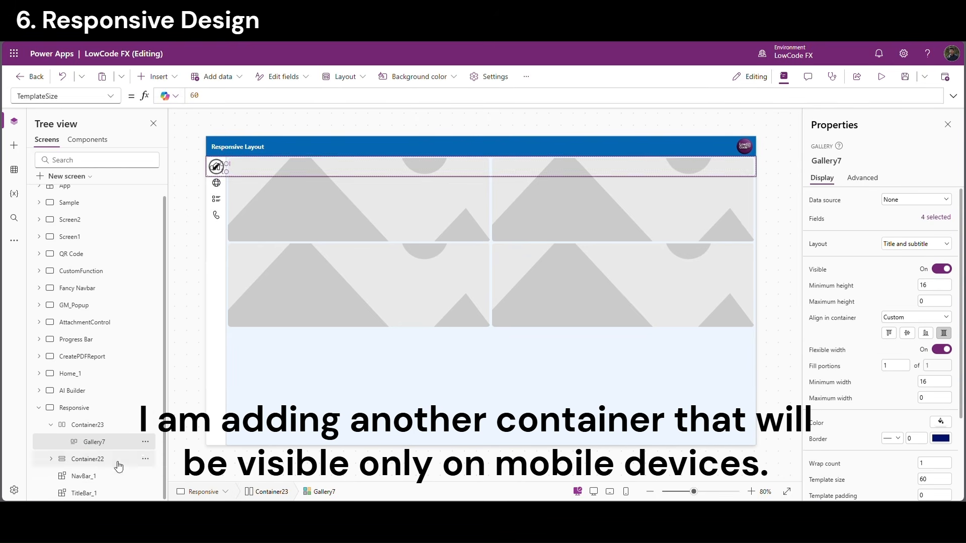
{"action": "left_click", "coordinate": [159, 77]}
{"action": "type", "text": "icon"}
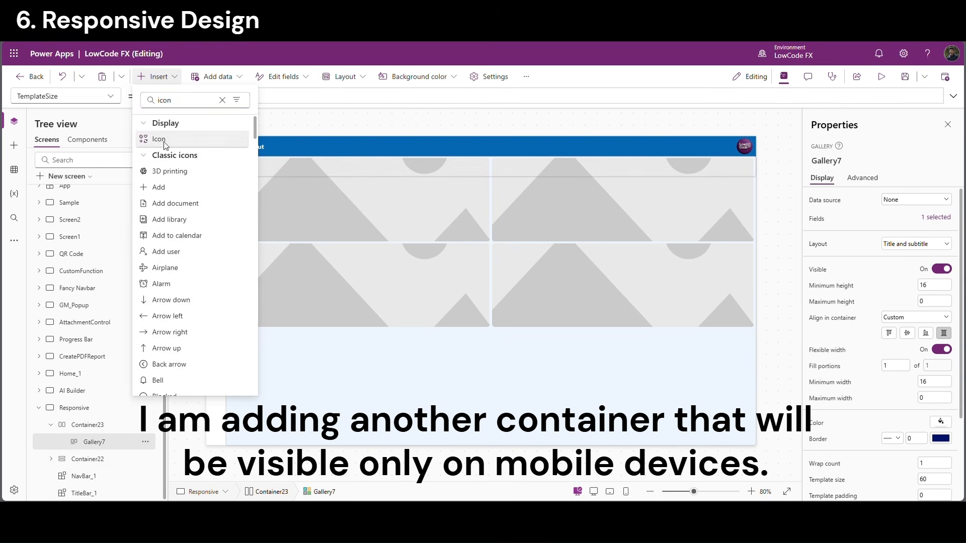
{"action": "left_click", "coordinate": [158, 136]}
{"action": "left_click", "coordinate": [815, 219]}
{"action": "left_click_drag", "start_coordinate": [215, 96], "coordinate": [172, 90]}
{"action": "type", "text": "This"}
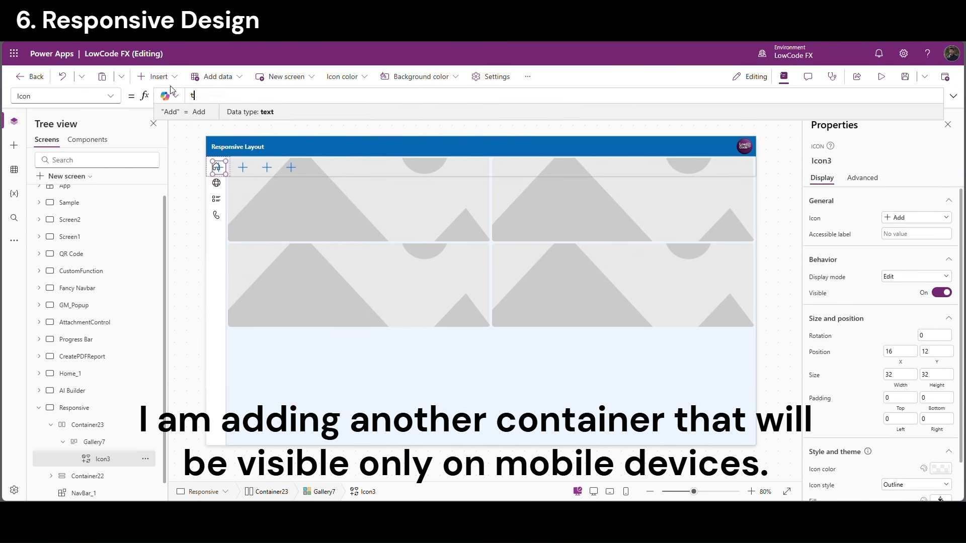
{"action": "left_click", "coordinate": [218, 113]}
Make the gallery icons black
{"action": "scroll", "coordinate": [942, 411], "scroll_direction": "down", "scroll_amount": 1}
{"action": "scroll", "coordinate": [944, 474], "scroll_direction": "up", "scroll_amount": 1}
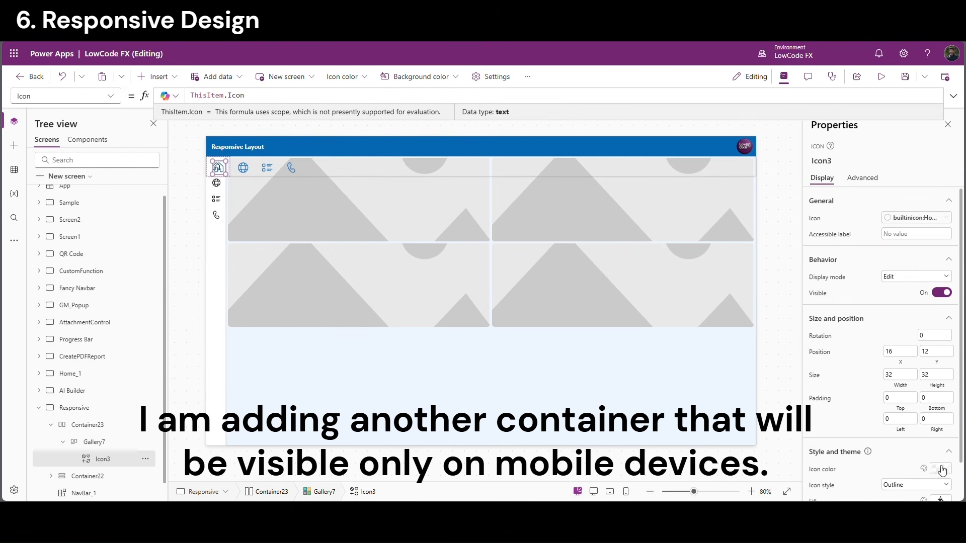
{"action": "left_click", "coordinate": [942, 468]}
{"action": "left_click", "coordinate": [877, 470]}
{"action": "left_click", "coordinate": [344, 117]}
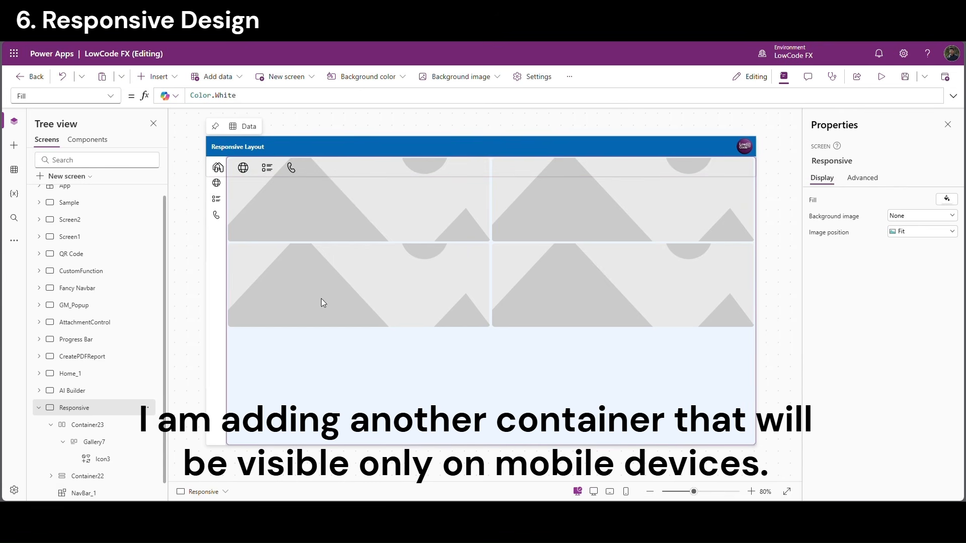
Review Gallery5's WrapCount formula and the top container's Visible formula
{"action": "left_click", "coordinate": [316, 365]}
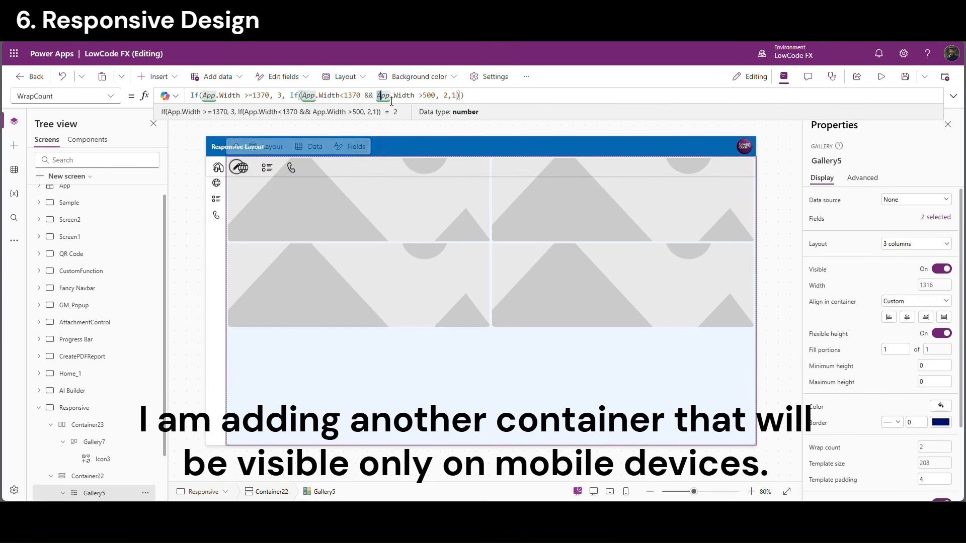
{"action": "left_click_drag", "start_coordinate": [377, 95], "coordinate": [441, 97]}
{"action": "left_click", "coordinate": [496, 100]}
{"action": "left_click", "coordinate": [371, 163]}
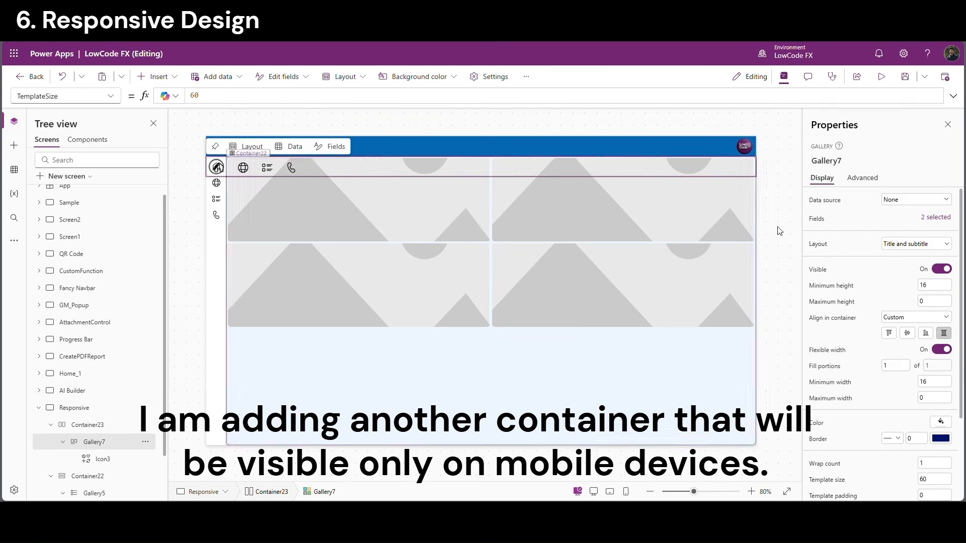
Preview the app at an iPad tablet size and then an iPhone SE size
{"action": "left_click", "coordinate": [772, 190]}
{"action": "left_click", "coordinate": [881, 77]}
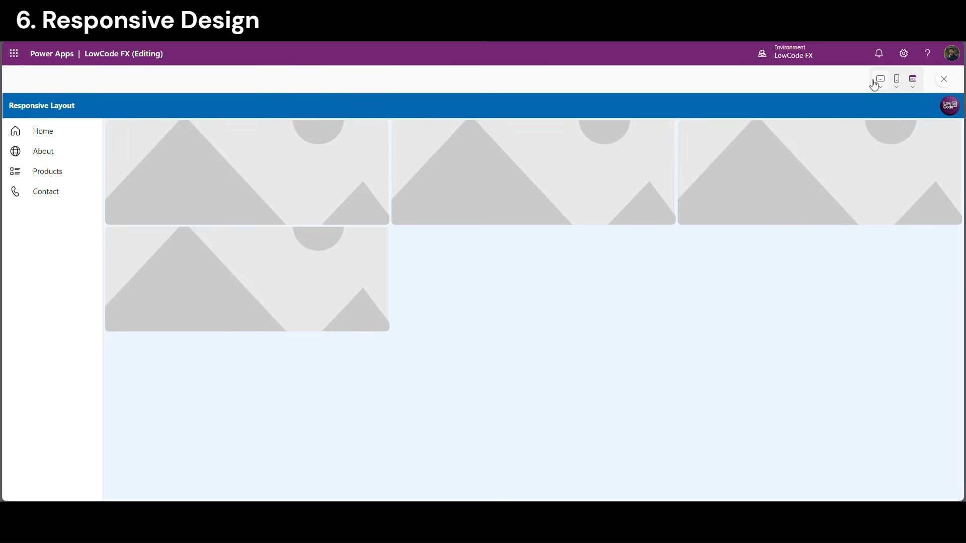
{"action": "left_click", "coordinate": [880, 83]}
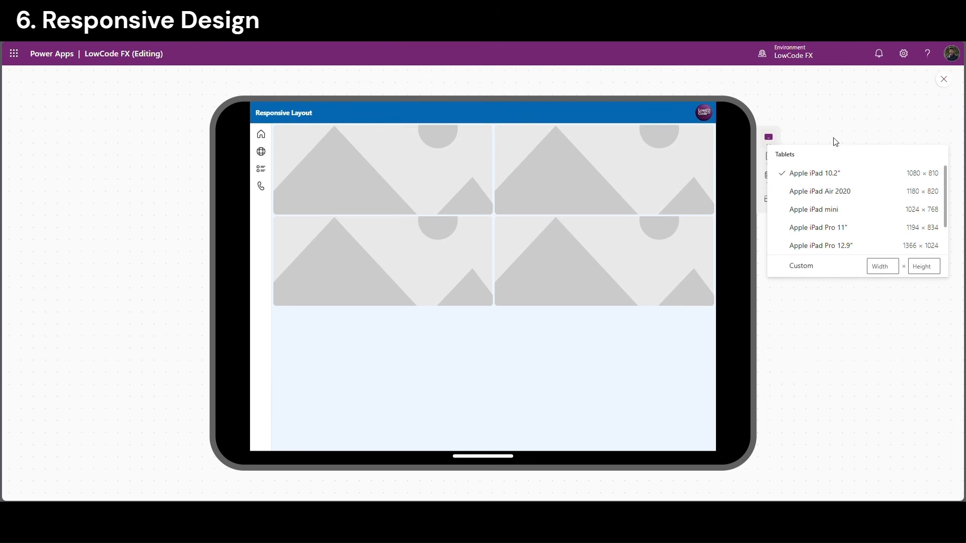
{"action": "left_click", "coordinate": [813, 192]}
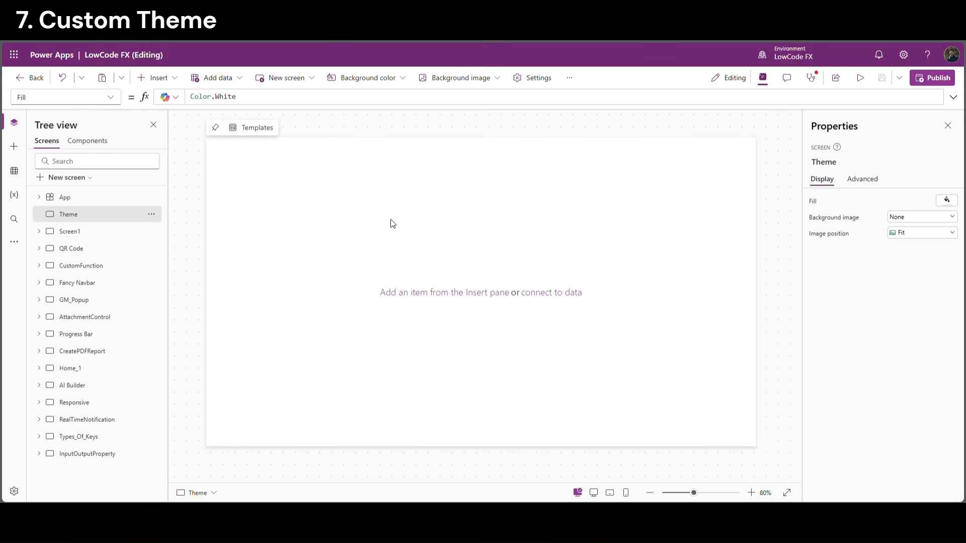
Add a vertical container at X 0, Y 0 sized Parent.Width by Parent.Height
{"action": "left_click", "coordinate": [171, 78]}
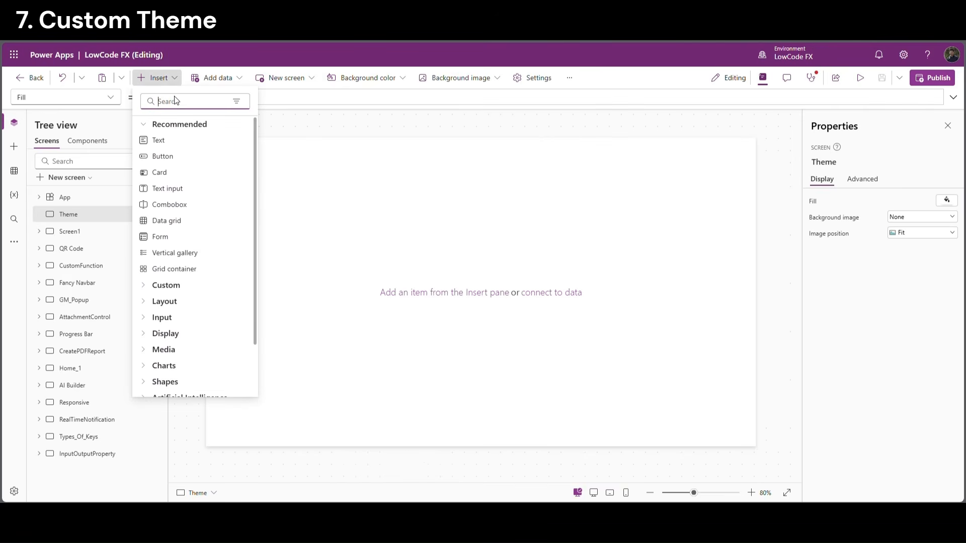
{"action": "type", "text": "vert"}
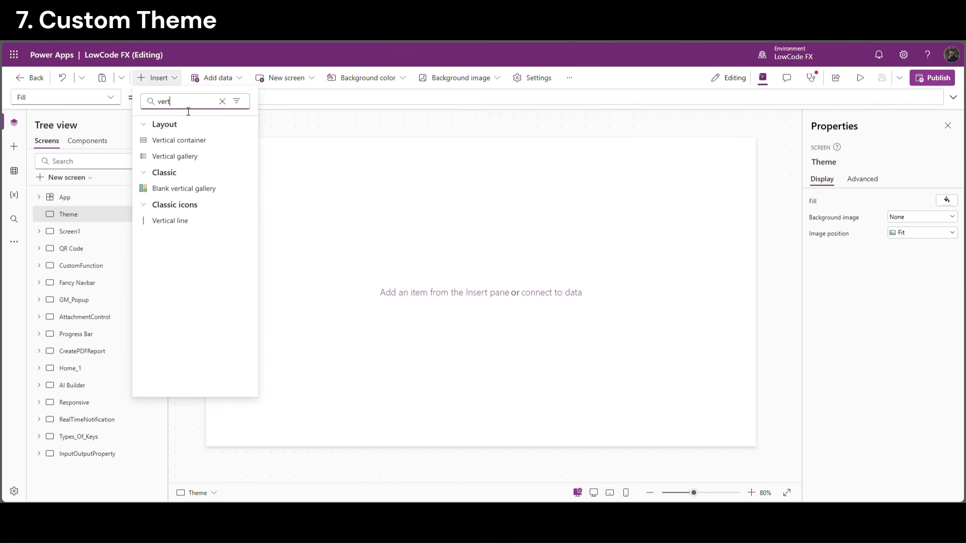
{"action": "left_click", "coordinate": [192, 136]}
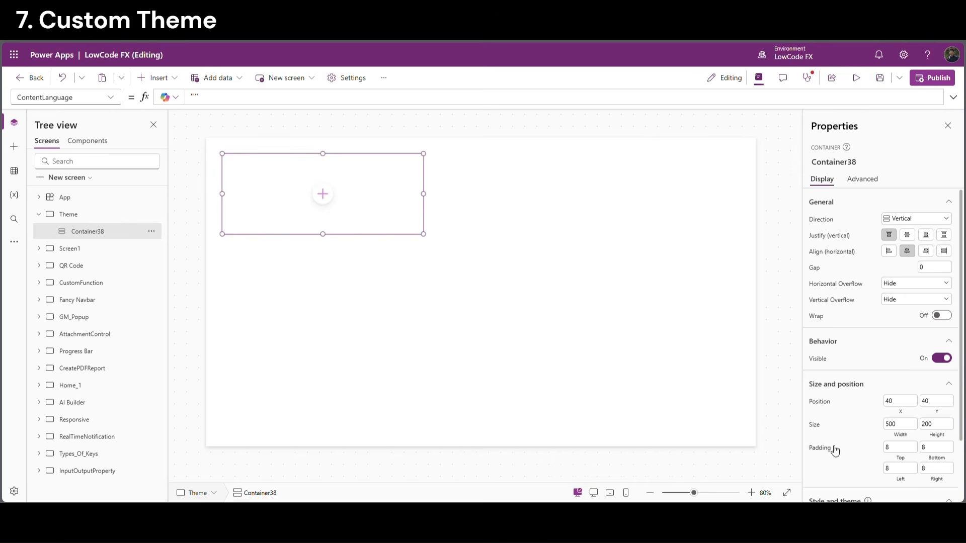
{"action": "left_click", "coordinate": [902, 405]}
{"action": "type", "text": "0"}
{"action": "left_click", "coordinate": [937, 401]}
{"action": "type", "text": "0"}
{"action": "left_click", "coordinate": [906, 440]}
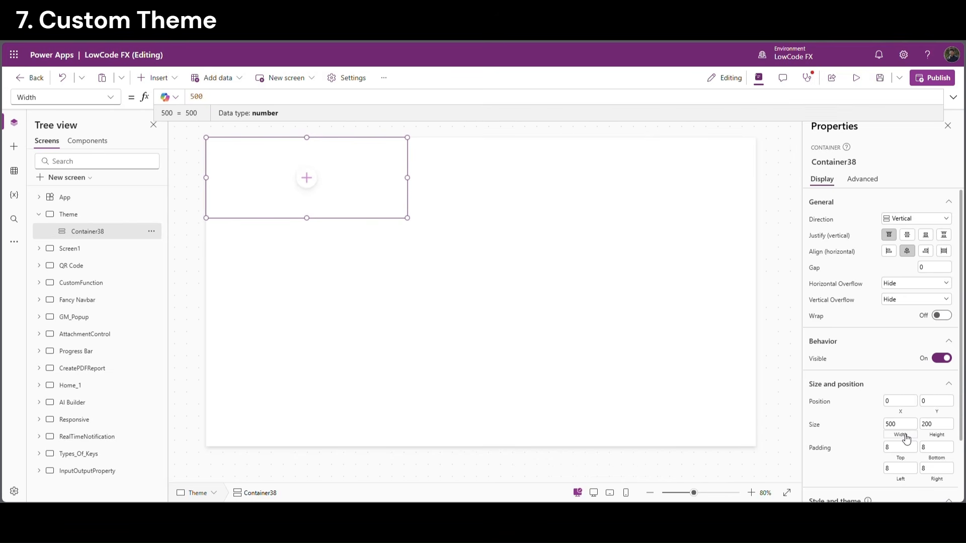
{"action": "type", "text": "Parent.Width"}
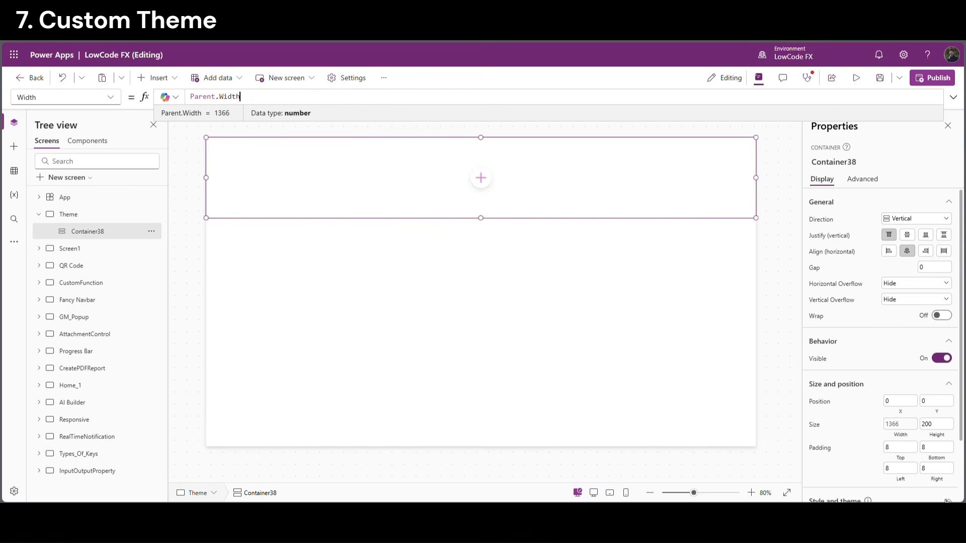
{"action": "left_click", "coordinate": [941, 440]}
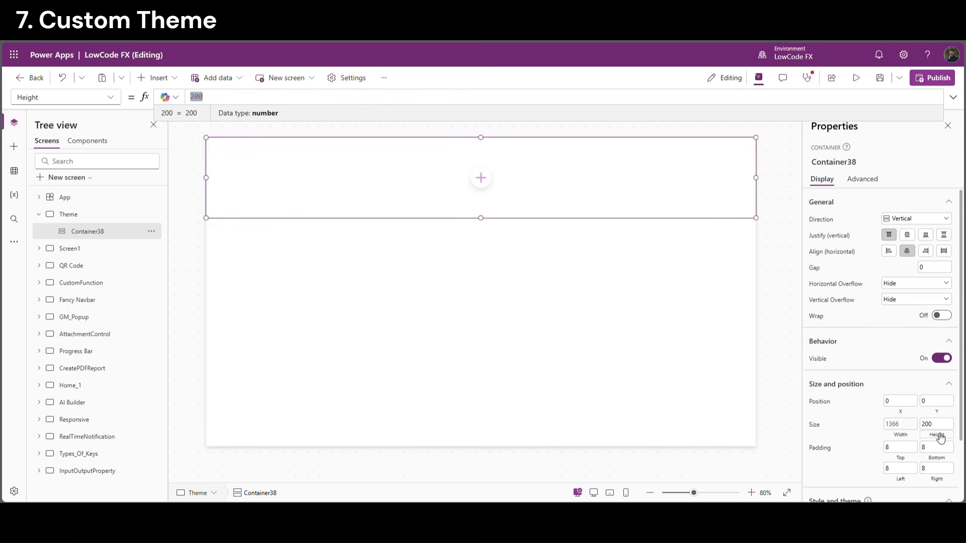
{"action": "type", "text": "Parent.Height"}
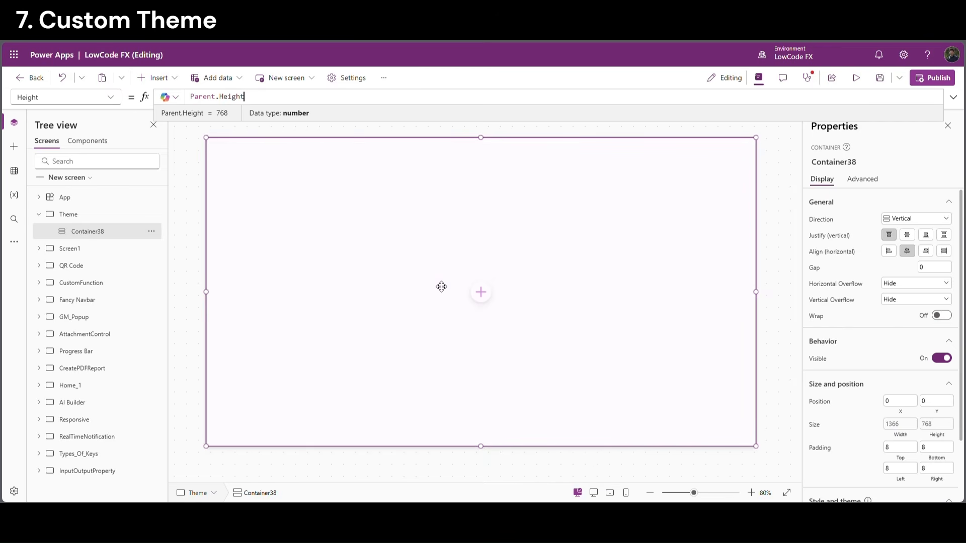
Insert a horizontal container inside the vertical container
{"action": "left_click", "coordinate": [480, 292]}
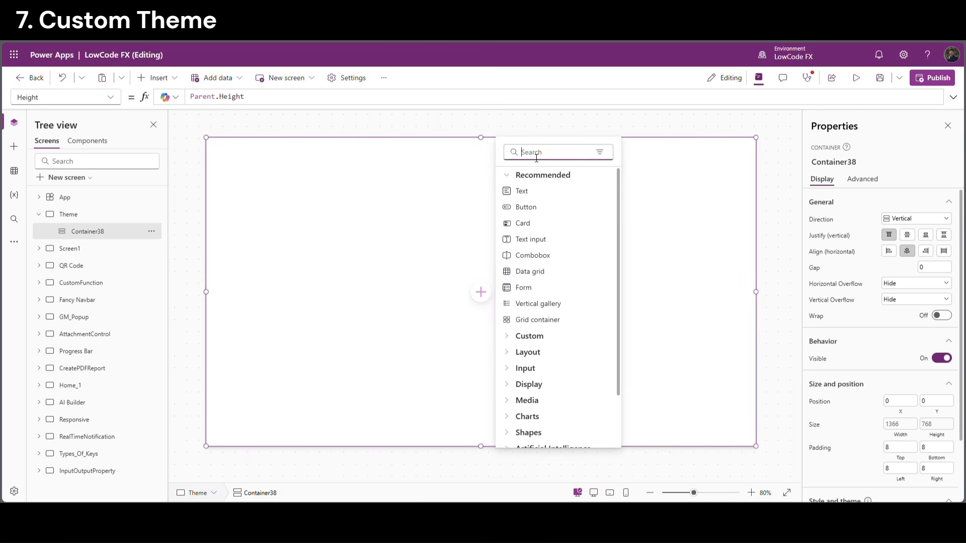
{"action": "type", "text": "hor"}
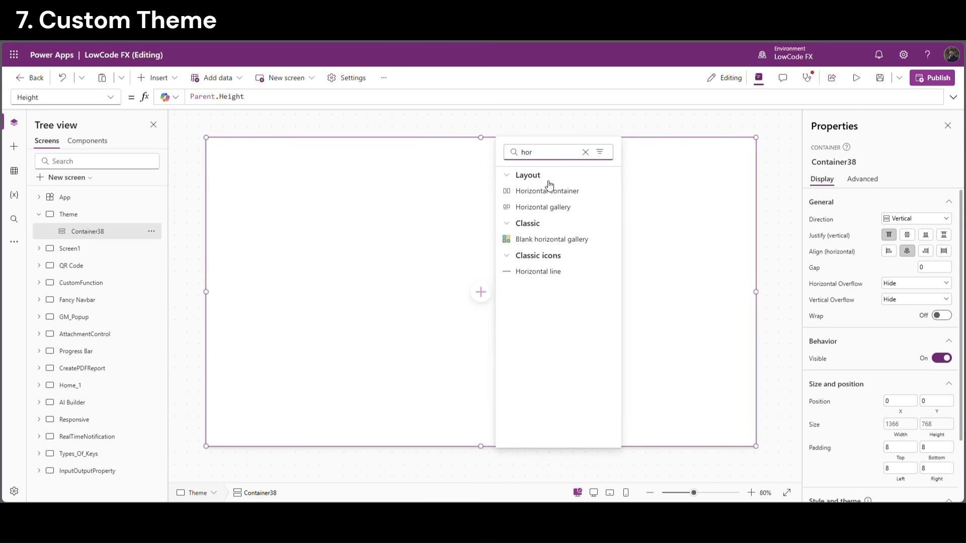
{"action": "left_click", "coordinate": [548, 191]}
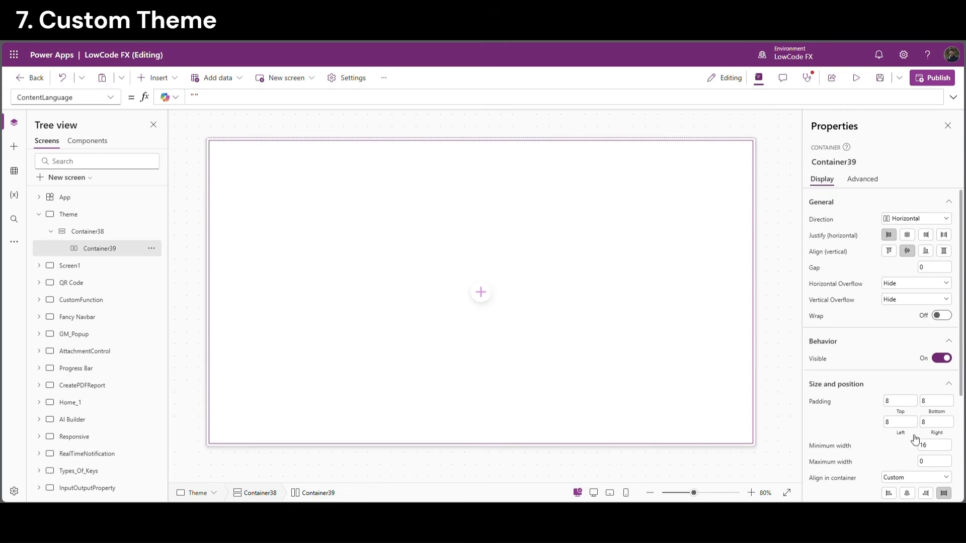
Turn off flexible height on the header container and give it a 60 px height
{"action": "scroll", "coordinate": [914, 439], "scroll_direction": "down", "scroll_amount": 3}
{"action": "left_click", "coordinate": [942, 353]}
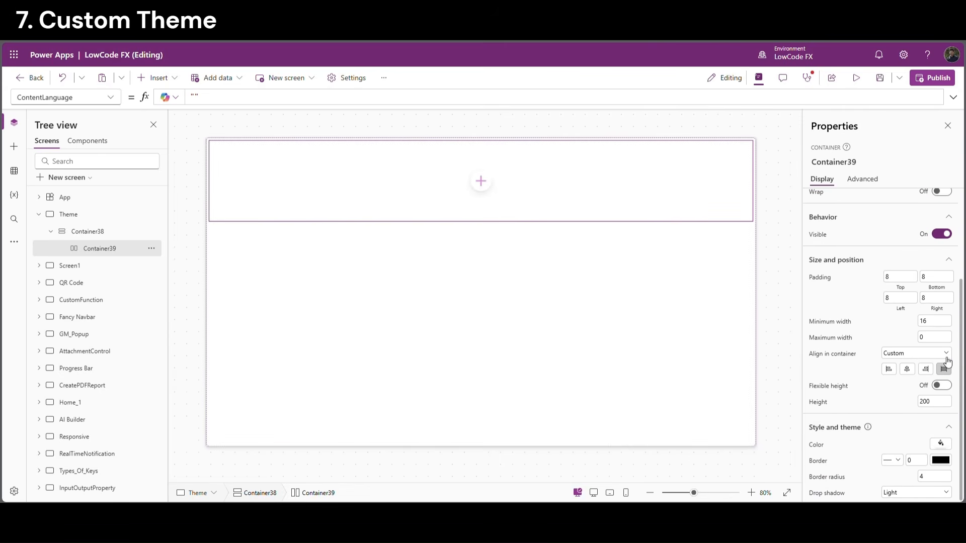
{"action": "left_click", "coordinate": [946, 403]}
{"action": "key", "text": "Return"}
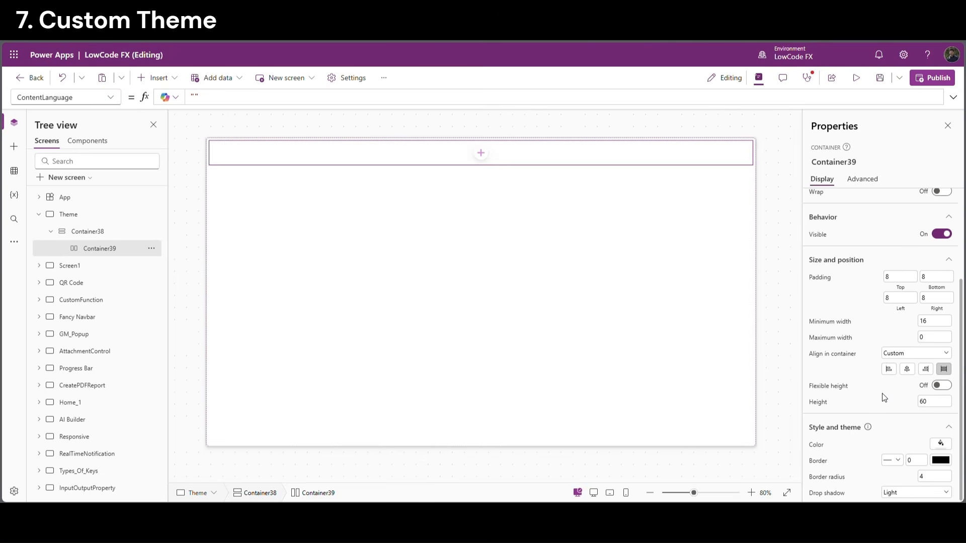
Add a text label to the header container, stretched across its width
{"action": "left_click", "coordinate": [486, 158]}
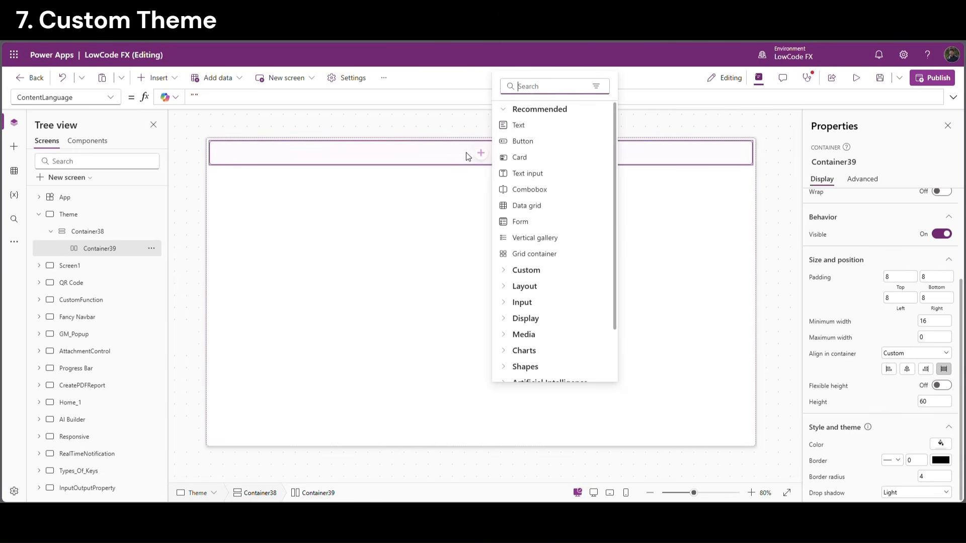
{"action": "left_click", "coordinate": [526, 126]}
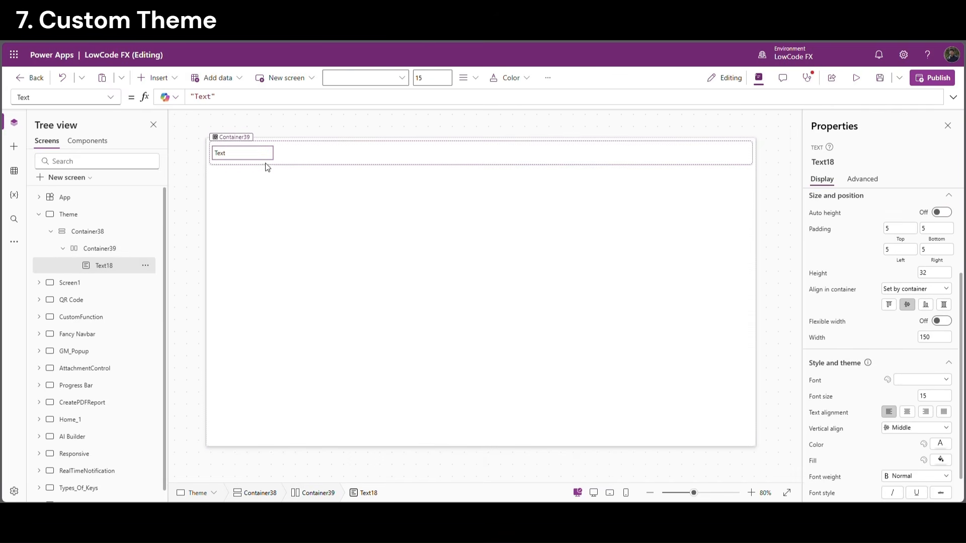
{"action": "scroll", "coordinate": [955, 301], "scroll_direction": "down", "scroll_amount": 1}
{"action": "scroll", "coordinate": [955, 300], "scroll_direction": "down", "scroll_amount": 1}
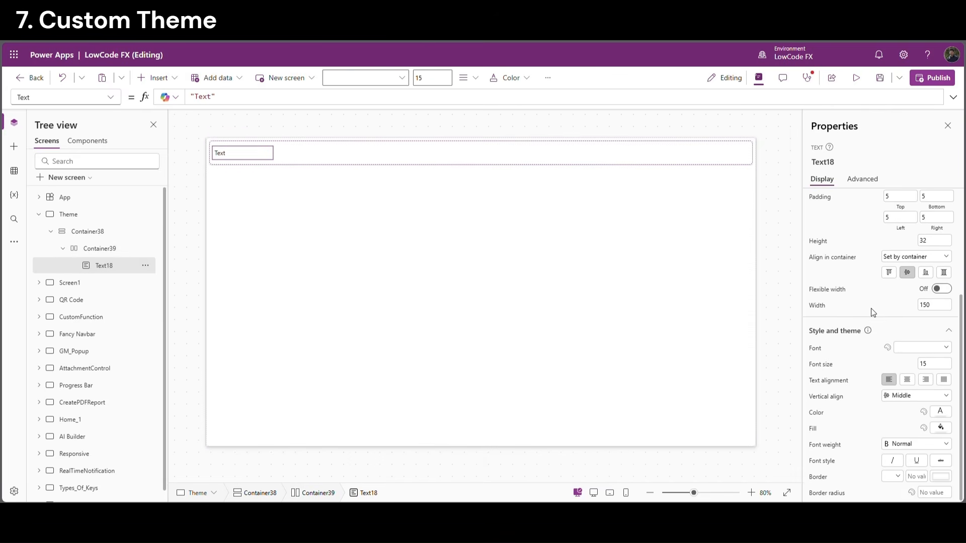
{"action": "left_click", "coordinate": [946, 289]}
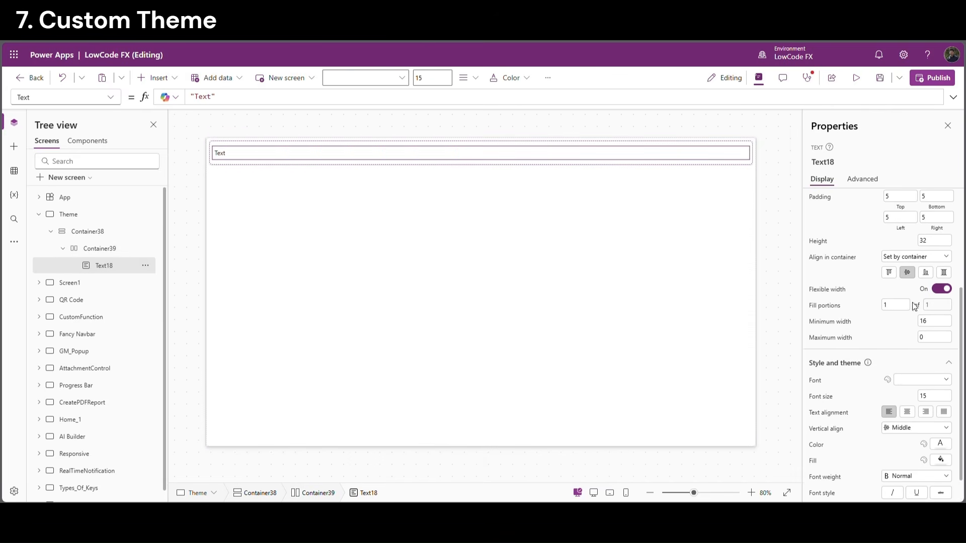
Add a Settings gear icon to the header, sized 25 × 25
{"action": "left_click", "coordinate": [735, 165]}
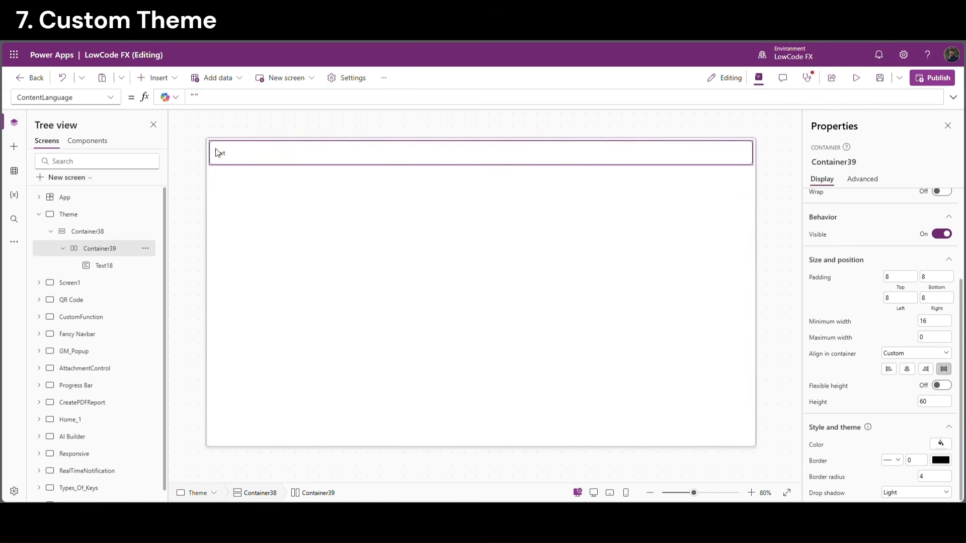
{"action": "left_click", "coordinate": [159, 79]}
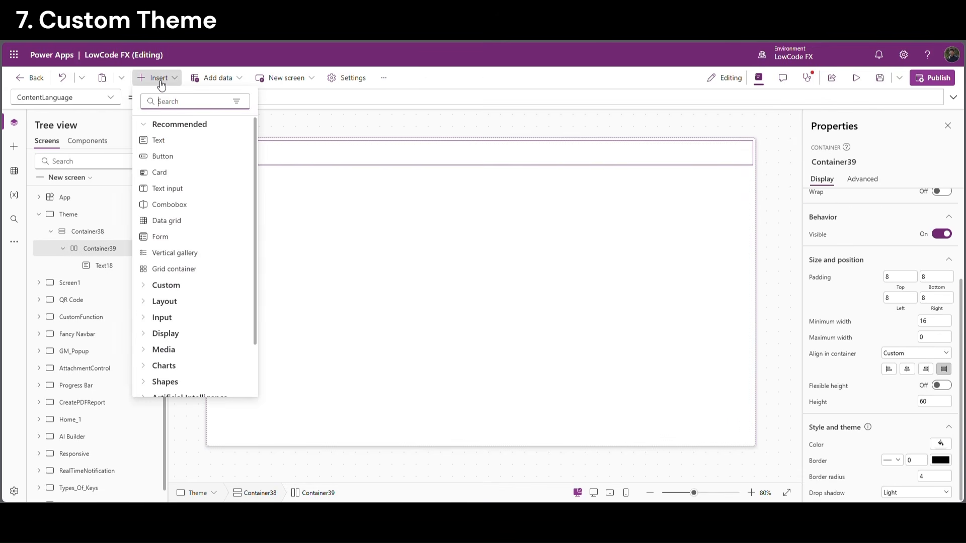
{"action": "type", "text": "set"}
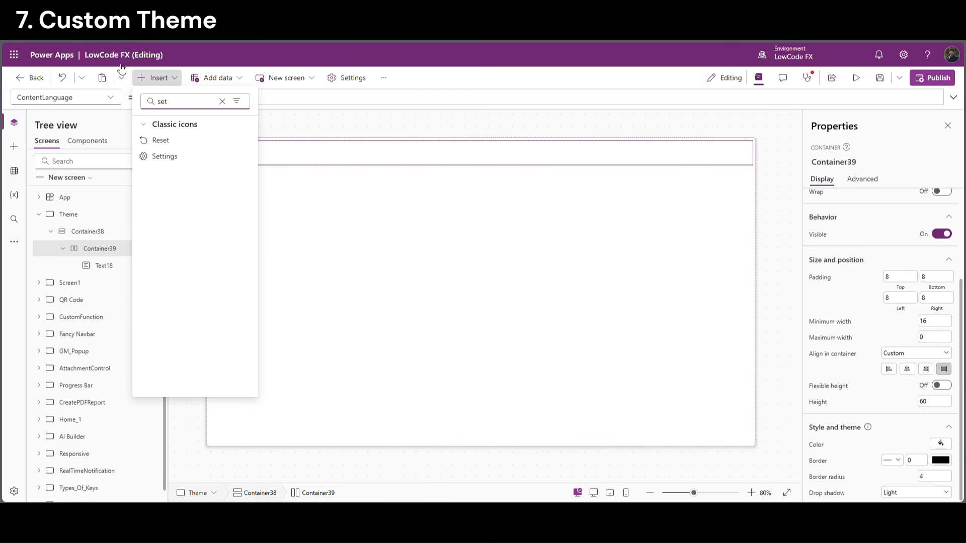
{"action": "left_click", "coordinate": [184, 158]}
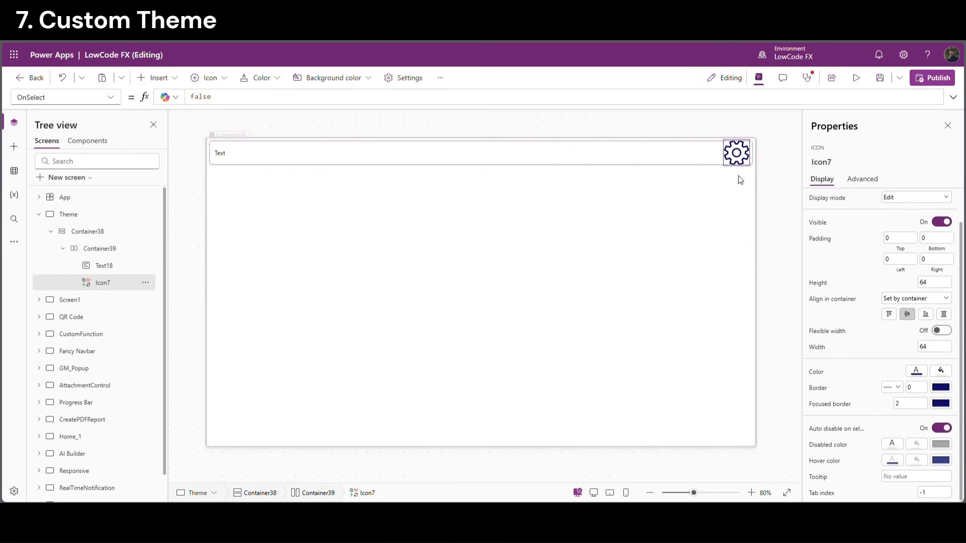
{"action": "left_click", "coordinate": [921, 283]}
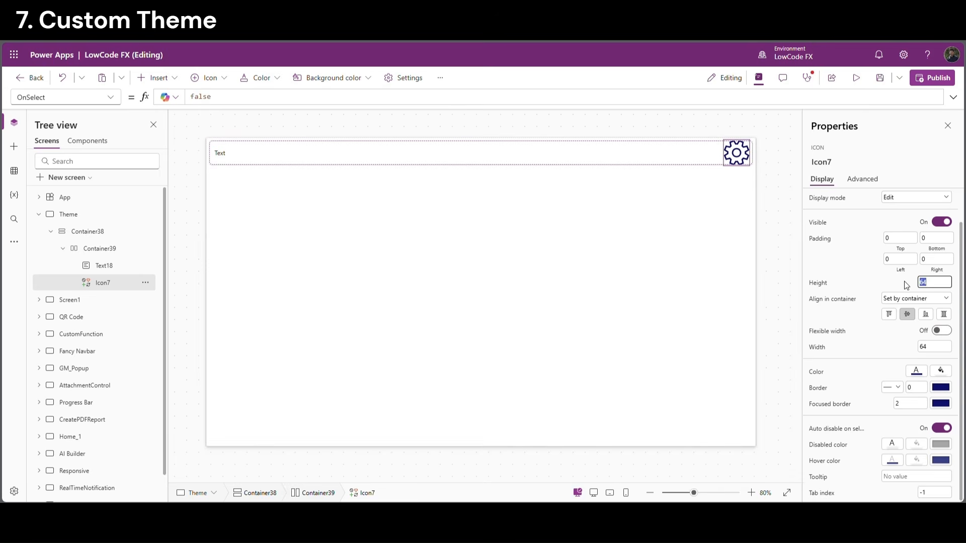
{"action": "key", "text": "Return"}
{"action": "left_click", "coordinate": [939, 347]}
{"action": "type", "text": "25"}
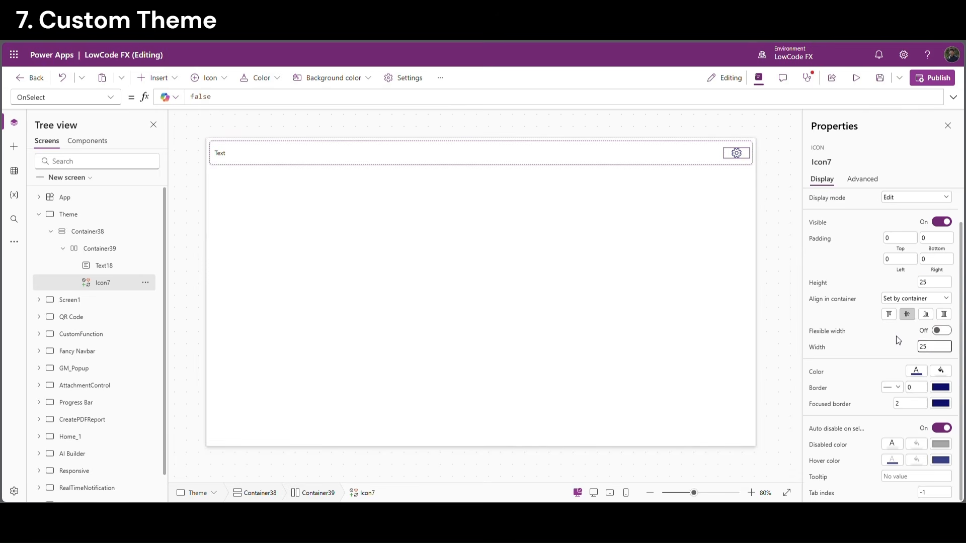
{"action": "key", "text": "Return"}
Select the outer Container38 and bring up the Insert controls list
{"action": "left_click", "coordinate": [743, 166]}
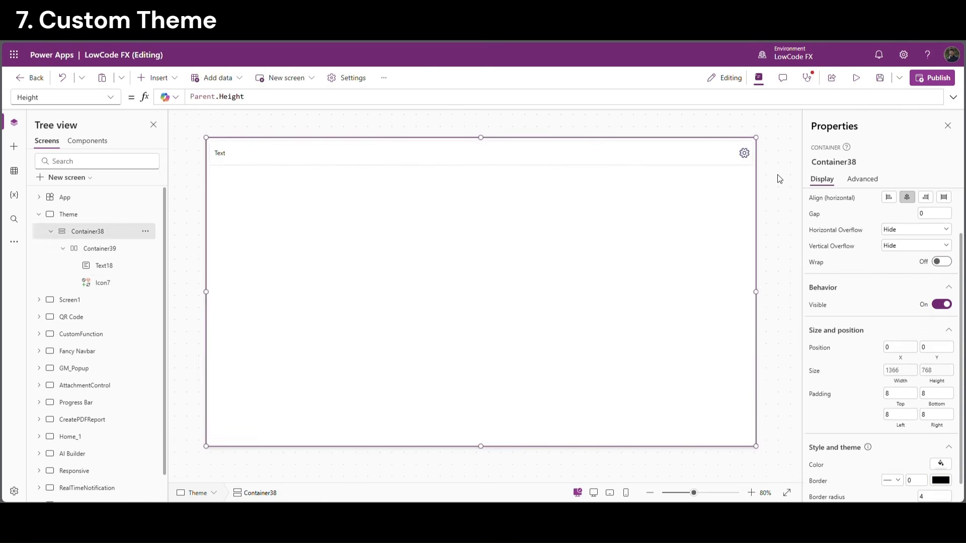
{"action": "left_click", "coordinate": [777, 176]}
{"action": "left_click", "coordinate": [589, 153]}
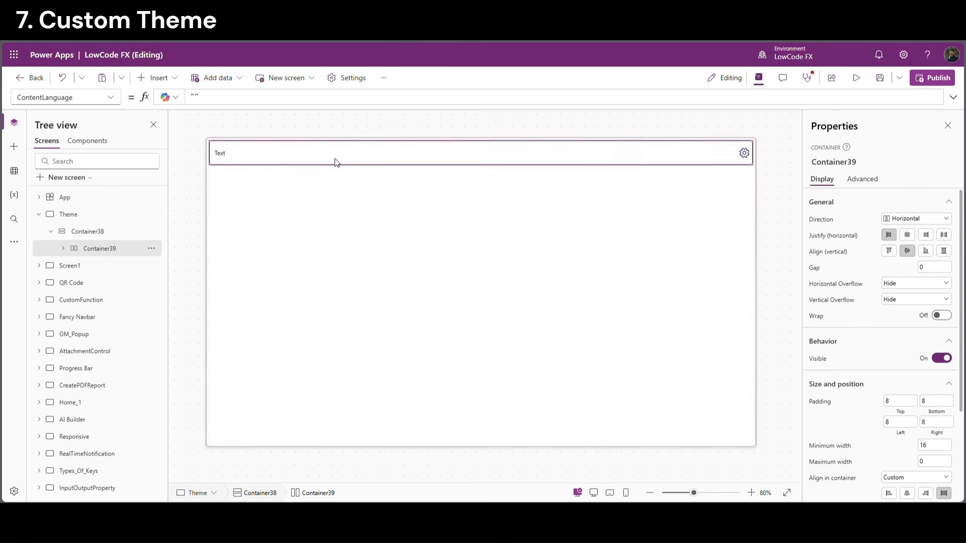
{"action": "left_click", "coordinate": [108, 227]}
{"action": "left_click", "coordinate": [173, 79]}
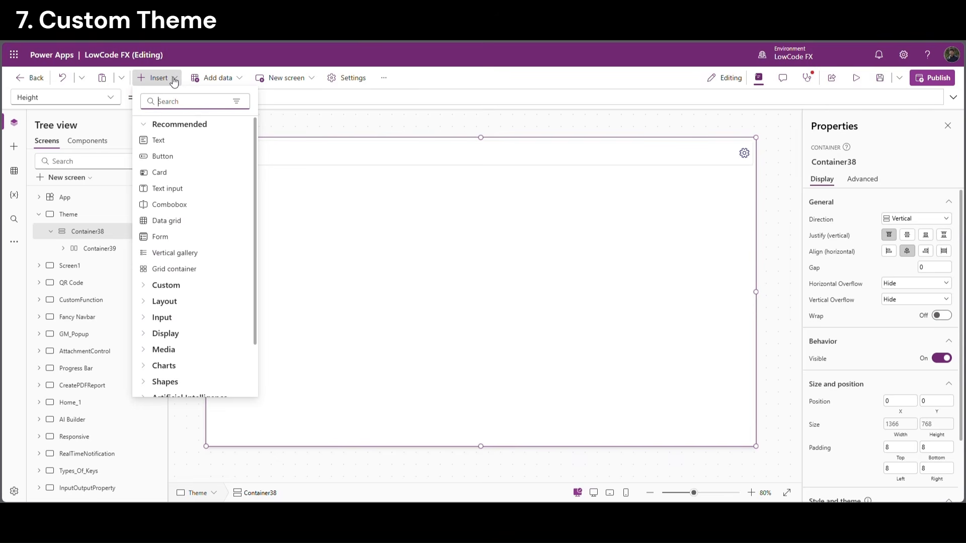
Insert a vertical container under the header holding a text label with Width = Parent.Width
{"action": "type", "text": "vert"}
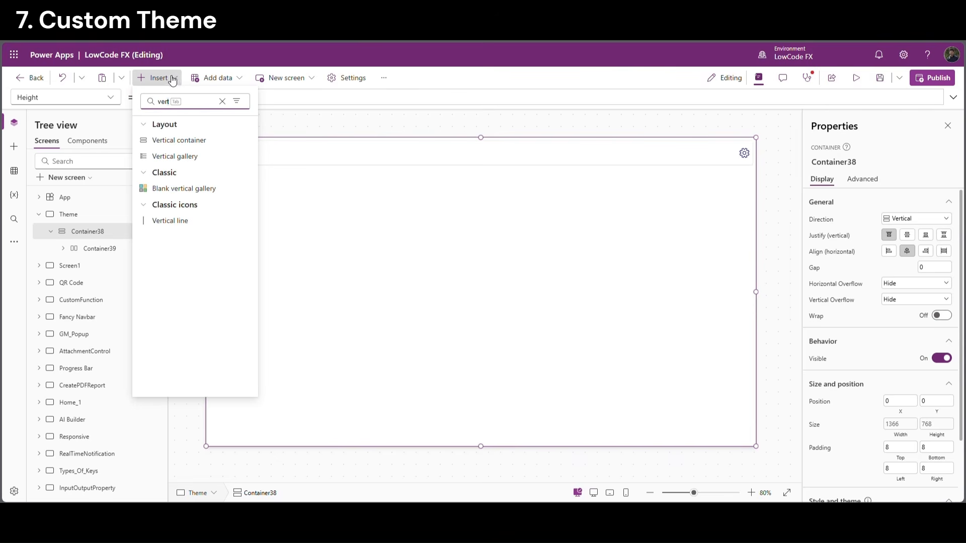
{"action": "left_click", "coordinate": [178, 140]}
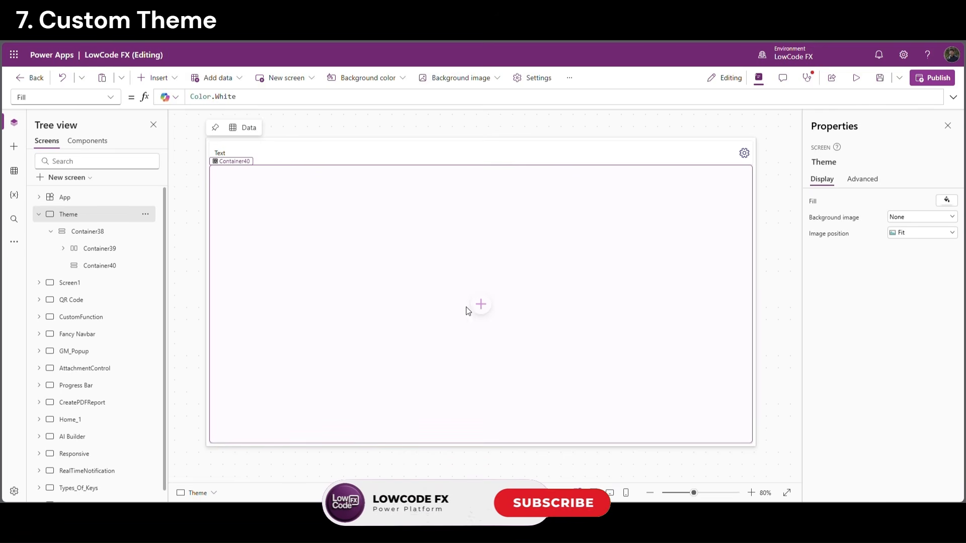
{"action": "left_click", "coordinate": [480, 304]}
{"action": "left_click", "coordinate": [529, 211]}
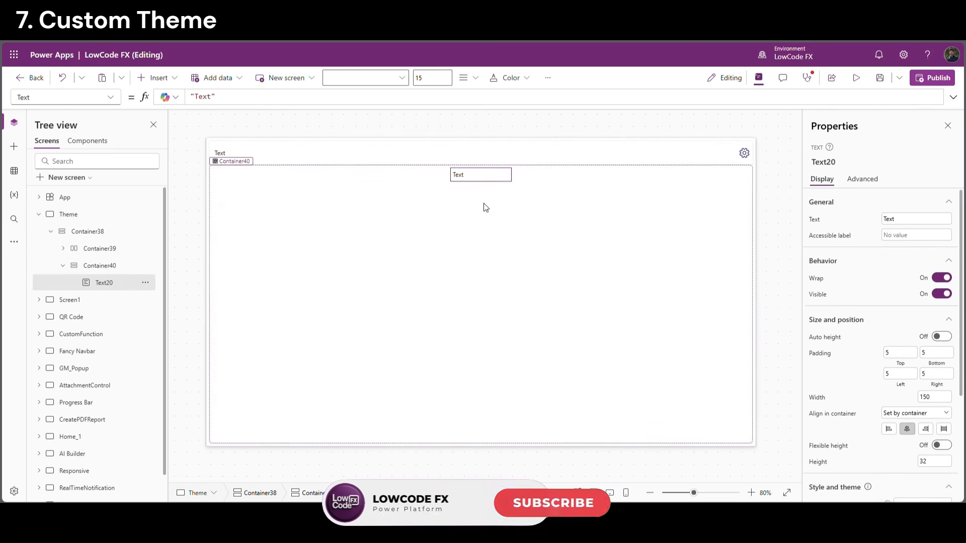
{"action": "left_click", "coordinate": [932, 397]}
{"action": "left_click_drag", "start_coordinate": [204, 96], "coordinate": [180, 96]}
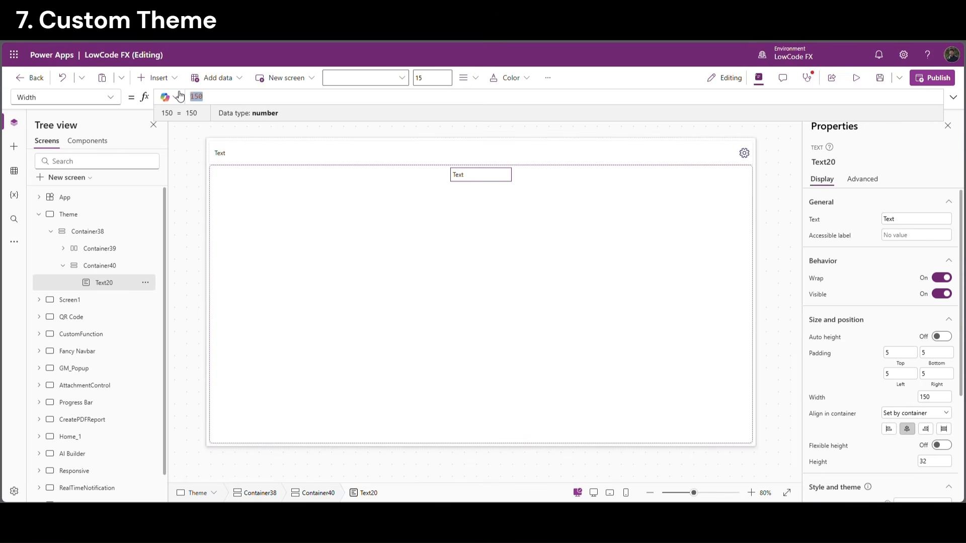
{"action": "type", "text": "Parent.Width"}
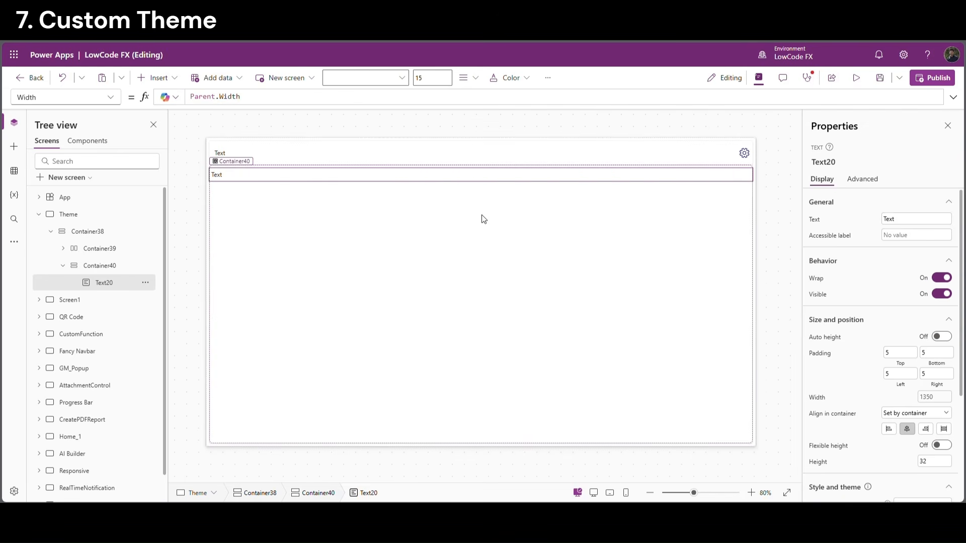
Add a vertical gallery to the container bound to the TypesOfKeys table
{"action": "left_click", "coordinate": [349, 206]}
{"action": "left_click", "coordinate": [157, 78]}
{"action": "type", "text": "gal"}
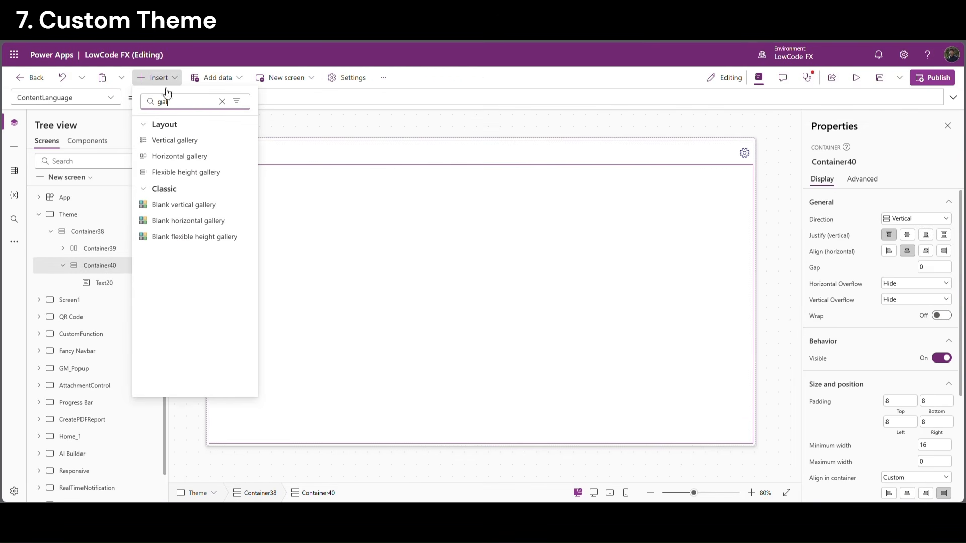
{"action": "left_click", "coordinate": [168, 141]}
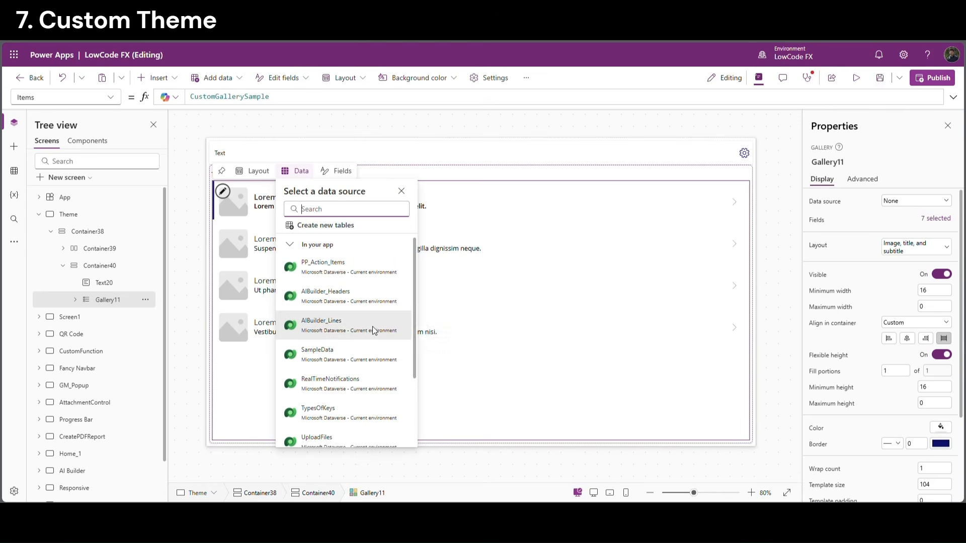
{"action": "left_click", "coordinate": [322, 420]}
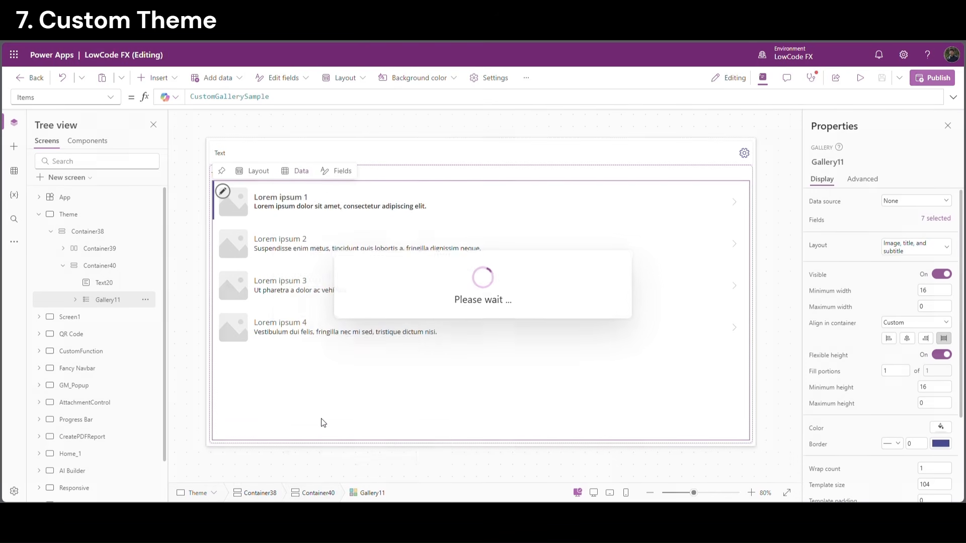
Set the container's gap between items to 20
{"action": "left_click", "coordinate": [351, 417]}
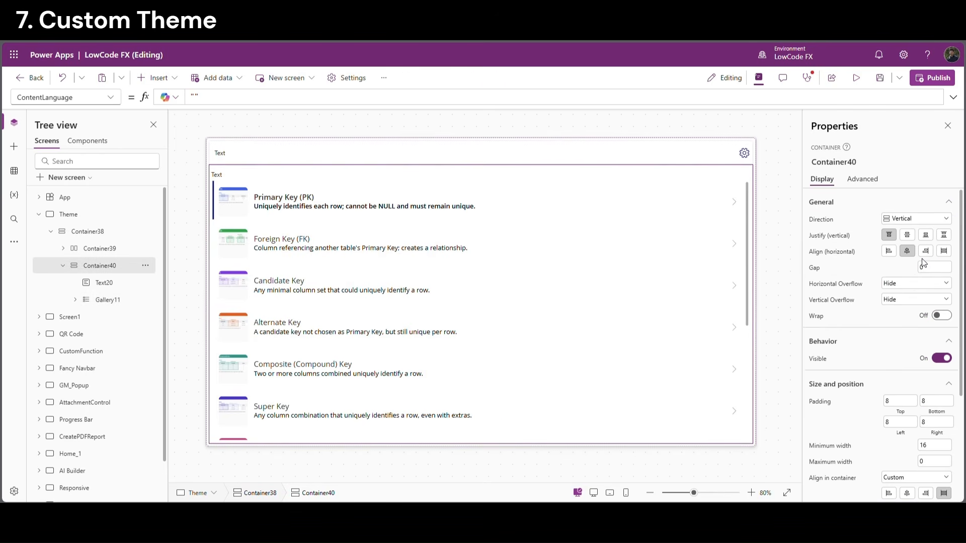
{"action": "left_click", "coordinate": [937, 267]}
{"action": "type", "text": "20"}
{"action": "key", "text": "Return"}
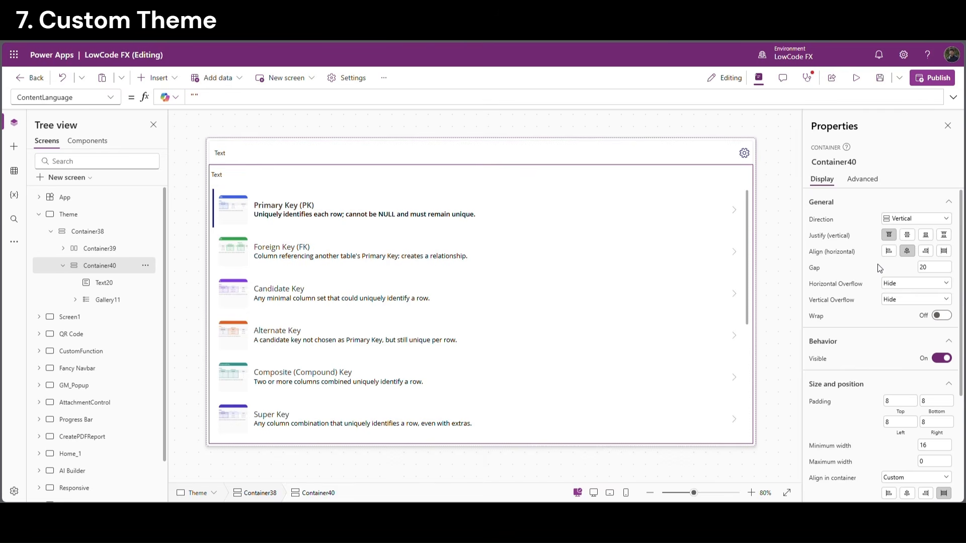
{"action": "left_click", "coordinate": [209, 134]}
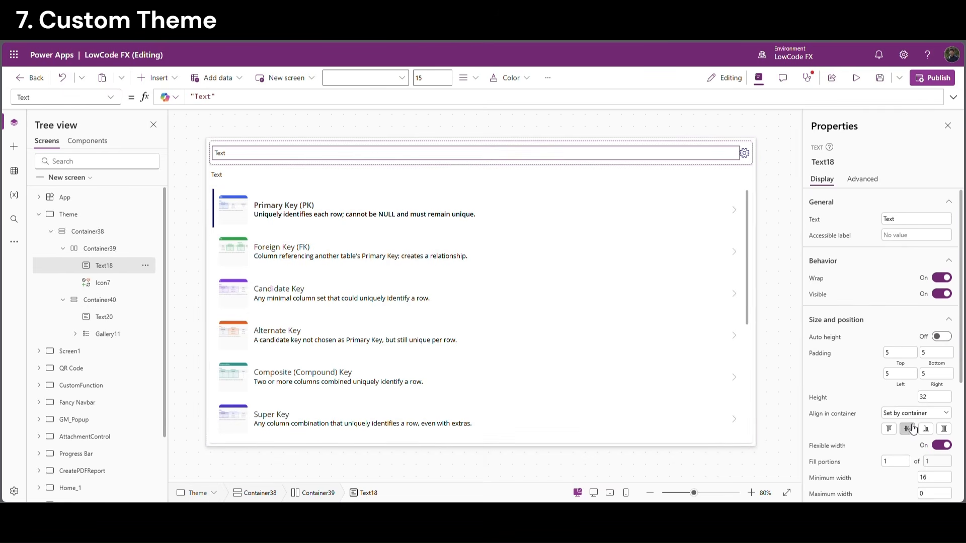
Make the header title bold with font size 25
{"action": "scroll", "coordinate": [913, 429], "scroll_direction": "down", "scroll_amount": 2}
{"action": "left_click_drag", "start_coordinate": [961, 370], "coordinate": [952, 483]}
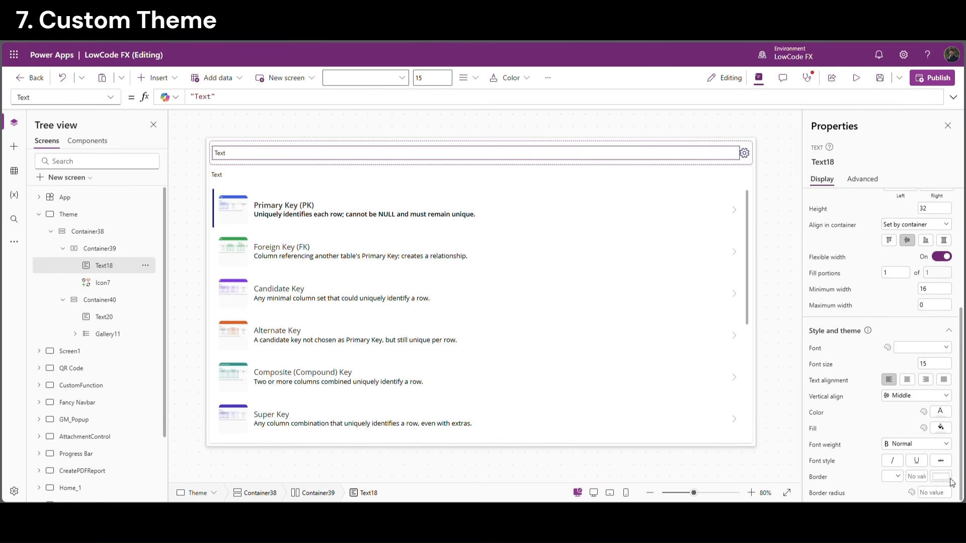
{"action": "left_click", "coordinate": [908, 445]}
{"action": "left_click", "coordinate": [901, 400]}
{"action": "left_click_drag", "start_coordinate": [955, 366], "coordinate": [911, 363]}
{"action": "type", "text": "25"}
{"action": "key", "text": "Return"}
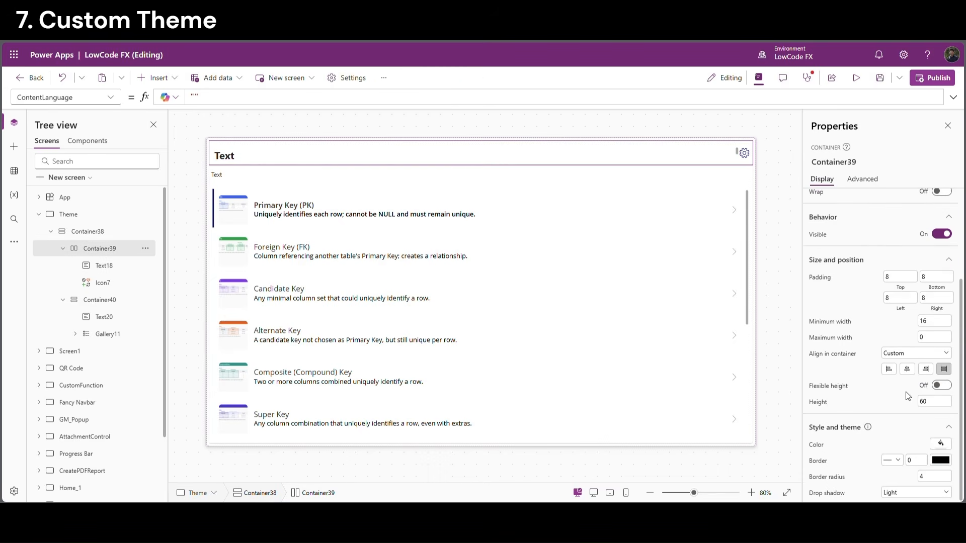
Set the header container's padding to 0 and the title's height to Parent.Height
{"action": "left_click", "coordinate": [901, 277]}
{"action": "type", "text": "0"}
{"action": "key", "text": "Tab"}
{"action": "type", "text": "0"}
{"action": "left_click", "coordinate": [903, 301]}
{"action": "left_click", "coordinate": [932, 301]}
{"action": "type", "text": "0"}
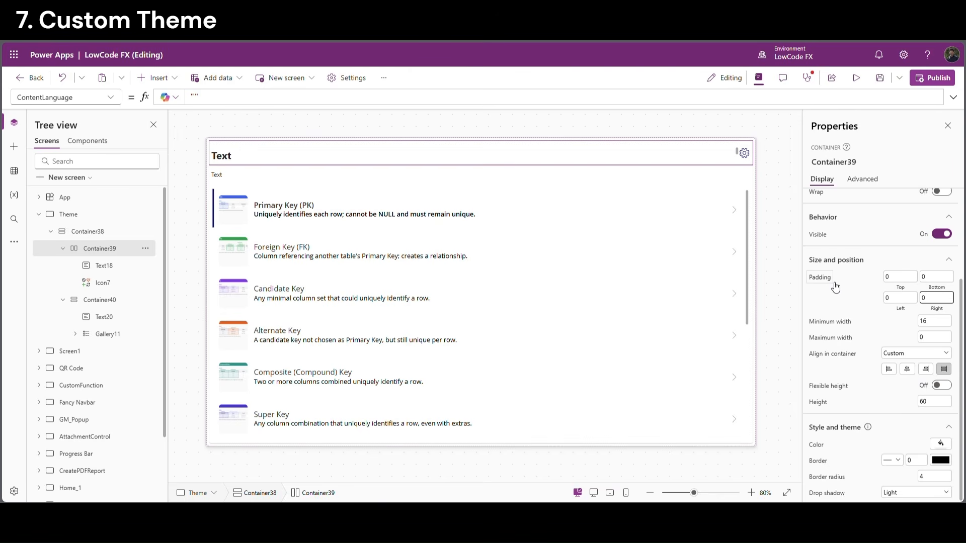
{"action": "left_click", "coordinate": [832, 282]}
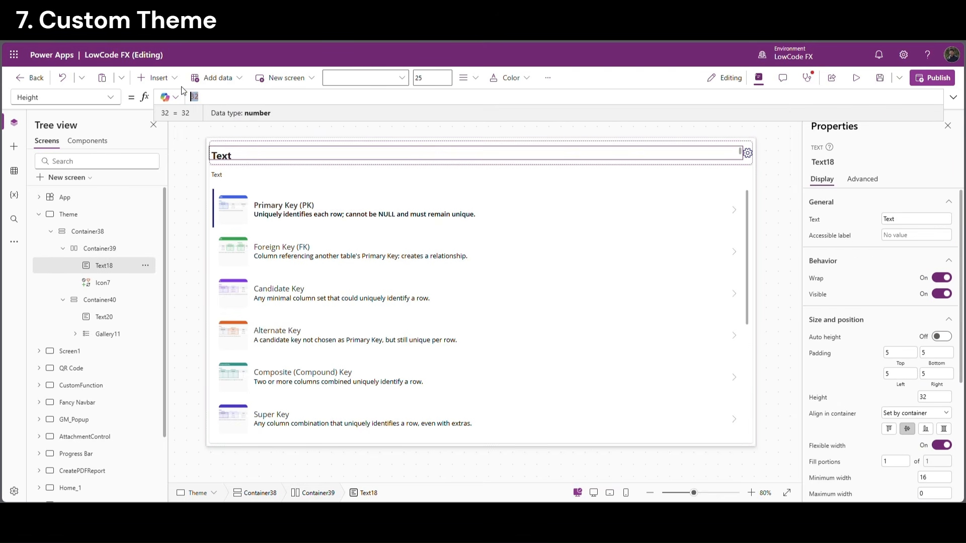
{"action": "type", "text": "parent.Height"}
{"action": "key", "text": "Tab"}
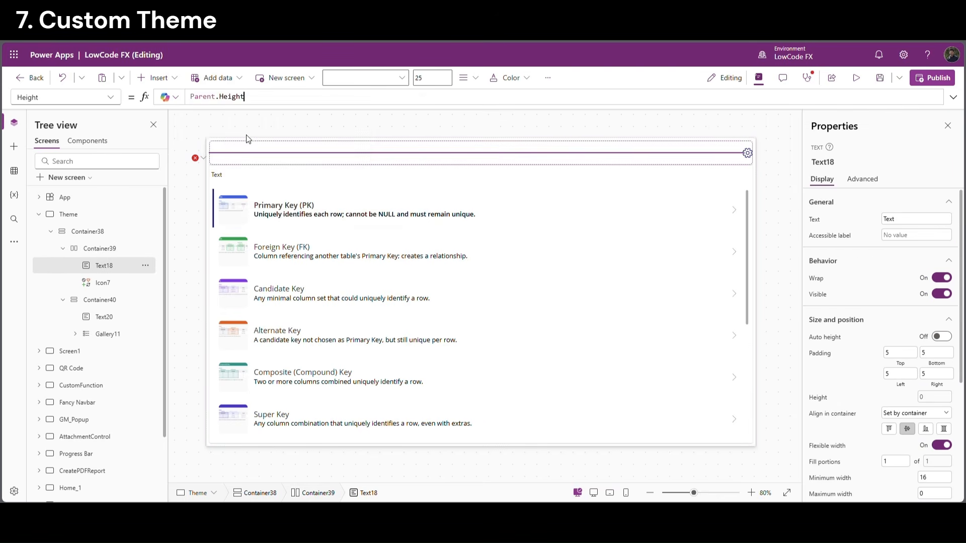
{"action": "left_click", "coordinate": [191, 168]}
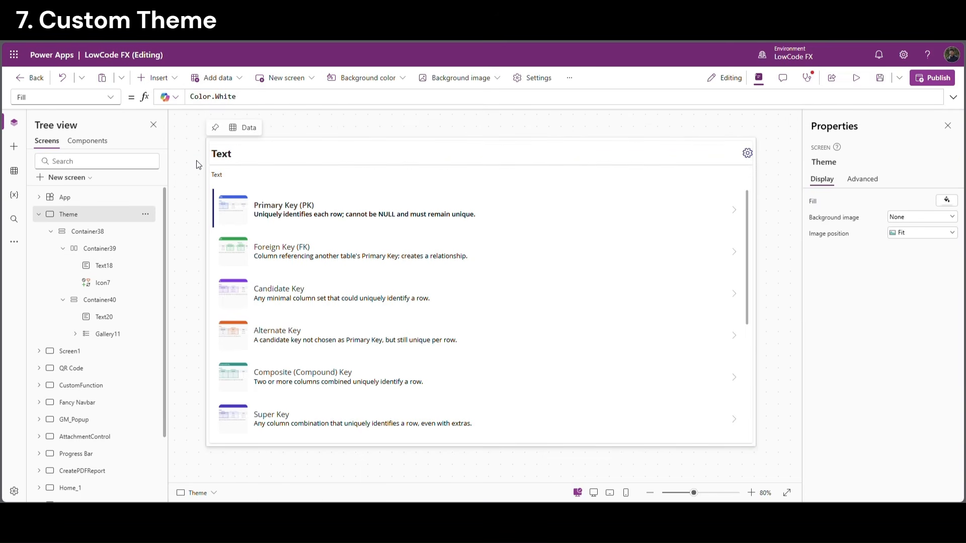
Give the header container left and right padding of 10
{"action": "left_click", "coordinate": [204, 166]}
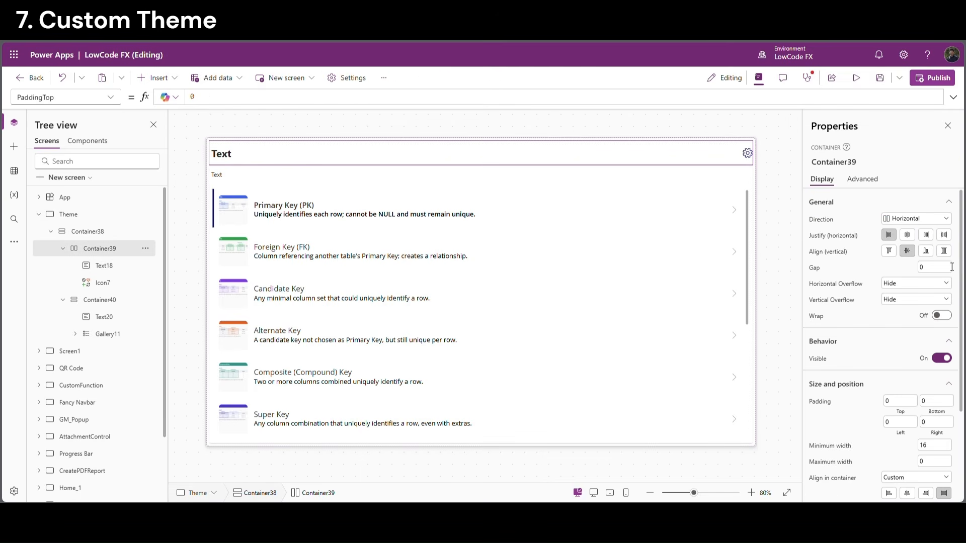
{"action": "left_click", "coordinate": [905, 426]}
{"action": "type", "text": "10"}
{"action": "left_click", "coordinate": [936, 422]}
{"action": "type", "text": "10"}
Set the subtitle label to font size 20, Semibold weight and height 40
{"action": "left_click", "coordinate": [360, 172]}
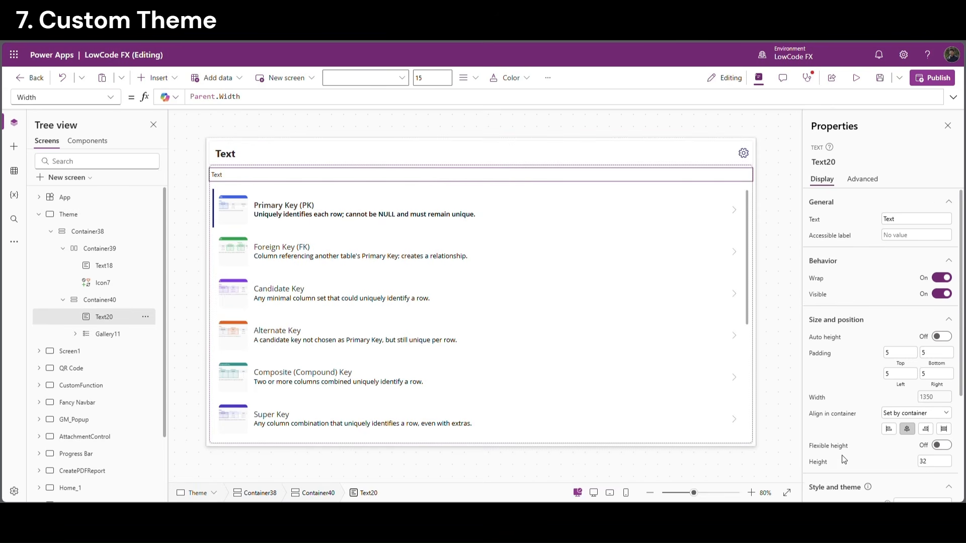
{"action": "scroll", "coordinate": [932, 455], "scroll_direction": "down", "scroll_amount": 3}
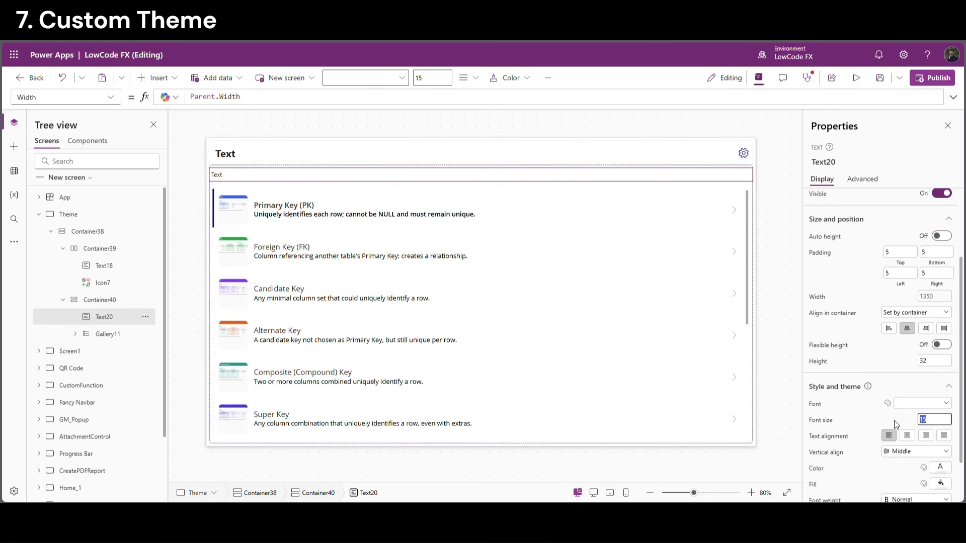
{"action": "type", "text": "20"}
{"action": "key", "text": "Return"}
{"action": "scroll", "coordinate": [914, 486], "scroll_direction": "down", "scroll_amount": 2}
{"action": "left_click", "coordinate": [908, 445]}
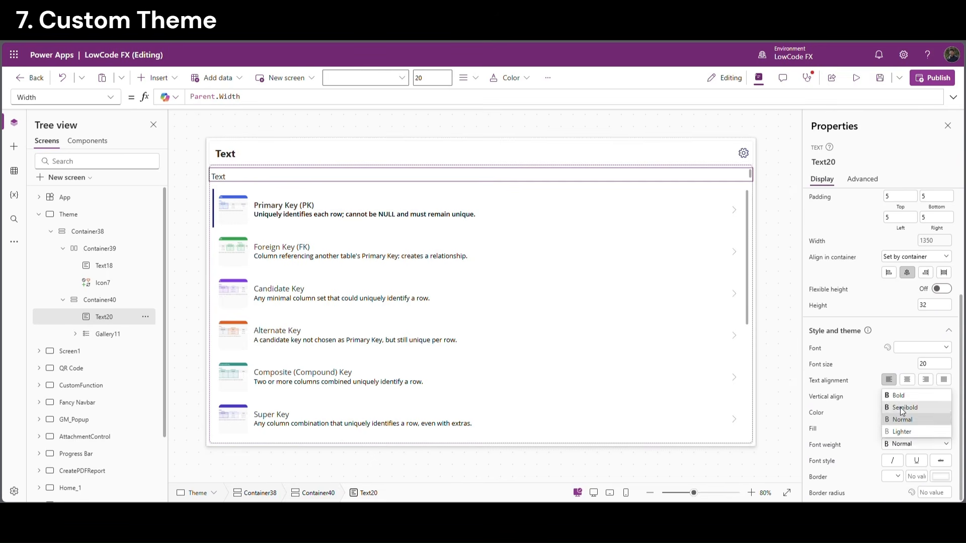
{"action": "left_click", "coordinate": [903, 408]}
{"action": "scroll", "coordinate": [822, 372], "scroll_direction": "up", "scroll_amount": 2}
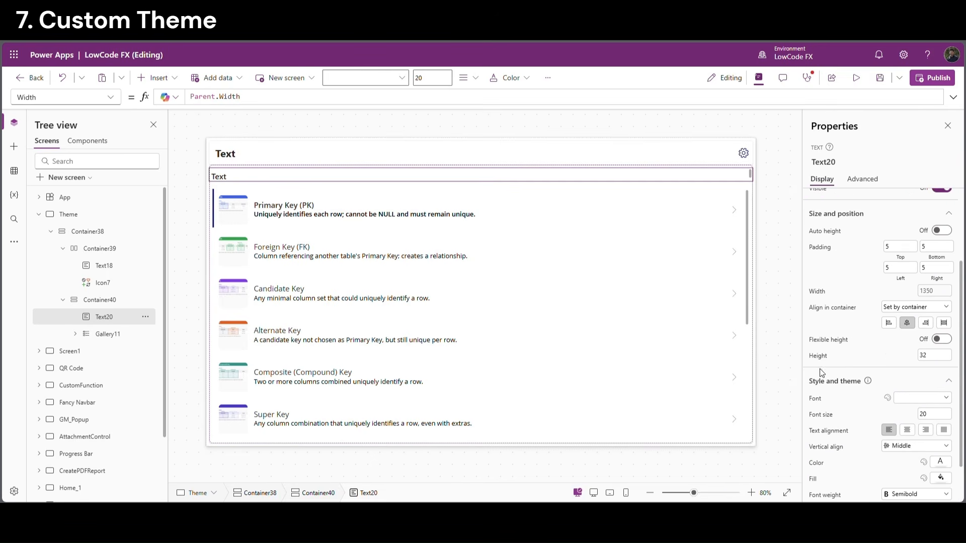
{"action": "left_click", "coordinate": [937, 356]}
{"action": "type", "text": "40"}
{"action": "key", "text": "Return"}
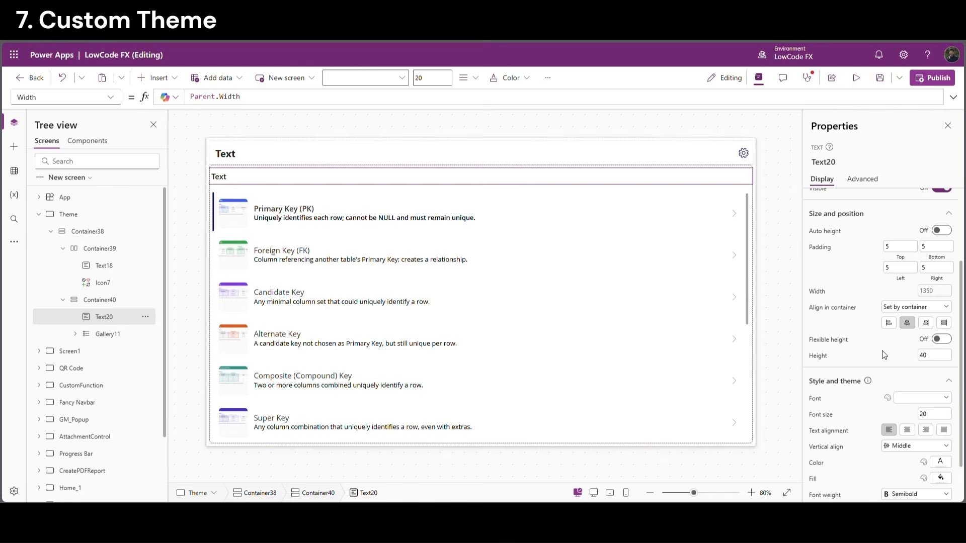
{"action": "left_click", "coordinate": [783, 238]}
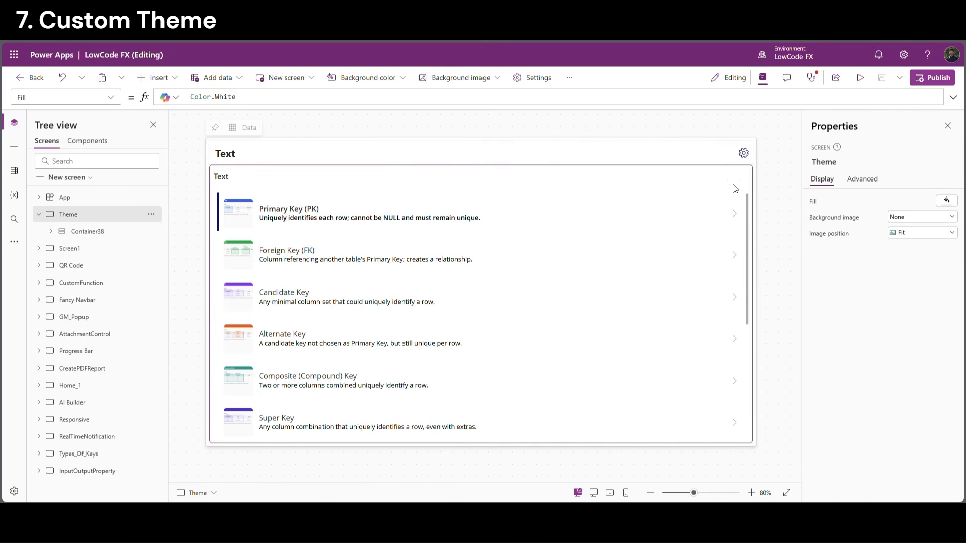
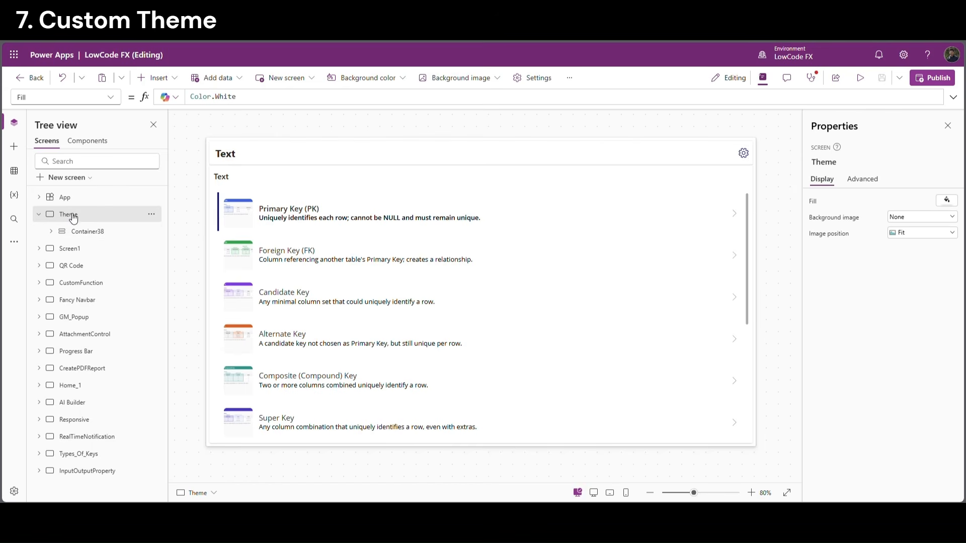
Insert a vertical container on the Theme screen sized 250 by 160
{"action": "left_click", "coordinate": [162, 79]}
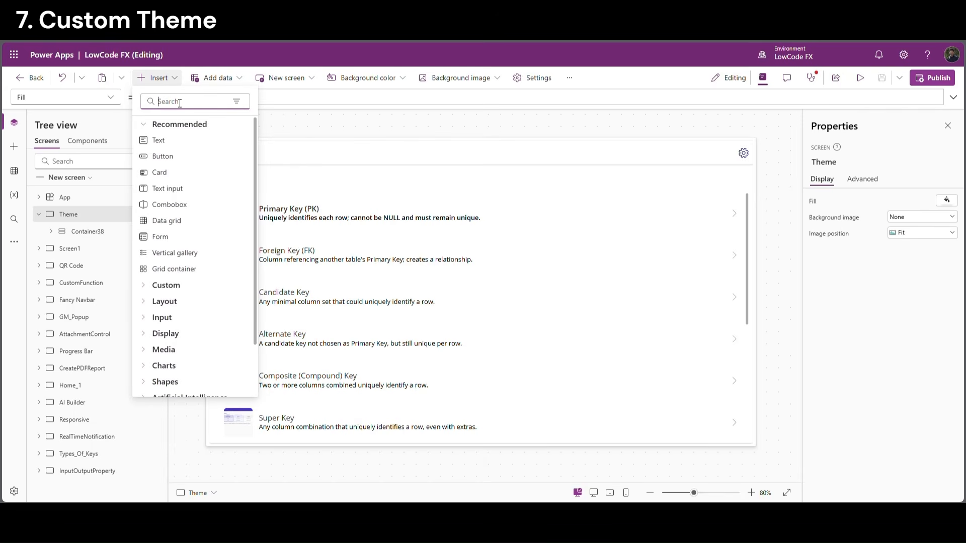
{"action": "type", "text": "vert"}
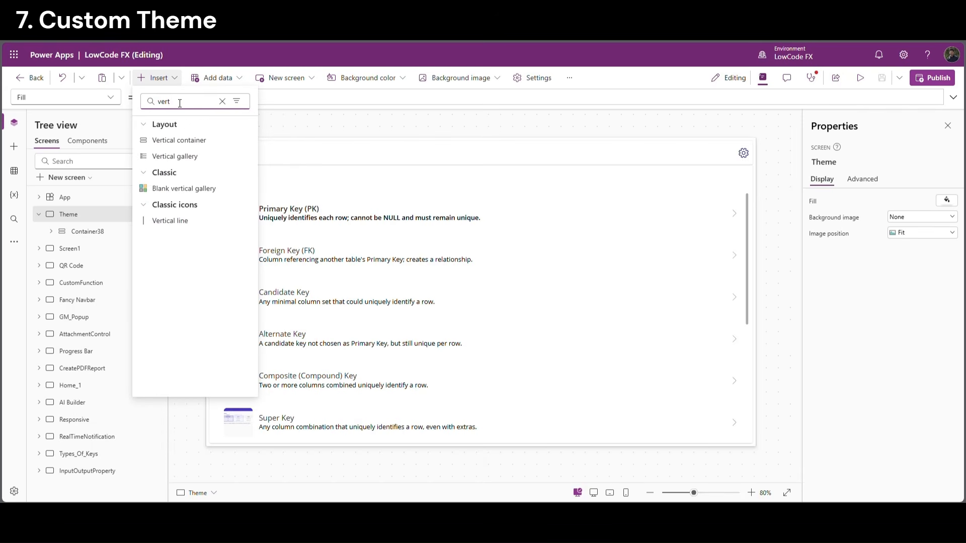
{"action": "left_click", "coordinate": [179, 141]}
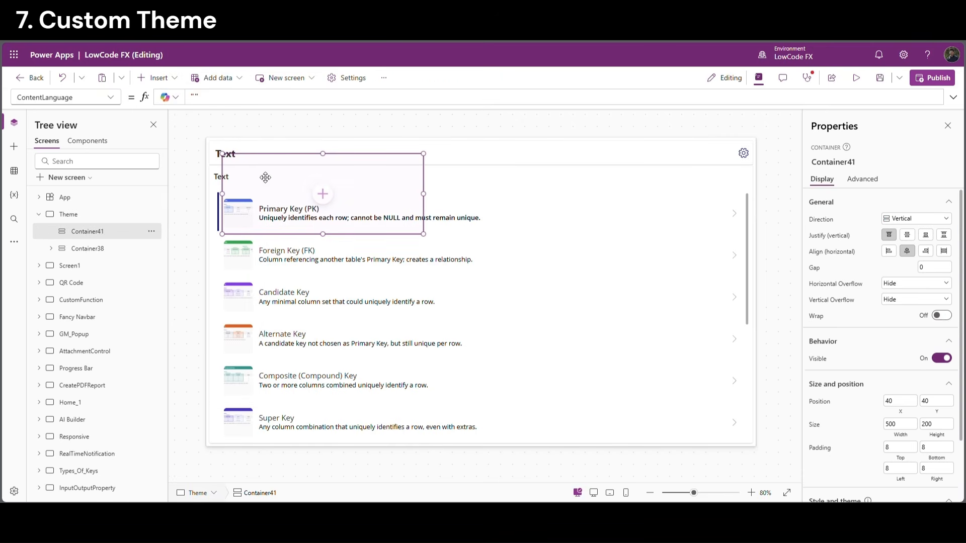
{"action": "left_click", "coordinate": [892, 424]}
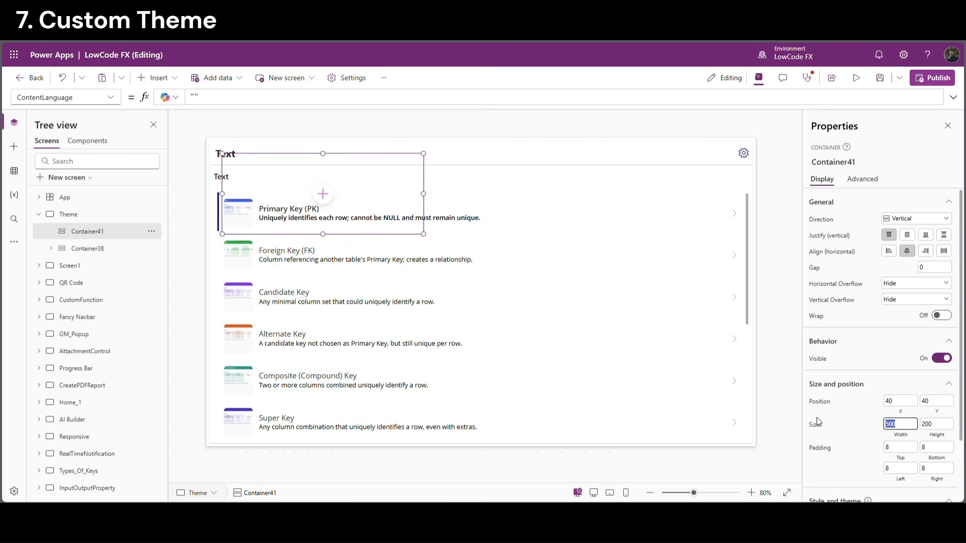
{"action": "type", "text": "250"}
{"action": "key", "text": "Return"}
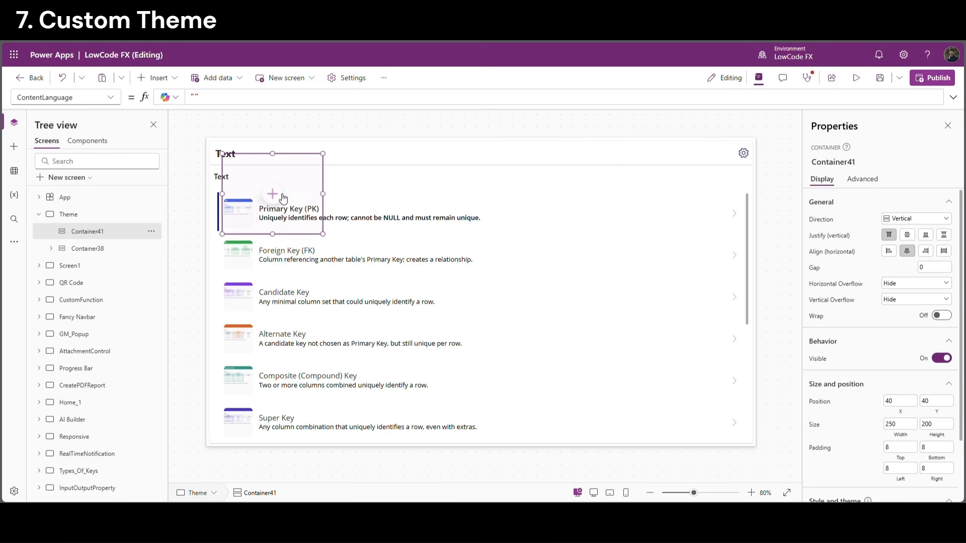
{"action": "left_click", "coordinate": [926, 424]}
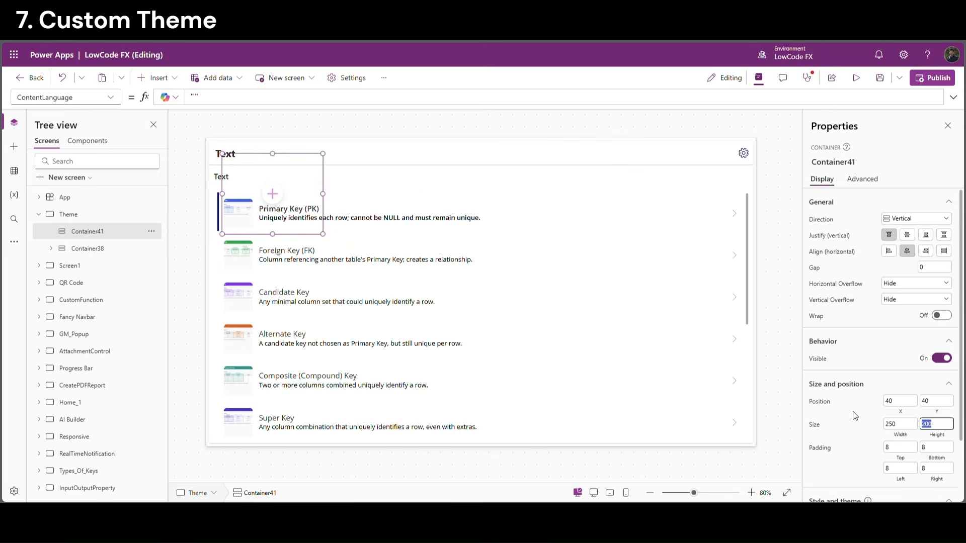
{"action": "type", "text": "160"}
{"action": "key", "text": "Return"}
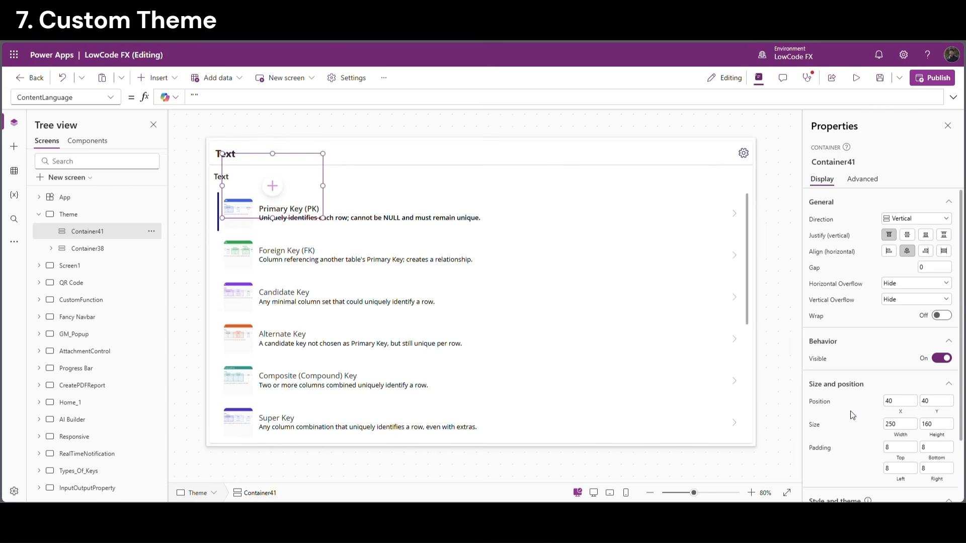
Right-align the container with Parent.Width - Self.Width and place it below the gear icon (Icon7.Y + Icon7.Height)
{"action": "left_click", "coordinate": [901, 403]}
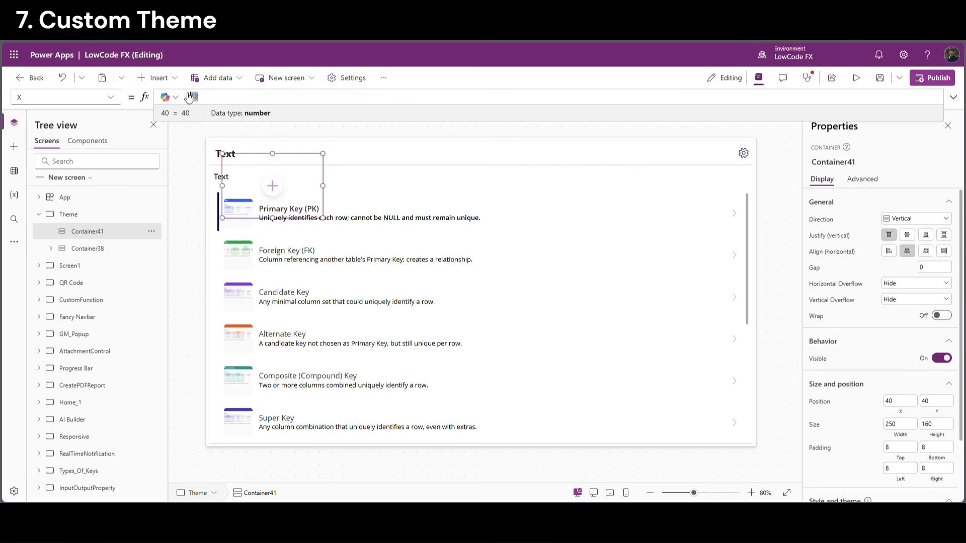
{"action": "type", "text": "Parent.Width"}
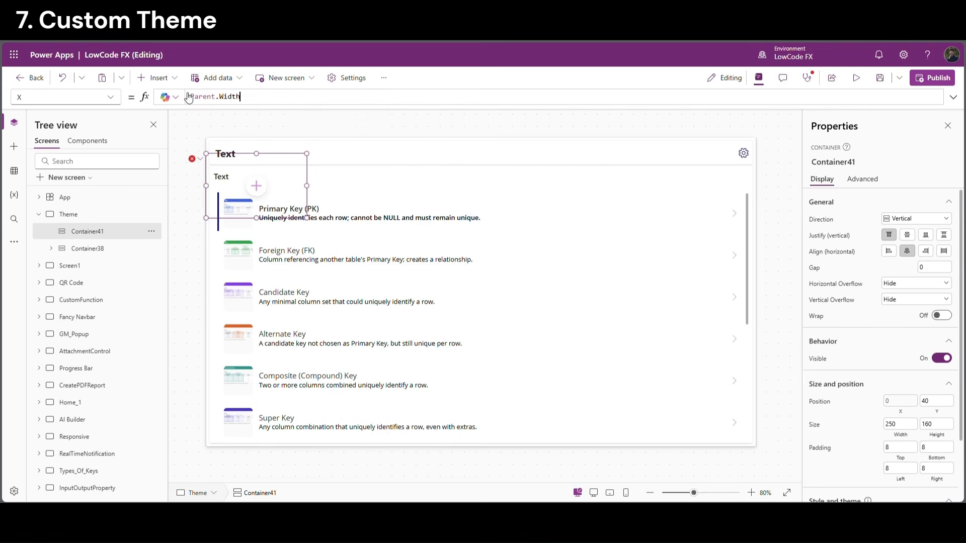
{"action": "type", "text": "- Self"}
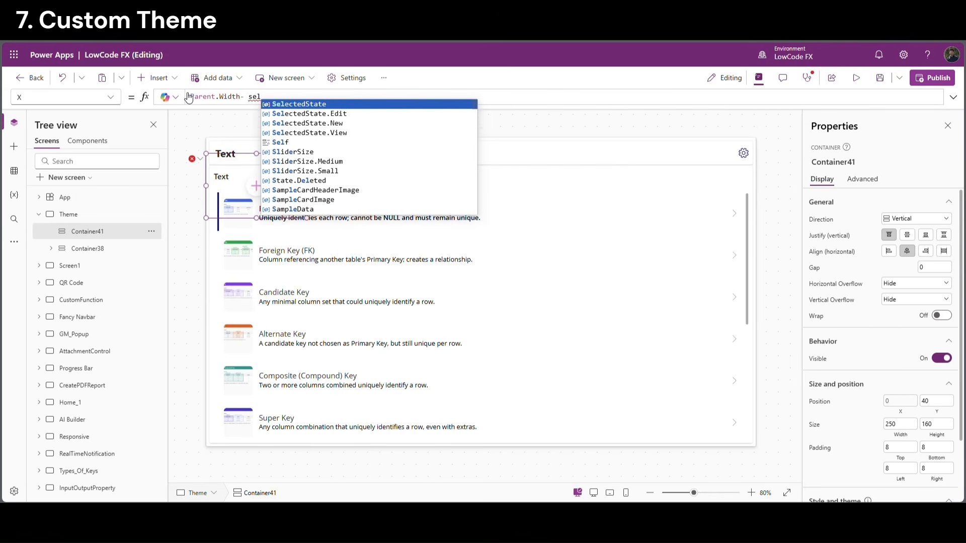
{"action": "type", "text": ".Width -20"}
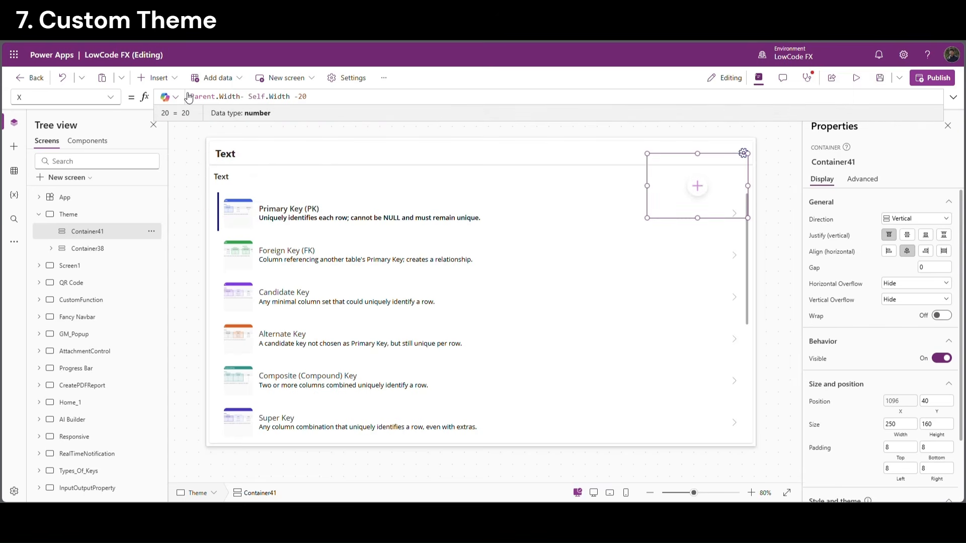
{"action": "left_click", "coordinate": [744, 154]}
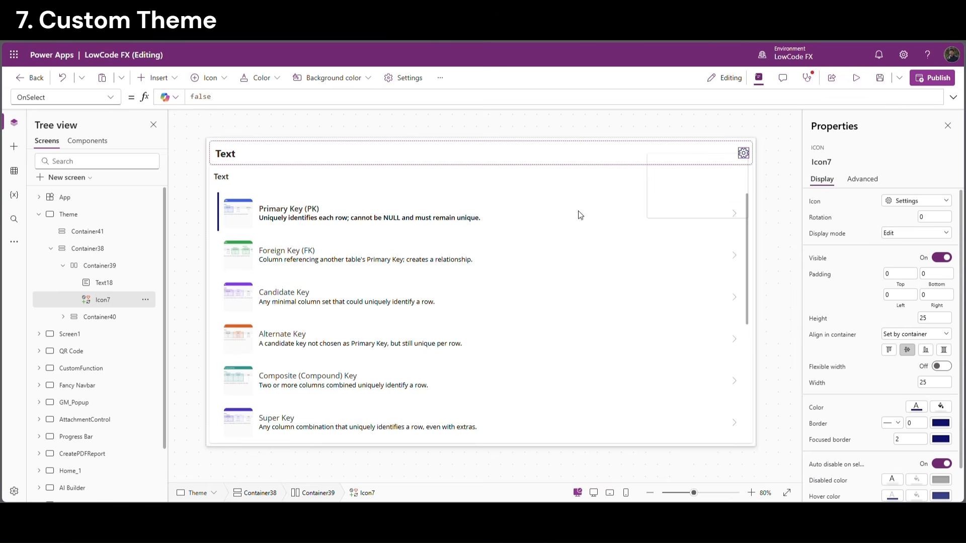
{"action": "left_click", "coordinate": [818, 169]}
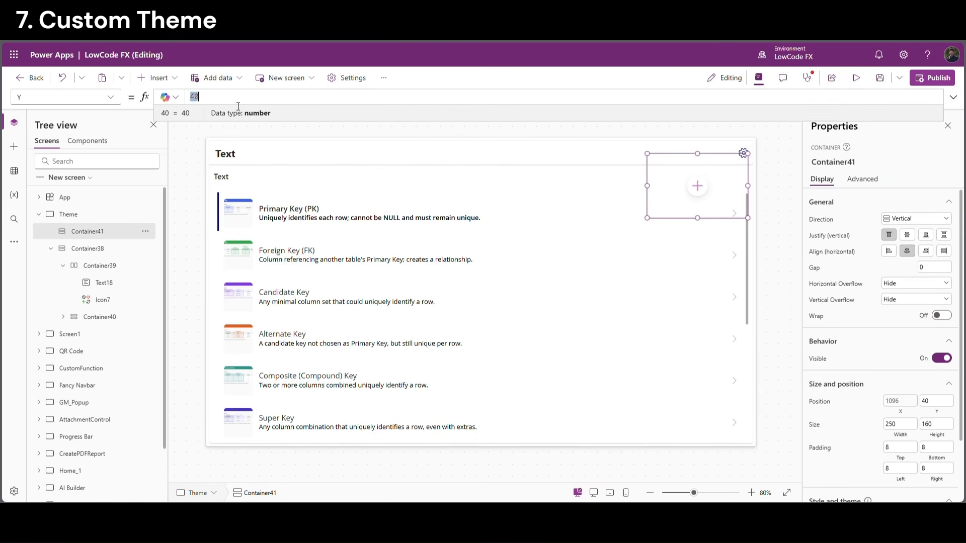
{"action": "type", "text": "Icon7.Y + "}
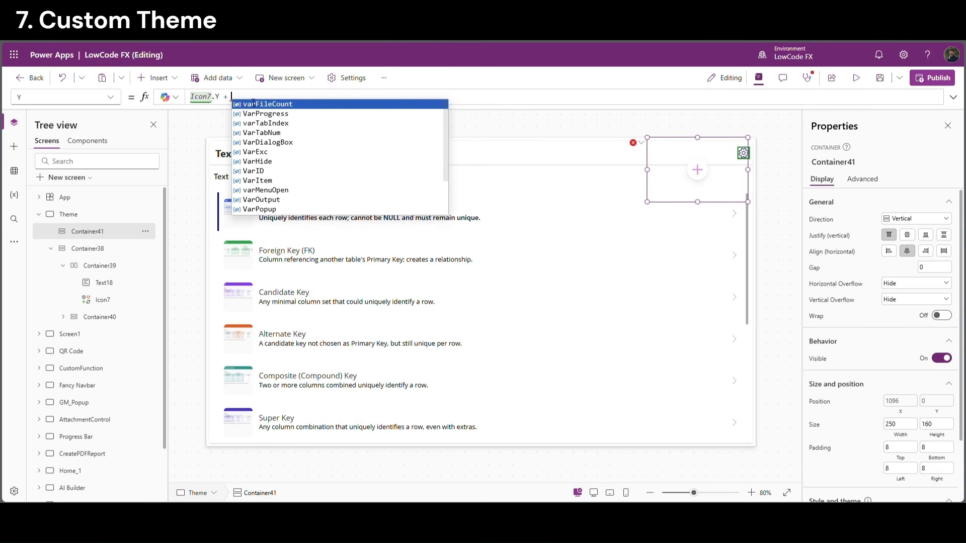
{"action": "type", "text": "Icon7."}
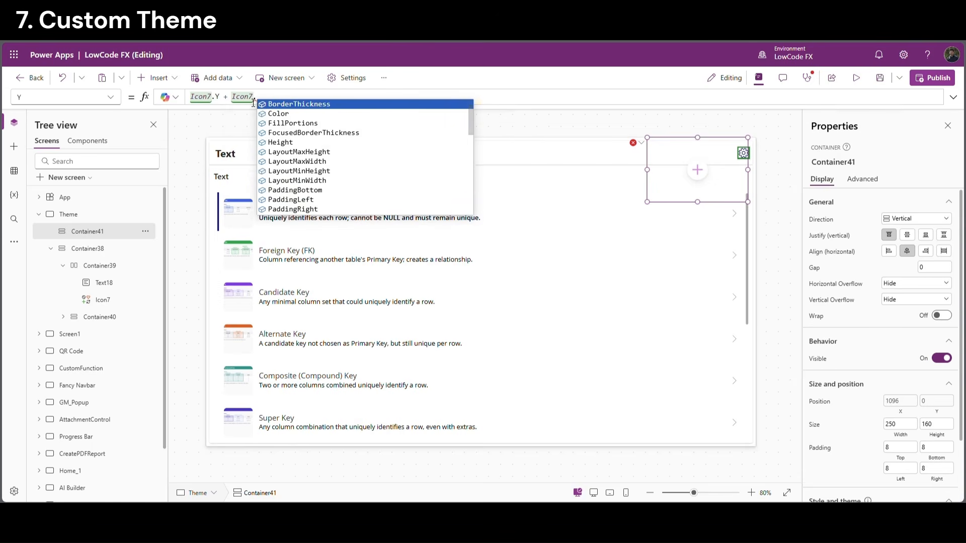
{"action": "type", "text": "Height+20"}
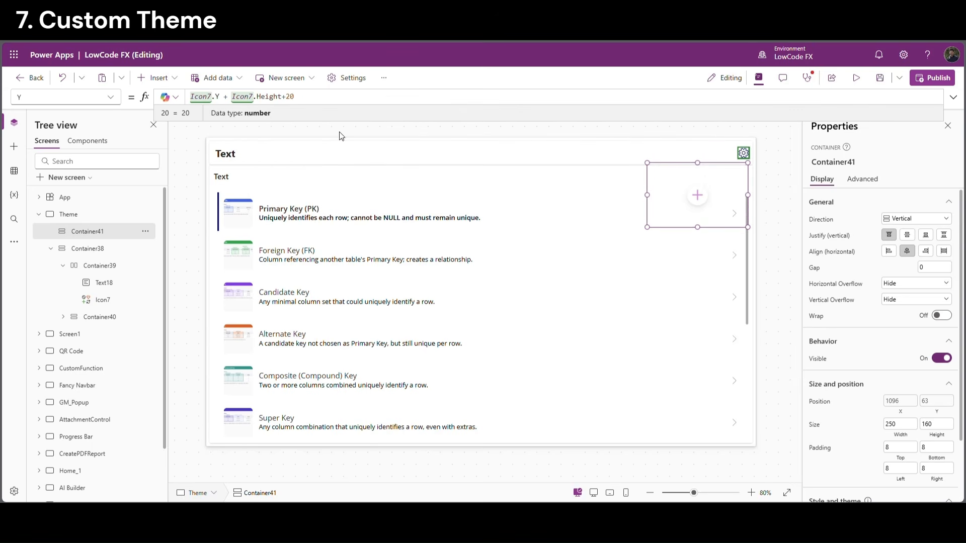
{"action": "left_click", "coordinate": [340, 134]}
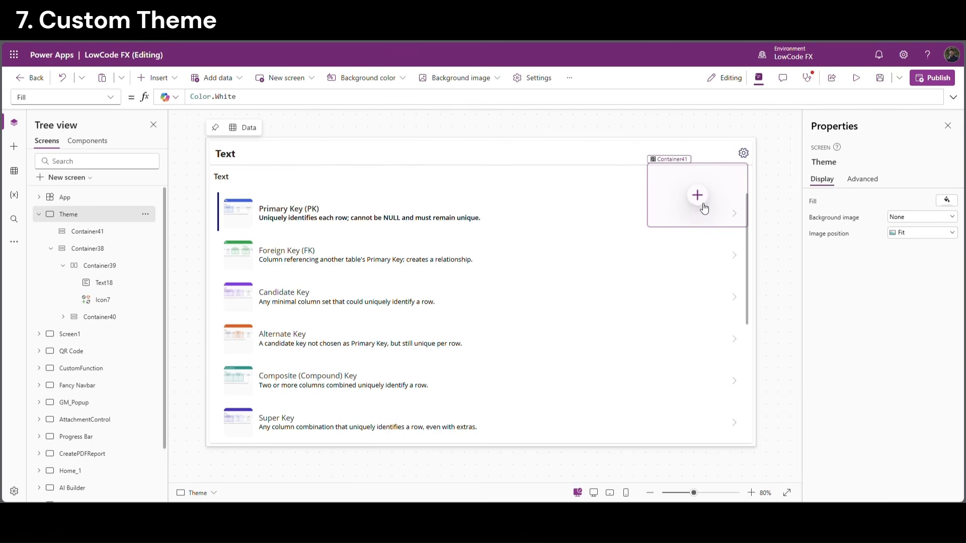
Nest a vertical container inside the new container
{"action": "left_click", "coordinate": [707, 209]}
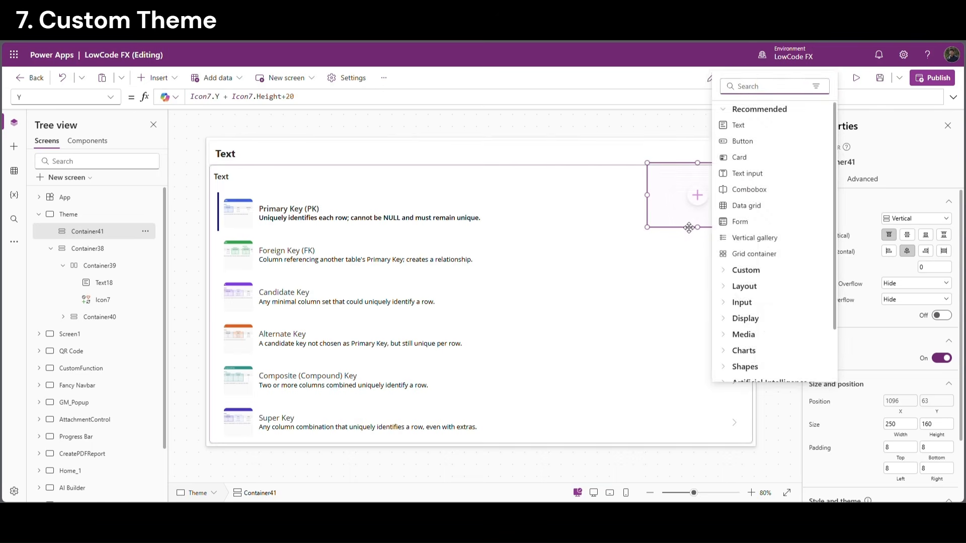
{"action": "scroll", "coordinate": [919, 408], "scroll_direction": "down", "scroll_amount": 2}
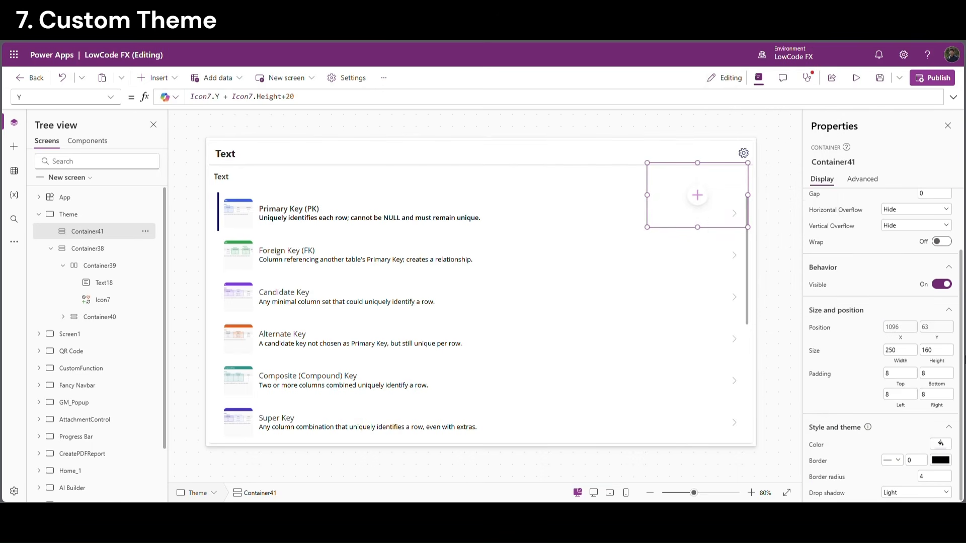
{"action": "left_click", "coordinate": [941, 447]}
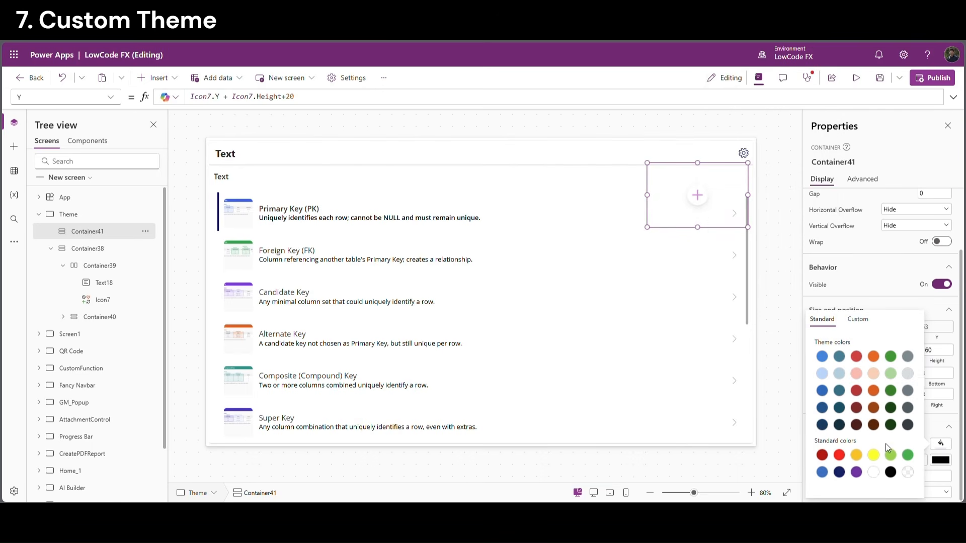
{"action": "left_click", "coordinate": [770, 181]}
{"action": "left_click", "coordinate": [729, 206]}
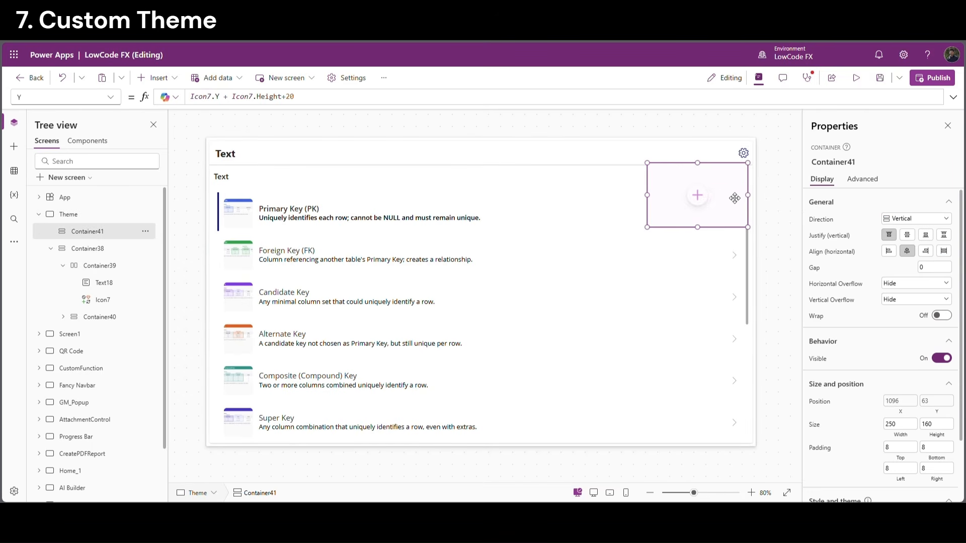
{"action": "left_click", "coordinate": [698, 196]}
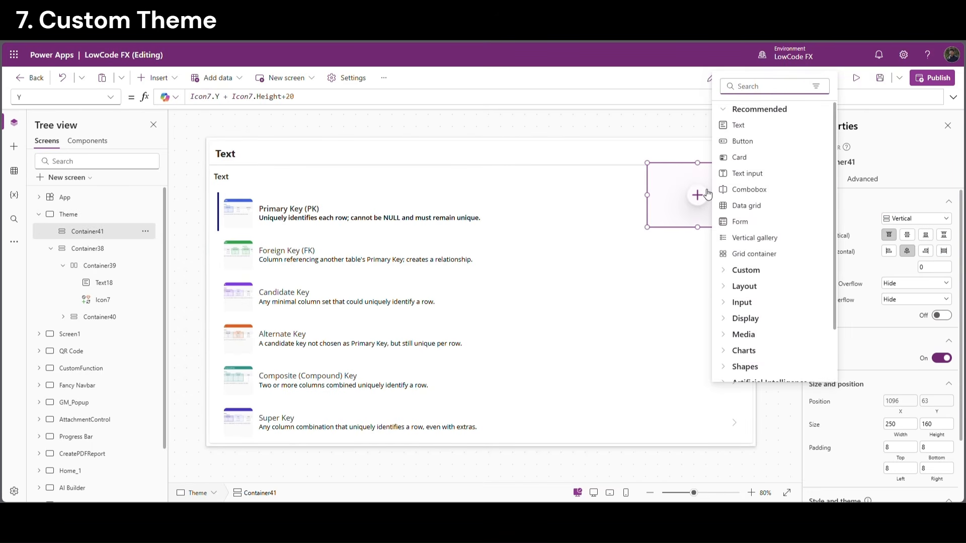
{"action": "type", "text": "vert"}
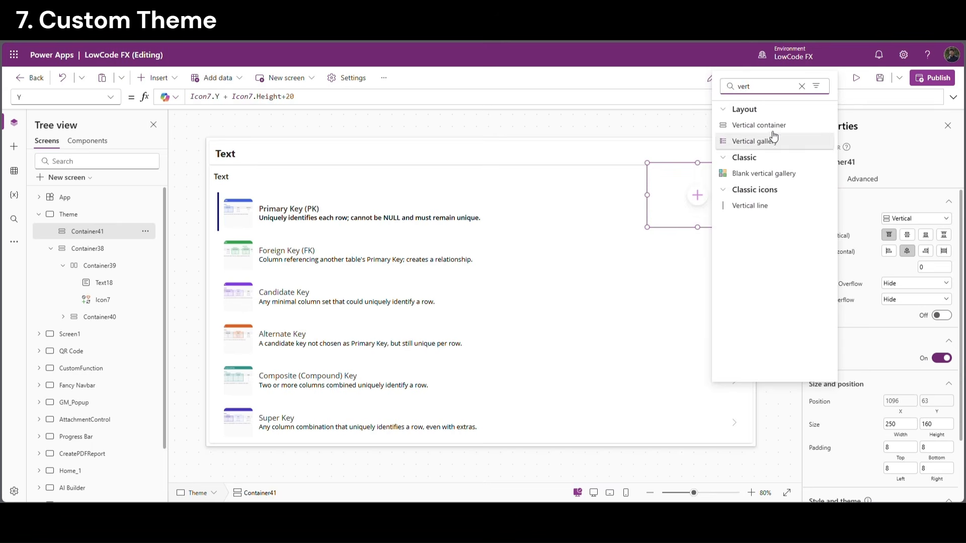
{"action": "left_click", "coordinate": [694, 186]}
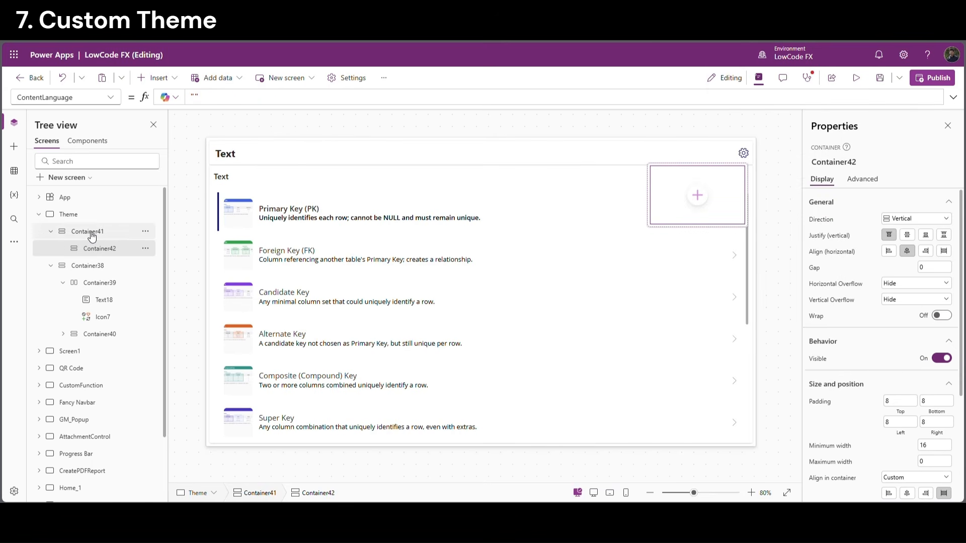
Add a horizontal container to the outer container below it
{"action": "left_click", "coordinate": [91, 236]}
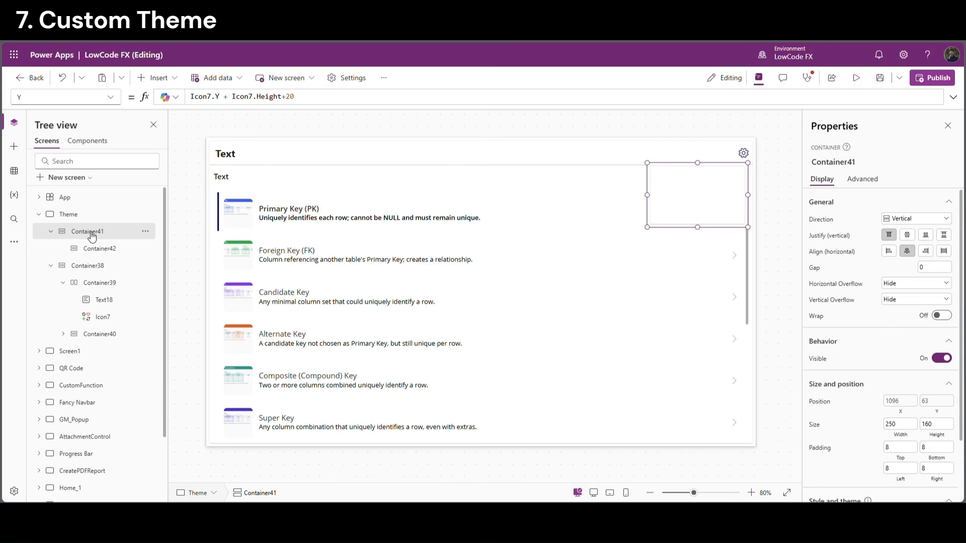
{"action": "left_click", "coordinate": [170, 80]}
{"action": "type", "text": "h"}
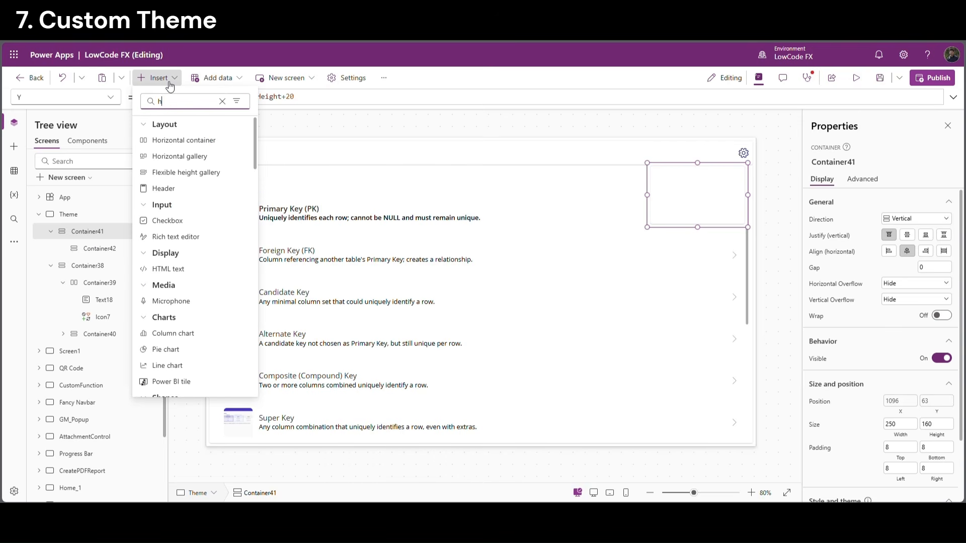
{"action": "left_click", "coordinate": [170, 145]}
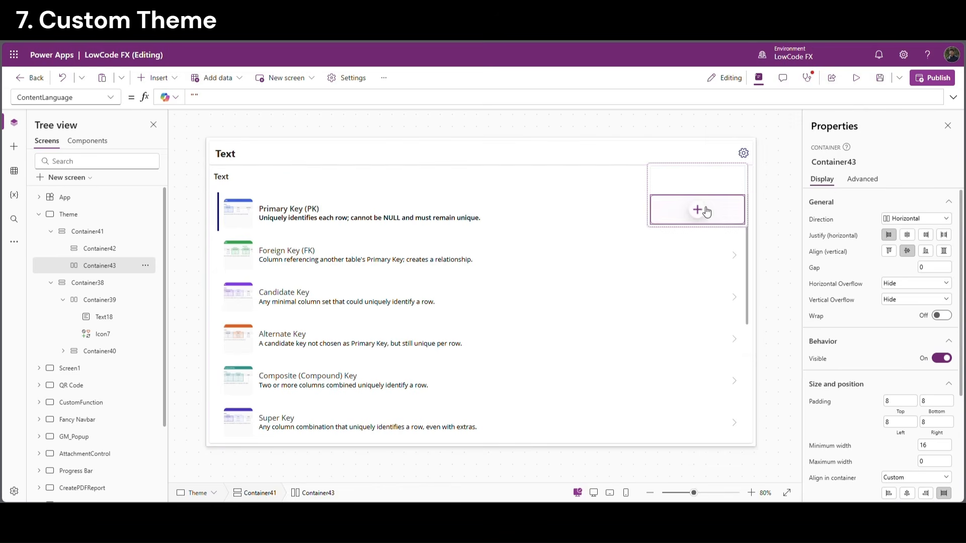
Add a button labelled Set to the horizontal container
{"action": "left_click", "coordinate": [706, 211]}
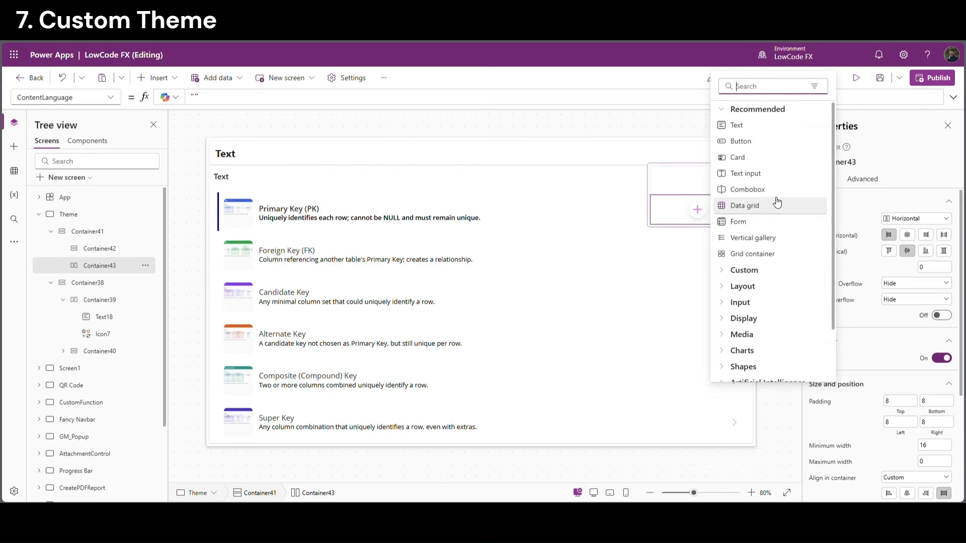
{"action": "left_click", "coordinate": [753, 148]}
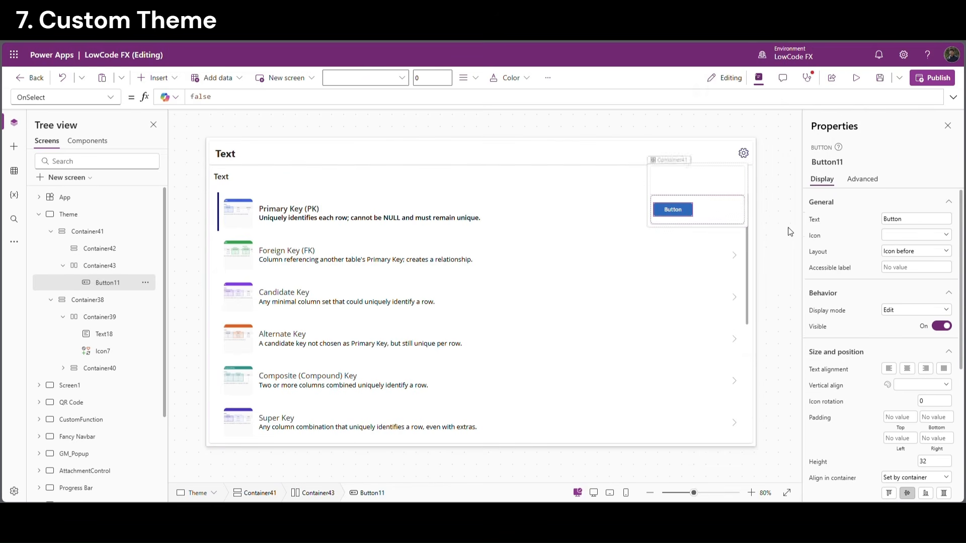
{"action": "left_click", "coordinate": [915, 220]}
{"action": "type", "text": "Set"}
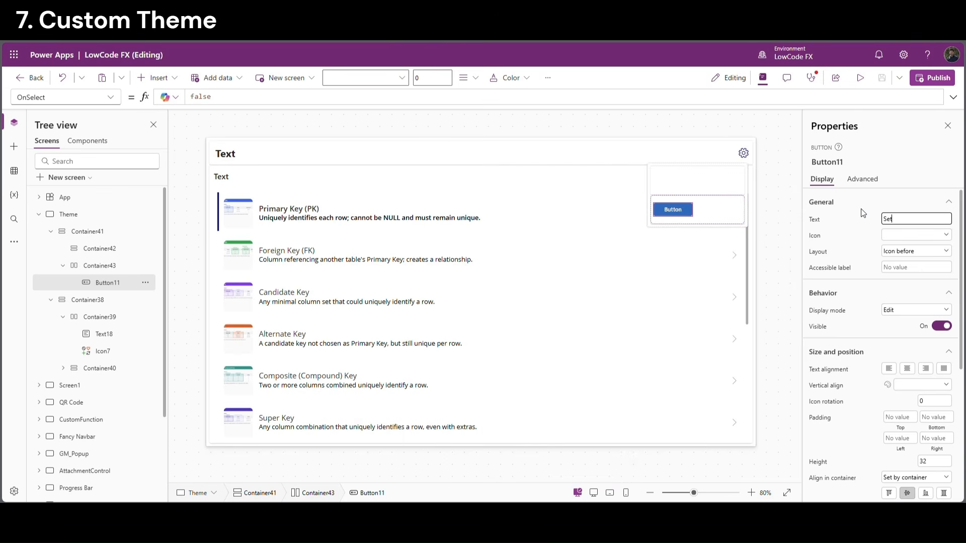
{"action": "left_click", "coordinate": [861, 209]}
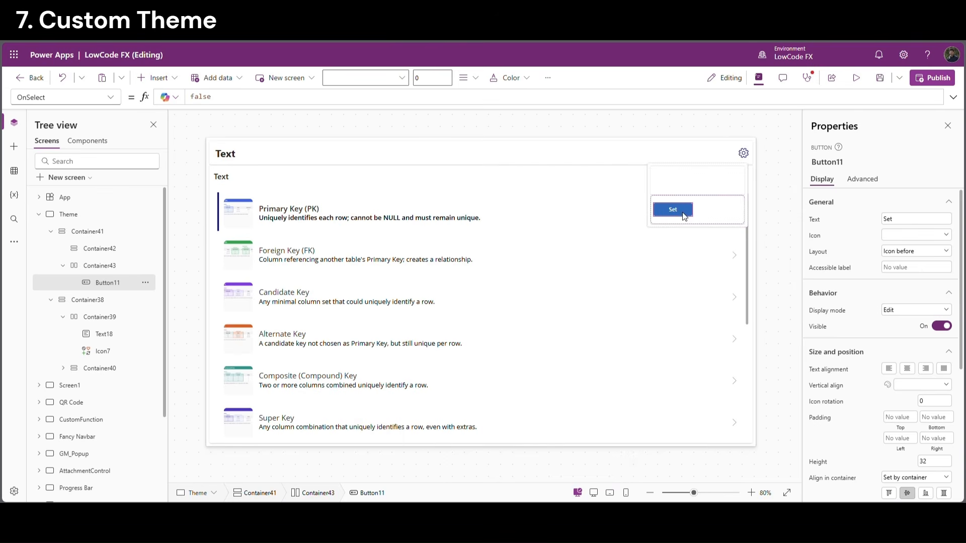
Duplicate the button as a Cancel button with the Secondary appearance
{"action": "key", "text": "ctrl+c"}
{"action": "key", "text": "ctrl+v"}
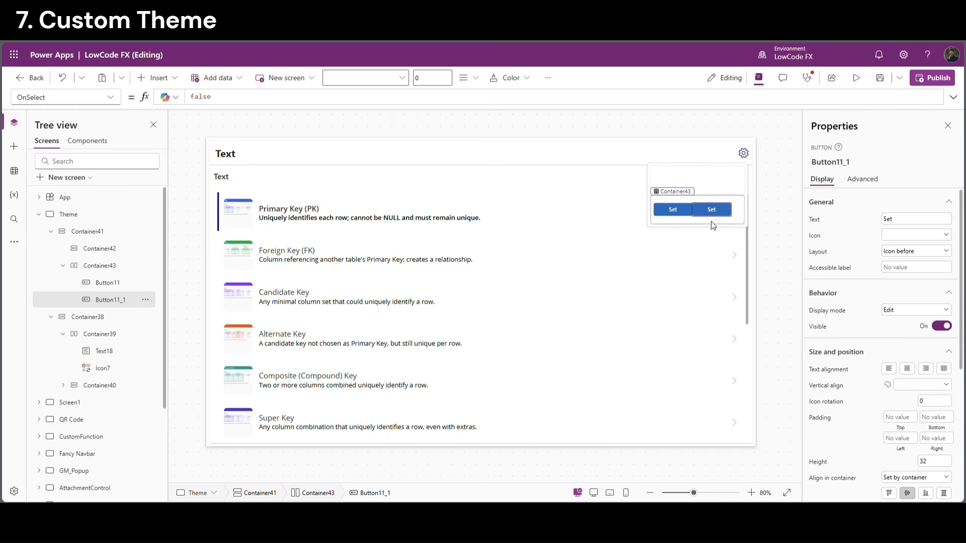
{"action": "left_click", "coordinate": [907, 224]}
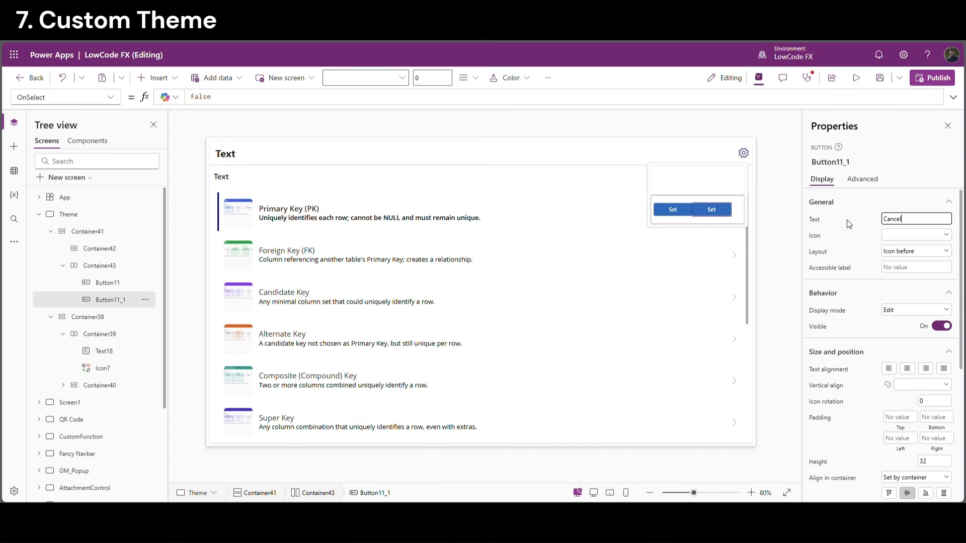
{"action": "scroll", "coordinate": [885, 302], "scroll_direction": "down", "scroll_amount": 3}
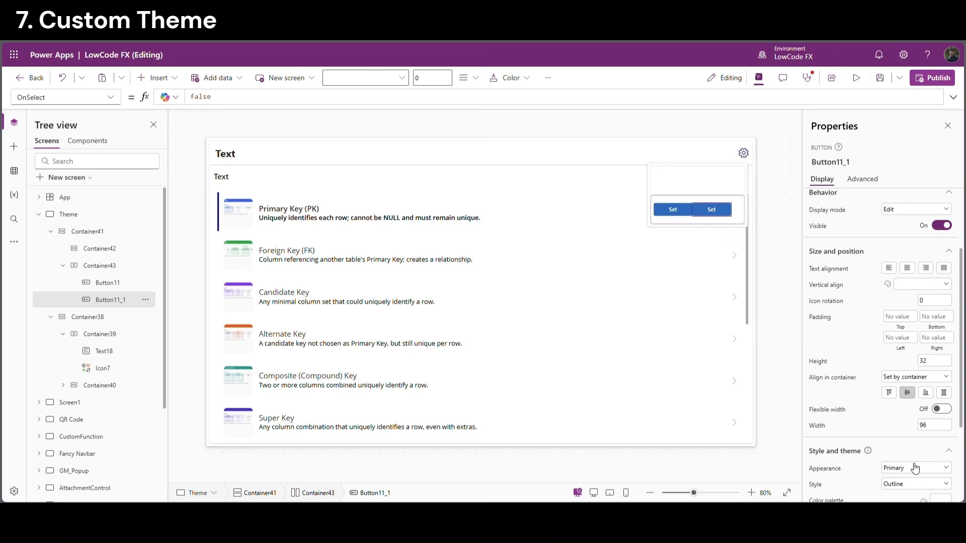
{"action": "left_click", "coordinate": [916, 467]}
{"action": "left_click", "coordinate": [899, 431]}
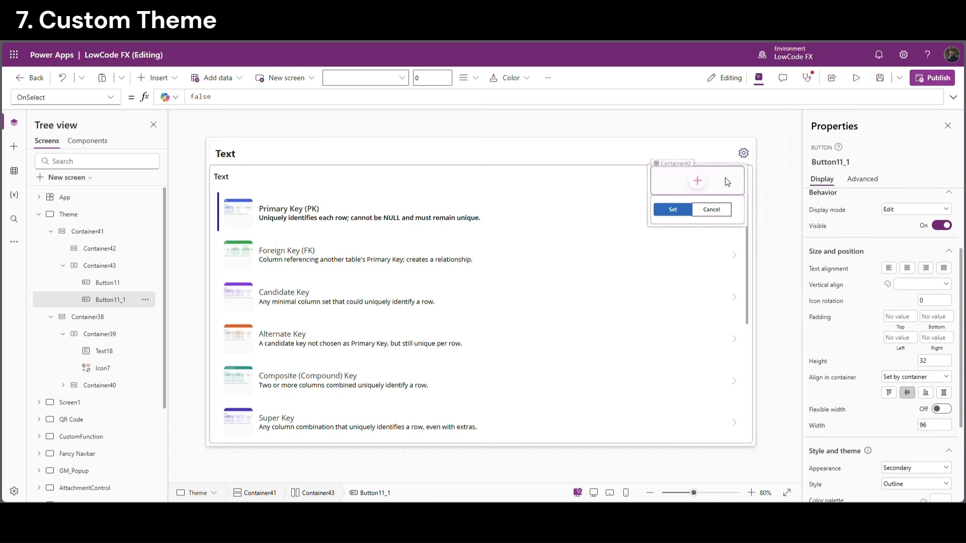
{"action": "left_click", "coordinate": [703, 225]}
{"action": "scroll", "coordinate": [917, 235], "scroll_direction": "up", "scroll_amount": 3}
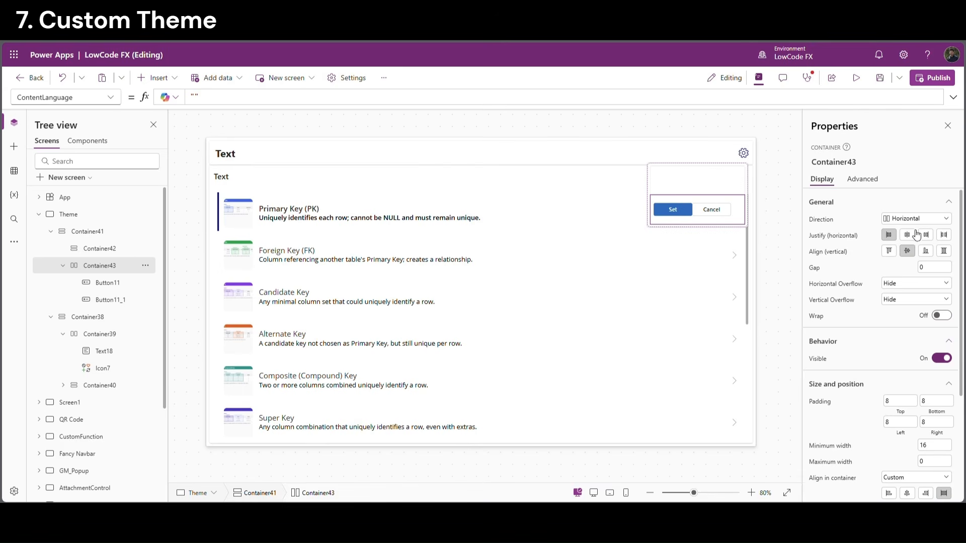
Centre the Set and Cancel buttons with a gap of 10
{"action": "left_click", "coordinate": [913, 236]}
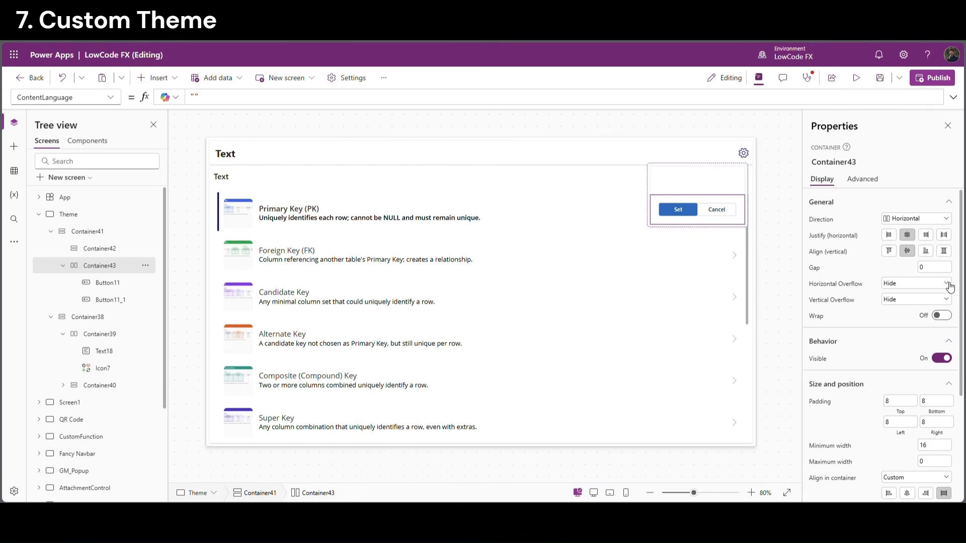
{"action": "left_click", "coordinate": [942, 271]}
{"action": "type", "text": "10"}
{"action": "key", "text": "Return"}
Insert a combobox into the upper container with width Parent.Width-10
{"action": "left_click", "coordinate": [790, 222]}
{"action": "left_click", "coordinate": [698, 176]}
{"action": "left_click", "coordinate": [697, 180]}
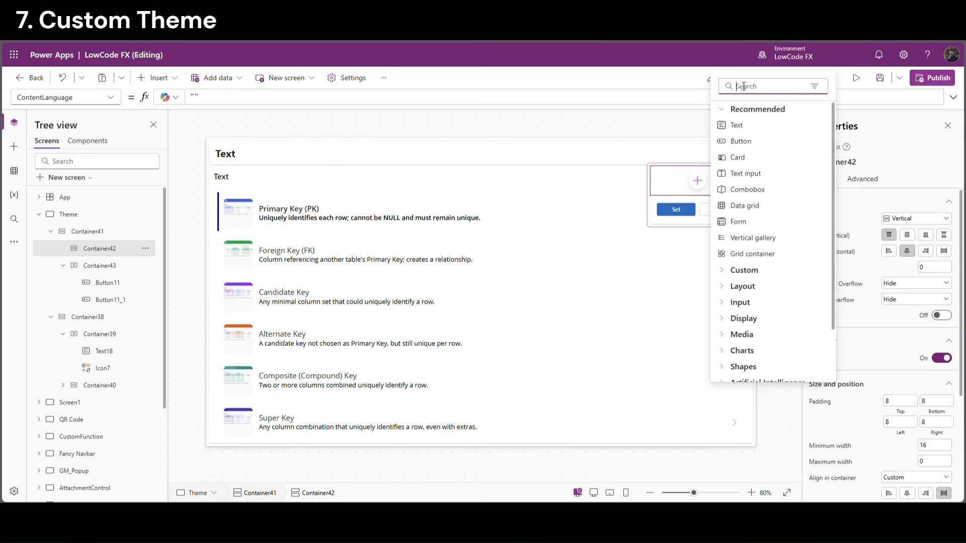
{"action": "left_click", "coordinate": [756, 187]}
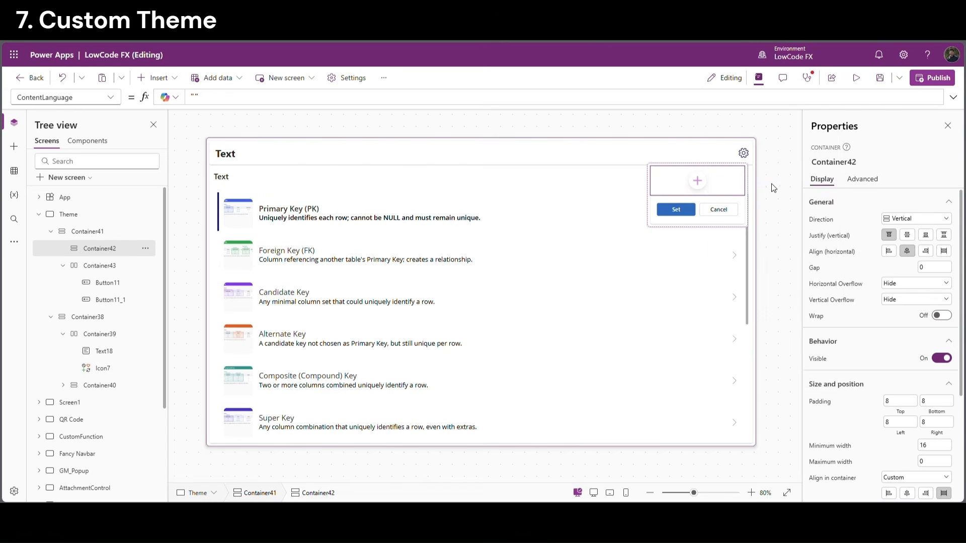
{"action": "left_click", "coordinate": [185, 98]}
{"action": "type", "text": "Parent.Width"}
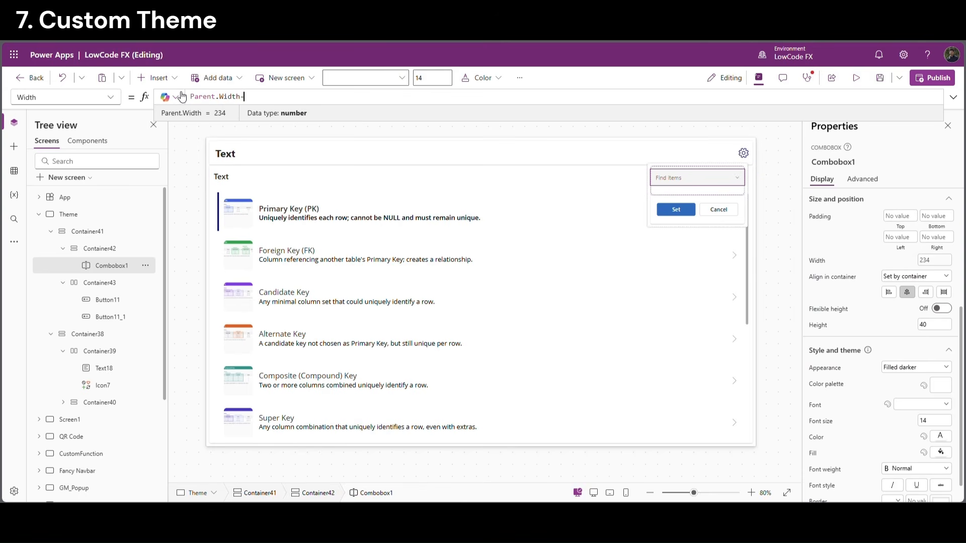
{"action": "type", "text": "-10"}
Centre the combobox and set both containers' drop shadow to None
{"action": "left_click", "coordinate": [734, 193]}
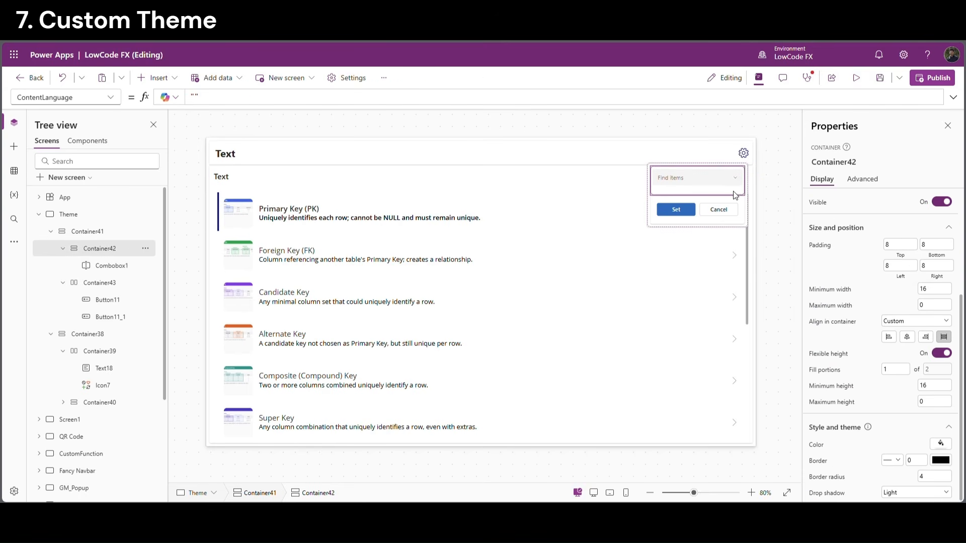
{"action": "scroll", "coordinate": [913, 316], "scroll_direction": "up", "scroll_amount": 5}
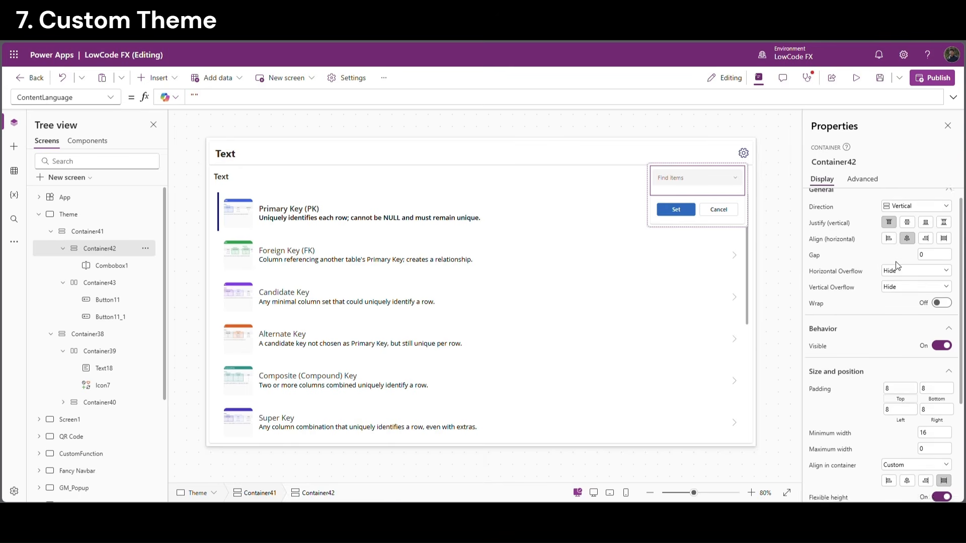
{"action": "left_click", "coordinate": [910, 235]}
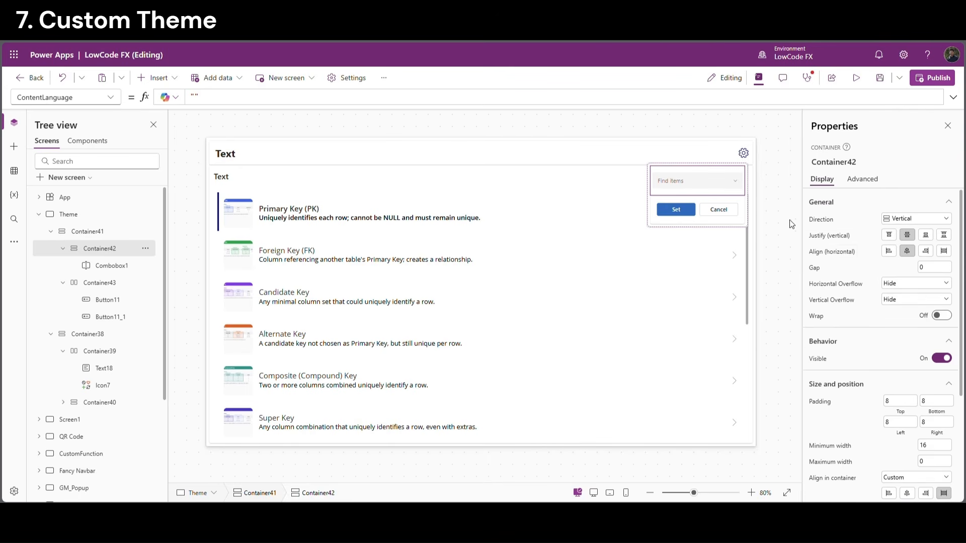
{"action": "left_click", "coordinate": [90, 283], "text": "ctrl"}
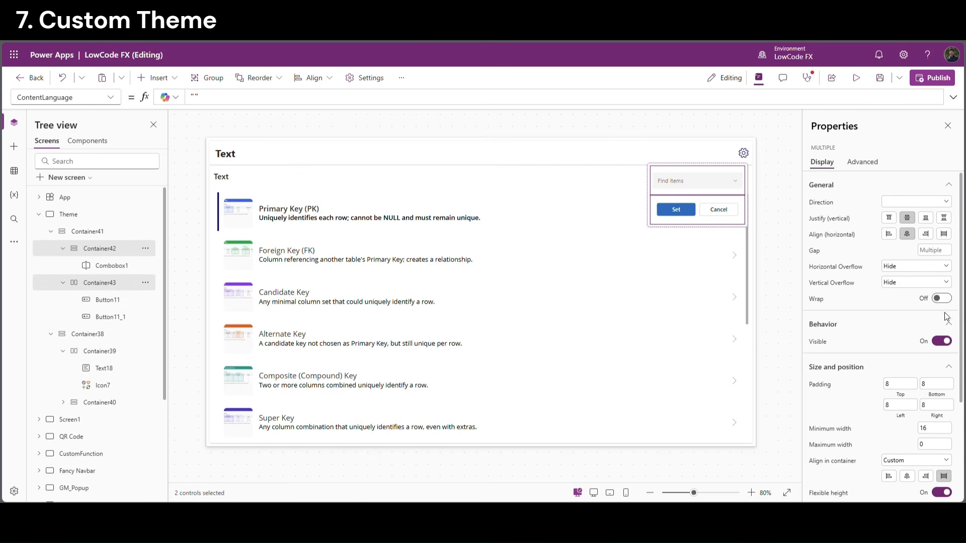
{"action": "scroll", "coordinate": [947, 317], "scroll_direction": "down", "scroll_amount": 3}
{"action": "left_click", "coordinate": [913, 493]}
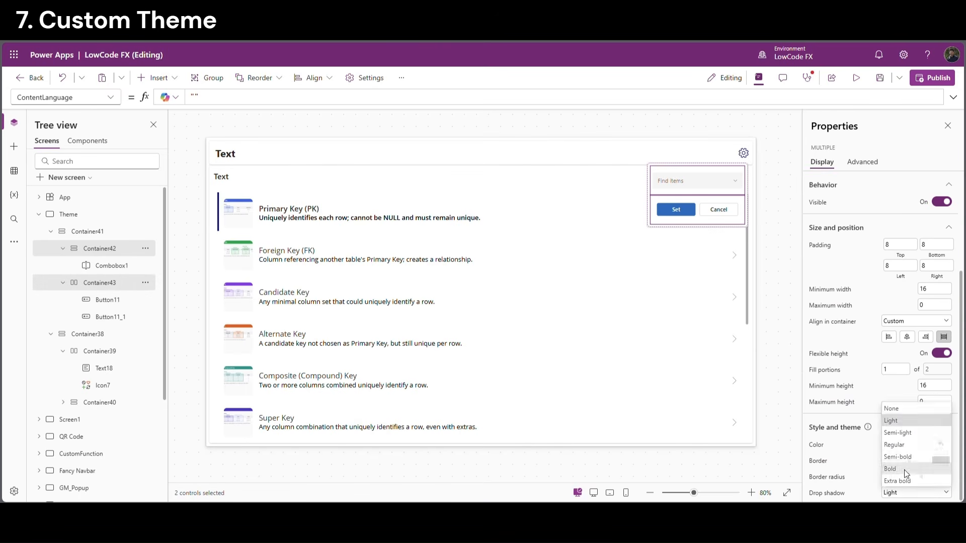
{"action": "left_click", "coordinate": [897, 411]}
Align the combobox to the container's bottom and test its list in preview
{"action": "left_click", "coordinate": [776, 237]}
{"action": "left_click", "coordinate": [708, 182]}
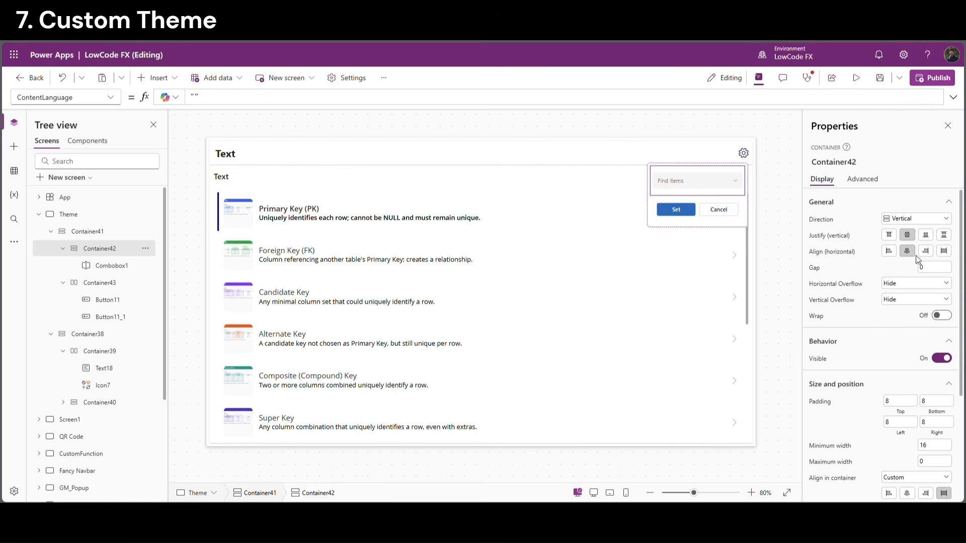
{"action": "left_click", "coordinate": [926, 235]}
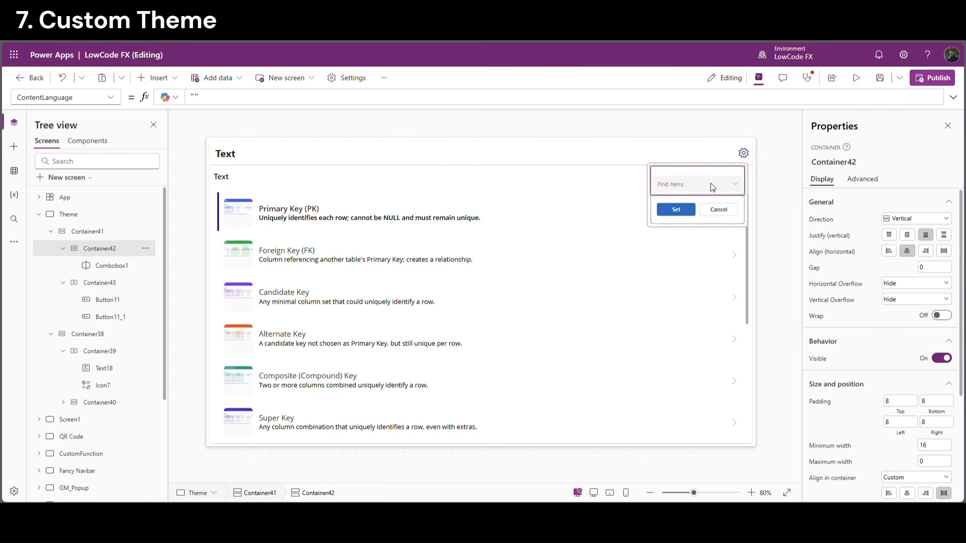
{"action": "left_click", "coordinate": [798, 177]}
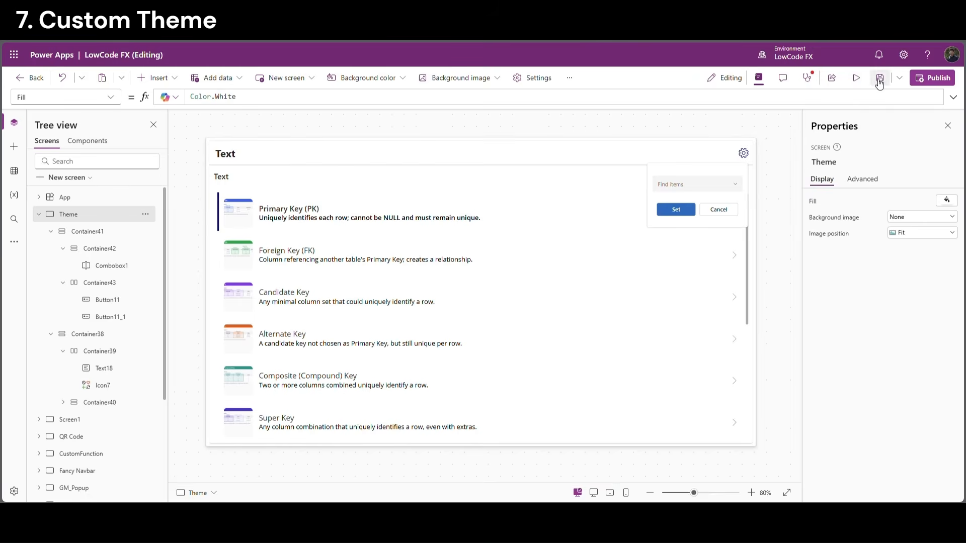
{"action": "left_click", "coordinate": [856, 77]}
{"action": "left_click", "coordinate": [941, 154]}
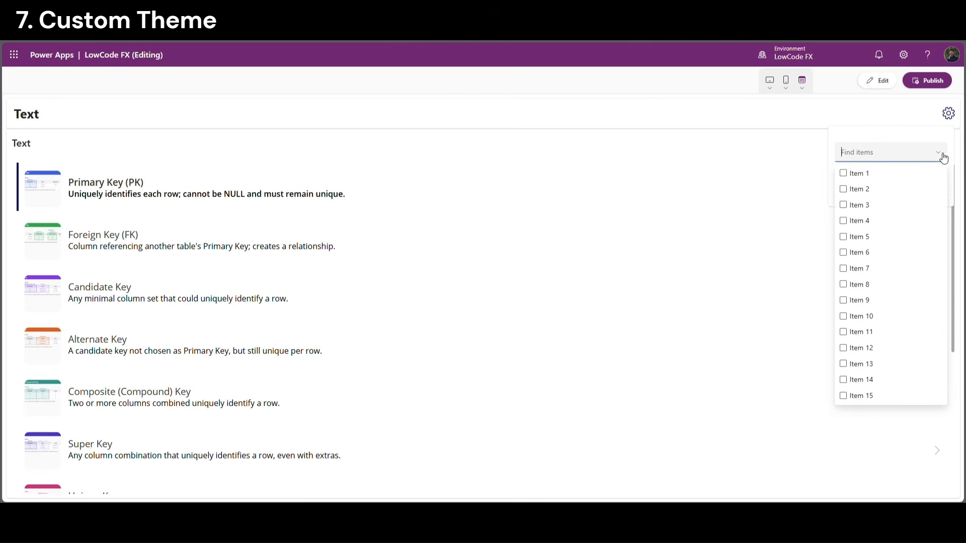
{"action": "left_click", "coordinate": [942, 154]}
{"action": "key", "text": "Escape"}
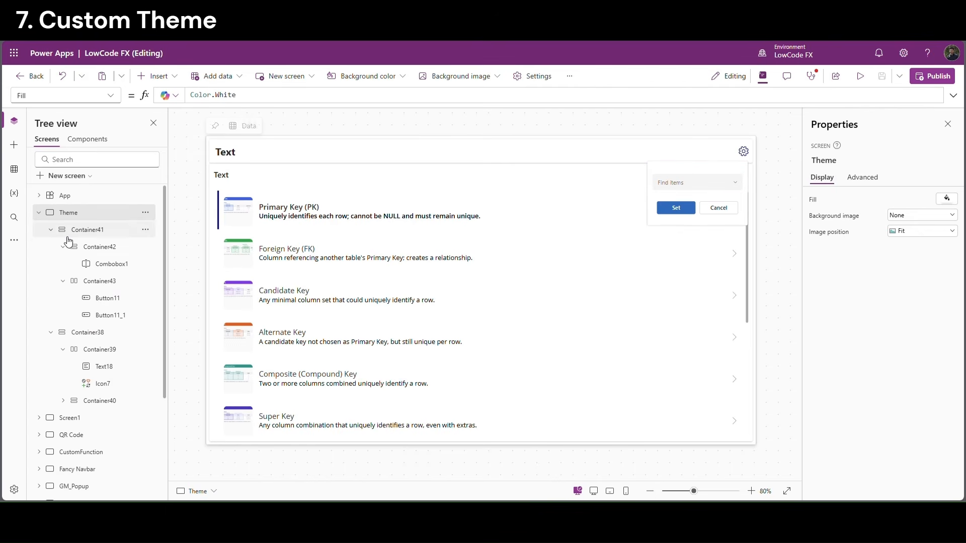
{"action": "left_click", "coordinate": [51, 229]}
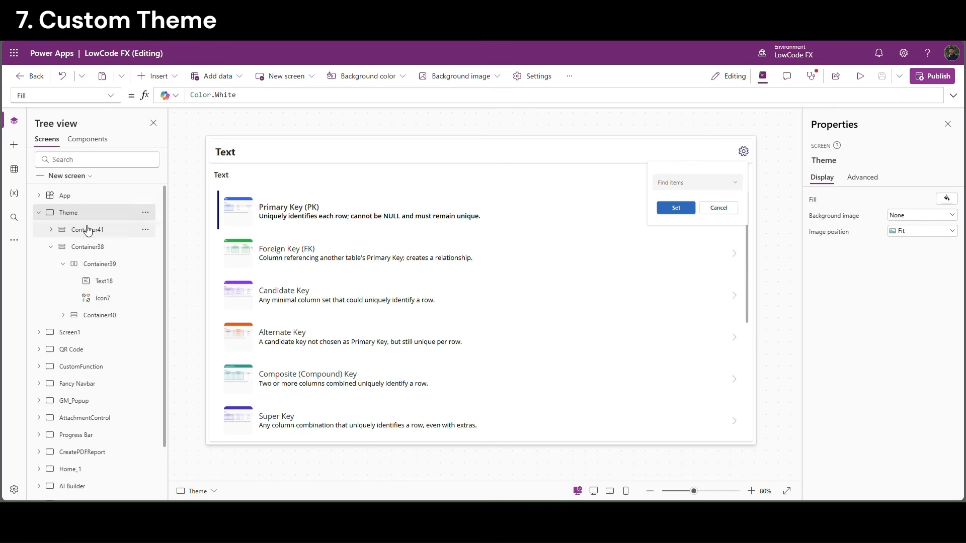
Set the gear icon Icon7's OnSelect to Set(VarThemePopup,true)
{"action": "left_click", "coordinate": [51, 247]}
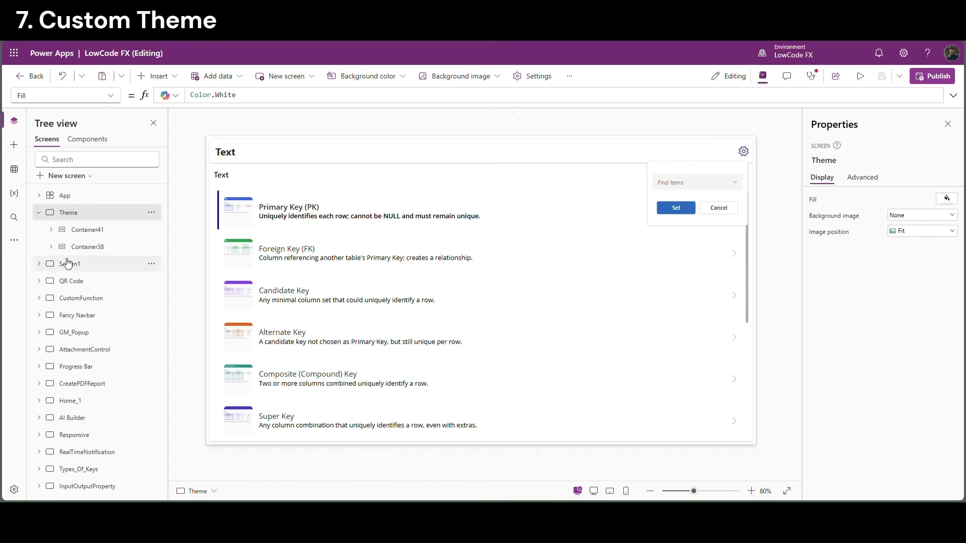
{"action": "left_click", "coordinate": [85, 236]}
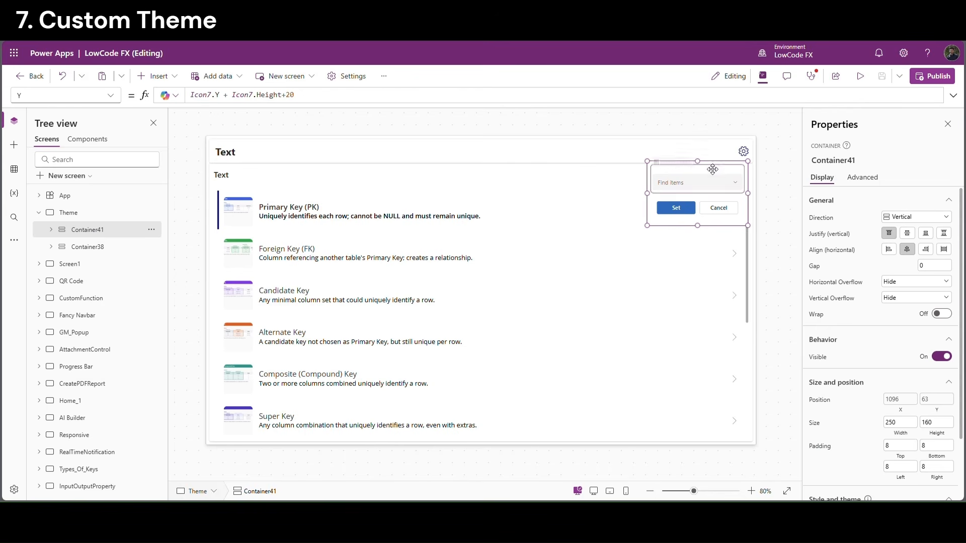
{"action": "left_click", "coordinate": [52, 247]}
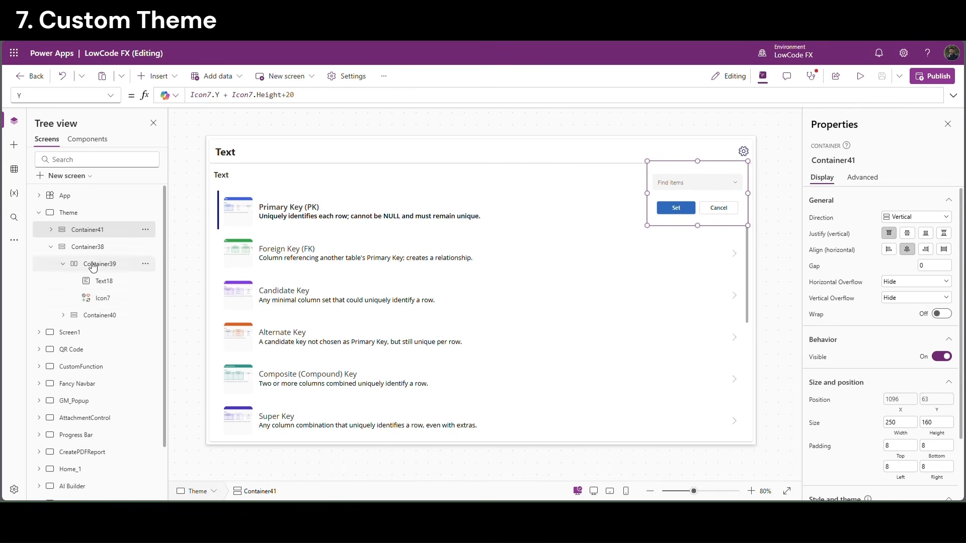
{"action": "left_click", "coordinate": [126, 298]}
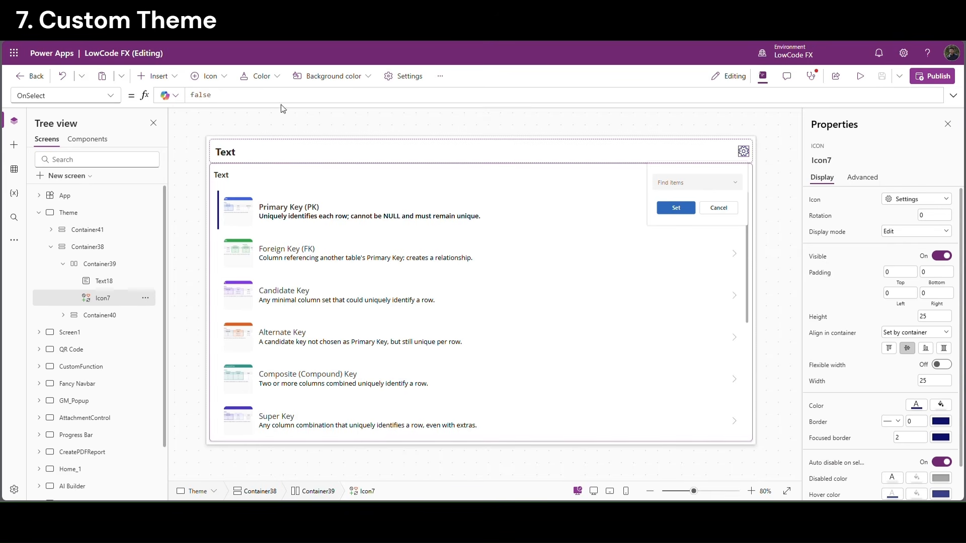
{"action": "double_click", "coordinate": [206, 95]}
{"action": "type", "text": "S"}
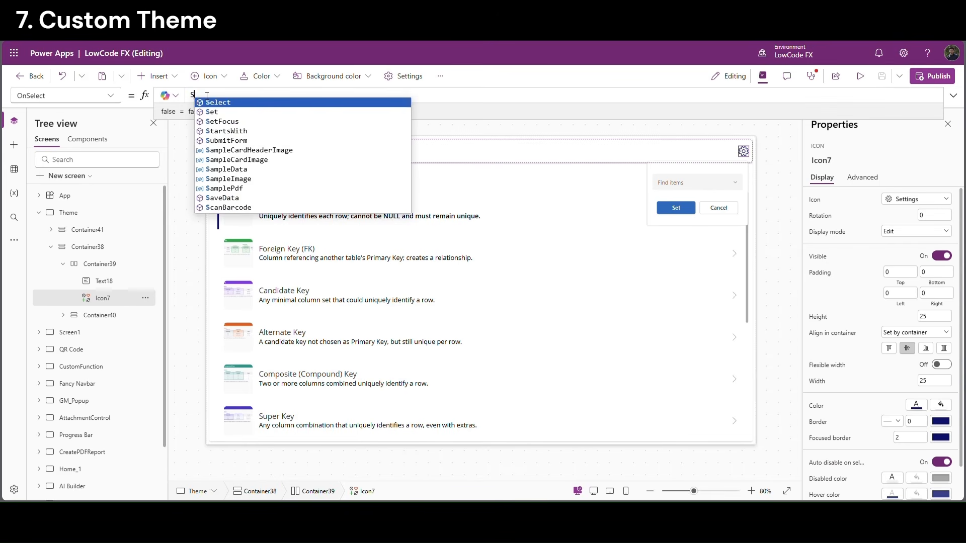
{"action": "type", "text": "et(Var"}
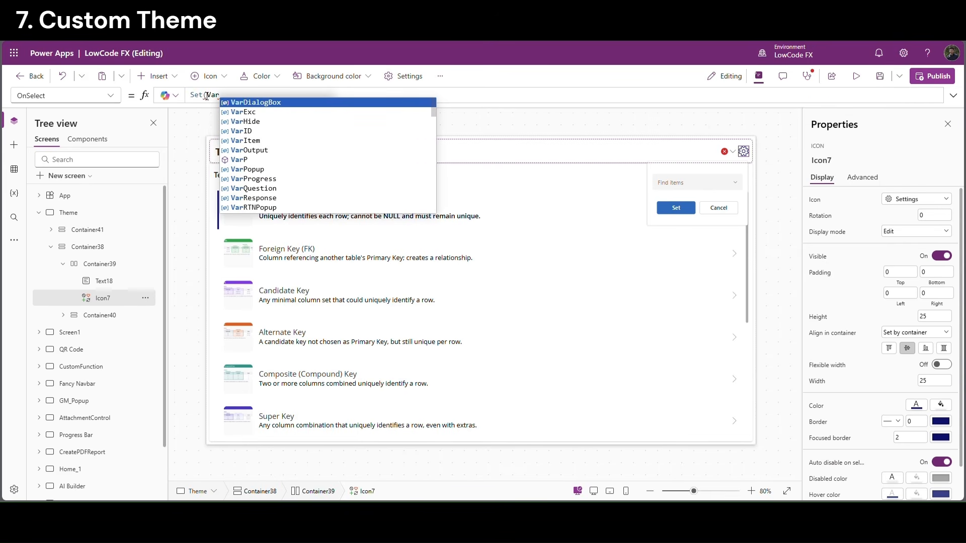
{"action": "type", "text": "ThemeP"}
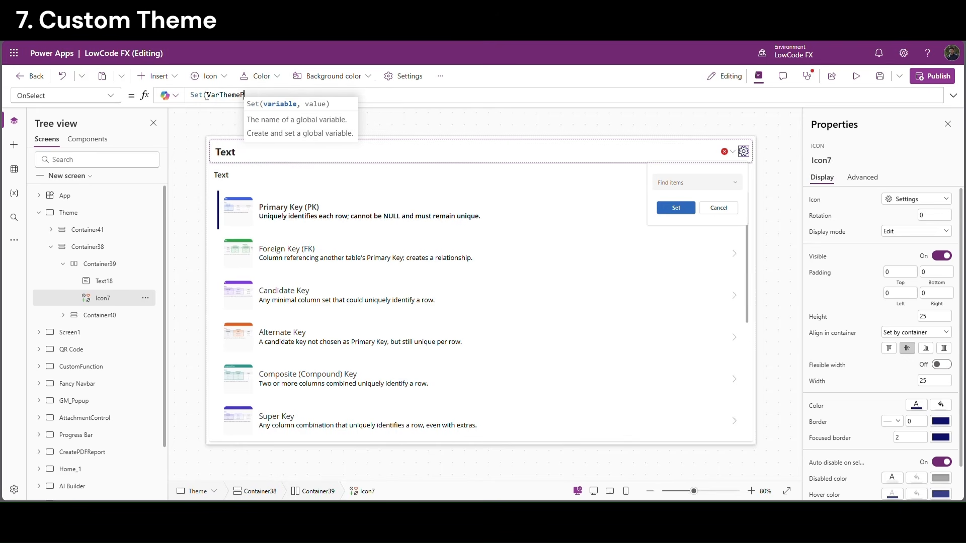
{"action": "type", "text": "opup,true)"}
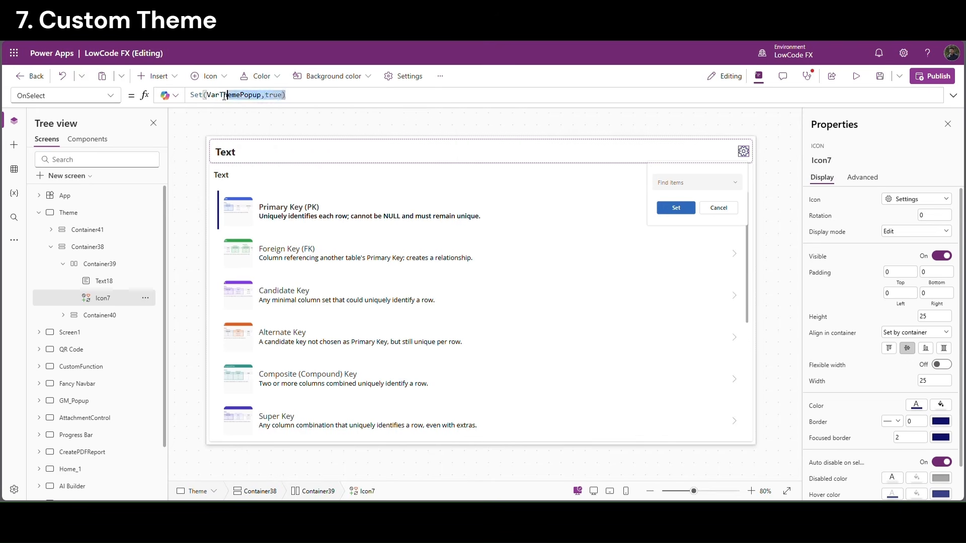
{"action": "key", "text": "ctrl+a"}
{"action": "key", "text": "ctrl+c"}
Give the Cancel button the OnSelect Set(VarThemePopup,false)
{"action": "left_click", "coordinate": [727, 215]}
{"action": "key", "text": "ctrl+a"}
{"action": "key", "text": "ctrl+v"}
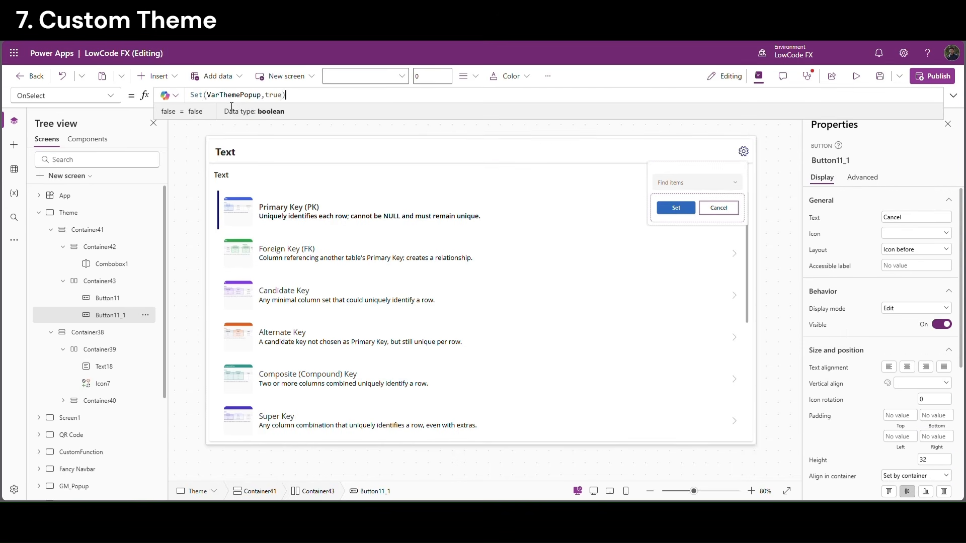
{"action": "double_click", "coordinate": [274, 95]}
{"action": "type", "text": "false"}
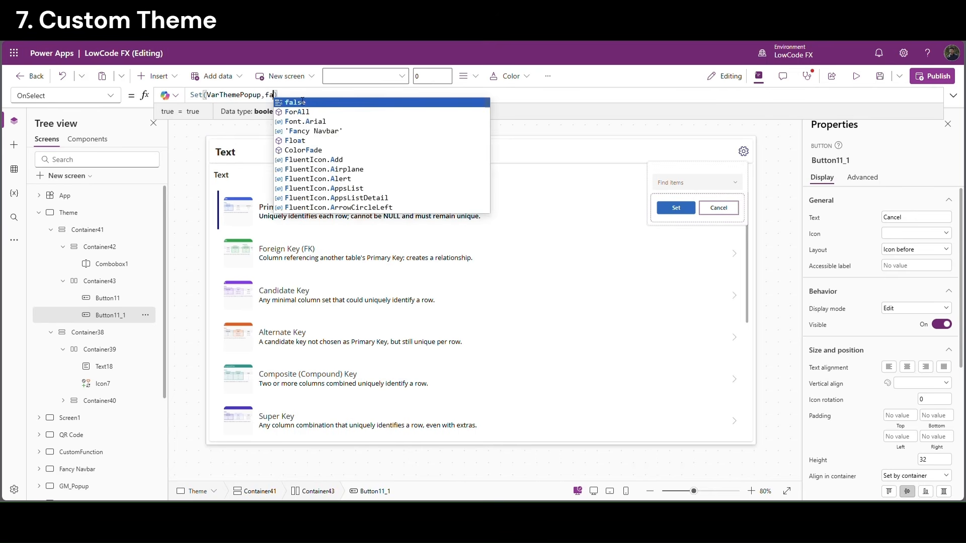
{"action": "double_click", "coordinate": [243, 96]}
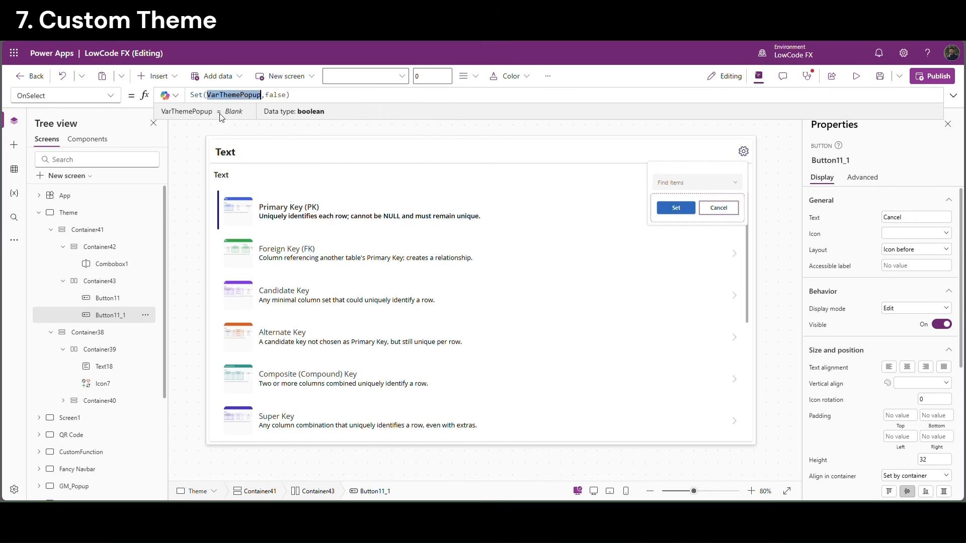
{"action": "left_click", "coordinate": [51, 230]}
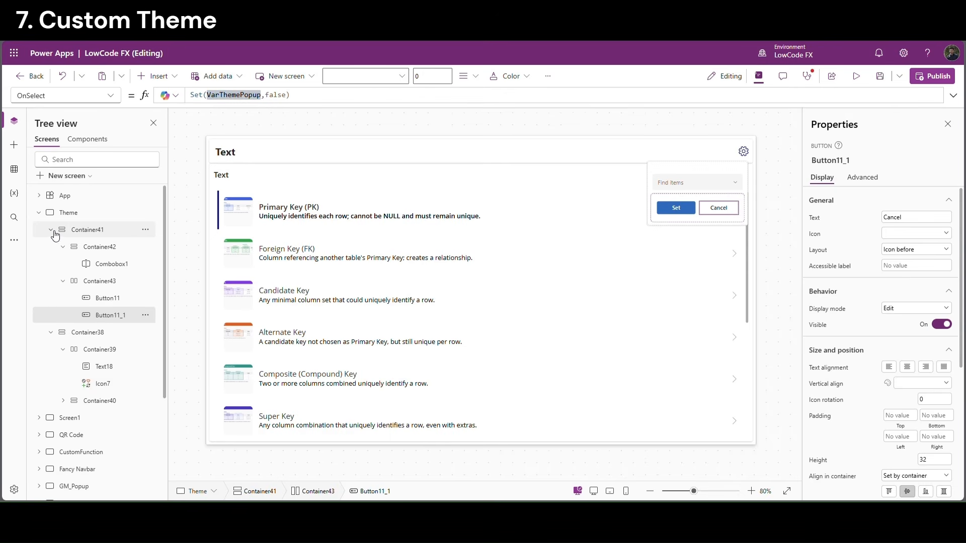
{"action": "left_click", "coordinate": [106, 230]}
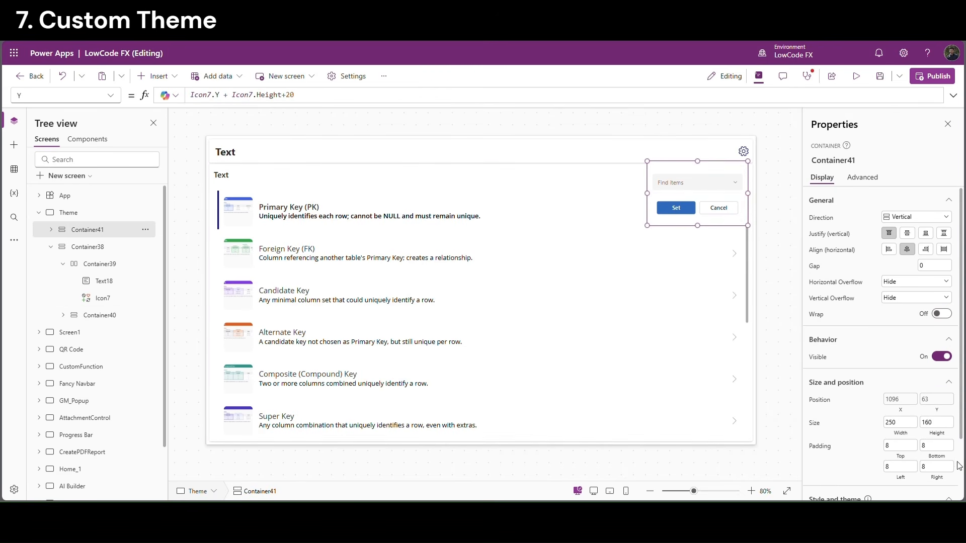
{"action": "left_click", "coordinate": [818, 357]}
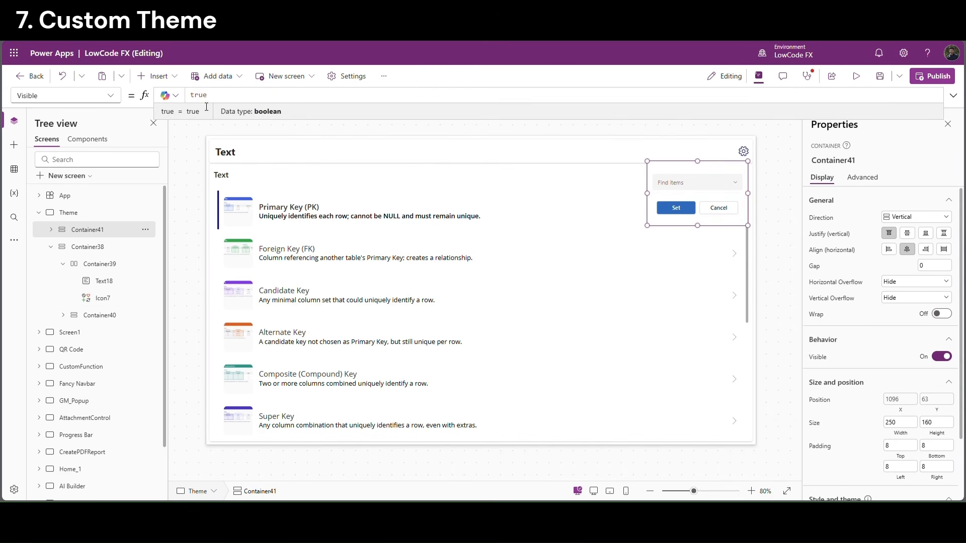
Bind Container41's Visible to VarThemePopup and preview the gear opening and Cancel closing it
{"action": "double_click", "coordinate": [203, 102]}
{"action": "type", "text": "varThemePopup"}
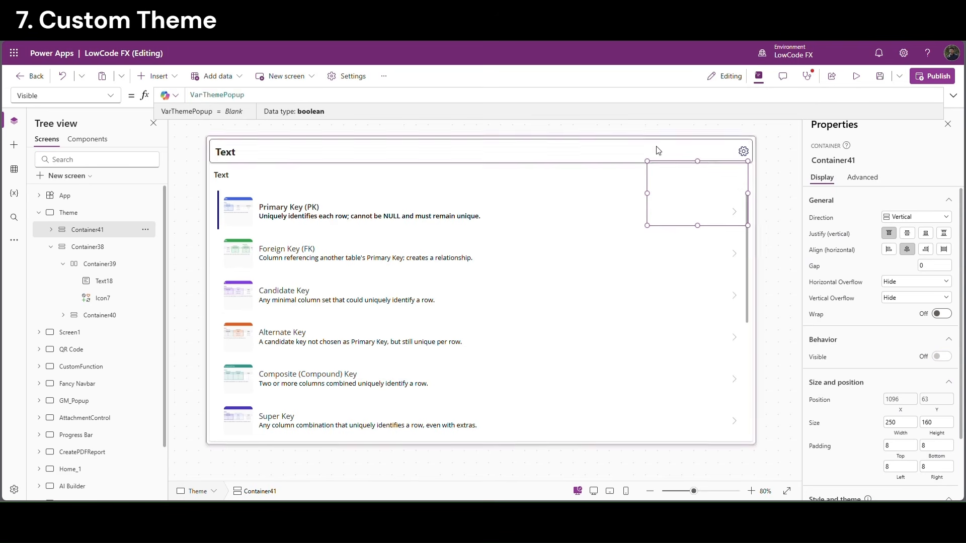
{"action": "left_click", "coordinate": [783, 147]}
{"action": "left_click", "coordinate": [856, 76]}
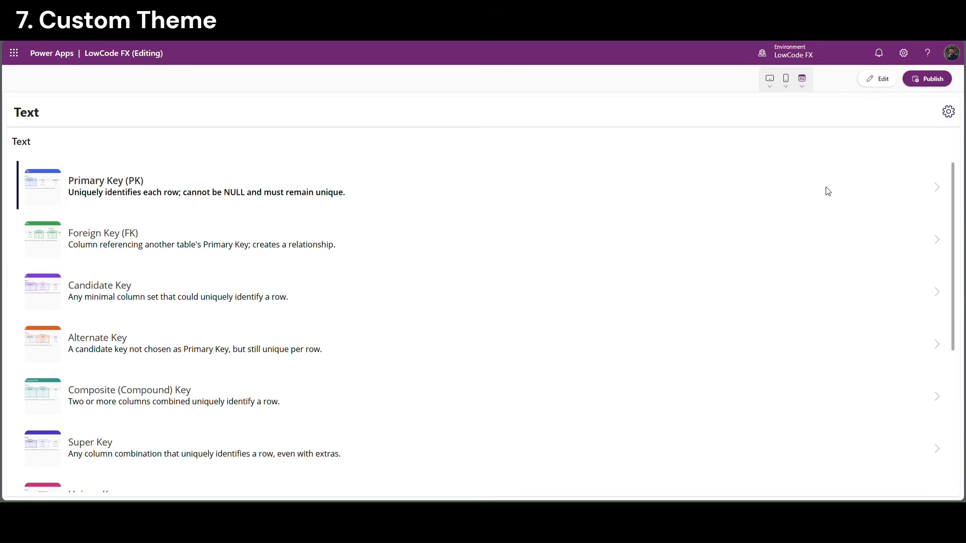
{"action": "left_click", "coordinate": [950, 115]}
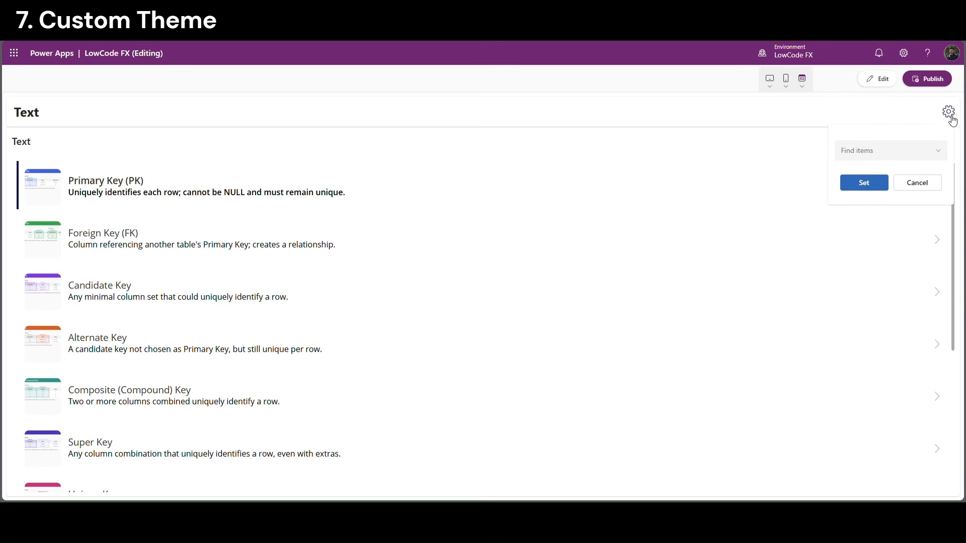
{"action": "left_click", "coordinate": [916, 191]}
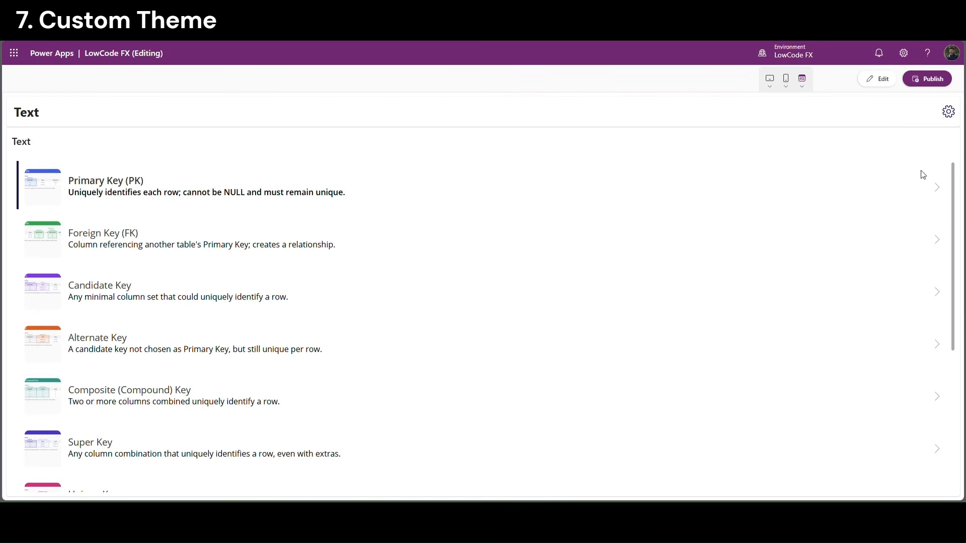
{"action": "left_click", "coordinate": [948, 114]}
{"action": "key", "text": "Escape"}
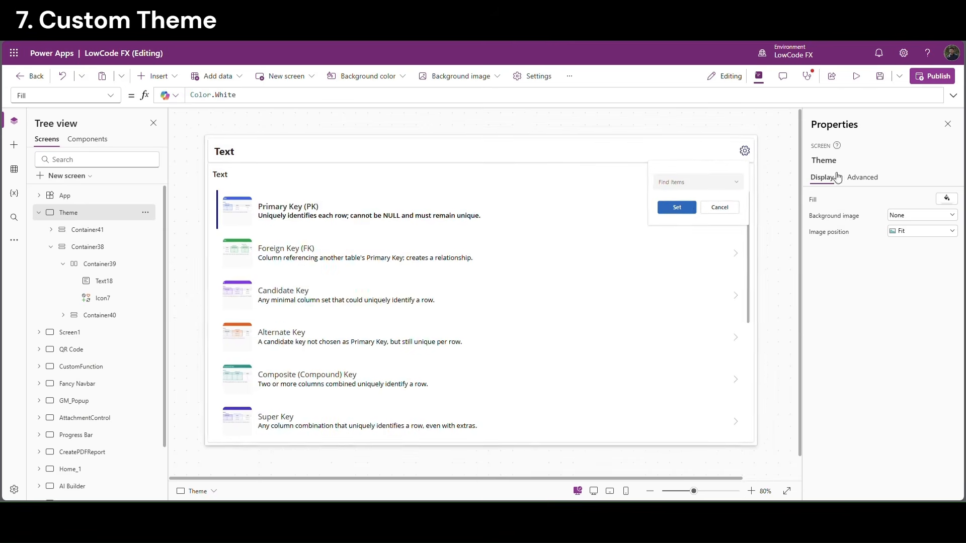
Paste Set(VarThemePopup,false) into the Set button's OnSelect with blank lines above it
{"action": "left_click", "coordinate": [719, 208]}
{"action": "left_click_drag", "start_coordinate": [291, 95], "coordinate": [195, 169]}
{"action": "left_click", "coordinate": [659, 207]}
{"action": "type", "text": "Set(VarThemePopup,false)"}
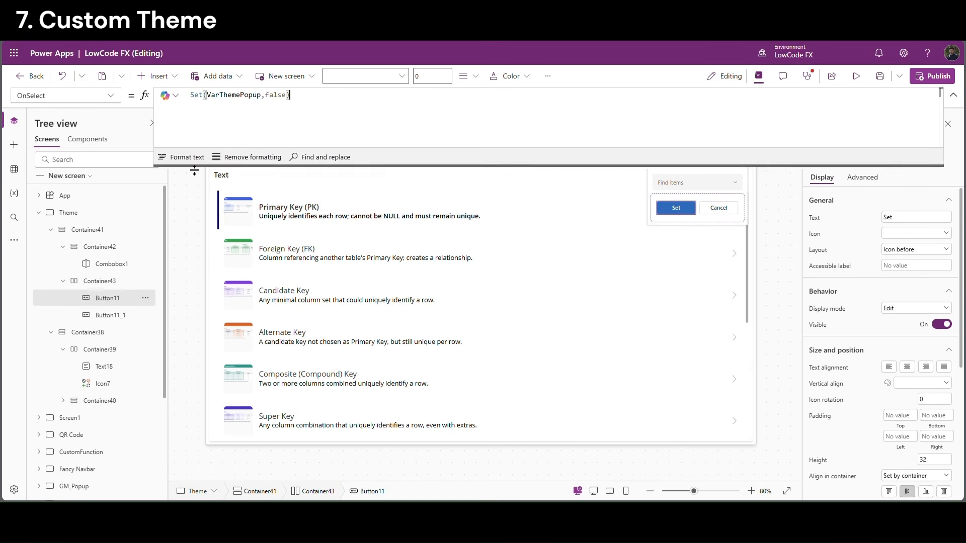
{"action": "left_click", "coordinate": [192, 96]}
{"action": "key", "text": "shift+Return"}
{"action": "key", "text": "shift+Return"}
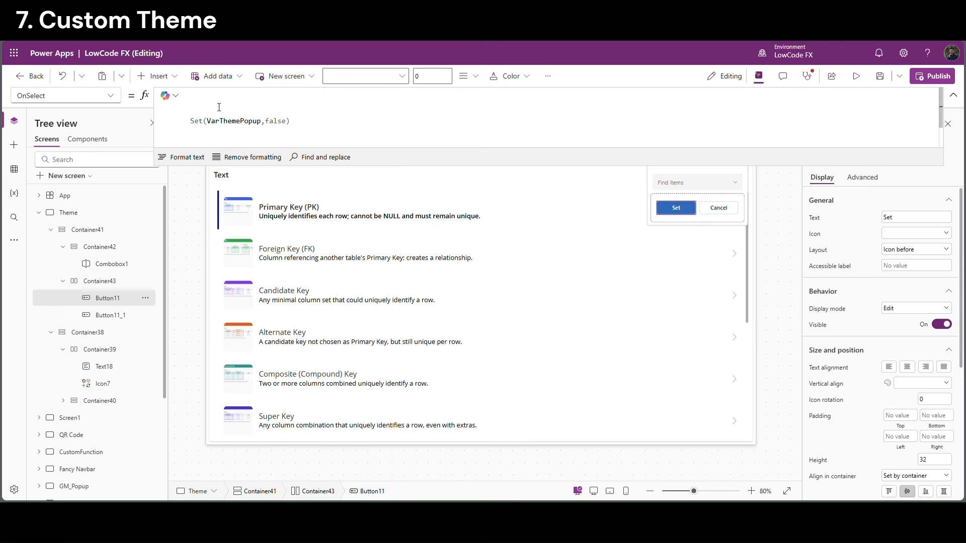
{"action": "left_click_drag", "start_coordinate": [219, 106], "coordinate": [222, 110]}
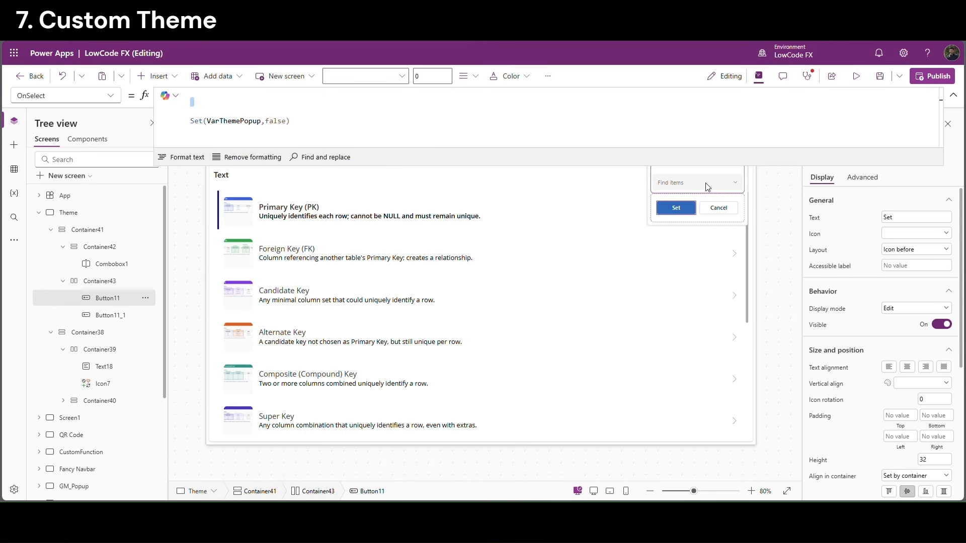
{"action": "key", "text": "Up"}
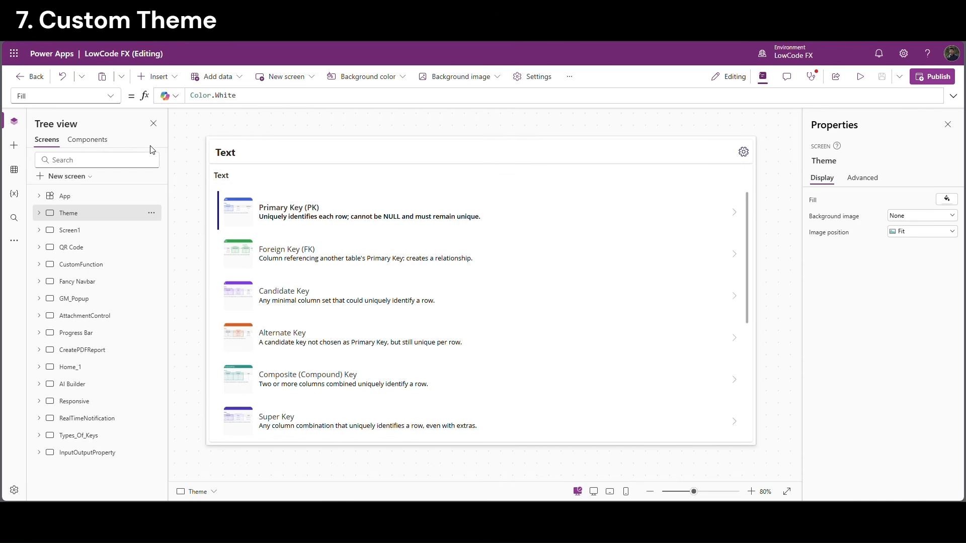
Add Set(VardarkbgdP1, #0B3C5D); as the first line of App.OnStart
{"action": "left_click", "coordinate": [72, 196]}
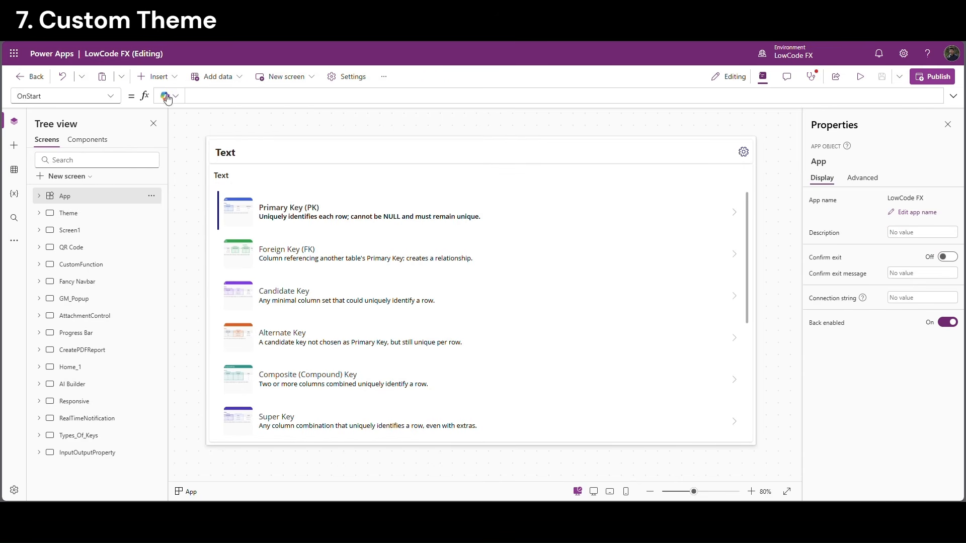
{"action": "left_click", "coordinate": [206, 107]}
{"action": "type", "text": "S"}
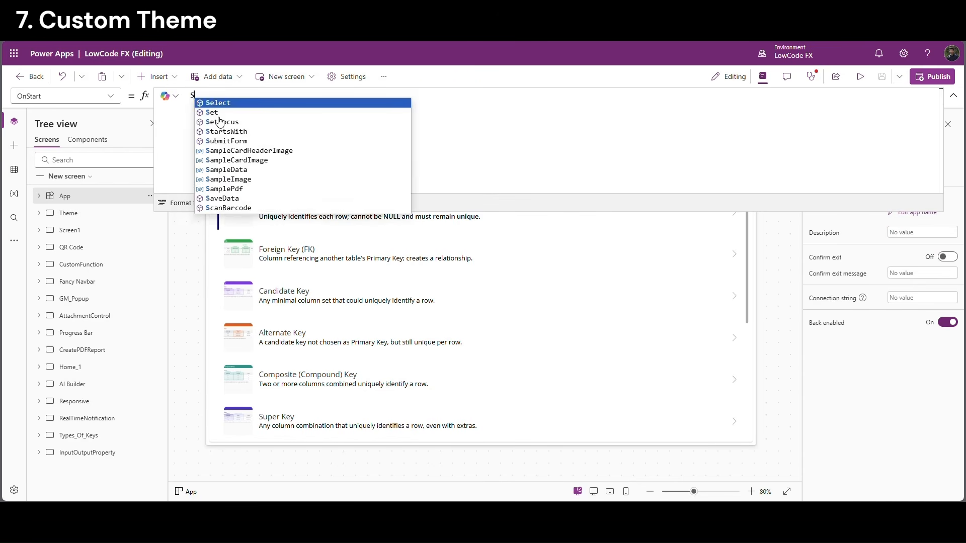
{"action": "type", "text": "et(Va"}
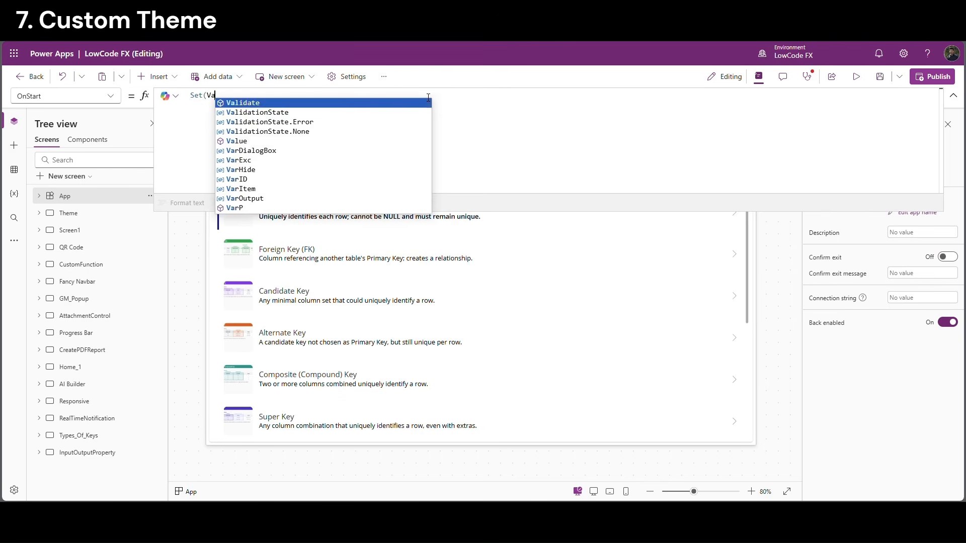
{"action": "type", "text": "rdark"}
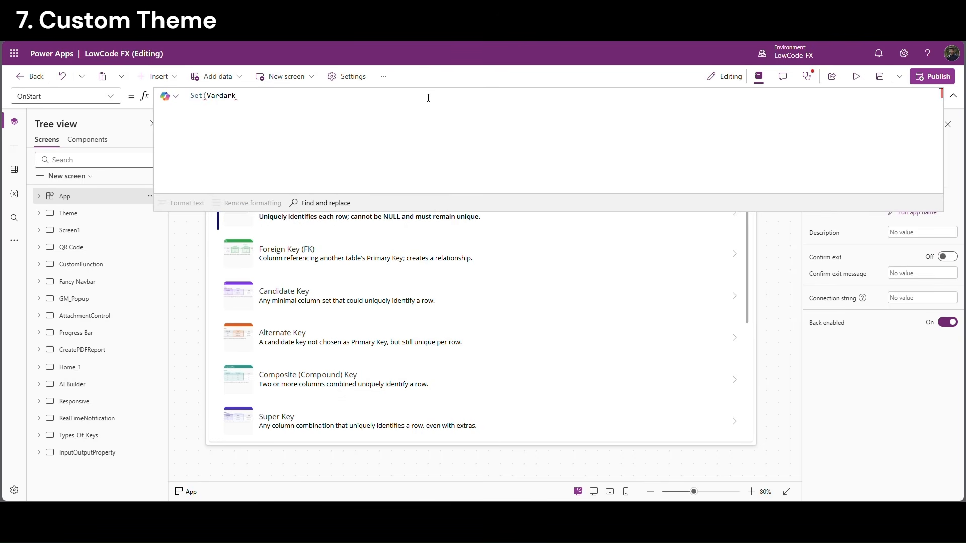
{"action": "type", "text": "bgdP1,"}
{"action": "type", "text": "ColorValue(\"#0B3C5D\")"}
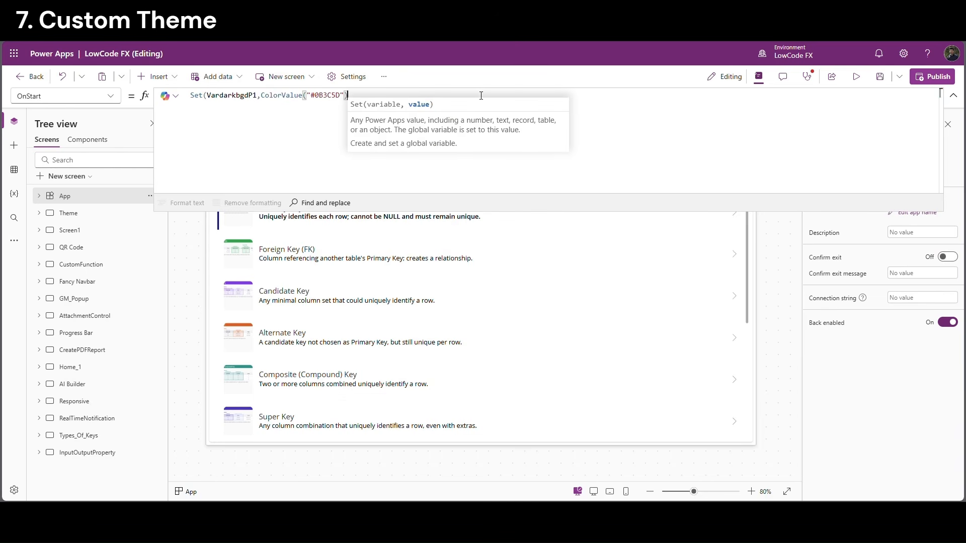
{"action": "type", "text": ")"}
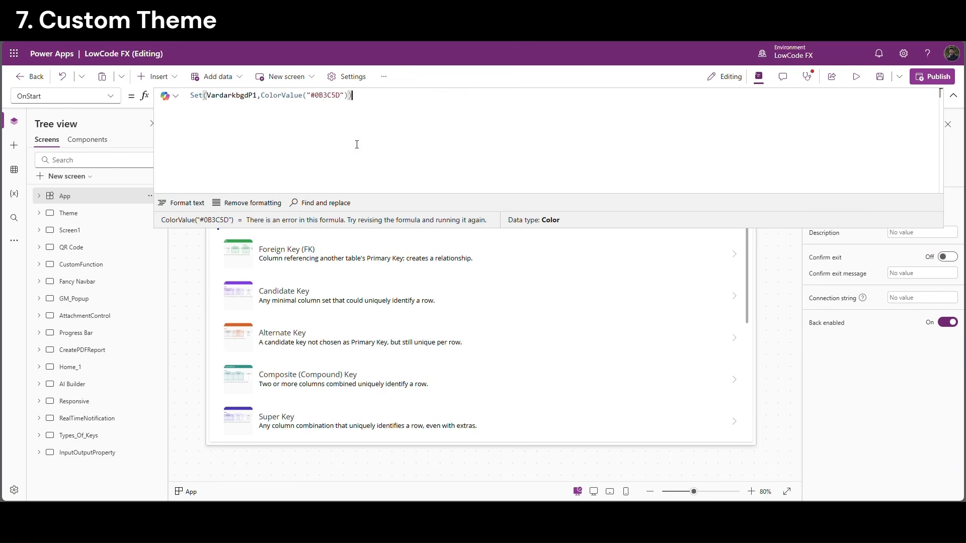
{"action": "left_click_drag", "start_coordinate": [371, 96], "coordinate": [193, 100]}
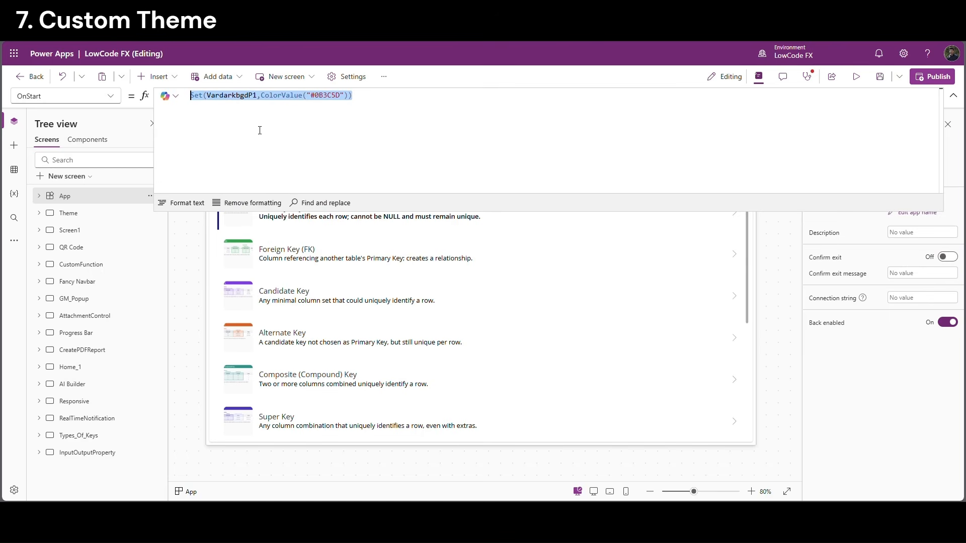
{"action": "left_click", "coordinate": [369, 102]}
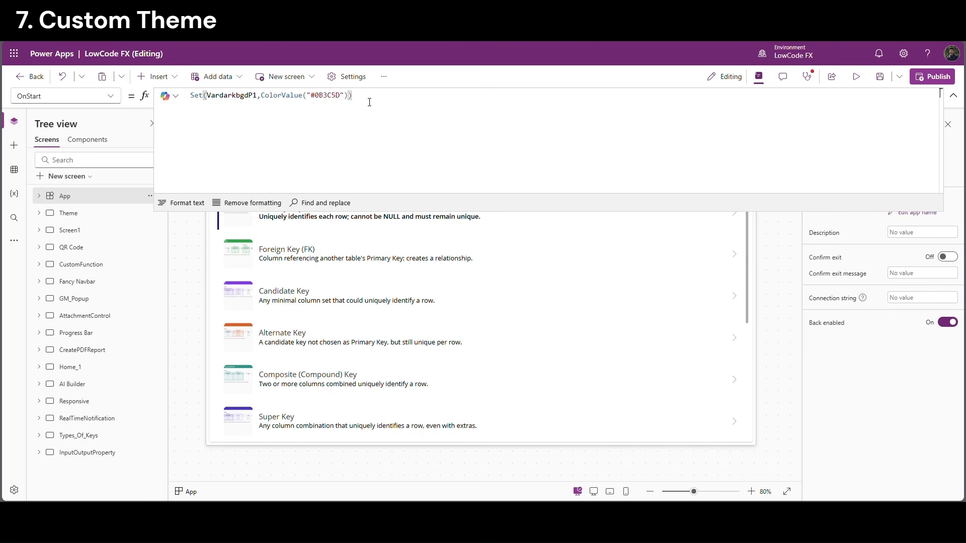
{"action": "type", "text": ";"}
Duplicate that line as VardarkbgdP2 with the colour #145DA0
{"action": "left_click_drag", "start_coordinate": [364, 103], "coordinate": [186, 99]}
{"action": "key", "text": "ctrl+c"}
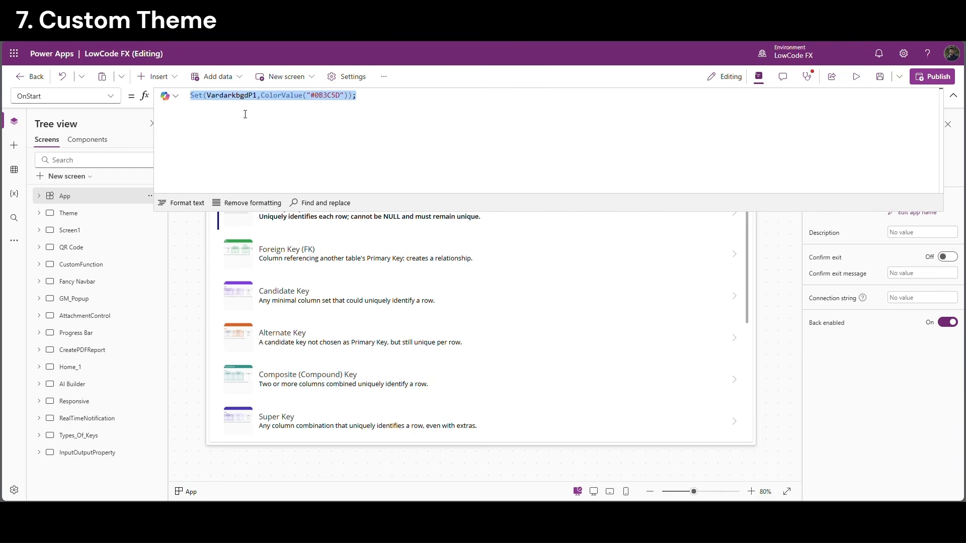
{"action": "left_click", "coordinate": [366, 101]}
{"action": "key", "text": "shift+Return"}
{"action": "key", "text": "ctrl+v"}
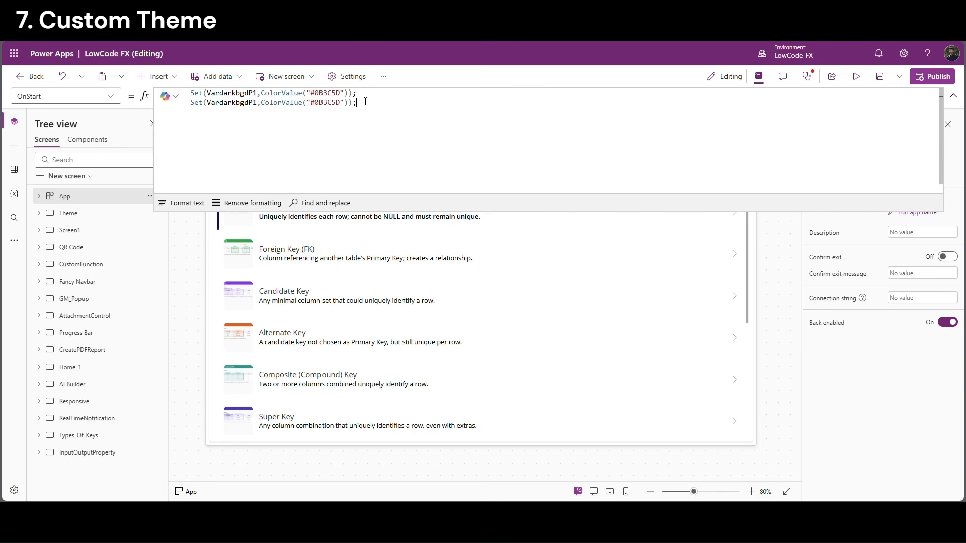
{"action": "left_click", "coordinate": [258, 108]}
{"action": "key", "text": "BackSpace"}
{"action": "type", "text": "2"}
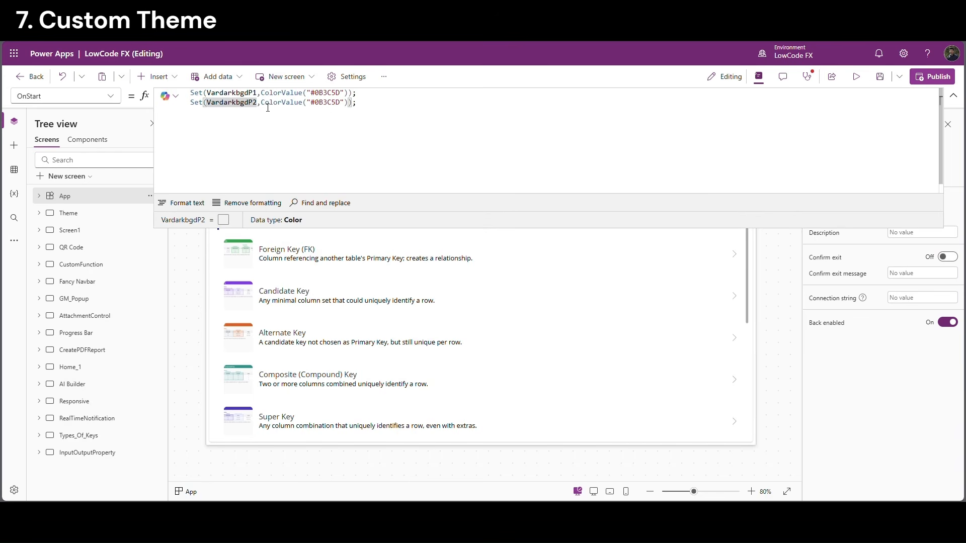
{"action": "left_click_drag", "start_coordinate": [261, 103], "coordinate": [190, 93]}
{"action": "type", "text": "ColorValue(\"#145DA0\")"}
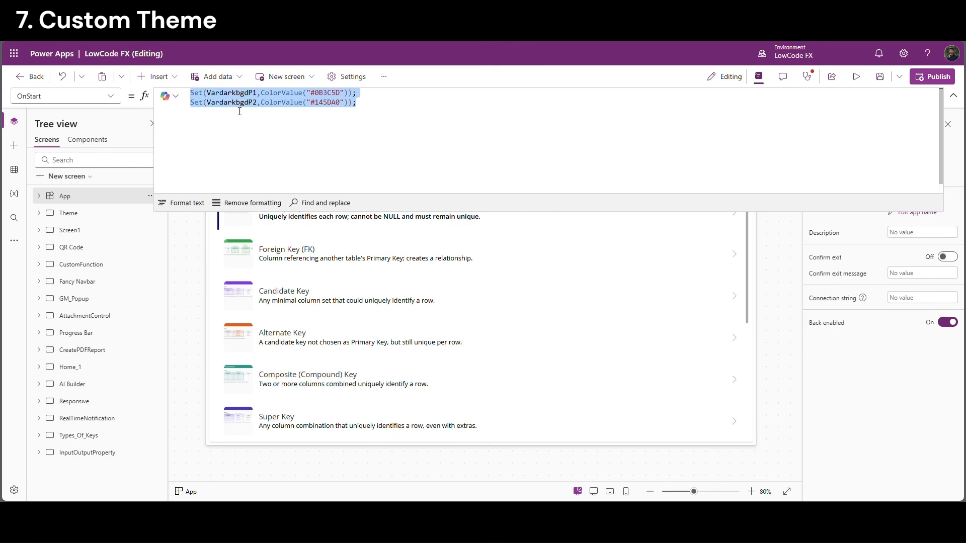
Copy the two background lines below and rename the copies VardarkTextP1 and VardarkTextP2
{"action": "left_click", "coordinate": [389, 111]}
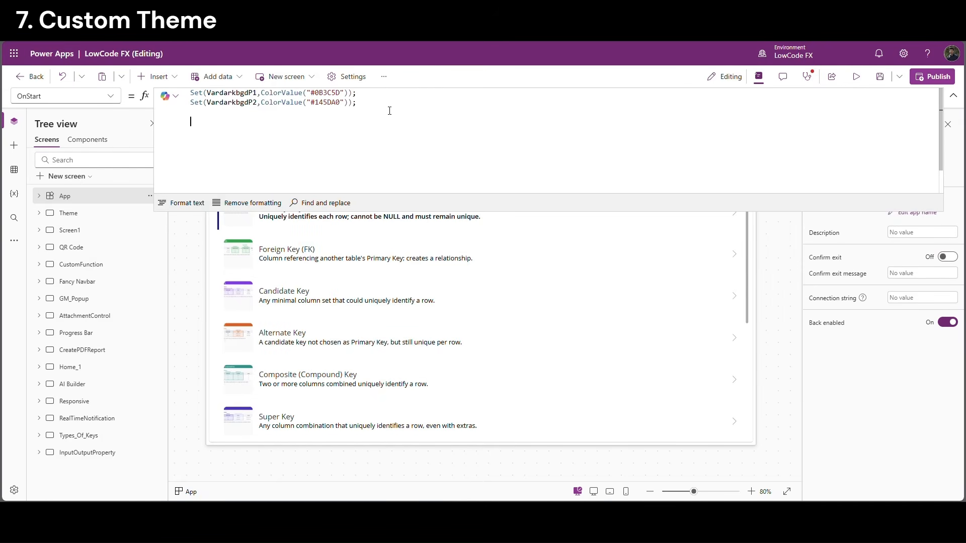
{"action": "type", "text": "Set(VardarkbgdP1,ColorValue(\"#0B3C5D\")); Set(VardarkbgdP2,ColorValue(\"#145DA0\"));"}
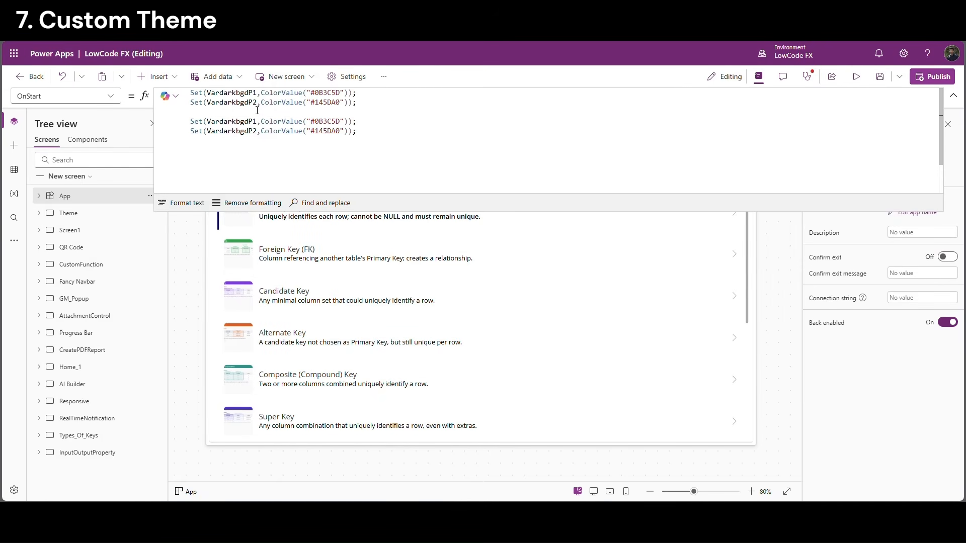
{"action": "left_click_drag", "start_coordinate": [372, 108], "coordinate": [162, 91]}
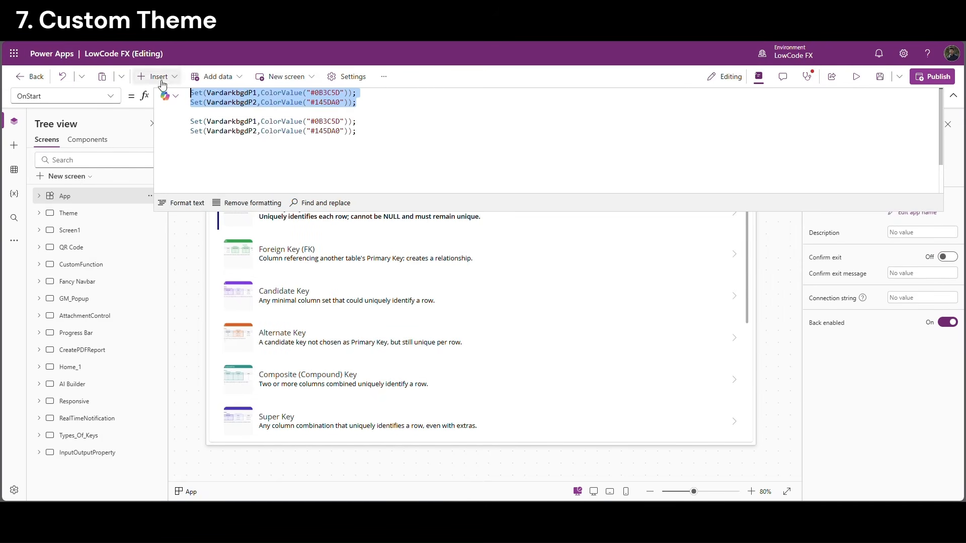
{"action": "left_click", "coordinate": [236, 123]}
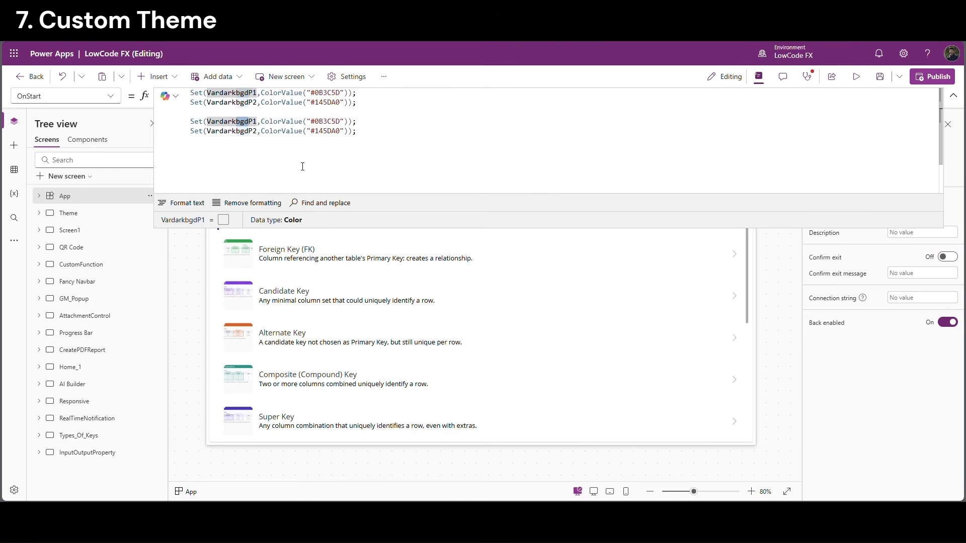
{"action": "key", "text": "Delete"}
{"action": "key", "text": "Delete"}
{"action": "key", "text": "Delete"}
{"action": "type", "text": "Text"}
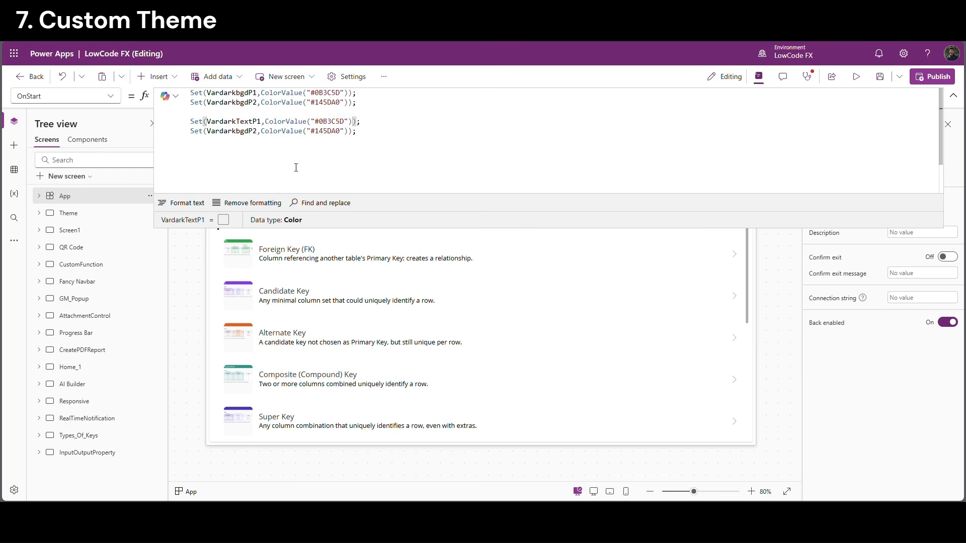
{"action": "double_click", "coordinate": [242, 125]}
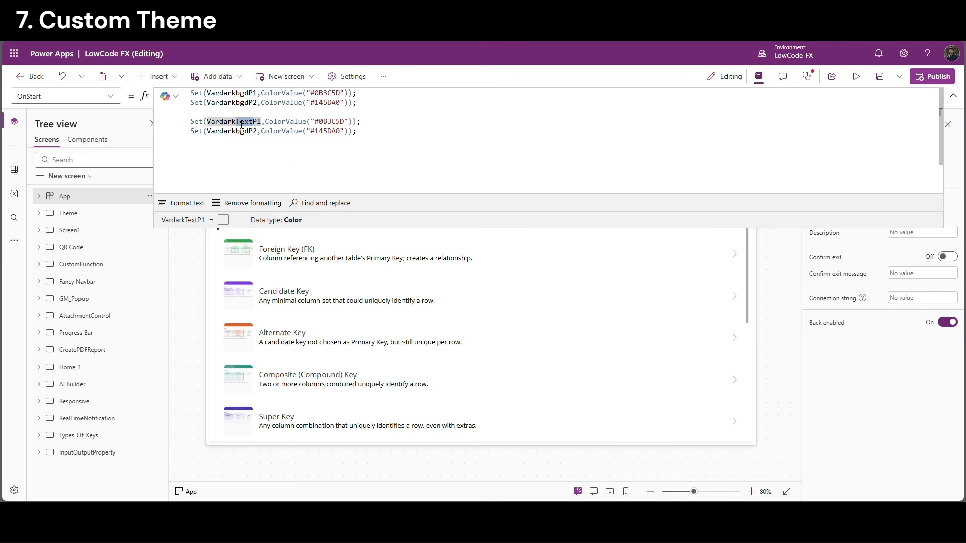
{"action": "left_click", "coordinate": [242, 131]}
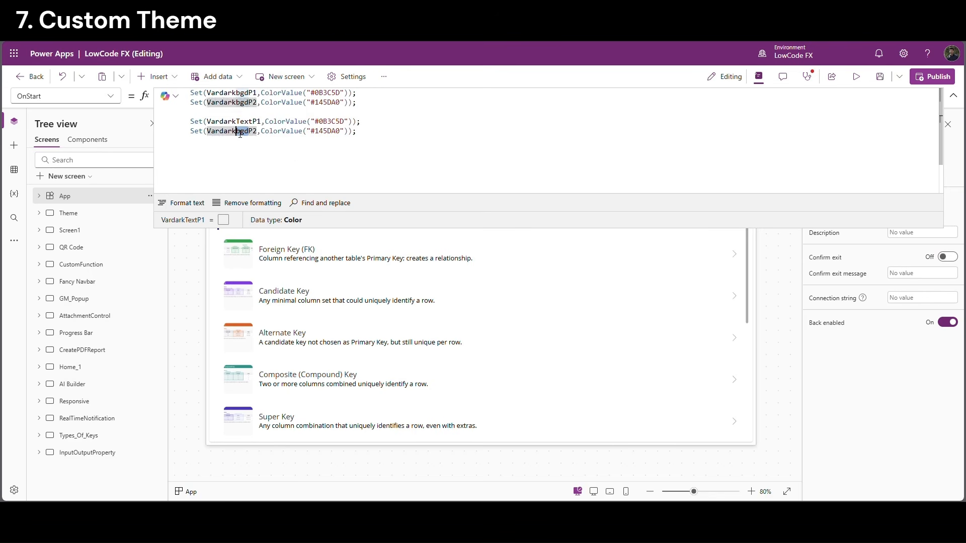
{"action": "key", "text": "Delete"}
{"action": "key", "text": "Delete"}
{"action": "key", "text": "Delete"}
{"action": "type", "text": "Text"}
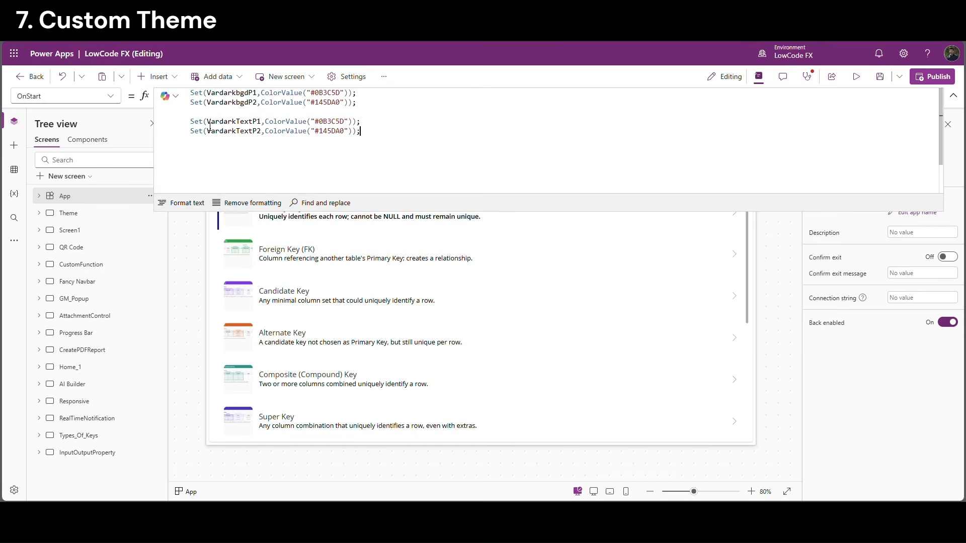
Set both dark text variables to Color.White and remove the blank line between statements
{"action": "left_click_drag", "start_coordinate": [265, 122], "coordinate": [352, 121]}
{"action": "type", "text": "Color.White"}
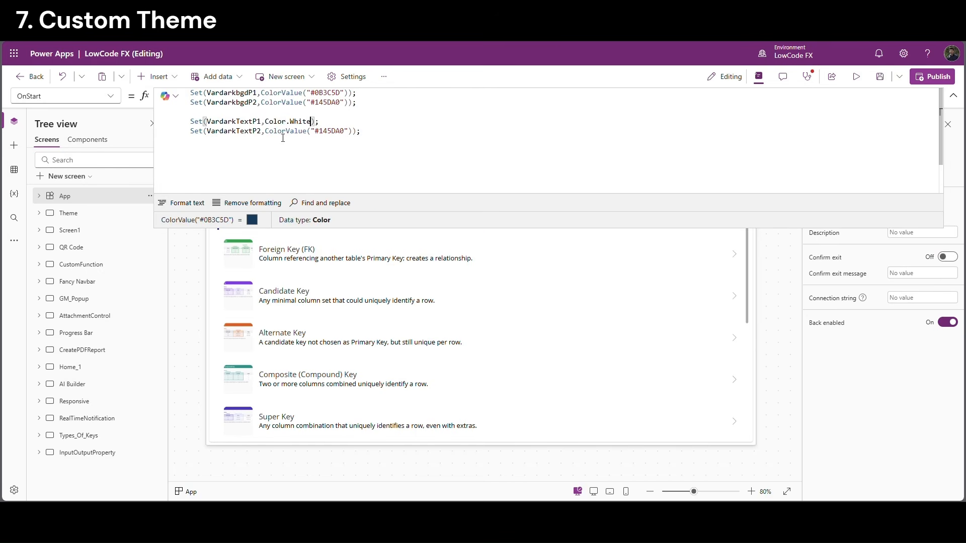
{"action": "left_click_drag", "start_coordinate": [265, 132], "coordinate": [350, 132]}
{"action": "type", "text": "Color.White"}
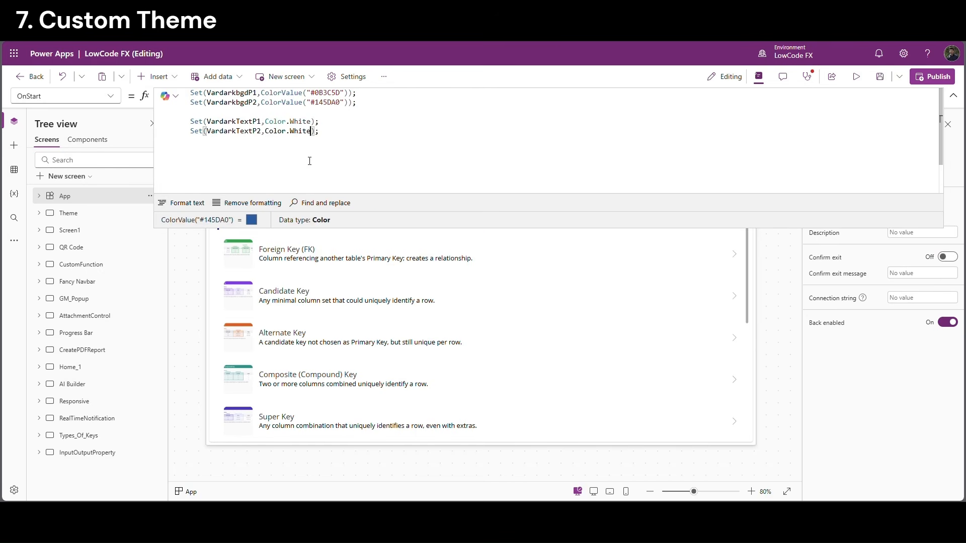
{"action": "left_click_drag", "start_coordinate": [308, 156], "coordinate": [189, 93]}
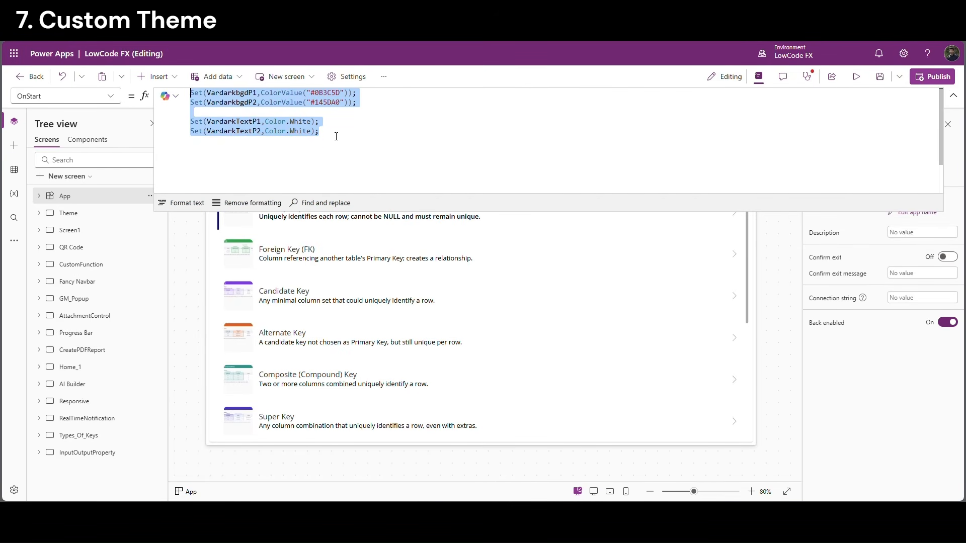
{"action": "left_click", "coordinate": [325, 114]}
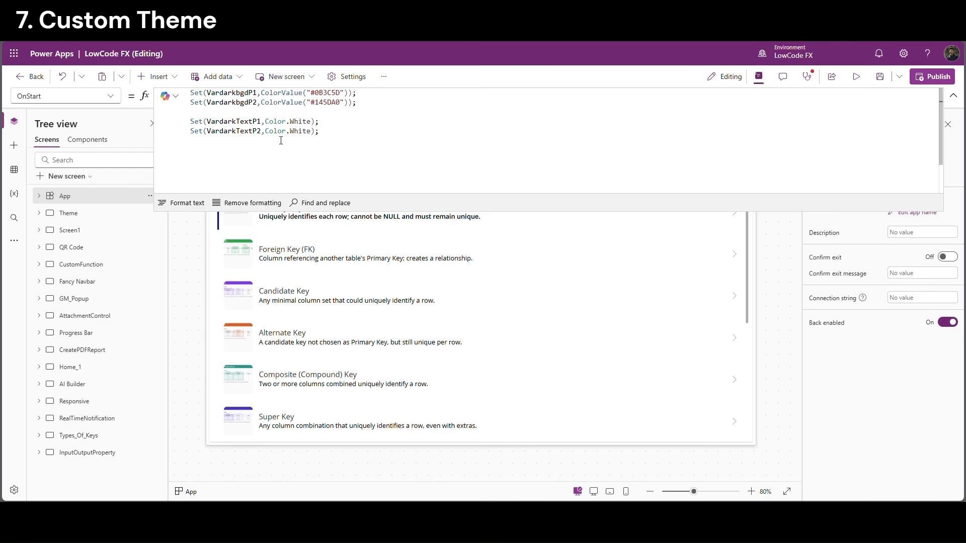
{"action": "key", "text": "BackSpace"}
Paste a copy of the four dark statements and rename them to VarLight variables
{"action": "left_click_drag", "start_coordinate": [333, 125], "coordinate": [197, 86]}
{"action": "key", "text": "ctrl+c"}
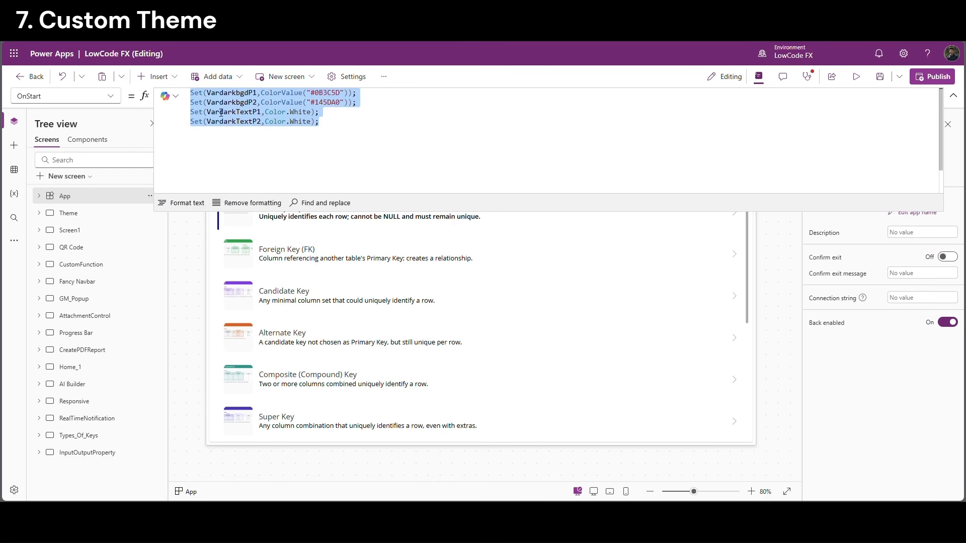
{"action": "left_click", "coordinate": [338, 134]}
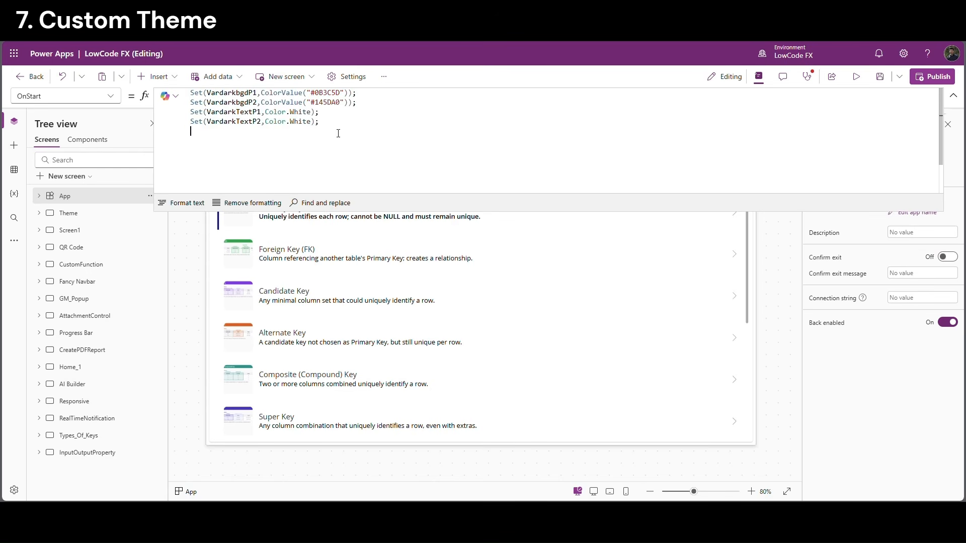
{"action": "key", "text": "ctrl+v"}
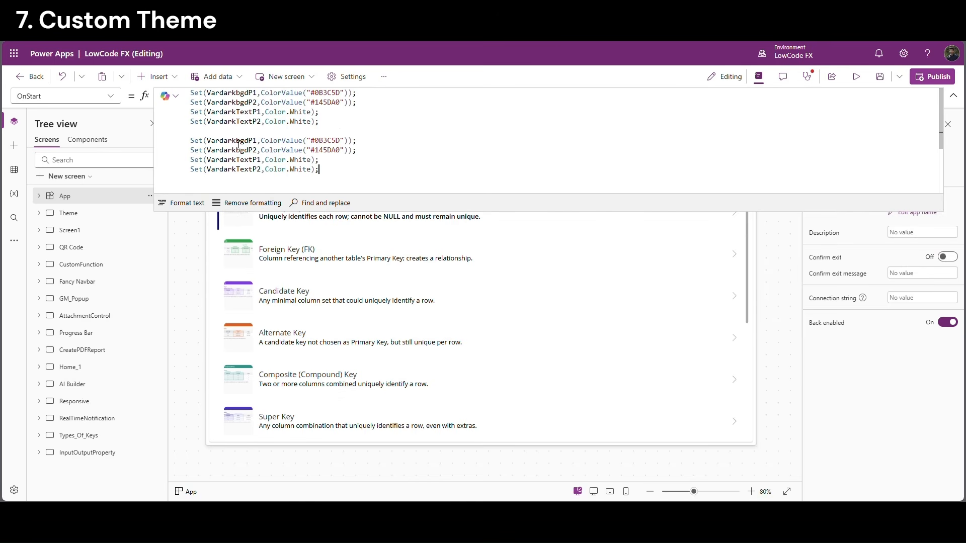
{"action": "left_click_drag", "start_coordinate": [236, 143], "coordinate": [220, 144]}
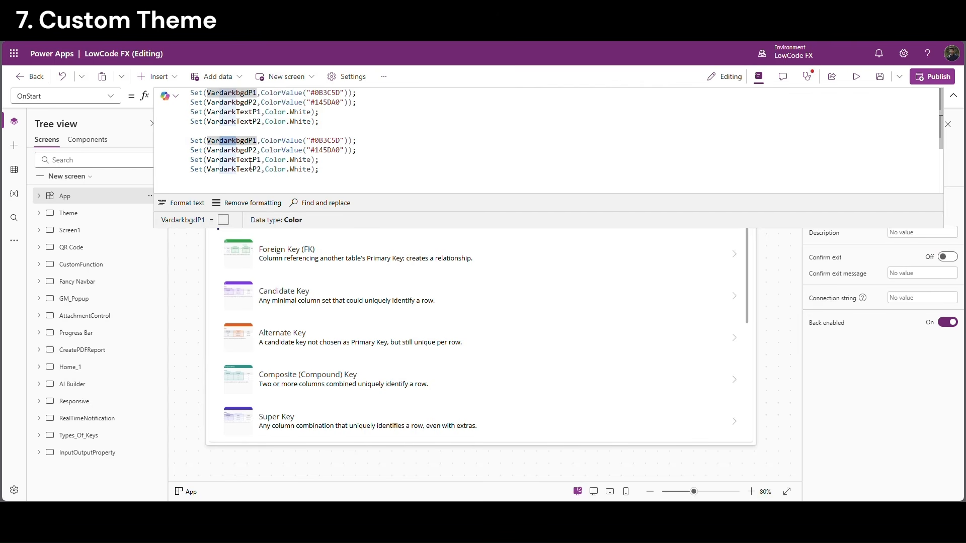
{"action": "type", "text": "Light"}
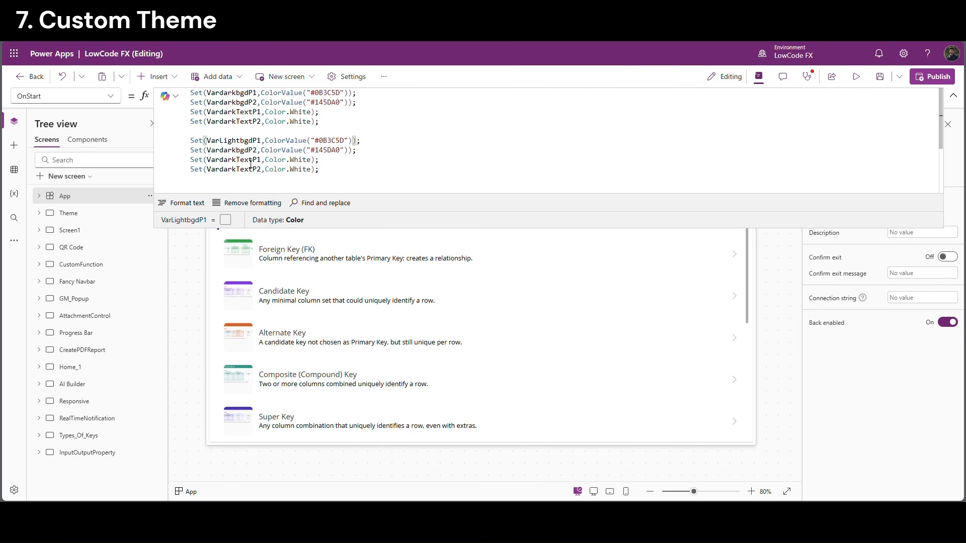
{"action": "left_click_drag", "start_coordinate": [241, 144], "coordinate": [353, 141]}
{"action": "key", "text": "ctrl+c"}
{"action": "key", "text": "ctrl+v"}
{"action": "key", "text": "ctrl+v"}
{"action": "type", "text": "Light"}
Give the light backgrounds the colours #D9F0FF and #F7FBFF, then review both variable sets
{"action": "key", "text": "ctrl+v"}
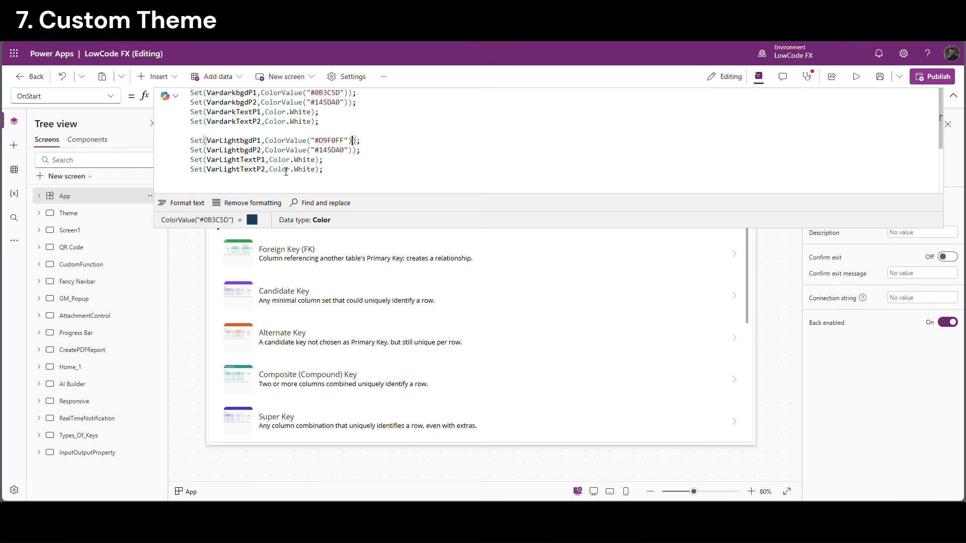
{"action": "left_click_drag", "start_coordinate": [265, 150], "coordinate": [355, 153]}
{"action": "key", "text": "ctrl+v"}
{"action": "left_click_drag", "start_coordinate": [269, 159], "coordinate": [316, 169]}
{"action": "key", "text": "ctrl+v"}
{"action": "key", "text": "ctrl+v"}
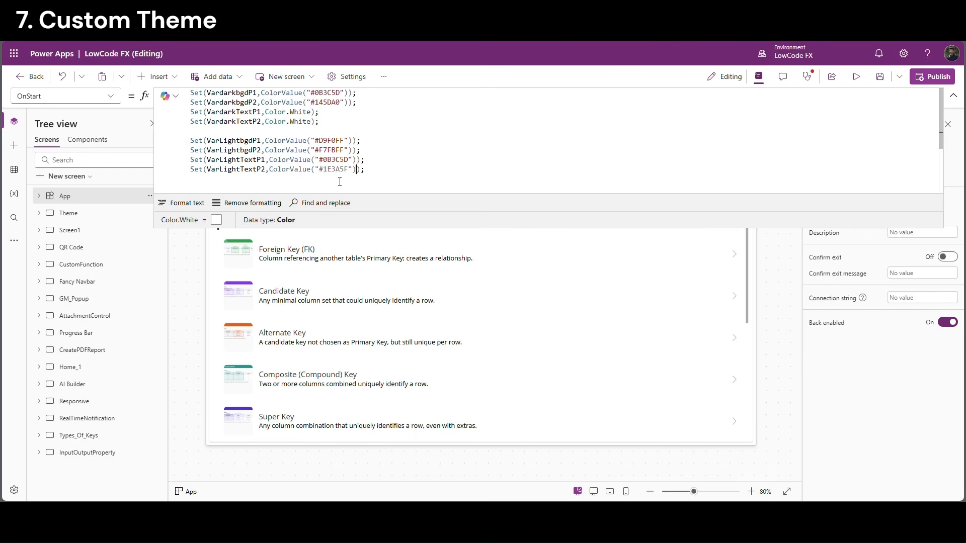
{"action": "left_click", "coordinate": [360, 160]}
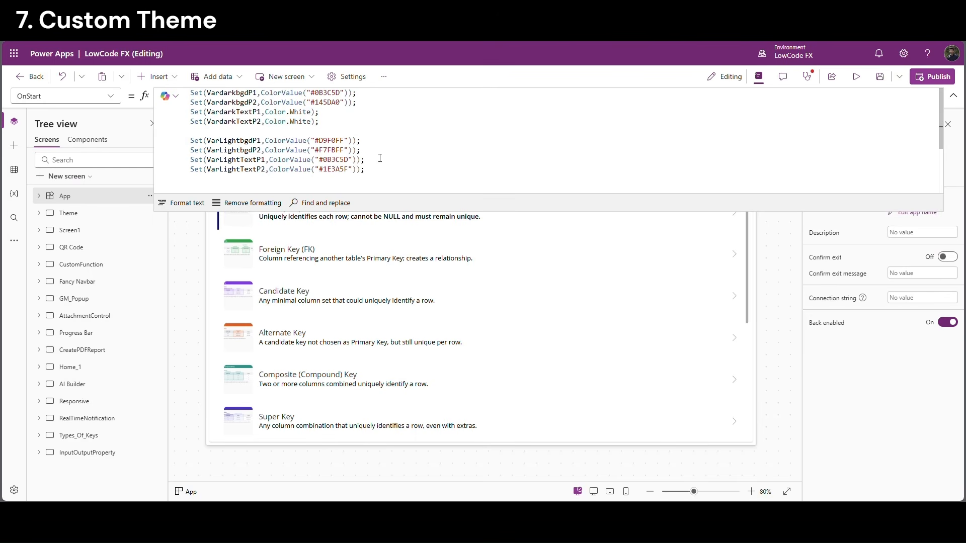
{"action": "left_click_drag", "start_coordinate": [386, 171], "coordinate": [194, 141]}
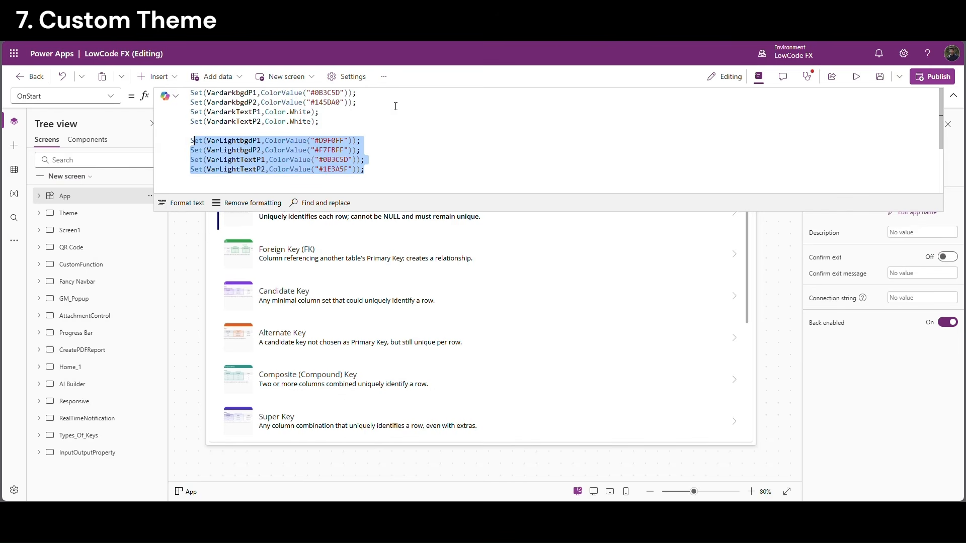
{"action": "left_click_drag", "start_coordinate": [344, 126], "coordinate": [185, 96]}
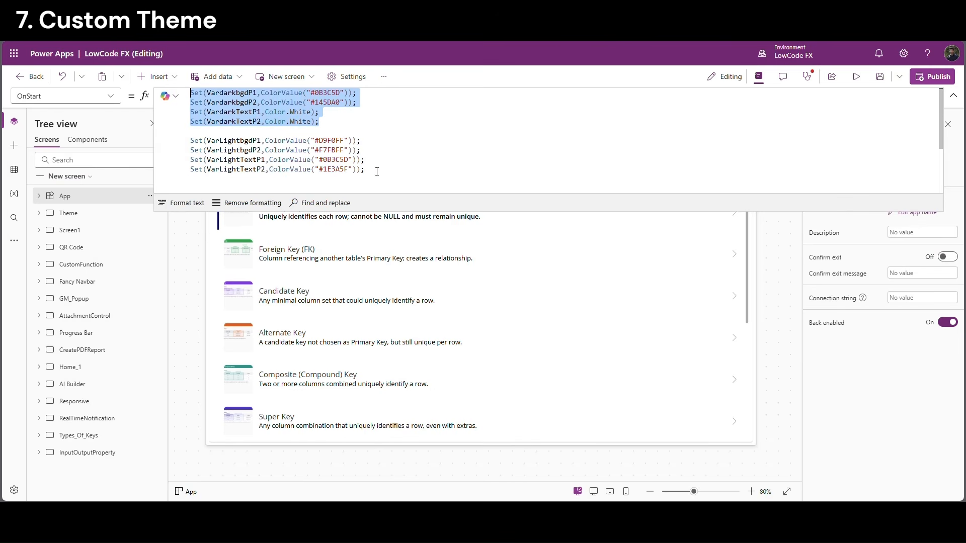
{"action": "left_click_drag", "start_coordinate": [377, 171], "coordinate": [183, 148]}
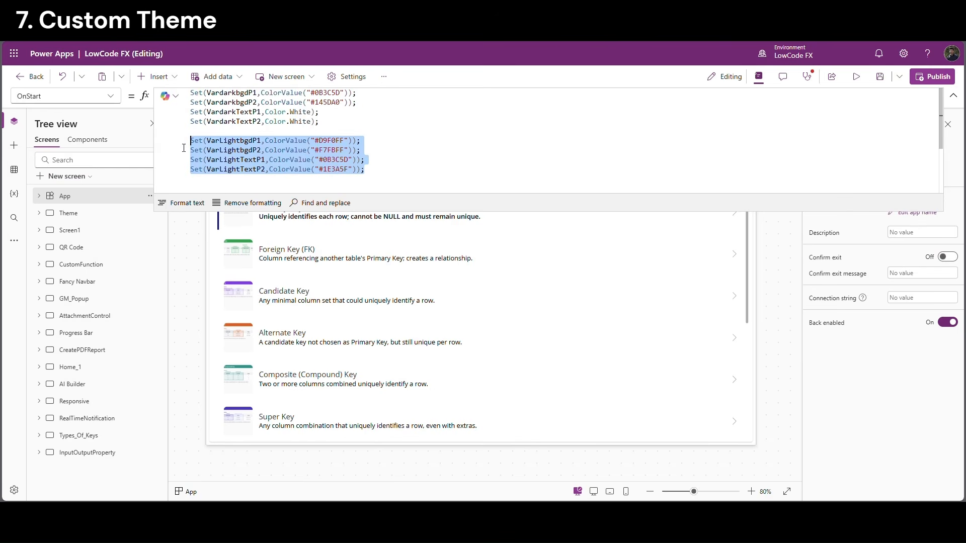
{"action": "left_click", "coordinate": [355, 127]}
Change the card's second label to 'Types Of Keys', then select the Theme header container
{"action": "left_click", "coordinate": [956, 98]}
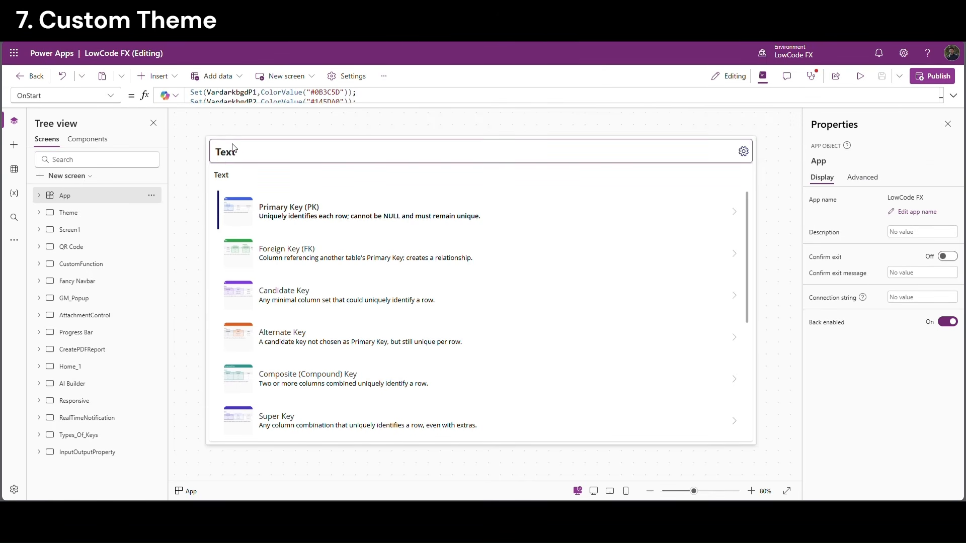
{"action": "left_click", "coordinate": [229, 158]}
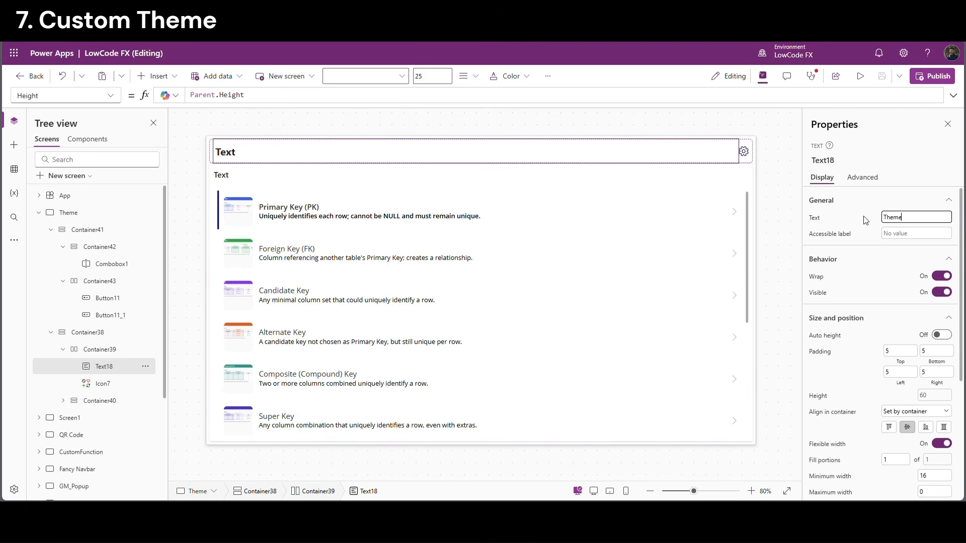
{"action": "left_click", "coordinate": [222, 176]}
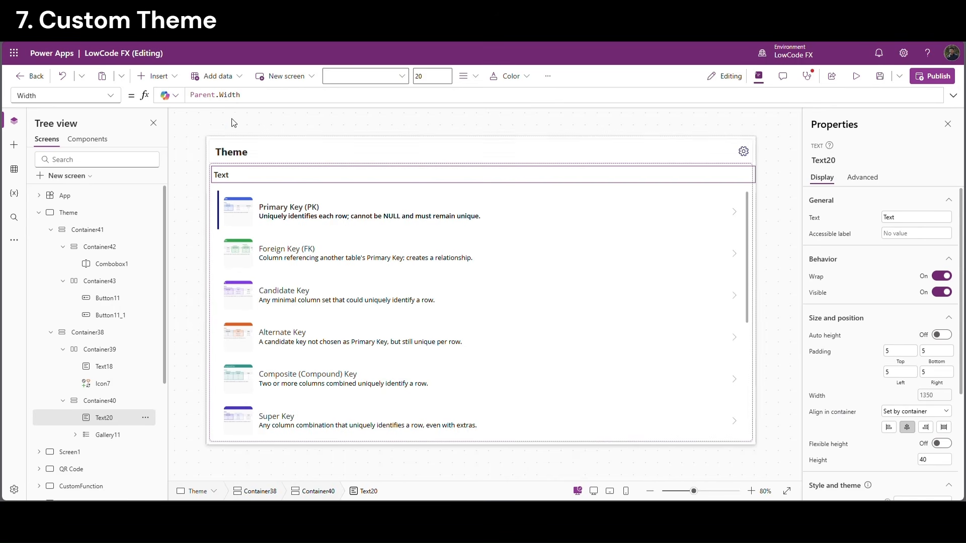
{"action": "left_click", "coordinate": [917, 218]}
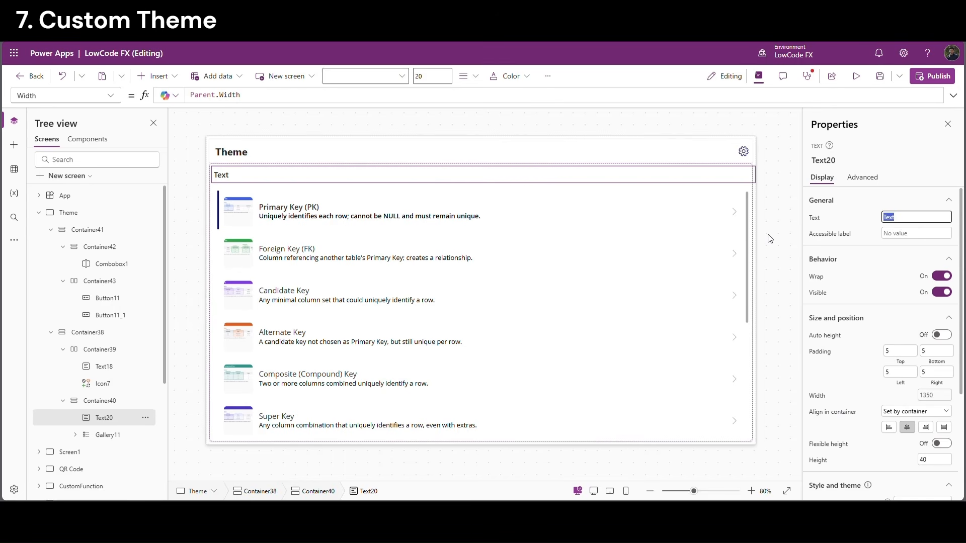
{"action": "type", "text": "Types Of Keys"}
{"action": "left_click", "coordinate": [770, 239]}
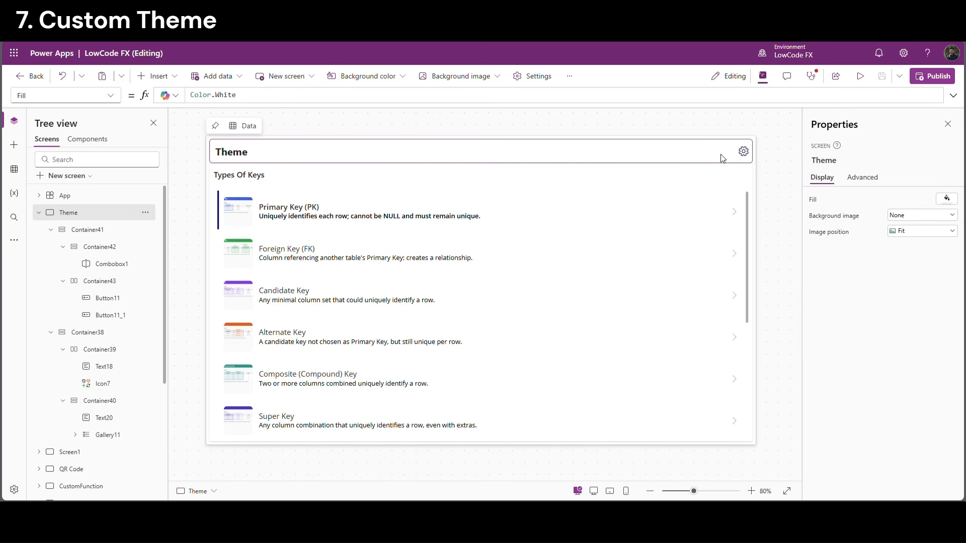
{"action": "left_click", "coordinate": [750, 166]}
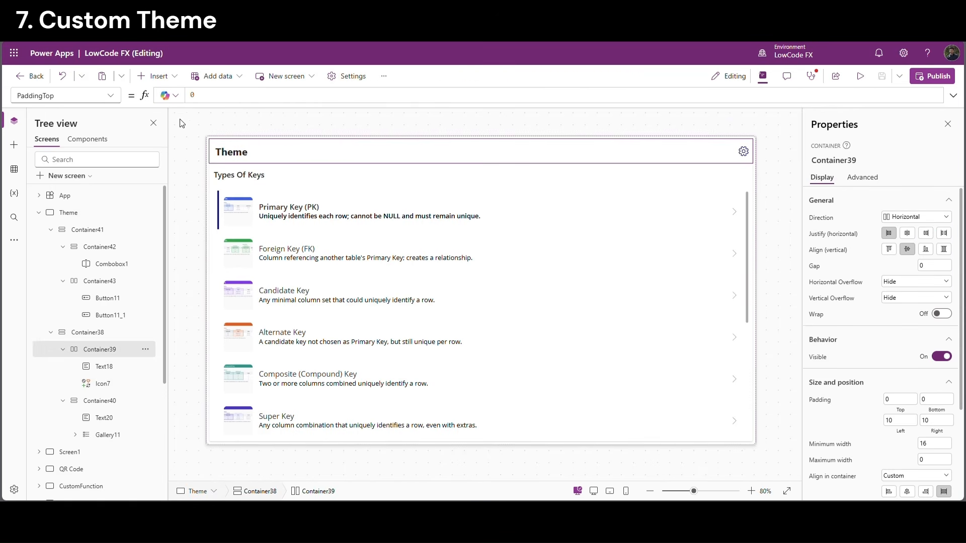
Insert a toggle left of the gear icon, clear its label, and set width 70
{"action": "left_click", "coordinate": [156, 76]}
{"action": "type", "text": "tog"}
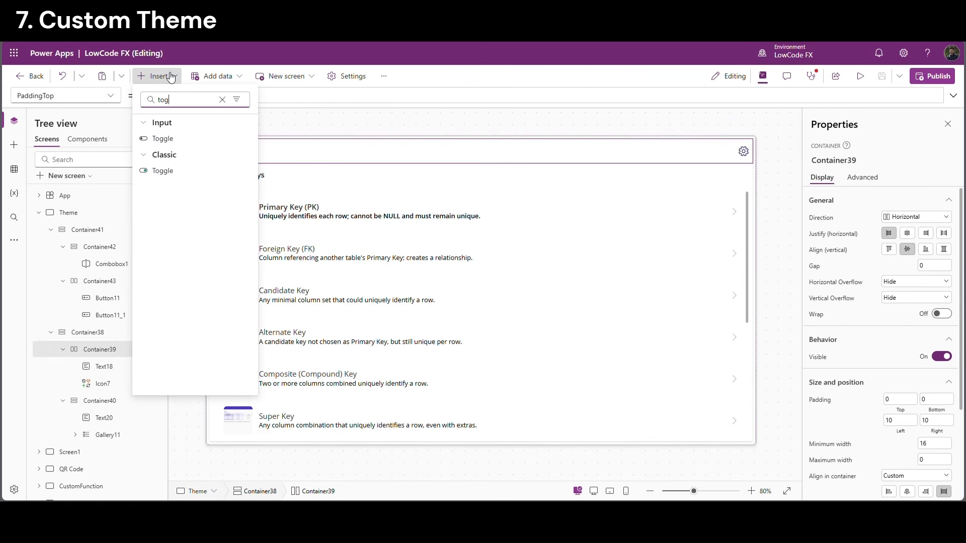
{"action": "left_click", "coordinate": [160, 139]}
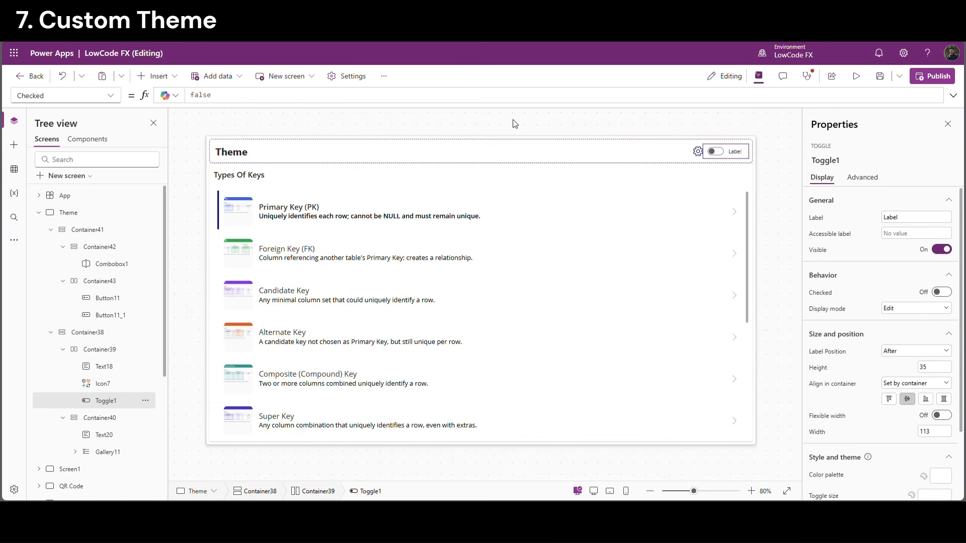
{"action": "left_click_drag", "start_coordinate": [732, 149], "coordinate": [699, 157]}
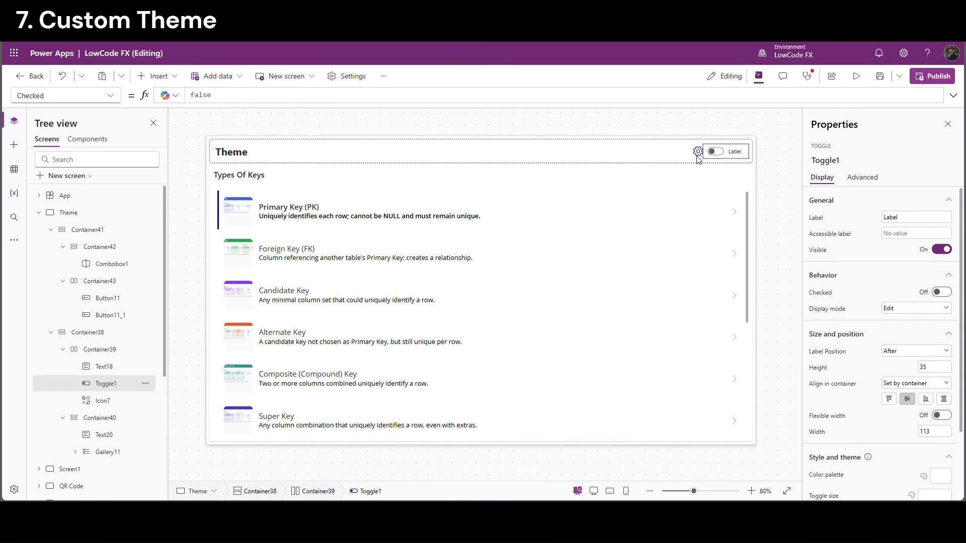
{"action": "left_click", "coordinate": [911, 217]}
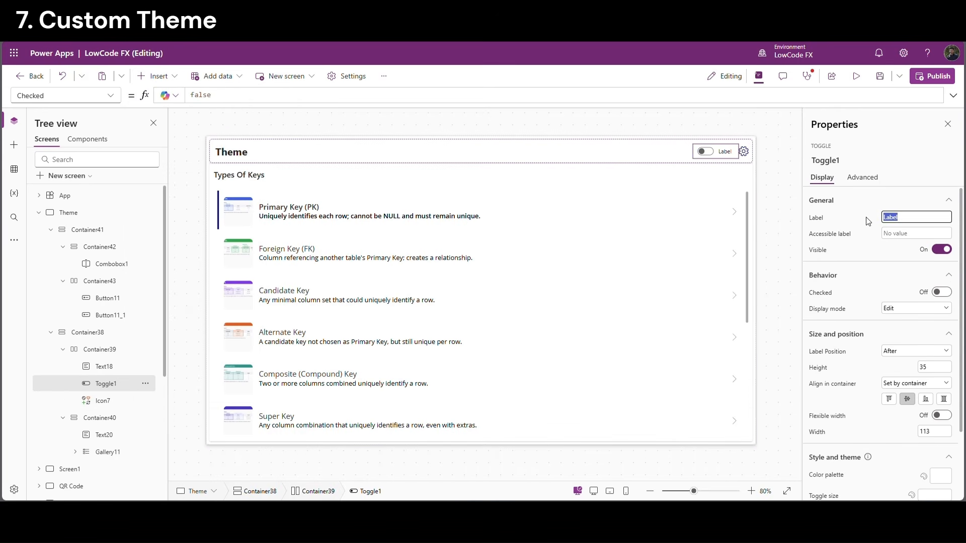
{"action": "key", "text": "BackSpace"}
{"action": "left_click", "coordinate": [934, 432]}
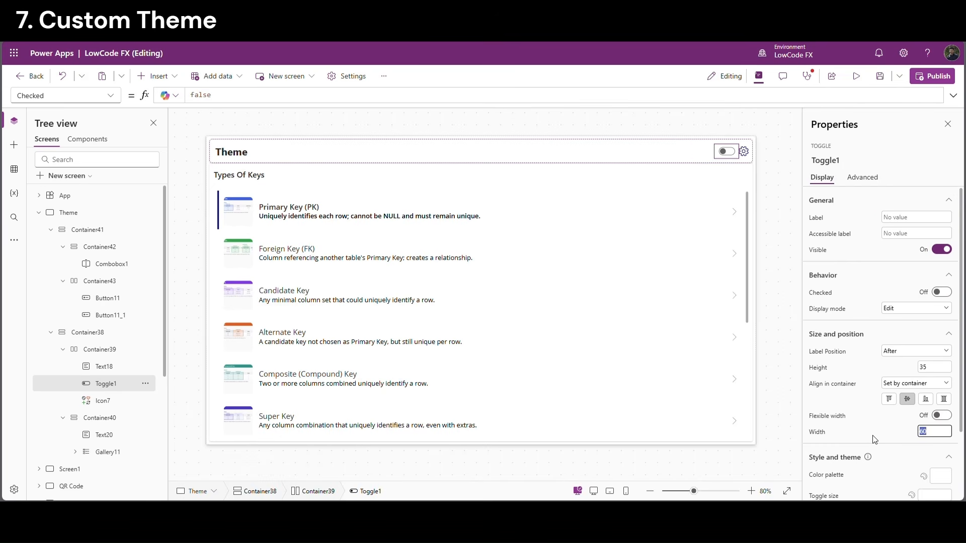
{"action": "type", "text": "70"}
{"action": "key", "text": "Tab"}
Set the toggle's OnCheck to Set(VarTheme, "Light")
{"action": "left_click", "coordinate": [111, 97]}
{"action": "scroll", "coordinate": [68, 348], "scroll_direction": "down", "scroll_amount": 5}
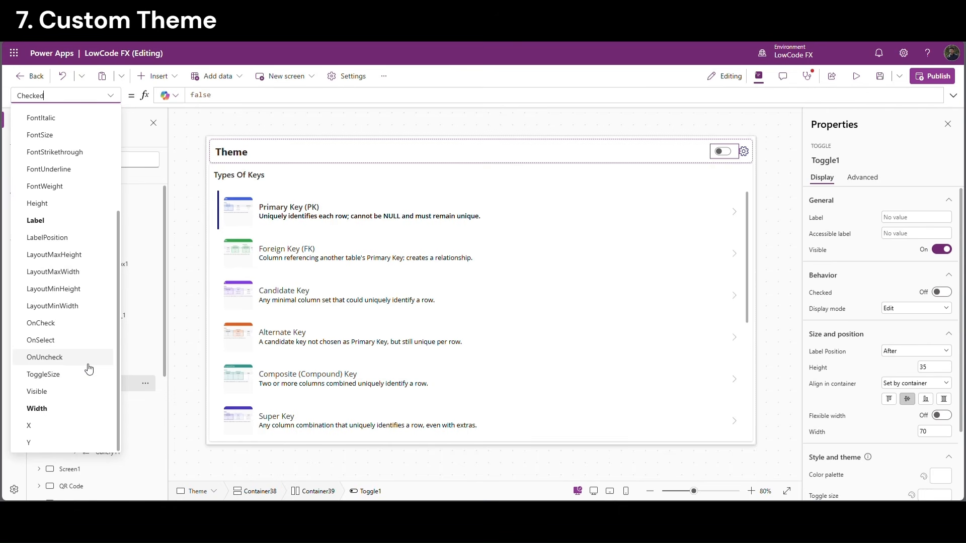
{"action": "left_click", "coordinate": [56, 337]}
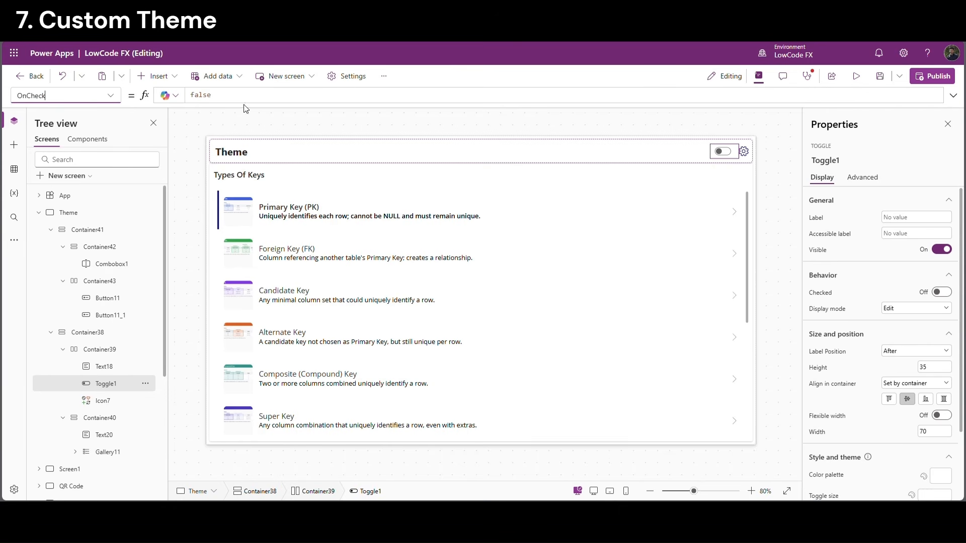
{"action": "double_click", "coordinate": [199, 96]}
{"action": "type", "text": "Set"}
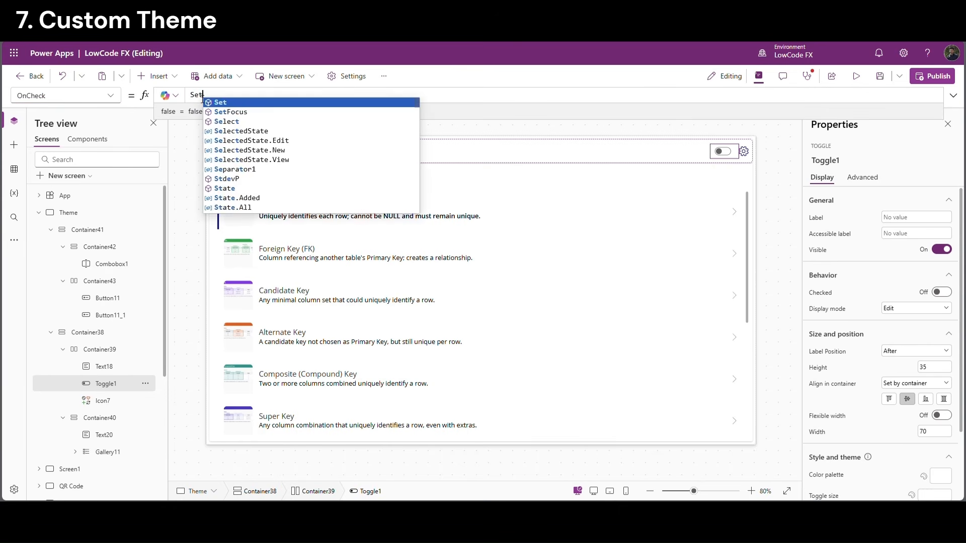
{"action": "type", "text": "(VarThe"}
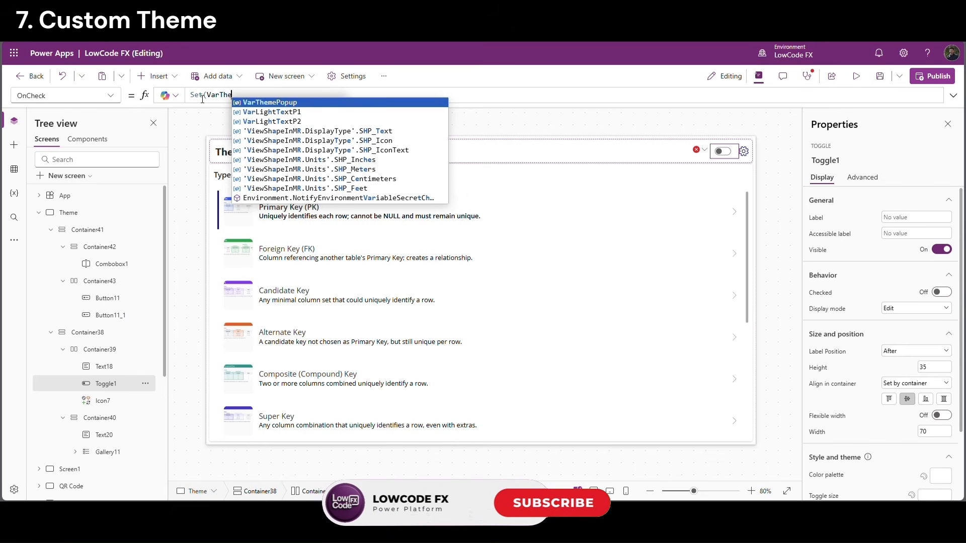
{"action": "type", "text": "me, \""}
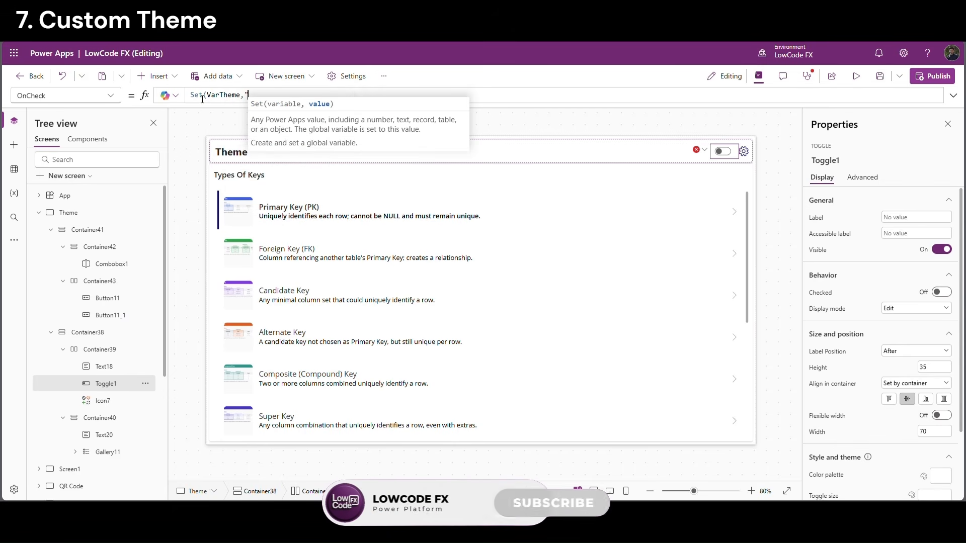
{"action": "type", "text": "Light\")"}
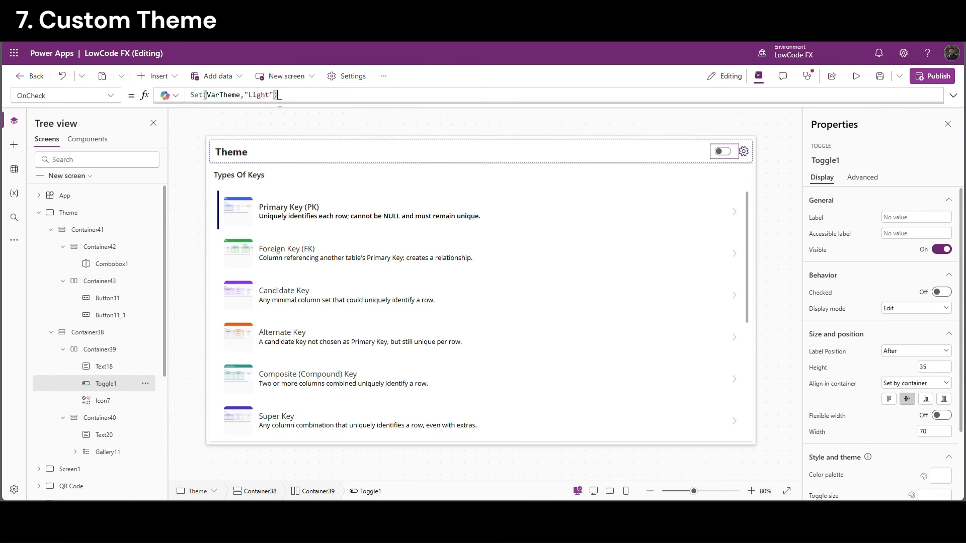
{"action": "left_click_drag", "start_coordinate": [277, 94], "coordinate": [189, 94]}
{"action": "key", "text": "ctrl+c"}
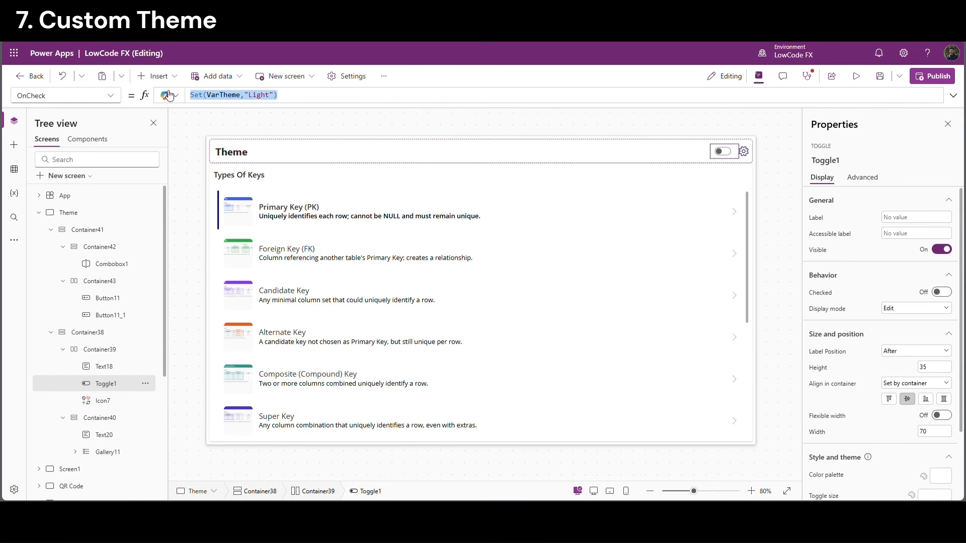
Set the toggle's OnUncheck to Set(VarTheme, "Dark")
{"action": "left_click", "coordinate": [111, 96]}
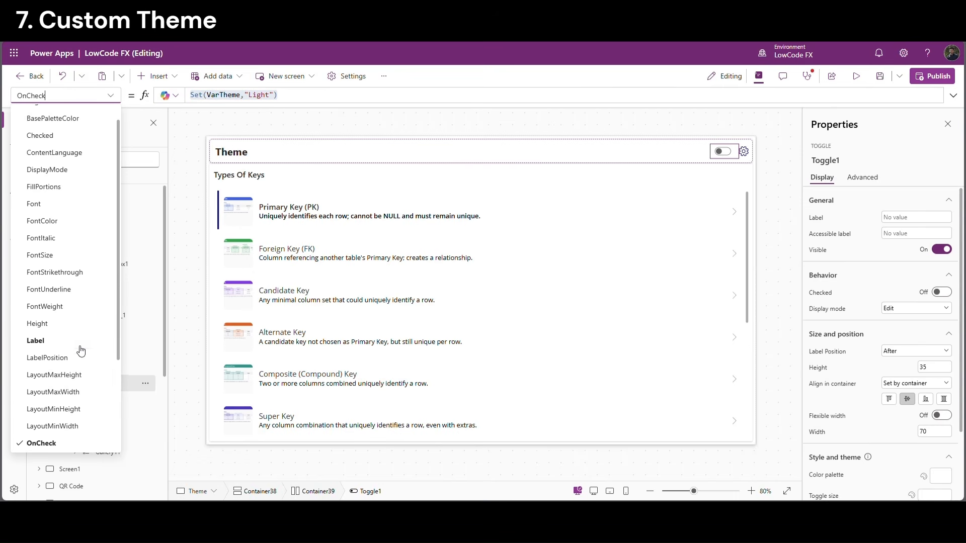
{"action": "scroll", "coordinate": [72, 400], "scroll_direction": "down", "scroll_amount": 2}
{"action": "left_click", "coordinate": [64, 408]}
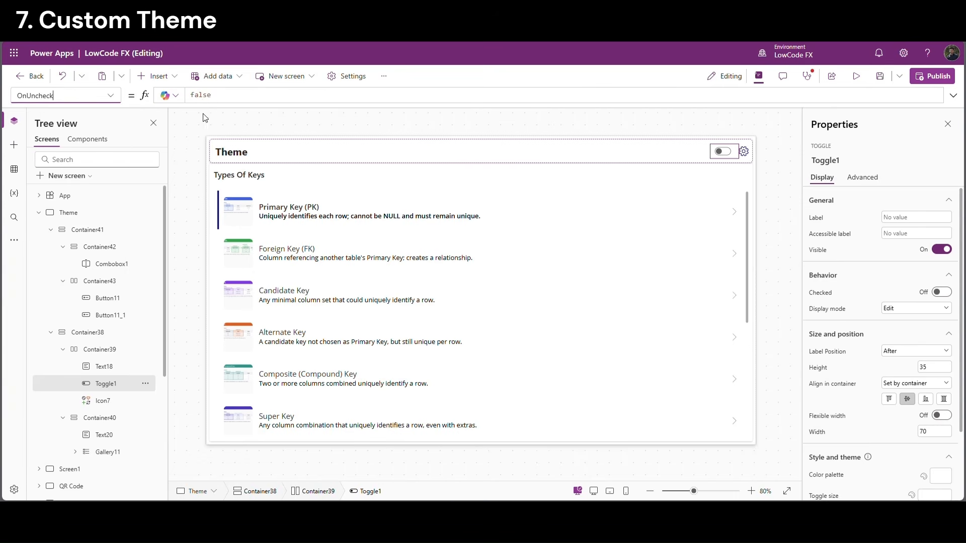
{"action": "left_click", "coordinate": [247, 101]}
{"action": "key", "text": "ctrl+v"}
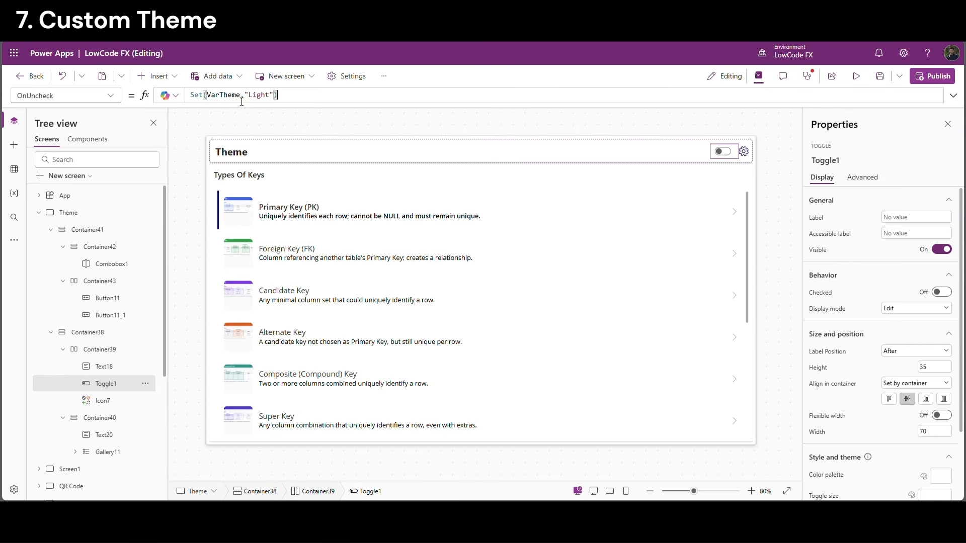
{"action": "double_click", "coordinate": [259, 95]}
{"action": "type", "text": "Dark"}
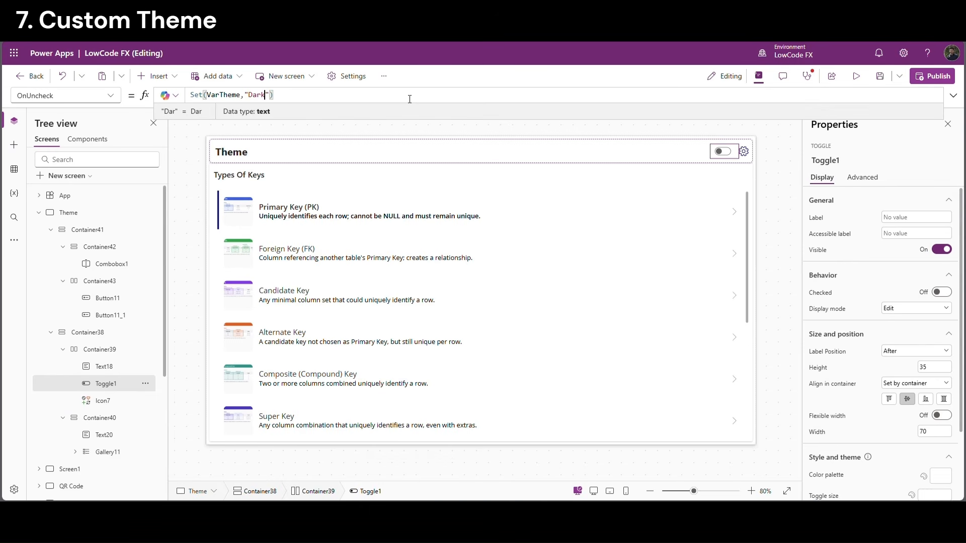
{"action": "left_click", "coordinate": [100, 96]}
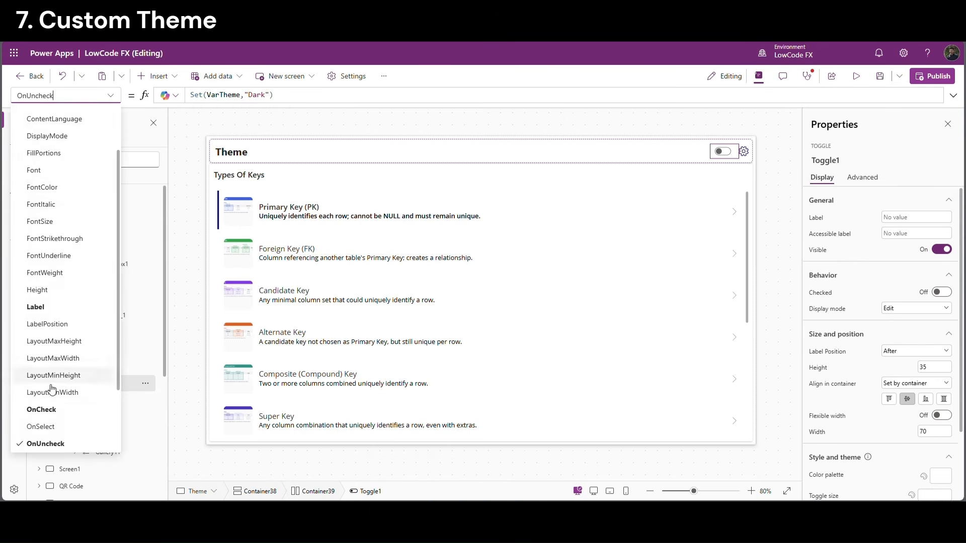
{"action": "left_click", "coordinate": [63, 409]}
{"action": "left_click_drag", "start_coordinate": [286, 100], "coordinate": [184, 99]}
{"action": "key", "text": "ctrl+c"}
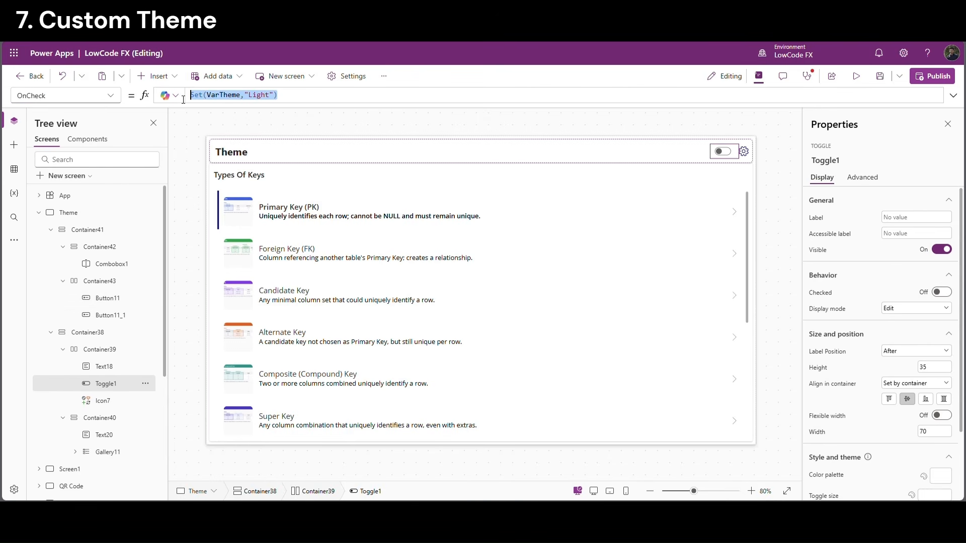
Add Set(VarTheme, "Light"); at the top of App.OnStart
{"action": "left_click", "coordinate": [73, 201]}
{"action": "left_click", "coordinate": [250, 106]}
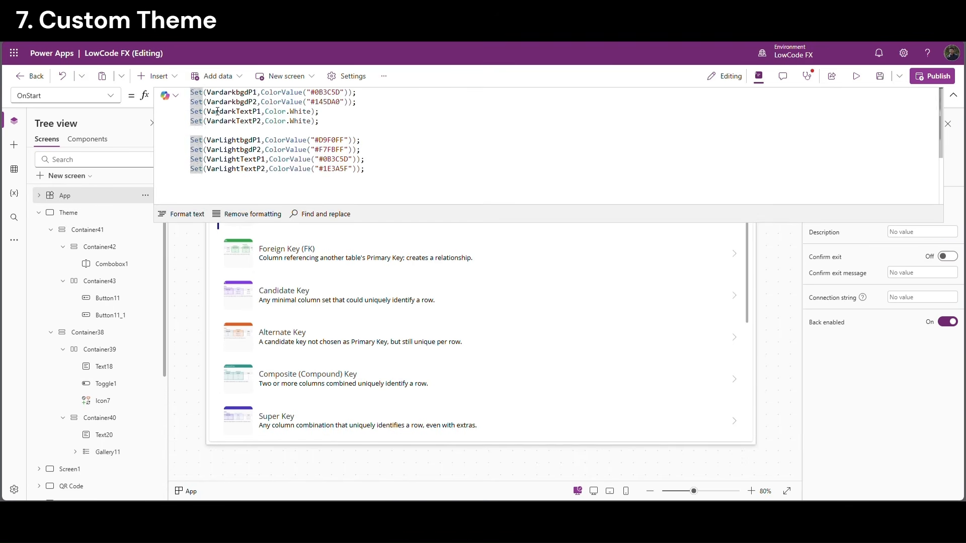
{"action": "key", "text": "Return"}
{"action": "key", "text": "Return"}
{"action": "key", "text": "ctrl+v"}
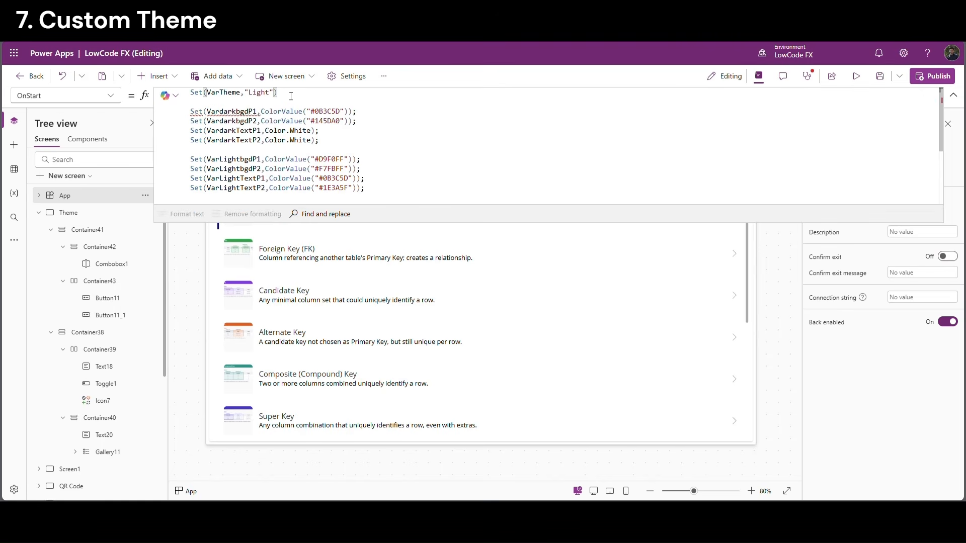
{"action": "type", "text": ";"}
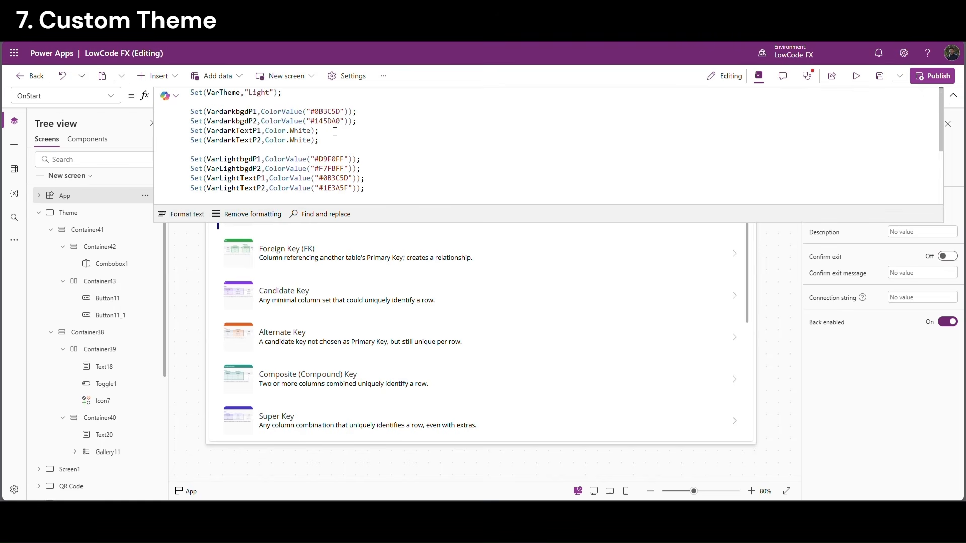
{"action": "double_click", "coordinate": [232, 98]}
Set the toggle's Checked property to true so it starts on
{"action": "left_click", "coordinate": [106, 383]}
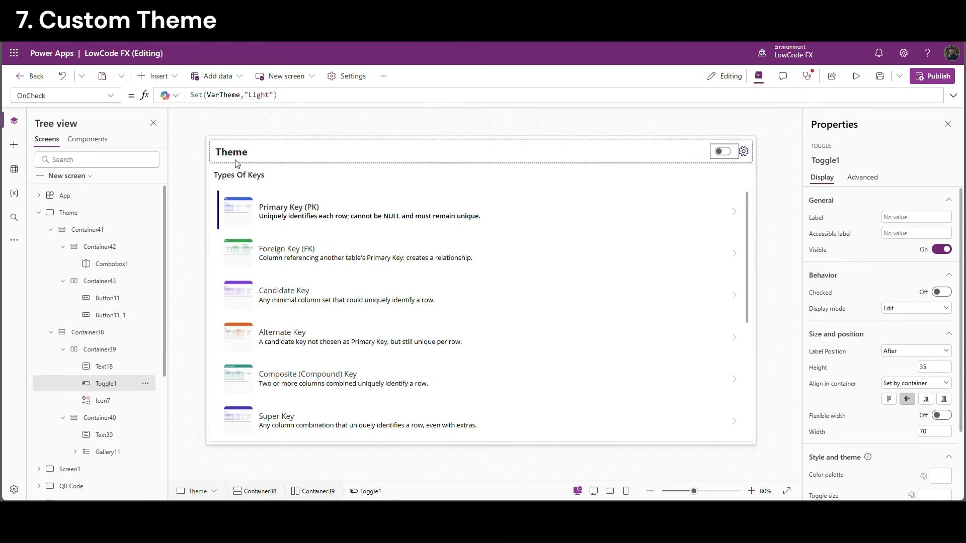
{"action": "left_click", "coordinate": [112, 96]}
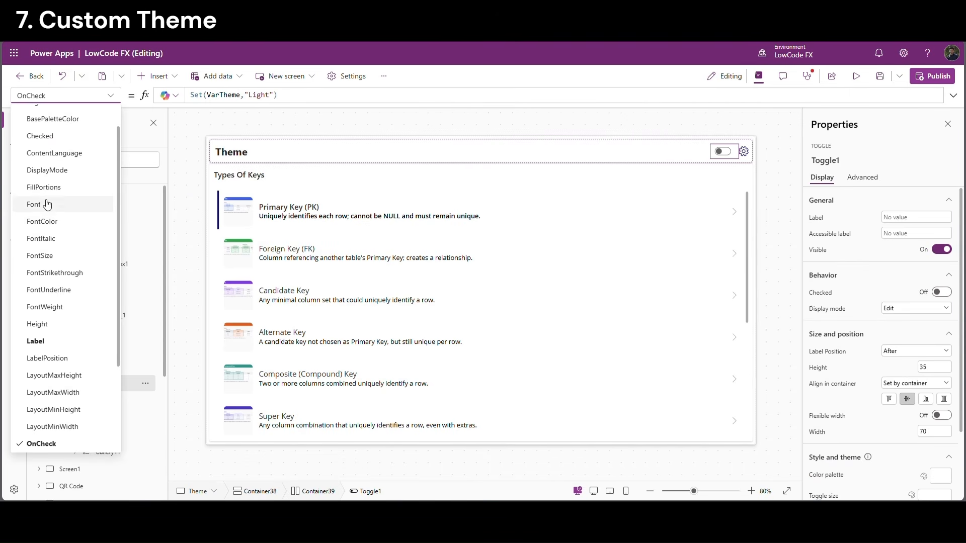
{"action": "left_click", "coordinate": [41, 136]}
{"action": "double_click", "coordinate": [206, 103]}
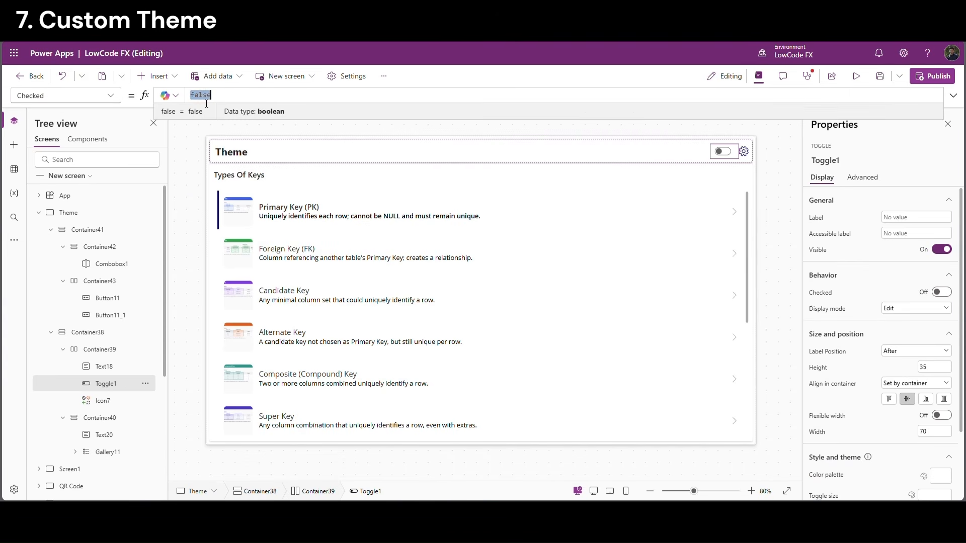
{"action": "type", "text": "true"}
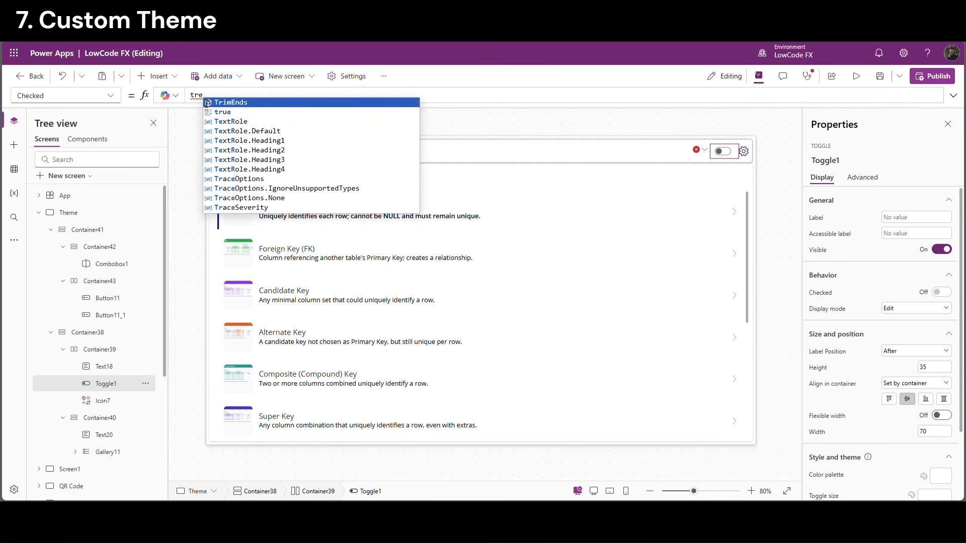
{"action": "left_click", "coordinate": [218, 115]}
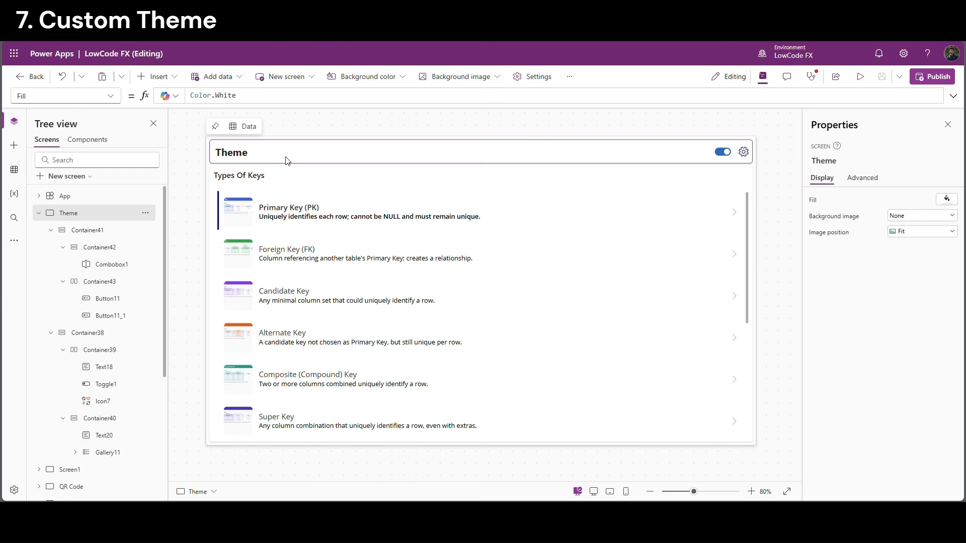
Make the Theme title label's fill transparent
{"action": "left_click", "coordinate": [398, 152]}
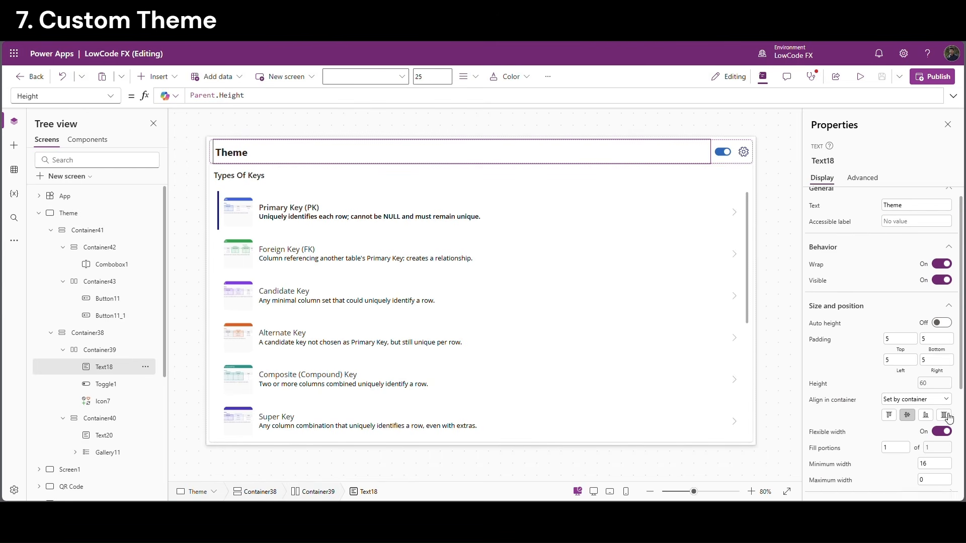
{"action": "scroll", "coordinate": [906, 403], "scroll_direction": "down", "scroll_amount": 4}
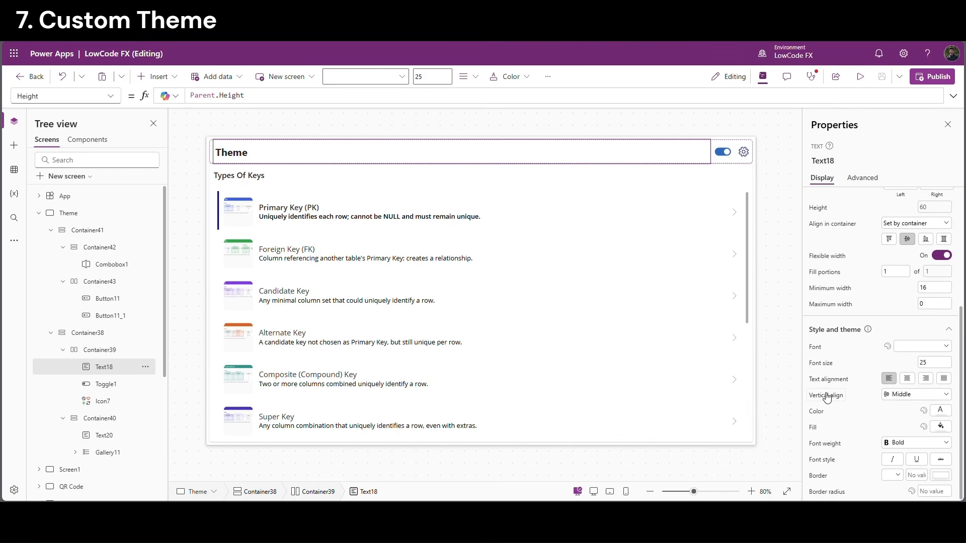
{"action": "left_click", "coordinate": [941, 427]}
{"action": "left_click", "coordinate": [911, 472]}
Start the title's Color formula as If(VarTheme="Light", VarLightTextP1)
{"action": "left_click", "coordinate": [810, 415]}
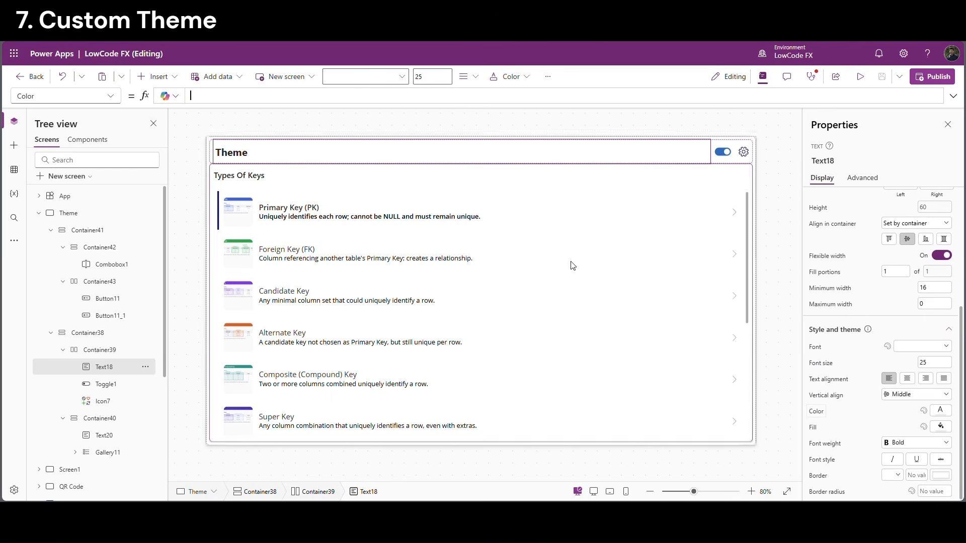
{"action": "left_click", "coordinate": [210, 99]}
{"action": "type", "text": "if"}
{"action": "left_click", "coordinate": [214, 103]}
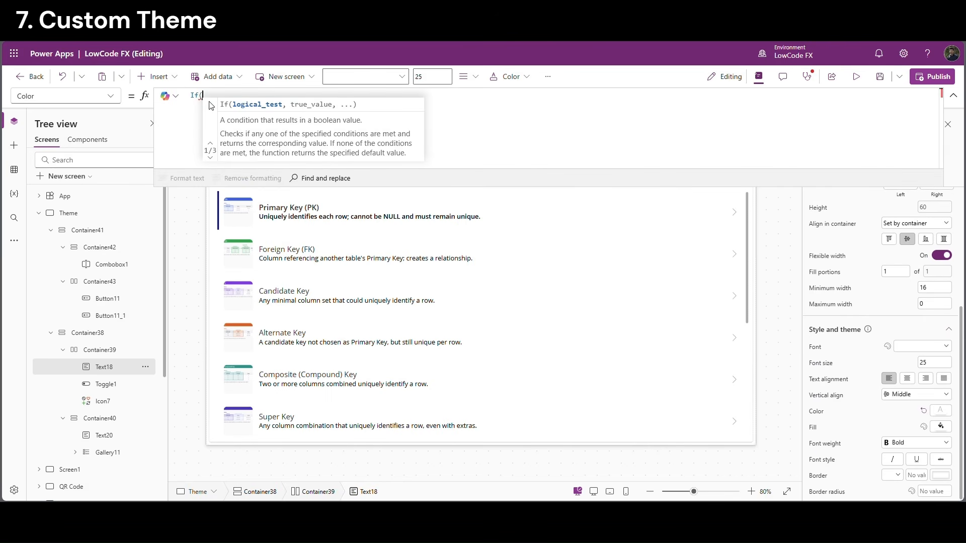
{"action": "type", "text": "VarTheme=\""}
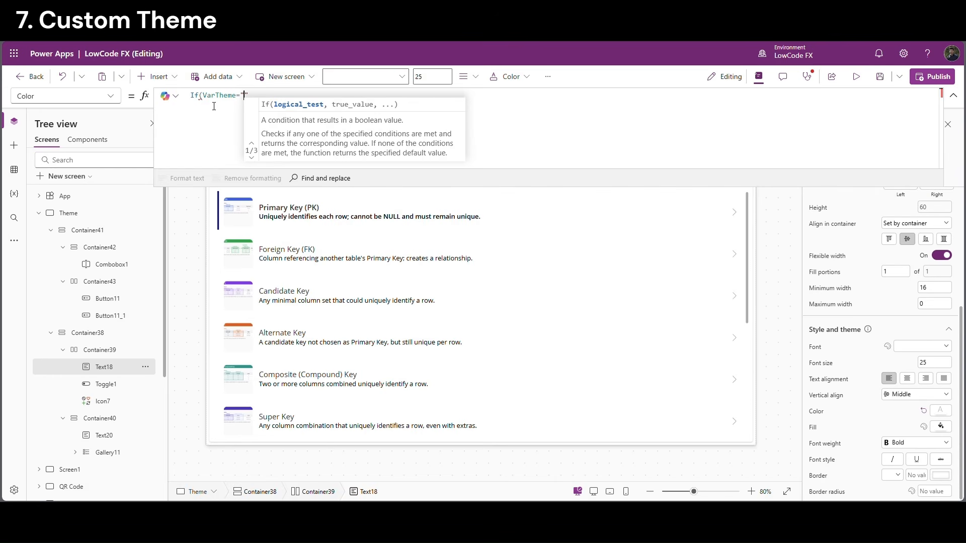
{"action": "type", "text": "Light\","}
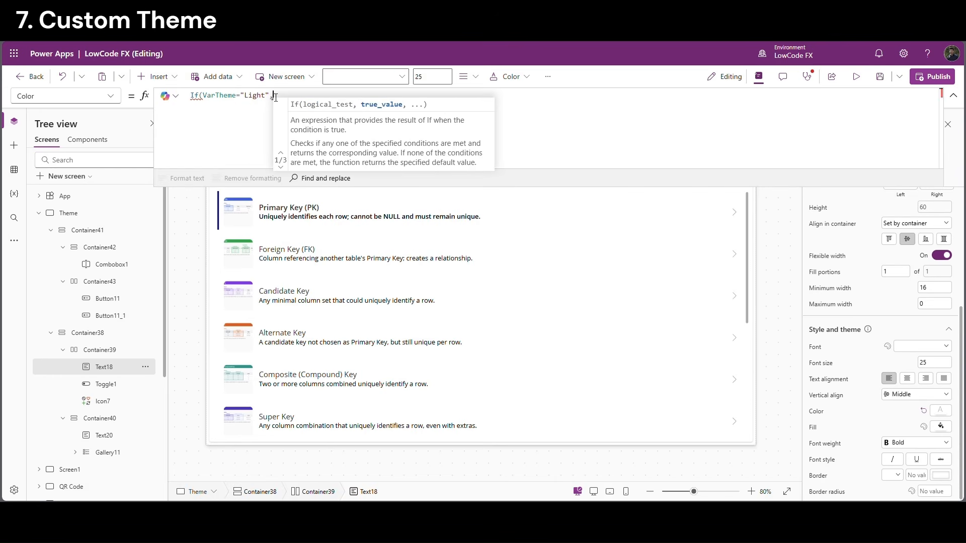
{"action": "left_click_drag", "start_coordinate": [271, 97], "coordinate": [208, 97]}
{"action": "left_click", "coordinate": [248, 127]}
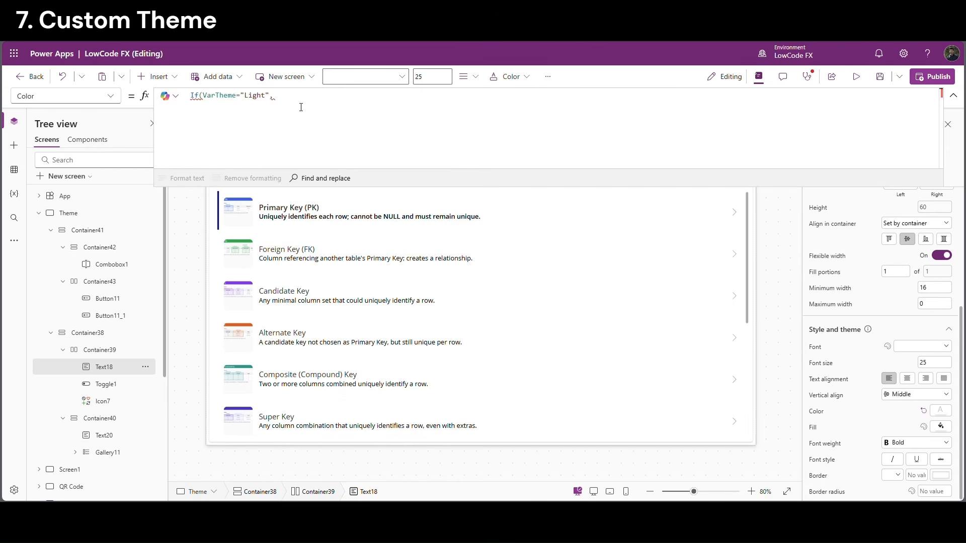
{"action": "type", "text": "Var"}
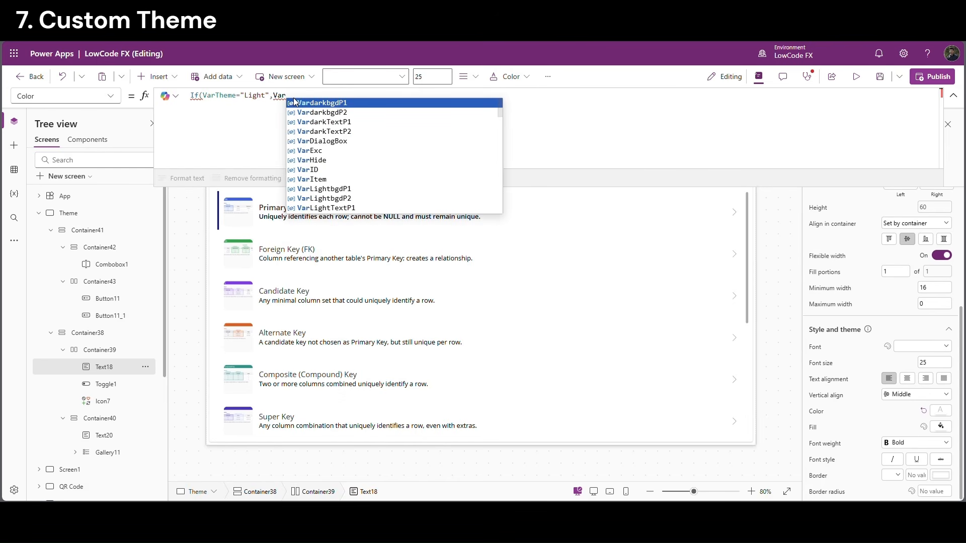
{"action": "type", "text": "Light"}
{"action": "key", "text": "Down"}
{"action": "key", "text": "Down"}
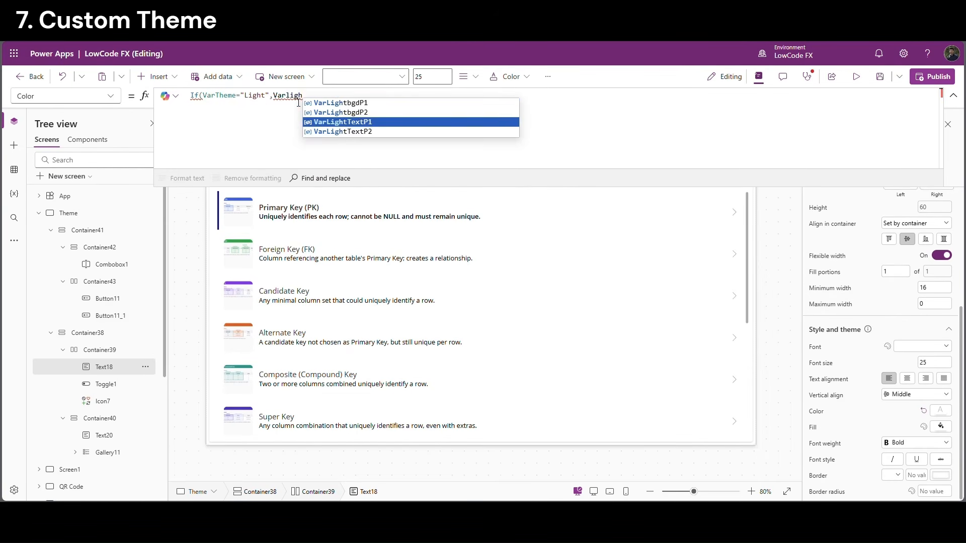
{"action": "key", "text": "Tab"}
{"action": "type", "text": ")"}
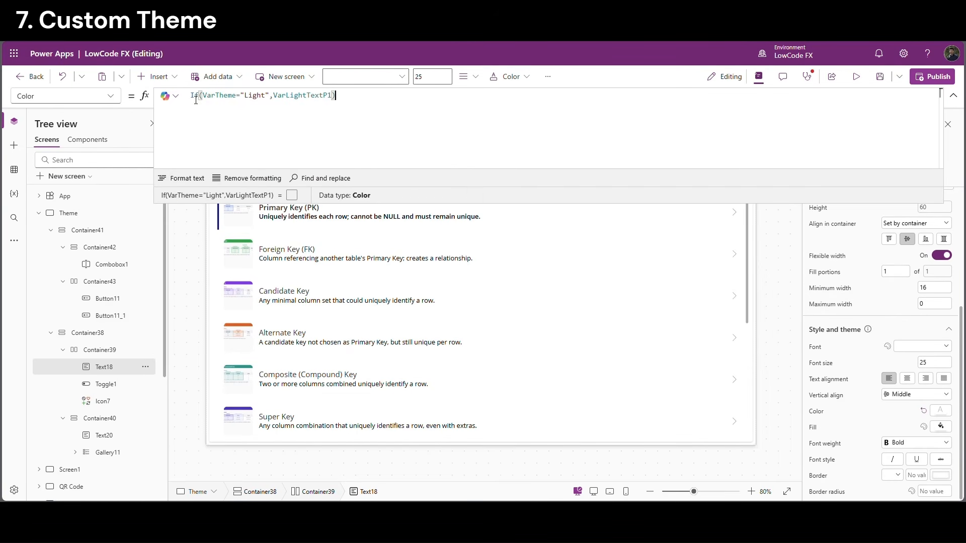
Add the VarTheme="Dark", VardarkTextP1 branch to the Color formula and collapse the formula bar
{"action": "left_click_drag", "start_coordinate": [332, 96], "coordinate": [212, 98]}
{"action": "key", "text": "ctrl+c"}
{"action": "left_click", "coordinate": [335, 102]}
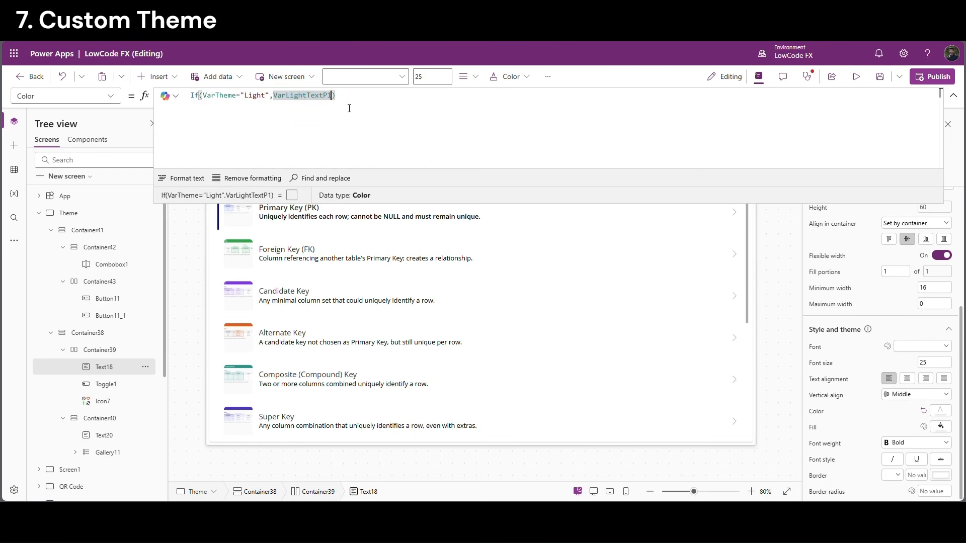
{"action": "type", "text": ","}
{"action": "key", "text": "ctrl+v"}
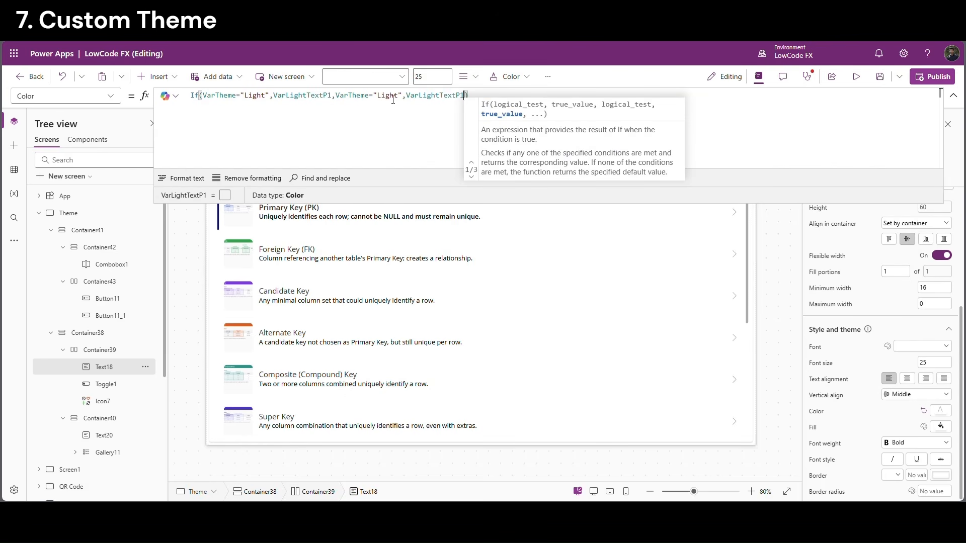
{"action": "double_click", "coordinate": [393, 99]}
{"action": "type", "text": "Dark"}
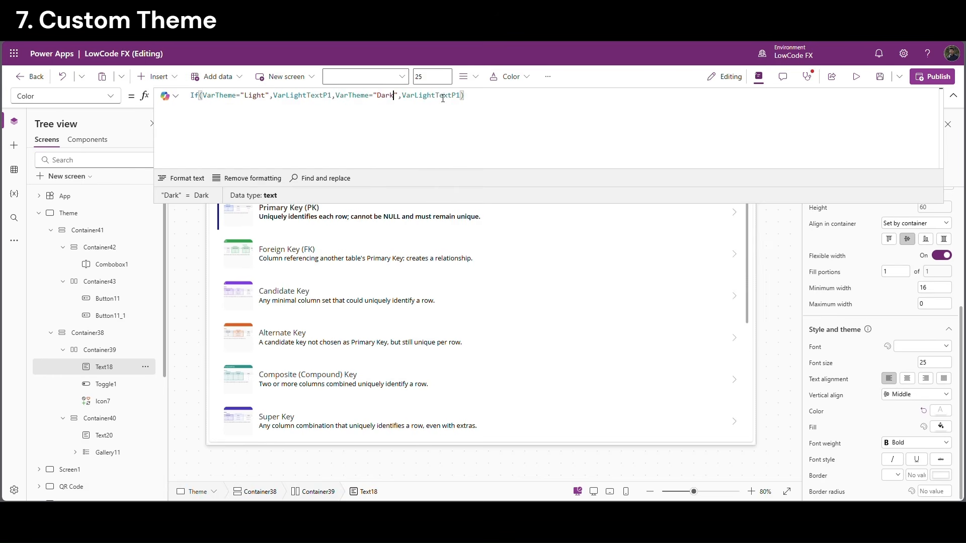
{"action": "double_click", "coordinate": [443, 98]}
{"action": "type", "text": "Vardar"}
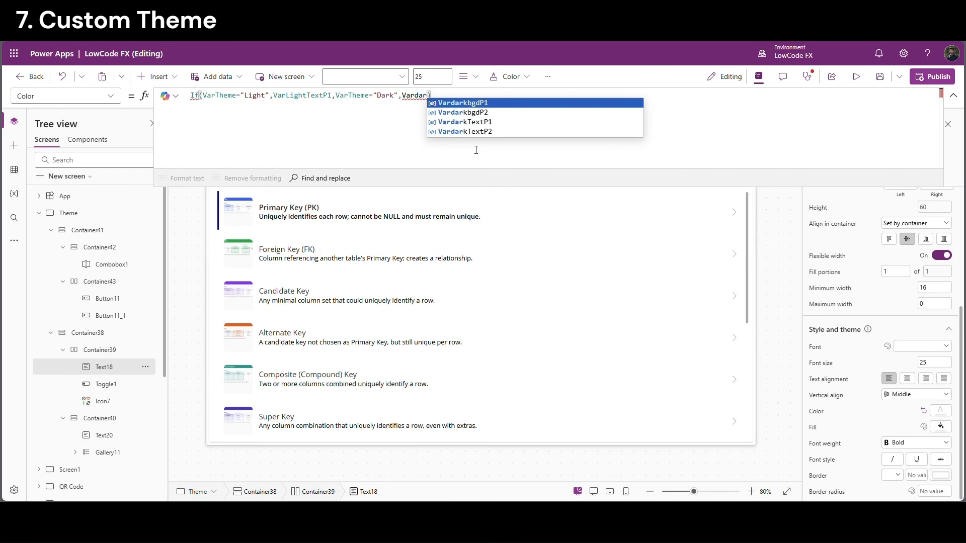
{"action": "key", "text": "Down"}
{"action": "key", "text": "Down"}
{"action": "key", "text": "Return"}
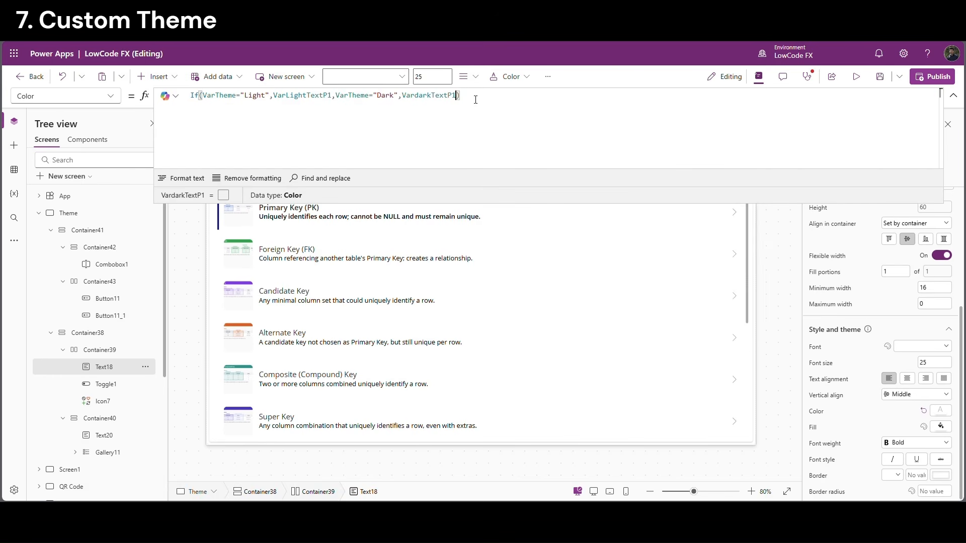
{"action": "left_click_drag", "start_coordinate": [476, 99], "coordinate": [189, 97]}
{"action": "key", "text": "ctrl+c"}
{"action": "left_click", "coordinate": [398, 125]}
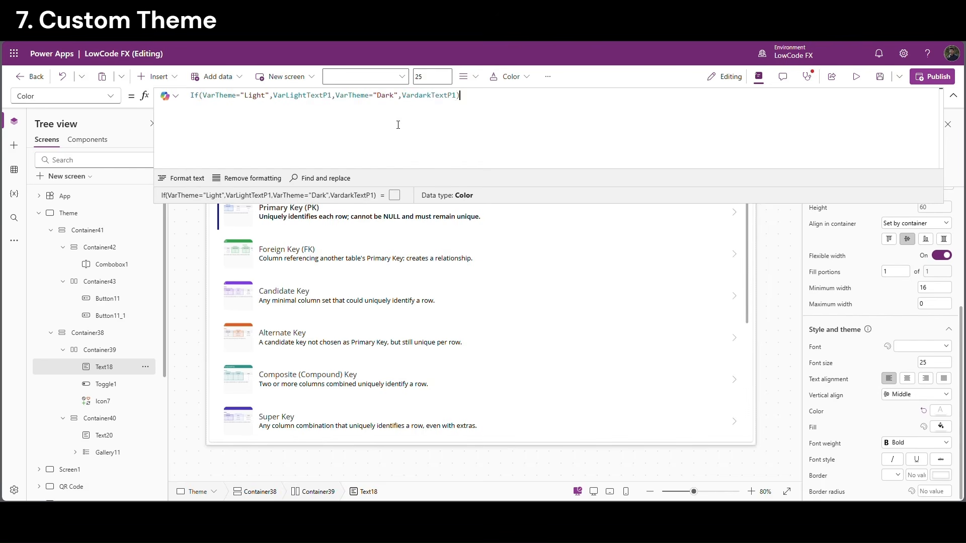
{"action": "left_click", "coordinate": [953, 96]}
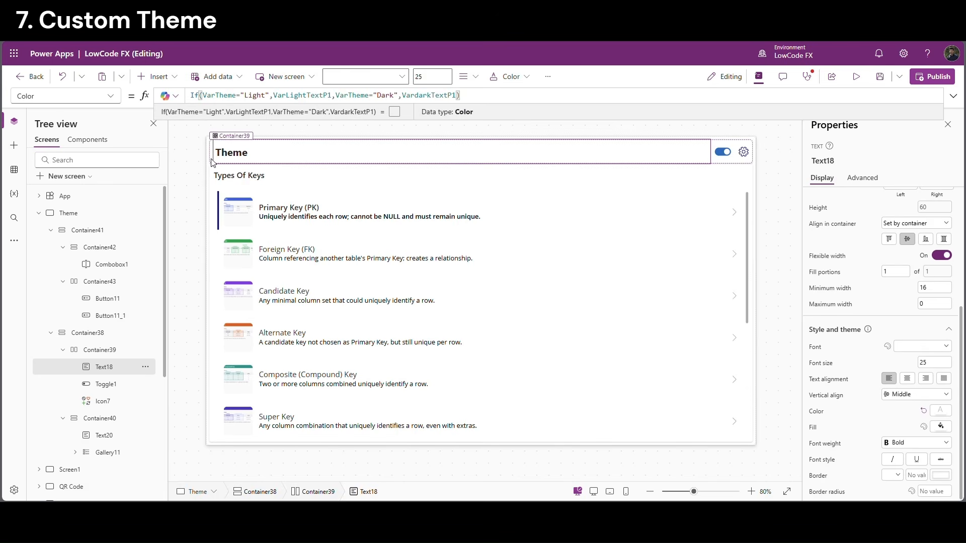
Paste the If theme formula into the header container's Fill, changing VarLightTextP1 to VarLightbgdP1
{"action": "left_click", "coordinate": [107, 352]}
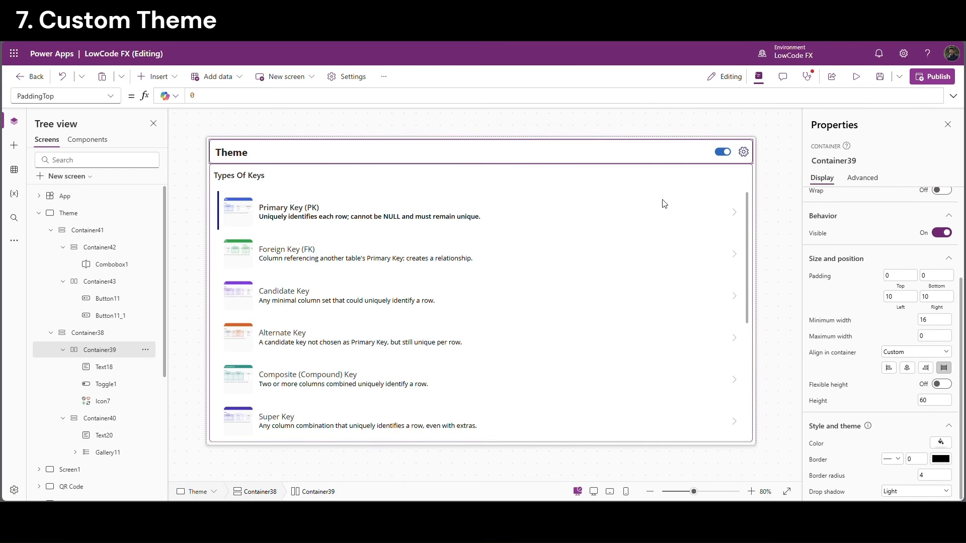
{"action": "left_click", "coordinate": [820, 446]}
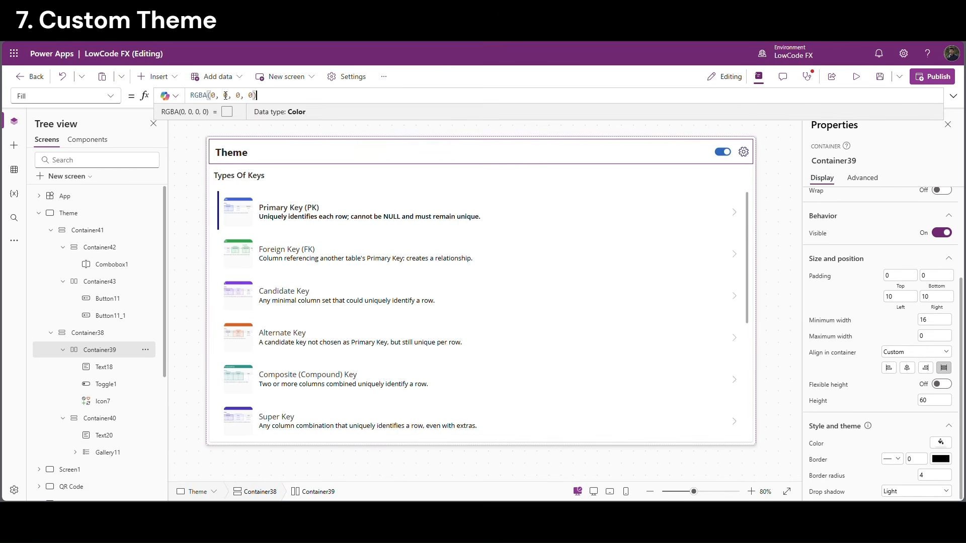
{"action": "key", "text": "ctrl+a"}
{"action": "key", "text": "ctrl+v"}
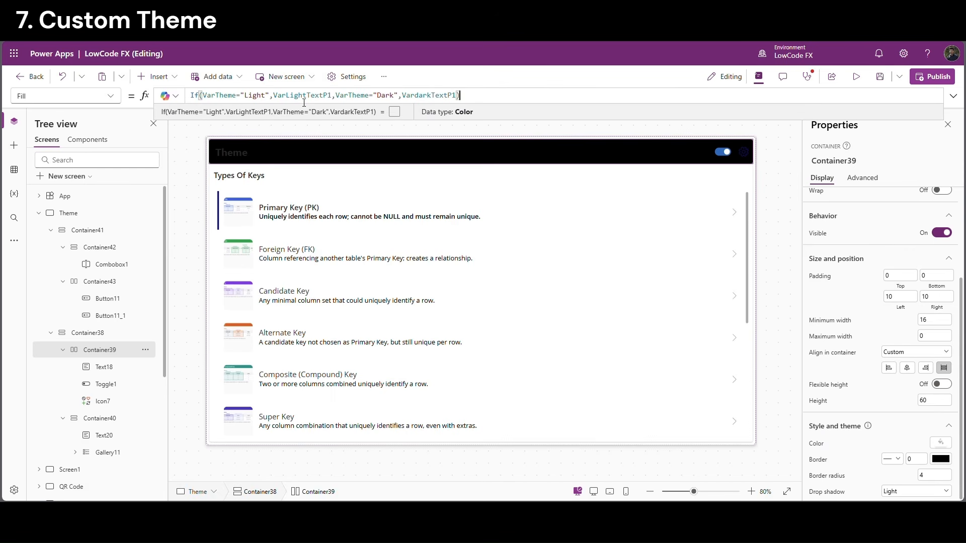
{"action": "left_click_drag", "start_coordinate": [306, 99], "coordinate": [324, 99]}
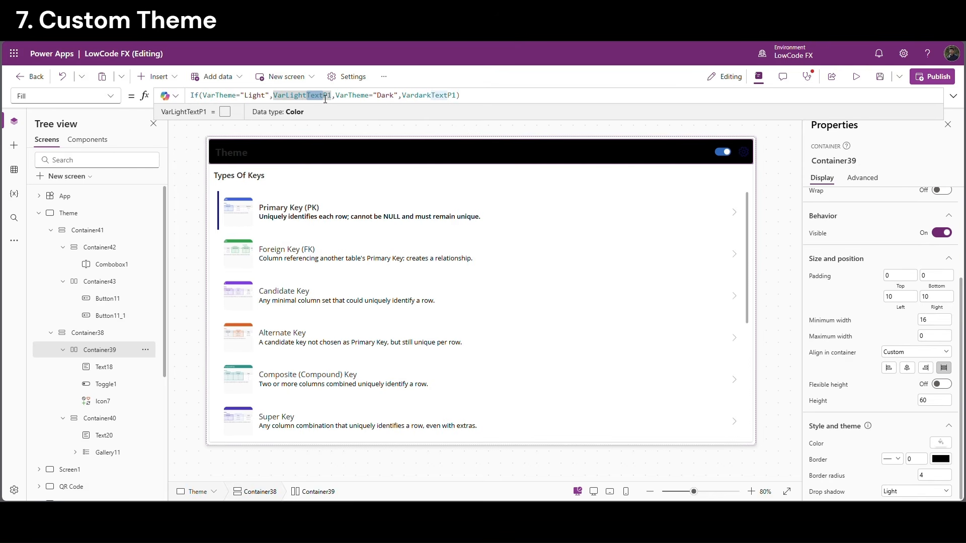
{"action": "type", "text": "bgd"}
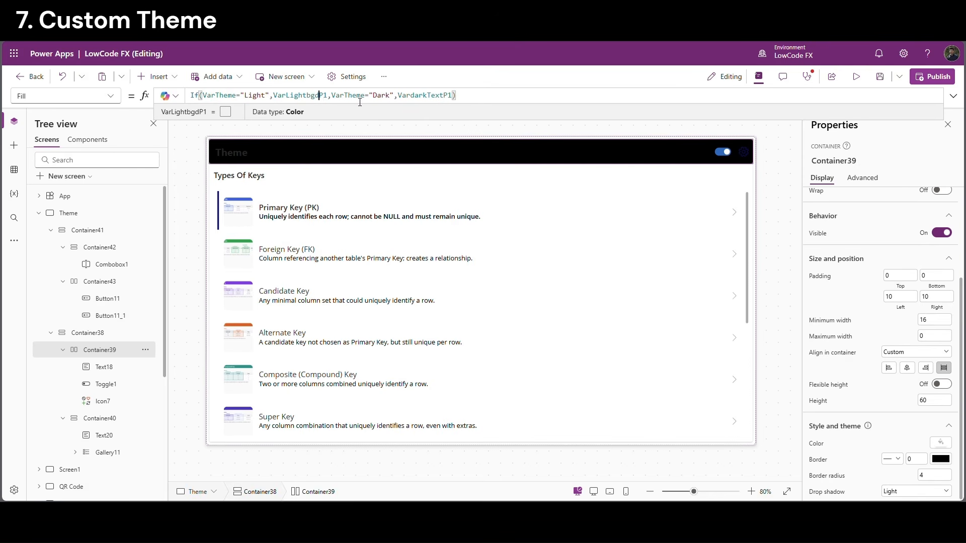
{"action": "left_click_drag", "start_coordinate": [321, 99], "coordinate": [313, 98]}
{"action": "left_click", "coordinate": [450, 102]}
{"action": "left_click_drag", "start_coordinate": [444, 99], "coordinate": [429, 98]}
{"action": "left_click", "coordinate": [468, 101]}
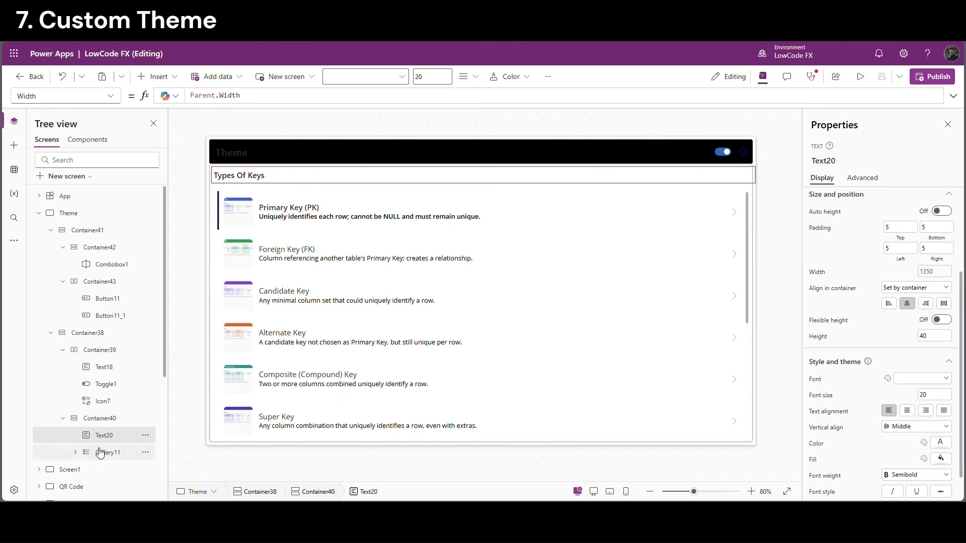
Look over the label's fill colour choices, then select the Theme title label
{"action": "scroll", "coordinate": [935, 433], "scroll_direction": "down", "scroll_amount": 1}
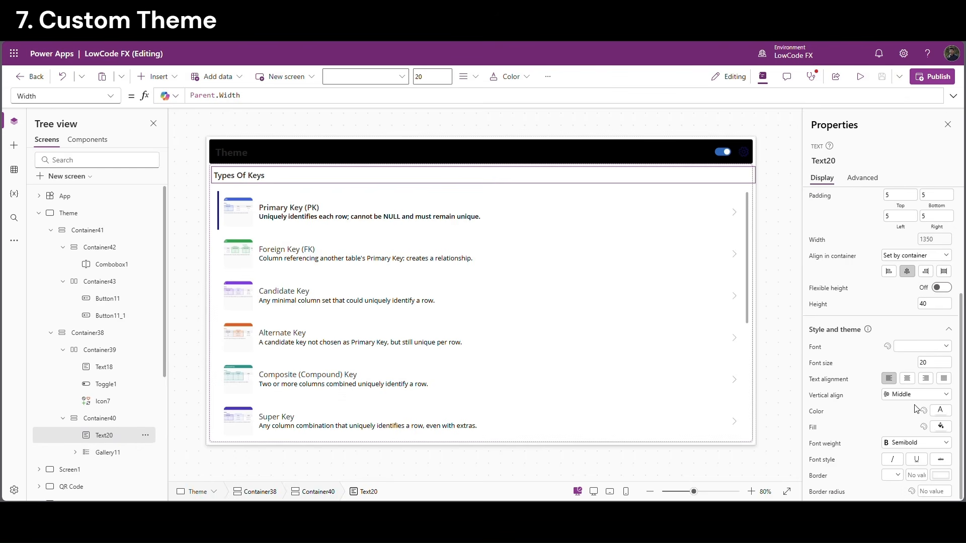
{"action": "left_click", "coordinate": [946, 427]}
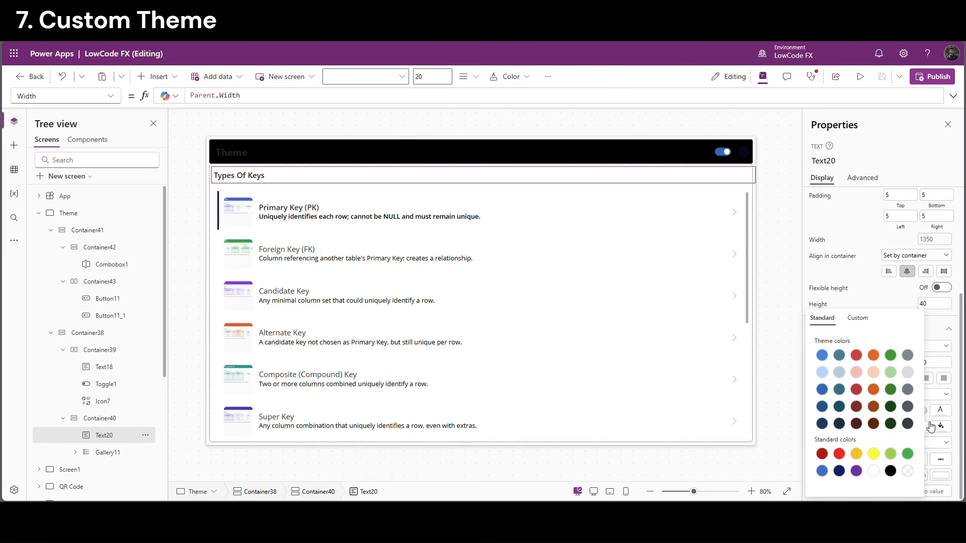
{"action": "left_click", "coordinate": [791, 425]}
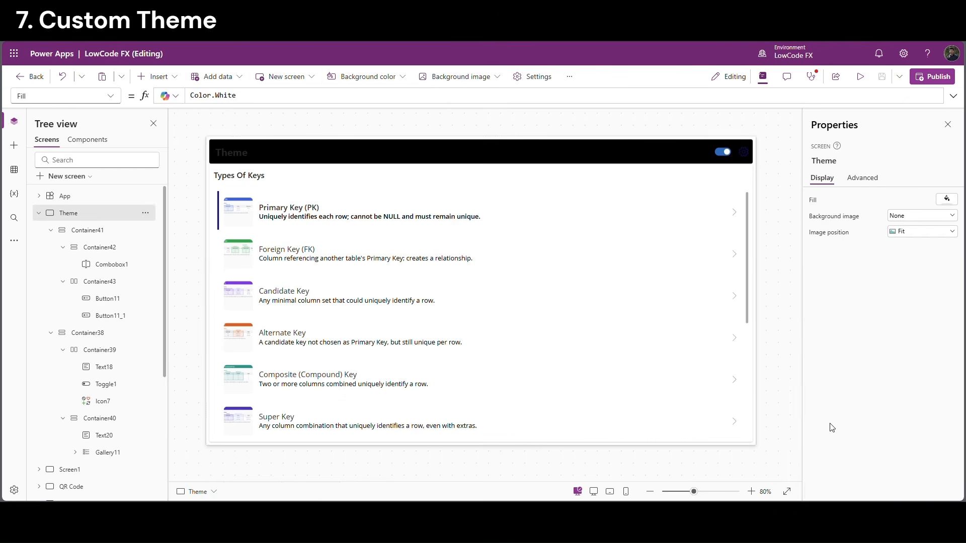
{"action": "left_click", "coordinate": [107, 368]}
Set Text20's Color to the VarTheme If formula using VarLightTextP2 and VardarkTextP2
{"action": "left_click", "coordinate": [110, 436]}
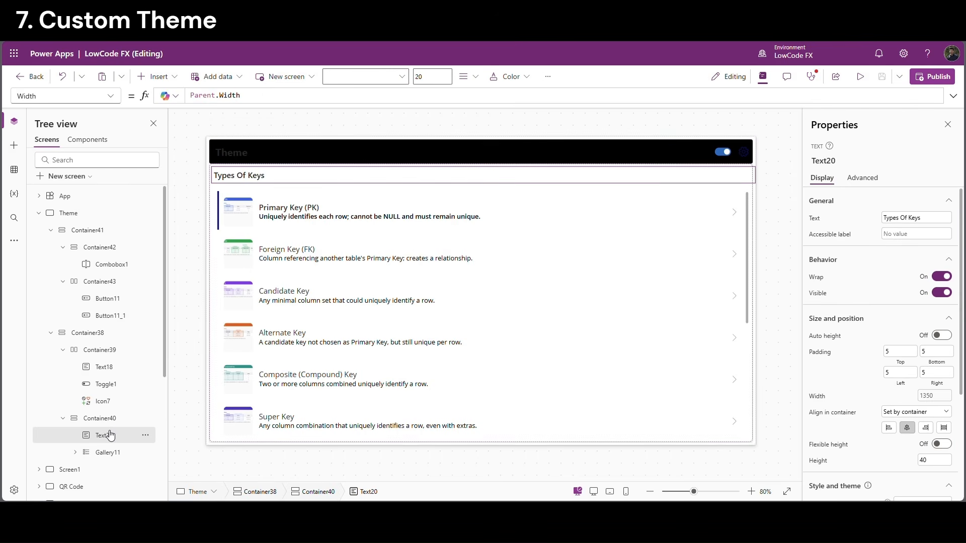
{"action": "scroll", "coordinate": [923, 445], "scroll_direction": "down", "scroll_amount": 2}
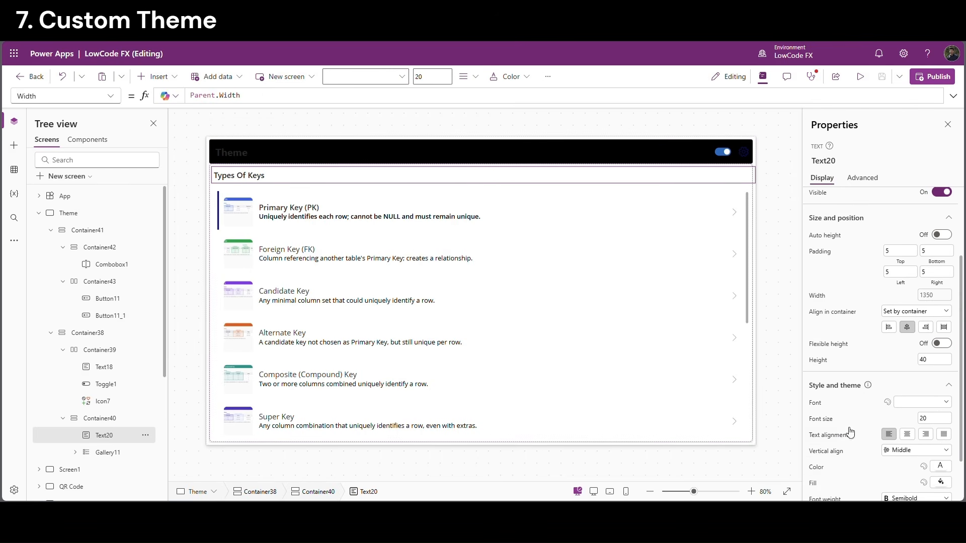
{"action": "left_click", "coordinate": [823, 468]}
{"action": "type", "text": "If(VarTheme=\"Light\",VarLightTextP1,VarTheme=\"Dark\",VardarkTextP1)"}
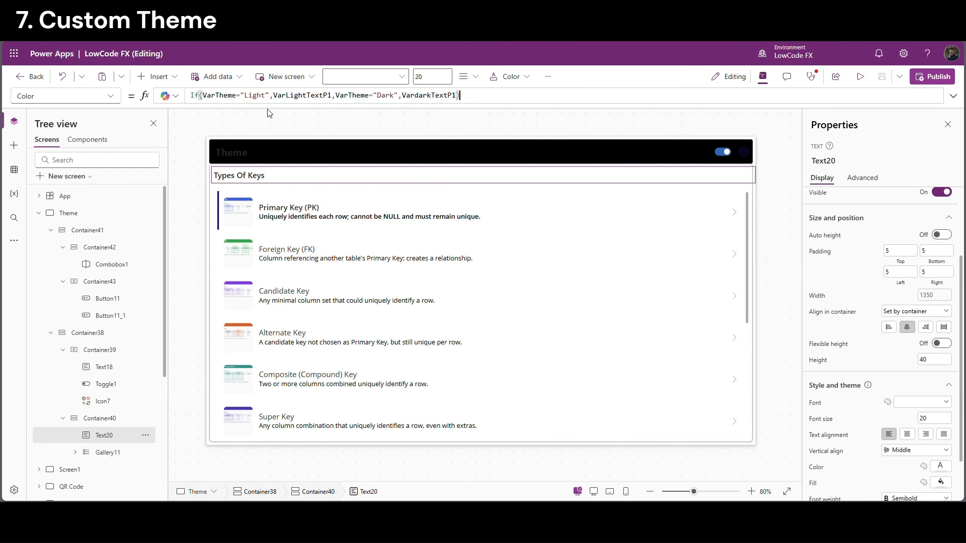
{"action": "left_click", "coordinate": [333, 97]}
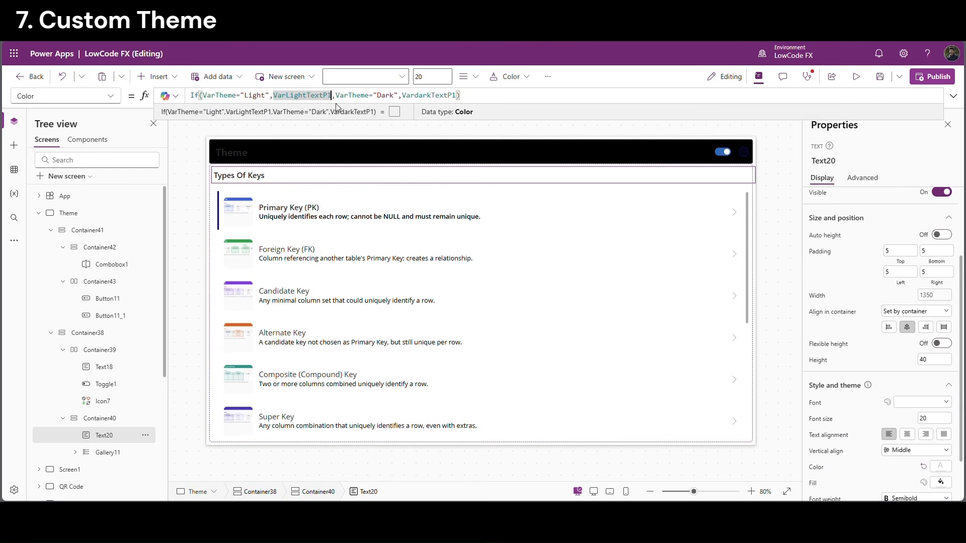
{"action": "key", "text": "BackSpace"}
{"action": "type", "text": "2"}
{"action": "left_click", "coordinate": [455, 94]}
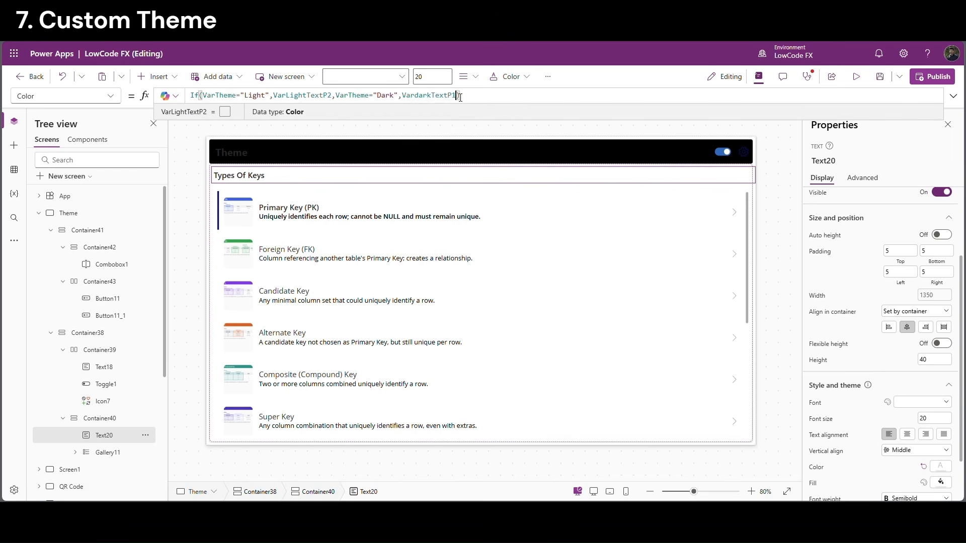
{"action": "key", "text": "BackSpace"}
{"action": "type", "text": "2"}
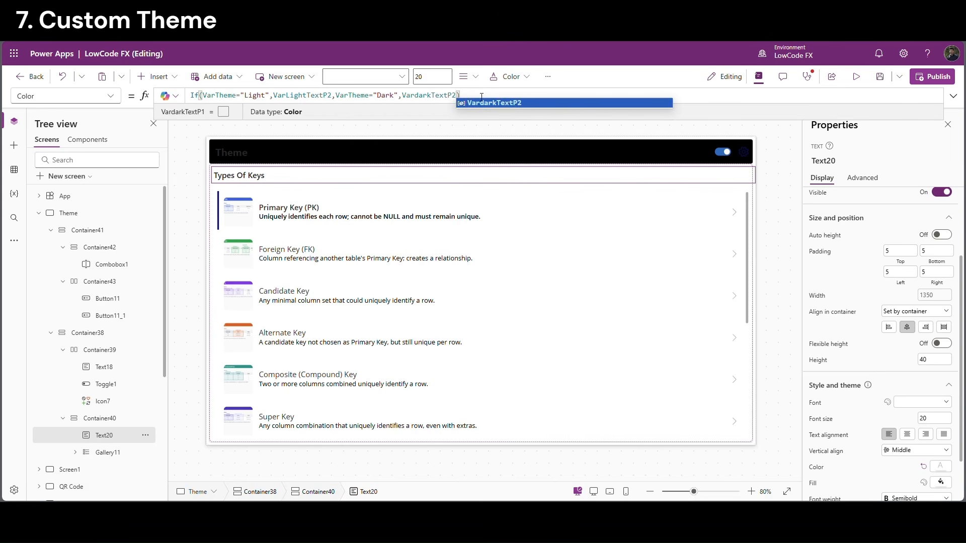
Replace the gallery title's and subtitle's RGBA colours with the theme-dependent If formula
{"action": "left_click", "coordinate": [290, 207]}
{"action": "scroll", "coordinate": [903, 408], "scroll_direction": "up", "scroll_amount": 3}
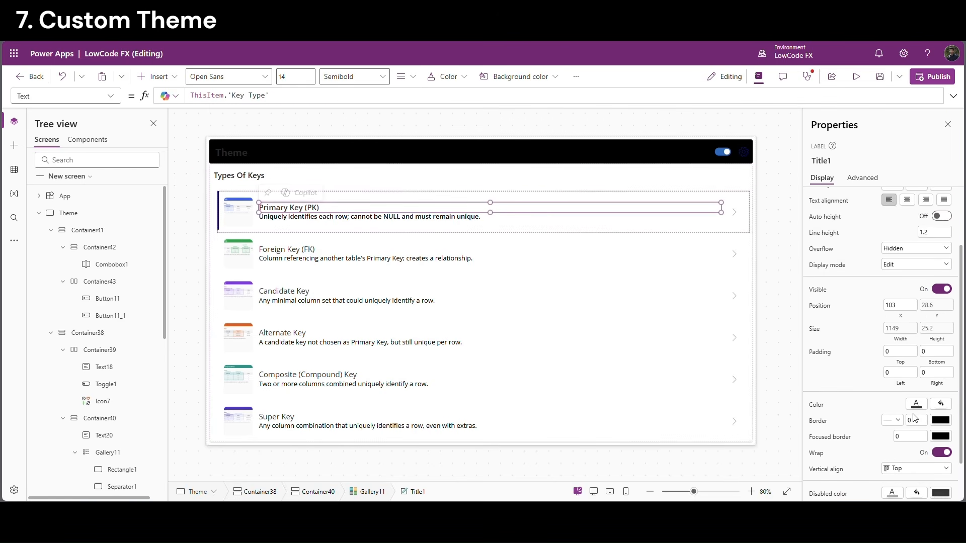
{"action": "scroll", "coordinate": [861, 425], "scroll_direction": "down", "scroll_amount": 3}
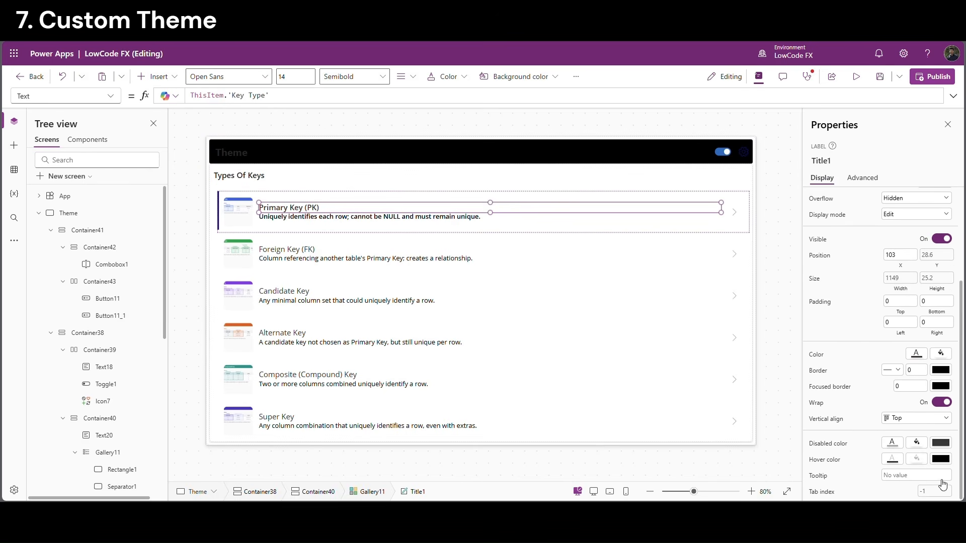
{"action": "left_click", "coordinate": [817, 355]}
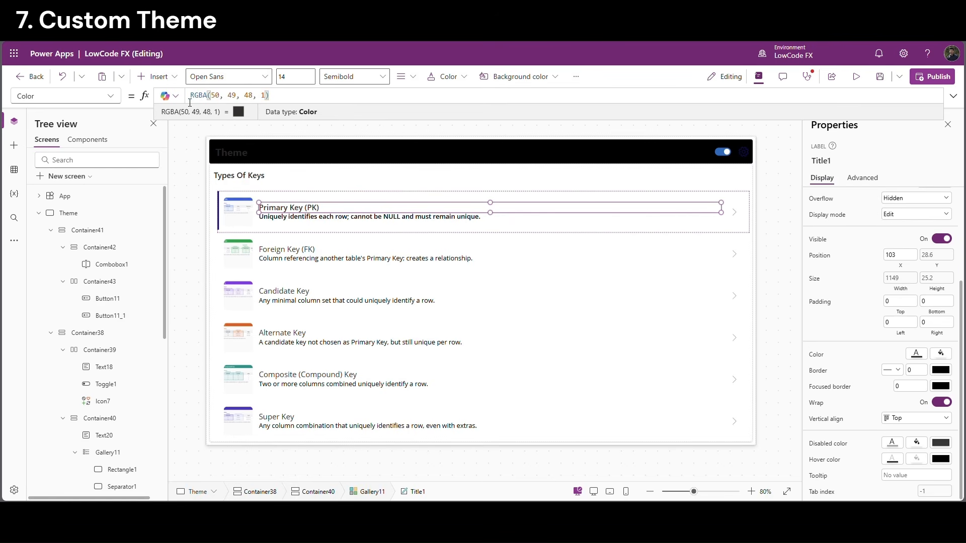
{"action": "key", "text": "ctrl+a"}
{"action": "type", "text": "If(VarTheme=\"Light\",VarLightTextP2,VarTheme=\"Dark\",VardarkTextP2)"}
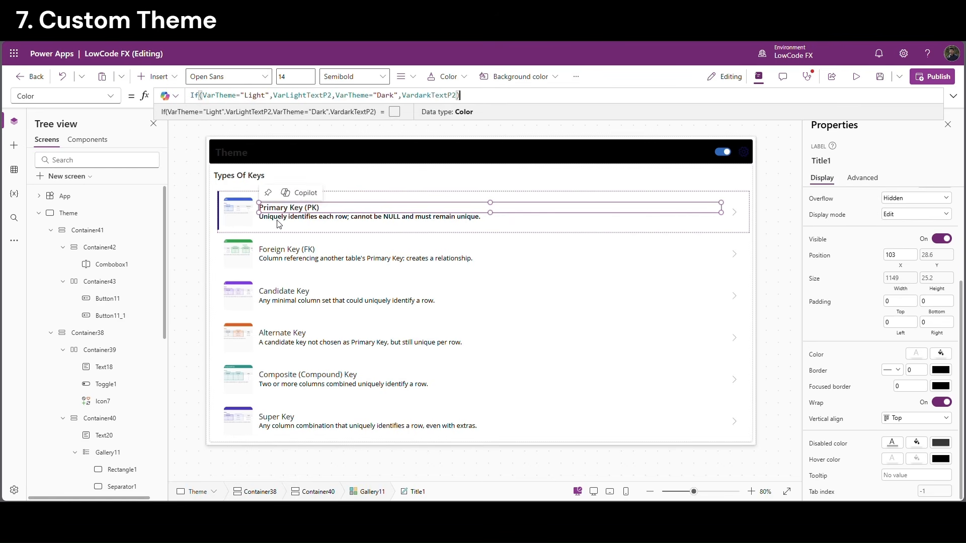
{"action": "left_click", "coordinate": [279, 219]}
{"action": "left_click", "coordinate": [817, 355]}
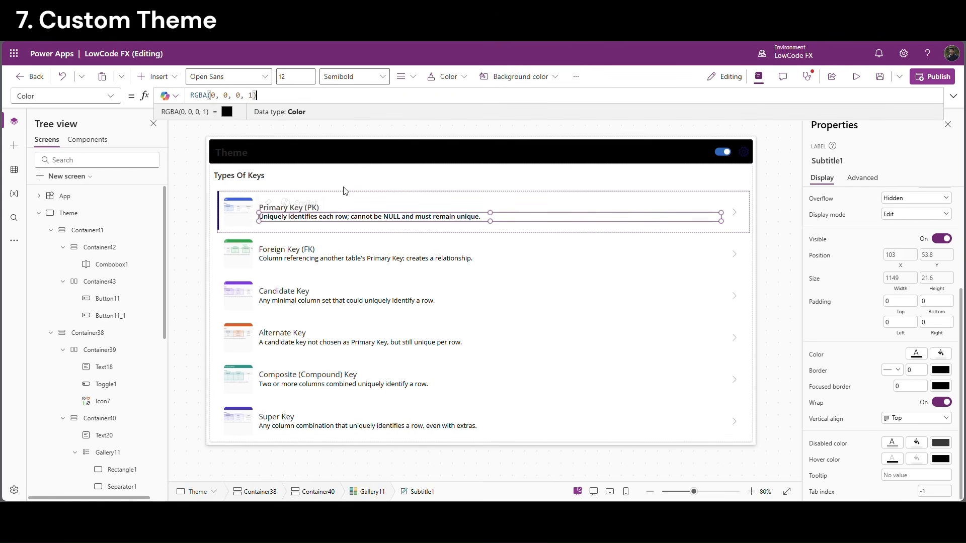
{"action": "key", "text": "ctrl+a"}
{"action": "type", "text": "If(VarTheme=\"Light\",VarLightTextP2,VarTheme=\"Dark\",VardarkTextP2)"}
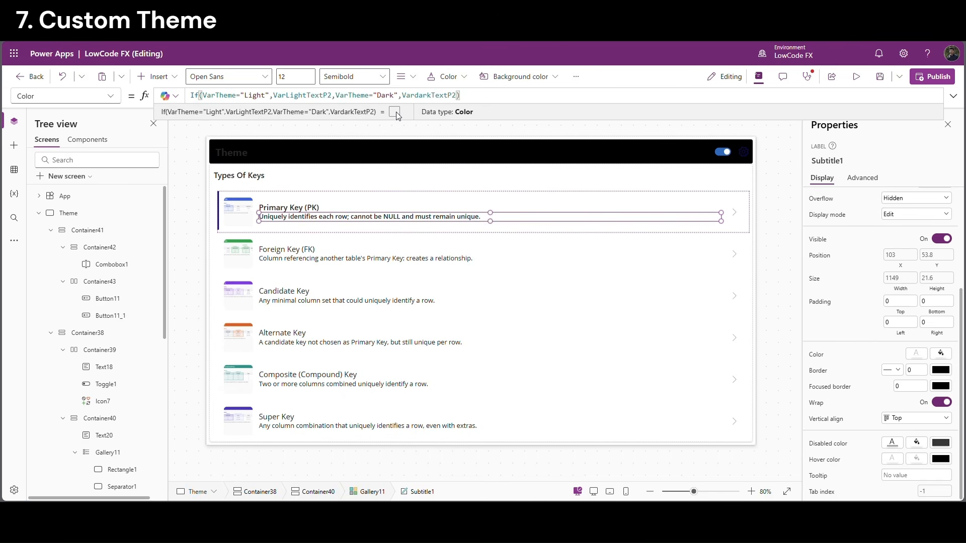
{"action": "left_click", "coordinate": [396, 146]}
{"action": "left_click", "coordinate": [212, 199]}
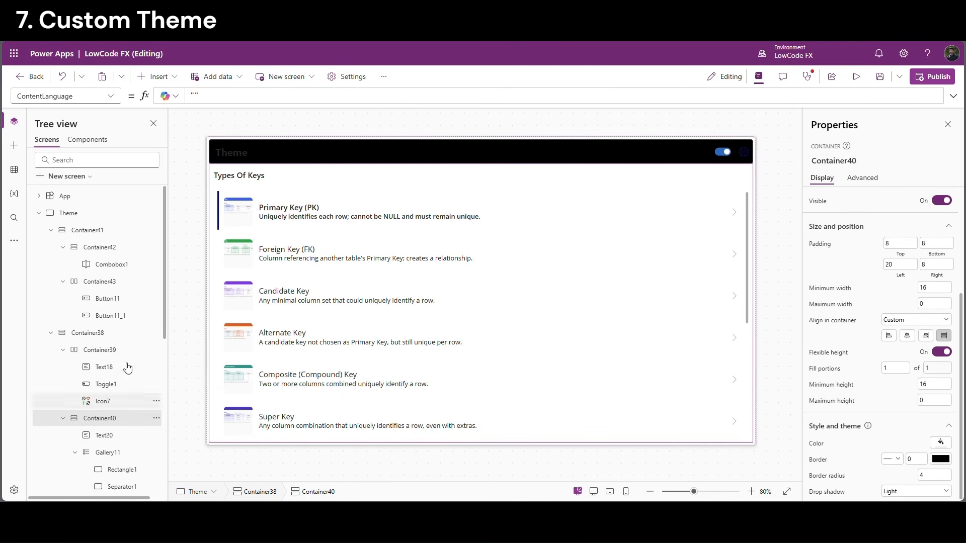
Set Container40's Fill to If(VarTheme="Light",VarLightbgdP2,VarTheme="Dark",VardarkbgdP2)
{"action": "left_click", "coordinate": [817, 444]}
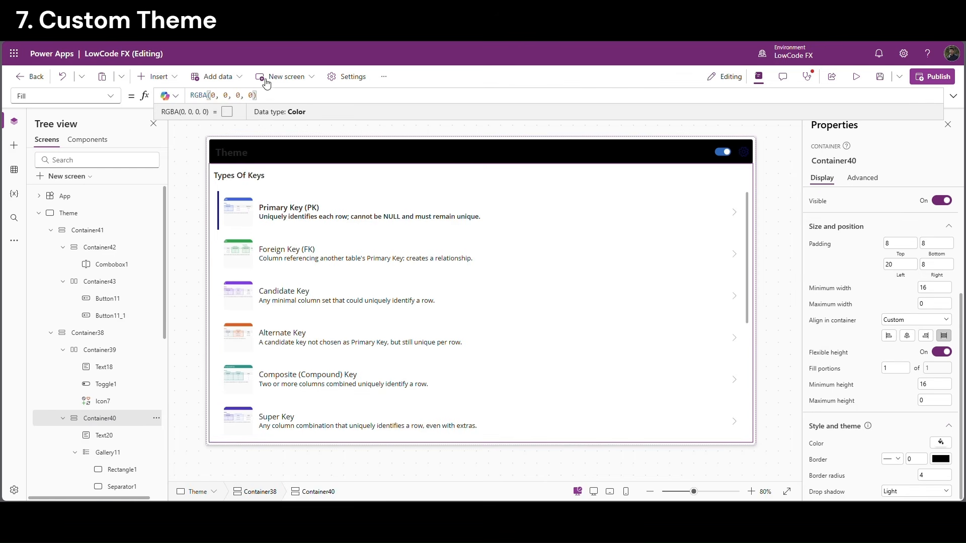
{"action": "key", "text": "ctrl+a"}
{"action": "type", "text": "If(VarTheme=\"Light\",VarLightbgdP1,VarTheme=\"Dark\",VardarkbgdP1)"}
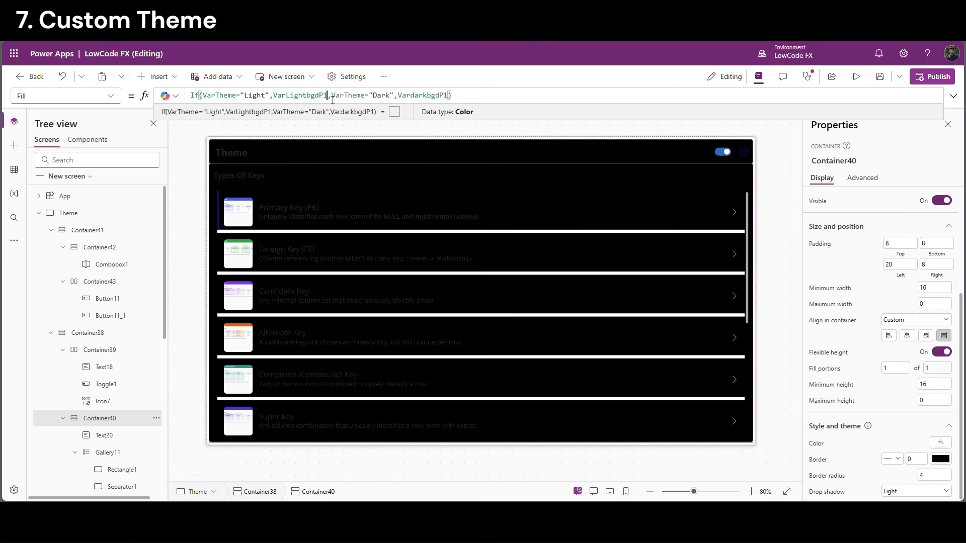
{"action": "key", "text": "BackSpace"}
{"action": "type", "text": "2"}
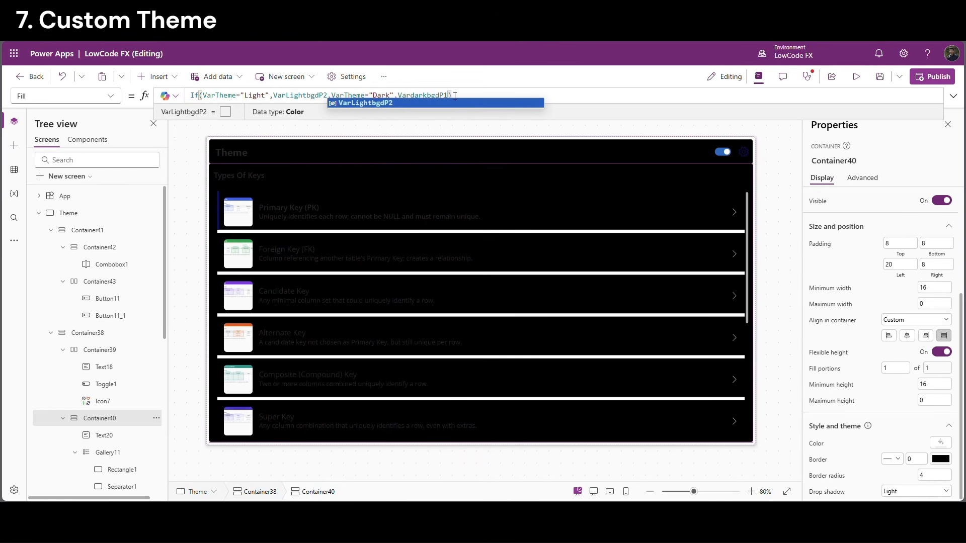
{"action": "left_click", "coordinate": [446, 99]}
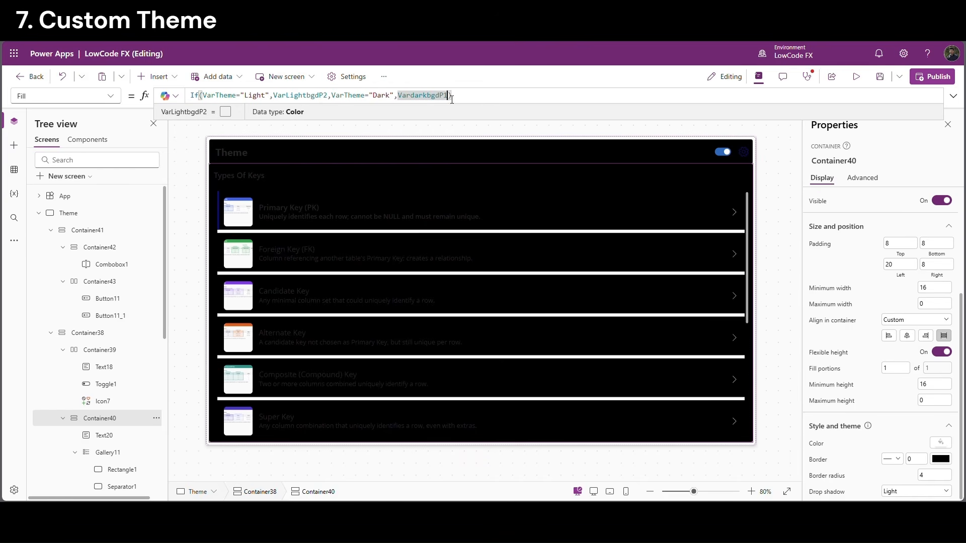
{"action": "key", "text": "Delete"}
{"action": "type", "text": "2"}
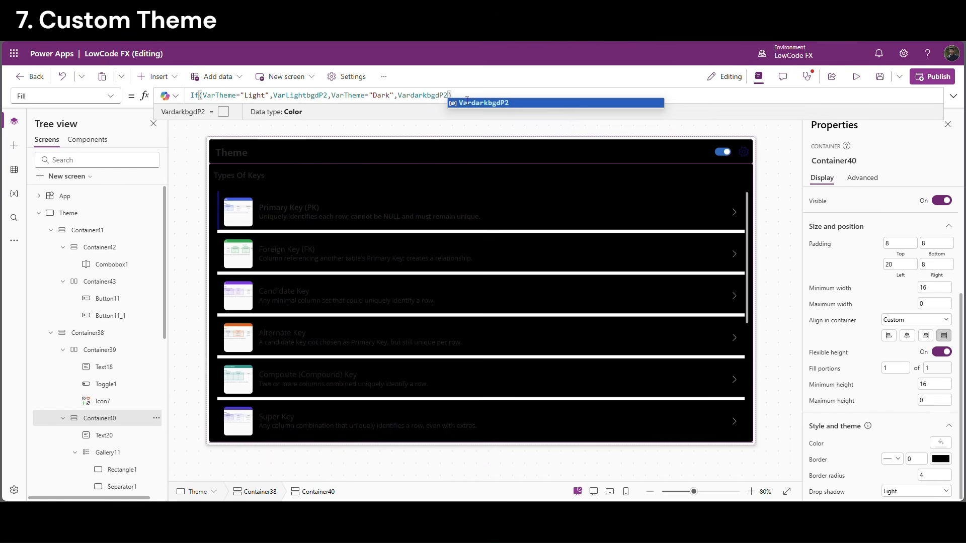
{"action": "left_click", "coordinate": [467, 100]}
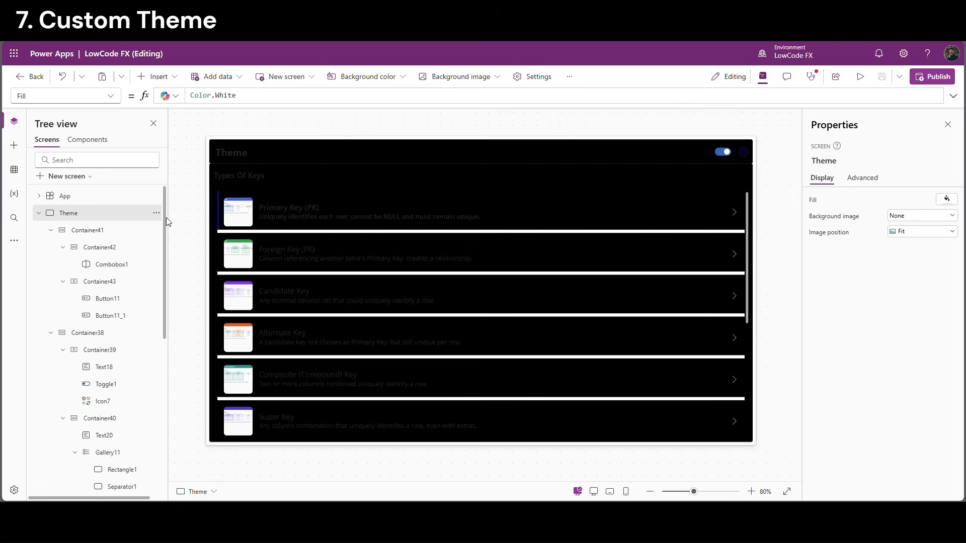
Run the App's OnStart and review its colour variable definitions
{"action": "left_click", "coordinate": [86, 198]}
{"action": "left_click", "coordinate": [157, 196]}
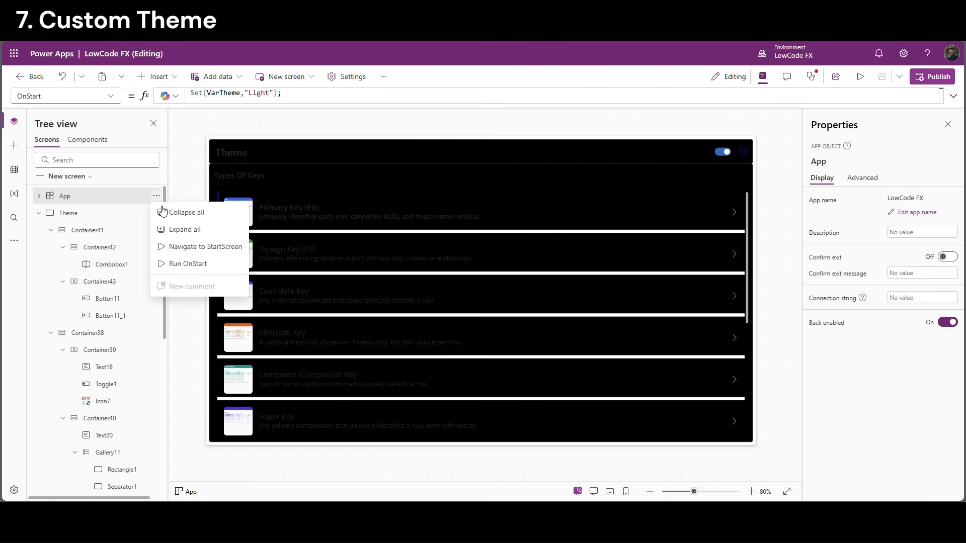
{"action": "left_click", "coordinate": [201, 265]}
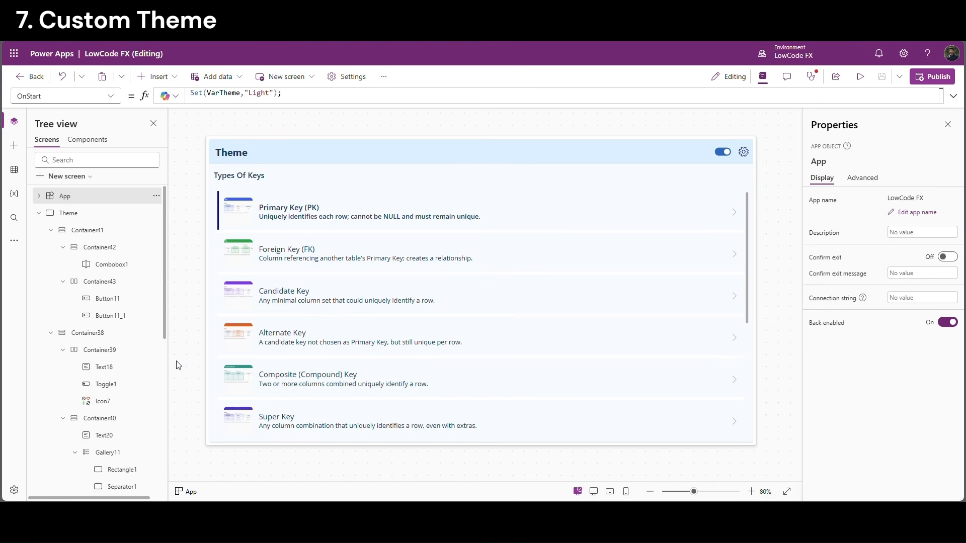
{"action": "left_click", "coordinate": [39, 213]}
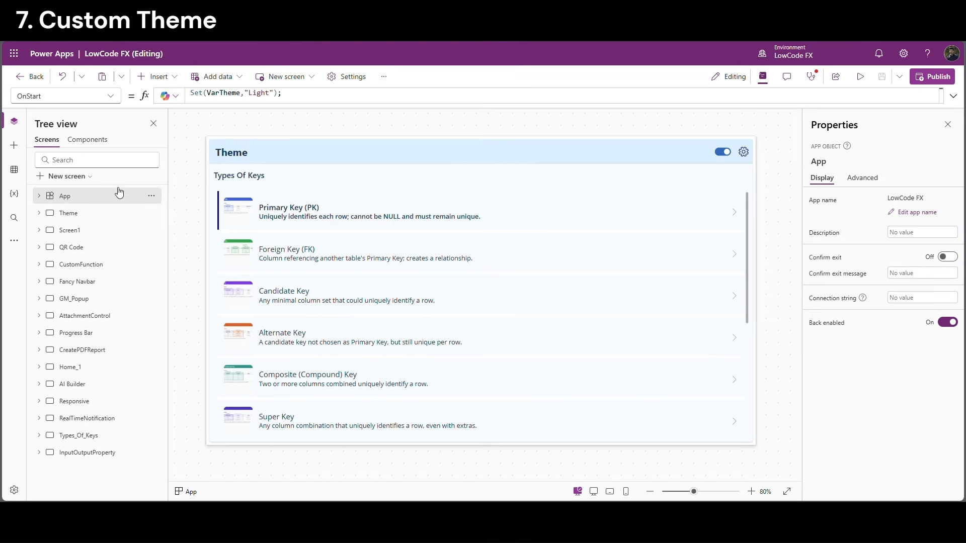
{"action": "left_click", "coordinate": [201, 96]}
{"action": "left_click_drag", "start_coordinate": [382, 172], "coordinate": [209, 111]}
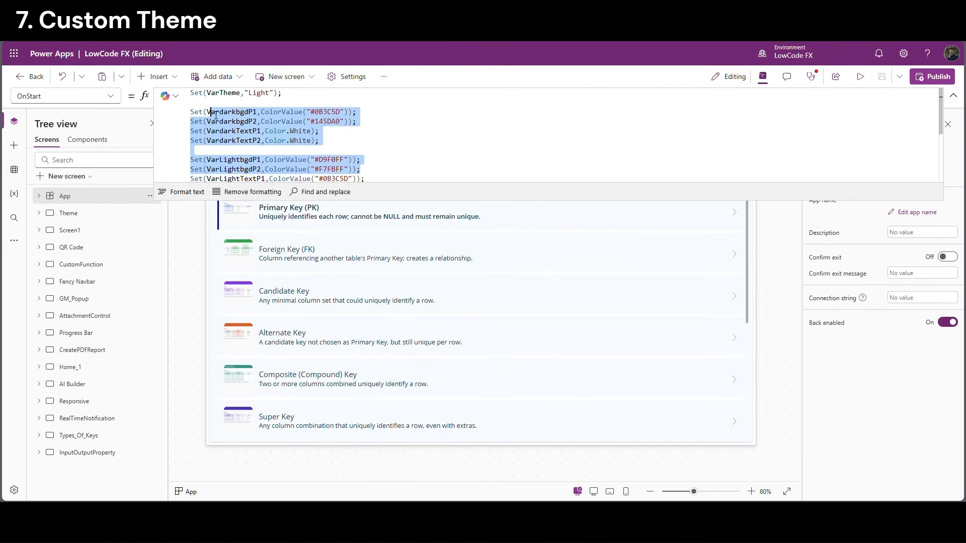
{"action": "left_click_drag", "start_coordinate": [181, 201], "coordinate": [179, 102]}
Preview the Theme screen and flip the toggle between dark and light themes
{"action": "left_click", "coordinate": [68, 213]}
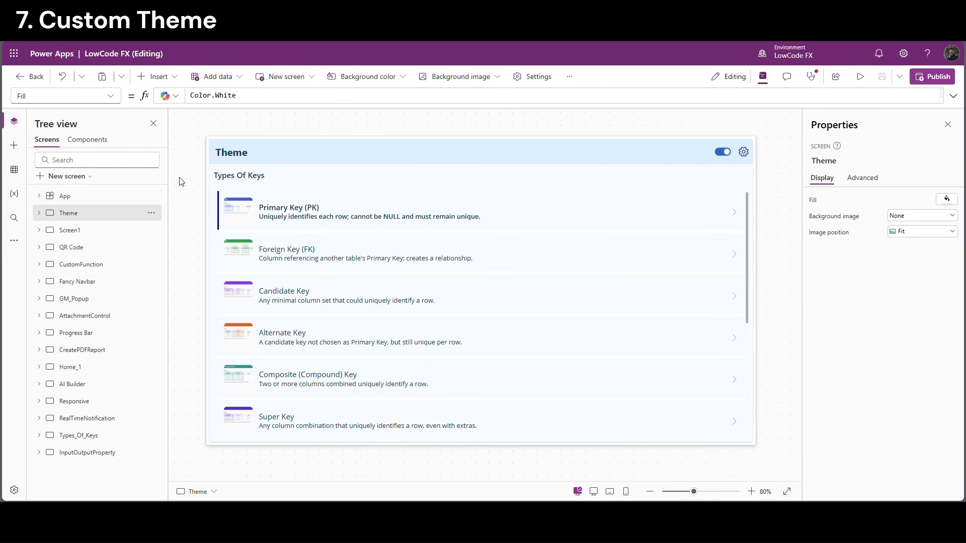
{"action": "left_click", "coordinate": [860, 76]}
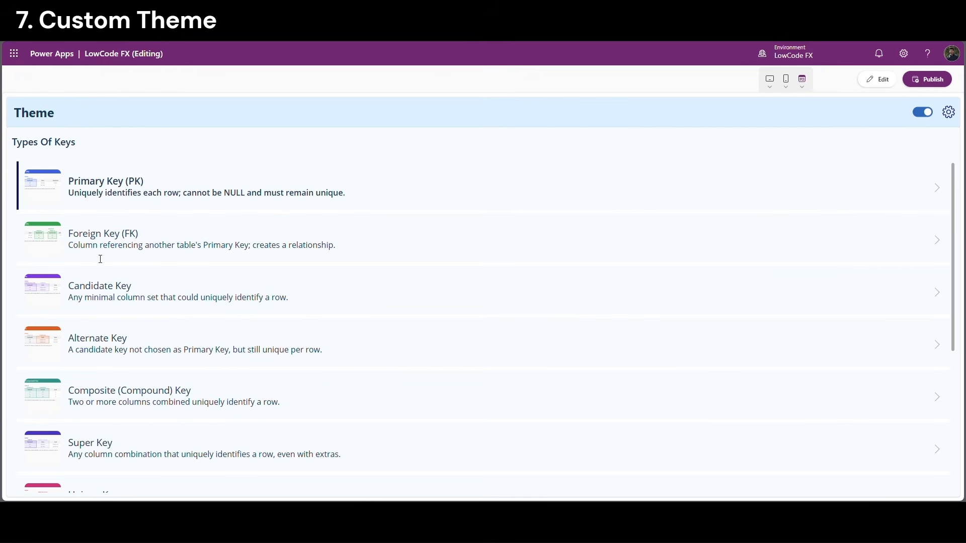
{"action": "left_click", "coordinate": [923, 113]}
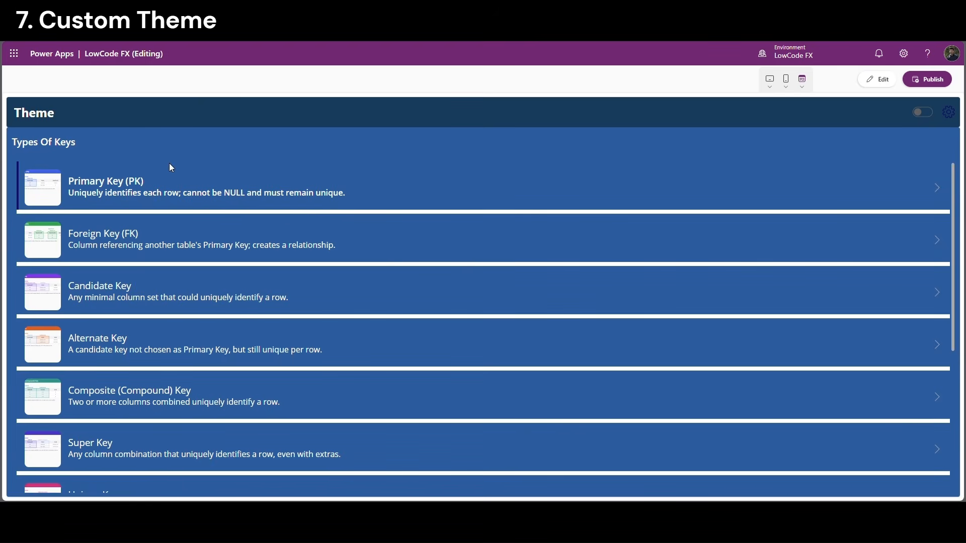
{"action": "left_click", "coordinate": [928, 113]}
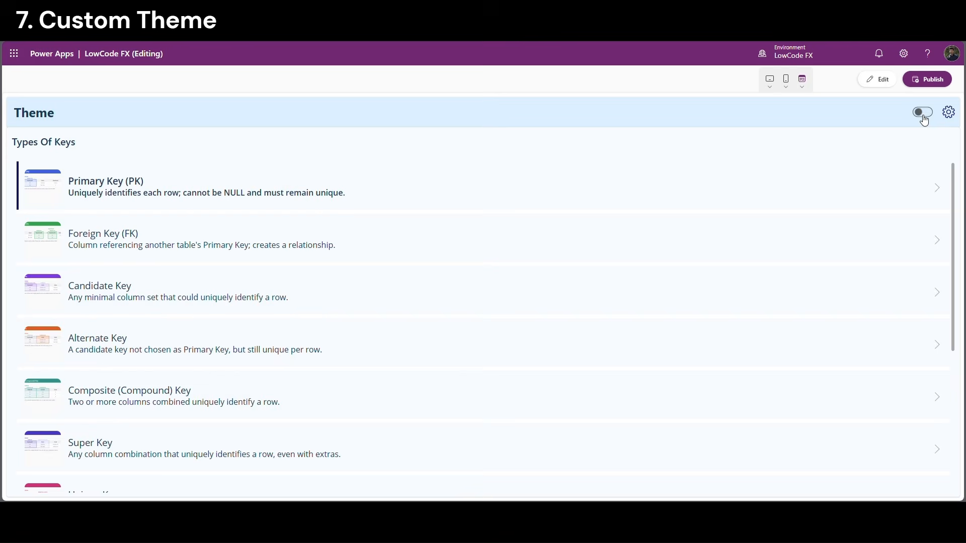
{"action": "left_click", "coordinate": [927, 115]}
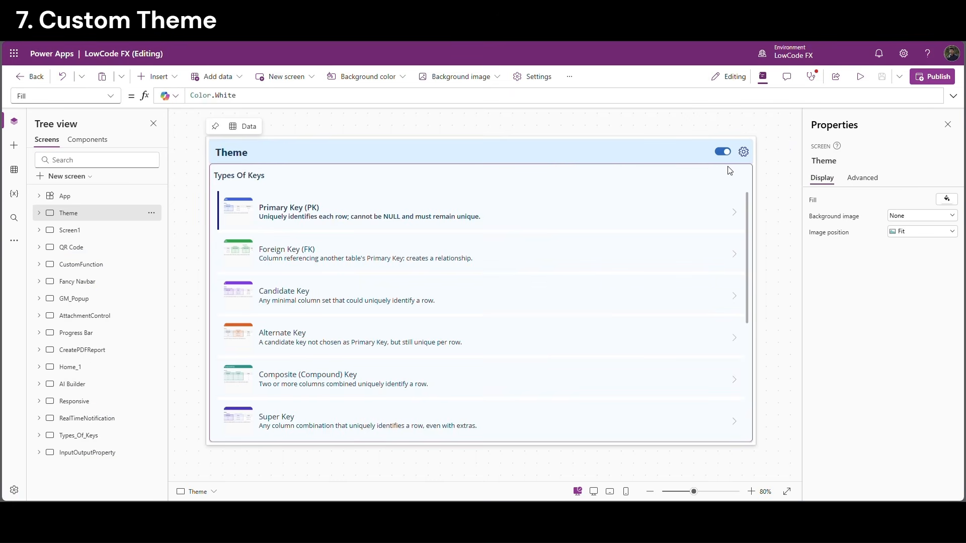
Show the Theme screen's OnVisible formula in an enlarged formula editor
{"action": "left_click", "coordinate": [745, 153]}
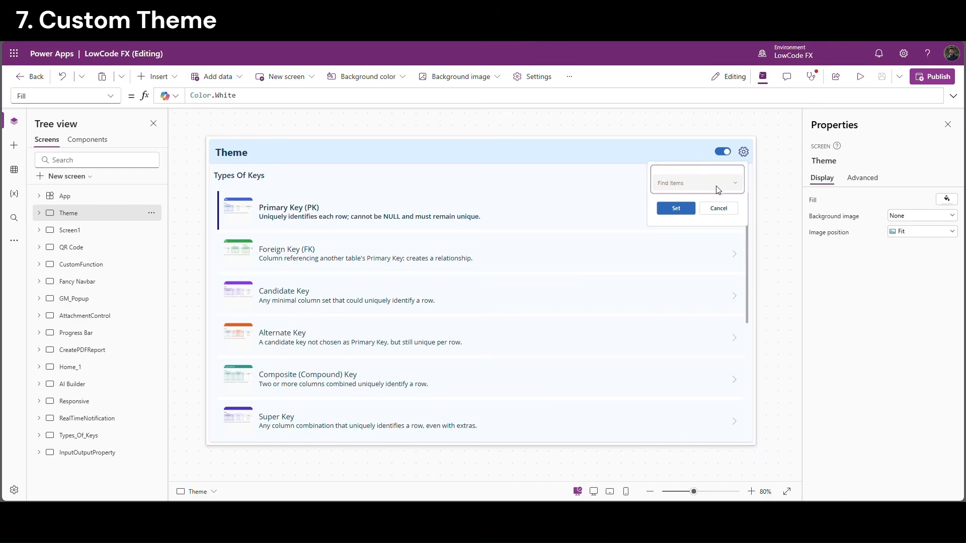
{"action": "left_click", "coordinate": [715, 208]}
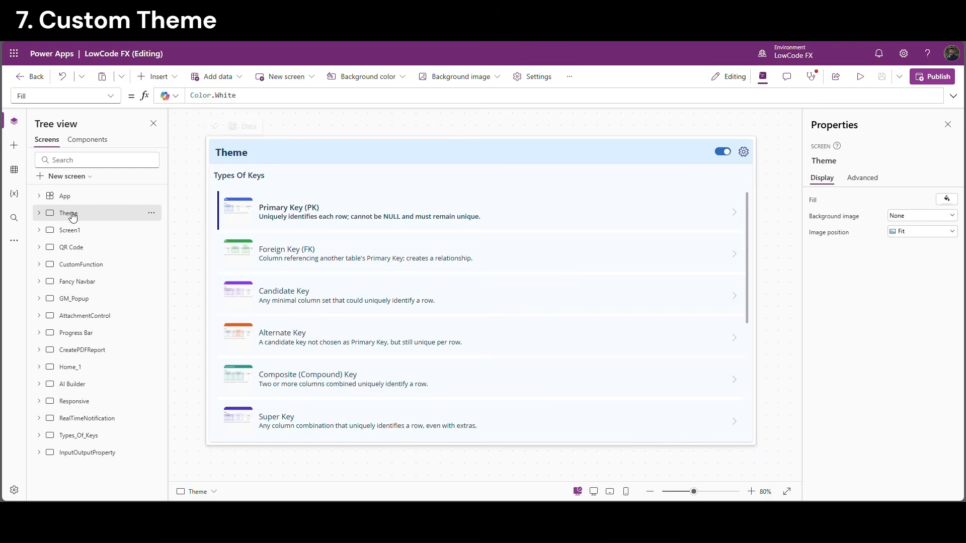
{"action": "left_click", "coordinate": [111, 95]}
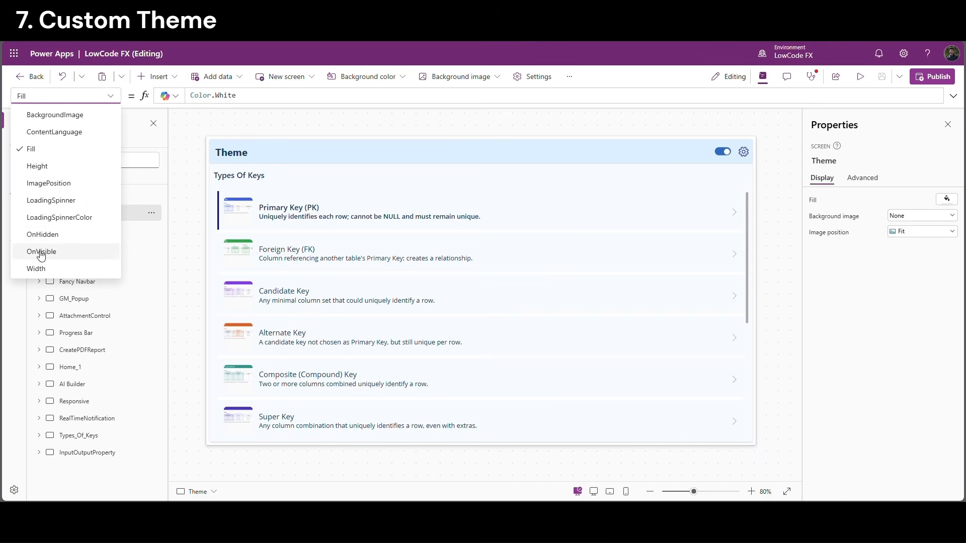
{"action": "left_click", "coordinate": [41, 255]}
{"action": "left_click_drag", "start_coordinate": [201, 108], "coordinate": [173, 317]}
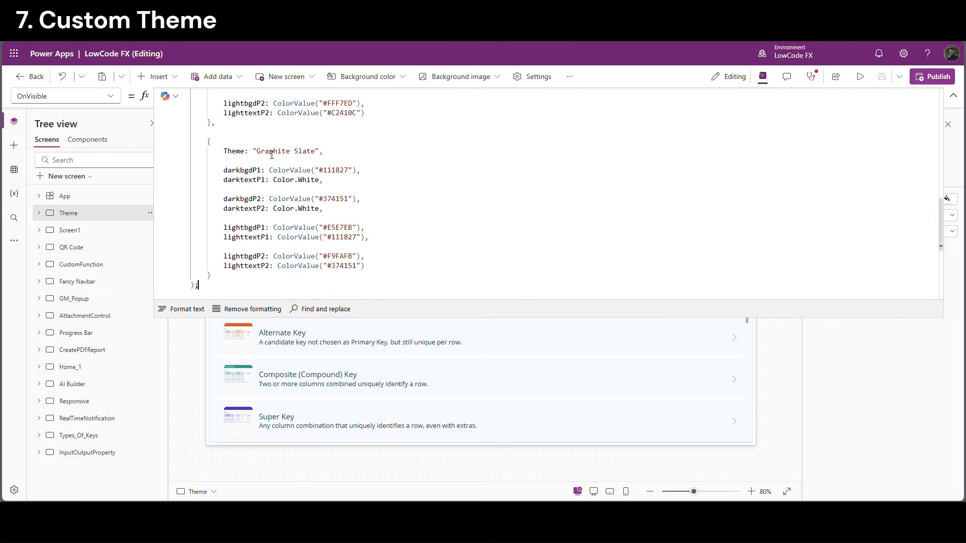
{"action": "scroll", "coordinate": [353, 222], "scroll_direction": "up", "scroll_amount": 5}
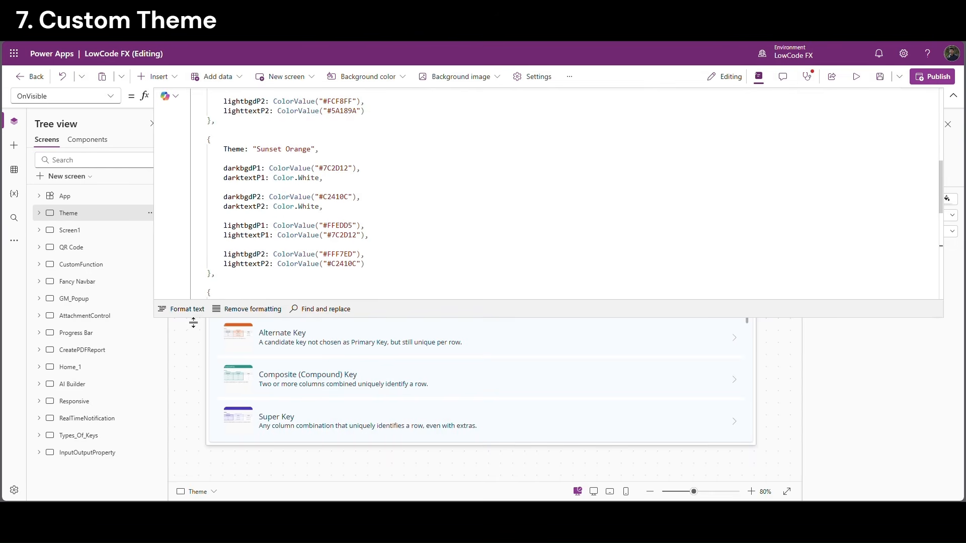
{"action": "left_click_drag", "start_coordinate": [166, 319], "coordinate": [166, 429]}
{"action": "scroll", "coordinate": [388, 220], "scroll_direction": "up", "scroll_amount": 4}
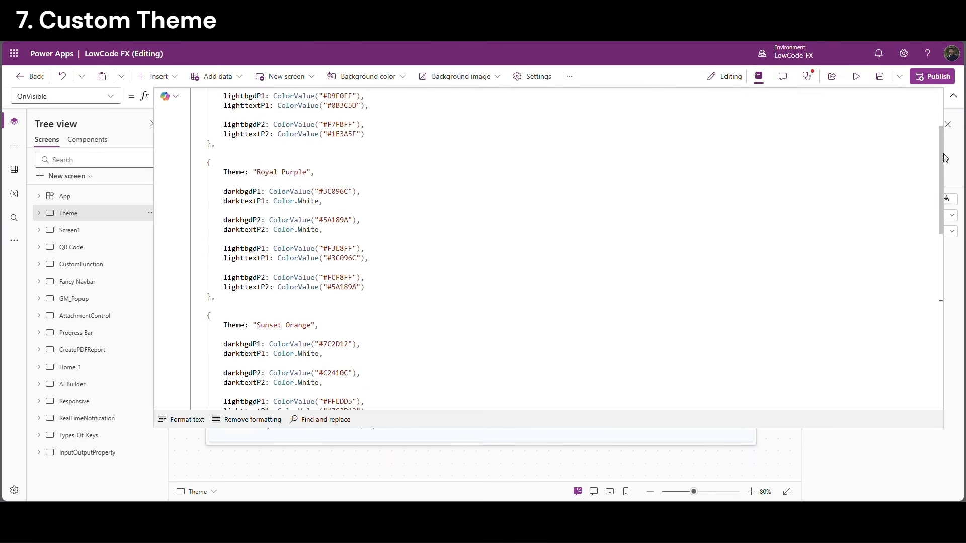
{"action": "scroll", "coordinate": [946, 159], "scroll_direction": "up", "scroll_amount": 5}
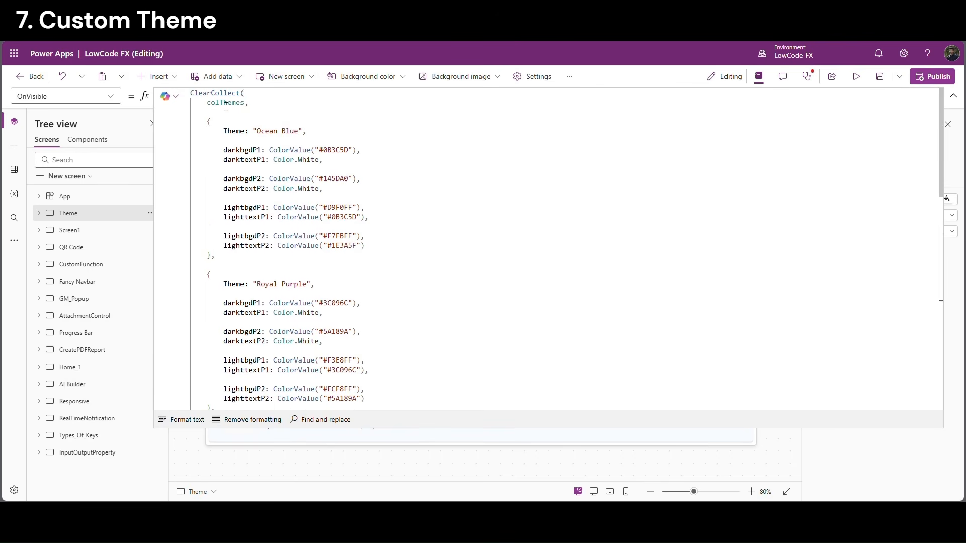
Highlight the Ocean Blue and Royal Purple colThemes records, including the #145DA0 value
{"action": "left_click", "coordinate": [226, 106]}
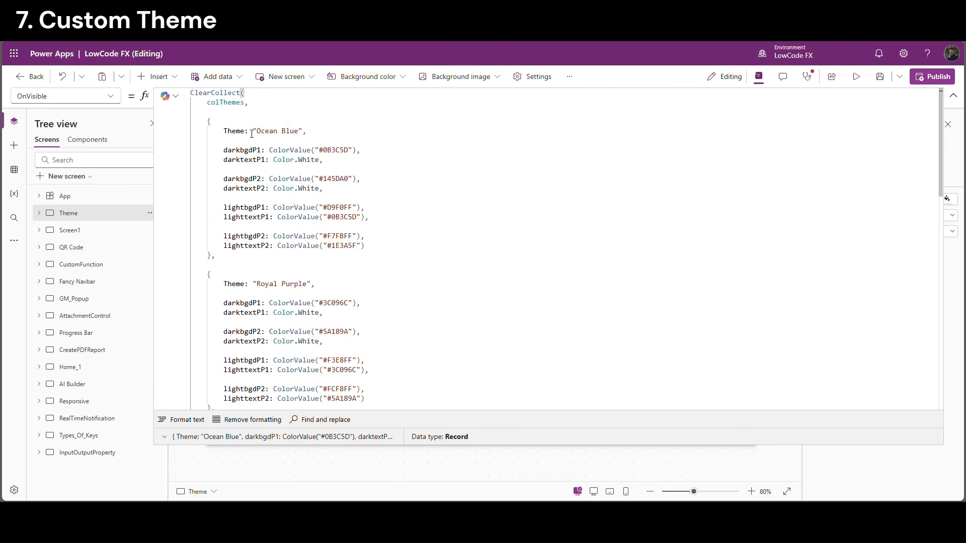
{"action": "left_click_drag", "start_coordinate": [227, 134], "coordinate": [335, 138]}
{"action": "left_click_drag", "start_coordinate": [224, 150], "coordinate": [381, 229]}
{"action": "left_click", "coordinate": [245, 150]}
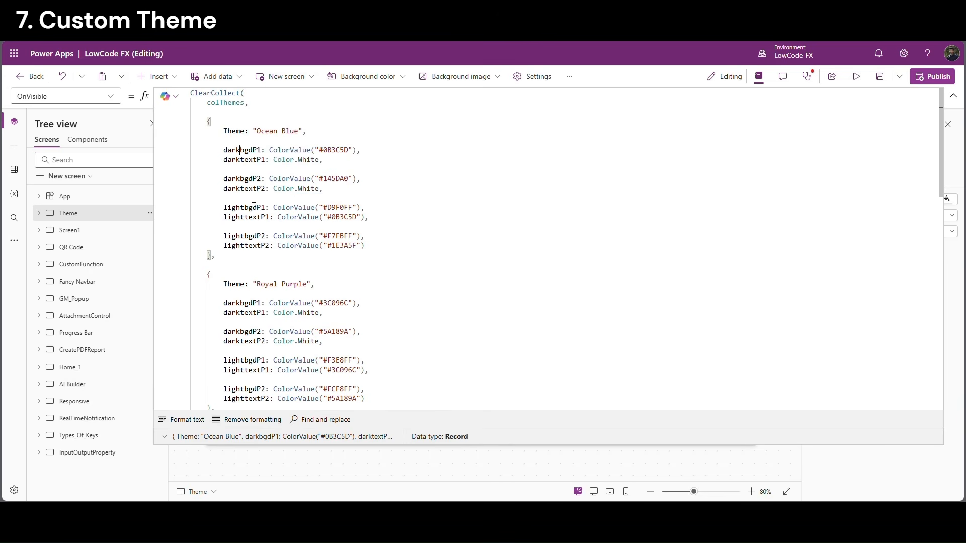
{"action": "left_click", "coordinate": [250, 217]}
{"action": "scroll", "coordinate": [290, 233], "scroll_direction": "down", "scroll_amount": 1}
{"action": "scroll", "coordinate": [384, 203], "scroll_direction": "up", "scroll_amount": 1}
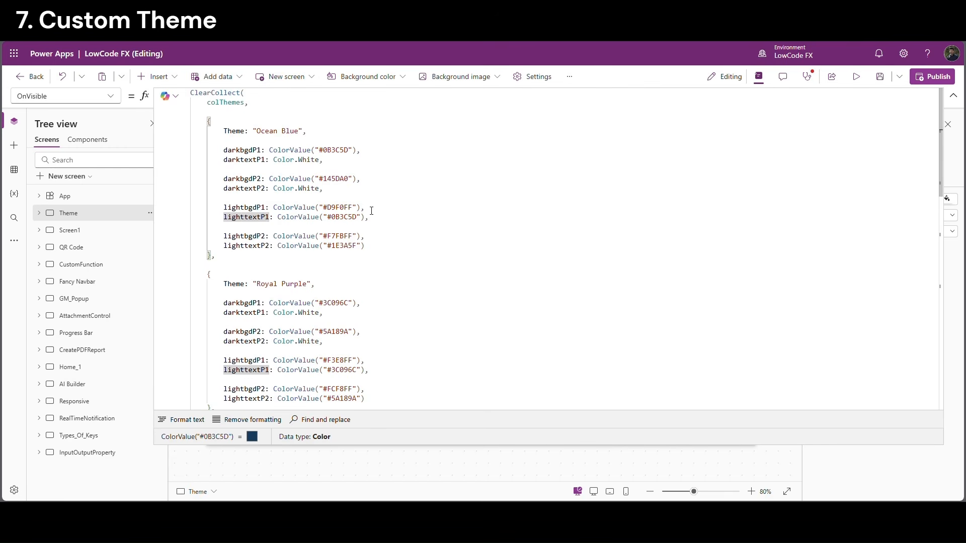
{"action": "left_click_drag", "start_coordinate": [373, 247], "coordinate": [216, 150]}
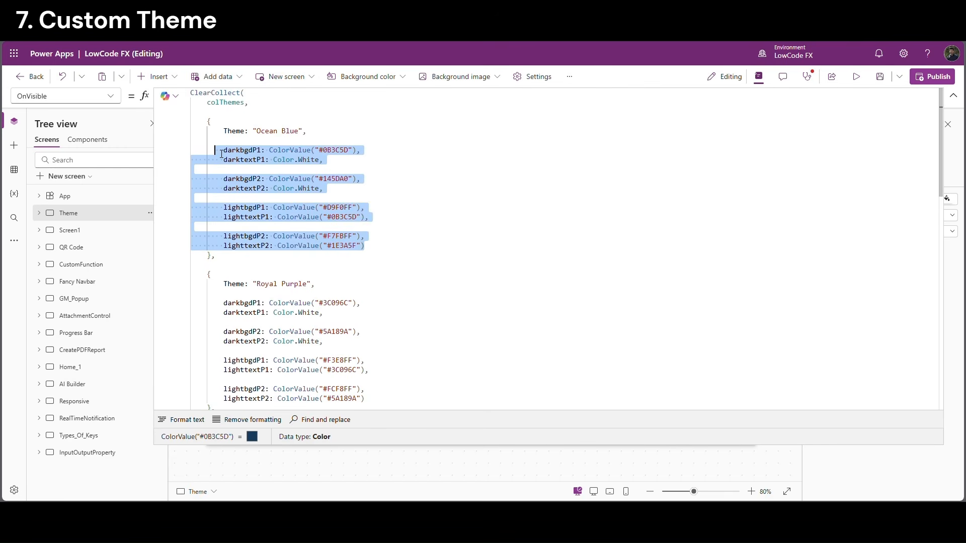
{"action": "left_click_drag", "start_coordinate": [321, 285], "coordinate": [211, 284]}
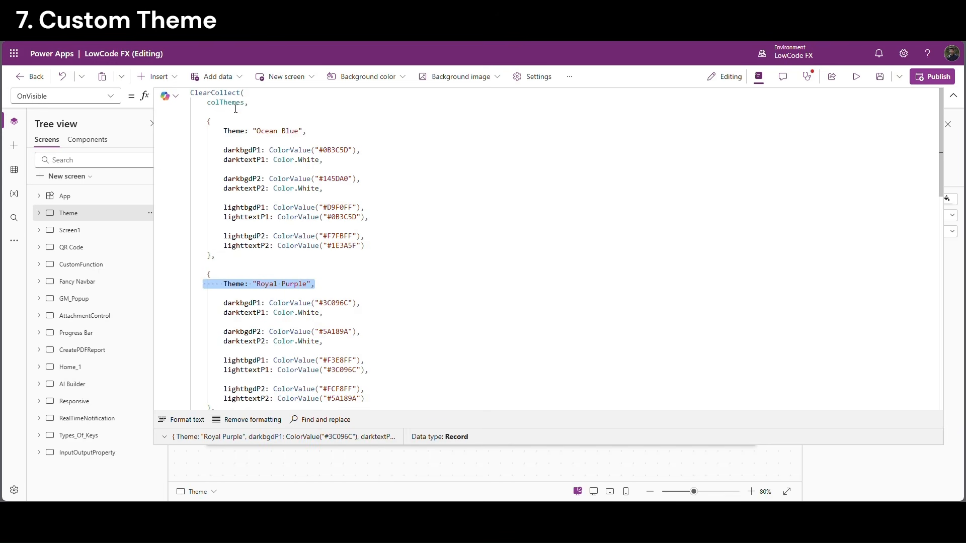
{"action": "double_click", "coordinate": [225, 102]}
{"action": "left_click", "coordinate": [375, 173]}
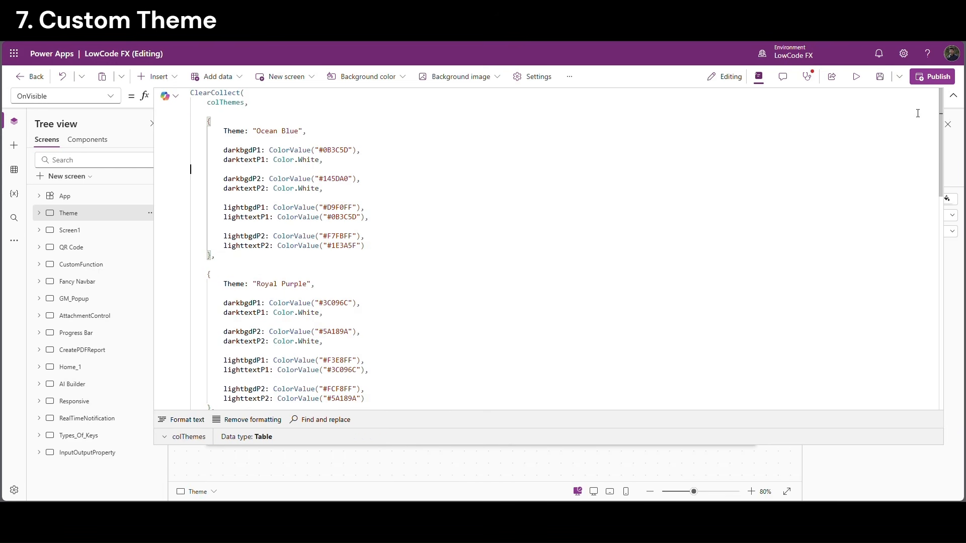
{"action": "left_click", "coordinate": [952, 96]}
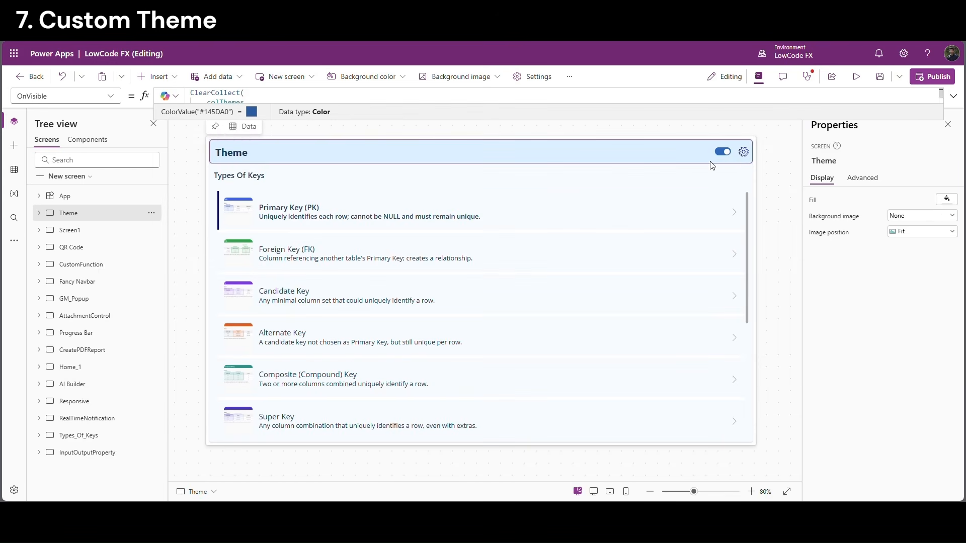
Set the theme combobox's Items to Distinct(colThemes, Theme)
{"action": "left_click", "coordinate": [743, 151]}
{"action": "left_click", "coordinate": [689, 189]}
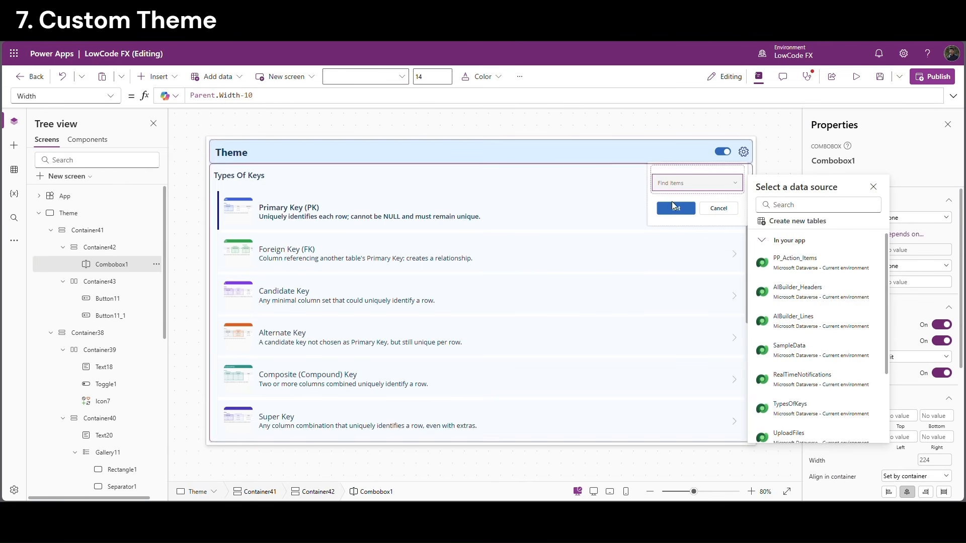
{"action": "left_click", "coordinate": [874, 186]}
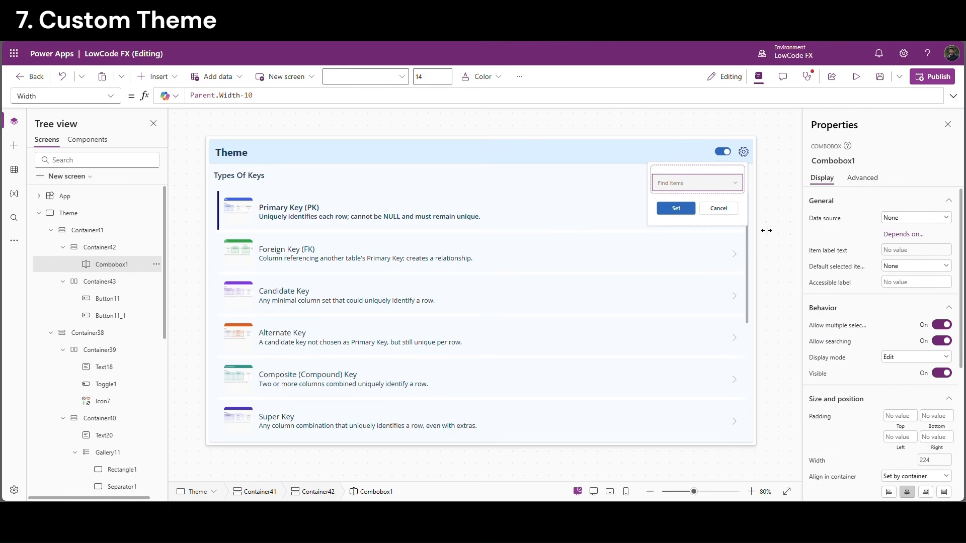
{"action": "left_click", "coordinate": [824, 219]}
{"action": "double_click", "coordinate": [201, 95]}
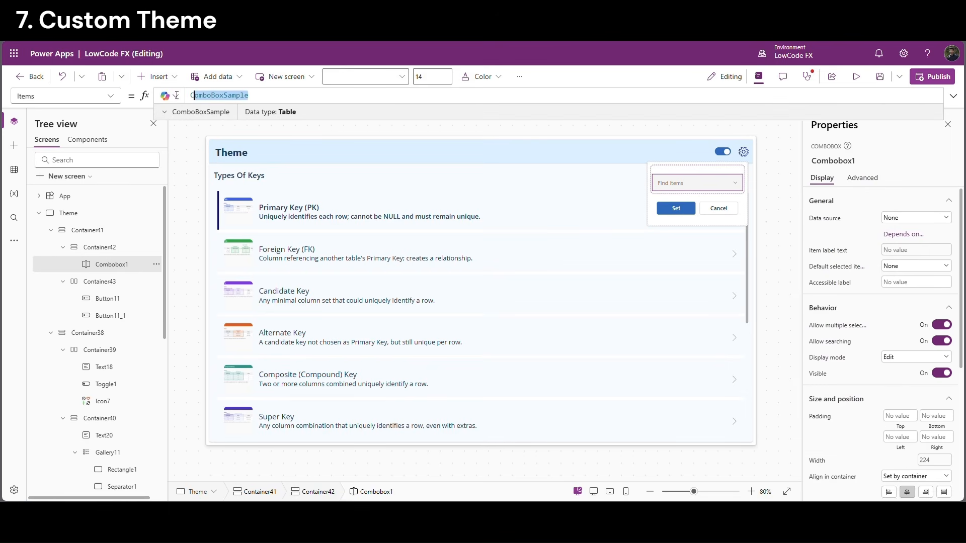
{"action": "type", "text": "colThemes"}
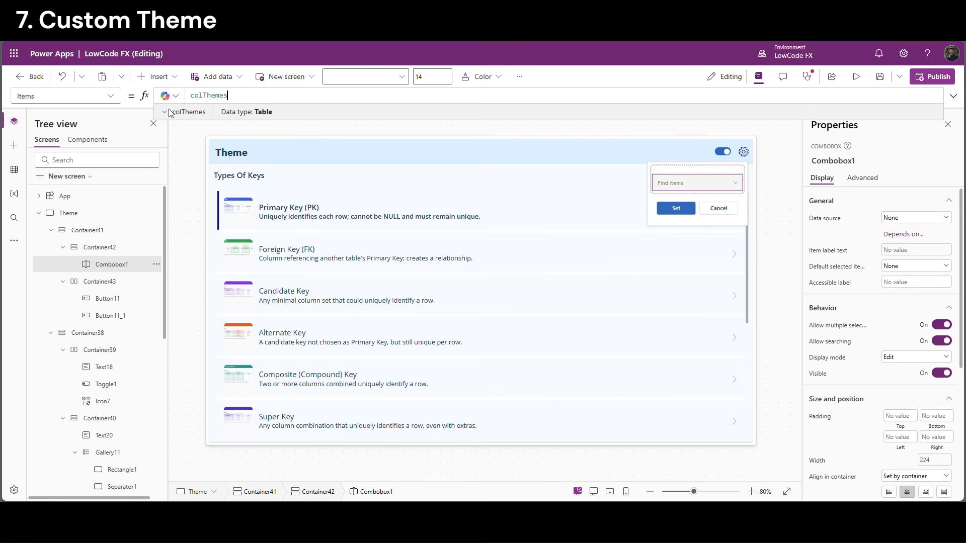
{"action": "key", "text": "Home"}
{"action": "type", "text": "dis"}
{"action": "key", "text": "Down"}
{"action": "key", "text": "Down"}
{"action": "key", "text": "Down"}
{"action": "key", "text": "Down"}
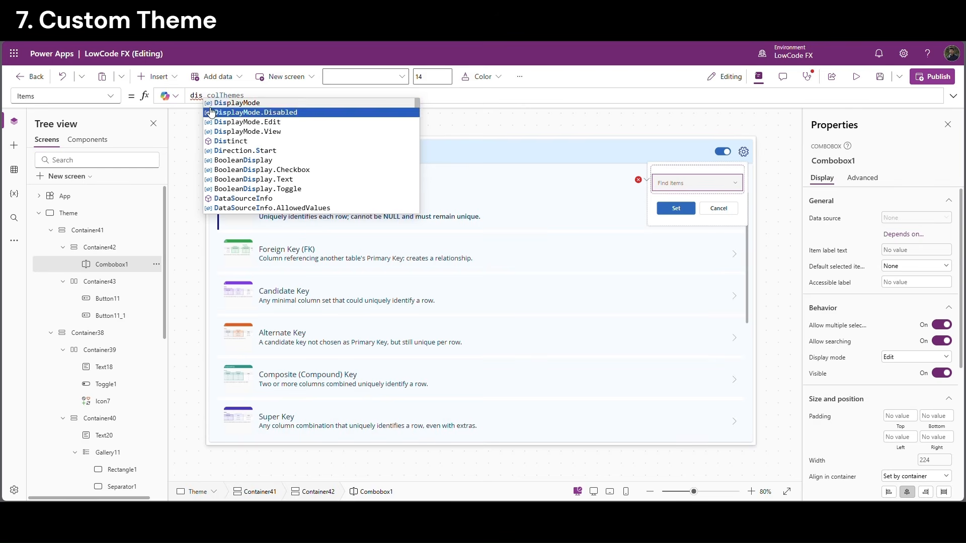
{"action": "key", "text": "Tab"}
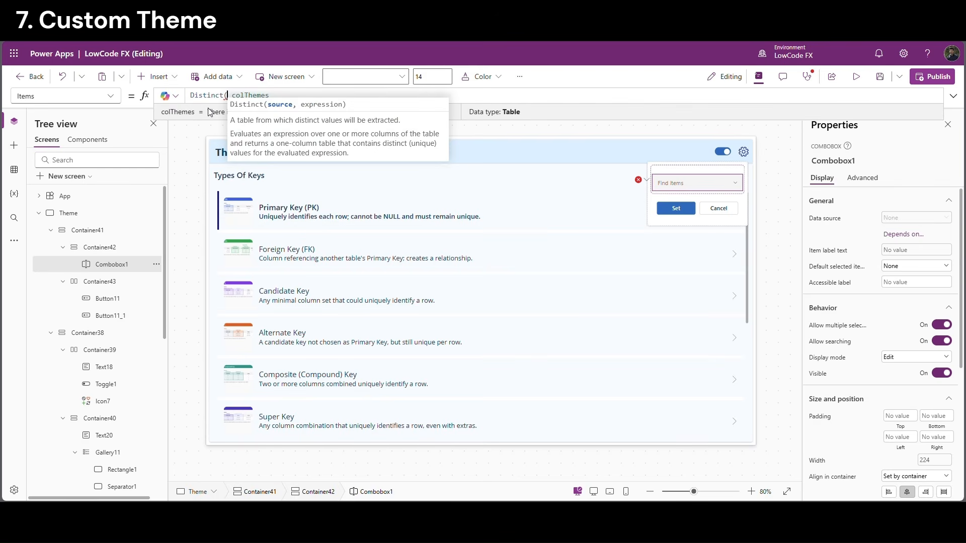
{"action": "key", "text": "End"}
{"action": "type", "text": ","}
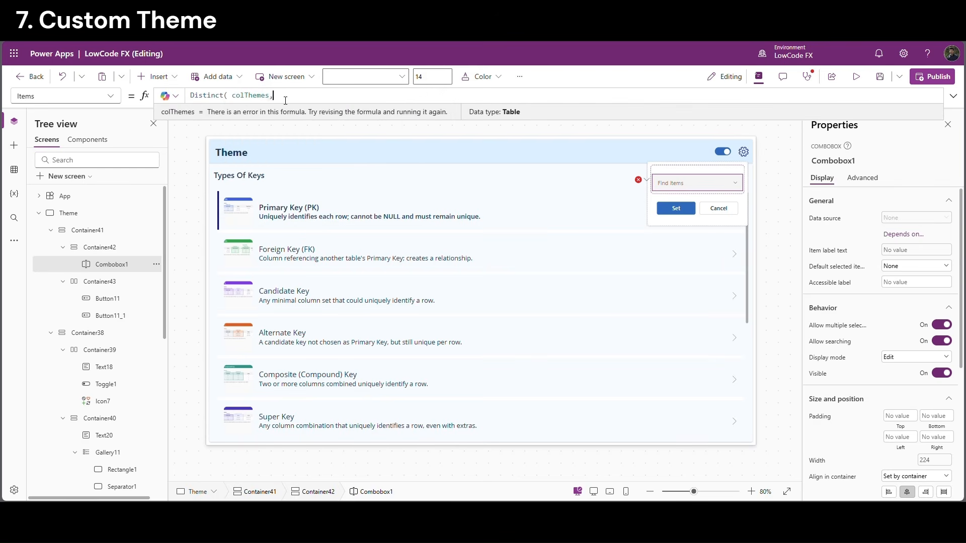
{"action": "key", "text": "Down"}
{"action": "key", "text": "Down"}
{"action": "key", "text": "Down"}
{"action": "key", "text": "Down"}
{"action": "key", "text": "Down"}
{"action": "key", "text": "Down"}
{"action": "key", "text": "Down"}
{"action": "key", "text": "Down"}
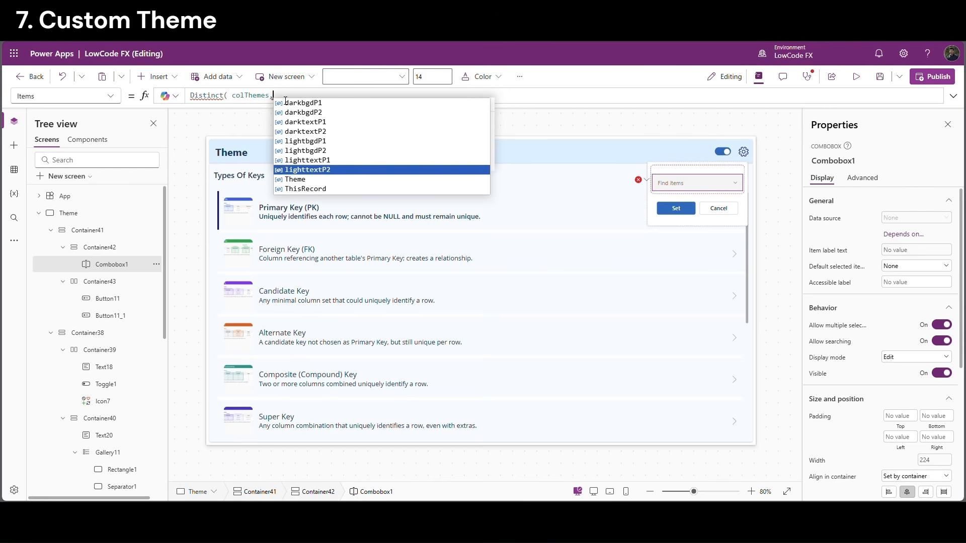
{"action": "key", "text": "Tab"}
{"action": "type", "text": ")"}
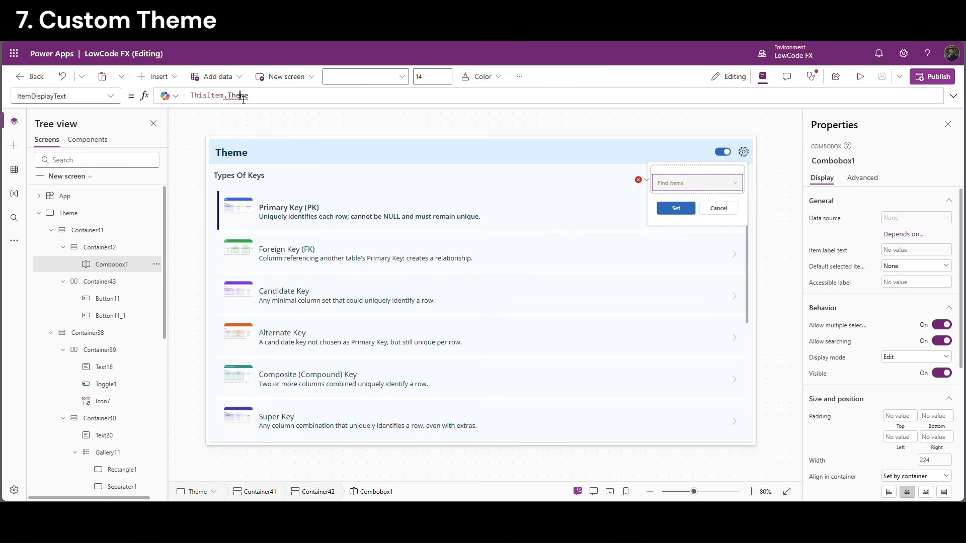
Change the display field to ThisItem.Value and test selecting Ocean Blue and Royal Purple
{"action": "double_click", "coordinate": [244, 95]}
{"action": "key", "text": "BackSpace"}
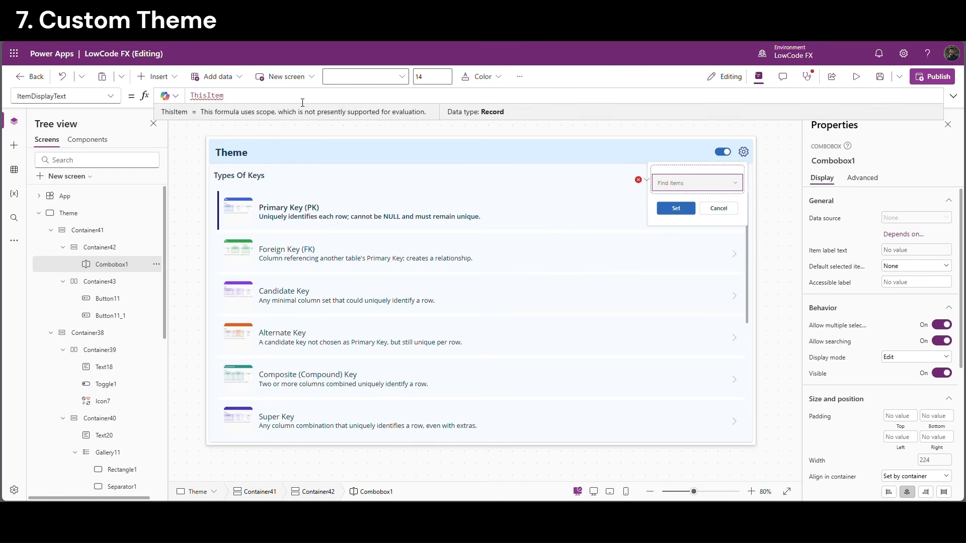
{"action": "type", "text": "Value"}
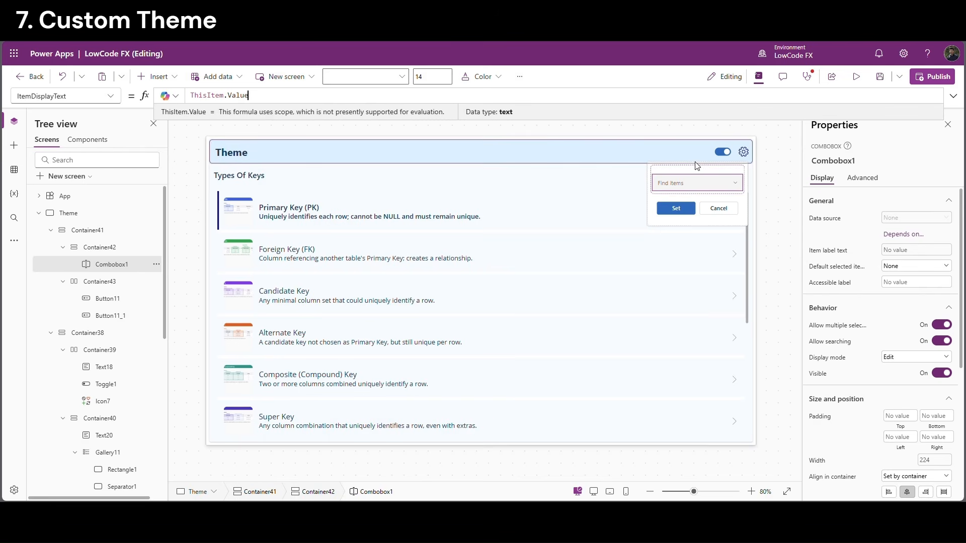
{"action": "key", "text": "alt"}
{"action": "left_click", "coordinate": [737, 189], "text": "alt"}
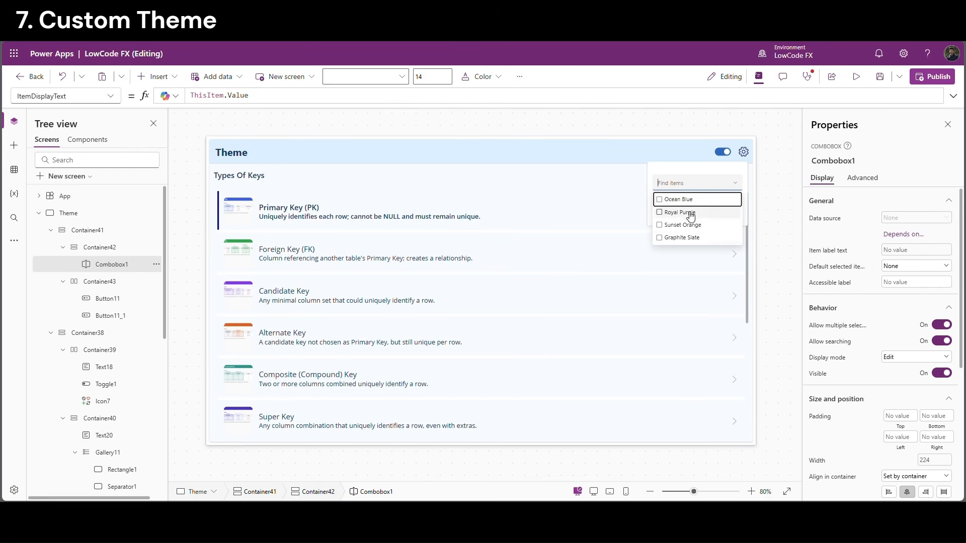
{"action": "left_click", "coordinate": [676, 203], "text": "alt"}
{"action": "left_click", "coordinate": [665, 215], "text": "alt"}
{"action": "left_click", "coordinate": [665, 215], "text": "alt"}
{"action": "left_click", "coordinate": [663, 202], "text": "alt"}
{"action": "left_click", "coordinate": [766, 183]}
Turn off Allow multiple selection on the combobox and verify the single-choice list
{"action": "left_click", "coordinate": [730, 184]}
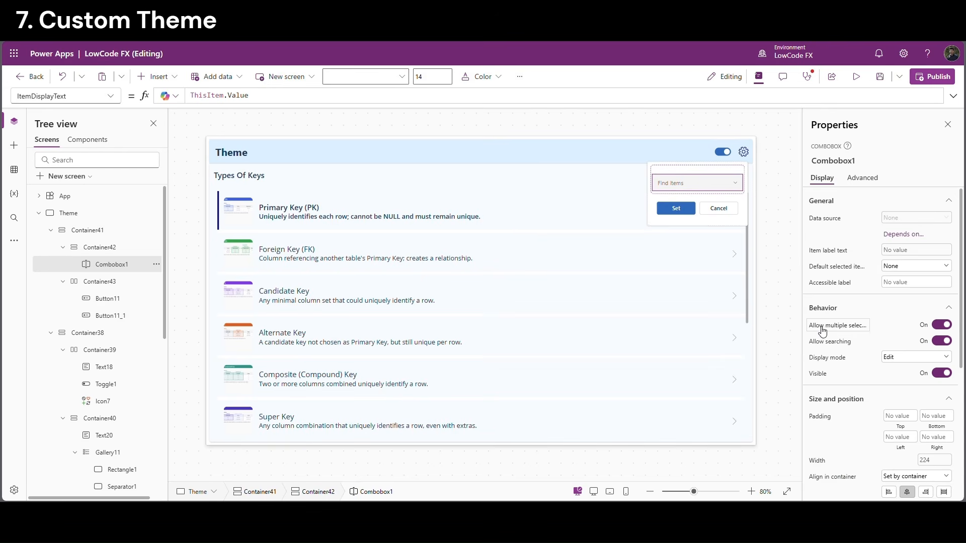
{"action": "left_click", "coordinate": [941, 325]}
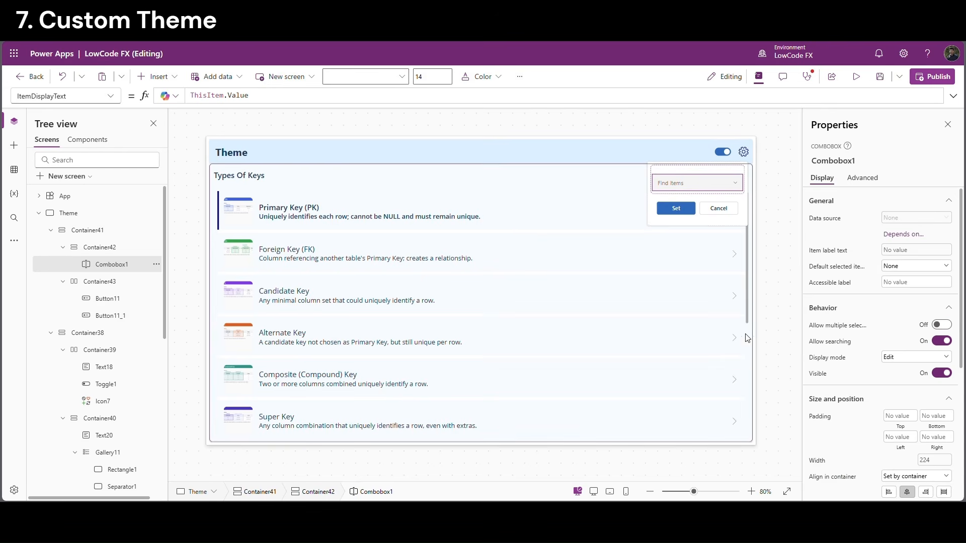
{"action": "left_click", "coordinate": [767, 227]}
{"action": "left_click", "coordinate": [704, 182], "text": "alt"}
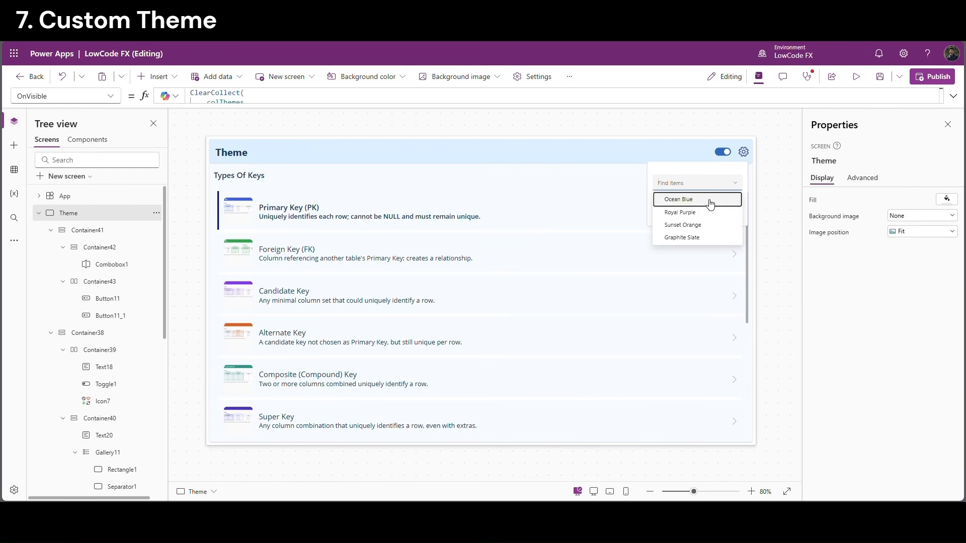
{"action": "left_click", "coordinate": [779, 183]}
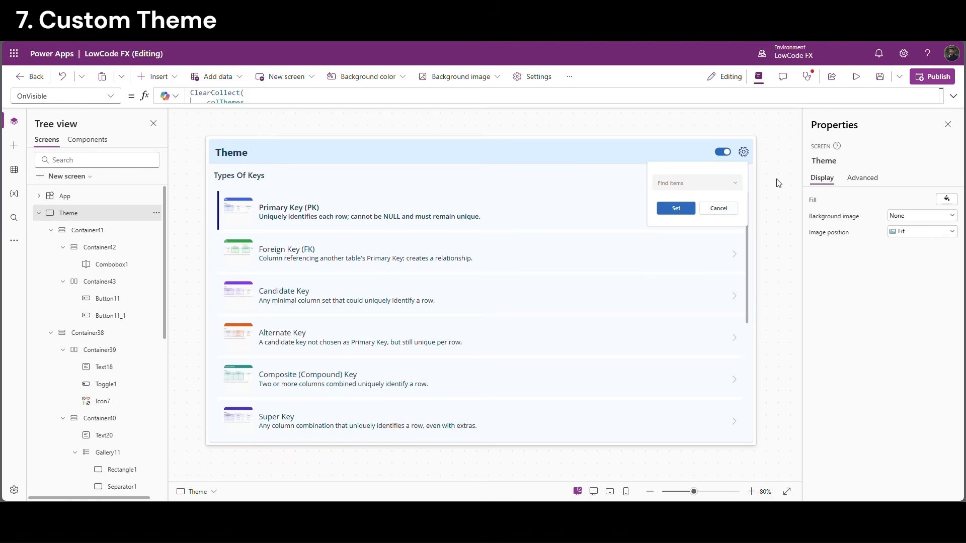
{"action": "left_click", "coordinate": [670, 195]}
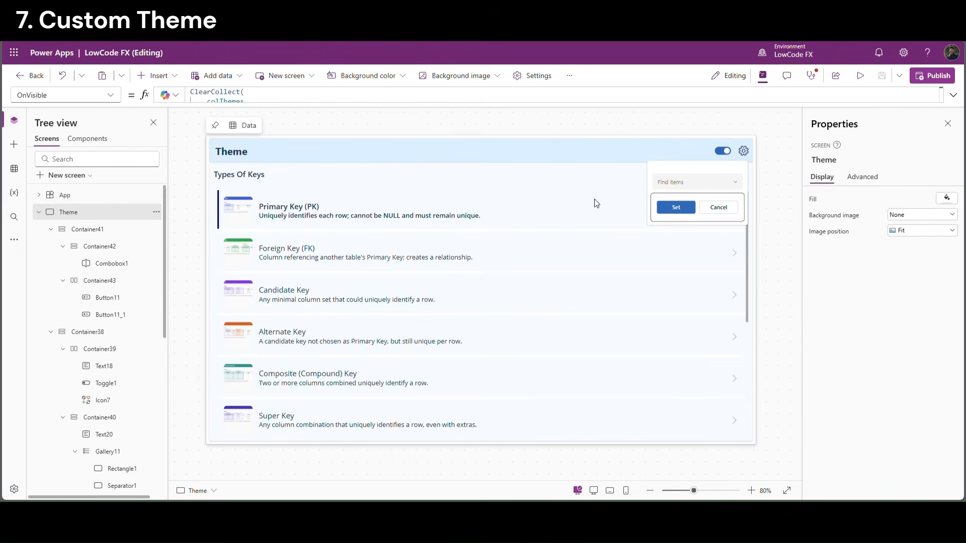
Copy the eight dark and light colour Set() lines from App OnStart
{"action": "left_click", "coordinate": [76, 195]}
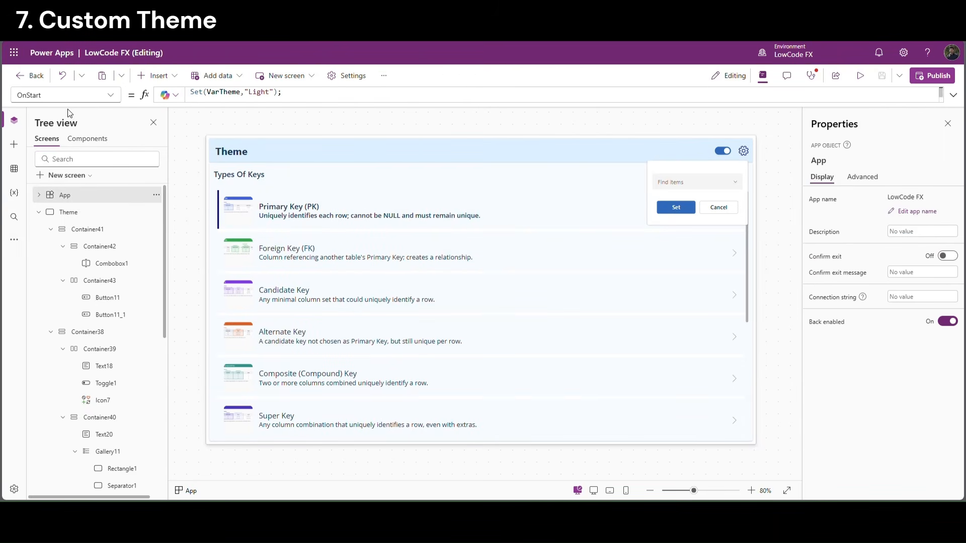
{"action": "left_click", "coordinate": [194, 100]}
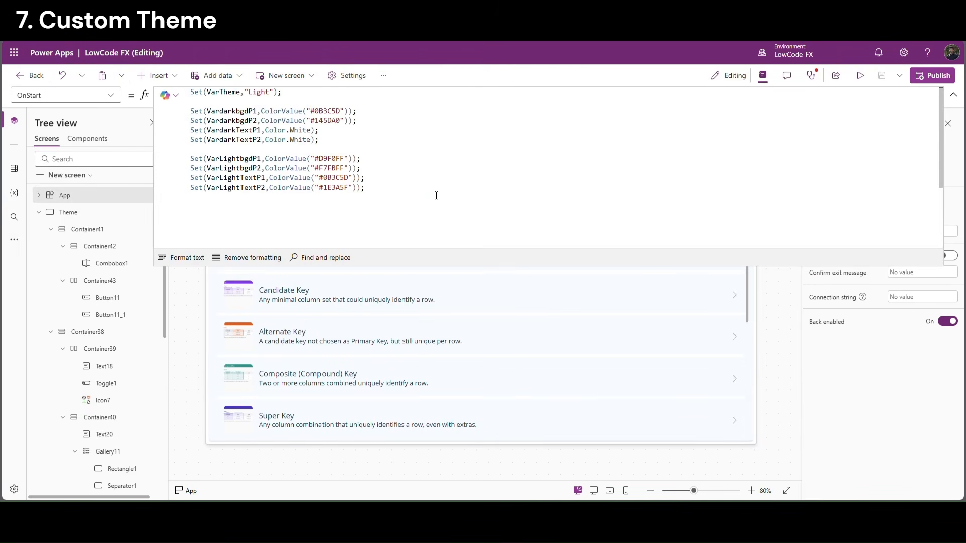
{"action": "left_click_drag", "start_coordinate": [437, 195], "coordinate": [185, 116]}
{"action": "key", "text": "ctrl+c"}
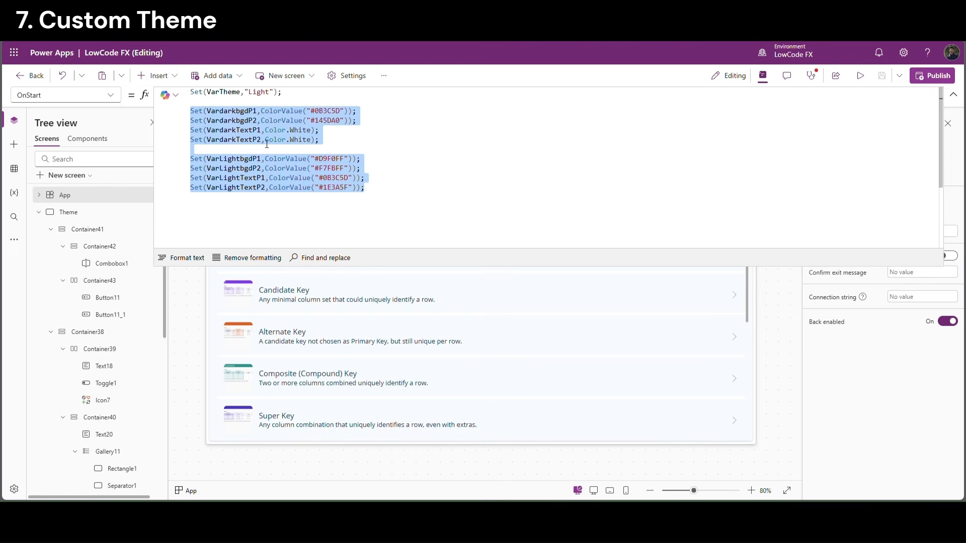
{"action": "left_click", "coordinate": [953, 95]}
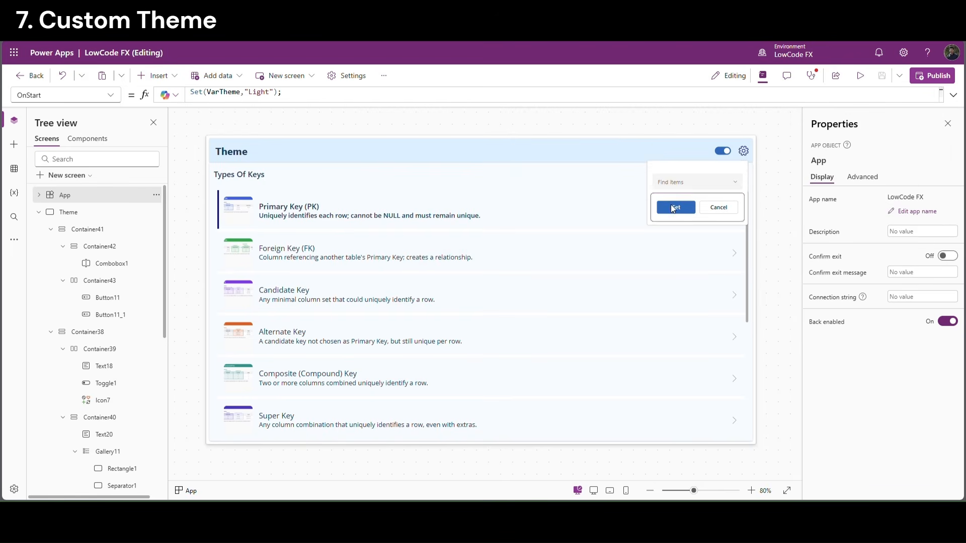
Paste the colour lines into the Set button's OnSelect above Set(VarThemePopup,false)
{"action": "left_click", "coordinate": [676, 208]}
{"action": "left_click", "coordinate": [953, 95]}
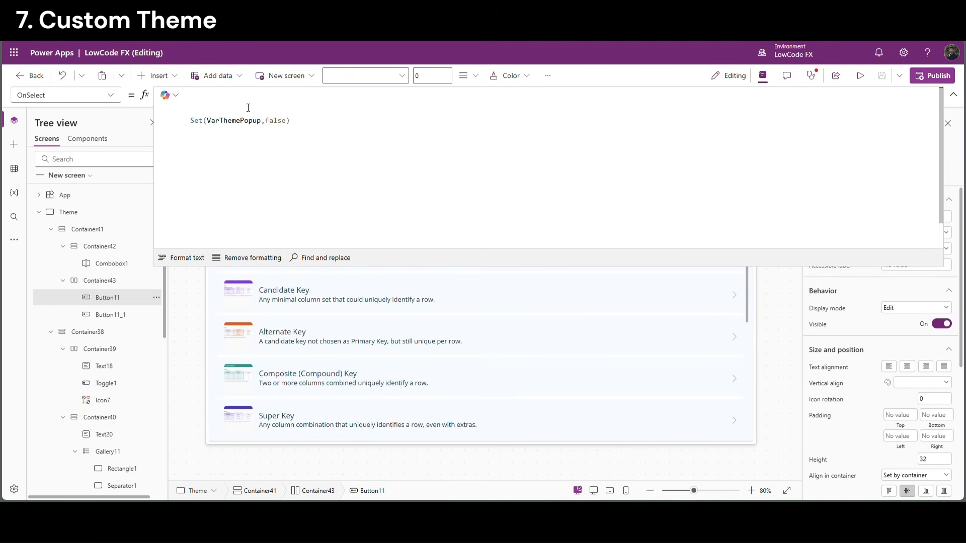
{"action": "key", "text": "ctrl+v"}
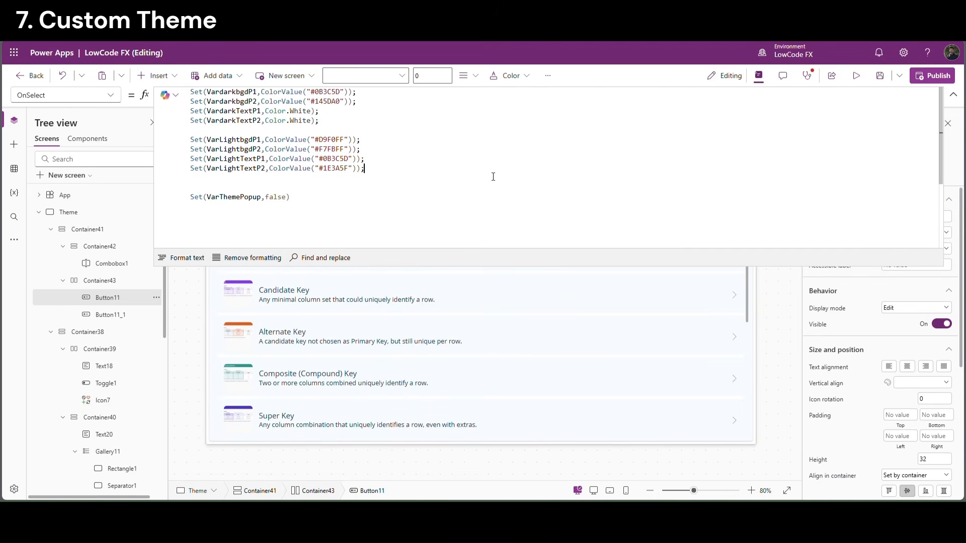
{"action": "left_click", "coordinate": [954, 94]}
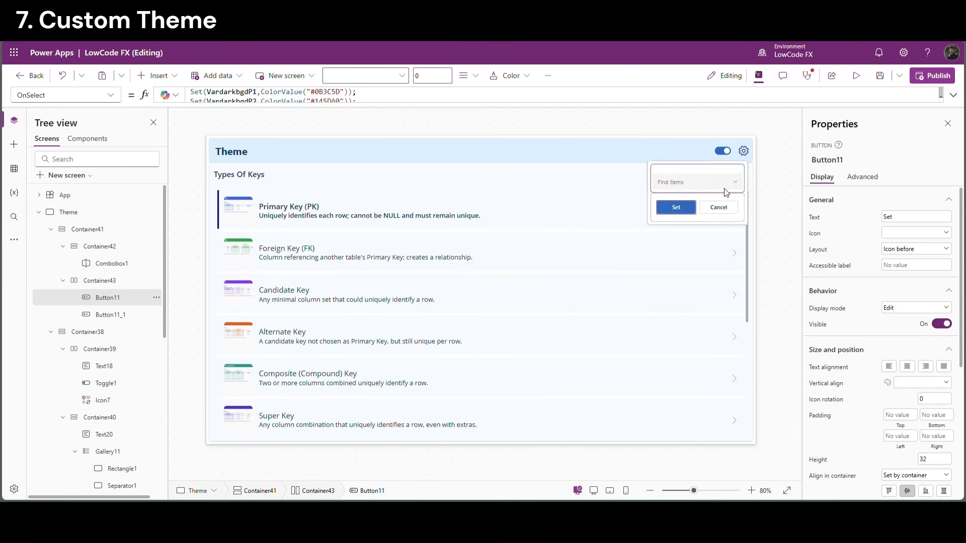
Check the theme combo box's name, then reopen the Set button's OnSelect formula
{"action": "left_click", "coordinate": [705, 183]}
{"action": "left_click", "coordinate": [845, 161]}
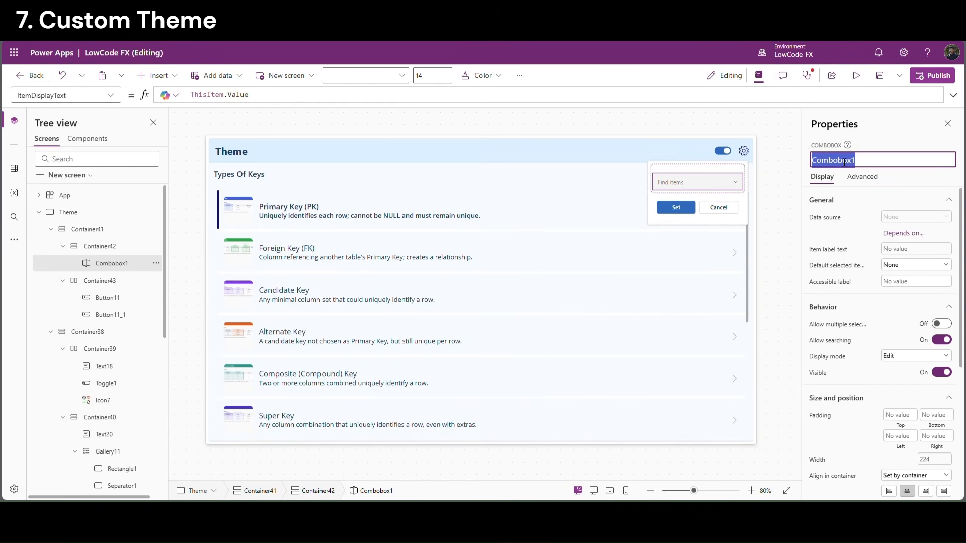
{"action": "left_click", "coordinate": [784, 184]}
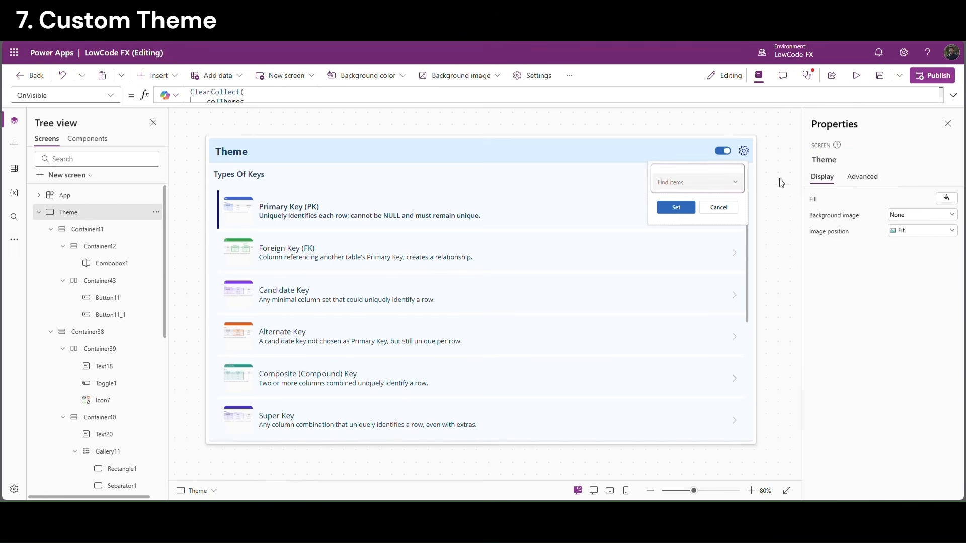
{"action": "left_click", "coordinate": [678, 206]}
{"action": "left_click", "coordinate": [953, 95]}
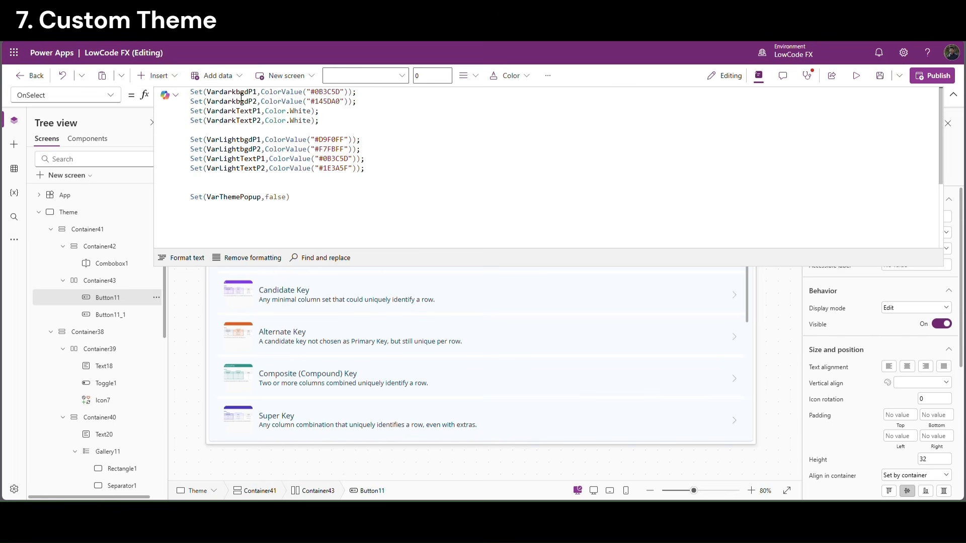
Replace line 1's colour with LookUp(colThemes, Theme=Combobox1.Selected.Value, darkbgdP1)
{"action": "left_click_drag", "start_coordinate": [261, 93], "coordinate": [353, 93]}
{"action": "key", "text": "BackSpace"}
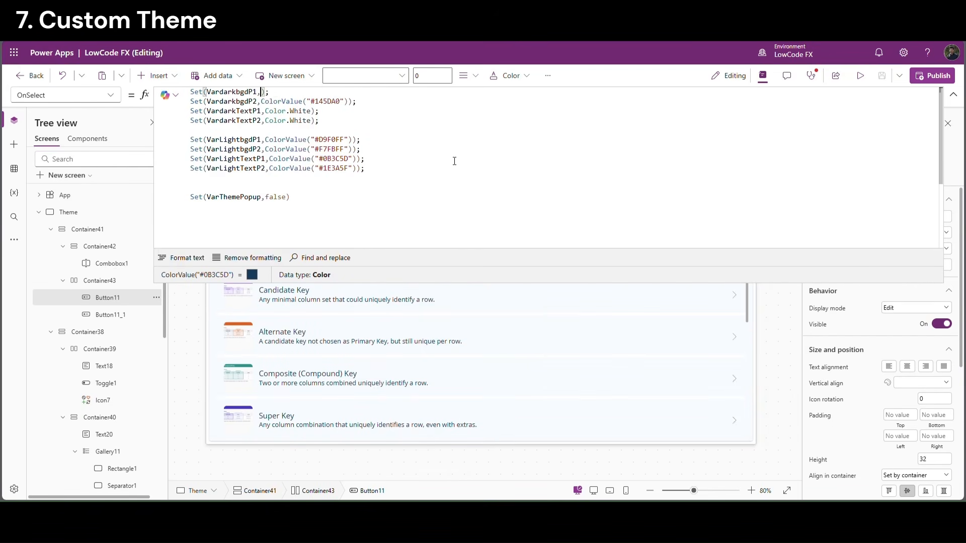
{"action": "type", "text": "loo"}
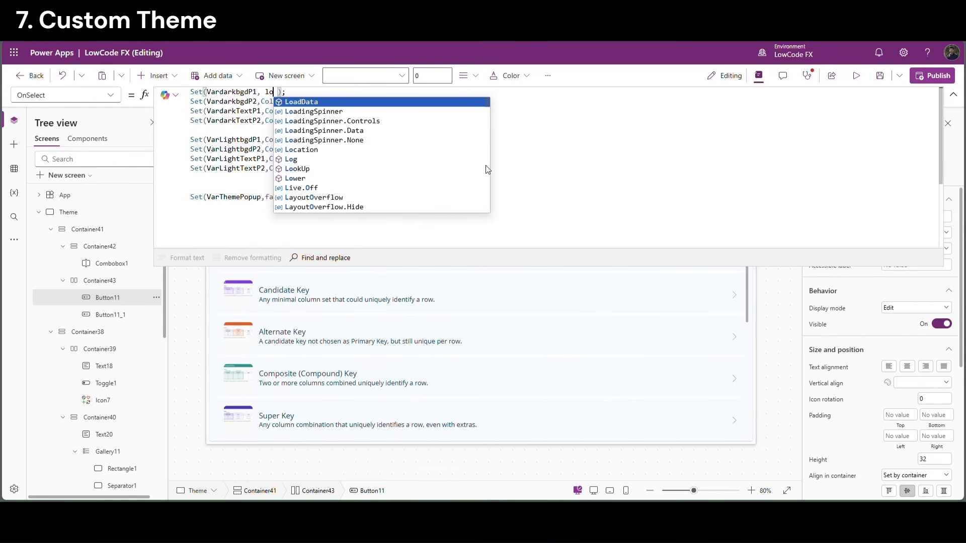
{"action": "key", "text": "Tab"}
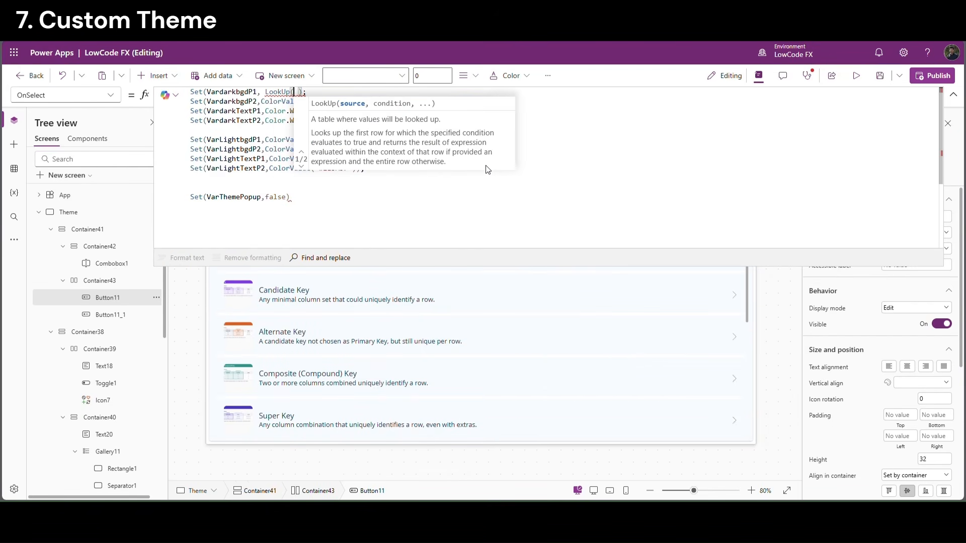
{"action": "type", "text": "col"}
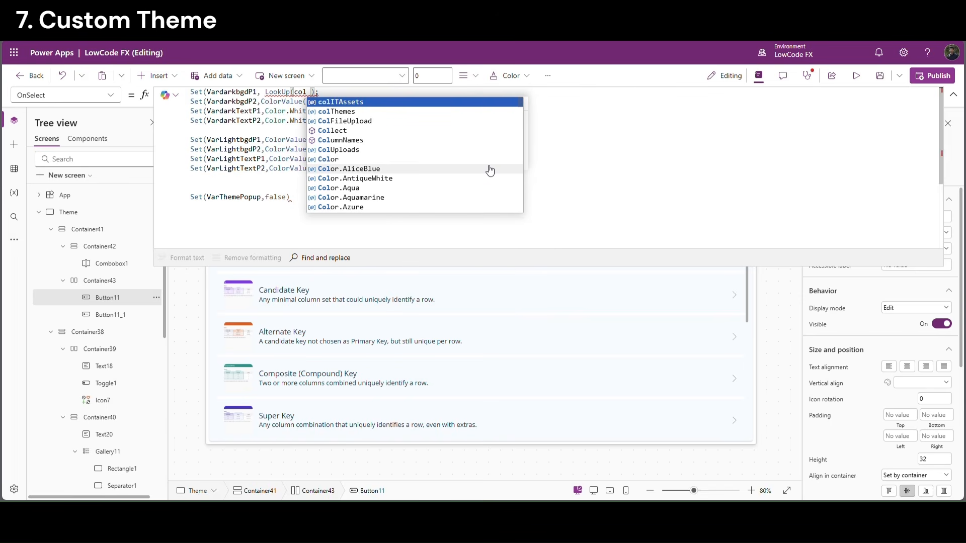
{"action": "type", "text": "T"}
{"action": "key", "text": "Tab"}
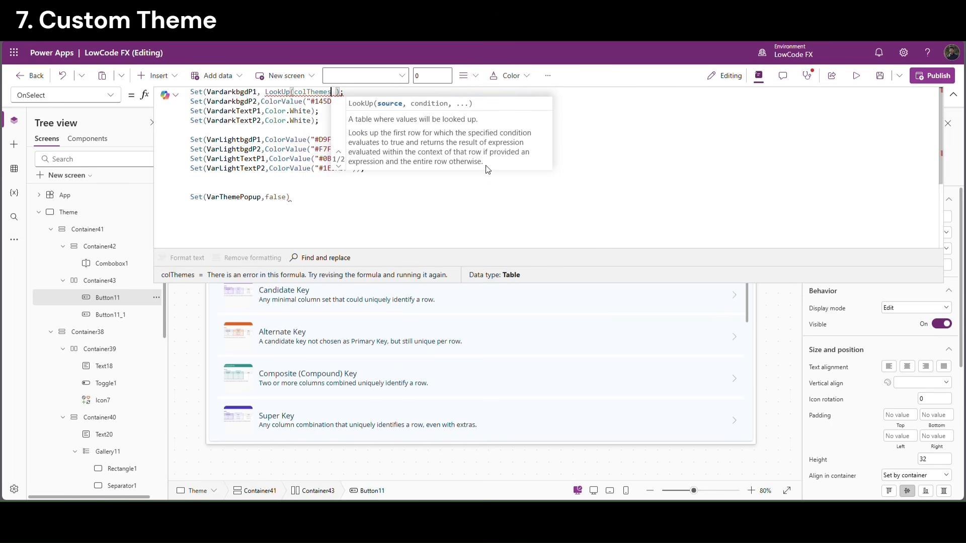
{"action": "type", "text": ","}
{"action": "key", "text": "Down"}
{"action": "key", "text": "Down"}
{"action": "key", "text": "Down"}
{"action": "key", "text": "Down"}
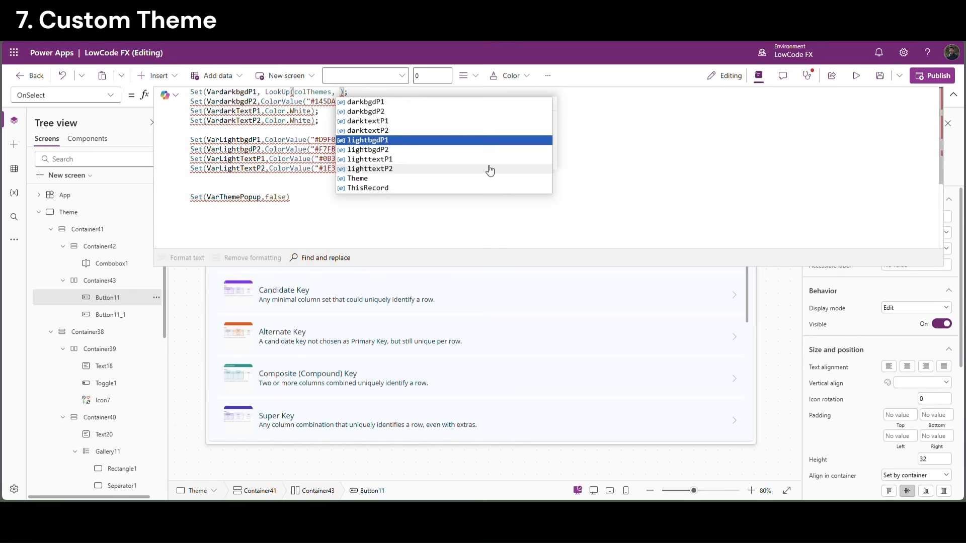
{"action": "key", "text": "Down"}
{"action": "key", "text": "Down"}
{"action": "key", "text": "Down"}
{"action": "key", "text": "Down"}
{"action": "key", "text": "Tab"}
{"action": "type", "text": "=Combobox1"}
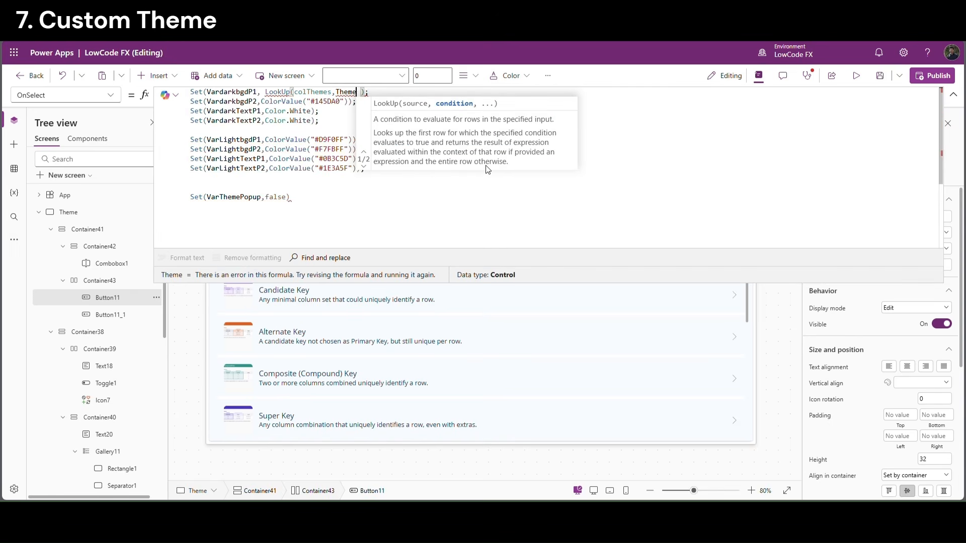
{"action": "type", "text": ".sel"}
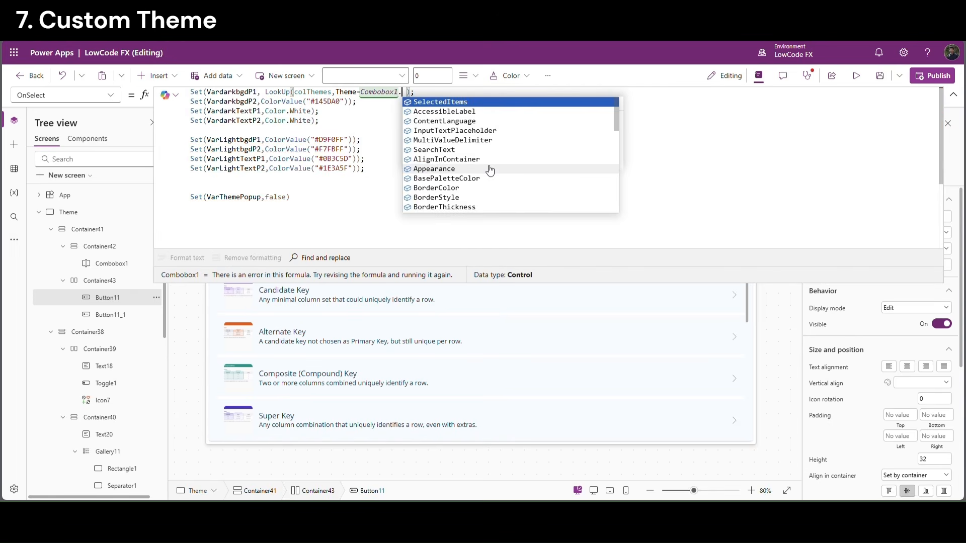
{"action": "key", "text": "Down"}
{"action": "key", "text": "Tab"}
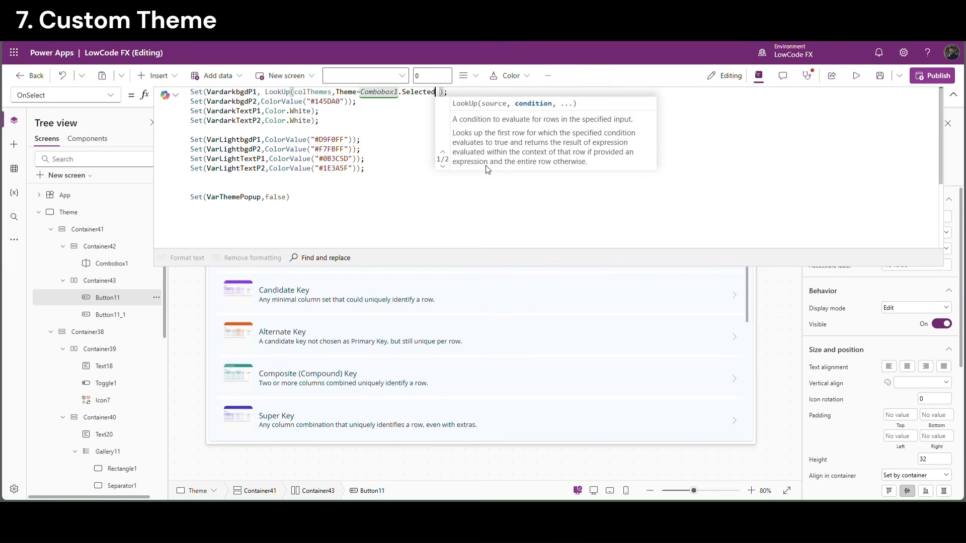
{"action": "type", "text": ".val"}
{"action": "key", "text": "Tab"}
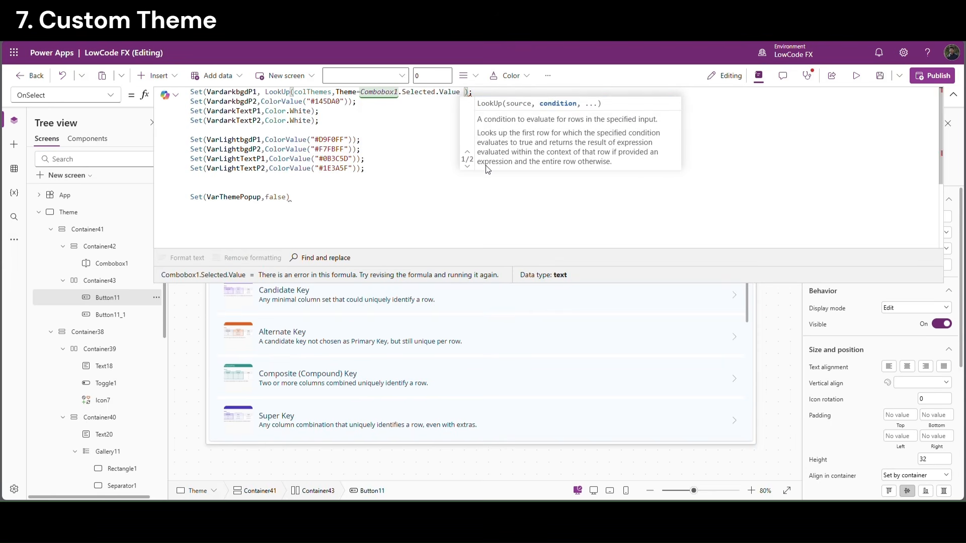
{"action": "type", "text": ","}
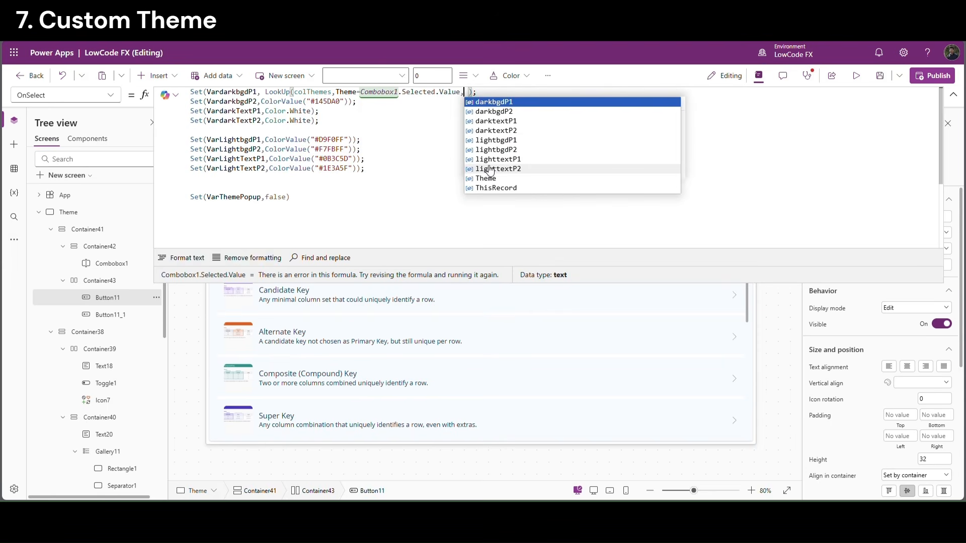
{"action": "key", "text": "Tab"}
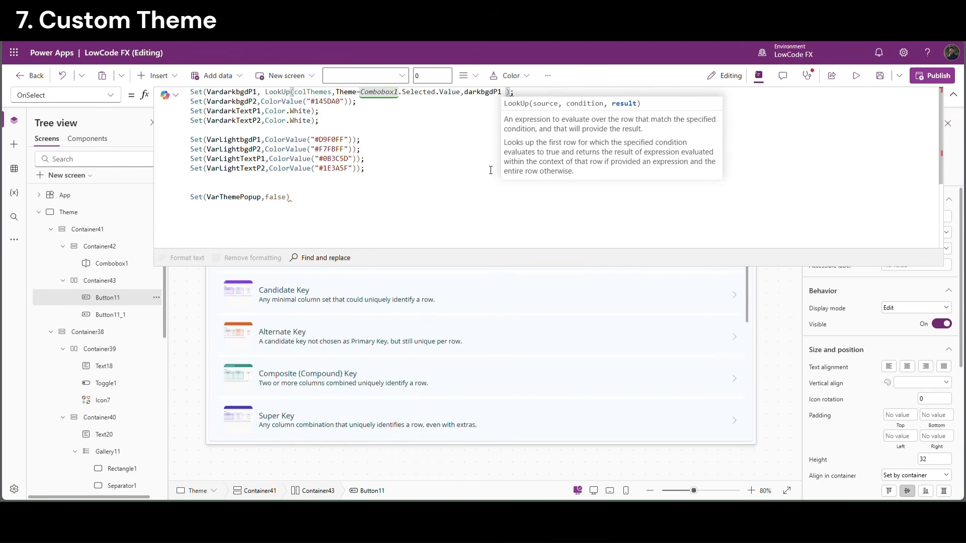
{"action": "type", "text": ")"}
Reuse the LookUp for lines 2-4 with darkbgdP2, darktextP1 and darktextP2
{"action": "left_click_drag", "start_coordinate": [505, 92], "coordinate": [352, 105]}
{"action": "type", "text": "LookUp(colThemes,Theme=Combobox1.Selected.Value,darkbgdP1)"}
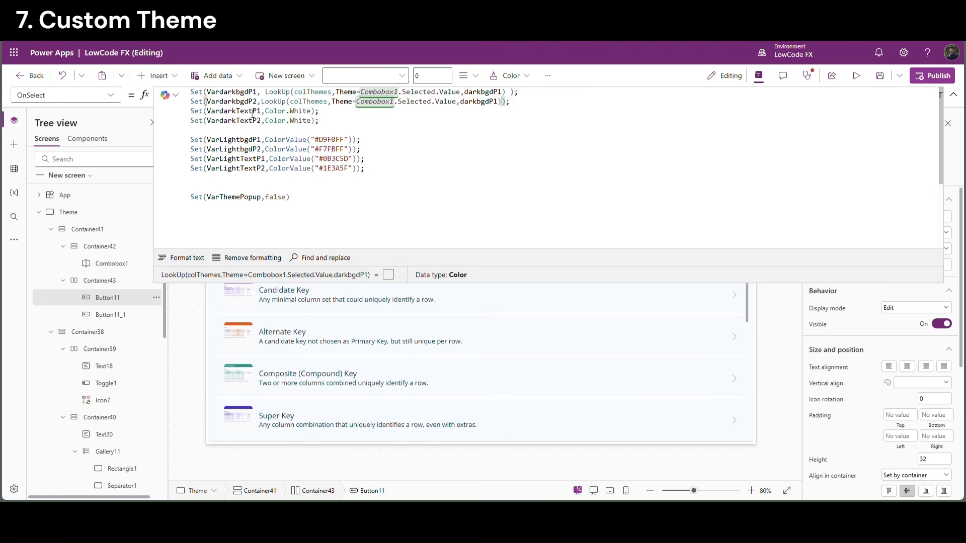
{"action": "left_click", "coordinate": [503, 106]}
{"action": "key", "text": "BackSpace"}
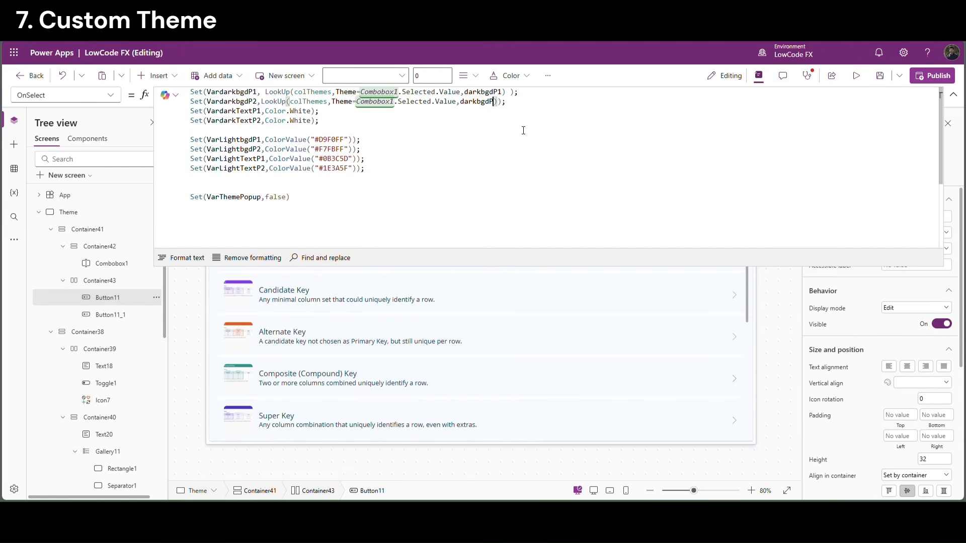
{"action": "type", "text": "2"}
{"action": "left_click_drag", "start_coordinate": [266, 111], "coordinate": [315, 111]}
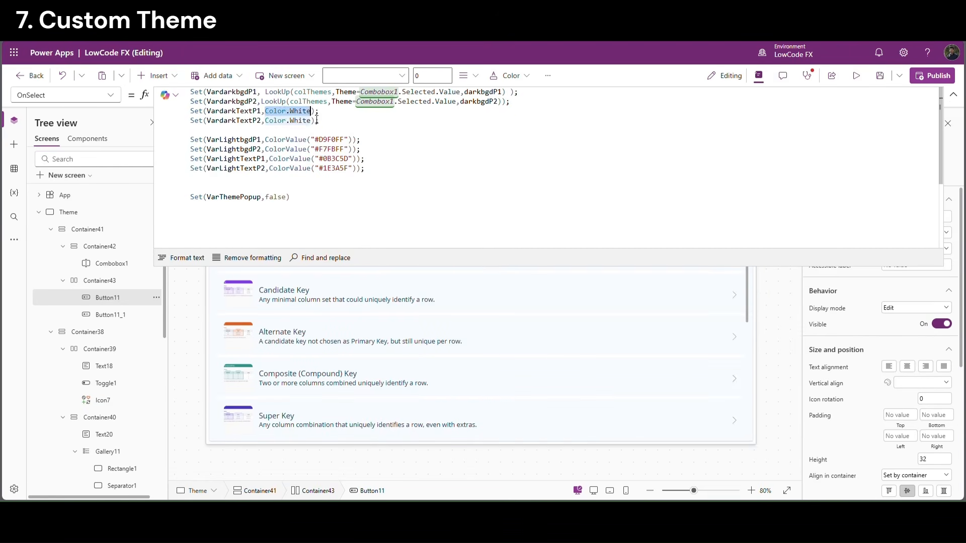
{"action": "type", "text": "LookUp(colThemes,Theme=Combobox1.Selected.Value,darkbgdP1)"}
{"action": "left_click", "coordinate": [497, 113]}
{"action": "key", "text": "BackSpace"}
{"action": "key", "text": "BackSpace"}
{"action": "key", "text": "BackSpace"}
{"action": "type", "text": "Text"}
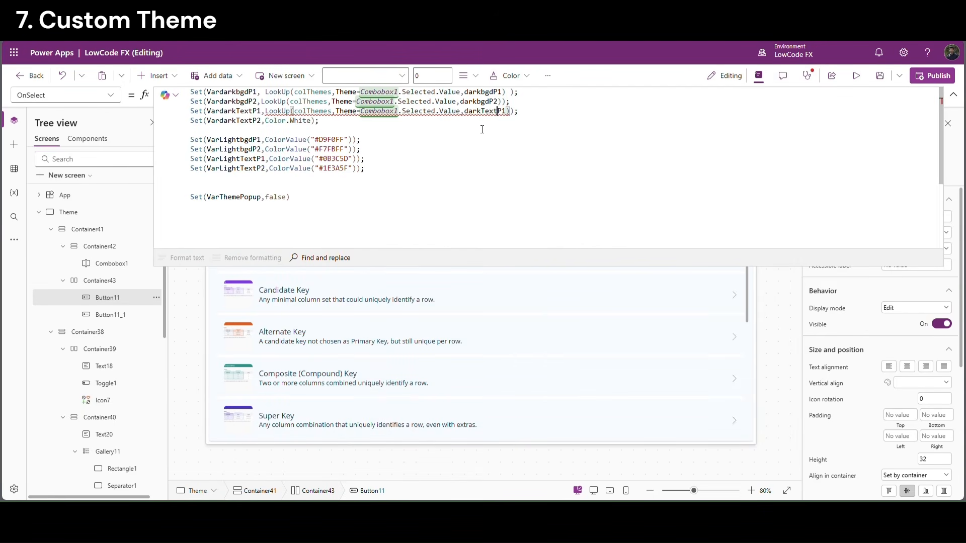
{"action": "key", "text": "BackSpace"}
{"action": "key", "text": "BackSpace"}
{"action": "key", "text": "BackSpace"}
{"action": "key", "text": "BackSpace"}
{"action": "type", "text": "text"}
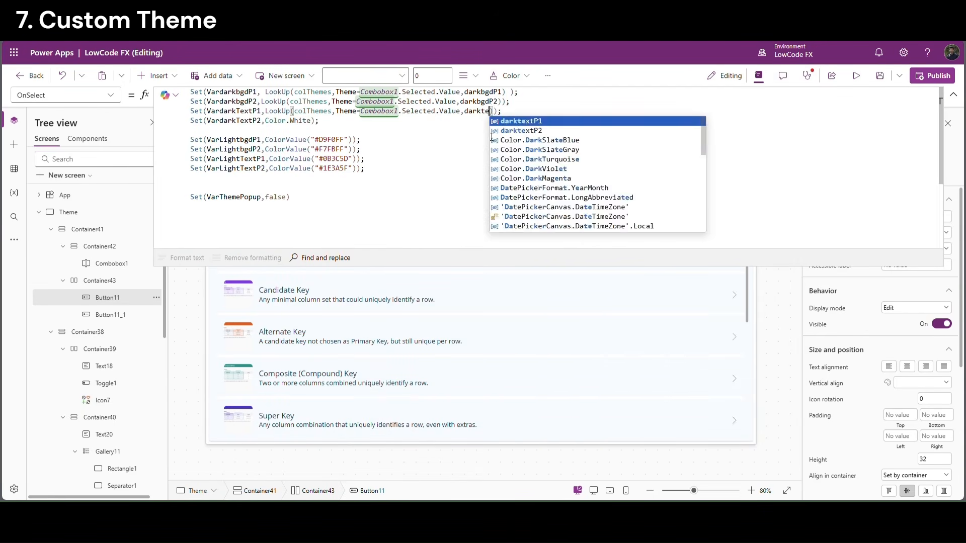
{"action": "left_click_drag", "start_coordinate": [264, 111], "coordinate": [509, 111]}
{"action": "key", "text": "ctrl+c"}
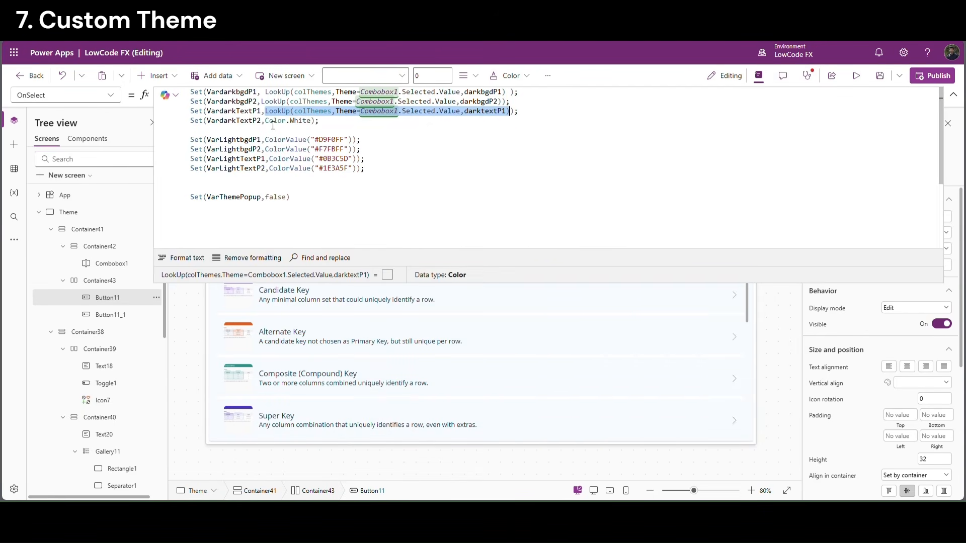
{"action": "left_click_drag", "start_coordinate": [265, 120], "coordinate": [315, 120]}
{"action": "key", "text": "ctrl+v"}
{"action": "key", "text": "BackSpace"}
{"action": "type", "text": "2"}
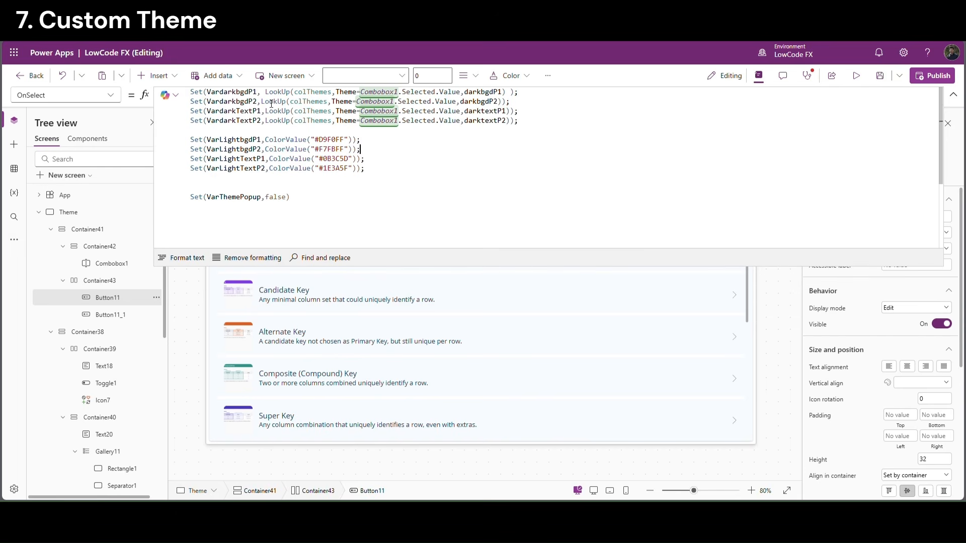
Make lines 5-8 look up lightbgdP1, lightbgdP2, lighttextP1 and lighttextP2
{"action": "left_click_drag", "start_coordinate": [265, 92], "coordinate": [505, 92]}
{"action": "key", "text": "ctrl+c"}
{"action": "left_click_drag", "start_coordinate": [265, 140], "coordinate": [353, 140]}
{"action": "key", "text": "ctrl+v"}
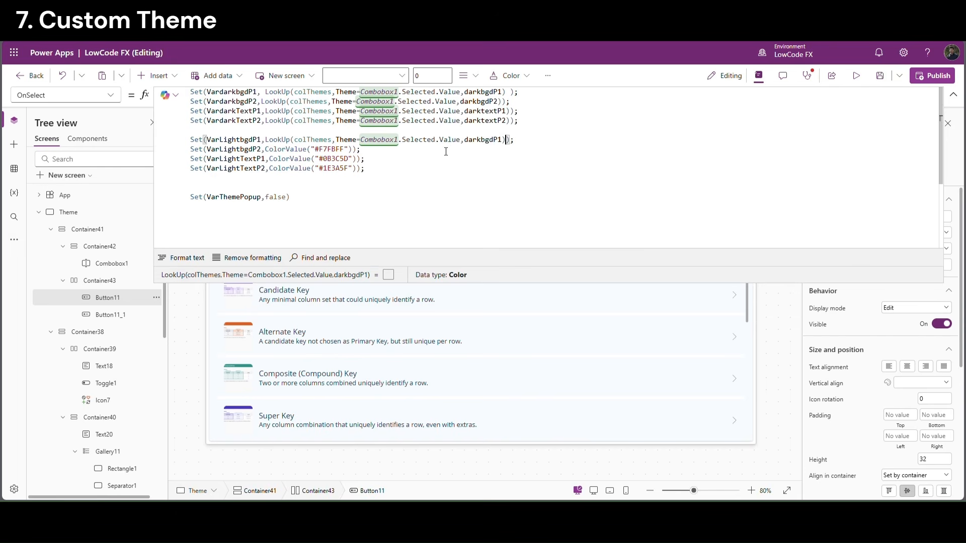
{"action": "double_click", "coordinate": [482, 139]}
{"action": "type", "text": "lightbgdP1"}
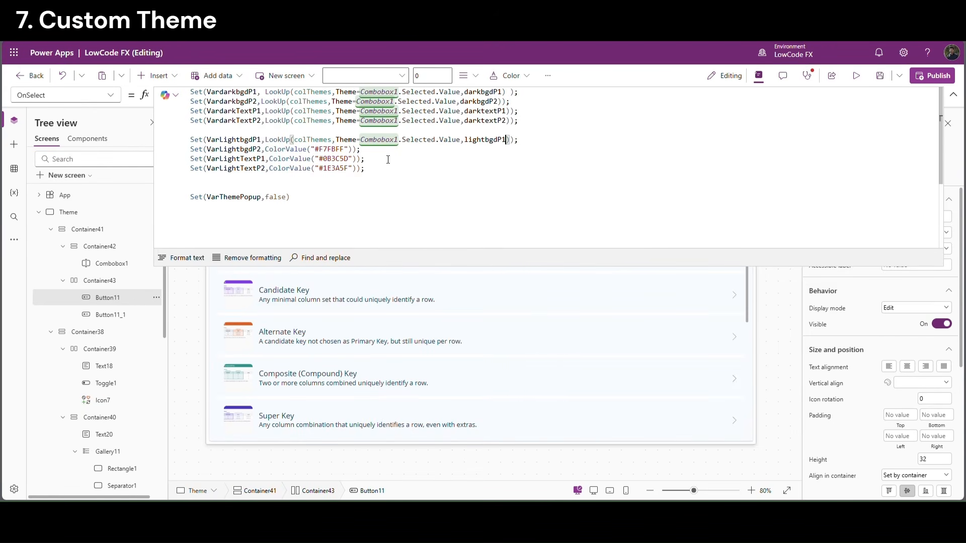
{"action": "left_click_drag", "start_coordinate": [269, 149], "coordinate": [346, 149]}
{"action": "key", "text": "ctrl+v"}
{"action": "left_click", "coordinate": [478, 150]}
{"action": "double_click", "coordinate": [481, 150]}
{"action": "type", "text": "lightbgdP2"}
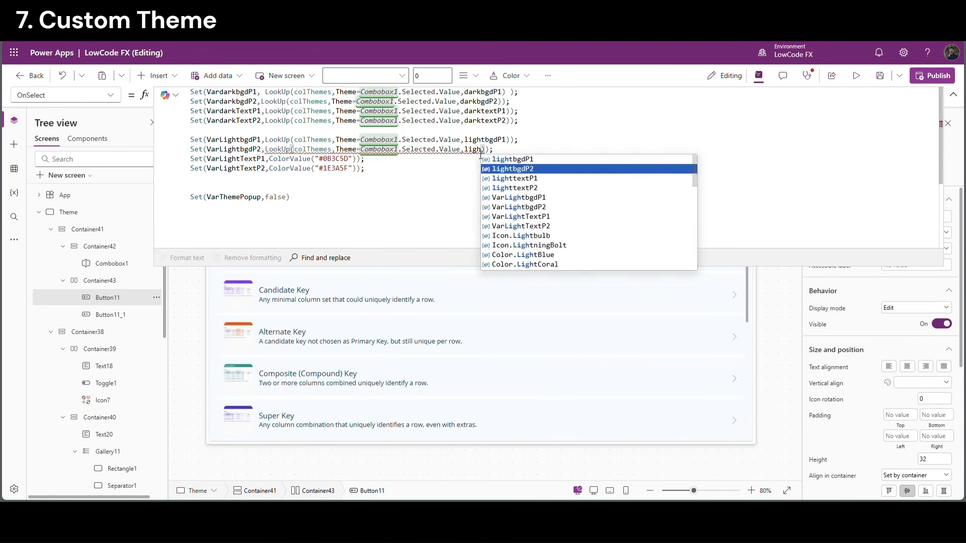
{"action": "left_click_drag", "start_coordinate": [270, 159], "coordinate": [360, 160]}
{"action": "key", "text": "ctrl+v"}
{"action": "double_click", "coordinate": [487, 159]}
{"action": "type", "text": "lighttextP1"}
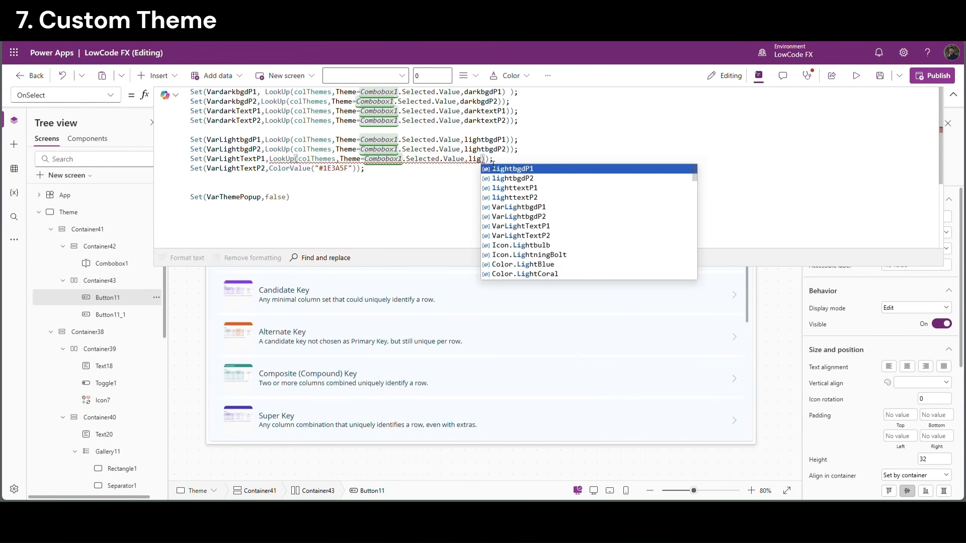
{"action": "left_click_drag", "start_coordinate": [269, 168], "coordinate": [359, 171]}
{"action": "key", "text": "ctrl+v"}
{"action": "double_click", "coordinate": [487, 169]}
{"action": "type", "text": "lighttextP2"}
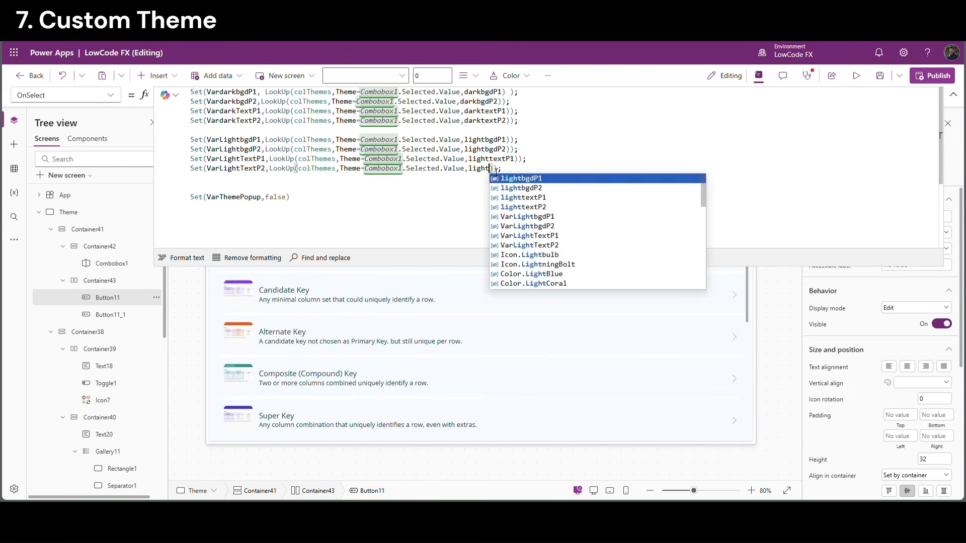
Review the eight edited LookUp lines and collapse the formula bar
{"action": "left_click", "coordinate": [421, 187]}
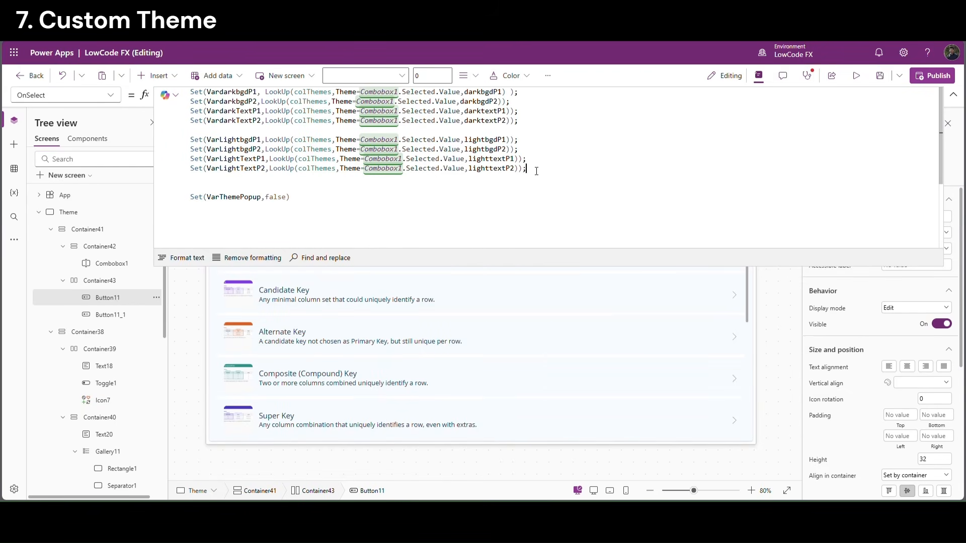
{"action": "left_click_drag", "start_coordinate": [537, 171], "coordinate": [219, 81]}
{"action": "left_click", "coordinate": [345, 196]}
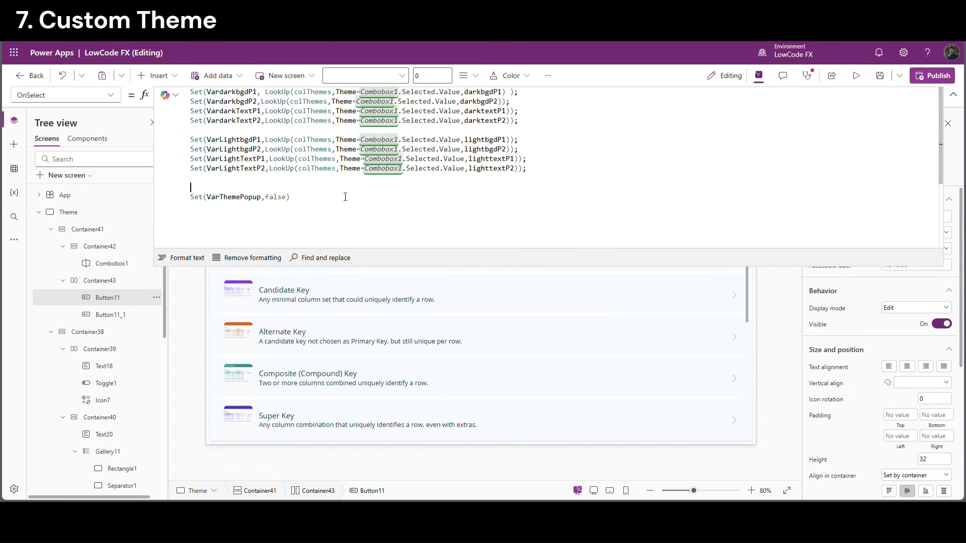
{"action": "left_click", "coordinate": [954, 96]}
Preview the app with Royal Purple applied in dark and light modes
{"action": "key", "text": "F5"}
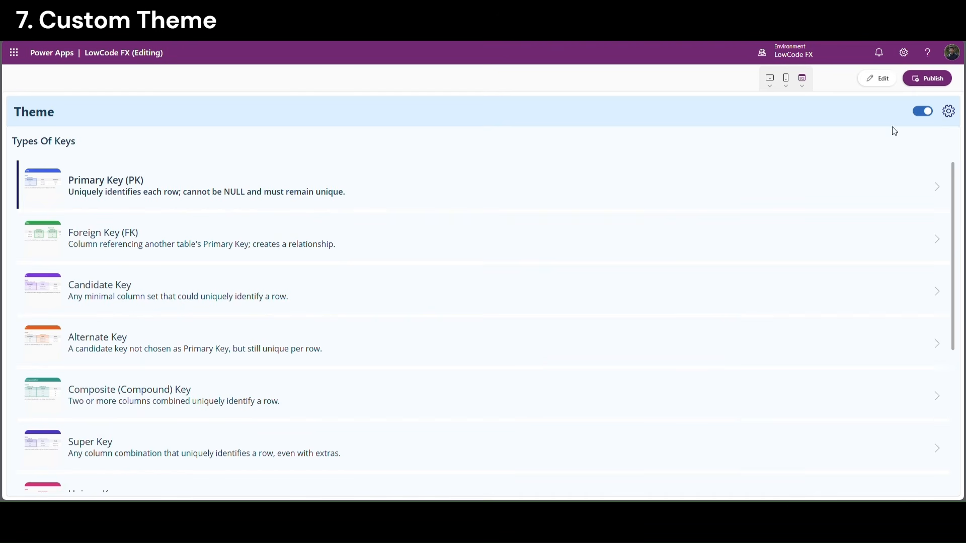
{"action": "left_click", "coordinate": [947, 117]}
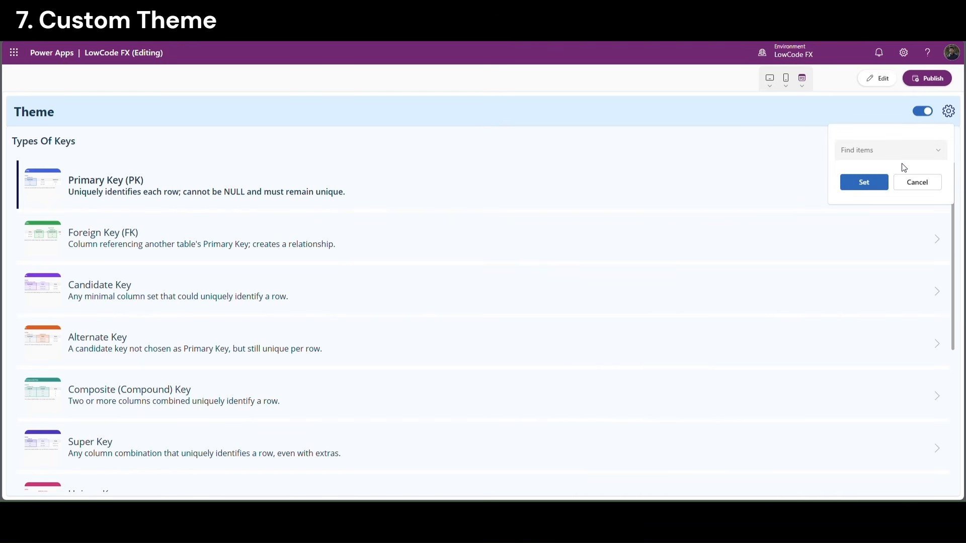
{"action": "left_click", "coordinate": [874, 156]}
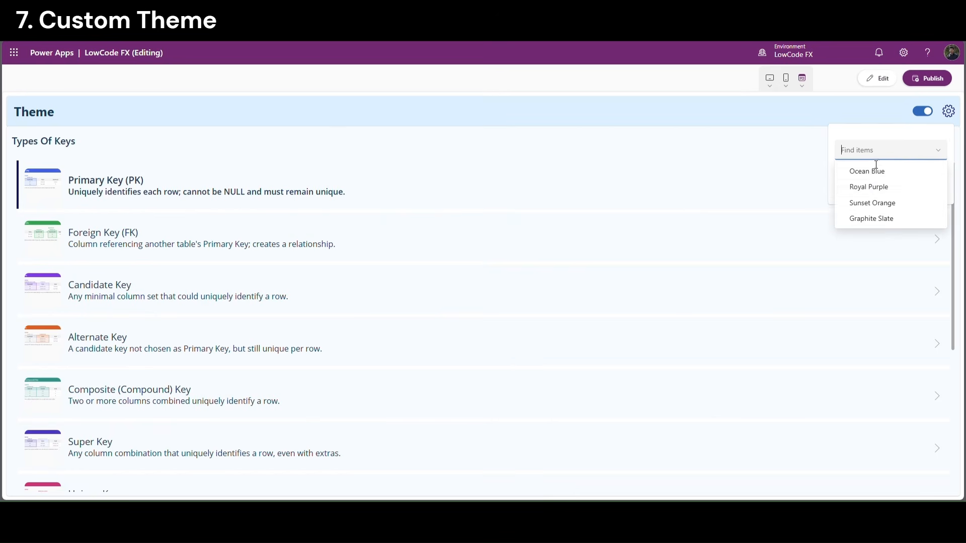
{"action": "left_click", "coordinate": [876, 190]}
{"action": "left_click", "coordinate": [870, 185]}
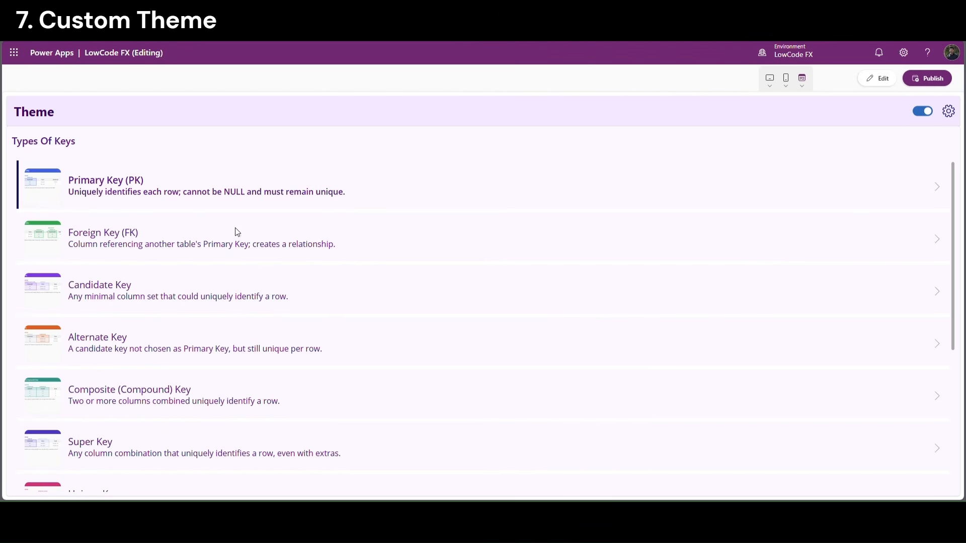
{"action": "left_click", "coordinate": [928, 115]}
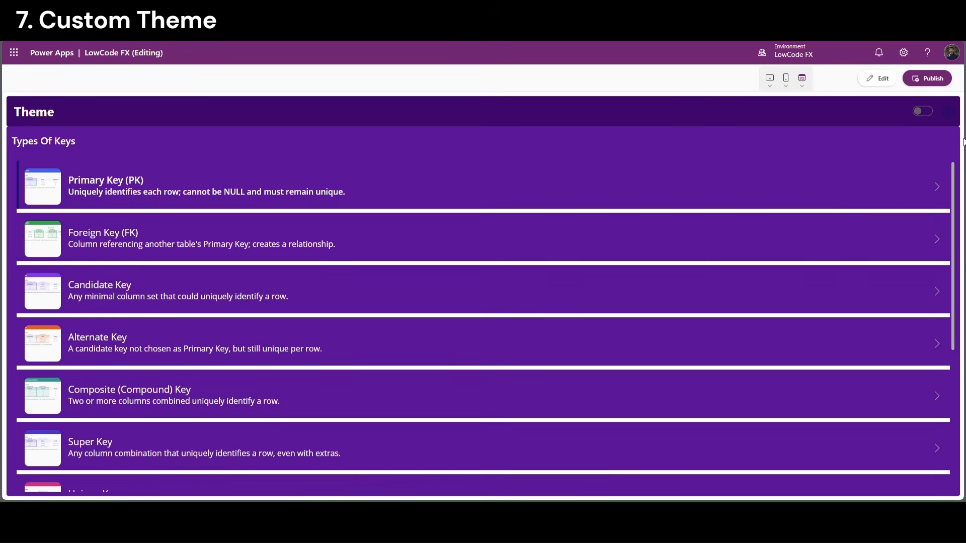
{"action": "left_click", "coordinate": [924, 112]}
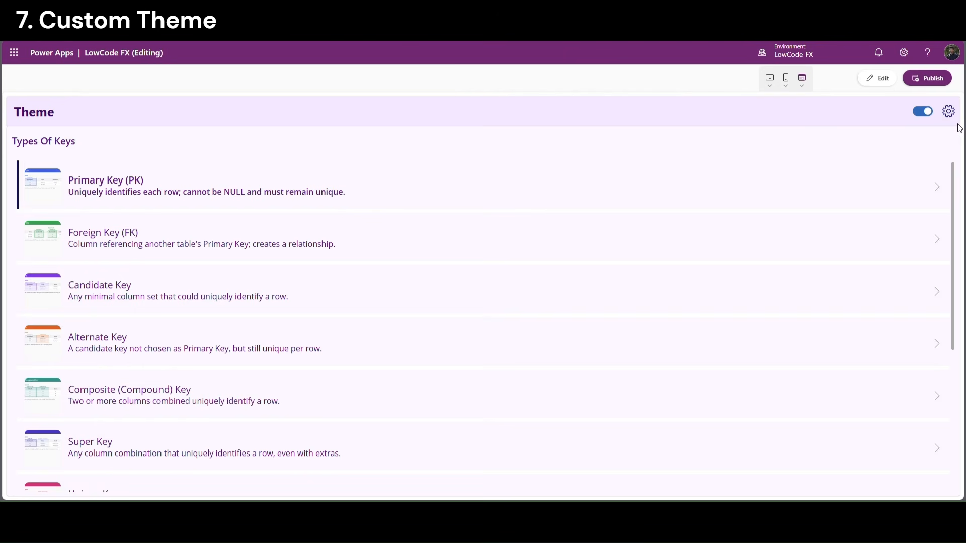
Apply Sunset Orange and toggle it to dark mode and back to light
{"action": "left_click", "coordinate": [949, 111]}
{"action": "left_click", "coordinate": [894, 150]}
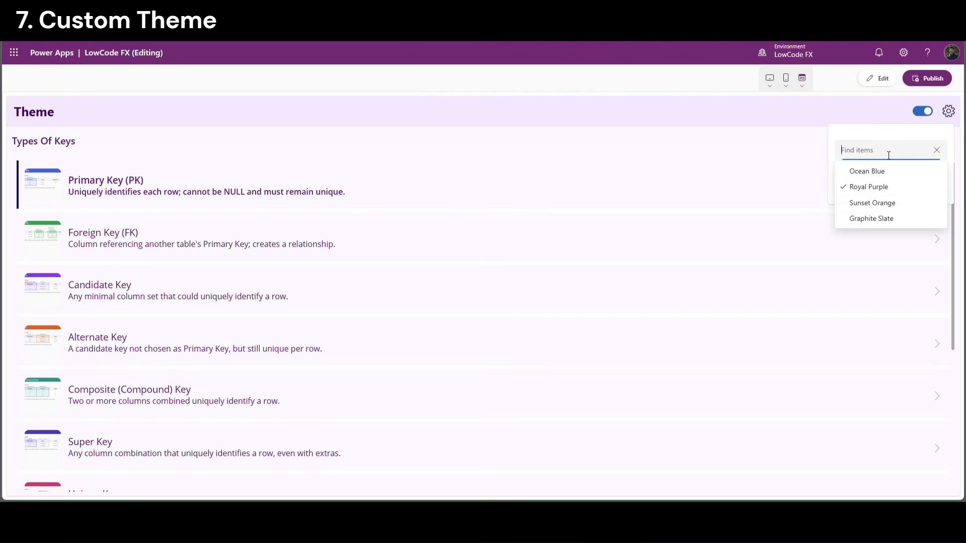
{"action": "left_click", "coordinate": [872, 204]}
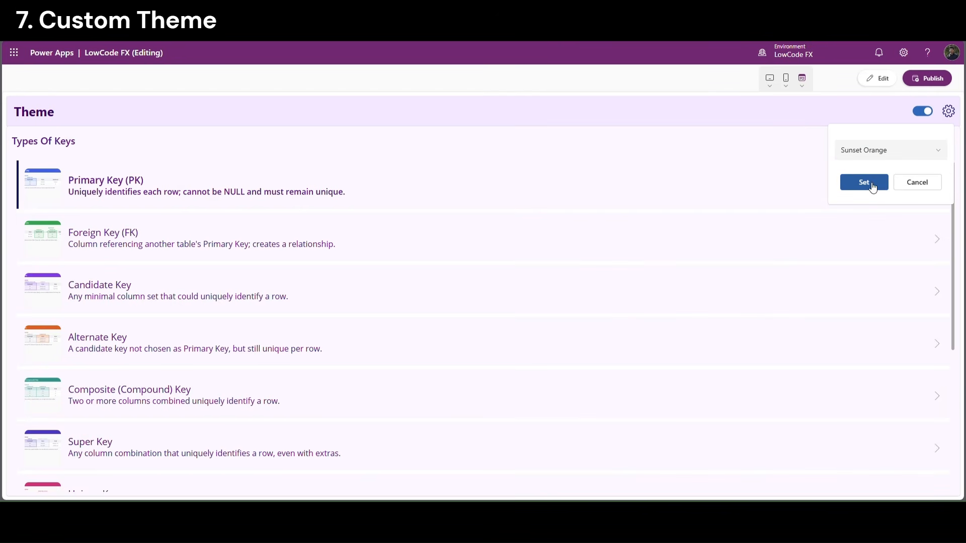
{"action": "left_click", "coordinate": [871, 185]}
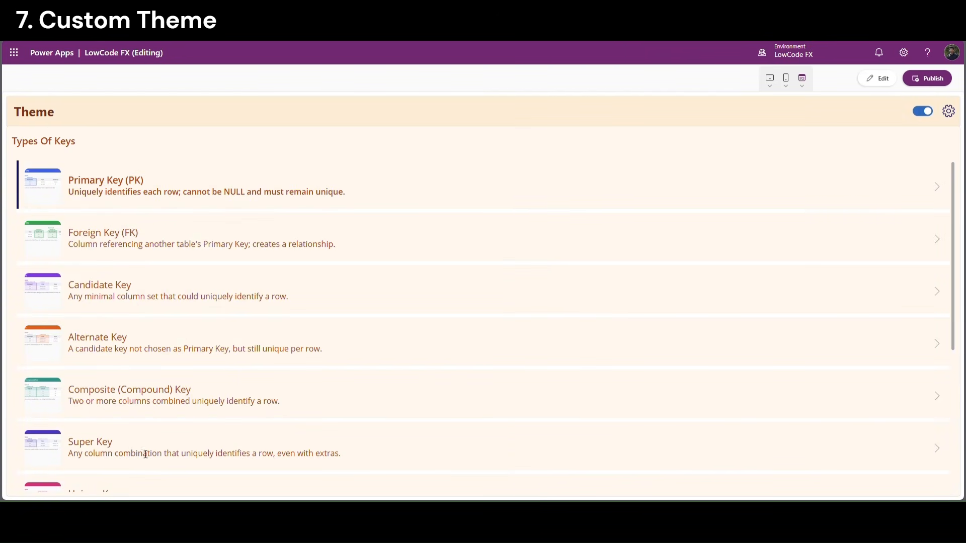
{"action": "left_click", "coordinate": [924, 111]}
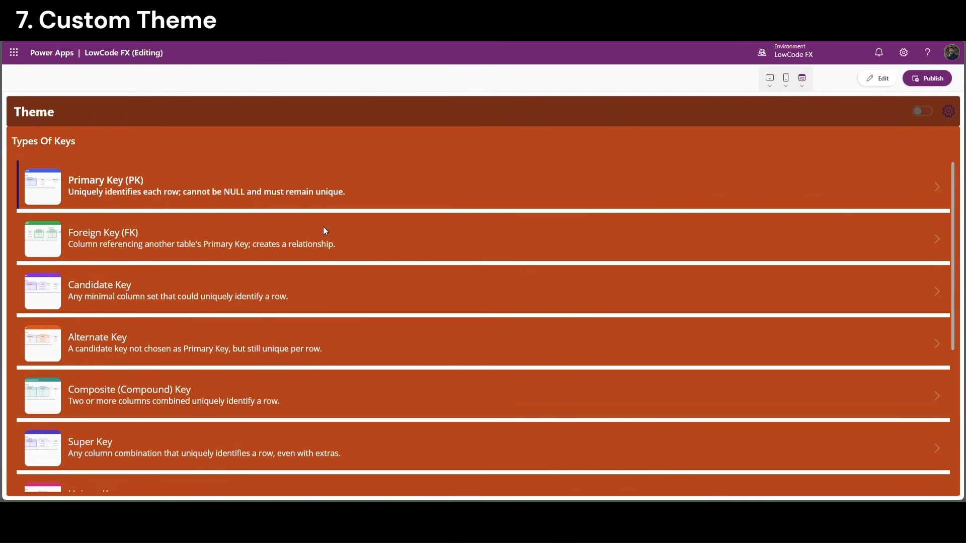
{"action": "left_click", "coordinate": [929, 114]}
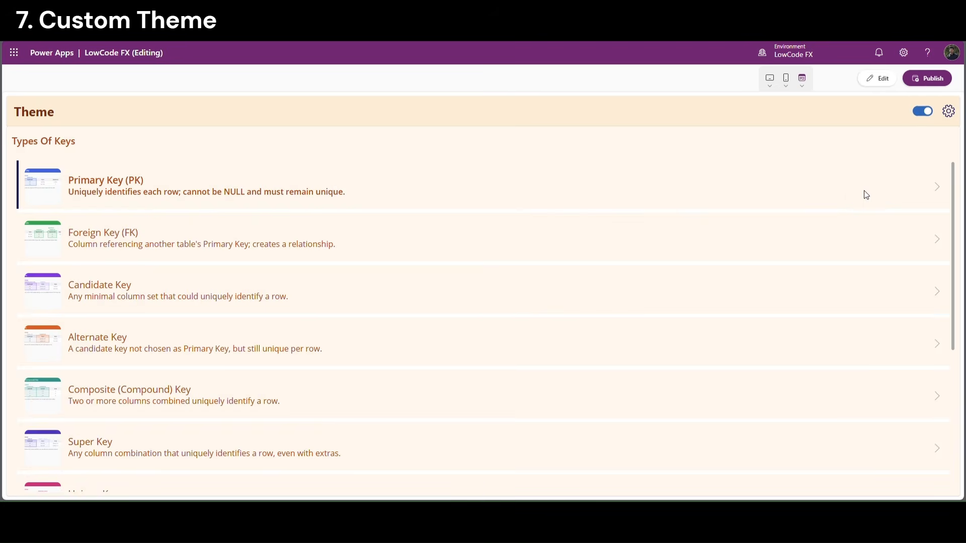
Apply Graphite Slate in dark mode, then leave the preview
{"action": "left_click", "coordinate": [872, 159]}
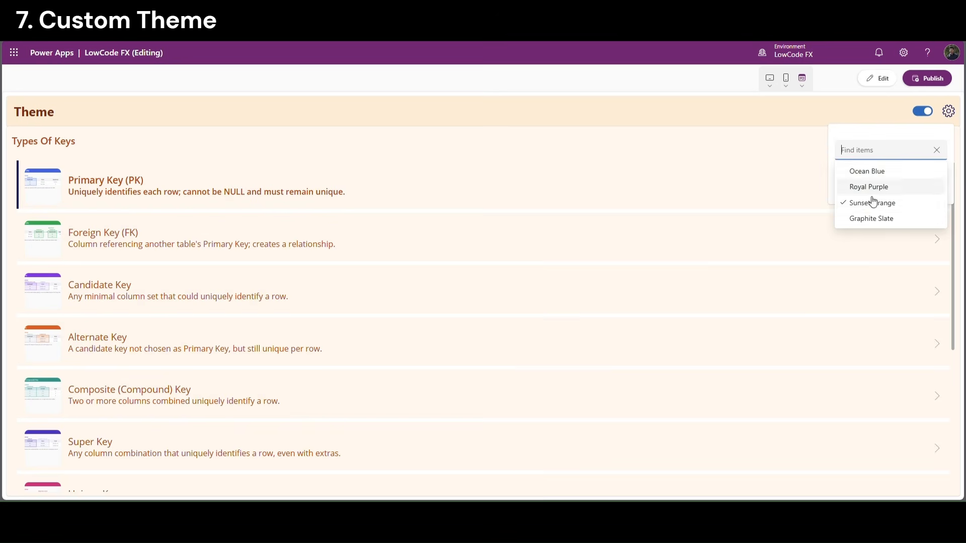
{"action": "left_click", "coordinate": [863, 219]}
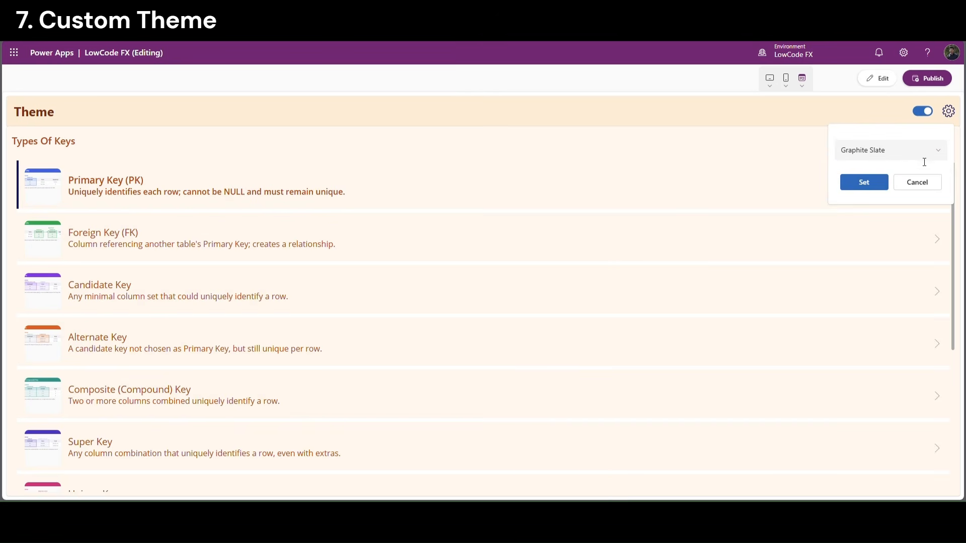
{"action": "left_click", "coordinate": [871, 189]}
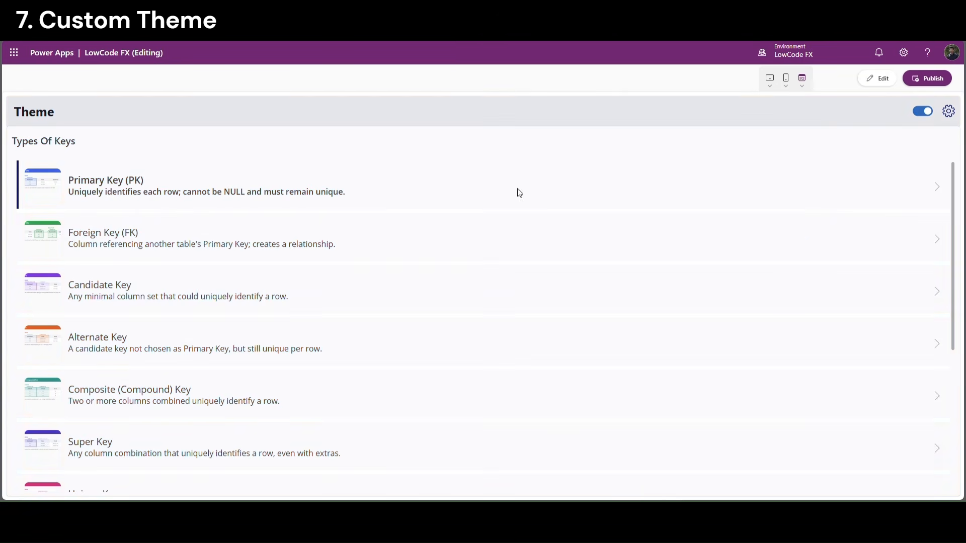
{"action": "left_click", "coordinate": [926, 112]}
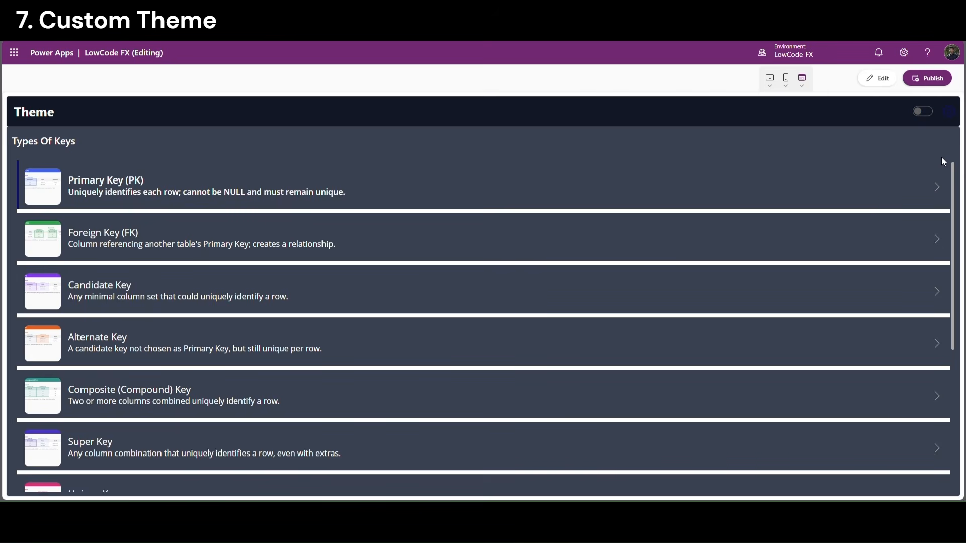
{"action": "key", "text": "Escape"}
{"action": "left_click", "coordinate": [282, 231]}
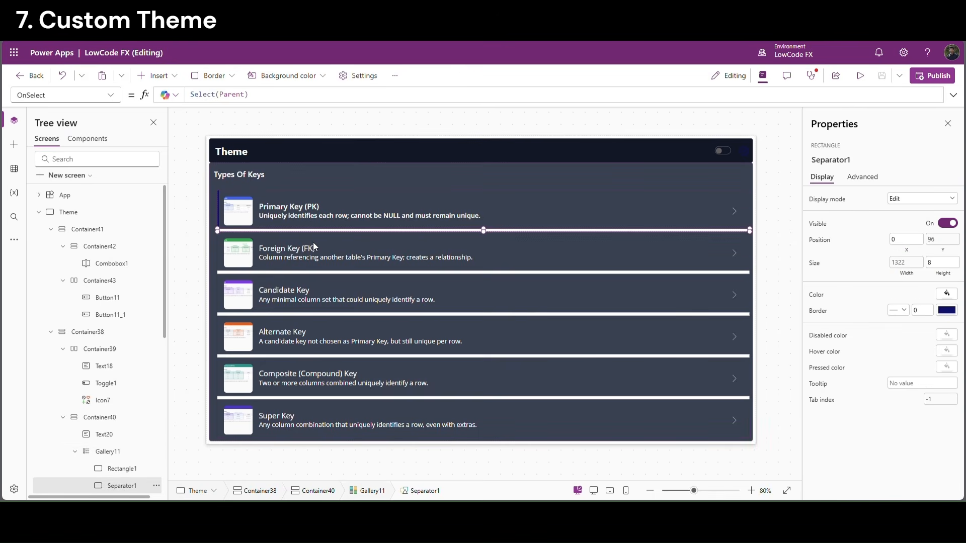
Copy Container39's light/dark Fill formula
{"action": "left_click", "coordinate": [316, 248]}
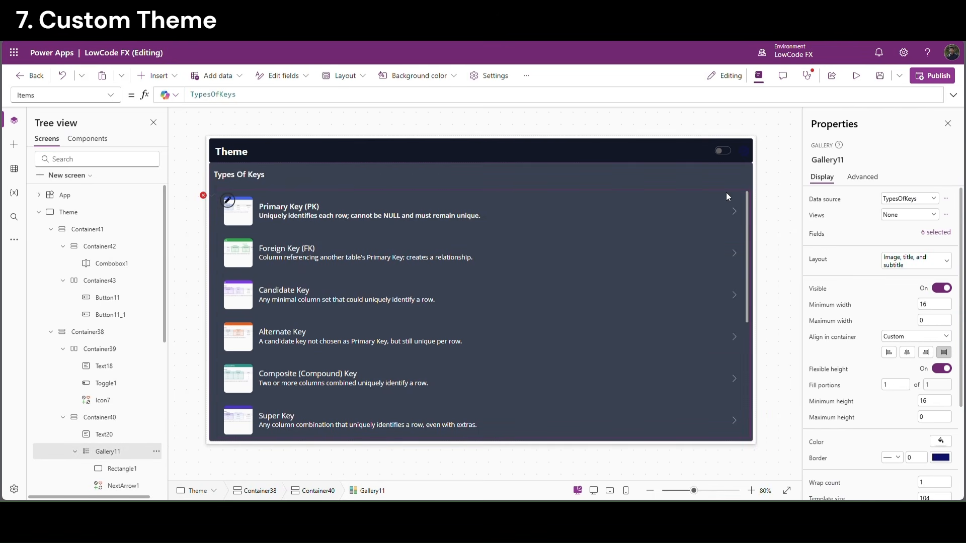
{"action": "left_click", "coordinate": [282, 154]}
{"action": "left_click", "coordinate": [98, 349]}
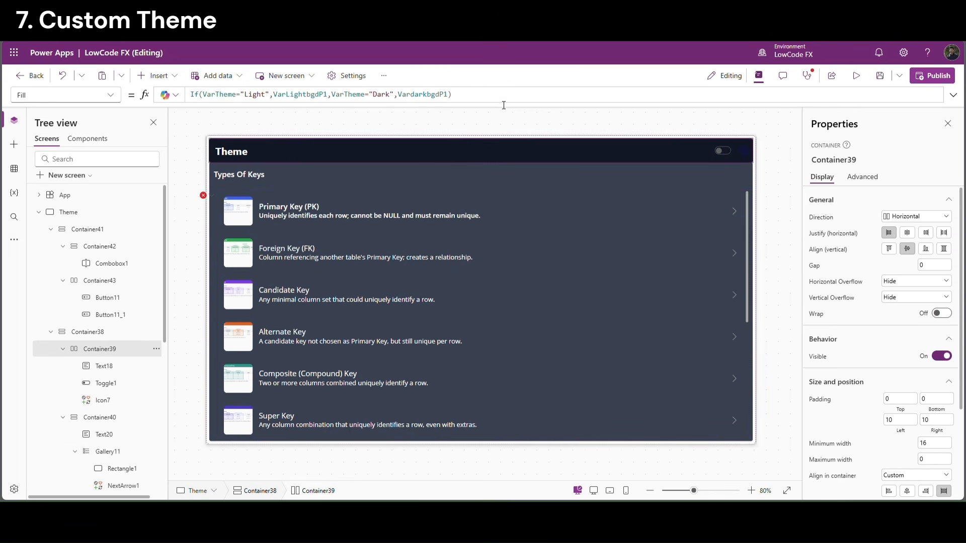
{"action": "left_click_drag", "start_coordinate": [452, 95], "coordinate": [166, 97]}
{"action": "key", "text": "ctrl+c"}
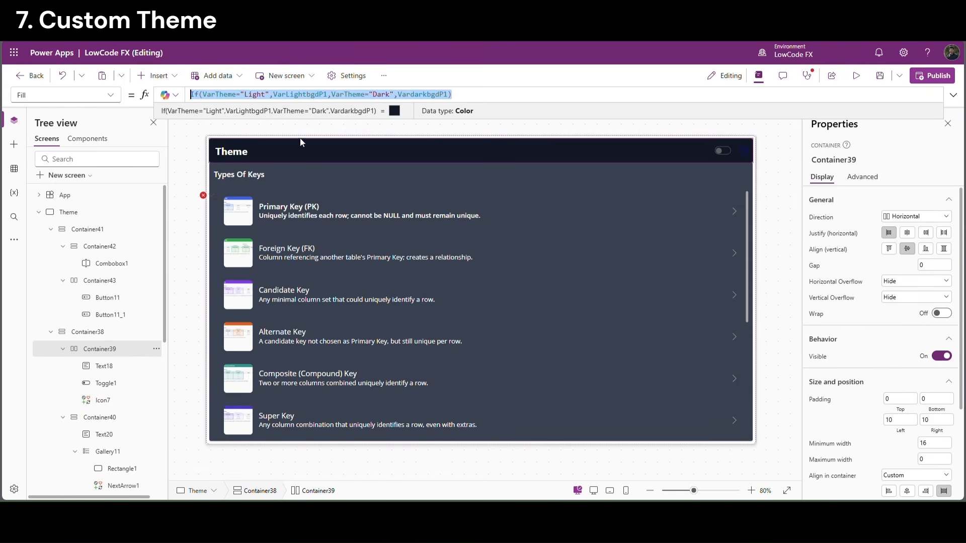
Paste the formula over the Theme screen's Color.White Fill and save the app
{"action": "left_click", "coordinate": [52, 230]}
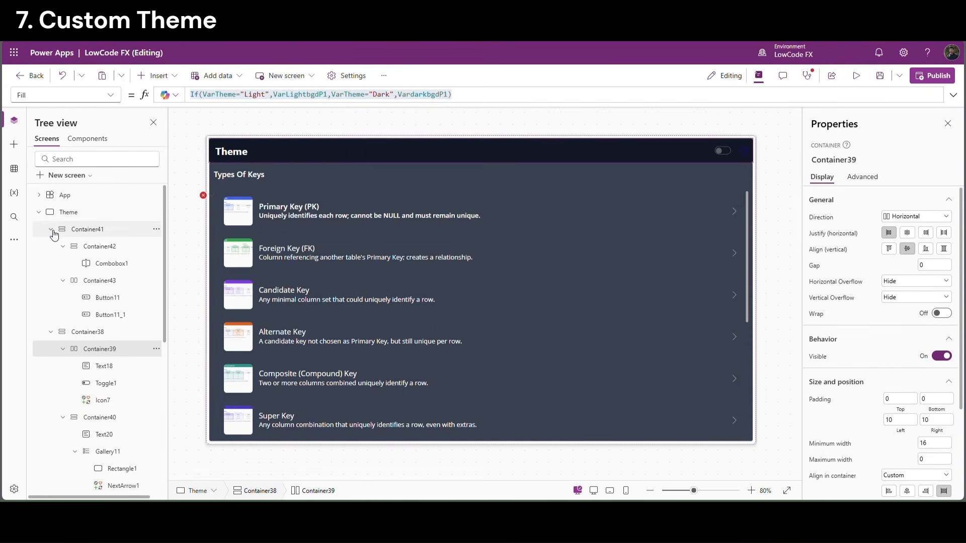
{"action": "left_click", "coordinate": [51, 246]}
{"action": "left_click", "coordinate": [101, 211]}
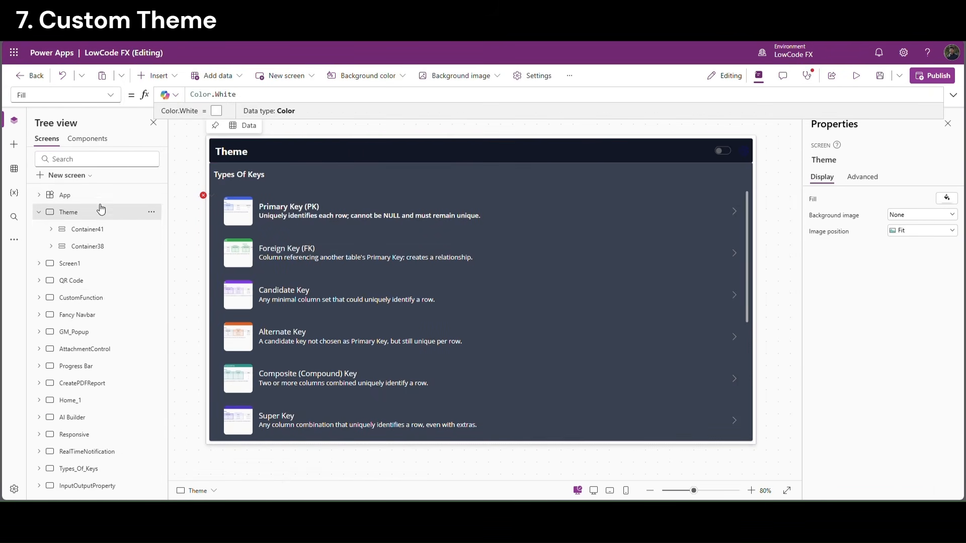
{"action": "left_click", "coordinate": [263, 96]}
{"action": "key", "text": "ctrl+a"}
{"action": "key", "text": "ctrl+v"}
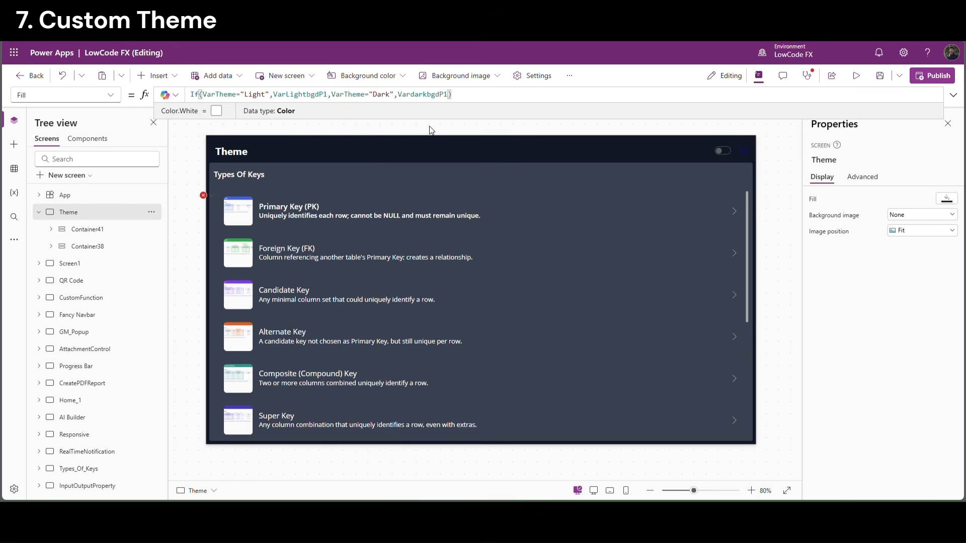
{"action": "left_click", "coordinate": [880, 75]}
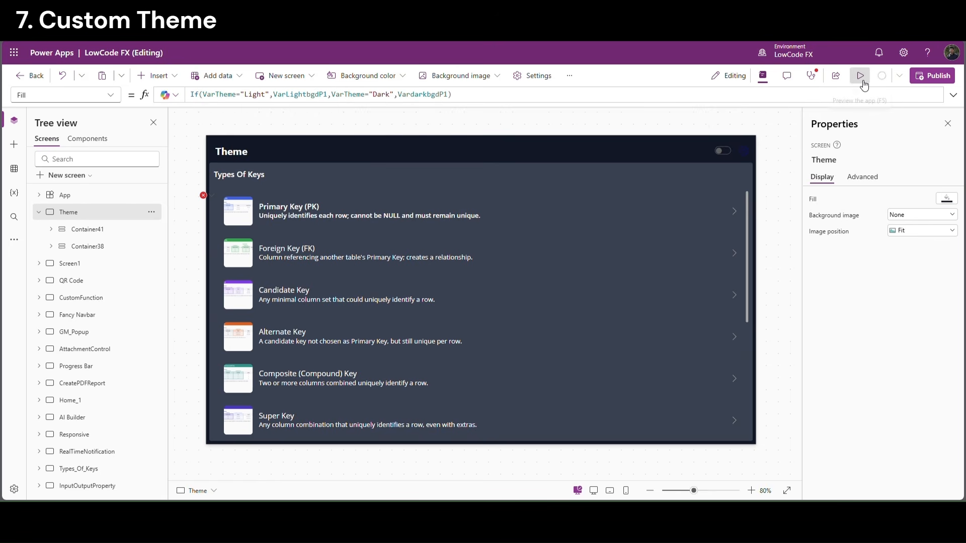
{"action": "left_click", "coordinate": [864, 83]}
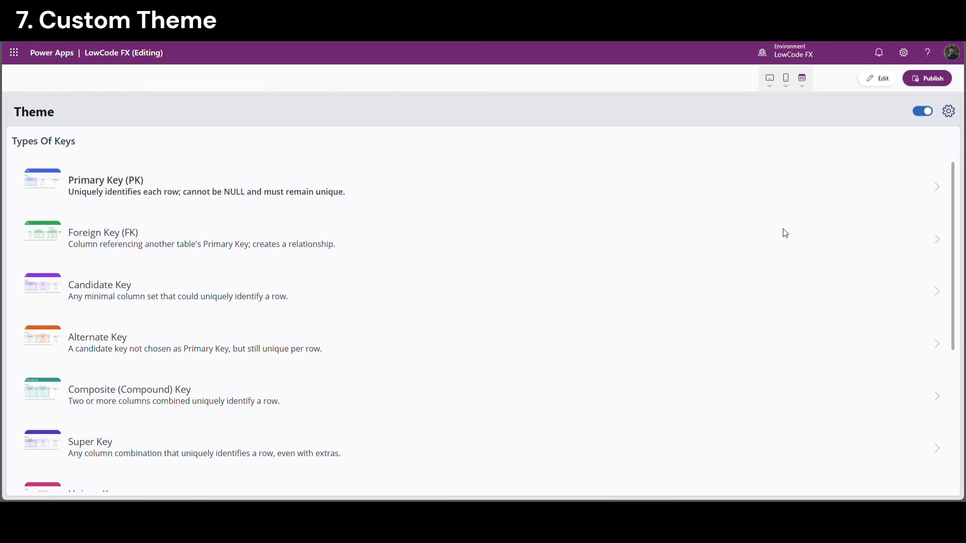
Apply Ocean Blue in preview and switch it to dark mode
{"action": "left_click", "coordinate": [949, 112]}
{"action": "left_click", "coordinate": [907, 151]}
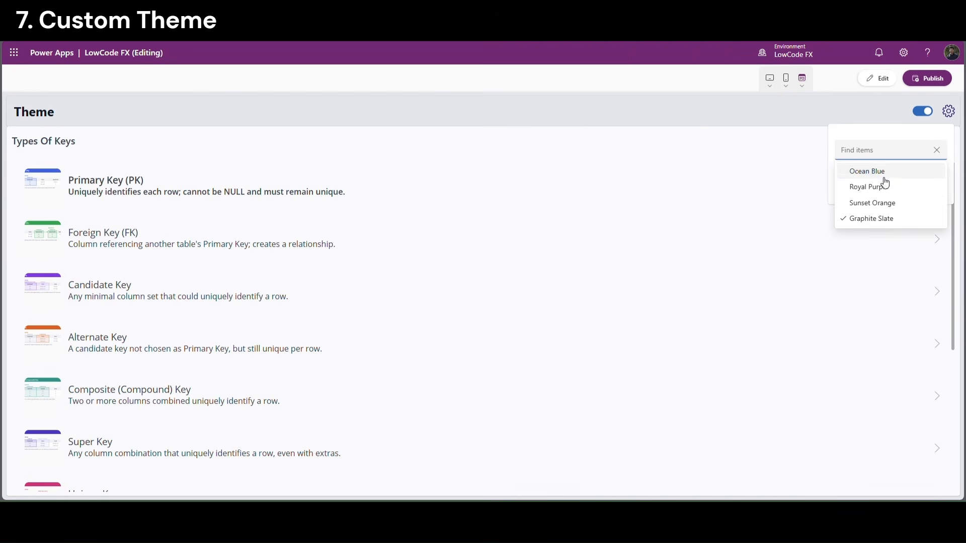
{"action": "left_click", "coordinate": [884, 176]}
{"action": "left_click", "coordinate": [860, 182]}
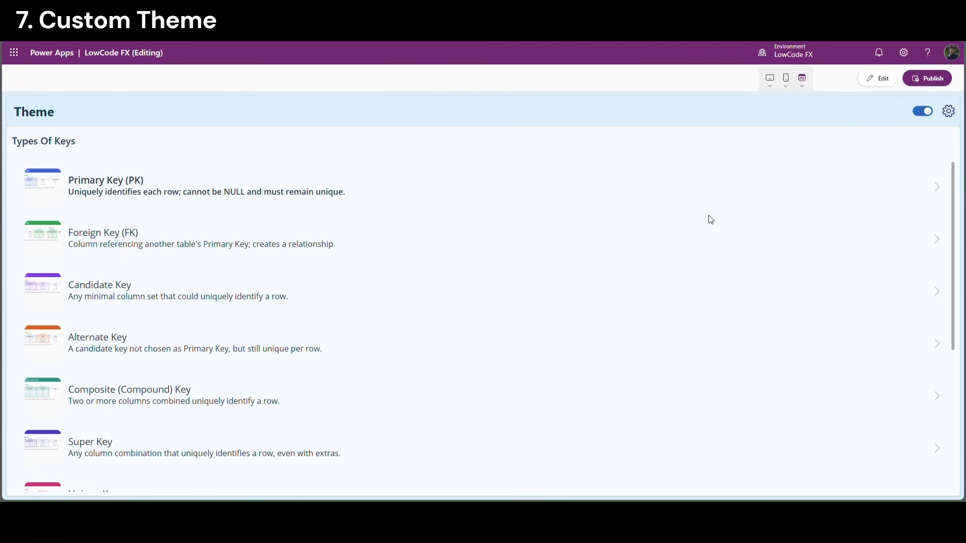
{"action": "left_click", "coordinate": [923, 112]}
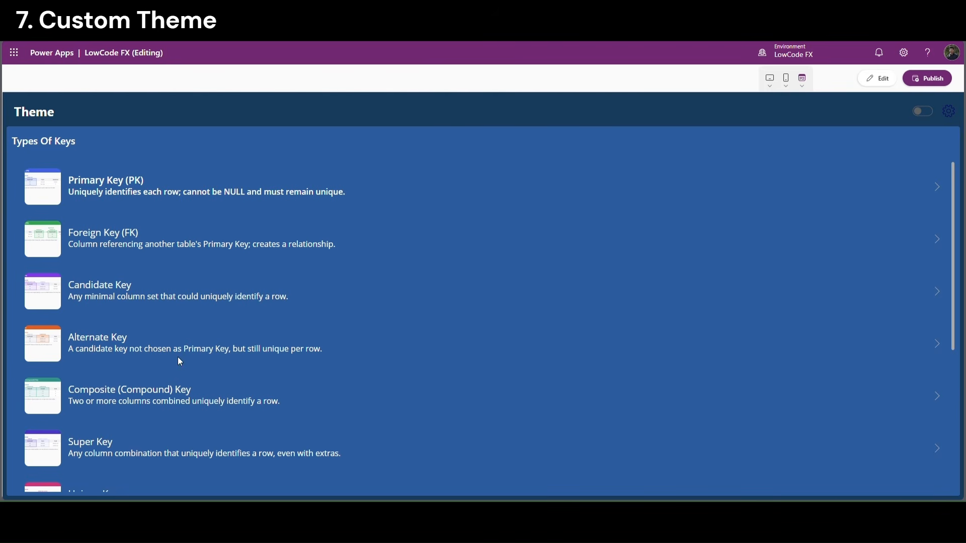
Apply Royal Purple and toggle it to light mode and back to dark
{"action": "left_click", "coordinate": [954, 113]}
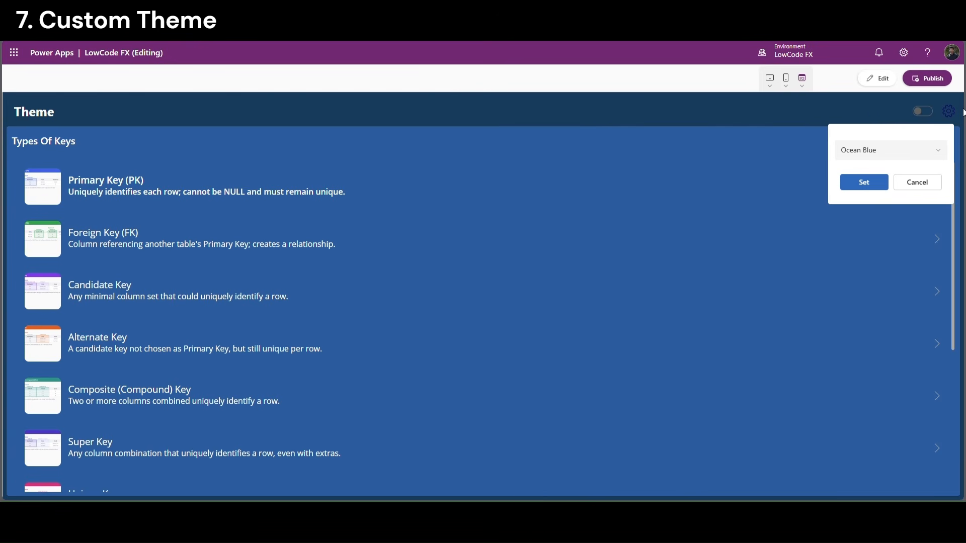
{"action": "left_click", "coordinate": [942, 146]}
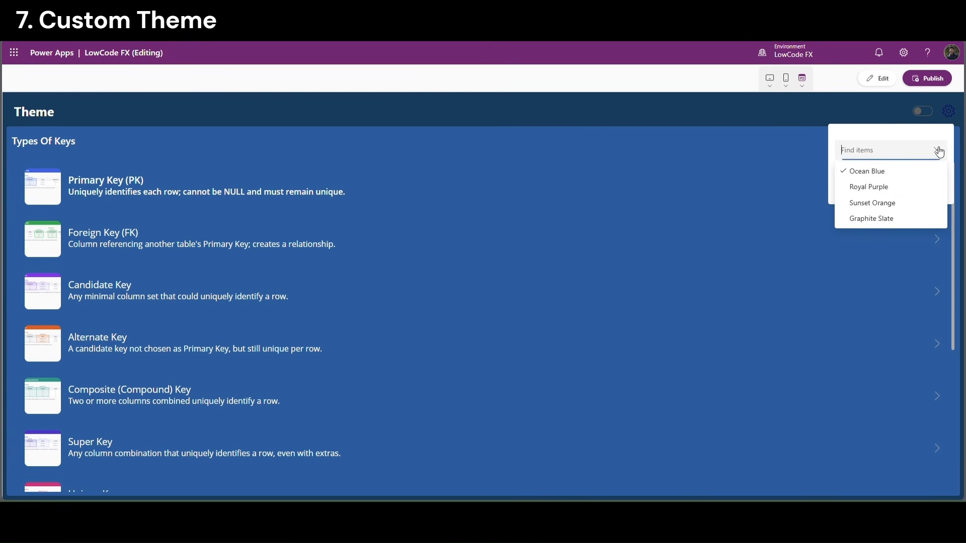
{"action": "left_click", "coordinate": [883, 189]}
{"action": "left_click", "coordinate": [881, 187]}
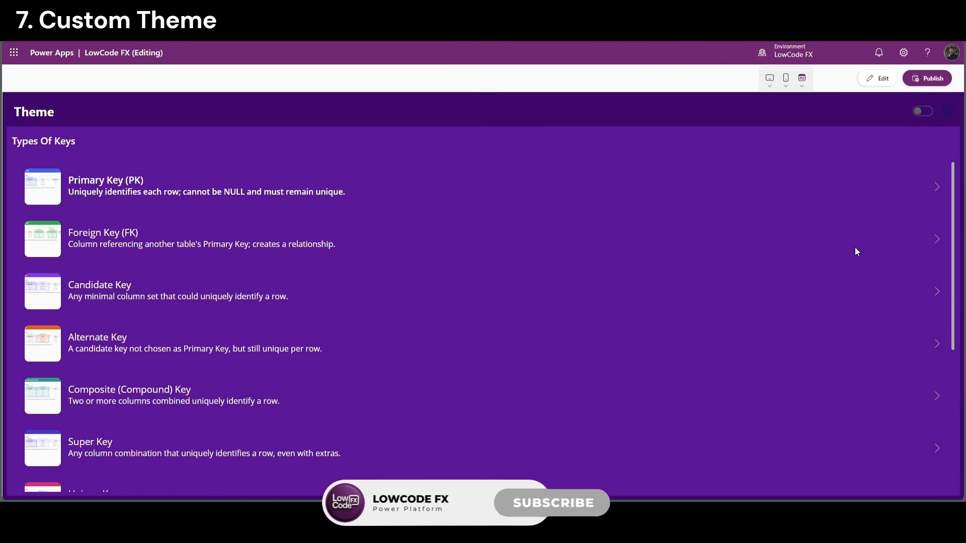
{"action": "left_click", "coordinate": [924, 112]}
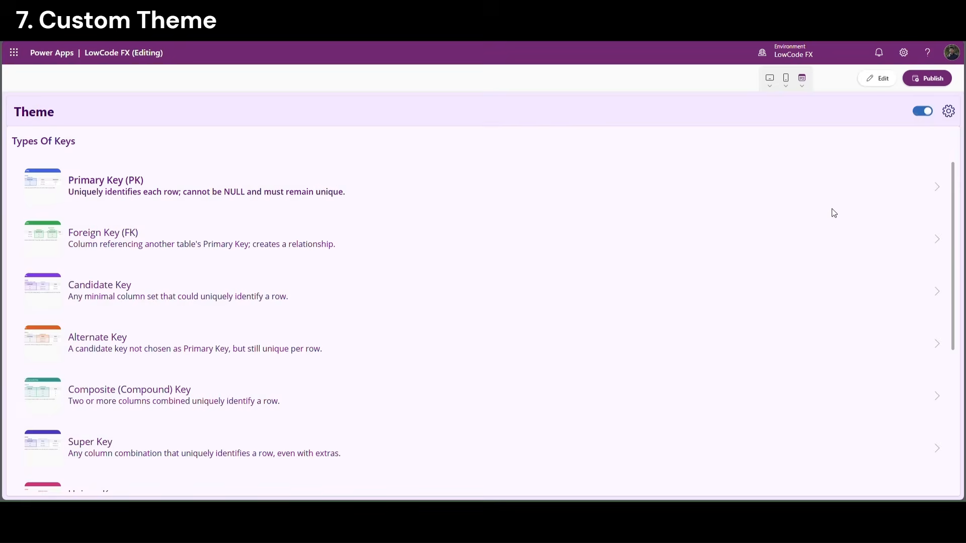
{"action": "left_click", "coordinate": [928, 112]}
Apply the Sunset Orange theme
{"action": "left_click", "coordinate": [948, 115]}
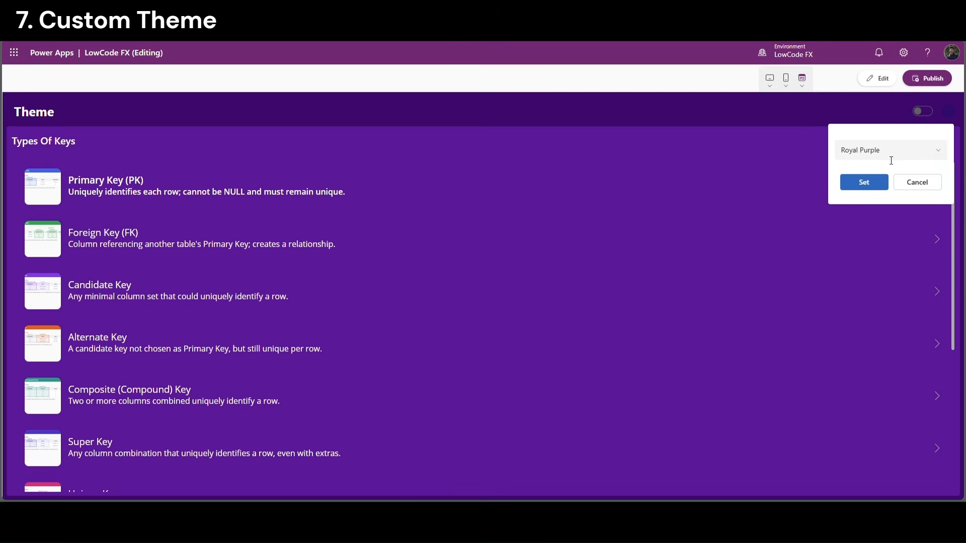
{"action": "left_click", "coordinate": [890, 157]}
{"action": "left_click", "coordinate": [863, 203]}
{"action": "left_click", "coordinate": [864, 184]}
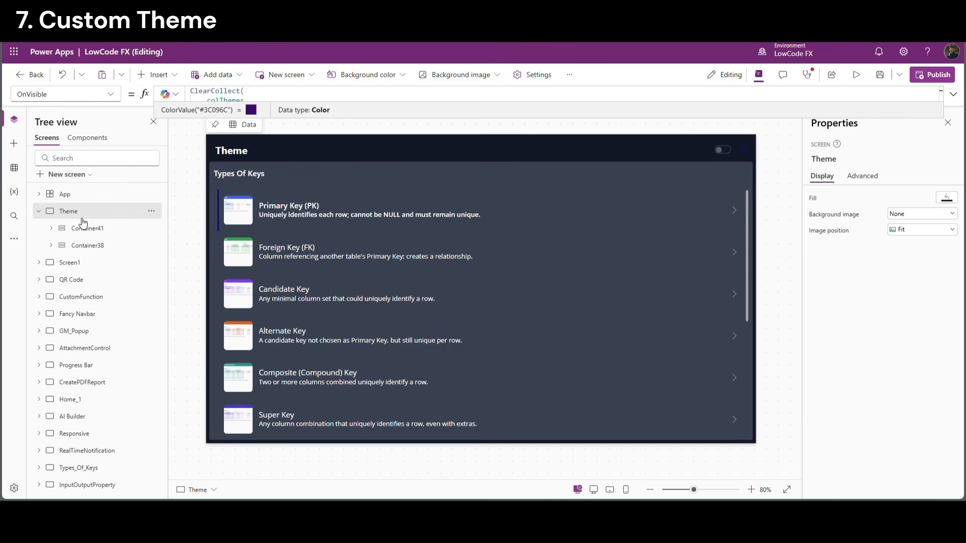
Replace the OnVisible colThemes ClearCollect with the new set of themes
{"action": "left_click", "coordinate": [232, 100]}
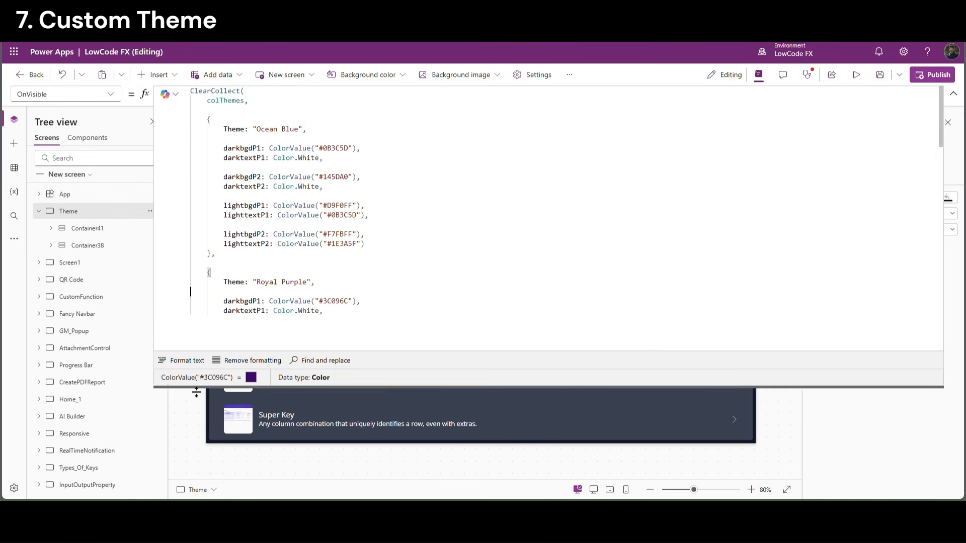
{"action": "left_click", "coordinate": [340, 131]}
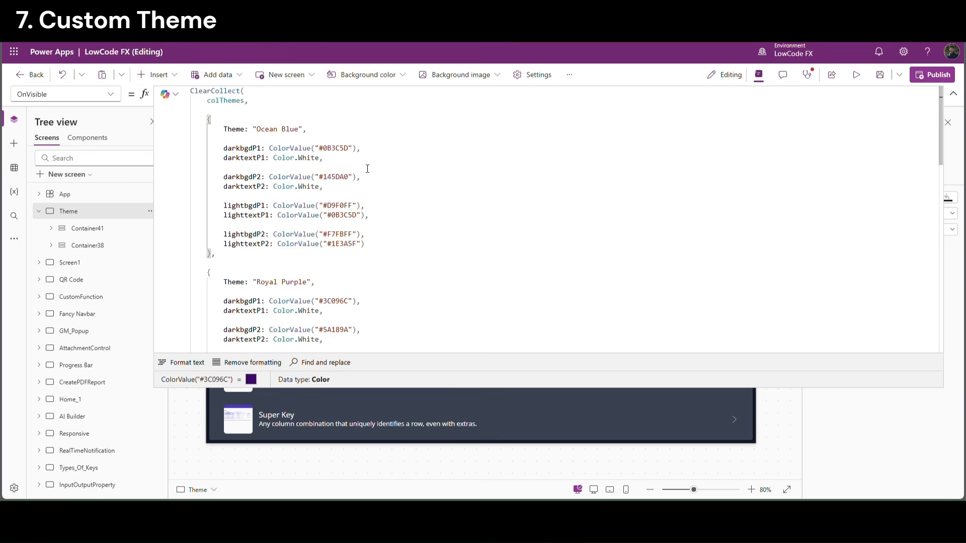
{"action": "key", "text": "ctrl+a"}
{"action": "key", "text": "ctrl+v"}
{"action": "scroll", "coordinate": [391, 193], "scroll_direction": "up", "scroll_amount": 5}
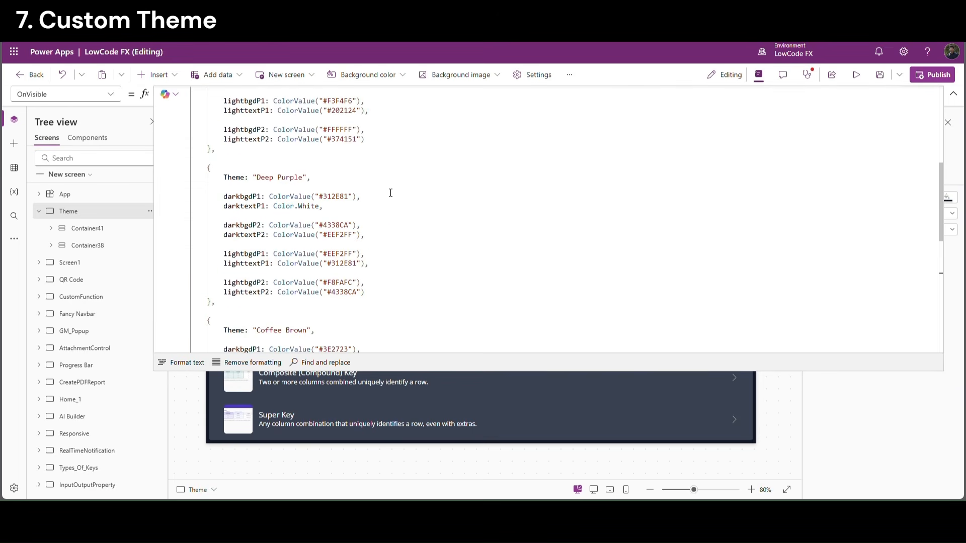
{"action": "scroll", "coordinate": [390, 194], "scroll_direction": "up", "scroll_amount": 2}
{"action": "left_click", "coordinate": [953, 94]}
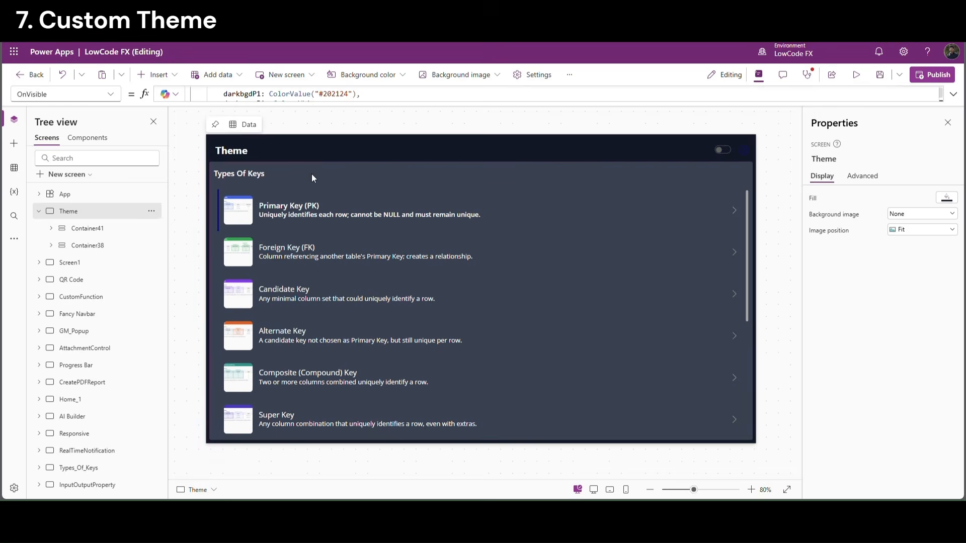
Give the gear icon the Theme label's If(varTheme…) Color formula and preview
{"action": "left_click", "coordinate": [115, 207]}
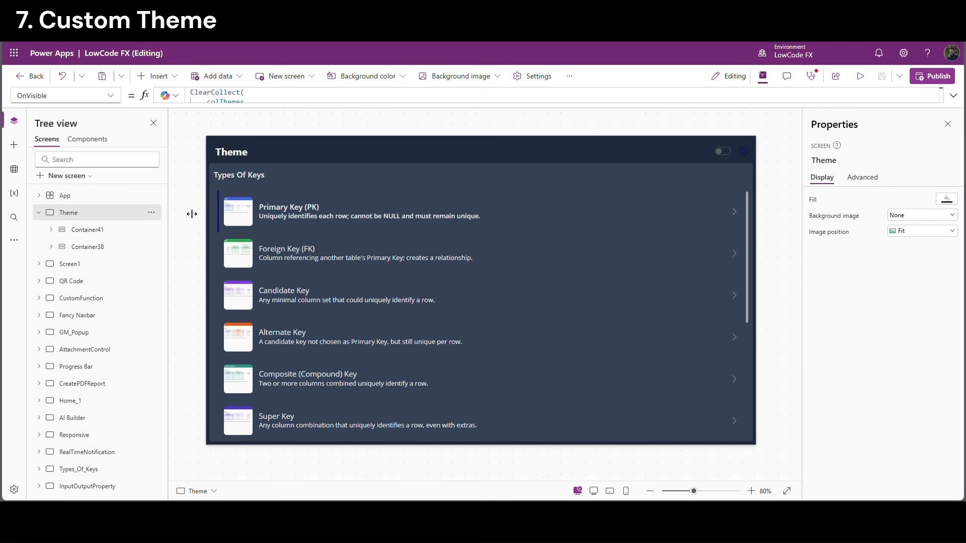
{"action": "left_click", "coordinate": [244, 153]}
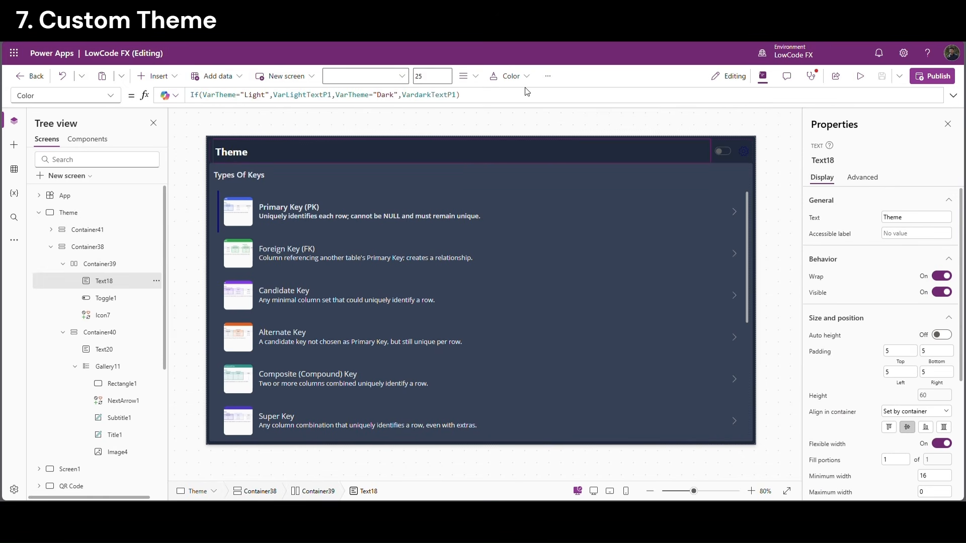
{"action": "left_click_drag", "start_coordinate": [478, 95], "coordinate": [195, 98]}
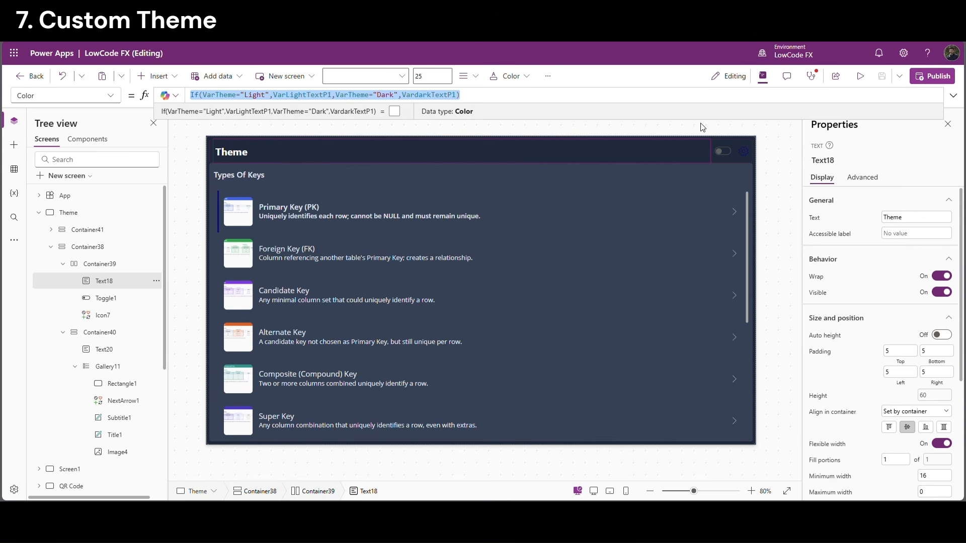
{"action": "left_click", "coordinate": [720, 130]}
{"action": "left_click", "coordinate": [740, 155]}
{"action": "left_click", "coordinate": [743, 152]}
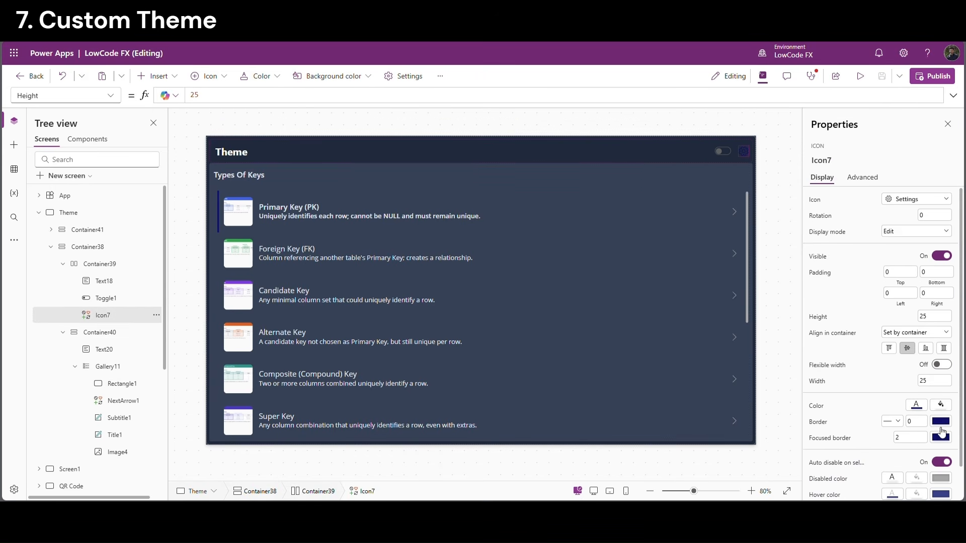
{"action": "left_click", "coordinate": [817, 405]}
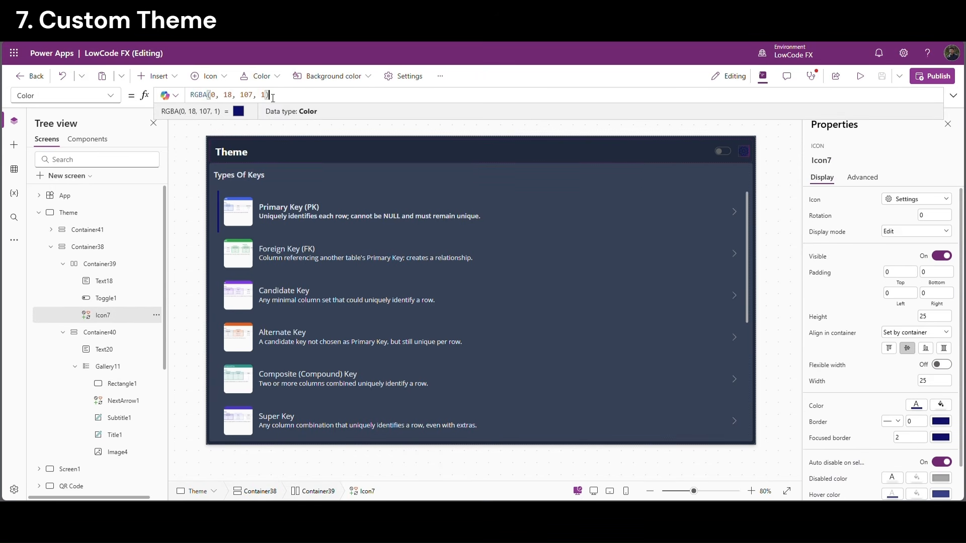
{"action": "key", "text": "ctrl+a"}
{"action": "type", "text": "If(varTheme = \"Light\", varLightTextFX, varTheme = \"Dark\", varDarkTextFX)"}
{"action": "left_click", "coordinate": [860, 76]}
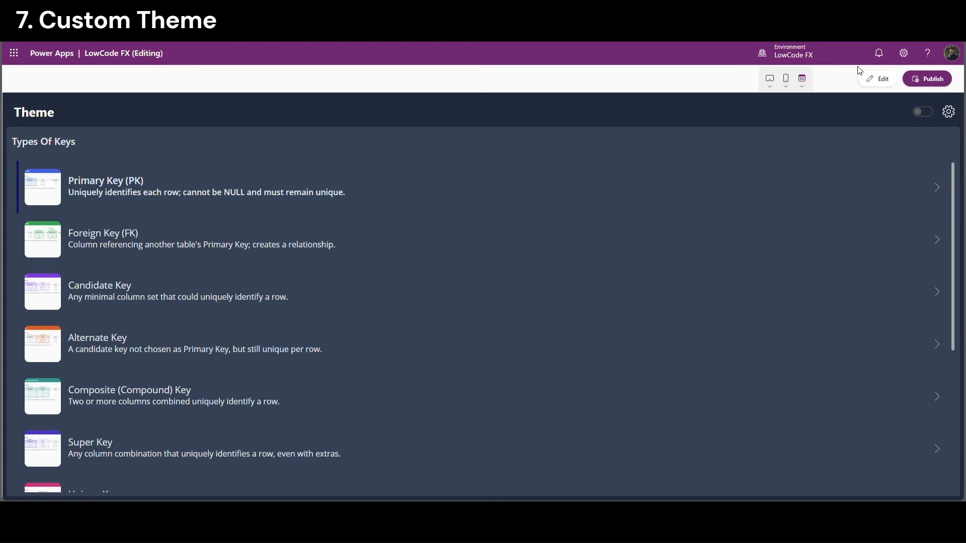
Apply the Charcoal theme, then switch to light mode and back to dark
{"action": "left_click", "coordinate": [953, 115]}
{"action": "left_click", "coordinate": [893, 149]}
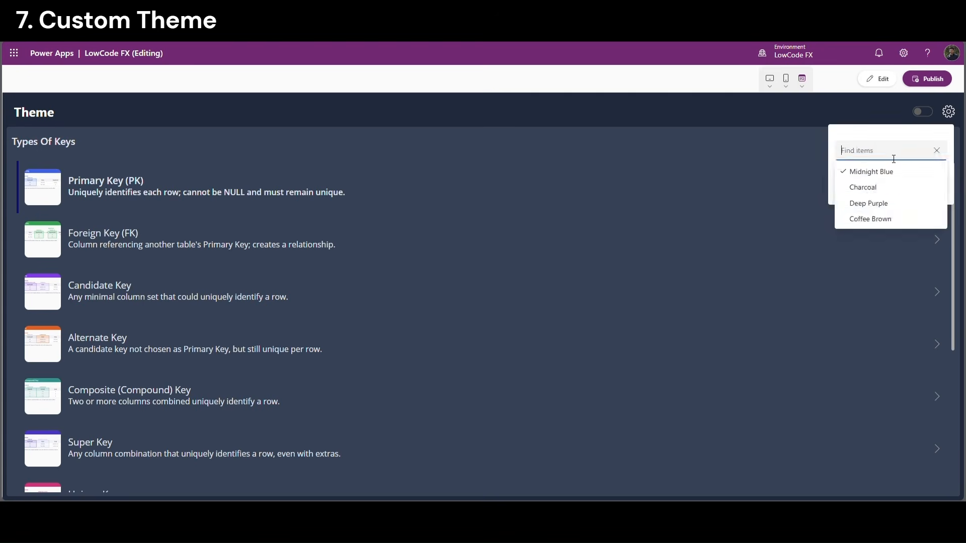
{"action": "left_click", "coordinate": [864, 189]}
{"action": "left_click", "coordinate": [872, 184]}
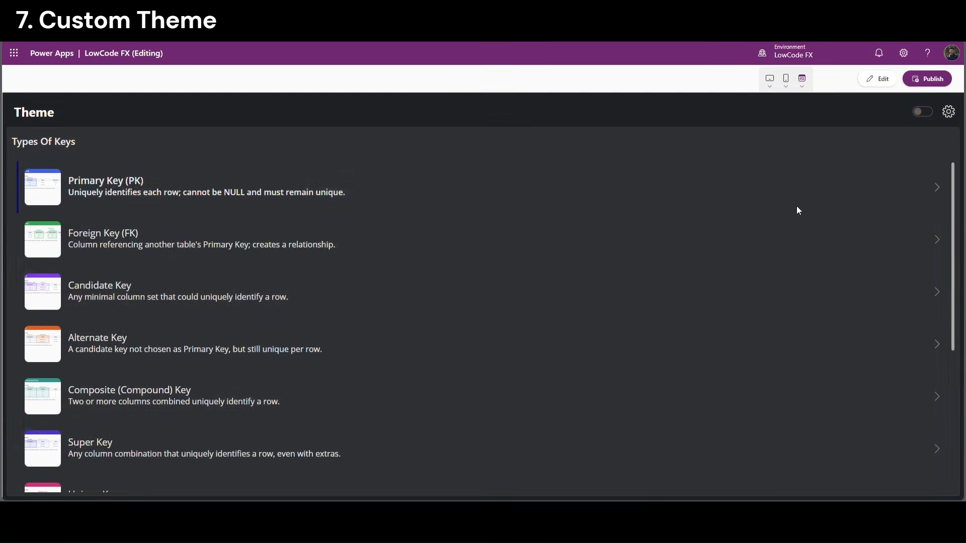
{"action": "left_click", "coordinate": [928, 115]}
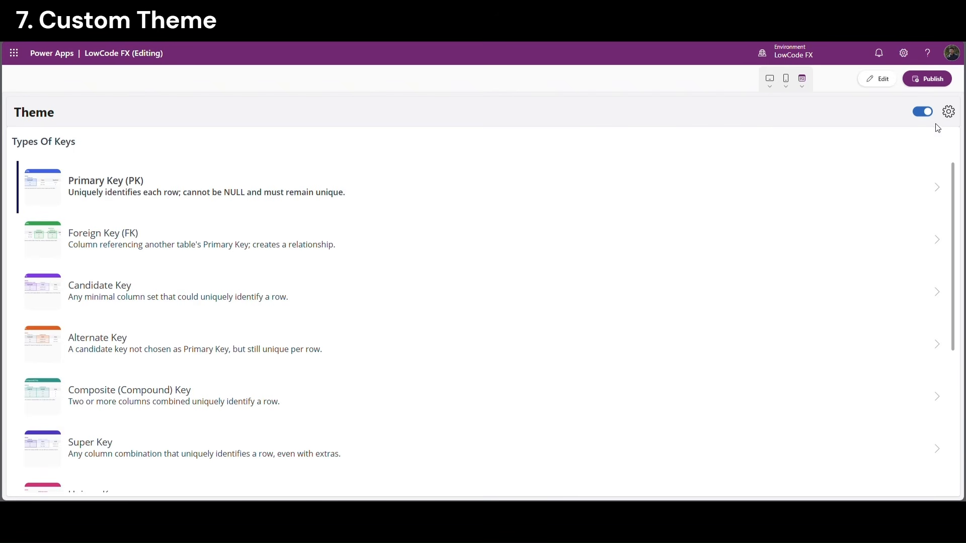
{"action": "left_click", "coordinate": [925, 113]}
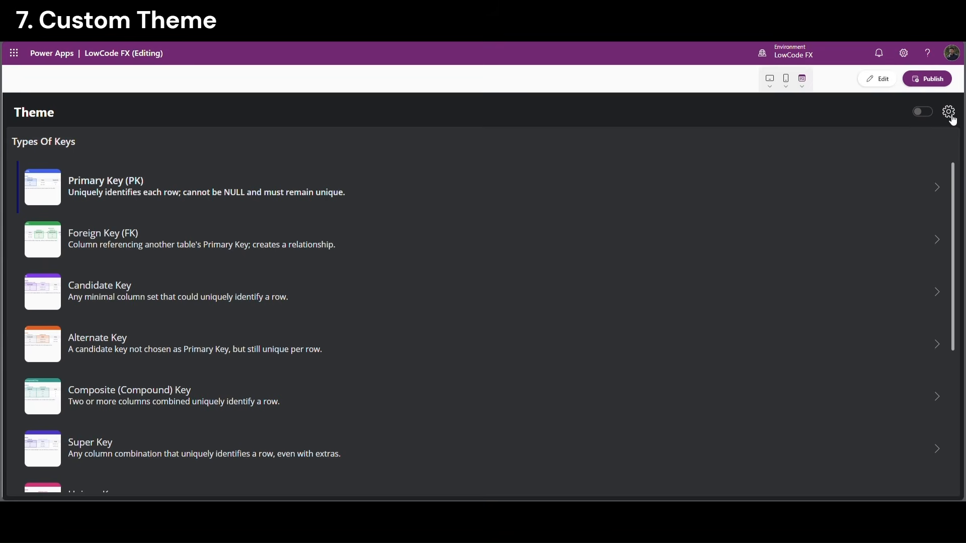
Apply the Deep Purple theme
{"action": "left_click", "coordinate": [952, 118]}
{"action": "left_click", "coordinate": [884, 151]}
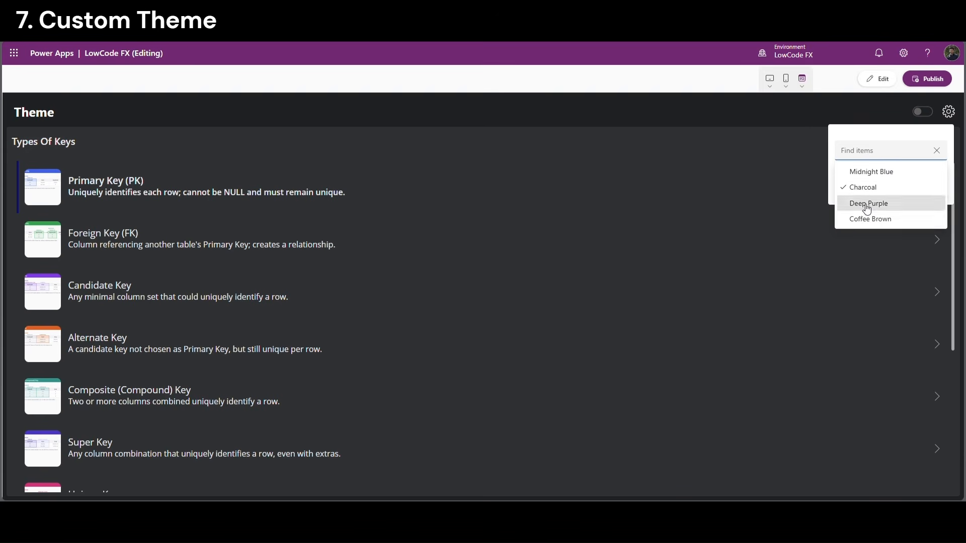
{"action": "left_click", "coordinate": [865, 202]}
{"action": "left_click", "coordinate": [874, 185]}
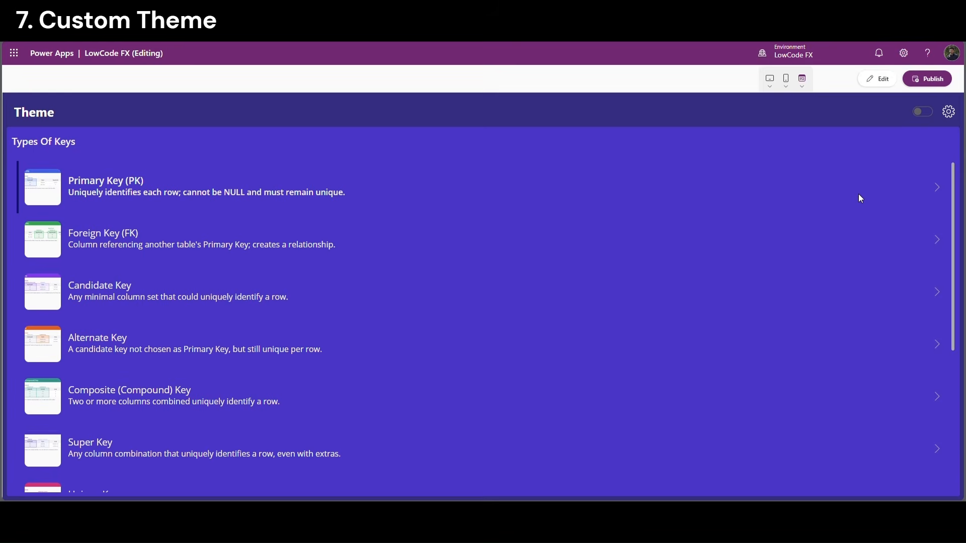
Apply the Coffee Brown theme in light mode, then show the app's components
{"action": "left_click", "coordinate": [943, 124]}
{"action": "left_click", "coordinate": [903, 159]}
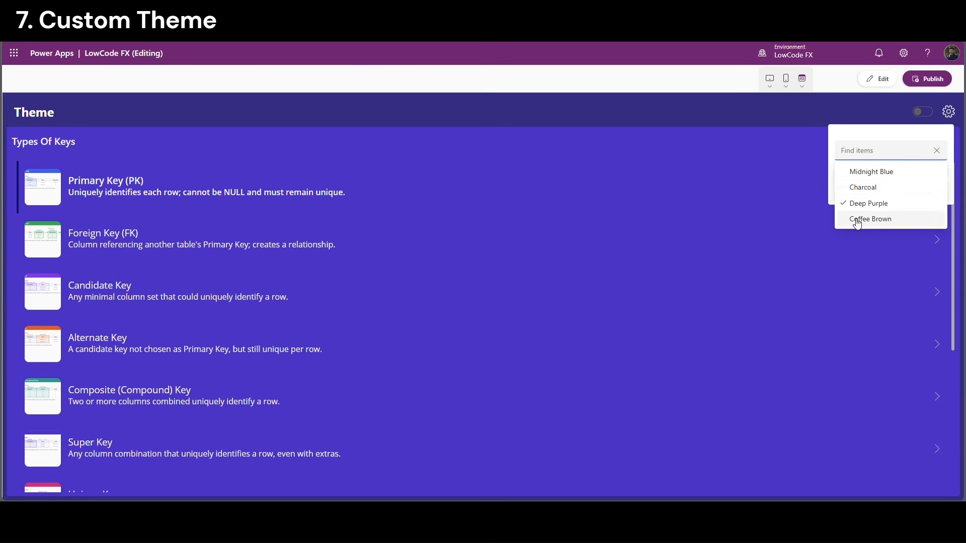
{"action": "left_click", "coordinate": [859, 218]}
{"action": "left_click", "coordinate": [860, 187]}
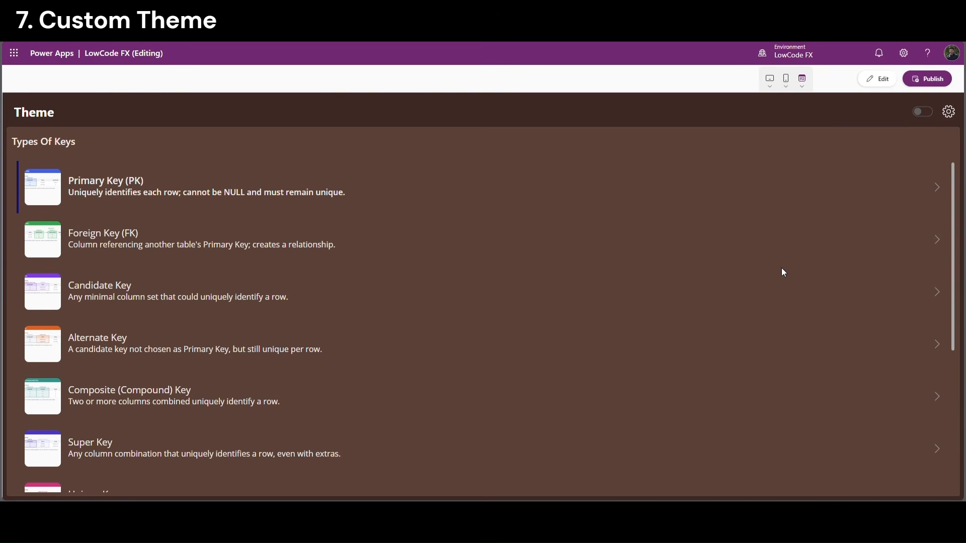
{"action": "left_click", "coordinate": [924, 112]}
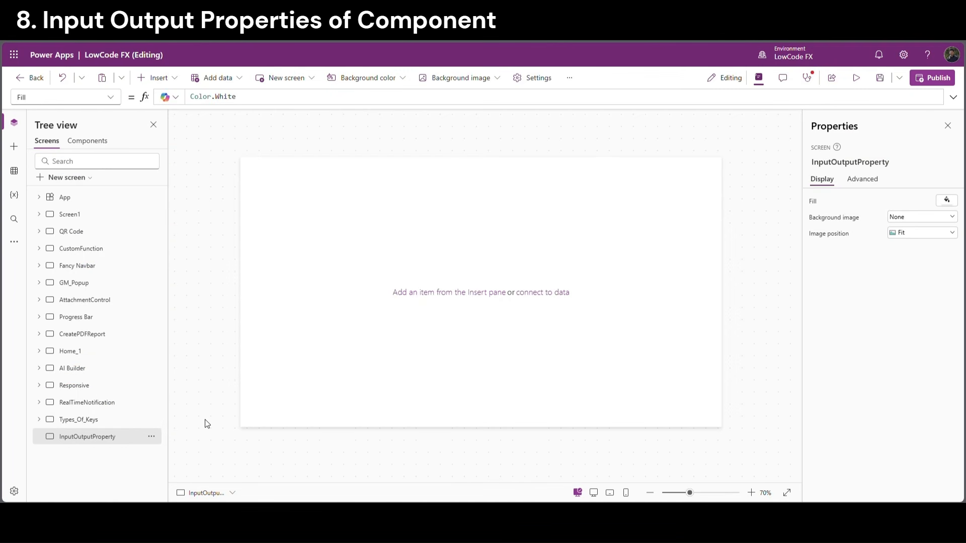
{"action": "left_click", "coordinate": [103, 145]}
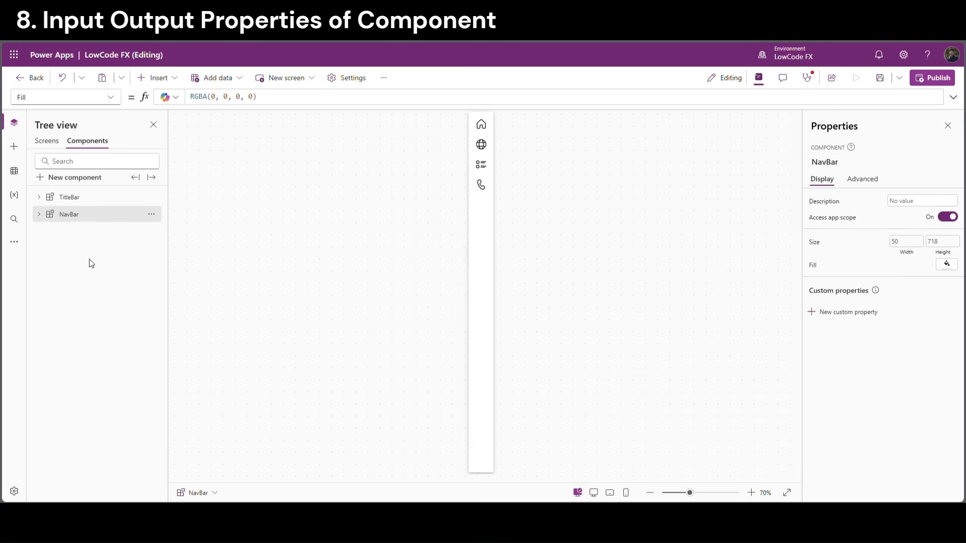
Create a new component and name it DialogBox
{"action": "left_click", "coordinate": [68, 178]}
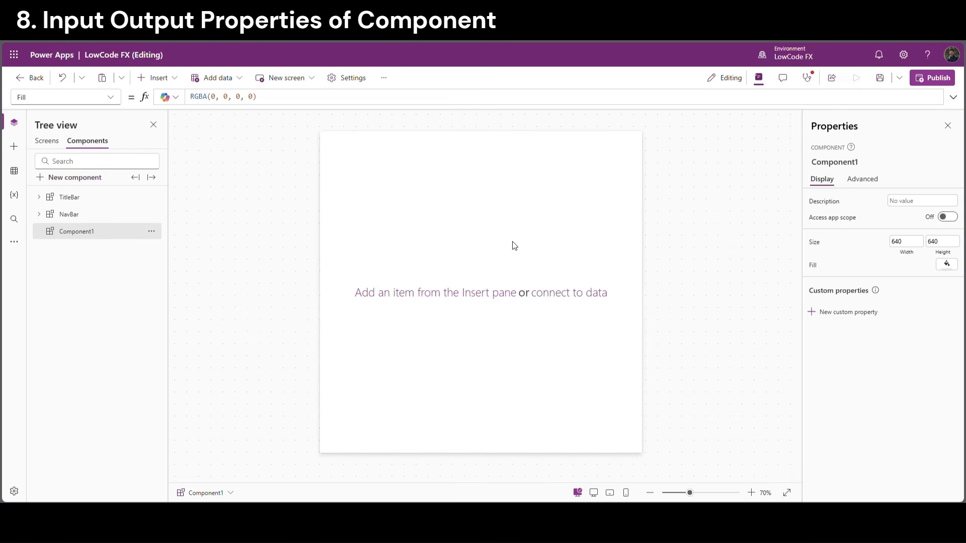
{"action": "double_click", "coordinate": [77, 232]}
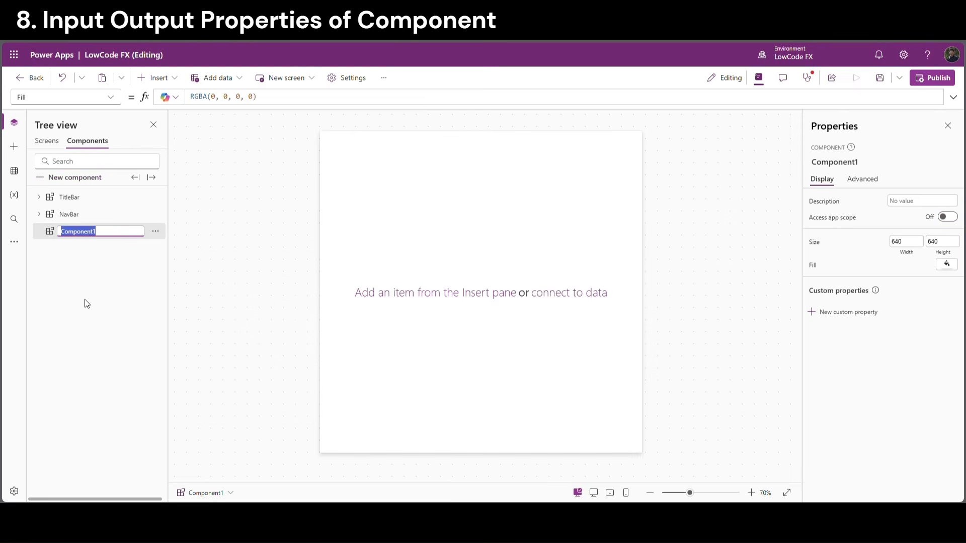
{"action": "type", "text": "DialogBox"}
{"action": "left_click", "coordinate": [226, 96]}
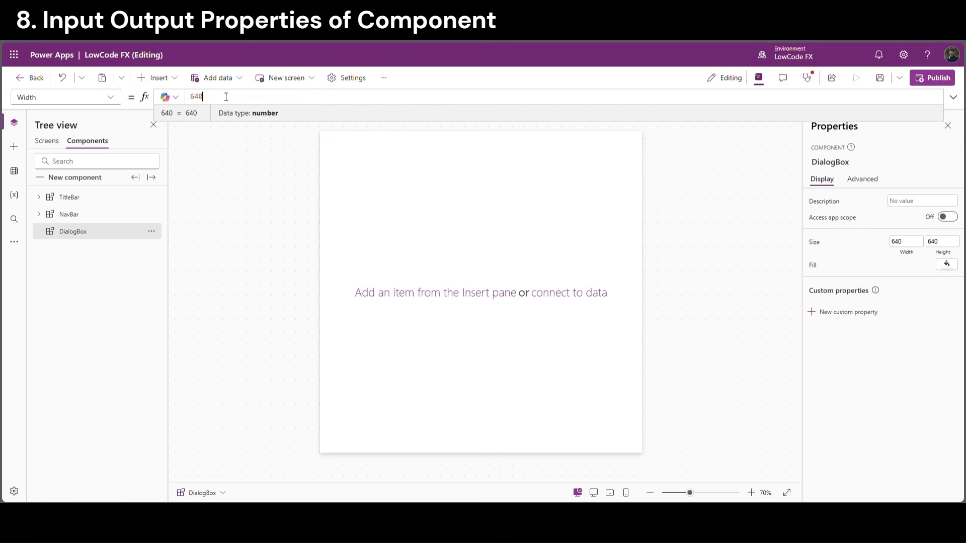
Size DialogBox to App.Width by App.Height (1366 × 768)
{"action": "double_click", "coordinate": [191, 100]}
{"action": "type", "text": "App."}
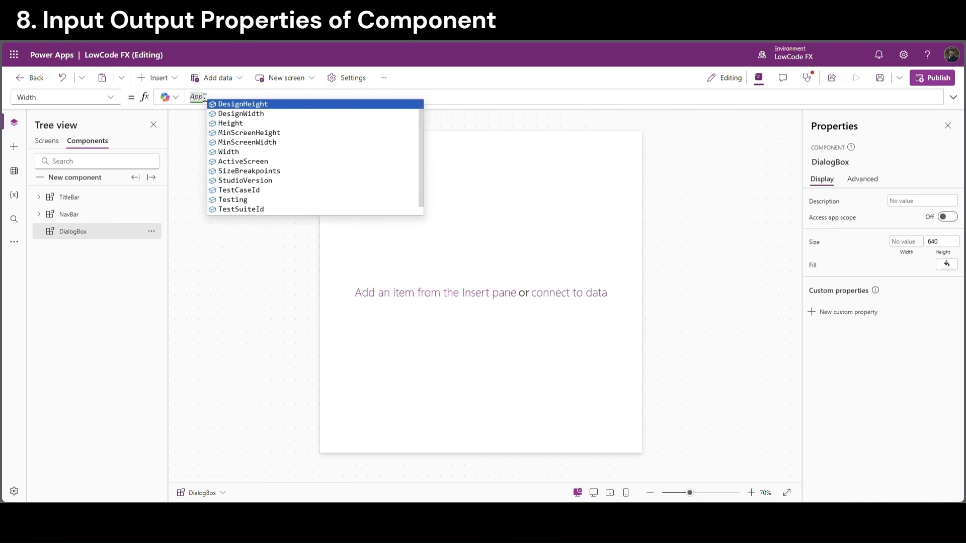
{"action": "type", "text": "Width"}
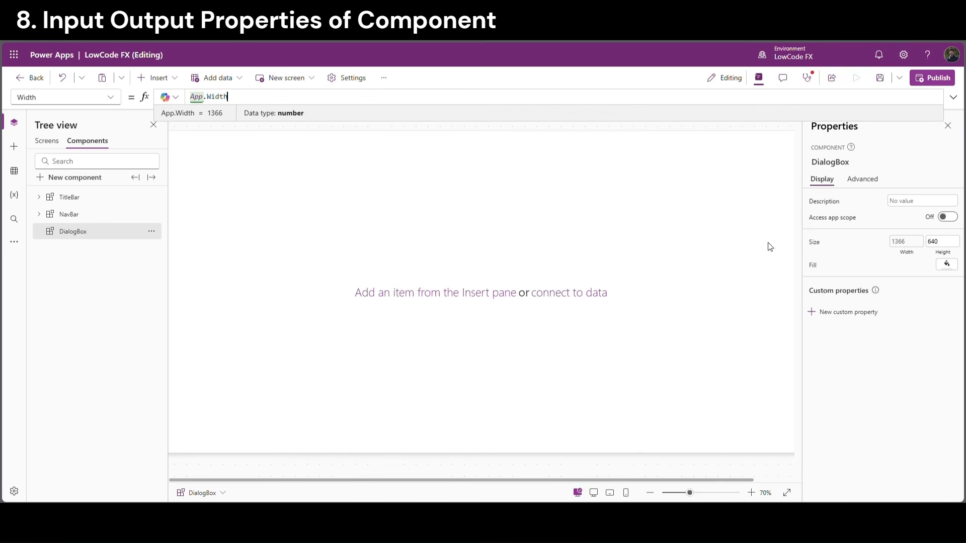
{"action": "left_click", "coordinate": [943, 244]}
{"action": "type", "text": "App."}
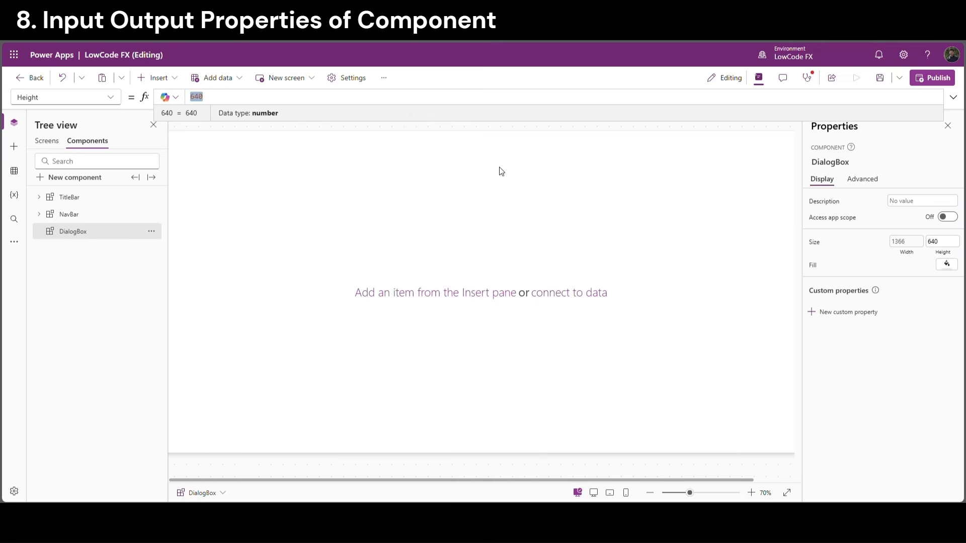
{"action": "type", "text": "Height"}
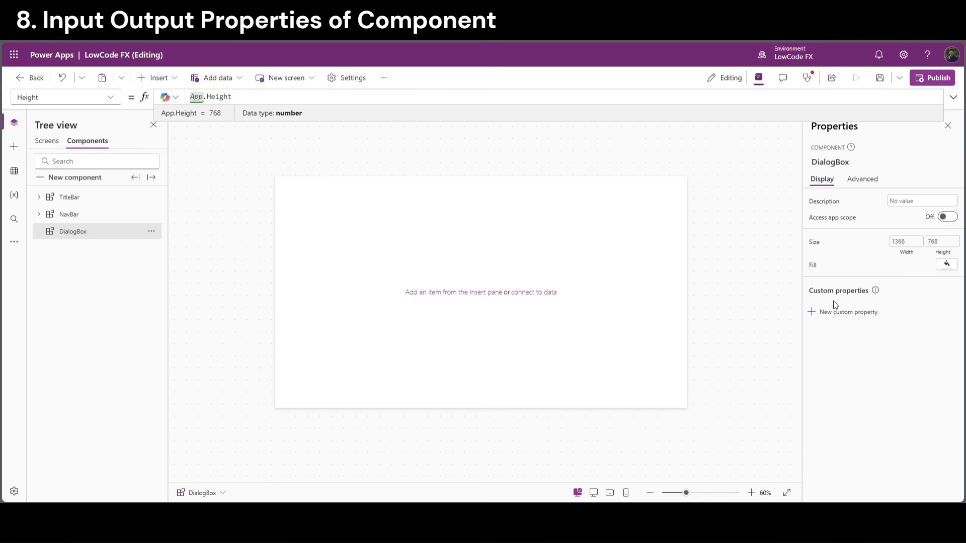
{"action": "left_click", "coordinate": [950, 264]}
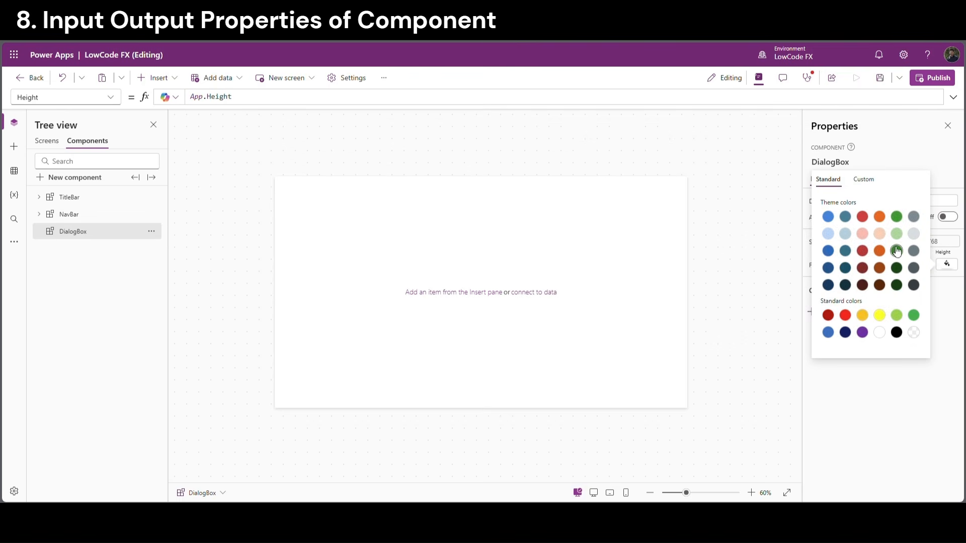
Make DialogBox's fill transparent and insert a vertical container into it
{"action": "left_click", "coordinate": [914, 333]}
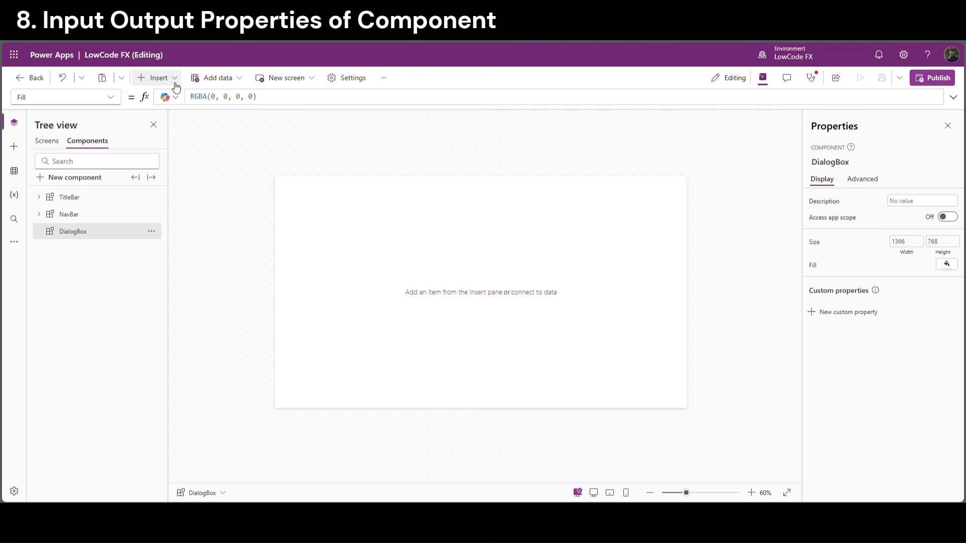
{"action": "left_click", "coordinate": [174, 85]}
{"action": "type", "text": "vert"}
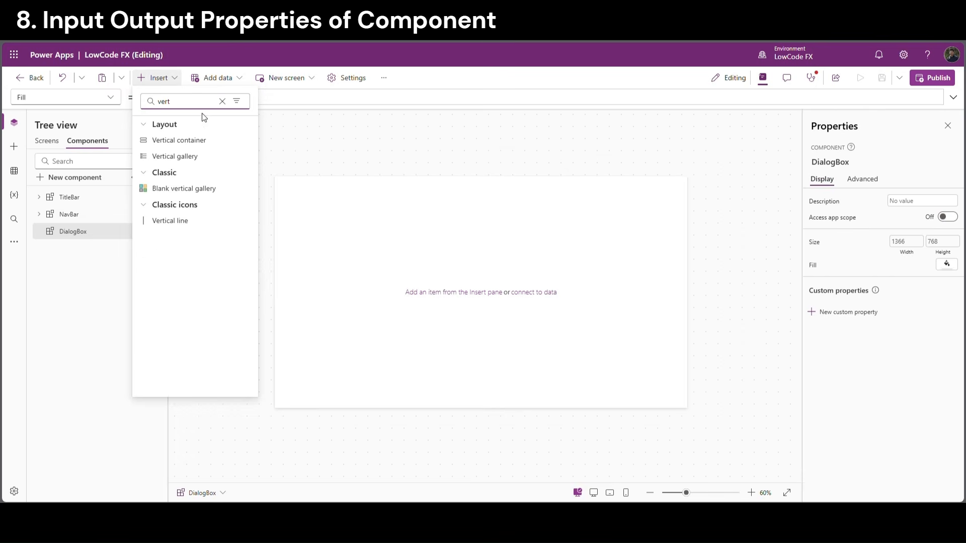
{"action": "left_click", "coordinate": [199, 141]}
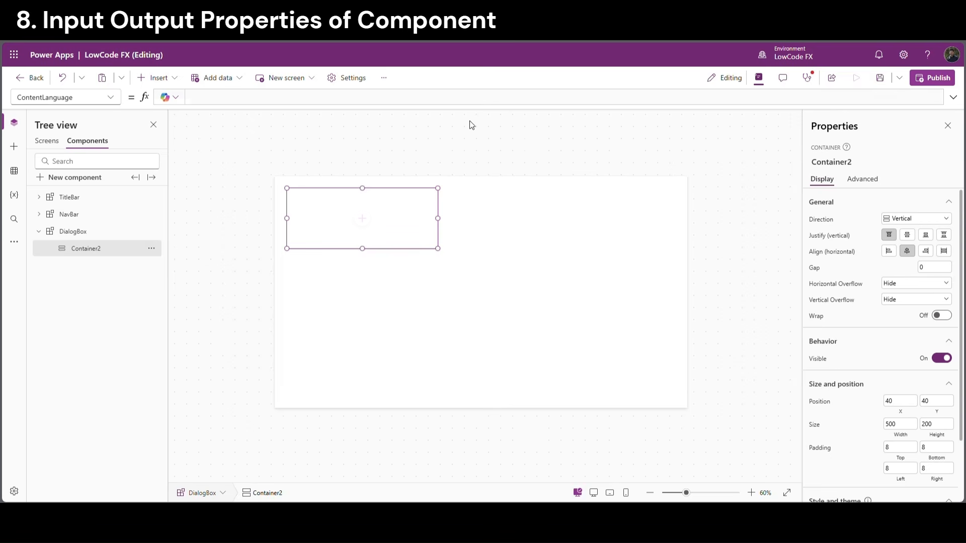
Place Container2 at 0,0 with width Parent.Width and height Parent.Height
{"action": "left_click", "coordinate": [903, 401]}
{"action": "left_click", "coordinate": [934, 404]}
{"action": "type", "text": "0"}
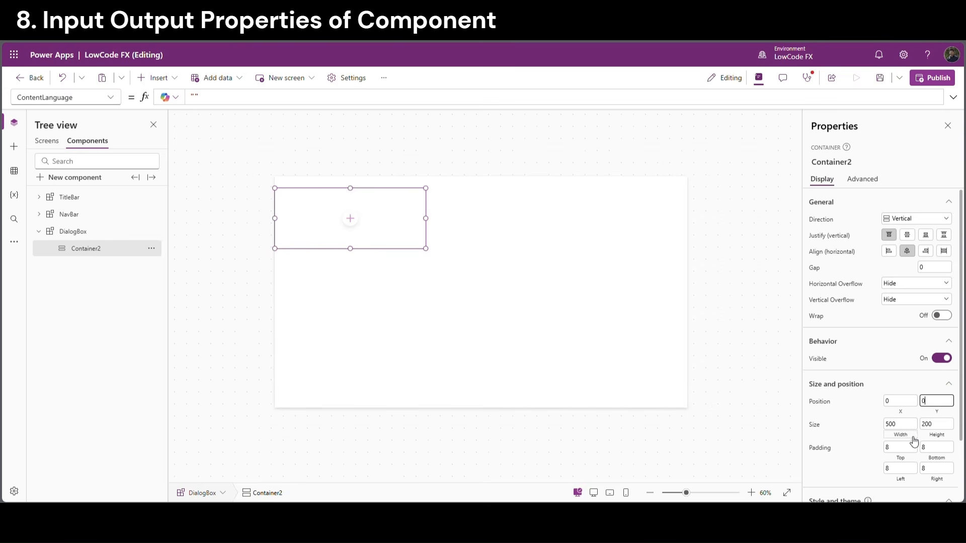
{"action": "left_click", "coordinate": [911, 436]}
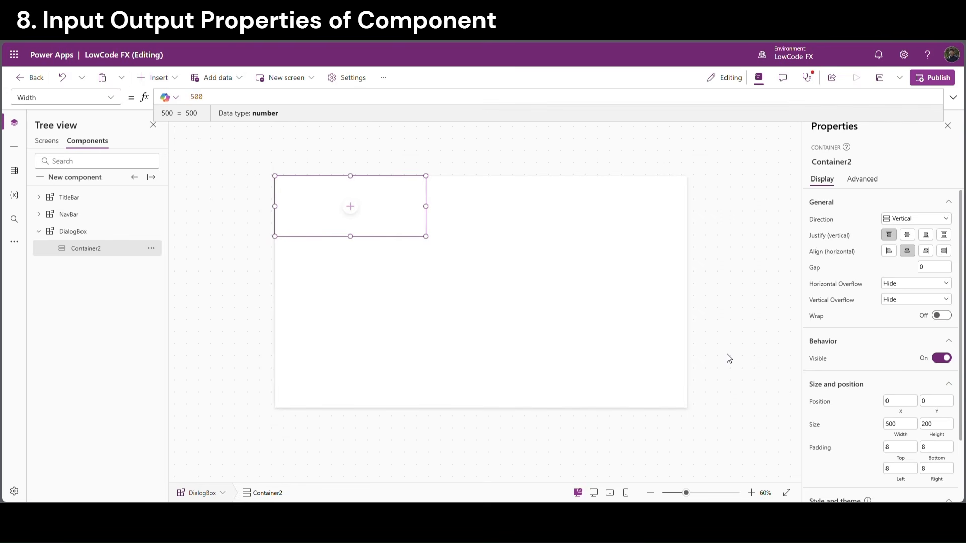
{"action": "key", "text": "ctrl+a"}
{"action": "type", "text": "Parent.Width"}
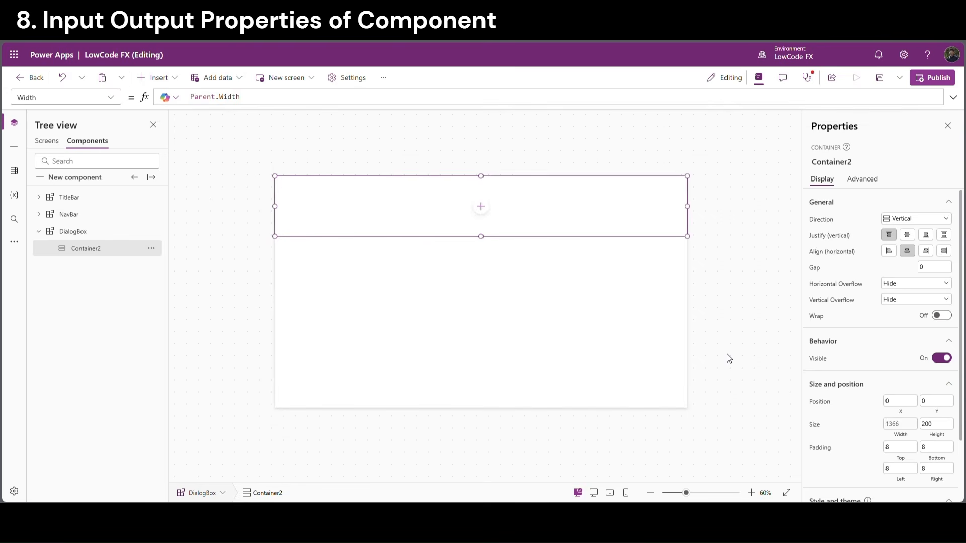
{"action": "left_click", "coordinate": [936, 436]}
{"action": "key", "text": "ctrl+a"}
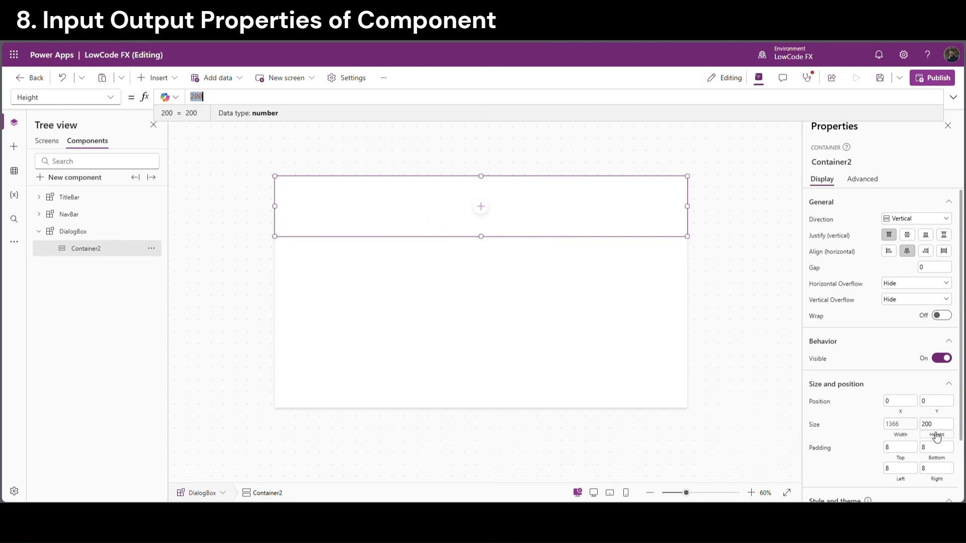
{"action": "type", "text": "Parent.Height"}
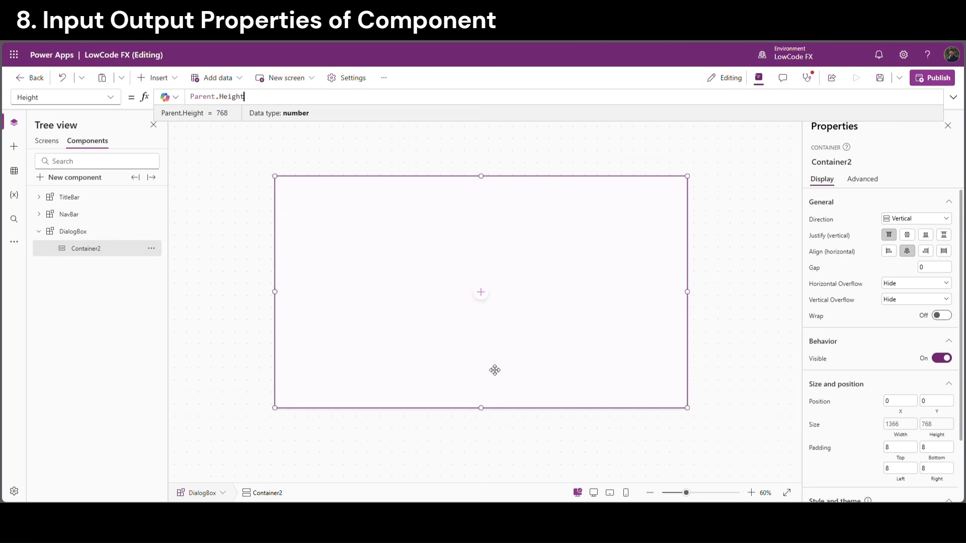
{"action": "left_click", "coordinate": [481, 292]}
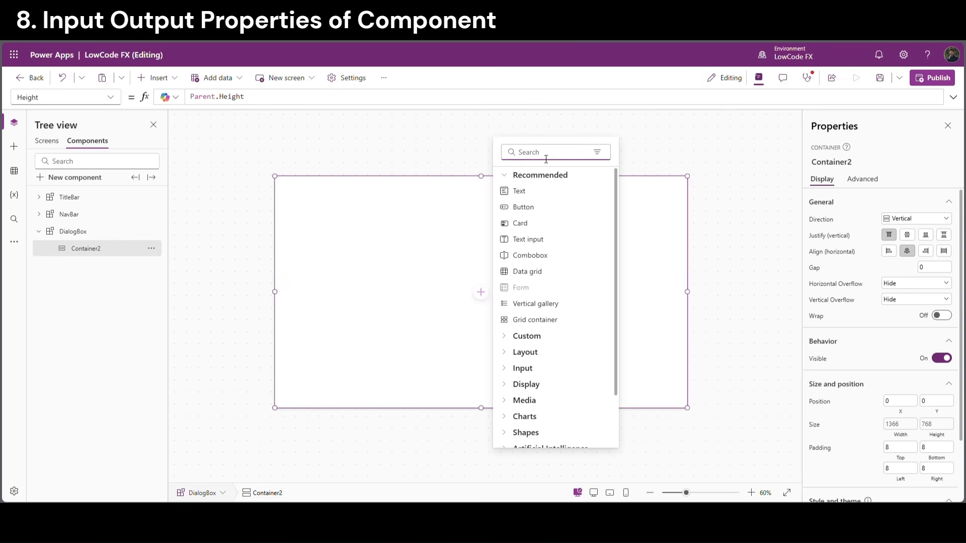
Add a vertical container inside Container2
{"action": "type", "text": "ver"}
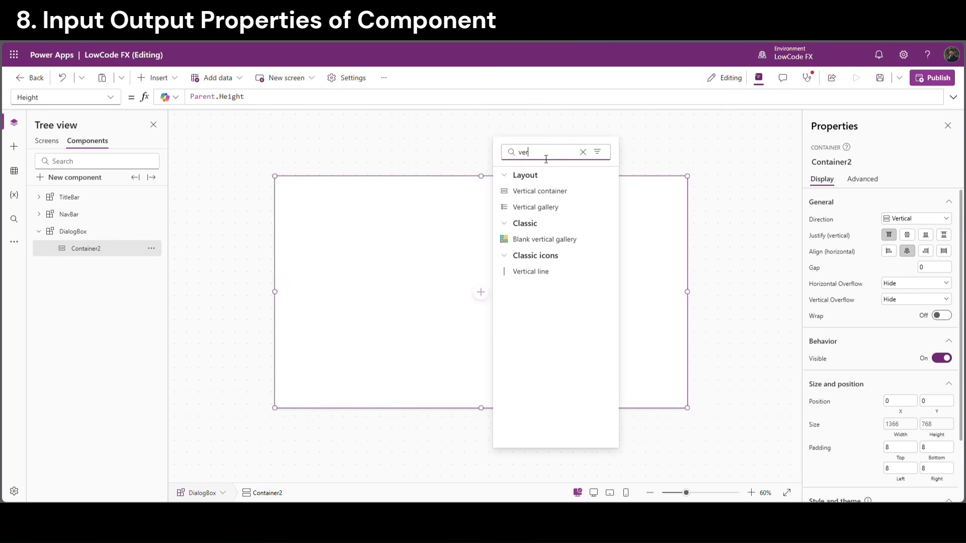
{"action": "left_click", "coordinate": [543, 192]}
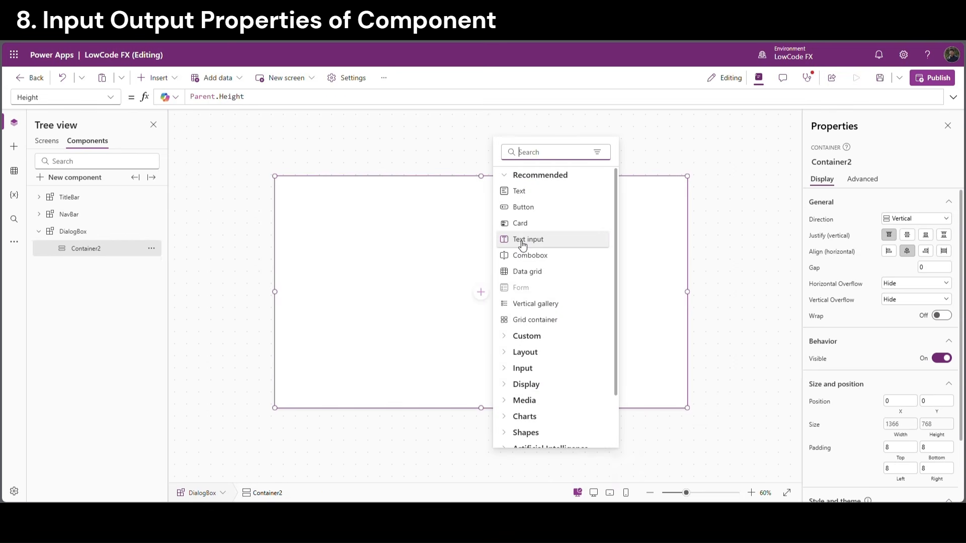
{"action": "type", "text": "ver"}
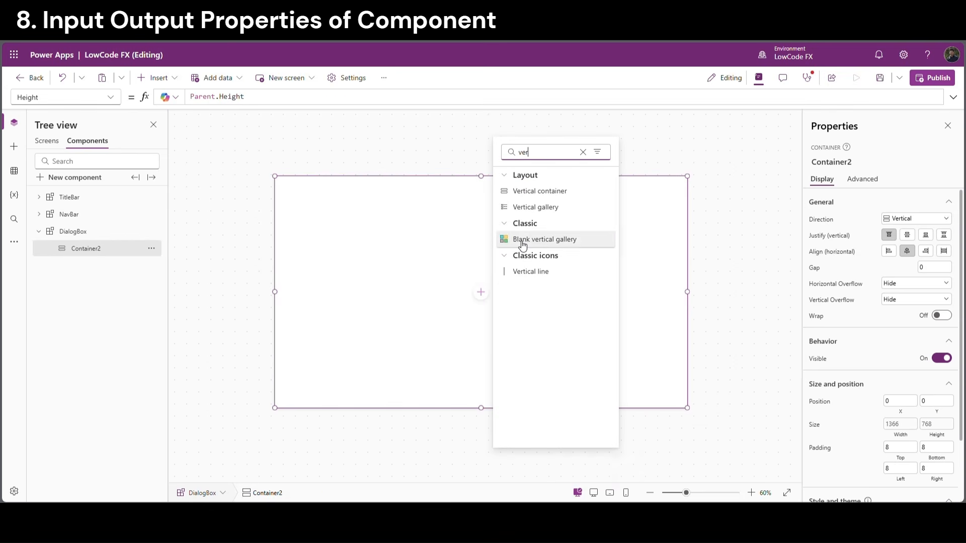
{"action": "left_click", "coordinate": [545, 191]}
Turn off flexible height, align left, and size the inner container 800 × 400
{"action": "scroll", "coordinate": [928, 388], "scroll_direction": "down", "scroll_amount": 3}
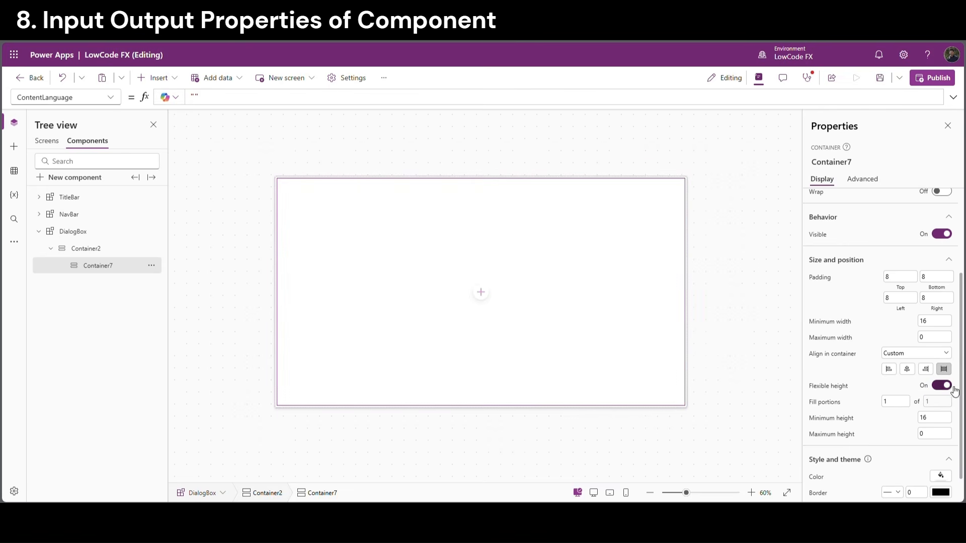
{"action": "left_click", "coordinate": [936, 386]}
{"action": "left_click", "coordinate": [889, 369]}
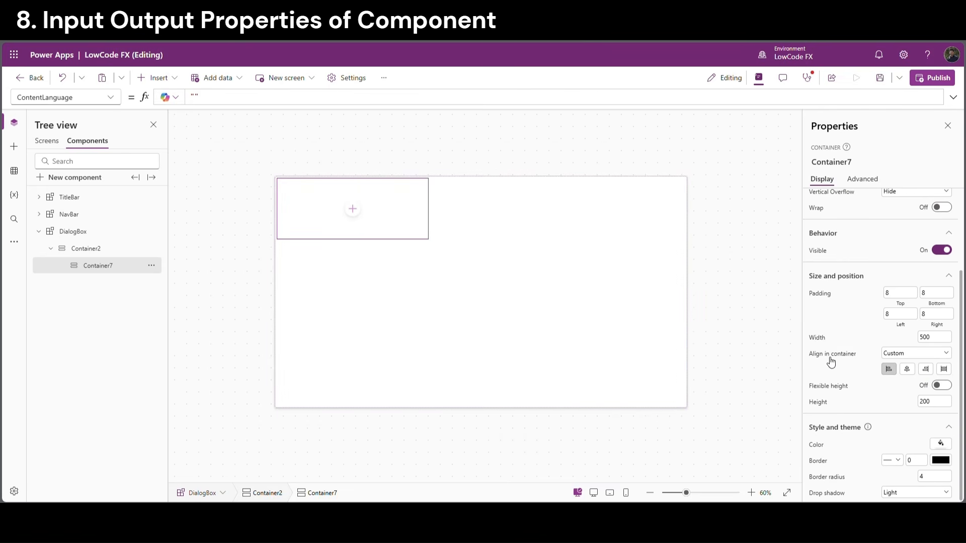
{"action": "left_click", "coordinate": [825, 403]}
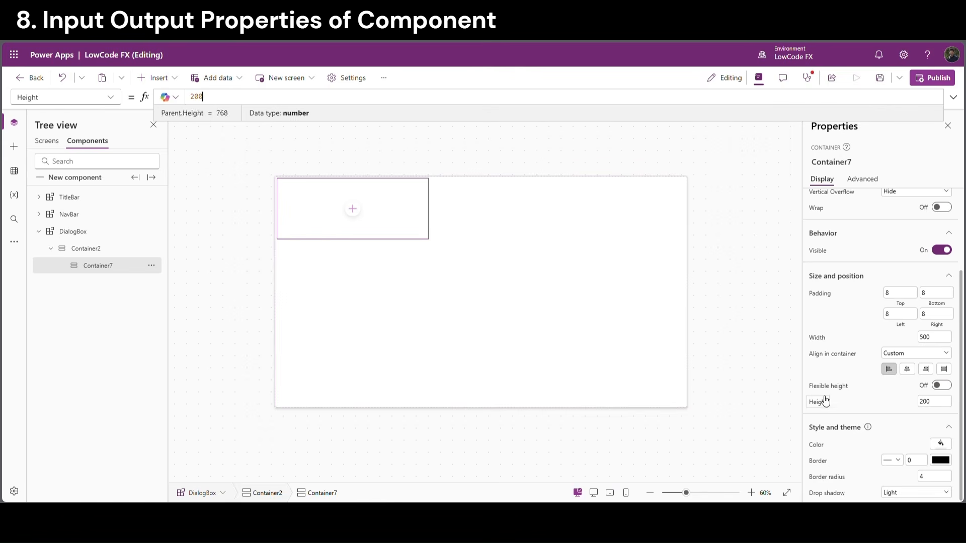
{"action": "double_click", "coordinate": [210, 99]}
{"action": "type", "text": "400"}
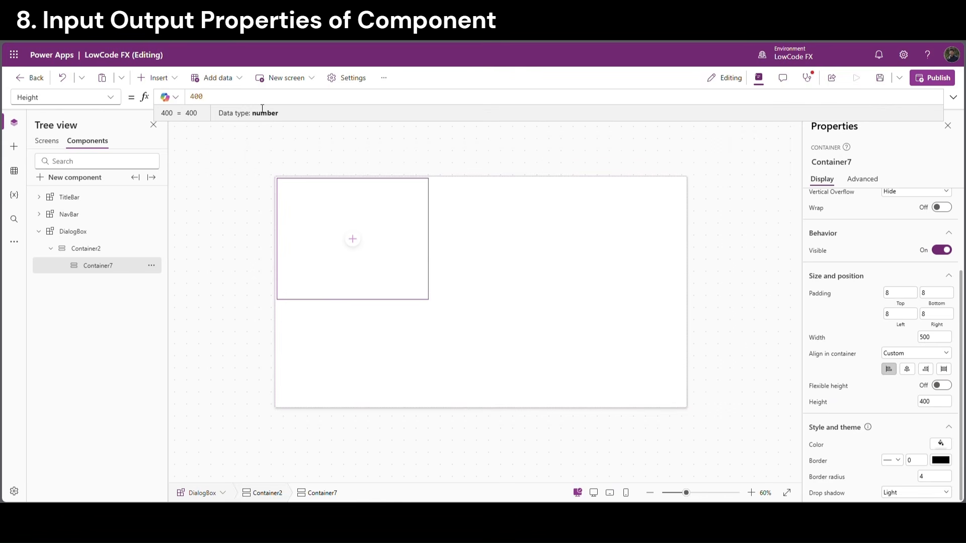
{"action": "double_click", "coordinate": [205, 101]}
{"action": "type", "text": "8"}
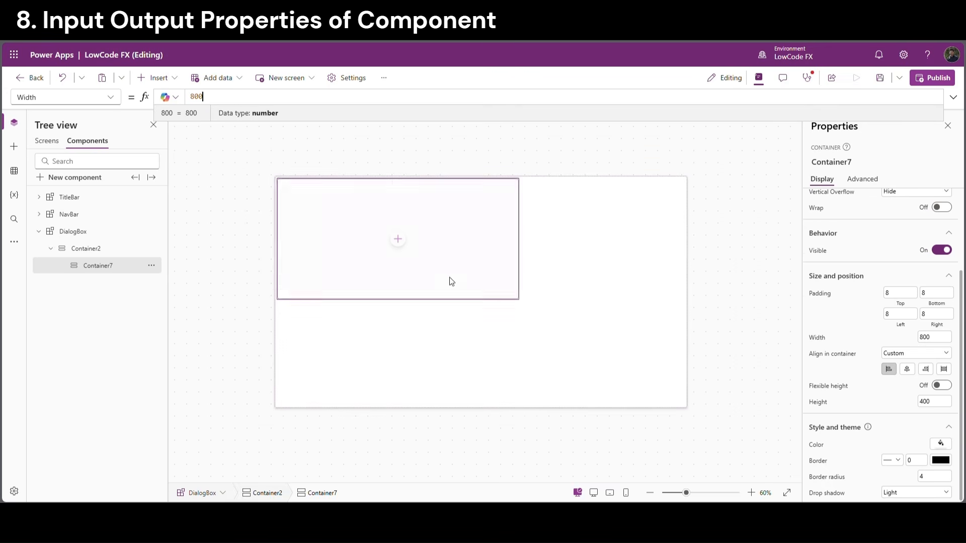
{"action": "left_click", "coordinate": [95, 250]}
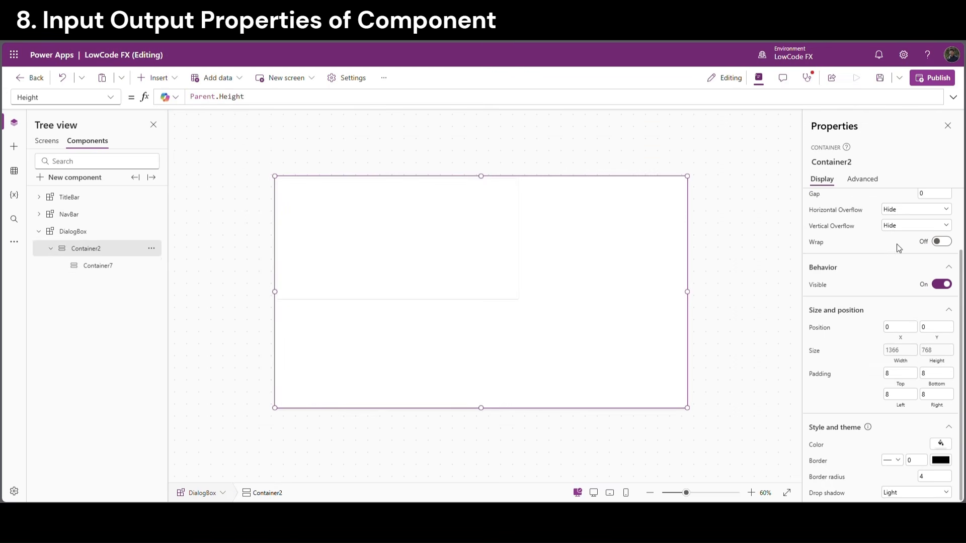
{"action": "scroll", "coordinate": [897, 243], "scroll_direction": "up", "scroll_amount": 3}
Centre Container7 vertically inside Container2
{"action": "left_click", "coordinate": [909, 235]}
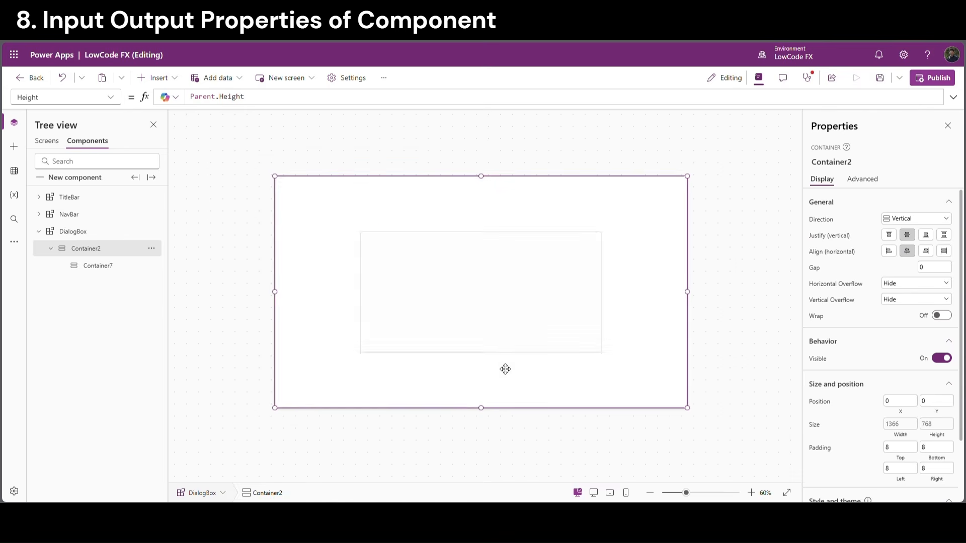
{"action": "left_click", "coordinate": [532, 338]}
{"action": "left_click", "coordinate": [638, 355]}
Fill Container2 with grey 6A7A7F at alpha 20
{"action": "scroll", "coordinate": [829, 383], "scroll_direction": "down", "scroll_amount": 1}
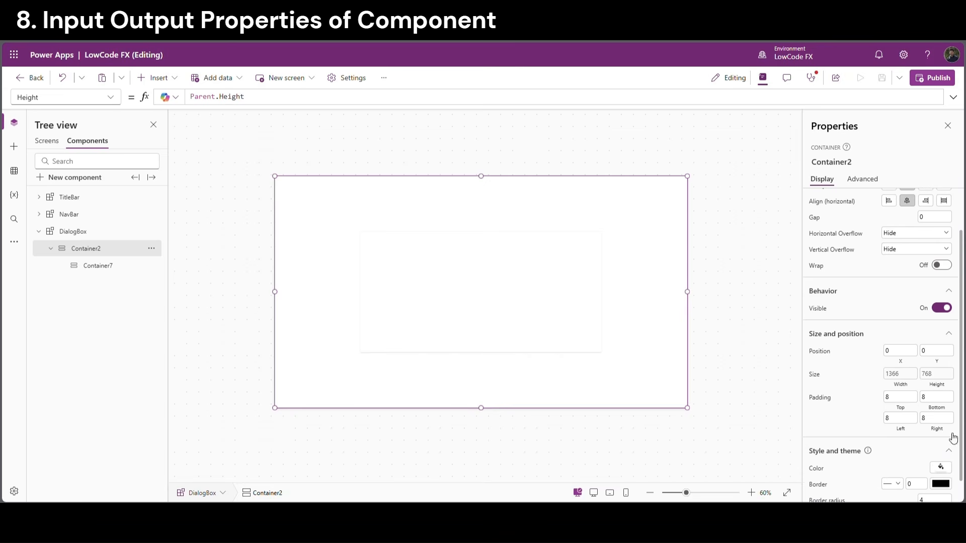
{"action": "left_click", "coordinate": [940, 468]}
{"action": "left_click", "coordinate": [909, 390]}
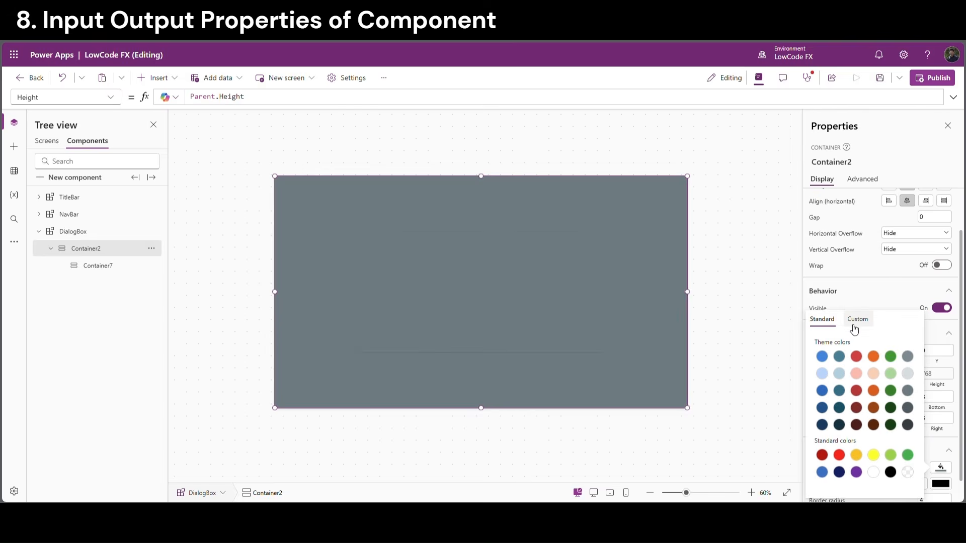
{"action": "left_click", "coordinate": [859, 320]}
{"action": "left_click", "coordinate": [902, 484]}
{"action": "double_click", "coordinate": [901, 484]}
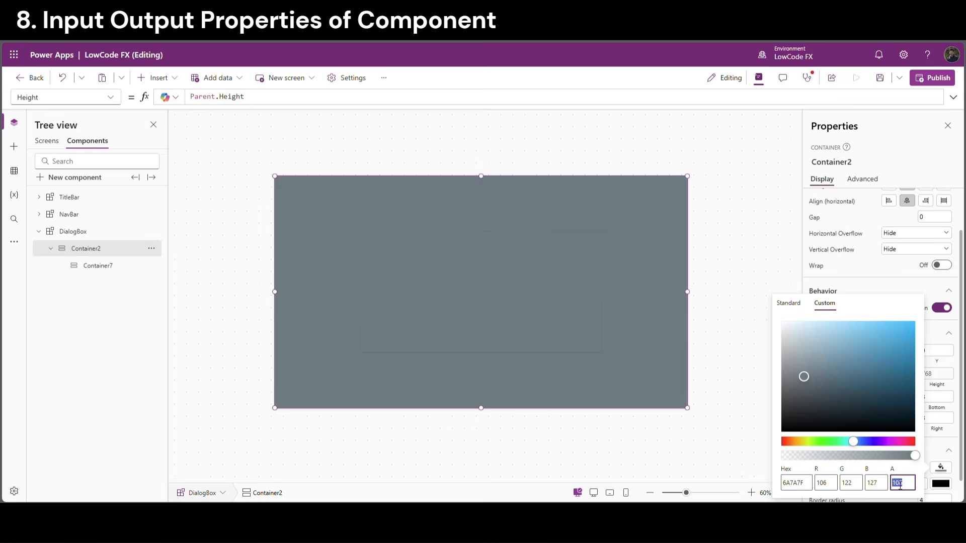
{"action": "type", "text": "22"}
{"action": "key", "text": "BackSpace"}
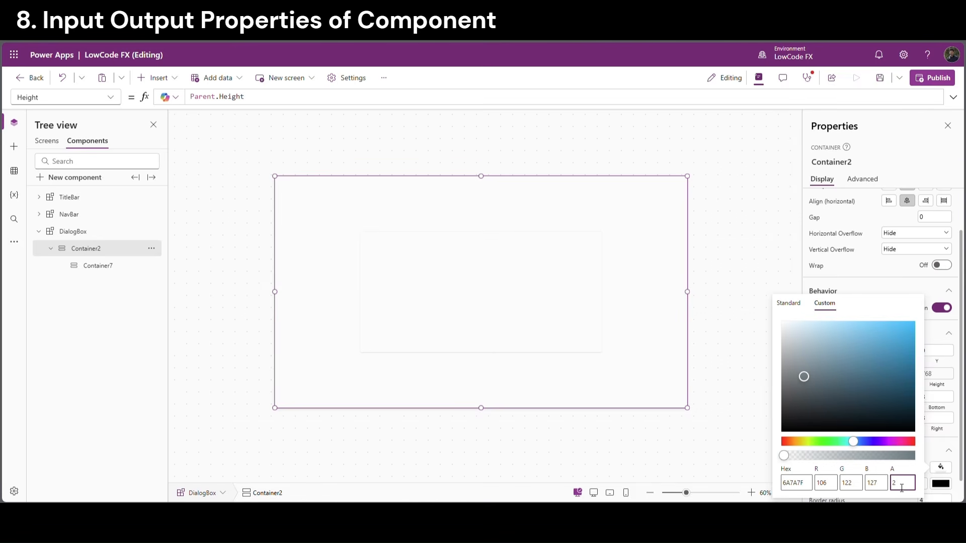
{"action": "type", "text": "0"}
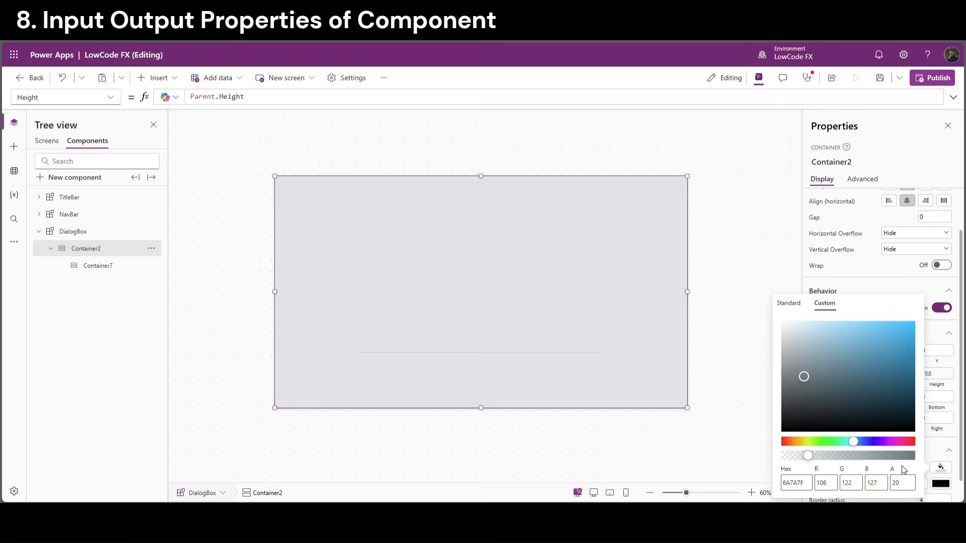
Fill Container7 with white
{"action": "left_click", "coordinate": [573, 337]}
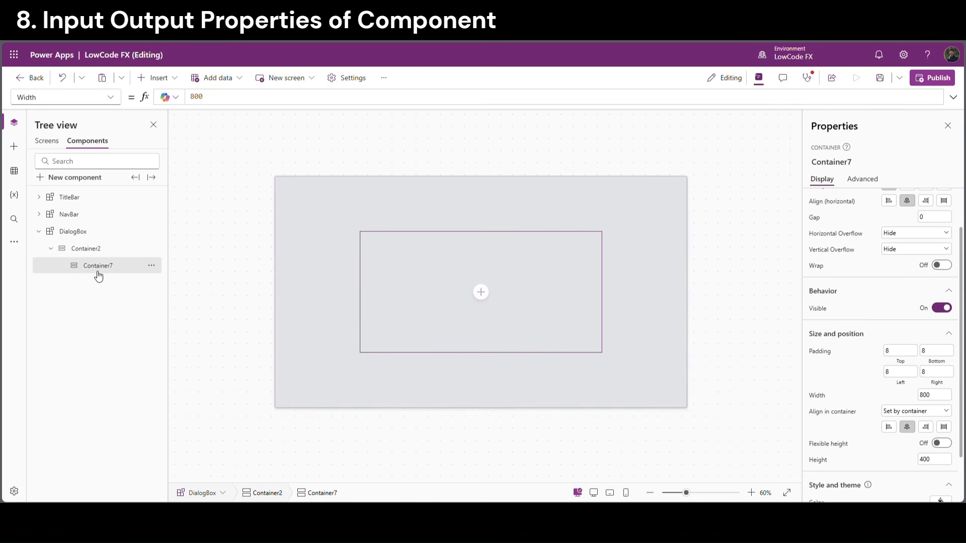
{"action": "scroll", "coordinate": [939, 453], "scroll_direction": "down", "scroll_amount": 1}
{"action": "left_click", "coordinate": [941, 452]}
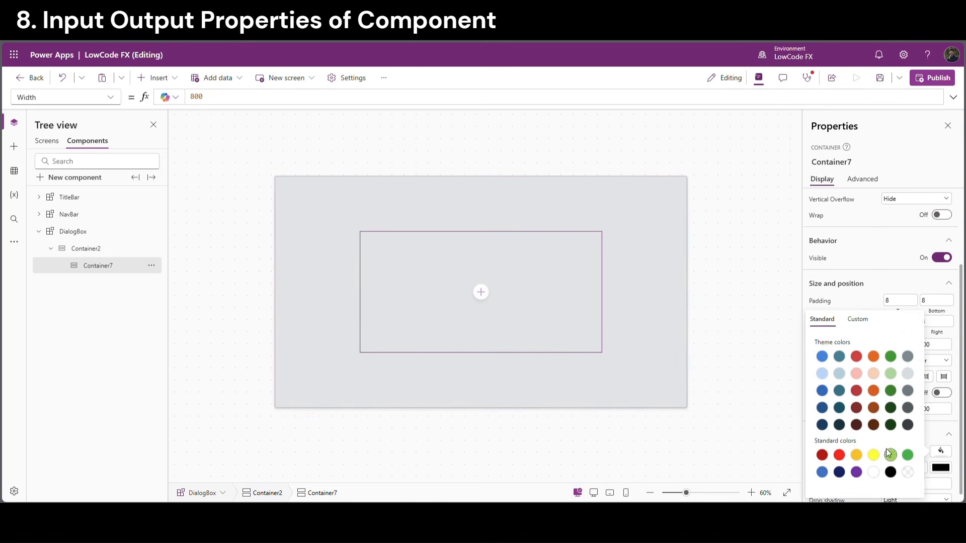
{"action": "left_click", "coordinate": [878, 473]}
{"action": "left_click", "coordinate": [775, 199]}
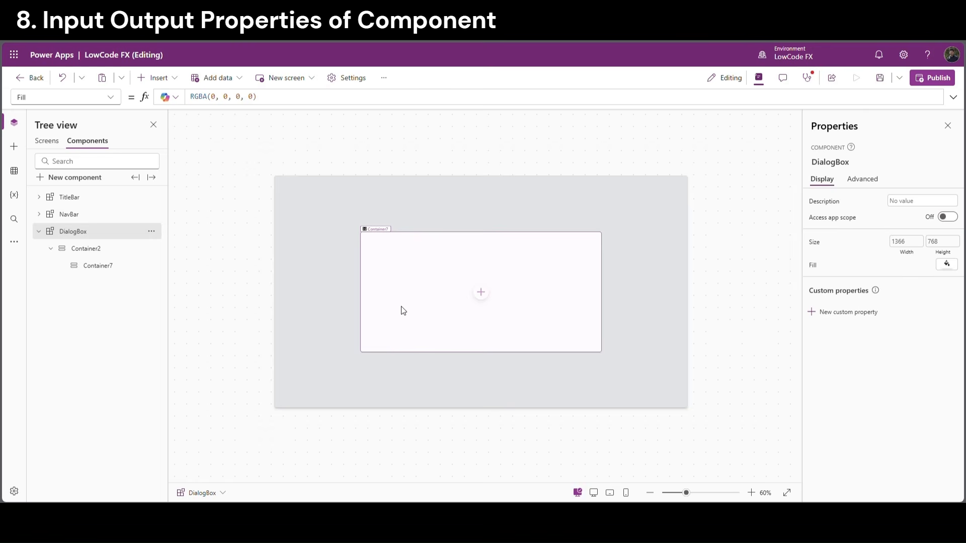
Add a vertical container and a horizontal container inside Container7
{"action": "left_click", "coordinate": [481, 293]}
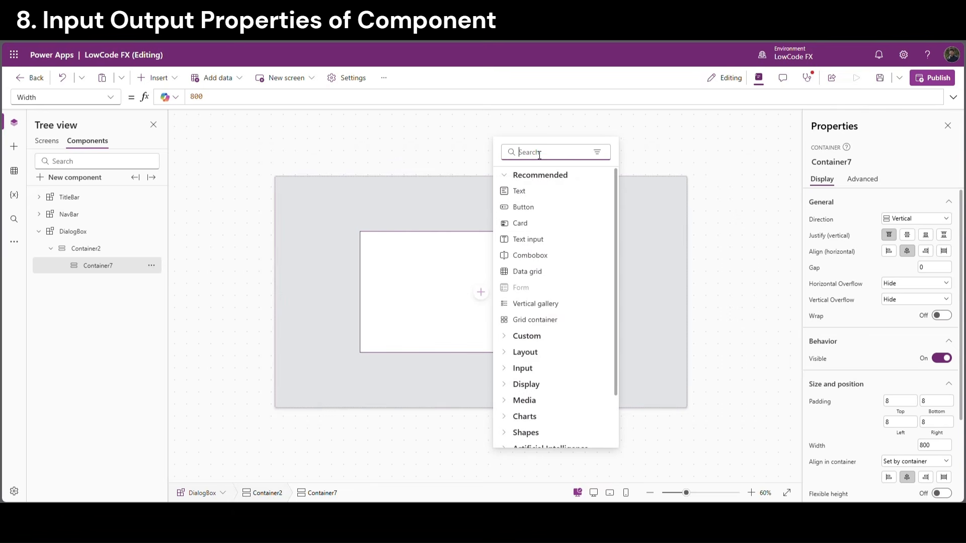
{"action": "type", "text": "ver"}
{"action": "left_click", "coordinate": [544, 192]}
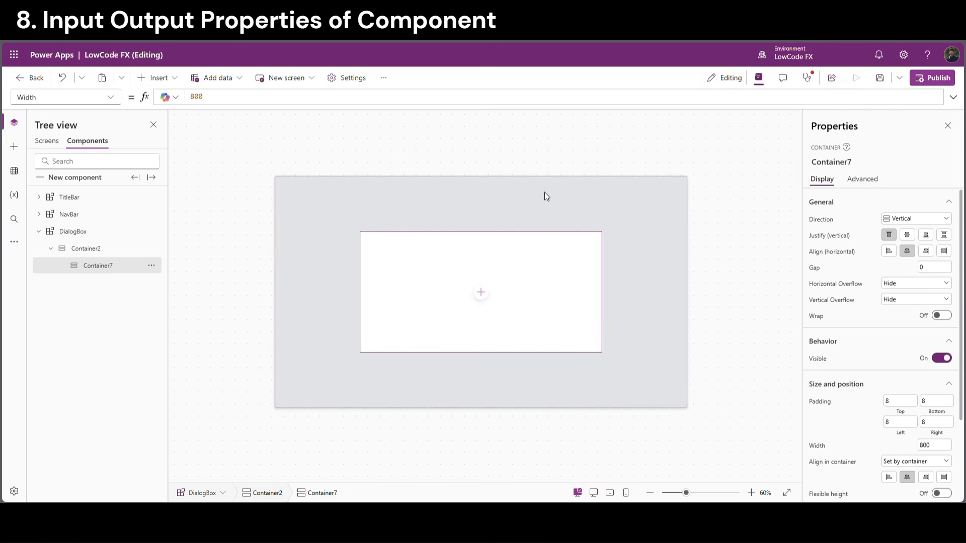
{"action": "left_click", "coordinate": [106, 266]}
{"action": "left_click", "coordinate": [156, 80]}
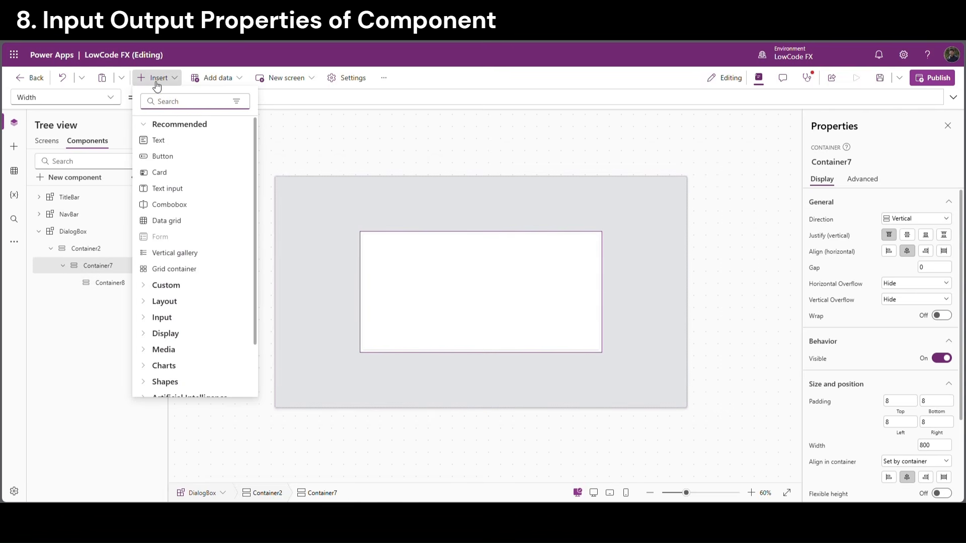
{"action": "type", "text": "hori"}
{"action": "left_click", "coordinate": [170, 141]}
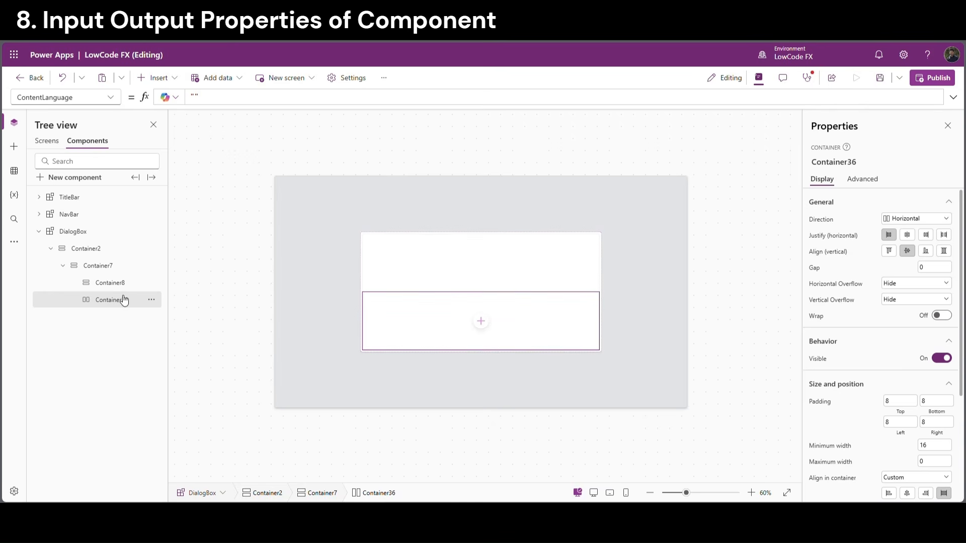
Fix Container36's height at 80 and insert a text label into Container8
{"action": "scroll", "coordinate": [916, 450], "scroll_direction": "down", "scroll_amount": 1}
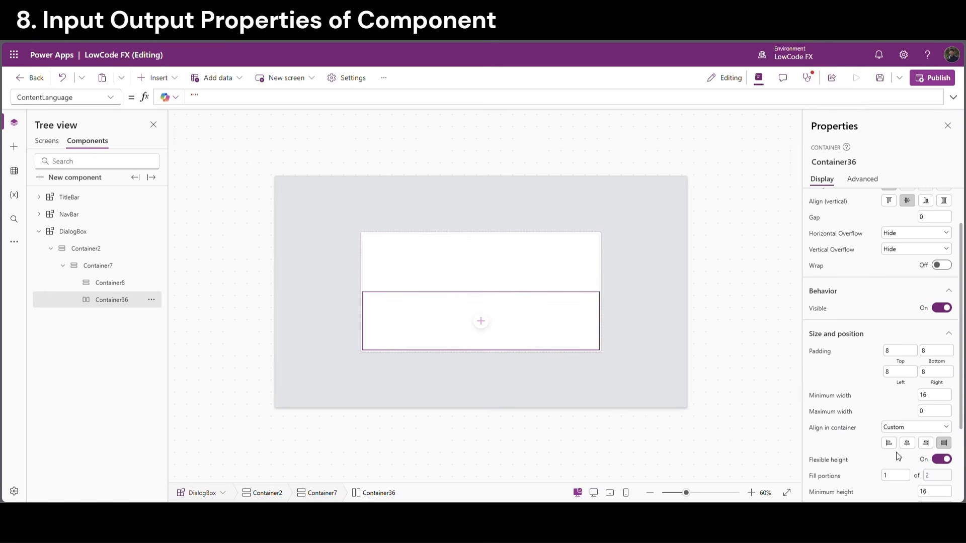
{"action": "left_click", "coordinate": [940, 459]}
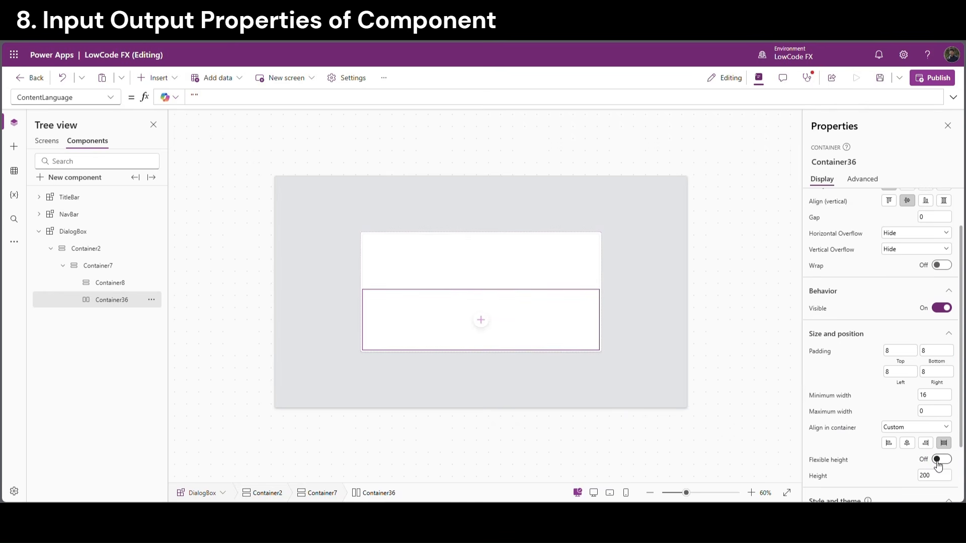
{"action": "left_click", "coordinate": [865, 462]}
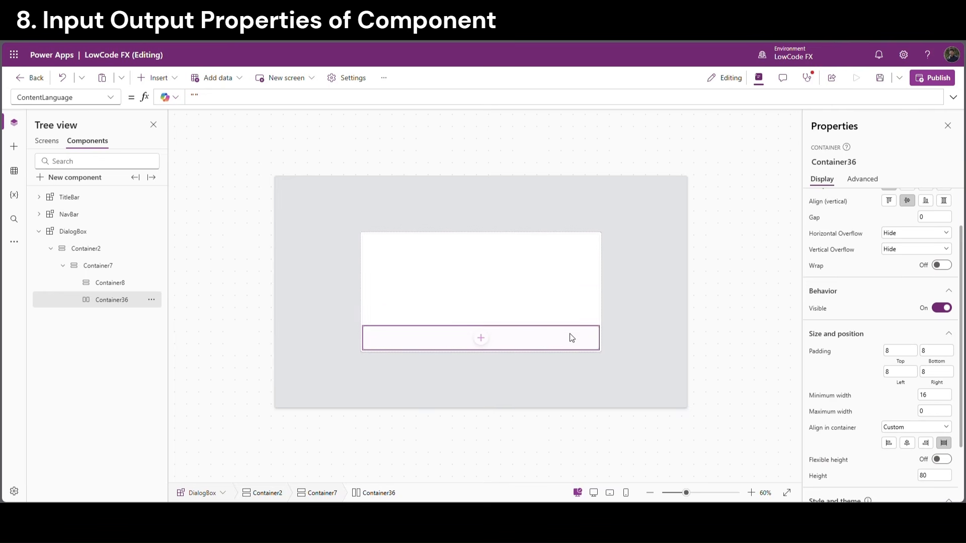
{"action": "left_click", "coordinate": [481, 280]}
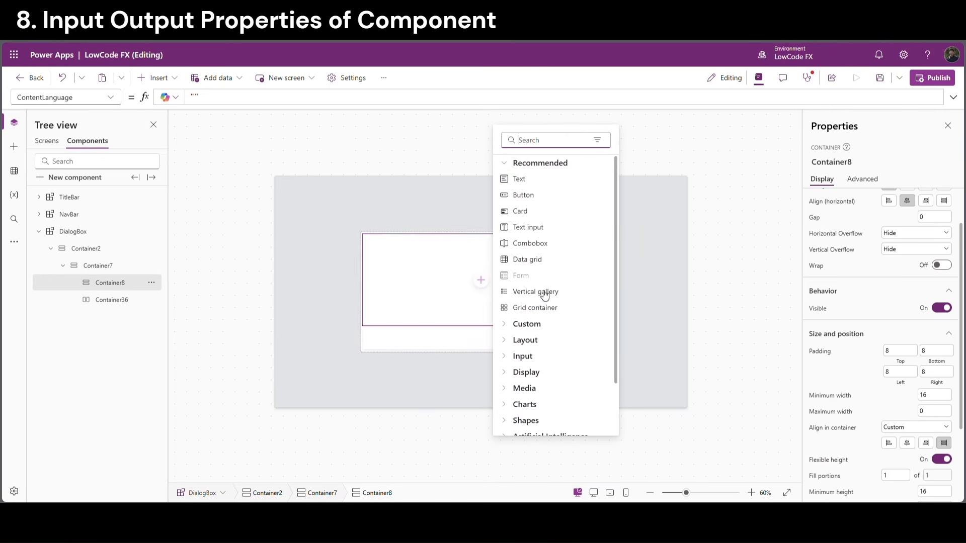
{"action": "left_click", "coordinate": [532, 180]}
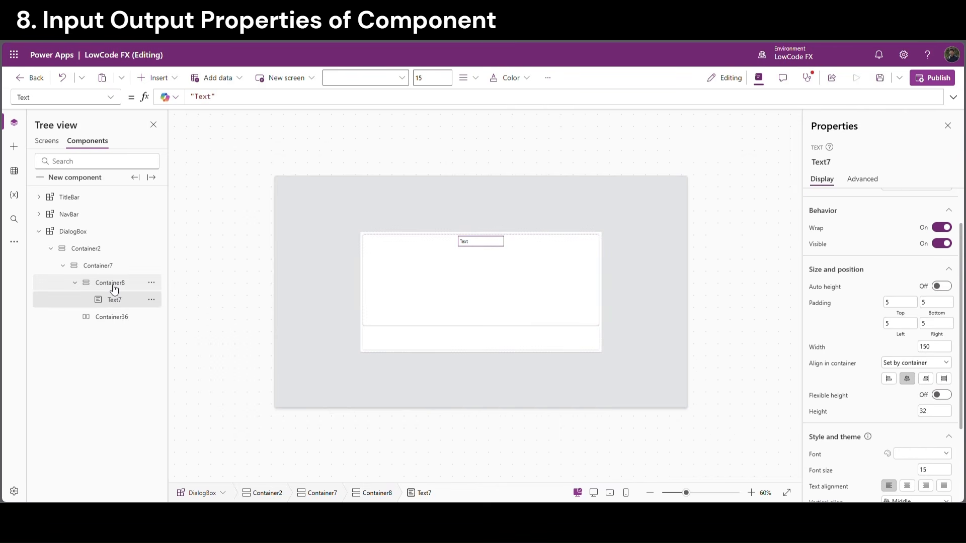
Paste copies of Text7 into Container8 and centre the labels vertically
{"action": "left_click", "coordinate": [113, 286]}
{"action": "left_click", "coordinate": [116, 302]}
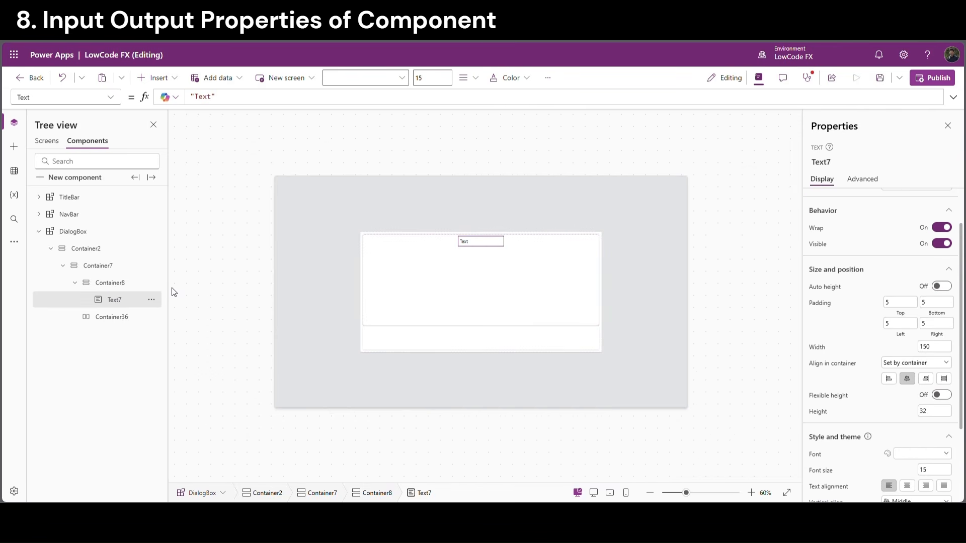
{"action": "key", "text": "ctrl+v"}
{"action": "key", "text": "ctrl+v"}
{"action": "left_click", "coordinate": [111, 283]}
{"action": "key", "text": "ctrl+v"}
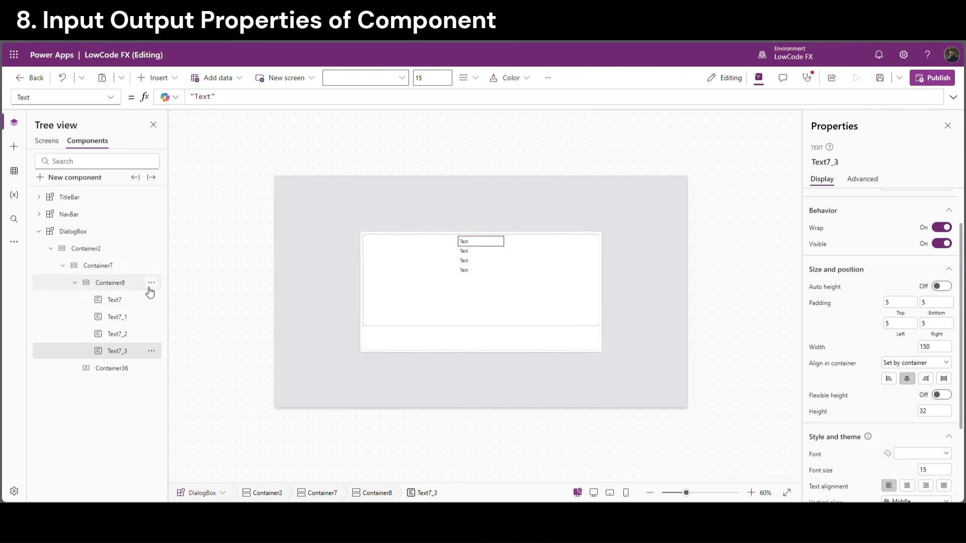
{"action": "left_click", "coordinate": [149, 289]}
{"action": "scroll", "coordinate": [909, 239], "scroll_direction": "up", "scroll_amount": 3}
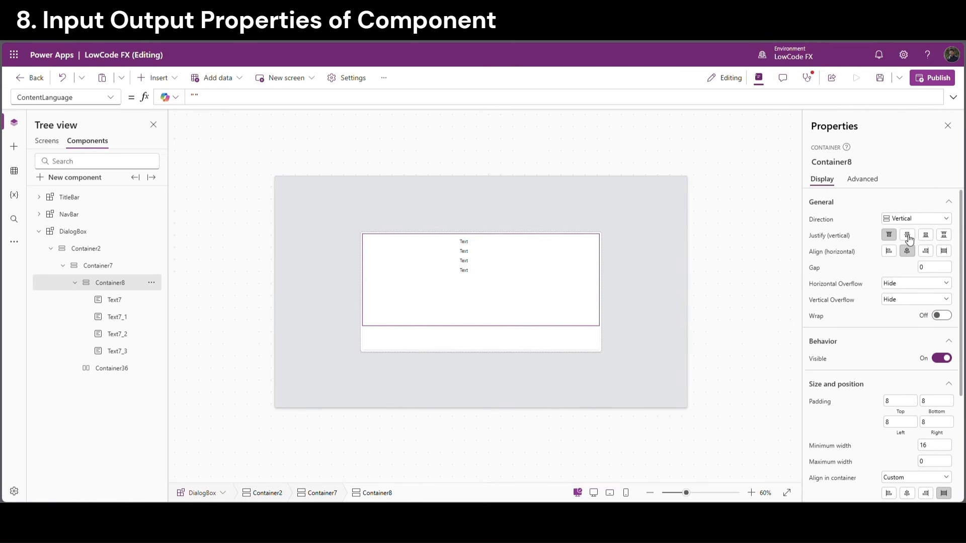
{"action": "left_click", "coordinate": [908, 237]}
Add two buttons to Container36, centred horizontally with a gap of 20
{"action": "left_click", "coordinate": [481, 345]}
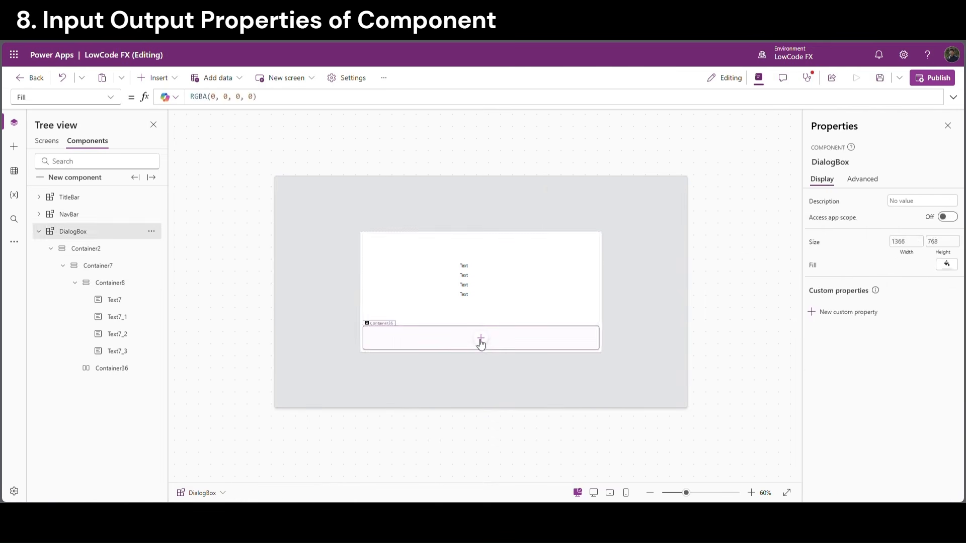
{"action": "left_click", "coordinate": [481, 338]}
{"action": "left_click", "coordinate": [543, 253]}
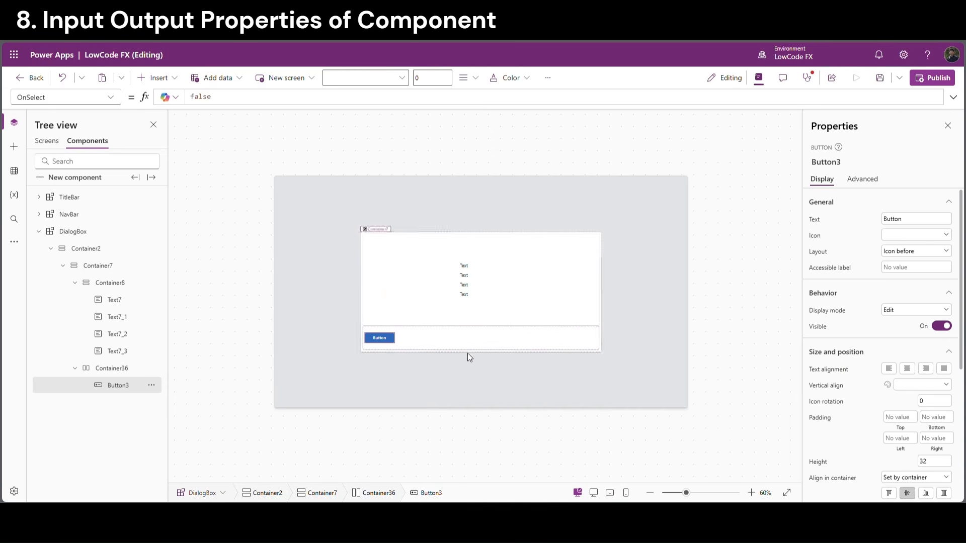
{"action": "key", "text": "ctrl+c"}
{"action": "key", "text": "ctrl+v"}
{"action": "left_click", "coordinate": [529, 346]}
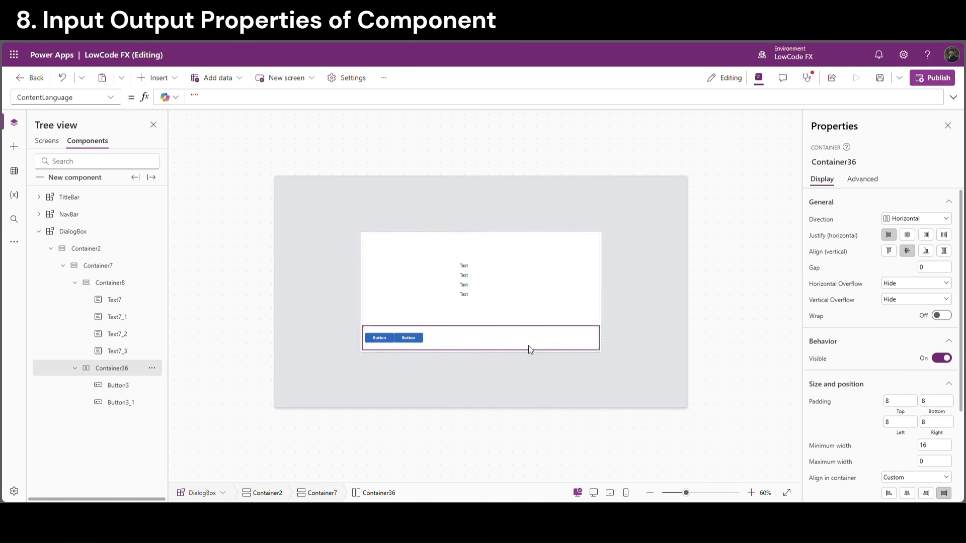
{"action": "left_click", "coordinate": [907, 235]}
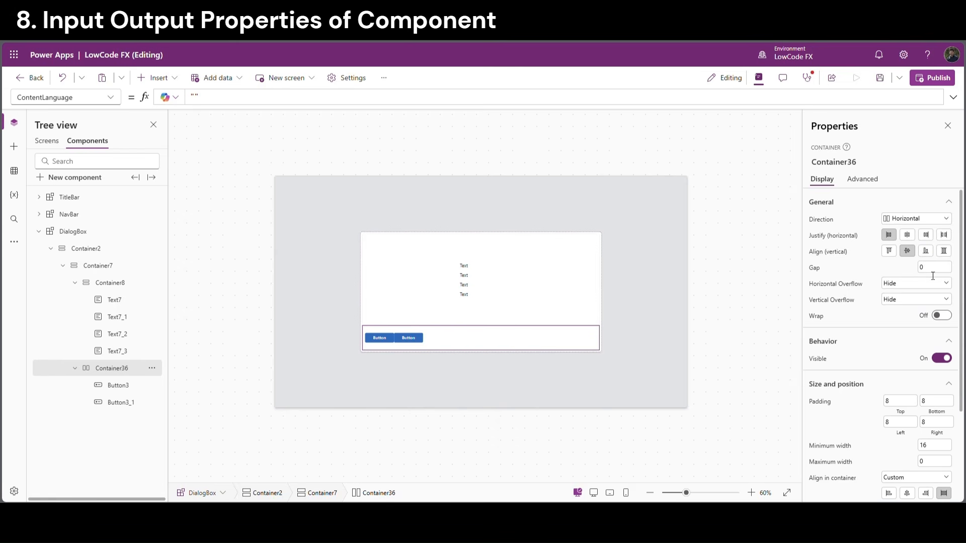
{"action": "left_click", "coordinate": [872, 279]}
Save the app and collapse Container2 in the tree
{"action": "left_click", "coordinate": [764, 234]}
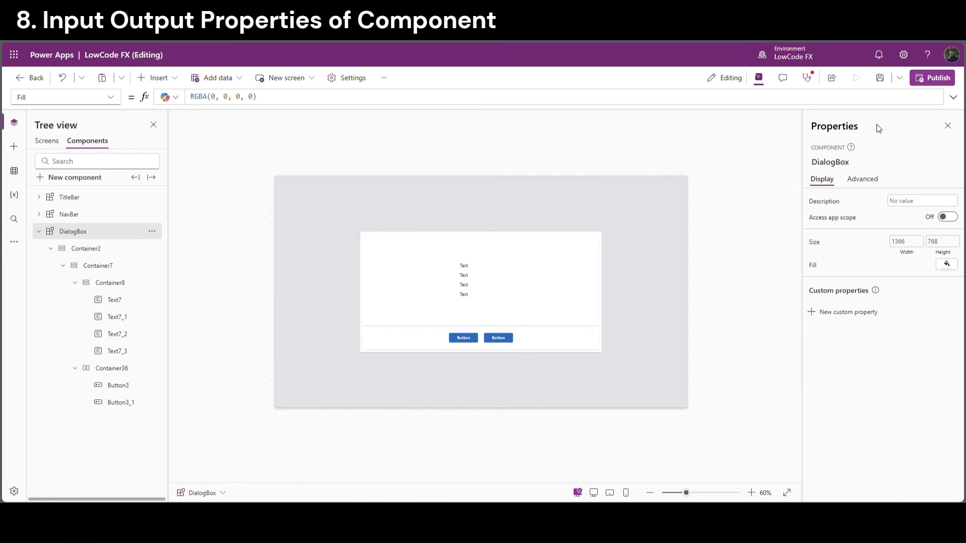
{"action": "left_click", "coordinate": [880, 81]}
{"action": "scroll", "coordinate": [381, 367], "scroll_direction": "up", "scroll_amount": 2}
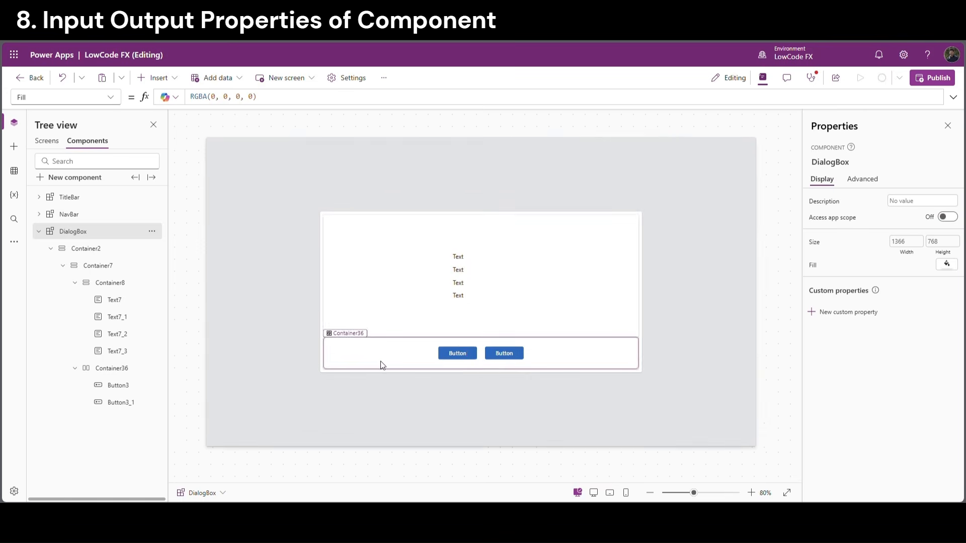
{"action": "scroll", "coordinate": [748, 327], "scroll_direction": "down", "scroll_amount": 1}
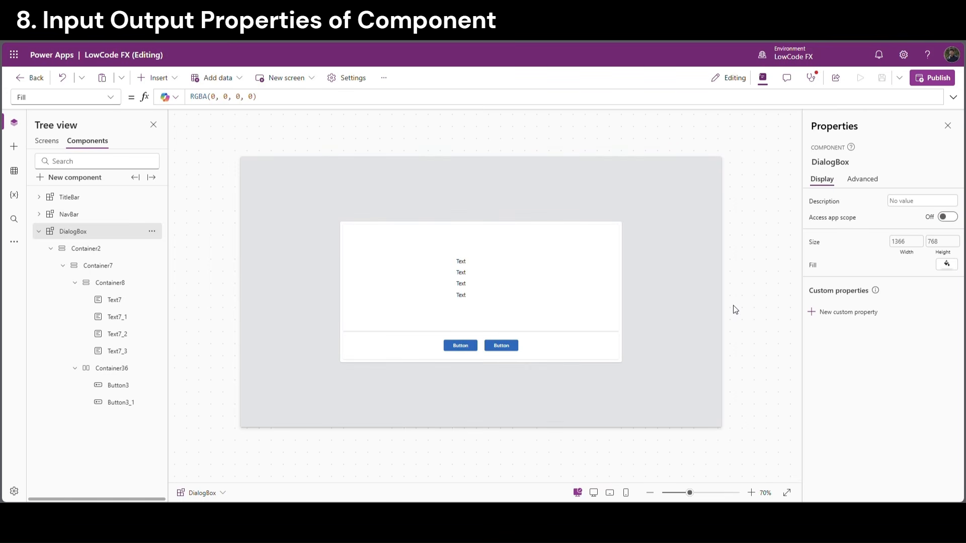
{"action": "left_click", "coordinate": [51, 249]}
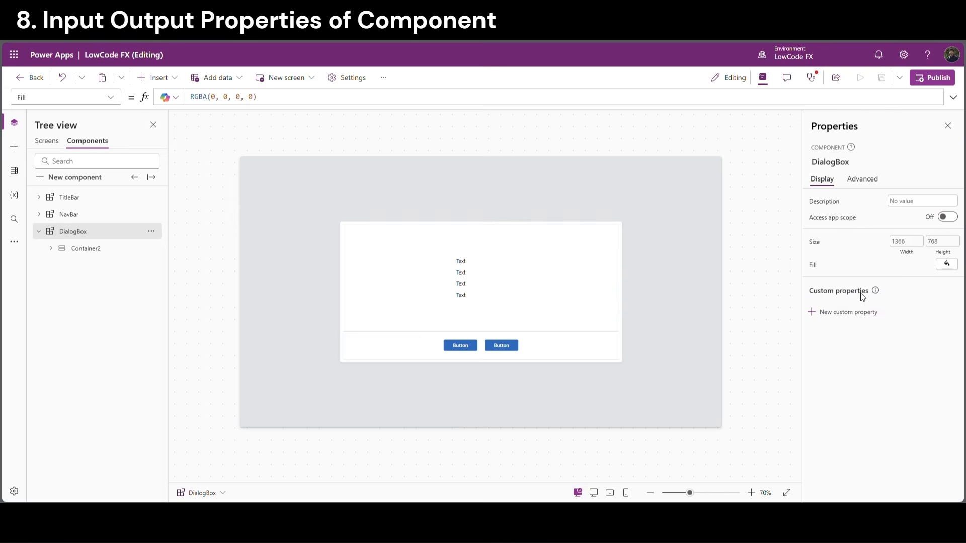
Create a Data, Input, Text custom property named Title with description Title
{"action": "left_click", "coordinate": [820, 315]}
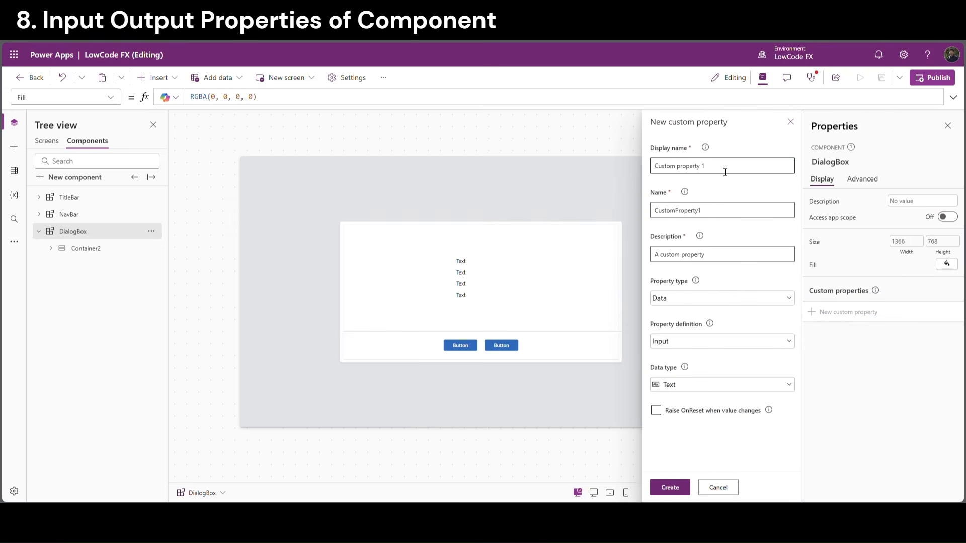
{"action": "left_click_drag", "start_coordinate": [725, 172], "coordinate": [669, 169]}
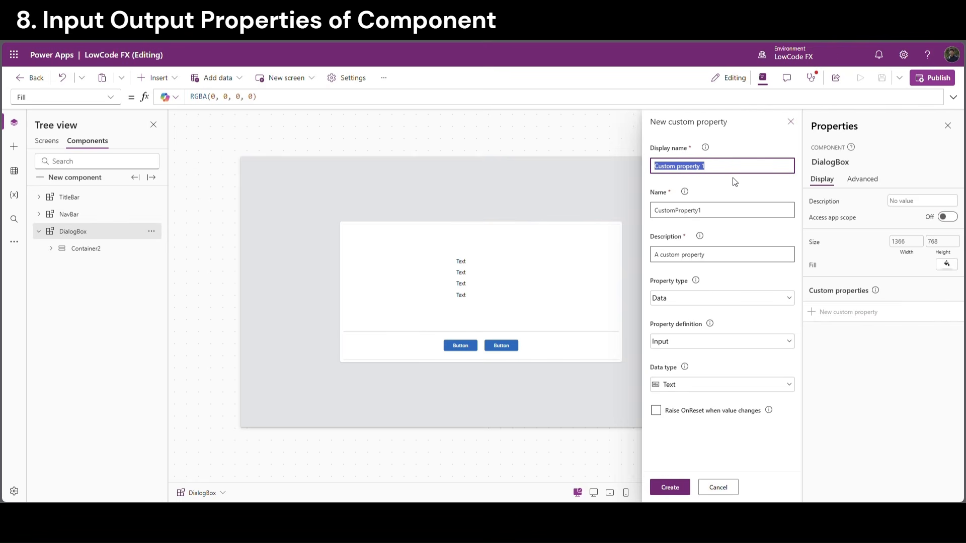
{"action": "type", "text": "Title"}
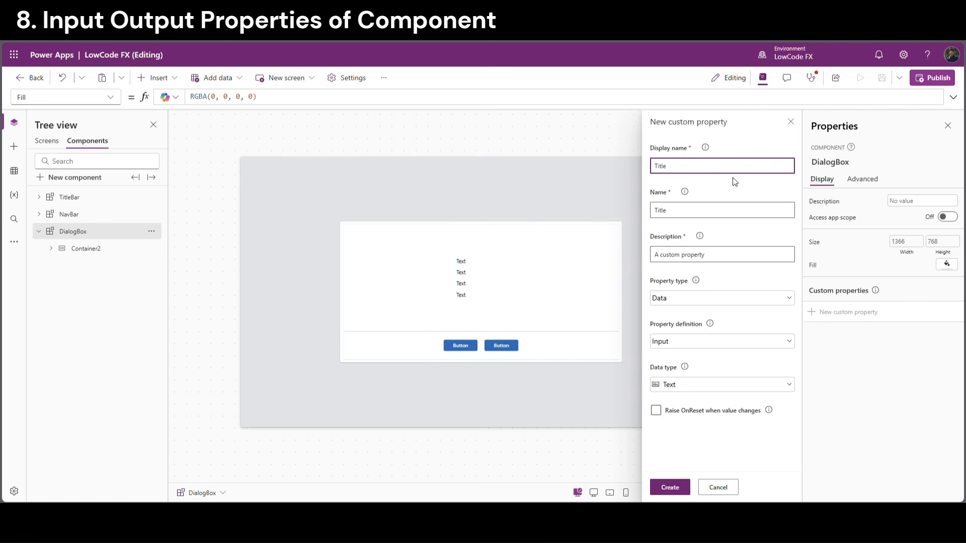
{"action": "double_click", "coordinate": [691, 211]}
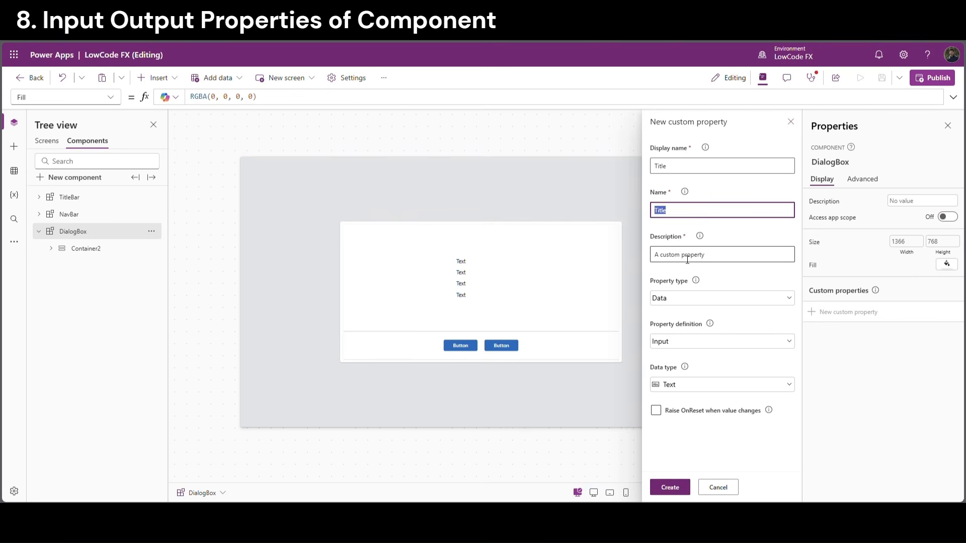
{"action": "left_click_drag", "start_coordinate": [708, 260], "coordinate": [682, 268]}
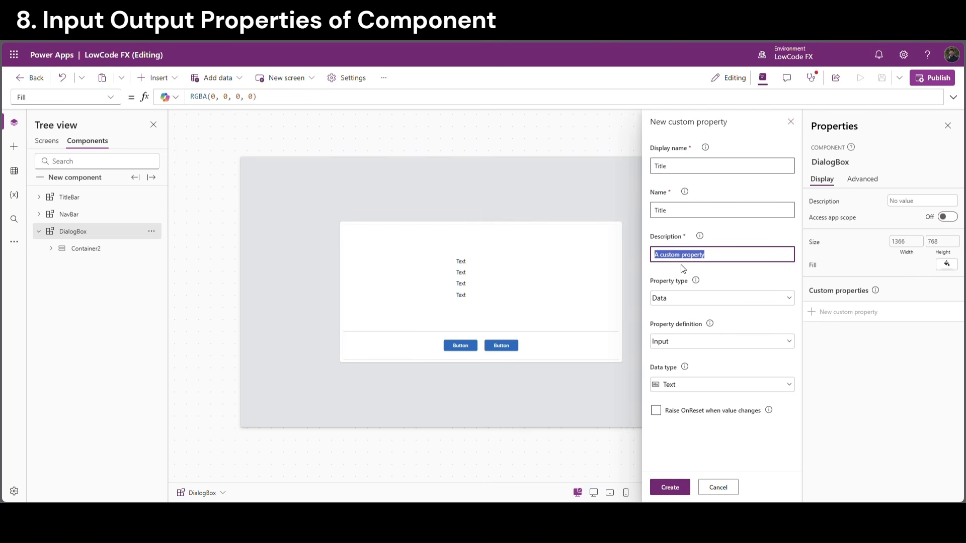
{"action": "type", "text": "Title"}
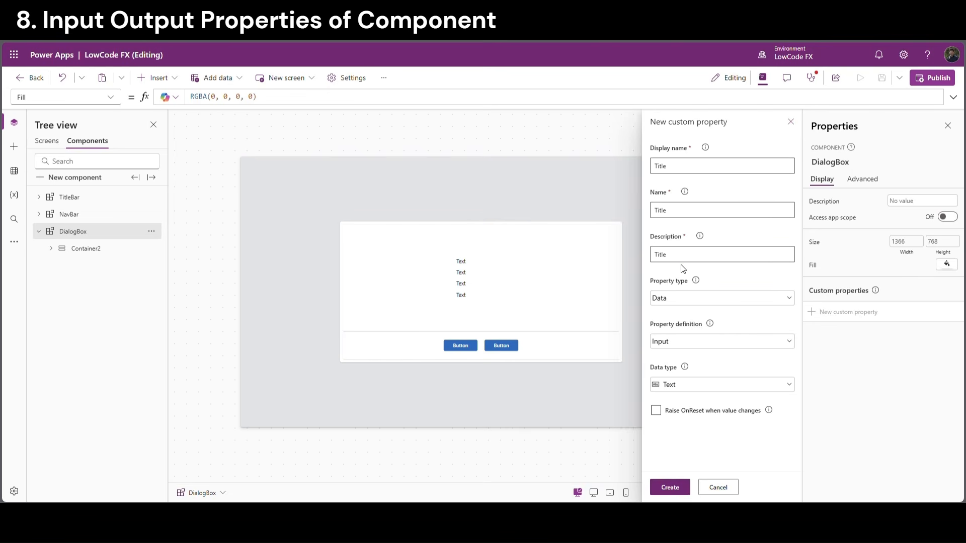
{"action": "left_click", "coordinate": [690, 301]}
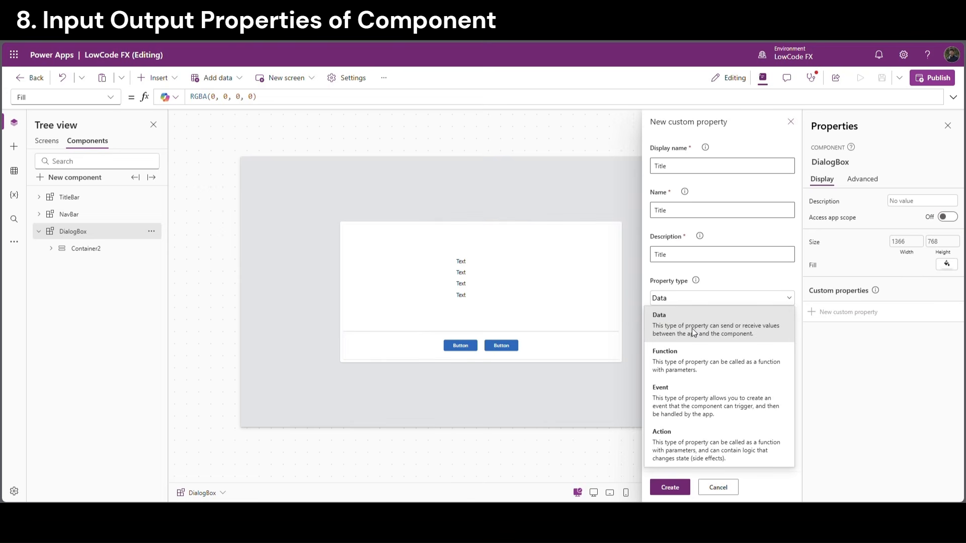
{"action": "left_click", "coordinate": [693, 328]}
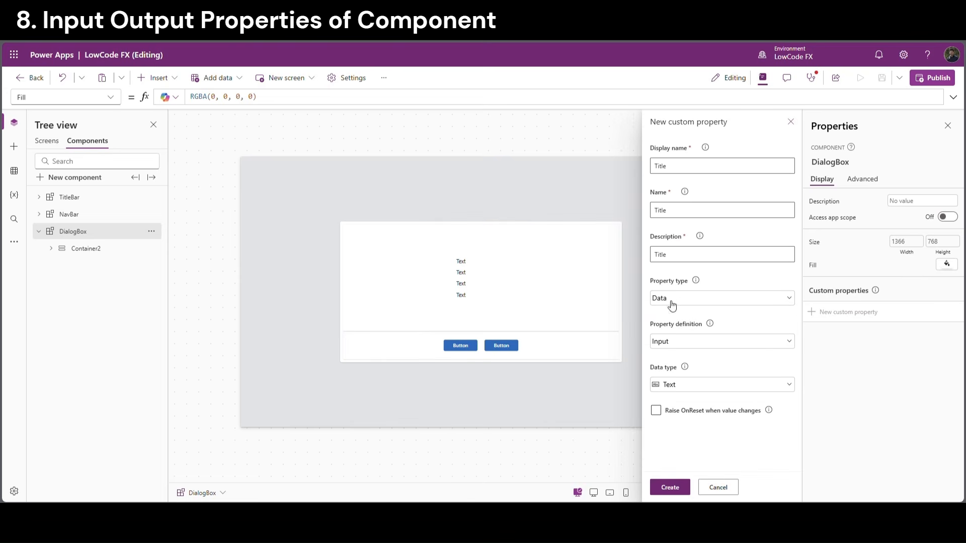
{"action": "left_click", "coordinate": [687, 340]}
{"action": "left_click", "coordinate": [688, 341]}
{"action": "left_click", "coordinate": [670, 488]}
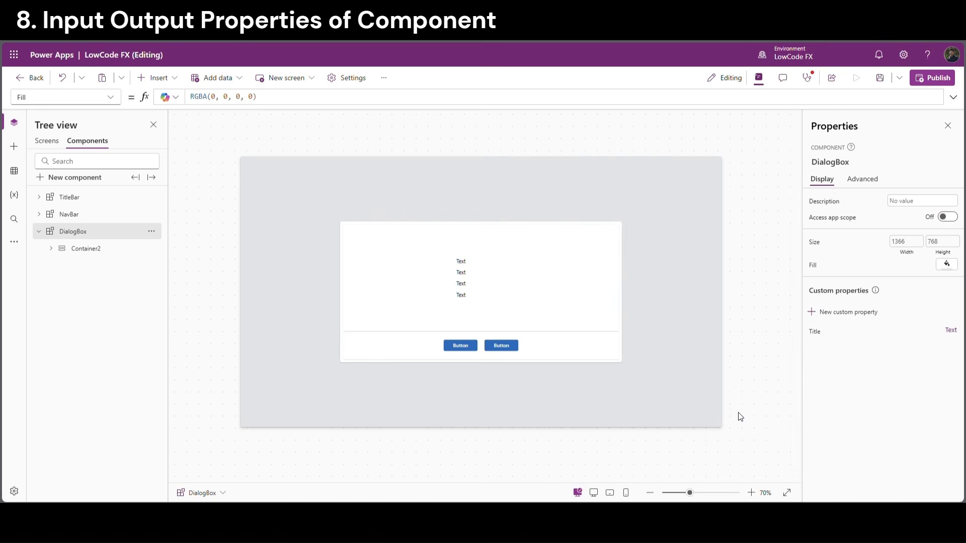
Create a second custom property named Question with description Question
{"action": "left_click", "coordinate": [826, 312]}
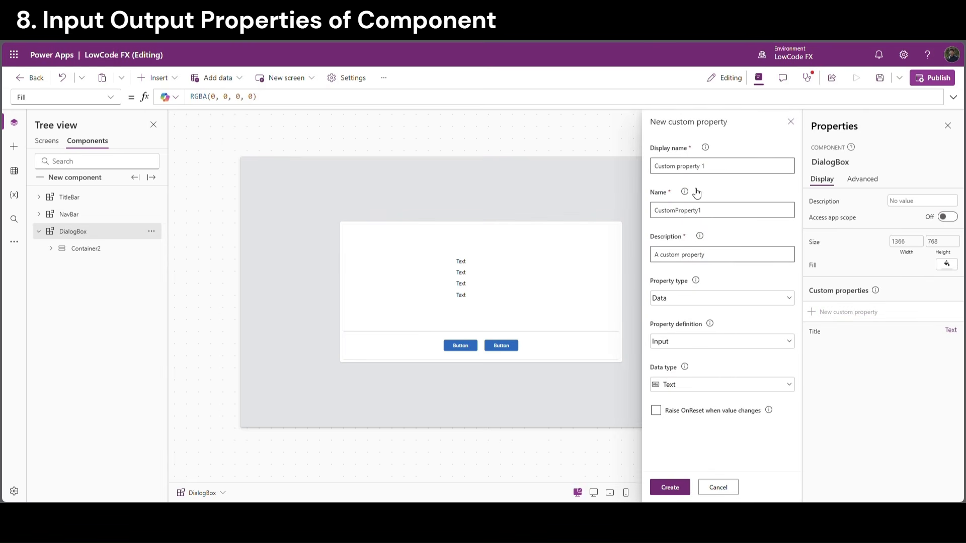
{"action": "triple_click", "coordinate": [709, 167]}
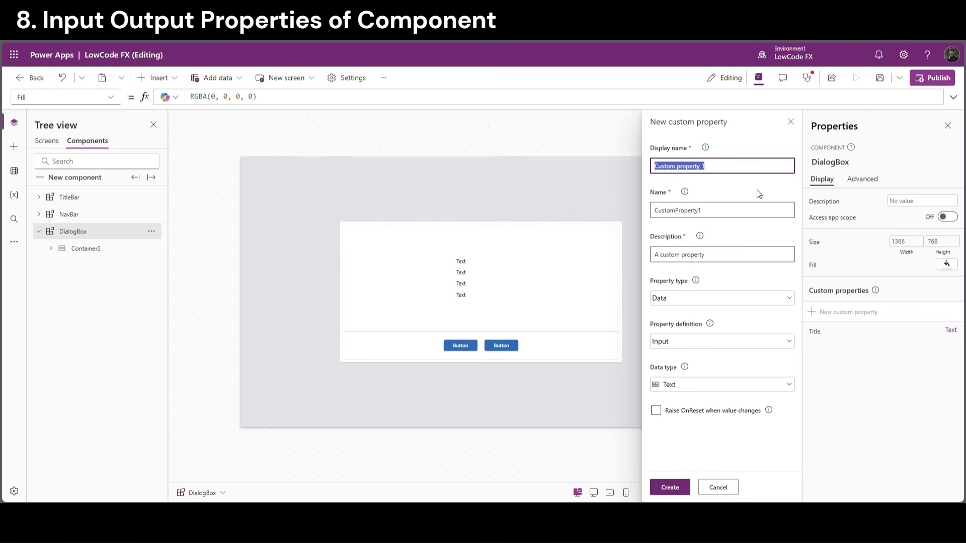
{"action": "type", "text": "Question"}
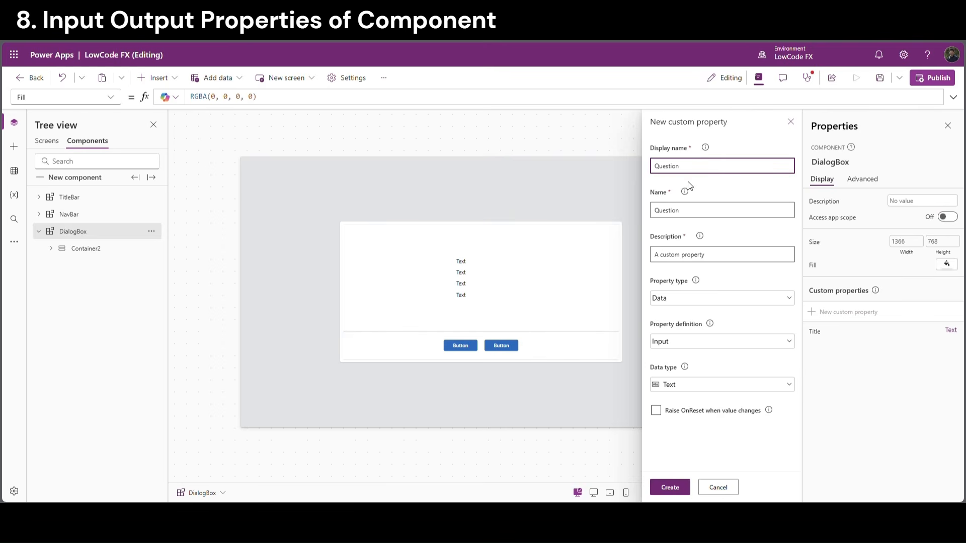
{"action": "triple_click", "coordinate": [688, 255]}
{"action": "type", "text": "Question"}
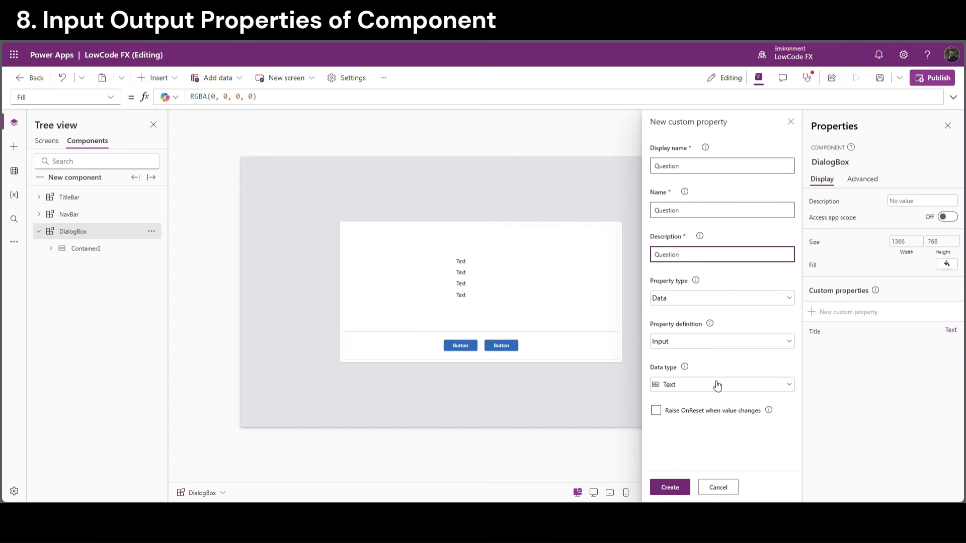
{"action": "left_click", "coordinate": [670, 487]}
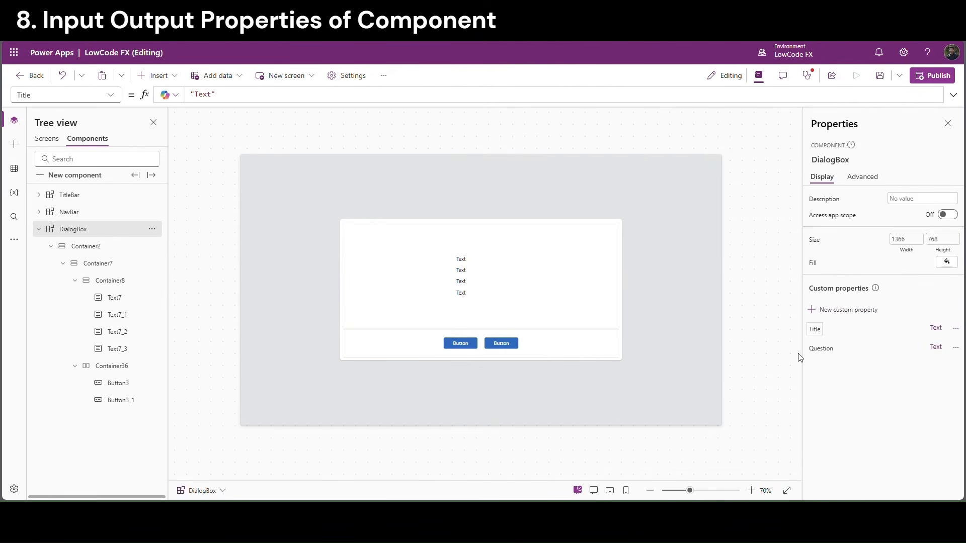
Delete the two extra Text7 labels at the top of the dialog
{"action": "left_click", "coordinate": [472, 260]}
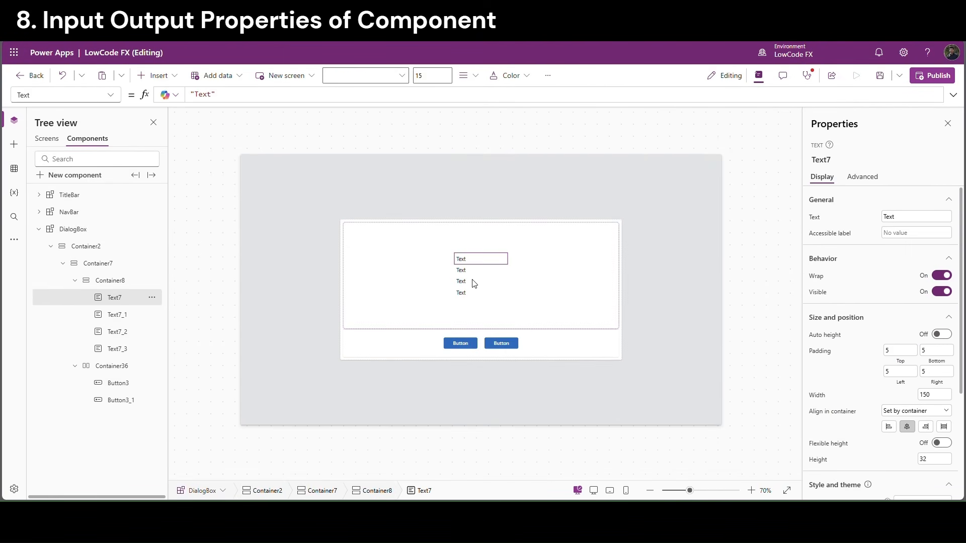
{"action": "left_click", "coordinate": [464, 275], "text": "shift"}
{"action": "key", "text": "Delete"}
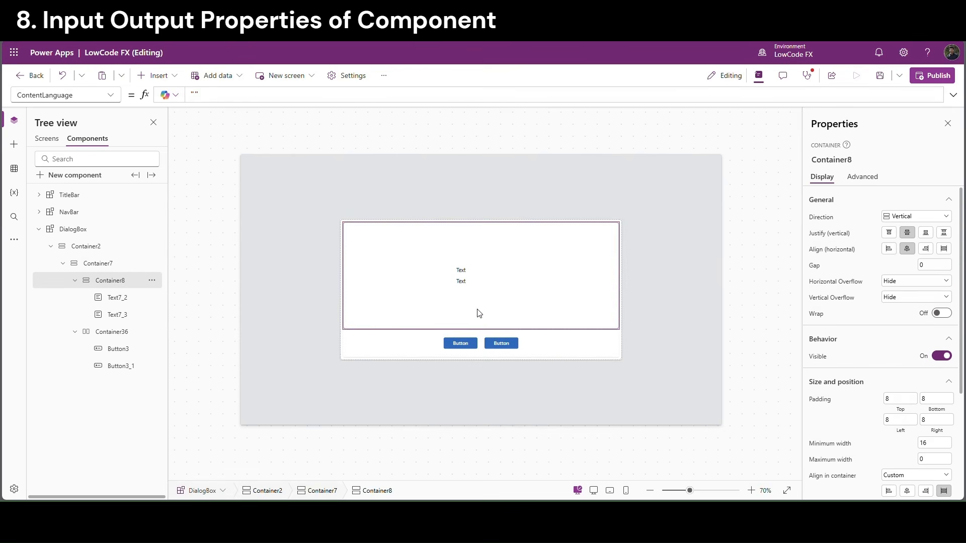
Give the title label font size 20, bold weight and centre alignment
{"action": "left_click", "coordinate": [464, 273]}
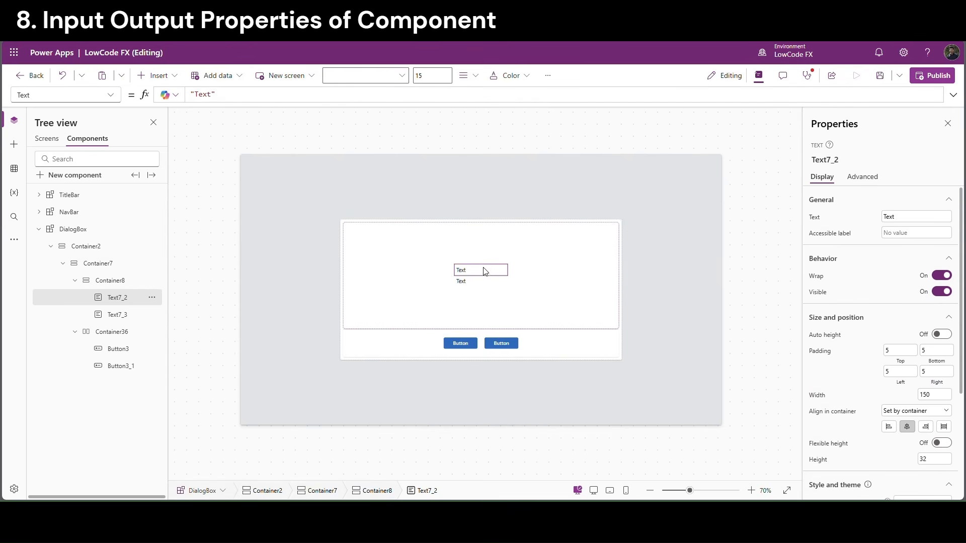
{"action": "left_click", "coordinate": [922, 459]}
{"action": "scroll", "coordinate": [960, 320], "scroll_direction": "down", "scroll_amount": 4}
{"action": "left_click_drag", "start_coordinate": [931, 362], "coordinate": [895, 362]}
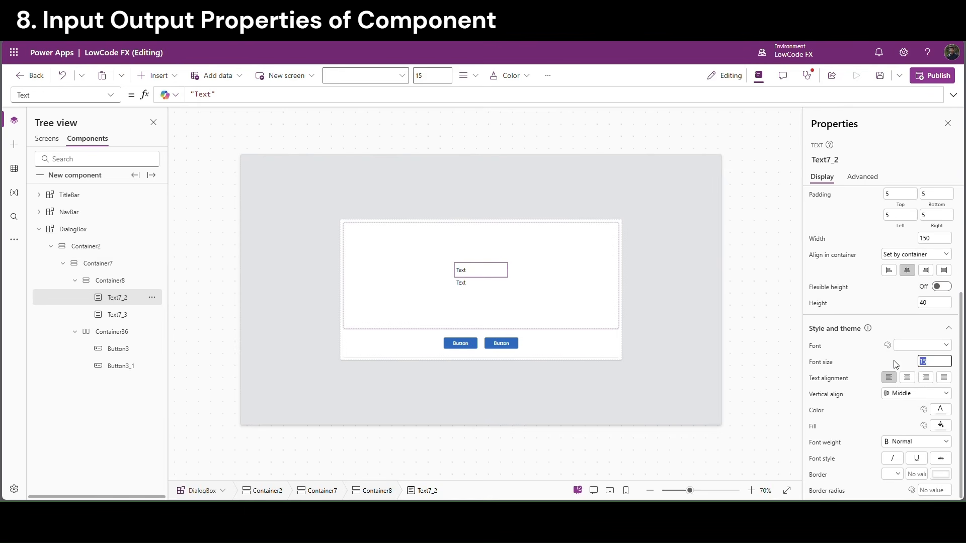
{"action": "type", "text": "20"}
{"action": "key", "text": "Return"}
{"action": "left_click", "coordinate": [906, 441]}
{"action": "left_click", "coordinate": [899, 393]}
{"action": "scroll", "coordinate": [853, 293], "scroll_direction": "up", "scroll_amount": 1}
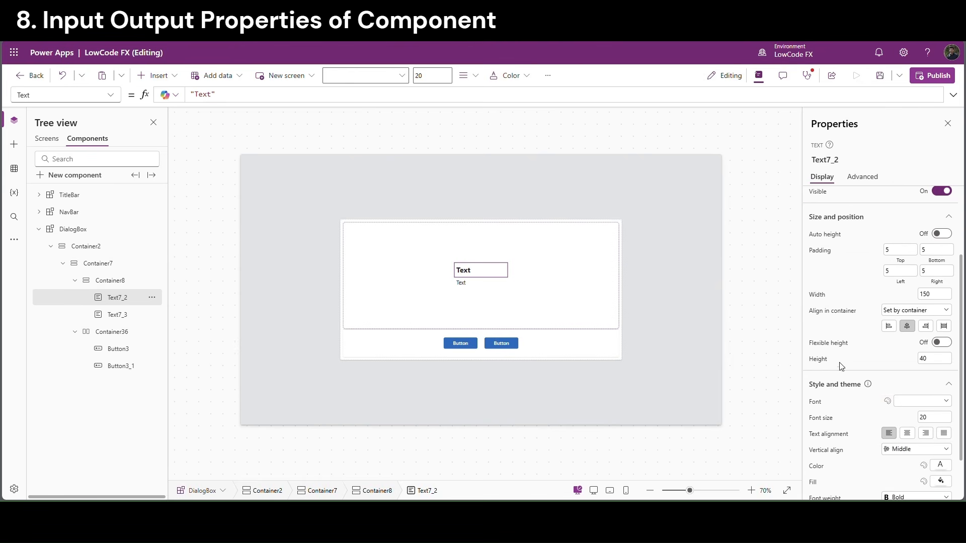
{"action": "left_click", "coordinate": [908, 433]}
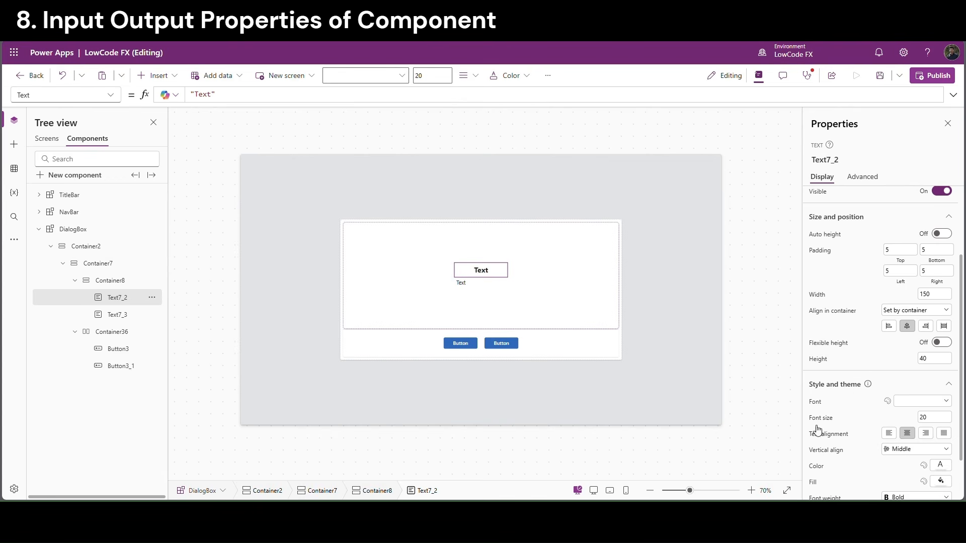
Set the question label to height 100, width Parent.Width-40 and font size 20
{"action": "left_click", "coordinate": [459, 283]}
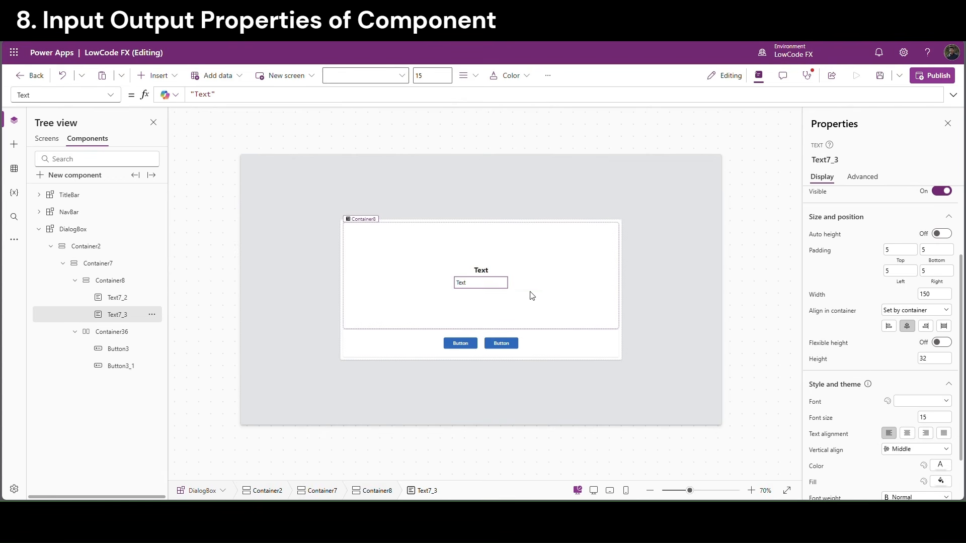
{"action": "left_click", "coordinate": [940, 360]}
{"action": "key", "text": "Return"}
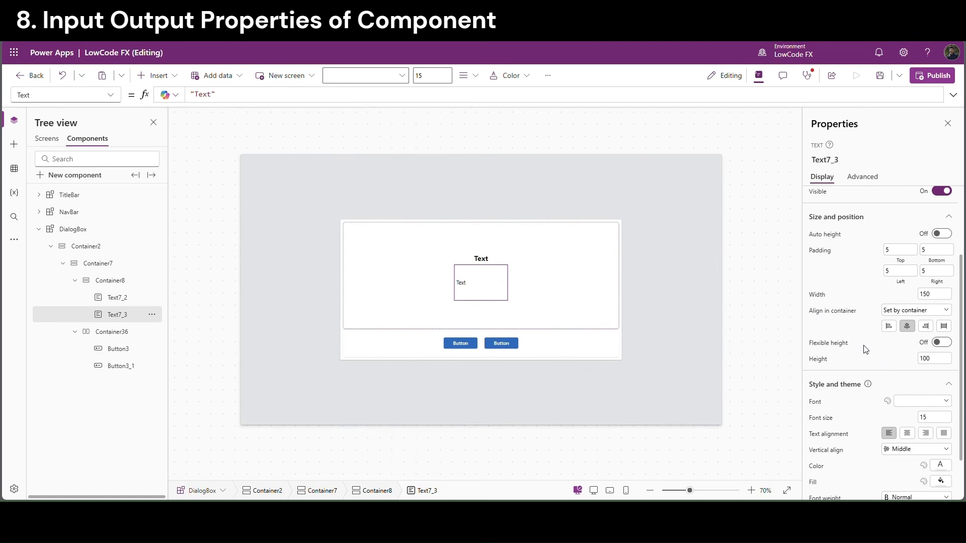
{"action": "left_click", "coordinate": [820, 297]}
{"action": "left_click", "coordinate": [258, 93]}
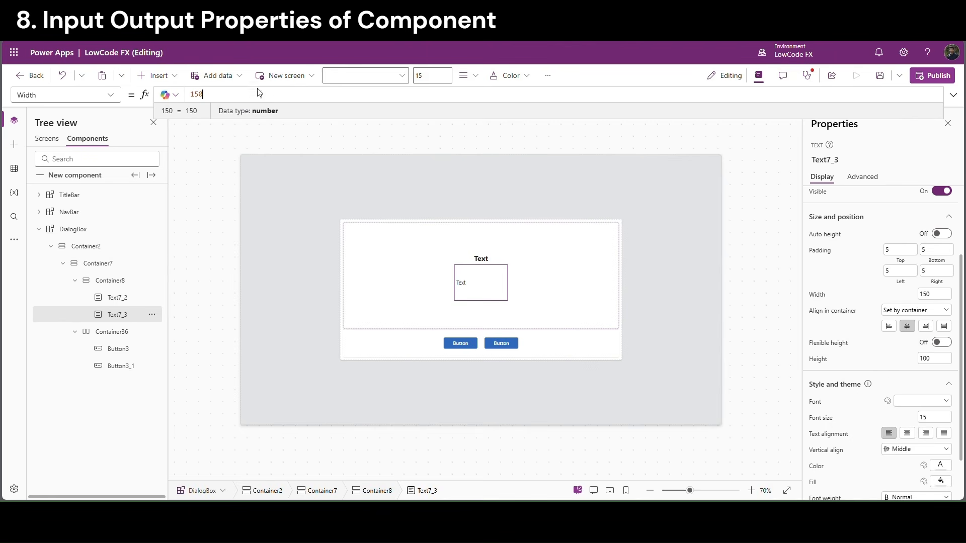
{"action": "left_click_drag", "start_coordinate": [222, 96], "coordinate": [186, 95]}
{"action": "type", "text": "Parent.Width"}
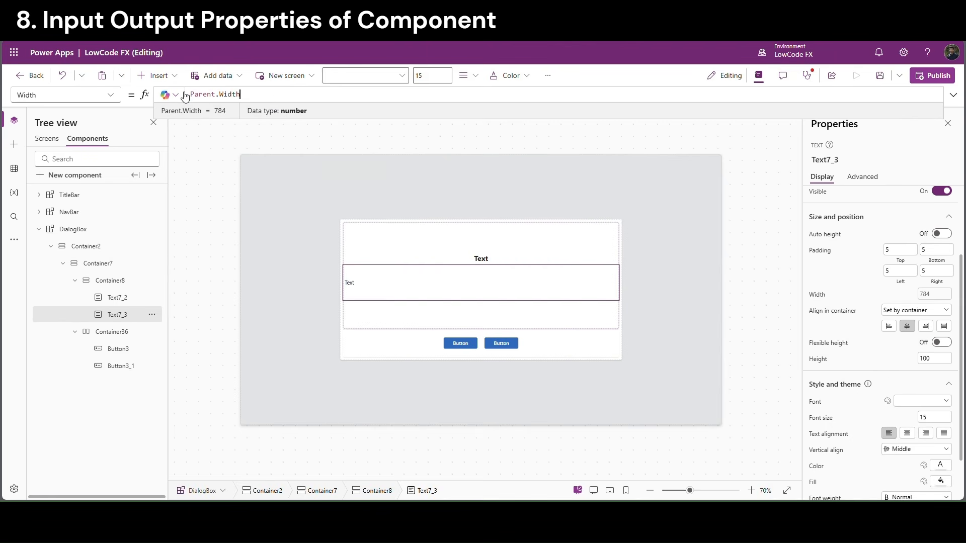
{"action": "type", "text": "-40"}
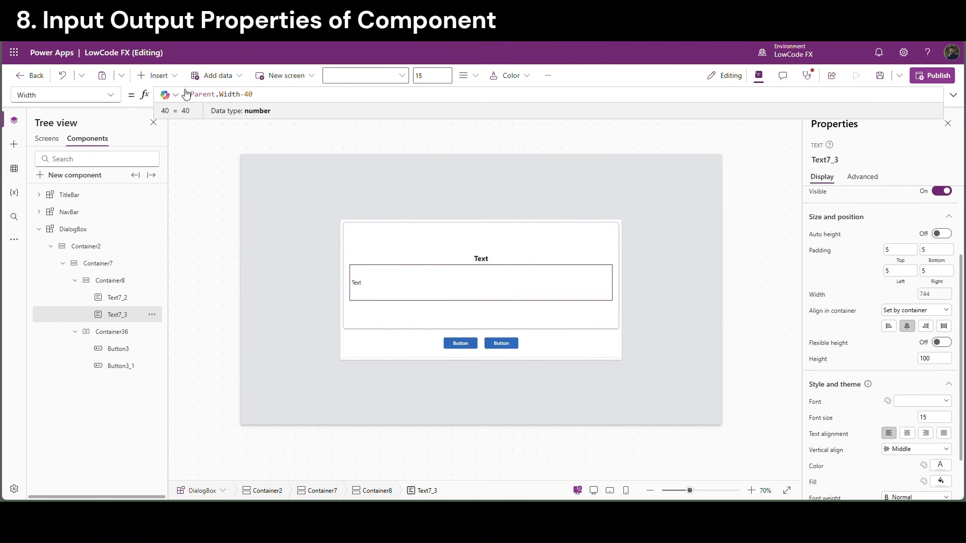
{"action": "left_click", "coordinate": [930, 418]}
{"action": "key", "text": "Return"}
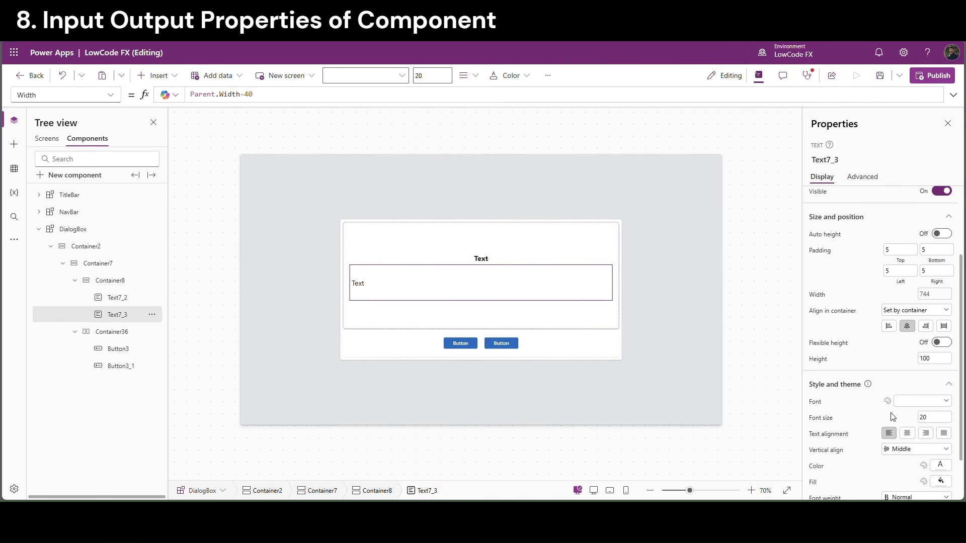
Change the title label to font size 25 and height 50
{"action": "left_click", "coordinate": [504, 260]}
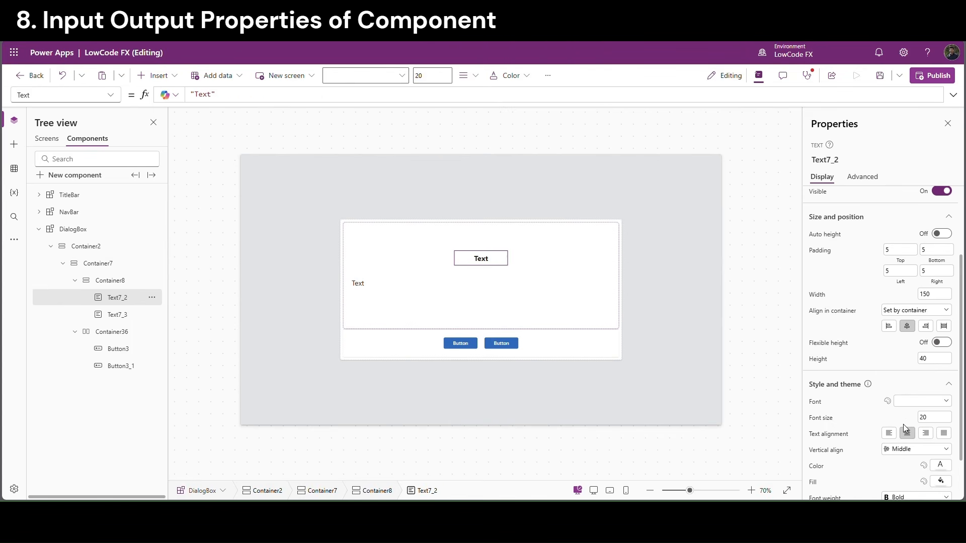
{"action": "left_click", "coordinate": [931, 418]}
{"action": "type", "text": "25"}
{"action": "key", "text": "Return"}
{"action": "left_click", "coordinate": [934, 359]}
{"action": "type", "text": "50"}
{"action": "key", "text": "Return"}
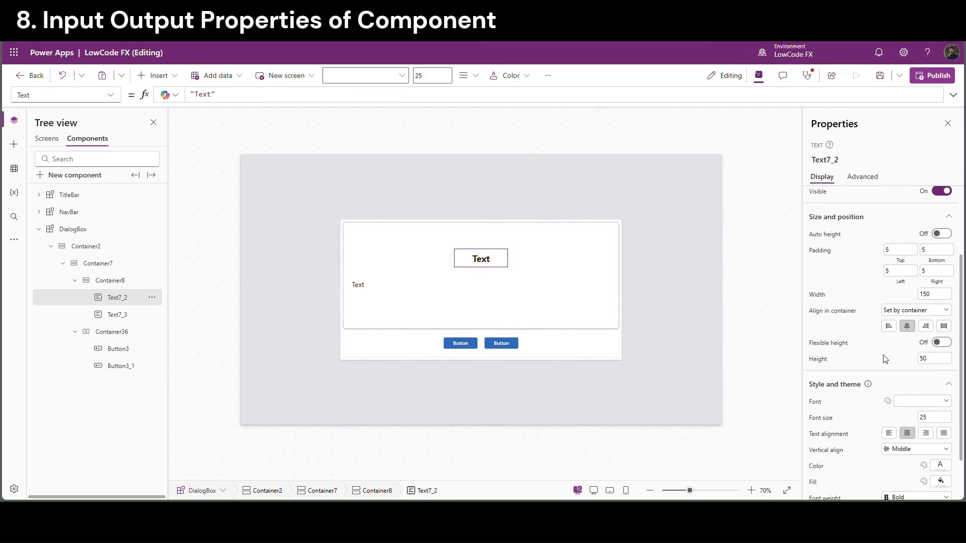
{"action": "left_click", "coordinate": [597, 337]}
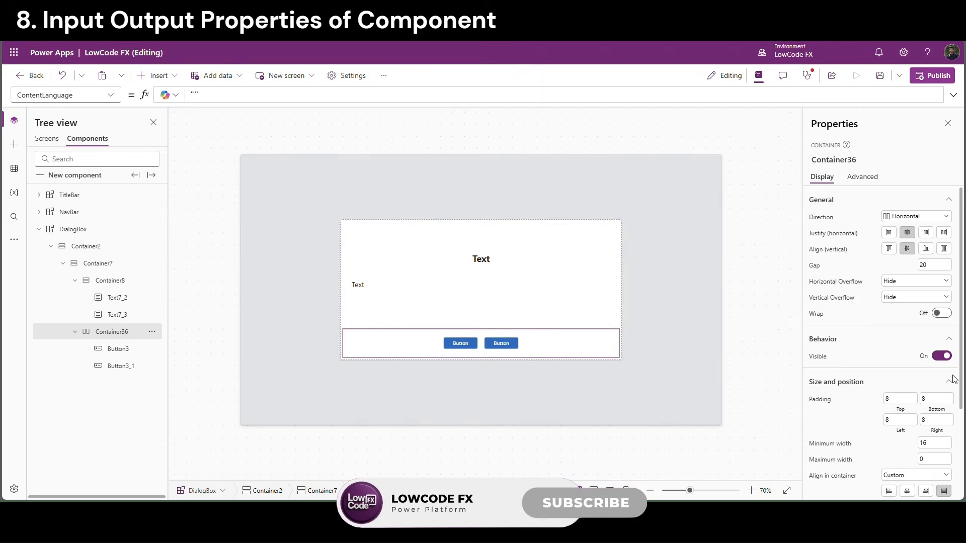
Set the button row container's height to 100
{"action": "scroll", "coordinate": [937, 352], "scroll_direction": "down", "scroll_amount": 3}
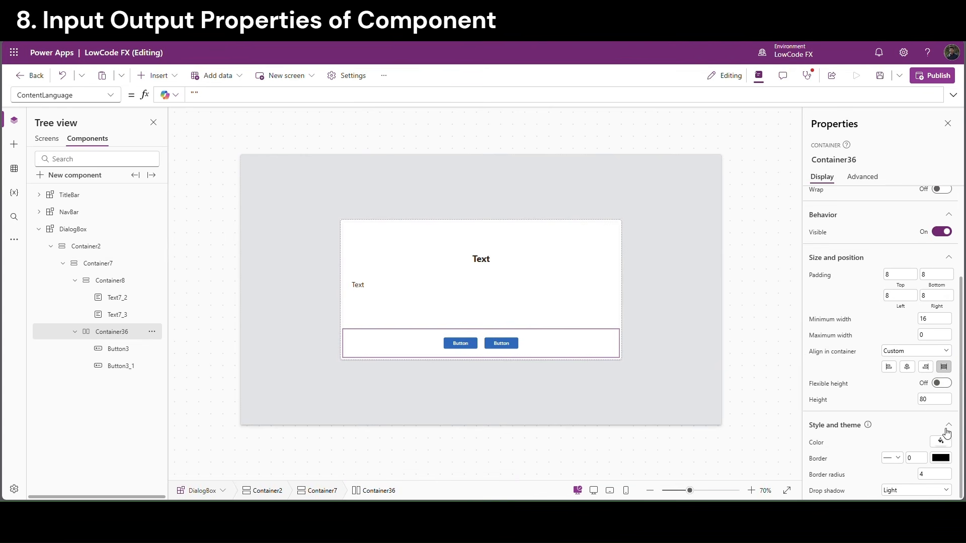
{"action": "left_click", "coordinate": [936, 399]}
{"action": "type", "text": "100"}
{"action": "left_click", "coordinate": [879, 397]}
Set the drop shadow of both the content and button containers to None
{"action": "left_click", "coordinate": [94, 286], "text": "ctrl"}
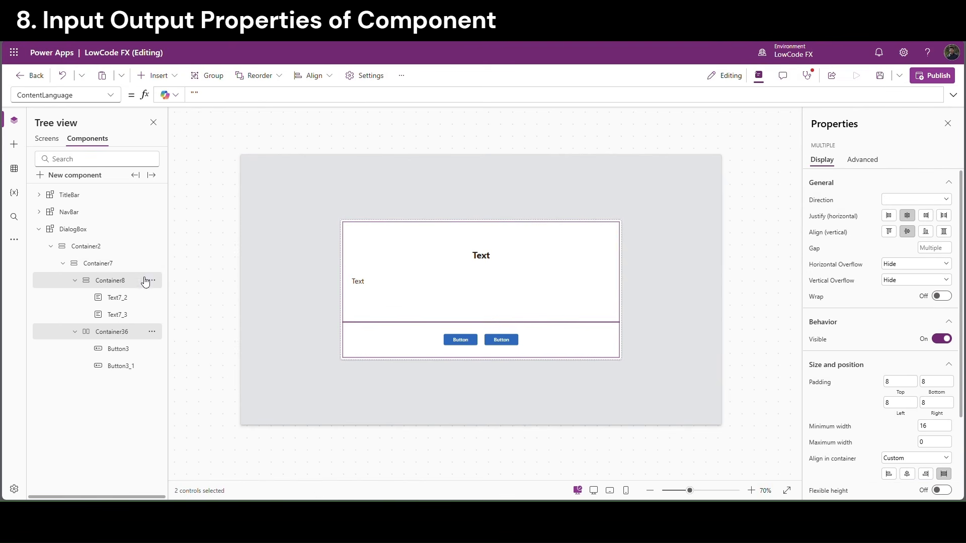
{"action": "left_click_drag", "start_coordinate": [961, 414], "coordinate": [961, 498]}
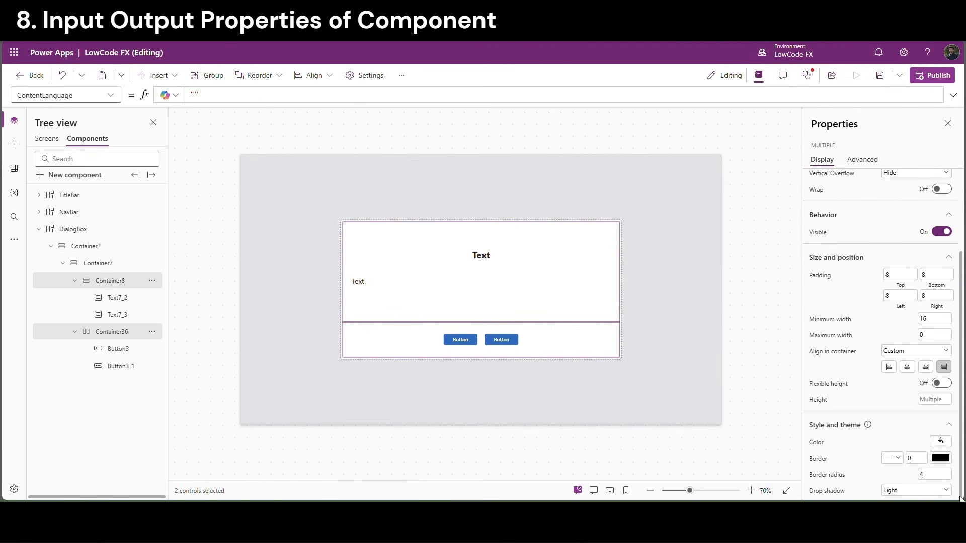
{"action": "left_click", "coordinate": [932, 491]}
{"action": "left_click", "coordinate": [898, 406]}
{"action": "left_click", "coordinate": [767, 355]}
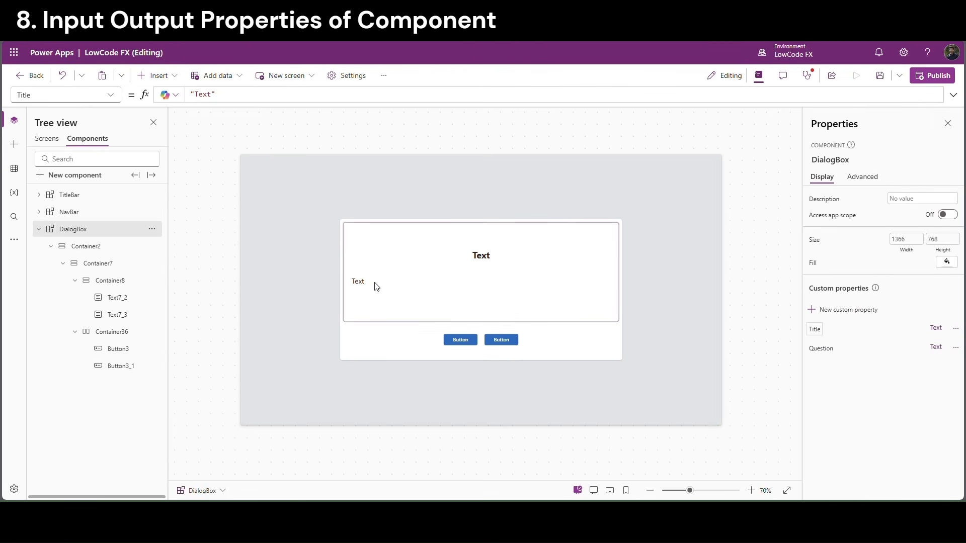
Set the title label's Text formula to DialogBox.Title
{"action": "left_click", "coordinate": [481, 258]}
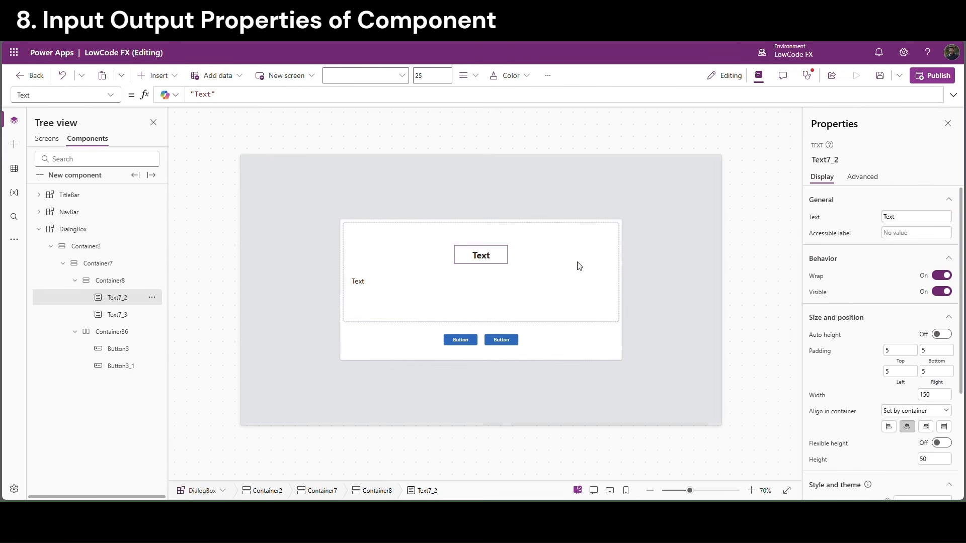
{"action": "left_click", "coordinate": [132, 101]}
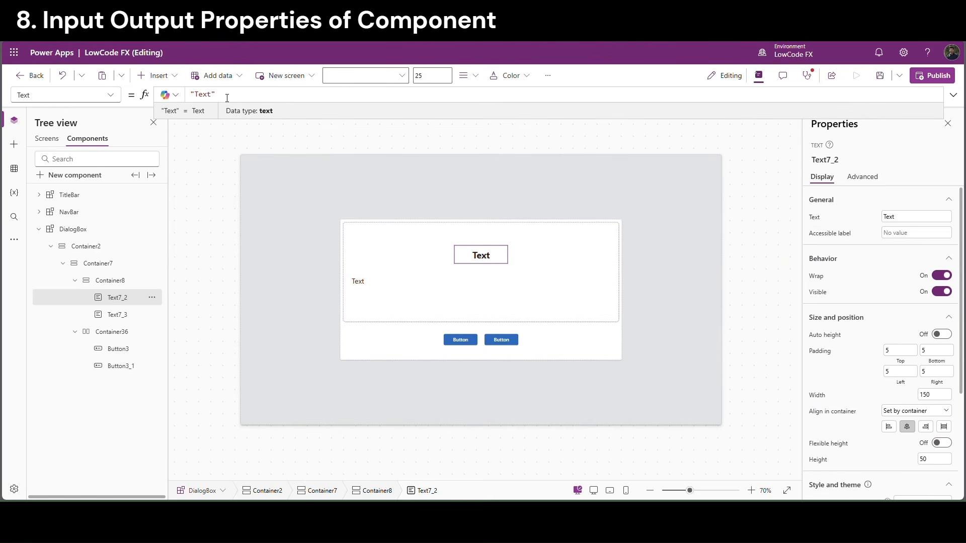
{"action": "left_click_drag", "start_coordinate": [227, 97], "coordinate": [193, 97]}
{"action": "type", "text": "Di"}
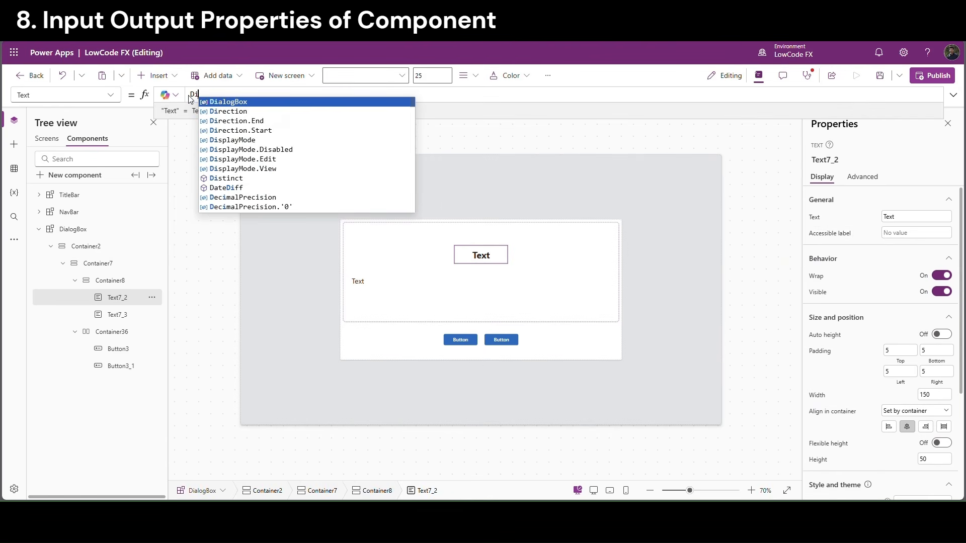
{"action": "type", "text": "alogBox."}
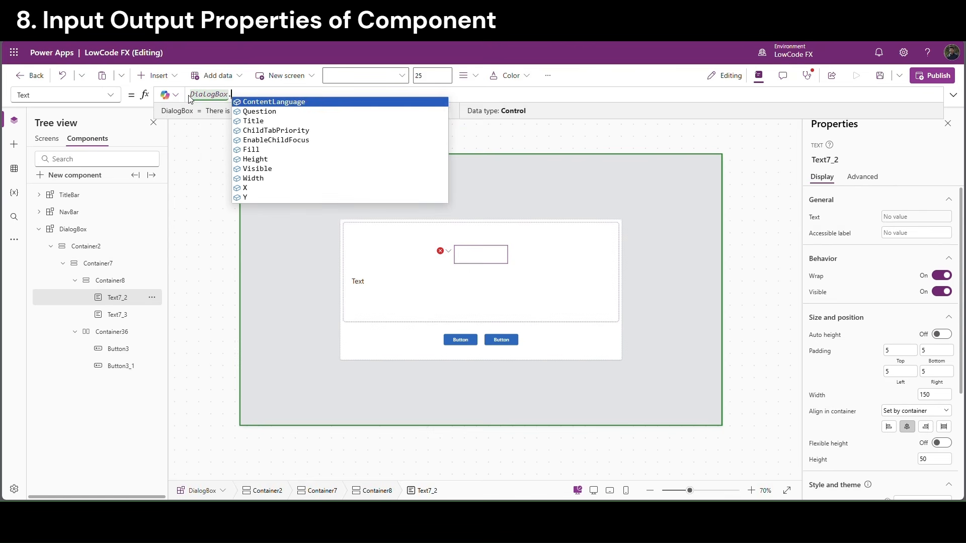
{"action": "key", "text": "Down"}
{"action": "key", "text": "Down"}
{"action": "key", "text": "Return"}
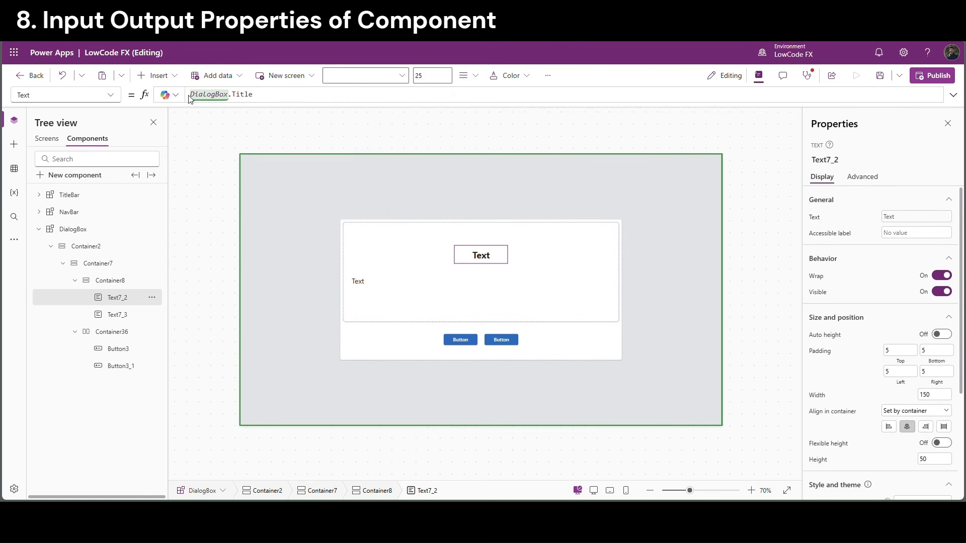
{"action": "left_click_drag", "start_coordinate": [189, 96], "coordinate": [391, 286]}
{"action": "key", "text": "ctrl+c"}
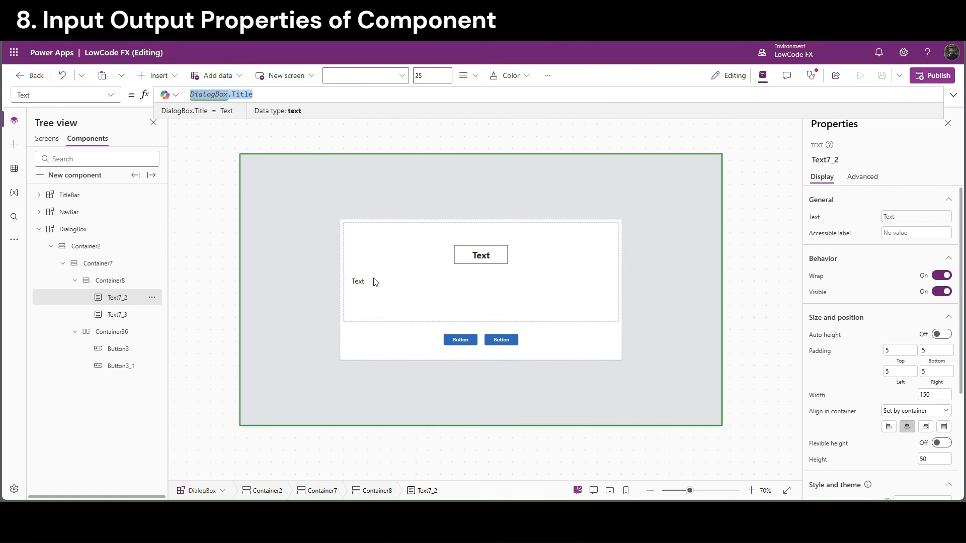
Set the question label's Text formula to DialogBox.Question
{"action": "left_click", "coordinate": [374, 281]}
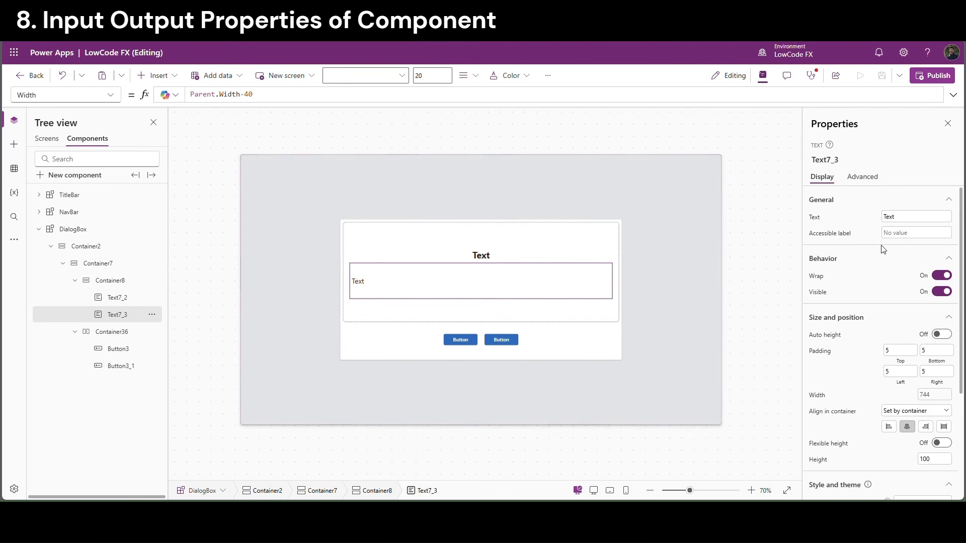
{"action": "left_click", "coordinate": [814, 217]}
{"action": "key", "text": "ctrl+a"}
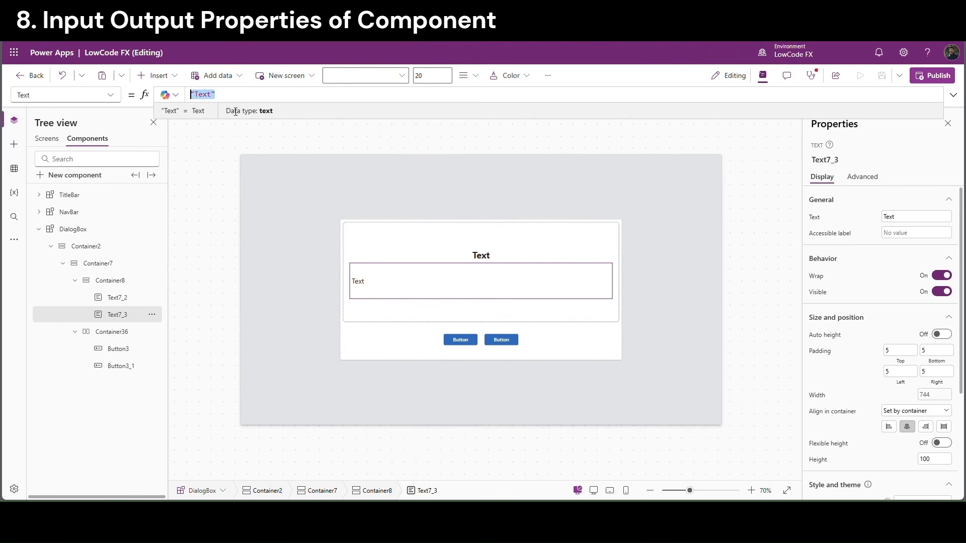
{"action": "key", "text": "ctrl+v"}
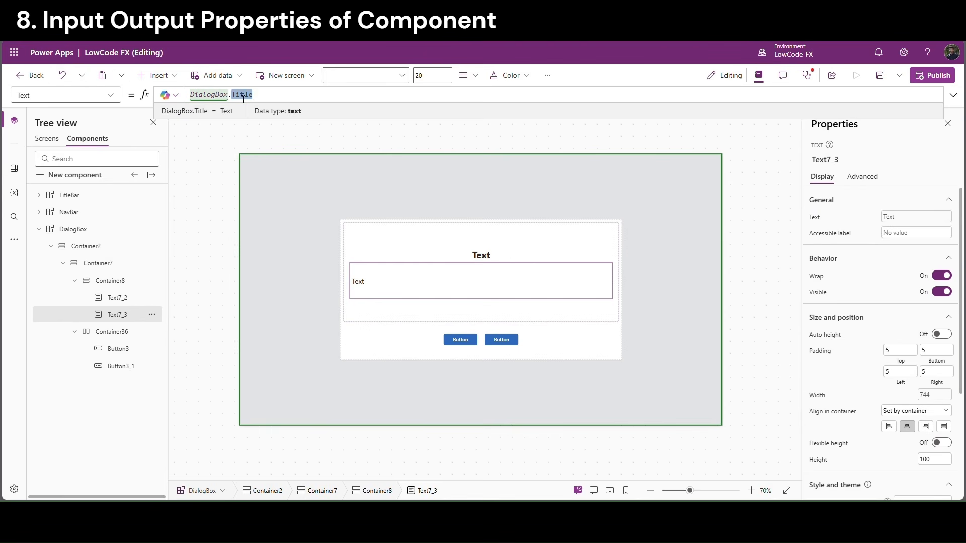
{"action": "type", "text": "Question"}
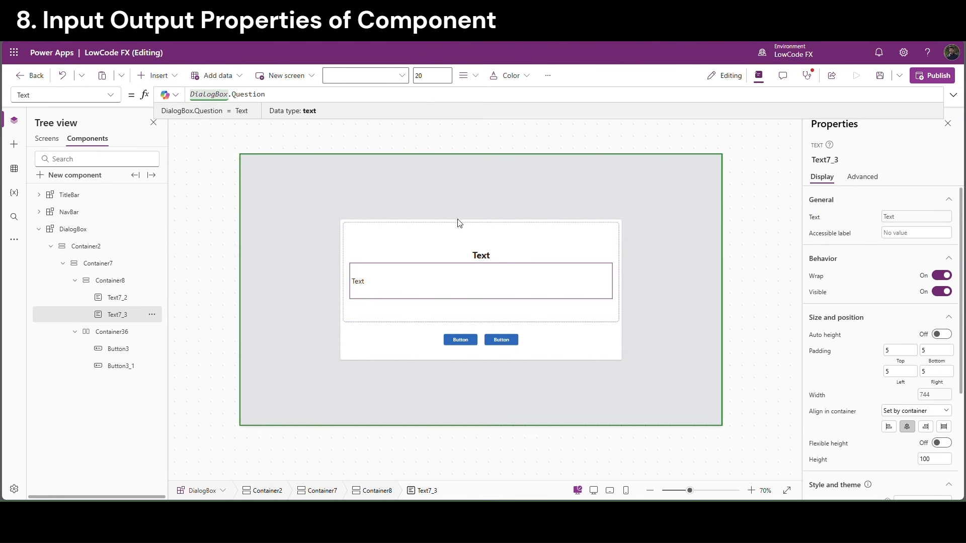
{"action": "left_click", "coordinate": [779, 383]}
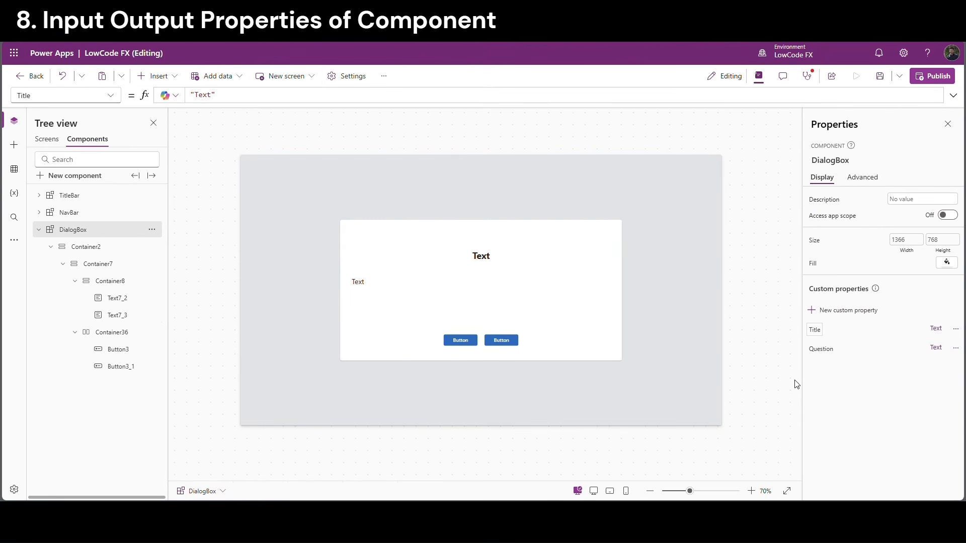
Create a custom property named Response, described as Response, defined as a Text output
{"action": "left_click", "coordinate": [832, 316]}
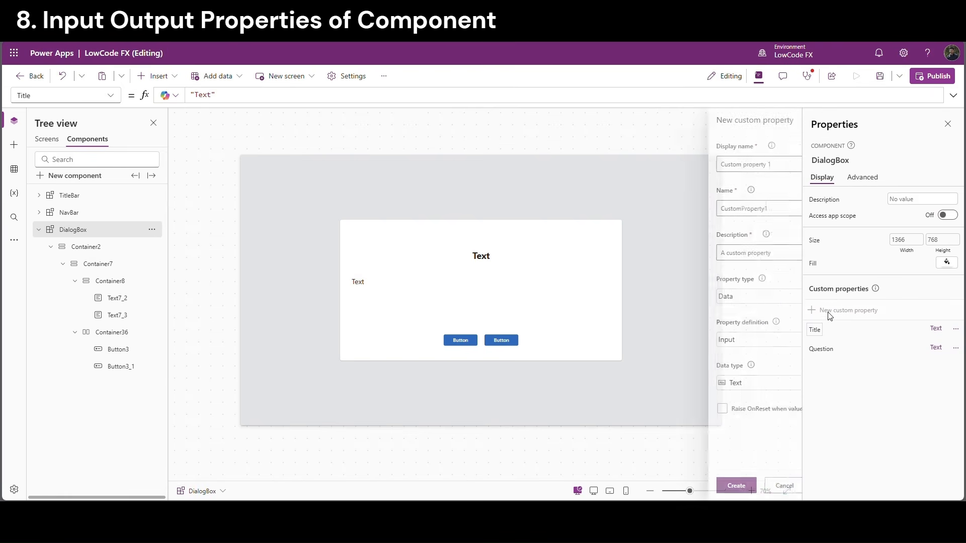
{"action": "left_click_drag", "start_coordinate": [706, 164], "coordinate": [669, 165]}
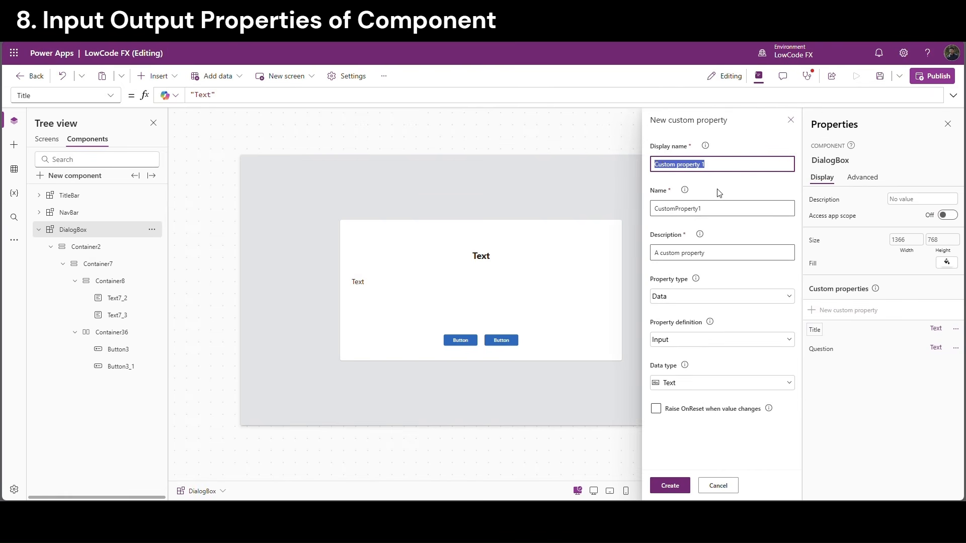
{"action": "type", "text": "Response"}
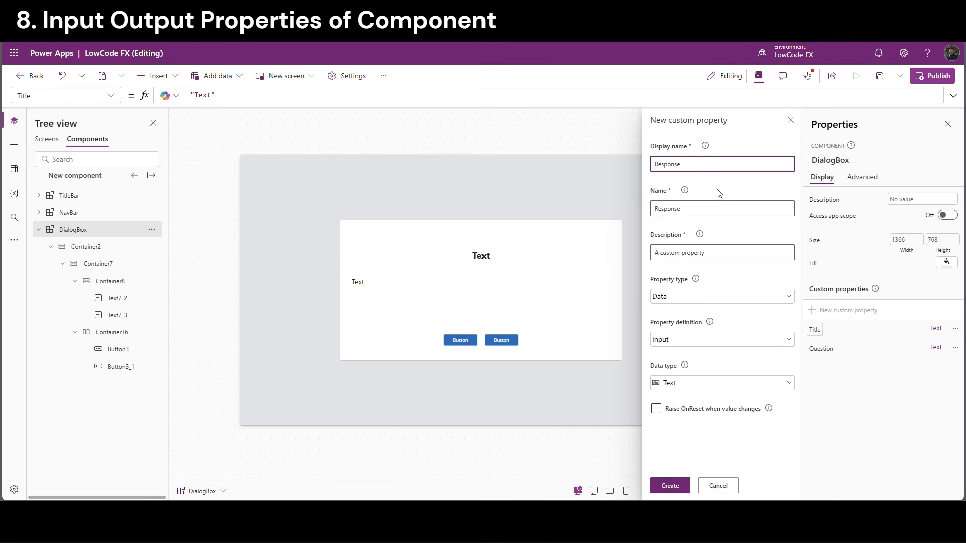
{"action": "double_click", "coordinate": [675, 213]}
{"action": "key", "text": "ctrl+c"}
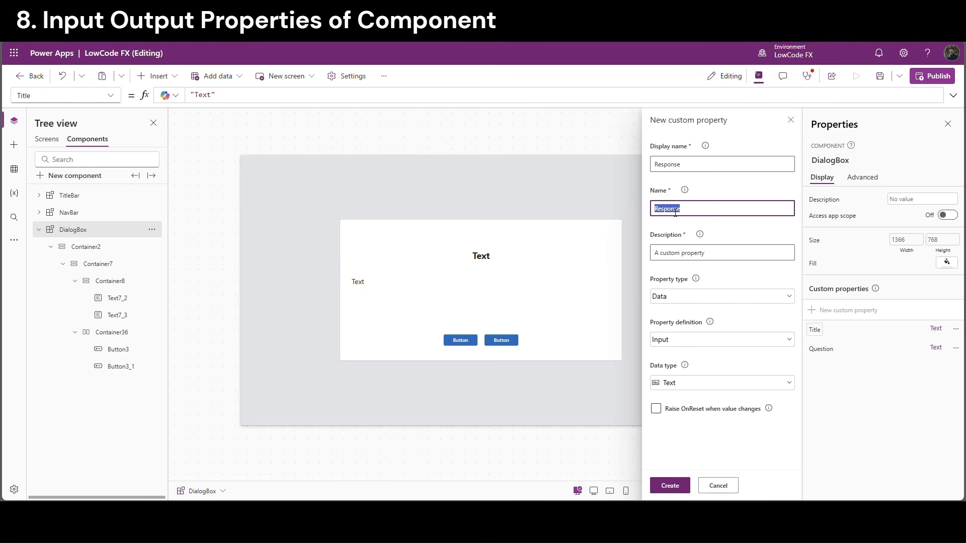
{"action": "key", "text": "Tab"}
{"action": "key", "text": "ctrl+v"}
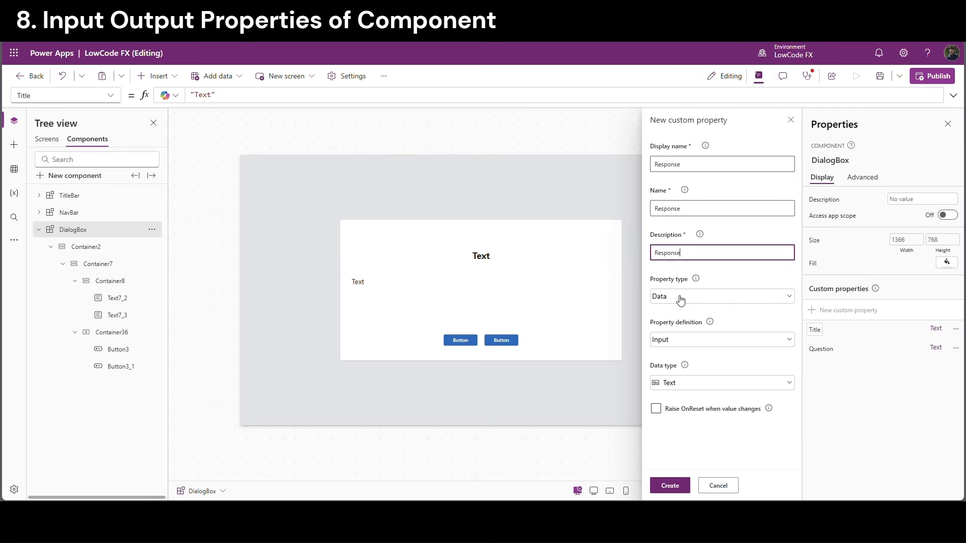
{"action": "left_click", "coordinate": [673, 340]}
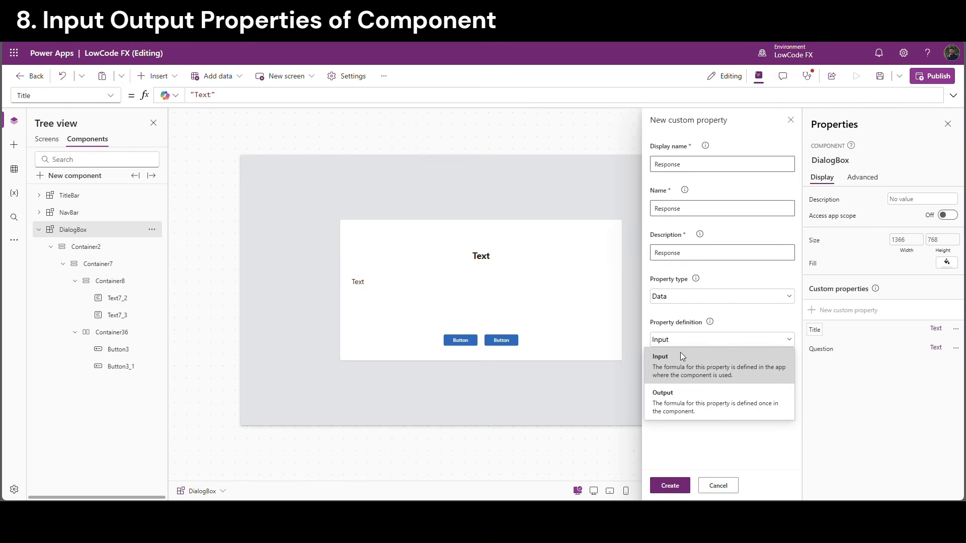
{"action": "left_click", "coordinate": [676, 405]}
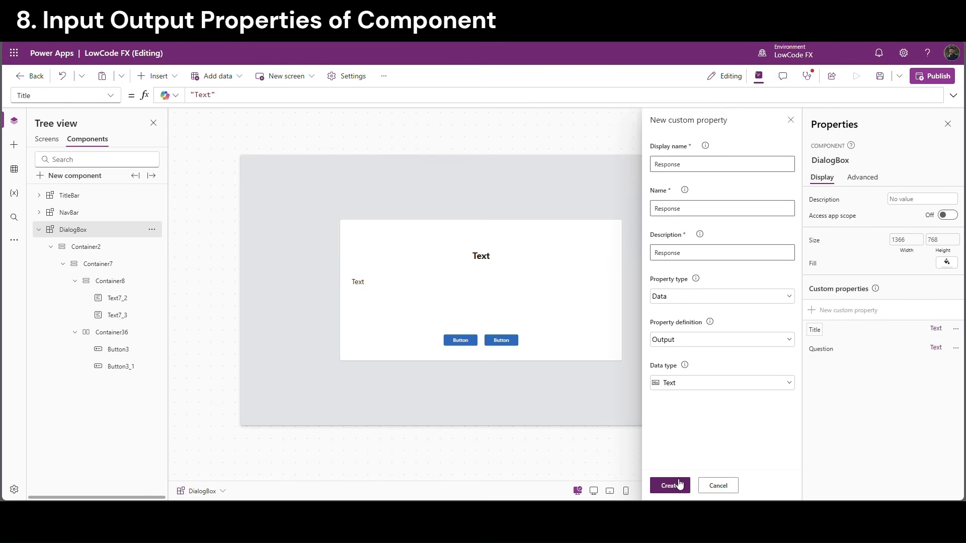
{"action": "left_click", "coordinate": [674, 485]}
Change the two dialog button labels to Yes and No
{"action": "left_click", "coordinate": [459, 345]}
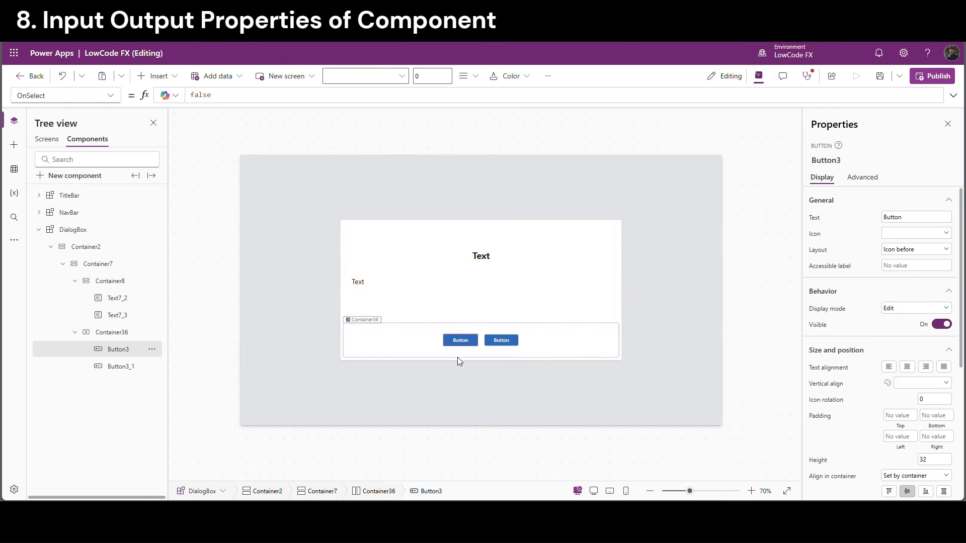
{"action": "left_click_drag", "start_coordinate": [925, 223], "coordinate": [877, 221]}
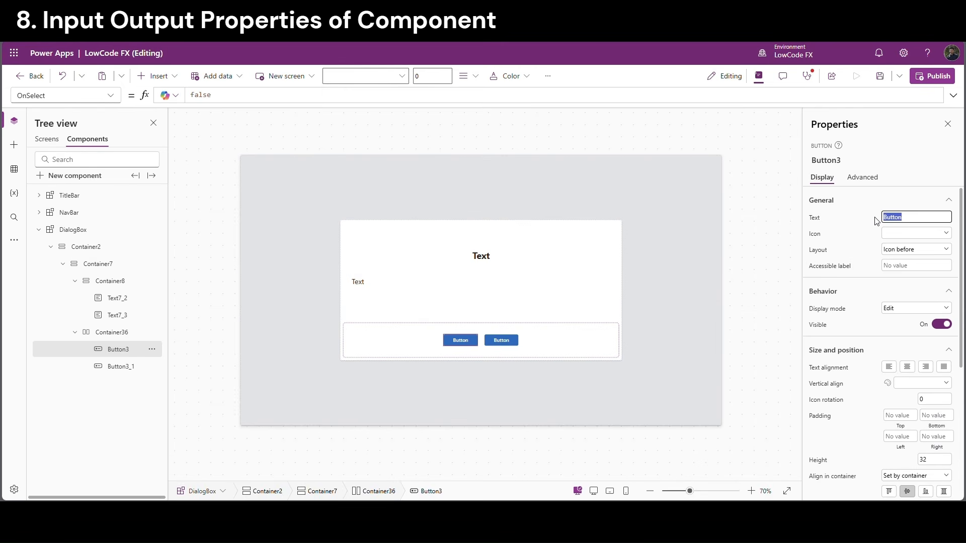
{"action": "type", "text": "Yes"}
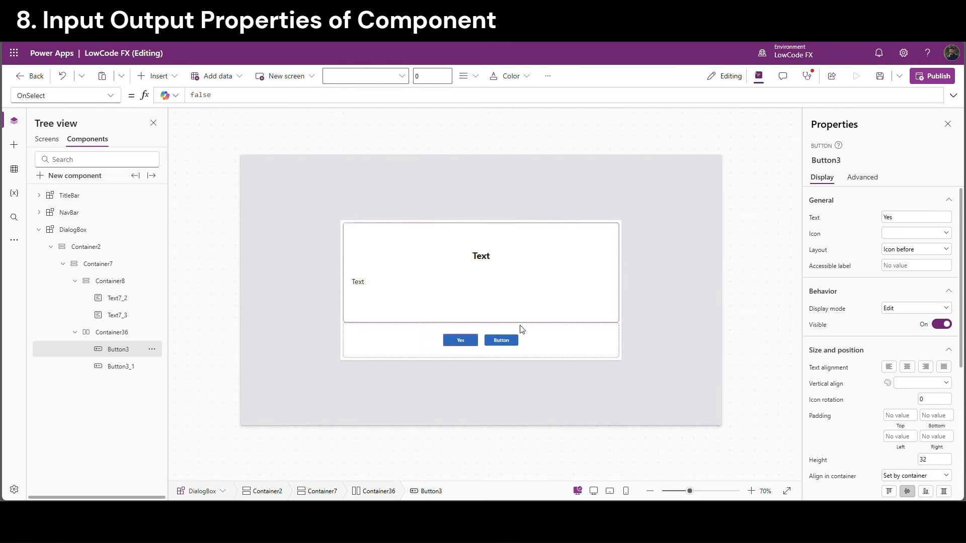
{"action": "left_click", "coordinate": [506, 342]}
{"action": "left_click_drag", "start_coordinate": [925, 223], "coordinate": [849, 215]}
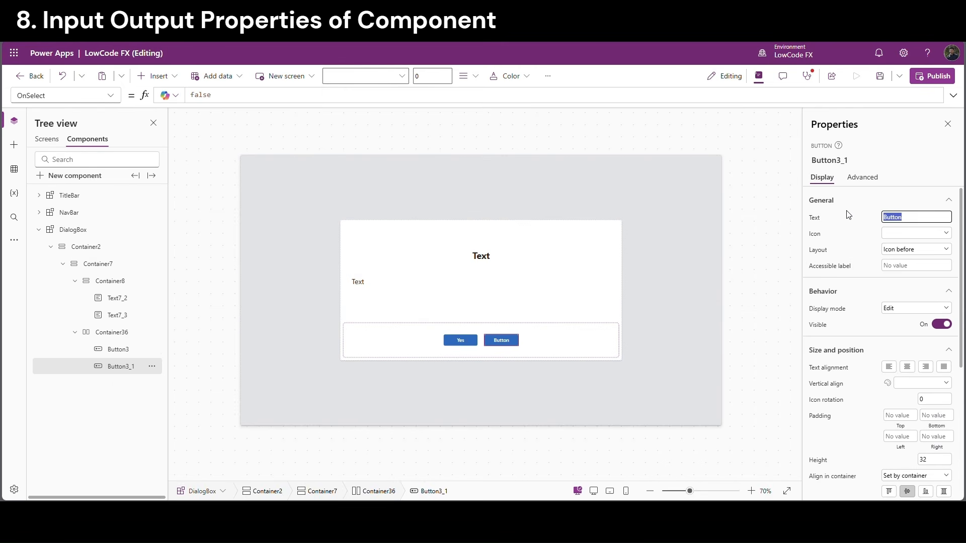
{"action": "type", "text": "No"}
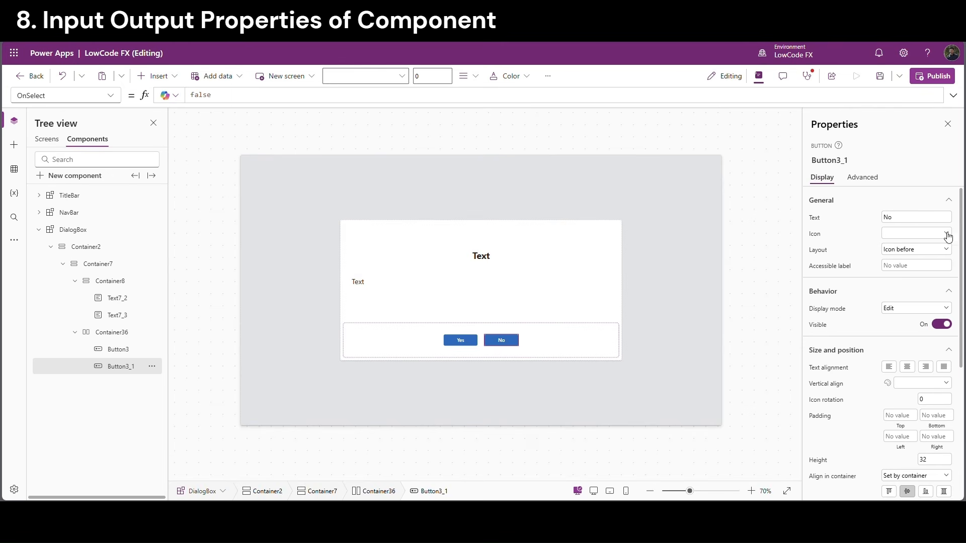
Give the No button the Secondary appearance
{"action": "left_click_drag", "start_coordinate": [962, 244], "coordinate": [965, 373]}
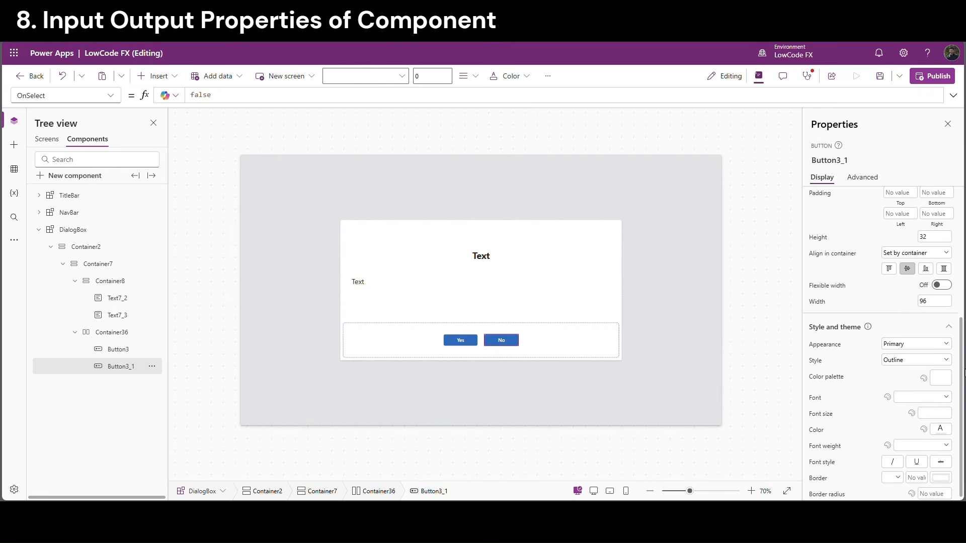
{"action": "left_click", "coordinate": [904, 346]}
{"action": "left_click", "coordinate": [902, 382]}
{"action": "left_click", "coordinate": [705, 334]}
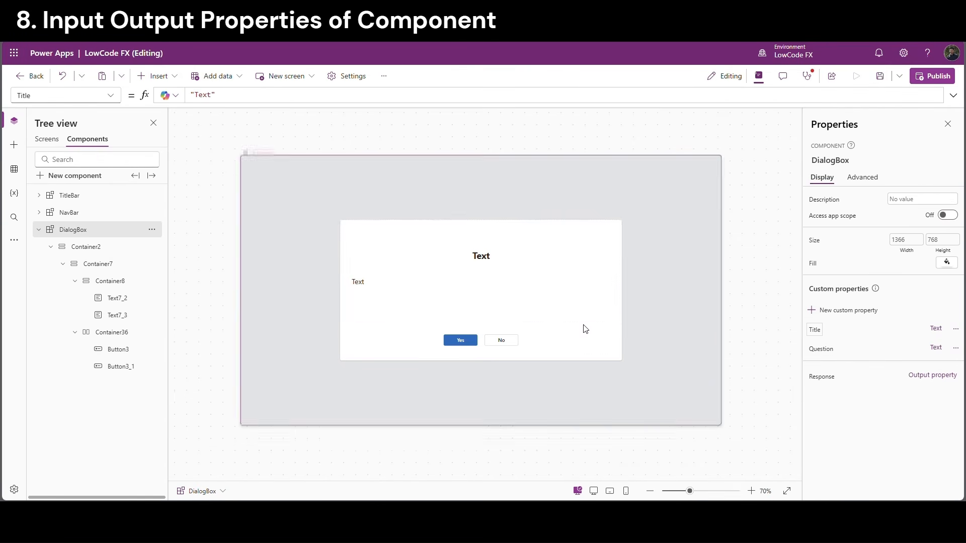
Set the Yes button's OnSelect to Set(VarResponse,"Yes") and the No button's to Set(VarResponse,"No")
{"action": "left_click", "coordinate": [460, 340]}
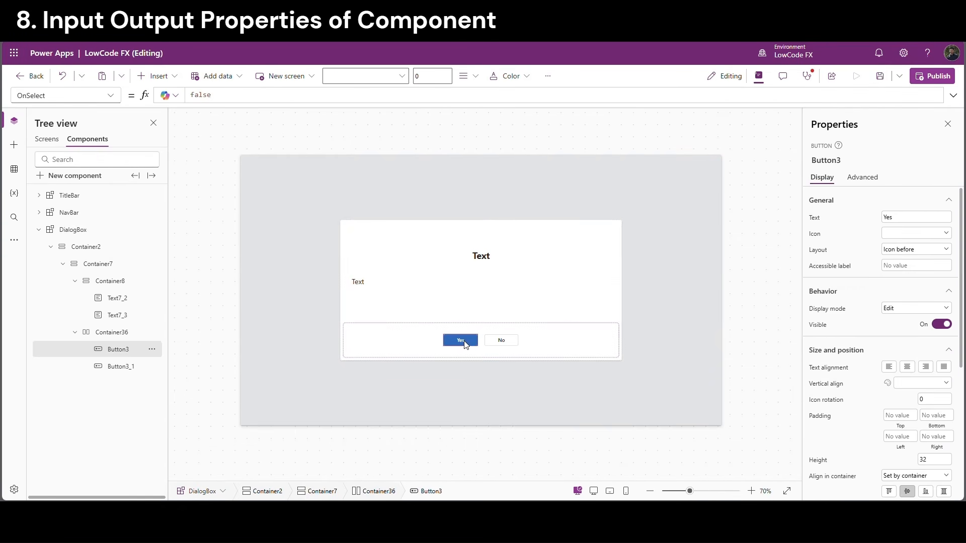
{"action": "double_click", "coordinate": [200, 95]}
{"action": "type", "text": "Set"}
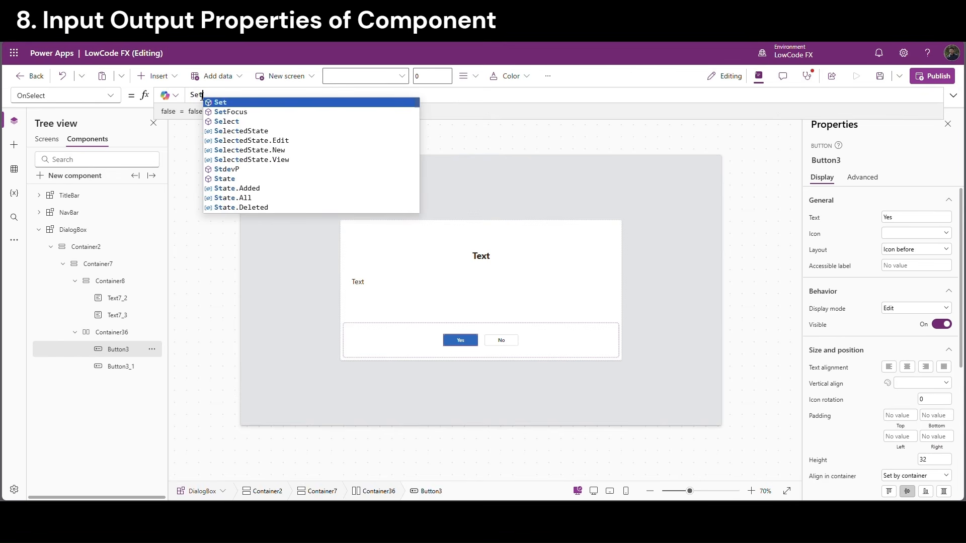
{"action": "type", "text": "(Var"}
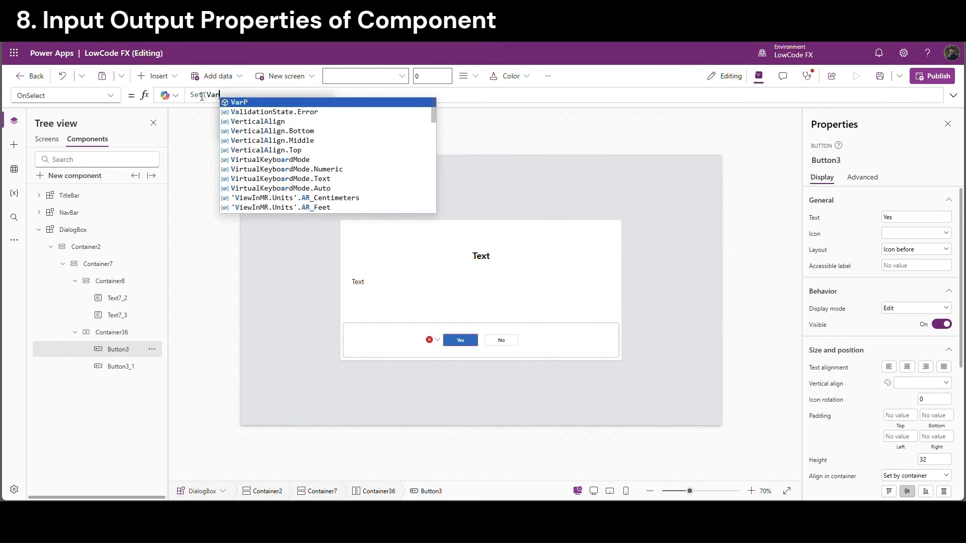
{"action": "type", "text": "Respo"}
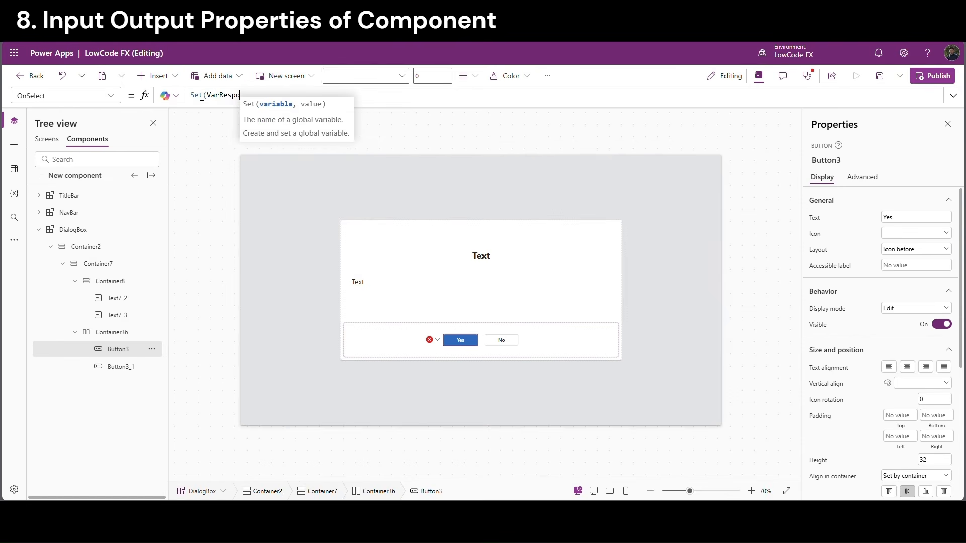
{"action": "type", "text": "nse,"}
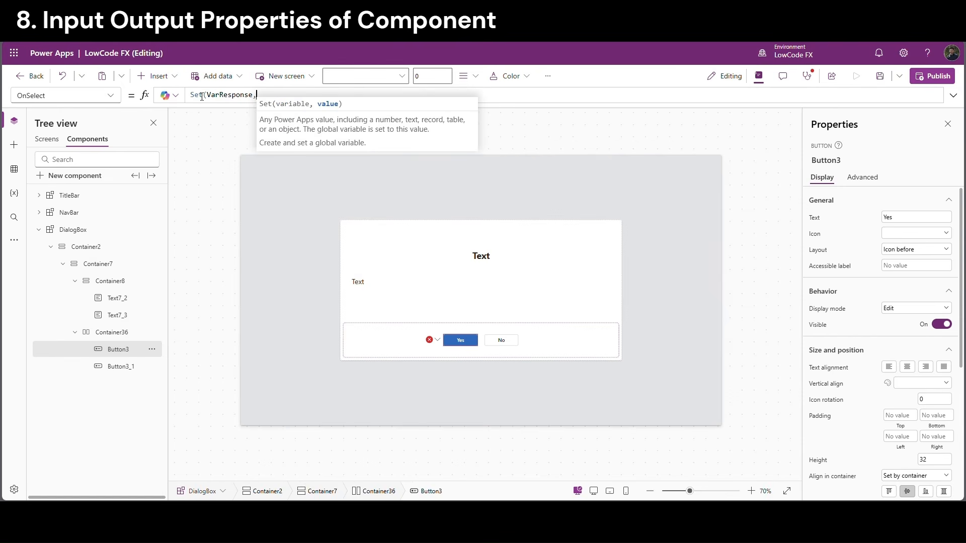
{"action": "type", "text": "\"Yes"}
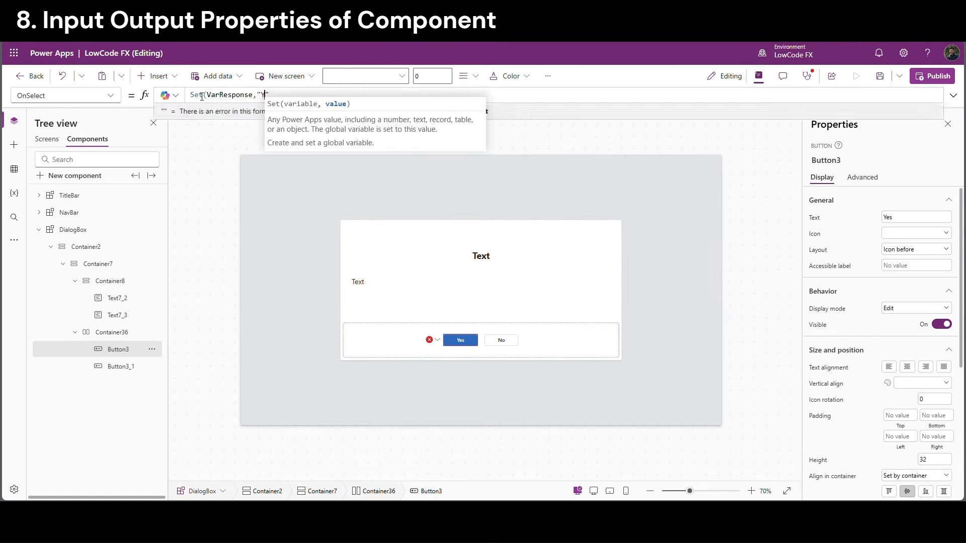
{"action": "type", "text": "\")"}
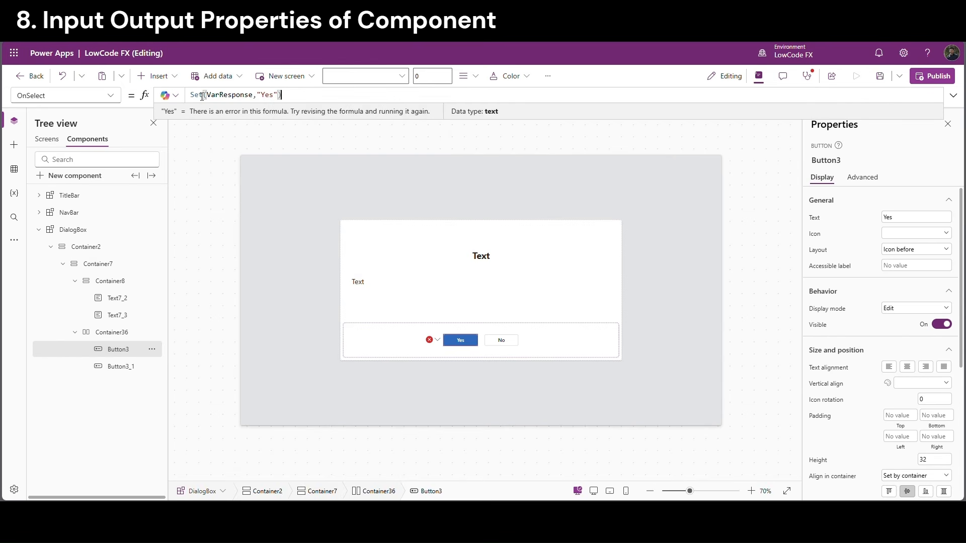
{"action": "left_click_drag", "start_coordinate": [301, 100], "coordinate": [192, 95]}
{"action": "key", "text": "ctrl+c"}
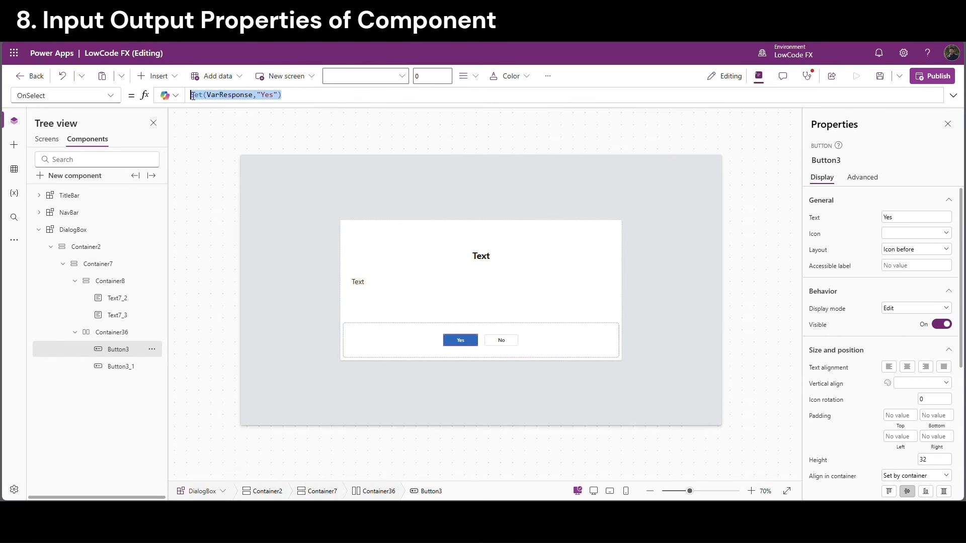
{"action": "left_click", "coordinate": [506, 341]}
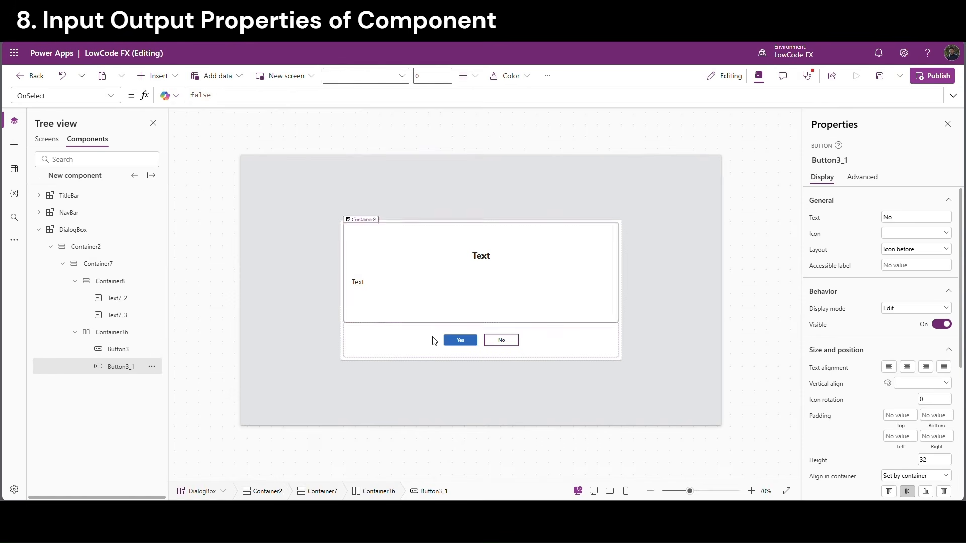
{"action": "double_click", "coordinate": [207, 95]}
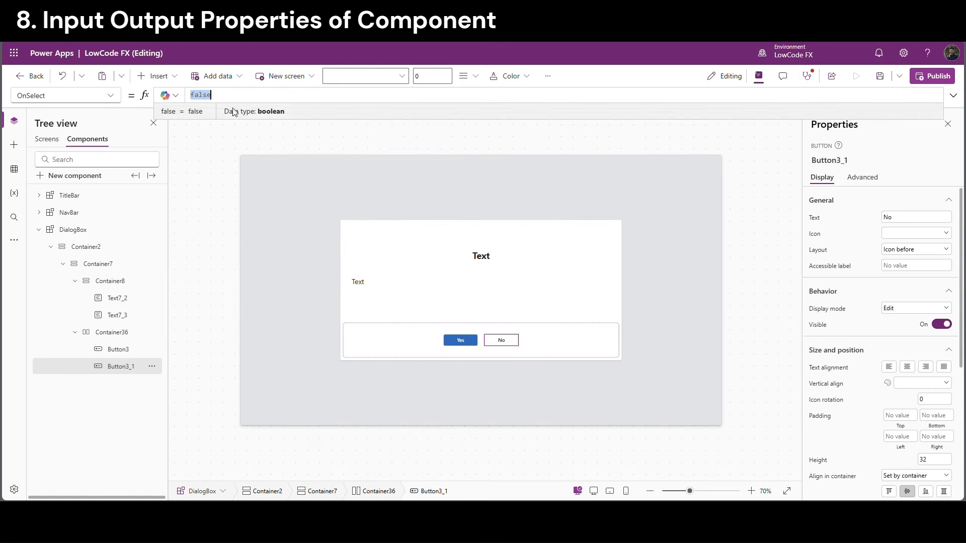
{"action": "key", "text": "ctrl+v"}
{"action": "double_click", "coordinate": [269, 96]}
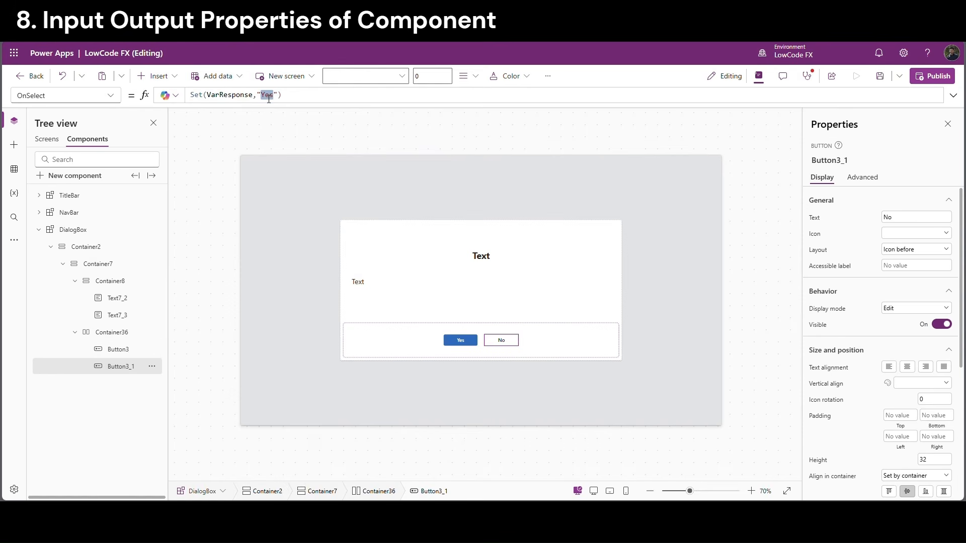
{"action": "type", "text": "No"}
{"action": "double_click", "coordinate": [239, 96]}
{"action": "key", "text": "ctrl+c"}
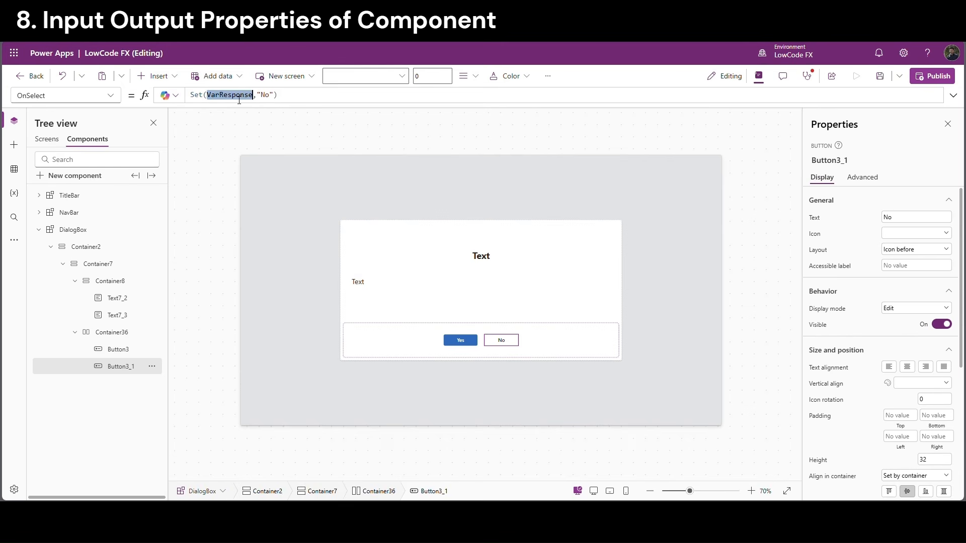
{"action": "left_click", "coordinate": [76, 237]}
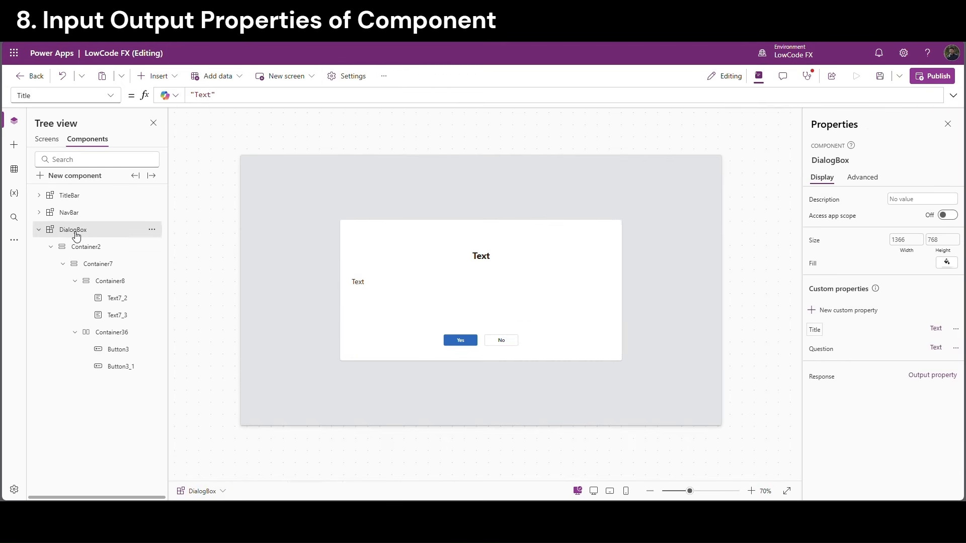
Replace the DialogBox Response property's "Text" formula with VarResponse
{"action": "left_click", "coordinate": [50, 247]}
{"action": "left_click", "coordinate": [112, 96]}
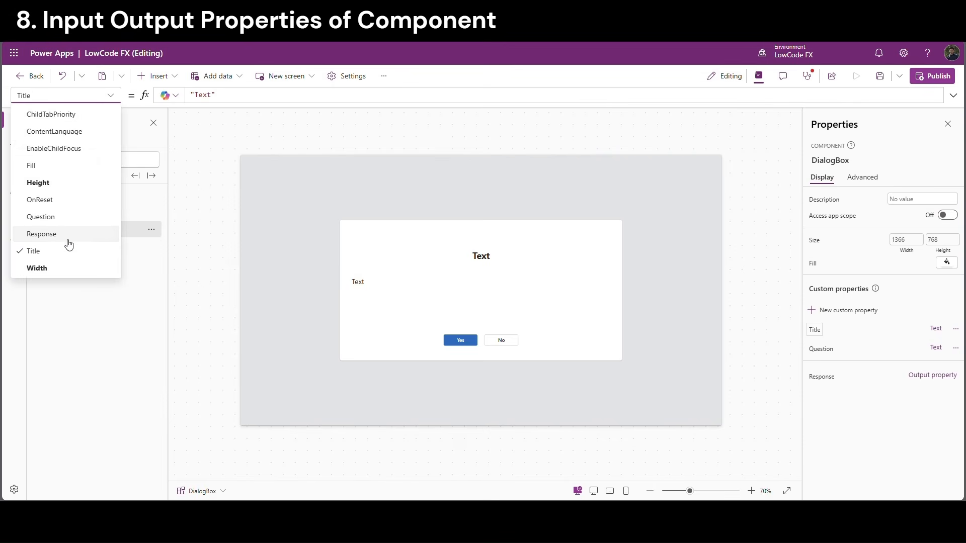
{"action": "left_click", "coordinate": [52, 235]}
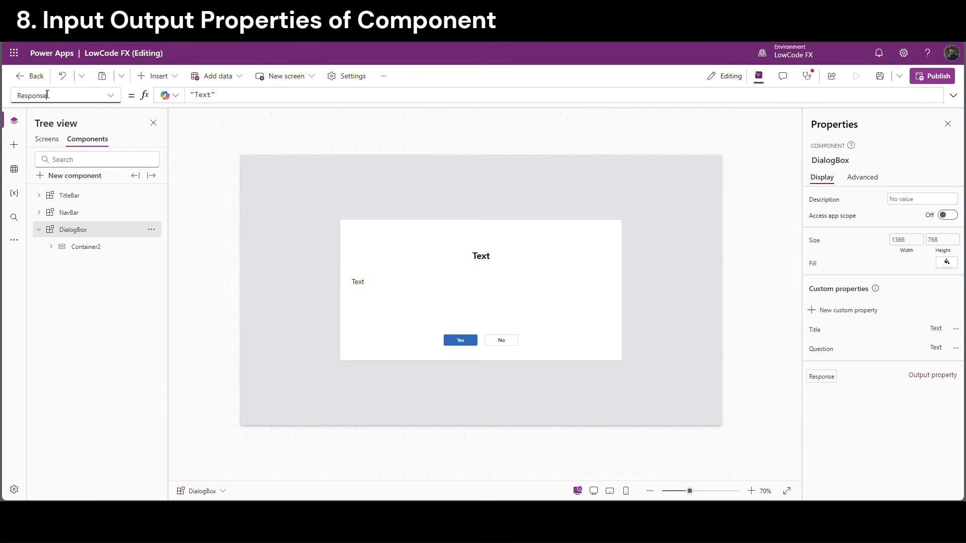
{"action": "triple_click", "coordinate": [209, 95]}
{"action": "key", "text": "ctrl+v"}
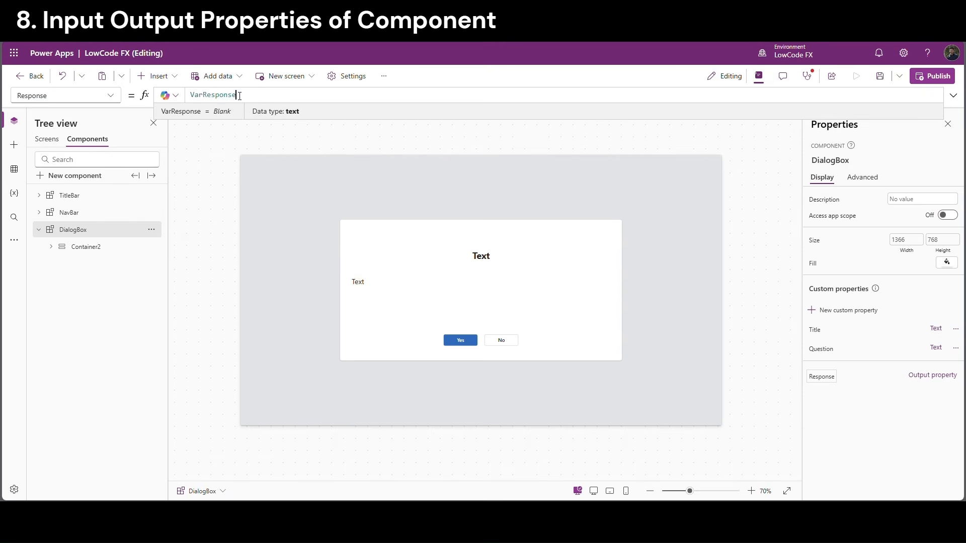
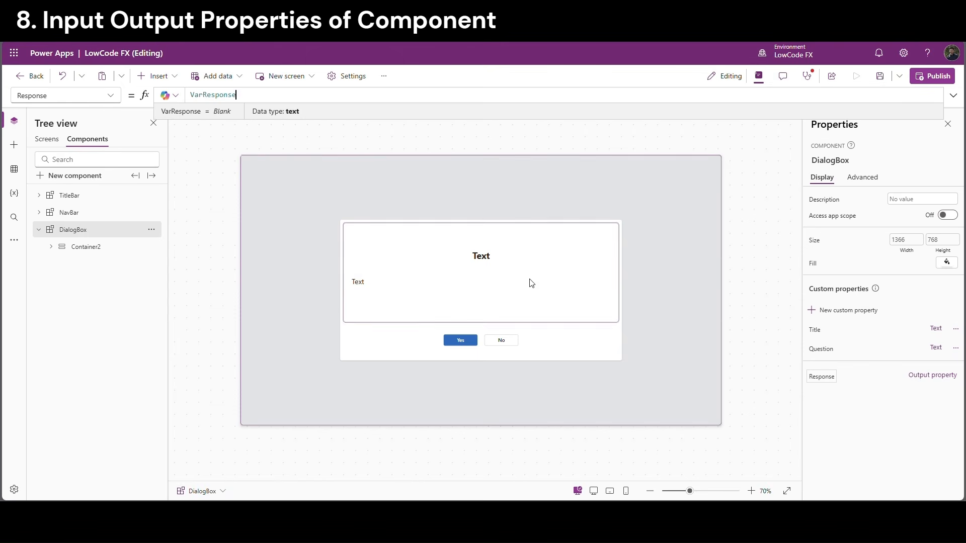
Select the VarResponse formula of the DialogBox Response output property
{"action": "double_click", "coordinate": [211, 95]}
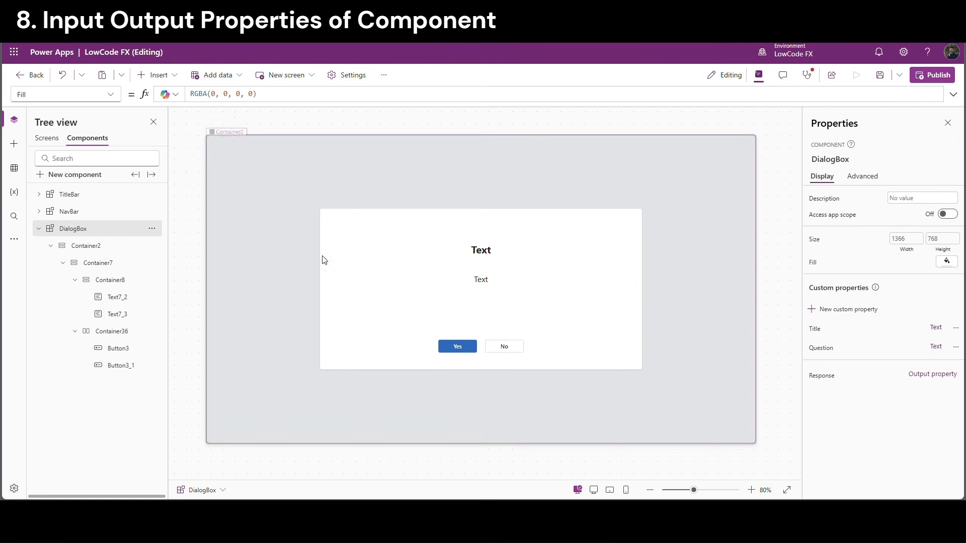
Start a new custom property named YesOnSelect, with YesOnSelect as its description
{"action": "left_click", "coordinate": [826, 309]}
{"action": "triple_click", "coordinate": [659, 166]}
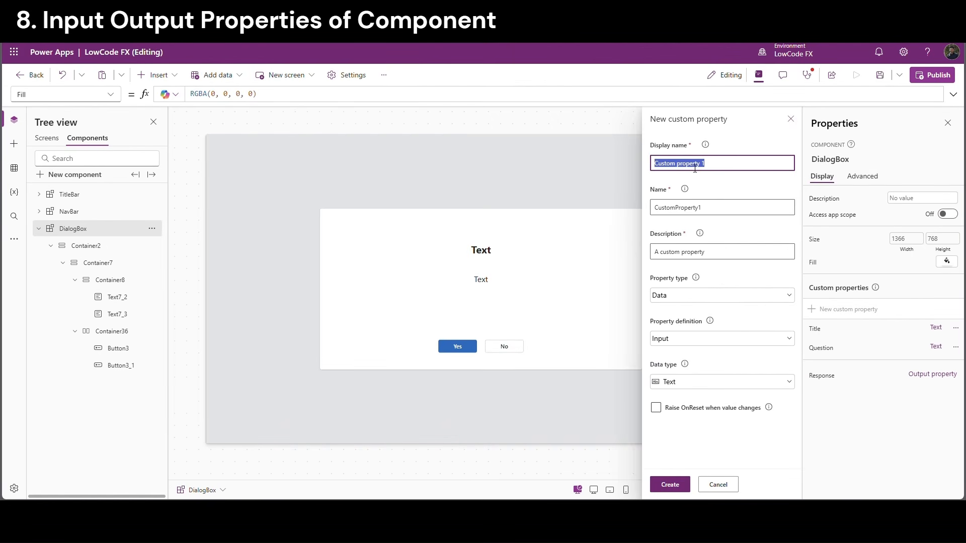
{"action": "key", "text": "BackSpace"}
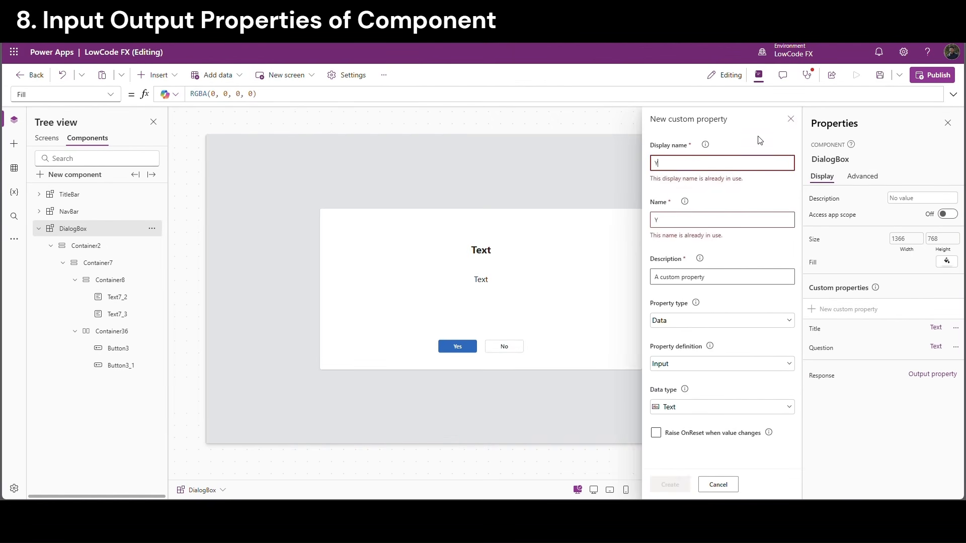
{"action": "type", "text": "YesOnSelect"}
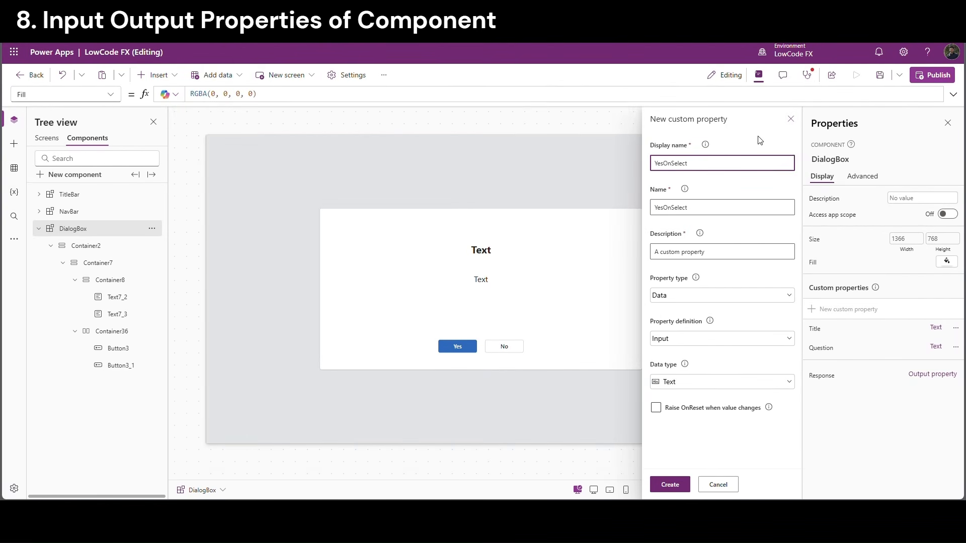
{"action": "double_click", "coordinate": [657, 165]}
{"action": "key", "text": "ctrl+c"}
{"action": "left_click_drag", "start_coordinate": [706, 252], "coordinate": [660, 252]}
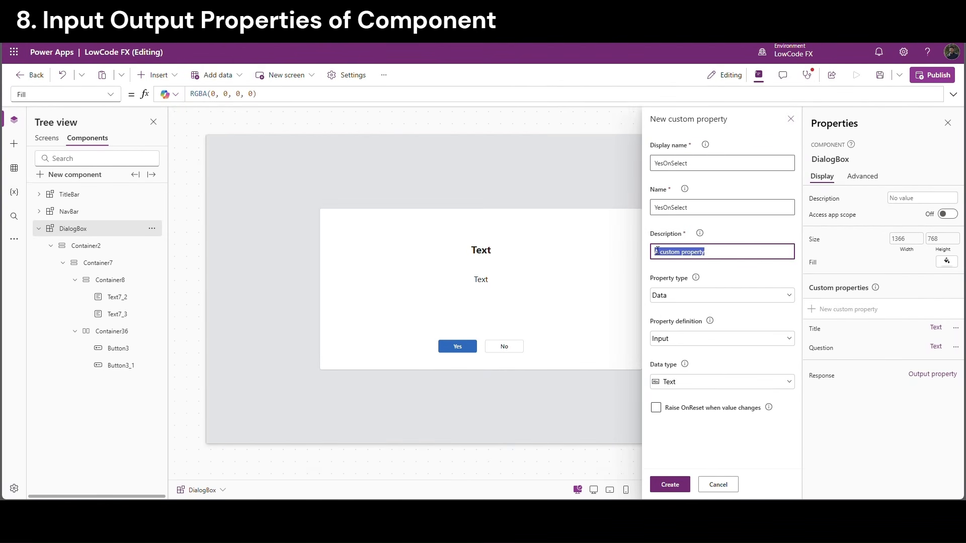
{"action": "key", "text": "ctrl+v"}
{"action": "left_click", "coordinate": [724, 274]}
Make it an Event property returning Text and create it
{"action": "left_click", "coordinate": [723, 296]}
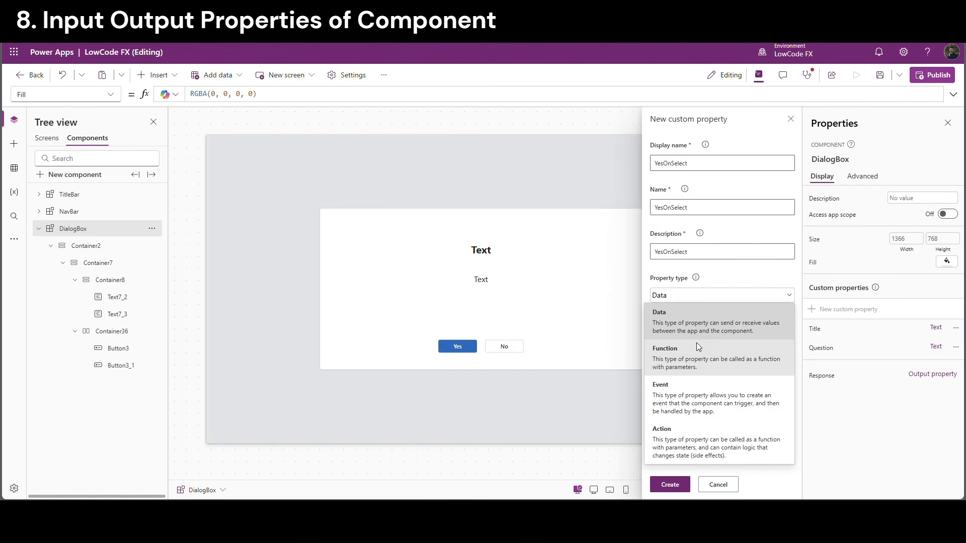
{"action": "left_click", "coordinate": [683, 398]}
{"action": "left_click", "coordinate": [723, 338]}
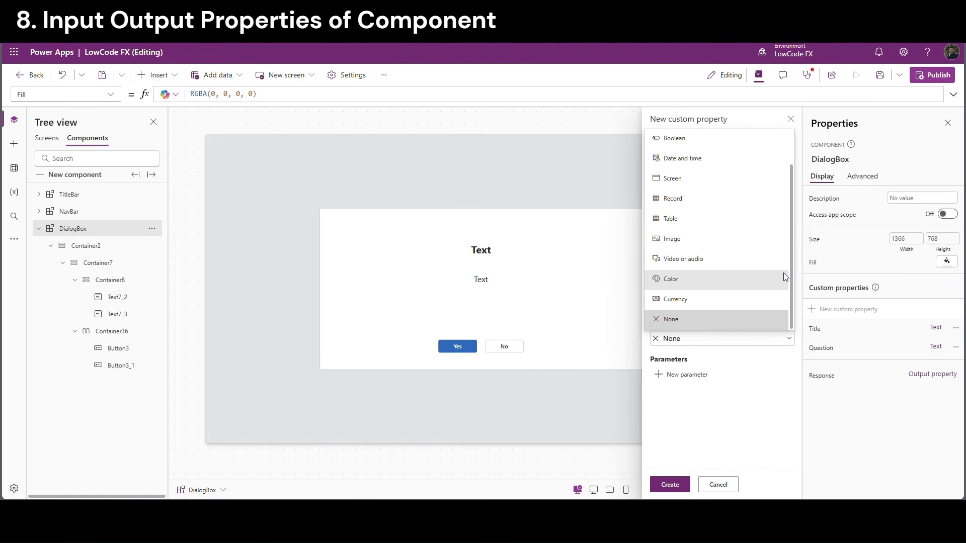
{"action": "left_click_drag", "start_coordinate": [790, 273], "coordinate": [786, 168]}
{"action": "left_click", "coordinate": [736, 145]}
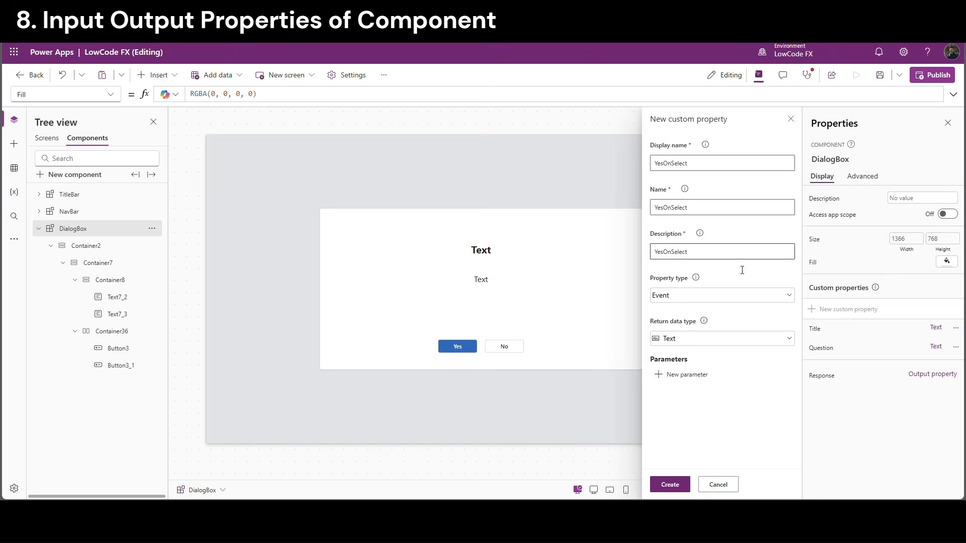
{"action": "left_click", "coordinate": [672, 485]}
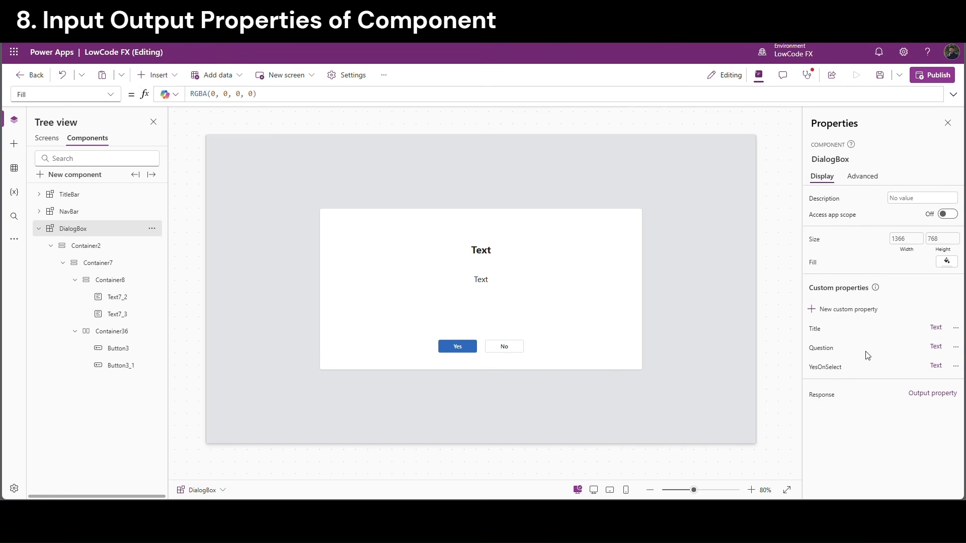
Start another custom property named NoOnSelect, with NoOnSelect as its description
{"action": "left_click", "coordinate": [849, 309]}
{"action": "triple_click", "coordinate": [680, 164]}
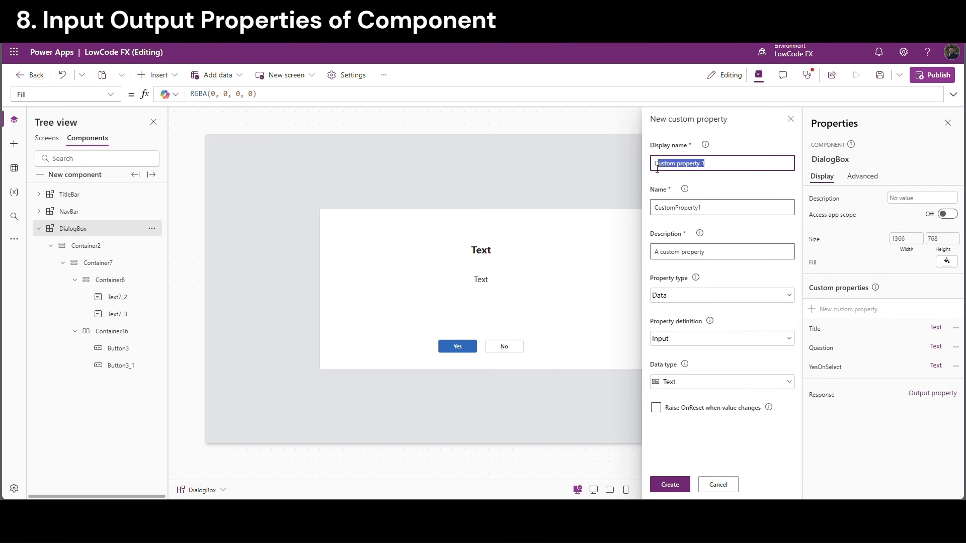
{"action": "type", "text": "YesOnSelect"}
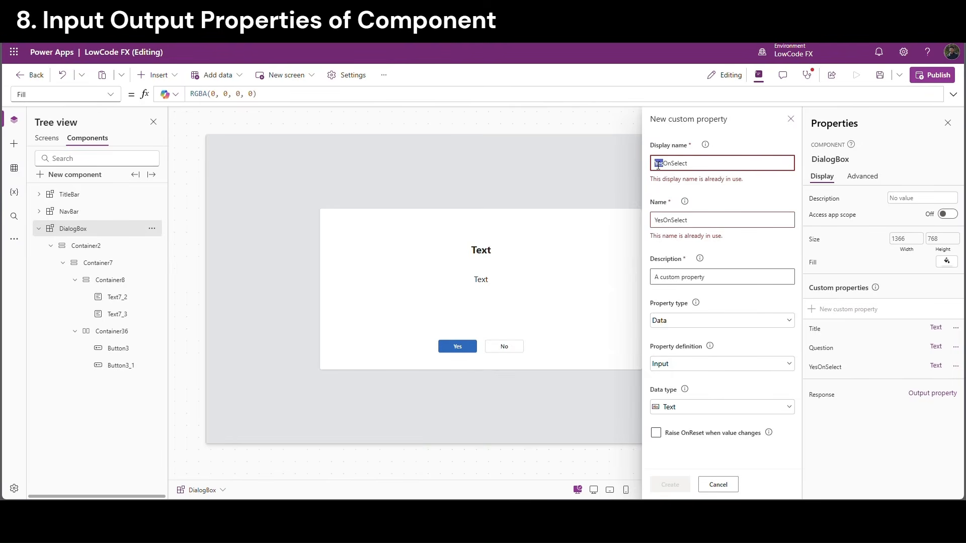
{"action": "type", "text": "No"}
{"action": "triple_click", "coordinate": [684, 170]}
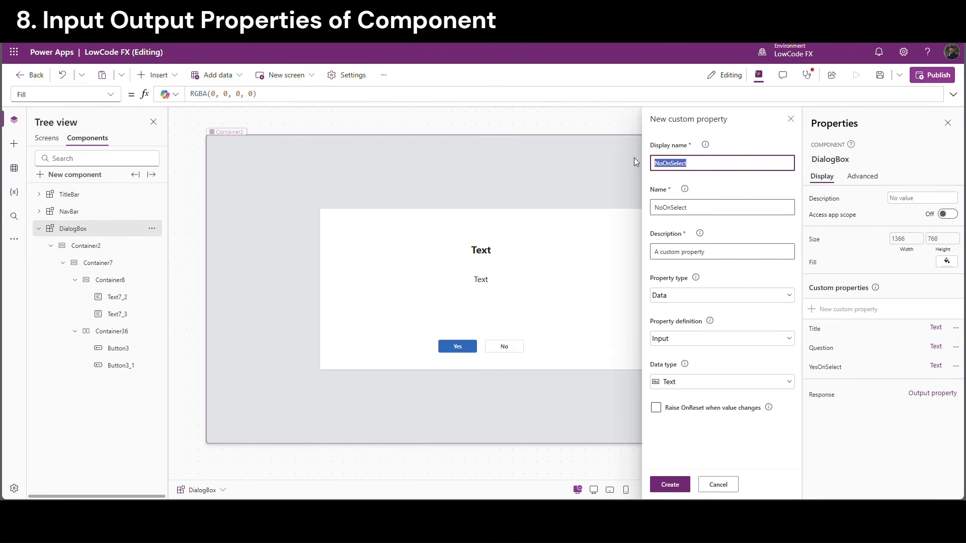
{"action": "left_click", "coordinate": [699, 215]}
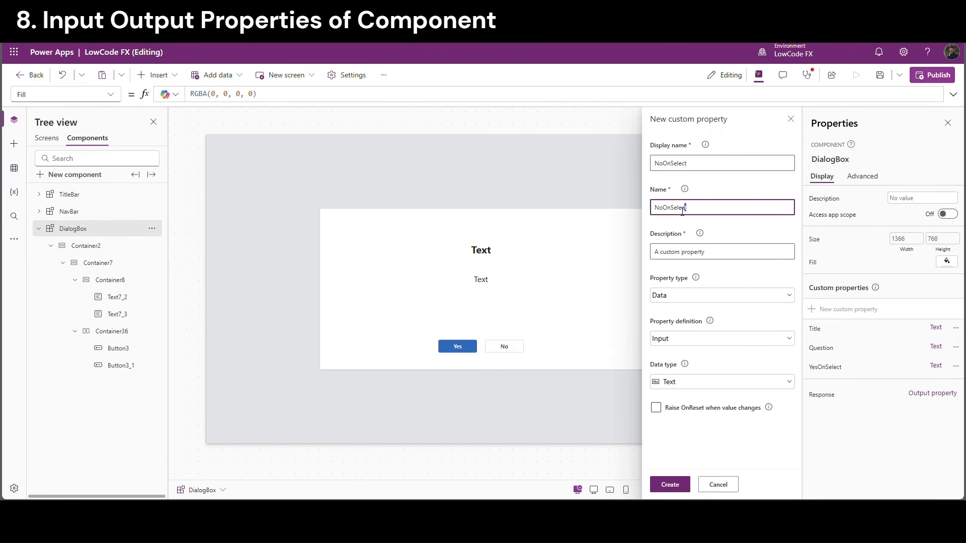
{"action": "triple_click", "coordinate": [676, 208]}
{"action": "key", "text": "ctrl+c"}
{"action": "triple_click", "coordinate": [703, 251]}
{"action": "key", "text": "ctrl+v"}
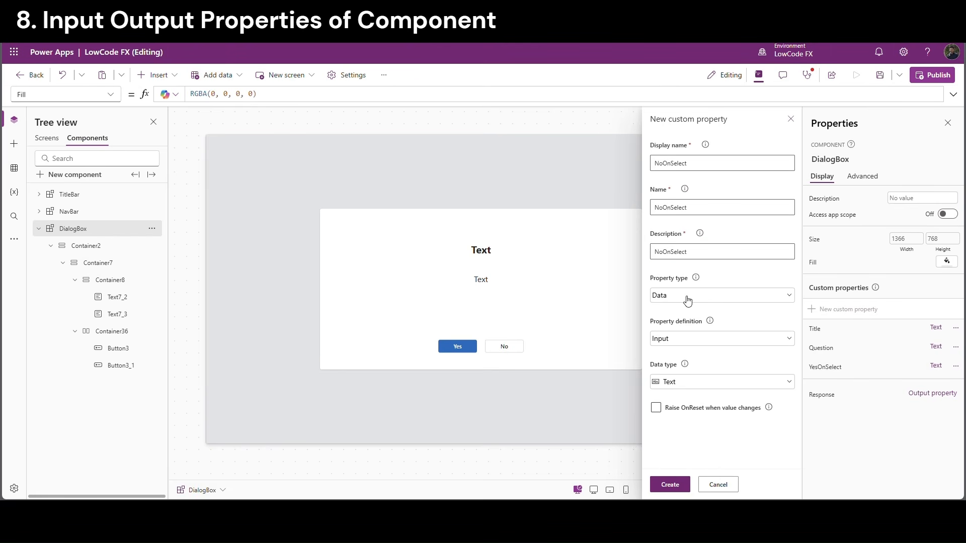
Set it to an Event property with Text return type and create it
{"action": "left_click", "coordinate": [686, 298]}
{"action": "left_click", "coordinate": [691, 390]}
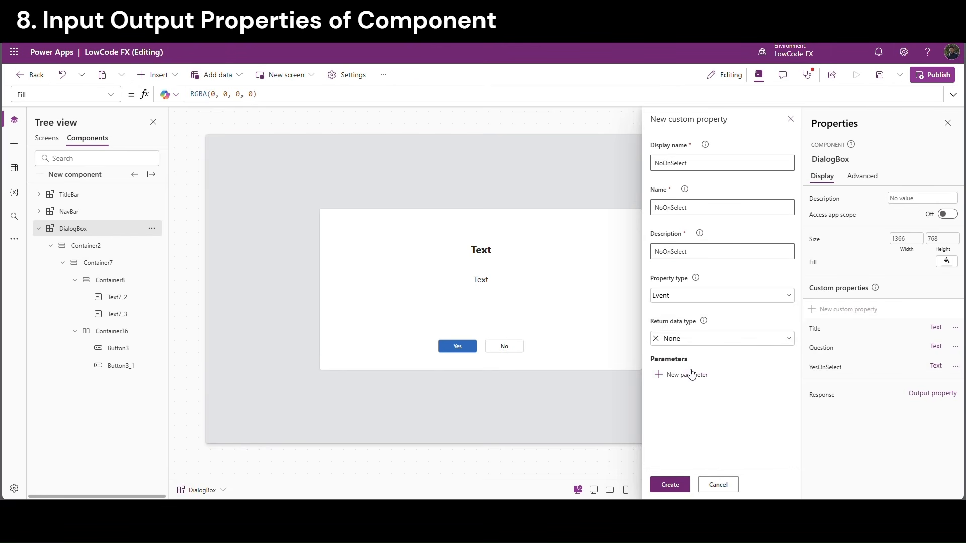
{"action": "left_click", "coordinate": [699, 338]}
{"action": "scroll", "coordinate": [723, 173], "scroll_direction": "up", "scroll_amount": 1}
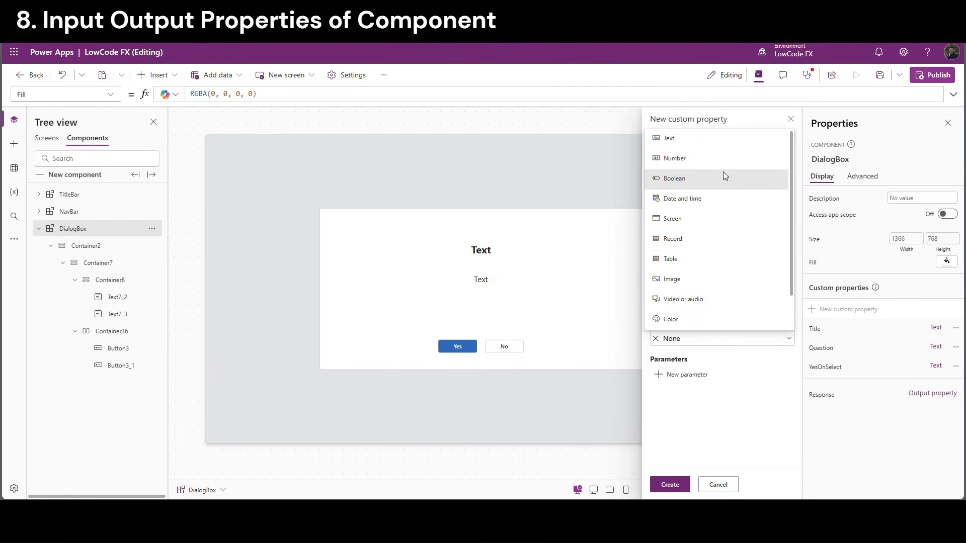
{"action": "left_click", "coordinate": [694, 140]}
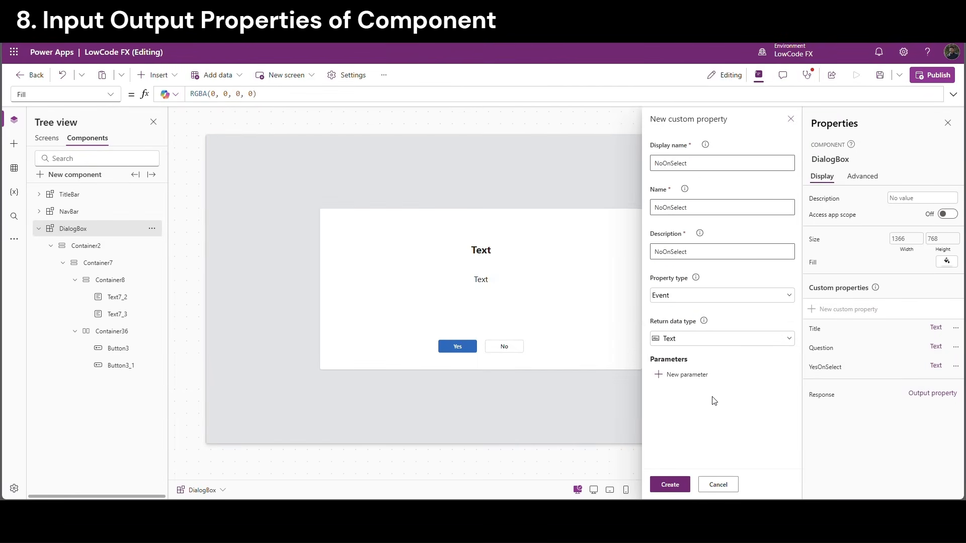
{"action": "left_click", "coordinate": [670, 486]}
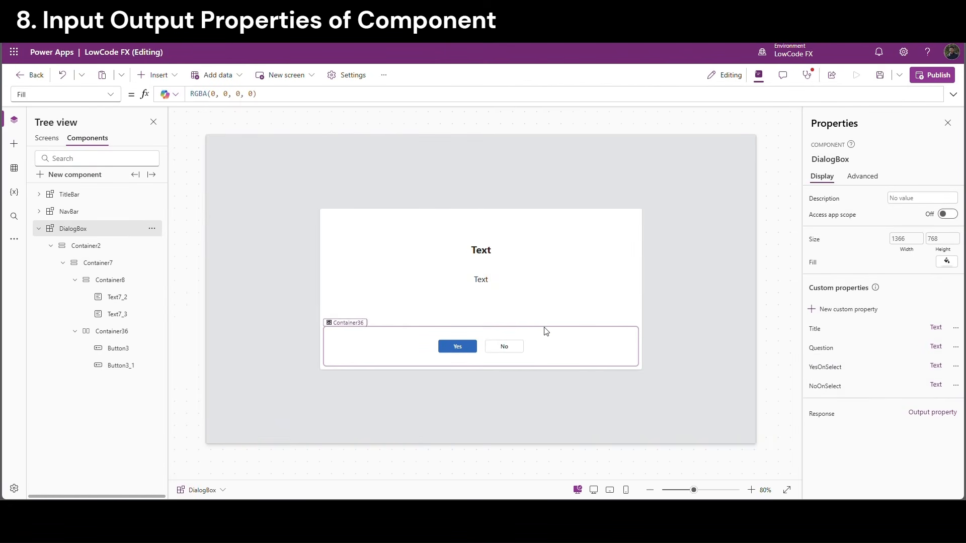
Add DialogBox.YesOnSelect() on a new line of the Yes button's OnSelect and copy it
{"action": "left_click", "coordinate": [456, 353]}
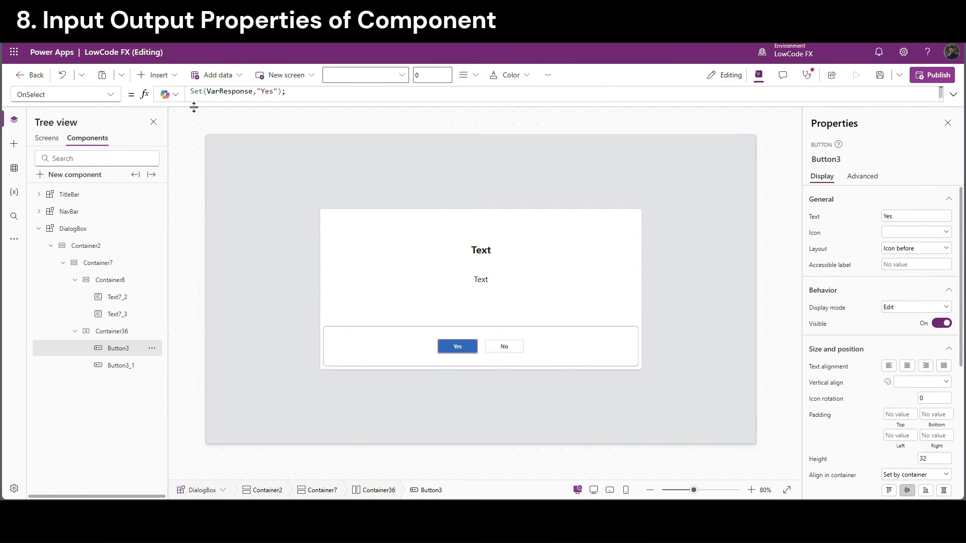
{"action": "left_click_drag", "start_coordinate": [191, 137], "coordinate": [190, 161]}
{"action": "left_click", "coordinate": [310, 97]}
{"action": "key", "text": "Return"}
{"action": "type", "text": "Di"}
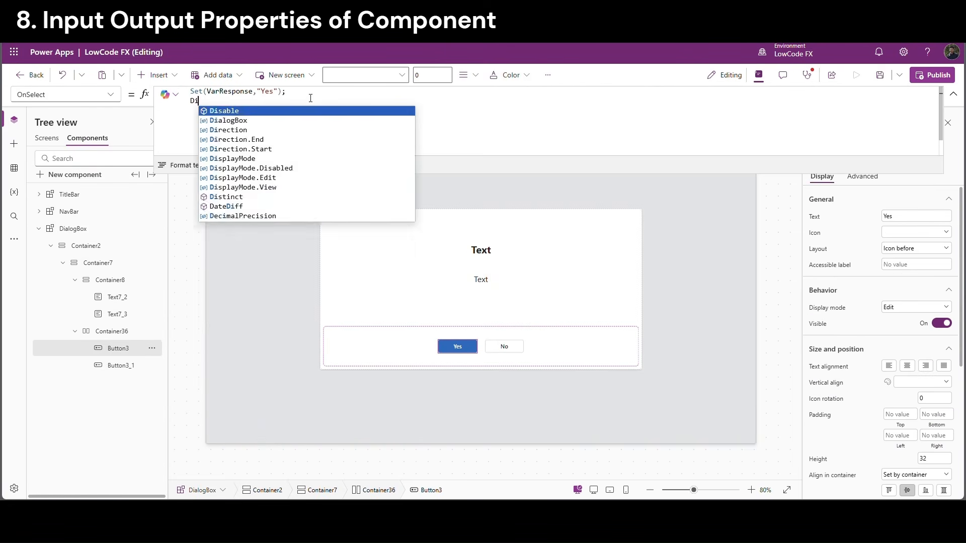
{"action": "type", "text": "alogBox"}
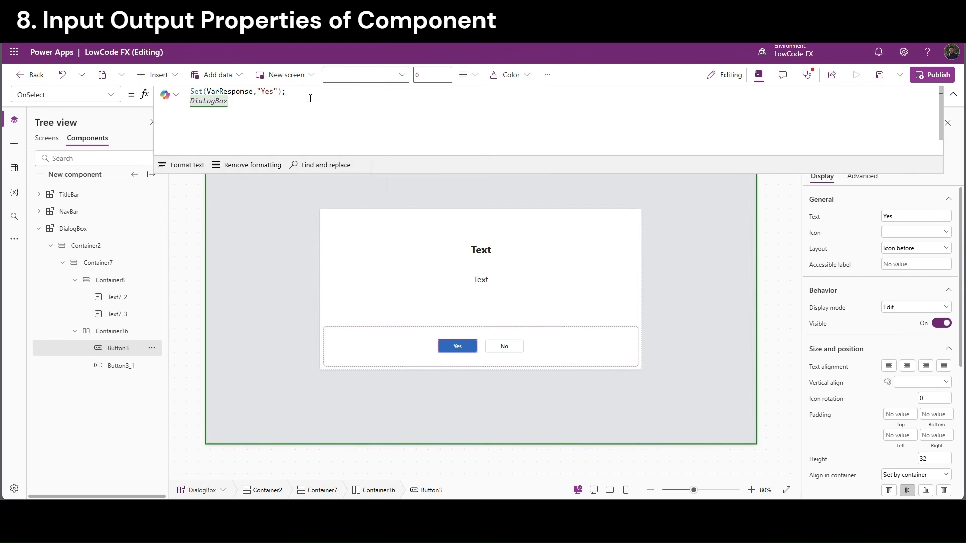
{"action": "type", "text": ".YesOnSelect"}
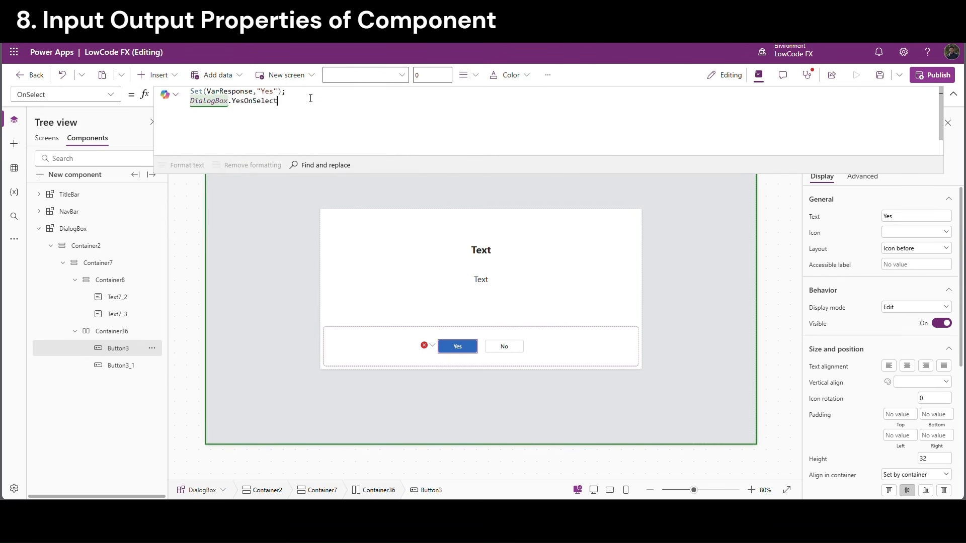
{"action": "type", "text": "()"}
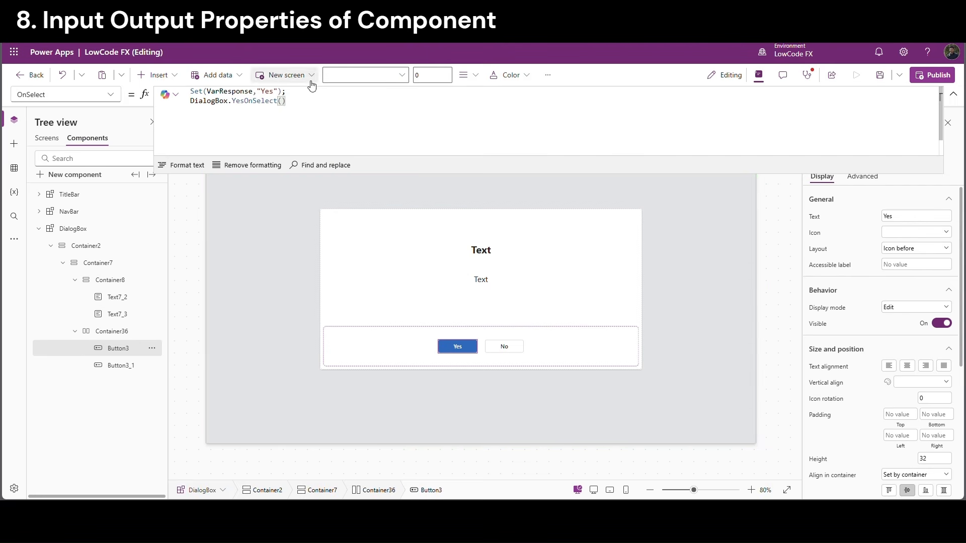
{"action": "left_click_drag", "start_coordinate": [296, 110], "coordinate": [195, 105]}
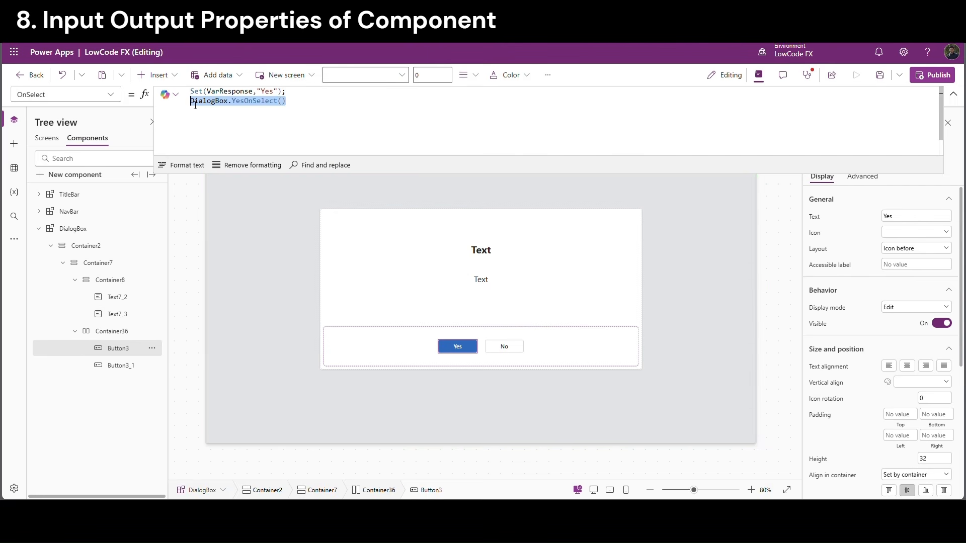
{"action": "left_click", "coordinate": [297, 107]}
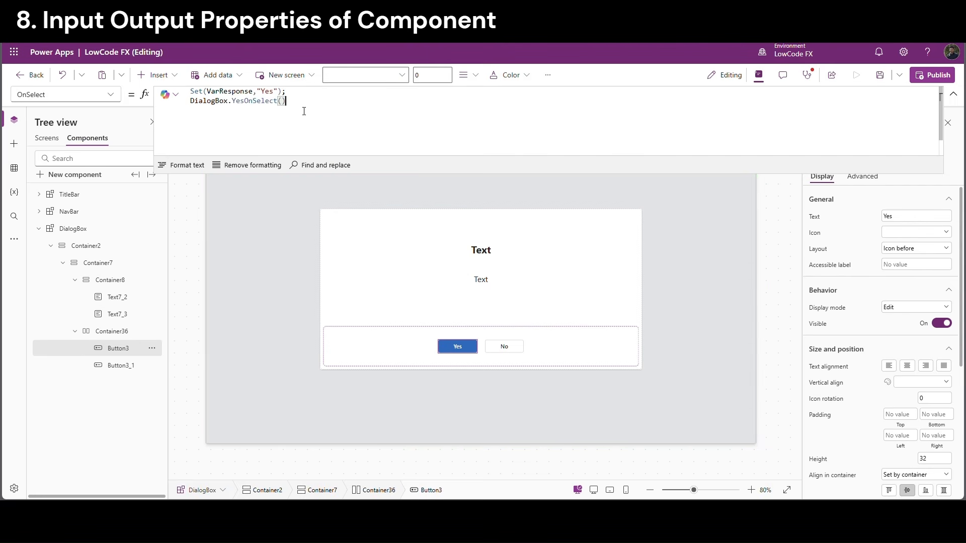
{"action": "left_click_drag", "start_coordinate": [289, 103], "coordinate": [200, 103]}
{"action": "key", "text": "ctrl+c"}
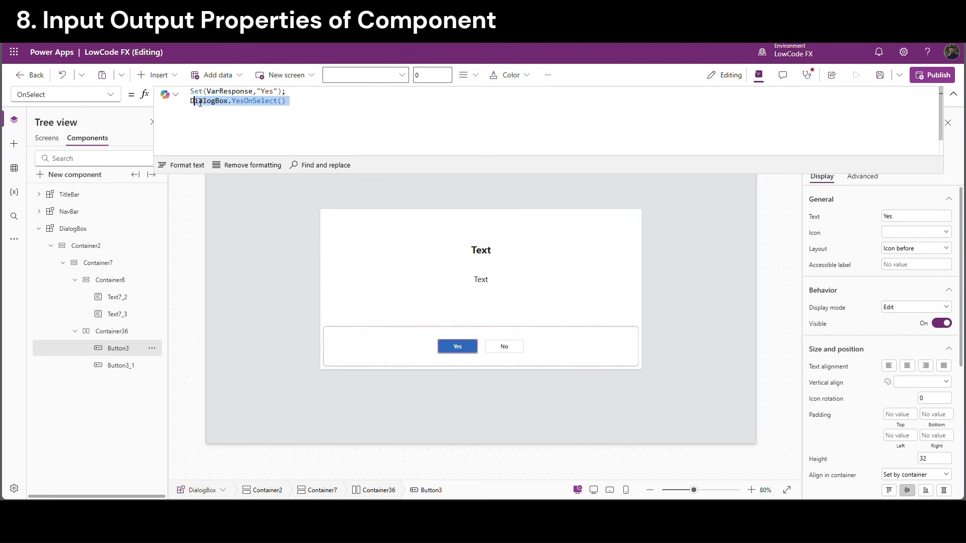
Paste the call into the No button's OnSelect and change it to DialogBox.NoOnSelect()
{"action": "left_click", "coordinate": [498, 345]}
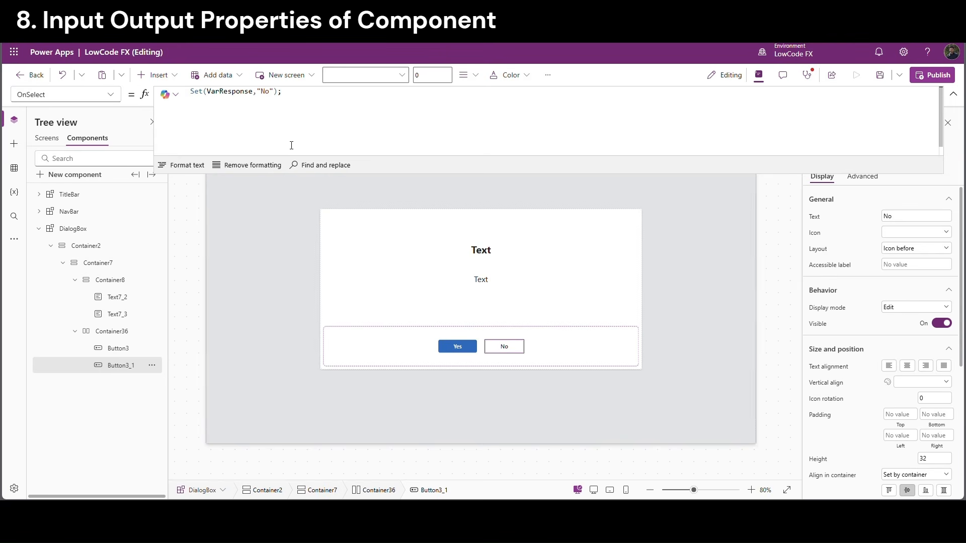
{"action": "key", "text": "ctrl+v"}
{"action": "left_click_drag", "start_coordinate": [239, 105], "coordinate": [233, 105]}
{"action": "type", "text": "No"}
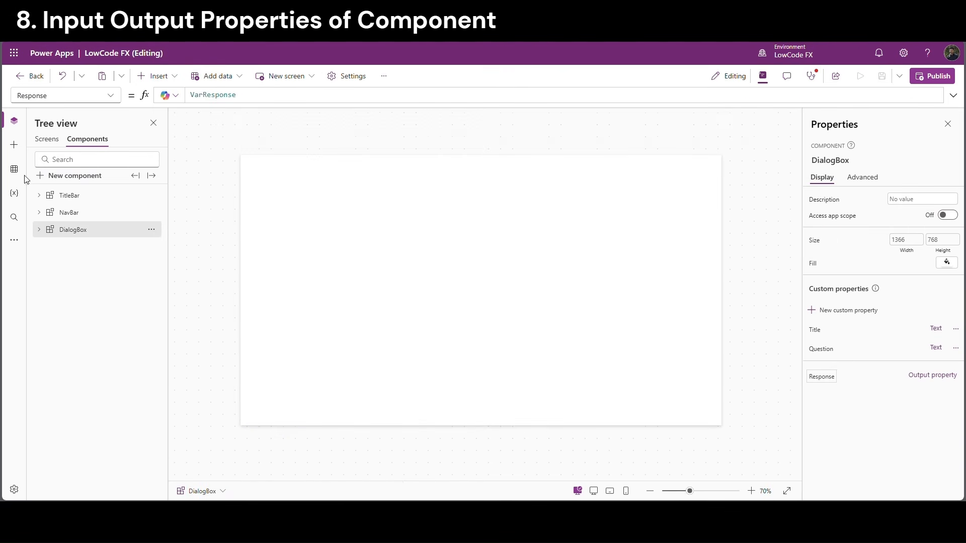
Add a vertical container at X 0, Y 0 sized Parent.Width by Parent.Height
{"action": "left_click", "coordinate": [47, 139]}
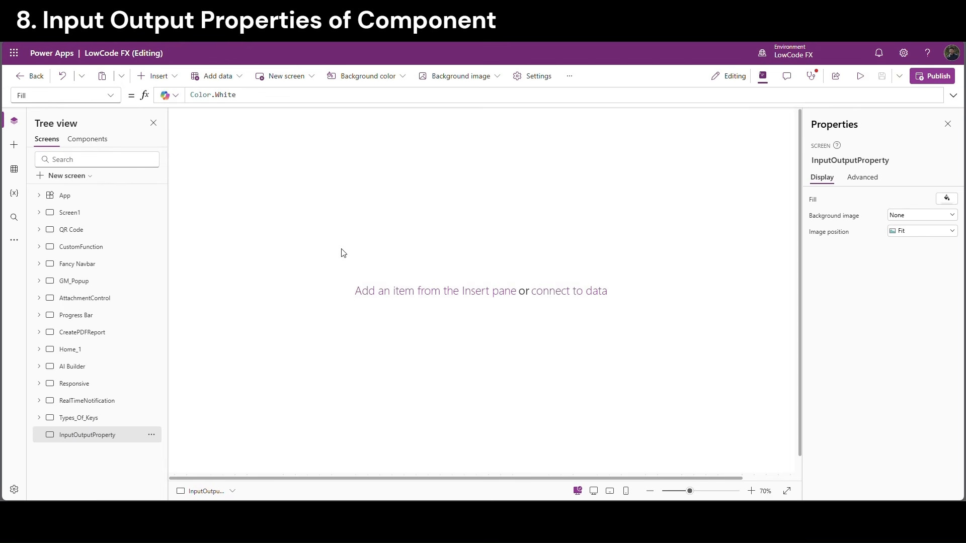
{"action": "left_click", "coordinate": [158, 76]}
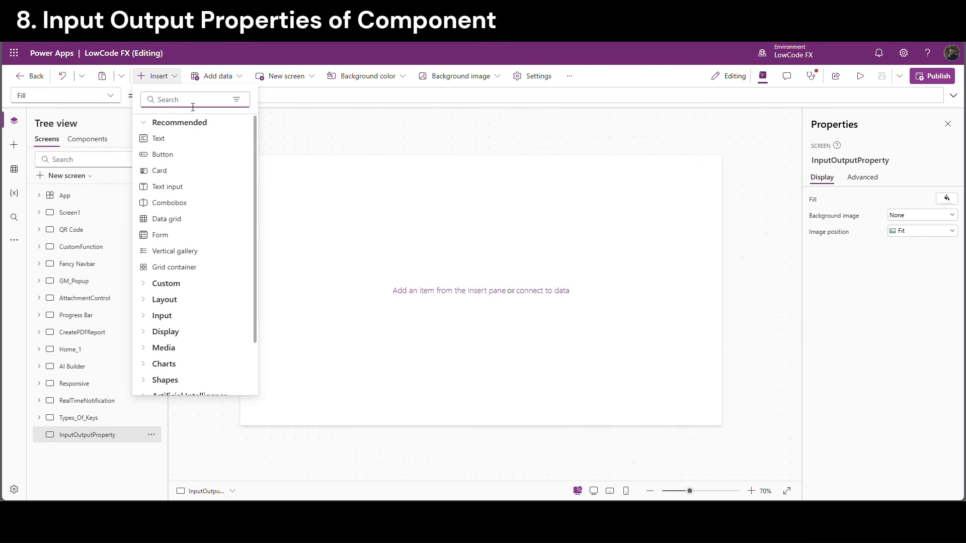
{"action": "type", "text": "ve"}
{"action": "left_click", "coordinate": [240, 141]}
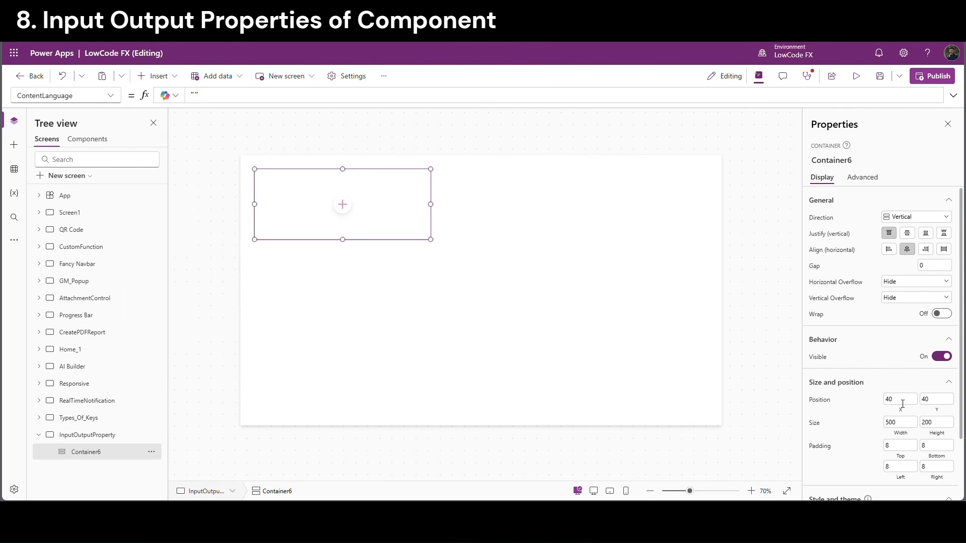
{"action": "double_click", "coordinate": [903, 404]}
{"action": "type", "text": "0"}
{"action": "key", "text": "Tab"}
{"action": "type", "text": "0"}
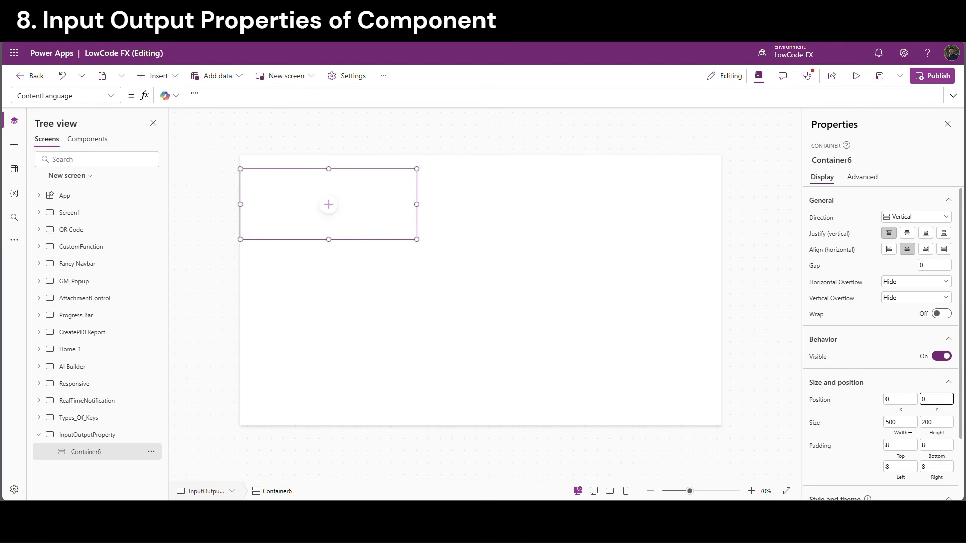
{"action": "left_click", "coordinate": [901, 423]}
{"action": "type", "text": "Parent.Width"}
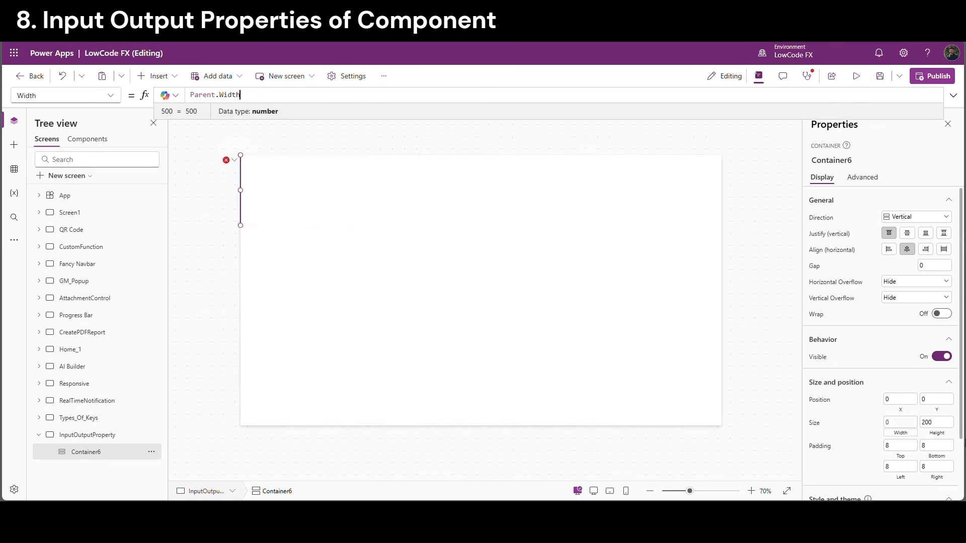
{"action": "left_click", "coordinate": [936, 437]}
{"action": "type", "text": "p"}
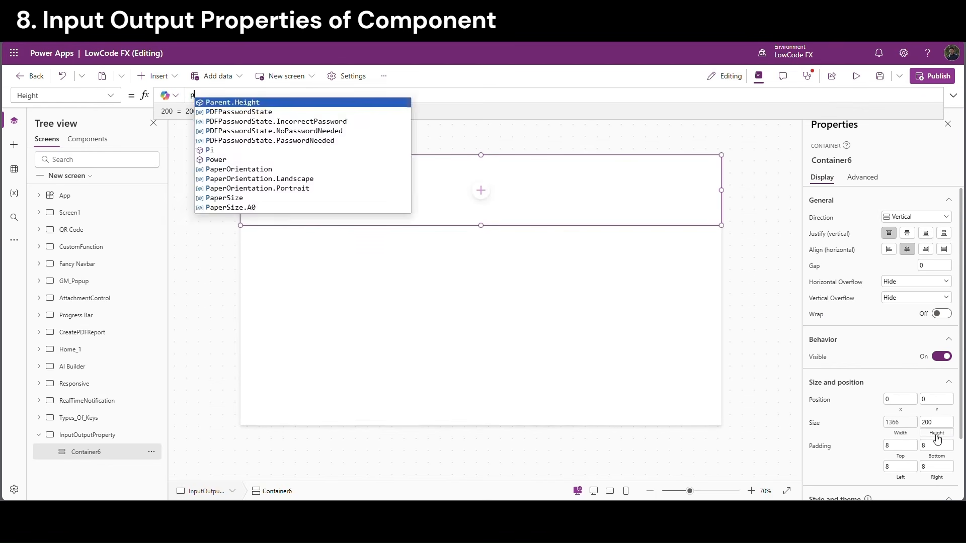
{"action": "key", "text": "Tab"}
Nest a second vertical container inside the full-screen container
{"action": "left_click", "coordinate": [481, 291]}
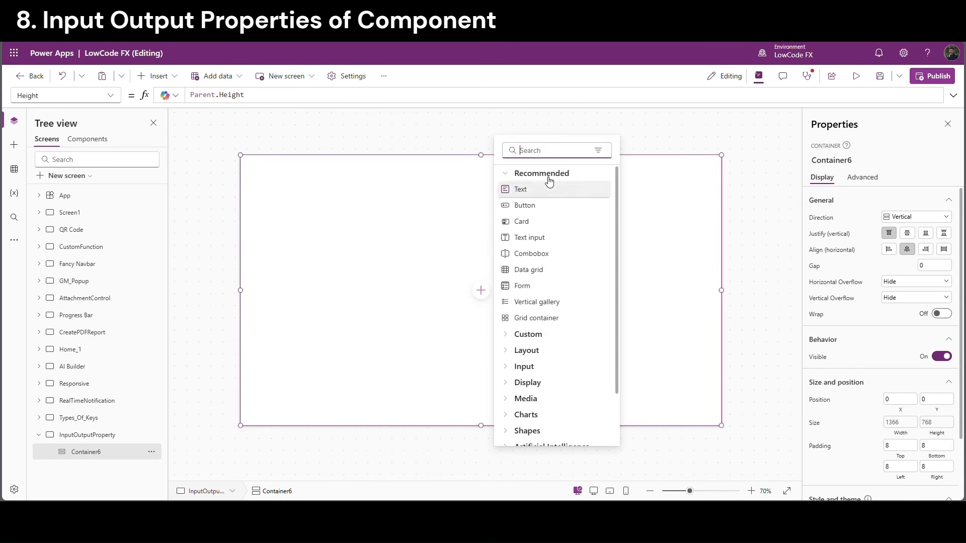
{"action": "type", "text": "ver"}
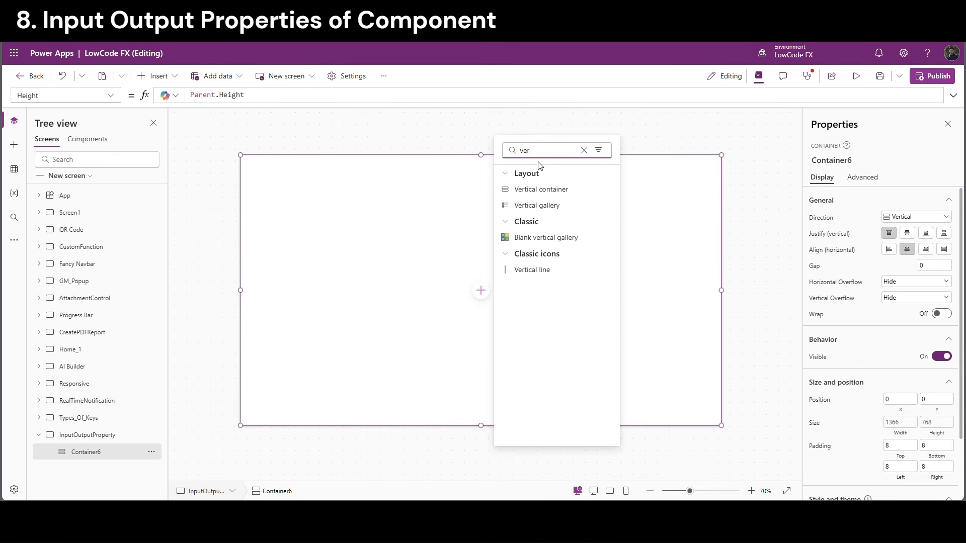
{"action": "left_click", "coordinate": [541, 188]}
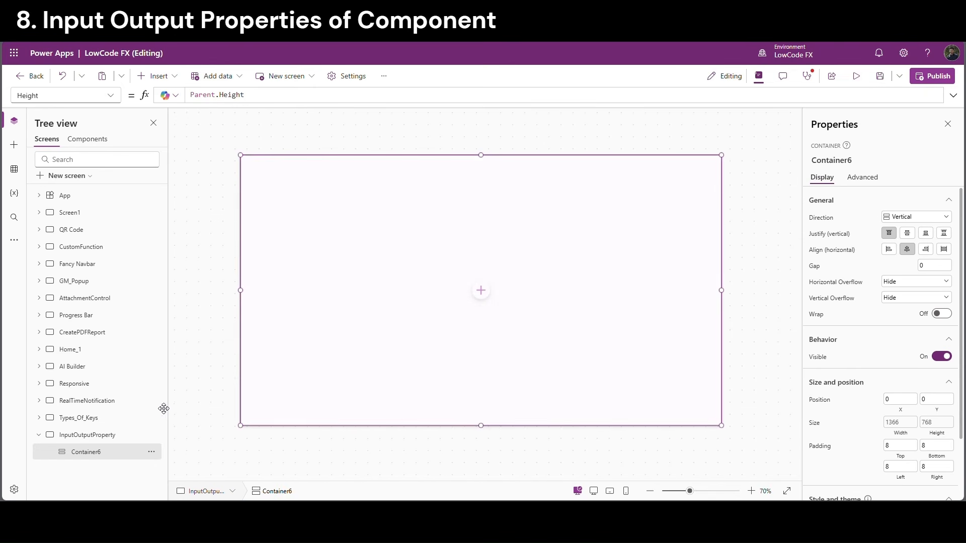
Duplicate Container37 into stacked containers and give the top and bottom ones a fixed height of 60
{"action": "left_click", "coordinate": [99, 454]}
{"action": "left_click", "coordinate": [98, 468]}
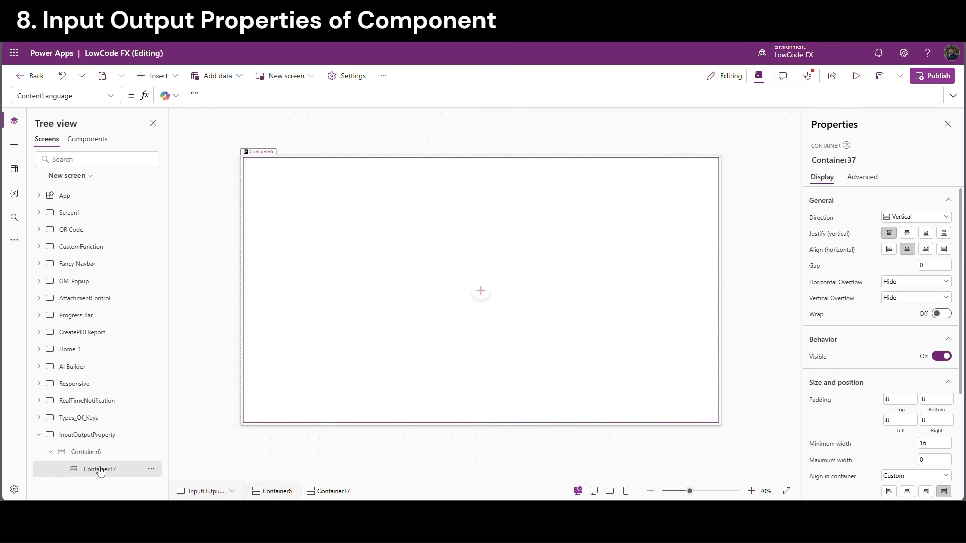
{"action": "key", "text": "ctrl+c"}
{"action": "key", "text": "ctrl+v"}
{"action": "key", "text": "ctrl+v"}
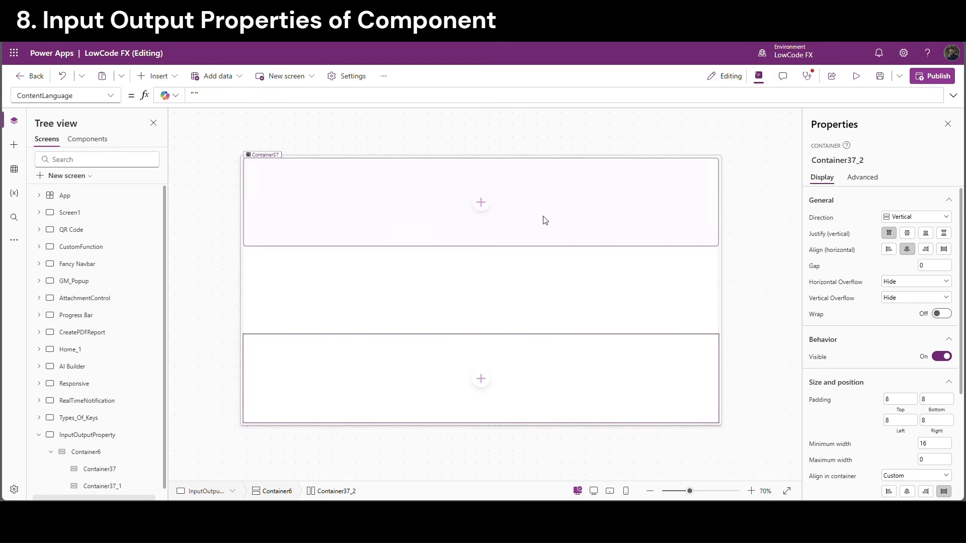
{"action": "left_click", "coordinate": [639, 234]}
{"action": "scroll", "coordinate": [142, 470], "scroll_direction": "down", "scroll_amount": 1}
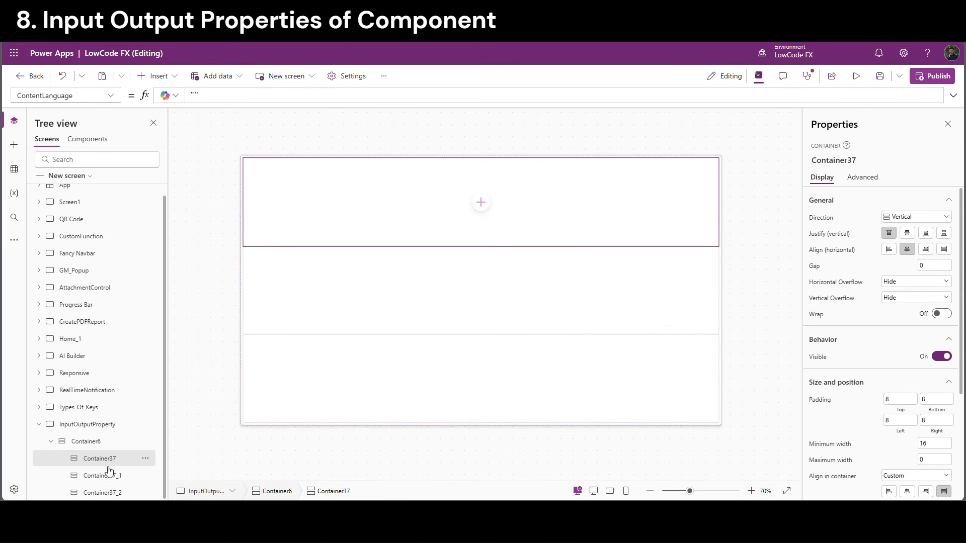
{"action": "left_click", "coordinate": [101, 492], "text": "ctrl"}
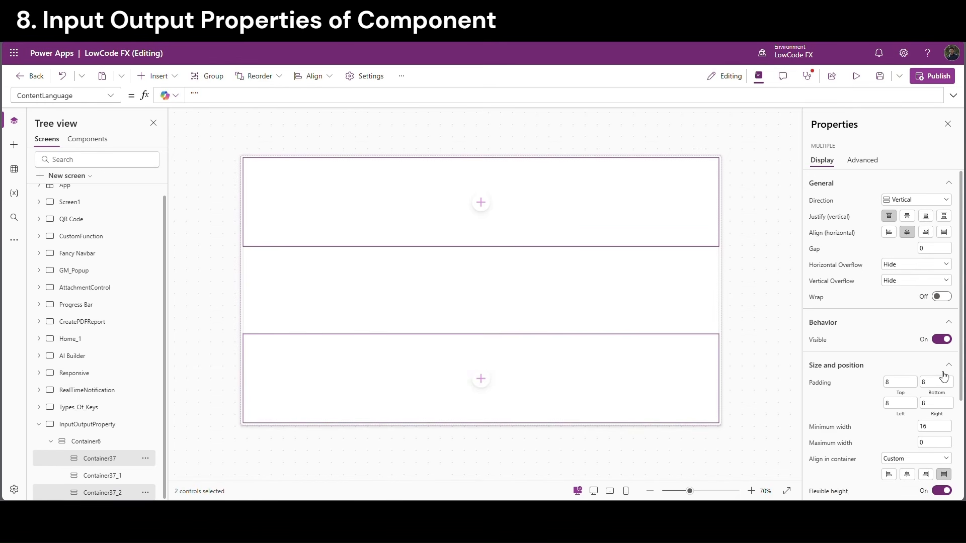
{"action": "scroll", "coordinate": [948, 403], "scroll_direction": "down", "scroll_amount": 3}
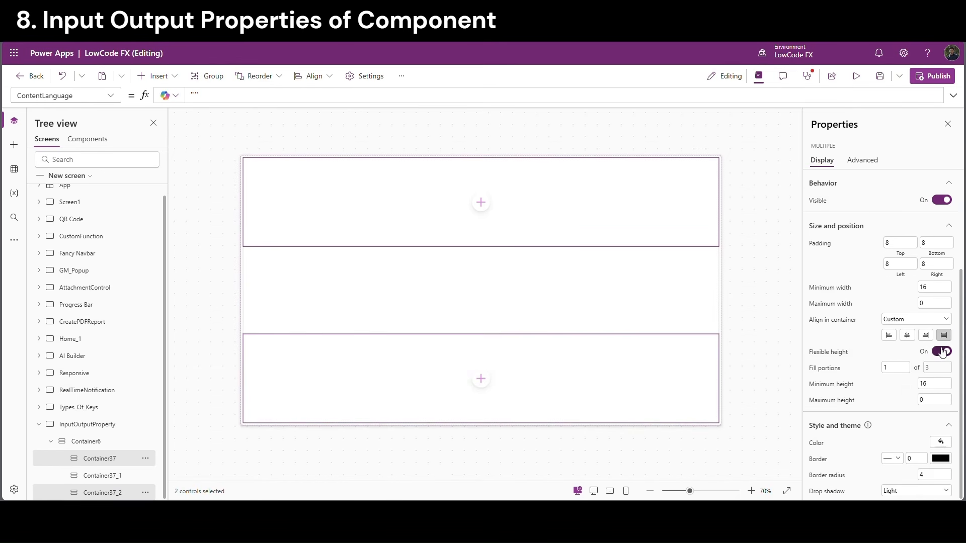
{"action": "left_click", "coordinate": [942, 350]}
{"action": "left_click", "coordinate": [943, 404]}
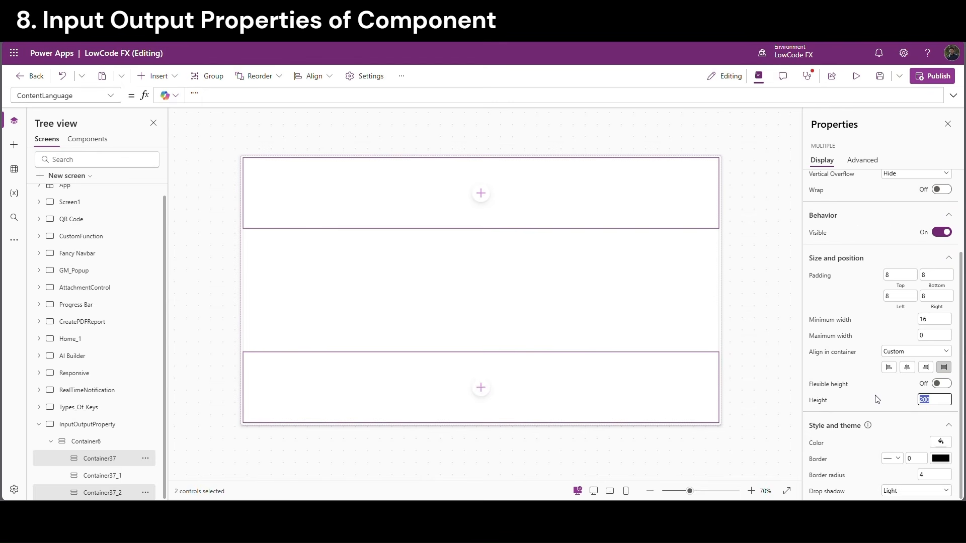
{"action": "key", "text": "Return"}
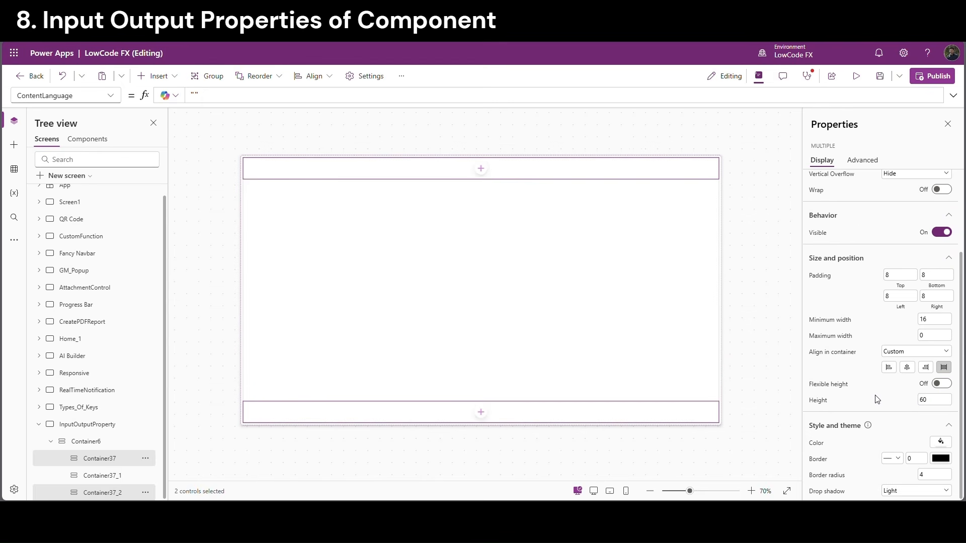
Add a bold Title label to the middle container, aligning its contents left
{"action": "left_click", "coordinate": [481, 290]}
{"action": "left_click", "coordinate": [534, 191]}
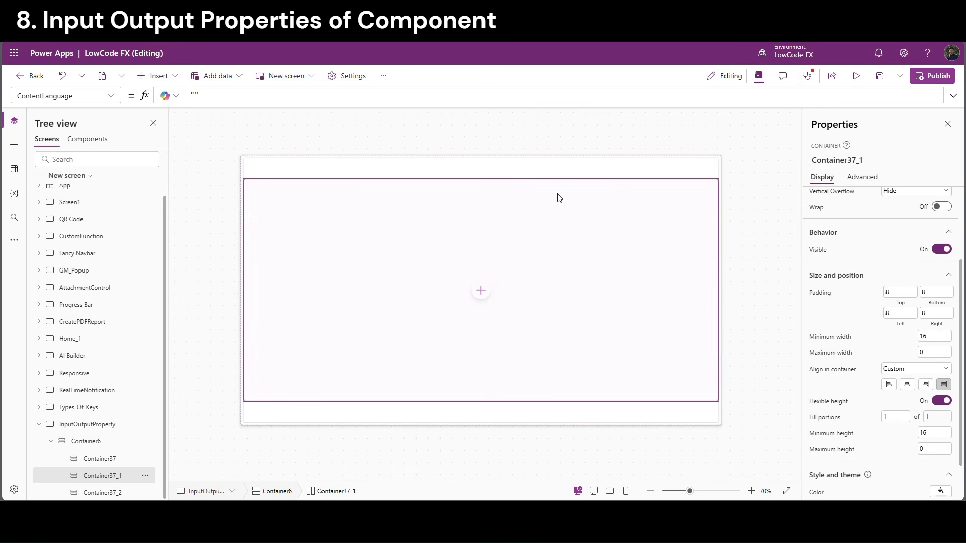
{"action": "scroll", "coordinate": [904, 243], "scroll_direction": "up", "scroll_amount": 3}
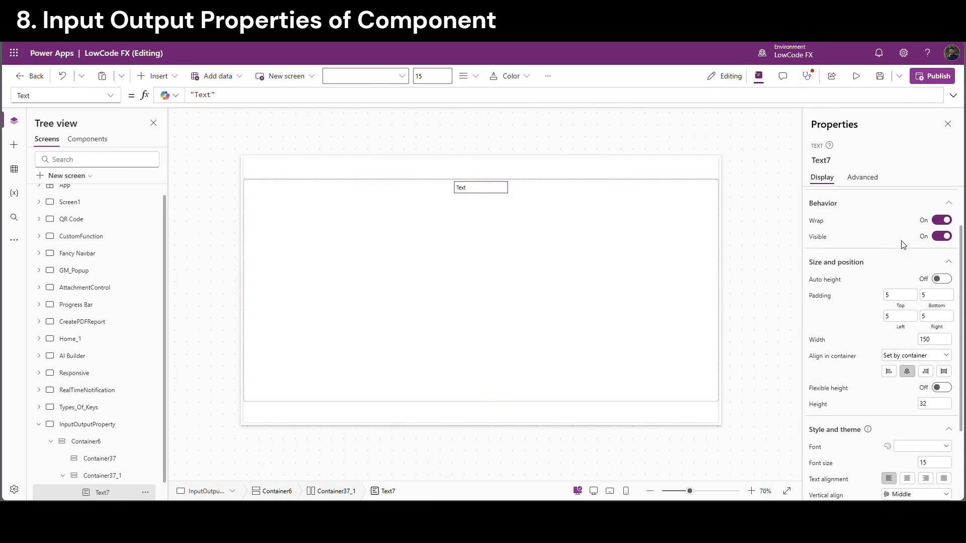
{"action": "left_click_drag", "start_coordinate": [903, 213], "coordinate": [858, 209]}
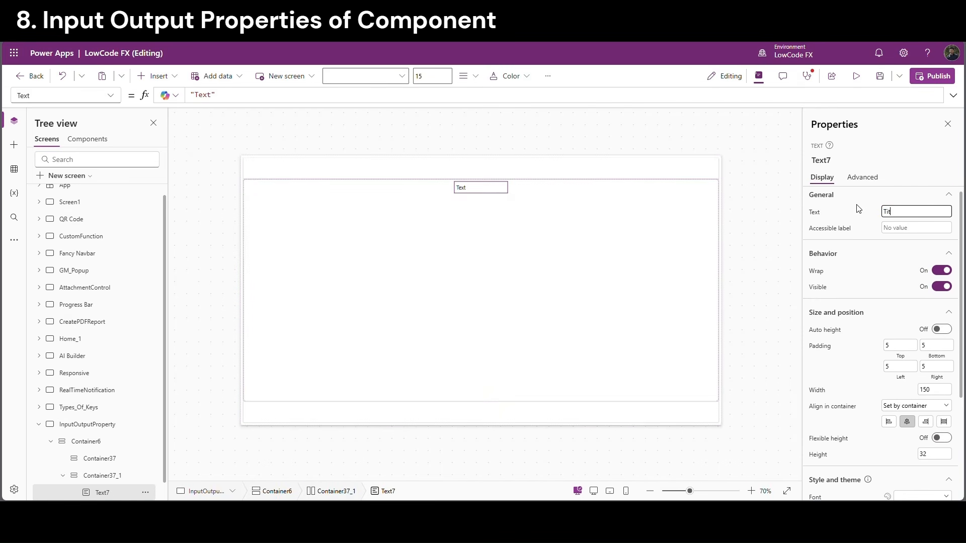
{"action": "key", "text": "Return"}
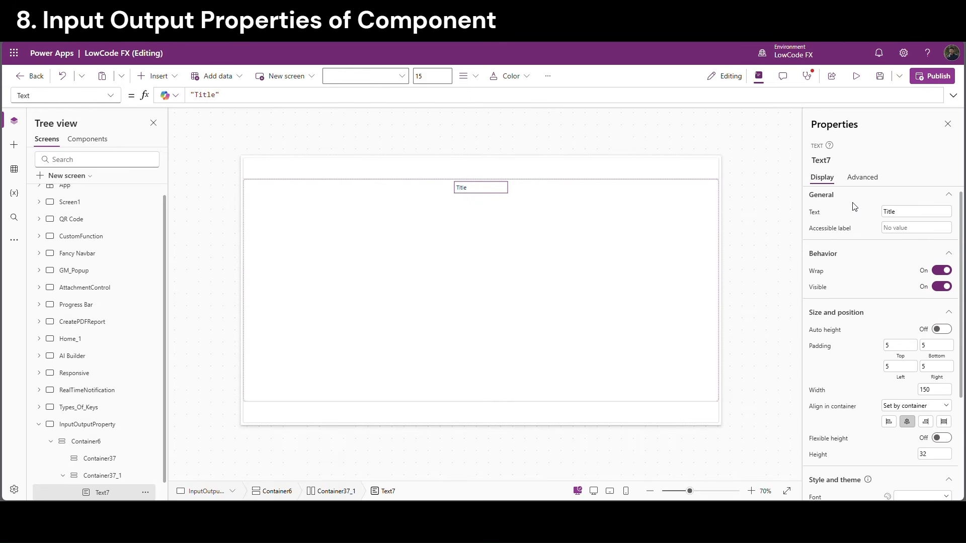
{"action": "left_click", "coordinate": [491, 241]}
{"action": "left_click", "coordinate": [889, 243]}
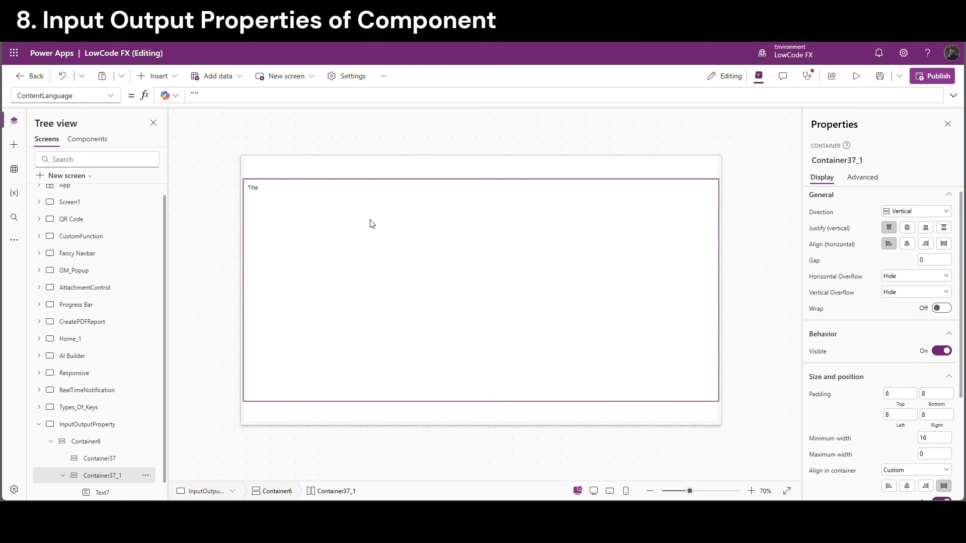
{"action": "left_click", "coordinate": [259, 191]}
{"action": "scroll", "coordinate": [924, 443], "scroll_direction": "down", "scroll_amount": 3}
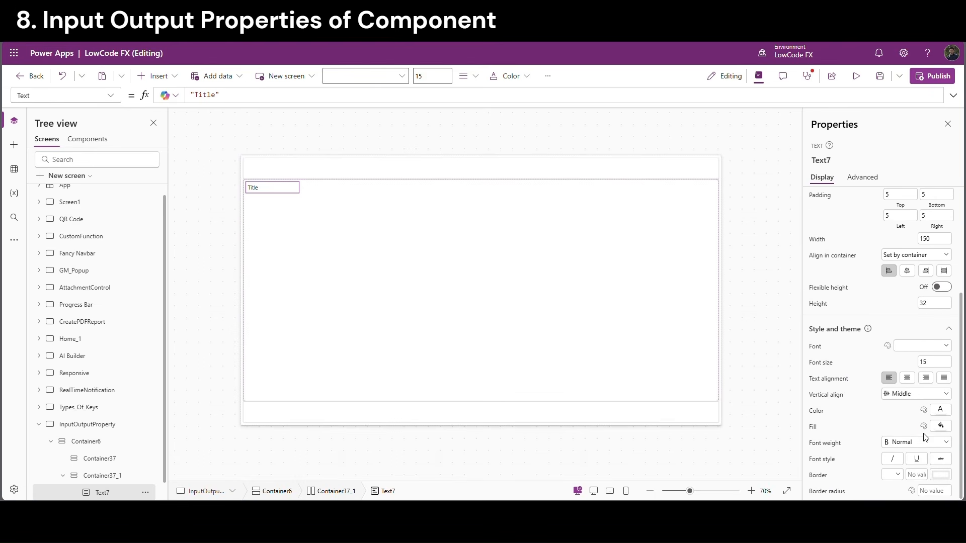
{"action": "left_click", "coordinate": [917, 443]}
{"action": "left_click", "coordinate": [904, 392]}
Add a text input below the Title label and paste a copy of the label-and-input pair
{"action": "left_click", "coordinate": [330, 263]}
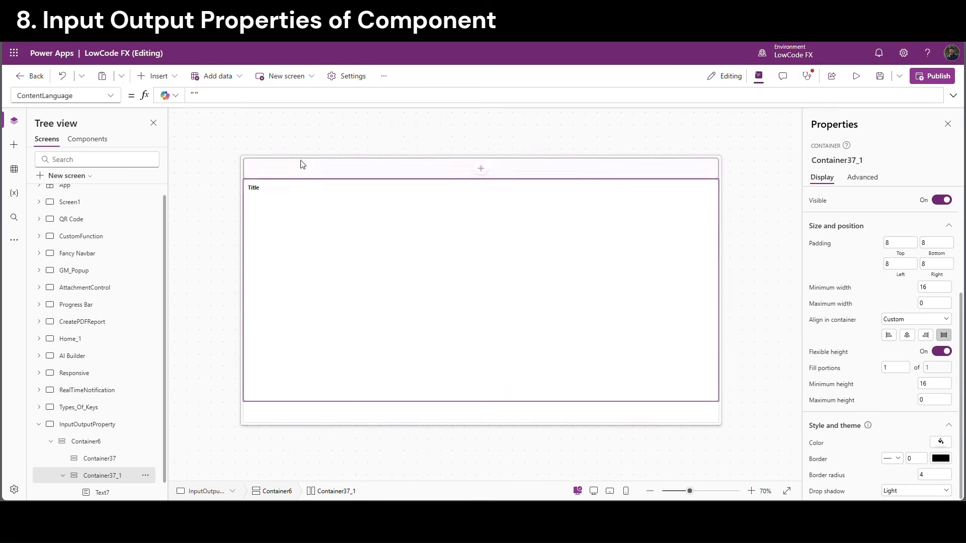
{"action": "left_click", "coordinate": [174, 78]}
{"action": "type", "text": "in"}
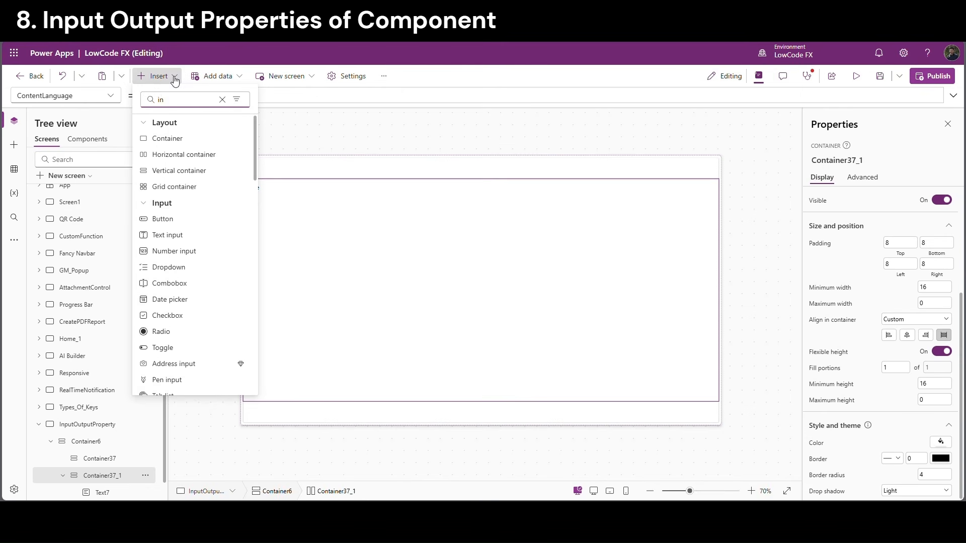
{"action": "type", "text": "p"}
{"action": "left_click", "coordinate": [171, 154]}
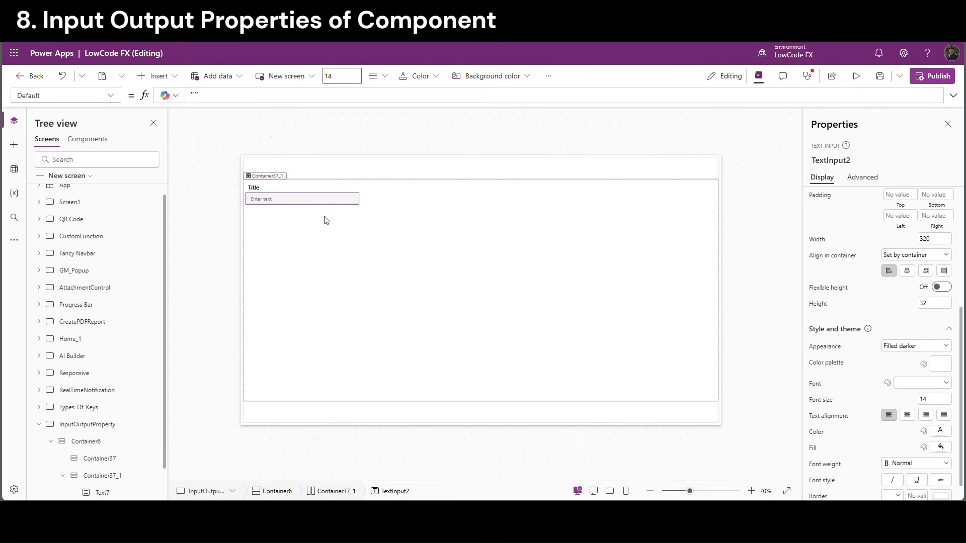
{"action": "left_click", "coordinate": [324, 216]}
{"action": "left_click", "coordinate": [260, 187]}
{"action": "left_click", "coordinate": [271, 201], "text": "ctrl"}
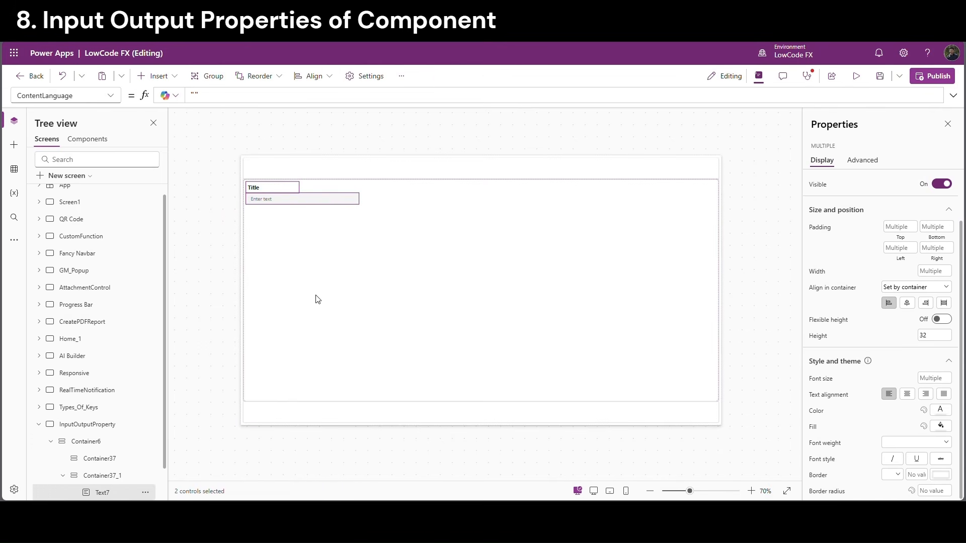
{"action": "left_click", "coordinate": [123, 480]}
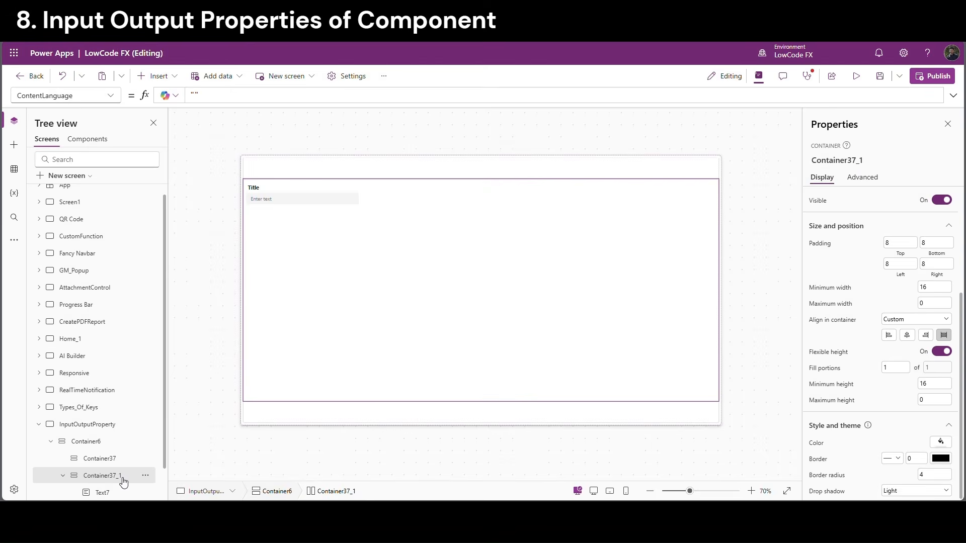
{"action": "key", "text": "ctrl+v"}
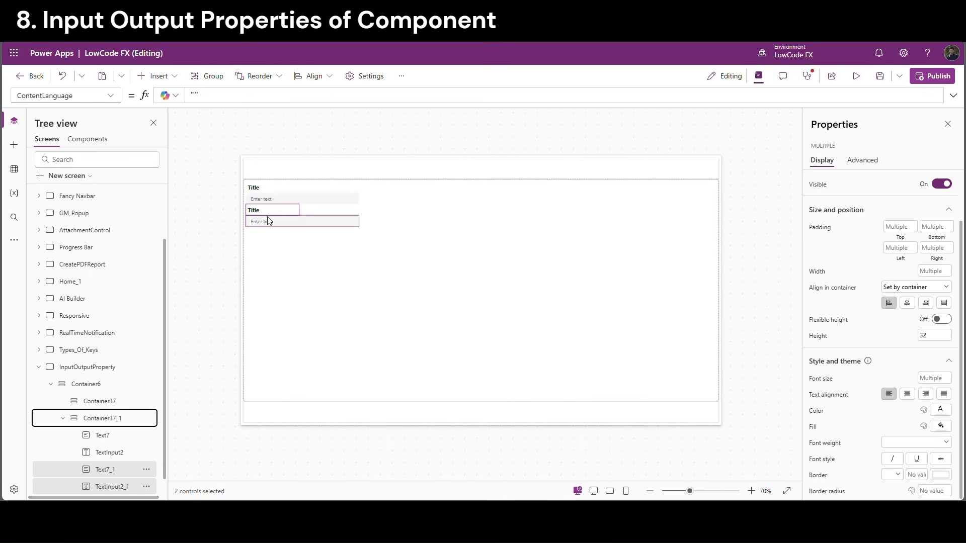
Rename the copied label to Question and adjust the height of both text inputs
{"action": "left_click", "coordinate": [280, 254]}
{"action": "left_click", "coordinate": [256, 213]}
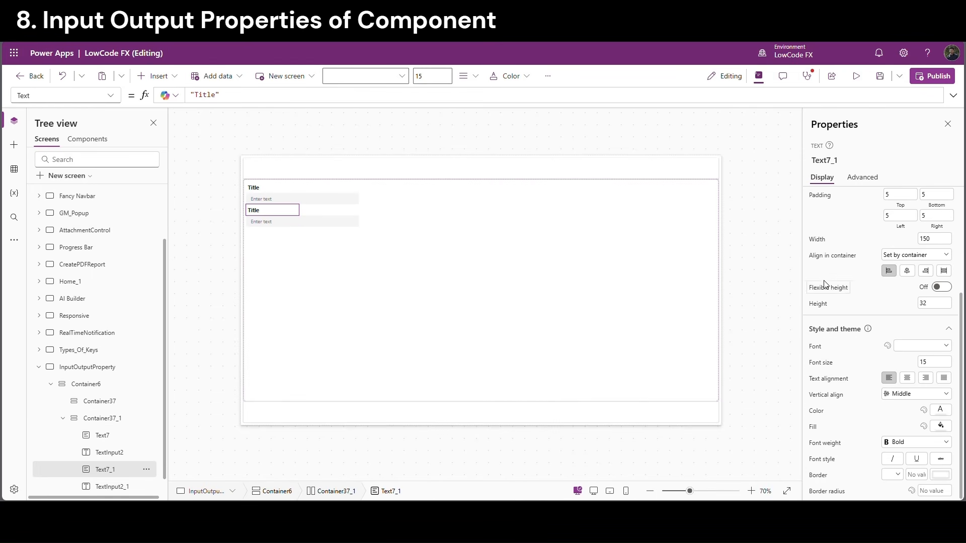
{"action": "scroll", "coordinate": [886, 244], "scroll_direction": "up", "scroll_amount": 3}
{"action": "scroll", "coordinate": [904, 244], "scroll_direction": "down", "scroll_amount": 1}
{"action": "scroll", "coordinate": [914, 209], "scroll_direction": "up", "scroll_amount": 1}
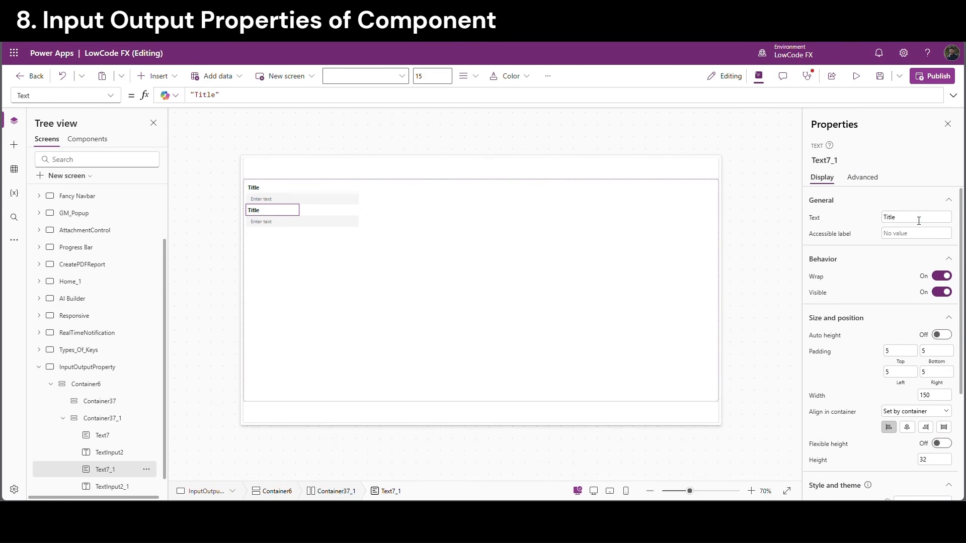
{"action": "left_click", "coordinate": [917, 217]}
{"action": "left_click", "coordinate": [849, 209]}
{"action": "left_click", "coordinate": [332, 254]}
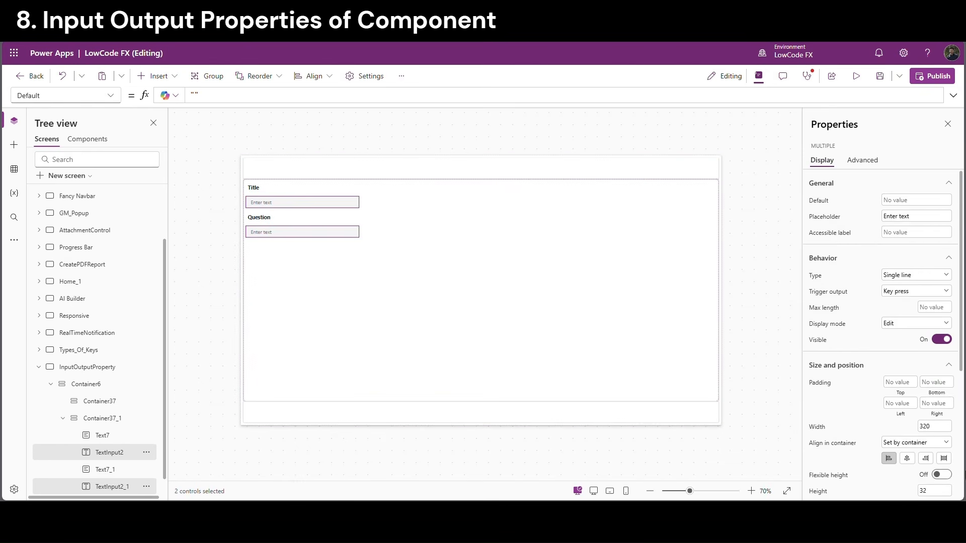
{"action": "scroll", "coordinate": [938, 453], "scroll_direction": "down", "scroll_amount": 1}
{"action": "scroll", "coordinate": [939, 454], "scroll_direction": "down", "scroll_amount": 4}
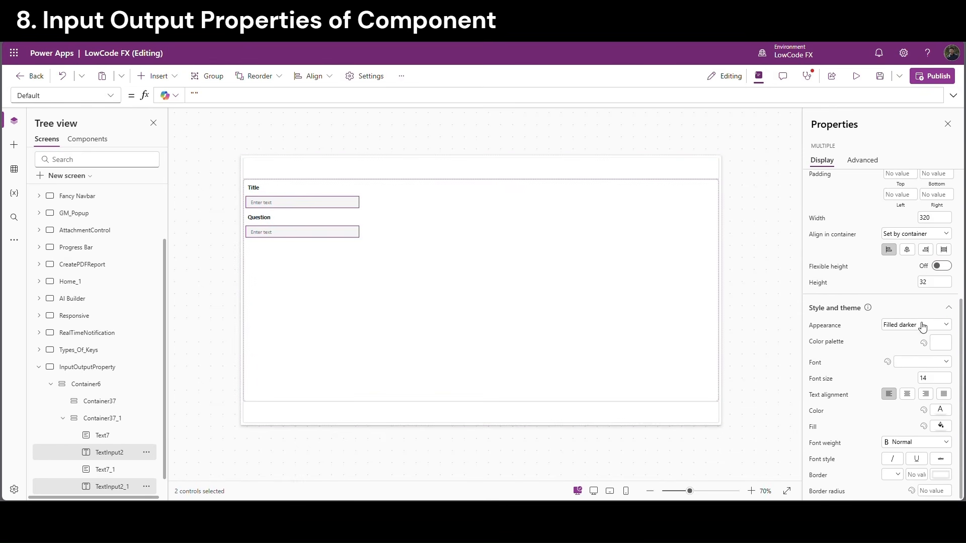
{"action": "left_click", "coordinate": [943, 286]}
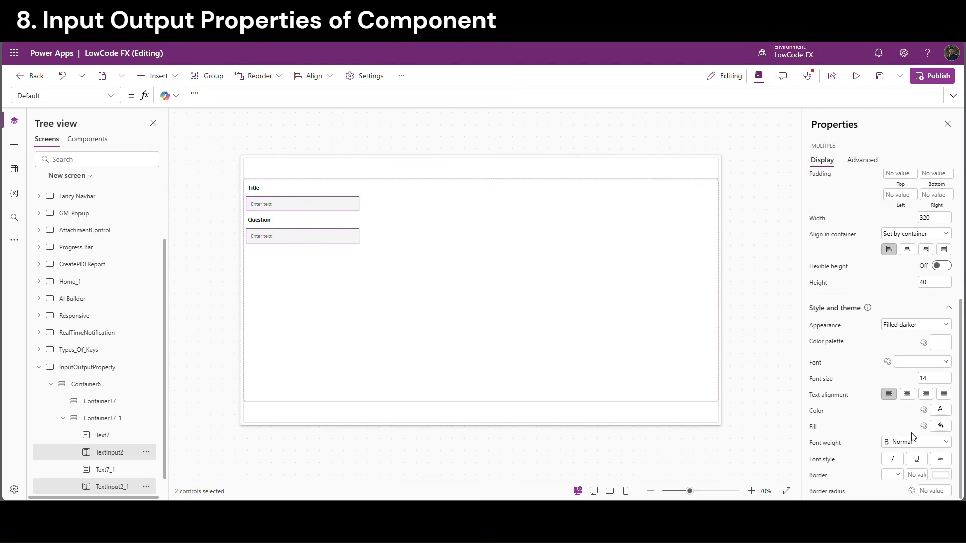
{"action": "left_click", "coordinate": [325, 123]}
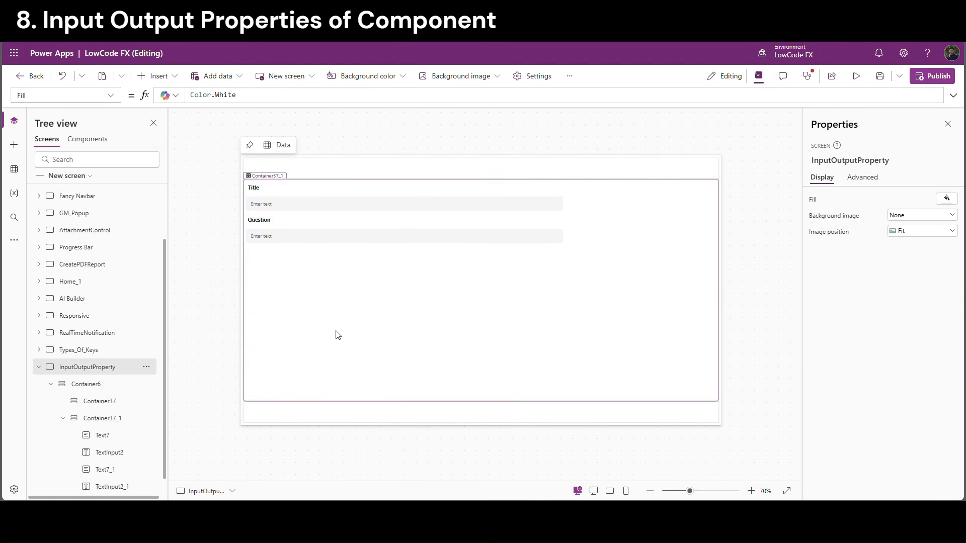
Copy the Question label and change the copy's text to Output
{"action": "left_click", "coordinate": [279, 221]}
{"action": "key", "text": "ctrl+c"}
{"action": "key", "text": "ctrl+v"}
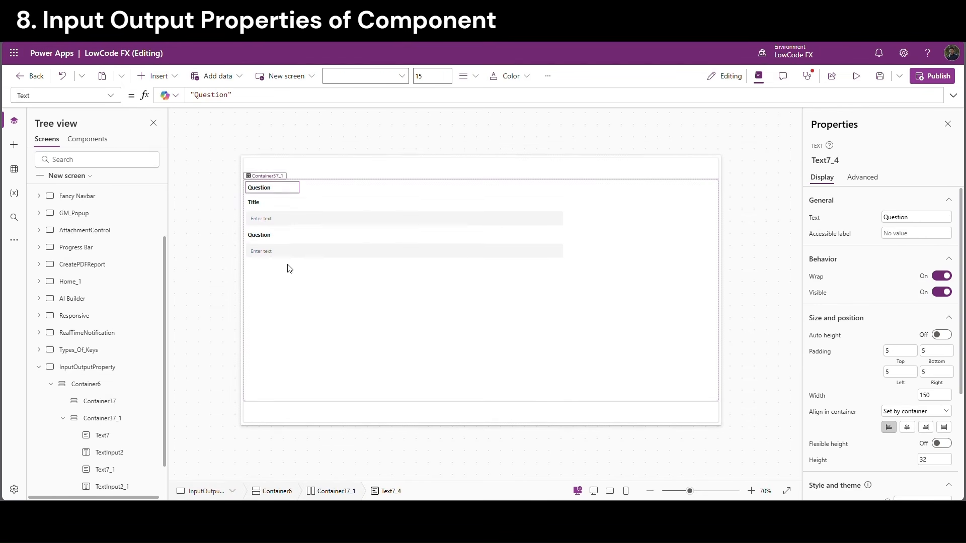
{"action": "left_click", "coordinate": [914, 218]}
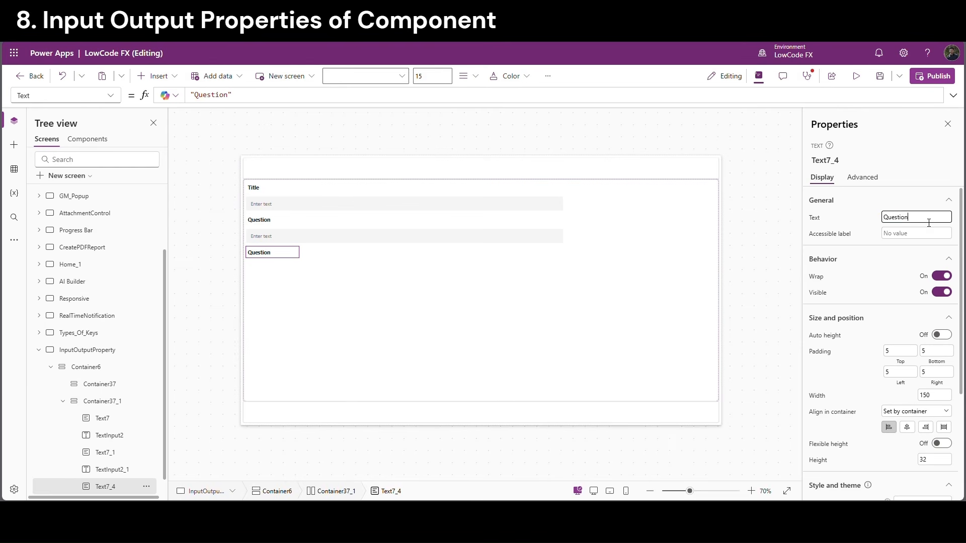
{"action": "key", "text": "ctrl+a"}
{"action": "type", "text": "Output"}
{"action": "left_click", "coordinate": [352, 286]}
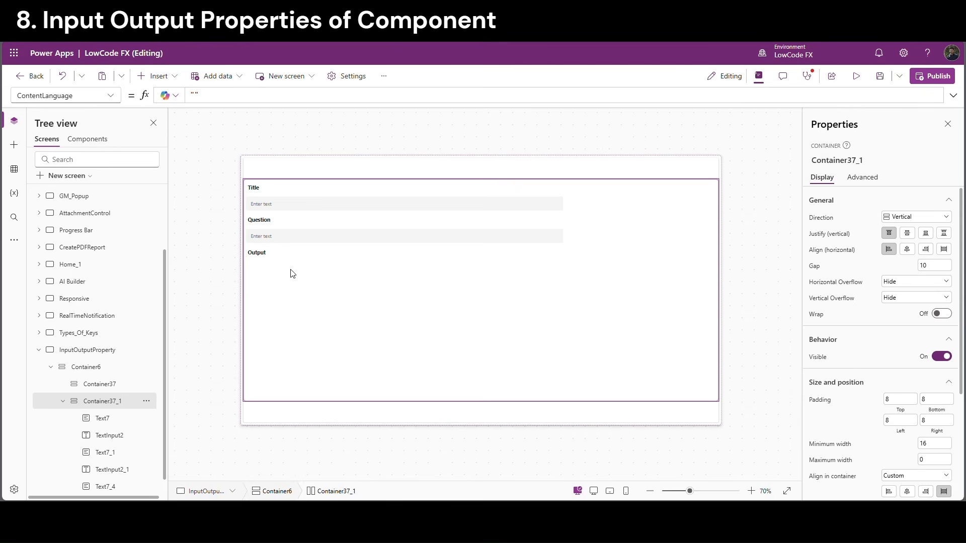
Duplicate the Output label and clear the copy's Text formula to leave an empty label
{"action": "left_click", "coordinate": [267, 251]}
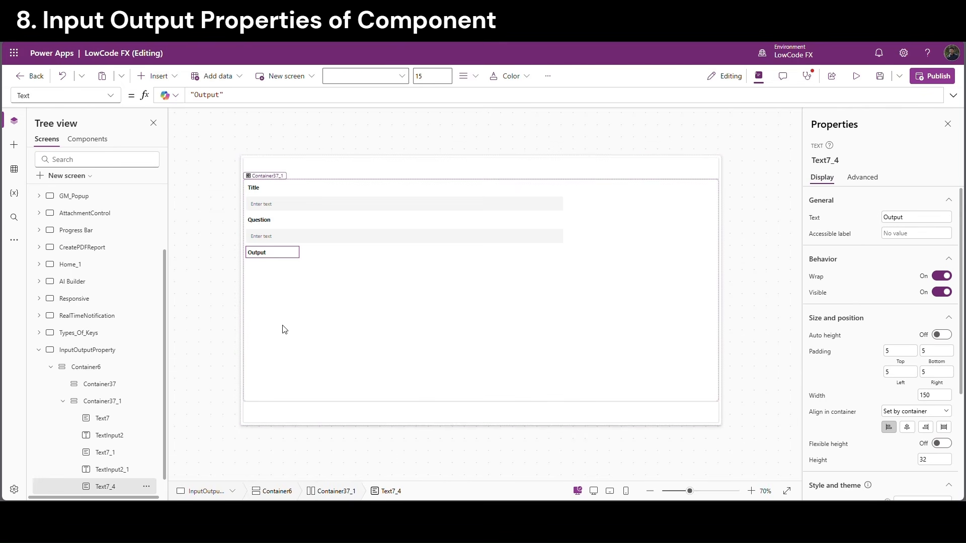
{"action": "key", "text": "ctrl+v"}
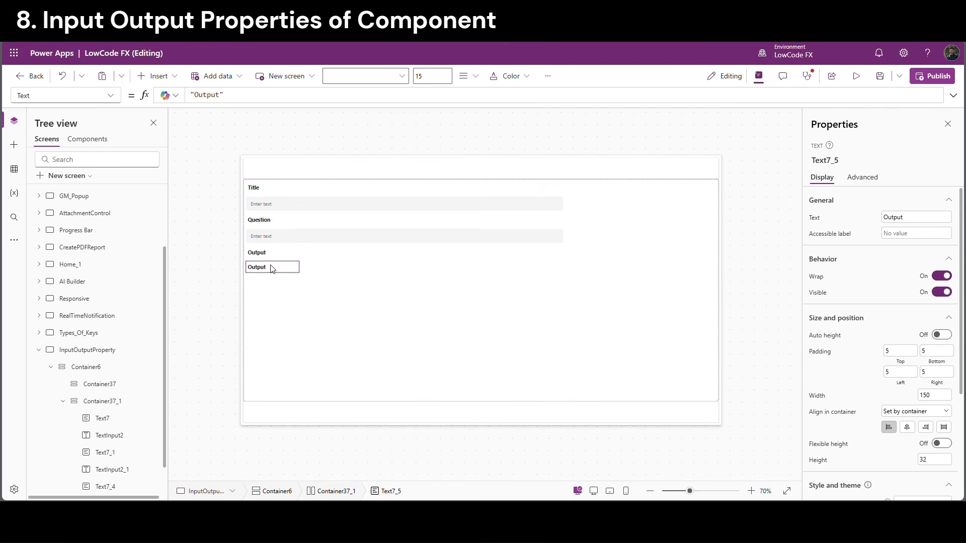
{"action": "double_click", "coordinate": [208, 94]}
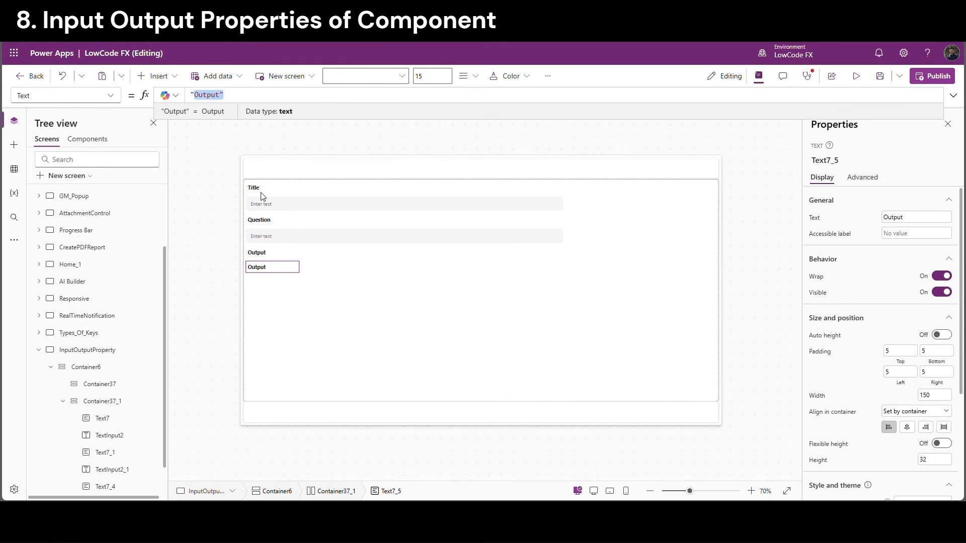
{"action": "key", "text": "BackSpace"}
{"action": "key", "text": "BackSpace"}
{"action": "left_click", "coordinate": [349, 339]}
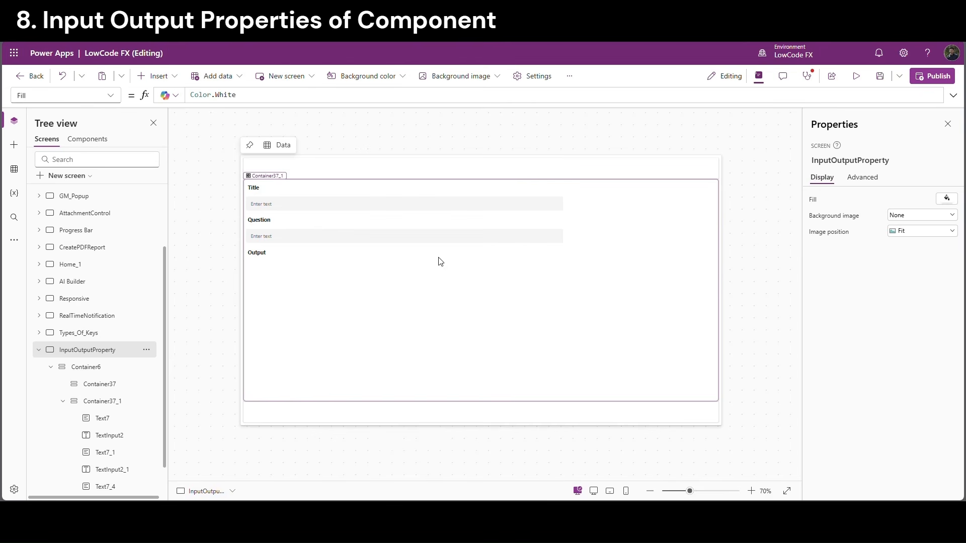
{"action": "left_click", "coordinate": [50, 367]}
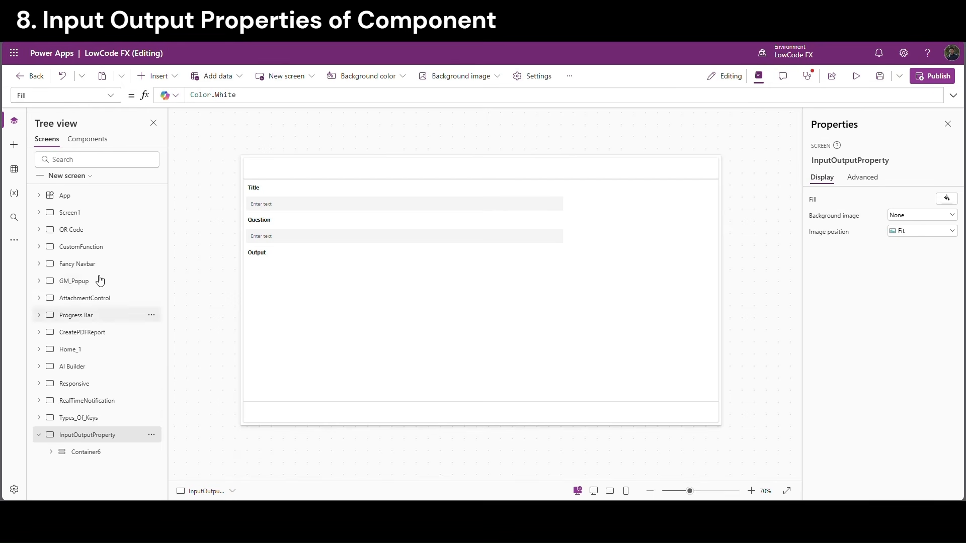
Insert the DialogBox custom component onto the InputOutputProperty screen
{"action": "left_click", "coordinate": [162, 83]}
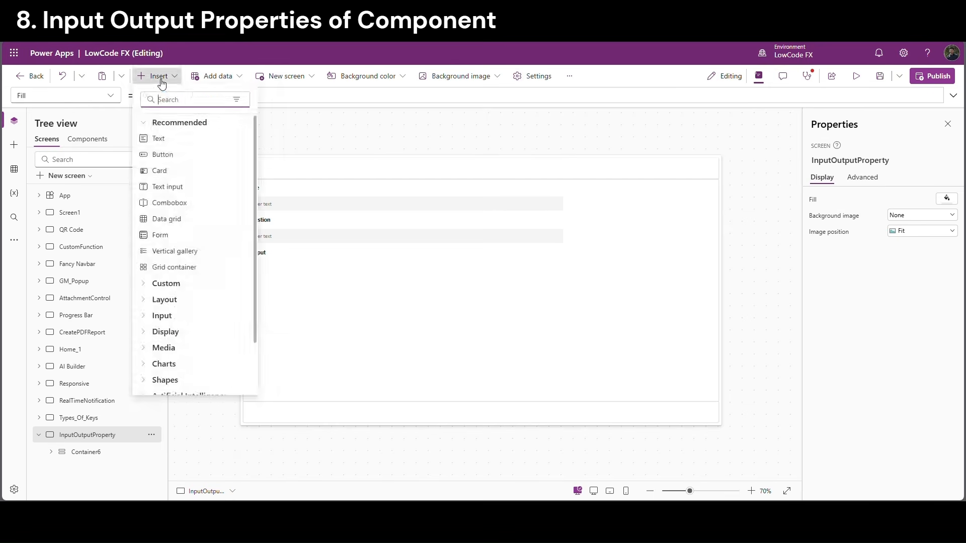
{"action": "left_click", "coordinate": [147, 285]}
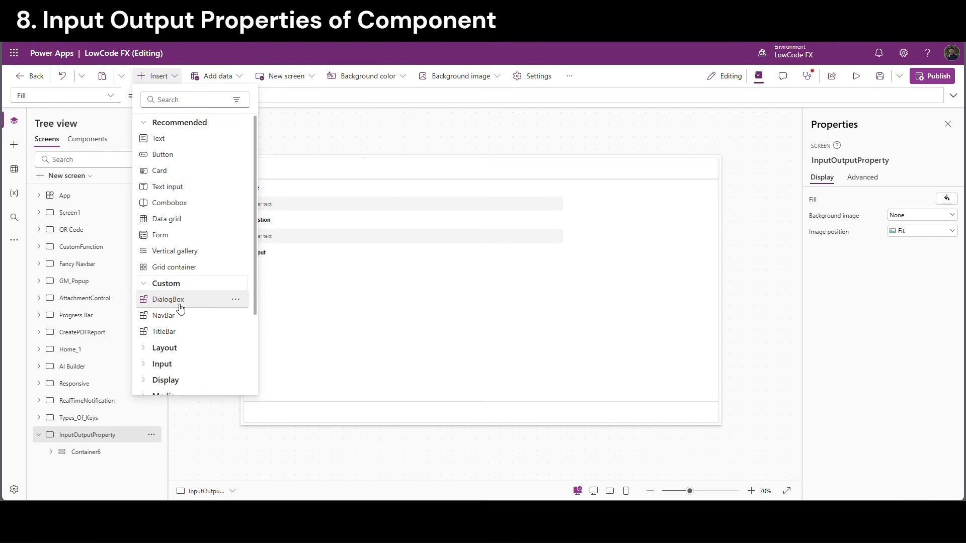
{"action": "left_click", "coordinate": [192, 306]}
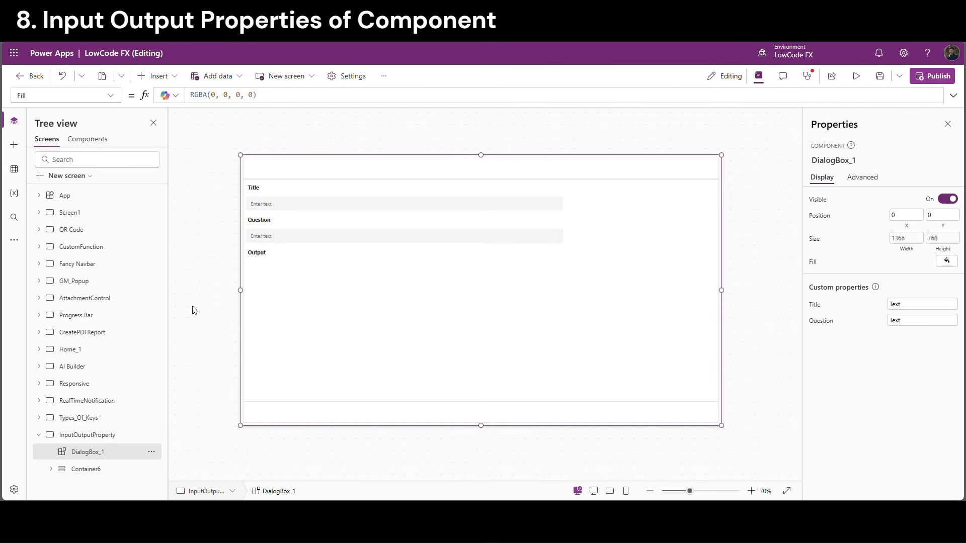
{"action": "left_click", "coordinate": [194, 310]}
{"action": "left_click", "coordinate": [319, 420]}
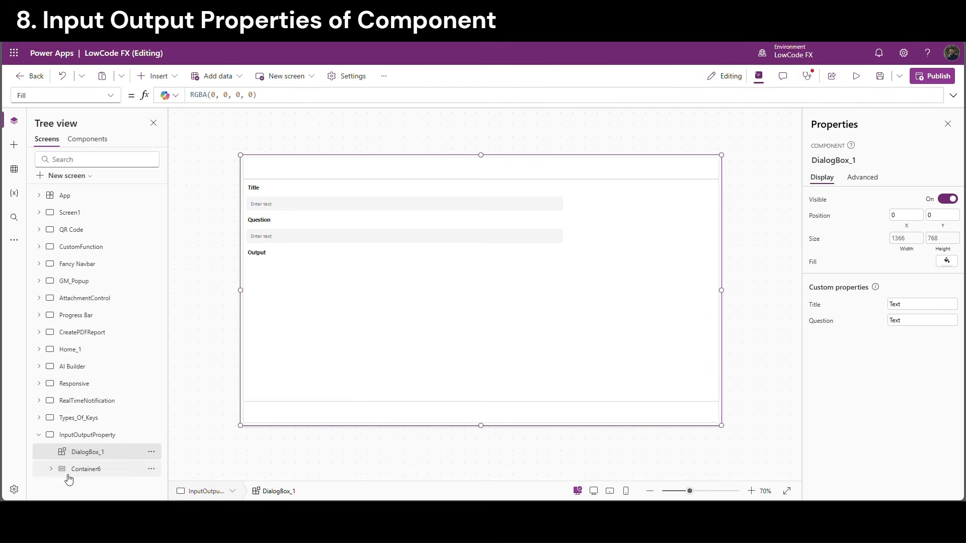
Add a button to the bottom strip container Container37_2
{"action": "left_click", "coordinate": [53, 470]}
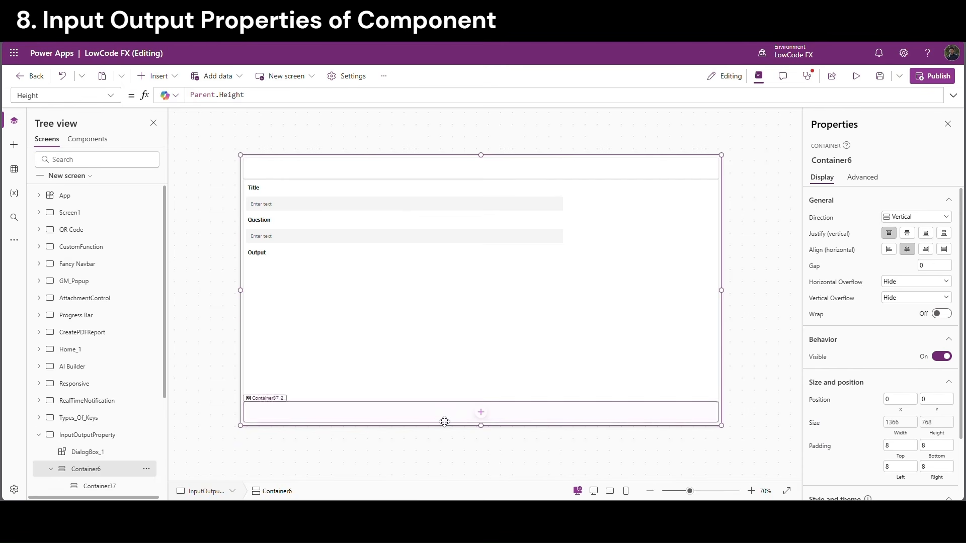
{"action": "left_click", "coordinate": [479, 414]}
{"action": "left_click", "coordinate": [173, 81]}
{"action": "left_click", "coordinate": [159, 156]}
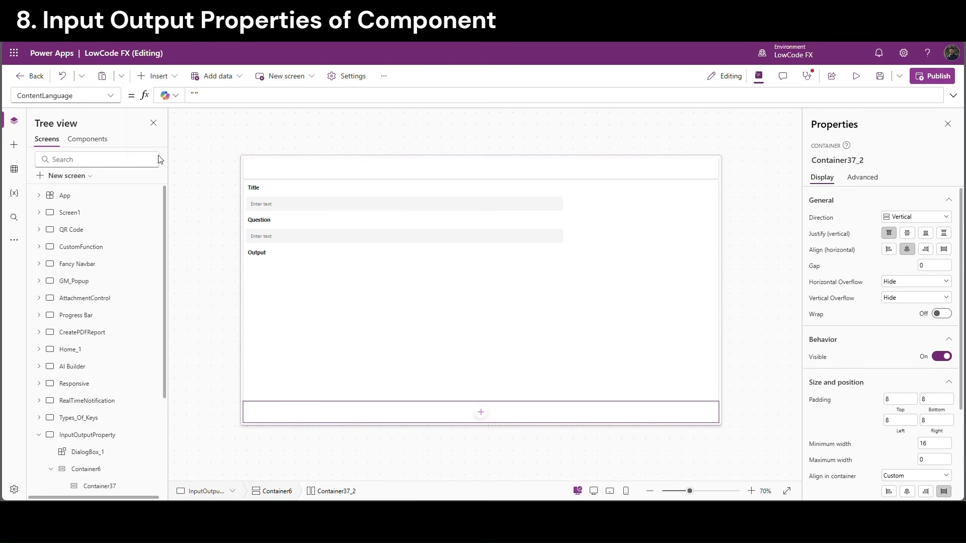
{"action": "left_click_drag", "start_coordinate": [917, 221], "coordinate": [846, 206]}
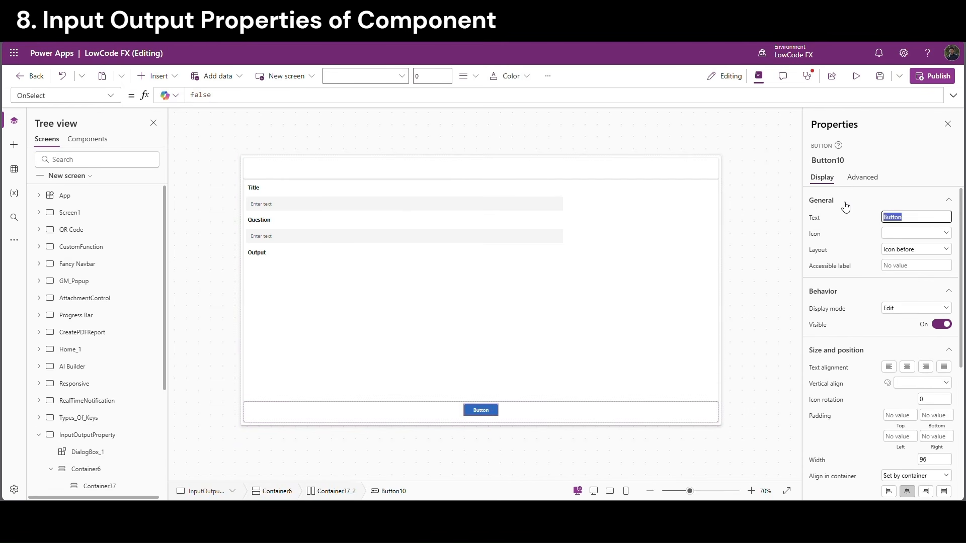
Caption the button Submit; OnSelect sets VarDialogBox to true and VarTitle to TextInput2.Text
{"action": "type", "text": "Submit"}
{"action": "double_click", "coordinate": [200, 95]}
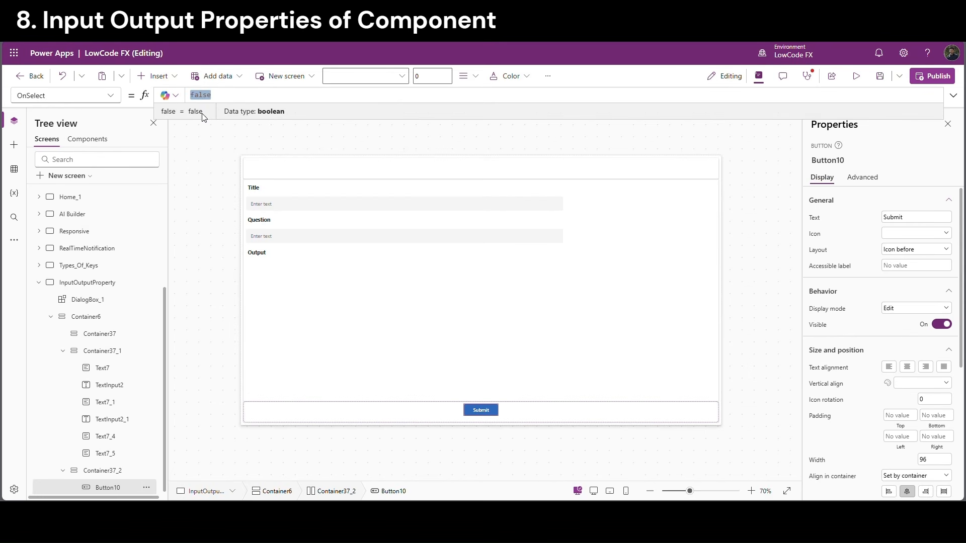
{"action": "key", "text": "BackSpace"}
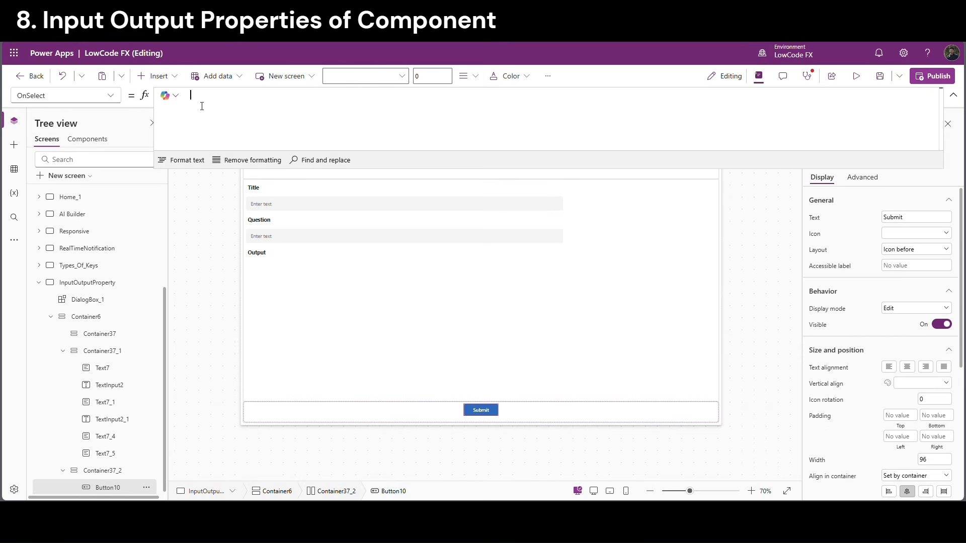
{"action": "type", "text": "Set"}
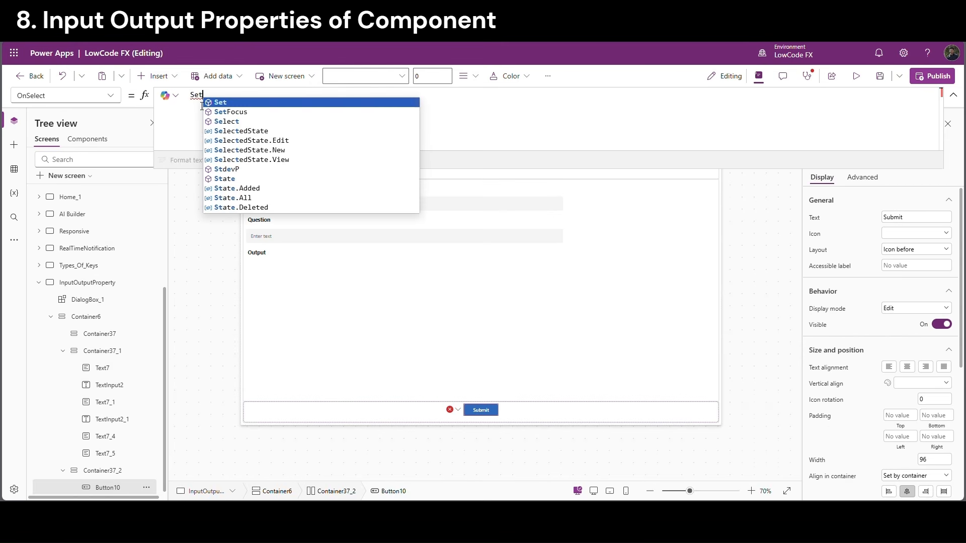
{"action": "type", "text": "(VarDia"}
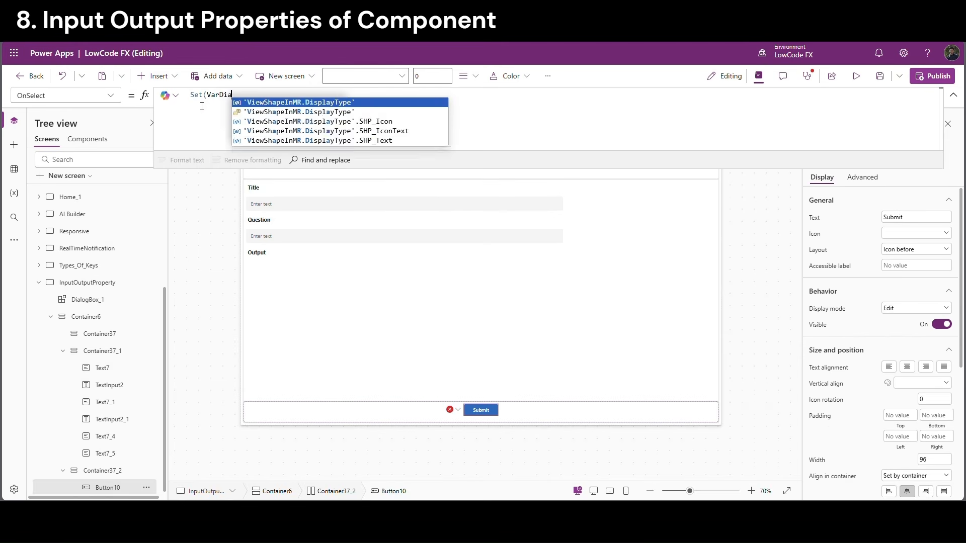
{"action": "type", "text": "logBo"}
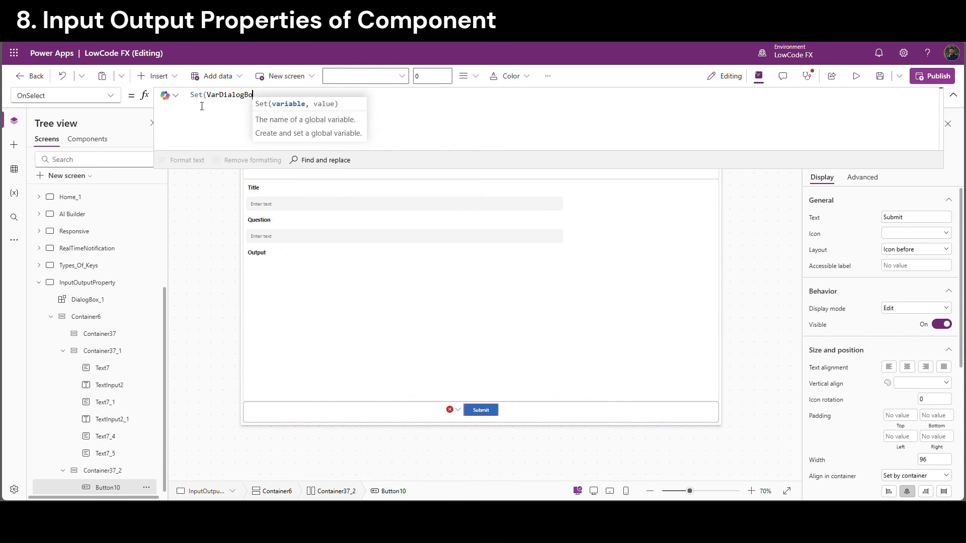
{"action": "type", "text": "x,true)"}
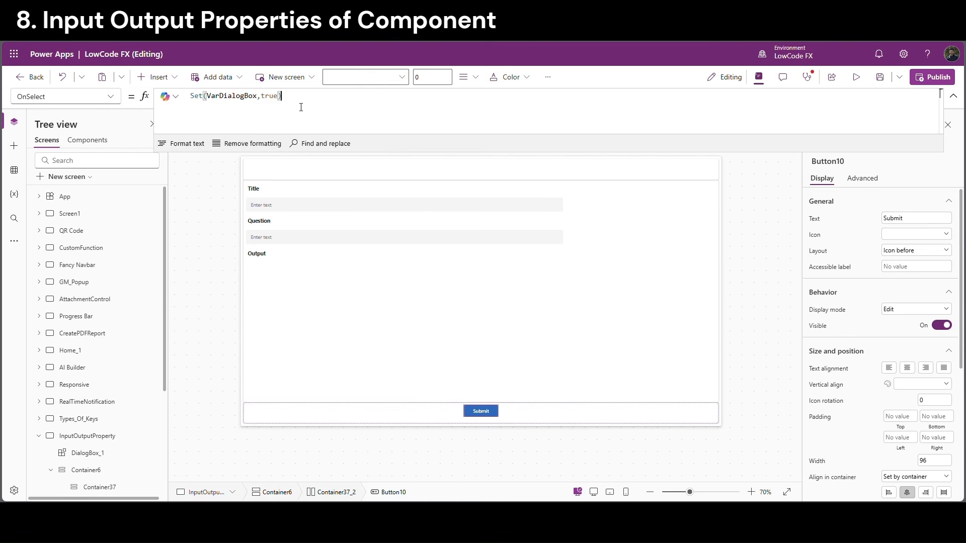
{"action": "type", "text": ";"}
{"action": "key", "text": "shift+Return"}
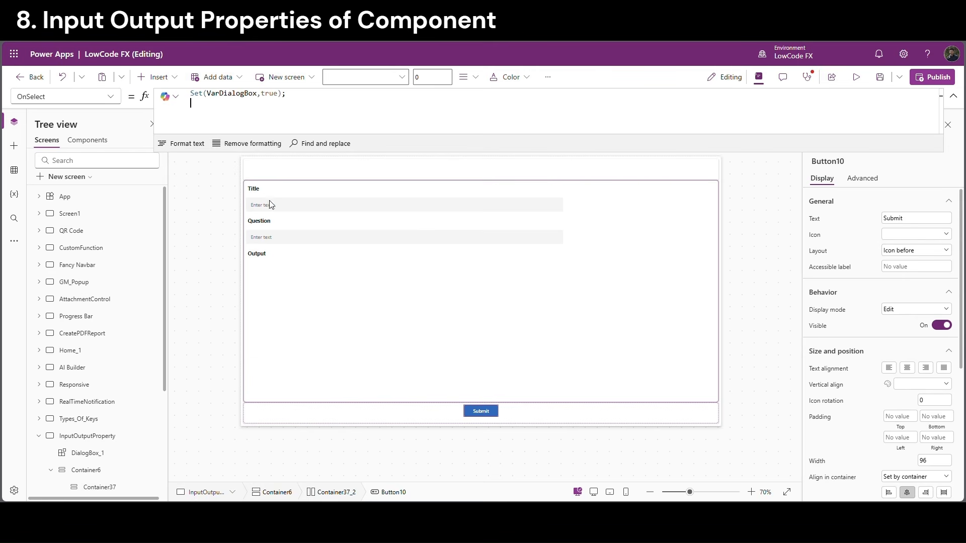
{"action": "type", "text": "Set("}
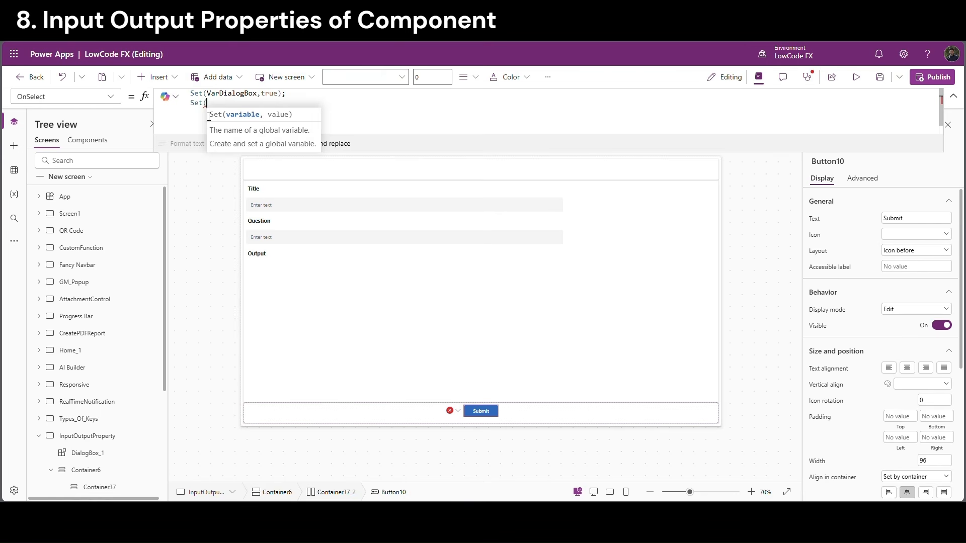
{"action": "type", "text": "VarTitle"}
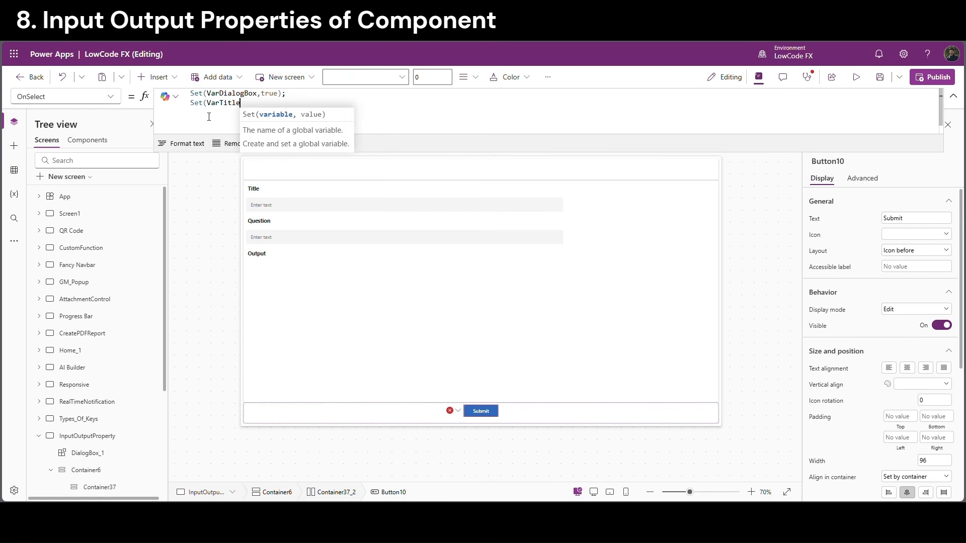
{"action": "type", "text": ",TextInput2"}
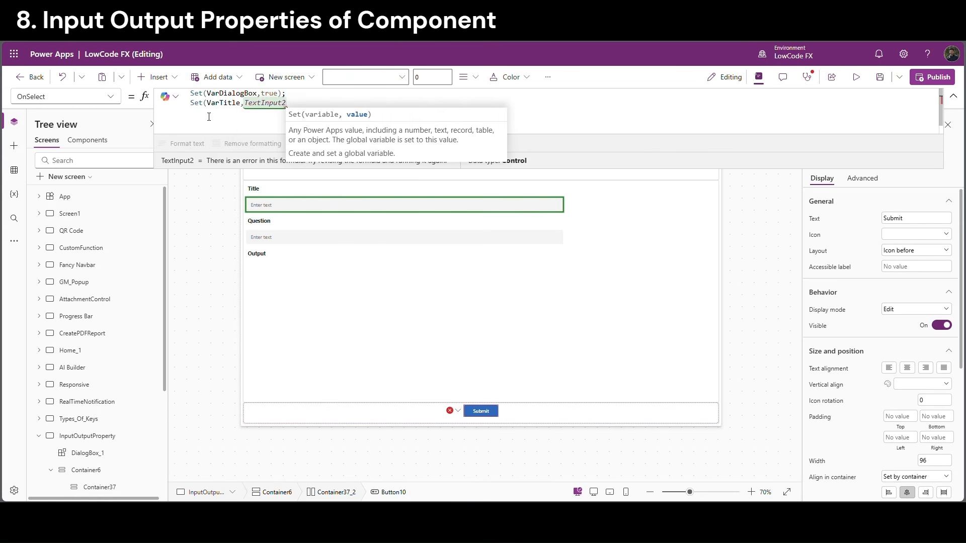
{"action": "type", "text": "."}
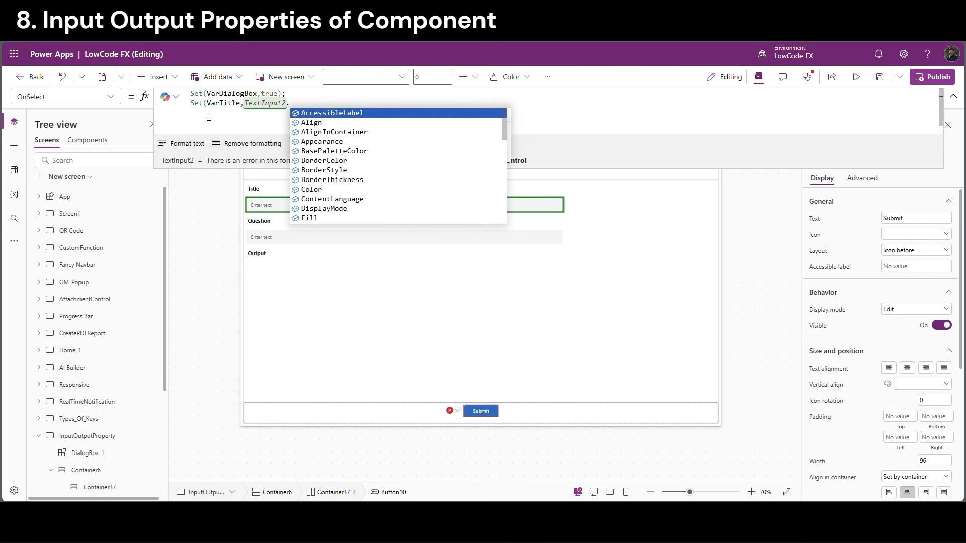
{"action": "type", "text": "Text"}
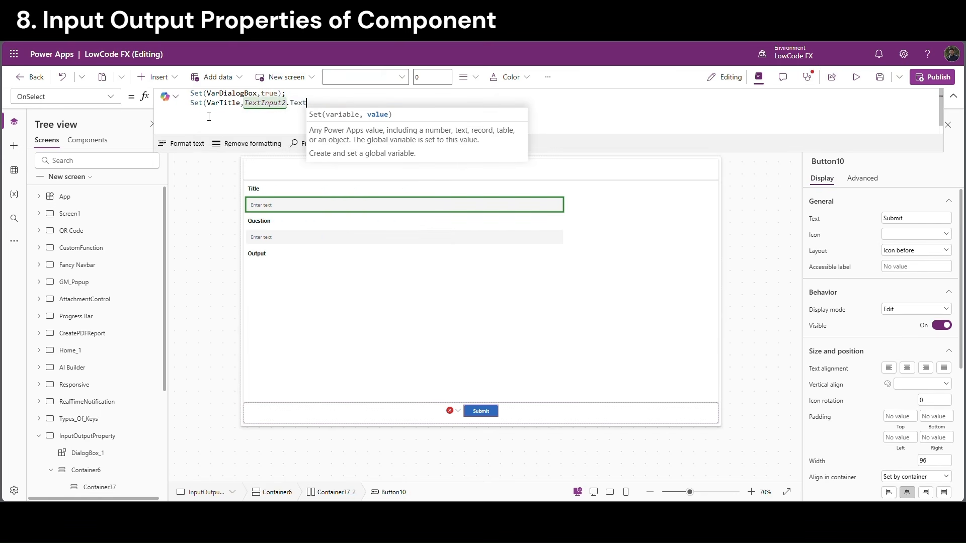
{"action": "type", "text": ");"}
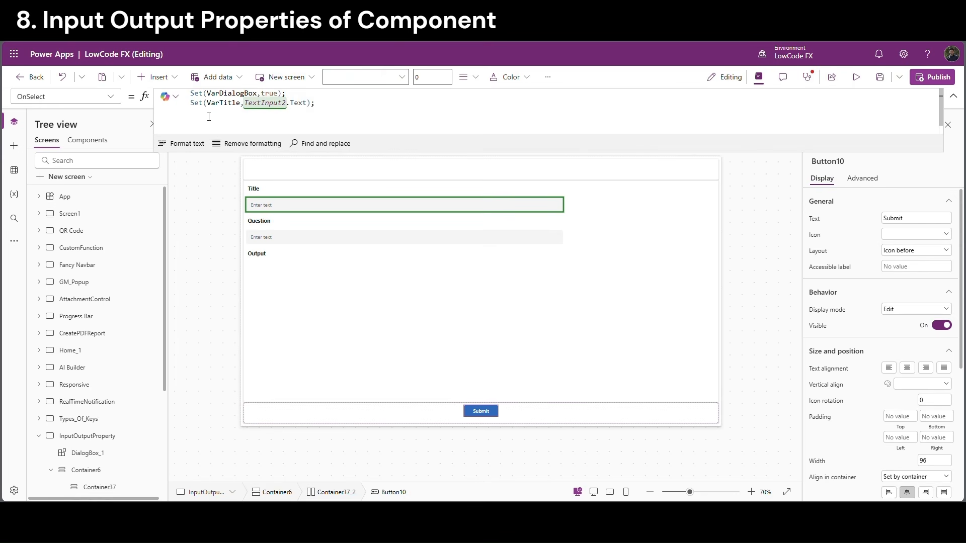
Add a third line setting VarQuestion to TextInput2_1.Text
{"action": "left_click_drag", "start_coordinate": [354, 109], "coordinate": [187, 109]}
{"action": "key", "text": "ctrl+c"}
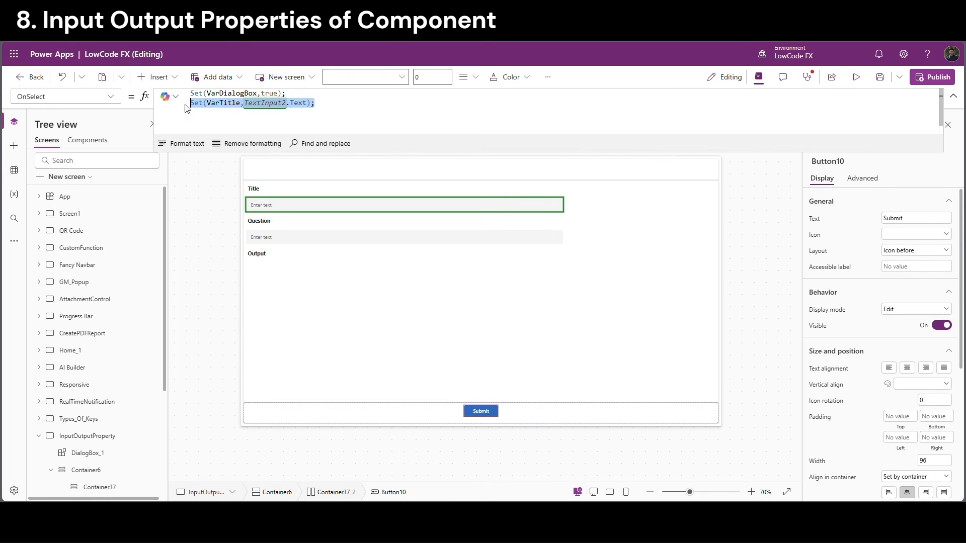
{"action": "left_click", "coordinate": [324, 112]}
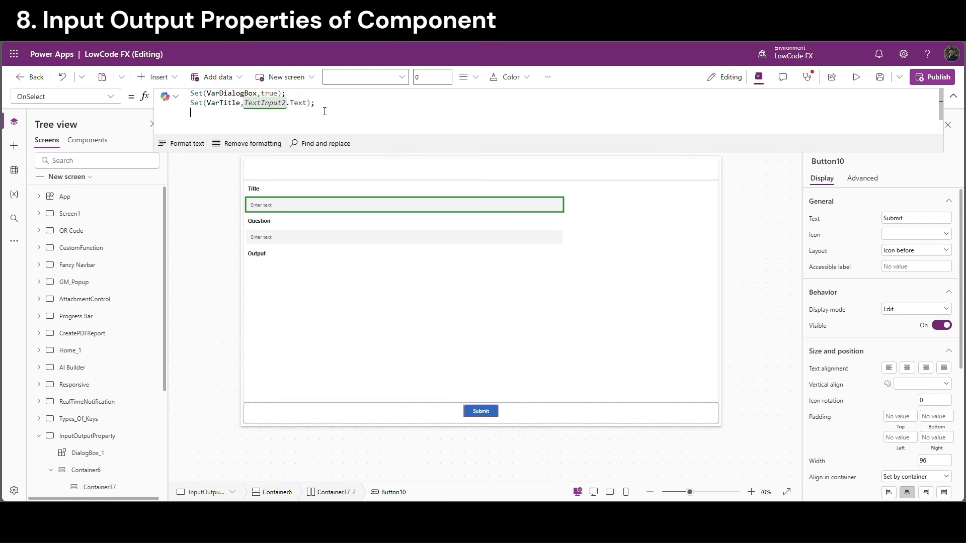
{"action": "key", "text": "ctrl+v"}
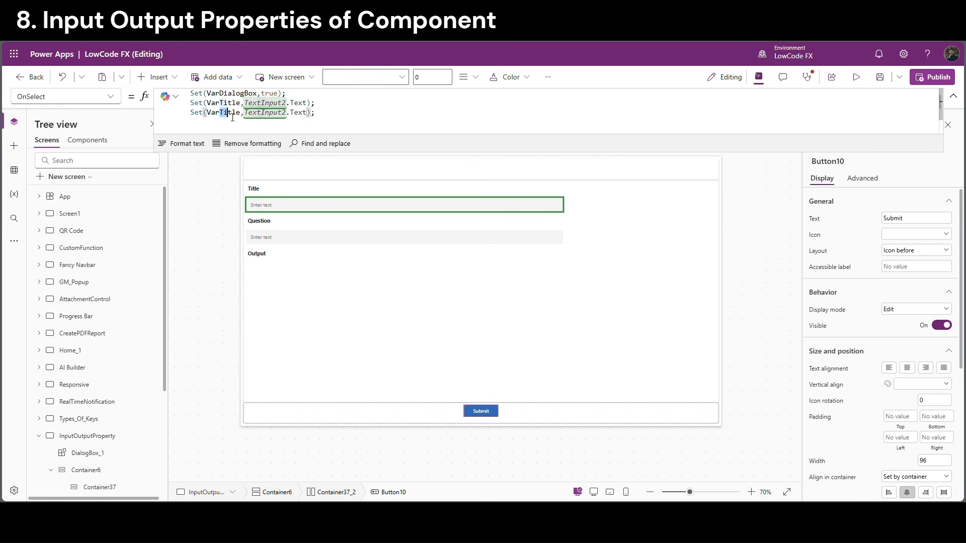
{"action": "left_click_drag", "start_coordinate": [220, 117], "coordinate": [244, 117]}
{"action": "type", "text": "Question"}
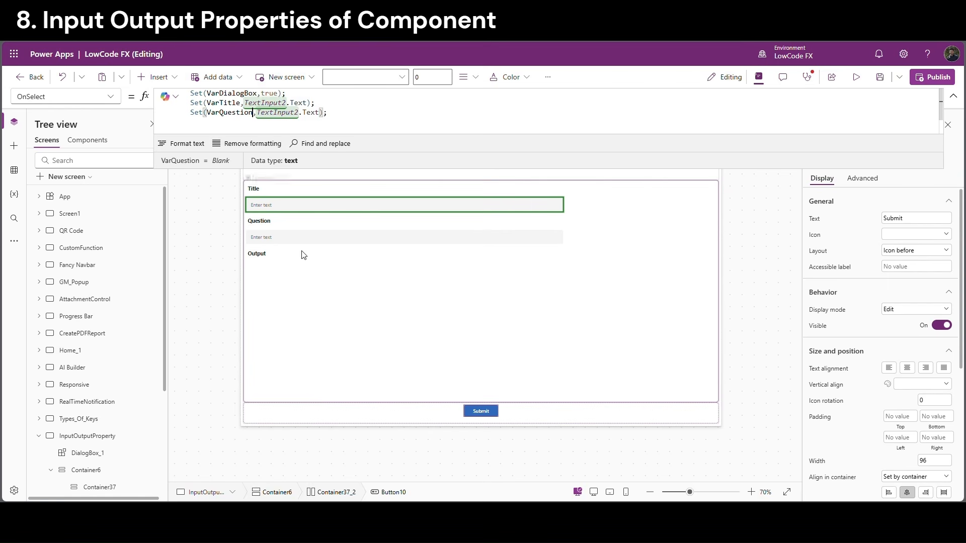
{"action": "left_click", "coordinate": [299, 112]}
{"action": "type", "text": "_1"}
{"action": "left_click", "coordinate": [364, 104]}
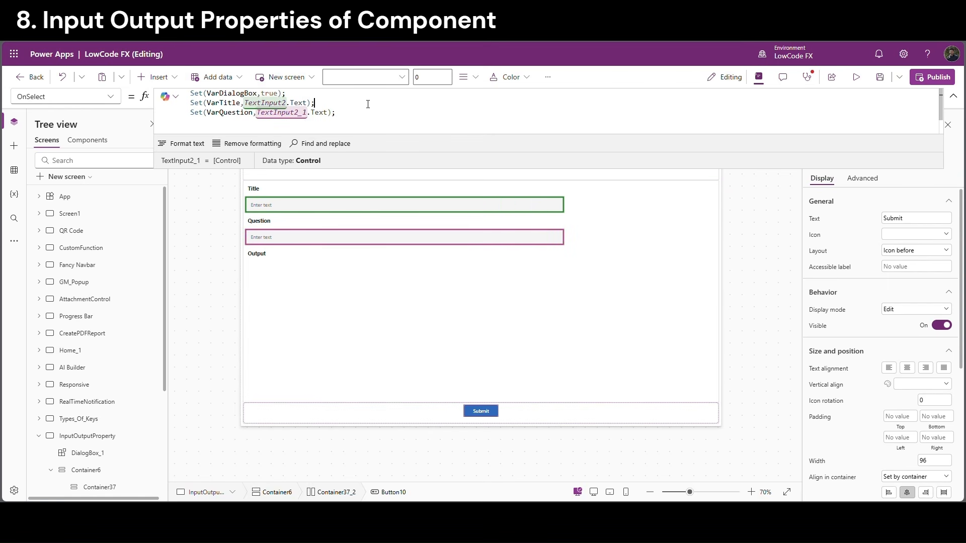
{"action": "double_click", "coordinate": [233, 103]}
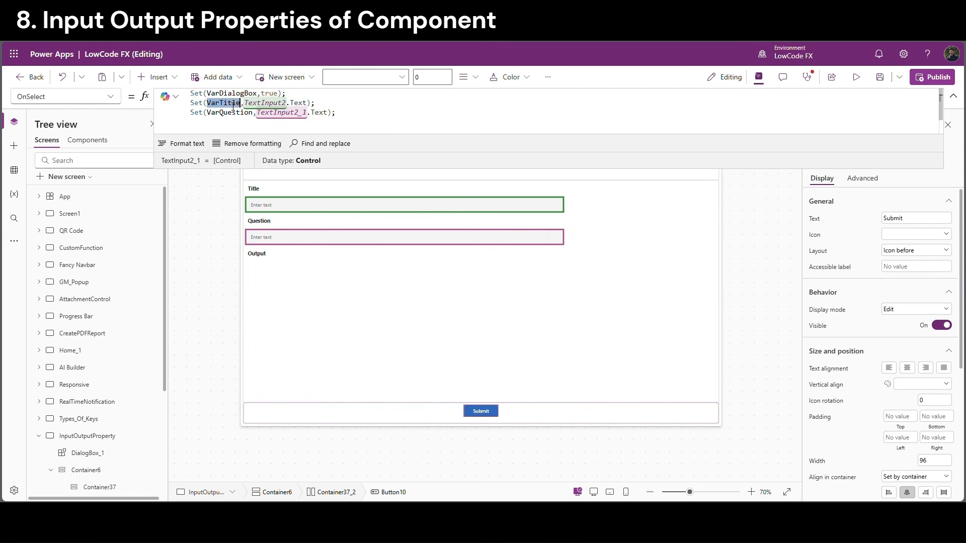
{"action": "double_click", "coordinate": [234, 113]}
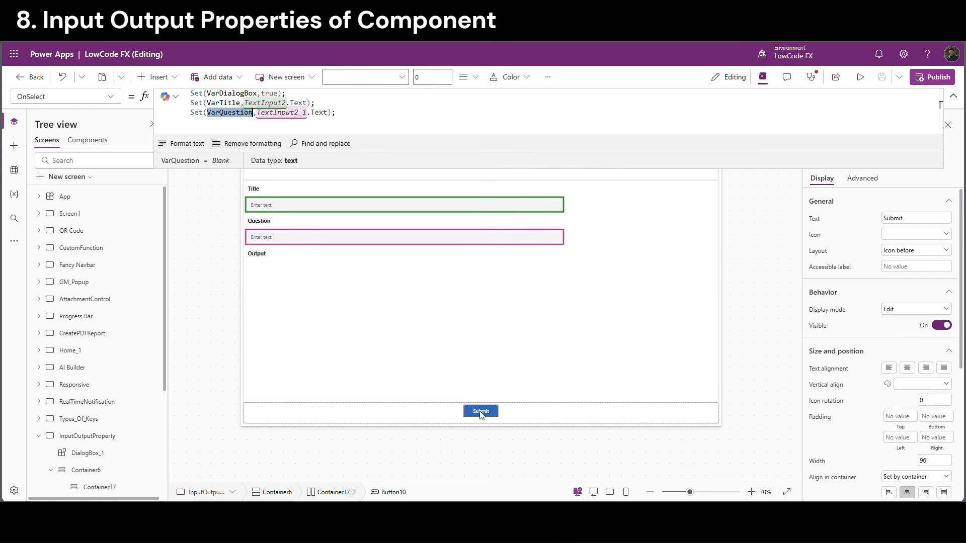
Set DialogBox_1's Title property to VarTitle and its Question property to VarQuestion
{"action": "left_click", "coordinate": [486, 447]}
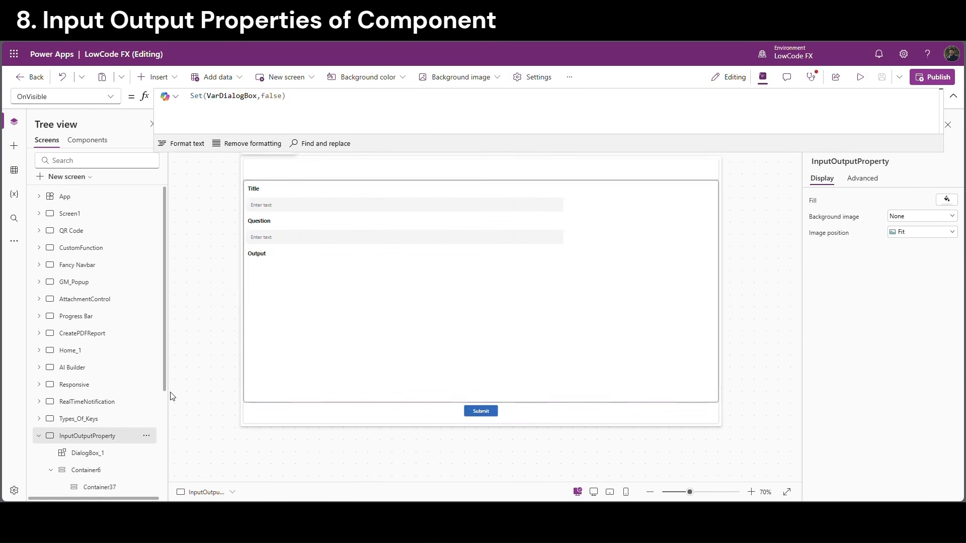
{"action": "left_click", "coordinate": [94, 457]}
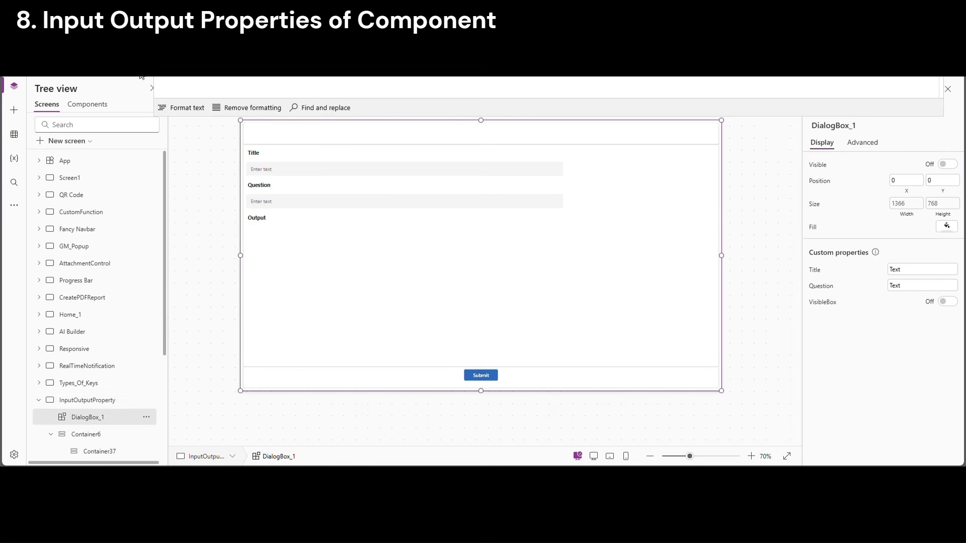
{"action": "left_click_drag", "start_coordinate": [216, 96], "coordinate": [189, 96]}
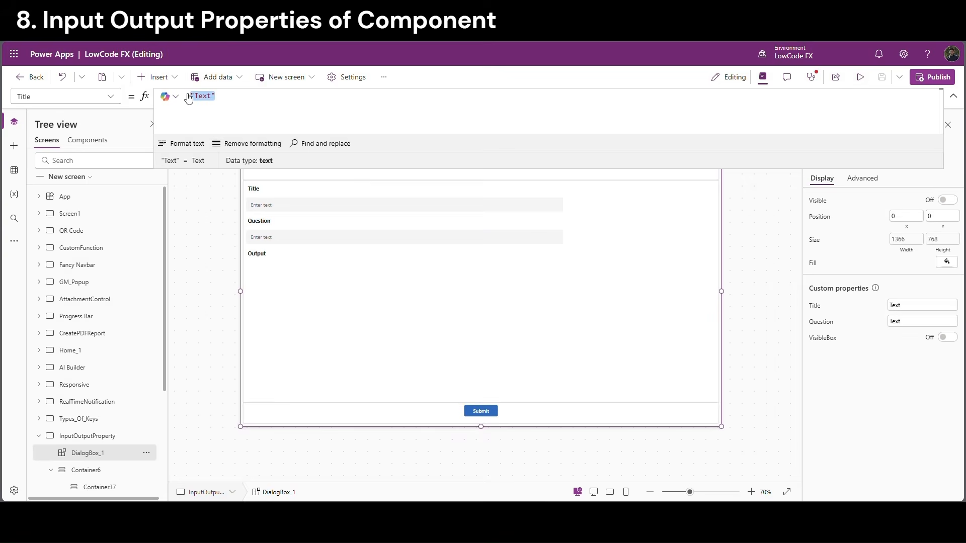
{"action": "type", "text": "Vart"}
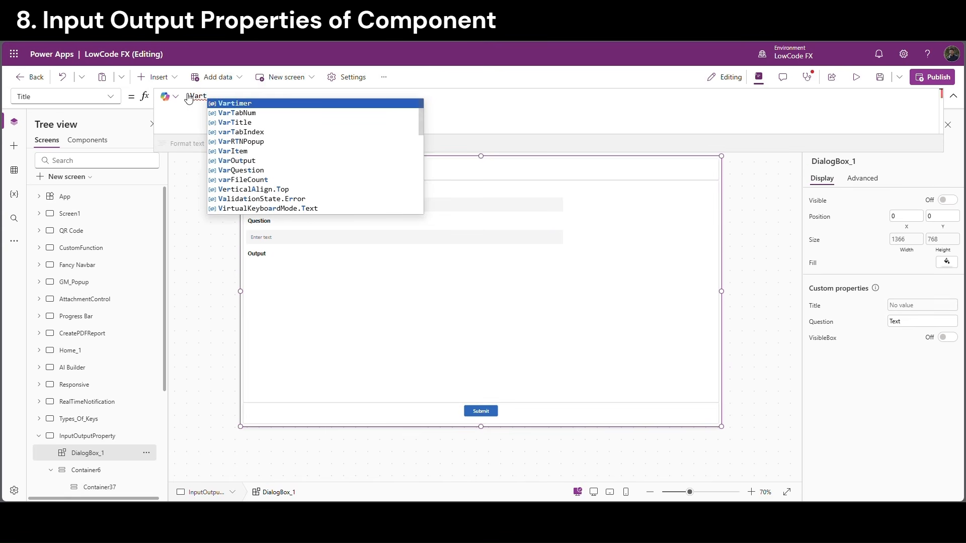
{"action": "left_click", "coordinate": [265, 122]}
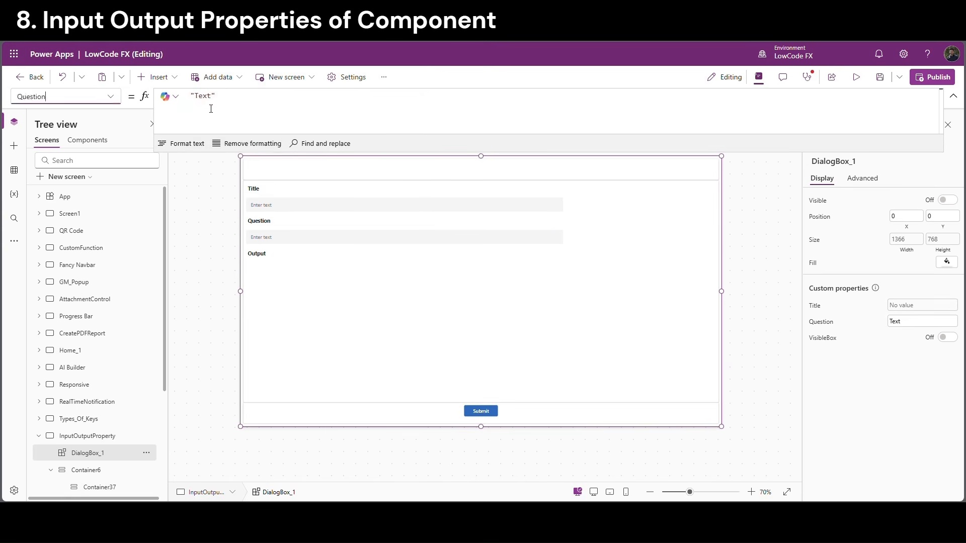
{"action": "left_click_drag", "start_coordinate": [216, 96], "coordinate": [190, 96]}
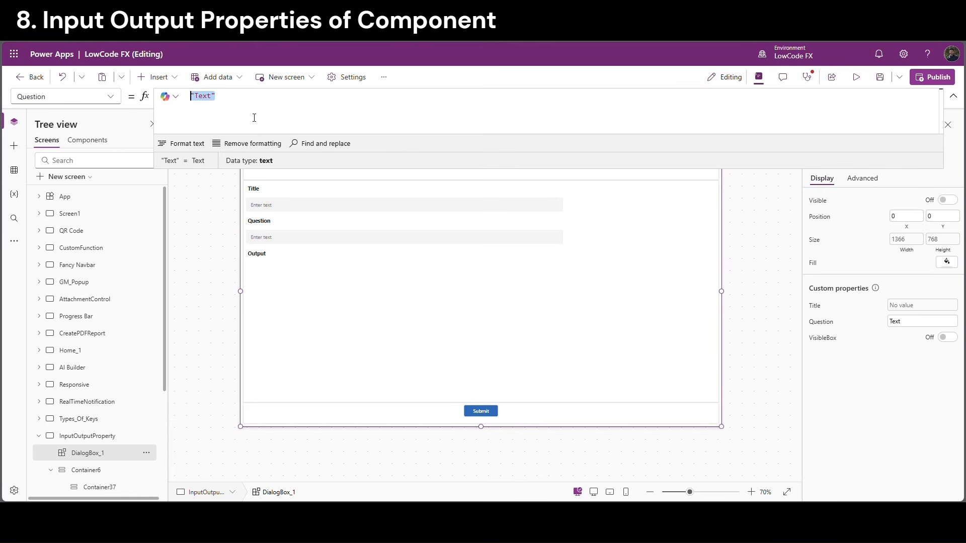
{"action": "type", "text": "VarQuestion,TextInput2_1.Text);"}
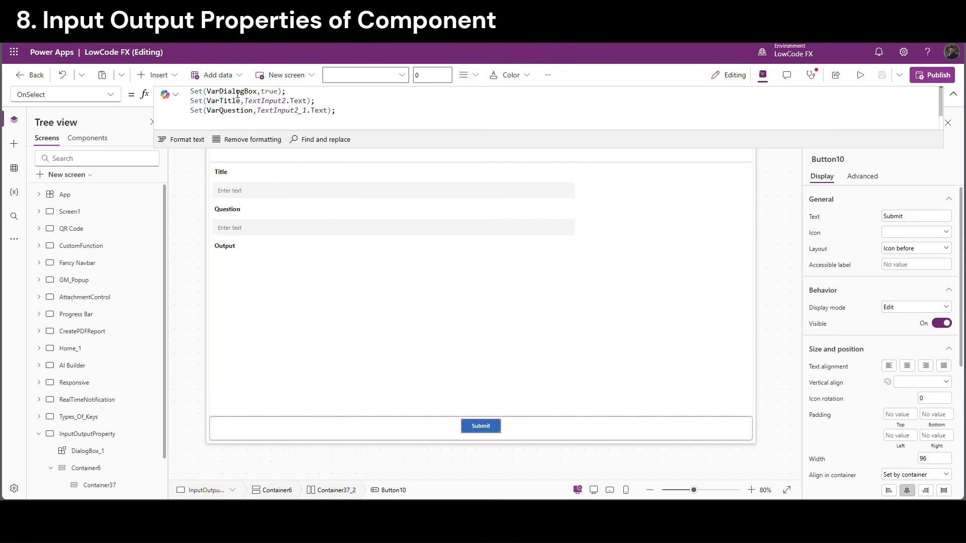
Copy the line that sets VarDialogBox to true, then reselect DialogBox_1's property list
{"action": "double_click", "coordinate": [238, 95]}
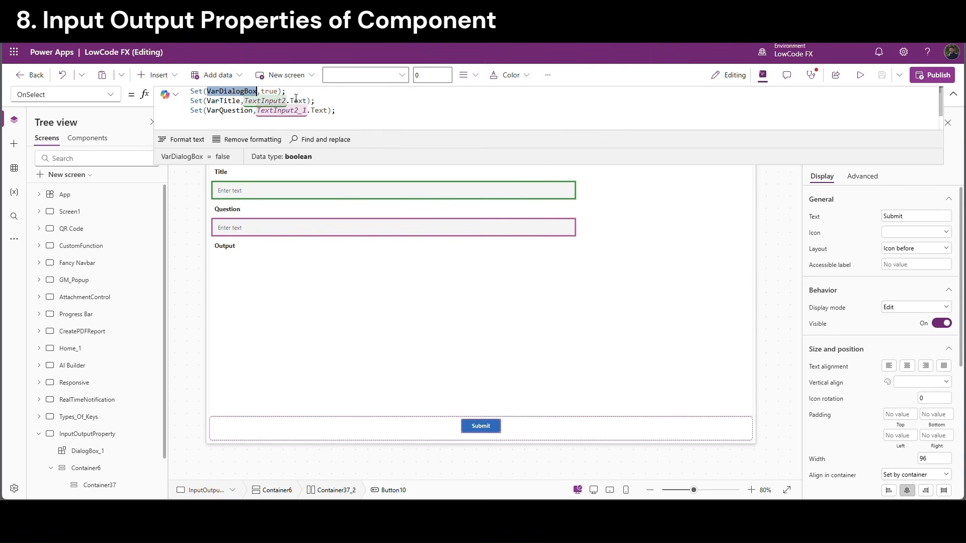
{"action": "left_click_drag", "start_coordinate": [285, 91], "coordinate": [191, 91]}
{"action": "key", "text": "ctrl+c"}
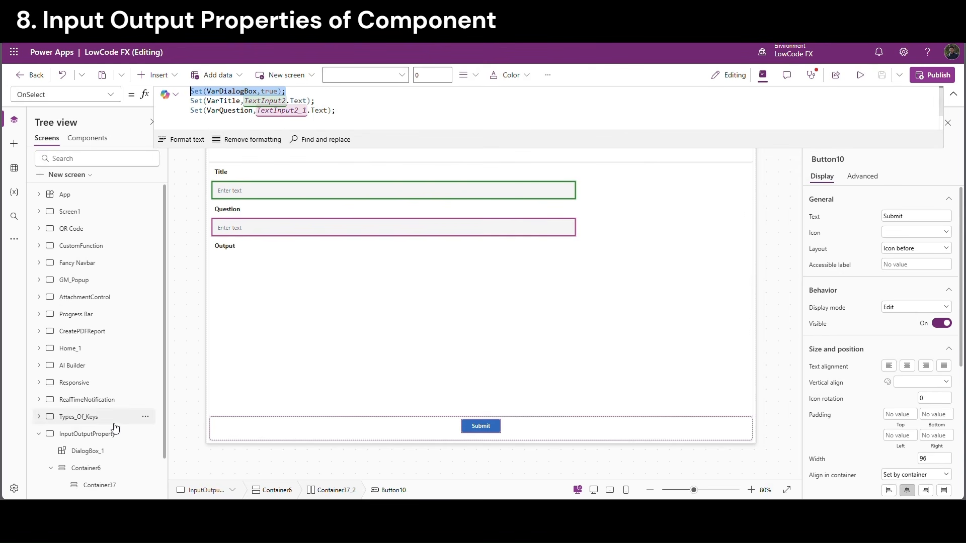
{"action": "left_click", "coordinate": [87, 453]}
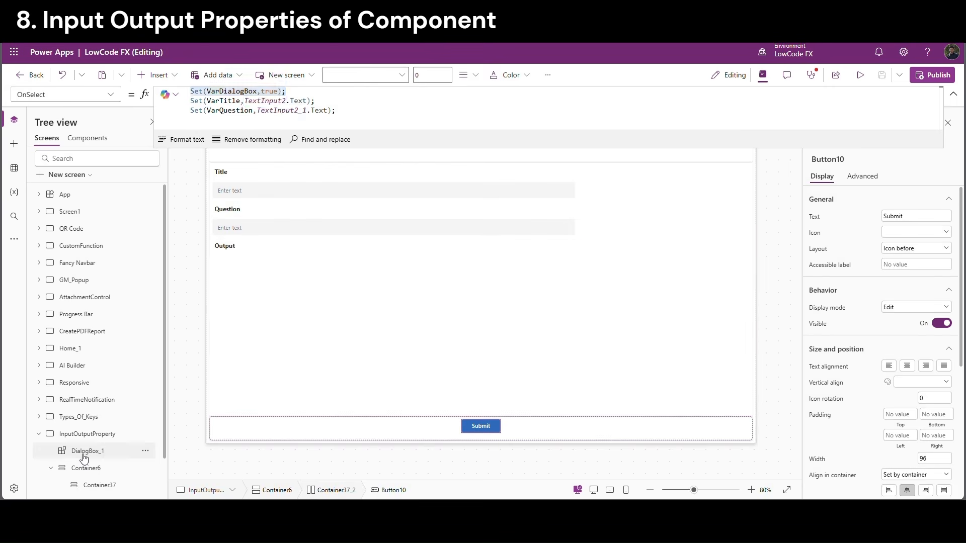
{"action": "left_click", "coordinate": [117, 94]}
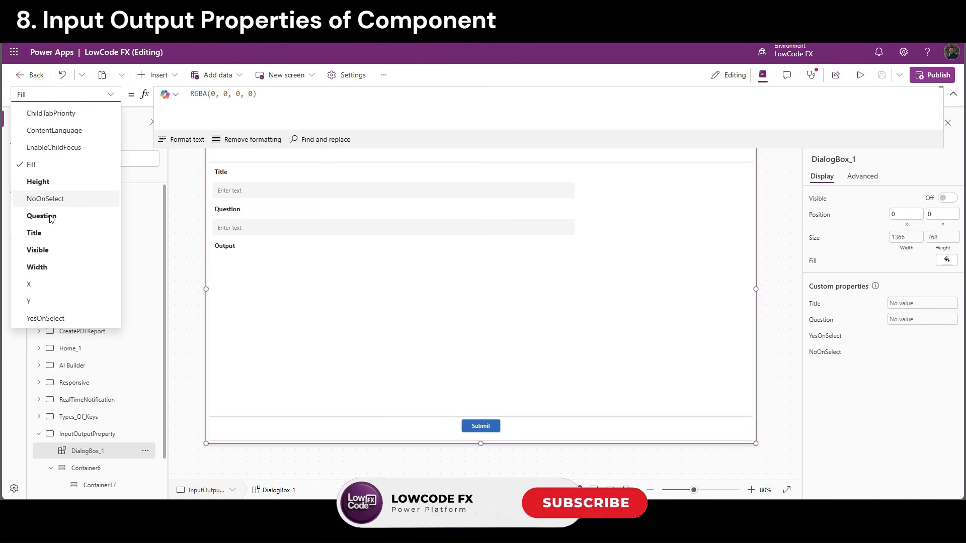
Set DialogBox_1's YesOnSelect to Set(VarDialogBox,false) and copy that formula
{"action": "left_click", "coordinate": [45, 318]}
{"action": "left_click", "coordinate": [211, 96]}
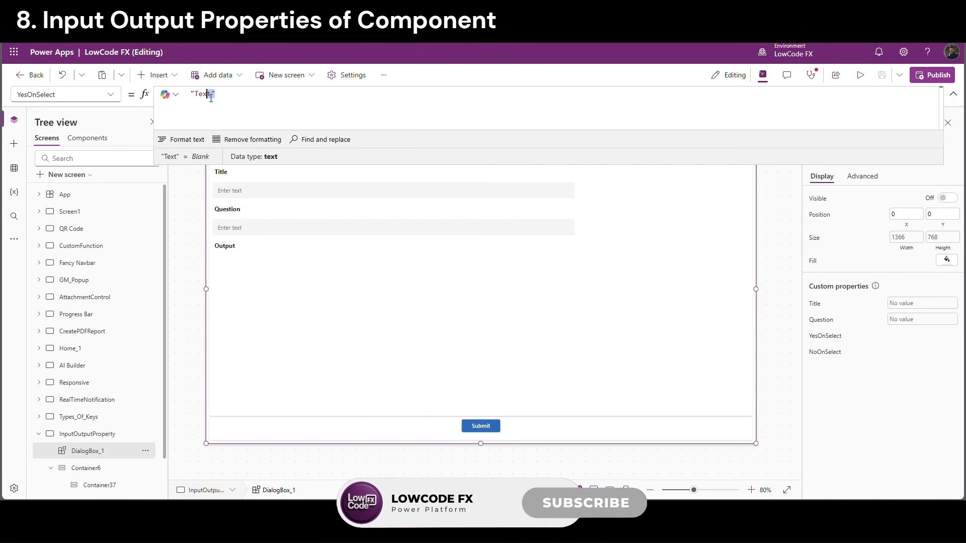
{"action": "key", "text": "ctrl+v"}
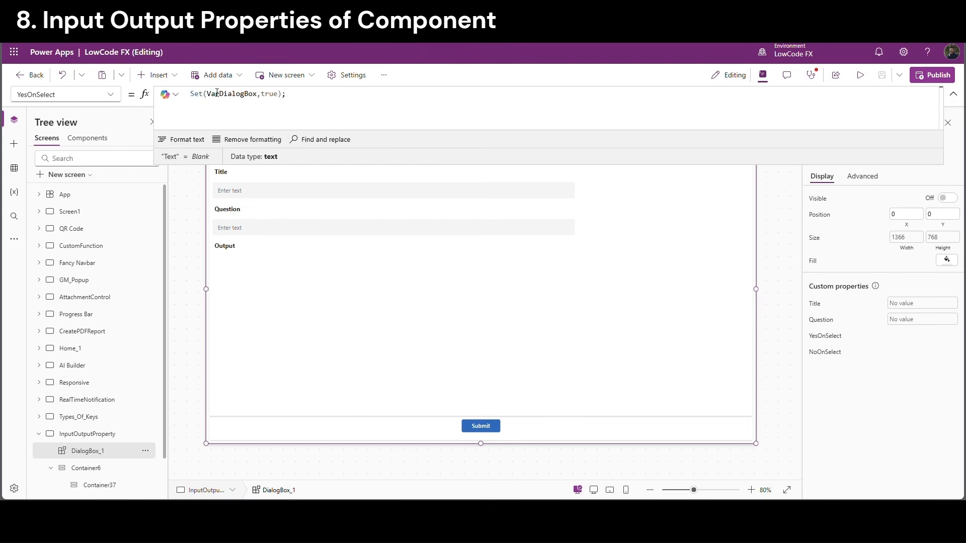
{"action": "double_click", "coordinate": [269, 94]}
{"action": "type", "text": "fa"}
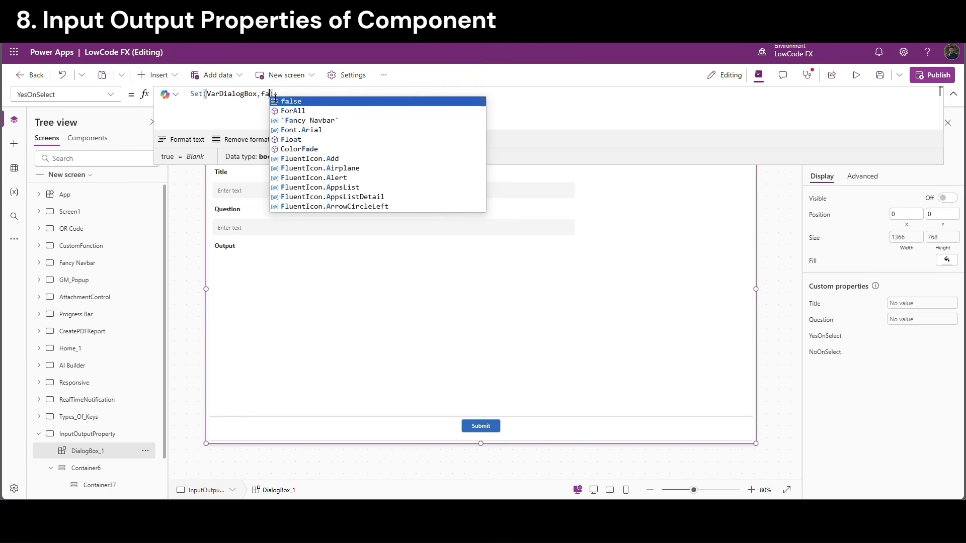
{"action": "key", "text": "Return"}
{"action": "left_click_drag", "start_coordinate": [290, 94], "coordinate": [190, 94]}
{"action": "key", "text": "ctrl+c"}
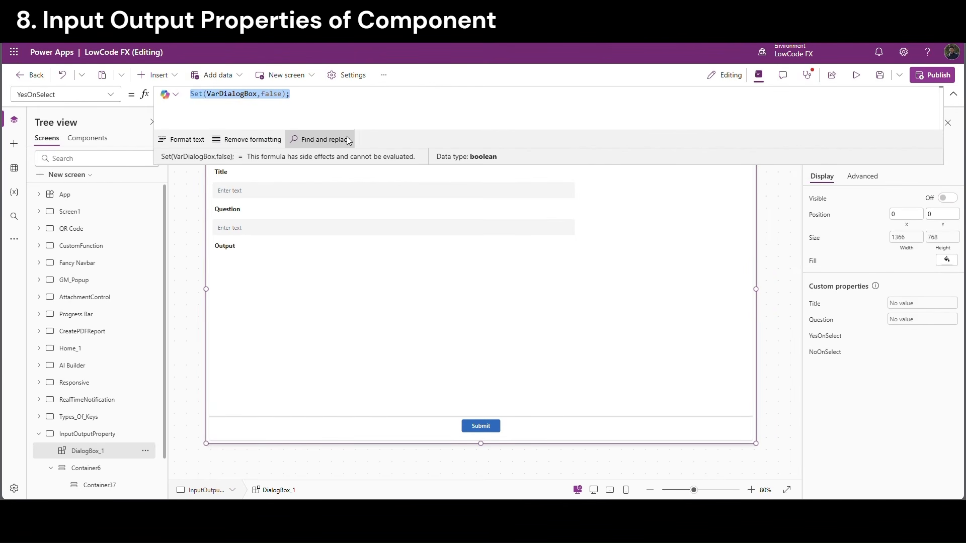
Paste Set(VarDialogBox,false) as DialogBox_1's NoOnSelect action
{"action": "left_click", "coordinate": [112, 95]}
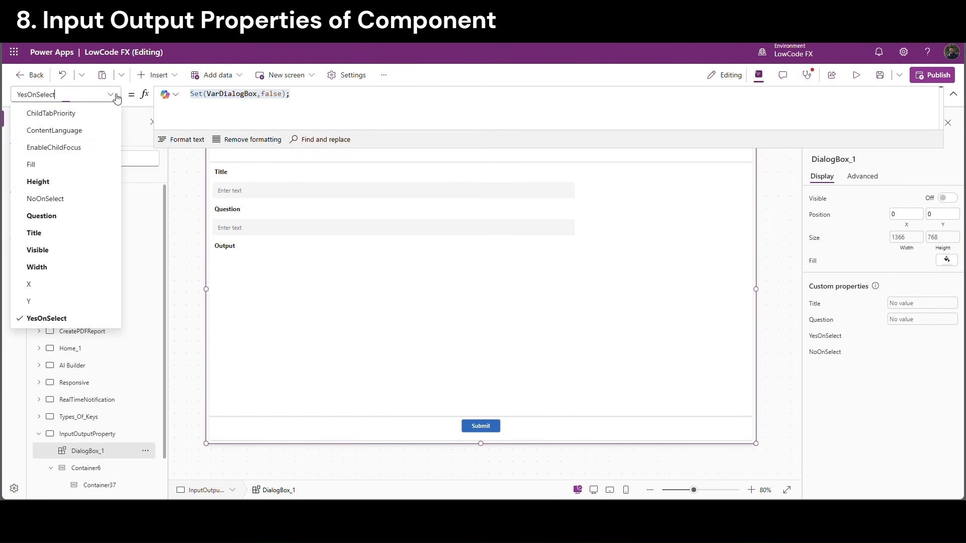
{"action": "left_click", "coordinate": [61, 200]}
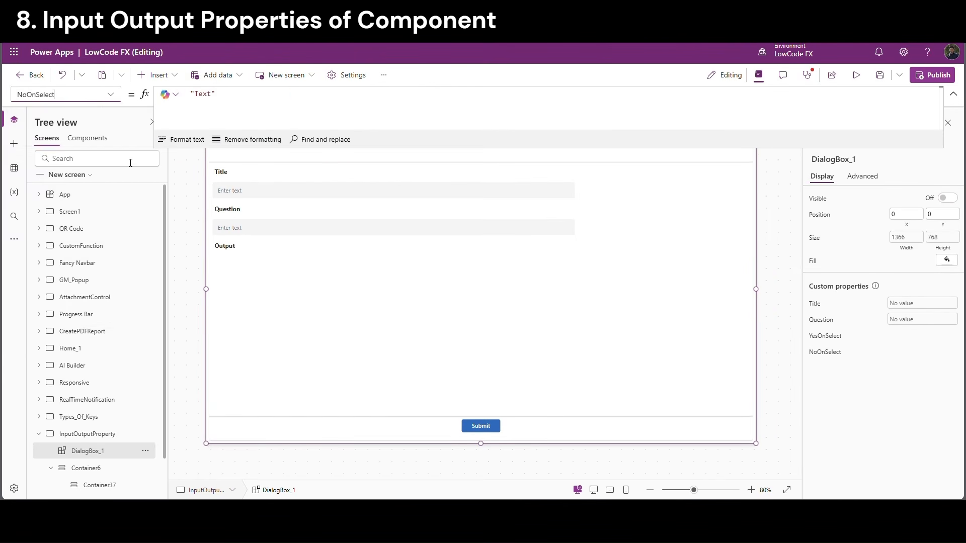
{"action": "left_click", "coordinate": [242, 104]}
{"action": "key", "text": "ctrl+a"}
{"action": "key", "text": "ctrl+v"}
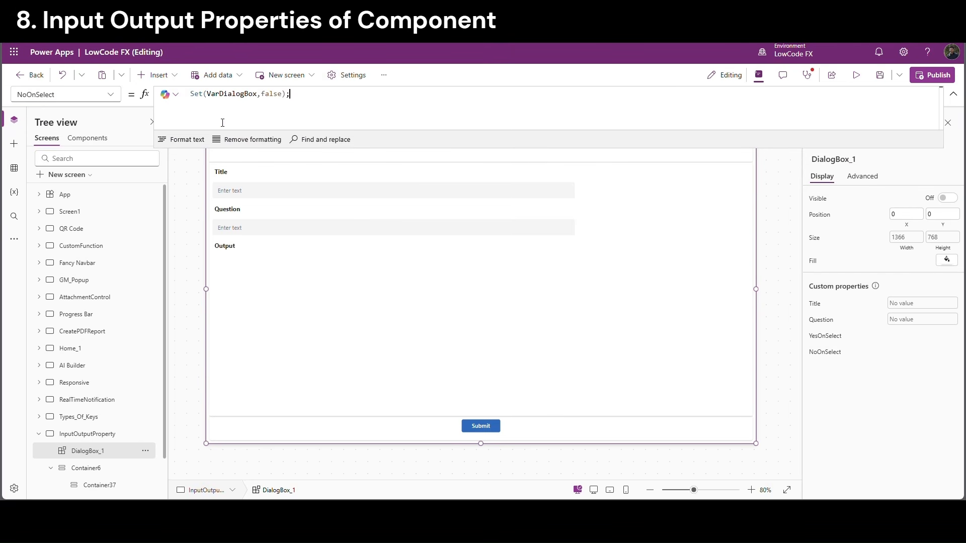
{"action": "double_click", "coordinate": [232, 94]}
{"action": "key", "text": "ctrl+c"}
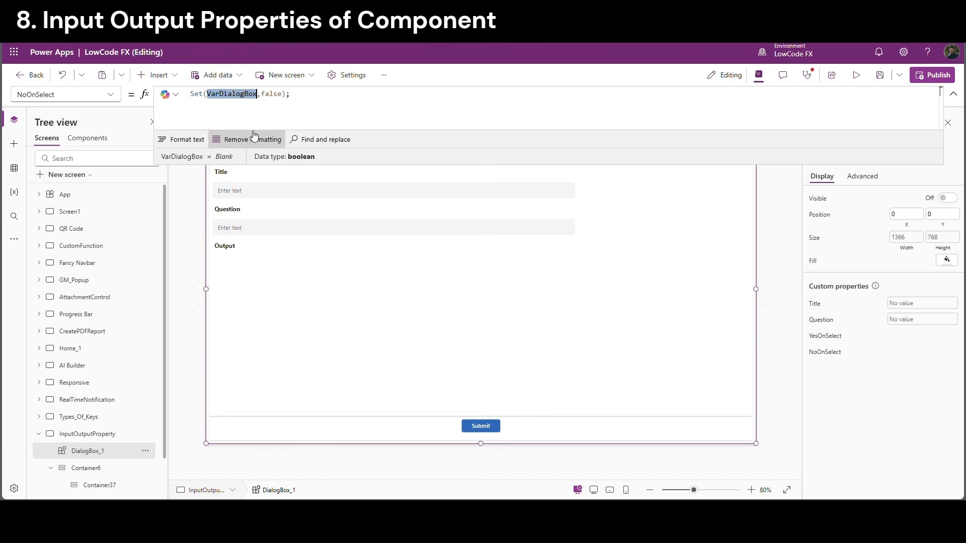
Make DialogBox_1's Visible property follow VarDialogBox
{"action": "left_click", "coordinate": [99, 454]}
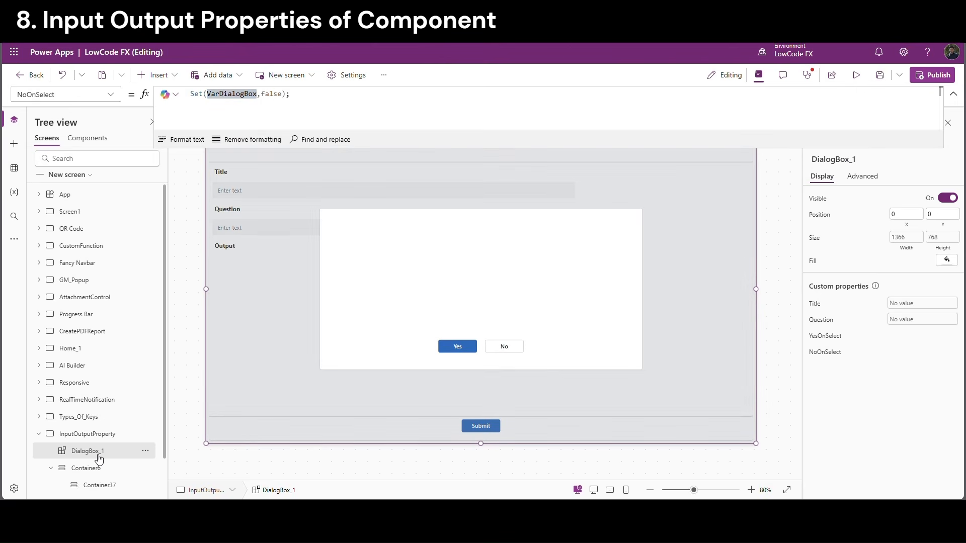
{"action": "left_click", "coordinate": [817, 198]}
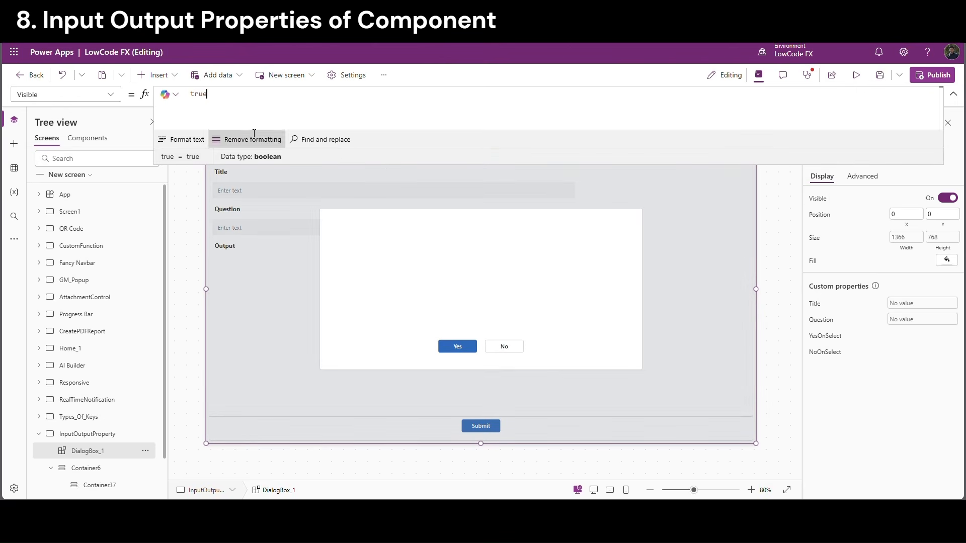
{"action": "double_click", "coordinate": [204, 99]}
{"action": "key", "text": "ctrl+v"}
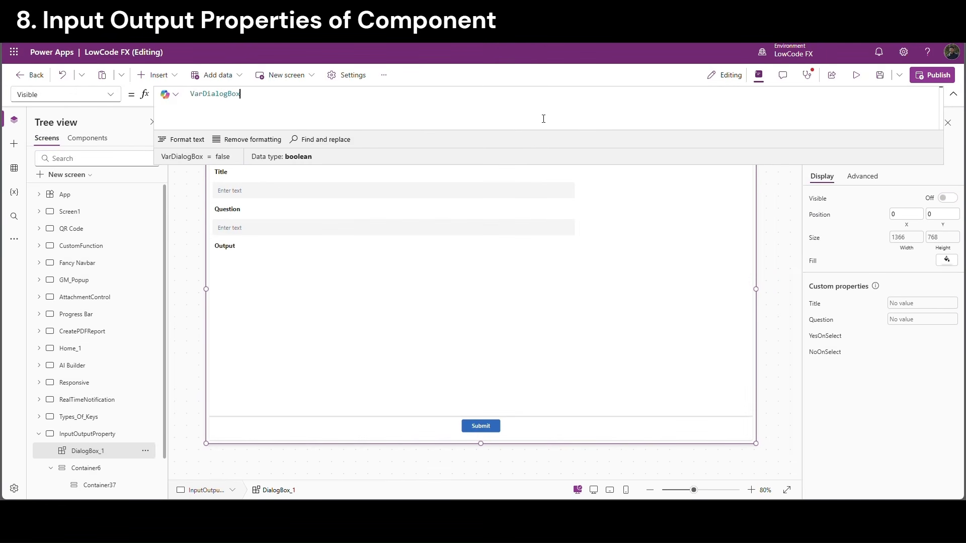
{"action": "left_click", "coordinate": [782, 187]}
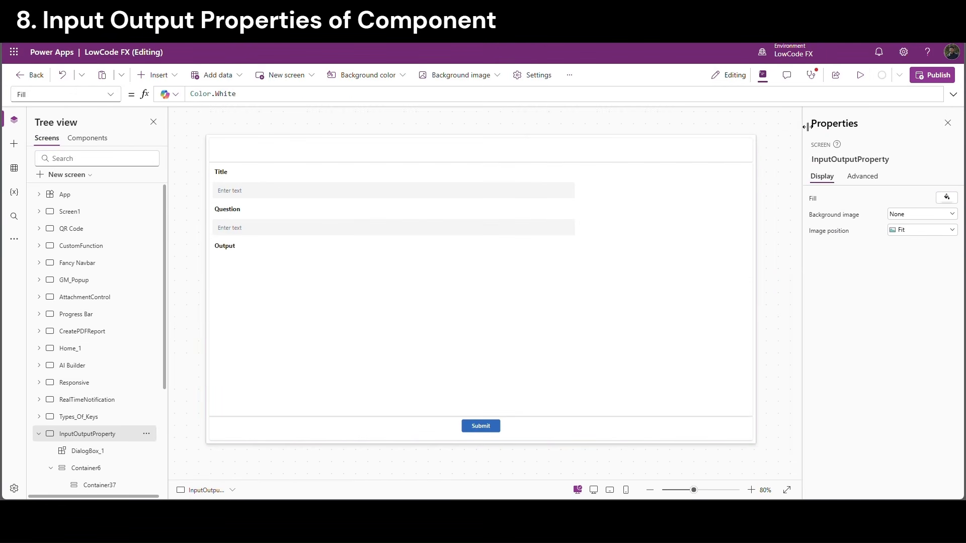
In preview, enter 'Save Changes' as the title and submit to show the dialog
{"action": "left_click", "coordinate": [850, 83]}
{"action": "left_click", "coordinate": [178, 165]}
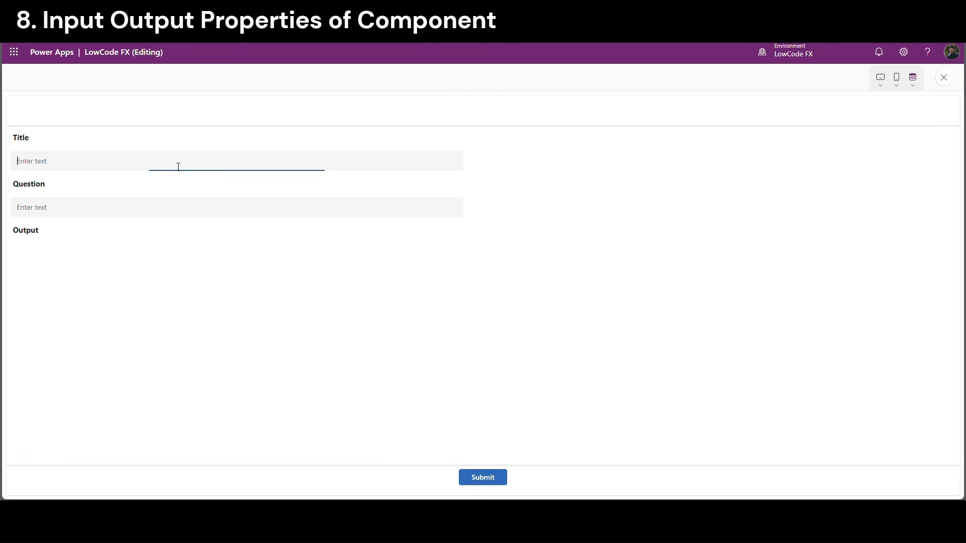
{"action": "type", "text": "Save Changes"}
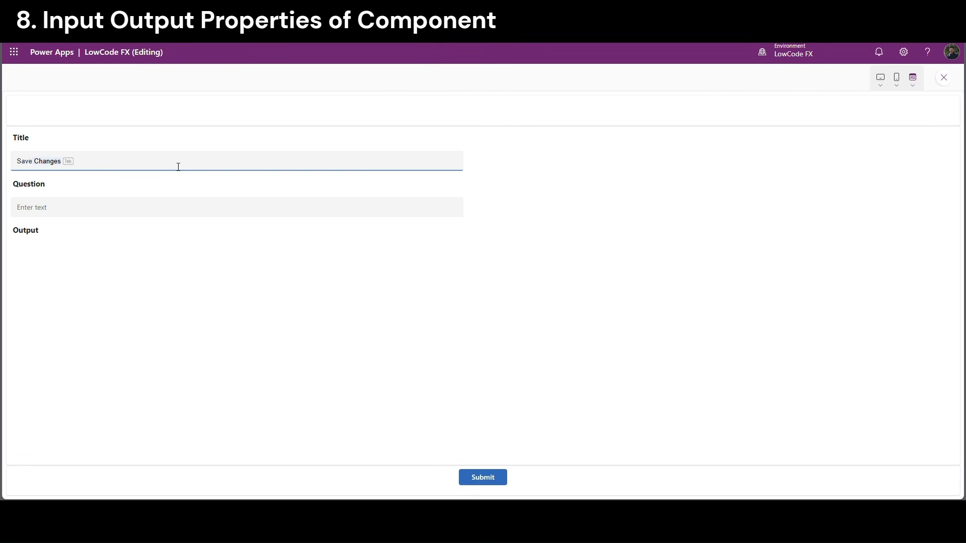
{"action": "key", "text": "Tab"}
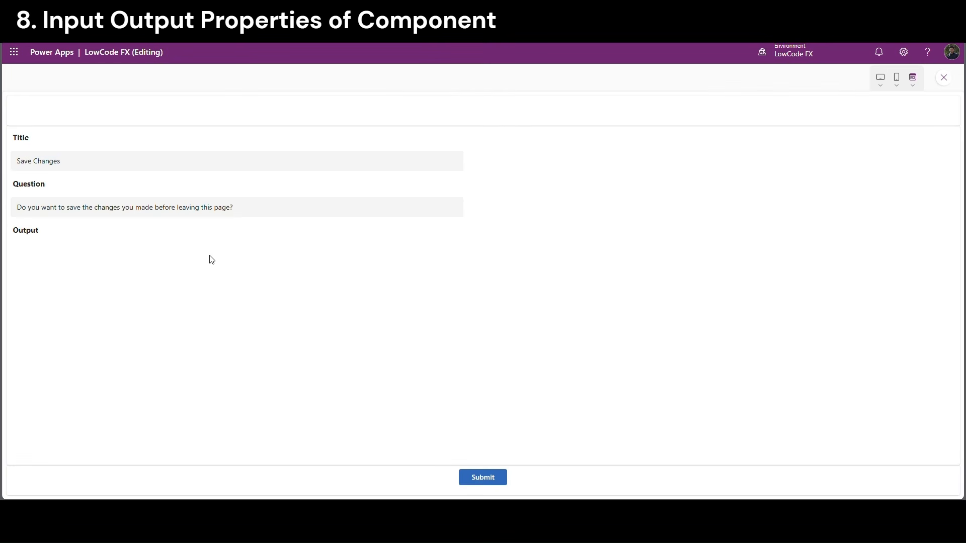
{"action": "left_click", "coordinate": [482, 485]}
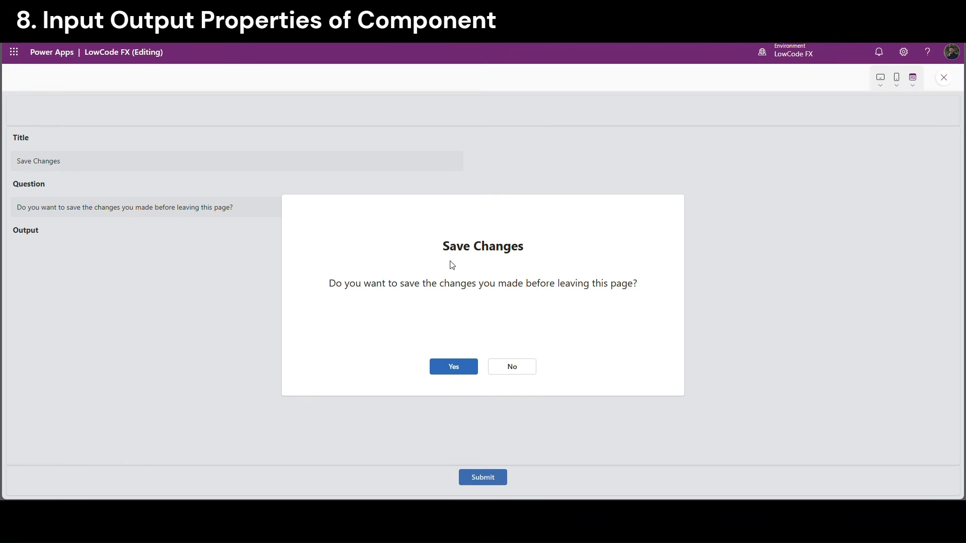
Check the dialog's title and question, answer Yes, and exit preview
{"action": "left_click_drag", "start_coordinate": [443, 246], "coordinate": [503, 252]}
{"action": "left_click", "coordinate": [502, 251]}
{"action": "left_click_drag", "start_coordinate": [329, 283], "coordinate": [638, 285]}
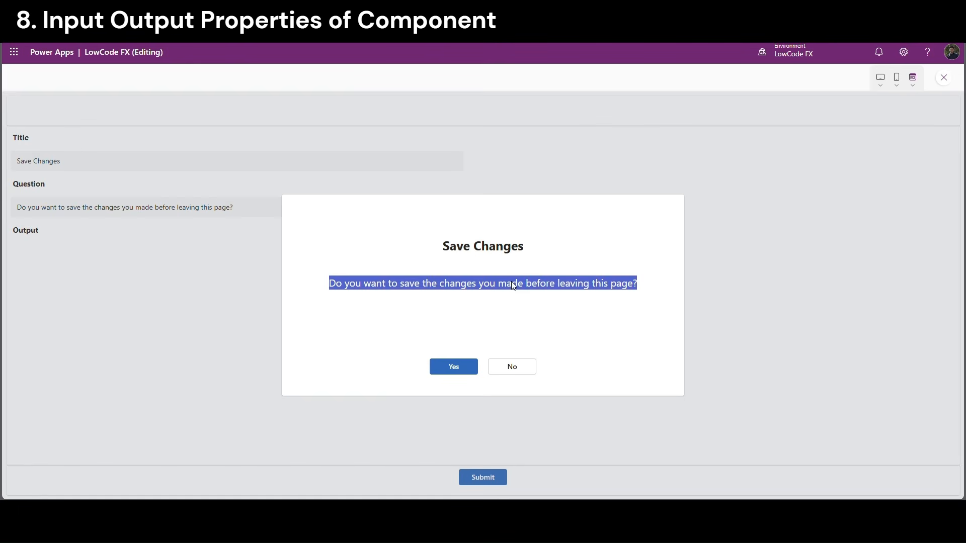
{"action": "left_click", "coordinate": [511, 285]}
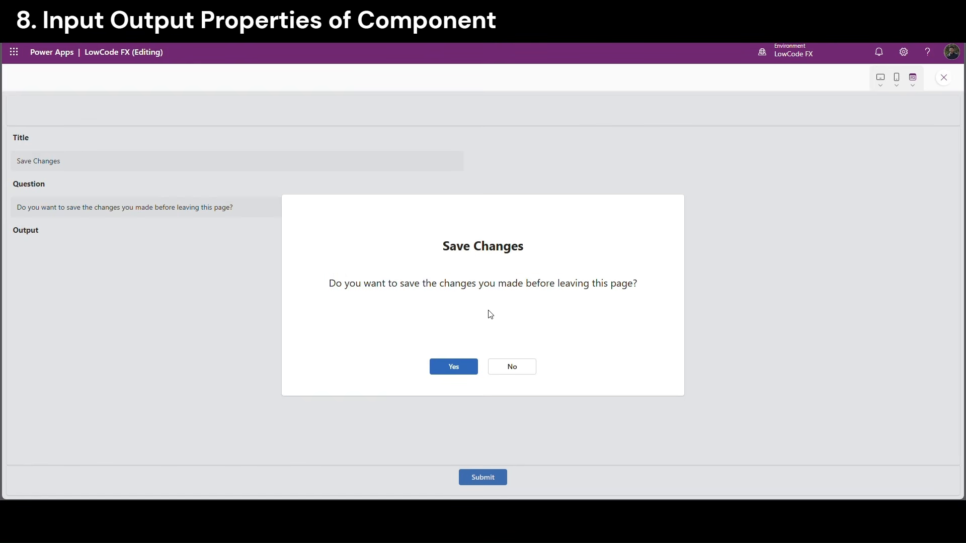
{"action": "left_click", "coordinate": [475, 368]}
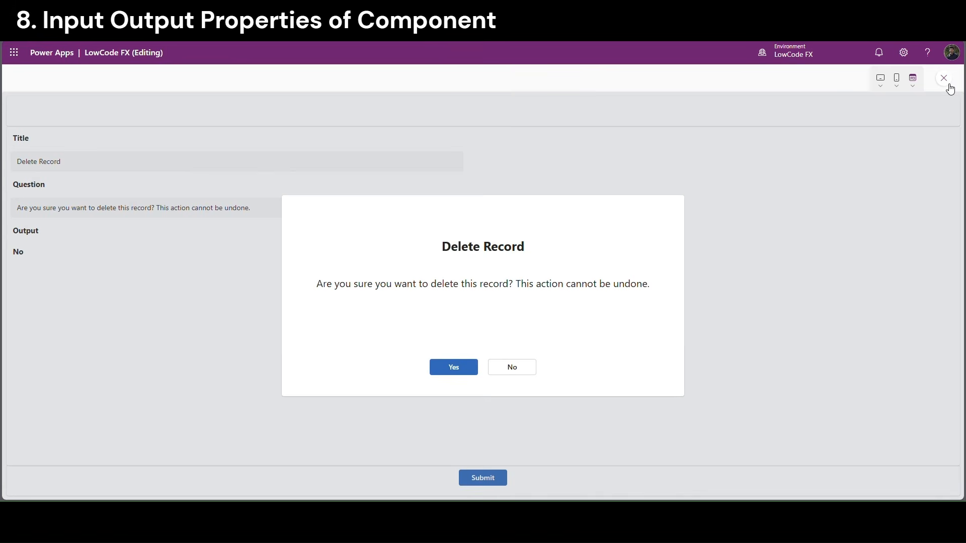
{"action": "key", "text": "Escape"}
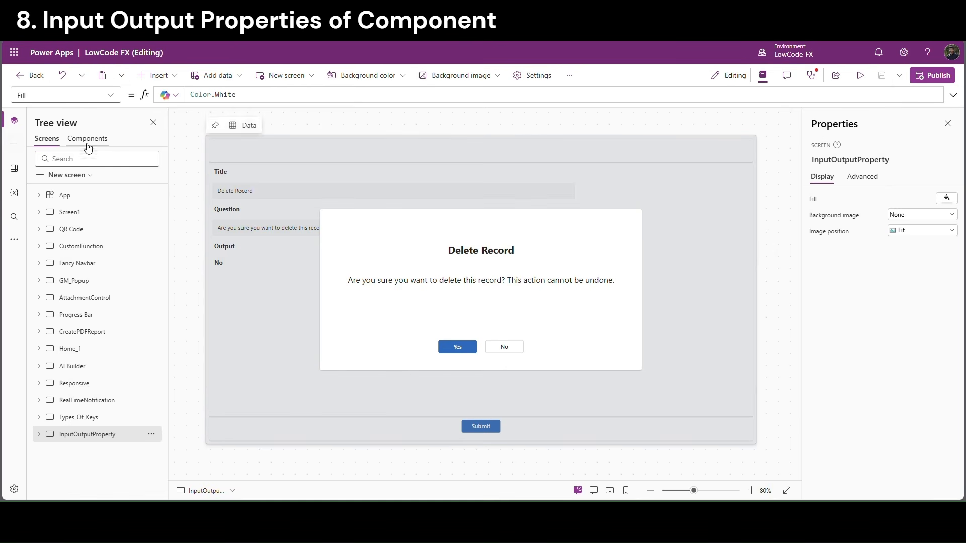
Set the DialogBox's Container7 height to 300 and test the Delete Record dialog in preview
{"action": "left_click", "coordinate": [91, 144]}
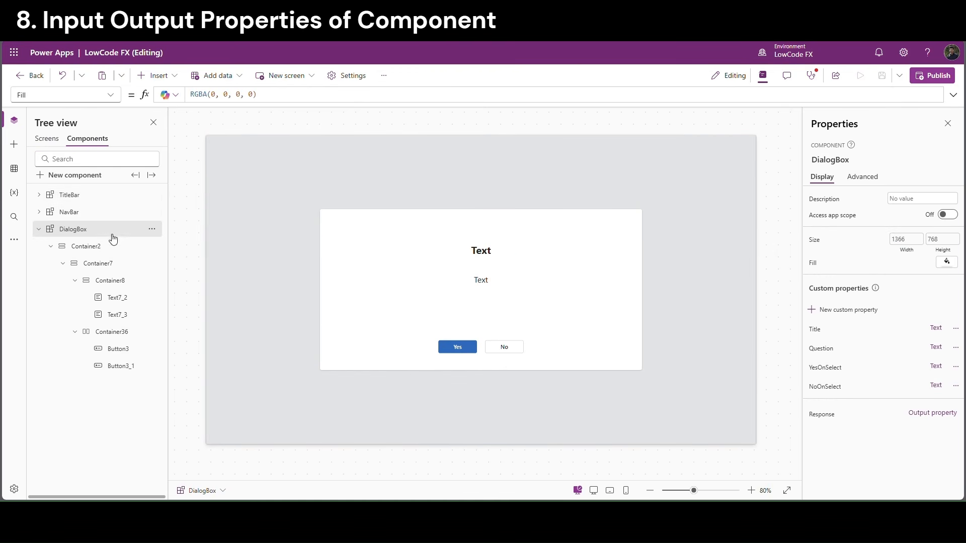
{"action": "left_click", "coordinate": [399, 334]}
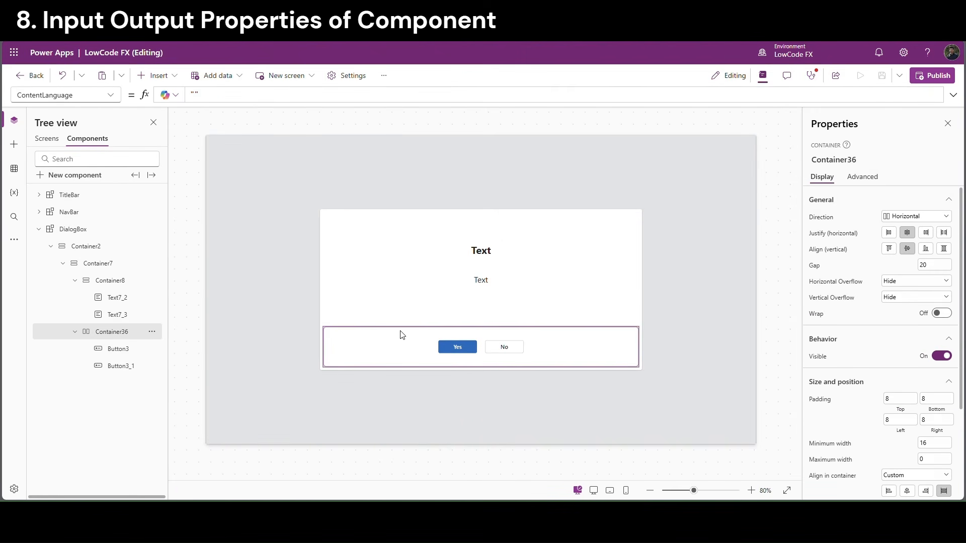
{"action": "left_click", "coordinate": [98, 263]}
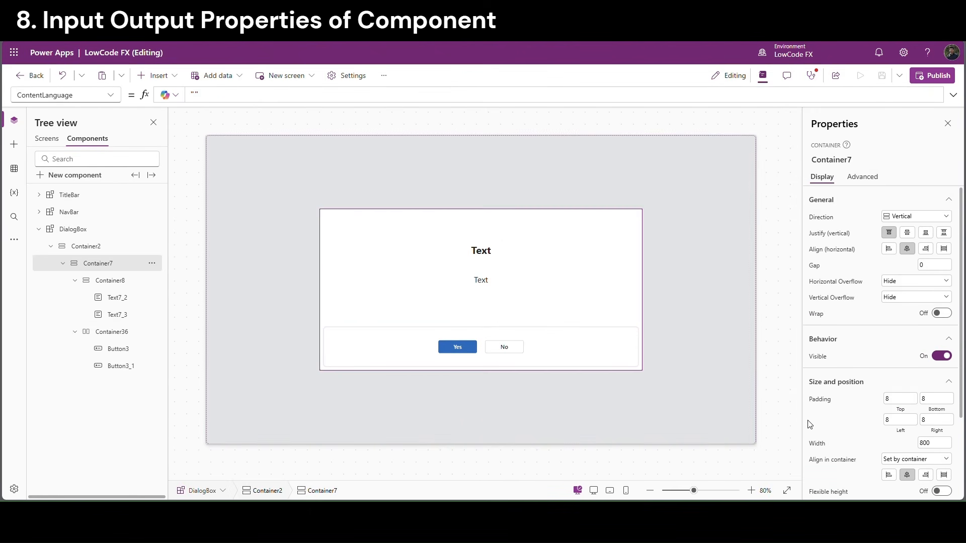
{"action": "scroll", "coordinate": [925, 415], "scroll_direction": "down", "scroll_amount": 2}
{"action": "scroll", "coordinate": [924, 414], "scroll_direction": "down", "scroll_amount": 1}
{"action": "left_click", "coordinate": [929, 407]}
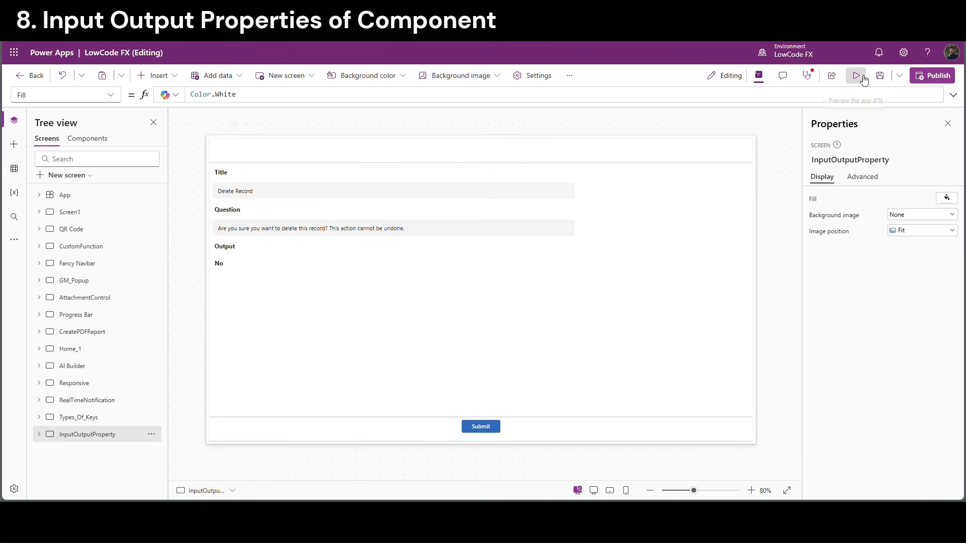
{"action": "left_click", "coordinate": [857, 76]}
{"action": "left_click", "coordinate": [482, 478]}
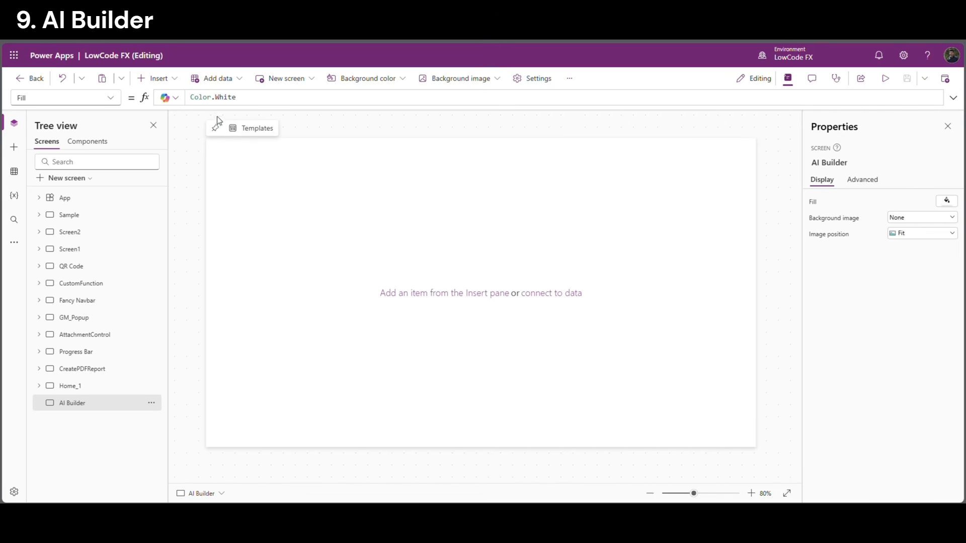
Add a vertical container to the AI Builder screen at X 0, Y 0
{"action": "left_click", "coordinate": [157, 78]}
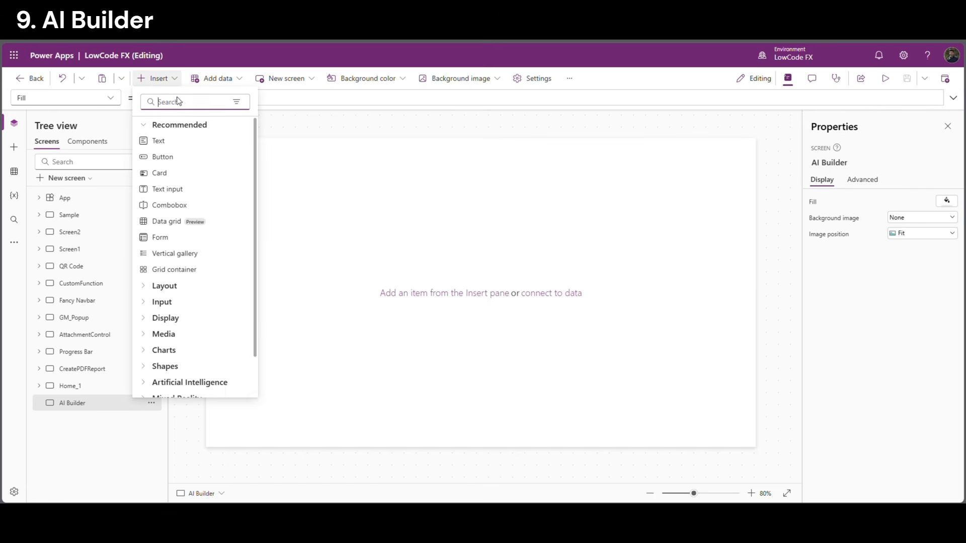
{"action": "type", "text": "vert"}
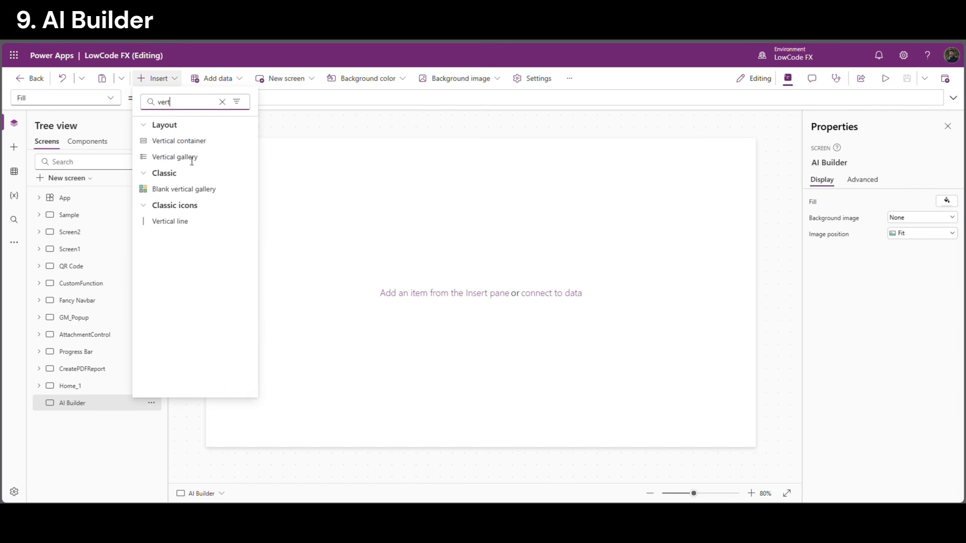
{"action": "left_click", "coordinate": [174, 142]}
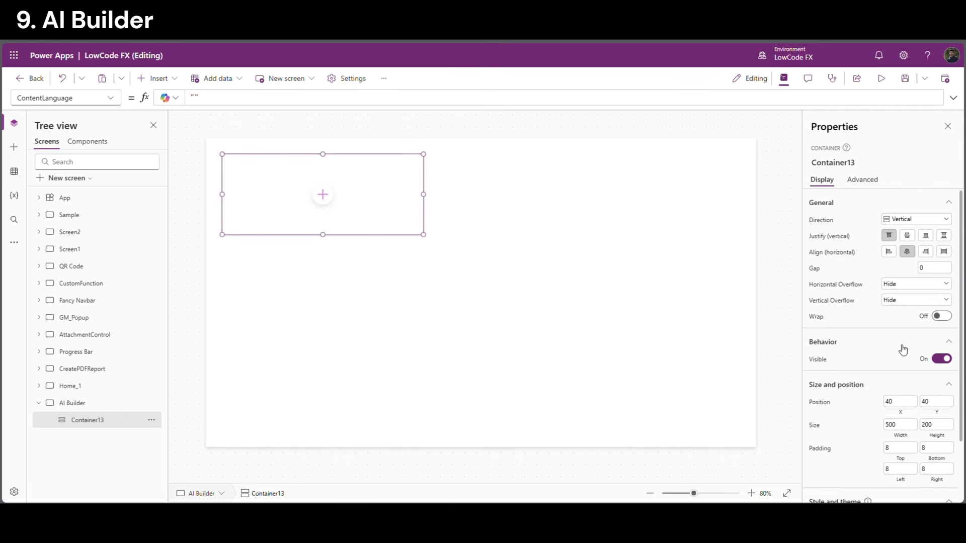
{"action": "left_click", "coordinate": [907, 401]}
{"action": "type", "text": "0"}
{"action": "left_click", "coordinate": [949, 402]}
{"action": "key", "text": "ctrl+a"}
{"action": "type", "text": "0"}
{"action": "left_click", "coordinate": [865, 388]}
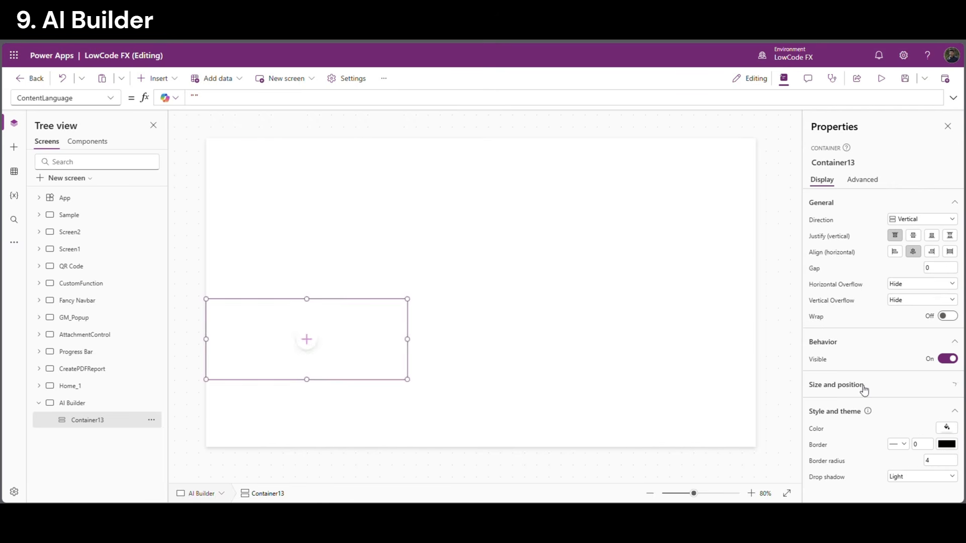
{"action": "left_click", "coordinate": [907, 390]}
Size Container13 to Parent.Width by Parent.Height
{"action": "left_click", "coordinate": [901, 428]}
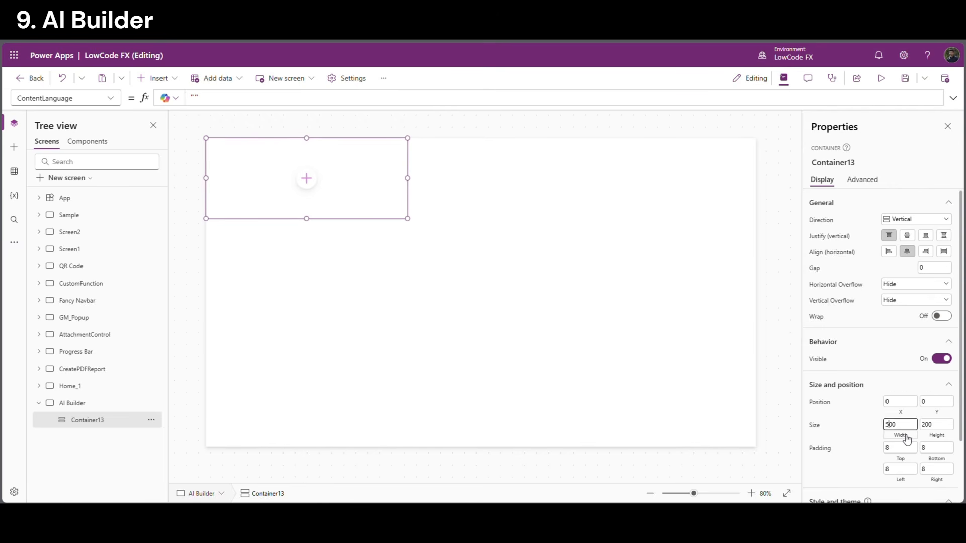
{"action": "type", "text": "p"}
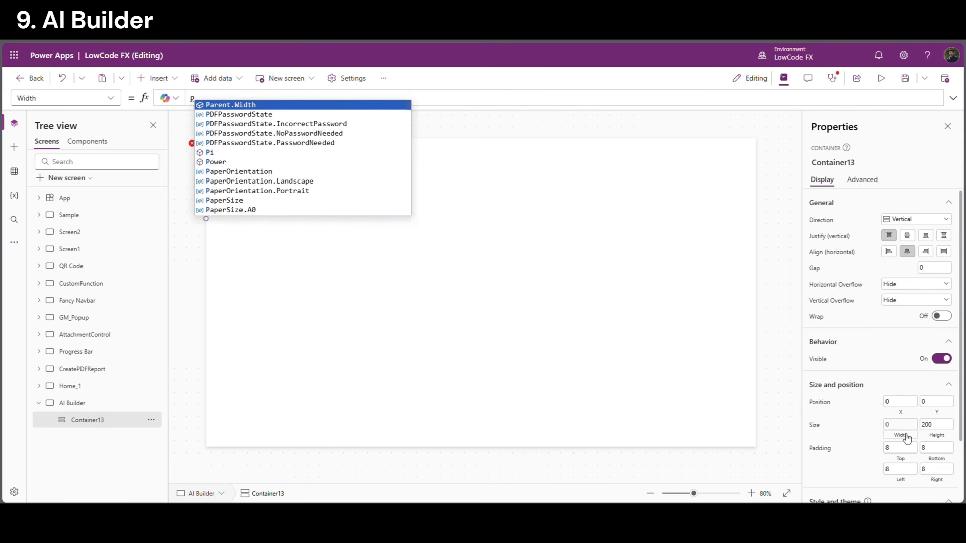
{"action": "key", "text": "Tab"}
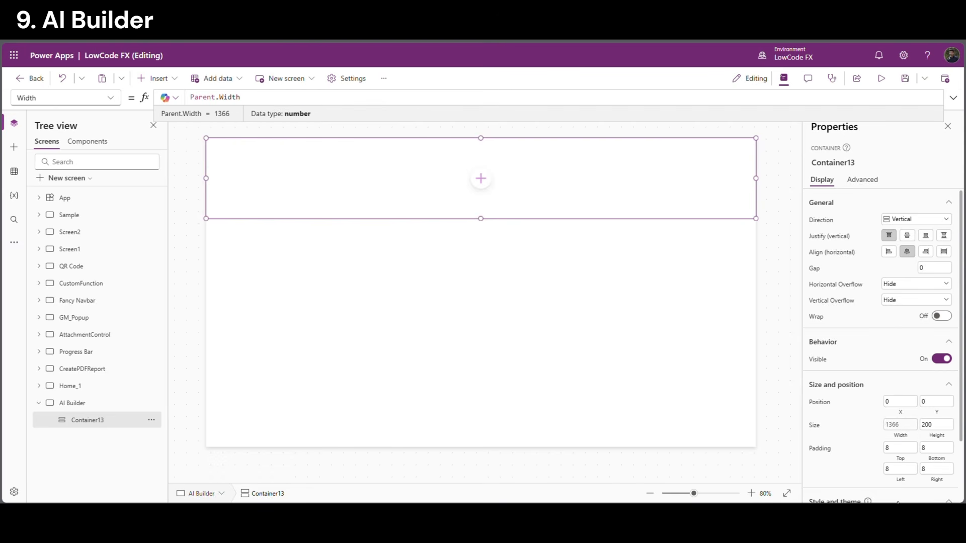
{"action": "left_click", "coordinate": [936, 424]}
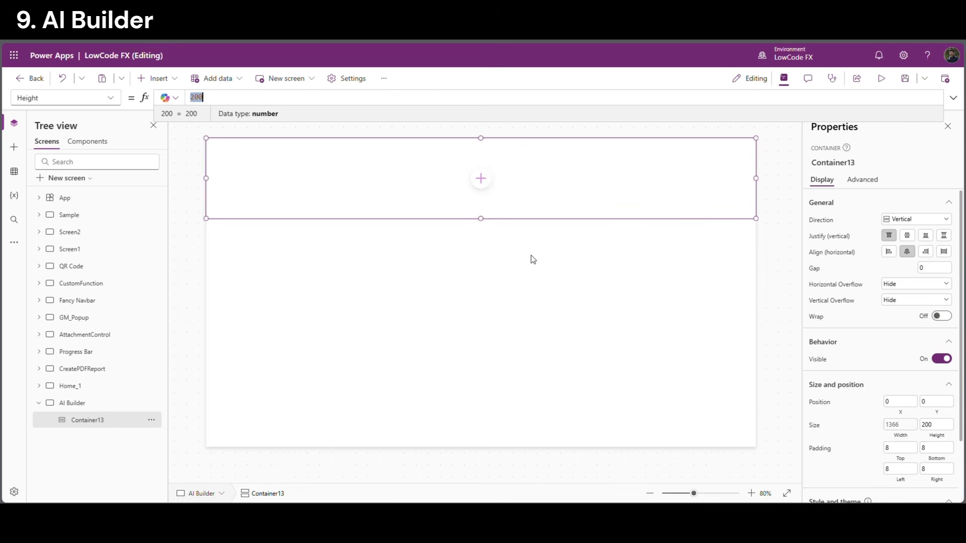
{"action": "type", "text": "par"}
{"action": "key", "text": "Tab"}
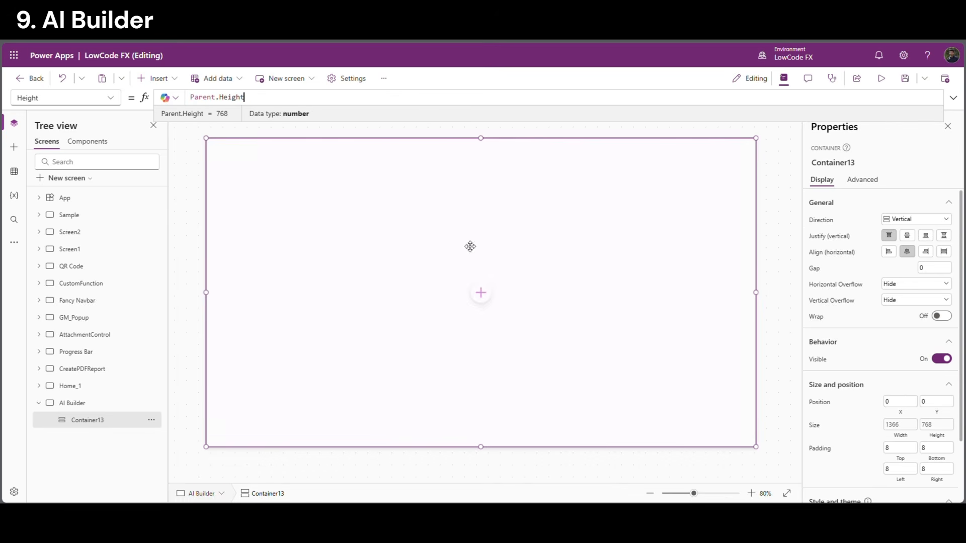
Add a horizontal container inside Container13 with a fixed height of 60
{"action": "left_click", "coordinate": [481, 293]}
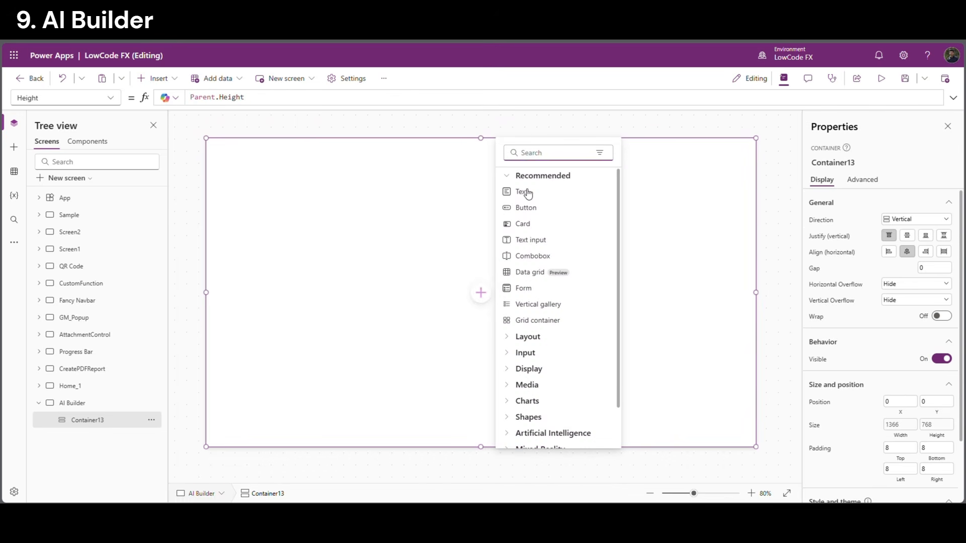
{"action": "type", "text": "ho"}
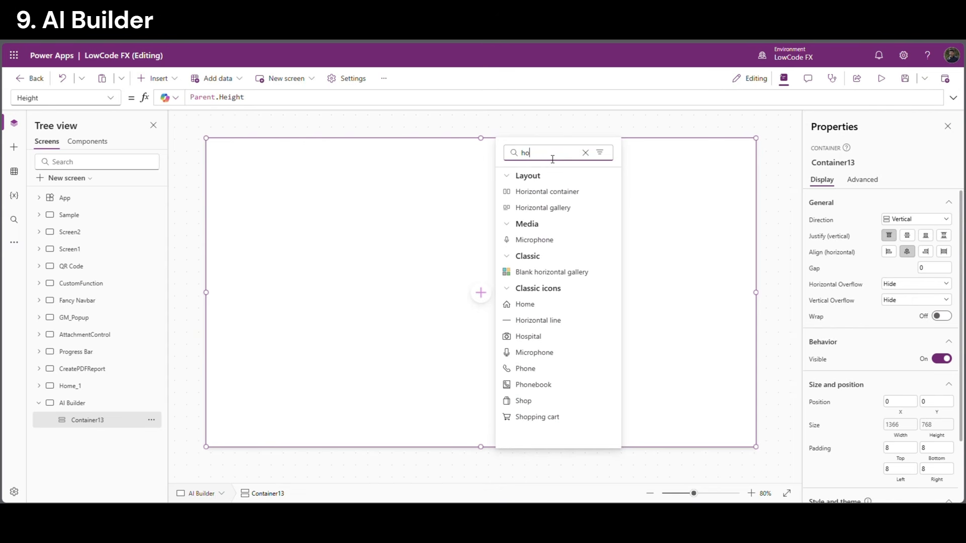
{"action": "left_click", "coordinate": [558, 192]}
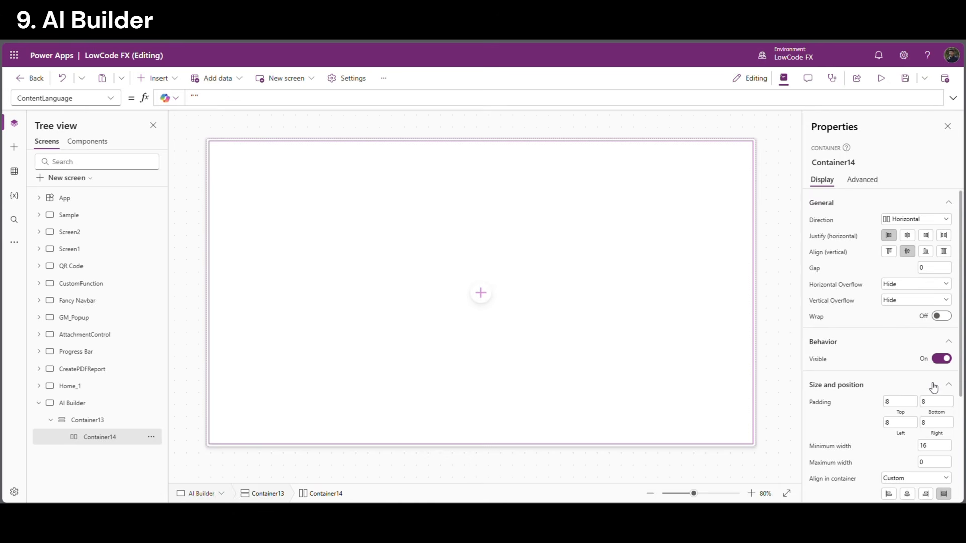
{"action": "scroll", "coordinate": [933, 385], "scroll_direction": "down", "scroll_amount": 1}
{"action": "left_click", "coordinate": [941, 460]}
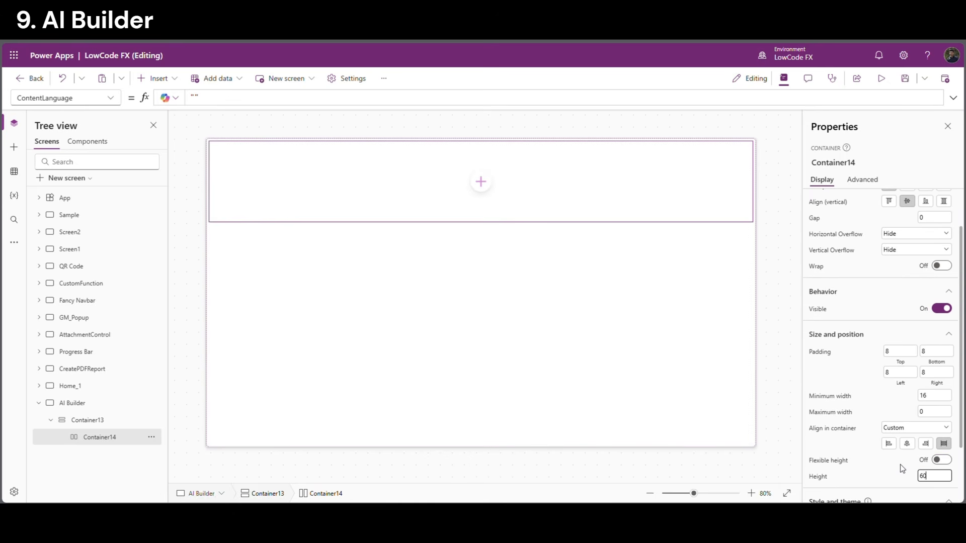
{"action": "left_click", "coordinate": [411, 216]}
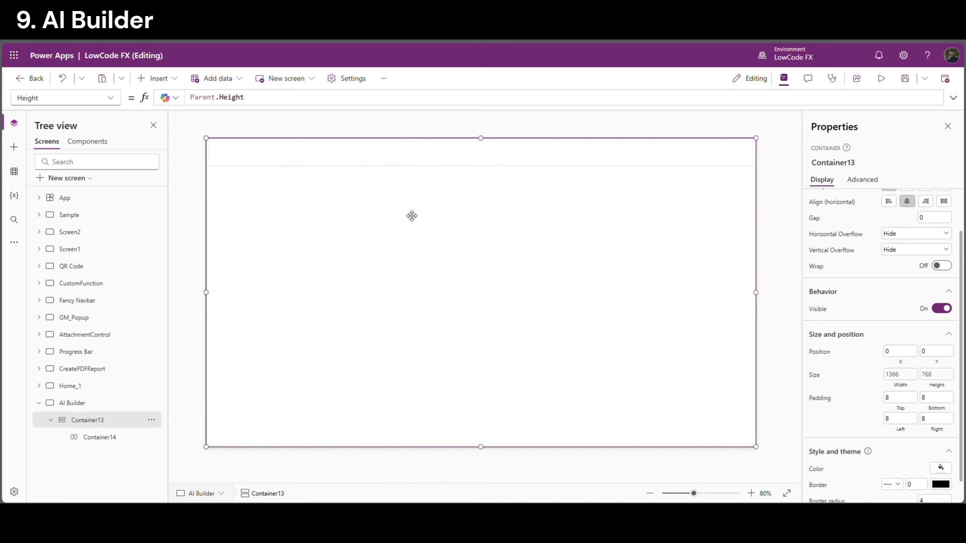
Paste two copies of the Container14 row into Container13
{"action": "left_click", "coordinate": [113, 437]}
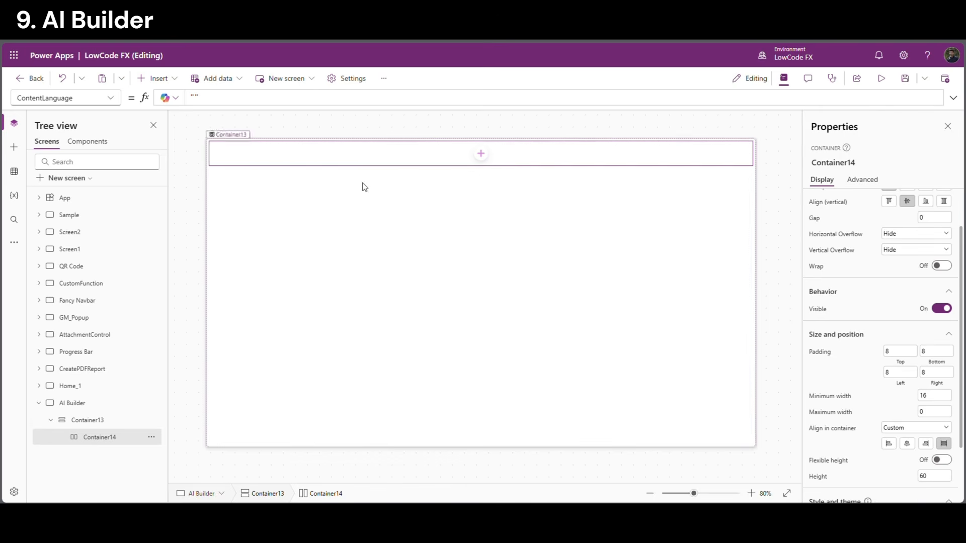
{"action": "left_click", "coordinate": [127, 423]}
{"action": "key", "text": "ctrl+v"}
{"action": "left_click", "coordinate": [102, 426]}
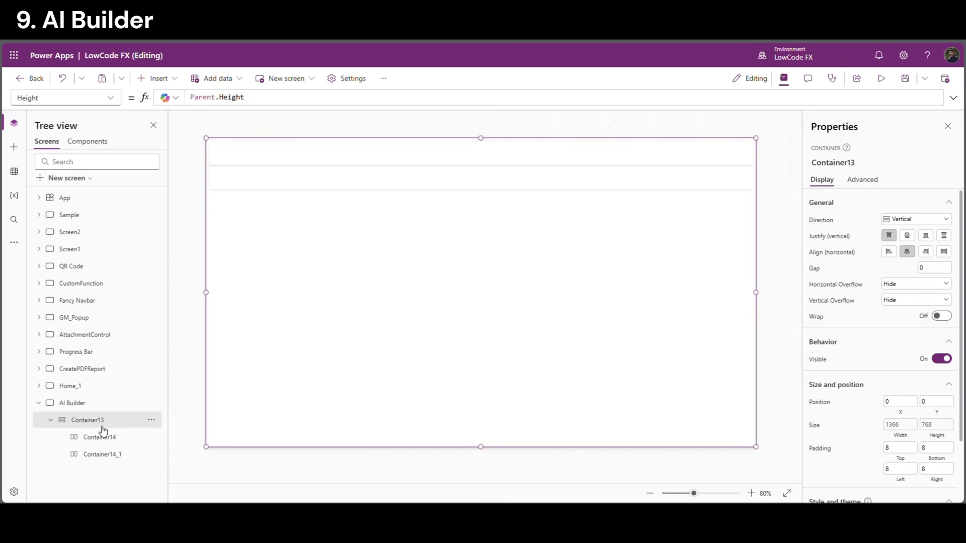
{"action": "key", "text": "ctrl+v"}
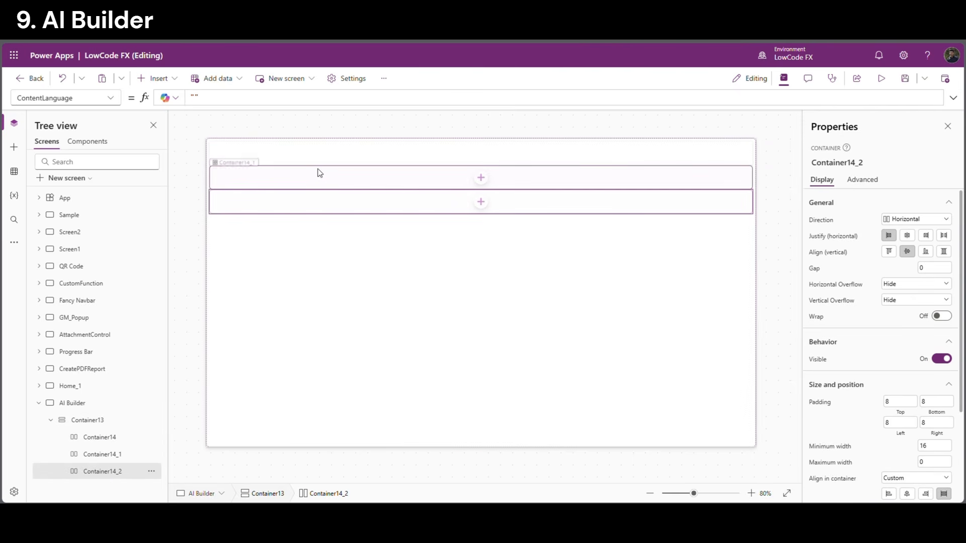
Turn on flexible height for the middle row Container14_1
{"action": "left_click", "coordinate": [299, 164]}
{"action": "left_click", "coordinate": [298, 204]}
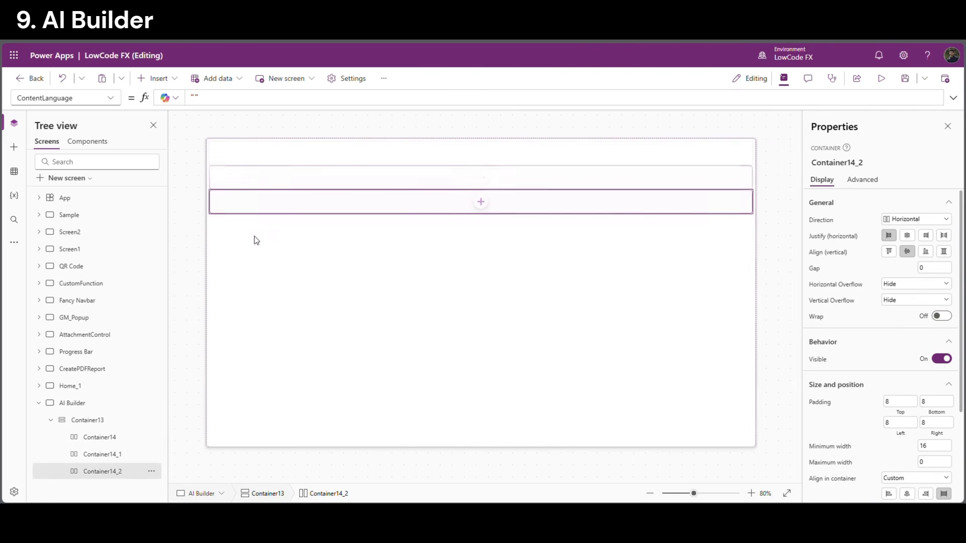
{"action": "left_click", "coordinate": [360, 180]}
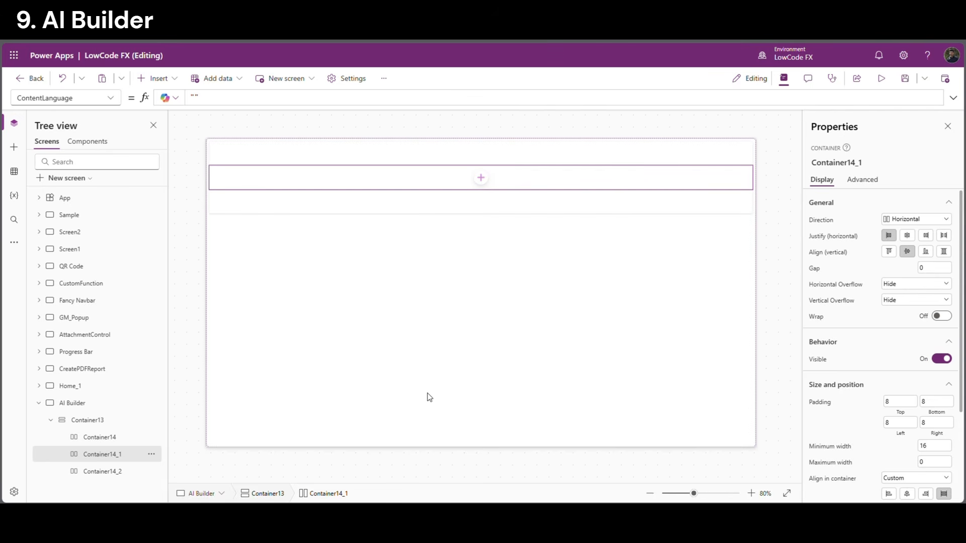
{"action": "scroll", "coordinate": [915, 427], "scroll_direction": "down", "scroll_amount": 2}
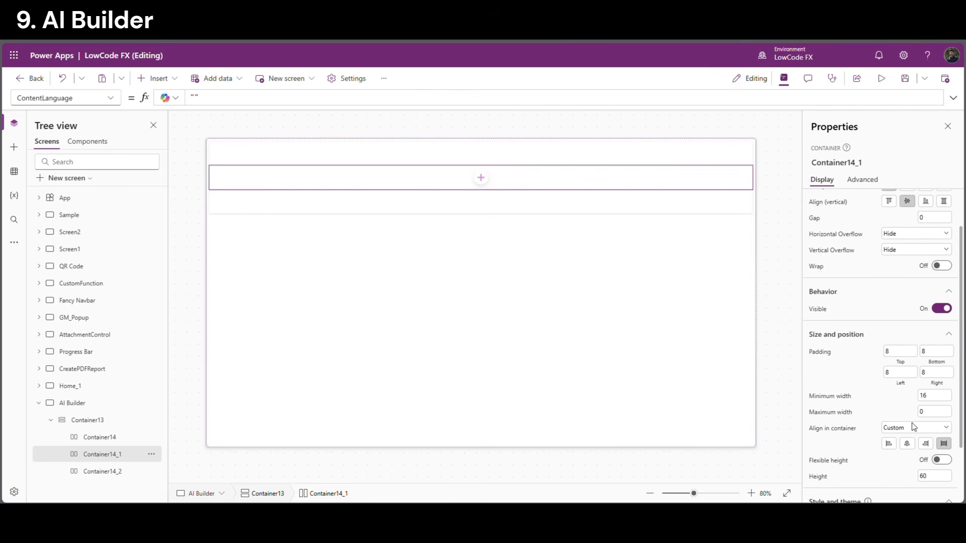
{"action": "left_click", "coordinate": [947, 462]}
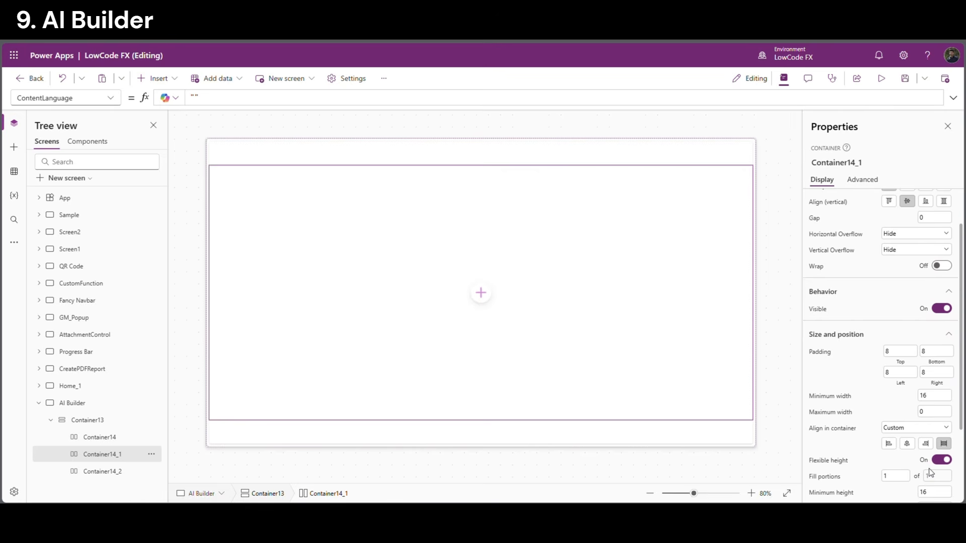
Insert a text label into the top row Container14
{"action": "left_click", "coordinate": [257, 146]}
{"action": "left_click", "coordinate": [156, 78]}
{"action": "left_click", "coordinate": [162, 137]}
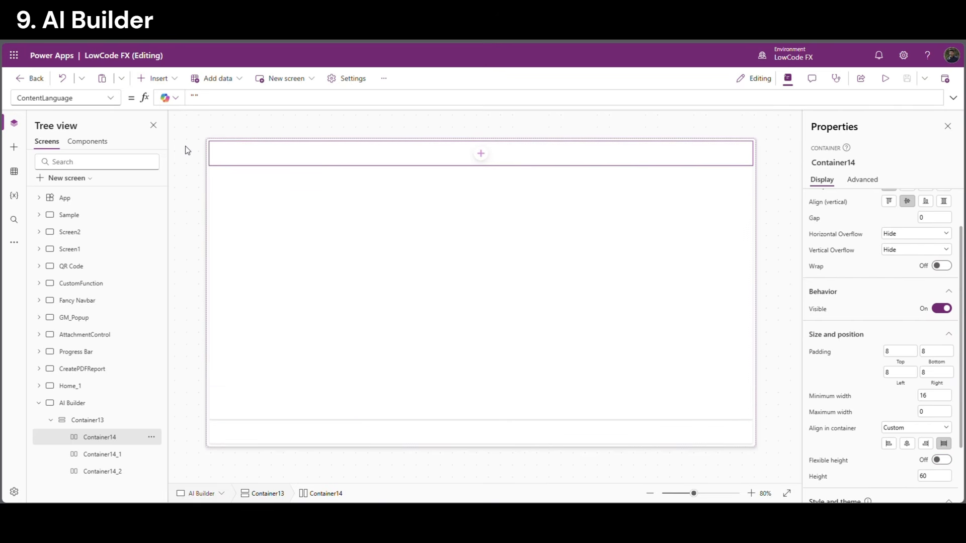
Set the header label's text to 'AI Builder Model' in bold
{"action": "left_click", "coordinate": [919, 210]}
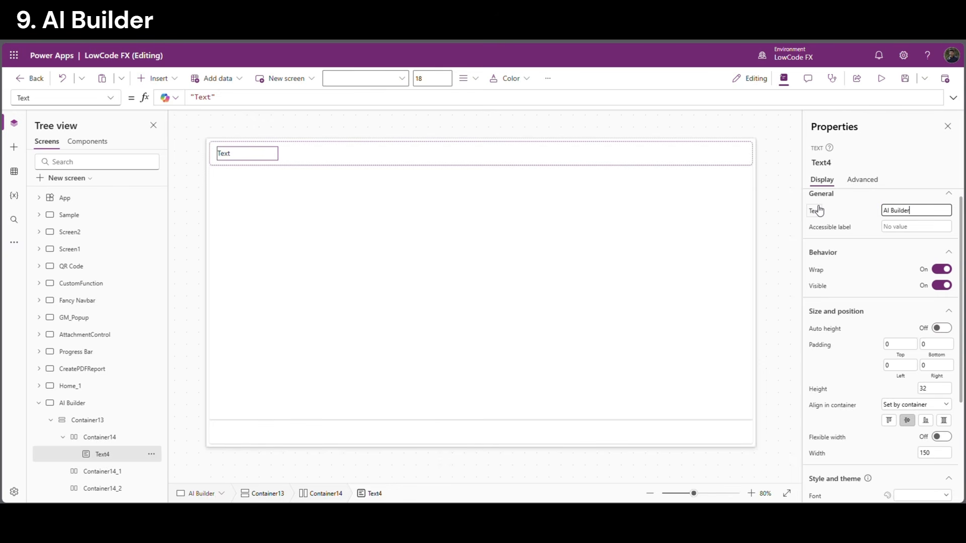
{"action": "type", "text": "AI Builder Model"}
{"action": "scroll", "coordinate": [922, 421], "scroll_direction": "down", "scroll_amount": 3}
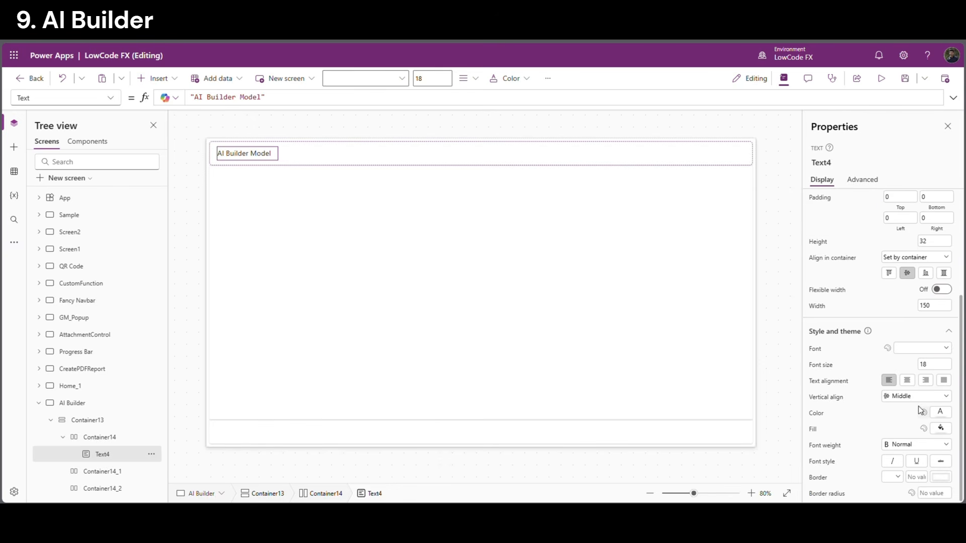
{"action": "left_click", "coordinate": [911, 445]}
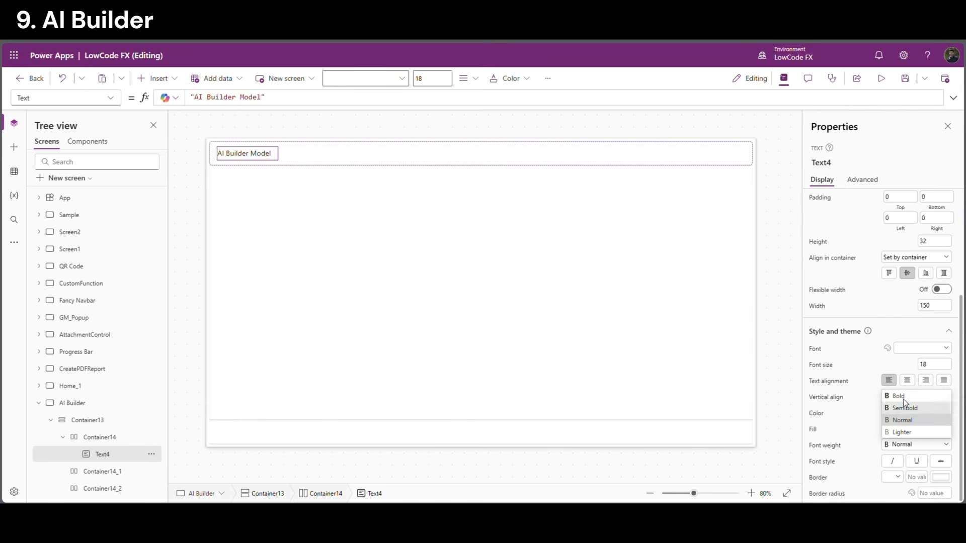
{"action": "left_click", "coordinate": [904, 400]}
Add a vertical container inside Container14_1 and duplicate it side by side
{"action": "left_click", "coordinate": [539, 299]}
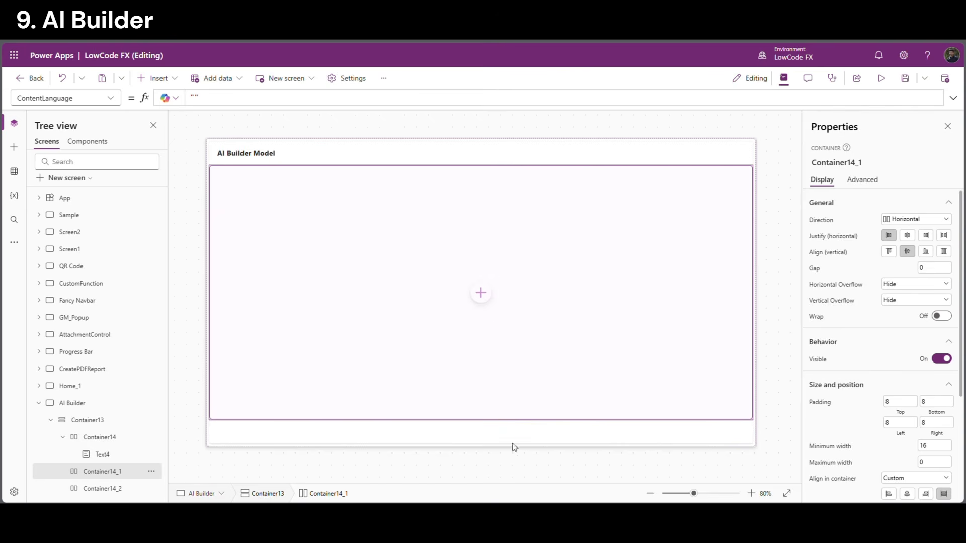
{"action": "left_click", "coordinate": [480, 293]}
{"action": "type", "text": "vert"}
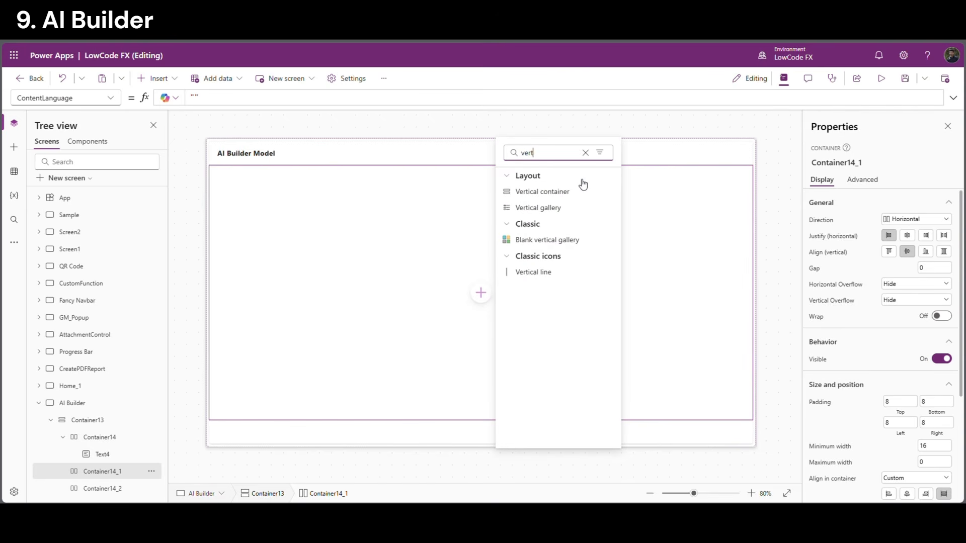
{"action": "left_click", "coordinate": [558, 194]}
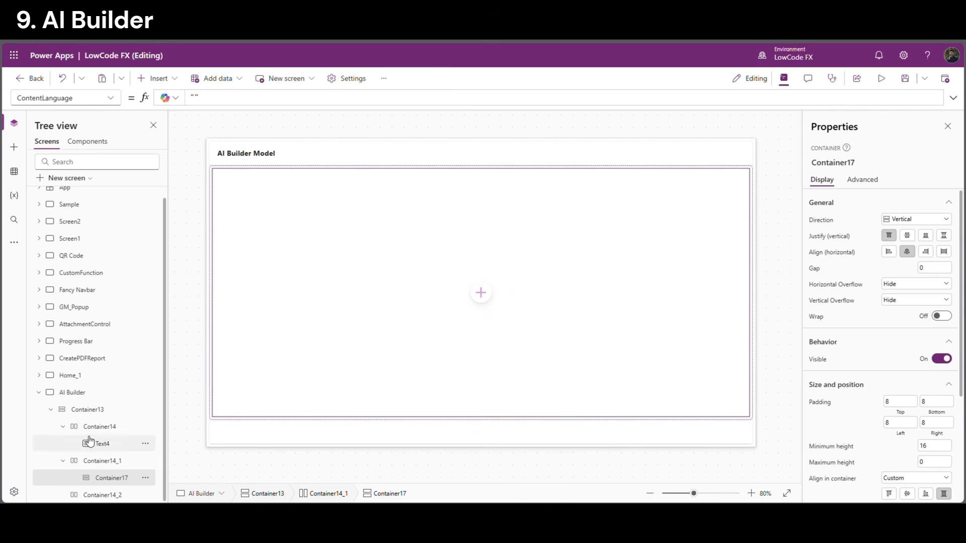
{"action": "key", "text": "ctrl+c"}
{"action": "key", "text": "ctrl+v"}
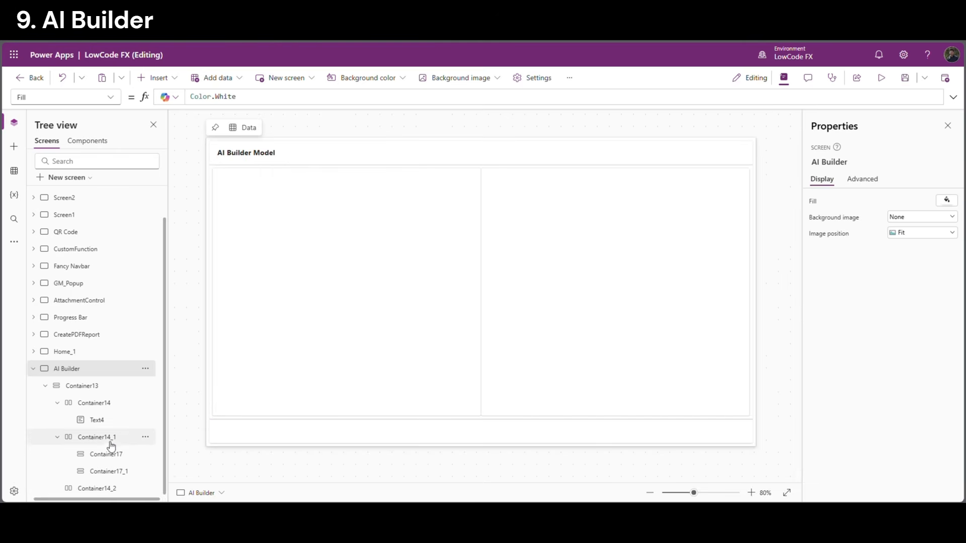
Insert a PDF viewer (PdfViewer3) and drag it down over the left container
{"action": "left_click", "coordinate": [175, 83]}
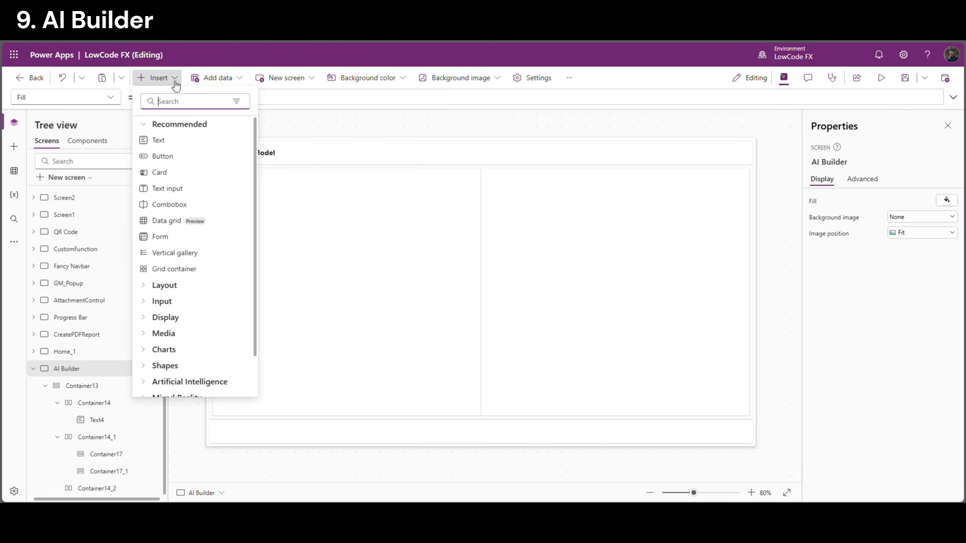
{"action": "type", "text": "pdf"}
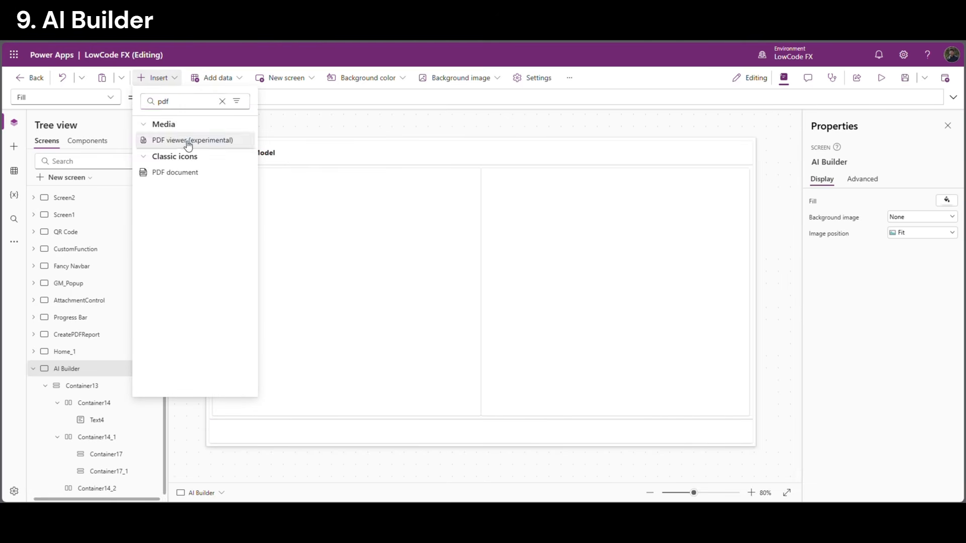
{"action": "left_click", "coordinate": [191, 141]}
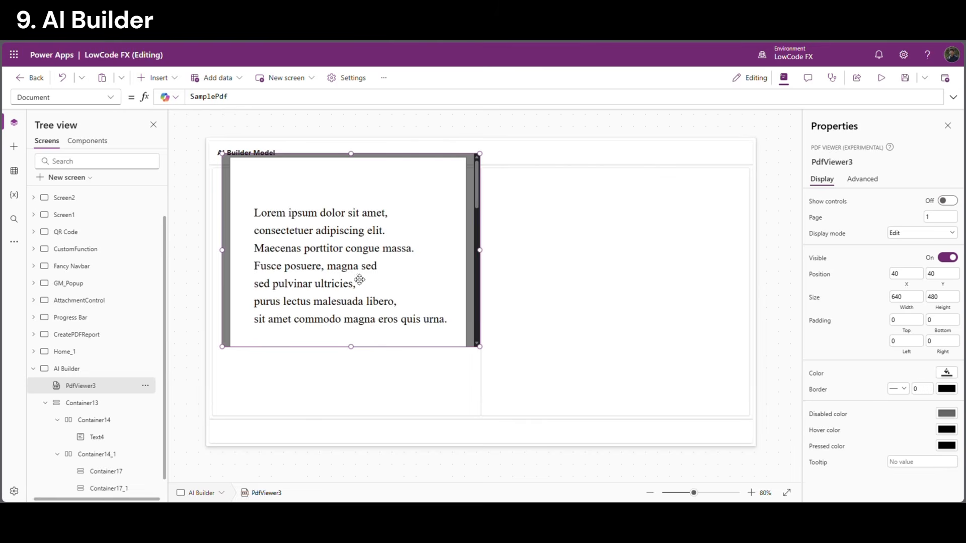
{"action": "scroll", "coordinate": [99, 377], "scroll_direction": "down", "scroll_amount": 1}
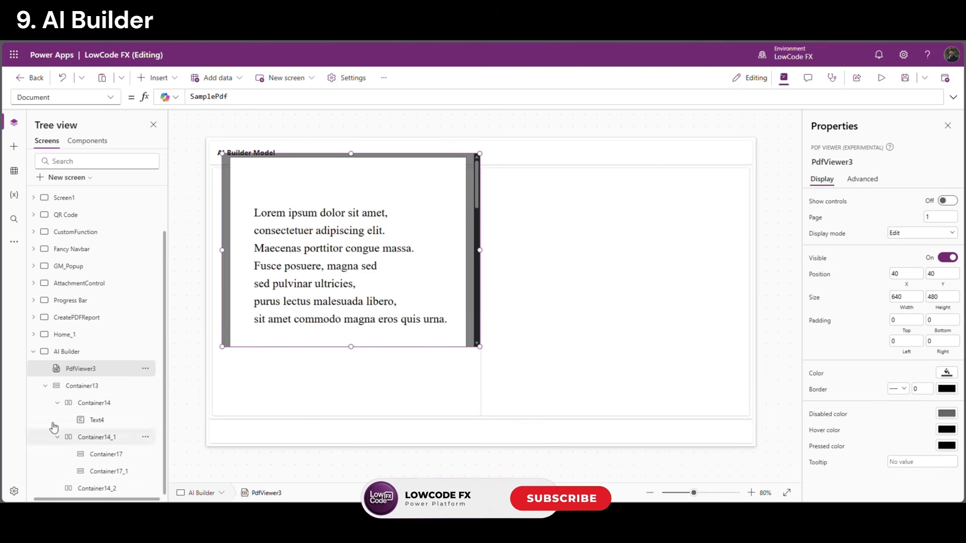
{"action": "scroll", "coordinate": [45, 400], "scroll_direction": "up", "scroll_amount": 3}
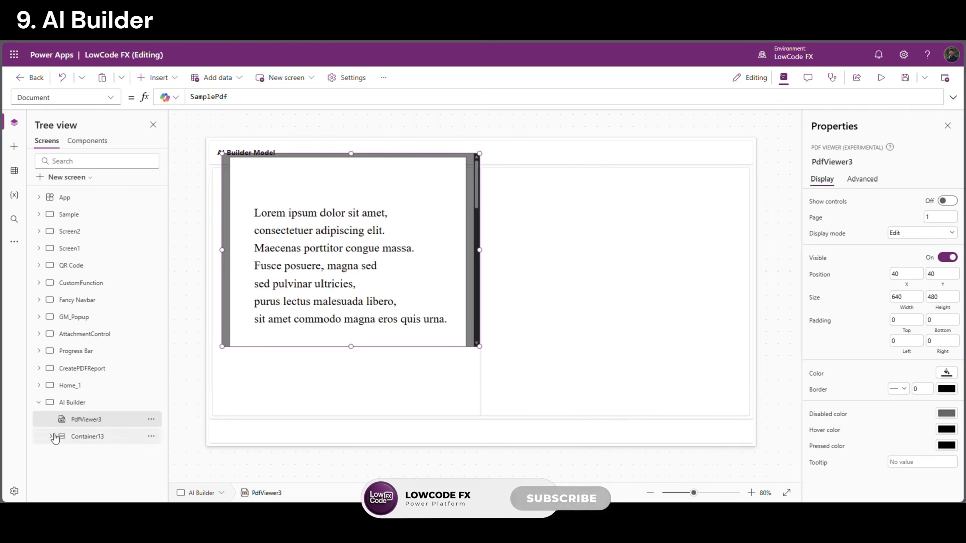
{"action": "scroll", "coordinate": [112, 426], "scroll_direction": "down", "scroll_amount": 3}
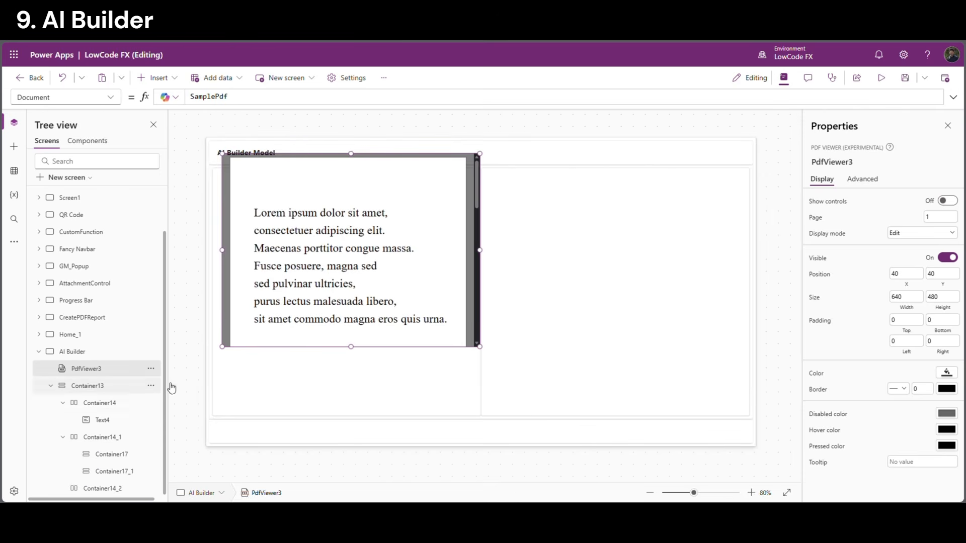
{"action": "left_click_drag", "start_coordinate": [351, 279], "coordinate": [347, 345]}
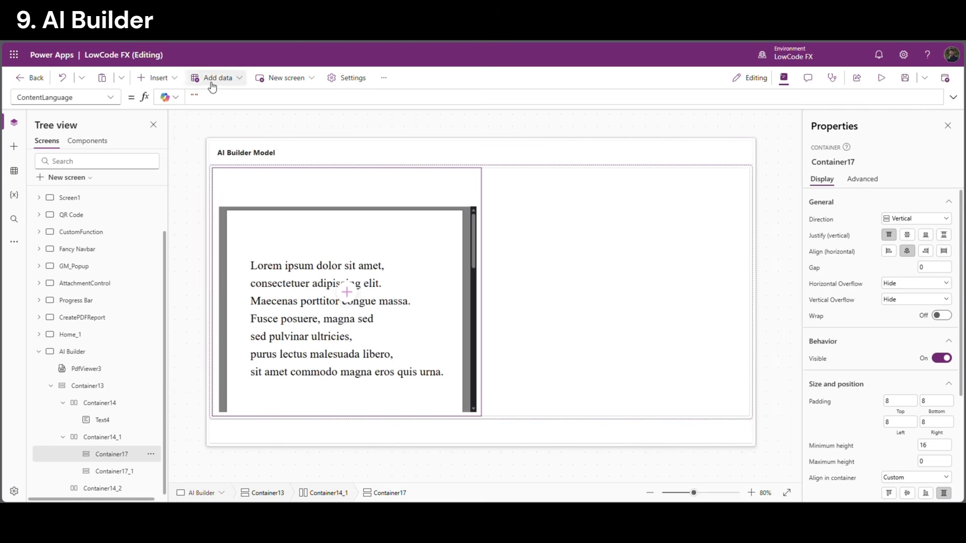
{"action": "left_click", "coordinate": [175, 79]}
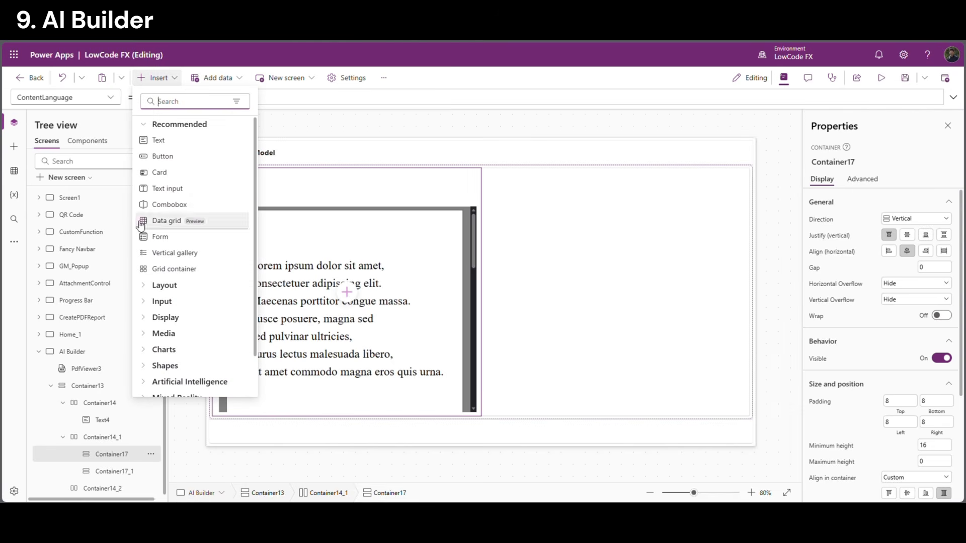
{"action": "left_click", "coordinate": [331, 480]}
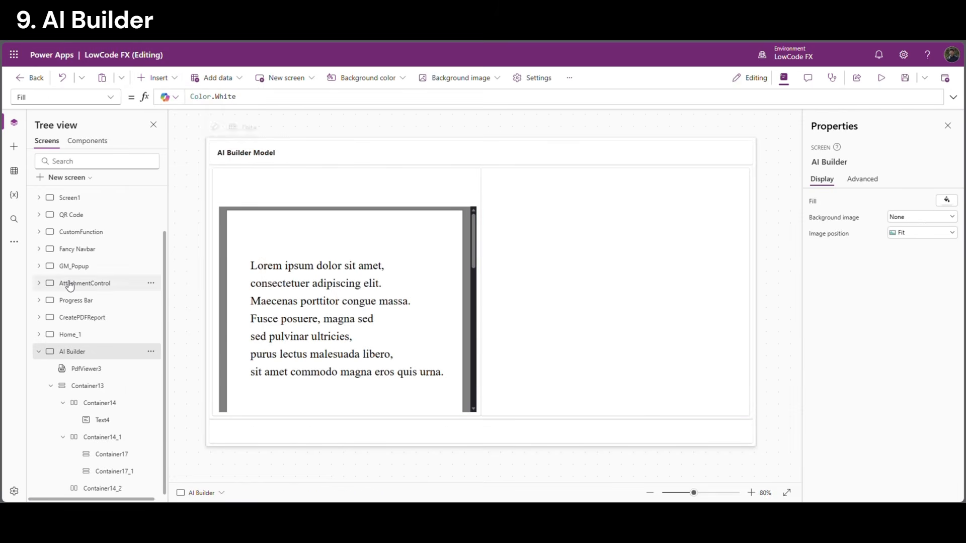
Copy attachment control DataCardValue16_2 from the AttachmentControl screen into Container17
{"action": "left_click", "coordinate": [42, 285]}
{"action": "left_click", "coordinate": [40, 284]}
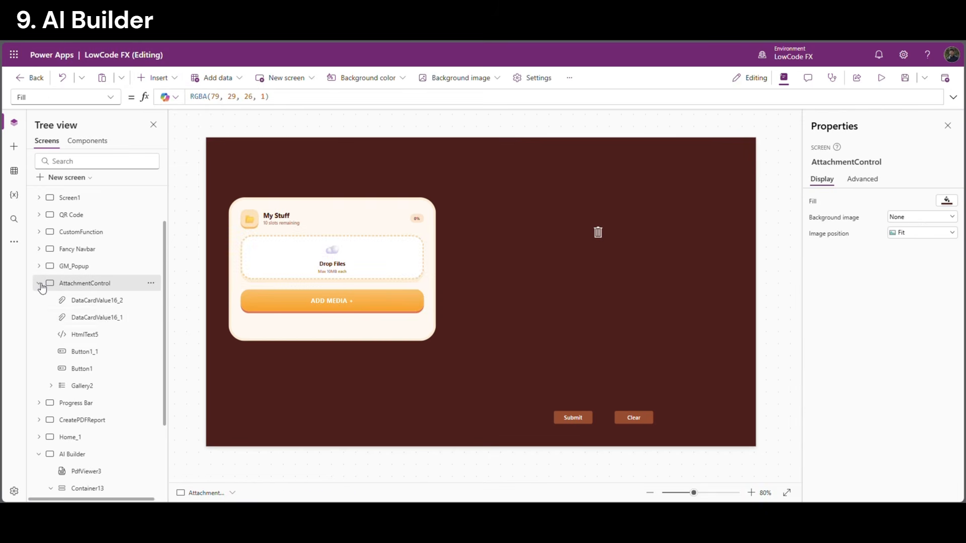
{"action": "left_click", "coordinate": [101, 301]}
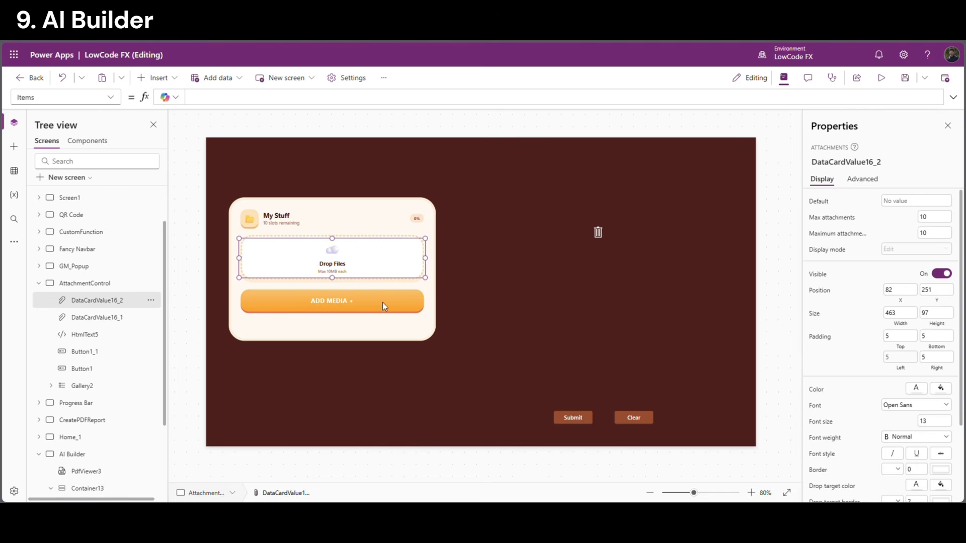
{"action": "left_click", "coordinate": [38, 284]}
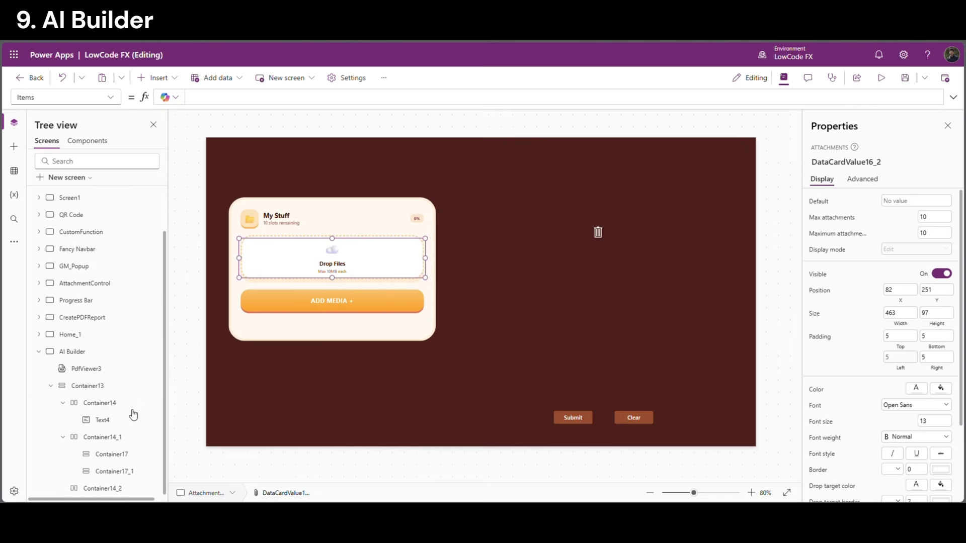
{"action": "left_click", "coordinate": [93, 353]}
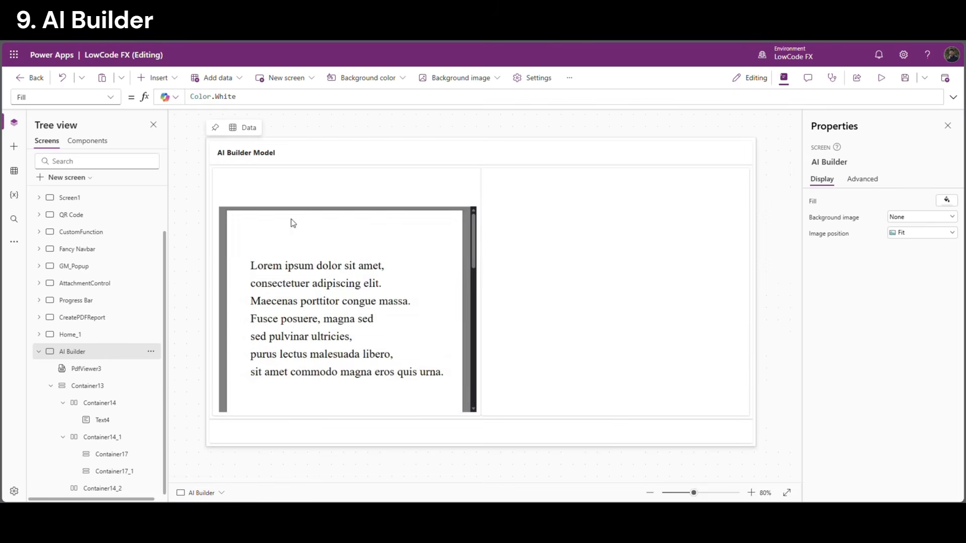
{"action": "left_click", "coordinate": [291, 189]}
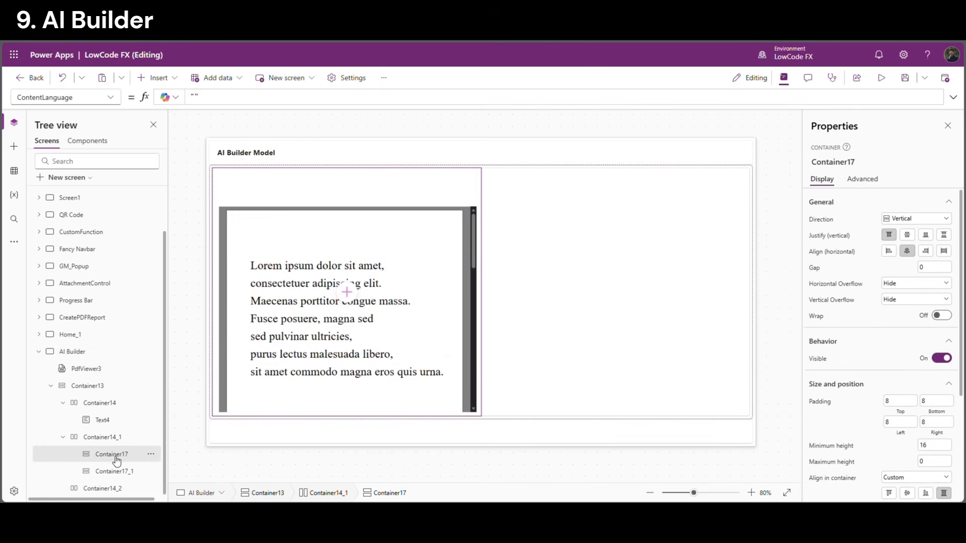
{"action": "key", "text": "ctrl+v"}
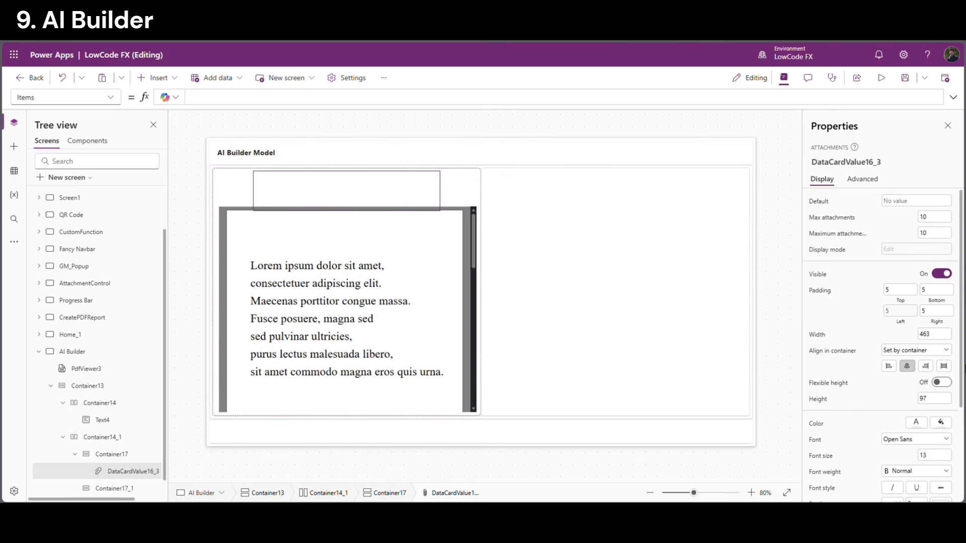
Give the attachment control dark text and left-align Container17's contents
{"action": "scroll", "coordinate": [921, 383], "scroll_direction": "down", "scroll_amount": 2}
{"action": "left_click", "coordinate": [916, 372]}
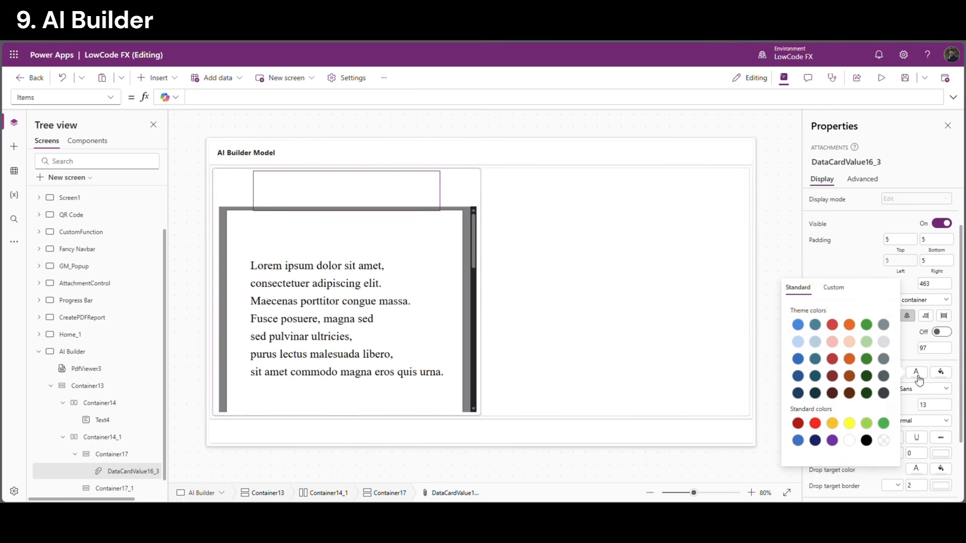
{"action": "left_click", "coordinate": [866, 440]}
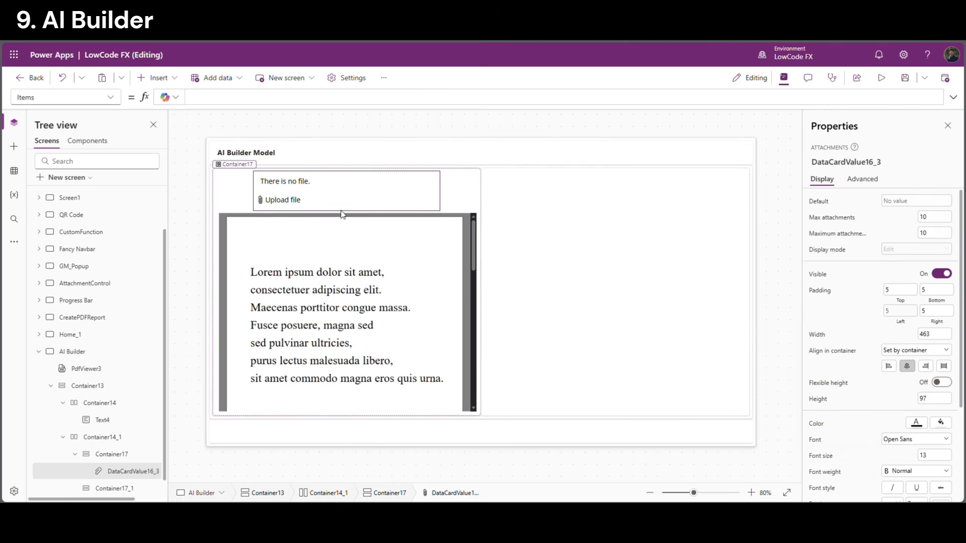
{"action": "left_click", "coordinate": [457, 189]}
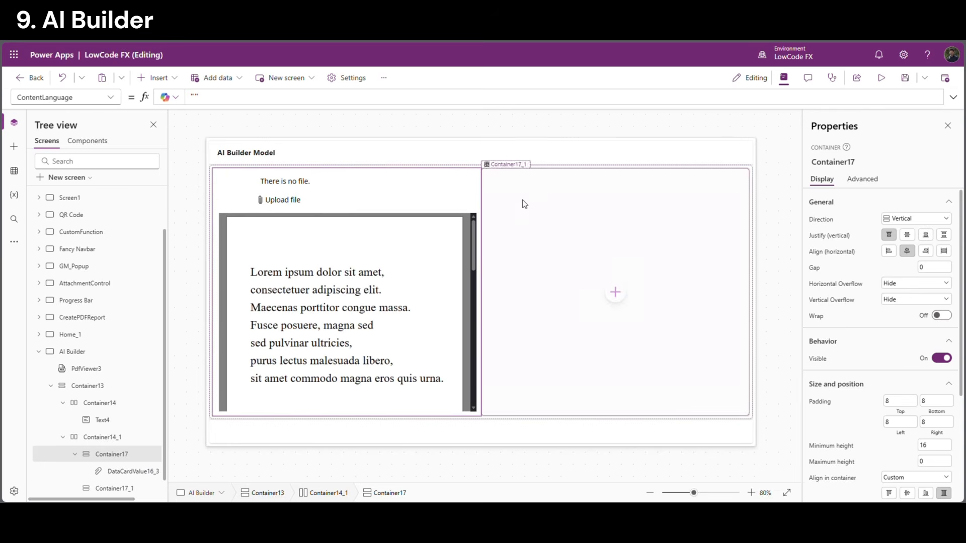
{"action": "left_click", "coordinate": [889, 250]}
{"action": "left_click", "coordinate": [788, 261]}
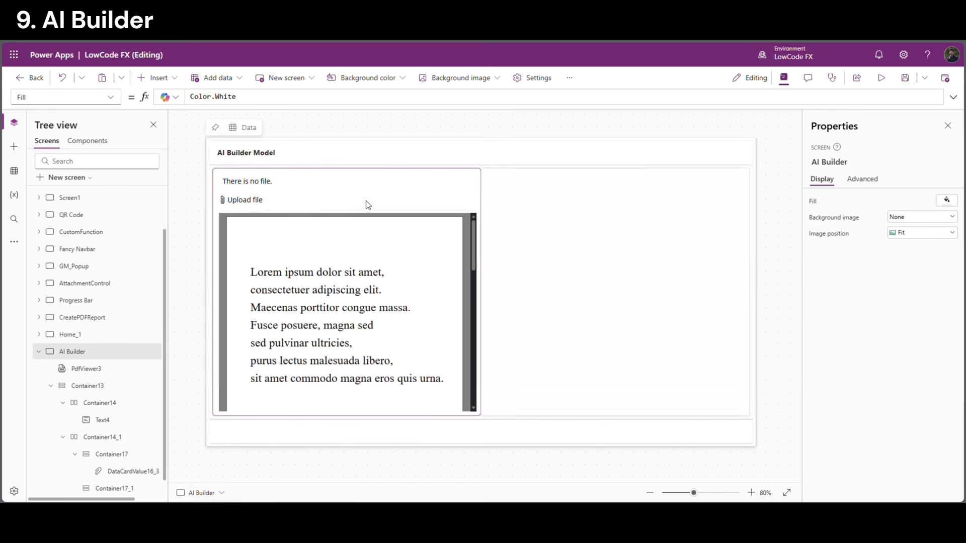
{"action": "left_click", "coordinate": [319, 194]}
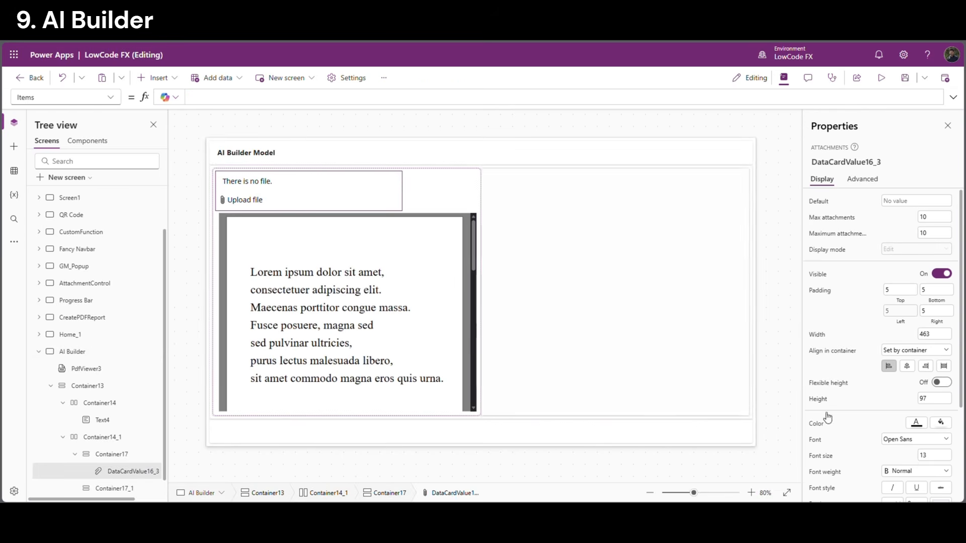
{"action": "left_click", "coordinate": [437, 199]}
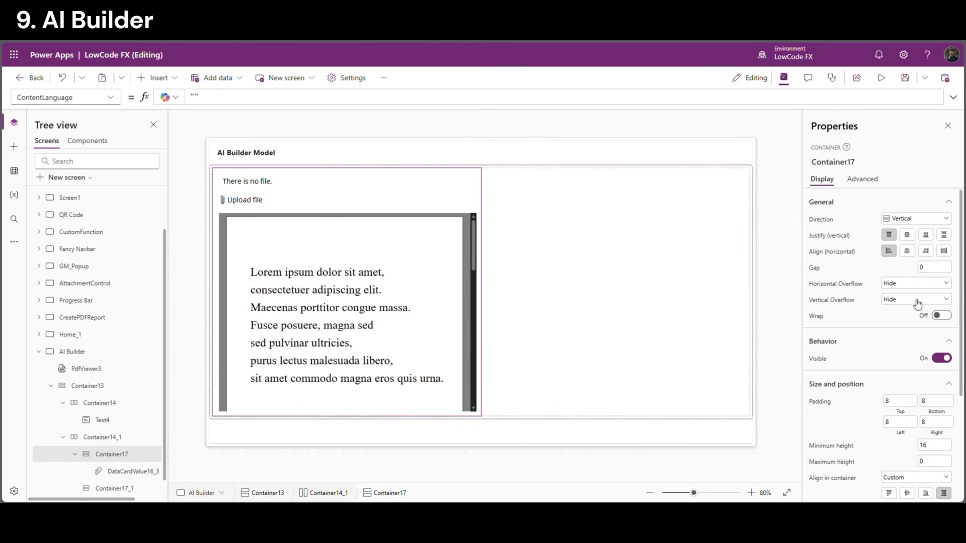
Make Container17 horizontal and add two buttons to it with a gap of 10
{"action": "left_click", "coordinate": [915, 219]}
{"action": "left_click", "coordinate": [902, 236]}
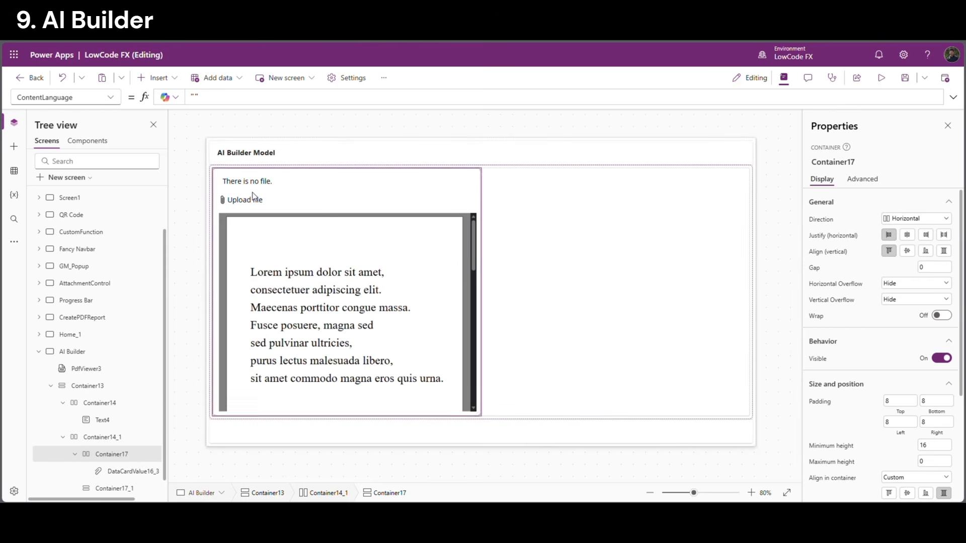
{"action": "left_click", "coordinate": [168, 80]}
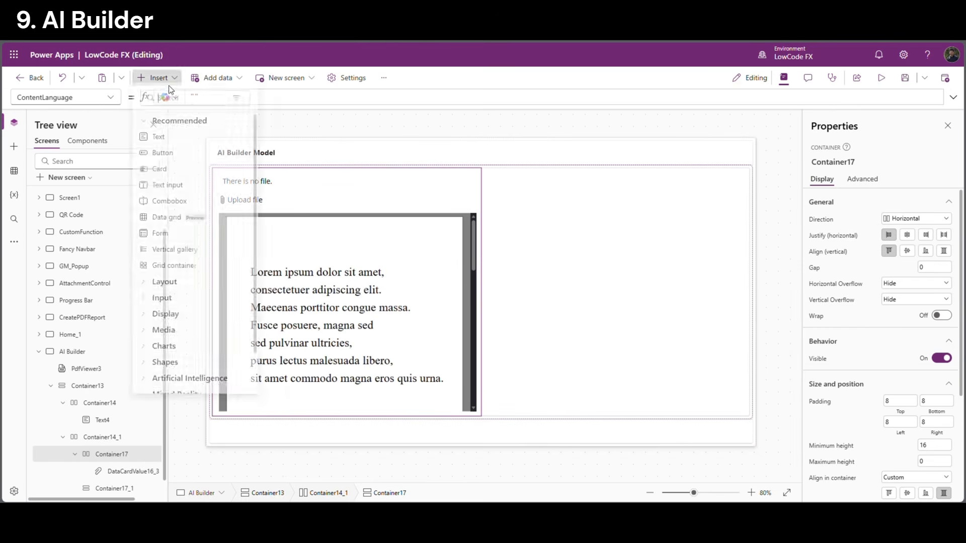
{"action": "left_click", "coordinate": [162, 153]}
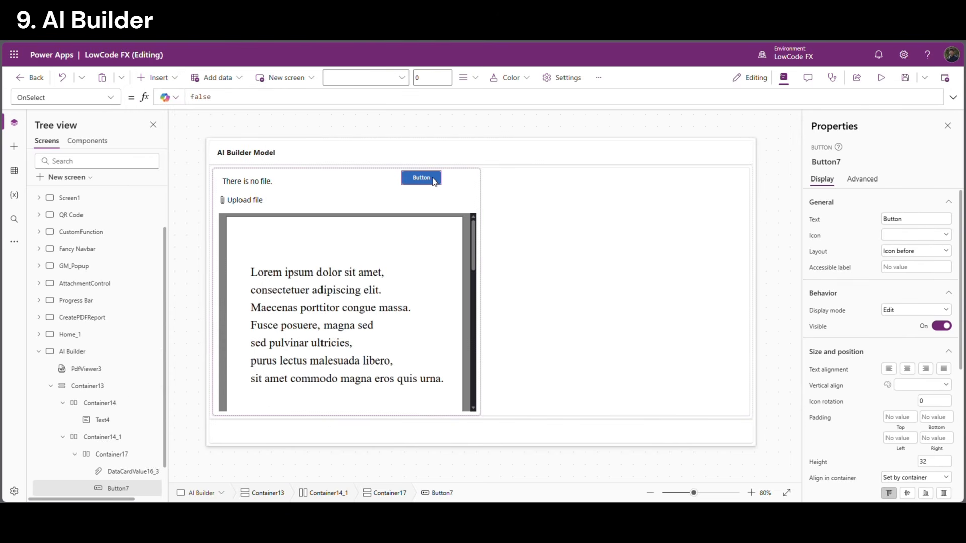
{"action": "key", "text": "ctrl+c"}
{"action": "key", "text": "ctrl+v"}
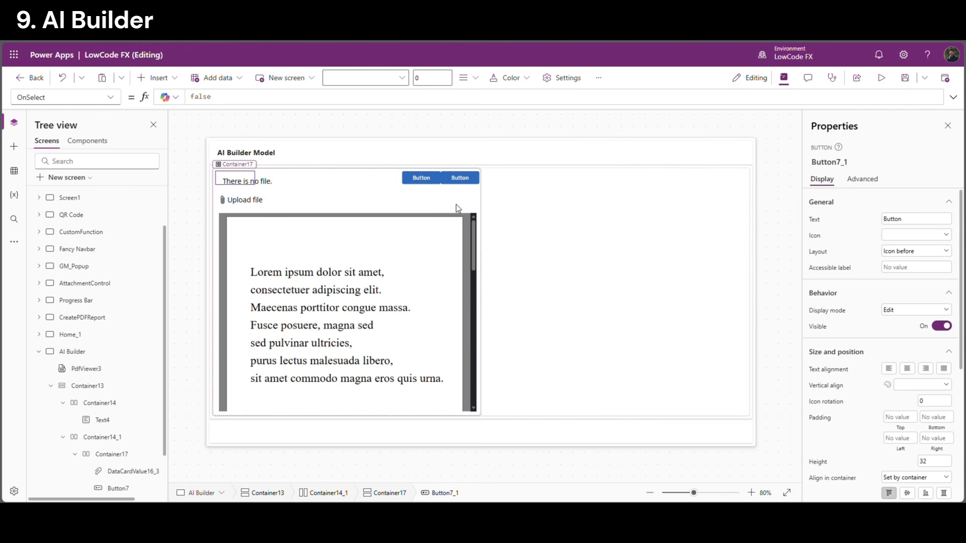
{"action": "left_click", "coordinate": [455, 204]}
{"action": "left_click", "coordinate": [924, 267]}
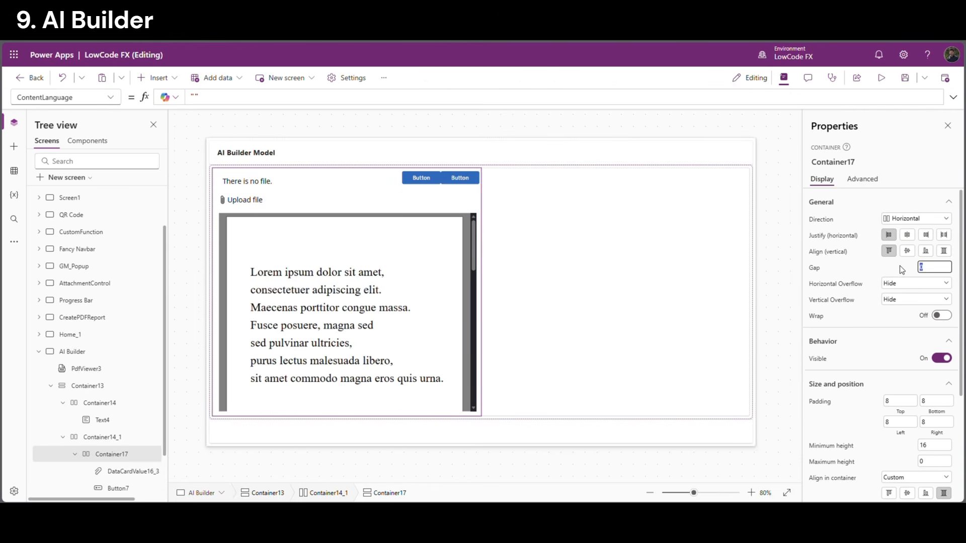
{"action": "left_click", "coordinate": [858, 267]}
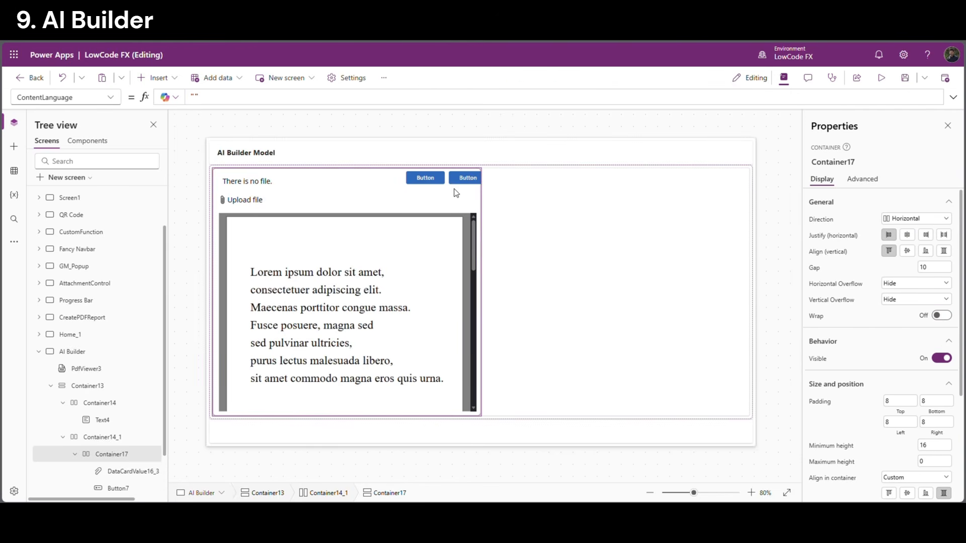
Set the attachment control's width to 400
{"action": "left_click", "coordinate": [301, 196]}
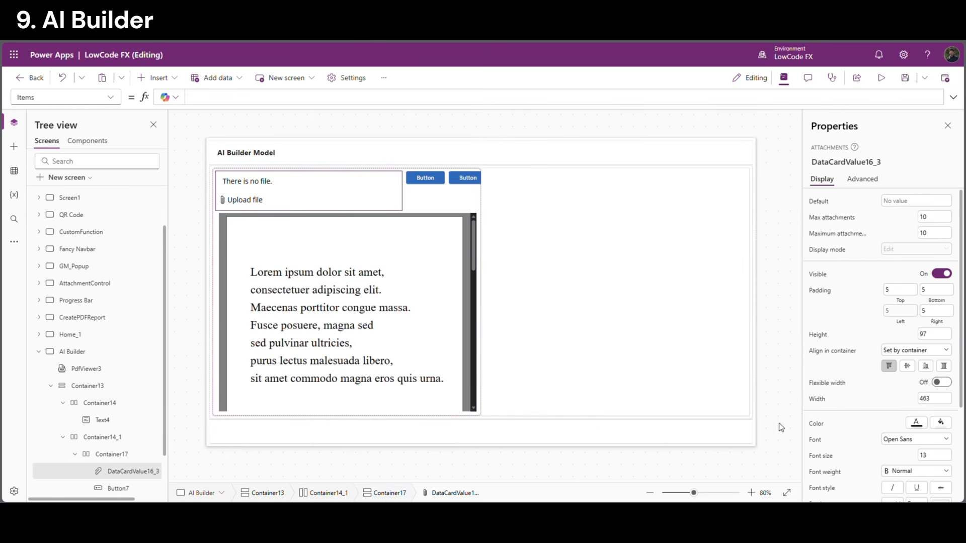
{"action": "left_click", "coordinate": [934, 401]}
{"action": "type", "text": "400"}
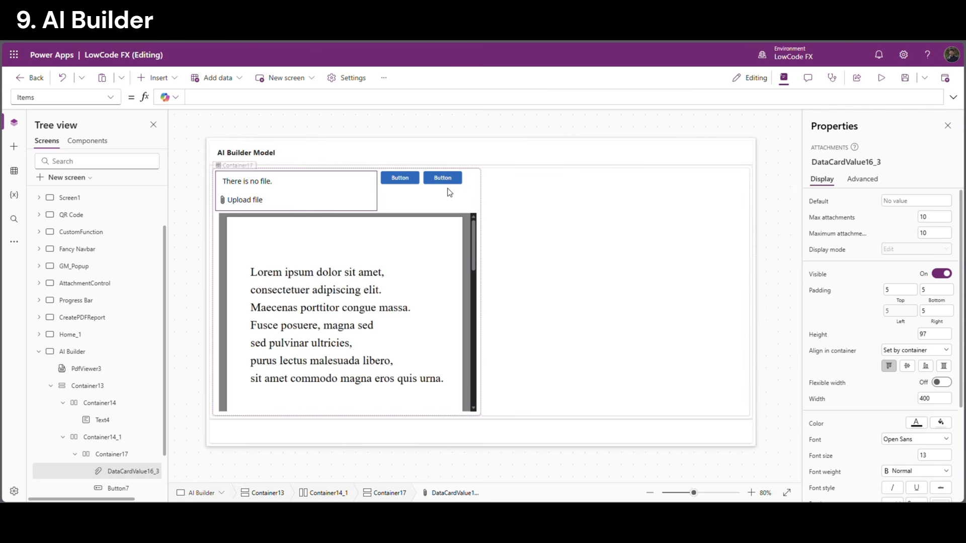
Label the two buttons Submit and Reset
{"action": "left_click", "coordinate": [457, 204]}
{"action": "left_click", "coordinate": [408, 179]}
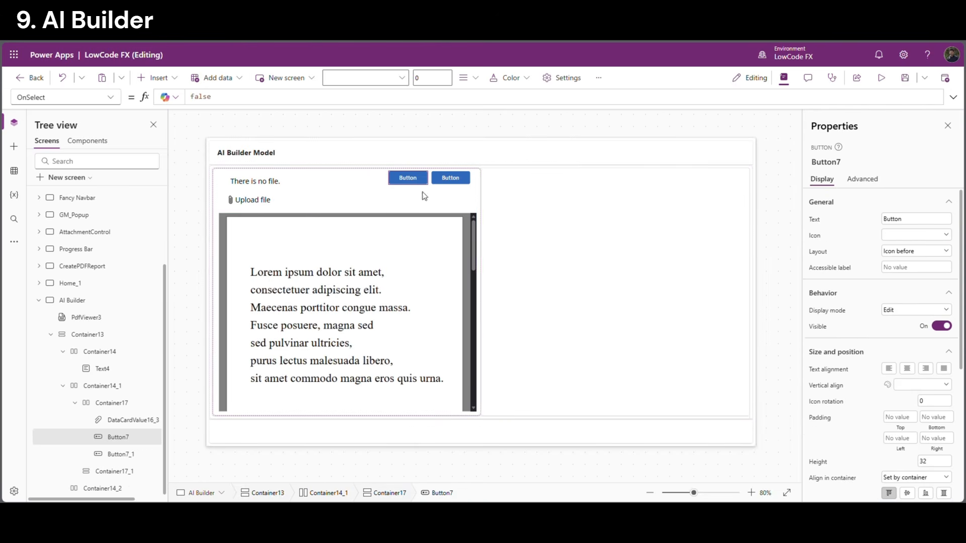
{"action": "left_click", "coordinate": [913, 219]}
{"action": "left_click_drag", "start_coordinate": [913, 219], "coordinate": [867, 215]}
{"action": "type", "text": "Submit"}
{"action": "left_click", "coordinate": [449, 179]}
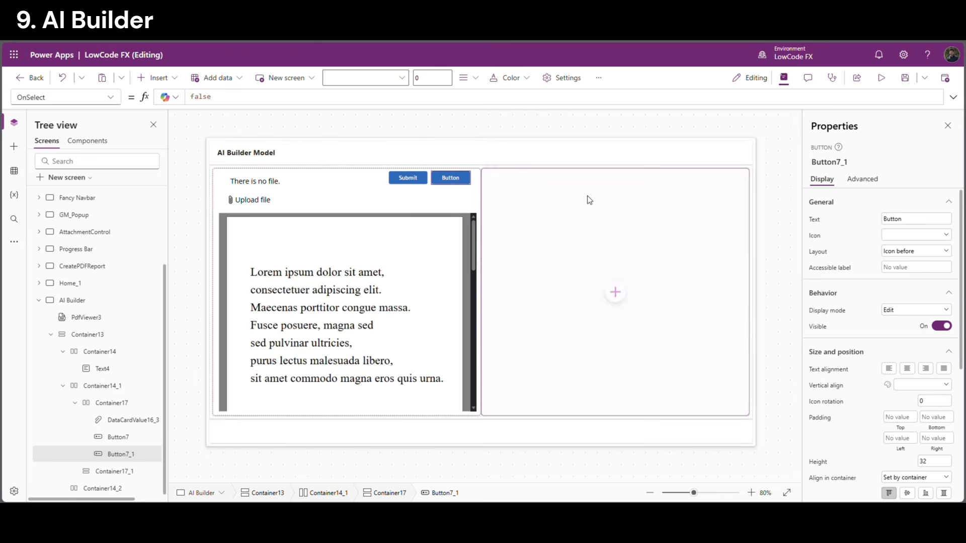
{"action": "left_click_drag", "start_coordinate": [953, 213], "coordinate": [862, 217]}
{"action": "type", "text": "Reset"}
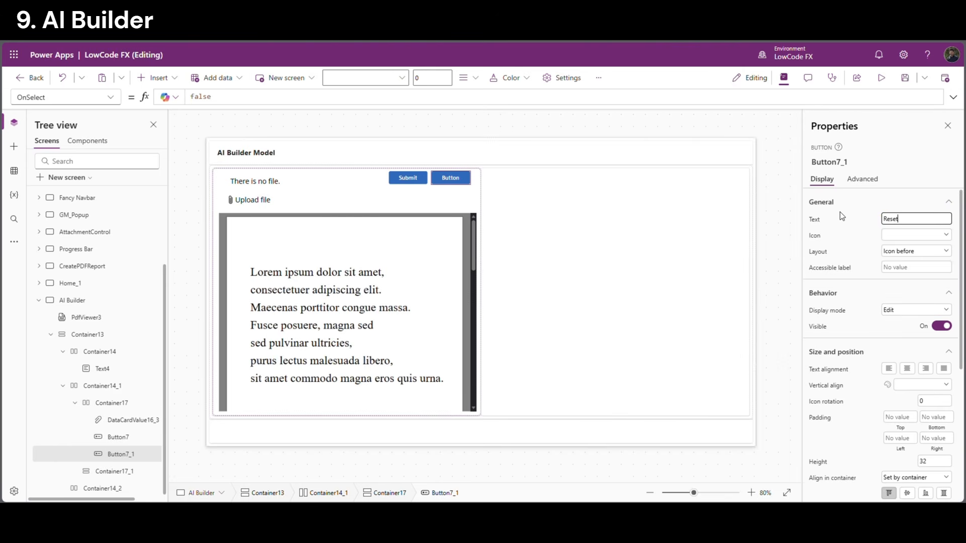
{"action": "left_click", "coordinate": [841, 212]}
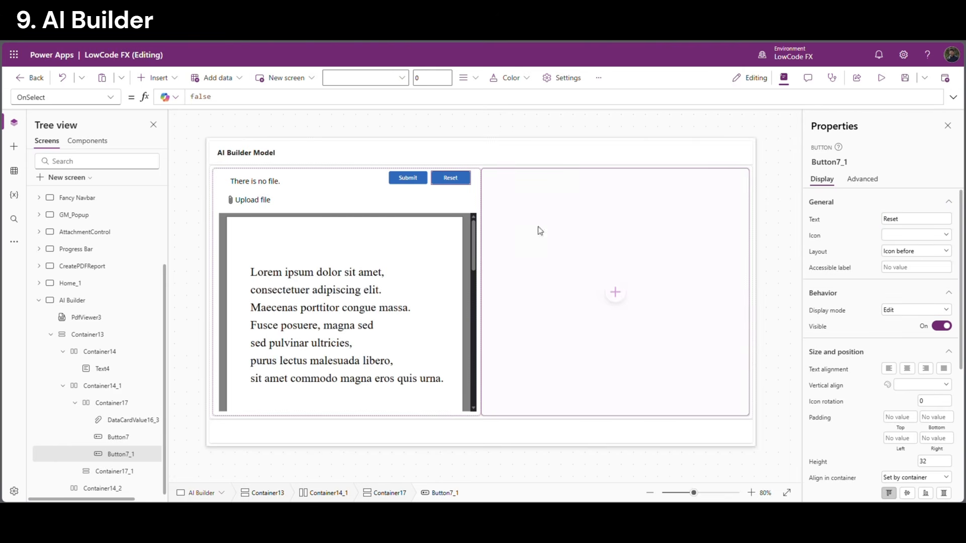
Give the Reset button the Secondary appearance
{"action": "scroll", "coordinate": [906, 397], "scroll_direction": "down", "scroll_amount": 5}
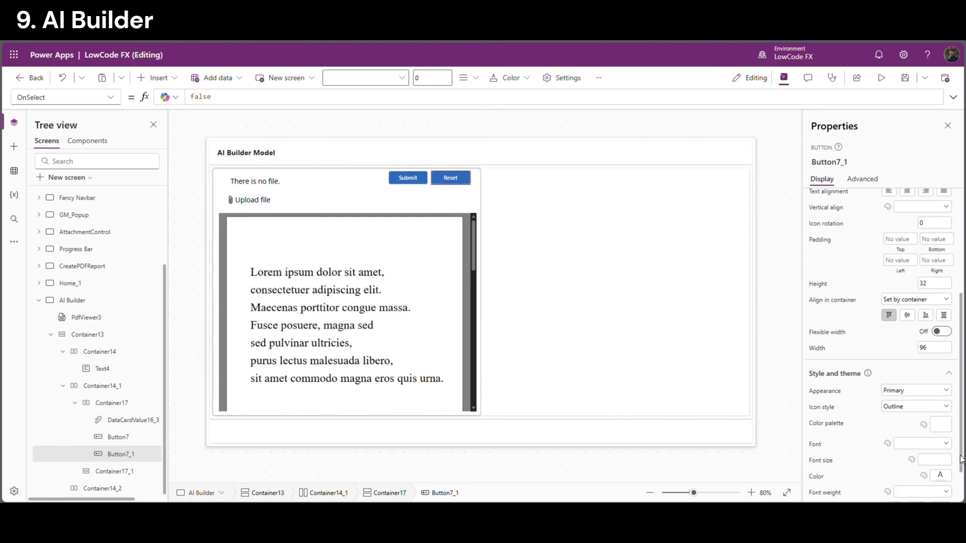
{"action": "left_click", "coordinate": [914, 395]}
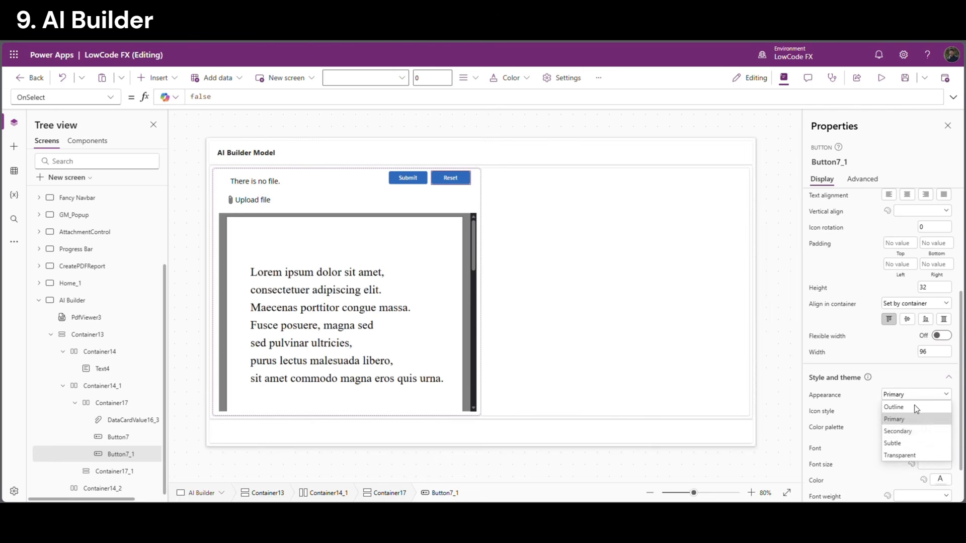
{"action": "left_click", "coordinate": [905, 427]}
{"action": "left_click", "coordinate": [771, 210]}
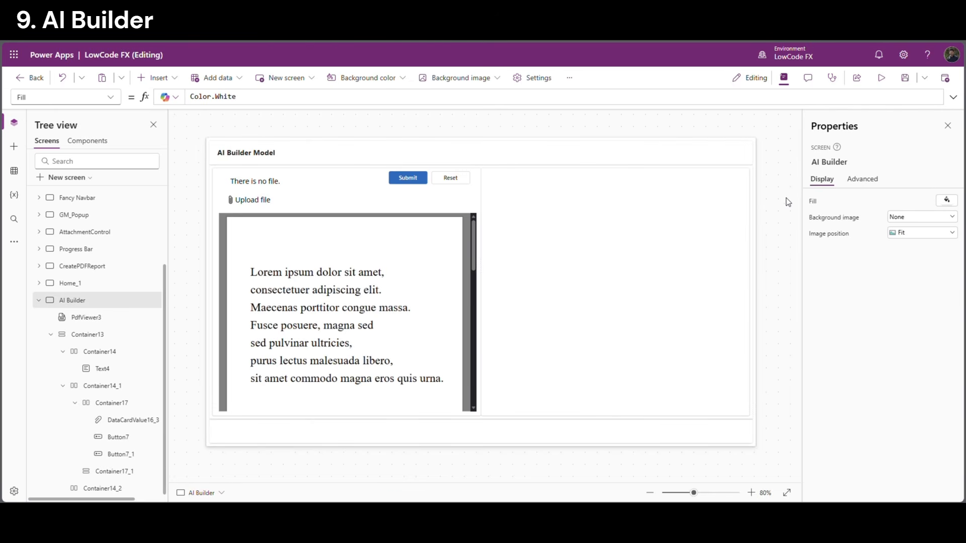
Limit the attachment control to a maximum of 1 attachment
{"action": "left_click", "coordinate": [269, 200]}
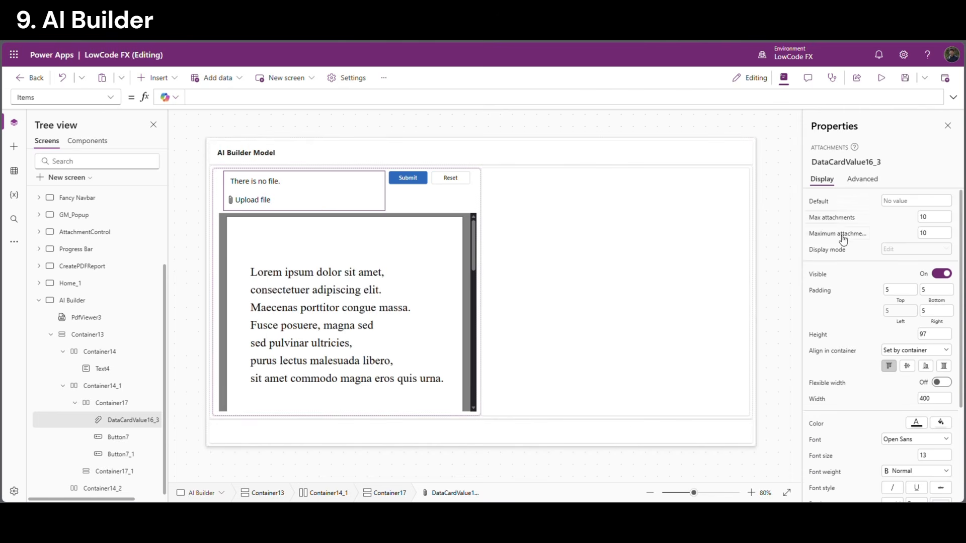
{"action": "left_click", "coordinate": [934, 217]}
{"action": "type", "text": "1"}
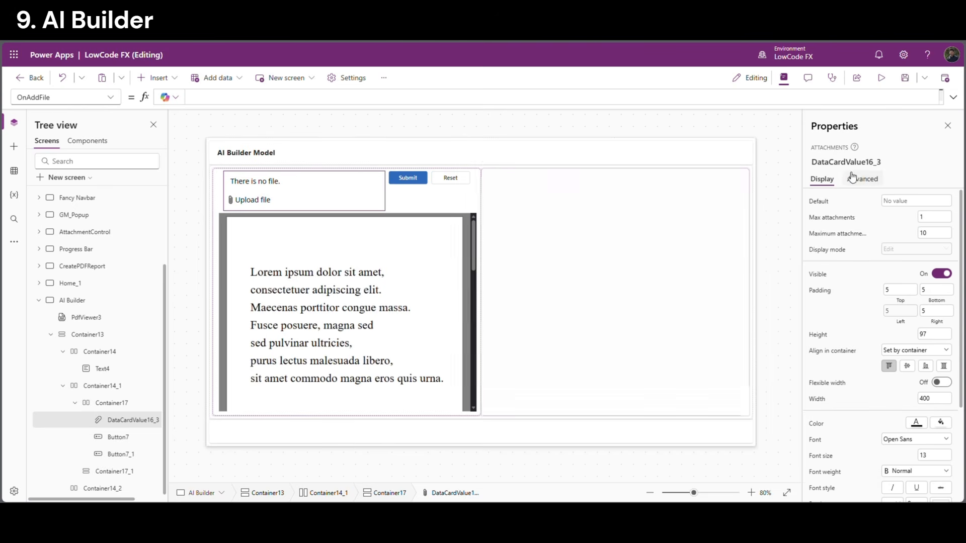
{"action": "left_click", "coordinate": [852, 163]}
{"action": "key", "text": "ctrl+c"}
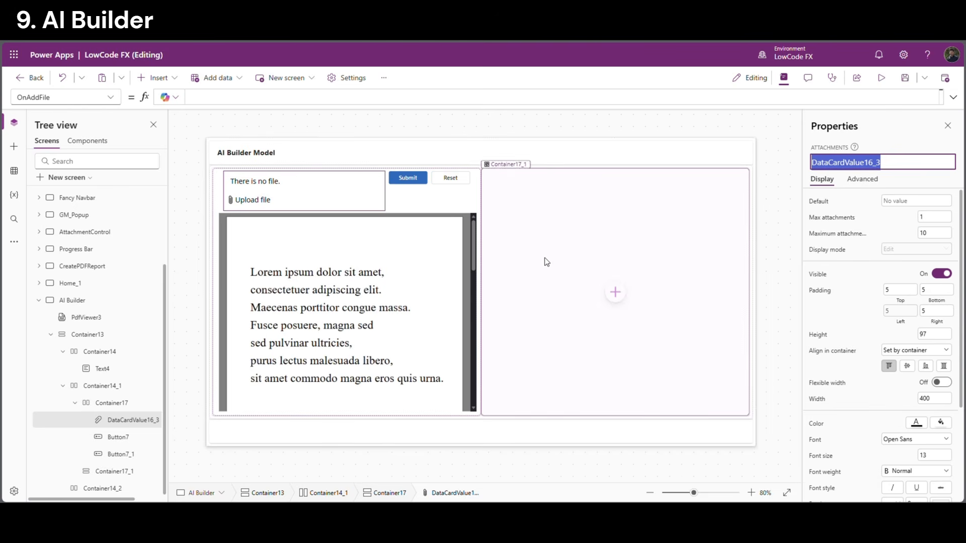
Set the Reset button's OnSelect to Reset(DataCardValue16_3)
{"action": "left_click", "coordinate": [466, 180]}
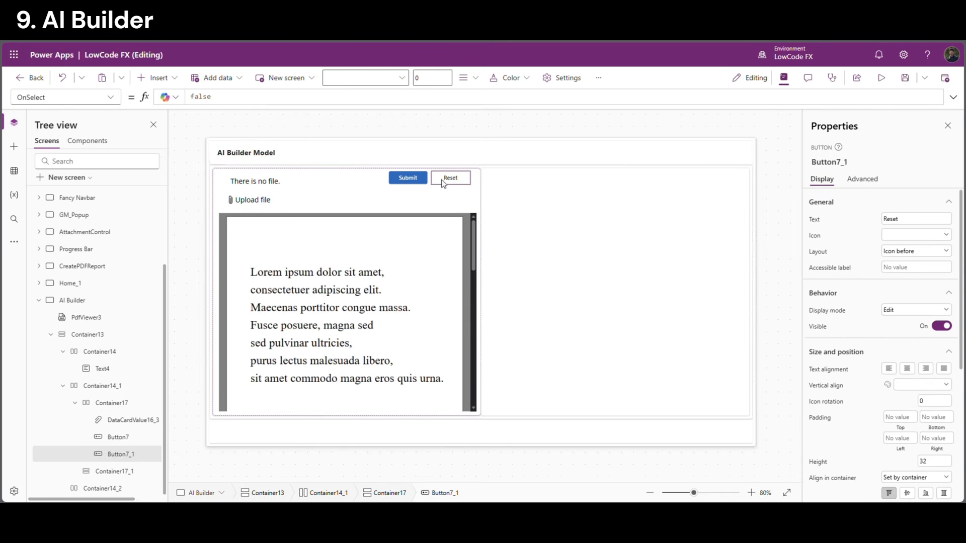
{"action": "left_click", "coordinate": [193, 96]}
{"action": "double_click", "coordinate": [194, 96]}
{"action": "type", "text": "Reset(DataCardValue16_3"}
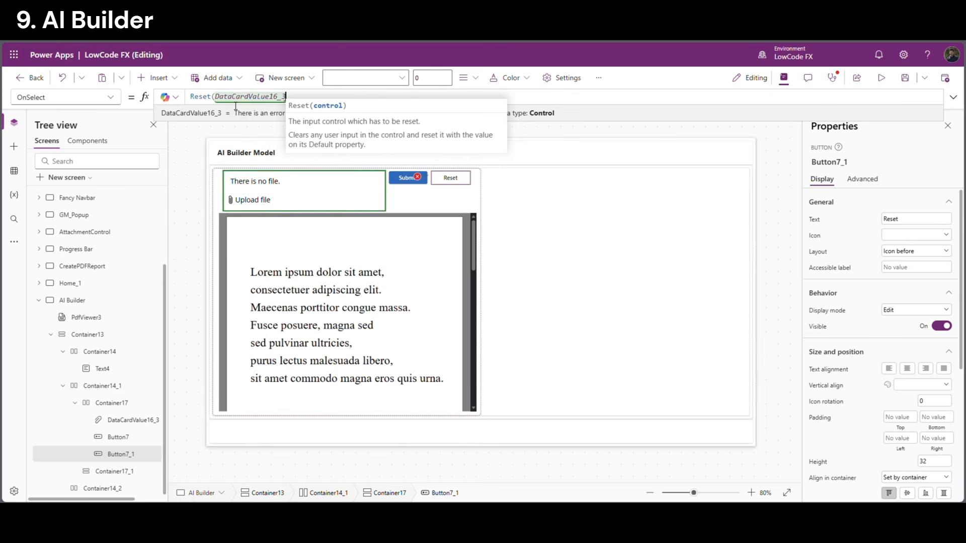
{"action": "type", "text": ")"}
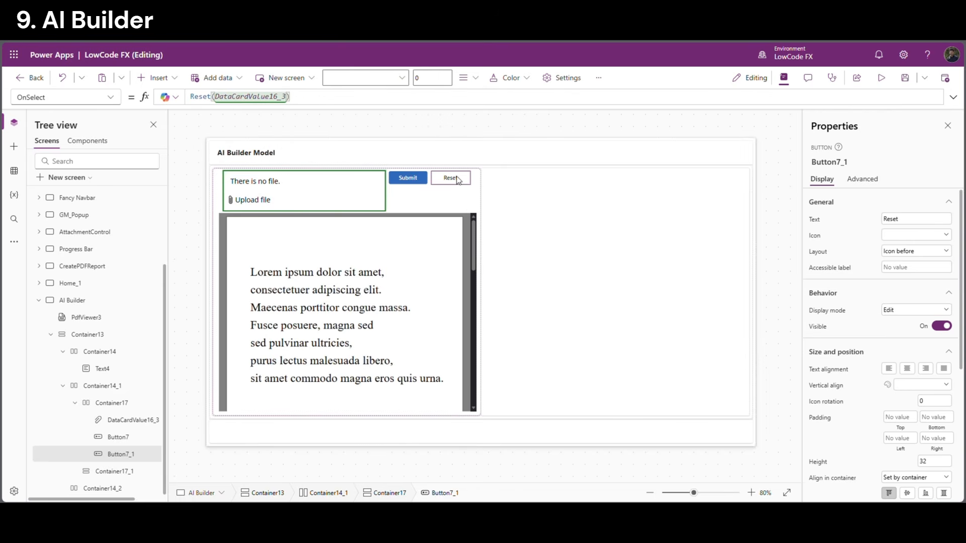
{"action": "left_click", "coordinate": [309, 198]}
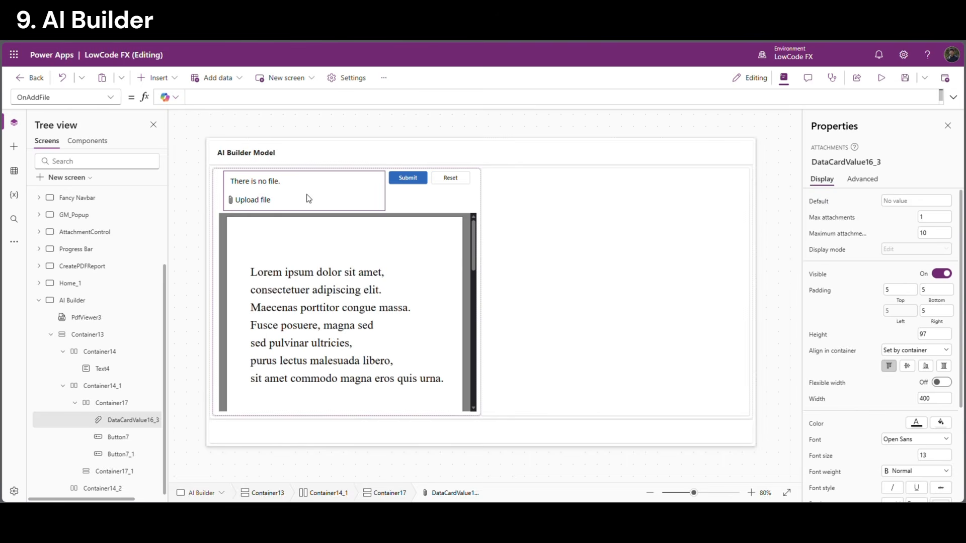
{"action": "left_click", "coordinate": [346, 340]}
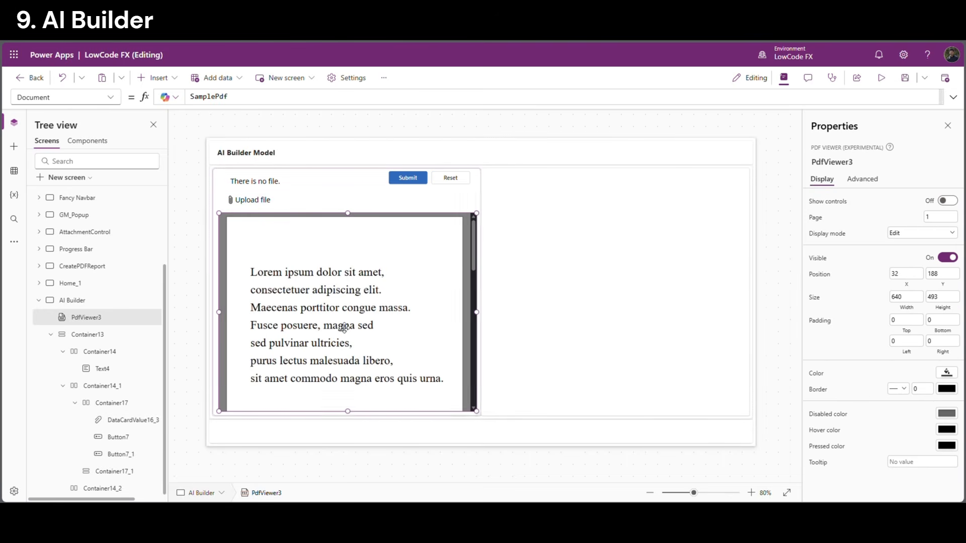
Set the PDF viewer's Document to First(DataCardValue16_3.Attachments).Value, then preview the AI Builder screen
{"action": "double_click", "coordinate": [209, 101]}
{"action": "key", "text": "ctrl+v"}
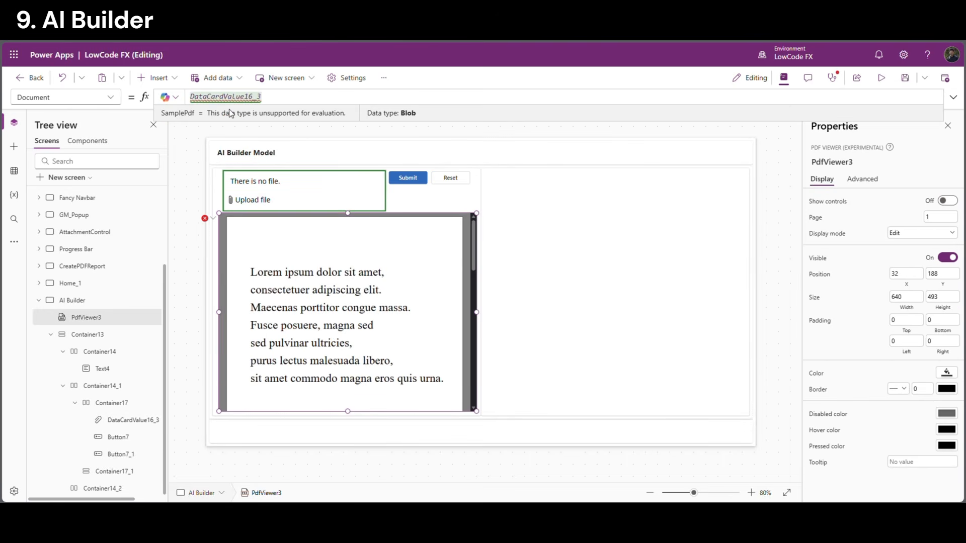
{"action": "type", "text": "."}
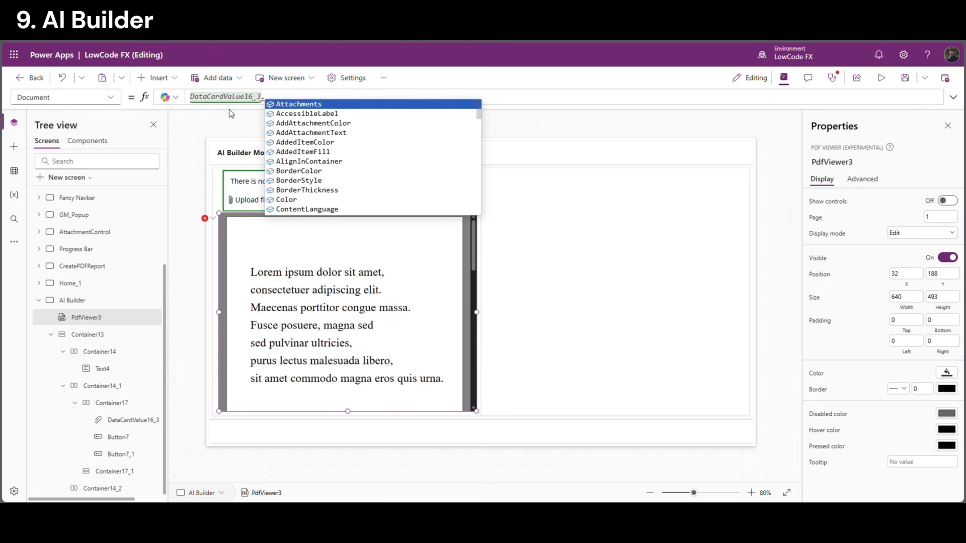
{"action": "key", "text": "Tab"}
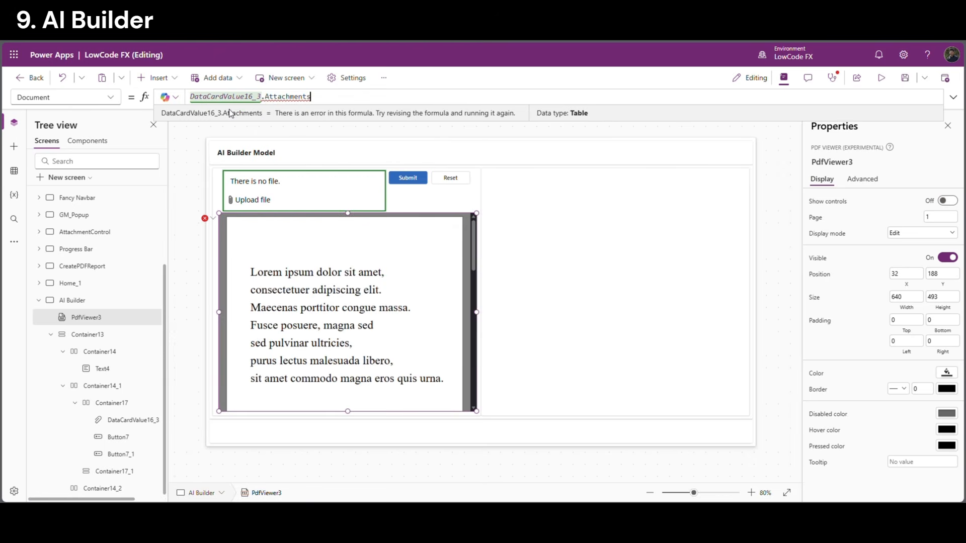
{"action": "key", "text": "Home"}
{"action": "type", "text": "first("}
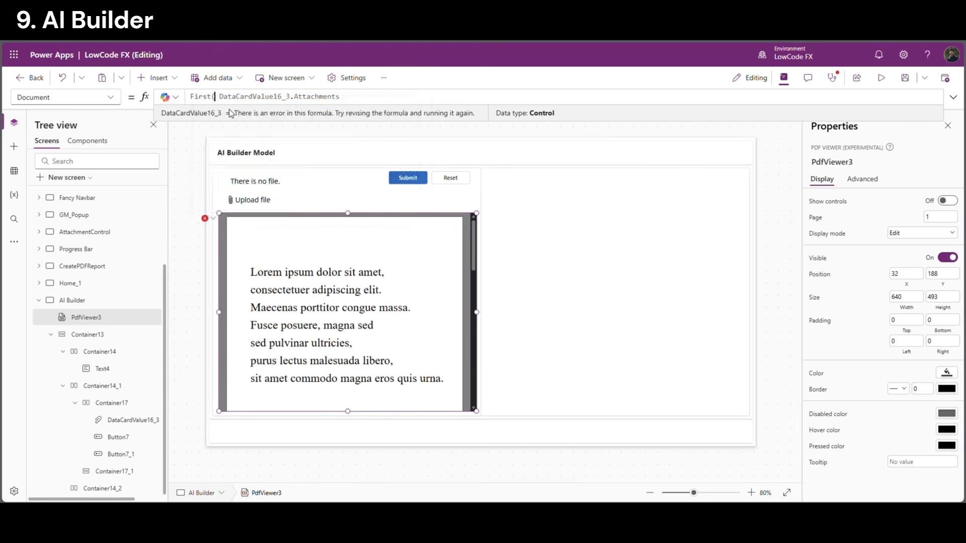
{"action": "left_click", "coordinate": [386, 100]}
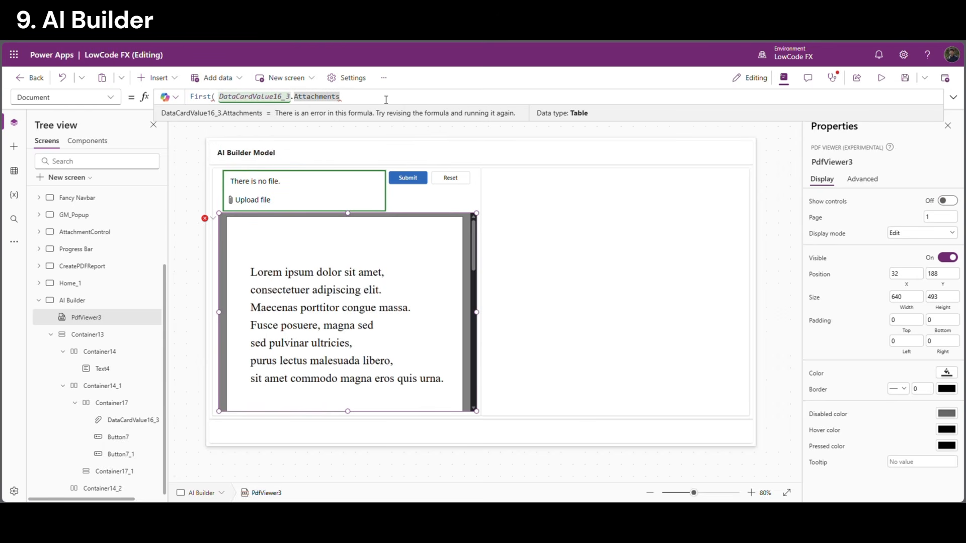
{"action": "type", "text": ")"}
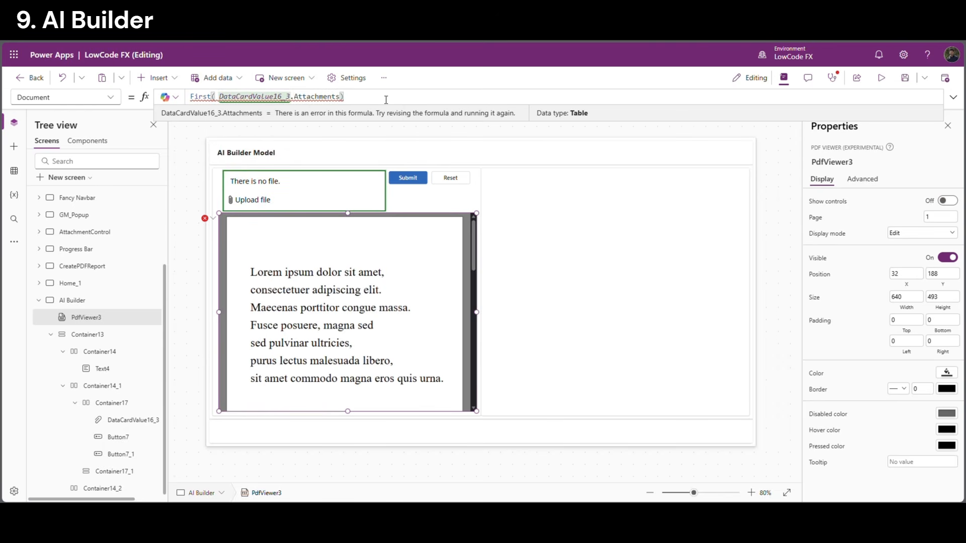
{"action": "type", "text": ".Value"}
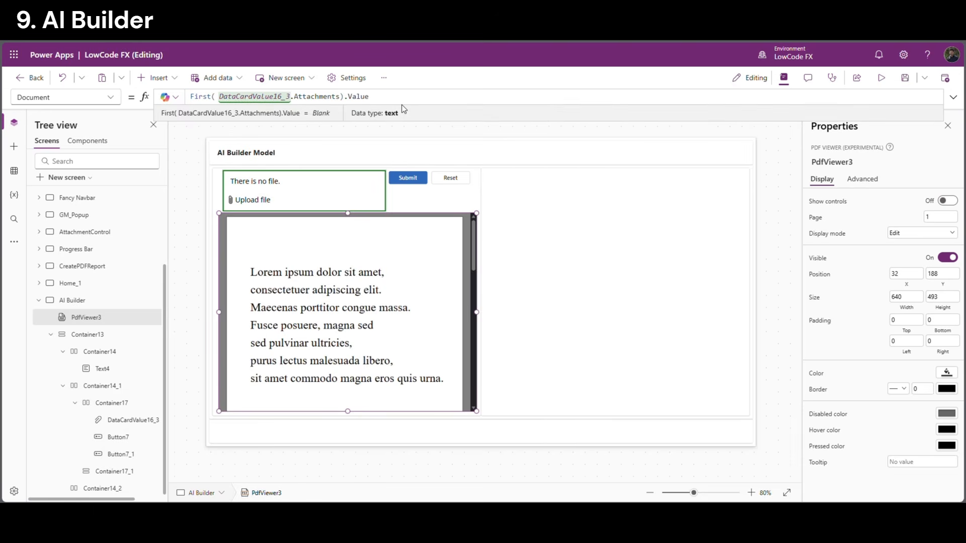
{"action": "left_click", "coordinate": [766, 138]}
{"action": "left_click", "coordinate": [881, 78]}
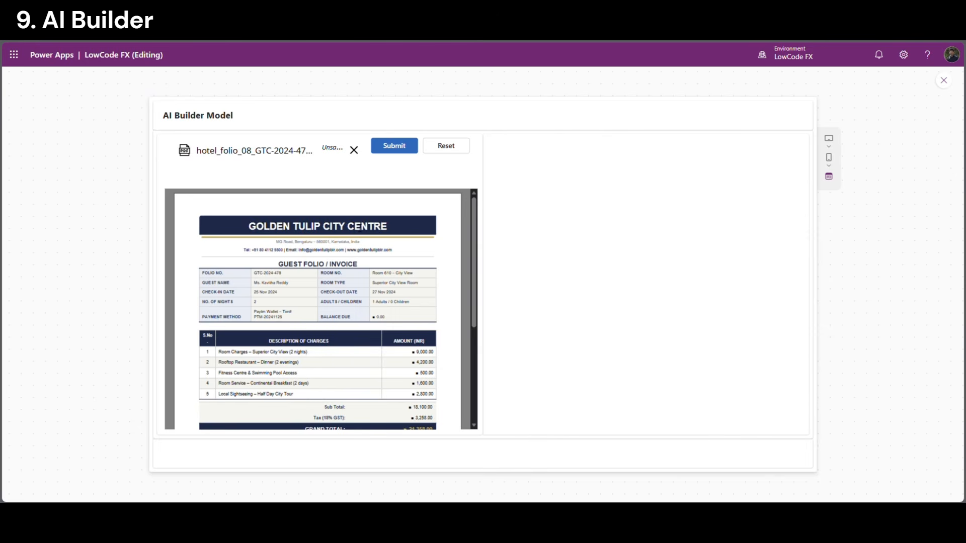
Clear the attachment with Reset, then leave and restart the preview
{"action": "left_click", "coordinate": [447, 146]}
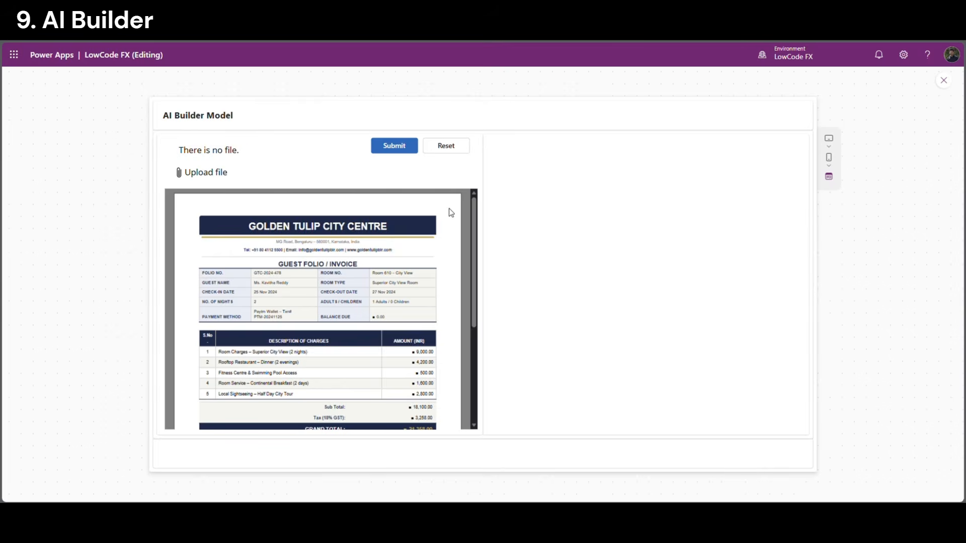
{"action": "left_click", "coordinate": [948, 79]}
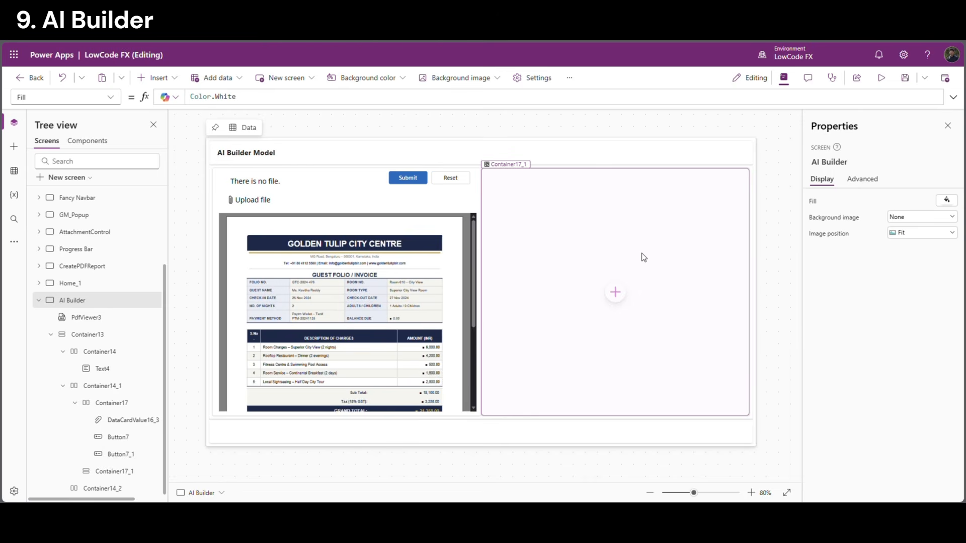
{"action": "key", "text": "F5"}
Select the hotel address, phone number and charge rows 1–4 in the invoice
{"action": "left_click_drag", "start_coordinate": [476, 292], "coordinate": [475, 295]}
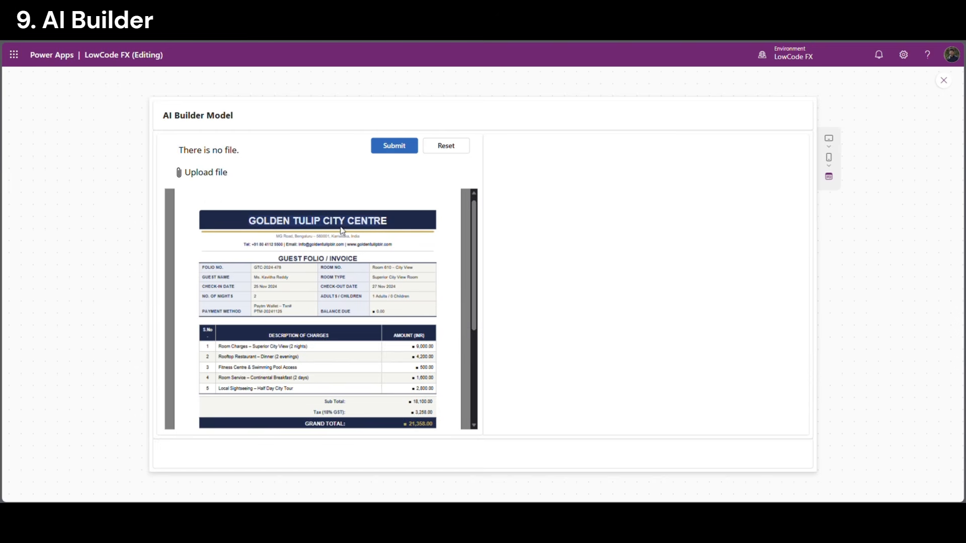
{"action": "left_click_drag", "start_coordinate": [276, 236], "coordinate": [367, 241]}
{"action": "left_click_drag", "start_coordinate": [254, 246], "coordinate": [358, 249]}
{"action": "scroll", "coordinate": [307, 332], "scroll_direction": "down", "scroll_amount": 1}
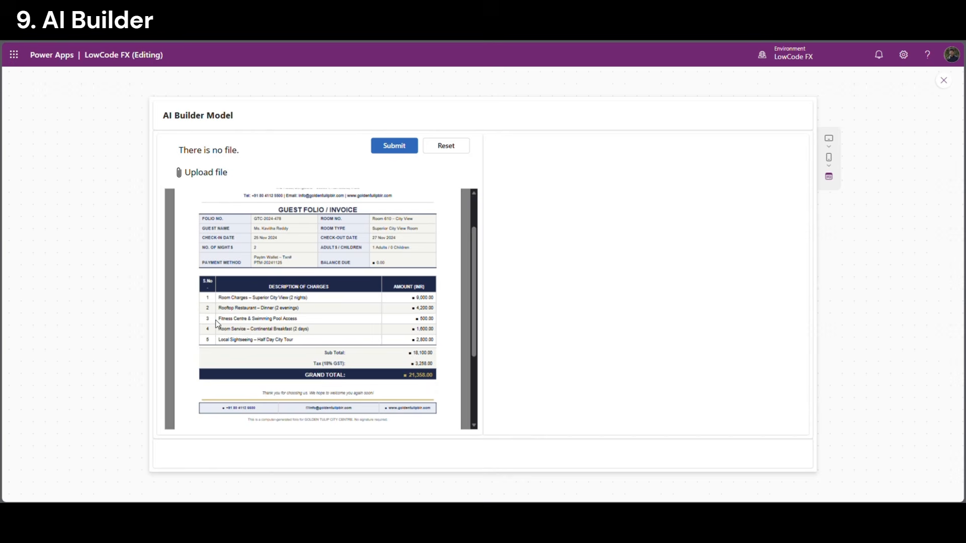
{"action": "left_click_drag", "start_coordinate": [216, 320], "coordinate": [435, 335]}
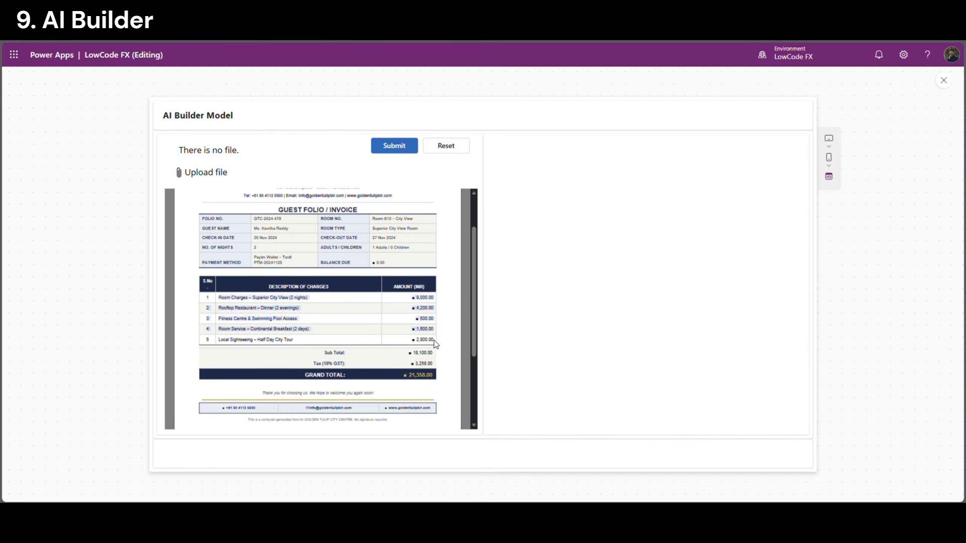
{"action": "left_click", "coordinate": [382, 334]}
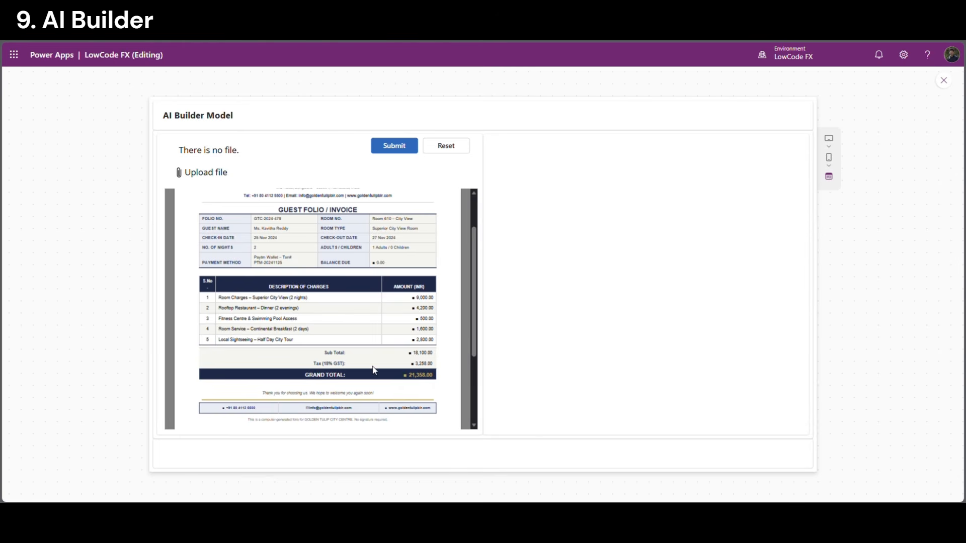
{"action": "scroll", "coordinate": [306, 349], "scroll_direction": "up", "scroll_amount": 2}
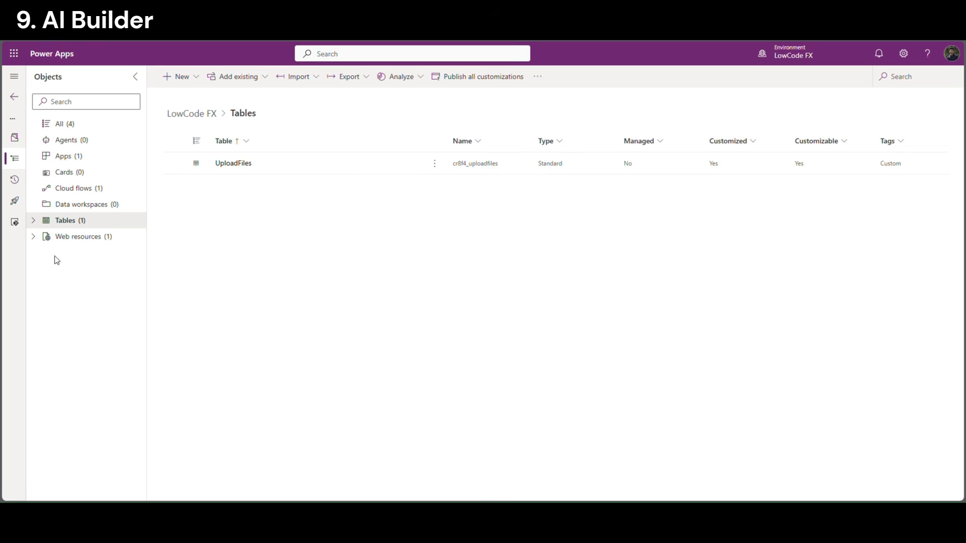
Create a blank table, rename Table1 to AIBuilder, and view its data grid
{"action": "left_click", "coordinate": [187, 77]}
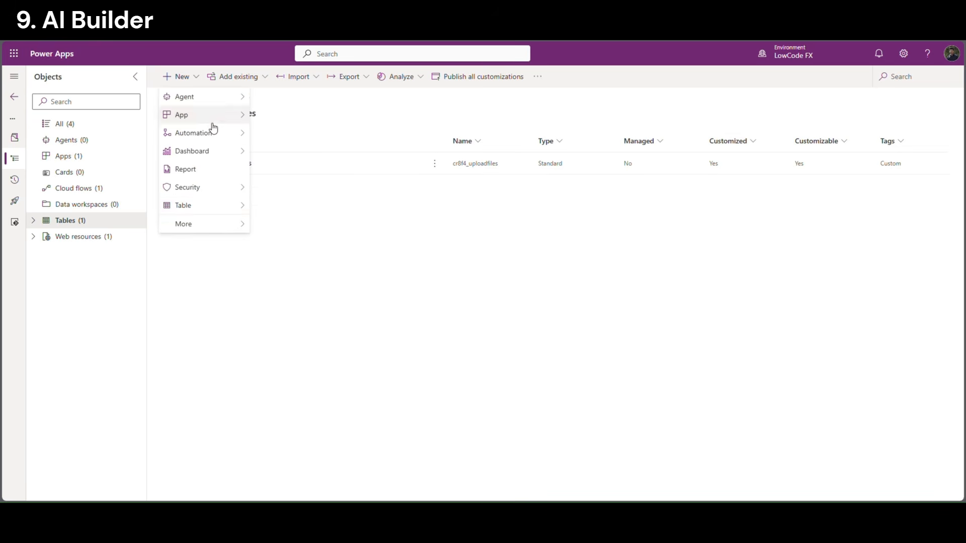
{"action": "mouse_move", "coordinate": [233, 205]}
{"action": "left_click", "coordinate": [308, 208]}
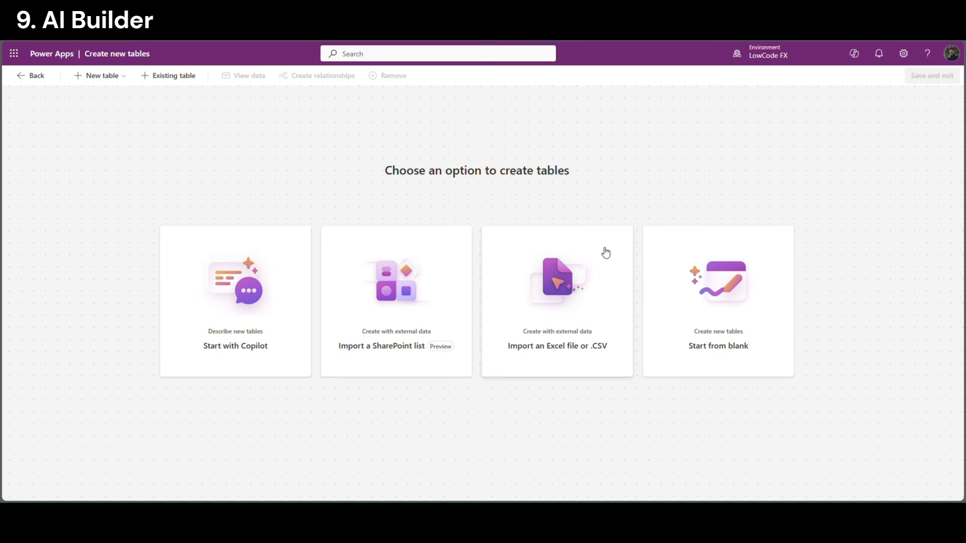
{"action": "left_click", "coordinate": [697, 347]}
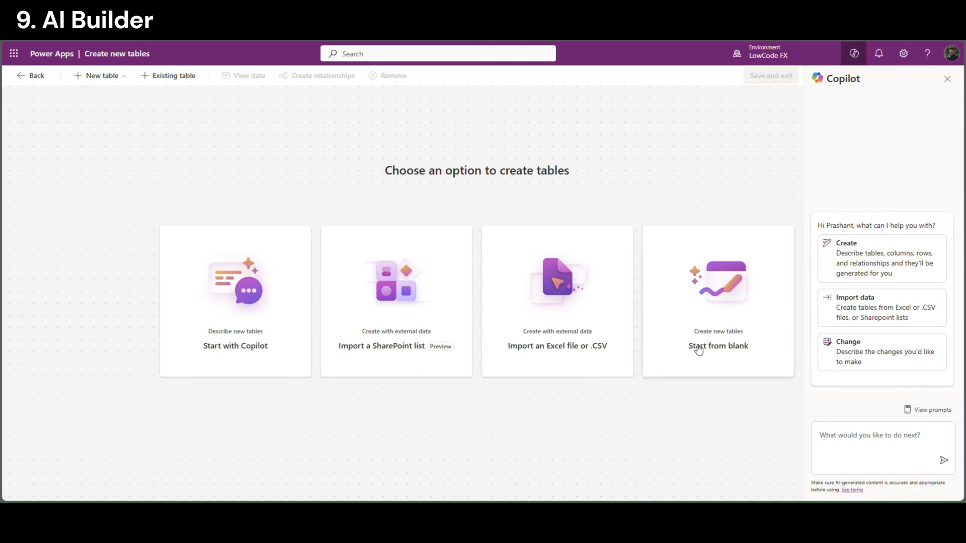
{"action": "left_click", "coordinate": [947, 79]}
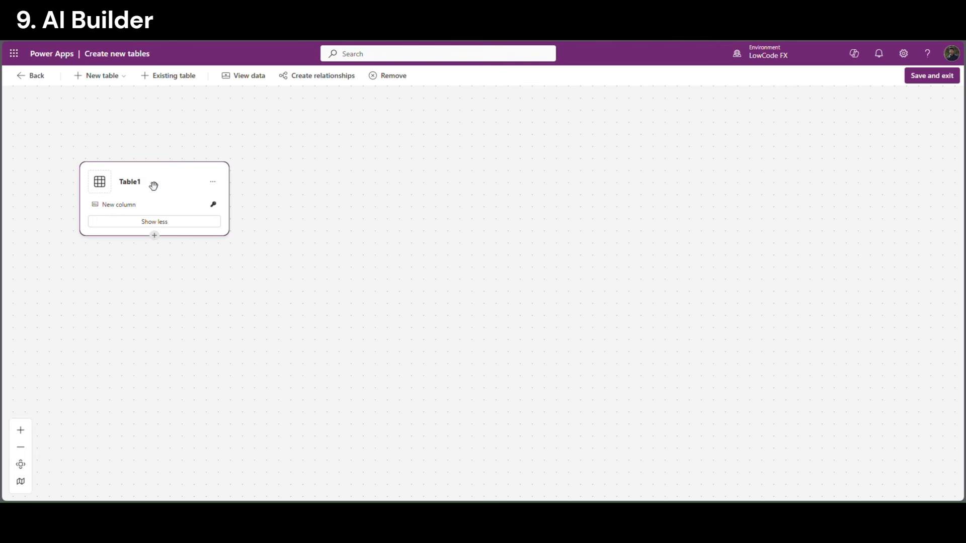
{"action": "left_click", "coordinate": [135, 185]}
{"action": "type", "text": "A"}
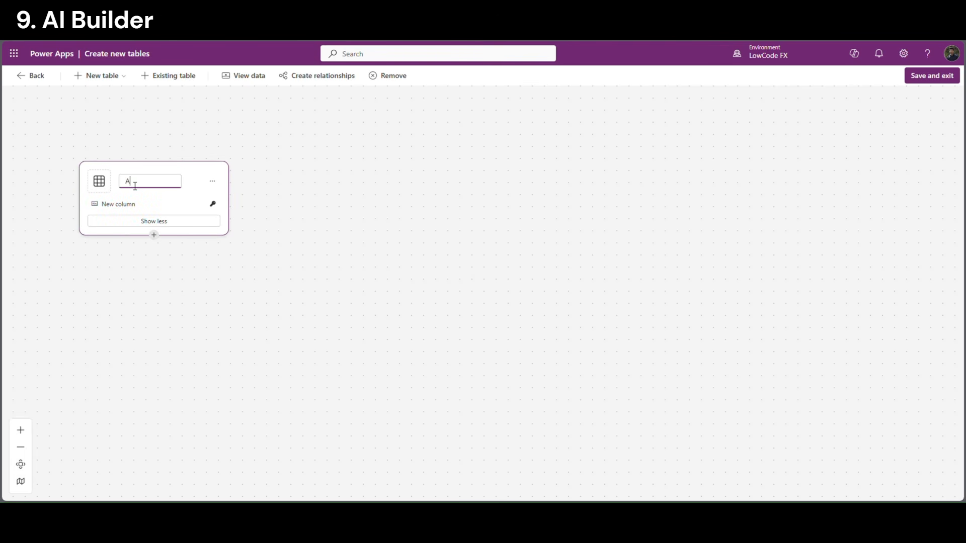
{"action": "type", "text": "IBuilder"}
{"action": "left_click", "coordinate": [212, 182]}
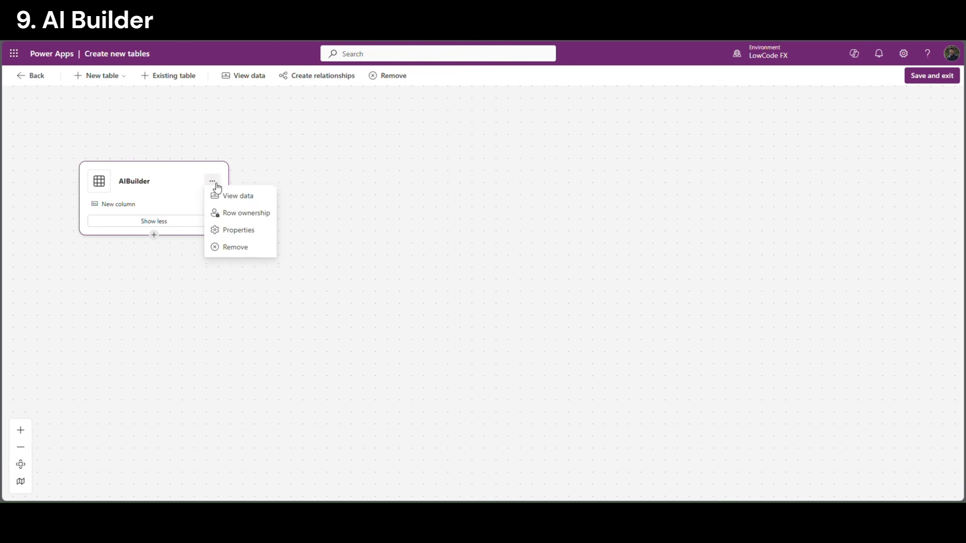
{"action": "left_click", "coordinate": [244, 202]}
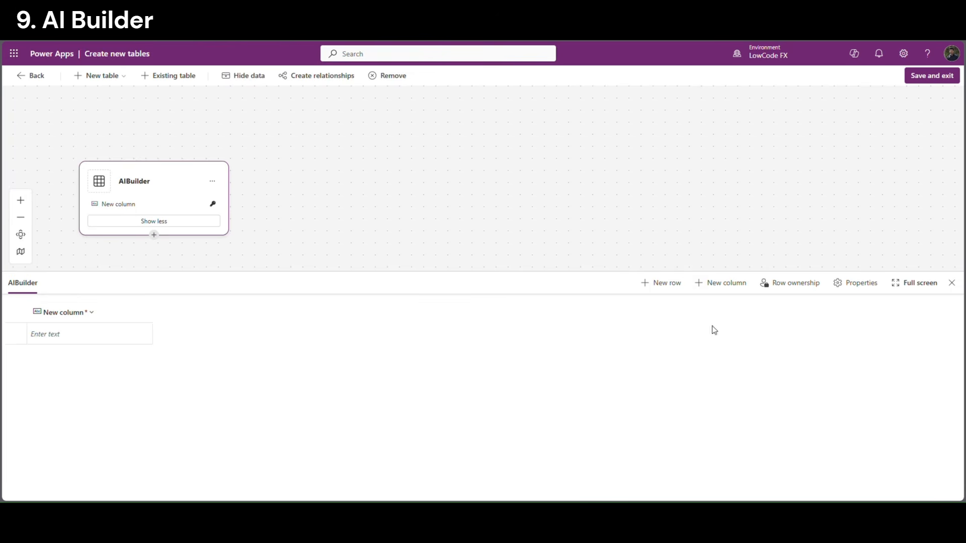
Rename the table's default New column to ID
{"action": "left_click", "coordinate": [78, 319]}
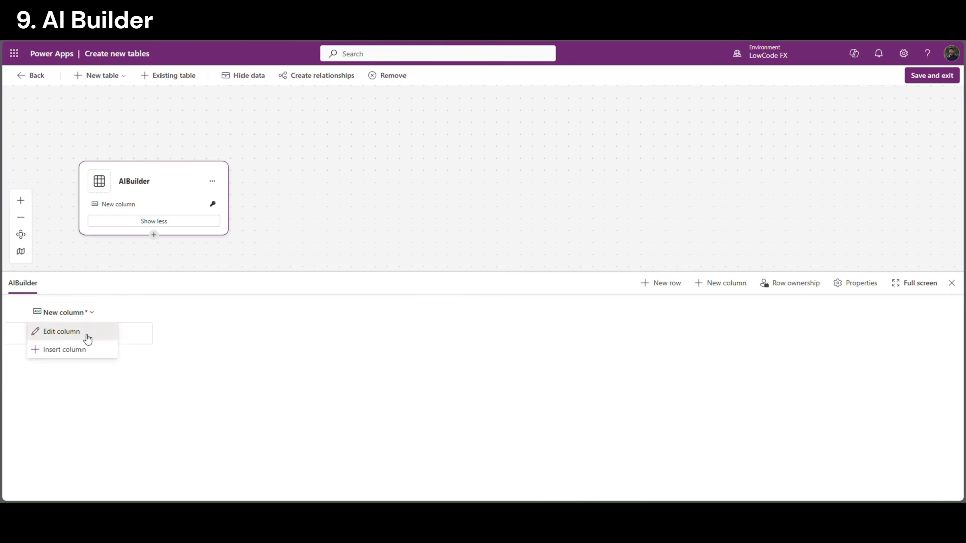
{"action": "left_click", "coordinate": [83, 332]}
{"action": "left_click_drag", "start_coordinate": [78, 122], "coordinate": [22, 122]}
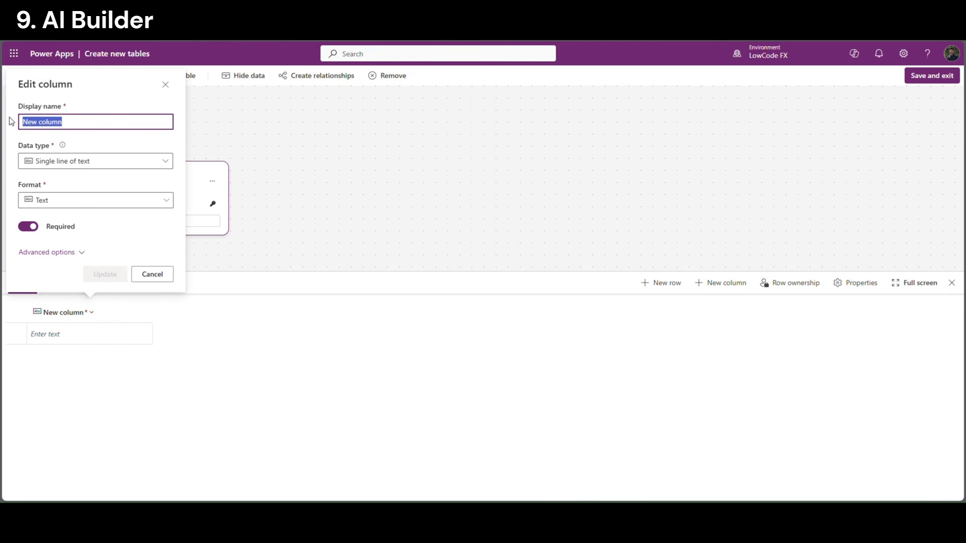
{"action": "key", "text": "BackSpace"}
{"action": "type", "text": "Id"}
{"action": "key", "text": "BackSpace"}
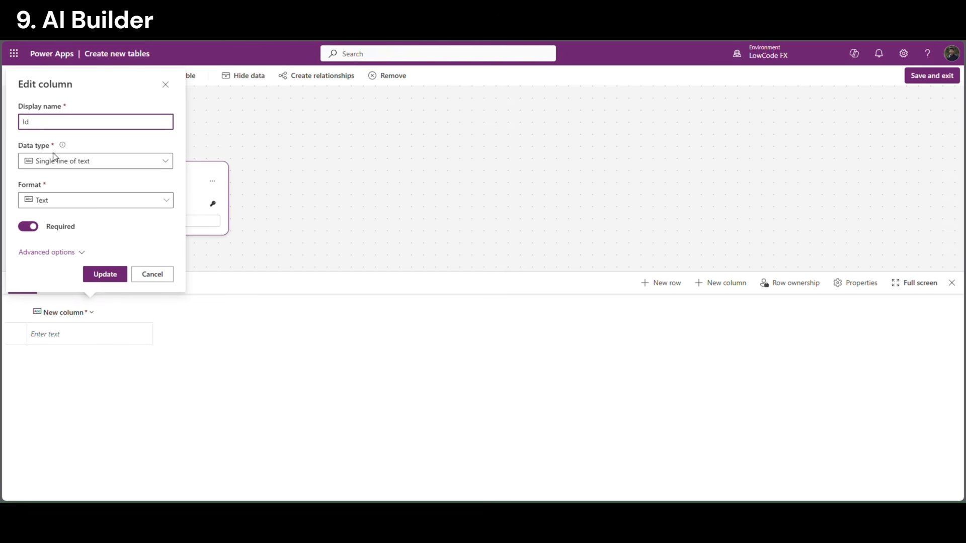
{"action": "type", "text": "D"}
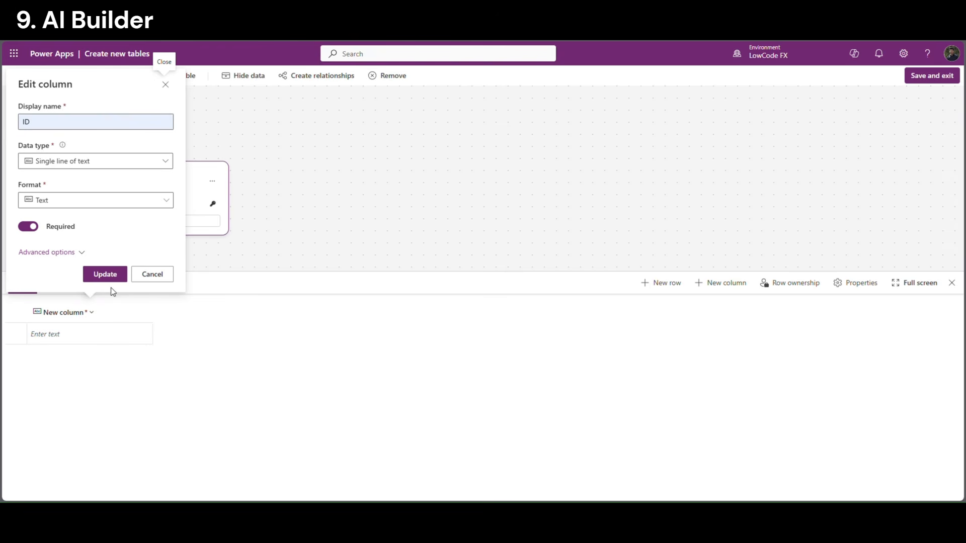
{"action": "left_click", "coordinate": [110, 274]}
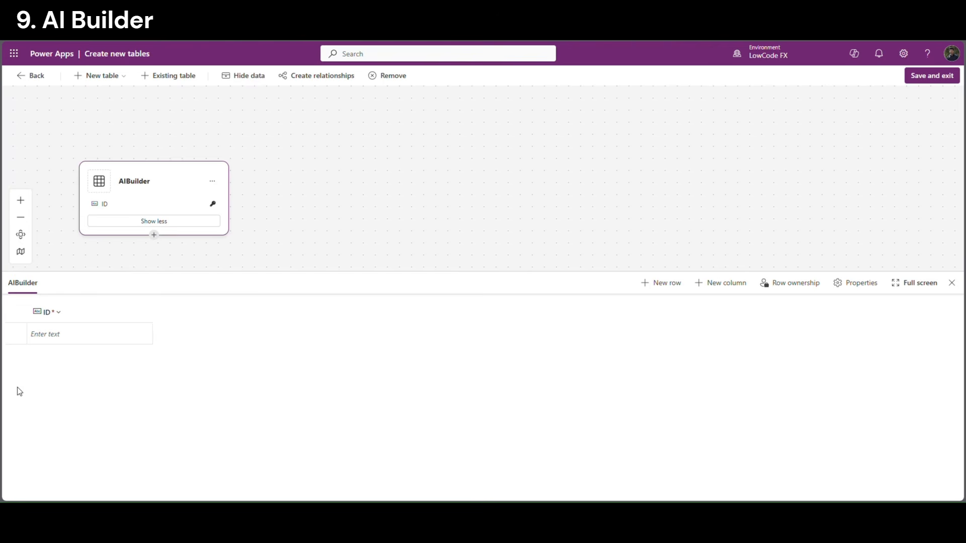
Add Hotel_Name and Hotel_Phone columns, then start another new column
{"action": "left_click", "coordinate": [740, 293]}
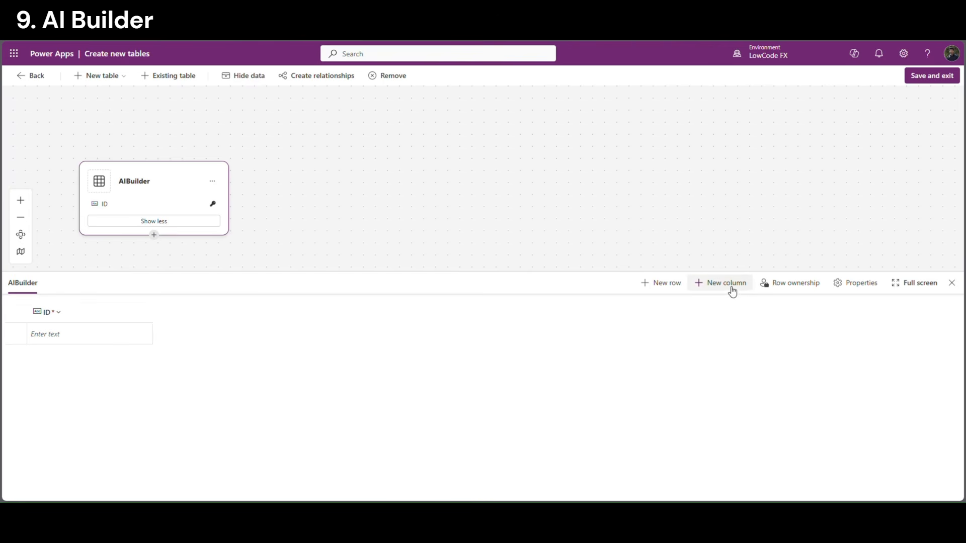
{"action": "left_click", "coordinate": [816, 323]}
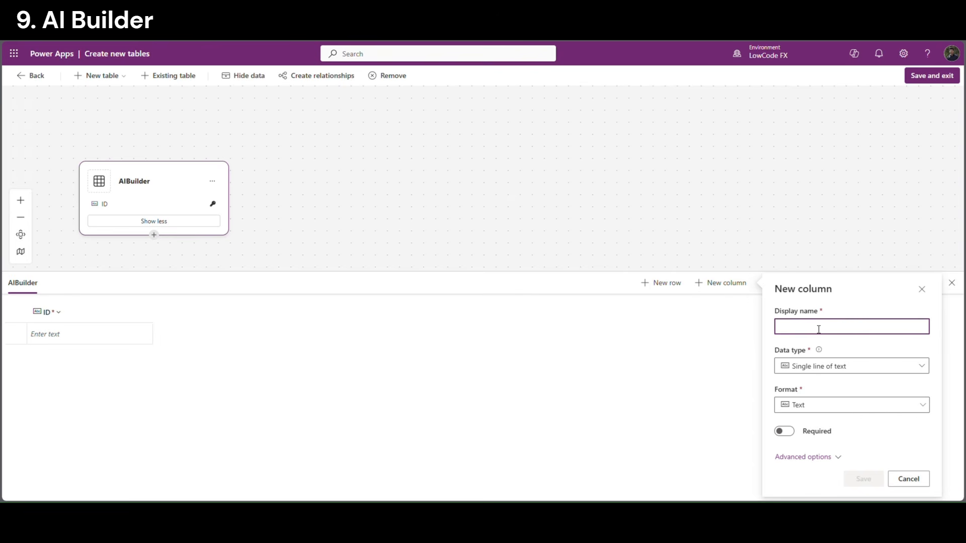
{"action": "type", "text": "Hotel"}
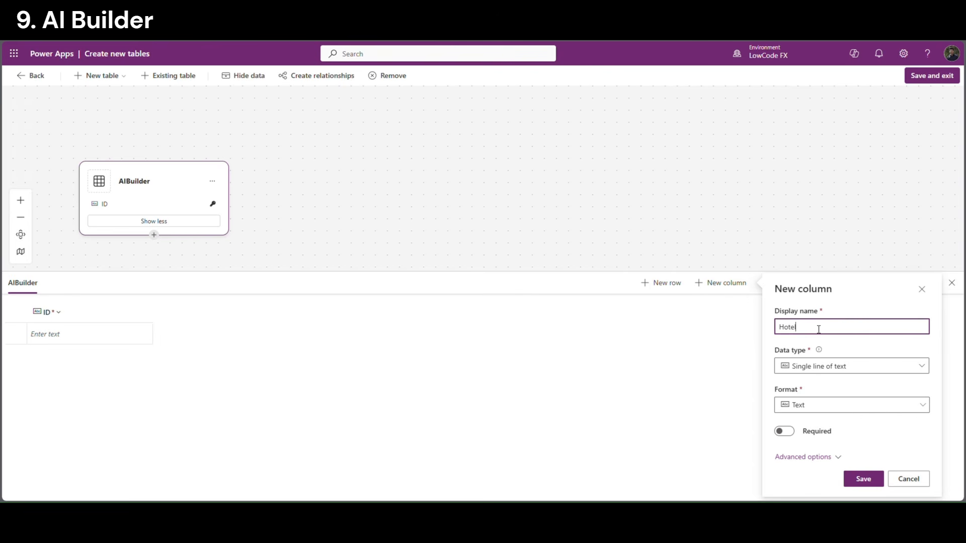
{"action": "type", "text": "_Name"}
{"action": "left_click", "coordinate": [855, 478]}
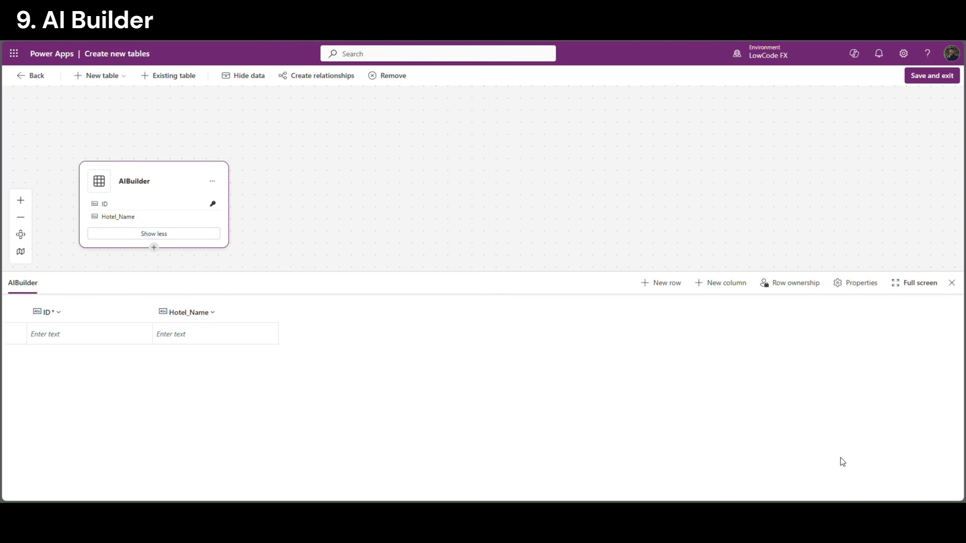
{"action": "left_click", "coordinate": [730, 283]}
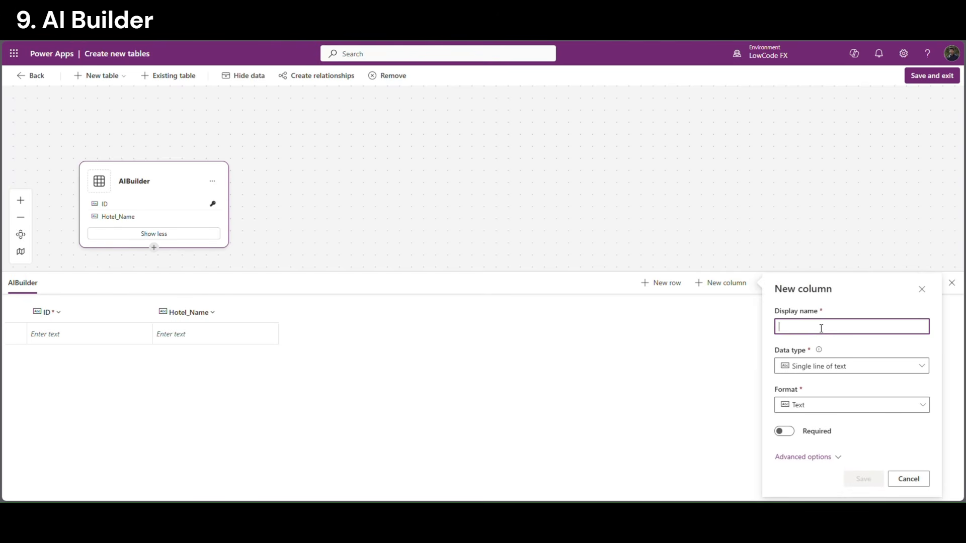
{"action": "type", "text": "Hotel_Pho"}
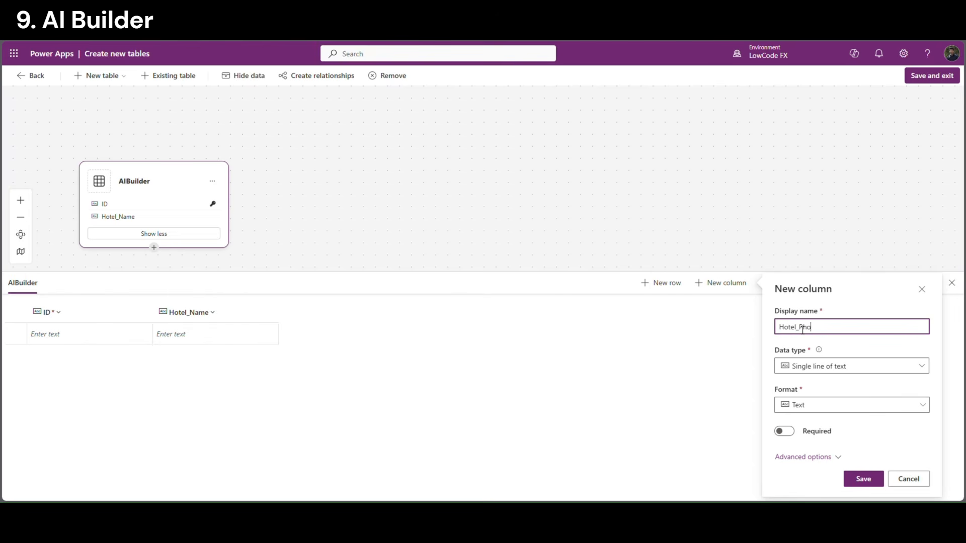
{"action": "type", "text": "ne"}
{"action": "left_click", "coordinate": [864, 480]}
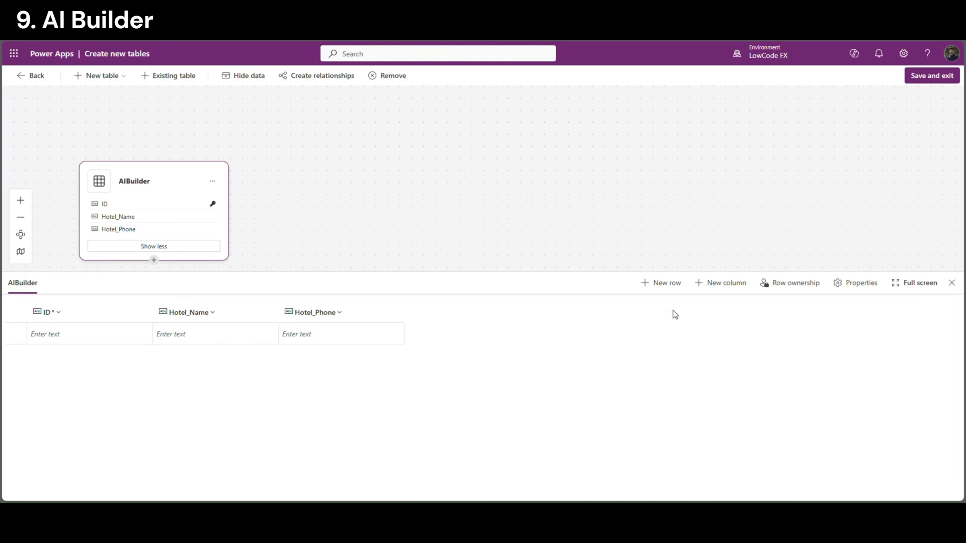
{"action": "left_click", "coordinate": [730, 289]}
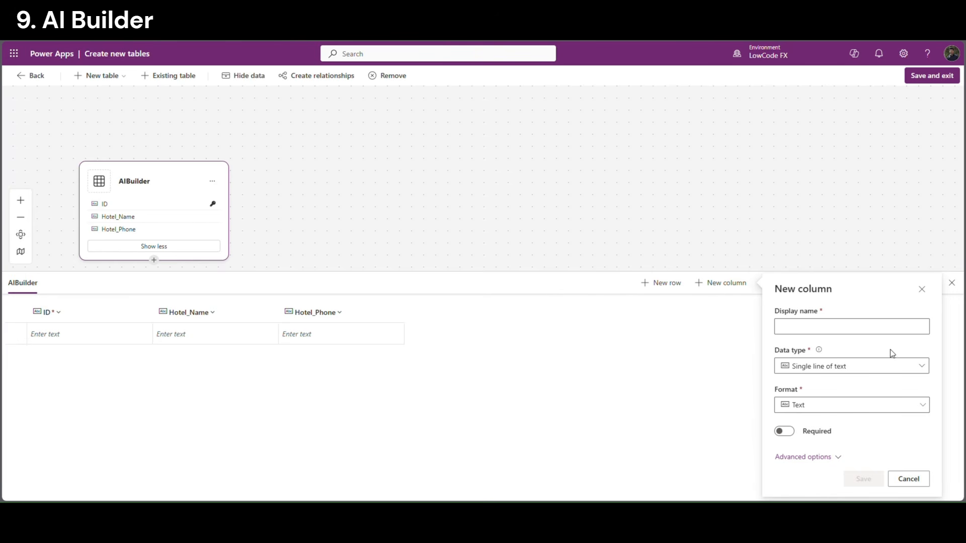
{"action": "left_click", "coordinate": [848, 332]}
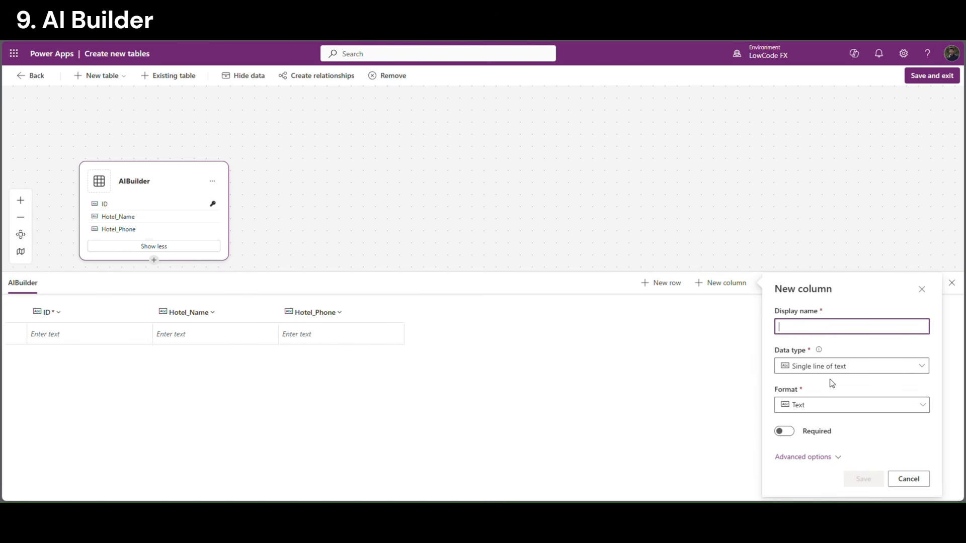
Add Hotel_Address and Hotel_Email single-line text columns to the AIBuilder table
{"action": "left_click", "coordinate": [845, 388]}
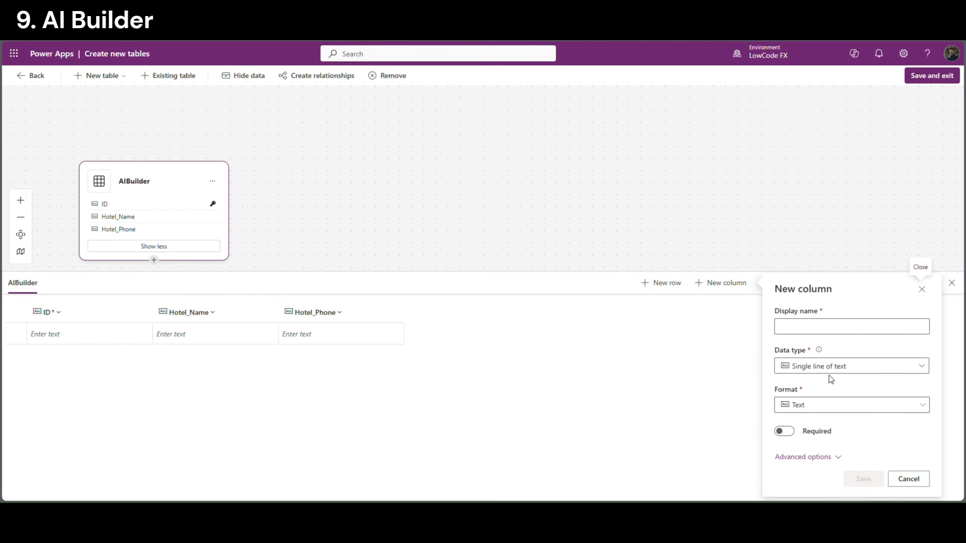
{"action": "left_click", "coordinate": [812, 333]}
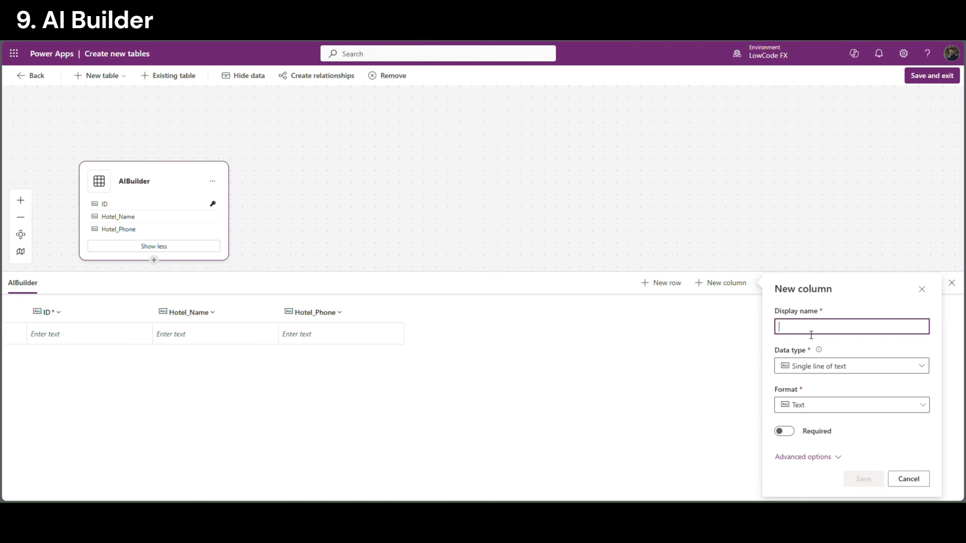
{"action": "type", "text": "Hotel_A"}
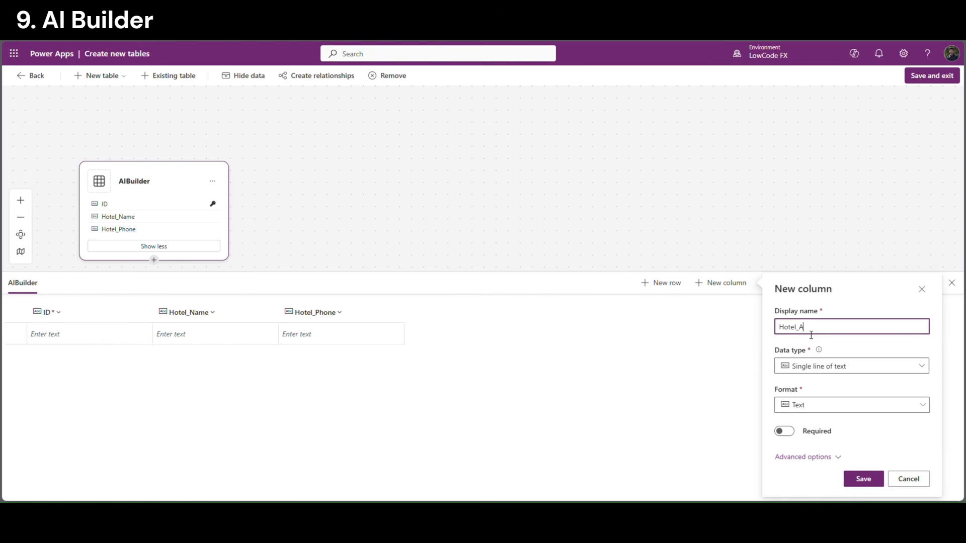
{"action": "type", "text": "ddress"}
{"action": "key", "text": "Return"}
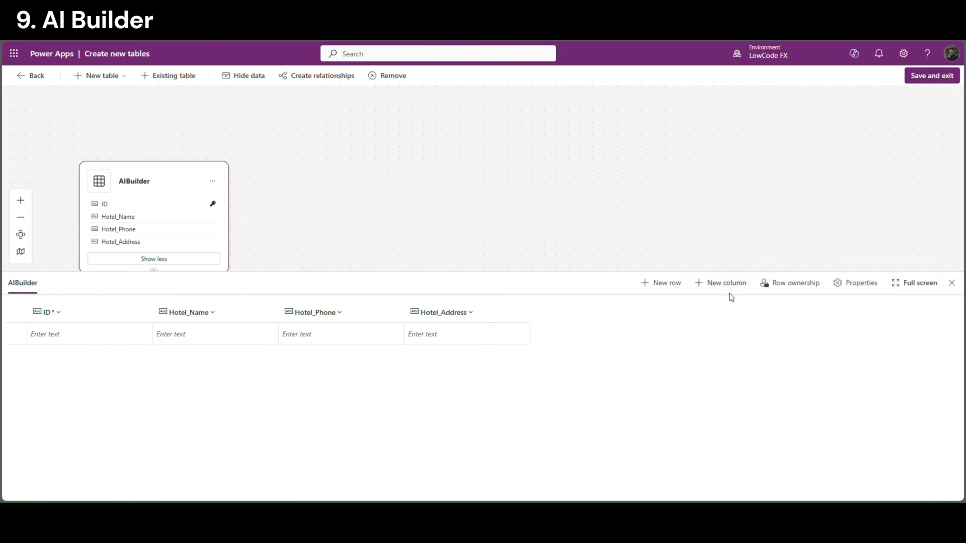
{"action": "left_click", "coordinate": [724, 283]}
{"action": "left_click", "coordinate": [804, 327]}
{"action": "type", "text": "Hotel_Email"}
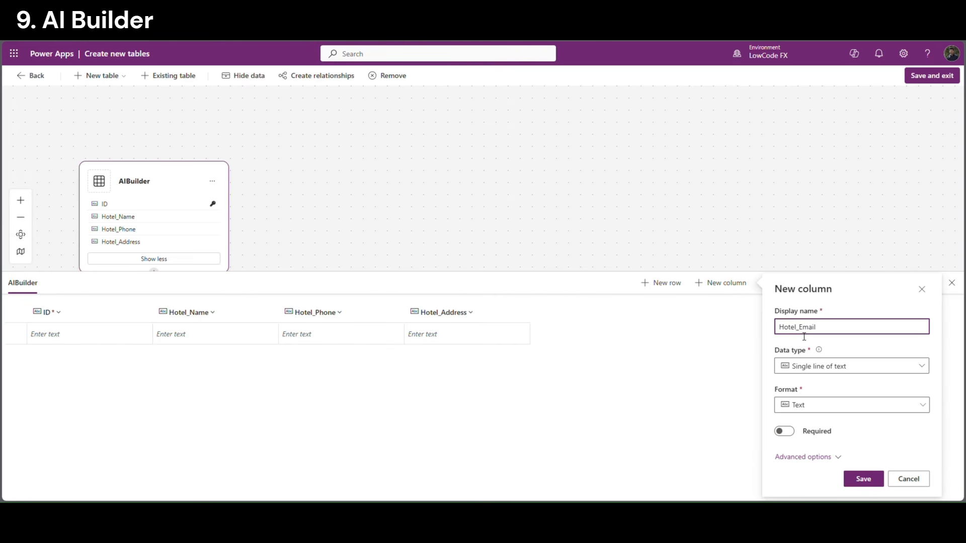
{"action": "left_click", "coordinate": [863, 479]}
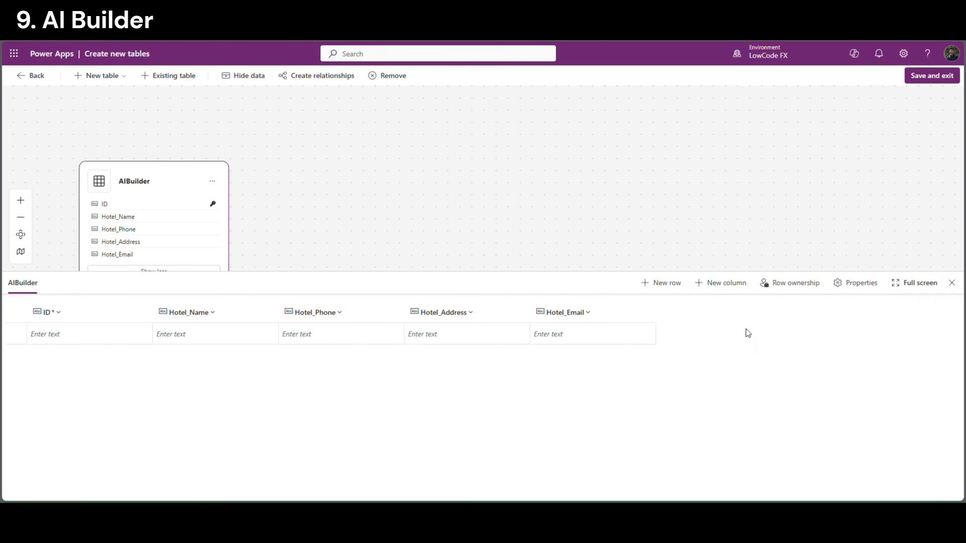
Add Guest_Name, CheckIn_Date and CheckOut_Date single-line text columns
{"action": "left_click", "coordinate": [738, 285]}
{"action": "left_click", "coordinate": [806, 332]}
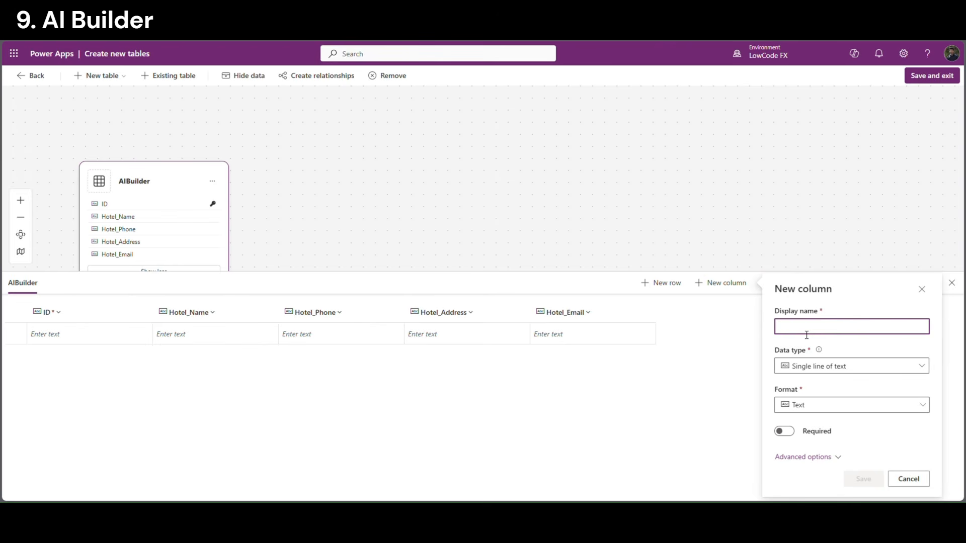
{"action": "type", "text": "Guest_"}
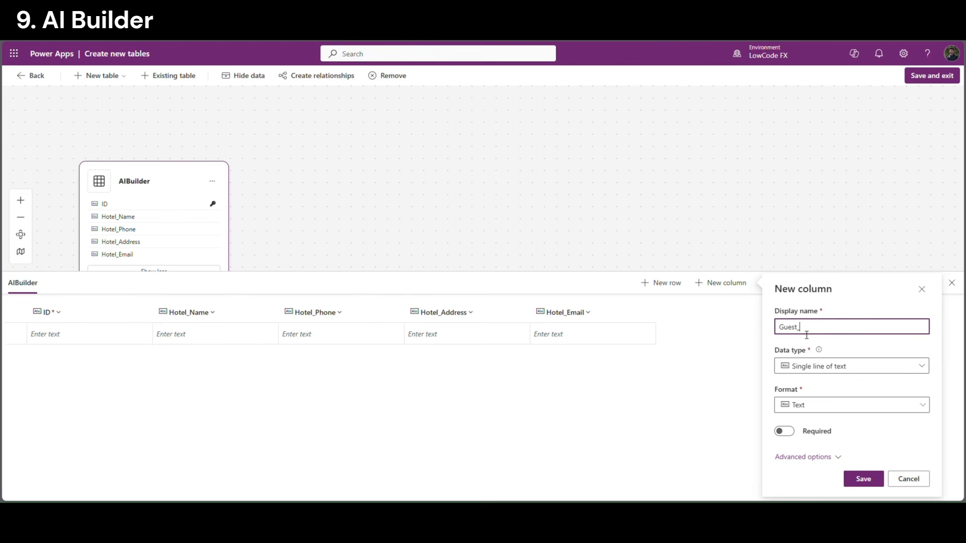
{"action": "type", "text": "Name"}
{"action": "left_click", "coordinate": [863, 479]}
{"action": "left_click", "coordinate": [725, 283]}
{"action": "type", "text": "CheckIn_"}
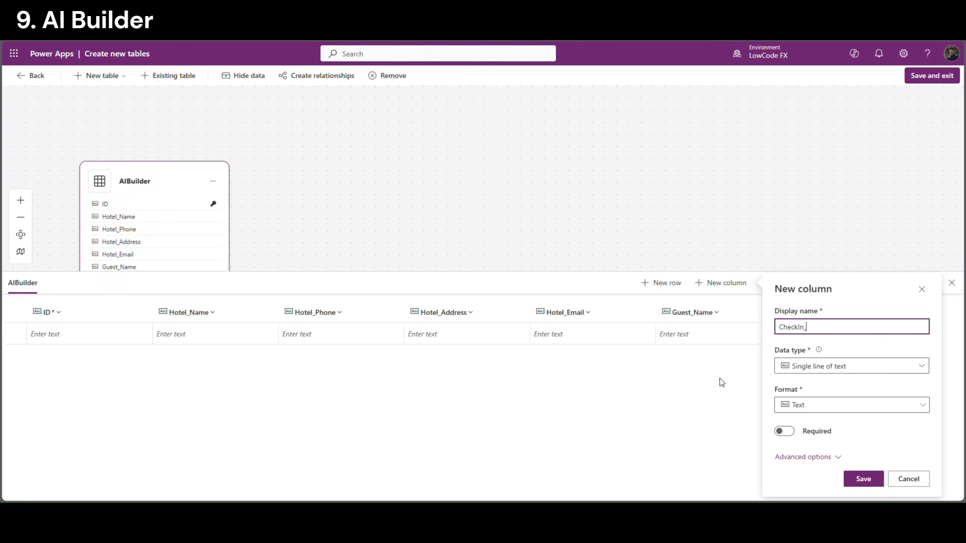
{"action": "type", "text": "Date"}
{"action": "left_click", "coordinate": [873, 480]}
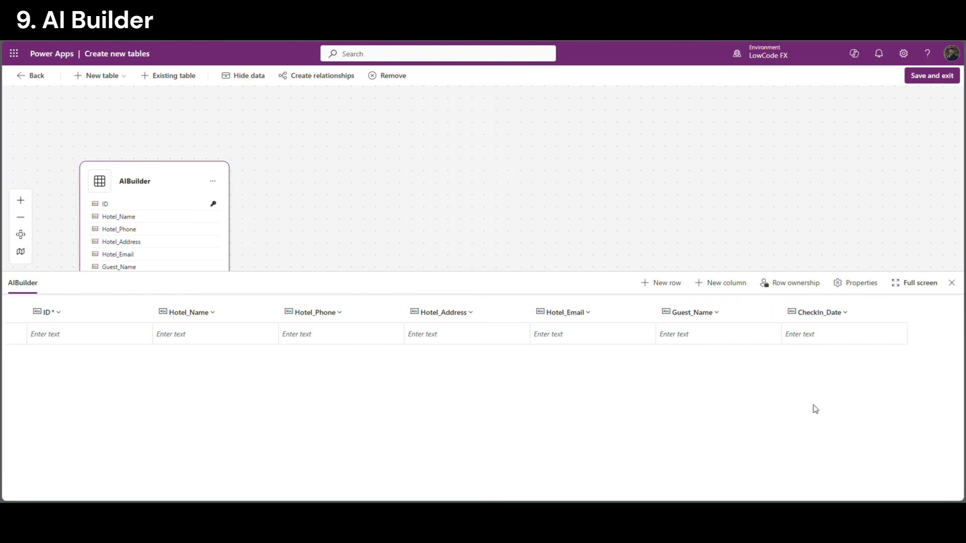
{"action": "left_click", "coordinate": [733, 285]}
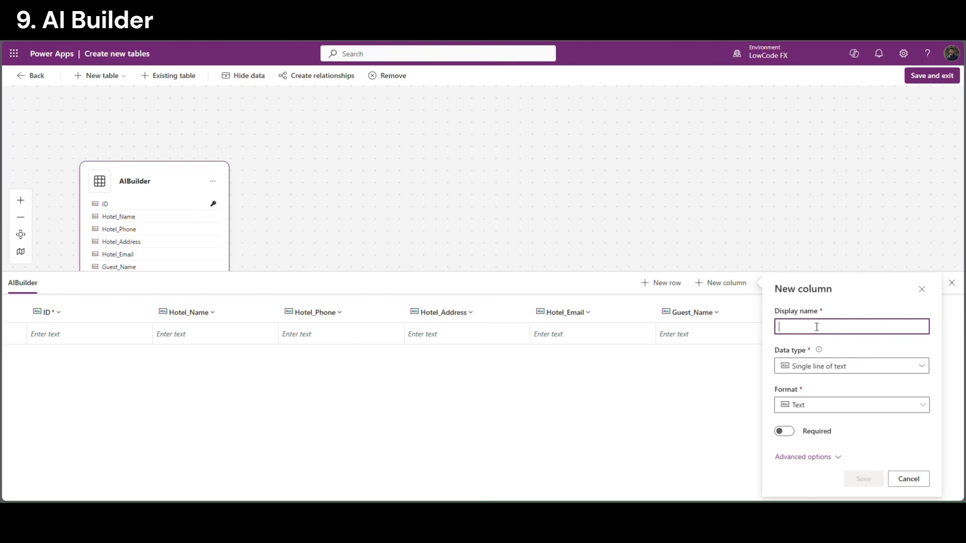
{"action": "type", "text": "CheckOut_Date"}
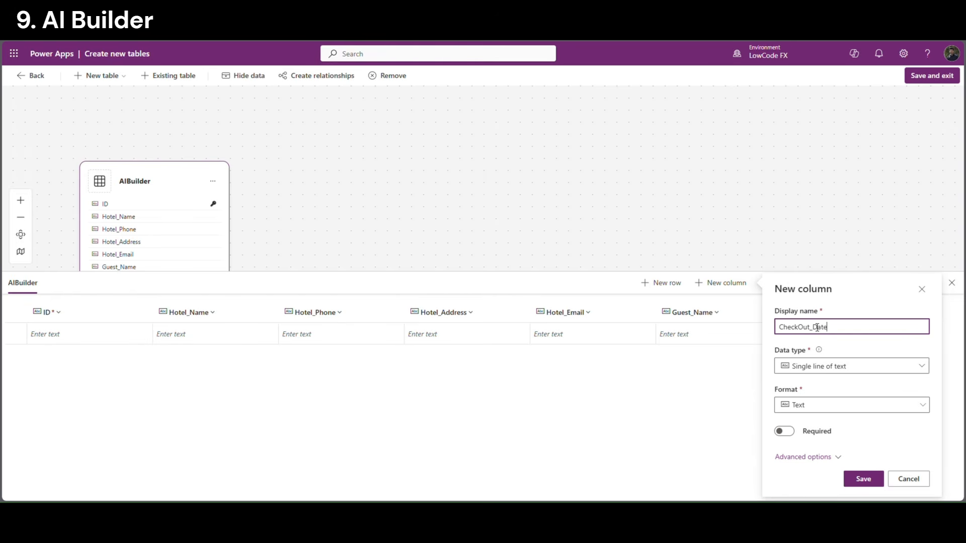
{"action": "left_click", "coordinate": [863, 479]}
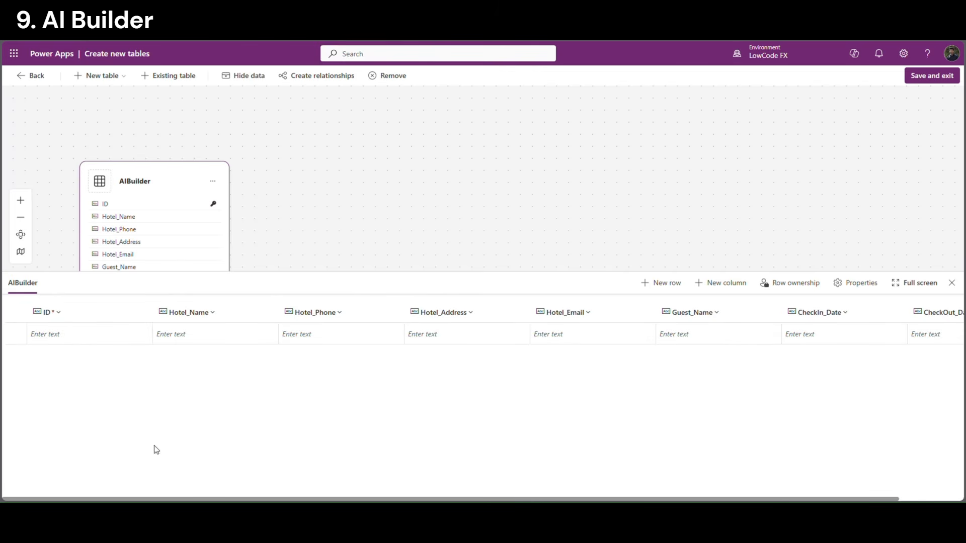
Append _Header to the table name, making it AIBuilder_Header, then save and exit
{"action": "left_click_drag", "start_coordinate": [164, 499], "coordinate": [231, 500]}
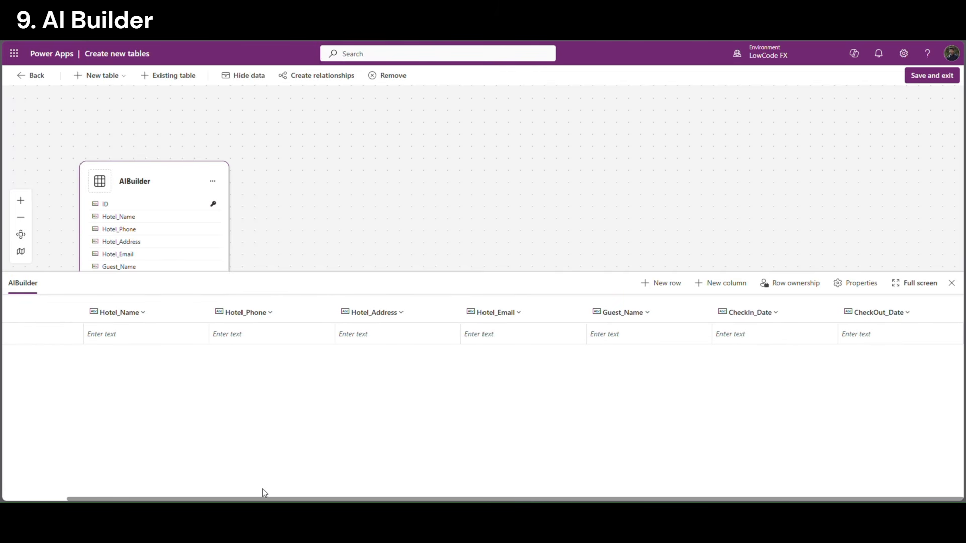
{"action": "left_click_drag", "start_coordinate": [383, 500], "coordinate": [276, 501]}
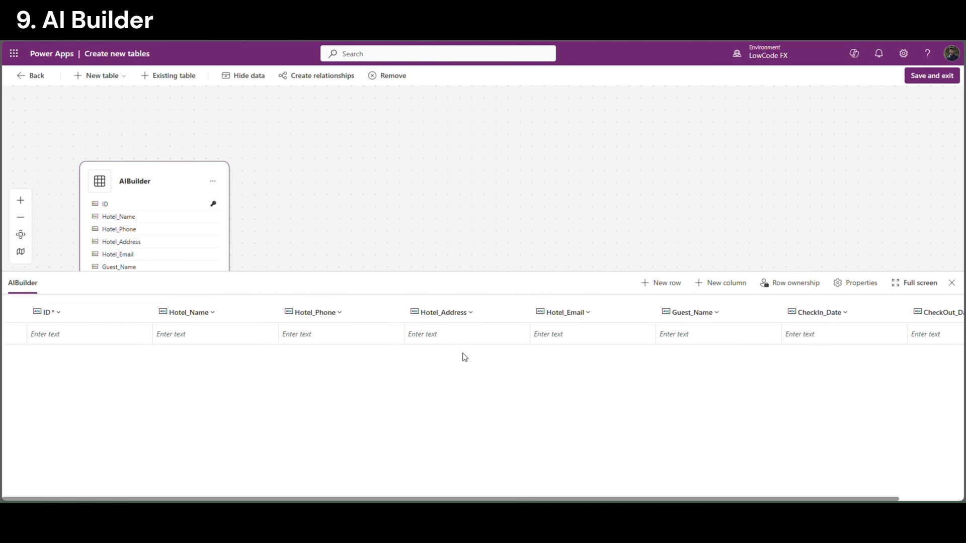
{"action": "left_click_drag", "start_coordinate": [516, 501], "coordinate": [581, 501]}
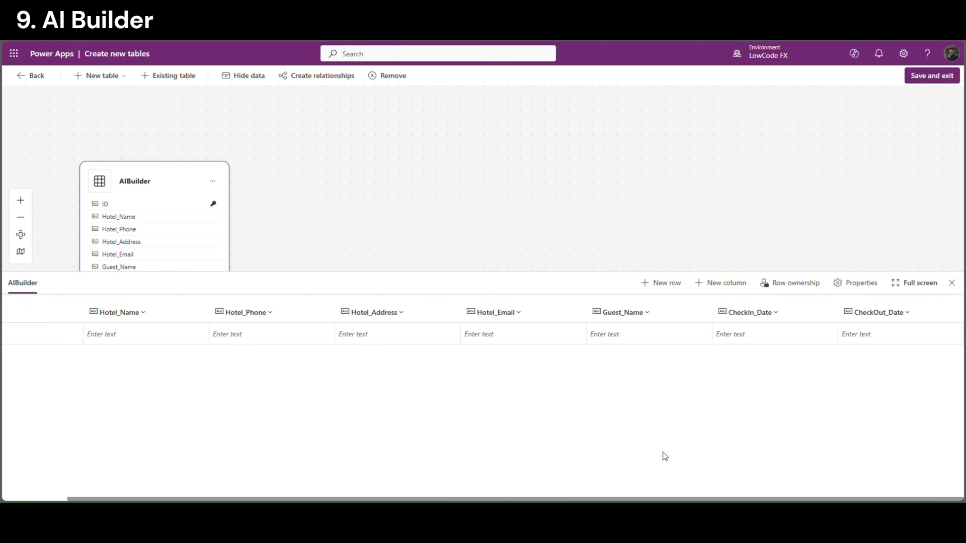
{"action": "left_click_drag", "start_coordinate": [183, 500], "coordinate": [58, 498]}
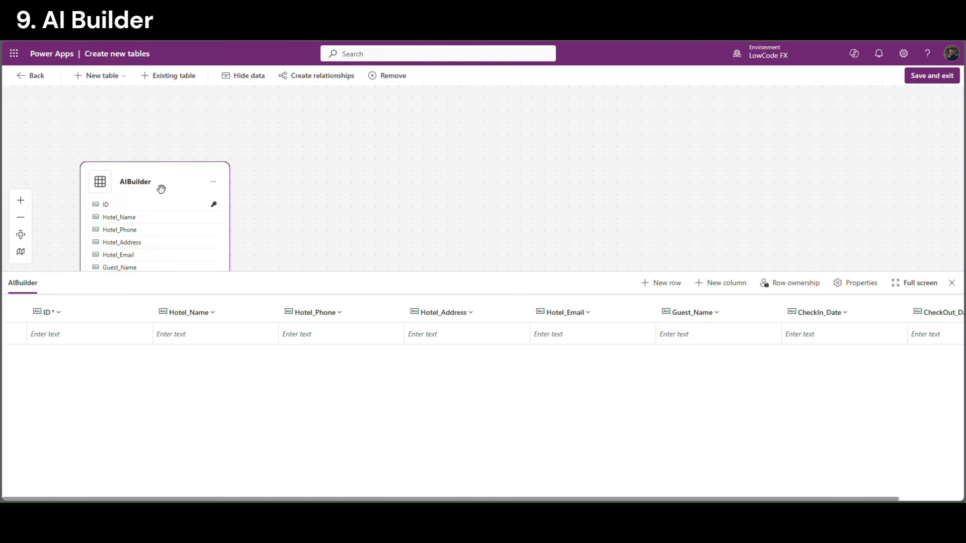
{"action": "double_click", "coordinate": [143, 188]}
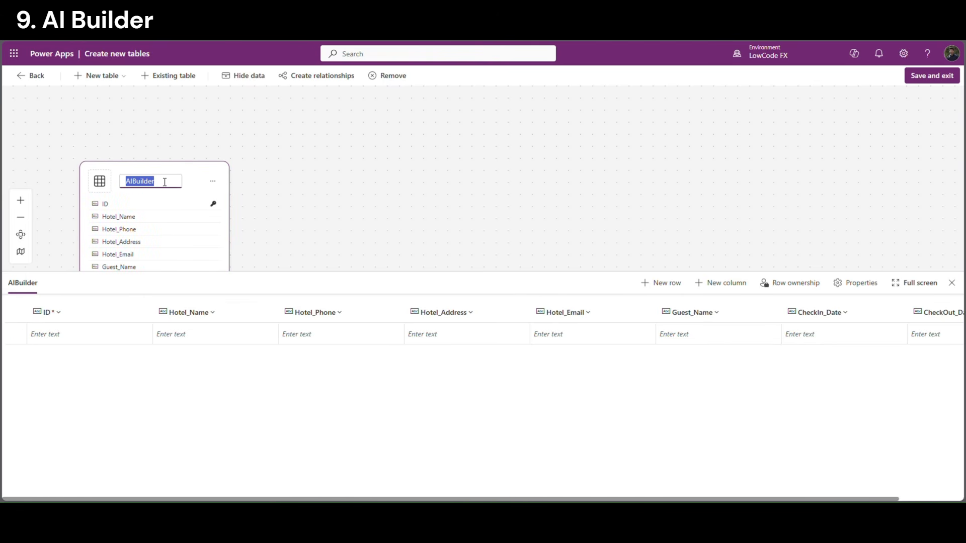
{"action": "left_click", "coordinate": [165, 182]}
{"action": "type", "text": "_Header"}
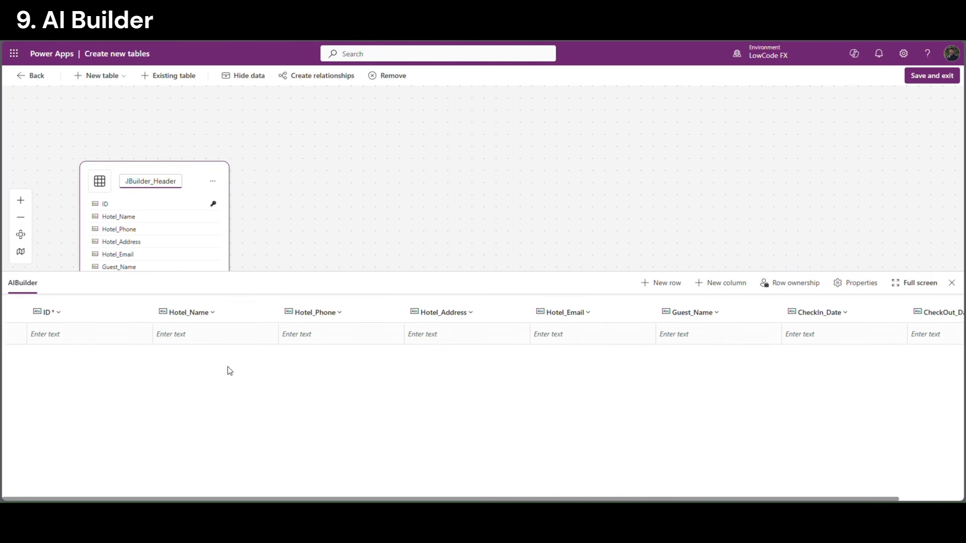
{"action": "left_click", "coordinate": [267, 404]}
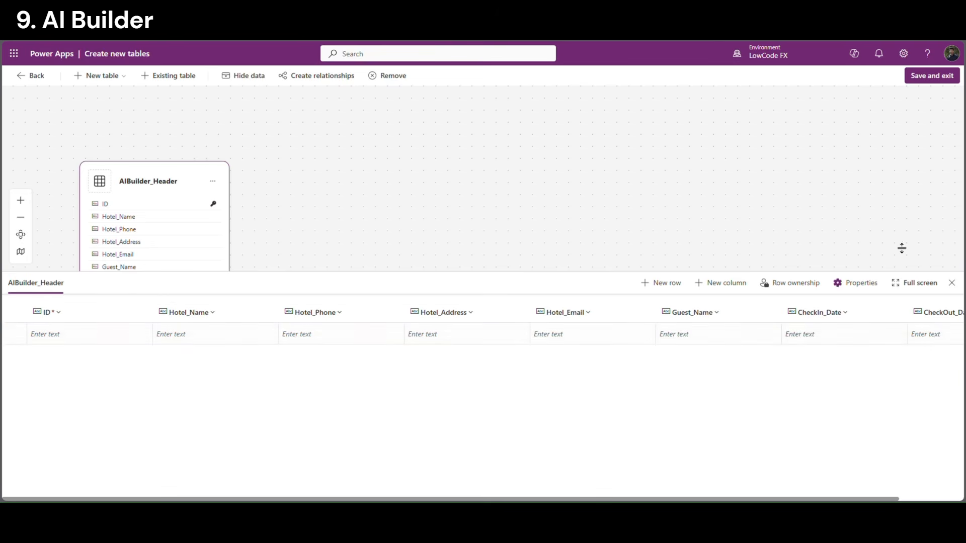
{"action": "left_click", "coordinate": [925, 81]}
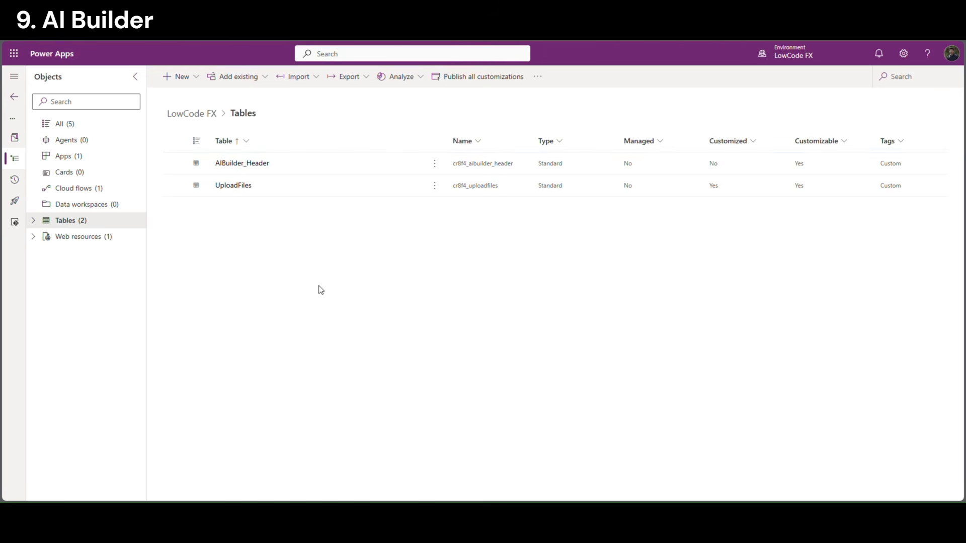
Create a new blank table named AIBuilder_Lines and view its data grid
{"action": "left_click", "coordinate": [181, 77]}
{"action": "mouse_move", "coordinate": [231, 205]}
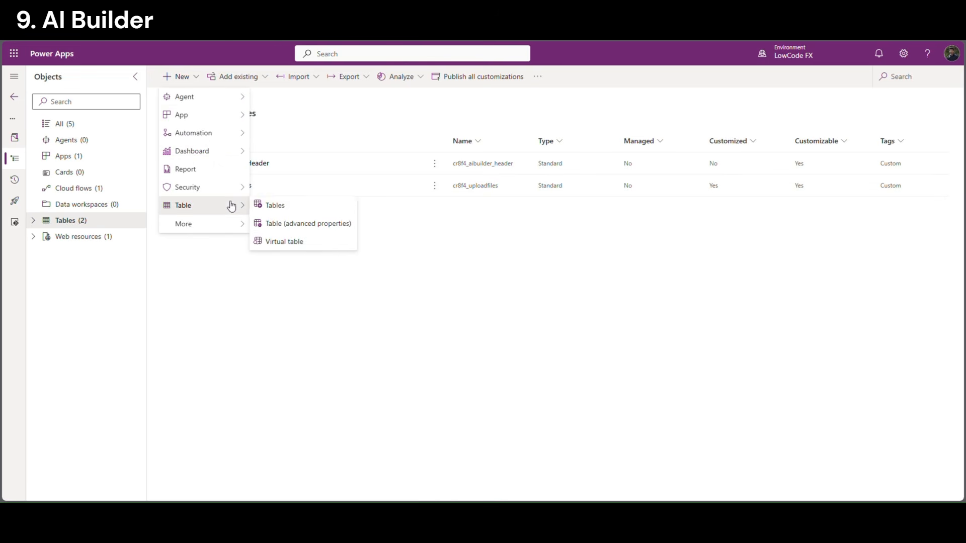
{"action": "left_click", "coordinate": [300, 205]}
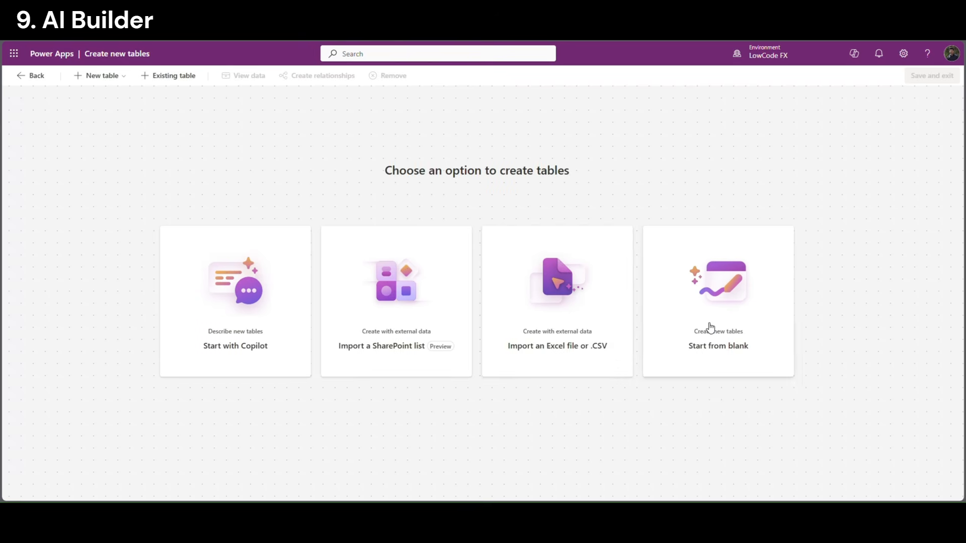
{"action": "left_click", "coordinate": [705, 325]}
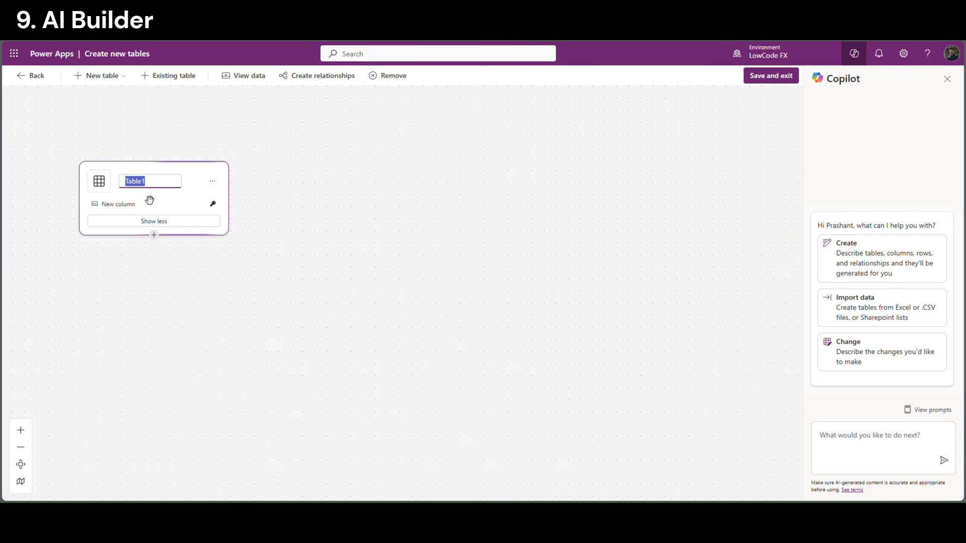
{"action": "type", "text": "AIBuilder_Lines"}
{"action": "left_click", "coordinate": [252, 322]}
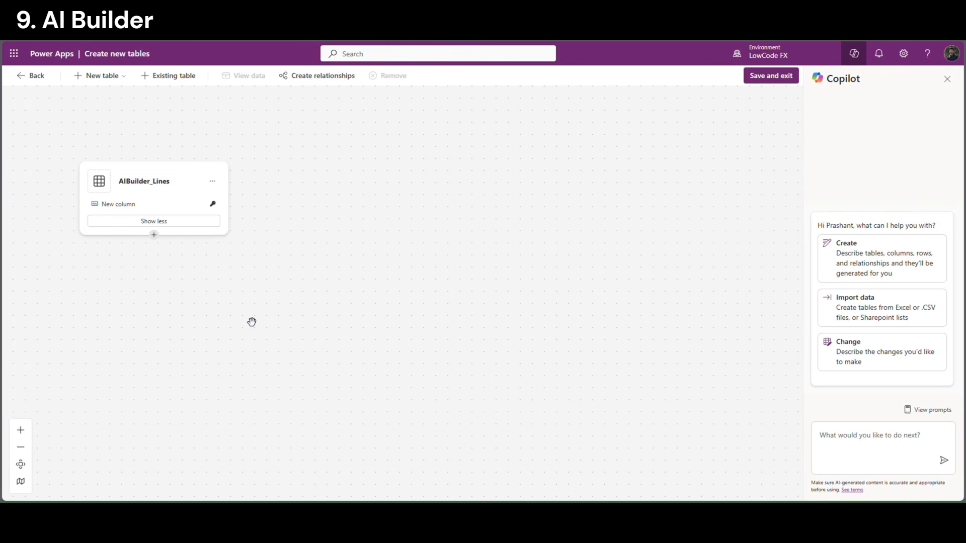
{"action": "left_click", "coordinate": [948, 79]}
{"action": "left_click", "coordinate": [212, 181]}
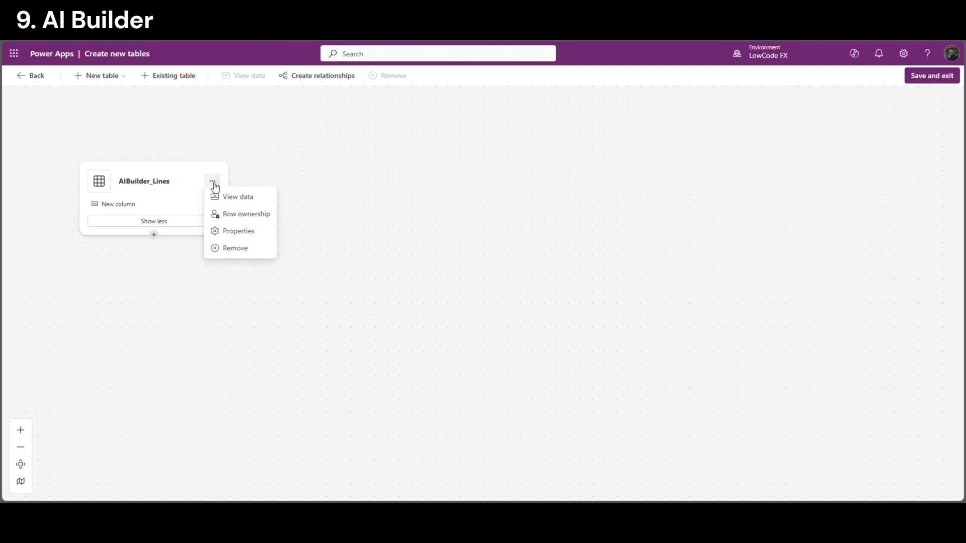
{"action": "left_click", "coordinate": [263, 197]}
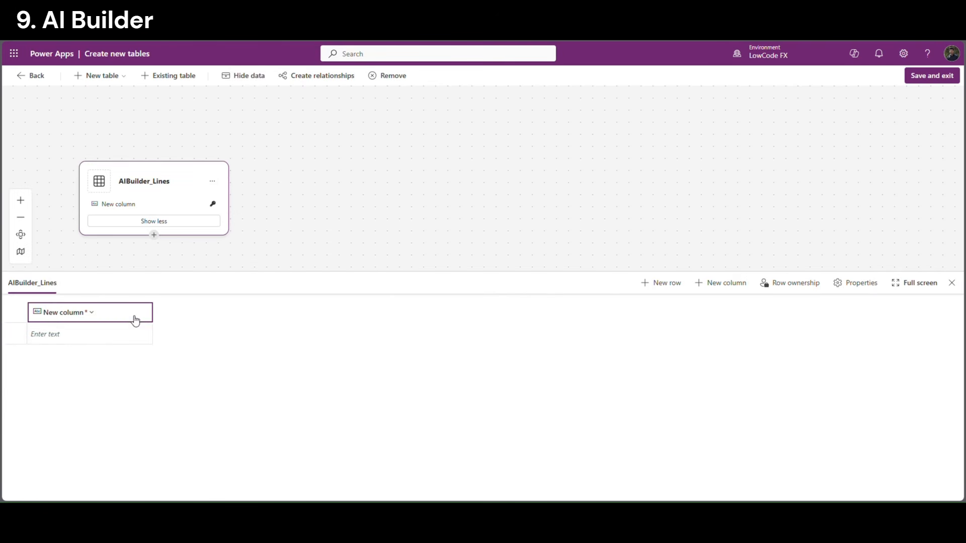
Rename the Lines table's default column to Line_ID
{"action": "left_click", "coordinate": [68, 313]}
{"action": "left_click", "coordinate": [62, 333]}
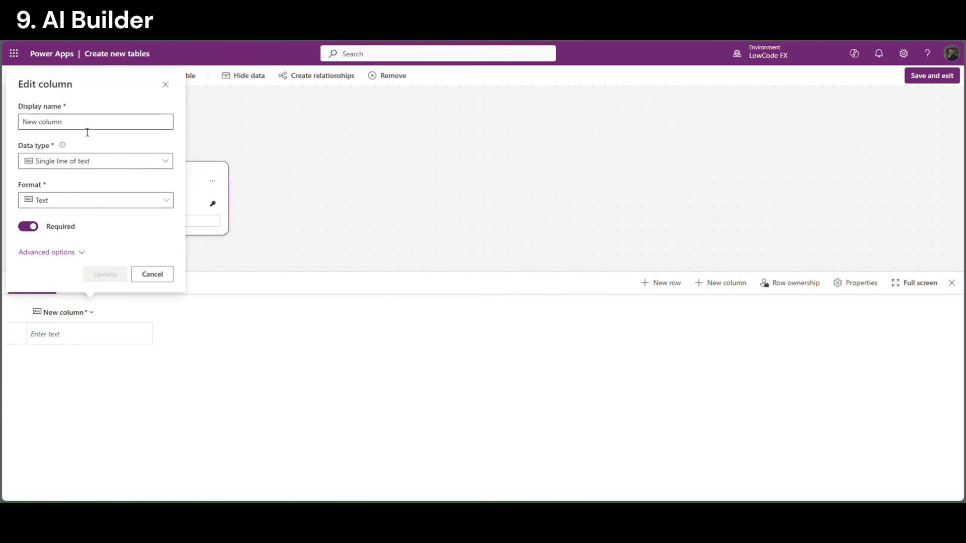
{"action": "left_click_drag", "start_coordinate": [86, 130], "coordinate": [5, 130]}
{"action": "type", "text": "Line_ID"}
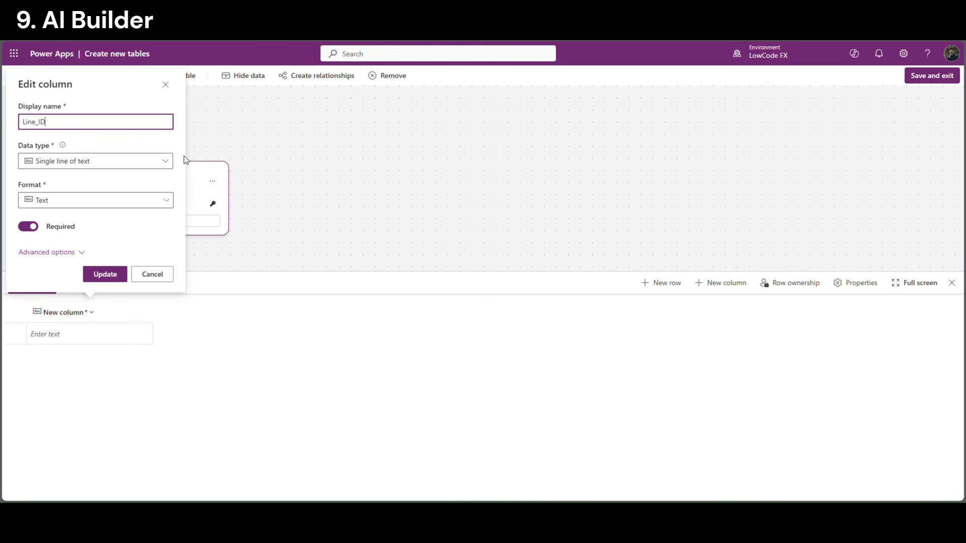
{"action": "key", "text": "Return"}
{"action": "left_click", "coordinate": [721, 283]}
Add Date, Description and Charges columns, then save the tables and exit
{"action": "left_click", "coordinate": [804, 328]}
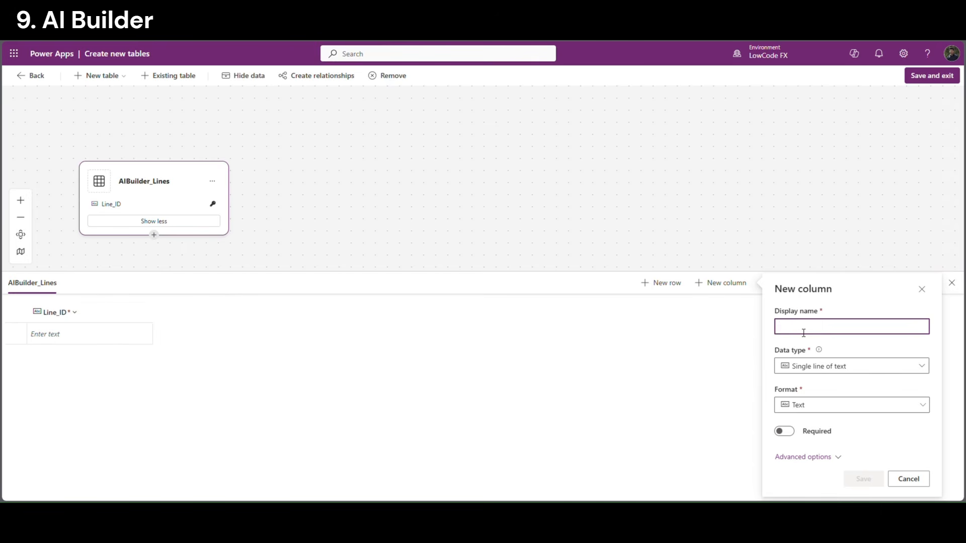
{"action": "type", "text": "Date"}
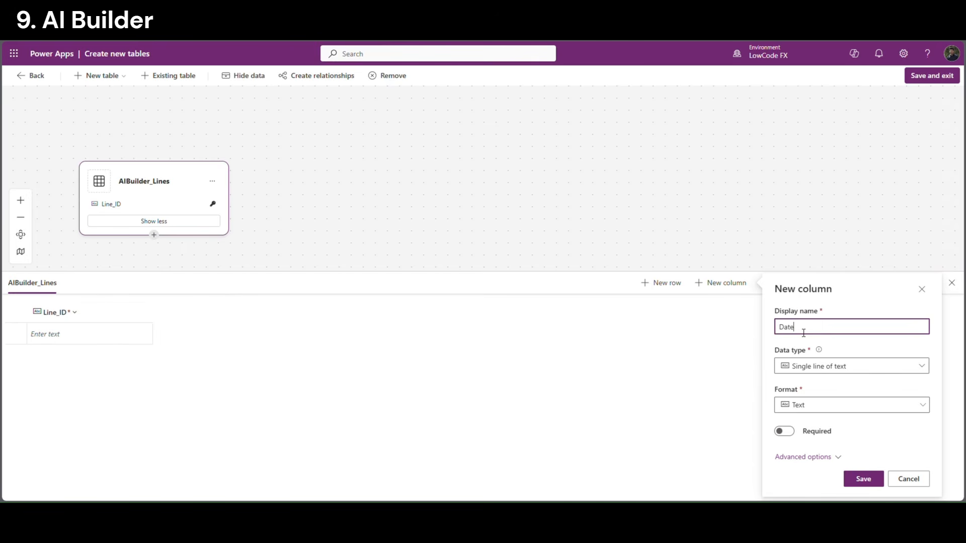
{"action": "left_click", "coordinate": [862, 479]}
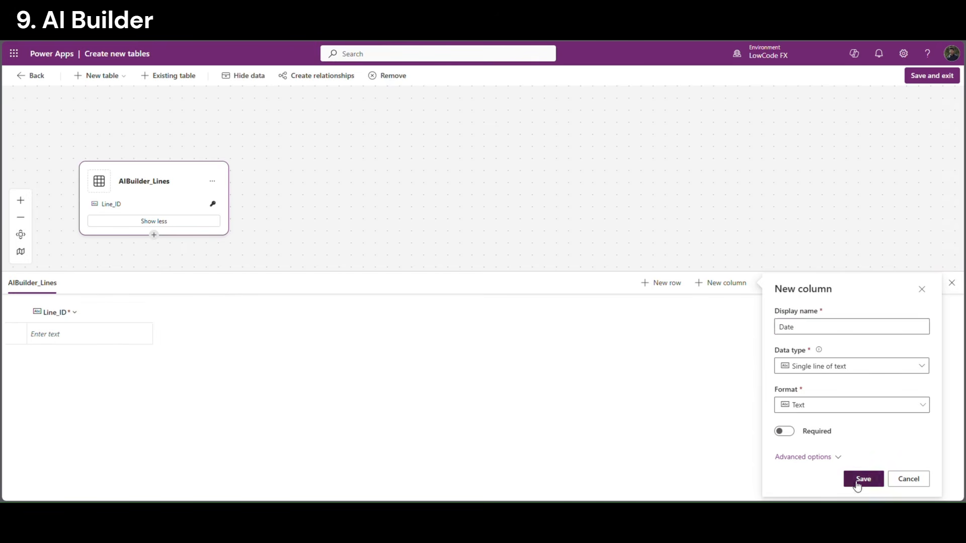
{"action": "left_click", "coordinate": [717, 284]}
{"action": "left_click", "coordinate": [813, 327]}
{"action": "type", "text": "Description"}
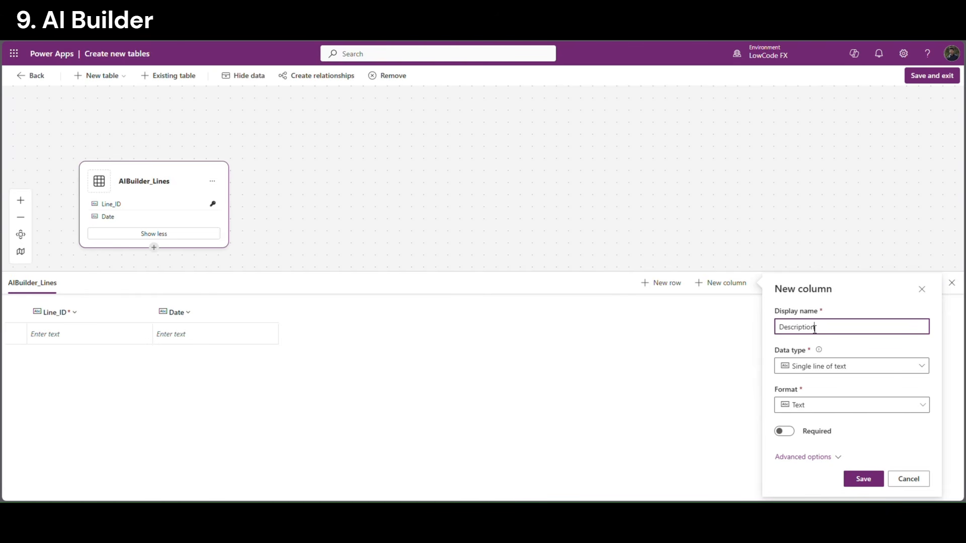
{"action": "left_click", "coordinate": [858, 482]}
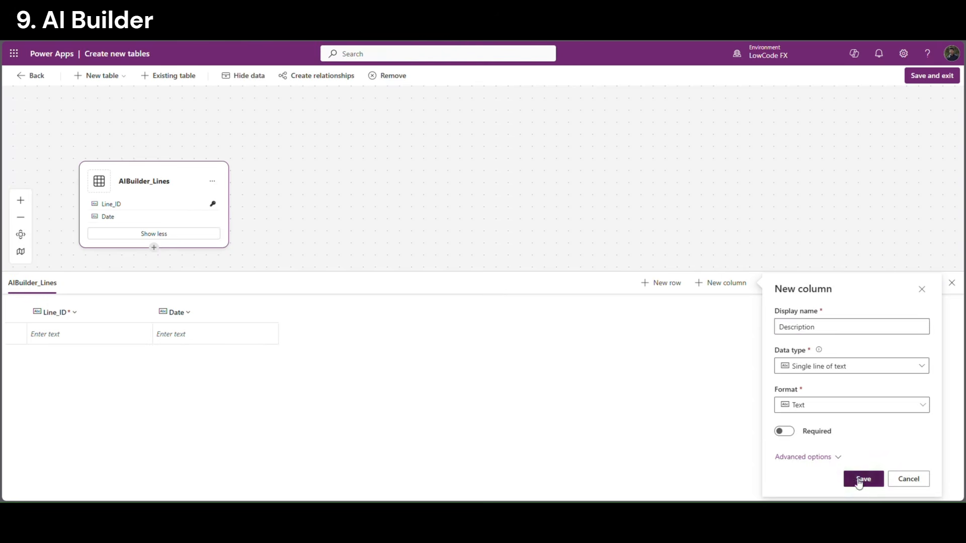
{"action": "left_click", "coordinate": [722, 284]}
{"action": "left_click", "coordinate": [822, 330]}
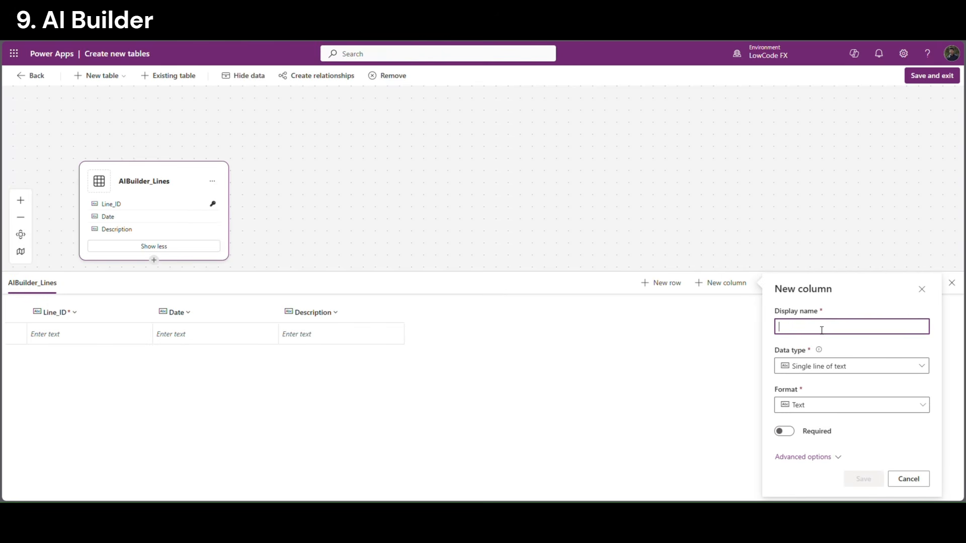
{"action": "type", "text": "Charge"}
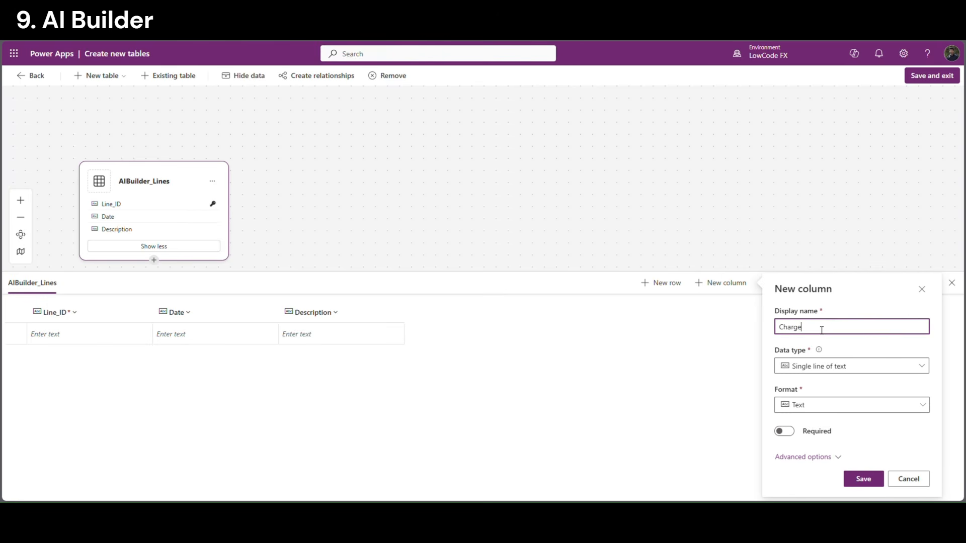
{"action": "type", "text": "s"}
{"action": "left_click", "coordinate": [862, 479]}
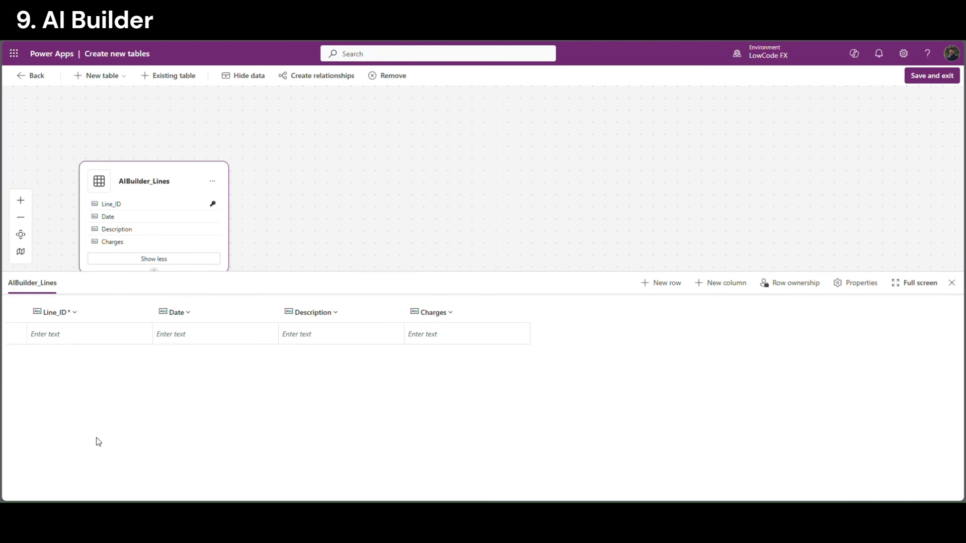
{"action": "left_click", "coordinate": [934, 79]}
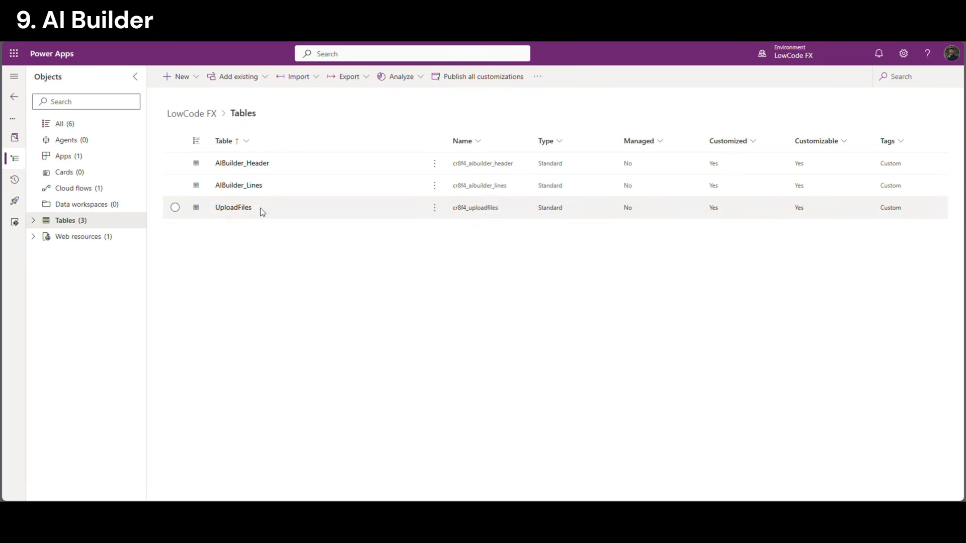
Open the AIBuilder_Lines table and add a Header_ID column to it
{"action": "left_click", "coordinate": [239, 185]}
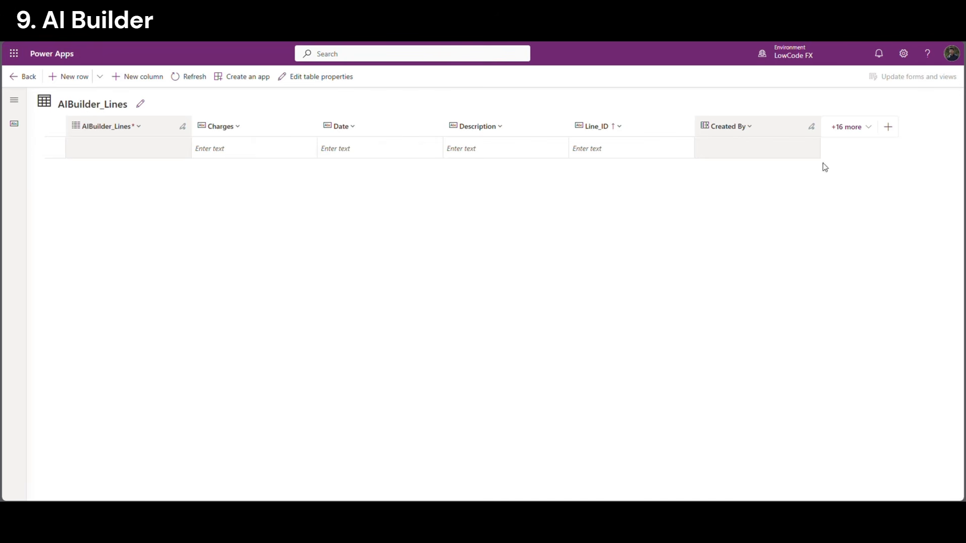
{"action": "left_click", "coordinate": [887, 127]}
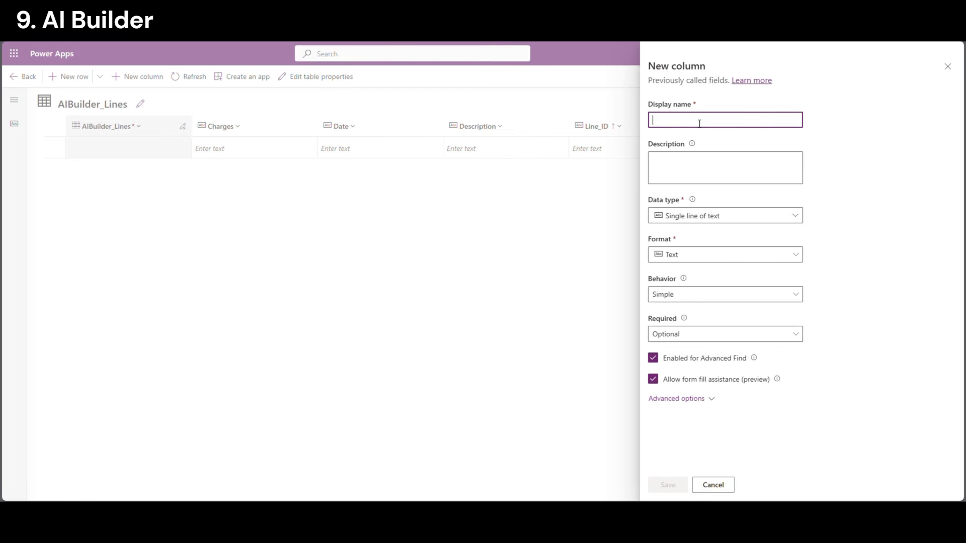
{"action": "type", "text": "Header_ID"}
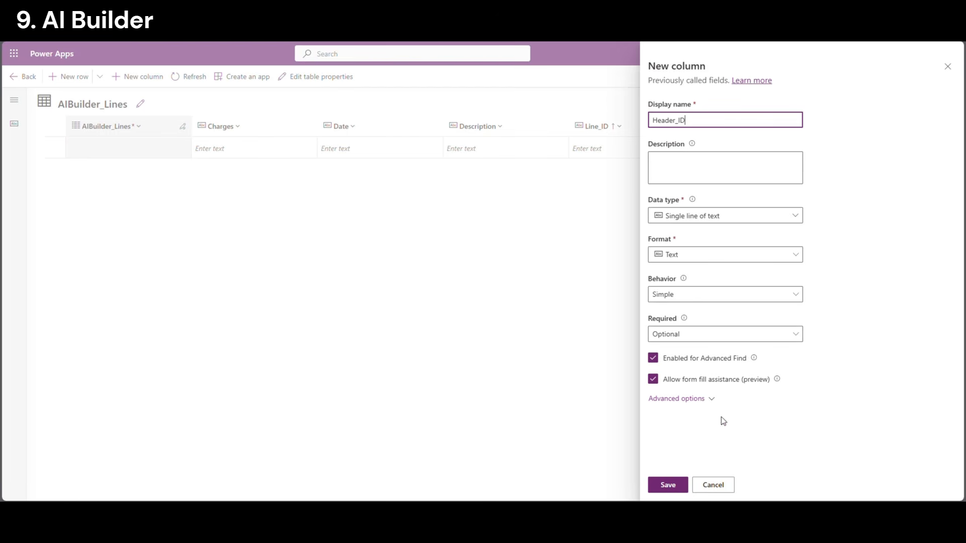
{"action": "left_click", "coordinate": [686, 485]}
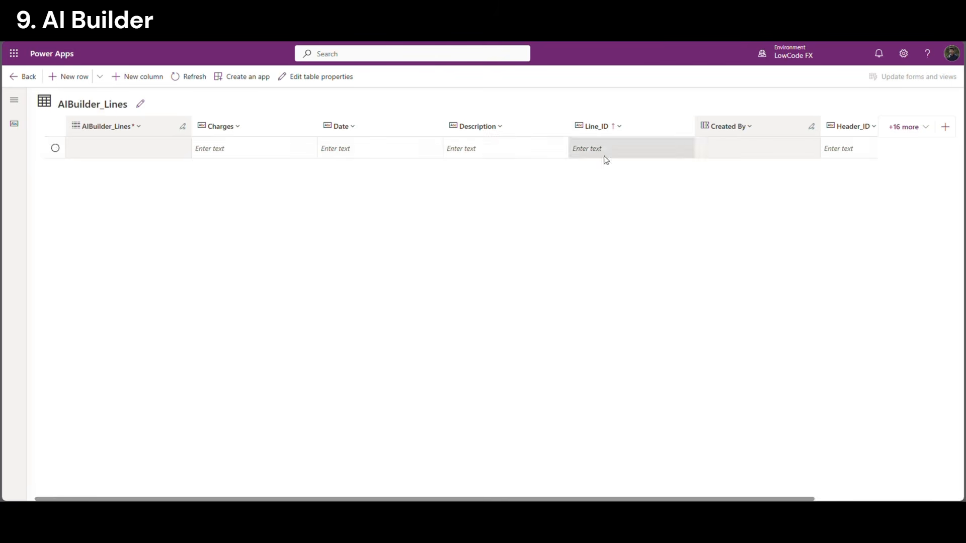
{"action": "left_click_drag", "start_coordinate": [764, 499], "coordinate": [799, 500]}
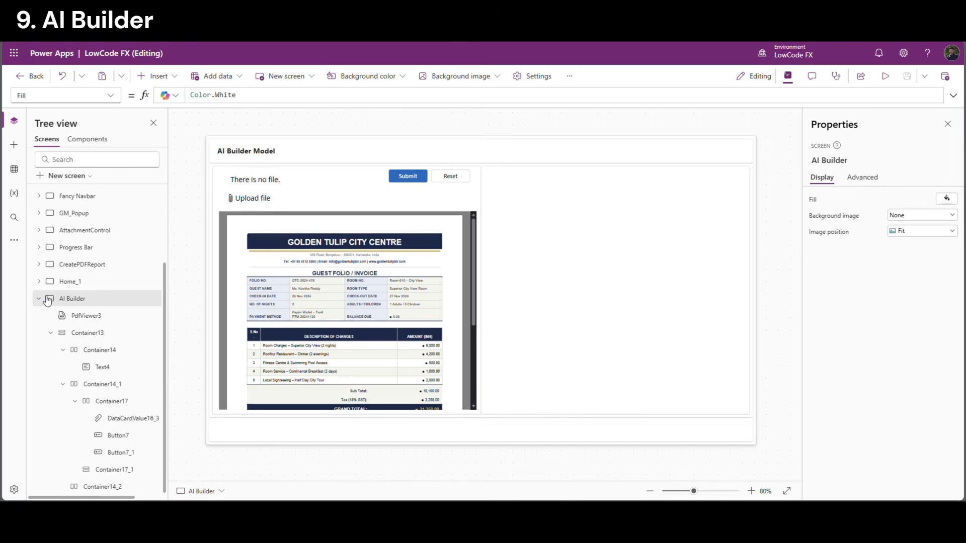
Search 'AIbui' in the Data pane and add the AIBuilder_Headers and AIBuilder_Lines tables
{"action": "left_click", "coordinate": [39, 299]}
{"action": "left_click", "coordinate": [14, 170]}
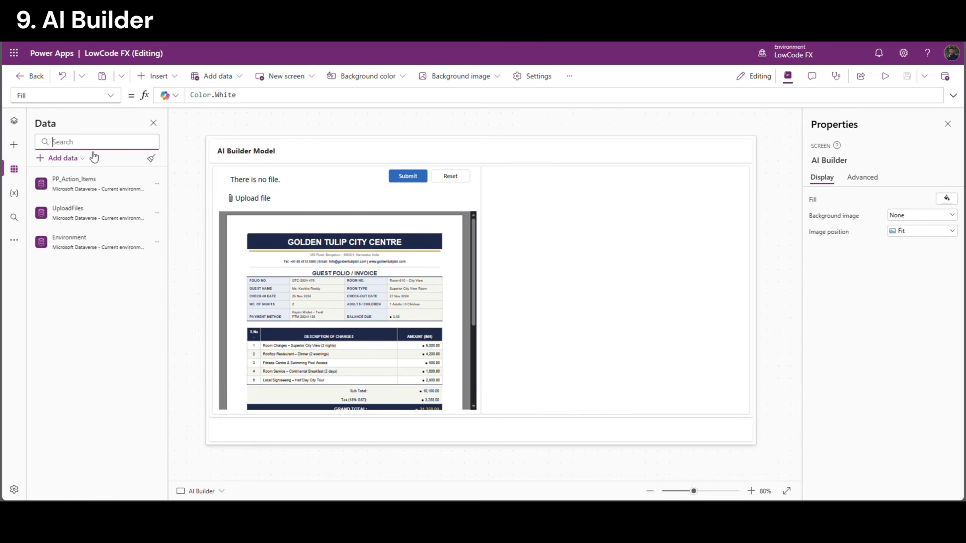
{"action": "left_click", "coordinate": [65, 158]}
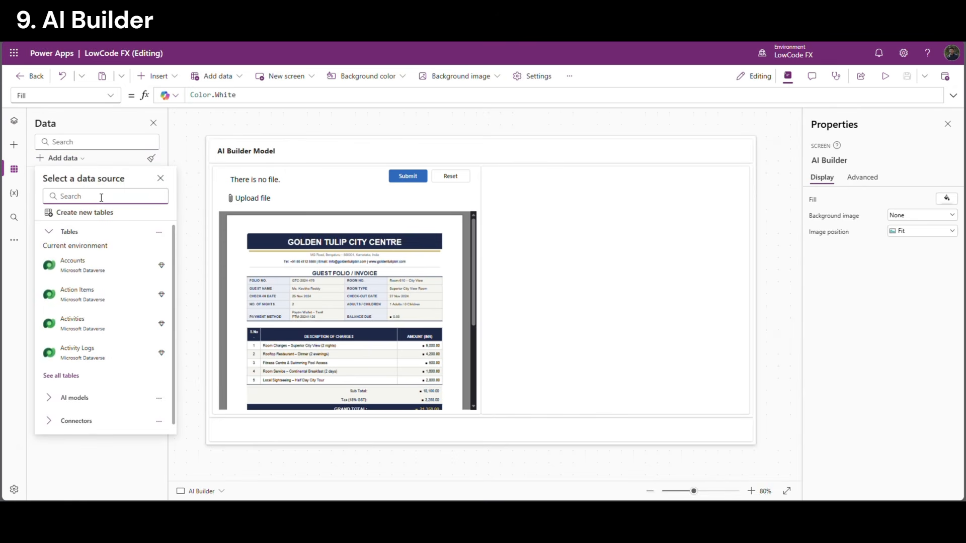
{"action": "type", "text": "AIbui"}
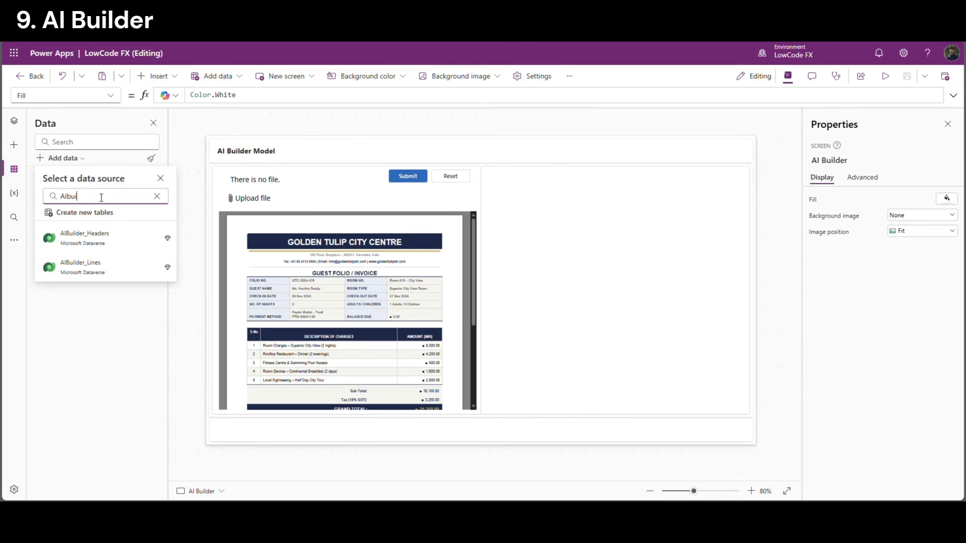
{"action": "left_click", "coordinate": [119, 238]}
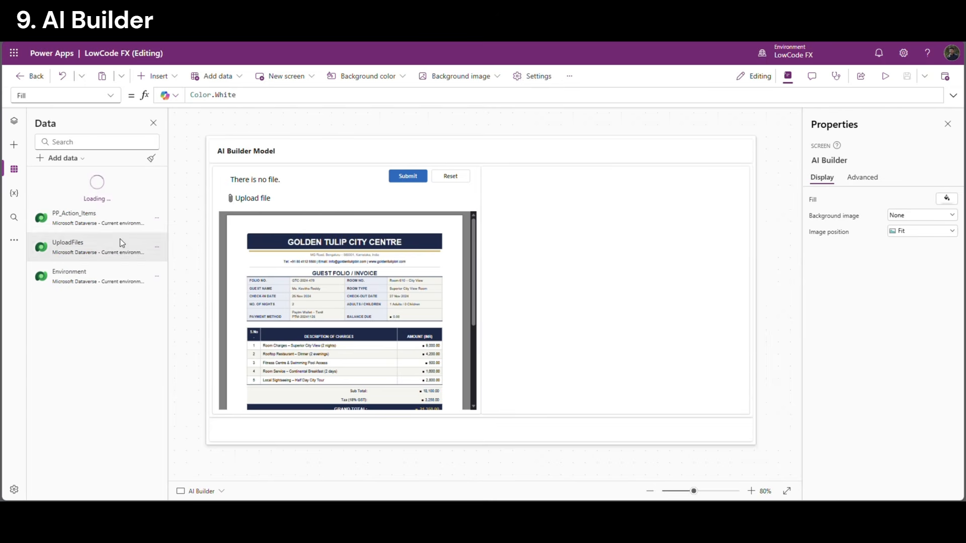
{"action": "left_click", "coordinate": [64, 158]}
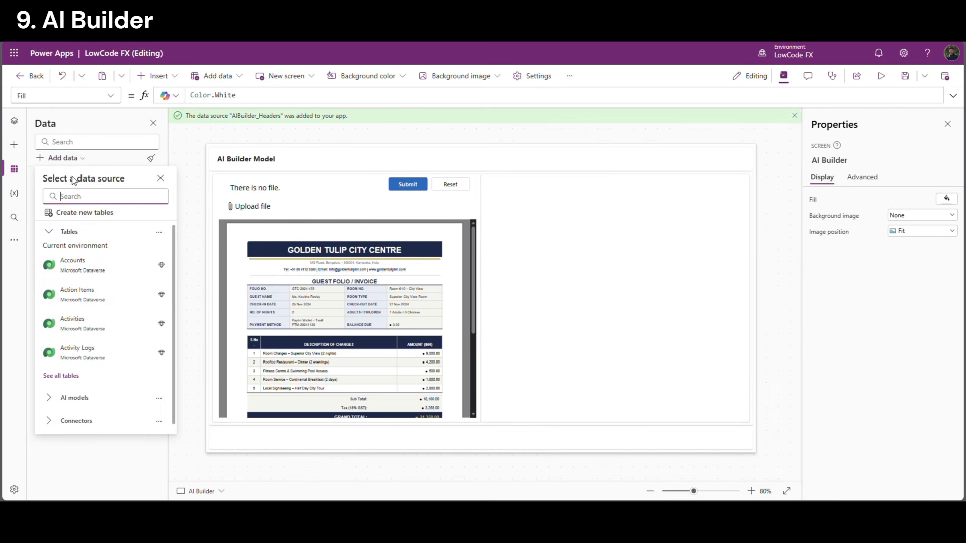
{"action": "type", "text": "aib"}
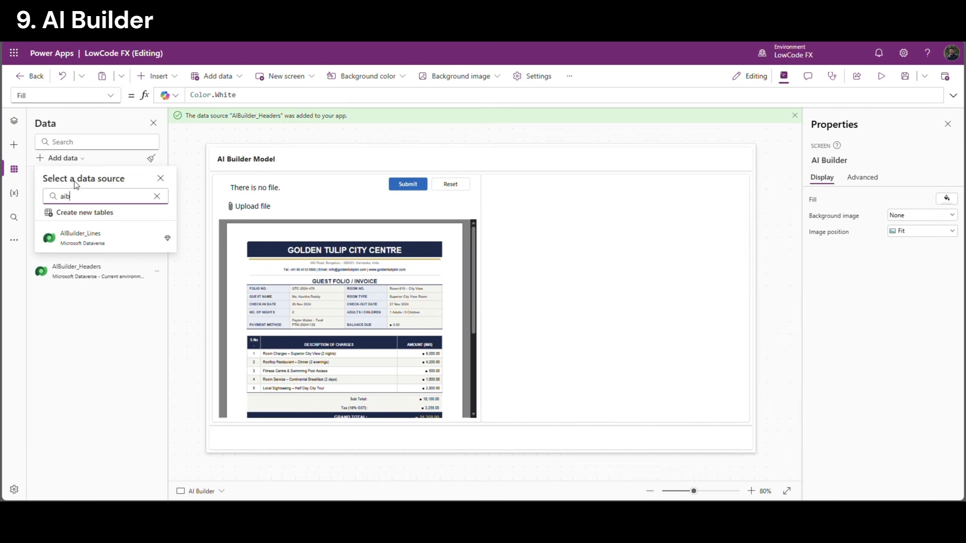
{"action": "left_click", "coordinate": [108, 239]}
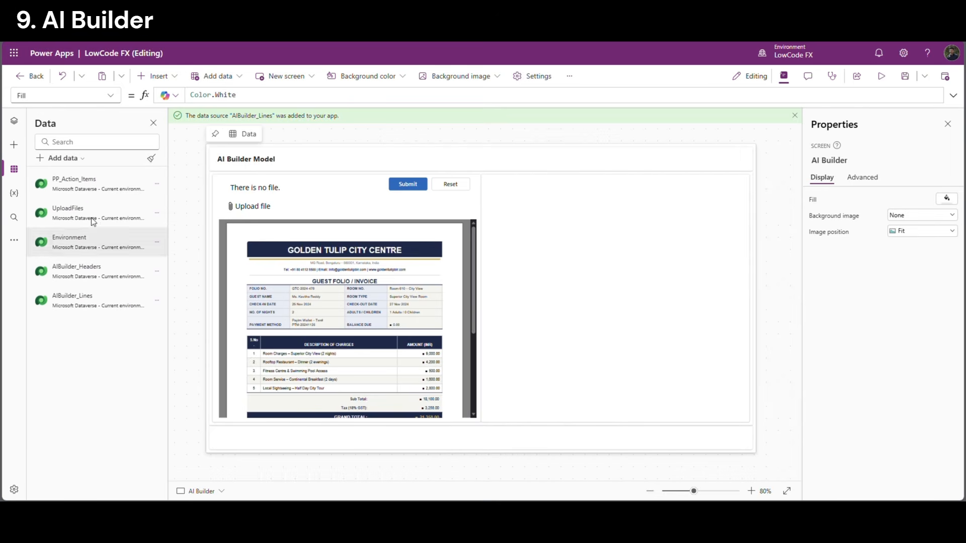
{"action": "left_click", "coordinate": [14, 121]}
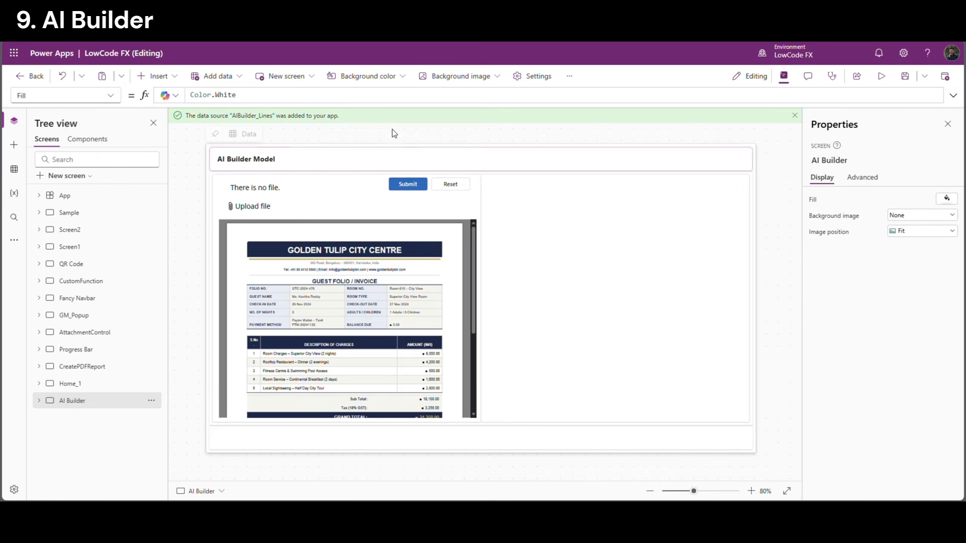
Insert a text label reading Header into the empty right-hand container
{"action": "left_click", "coordinate": [794, 116]}
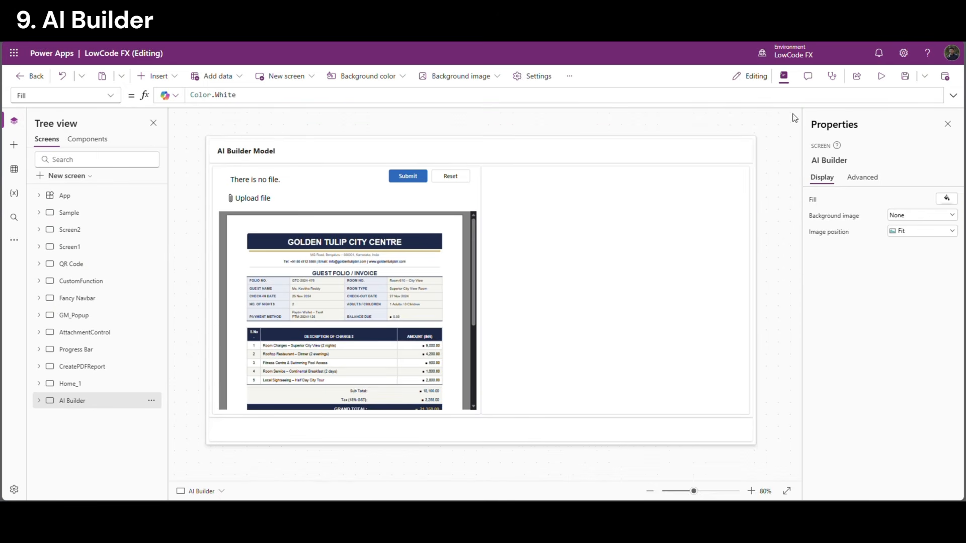
{"action": "left_click", "coordinate": [593, 337]}
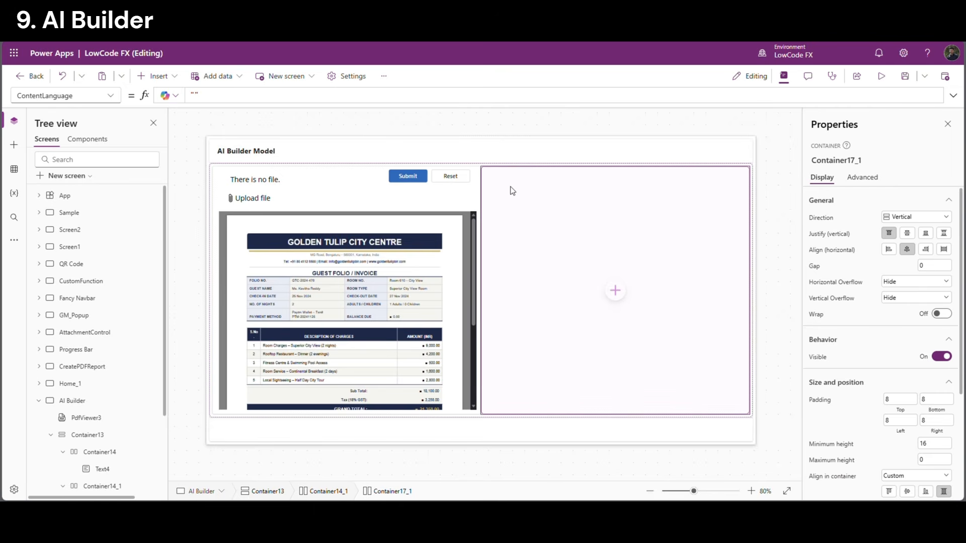
{"action": "left_click", "coordinate": [615, 293]}
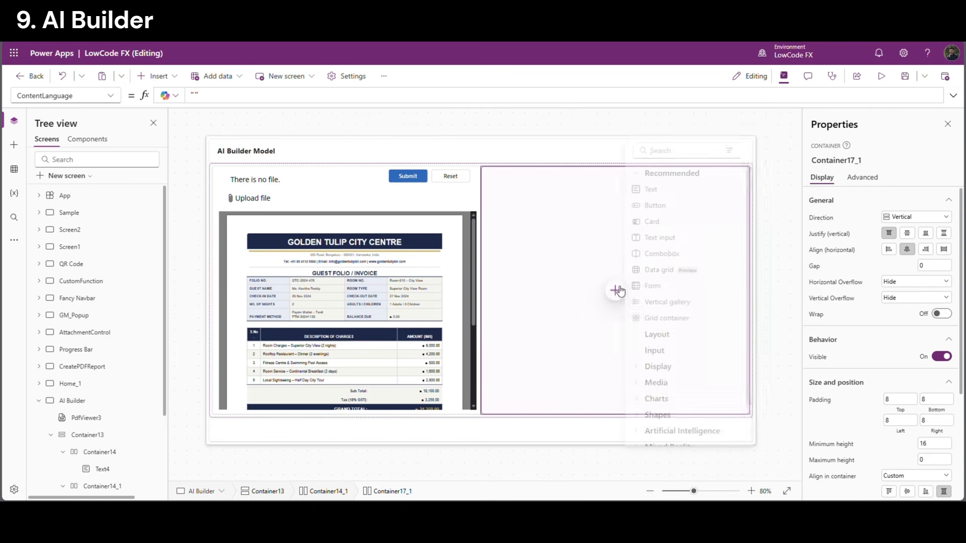
{"action": "left_click", "coordinate": [673, 194]}
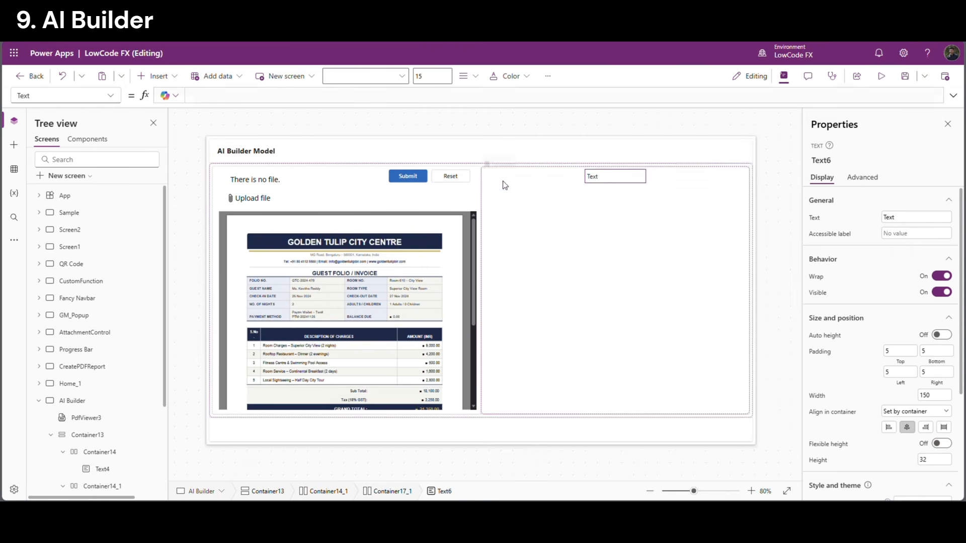
{"action": "left_click", "coordinate": [885, 217]}
{"action": "type", "text": "Header"}
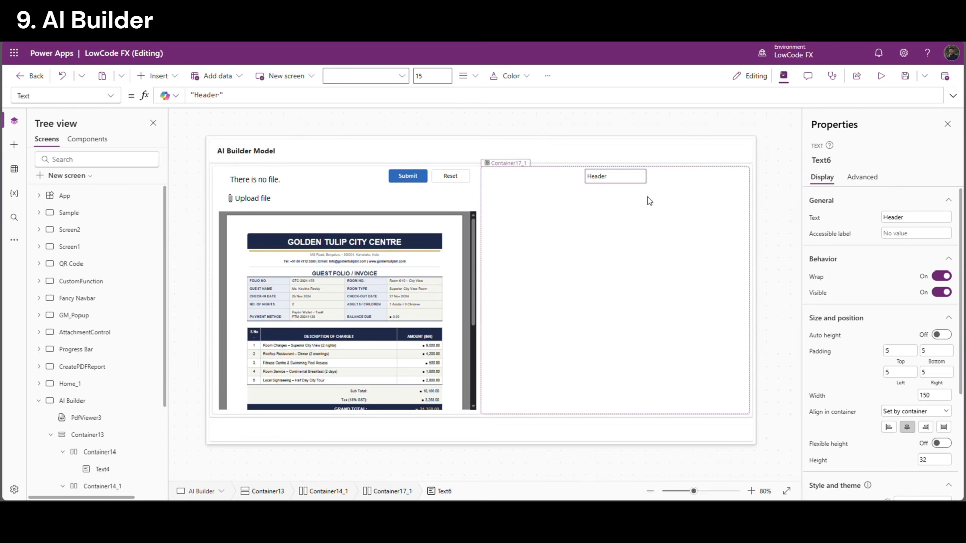
Left-align the container's contents and make the Header label semibold
{"action": "left_click", "coordinate": [653, 229]}
{"action": "left_click", "coordinate": [889, 250]}
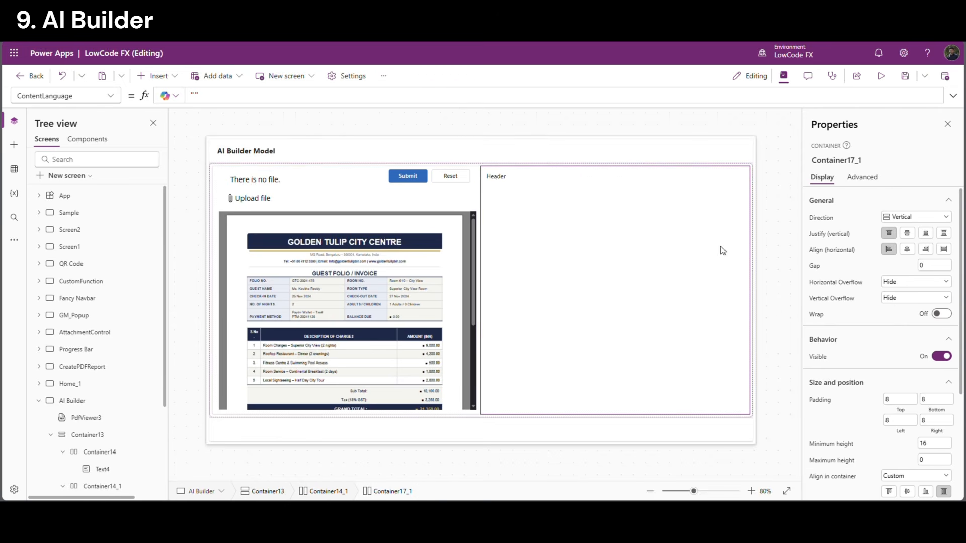
{"action": "left_click", "coordinate": [503, 178]}
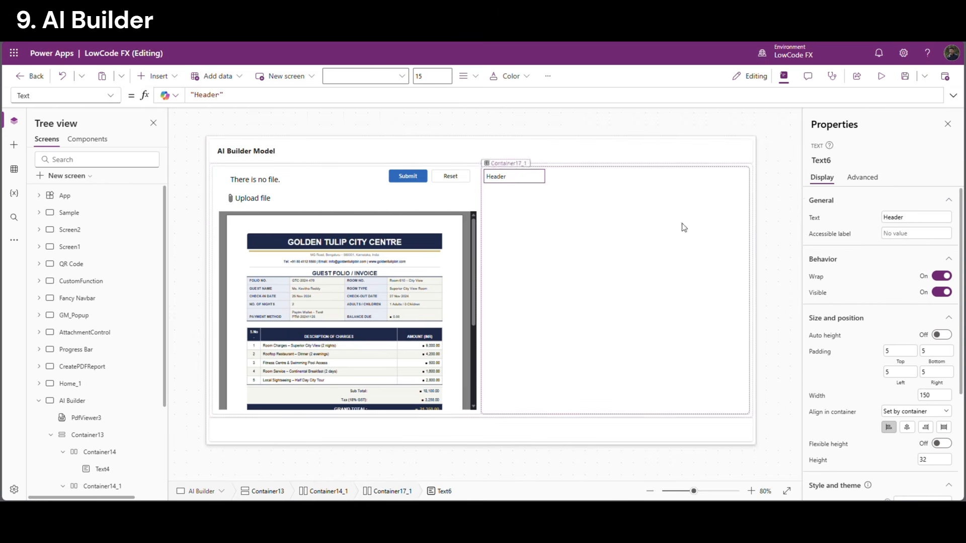
{"action": "scroll", "coordinate": [938, 439], "scroll_direction": "down", "scroll_amount": 3}
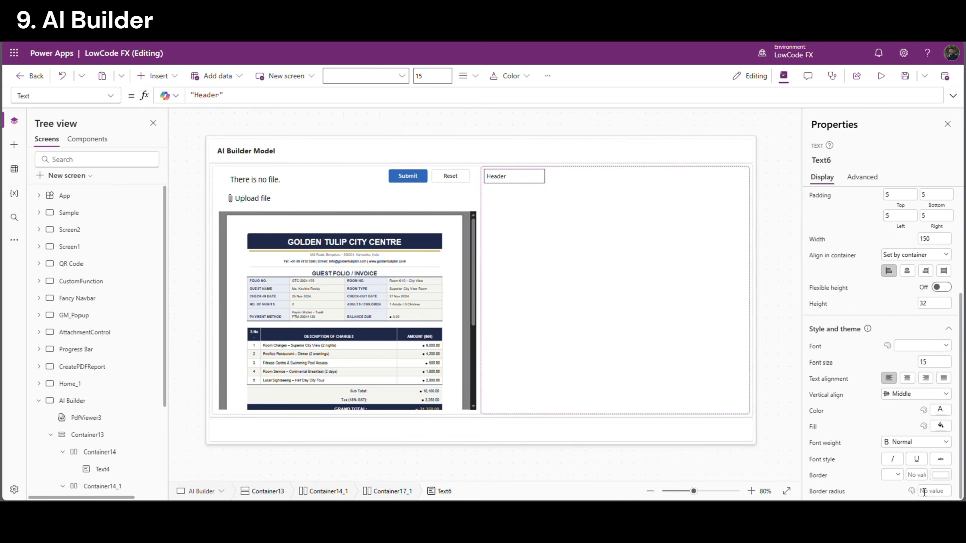
{"action": "left_click", "coordinate": [916, 442]}
{"action": "left_click", "coordinate": [896, 407]}
Insert a form into the container and bind it to AIBuilder_Headers
{"action": "left_click", "coordinate": [601, 216]}
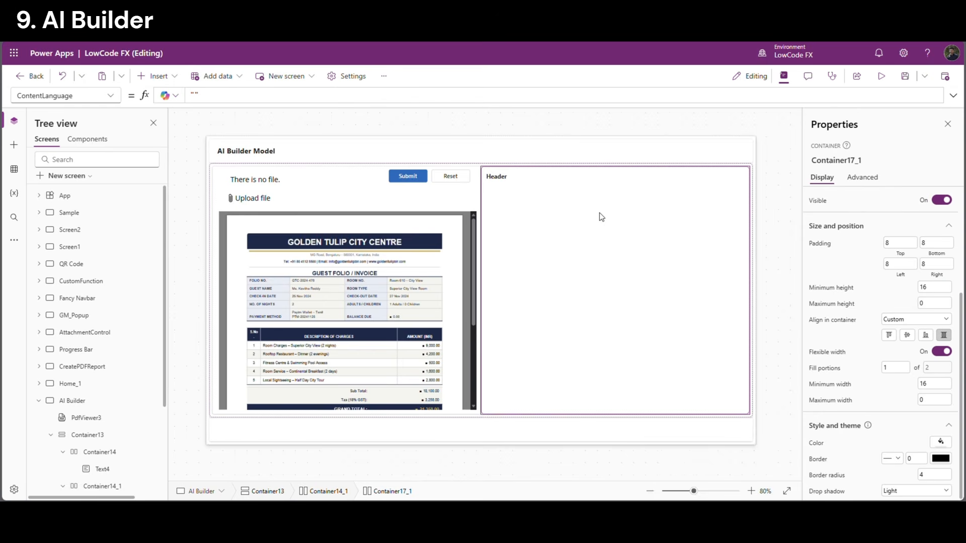
{"action": "left_click", "coordinate": [177, 78]}
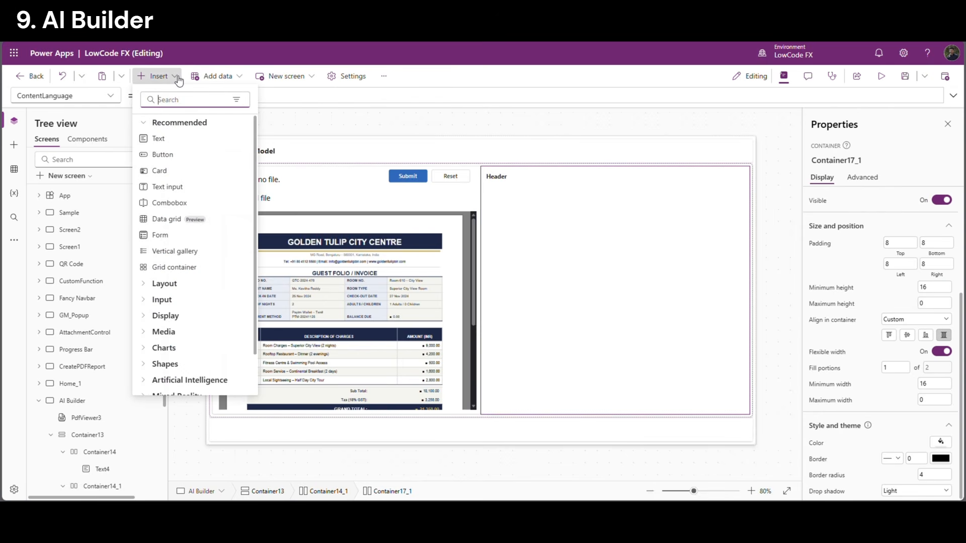
{"action": "type", "text": "form"}
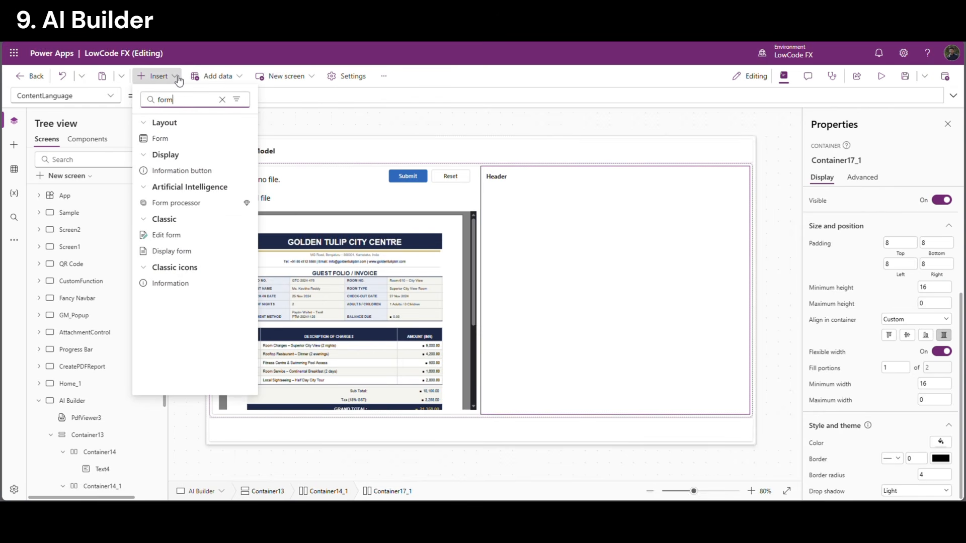
{"action": "left_click", "coordinate": [174, 139]}
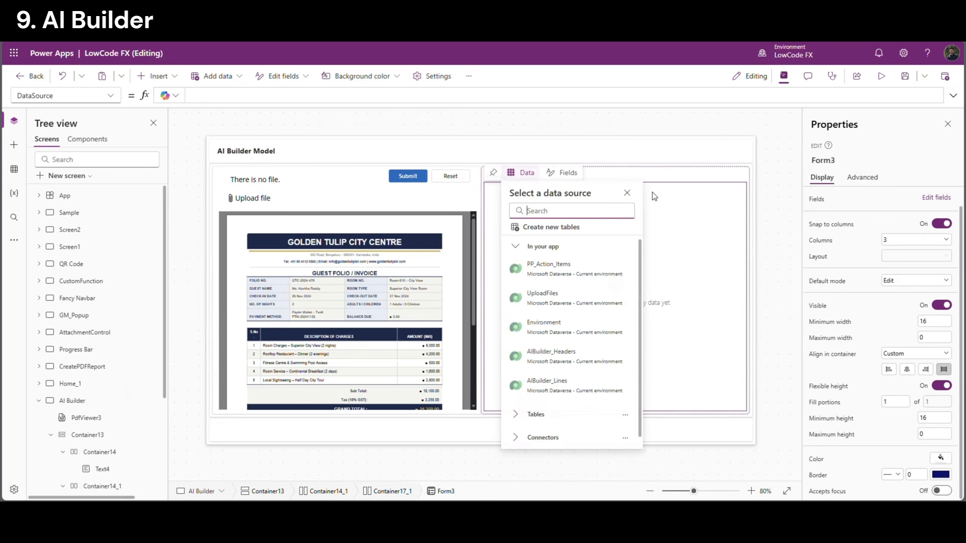
{"action": "left_click", "coordinate": [539, 361]}
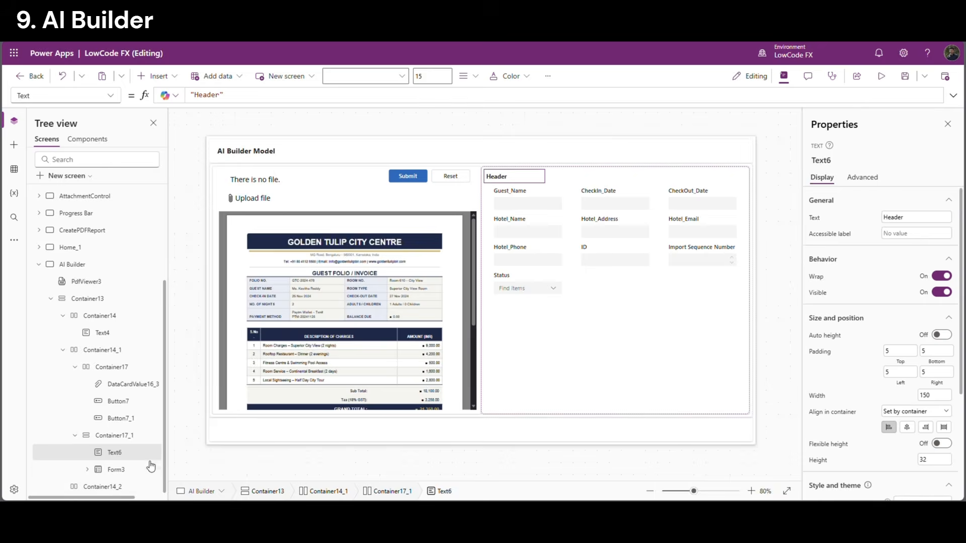
Paste a copy of the Header label into the form's container and change its text to Lines
{"action": "left_click", "coordinate": [121, 436]}
{"action": "left_click", "coordinate": [121, 453]}
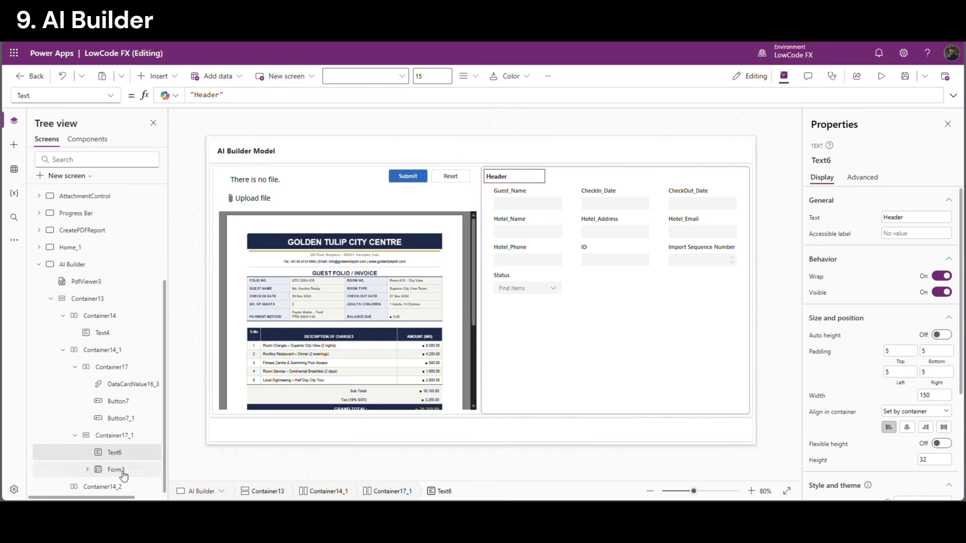
{"action": "left_click", "coordinate": [118, 469]}
{"action": "left_click", "coordinate": [119, 454]}
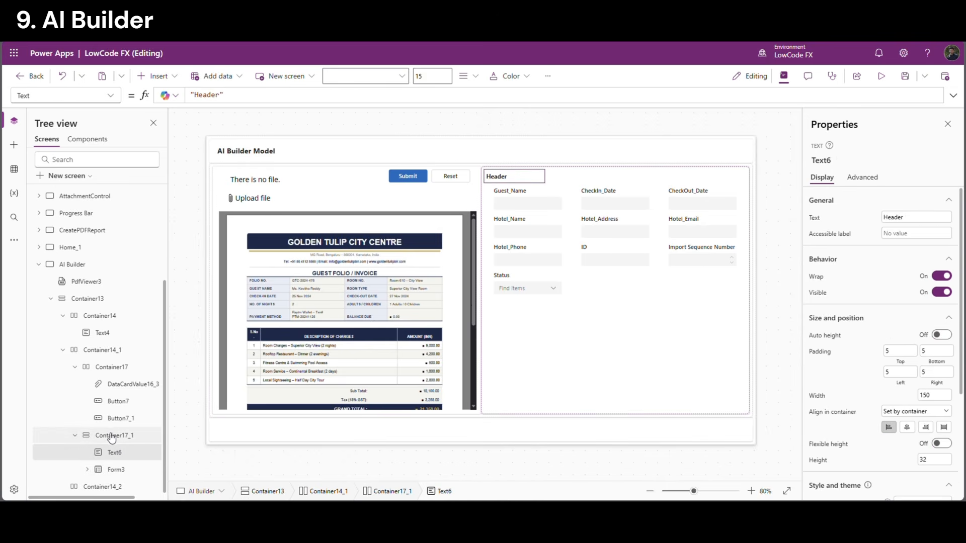
{"action": "left_click", "coordinate": [115, 436]}
{"action": "key", "text": "ctrl+v"}
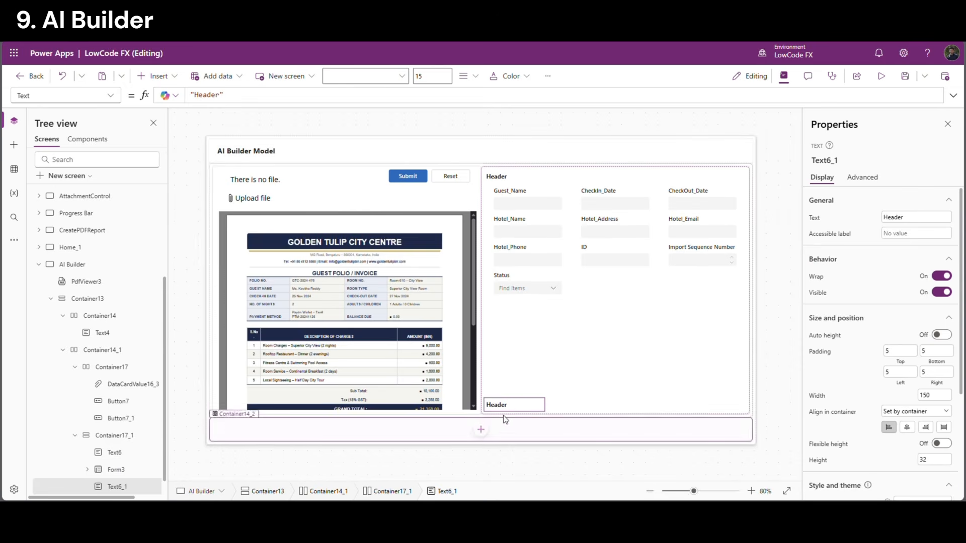
{"action": "left_click", "coordinate": [908, 217]}
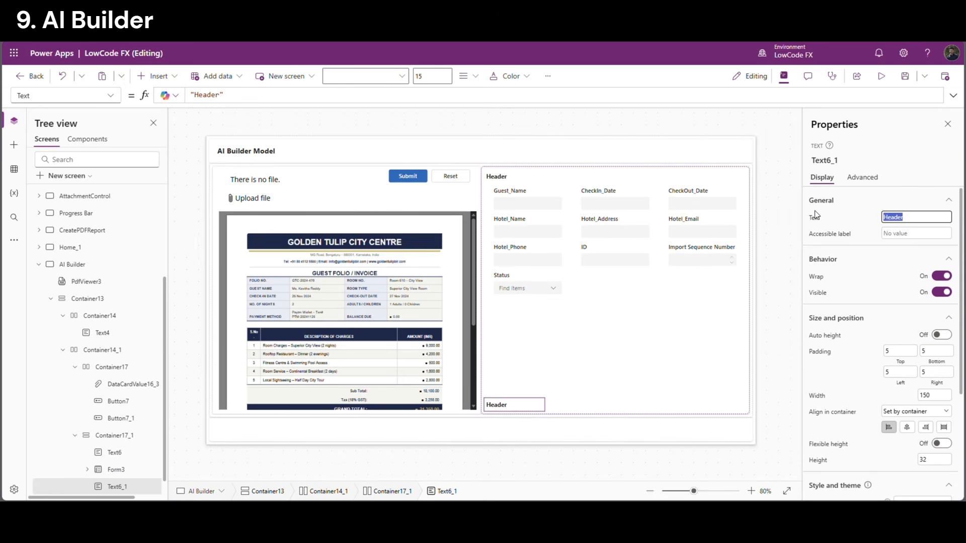
{"action": "type", "text": "Lines"}
{"action": "left_click", "coordinate": [858, 217]}
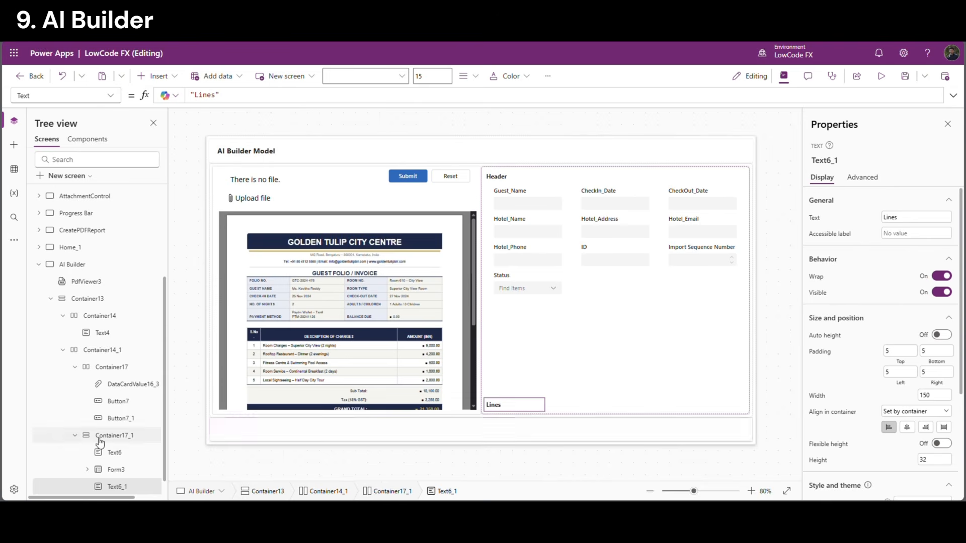
{"action": "scroll", "coordinate": [101, 450], "scroll_direction": "down", "scroll_amount": 1}
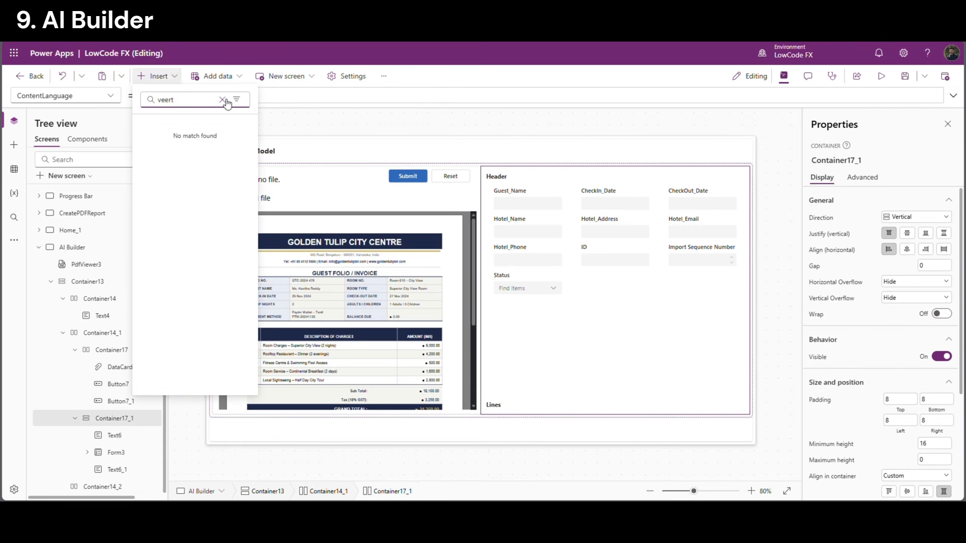
Insert a vertical gallery and bind it to the AIBuilder_Lines table
{"action": "left_click", "coordinate": [223, 100]}
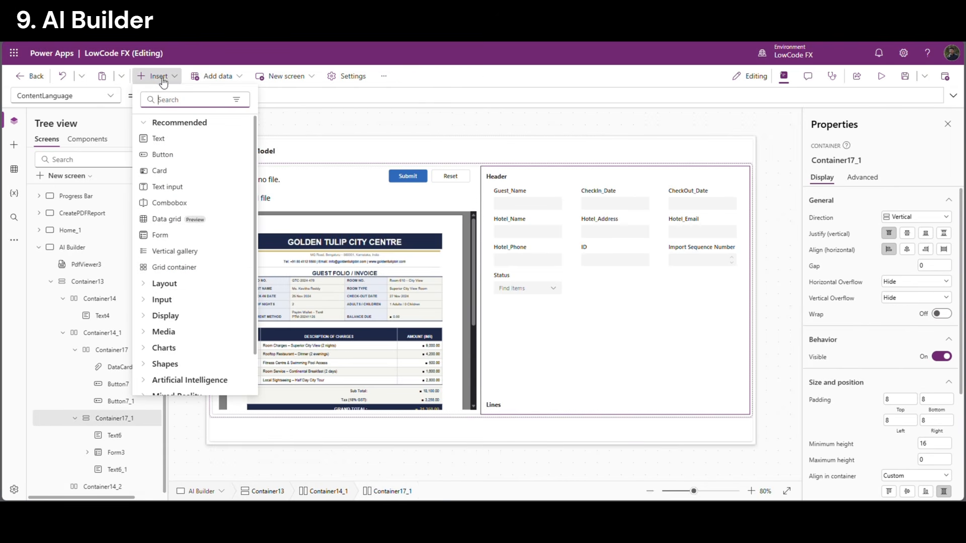
{"action": "type", "text": "vert"}
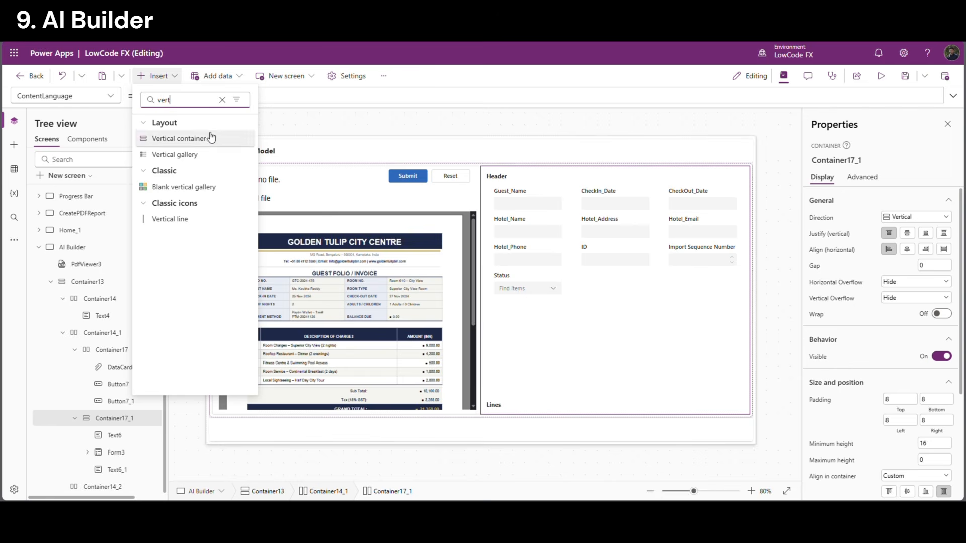
{"action": "left_click", "coordinate": [208, 157]}
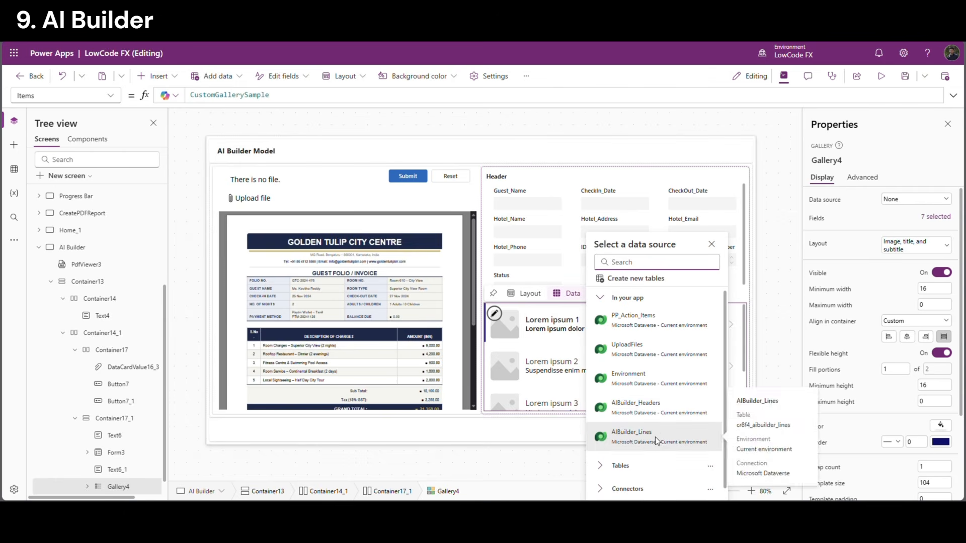
{"action": "left_click", "coordinate": [632, 437]}
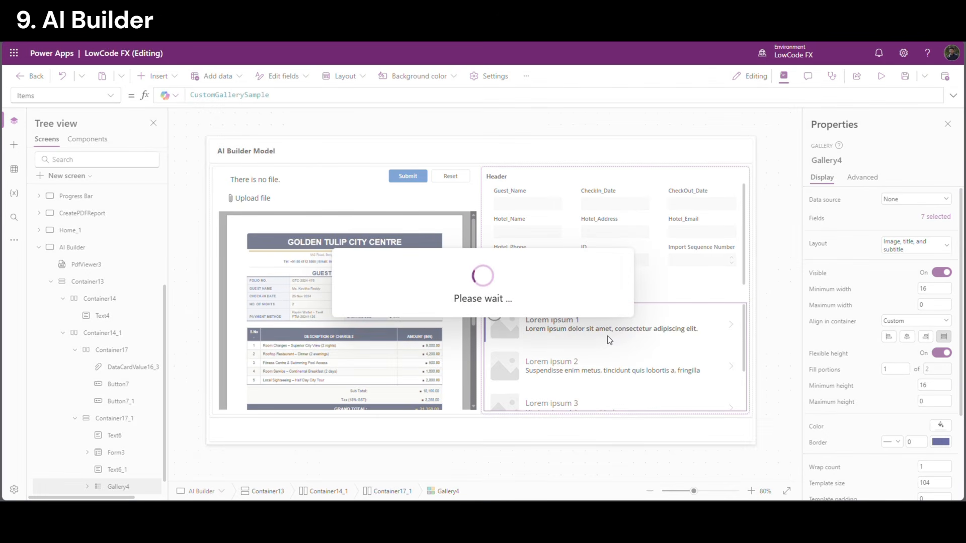
{"action": "left_click", "coordinate": [772, 295]}
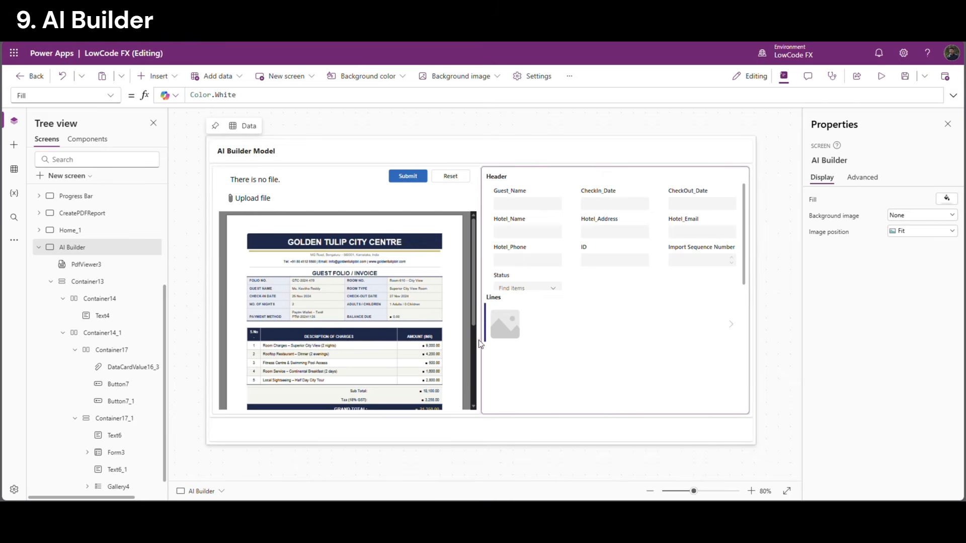
{"action": "left_click", "coordinate": [531, 325]}
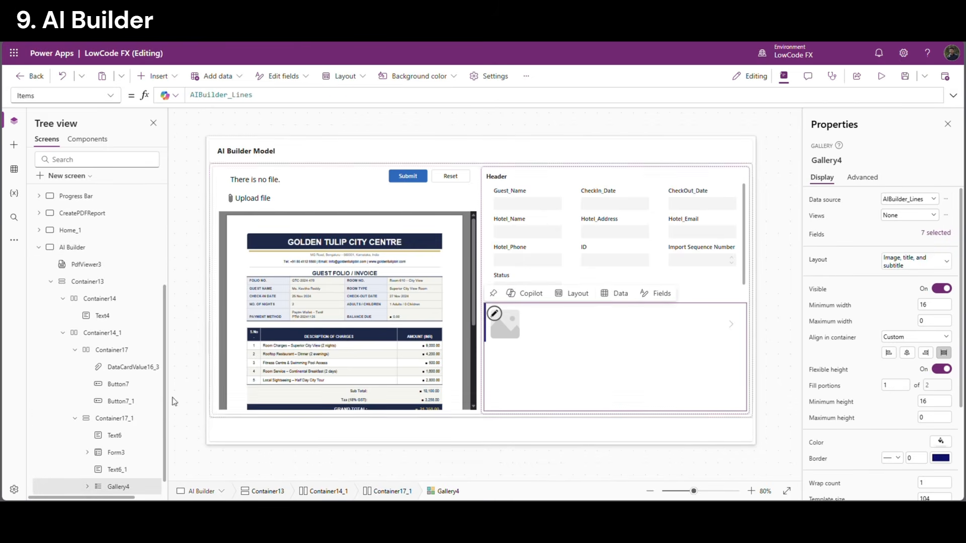
{"action": "scroll", "coordinate": [121, 453], "scroll_direction": "up", "scroll_amount": 1}
{"action": "scroll", "coordinate": [121, 453], "scroll_direction": "down", "scroll_amount": 2}
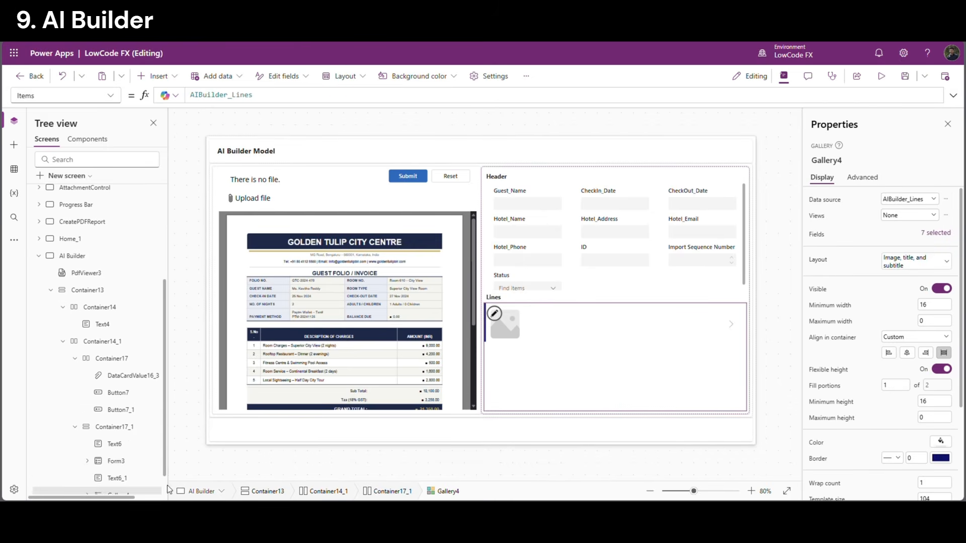
Add a horizontal container above the gallery with flexible height off and height 40
{"action": "left_click", "coordinate": [116, 453]}
{"action": "left_click", "coordinate": [117, 403]}
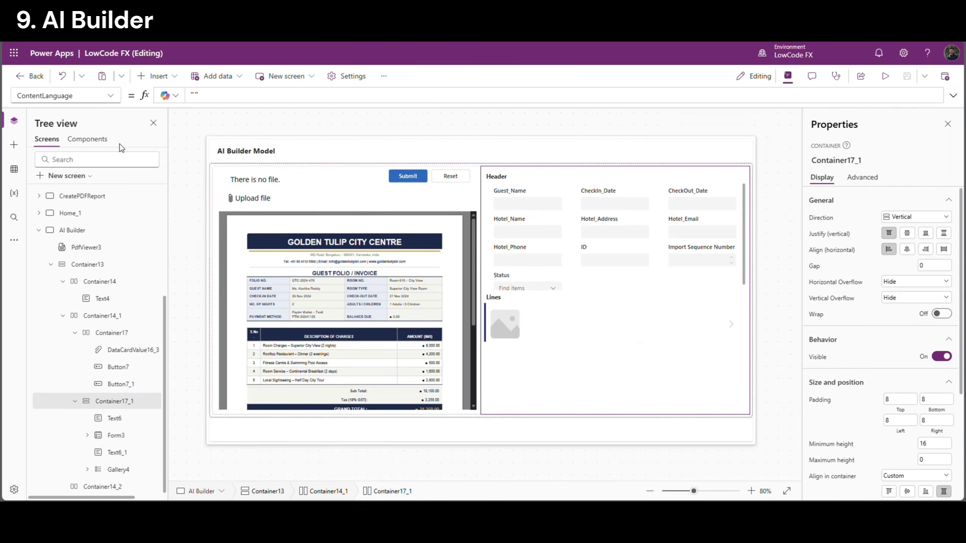
{"action": "left_click", "coordinate": [166, 77]}
{"action": "type", "text": "h"}
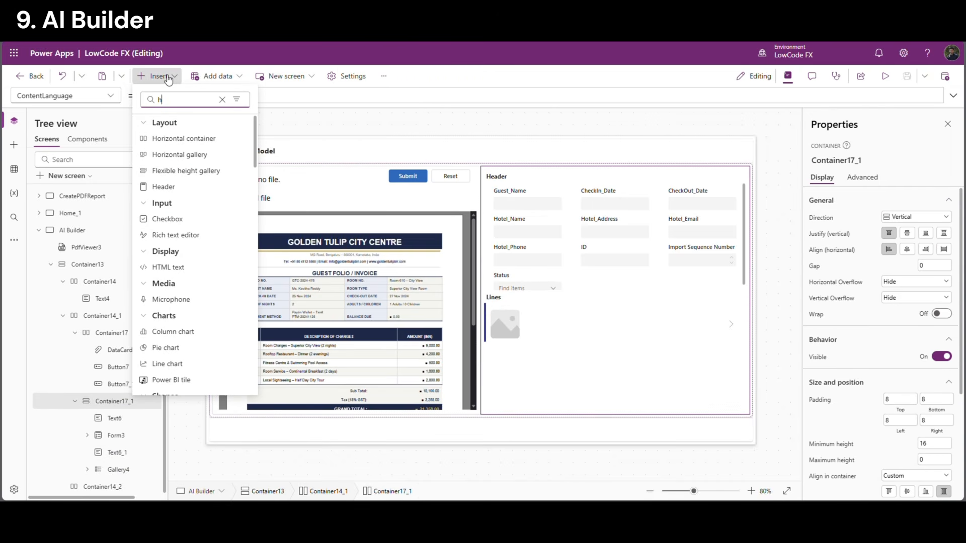
{"action": "left_click", "coordinate": [187, 139]}
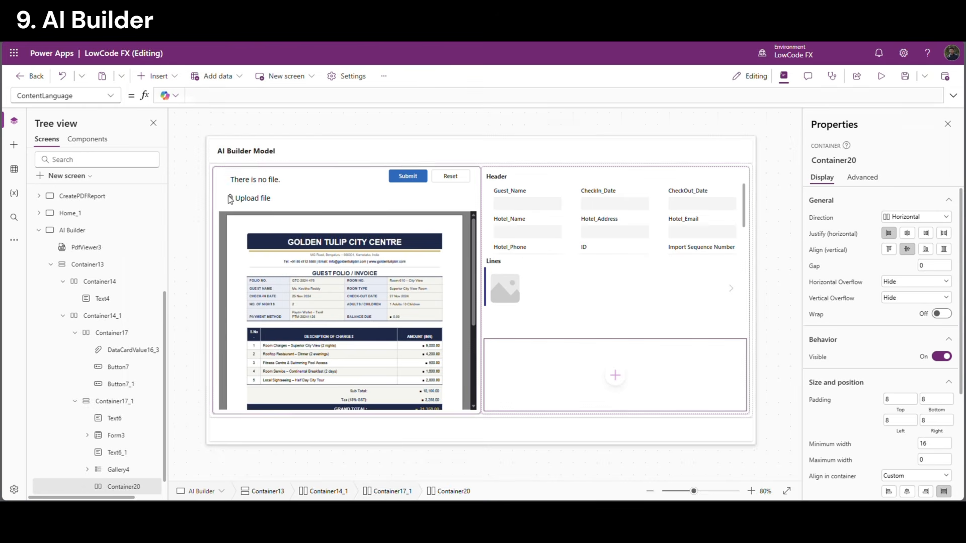
{"action": "scroll", "coordinate": [146, 377], "scroll_direction": "down", "scroll_amount": 1}
{"action": "scroll", "coordinate": [132, 459], "scroll_direction": "up", "scroll_amount": 1}
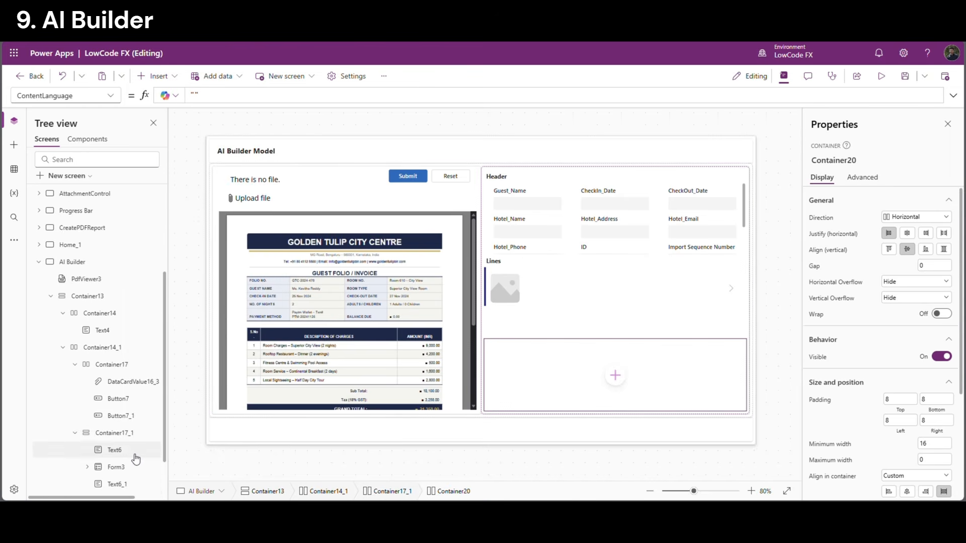
{"action": "scroll", "coordinate": [135, 457], "scroll_direction": "down", "scroll_amount": 1}
{"action": "left_click_drag", "start_coordinate": [133, 469], "coordinate": [131, 454]}
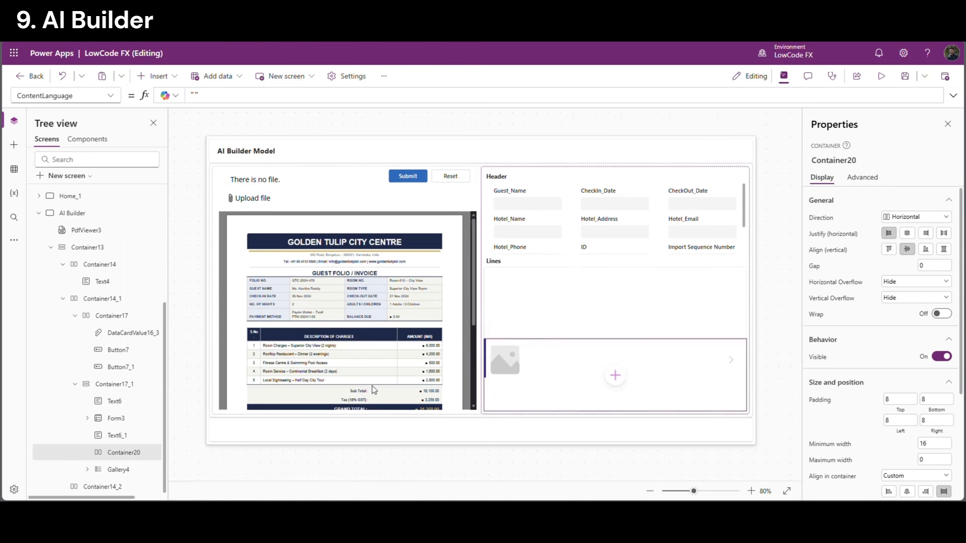
{"action": "scroll", "coordinate": [943, 416], "scroll_direction": "down", "scroll_amount": 2}
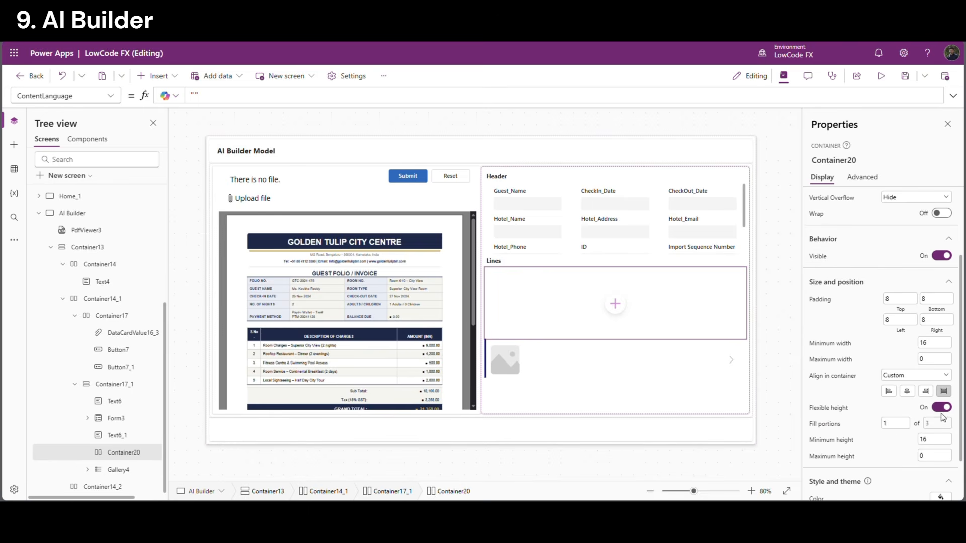
{"action": "left_click", "coordinate": [941, 407]}
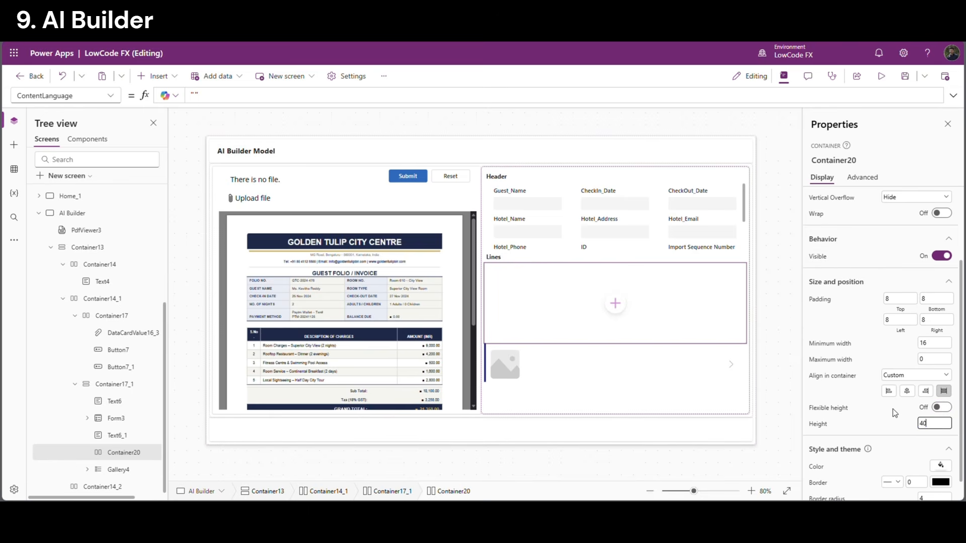
{"action": "left_click", "coordinate": [887, 423]}
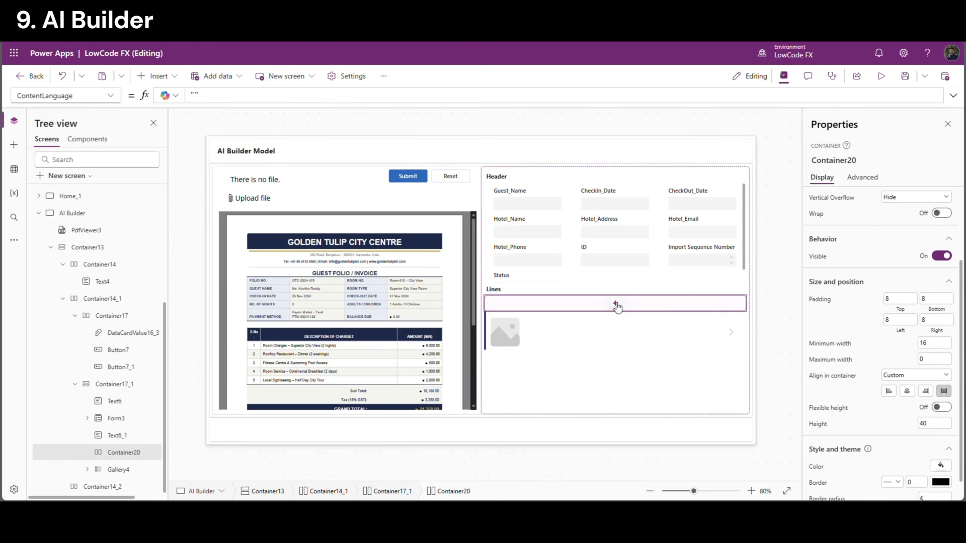
Delete the gallery's template controls, including image, rectangle and separator
{"action": "left_click", "coordinate": [506, 334]}
{"action": "left_click", "coordinate": [503, 338]}
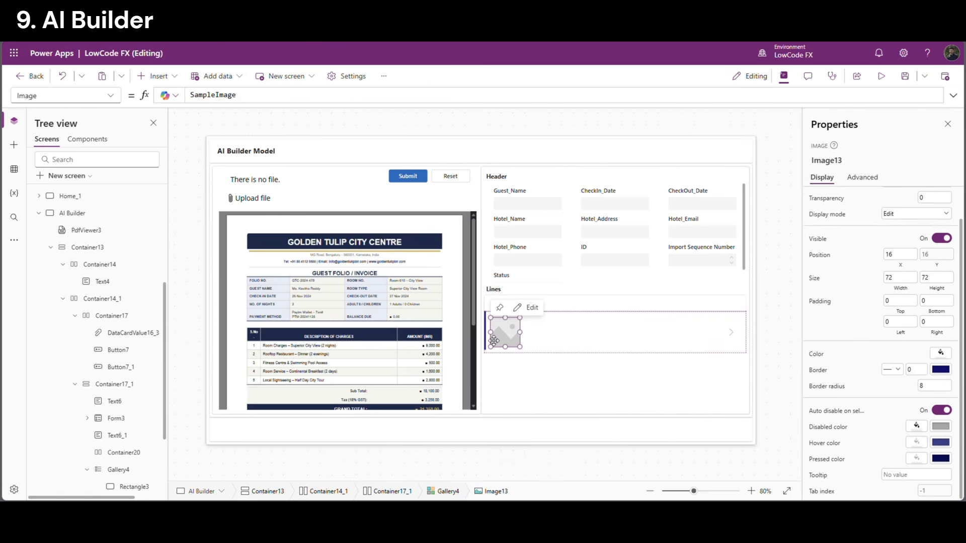
{"action": "left_click", "coordinate": [497, 347], "text": "shift"}
{"action": "scroll", "coordinate": [151, 453], "scroll_direction": "down", "scroll_amount": 3}
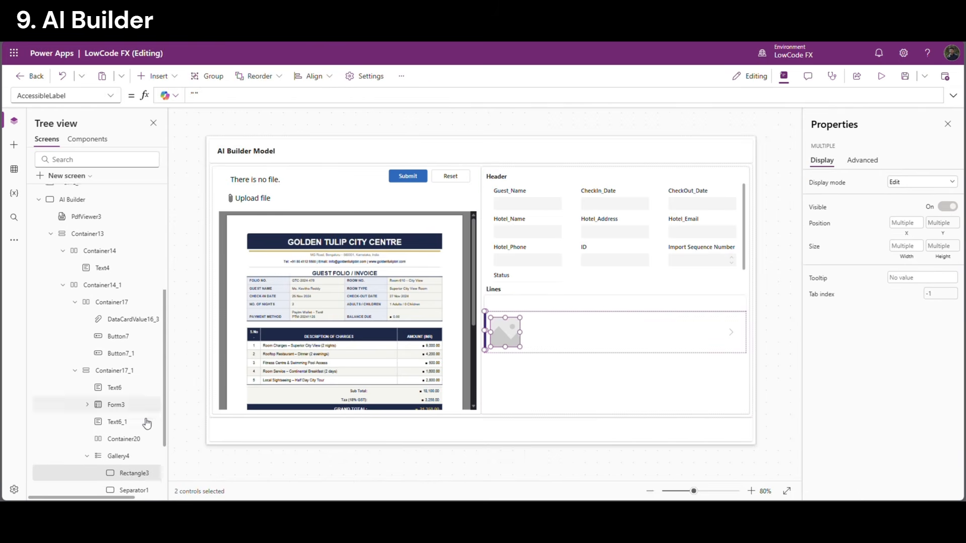
{"action": "left_click", "coordinate": [147, 454], "text": "ctrl"}
{"action": "scroll", "coordinate": [141, 433], "scroll_direction": "down", "scroll_amount": 1}
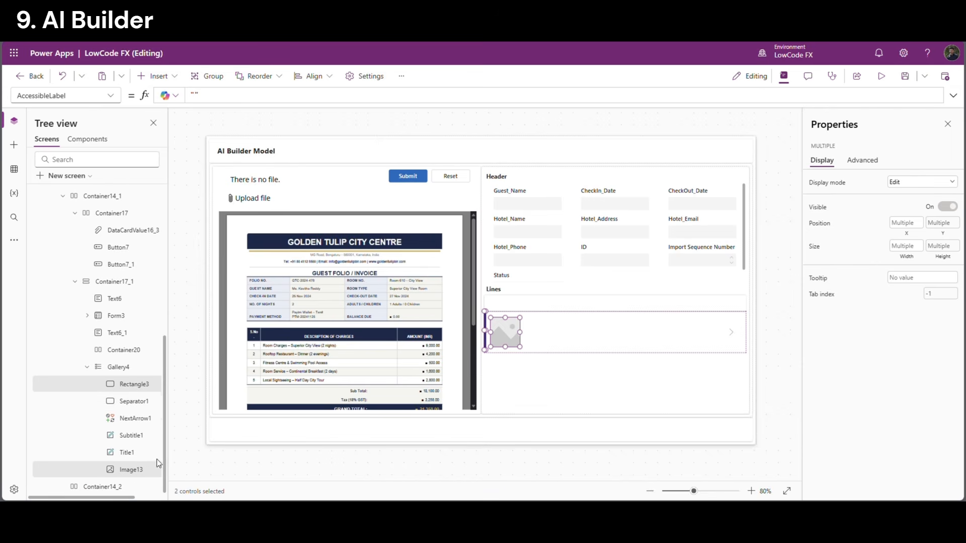
{"action": "left_click", "coordinate": [139, 419], "text": "ctrl"}
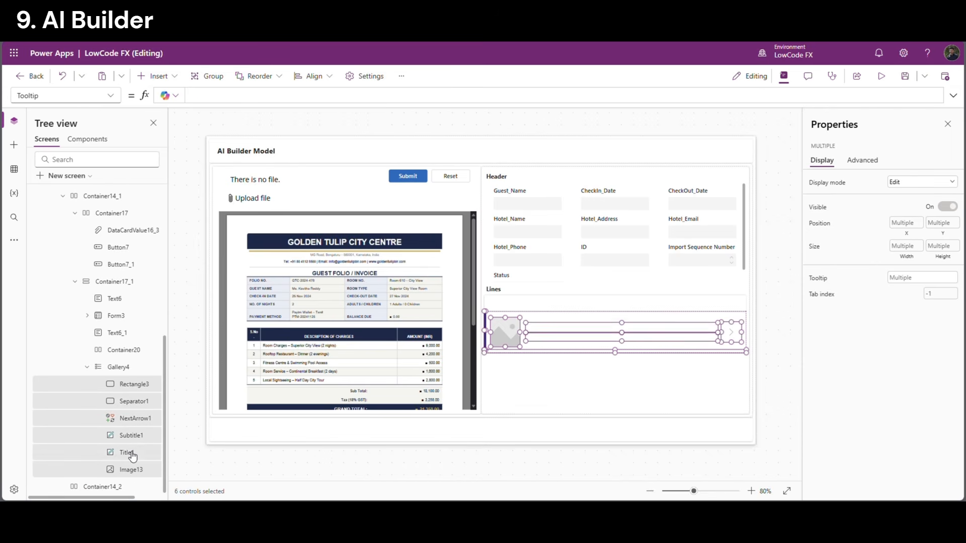
{"action": "key", "text": "Delete"}
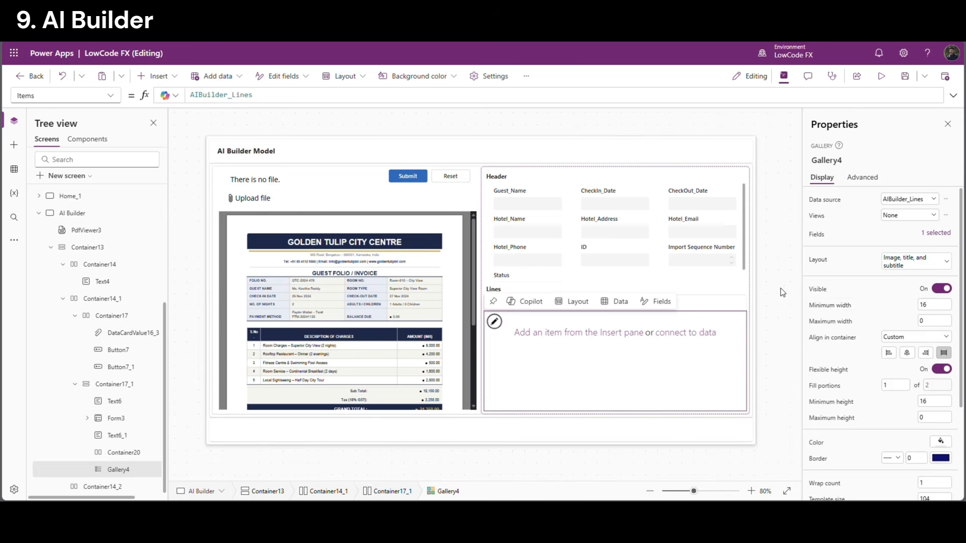
{"action": "left_click", "coordinate": [777, 288]}
{"action": "left_click", "coordinate": [637, 309]}
Add a Date text label to the heading container and paste two copies of it
{"action": "left_click", "coordinate": [615, 303]}
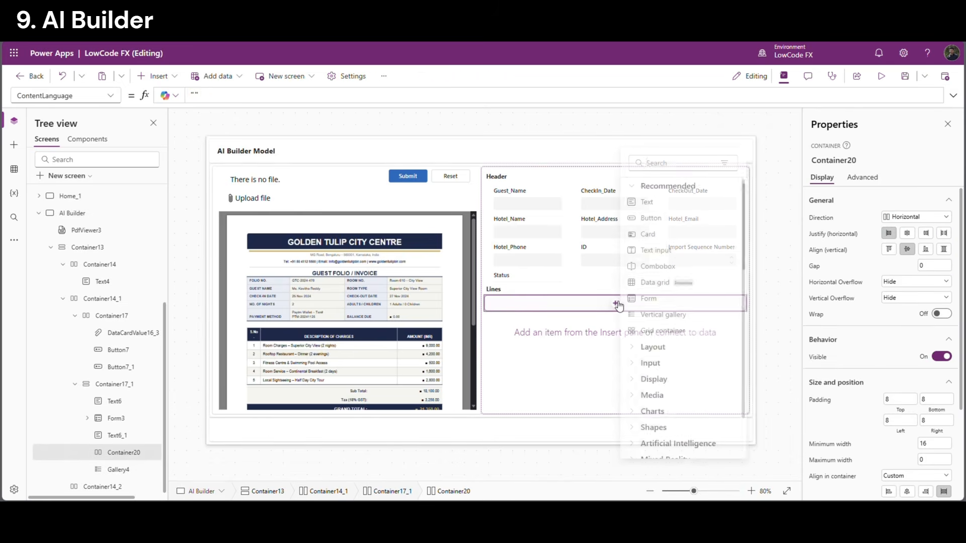
{"action": "left_click", "coordinate": [678, 204]}
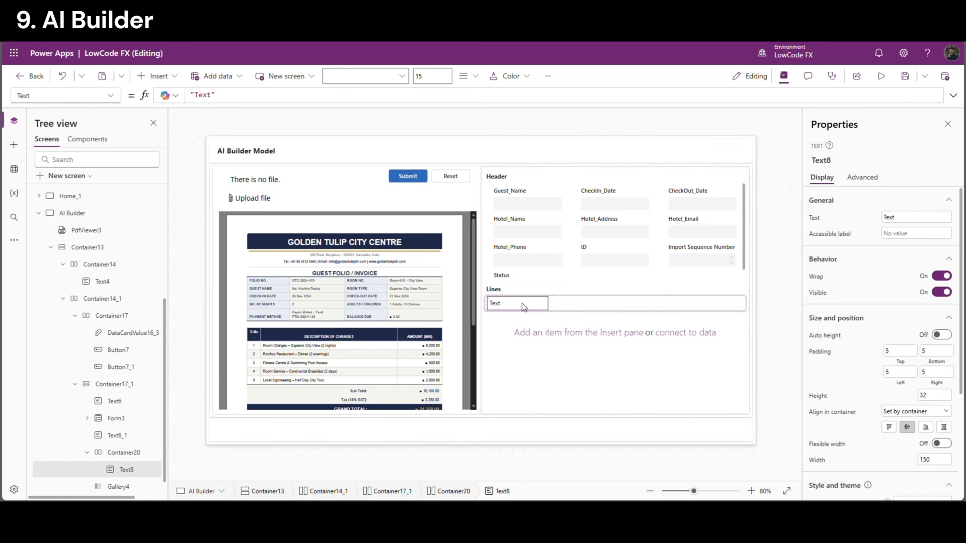
{"action": "double_click", "coordinate": [890, 217]}
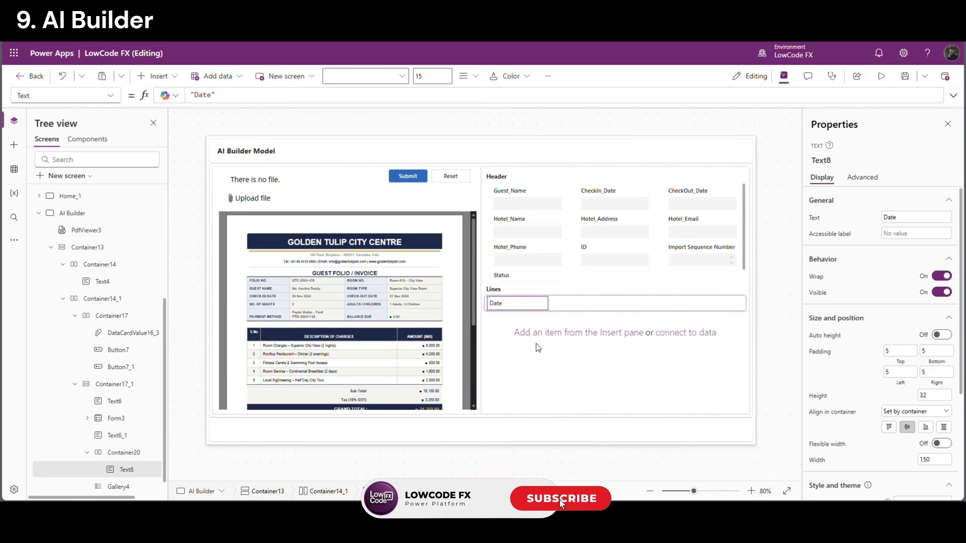
{"action": "key", "text": "ctrl+v"}
{"action": "key", "text": "ctrl+v"}
{"action": "left_click", "coordinate": [571, 307]}
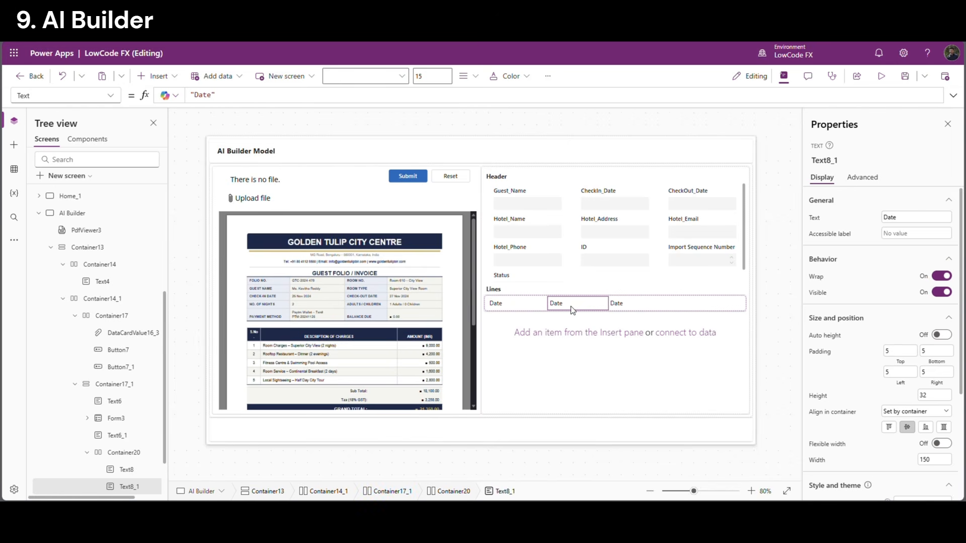
Rename the copies to Description and Charges, letting Description stretch to fill the row
{"action": "double_click", "coordinate": [889, 217]}
{"action": "left_click", "coordinate": [639, 307]}
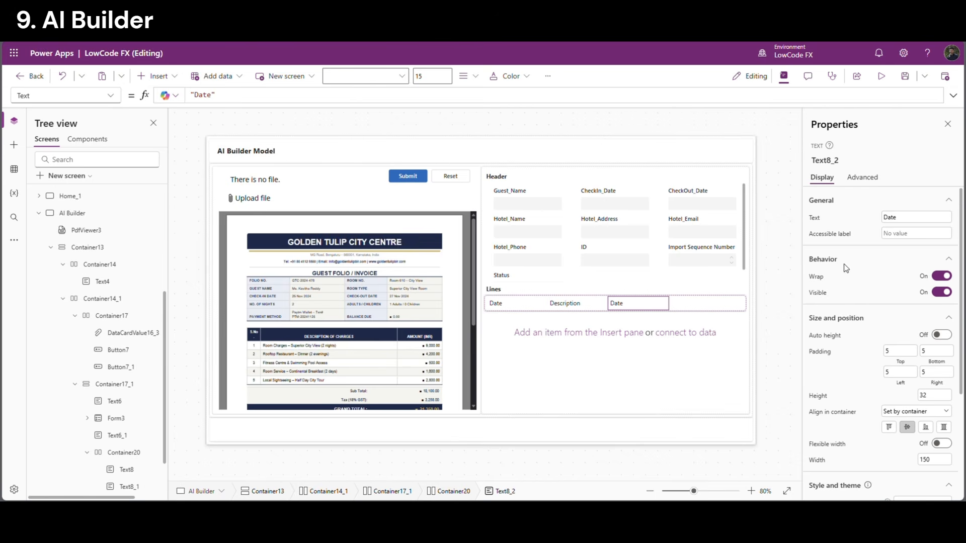
{"action": "left_click", "coordinate": [859, 218]}
{"action": "left_click", "coordinate": [594, 304]}
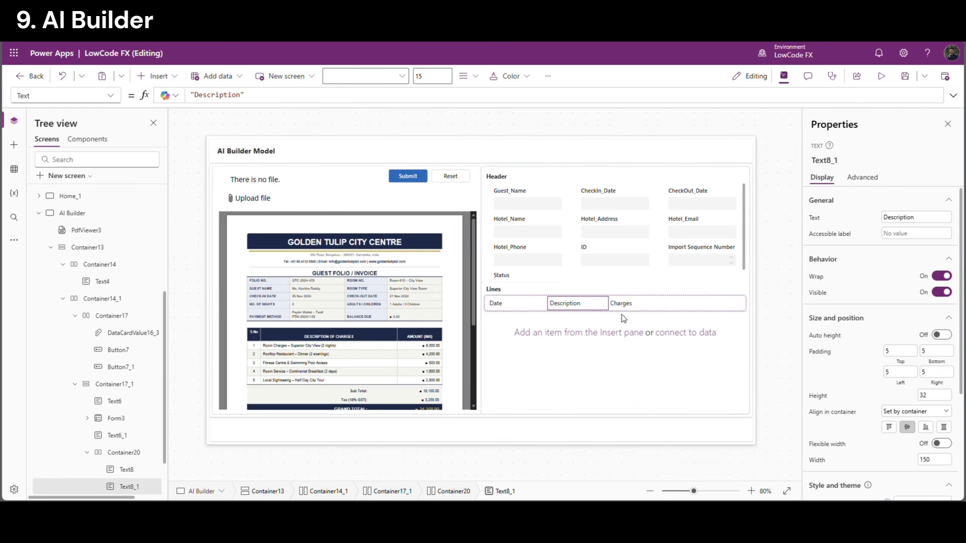
{"action": "left_click", "coordinate": [940, 445]}
Set the selected Date, Description and Charges headings to Semibold font weight
{"action": "left_click", "coordinate": [508, 304]}
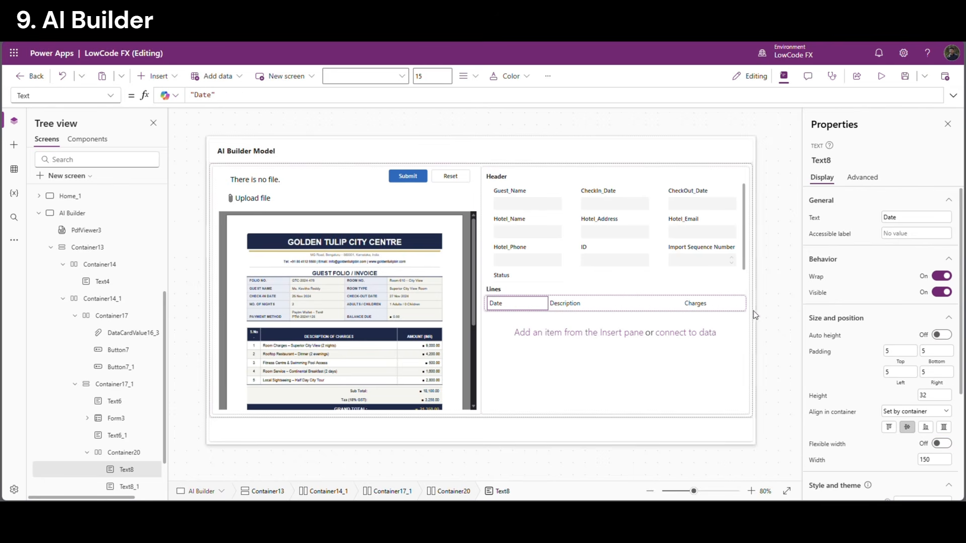
{"action": "left_click", "coordinate": [556, 305], "text": "shift"}
{"action": "scroll", "coordinate": [901, 438], "scroll_direction": "down", "scroll_amount": 3}
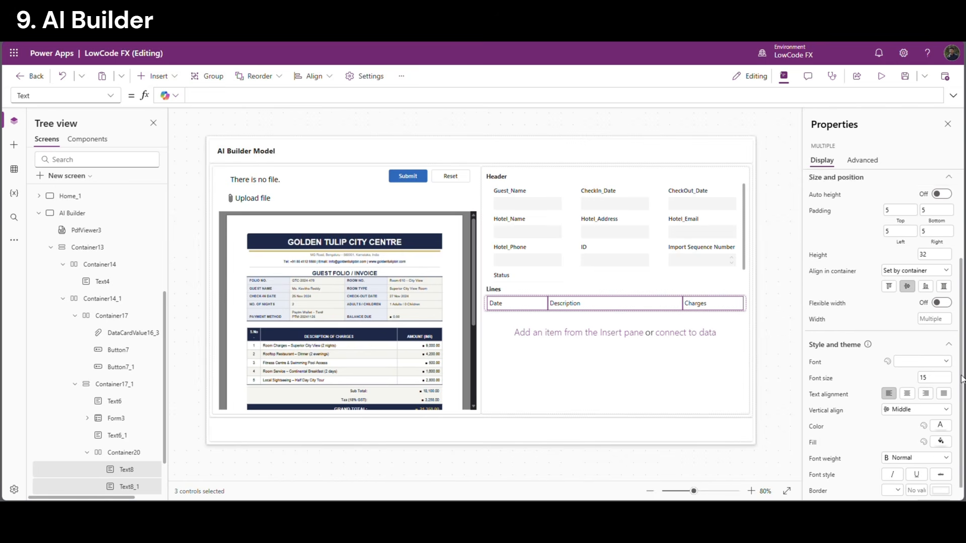
{"action": "left_click", "coordinate": [906, 442]}
{"action": "left_click", "coordinate": [899, 407]}
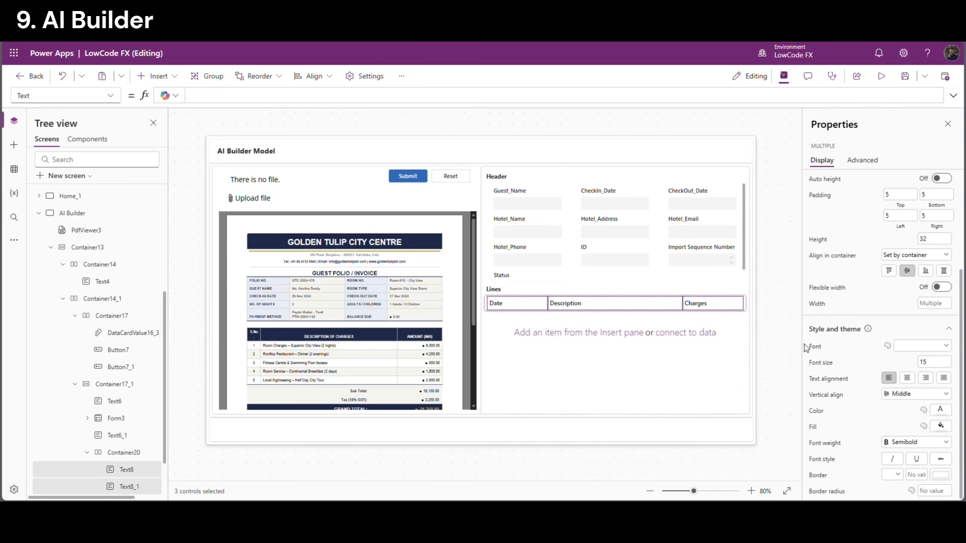
{"action": "left_click", "coordinate": [775, 309]}
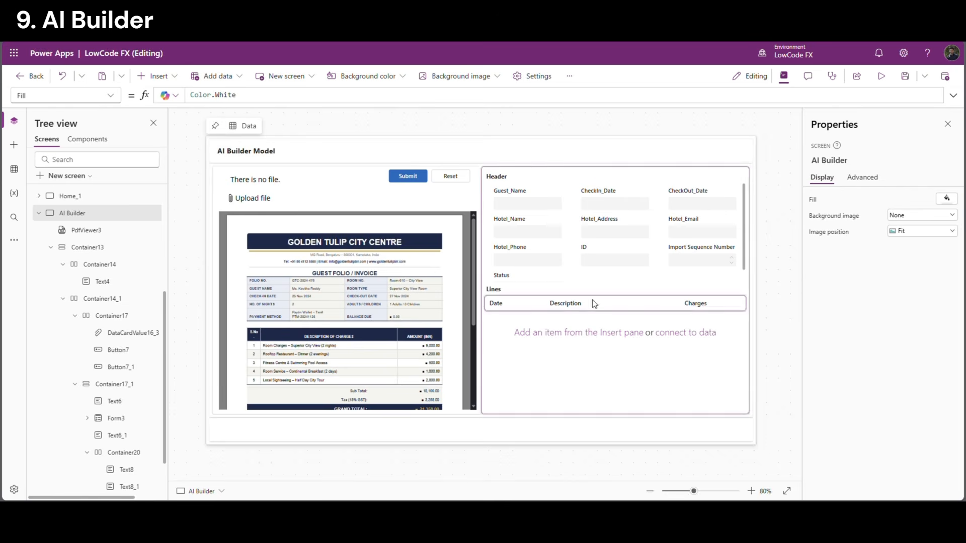
{"action": "left_click", "coordinate": [564, 323]}
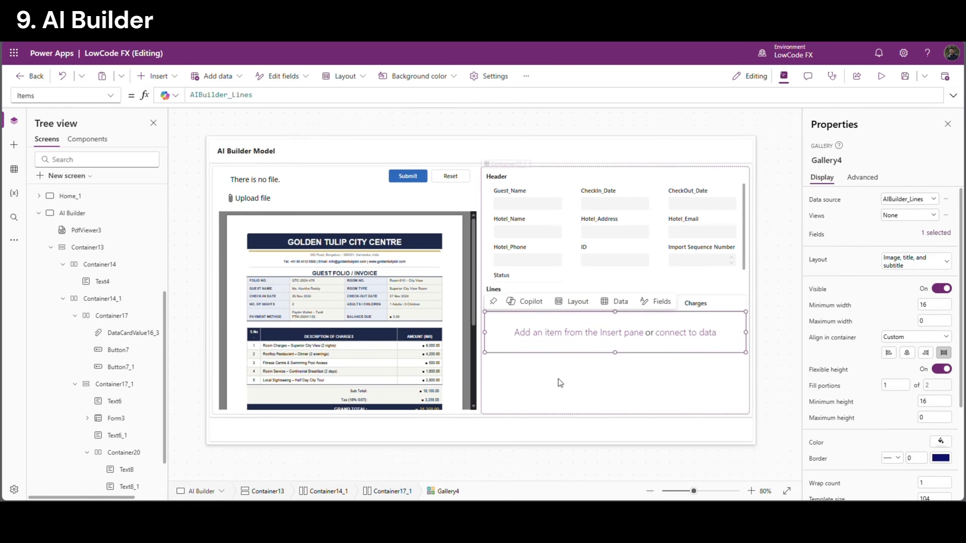
Insert a horizontal container into the Lines gallery with Width set to Parent.Width
{"action": "left_click", "coordinate": [614, 333]}
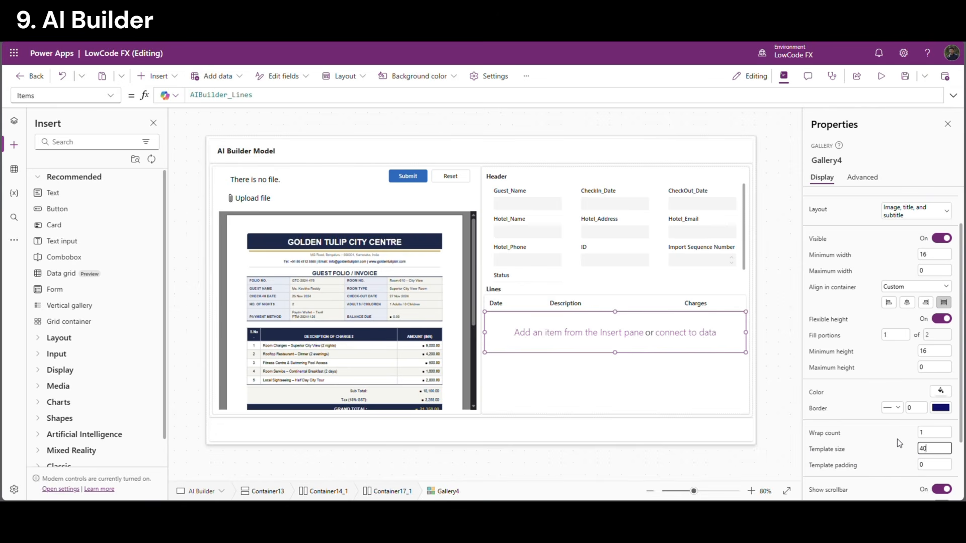
{"action": "left_click", "coordinate": [586, 324]}
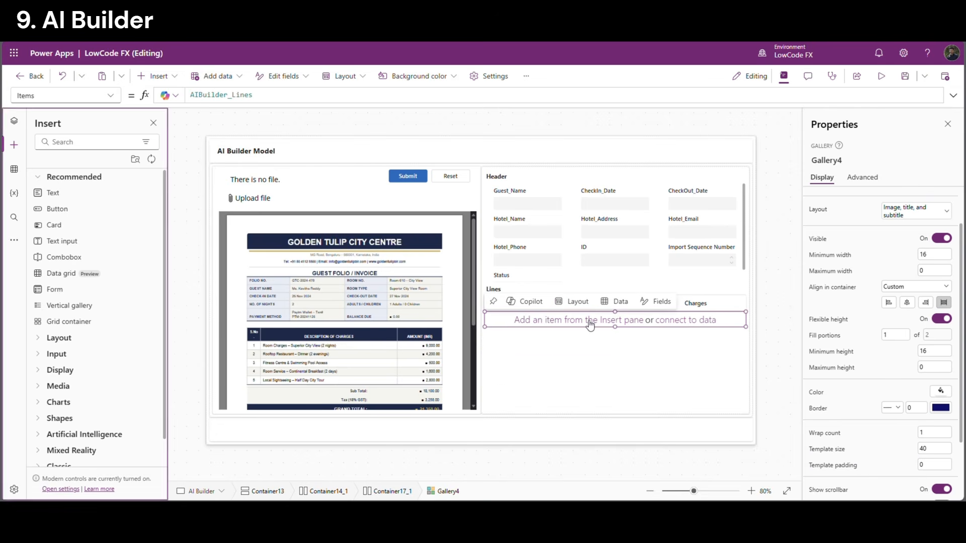
{"action": "left_click", "coordinate": [170, 77]}
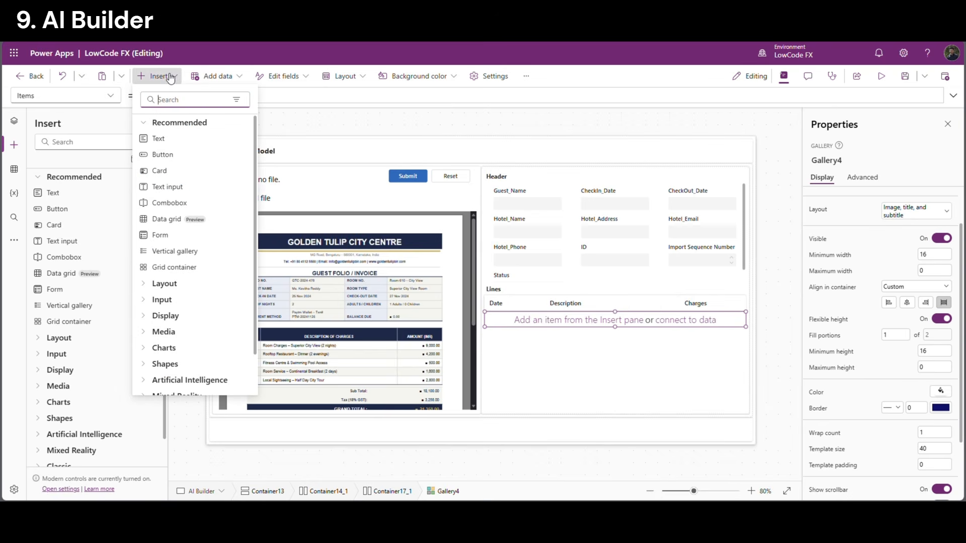
{"action": "type", "text": "hor"}
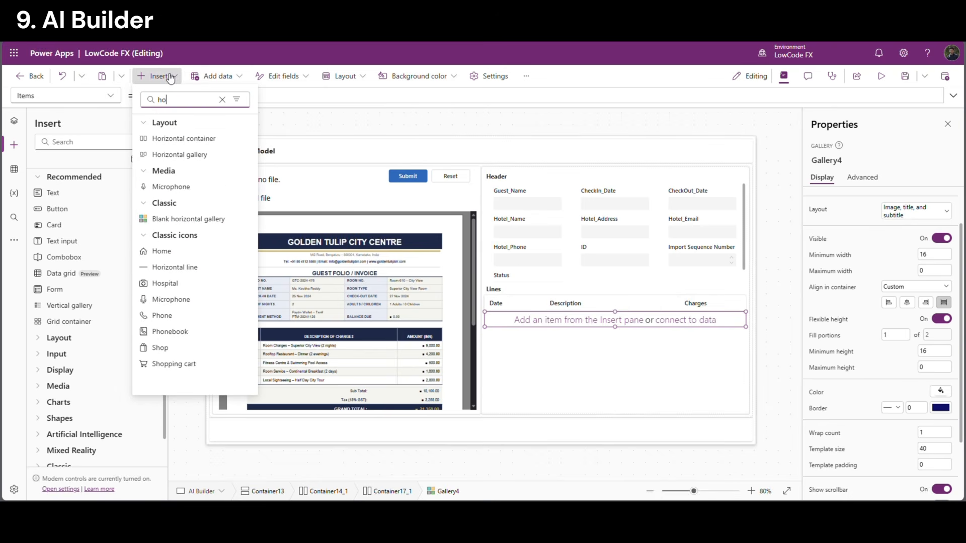
{"action": "left_click", "coordinate": [173, 139]}
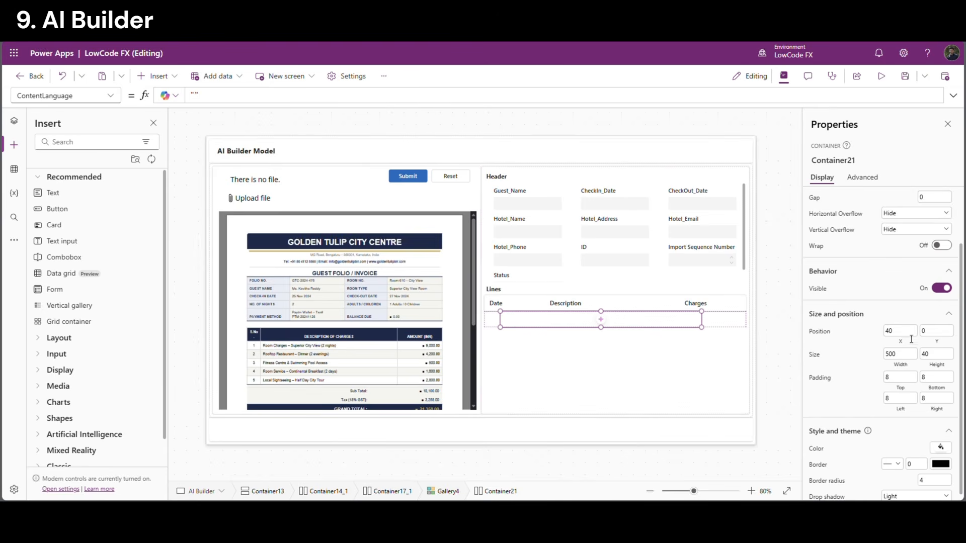
{"action": "left_click", "coordinate": [906, 365]}
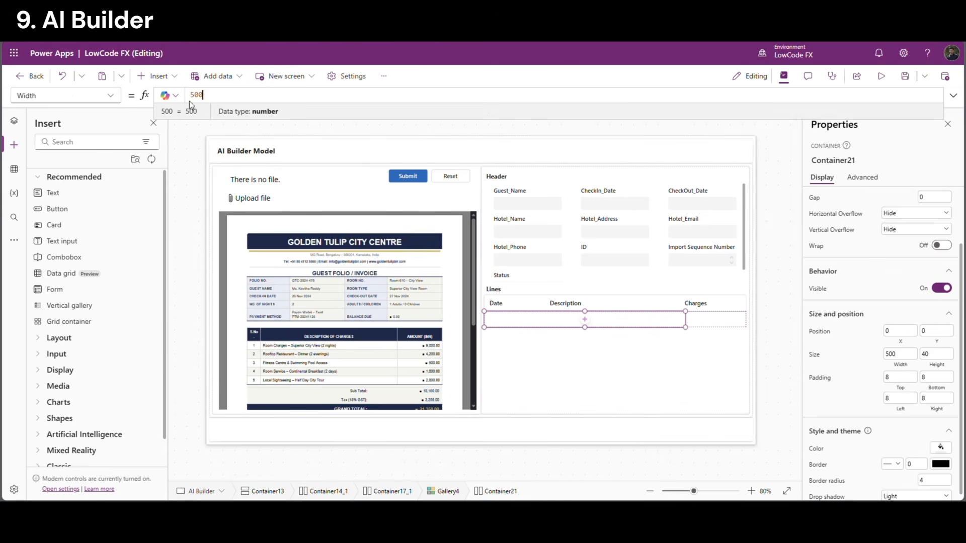
{"action": "type", "text": "Parent.Width"}
{"action": "left_click", "coordinate": [777, 347]}
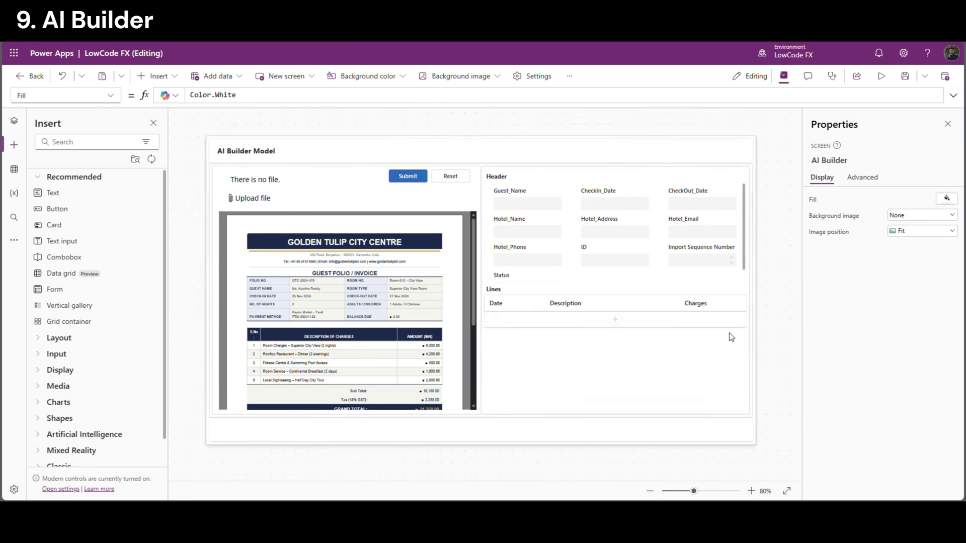
Add a text label inside the container and paste two copies of it
{"action": "left_click", "coordinate": [615, 320]}
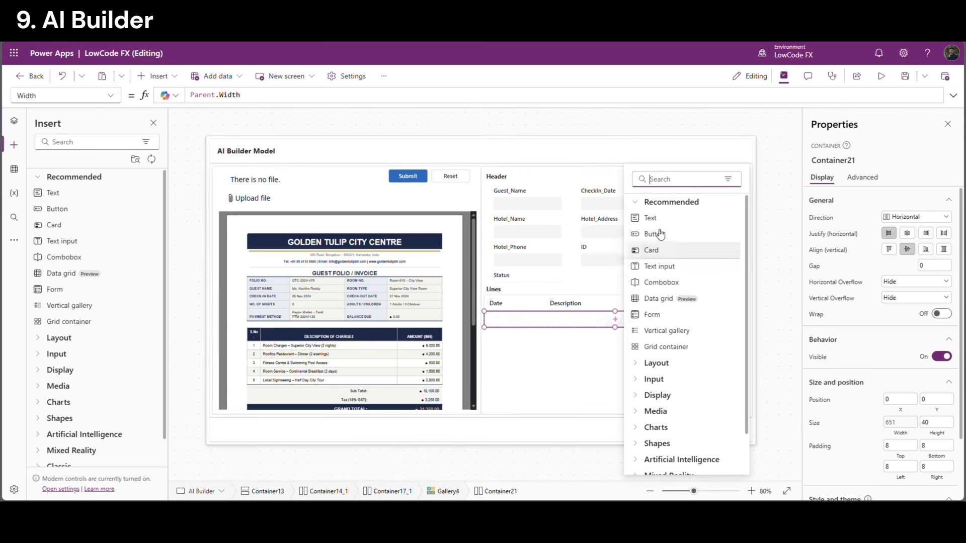
{"action": "left_click", "coordinate": [667, 221]}
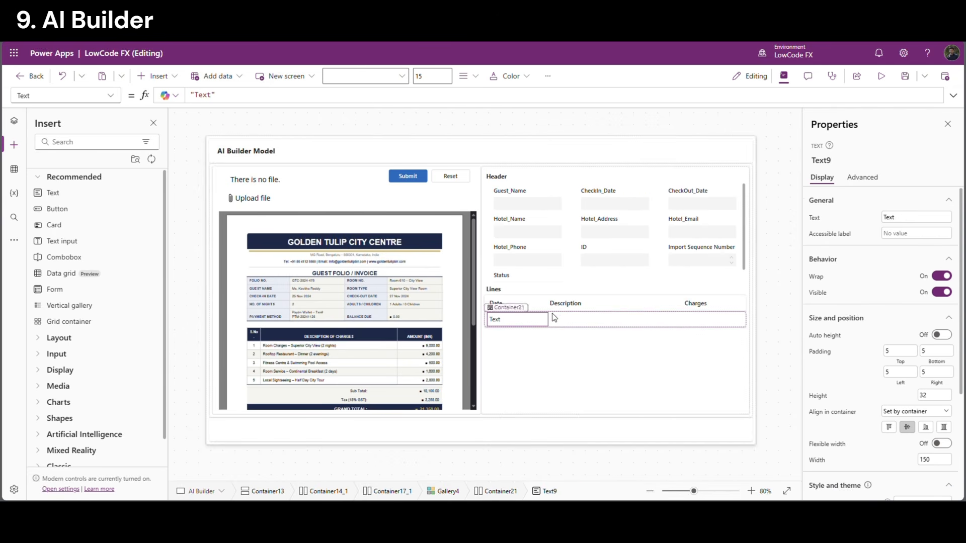
{"action": "key", "text": "ctrl+c"}
{"action": "key", "text": "ctrl+v"}
{"action": "key", "text": "ctrl+v"}
Tie the first row label's width to the Date heading with Text8.Width
{"action": "left_click", "coordinate": [496, 304]}
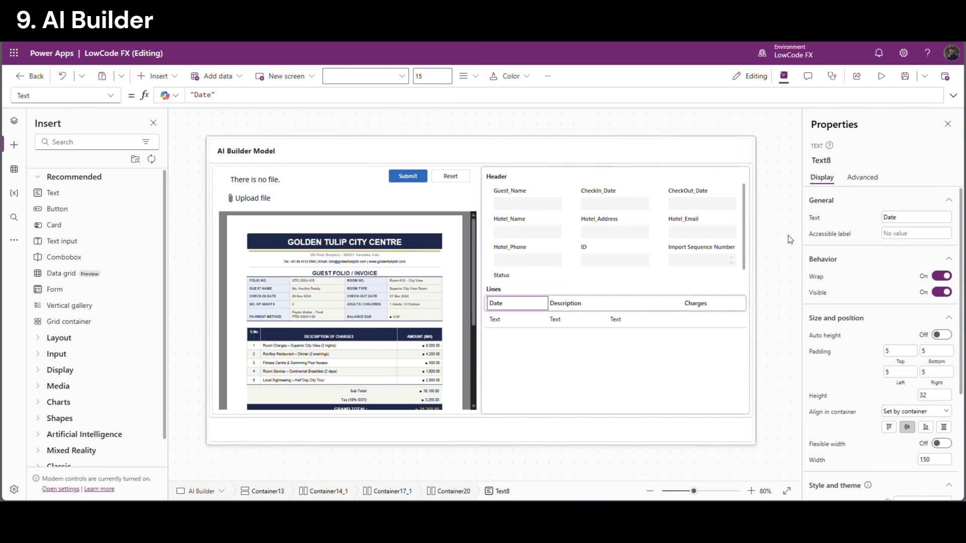
{"action": "left_click", "coordinate": [835, 160]}
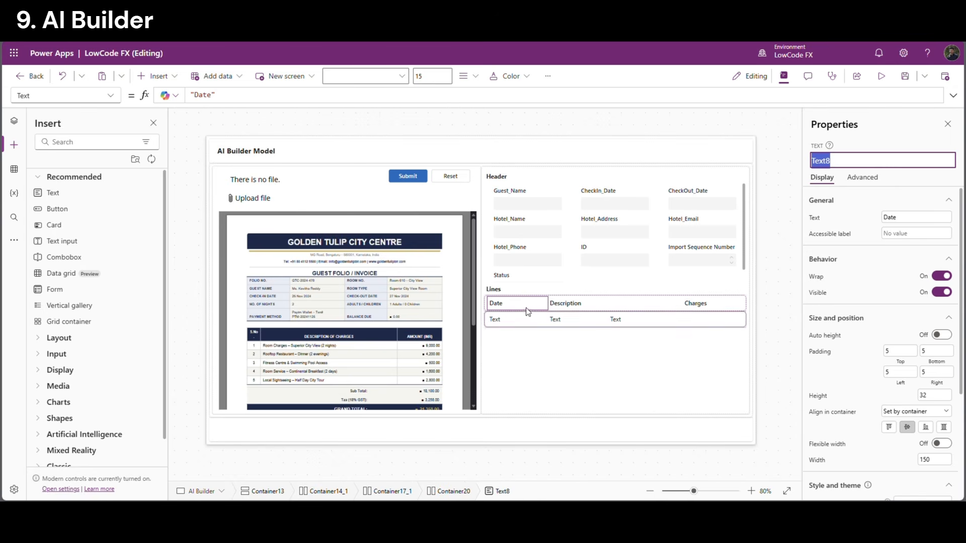
{"action": "left_click", "coordinate": [513, 320]}
{"action": "left_click", "coordinate": [815, 461]}
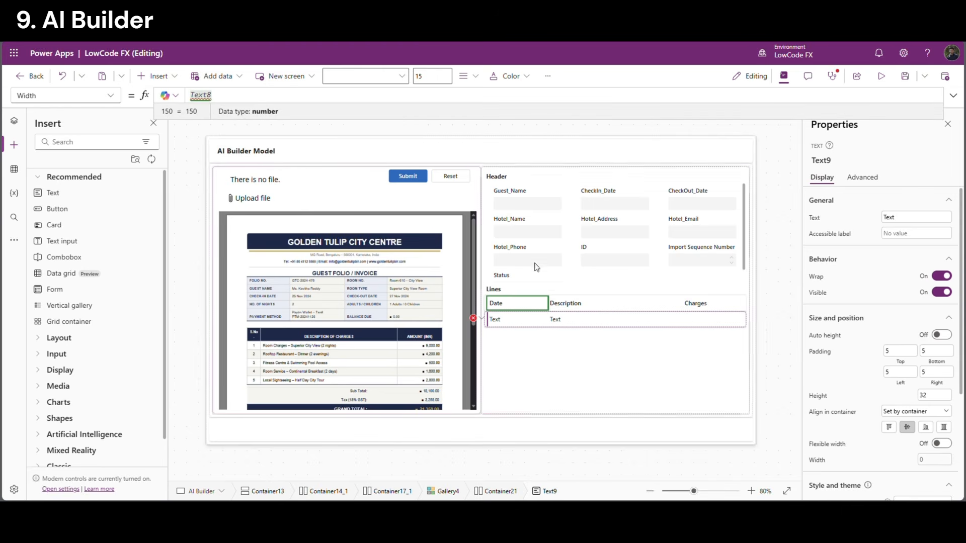
{"action": "type", "text": ".Width"}
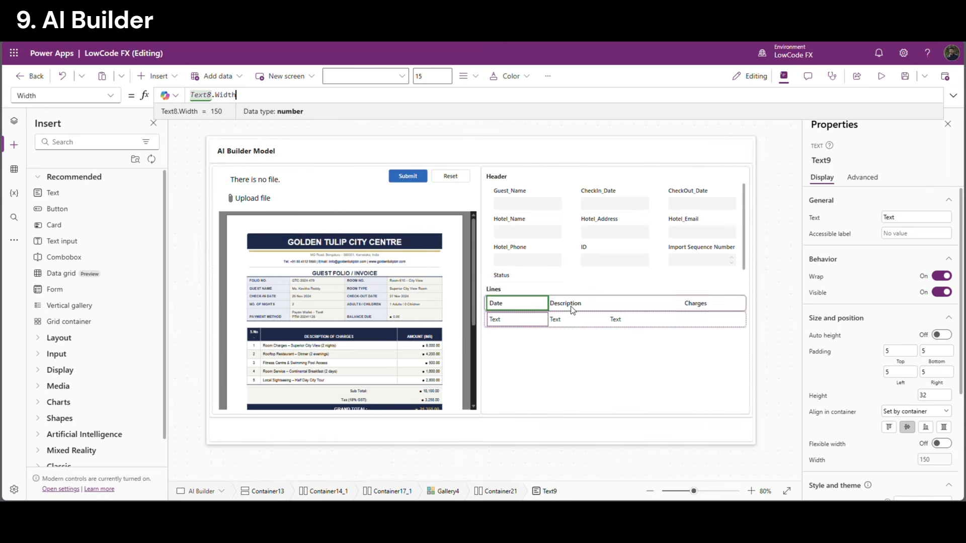
Set the second and third label widths to Text8_1.Width and Text8_2.Width
{"action": "left_click", "coordinate": [614, 304]}
{"action": "left_click", "coordinate": [823, 160]}
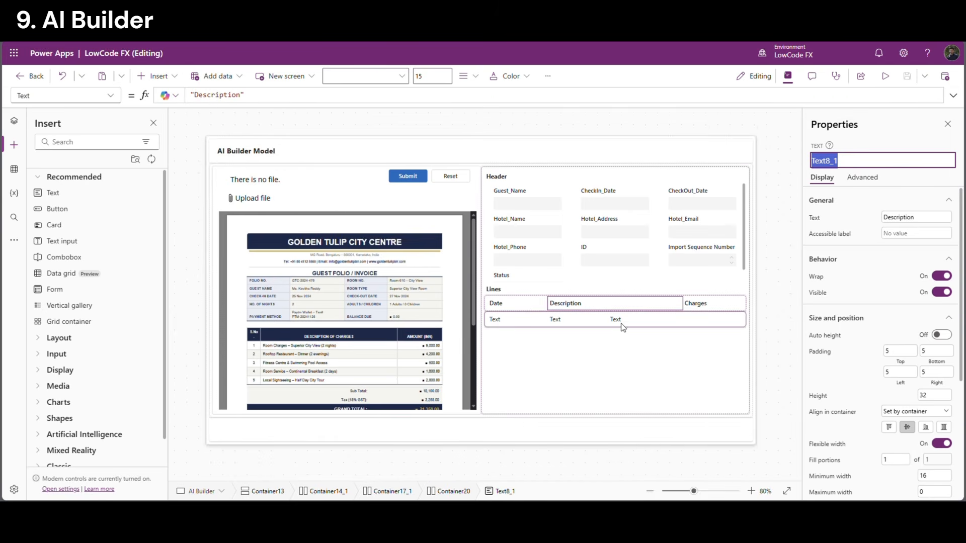
{"action": "left_click", "coordinate": [583, 326]}
{"action": "left_click", "coordinate": [818, 460]}
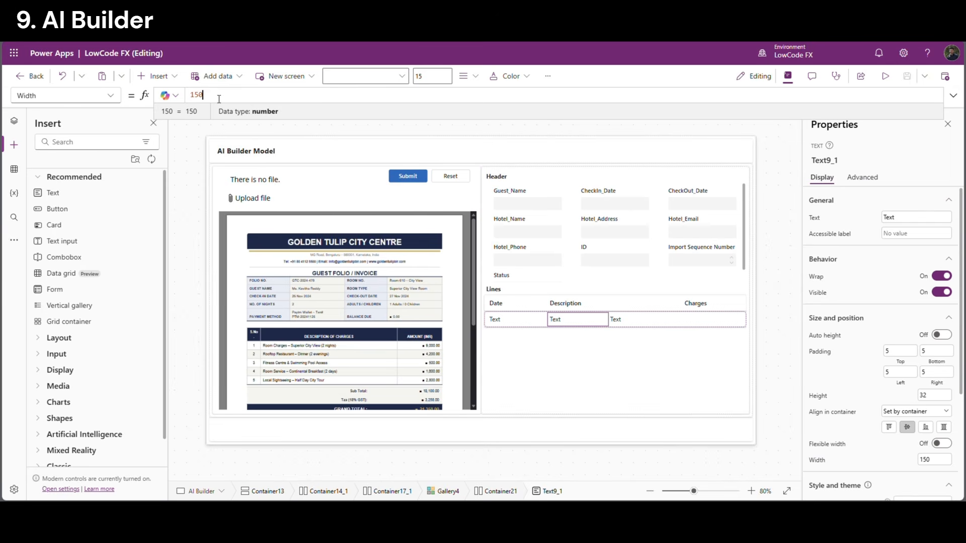
{"action": "type", "text": "Text8_1.w"}
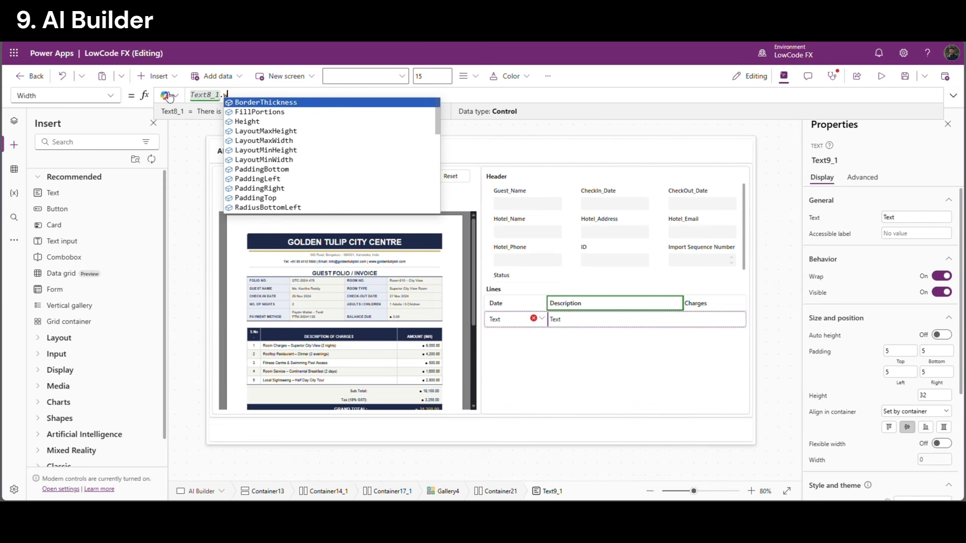
{"action": "type", "text": "idth"}
{"action": "left_click", "coordinate": [698, 305]}
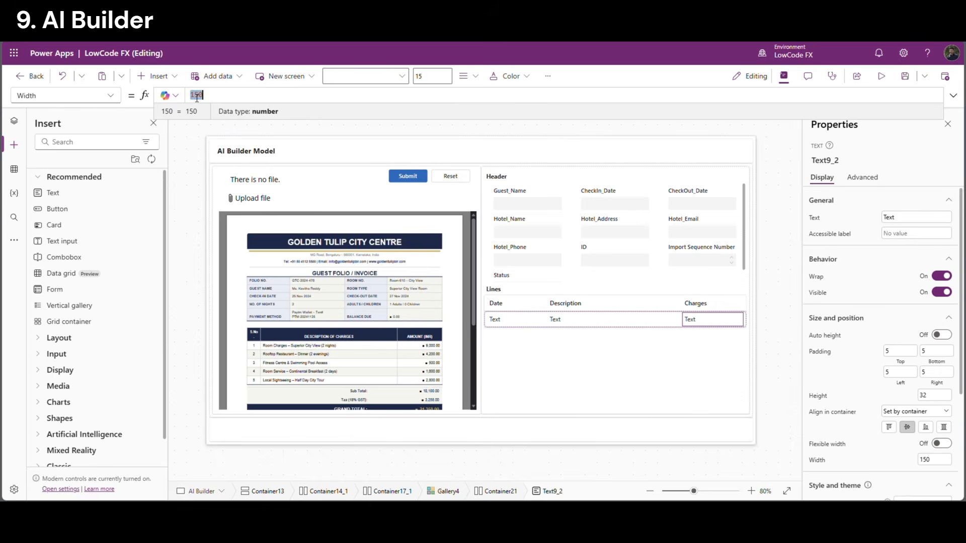
{"action": "type", "text": "Text8_2"}
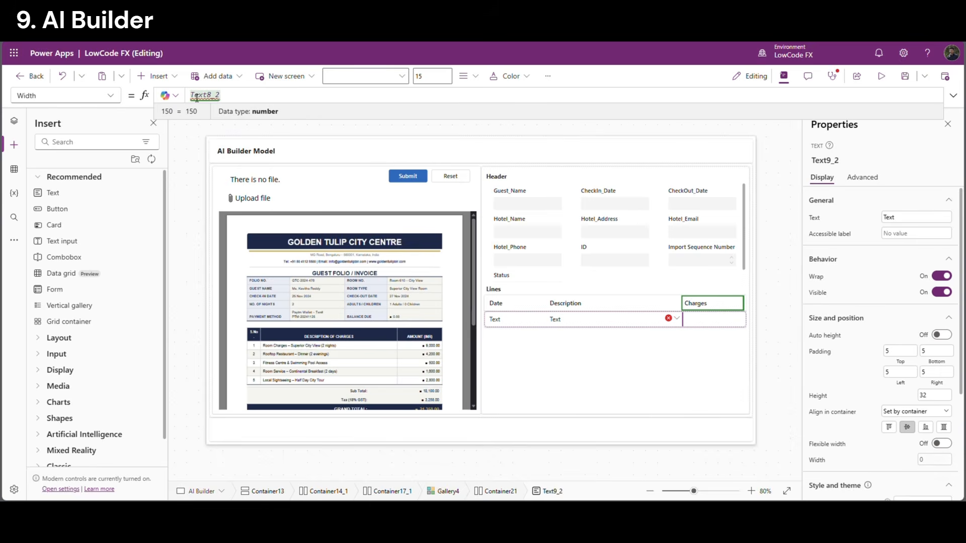
{"action": "type", "text": ".width"}
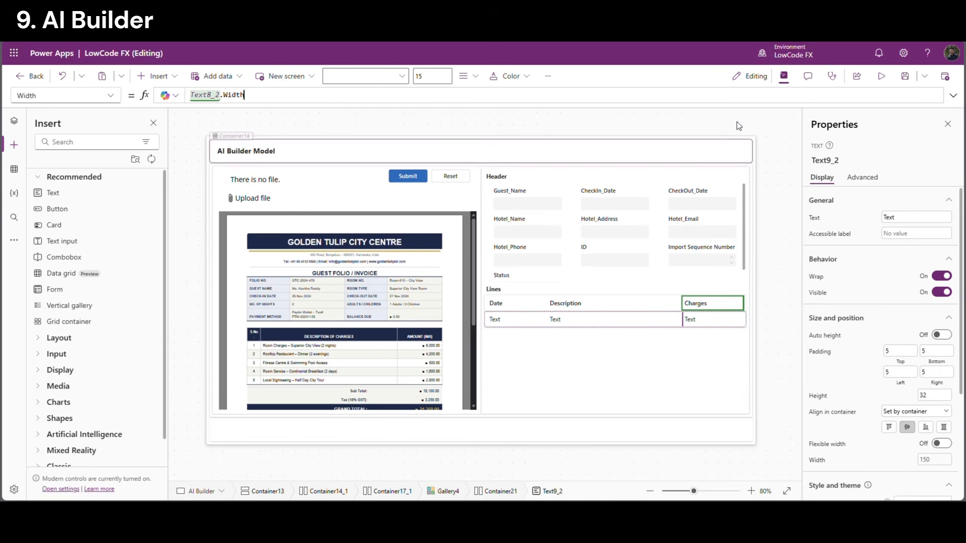
{"action": "left_click", "coordinate": [773, 337]}
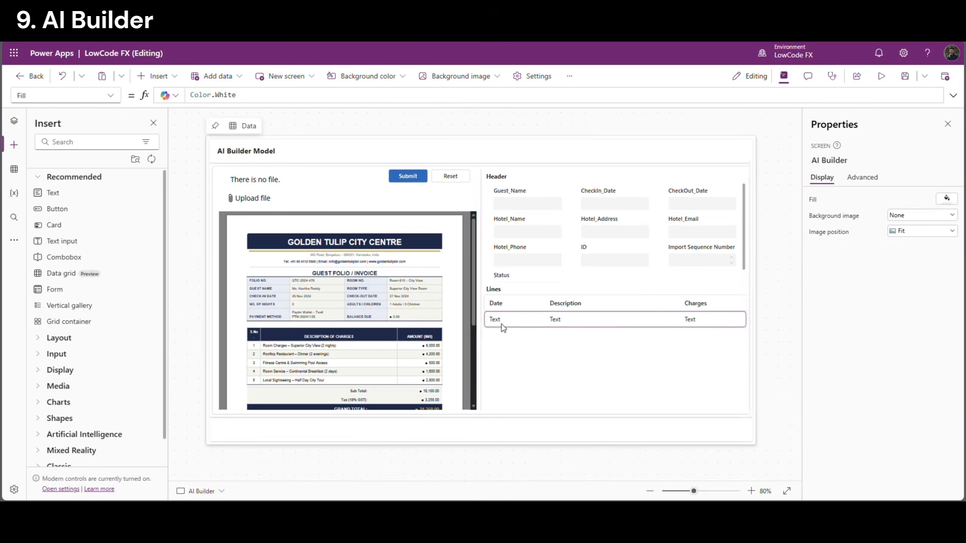
Check the Lines gallery's AIBuilder_Lines data source and reselect the first row label
{"action": "left_click", "coordinate": [518, 319]}
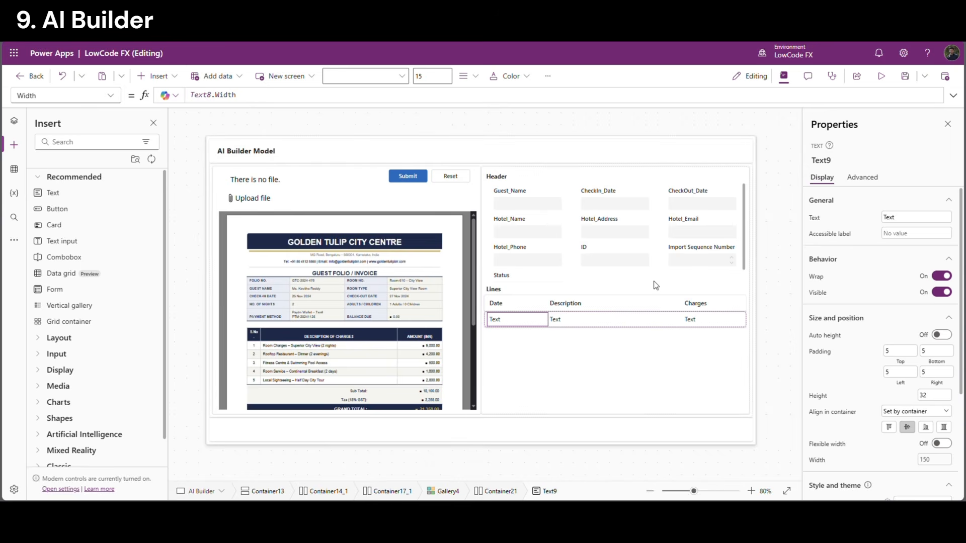
{"action": "left_click", "coordinate": [578, 351]}
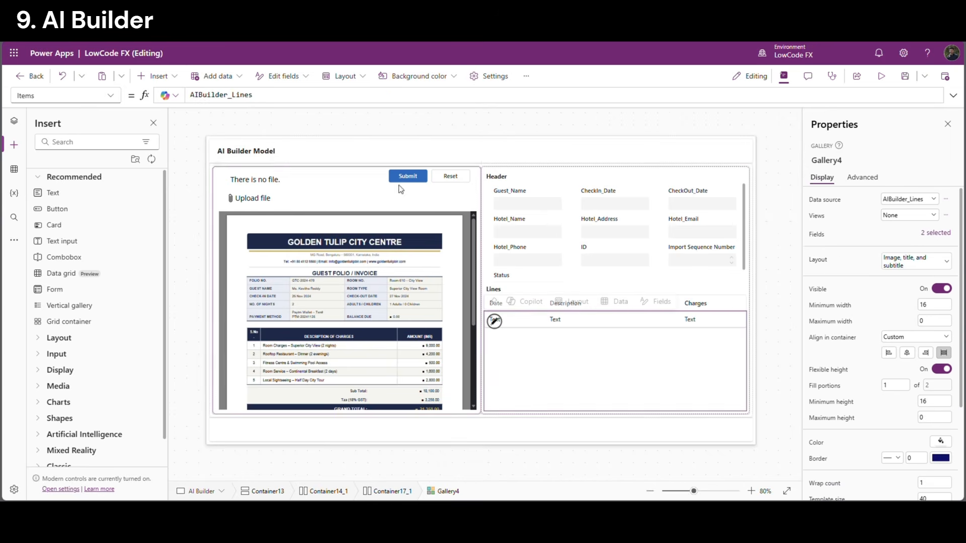
{"action": "double_click", "coordinate": [219, 95]}
{"action": "left_click", "coordinate": [518, 322]}
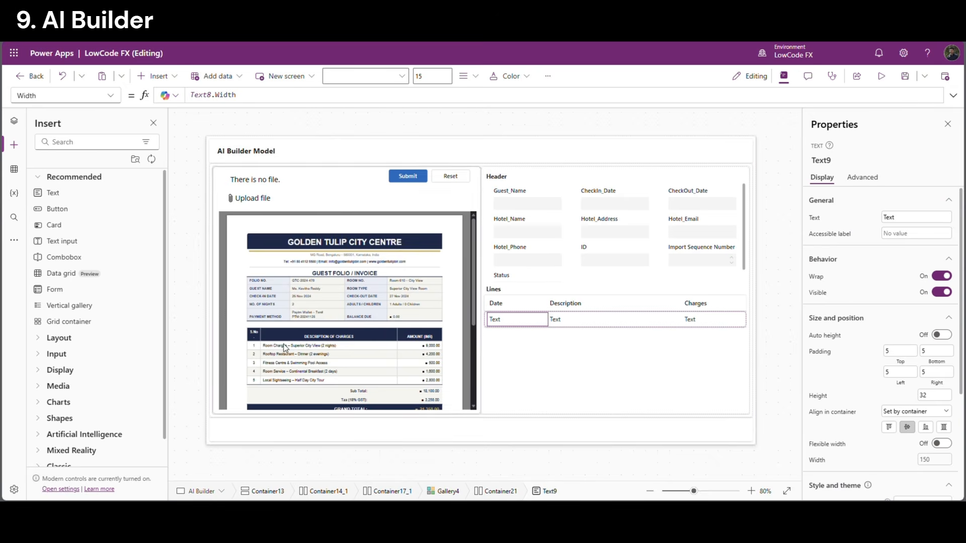
Set the row labels' Text to ThisItem.Date, ThisItem.Description and ThisItem.Charges
{"action": "left_click", "coordinate": [824, 218]}
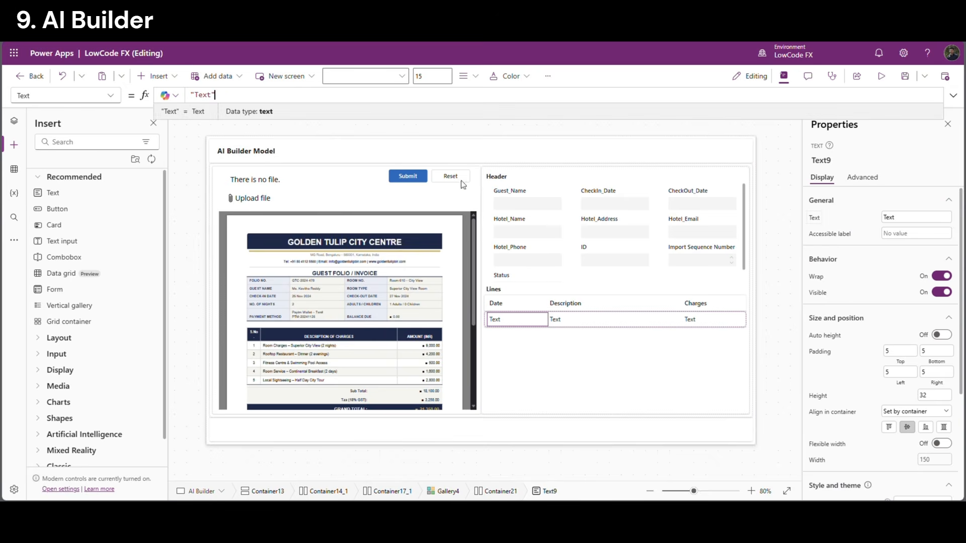
{"action": "type", "text": "ThisItem"}
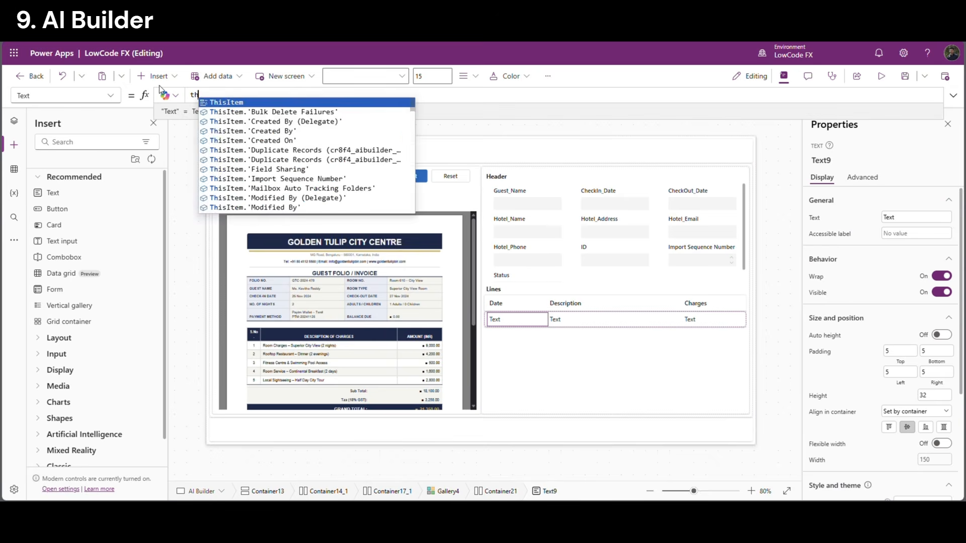
{"action": "type", "text": "."}
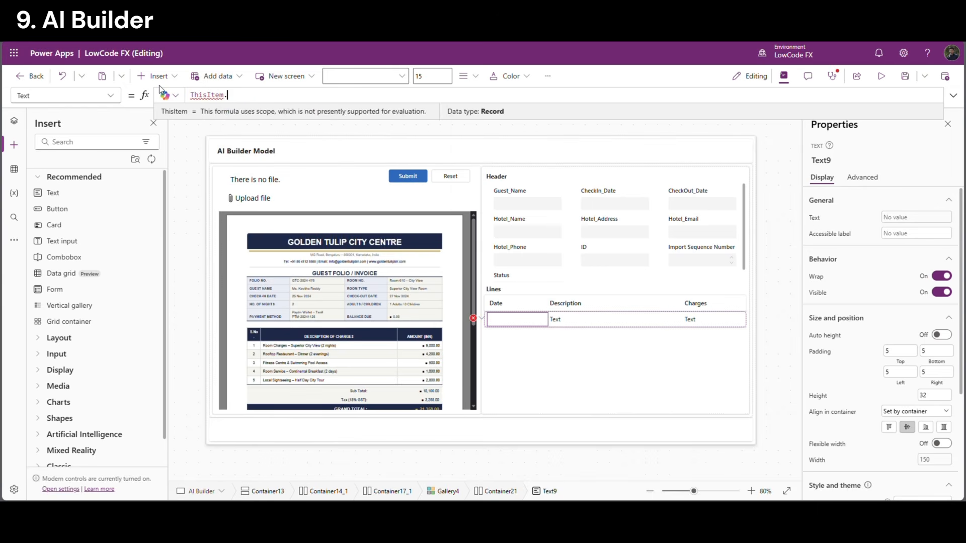
{"action": "type", "text": "Date"}
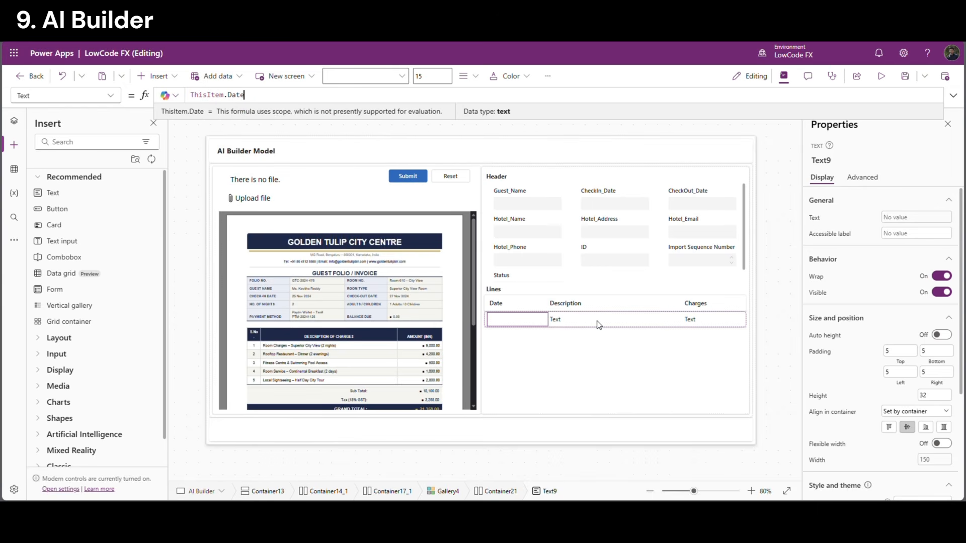
{"action": "left_click", "coordinate": [588, 323]}
{"action": "left_click", "coordinate": [816, 219]}
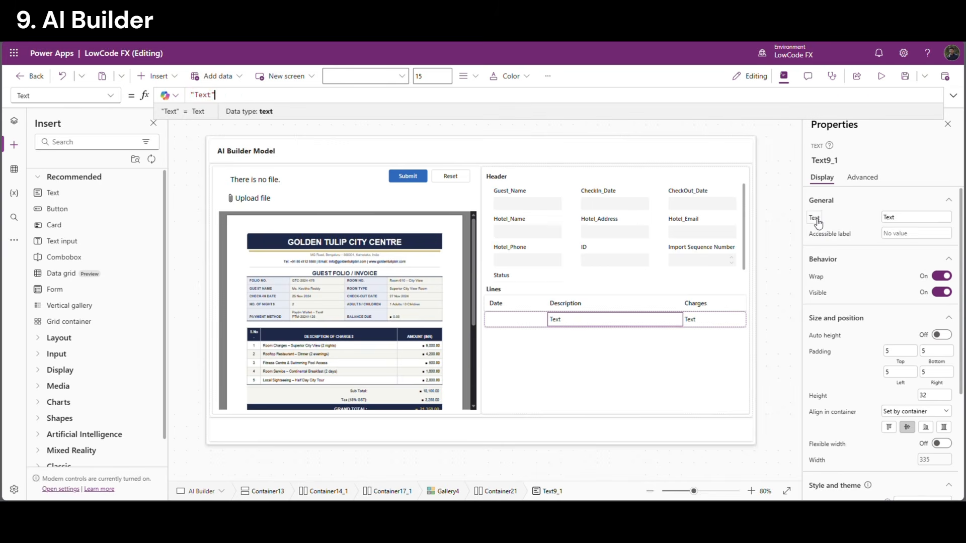
{"action": "type", "text": "ThisItem."}
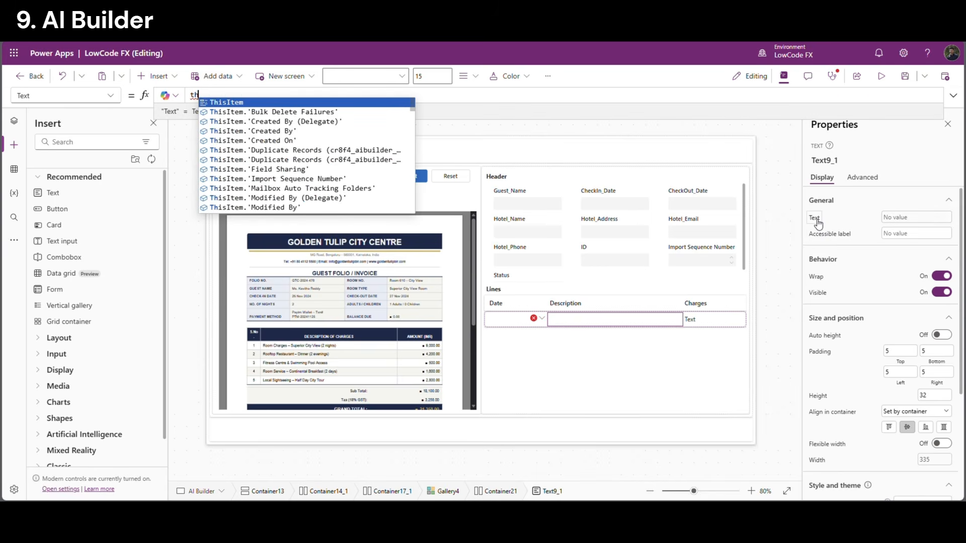
{"action": "type", "text": "Description"}
{"action": "key", "text": "Tab"}
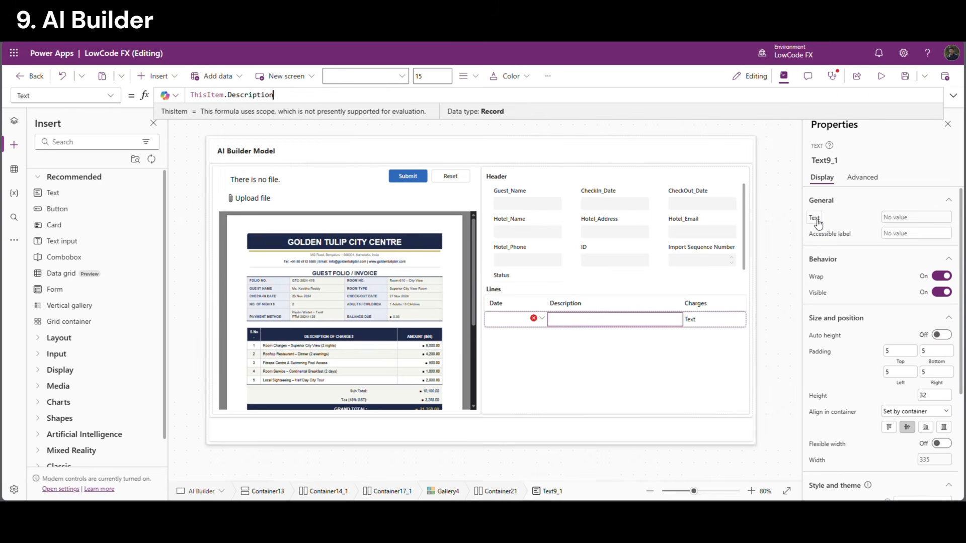
{"action": "left_click", "coordinate": [712, 319]}
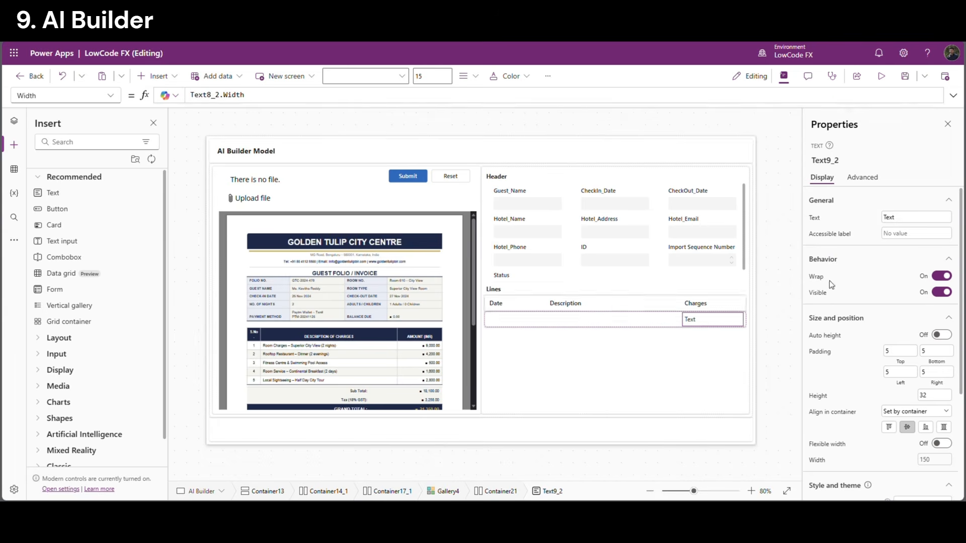
{"action": "left_click", "coordinate": [812, 217]}
{"action": "type", "text": "ThisItem"}
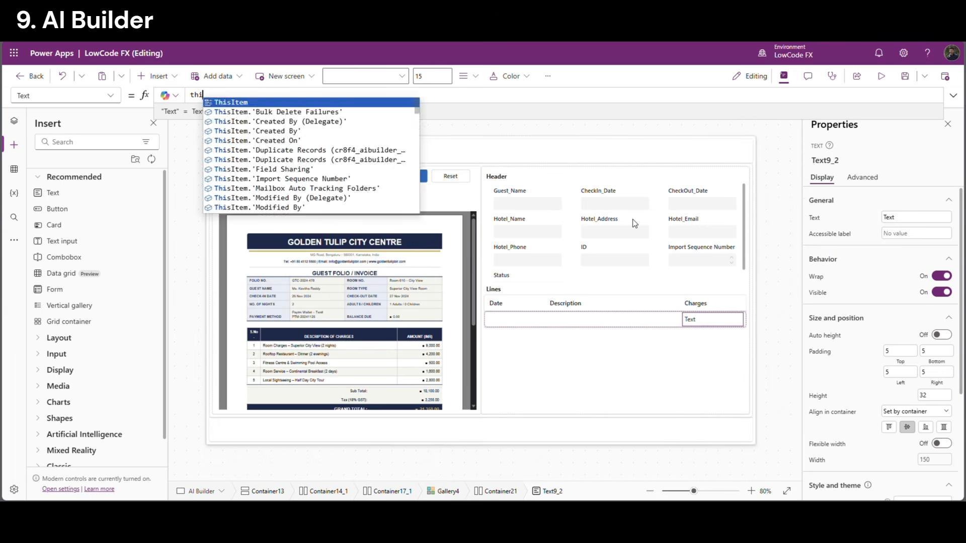
{"action": "type", "text": "."}
{"action": "key", "text": "Tab"}
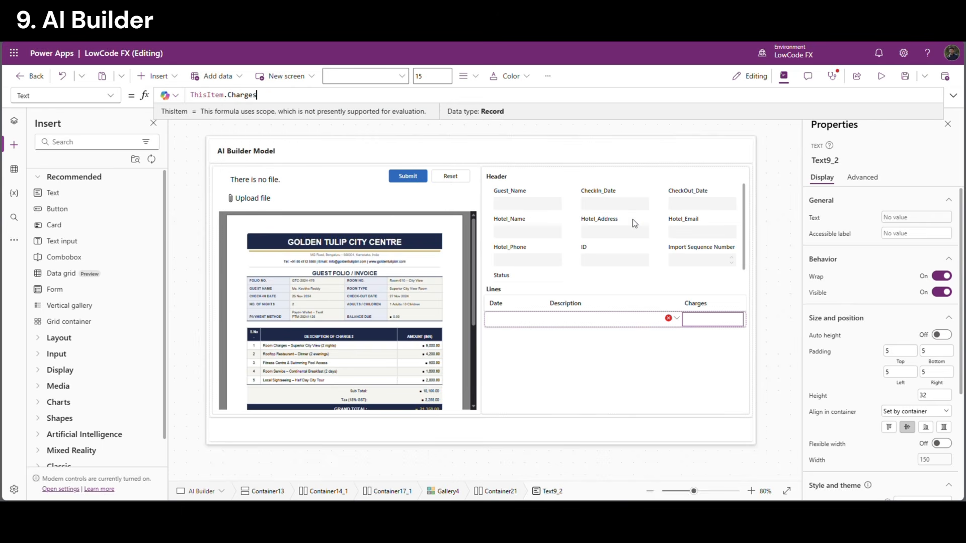
Select the header form and bring up its Edit fields list
{"action": "left_click", "coordinate": [905, 76]}
{"action": "left_click", "coordinate": [604, 275]}
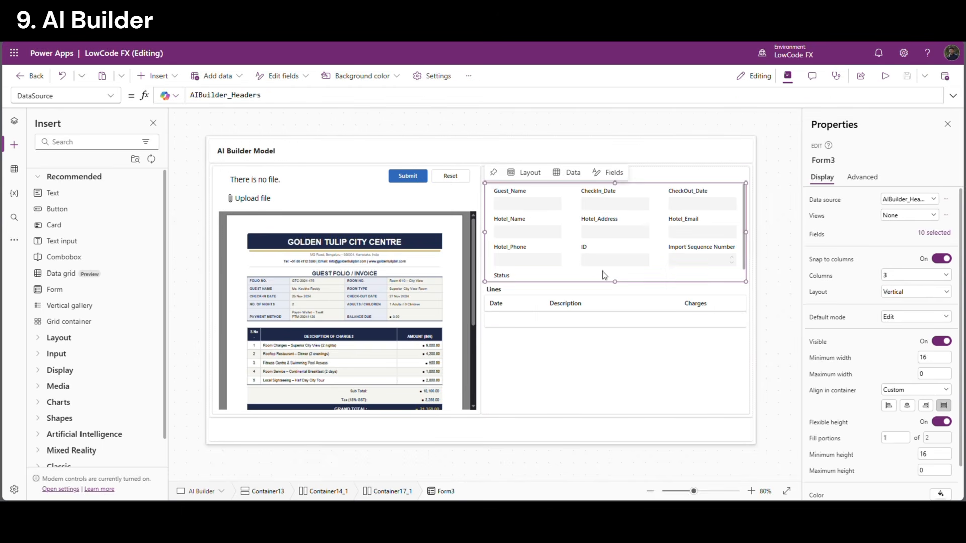
{"action": "left_click", "coordinate": [930, 232]}
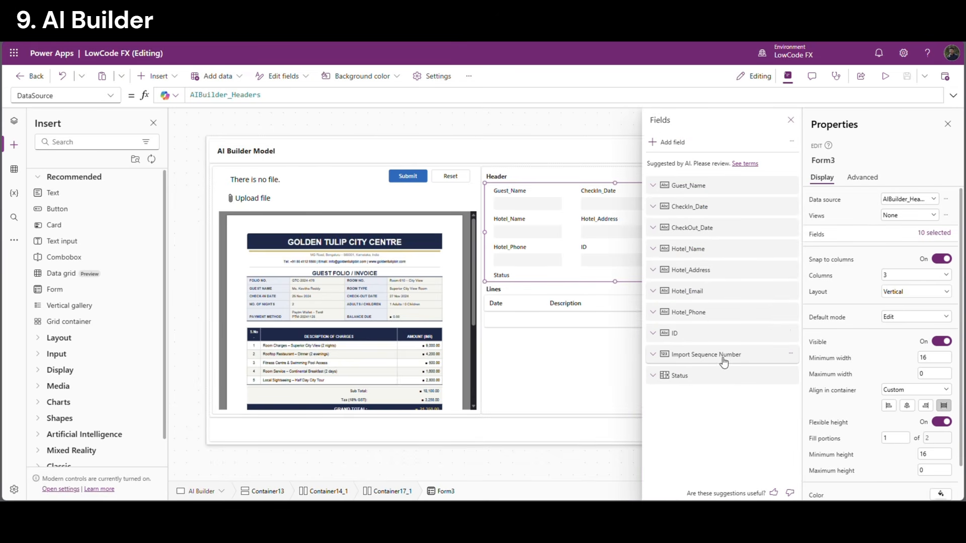
Remove the Import Sequence Number, Status and ID fields from the header form
{"action": "left_click", "coordinate": [792, 355]}
{"action": "left_click", "coordinate": [812, 424]}
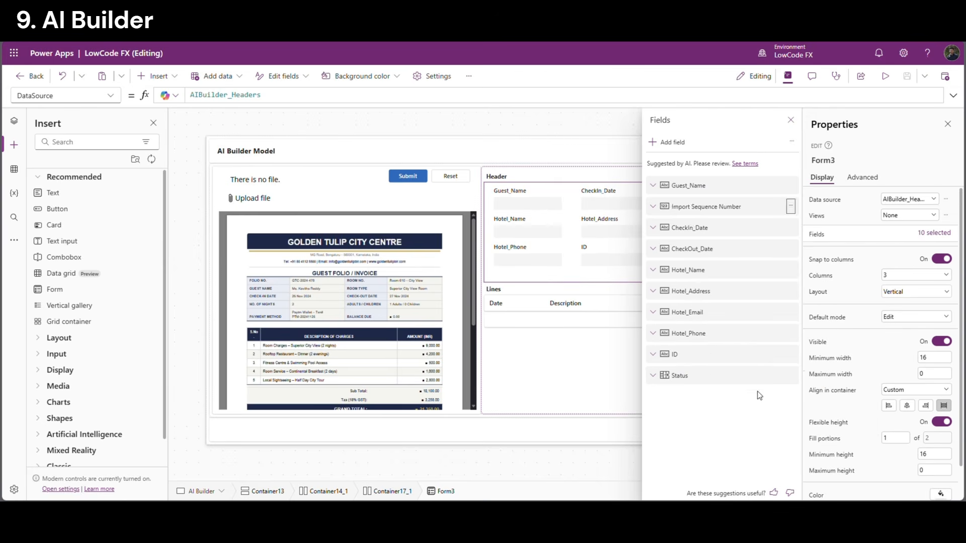
{"action": "left_click", "coordinate": [794, 354]}
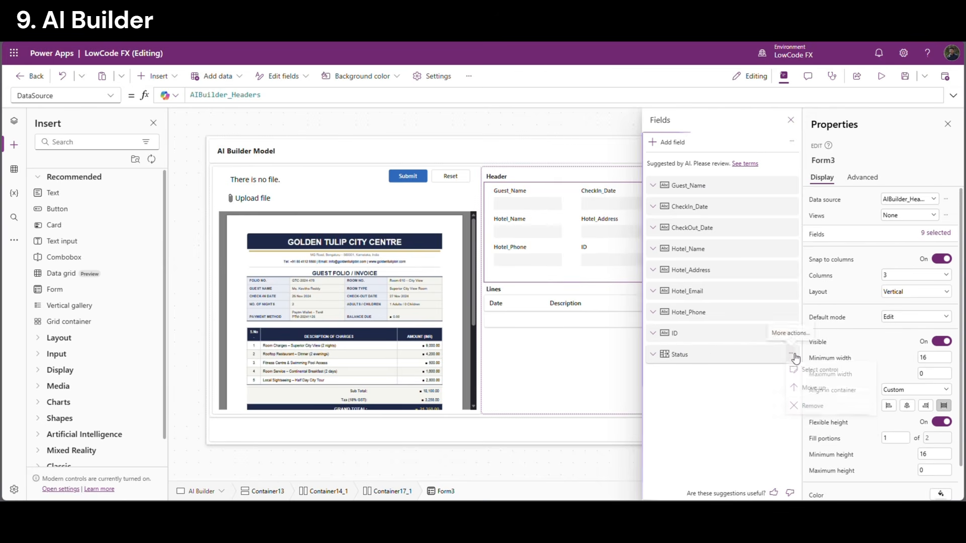
{"action": "left_click", "coordinate": [806, 406]}
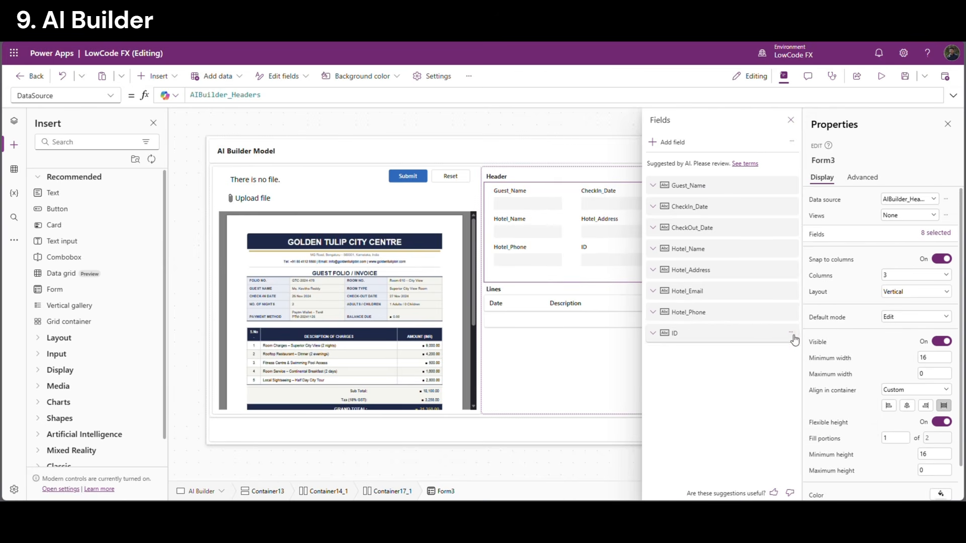
{"action": "left_click", "coordinate": [791, 334]}
{"action": "left_click", "coordinate": [811, 385]}
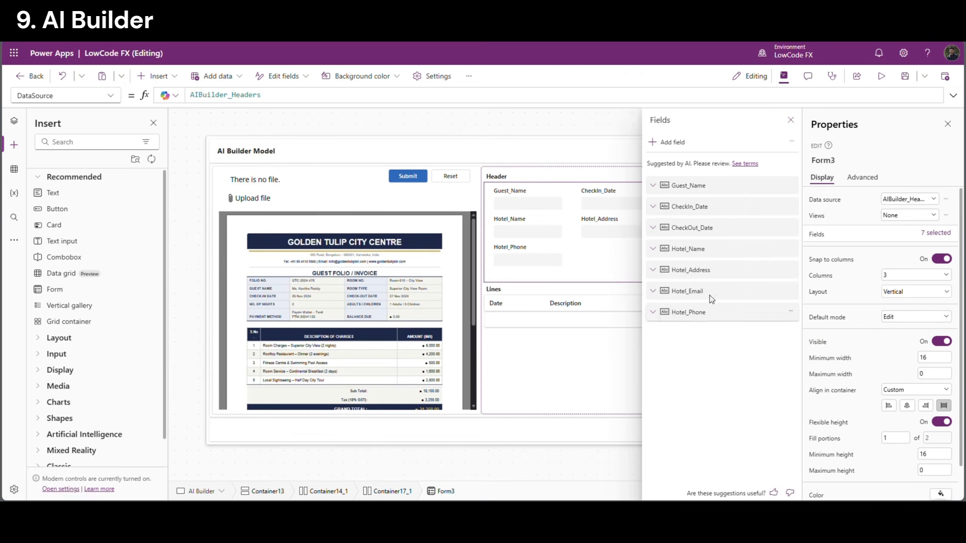
Close the fields pane, select the screen and save the app
{"action": "left_click", "coordinate": [594, 343]}
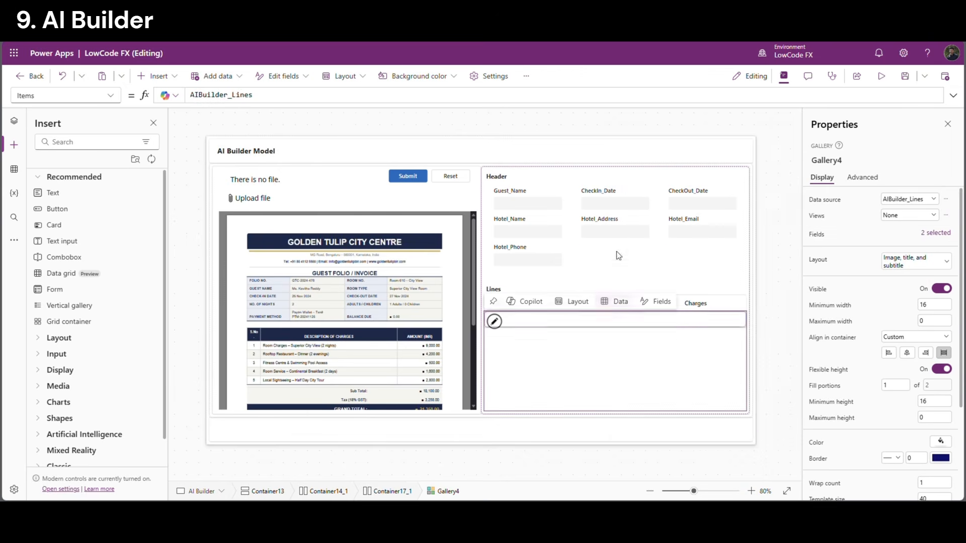
{"action": "left_click", "coordinate": [783, 235]}
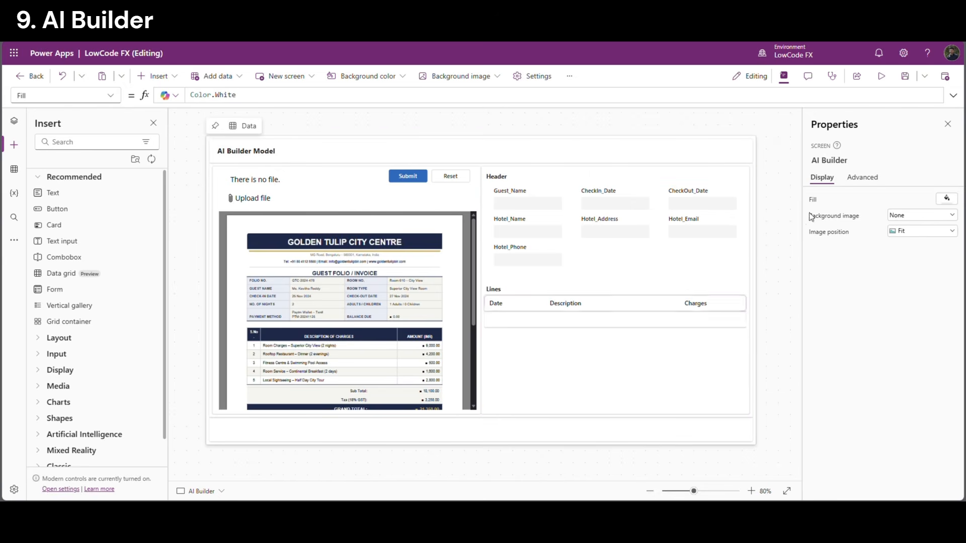
{"action": "left_click", "coordinate": [905, 80]}
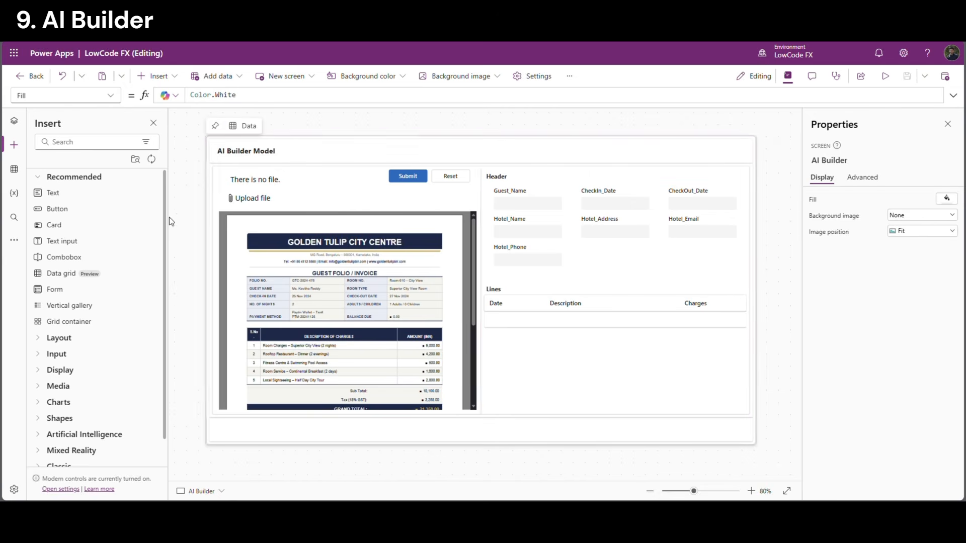
Replace the Submit button's OnSelect value false with Set(VarID,GUID())
{"action": "left_click", "coordinate": [423, 177]}
{"action": "left_click", "coordinate": [244, 96]}
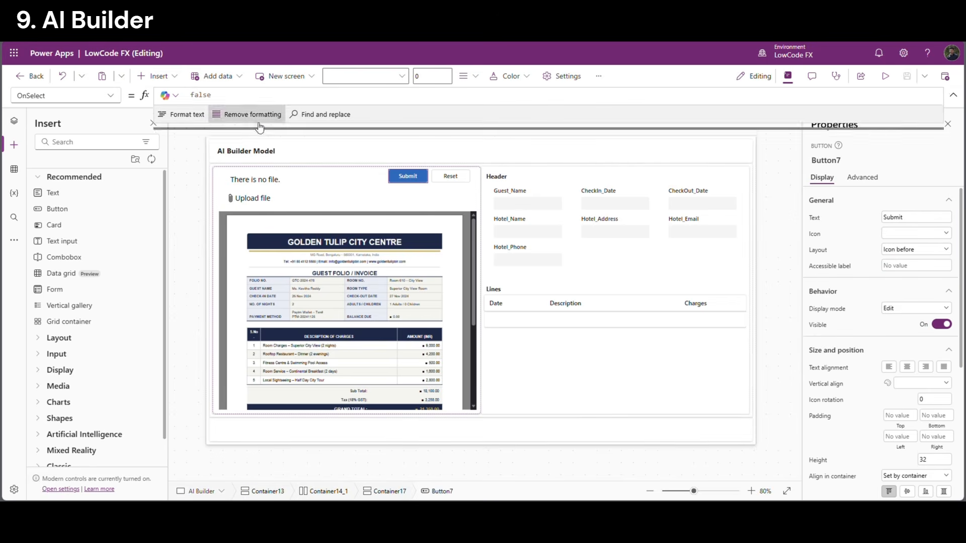
{"action": "left_click_drag", "start_coordinate": [193, 95], "coordinate": [163, 91]}
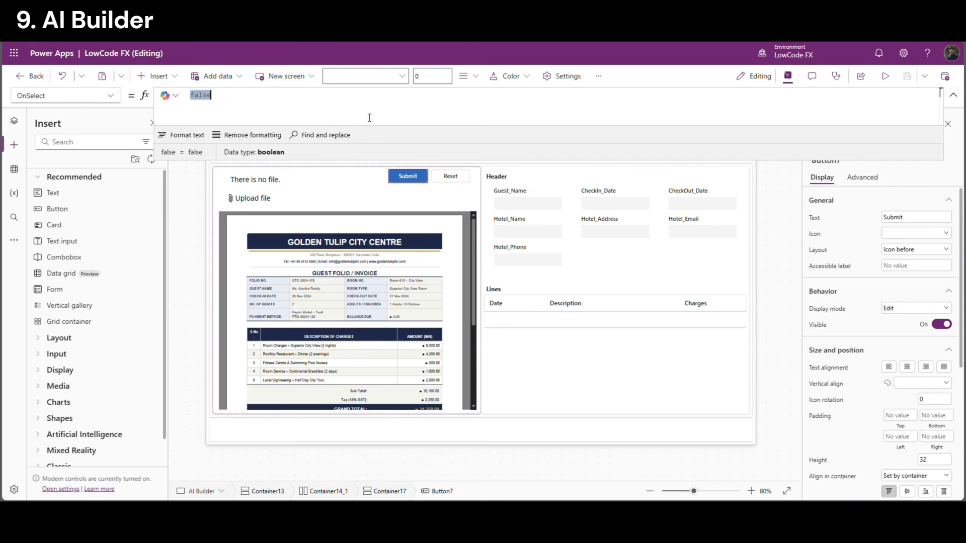
{"action": "type", "text": "Set("}
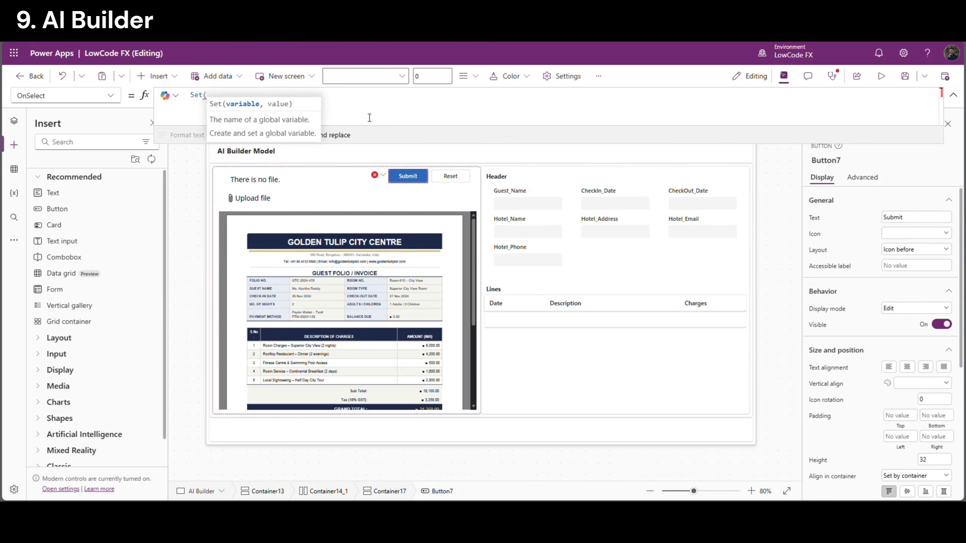
{"action": "type", "text": "VarID"}
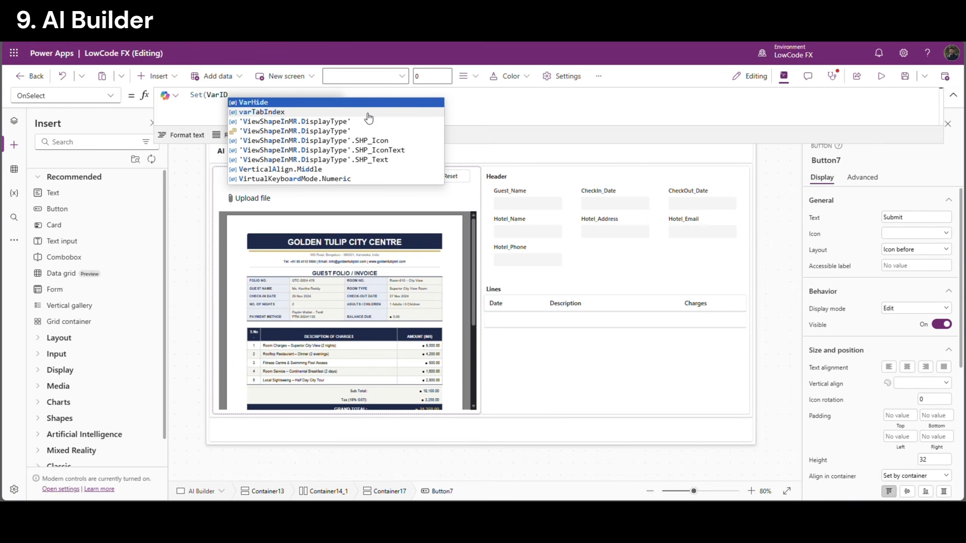
{"action": "type", "text": ","}
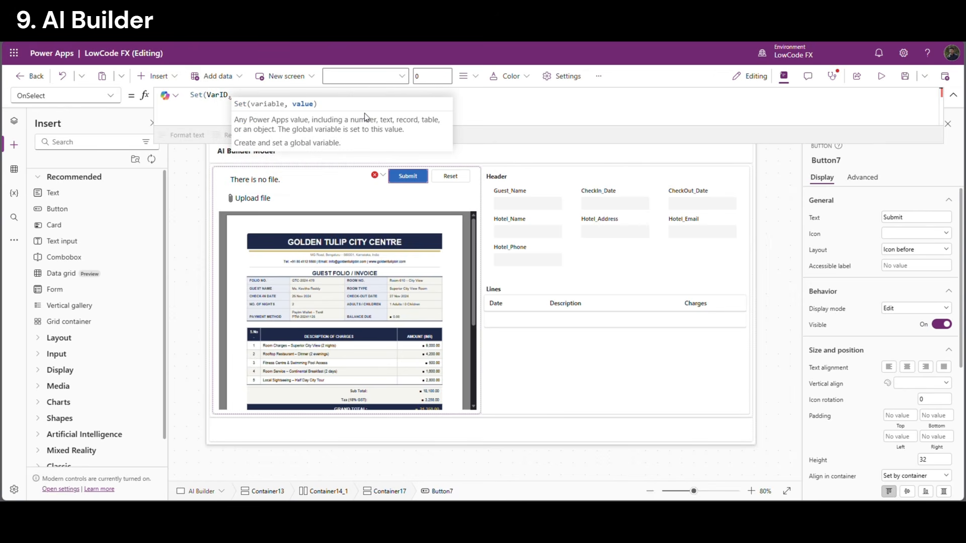
{"action": "type", "text": "GUID"}
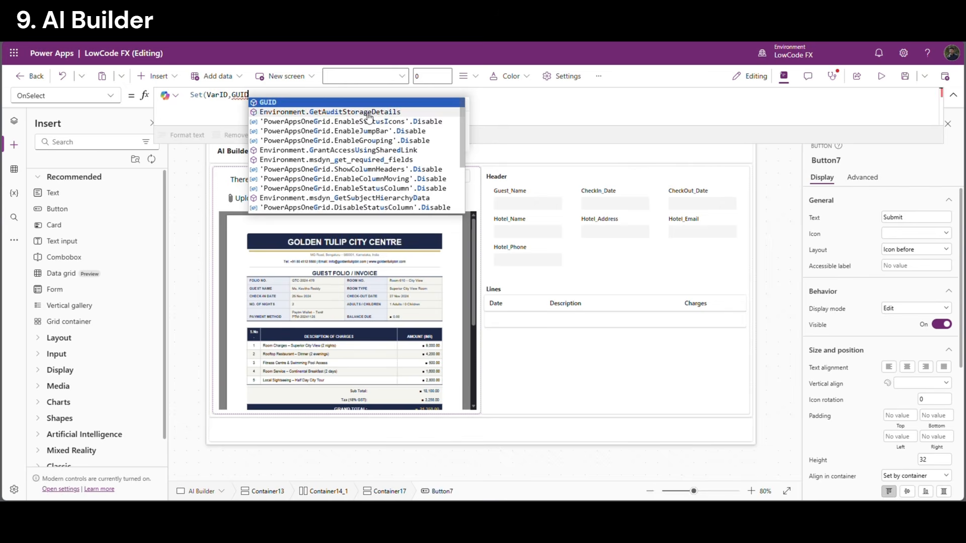
{"action": "type", "text": "())"}
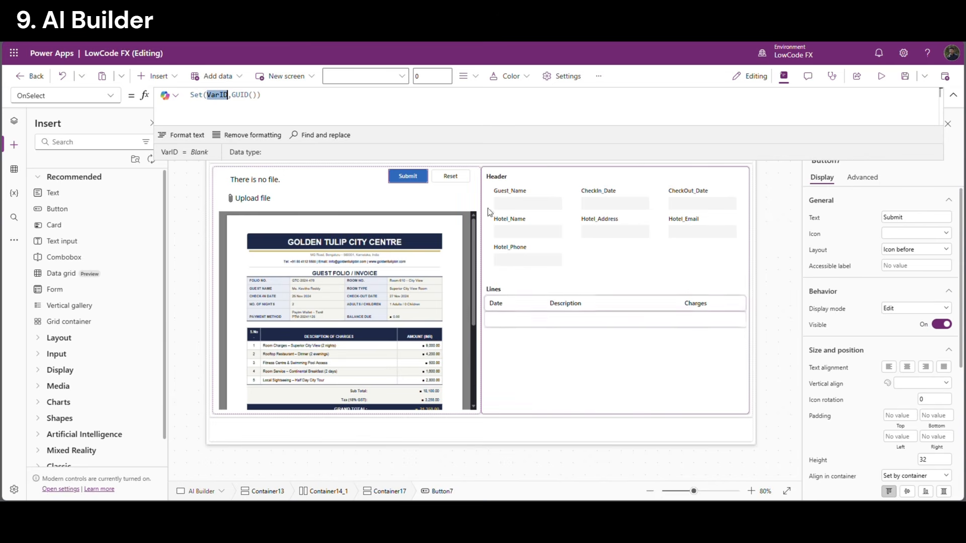
{"action": "left_click", "coordinate": [226, 98]}
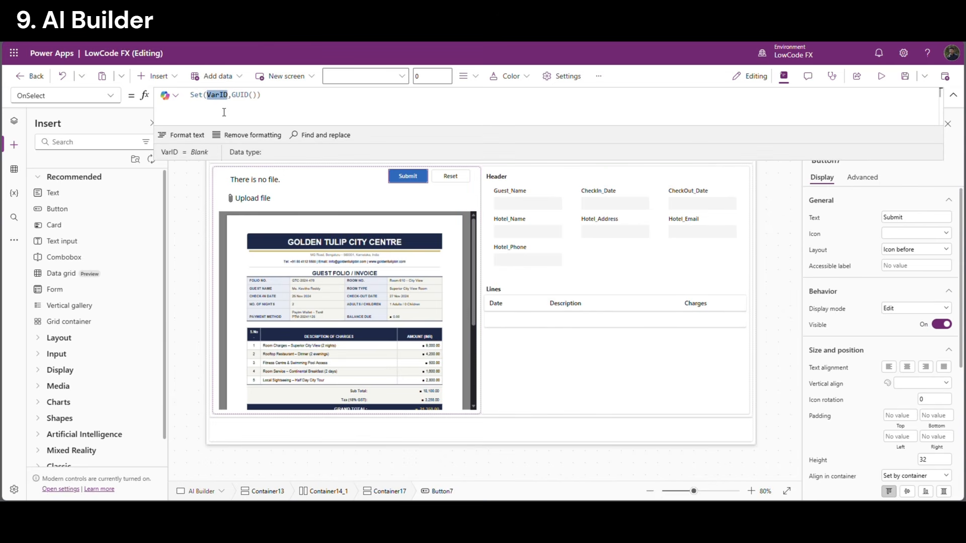
{"action": "left_click", "coordinate": [267, 97]}
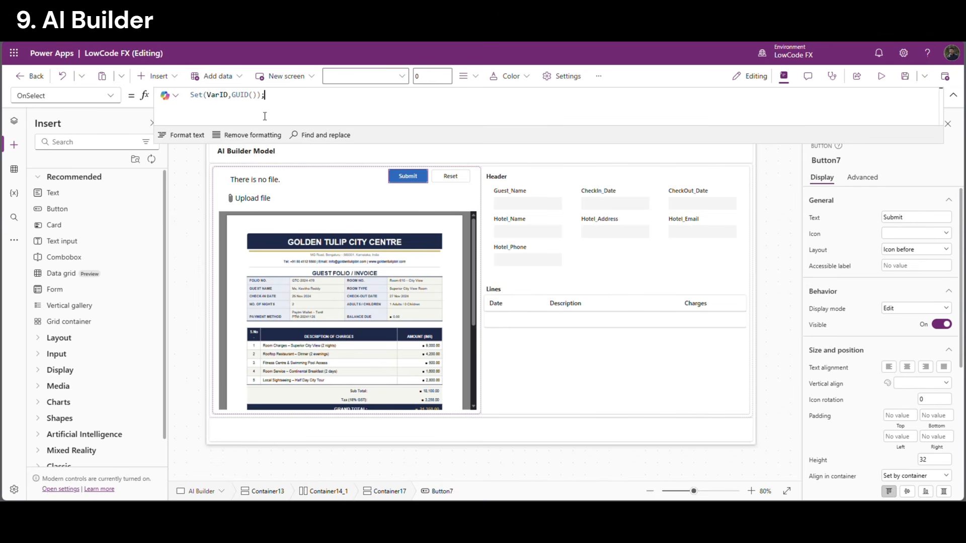
{"action": "double_click", "coordinate": [222, 95]}
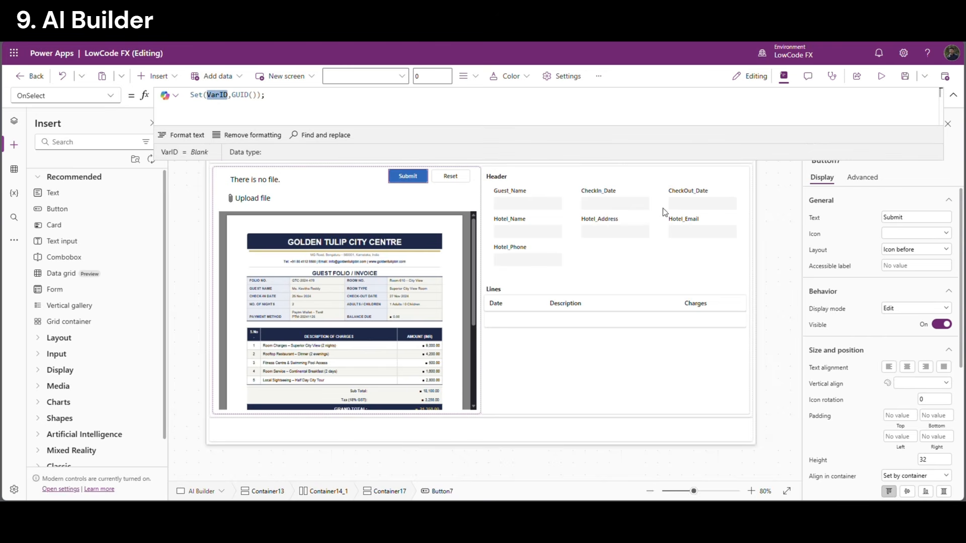
{"action": "left_click", "coordinate": [589, 240]}
Enter LookUp(AIBuilder_Headers,ID=VarID in the header form's Item property
{"action": "left_click", "coordinate": [580, 400]}
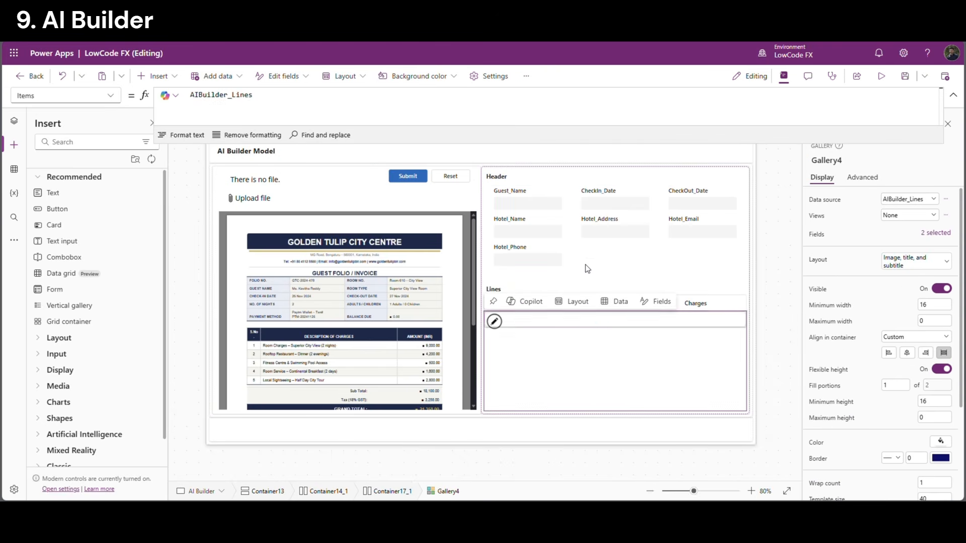
{"action": "left_click", "coordinate": [601, 234]}
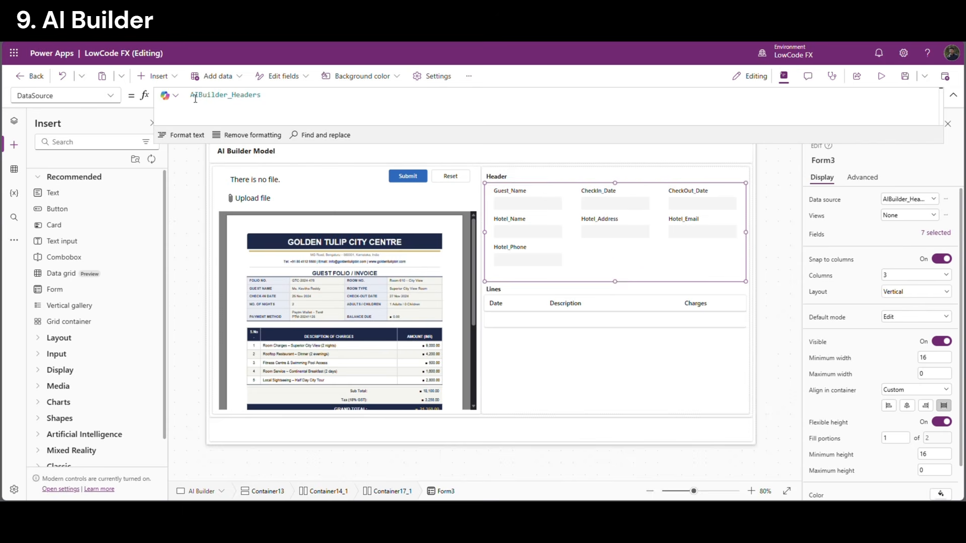
{"action": "left_click", "coordinate": [110, 96]}
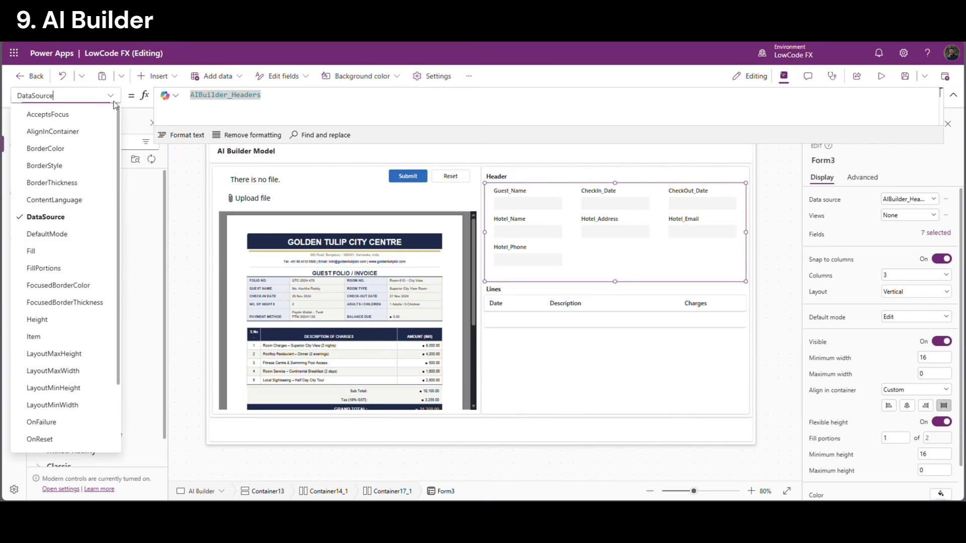
{"action": "left_click", "coordinate": [65, 338]}
{"action": "left_click", "coordinate": [246, 101]}
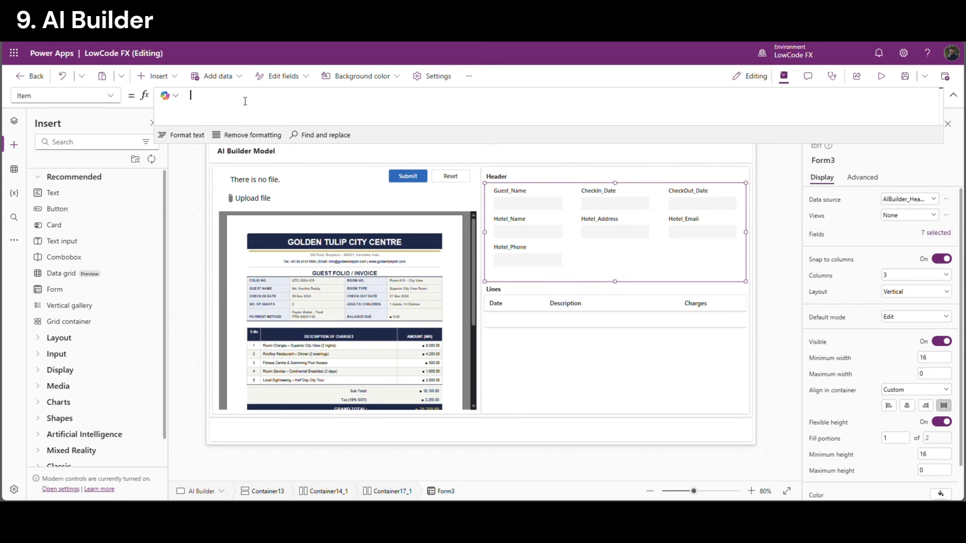
{"action": "type", "text": "LookUp("}
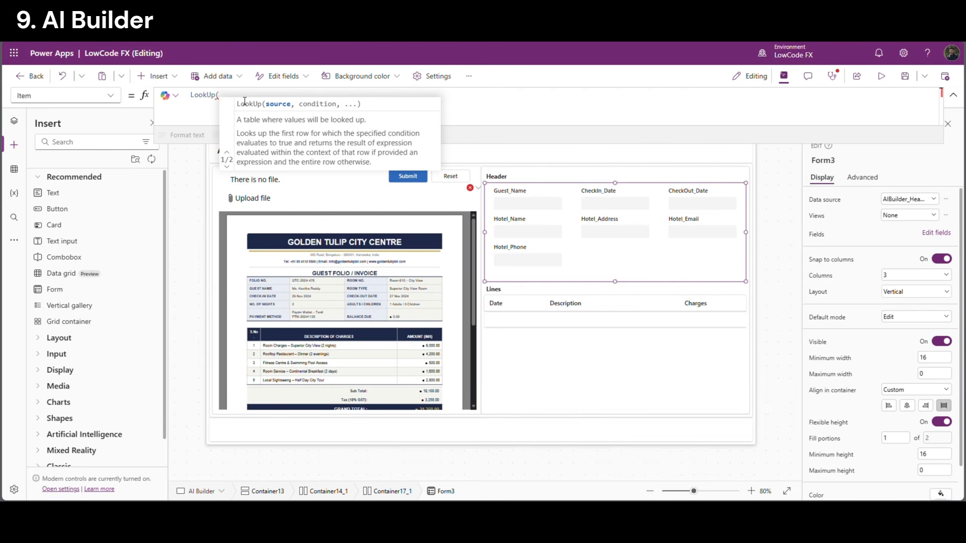
{"action": "type", "text": "AIbu"}
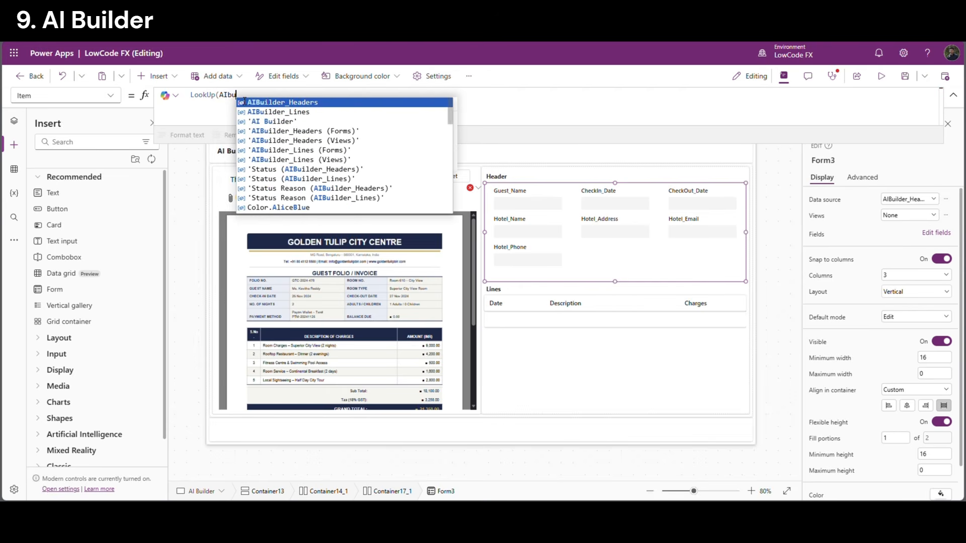
{"action": "left_click", "coordinate": [244, 102]}
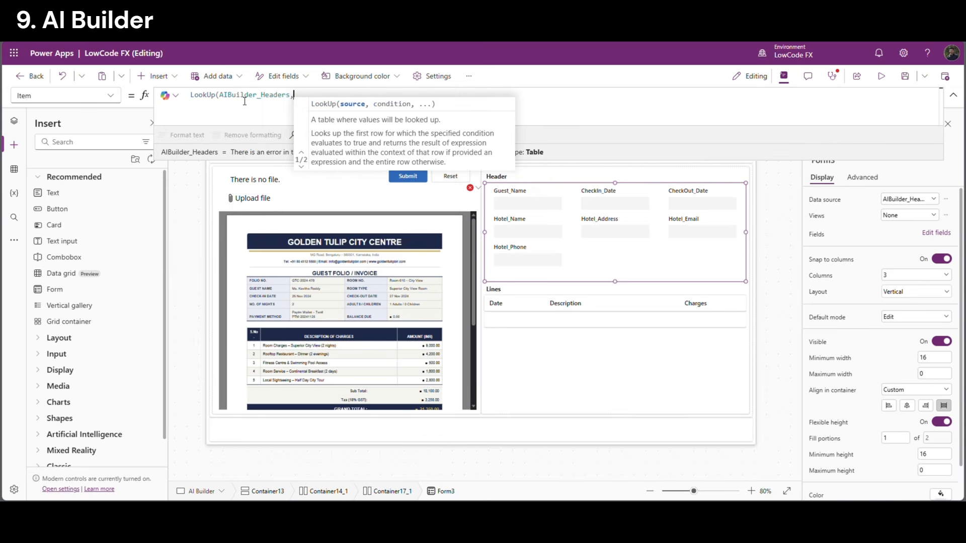
{"action": "type", "text": ",ID"}
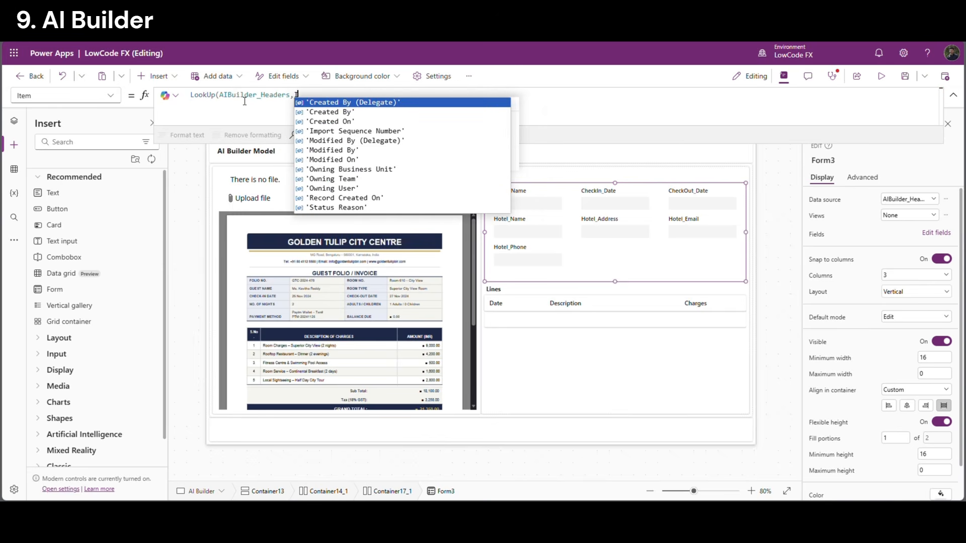
{"action": "type", "text": "=VarID"}
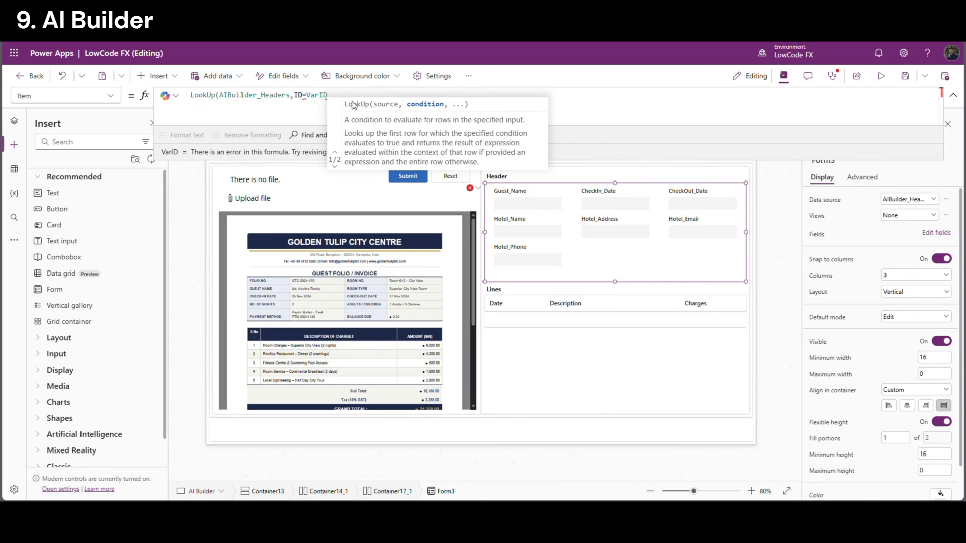
Add the closing parenthesis to the lookup formula and review its ID=VarID condition
{"action": "left_click", "coordinate": [336, 95]}
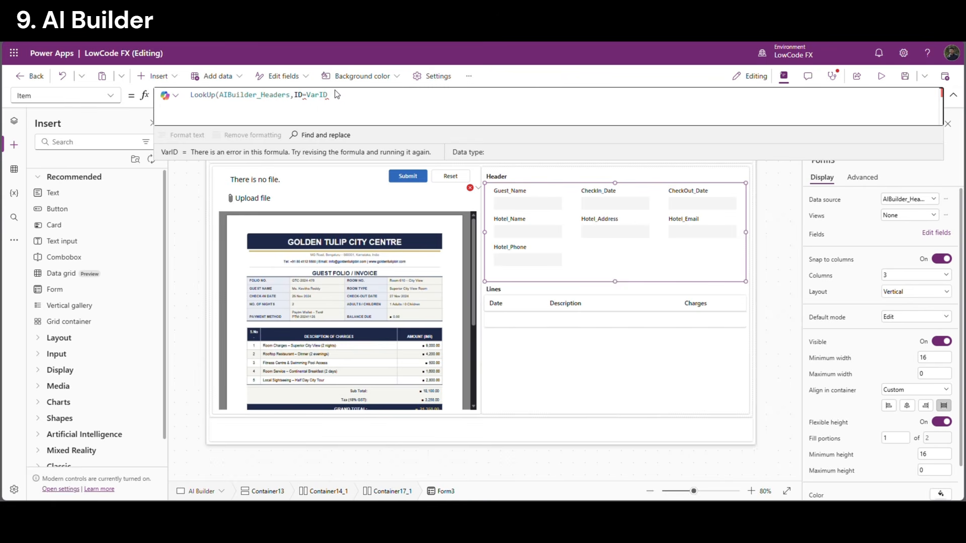
{"action": "type", "text": ")"}
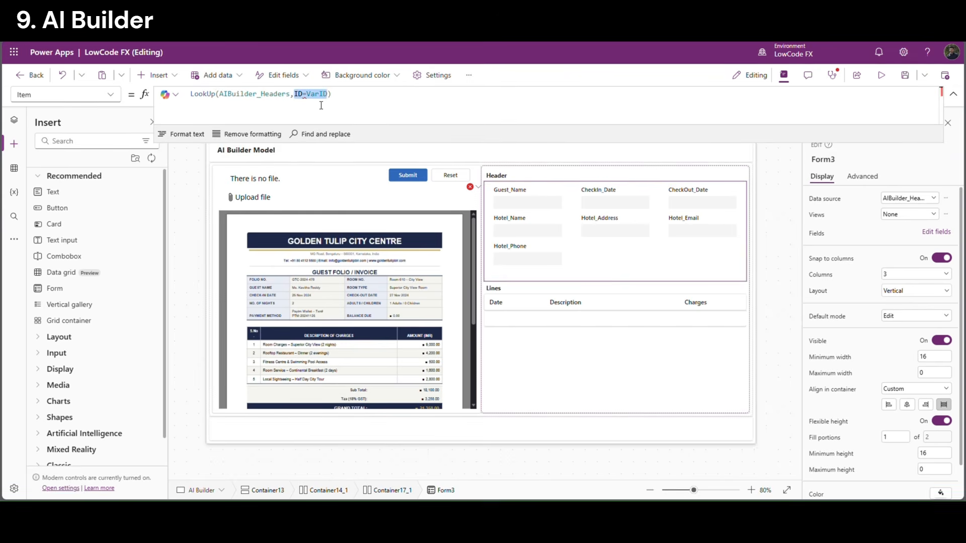
{"action": "left_click", "coordinate": [320, 106]}
{"action": "left_click", "coordinate": [300, 97]}
{"action": "left_click", "coordinate": [344, 111]}
{"action": "double_click", "coordinate": [325, 100]}
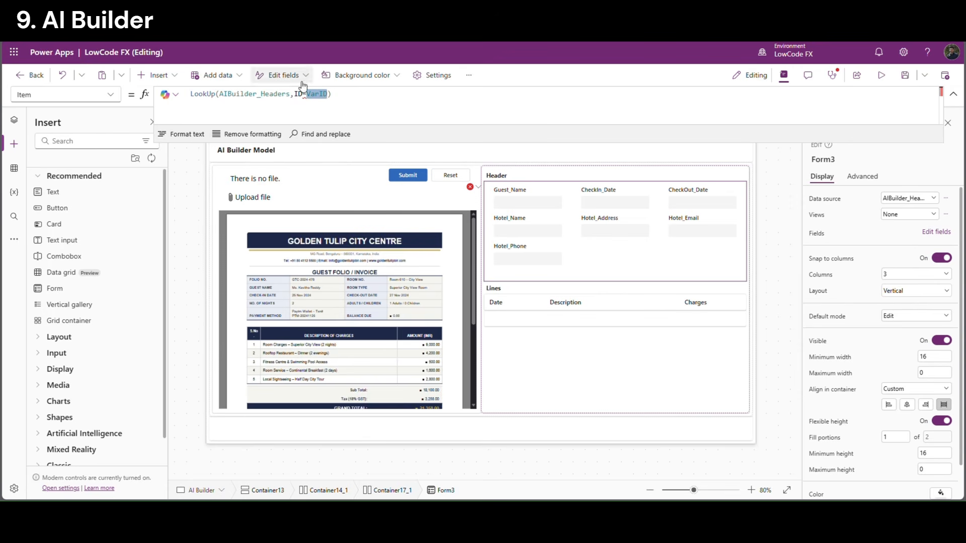
{"action": "left_click", "coordinate": [343, 107]}
Change the Submit button's OnSelect to Set(VarID,Text(GUID()))
{"action": "left_click", "coordinate": [410, 178]}
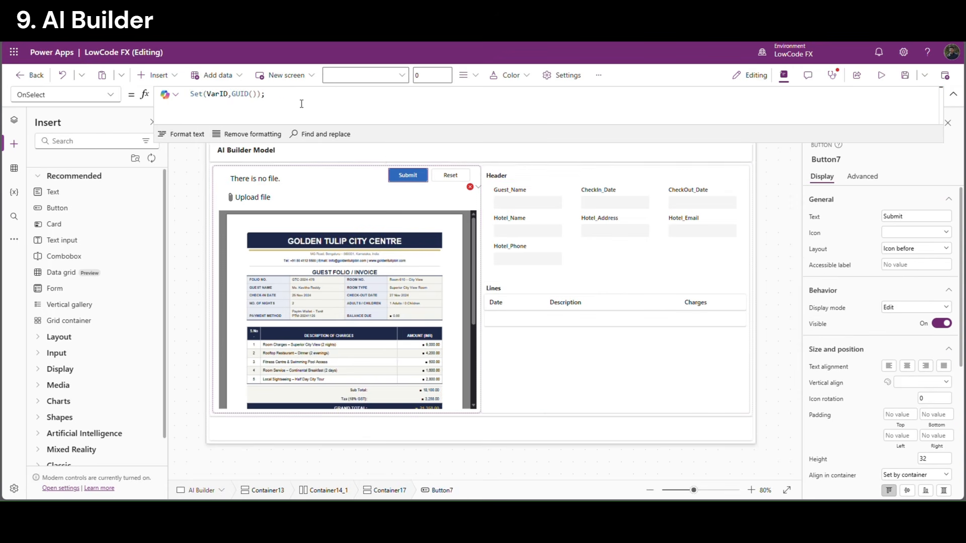
{"action": "left_click", "coordinate": [233, 101]}
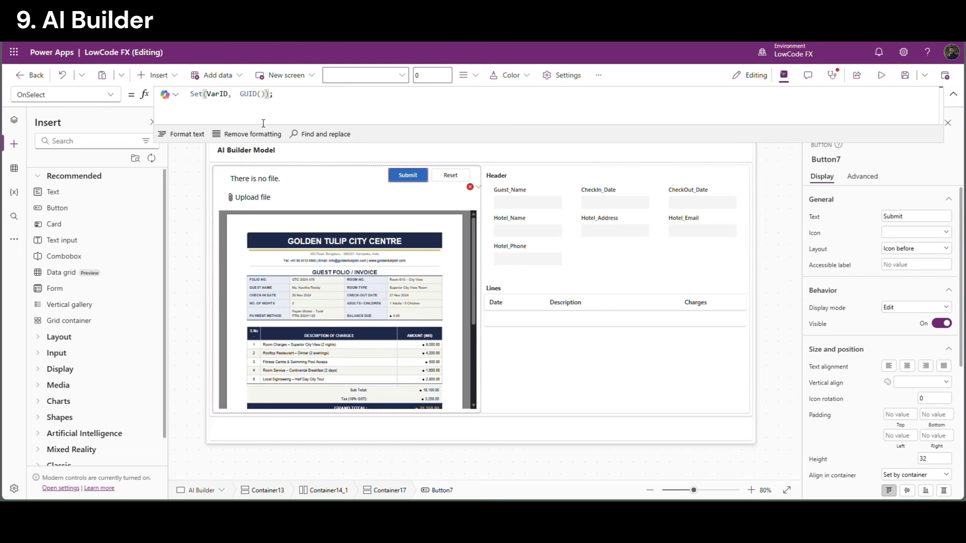
{"action": "type", "text": "Text("}
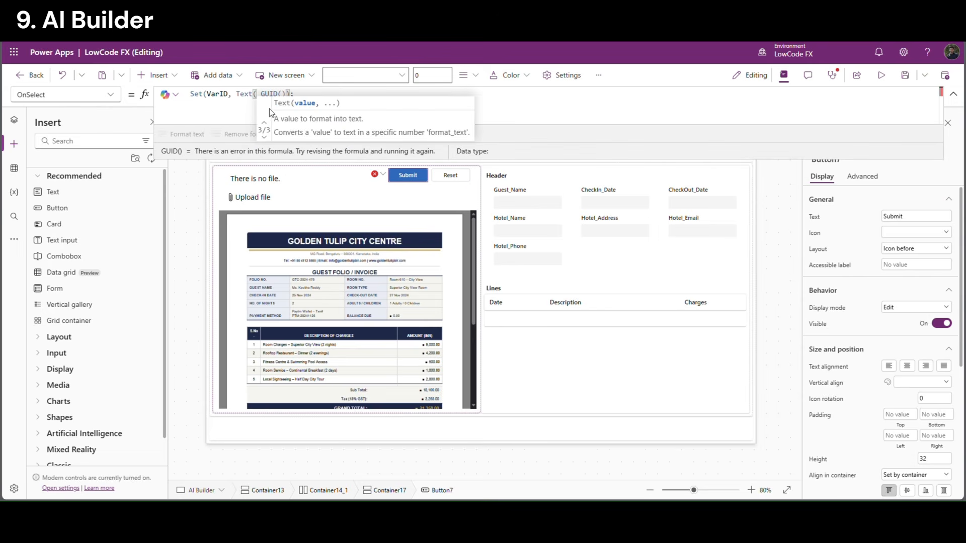
{"action": "left_click", "coordinate": [288, 96]}
{"action": "type", "text": ")"}
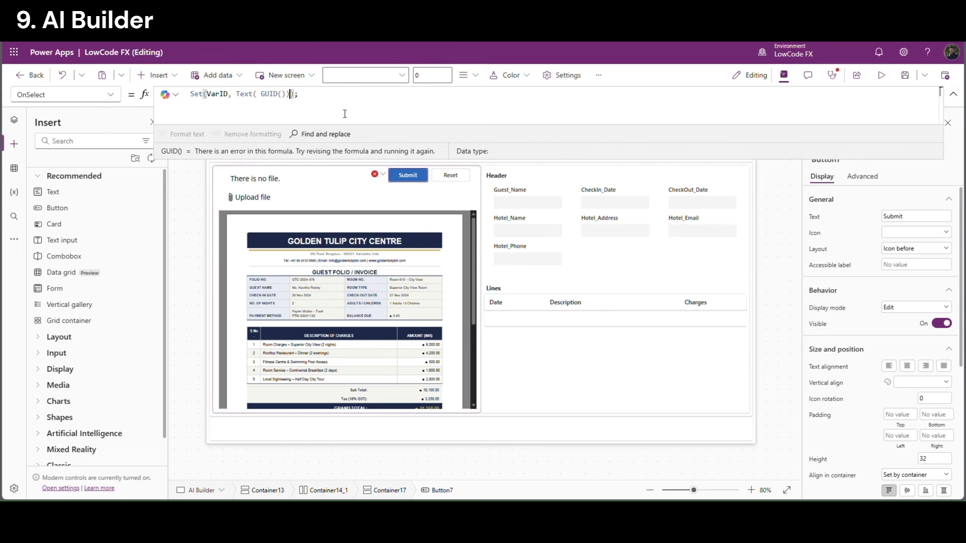
Review the header form's ID=VarID lookup condition, then select the Lines gallery
{"action": "left_click", "coordinate": [619, 267]}
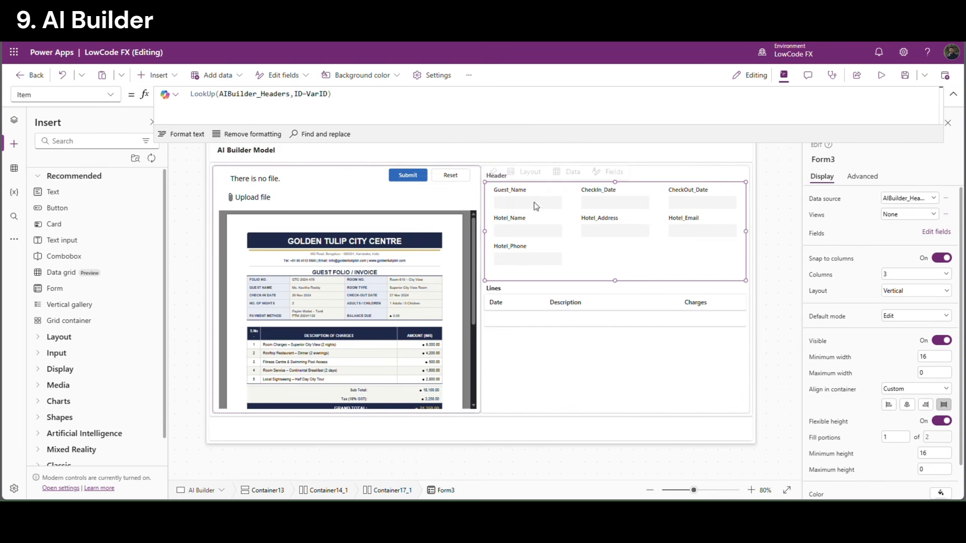
{"action": "left_click_drag", "start_coordinate": [294, 95], "coordinate": [332, 95]}
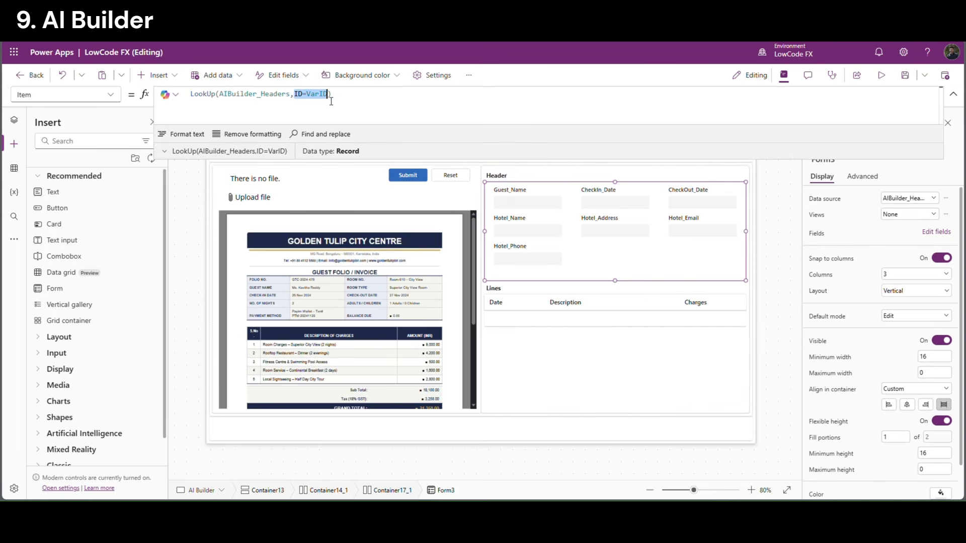
{"action": "key", "text": "shift+Left"}
{"action": "left_click", "coordinate": [343, 101]}
{"action": "double_click", "coordinate": [318, 94]}
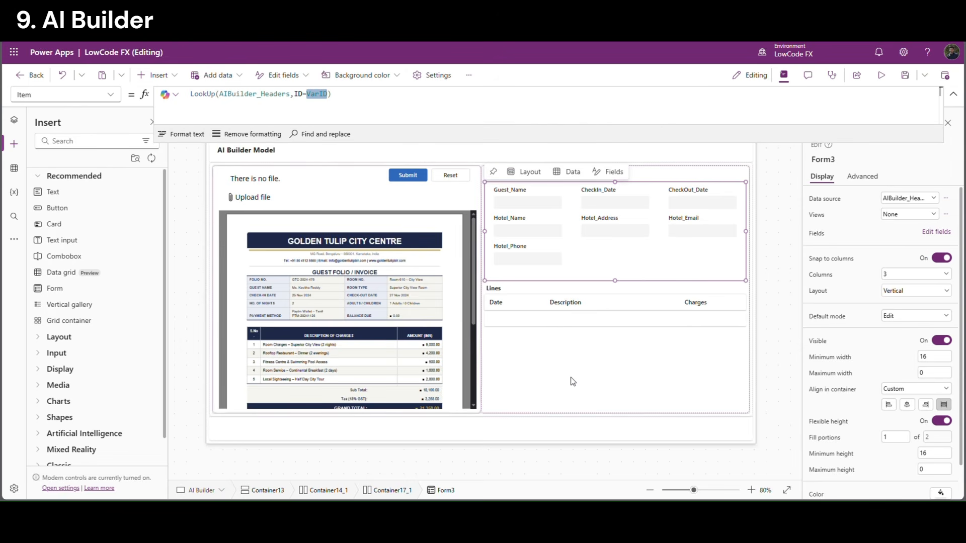
{"action": "left_click", "coordinate": [550, 318]}
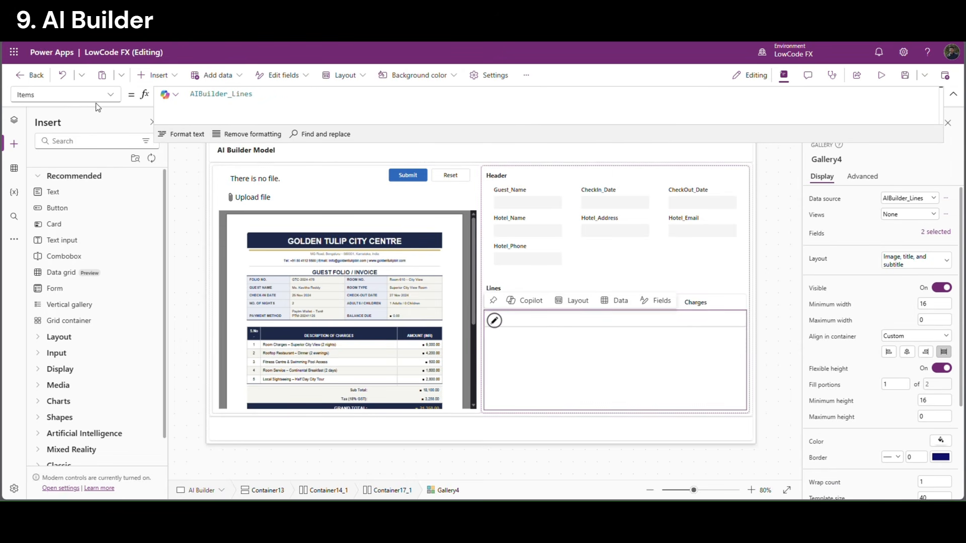
Set the Lines gallery Items to Filter(AIBuilder_Lines, header_ID = VarID) and preview with F5
{"action": "double_click", "coordinate": [197, 98]}
{"action": "key", "text": "Left"}
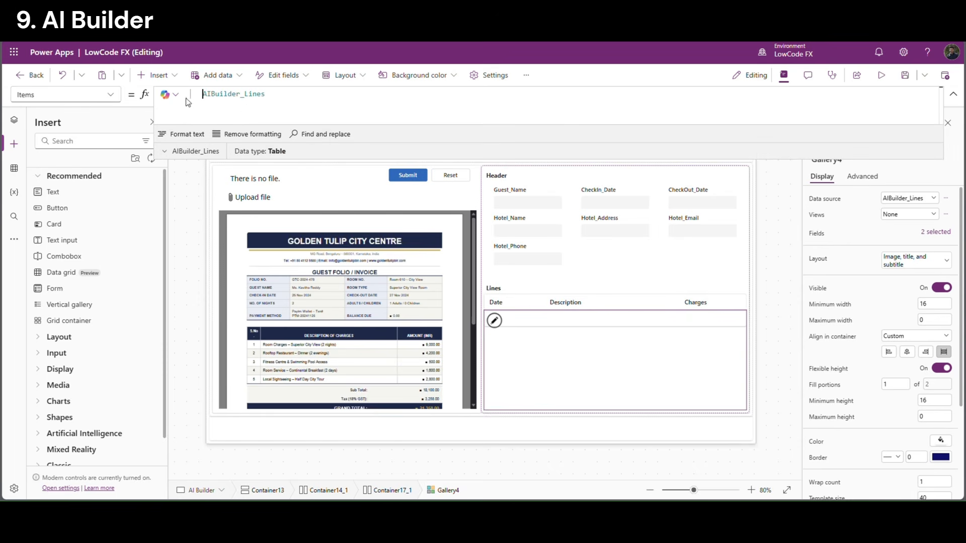
{"action": "type", "text": "Filter("}
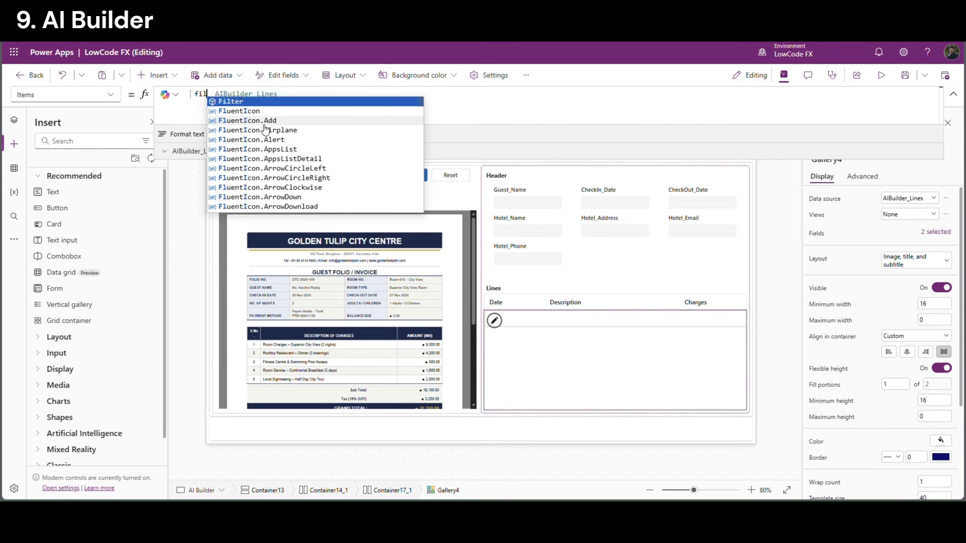
{"action": "key", "text": "End"}
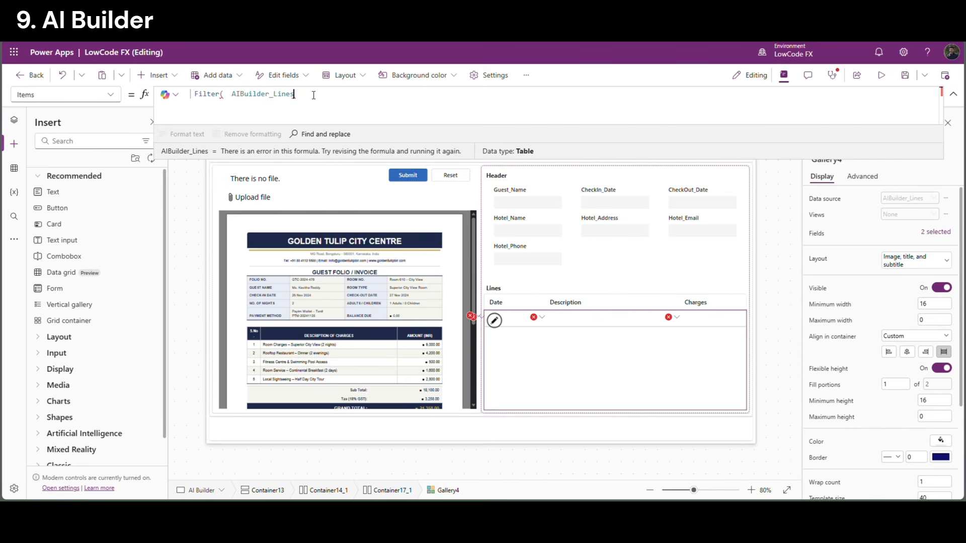
{"action": "type", "text": ",header"}
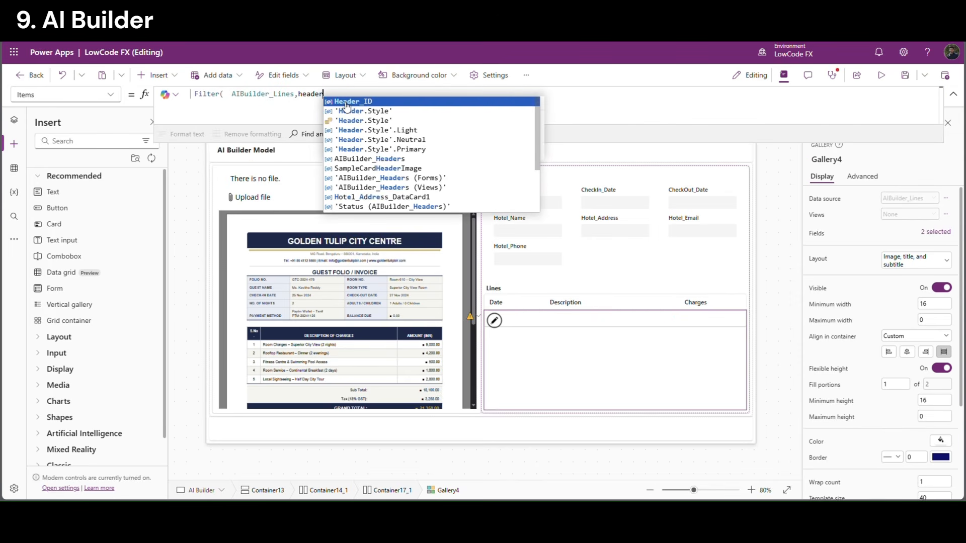
{"action": "type", "text": "_ID = VarID)"}
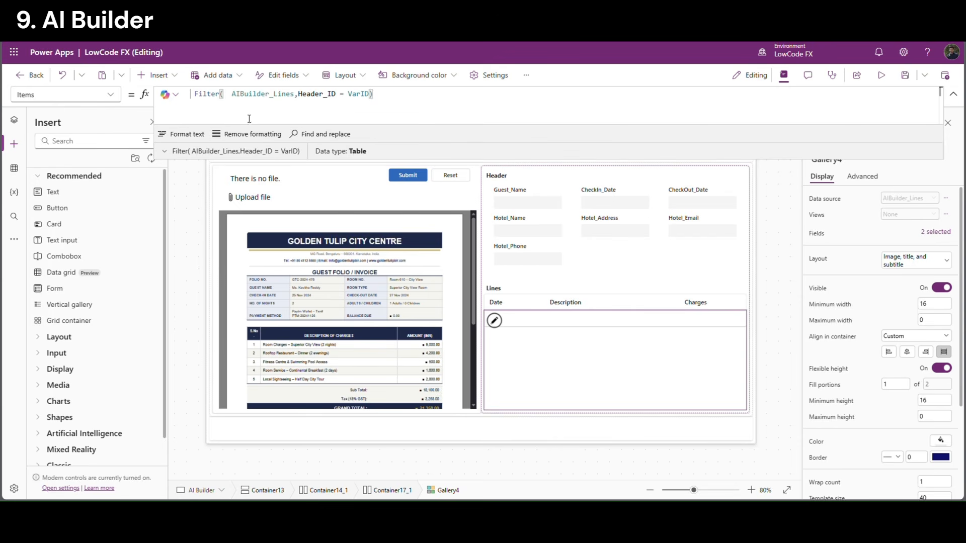
{"action": "left_click", "coordinate": [953, 95]}
{"action": "left_click", "coordinate": [779, 147]}
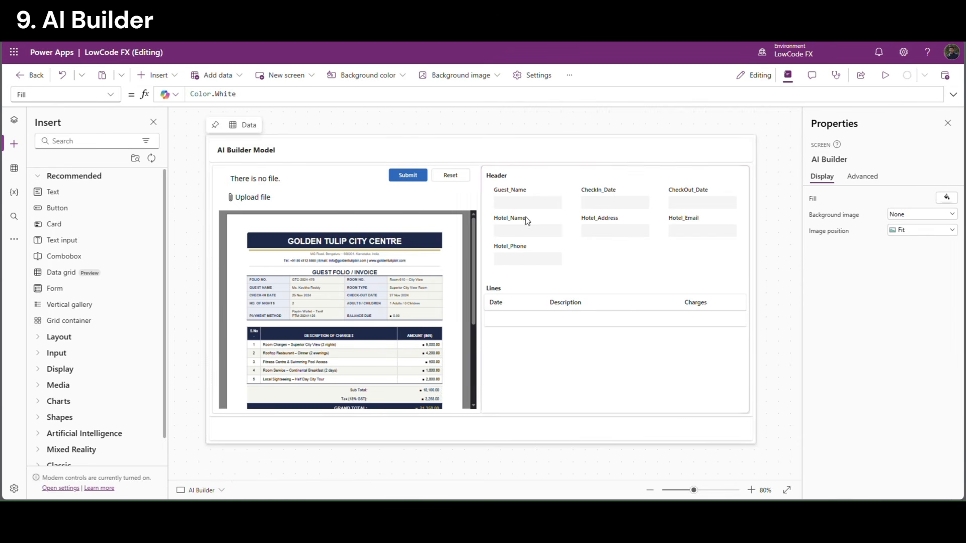
{"action": "key", "text": "F5"}
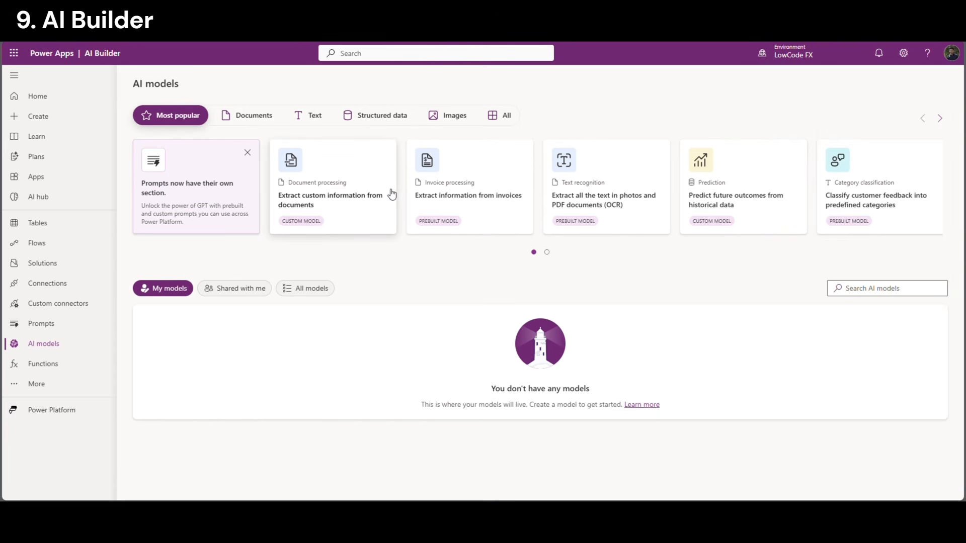
Choose the Document processing card 'Extract custom information from documents'
{"action": "left_click", "coordinate": [331, 214]}
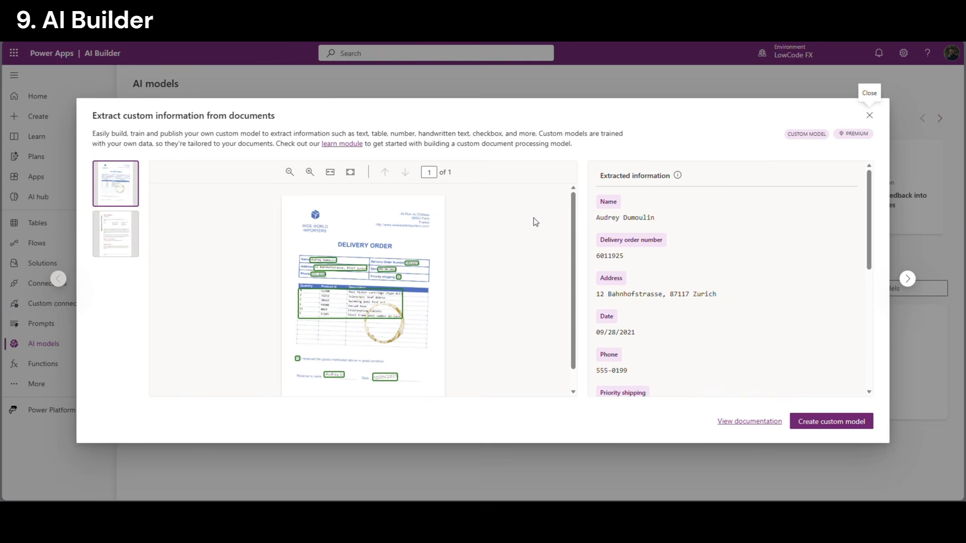
Create a custom document model and rename it AIBuilder_Model
{"action": "left_click", "coordinate": [808, 426]}
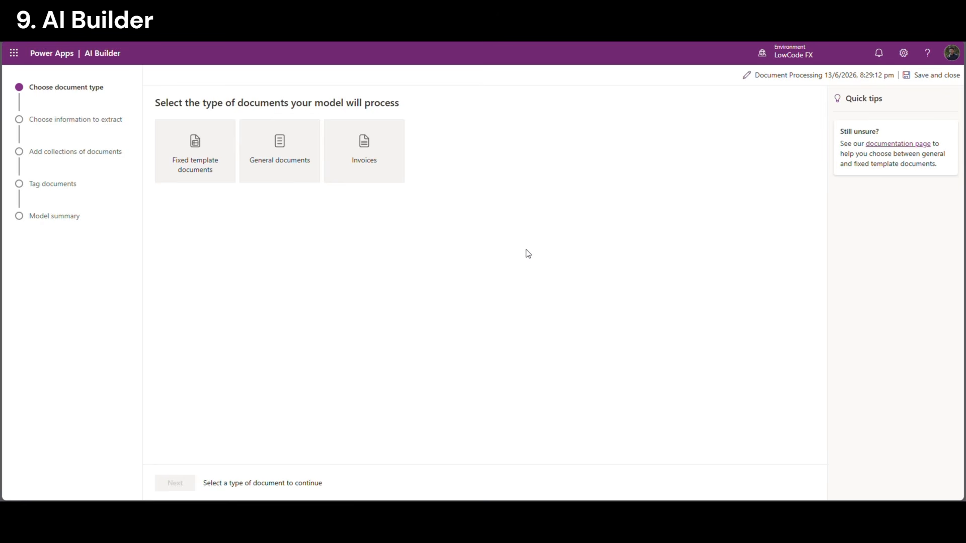
{"action": "left_click", "coordinate": [783, 76]}
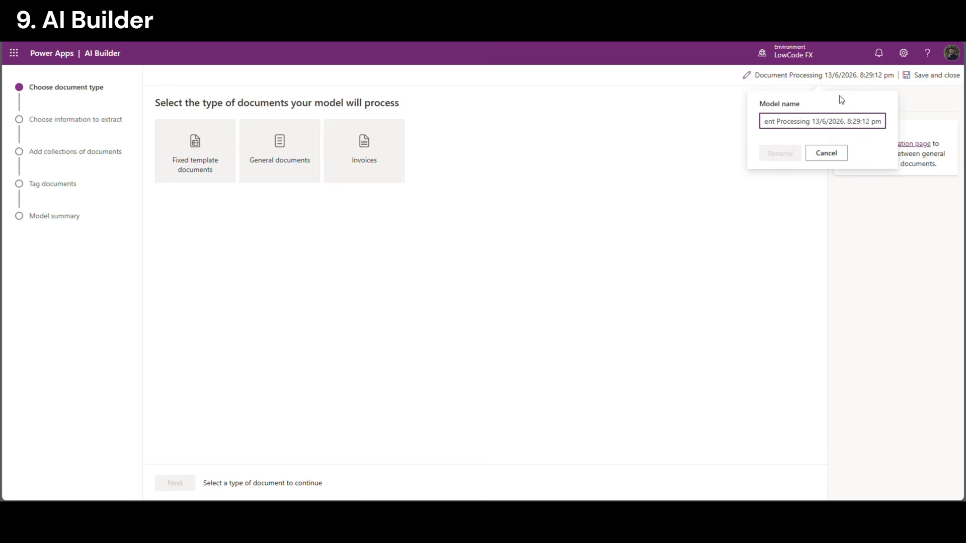
{"action": "triple_click", "coordinate": [842, 121]}
{"action": "type", "text": "AIBuilder_Model"}
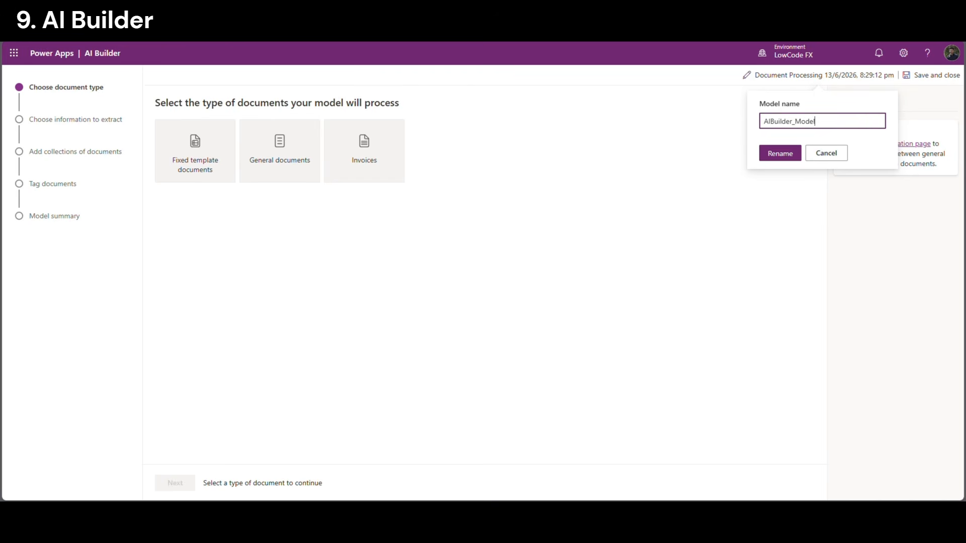
{"action": "left_click", "coordinate": [775, 151]}
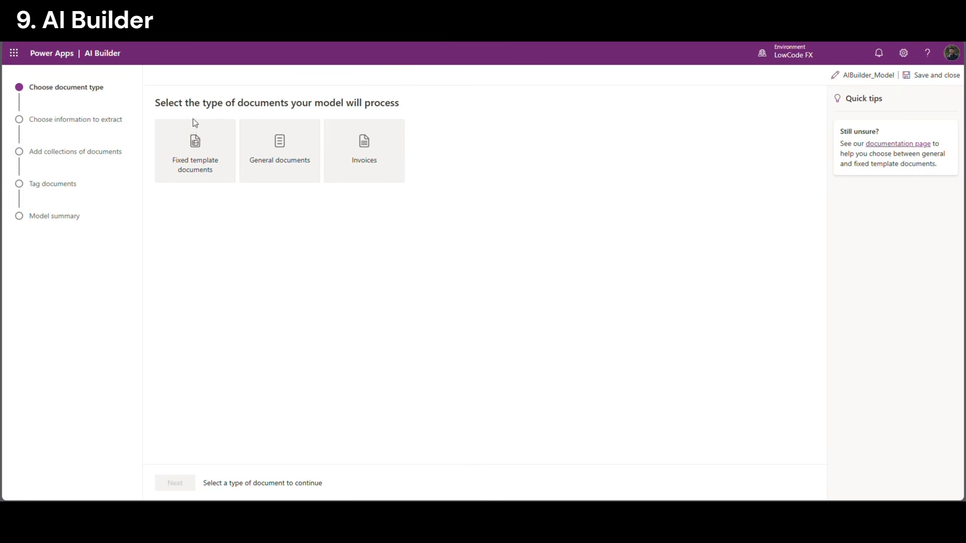
Choose fixed template documents as the document type and continue to the next step
{"action": "left_click", "coordinate": [205, 168]}
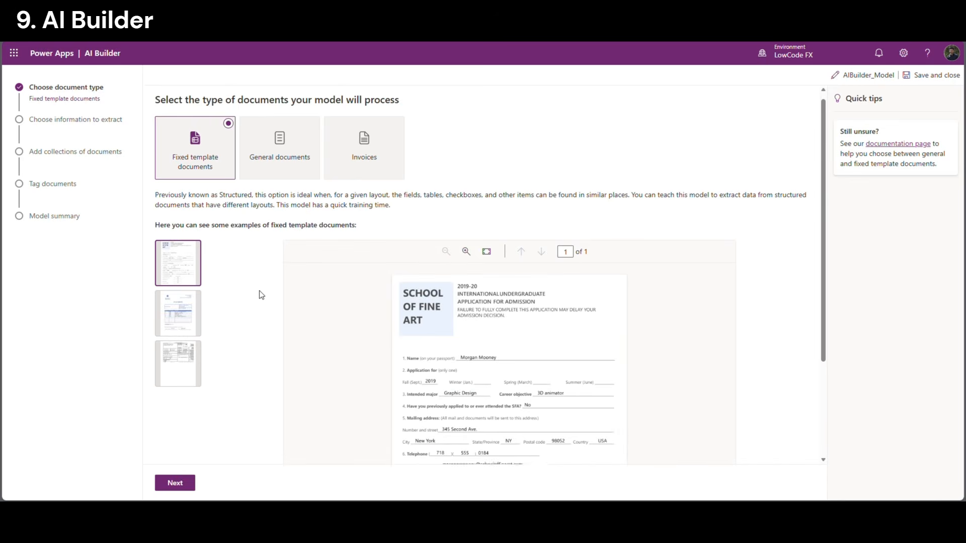
{"action": "scroll", "coordinate": [259, 296], "scroll_direction": "down", "scroll_amount": 1}
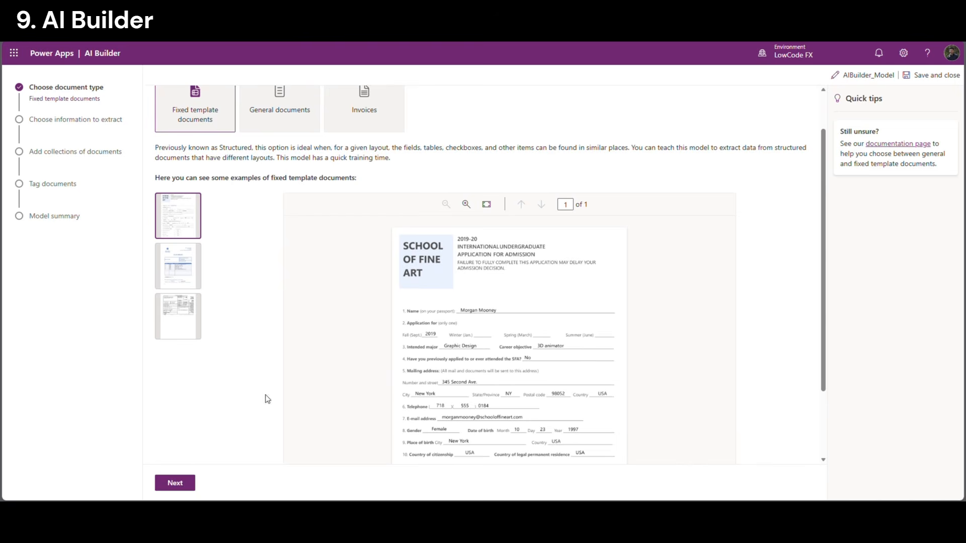
{"action": "left_click", "coordinate": [177, 482]}
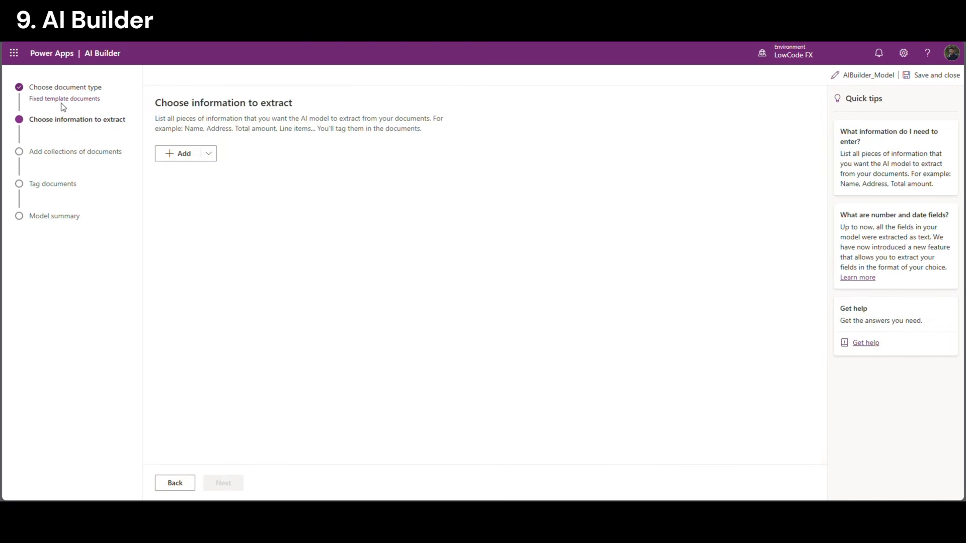
Review the remaining wizard steps and the field types in the Add list
{"action": "left_click_drag", "start_coordinate": [42, 145], "coordinate": [130, 122]}
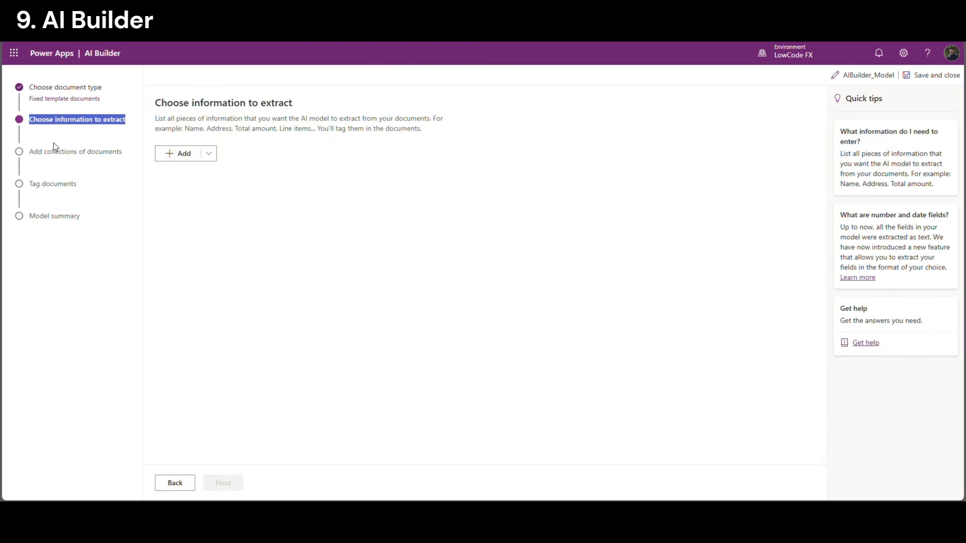
{"action": "left_click_drag", "start_coordinate": [29, 151], "coordinate": [79, 188]}
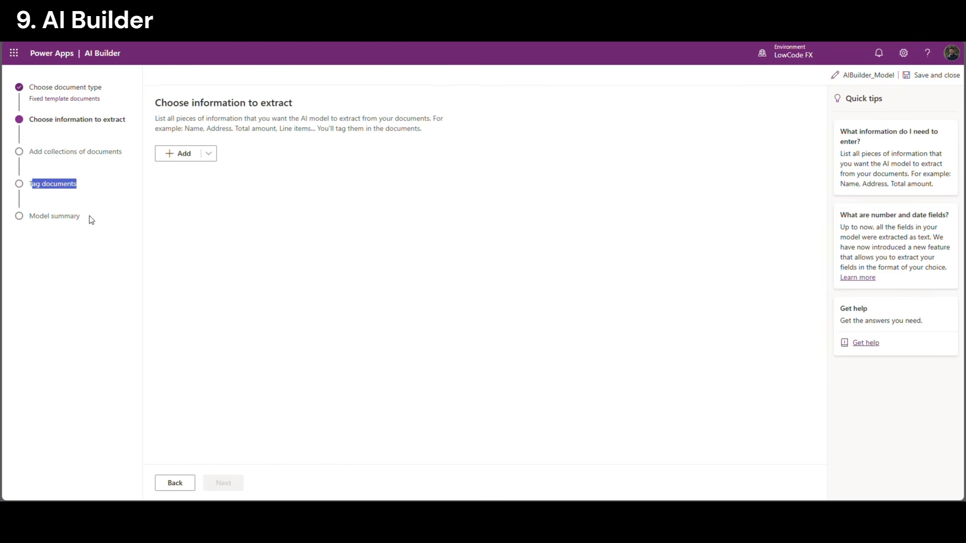
{"action": "left_click_drag", "start_coordinate": [43, 216], "coordinate": [71, 219]}
{"action": "left_click", "coordinate": [60, 220]}
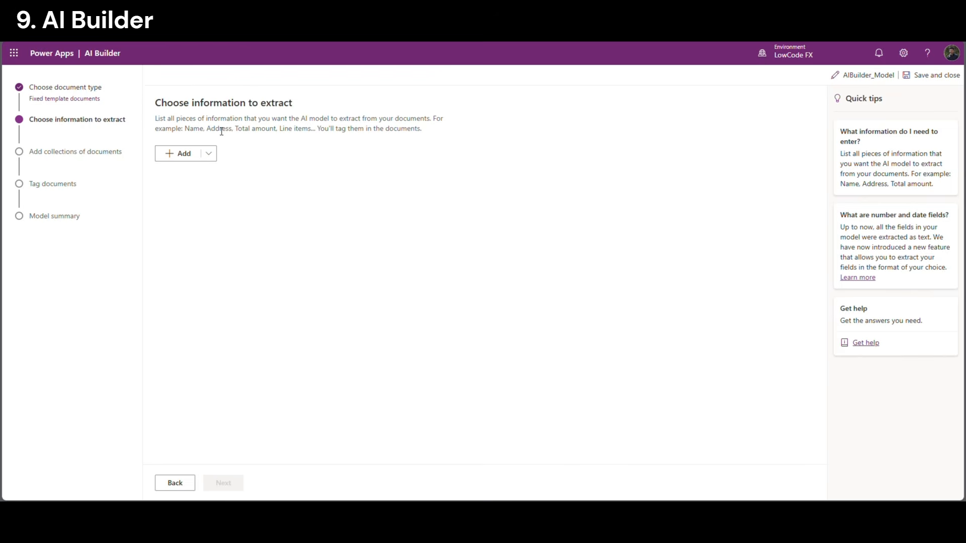
{"action": "left_click", "coordinate": [211, 154]}
{"action": "left_click", "coordinate": [211, 154]}
Add text fields Hotel_Name and Hotel_Phone to extract
{"action": "left_click", "coordinate": [209, 154]}
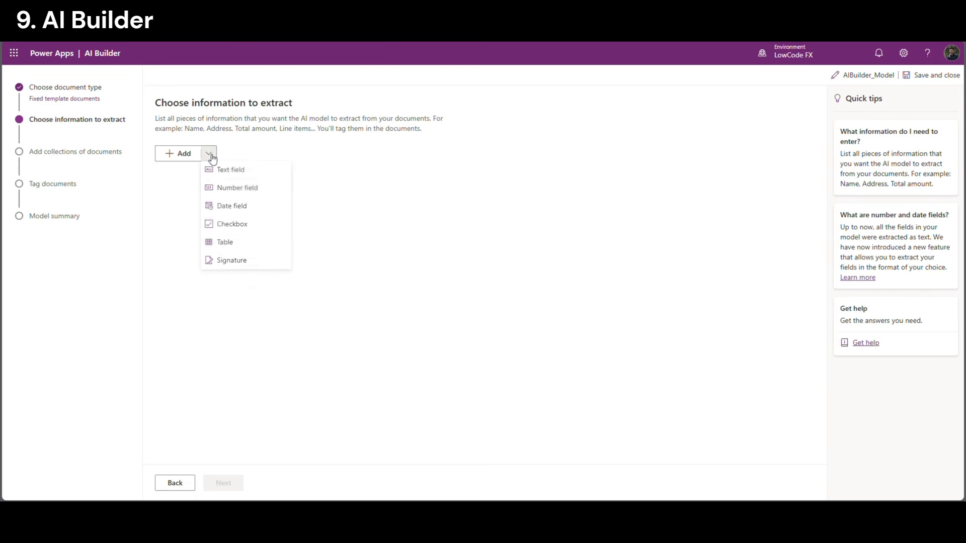
{"action": "left_click", "coordinate": [236, 174]}
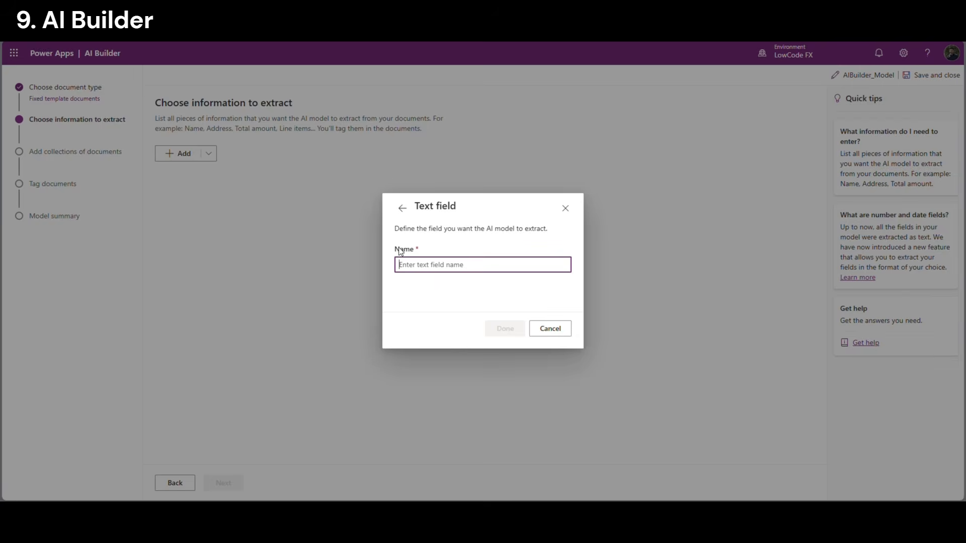
{"action": "type", "text": "Hotel_Name"}
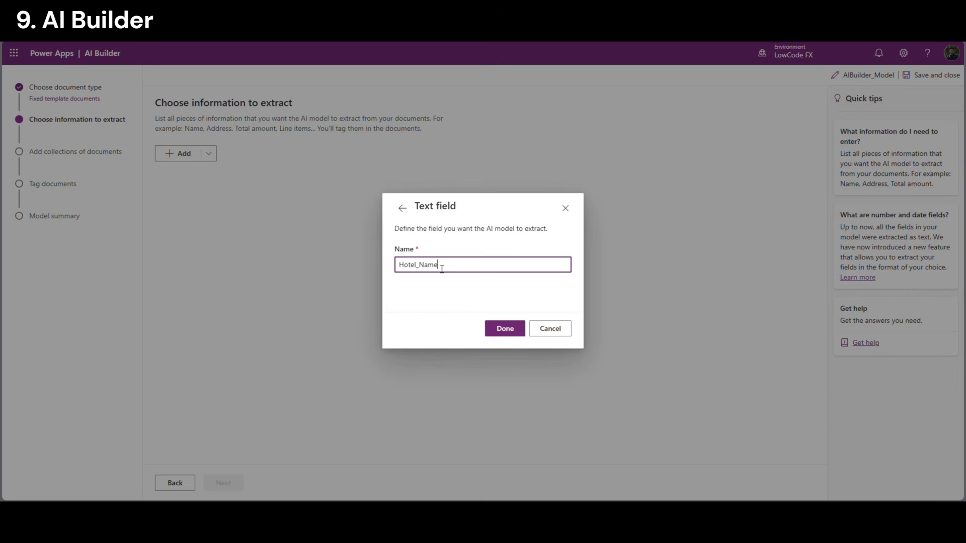
{"action": "left_click", "coordinate": [508, 329]}
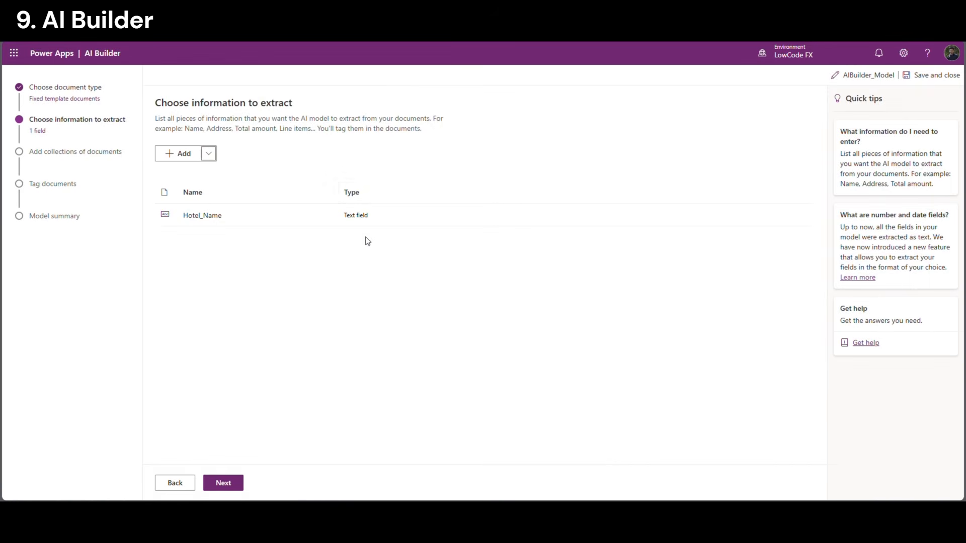
{"action": "left_click", "coordinate": [208, 153]}
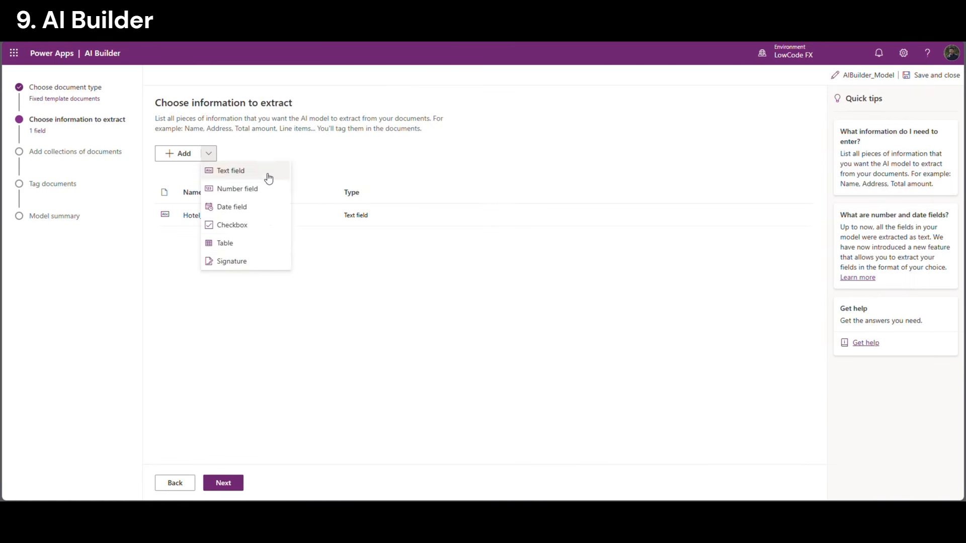
{"action": "left_click", "coordinate": [238, 176]}
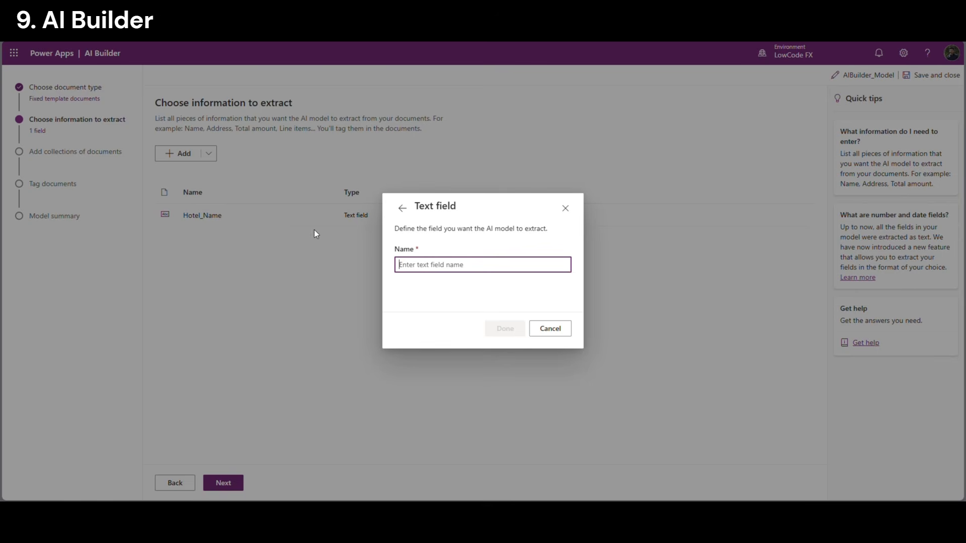
{"action": "type", "text": "H"}
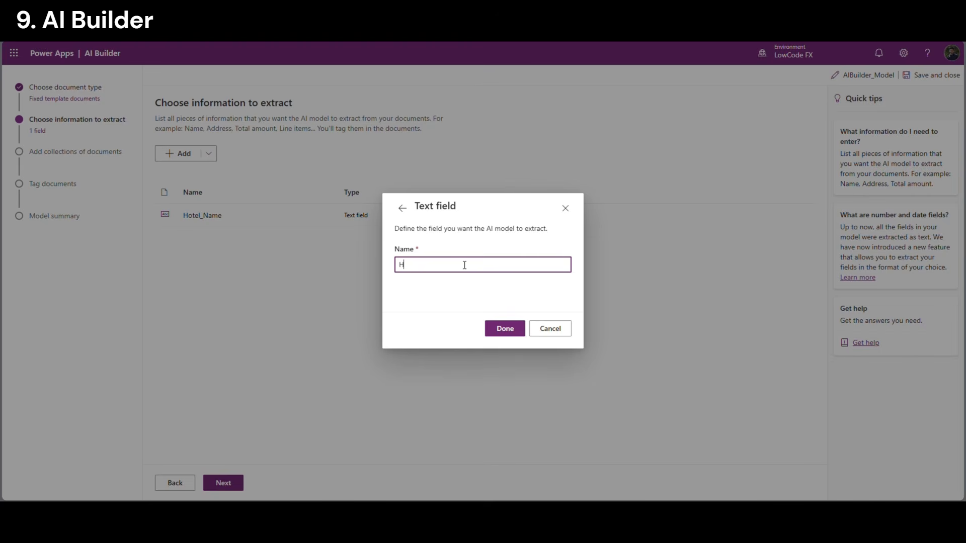
{"action": "type", "text": "otel-Pho"}
{"action": "key", "text": "Left"}
{"action": "key", "text": "Left"}
{"action": "key", "text": "Left"}
{"action": "key", "text": "Left"}
{"action": "key", "text": "Left"}
{"action": "key", "text": "BackSpace"}
{"action": "type", "text": "_"}
{"action": "left_click", "coordinate": [503, 328]}
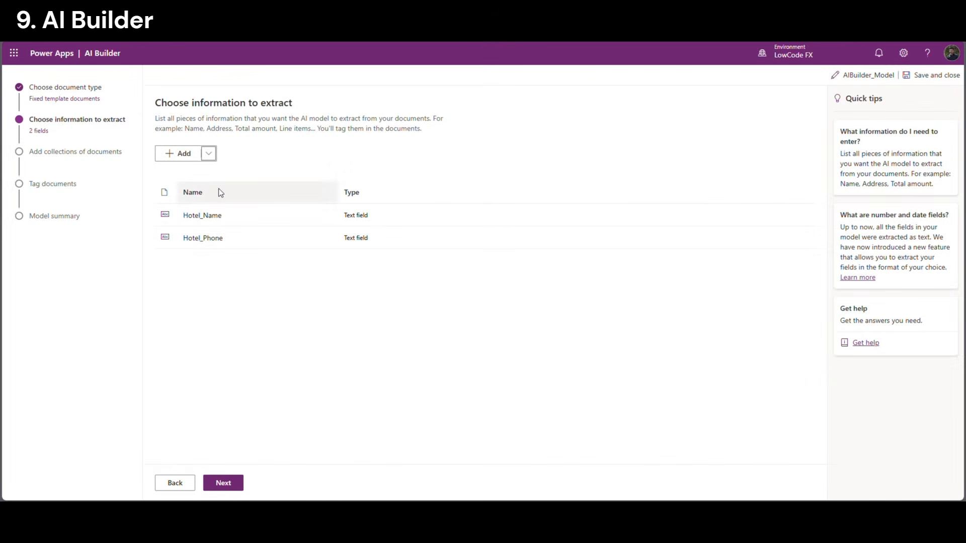
Add text fields Hotel_Email and Hotel_Address
{"action": "left_click", "coordinate": [208, 153]}
{"action": "left_click", "coordinate": [253, 171]}
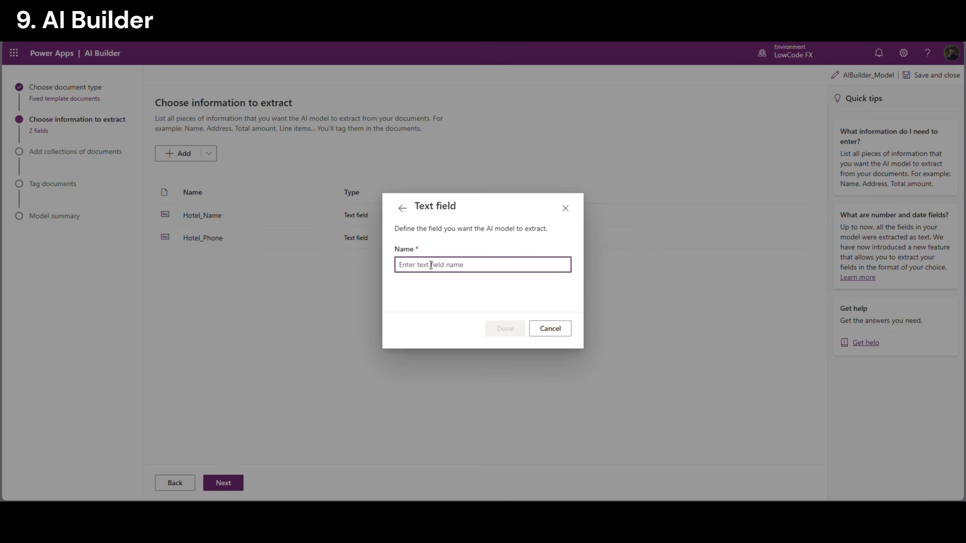
{"action": "type", "text": "Hotel_Email"}
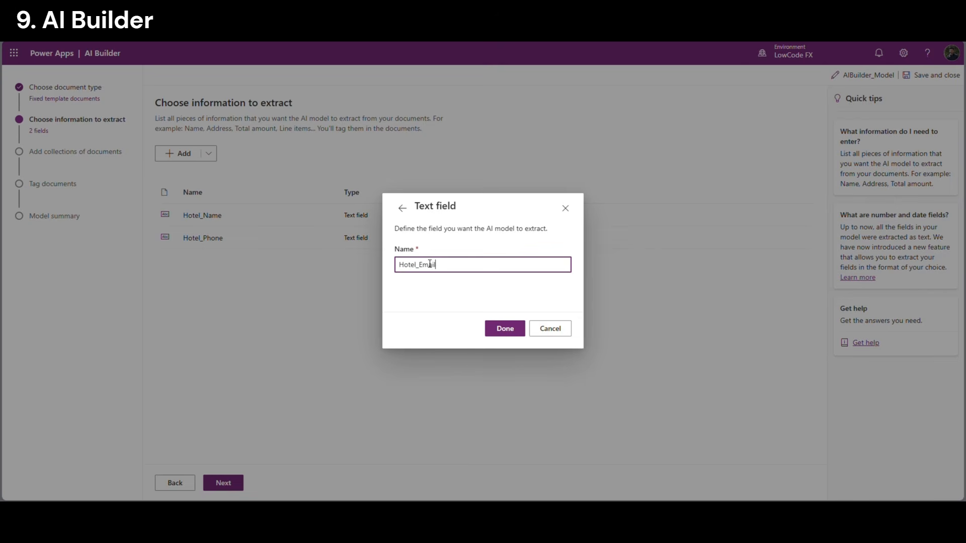
{"action": "left_click", "coordinate": [505, 329]}
{"action": "left_click", "coordinate": [209, 153]}
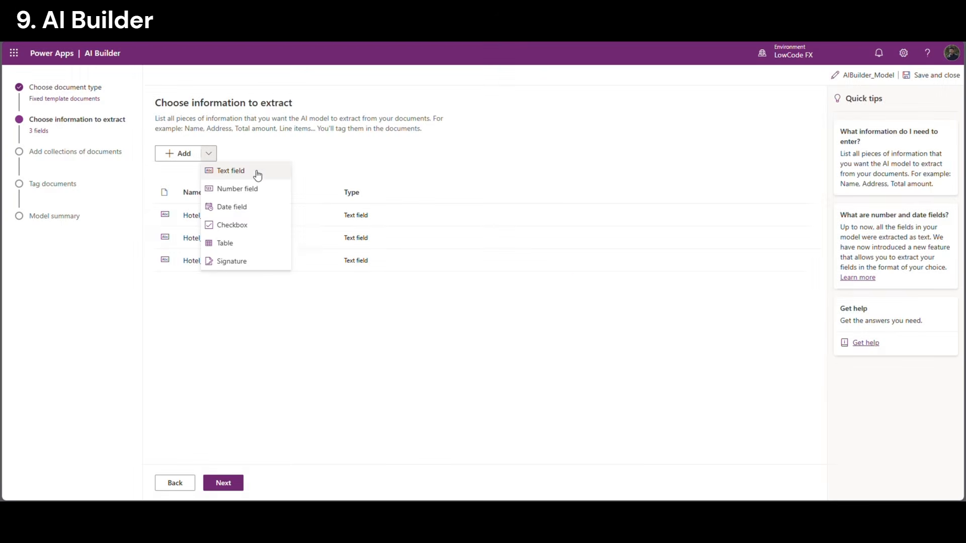
{"action": "left_click", "coordinate": [255, 172]}
{"action": "type", "text": "Hotel_Address"}
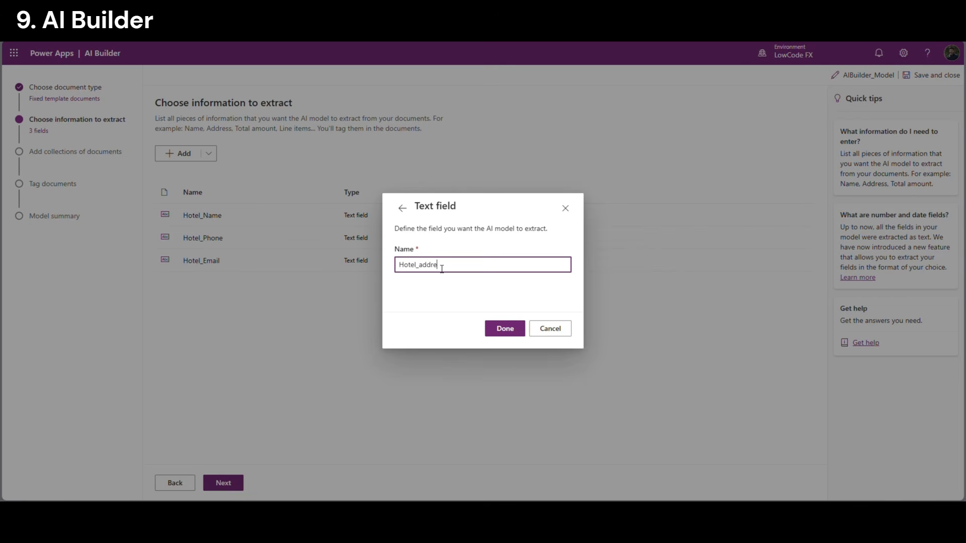
{"action": "left_click", "coordinate": [517, 331]}
Add text fields Guest_Name, CheckIn_Date and CheckOut_Date
{"action": "left_click", "coordinate": [208, 153]}
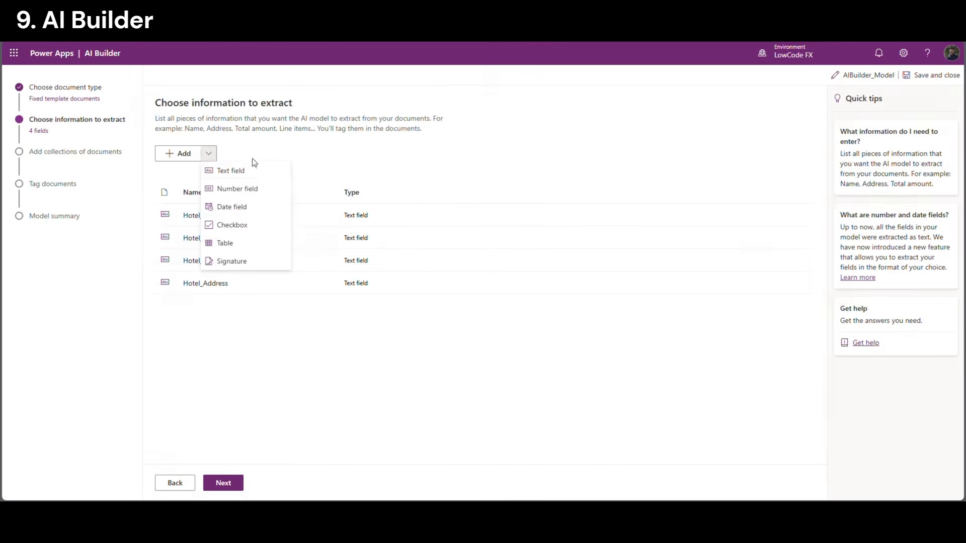
{"action": "left_click", "coordinate": [253, 171]}
{"action": "type", "text": "G"}
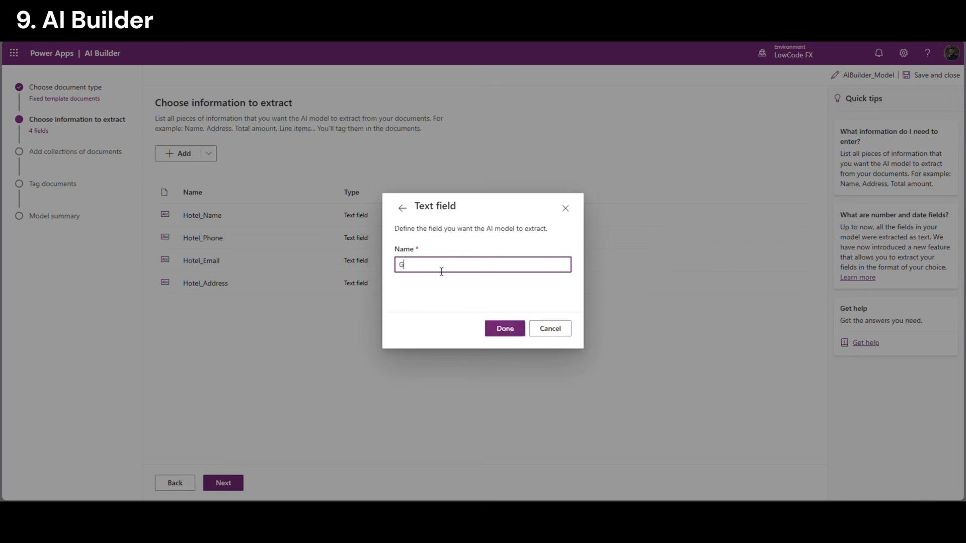
{"action": "type", "text": "uest_Name"}
{"action": "left_click", "coordinate": [504, 329]}
{"action": "left_click", "coordinate": [208, 153]}
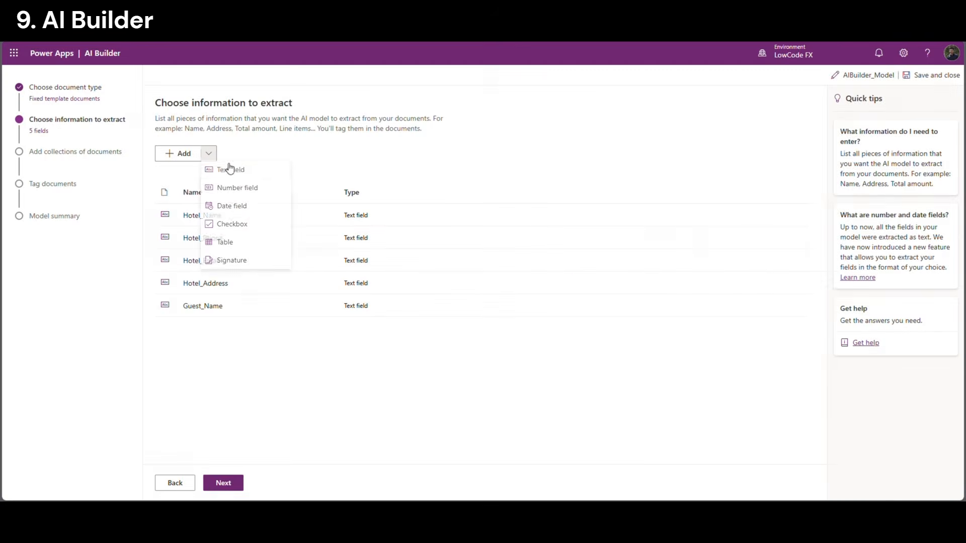
{"action": "left_click", "coordinate": [231, 169]}
{"action": "type", "text": "CheckIn_"}
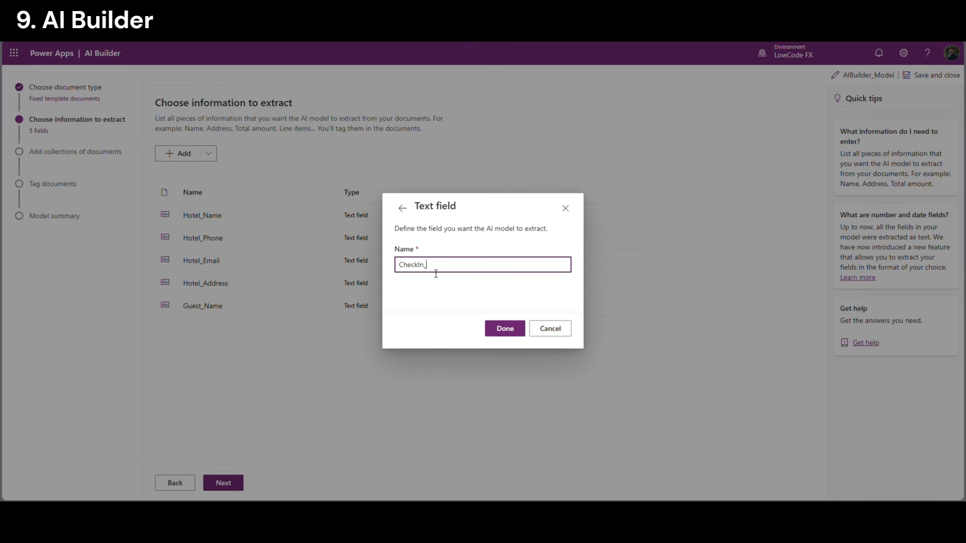
{"action": "type", "text": "Date"}
{"action": "left_click", "coordinate": [505, 328]}
{"action": "left_click", "coordinate": [209, 154]}
{"action": "left_click", "coordinate": [231, 169]}
{"action": "type", "text": "CheckOut_Date"}
{"action": "left_click", "coordinate": [505, 328]}
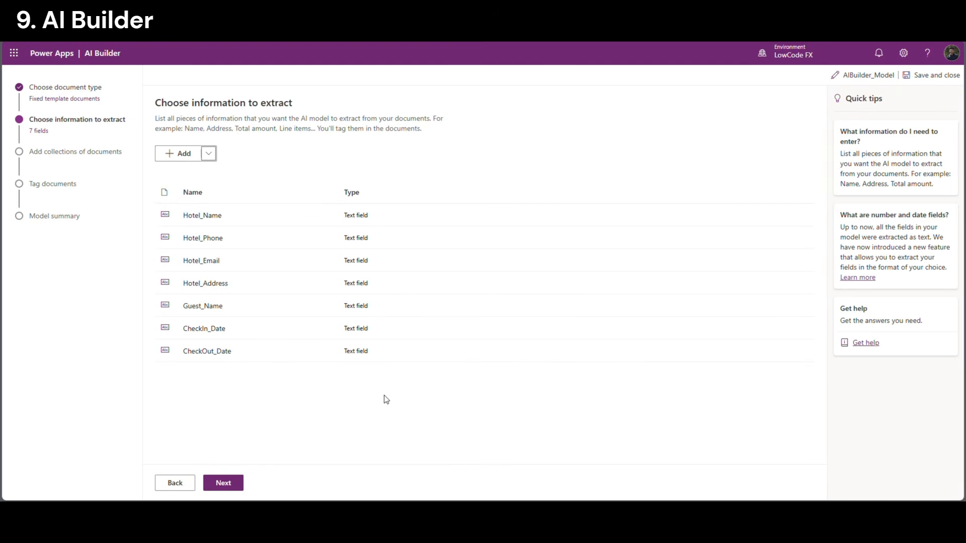
Create a table named Lines and rename its Column 1 to Date
{"action": "left_click", "coordinate": [208, 154]}
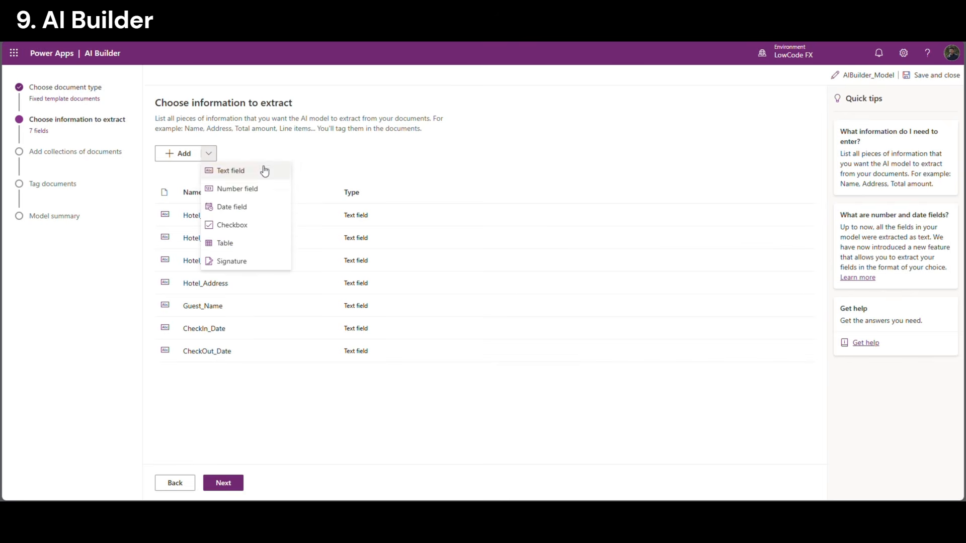
{"action": "left_click", "coordinate": [258, 243]}
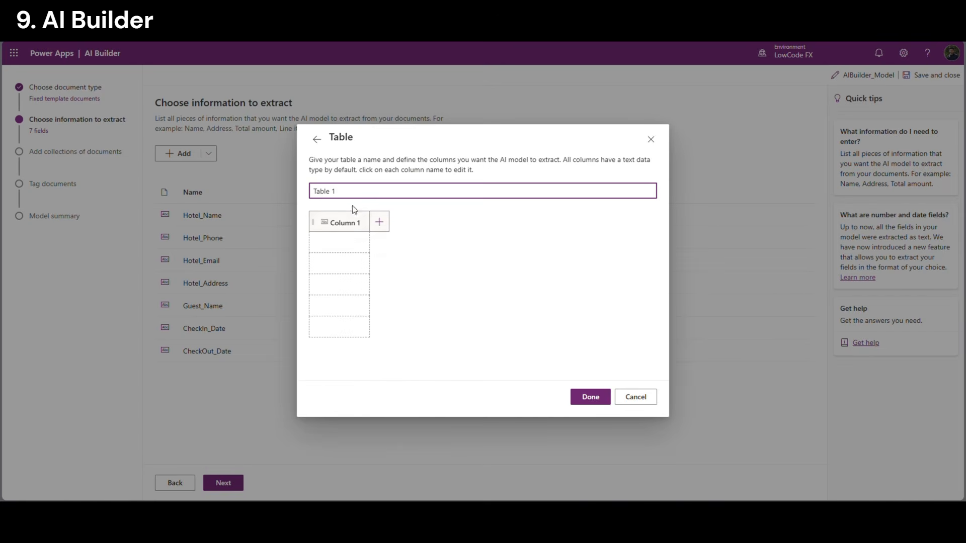
{"action": "left_click_drag", "start_coordinate": [340, 192], "coordinate": [280, 195]}
{"action": "type", "text": "Lines"}
{"action": "left_click", "coordinate": [355, 223]}
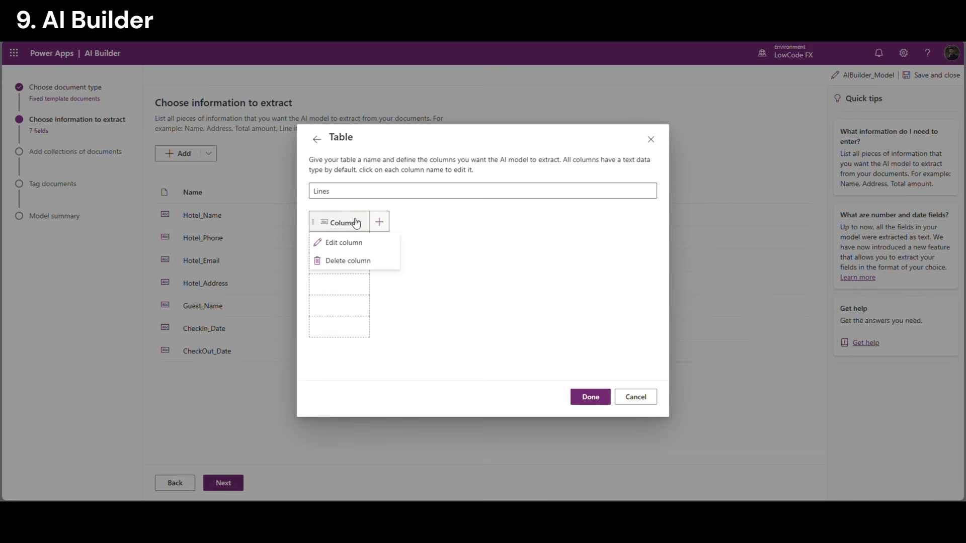
{"action": "left_click", "coordinate": [344, 242]}
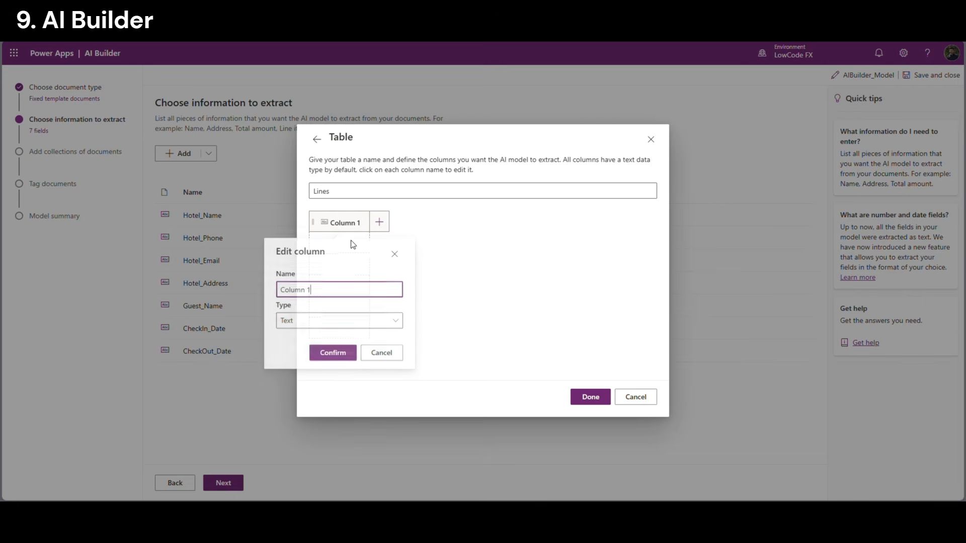
{"action": "left_click", "coordinate": [284, 296]}
{"action": "triple_click", "coordinate": [284, 297]}
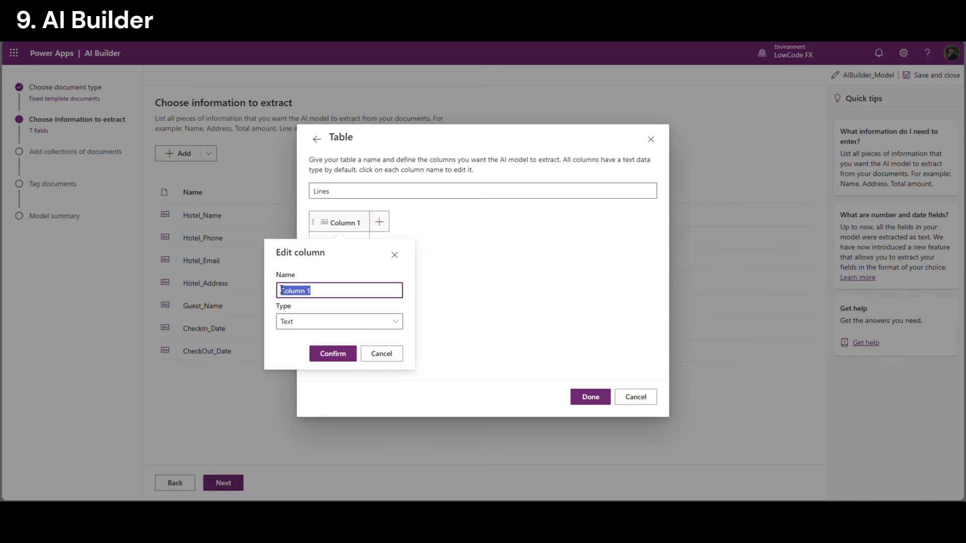
{"action": "type", "text": "Date"}
{"action": "left_click", "coordinate": [332, 354]}
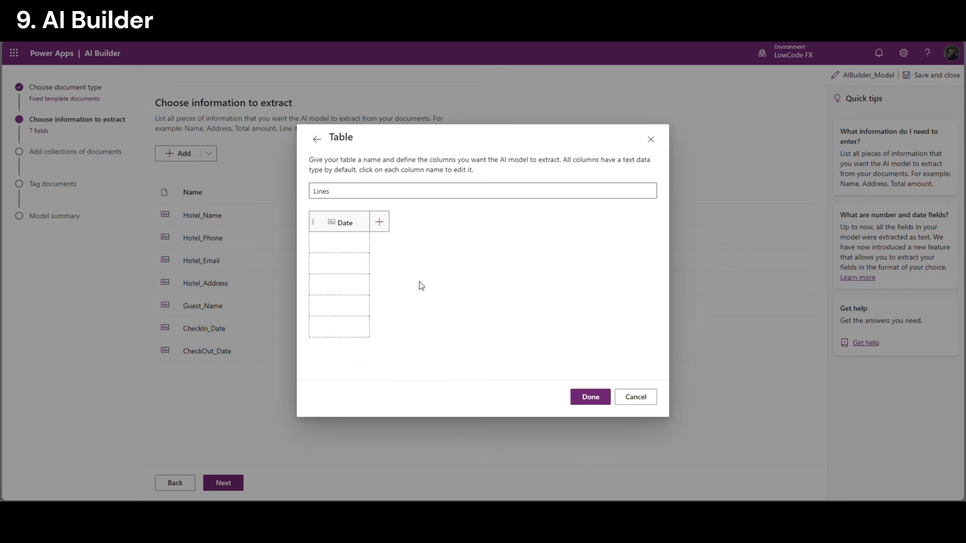
Add Description and Charges columns and save the Lines table
{"action": "left_click", "coordinate": [379, 222]}
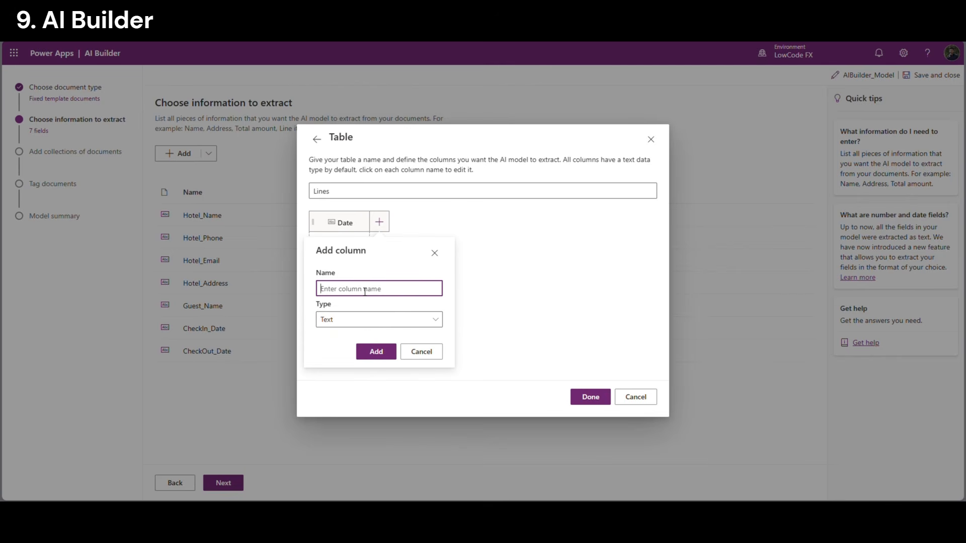
{"action": "type", "text": "Description"}
{"action": "left_click", "coordinate": [369, 353]}
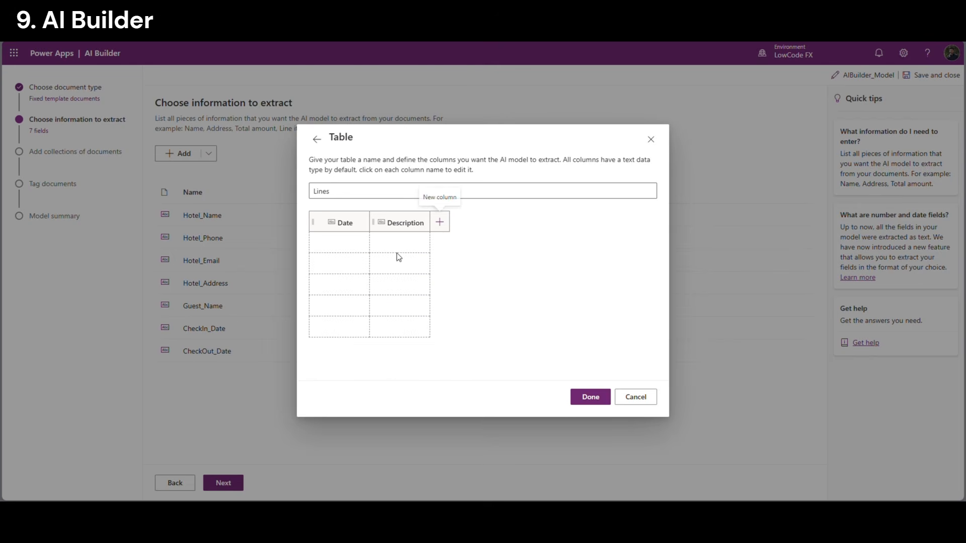
{"action": "left_click", "coordinate": [441, 223]}
{"action": "type", "text": "Charges"}
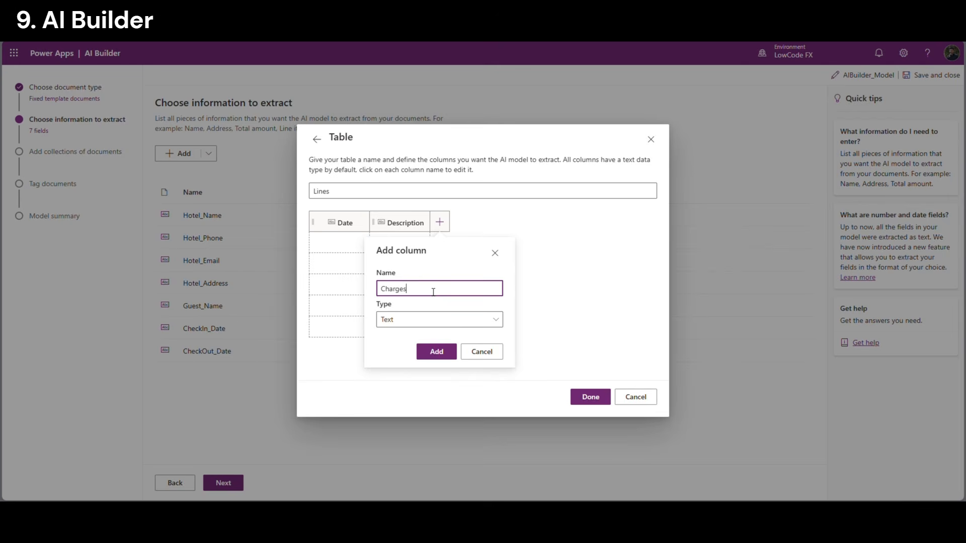
{"action": "left_click", "coordinate": [441, 353]}
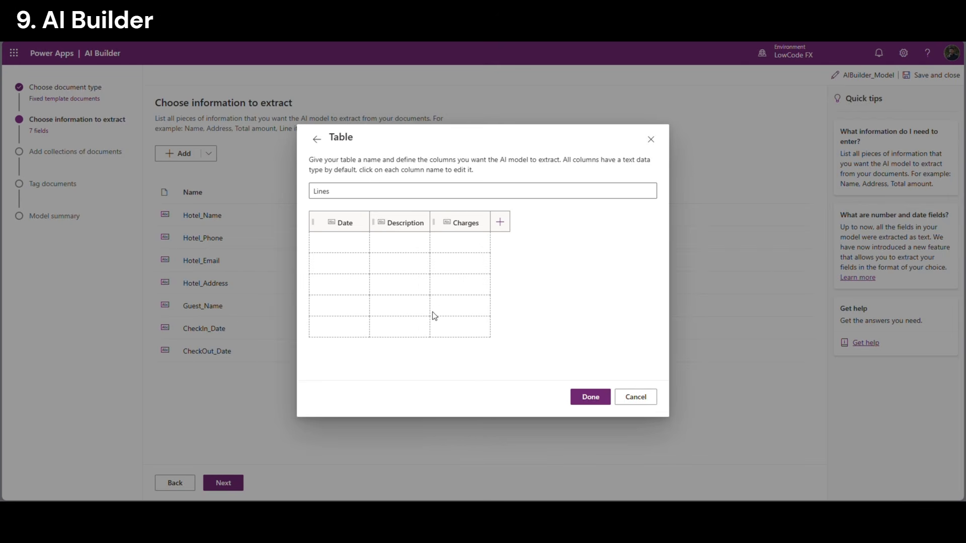
{"action": "left_click", "coordinate": [601, 394]}
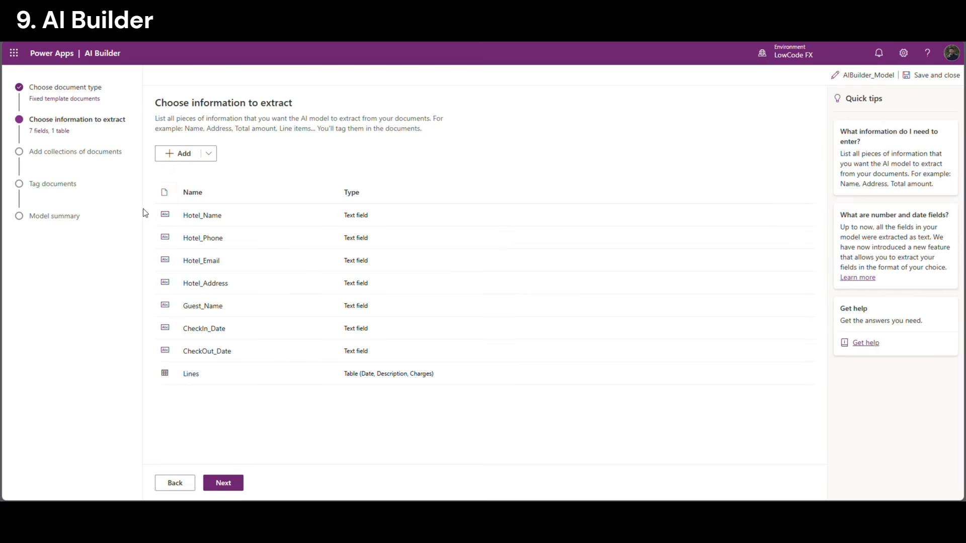
Go to the Add collections of documents step and create an empty Collection 1
{"action": "left_click", "coordinate": [216, 489]}
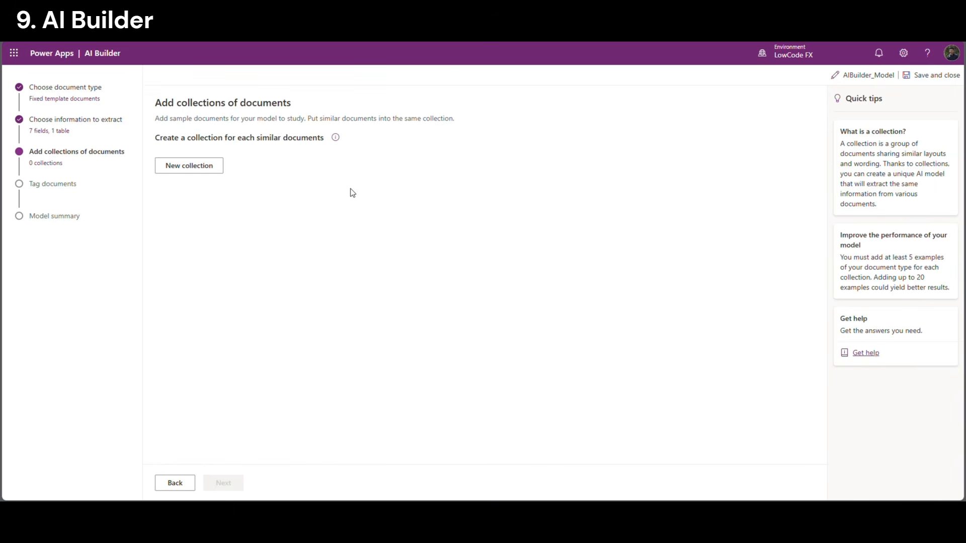
{"action": "left_click", "coordinate": [193, 171]}
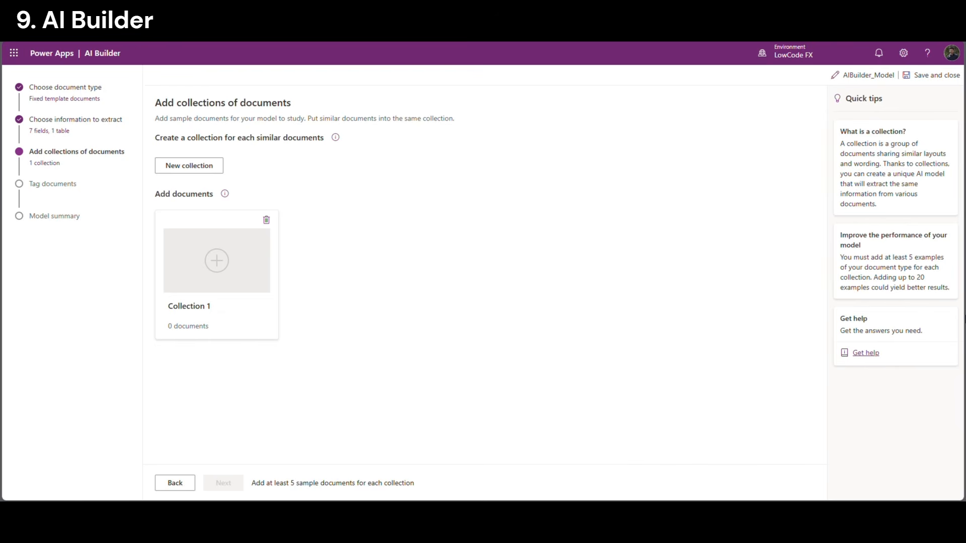
Note the five-example minimum in the tips and rename Collection 1 to AIBuilder_Format_1
{"action": "left_click_drag", "start_coordinate": [908, 258], "coordinate": [928, 280]}
{"action": "left_click", "coordinate": [899, 271]}
{"action": "left_click", "coordinate": [900, 288]}
{"action": "left_click", "coordinate": [234, 310]}
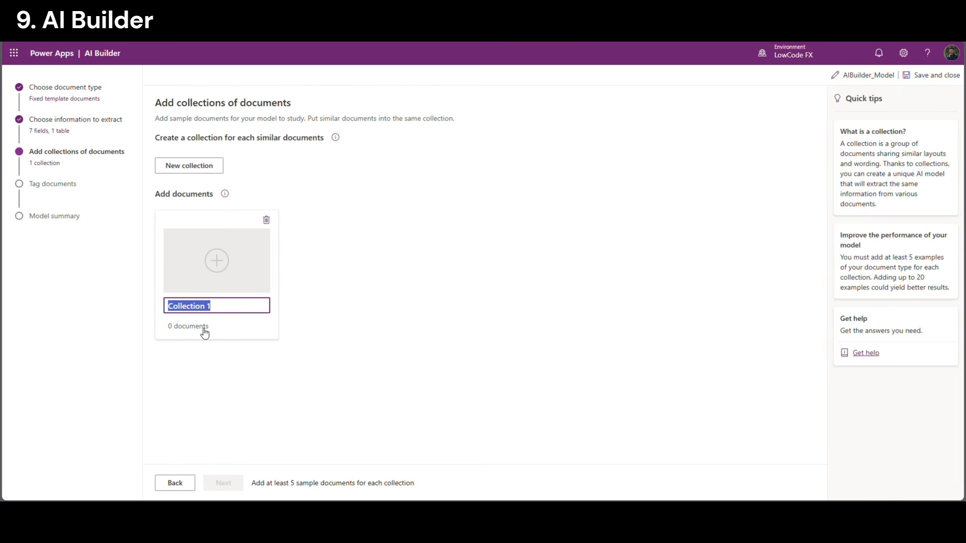
{"action": "type", "text": "AIBuilder_Format"}
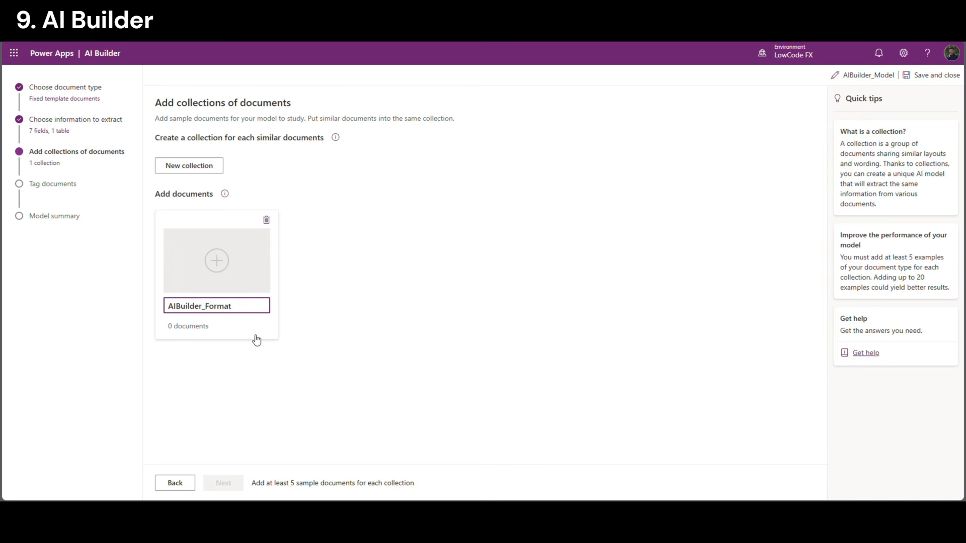
{"action": "type", "text": "_1"}
{"action": "left_click", "coordinate": [327, 341]}
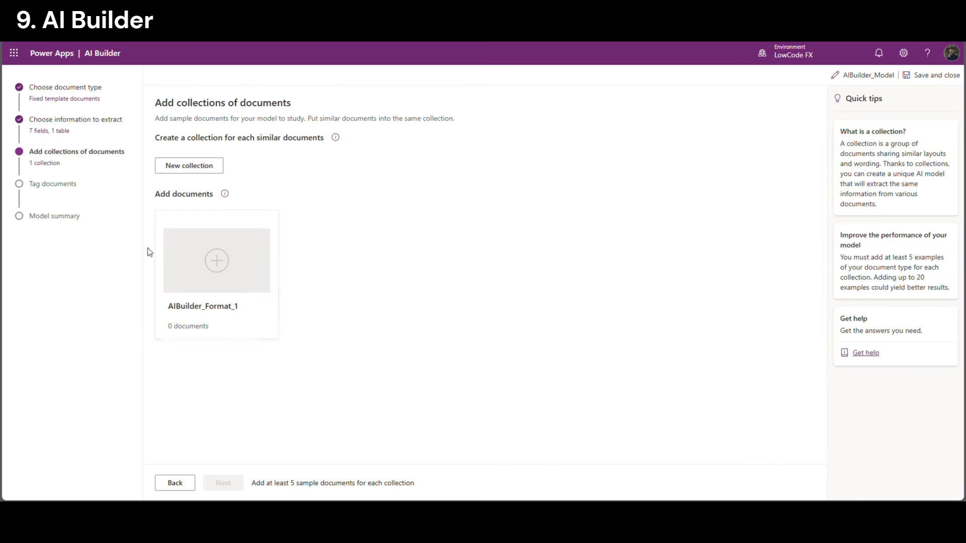
Upload the five sample folio PDFs from this device into the collection and continue to tagging
{"action": "left_click", "coordinate": [216, 297]}
{"action": "left_click", "coordinate": [803, 391]}
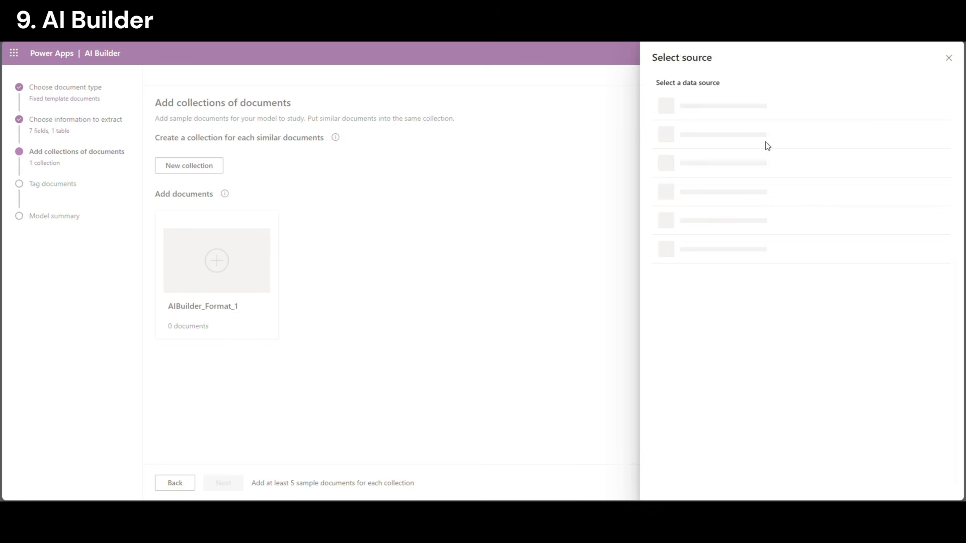
{"action": "left_click", "coordinate": [696, 112]}
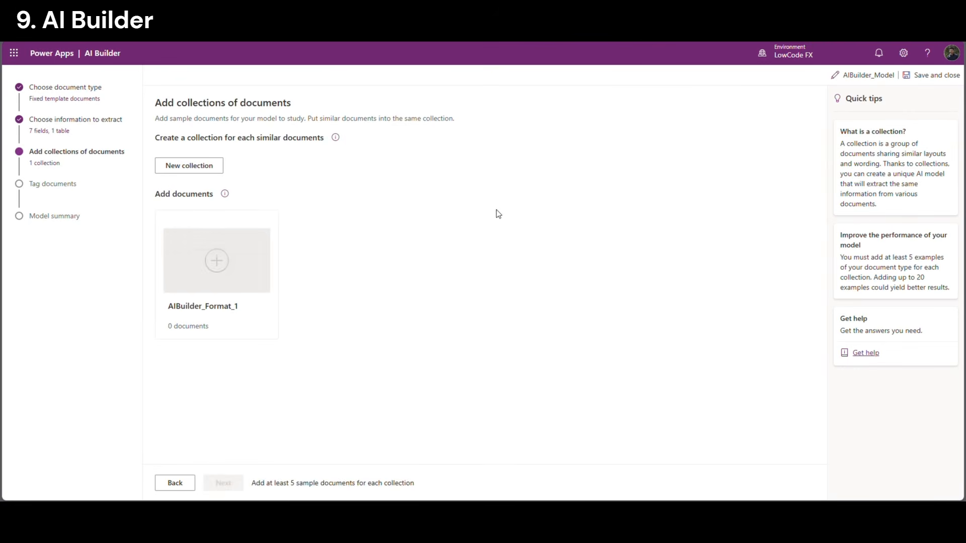
{"action": "left_click", "coordinate": [241, 482]}
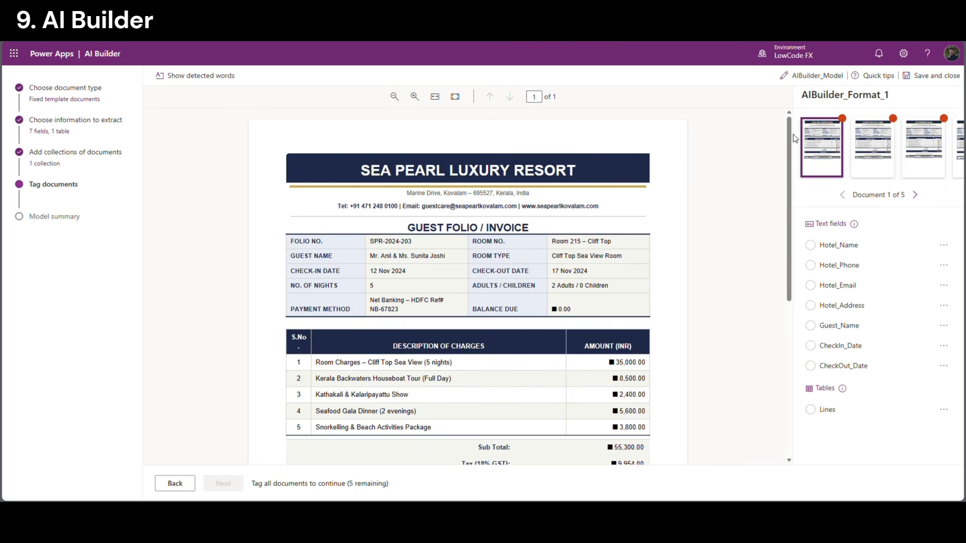
On the first folio, tag the resort name title as Hotel_Name and check its value
{"action": "left_click", "coordinate": [914, 195]}
{"action": "left_click", "coordinate": [914, 195]}
{"action": "left_click", "coordinate": [915, 195]}
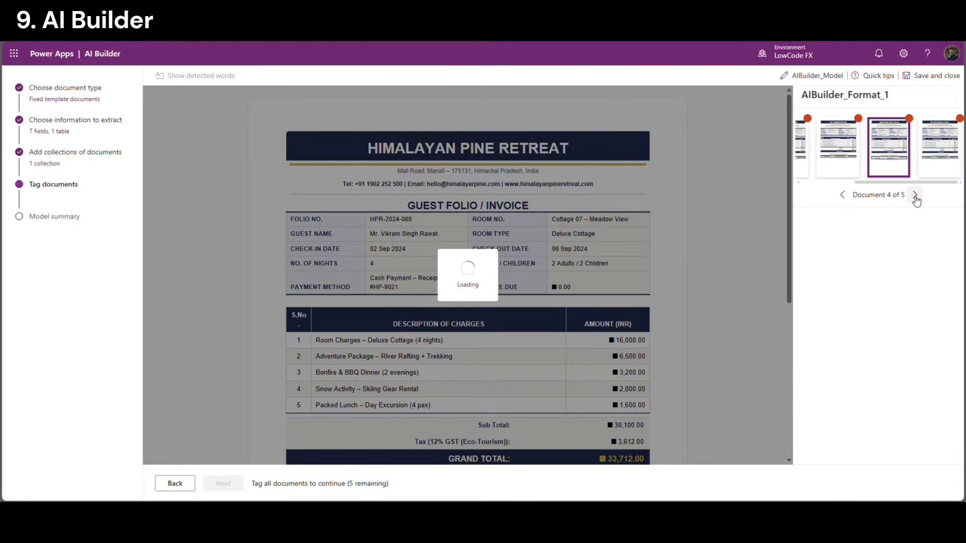
{"action": "left_click", "coordinate": [844, 196]}
{"action": "left_click", "coordinate": [843, 196]}
{"action": "left_click", "coordinate": [843, 196]}
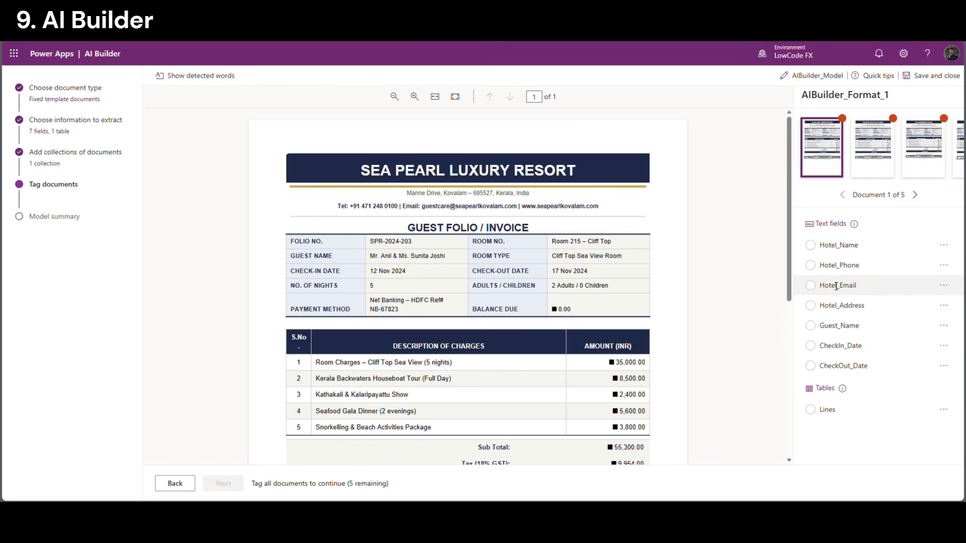
{"action": "left_click_drag", "start_coordinate": [821, 246], "coordinate": [877, 250]}
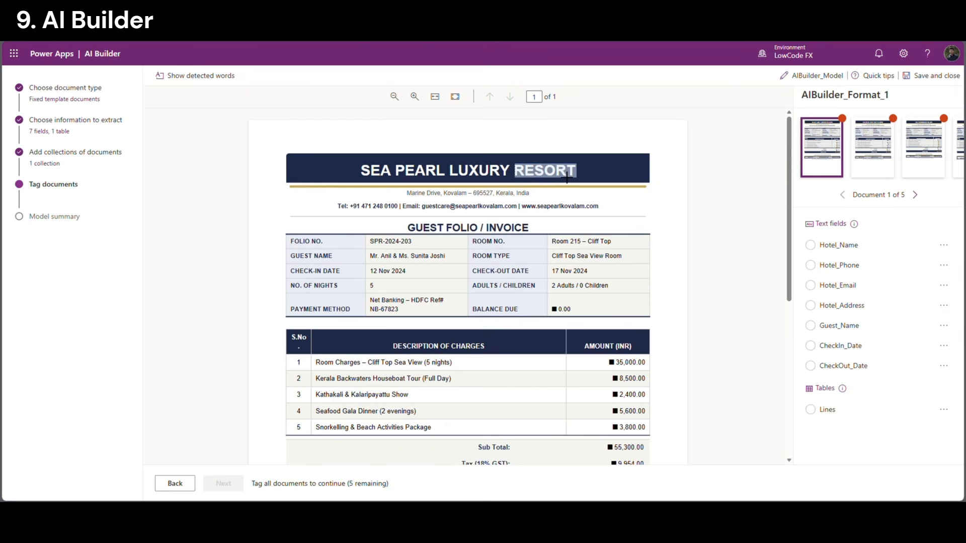
{"action": "left_click_drag", "start_coordinate": [385, 170], "coordinate": [606, 193]}
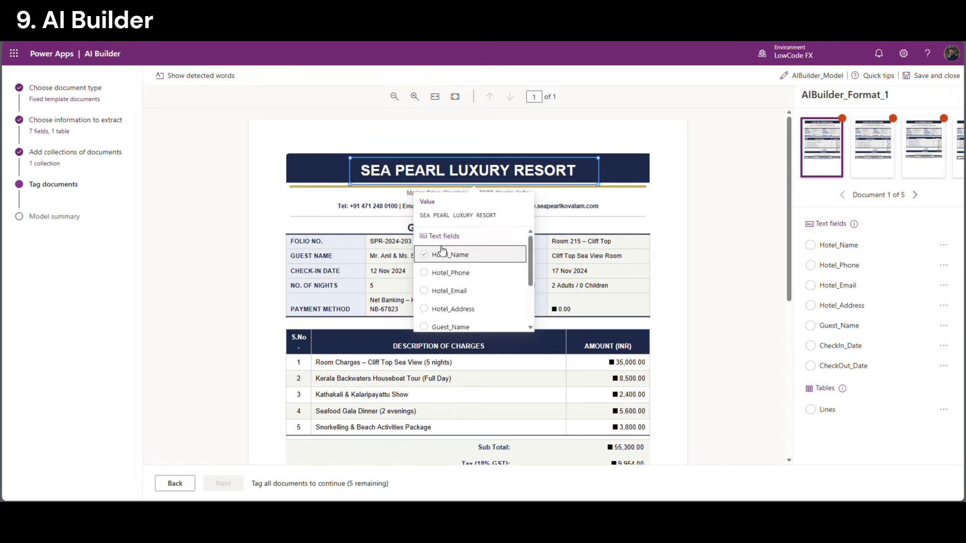
{"action": "mouse_move", "coordinate": [531, 254]}
{"action": "left_mouse_down"}
{"action": "mouse_move", "coordinate": [530, 262]}
{"action": "mouse_move", "coordinate": [526, 239]}
{"action": "left_mouse_up"}
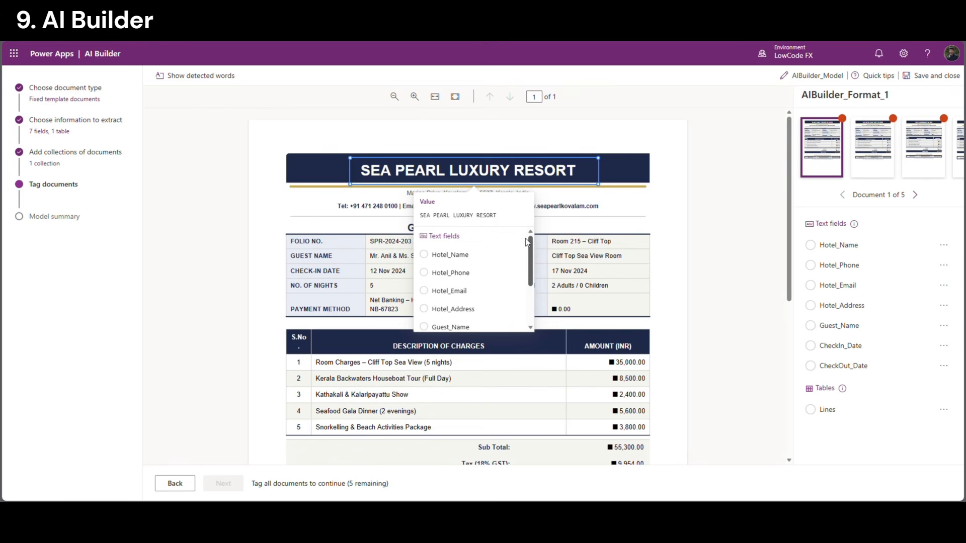
{"action": "left_click", "coordinate": [442, 255]}
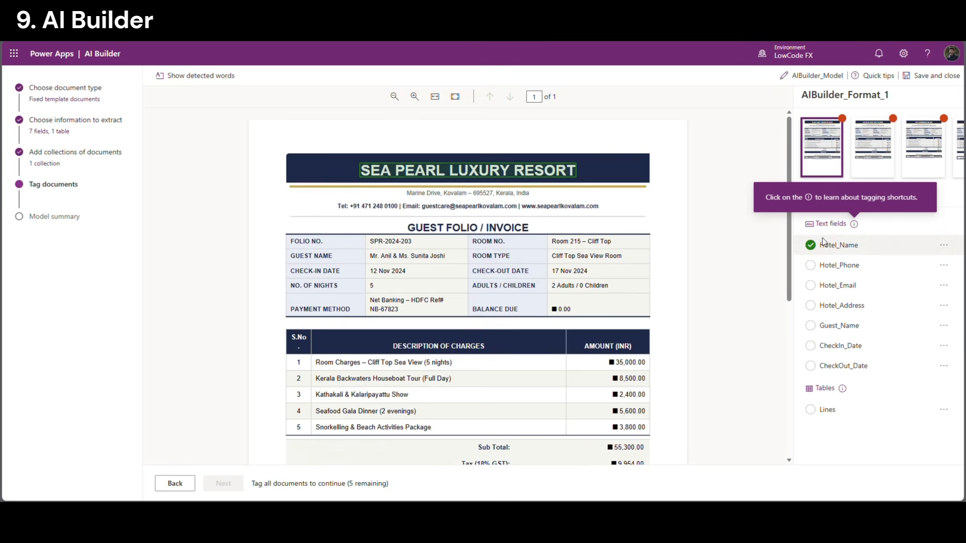
{"action": "left_click_drag", "start_coordinate": [821, 245], "coordinate": [859, 247]}
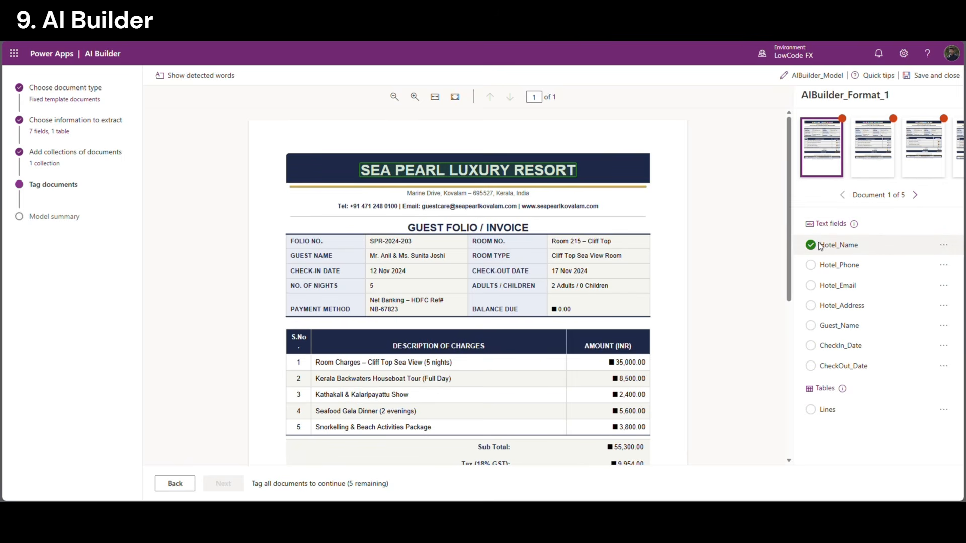
{"action": "left_click", "coordinate": [498, 174]}
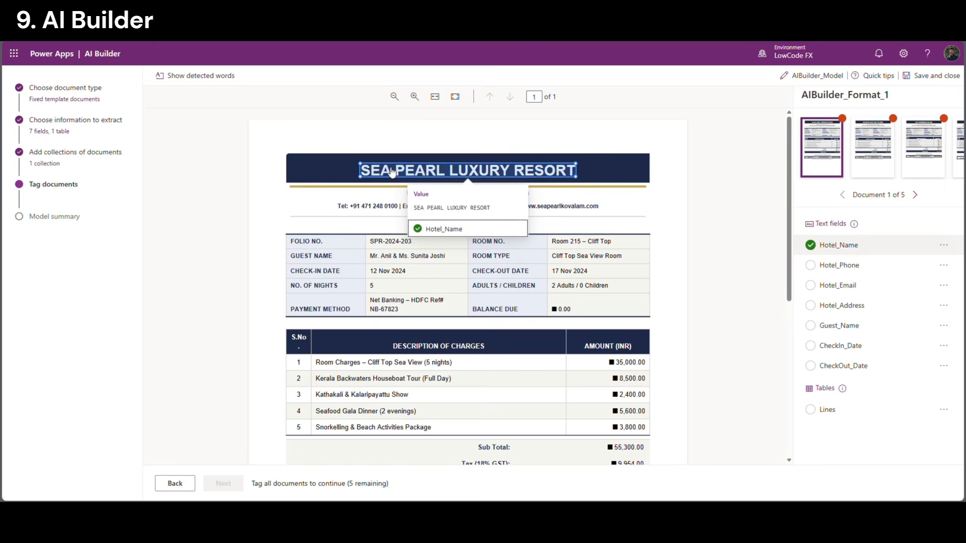
{"action": "left_click", "coordinate": [418, 236]}
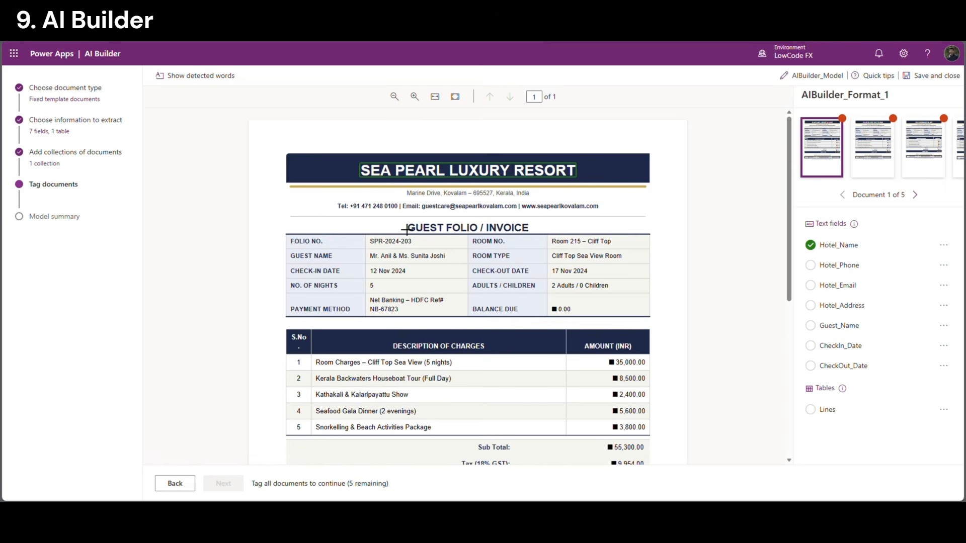
Tag the header phone number as Hotel_Phone and the e-mail address as Hotel_Email
{"action": "left_click_drag", "start_coordinate": [348, 201], "coordinate": [401, 214]}
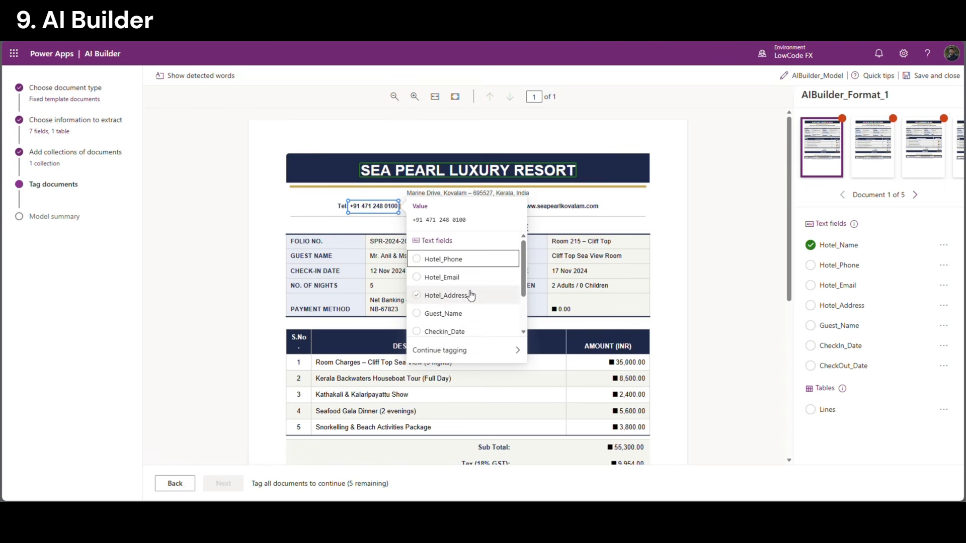
{"action": "left_click", "coordinate": [453, 260]}
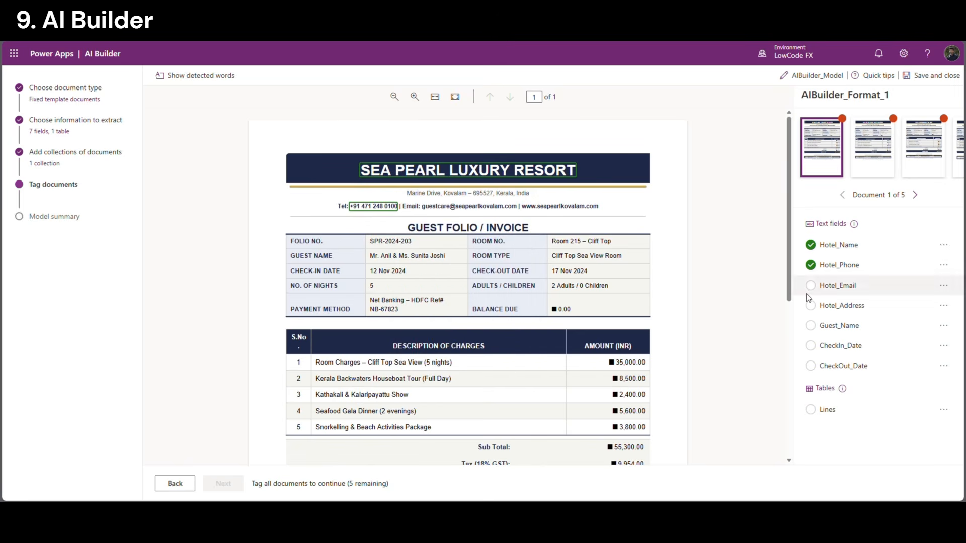
{"action": "left_click_drag", "start_coordinate": [422, 201], "coordinate": [440, 218]}
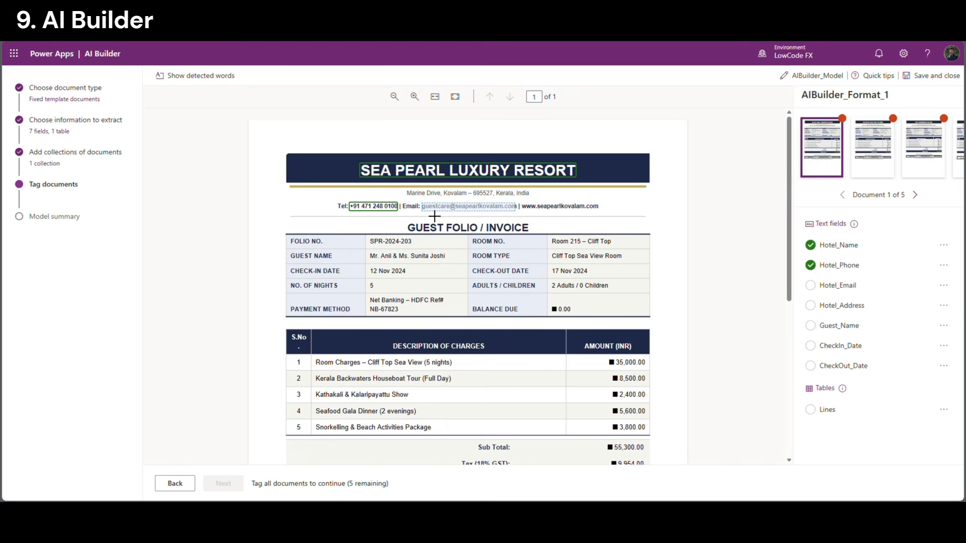
{"action": "left_click", "coordinate": [490, 208]}
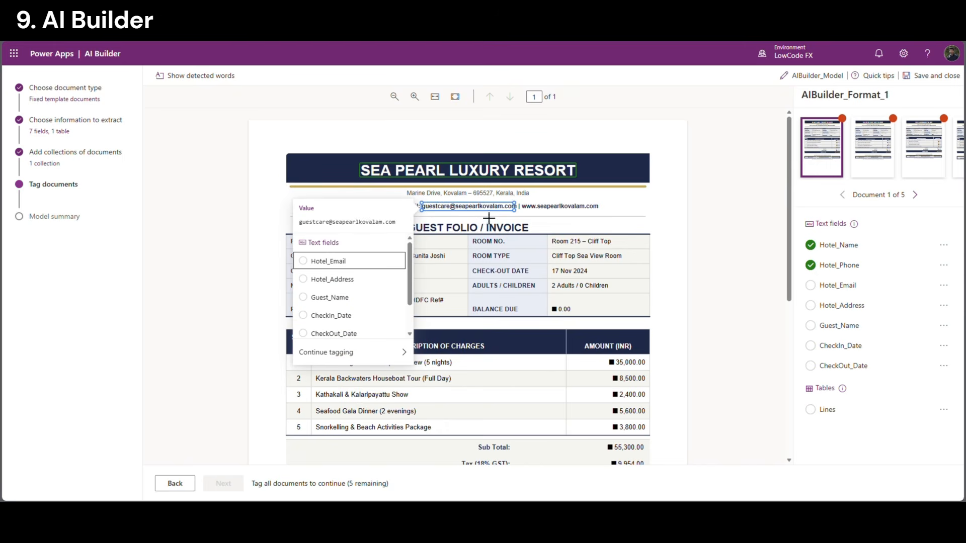
{"action": "left_click", "coordinate": [660, 206]}
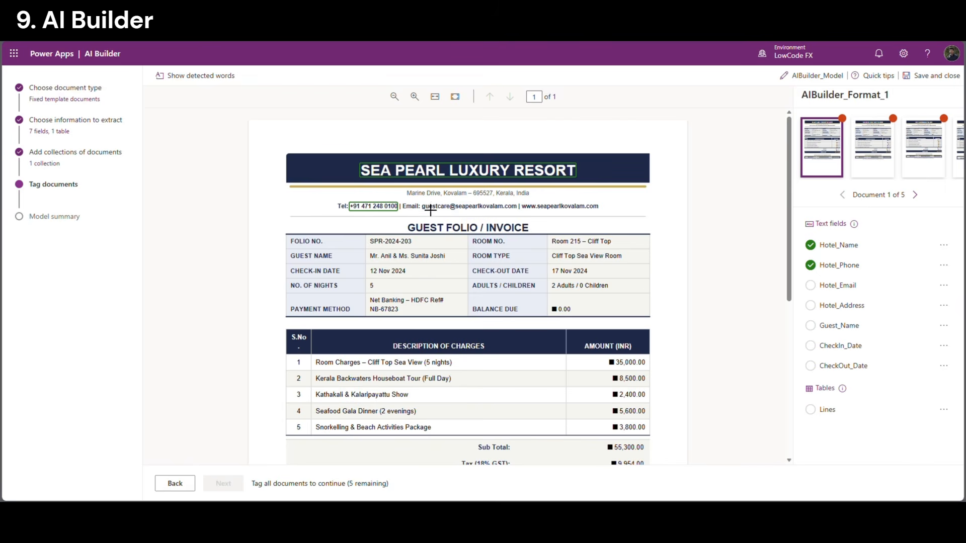
{"action": "left_click_drag", "start_coordinate": [430, 210], "coordinate": [518, 220]}
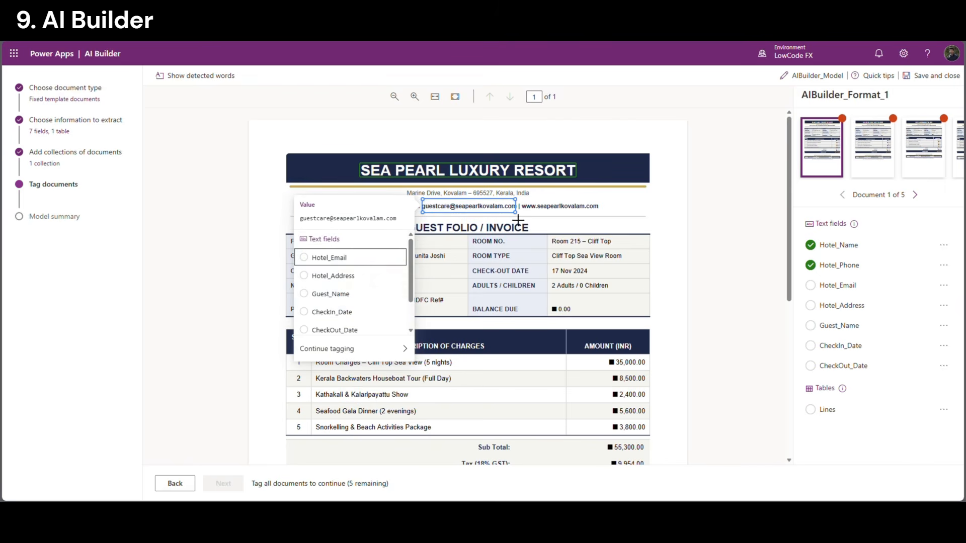
{"action": "left_click", "coordinate": [322, 259]}
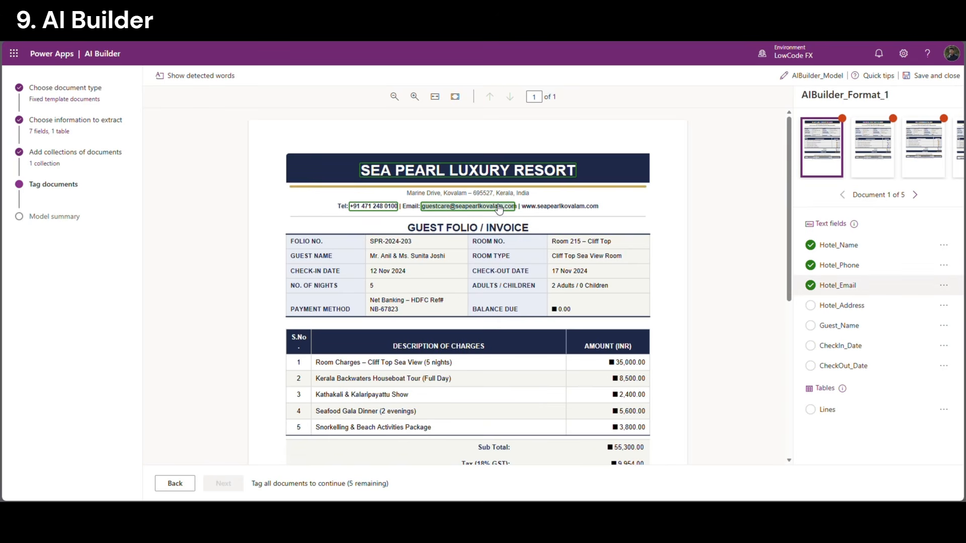
{"action": "left_click_drag", "start_coordinate": [401, 189], "coordinate": [536, 198]}
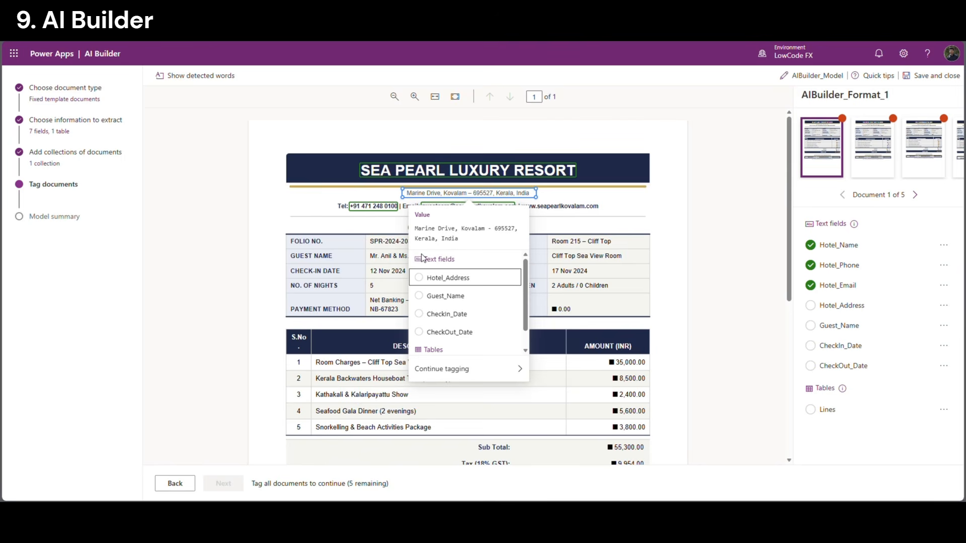
Tag the address line, guest name, 12 Nov 2024 check-in and 17 Nov 2024 check-out
{"action": "left_click", "coordinate": [426, 277]}
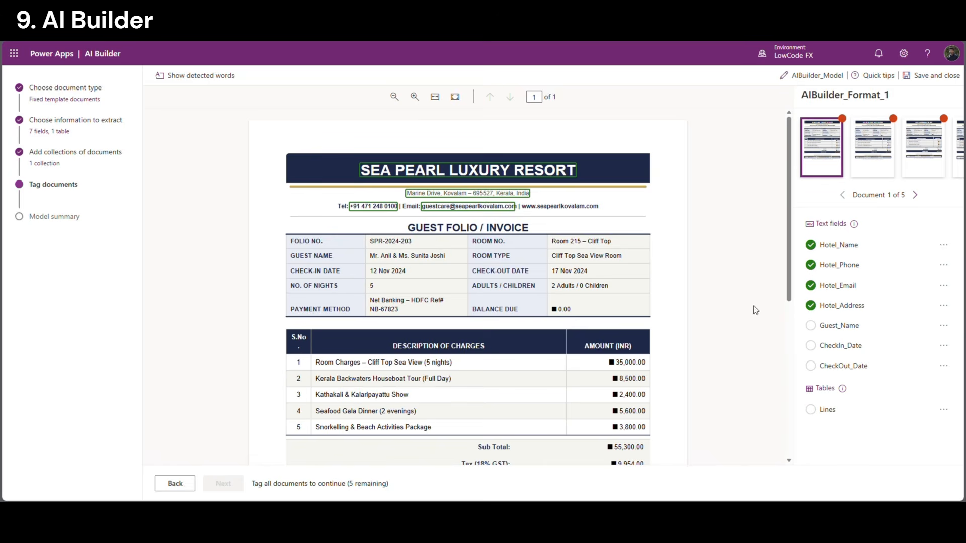
{"action": "left_click_drag", "start_coordinate": [383, 261], "coordinate": [455, 269]}
{"action": "left_click", "coordinate": [524, 311]}
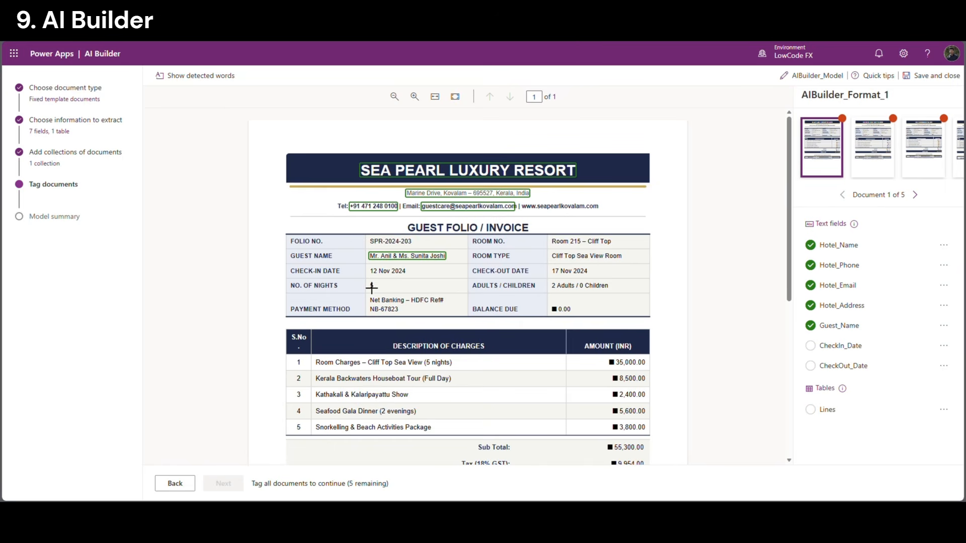
{"action": "left_click_drag", "start_coordinate": [369, 267], "coordinate": [414, 278]}
{"action": "left_click", "coordinate": [474, 323]}
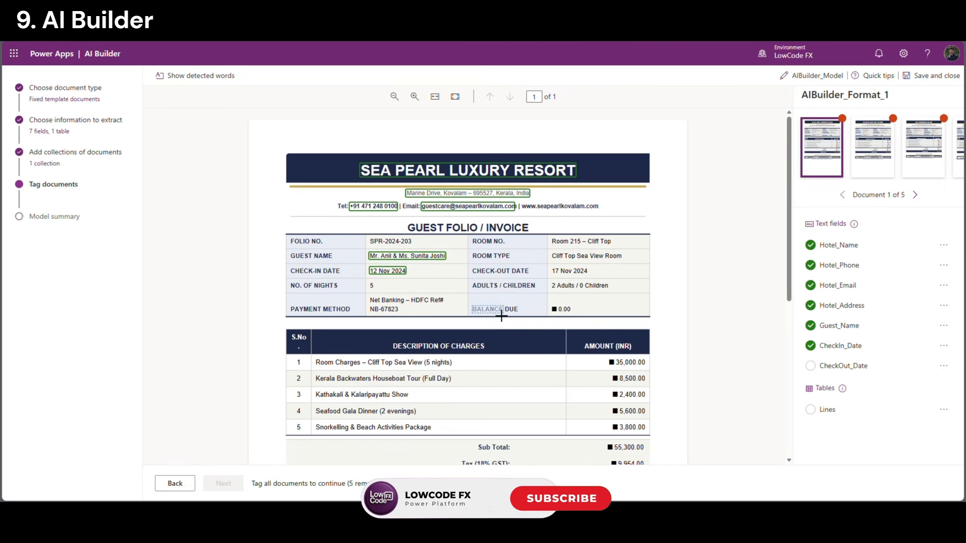
{"action": "left_click_drag", "start_coordinate": [552, 268], "coordinate": [599, 285]}
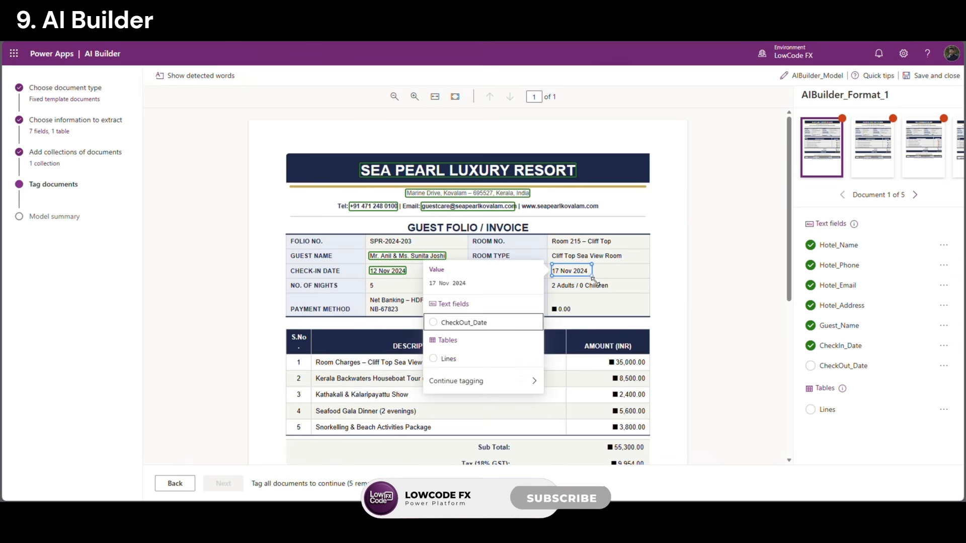
{"action": "left_click", "coordinate": [450, 330]}
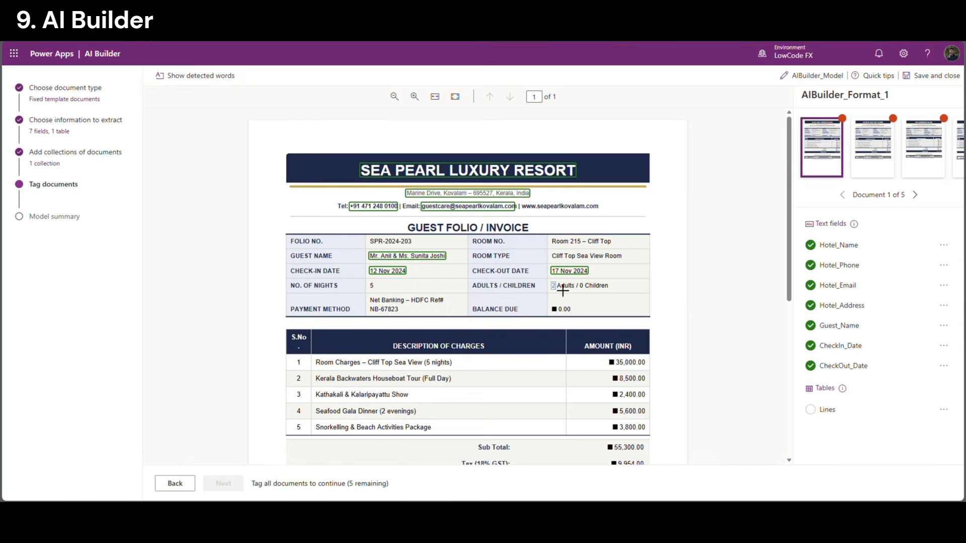
{"action": "left_click_drag", "start_coordinate": [560, 289], "coordinate": [684, 303]}
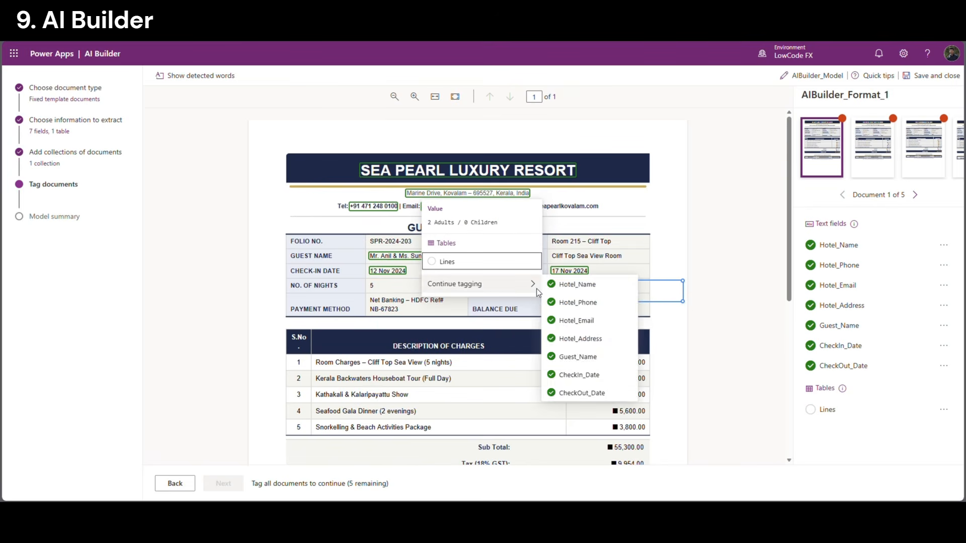
{"action": "left_click", "coordinate": [695, 263]}
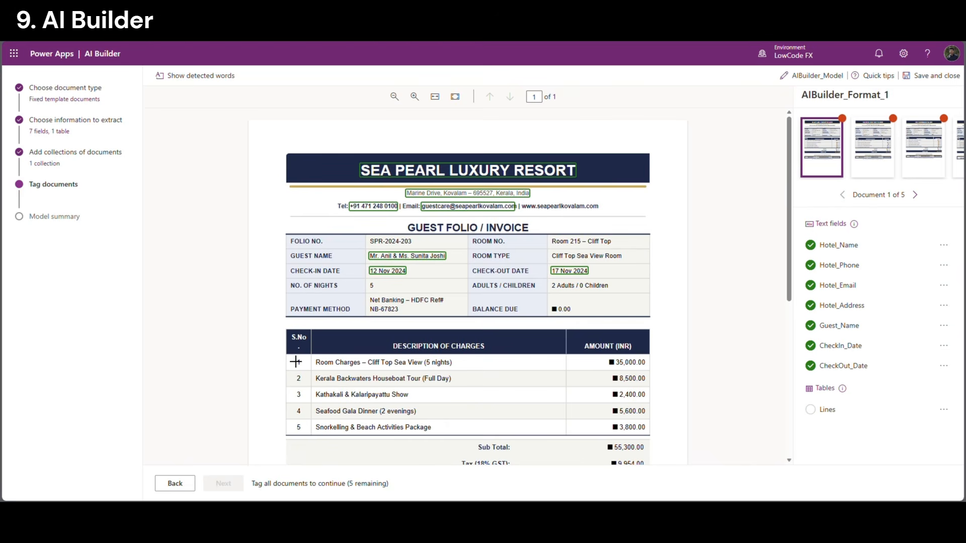
Tag the Sea Pearl charges table as Lines, dividing it into five rows and three columns
{"action": "left_click_drag", "start_coordinate": [295, 361], "coordinate": [658, 442]}
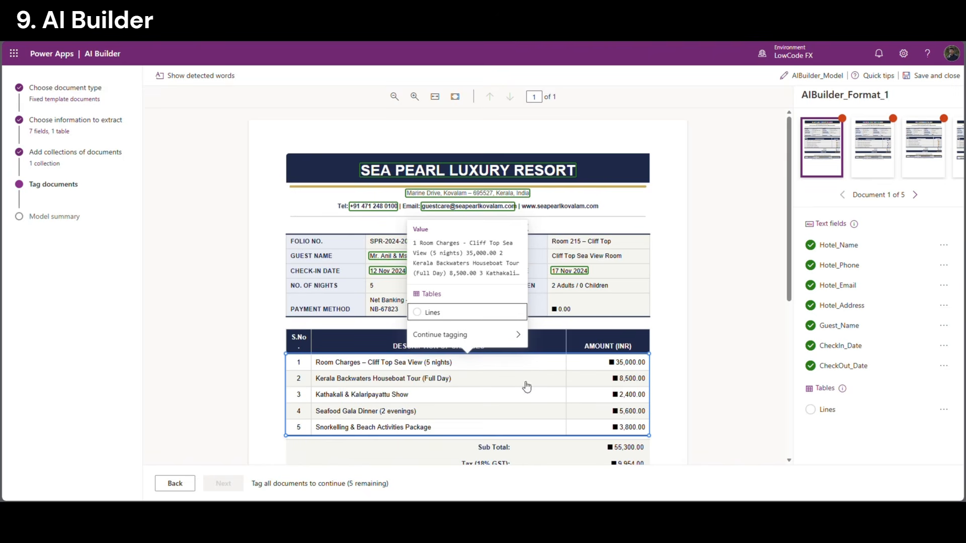
{"action": "left_click", "coordinate": [420, 312]}
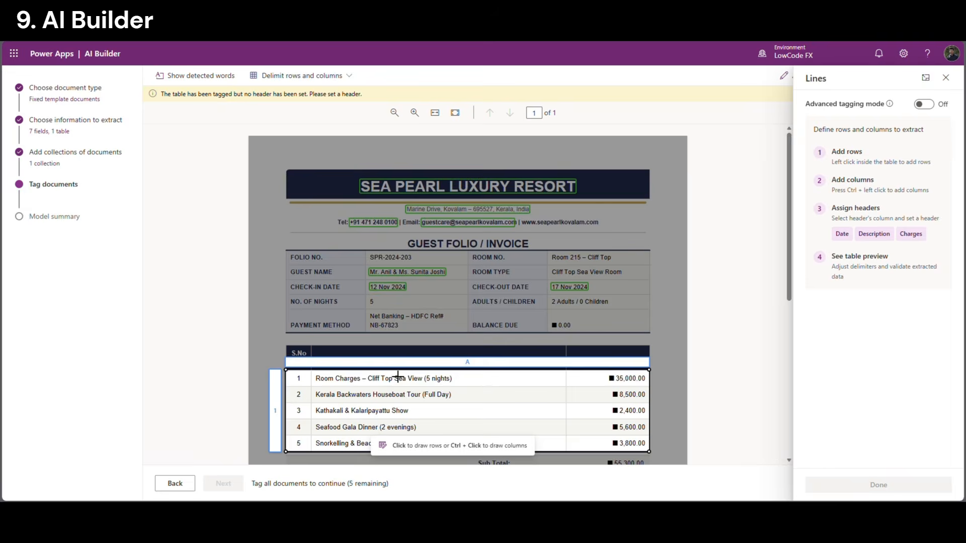
{"action": "left_click", "coordinate": [387, 386]}
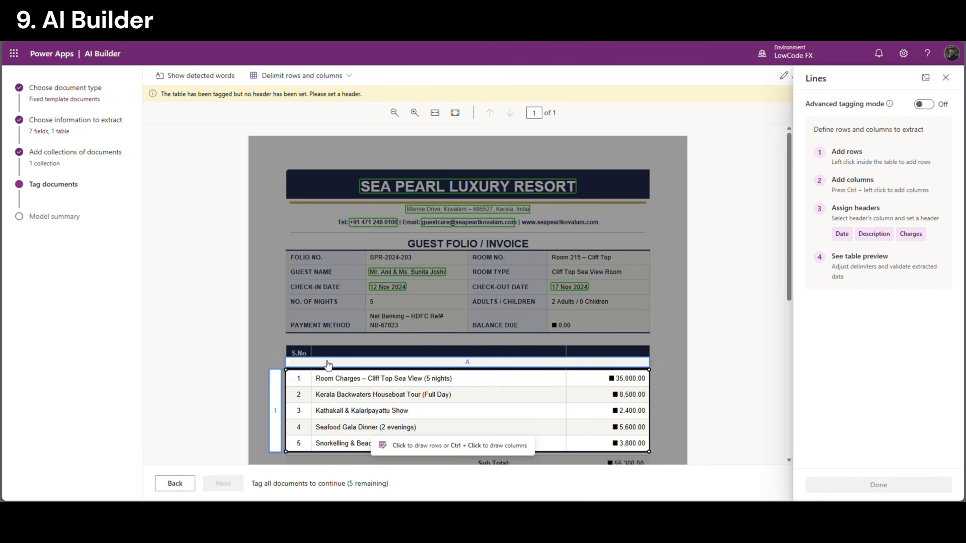
{"action": "left_click", "coordinate": [369, 438]}
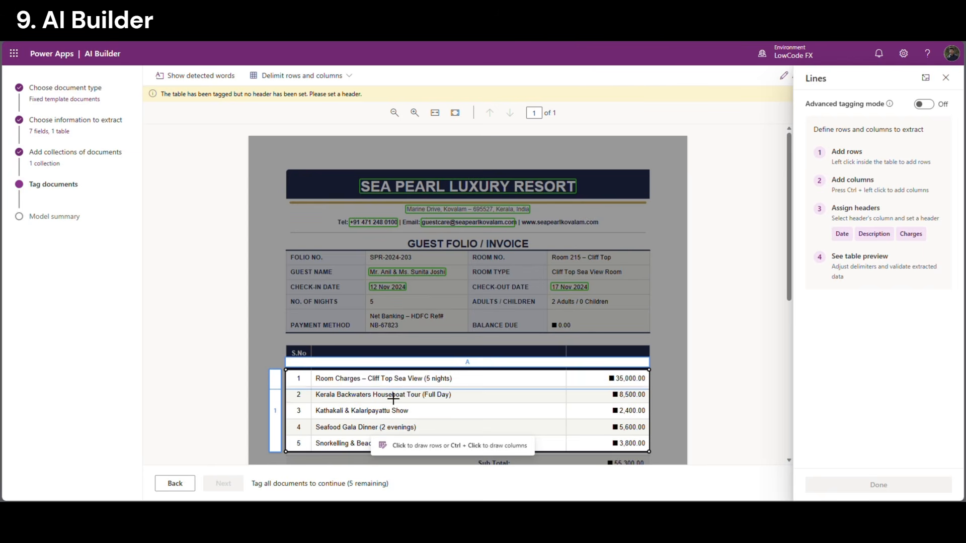
{"action": "left_click", "coordinate": [329, 395]}
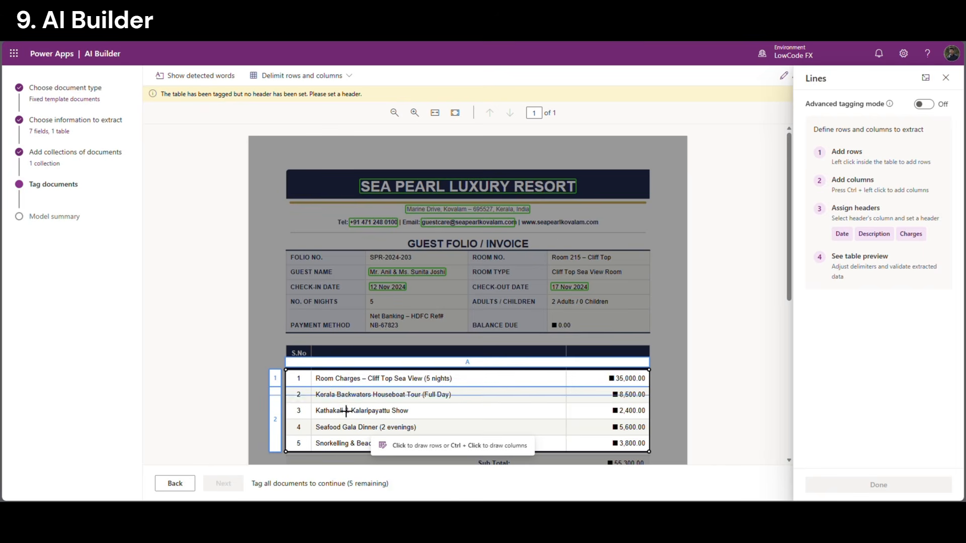
{"action": "left_click", "coordinate": [316, 411]}
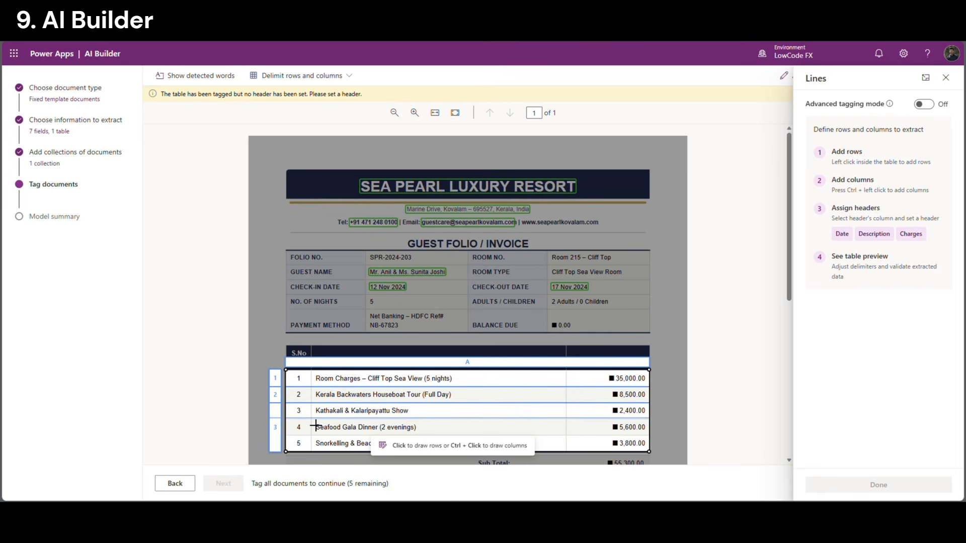
{"action": "left_click", "coordinate": [315, 427]}
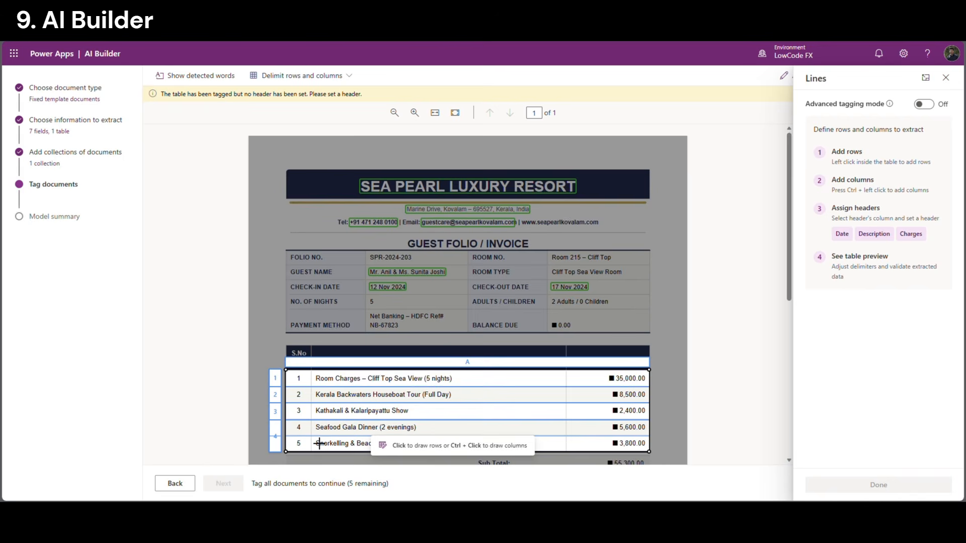
{"action": "left_click", "coordinate": [334, 445]}
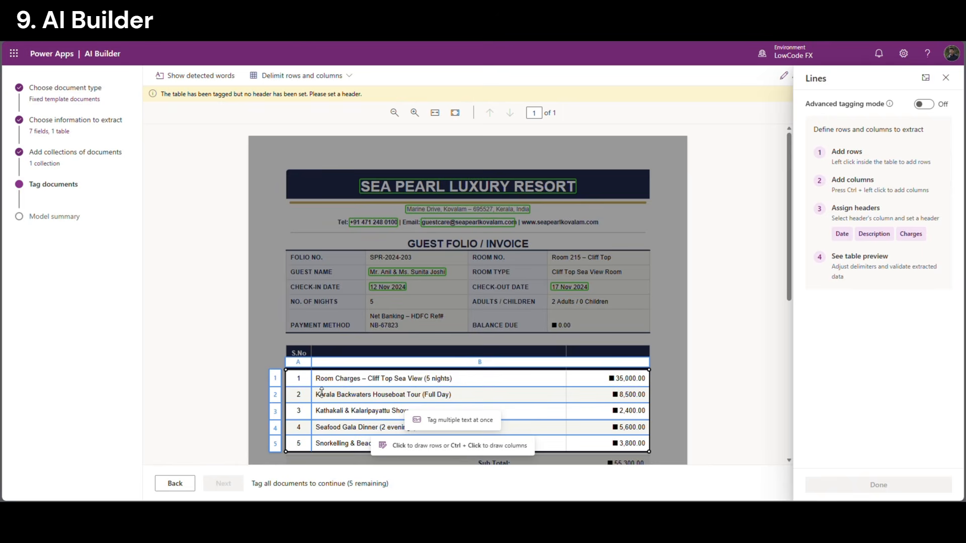
{"action": "left_click", "coordinate": [574, 388], "text": "ctrl"}
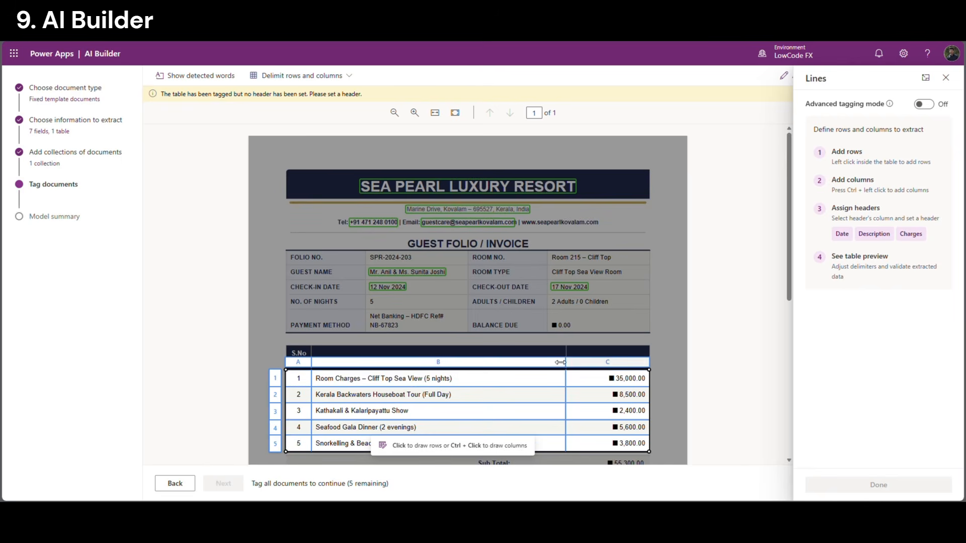
{"action": "left_click", "coordinate": [446, 364]}
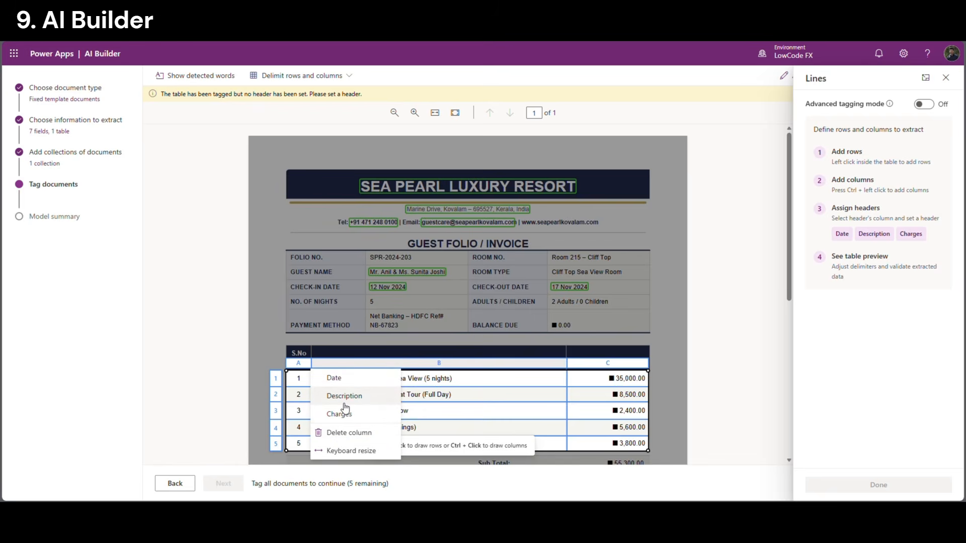
Label the middle column Description and the amounts column Charges, then finish the Lines table
{"action": "left_click", "coordinate": [344, 396]}
{"action": "left_click", "coordinate": [619, 348]}
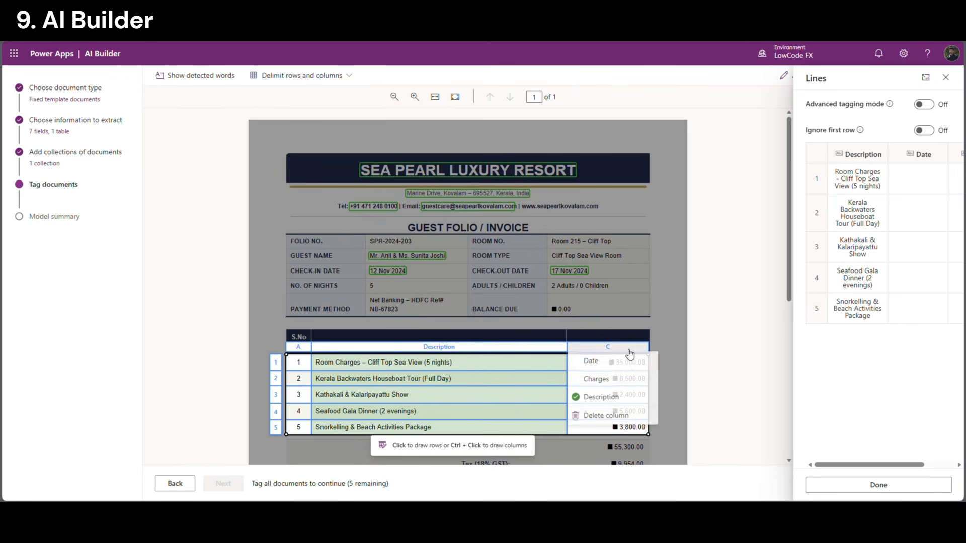
{"action": "left_click", "coordinate": [624, 379]}
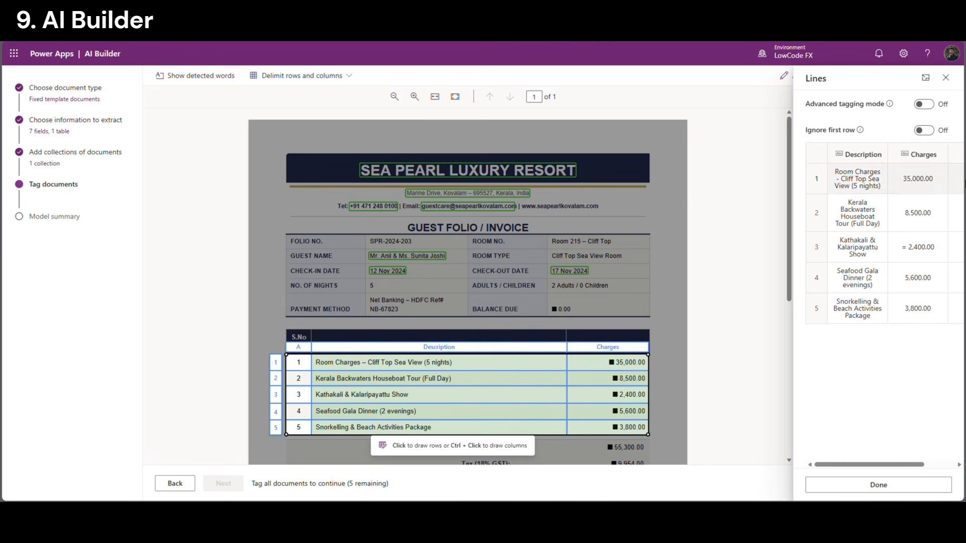
{"action": "left_click", "coordinate": [867, 486]}
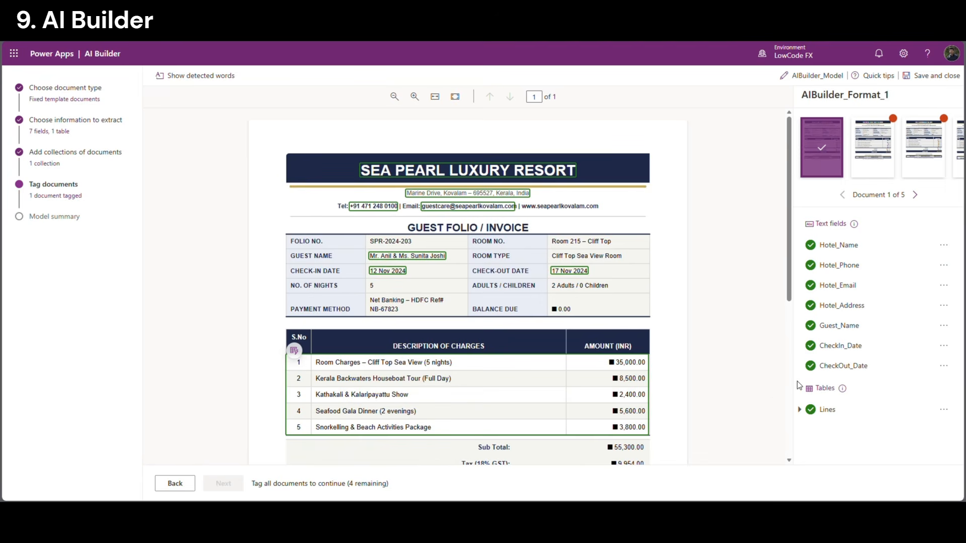
{"action": "left_click", "coordinate": [799, 410]}
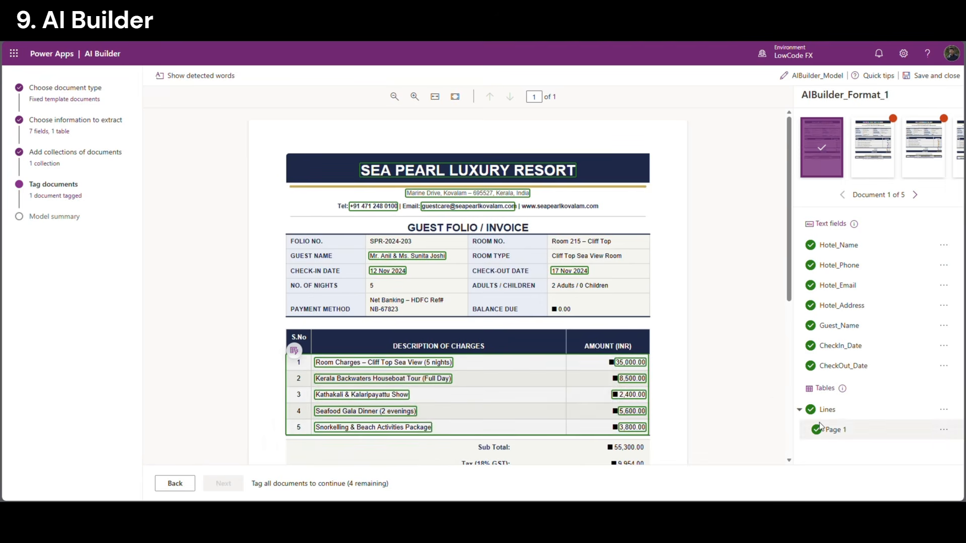
{"action": "double_click", "coordinate": [847, 412]}
{"action": "left_click", "coordinate": [851, 445]}
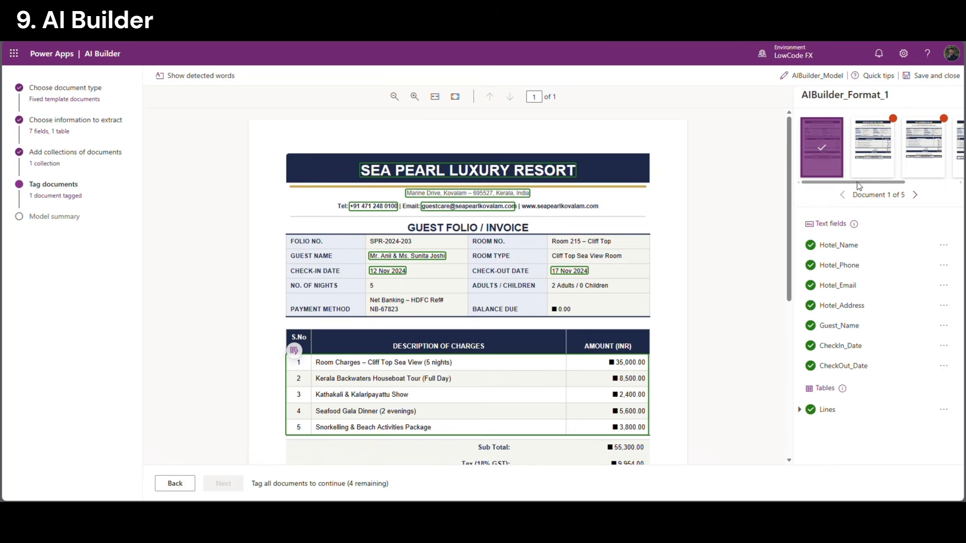
On the second folio, tag GOLDEN TULIP CITY CENTRE, its phone and e-mail as Hotel_Name, Hotel_Phone, Hotel_Email
{"action": "left_click", "coordinate": [866, 161]}
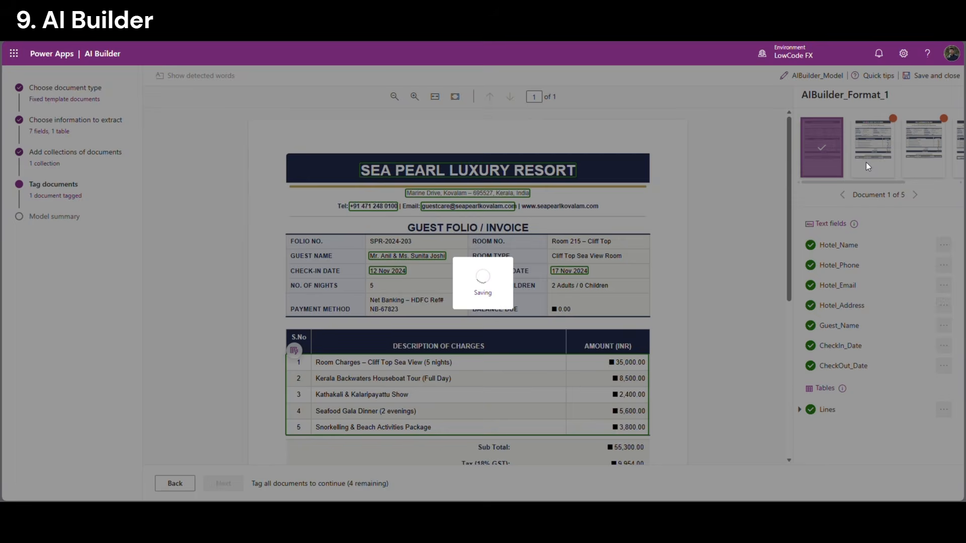
{"action": "left_click_drag", "start_coordinate": [356, 158], "coordinate": [585, 183]}
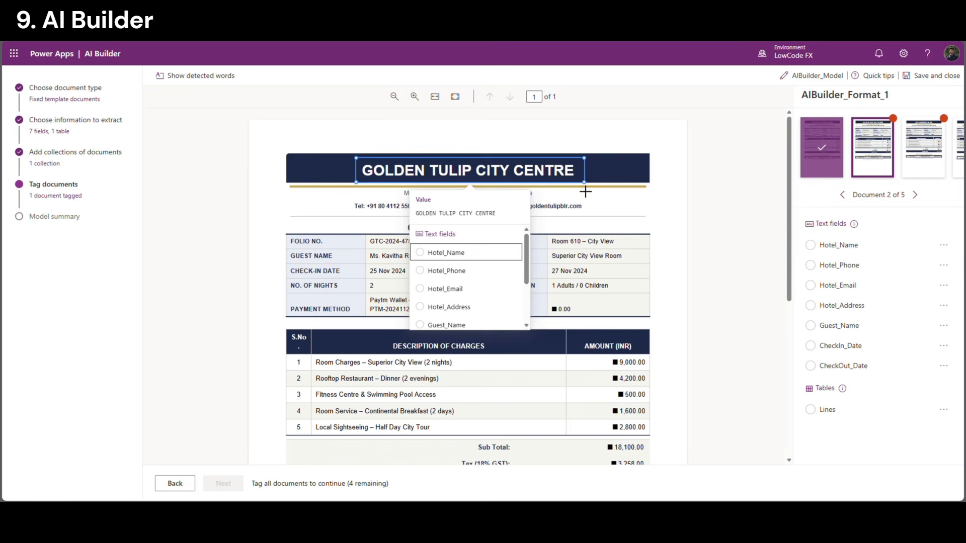
{"action": "left_click", "coordinate": [448, 252]}
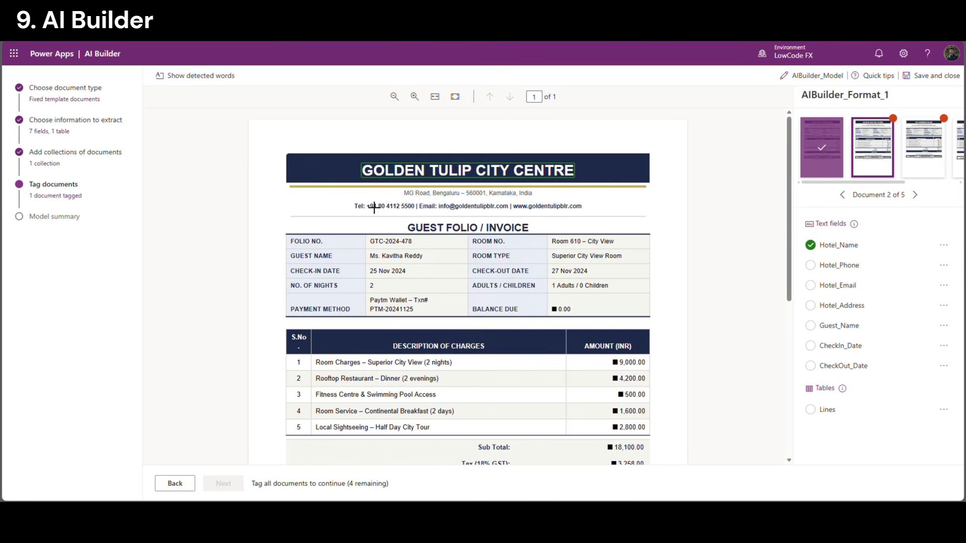
{"action": "left_click_drag", "start_coordinate": [366, 200], "coordinate": [416, 213]}
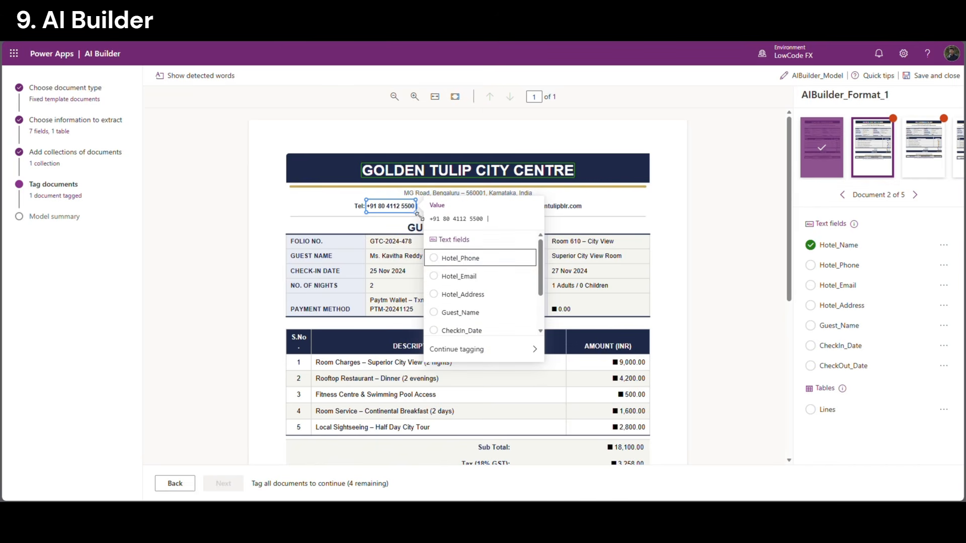
{"action": "left_click", "coordinate": [460, 258]}
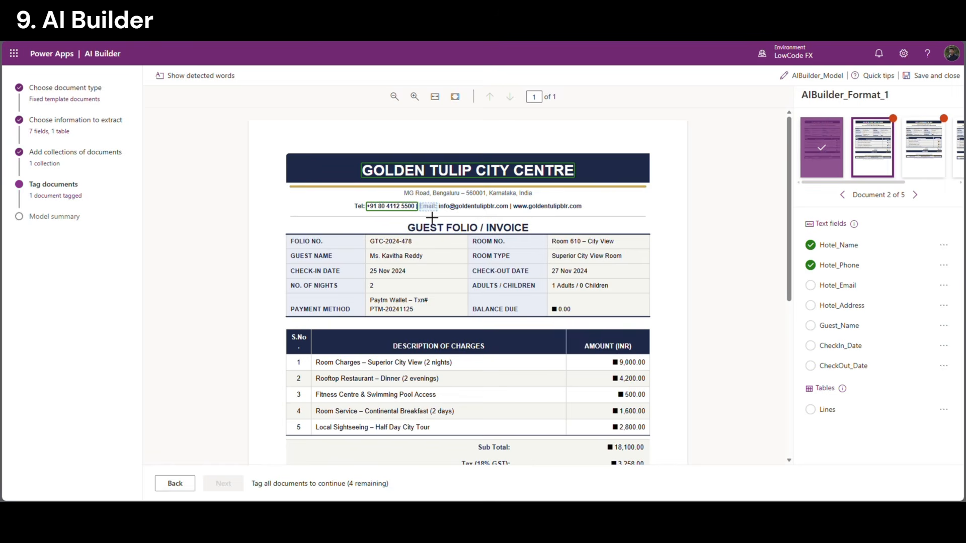
{"action": "left_click", "coordinate": [411, 209]}
{"action": "left_click", "coordinate": [449, 246]}
{"action": "left_click_drag", "start_coordinate": [374, 208], "coordinate": [424, 222]}
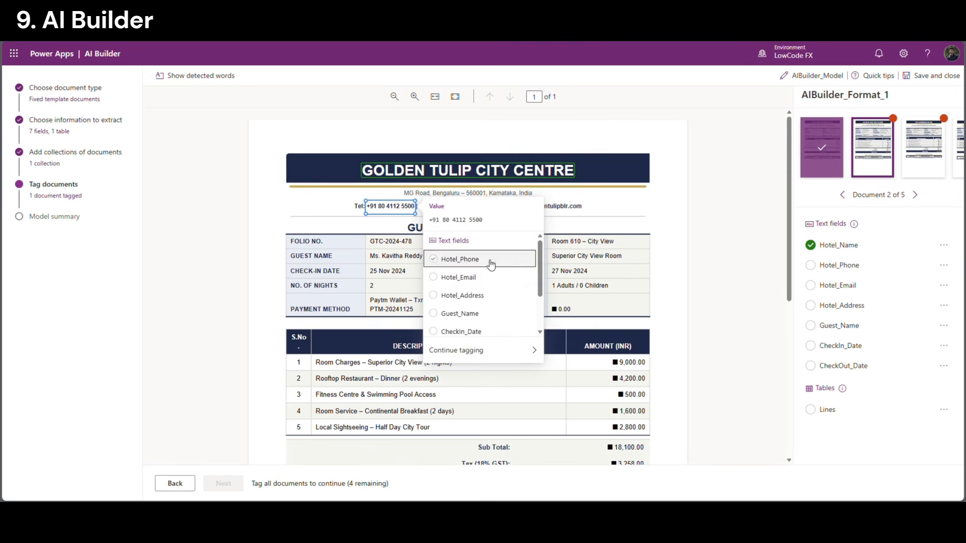
{"action": "left_click", "coordinate": [461, 260]}
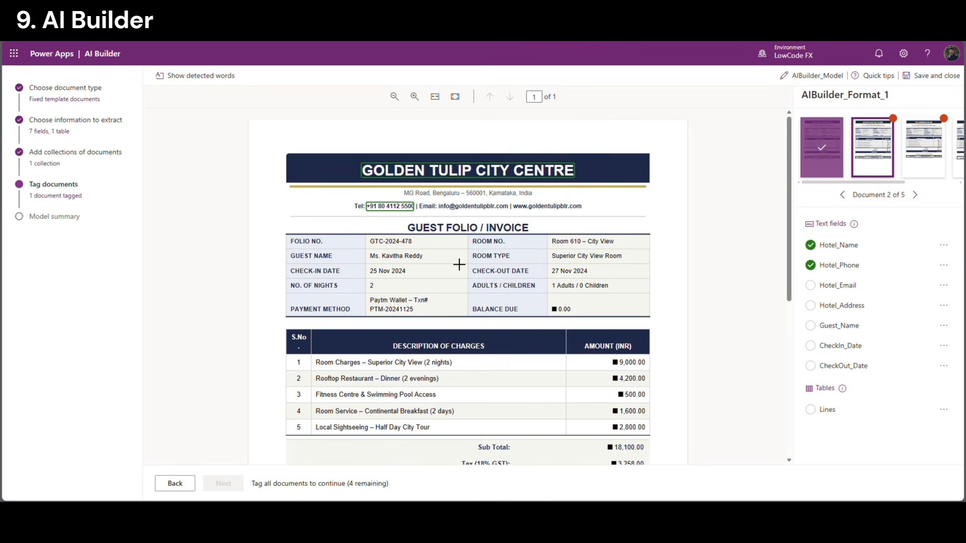
{"action": "left_click", "coordinate": [449, 210]}
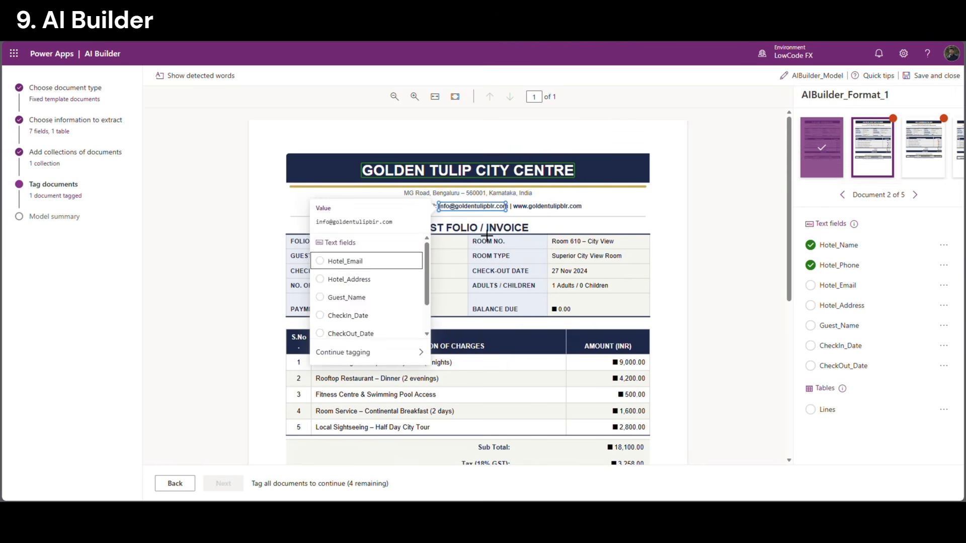
{"action": "left_click", "coordinate": [367, 261]}
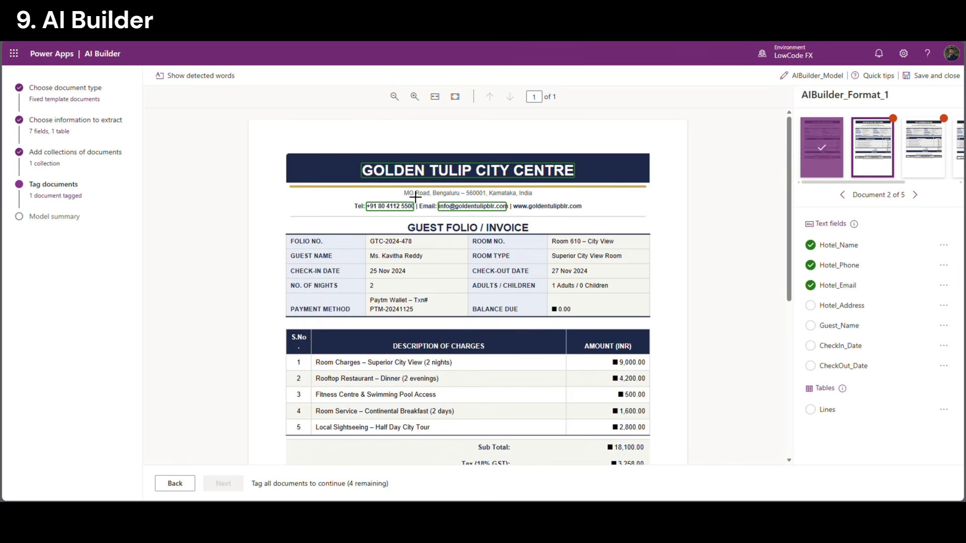
Tag the address, guest name, 25 Nov 2024 check-in and 27 Nov 2024 check-out
{"action": "left_click_drag", "start_coordinate": [405, 190], "coordinate": [545, 208]}
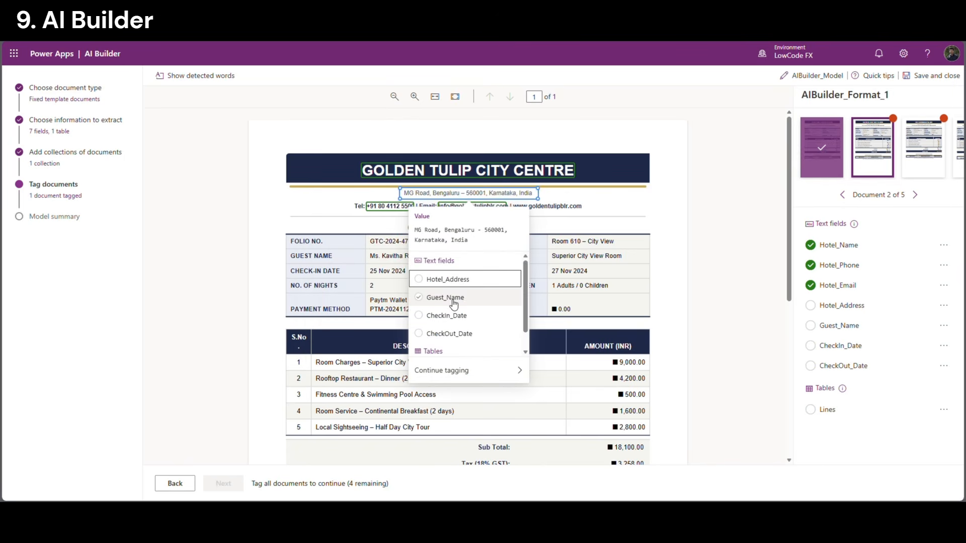
{"action": "left_click", "coordinate": [443, 278]}
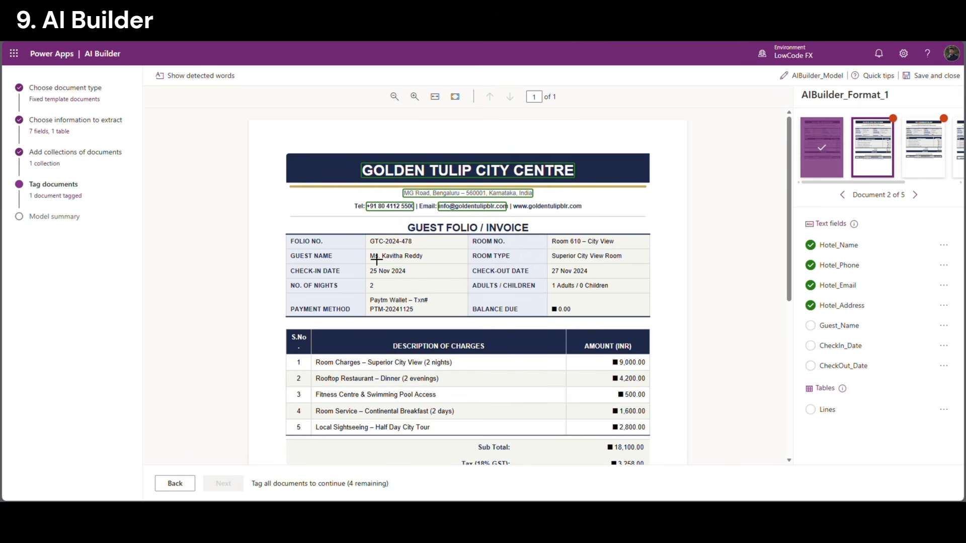
{"action": "left_click_drag", "start_coordinate": [377, 260], "coordinate": [434, 274]}
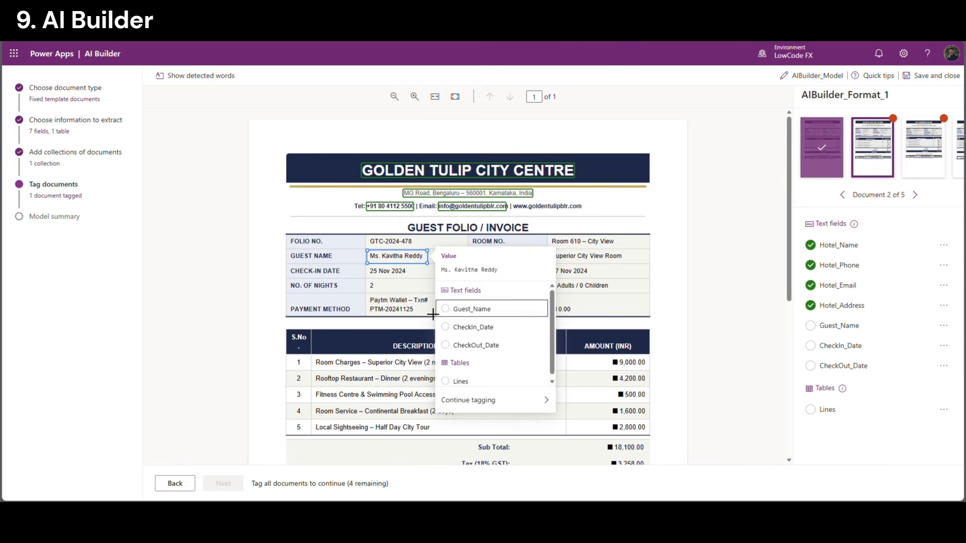
{"action": "left_click", "coordinate": [473, 309]}
{"action": "left_click_drag", "start_coordinate": [371, 267], "coordinate": [424, 290]}
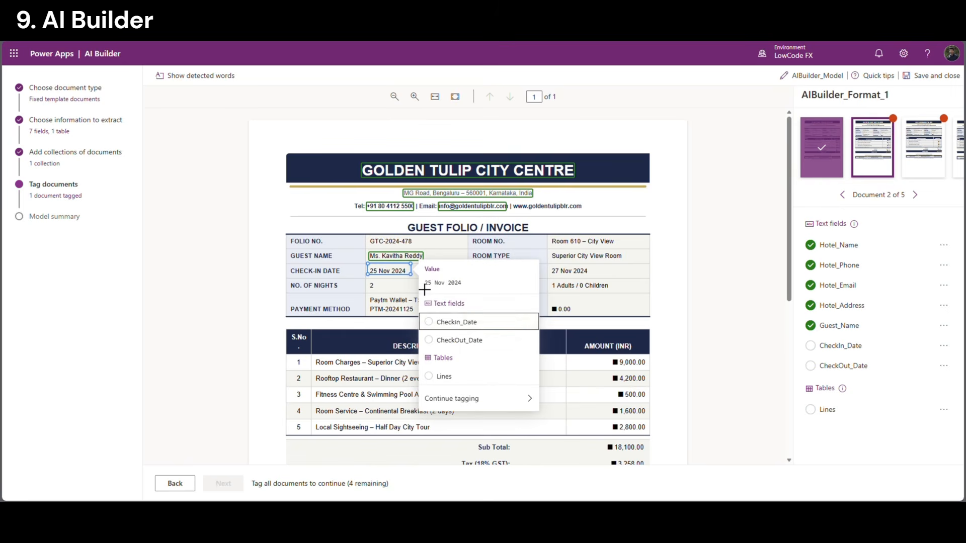
{"action": "left_click", "coordinate": [455, 322]}
{"action": "left_click_drag", "start_coordinate": [550, 267], "coordinate": [597, 284]}
{"action": "left_click", "coordinate": [480, 325]}
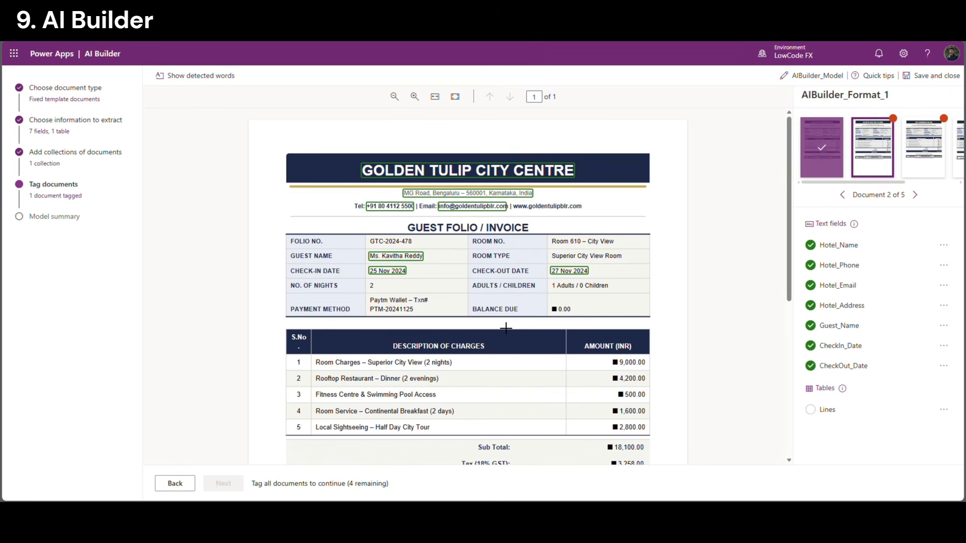
{"action": "left_click_drag", "start_coordinate": [320, 353], "coordinate": [657, 443]}
Tag the Golden Tulip charges as Lines split into five rows and finish the document
{"action": "left_click", "coordinate": [445, 319]}
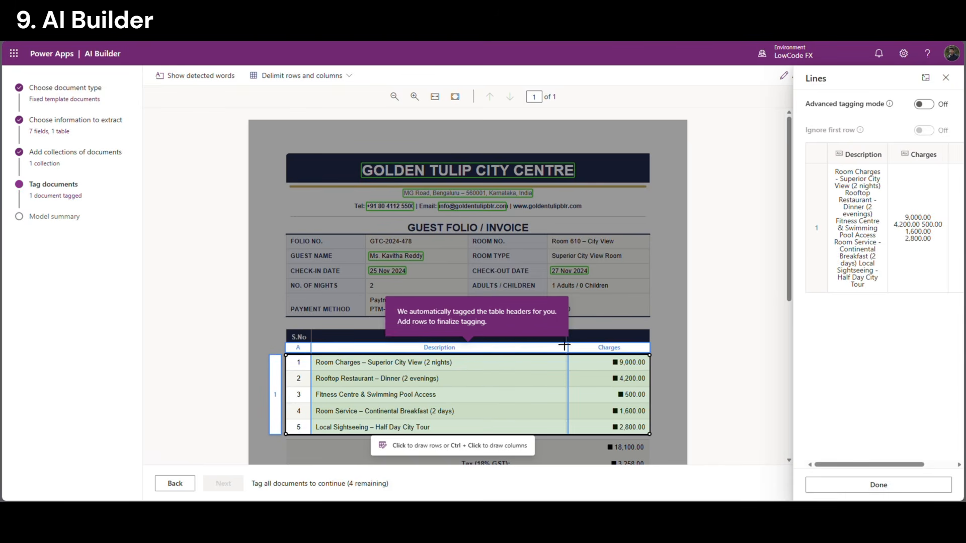
{"action": "left_click", "coordinate": [302, 375]}
{"action": "left_click", "coordinate": [309, 387]}
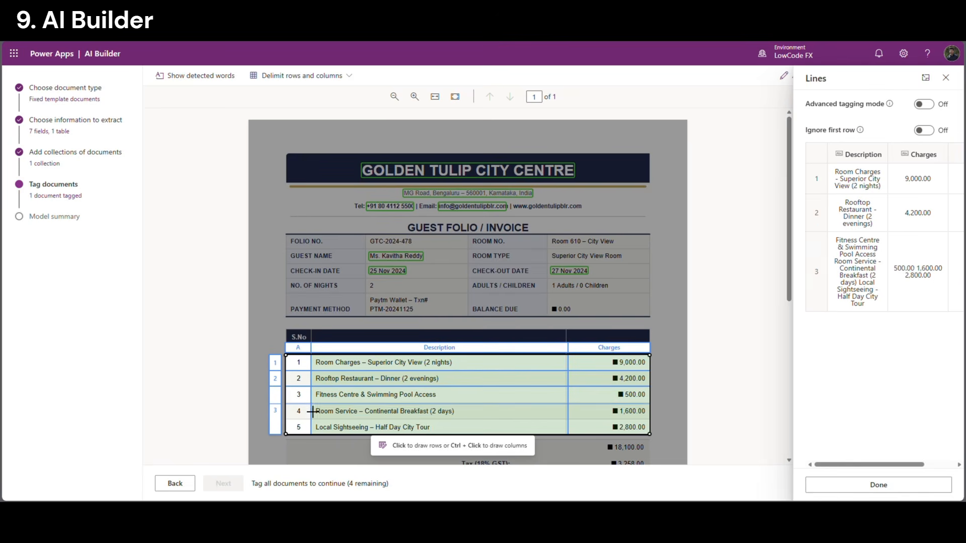
{"action": "left_click", "coordinate": [310, 403]}
{"action": "left_click", "coordinate": [312, 421]}
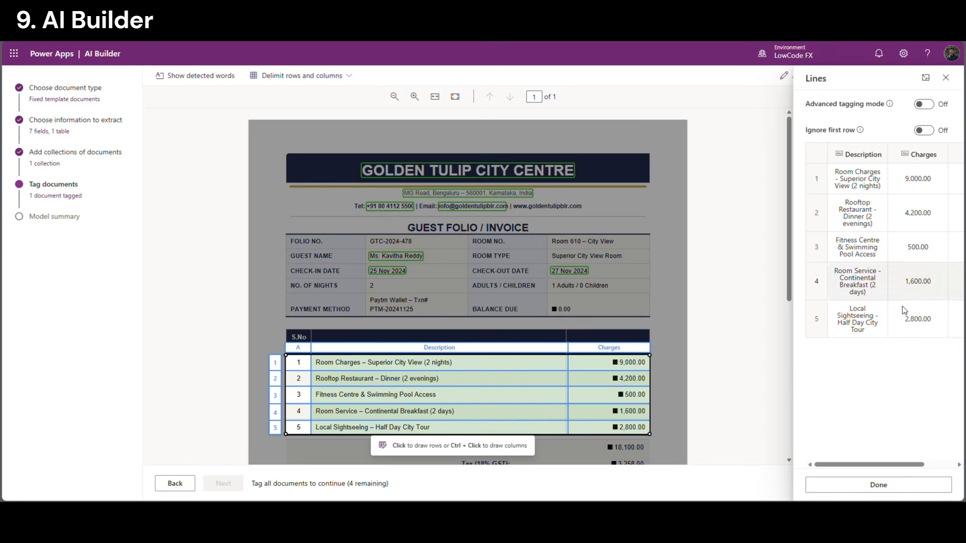
{"action": "left_click", "coordinate": [879, 485]}
{"action": "left_click_drag", "start_coordinate": [886, 184], "coordinate": [931, 185]}
Tag the Kohinoor Palace folio's header fields, including hotel name, address and check-in/check-out dates
{"action": "left_click", "coordinate": [857, 151]}
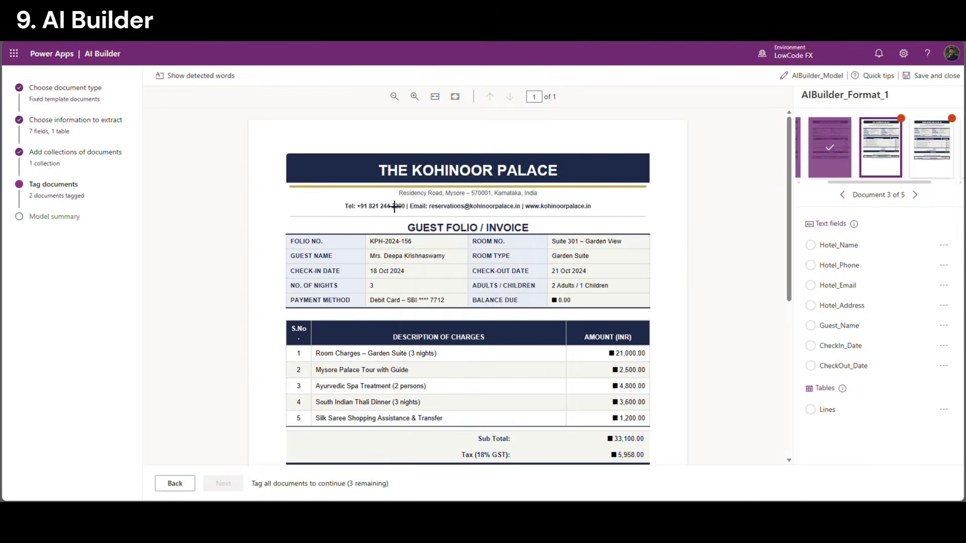
{"action": "left_click_drag", "start_coordinate": [371, 157], "coordinate": [558, 183]}
{"action": "left_click", "coordinate": [443, 249]}
{"action": "left_click_drag", "start_coordinate": [391, 188], "coordinate": [549, 201]}
{"action": "left_click", "coordinate": [447, 322]}
{"action": "left_click", "coordinate": [455, 266]}
{"action": "left_click_drag", "start_coordinate": [356, 201], "coordinate": [521, 212]}
{"action": "left_click", "coordinate": [353, 266]}
{"action": "left_click_drag", "start_coordinate": [368, 250], "coordinate": [449, 262]}
{"action": "left_click", "coordinate": [496, 317]}
{"action": "left_click_drag", "start_coordinate": [368, 266], "coordinate": [408, 278]}
{"action": "left_click", "coordinate": [465, 327]}
{"action": "left_click_drag", "start_coordinate": [549, 265], "coordinate": [595, 278]}
{"action": "left_click", "coordinate": [483, 327]}
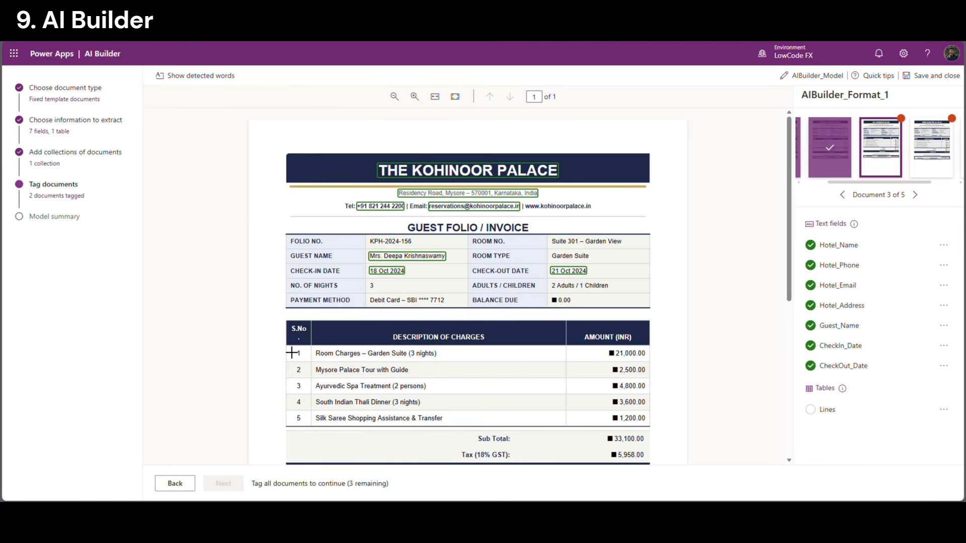
Tag the Kohinoor Palace charges table as Lines with five rows
{"action": "left_click_drag", "start_coordinate": [289, 349], "coordinate": [656, 433]}
{"action": "left_click", "coordinate": [445, 304]}
{"action": "left_click", "coordinate": [310, 362]}
{"action": "left_click", "coordinate": [310, 378]}
{"action": "left_click", "coordinate": [310, 394]}
{"action": "left_click", "coordinate": [310, 410]}
{"action": "left_click", "coordinate": [878, 485]}
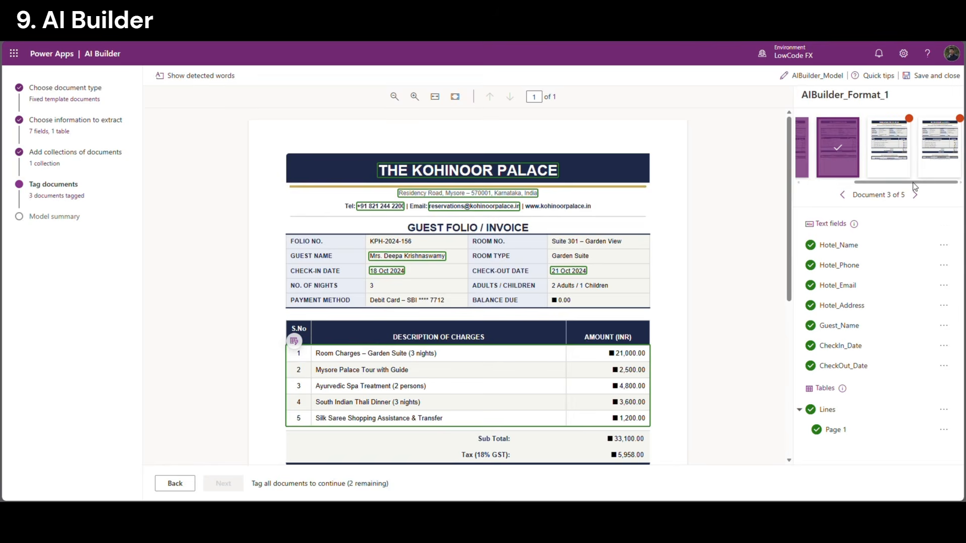
Tag the Himalayan Pine Retreat folio's hotel name, address, phone, e-mail, guest name and stay dates
{"action": "left_click", "coordinate": [894, 159]}
{"action": "left_click_drag", "start_coordinate": [361, 160], "coordinate": [584, 191]}
{"action": "left_click", "coordinate": [448, 263]}
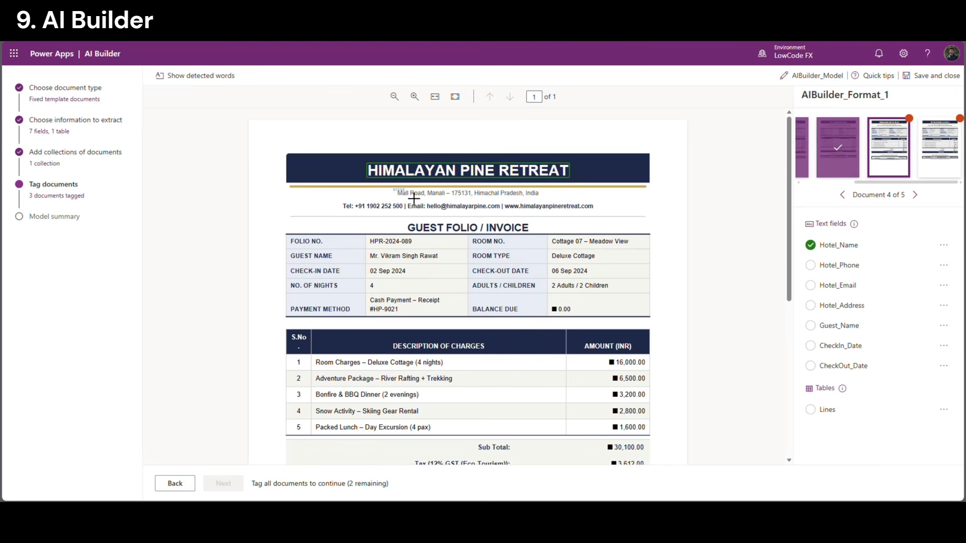
{"action": "left_click_drag", "start_coordinate": [396, 189], "coordinate": [541, 199]}
{"action": "left_click", "coordinate": [447, 320]}
{"action": "left_click_drag", "start_coordinate": [353, 201], "coordinate": [500, 212]}
{"action": "left_click", "coordinate": [449, 260]}
{"action": "left_click", "coordinate": [543, 259]}
{"action": "left_click_drag", "start_coordinate": [367, 251], "coordinate": [409, 277]}
{"action": "left_click", "coordinate": [492, 311]}
{"action": "left_click", "coordinate": [455, 323]}
{"action": "left_click_drag", "start_coordinate": [548, 265], "coordinate": [593, 278]}
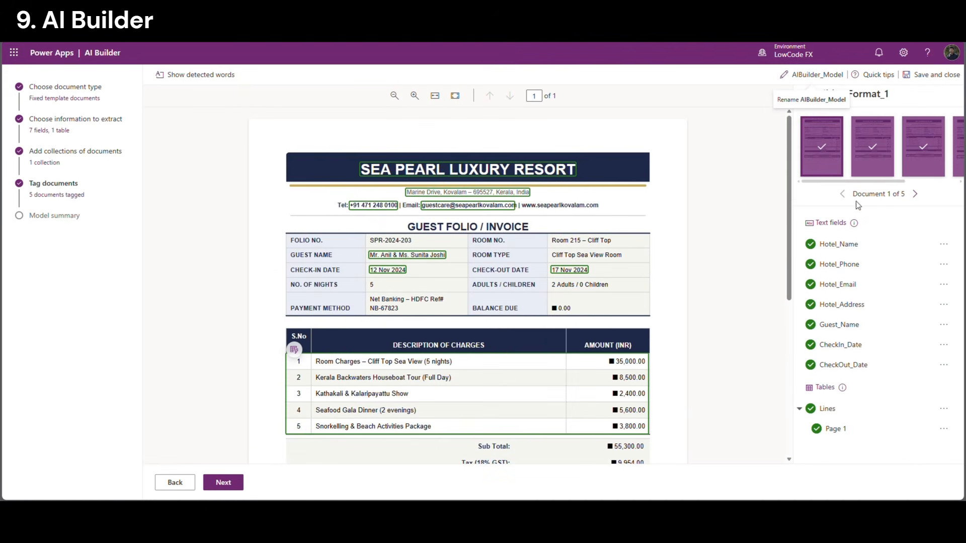
{"action": "left_click", "coordinate": [919, 195]}
{"action": "left_click", "coordinate": [918, 194]}
{"action": "left_click", "coordinate": [918, 194]}
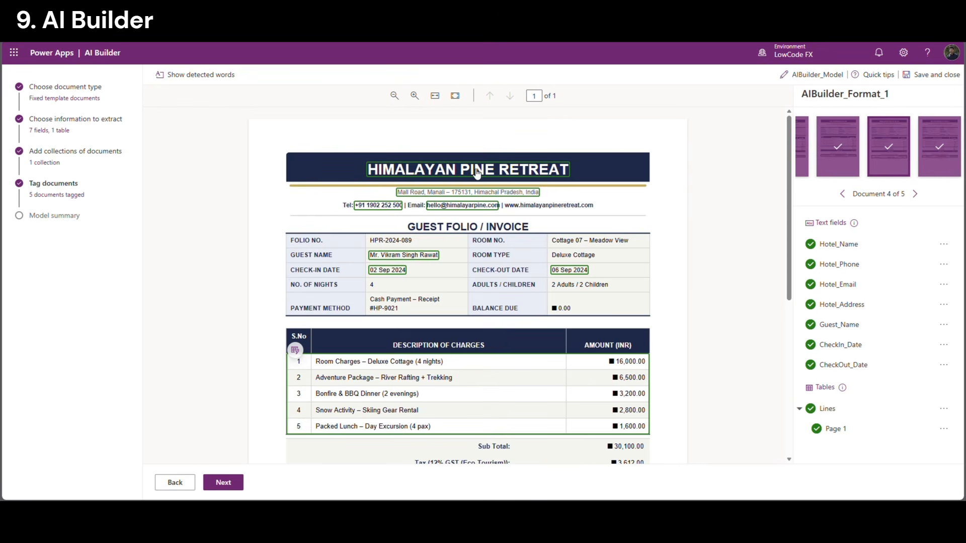
Review the model summary showing 5 examples per field, then train AIBuilder_Model and go to AI models
{"action": "left_click", "coordinate": [241, 485]}
{"action": "double_click", "coordinate": [238, 275]}
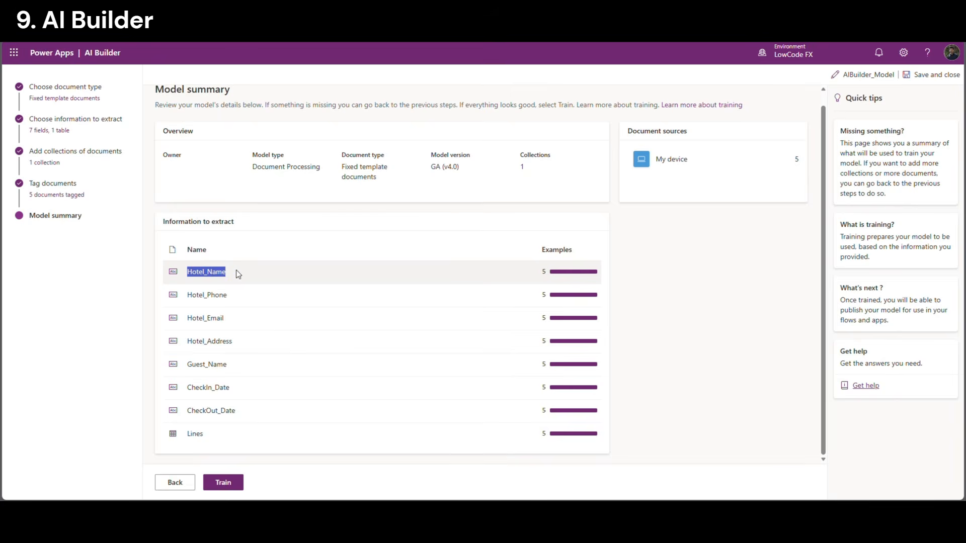
{"action": "left_click_drag", "start_coordinate": [191, 296], "coordinate": [231, 298]}
{"action": "left_click", "coordinate": [205, 273]}
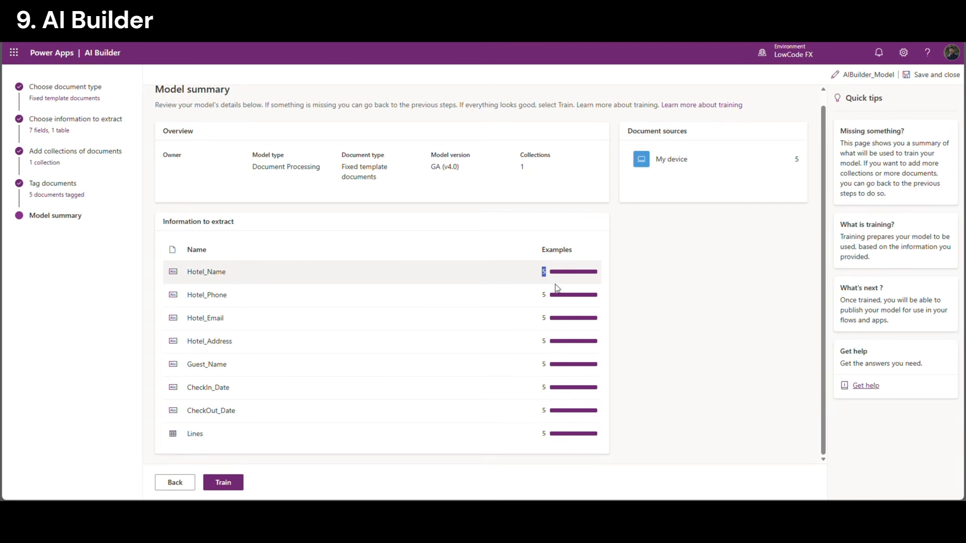
{"action": "double_click", "coordinate": [552, 300]}
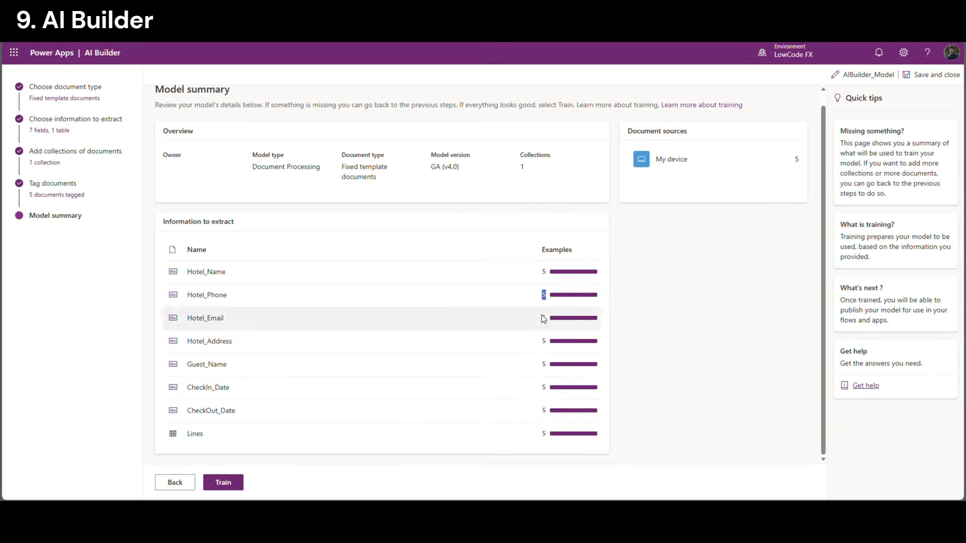
{"action": "left_click", "coordinate": [543, 441]}
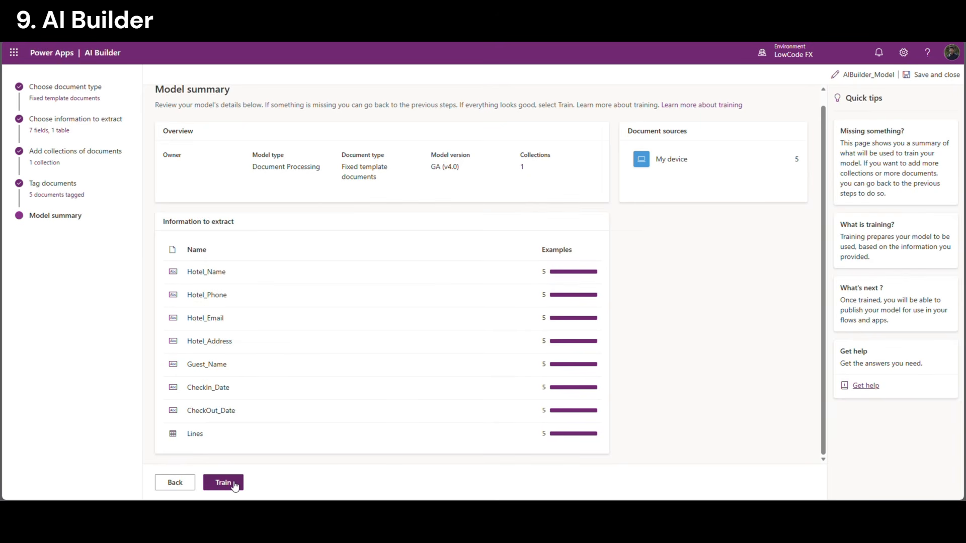
{"action": "left_click", "coordinate": [224, 483]}
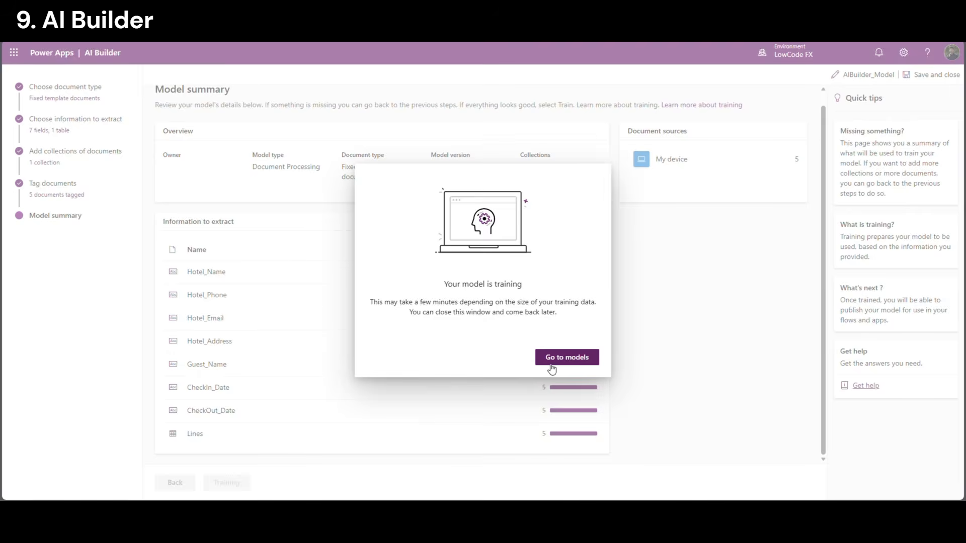
{"action": "left_click", "coordinate": [570, 358]}
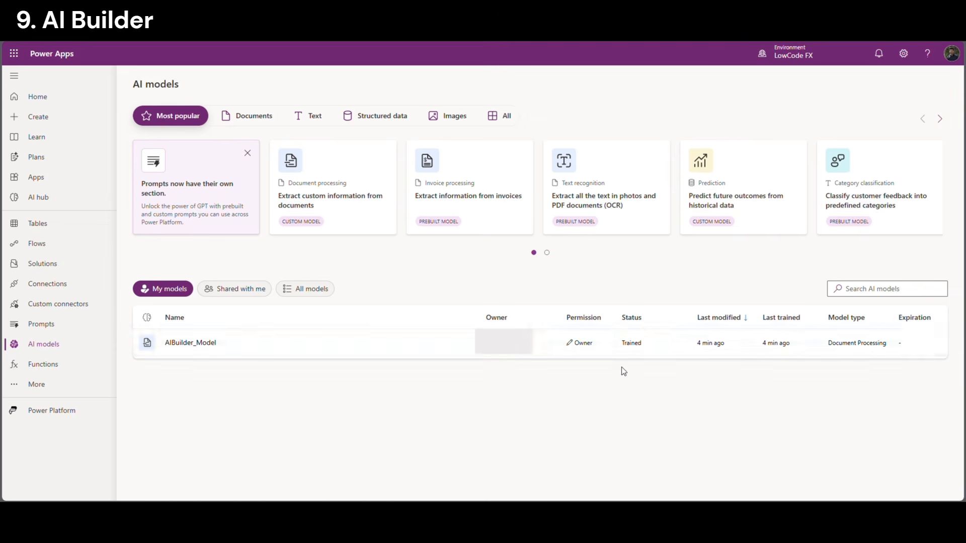
Open AIBuilder_Model's details and publish it at 81% accuracy
{"action": "left_click", "coordinate": [209, 344]}
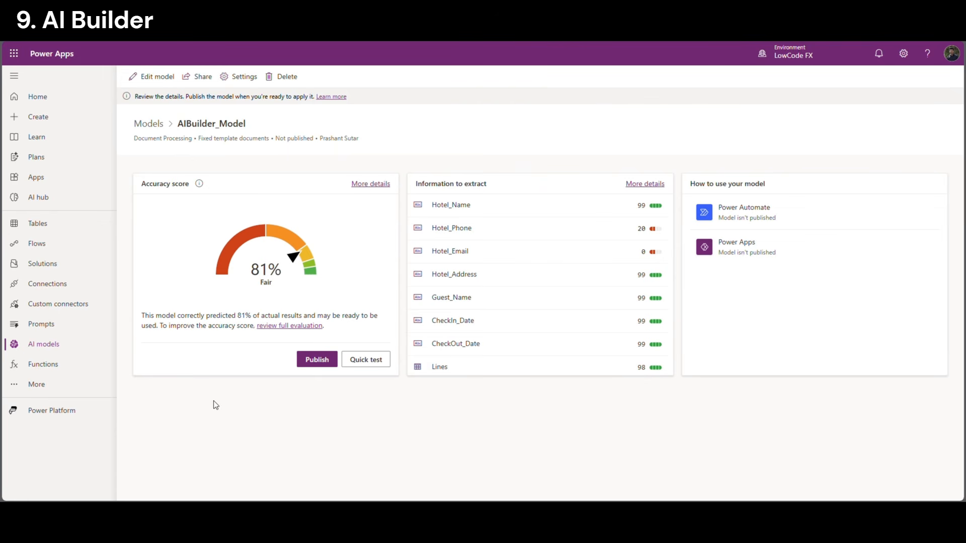
{"action": "left_click", "coordinate": [317, 363]}
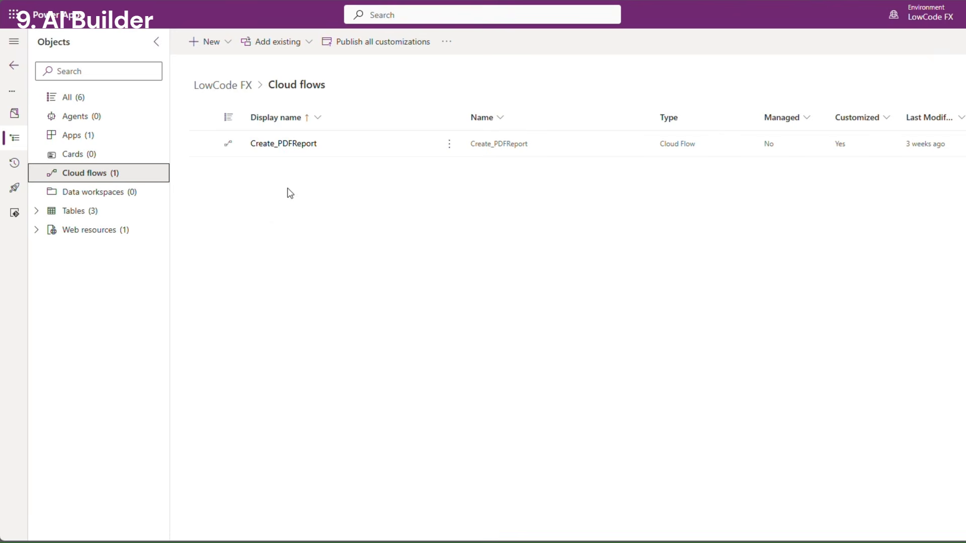
Create an instant cloud flow named AIBuilder_Flow triggered by 'When Power Apps calls a flow (V2)'
{"action": "left_click", "coordinate": [211, 42]}
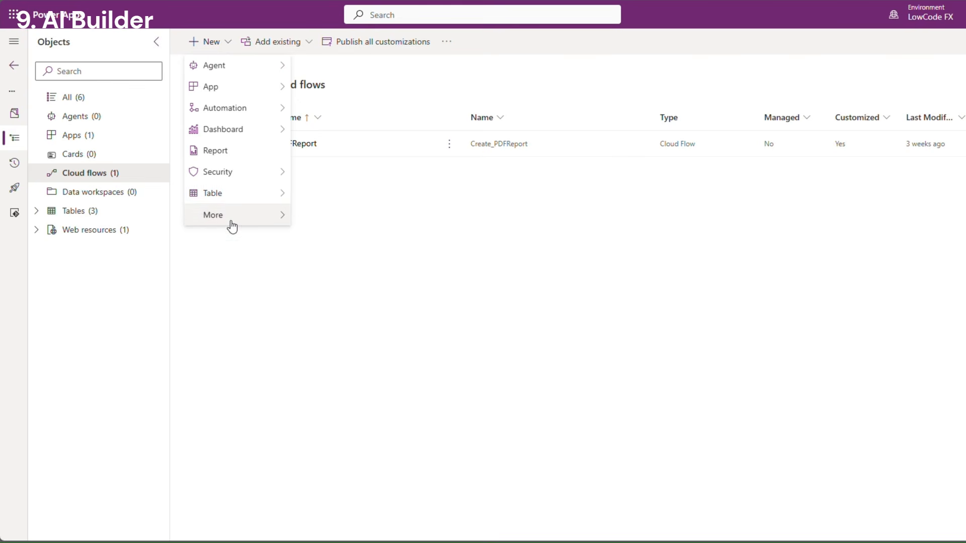
{"action": "mouse_move", "coordinate": [231, 190]}
{"action": "mouse_move", "coordinate": [254, 115]}
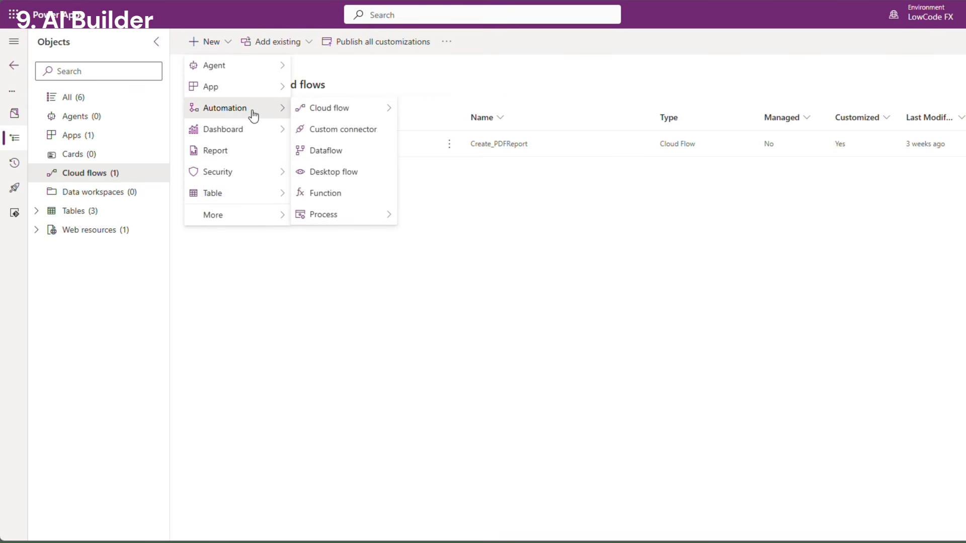
{"action": "mouse_move", "coordinate": [336, 114]}
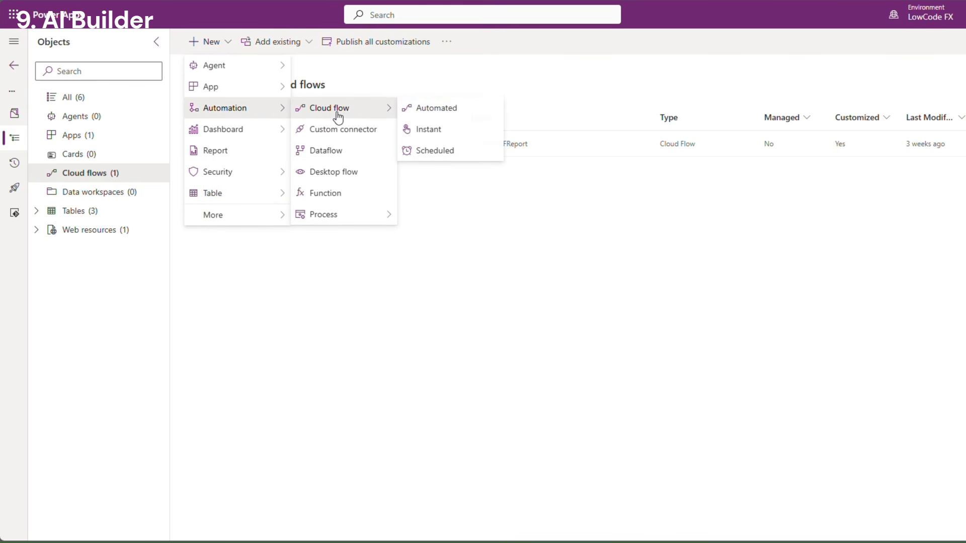
{"action": "left_click", "coordinate": [432, 130]}
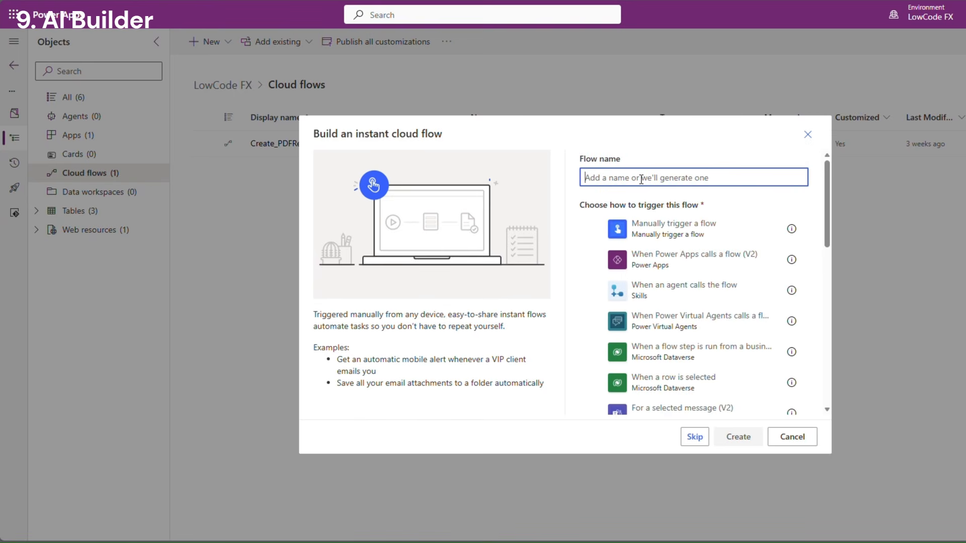
{"action": "type", "text": "AI"}
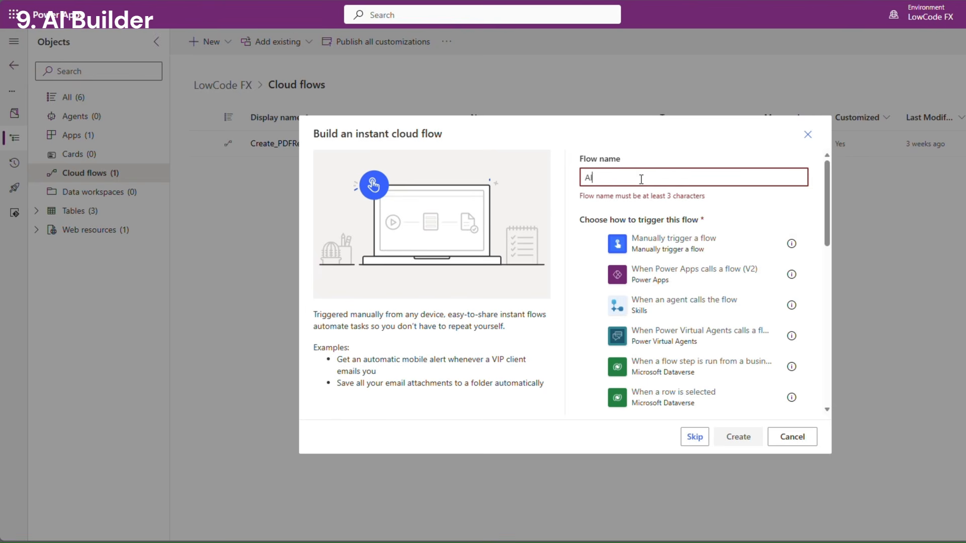
{"action": "type", "text": "Builder_Flow"}
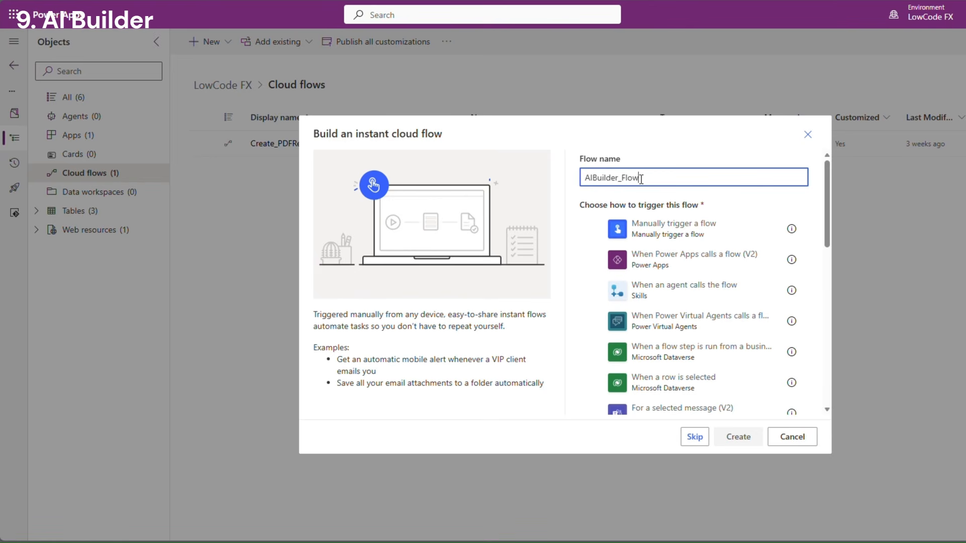
{"action": "left_click", "coordinate": [644, 266]}
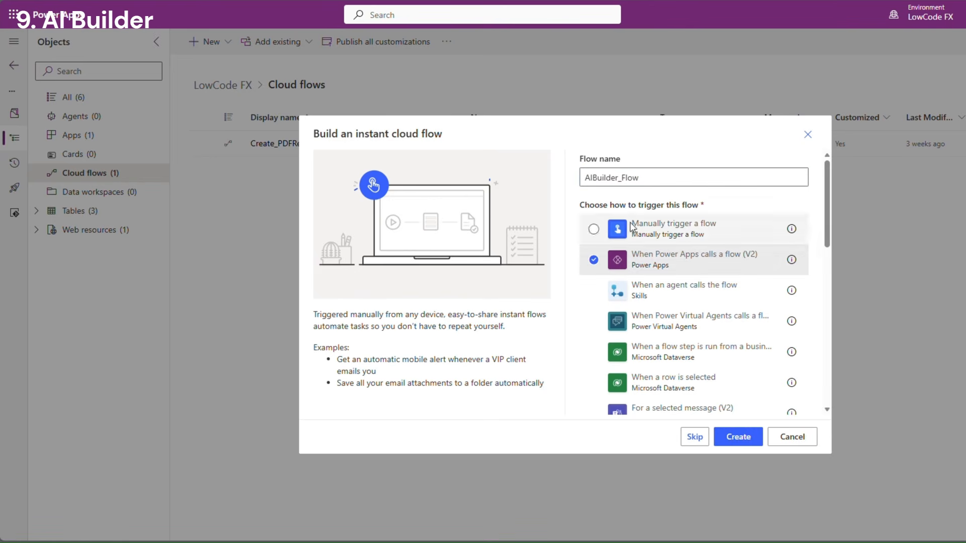
{"action": "left_click", "coordinate": [739, 437]}
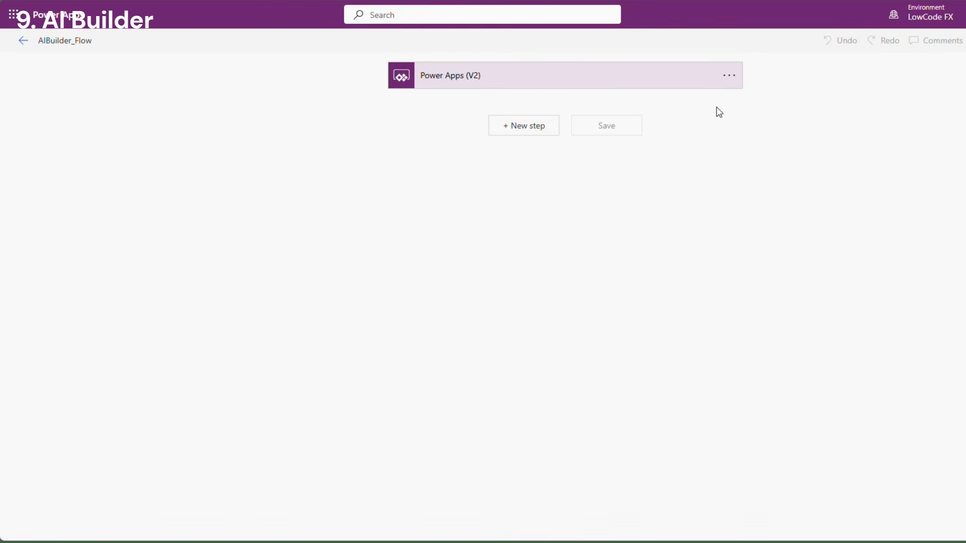
Add a File input named PDF to the Power Apps (V2) trigger
{"action": "left_click", "coordinate": [476, 82]}
{"action": "left_click", "coordinate": [418, 112]}
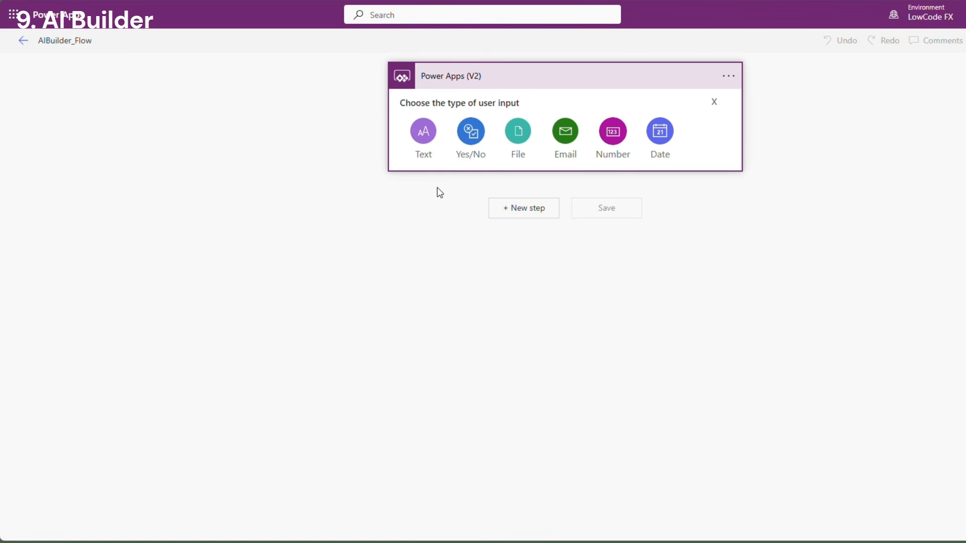
{"action": "left_click", "coordinate": [519, 131]}
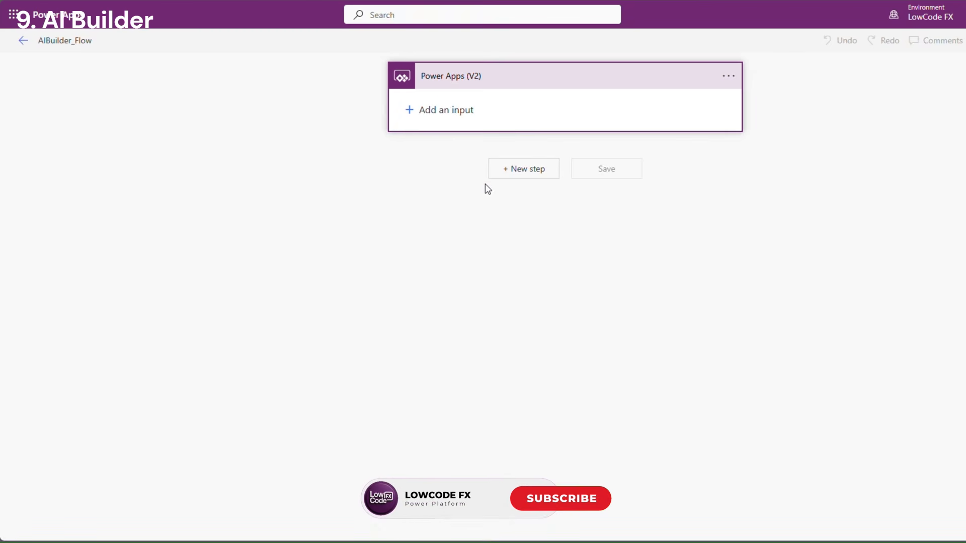
{"action": "left_click_drag", "start_coordinate": [470, 103], "coordinate": [406, 102]}
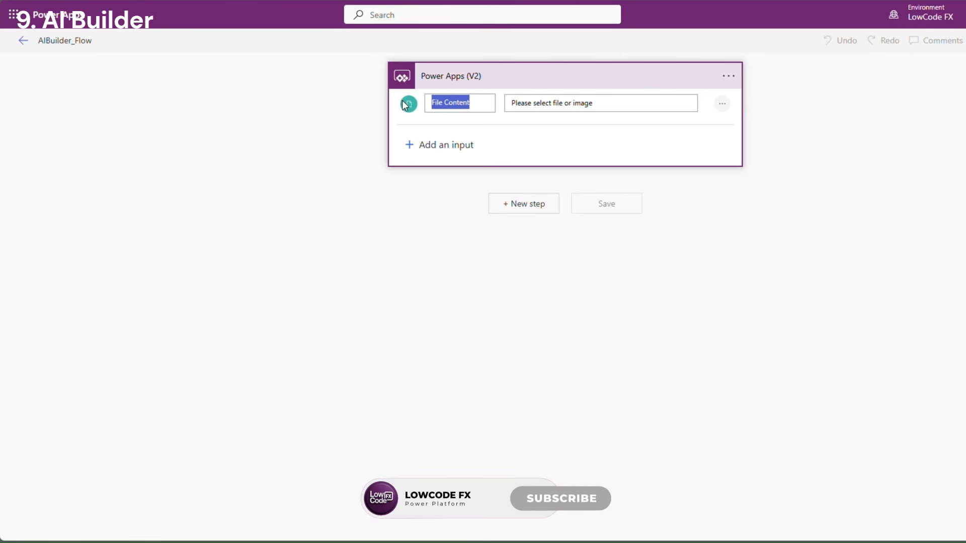
{"action": "type", "text": "PDF"}
Add a second Text input to the trigger and clear its default name
{"action": "left_click", "coordinate": [582, 152]}
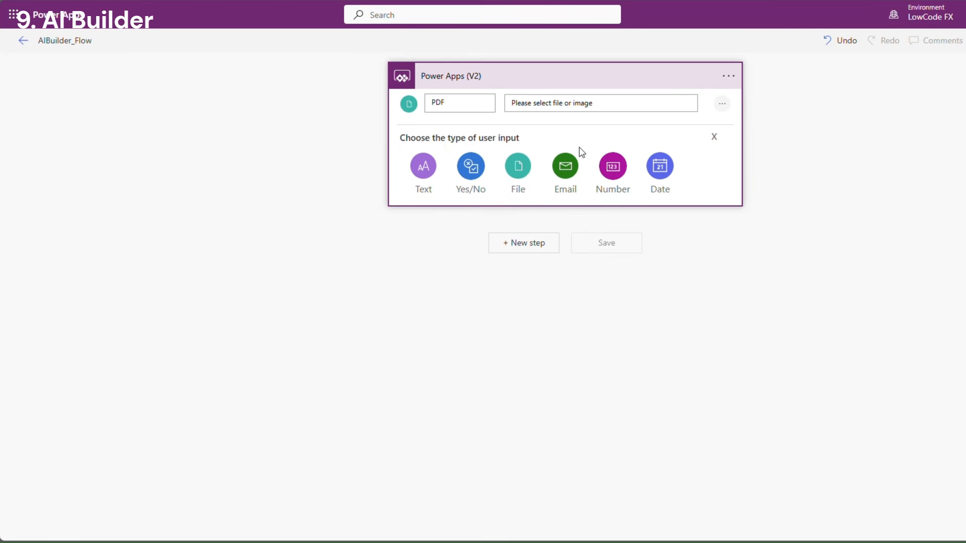
{"action": "left_click", "coordinate": [423, 166]}
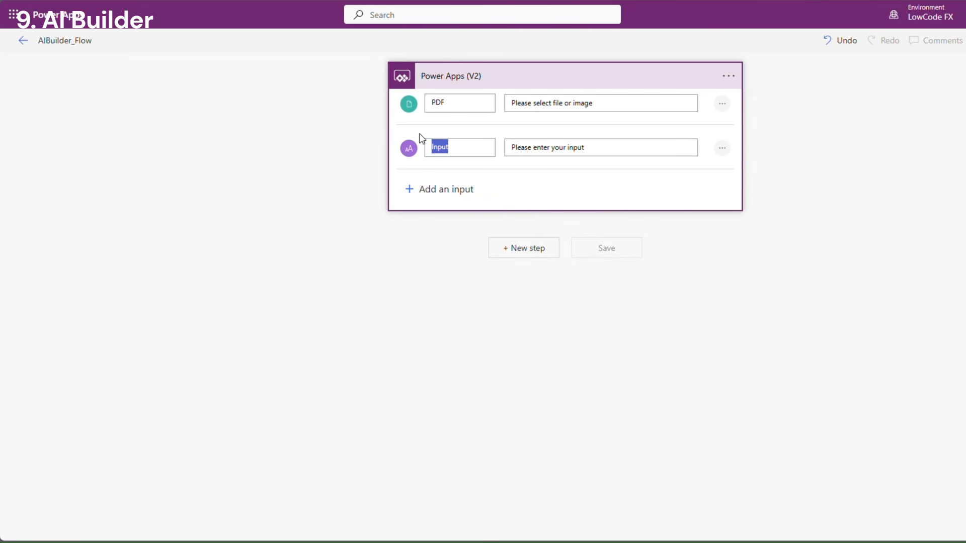
{"action": "key", "text": "BackSpace"}
Add an AI Builder Process documents action after the trigger
{"action": "left_click", "coordinate": [503, 251]}
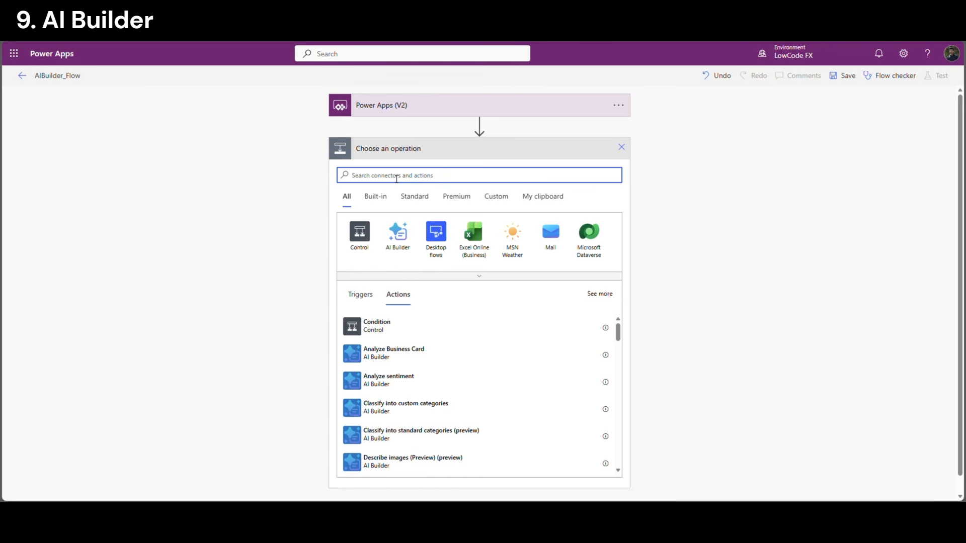
{"action": "type", "text": "AIBuild"}
{"action": "left_click", "coordinate": [397, 233]}
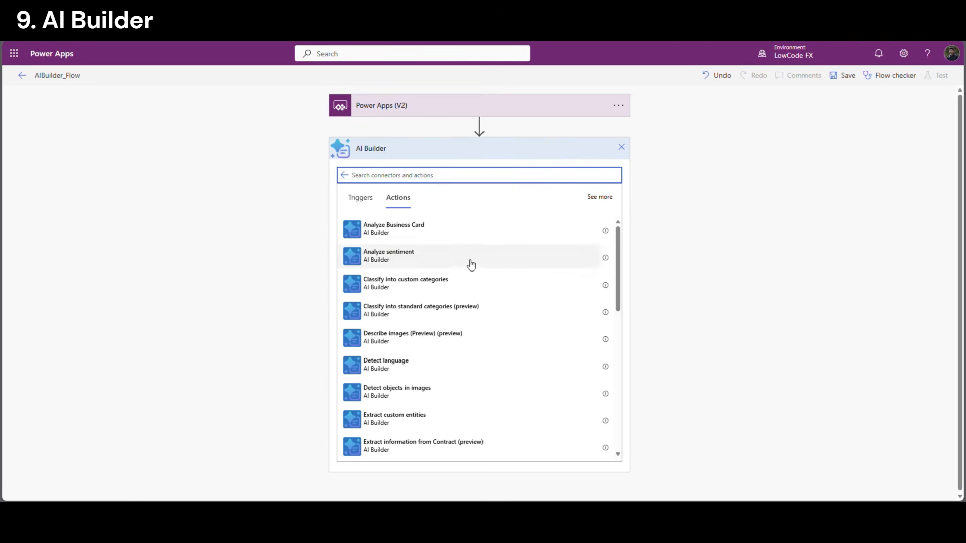
{"action": "type", "text": "docu"}
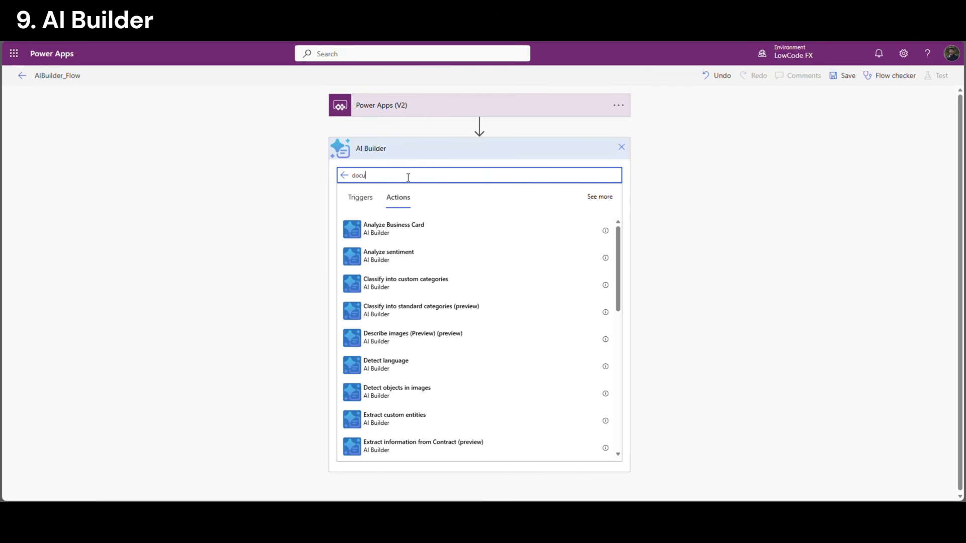
{"action": "type", "text": "ment"}
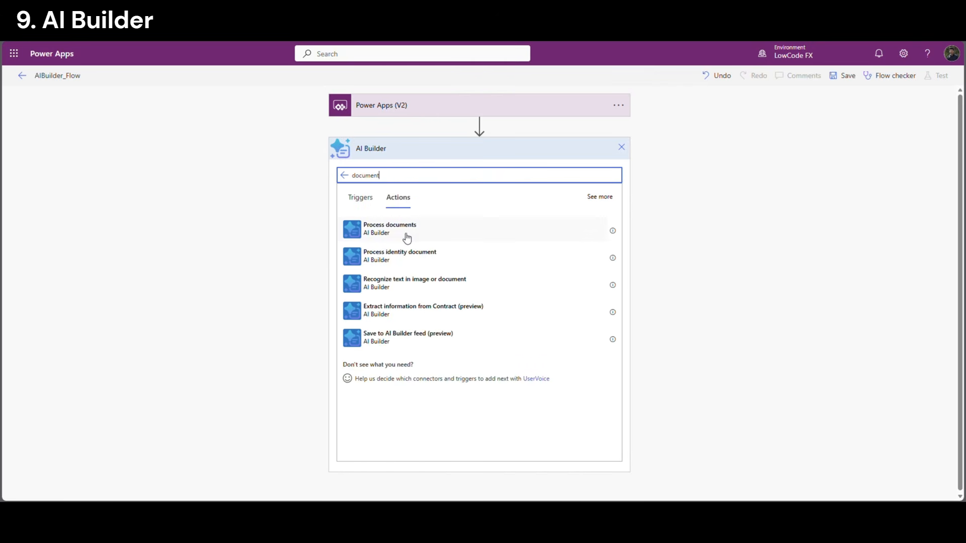
{"action": "left_click", "coordinate": [466, 233]}
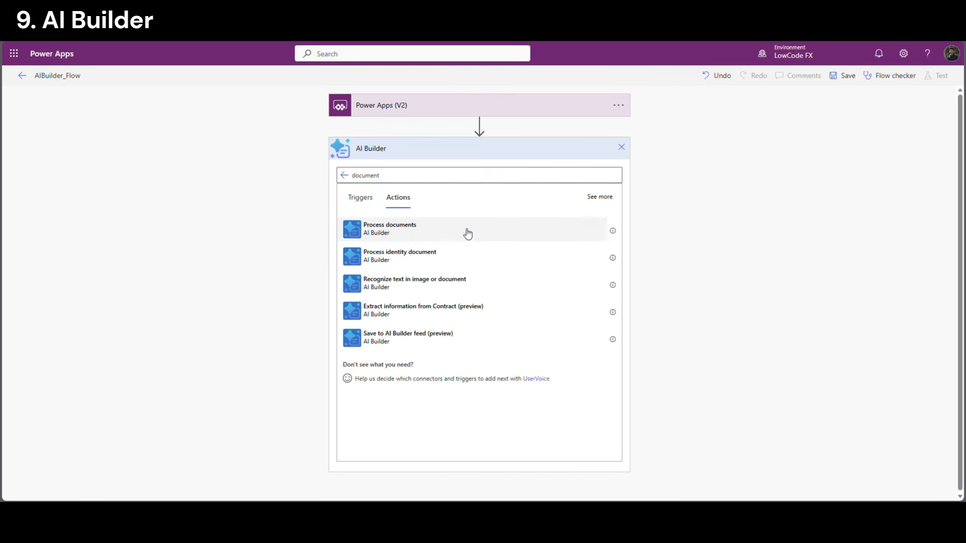
Set the action to AIBuilder_Model, form type PDF Document, with Form from the PDF input
{"action": "left_click", "coordinate": [481, 174]}
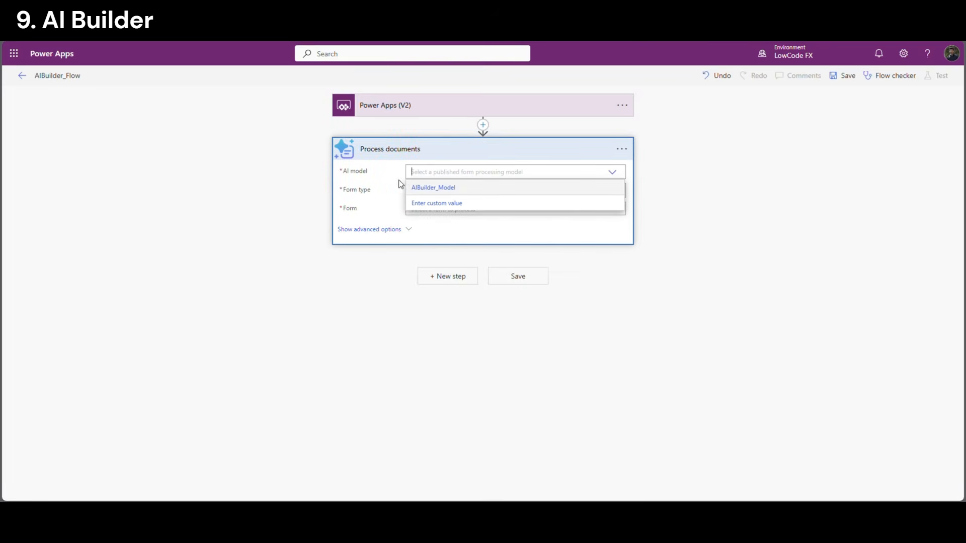
{"action": "left_click", "coordinate": [425, 189]}
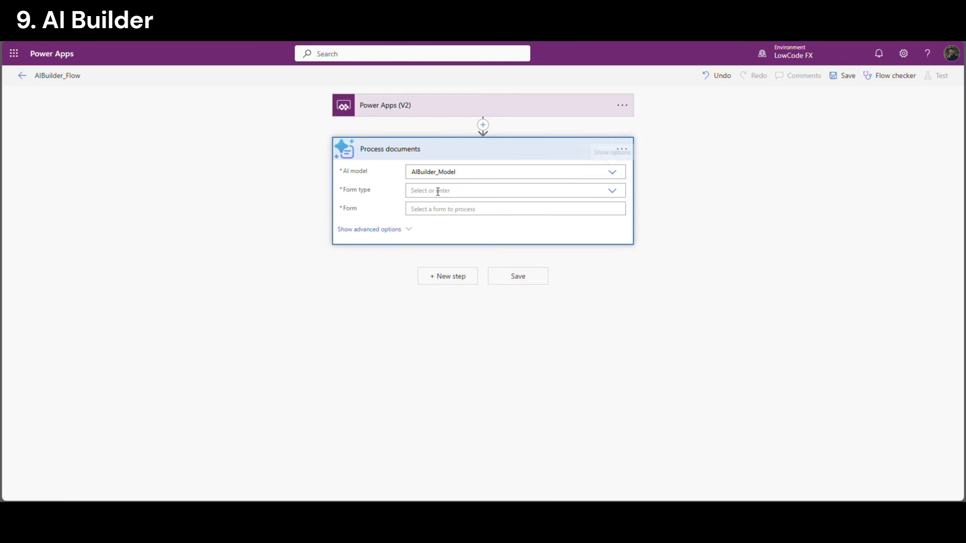
{"action": "left_click", "coordinate": [442, 191]}
{"action": "left_click", "coordinate": [421, 207]}
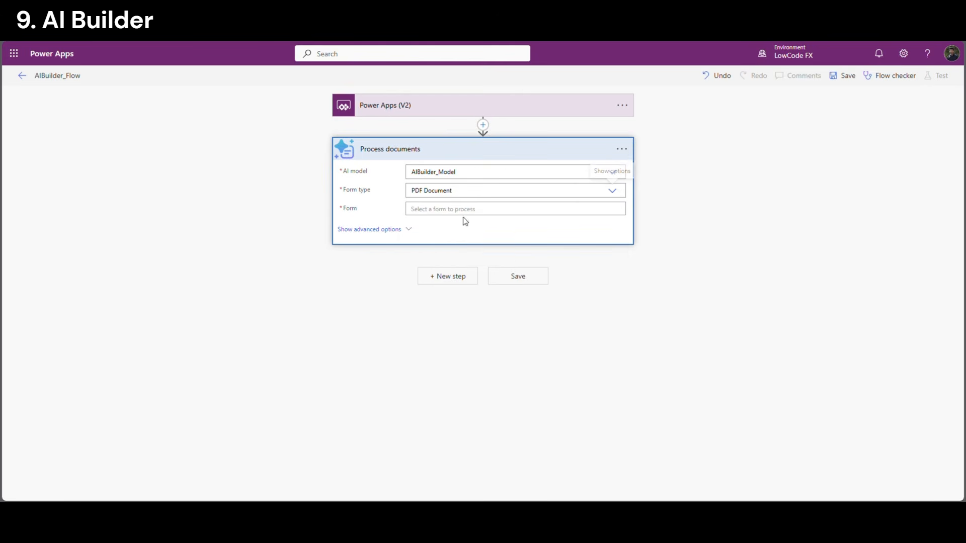
{"action": "left_click", "coordinate": [408, 210]}
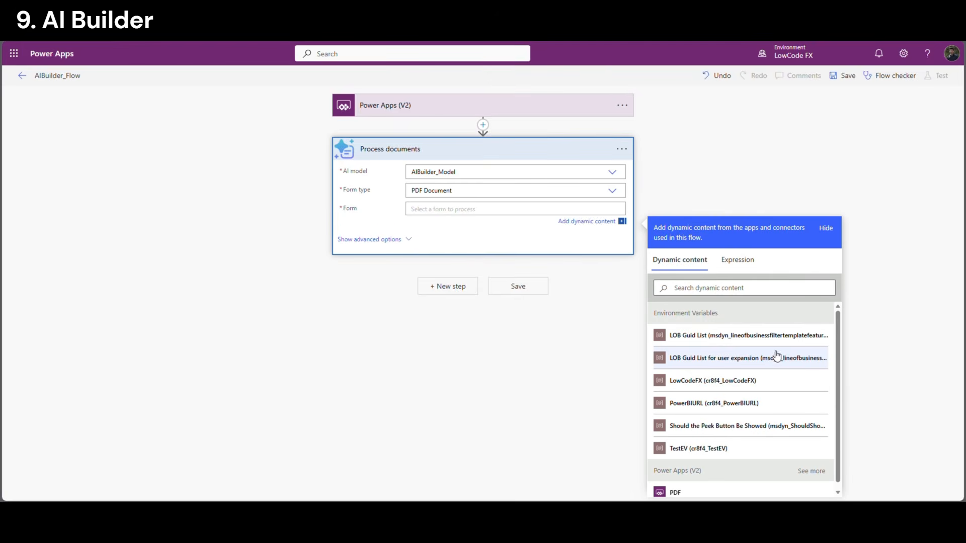
{"action": "left_click_drag", "start_coordinate": [839, 369], "coordinate": [838, 477]}
{"action": "left_click", "coordinate": [711, 488]}
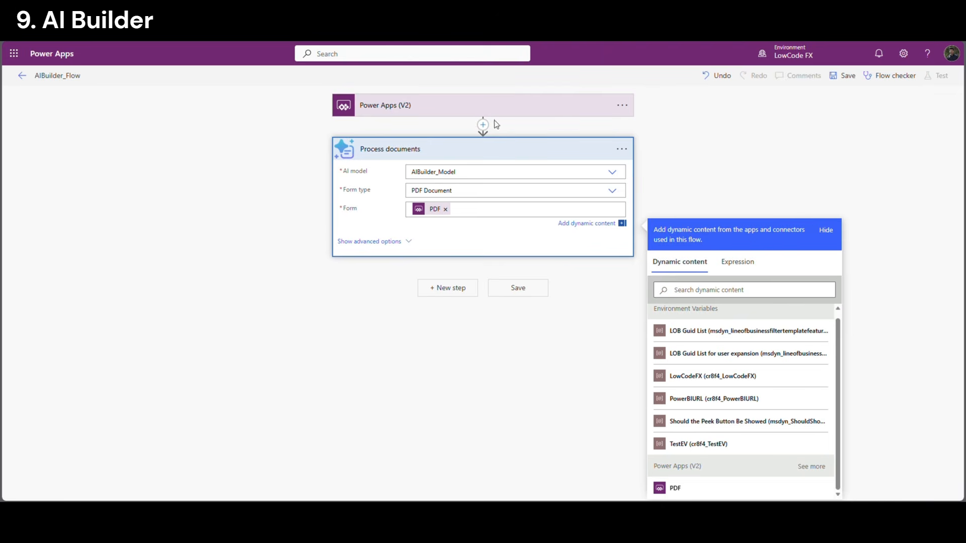
{"action": "left_click", "coordinate": [330, 358]}
Add a Dataverse 'Add a new row' step targeting AIBuilder_Headers with advanced options shown
{"action": "left_click", "coordinate": [457, 149]}
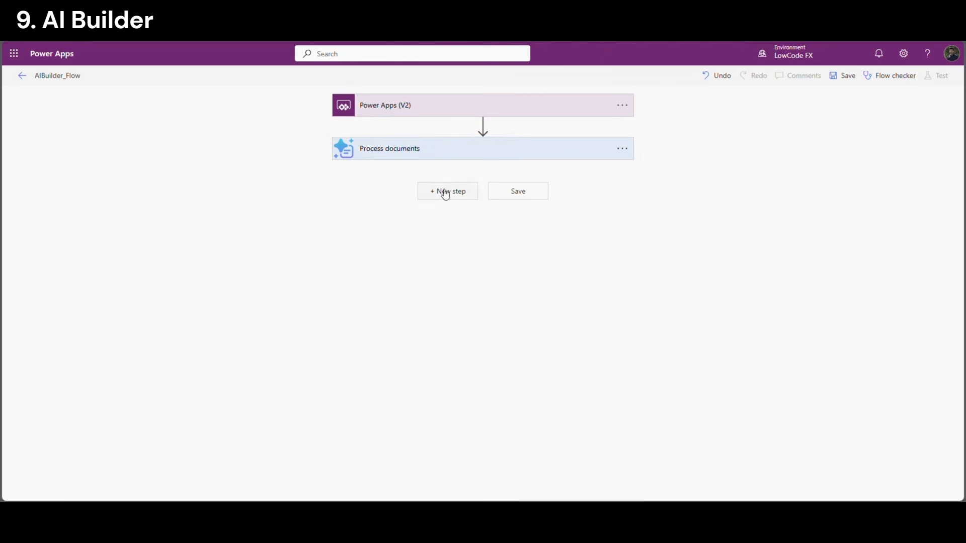
{"action": "left_click", "coordinate": [450, 190]}
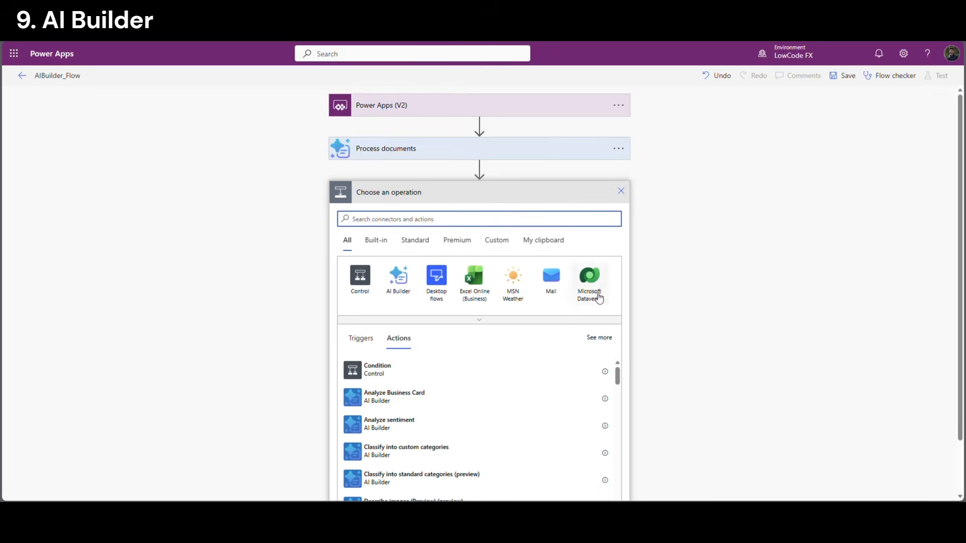
{"action": "left_click", "coordinate": [591, 297]}
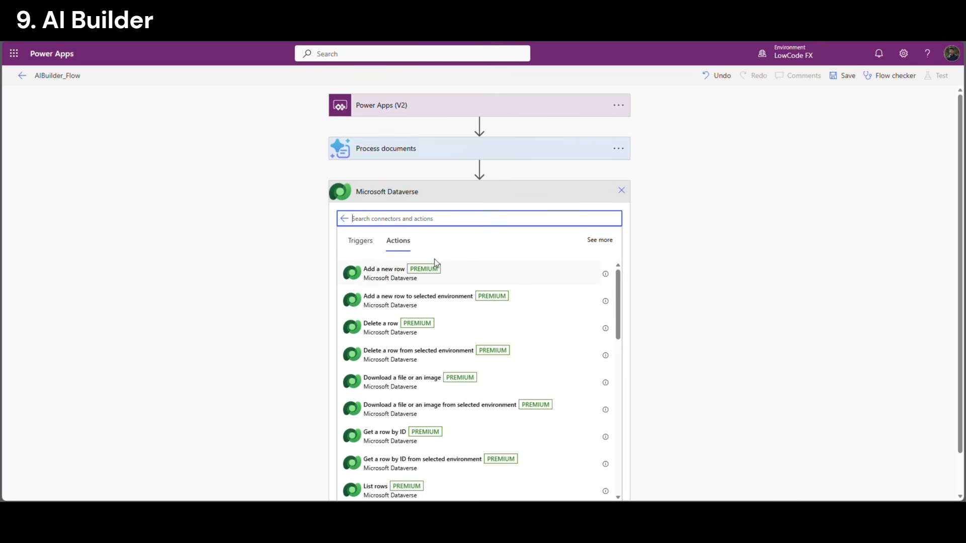
{"action": "left_click", "coordinate": [397, 285]}
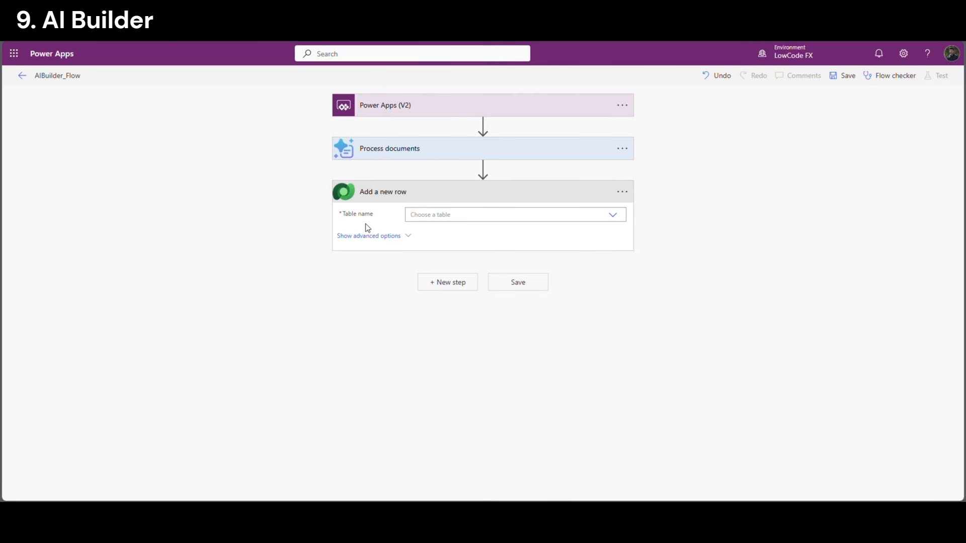
{"action": "left_click", "coordinate": [453, 217]}
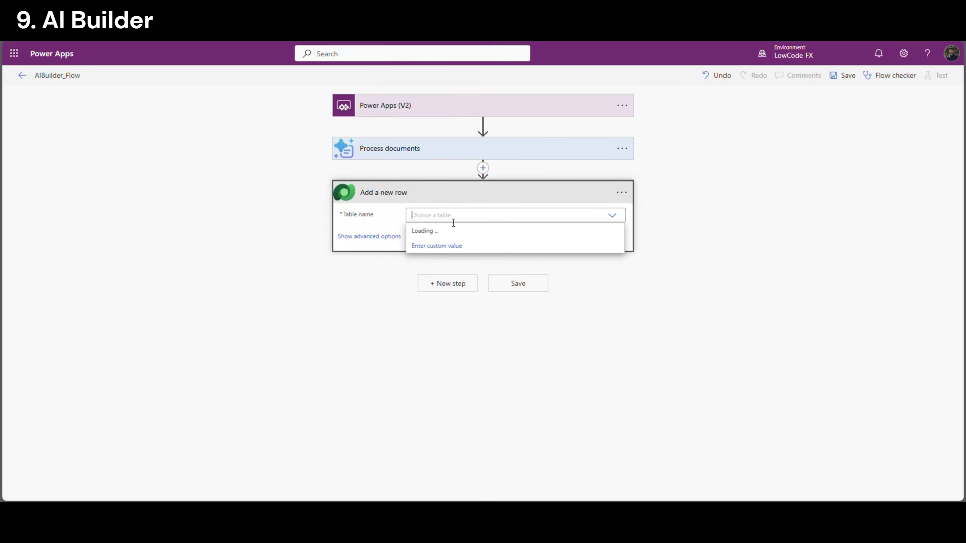
{"action": "type", "text": "AIB"}
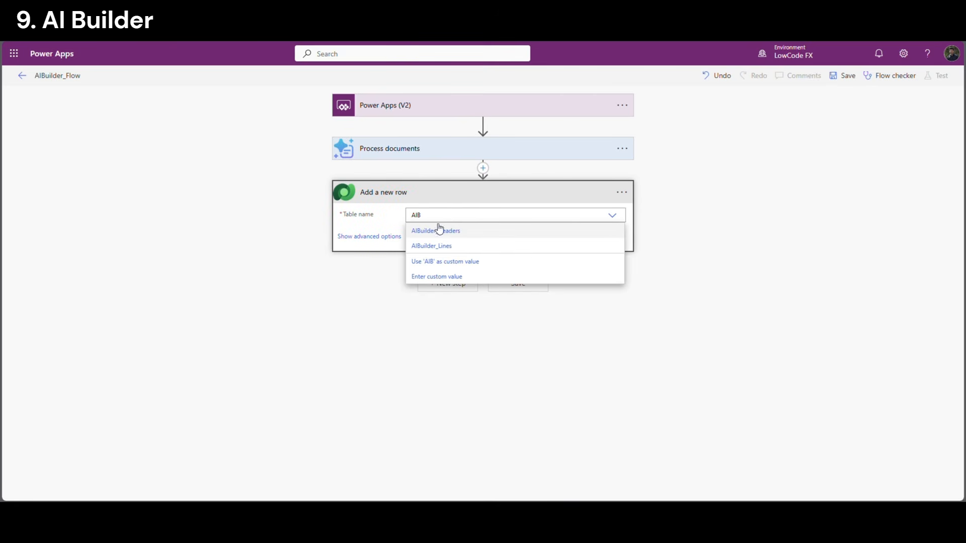
{"action": "left_click", "coordinate": [440, 231]}
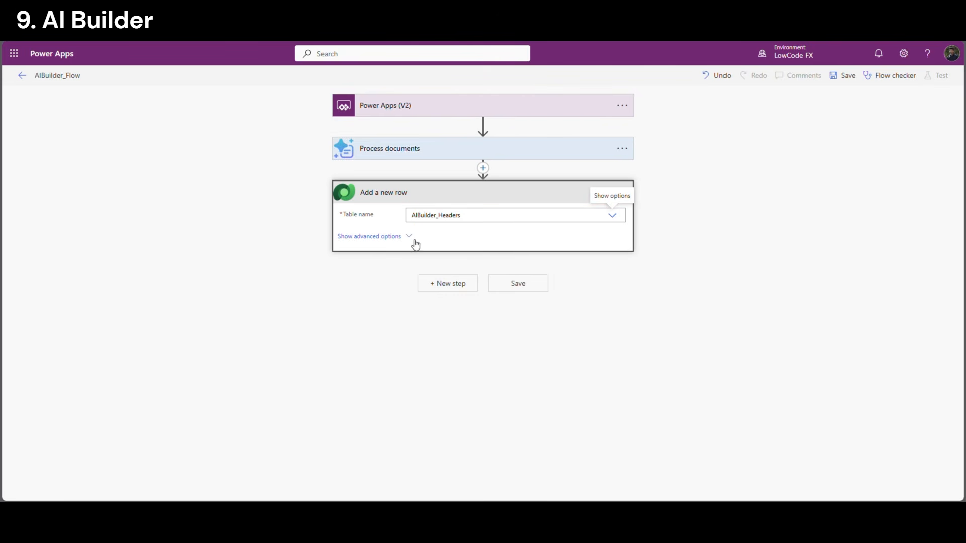
{"action": "left_click", "coordinate": [408, 237]}
{"action": "scroll", "coordinate": [399, 350], "scroll_direction": "down", "scroll_amount": 1}
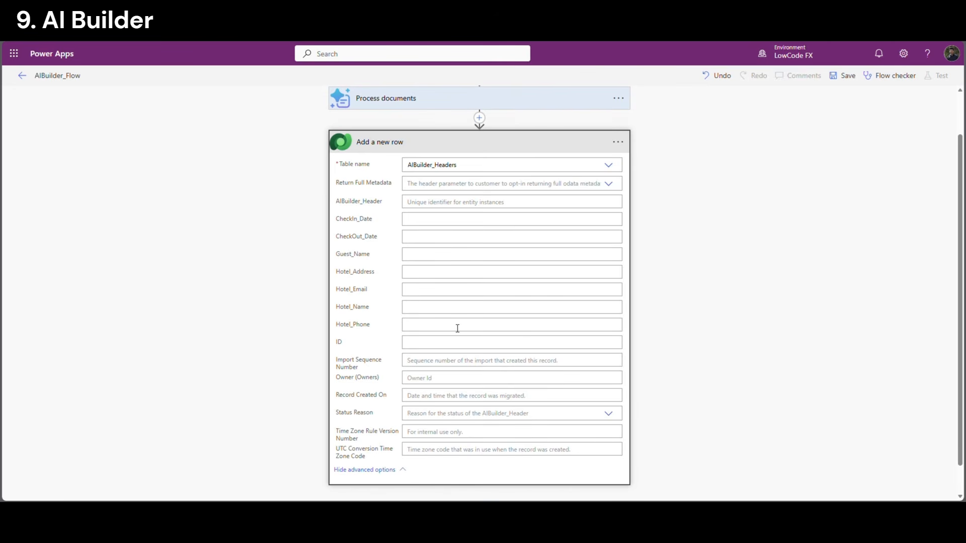
Fill the row's ID column with the app's ID input
{"action": "double_click", "coordinate": [349, 345]}
{"action": "left_click", "coordinate": [589, 355]}
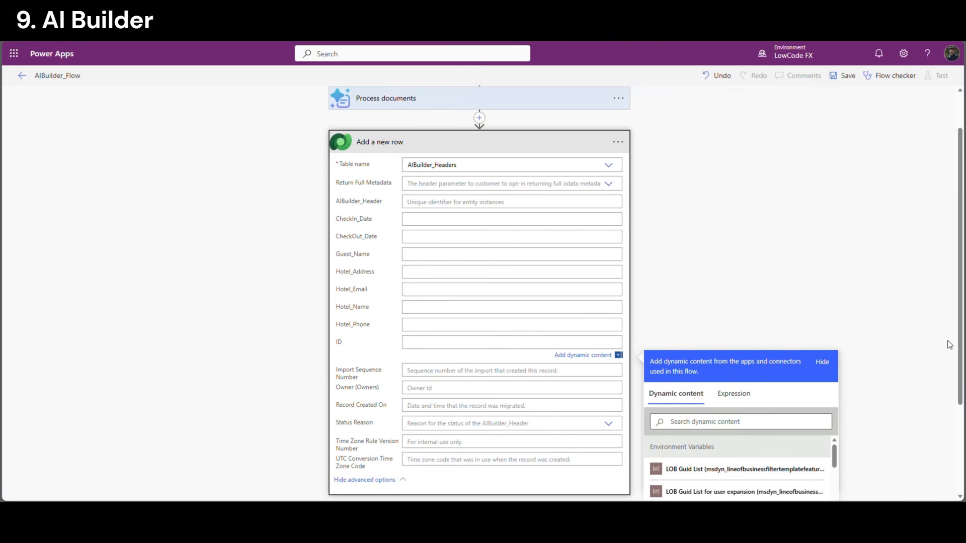
{"action": "scroll", "coordinate": [949, 341], "scroll_direction": "down", "scroll_amount": 1}
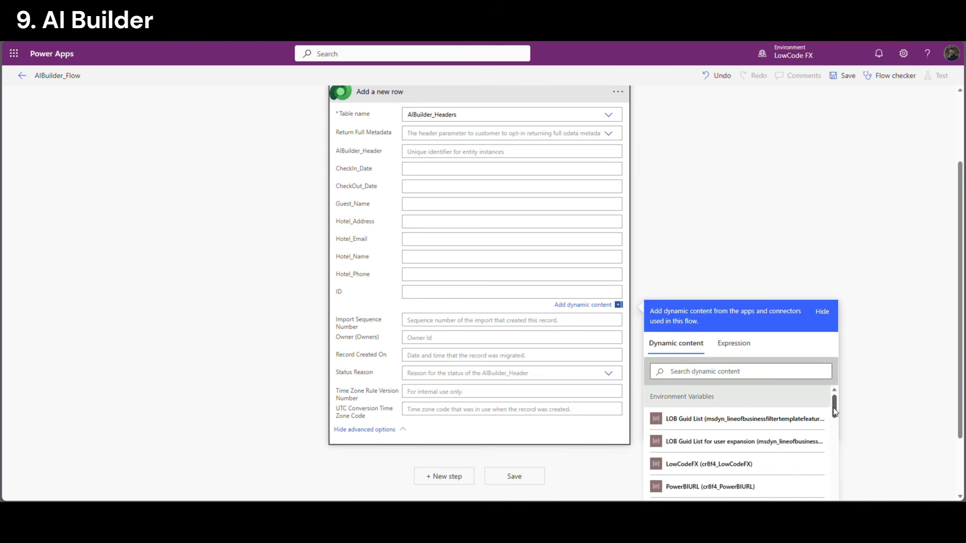
{"action": "left_click_drag", "start_coordinate": [834, 405], "coordinate": [838, 488]}
{"action": "scroll", "coordinate": [838, 486], "scroll_direction": "down", "scroll_amount": 2}
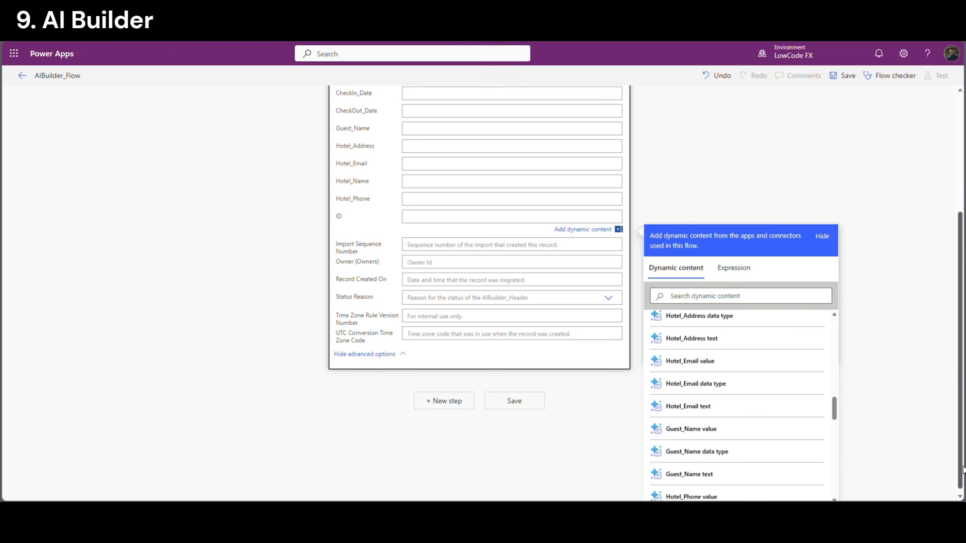
{"action": "scroll", "coordinate": [825, 482], "scroll_direction": "down", "scroll_amount": 5}
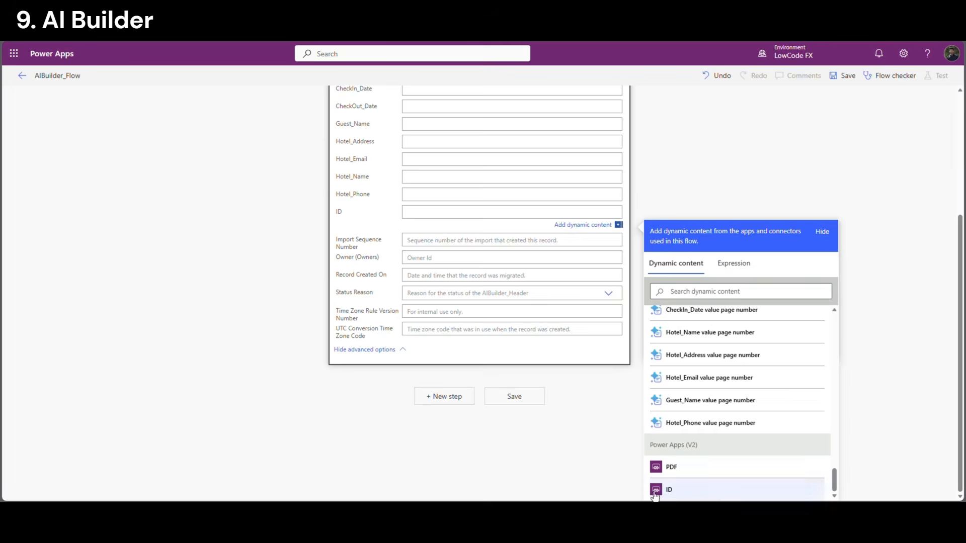
{"action": "left_click", "coordinate": [755, 489]}
{"action": "scroll", "coordinate": [397, 205], "scroll_direction": "up", "scroll_amount": 4}
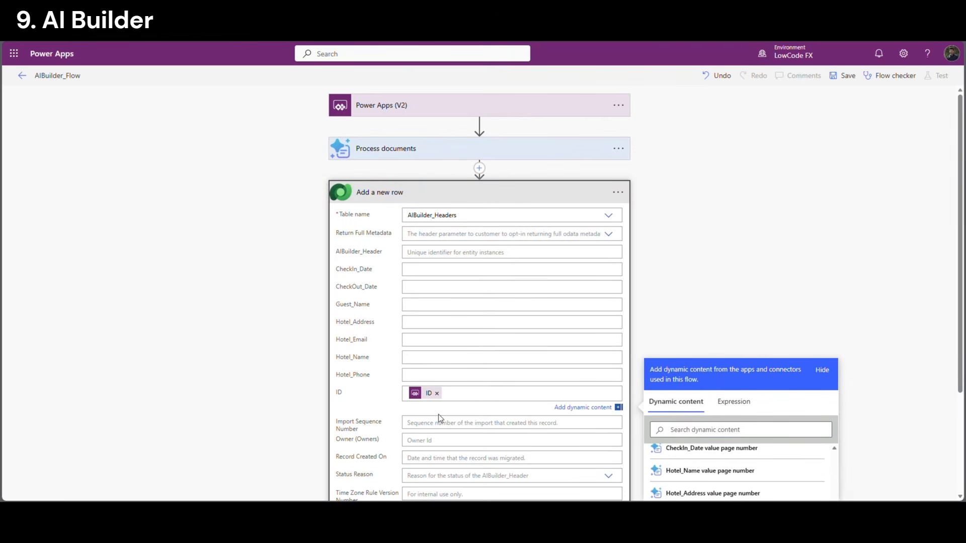
Map CheckIn_Date, CheckOut_Date and Guest_Name to the extracted check-in, check-out and guest text
{"action": "left_click", "coordinate": [408, 270]}
{"action": "type", "text": "checkin"}
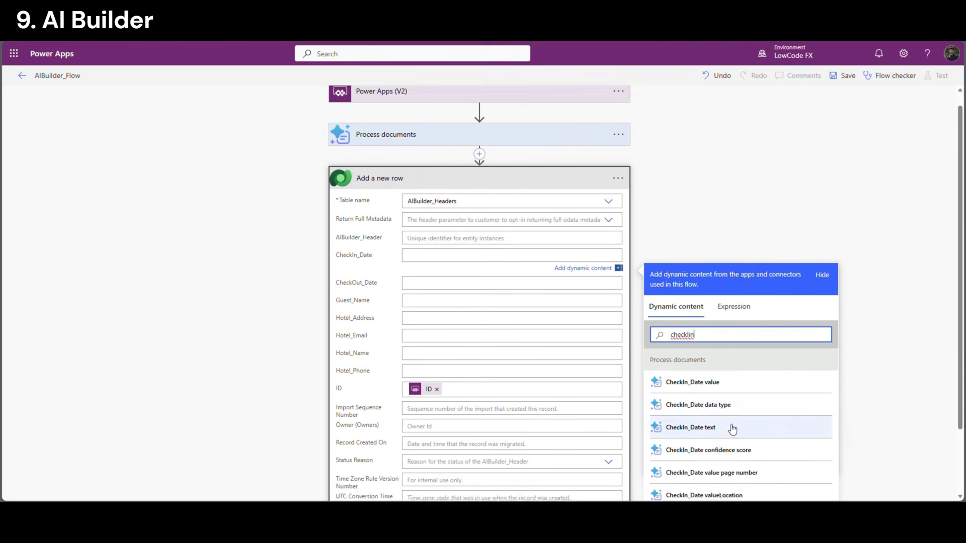
{"action": "scroll", "coordinate": [733, 430], "scroll_direction": "down", "scroll_amount": 2}
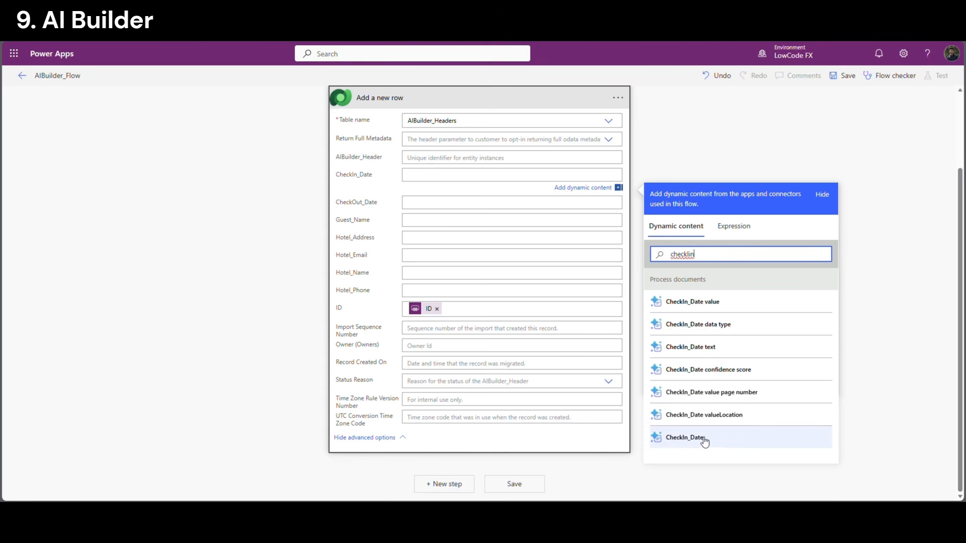
{"action": "left_click", "coordinate": [729, 348]}
{"action": "left_click", "coordinate": [693, 289]}
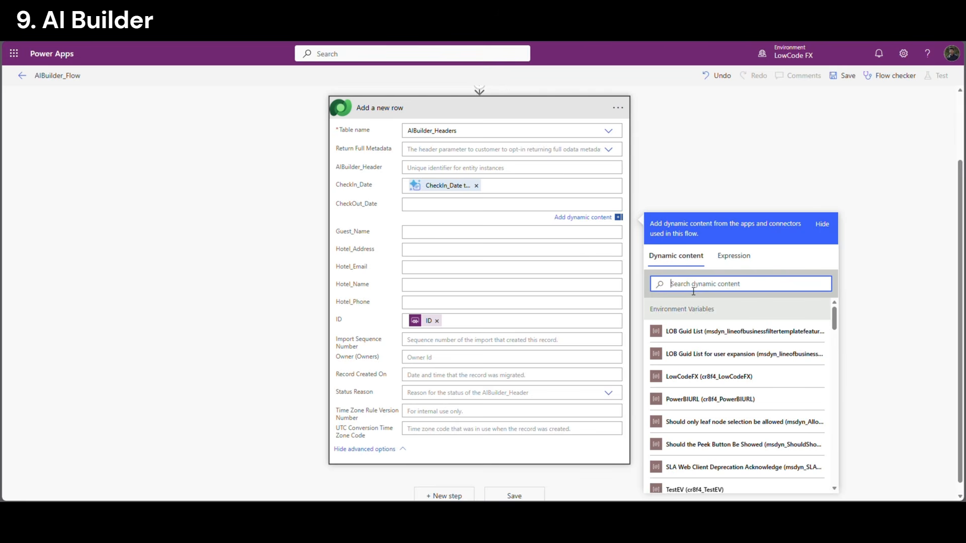
{"action": "type", "text": "checkout"}
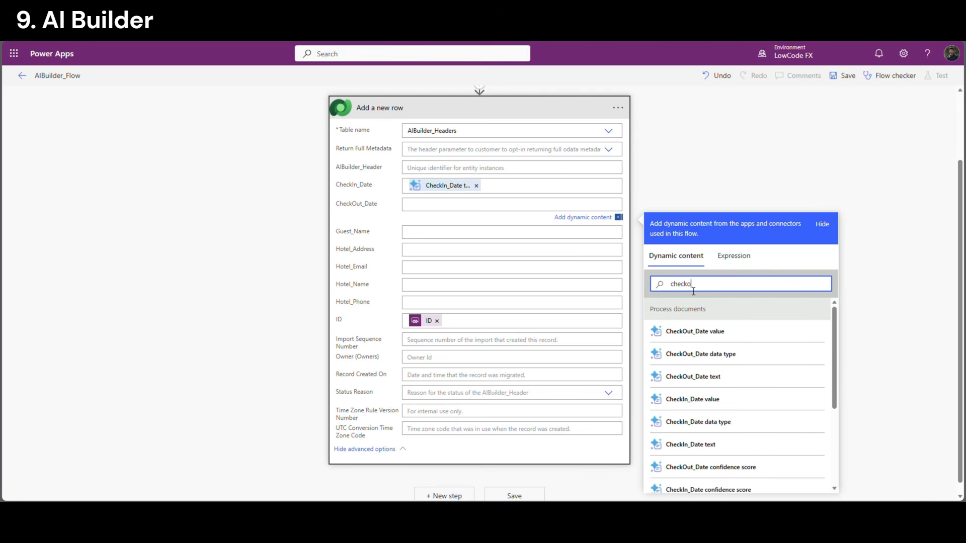
{"action": "left_click", "coordinate": [720, 377]}
{"action": "left_click", "coordinate": [708, 319]}
{"action": "type", "text": "guest"}
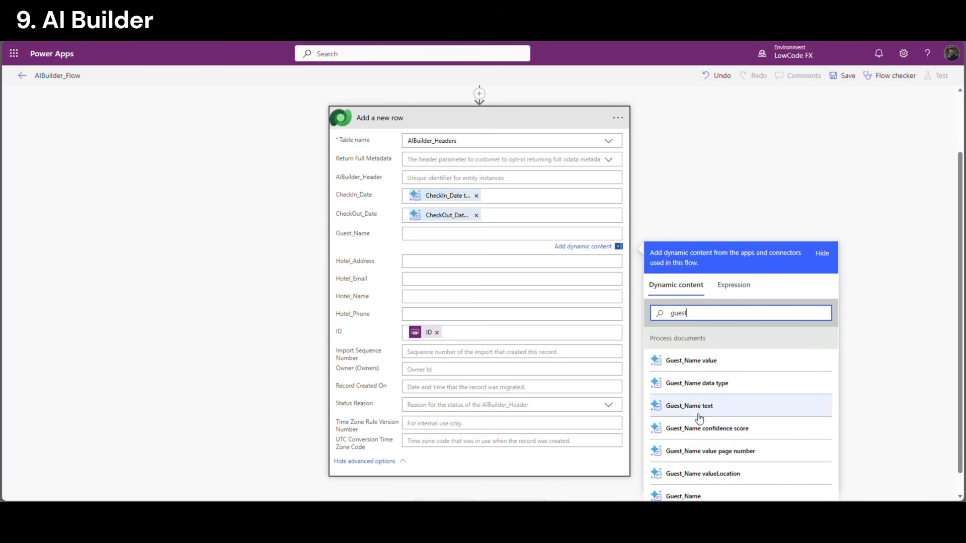
{"action": "left_click", "coordinate": [696, 413]}
Map Hotel_Address, Hotel_Email, Hotel_Name and Hotel_Phone to the extracted hotel values
{"action": "left_click", "coordinate": [419, 269]}
{"action": "left_click", "coordinate": [684, 348]}
{"action": "type", "text": "Addre"}
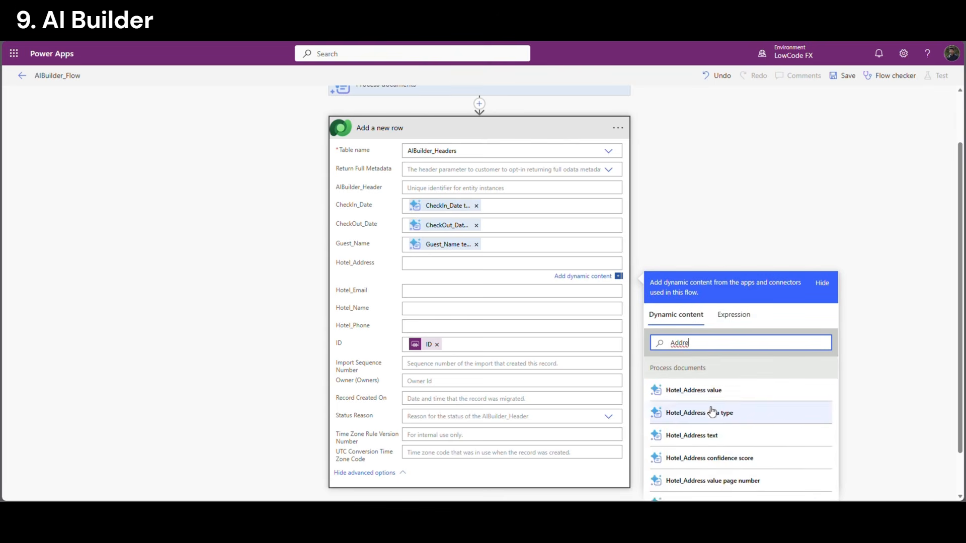
{"action": "left_click", "coordinate": [692, 436]}
{"action": "left_click", "coordinate": [503, 293]}
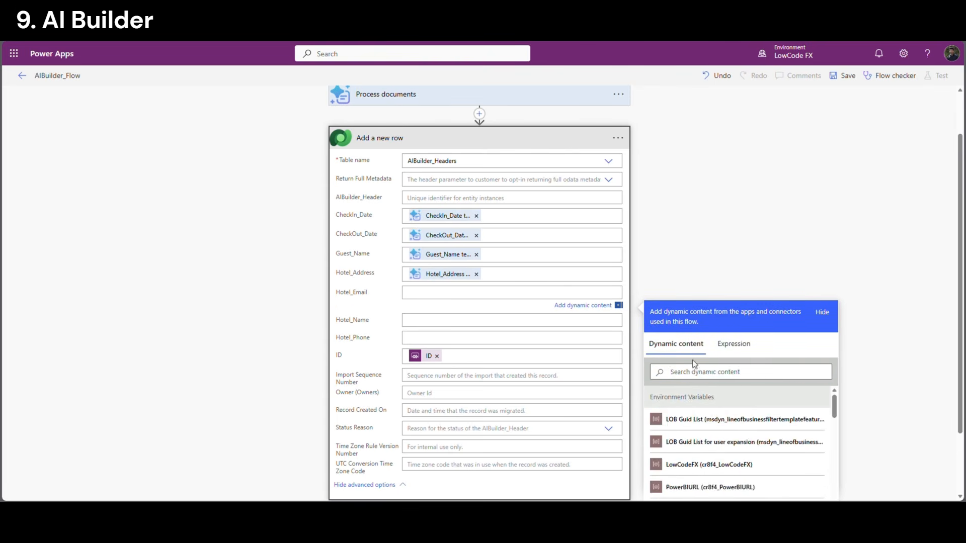
{"action": "left_click", "coordinate": [704, 374]}
{"action": "type", "text": "Email"}
{"action": "left_click", "coordinate": [689, 466]}
{"action": "left_click", "coordinate": [503, 322]}
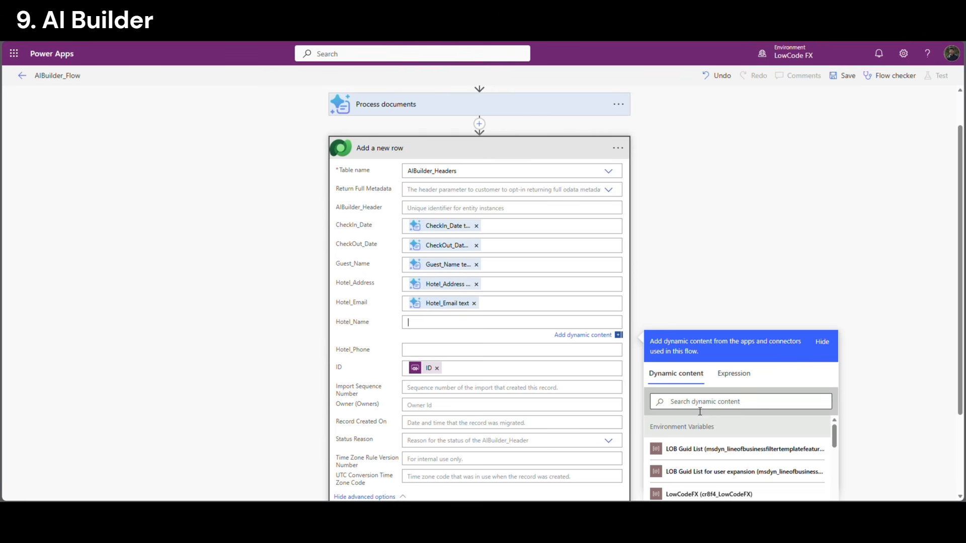
{"action": "left_click", "coordinate": [700, 403]}
{"action": "type", "text": "Hotel"}
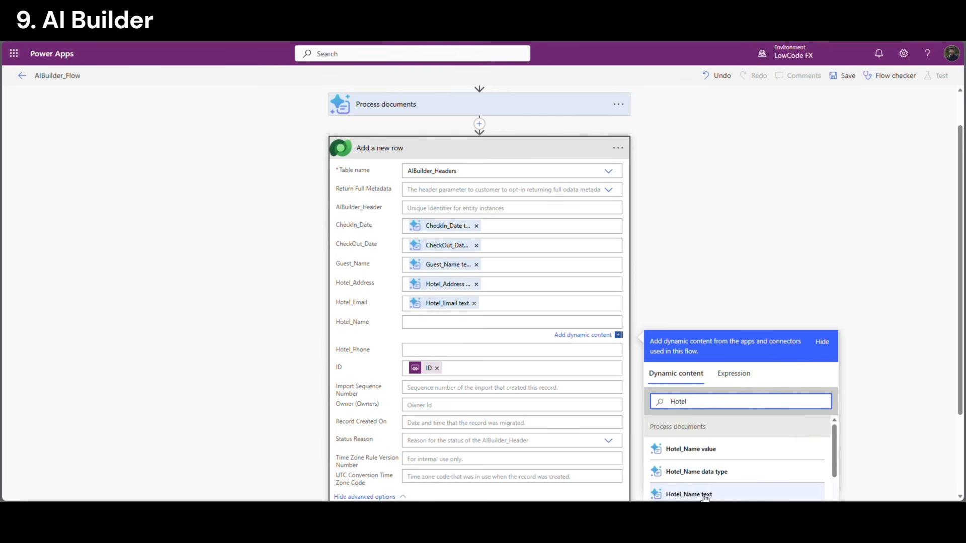
{"action": "left_click", "coordinate": [696, 495]}
{"action": "type", "text": "Hotel_ph"}
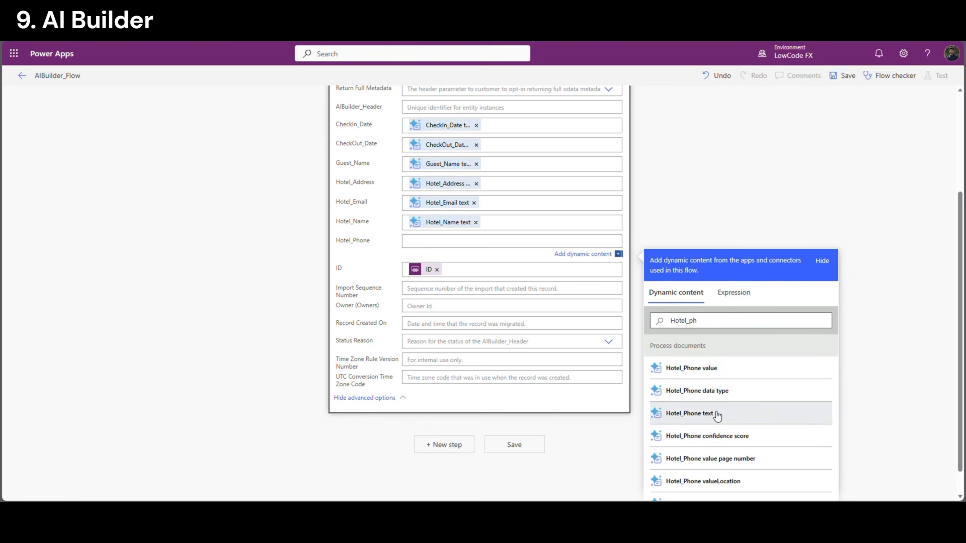
{"action": "left_click", "coordinate": [716, 414]}
Rename the step to 'Add a new row Header' and collapse it
{"action": "scroll", "coordinate": [384, 384], "scroll_direction": "up", "scroll_amount": 3}
{"action": "left_click", "coordinate": [413, 196]}
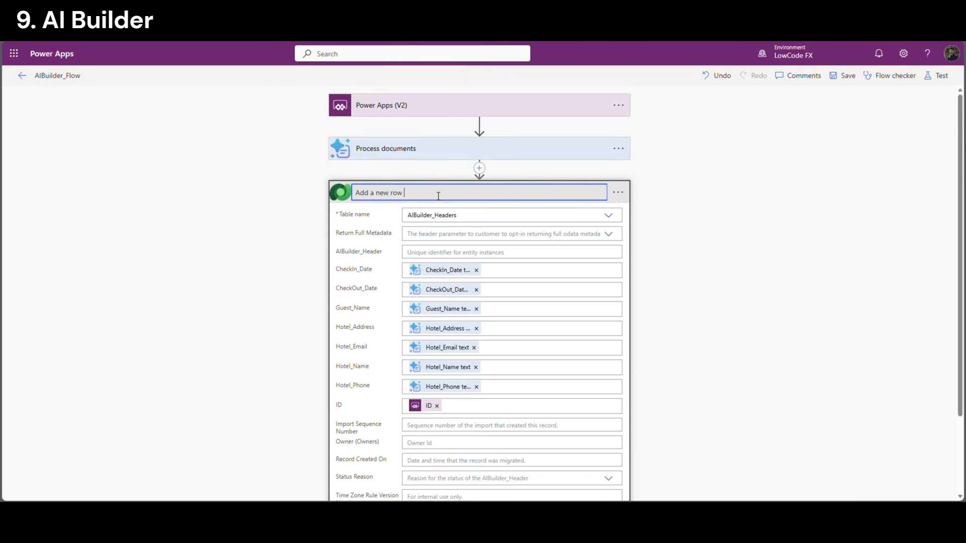
{"action": "type", "text": "Header"}
{"action": "left_click", "coordinate": [643, 221]}
{"action": "left_click", "coordinate": [524, 188]}
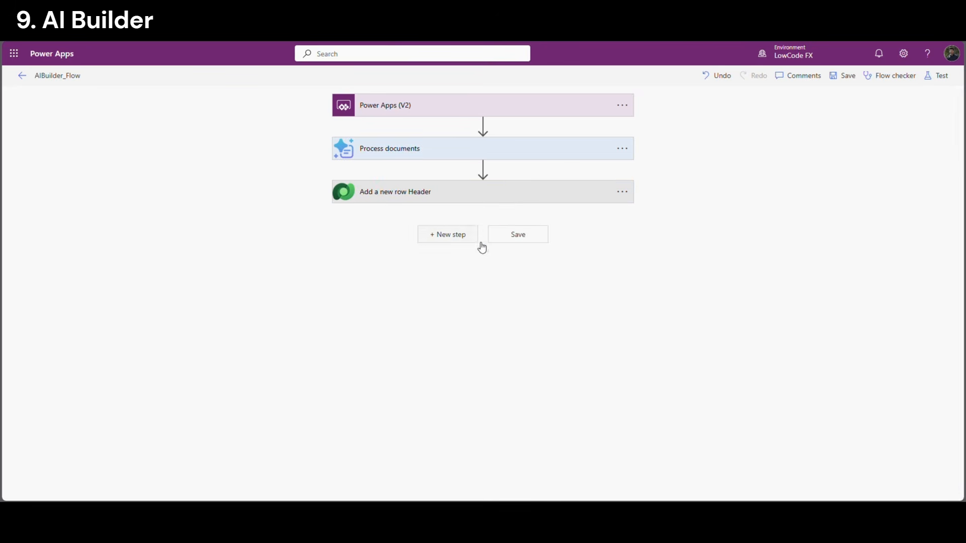
Add a Dataverse 'Add a new row' step on AIBuilder_Lines named 'Add a new row Lines'
{"action": "left_click", "coordinate": [468, 235]}
{"action": "left_click", "coordinate": [597, 321]}
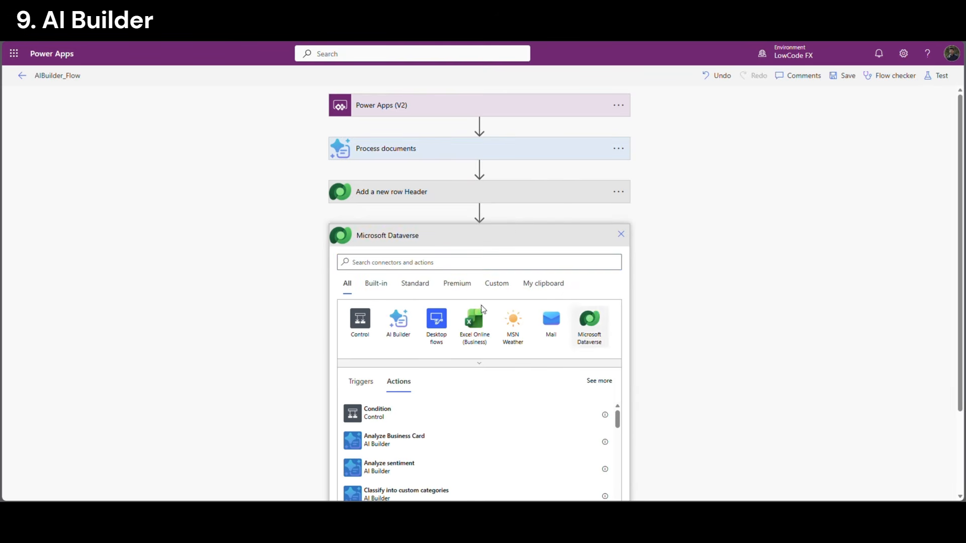
{"action": "left_click", "coordinate": [382, 322]}
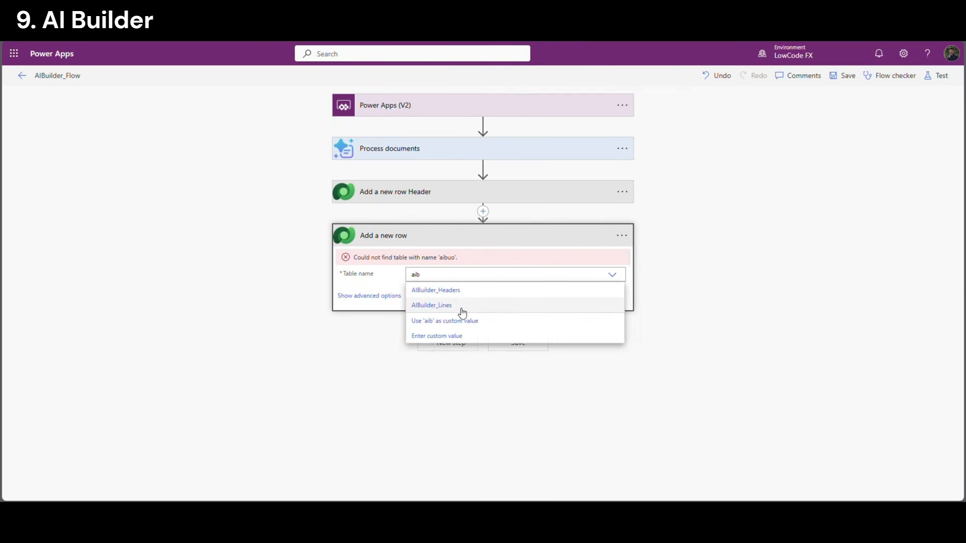
{"action": "left_click", "coordinate": [459, 306]}
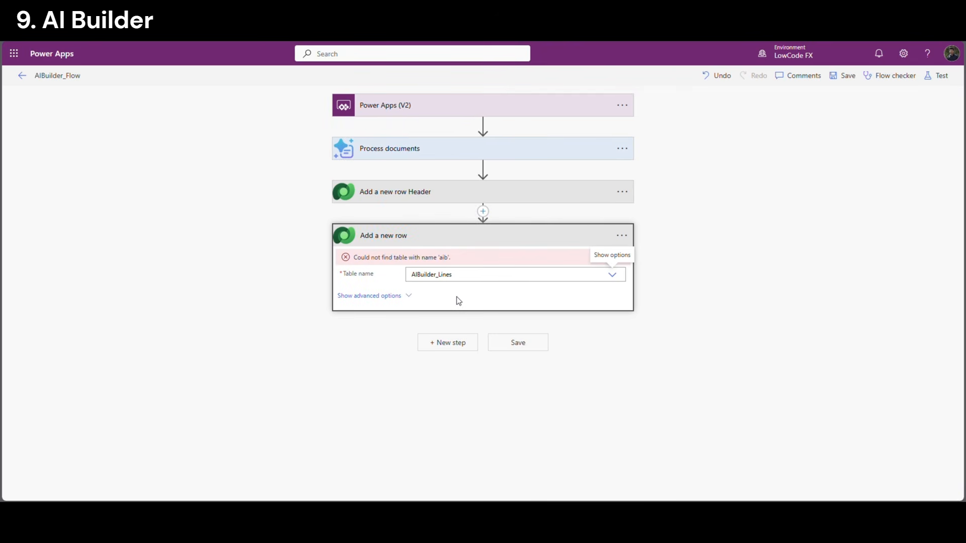
{"action": "left_click", "coordinate": [409, 280]}
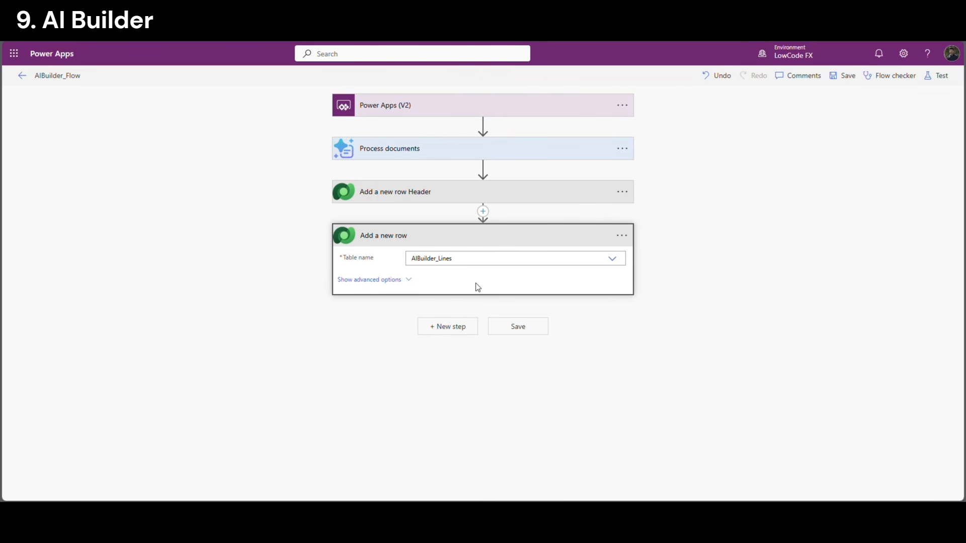
{"action": "scroll", "coordinate": [485, 294], "scroll_direction": "down", "scroll_amount": 2}
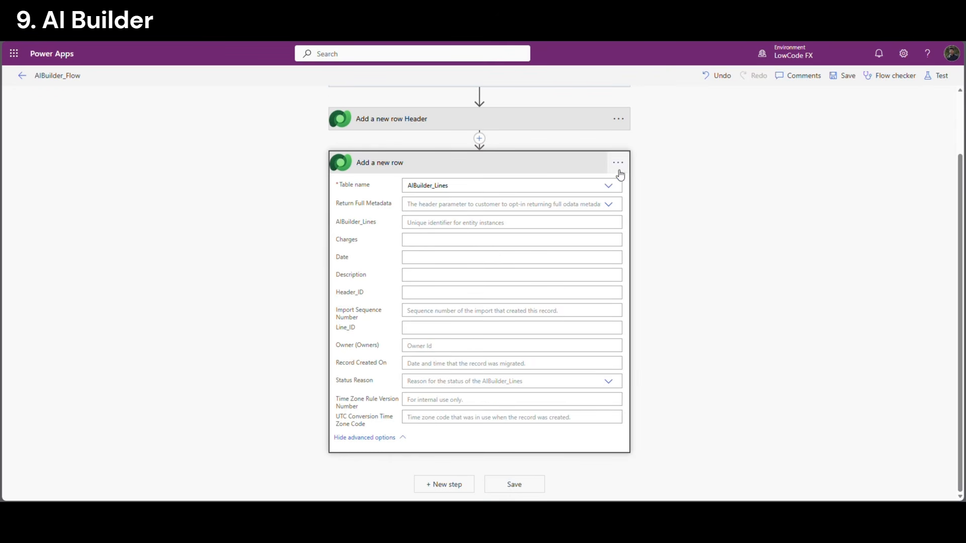
{"action": "left_click", "coordinate": [470, 163]}
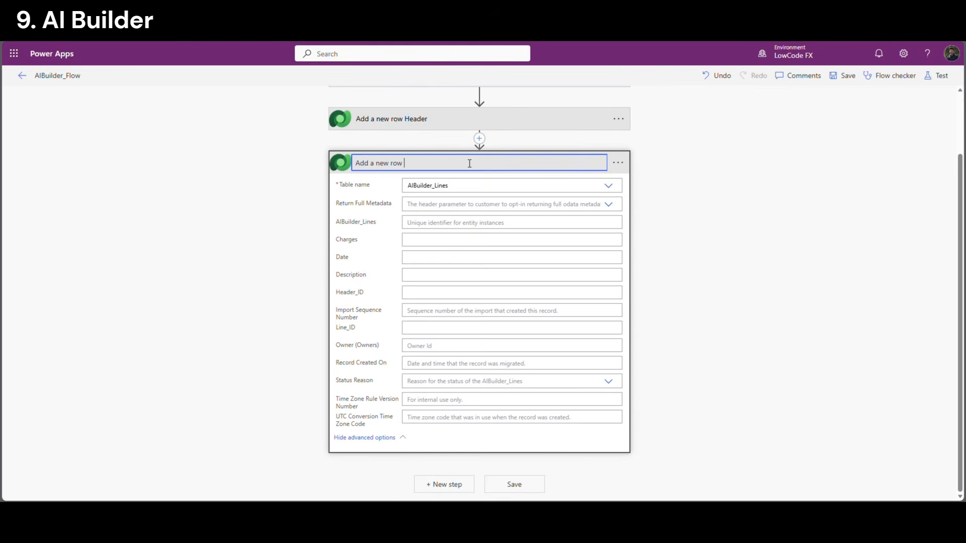
{"action": "key", "text": "Return"}
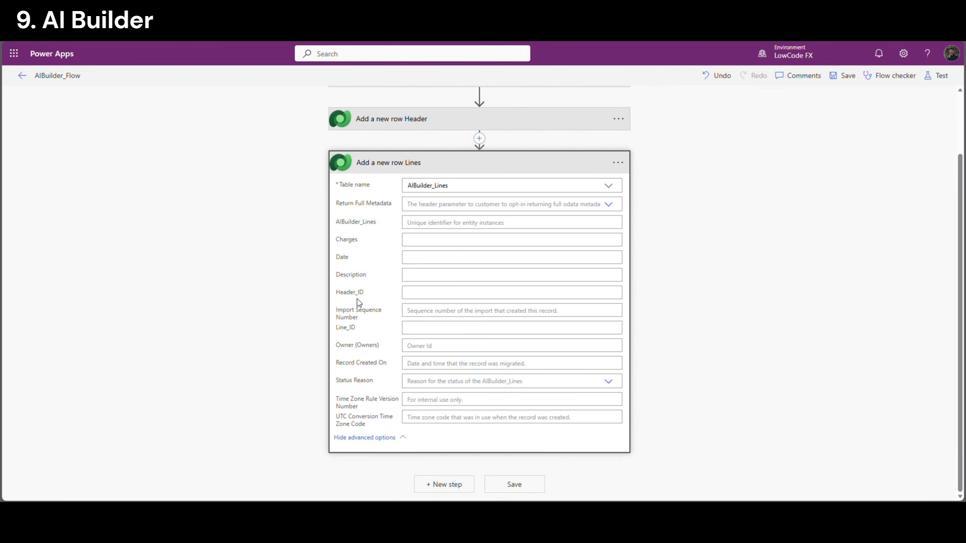
Set the Lines row's Header_ID to the app's ID input
{"action": "left_click", "coordinate": [439, 294]}
{"action": "scroll", "coordinate": [836, 433], "scroll_direction": "down", "scroll_amount": 5}
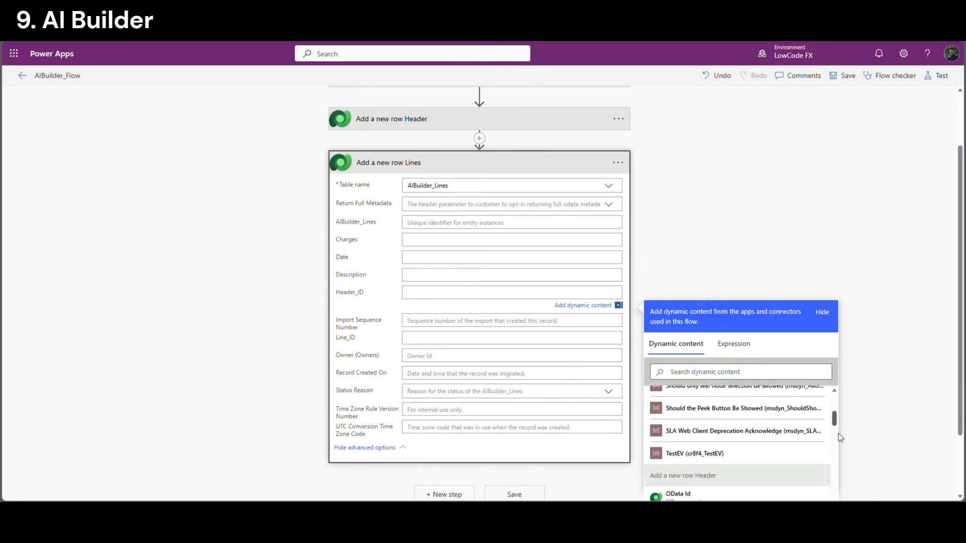
{"action": "scroll", "coordinate": [835, 432], "scroll_direction": "down", "scroll_amount": 5}
{"action": "scroll", "coordinate": [959, 393], "scroll_direction": "down", "scroll_amount": 2}
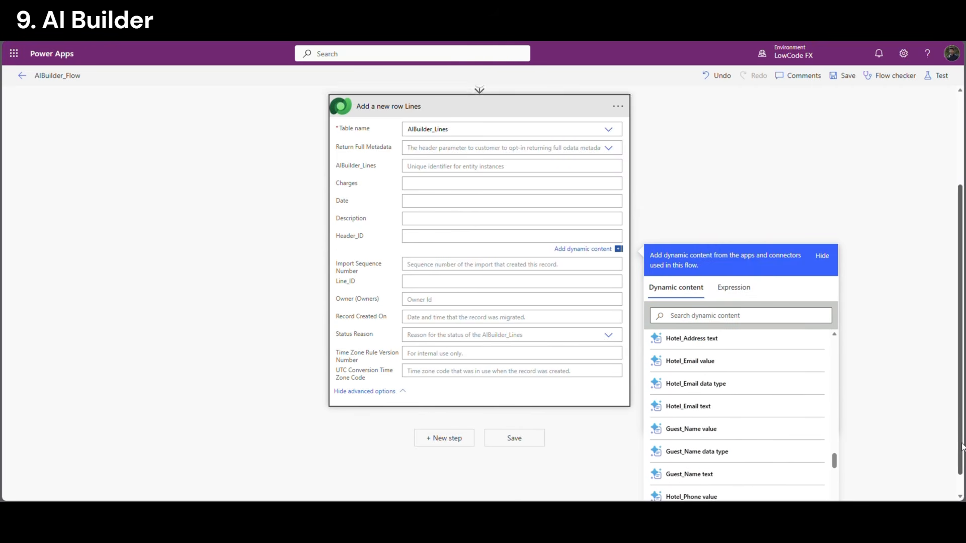
{"action": "scroll", "coordinate": [828, 468], "scroll_direction": "down", "scroll_amount": 5}
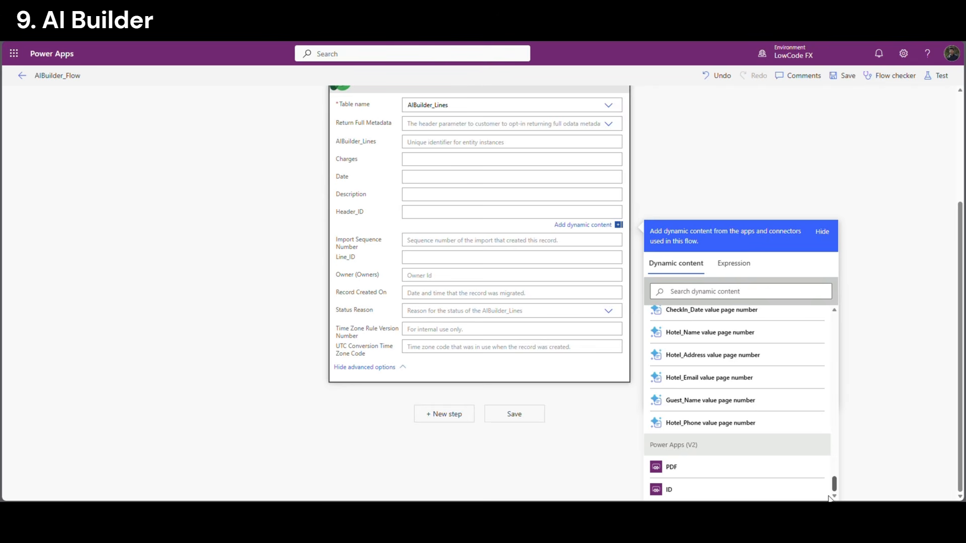
{"action": "left_click", "coordinate": [701, 490]}
{"action": "scroll", "coordinate": [386, 276], "scroll_direction": "up", "scroll_amount": 3}
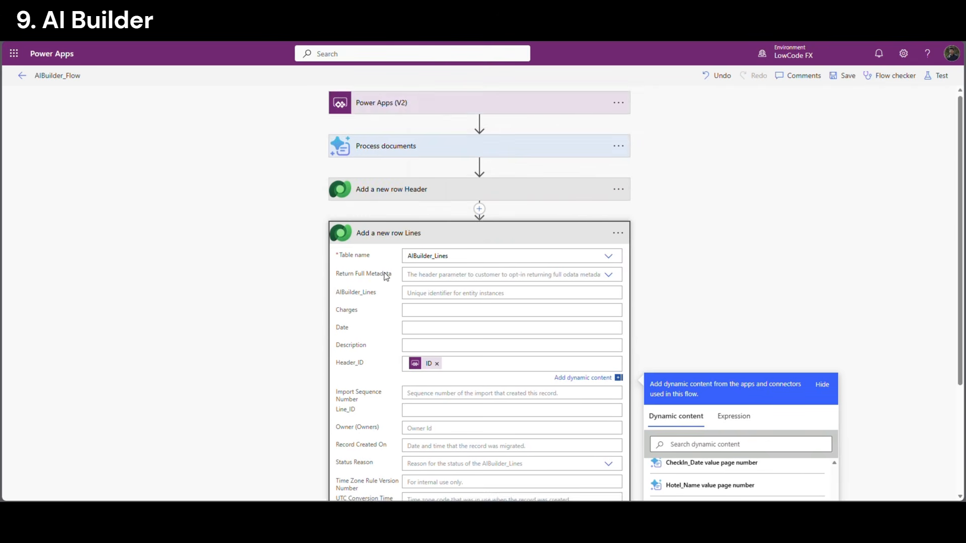
{"action": "scroll", "coordinate": [378, 312], "scroll_direction": "down", "scroll_amount": 1}
{"action": "left_click", "coordinate": [370, 267]}
Map Charges to Lines Charges text, creating an Apply to each, and Date to Lines Date
{"action": "left_click", "coordinate": [420, 265]}
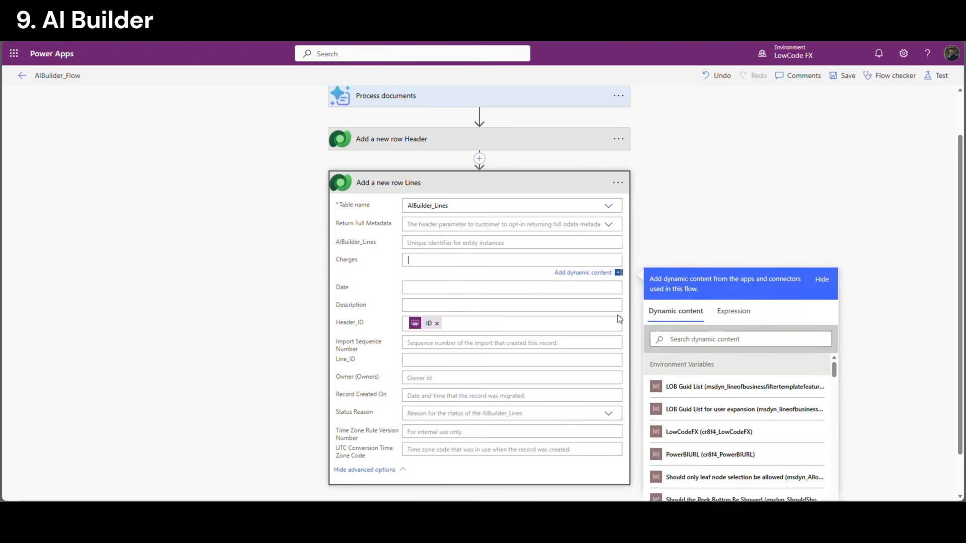
{"action": "type", "text": "cha"}
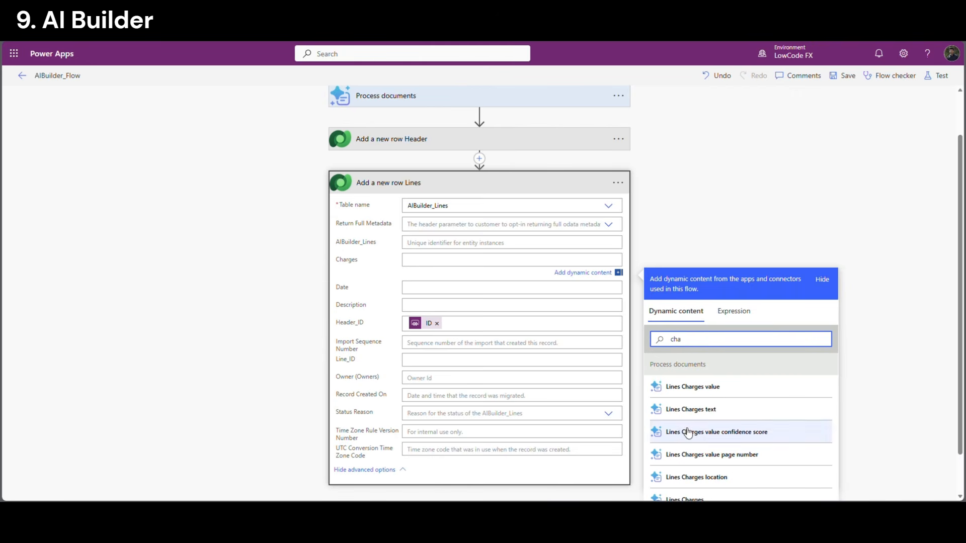
{"action": "left_click", "coordinate": [687, 411]}
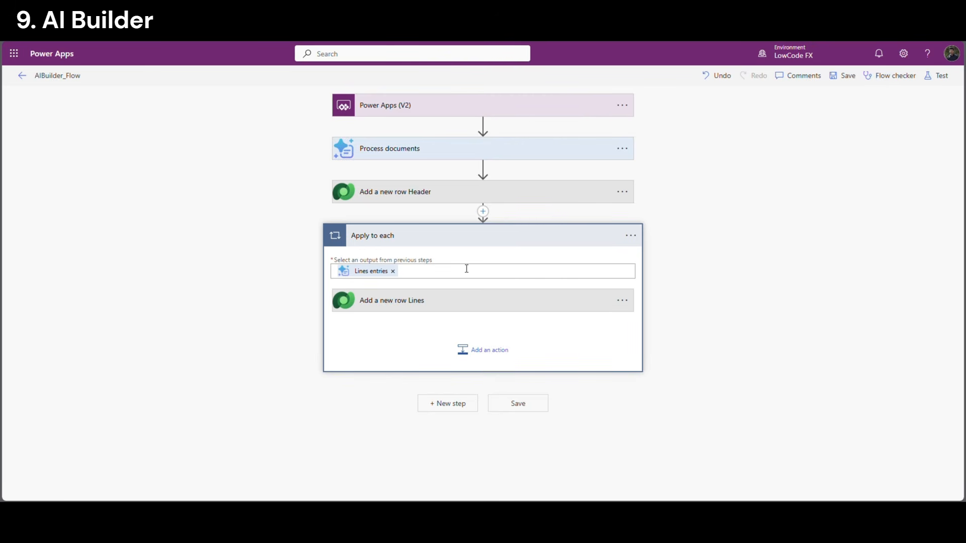
{"action": "left_click", "coordinate": [436, 302]}
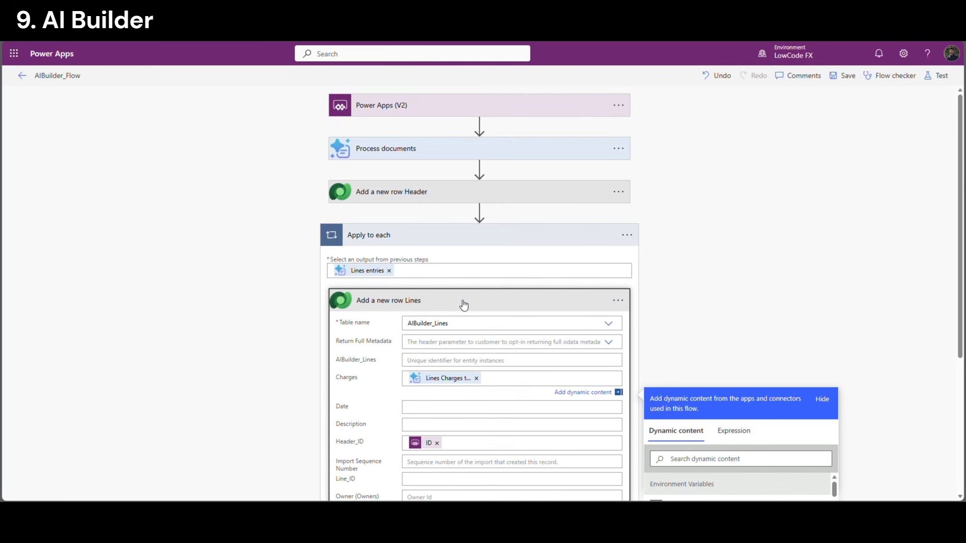
{"action": "scroll", "coordinate": [383, 286], "scroll_direction": "down", "scroll_amount": 2}
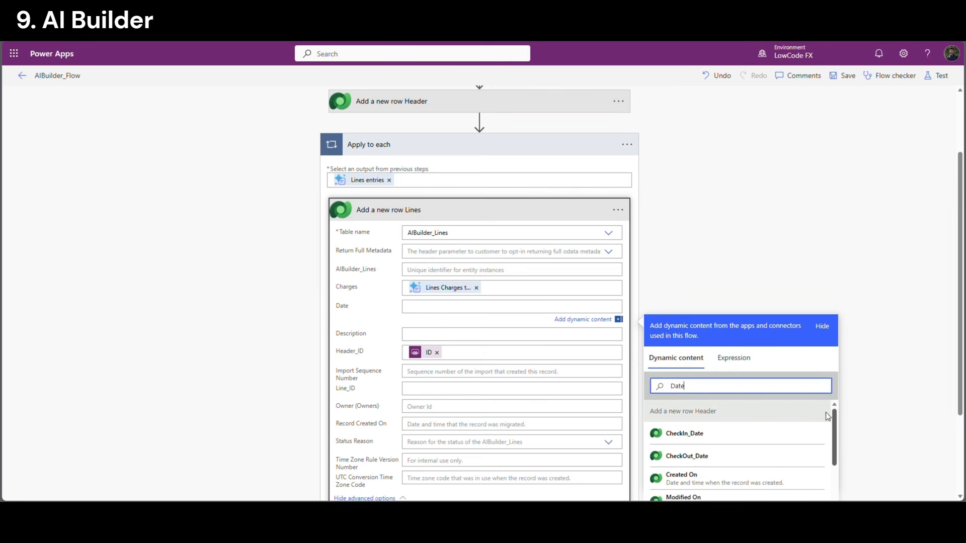
{"action": "left_click_drag", "start_coordinate": [834, 417], "coordinate": [836, 506]}
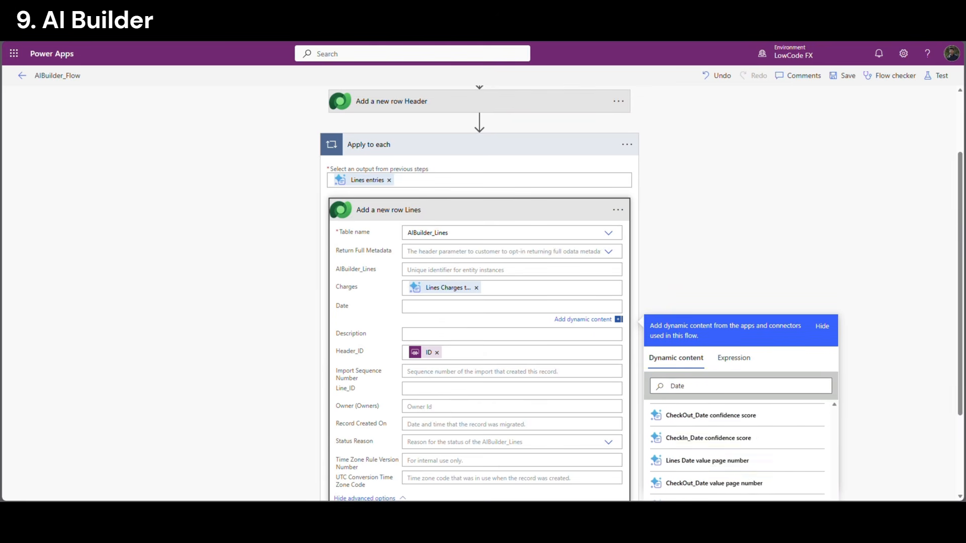
{"action": "scroll", "coordinate": [792, 453], "scroll_direction": "down", "scroll_amount": 6}
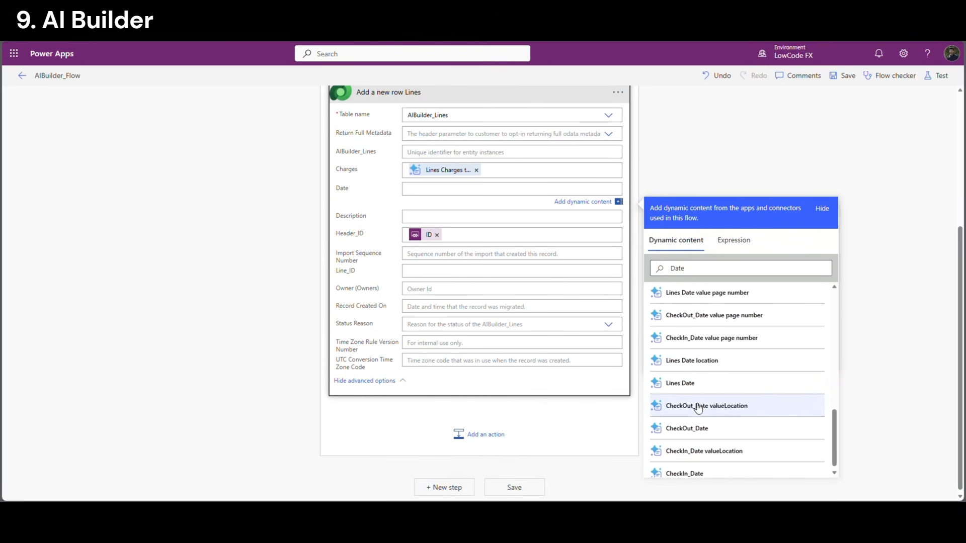
{"action": "left_click", "coordinate": [685, 384]}
Map Description to Lines Description and set Line_ID to the guid() expression
{"action": "left_click", "coordinate": [503, 217]}
{"action": "left_click", "coordinate": [700, 298]}
{"action": "type", "text": "descript"}
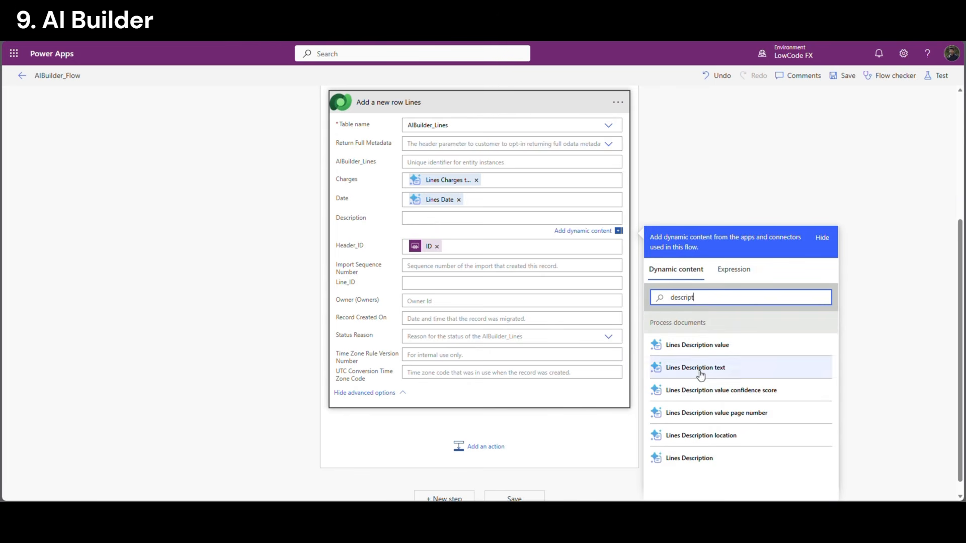
{"action": "left_click", "coordinate": [700, 368]}
{"action": "left_click", "coordinate": [347, 290]}
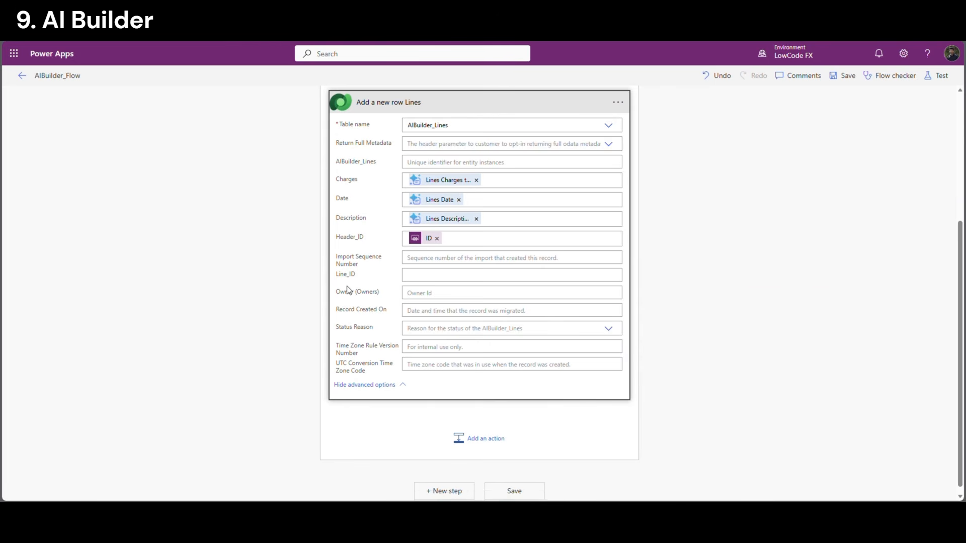
{"action": "left_click", "coordinate": [413, 279]}
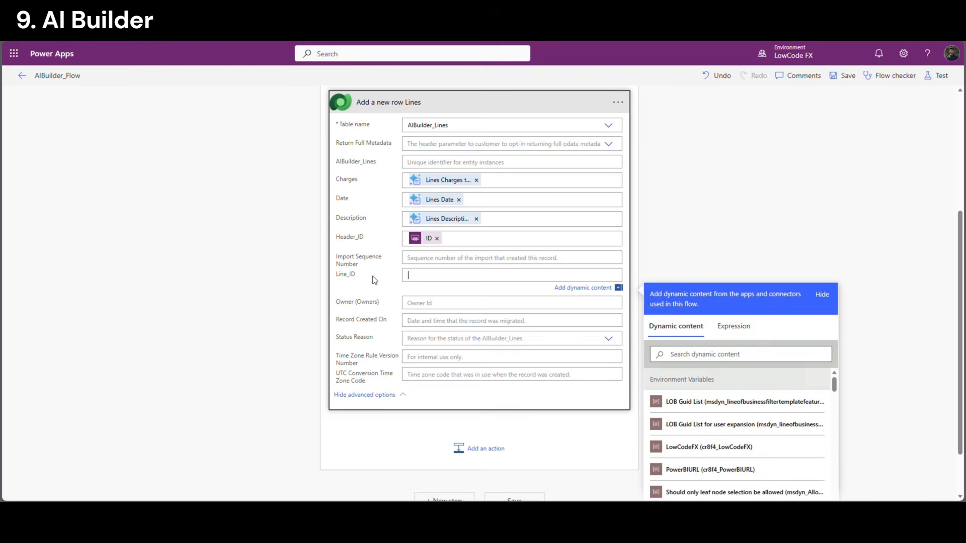
{"action": "left_click", "coordinate": [734, 328]}
{"action": "type", "text": "guid("}
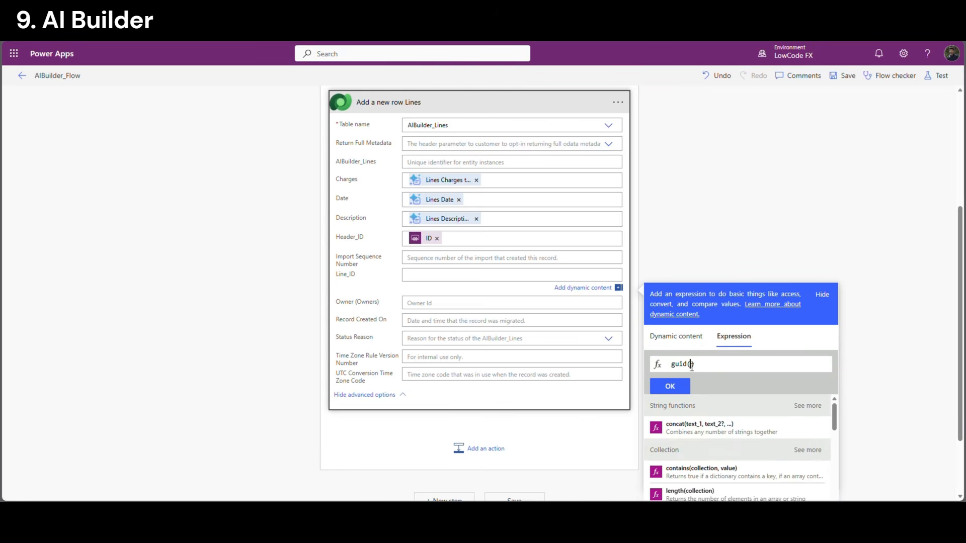
{"action": "left_click", "coordinate": [670, 387]}
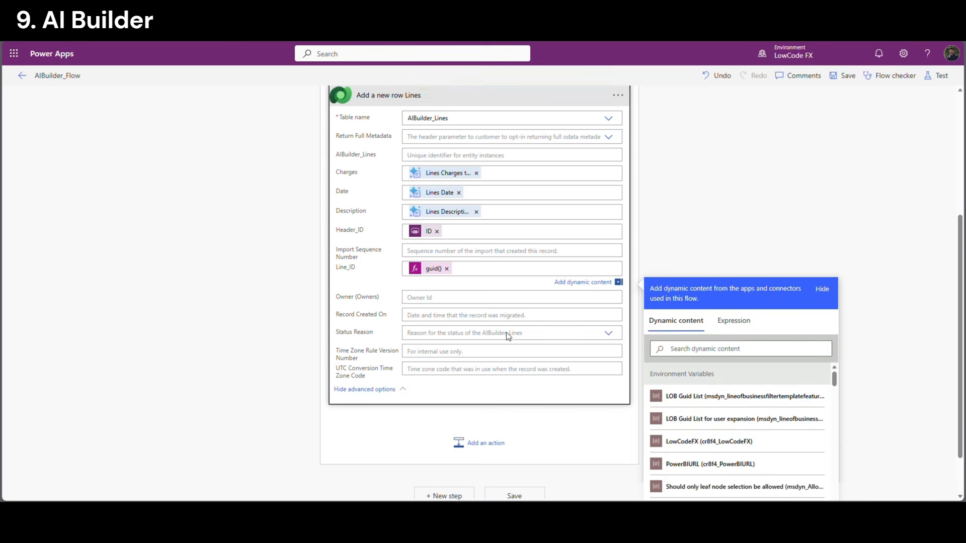
Save the flow, check the trigger's PDF and ID inputs, and copy the flow name
{"action": "scroll", "coordinate": [509, 336], "scroll_direction": "up", "scroll_amount": 3}
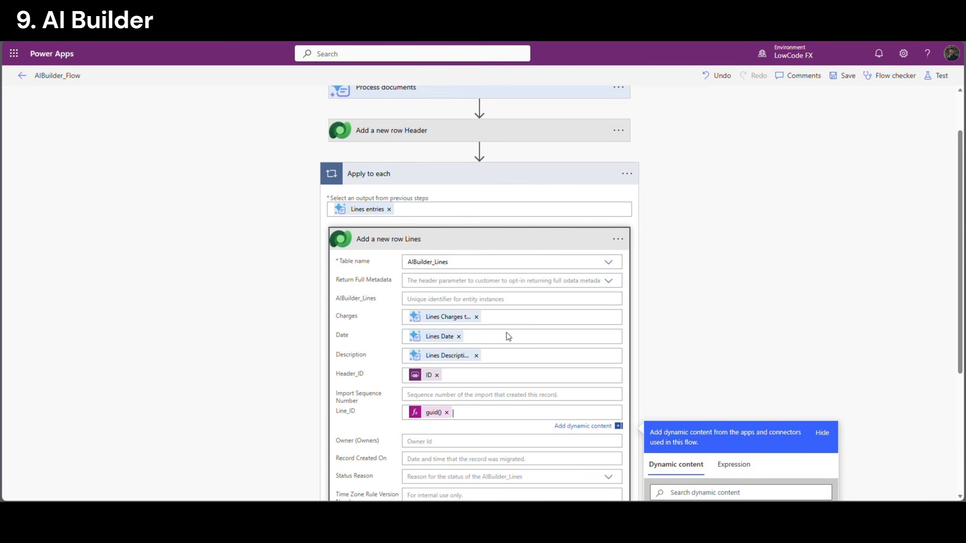
{"action": "left_click", "coordinate": [849, 76]}
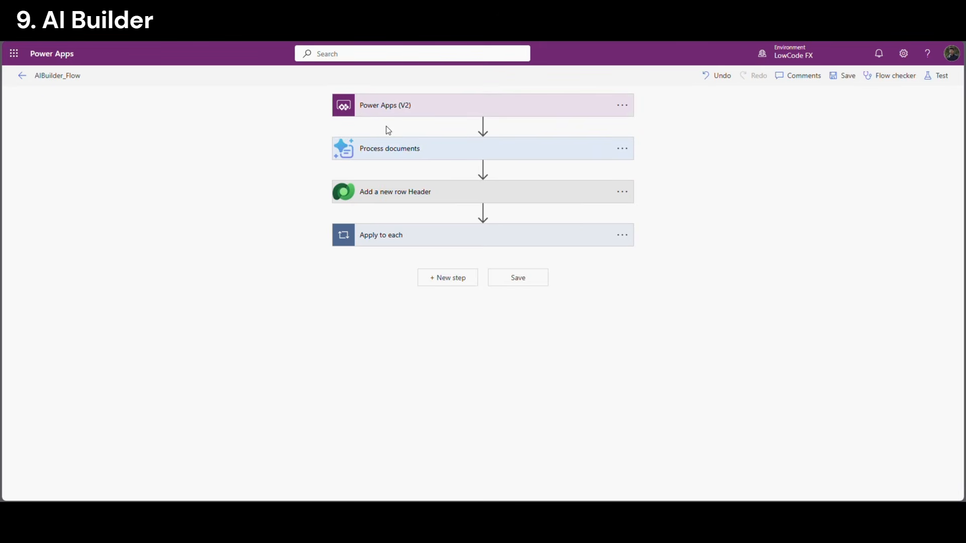
{"action": "left_click", "coordinate": [407, 110]}
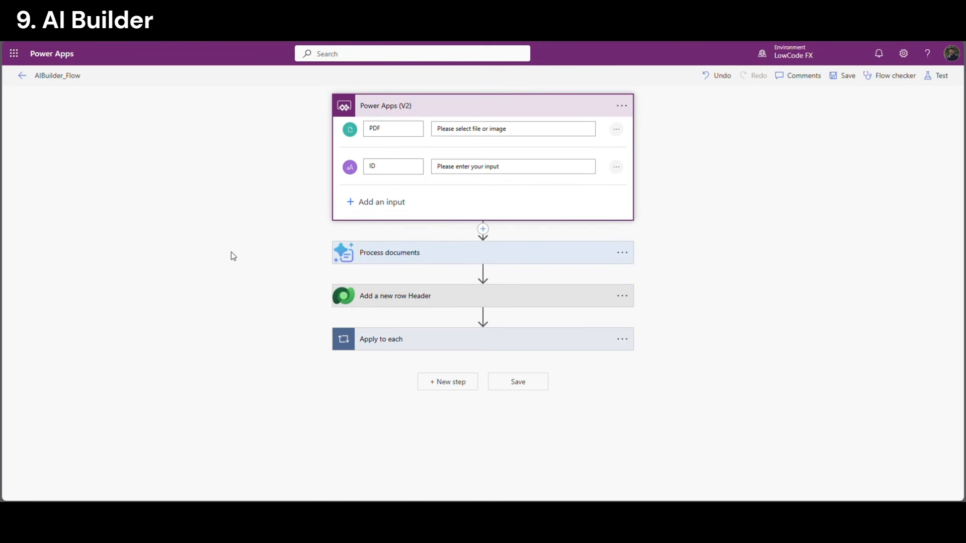
{"action": "left_click", "coordinate": [84, 78]}
{"action": "key", "text": "ctrl+c"}
{"action": "left_click", "coordinate": [170, 196]}
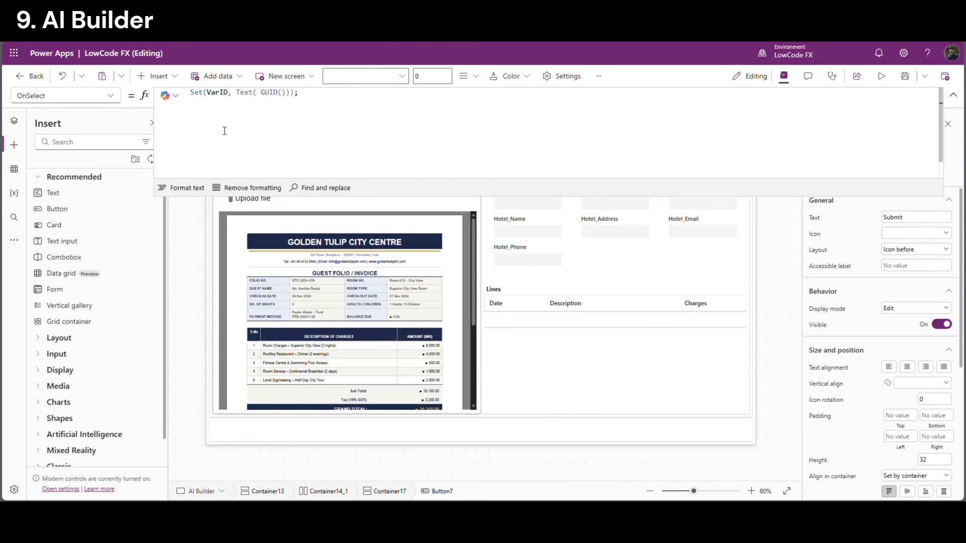
Add AIBuilder_Flow from the Power Automate pane, then return to Tree view and the Submit formula
{"action": "left_click", "coordinate": [14, 240]}
{"action": "left_click", "coordinate": [66, 287]}
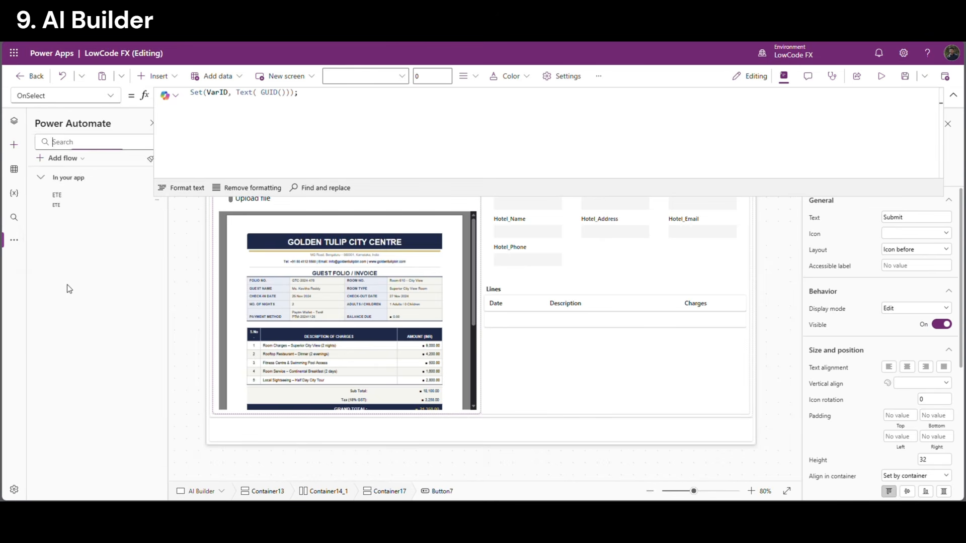
{"action": "left_click", "coordinate": [64, 158]}
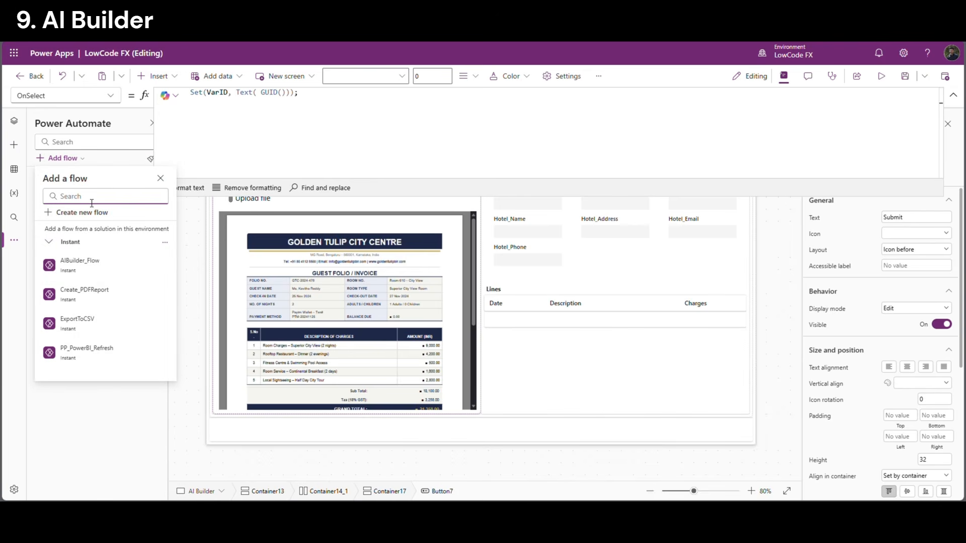
{"action": "key", "text": "ctrl+v"}
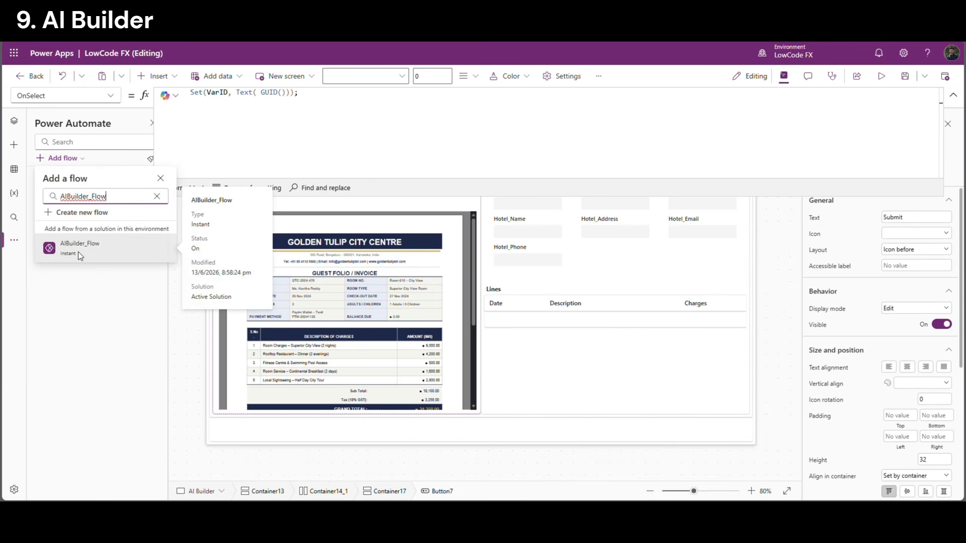
{"action": "left_click", "coordinate": [77, 252]}
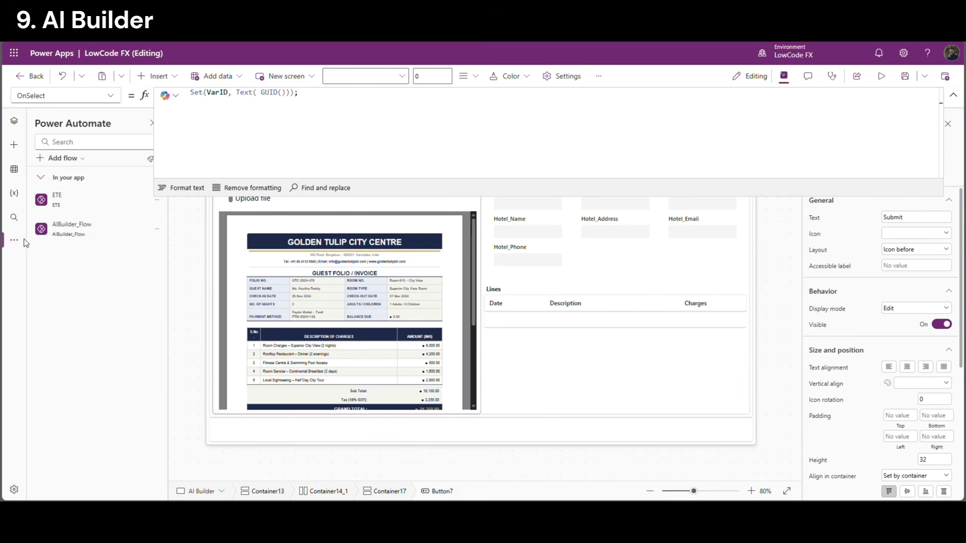
{"action": "left_click", "coordinate": [14, 121]}
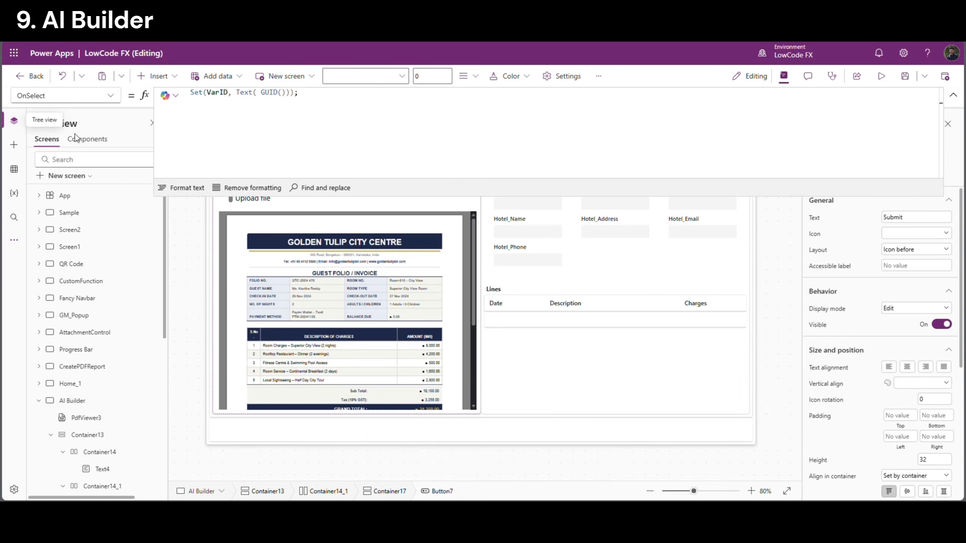
{"action": "left_click", "coordinate": [281, 141]}
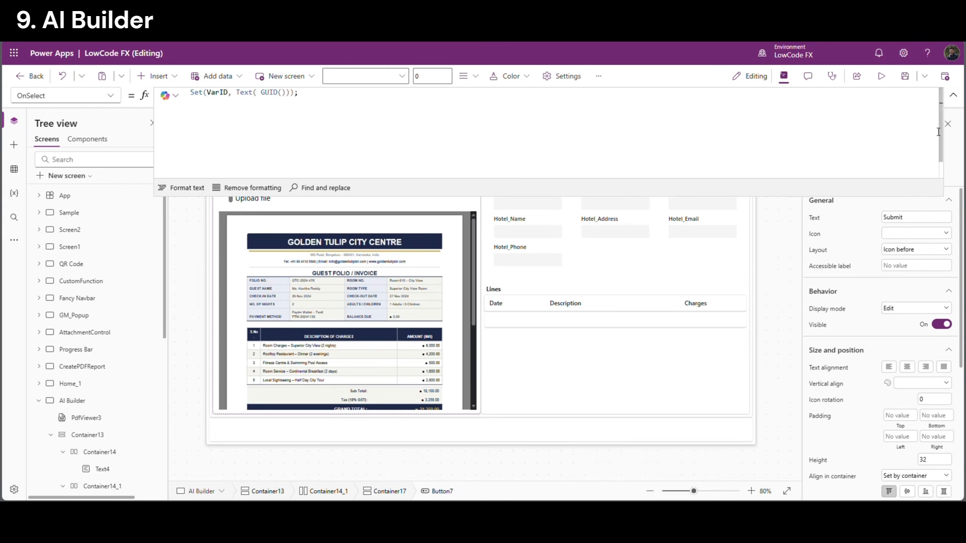
{"action": "left_click", "coordinate": [954, 95]}
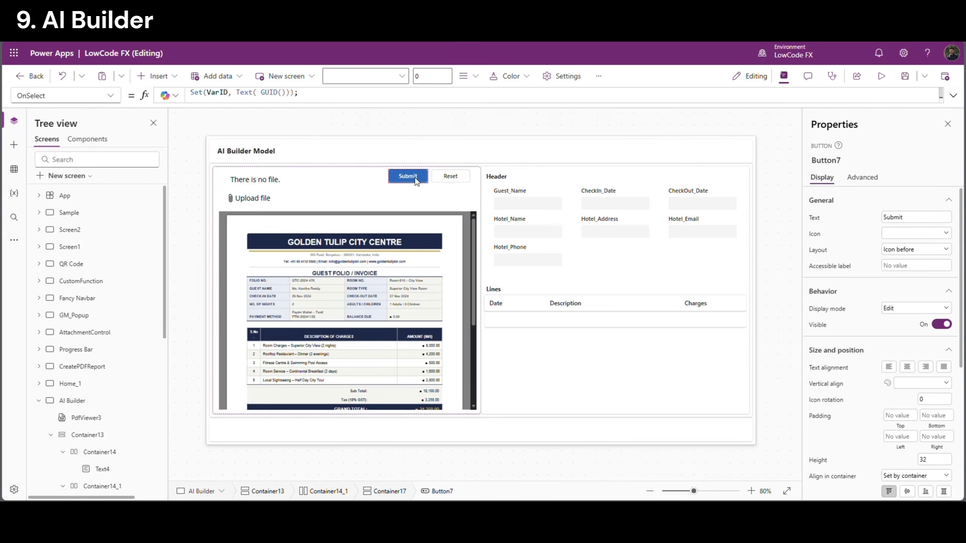
Insert an AIBuilder_Flow.Run call in OnSelect with VarID as its first argument
{"action": "left_click", "coordinate": [954, 95]}
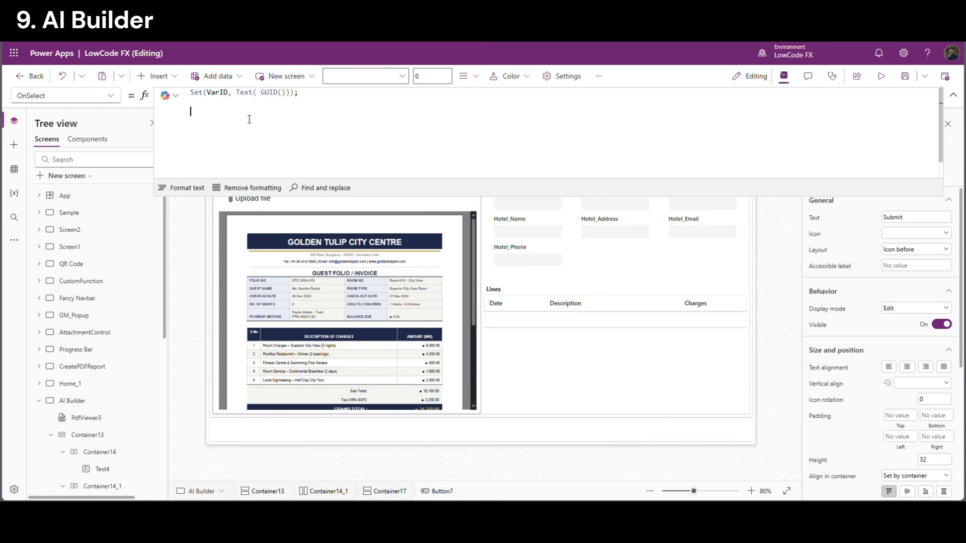
{"action": "type", "text": "aibu"}
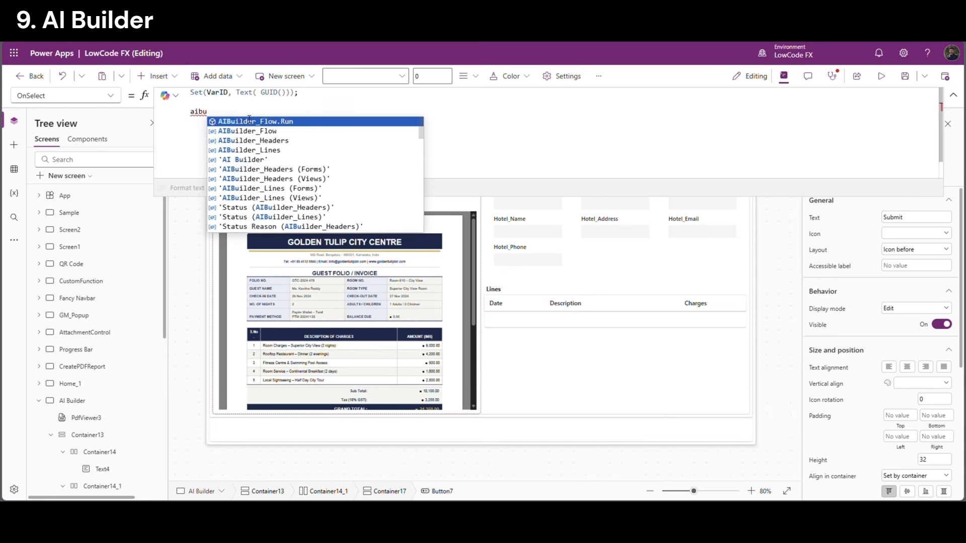
{"action": "left_click", "coordinate": [249, 121]}
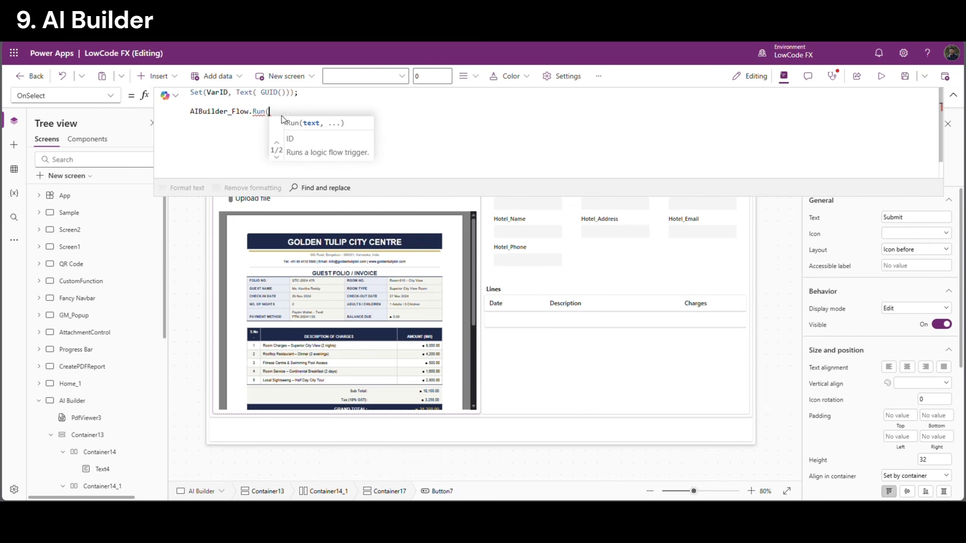
{"action": "triple_click", "coordinate": [219, 96]}
{"action": "double_click", "coordinate": [220, 96]}
{"action": "key", "text": "ctrl+c"}
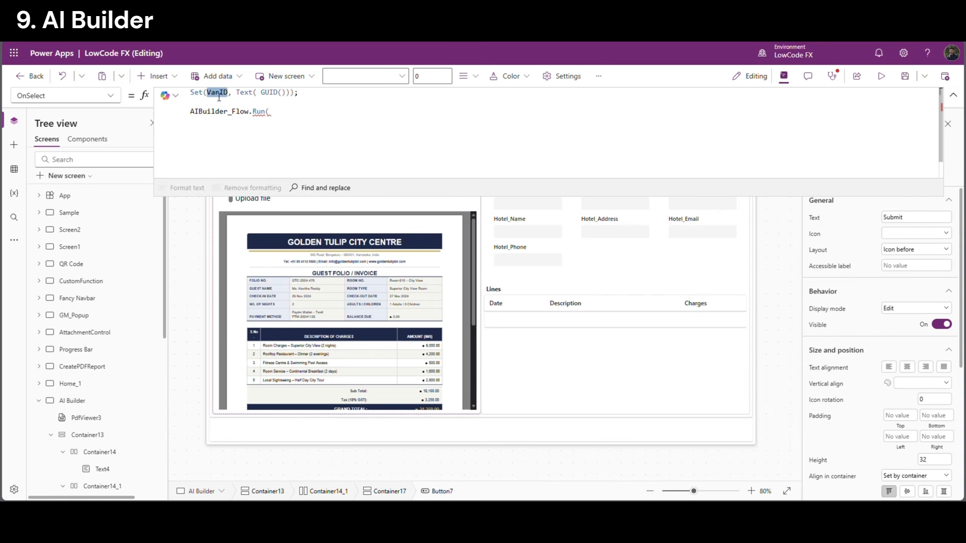
{"action": "left_click", "coordinate": [286, 112]}
{"action": "key", "text": "ctrl+v"}
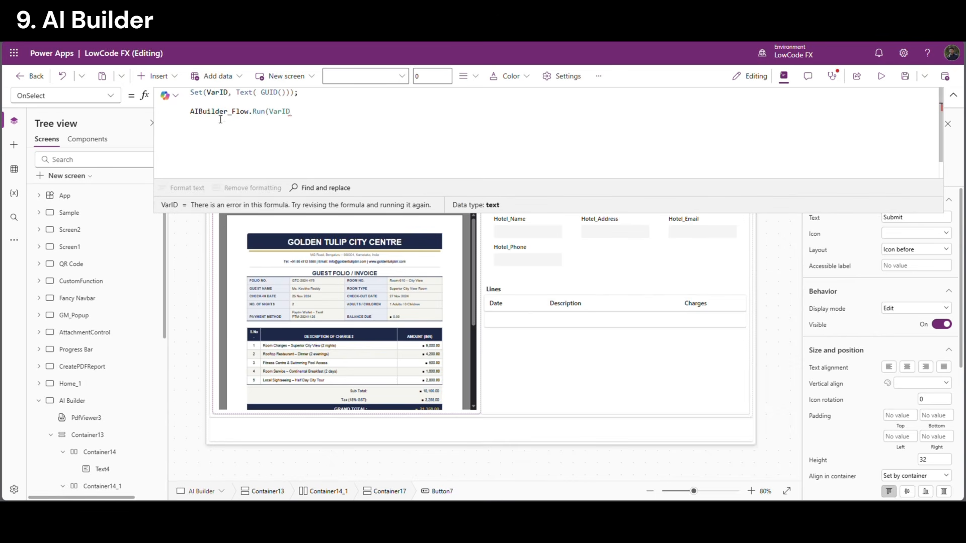
{"action": "type", "text": ","}
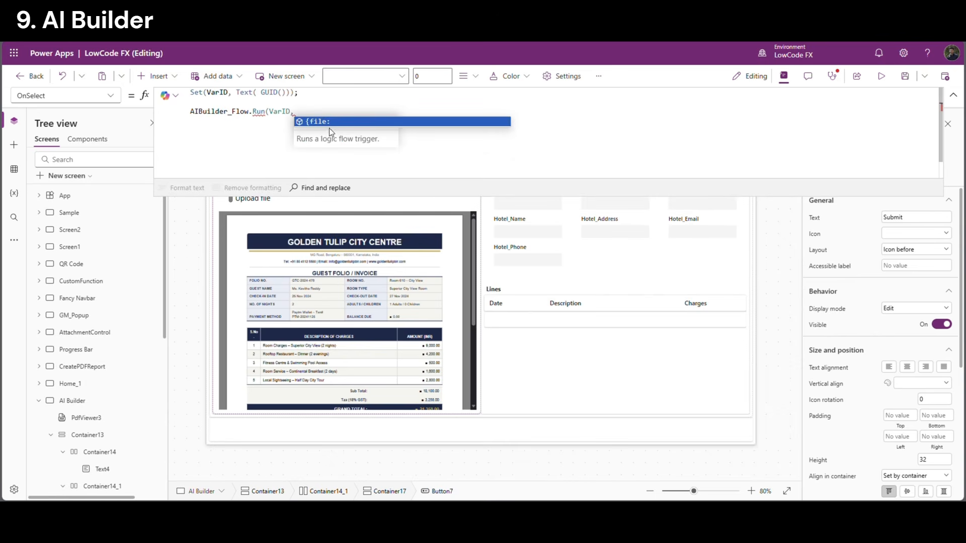
Add the file record {name: GUID() & ".pdf", contentBytes:} to the Run call
{"action": "left_click", "coordinate": [318, 122]}
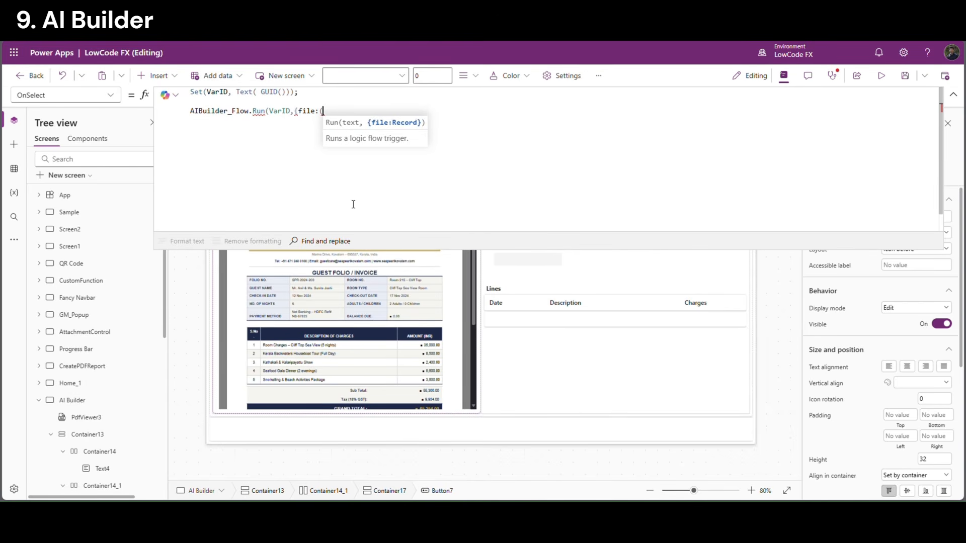
{"action": "type", "text": "{"}
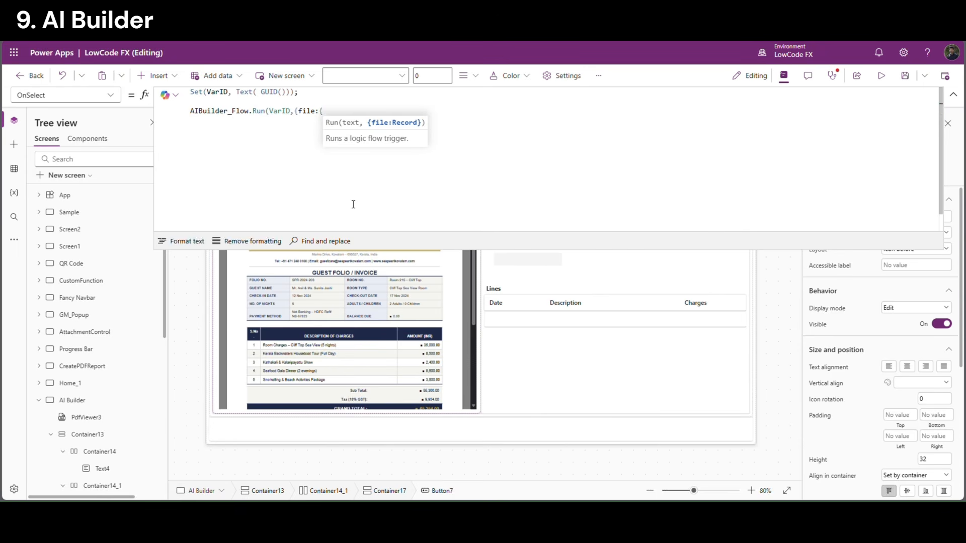
{"action": "type", "text": "name\""}
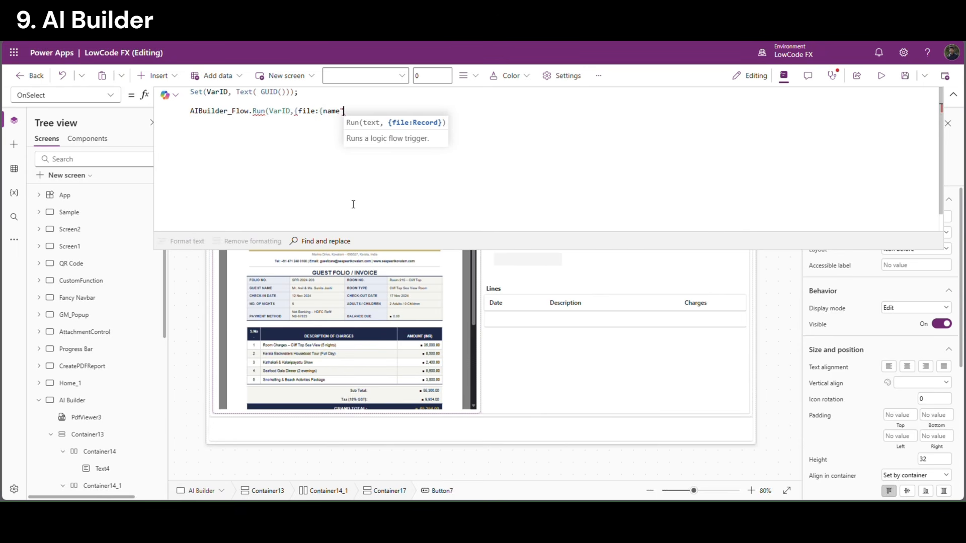
{"action": "key", "text": "BackSpace"}
{"action": "type", "text": ":GUID("}
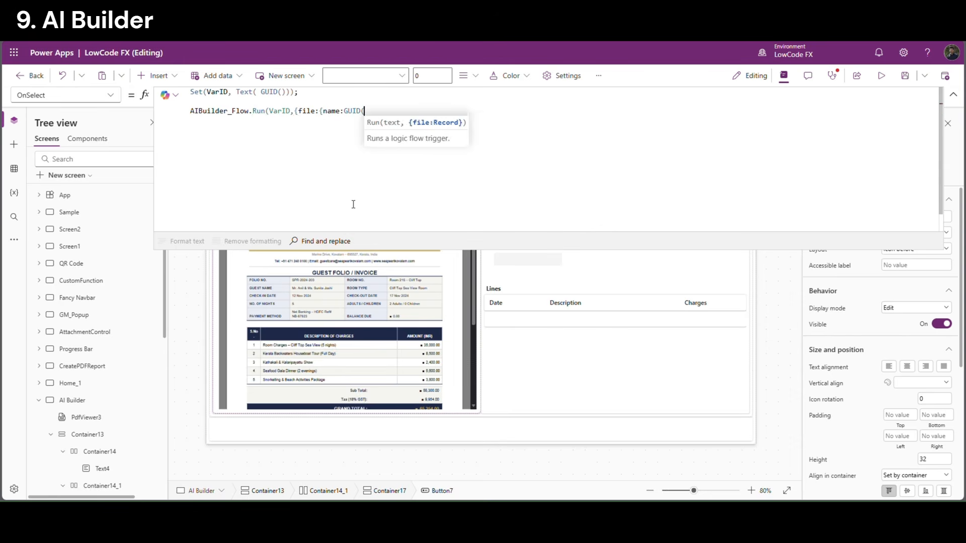
{"action": "type", "text": ")"}
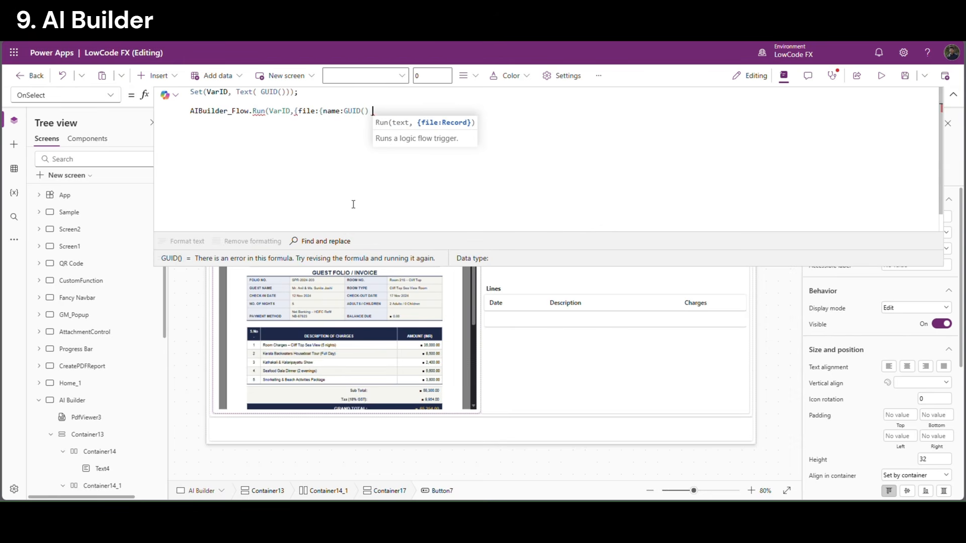
{"action": "type", "text": " & "}
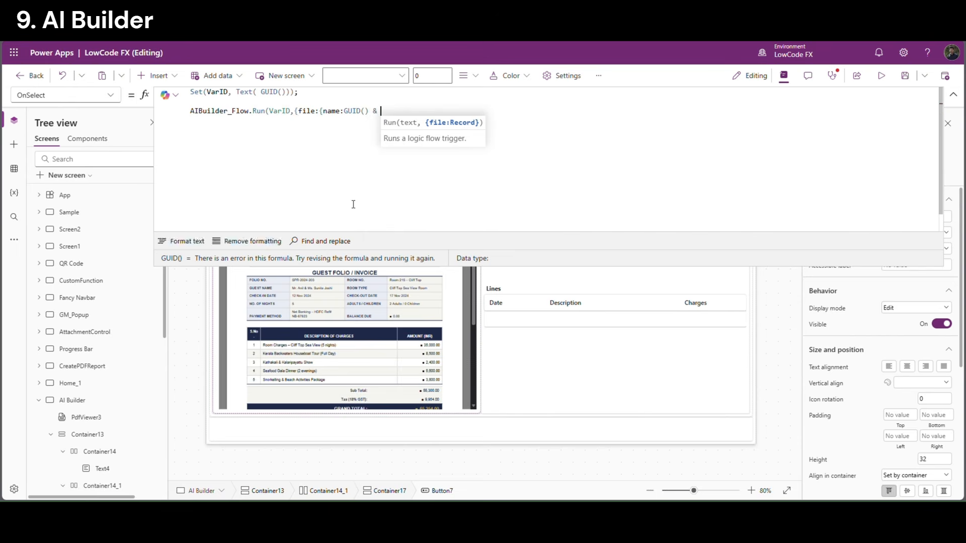
{"action": "type", "text": "\"\""}
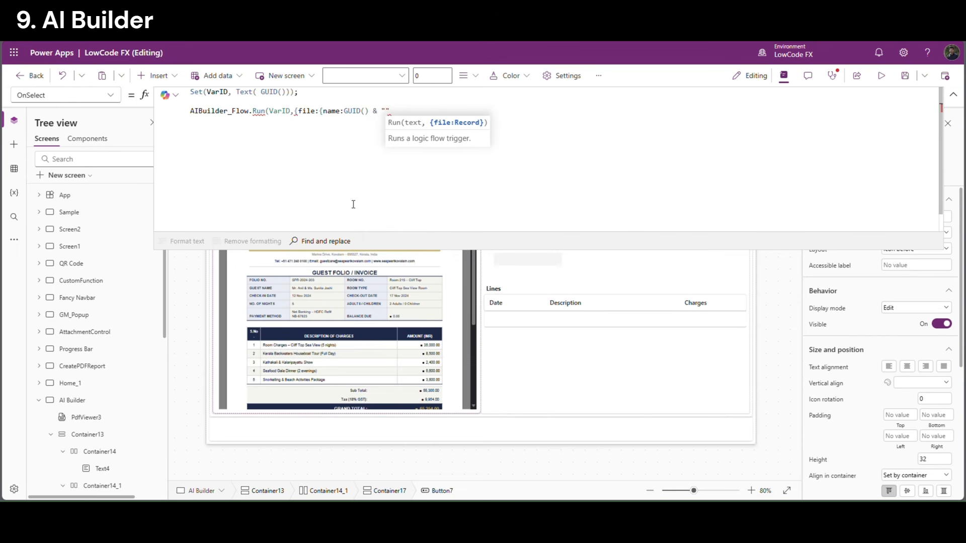
{"action": "type", "text": ".pd"}
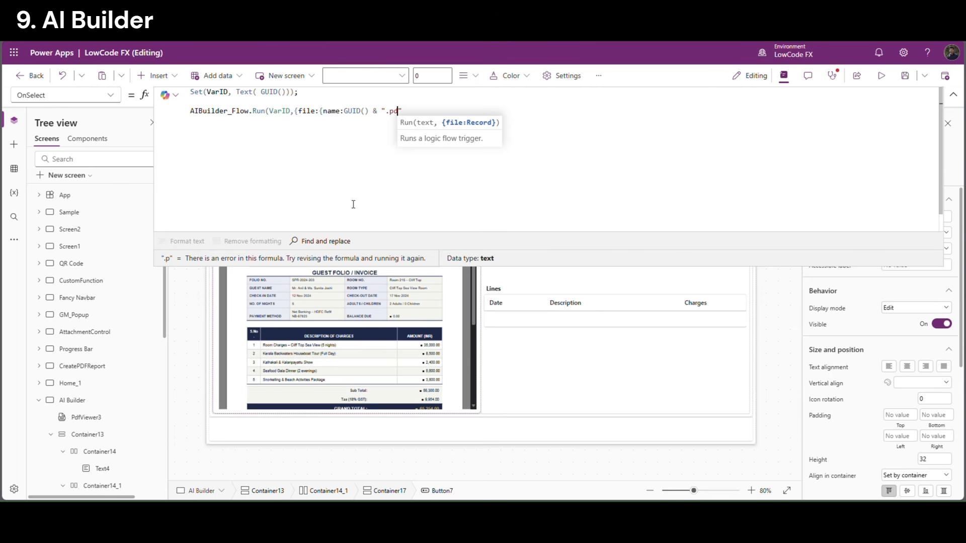
{"action": "type", "text": "f\""}
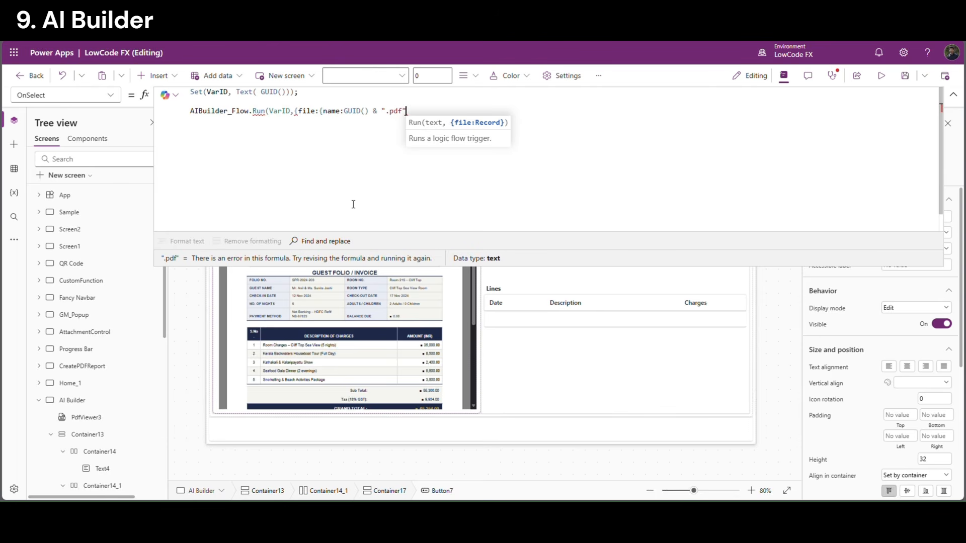
{"action": "type", "text": ","}
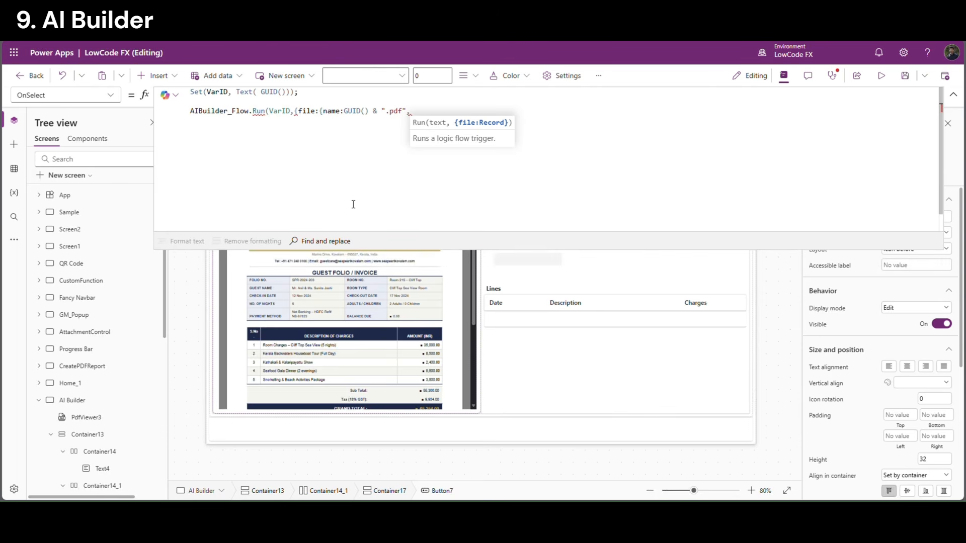
{"action": "type", "text": "con"}
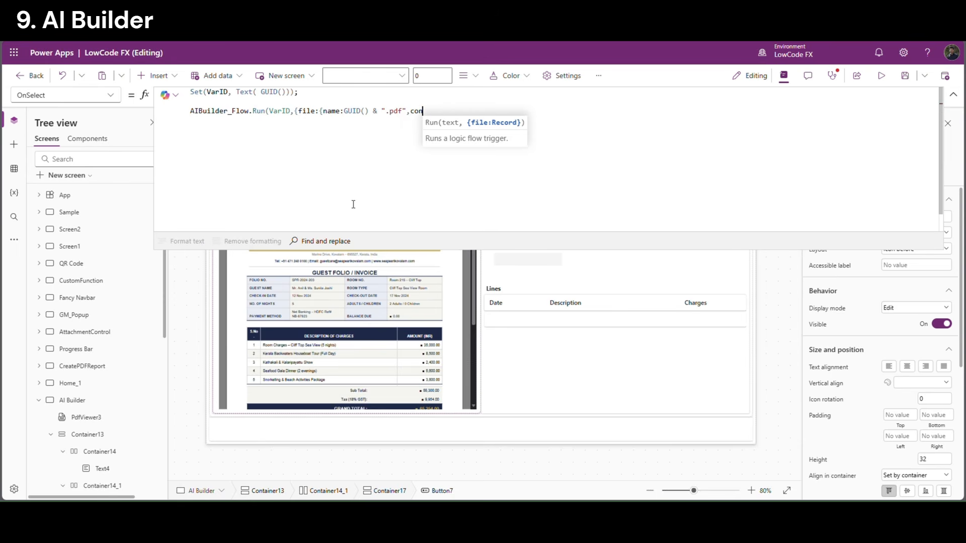
{"action": "type", "text": "tentBytes"}
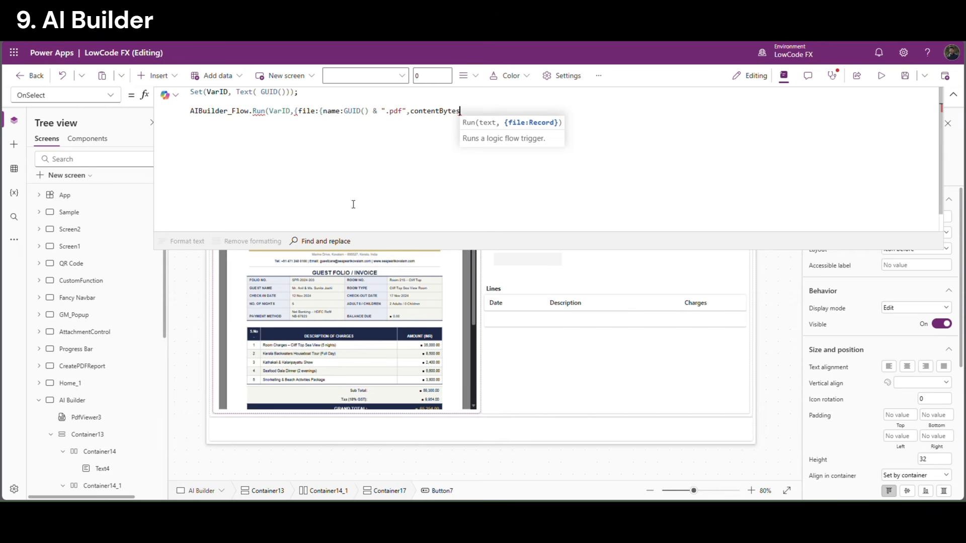
{"action": "type", "text": ":"}
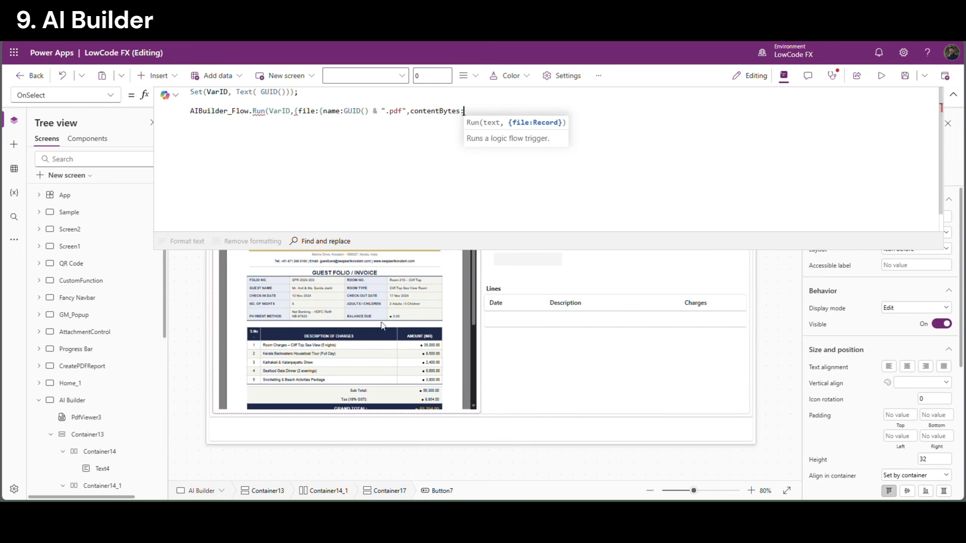
Select the PdfViewer3 Document formula text to reuse for contentBytes
{"action": "left_click", "coordinate": [953, 94]}
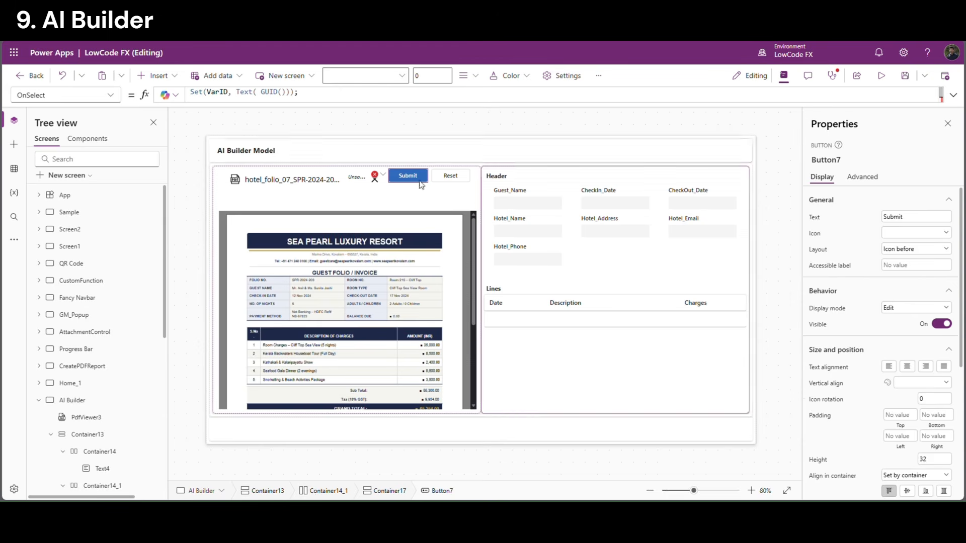
{"action": "left_click", "coordinate": [262, 247]}
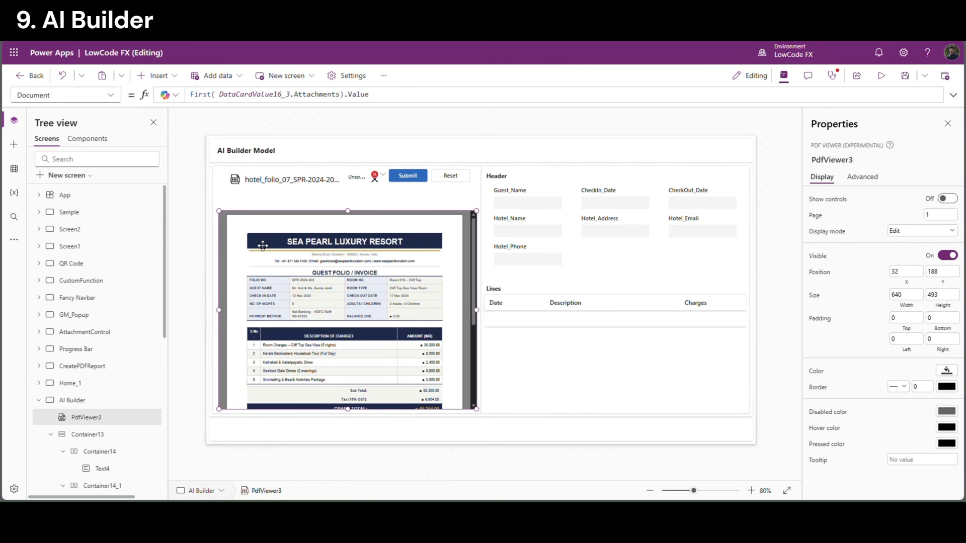
{"action": "left_click_drag", "start_coordinate": [370, 96], "coordinate": [191, 101]}
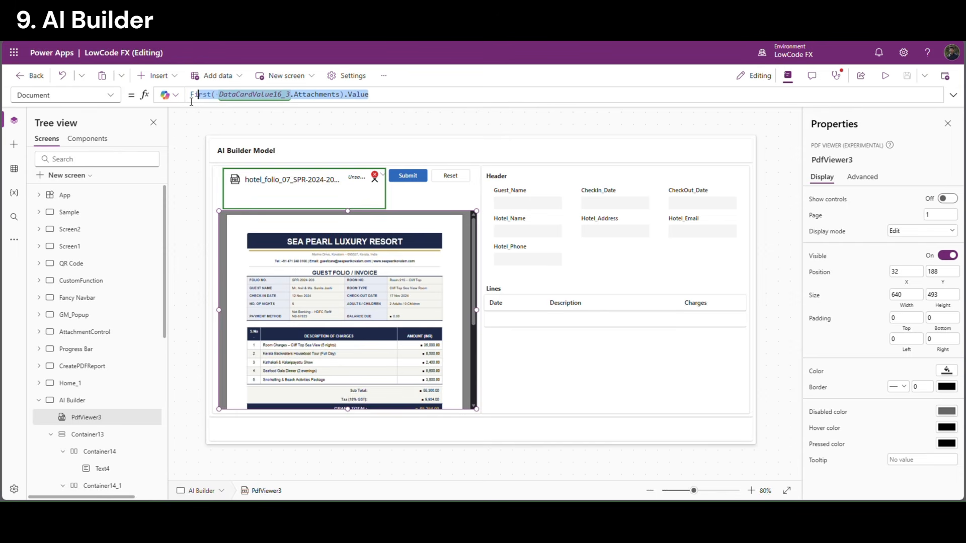
Complete the Submit formula with contentBytes: First(DataCardValue16_3.Attachments).Value, closing the AIBuilder_Flow.Run call
{"action": "left_click", "coordinate": [408, 175]}
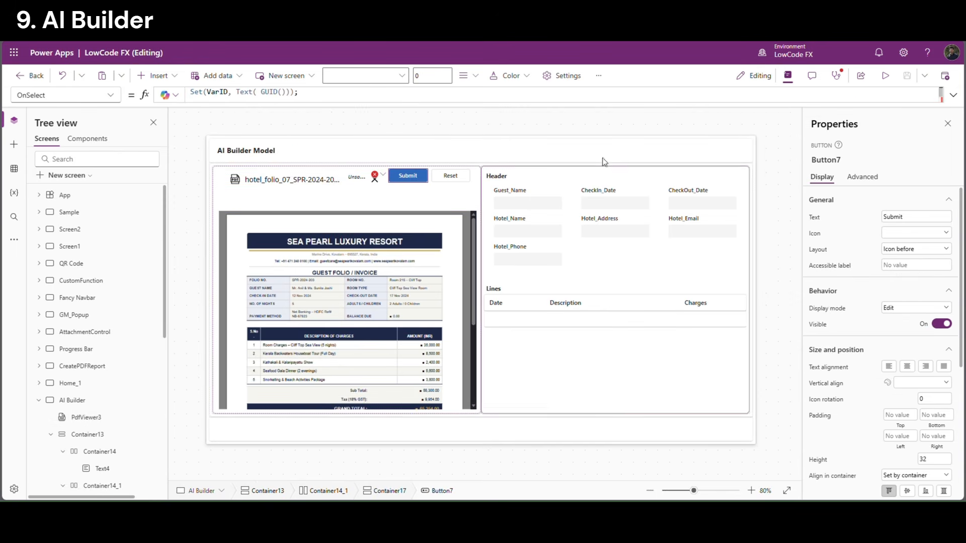
{"action": "left_click", "coordinate": [954, 95]}
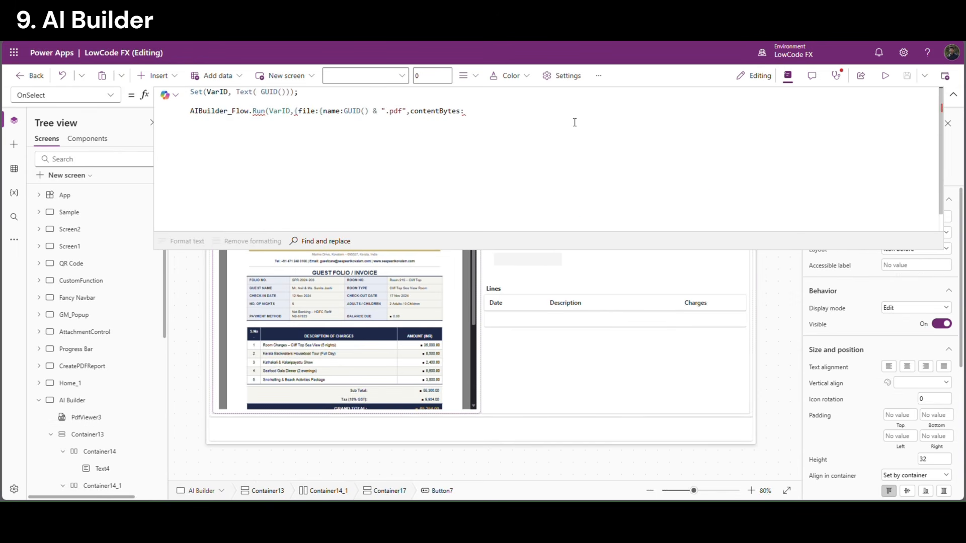
{"action": "type", "text": "First( DataCardValue16_3.Attachments).Value"}
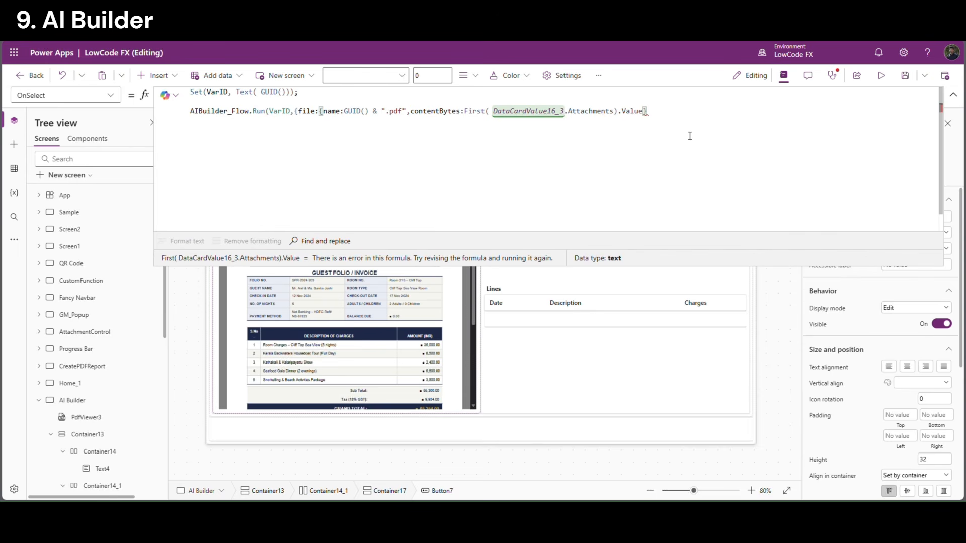
{"action": "type", "text": "}"}
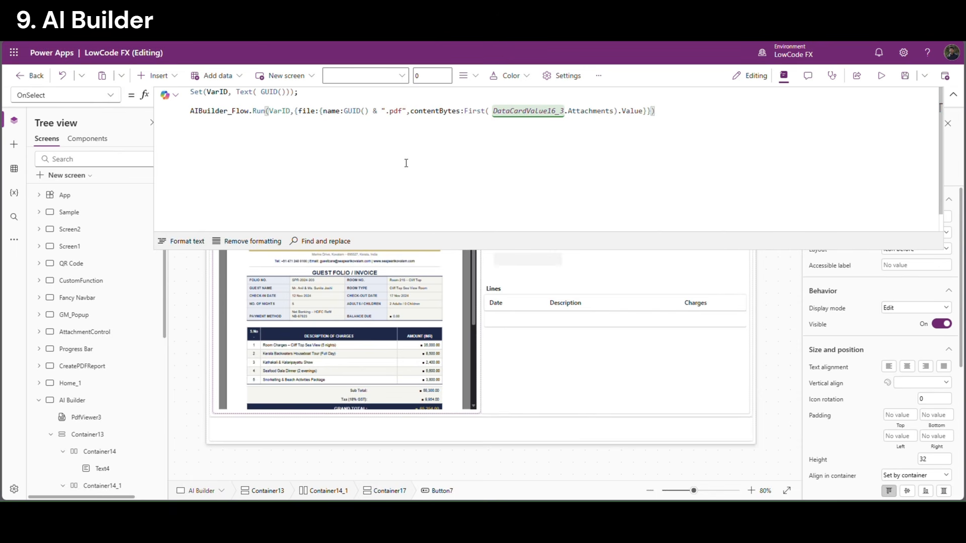
{"action": "double_click", "coordinate": [310, 114]}
{"action": "double_click", "coordinate": [334, 114]}
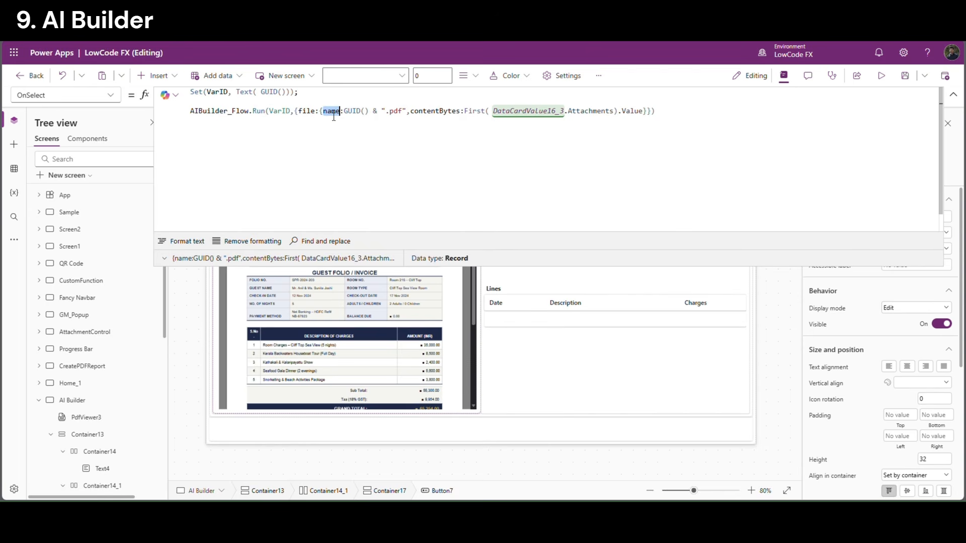
{"action": "double_click", "coordinate": [434, 113]}
{"action": "left_click", "coordinate": [464, 155]}
{"action": "left_click", "coordinate": [953, 95]}
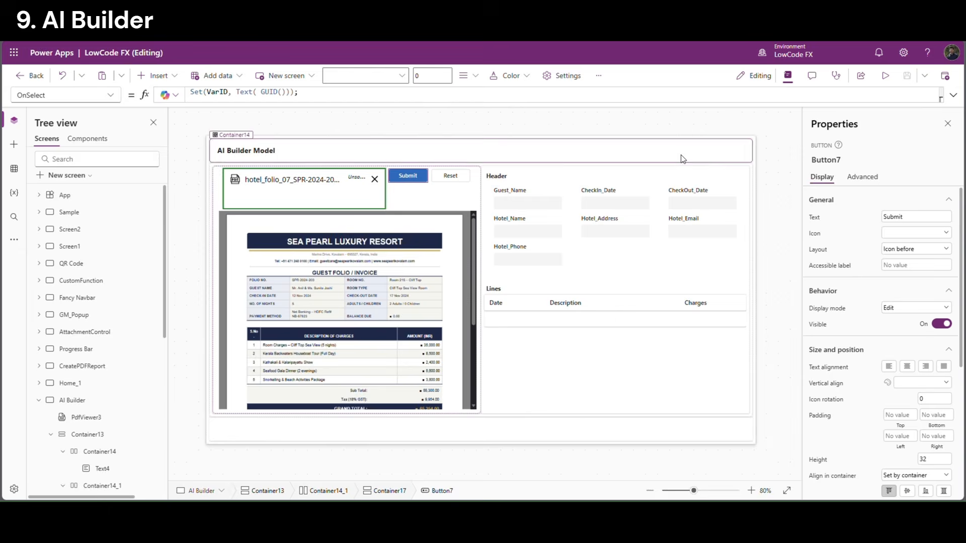
Insert a button into the title bar container and give the AI Builder Model title flexible width
{"action": "left_click", "coordinate": [683, 159]}
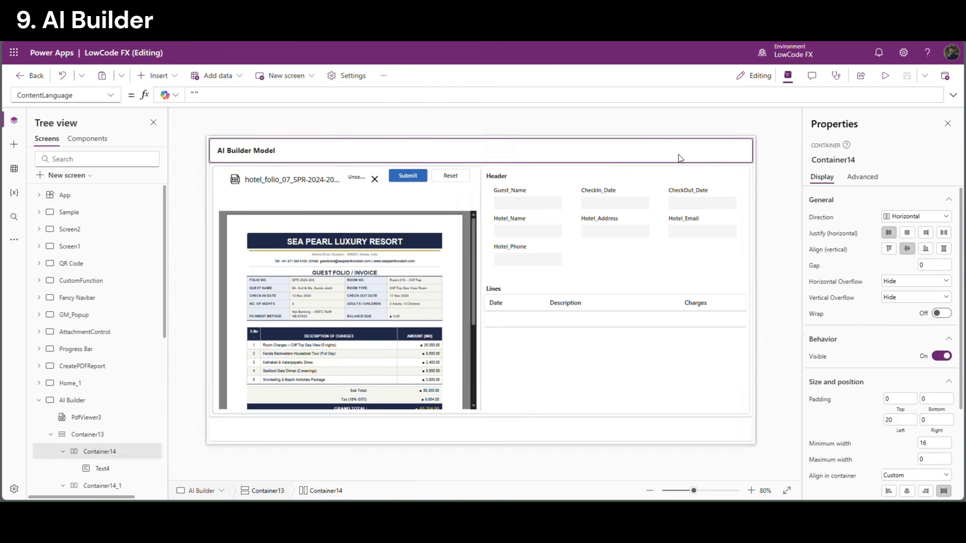
{"action": "left_click", "coordinate": [164, 76]}
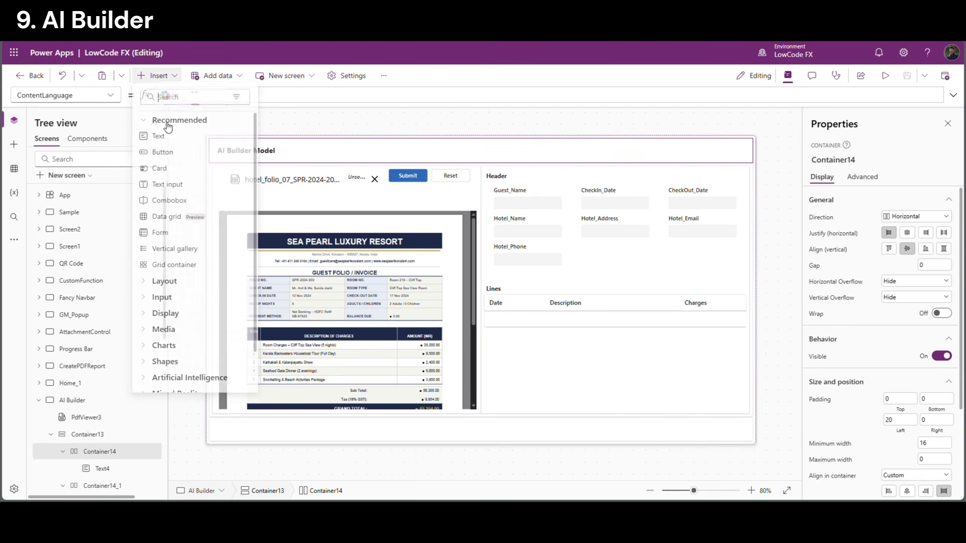
{"action": "left_click", "coordinate": [185, 155]}
{"action": "left_click", "coordinate": [253, 151]}
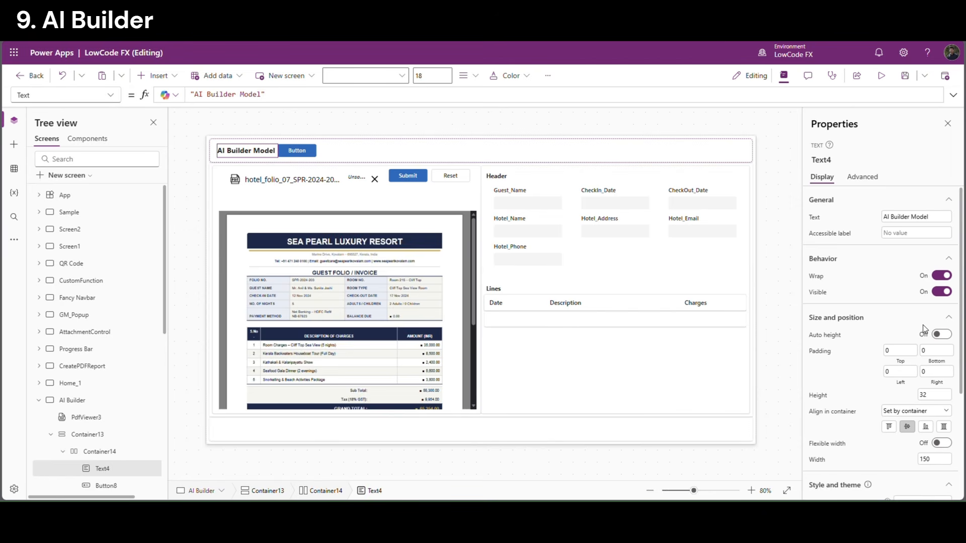
{"action": "left_click", "coordinate": [942, 442]}
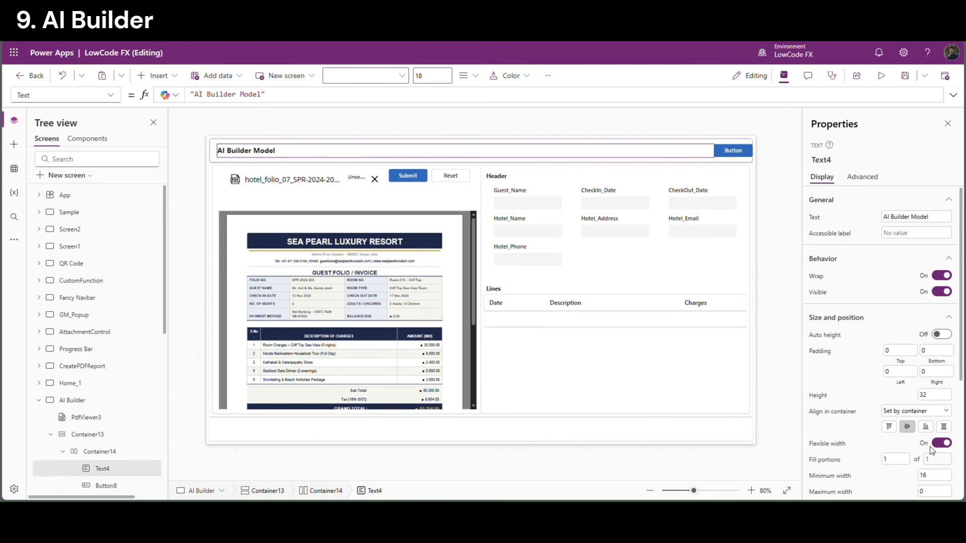
Set the title bar container's right padding to 20 and label the new button Refresh
{"action": "left_click", "coordinate": [749, 156]}
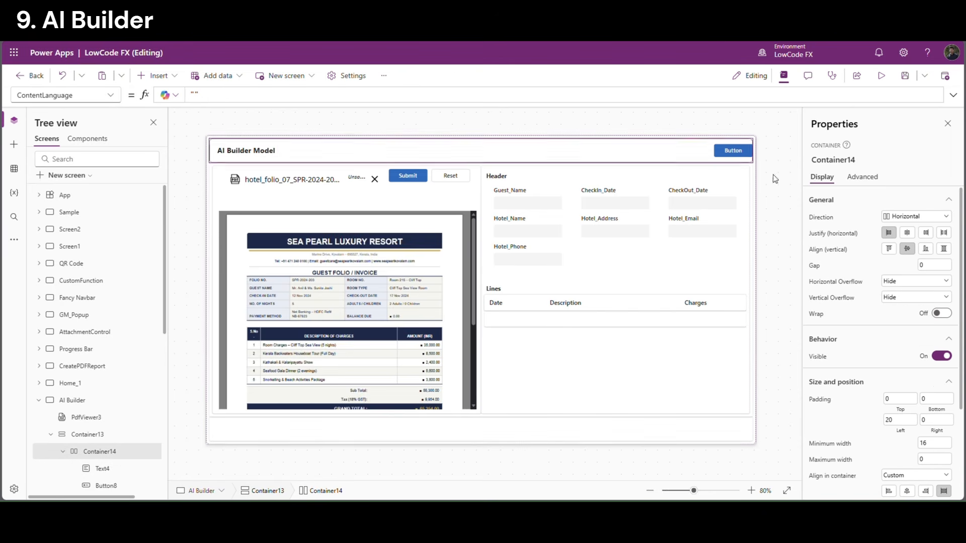
{"action": "left_click", "coordinate": [939, 421]}
{"action": "type", "text": "20"}
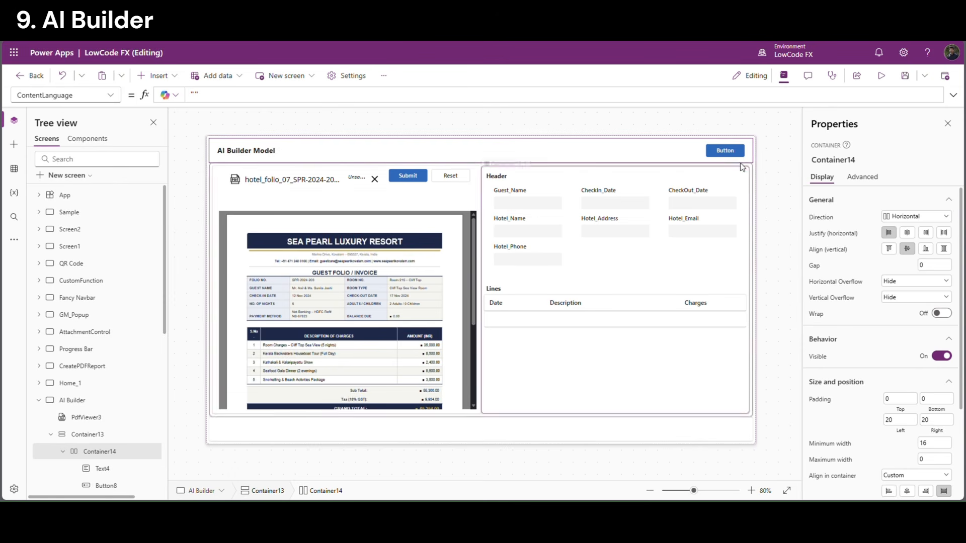
{"action": "left_click", "coordinate": [725, 151]}
{"action": "left_click", "coordinate": [816, 218]}
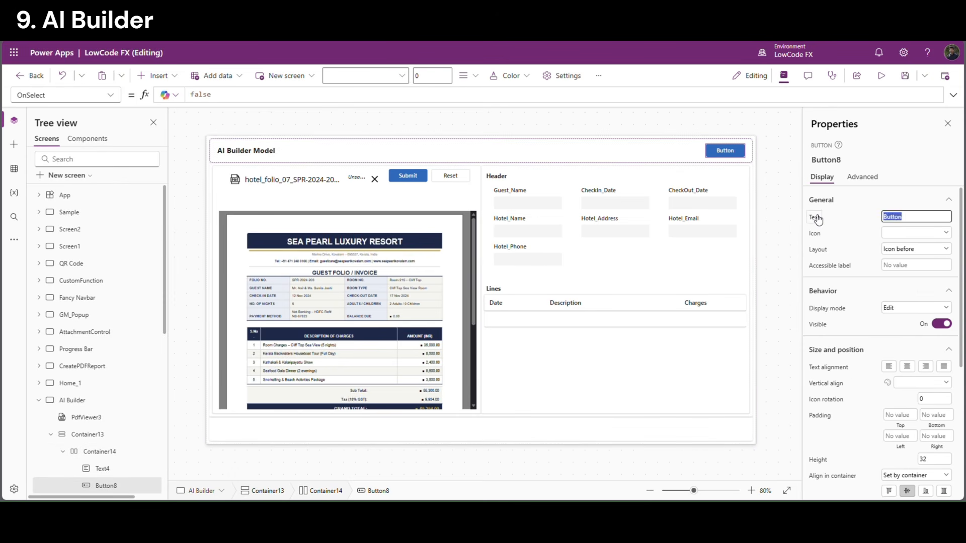
{"action": "type", "text": "Refresh"}
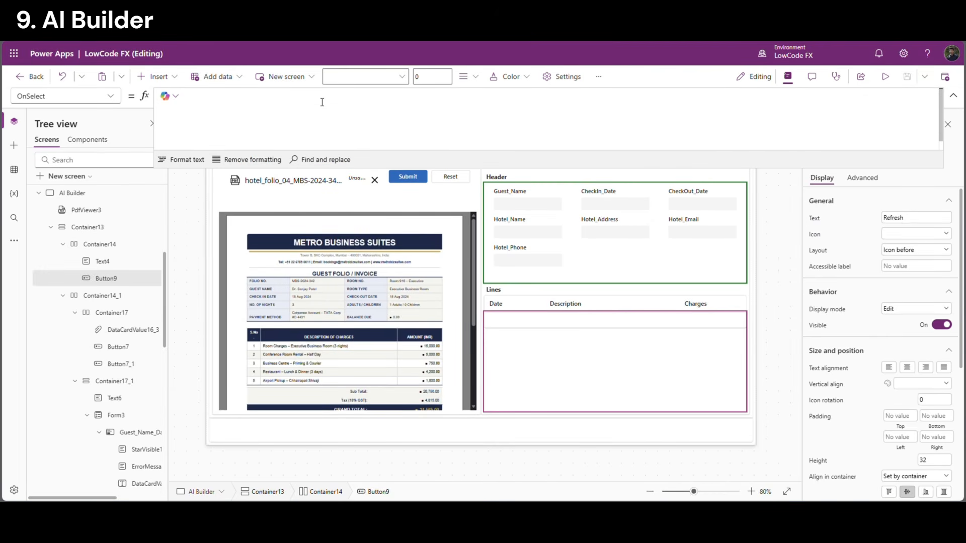
Start the Refresh button's OnSelect with Reset(Gallery4); ResetForm(Form3)
{"action": "type", "text": "Reset("}
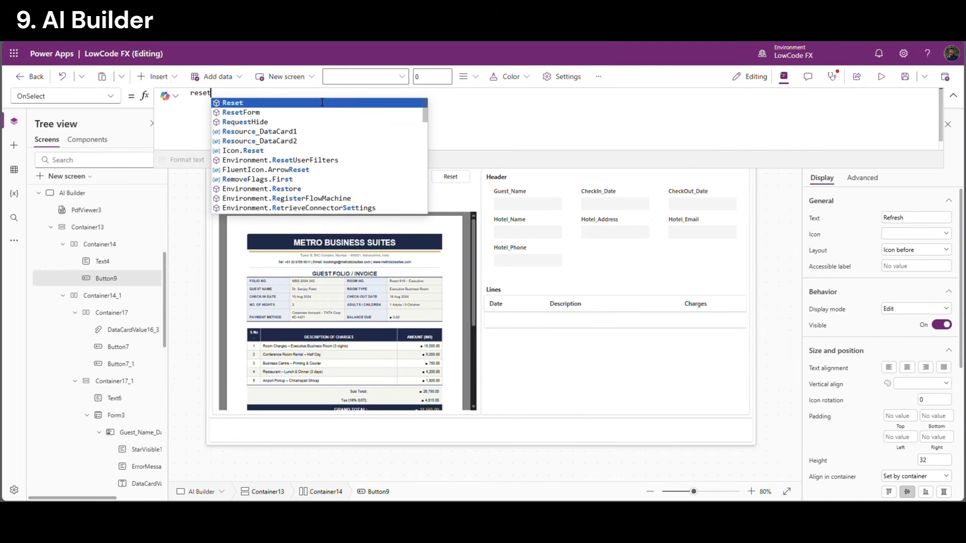
{"action": "type", "text": "Gallery4"}
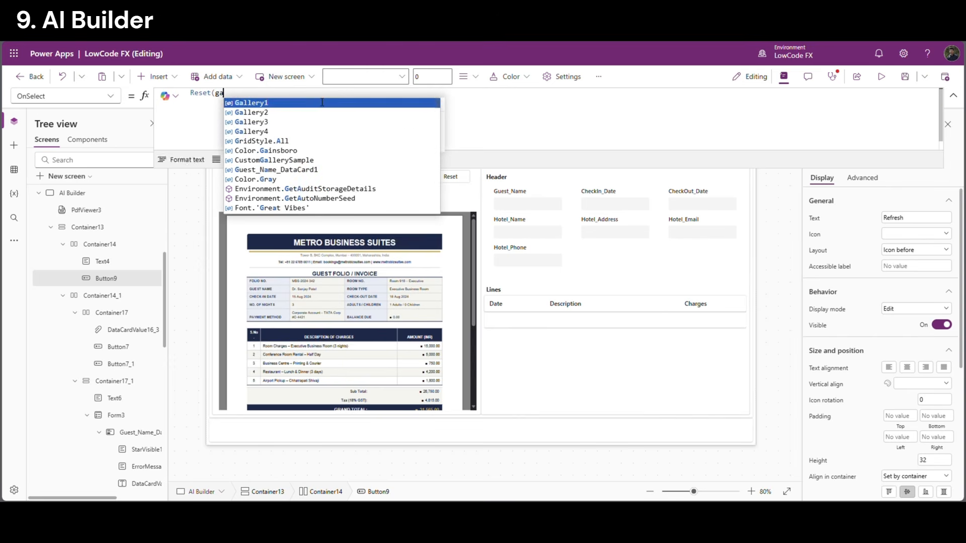
{"action": "type", "text": ")"}
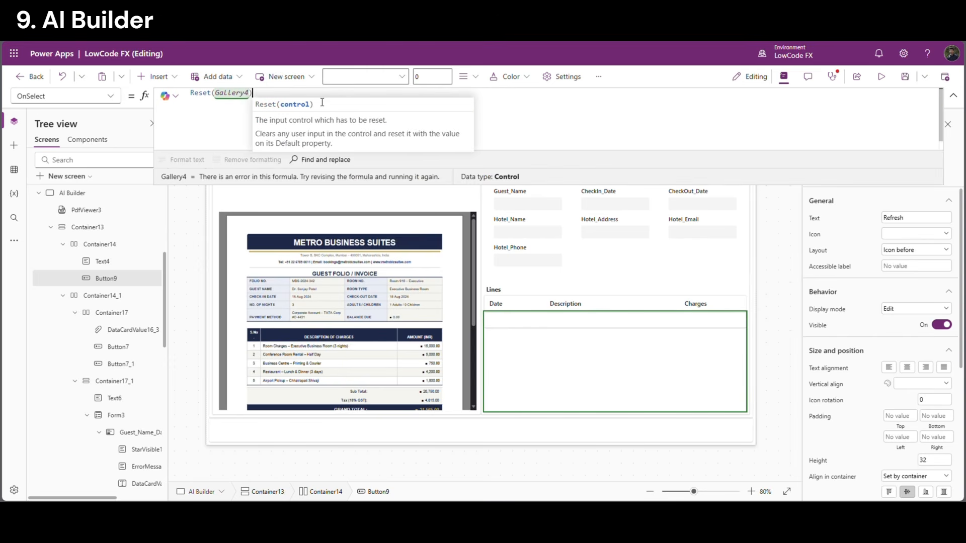
{"action": "type", "text": "; Reese"}
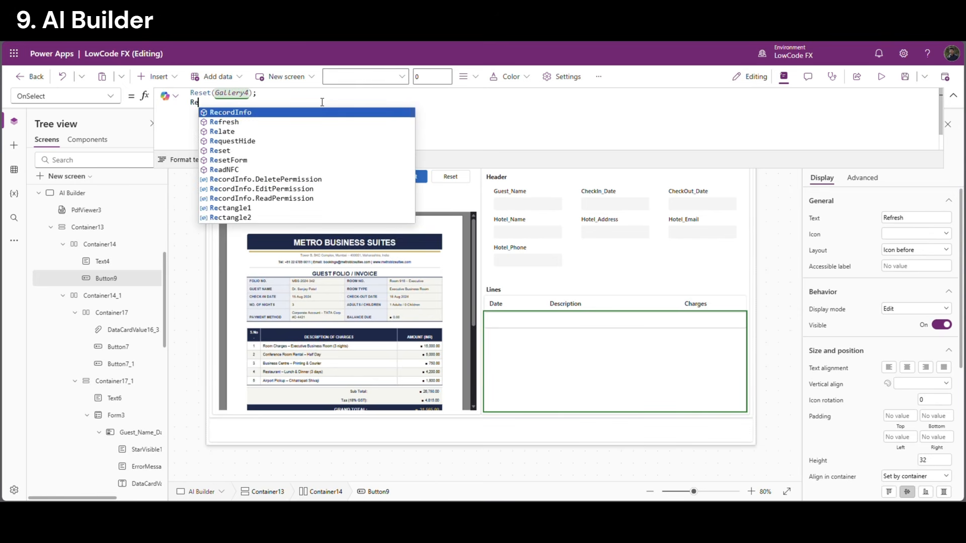
{"action": "key", "text": "BackSpace"}
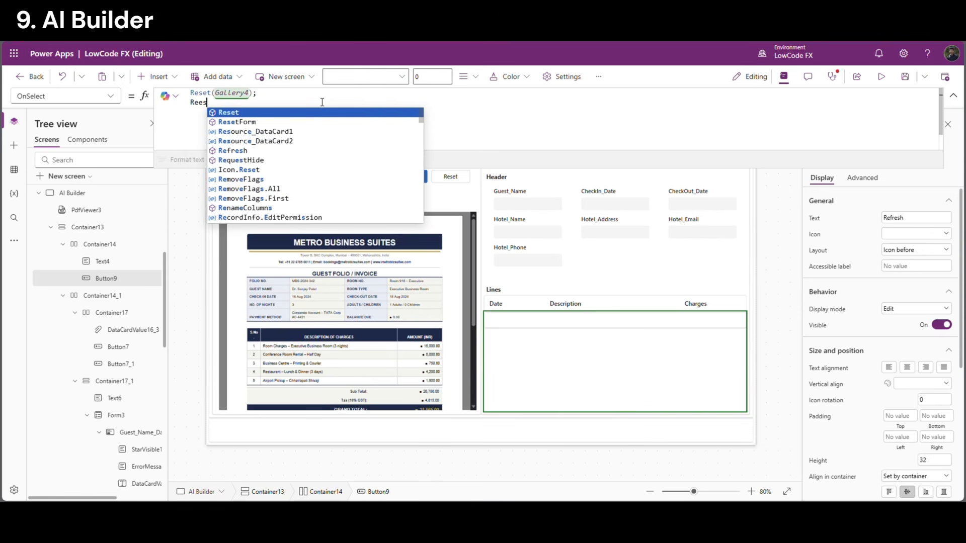
{"action": "key", "text": "Down"}
{"action": "key", "text": "Return"}
{"action": "type", "text": "Form(for"}
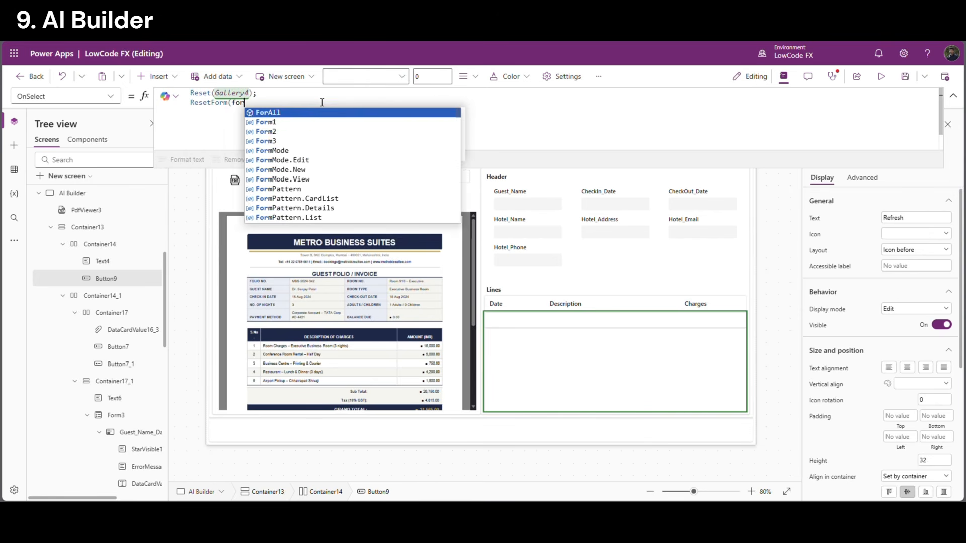
{"action": "key", "text": "Down"}
{"action": "key", "text": "Down"}
{"action": "key", "text": "Return"}
Append Refresh(AIBuilder_Headers); Refresh(AIBuilder_Lines) to the OnSelect formula
{"action": "type", "text": ")"}
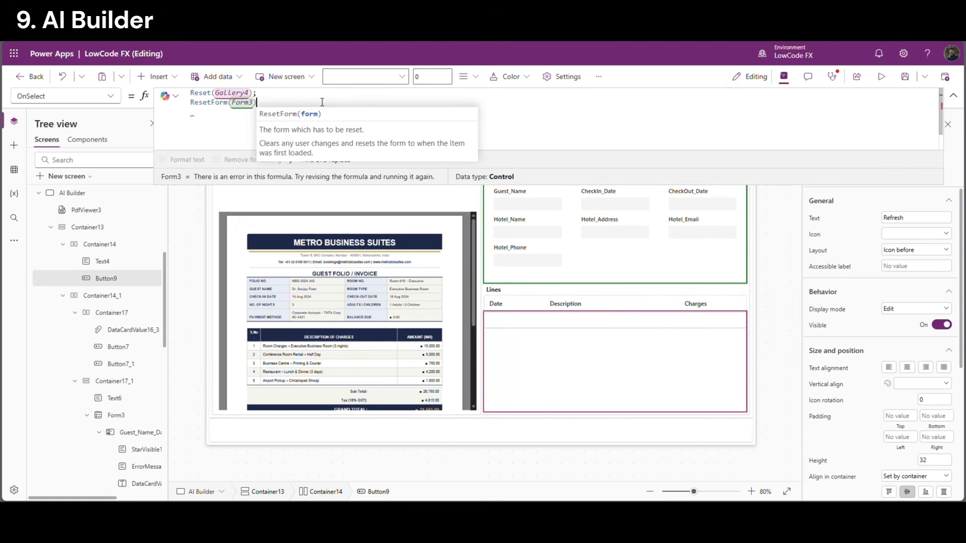
{"action": "type", "text": "; Refrefre"}
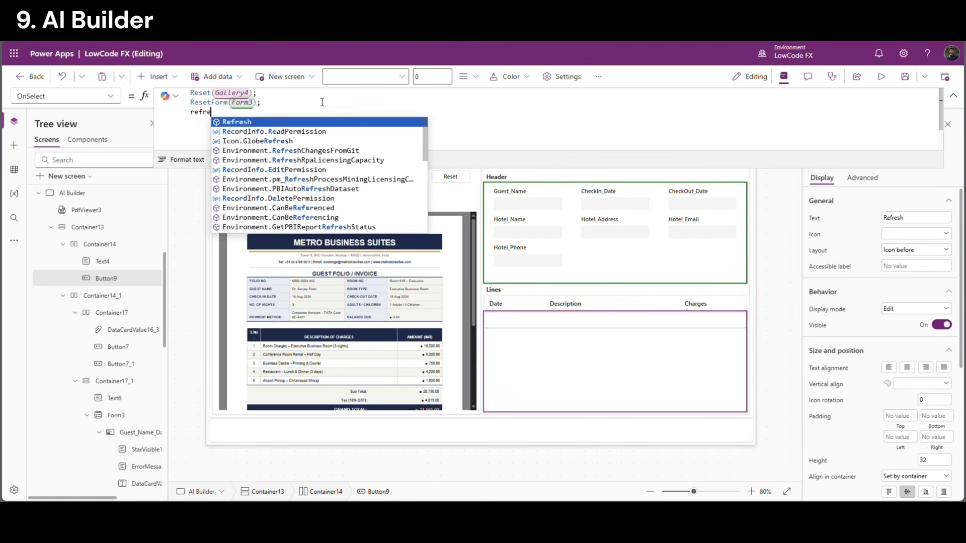
{"action": "key", "text": "Return"}
{"action": "type", "text": "ai"}
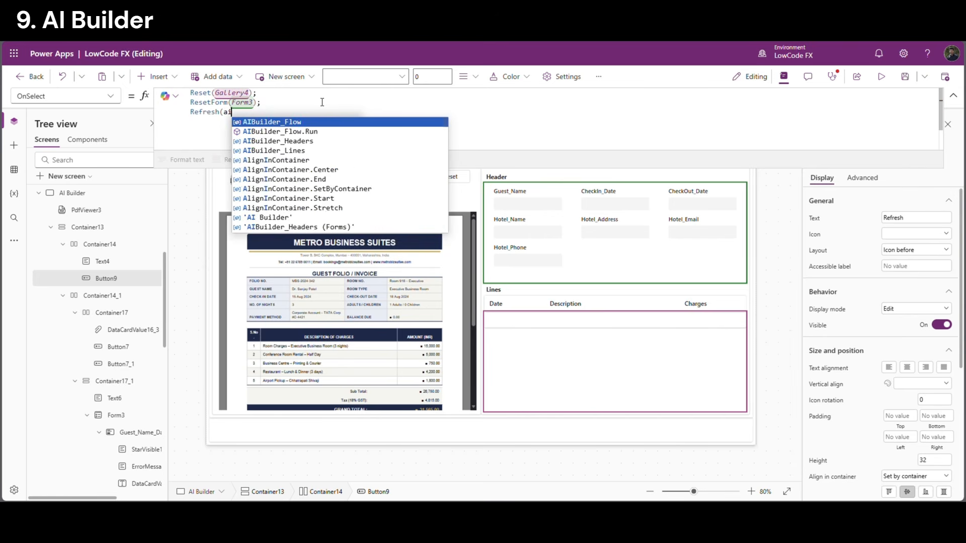
{"action": "type", "text": "b"}
{"action": "key", "text": "Down"}
{"action": "key", "text": "Down"}
{"action": "key", "text": "Return"}
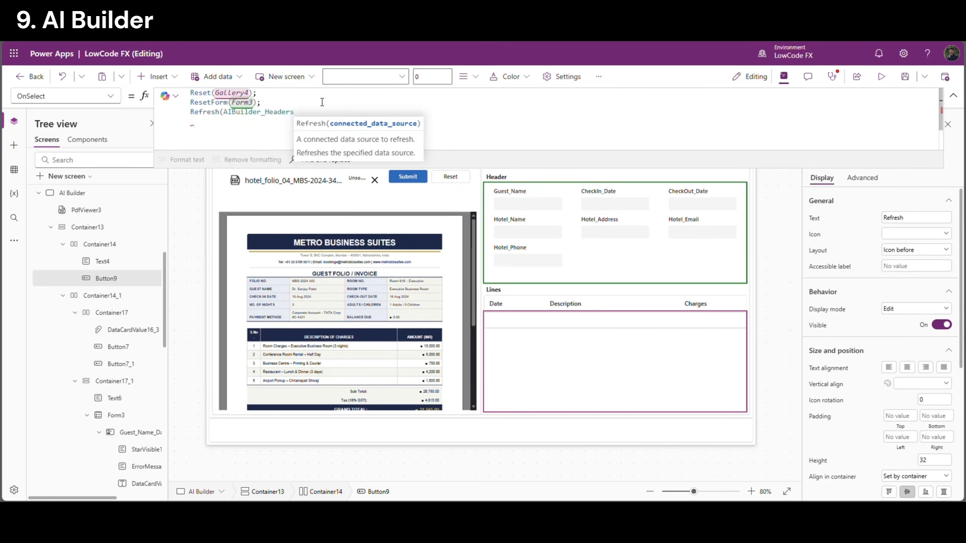
{"action": "type", "text": "); Refrefe"}
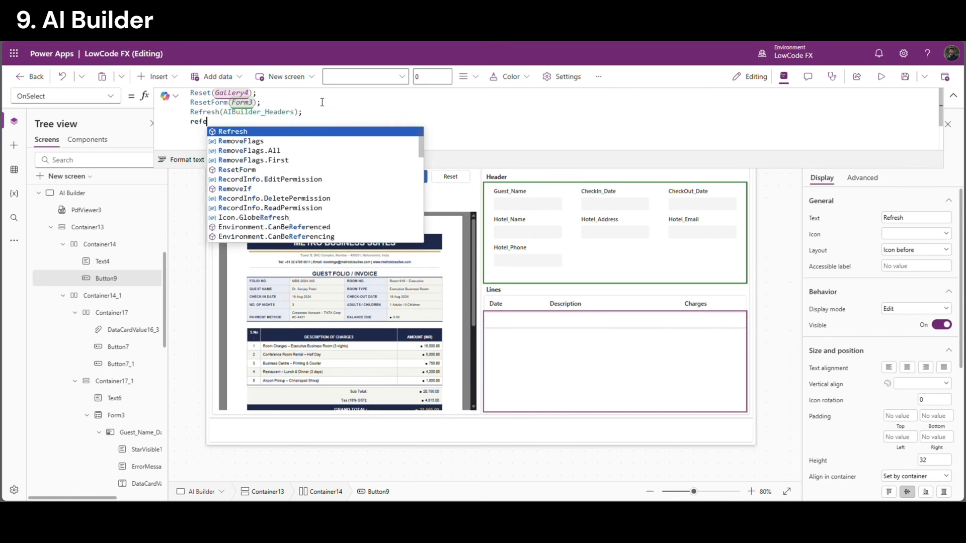
{"action": "key", "text": "Return"}
{"action": "type", "text": "aib"}
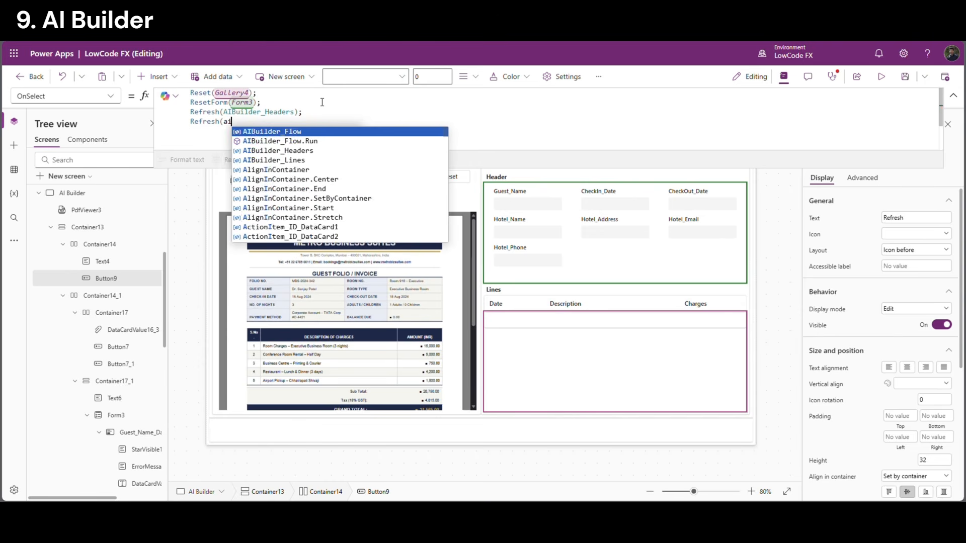
{"action": "key", "text": "Down"}
{"action": "key", "text": "Down"}
{"action": "key", "text": "Down"}
{"action": "key", "text": "Return"}
{"action": "type", "text": ")"}
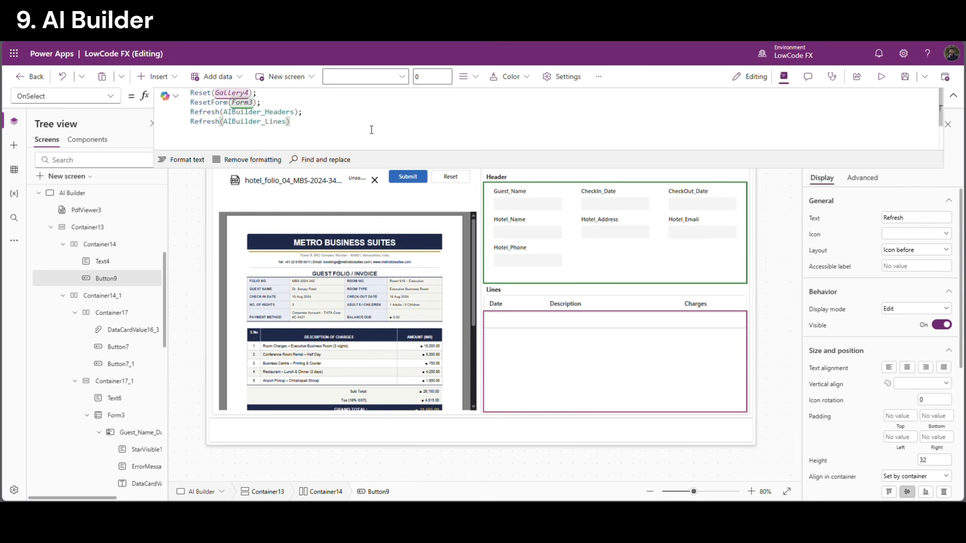
Save the app and start the preview
{"action": "left_click_drag", "start_coordinate": [261, 102], "coordinate": [191, 93]}
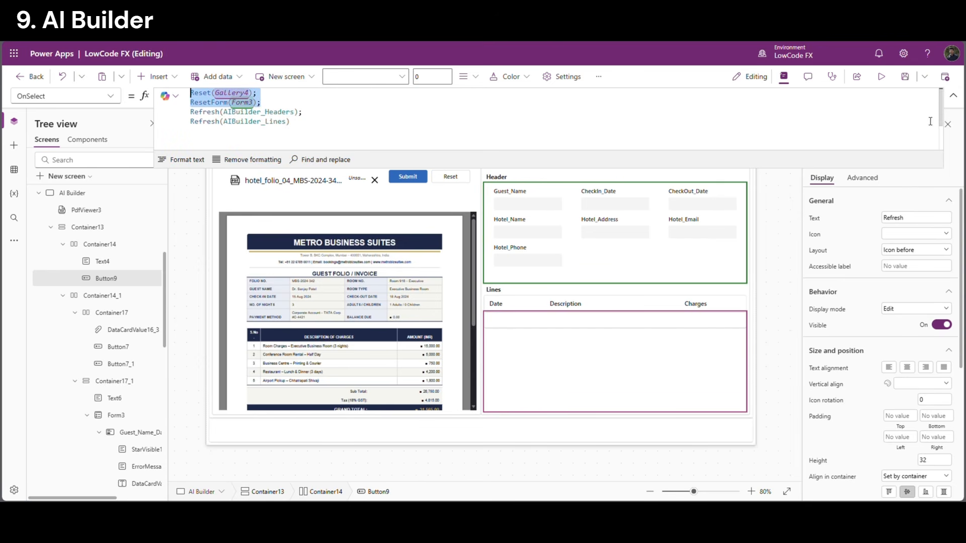
{"action": "left_click", "coordinate": [903, 79]}
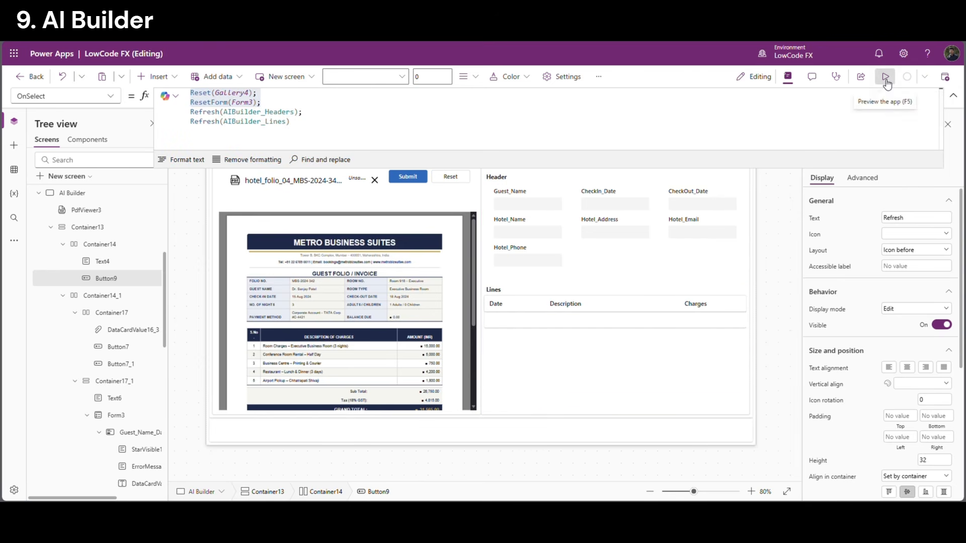
{"action": "left_click", "coordinate": [884, 77]}
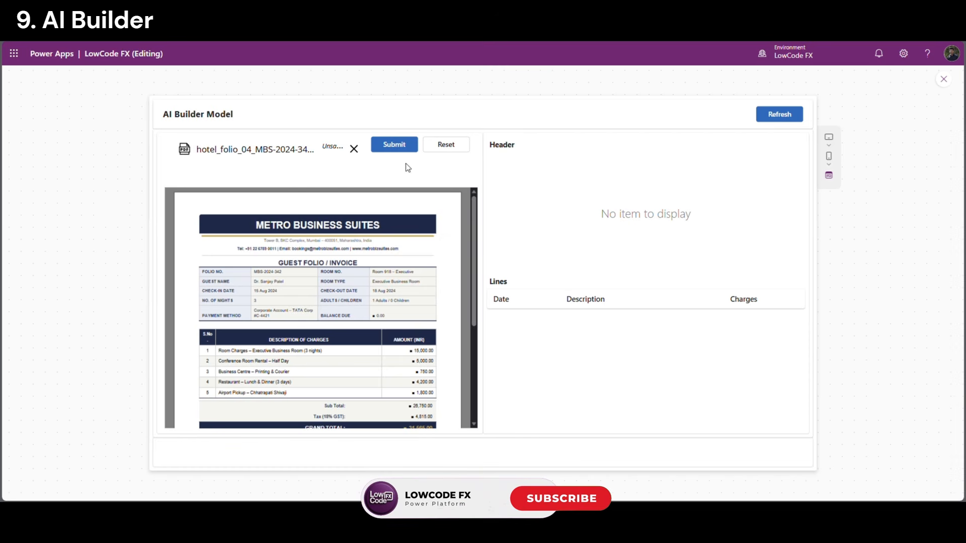
Submit the Metro Business Suites folio, refresh to show its header and five charge lines, then remove the file
{"action": "left_click", "coordinate": [398, 145]}
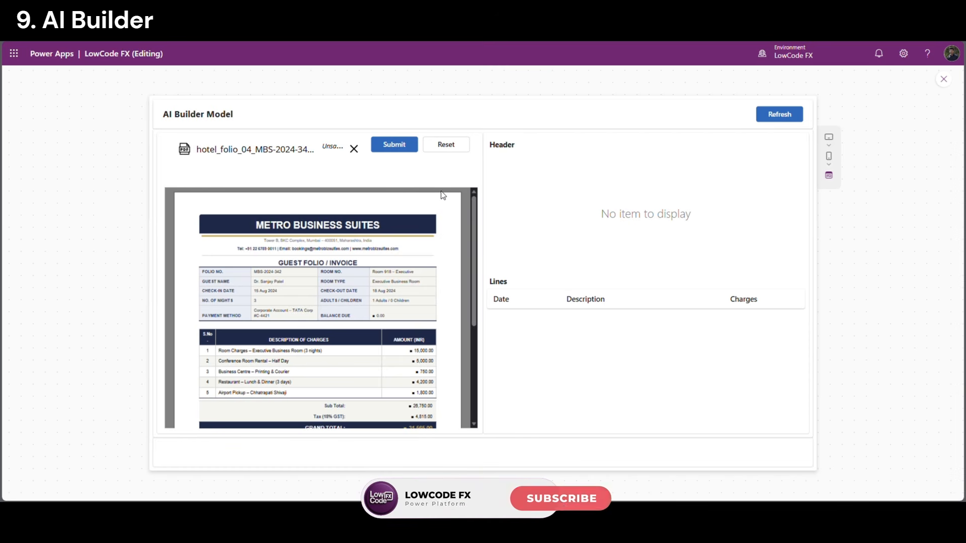
{"action": "left_click", "coordinate": [782, 120]}
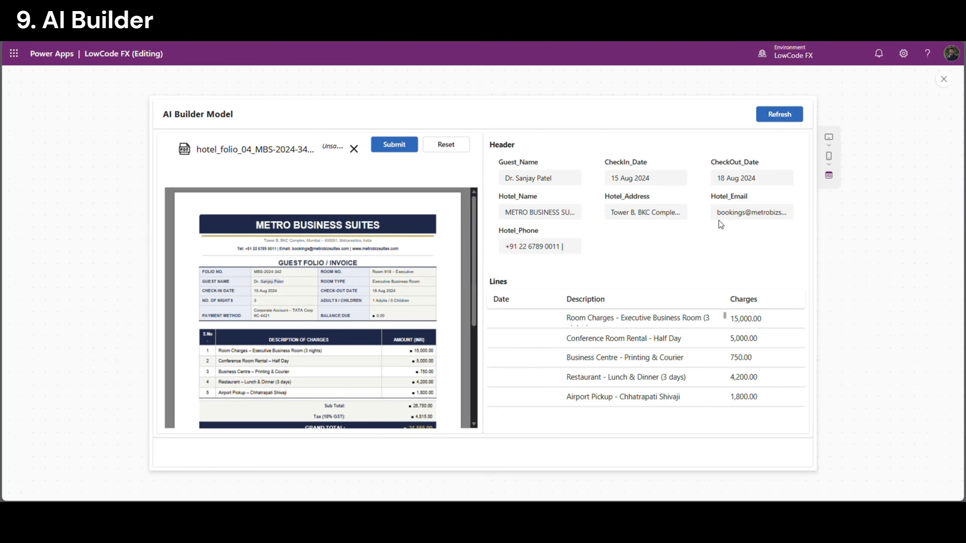
{"action": "left_click_drag", "start_coordinate": [513, 230], "coordinate": [557, 237]}
{"action": "left_click", "coordinate": [563, 255]}
{"action": "left_click", "coordinate": [354, 149]}
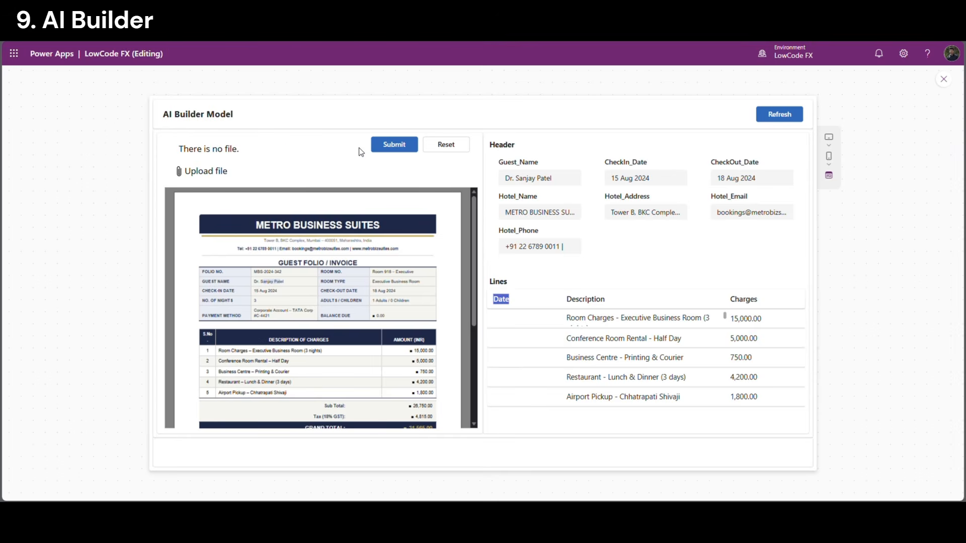
Upload hotel_folio_02, submit it, and refresh to load its extracted data
{"action": "left_click", "coordinate": [222, 173]}
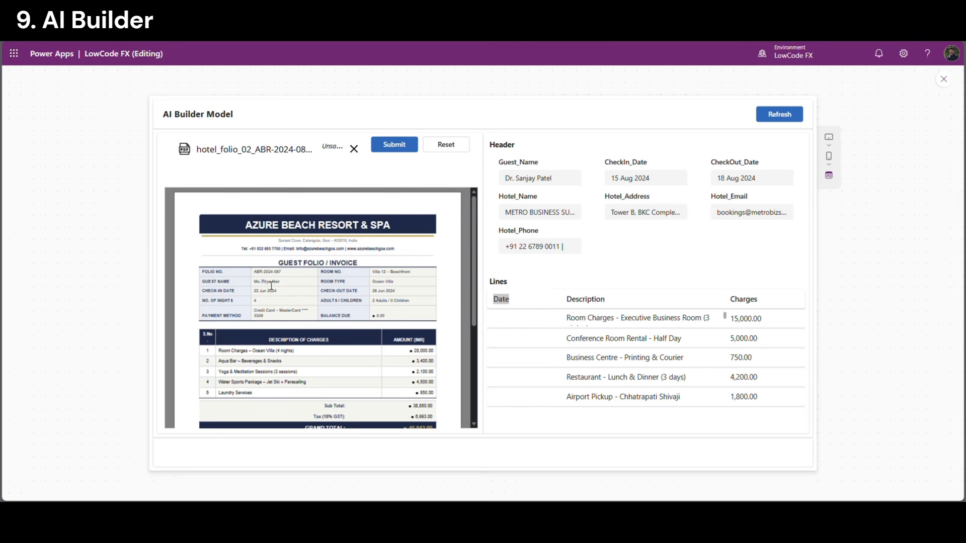
{"action": "left_click", "coordinate": [395, 146]}
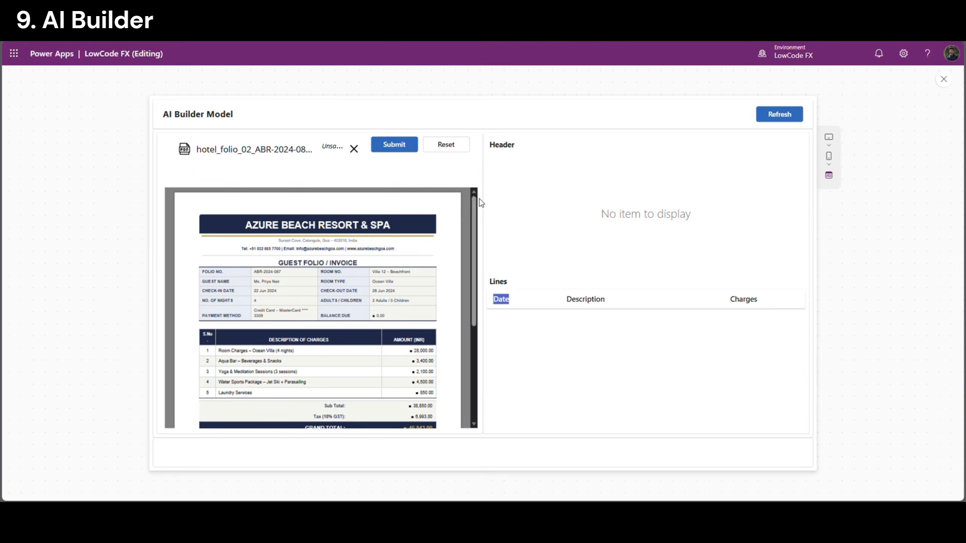
{"action": "left_click", "coordinate": [779, 117]}
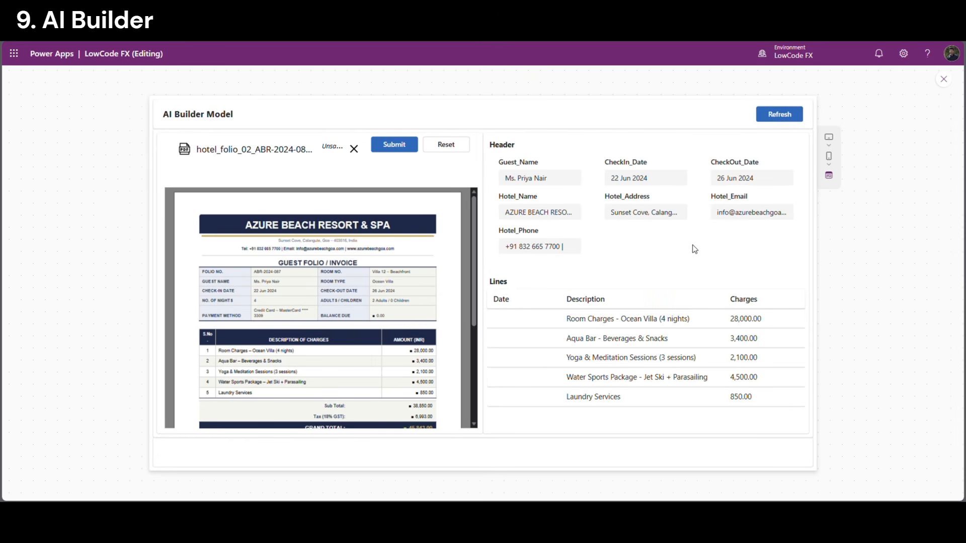
Compare the extracted guest name and Hotel_Phone value with the PDF preview
{"action": "left_click_drag", "start_coordinate": [553, 179], "coordinate": [496, 178]}
{"action": "left_click", "coordinate": [303, 300]}
{"action": "scroll", "coordinate": [281, 292], "scroll_direction": "up", "scroll_amount": 3}
{"action": "left_click_drag", "start_coordinate": [242, 338], "coordinate": [317, 339]}
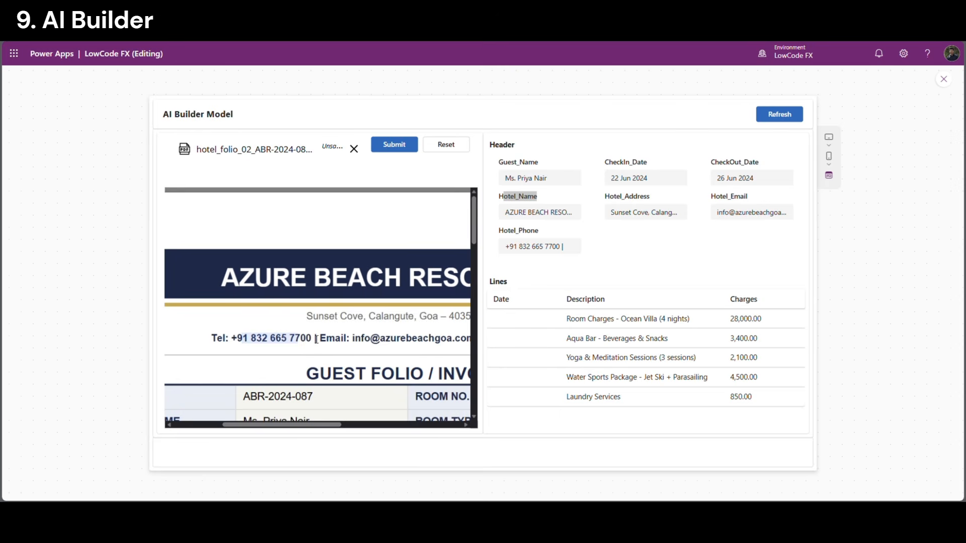
{"action": "left_click_drag", "start_coordinate": [504, 253], "coordinate": [582, 248]}
{"action": "left_click", "coordinate": [520, 283]}
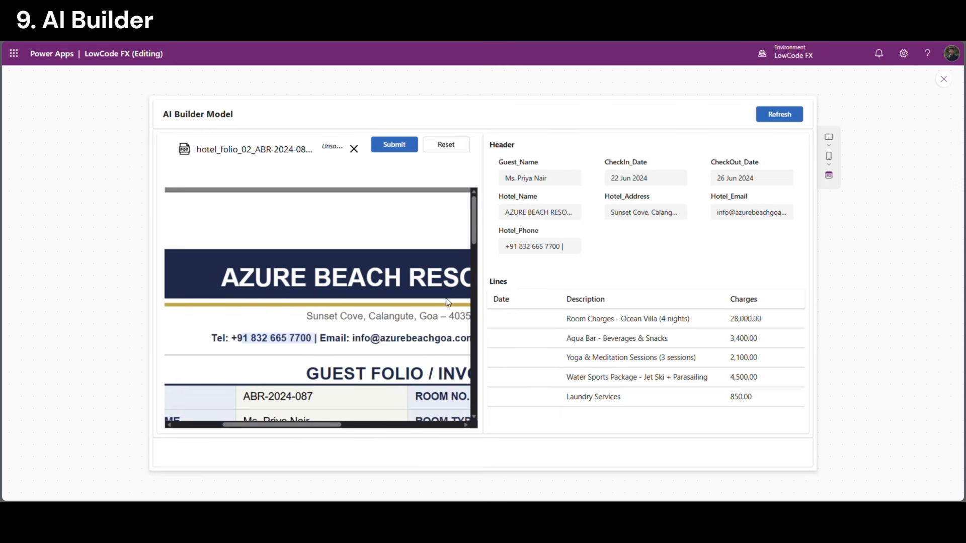
{"action": "left_click", "coordinate": [362, 338]}
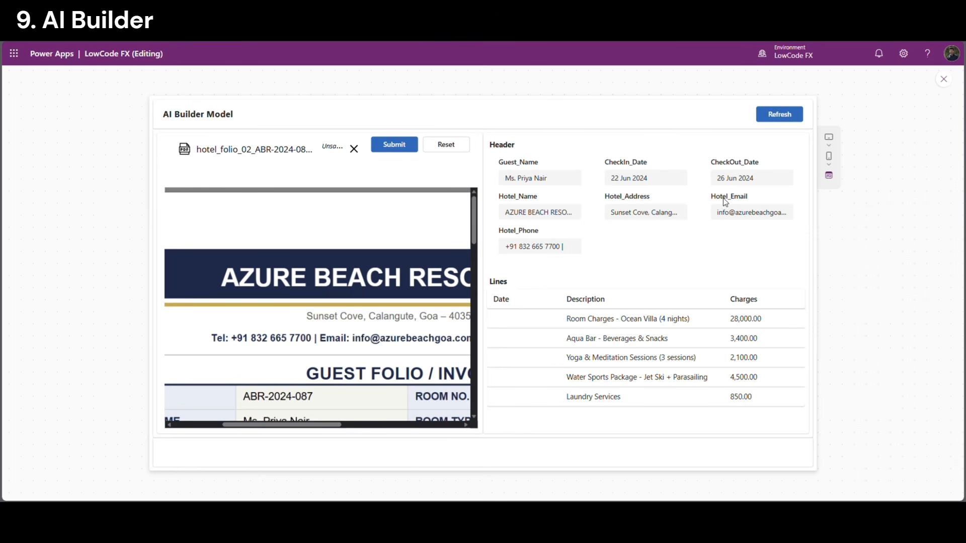
{"action": "scroll", "coordinate": [358, 336], "scroll_direction": "down", "scroll_amount": 3}
Check the guest name, check-in date and Yoga charge line against the PDF preview
{"action": "left_click_drag", "start_coordinate": [262, 274], "coordinate": [312, 274]}
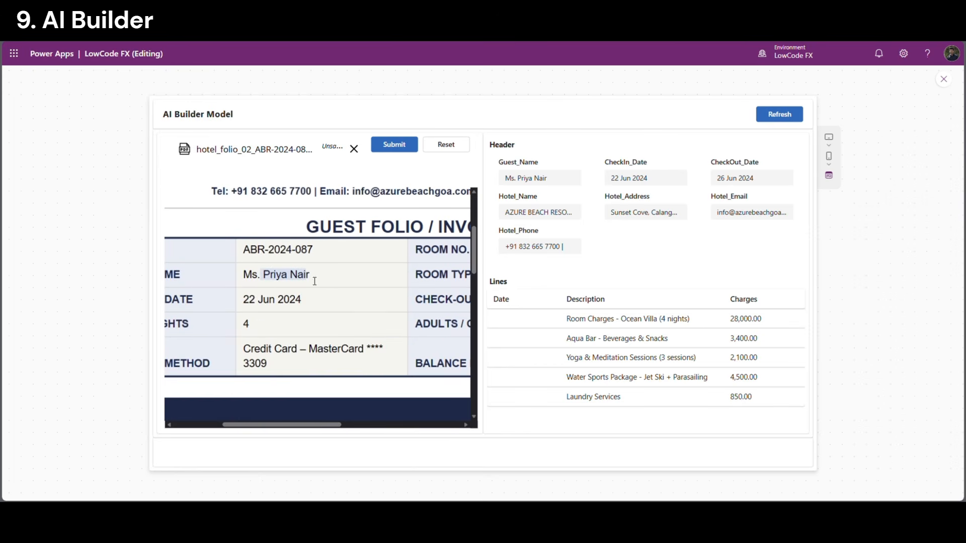
{"action": "left_click_drag", "start_coordinate": [551, 178], "coordinate": [496, 182]}
{"action": "left_click", "coordinate": [351, 283]}
{"action": "left_click_drag", "start_coordinate": [256, 300], "coordinate": [306, 301]}
{"action": "scroll", "coordinate": [431, 298], "scroll_direction": "right", "scroll_amount": 1}
{"action": "scroll", "coordinate": [406, 356], "scroll_direction": "down", "scroll_amount": 5}
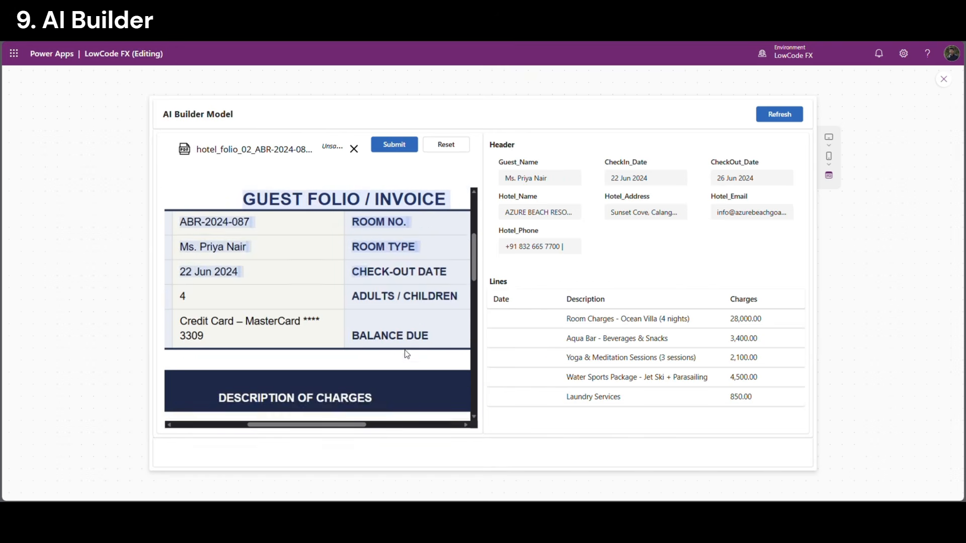
{"action": "scroll", "coordinate": [400, 345], "scroll_direction": "up", "scroll_amount": 2}
{"action": "left_click_drag", "start_coordinate": [315, 425], "coordinate": [269, 421]}
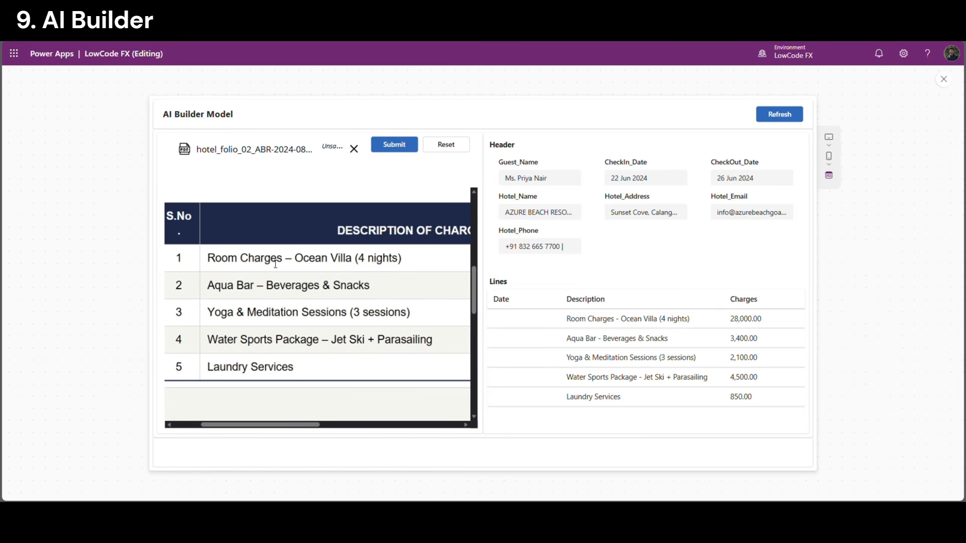
{"action": "left_click_drag", "start_coordinate": [208, 313], "coordinate": [314, 318]}
{"action": "scroll", "coordinate": [300, 317], "scroll_direction": "down", "scroll_amount": 5}
{"action": "scroll", "coordinate": [298, 316], "scroll_direction": "up", "scroll_amount": 3}
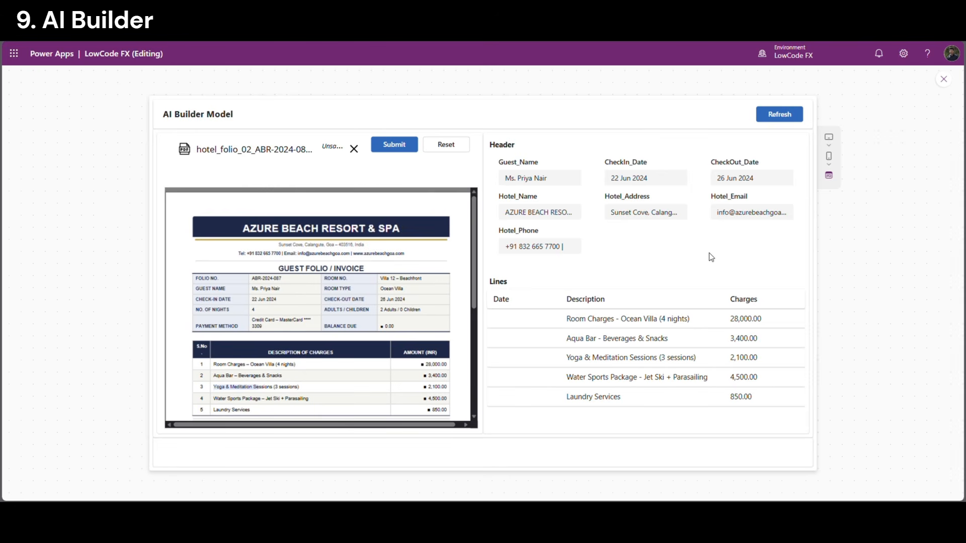